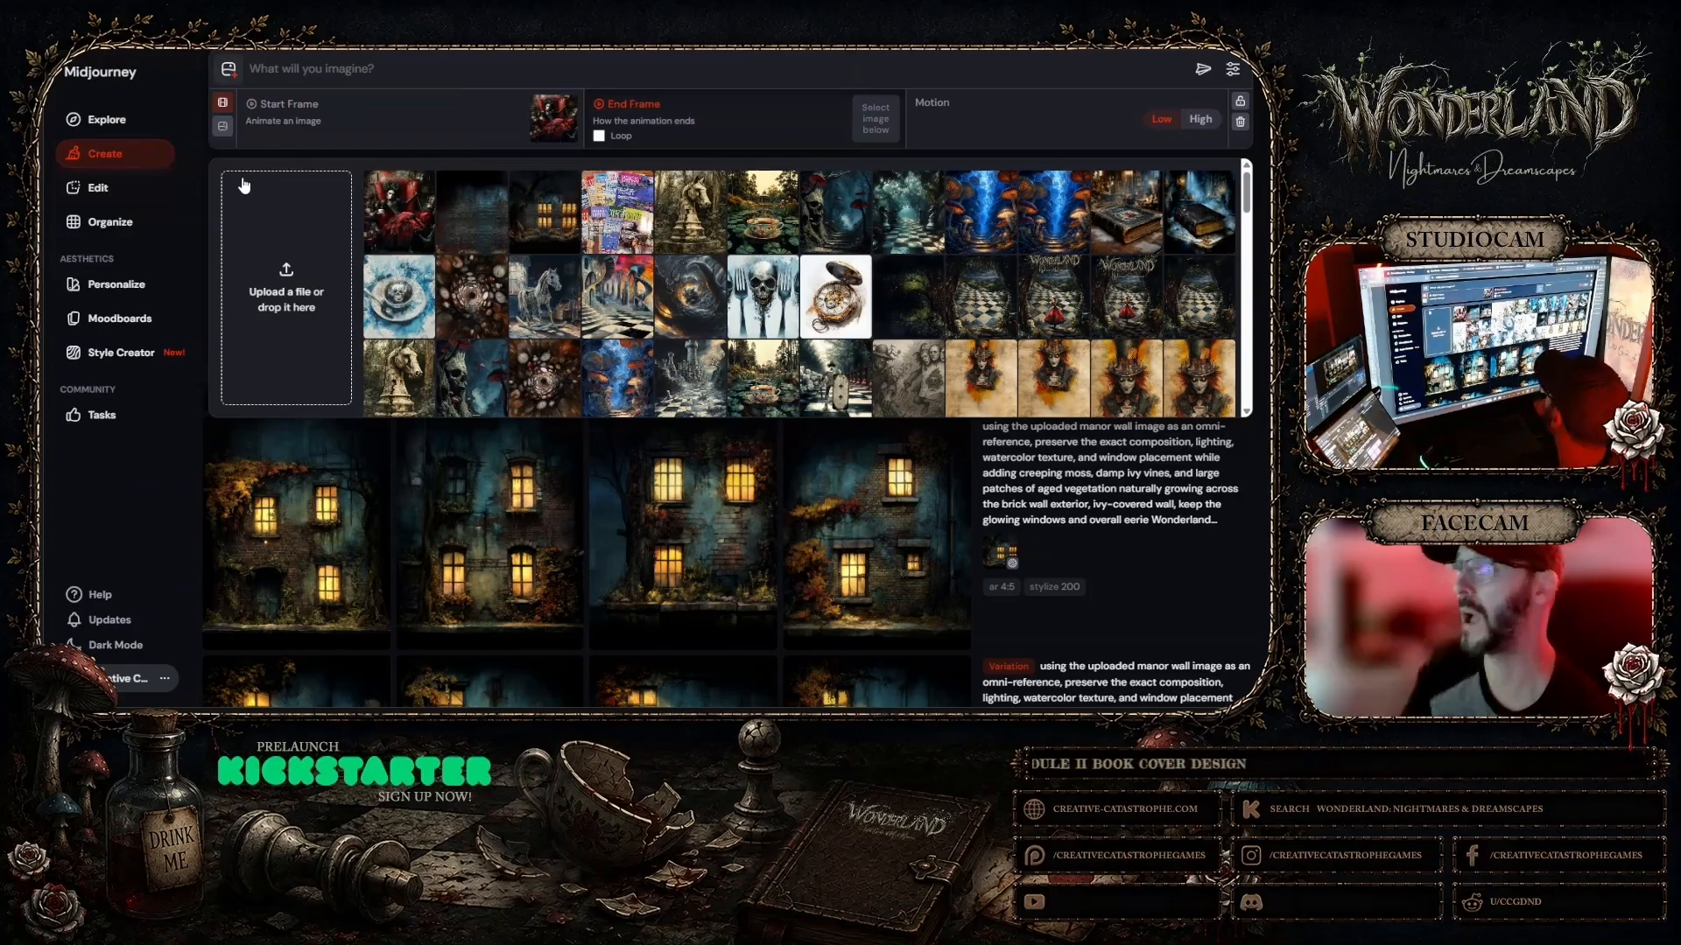
Step: Open the image of the Duchess seated with her staff from the Duchess folder and assign it as the Omni Reference
{"action": "left_click", "coordinate": [566, 109]}
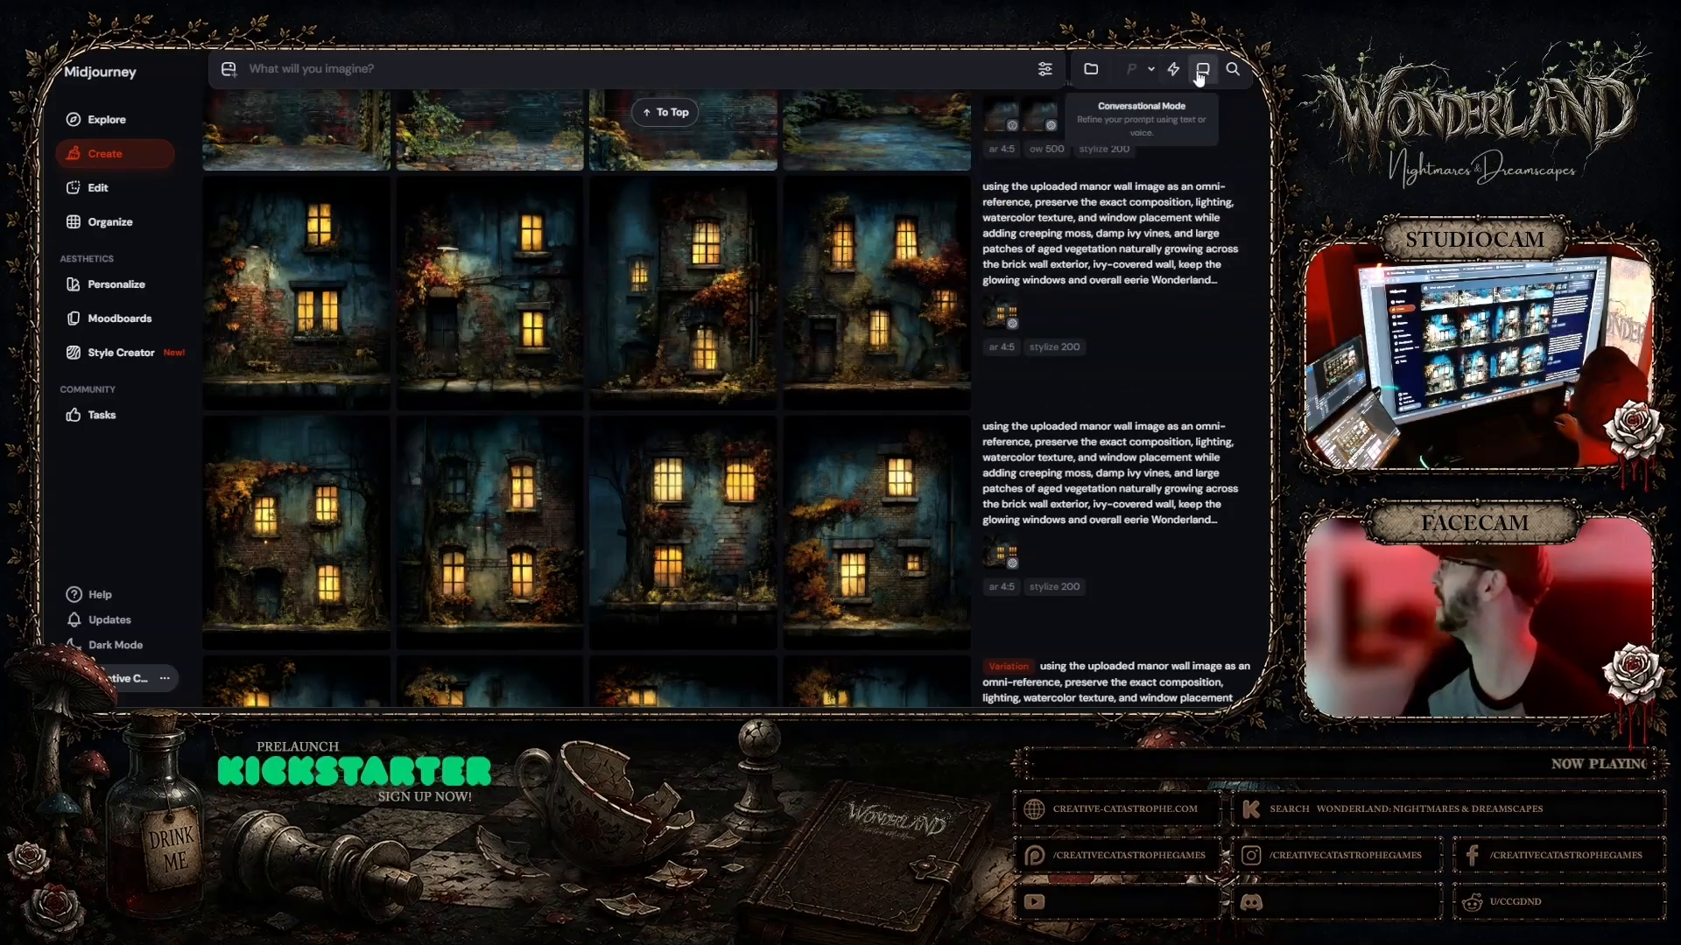
{"action": "left_click", "coordinate": [1093, 70]}
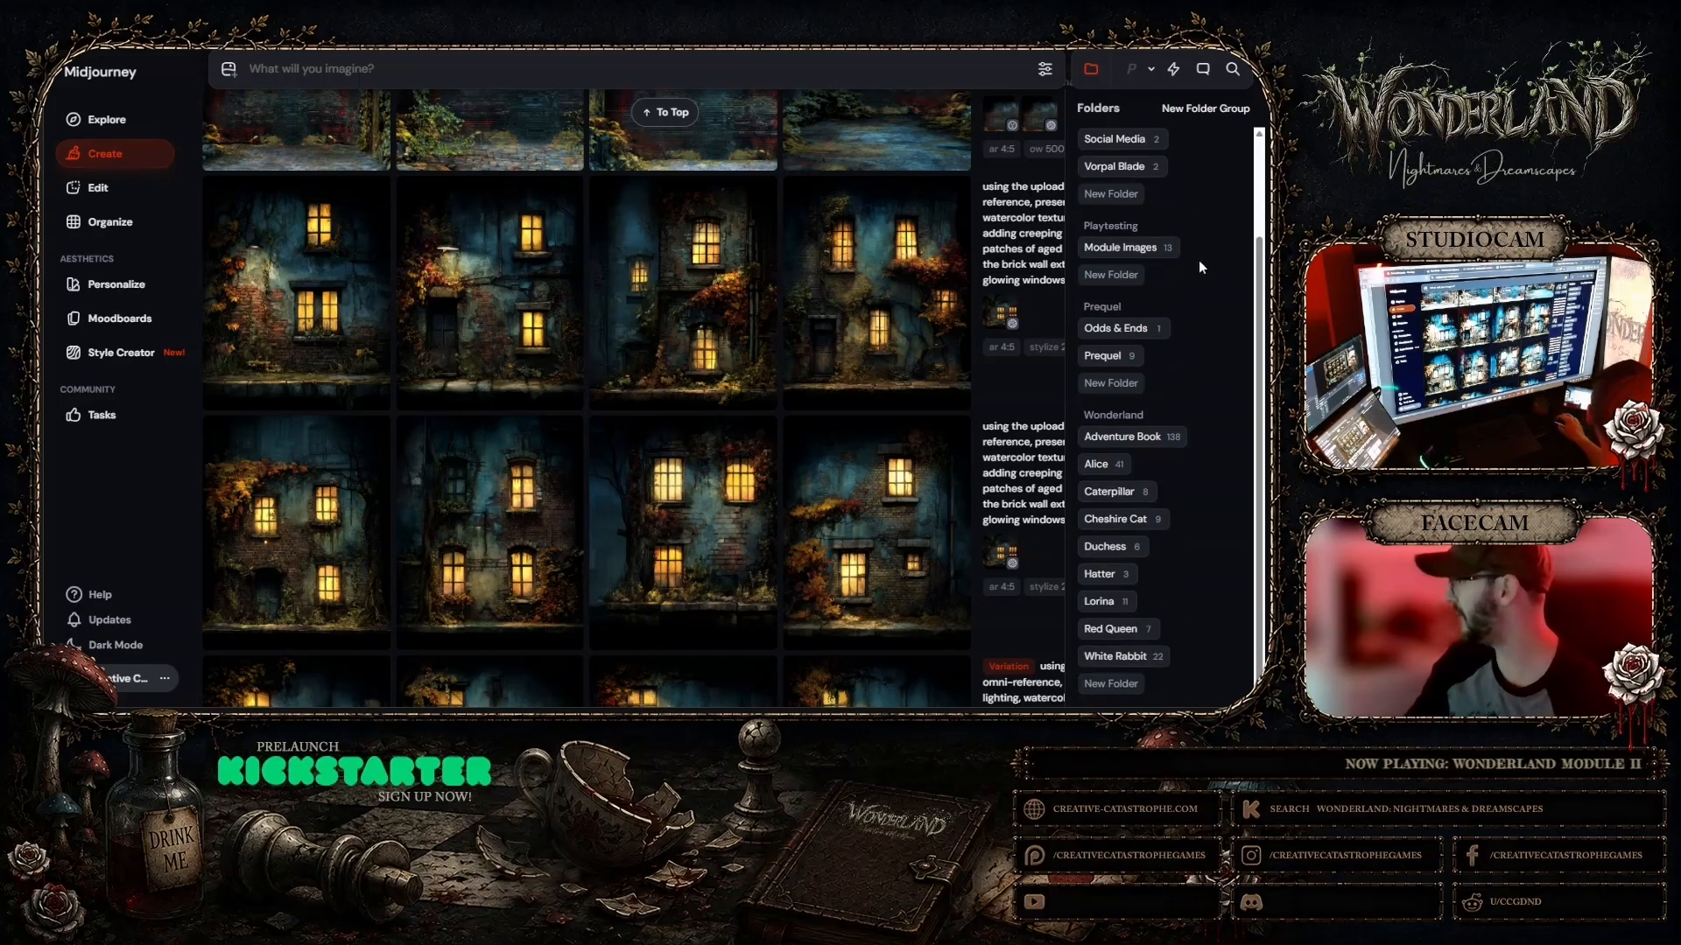
{"action": "left_click", "coordinate": [1118, 547]}
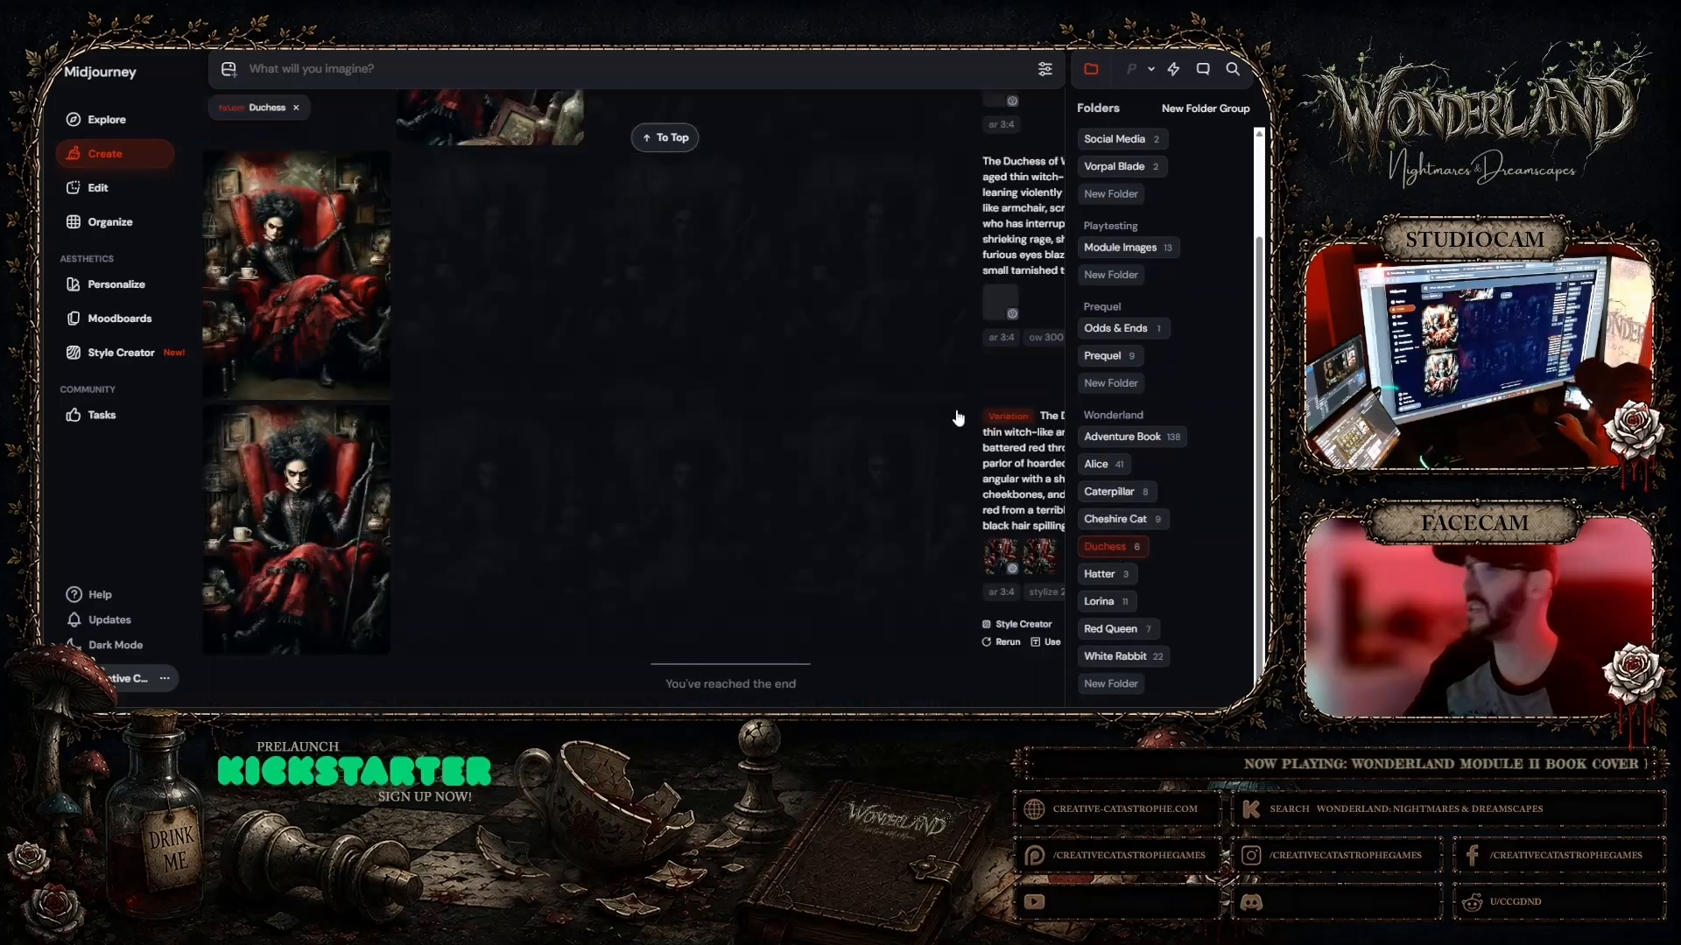
{"action": "scroll", "coordinate": [849, 377], "scroll_direction": "down", "scroll_amount": 5}
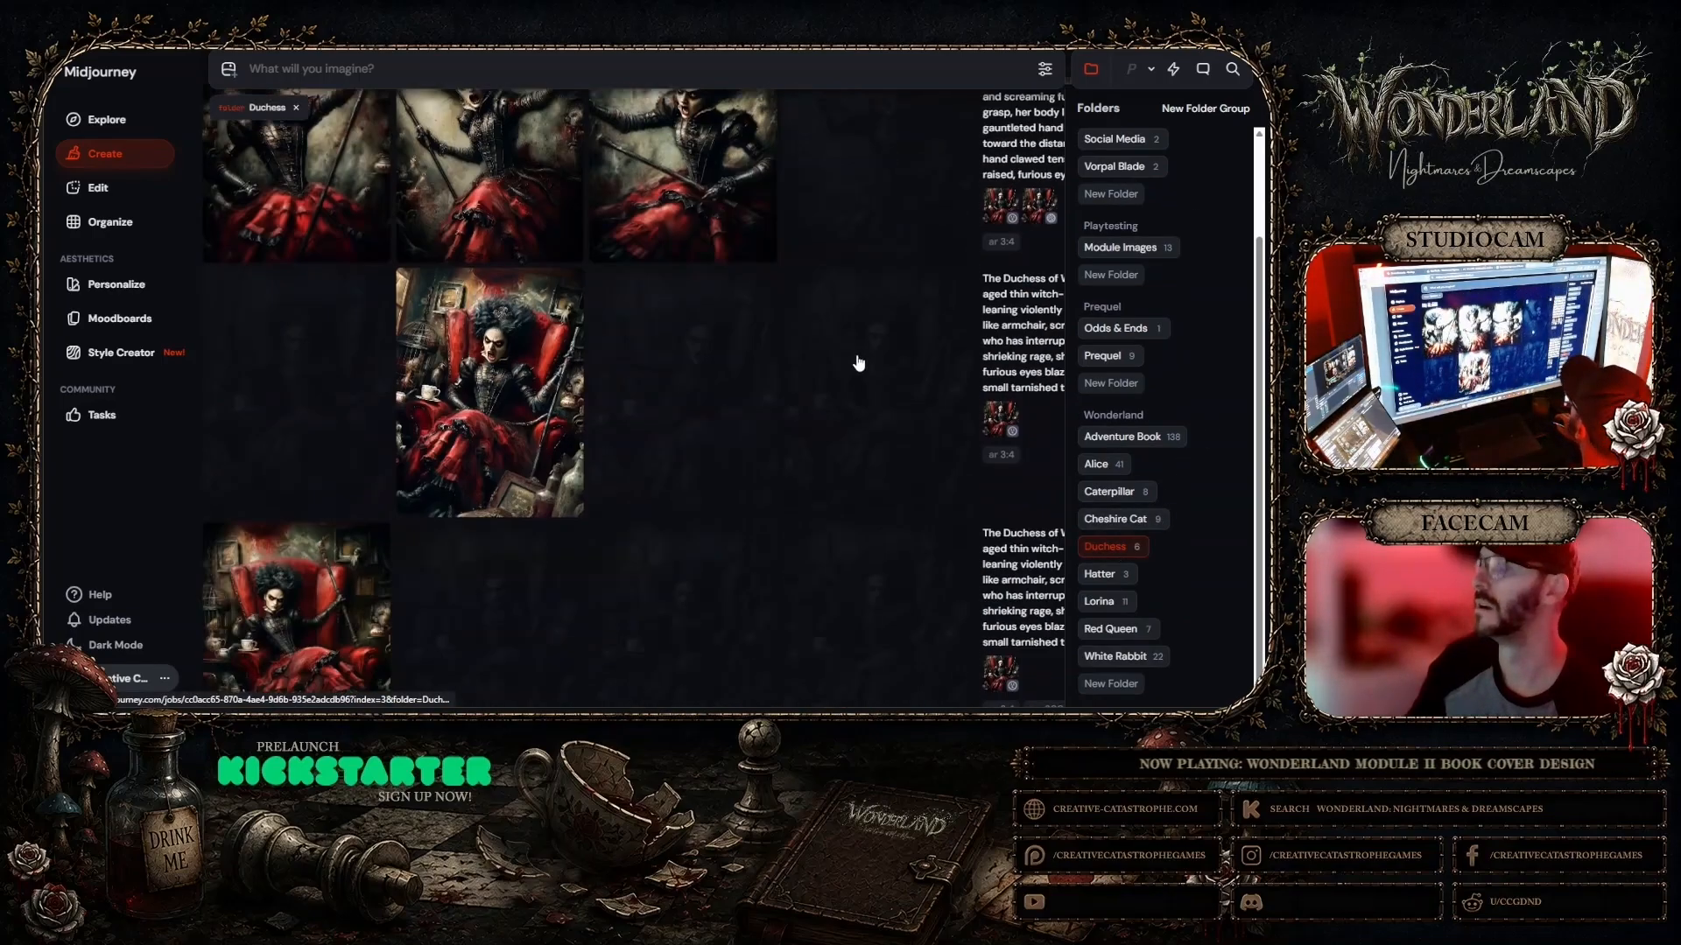
{"action": "left_click", "coordinate": [286, 268]}
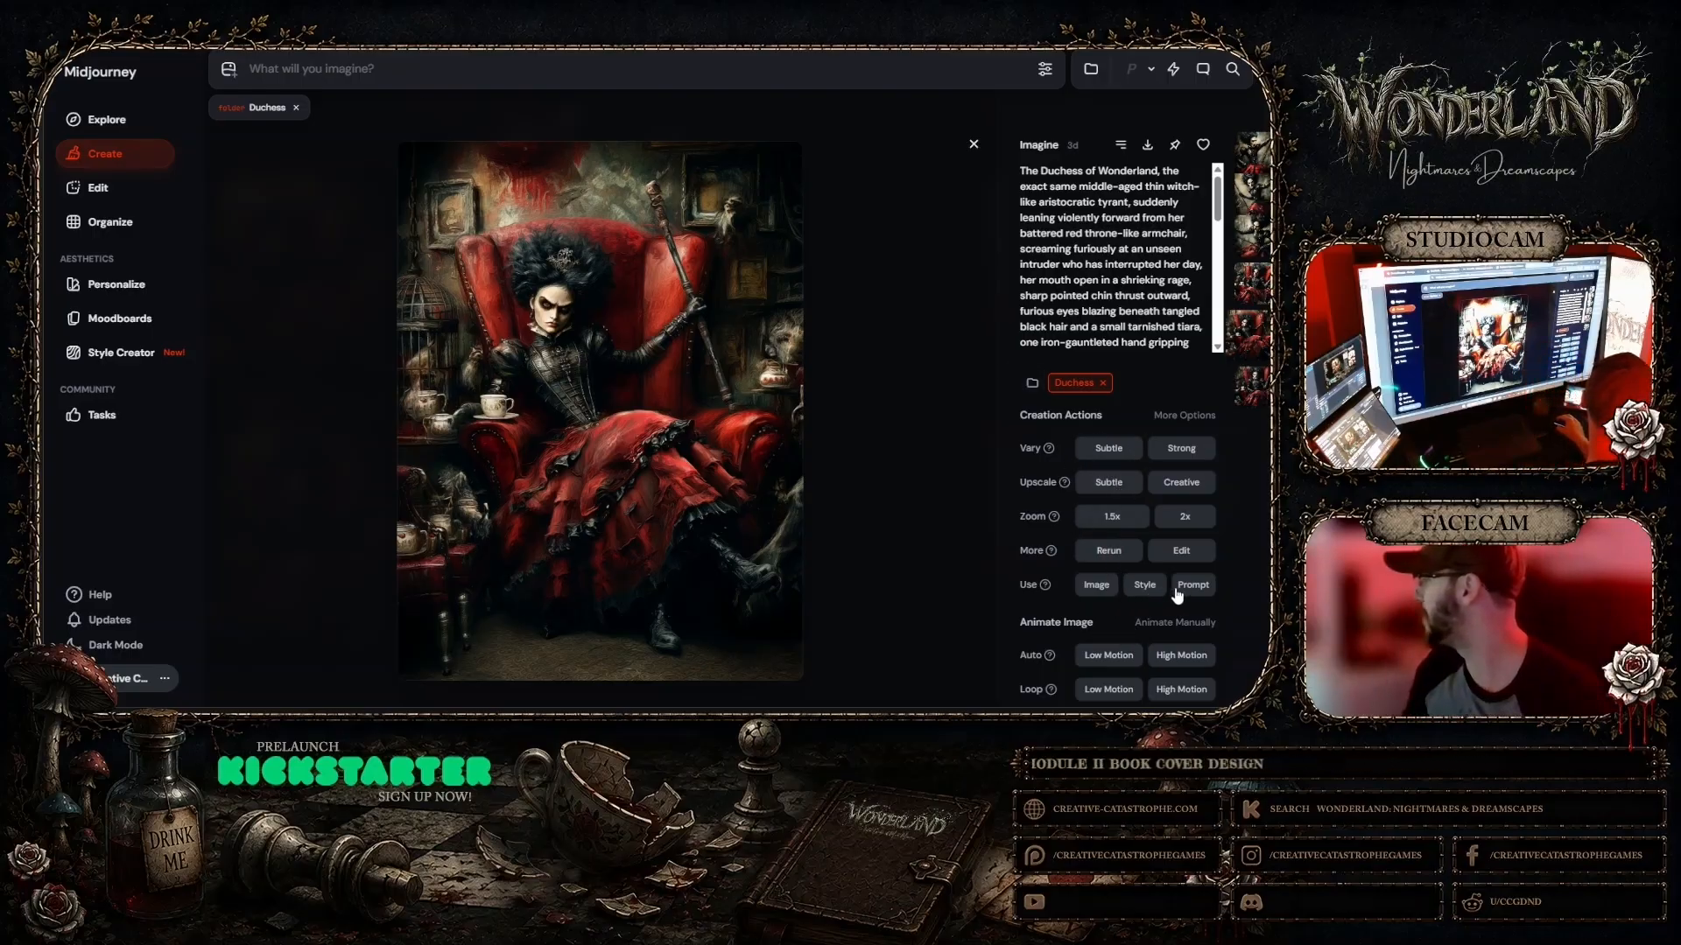
{"action": "left_click", "coordinate": [1102, 589]}
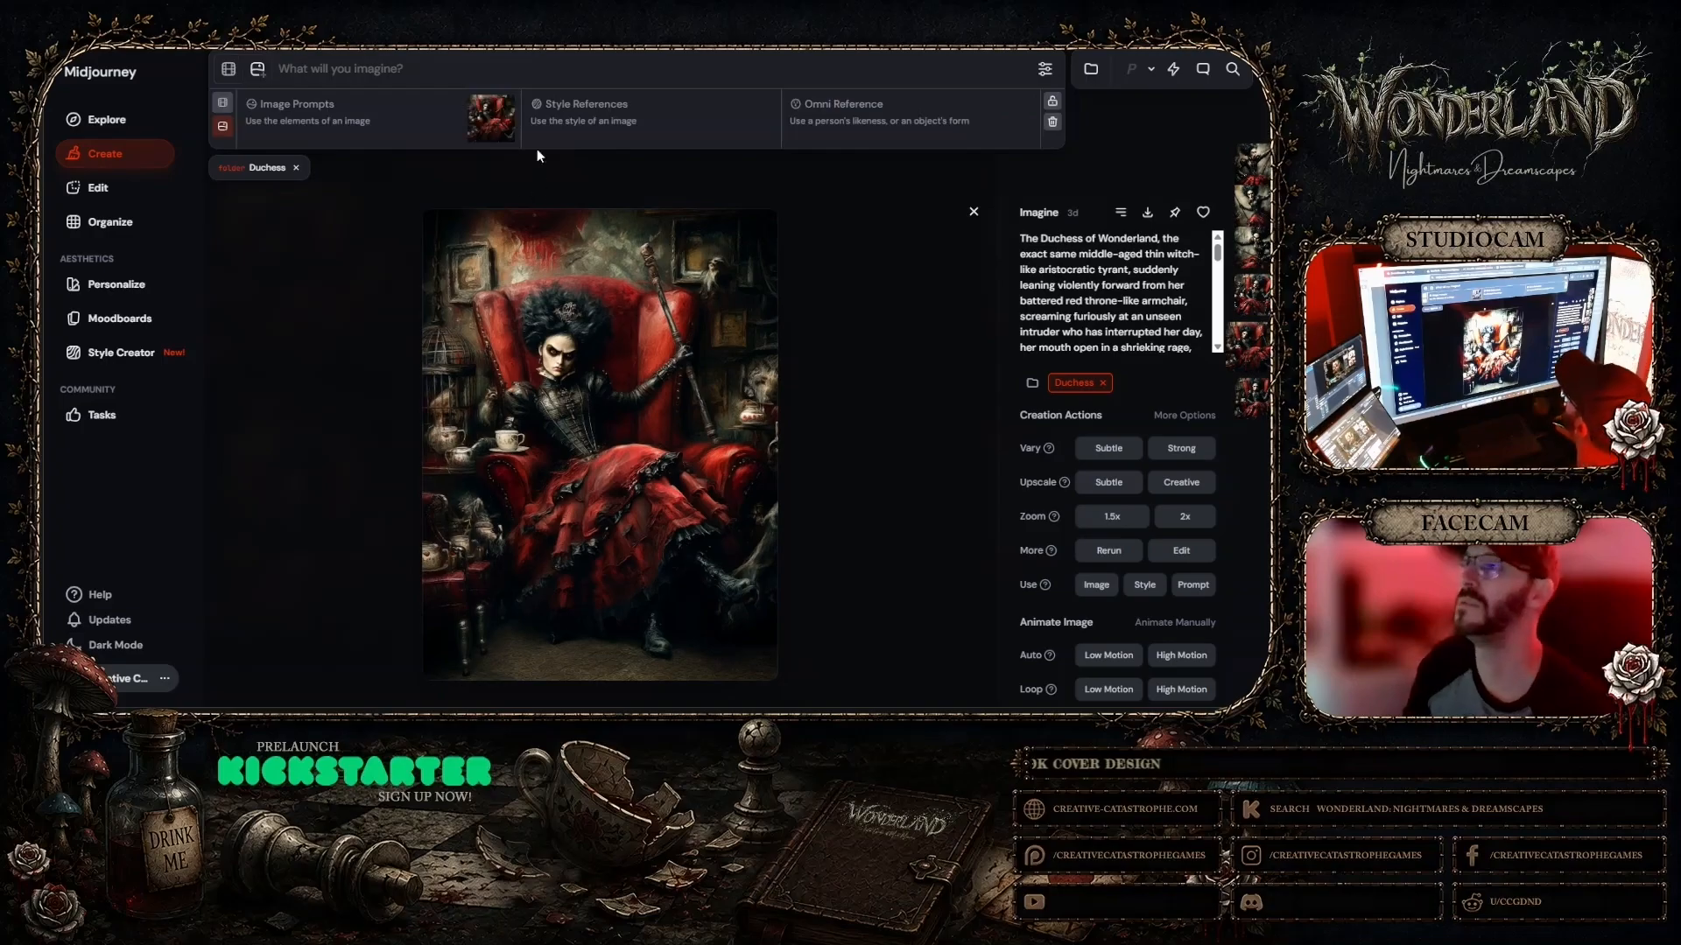
{"action": "left_click_drag", "start_coordinate": [479, 114], "coordinate": [1007, 123]}
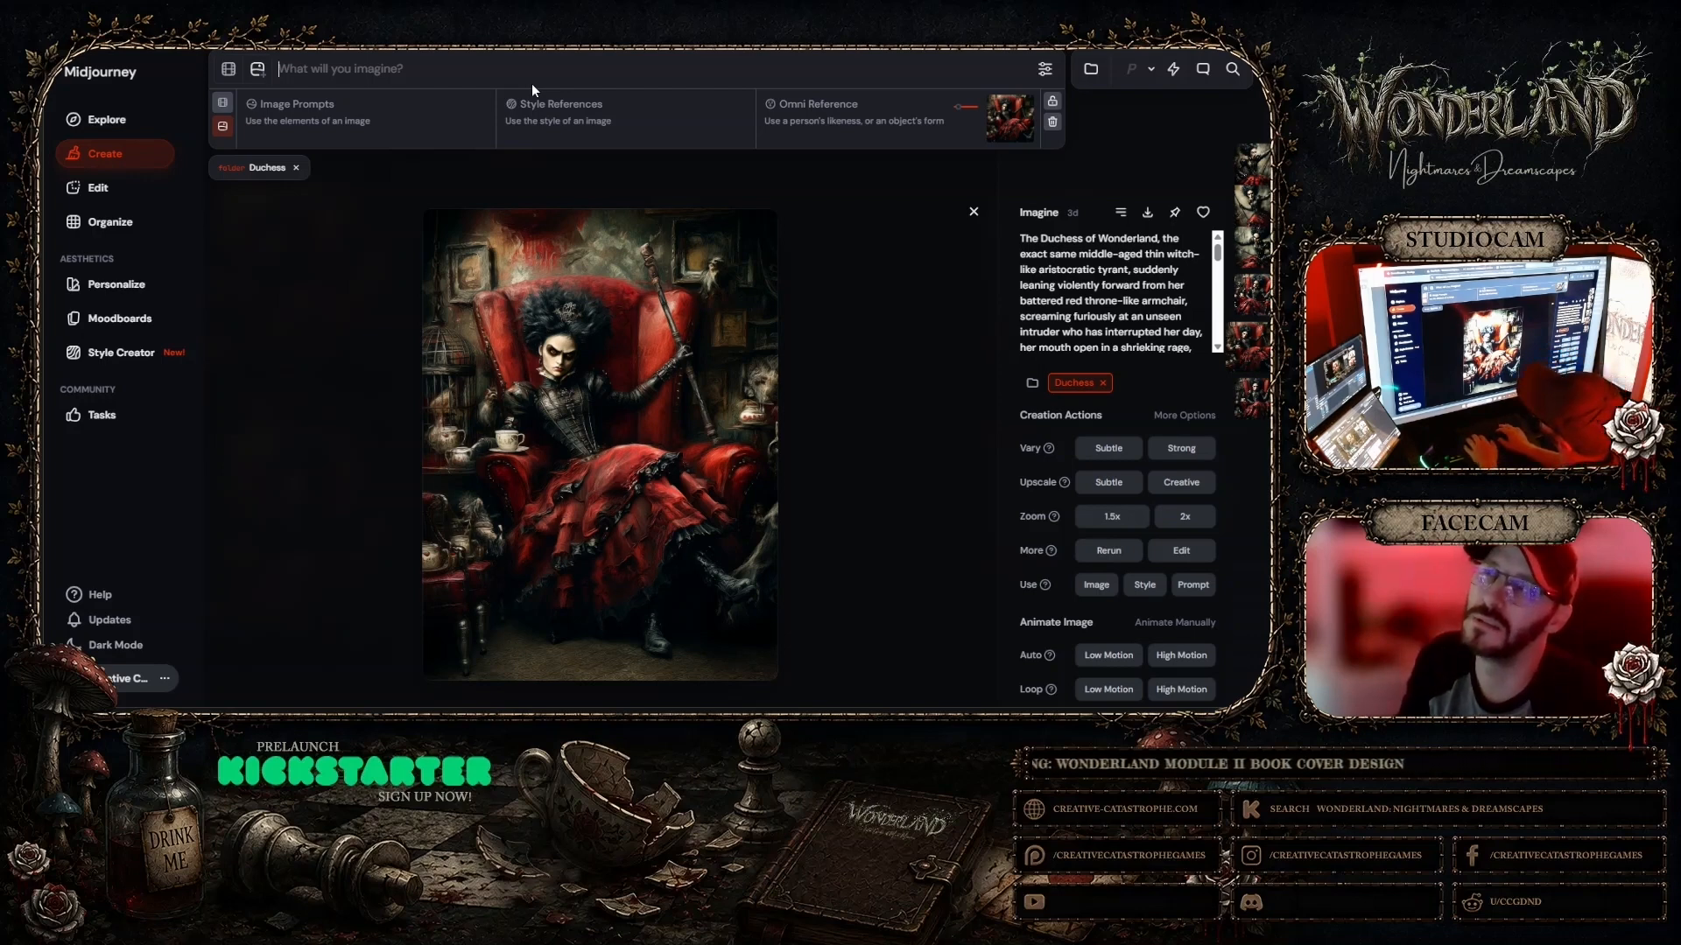
Step: Begin the prompt with "side profile of omni reference, keep the chair and Duchess visible but turned to the right"
{"action": "type", "text": "side"}
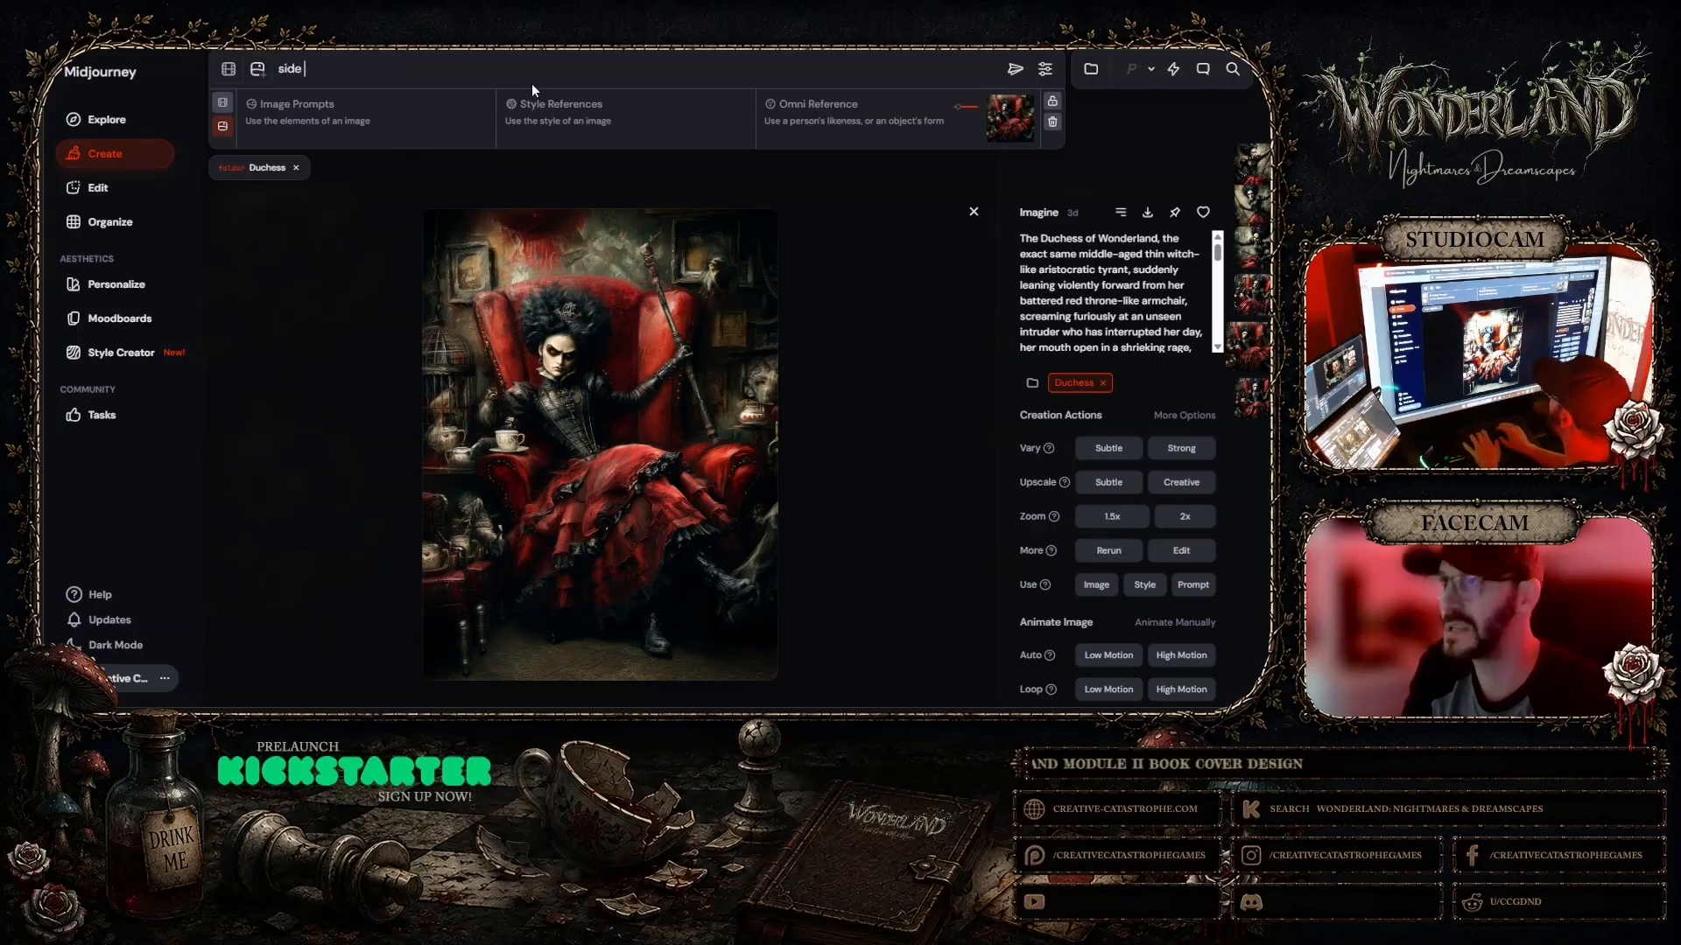
{"action": "type", "text": " profile of "}
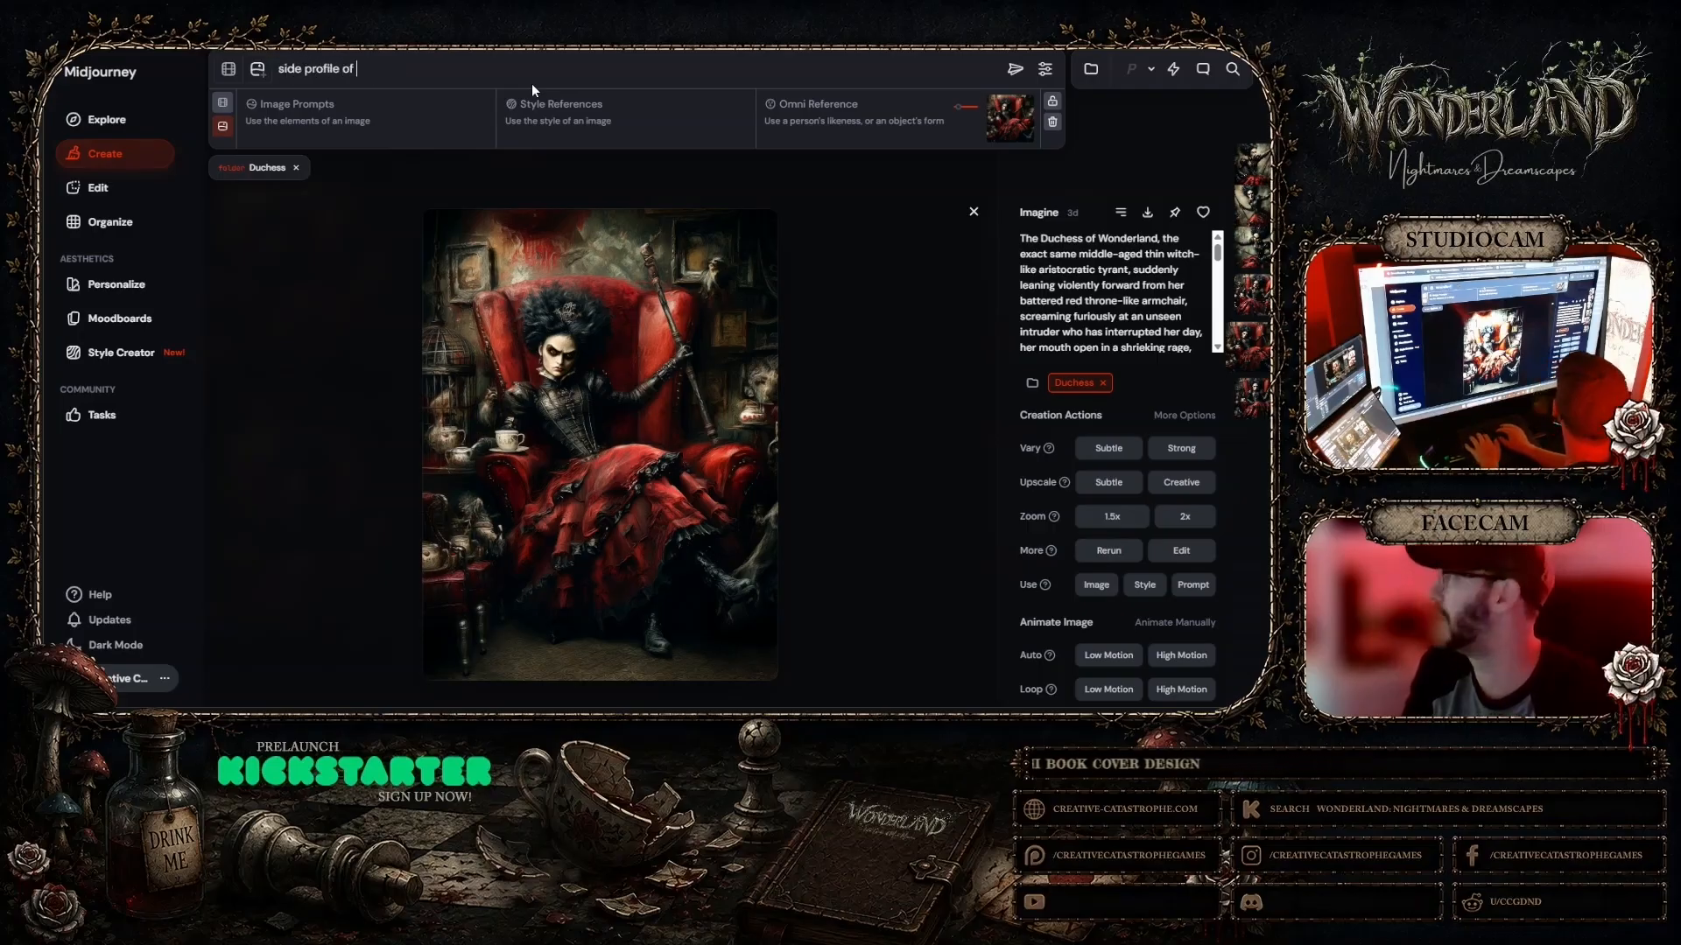
{"action": "type", "text": "omni refe"}
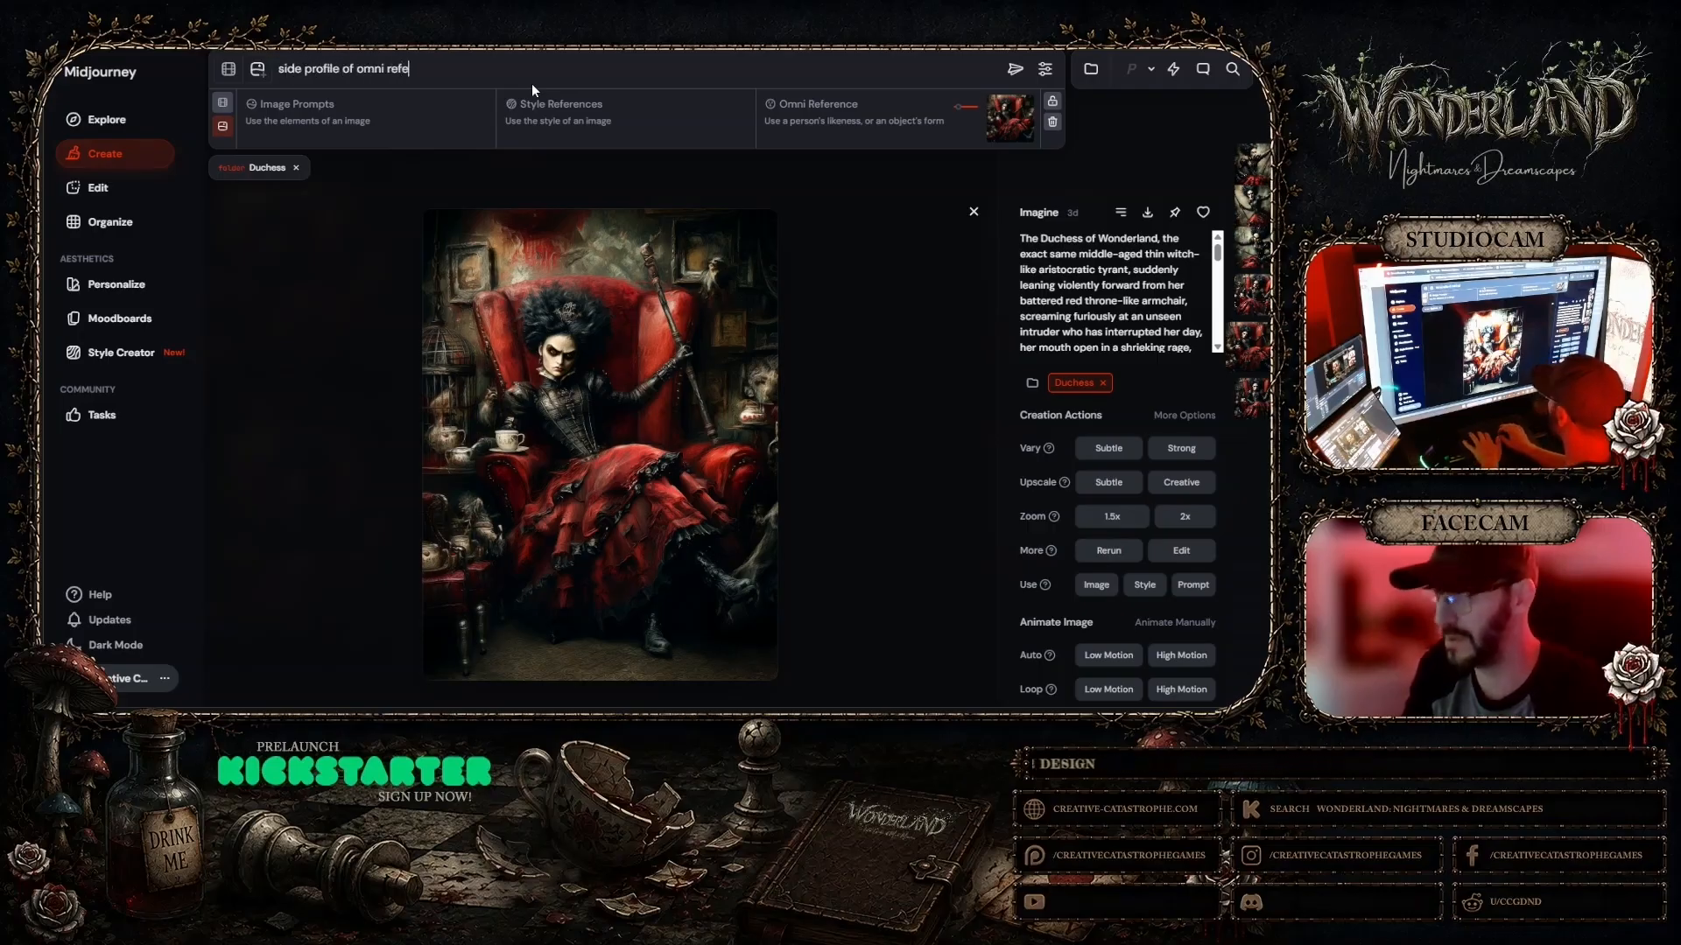
{"action": "type", "text": "rence,"}
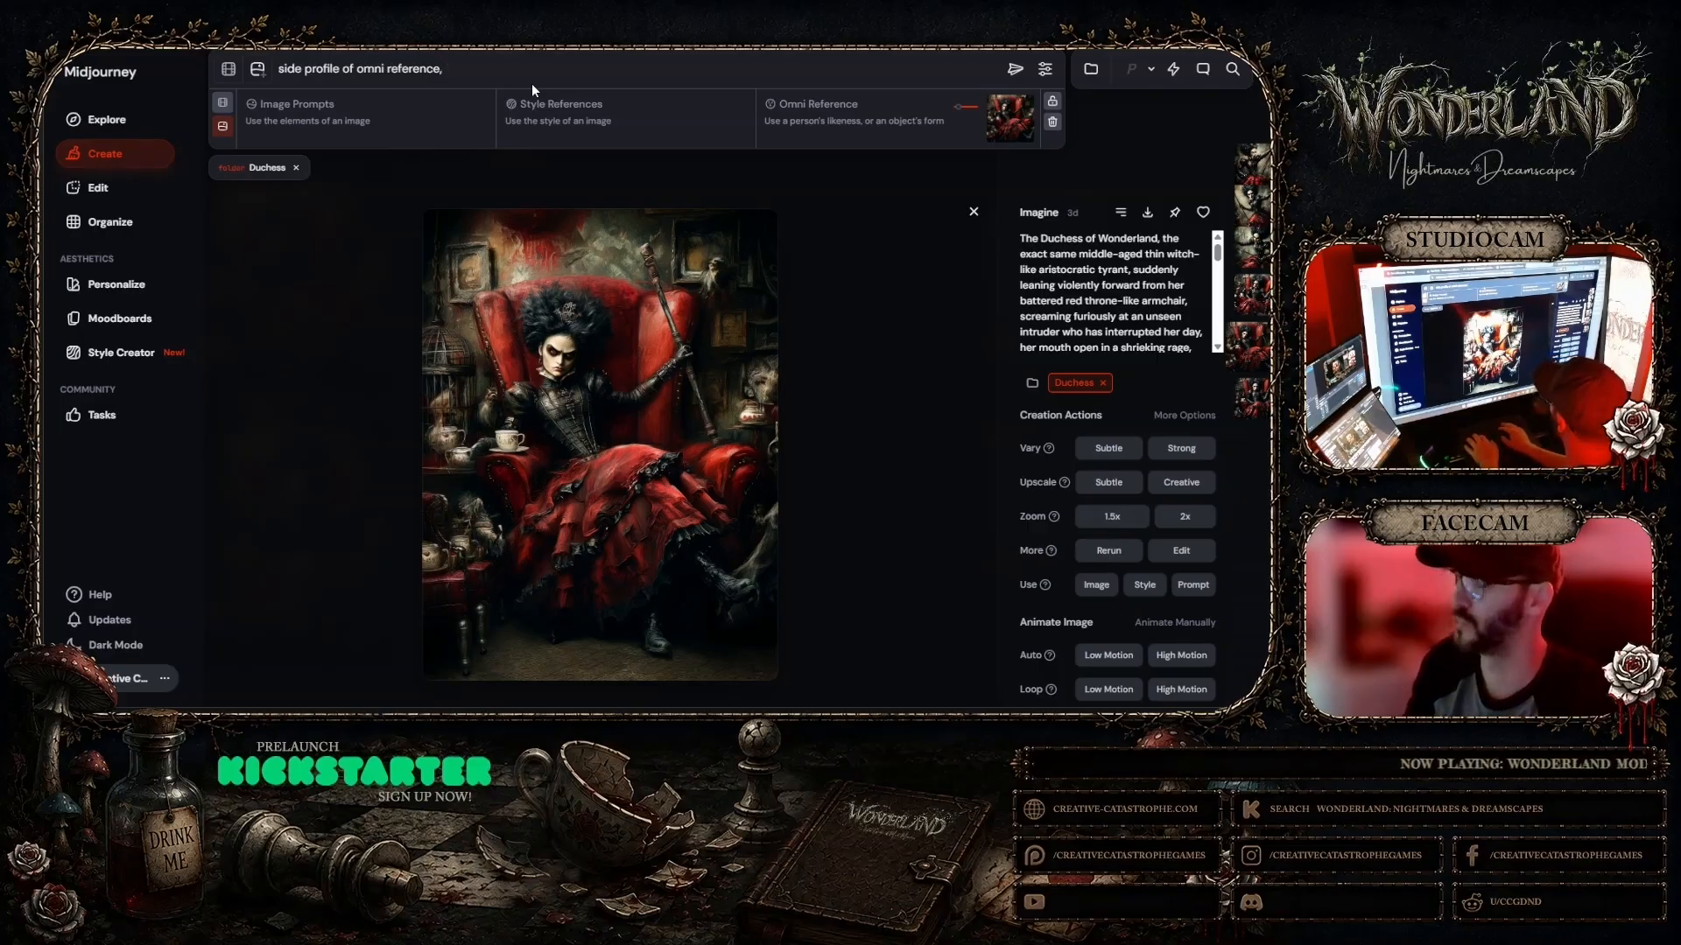
{"action": "type", "text": "keep "}
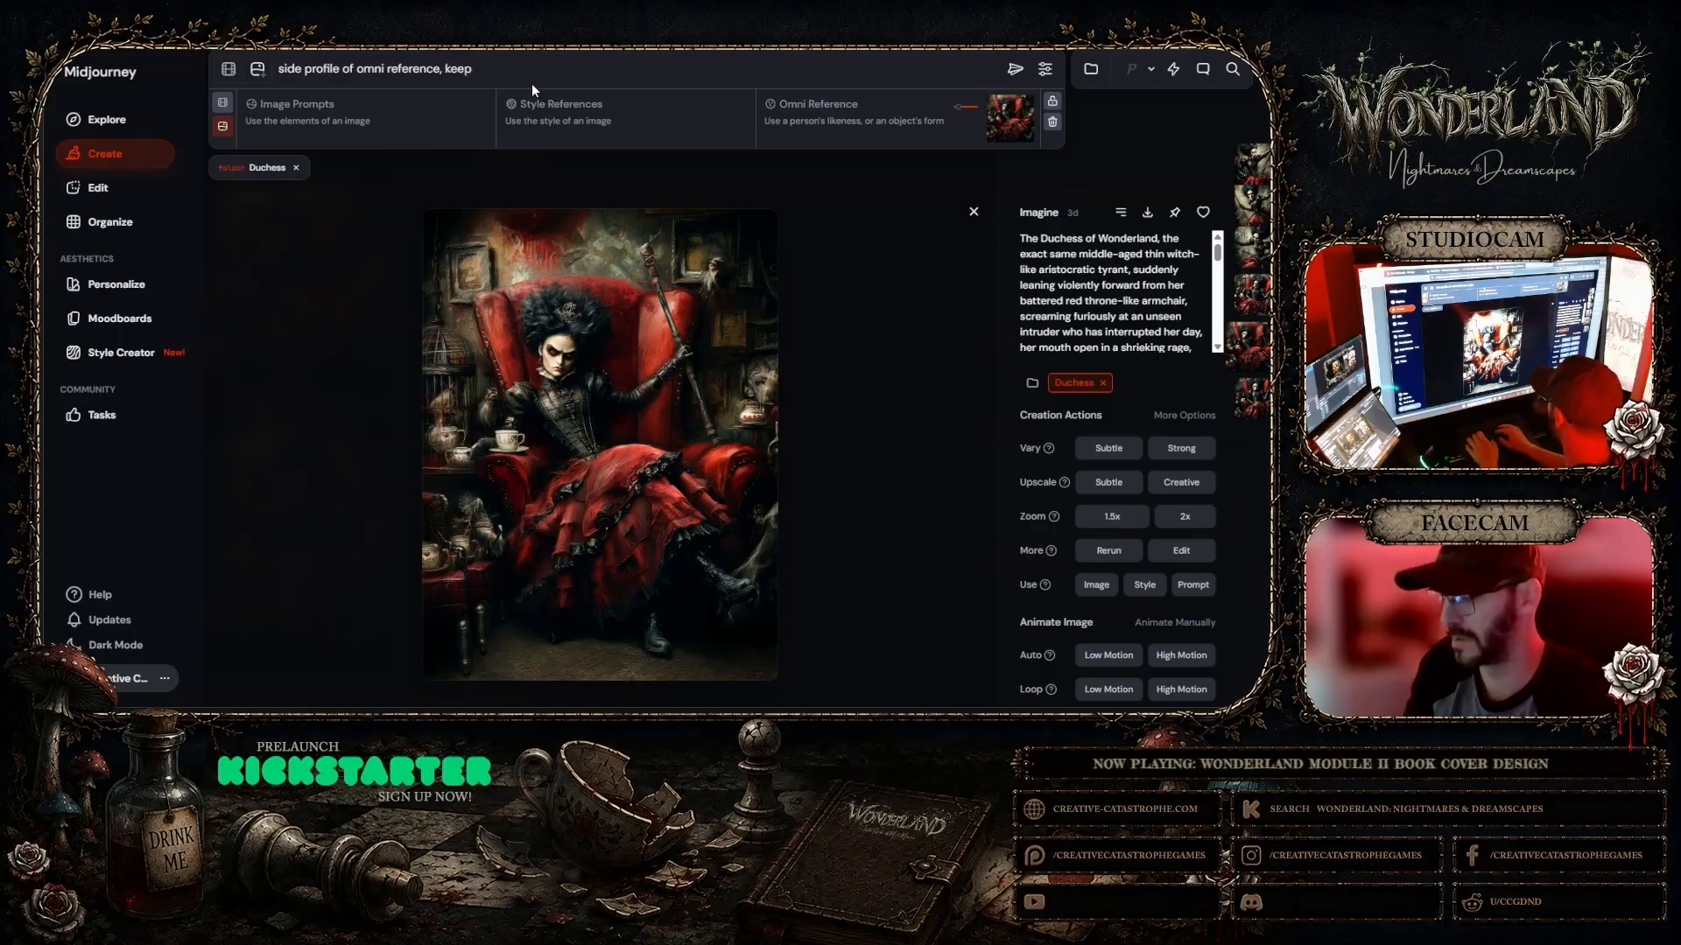
{"action": "type", "text": "the chair and"}
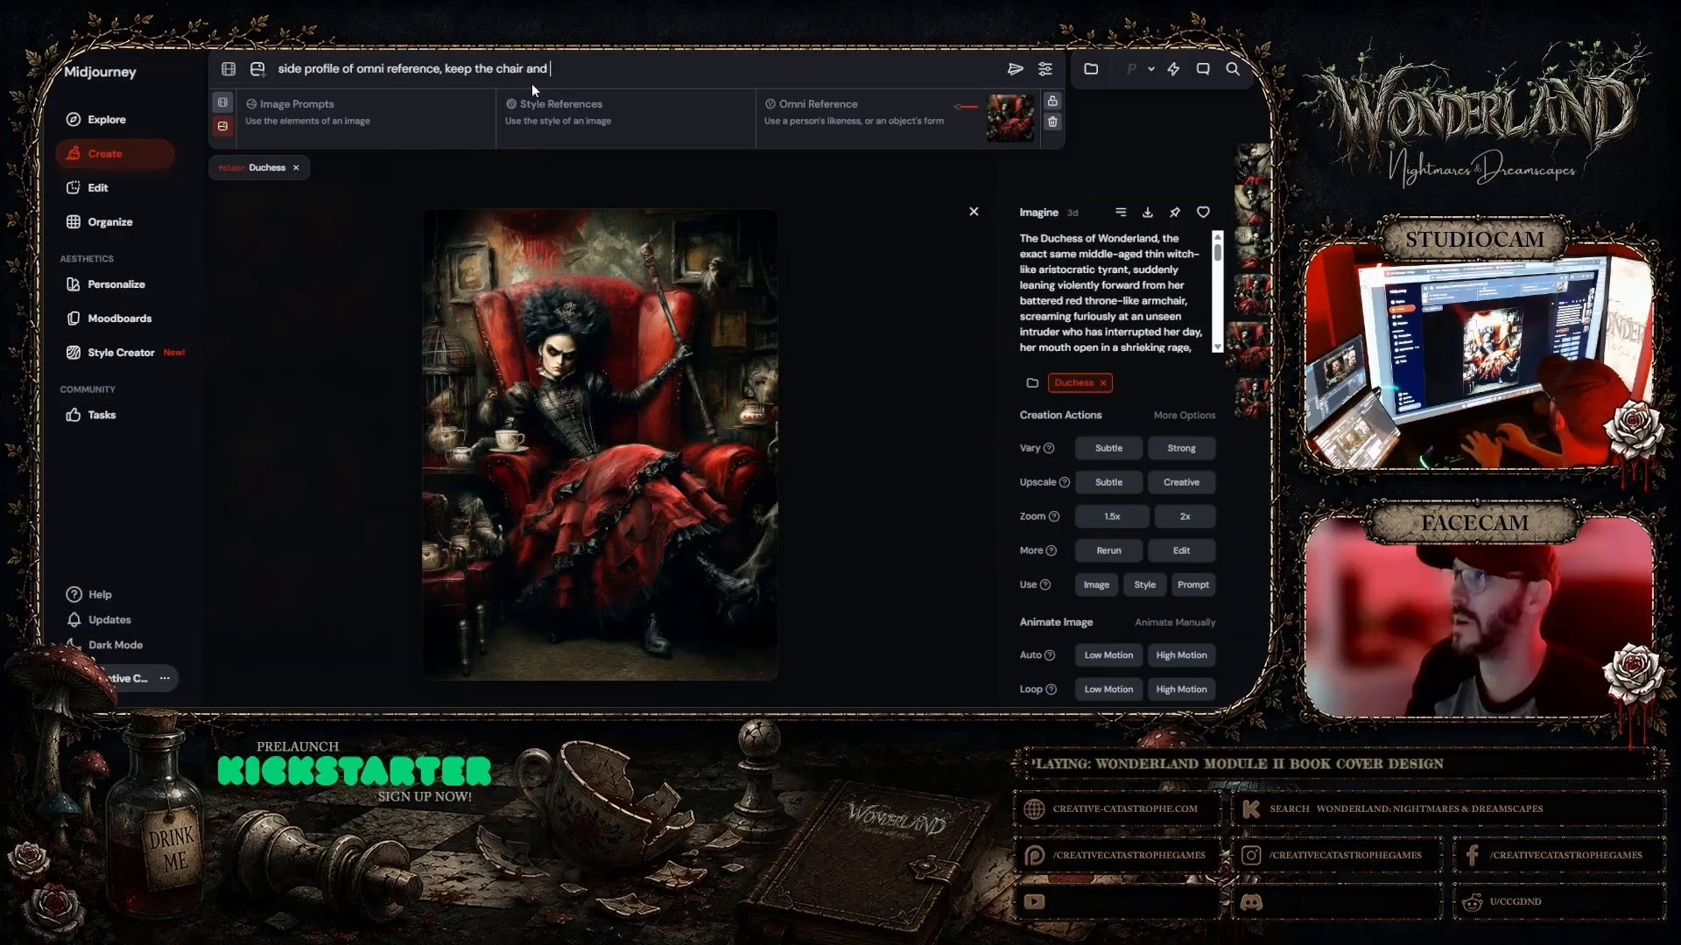
{"action": "type", "text": " Duchess"}
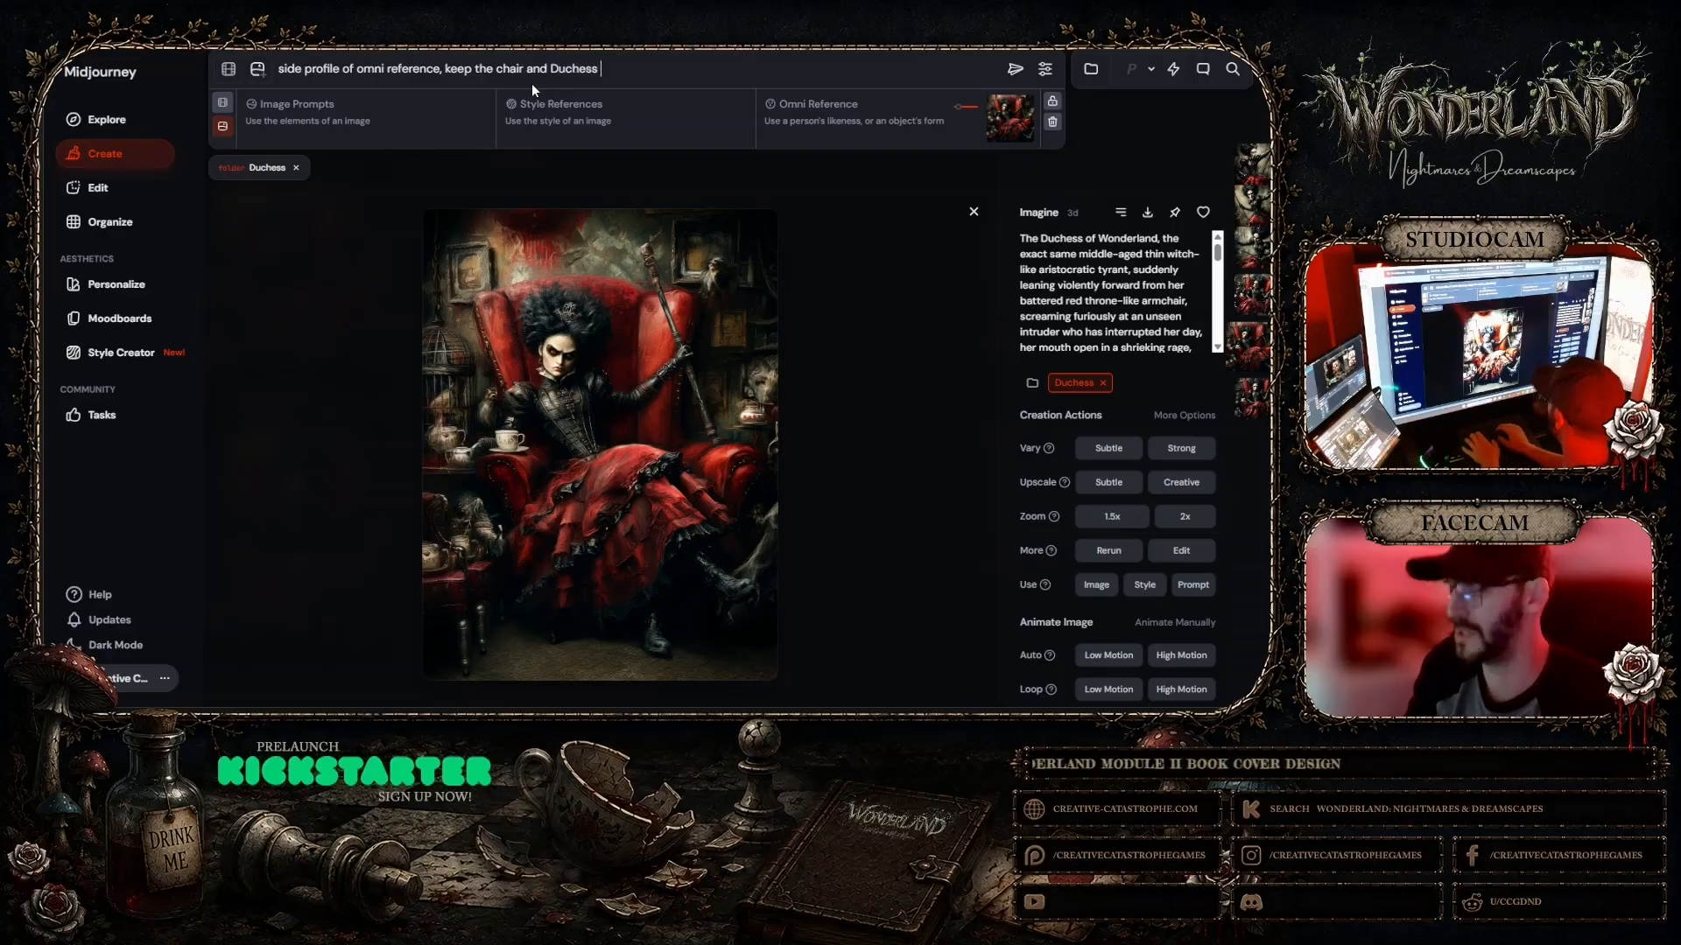
{"action": "type", "text": " visible"}
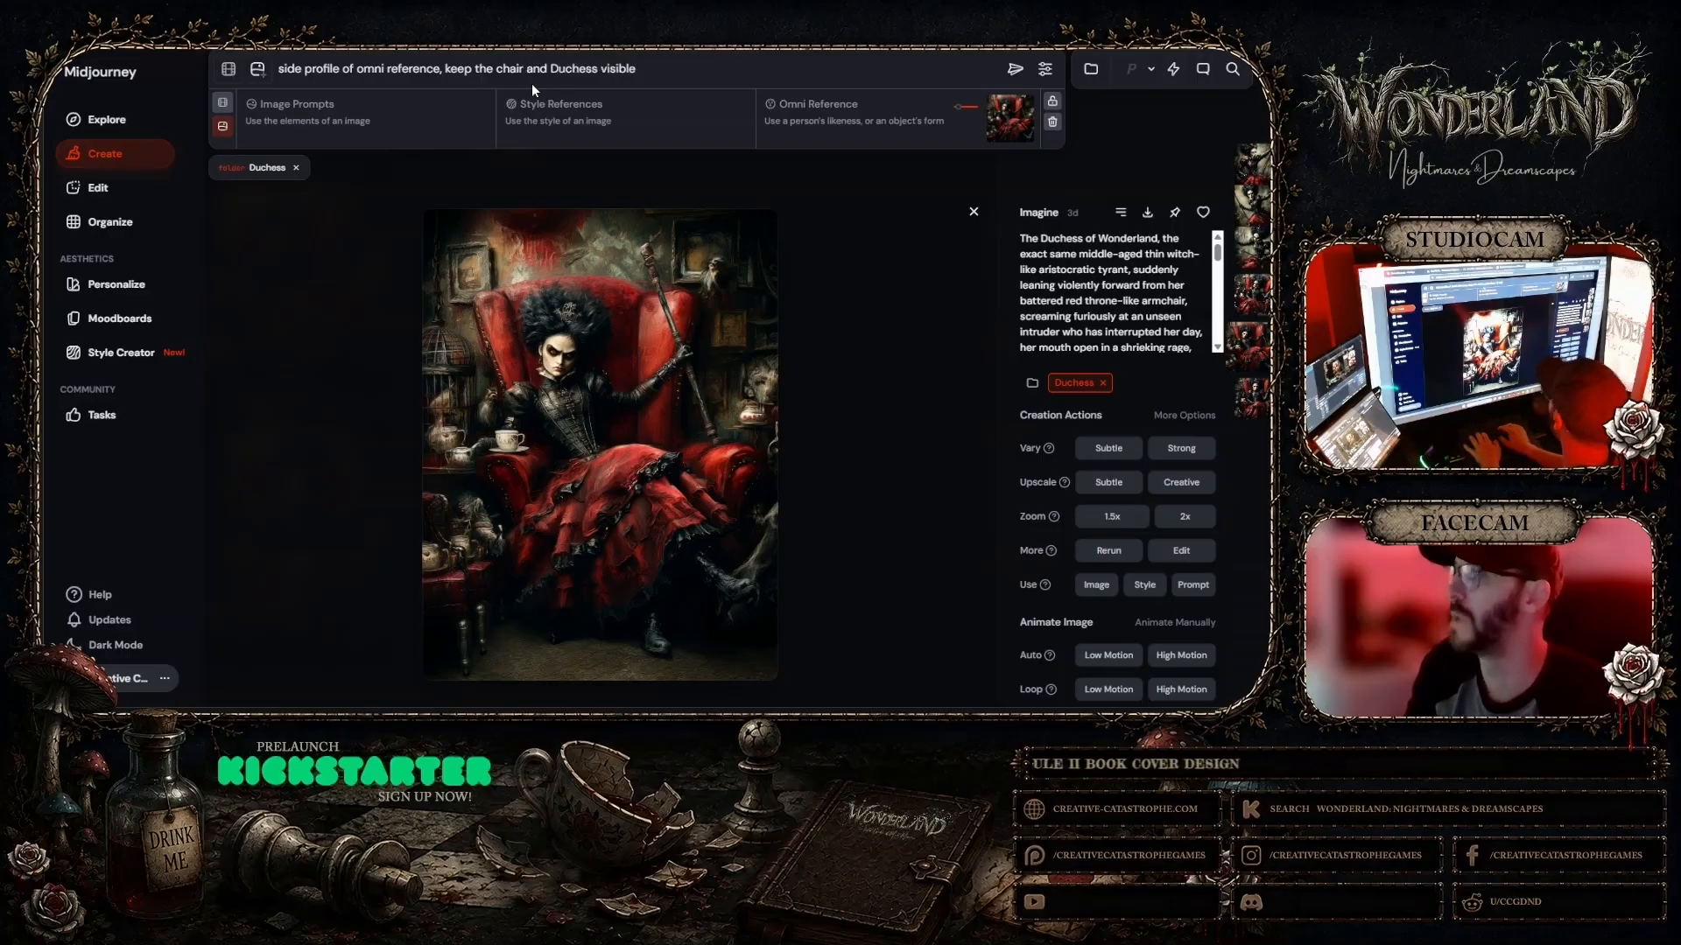
{"action": "type", "text": " but turn"}
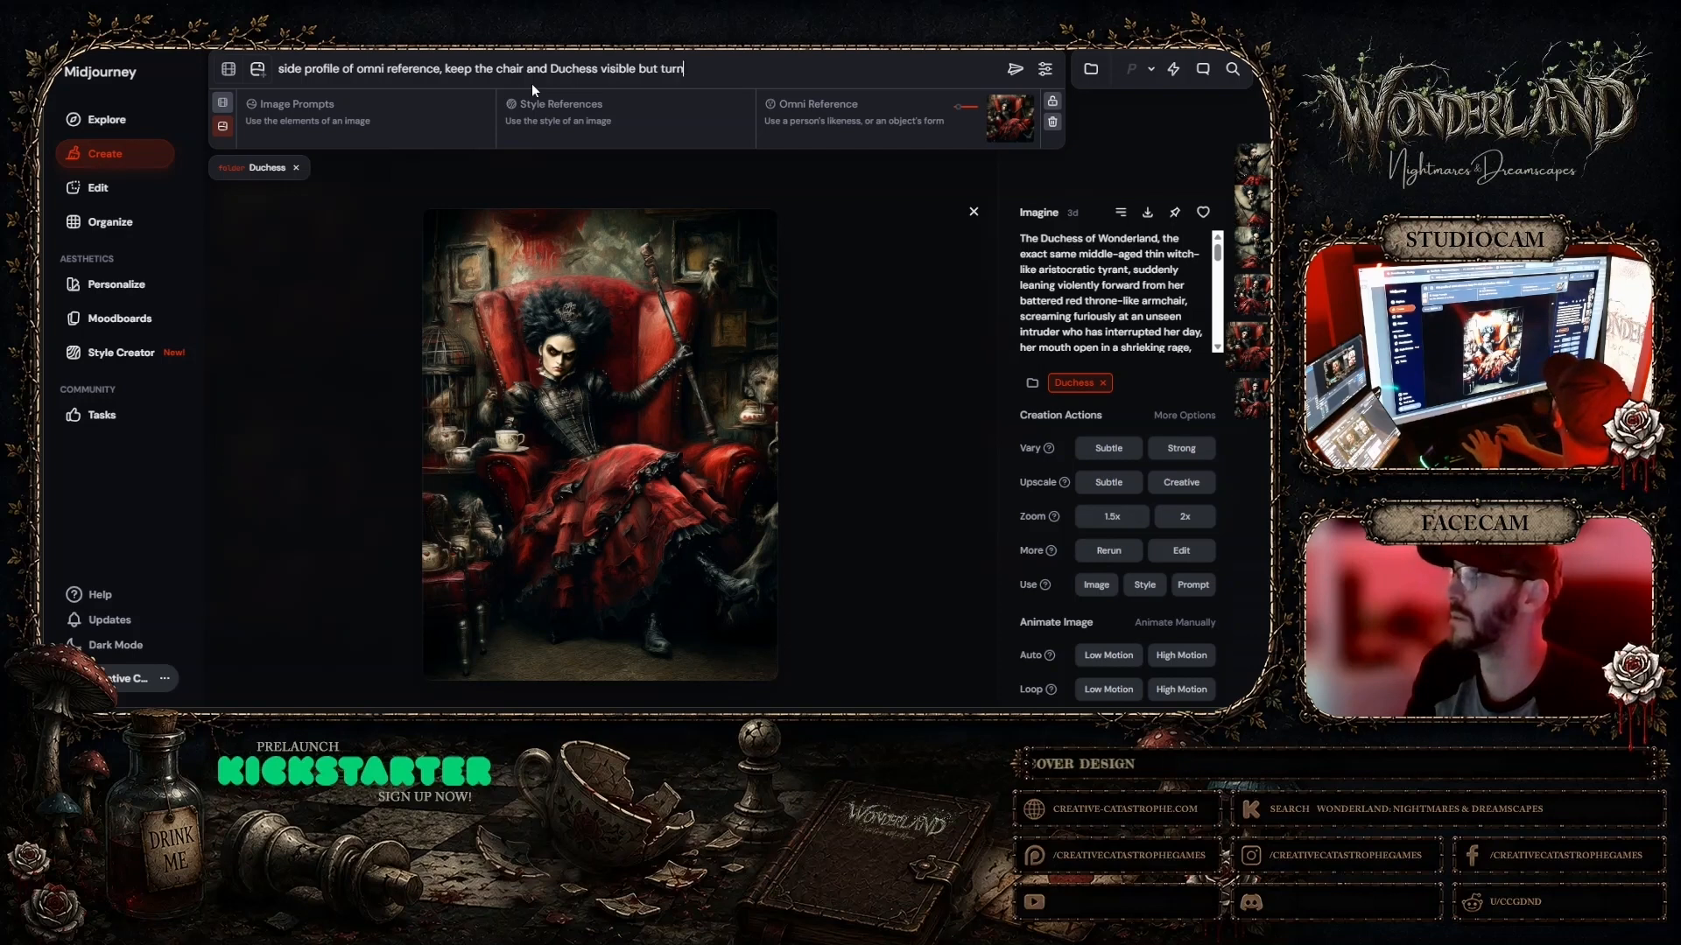
{"action": "type", "text": "ed to the right"}
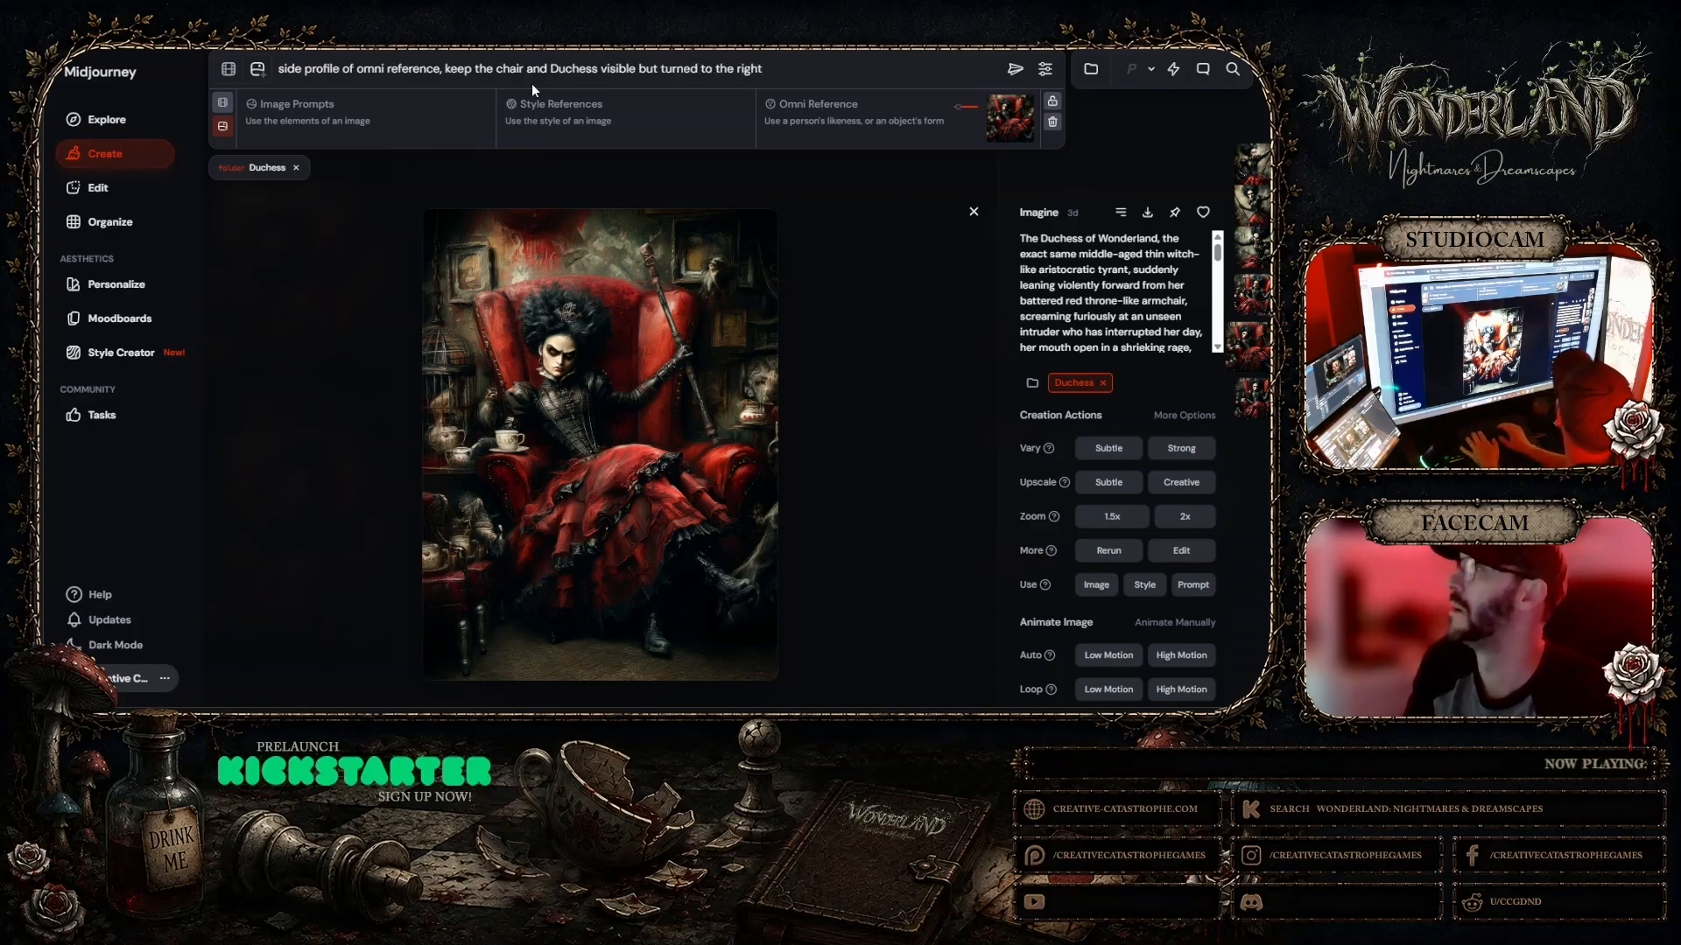
Step: Continue the prompt with "facing a large parlor with ornate tapestries and rugs"
{"action": "type", "text": " facing"}
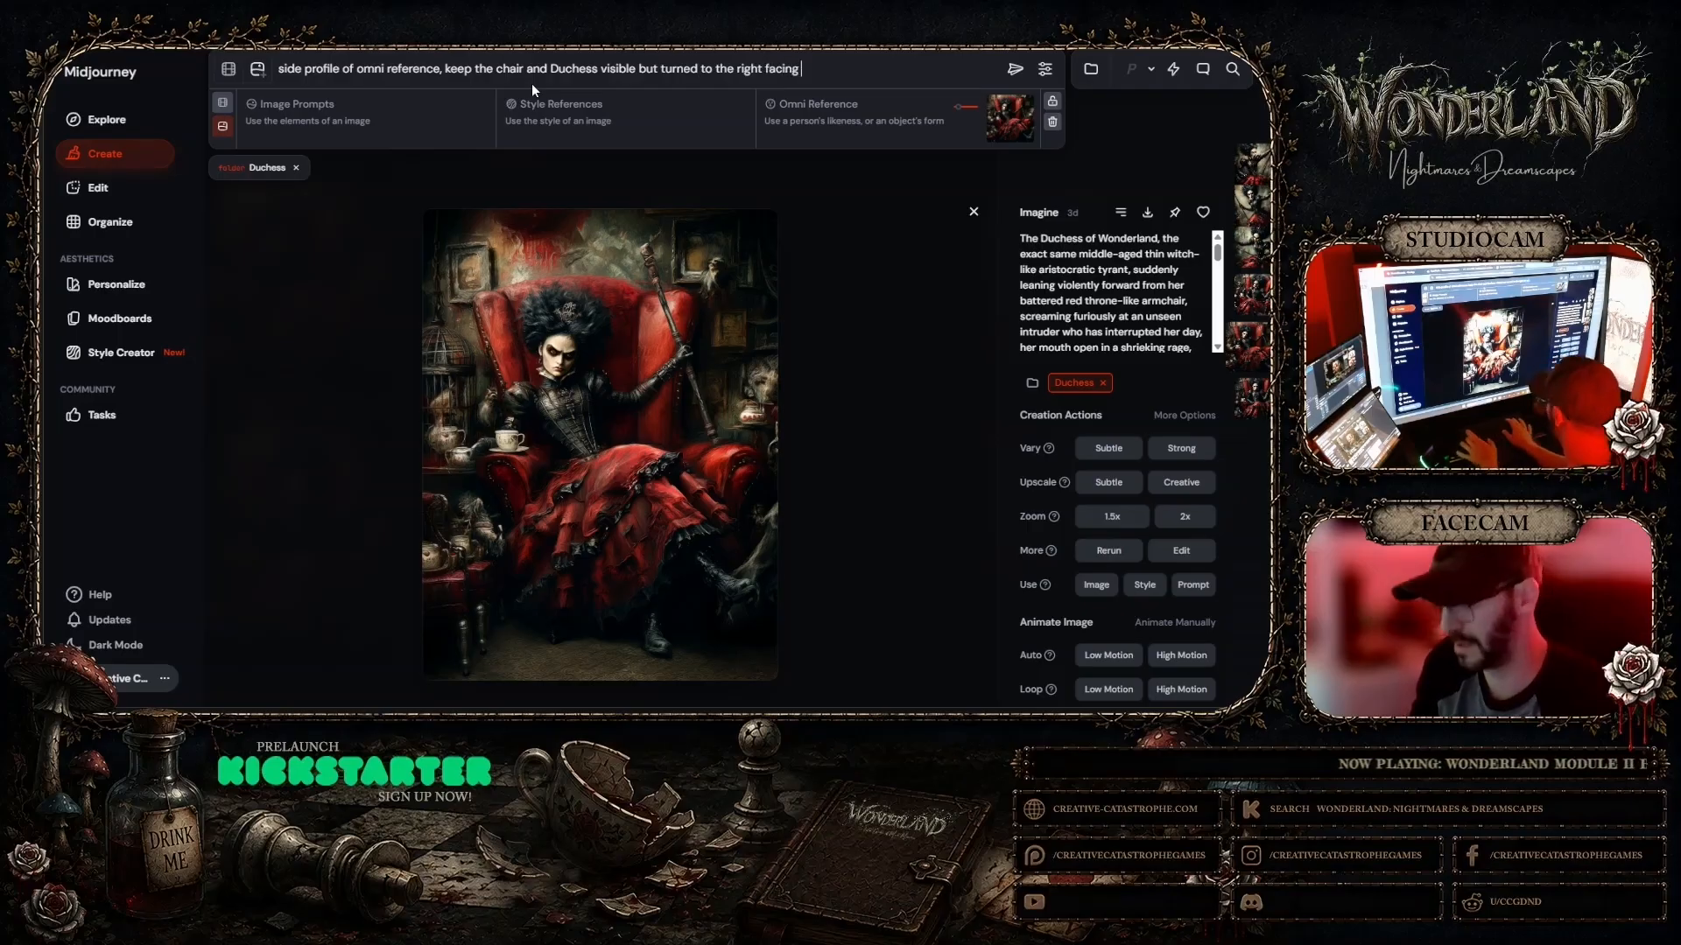
{"action": "type", "text": " a large parolor"}
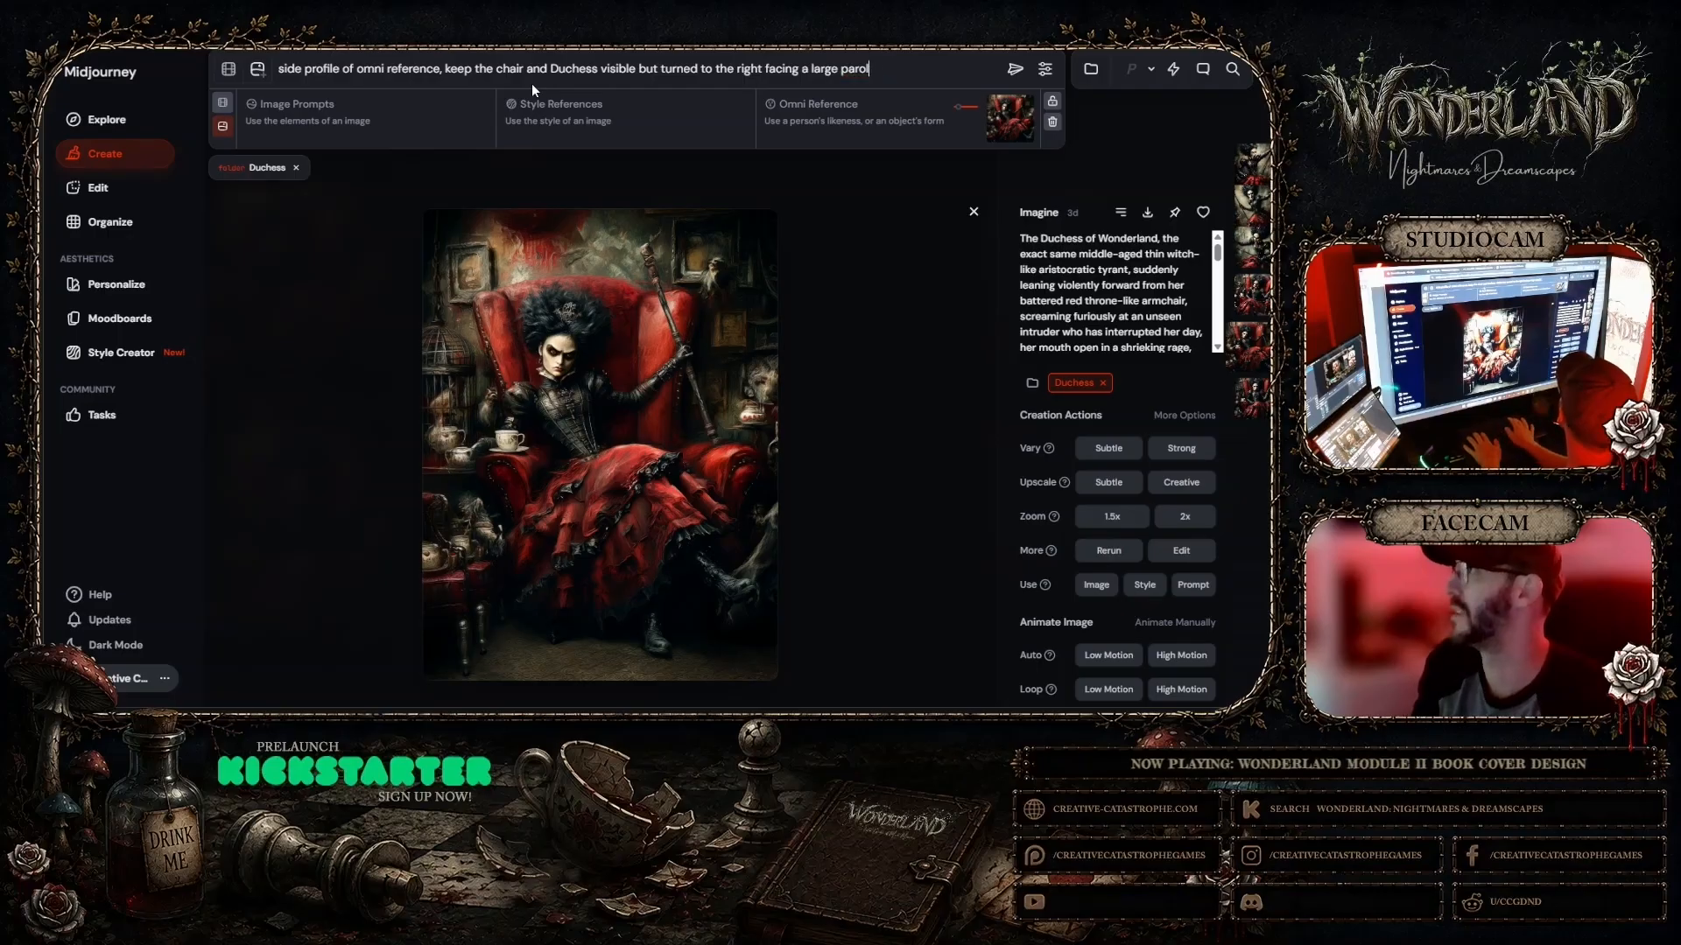
{"action": "key", "text": "BackSpace"}
{"action": "key", "text": "BackSpace"}
{"action": "key", "text": "BackSpace"}
{"action": "key", "text": "BackSpace"}
{"action": "type", "text": "lor with ornat"}
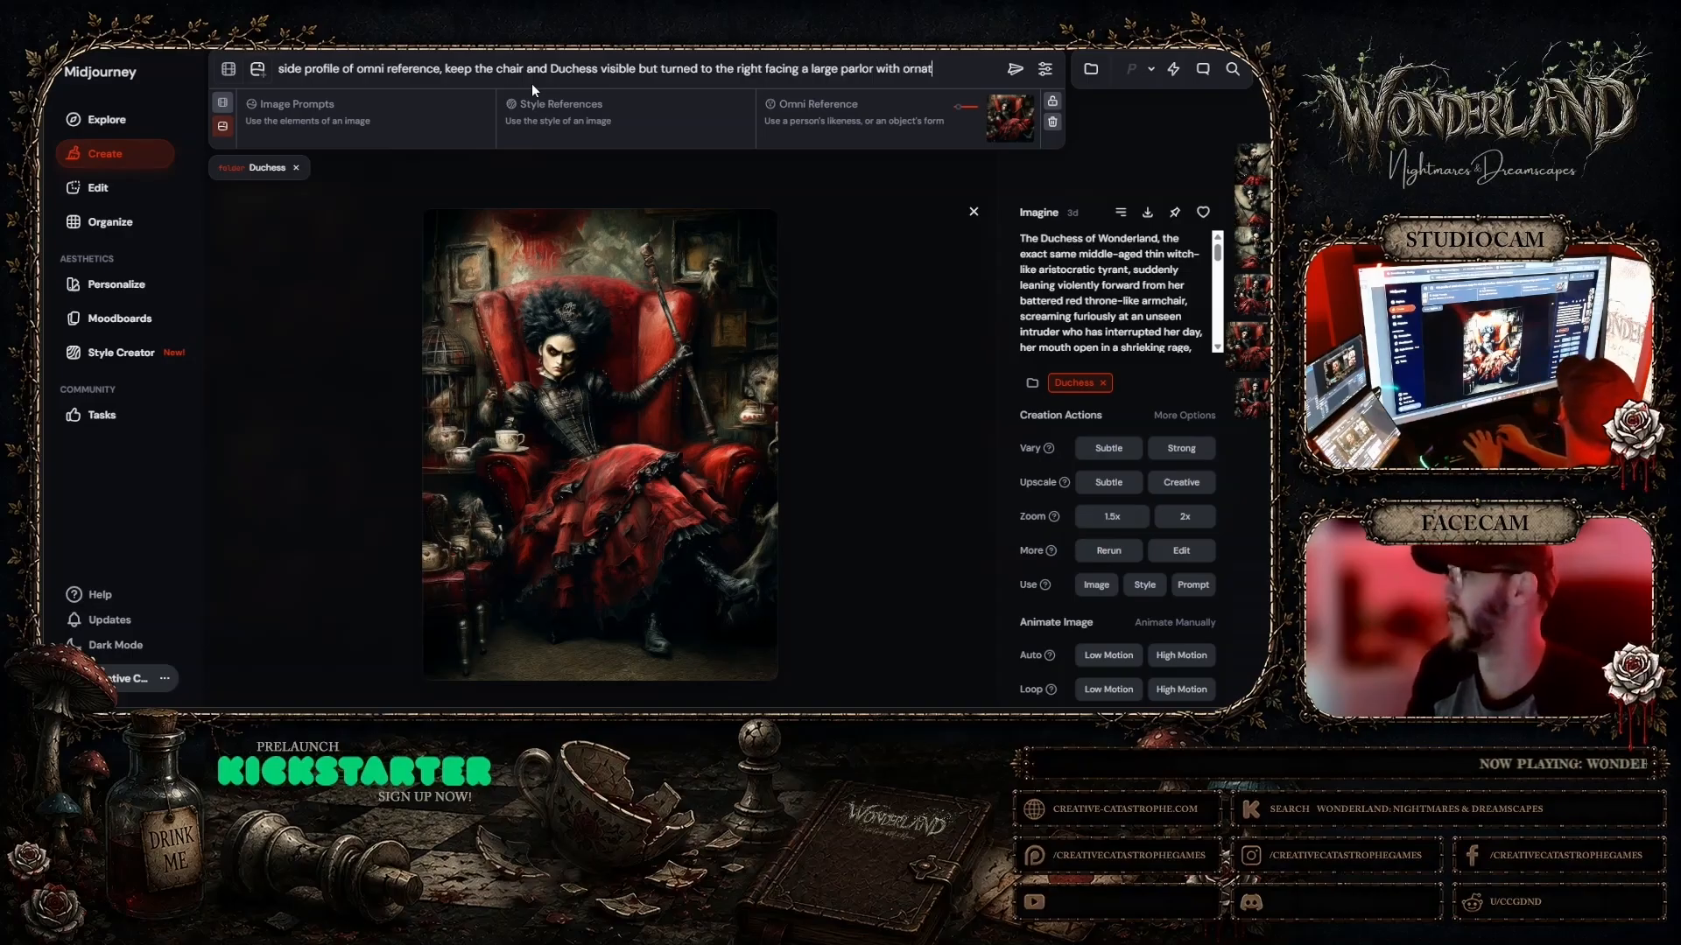
{"action": "type", "text": "e tapestr"}
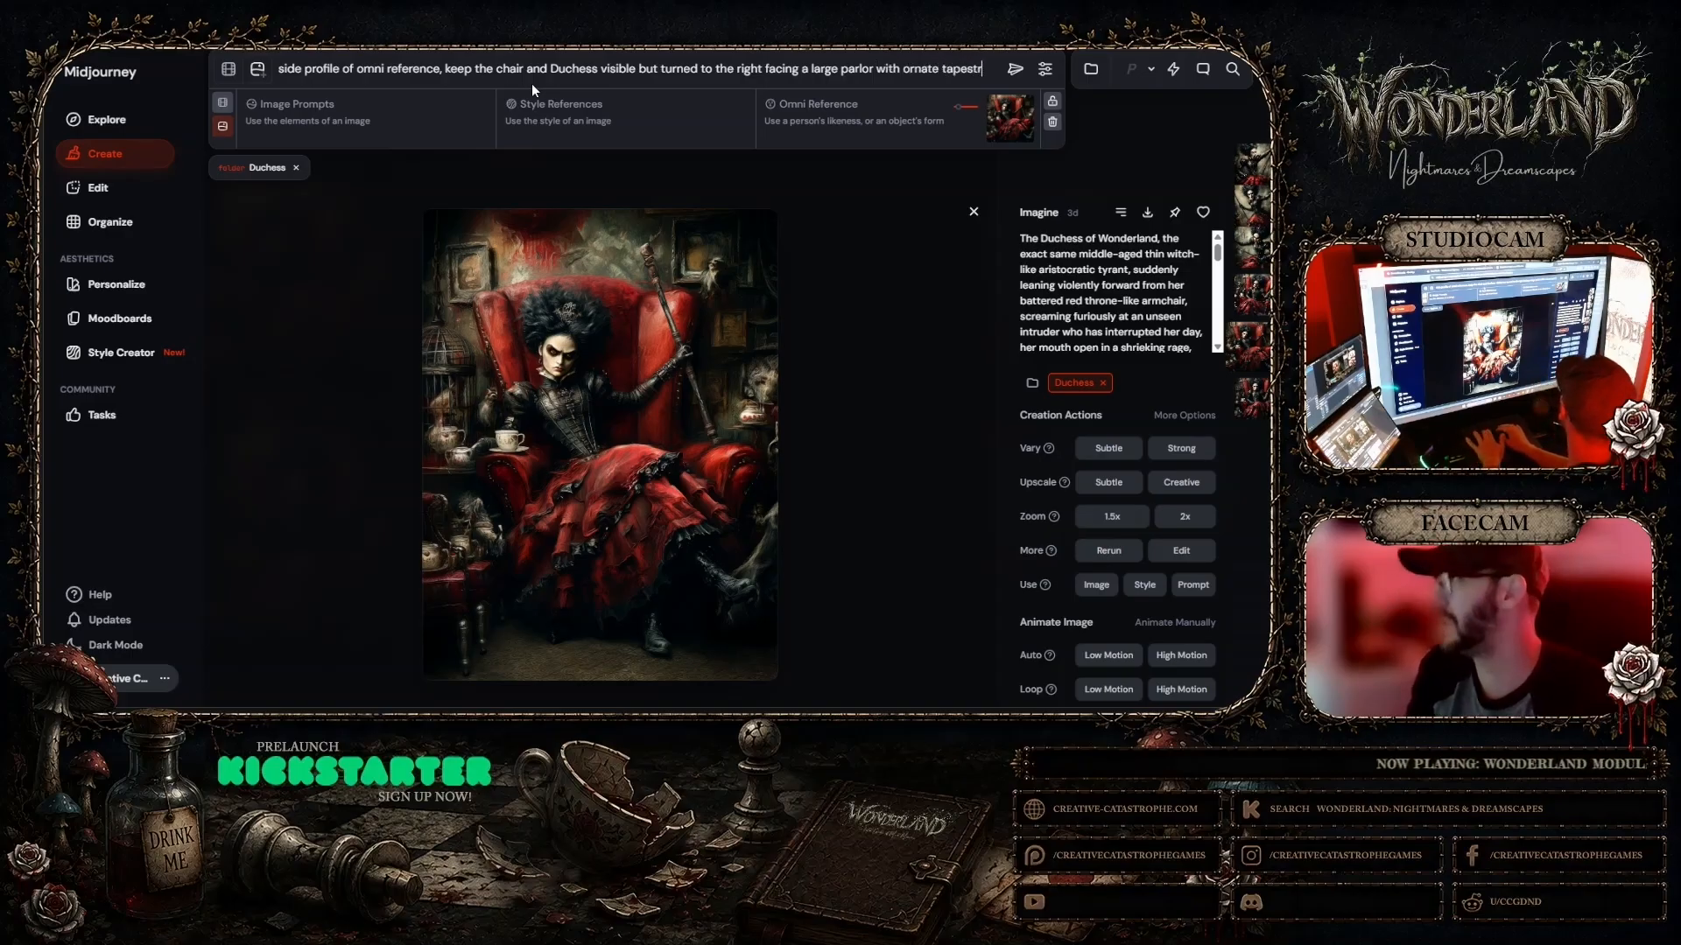
{"action": "type", "text": "ies and rugs"}
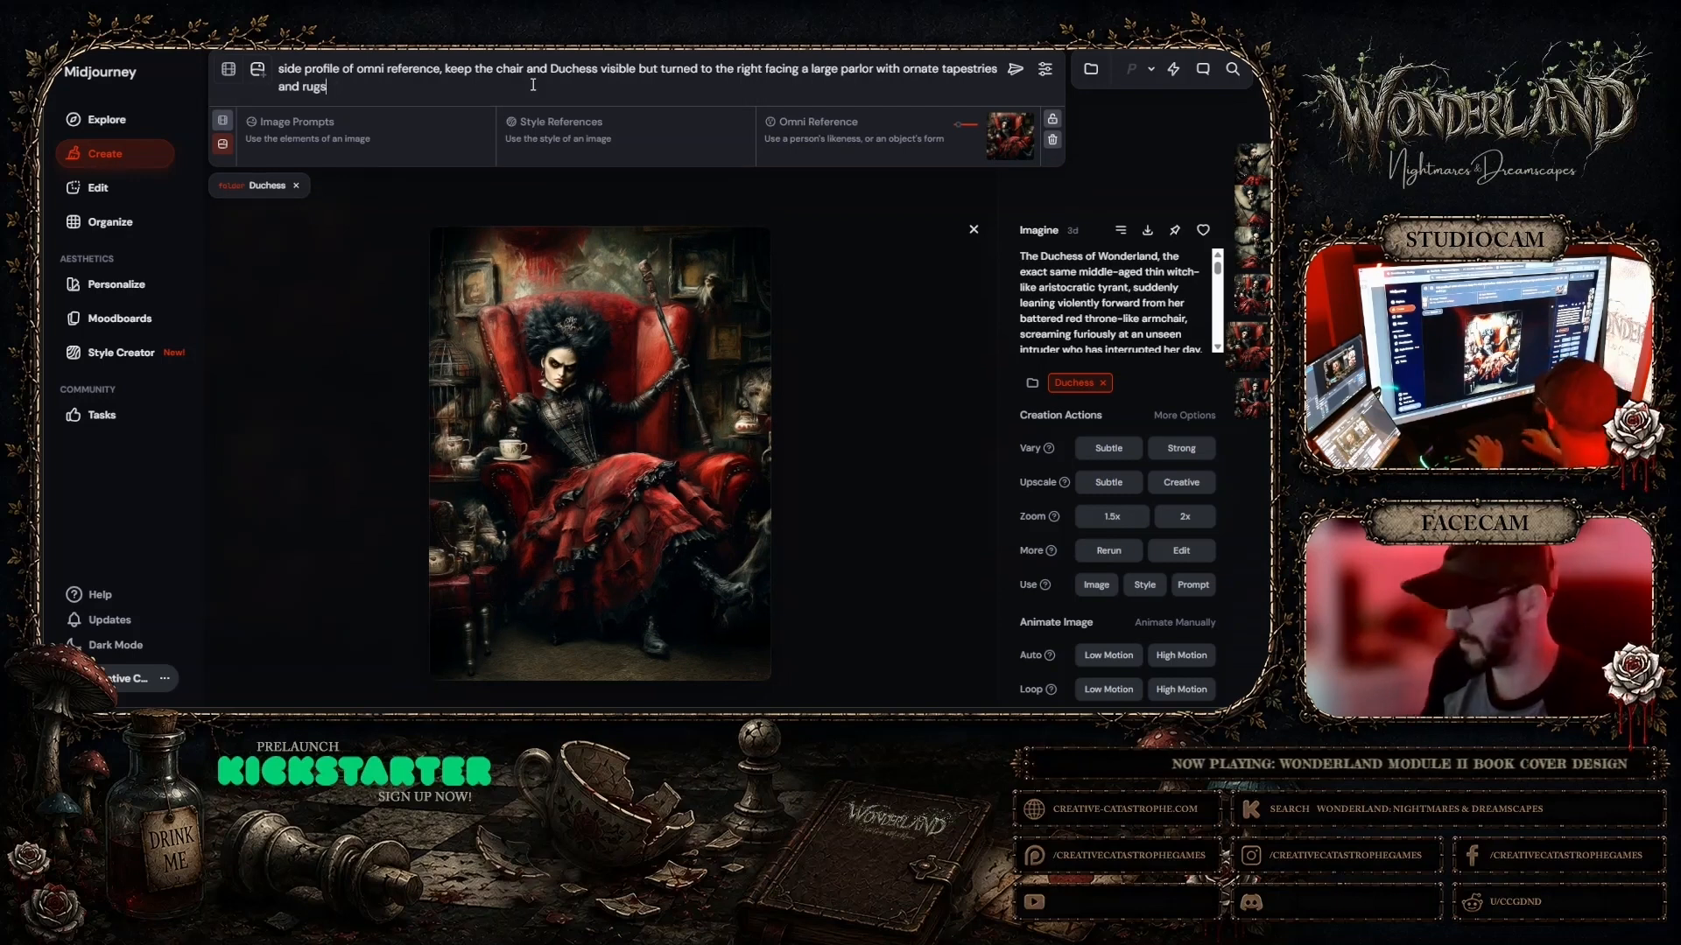
Step: Insert "on the walls" between "ornate tapestries" and "and rugs" in the prompt
{"action": "key", "text": "ctrl+Left"}
{"action": "key", "text": "ctrl+Left"}
{"action": "key", "text": "ctrl+Left"}
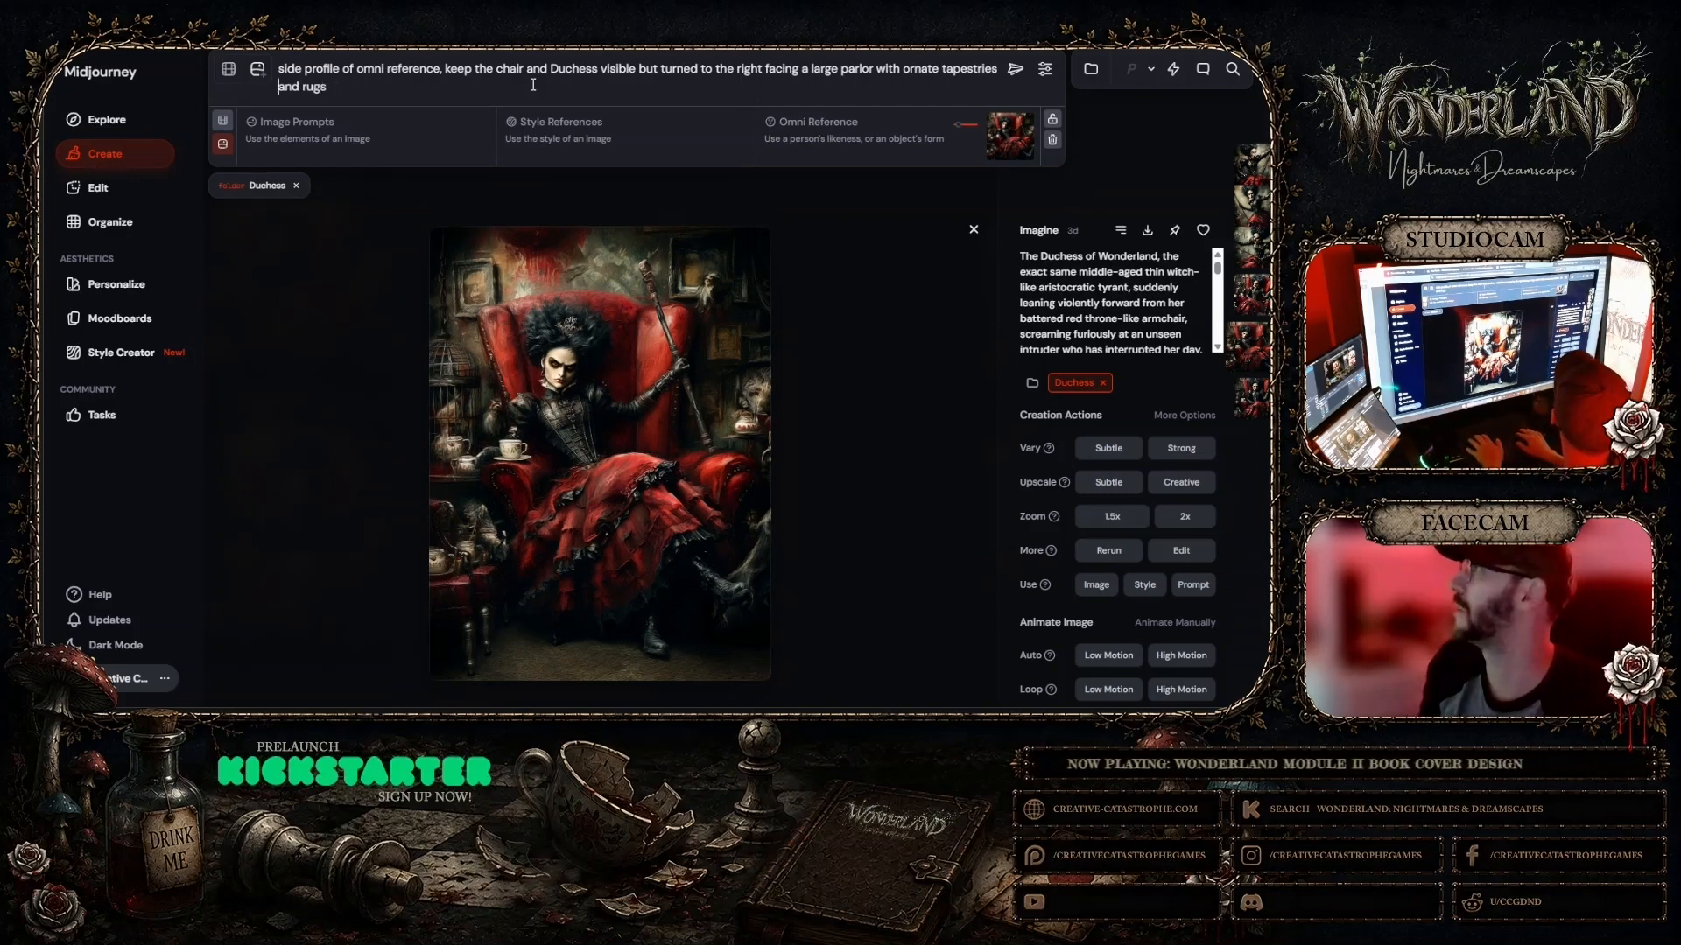
{"action": "key", "text": "ctrl+Right"}
{"action": "type", "text": "on the walls"}
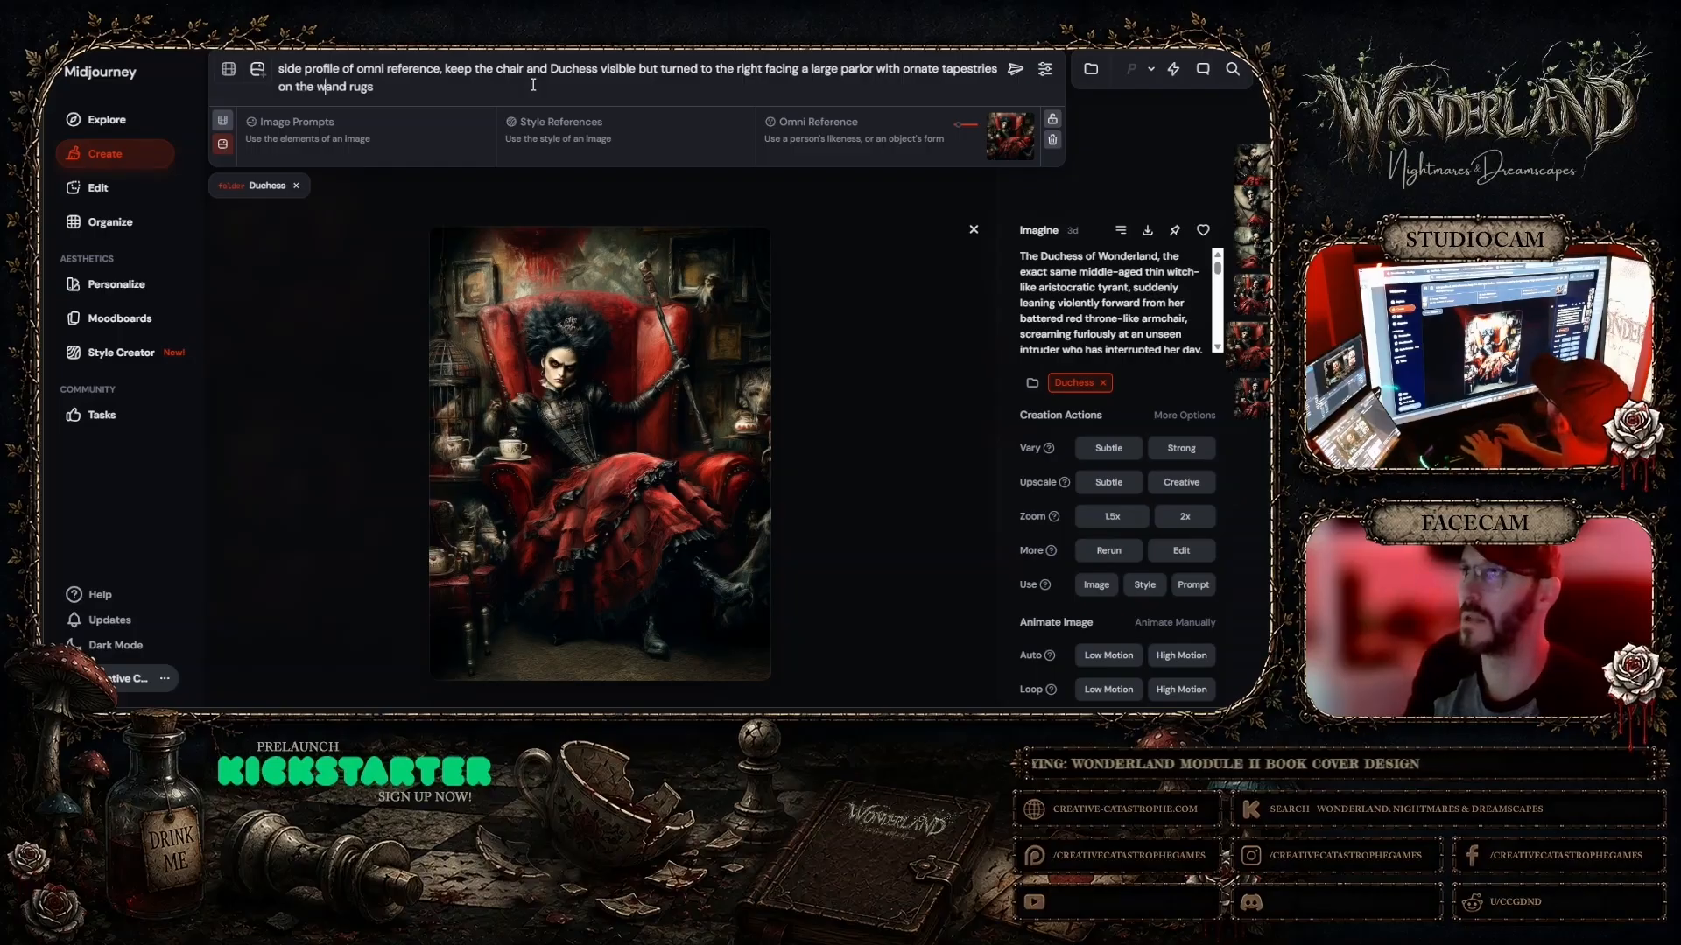
Step: Extend the end of the prompt with "on the floors, curiosities and cages of various sizes adorn the shelves and tables of her parlor"
{"action": "key", "text": "End"}
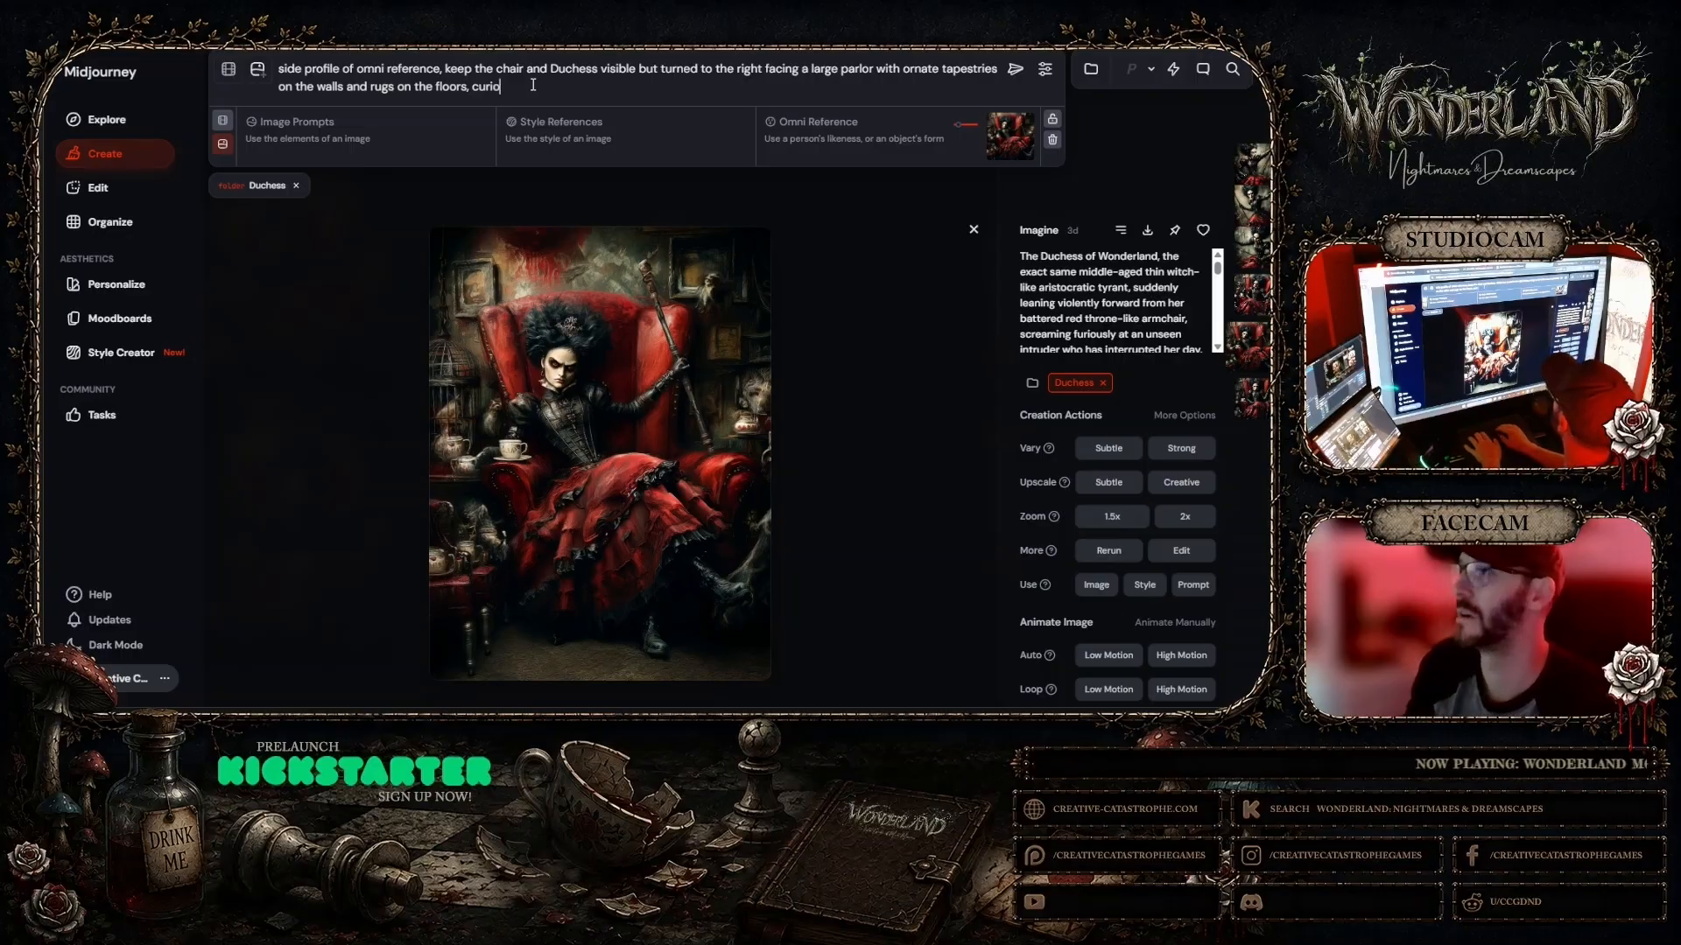
{"action": "type", "text": "nd"}
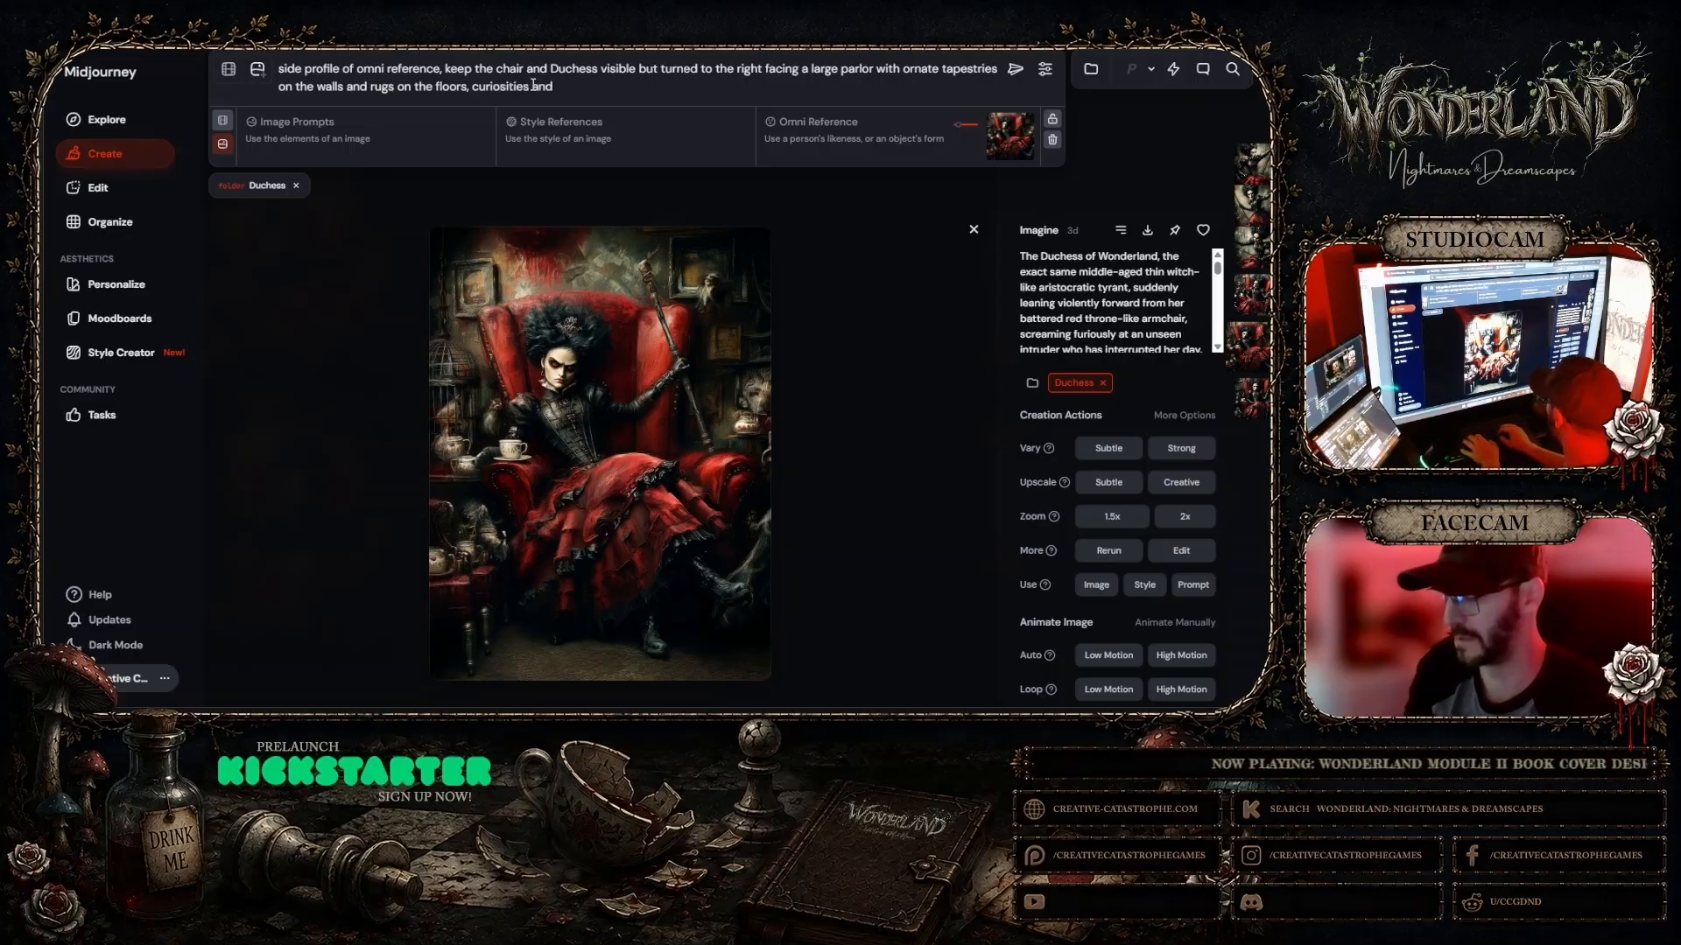
{"action": "type", "text": " cage"}
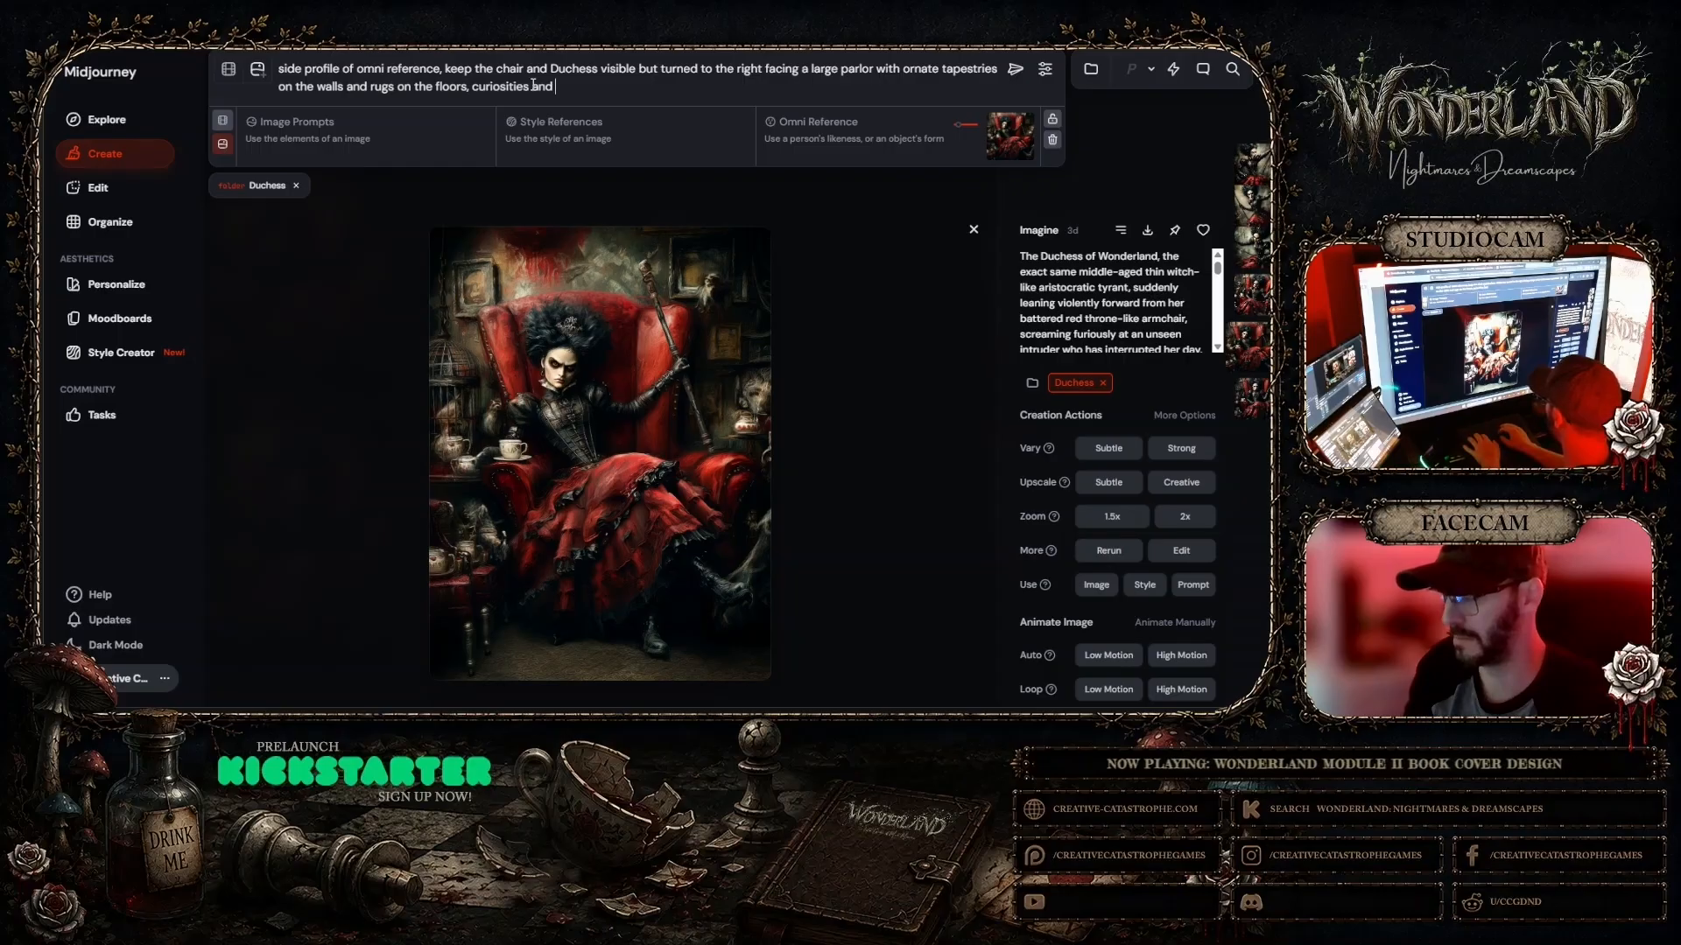
{"action": "type", "text": "s"}
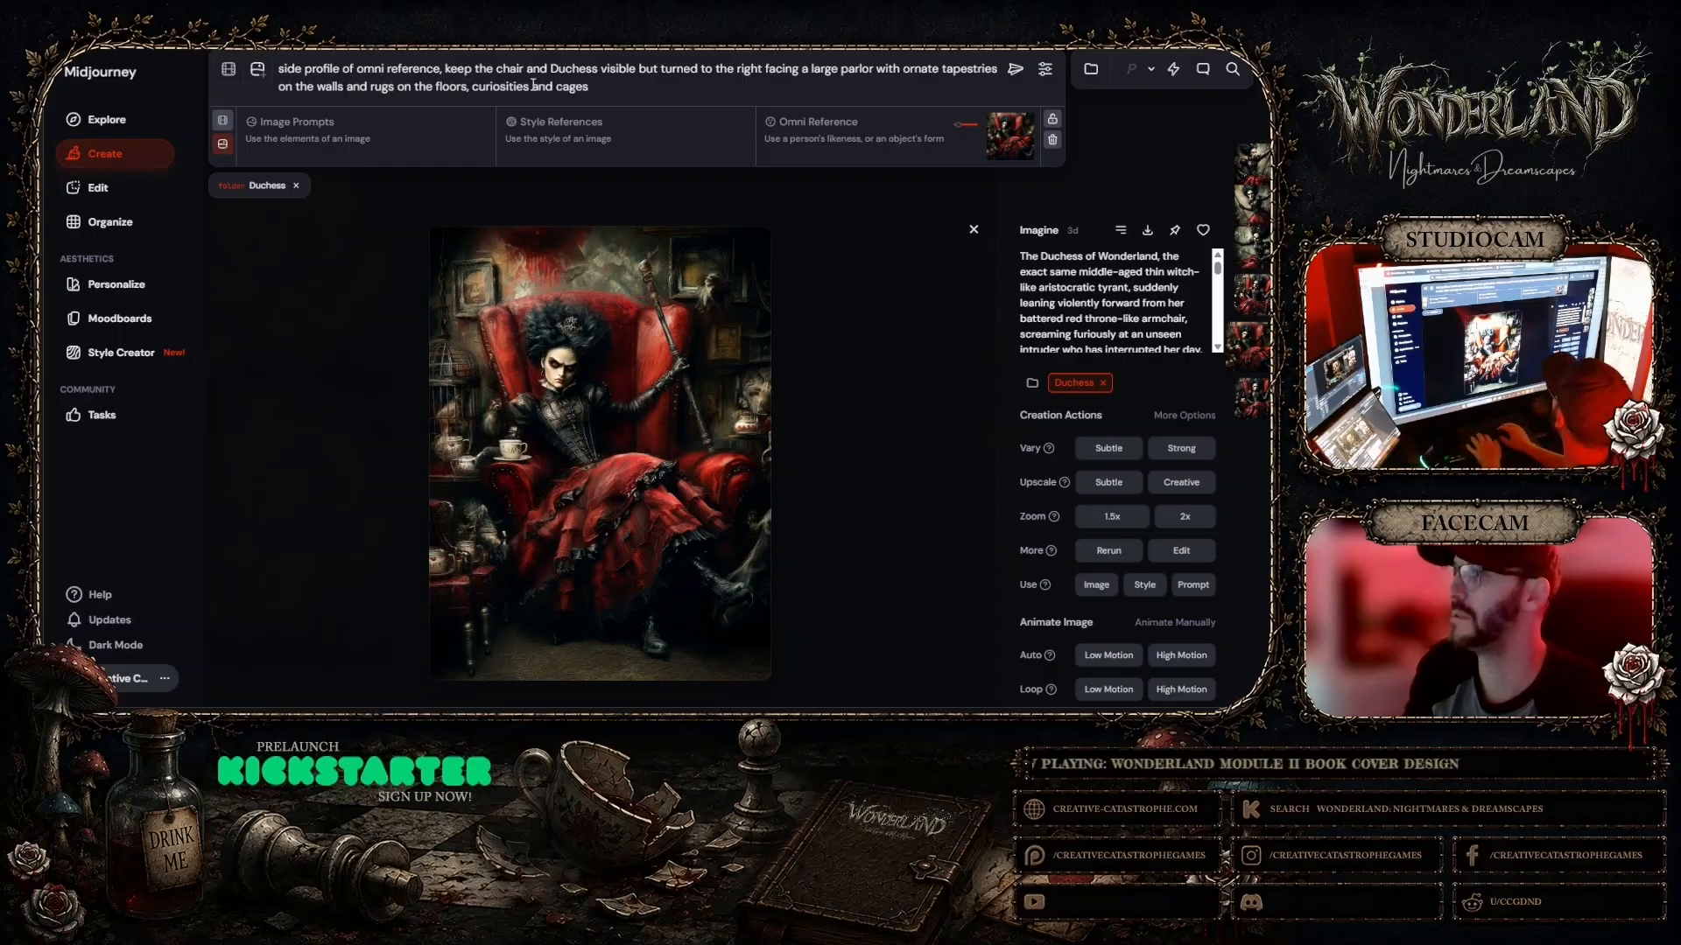
{"action": "type", "text": " of various sizes adorn the shel"}
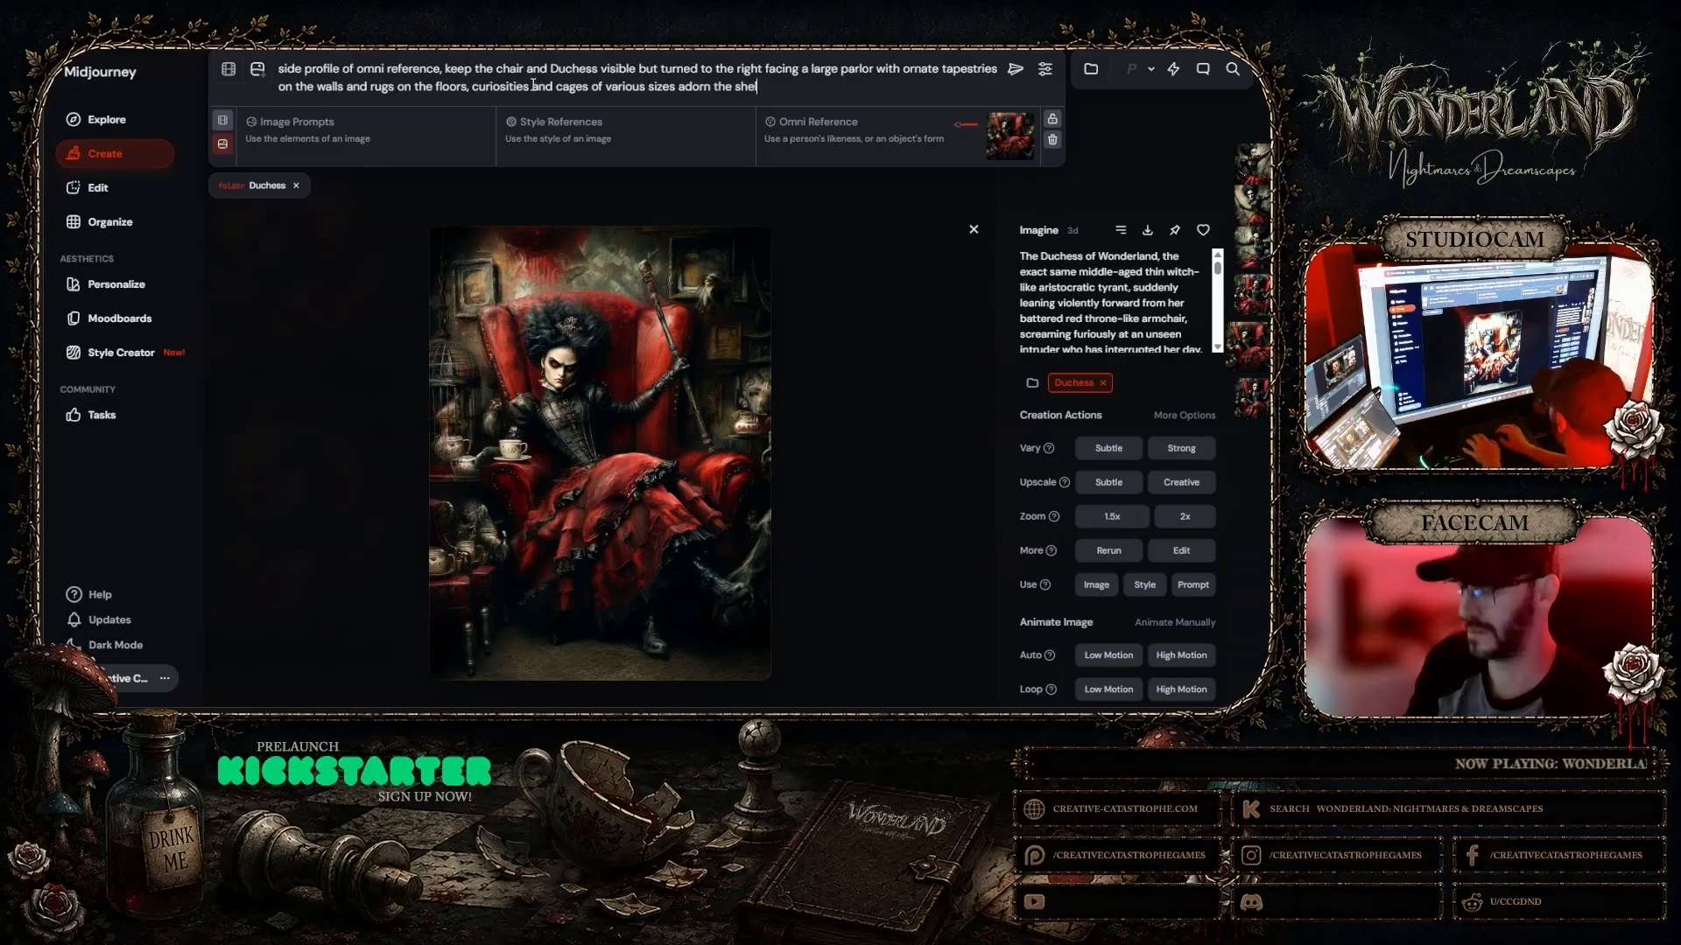
{"action": "key", "text": "BackSpace"}
{"action": "key", "text": "BackSpace"}
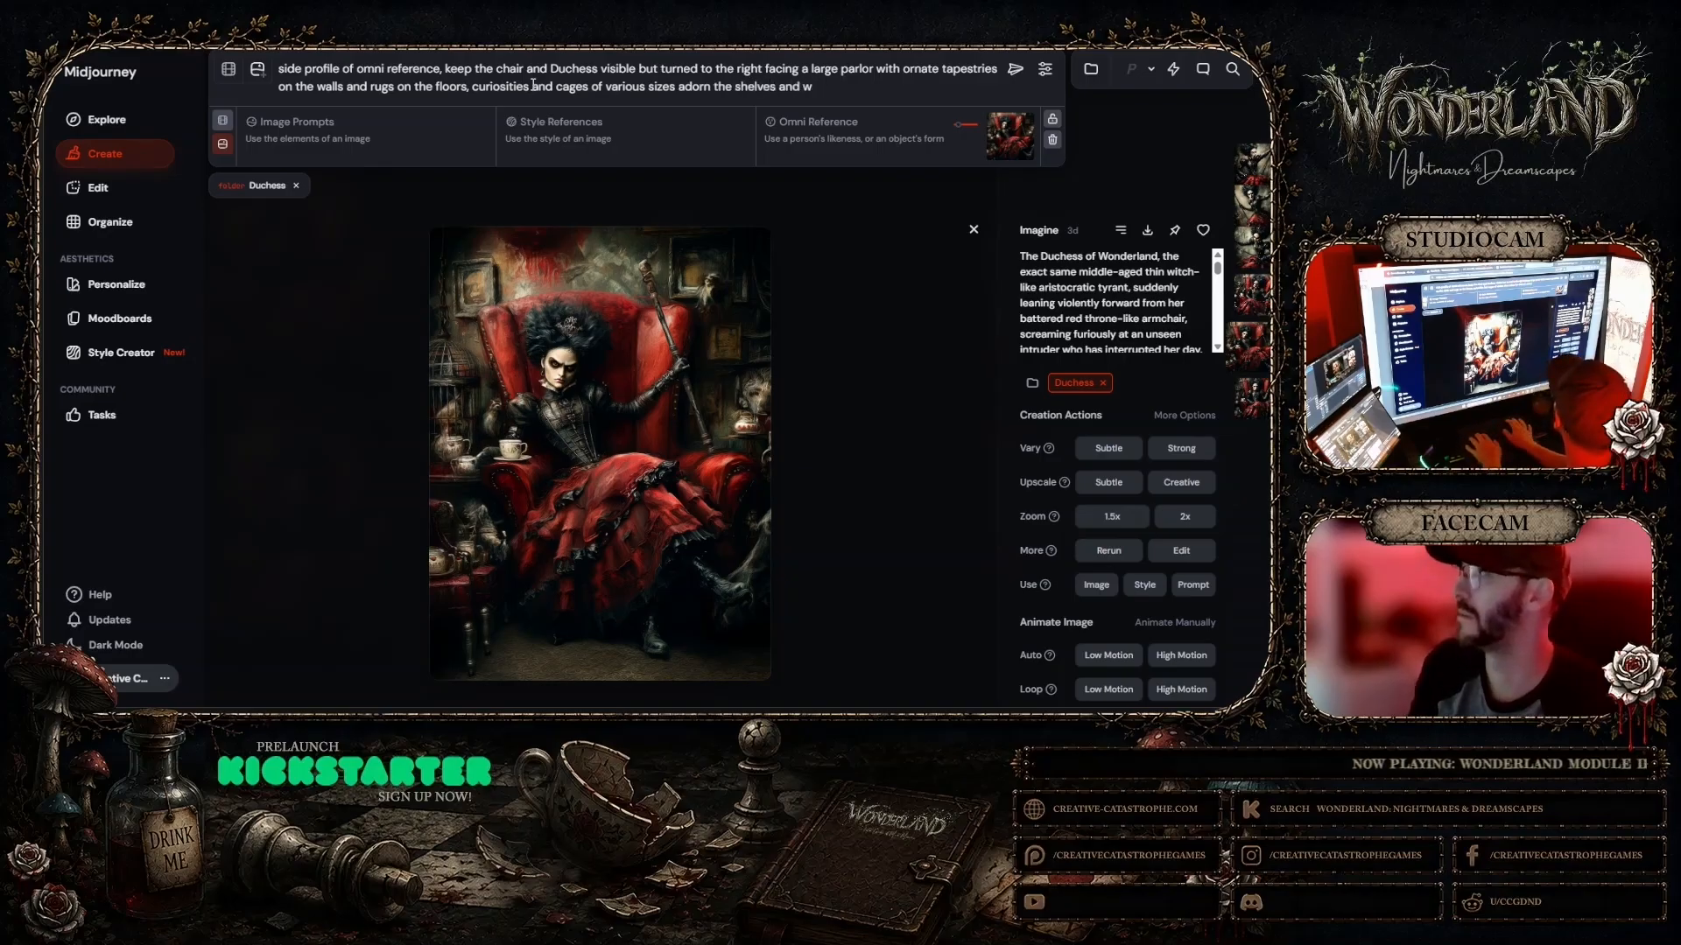
{"action": "type", "text": "t"}
{"action": "type", "text": "ables of her pr"}
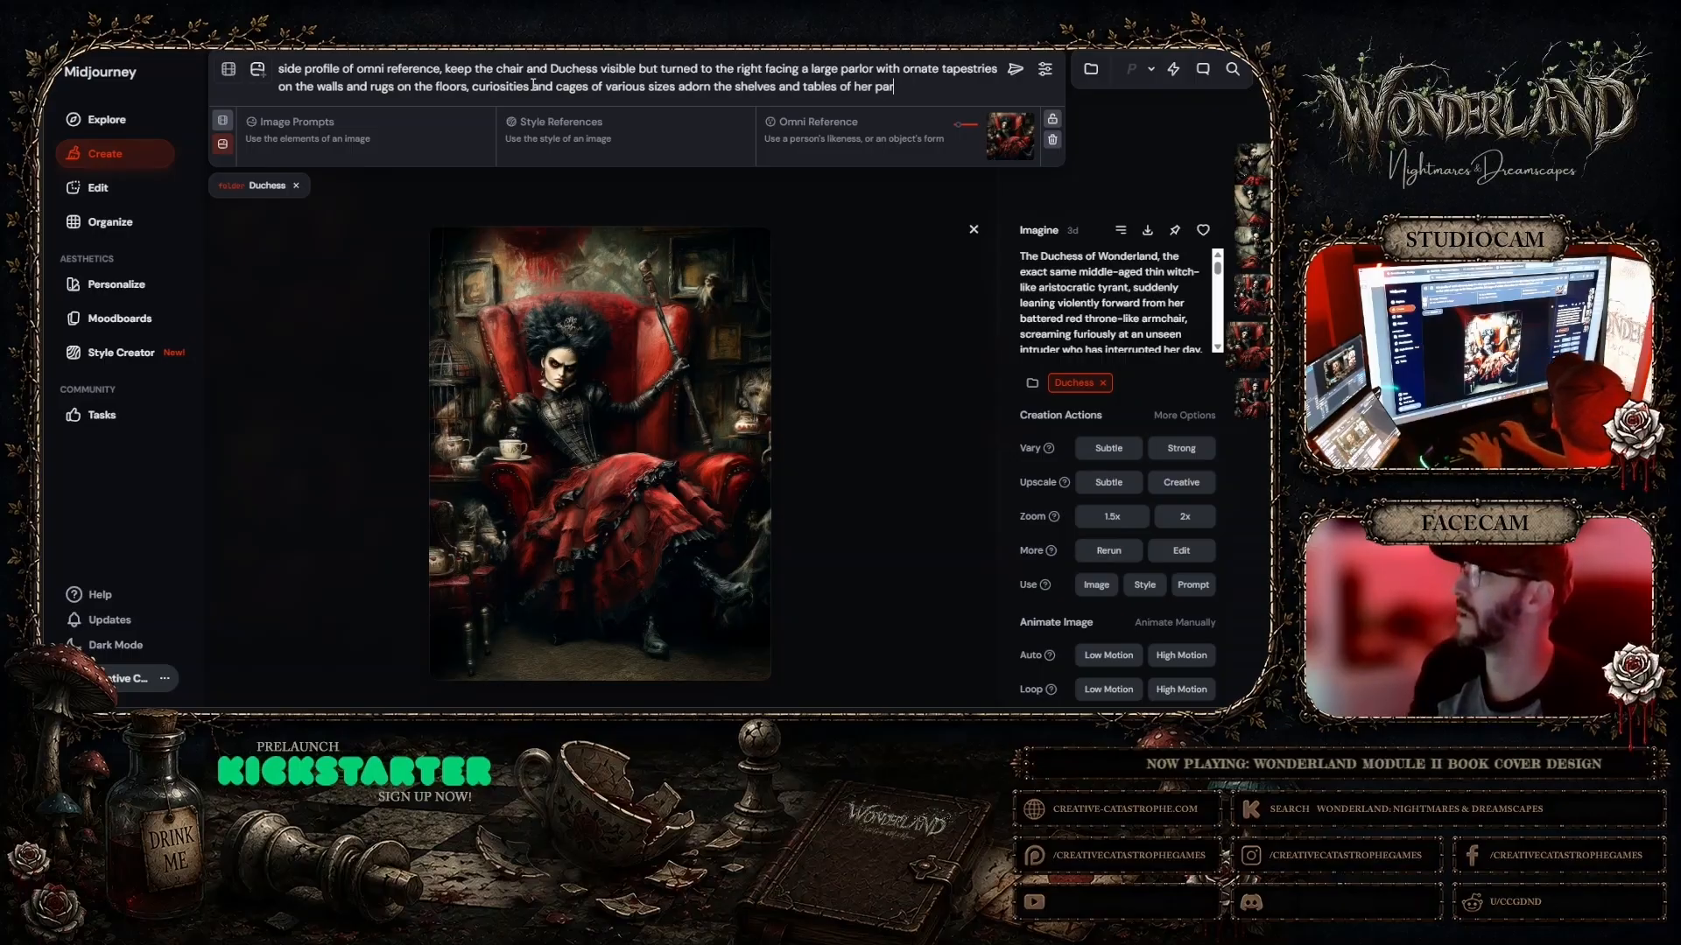
{"action": "key", "text": "BackSpace"}
{"action": "type", "text": "arlor"}
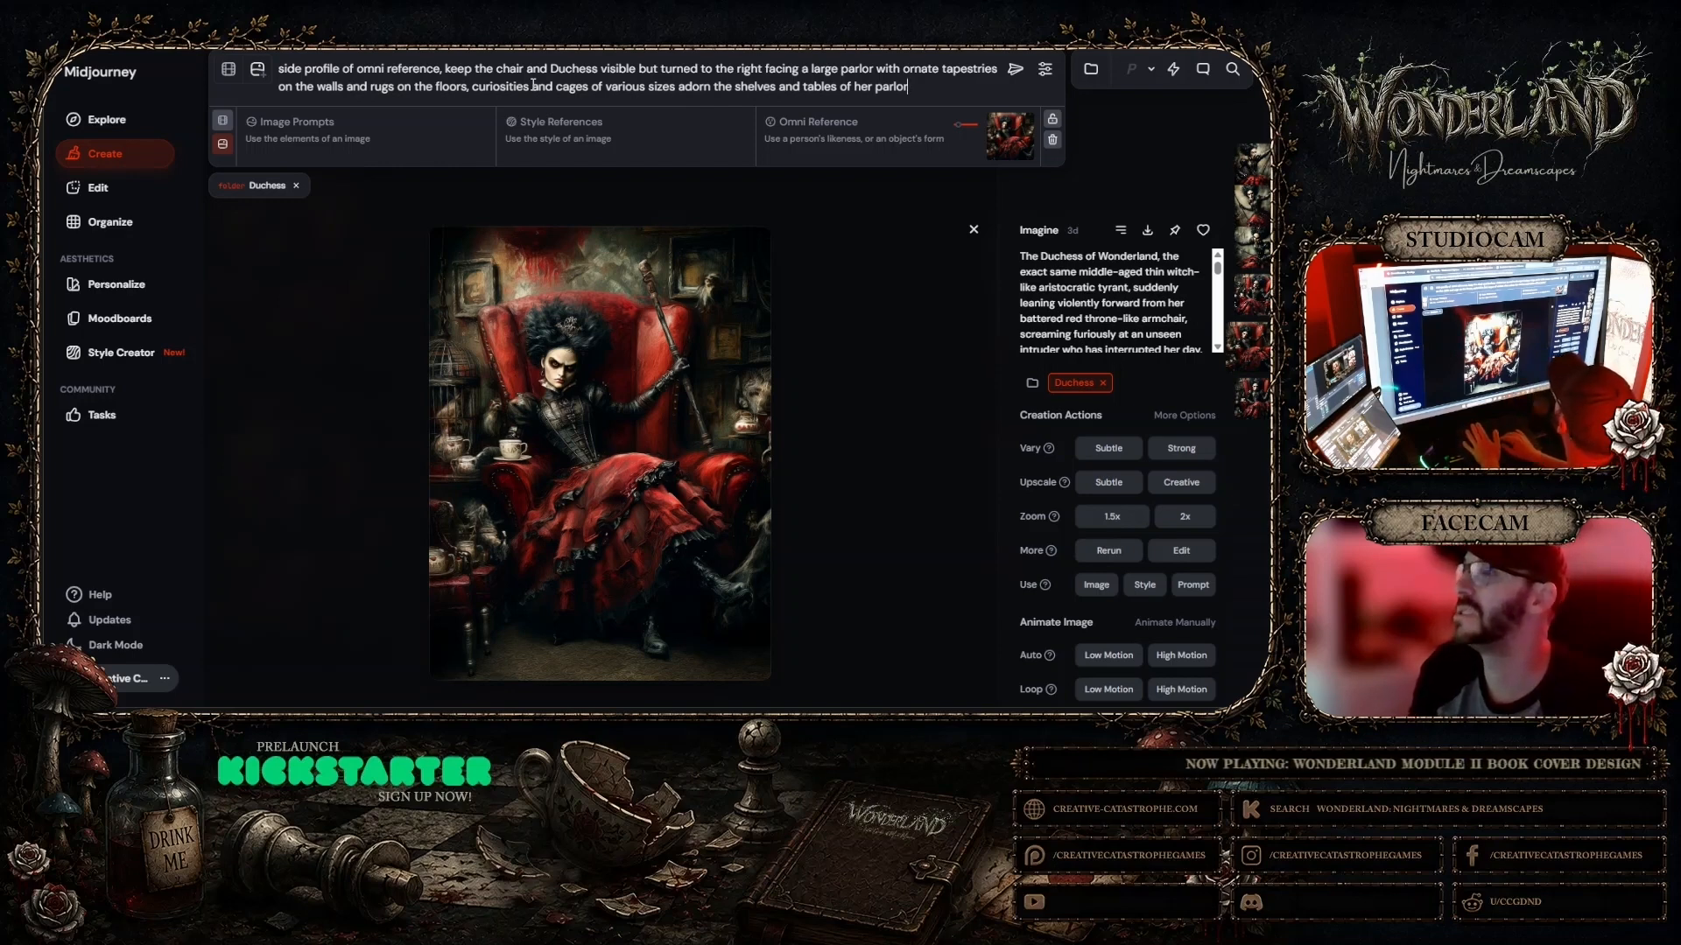
Step: Insert "as well as her staff" after "keep the chair and Duchess visible" in the prompt
{"action": "left_click", "coordinate": [634, 67]}
{"action": "type", "text": "as we"}
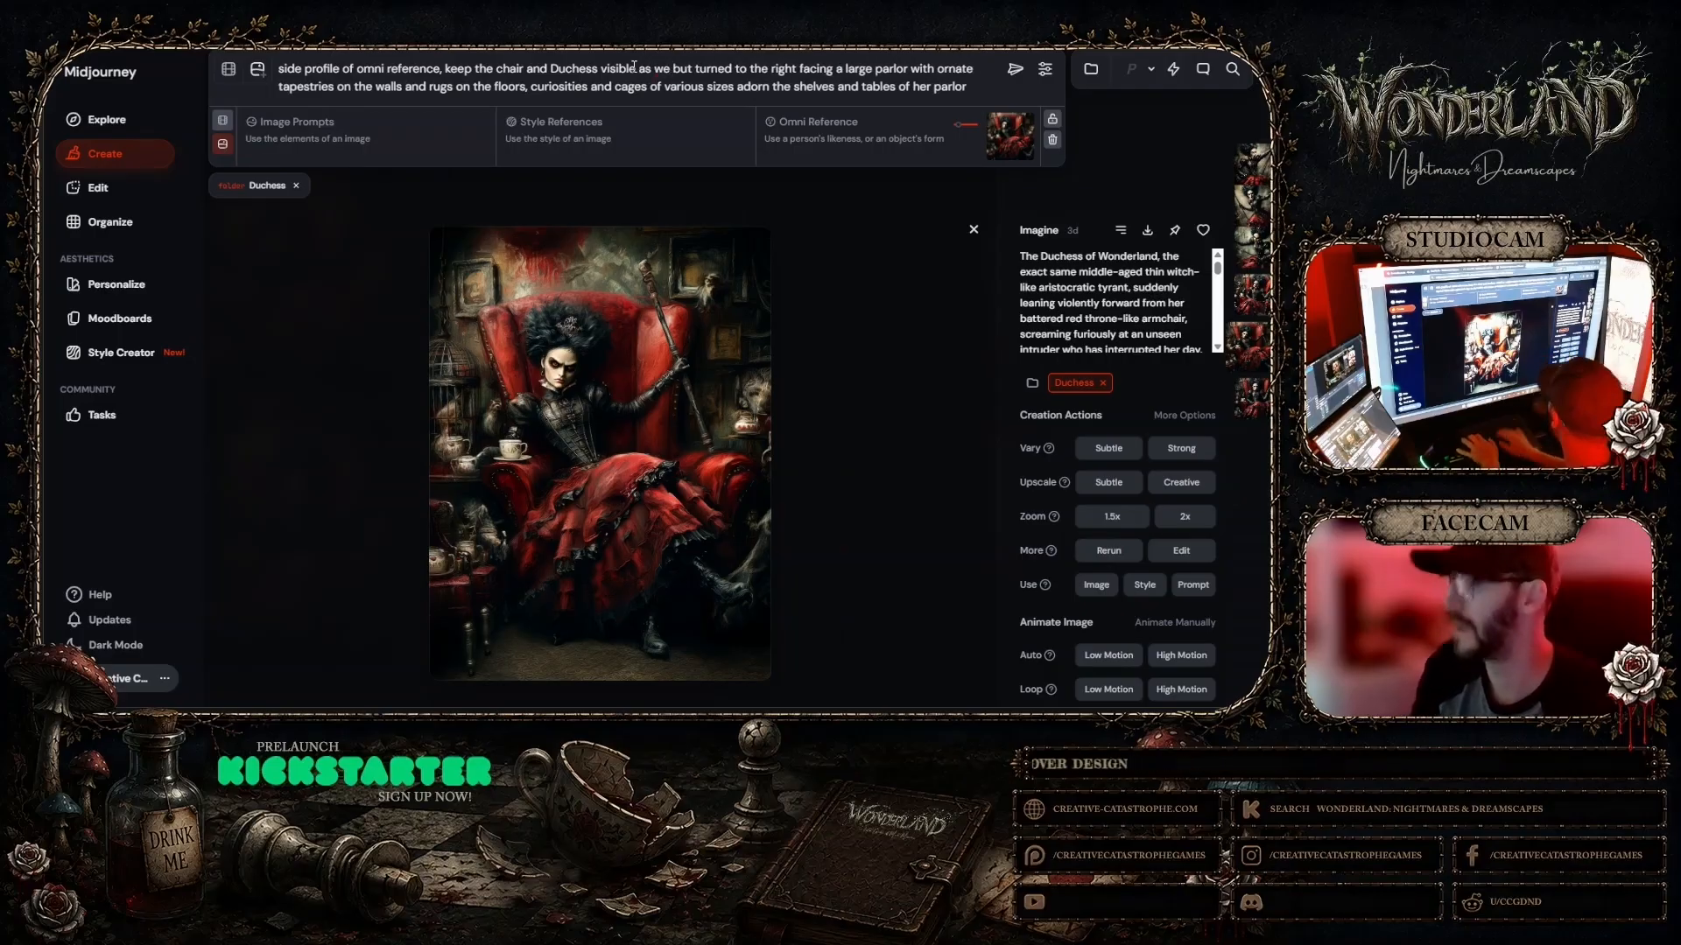
{"action": "type", "text": "ll as ger s"}
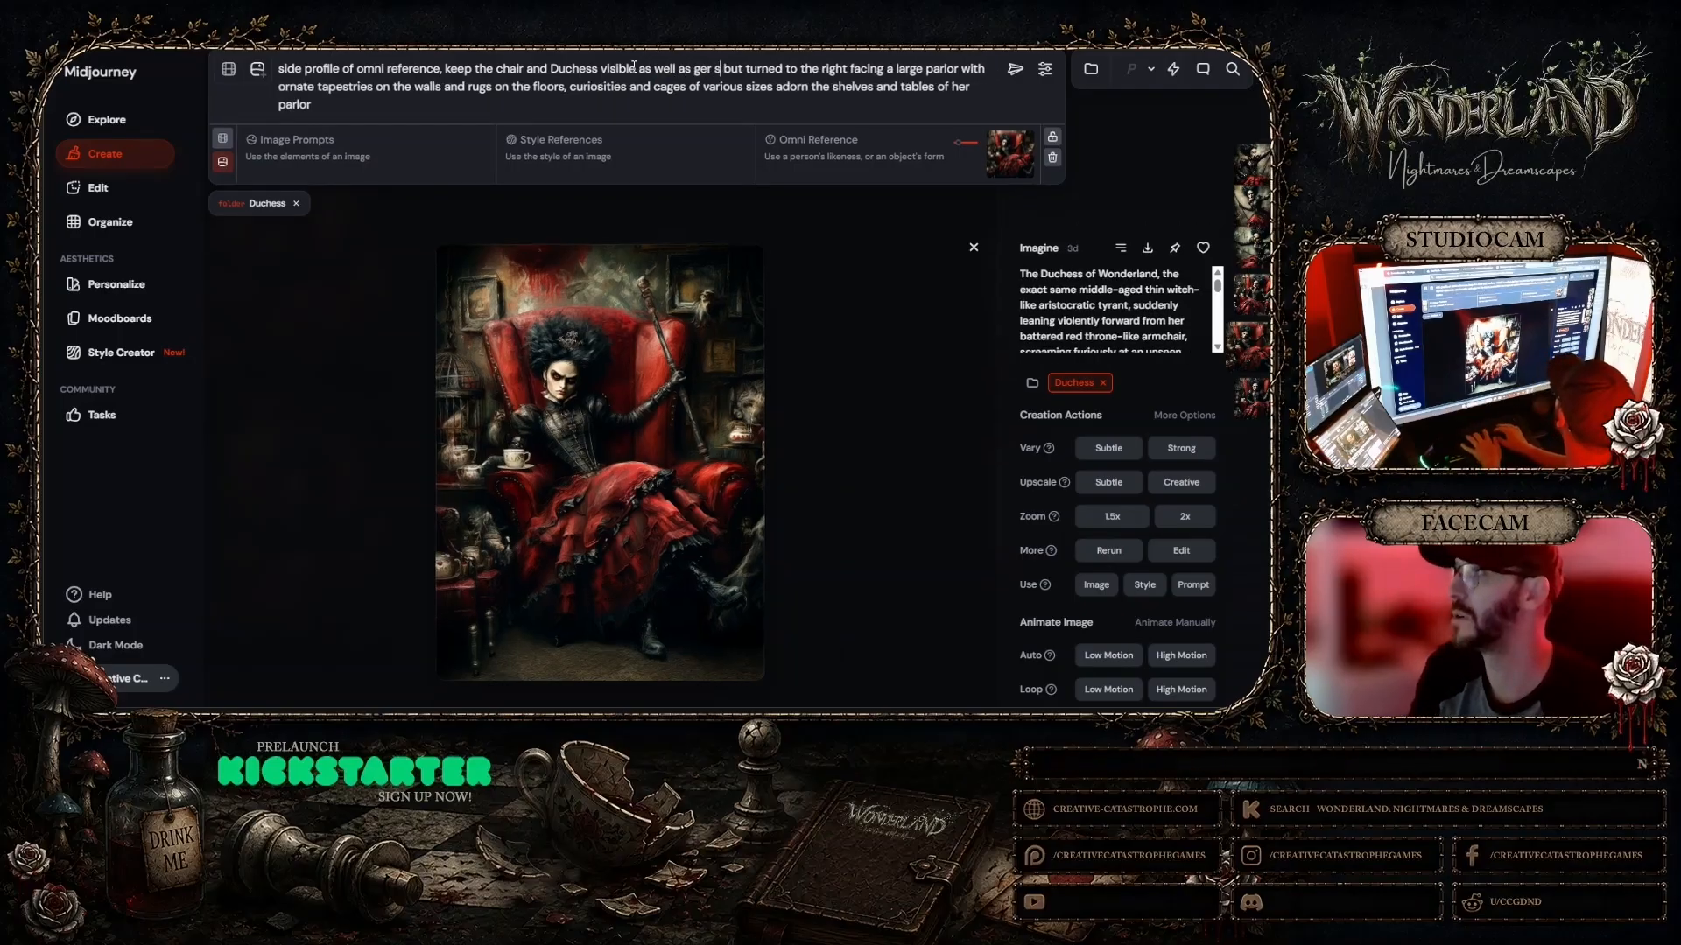
{"action": "key", "text": "BackSpace"}
{"action": "key", "text": "BackSpace"}
{"action": "key", "text": "BackSpace"}
{"action": "key", "text": "BackSpace"}
{"action": "type", "text": "her staff"}
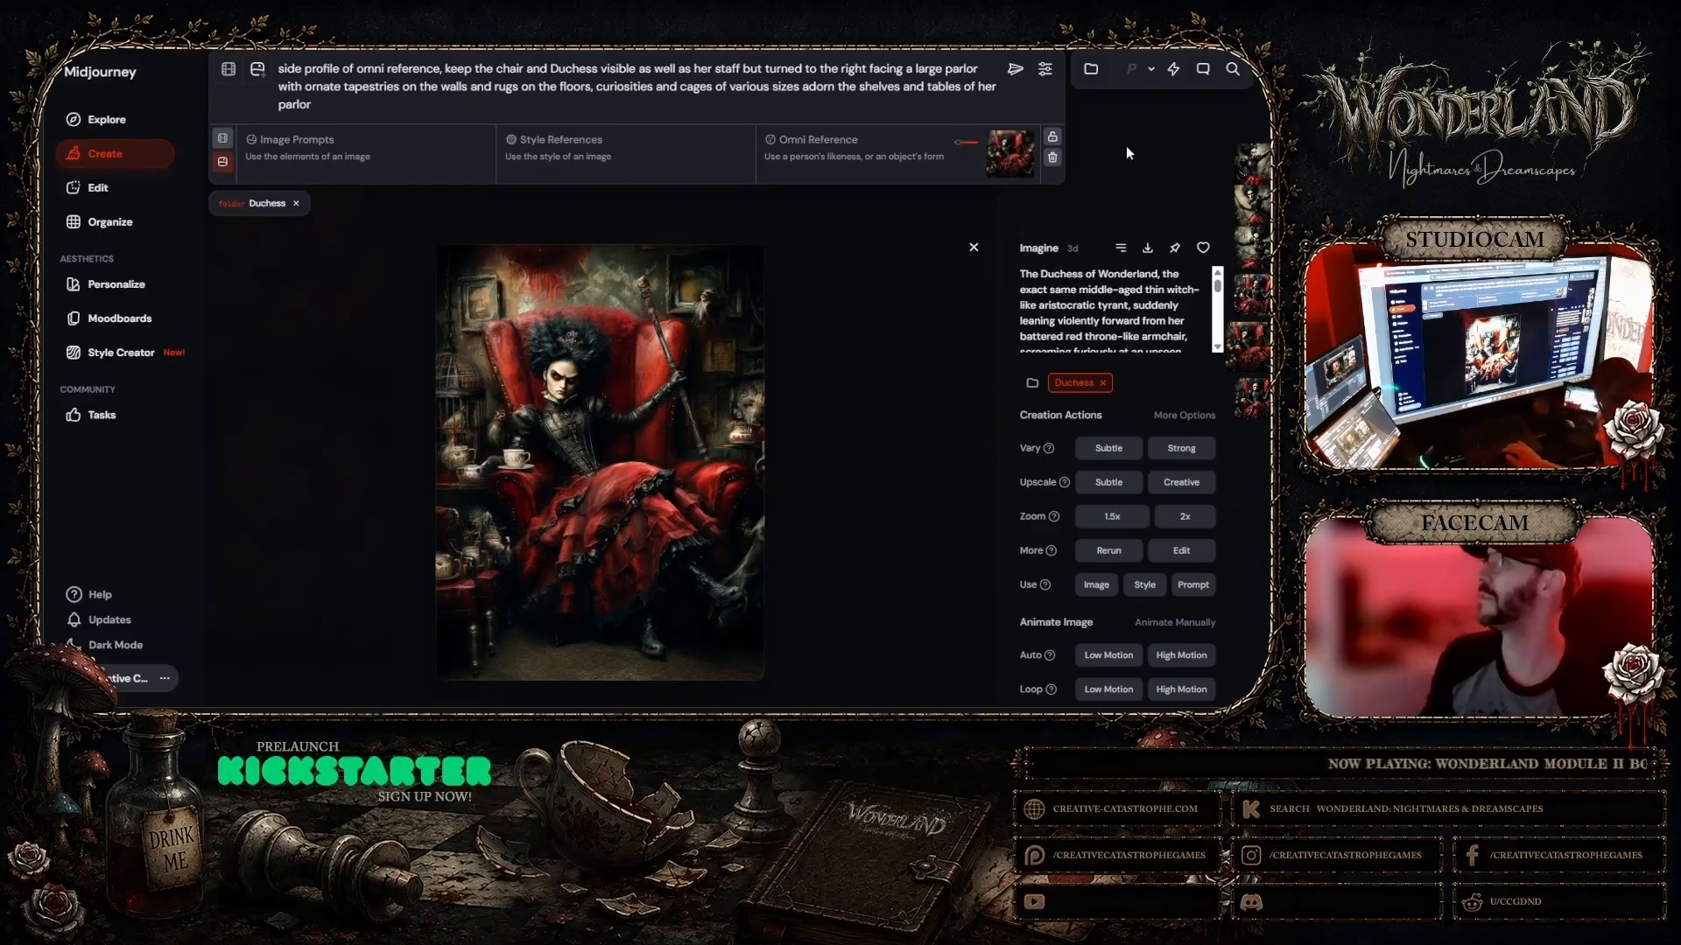
Step: Clear the Duchess folder filter and submit the side-profile parlor prompt for image generation
{"action": "left_click", "coordinate": [1044, 70]}
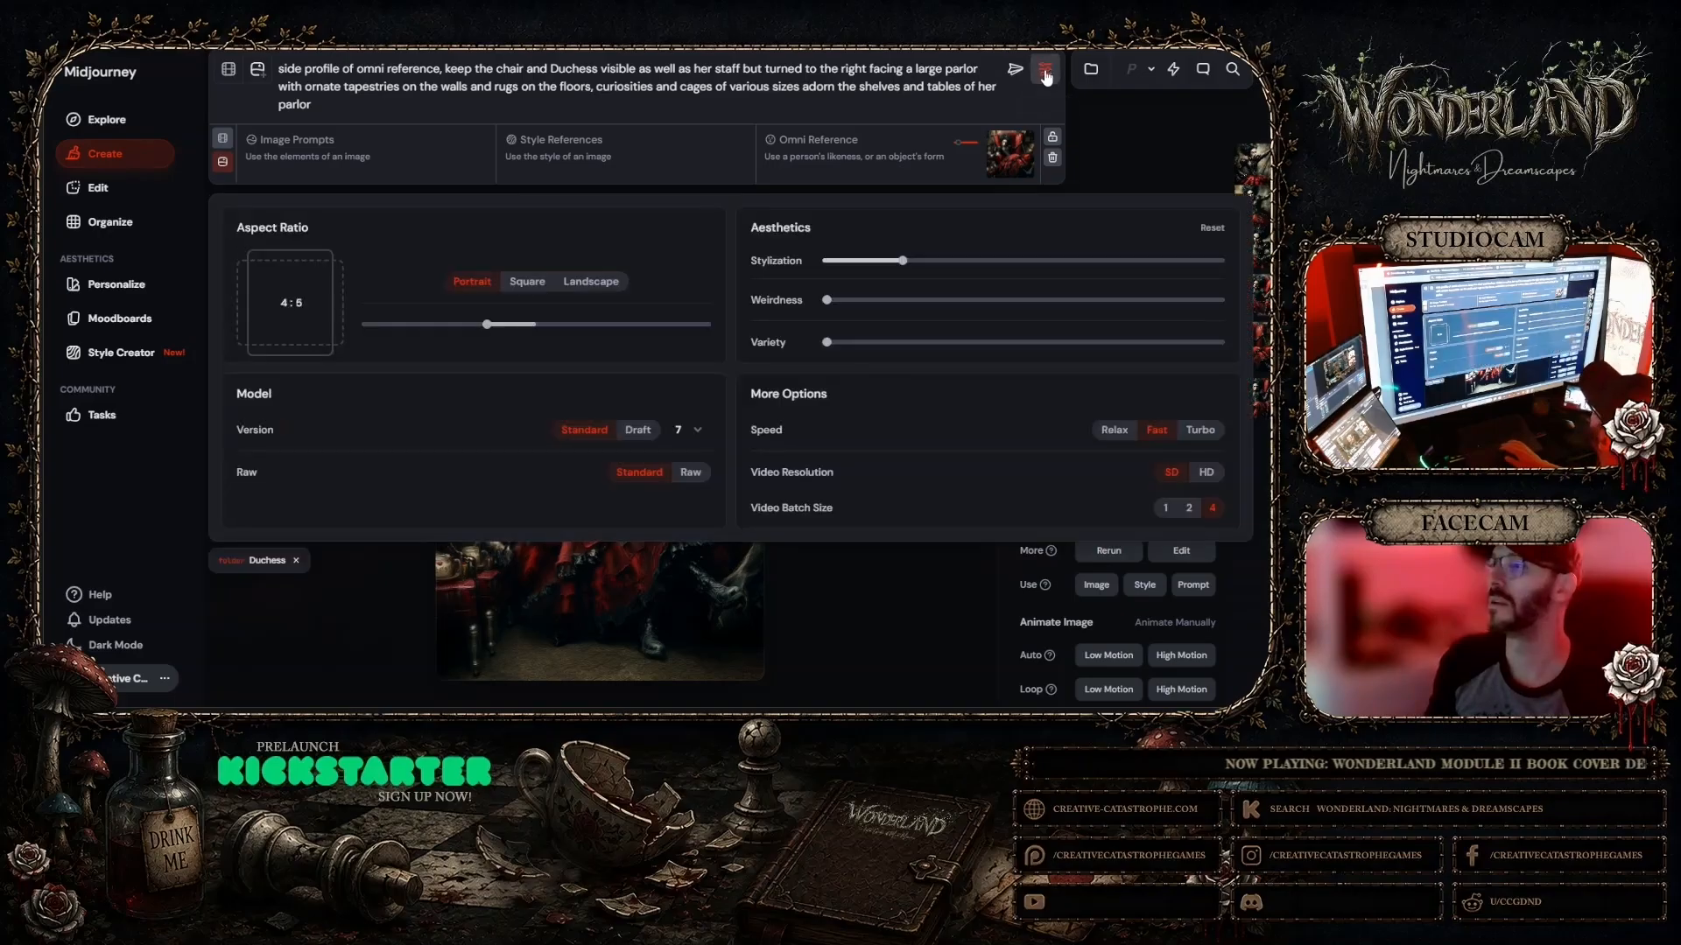
{"action": "left_click", "coordinate": [1045, 71]}
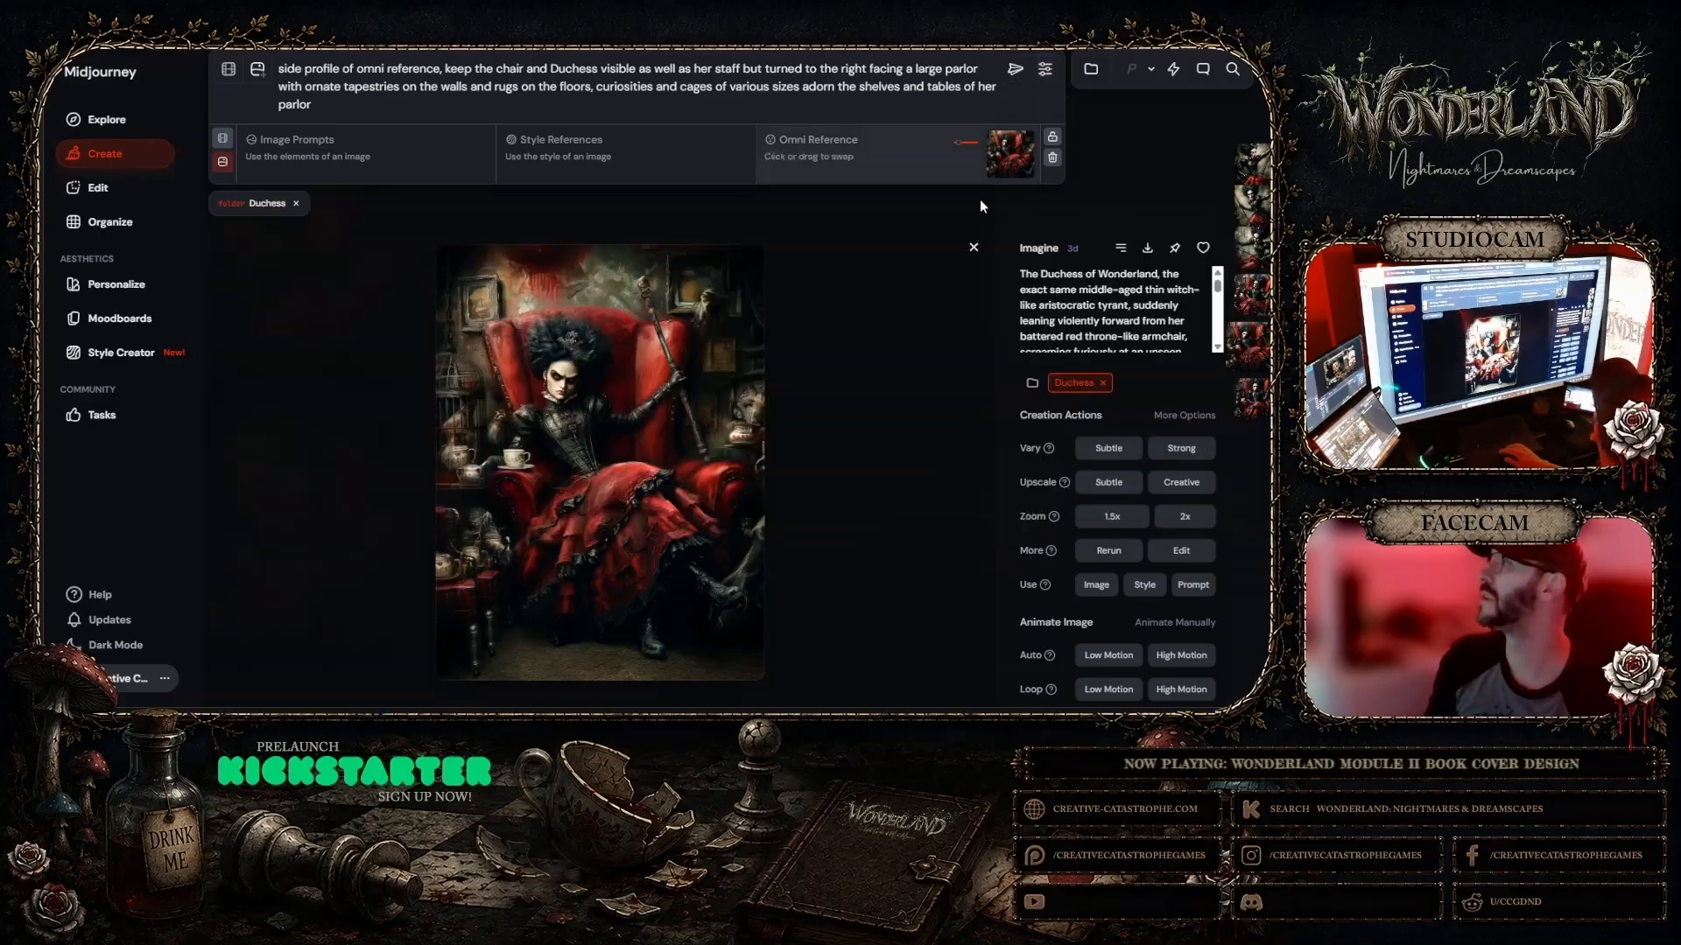
{"action": "left_click", "coordinate": [973, 248]}
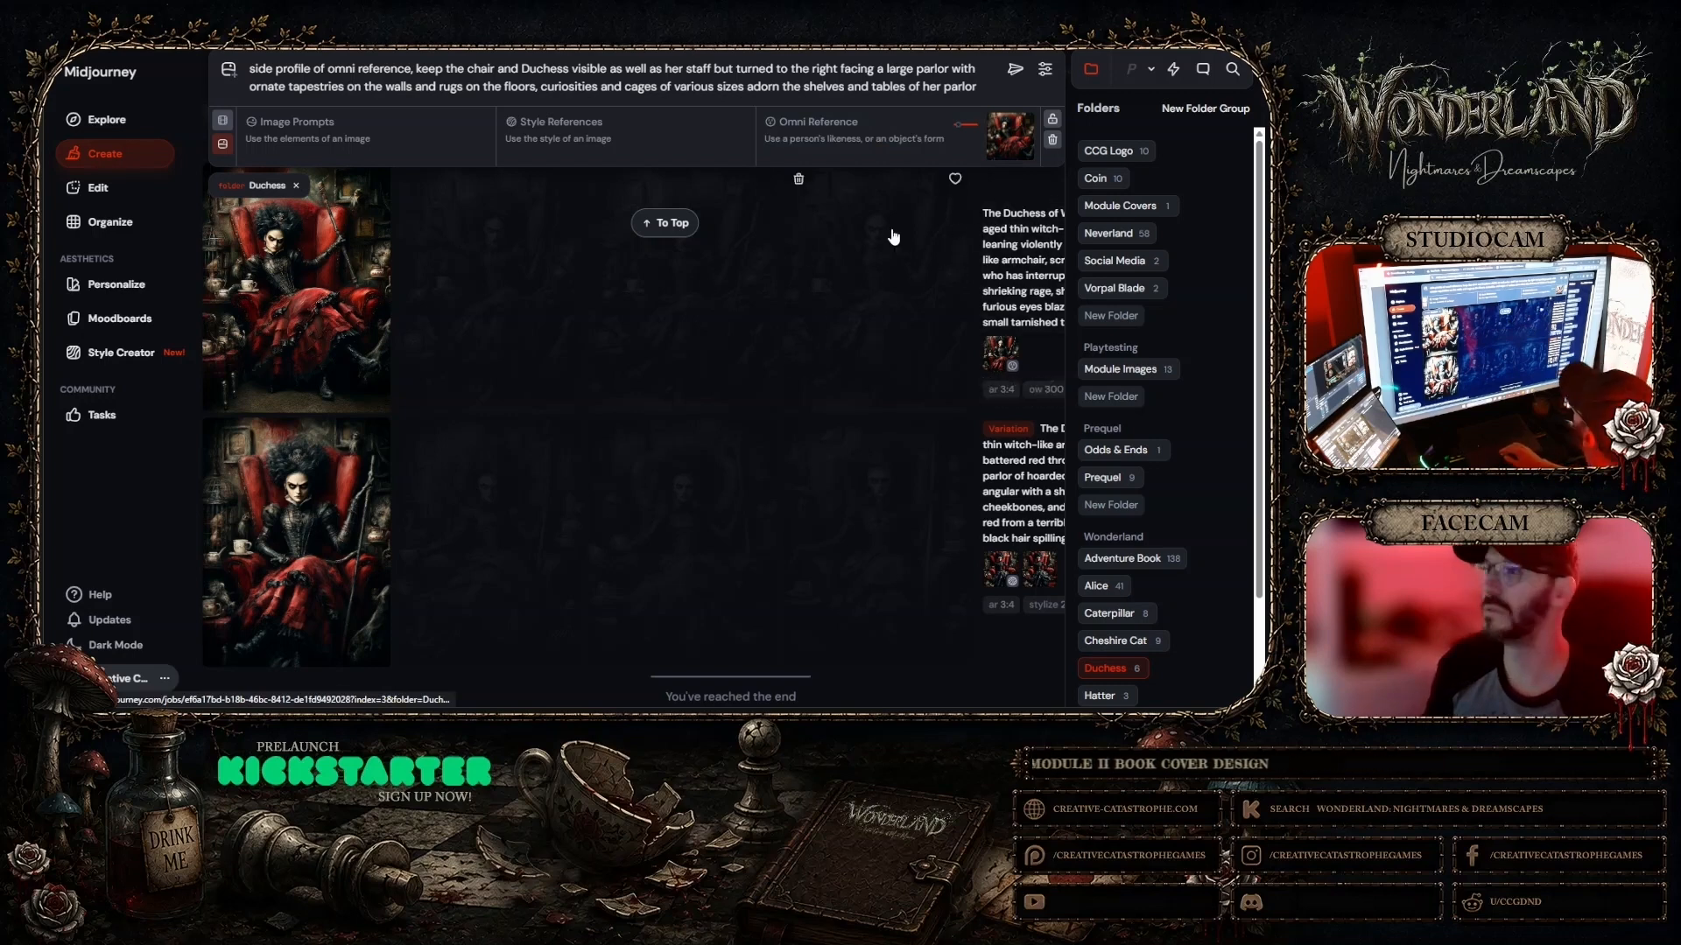
{"action": "left_click", "coordinate": [299, 189]}
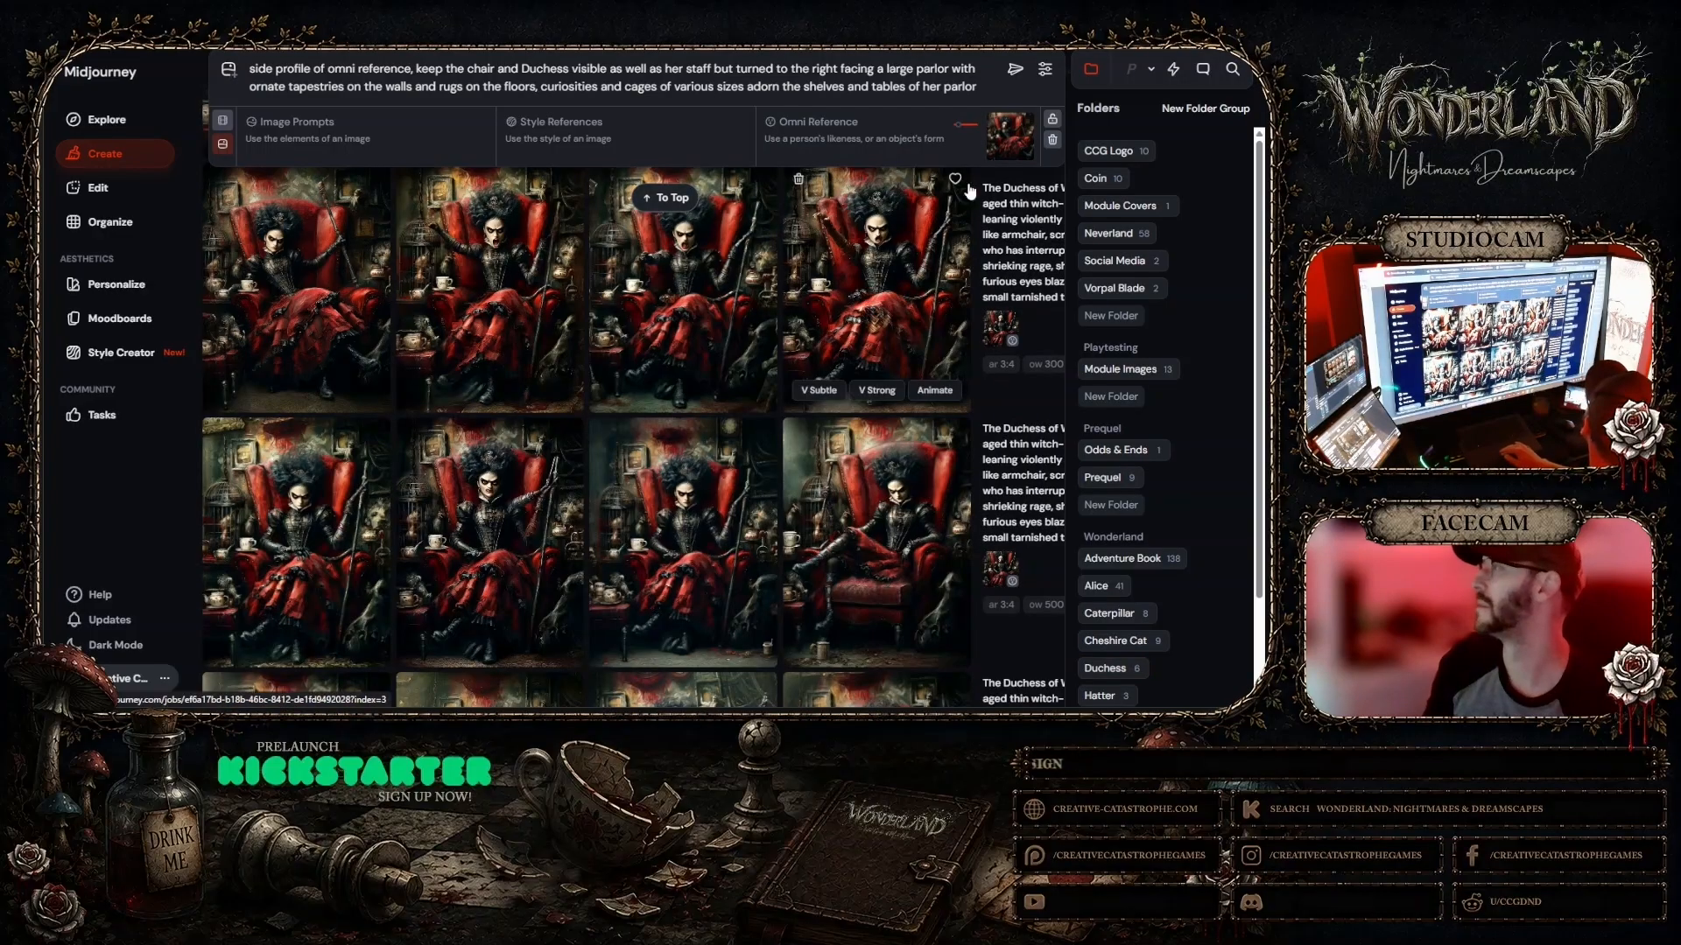
{"action": "left_click", "coordinate": [1011, 70]}
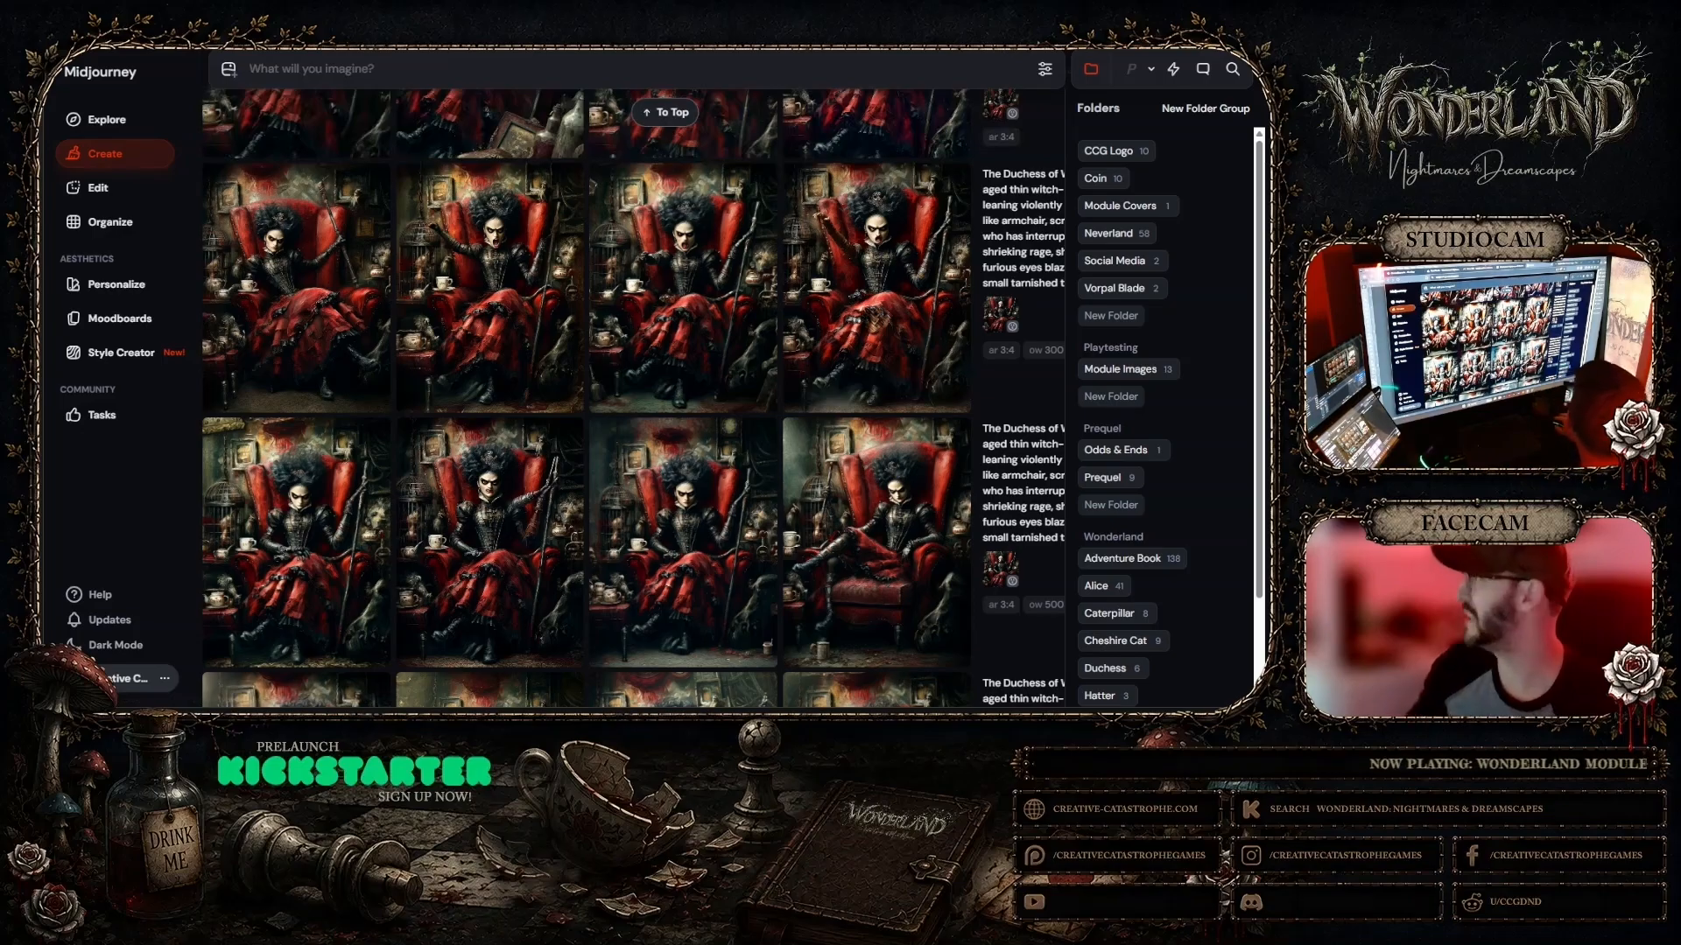
Step: Hide the folder list and examine the first image of the new side-profile batch at full size
{"action": "left_click", "coordinate": [665, 112]}
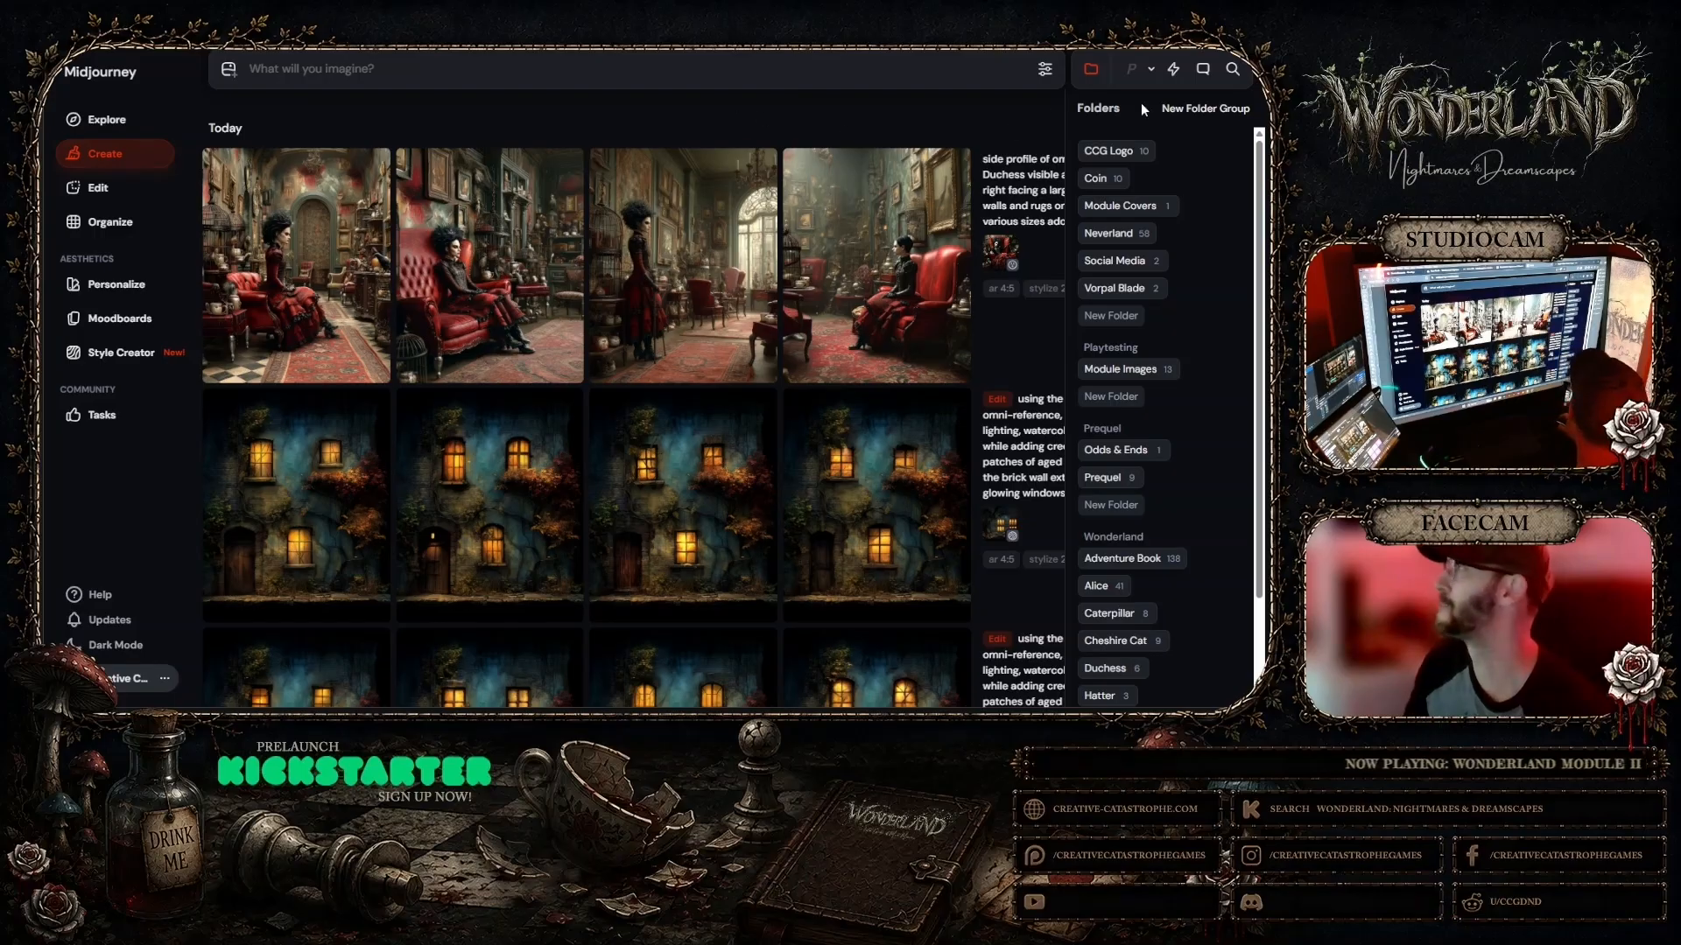
{"action": "left_click", "coordinate": [1090, 70]}
{"action": "left_click", "coordinate": [298, 263]}
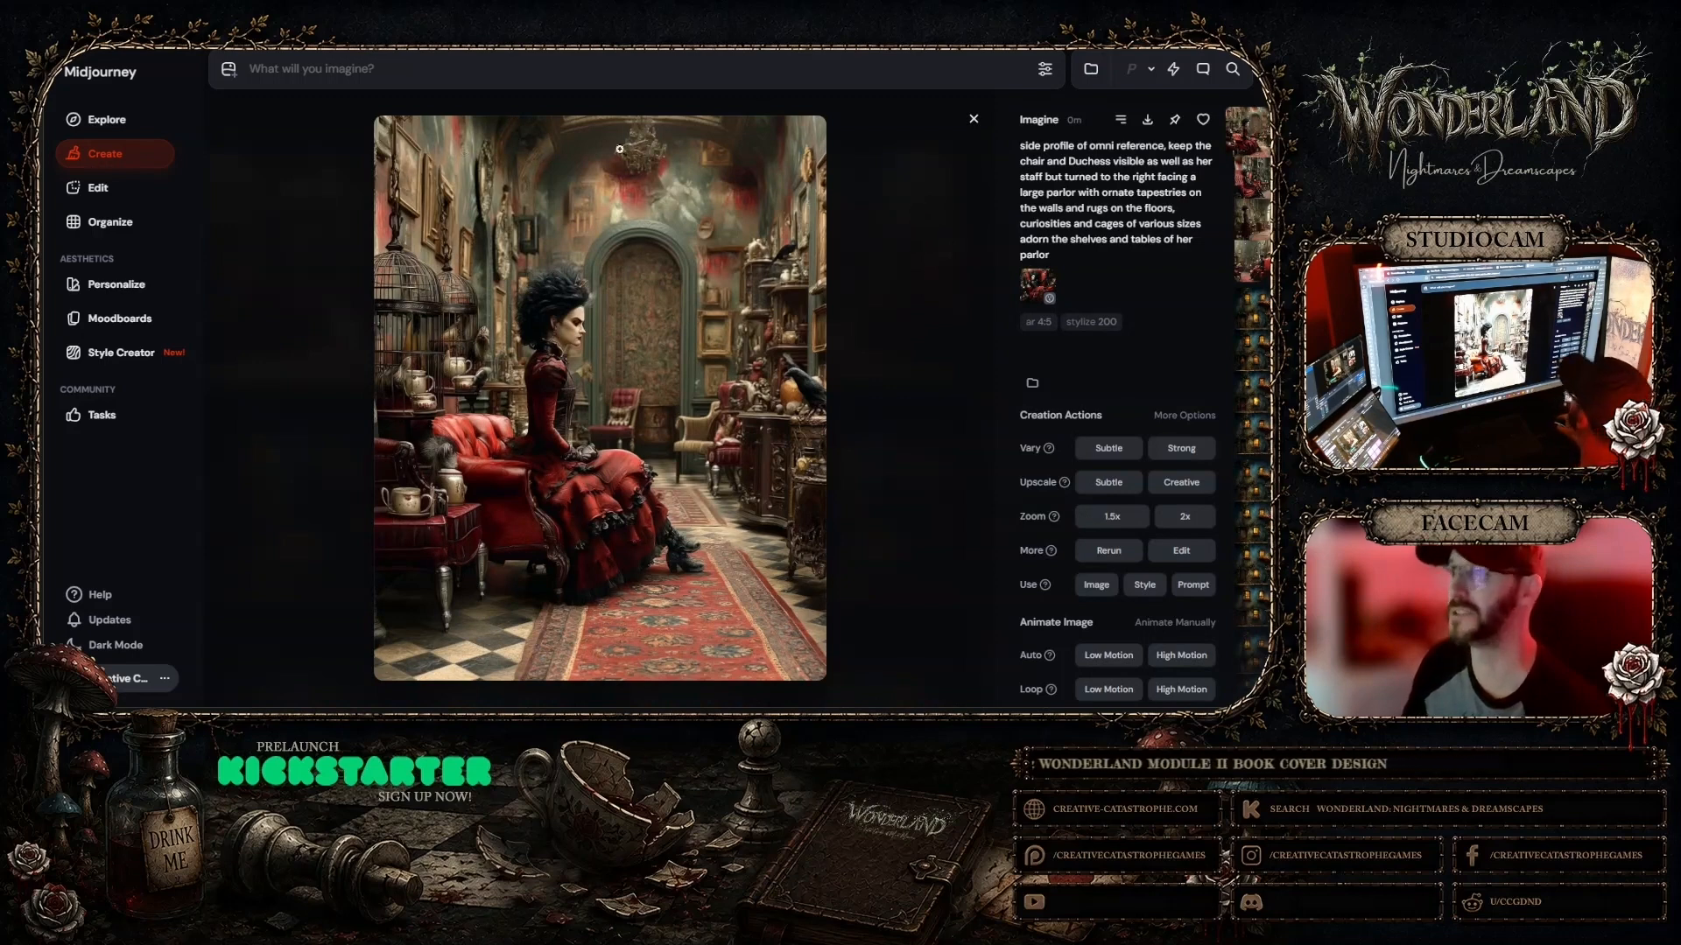
{"action": "left_click", "coordinate": [972, 120]}
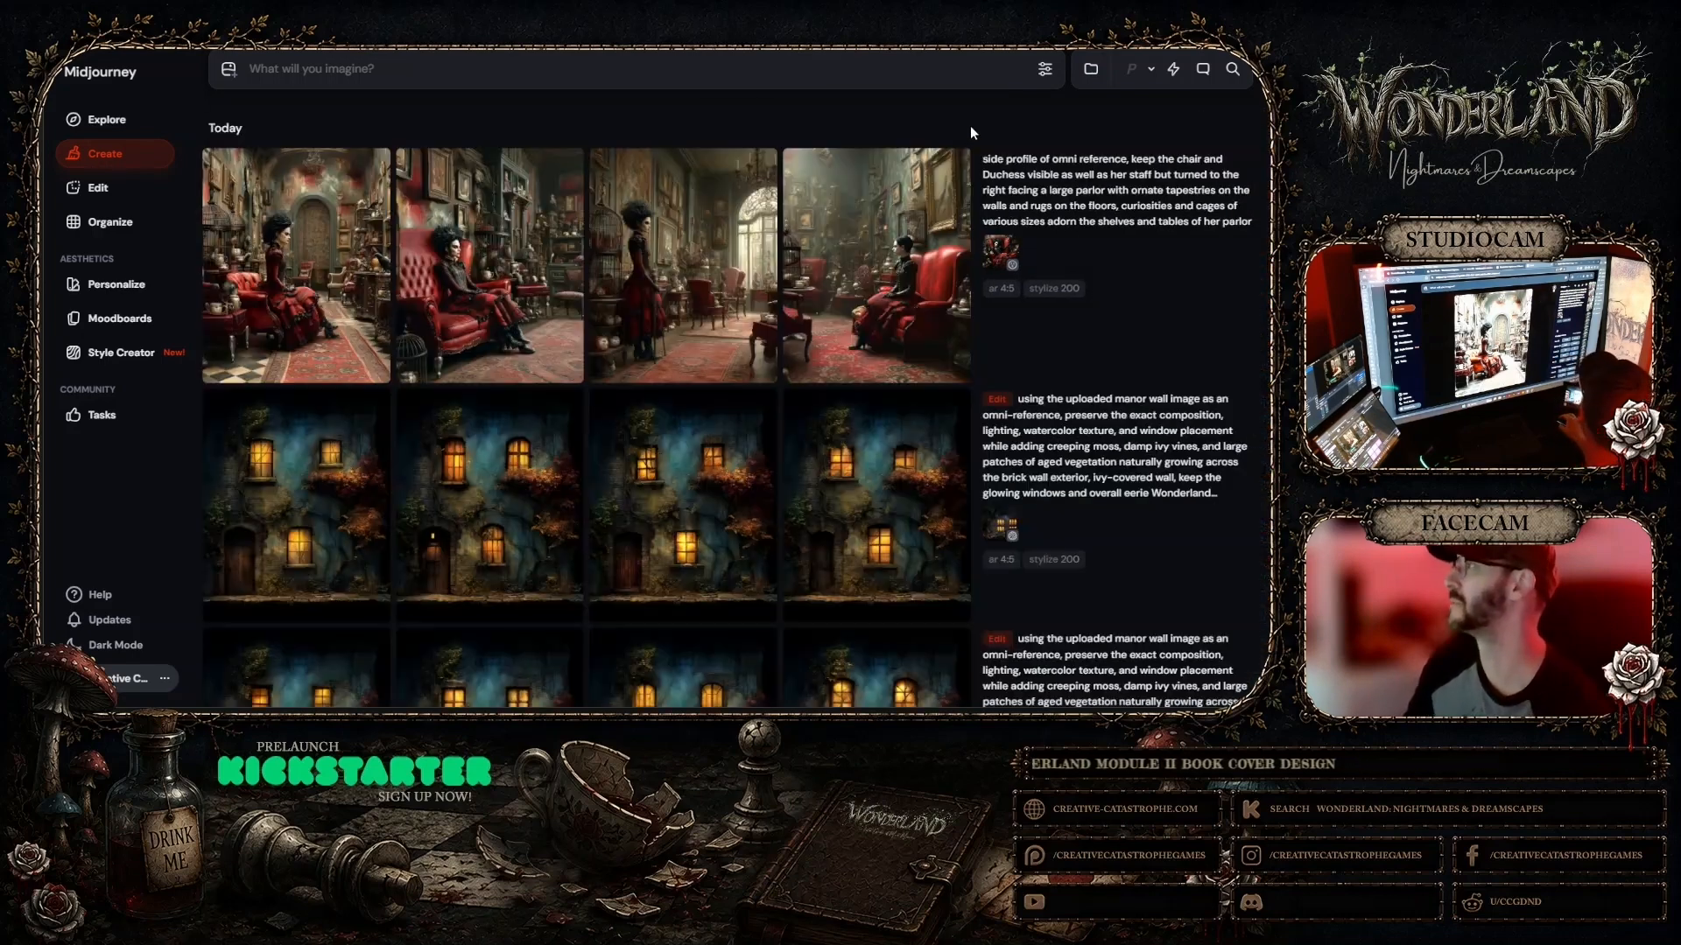
Step: Reuse the side-profile prompt with its omni reference and append ", in the expressive and detailed watercolor style of Reginald Marsh"
{"action": "left_click", "coordinate": [994, 258]}
{"action": "left_click", "coordinate": [1015, 230]}
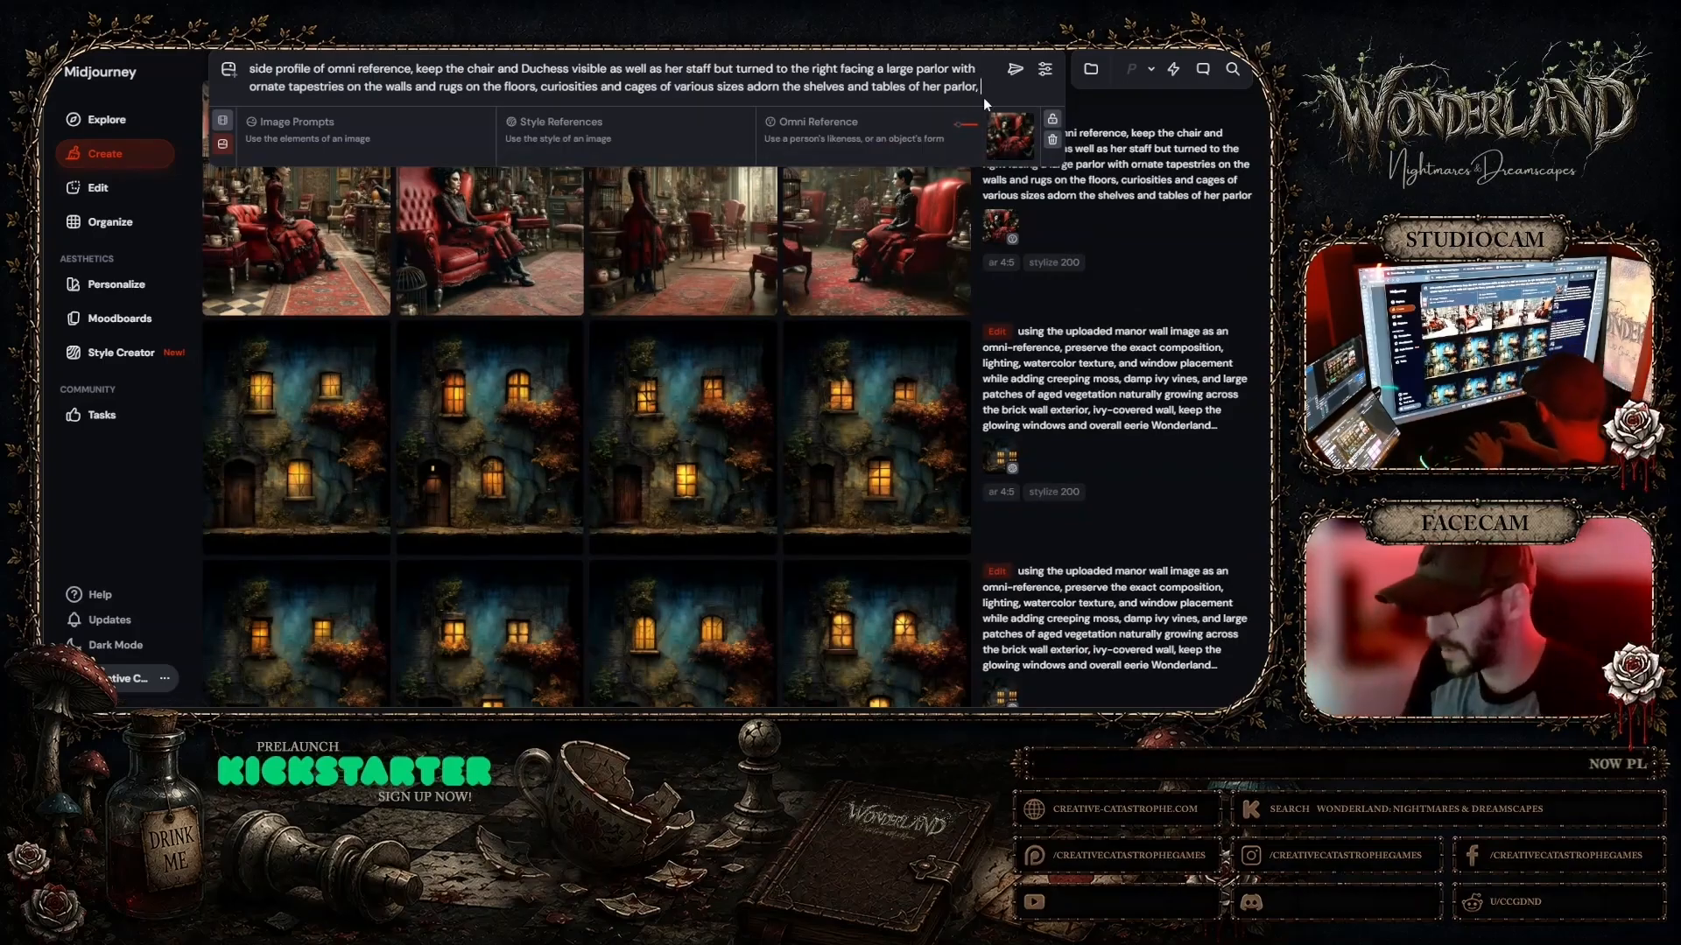
{"action": "type", "text": ", in the expre"}
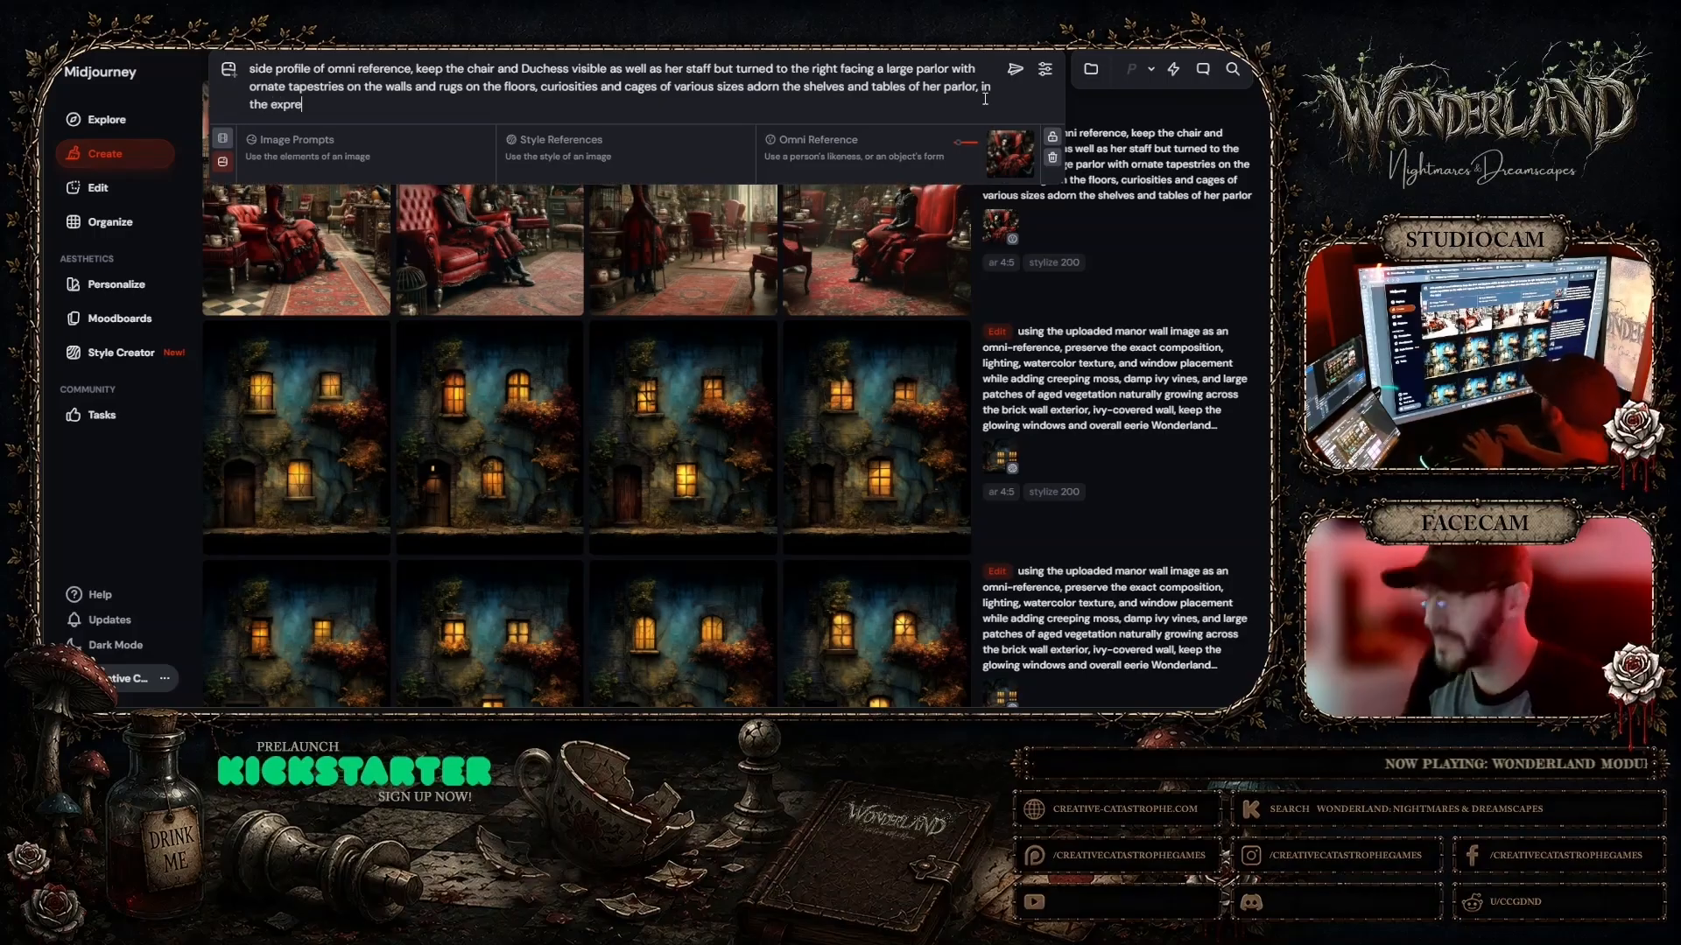
{"action": "type", "text": "ssive and detail"}
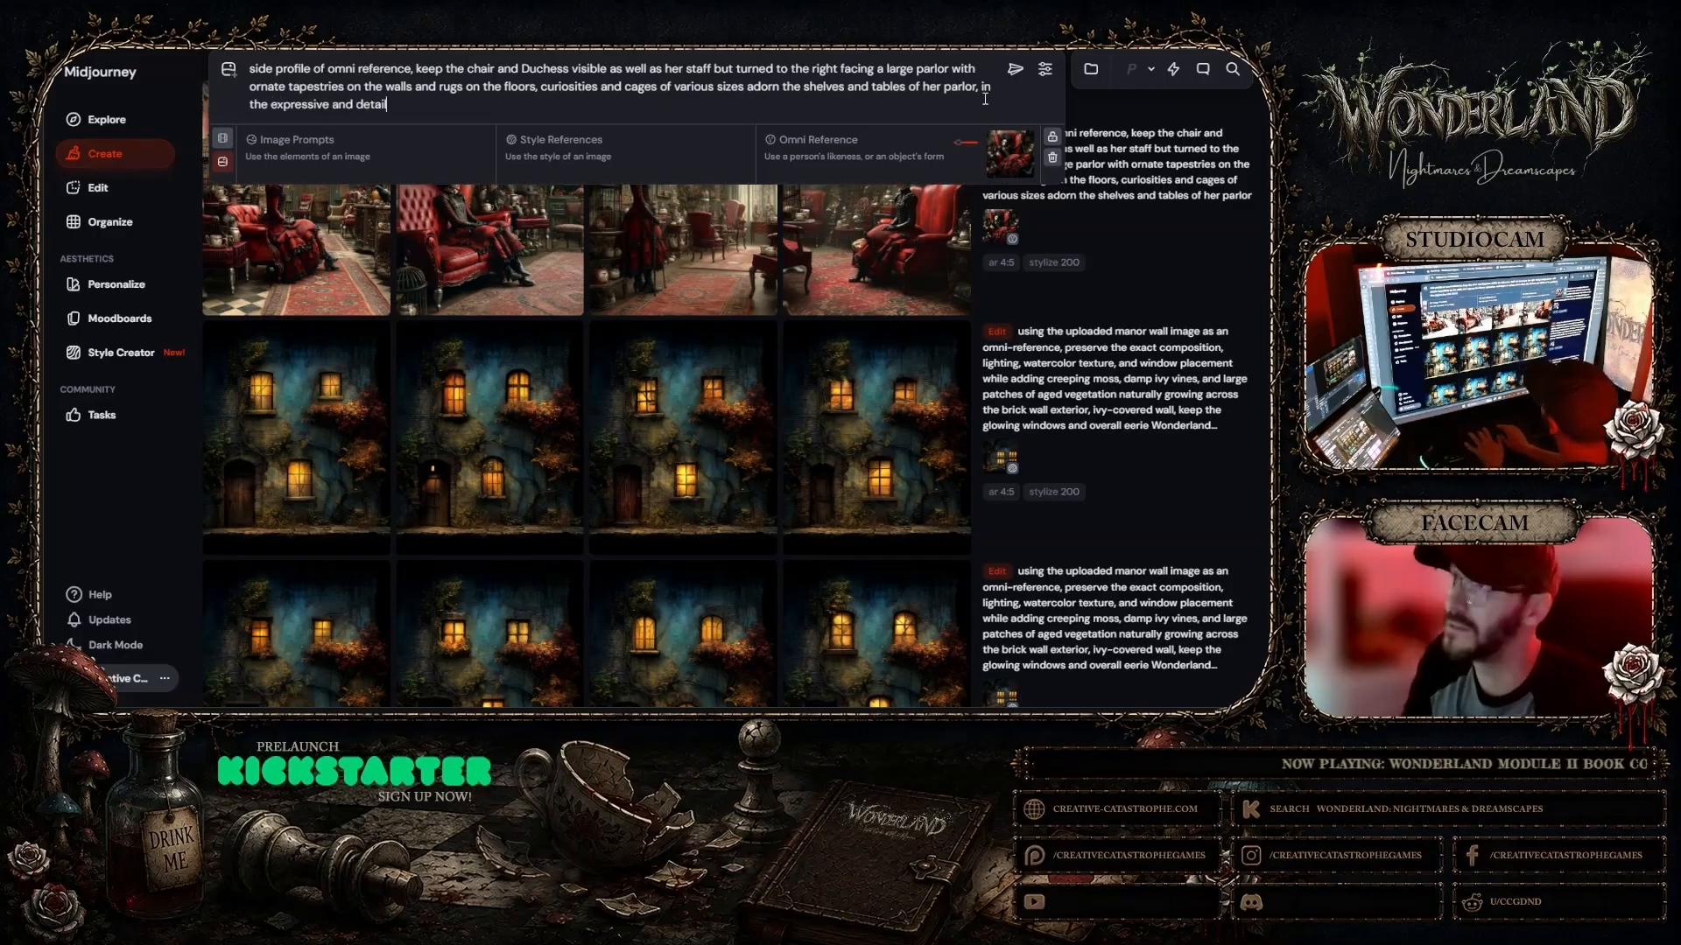
{"action": "type", "text": "ed watercolor "}
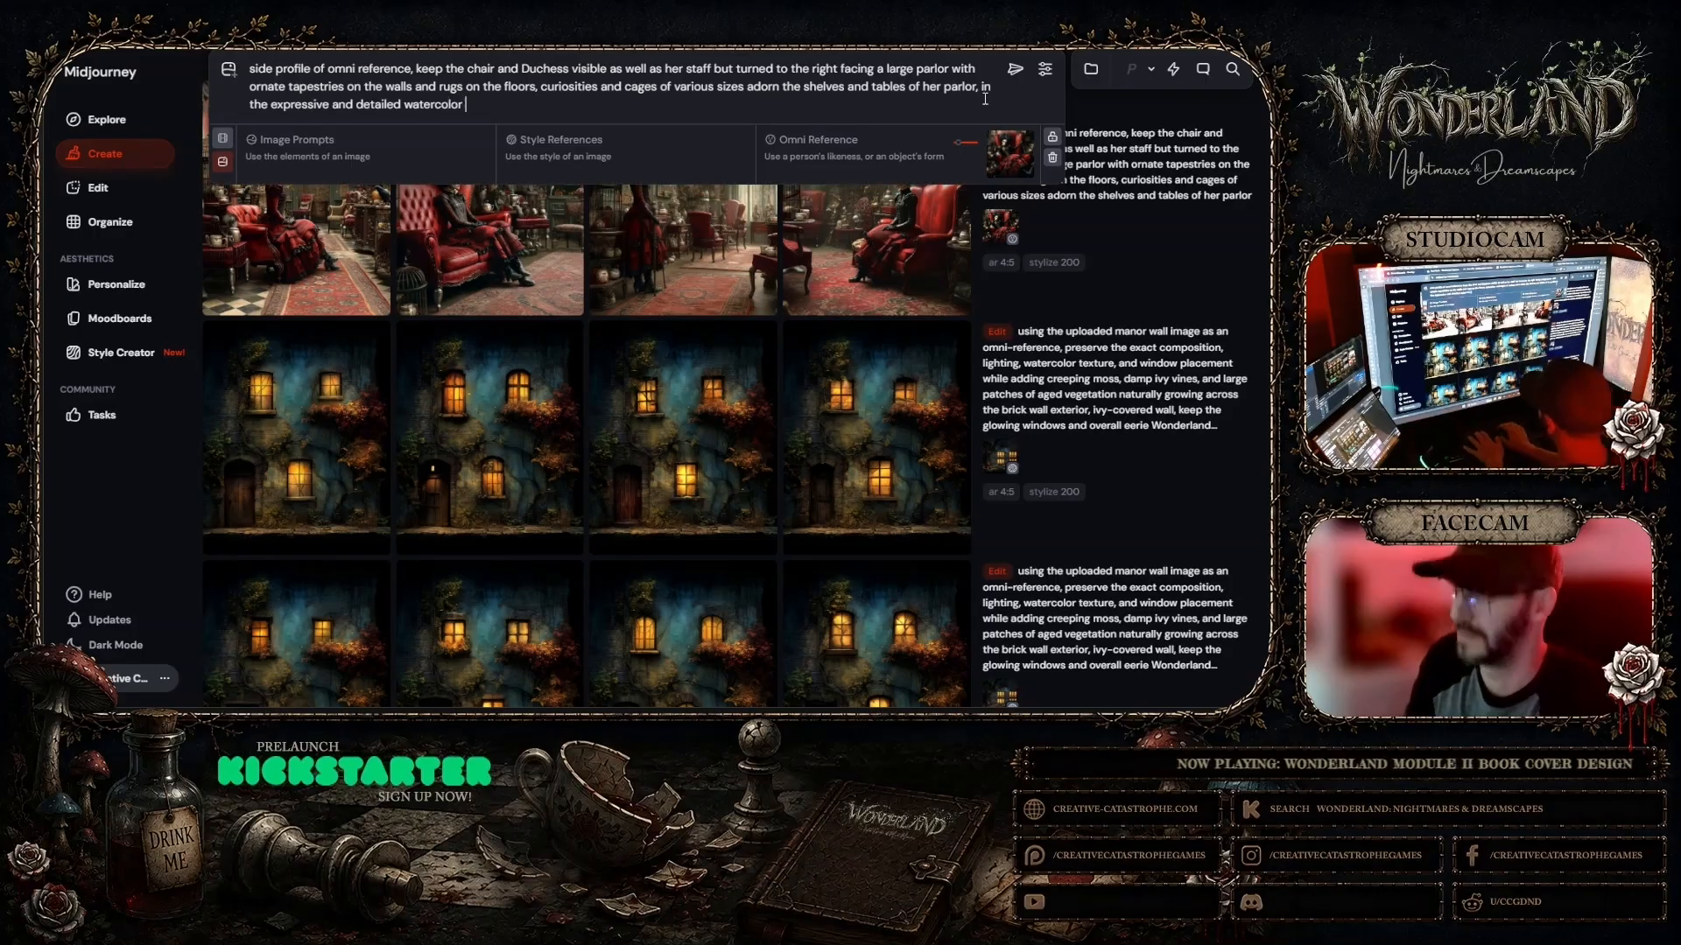
{"action": "type", "text": "style of Reginald Marsh"}
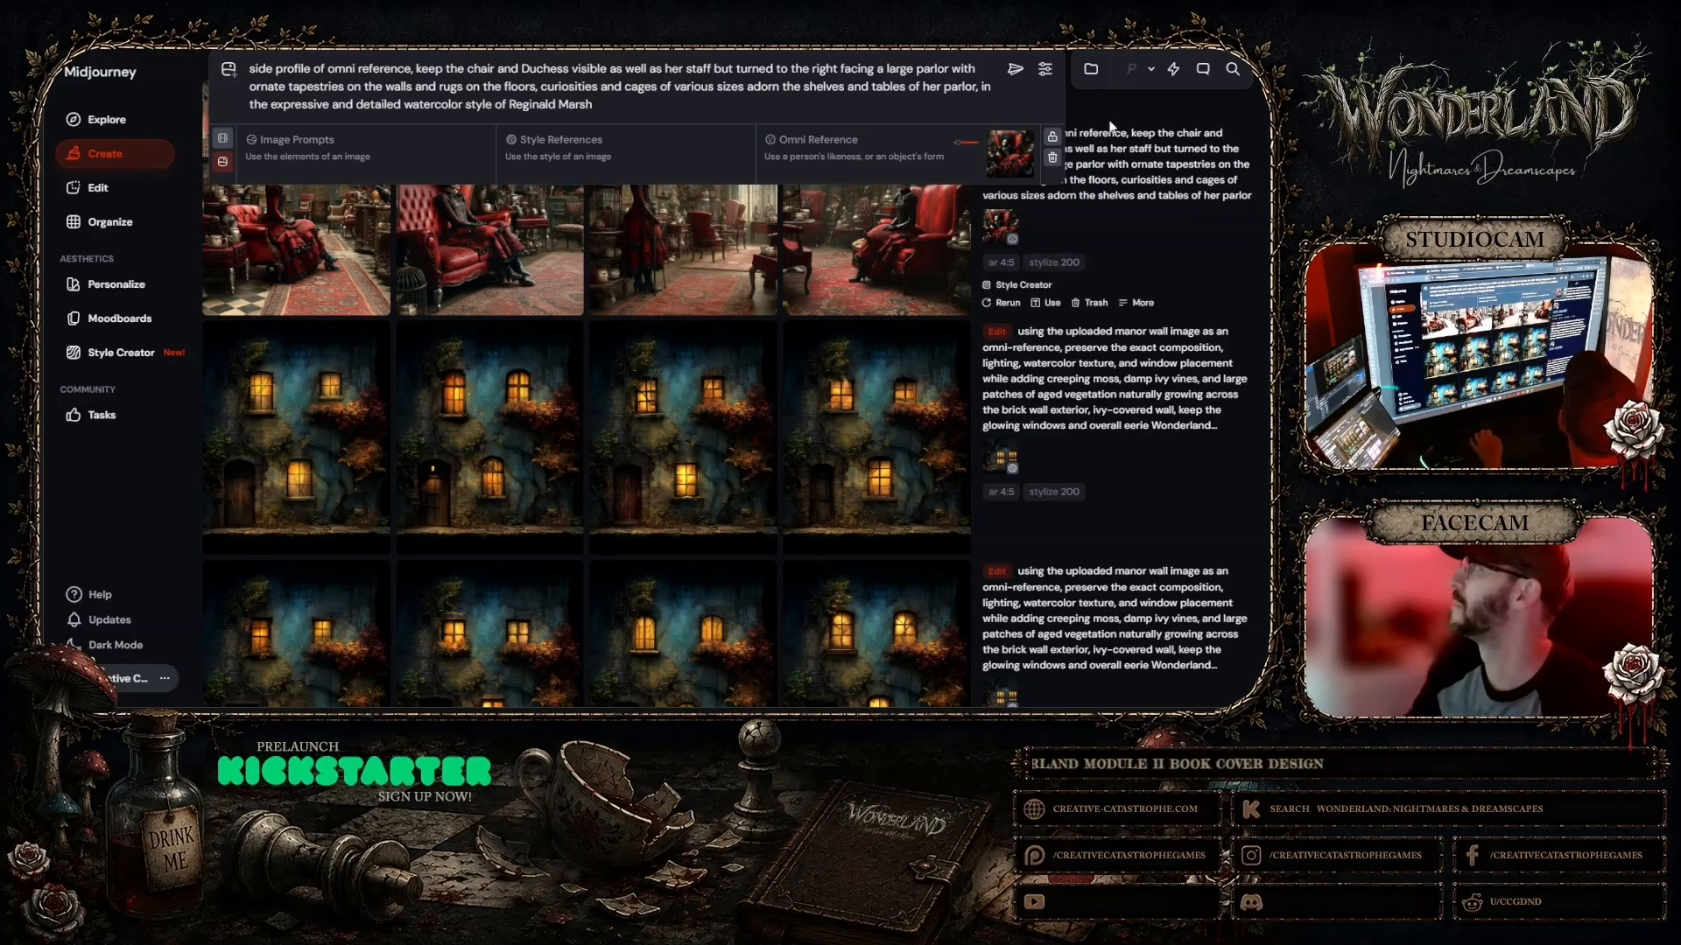
Step: Set the omni reference strength to 250 and submit the revised prompt for generation
{"action": "scroll", "coordinate": [1129, 263], "scroll_direction": "up", "scroll_amount": 2}
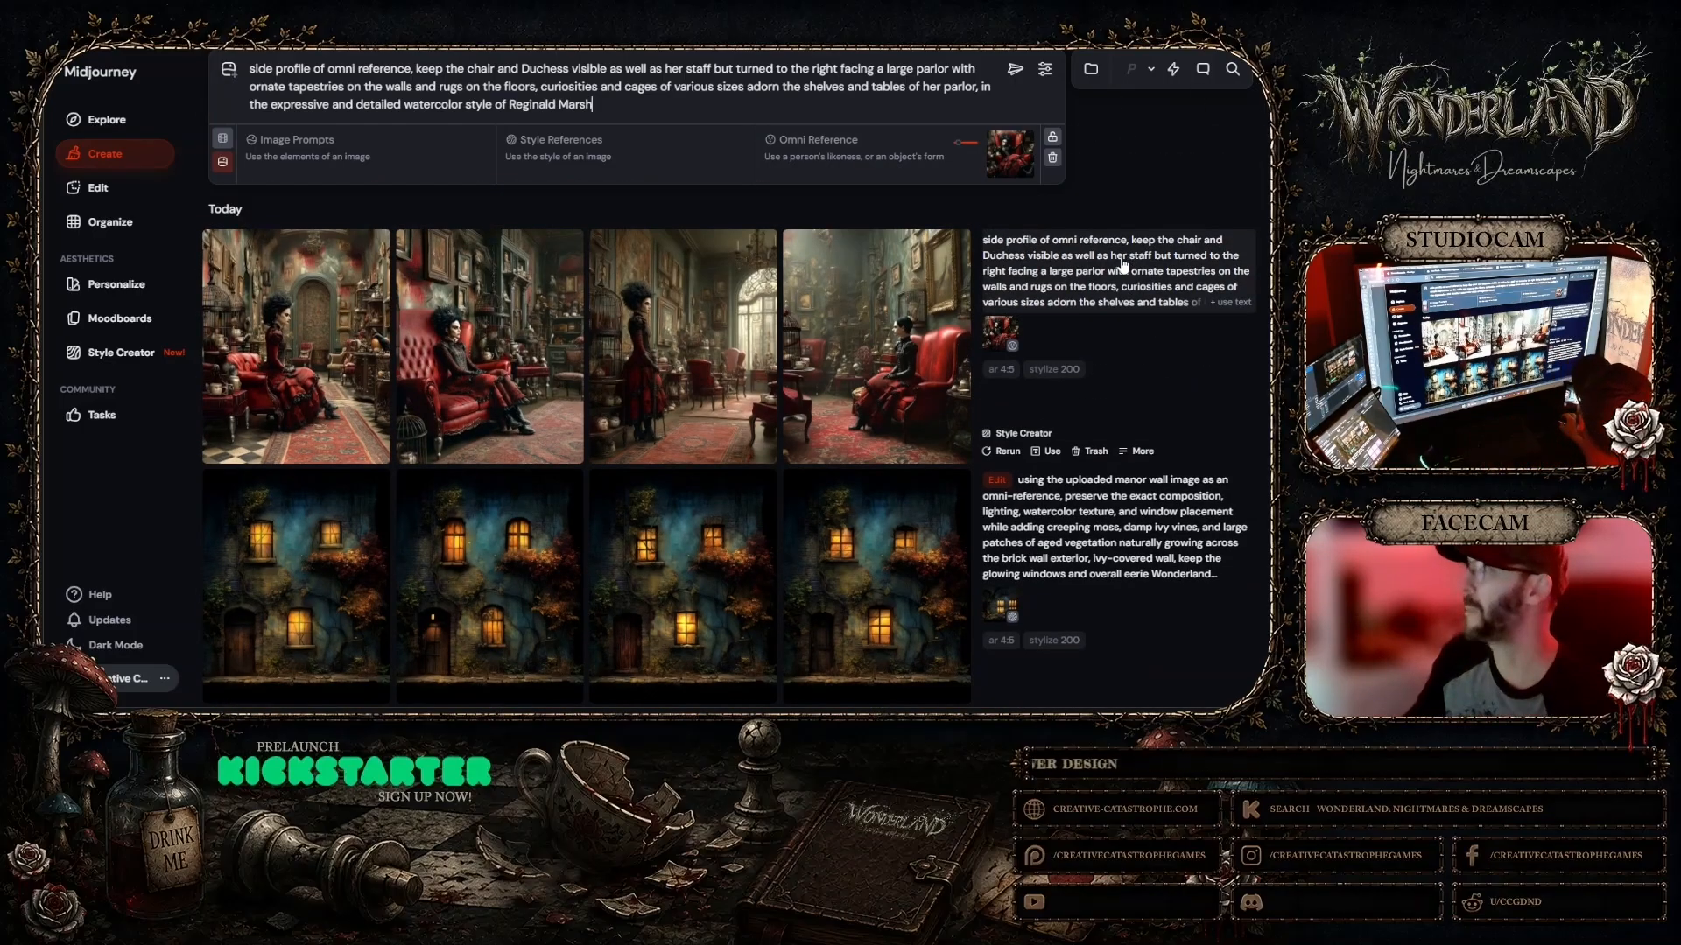
{"action": "left_click", "coordinate": [965, 169]}
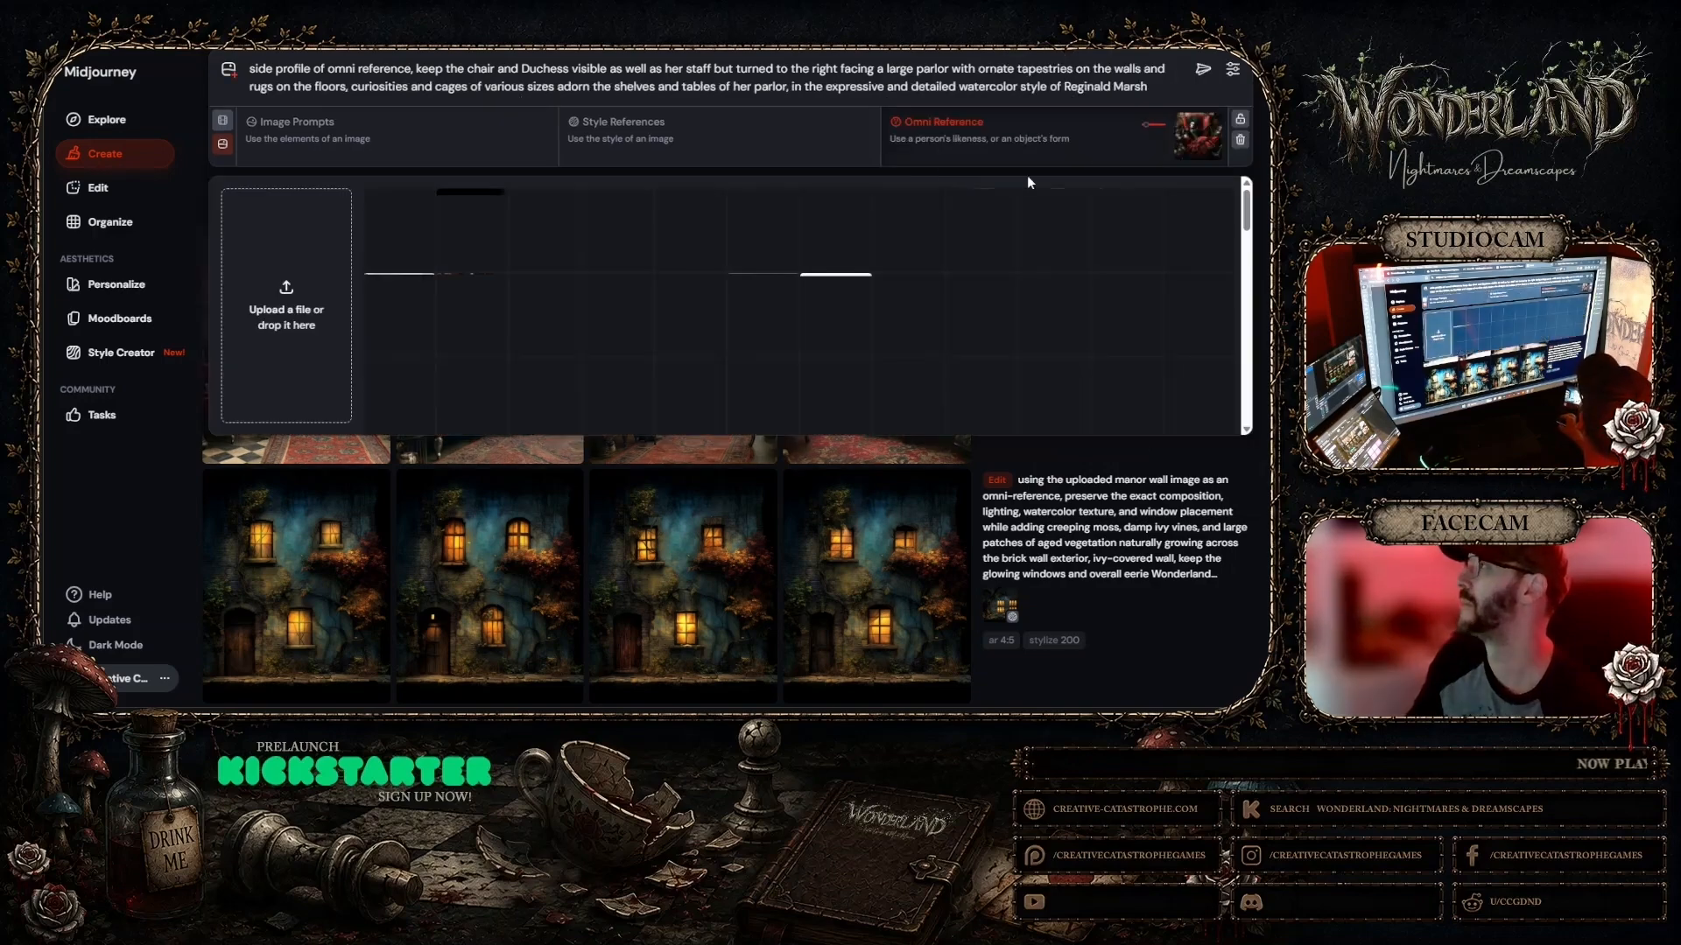
{"action": "left_click", "coordinate": [1148, 130]}
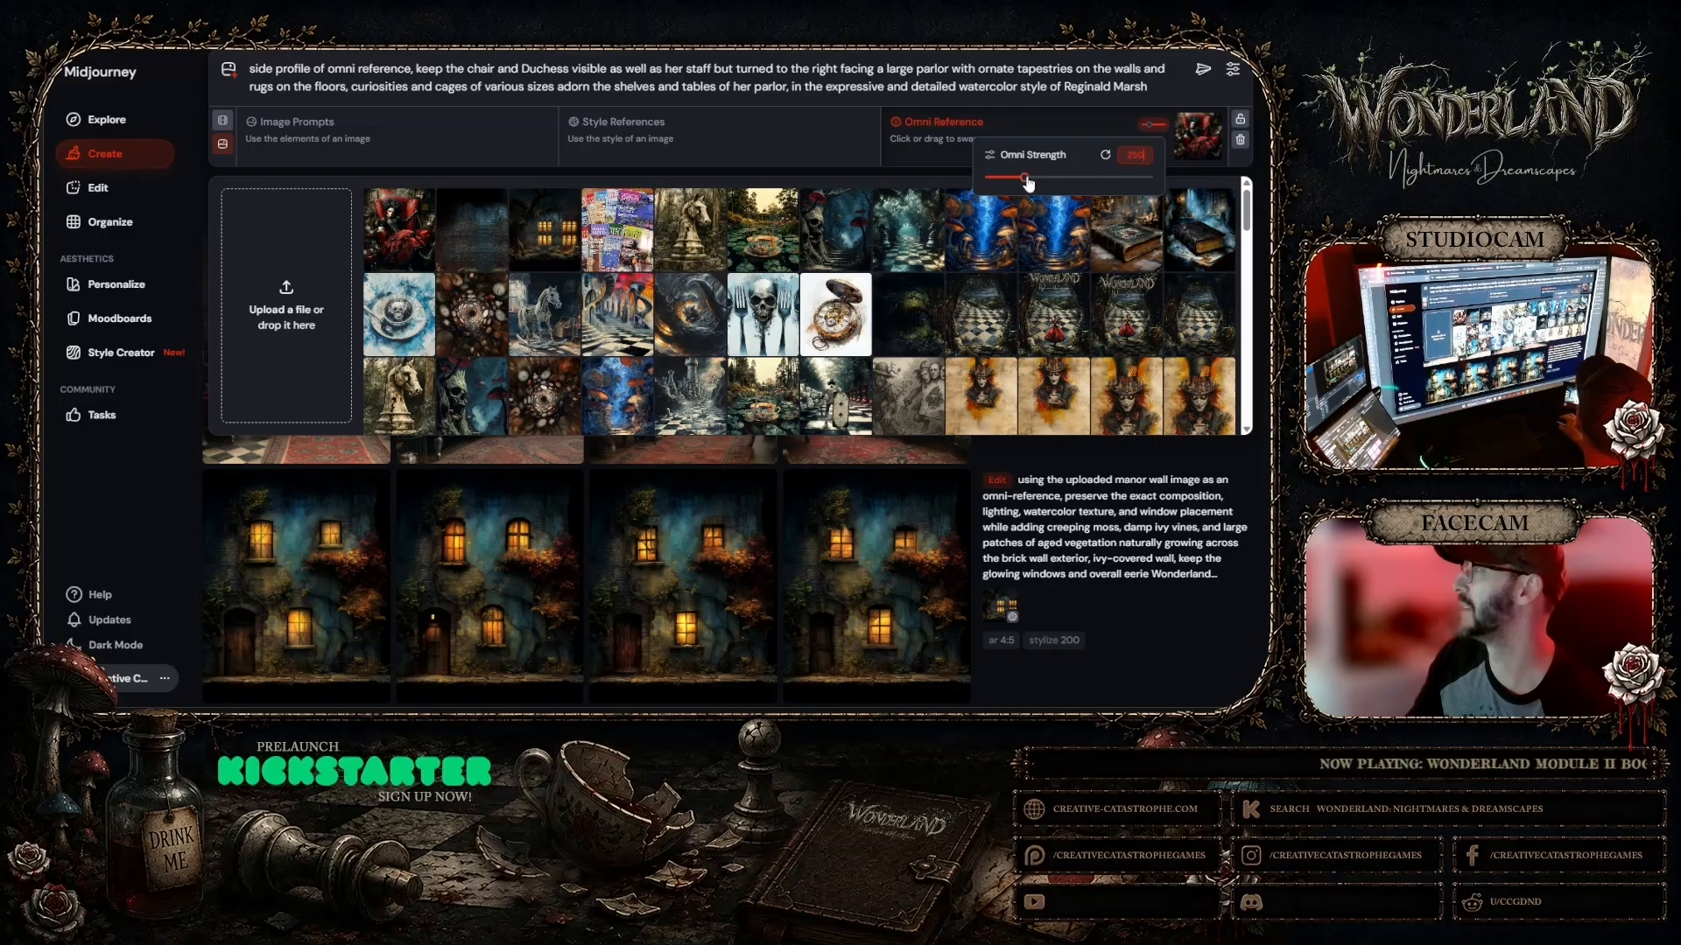
{"action": "left_click", "coordinate": [1201, 73]}
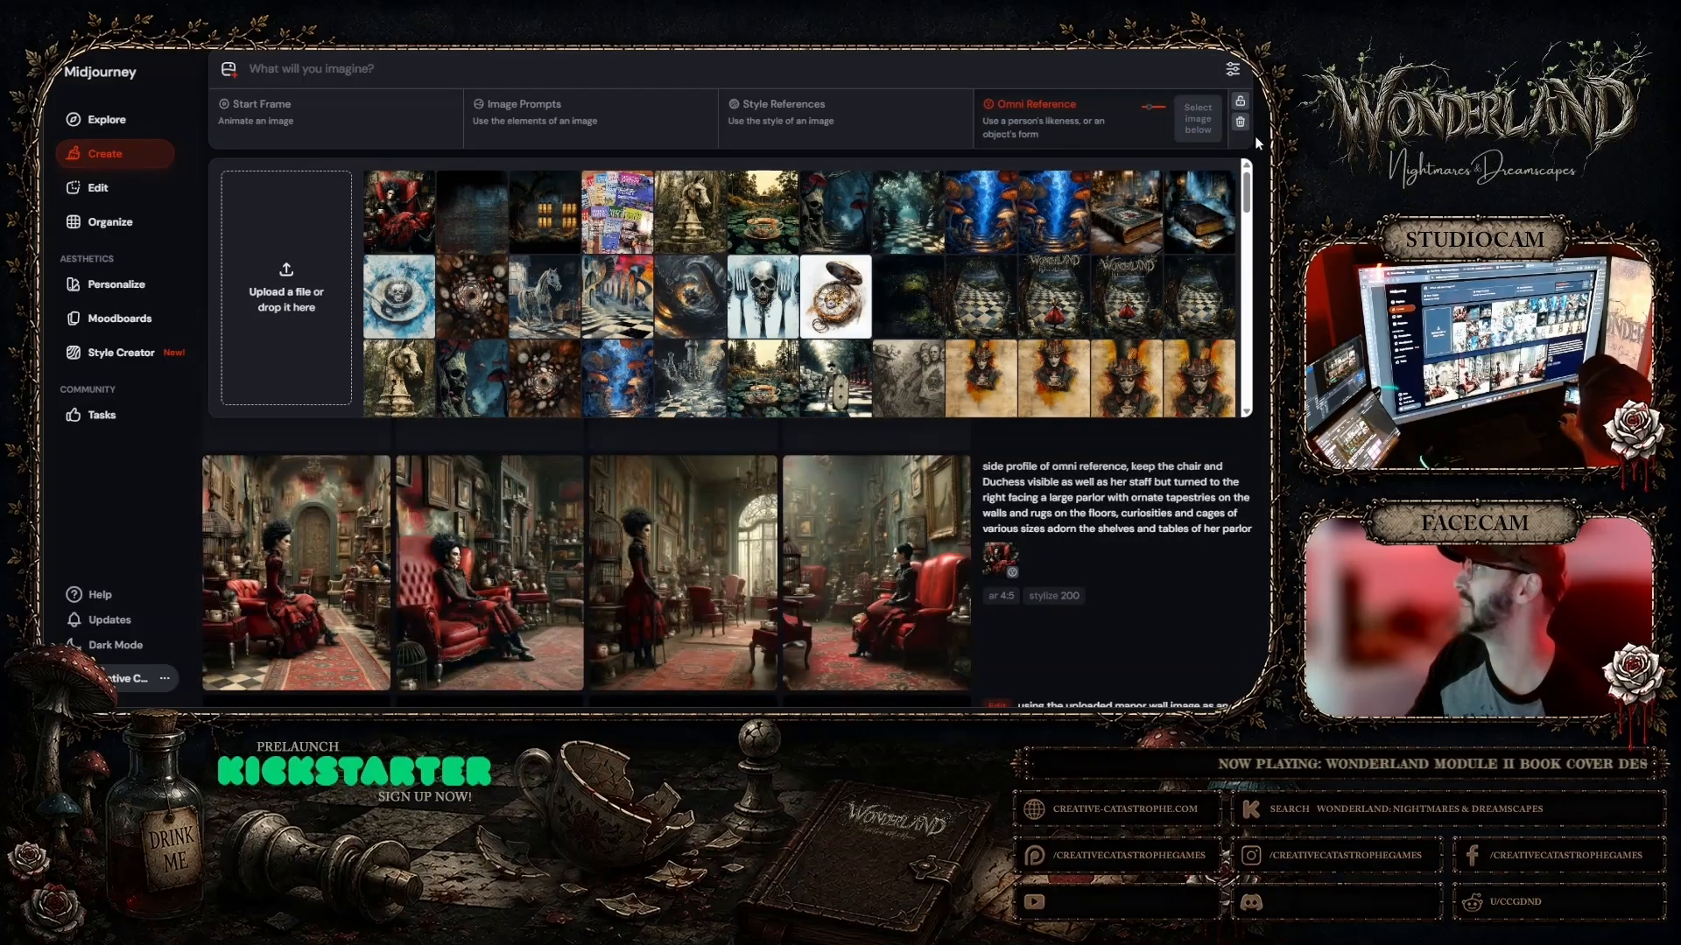
{"action": "left_click", "coordinate": [1261, 142]}
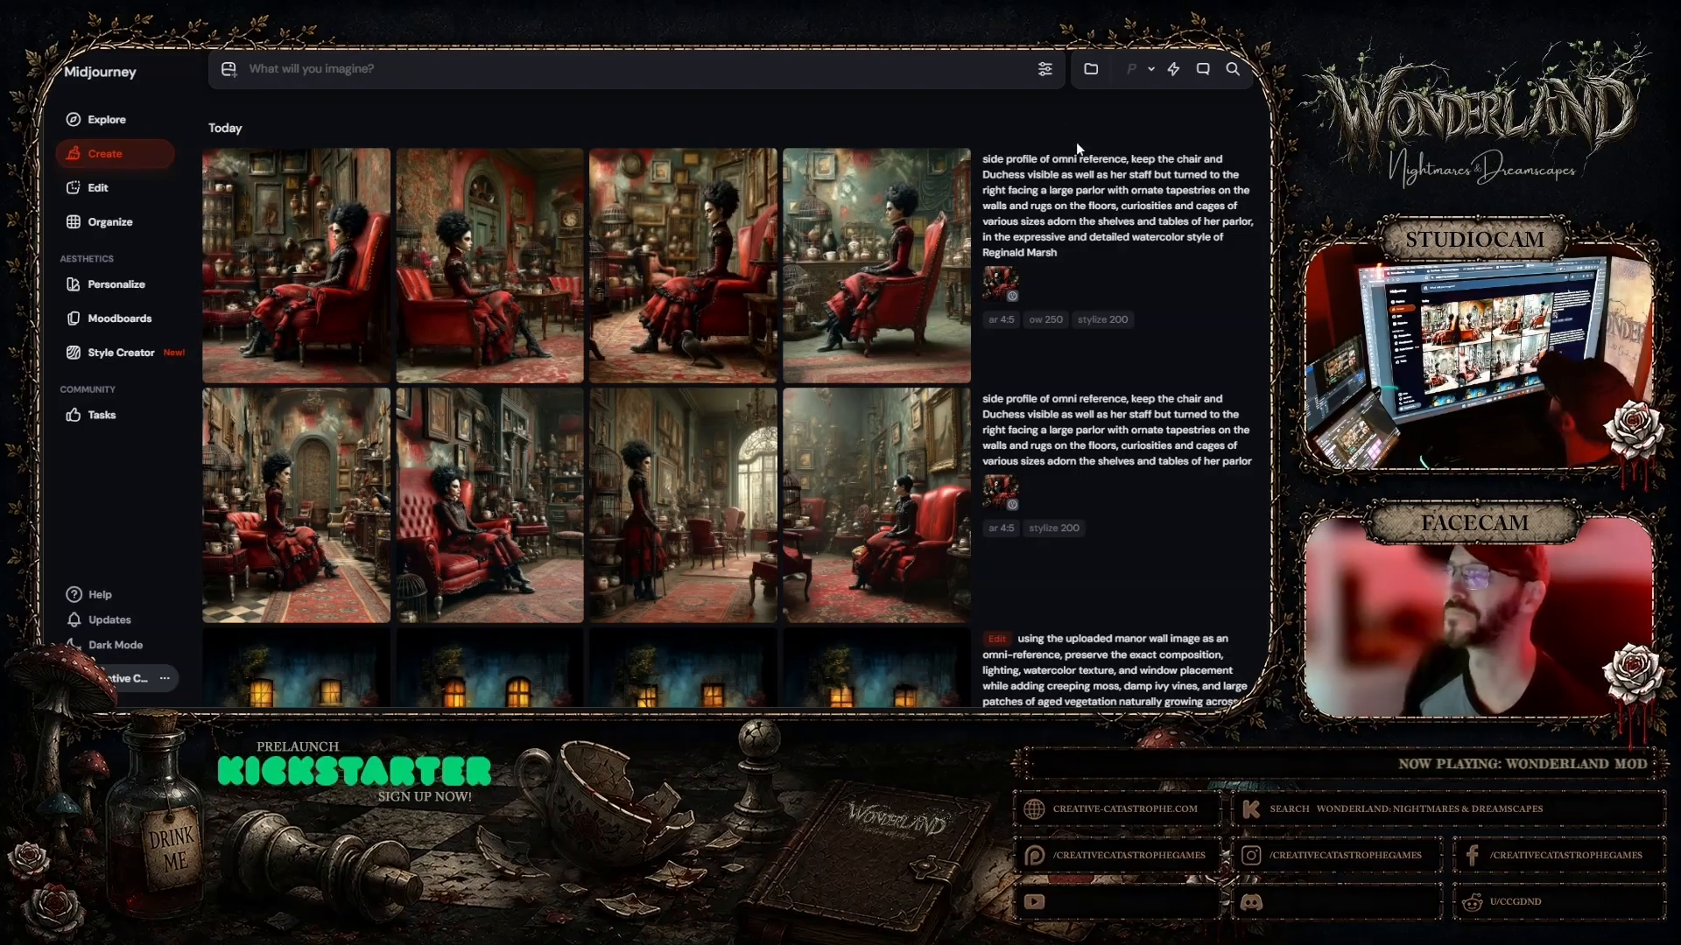
Step: Examine the fourth and third images of the newest watercolor-style batch at full size
{"action": "left_click", "coordinate": [926, 230]}
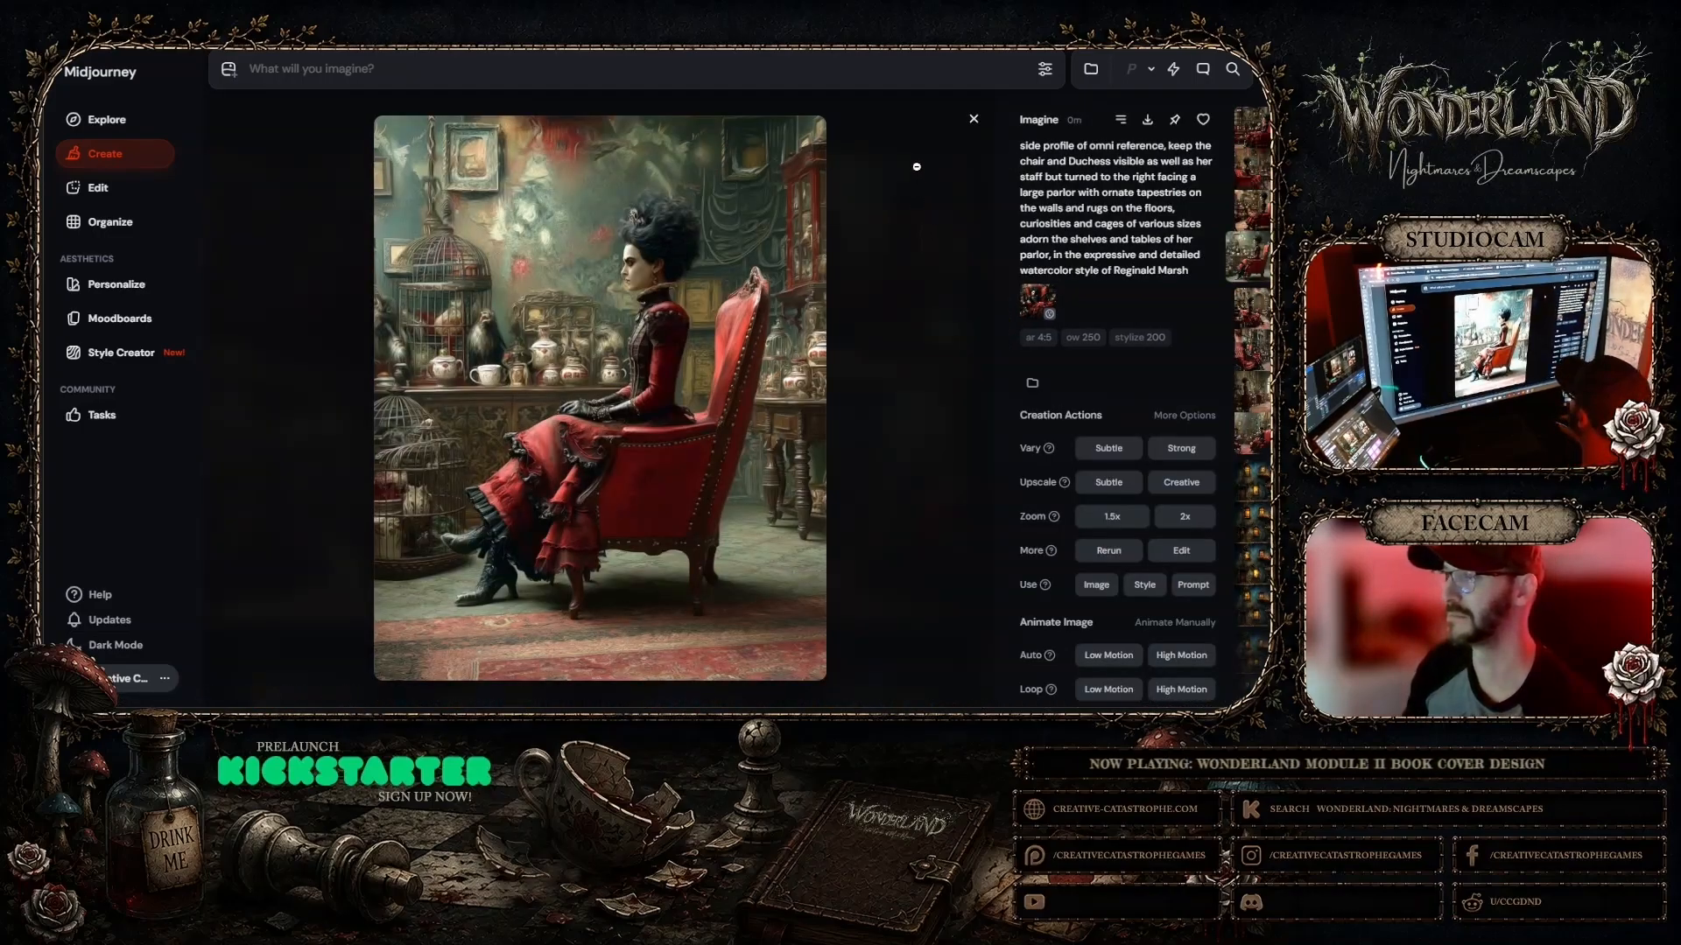
{"action": "left_click", "coordinate": [974, 119]}
{"action": "left_click", "coordinate": [849, 188]}
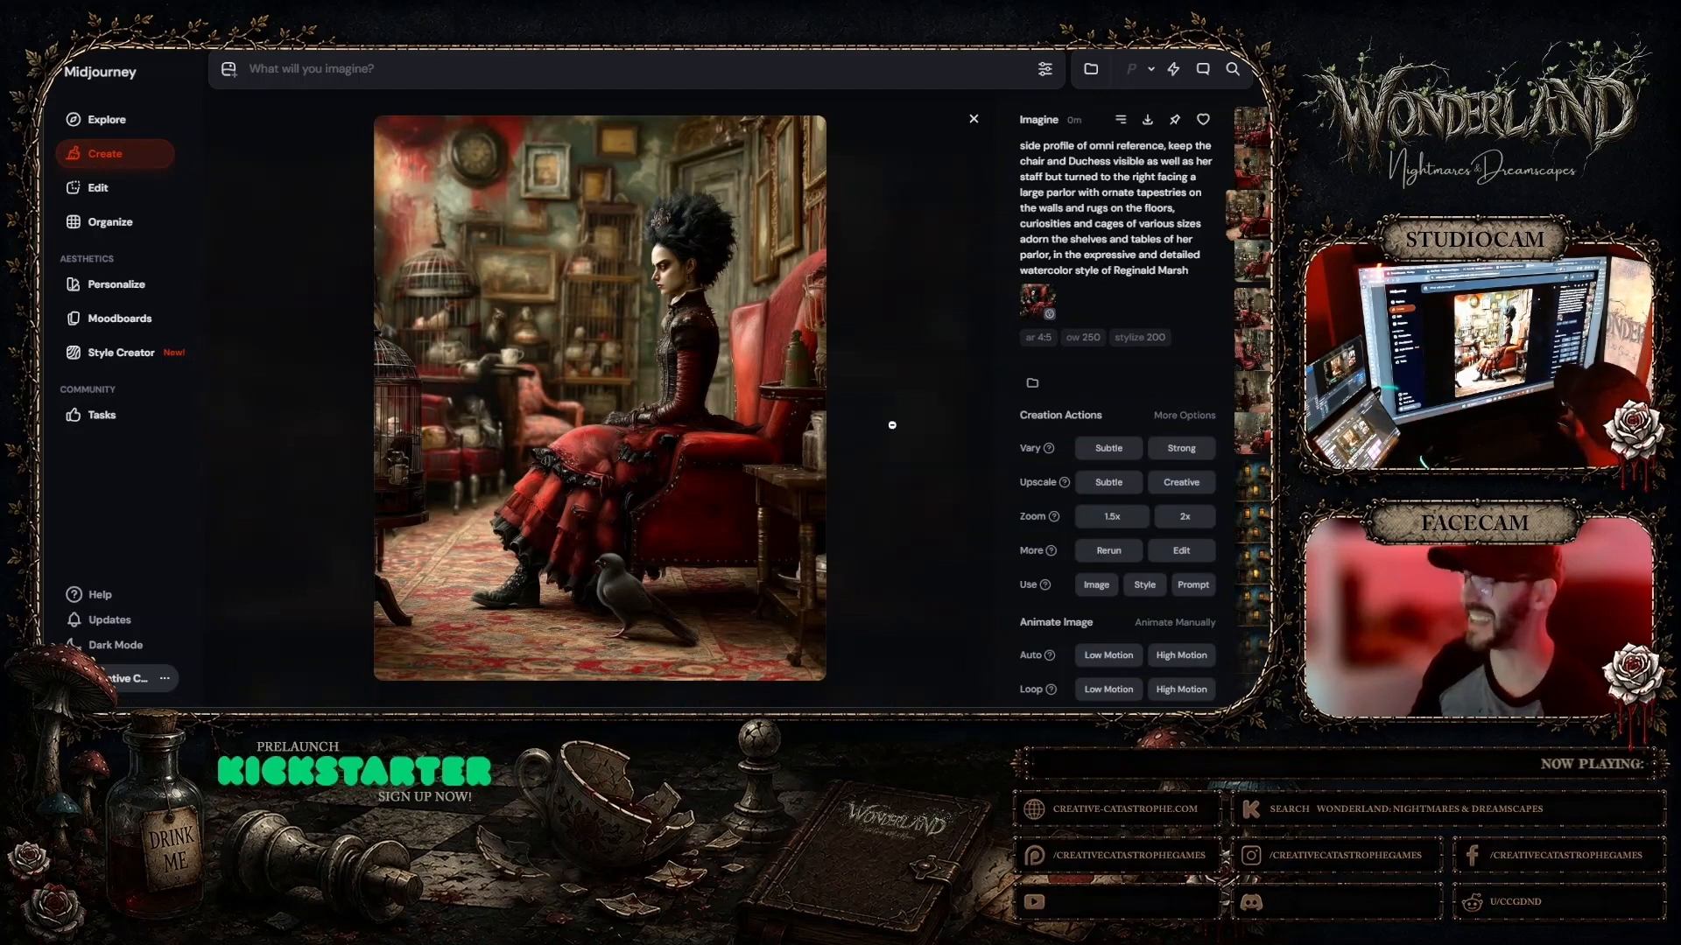
Step: Switch to the document with the original Duchess artwork and compare her seated portraits with the new side-profile image
{"action": "key", "text": "alt+Tab"}
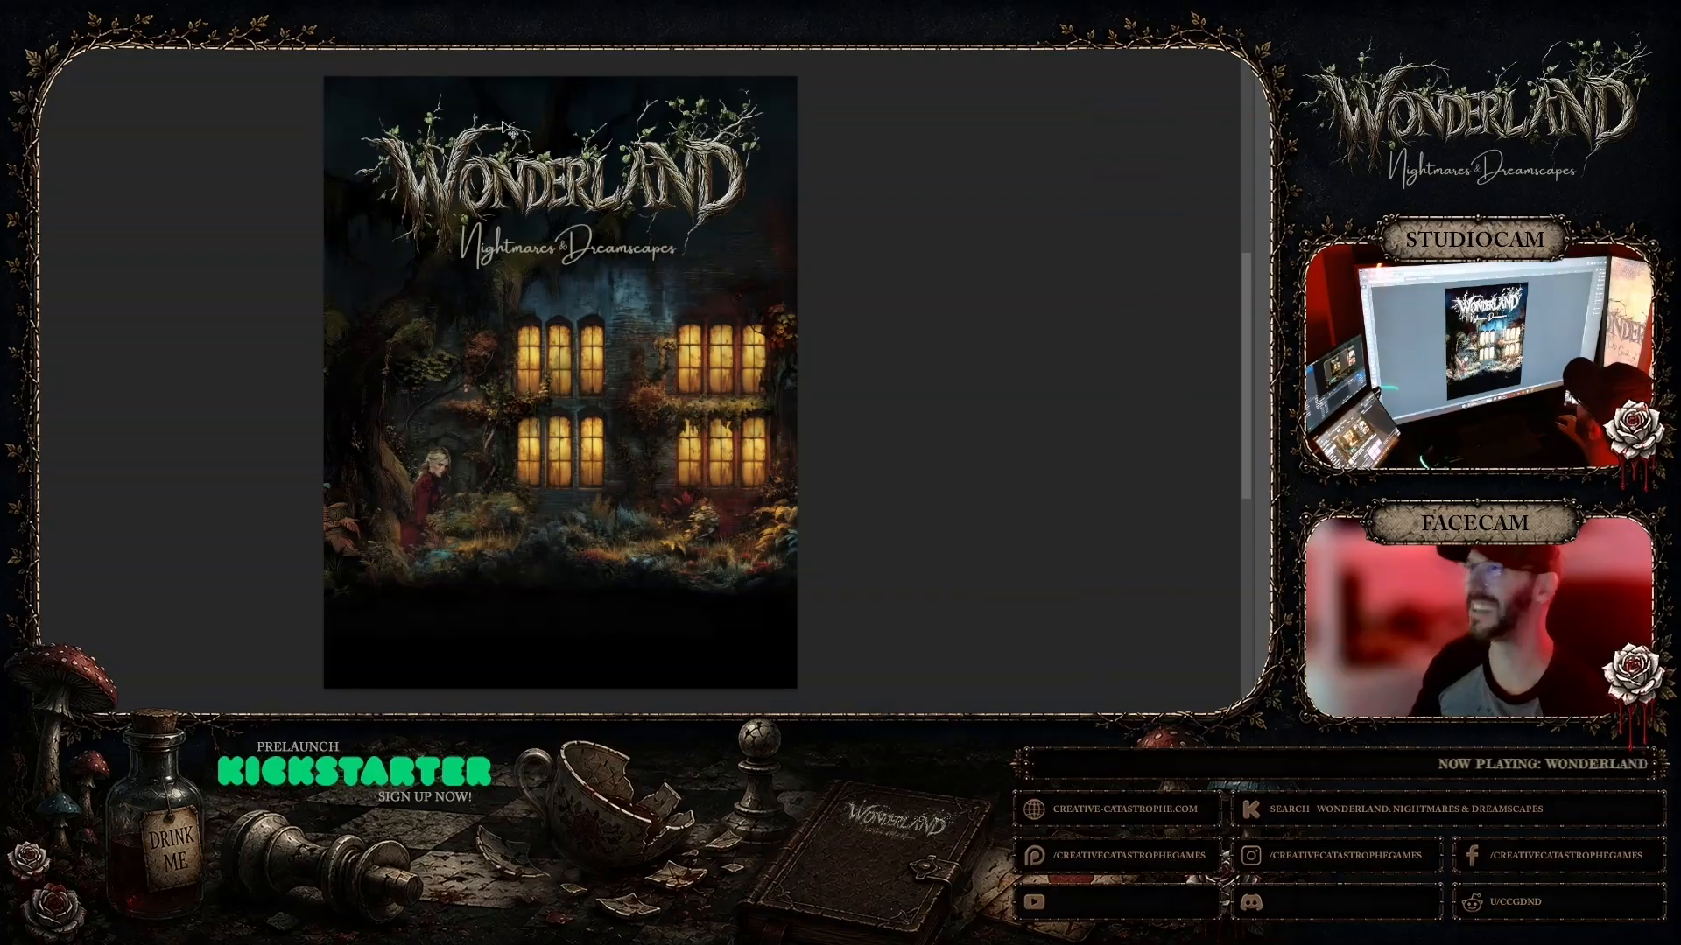
{"action": "key", "text": "ctrl+Tab"}
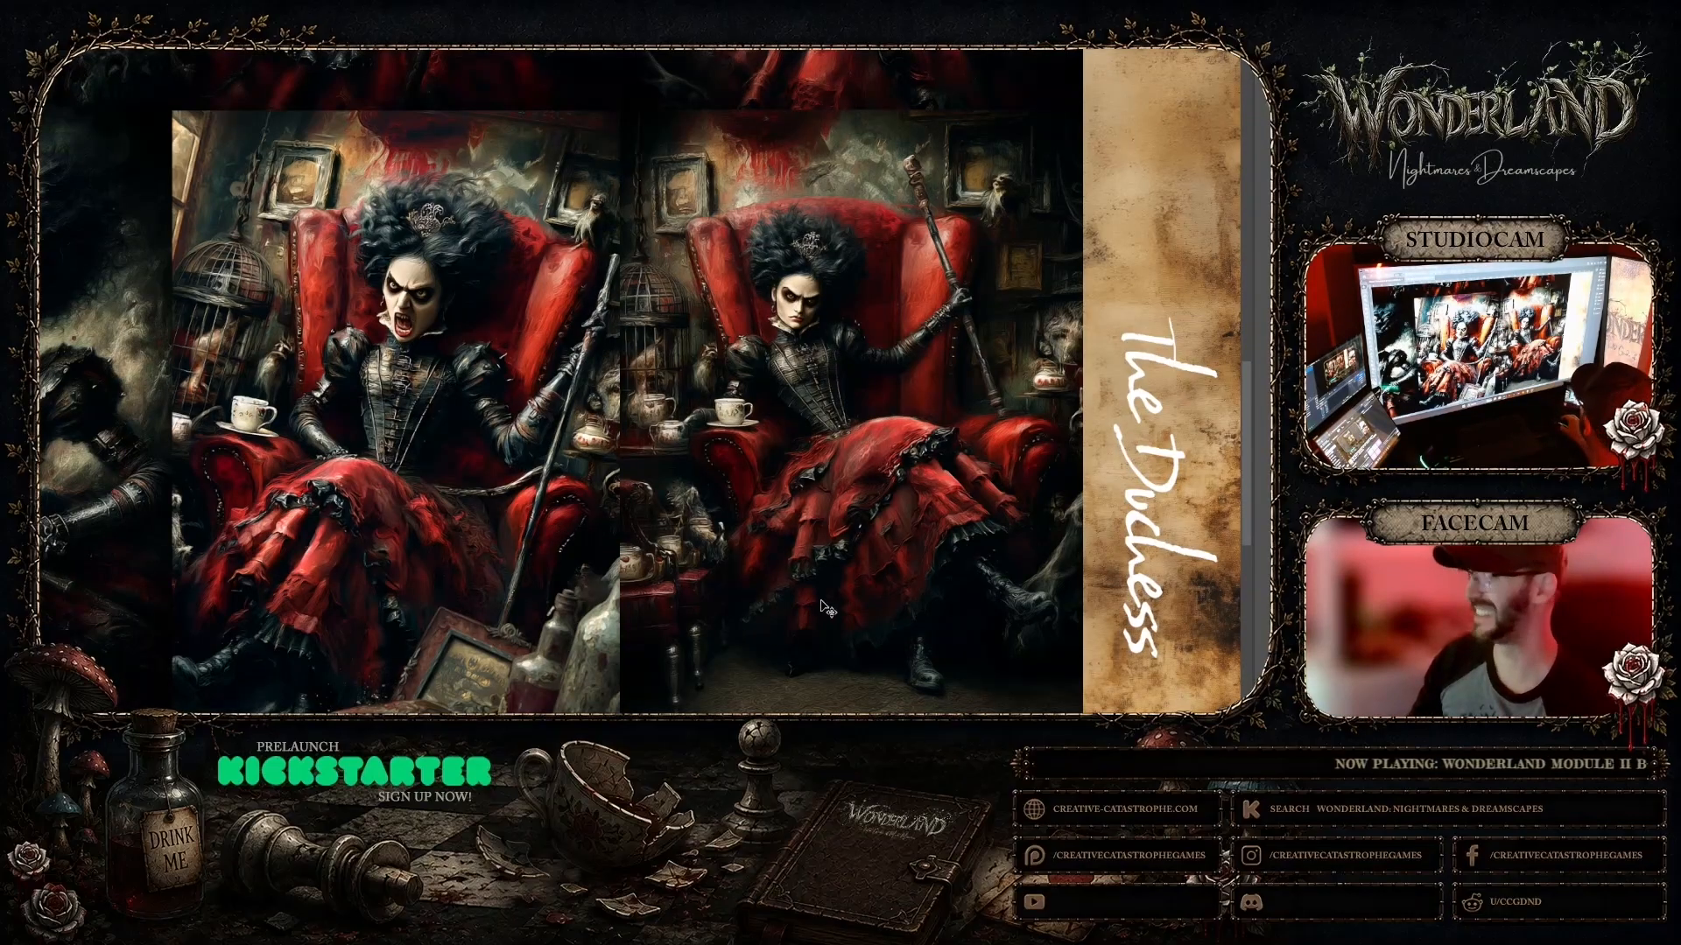
{"action": "scroll", "coordinate": [643, 381], "scroll_direction": "right", "scroll_amount": 5}
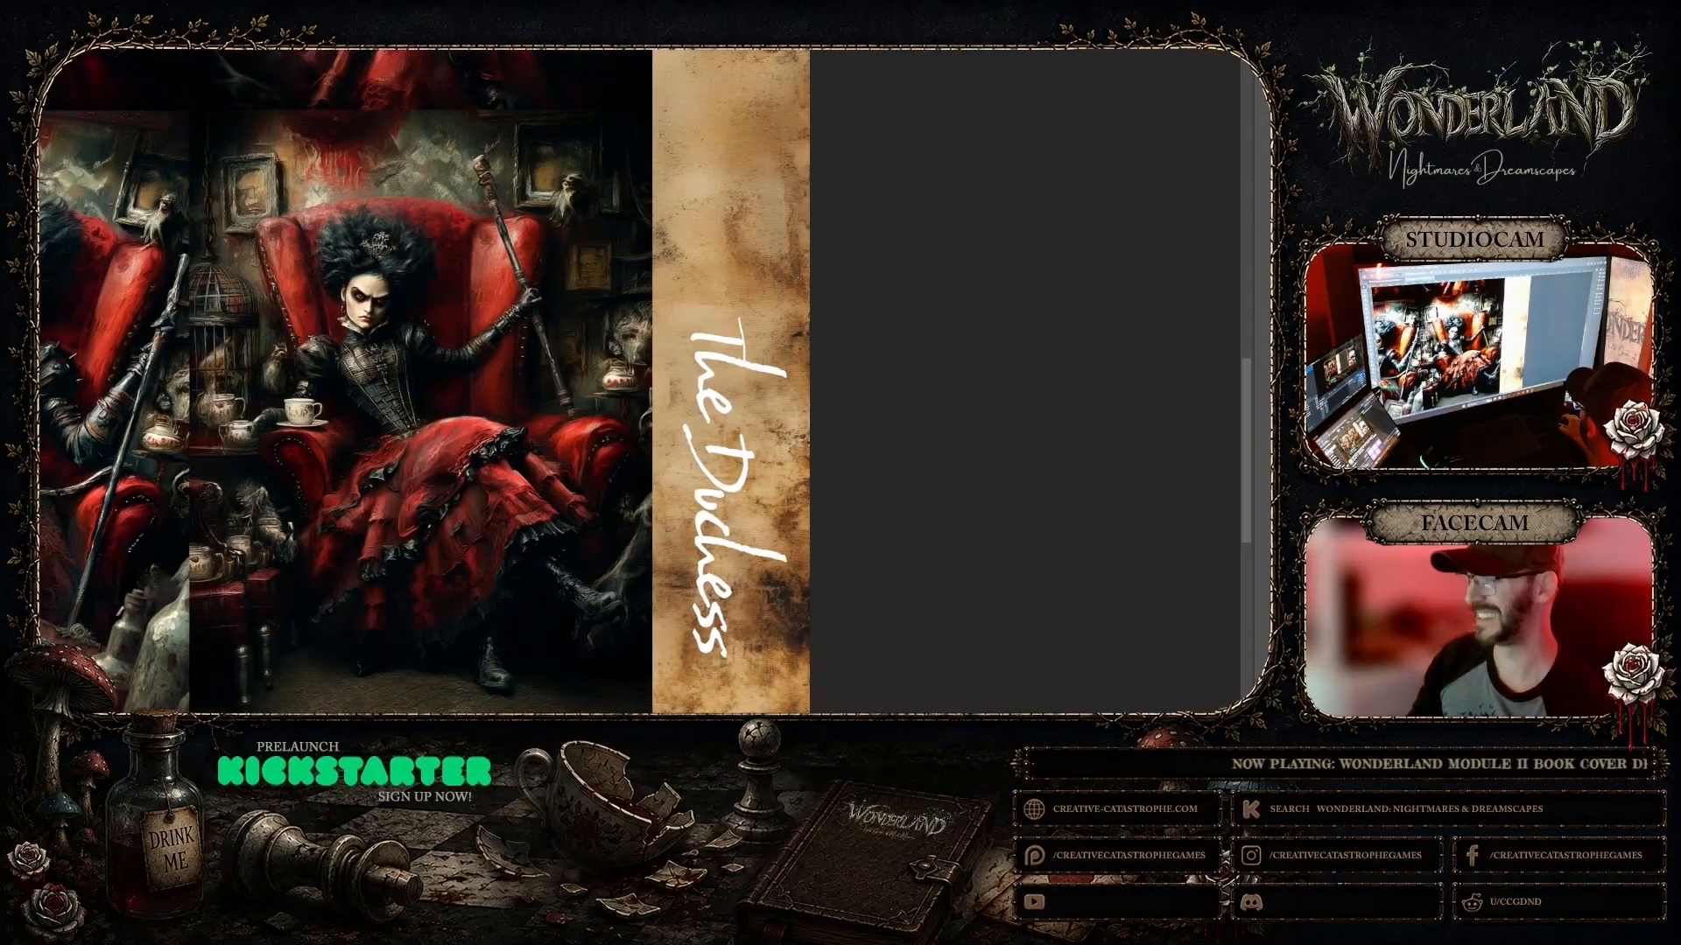
{"action": "scroll", "coordinate": [643, 380], "scroll_direction": "left", "scroll_amount": 2}
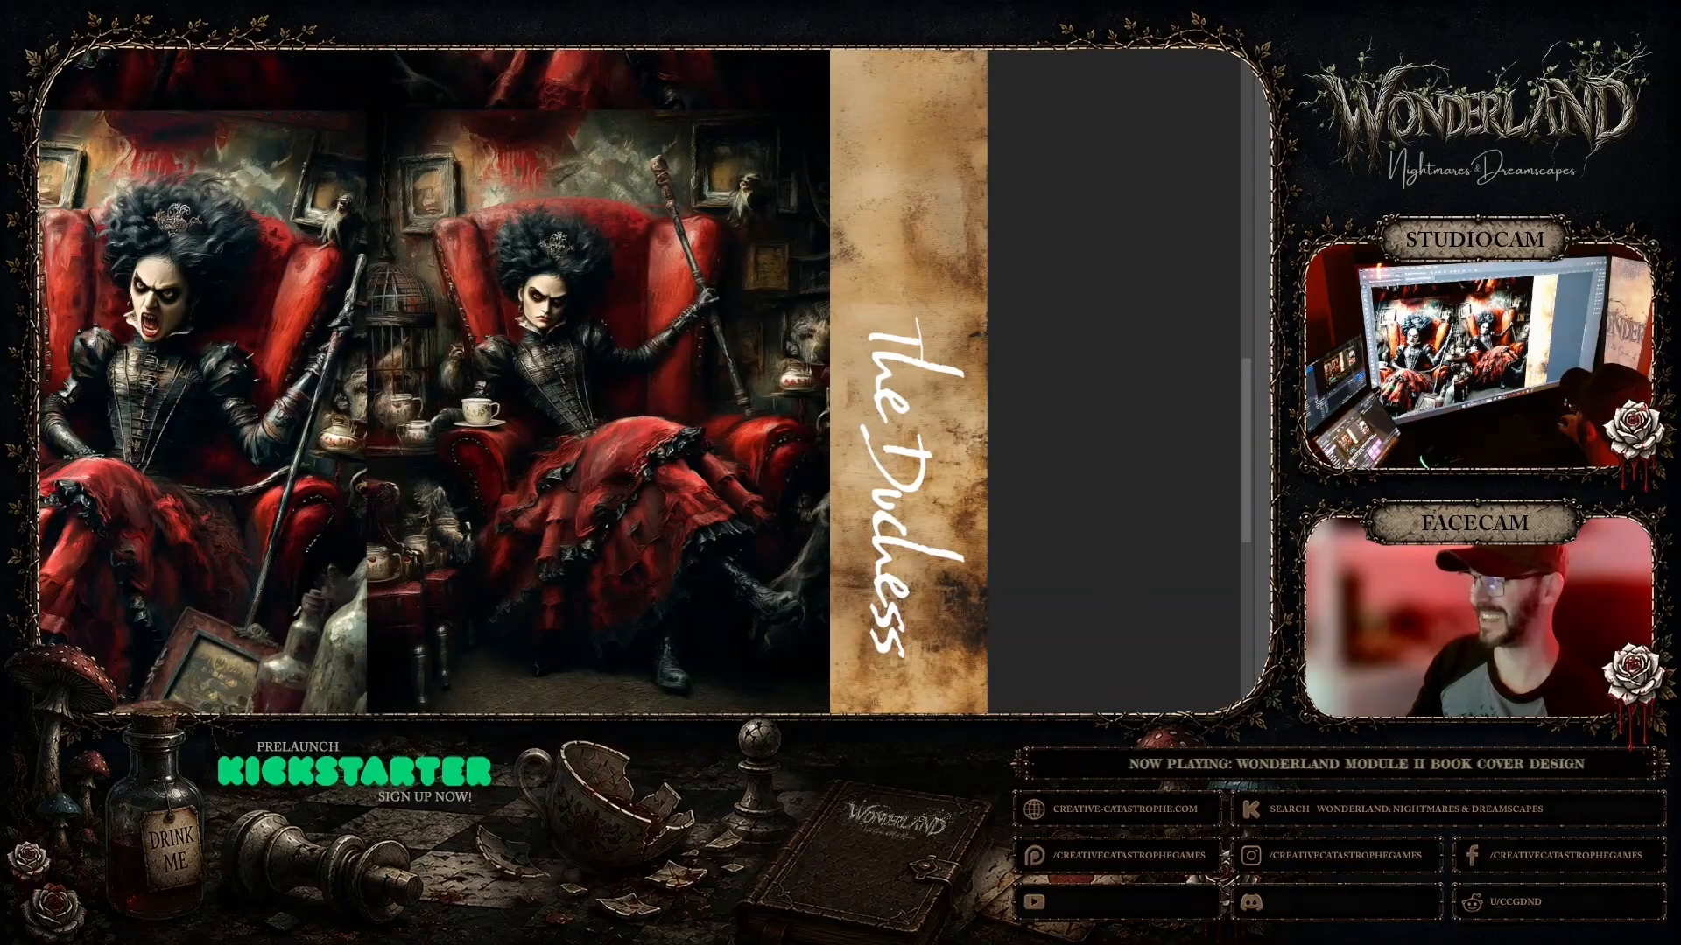
{"action": "left_click", "coordinate": [806, 709]}
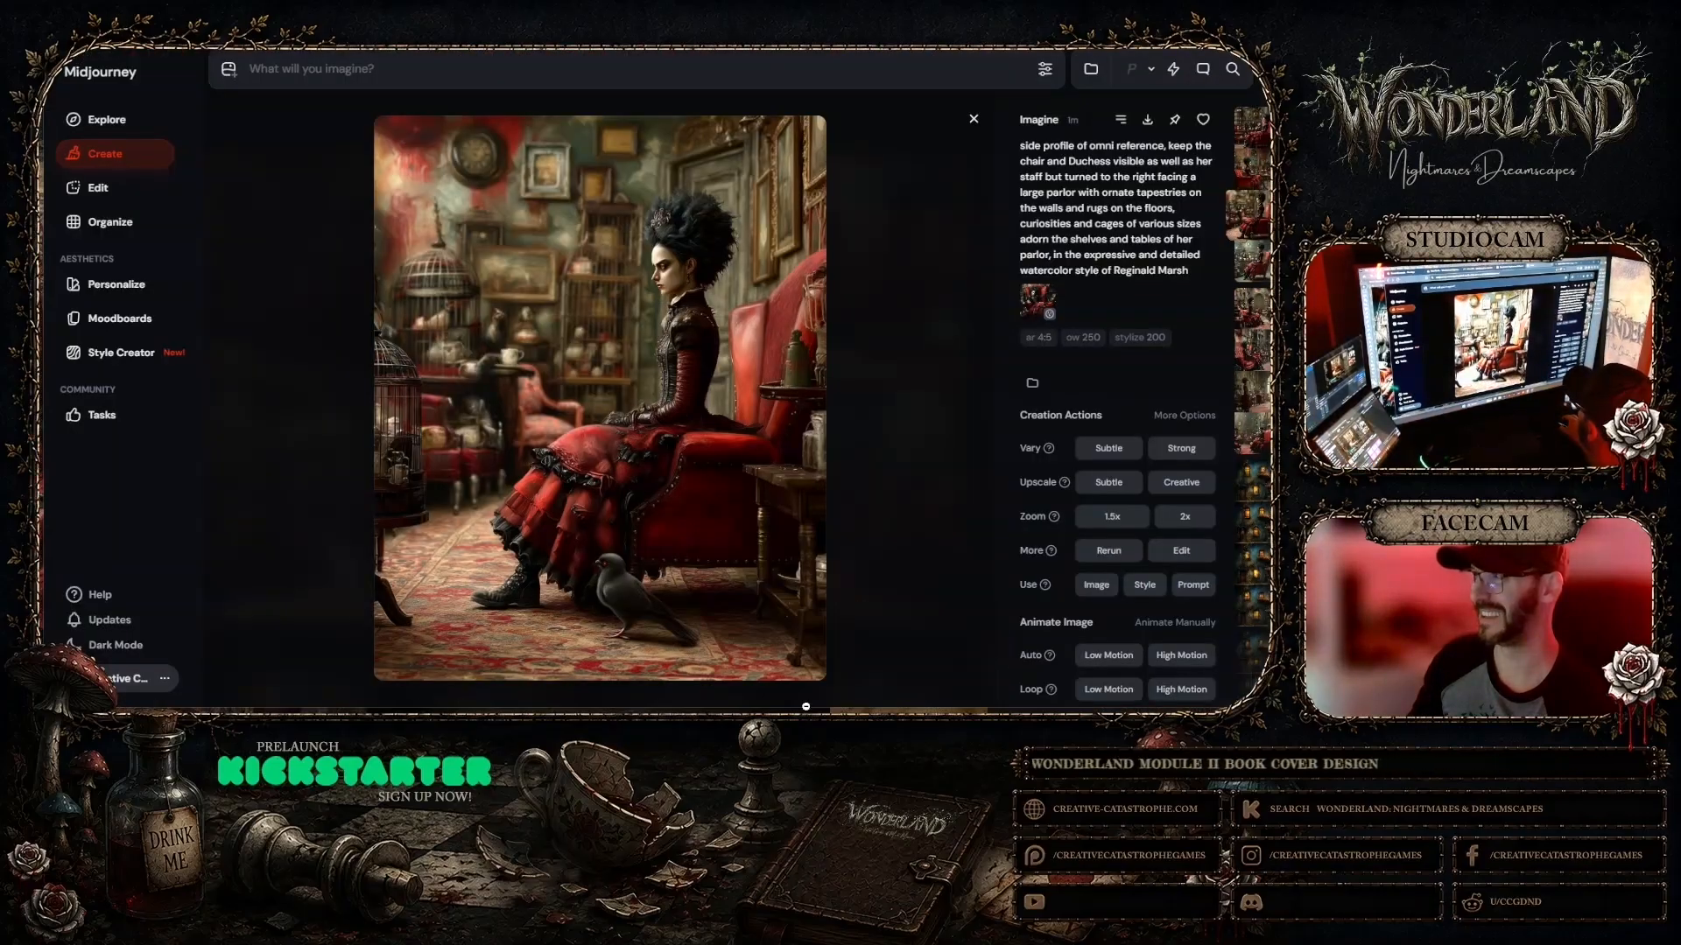
{"action": "left_click", "coordinate": [688, 709]}
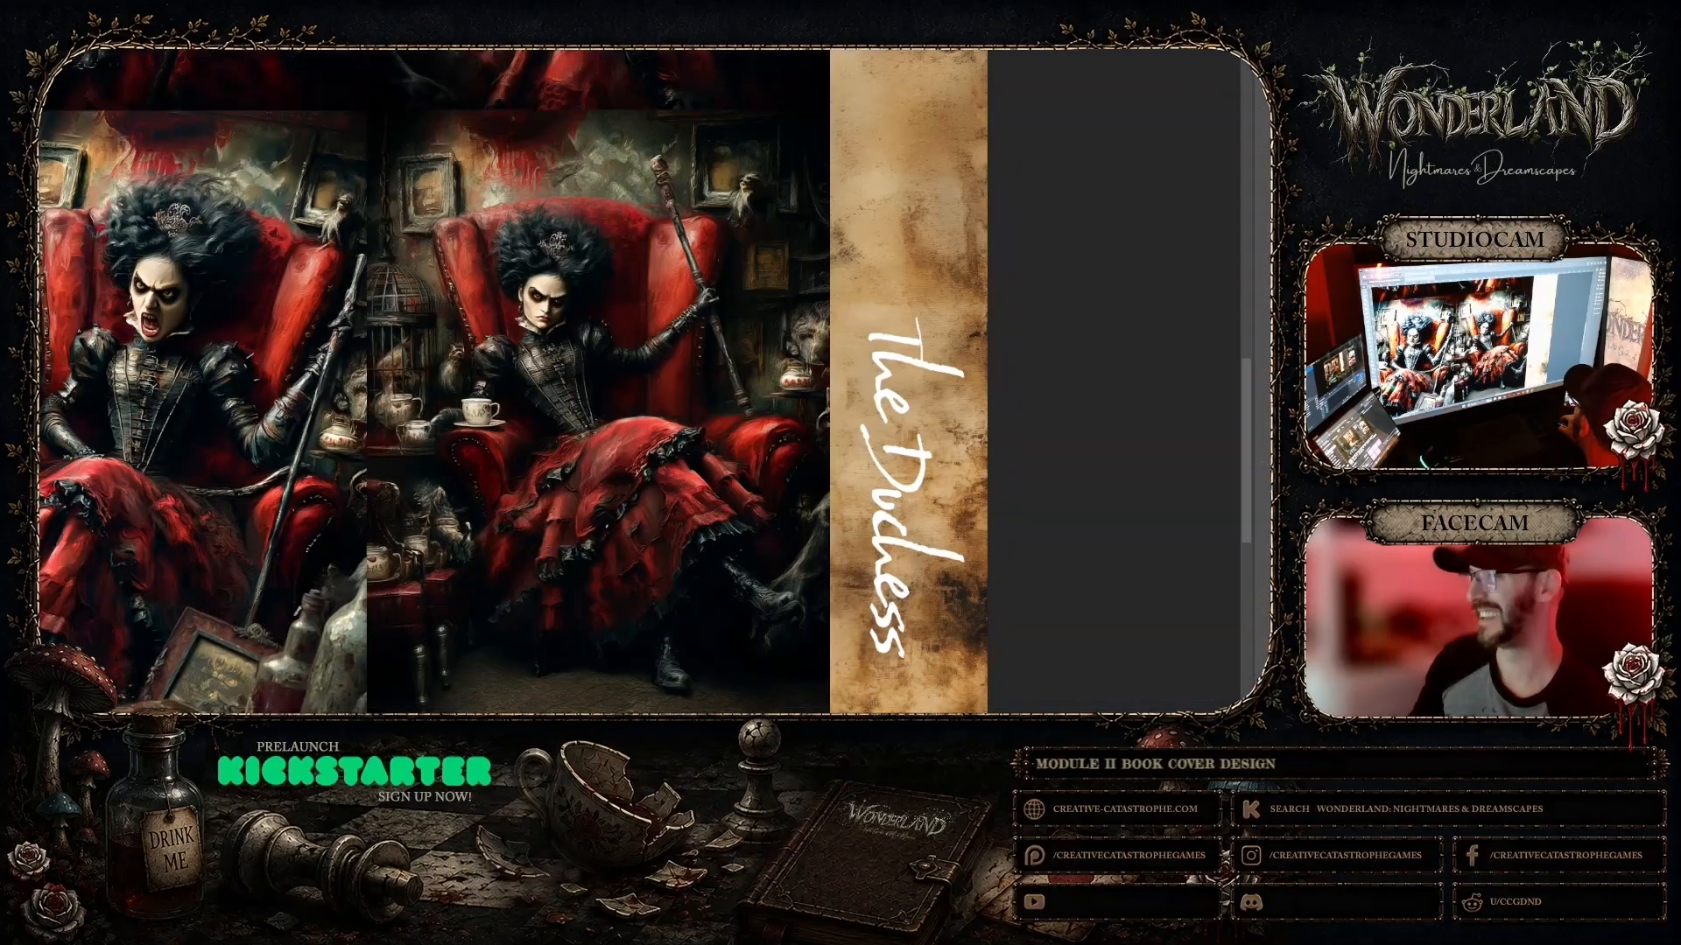
{"action": "left_click", "coordinate": [688, 709]}
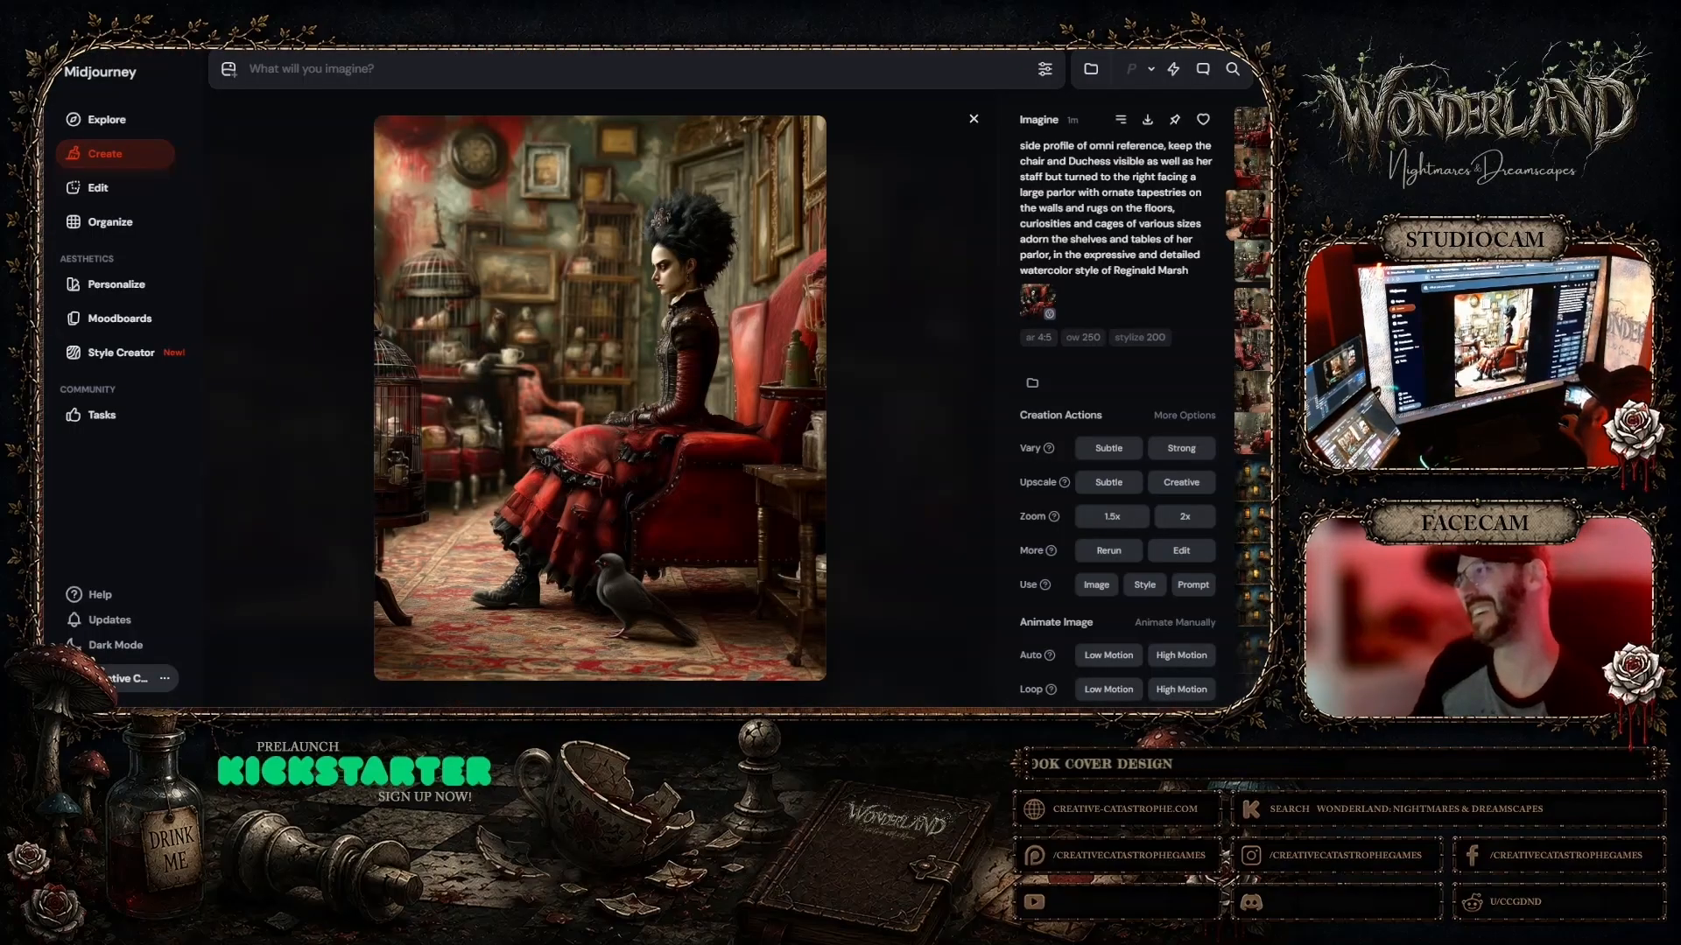
{"action": "key", "text": "alt+Tab"}
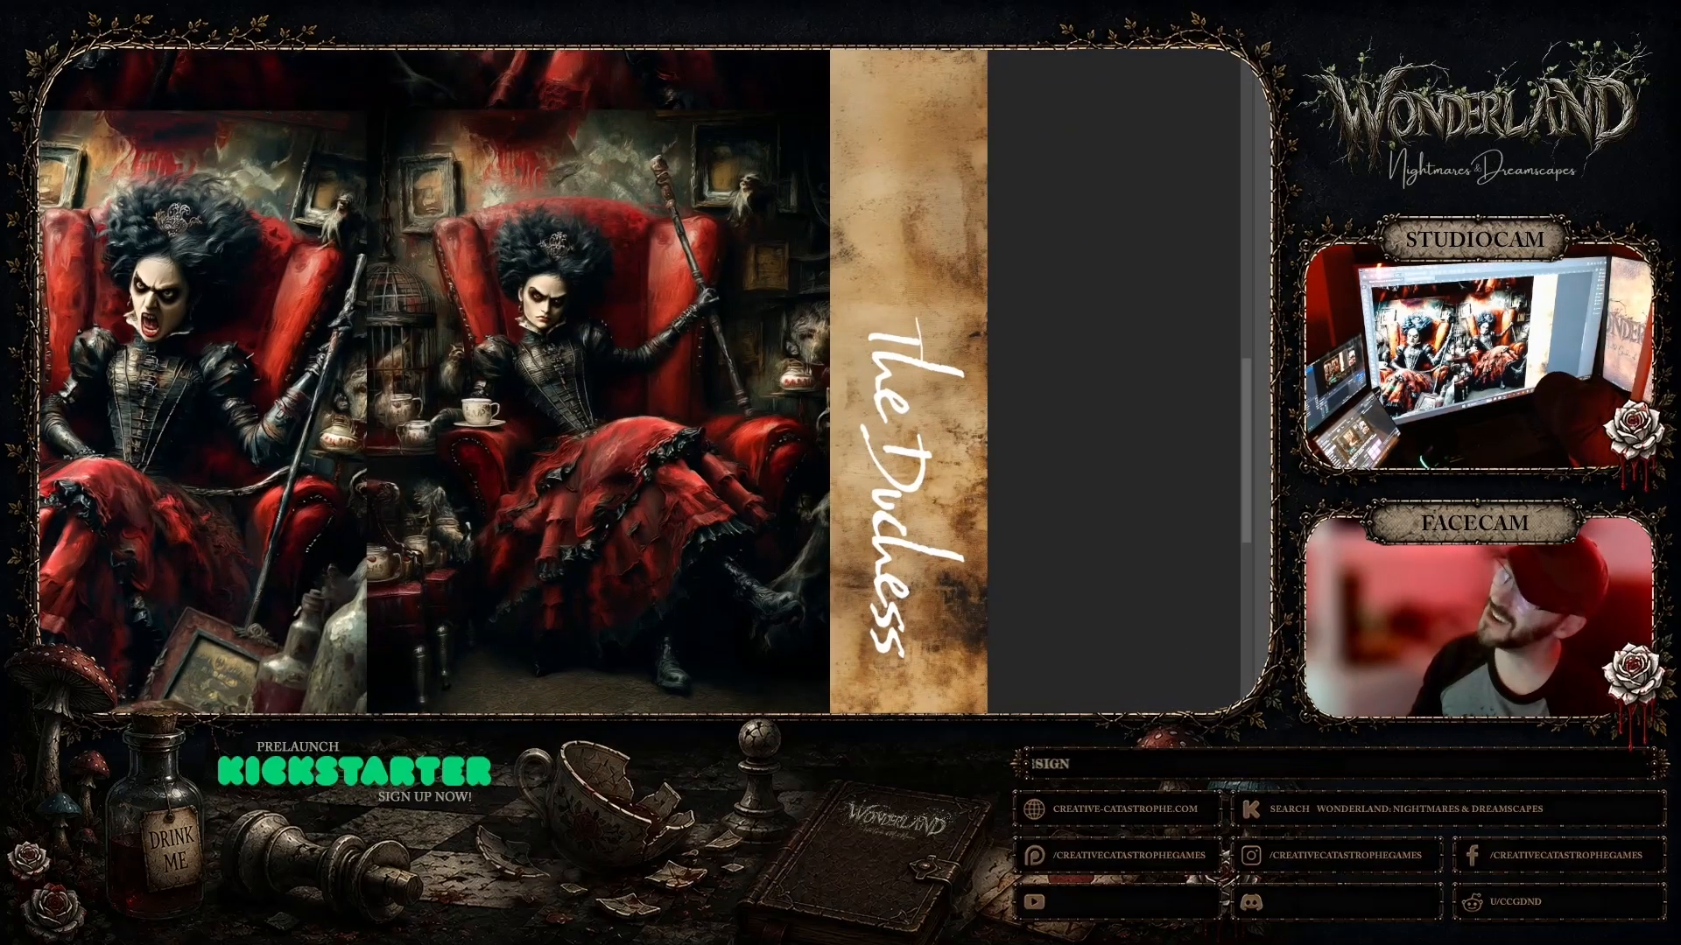
{"action": "key", "text": "alt+Tab"}
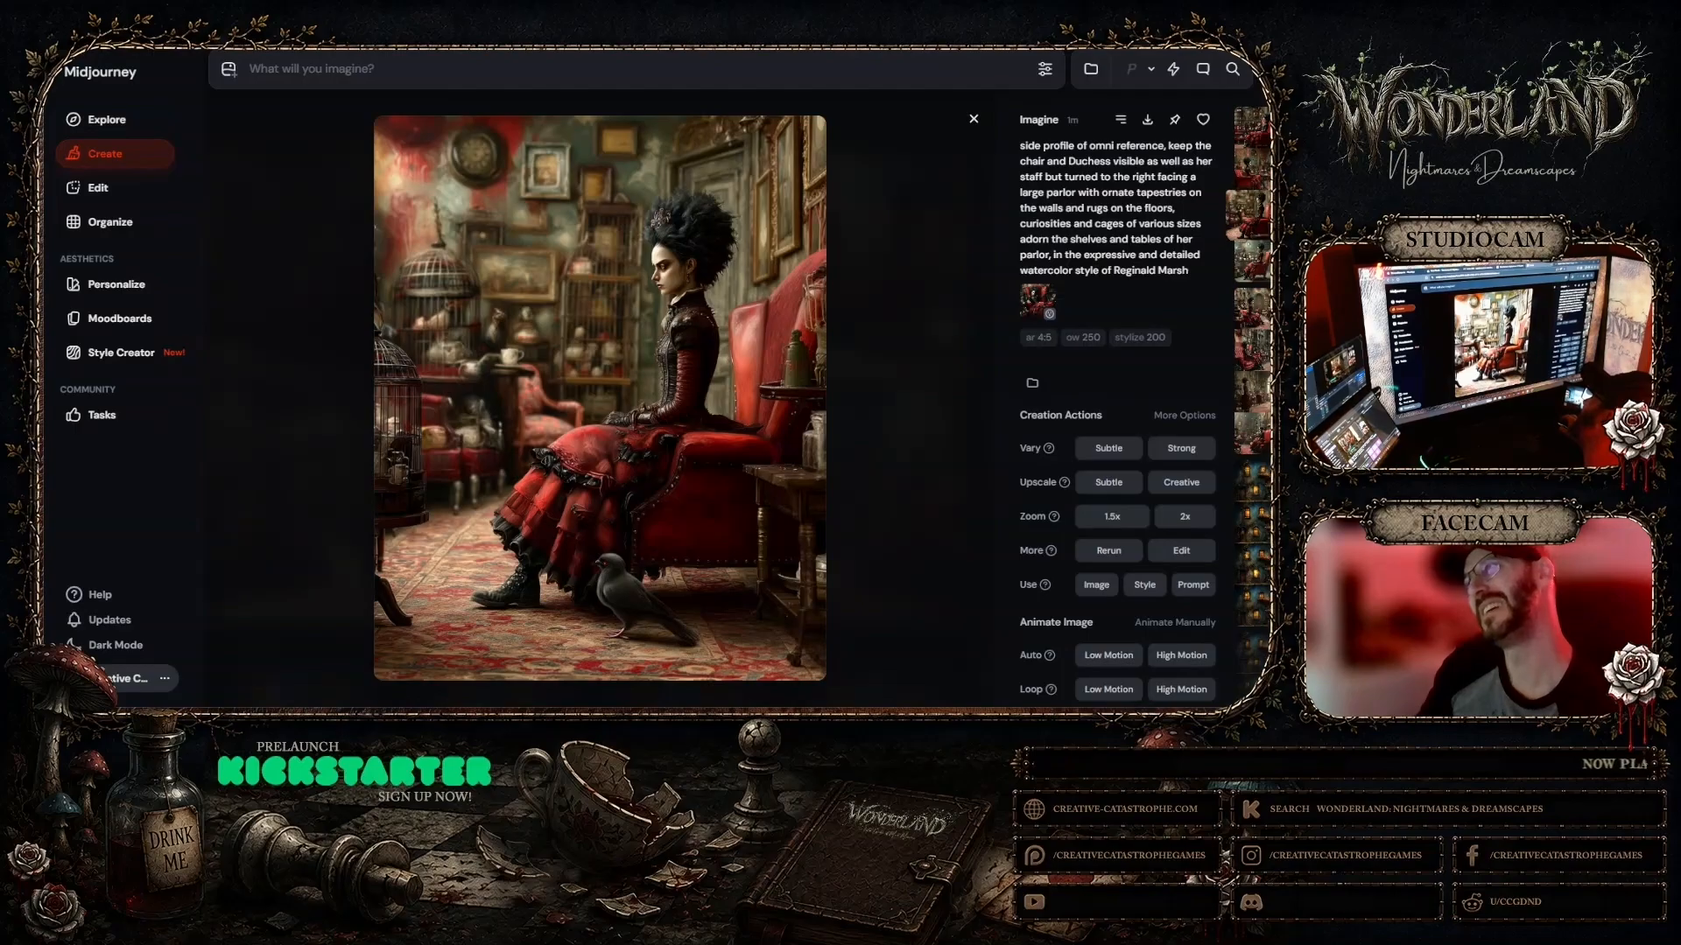
{"action": "key", "text": "alt+Tab"}
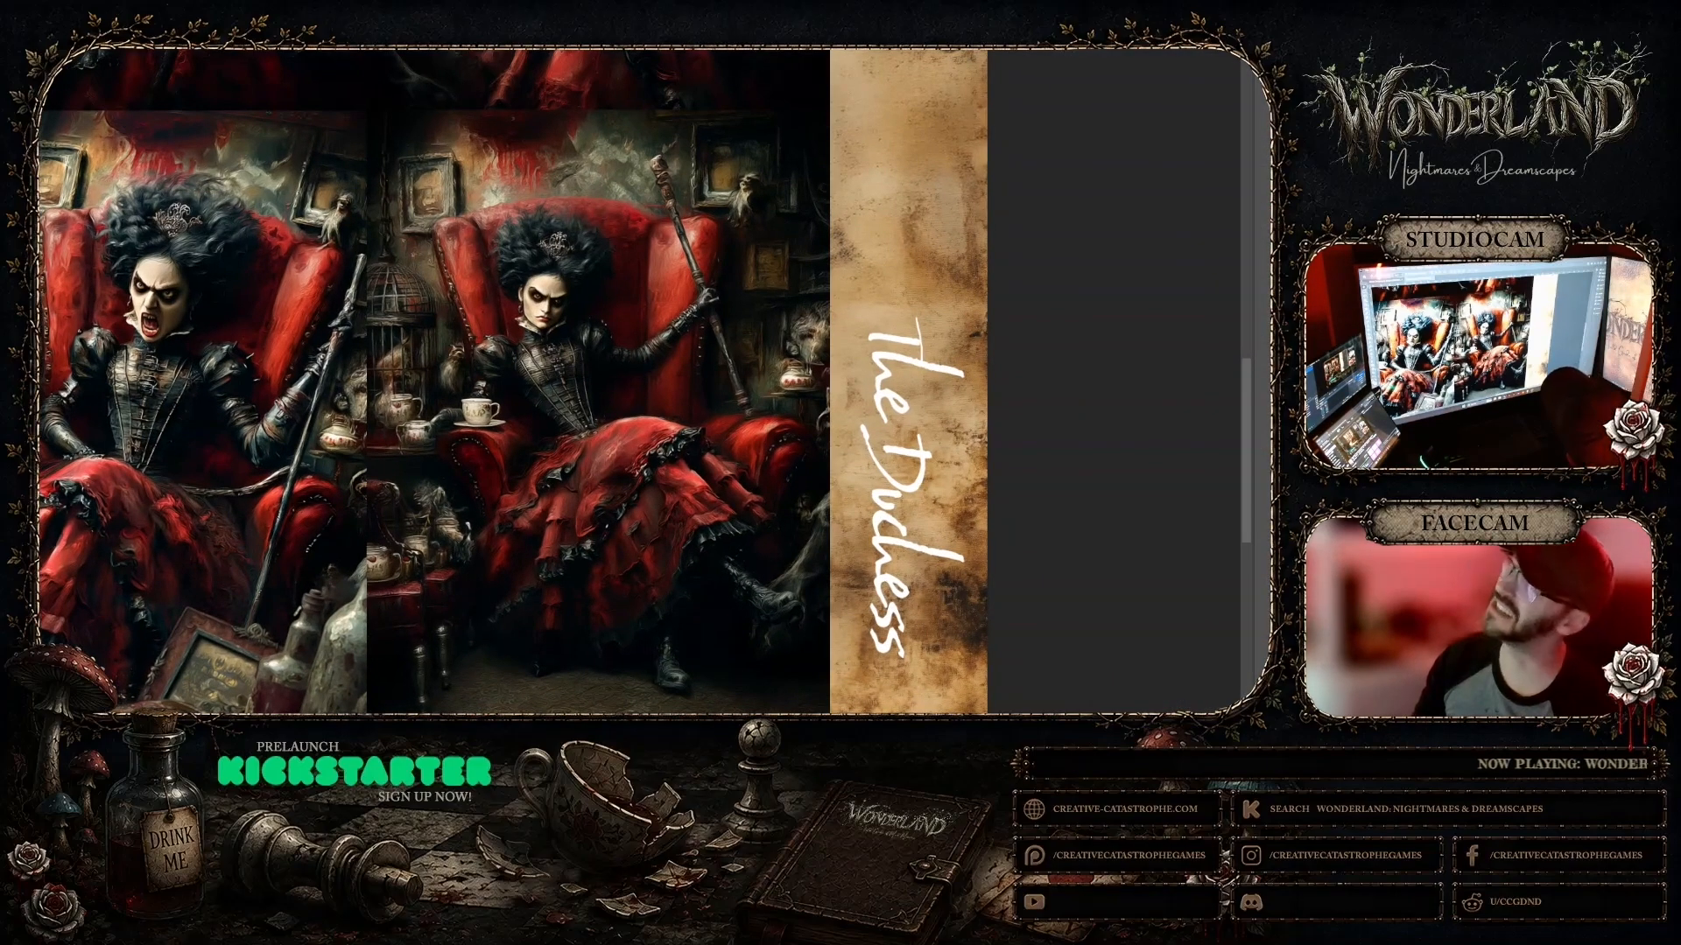
{"action": "key", "text": "alt+Tab"}
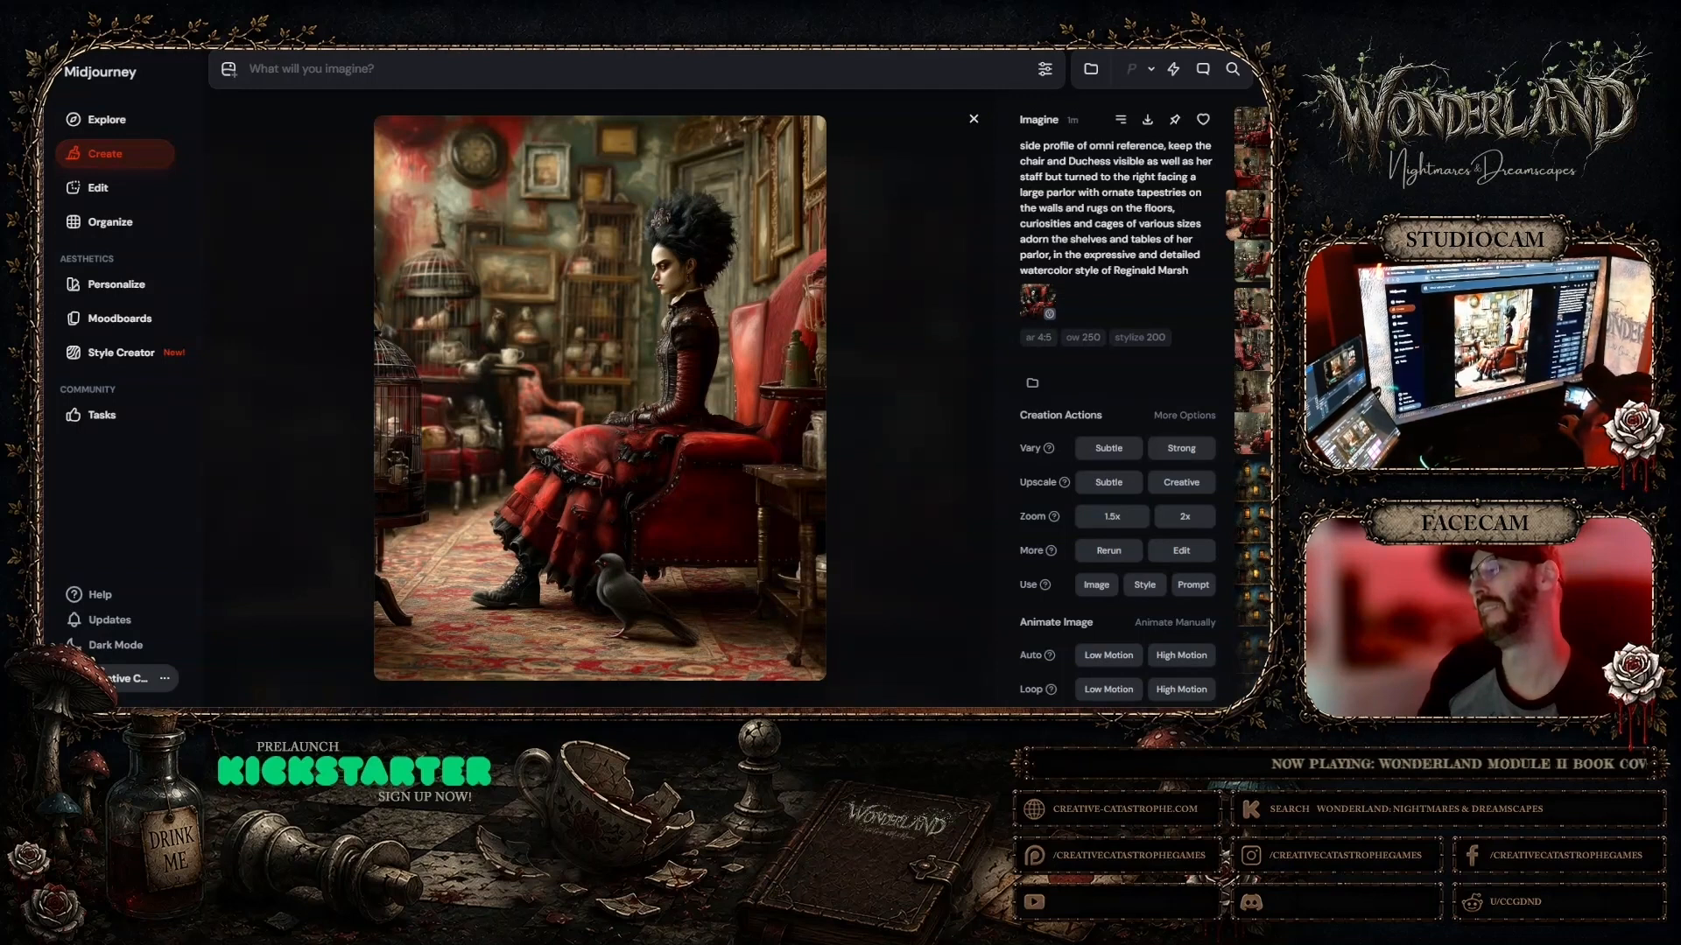
Step: Inspect the enlarged third side-profile image up close and return to the image grid
{"action": "left_click", "coordinate": [721, 487]}
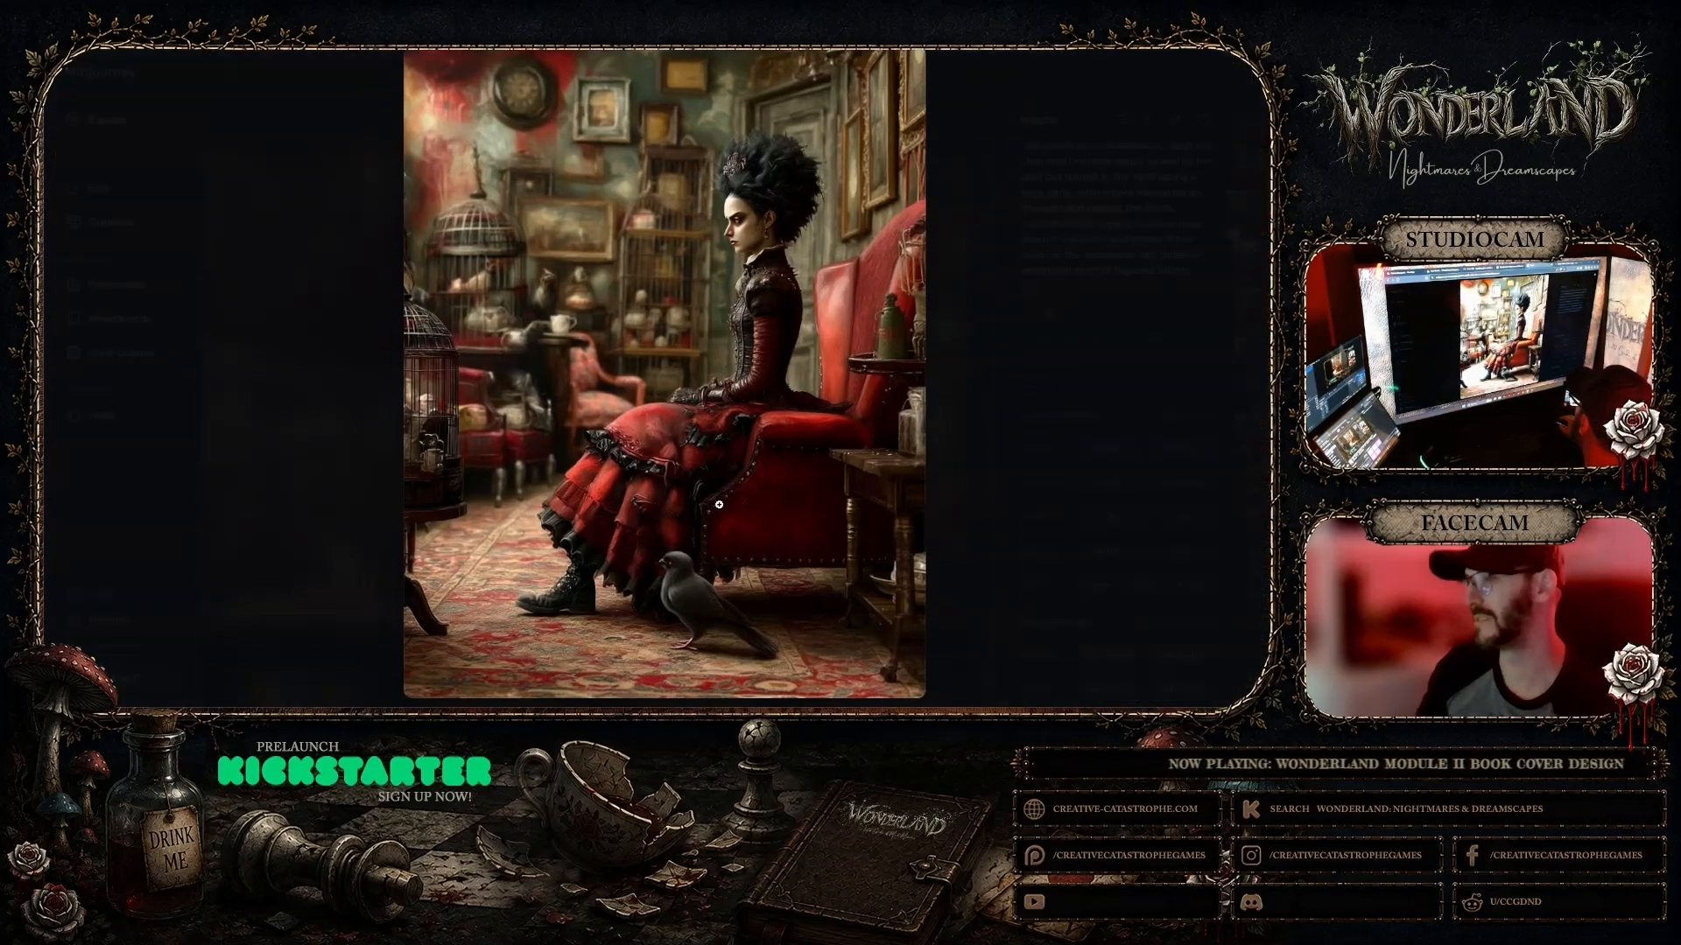
{"action": "left_click", "coordinate": [718, 547]}
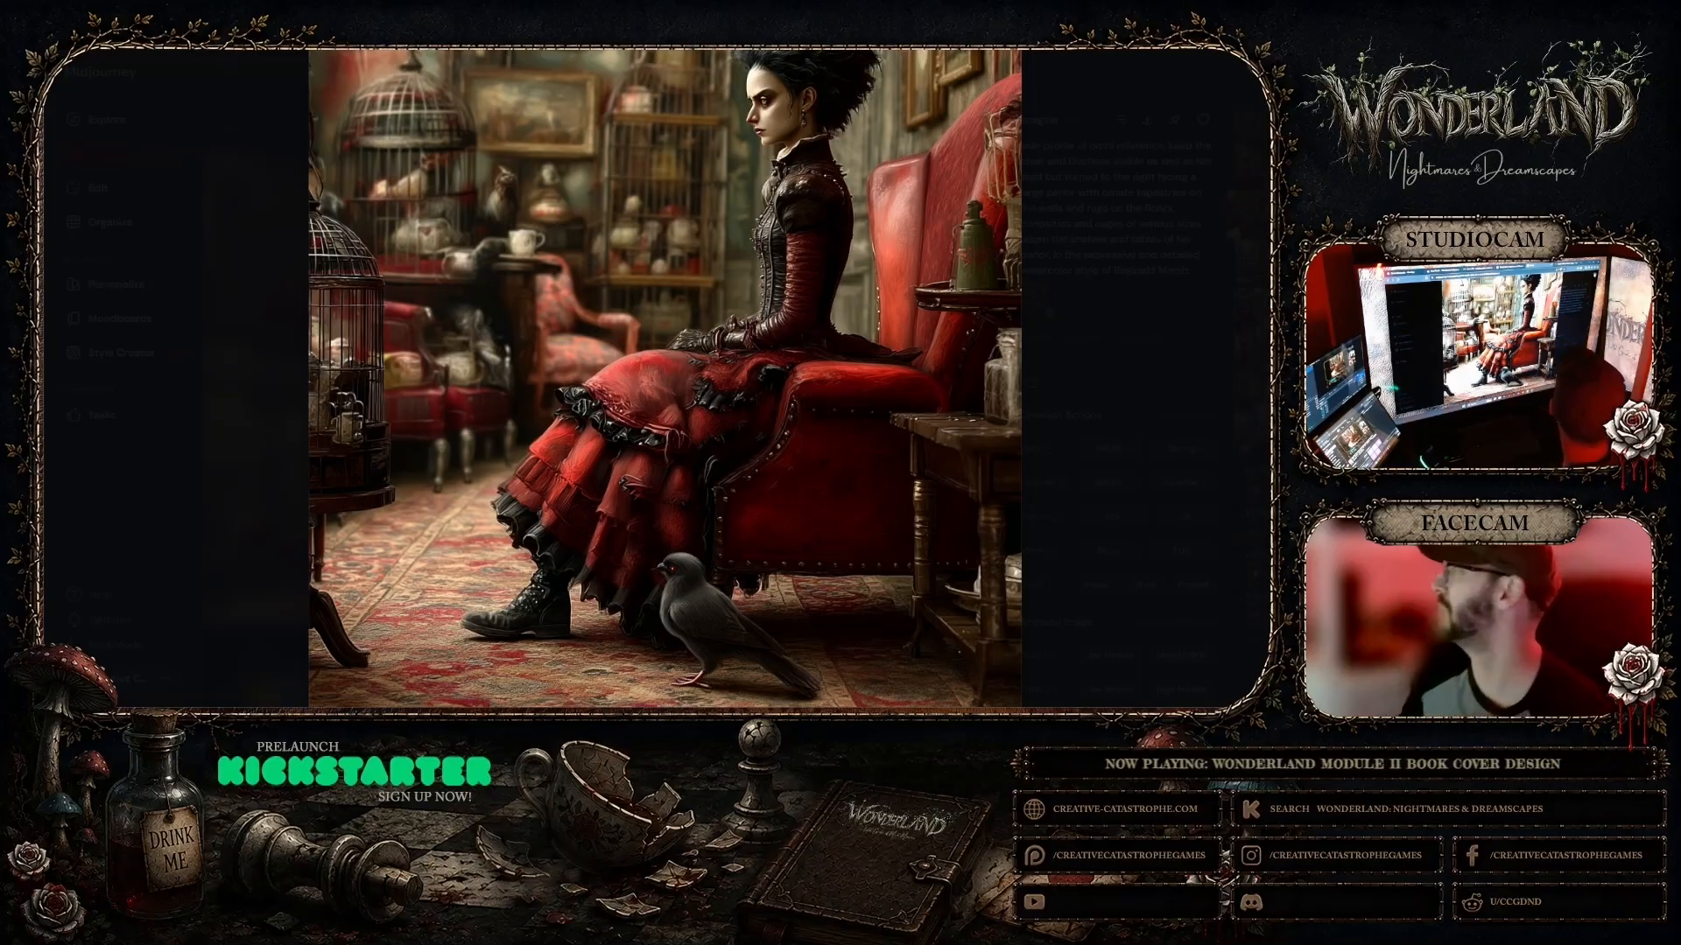
{"action": "left_click", "coordinate": [864, 198]}
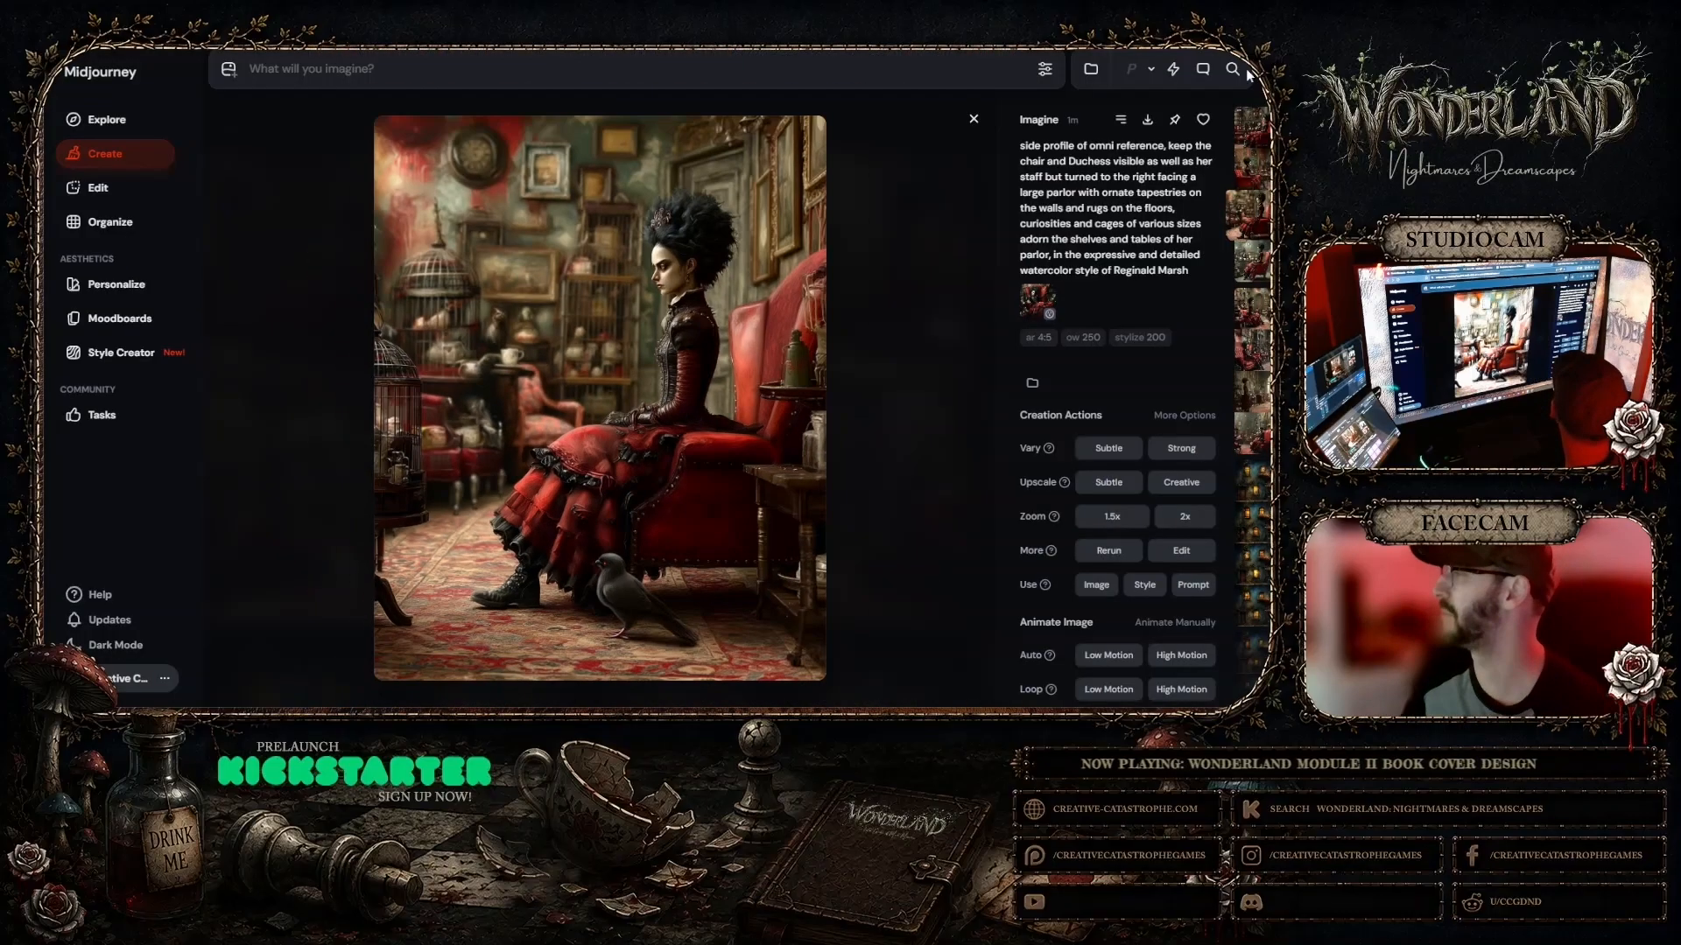
{"action": "left_click", "coordinate": [977, 124]}
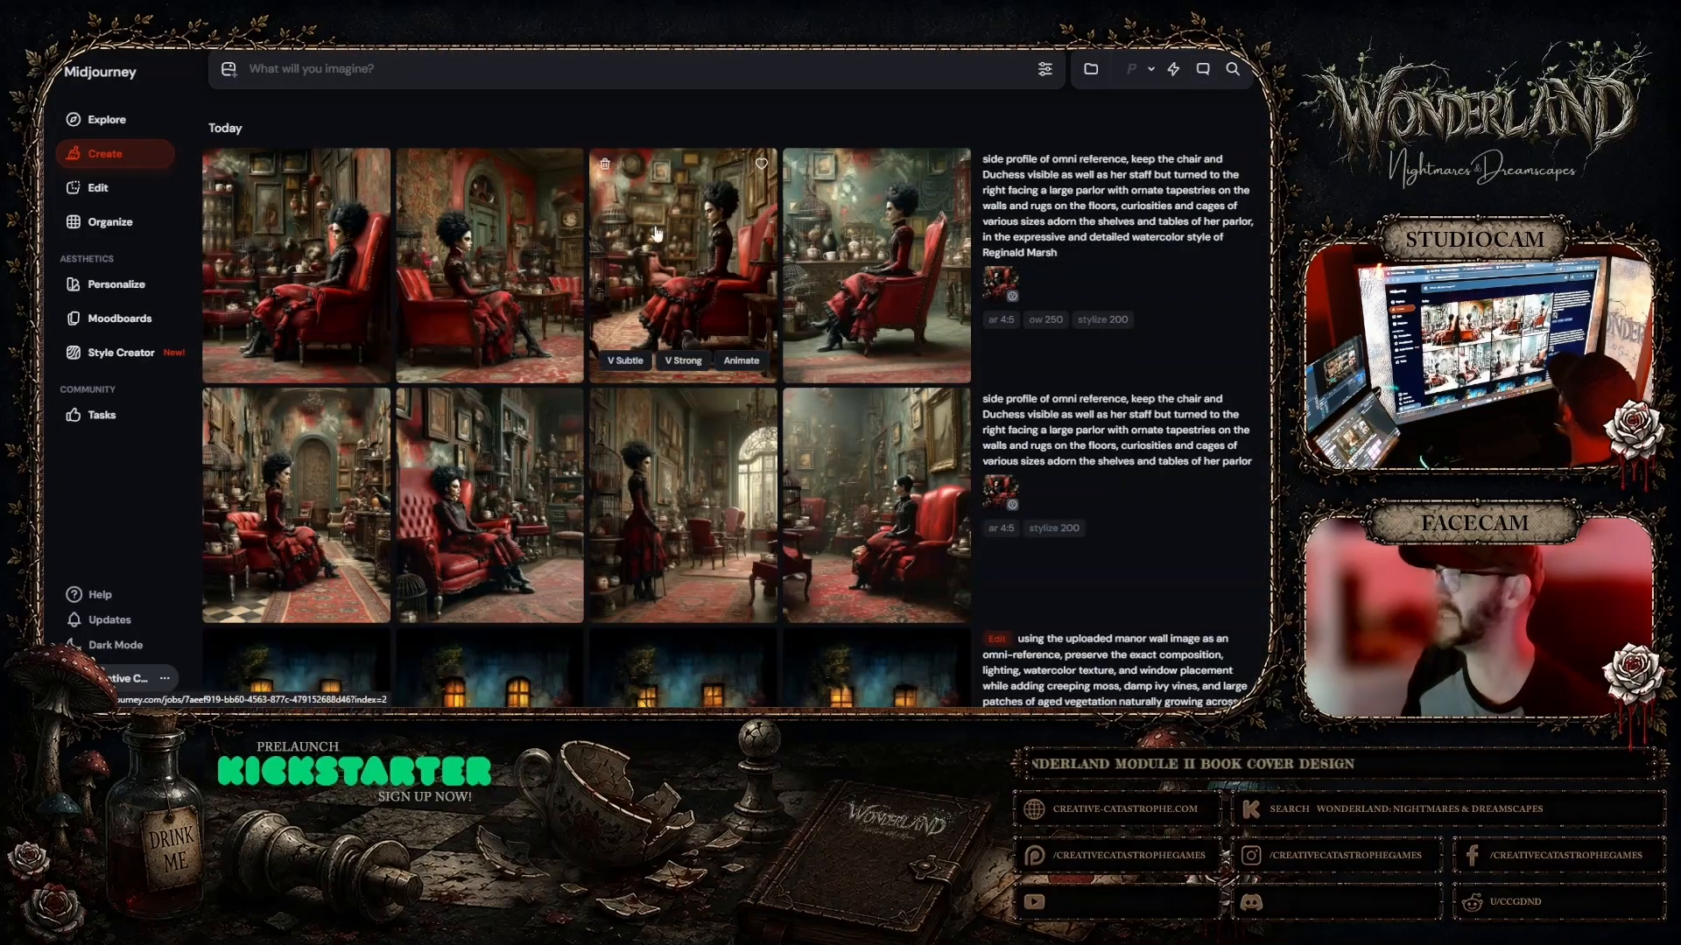
Step: Examine the second side-profile image of the newest batch at full size and return to the image grid
{"action": "left_click", "coordinate": [495, 222]}
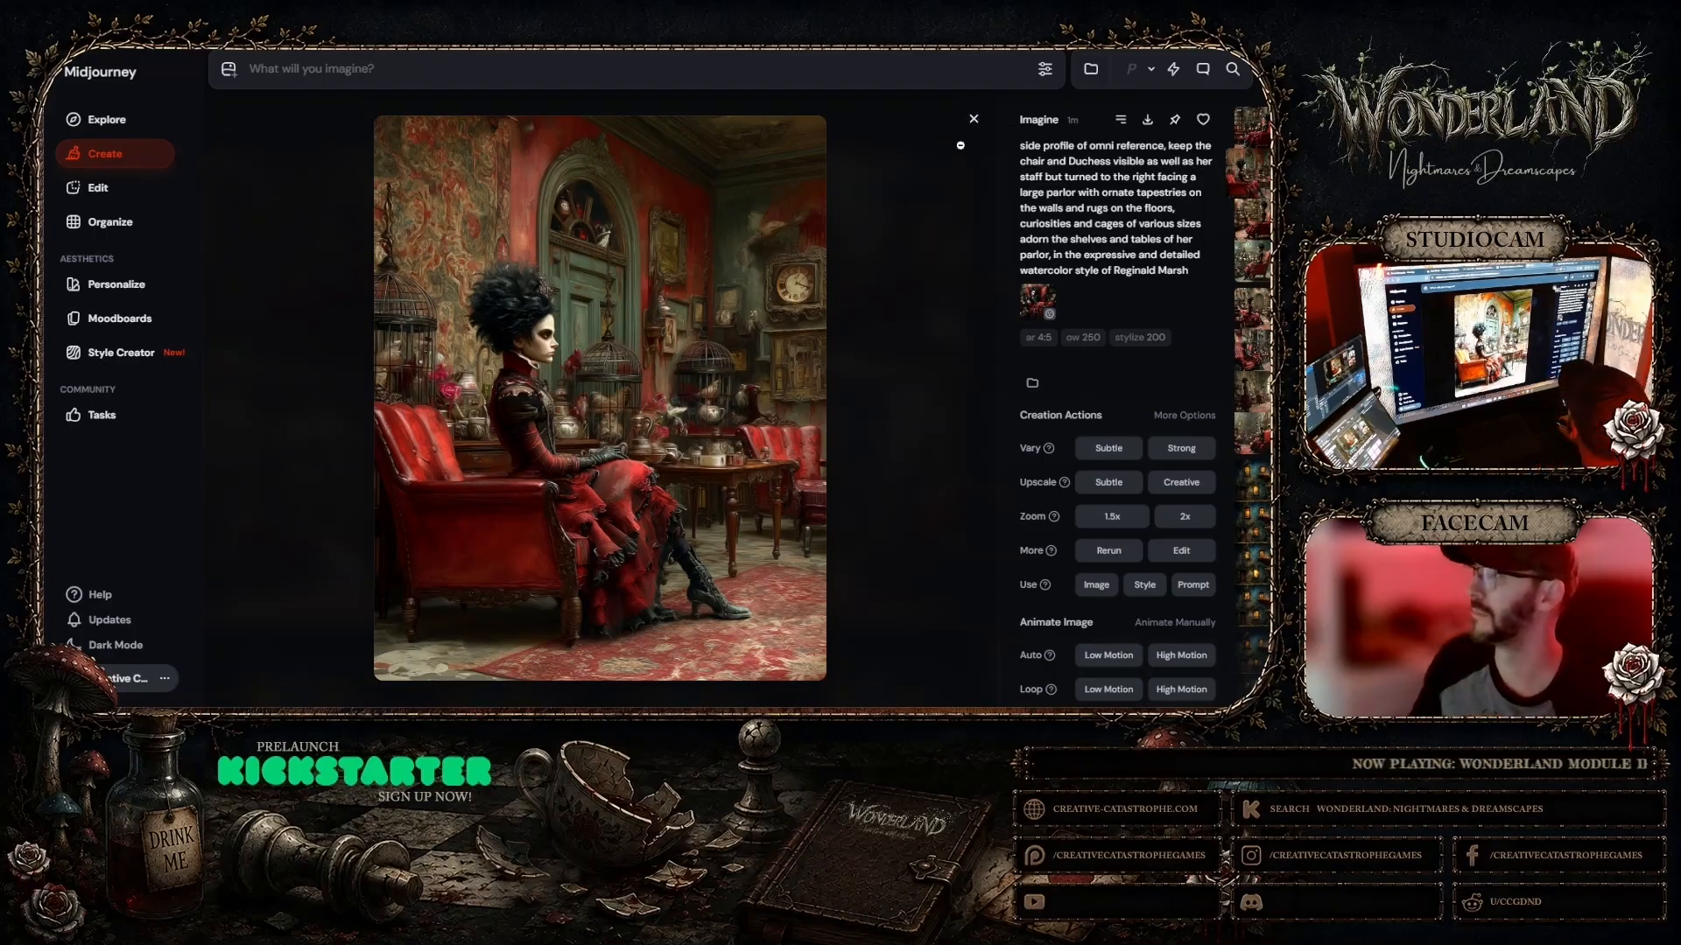
{"action": "left_click", "coordinate": [974, 118]}
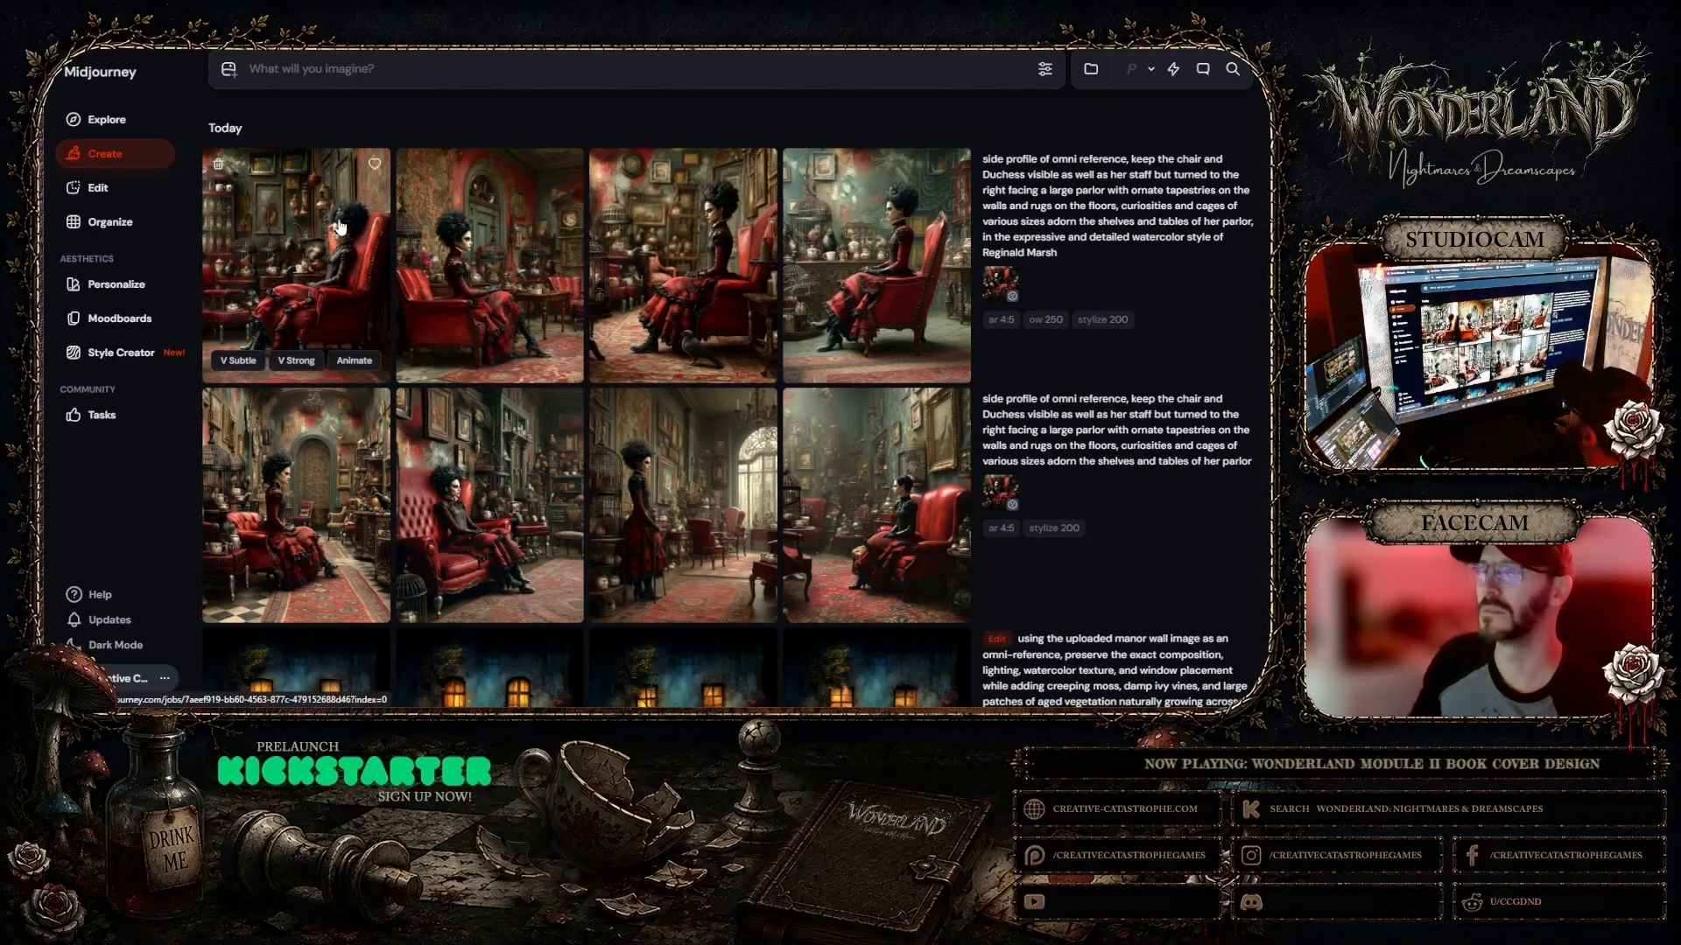
{"action": "left_click", "coordinate": [413, 185]}
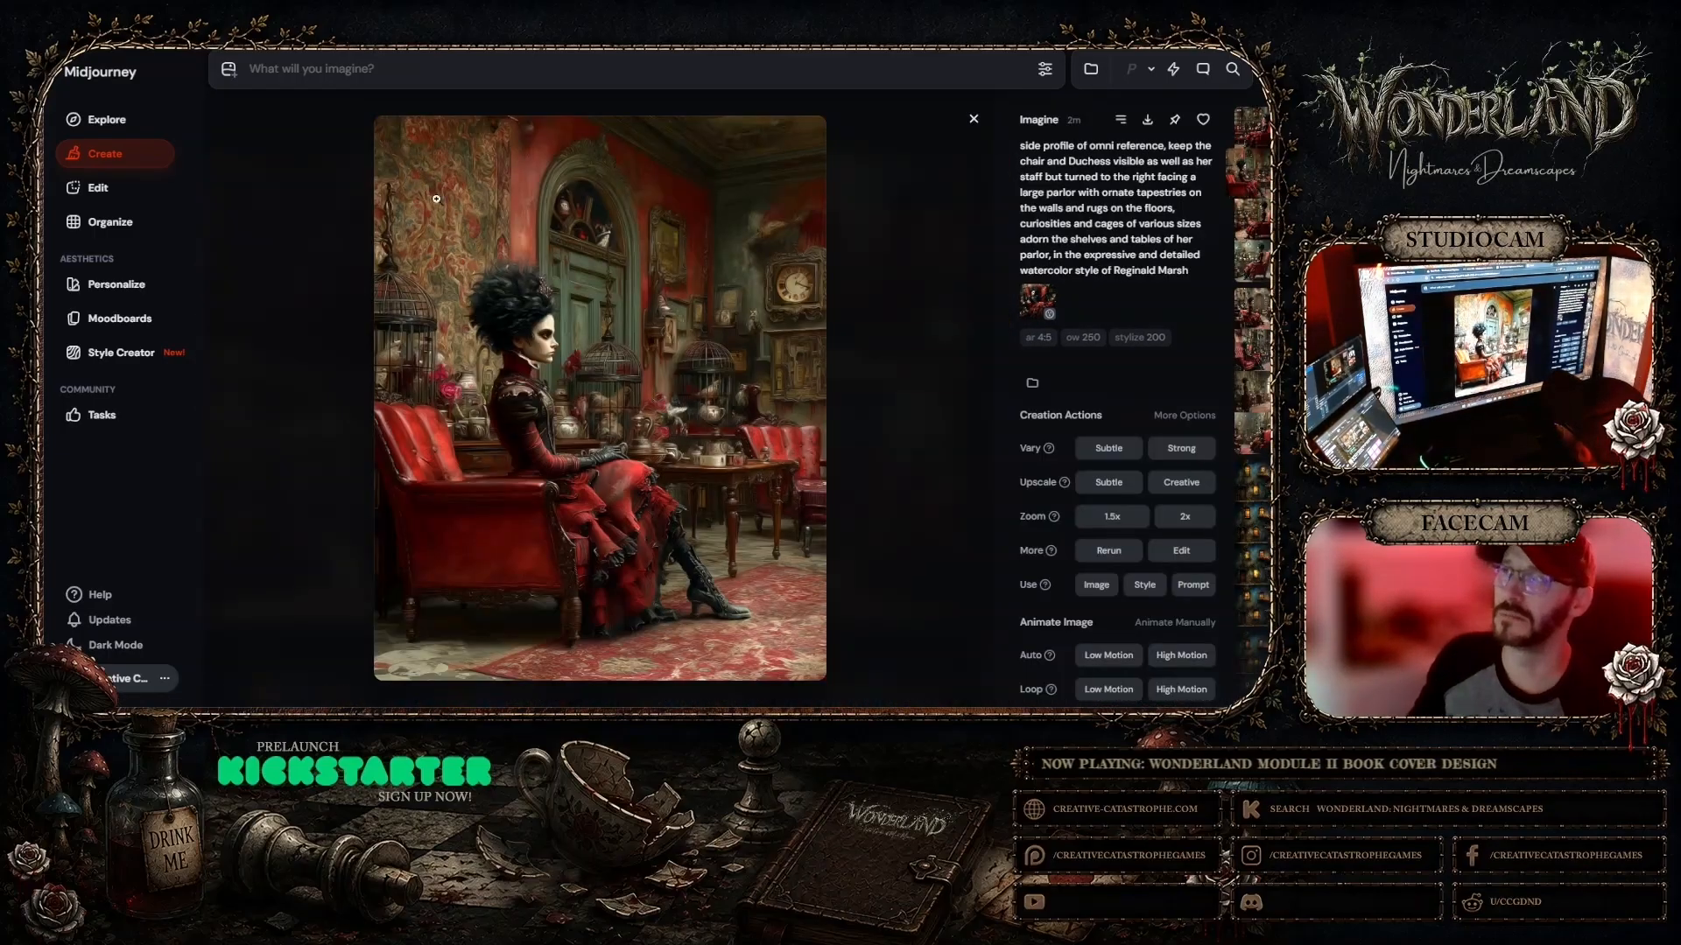
{"action": "left_click", "coordinate": [972, 121]}
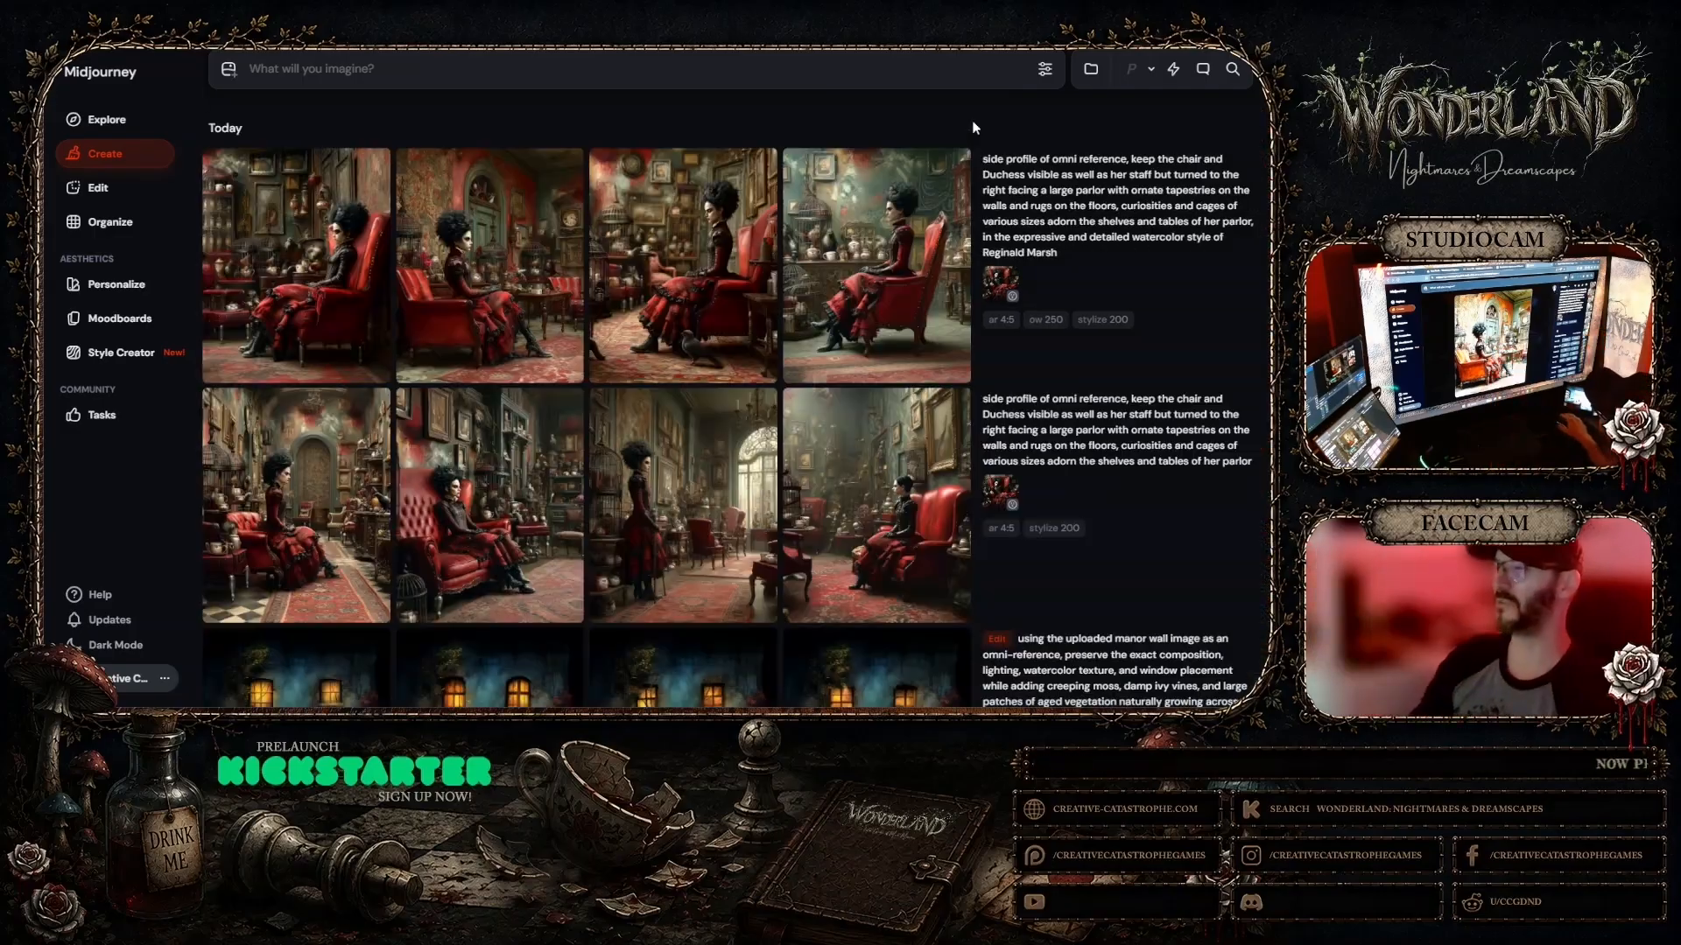
Step: Load the Reginald Marsh watercolor prompt and its omni reference from the newest batch back into the prompt bar
{"action": "mouse_move", "coordinate": [991, 300]}
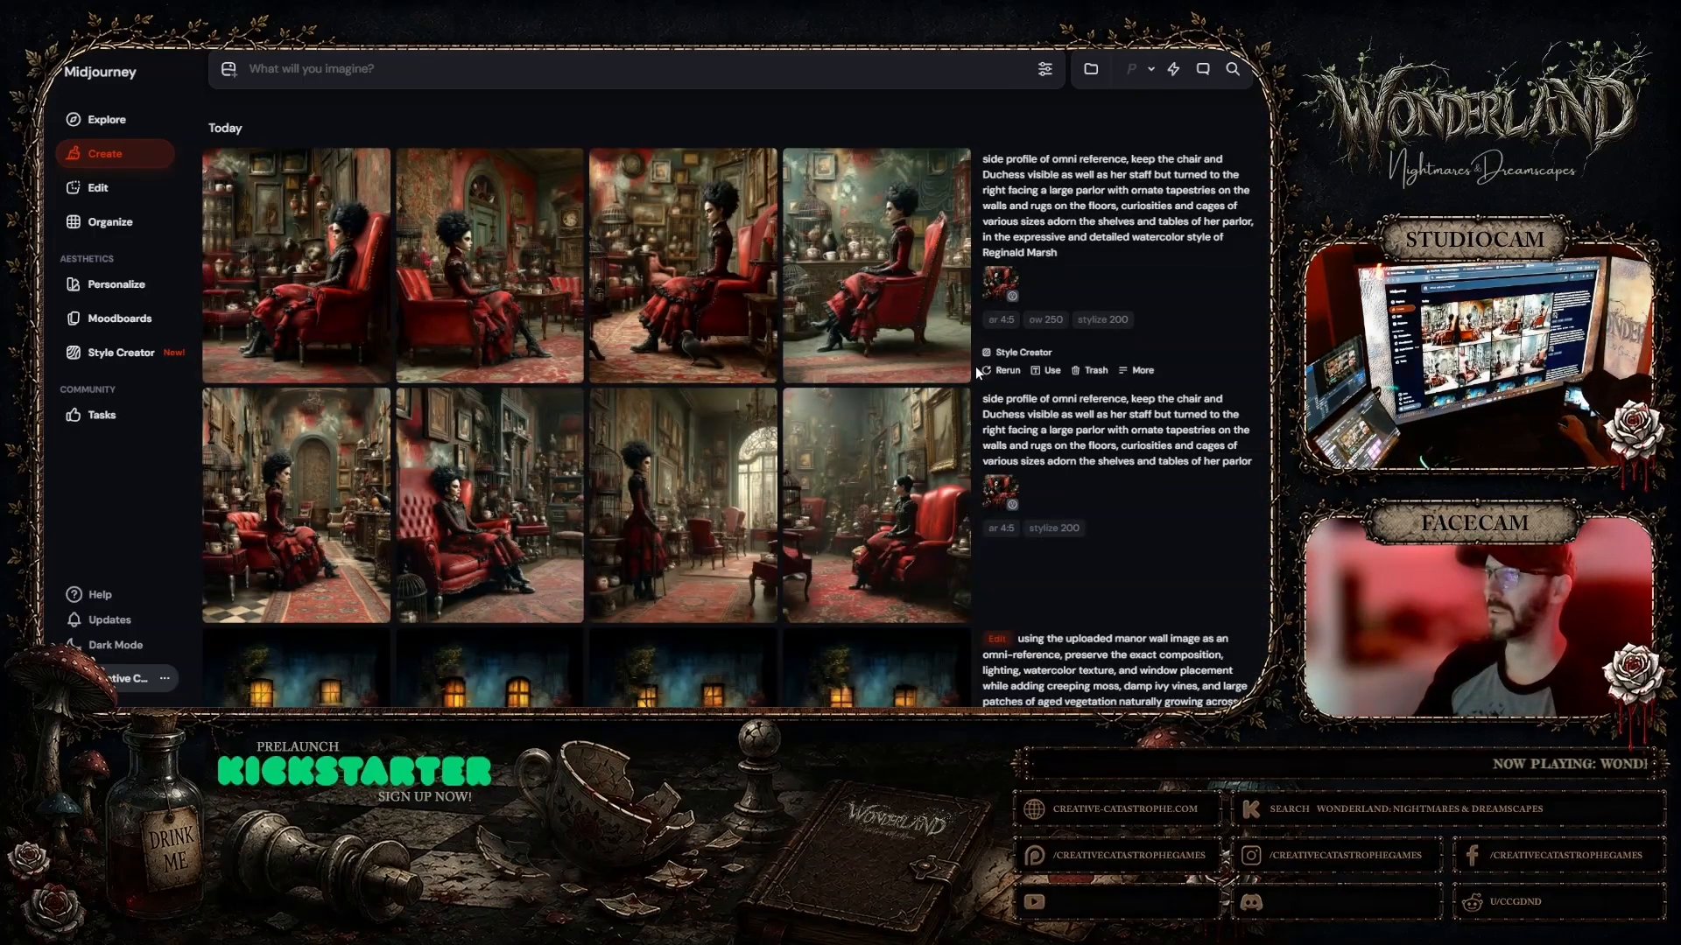
{"action": "left_click", "coordinate": [992, 287]}
{"action": "scroll", "coordinate": [1007, 289], "scroll_direction": "down", "scroll_amount": 2}
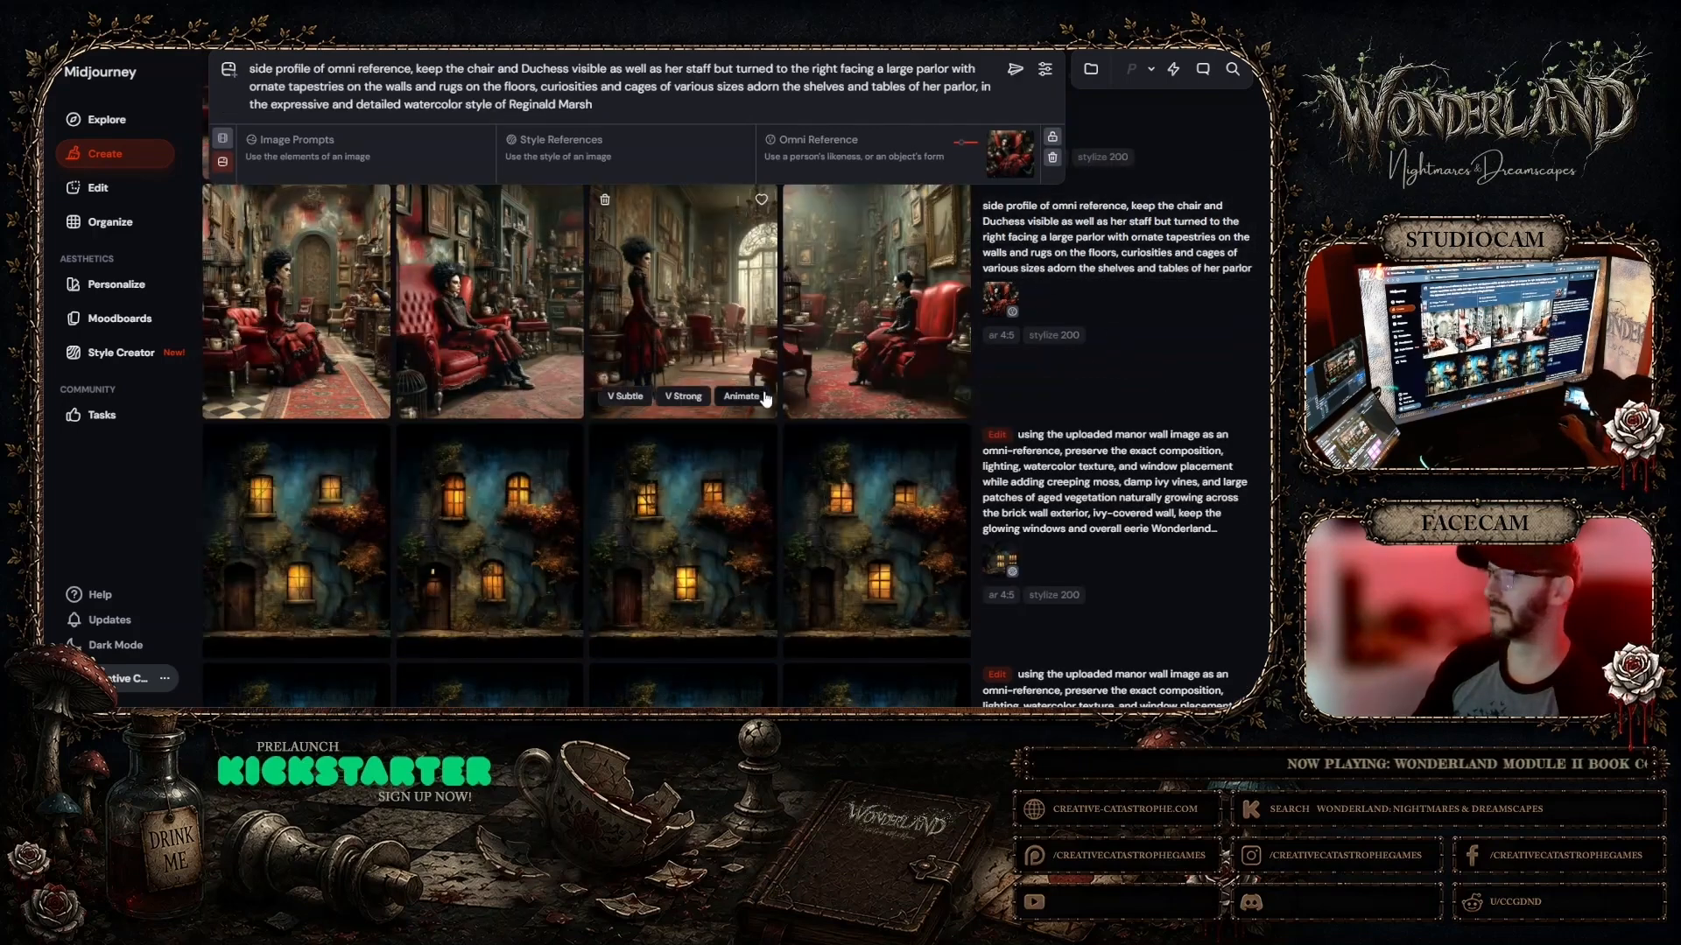
Step: Open the newest batch's first image and enlarge it to inspect the Duchess, her pose and the chair
{"action": "left_click", "coordinate": [285, 374]}
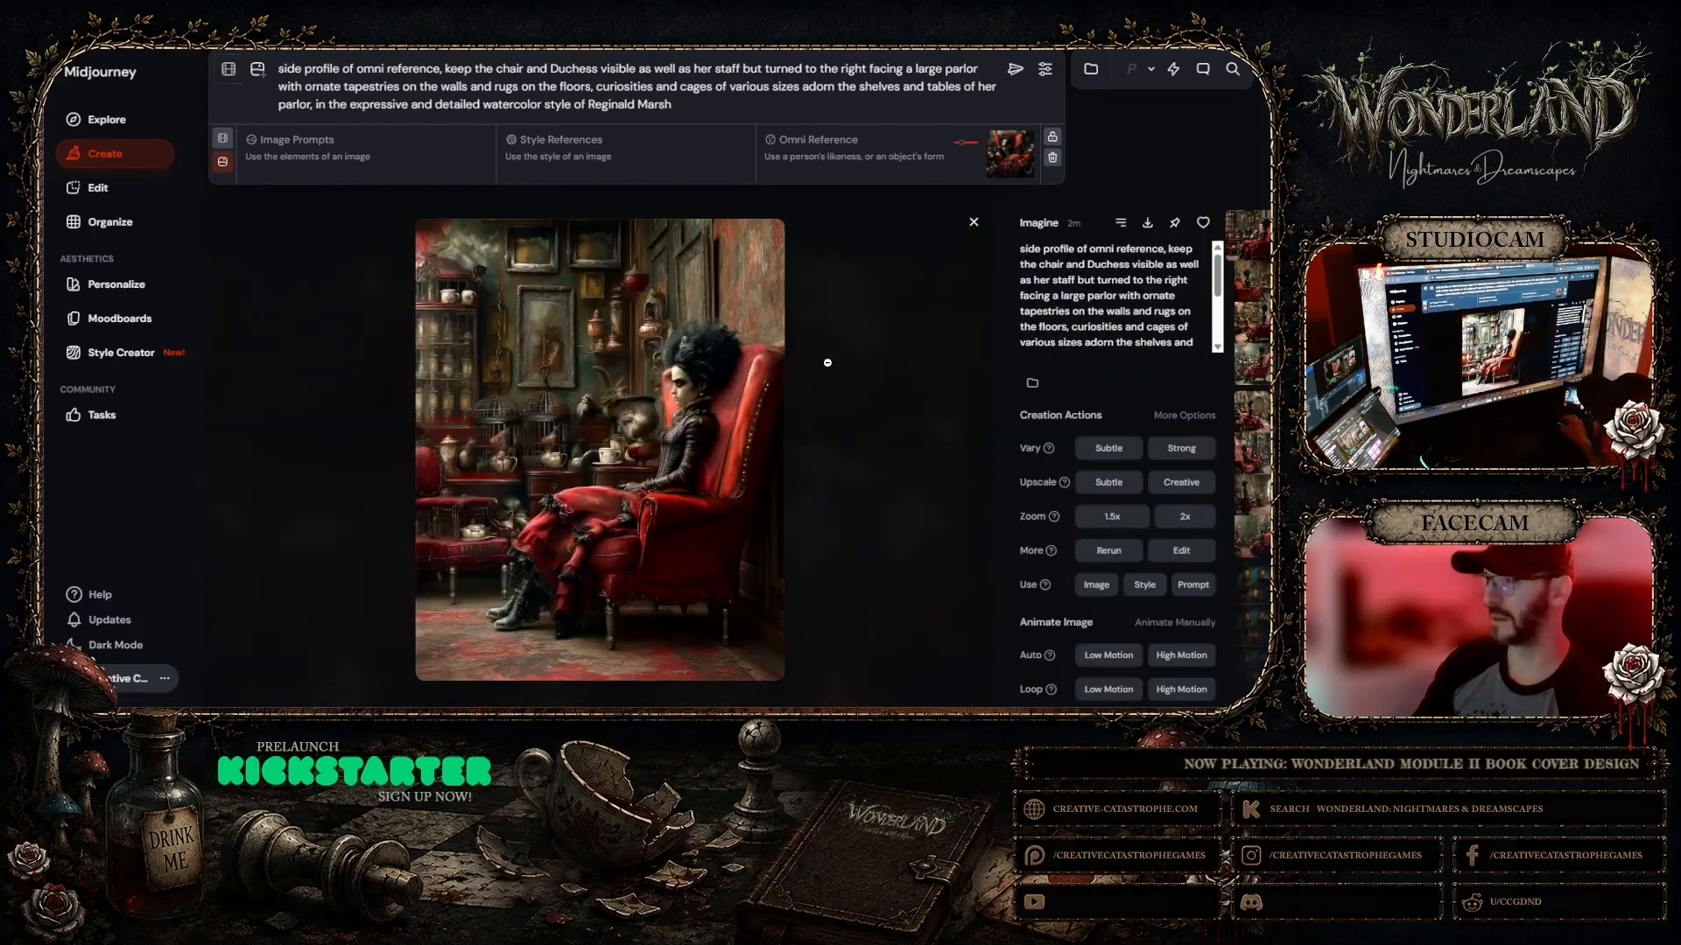
{"action": "left_click", "coordinate": [661, 444]}
{"action": "left_click", "coordinate": [851, 288]}
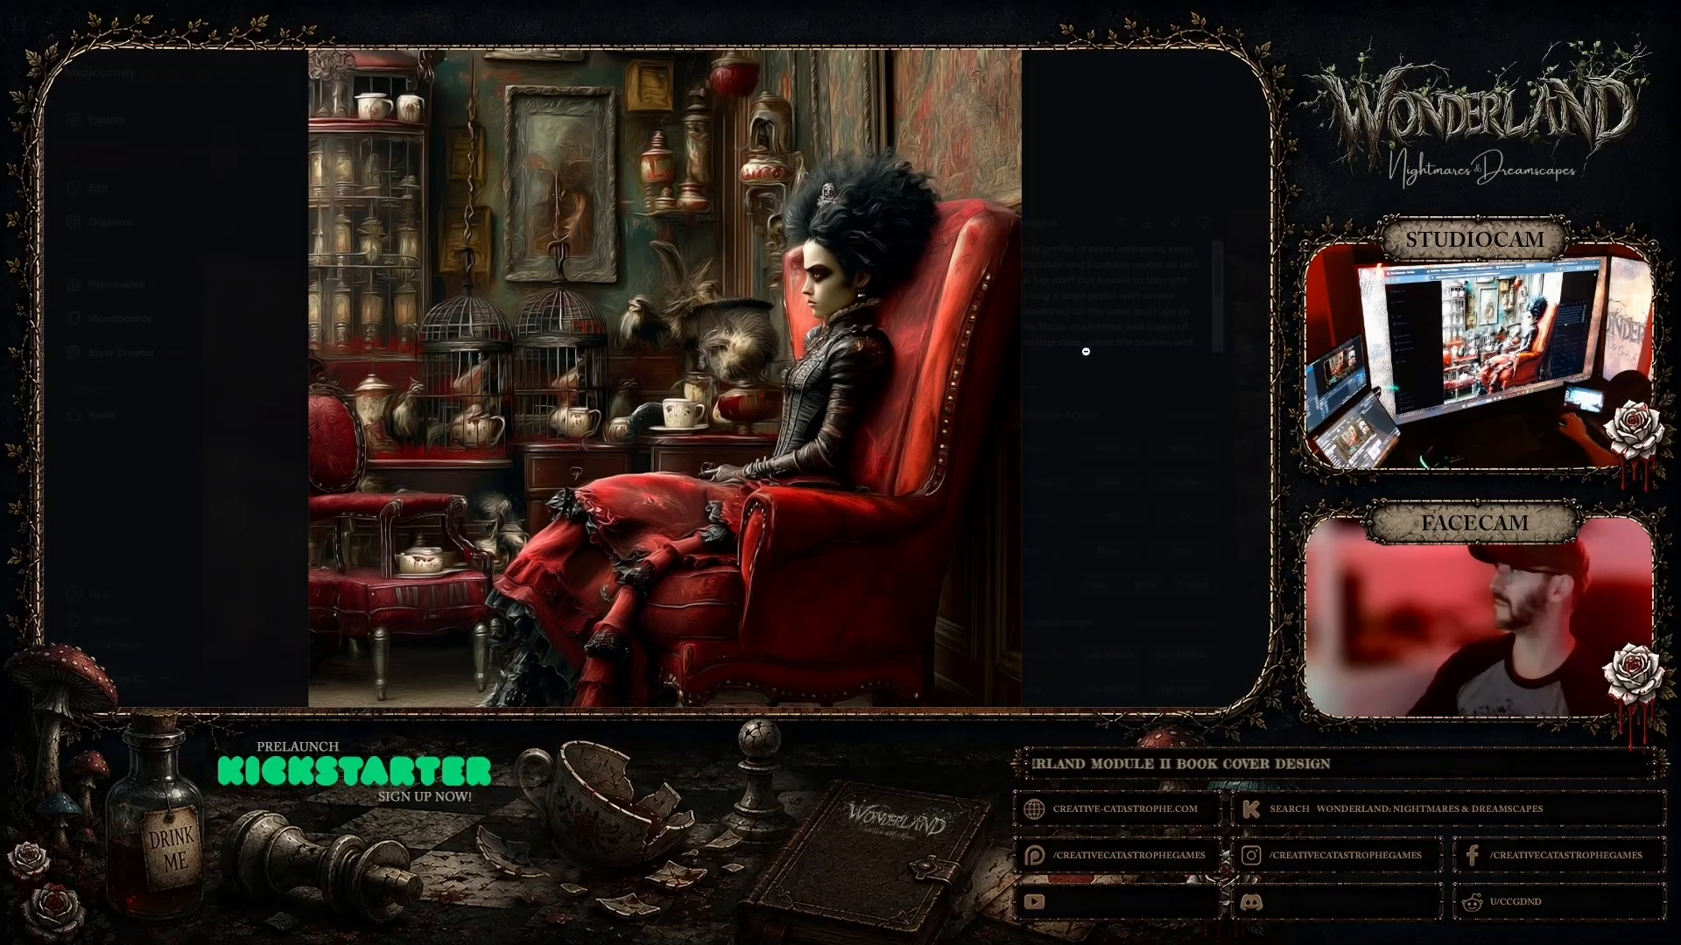
{"action": "left_click_drag", "start_coordinate": [951, 388], "coordinate": [948, 289]}
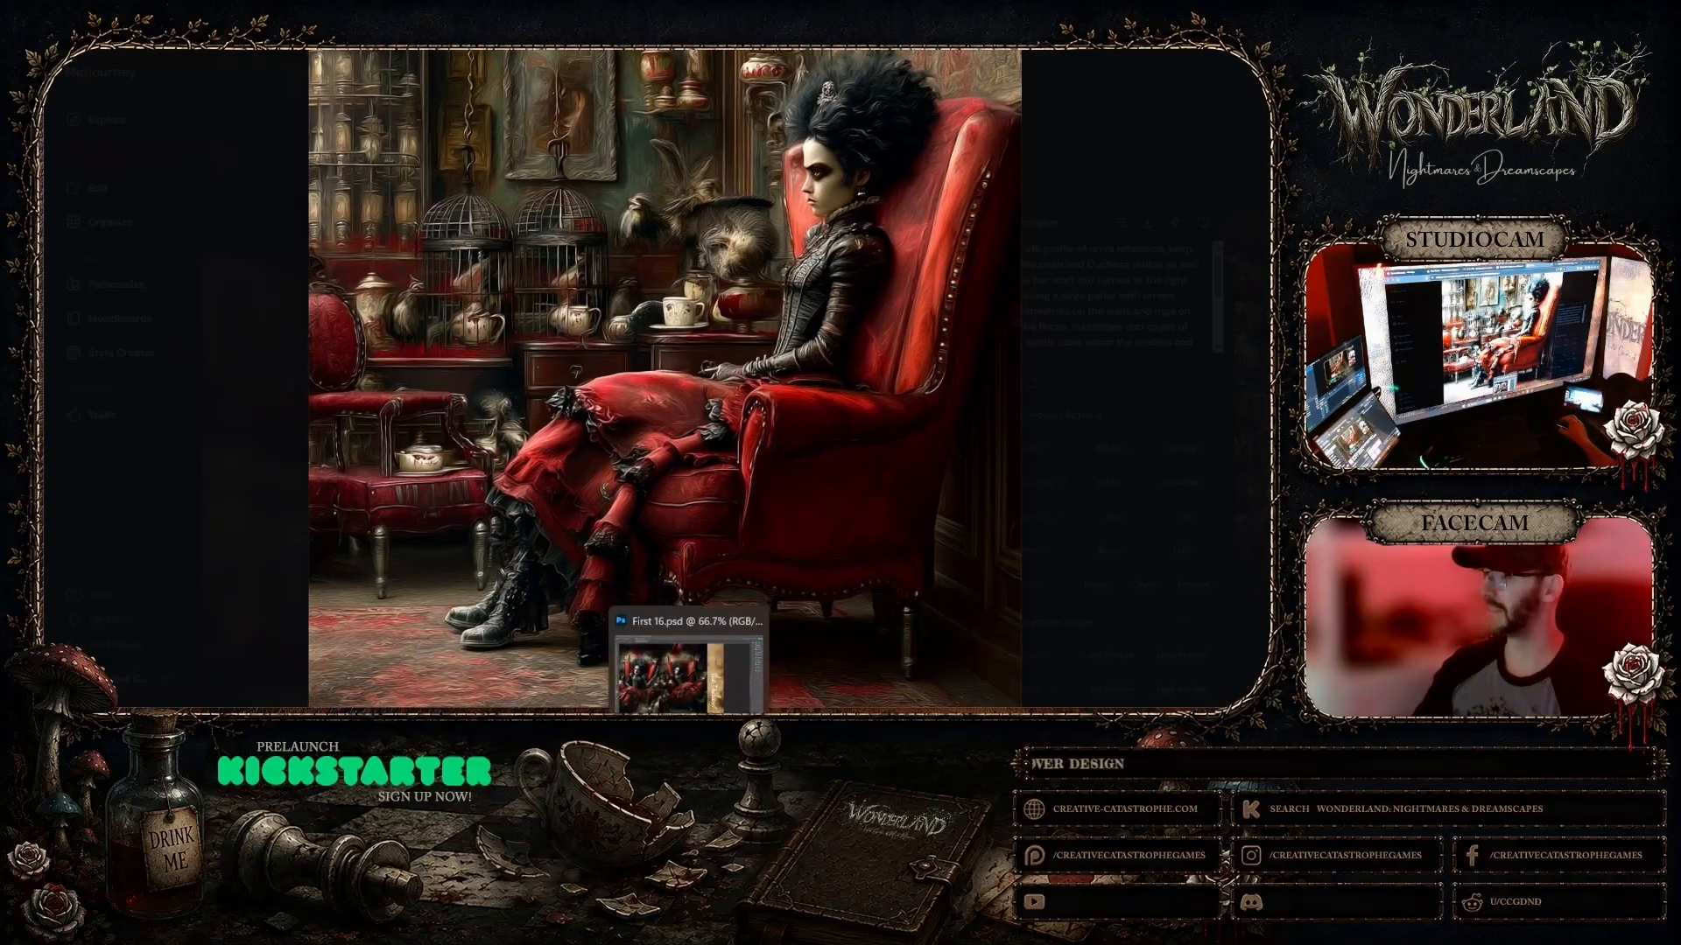
Step: Switch to First 16.psd in Photoshop, compare the original Duchess portraits with the new image, and return to Midjourney's regular image view
{"action": "left_click", "coordinate": [671, 690]}
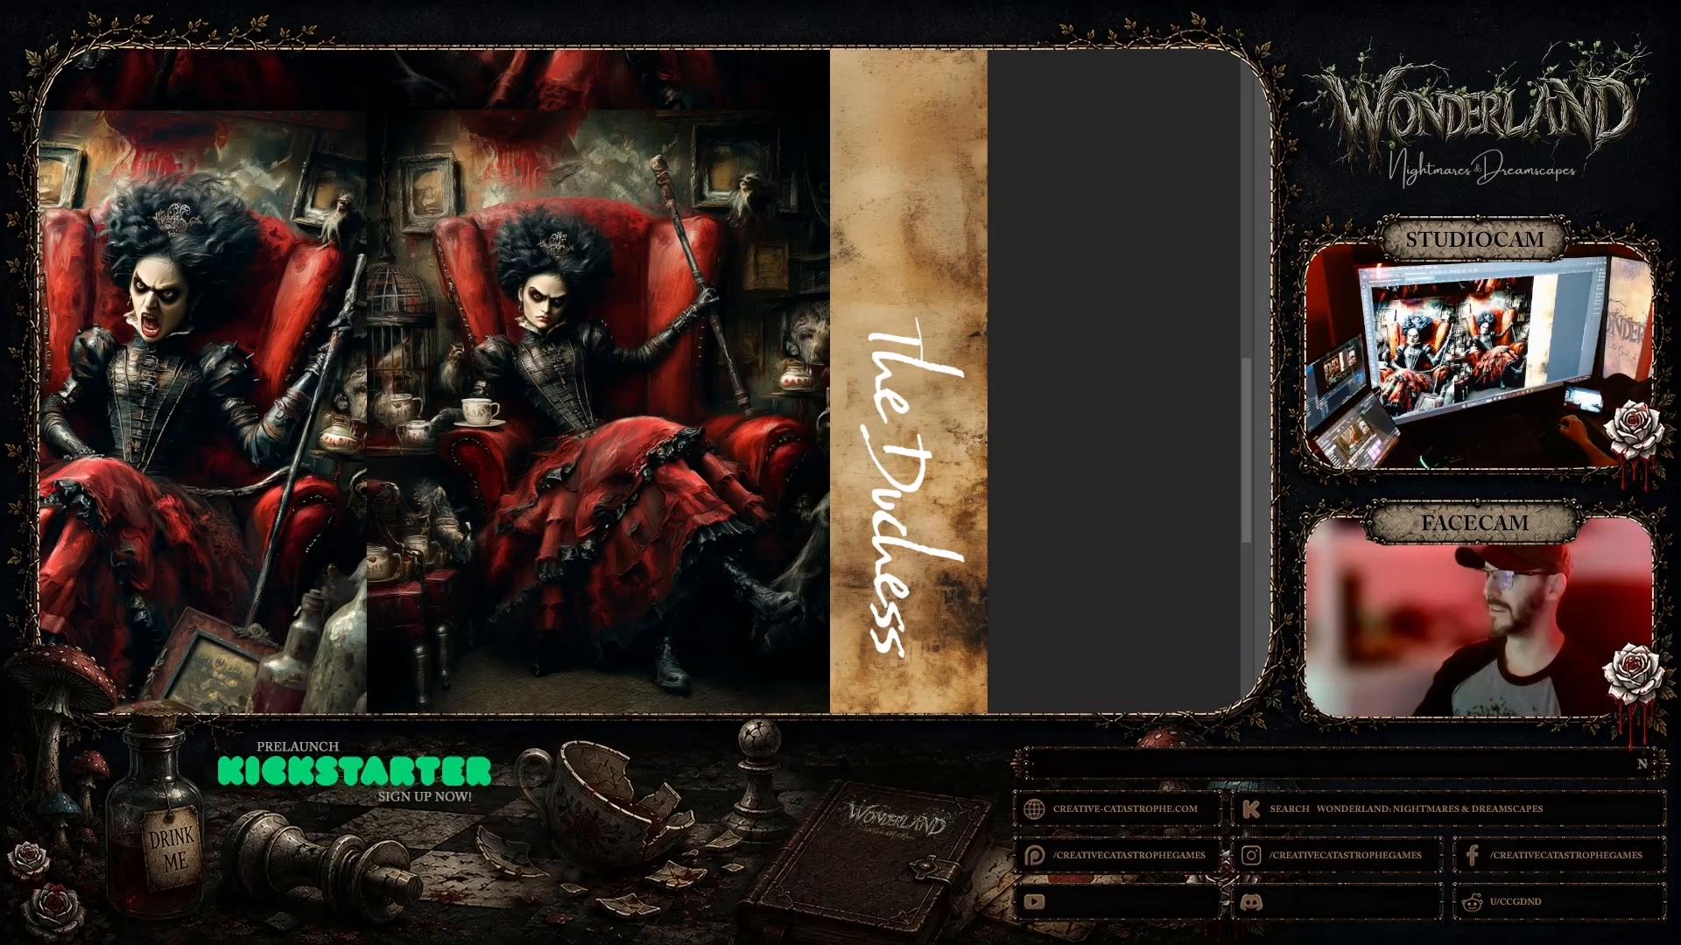
{"action": "mouse_move", "coordinate": [852, 710]}
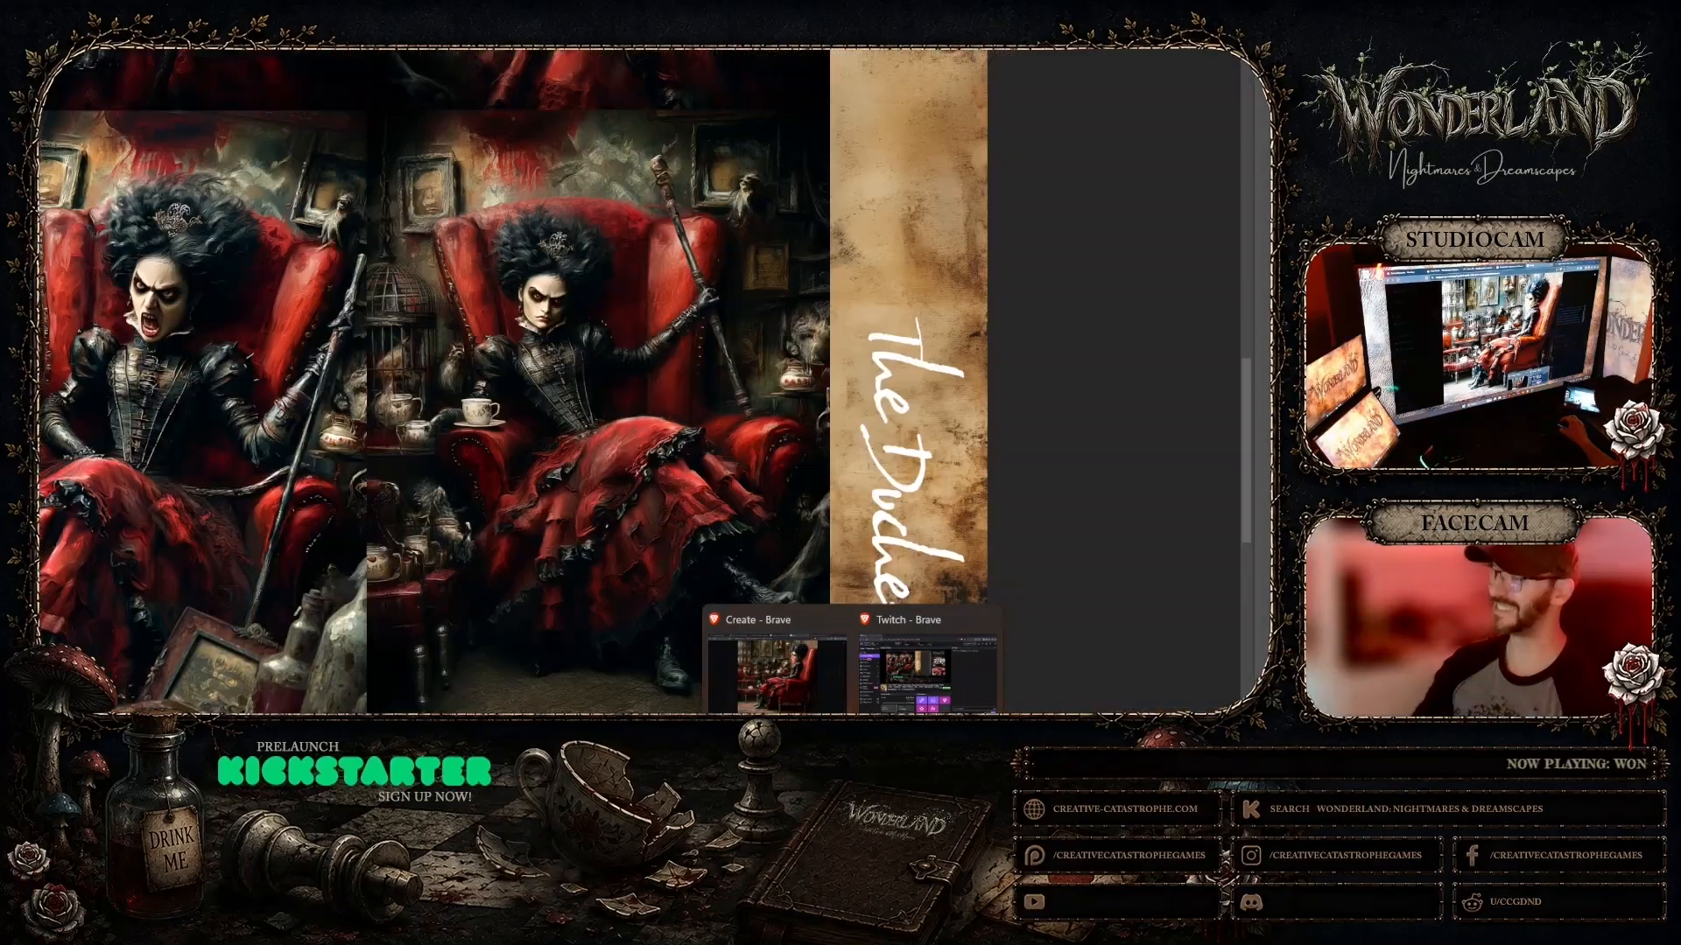
{"action": "mouse_move", "coordinate": [688, 711]}
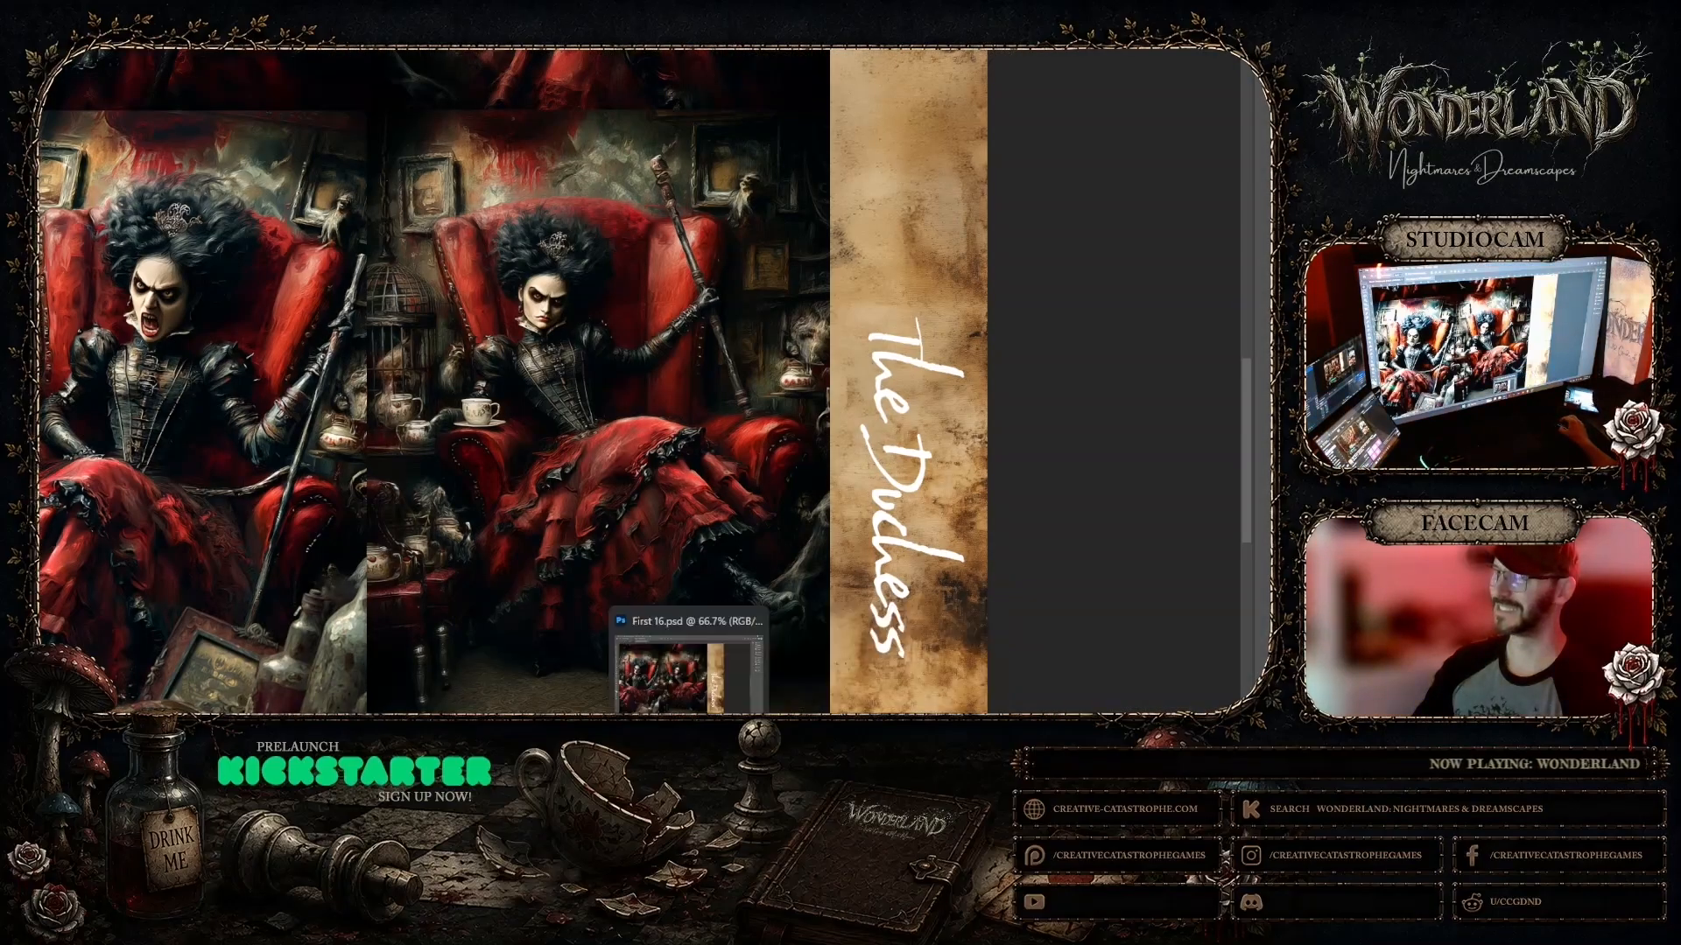
{"action": "mouse_move", "coordinate": [794, 690]}
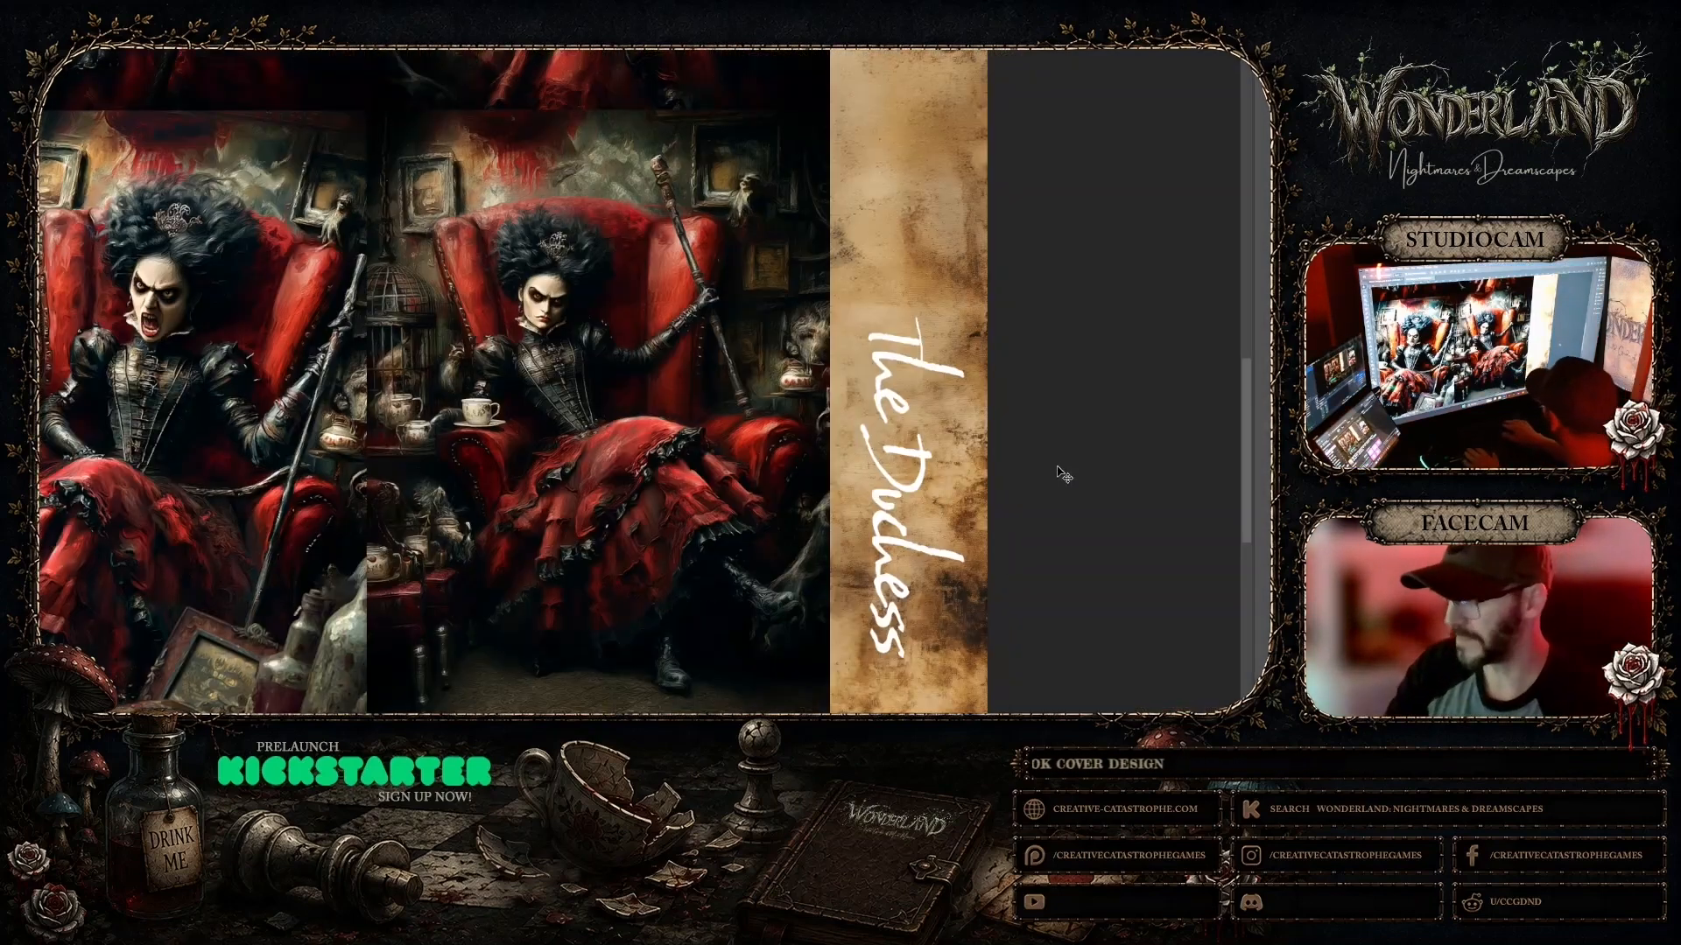
{"action": "key", "text": "ctrl+minus"}
{"action": "key", "text": "ctrl+minus"}
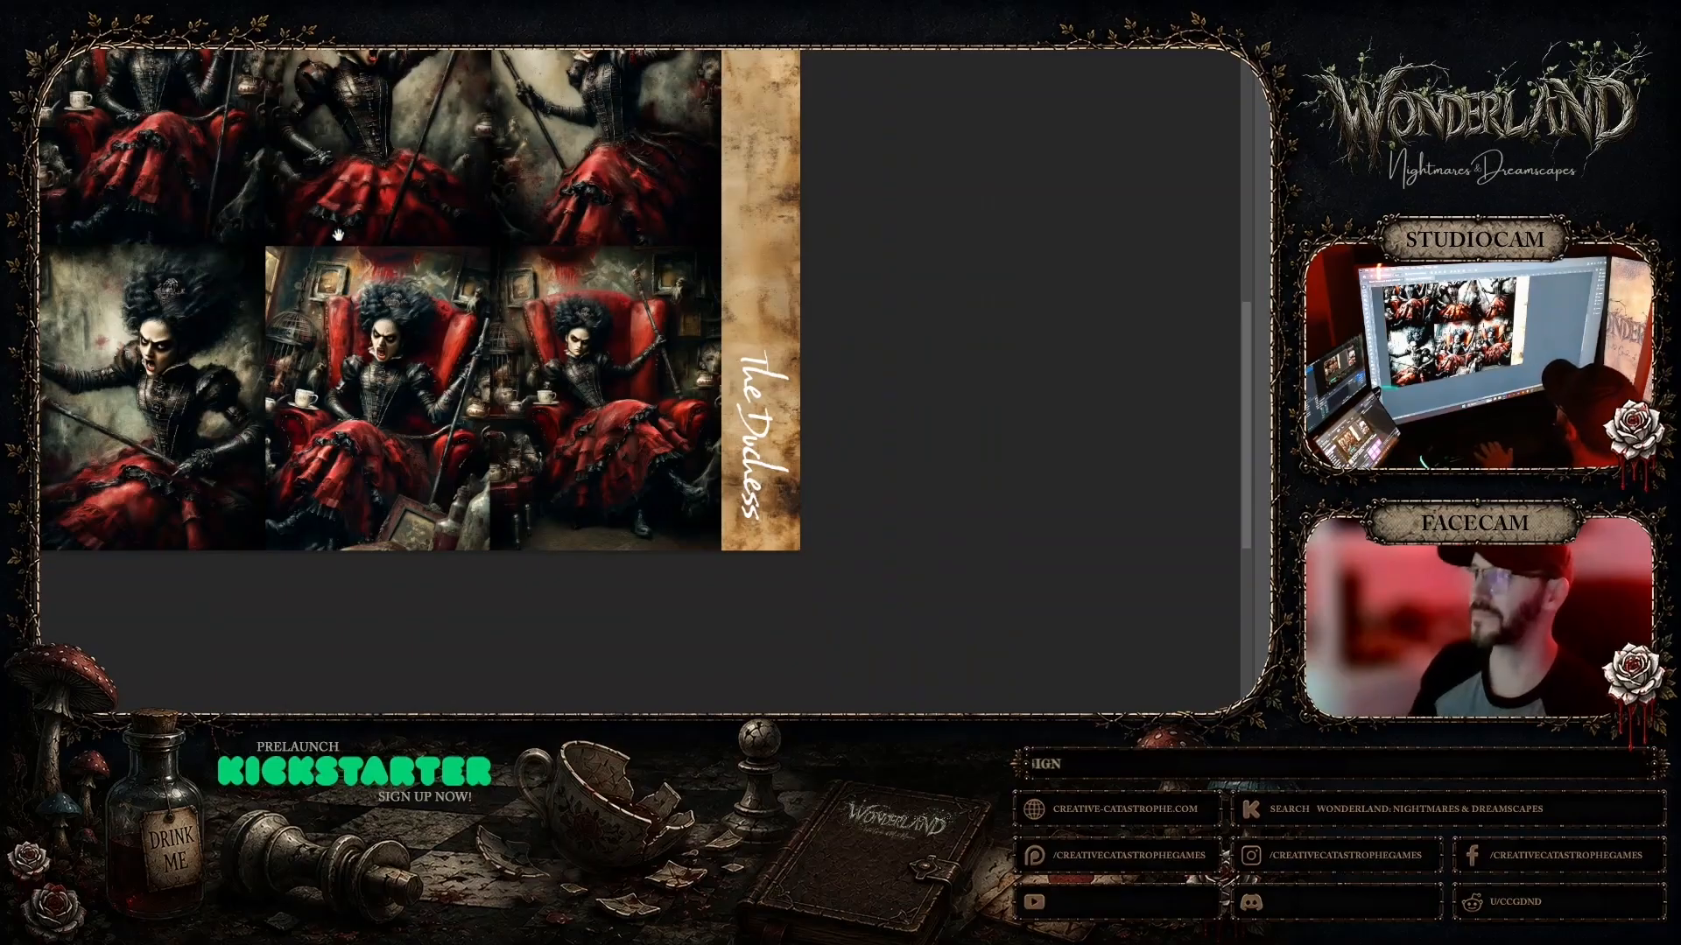
{"action": "left_click_drag", "start_coordinate": [338, 235], "coordinate": [619, 431]}
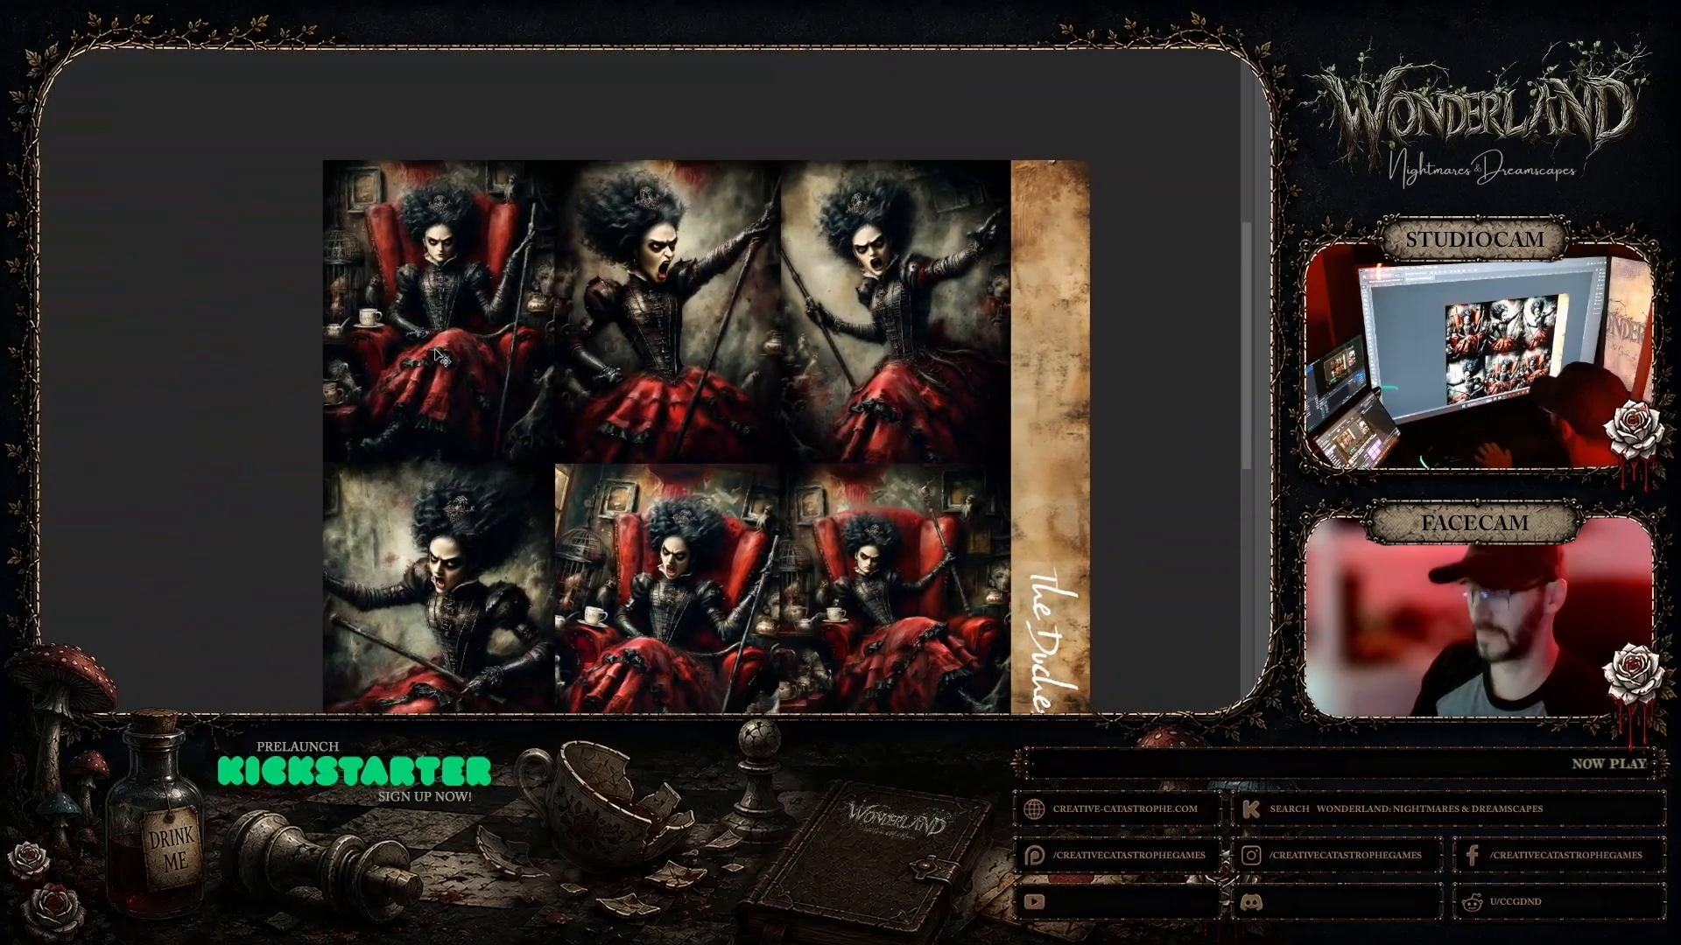
{"action": "key", "text": "ctrl+plus"}
{"action": "key", "text": "ctrl+plus"}
{"action": "key", "text": "ctrl+plus"}
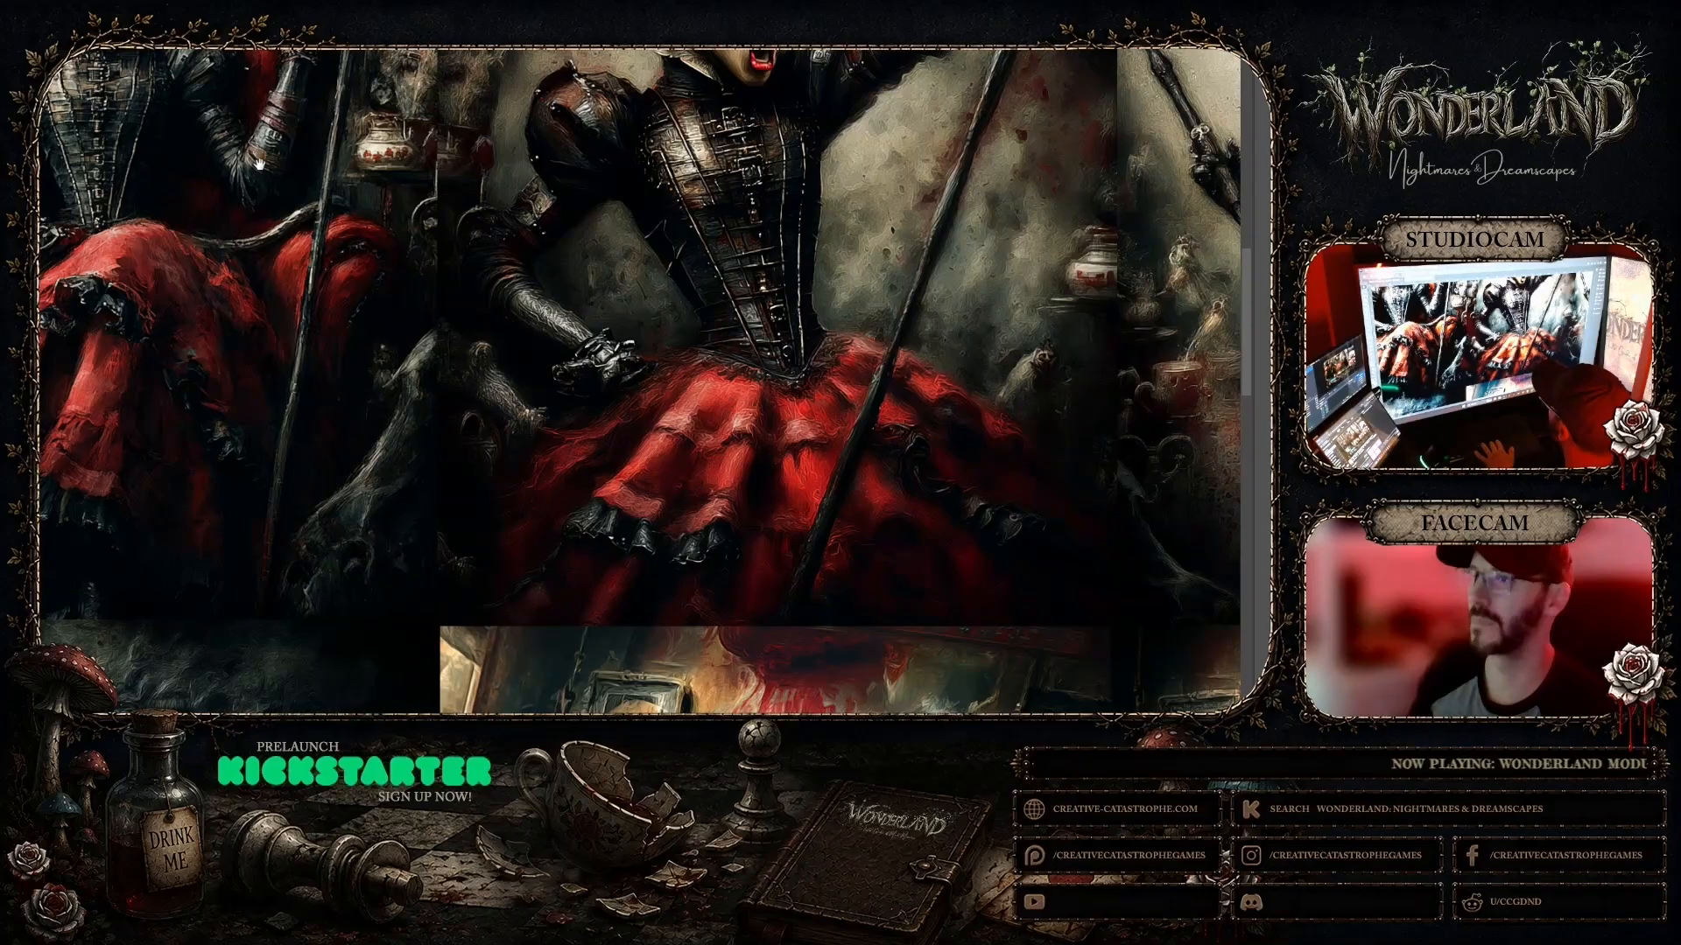
{"action": "left_click_drag", "start_coordinate": [259, 165], "coordinate": [588, 494]}
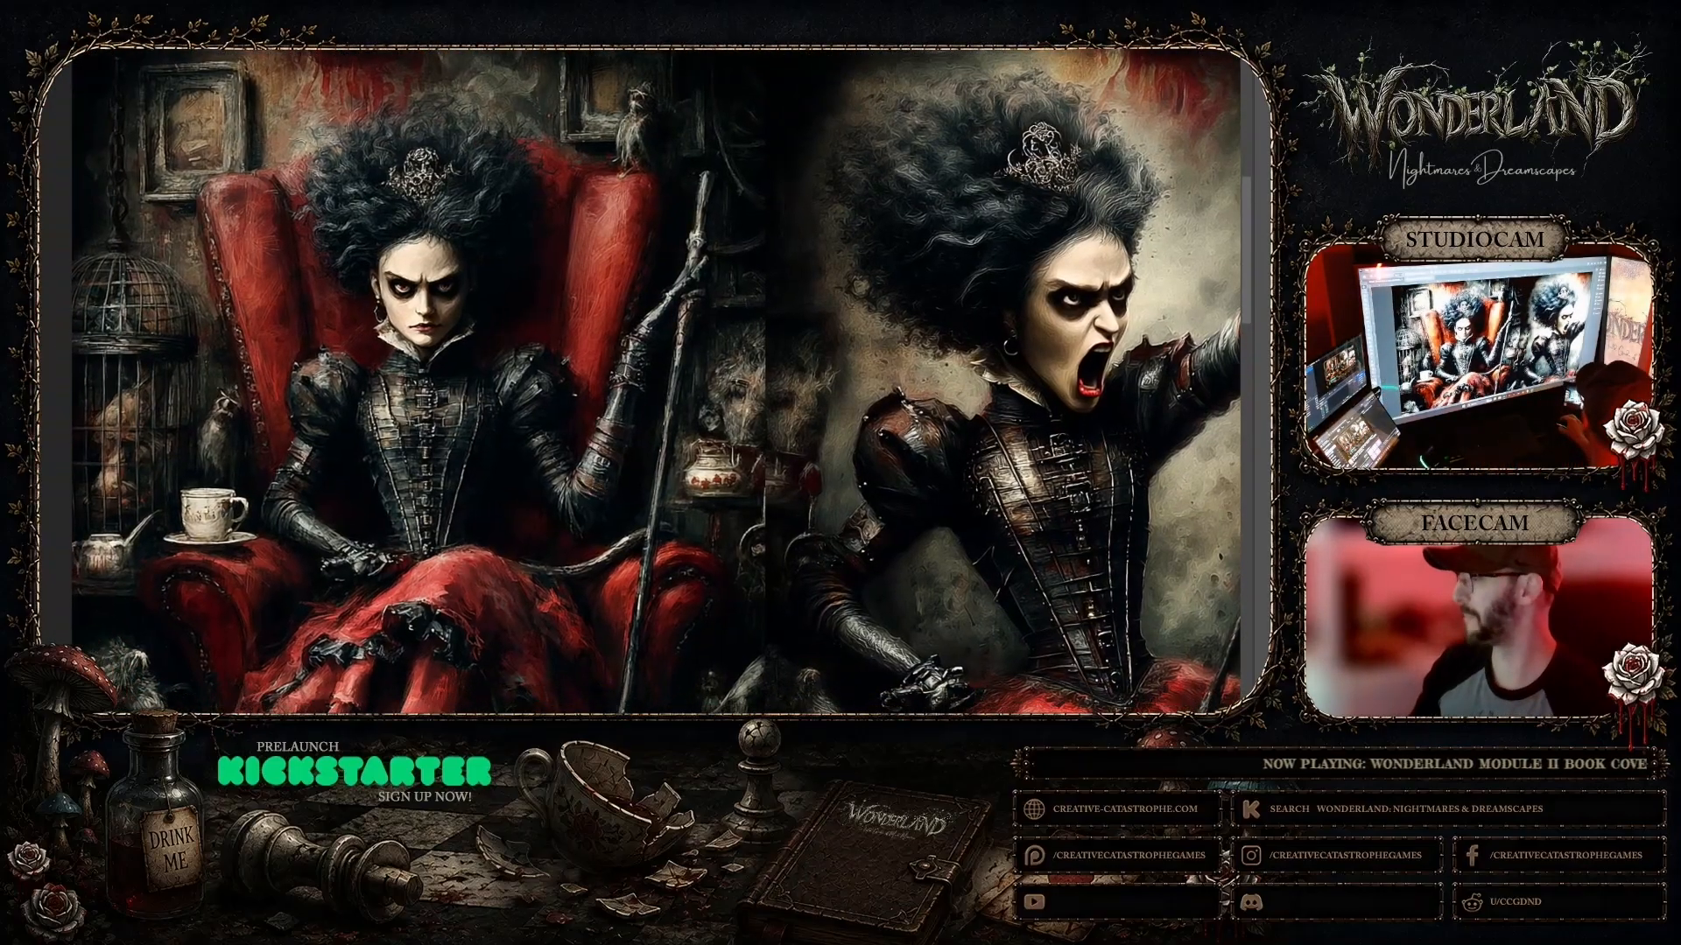
{"action": "left_click", "coordinate": [852, 699]}
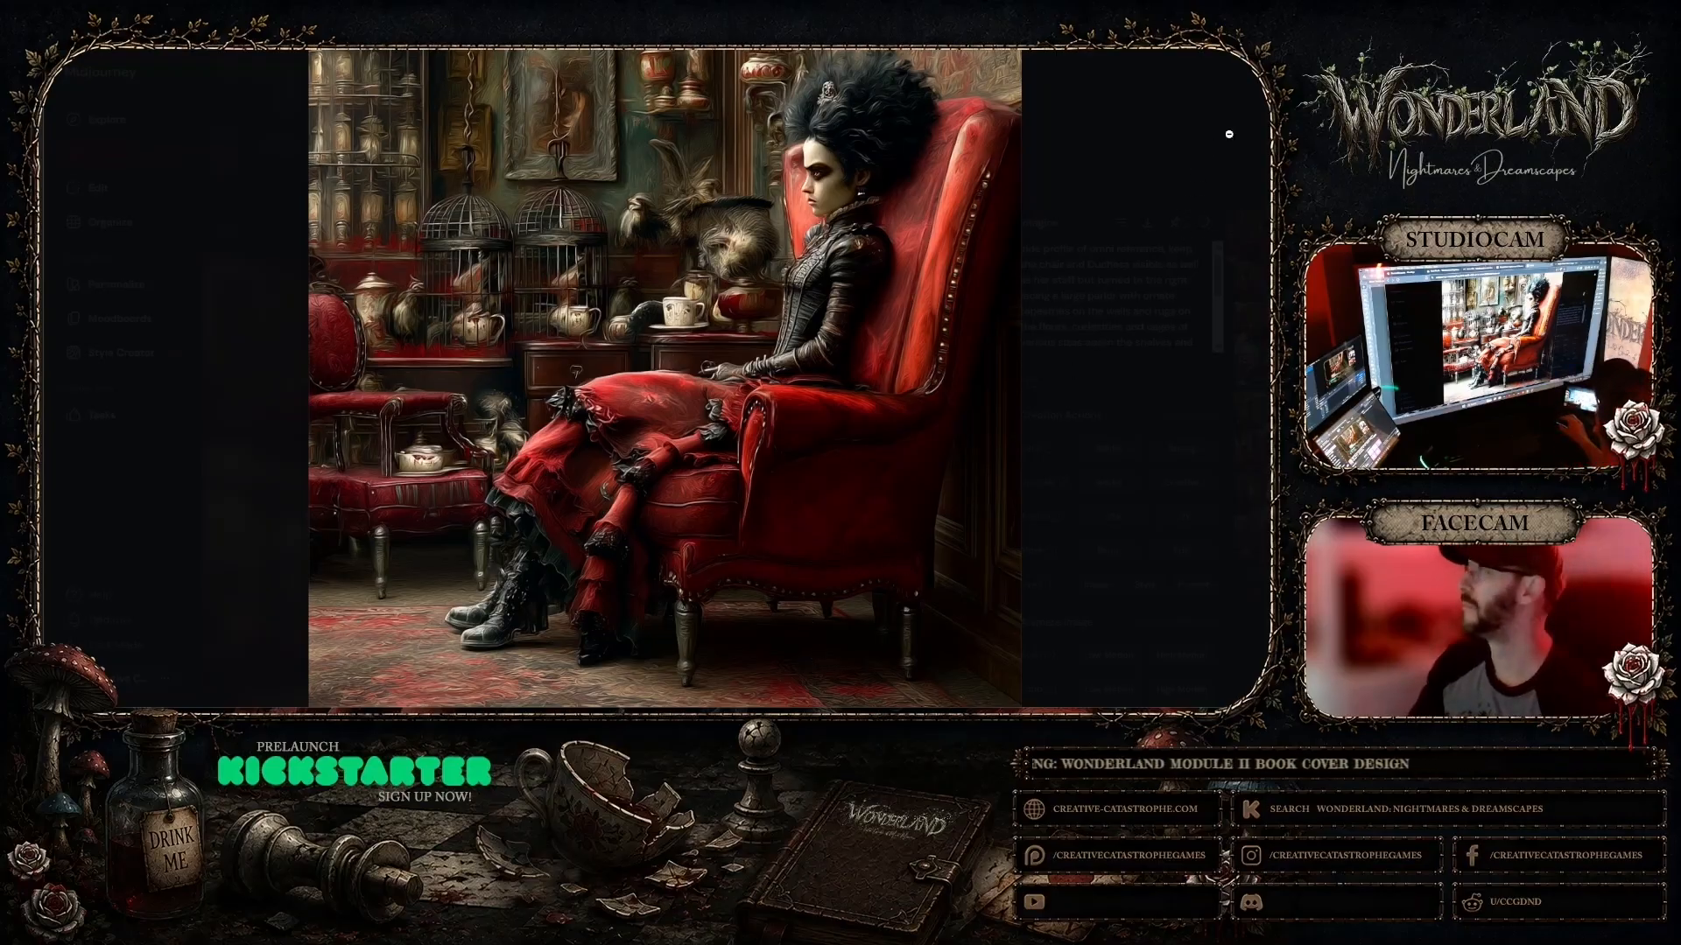
{"action": "left_click", "coordinate": [1040, 124]}
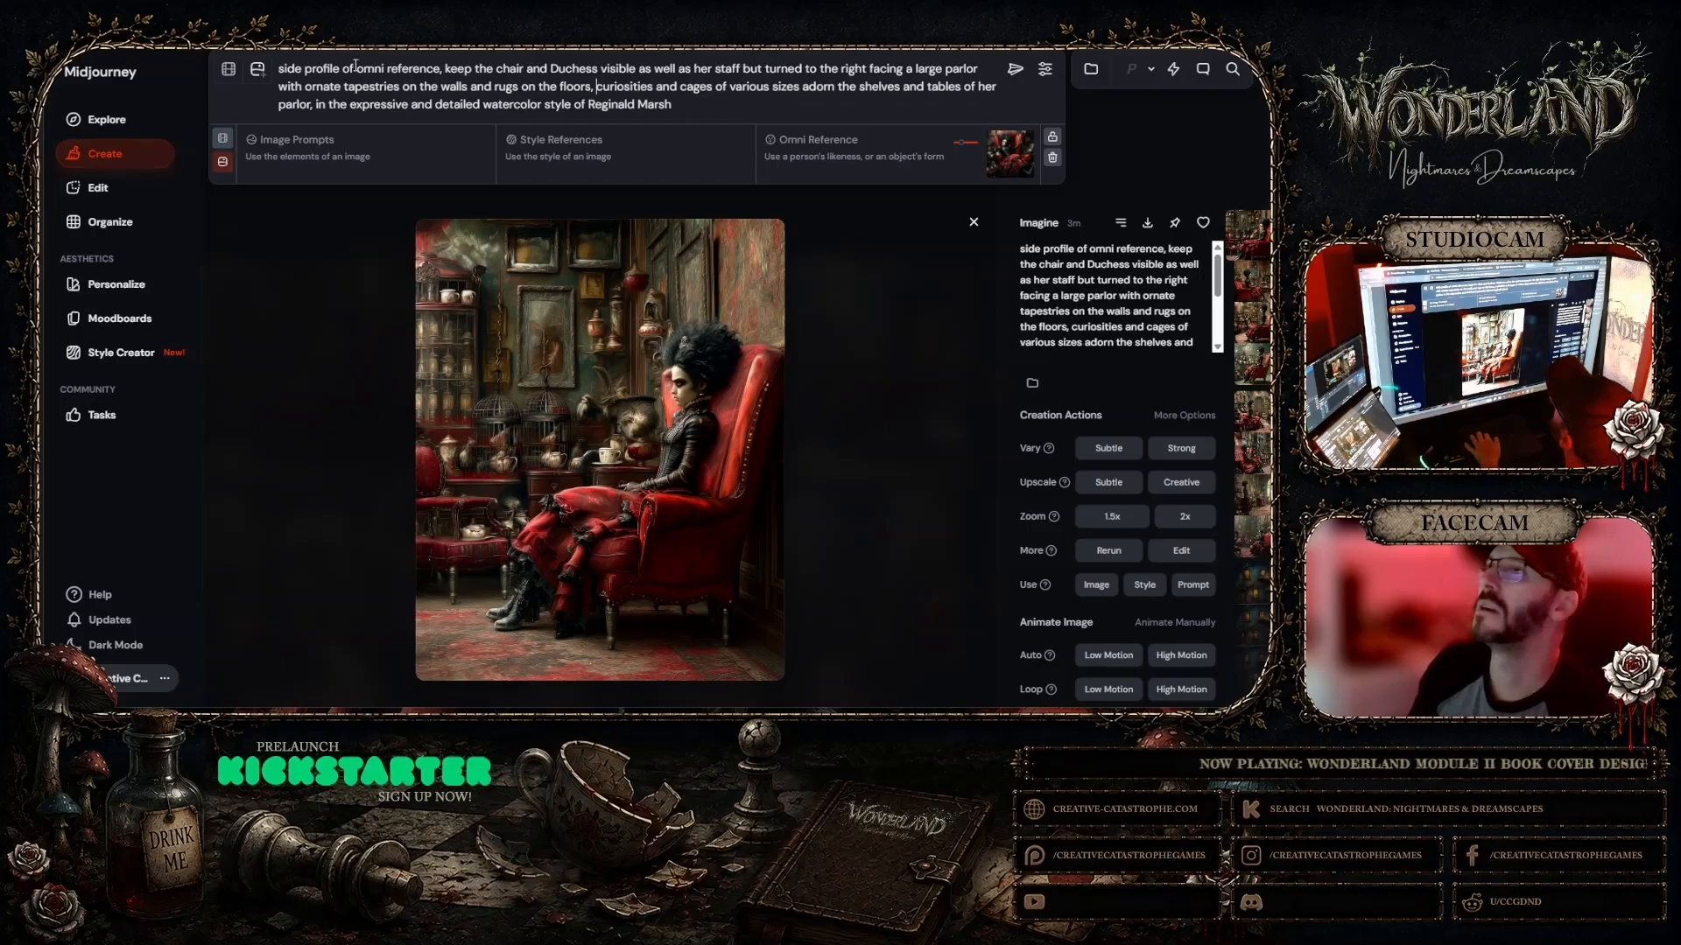
Step: Insert "in a relaxed posture" after "Duchess visible" in the prompt
{"action": "left_click", "coordinate": [639, 68]}
{"action": "type", "text": "in a "}
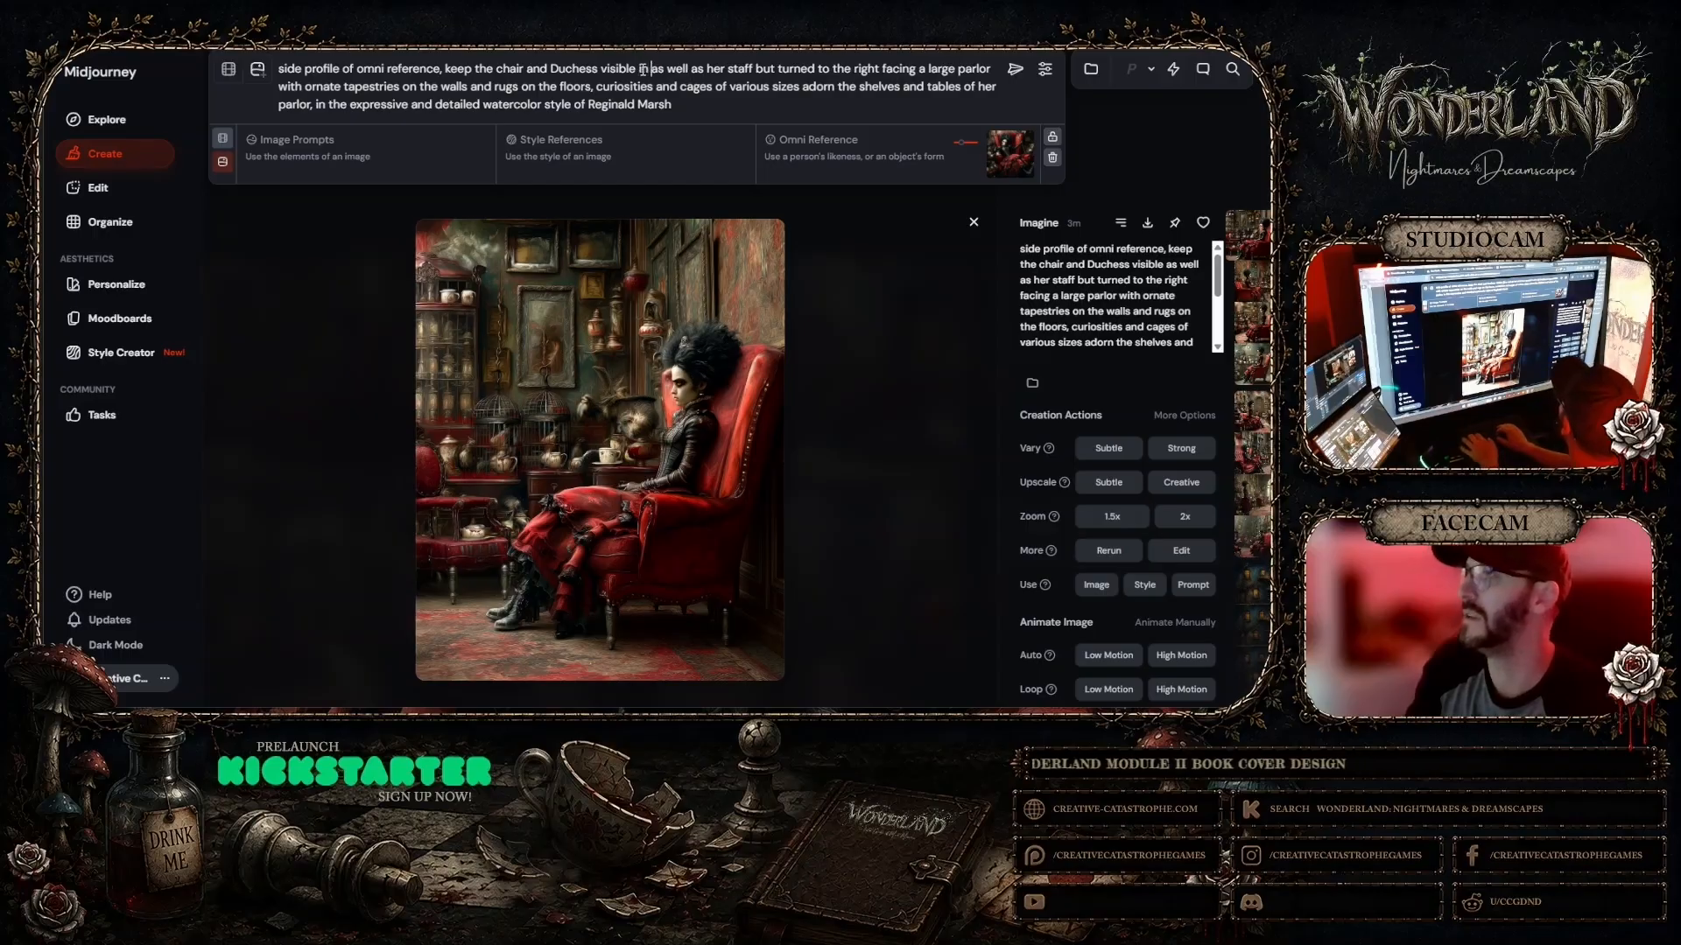
{"action": "type", "text": "relaxed "}
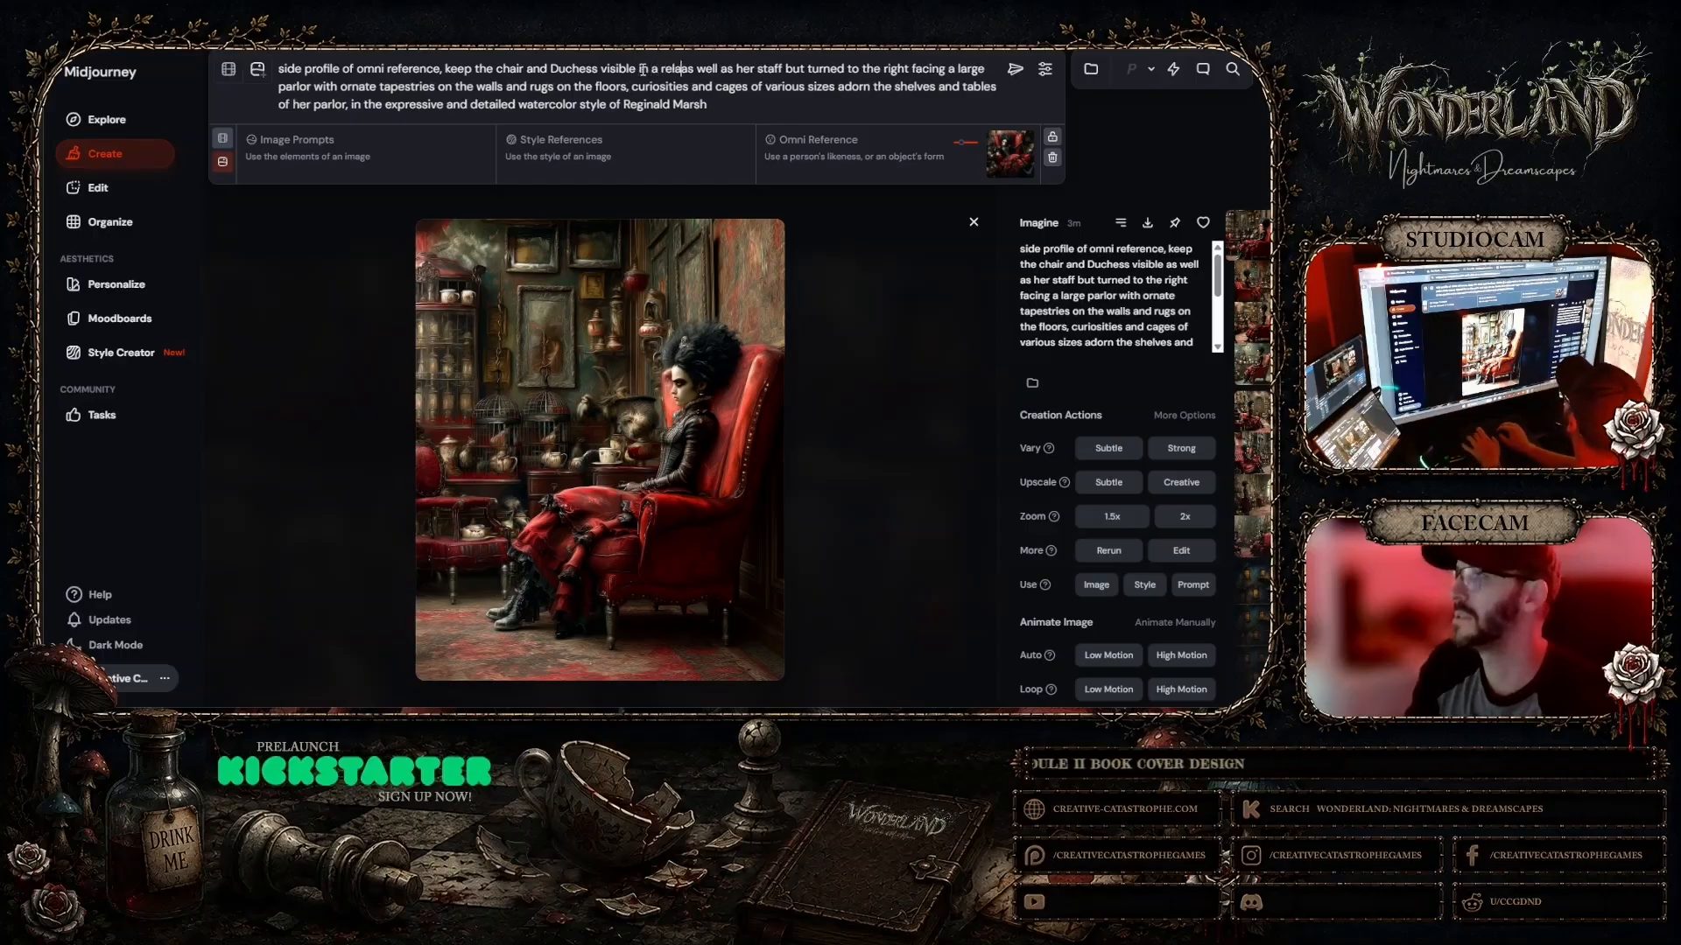
{"action": "type", "text": "posture"}
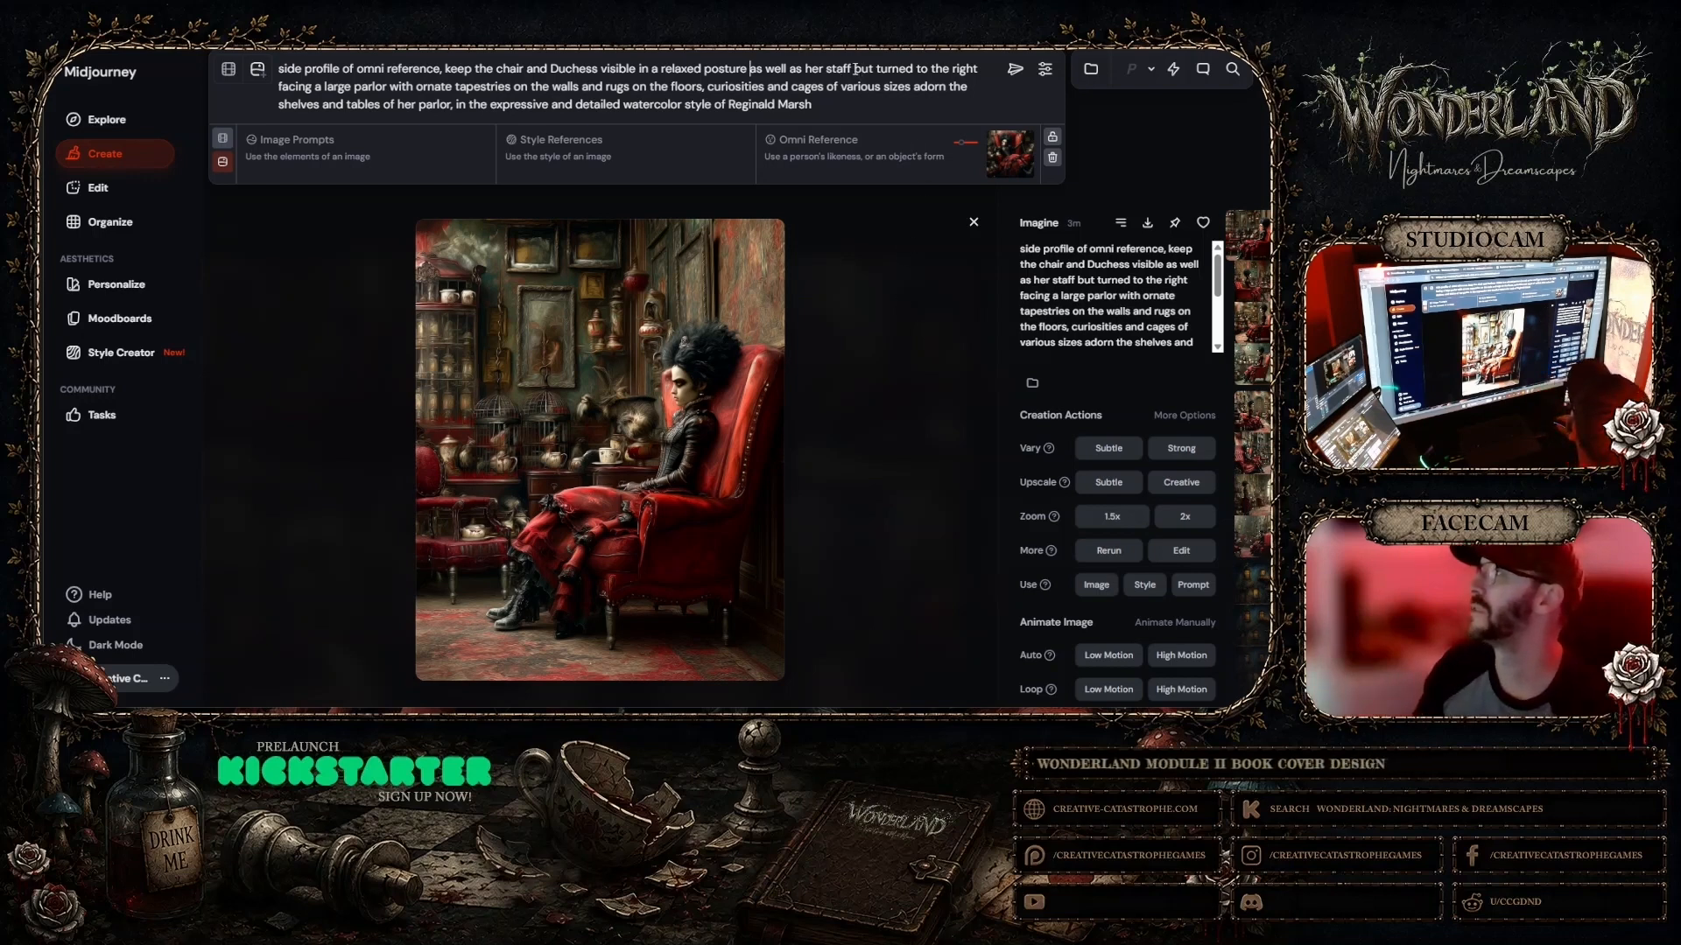
Step: Add "in her hand" after "her staff" in the prompt and submit it for generation
{"action": "type", "text": "in h"}
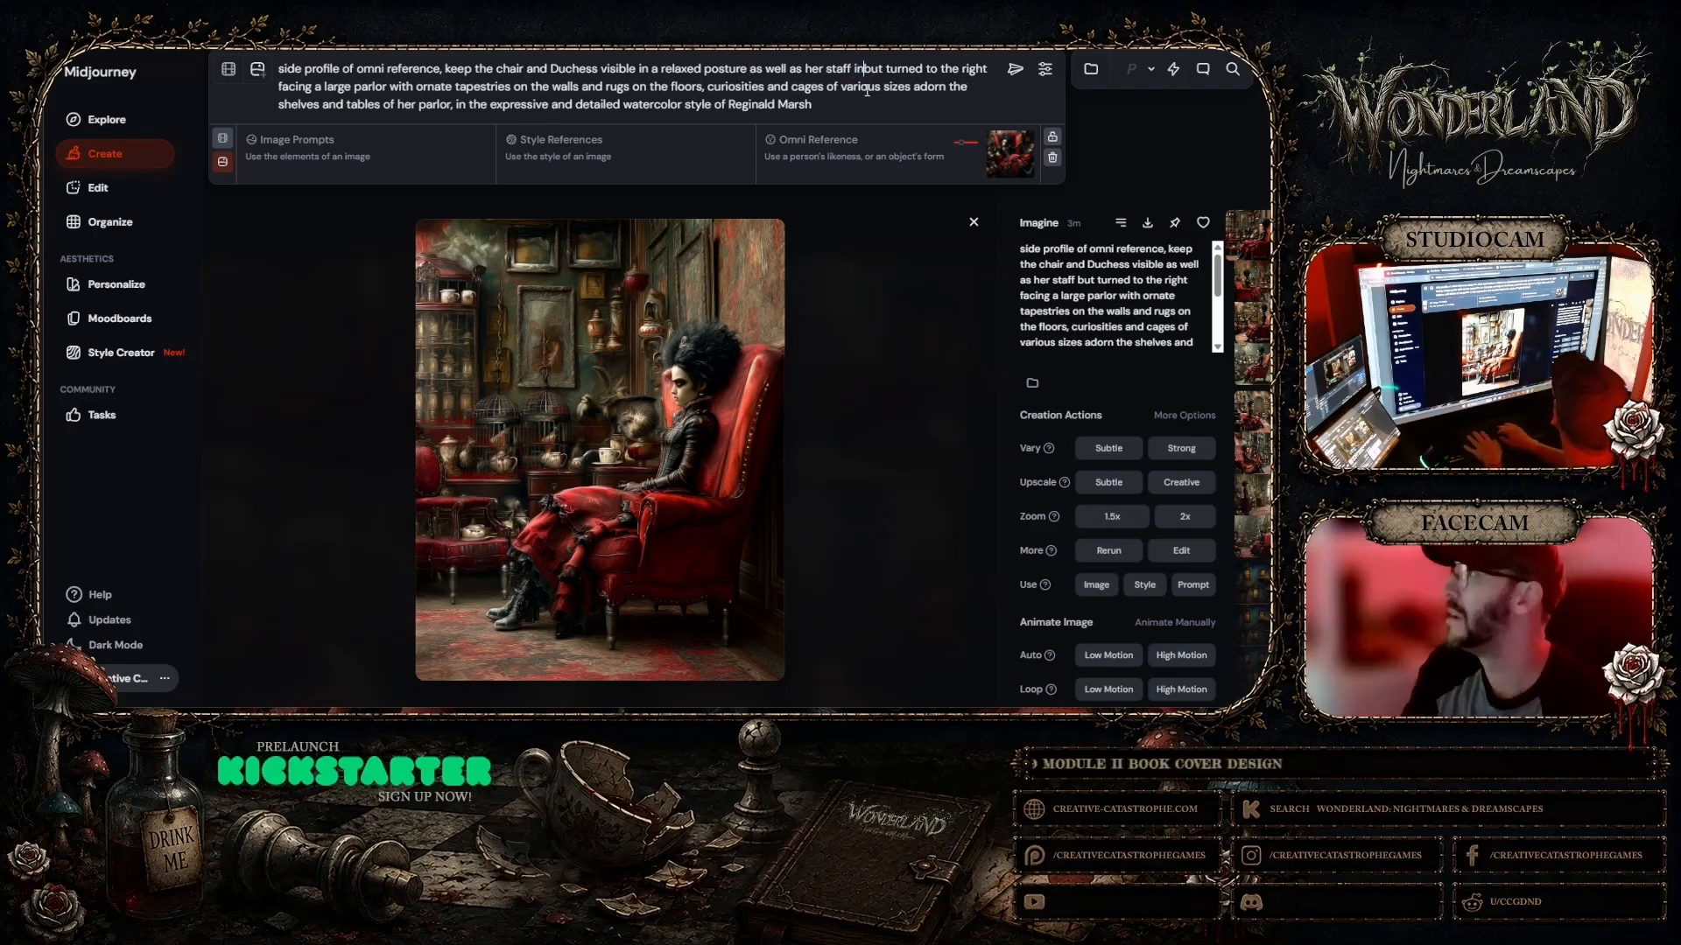
{"action": "type", "text": "er hand"}
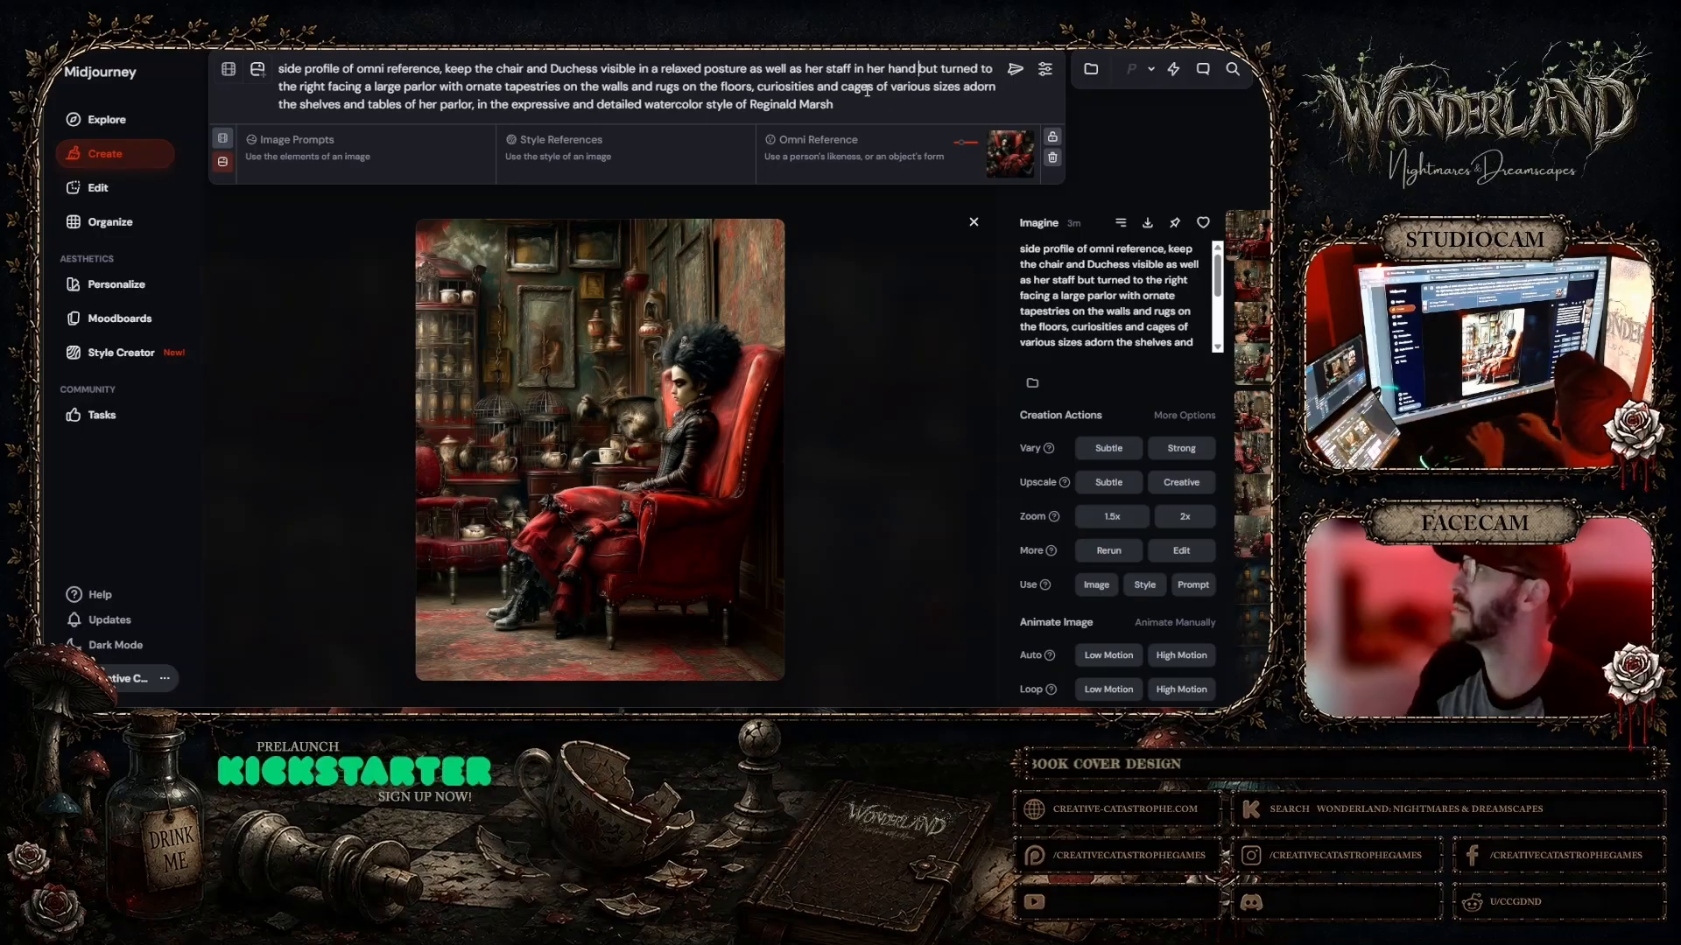
{"action": "left_click", "coordinate": [1016, 73]}
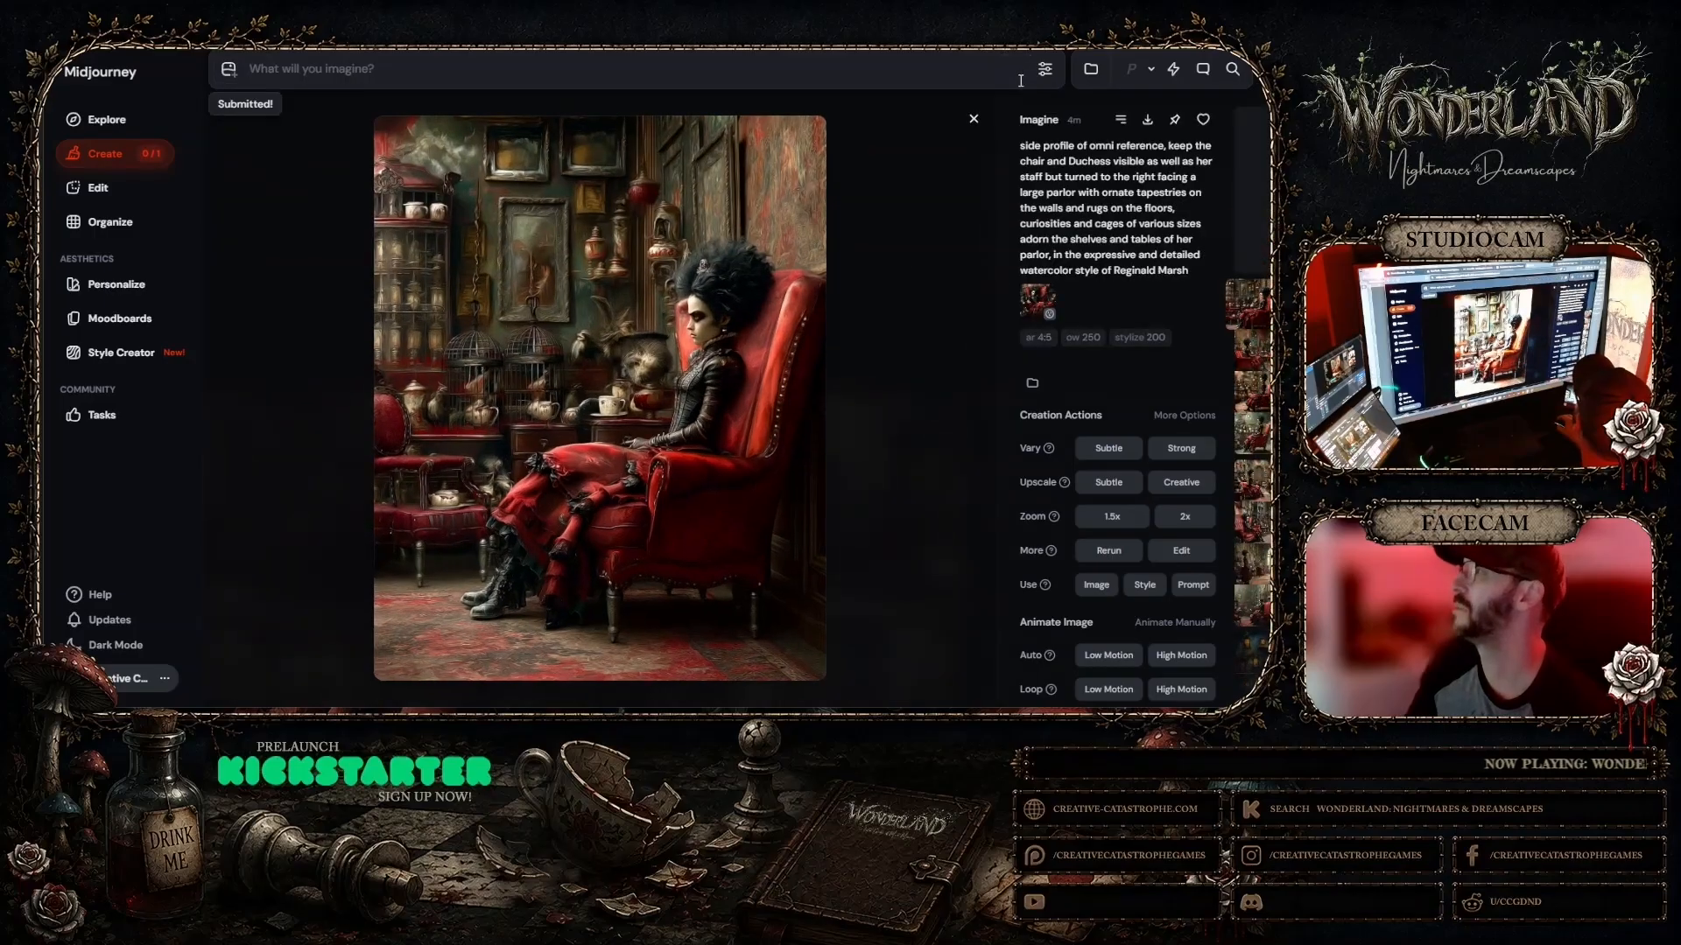
Step: Examine the third, second, first and fourth images of the new relaxed-posture batch at full size
{"action": "left_click", "coordinate": [973, 120]}
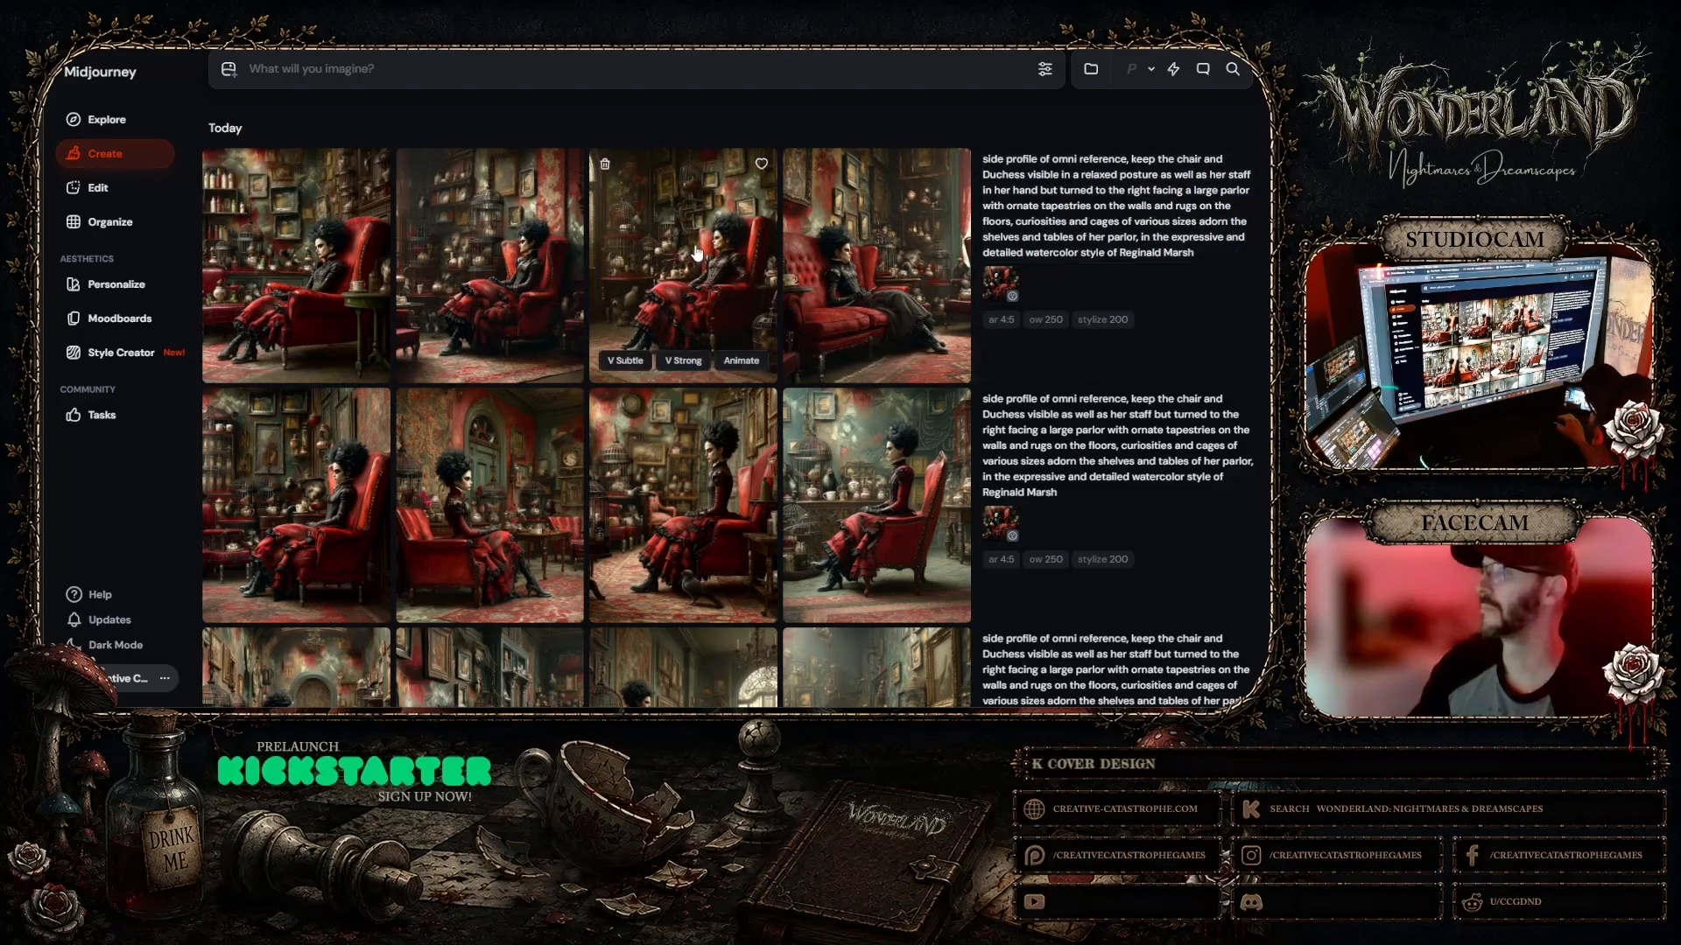
{"action": "left_click", "coordinate": [718, 210]}
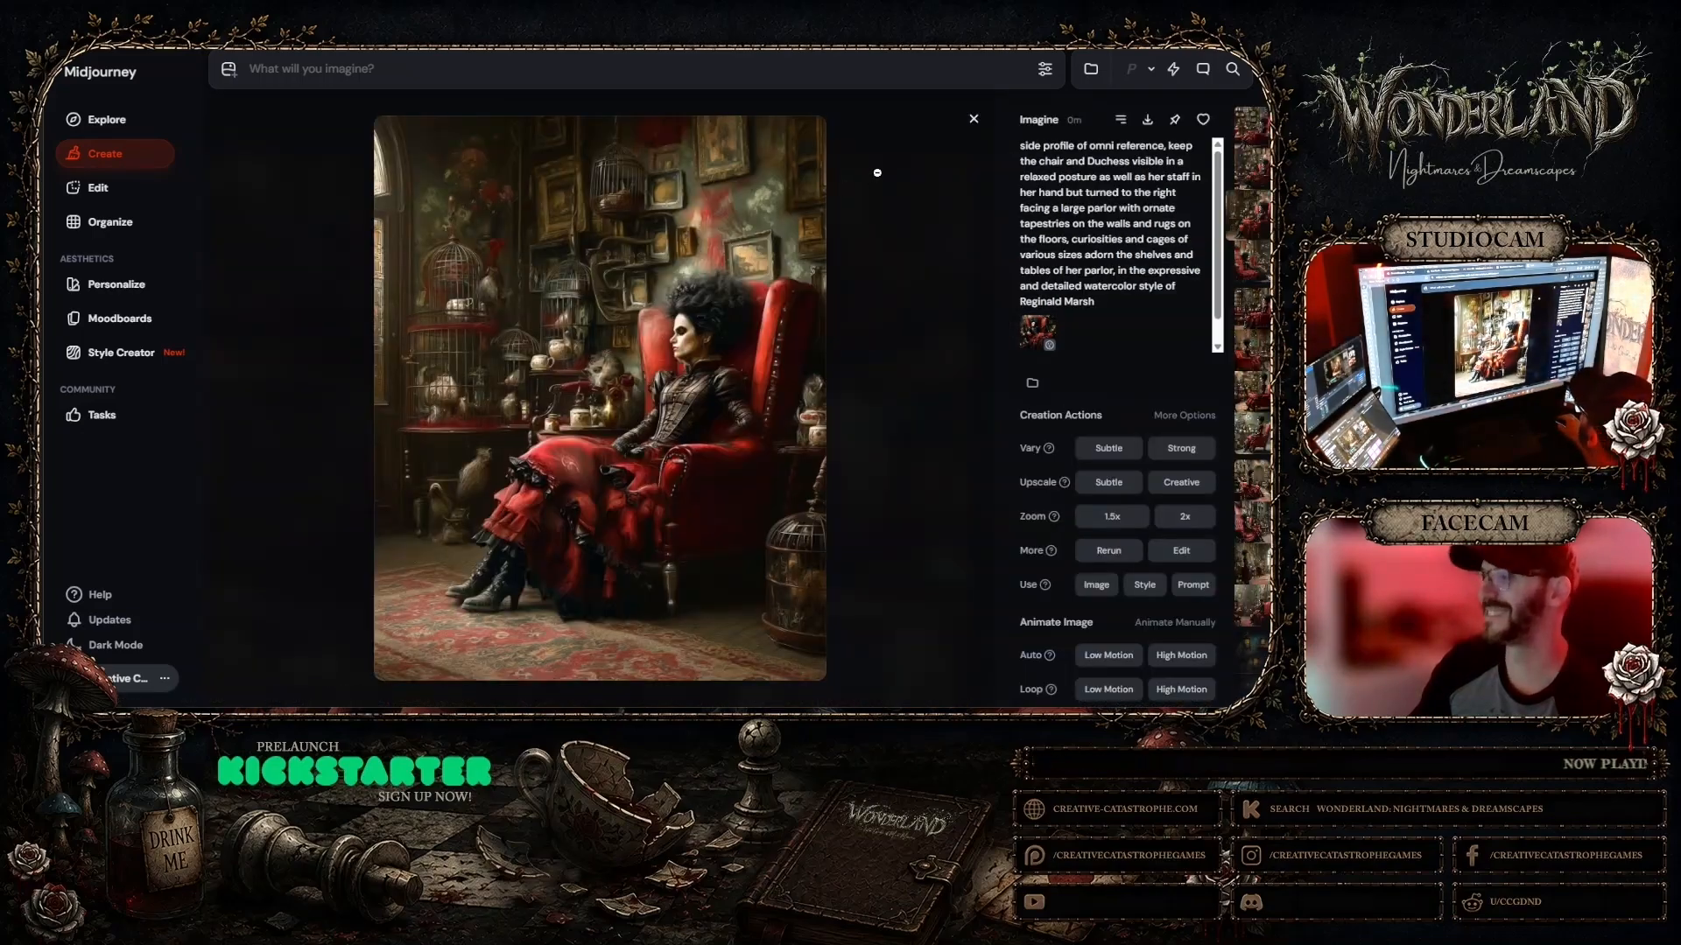
{"action": "left_click", "coordinate": [974, 119]}
{"action": "left_click", "coordinate": [505, 258]}
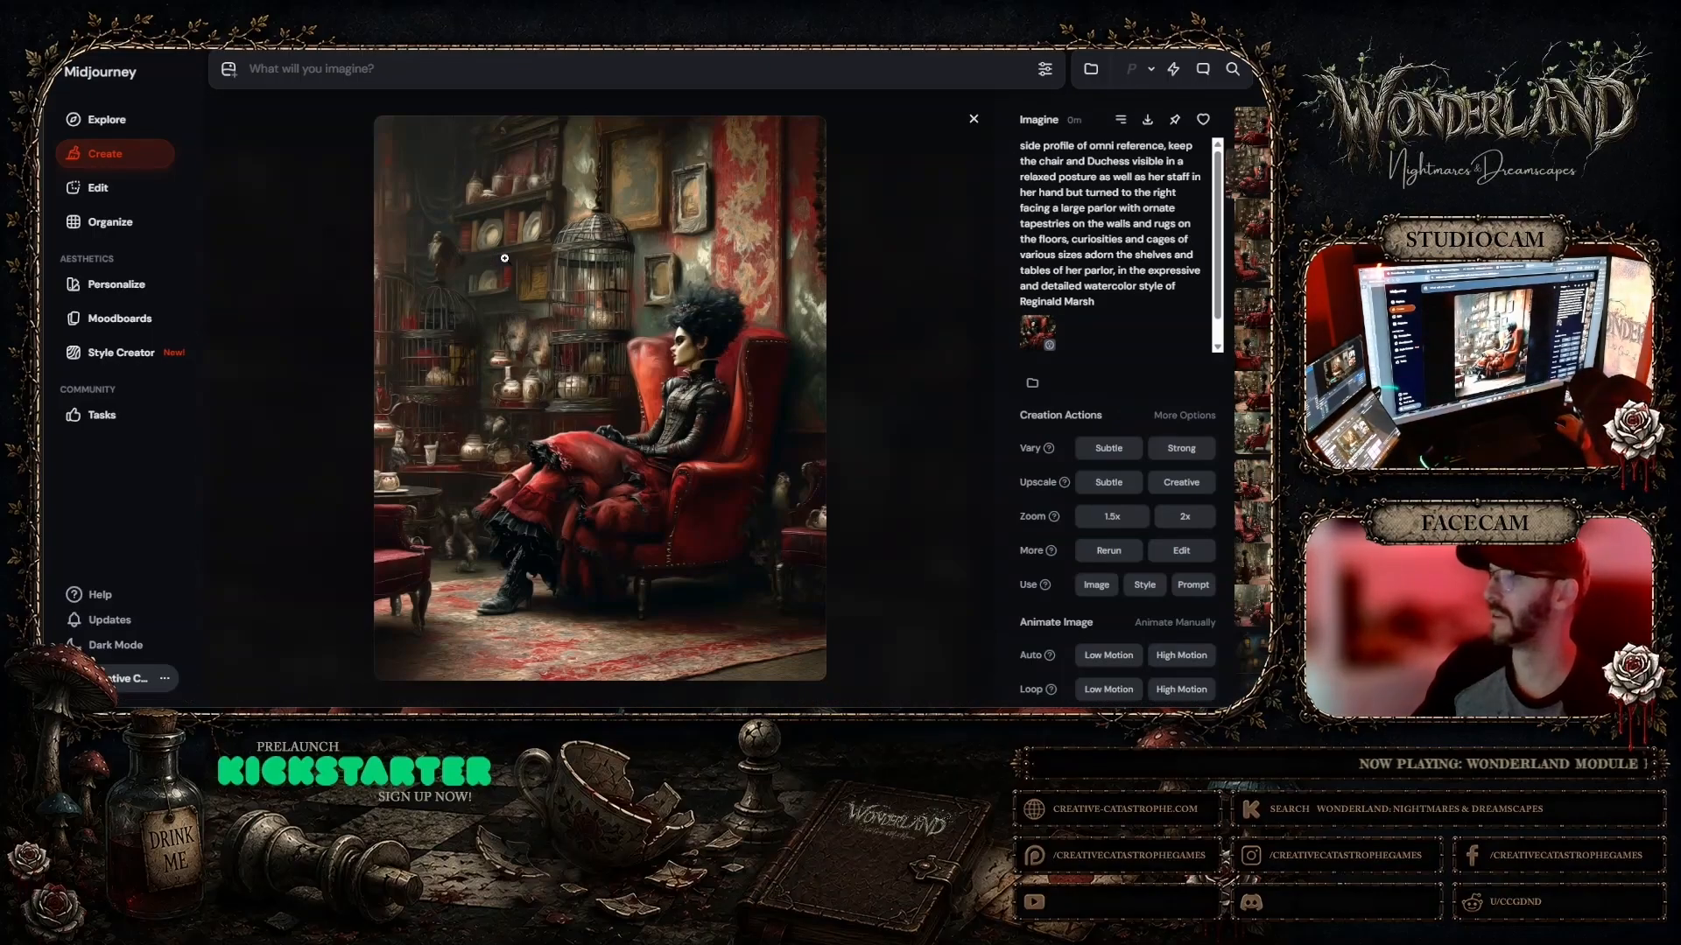
{"action": "left_click", "coordinate": [973, 119]}
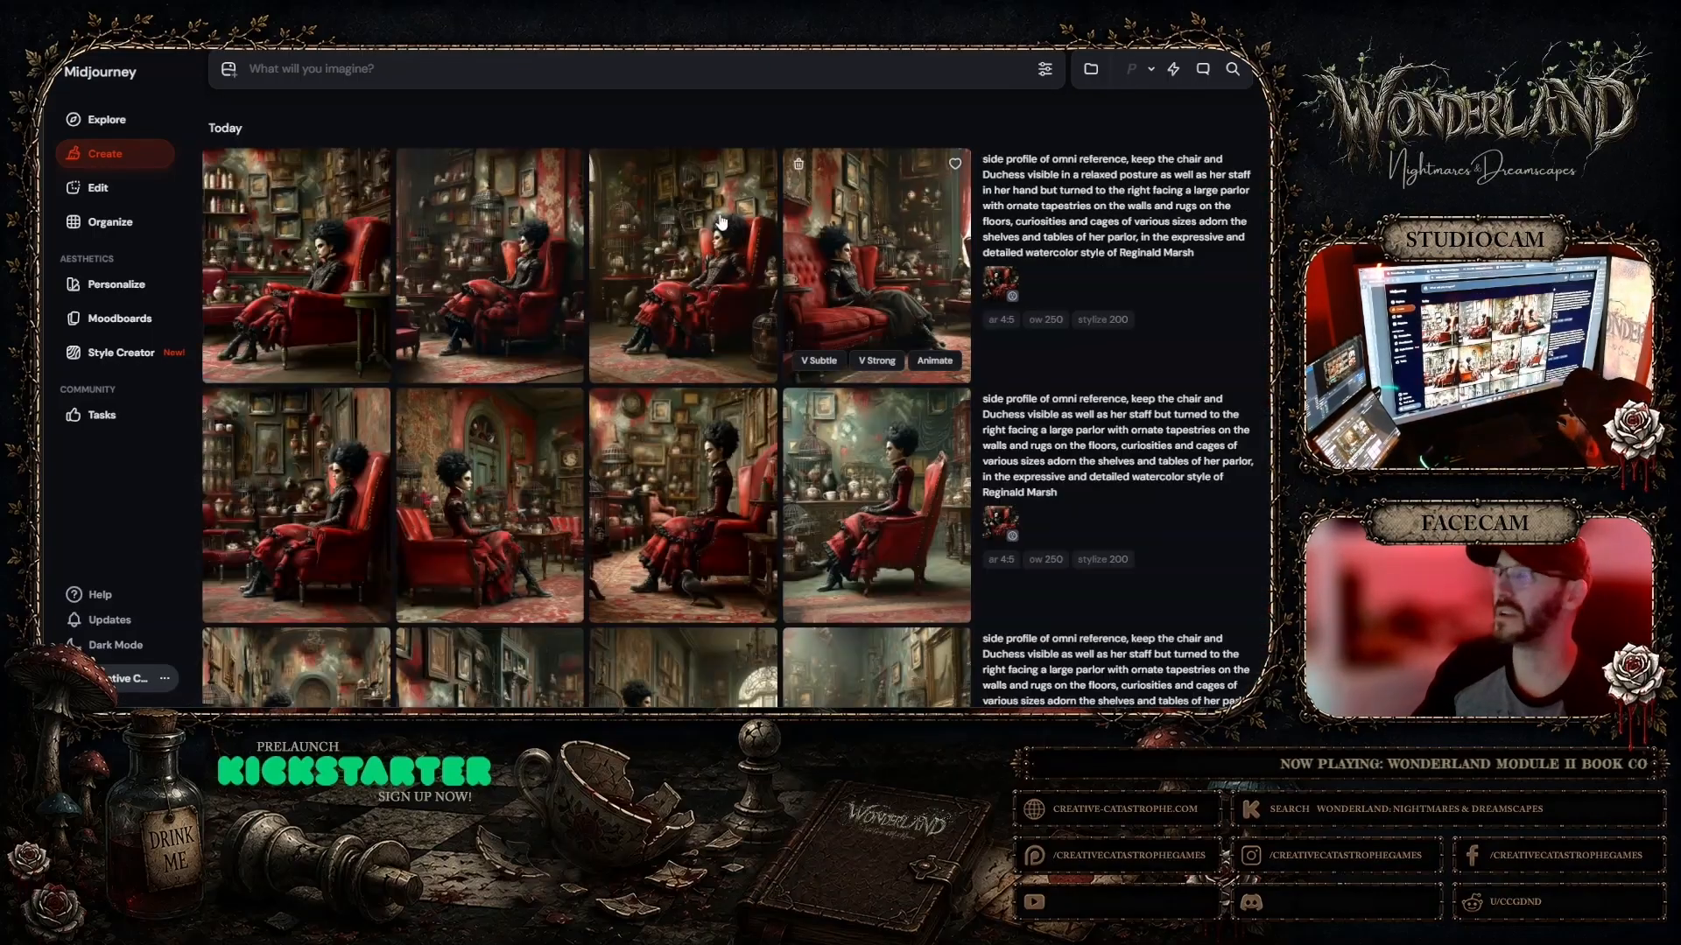
{"action": "left_click", "coordinate": [339, 264]}
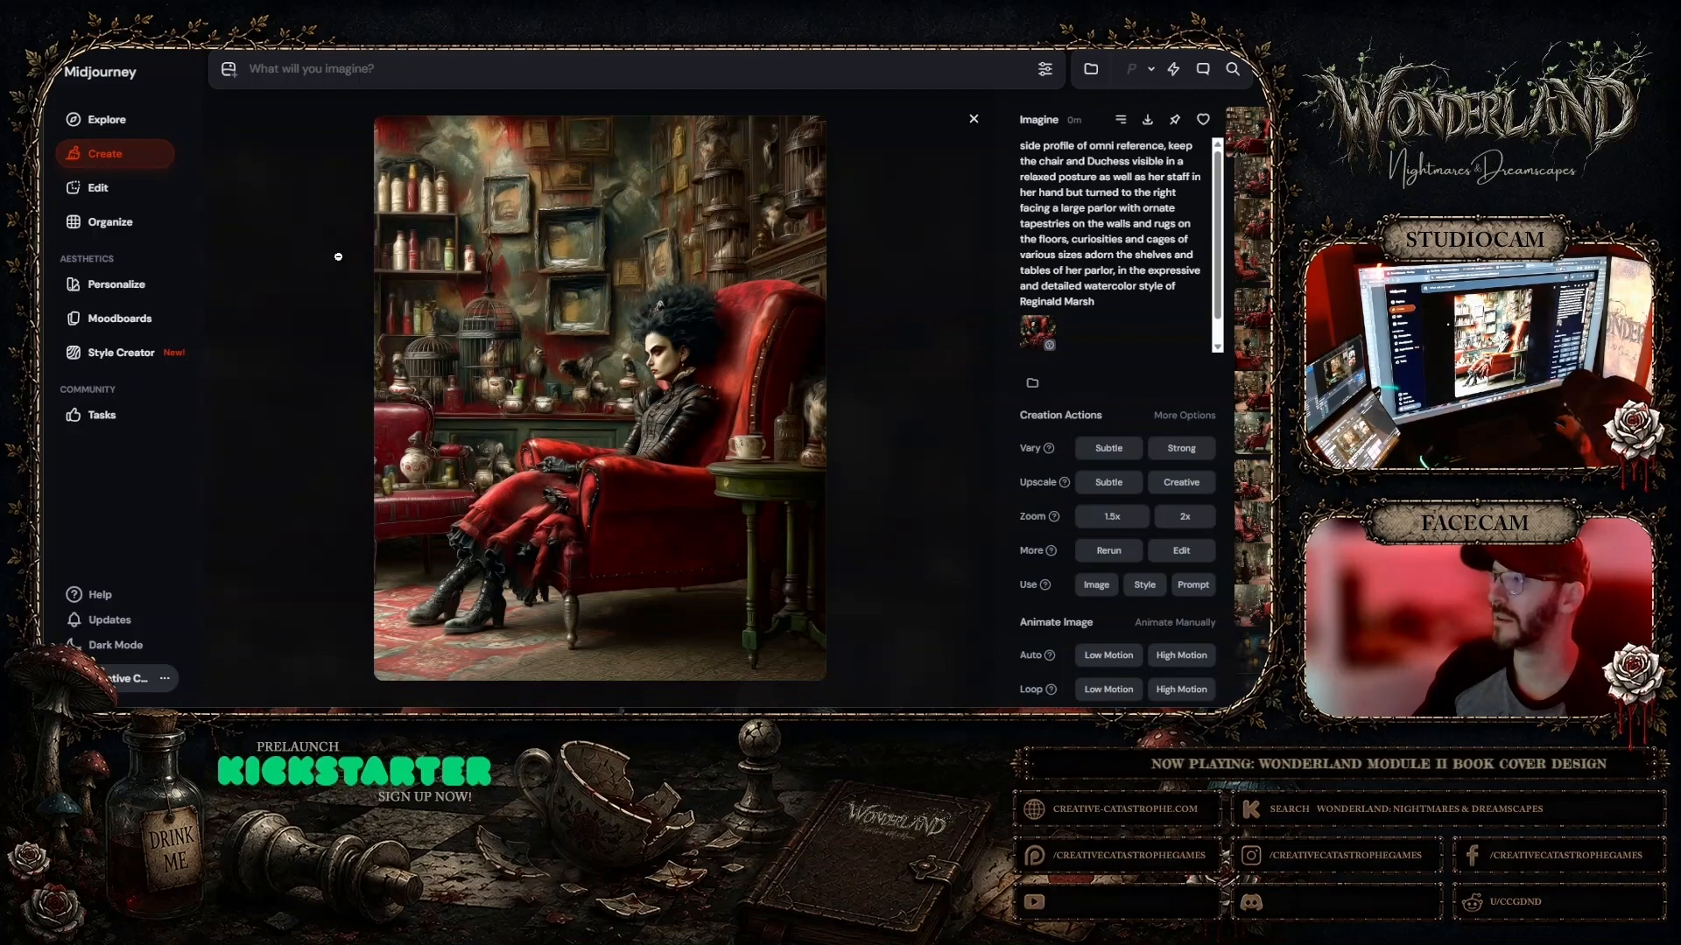
{"action": "left_click", "coordinate": [973, 119]}
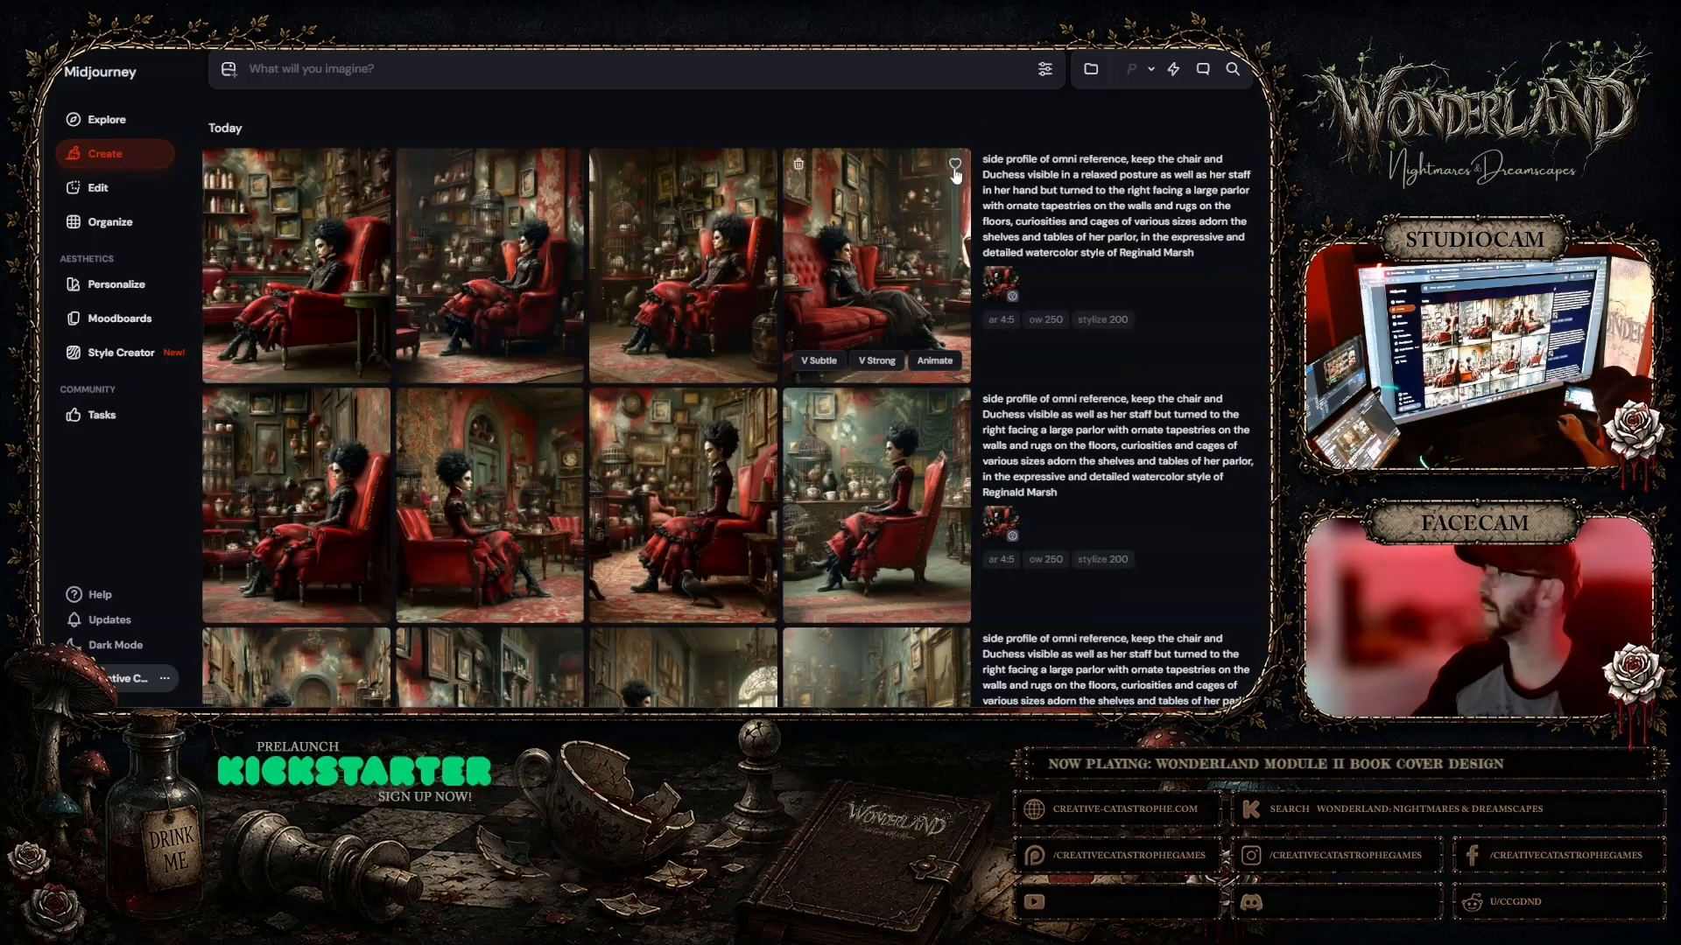
{"action": "left_click", "coordinate": [911, 255]}
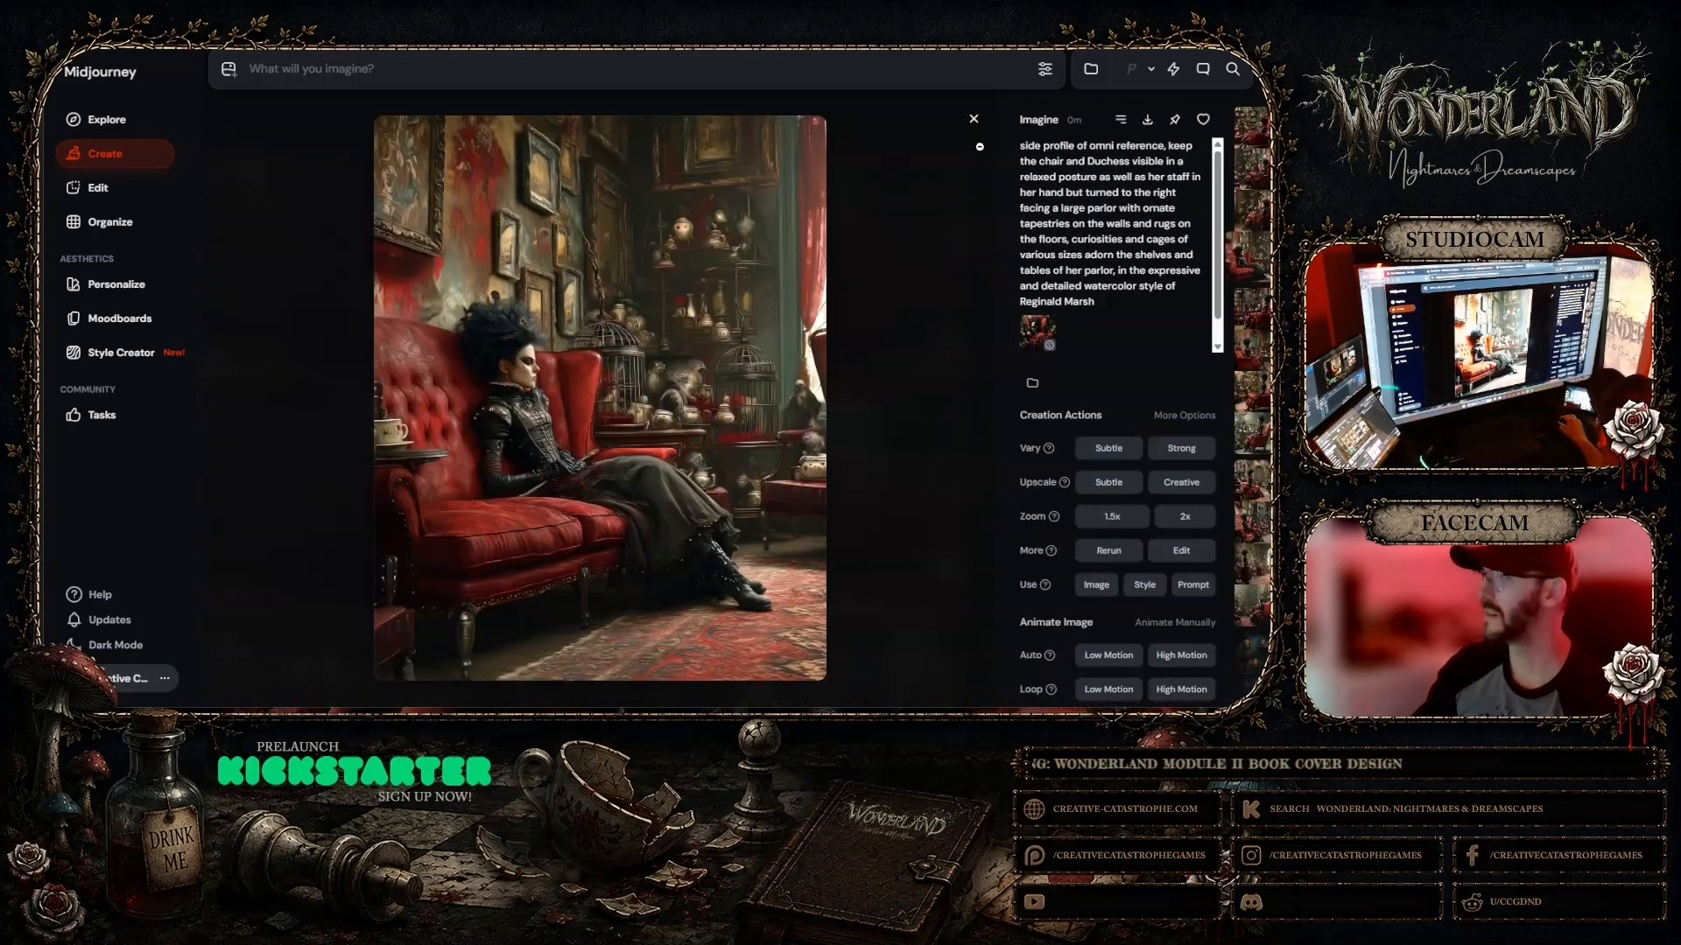
{"action": "left_click", "coordinate": [973, 119]}
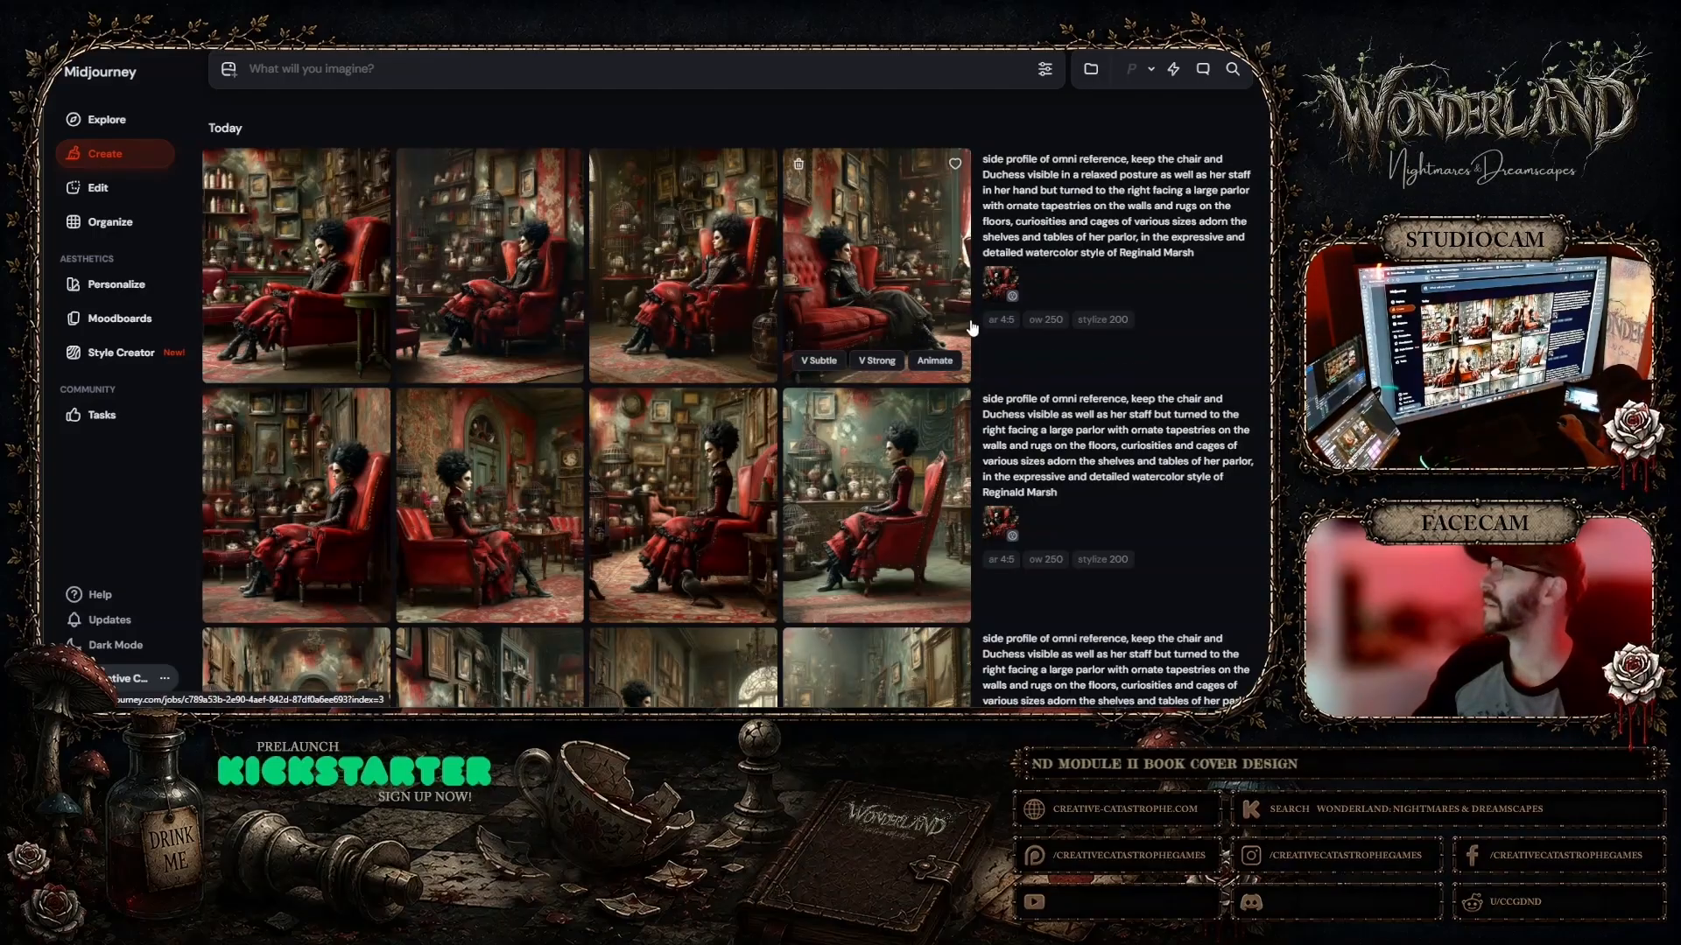
Step: Reuse the latest batch's omni reference and prompt text, and remove "as her staff in her hand" from the prompt
{"action": "left_click", "coordinate": [1000, 285]}
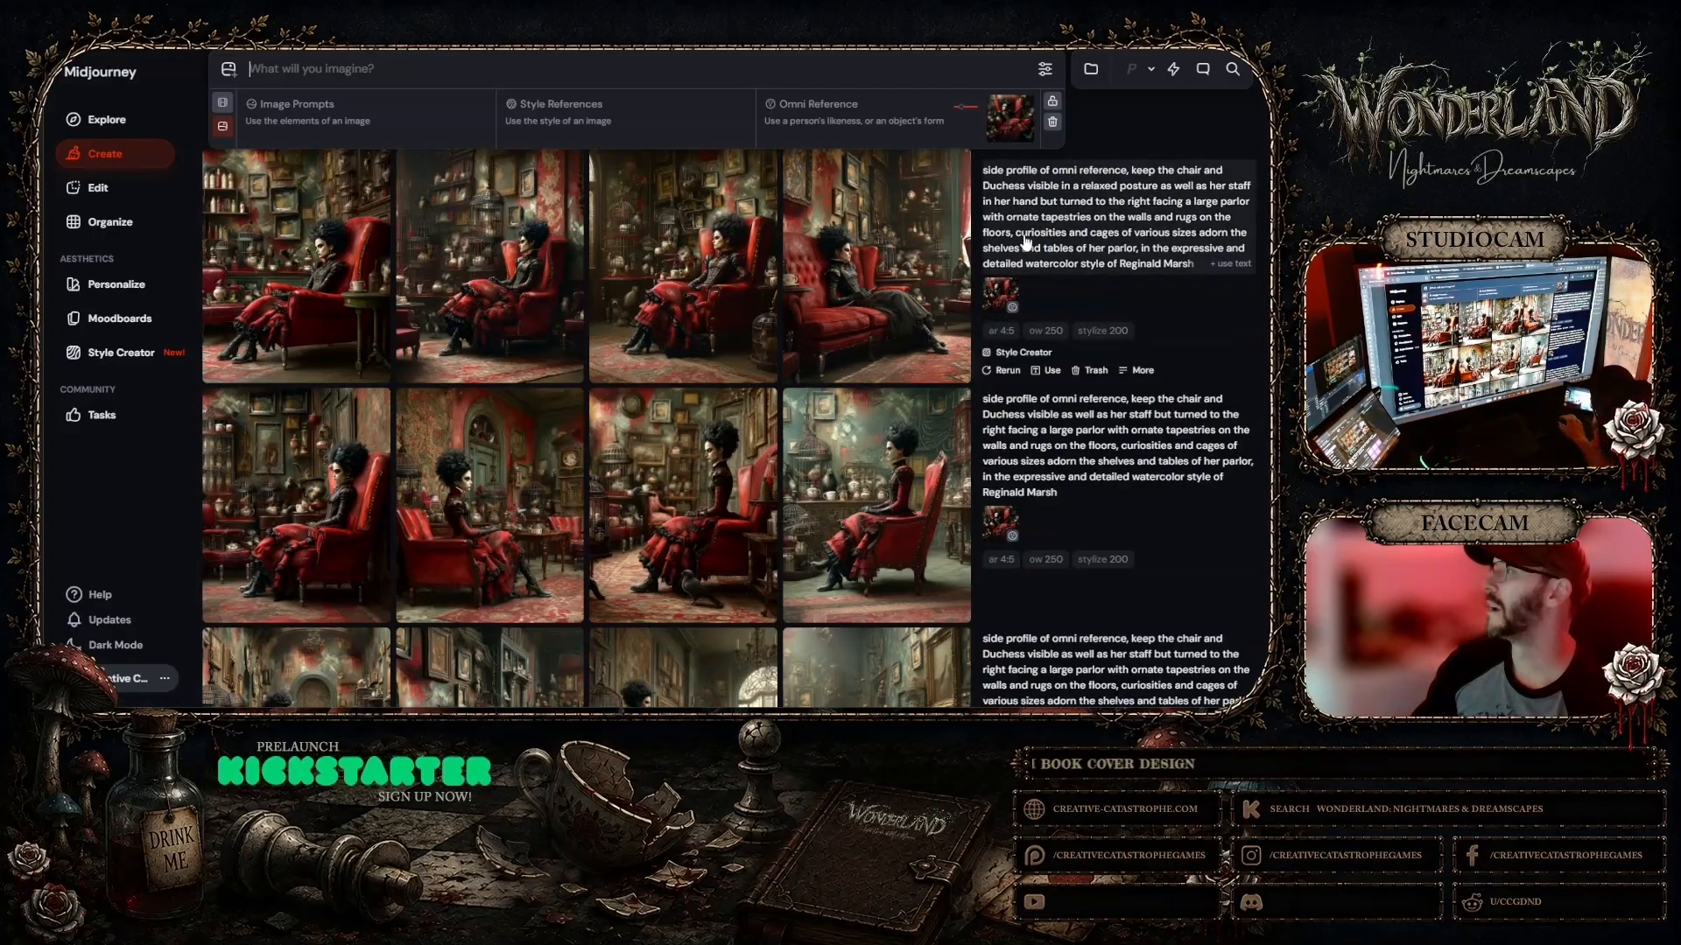
{"action": "left_click", "coordinate": [1024, 244]}
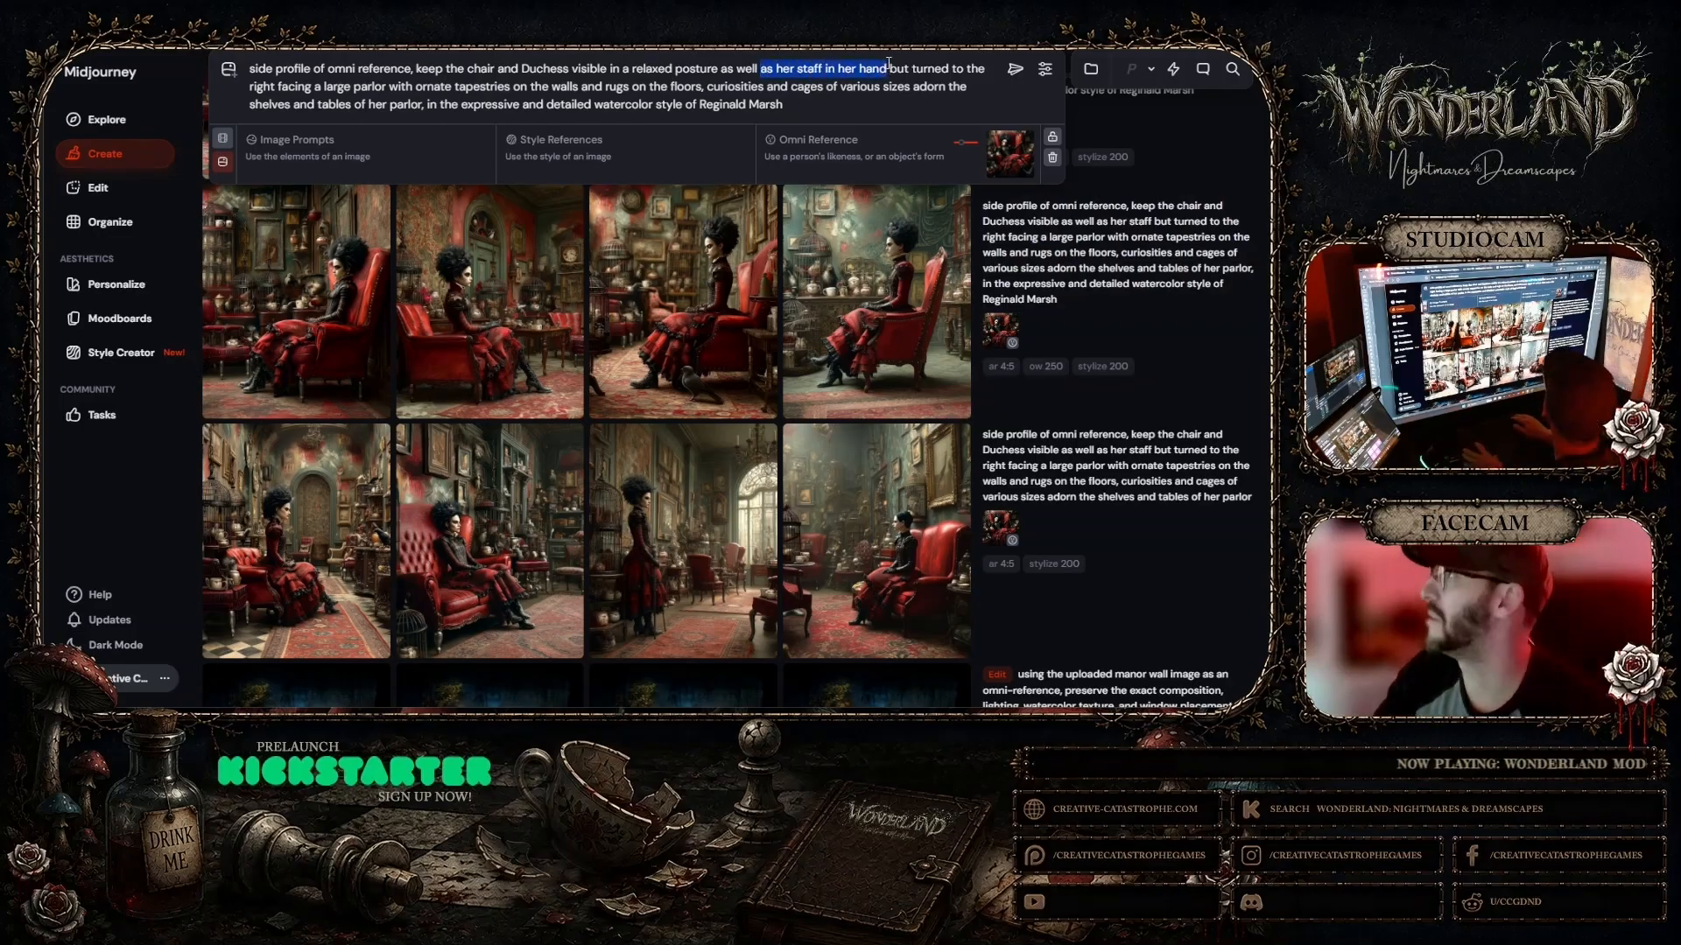
{"action": "key", "text": "BackSpace"}
{"action": "key", "text": "BackSpace"}
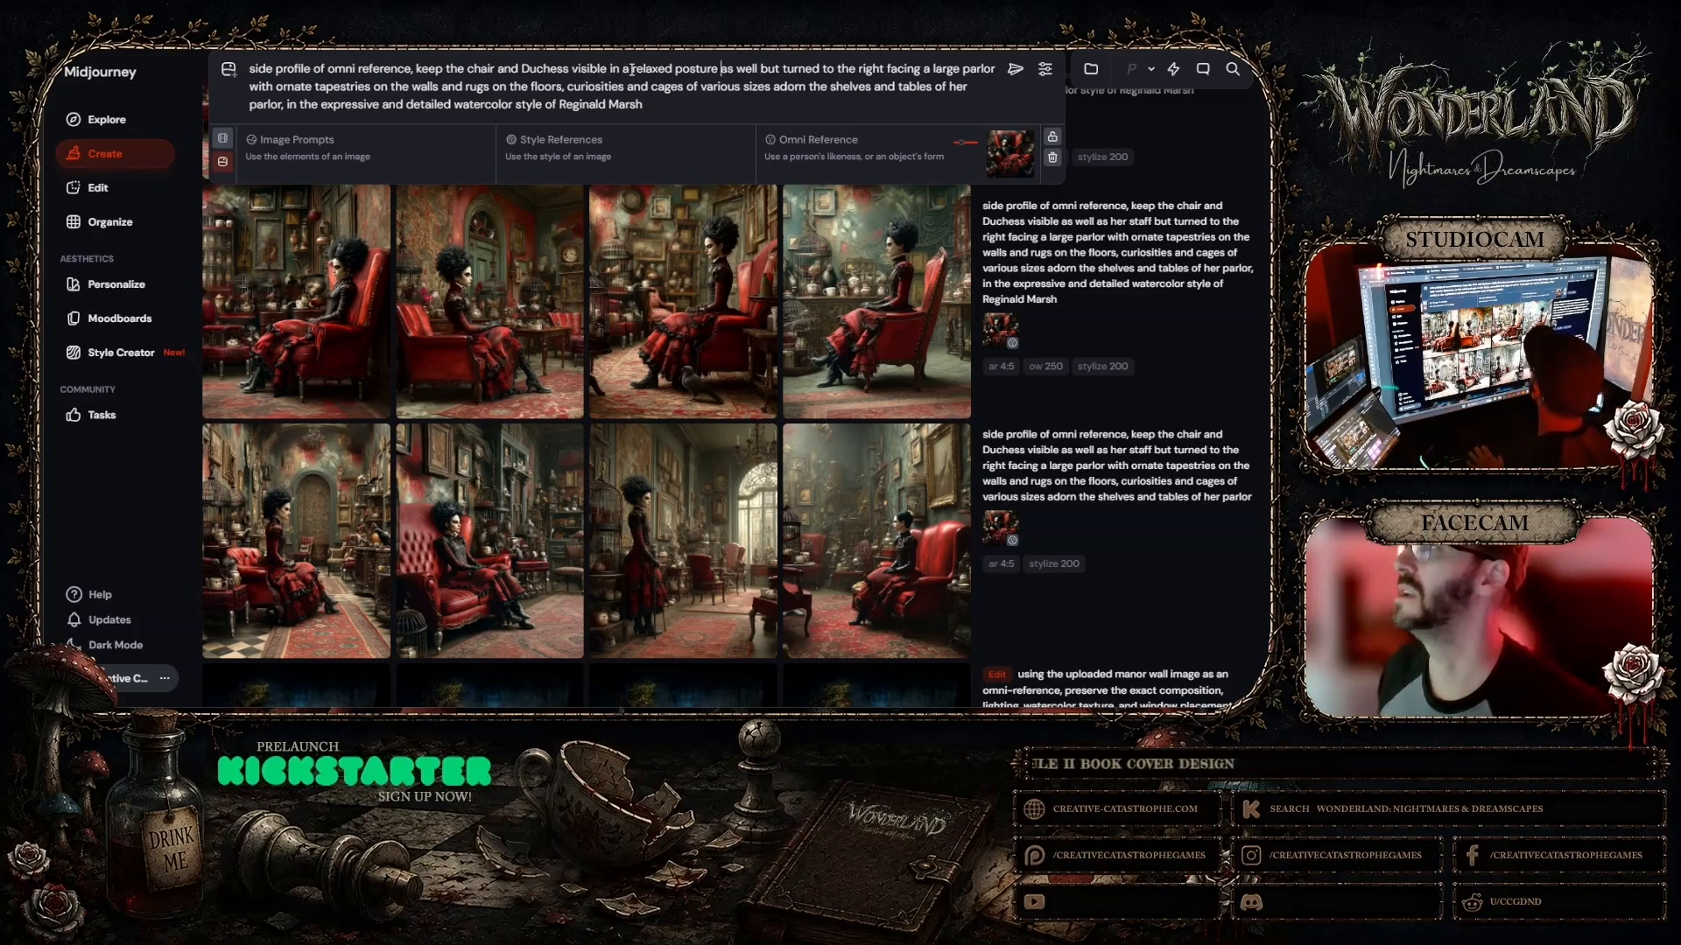
Step: Change "in a relaxed posture" to "in an awake but relaxed posture" in the prompt
{"action": "key", "text": "BackSpace"}
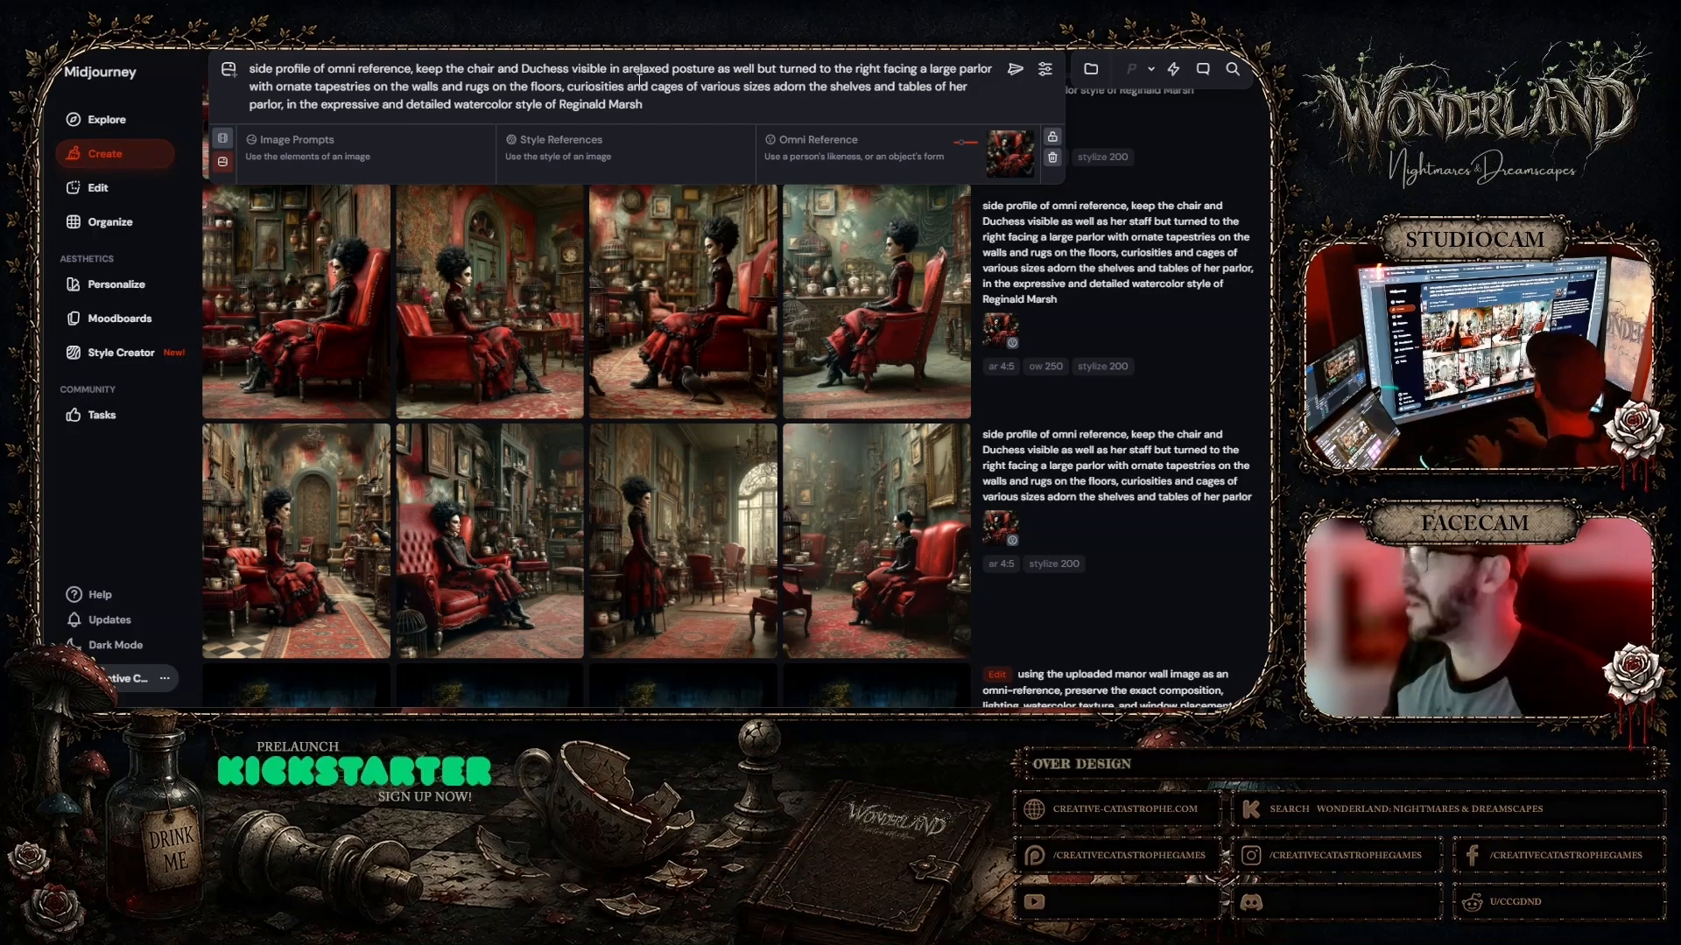
{"action": "type", "text": "n awake vy"}
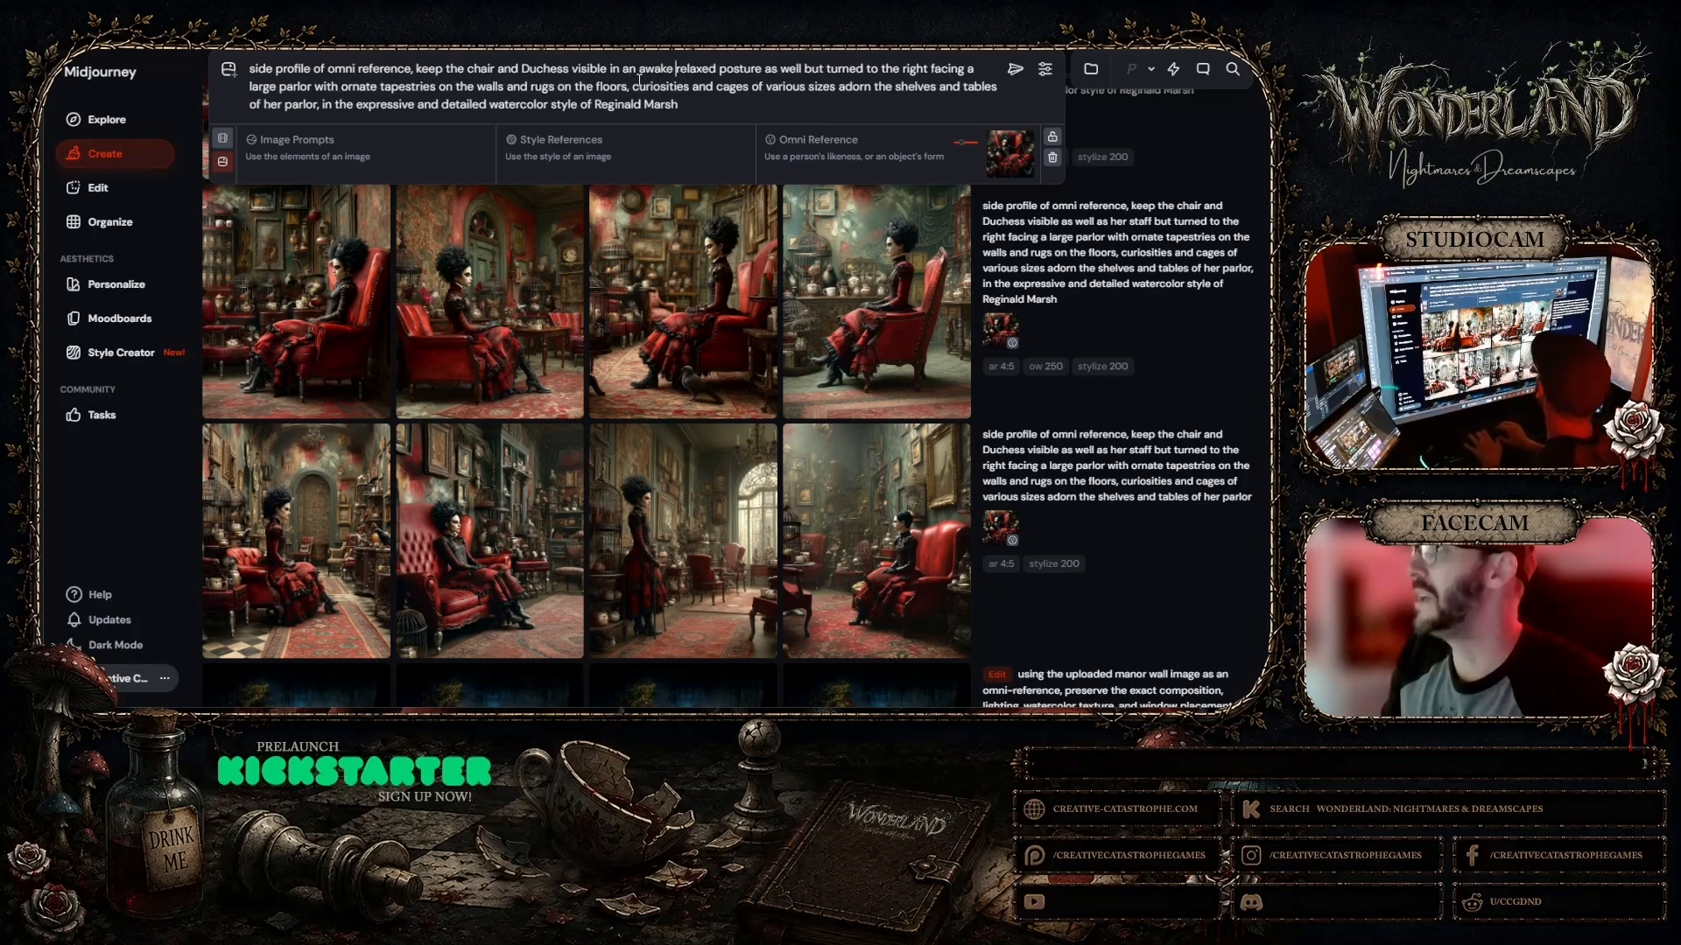
{"action": "key", "text": "BackSpace"}
{"action": "key", "text": "BackSpace"}
{"action": "type", "text": "but"}
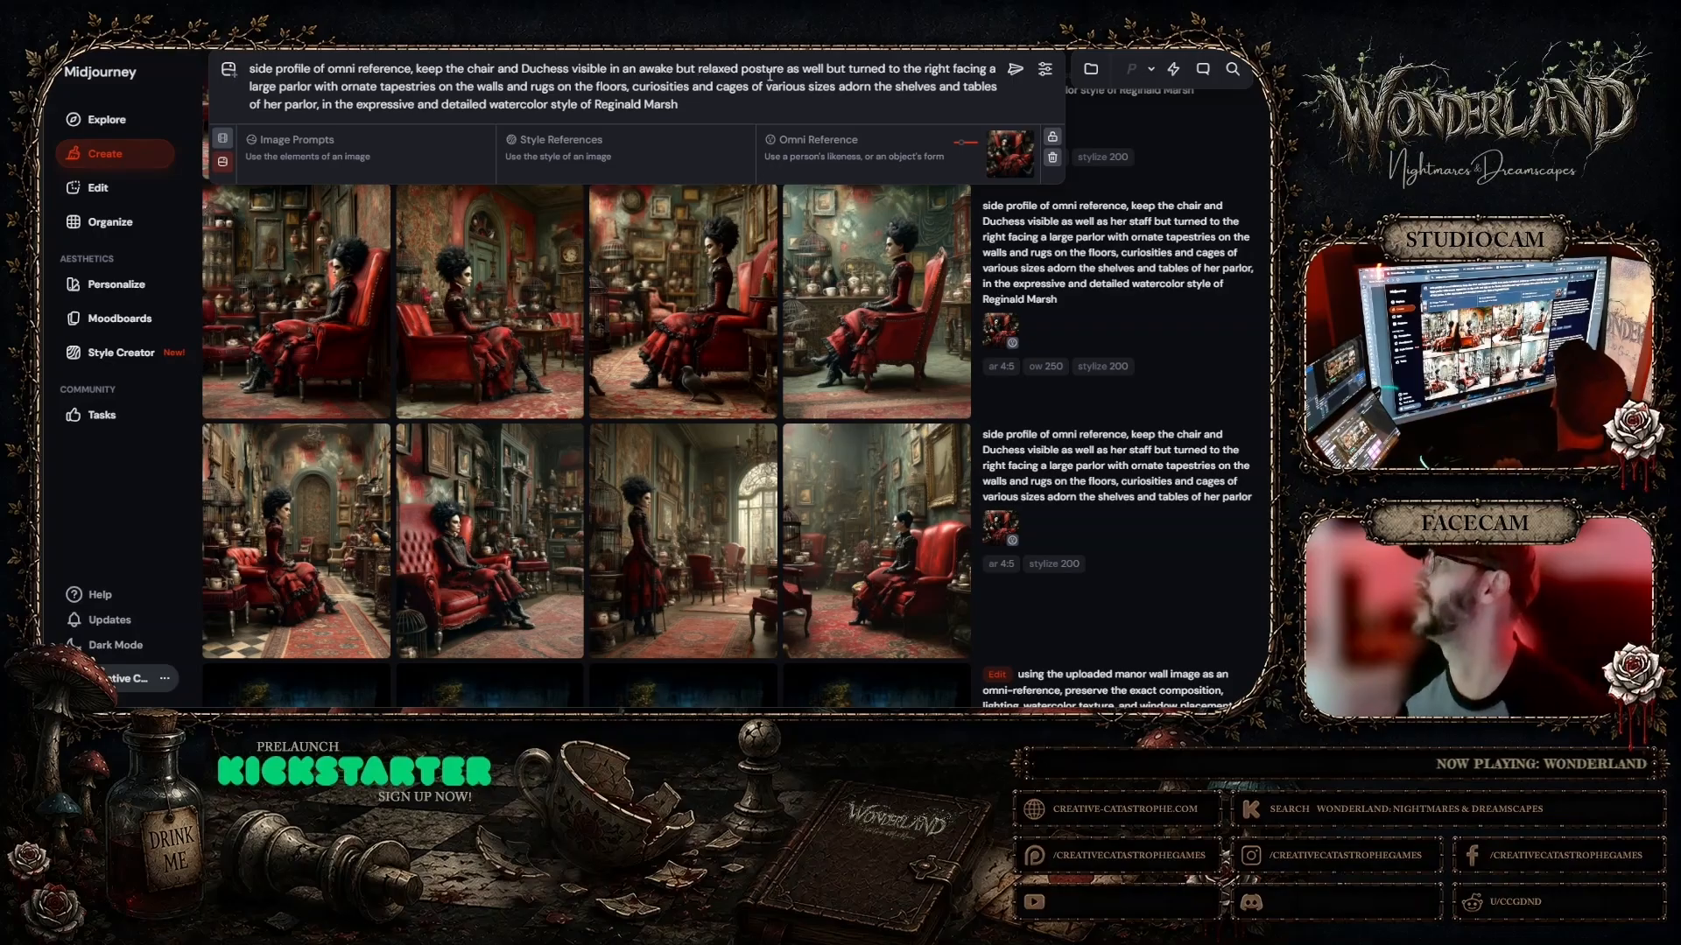
Step: Replace "as well but" before "turned to the right" with "and", and submit the prompt for generation
{"action": "left_click_drag", "start_coordinate": [787, 68], "coordinate": [827, 68]}
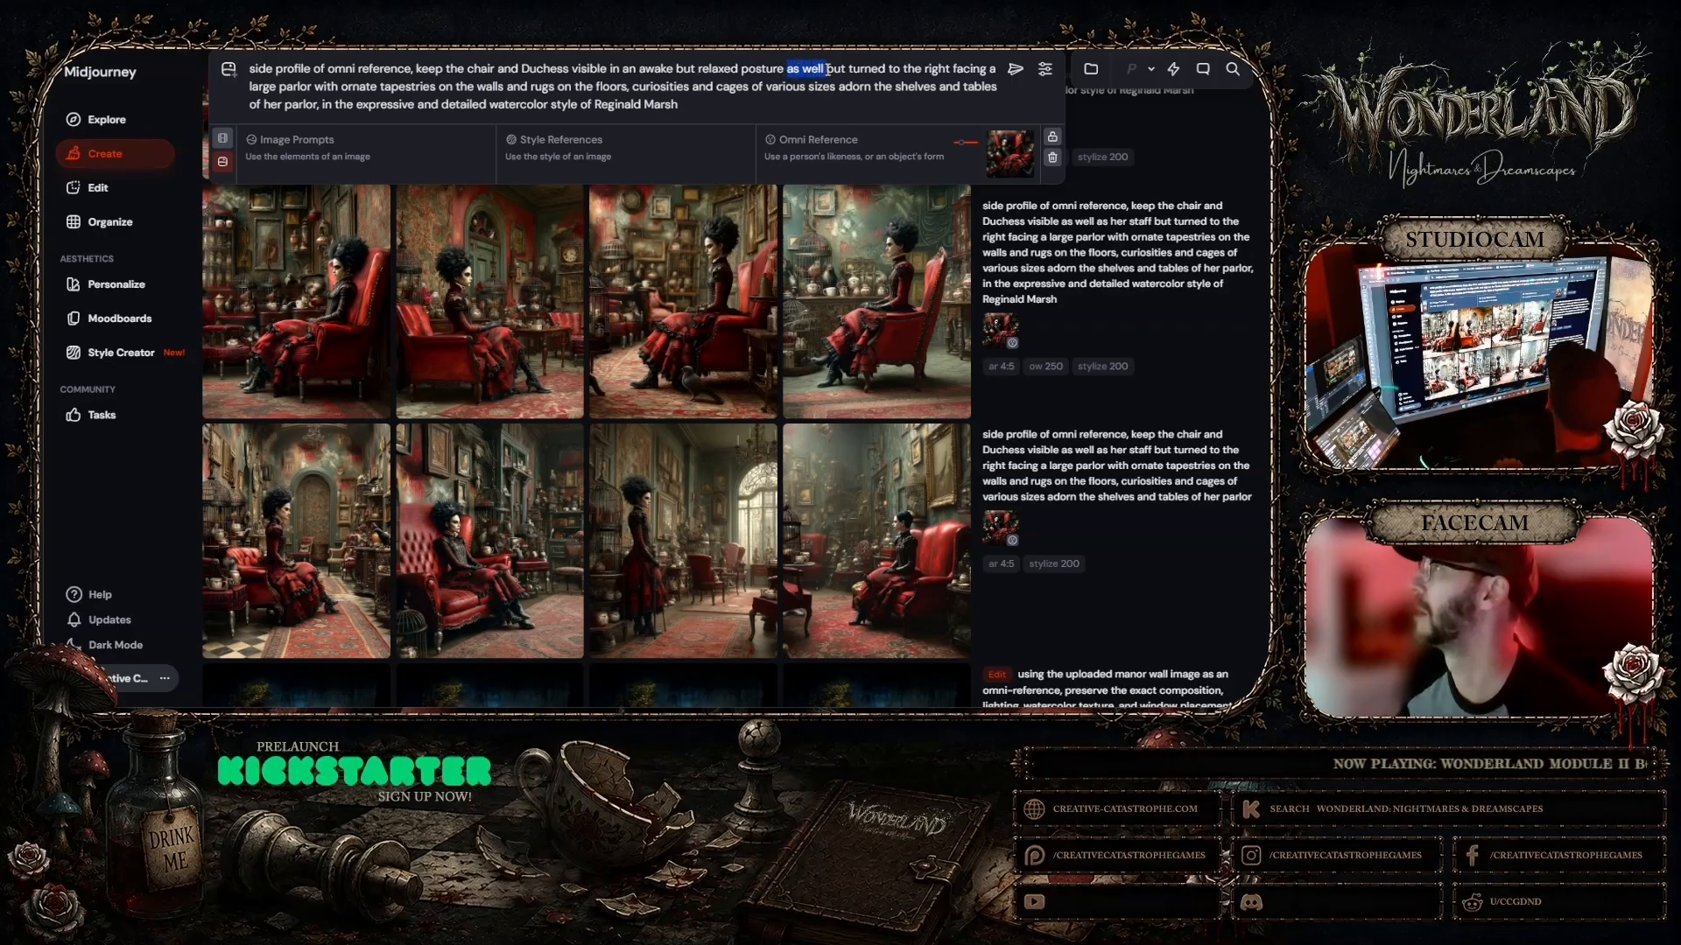
{"action": "type", "text": "and"}
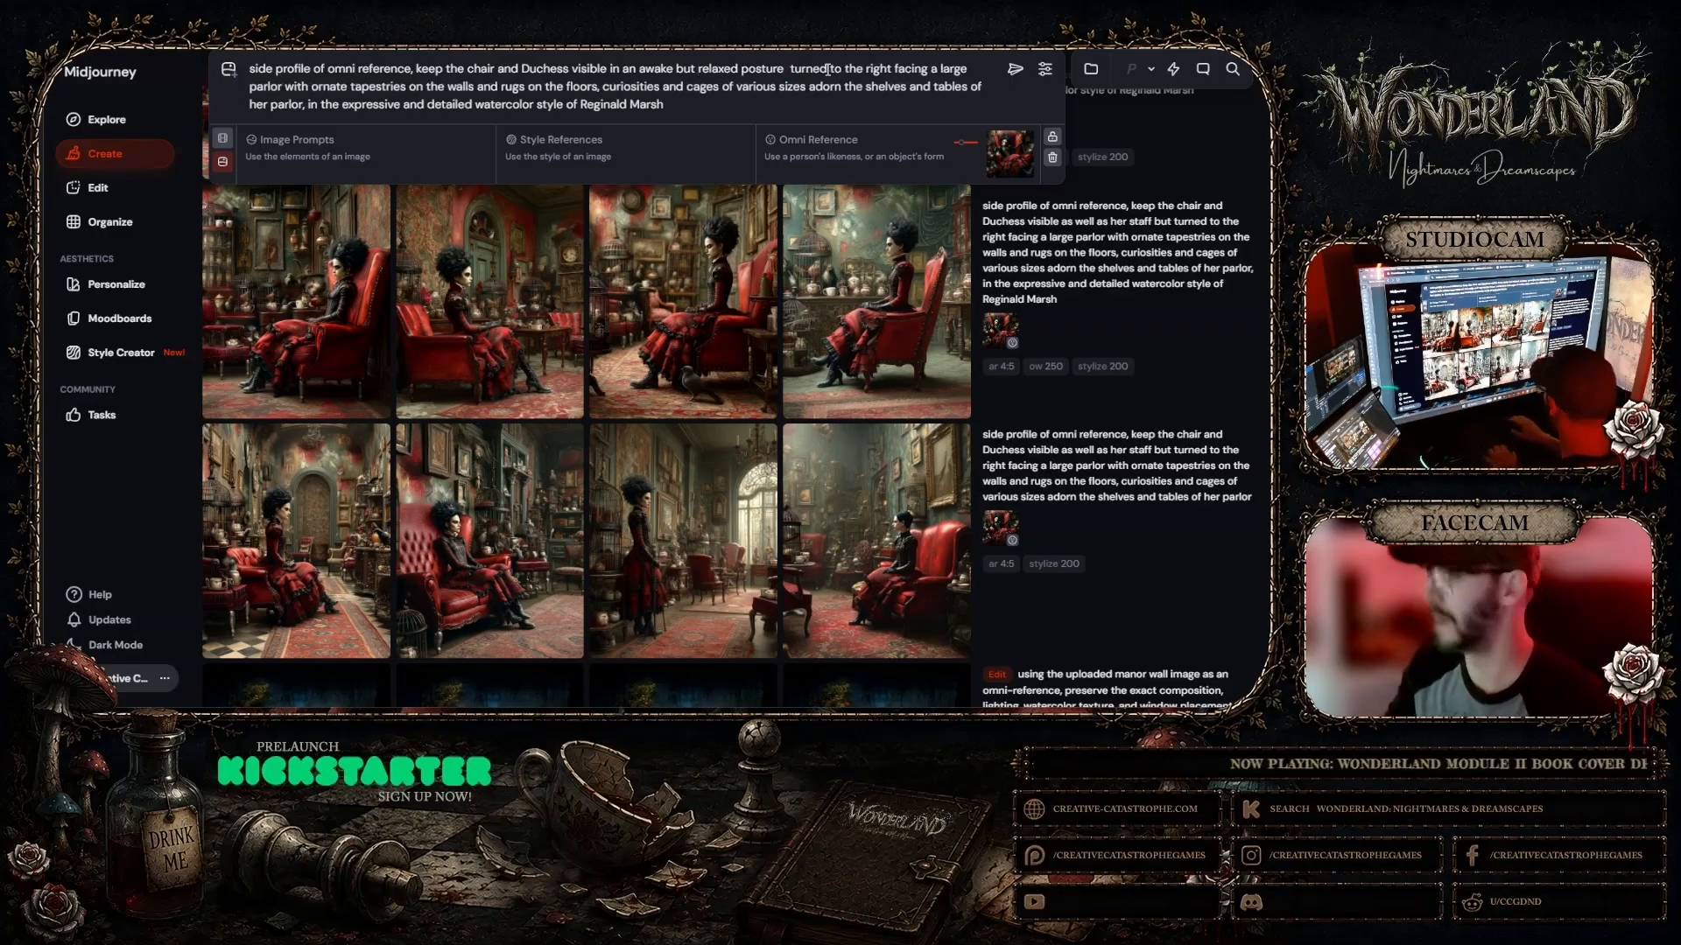
{"action": "key", "text": "Delete"}
{"action": "key", "text": "Delete"}
{"action": "key", "text": "Delete"}
{"action": "key", "text": "Delete"}
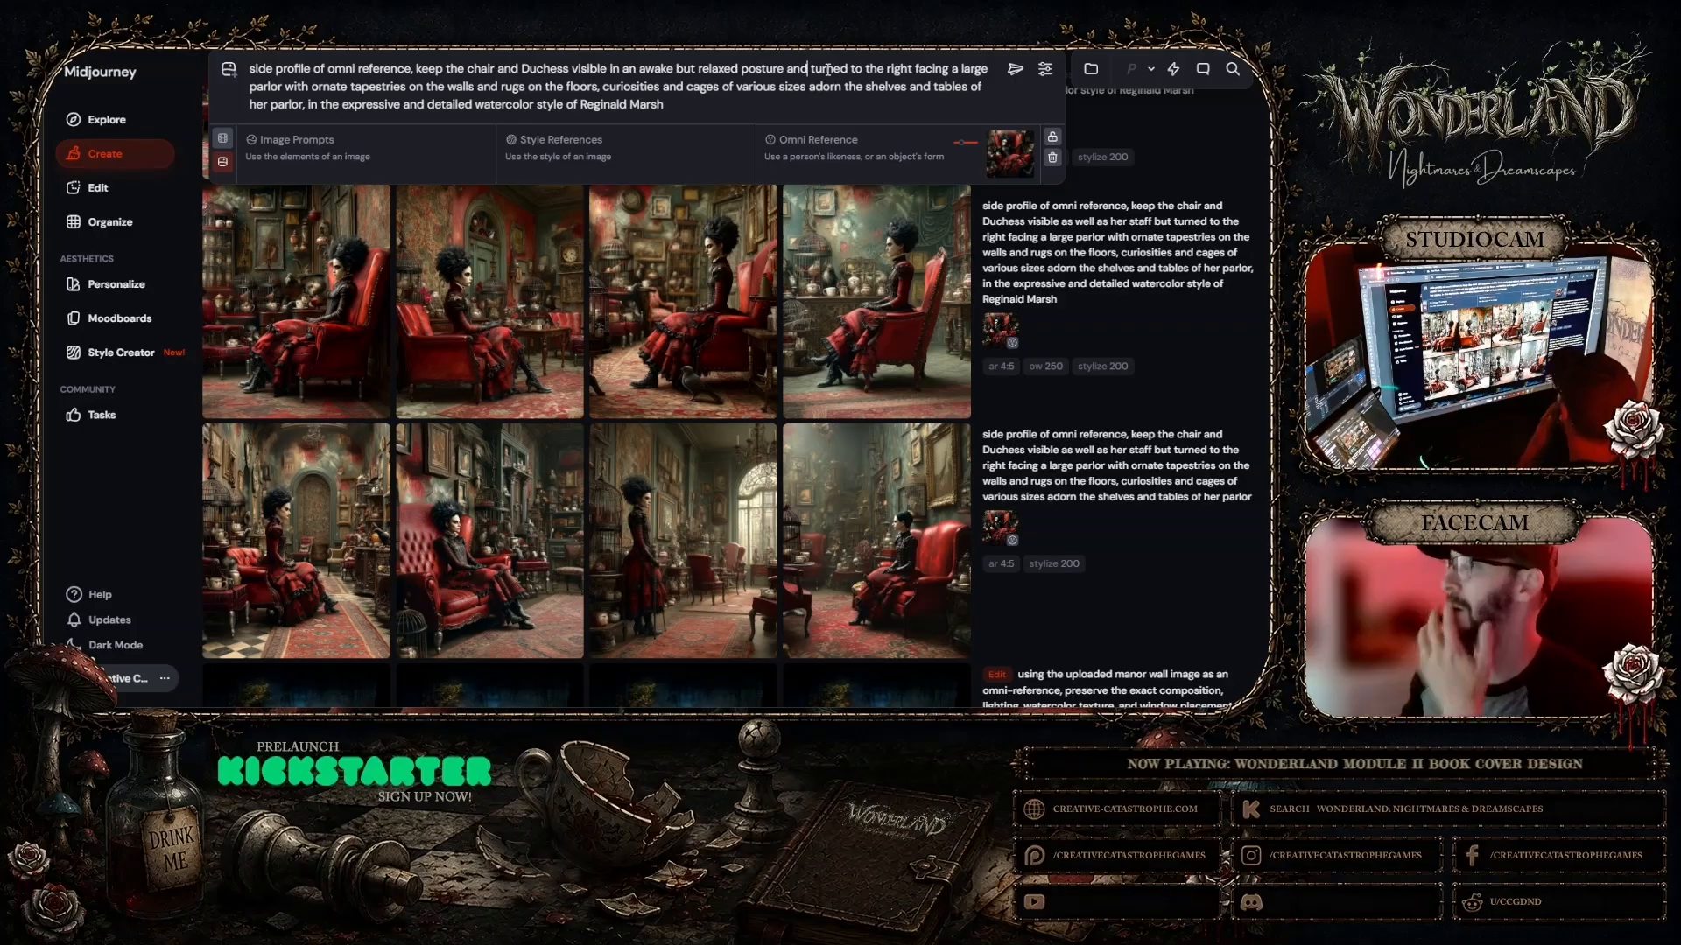
{"action": "scroll", "coordinate": [1179, 254], "scroll_direction": "up", "scroll_amount": 3}
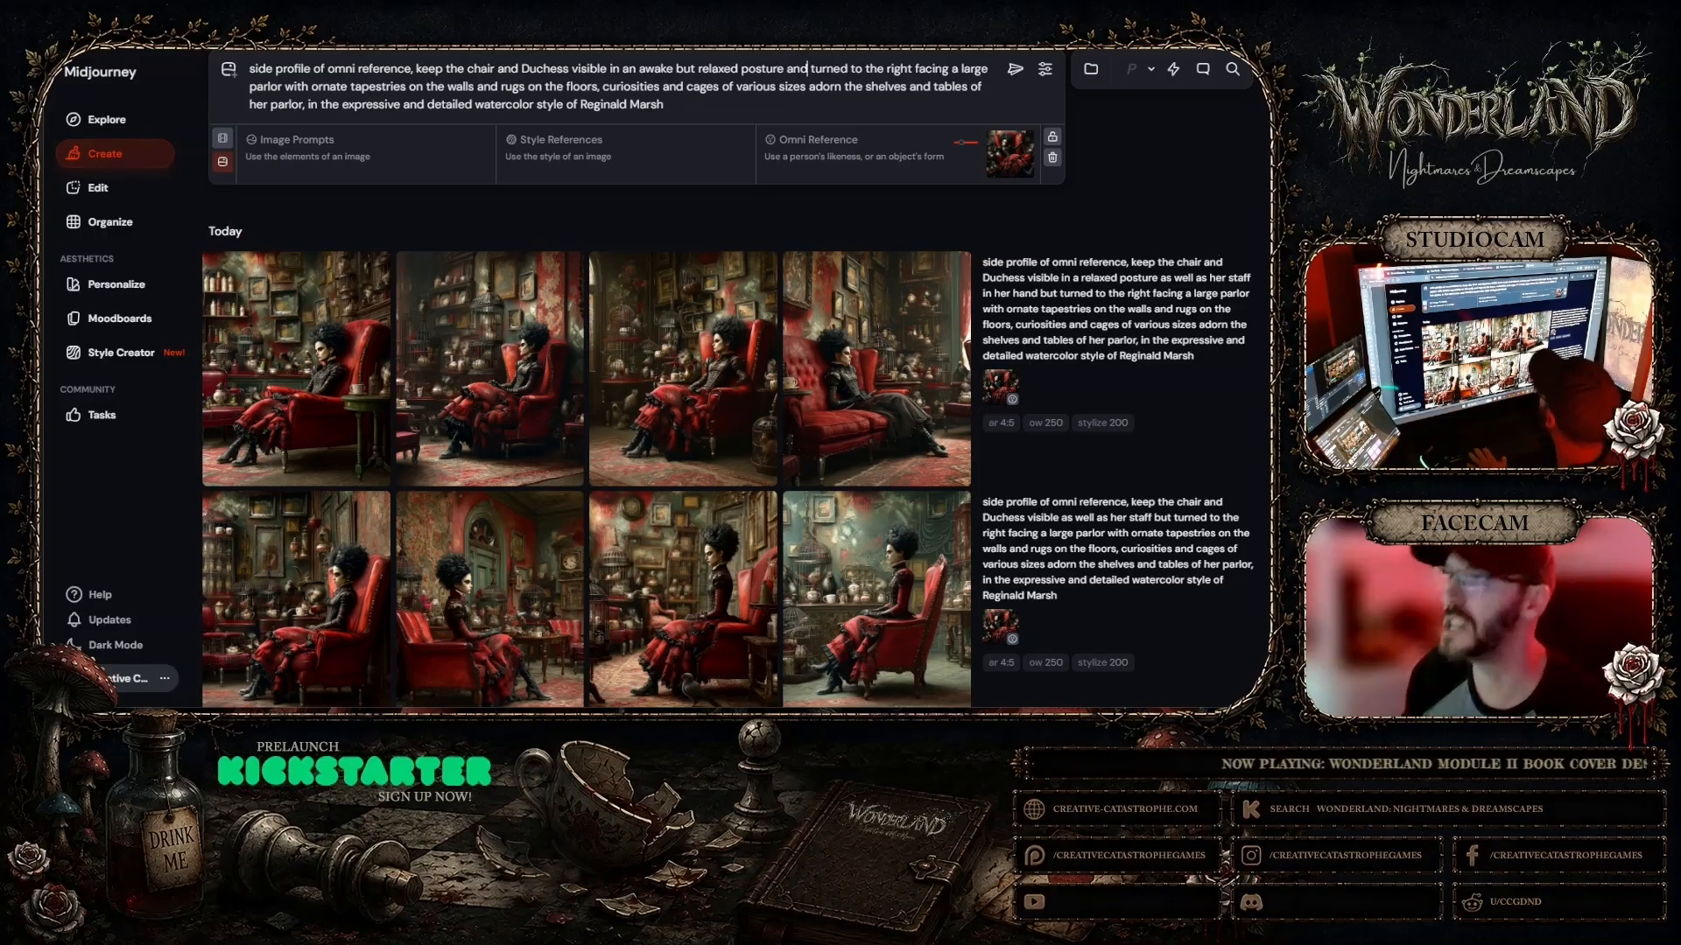
{"action": "left_click", "coordinate": [1015, 71]}
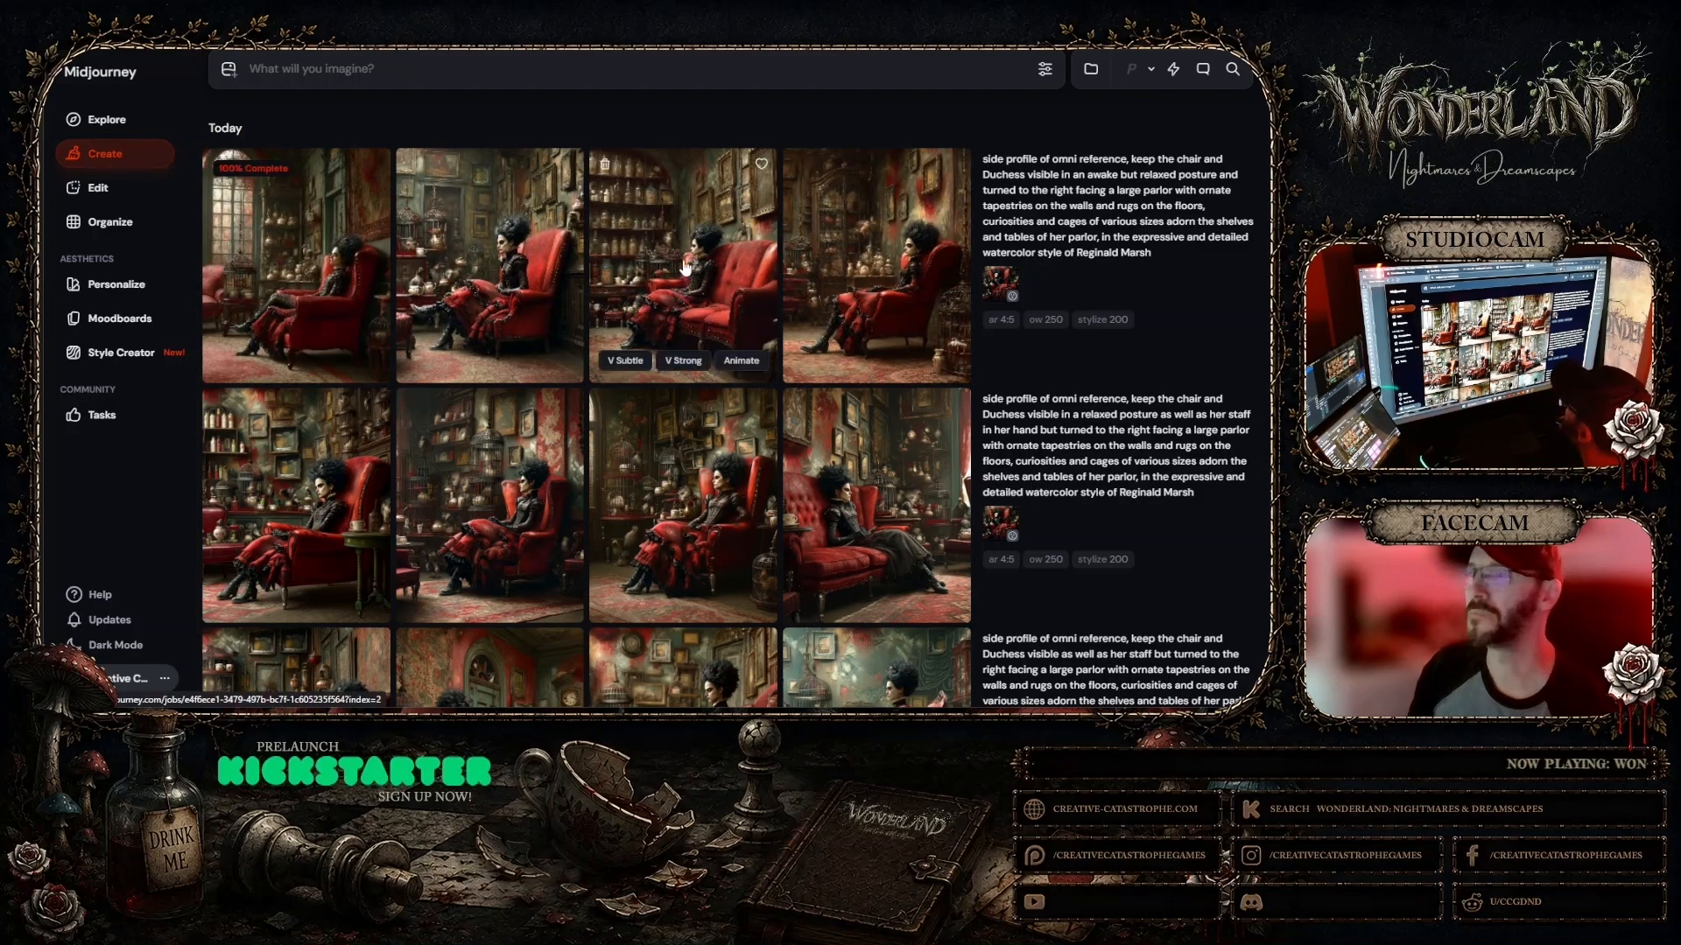
Step: Examine the first, second, third and fourth images of the new awake-but-relaxed batch at full size
{"action": "left_click", "coordinate": [297, 263]}
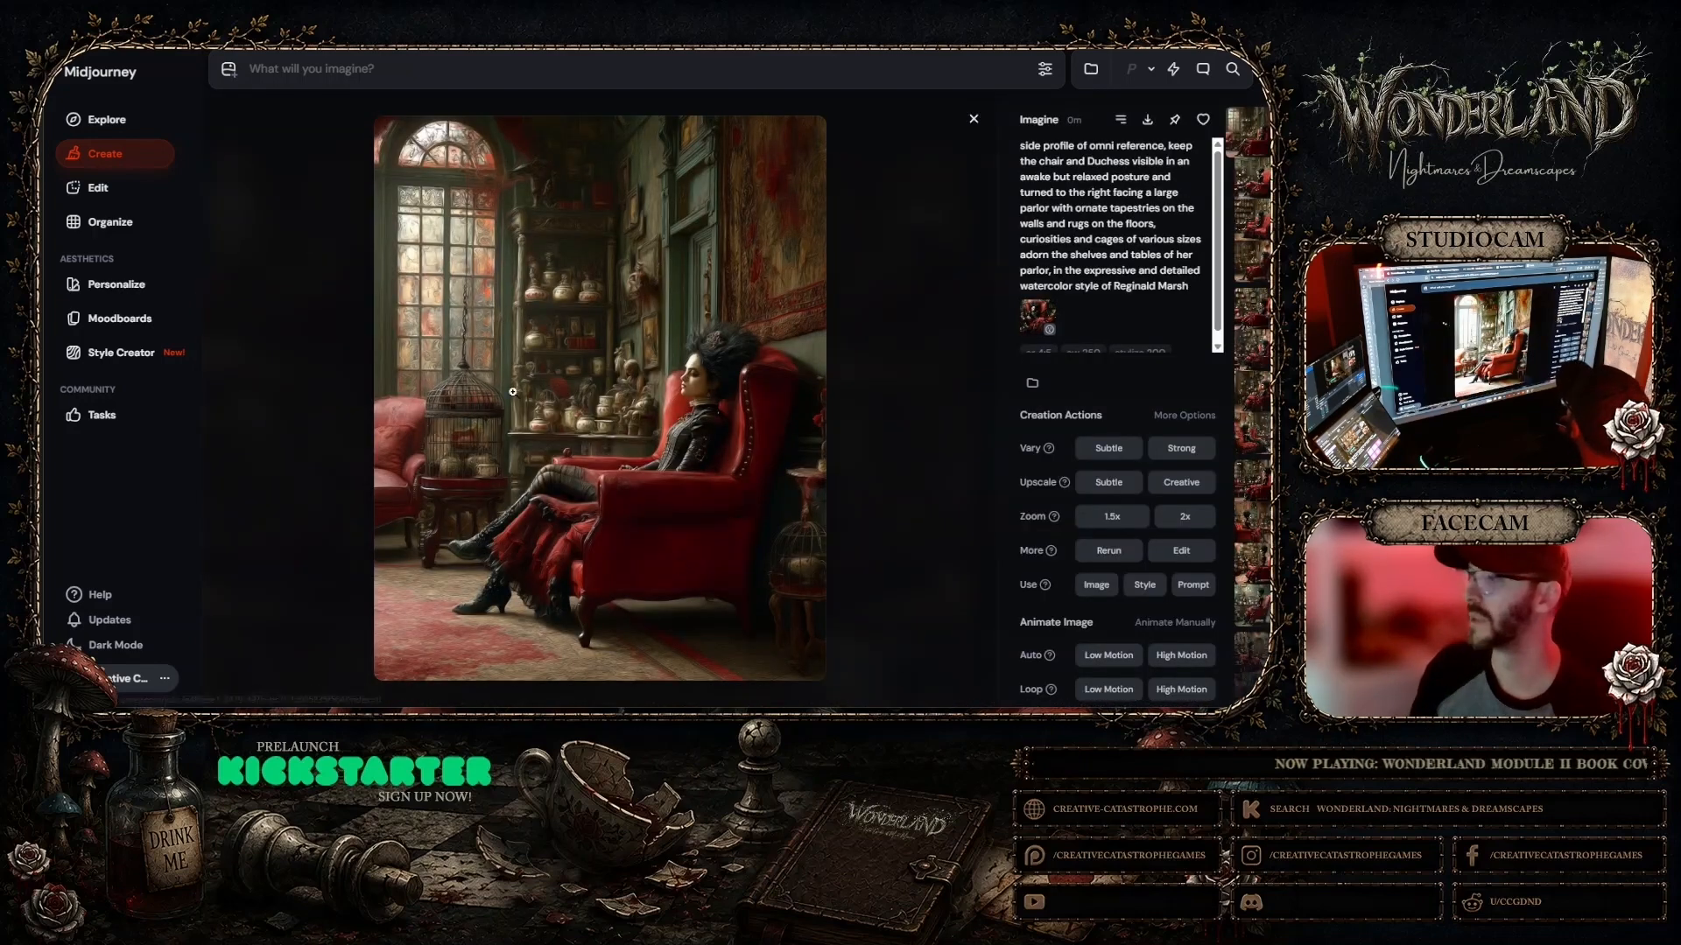
{"action": "left_click", "coordinate": [973, 123]}
{"action": "left_click", "coordinate": [831, 273]}
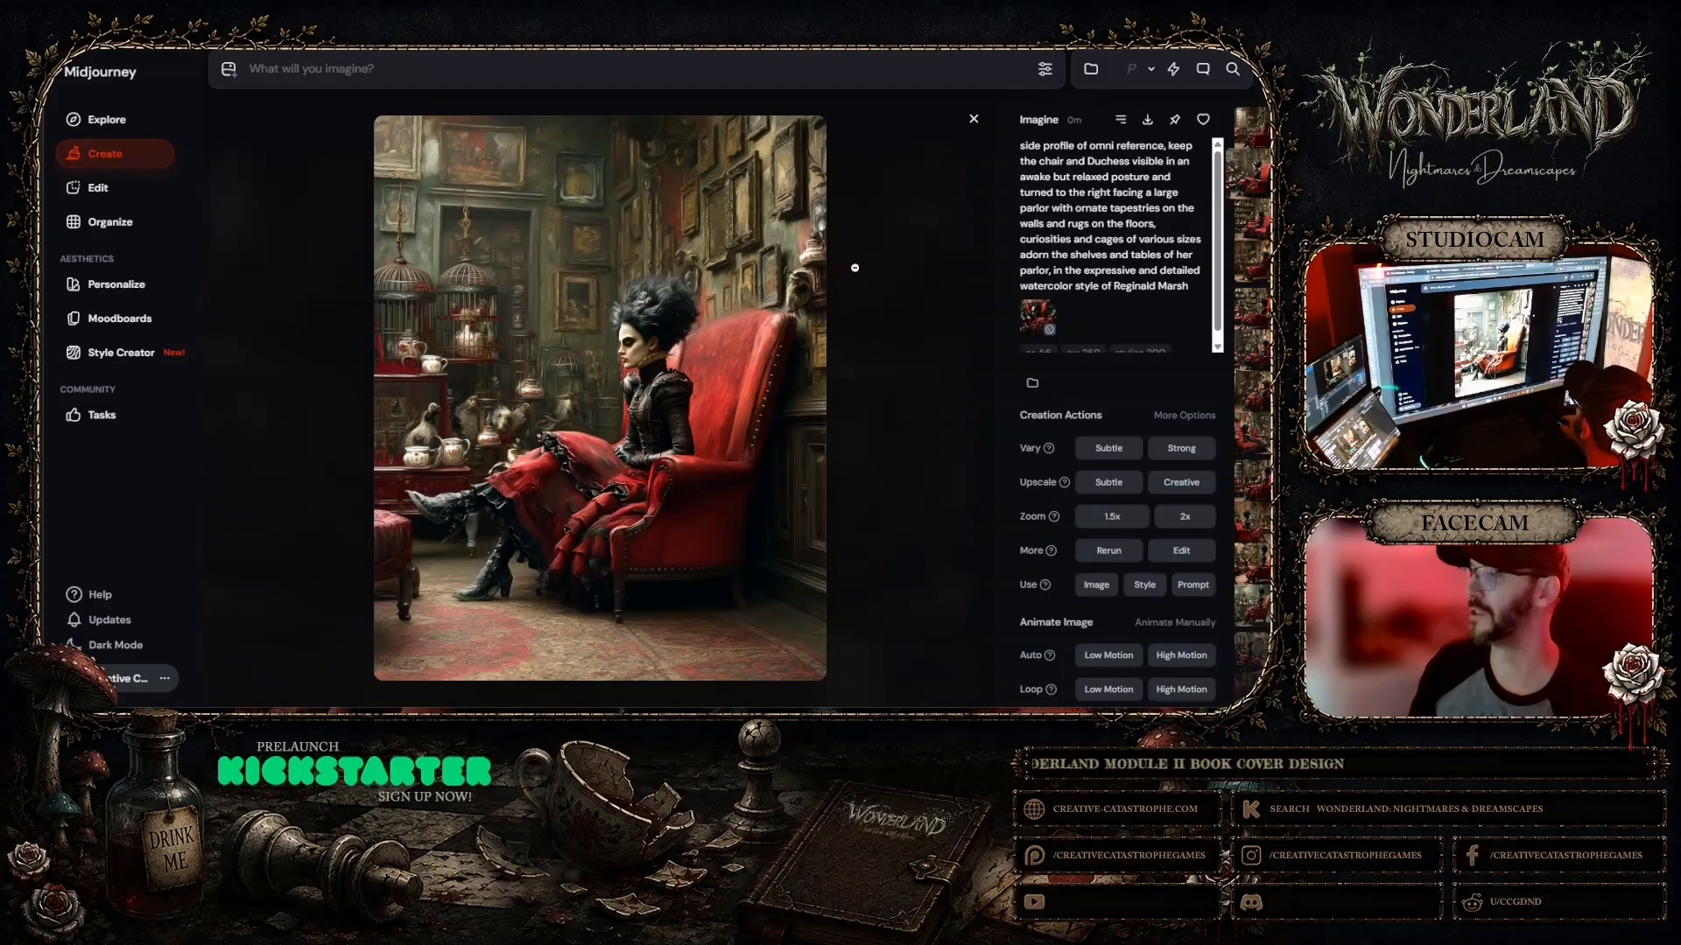
{"action": "left_click", "coordinate": [973, 122]}
{"action": "left_click", "coordinate": [776, 274]}
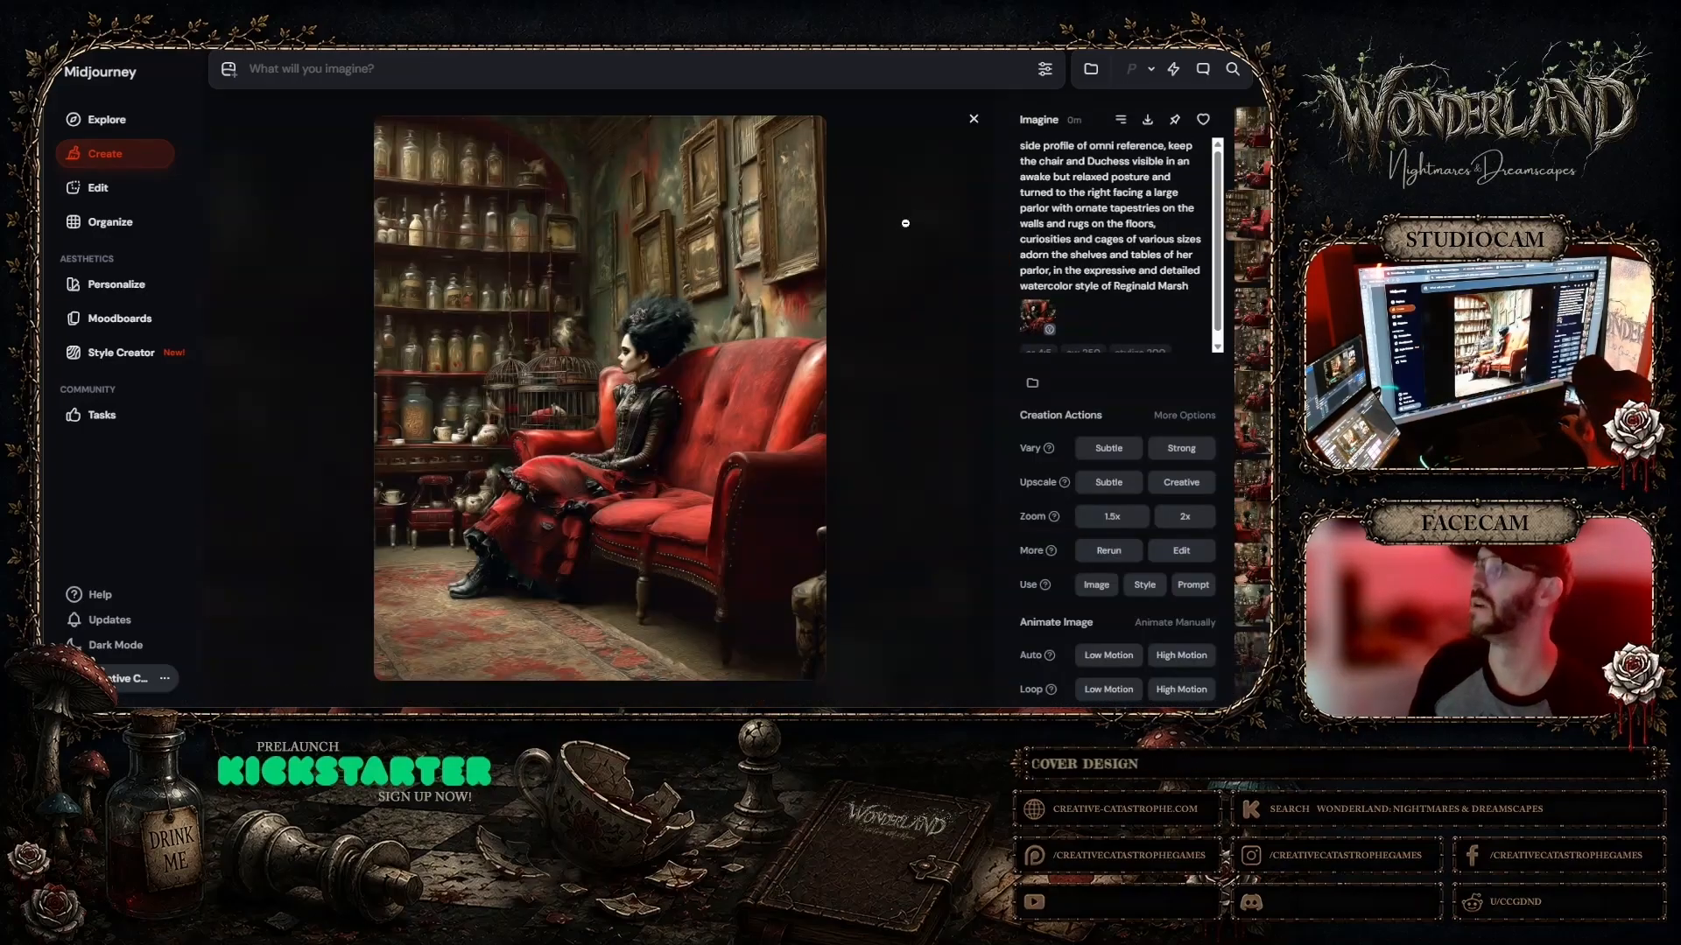
{"action": "left_click", "coordinate": [971, 120]}
{"action": "left_click", "coordinate": [914, 188]}
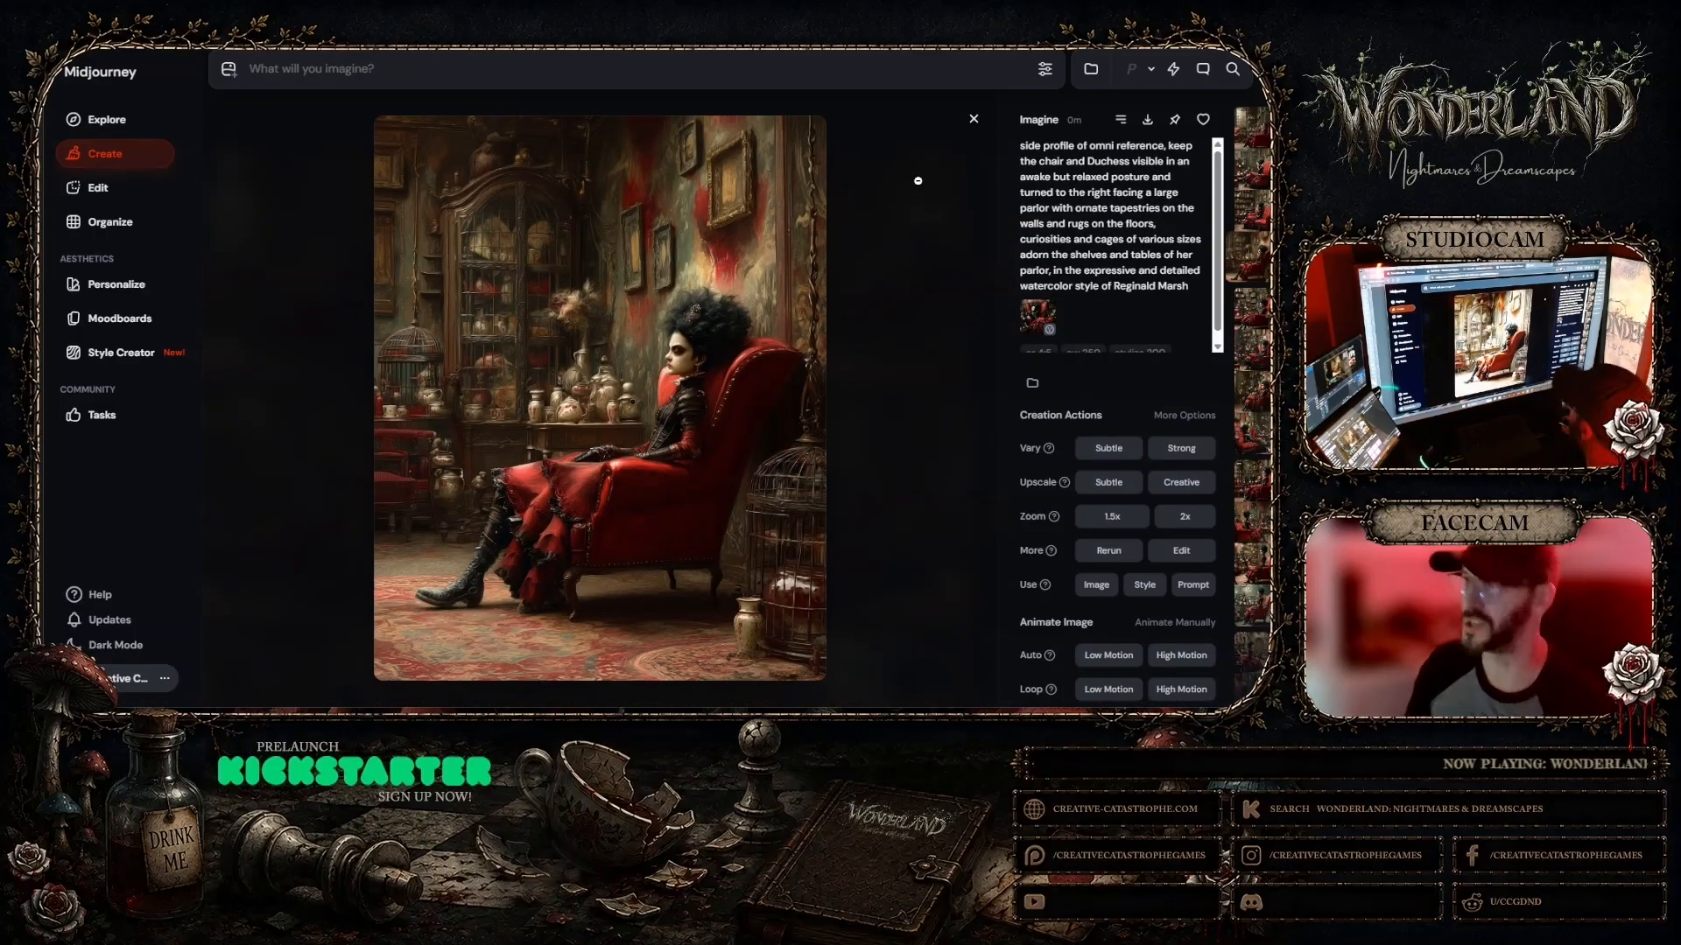
{"action": "left_click", "coordinate": [973, 120]}
Step: Reuse the awake-but-relaxed prompt and its reference, raise the Omni Strength to 500, and submit it for generation
{"action": "left_click", "coordinate": [1012, 284]}
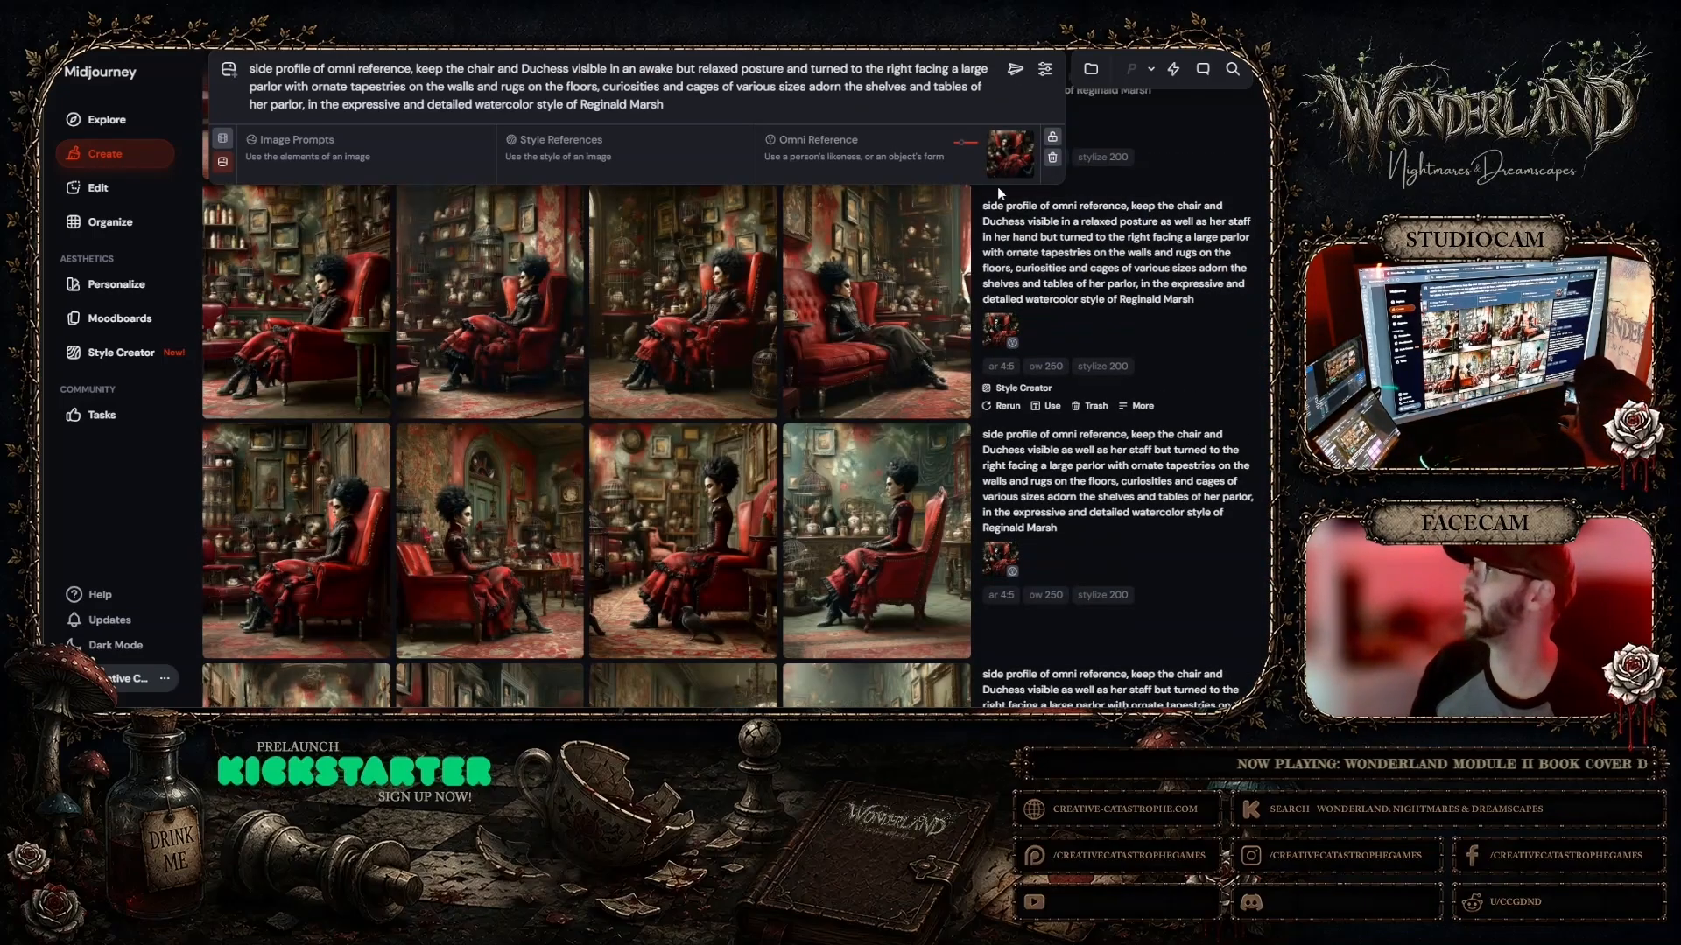
{"action": "left_click", "coordinate": [965, 142]}
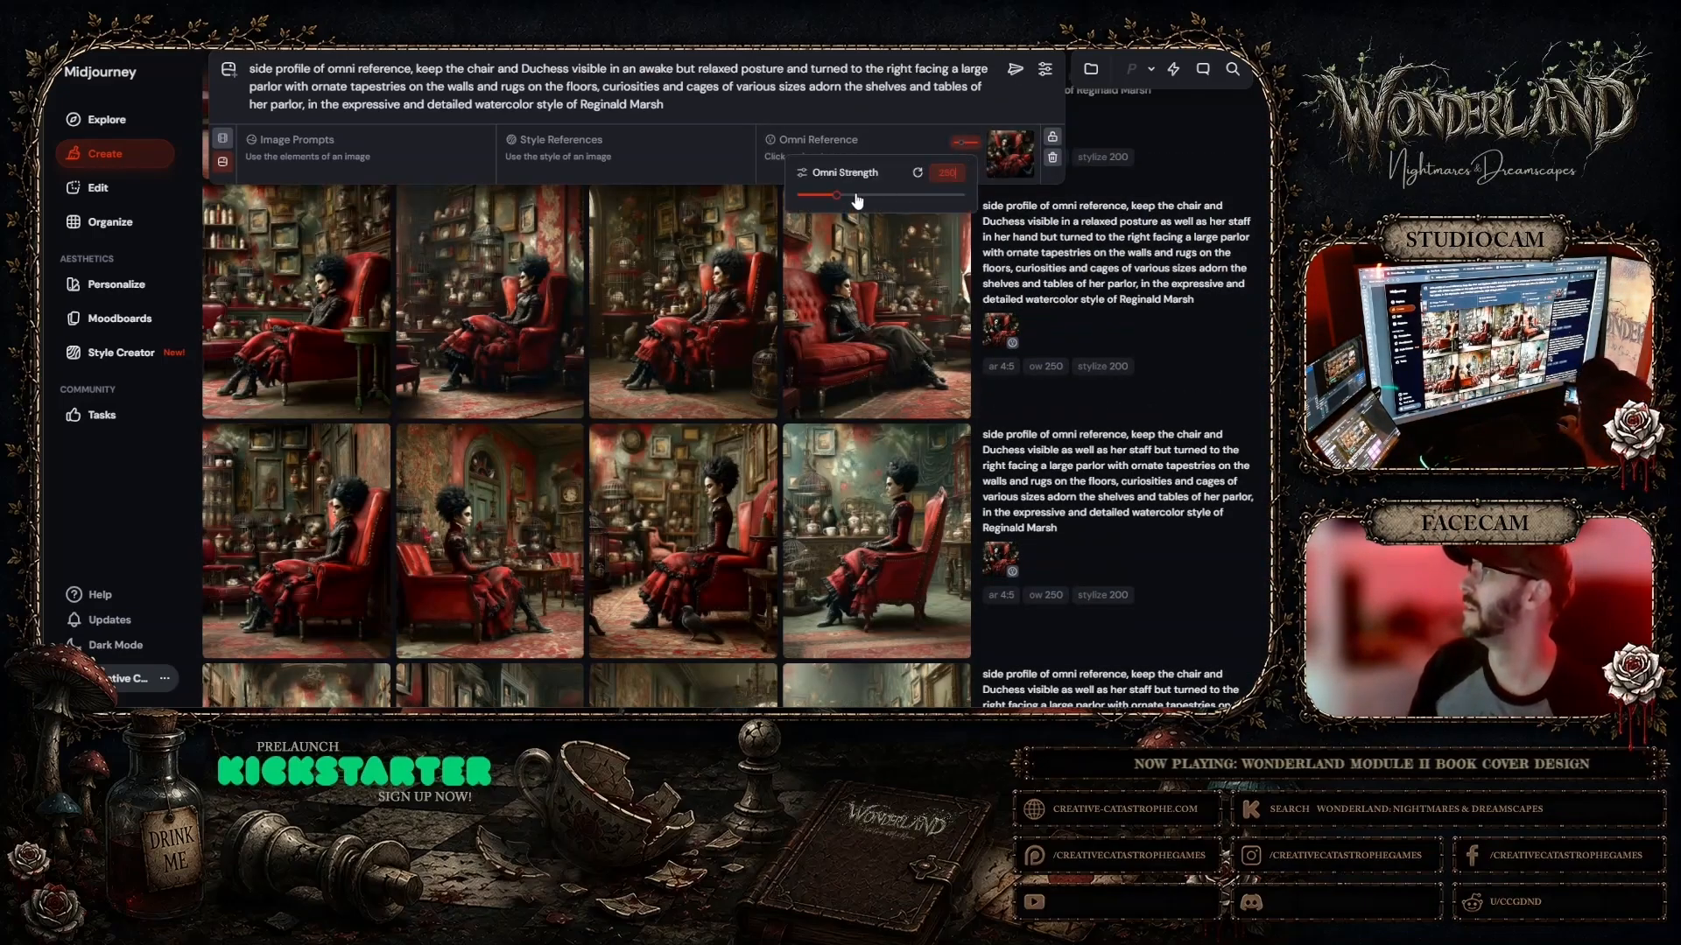
{"action": "left_click_drag", "start_coordinate": [856, 196], "coordinate": [881, 194]}
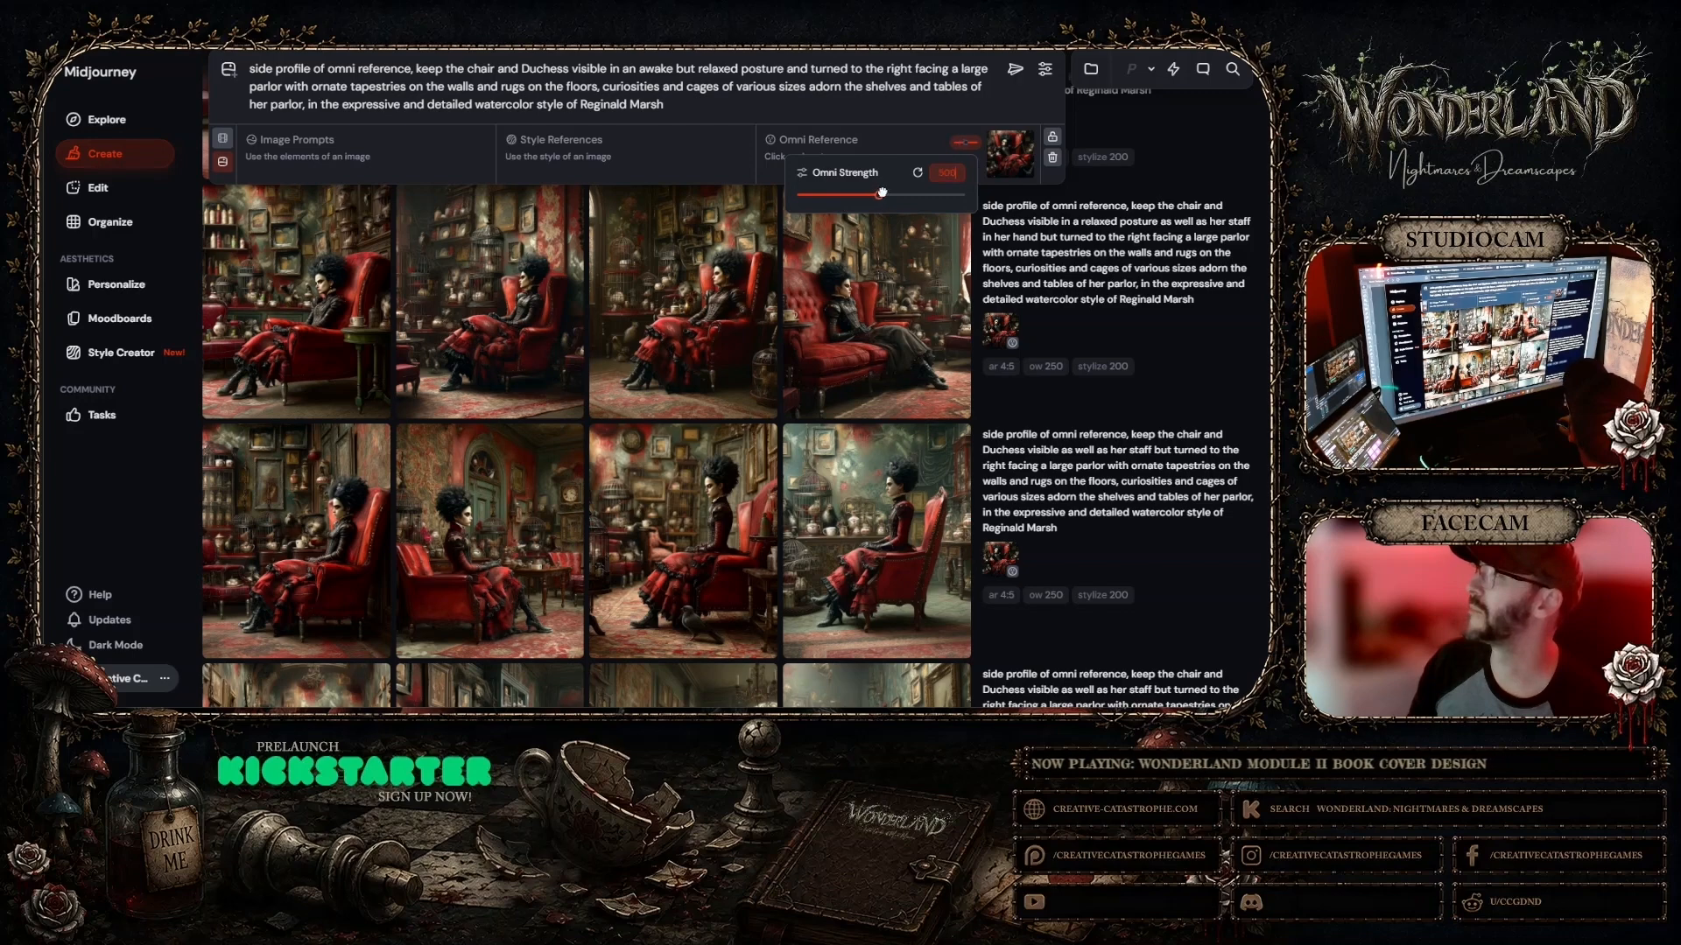
{"action": "left_click", "coordinate": [1018, 76]}
{"action": "left_click", "coordinate": [1016, 70]}
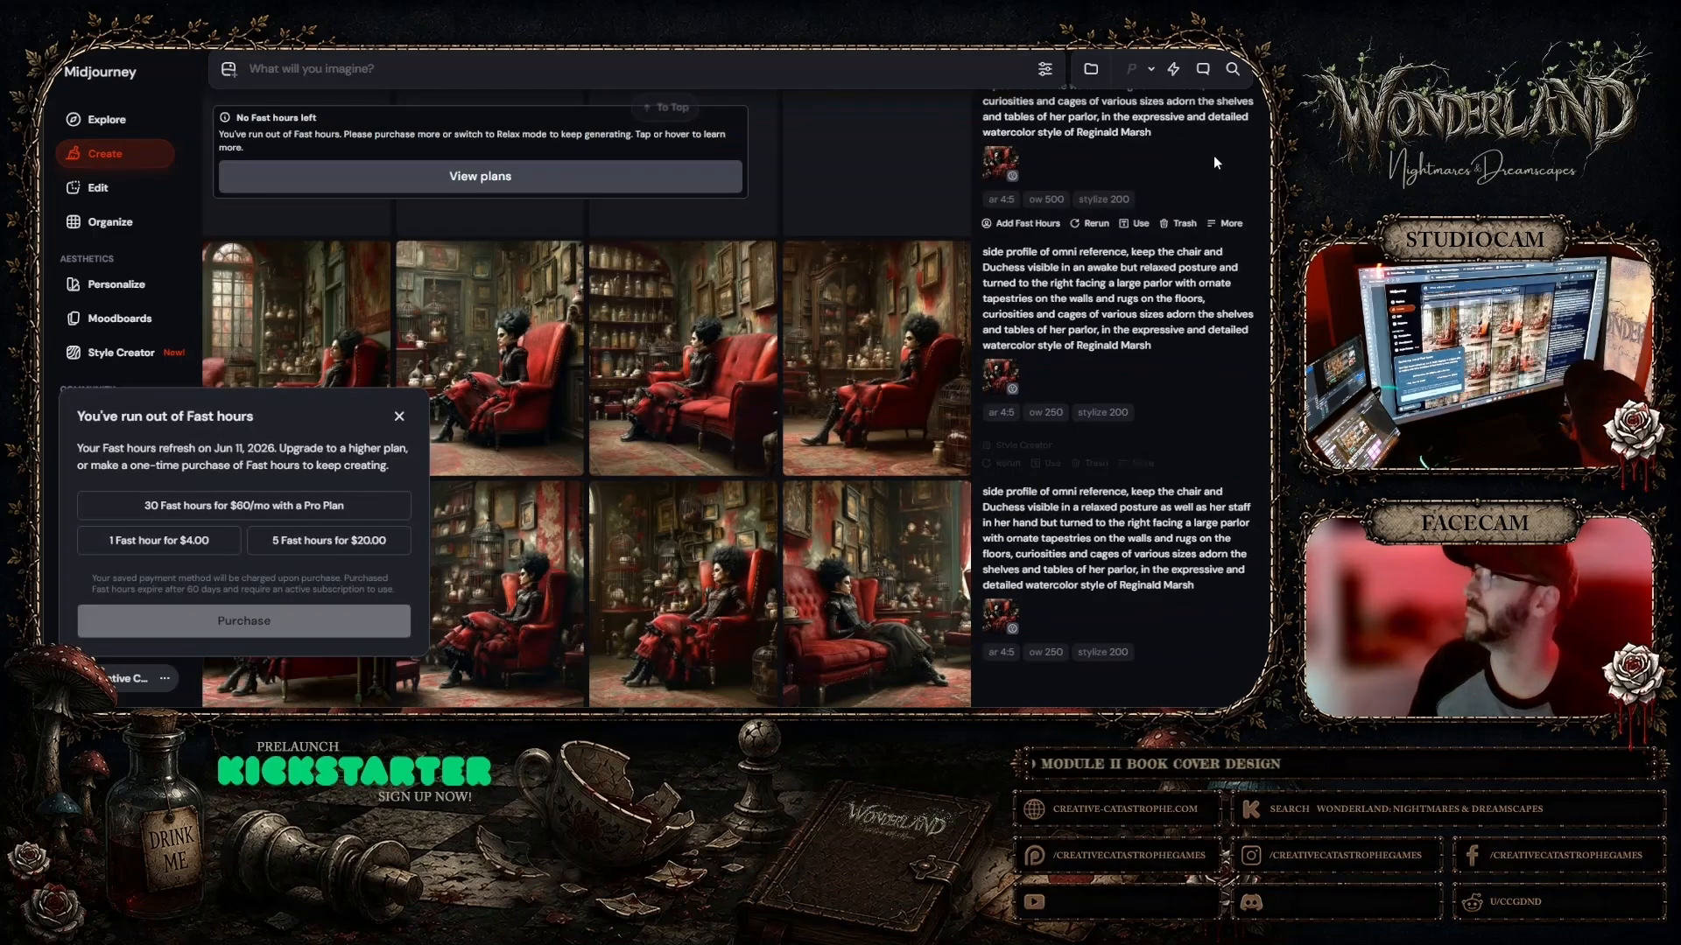
Step: Dismiss the Fast hours purchase offer and set the generation speed to Relax
{"action": "left_click", "coordinate": [399, 418]}
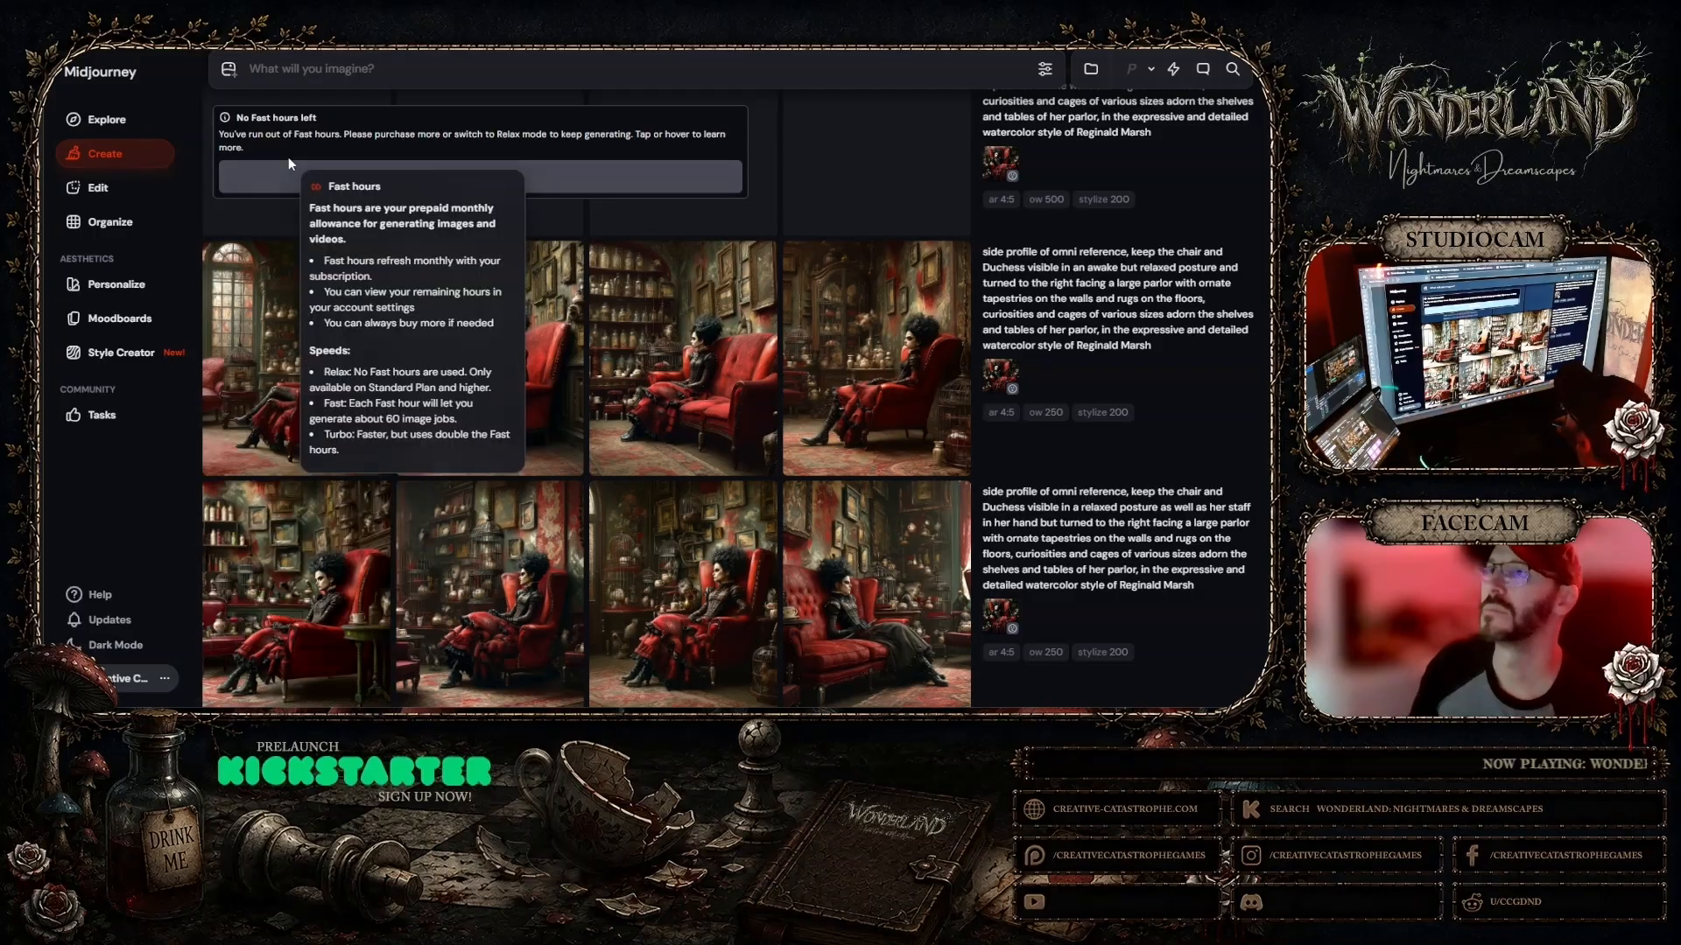
{"action": "left_click", "coordinate": [1045, 72]}
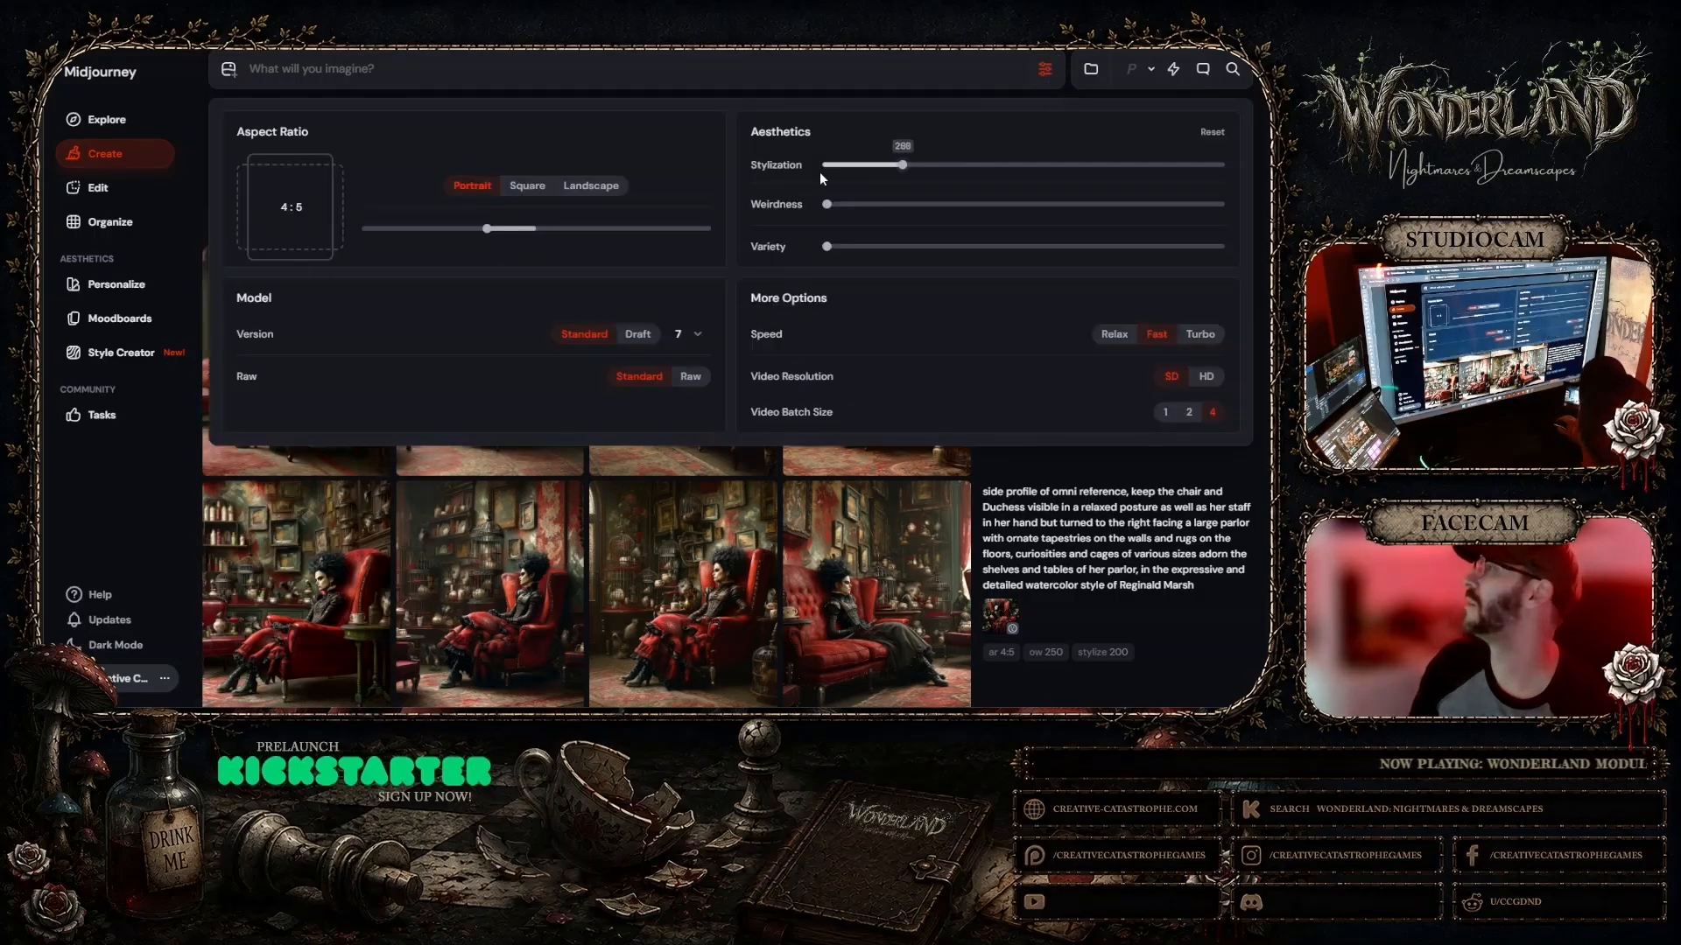
{"action": "left_click", "coordinate": [1107, 339]}
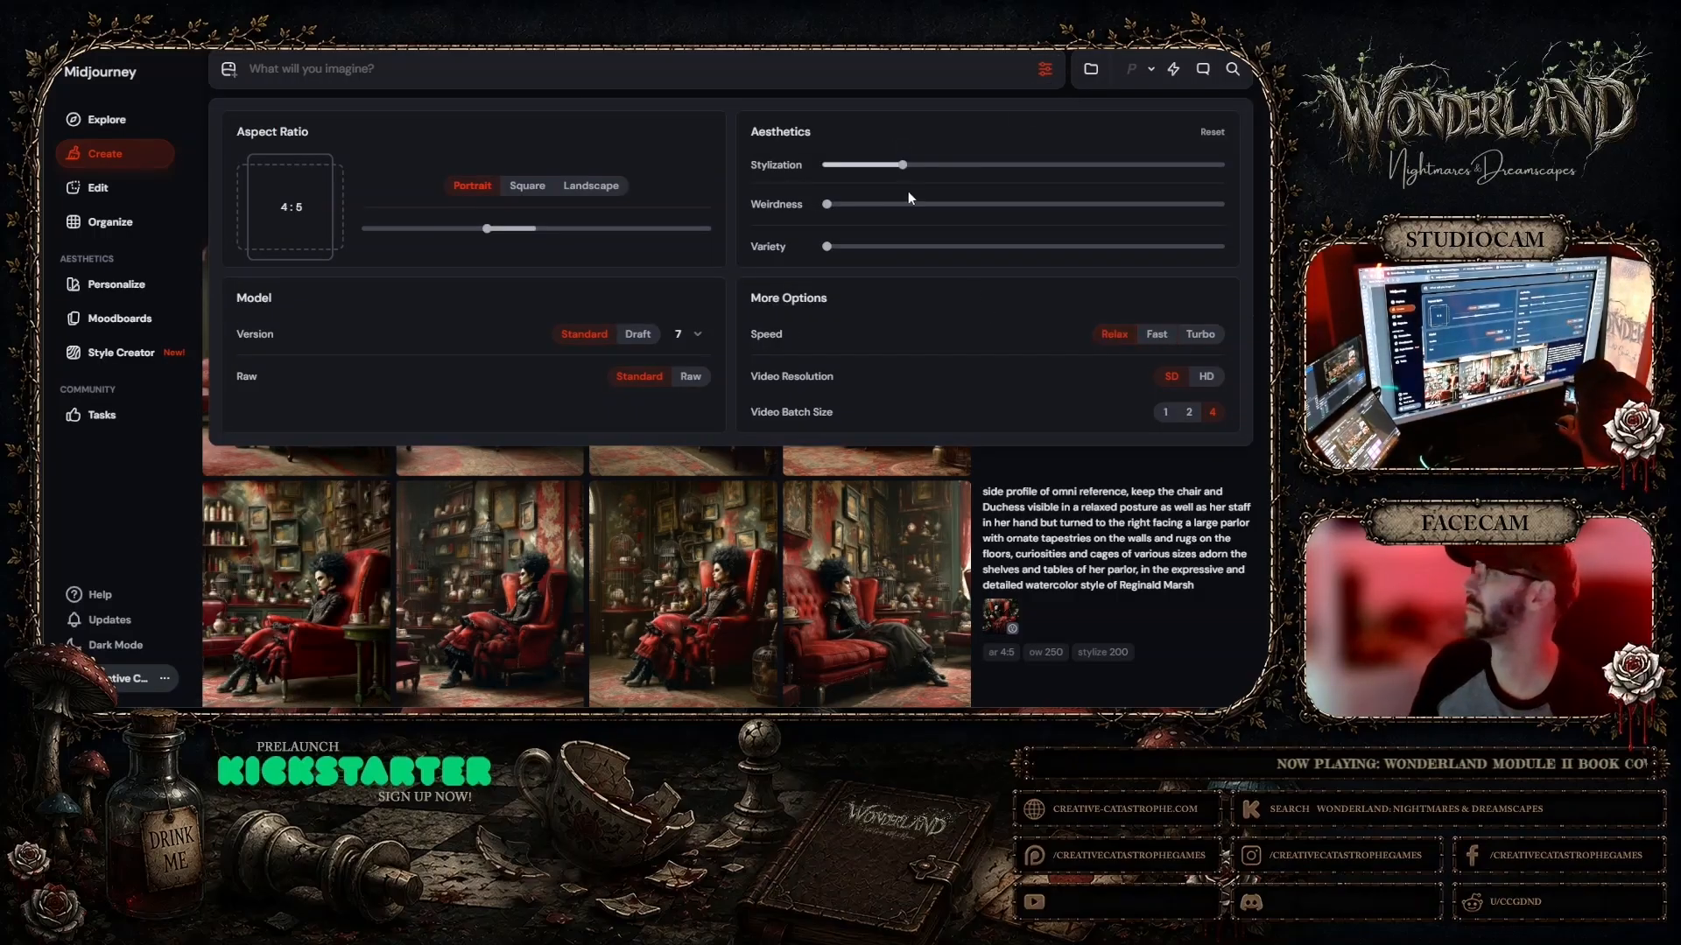
{"action": "left_click", "coordinate": [1254, 100]}
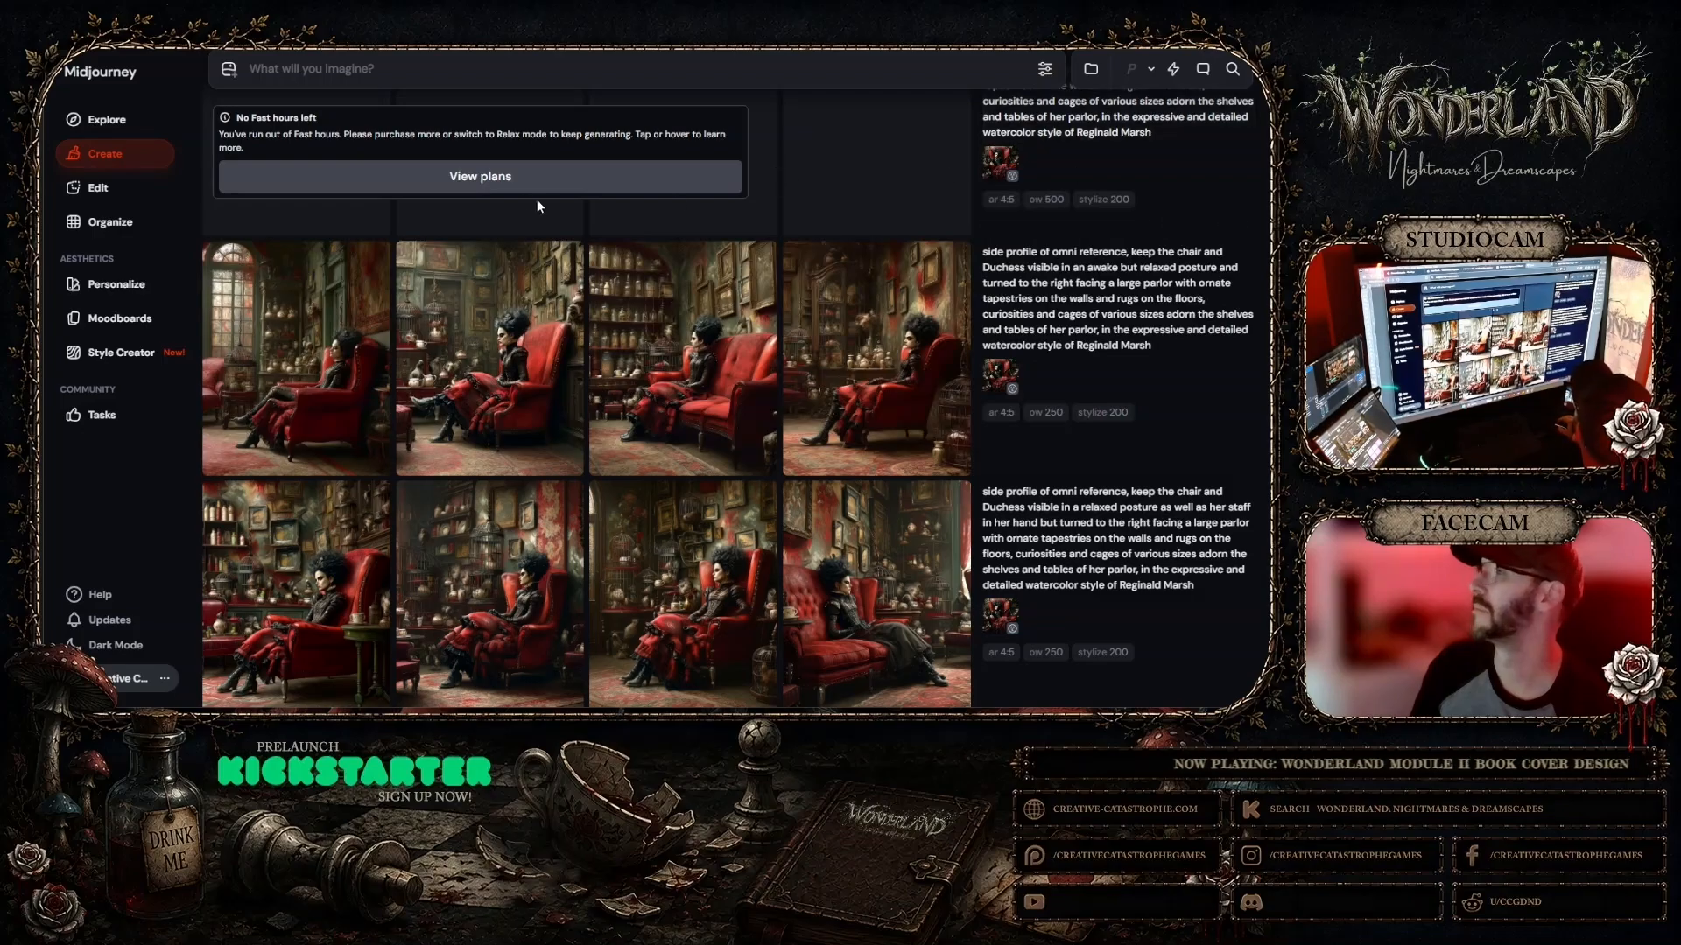
Step: Reload the awake-but-relaxed prompt with its omni reference and resubmit it at Relax speed
{"action": "left_click", "coordinate": [810, 165]}
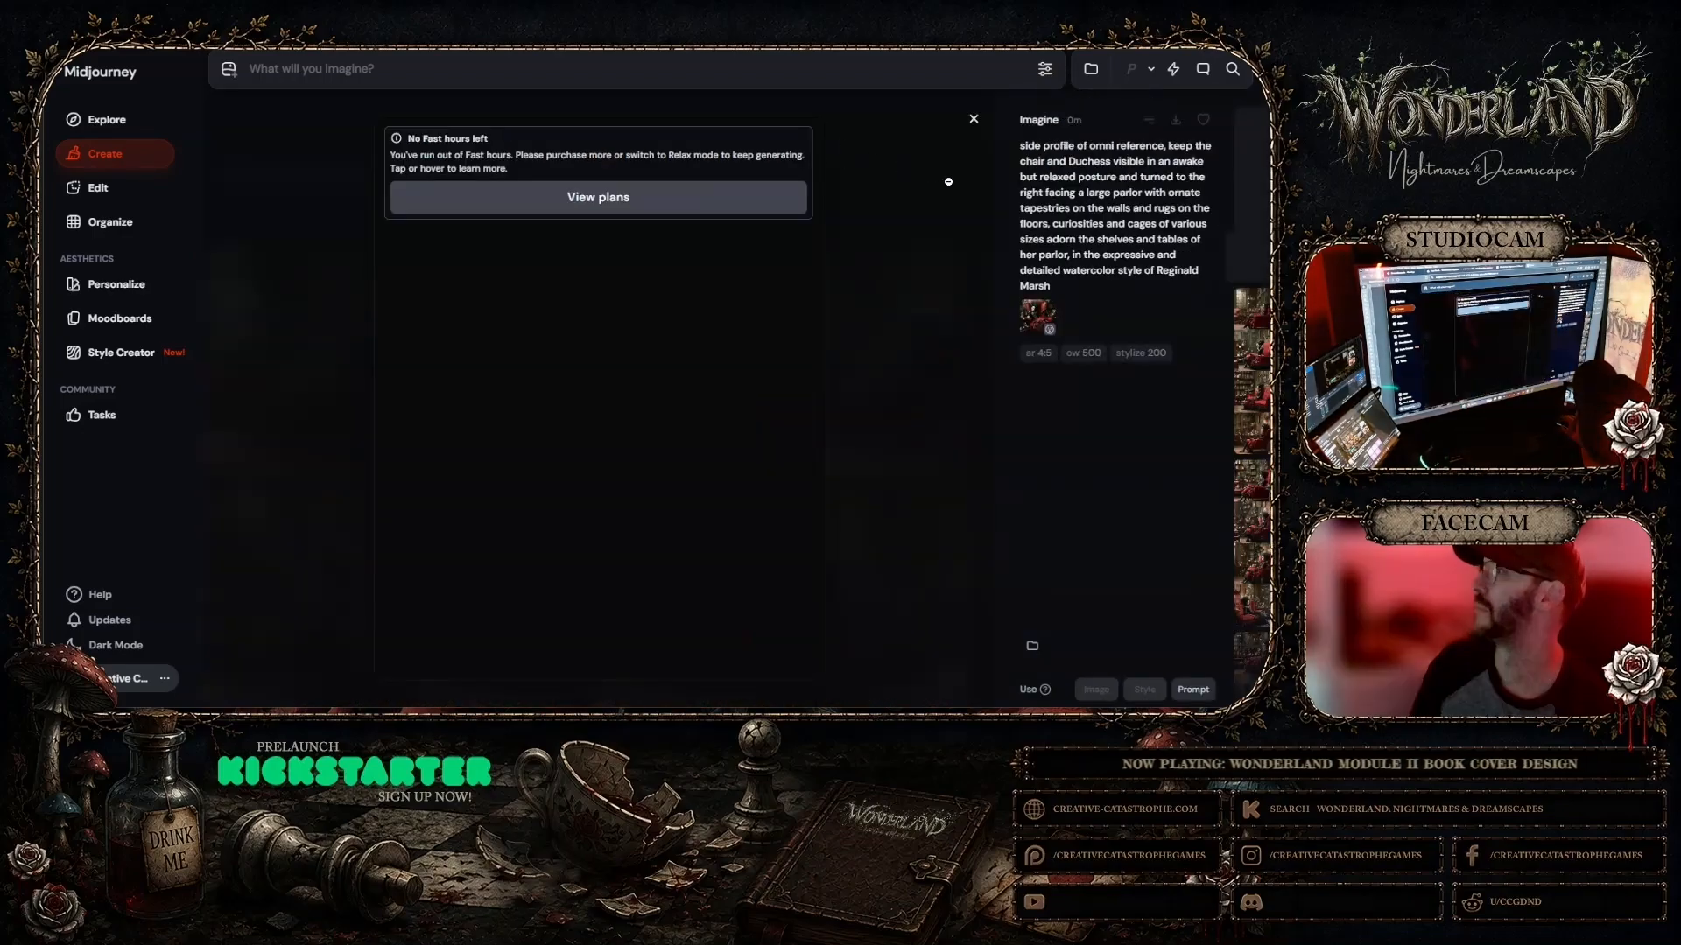
{"action": "left_click", "coordinate": [972, 124]}
{"action": "scroll", "coordinate": [1075, 163], "scroll_direction": "up", "scroll_amount": 1}
{"action": "scroll", "coordinate": [1076, 163], "scroll_direction": "up", "scroll_amount": 2}
{"action": "left_click", "coordinate": [1003, 518]}
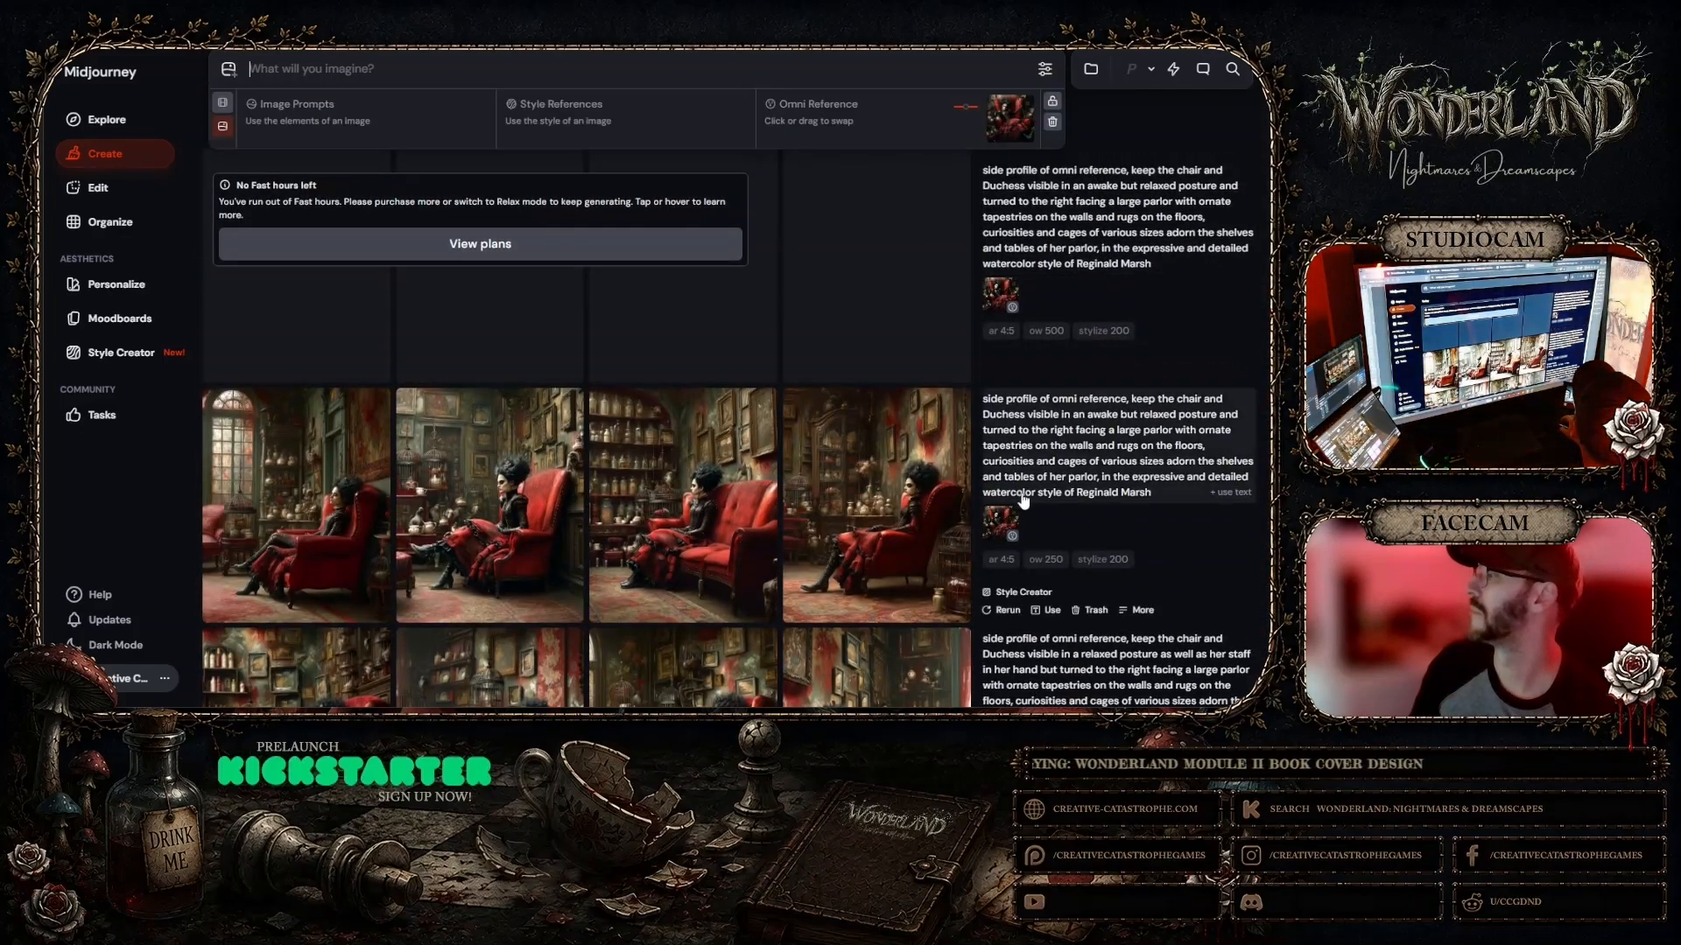
{"action": "left_click", "coordinate": [1015, 497]}
{"action": "scroll", "coordinate": [1021, 455], "scroll_direction": "down", "scroll_amount": 1}
{"action": "left_click", "coordinate": [1044, 68]}
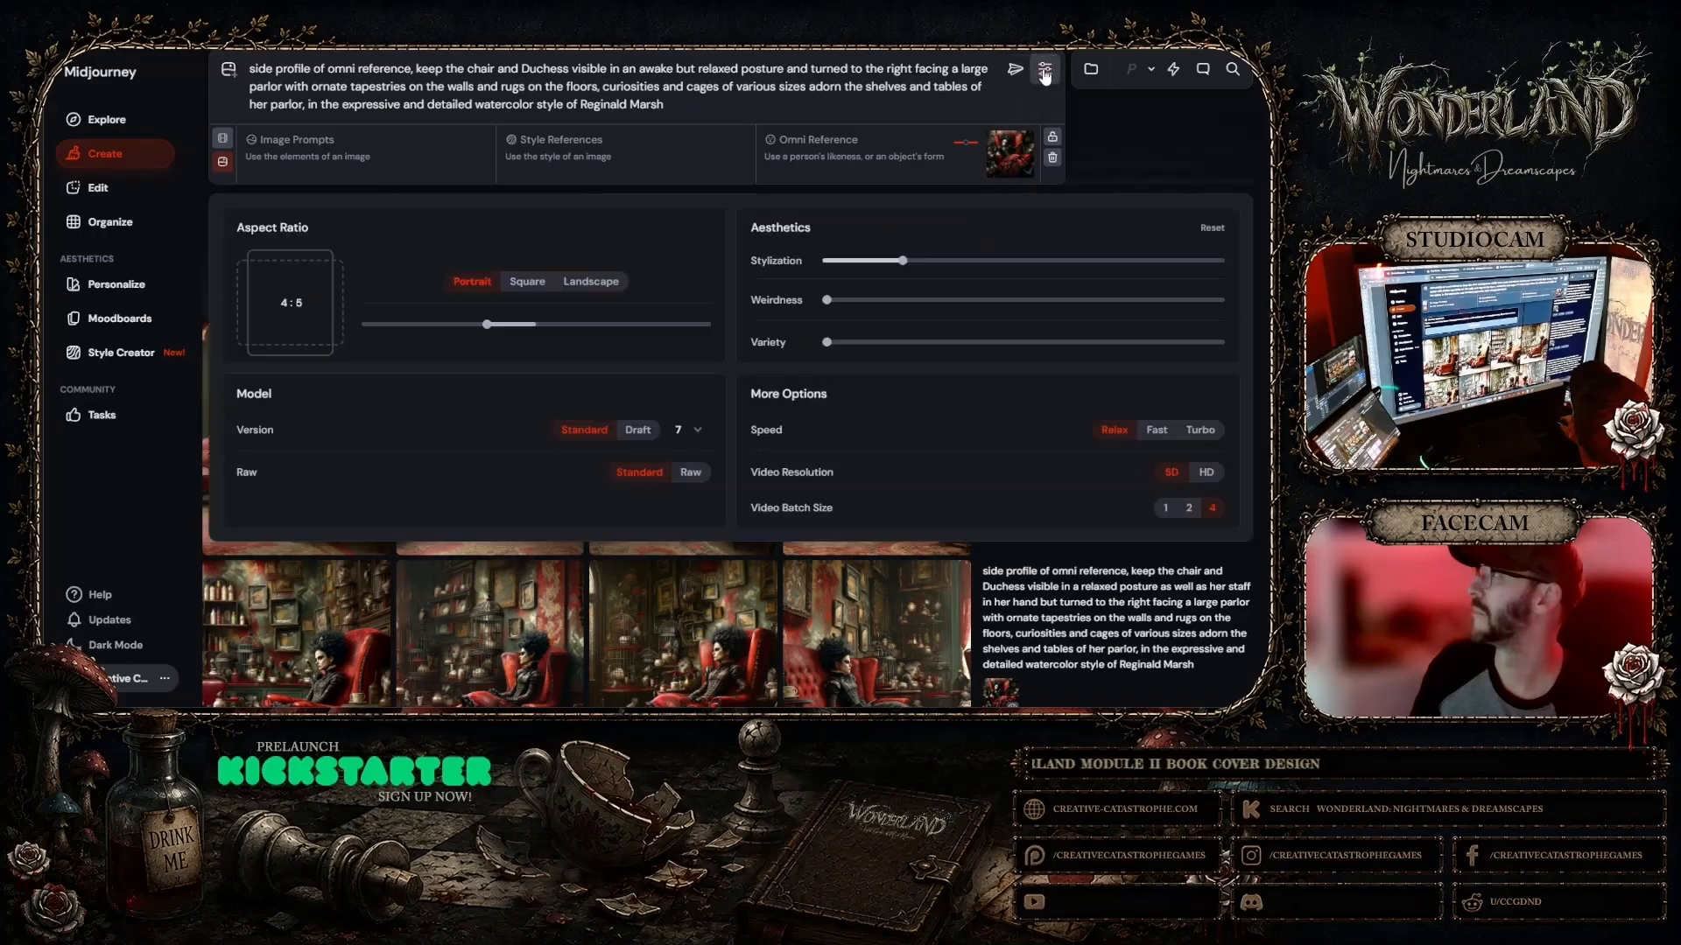
{"action": "left_click", "coordinate": [1015, 68]}
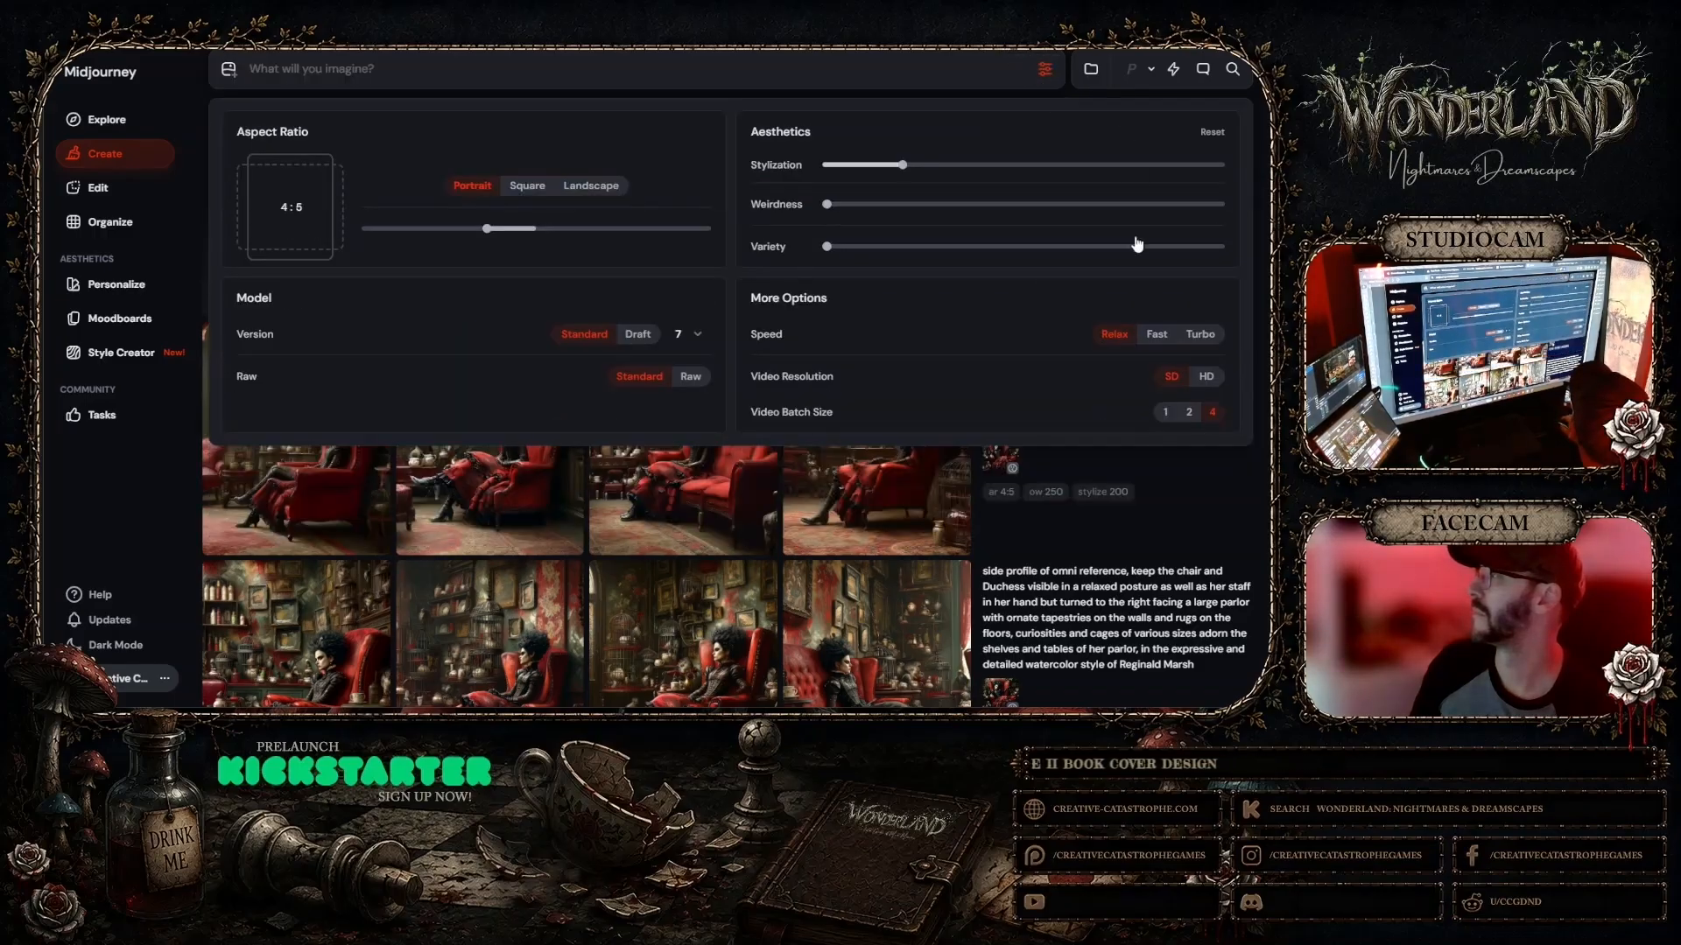
{"action": "left_click", "coordinate": [1189, 480]}
{"action": "scroll", "coordinate": [1118, 225], "scroll_direction": "up", "scroll_amount": 3}
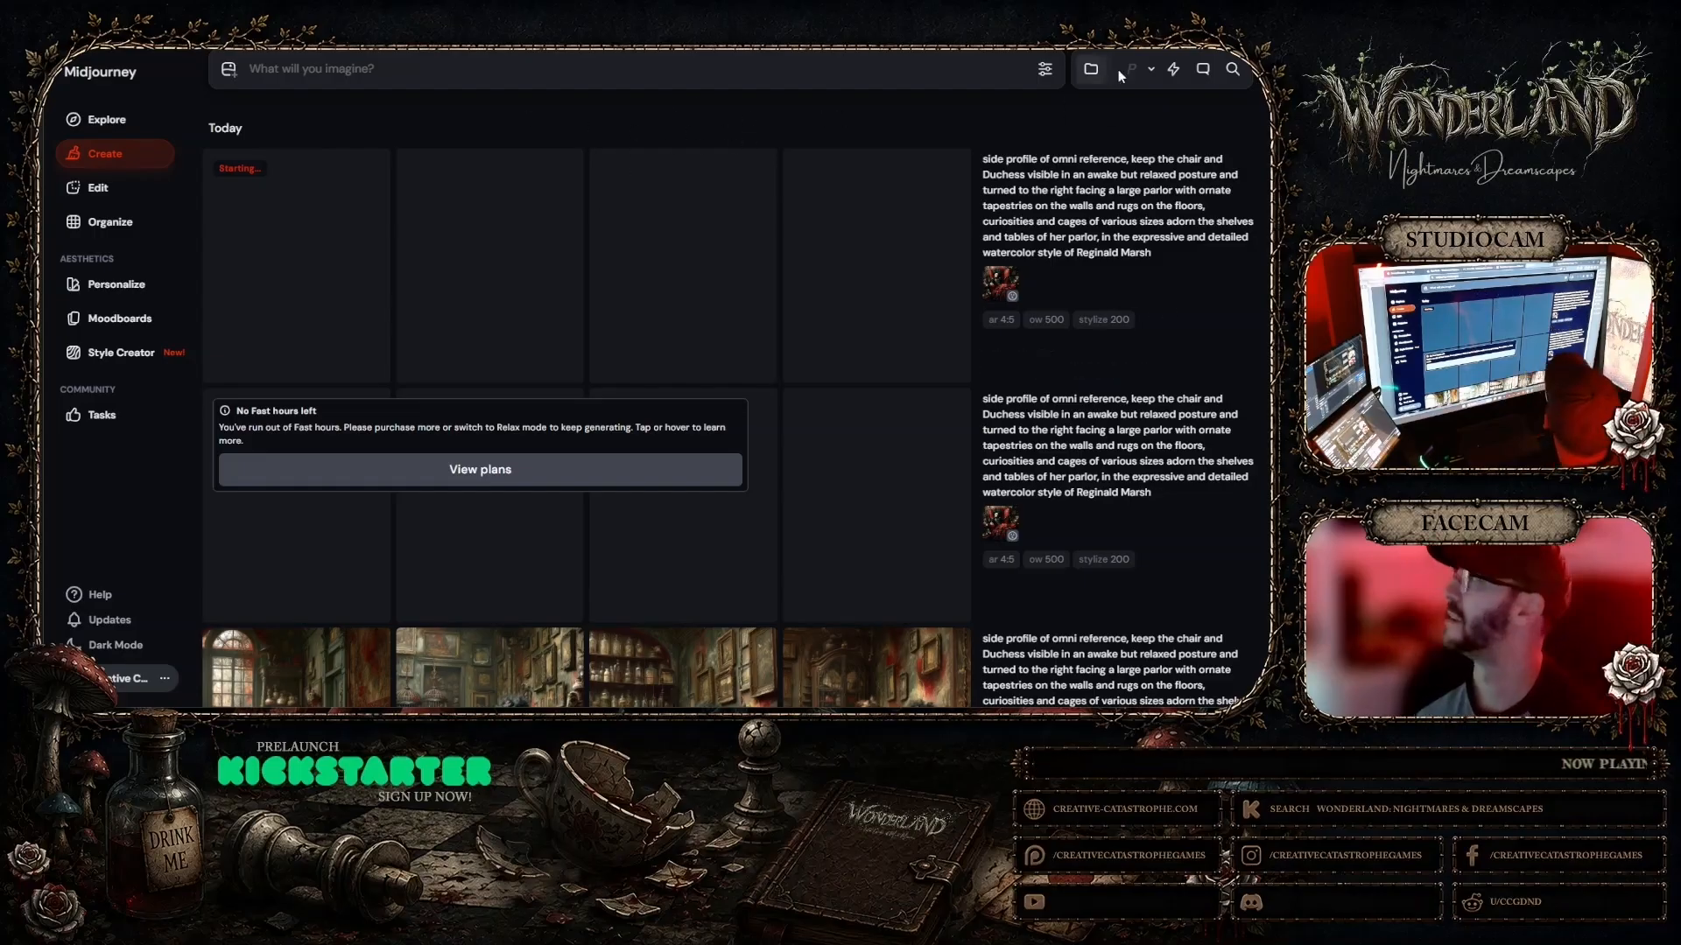
Step: Look back through the earlier batches and examine the third image of the "as well as her staff" Reginald Marsh batch at full size
{"action": "mouse_move", "coordinate": [1168, 151]}
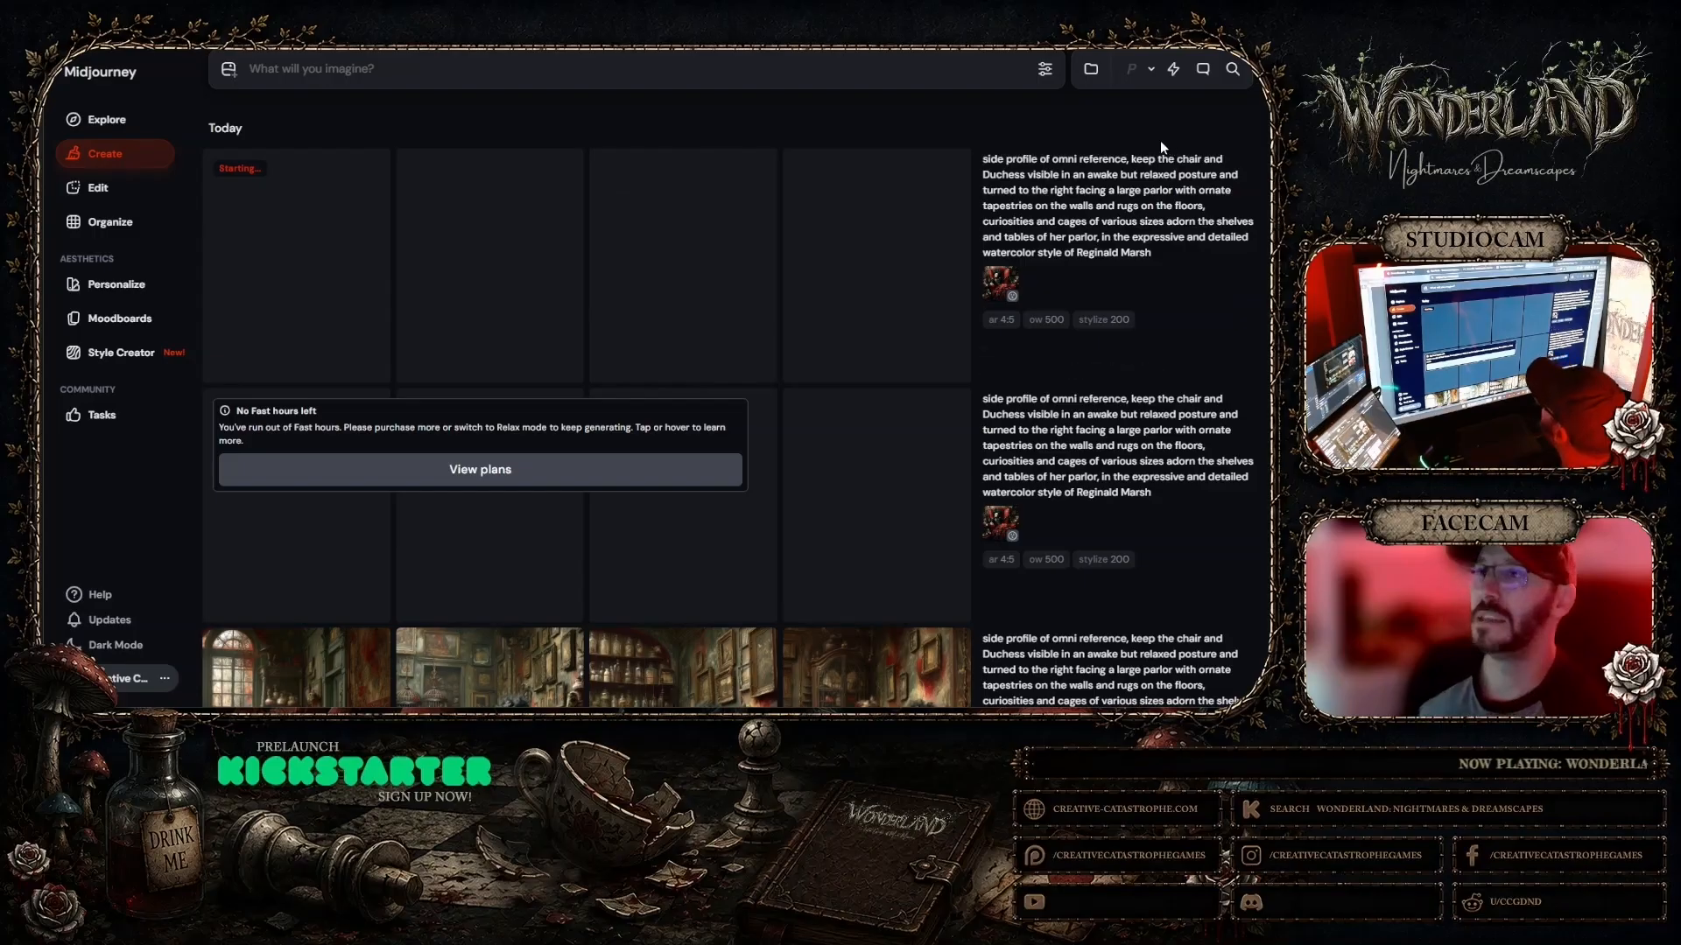
{"action": "scroll", "coordinate": [1120, 202], "scroll_direction": "down", "scroll_amount": 10}
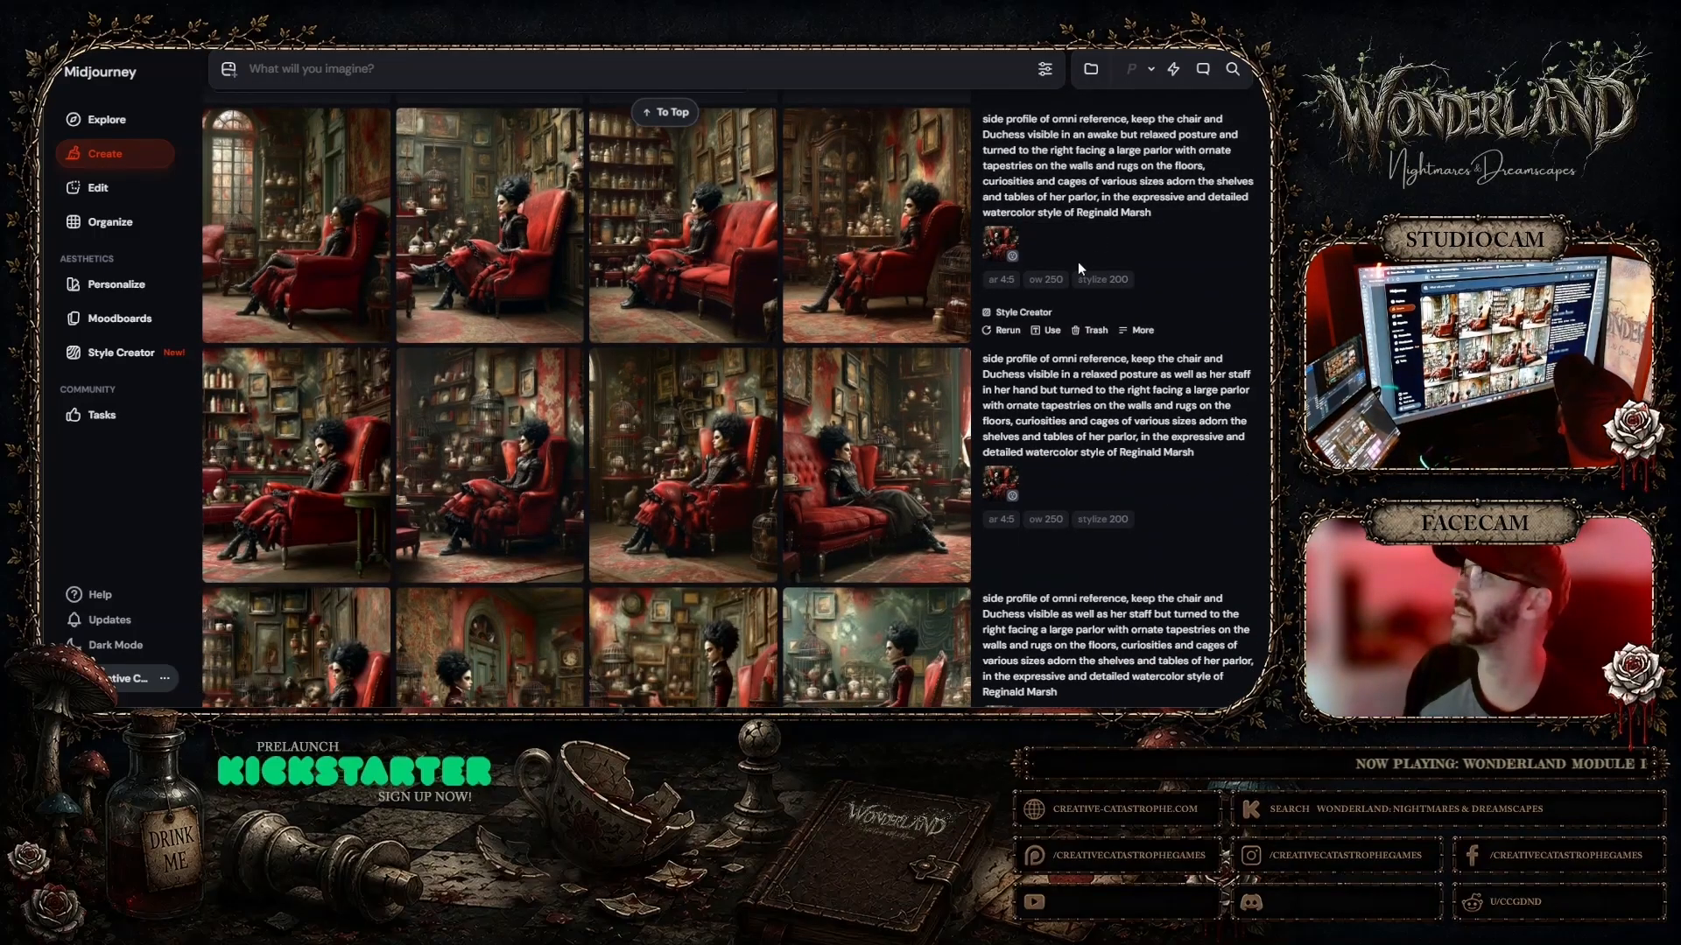
{"action": "scroll", "coordinate": [1086, 258], "scroll_direction": "down", "scroll_amount": 4}
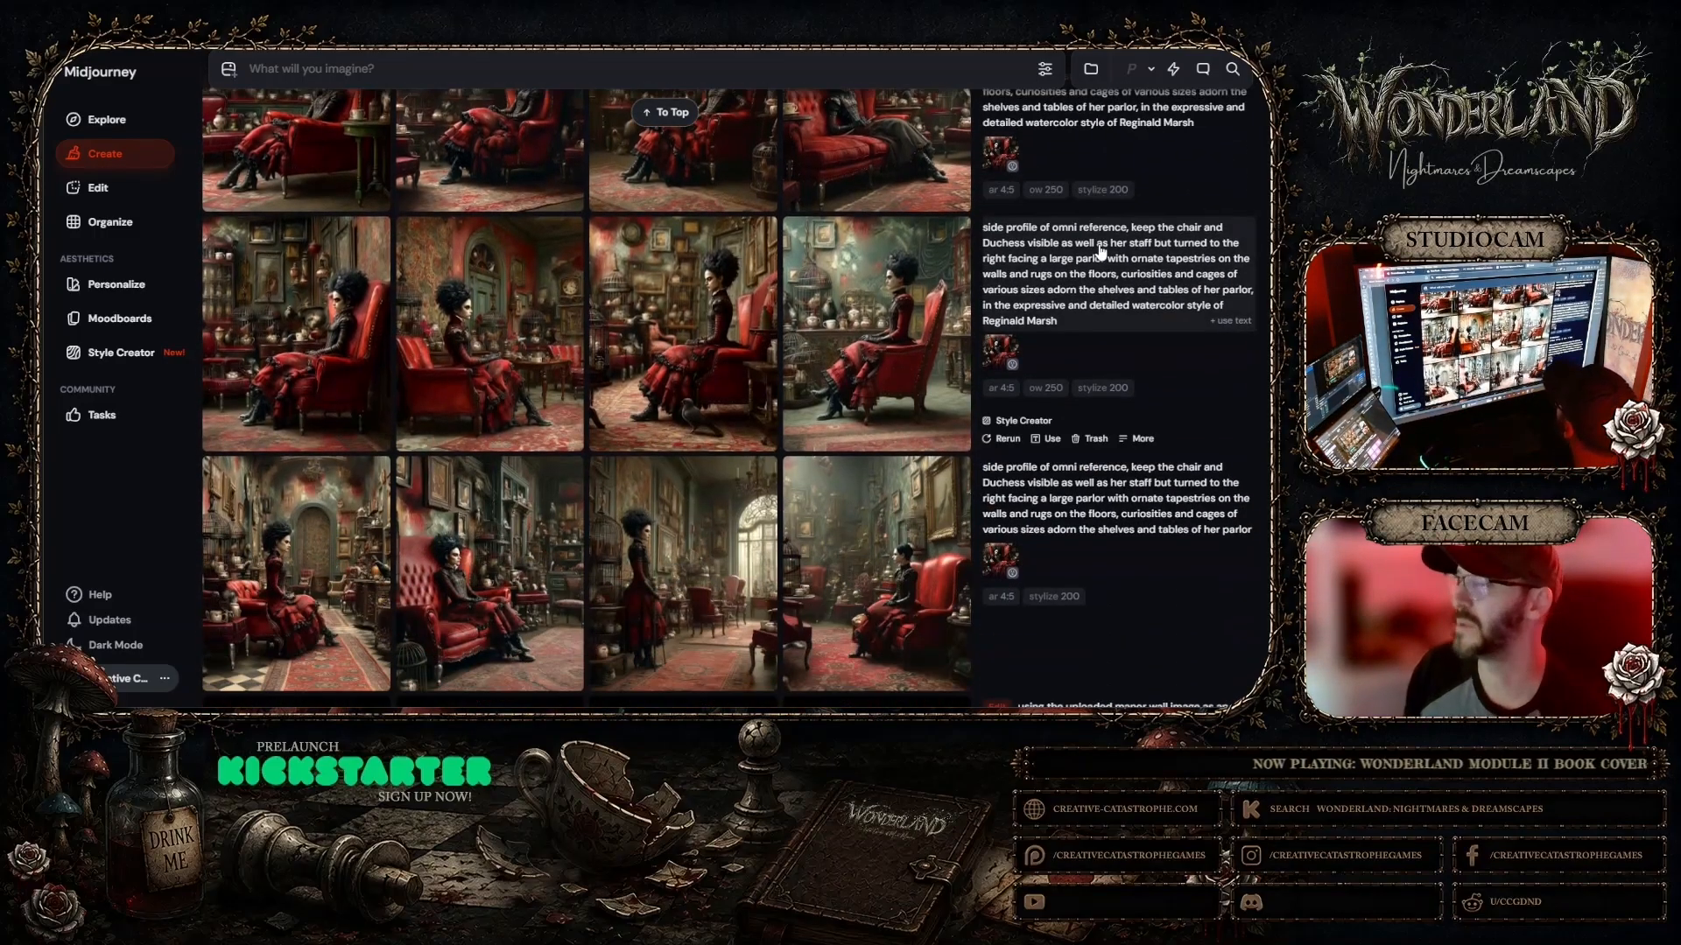
{"action": "scroll", "coordinate": [1100, 252], "scroll_direction": "down", "scroll_amount": 2}
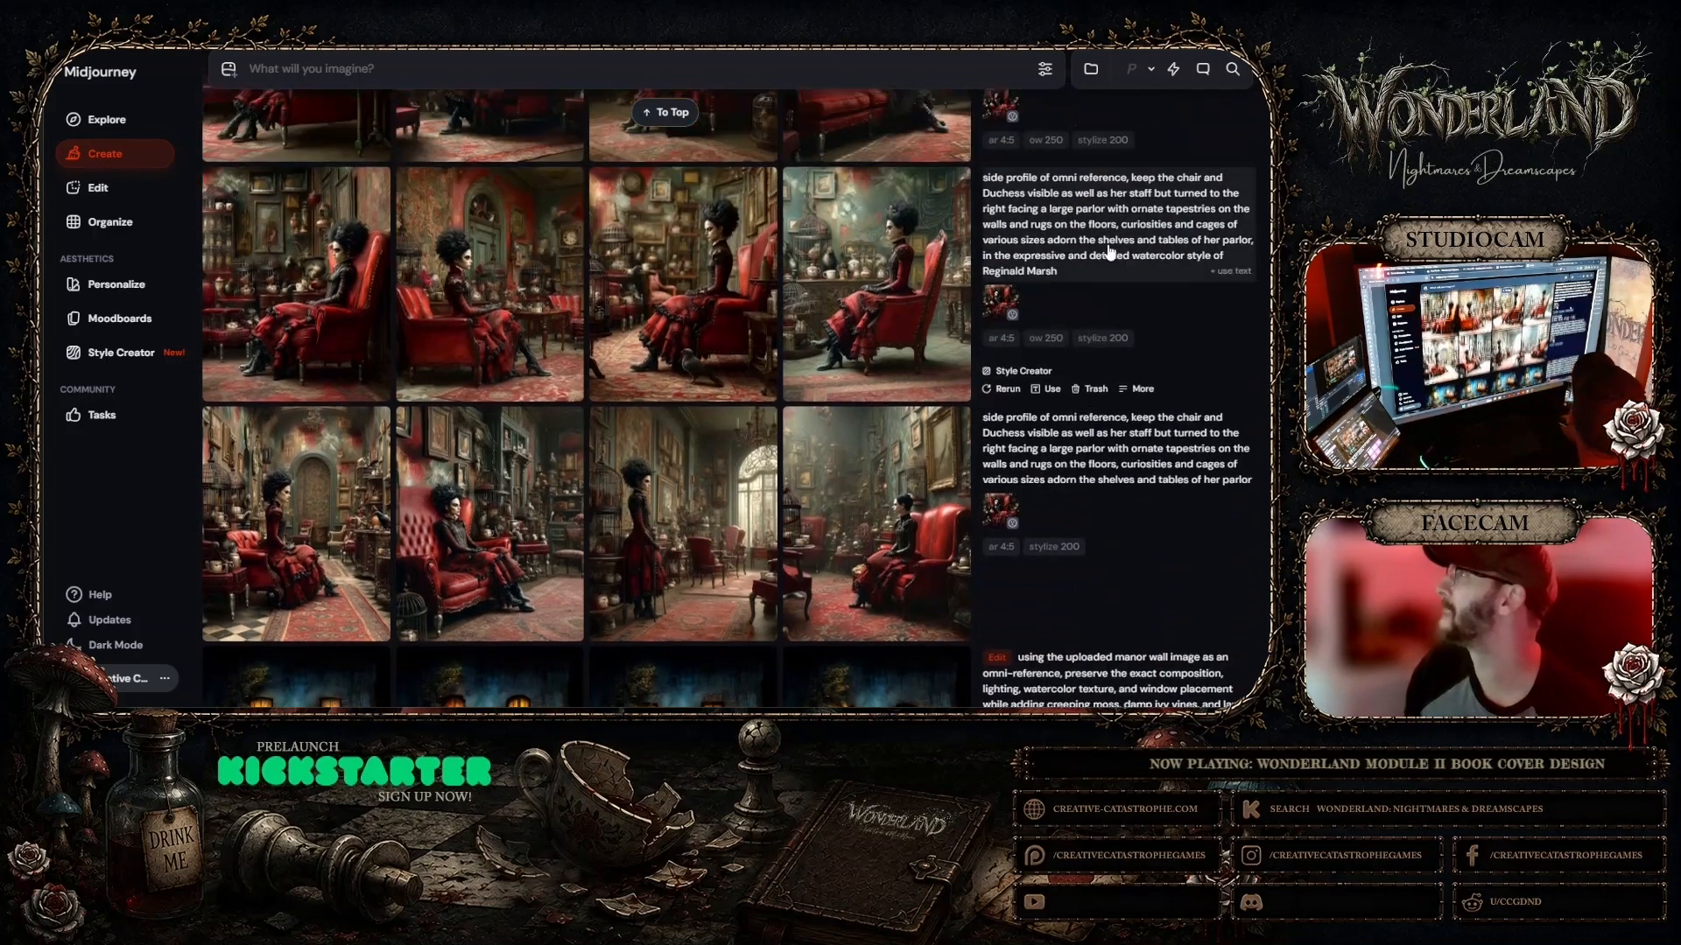
{"action": "scroll", "coordinate": [1108, 252], "scroll_direction": "down", "scroll_amount": 1}
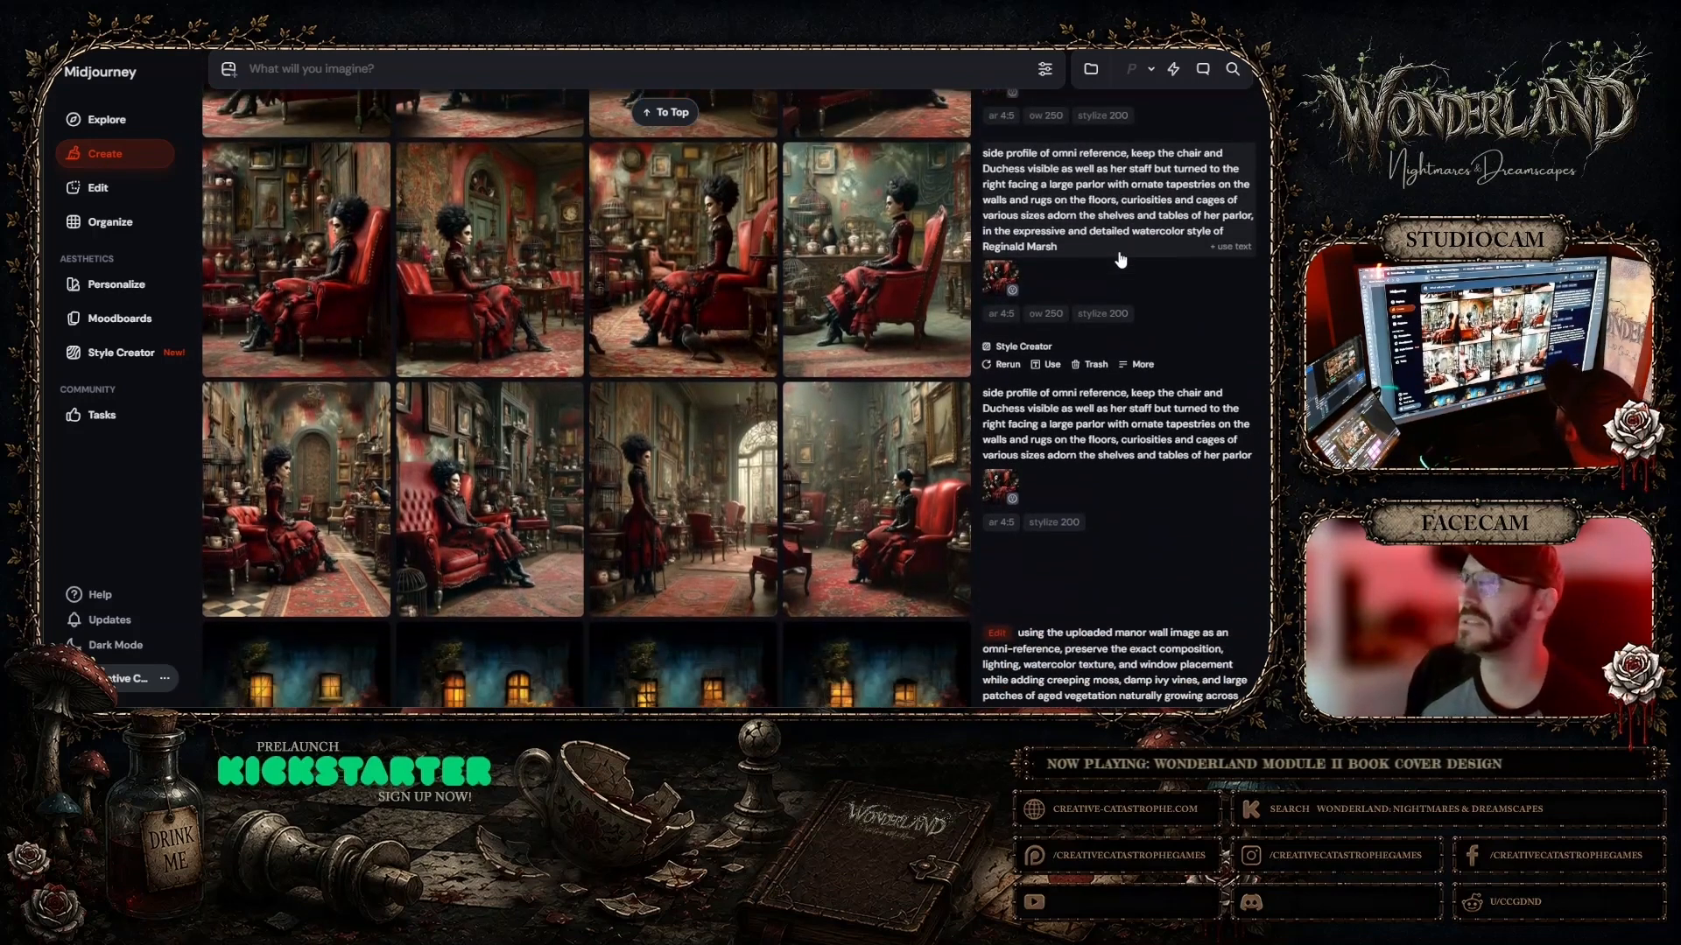
{"action": "left_click", "coordinate": [712, 317]}
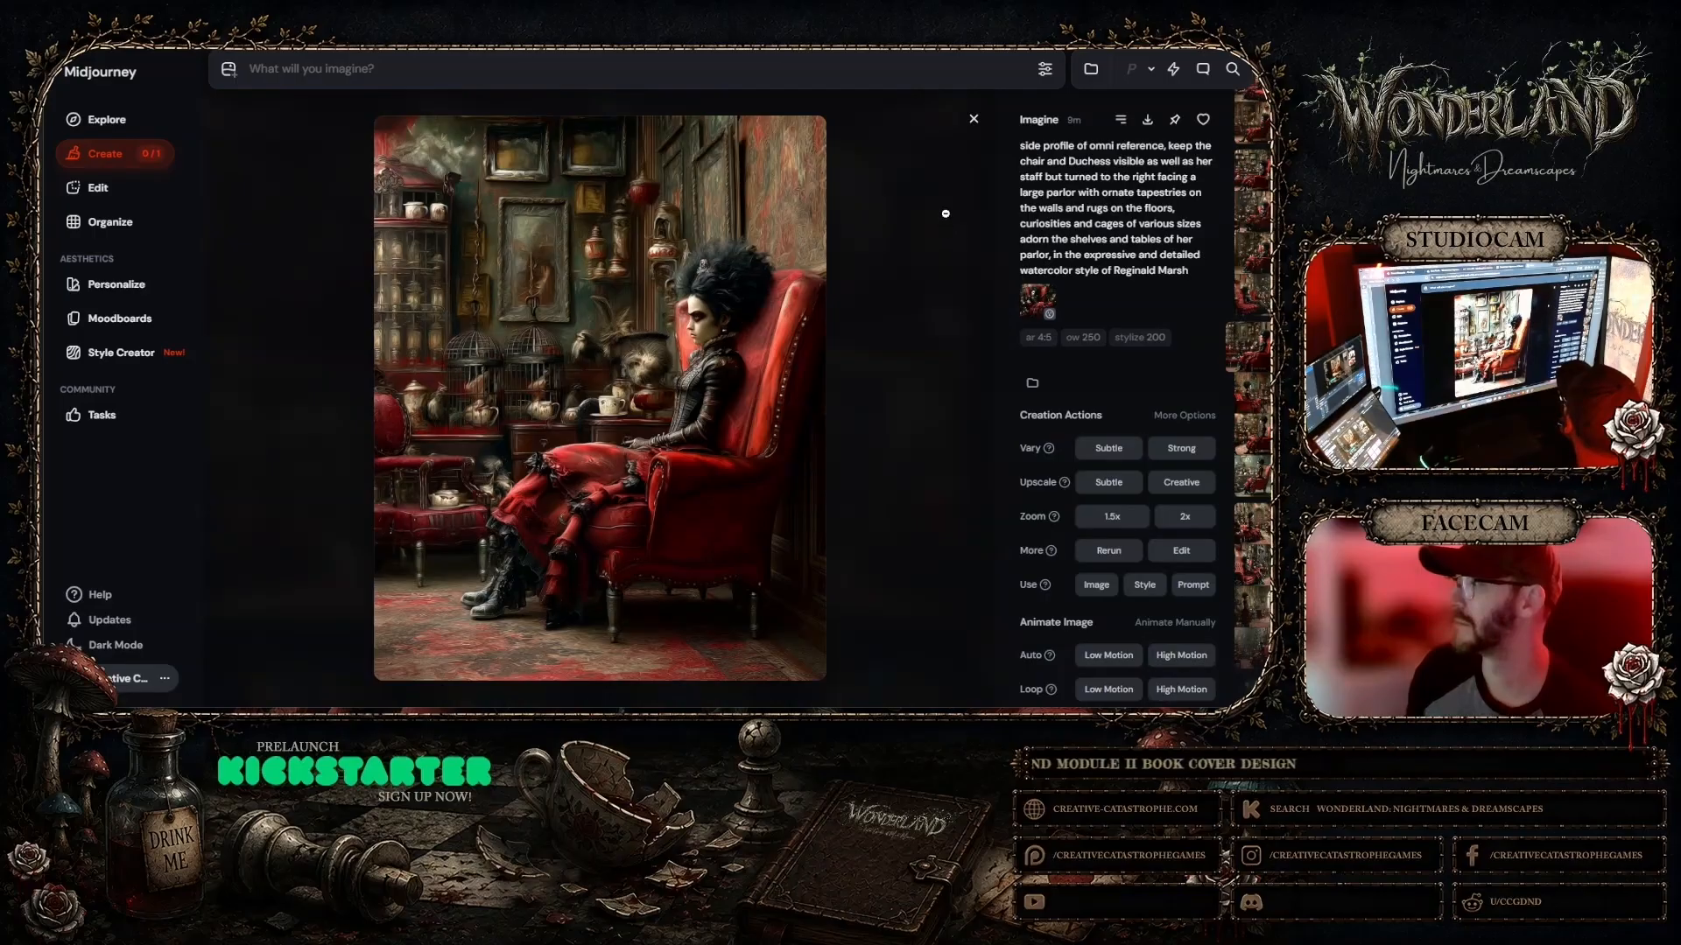
{"action": "left_click", "coordinate": [973, 120]}
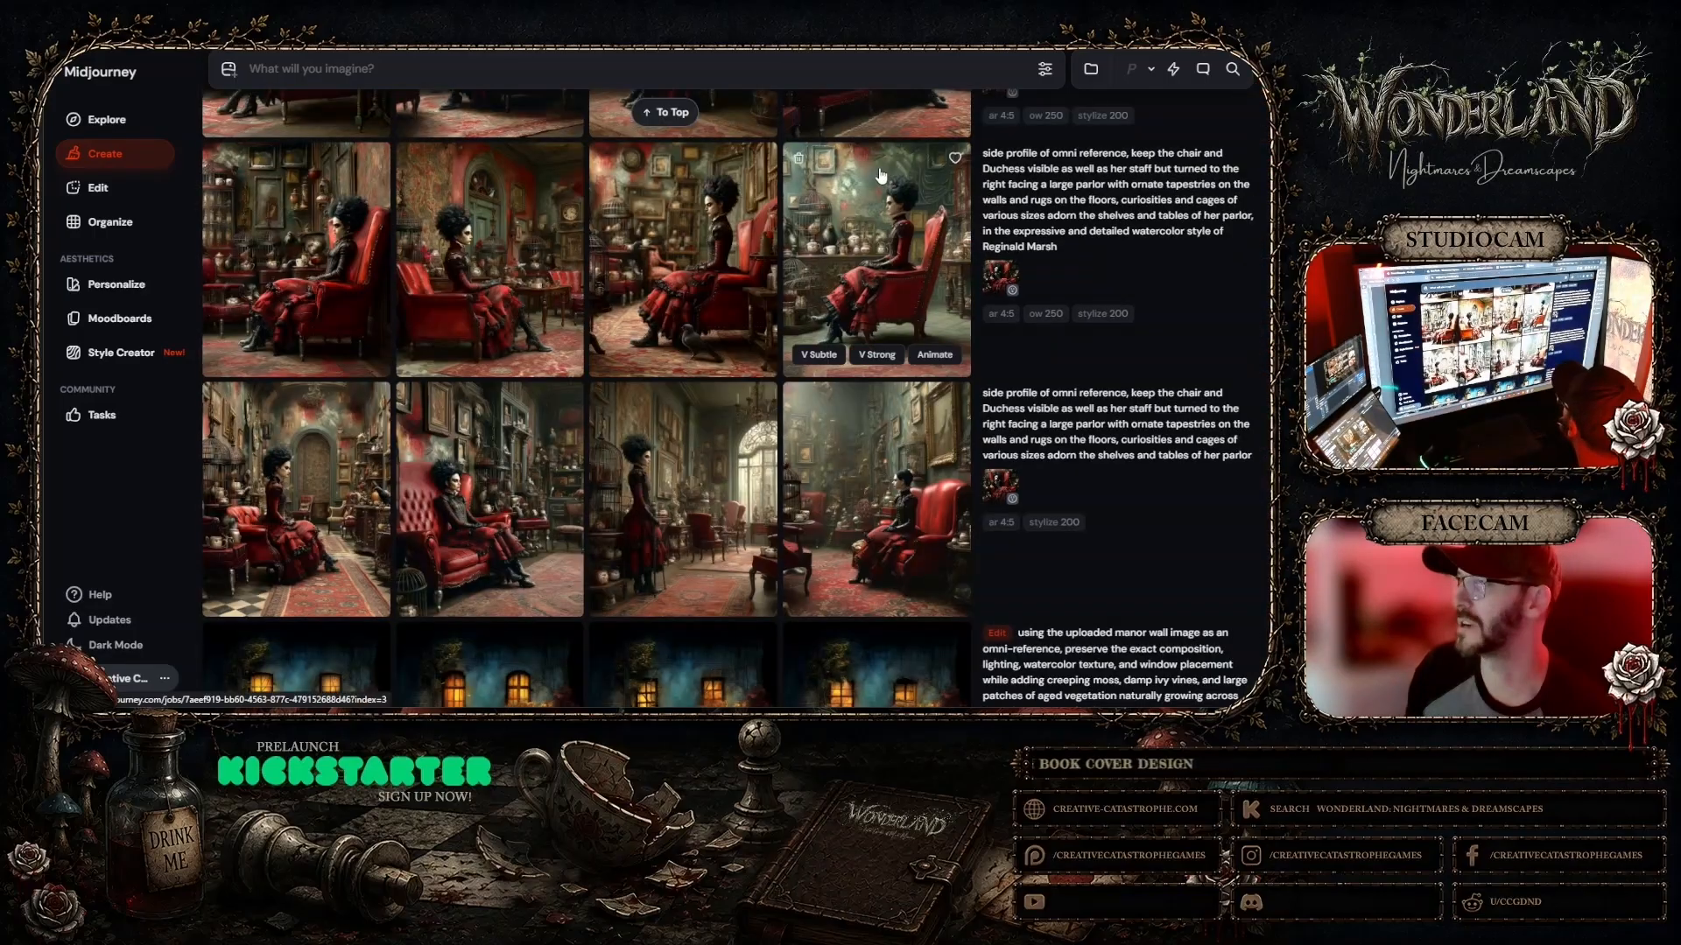
Step: Examine the first two images of the "relaxed posture as well as her staff in her hand" batch at full size
{"action": "mouse_move", "coordinate": [1035, 367]}
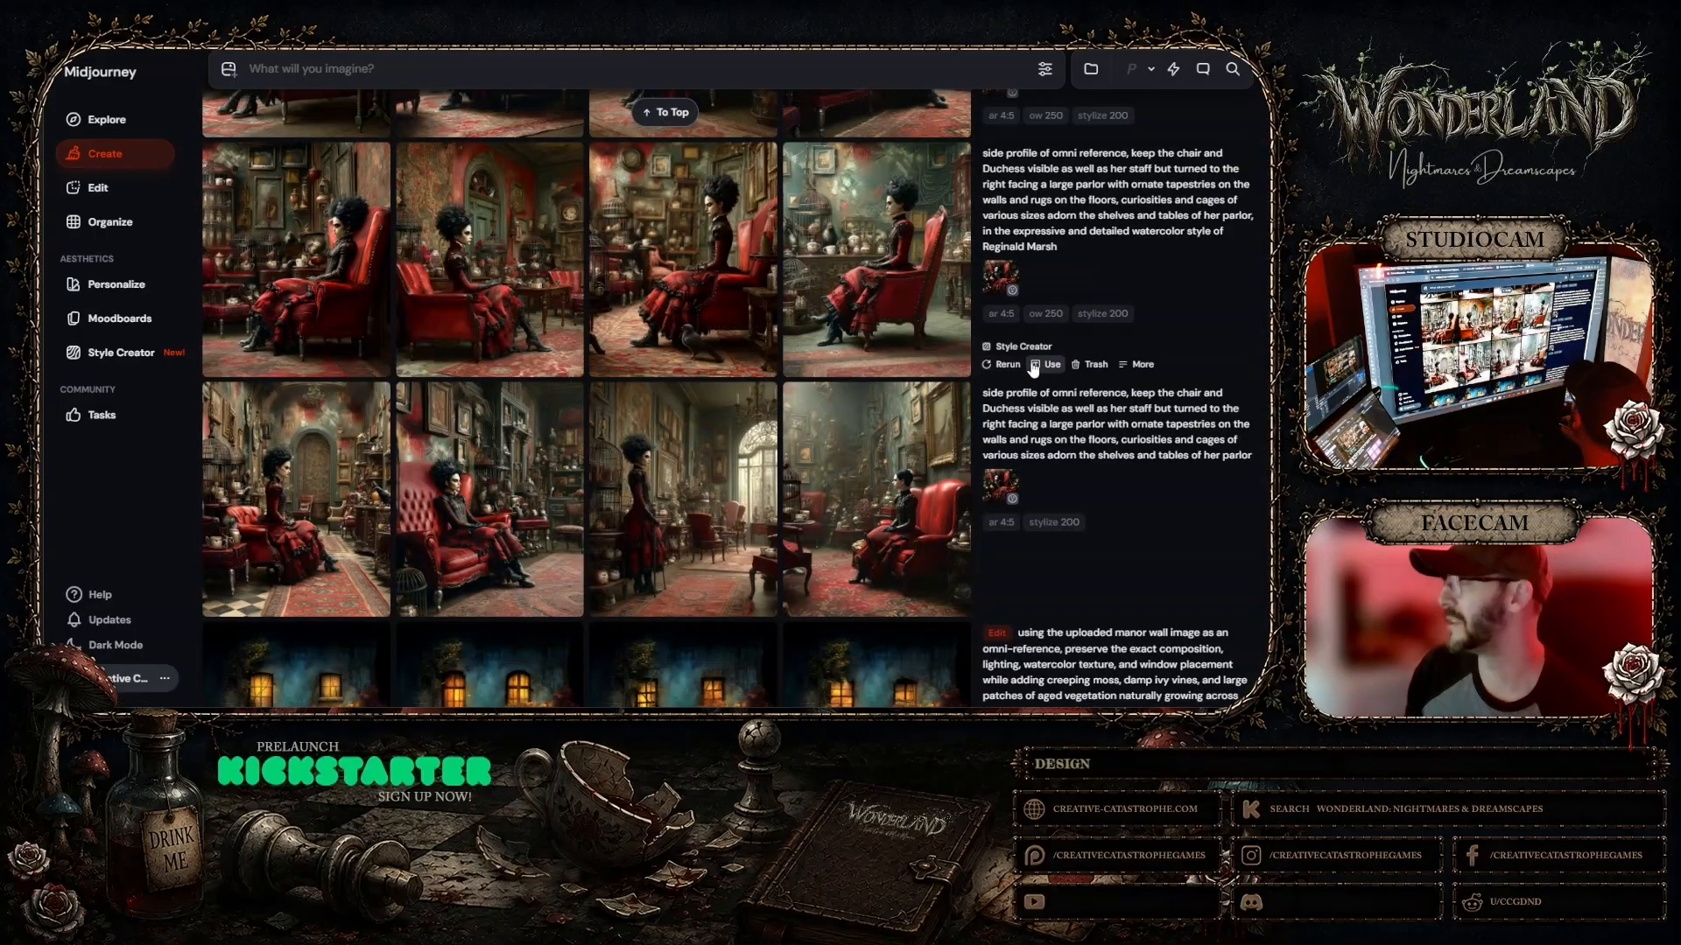
{"action": "mouse_move", "coordinate": [857, 432]}
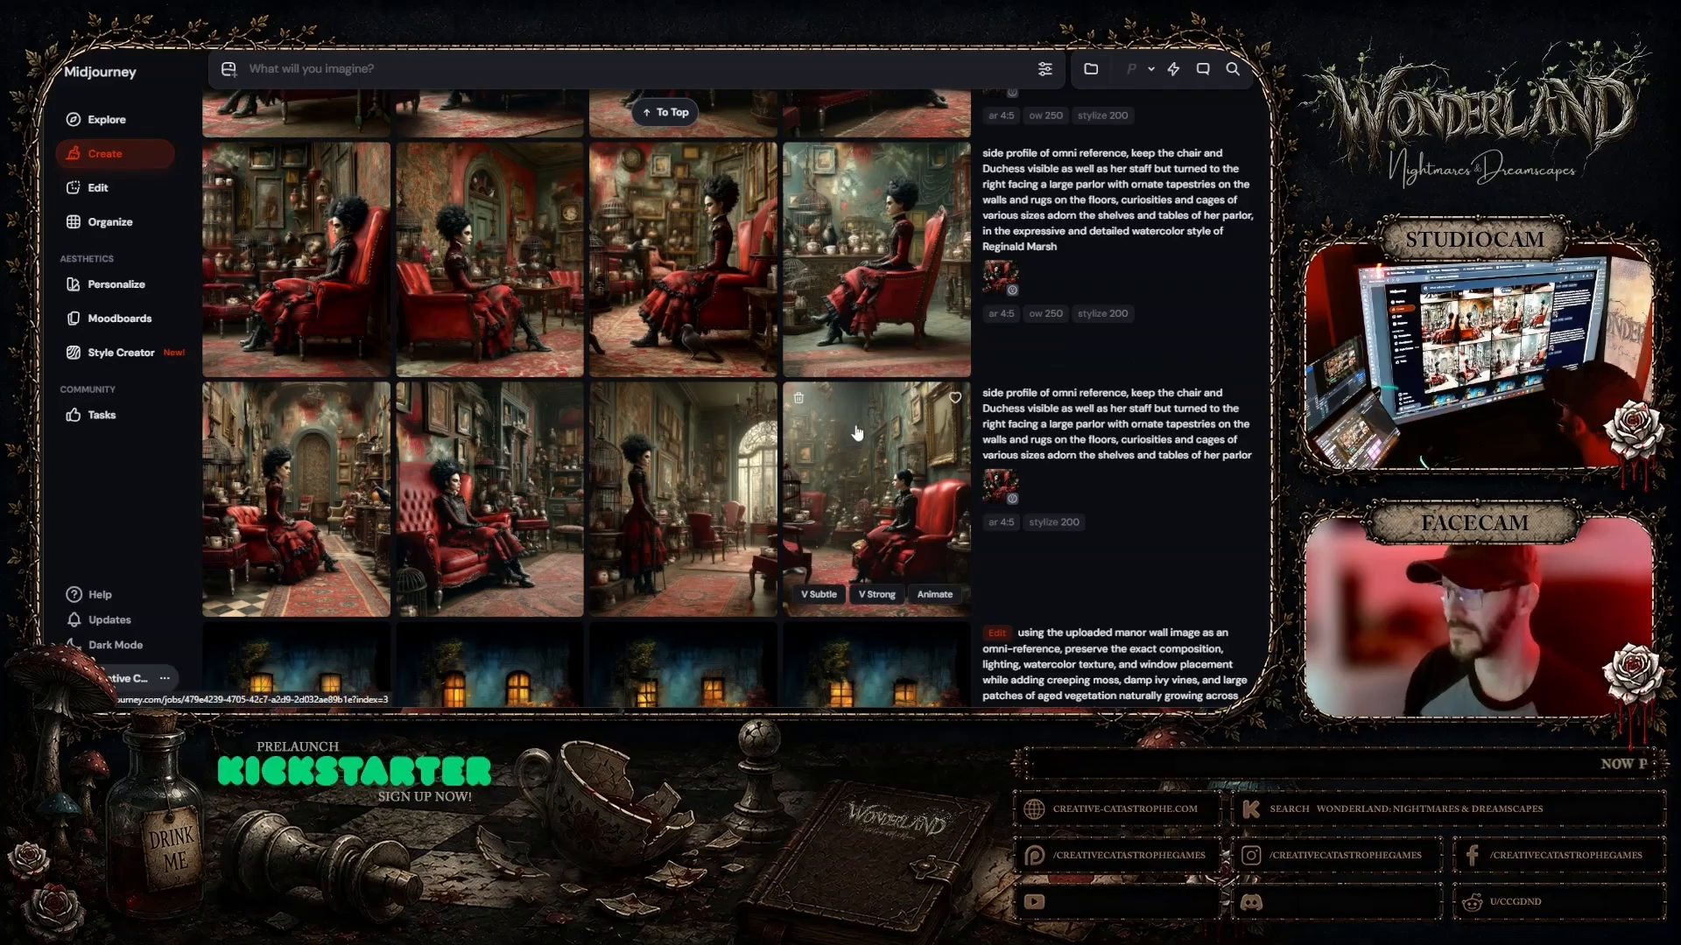
{"action": "scroll", "coordinate": [865, 429], "scroll_direction": "up", "scroll_amount": 3}
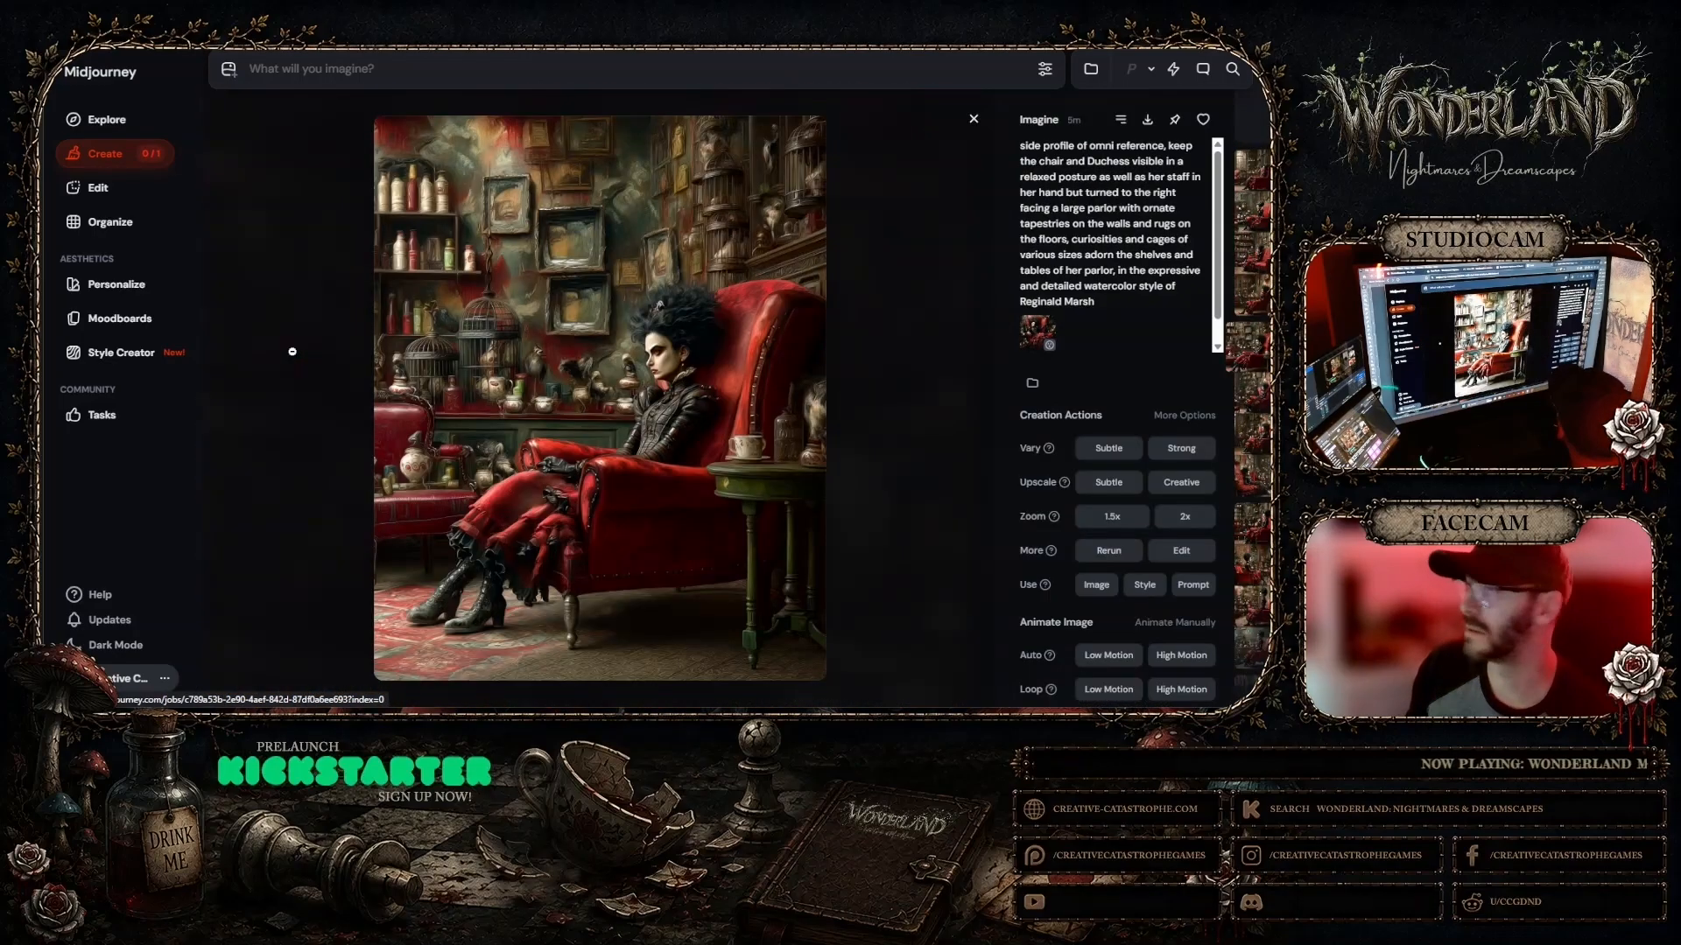
{"action": "left_click", "coordinate": [297, 365]}
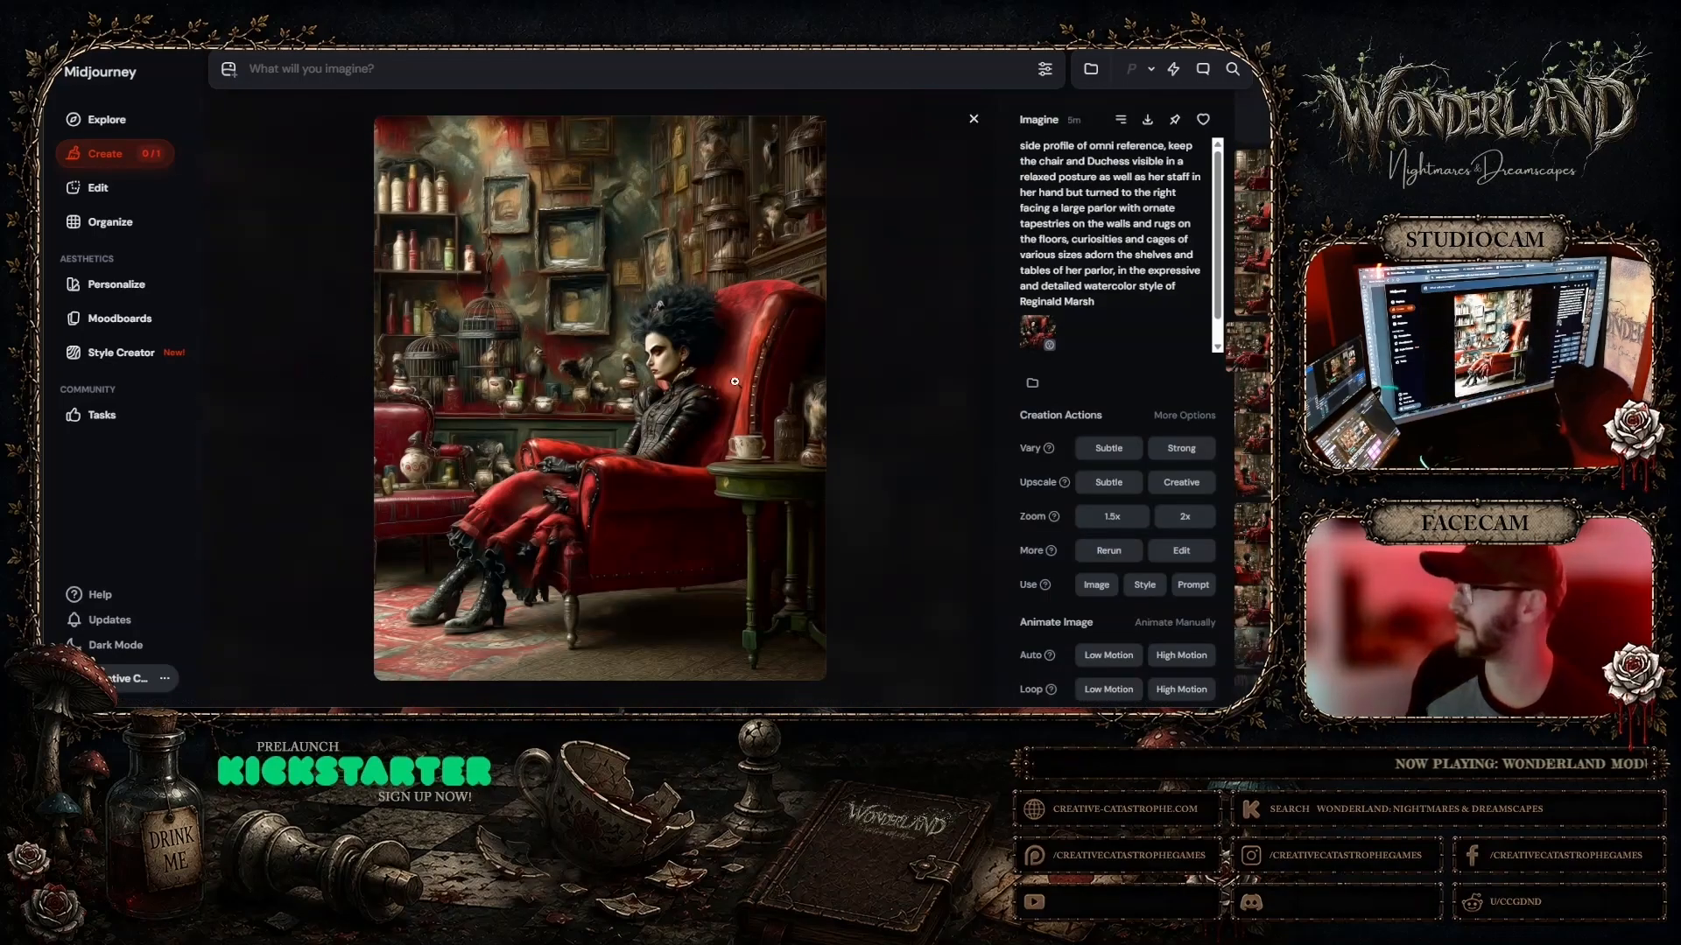
{"action": "left_click", "coordinate": [974, 119]}
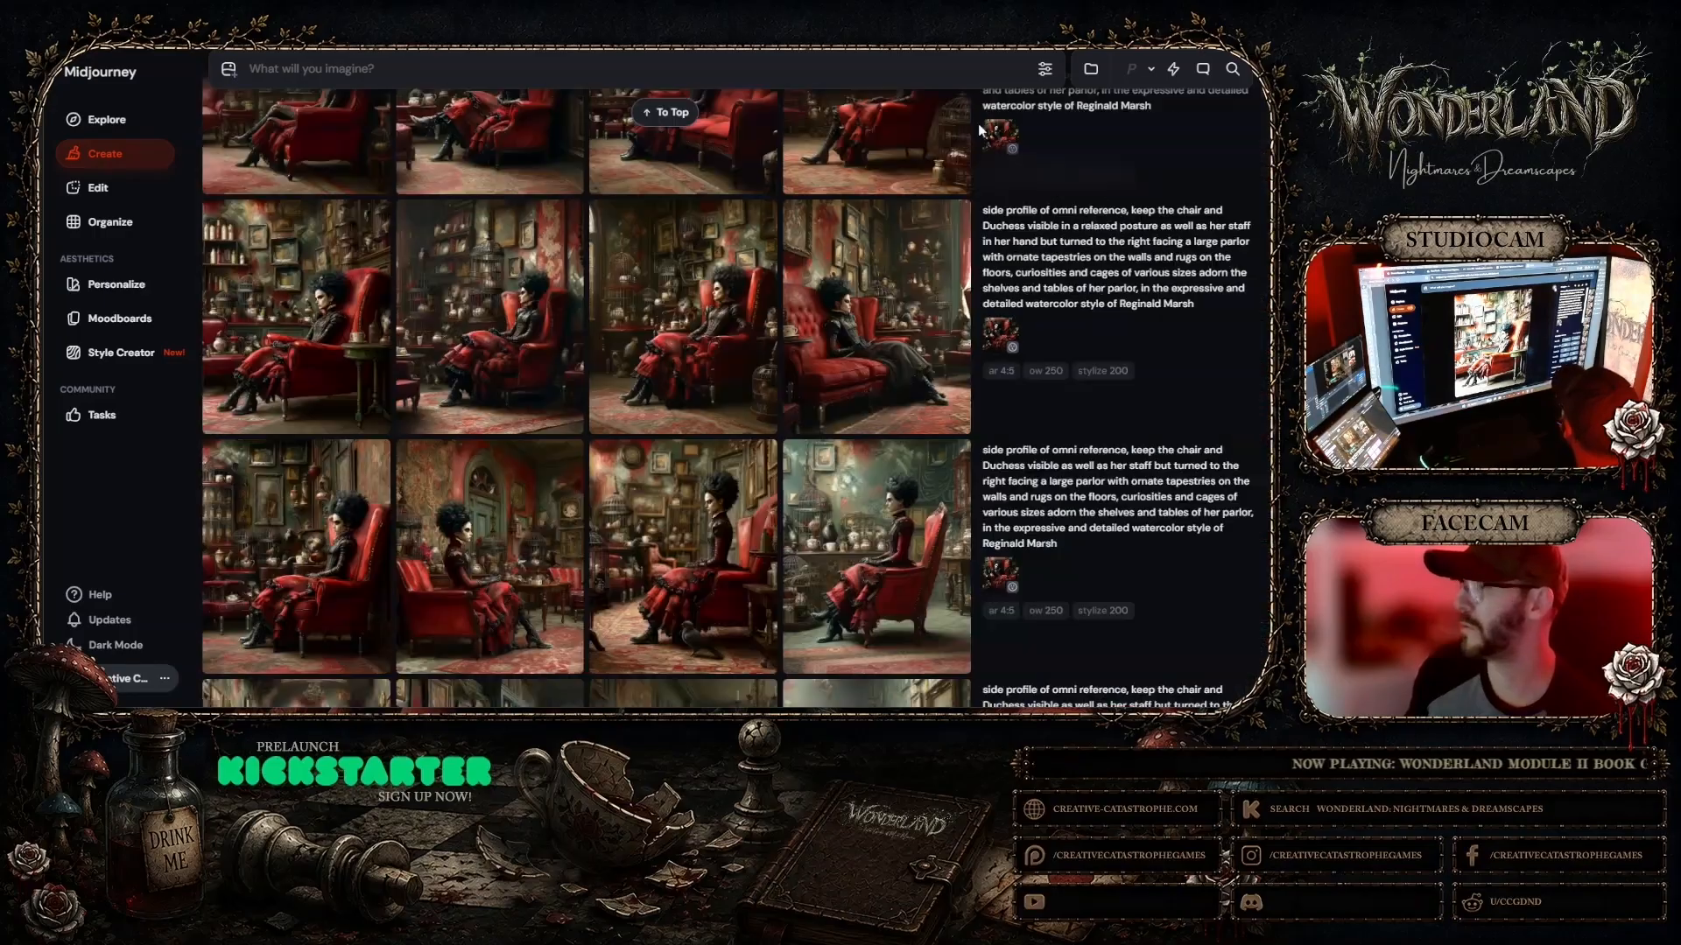
{"action": "left_click", "coordinate": [487, 298]}
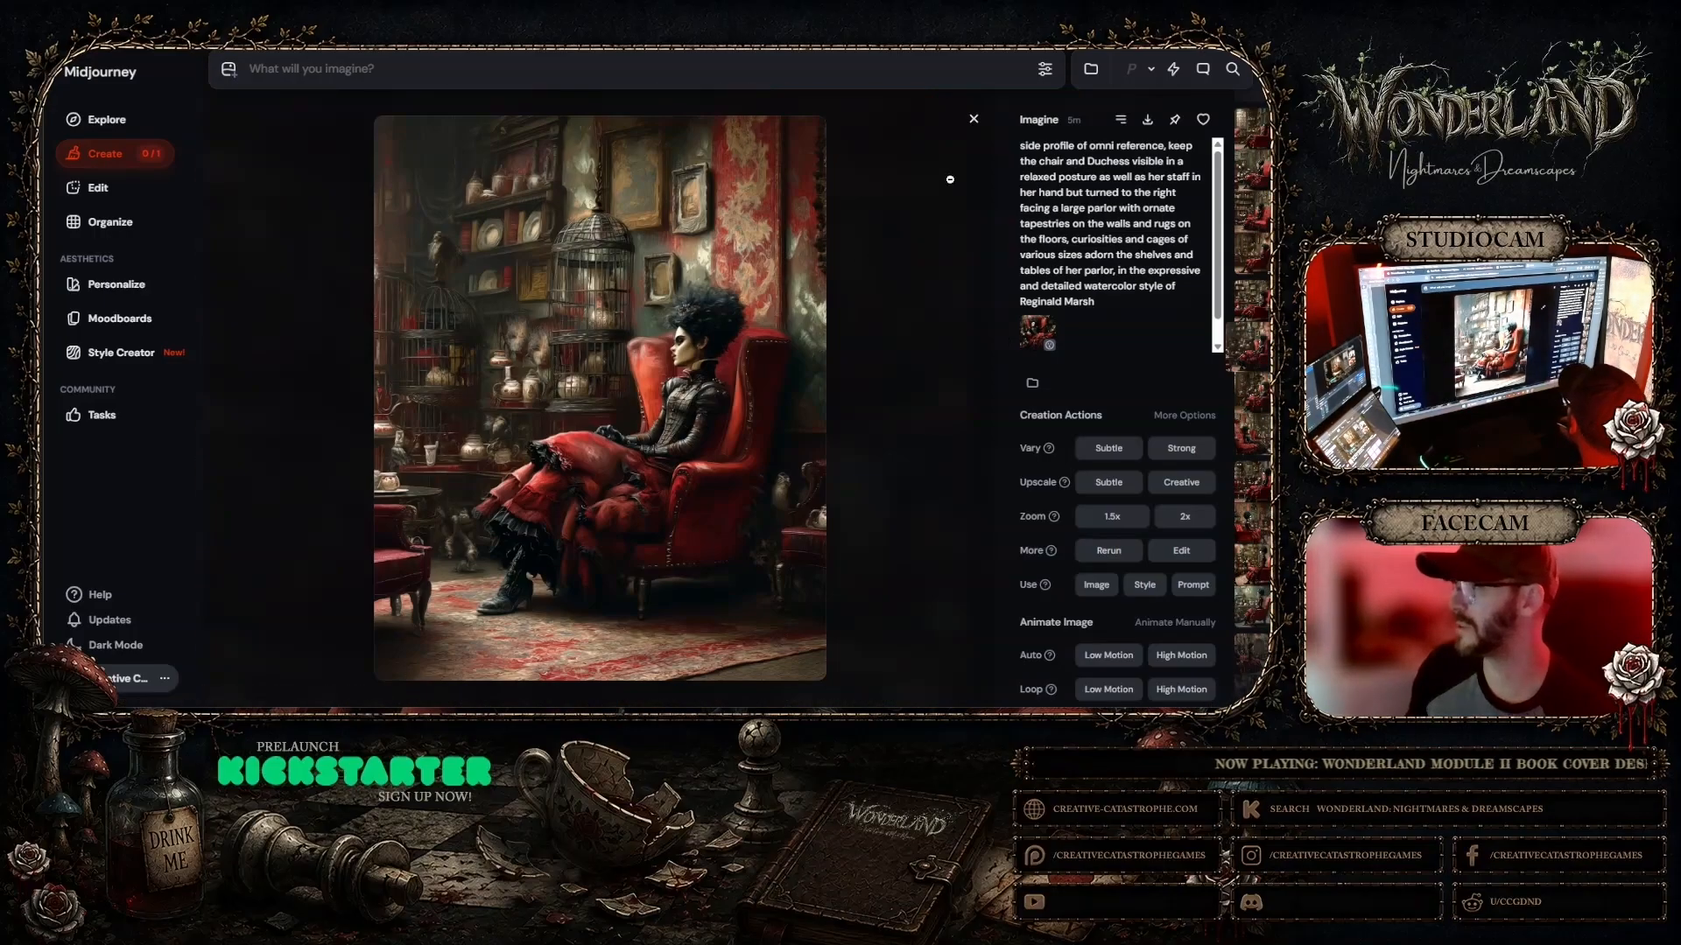
{"action": "left_click", "coordinate": [975, 119]}
{"action": "left_click", "coordinate": [917, 156]}
{"action": "left_click", "coordinate": [974, 119]}
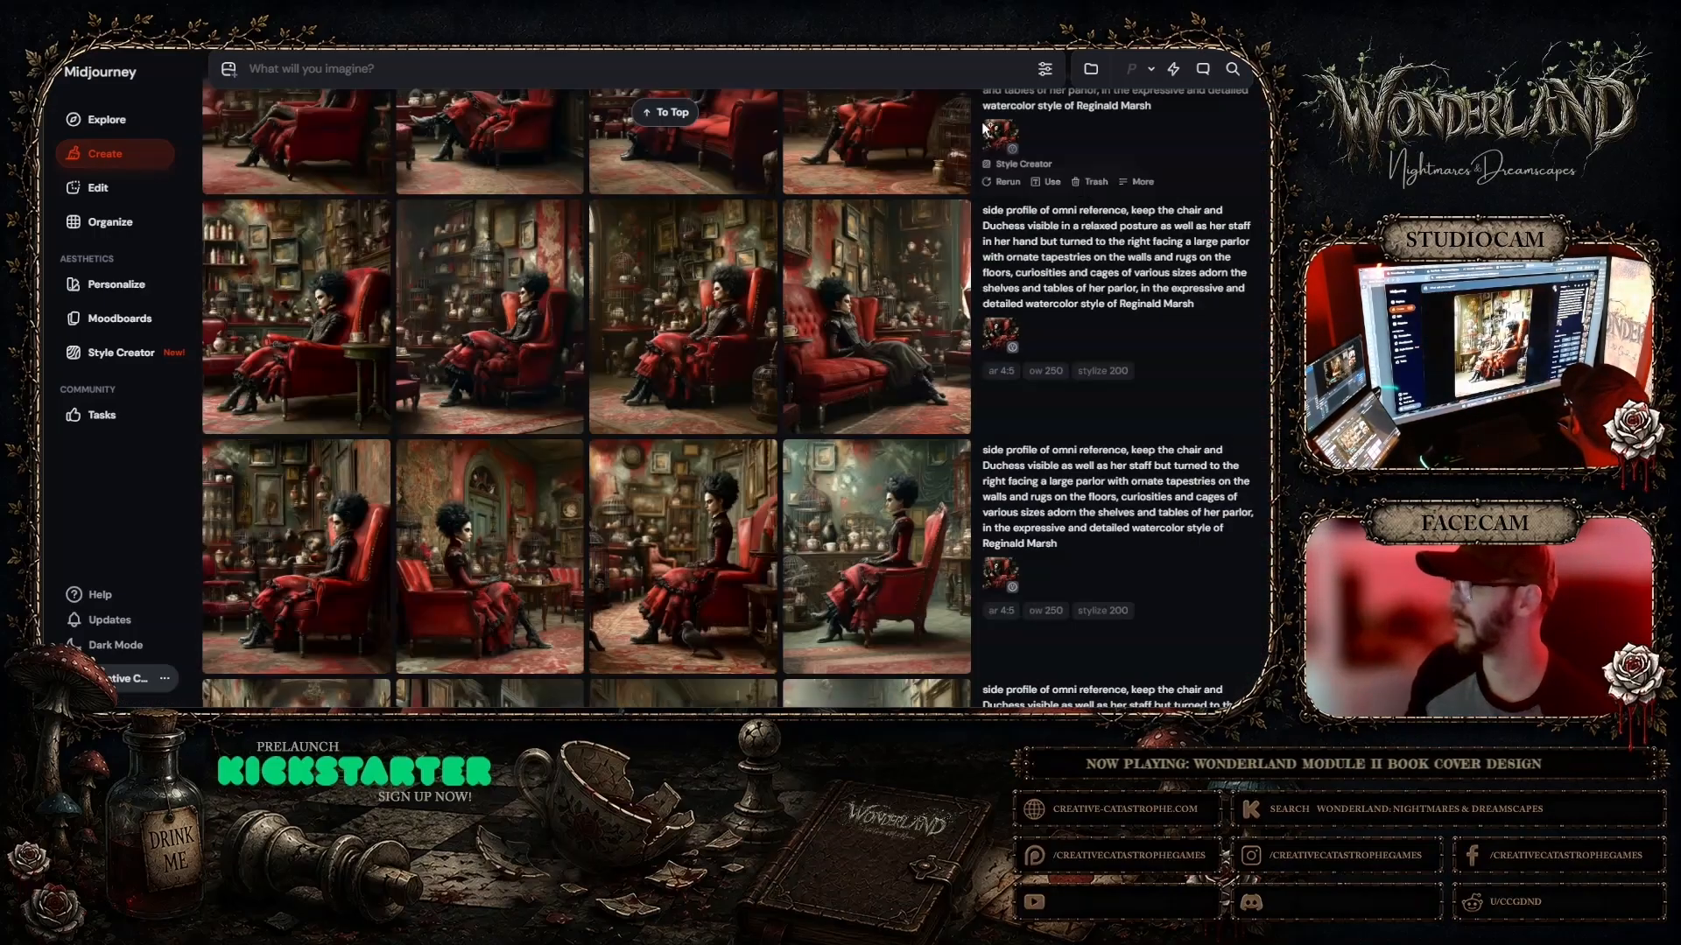
Step: Compare the third, fourth and second images of the "as well as her staff" Reginald Marsh batch at full size
{"action": "scroll", "coordinate": [674, 341], "scroll_direction": "down", "scroll_amount": 2}
{"action": "left_click", "coordinate": [673, 340]}
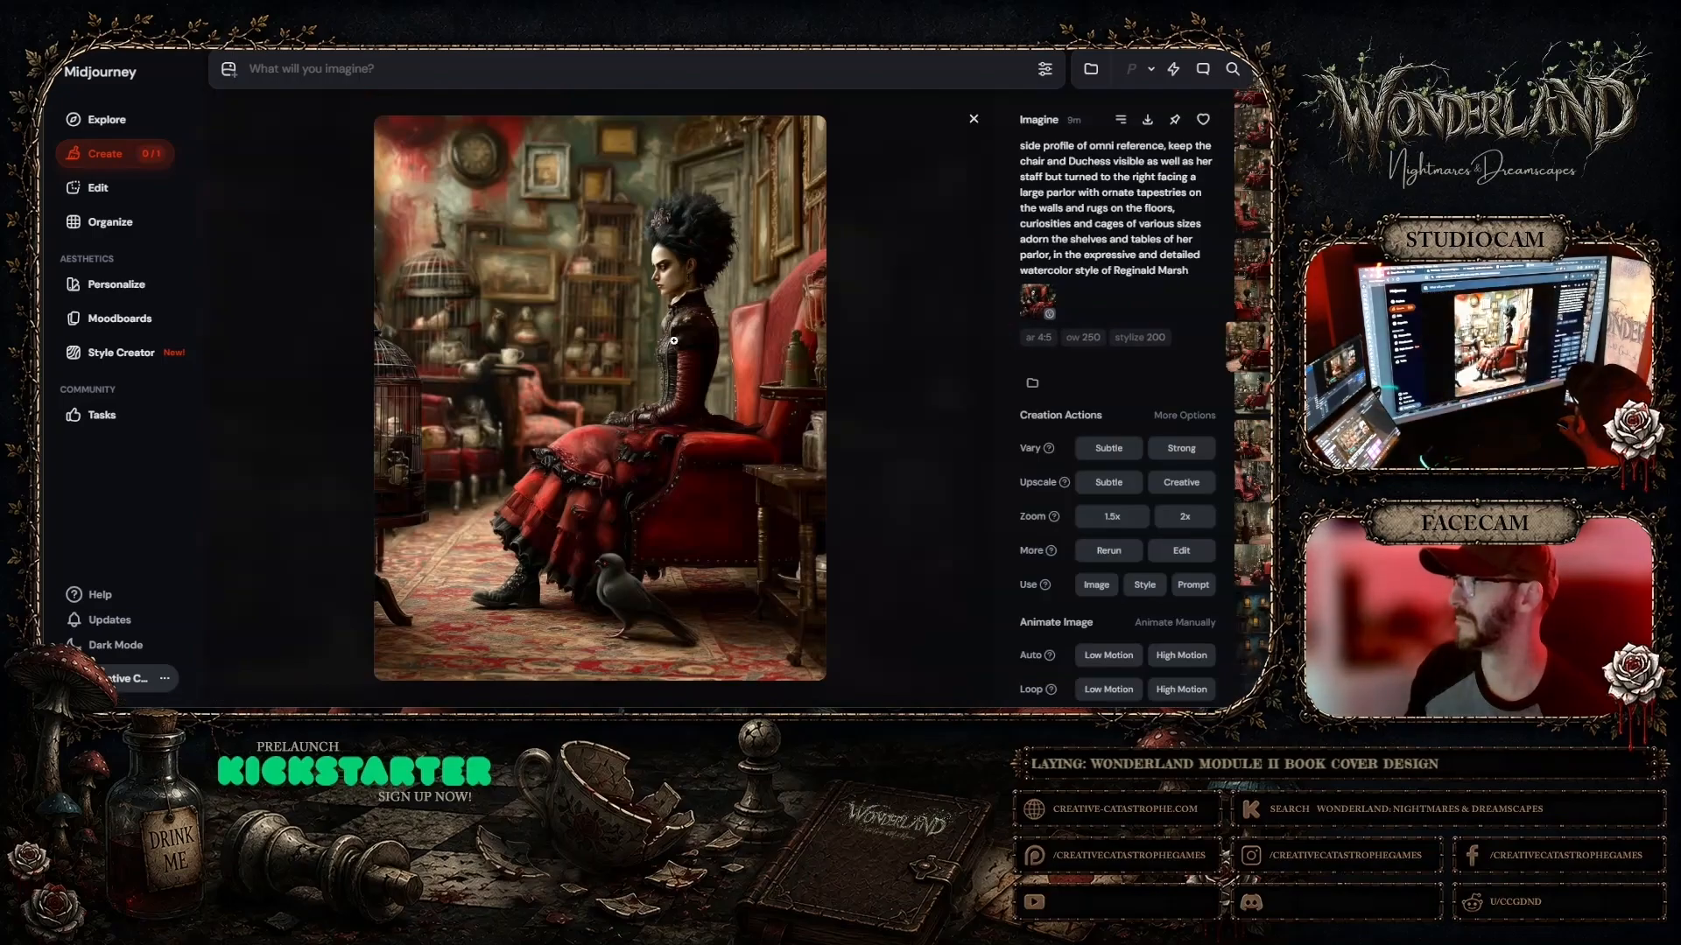
{"action": "left_click", "coordinate": [974, 119]}
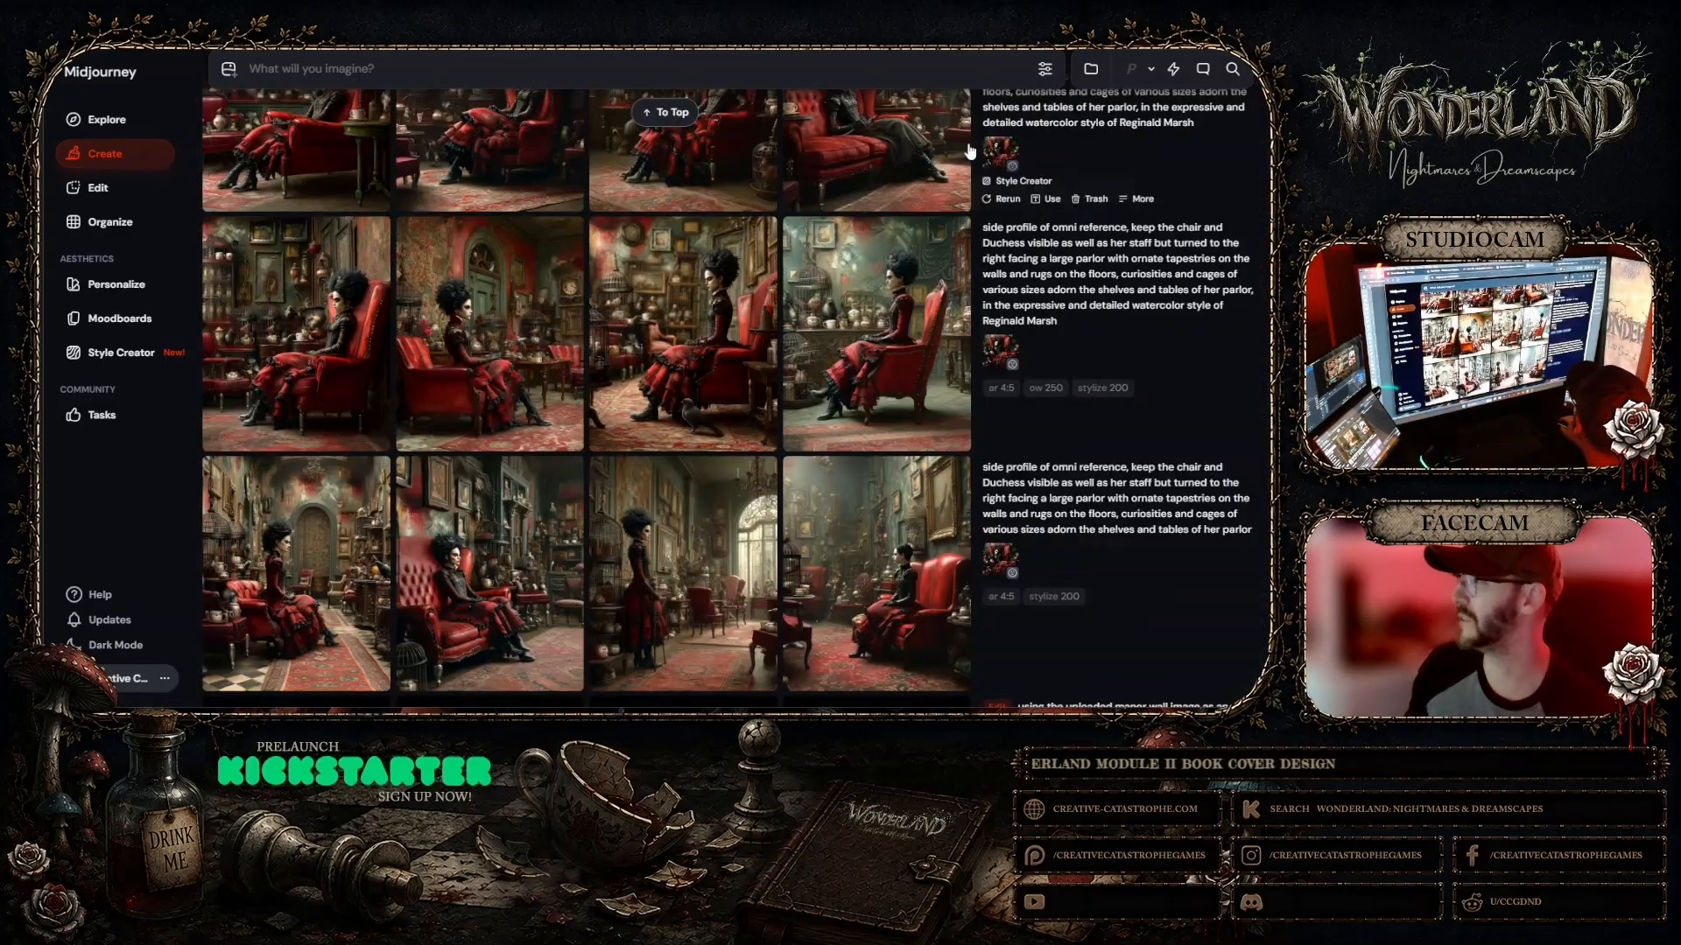
{"action": "left_click", "coordinate": [729, 335]}
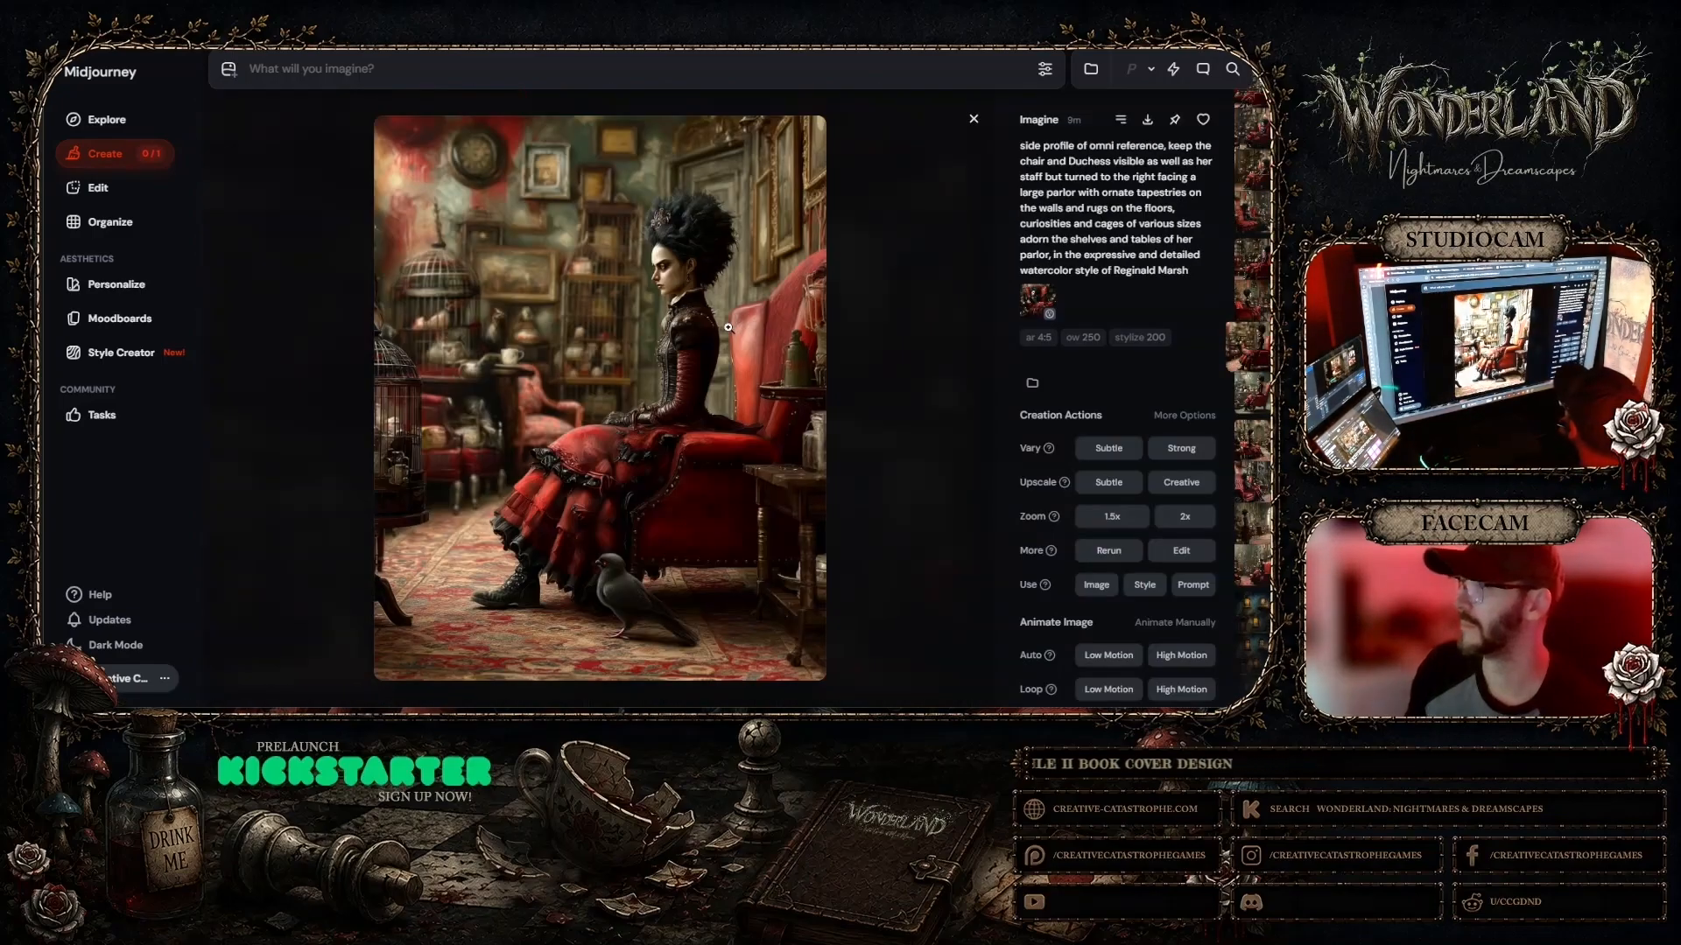
{"action": "left_click", "coordinate": [974, 119]}
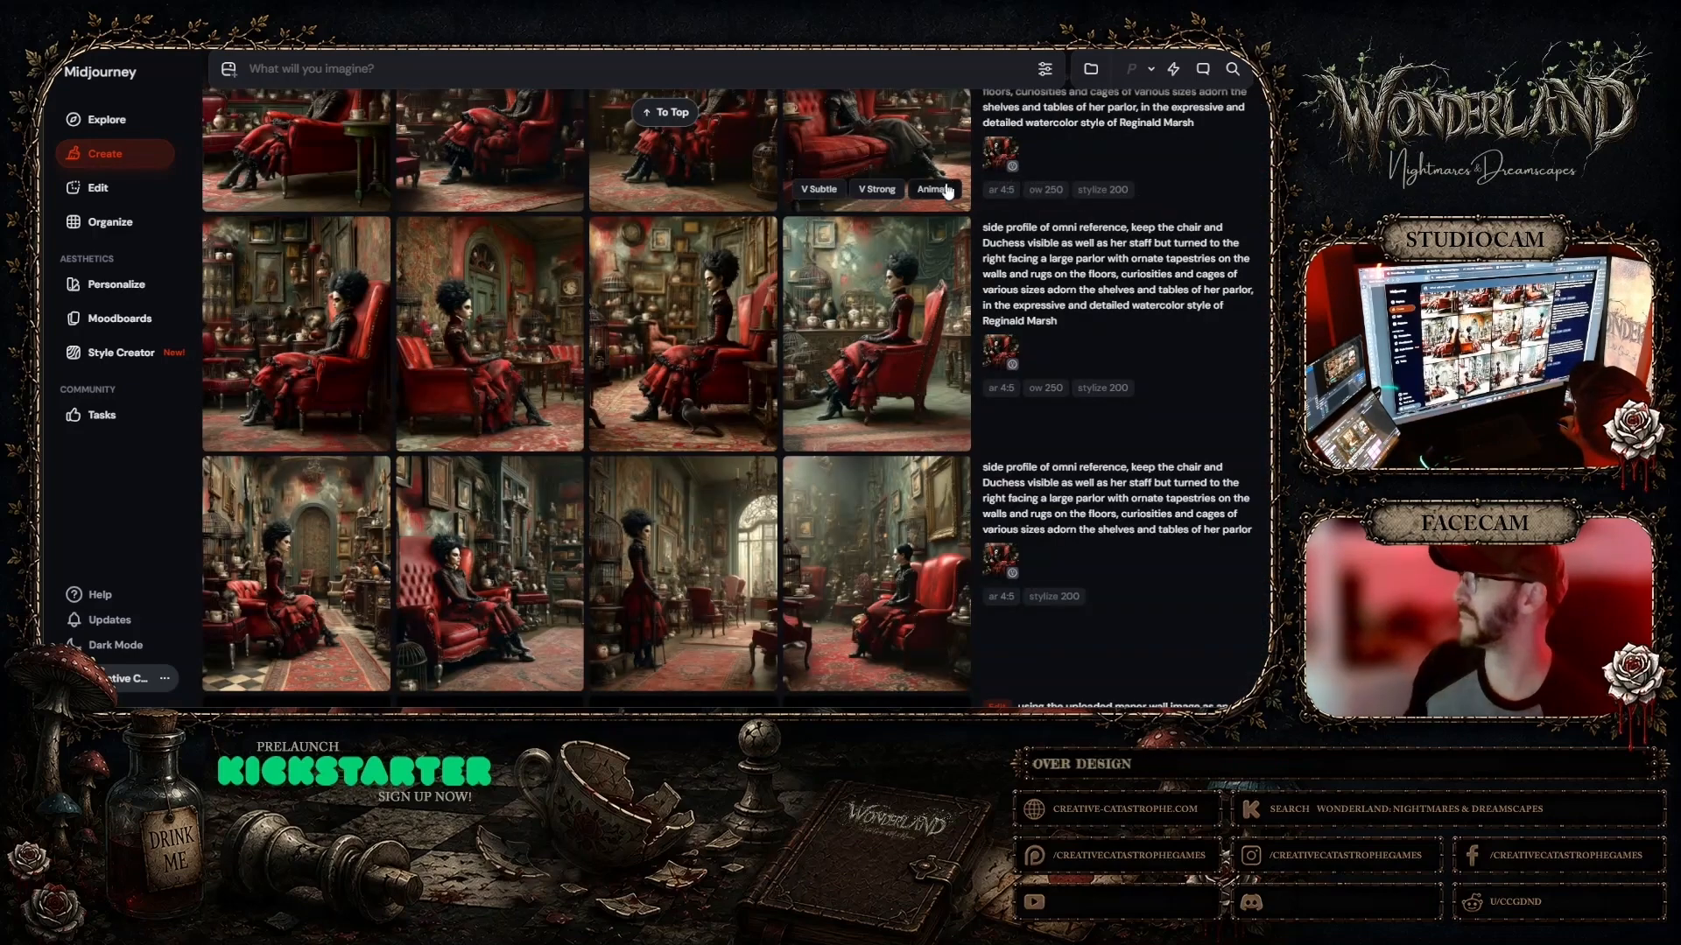
{"action": "left_click", "coordinate": [888, 276]}
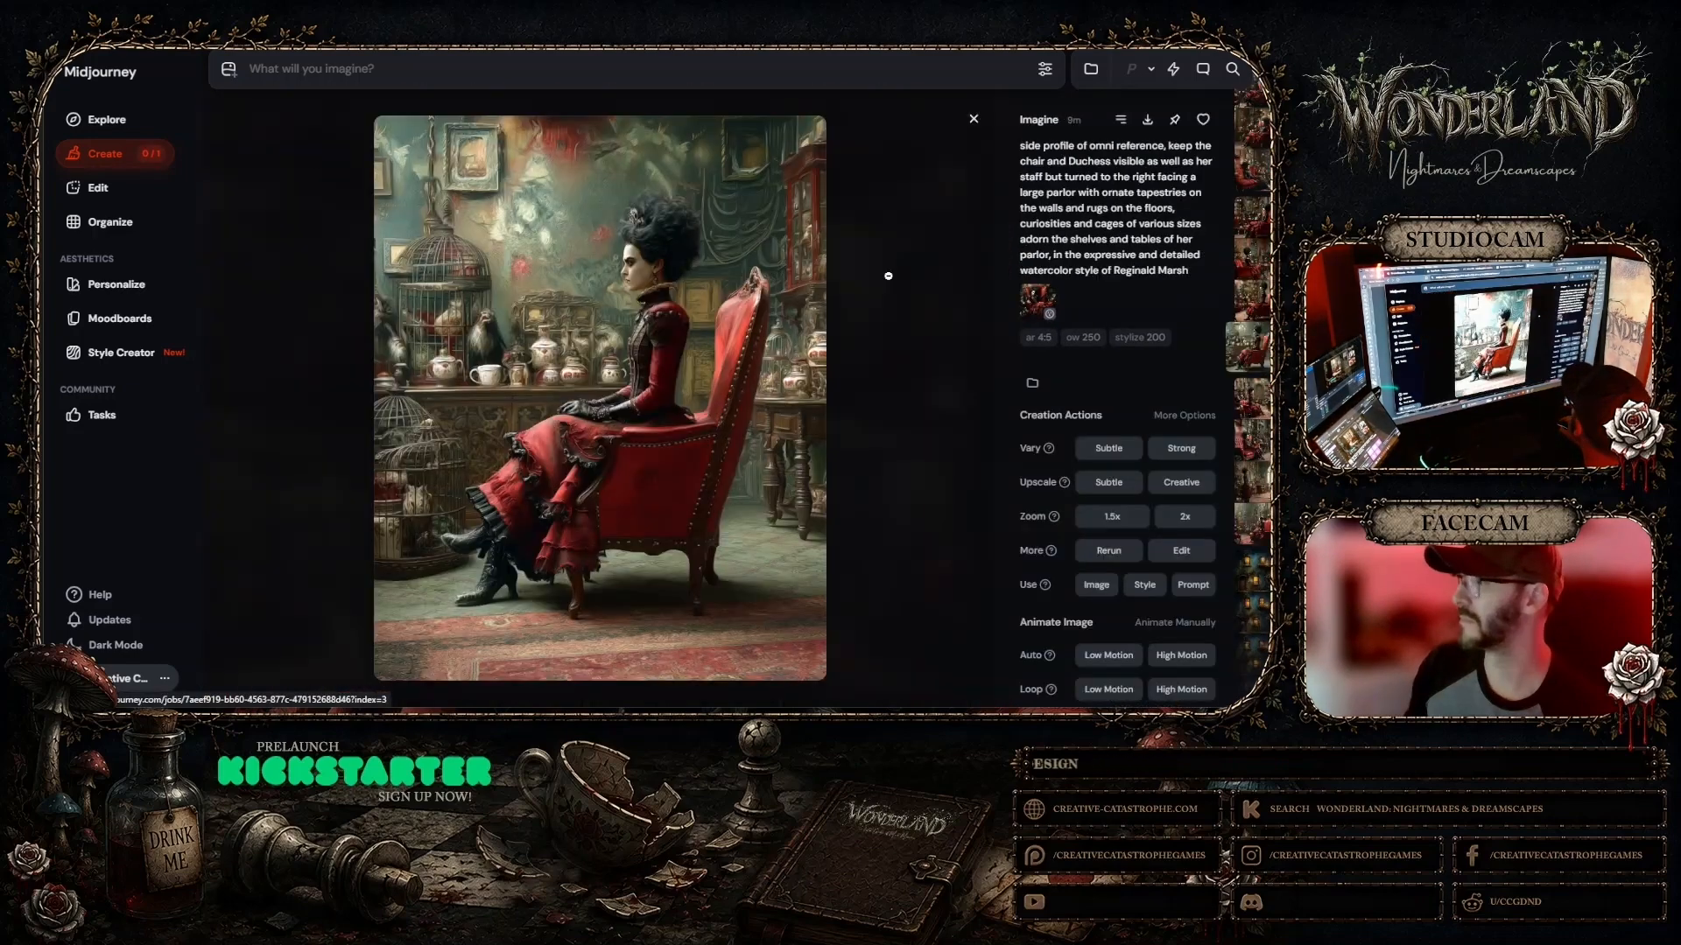
{"action": "left_click", "coordinate": [974, 120]}
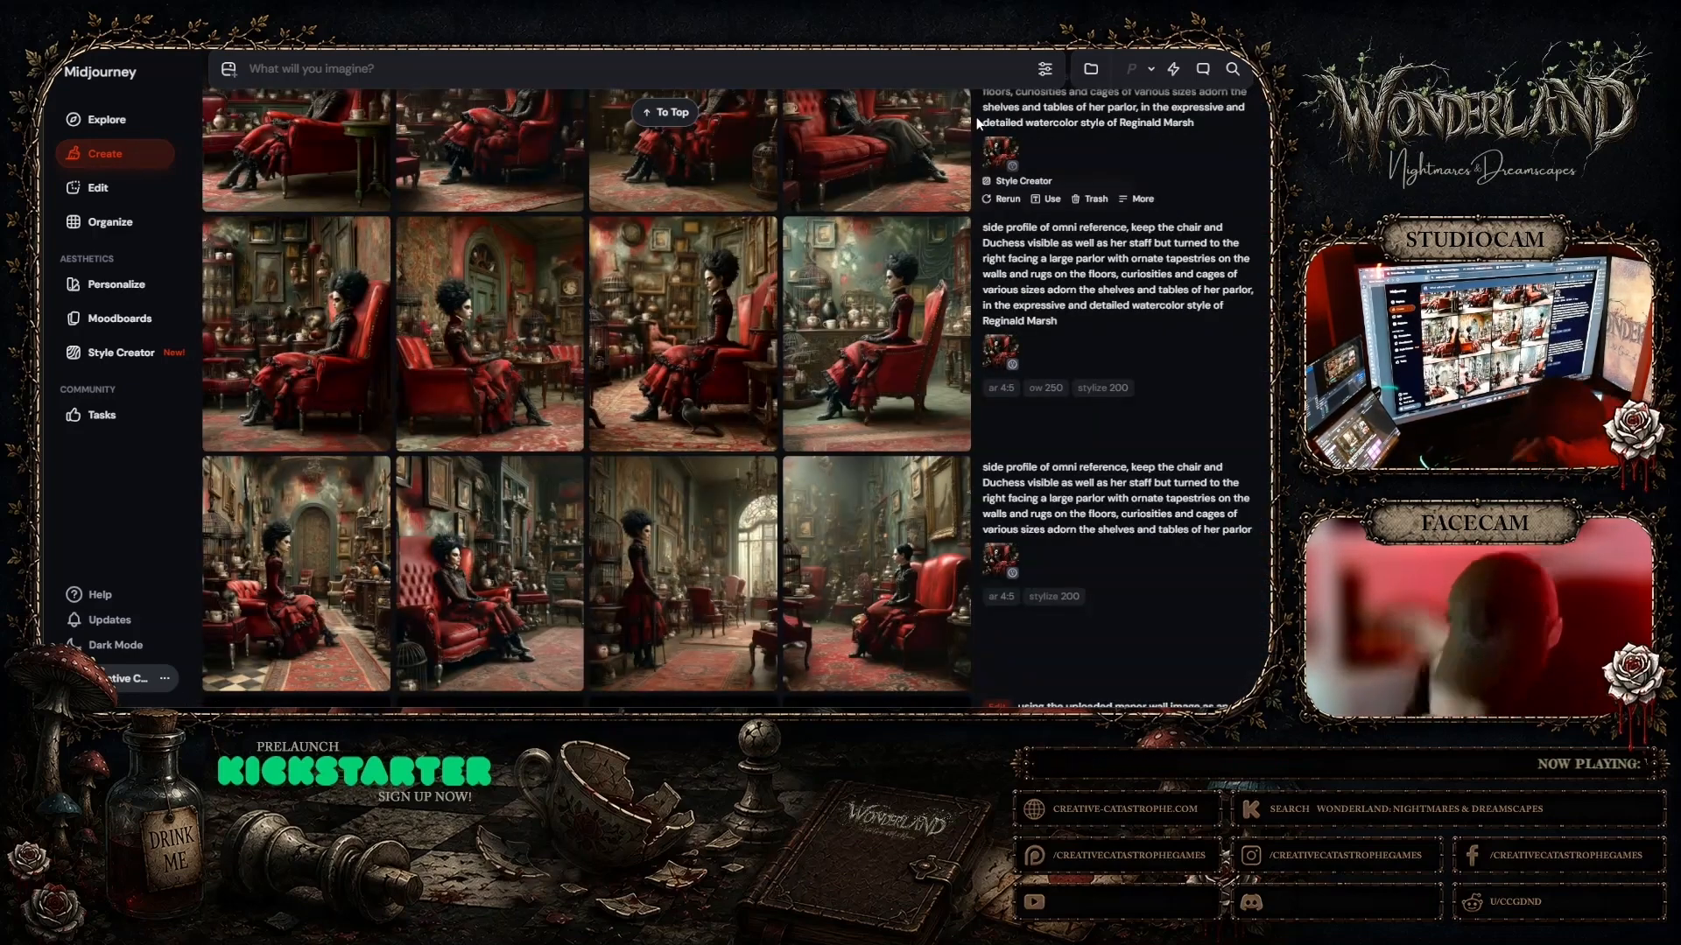
{"action": "left_click", "coordinate": [523, 315]}
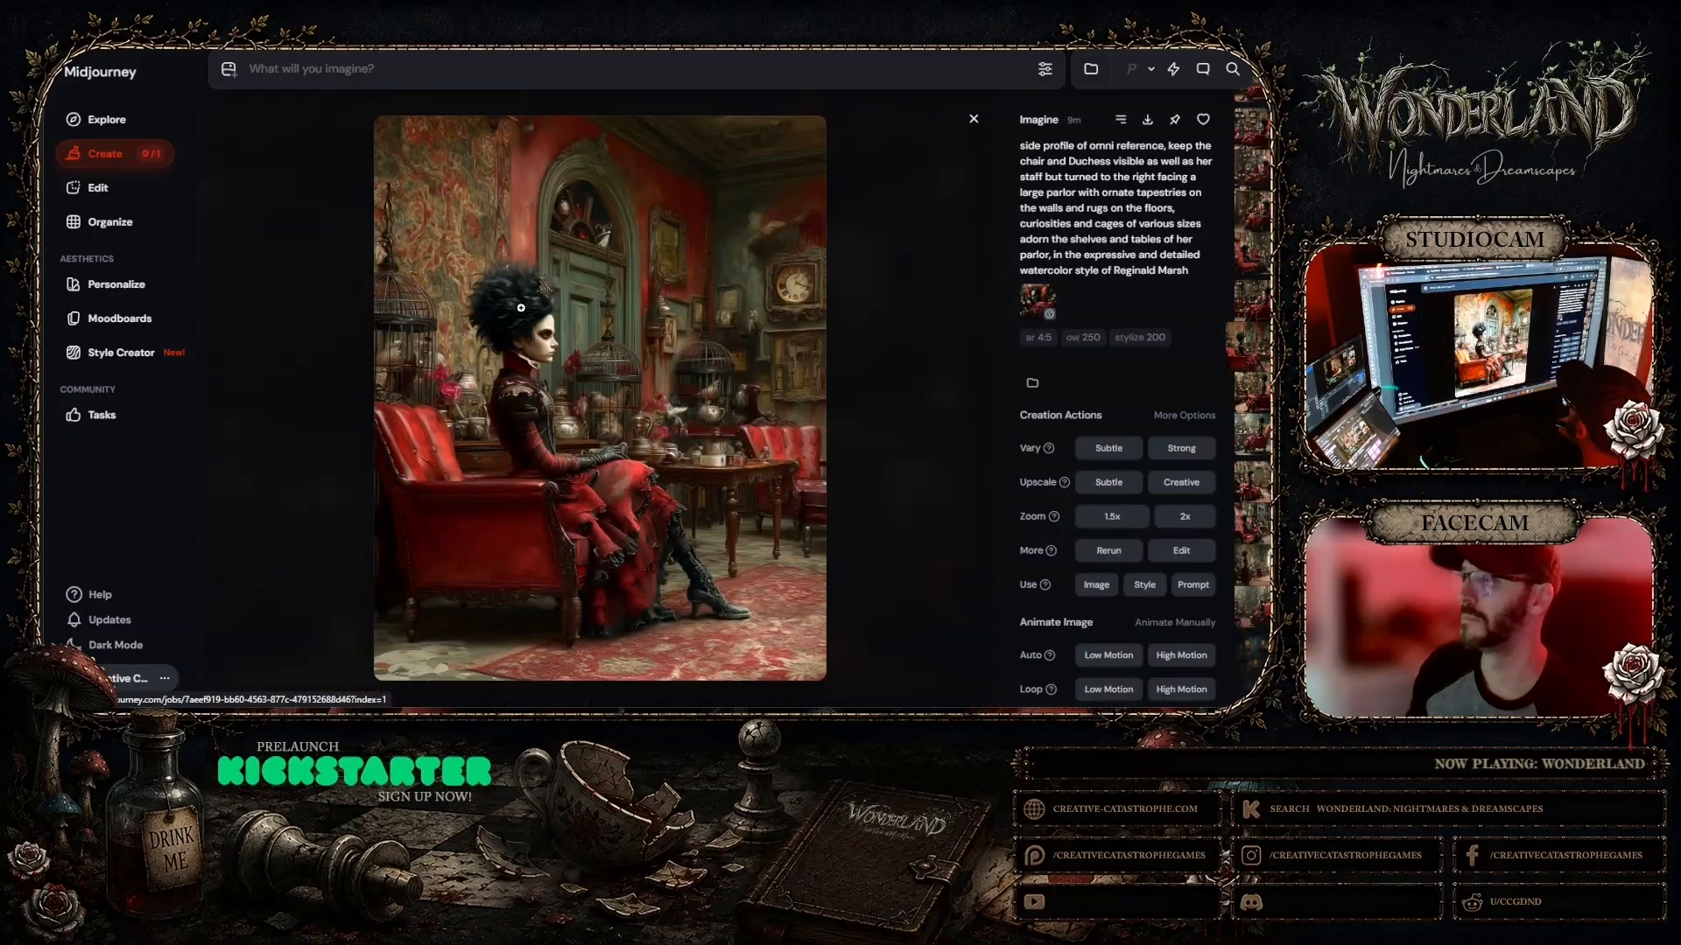
{"action": "left_click", "coordinate": [974, 120]}
Step: Open the first image of the "as well as her staff" Reginald Marsh batch and copy it to the clipboard
{"action": "left_click", "coordinate": [339, 295]}
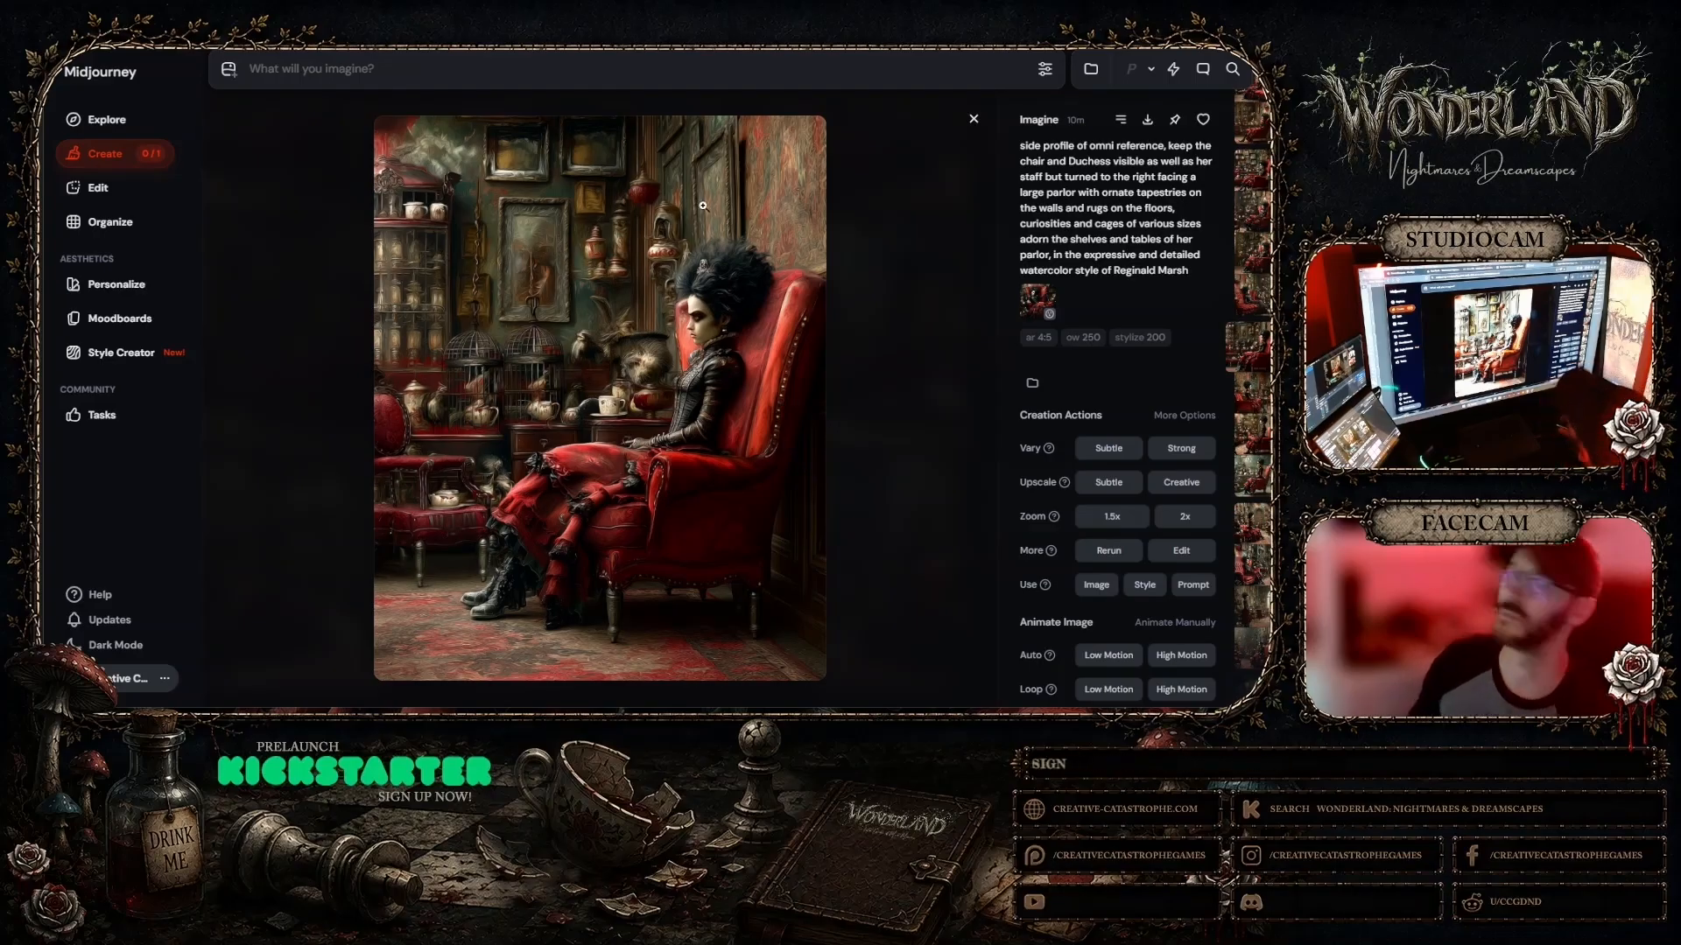
{"action": "right_click", "coordinate": [640, 264]}
{"action": "left_click", "coordinate": [669, 554]}
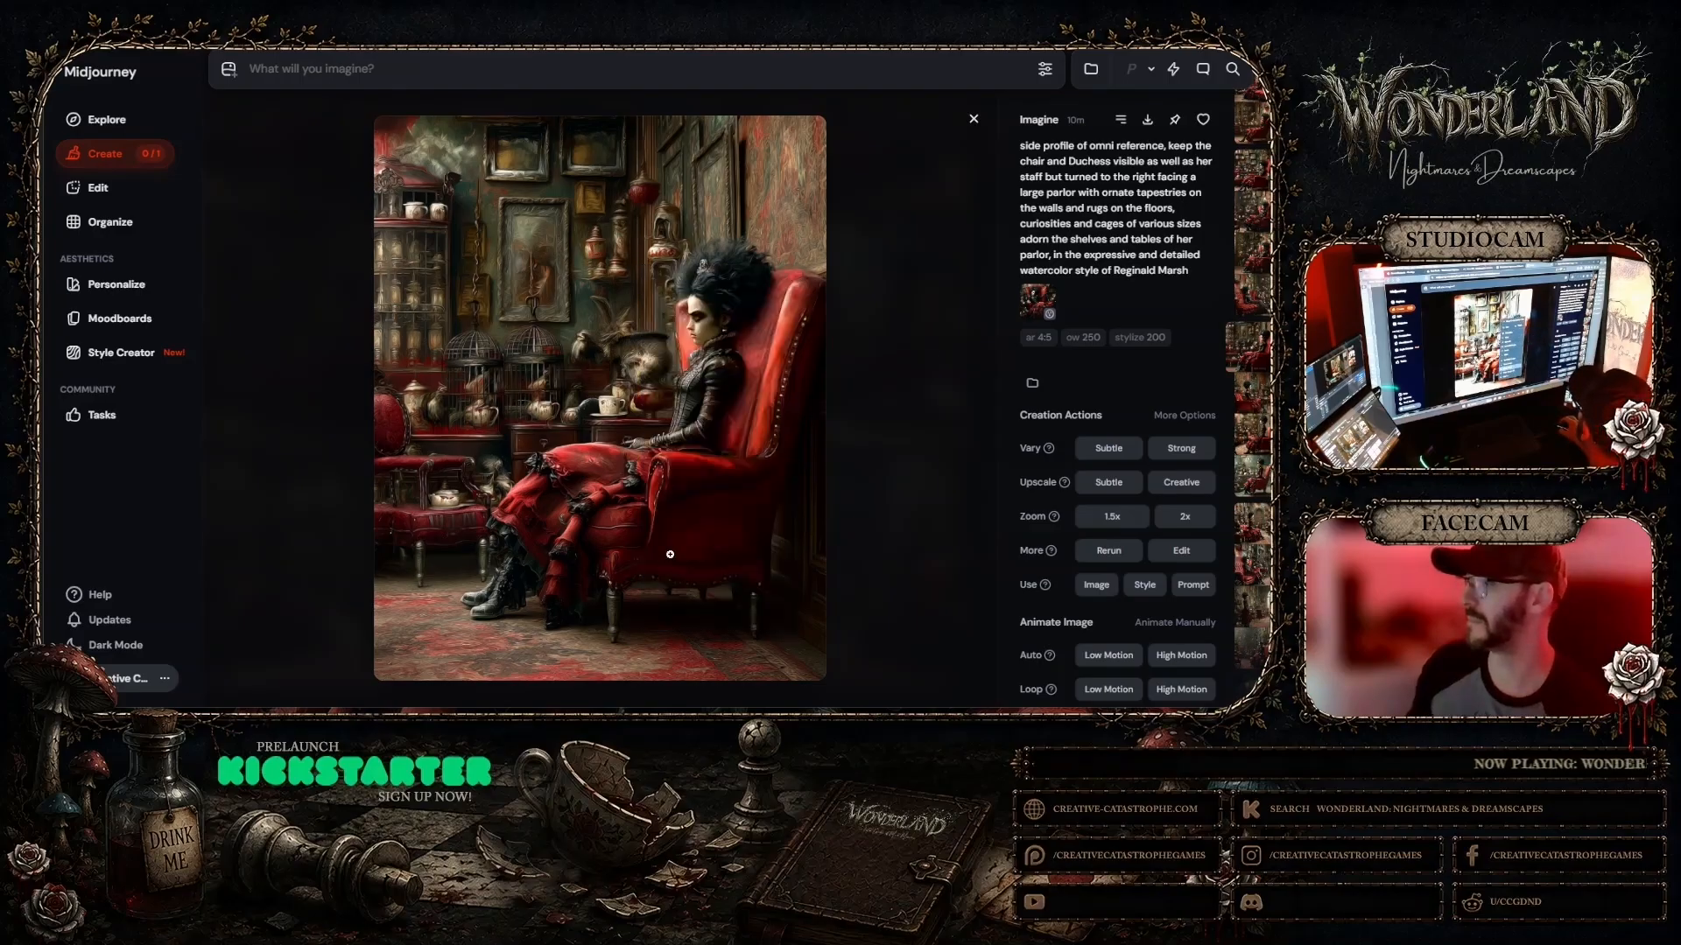
{"action": "left_click", "coordinate": [973, 119]}
Step: Reload the page and resubmit the awake-but-relaxed prompt with its omni reference at Omni Strength 500
{"action": "scroll", "coordinate": [897, 254], "scroll_direction": "up", "scroll_amount": 5}
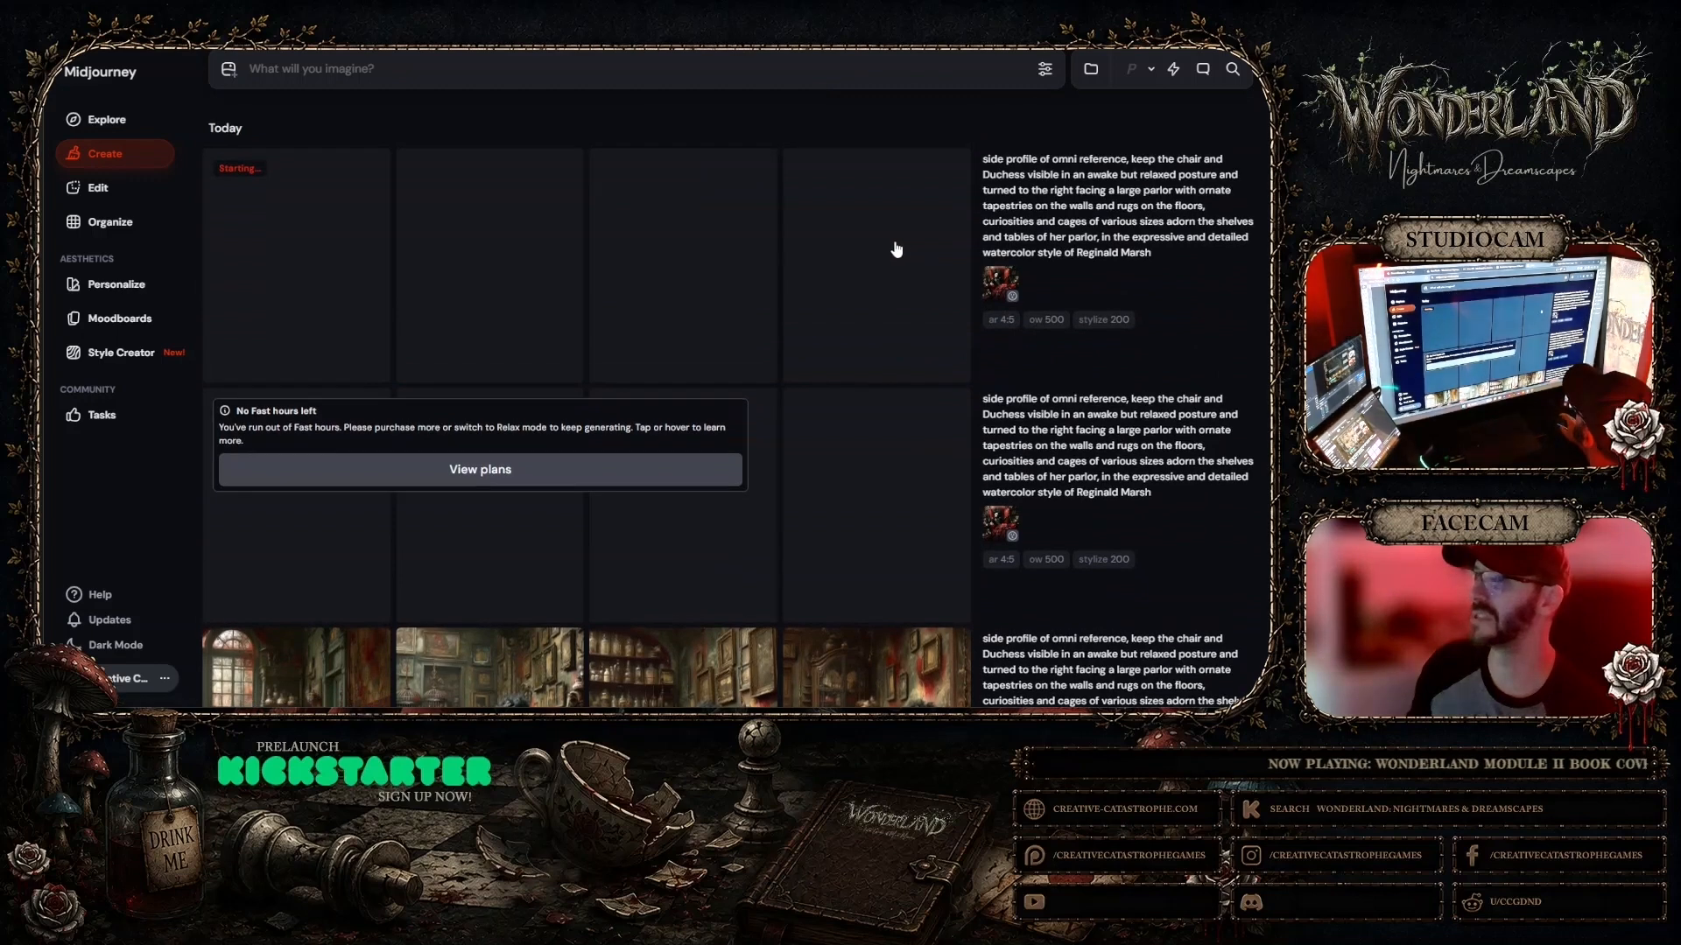
{"action": "key", "text": "ctrl+r"}
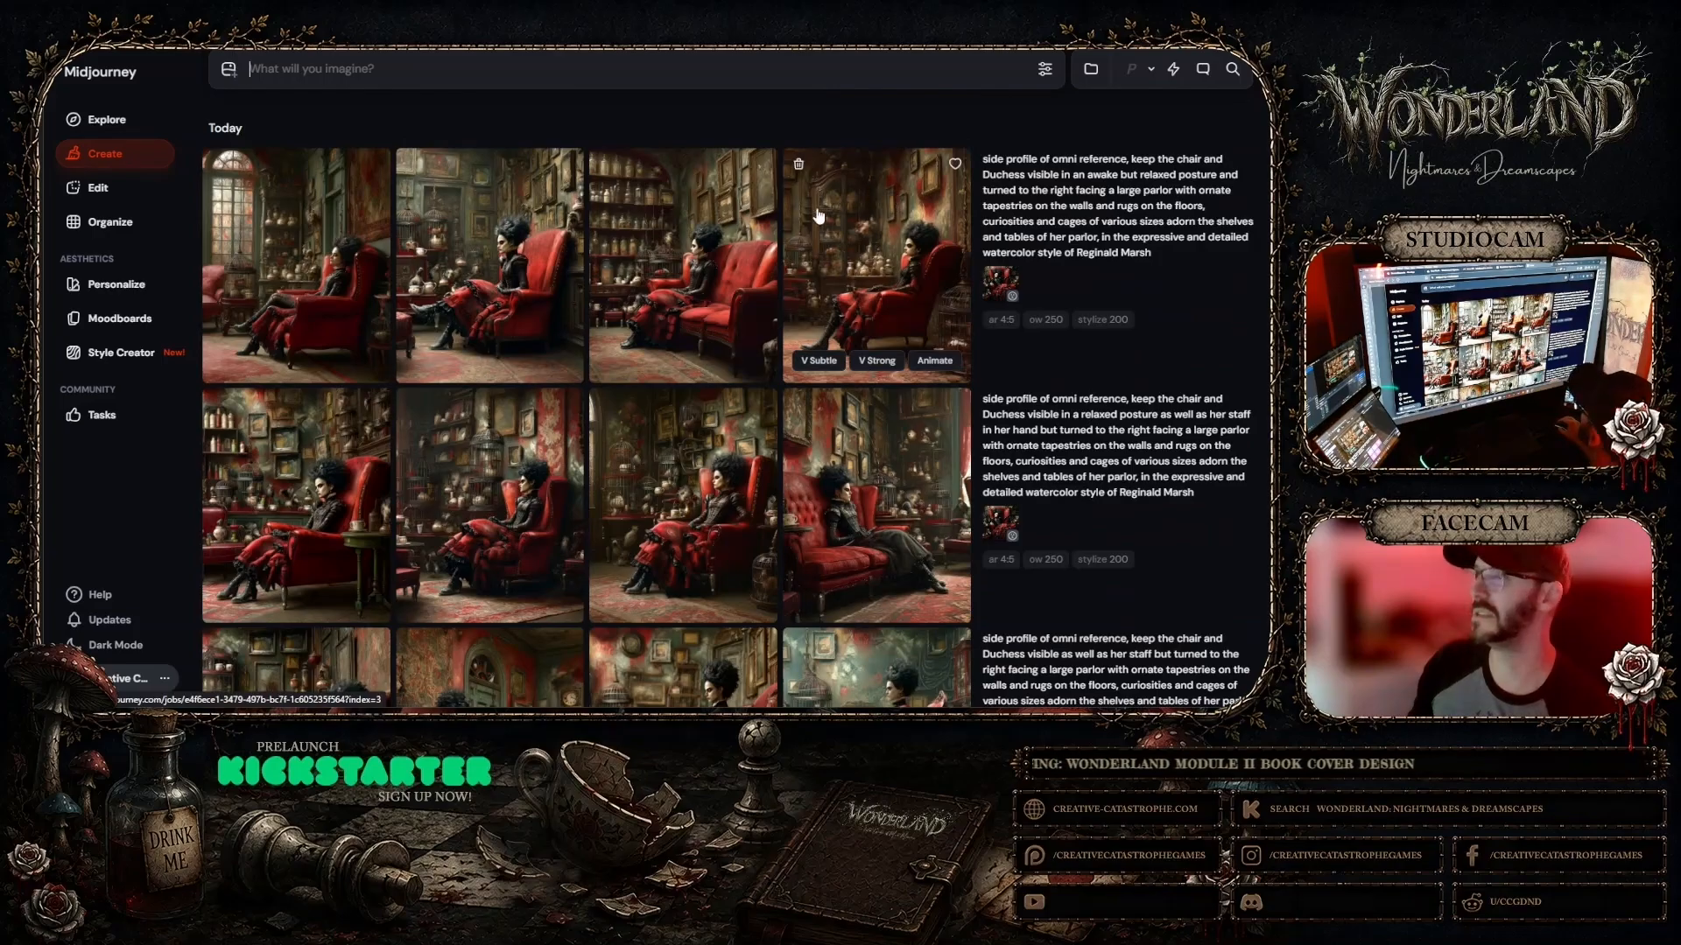
{"action": "left_click", "coordinate": [1047, 71]}
{"action": "left_click", "coordinate": [1047, 72]}
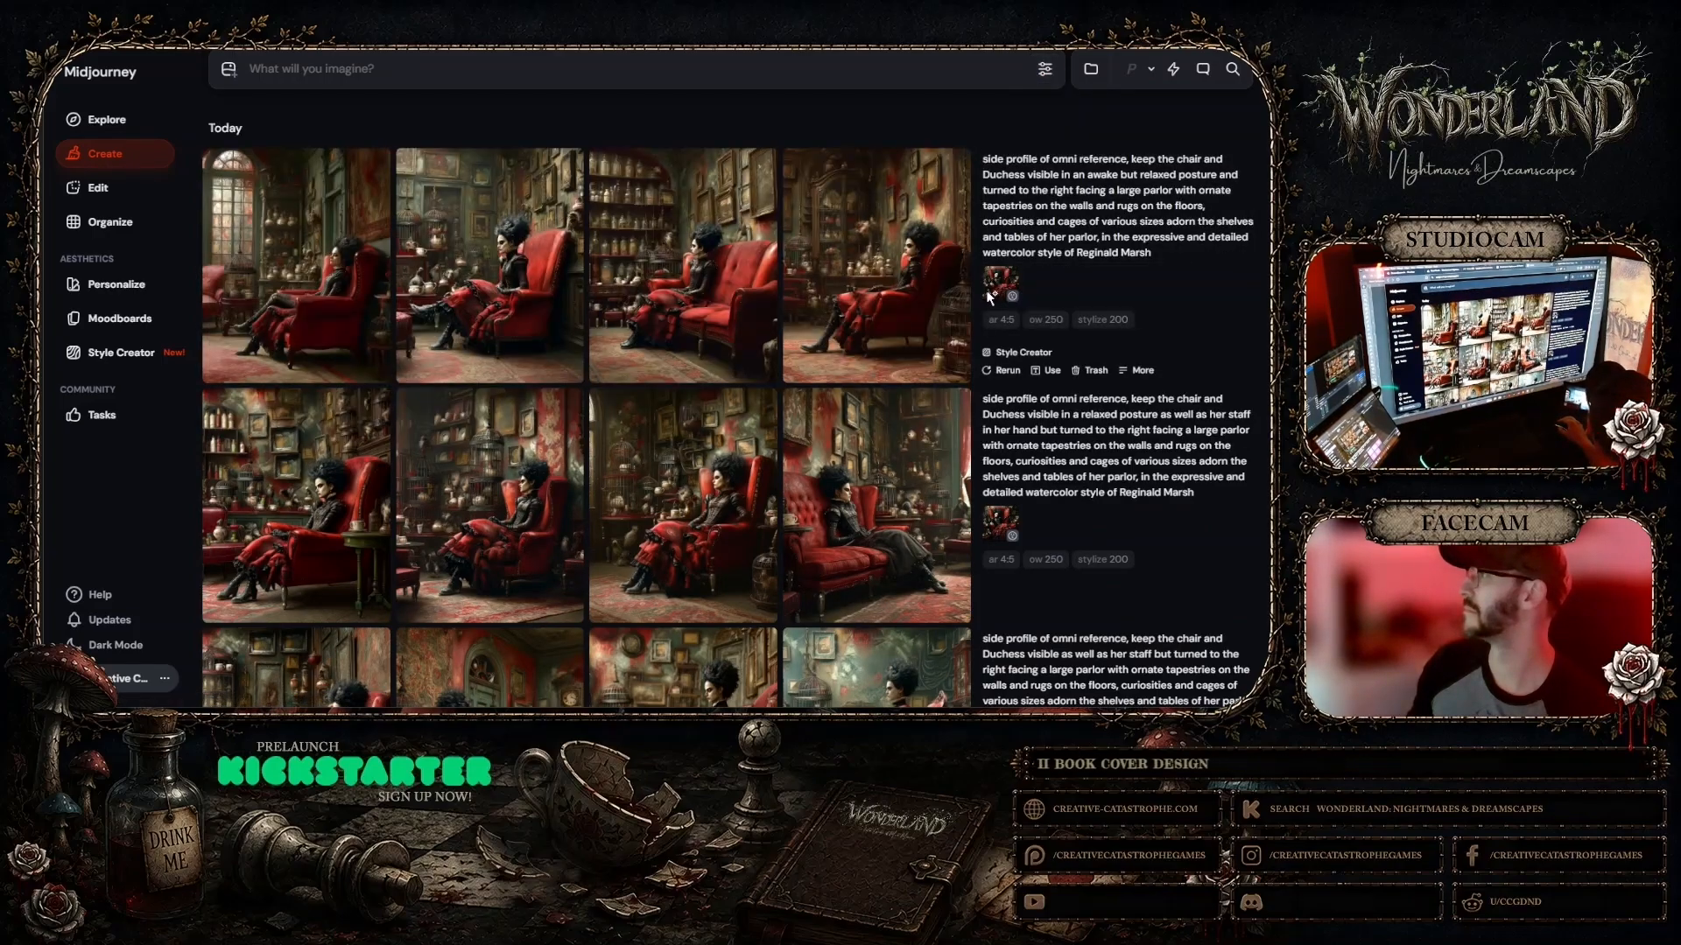
{"action": "left_click", "coordinate": [989, 298]}
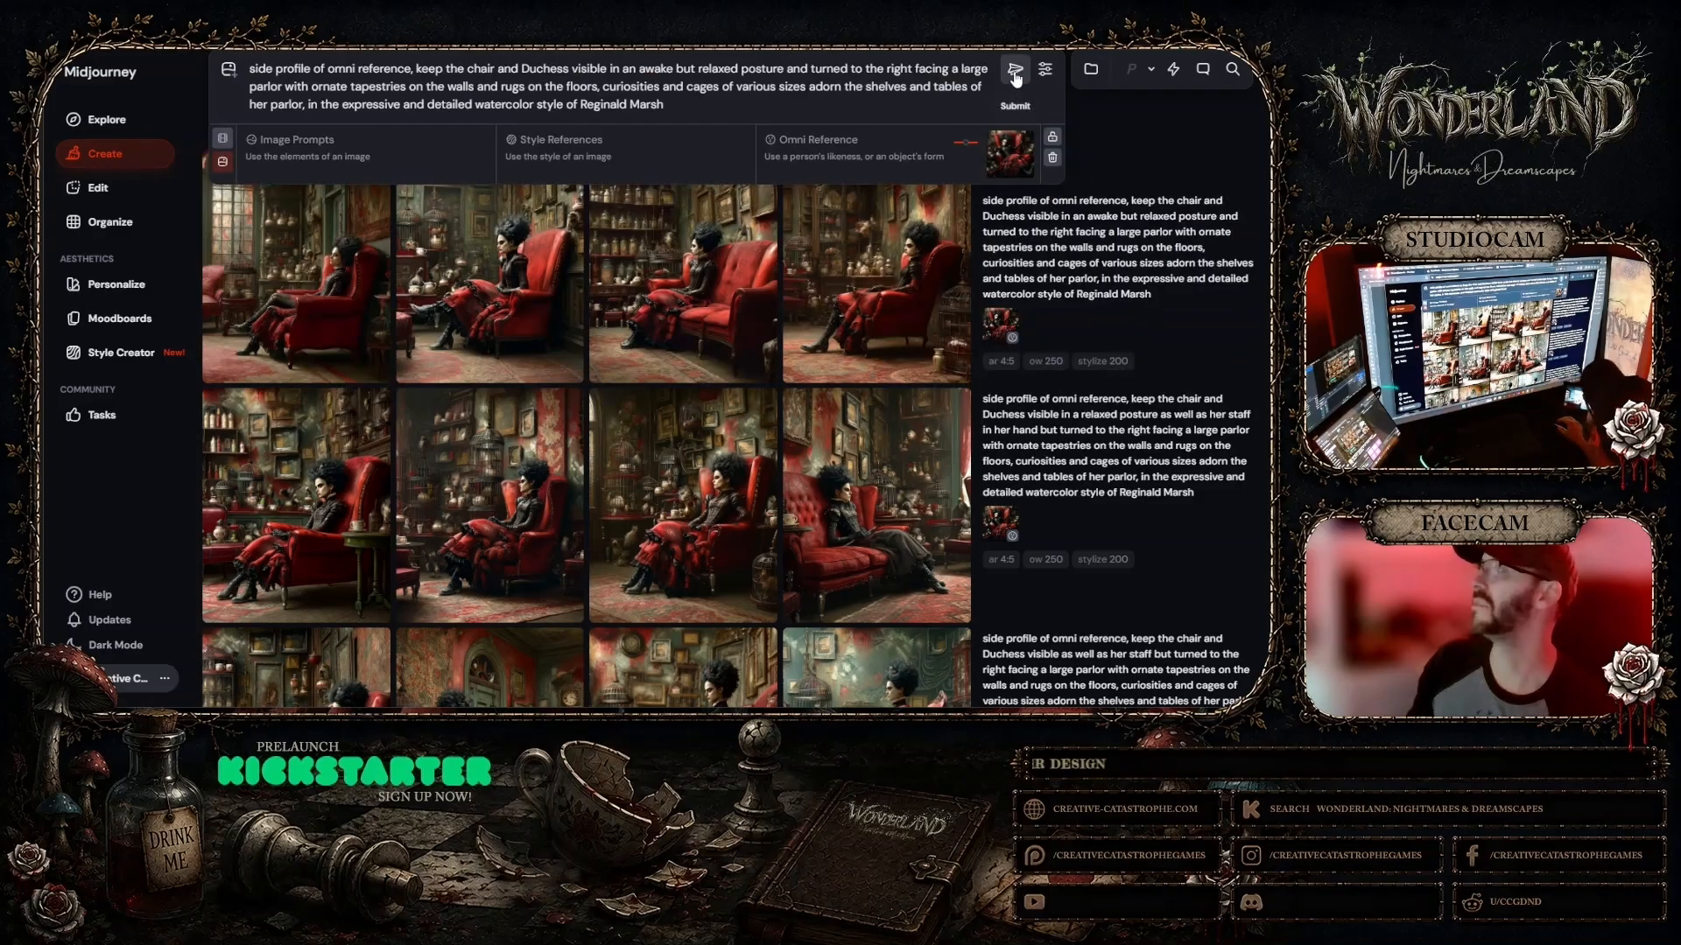
{"action": "left_click", "coordinate": [1015, 70]}
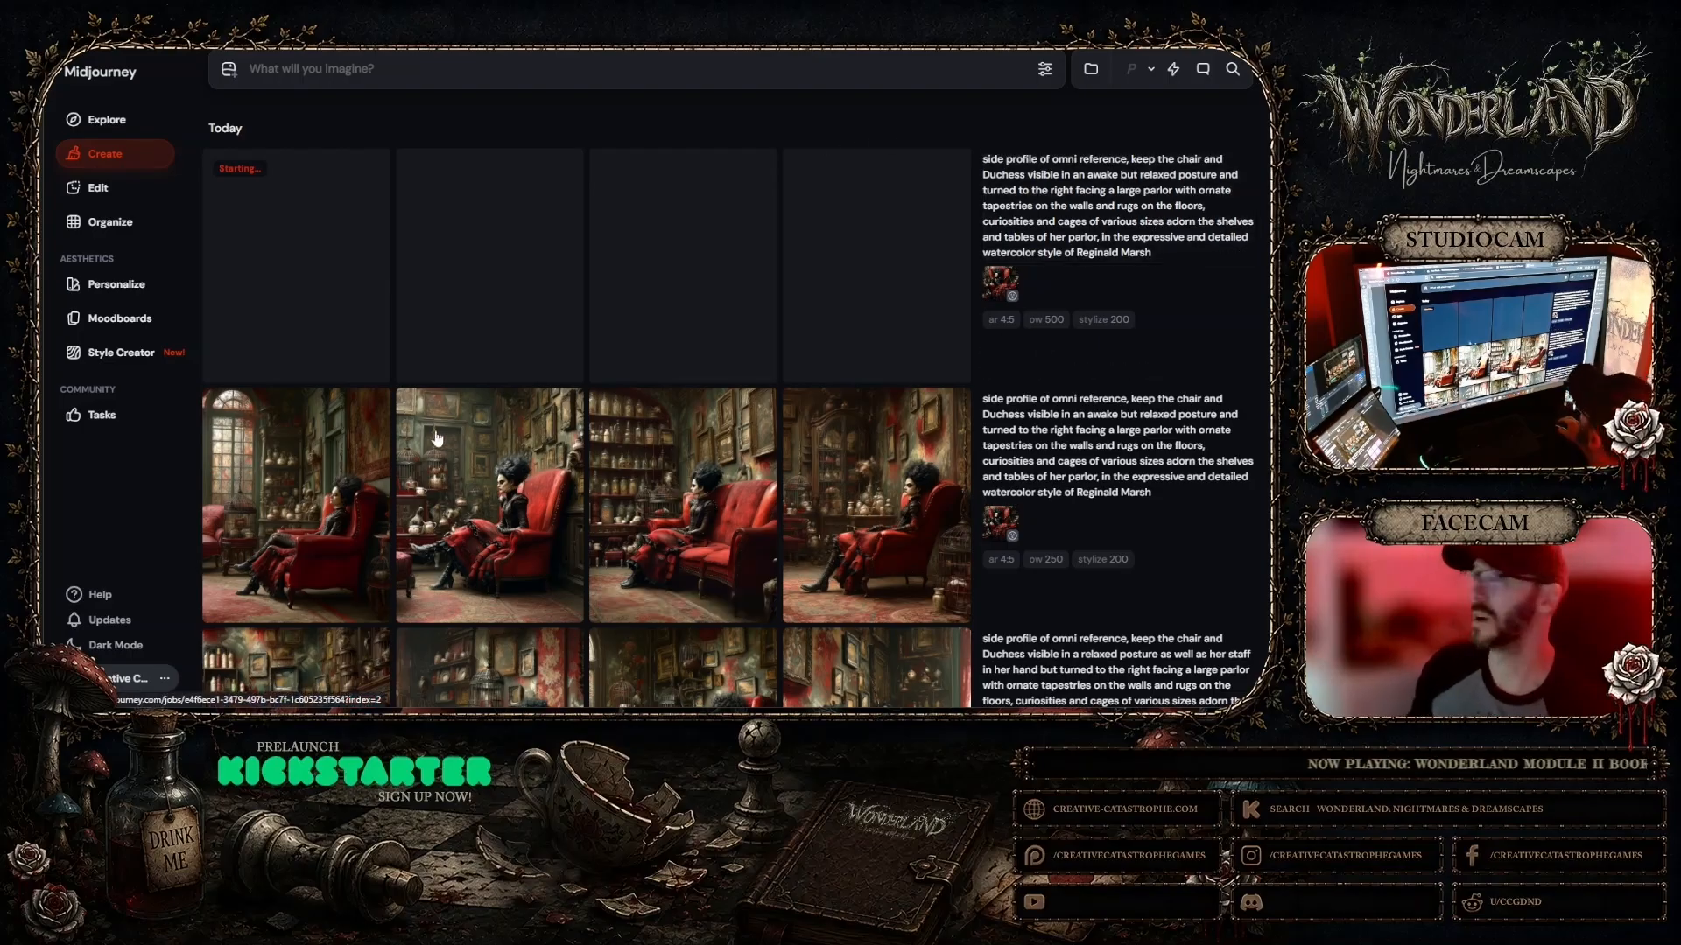
Step: Switch to Photoshop and create a new 960 x 1200 px transparent document from the Clipboard preset
{"action": "left_click", "coordinate": [473, 462]}
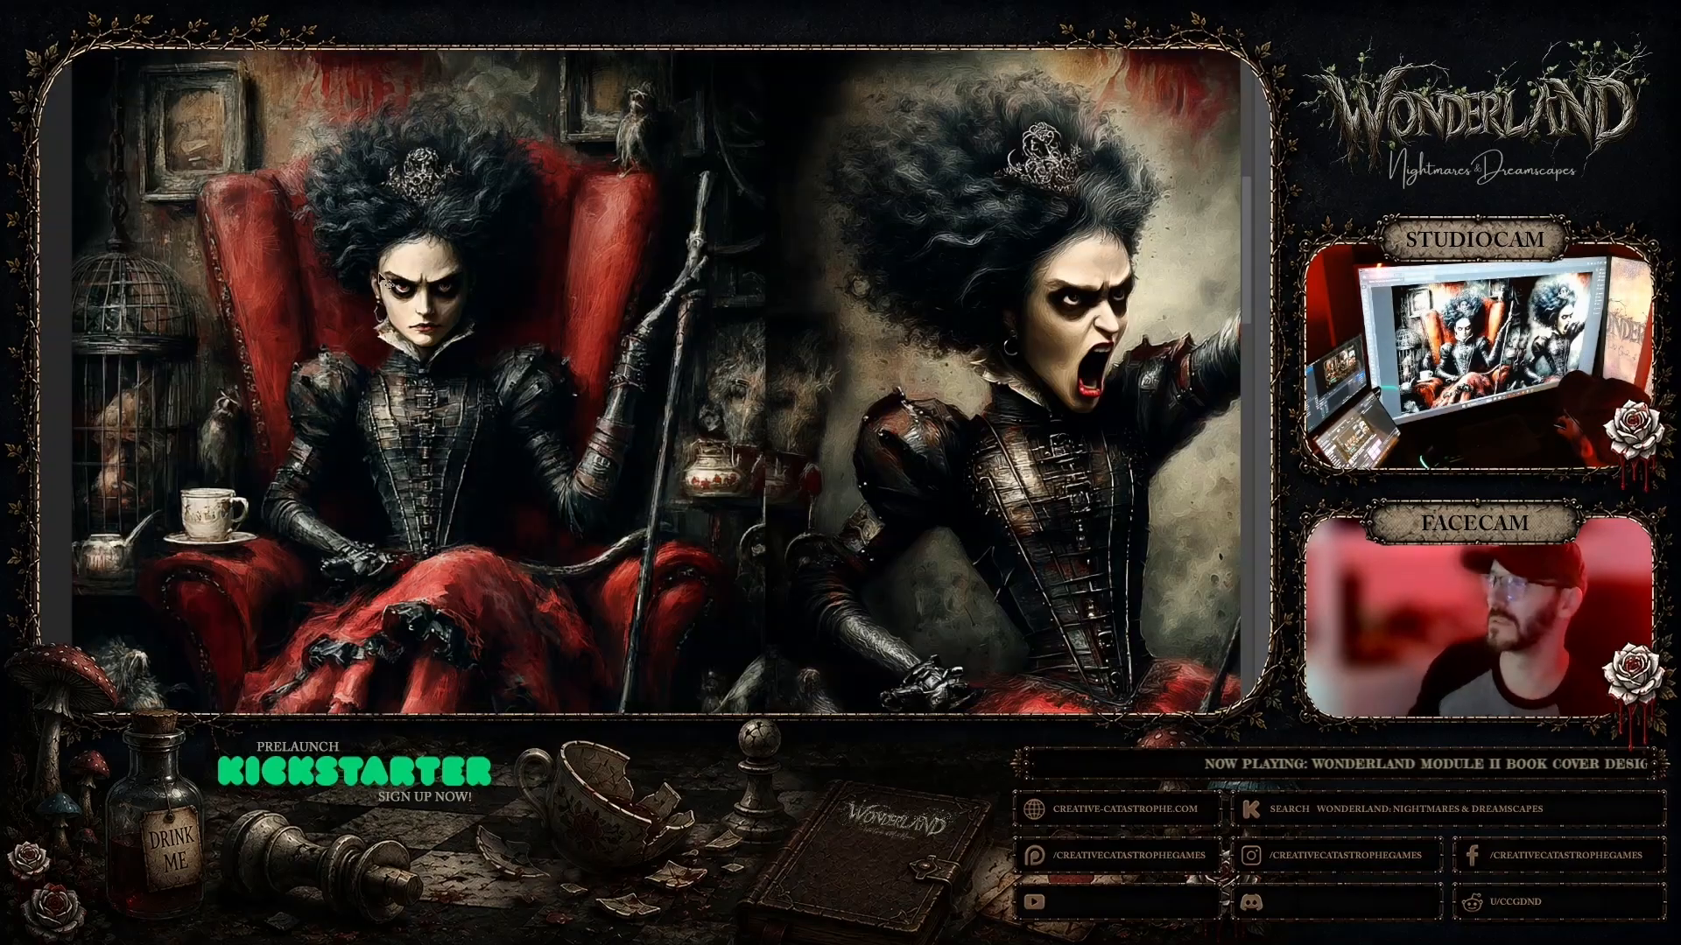
{"action": "left_click", "coordinate": [140, 48]}
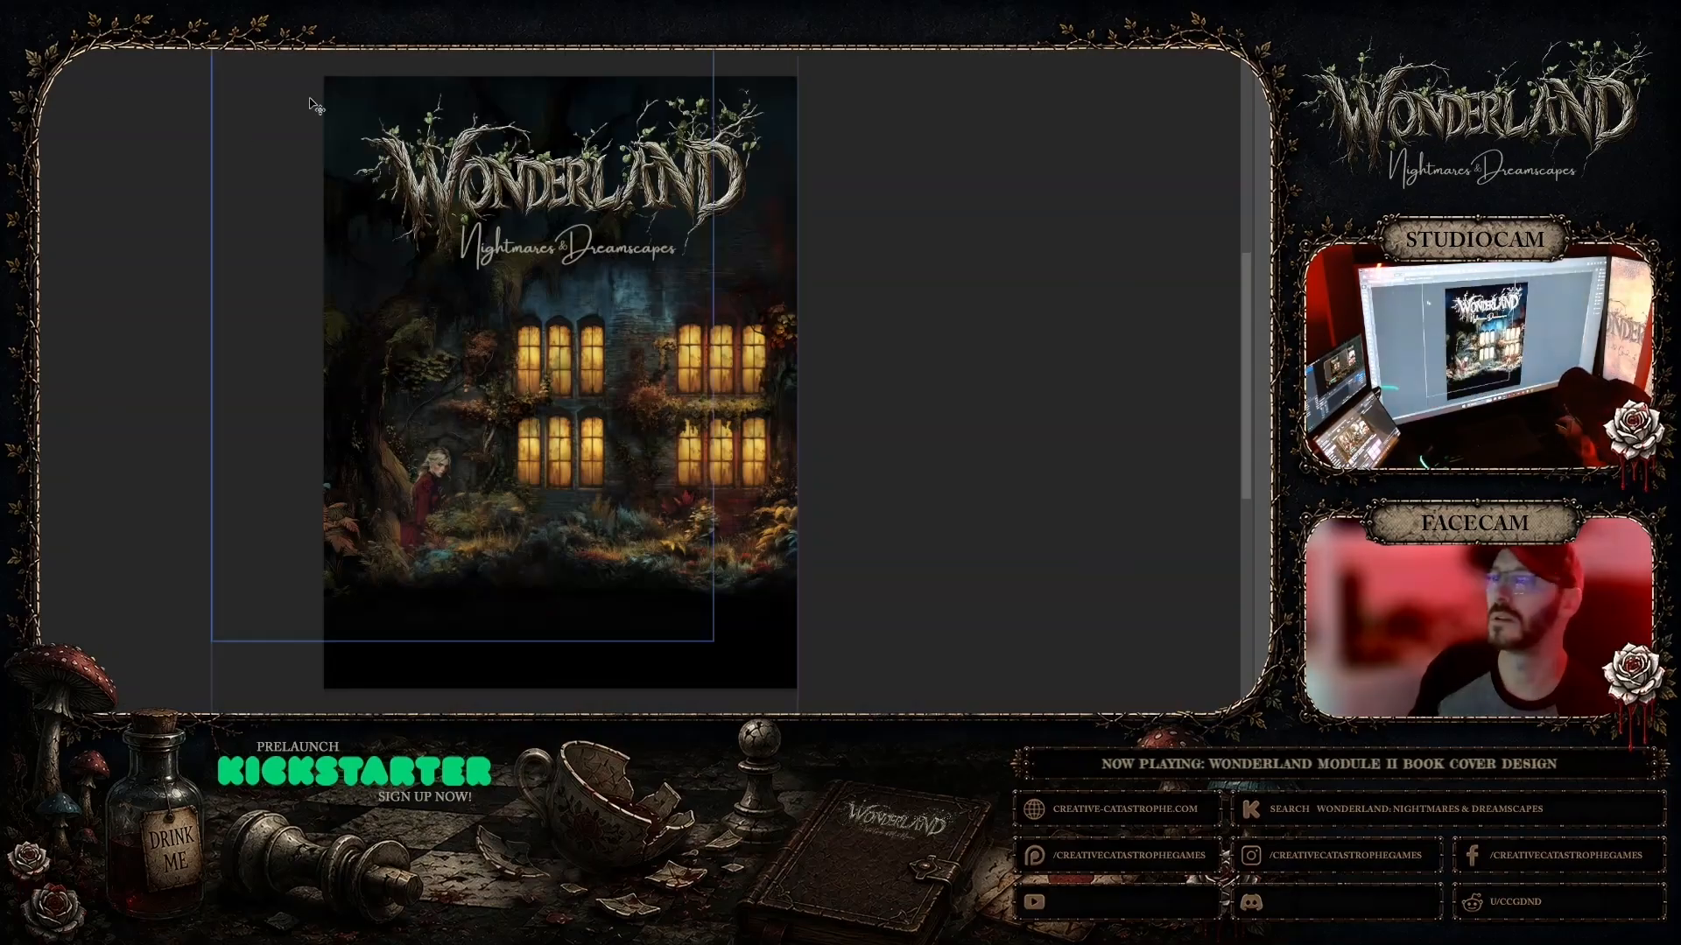
{"action": "left_click", "coordinate": [44, 48]}
{"action": "left_click", "coordinate": [87, 50]}
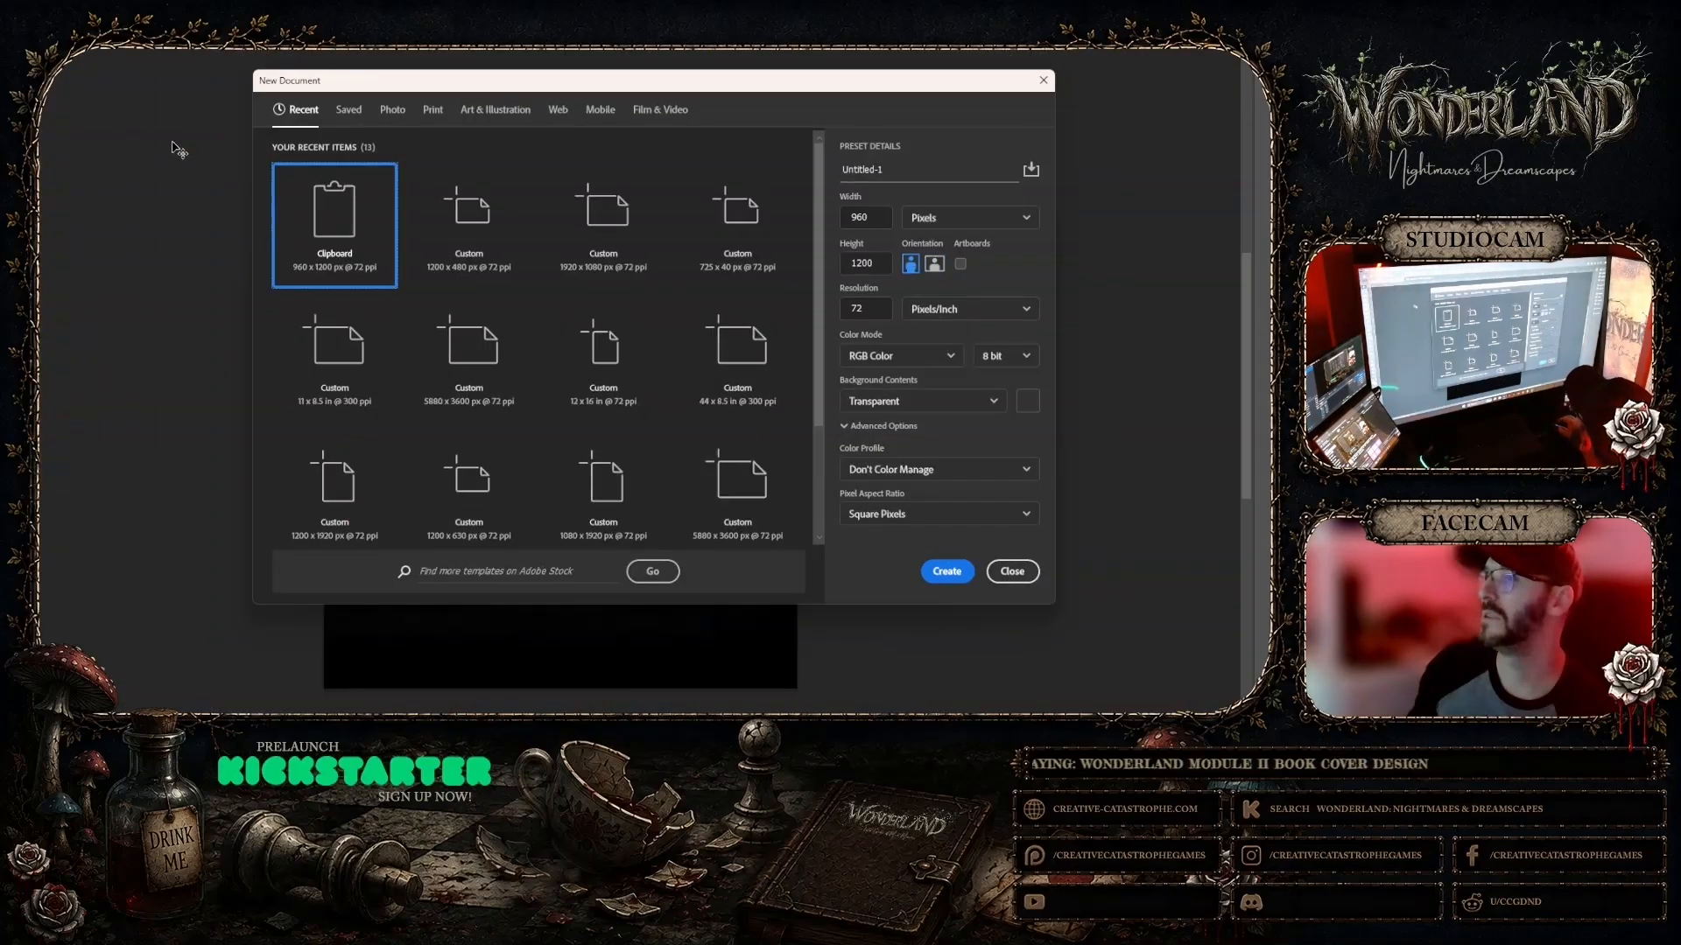
{"action": "left_click", "coordinate": [946, 571]}
Step: Paste the copied Duchess image into the new document and flip it horizontally
{"action": "left_click", "coordinate": [44, 48]}
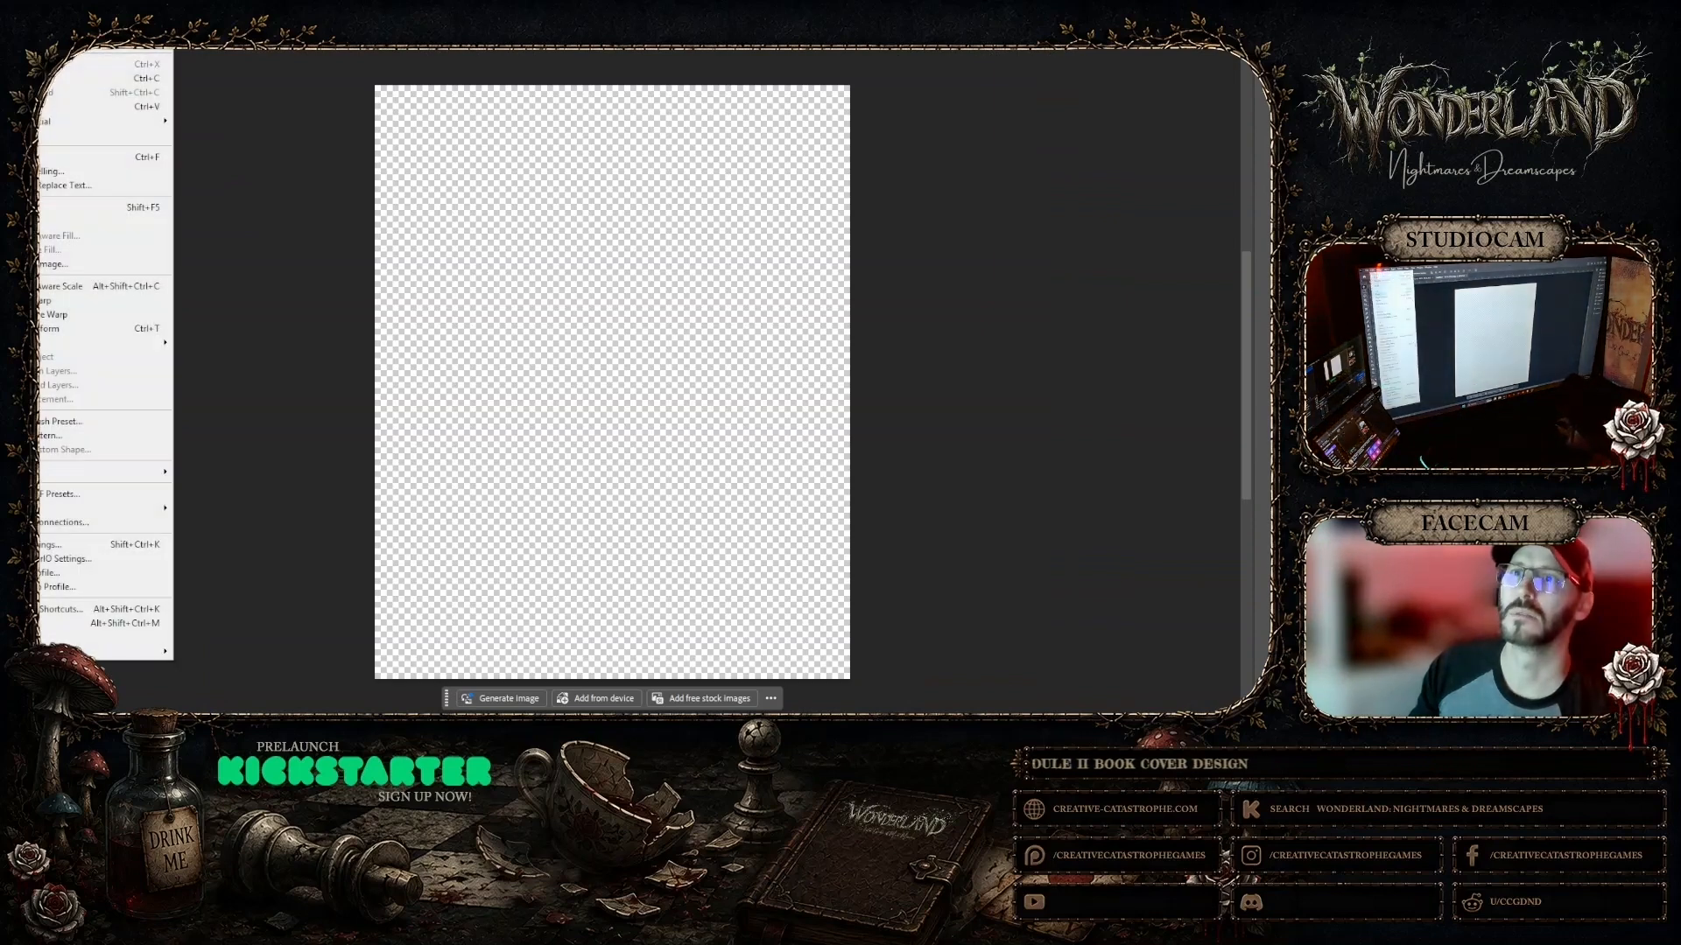
{"action": "left_click", "coordinate": [53, 106]}
{"action": "left_click", "coordinate": [44, 48]}
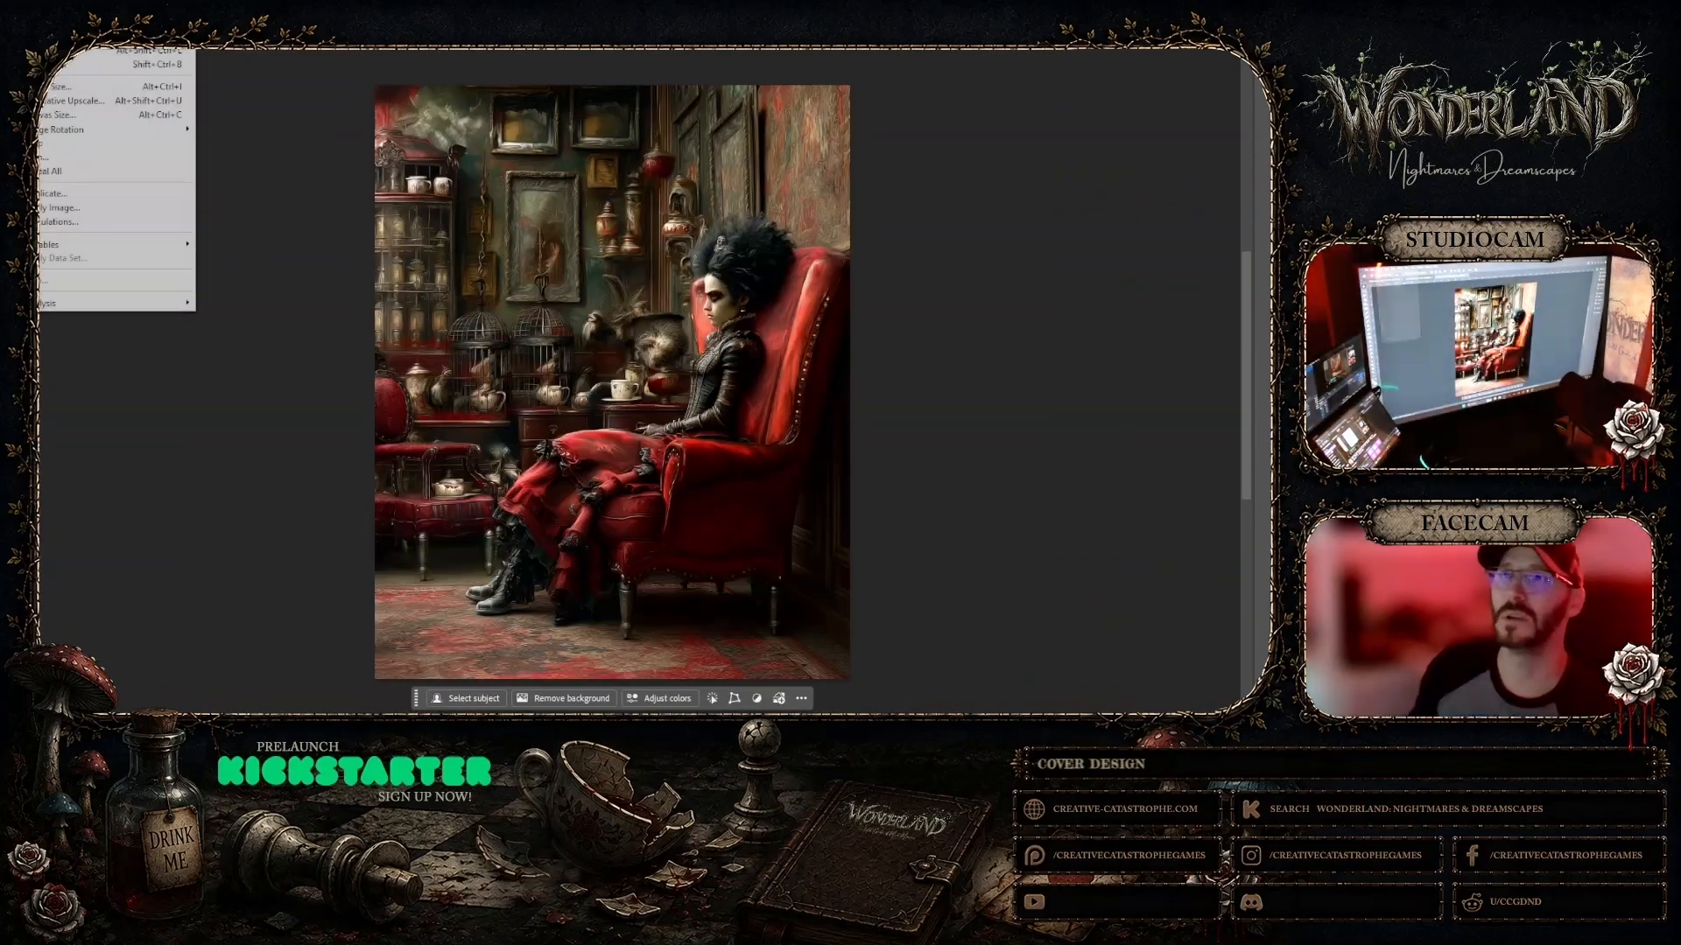
{"action": "mouse_move", "coordinate": [105, 342]}
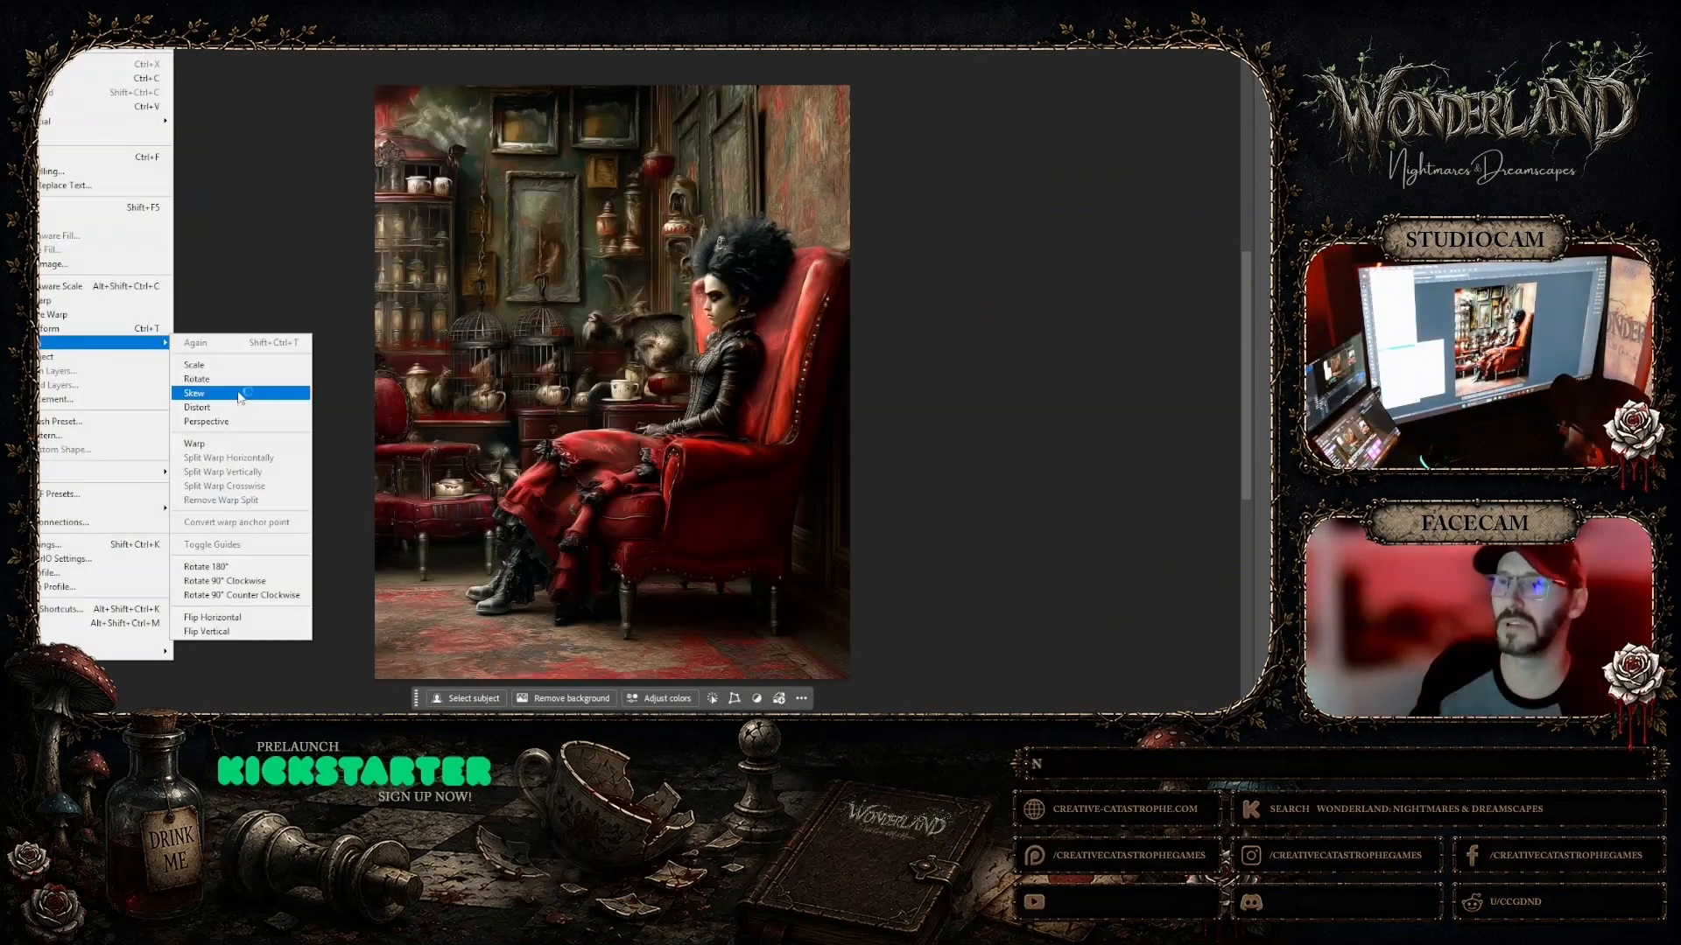
{"action": "left_click", "coordinate": [212, 617]}
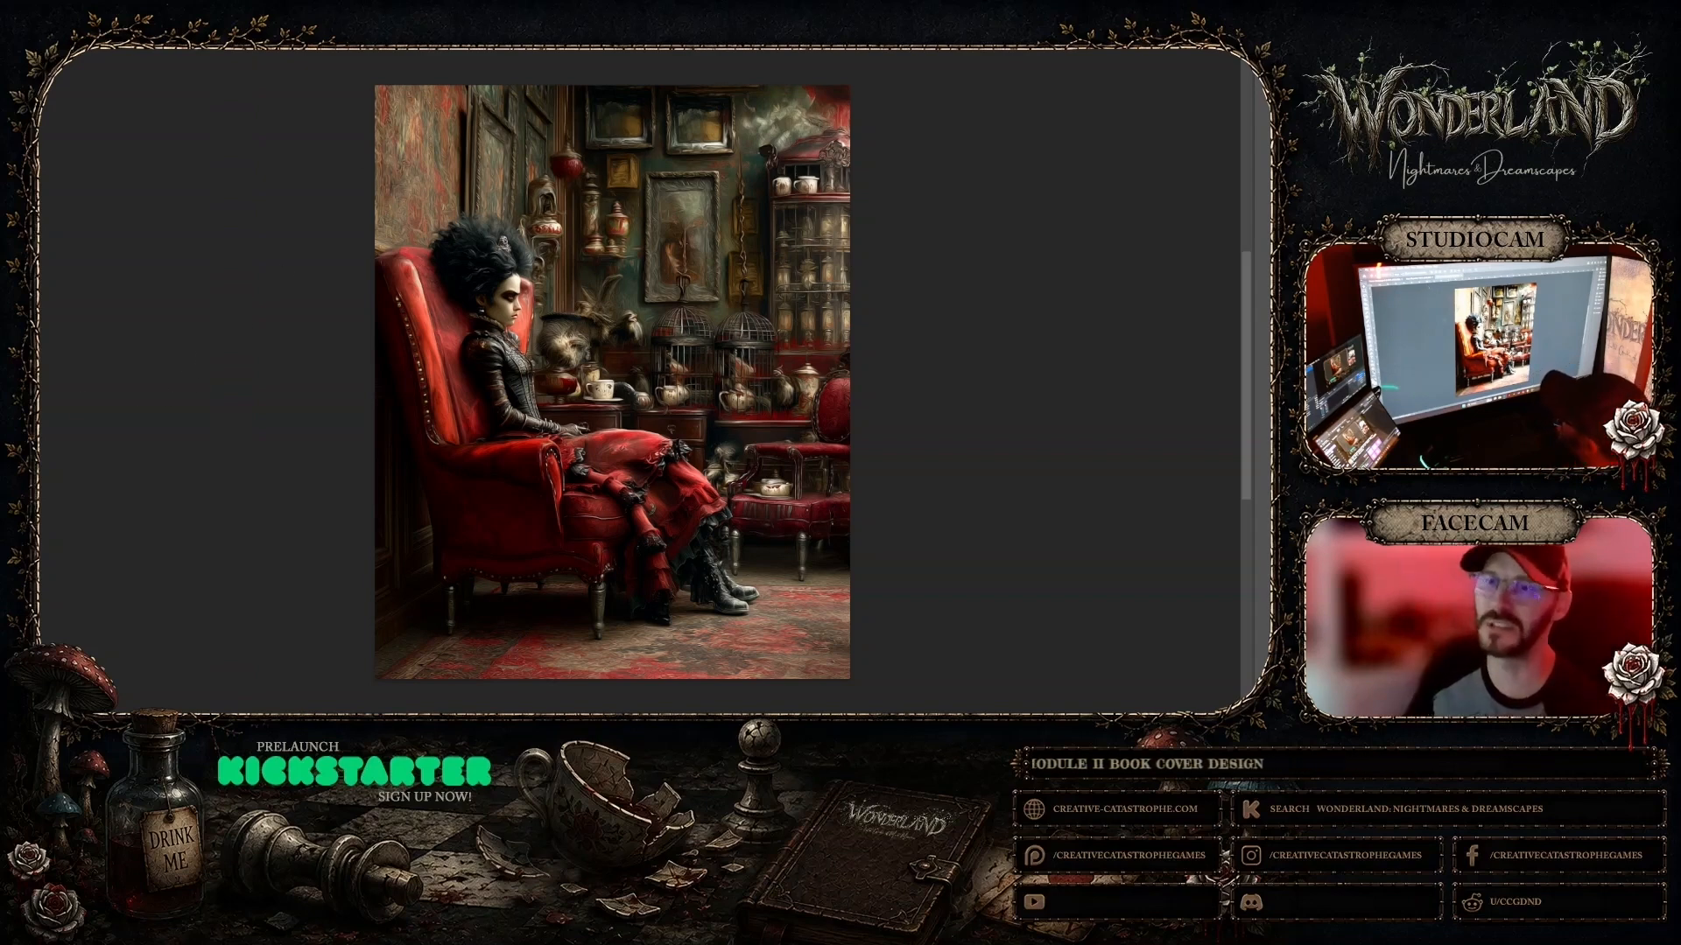
Step: Extend the canvas upward by setting its height to 2000 pixels with the anchor at bottom center, keeping the width at 960 pixels
{"action": "right_click", "coordinate": [679, 341]}
{"action": "left_click", "coordinate": [705, 417]}
{"action": "right_click", "coordinate": [670, 392]}
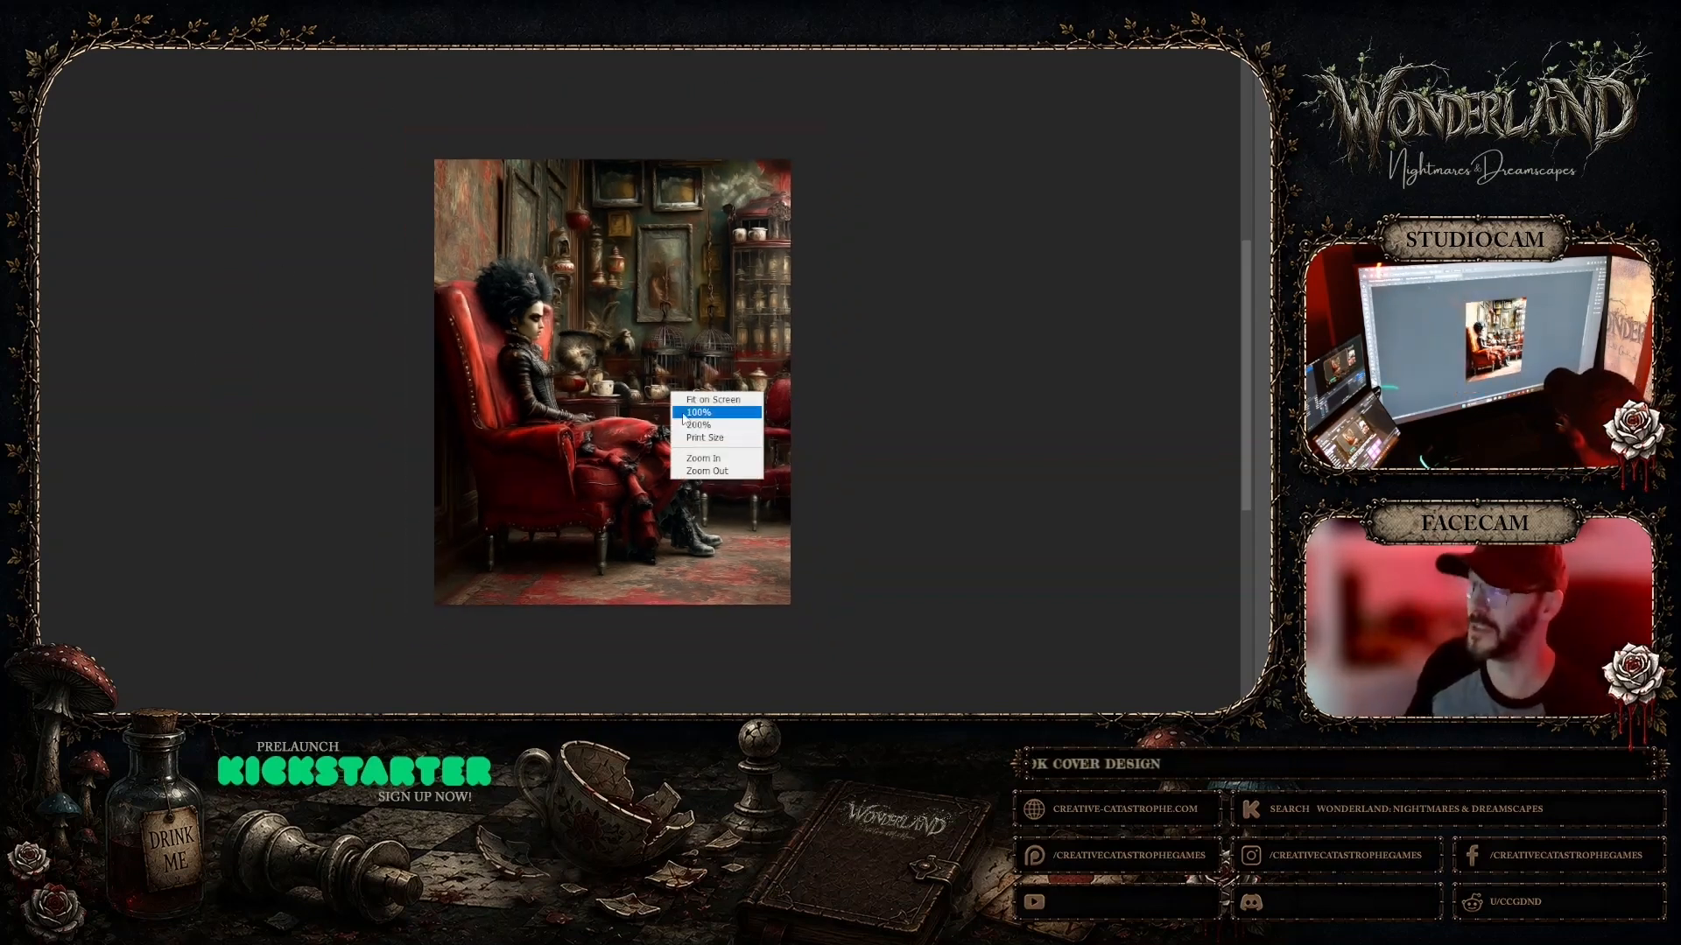
{"action": "left_click", "coordinate": [707, 471]}
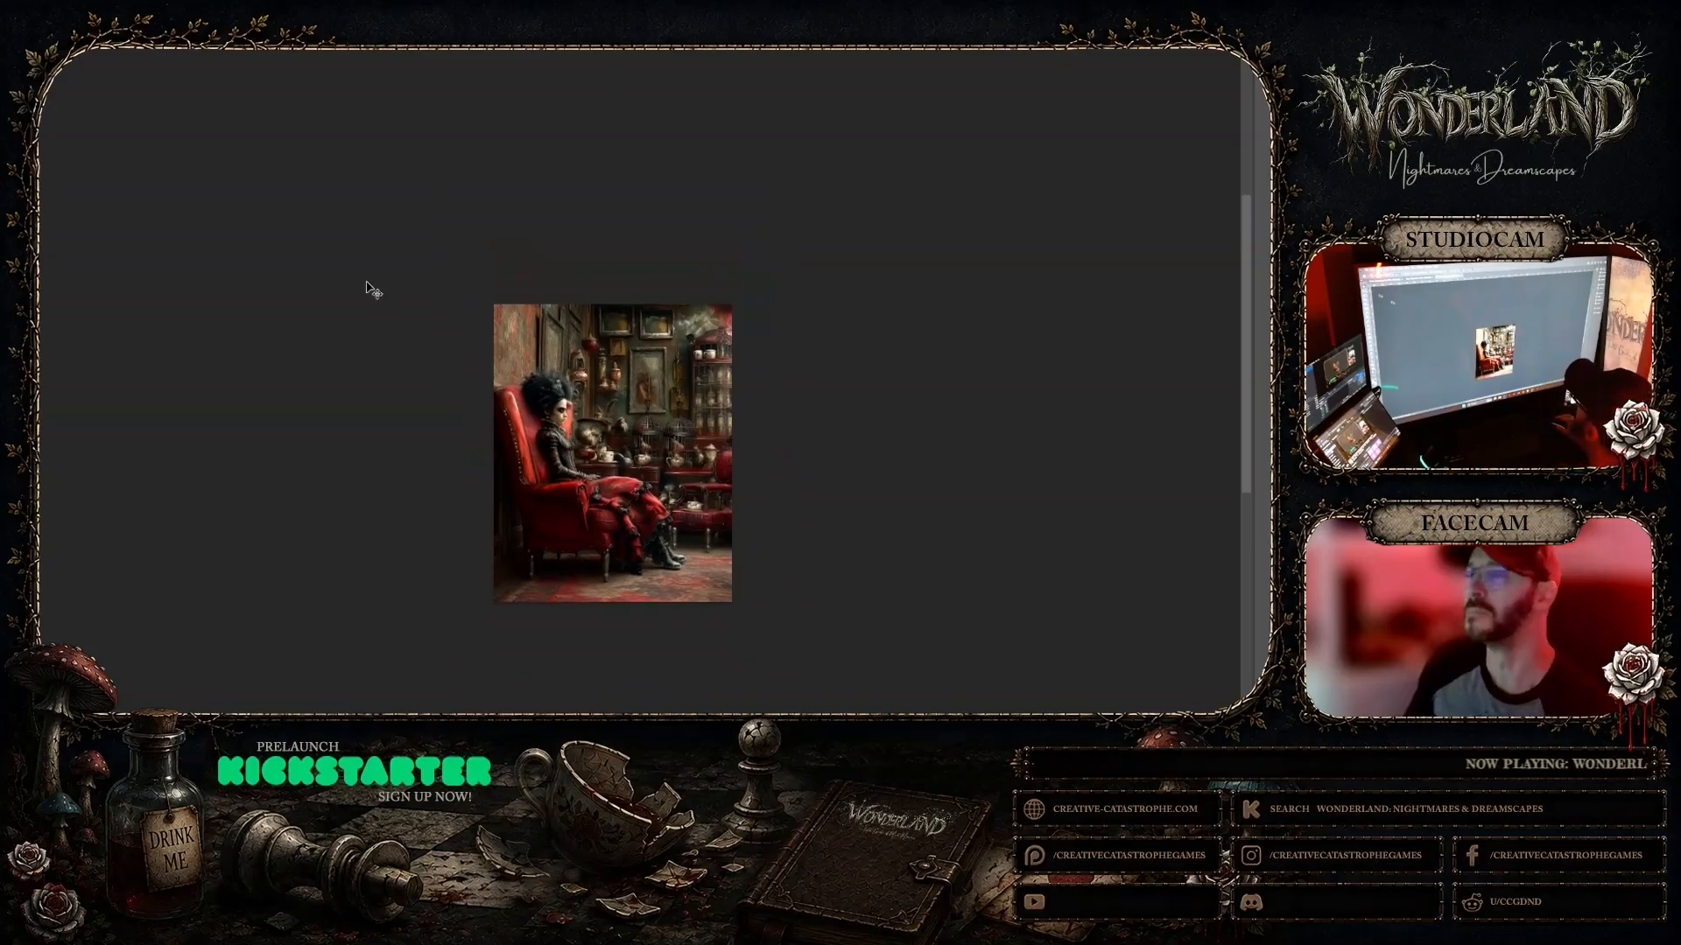
{"action": "left_click", "coordinate": [627, 407]}
{"action": "key", "text": "alt+i"}
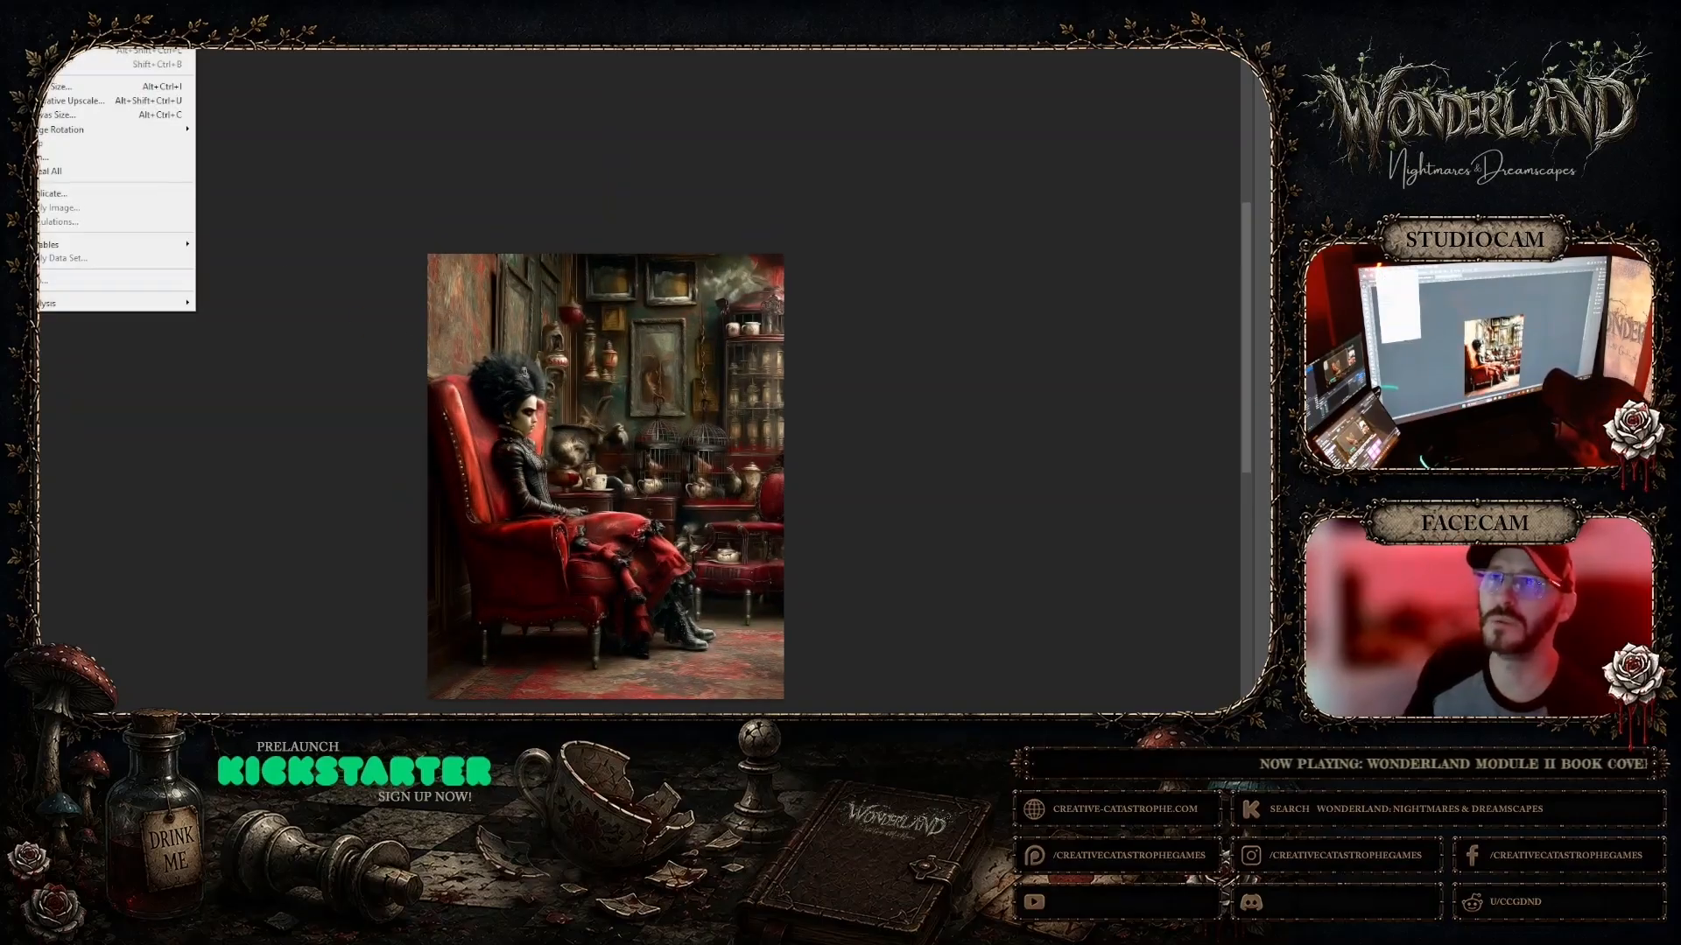
{"action": "left_click", "coordinate": [106, 114]}
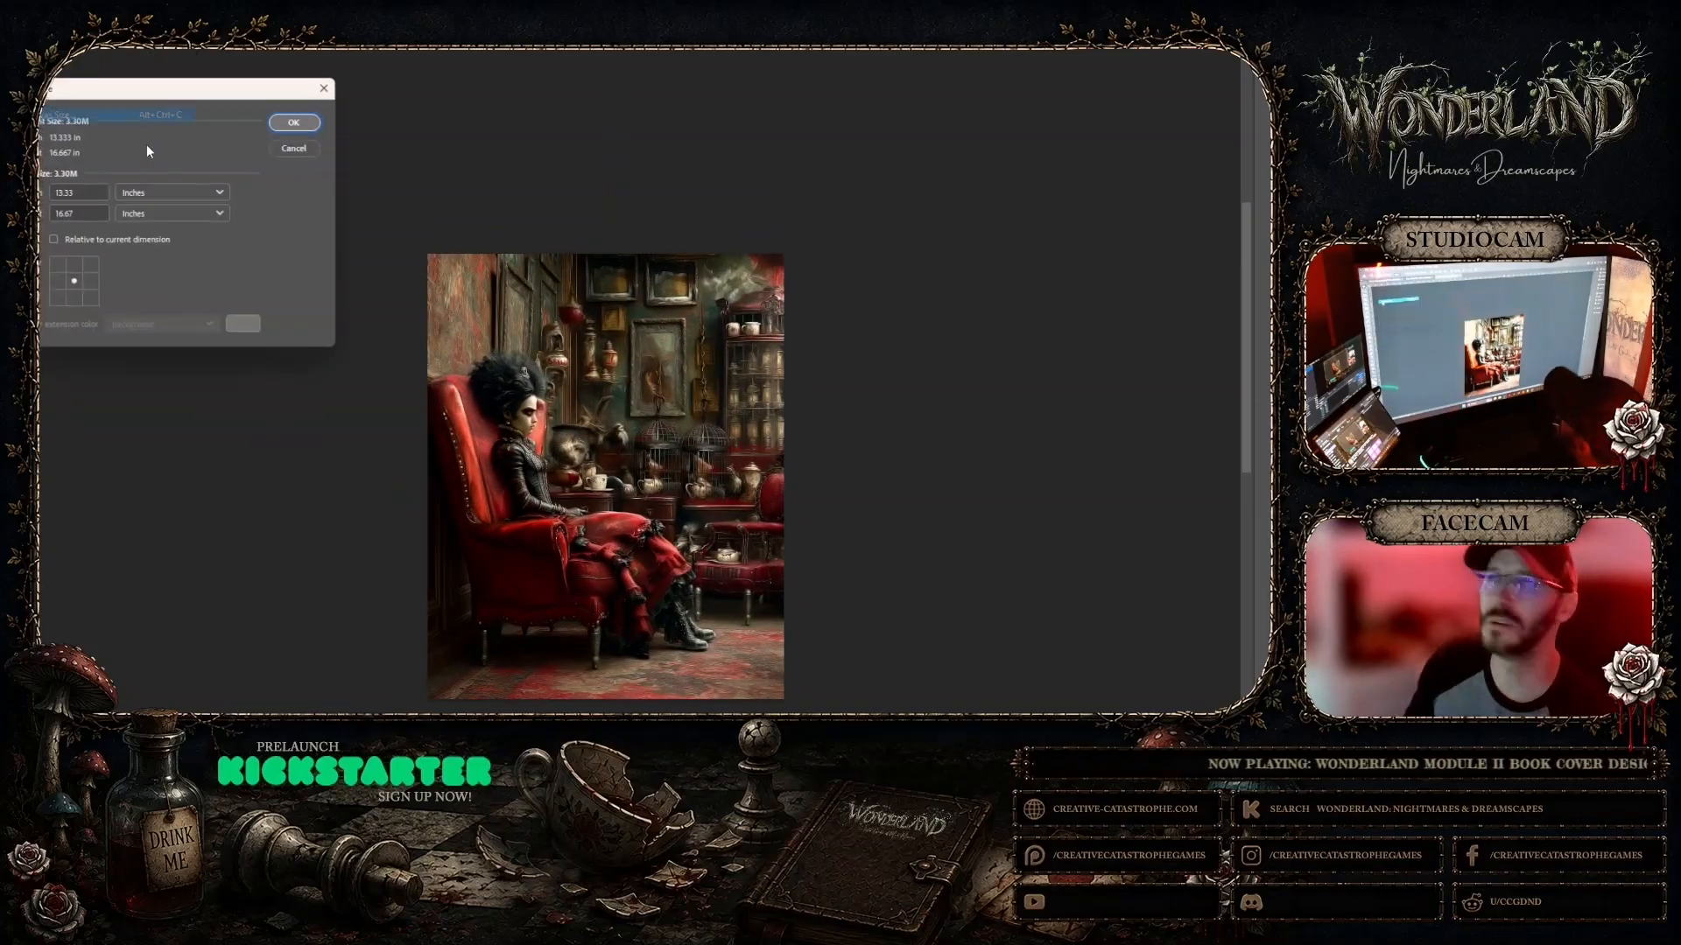
{"action": "left_click", "coordinate": [228, 214]}
{"action": "left_click", "coordinate": [187, 238]}
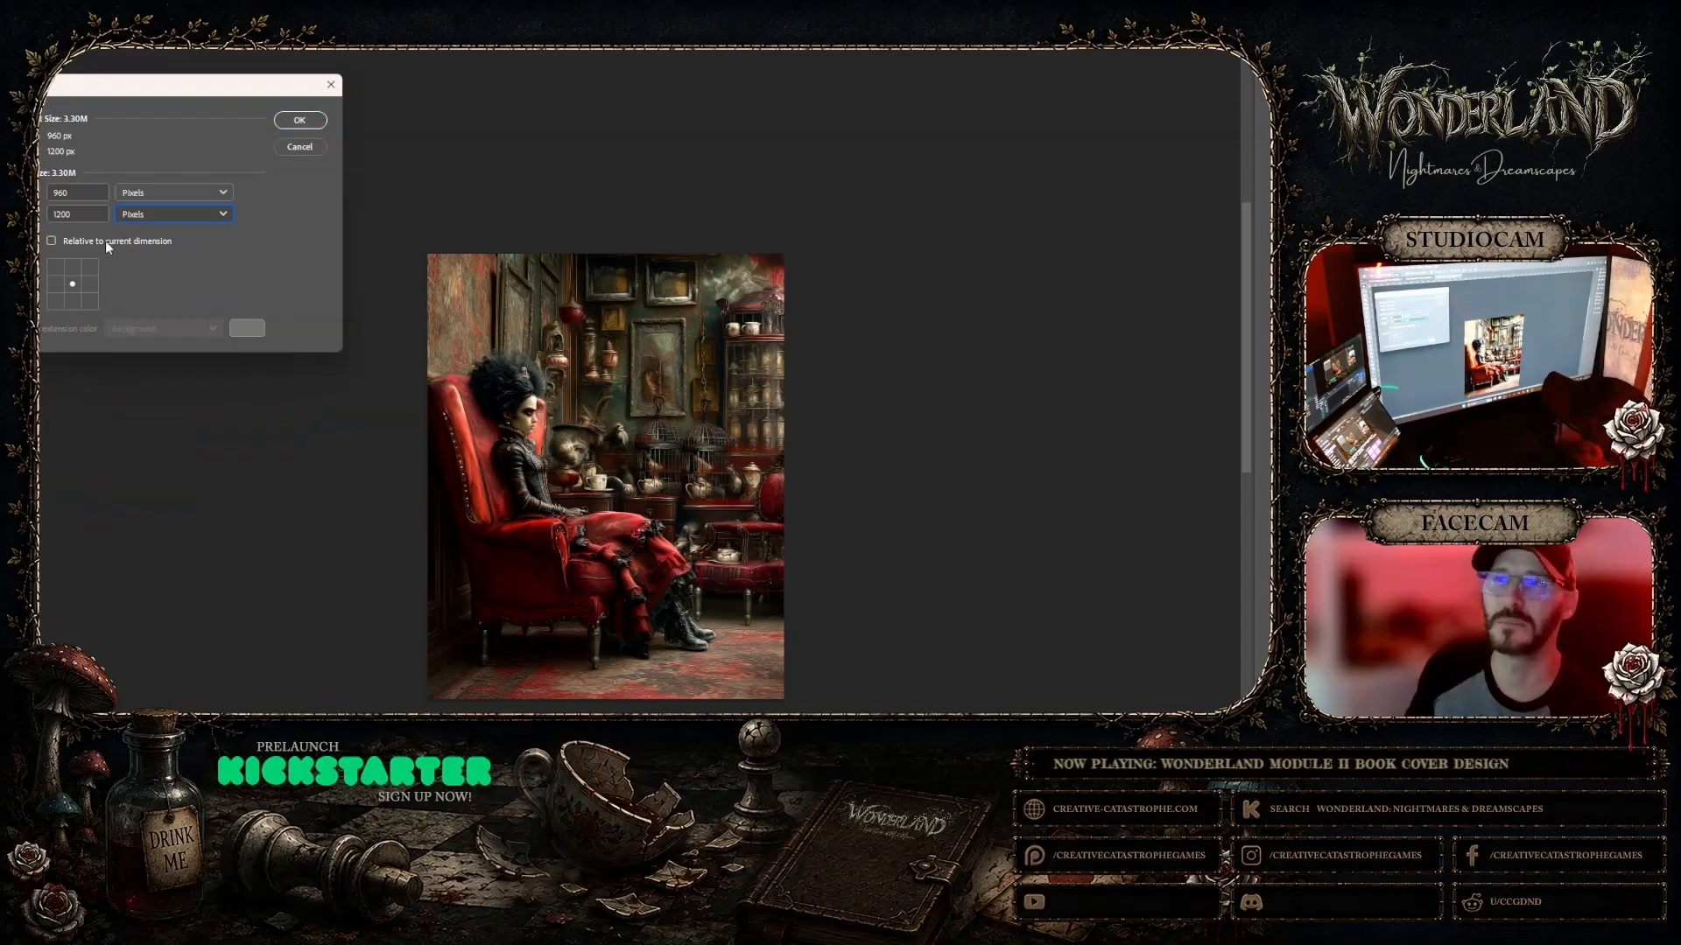
{"action": "left_click", "coordinate": [69, 301]}
{"action": "left_click", "coordinate": [70, 212]}
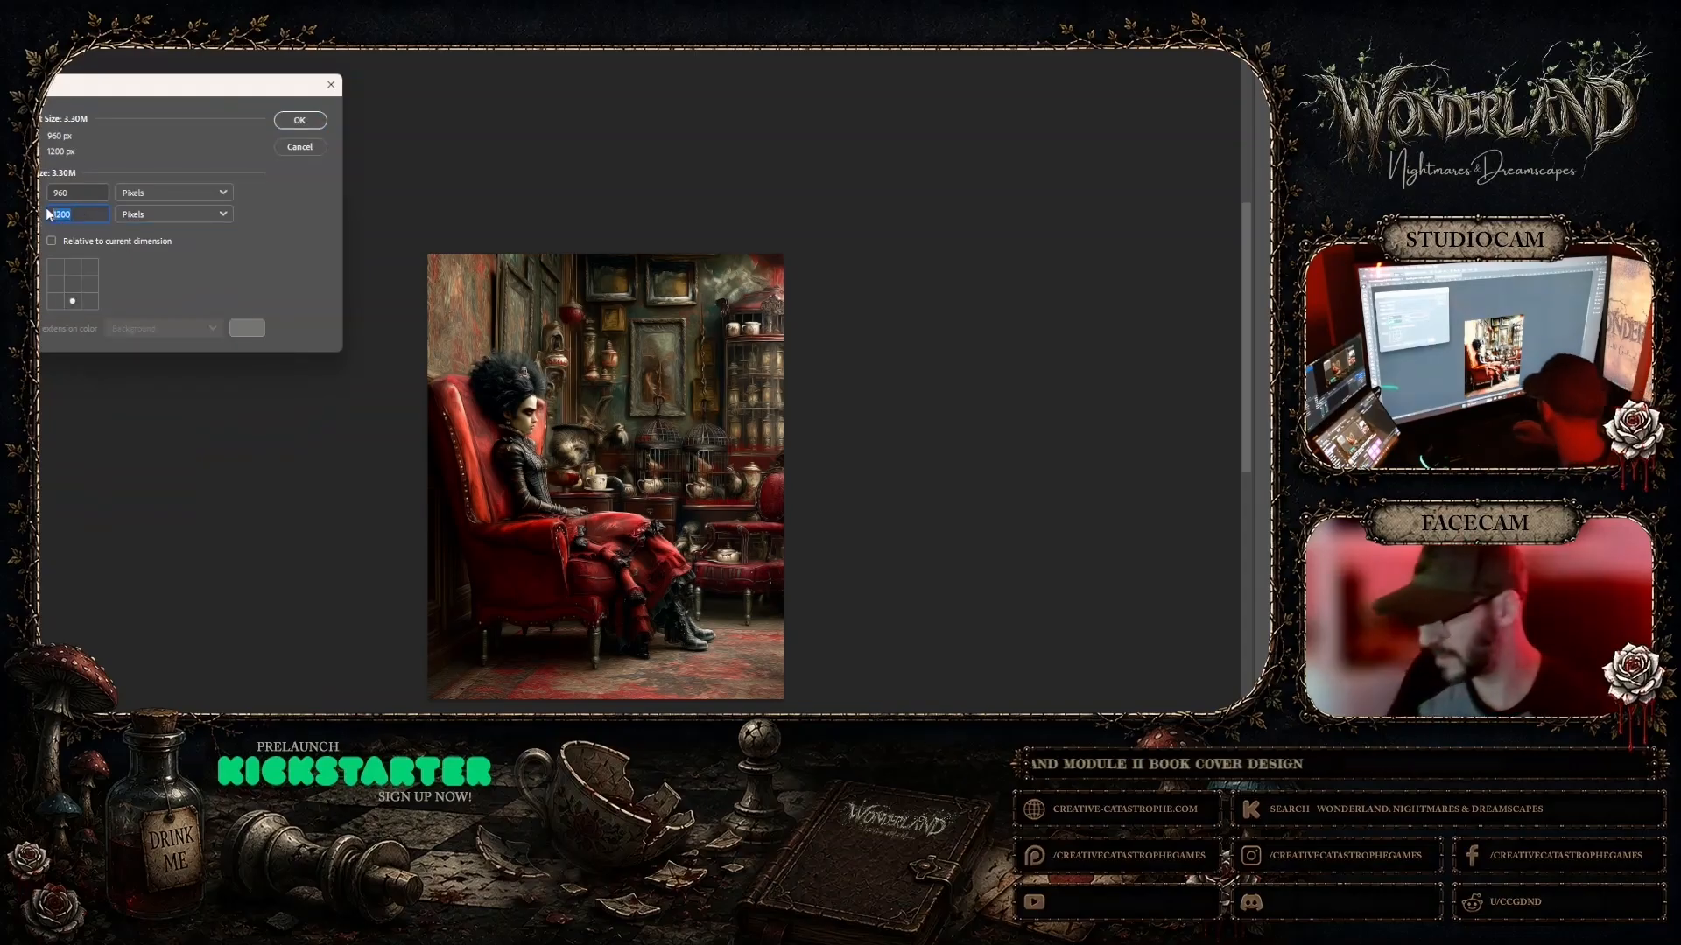
{"action": "type", "text": "200"}
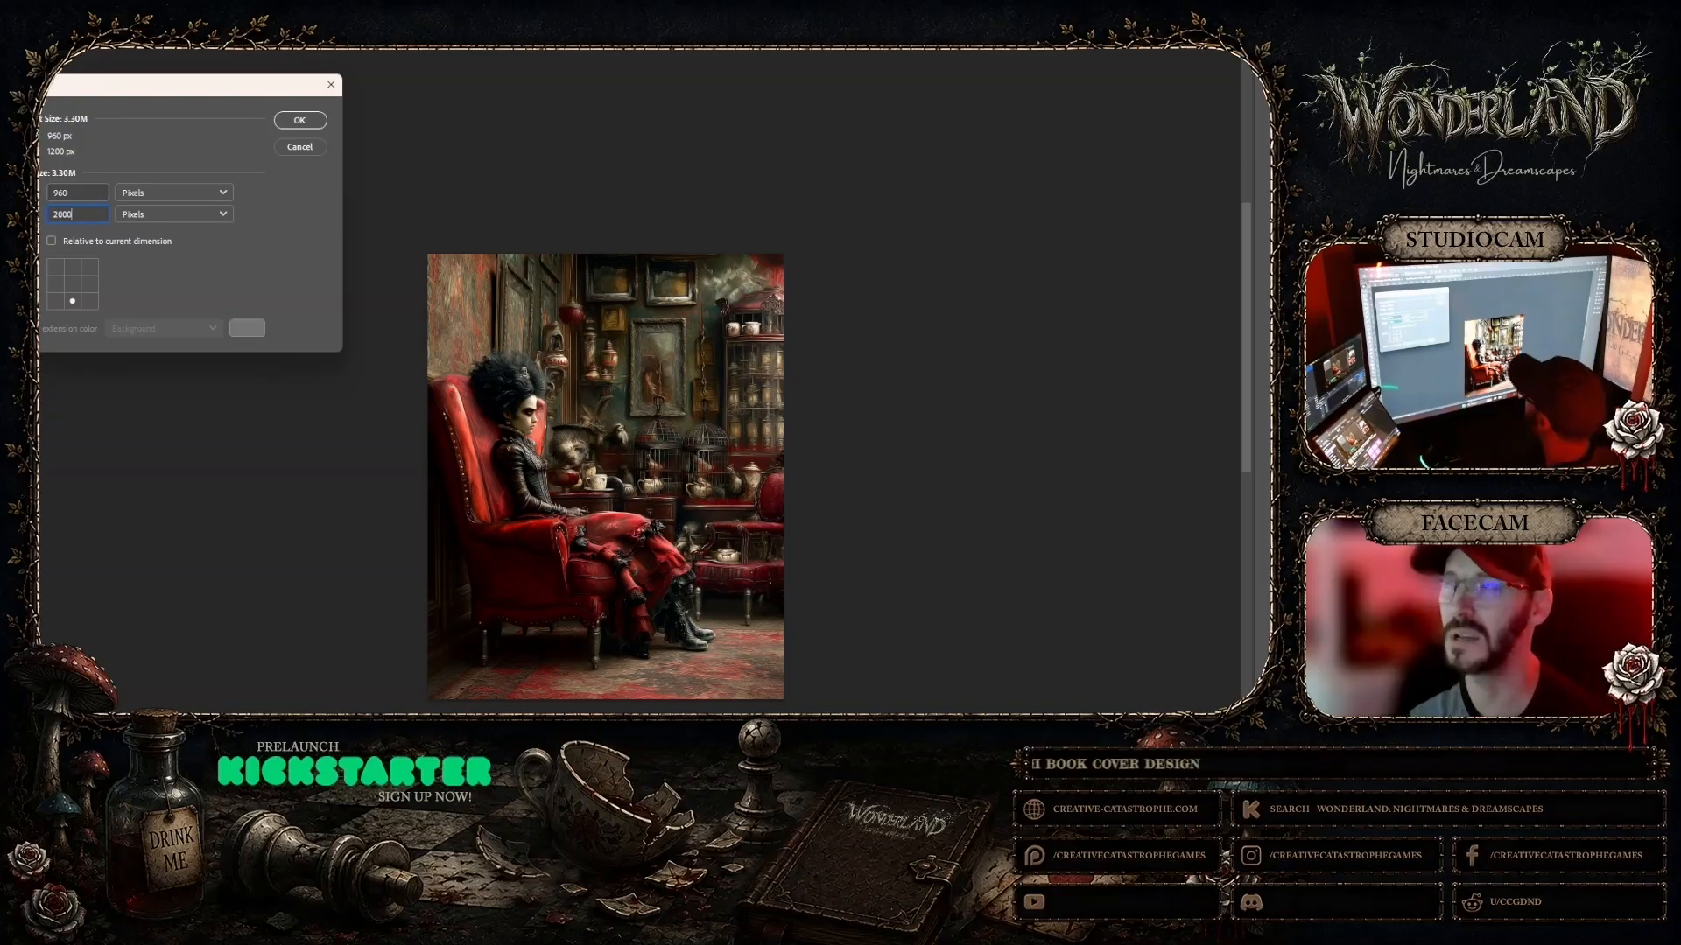
{"action": "left_click", "coordinate": [298, 120]}
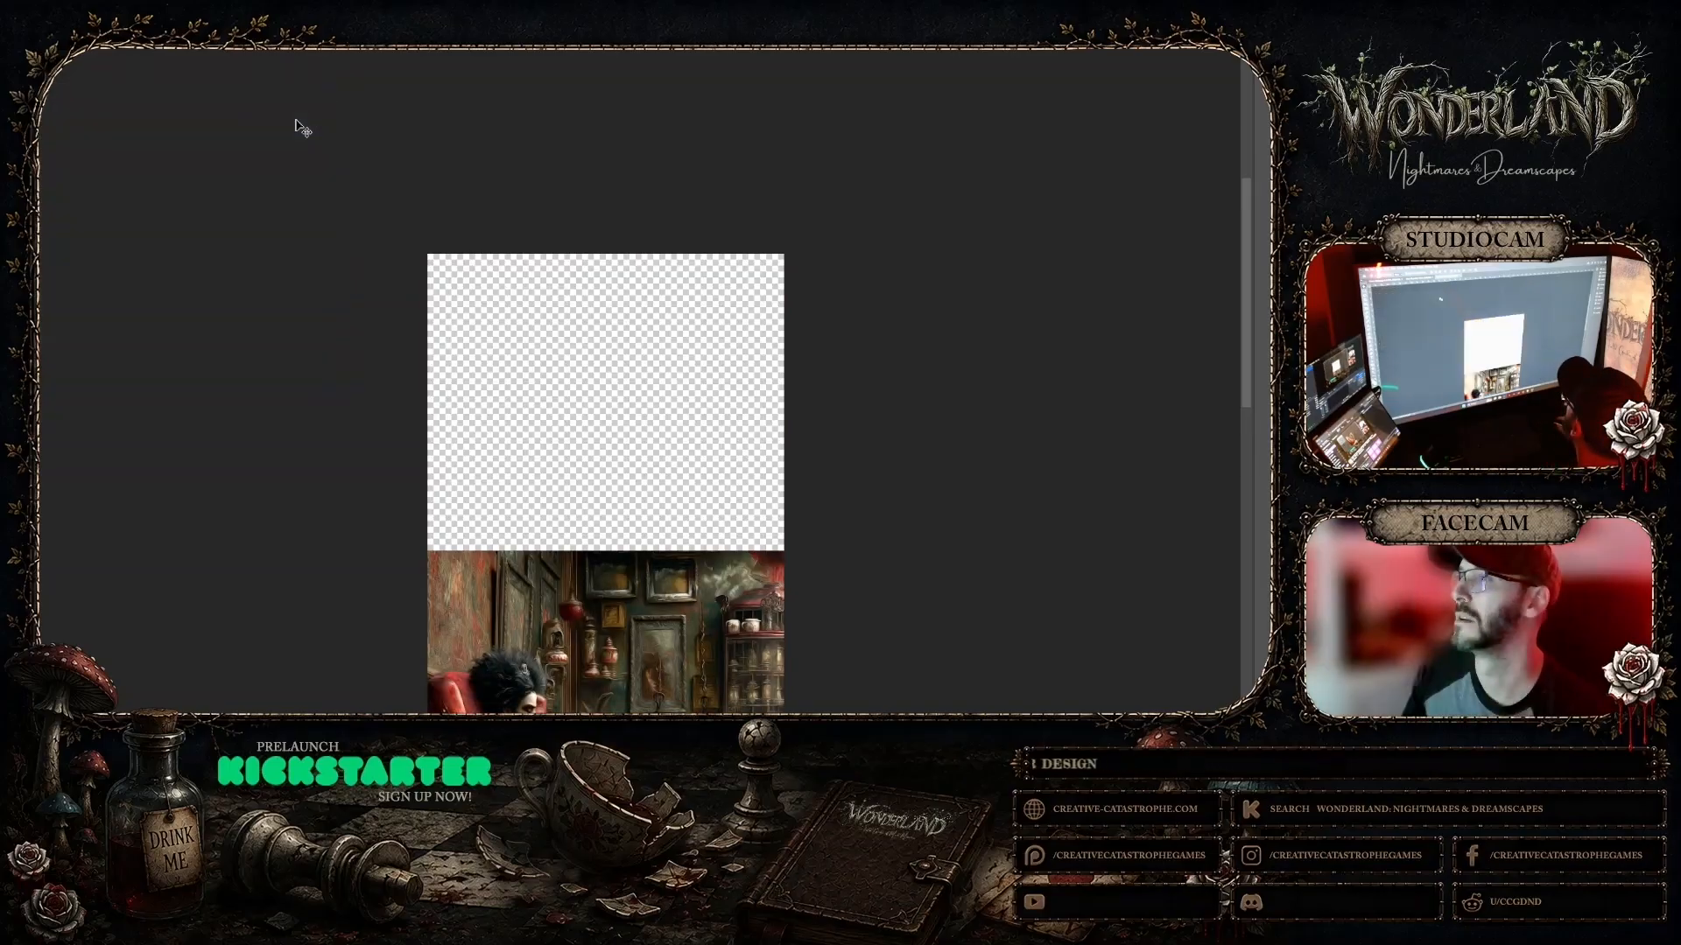
Step: Select the empty canvas area above the artwork and run Generative Fill with the prompt "extend image with similar style and composition"
{"action": "scroll", "coordinate": [1188, 298], "scroll_direction": "down", "scroll_amount": 3}
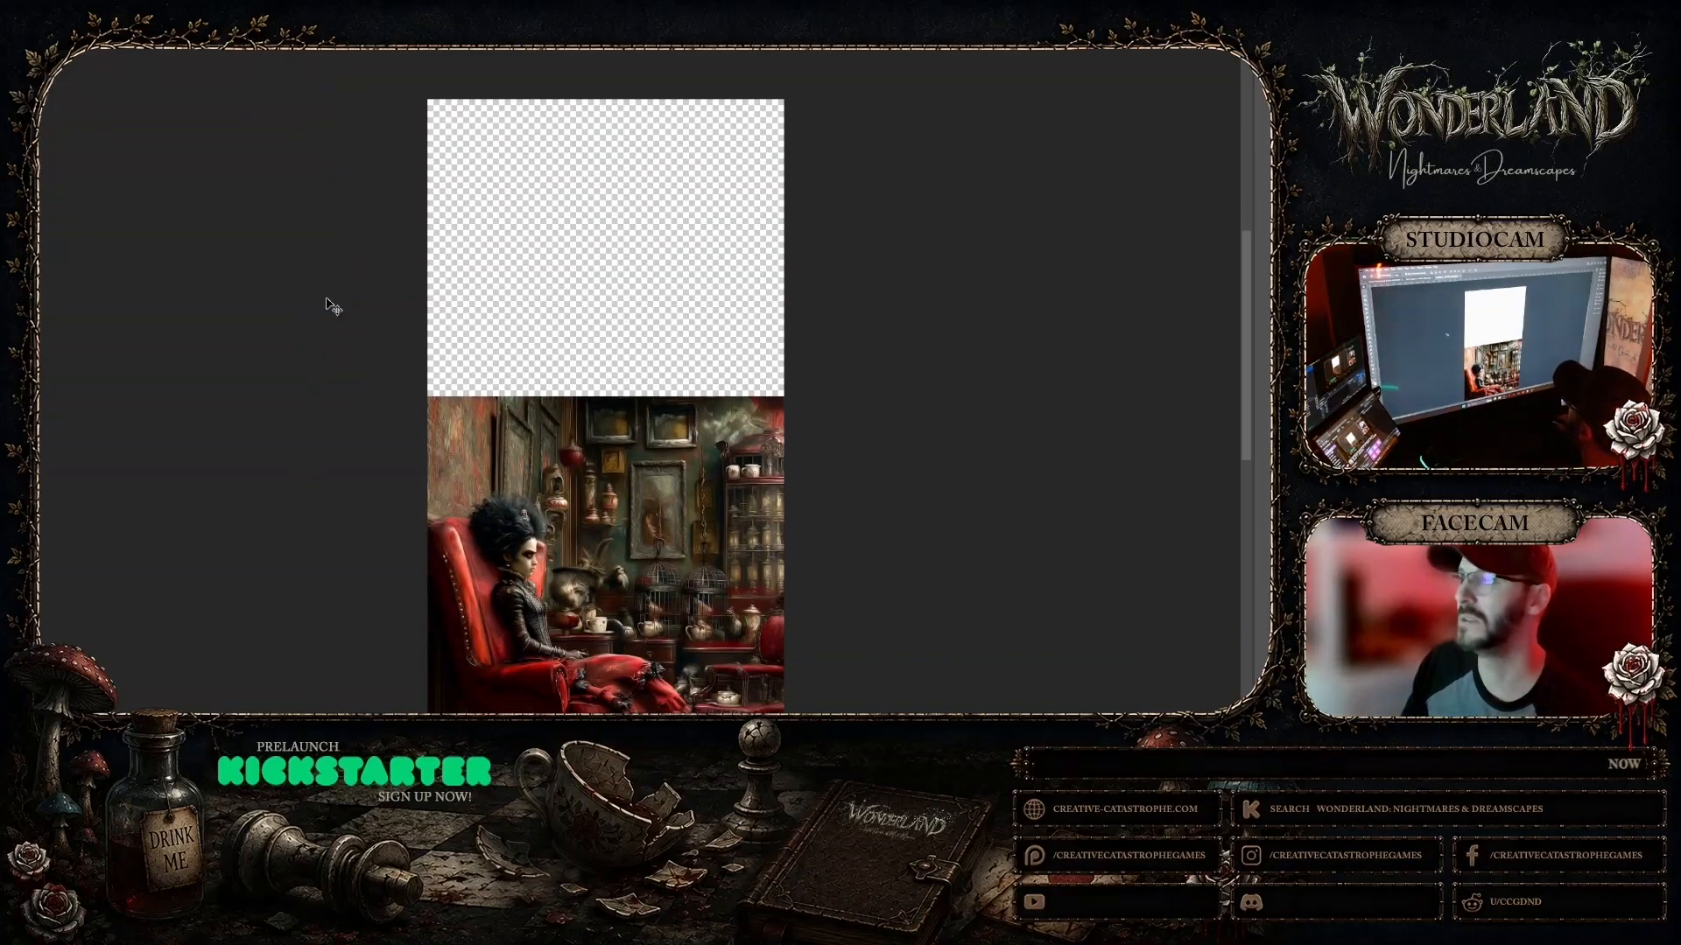
{"action": "scroll", "coordinate": [344, 322], "scroll_direction": "up", "scroll_amount": 1}
{"action": "mouse_move", "coordinate": [1248, 254]}
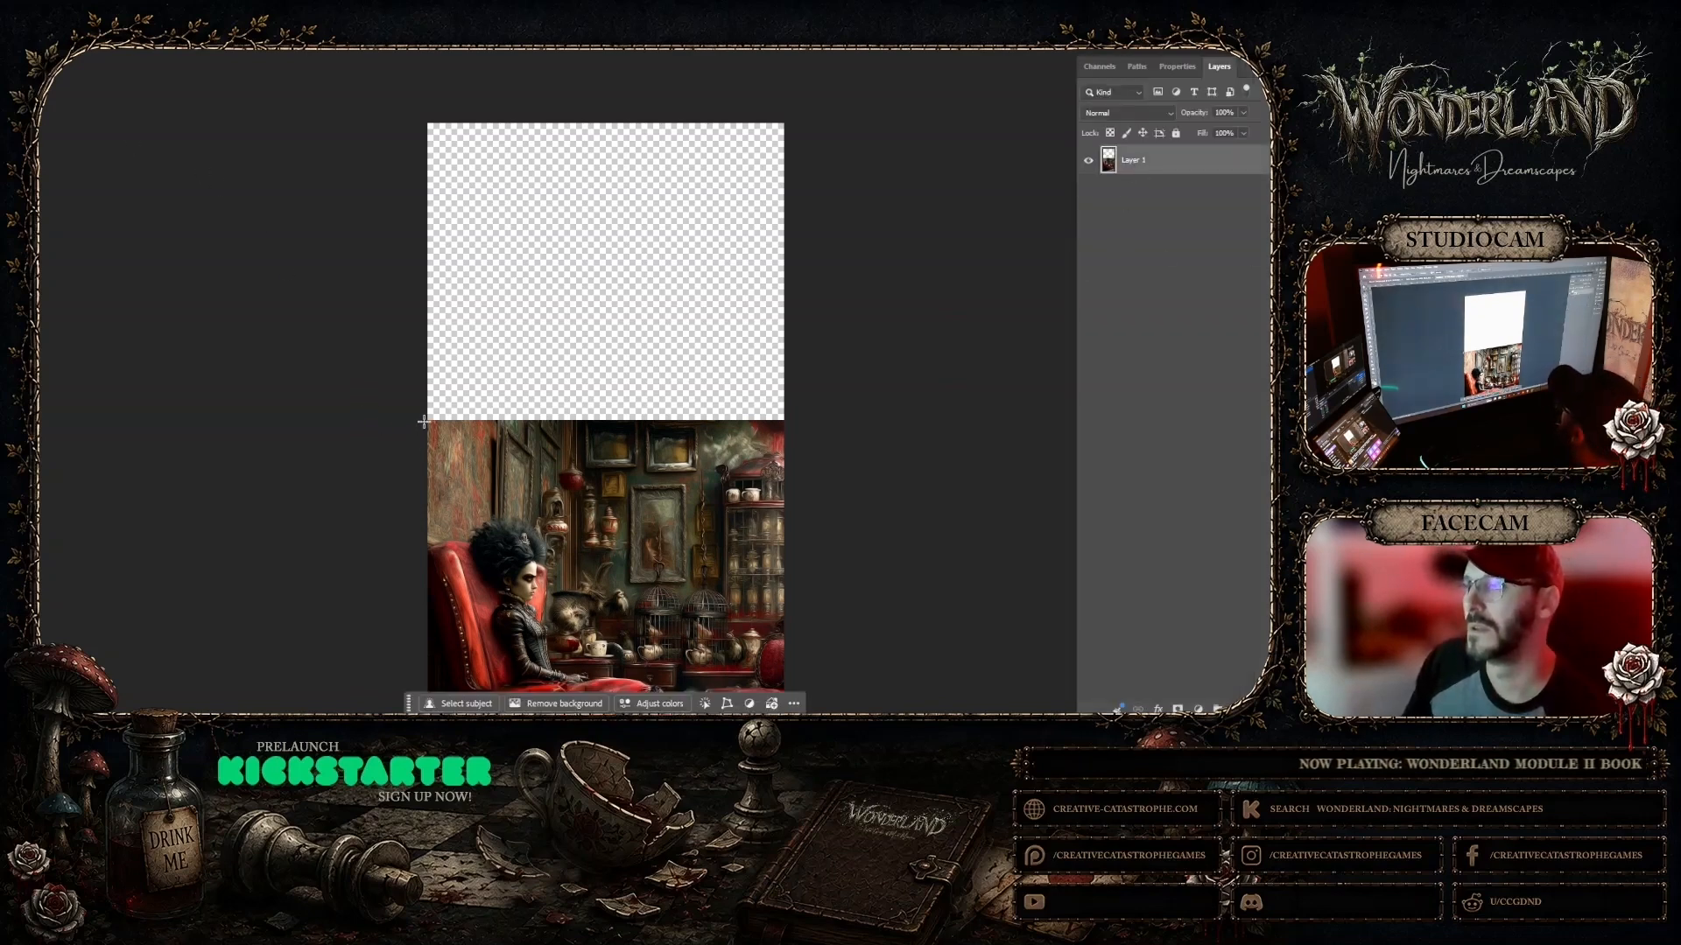
{"action": "left_click_drag", "start_coordinate": [424, 422], "coordinate": [829, 82]}
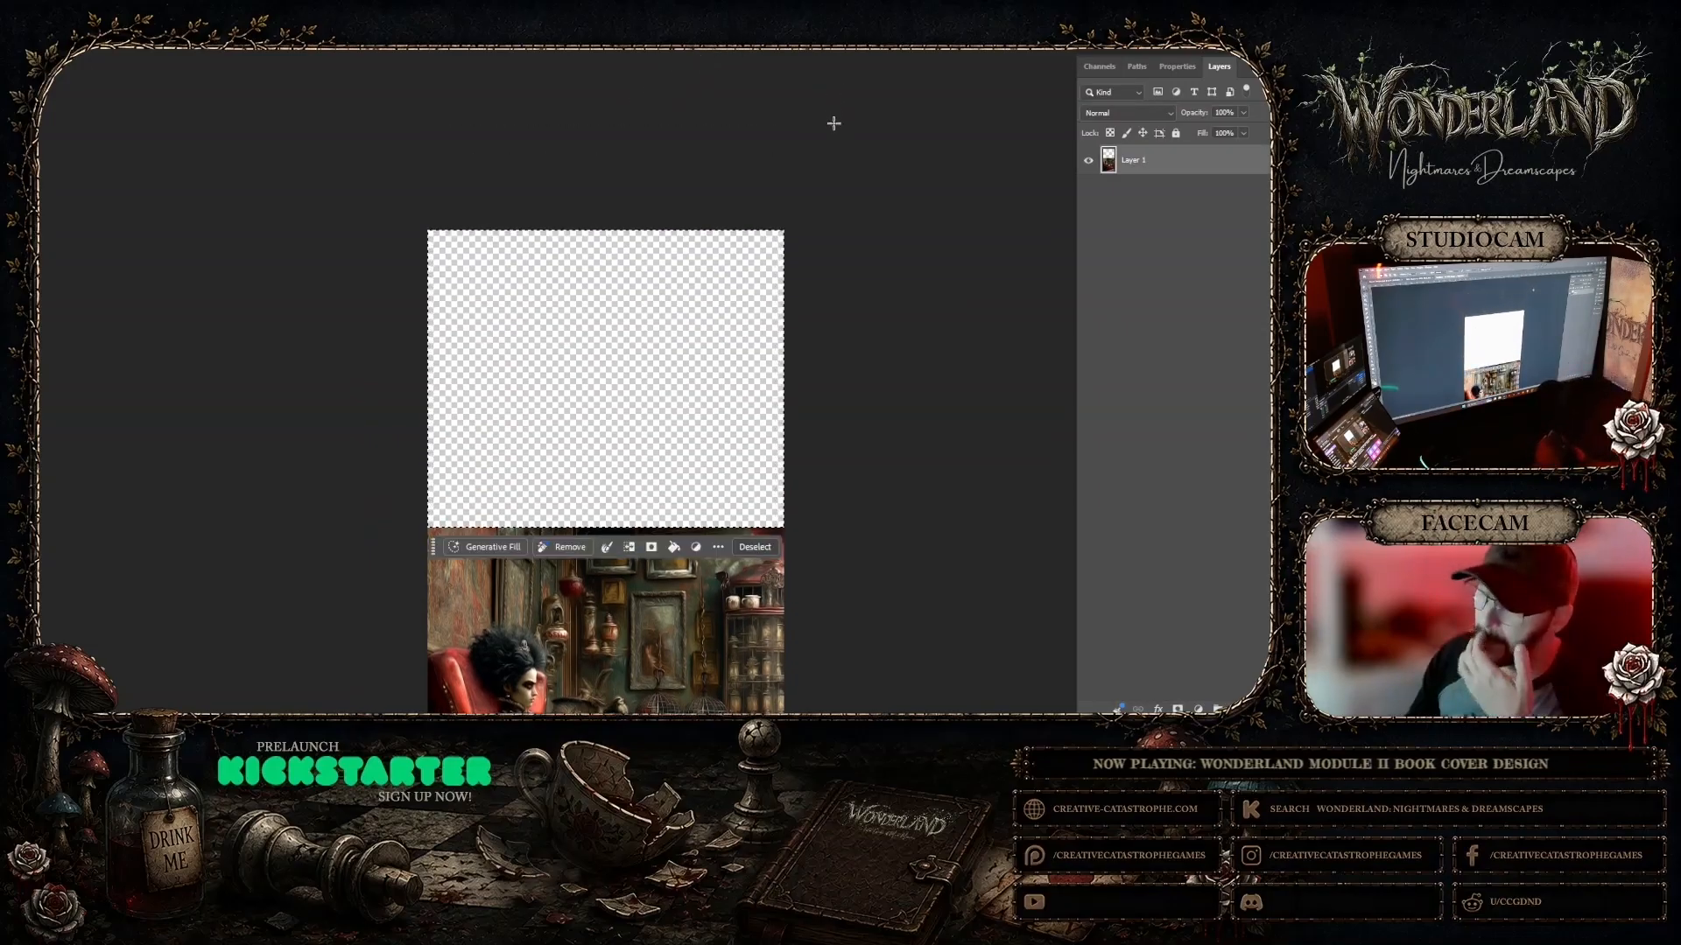
{"action": "left_click", "coordinate": [486, 550]}
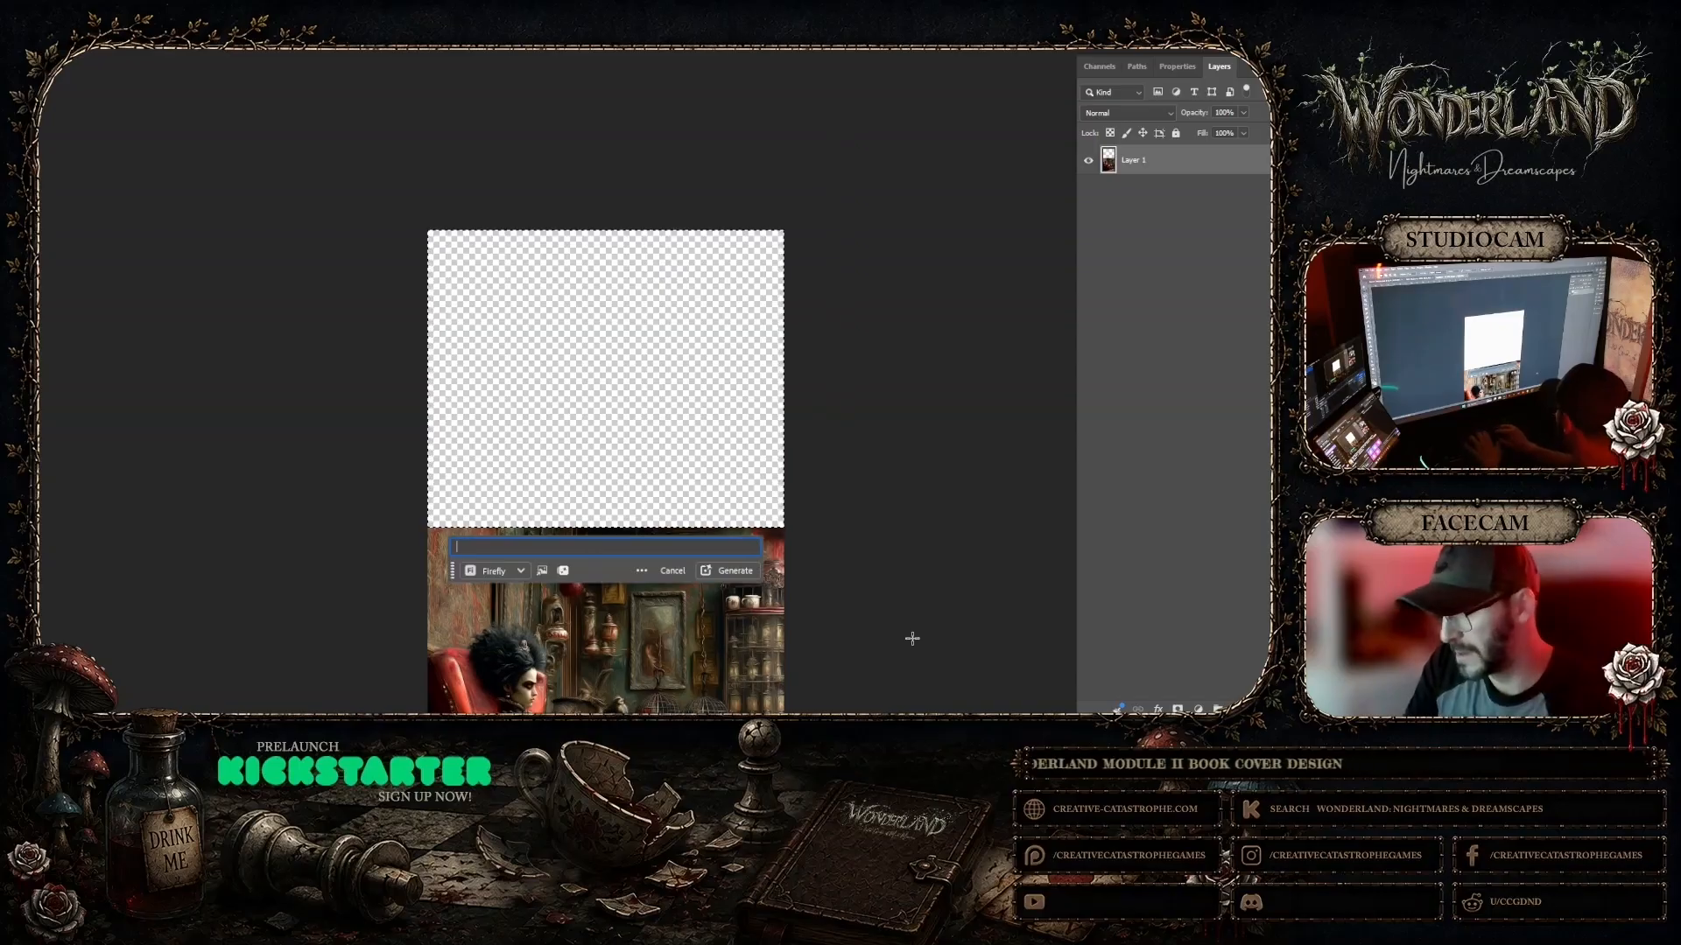
{"action": "type", "text": "extend image with similar style and composition"}
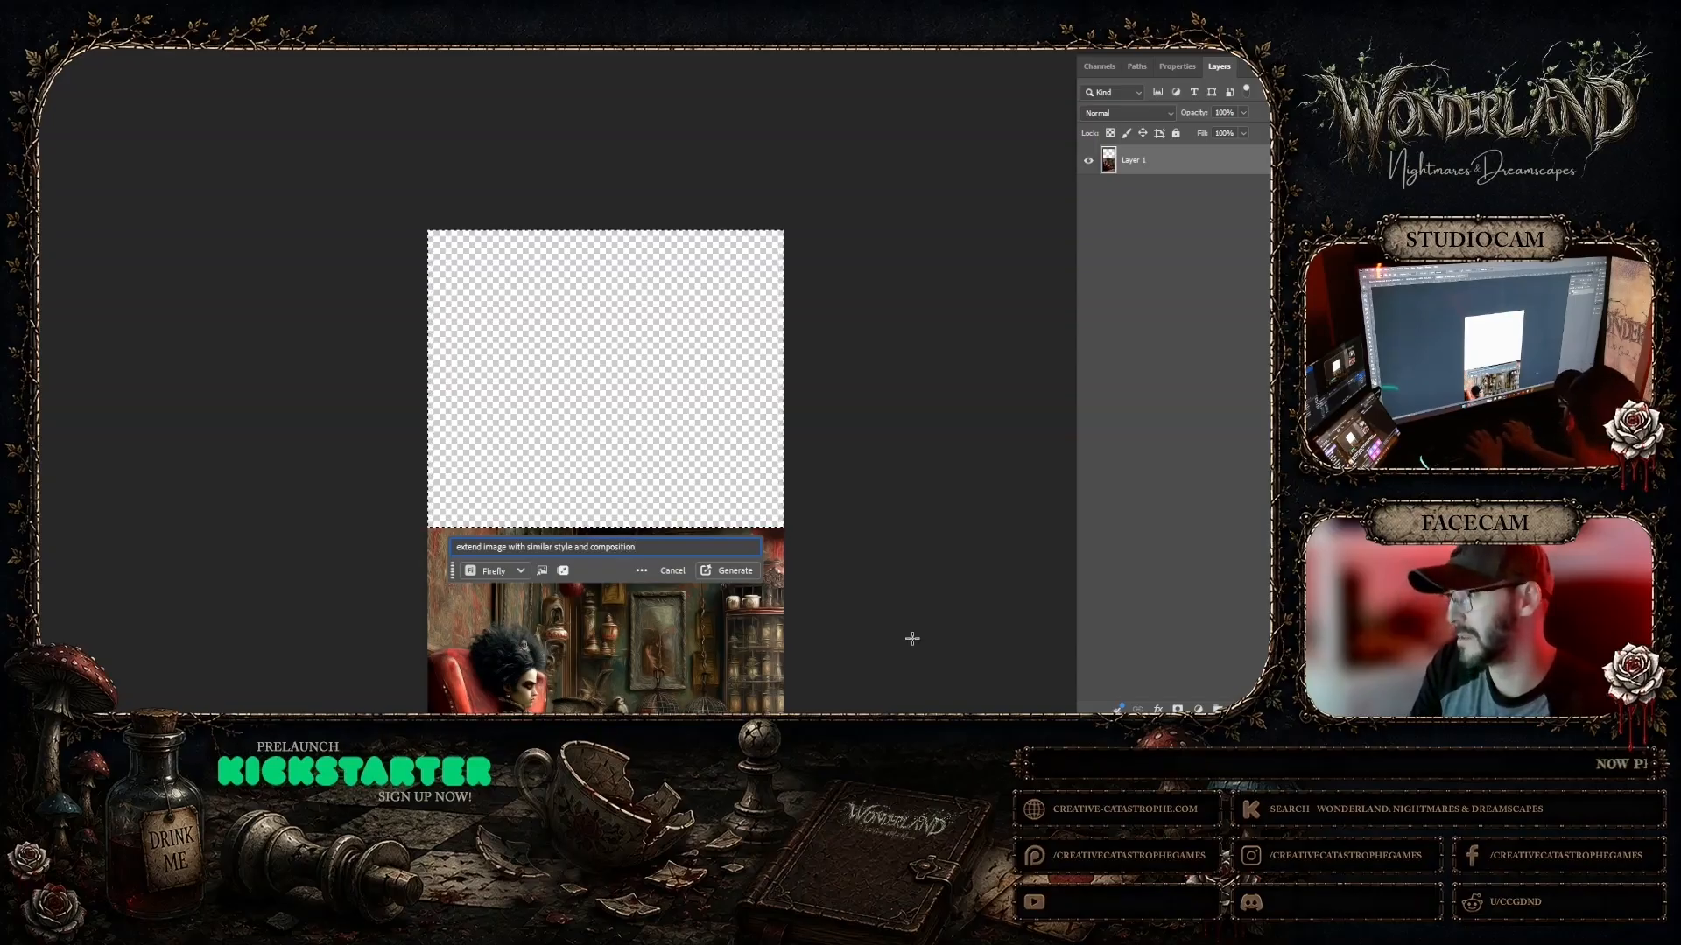
{"action": "key", "text": "Return"}
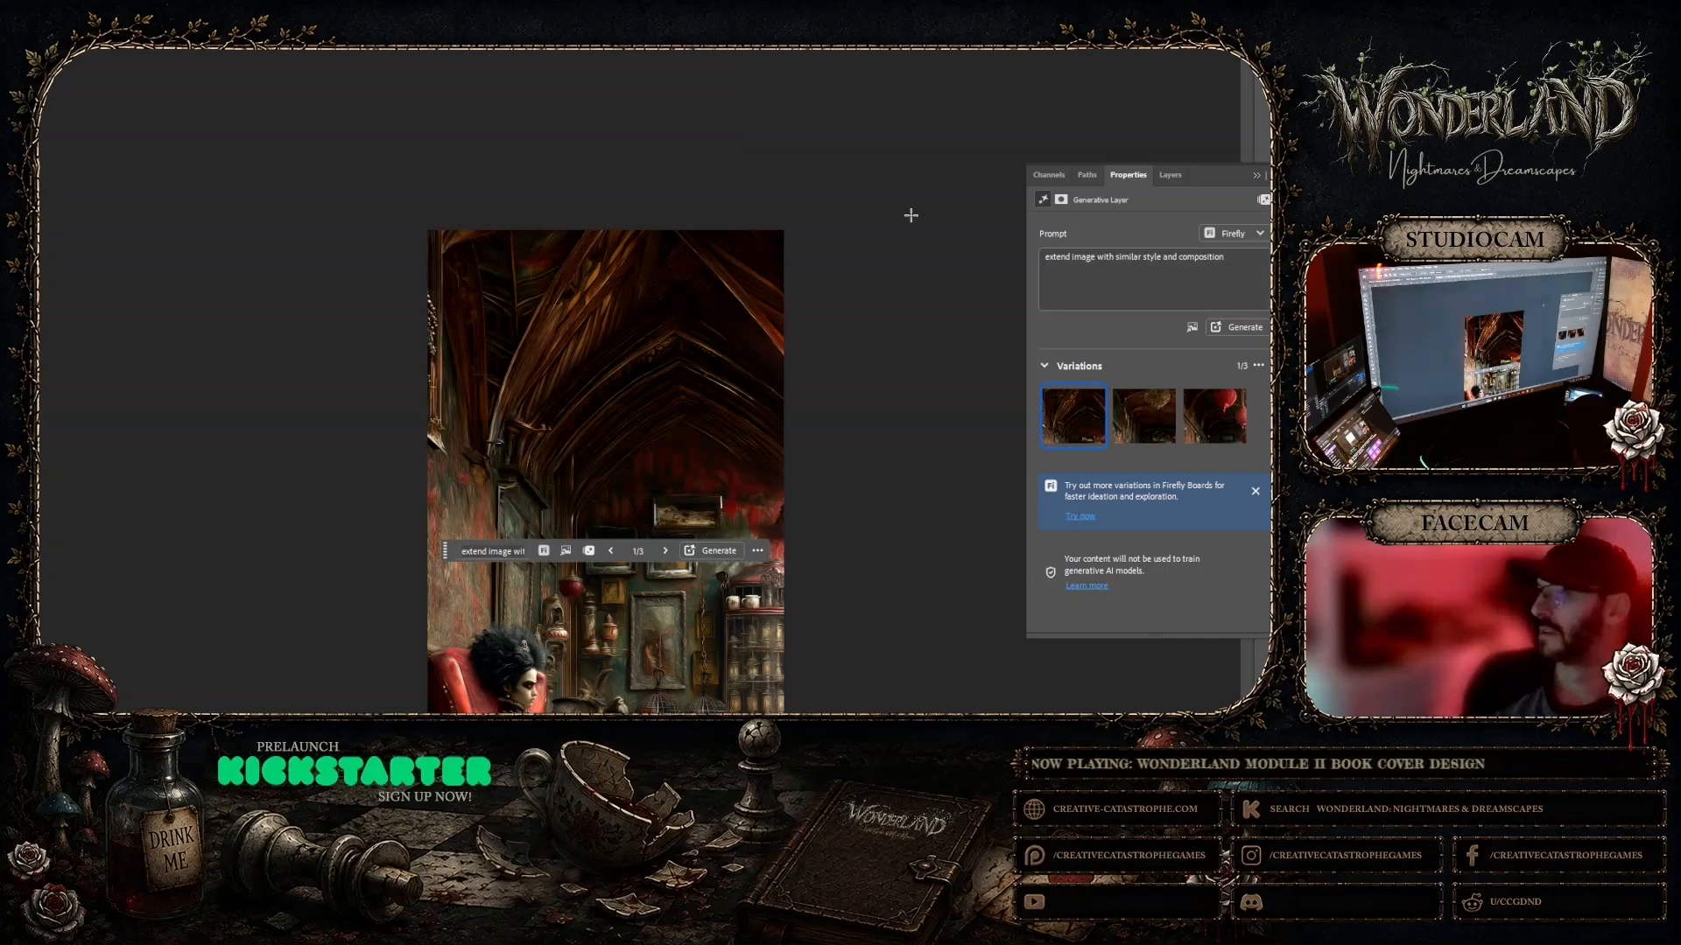
Step: Preview the second and third ceiling variations with the floating bar moved off the artwork, and generate another set from the same prompt
{"action": "scroll", "coordinate": [922, 198], "scroll_direction": "down", "scroll_amount": 2}
{"action": "scroll", "coordinate": [923, 198], "scroll_direction": "down", "scroll_amount": 3}
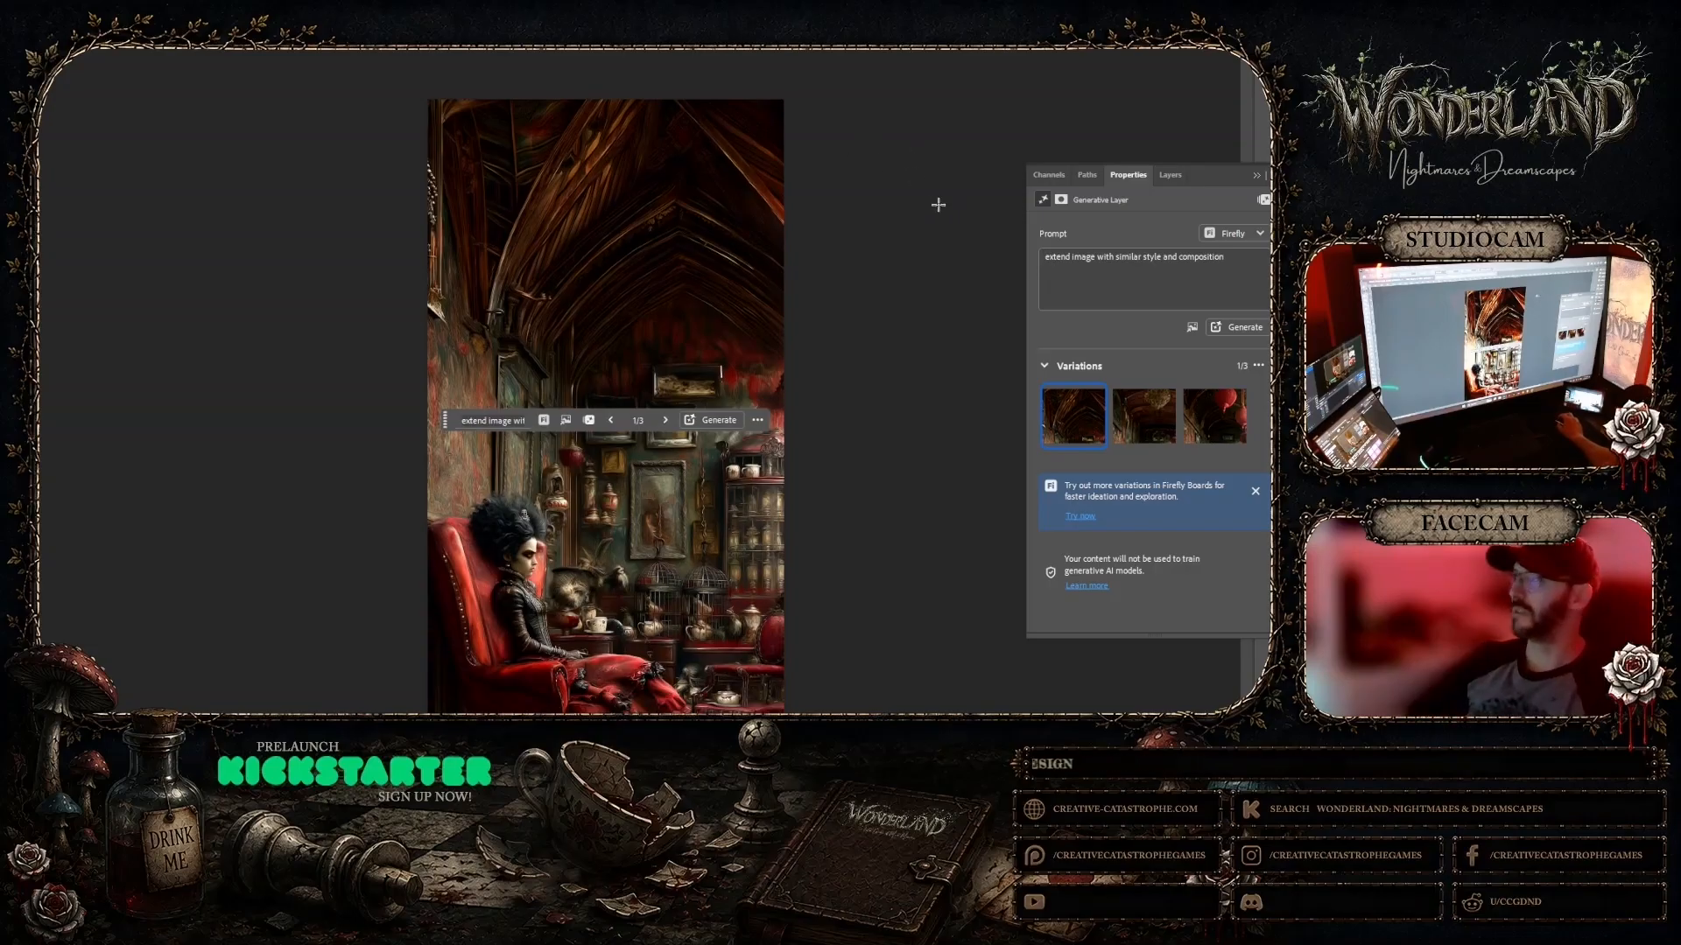
{"action": "scroll", "coordinate": [236, 225], "scroll_direction": "down", "scroll_amount": 1}
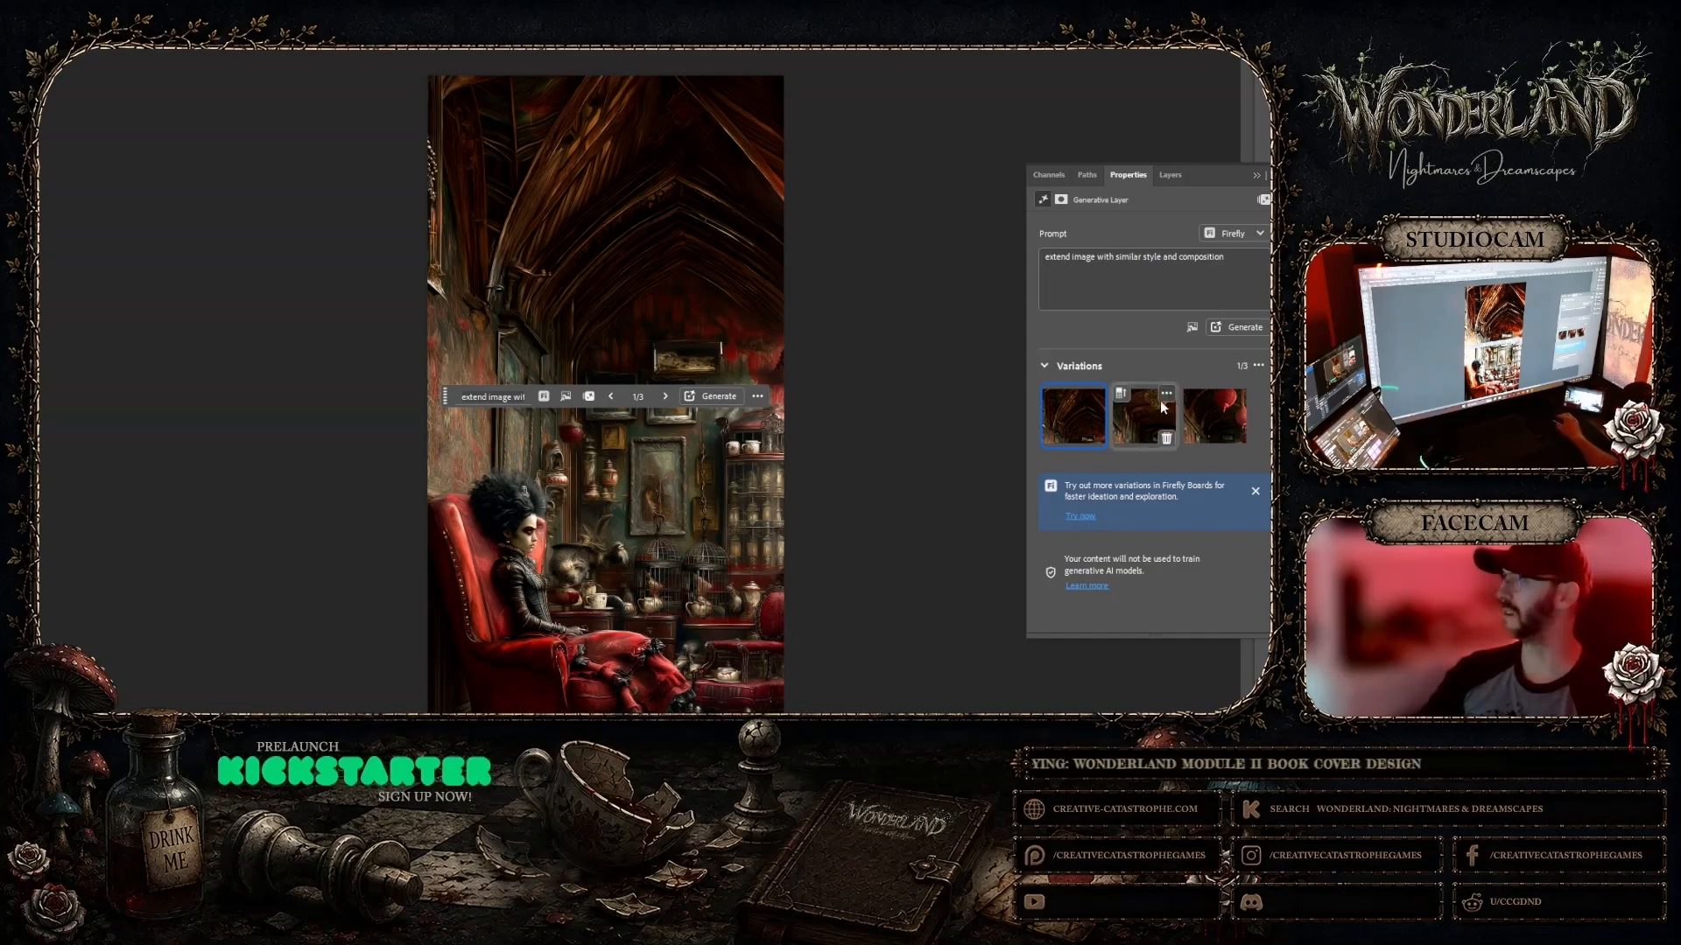
{"action": "left_click", "coordinate": [1144, 423]}
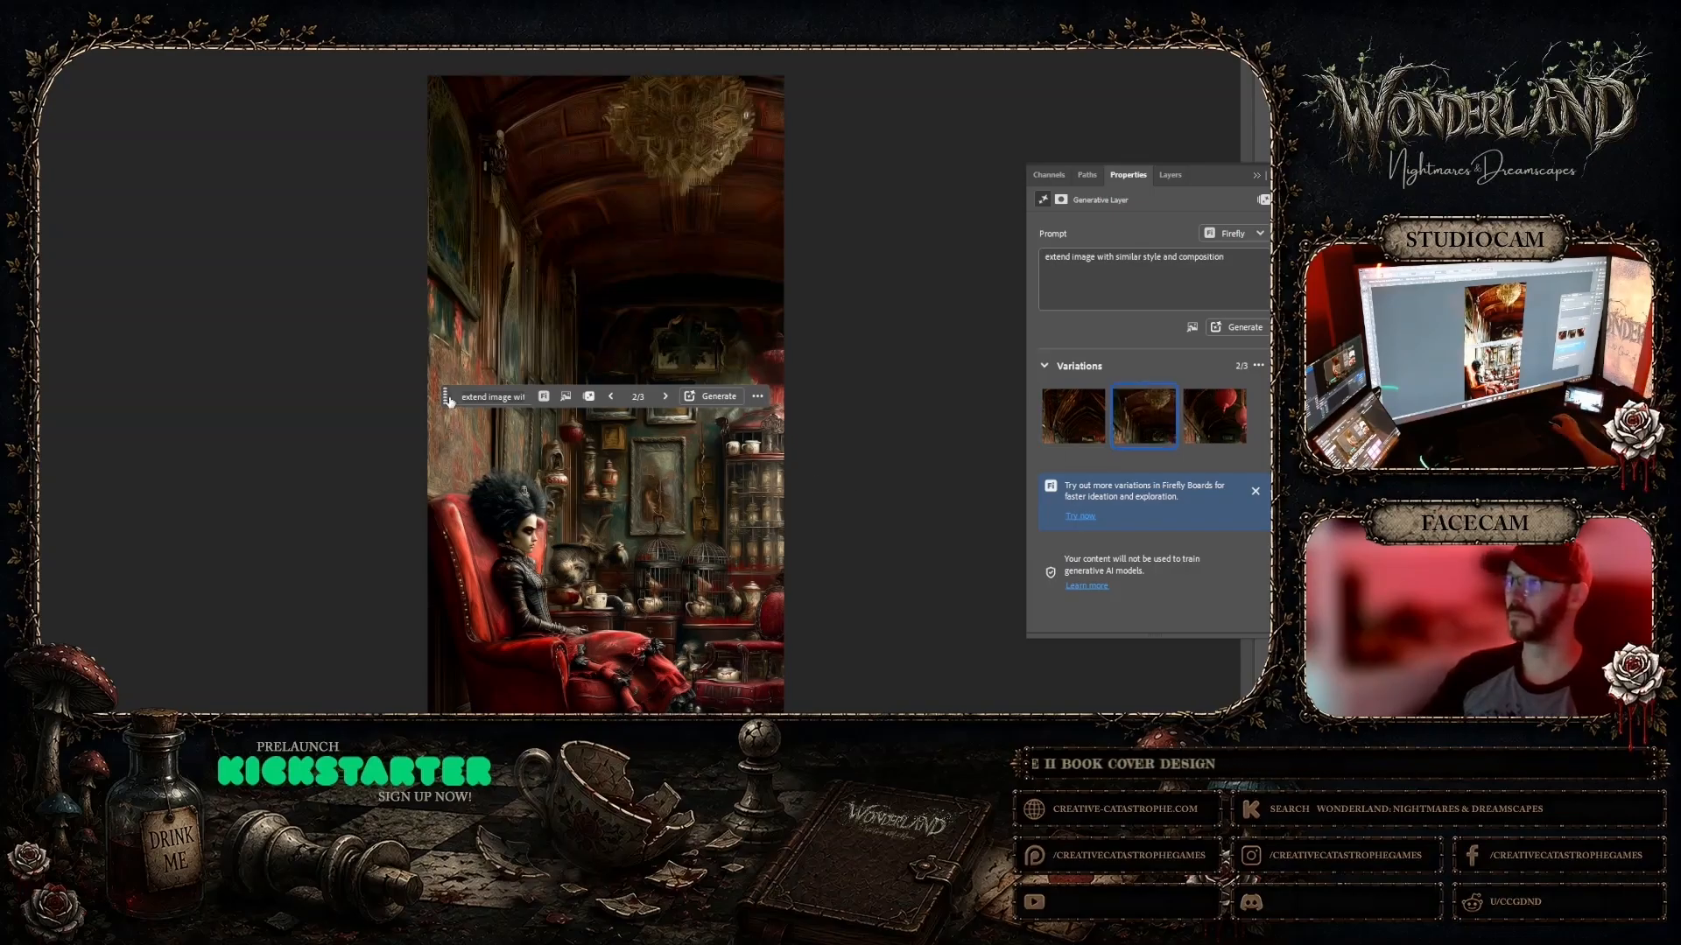
{"action": "left_click_drag", "start_coordinate": [449, 401], "coordinate": [19, 140]}
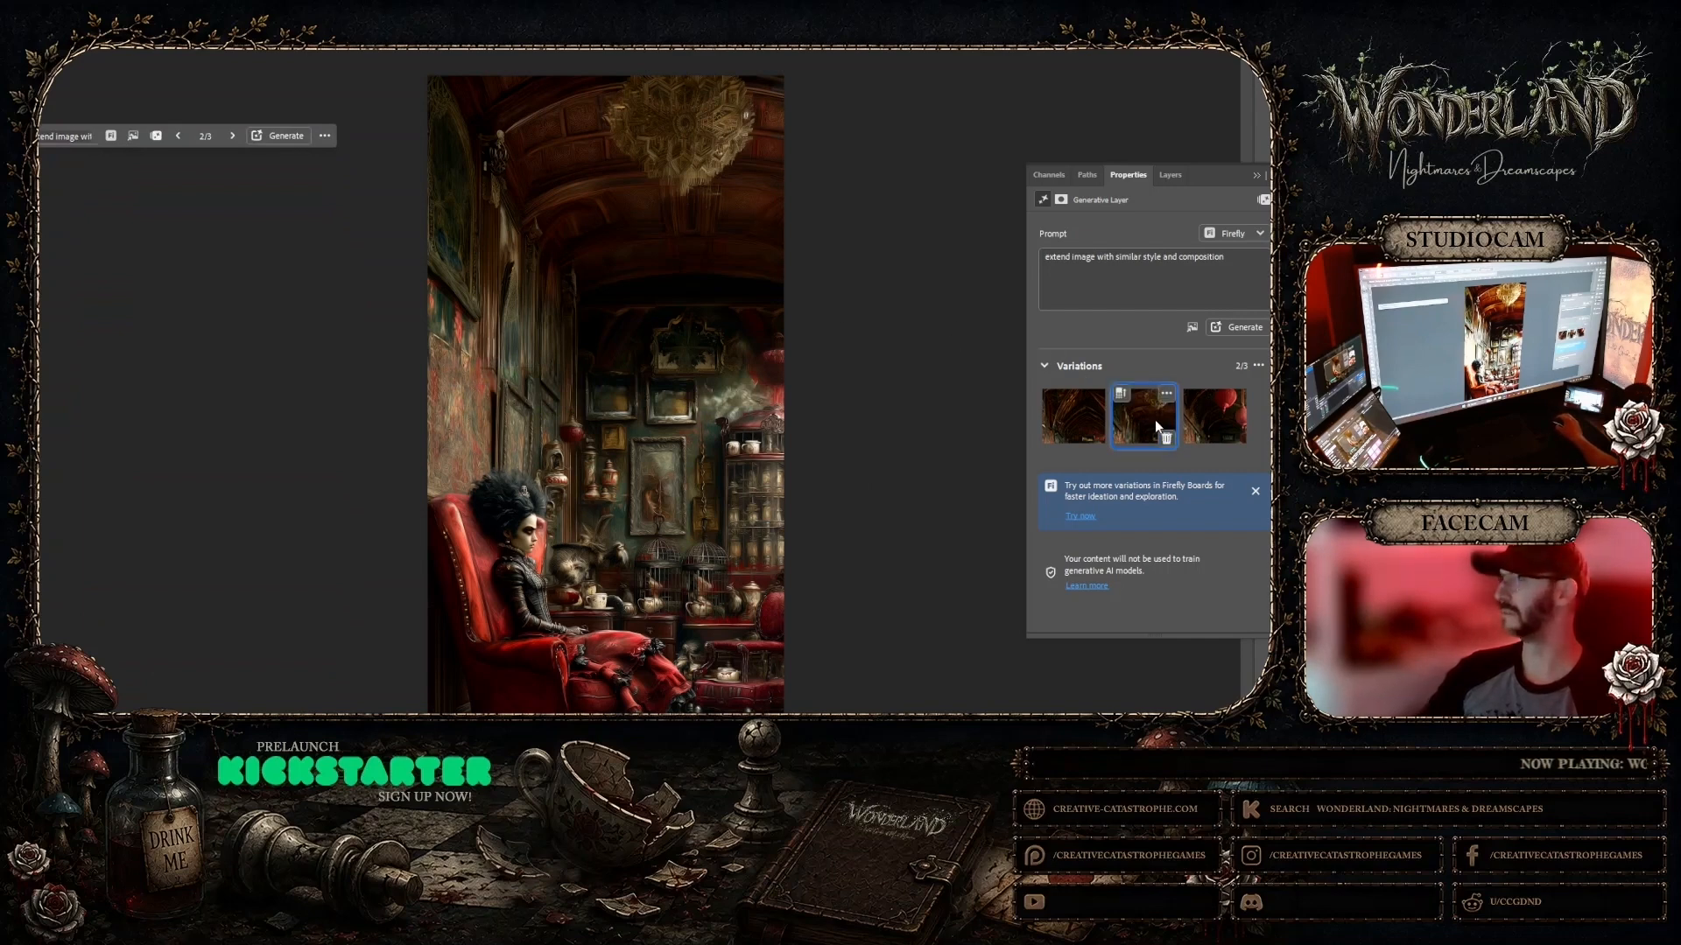
{"action": "left_click", "coordinate": [1230, 413]}
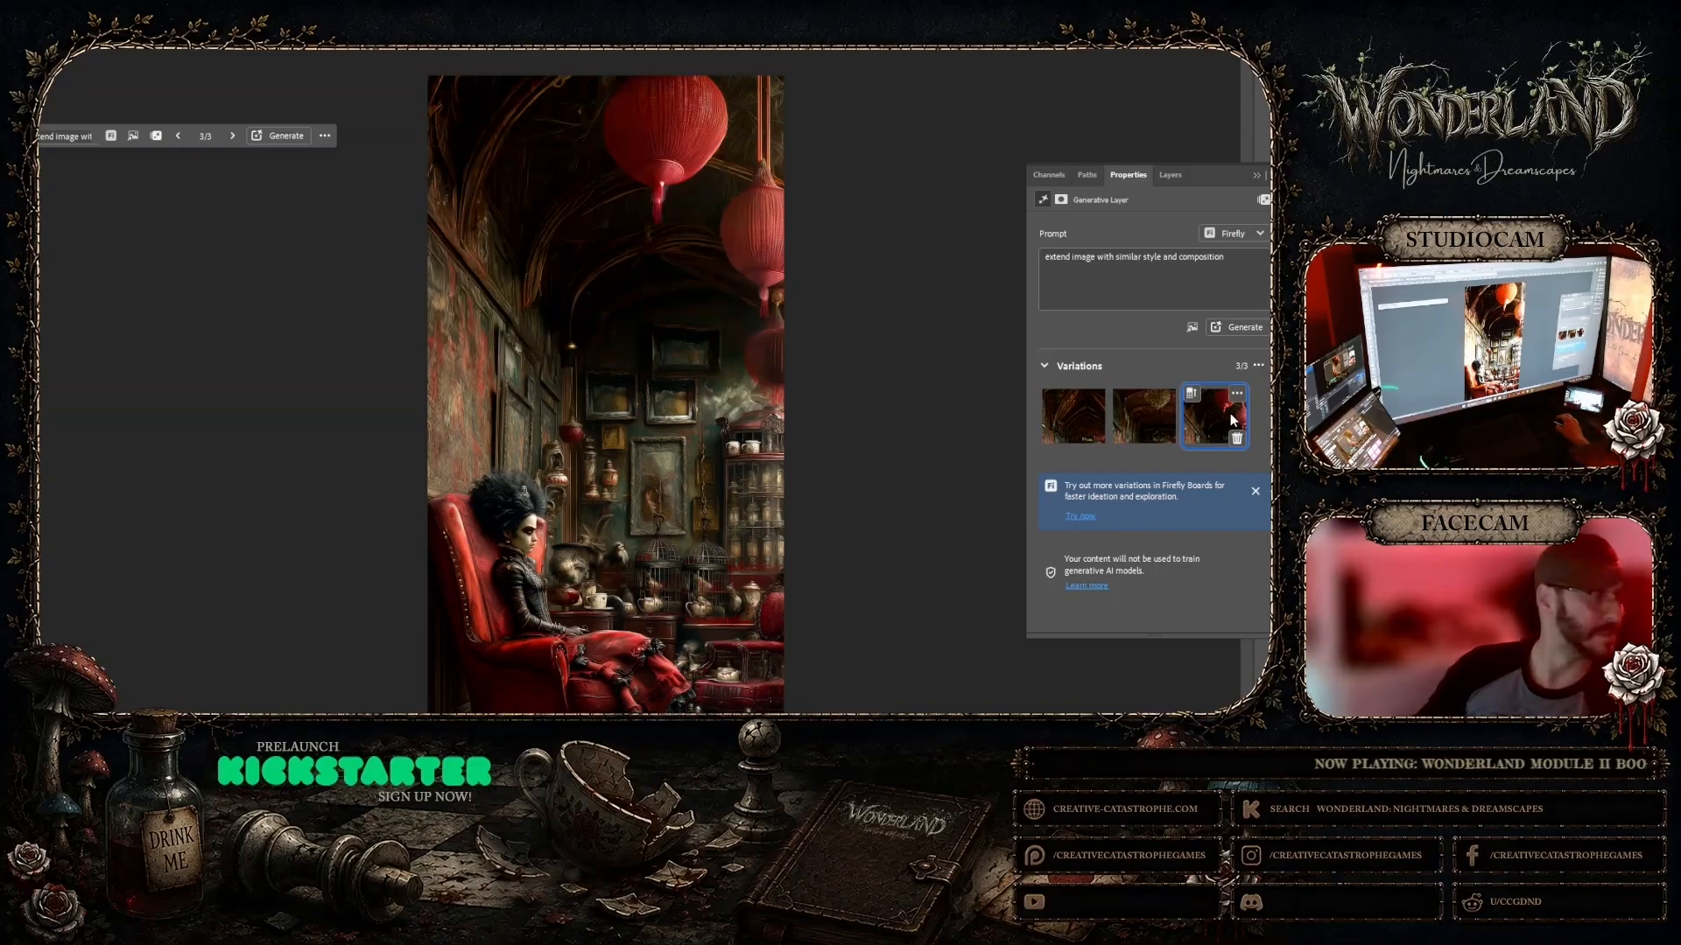
{"action": "left_click", "coordinate": [1242, 329]}
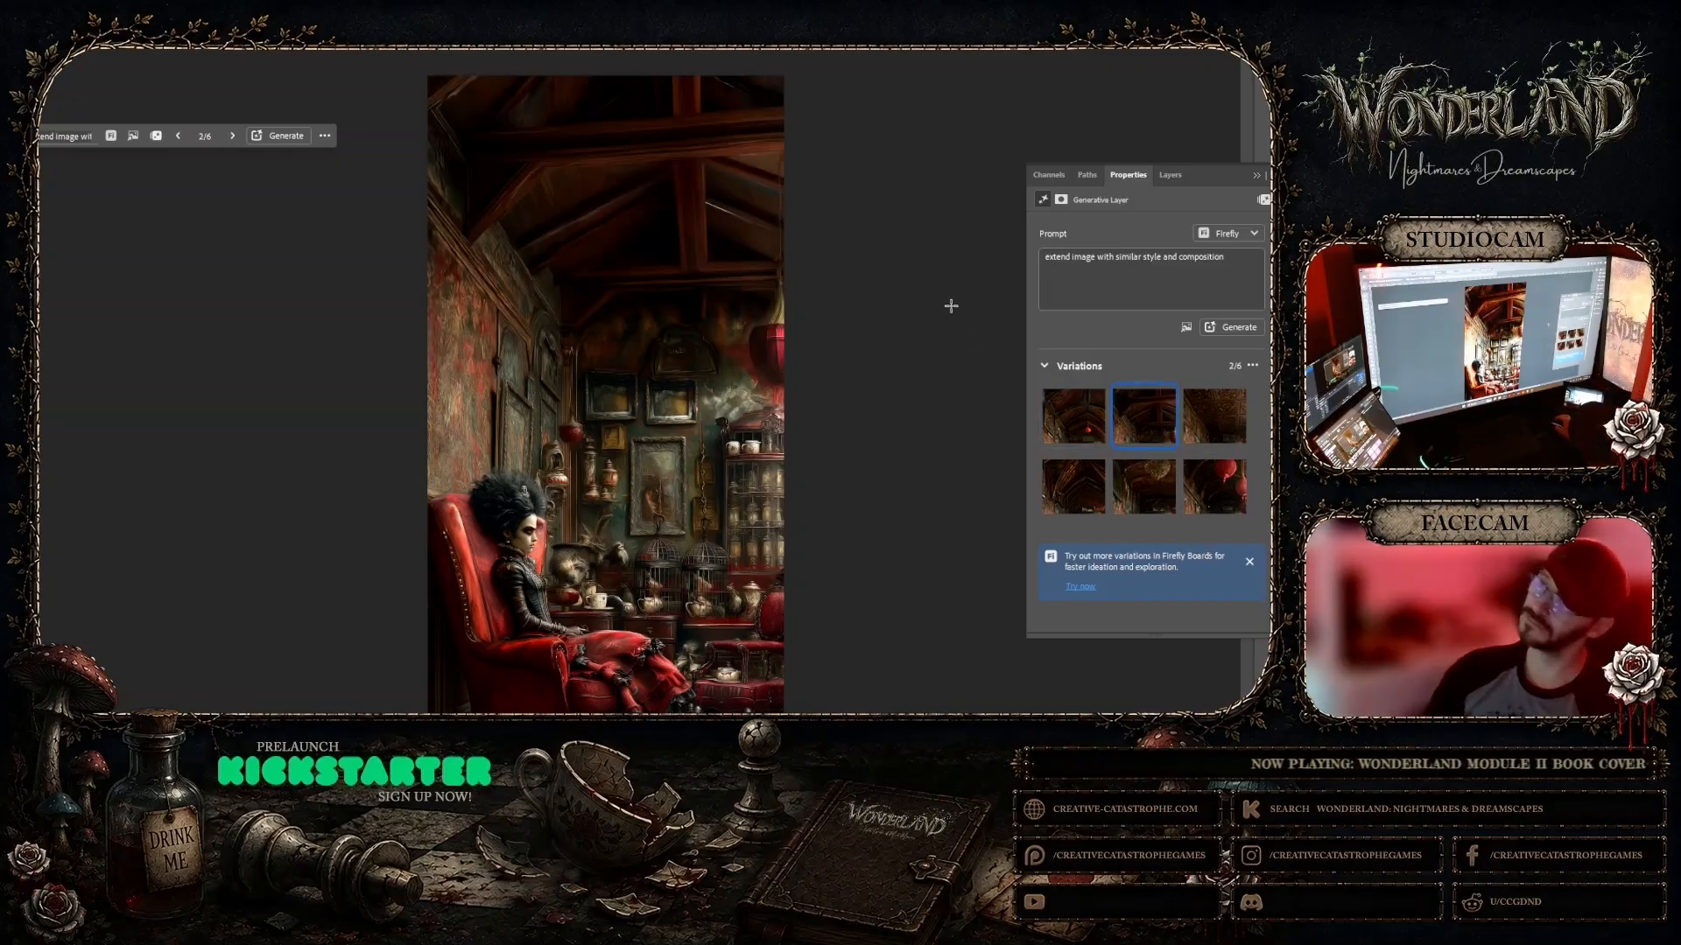
Step: Check the third variation of the second set against the full figure and generate a third set
{"action": "scroll", "coordinate": [951, 274], "scroll_direction": "down", "scroll_amount": 3}
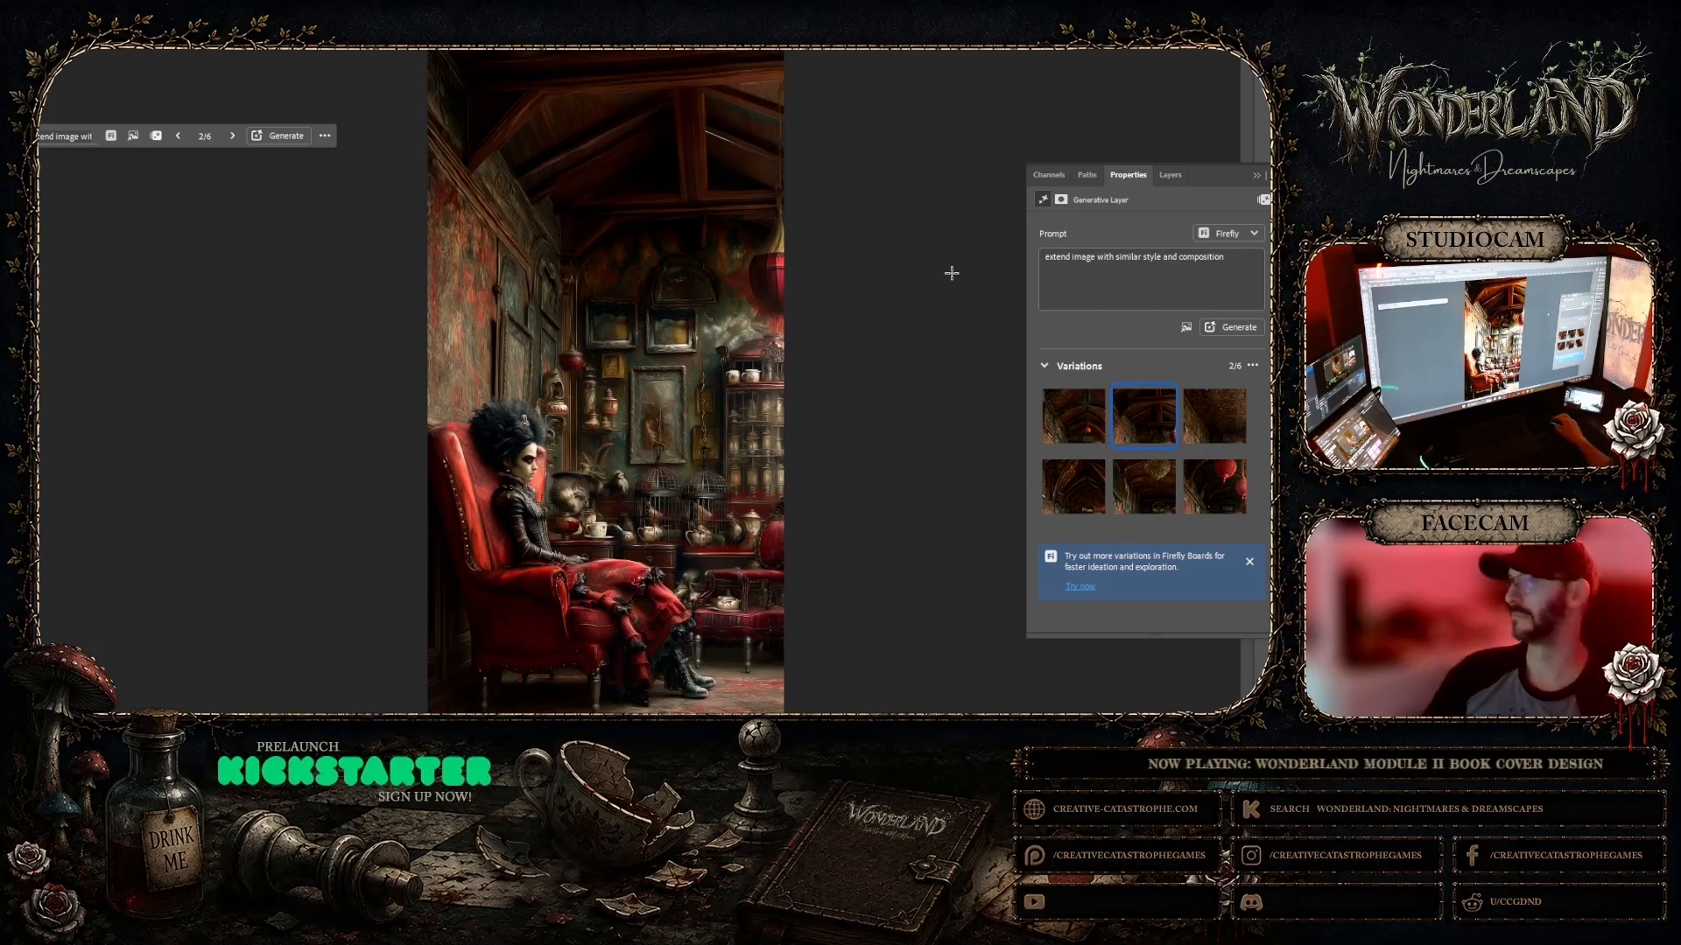
{"action": "left_click", "coordinate": [1209, 403]}
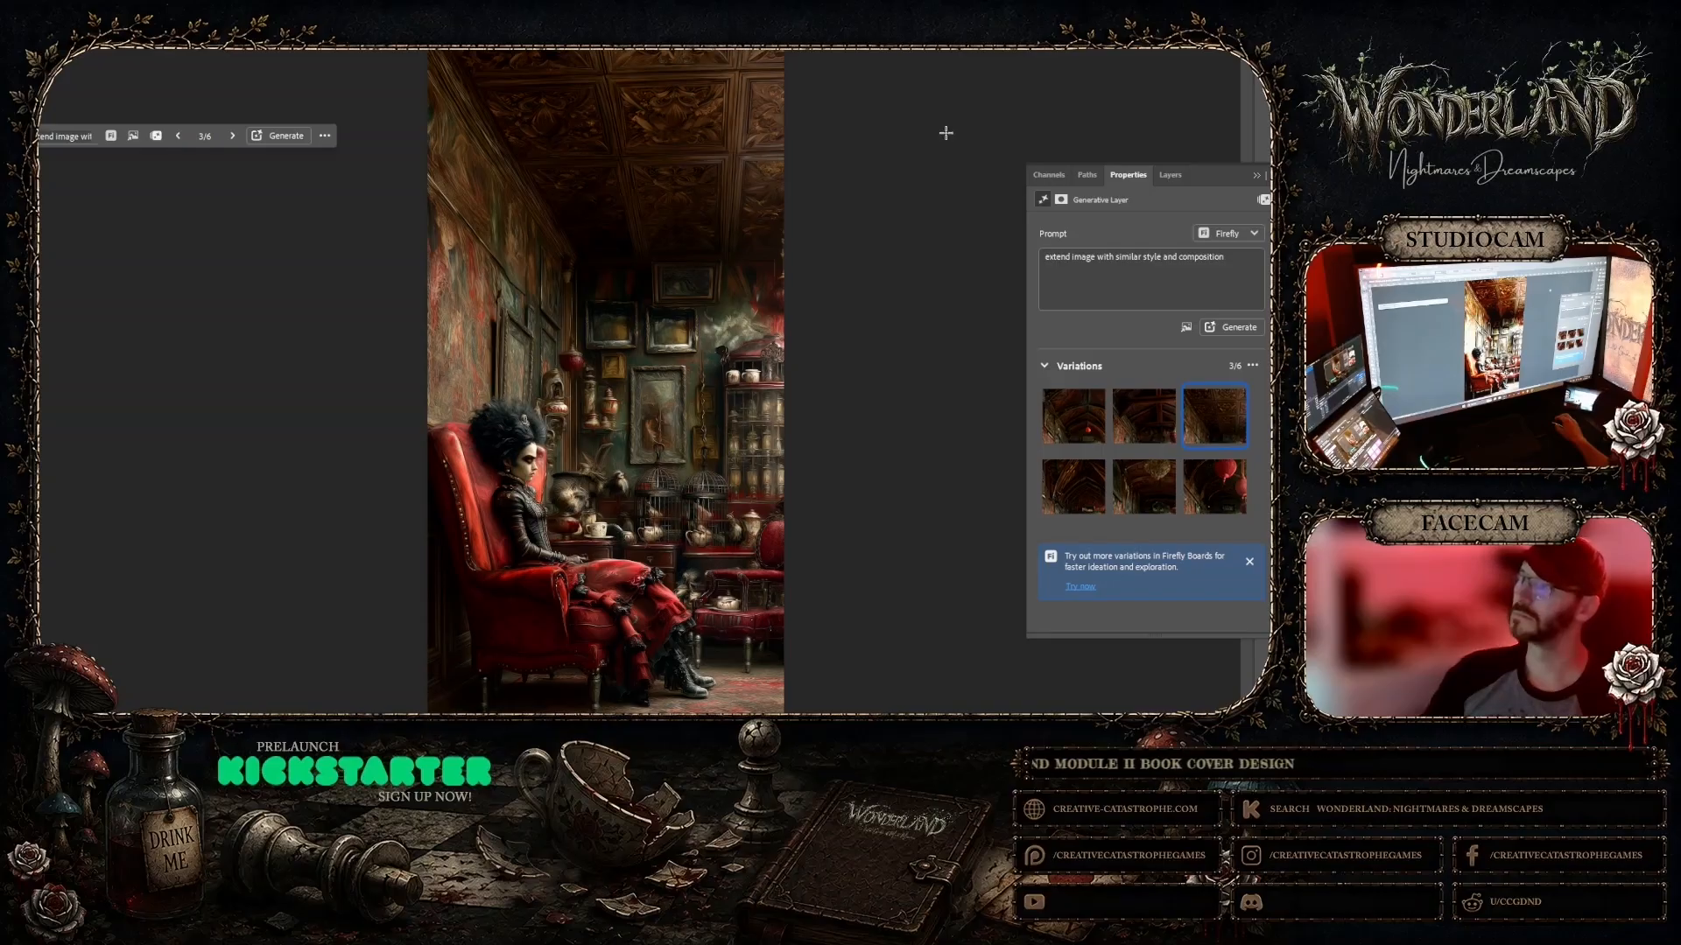
{"action": "left_click", "coordinate": [1232, 328]}
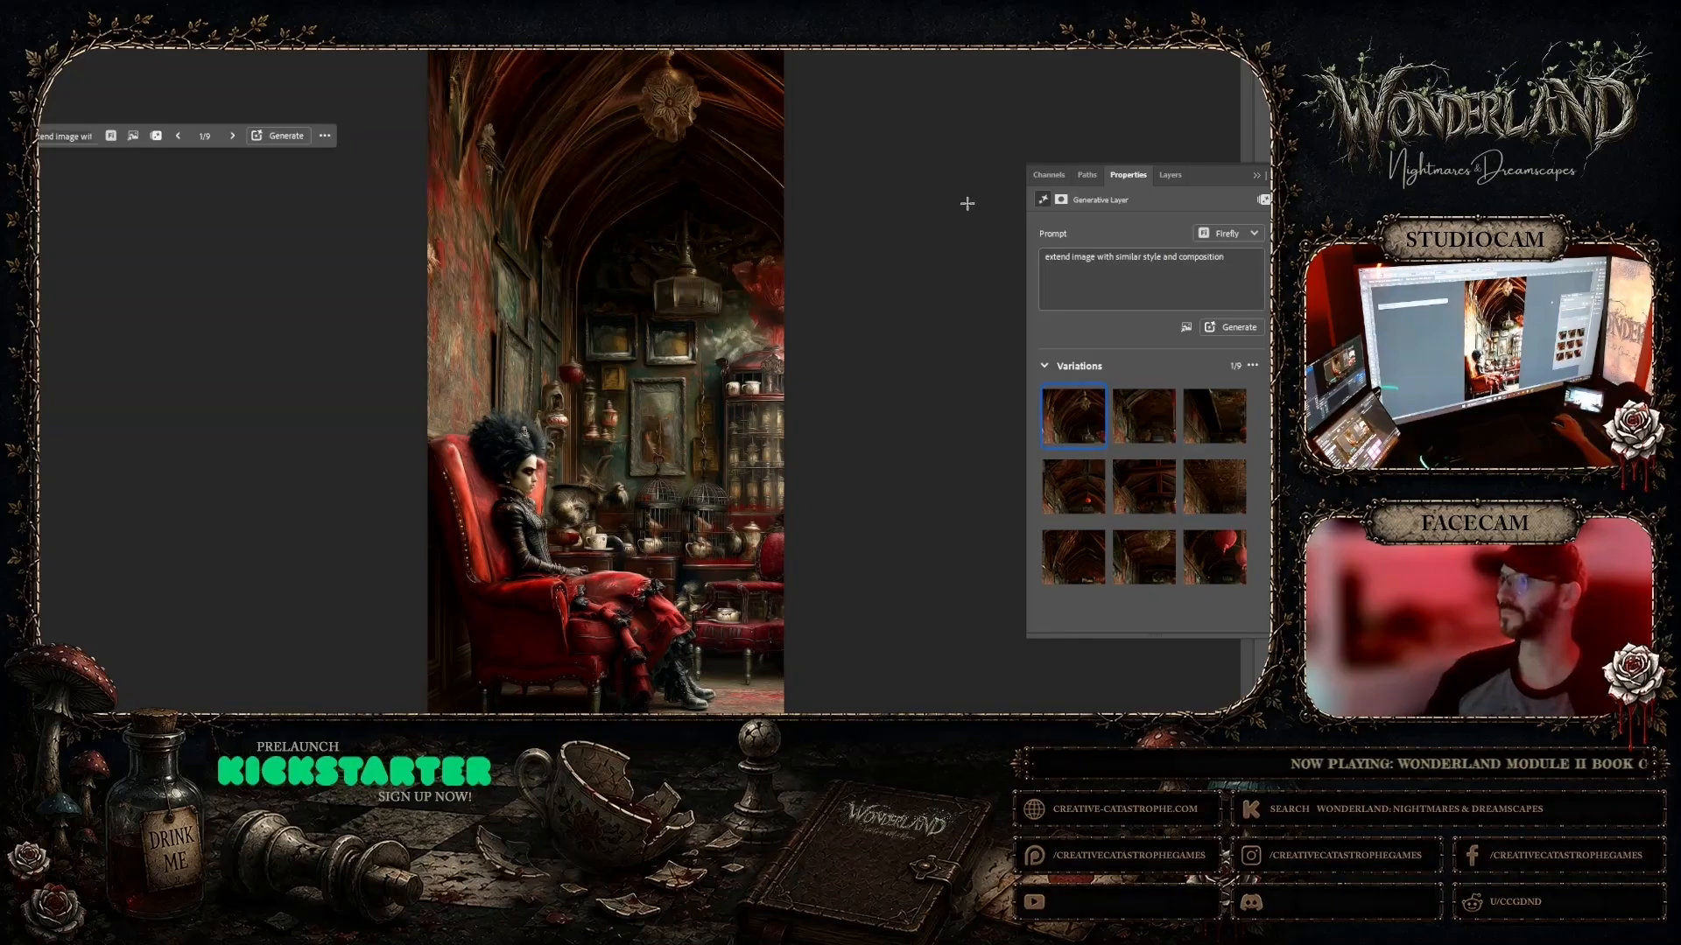
Step: Compare the three newest vaulted, arched and flat ceiling variations, returning to the first, and generate a fourth set
{"action": "scroll", "coordinate": [975, 207], "scroll_direction": "up", "scroll_amount": 2}
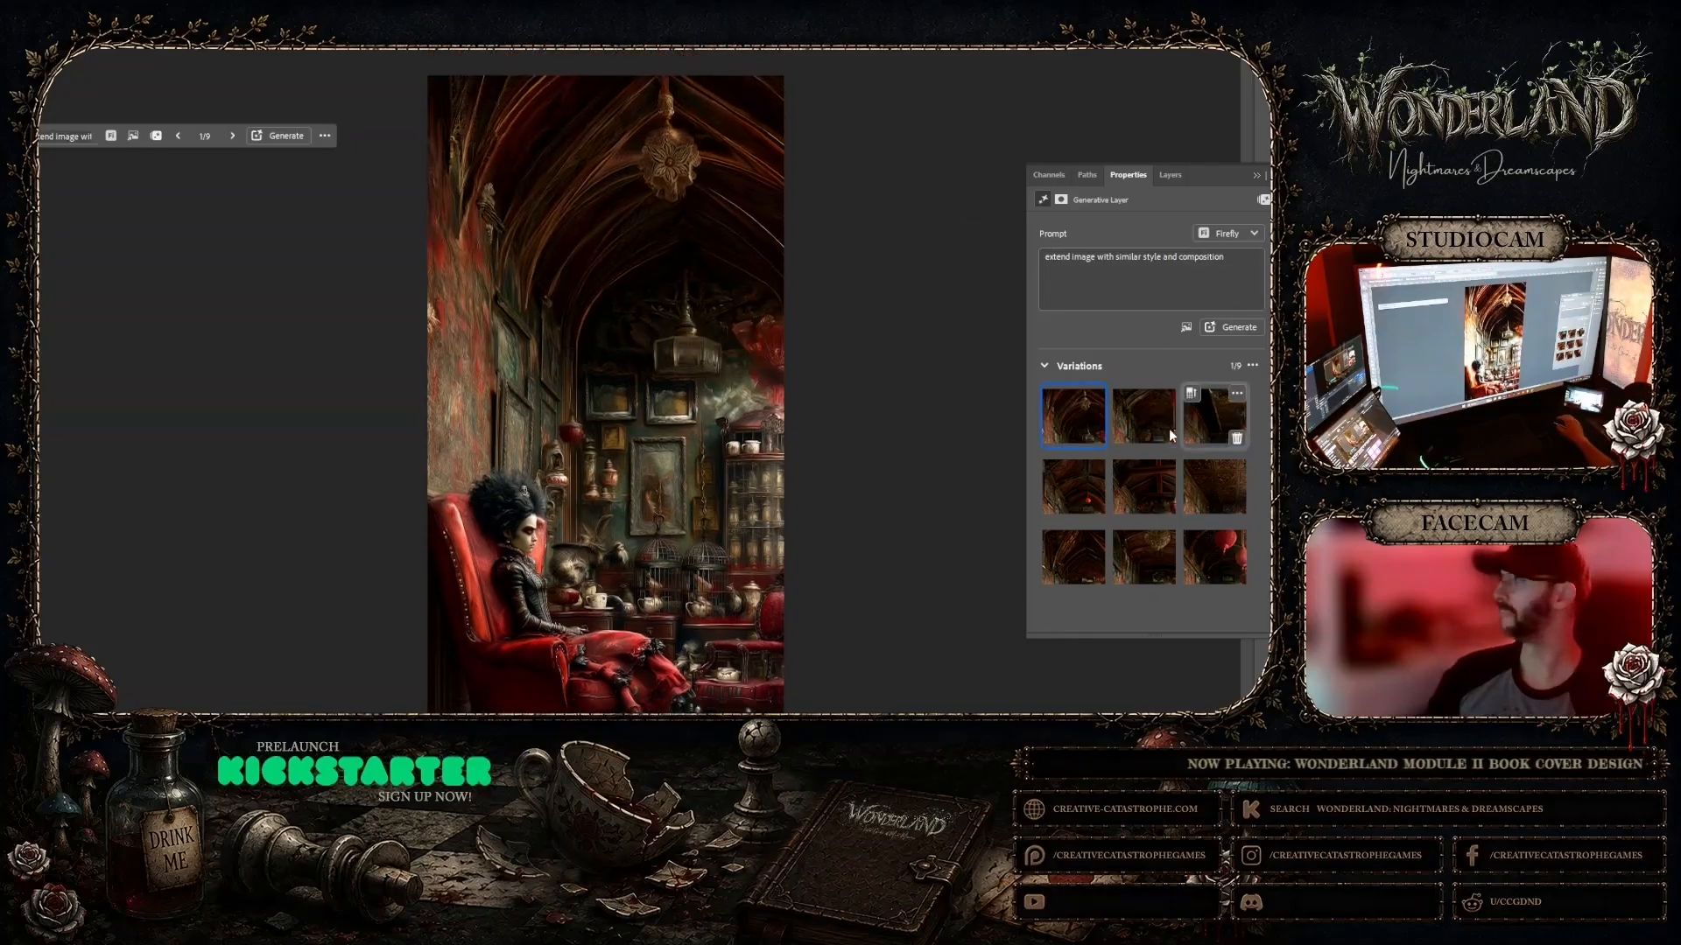
{"action": "left_click", "coordinate": [1136, 419]}
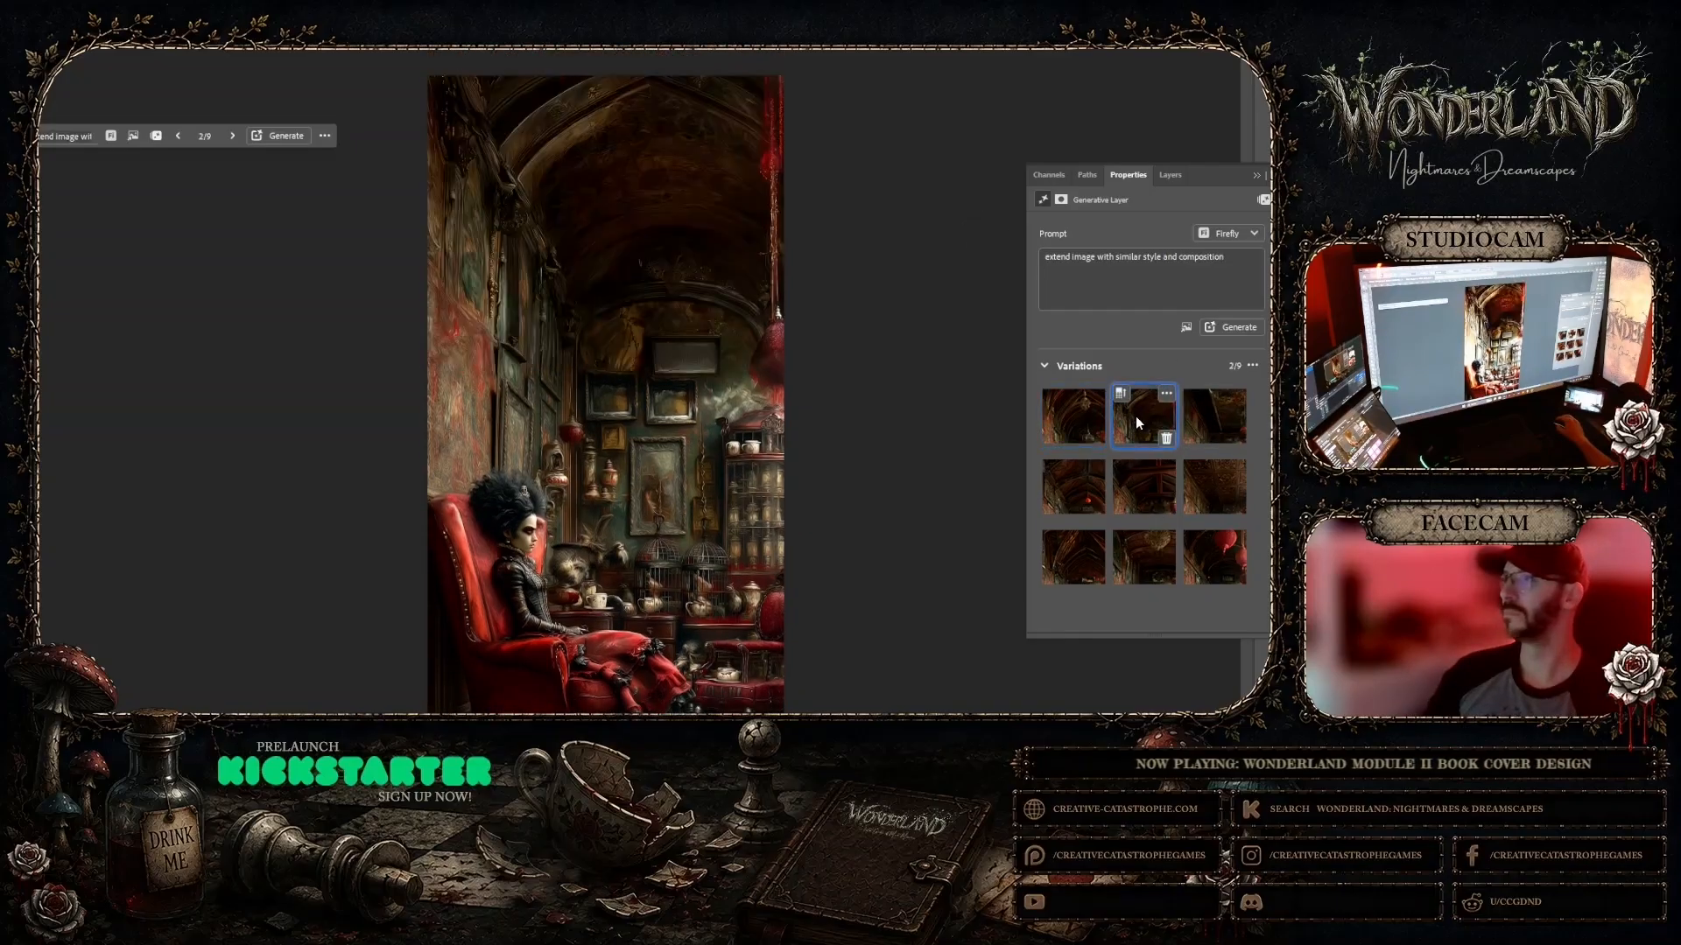
{"action": "left_click", "coordinate": [1217, 415]}
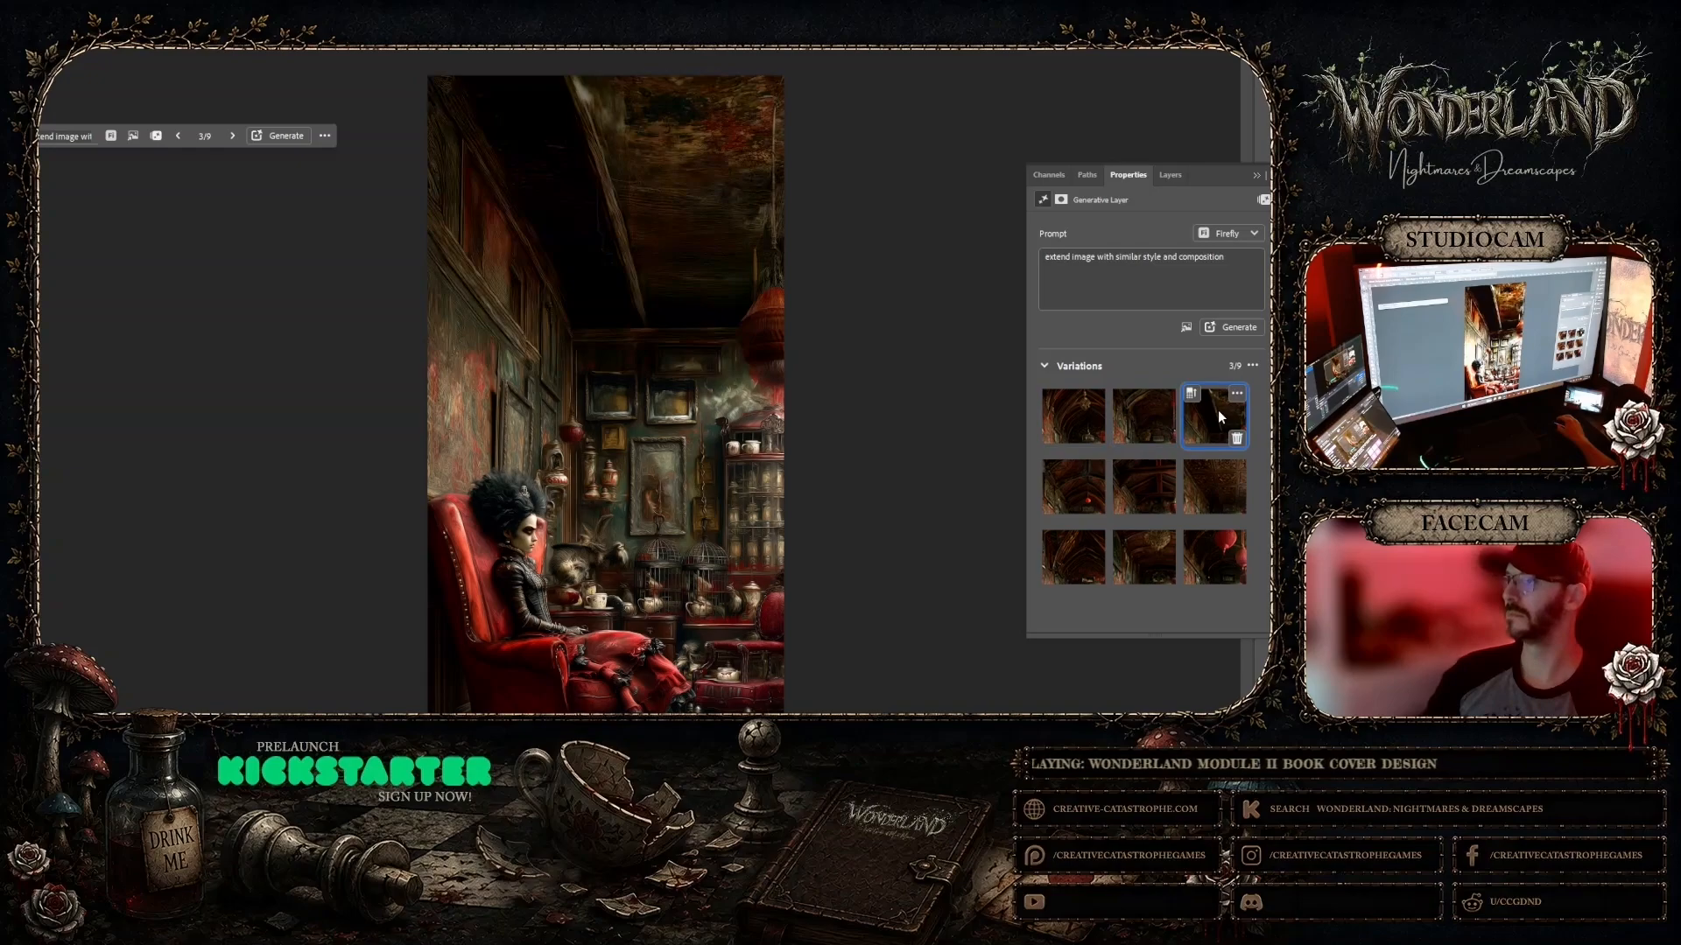
{"action": "left_click", "coordinate": [1156, 411]}
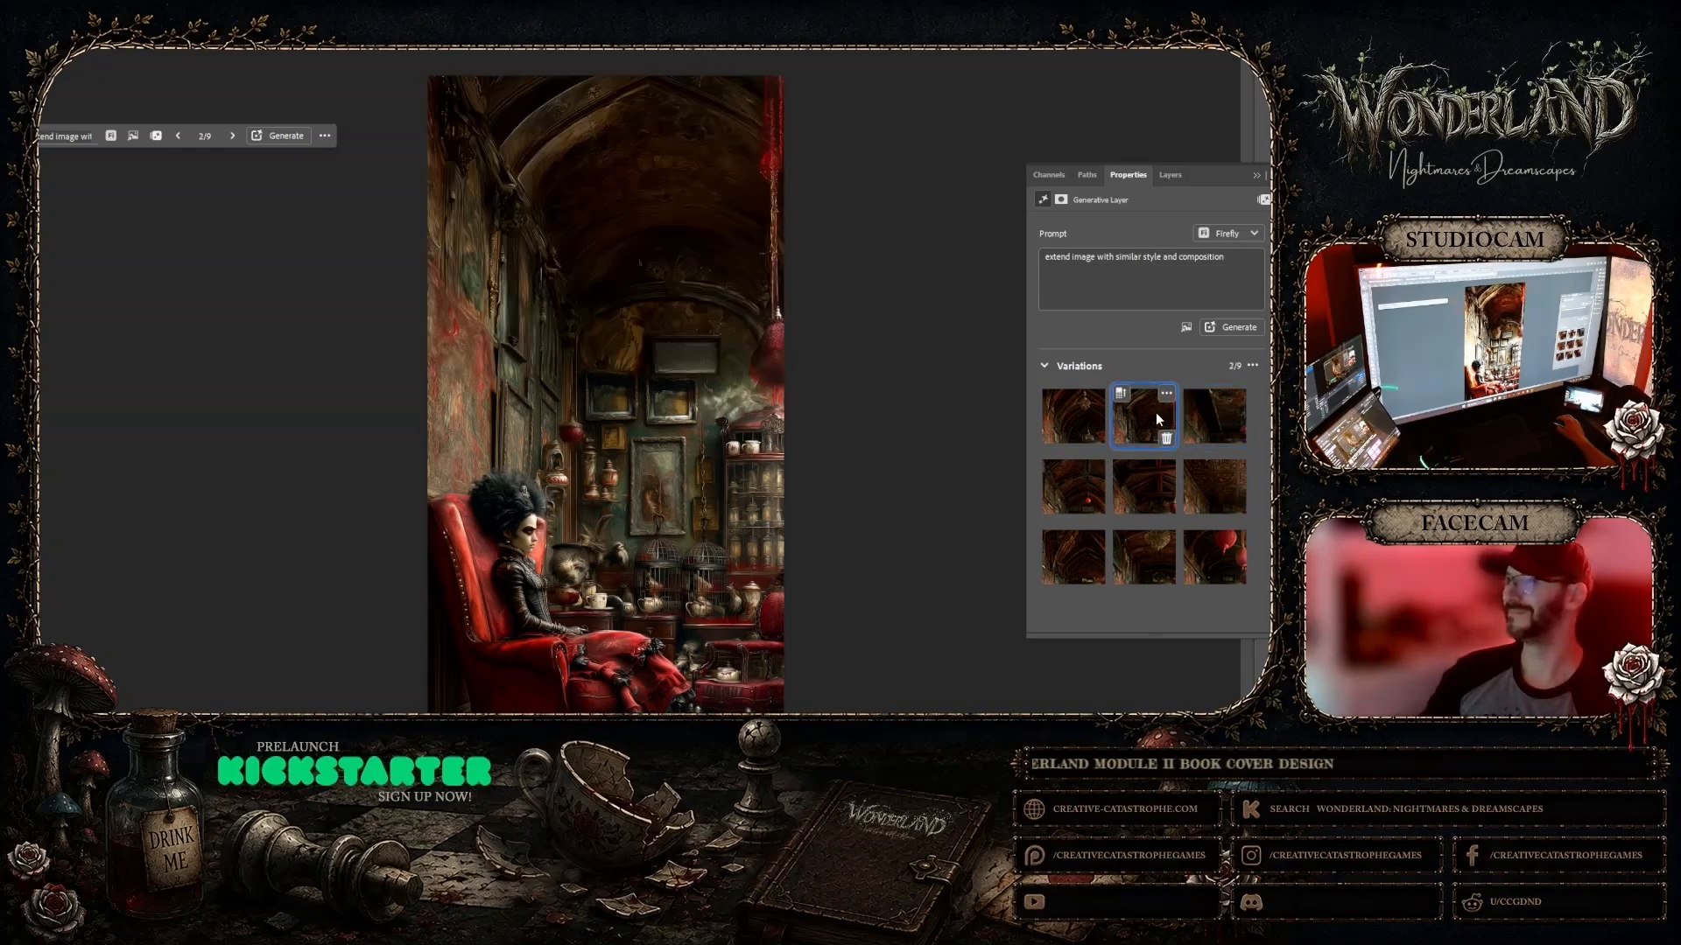
{"action": "left_click", "coordinate": [1075, 417]}
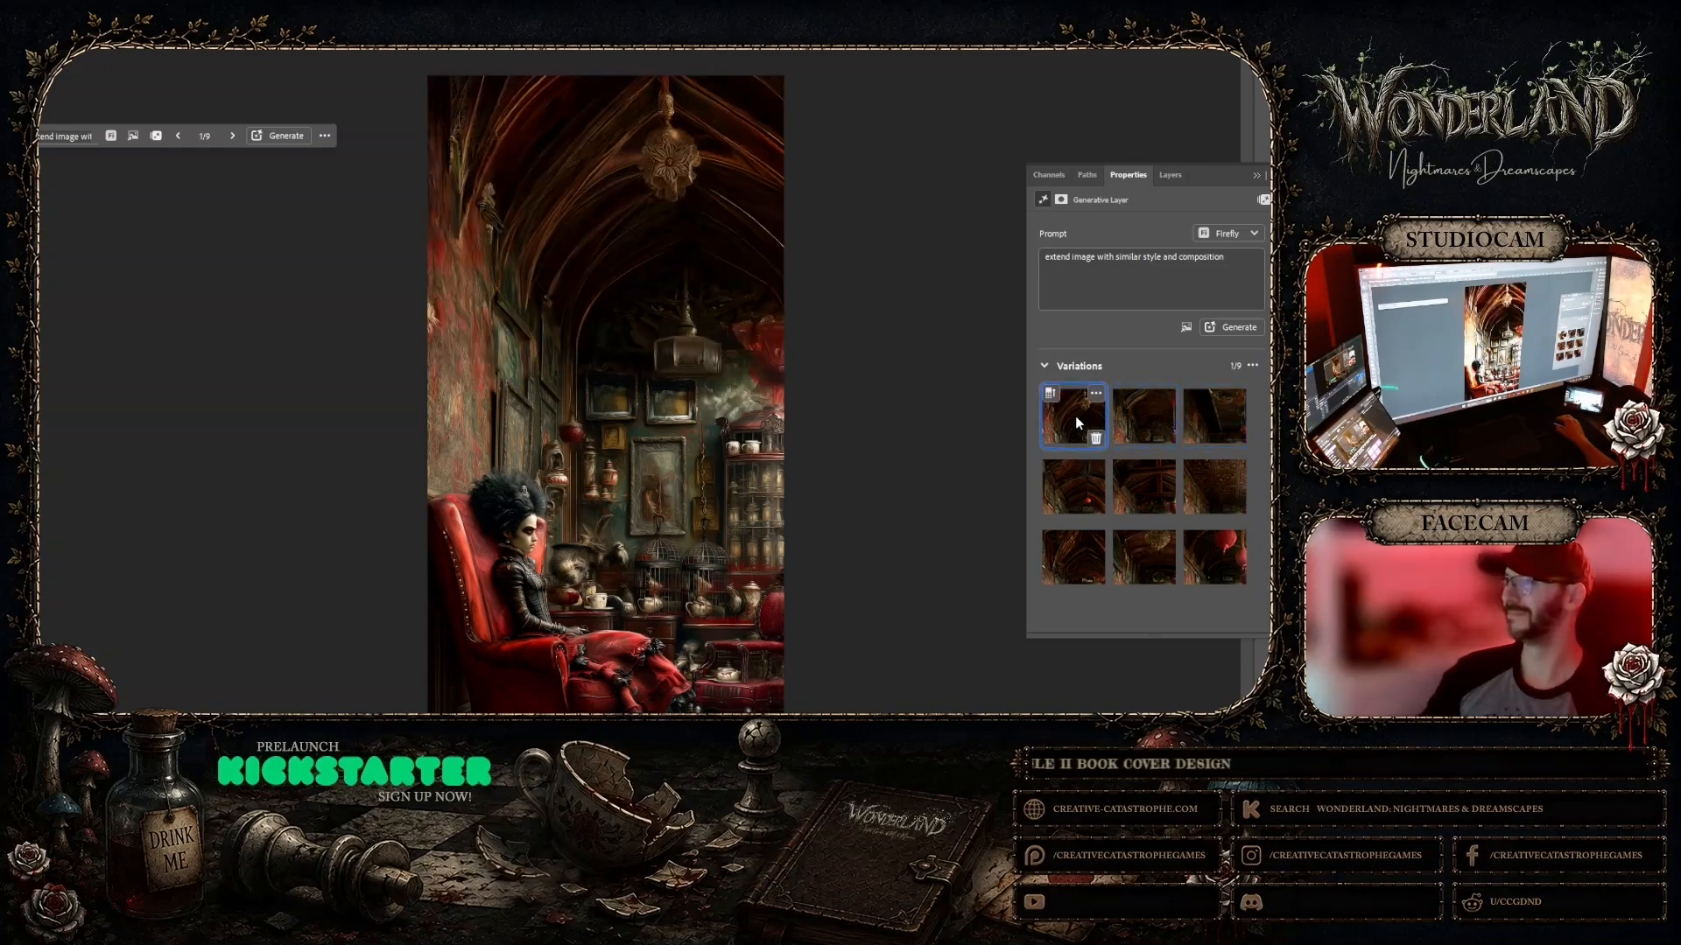
{"action": "left_click", "coordinate": [1221, 328]}
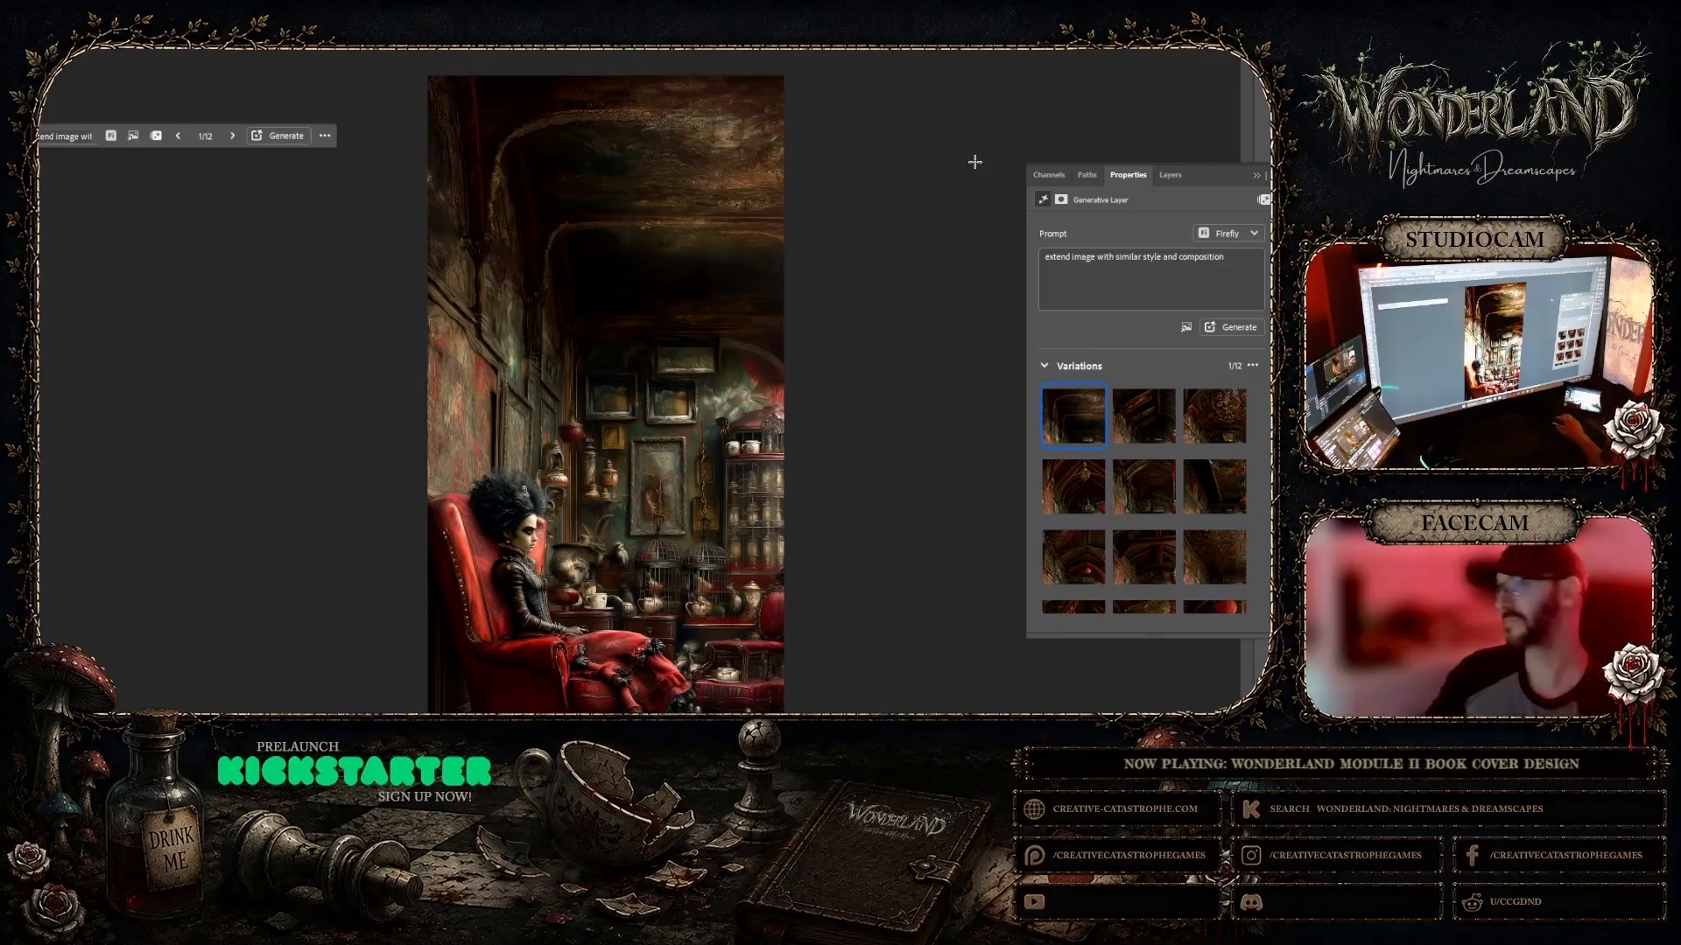
Step: Compare the fourth set's plain, timber-beam and ornate ceiling variations against the seated figure, and generate a fifth set
{"action": "left_click", "coordinate": [1152, 421]}
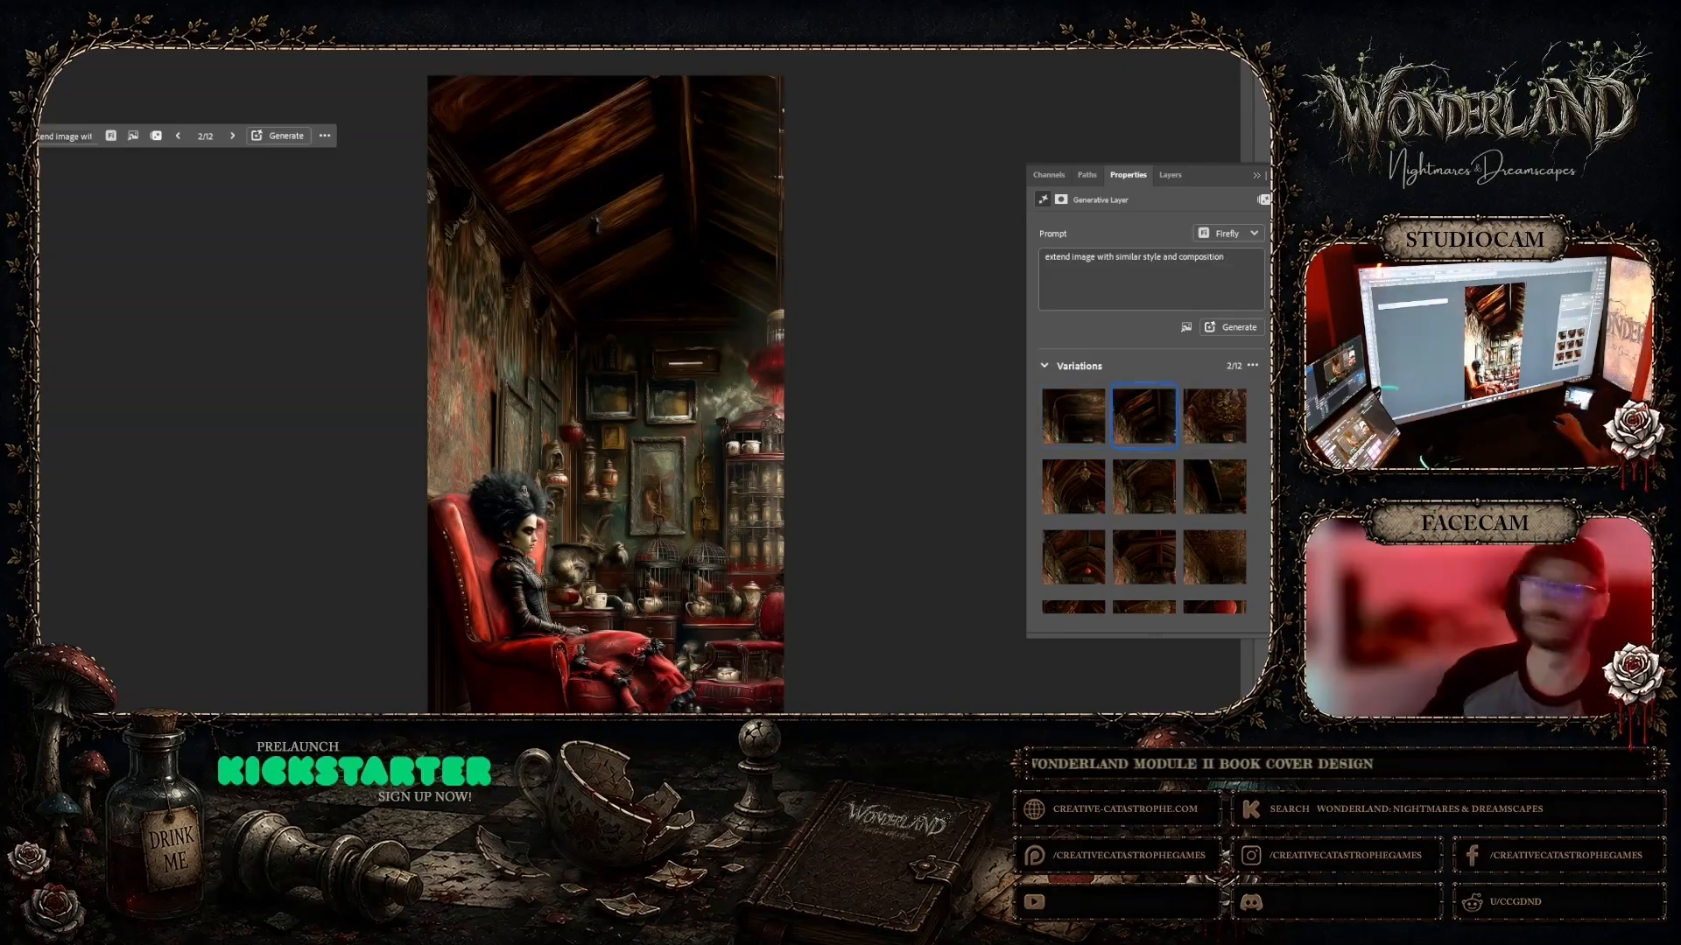
{"action": "mouse_move", "coordinate": [1196, 409]}
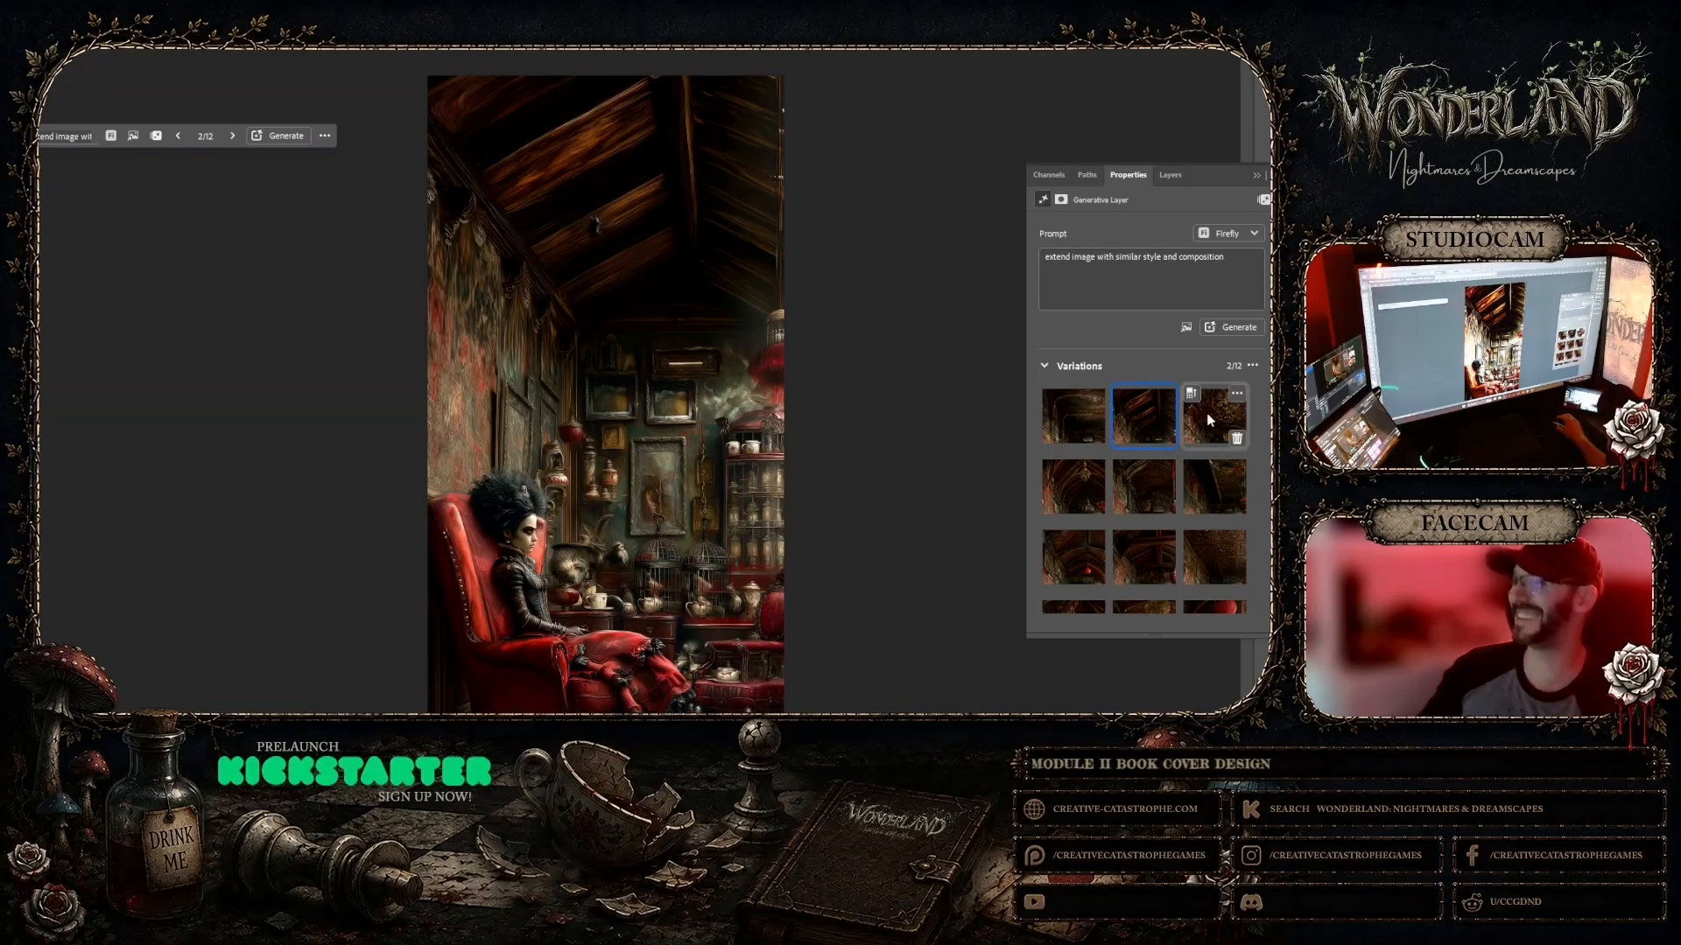
{"action": "left_click", "coordinate": [1209, 420]}
{"action": "scroll", "coordinate": [860, 181], "scroll_direction": "down", "scroll_amount": 3}
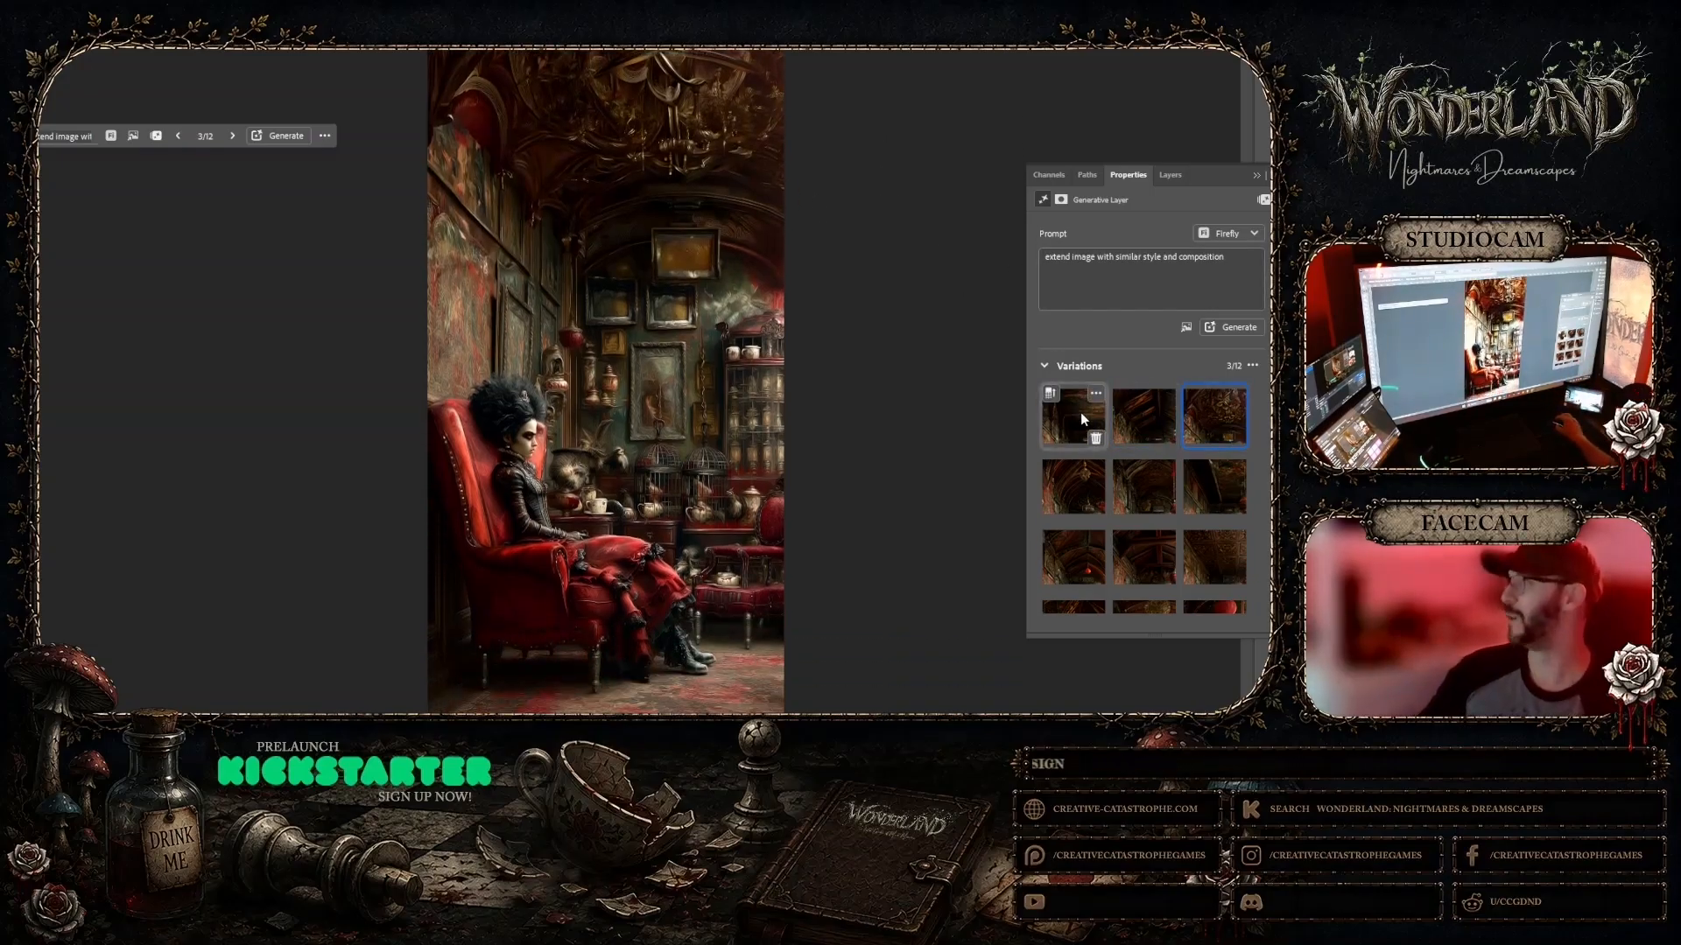
{"action": "left_click", "coordinate": [1077, 412]}
{"action": "left_click", "coordinate": [1137, 418]}
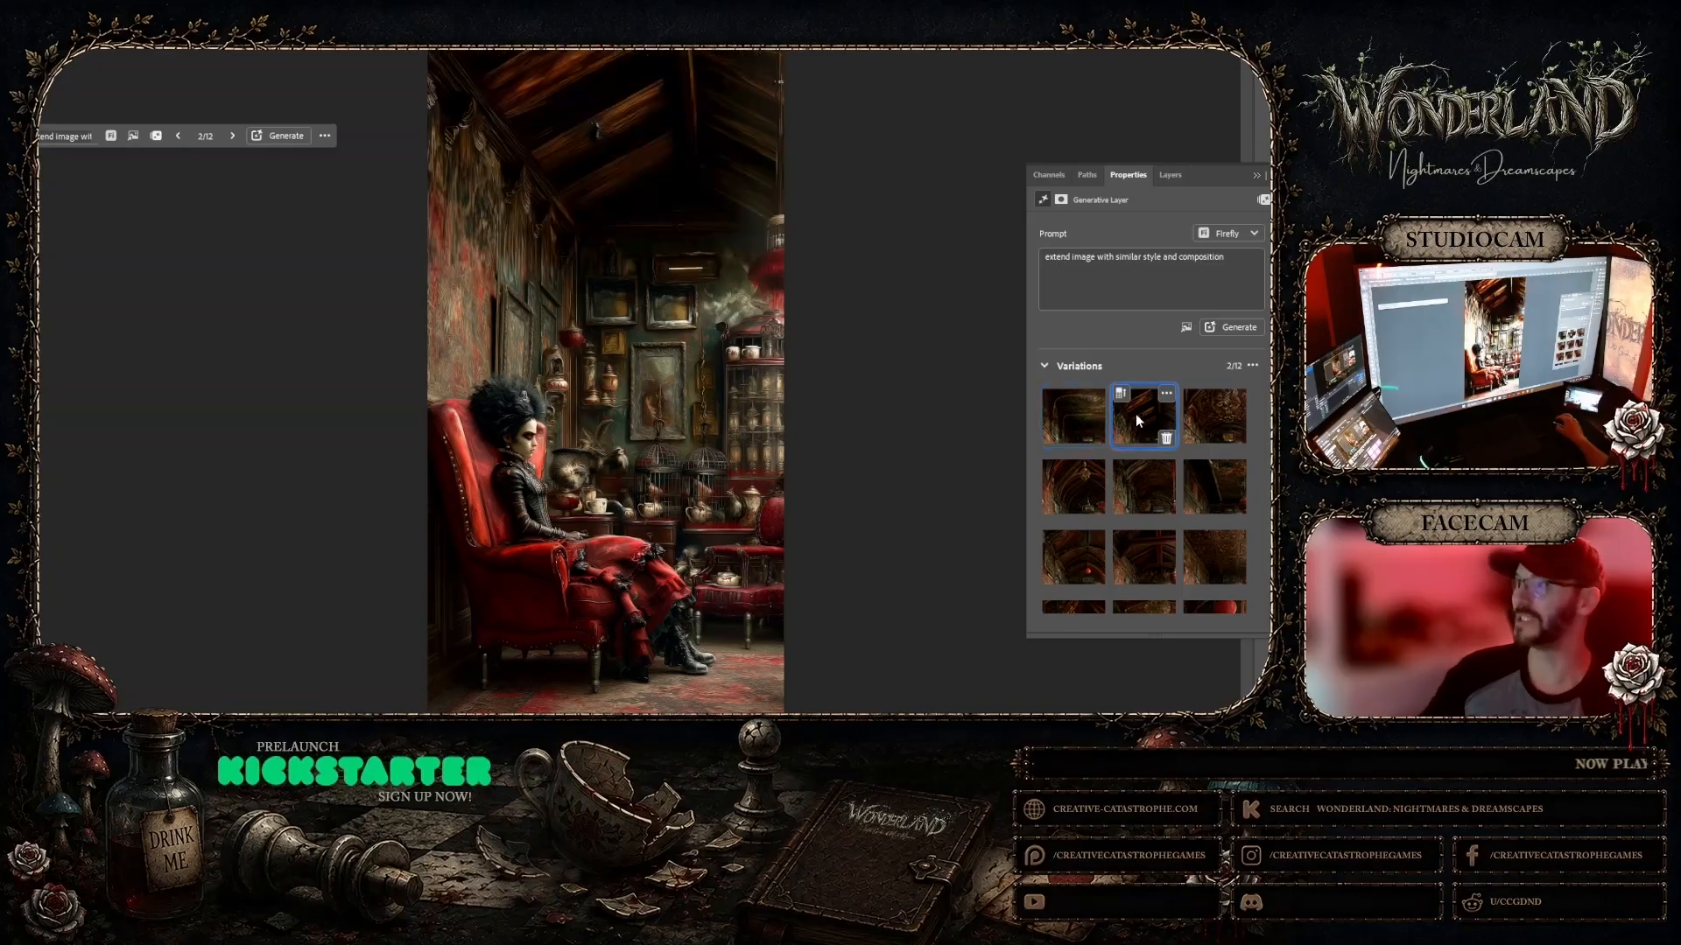
{"action": "scroll", "coordinate": [910, 307], "scroll_direction": "up", "scroll_amount": 3}
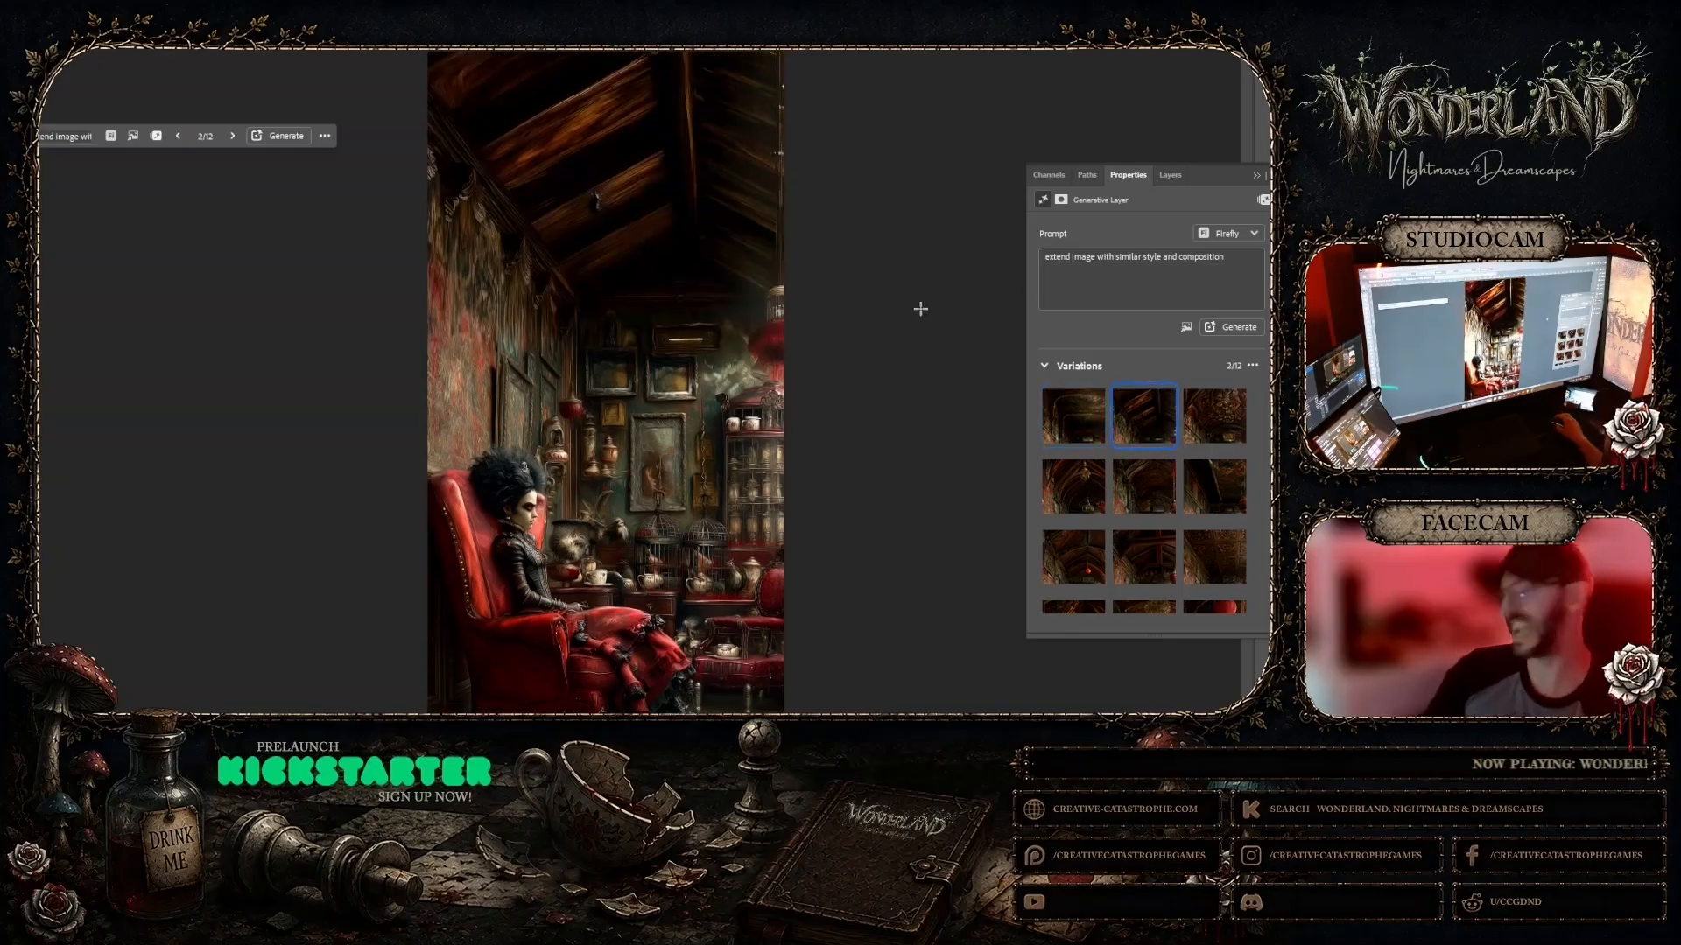
{"action": "left_click", "coordinate": [1201, 328]}
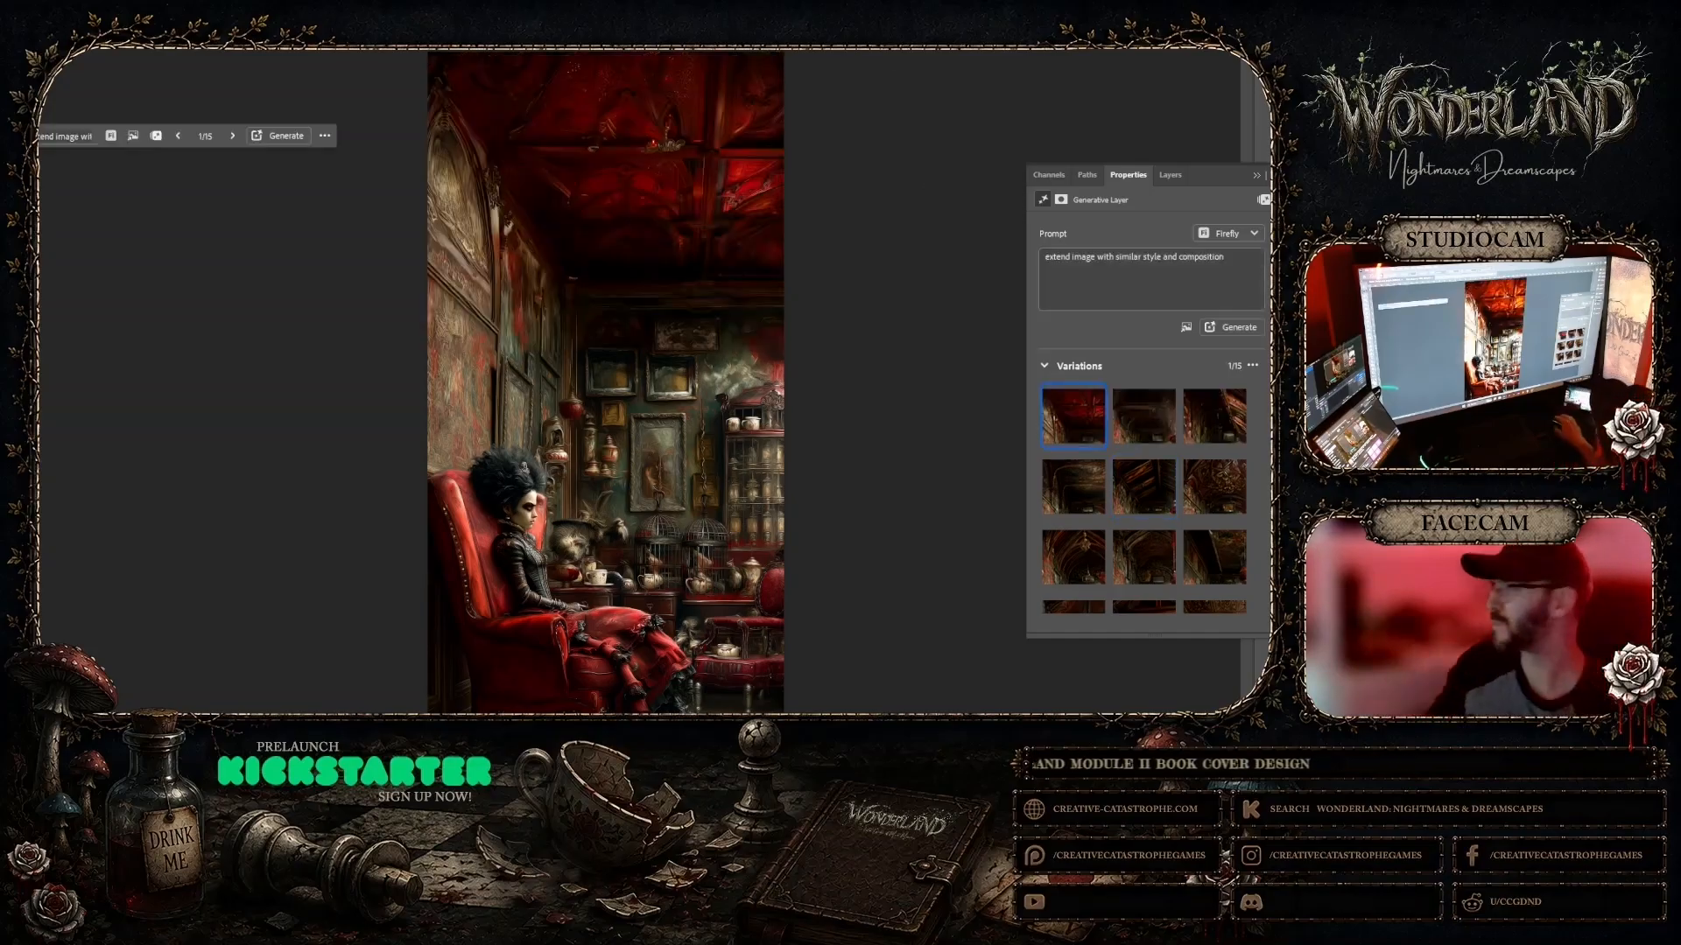
Step: Compare the fifth set's second and third ceiling variations and return to the dark arched second one
{"action": "left_click", "coordinate": [1135, 415]}
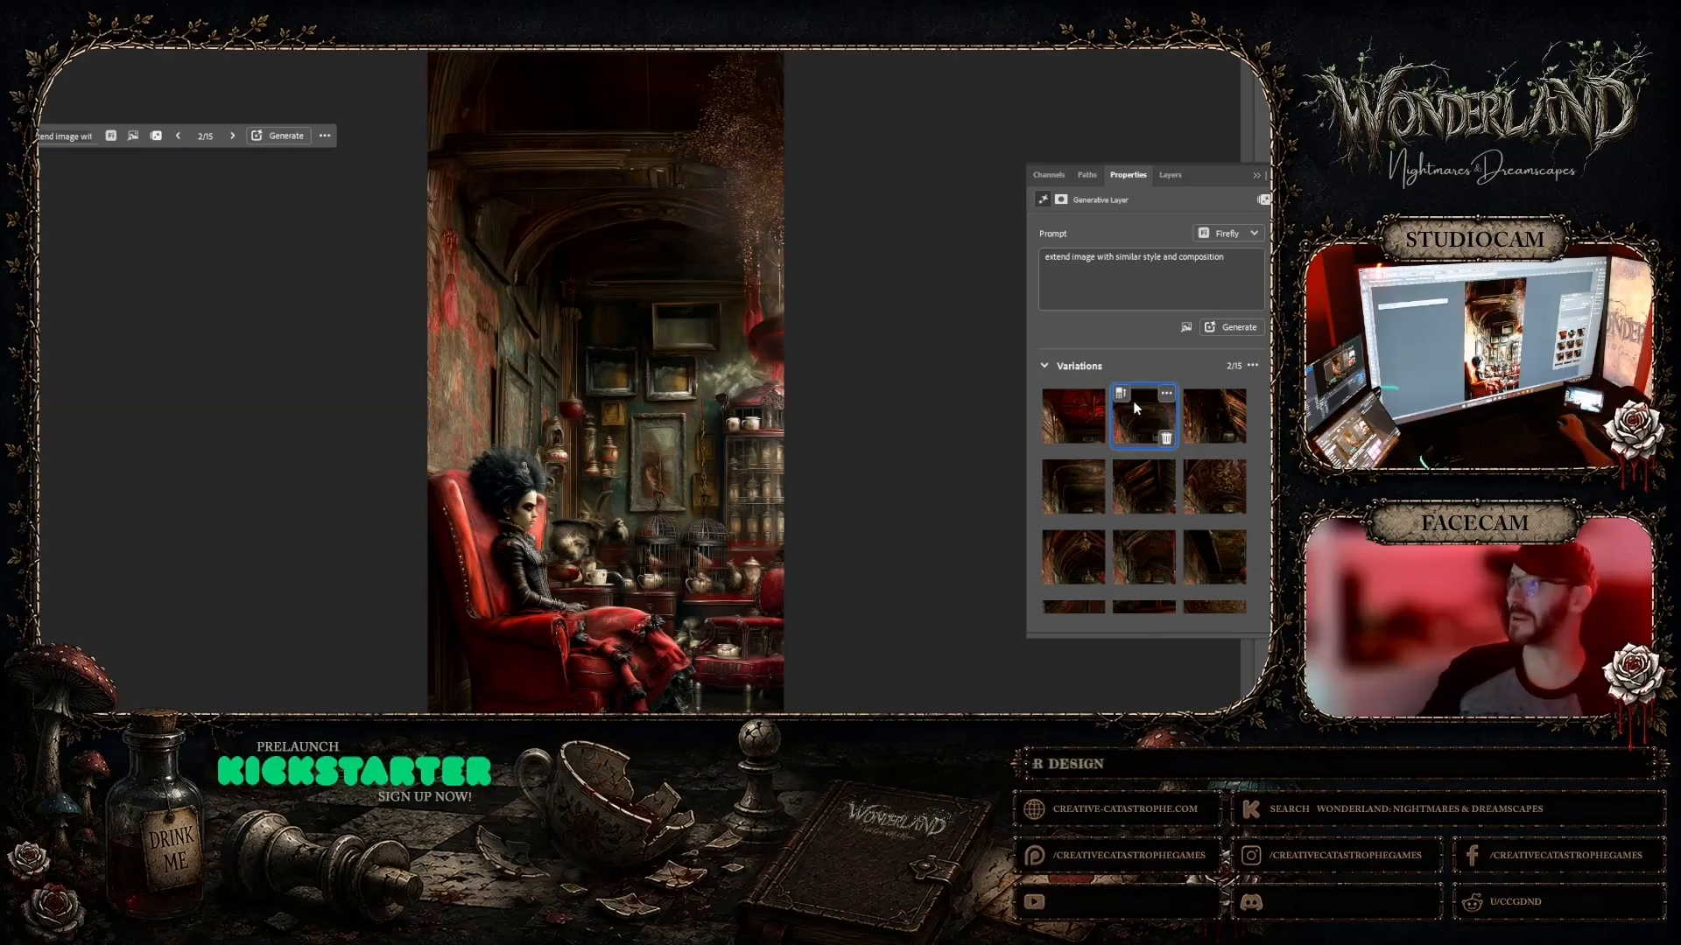
{"action": "left_click", "coordinate": [1211, 418]}
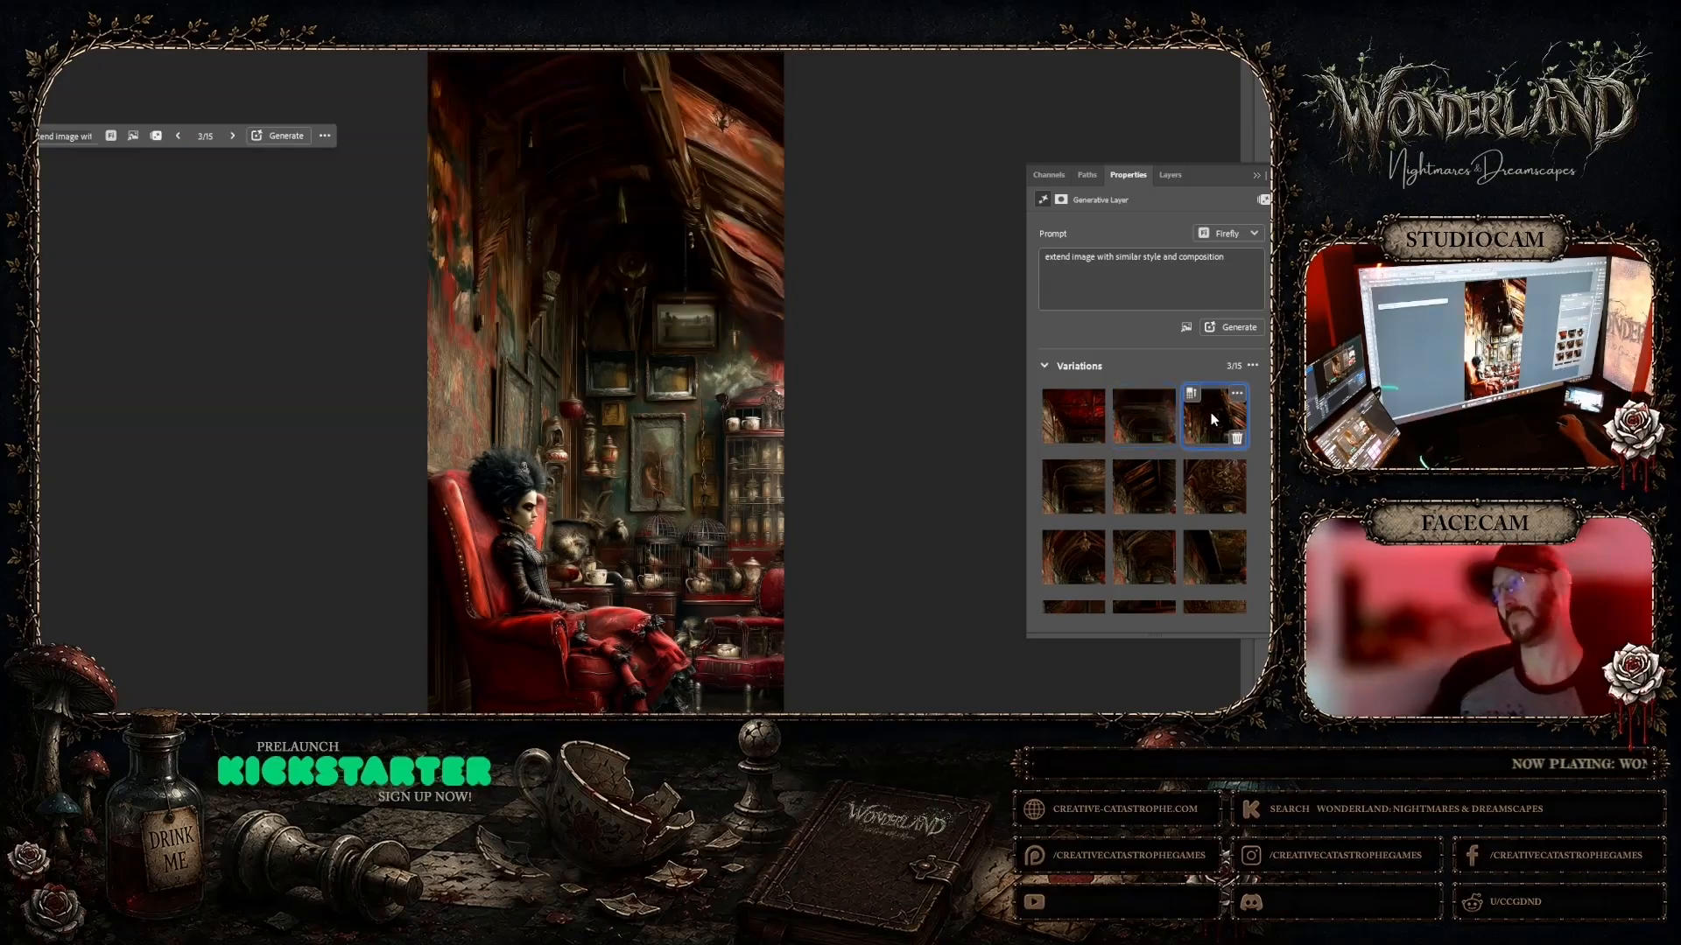
{"action": "left_click", "coordinate": [1133, 412]}
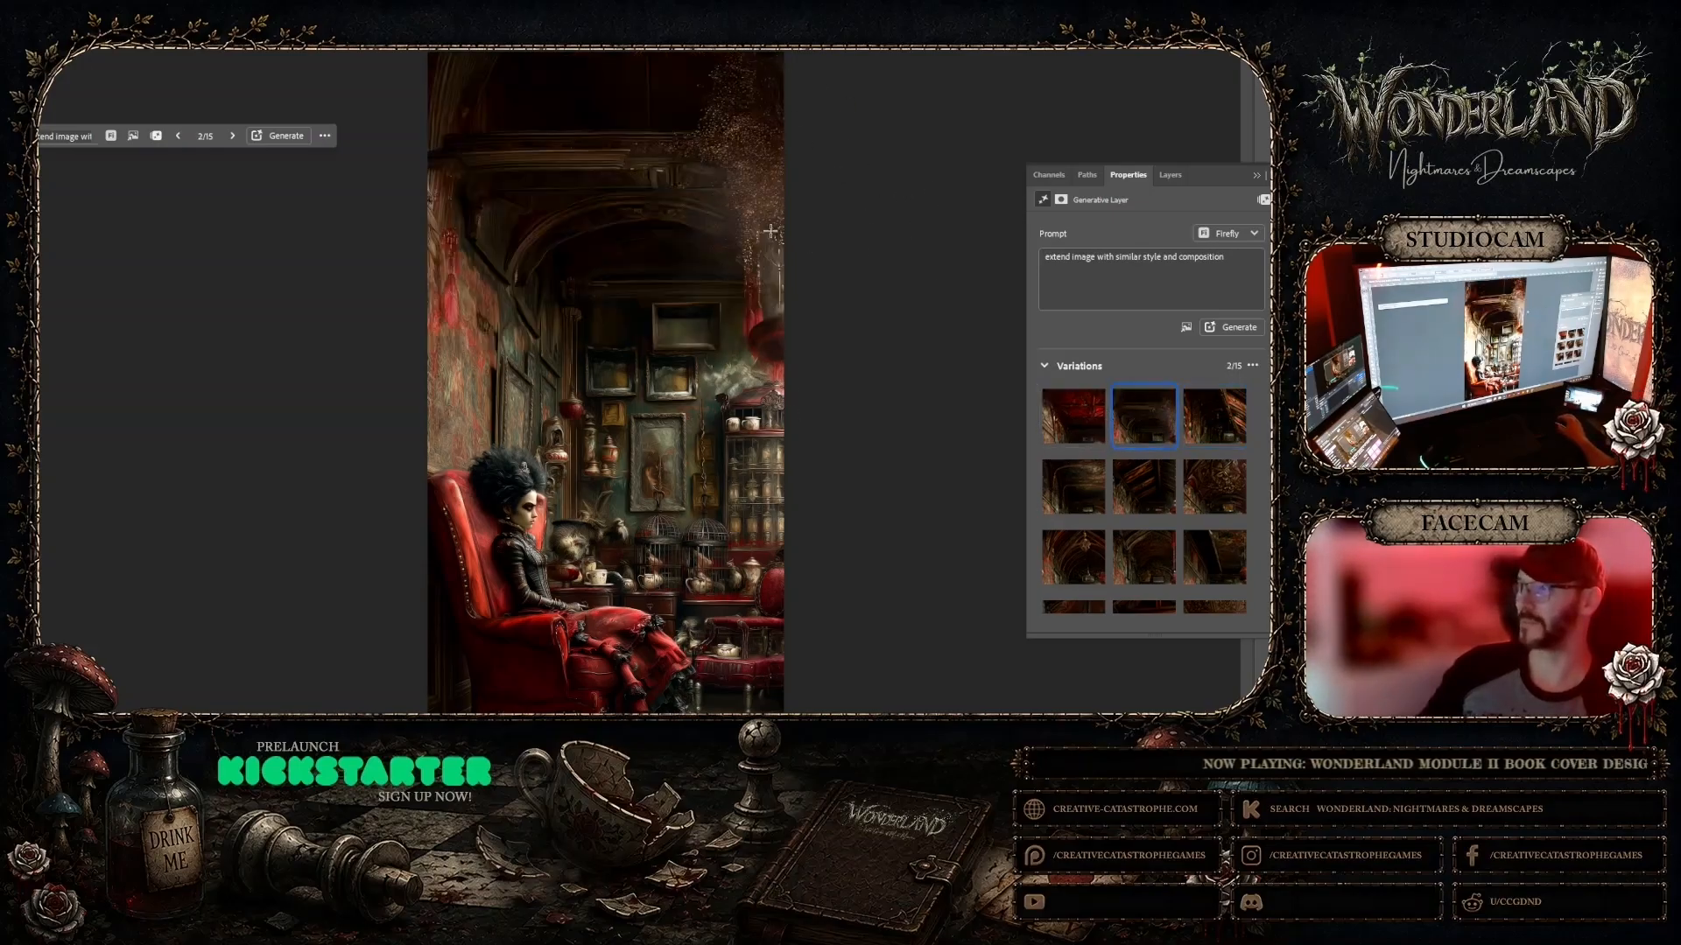
Step: Check the arched ceiling against the full seated figure and generate a sixth set from the same prompt
{"action": "right_click", "coordinate": [542, 317]}
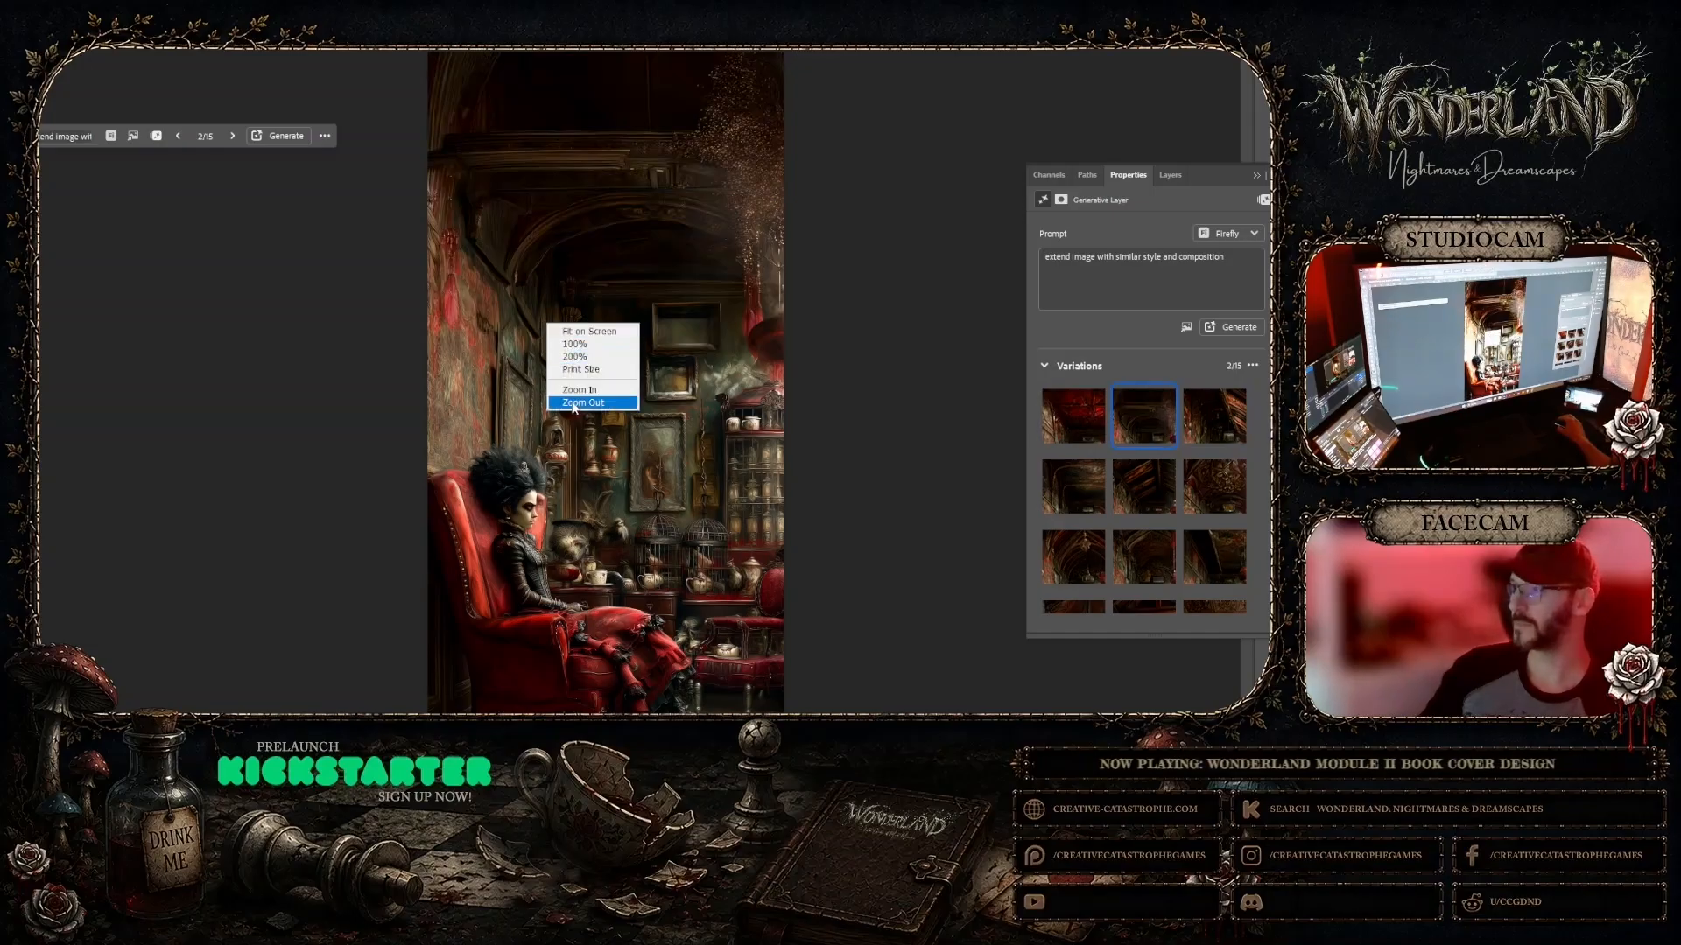
{"action": "left_click", "coordinate": [575, 401]}
{"action": "scroll", "coordinate": [581, 251], "scroll_direction": "up", "scroll_amount": 1}
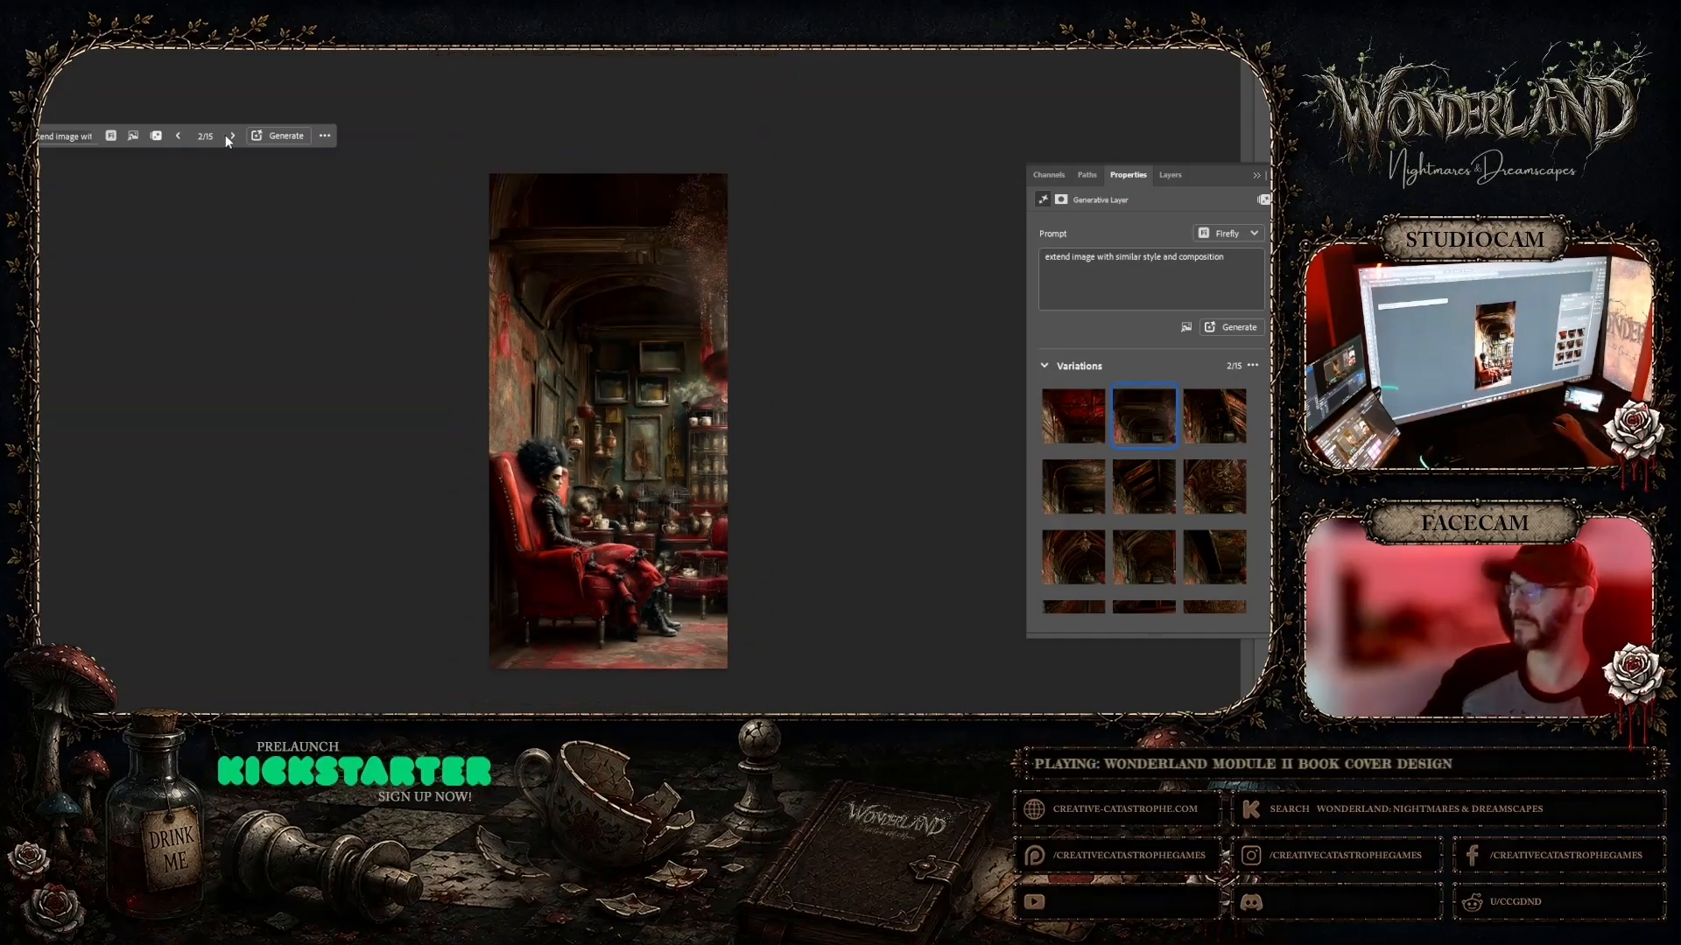
{"action": "scroll", "coordinate": [468, 206], "scroll_direction": "down", "scroll_amount": 3}
{"action": "key", "text": "v"}
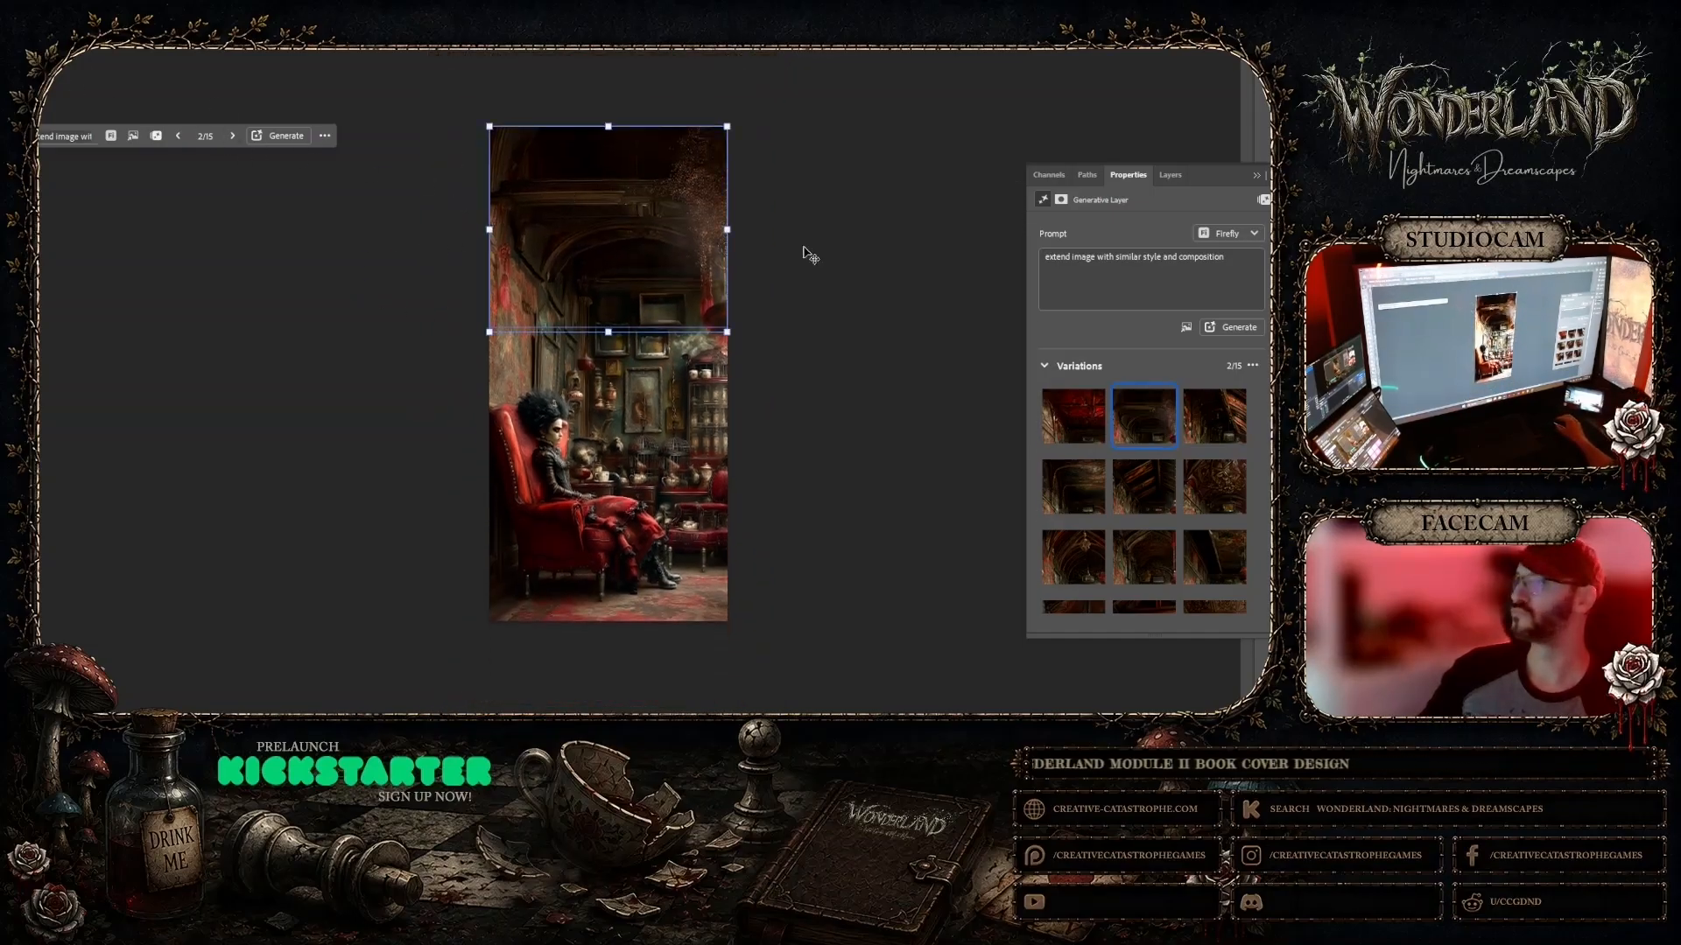
{"action": "left_click", "coordinate": [1208, 327]}
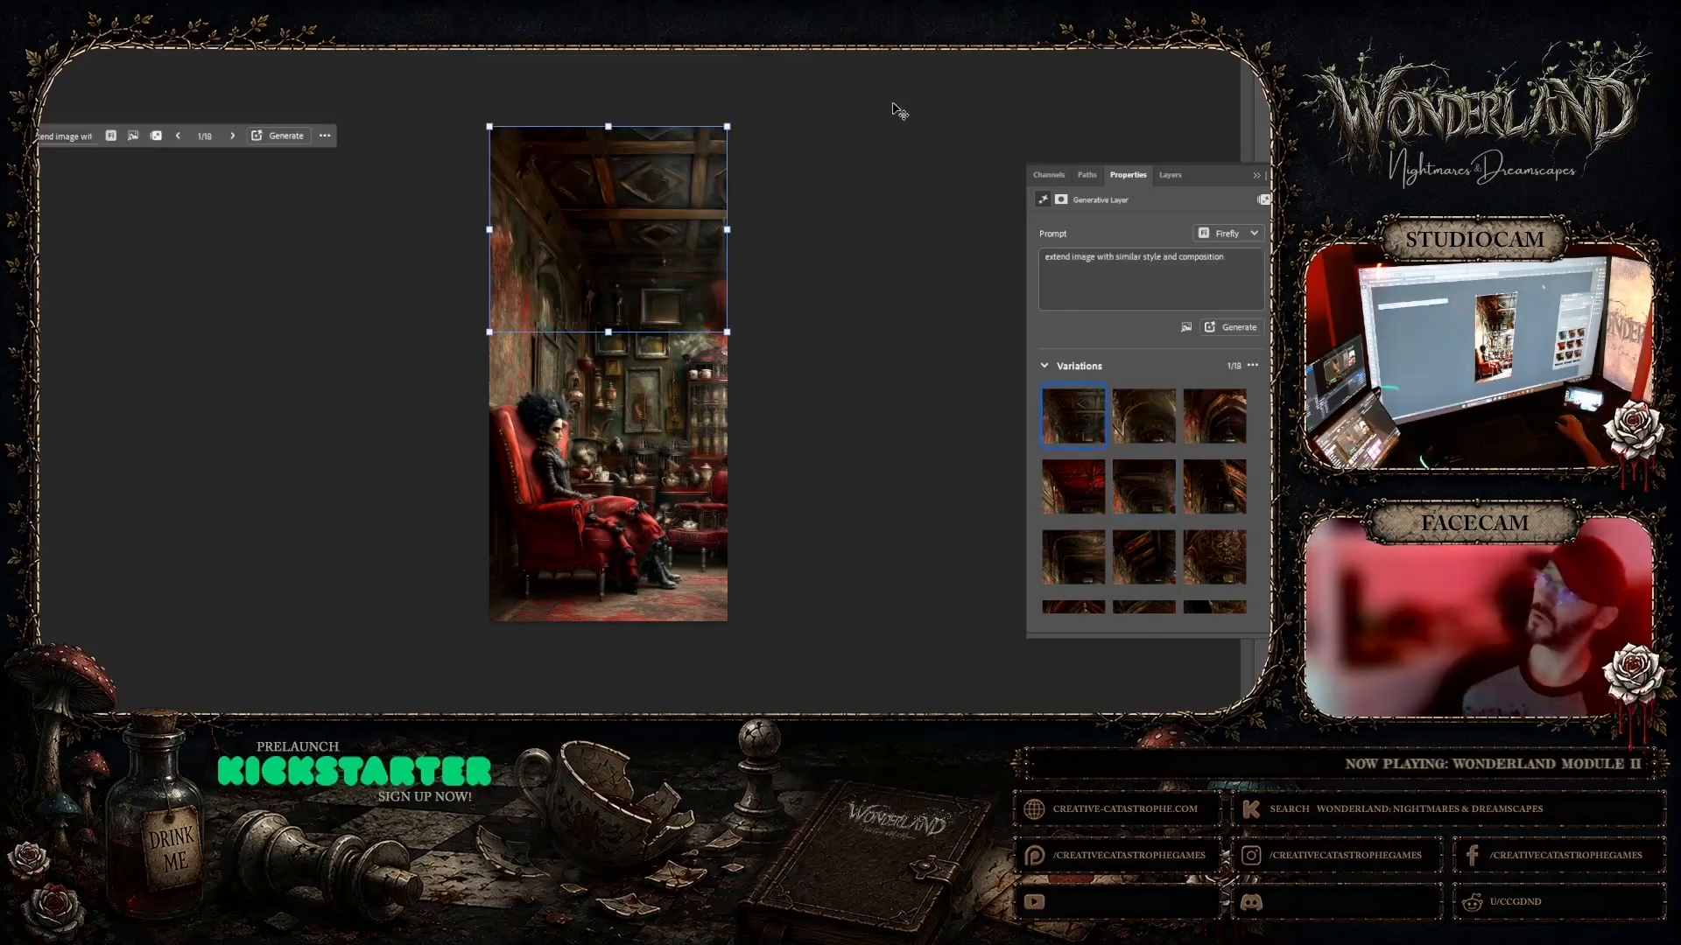
Step: Compare the sixth set's coffered and vaulted ceiling variations, viewing each with the generative layer deselected
{"action": "left_click", "coordinate": [873, 149]}
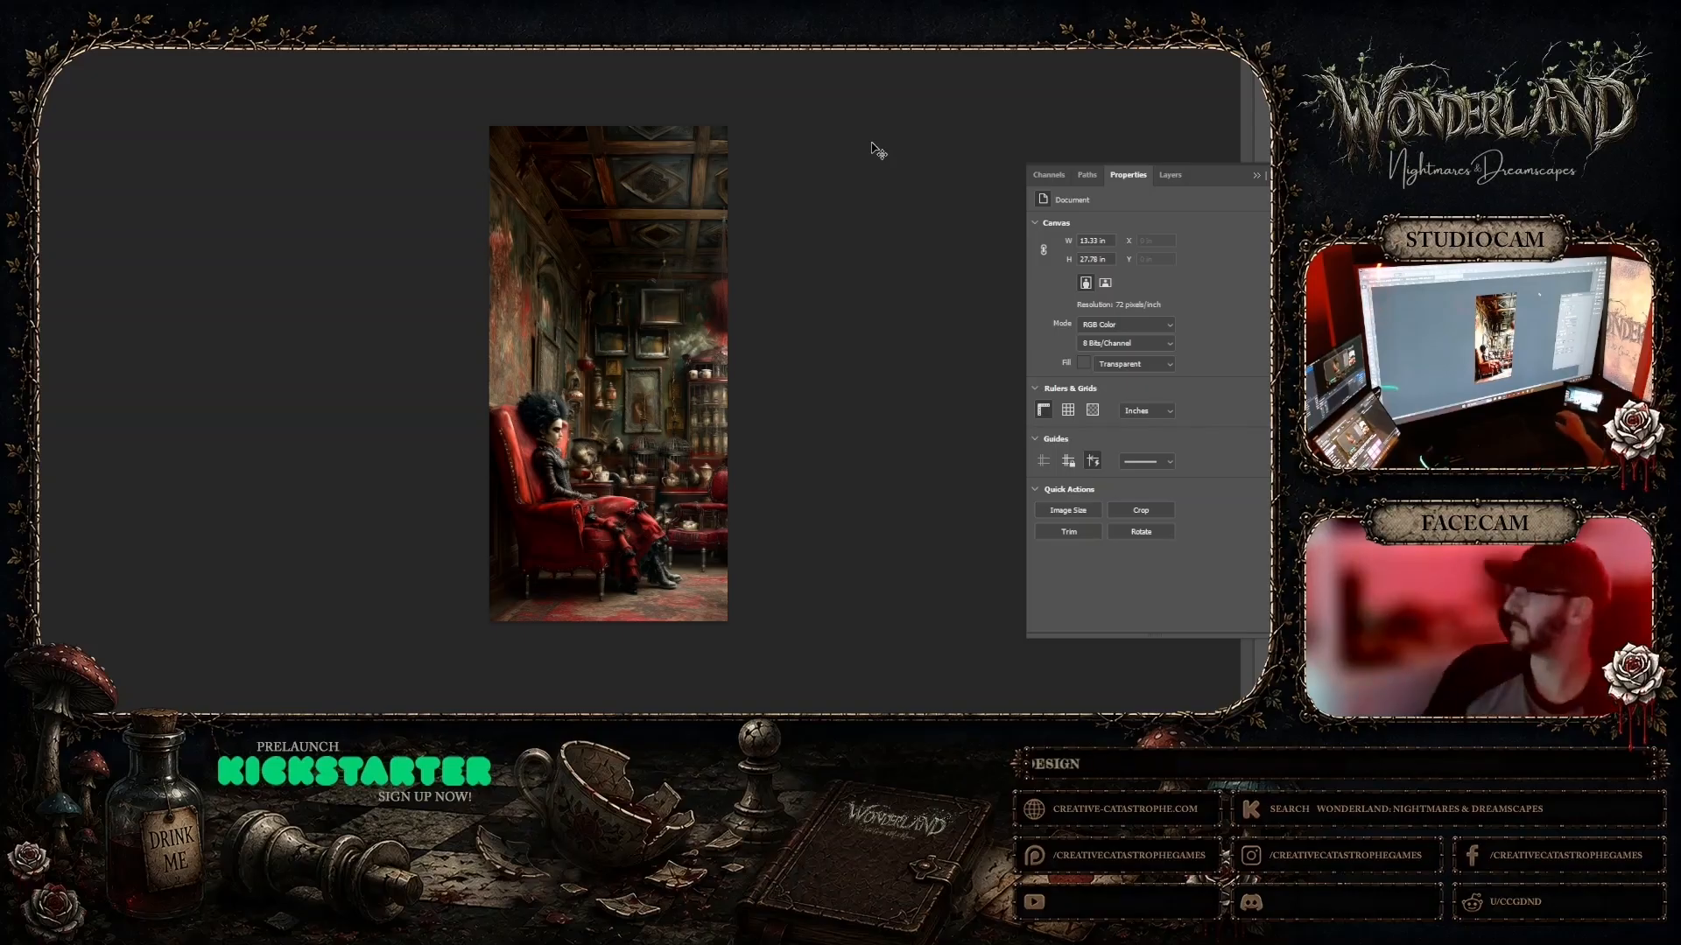
{"action": "left_click", "coordinate": [1170, 175]}
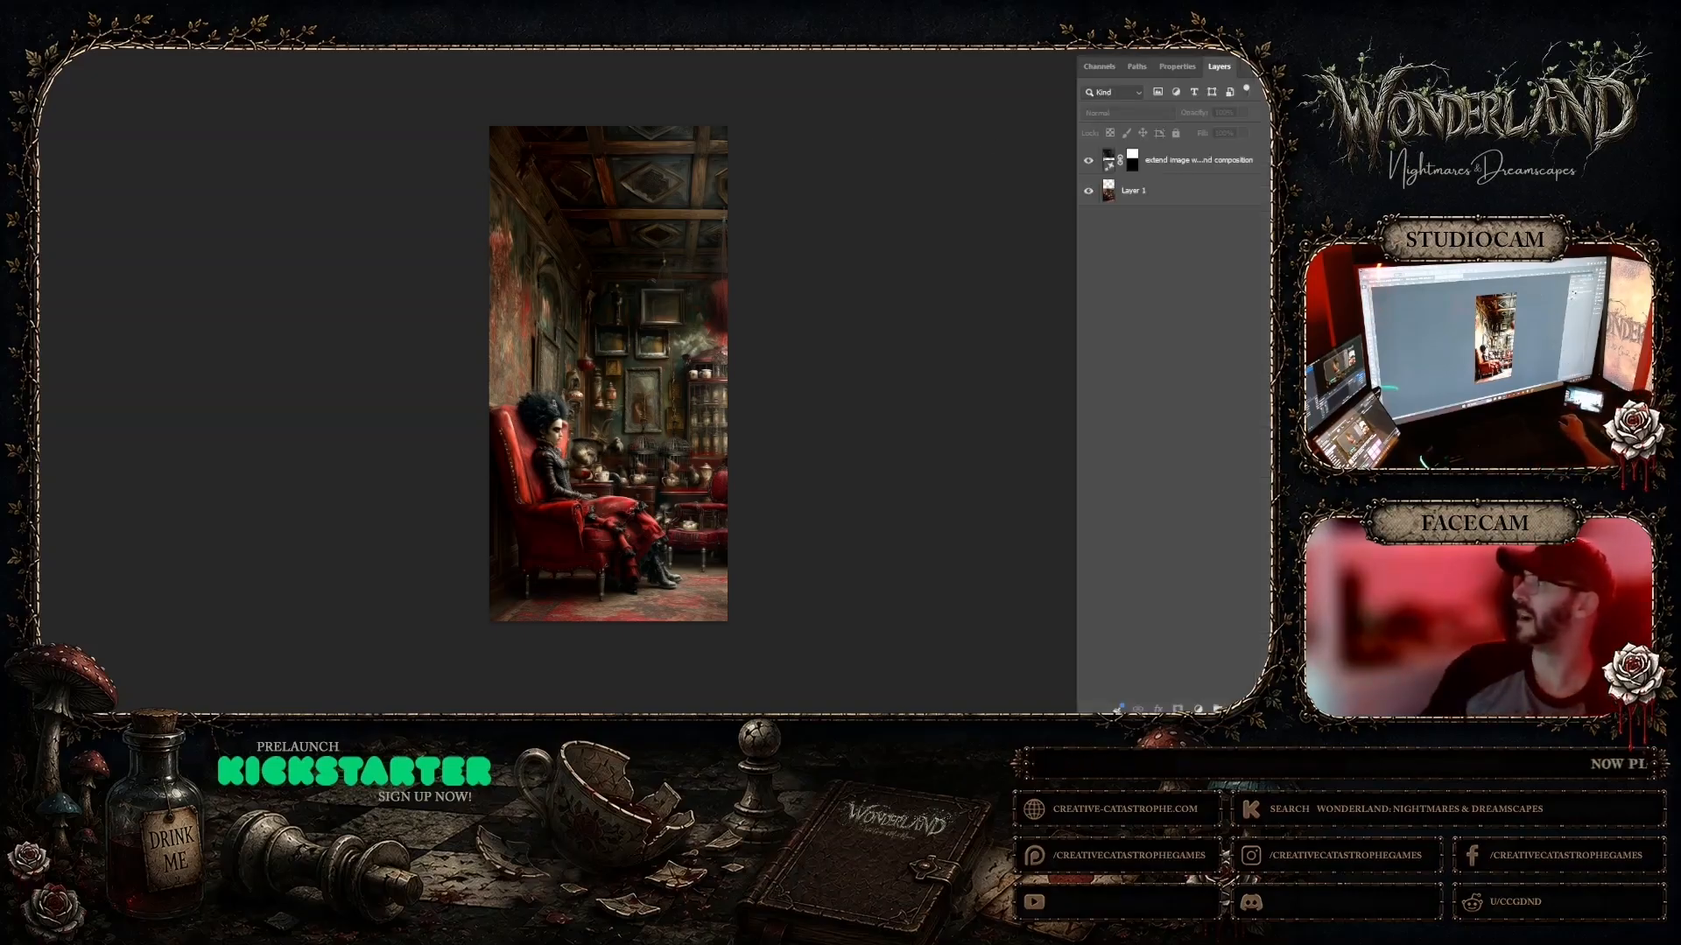
{"action": "left_click", "coordinate": [1133, 191]}
{"action": "left_click", "coordinate": [1224, 255]}
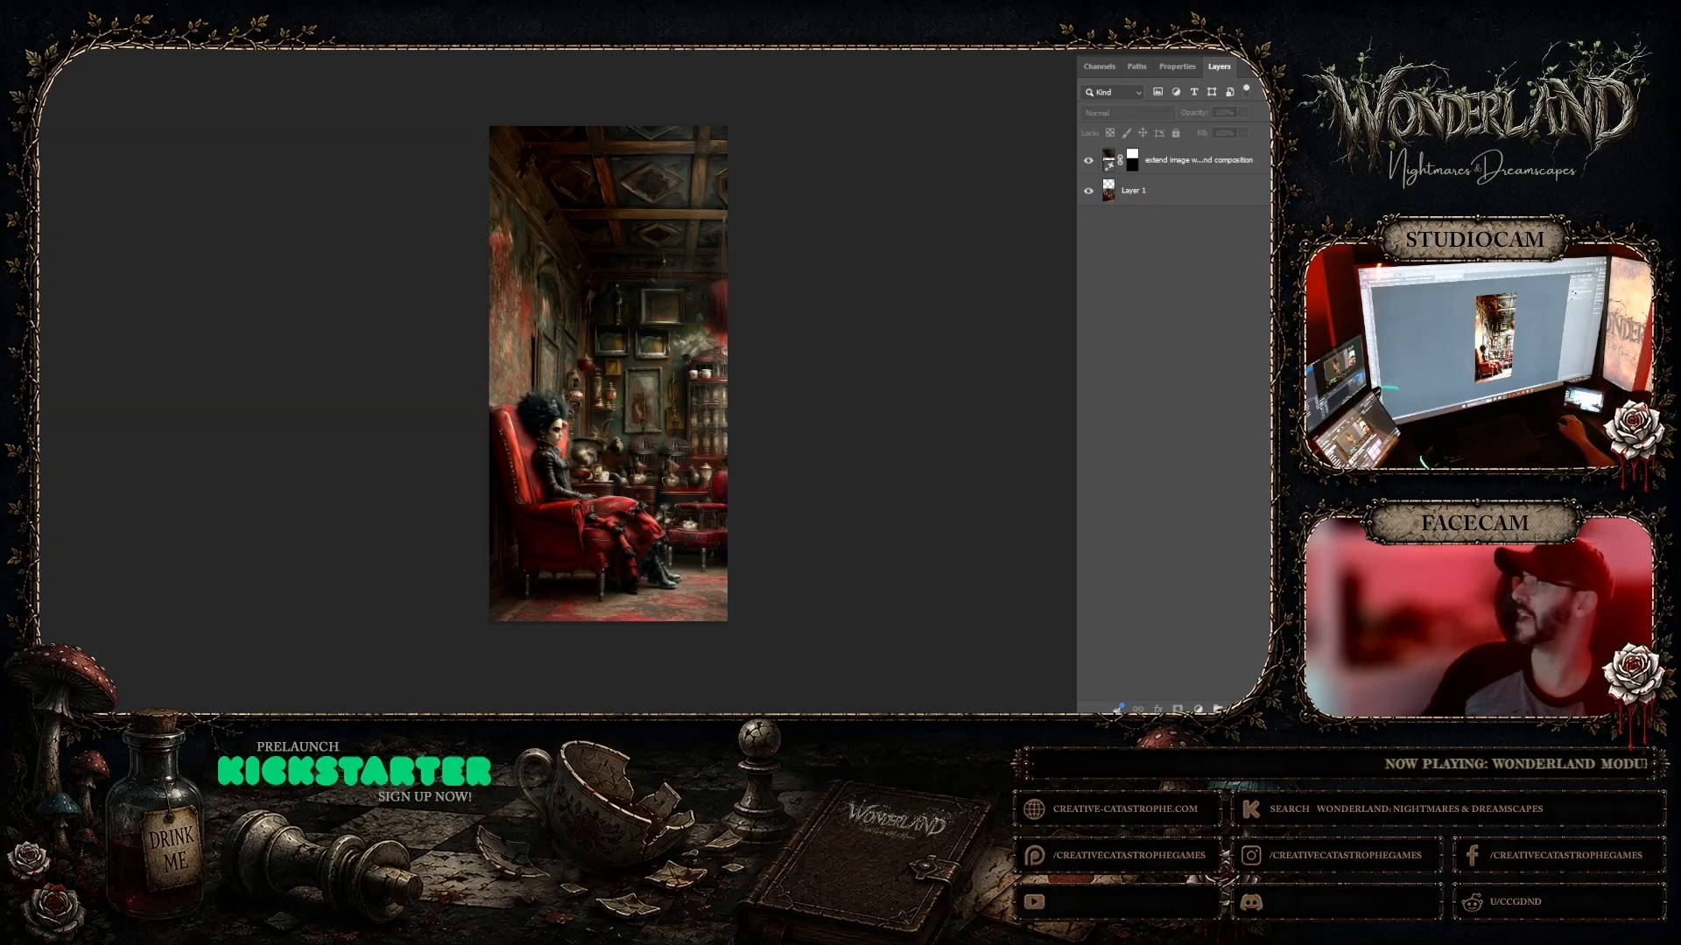
{"action": "left_click", "coordinate": [1186, 160]}
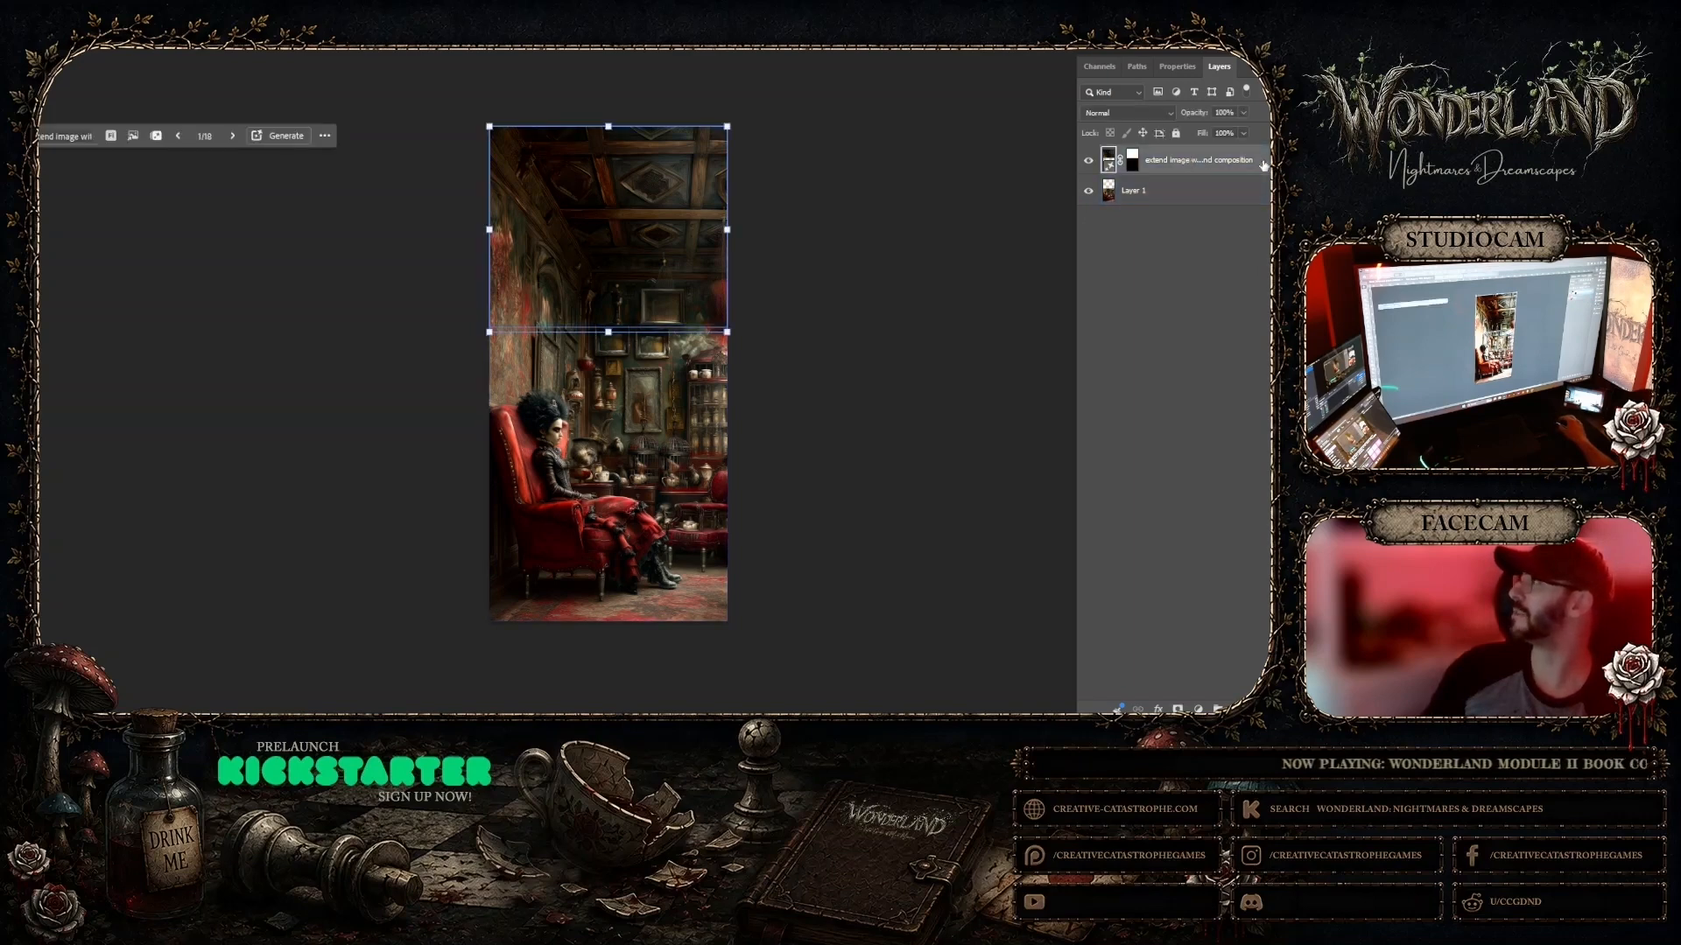
{"action": "left_click", "coordinate": [1176, 67]}
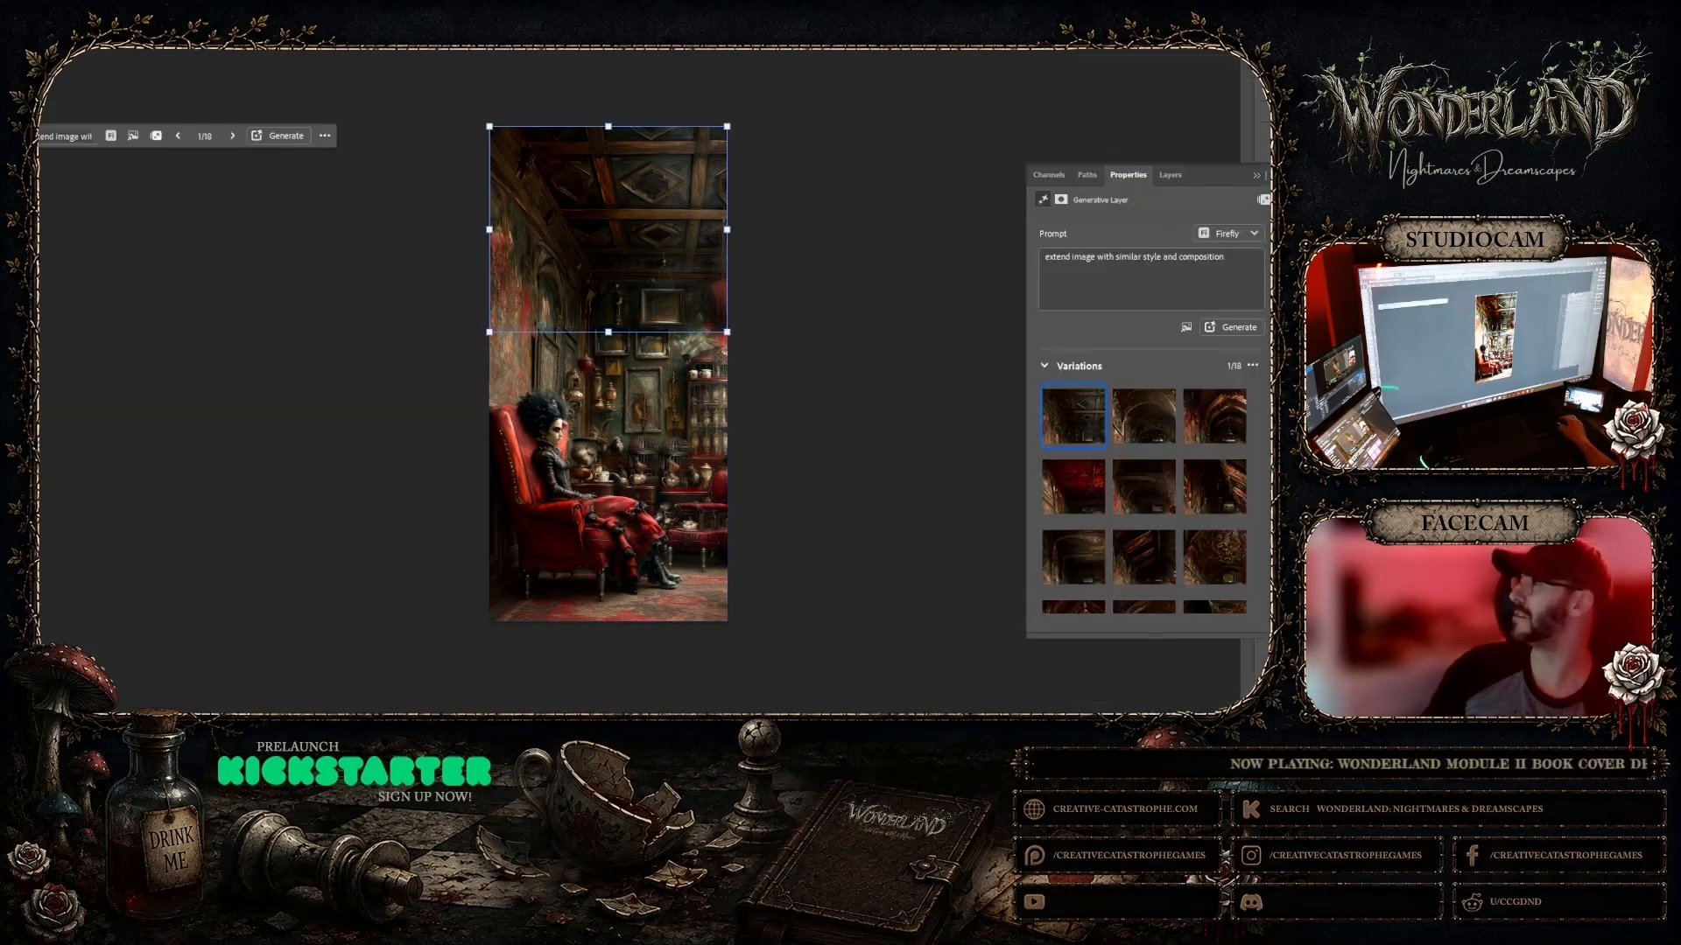
{"action": "left_click", "coordinate": [1139, 418]}
{"action": "left_click", "coordinate": [901, 270]}
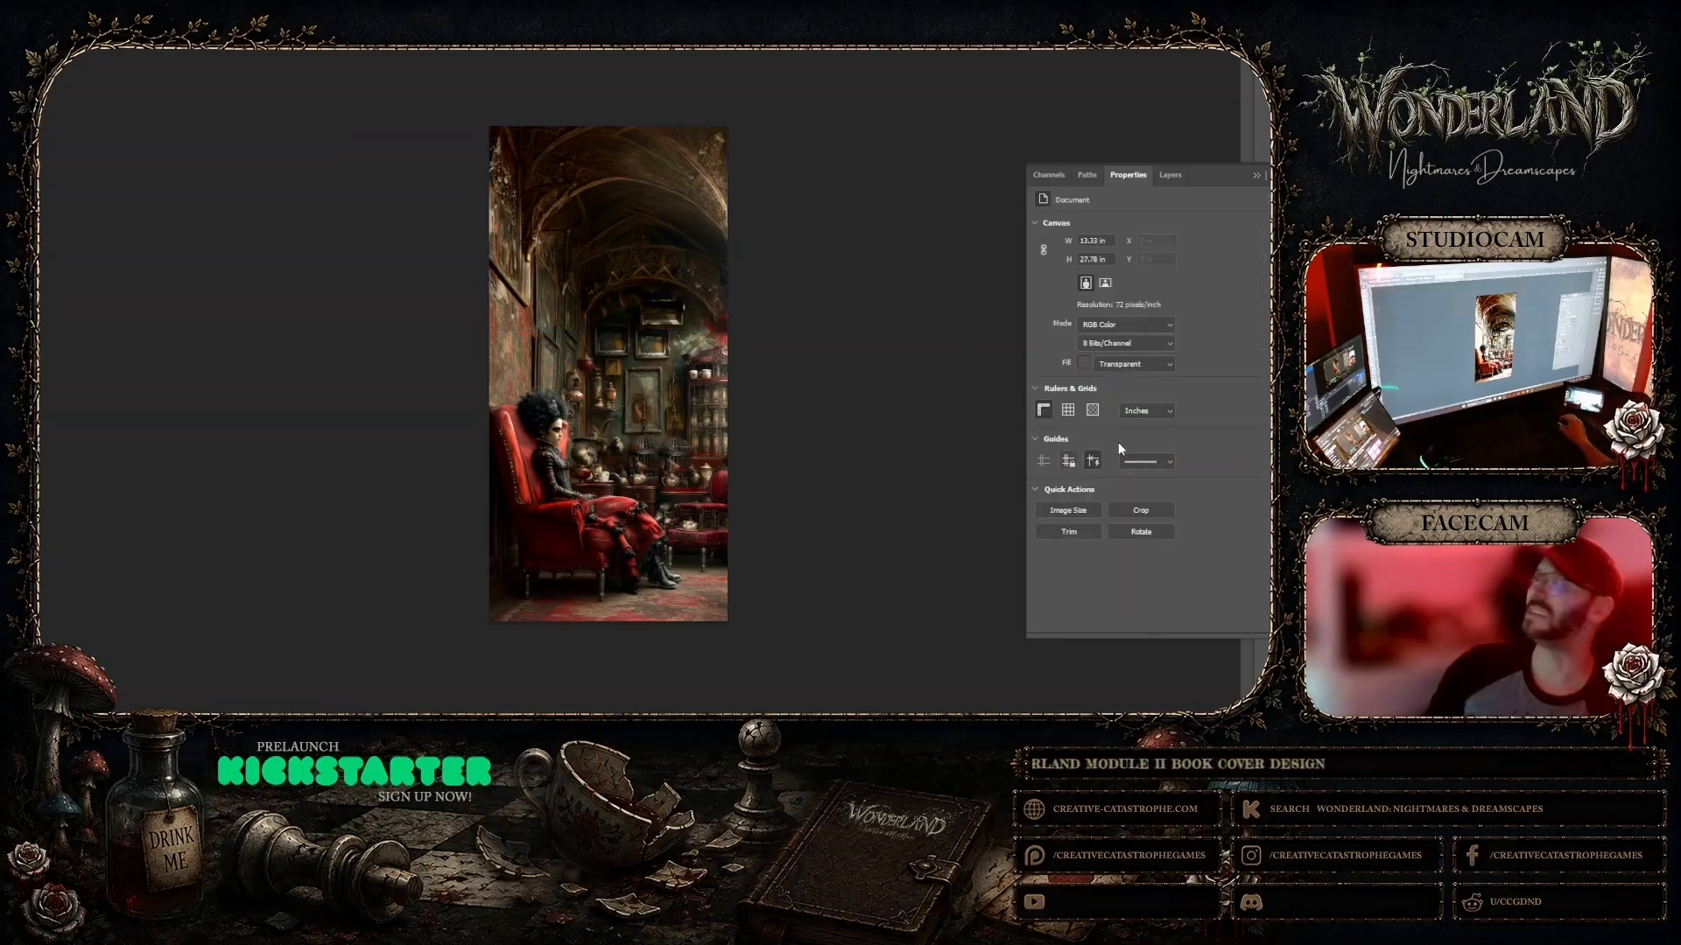
Step: Reselect the generative layer and view the sixth set's third variation, the arched ceiling with a hanging lamp, without the layer outline
{"action": "left_click", "coordinate": [1266, 252]}
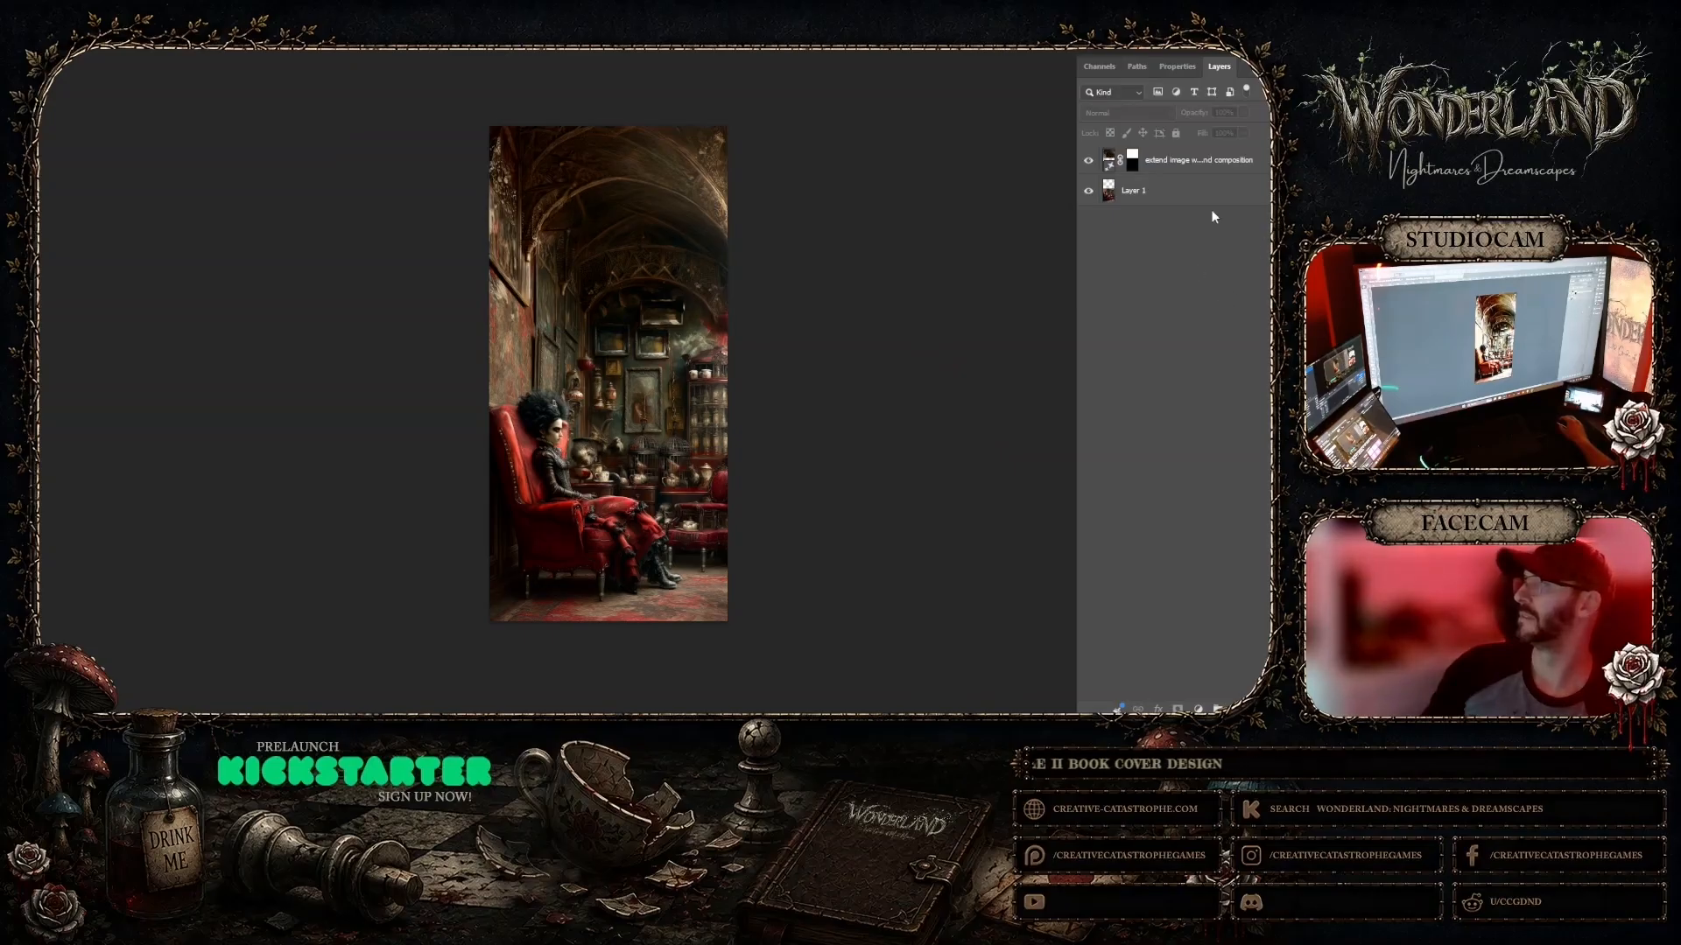
{"action": "left_click", "coordinate": [1265, 189]}
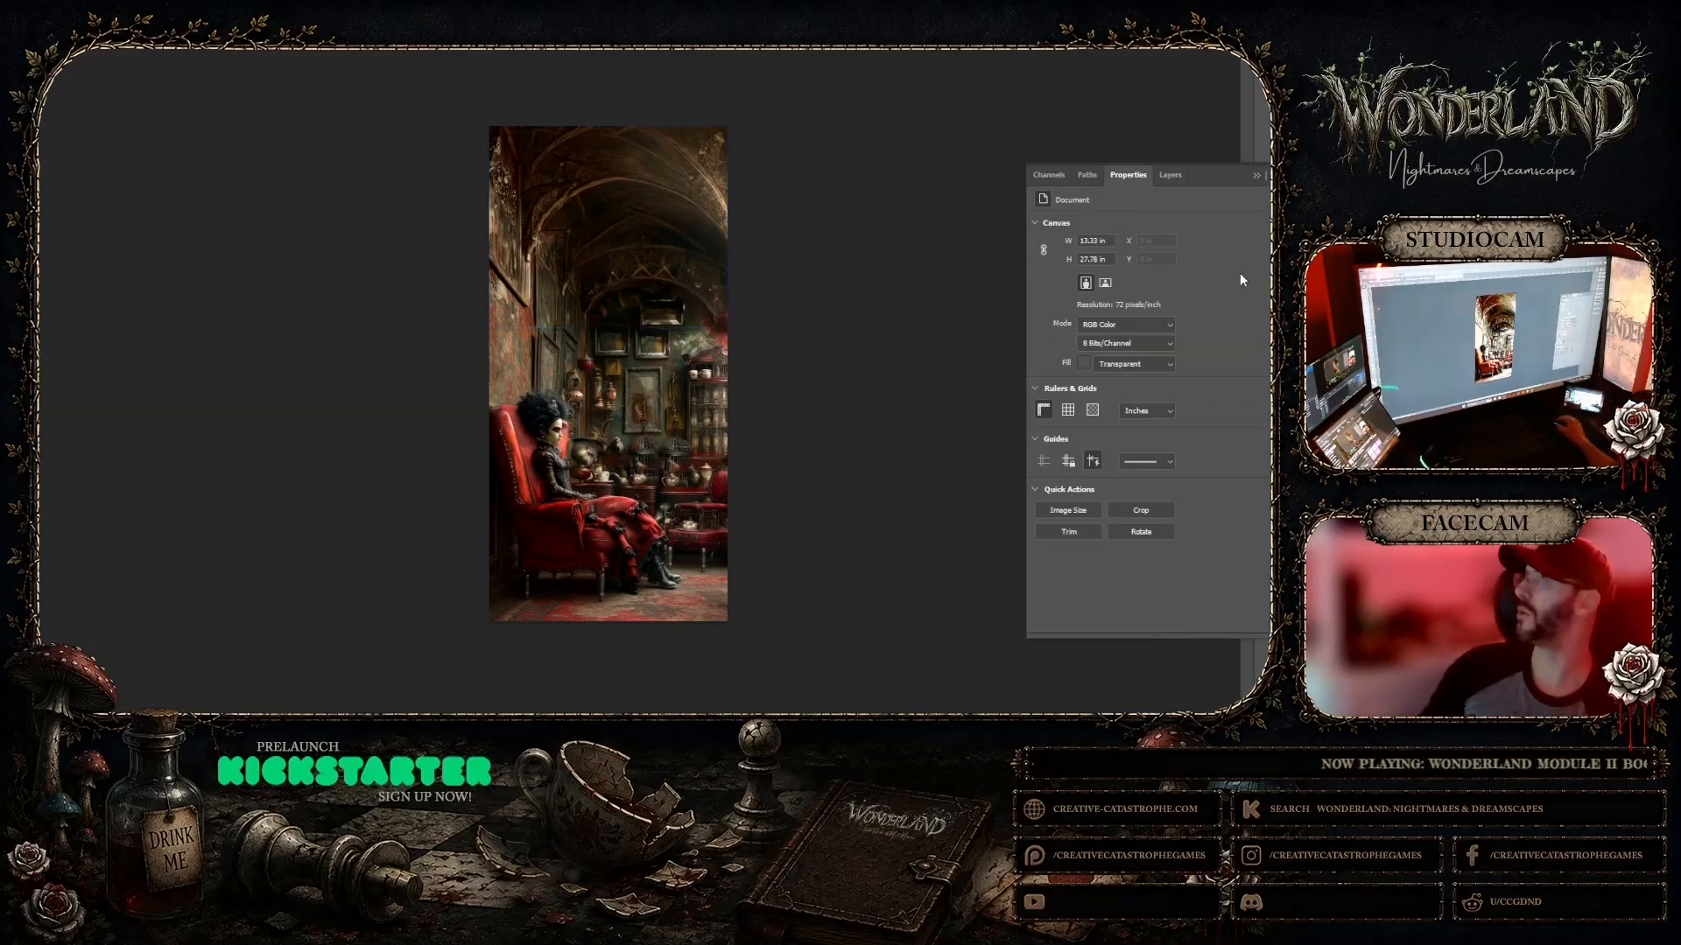
{"action": "left_click", "coordinate": [1169, 175]}
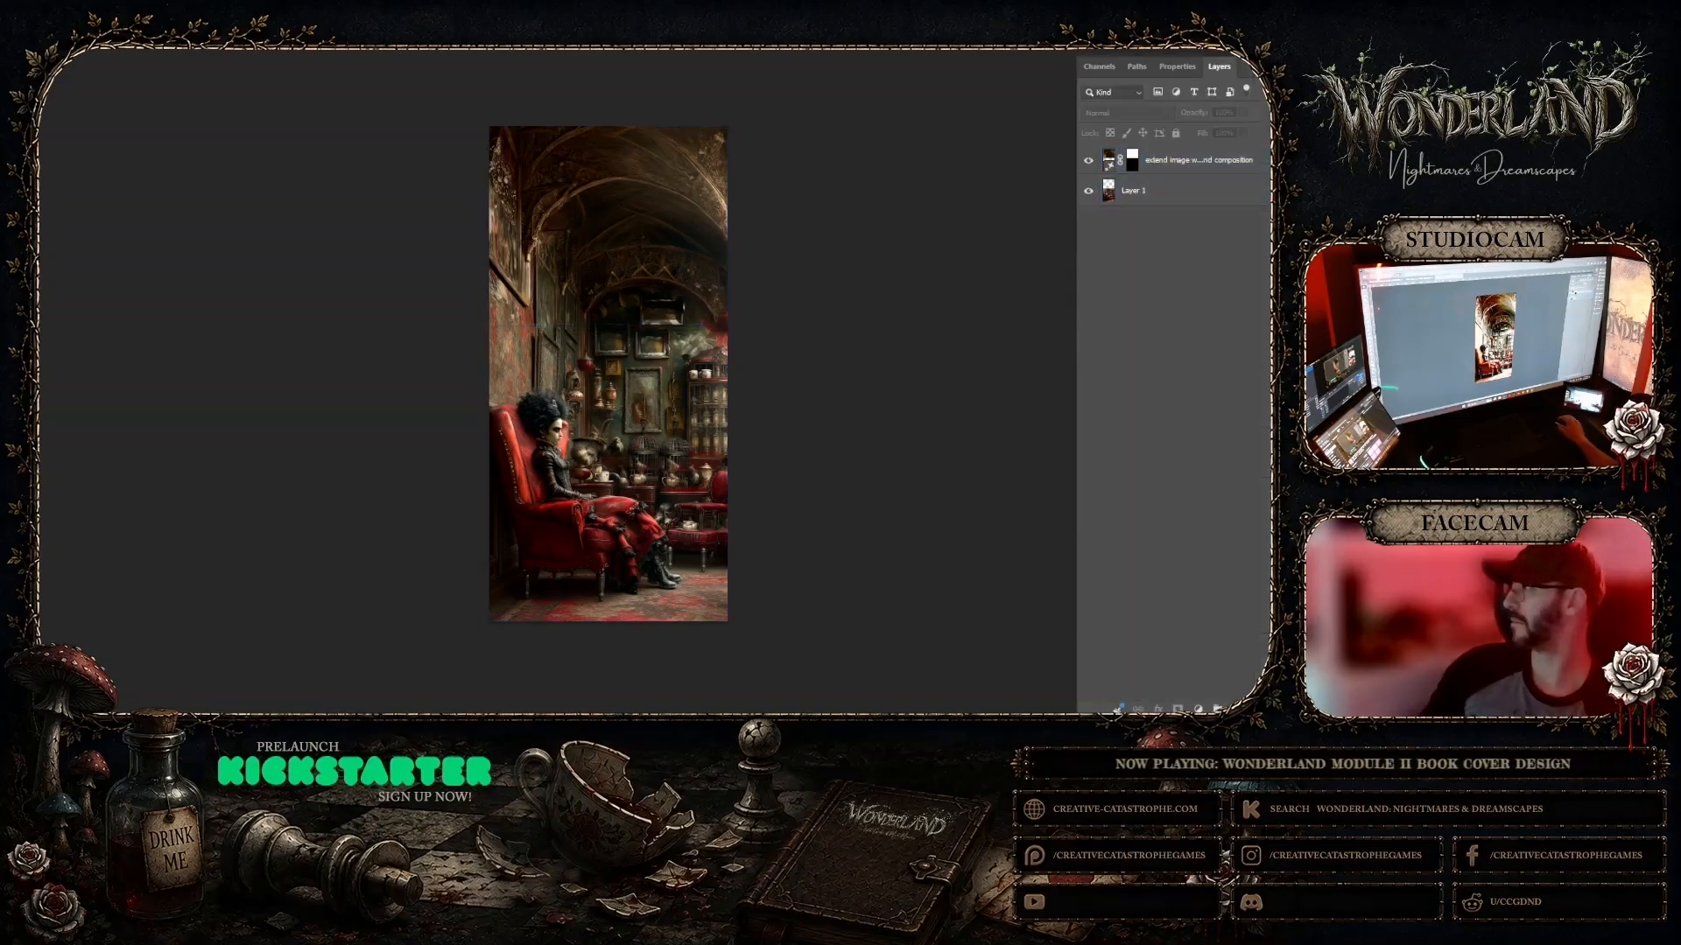
{"action": "left_click", "coordinate": [1169, 190]}
{"action": "left_click", "coordinate": [1175, 66]}
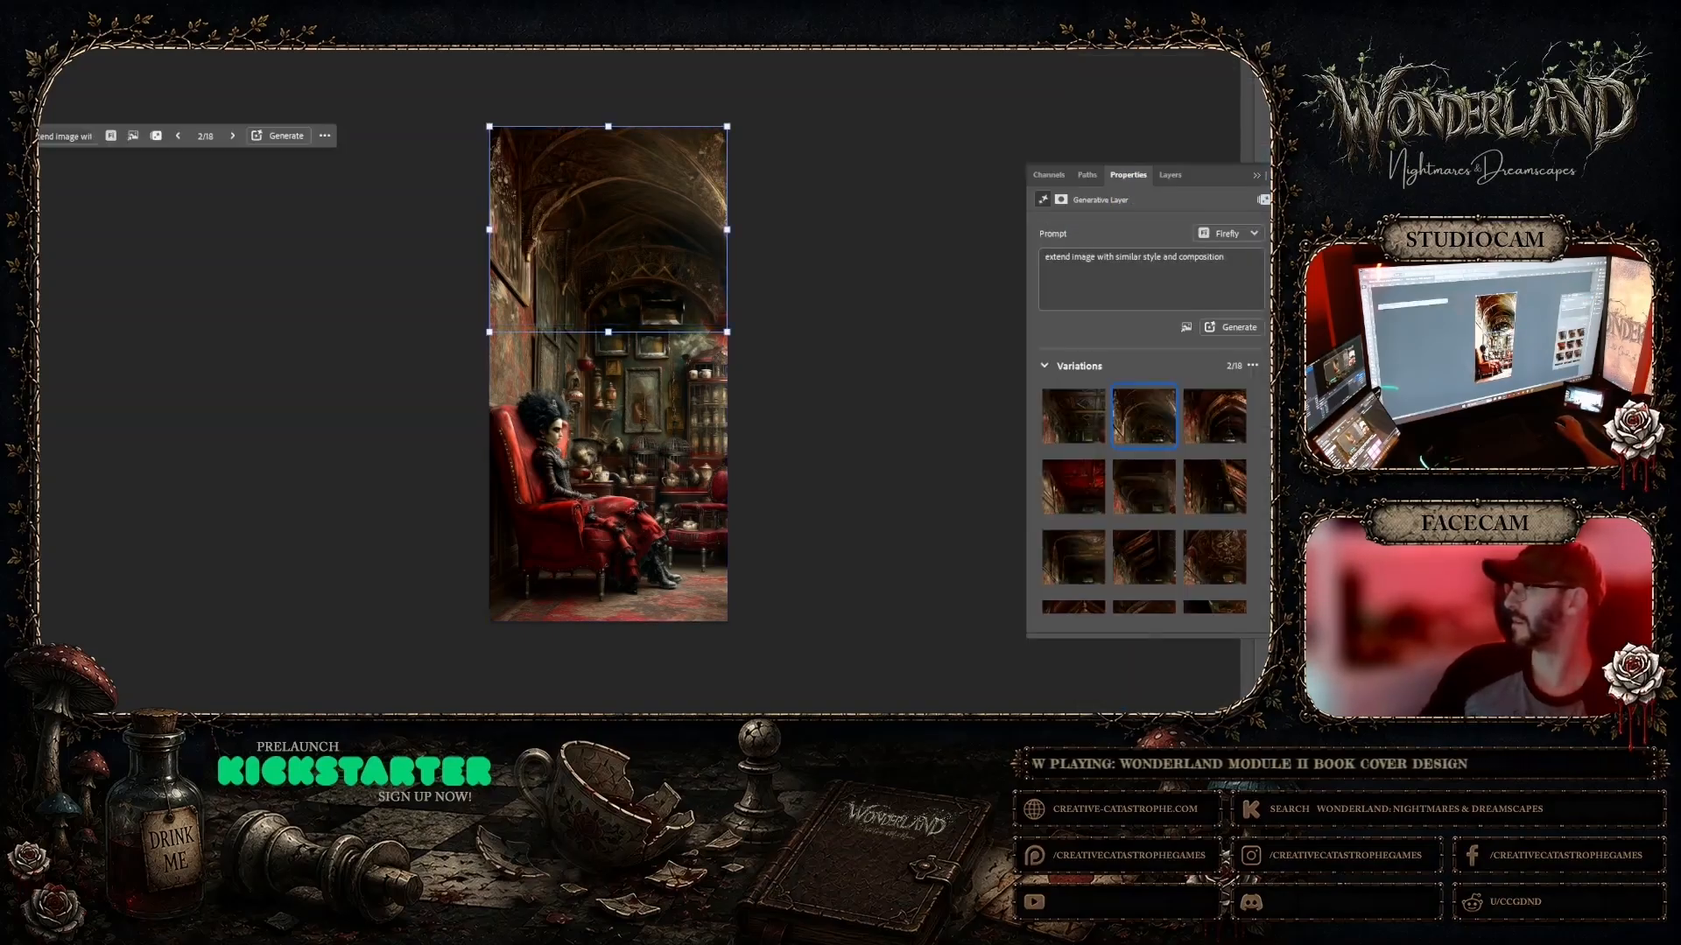
{"action": "left_click", "coordinate": [1215, 431]}
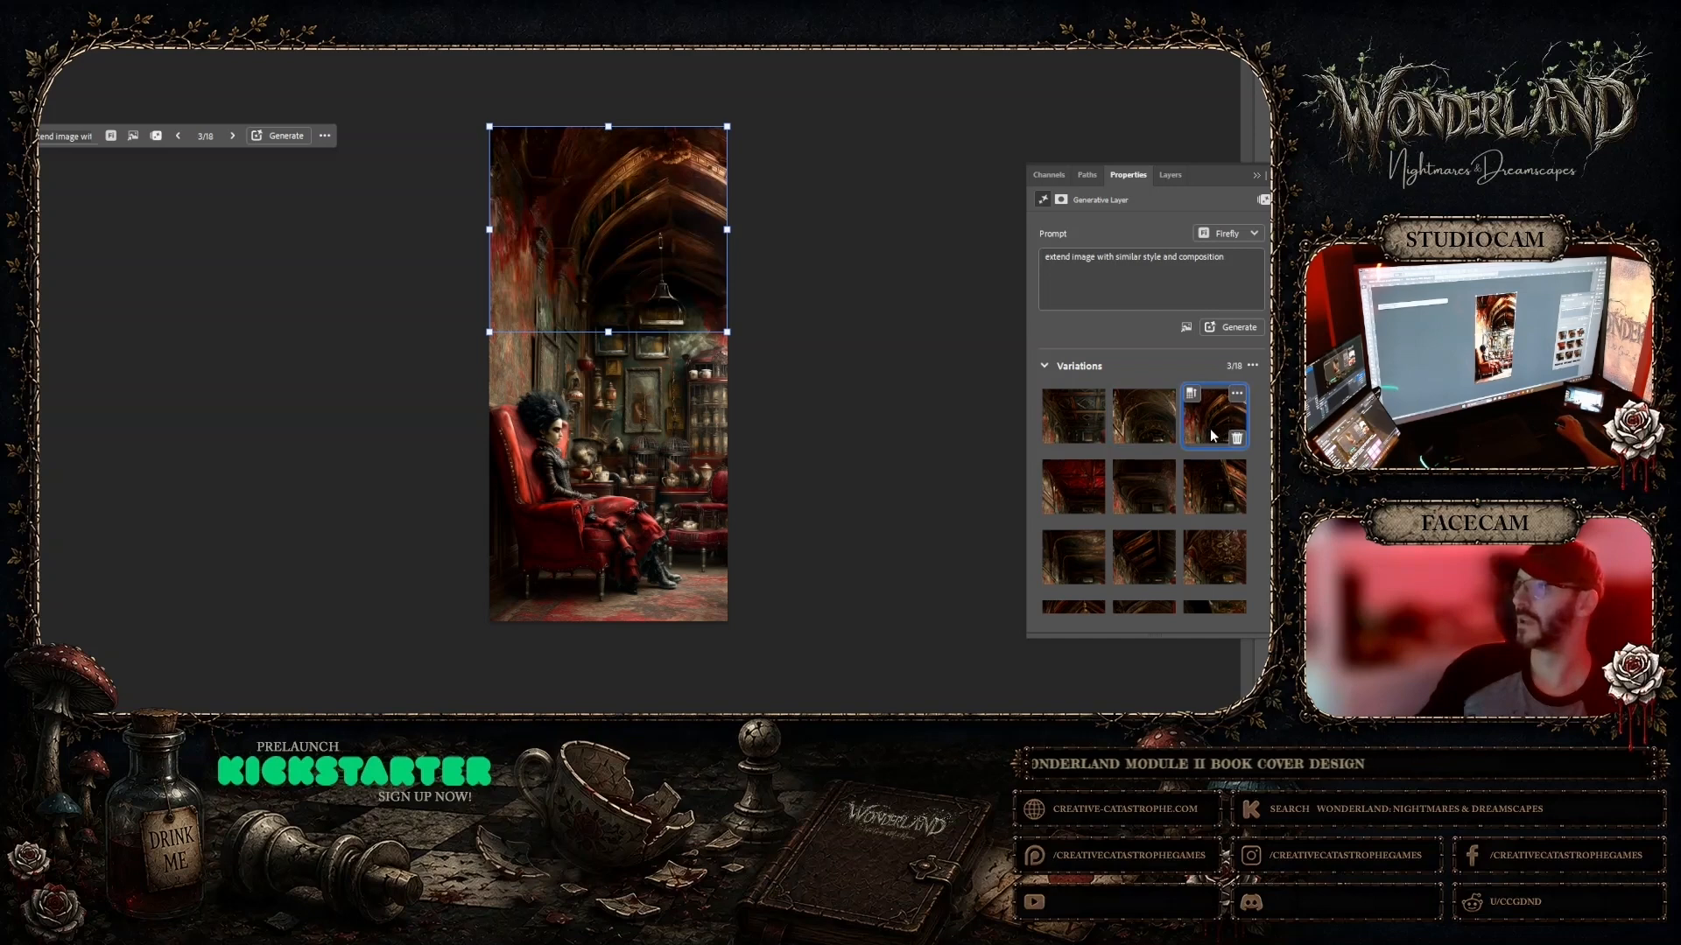
{"action": "left_click", "coordinate": [922, 262]}
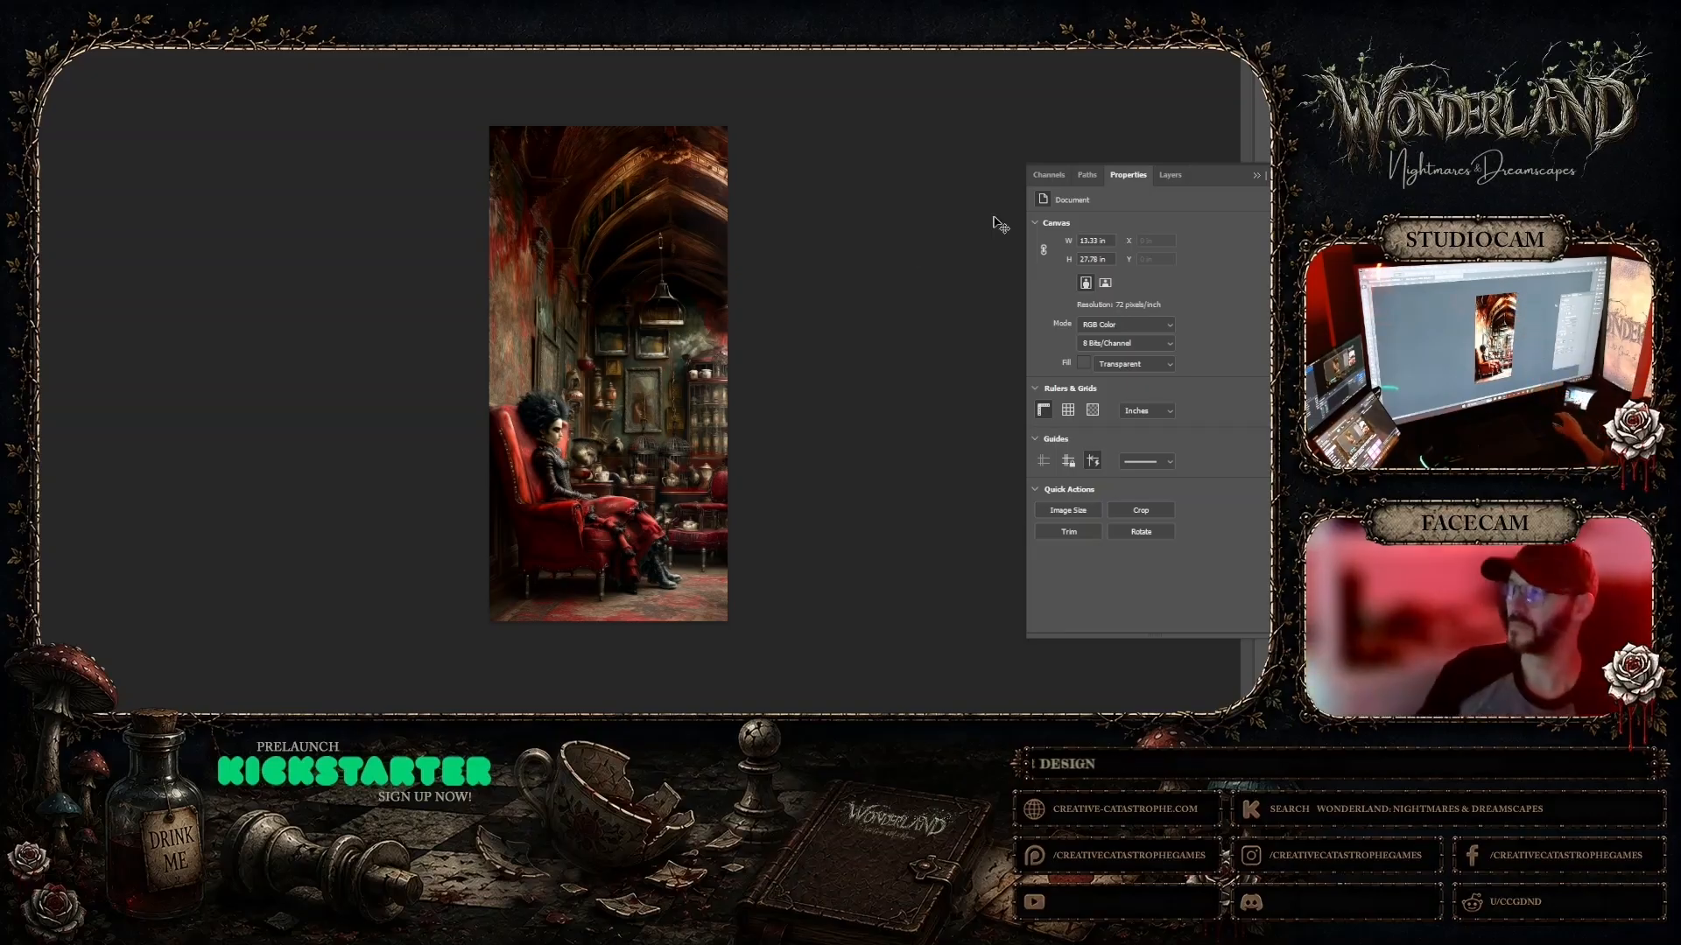
Step: Reselect the generative layer and generate a seventh set of ceiling variations from the same prompt
{"action": "left_click", "coordinate": [1255, 176]}
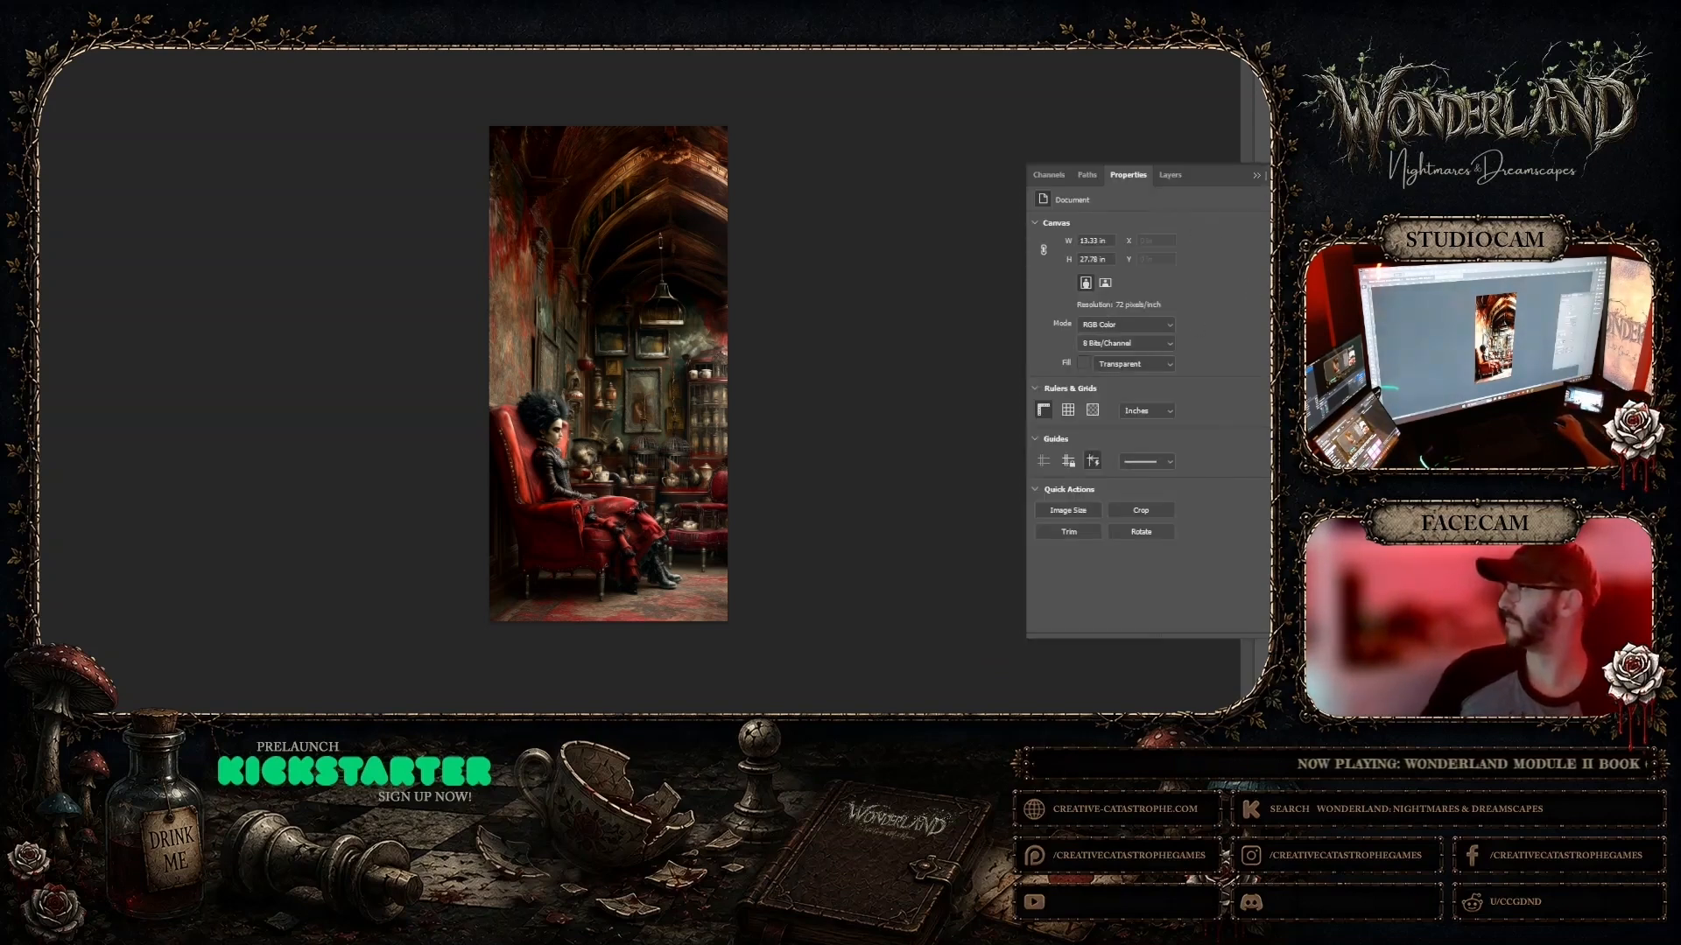
{"action": "left_click", "coordinate": [1171, 166]}
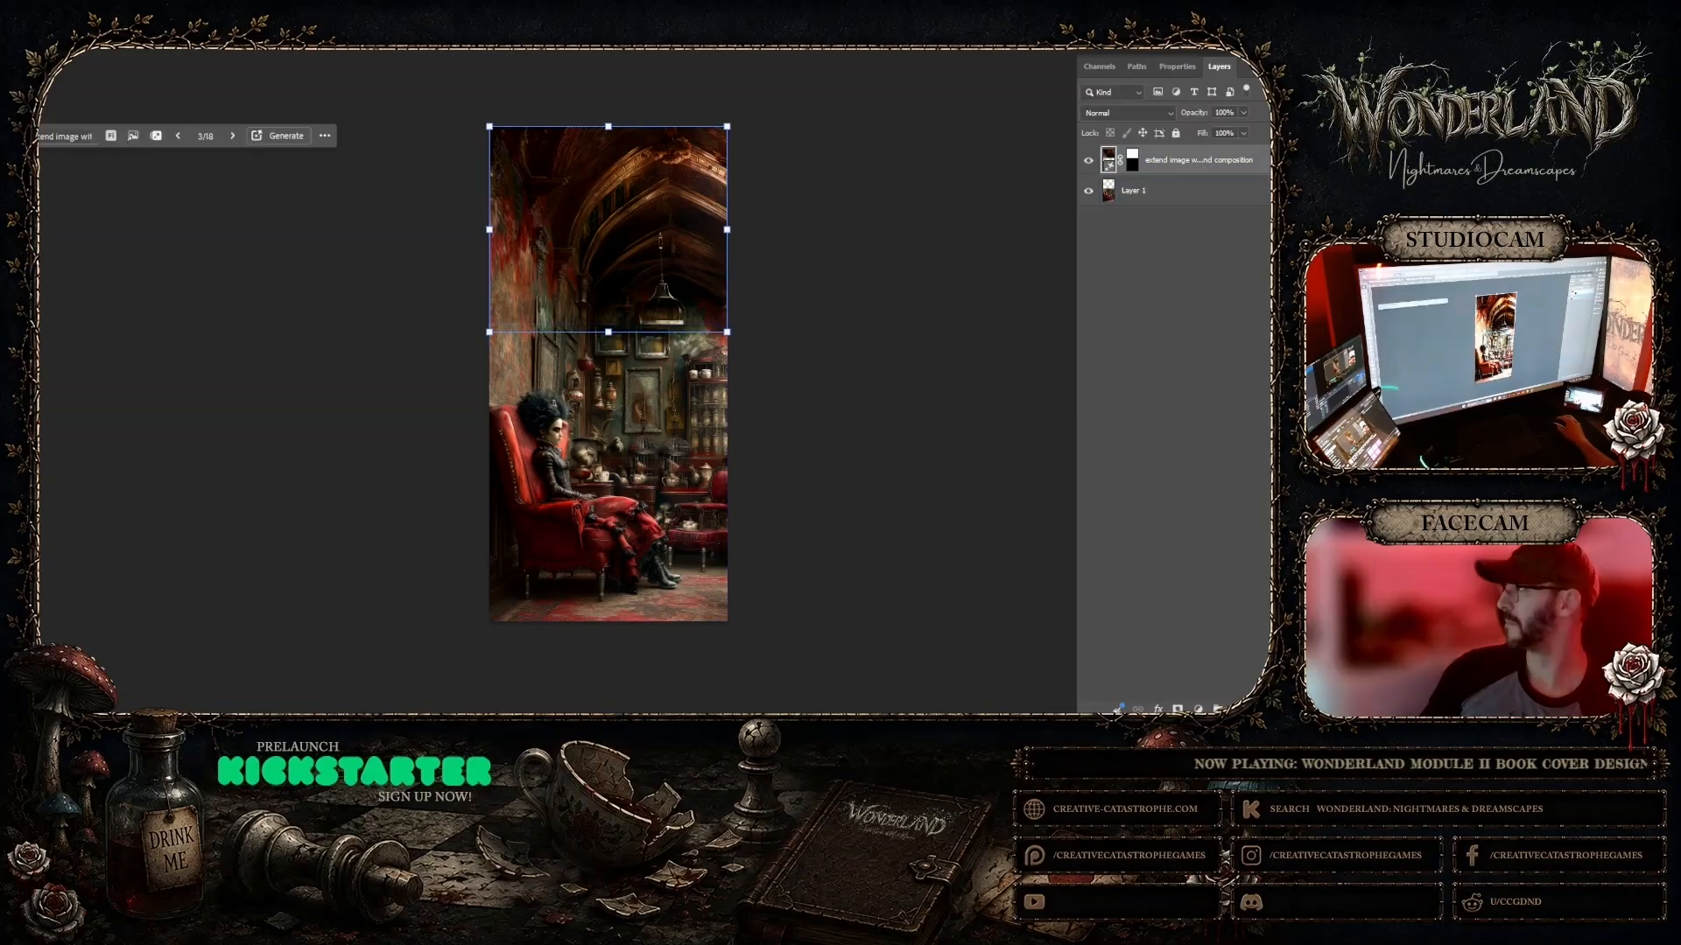
{"action": "double_click", "coordinate": [1109, 162]}
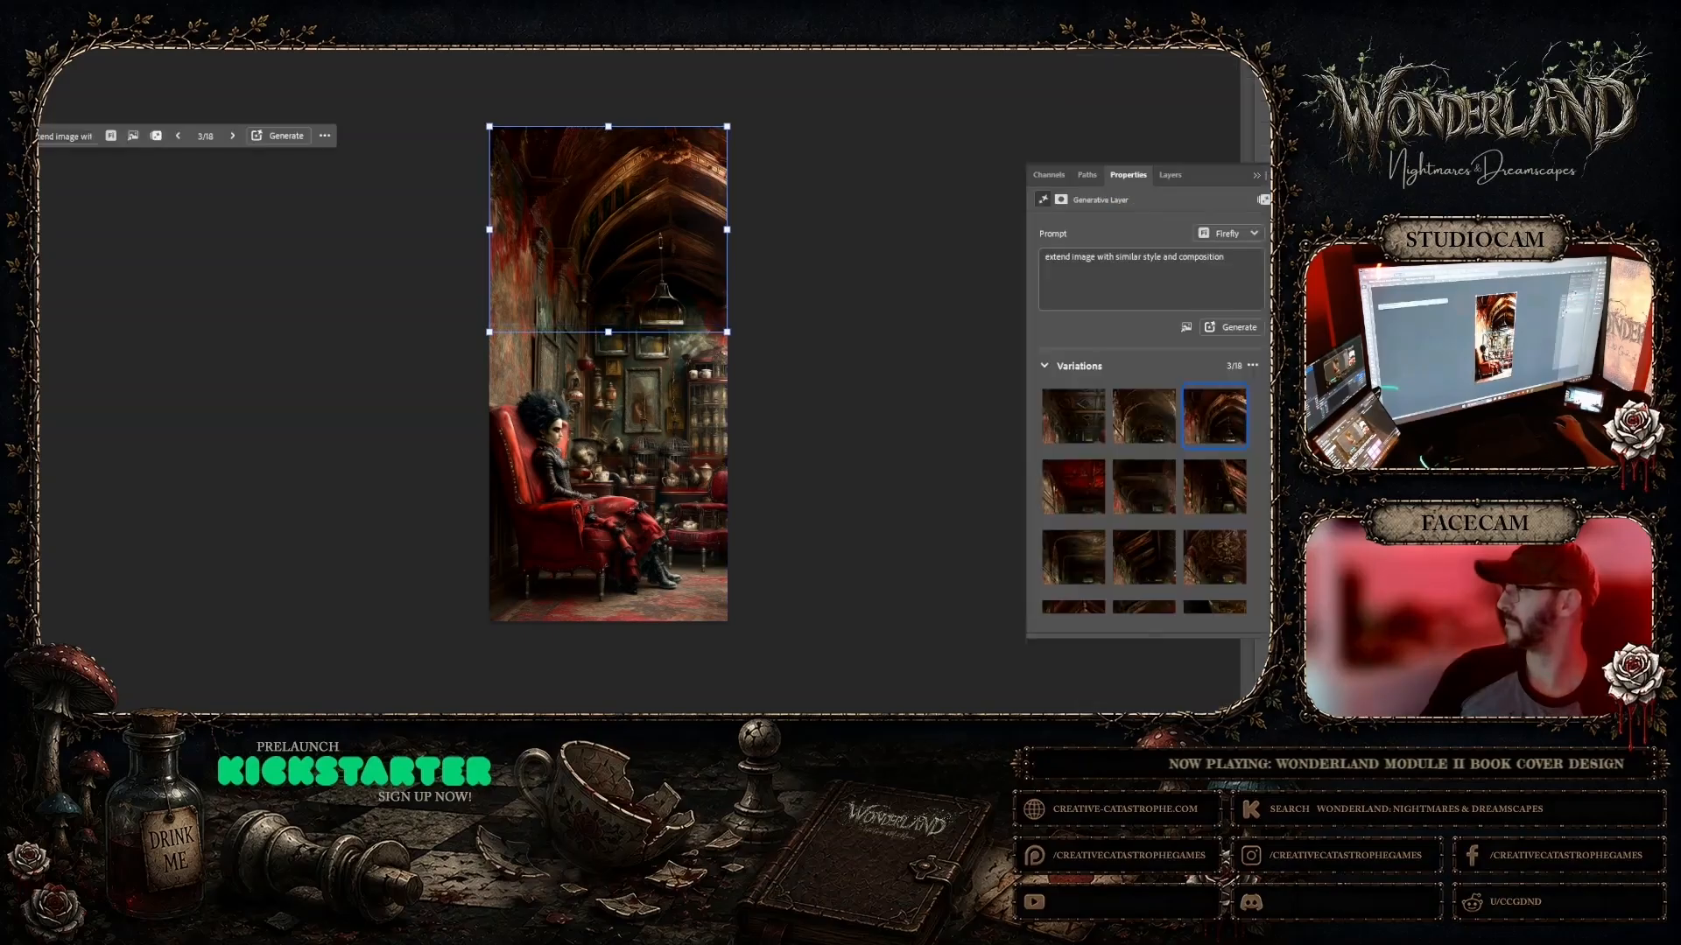
{"action": "left_click", "coordinate": [1225, 329]}
{"action": "mouse_move", "coordinate": [1077, 495]}
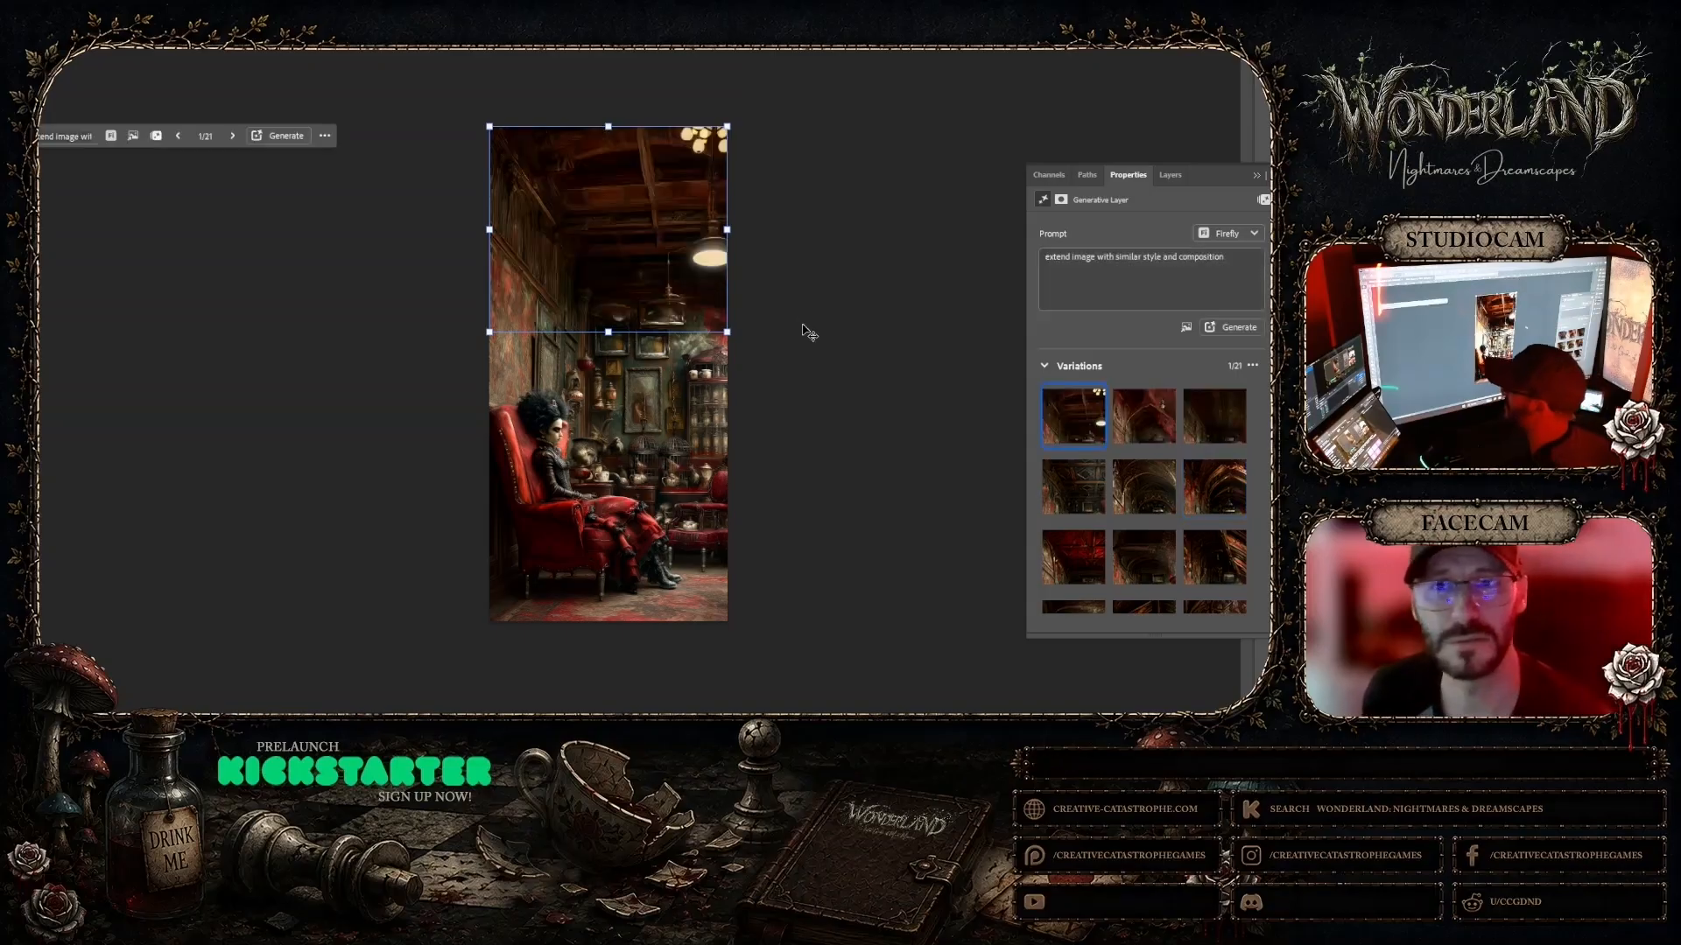
Step: Compare the seventh set's three ceiling variations and choose the coffered wood ceiling, the first of the sixth set, for the extension
{"action": "left_click", "coordinate": [902, 395]}
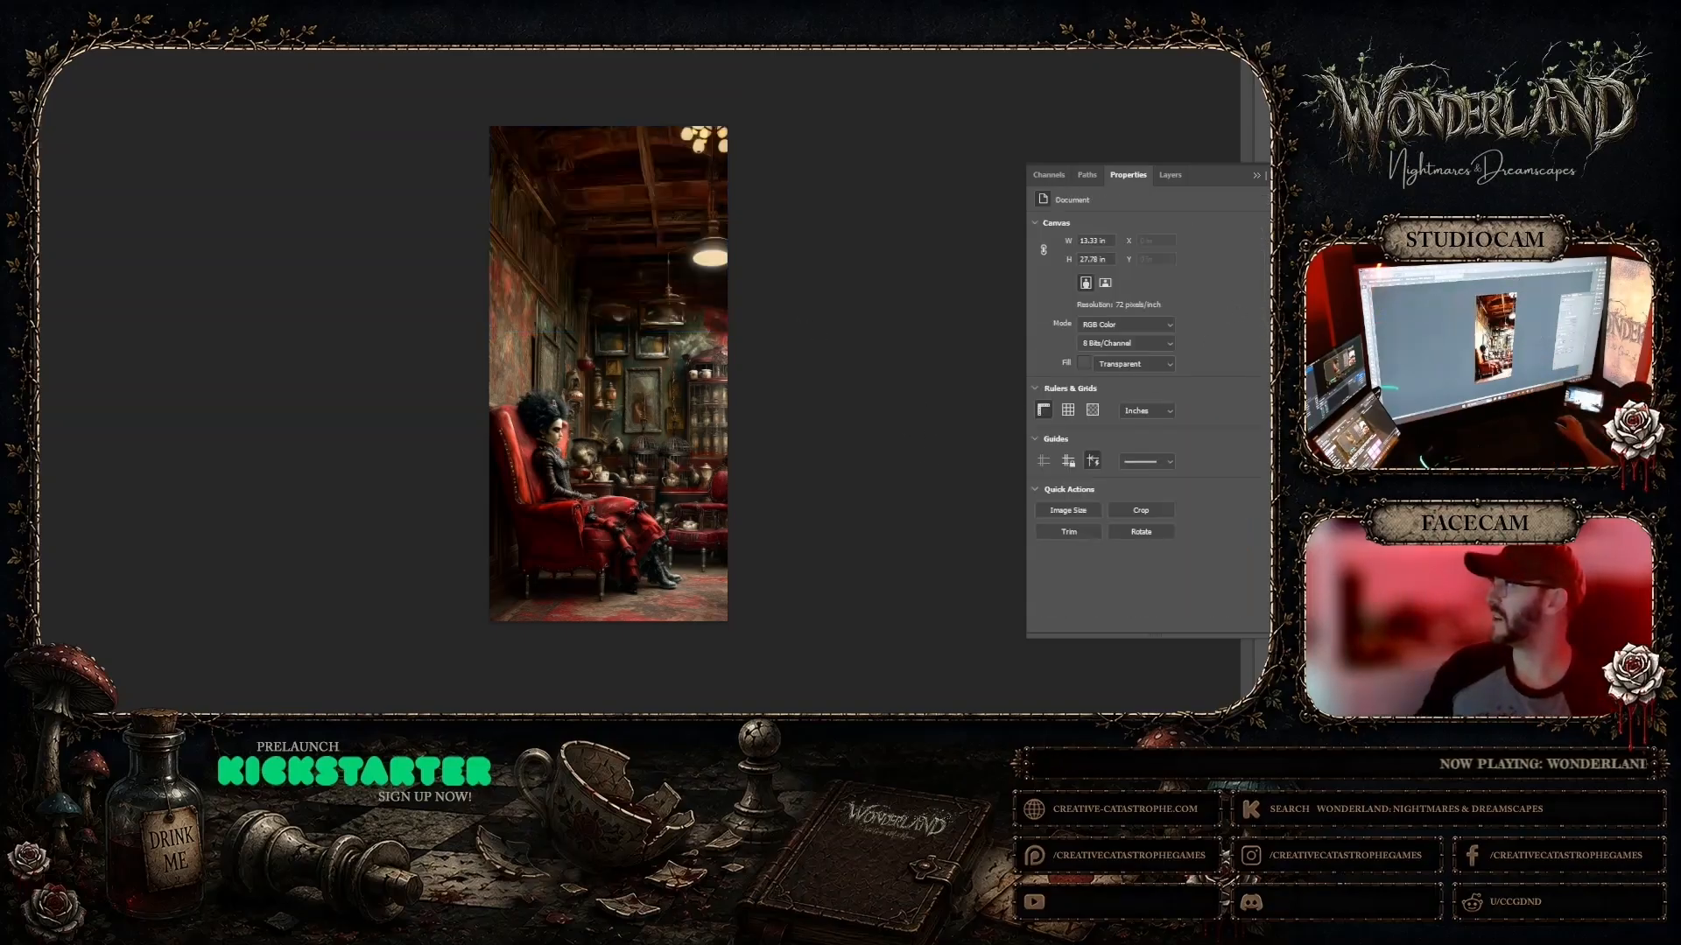
{"action": "key", "text": "F7"}
{"action": "left_click", "coordinate": [1227, 170]}
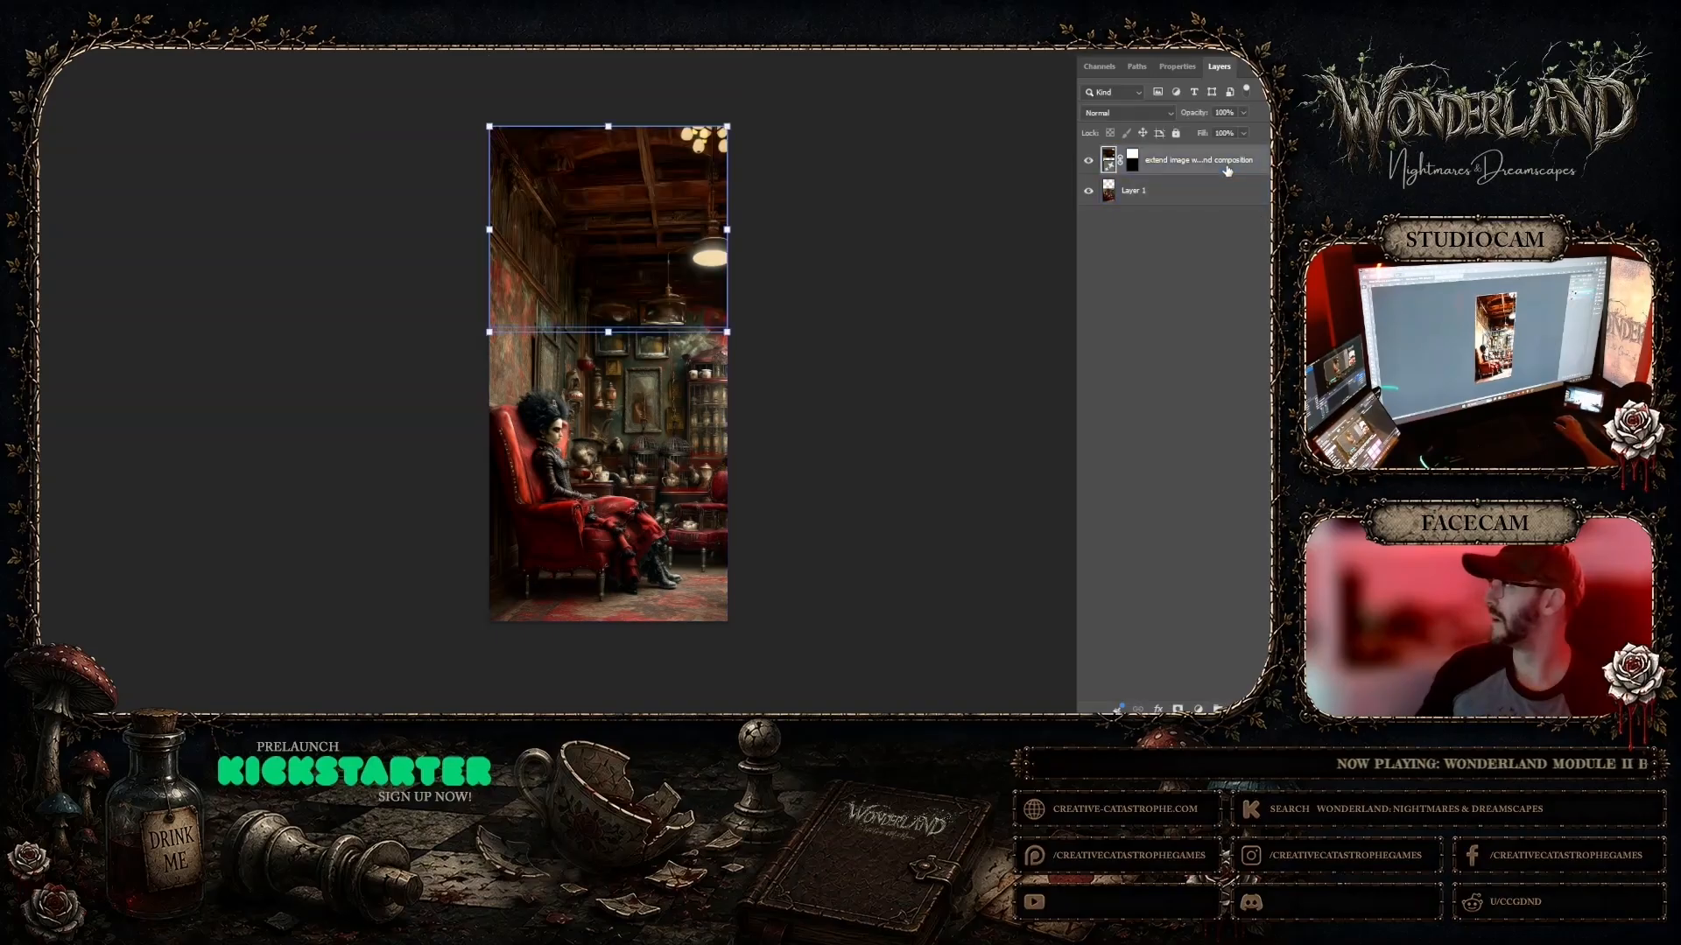
{"action": "key", "text": "F7"}
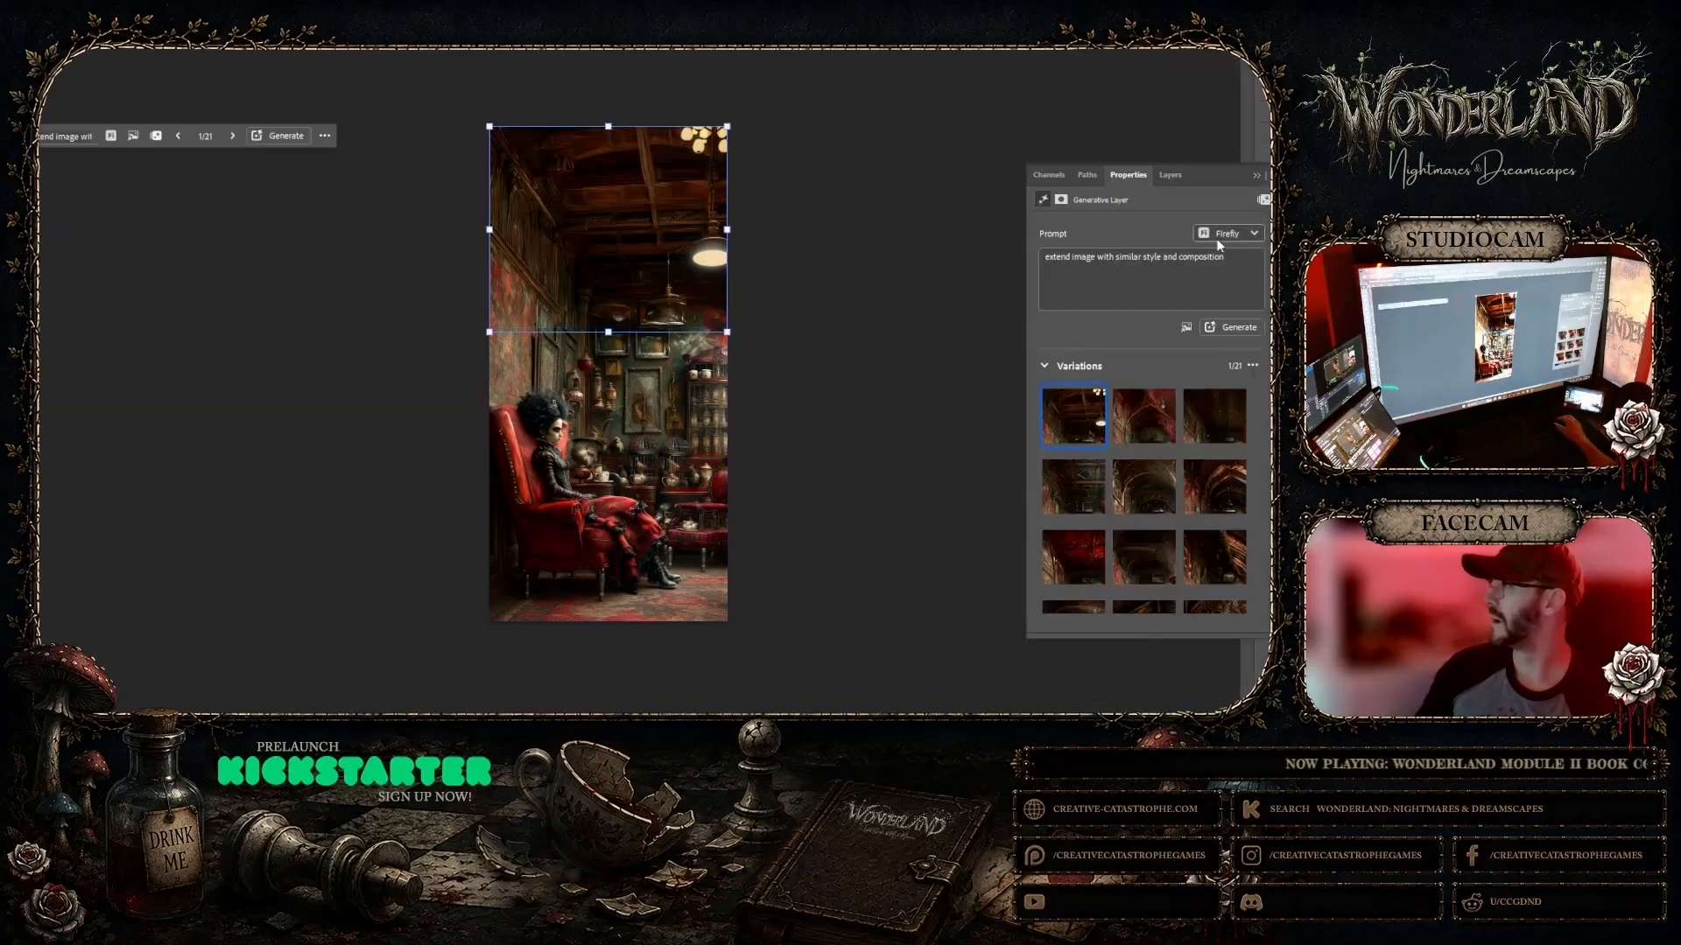
{"action": "left_click", "coordinate": [1142, 427]}
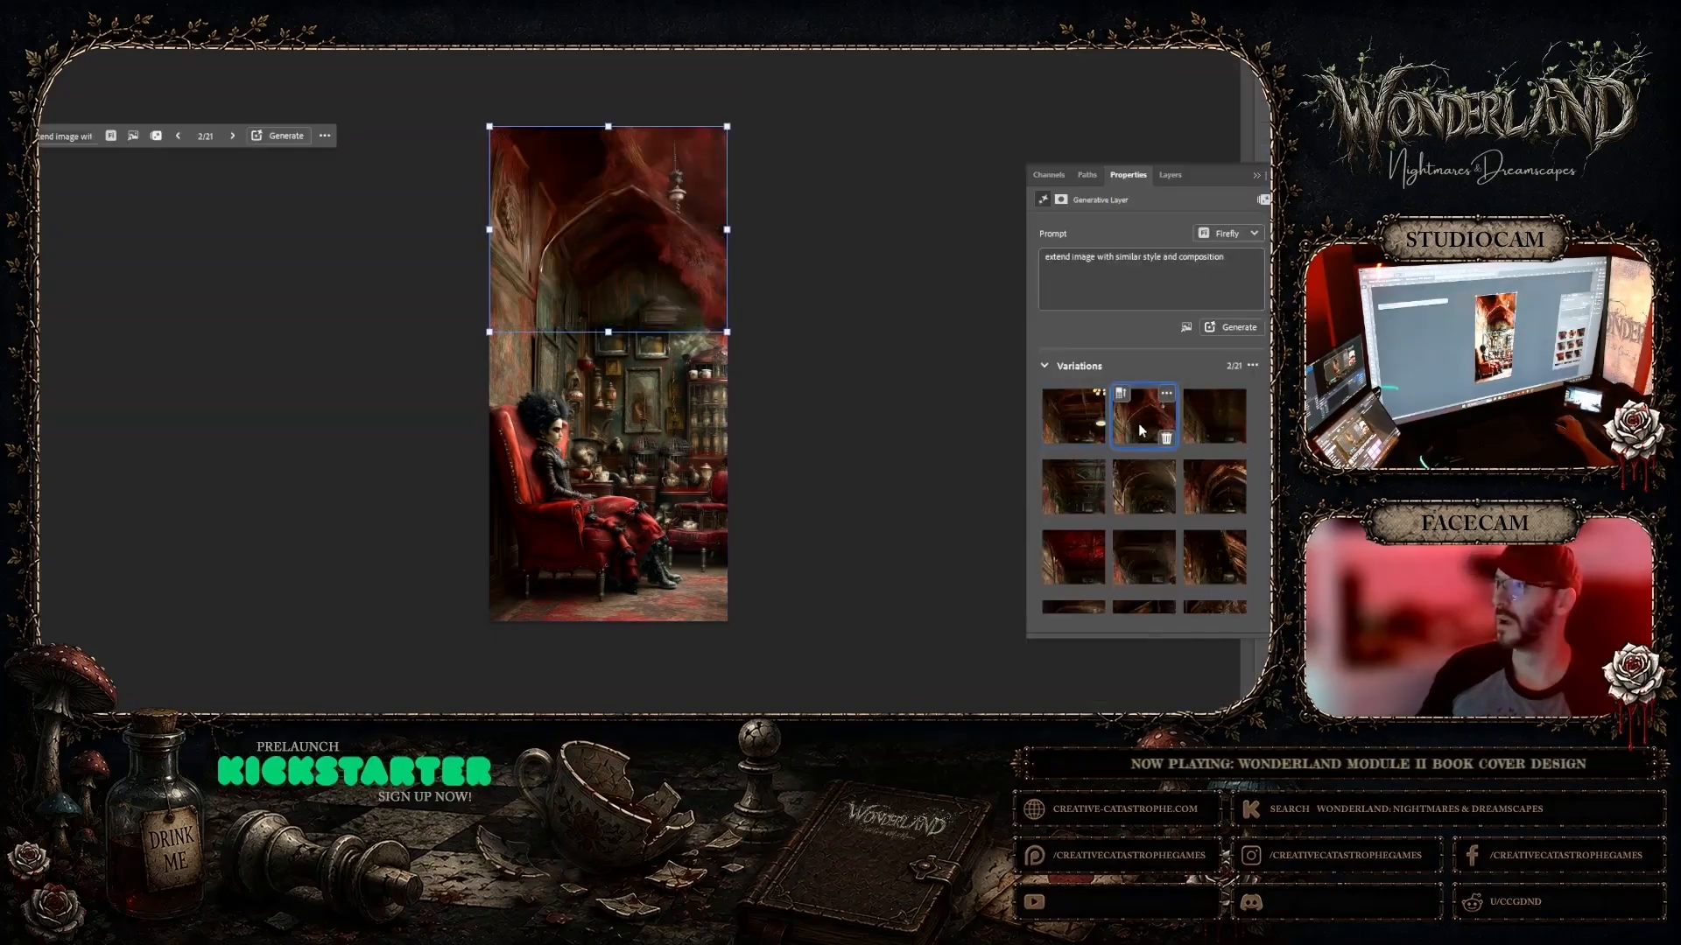
{"action": "left_click", "coordinate": [1209, 420]}
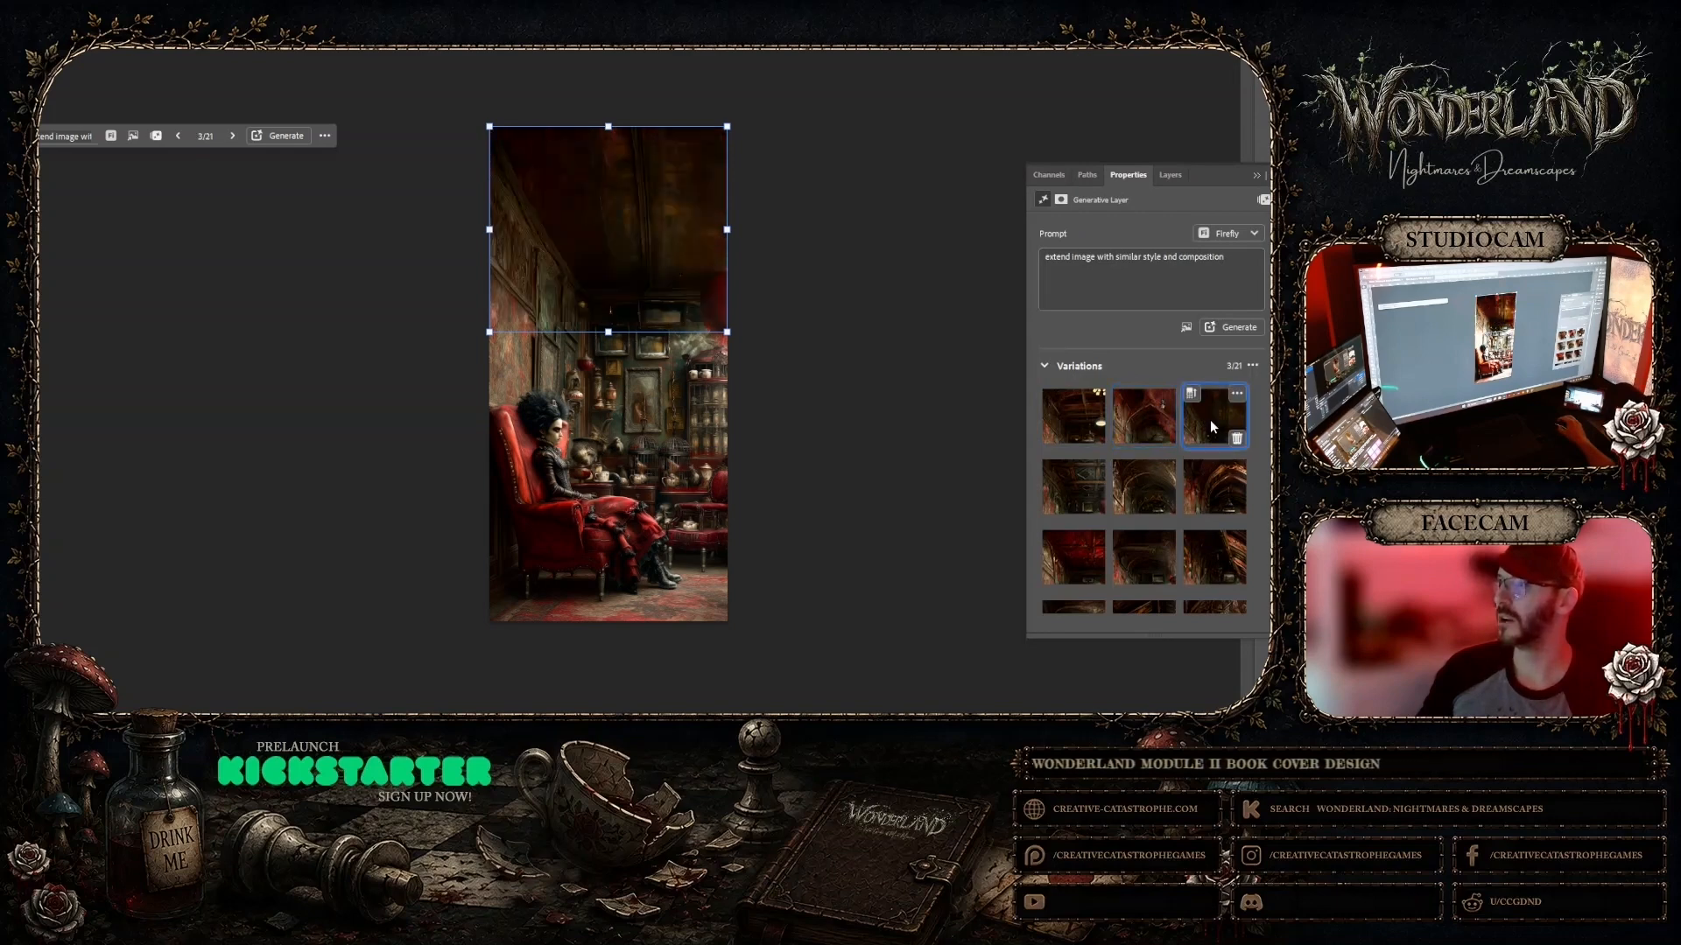
{"action": "left_click", "coordinate": [1070, 486]}
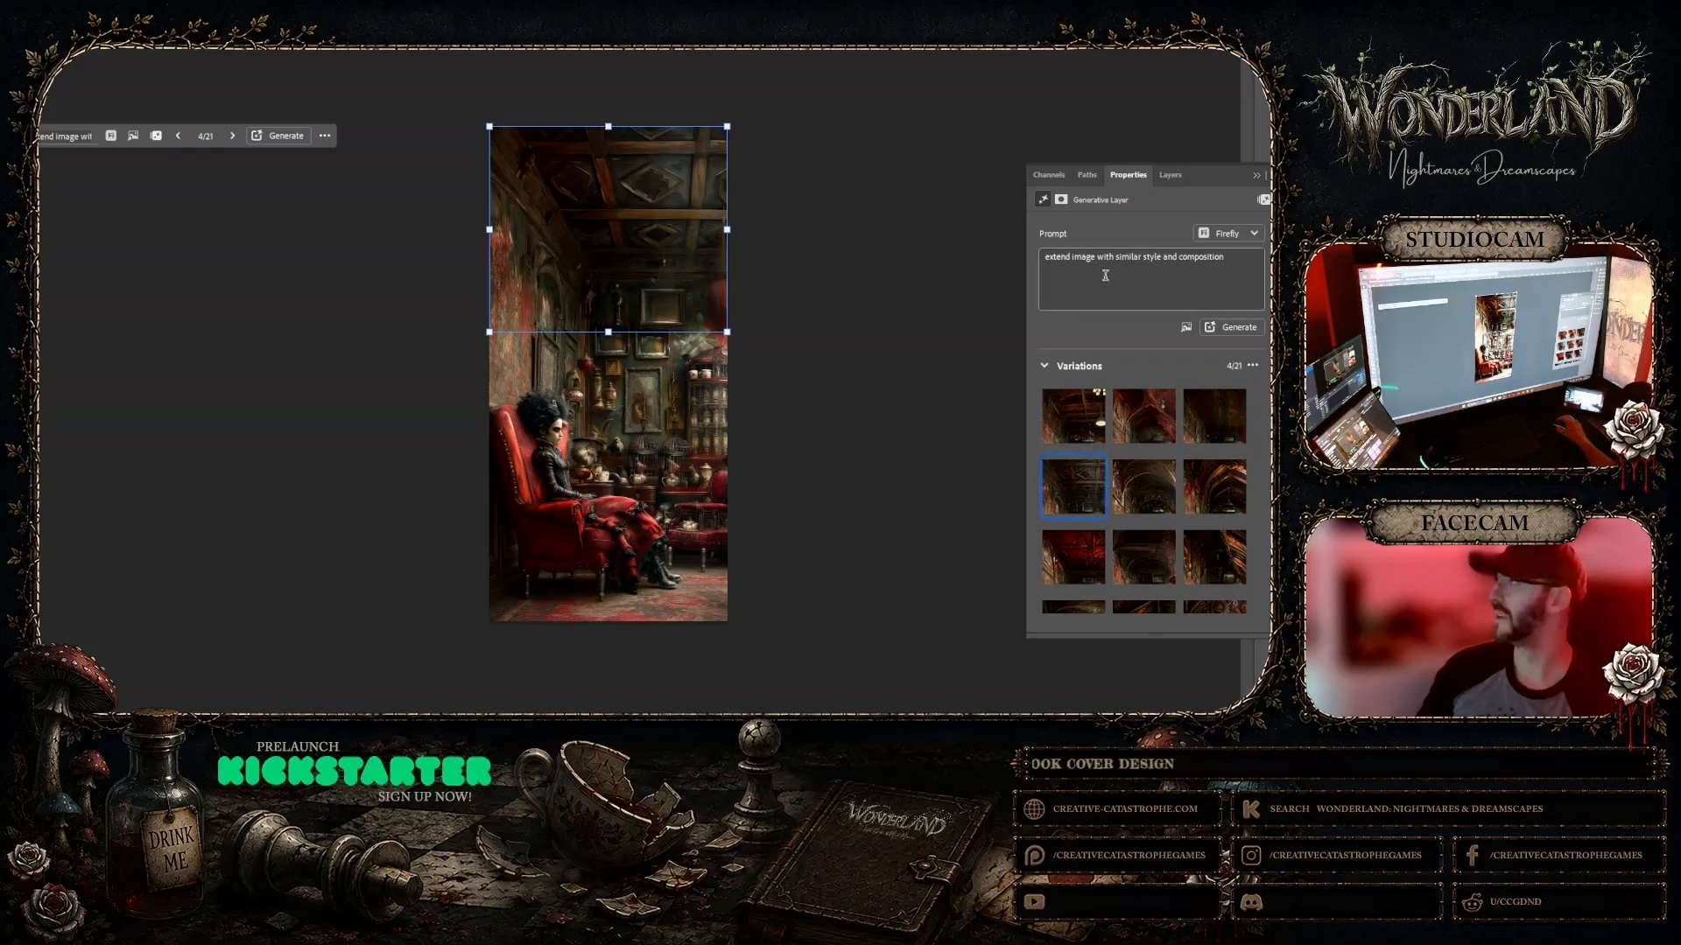
Step: Deselect the generative layer and toggle its visibility to compare the coffered ceiling extension with the original image
{"action": "key", "text": "F7"}
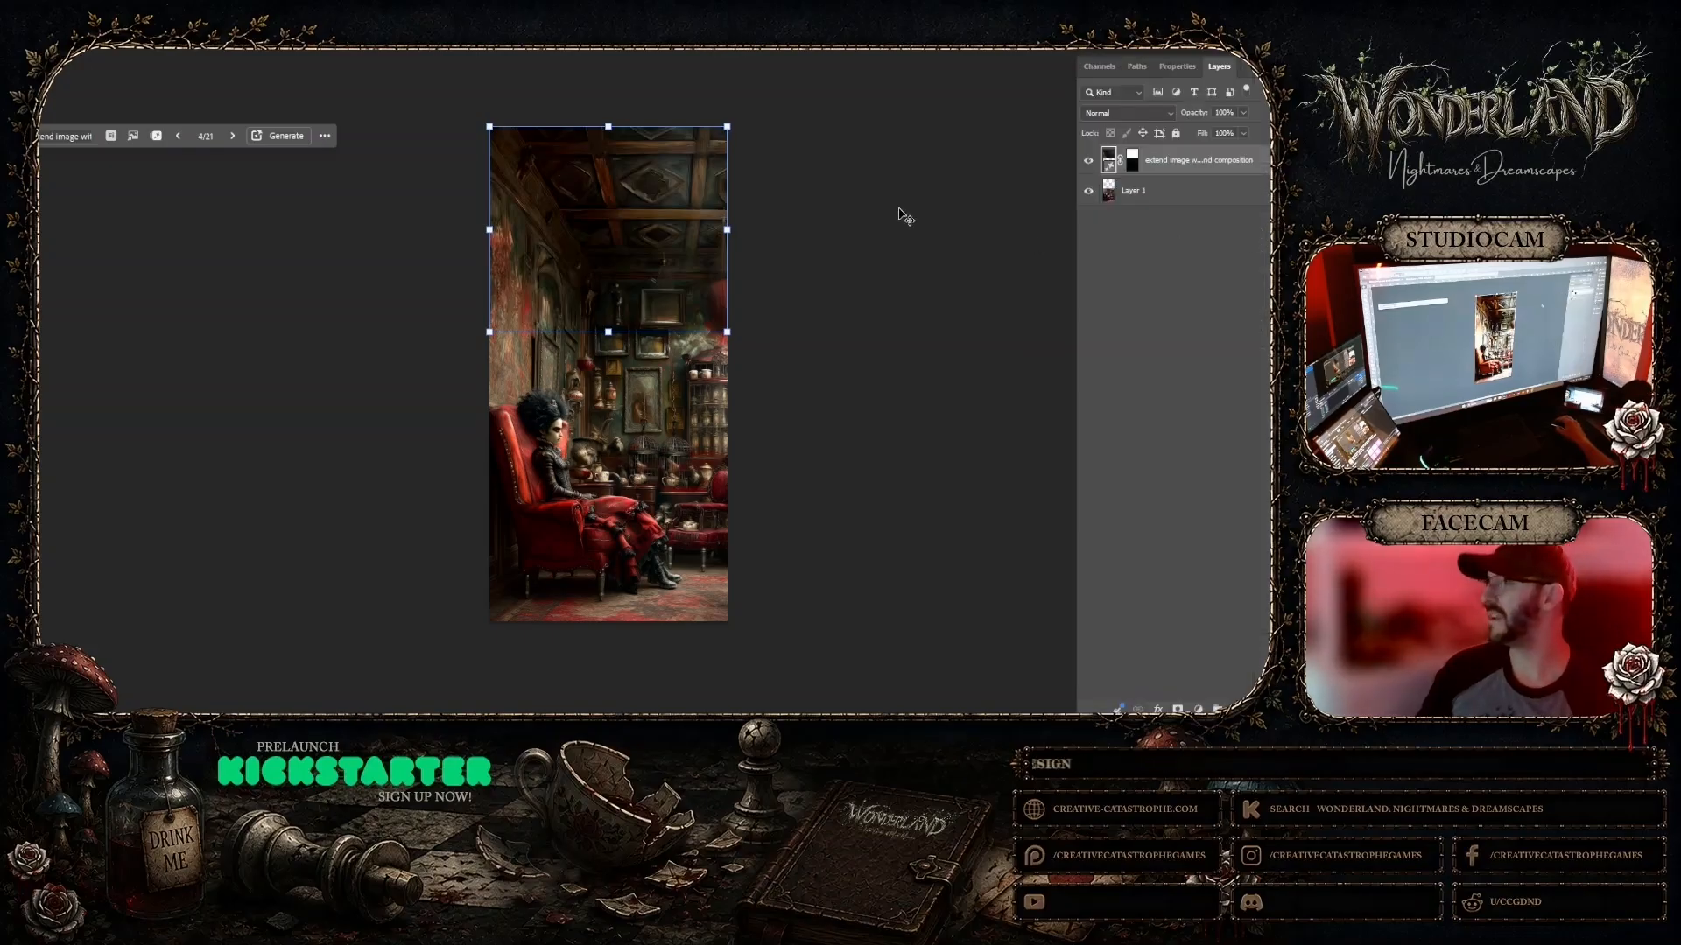
{"action": "key", "text": "ctrl+d"}
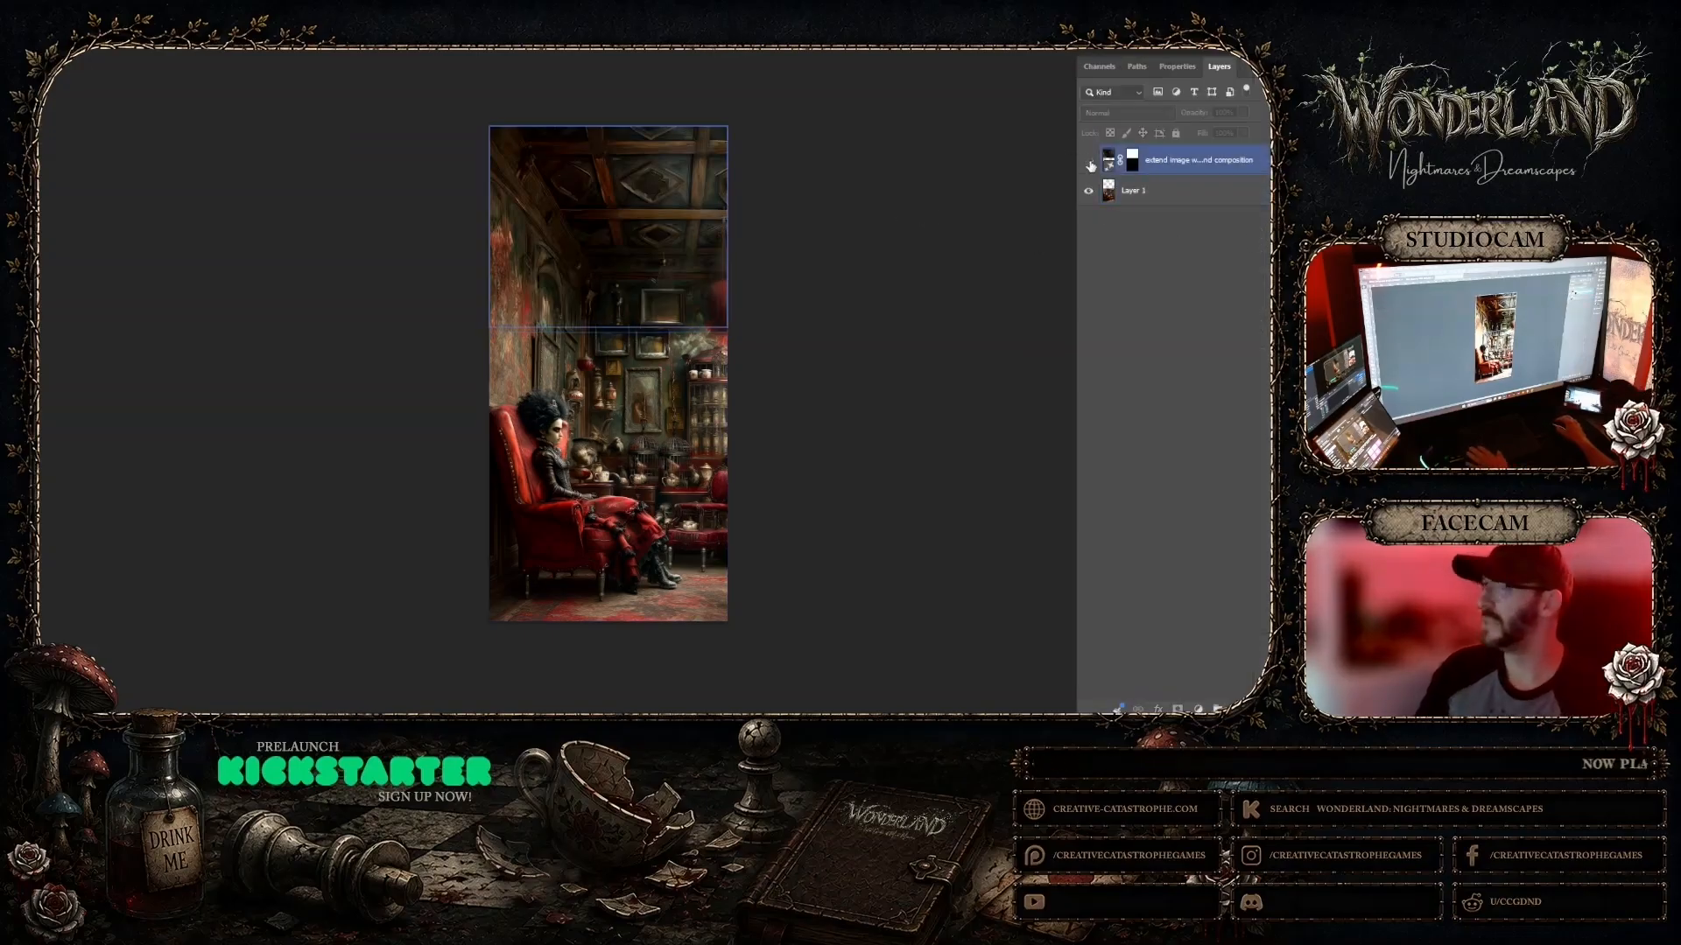
{"action": "left_click", "coordinate": [1089, 161]}
{"action": "left_click", "coordinate": [1088, 162]}
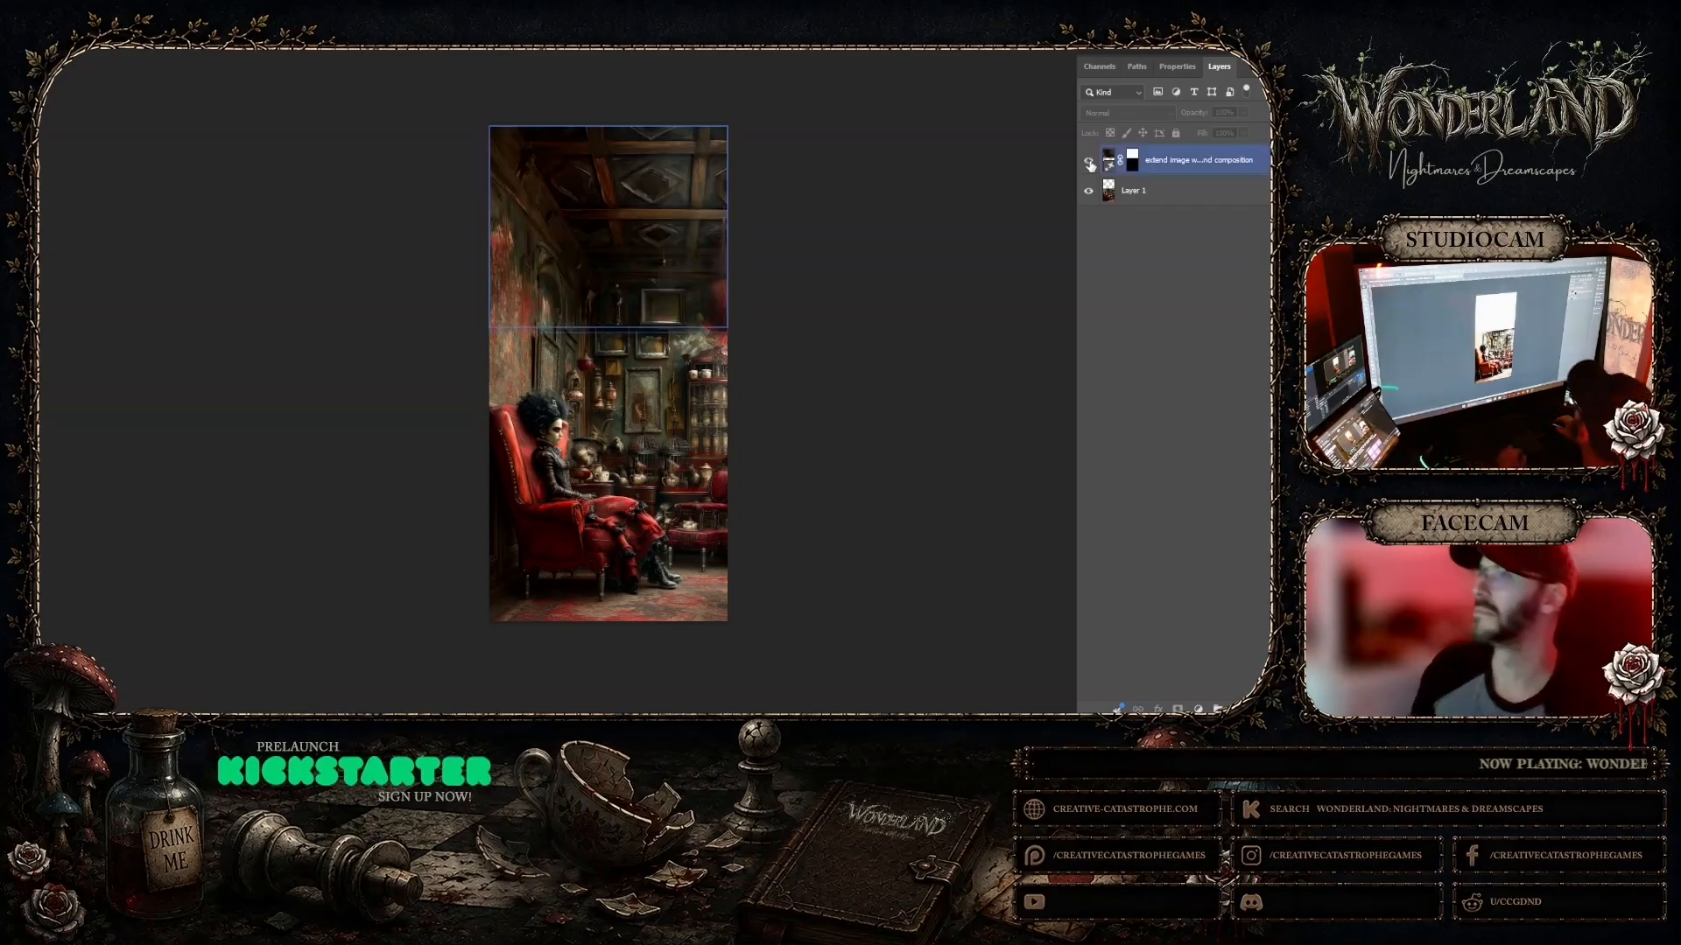
{"action": "left_click", "coordinate": [1089, 161]}
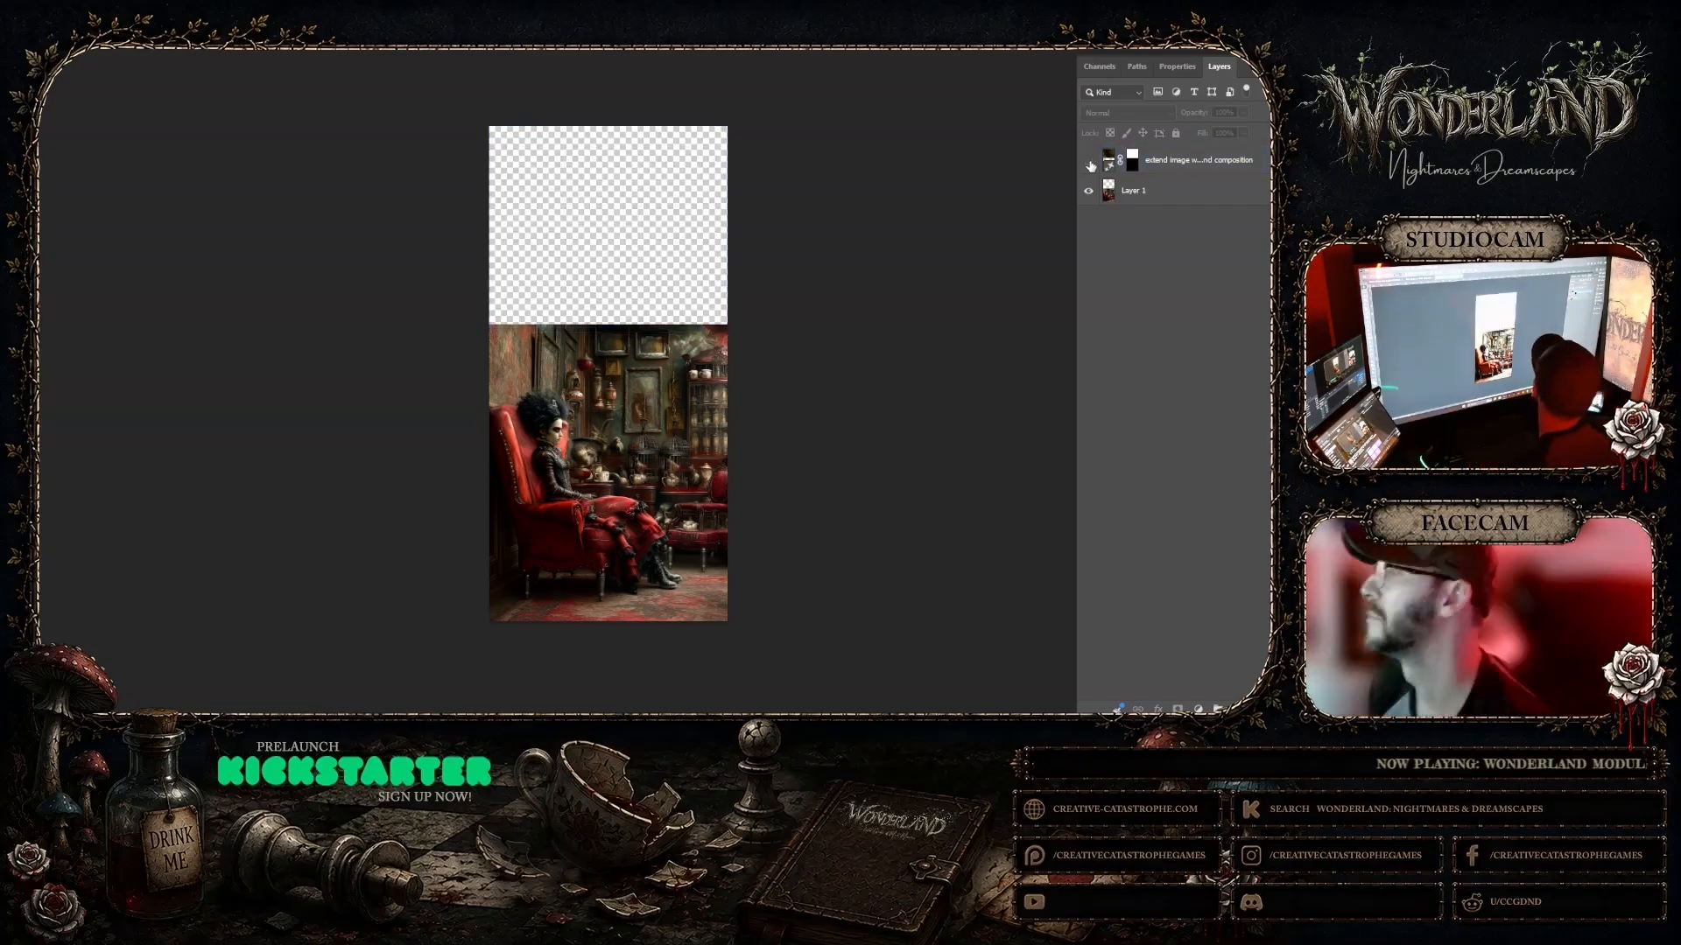
{"action": "left_click", "coordinate": [1089, 161]}
{"action": "left_click", "coordinate": [923, 189]}
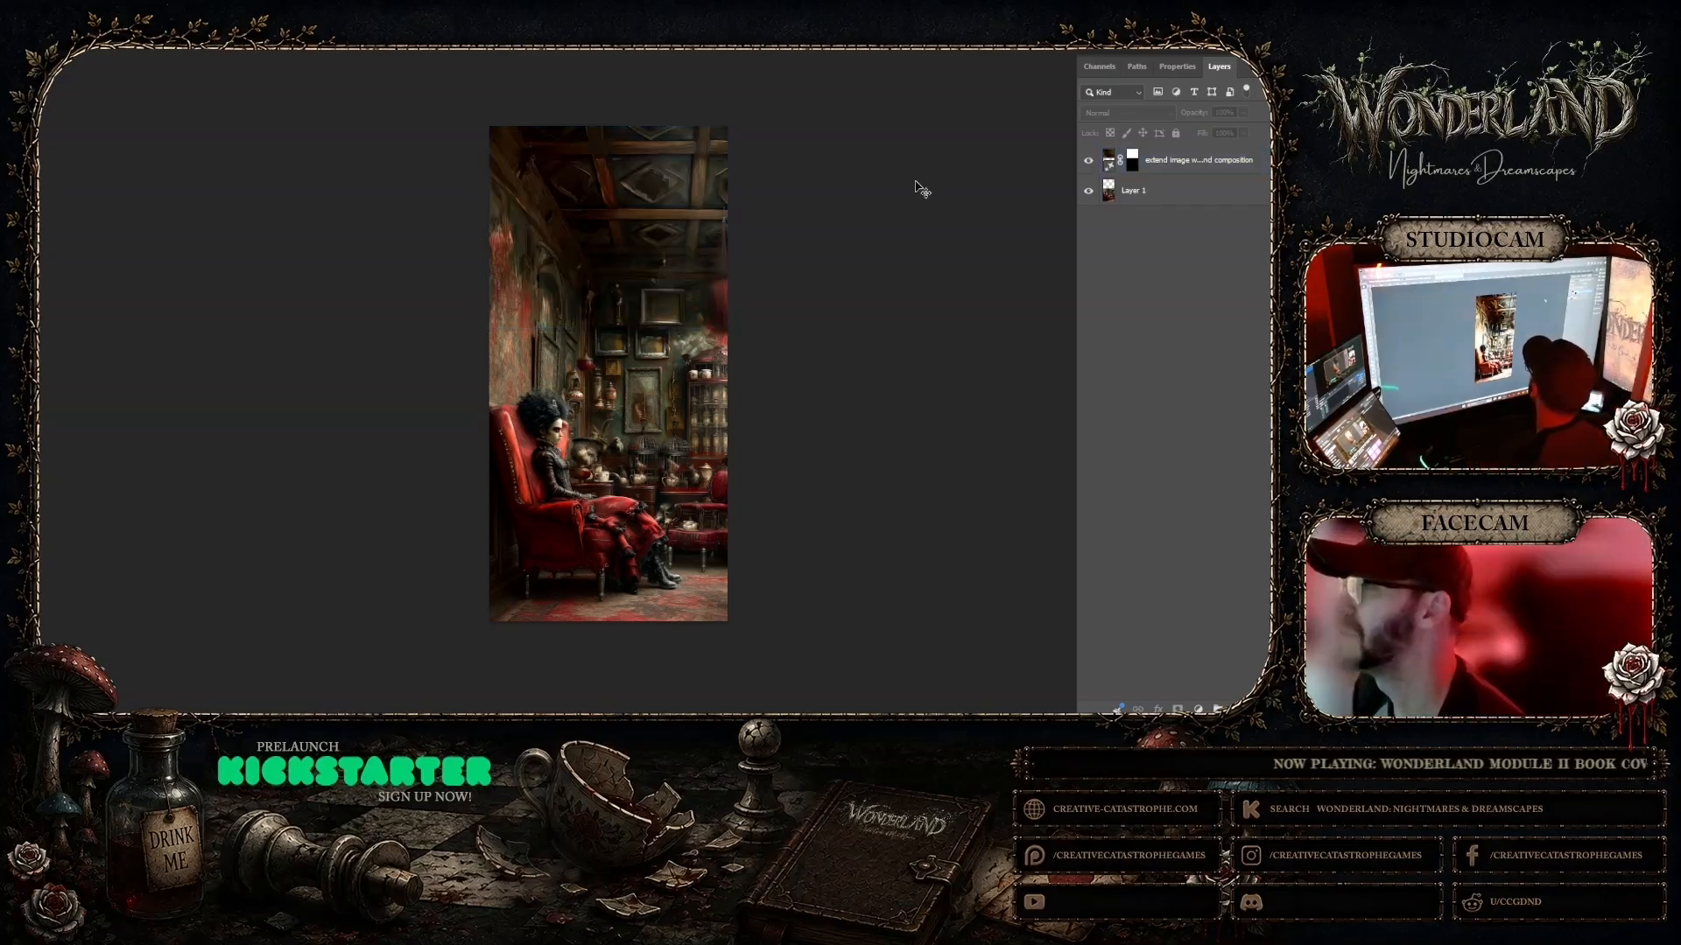
{"action": "left_click", "coordinate": [1089, 161]}
{"action": "left_click", "coordinate": [1089, 161]}
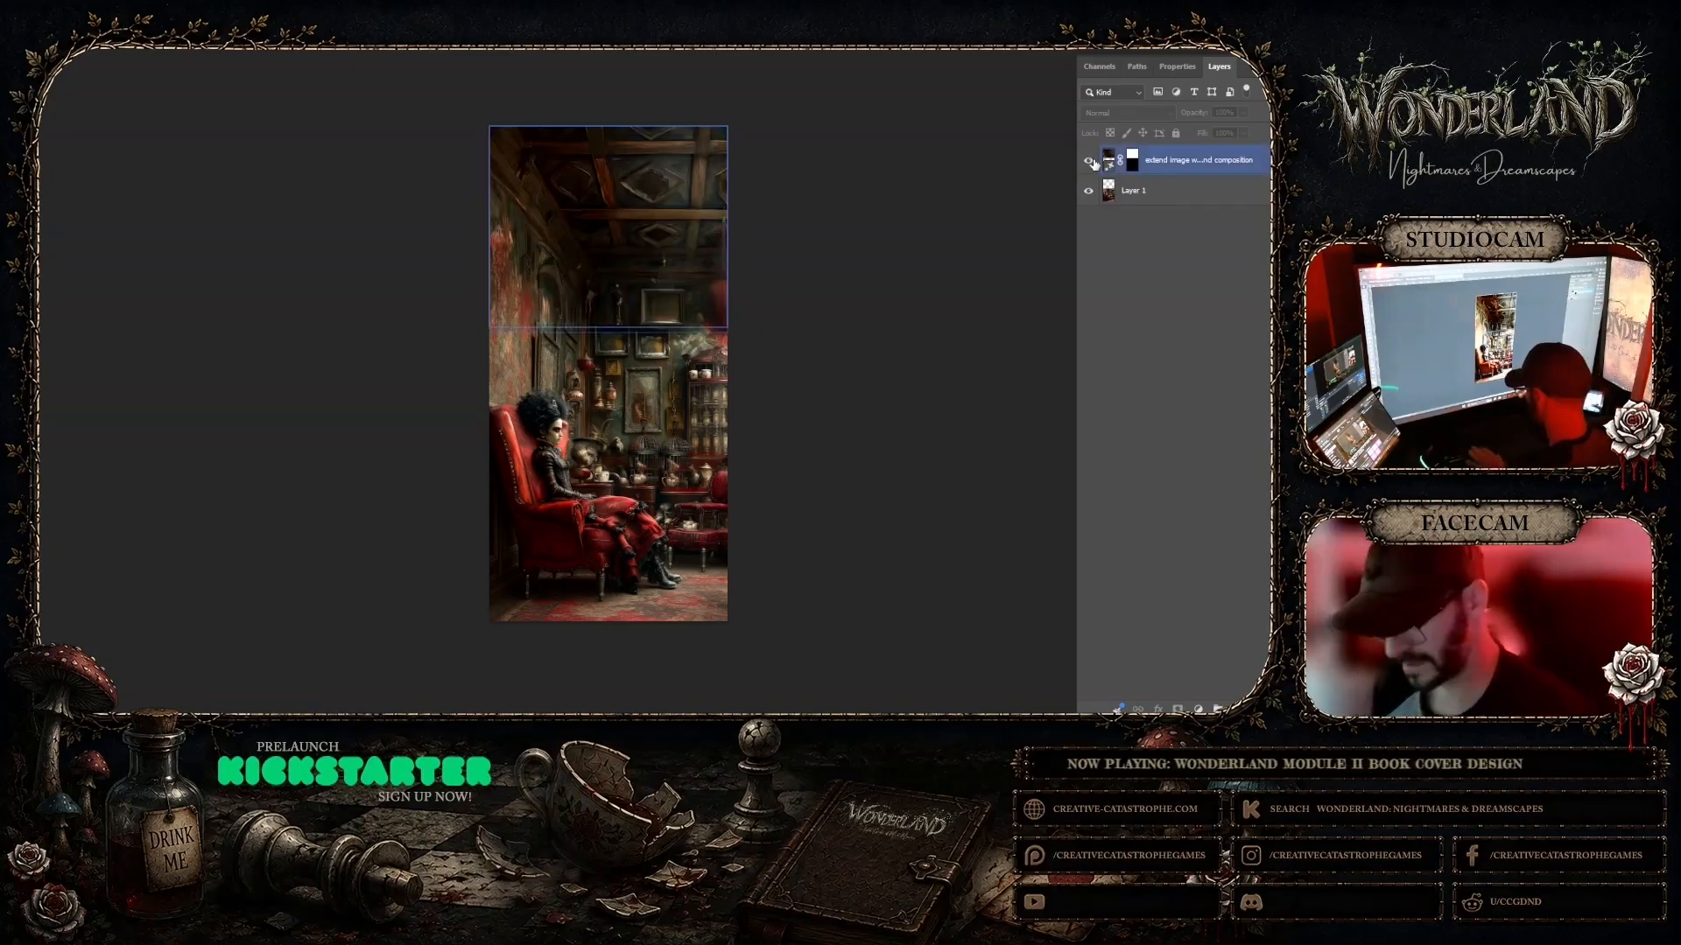
Step: Merge the coffered ceiling generative layer with Layer 1 into a single layer
{"action": "left_click", "coordinate": [1153, 191]}
{"action": "left_click", "coordinate": [1164, 165], "text": "shift"}
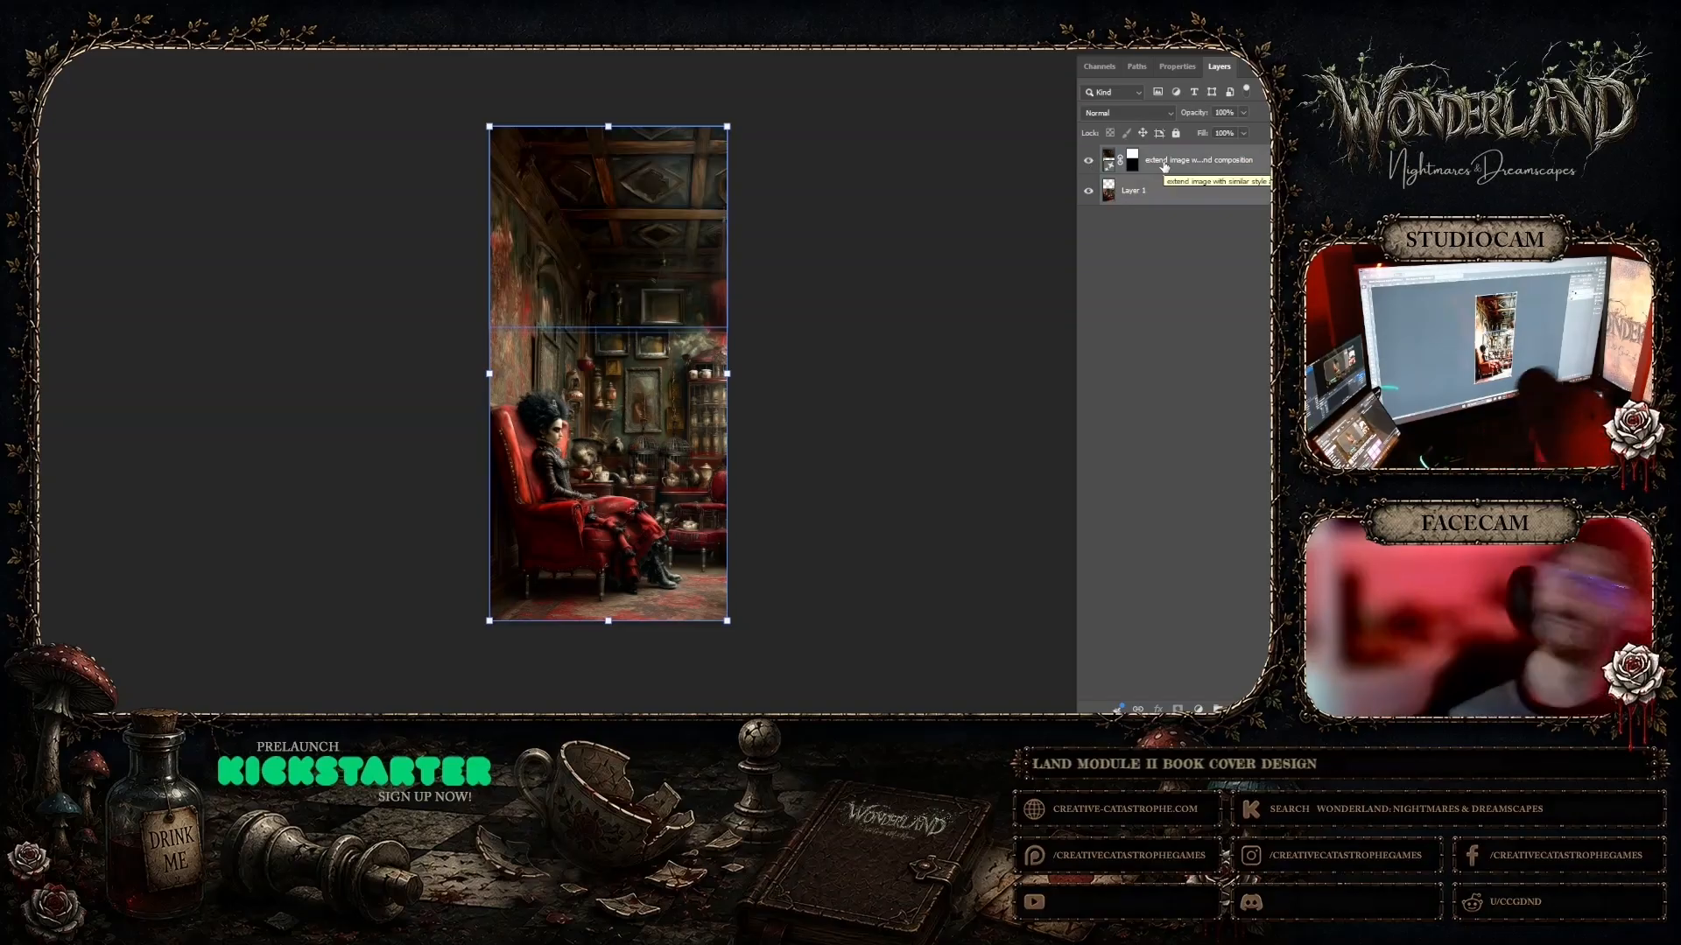
{"action": "right_click", "coordinate": [1183, 156]}
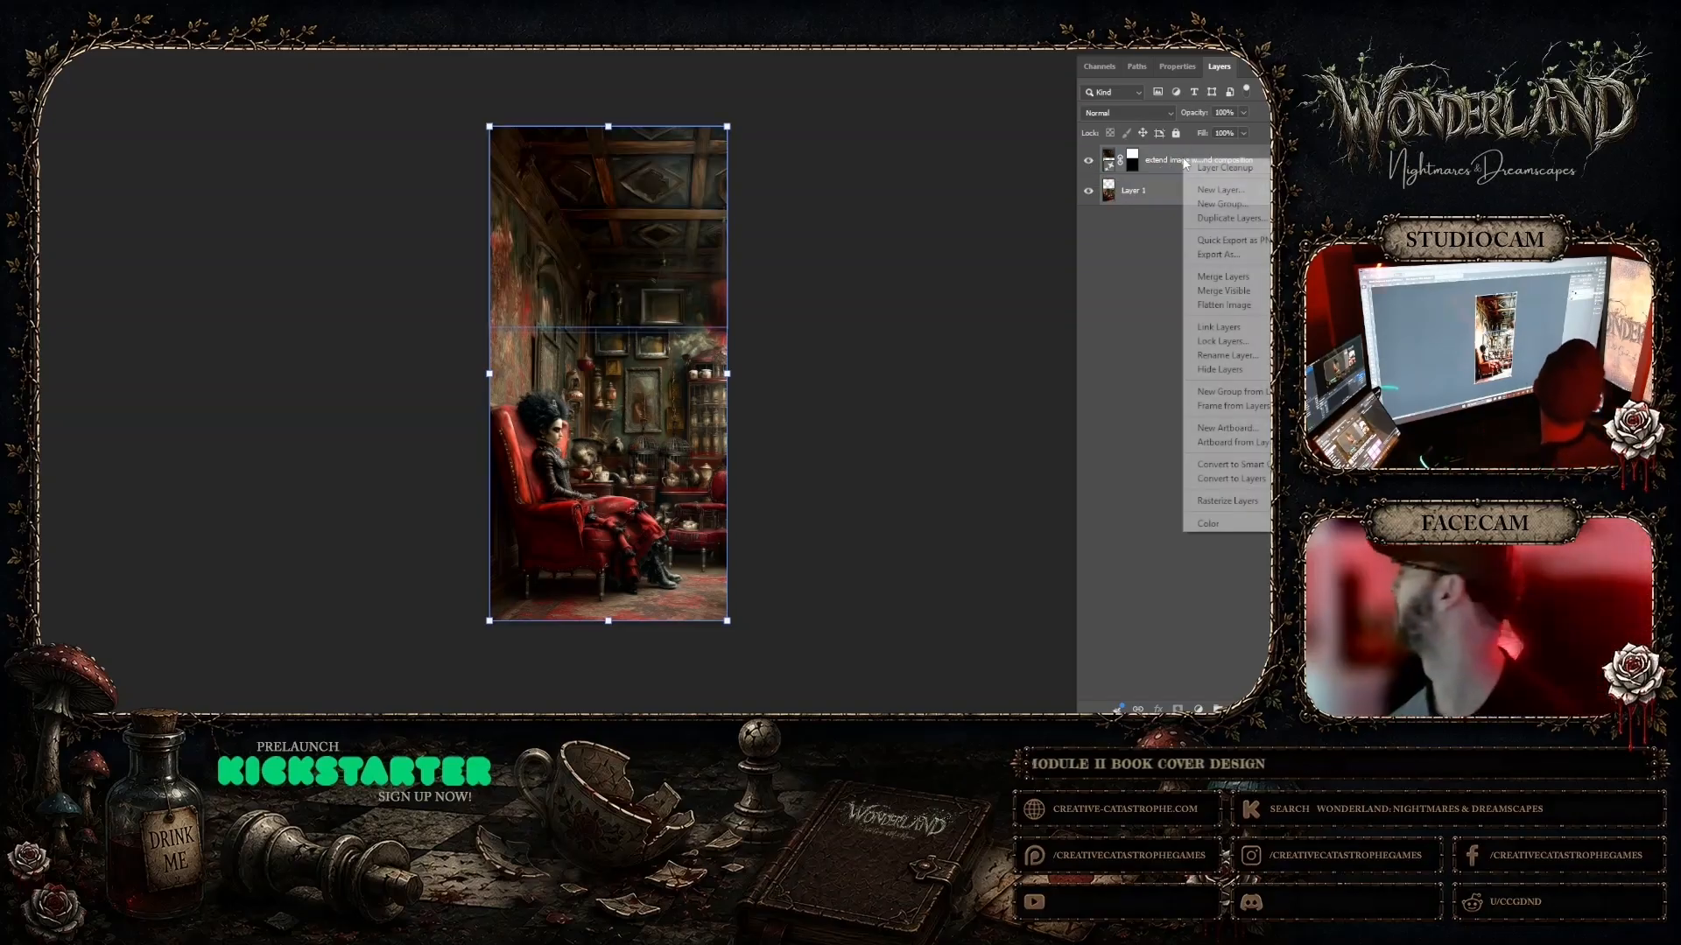
{"action": "left_click", "coordinate": [1217, 283]}
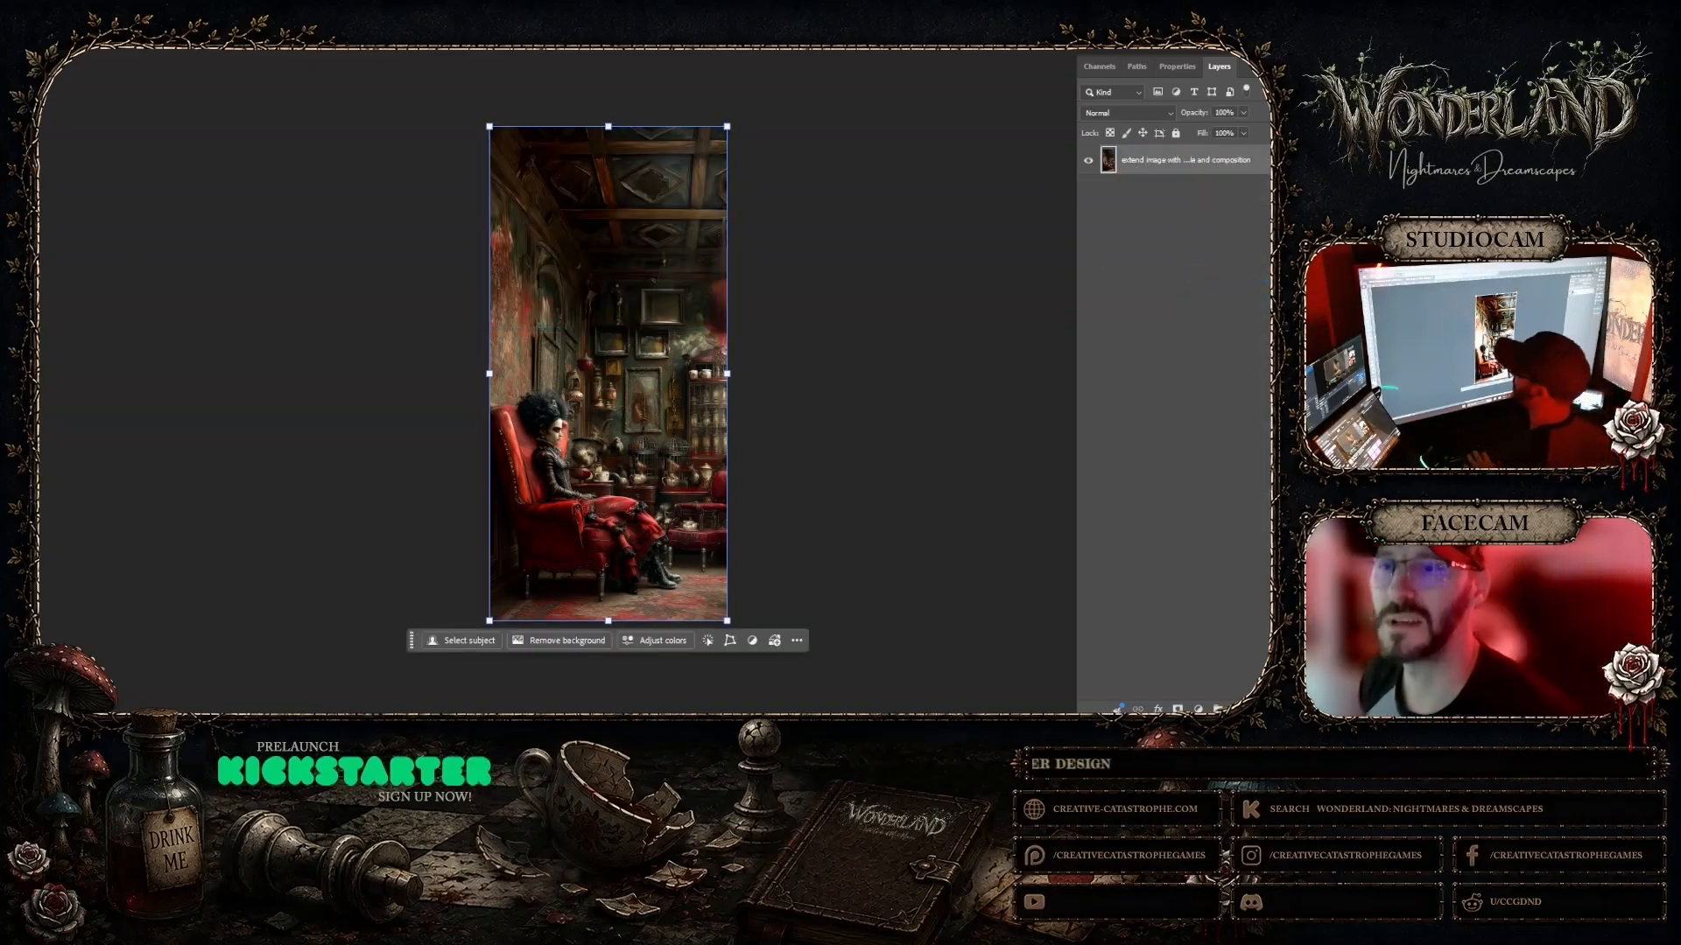
Step: Draw a freehand selection around the uppermost hanging picture frame and its hanging wire, just below the ceiling
{"action": "key", "text": "m"}
{"action": "left_click_drag", "start_coordinate": [703, 315], "coordinate": [781, 315]}
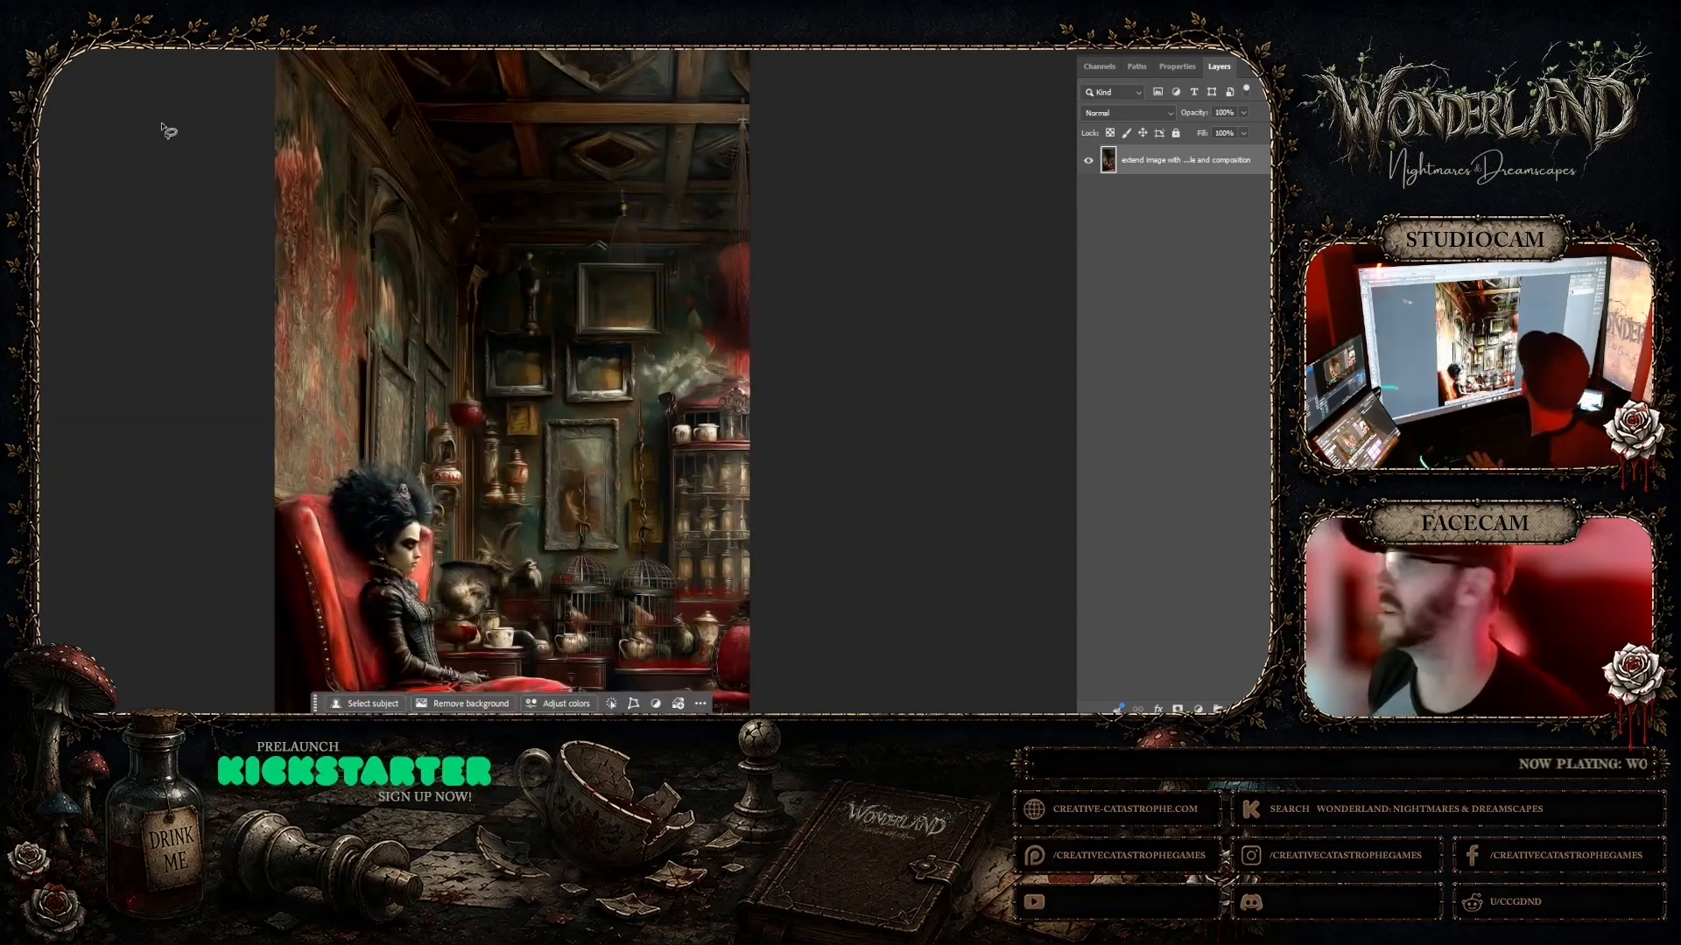
{"action": "left_click_drag", "start_coordinate": [624, 187], "coordinate": [618, 188]}
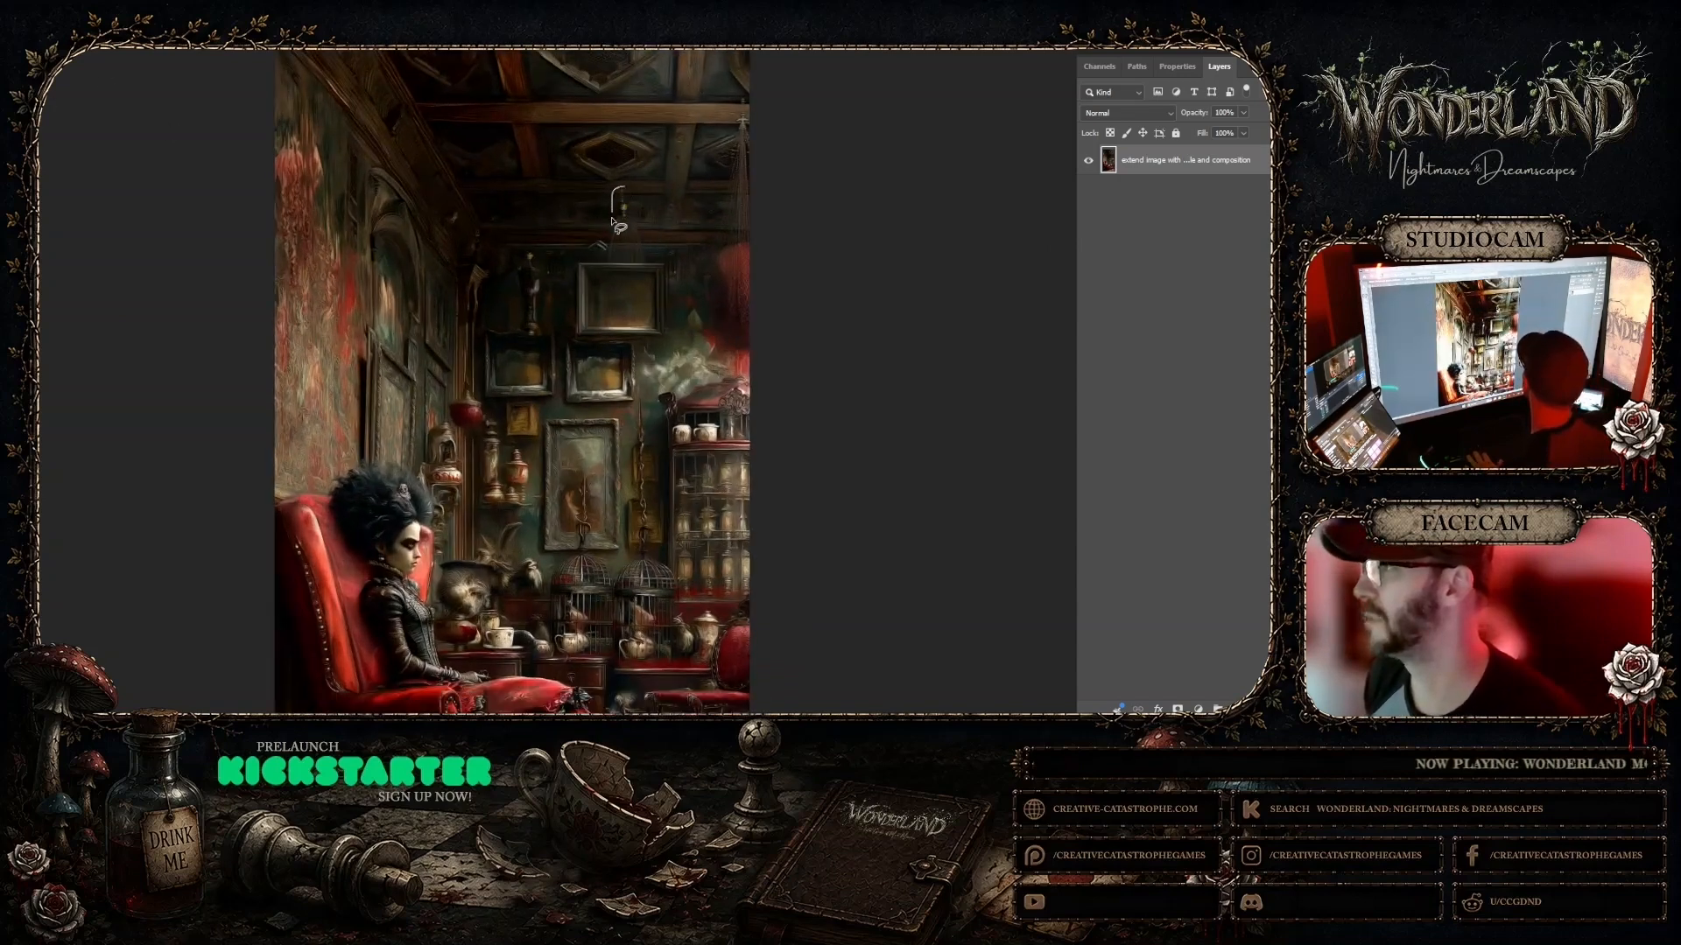
{"action": "mouse_move", "coordinate": [574, 270]}
{"action": "left_mouse_down"}
{"action": "mouse_move", "coordinate": [569, 340]}
{"action": "mouse_move", "coordinate": [616, 351]}
{"action": "left_mouse_up"}
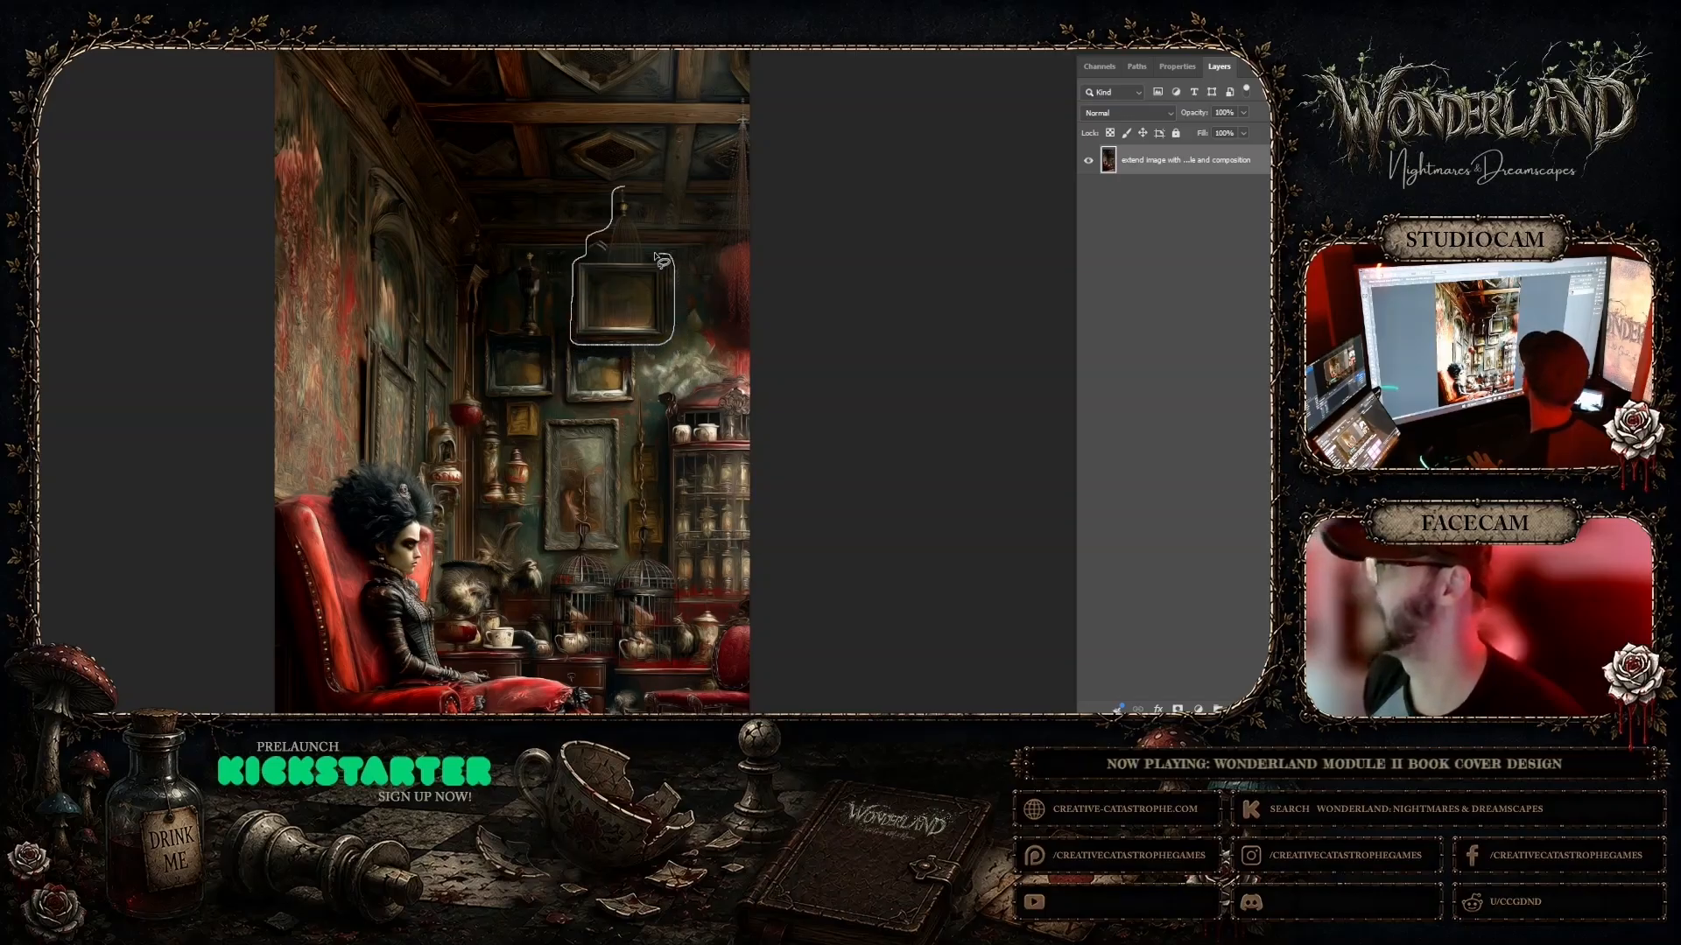
{"action": "left_click_drag", "start_coordinate": [638, 200], "coordinate": [626, 189]}
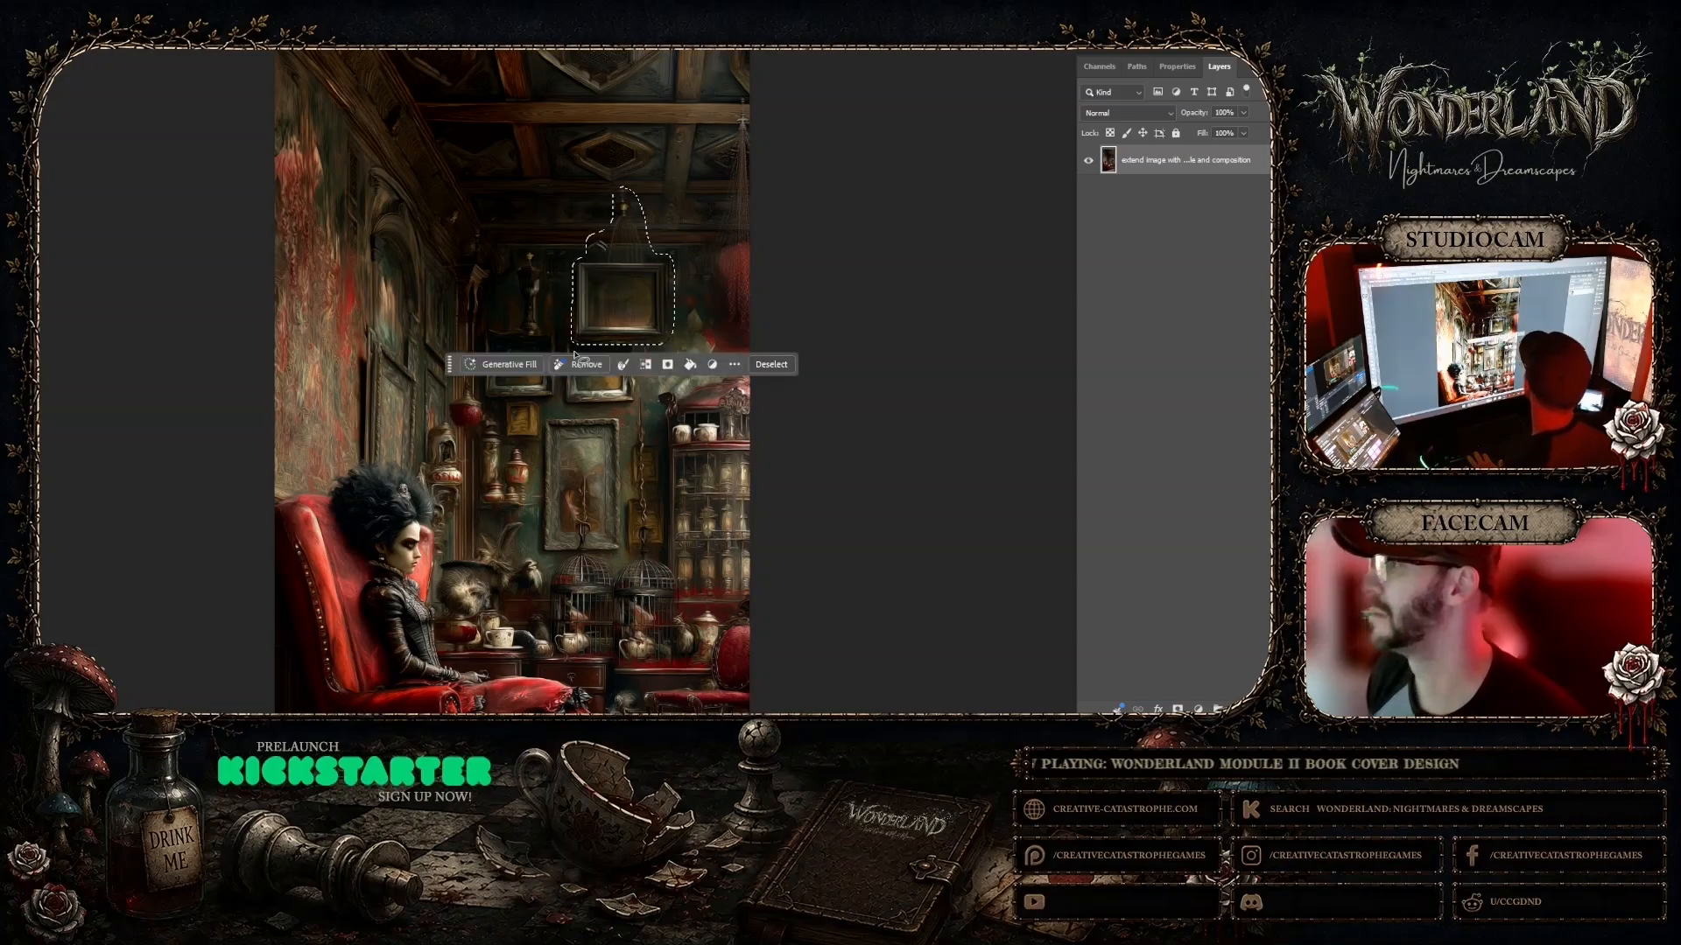
Step: Run Generative Fill on the selected picture frame with the prompt "remove object"
{"action": "left_click", "coordinate": [516, 366]}
{"action": "type", "text": "remove obje"}
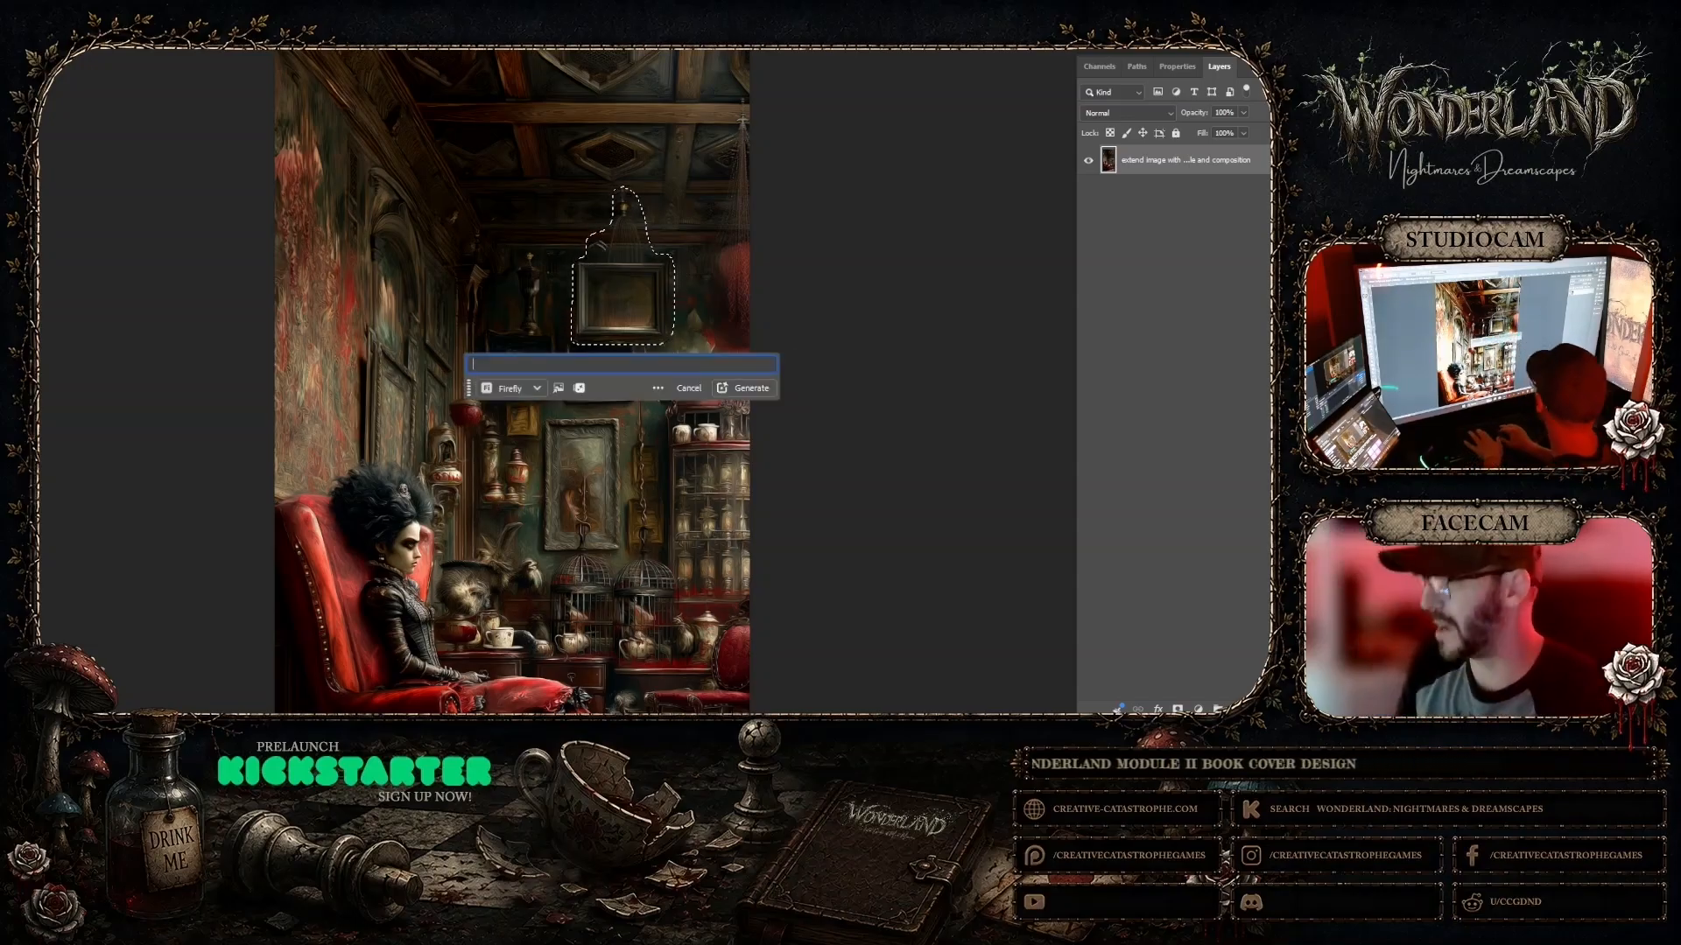
{"action": "type", "text": "ct"}
{"action": "key", "text": "Return"}
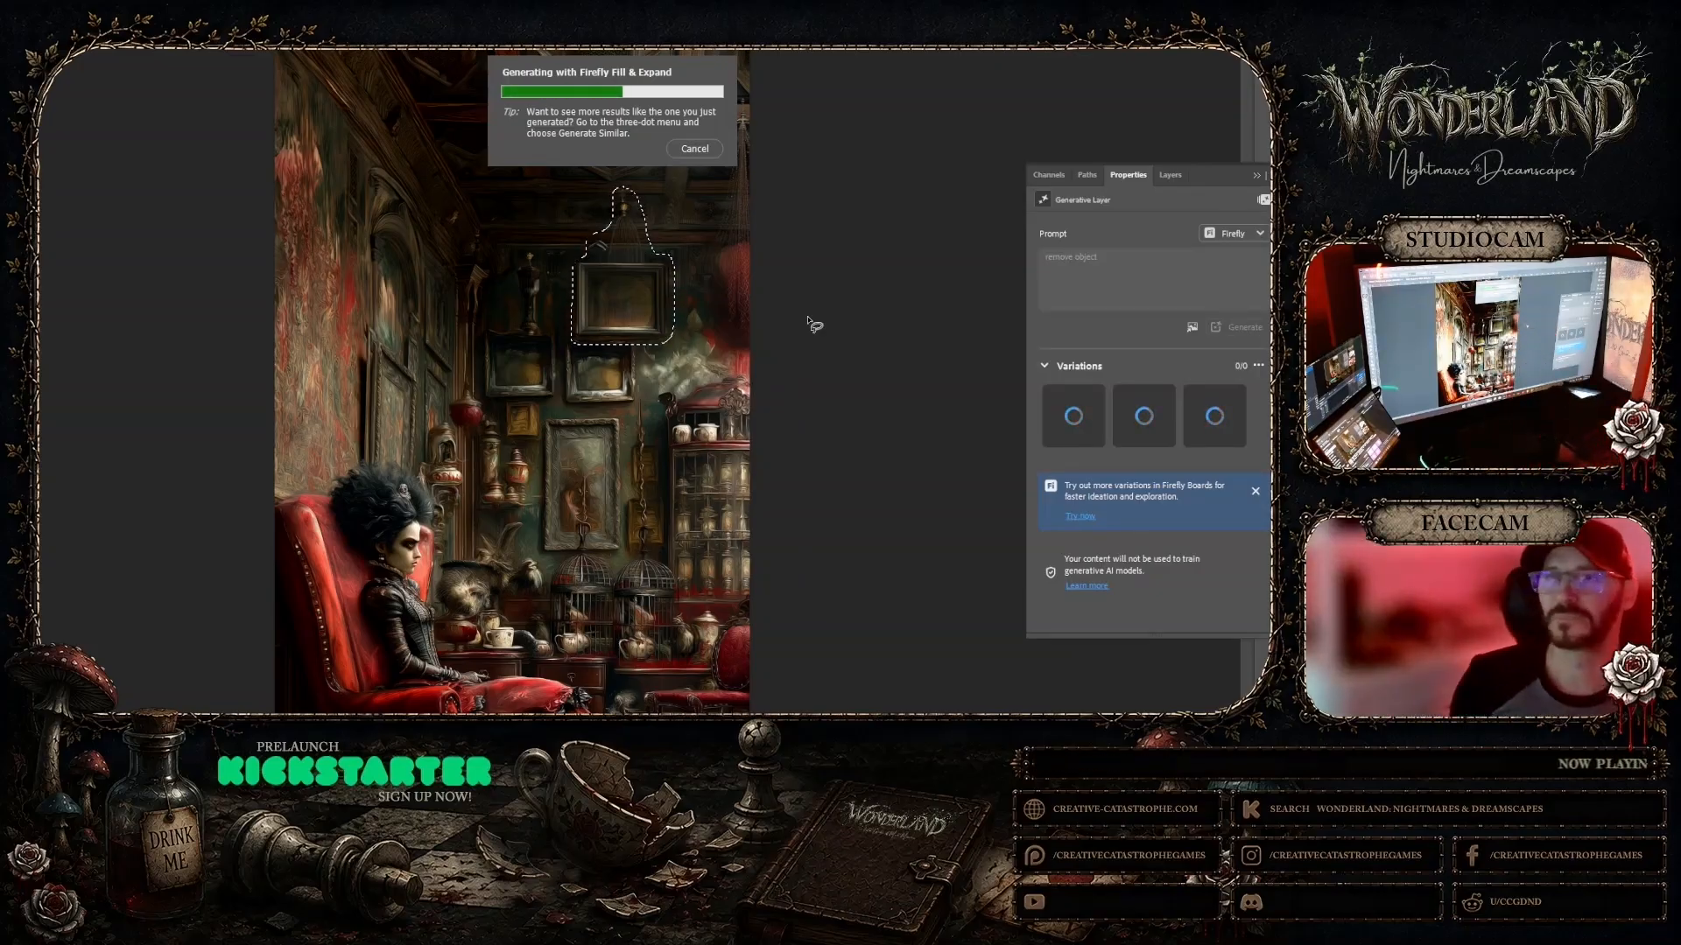
Step: Switch to Midjourney in Brave and view the second image of the newest Duchess set at full size
{"action": "mouse_move", "coordinate": [849, 726]}
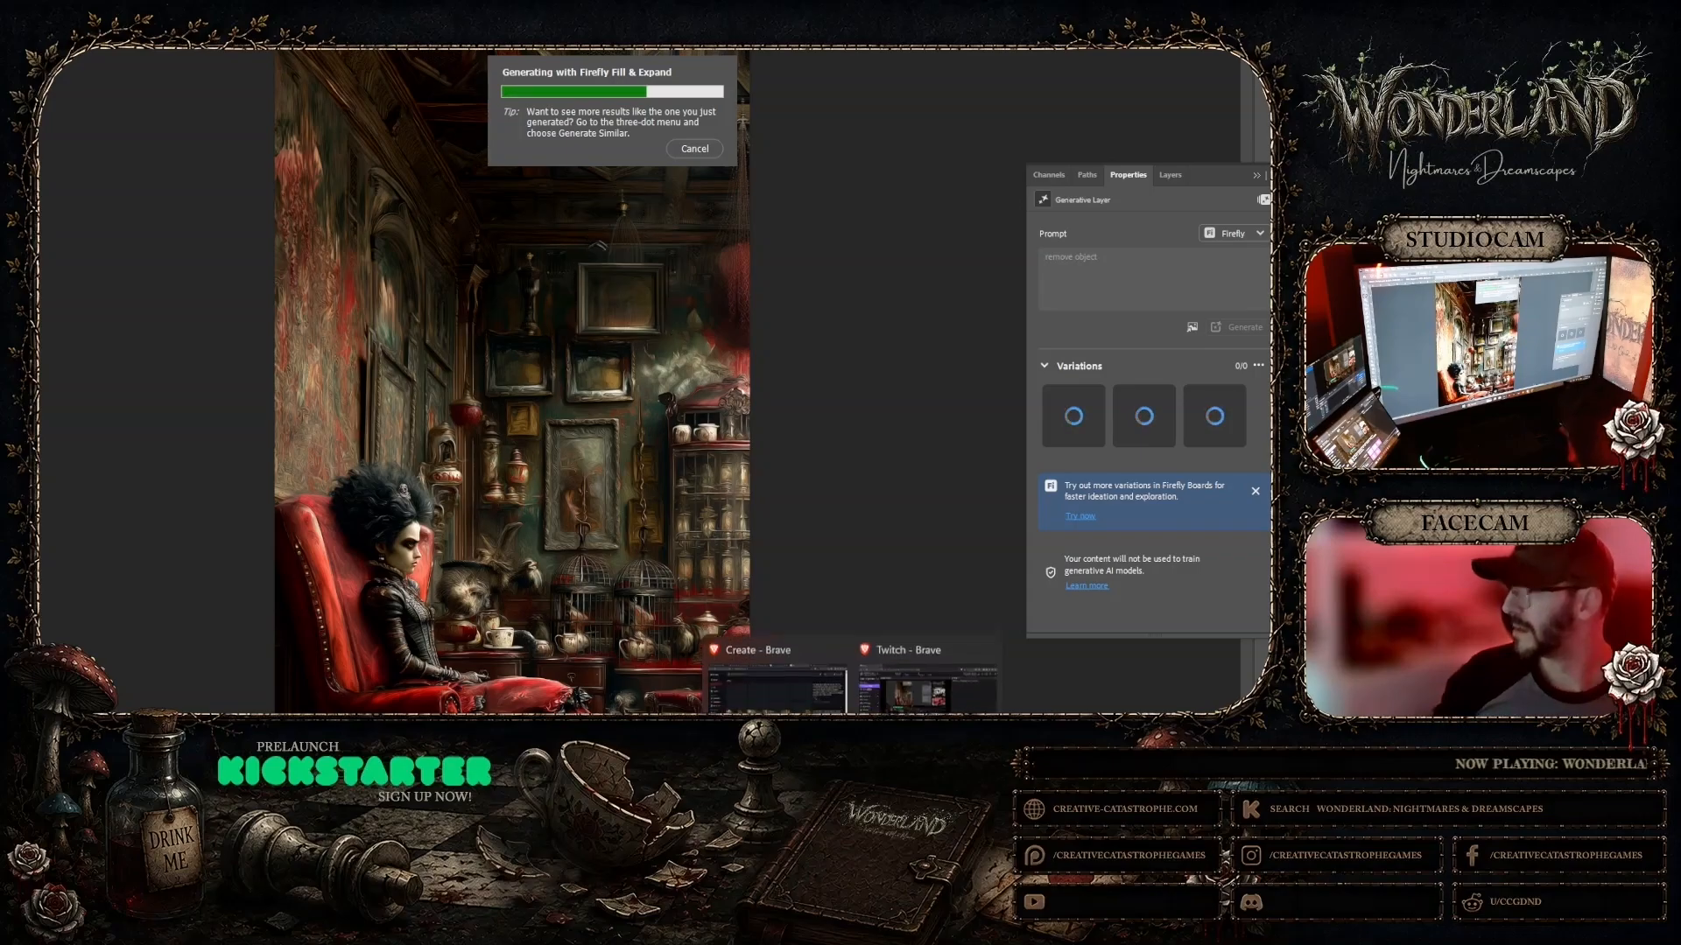
{"action": "left_click", "coordinate": [771, 667]}
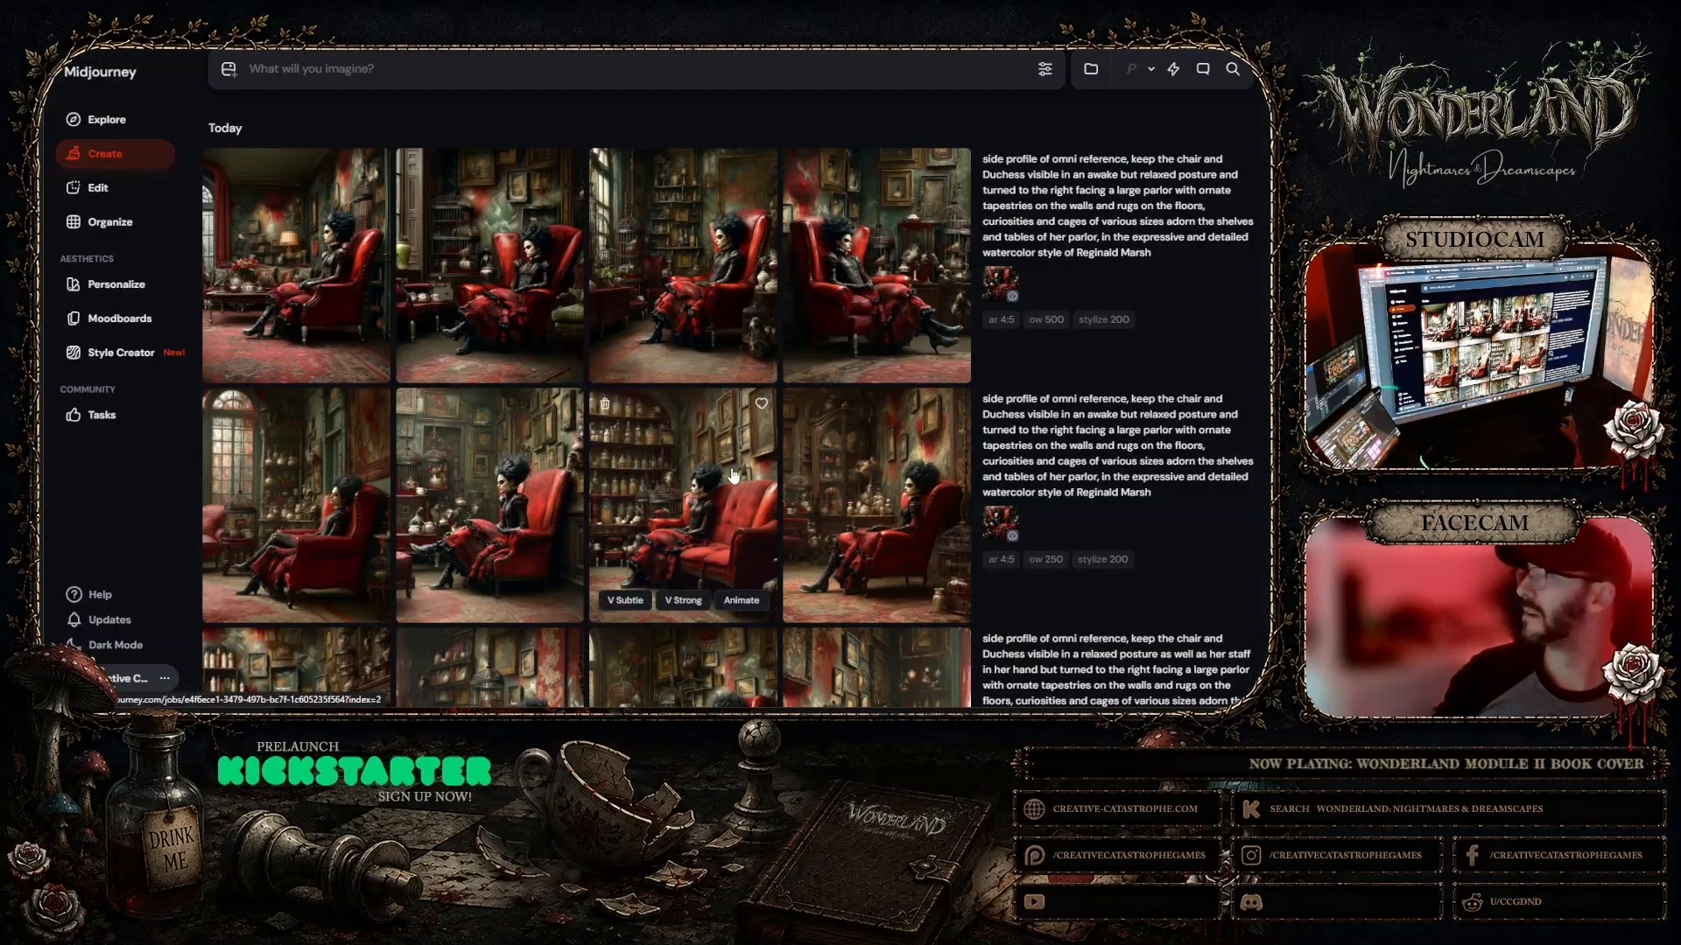
{"action": "left_click", "coordinate": [538, 317]}
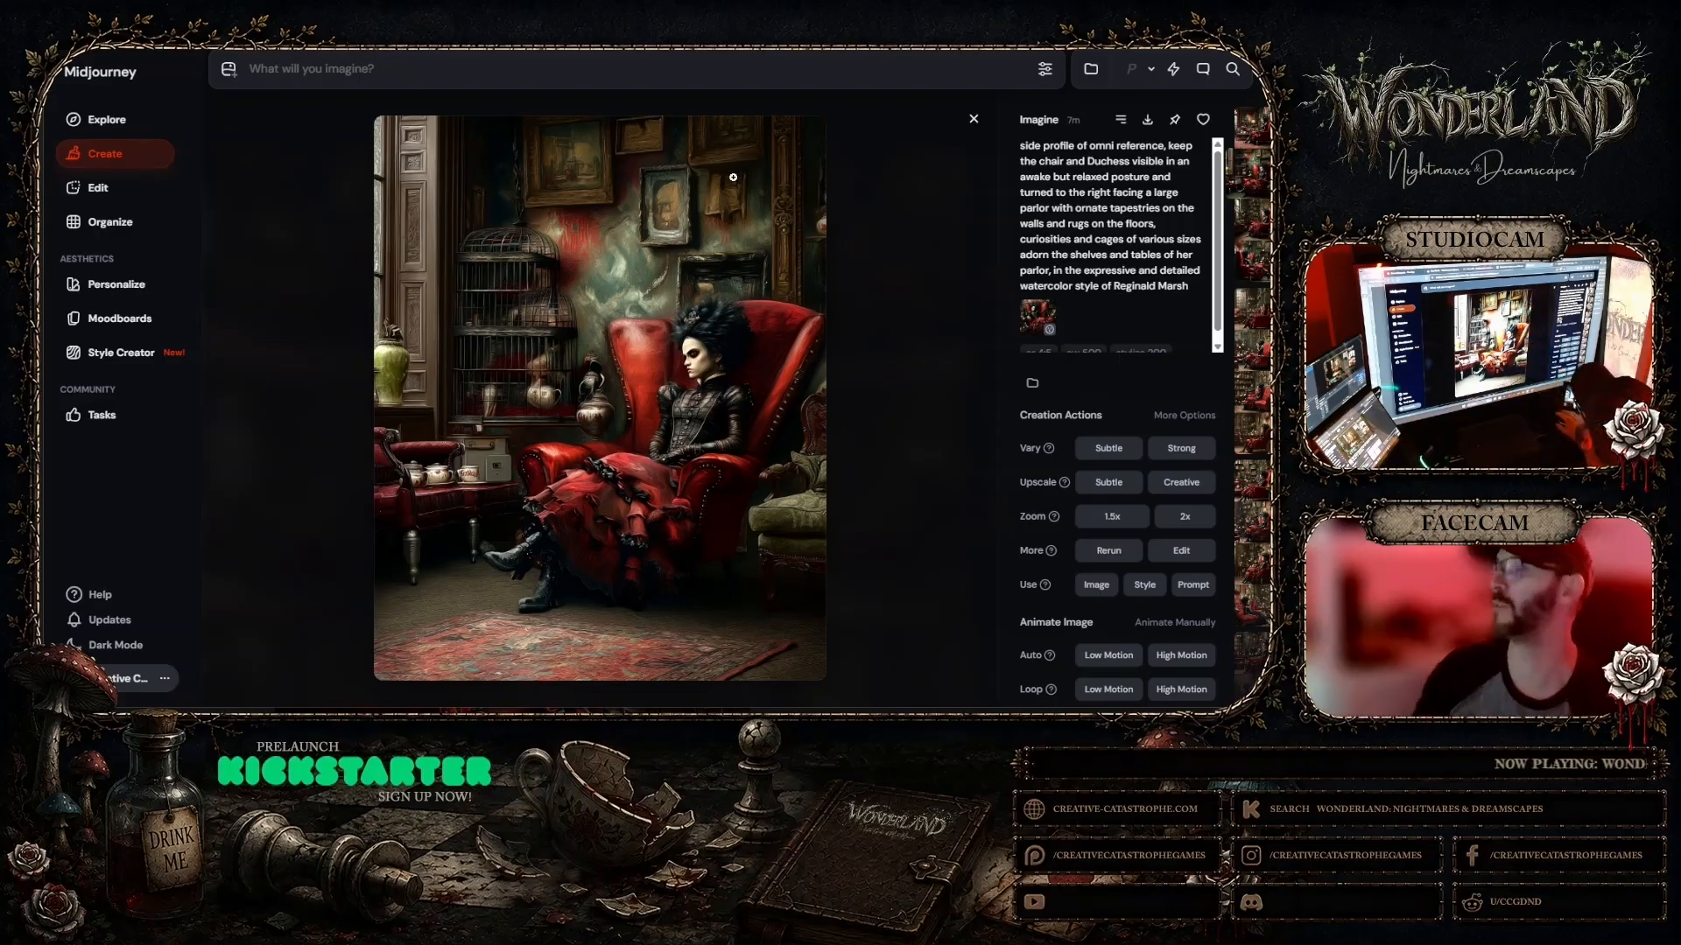
{"action": "left_click", "coordinate": [972, 119]}
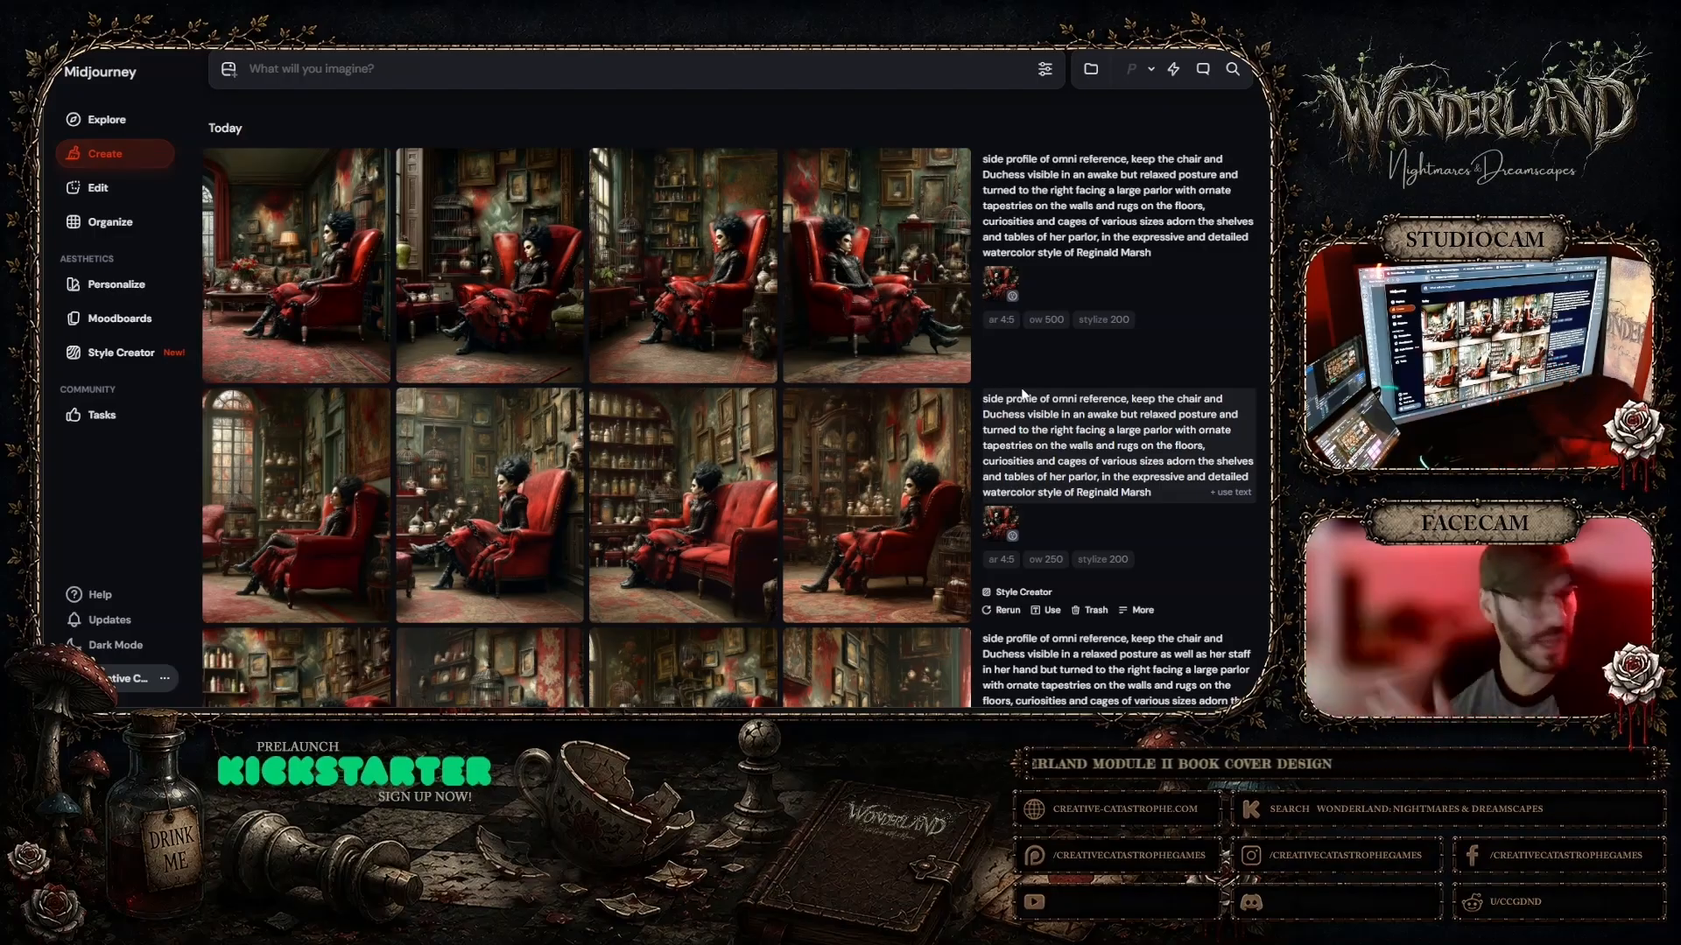
Step: Reuse the newest set's omni reference and prompt, changing the wording to "facing away from the camera but towards a large parlor", and submit it
{"action": "left_click", "coordinate": [1009, 277]}
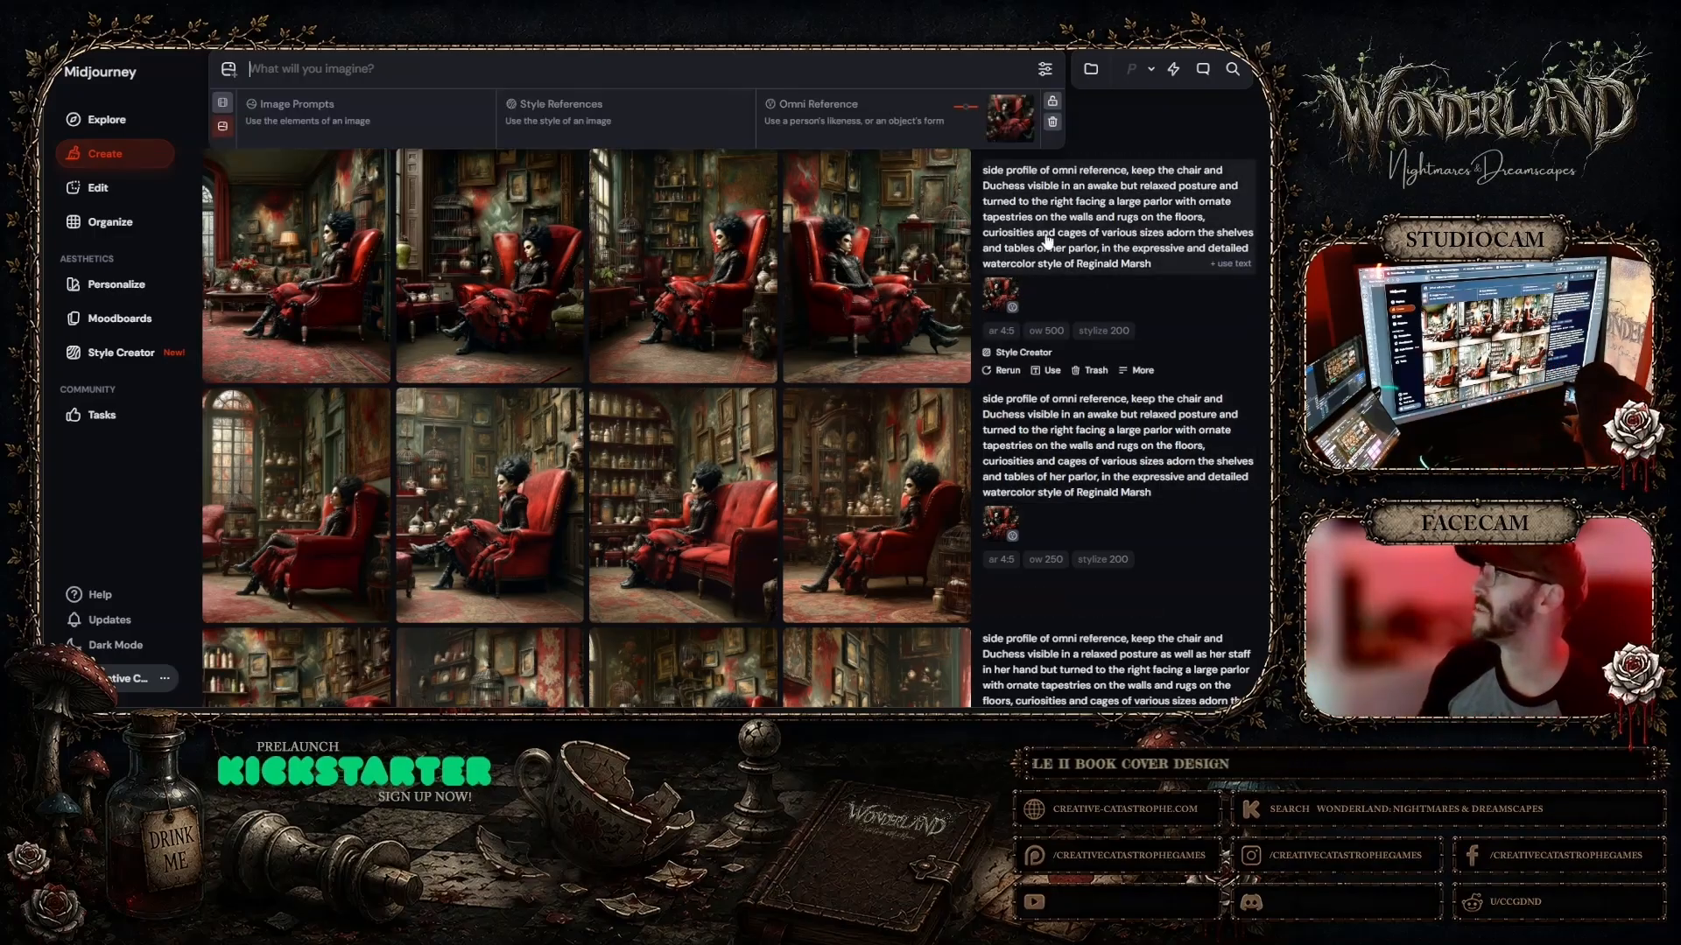
{"action": "left_click", "coordinate": [1050, 234]}
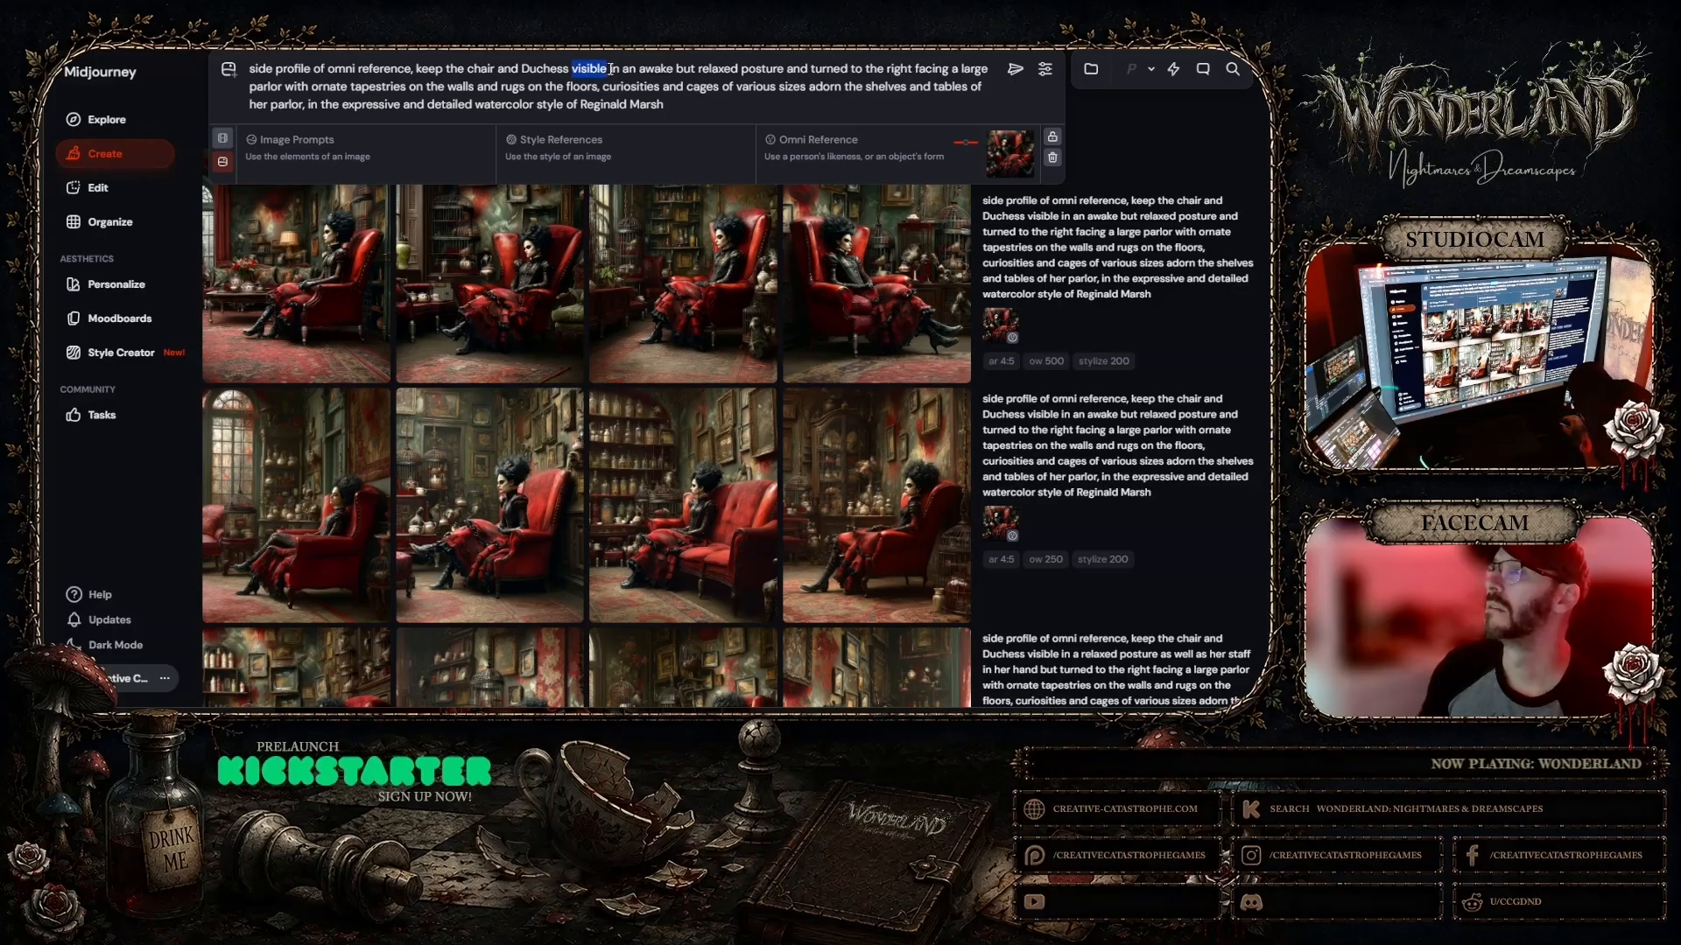
{"action": "left_click", "coordinate": [888, 69]}
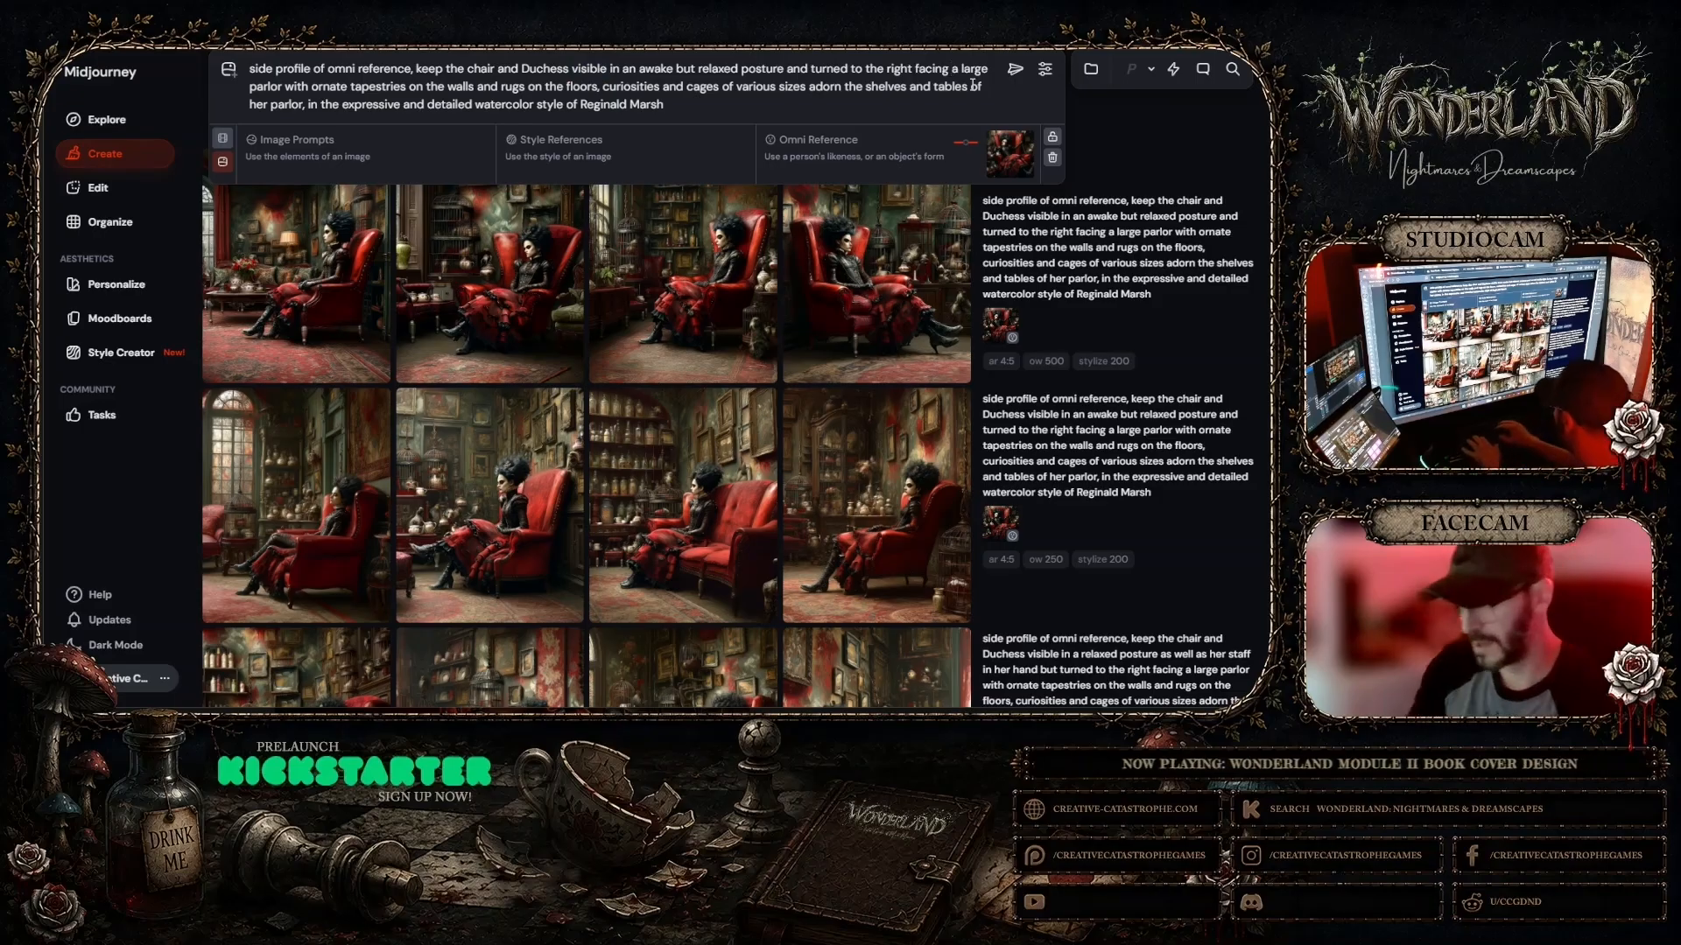
{"action": "type", "text": "way from the"}
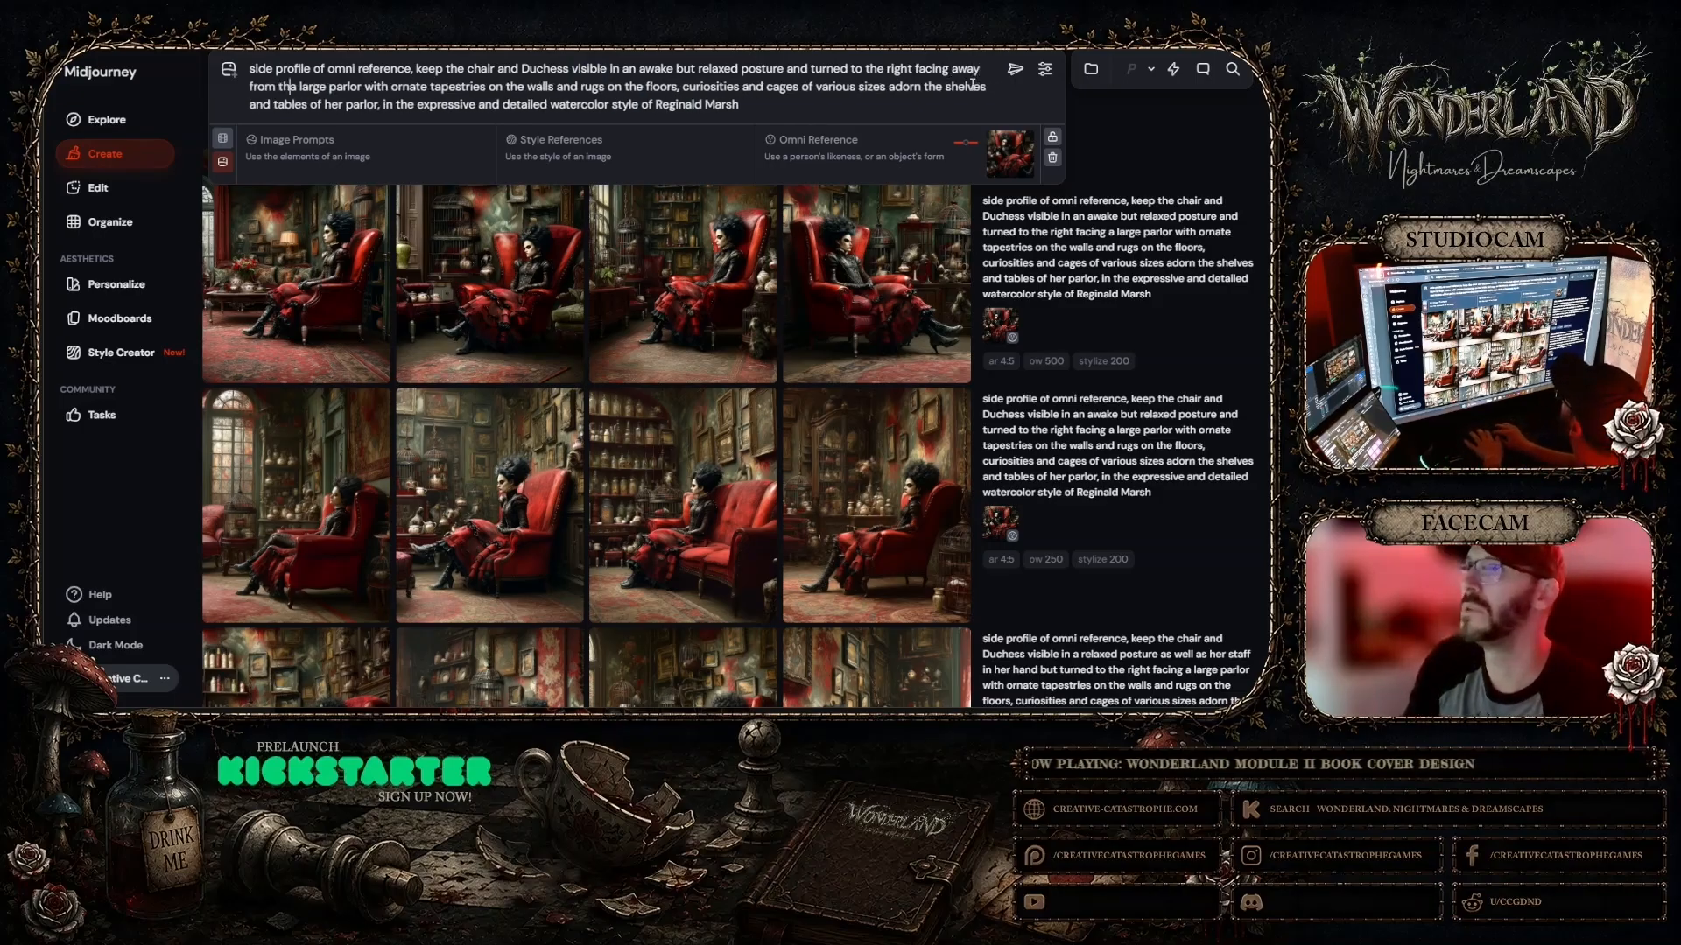
{"action": "type", "text": " camera "}
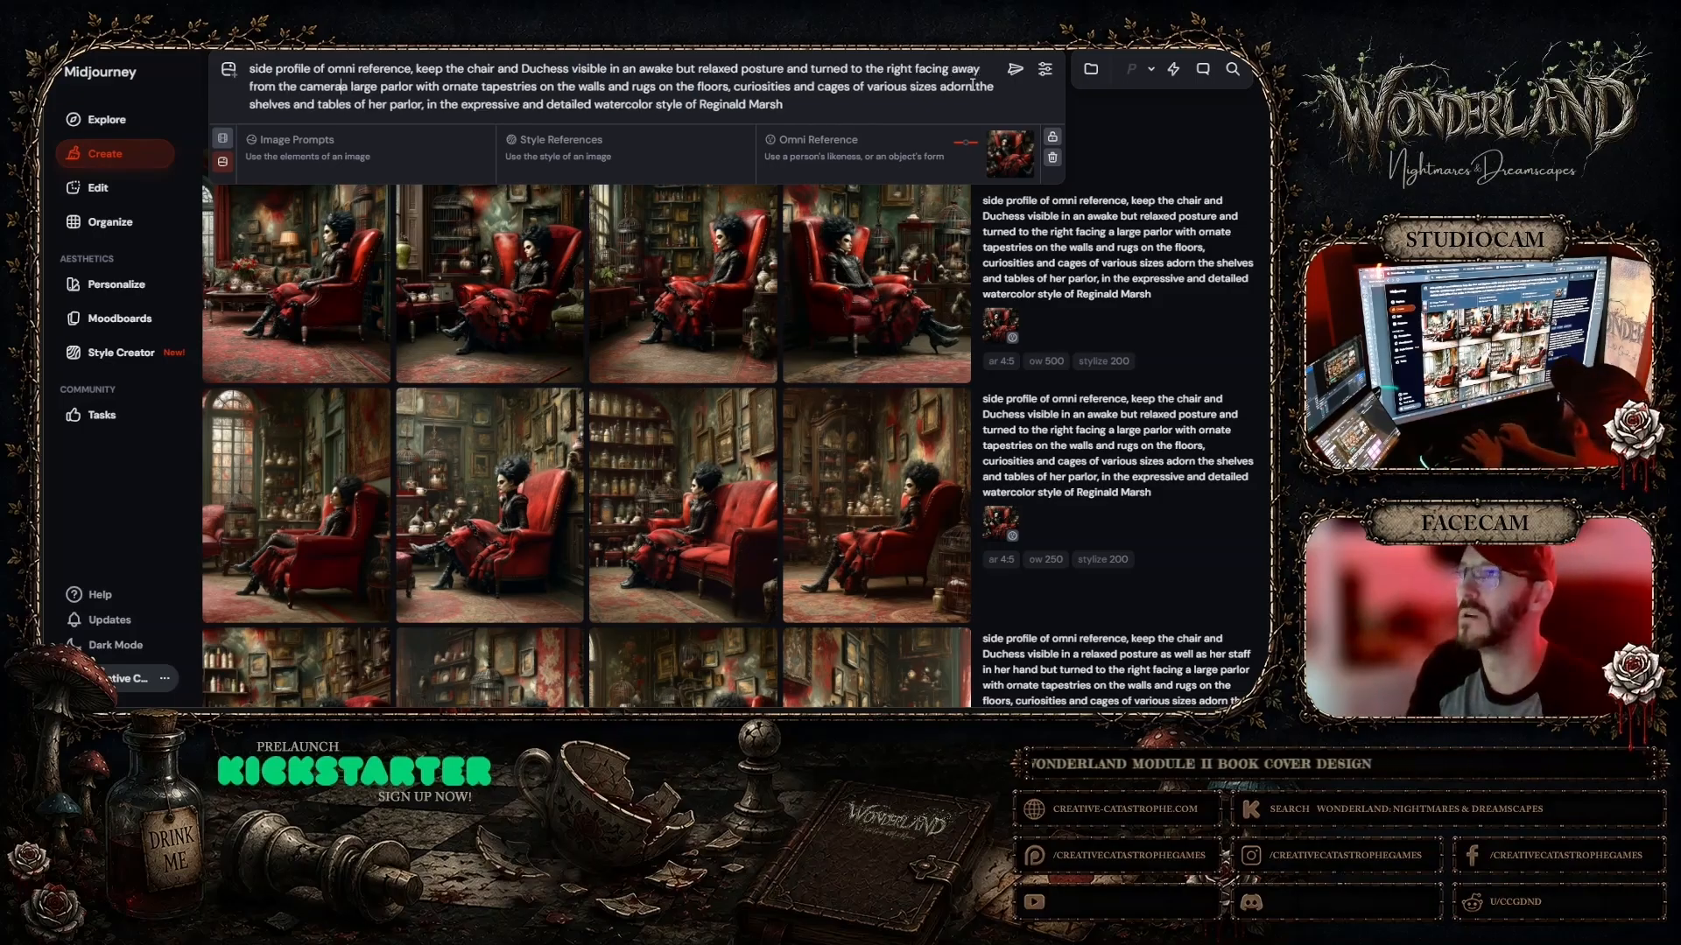
{"action": "type", "text": "but t"}
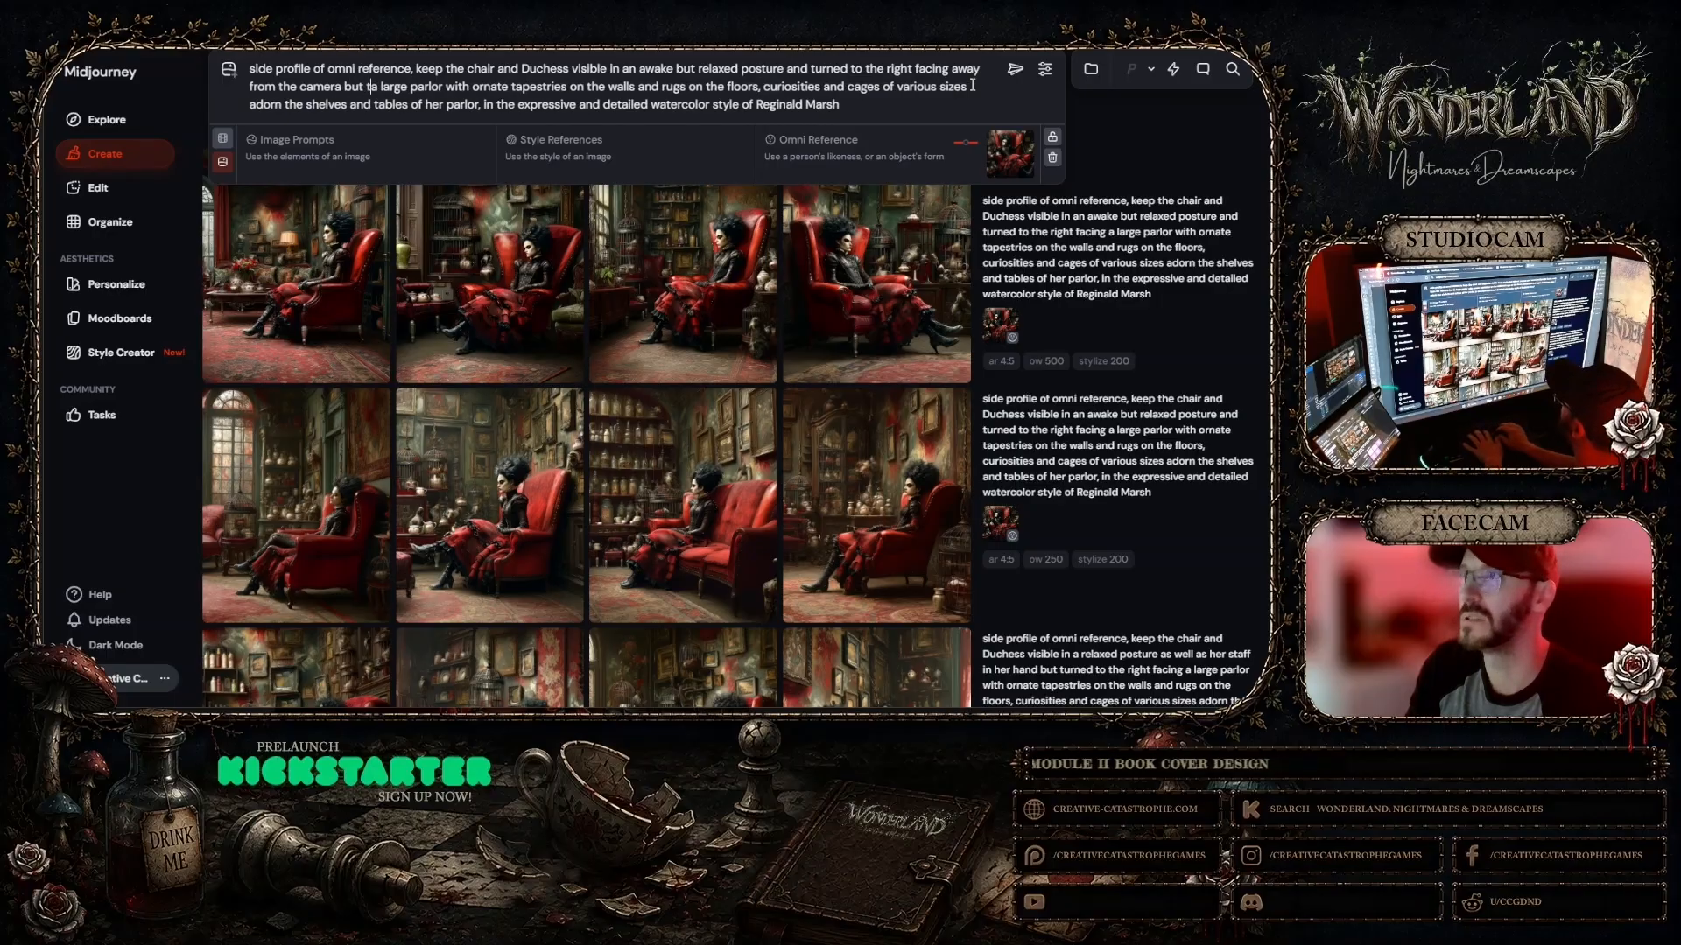
{"action": "type", "text": "owards"}
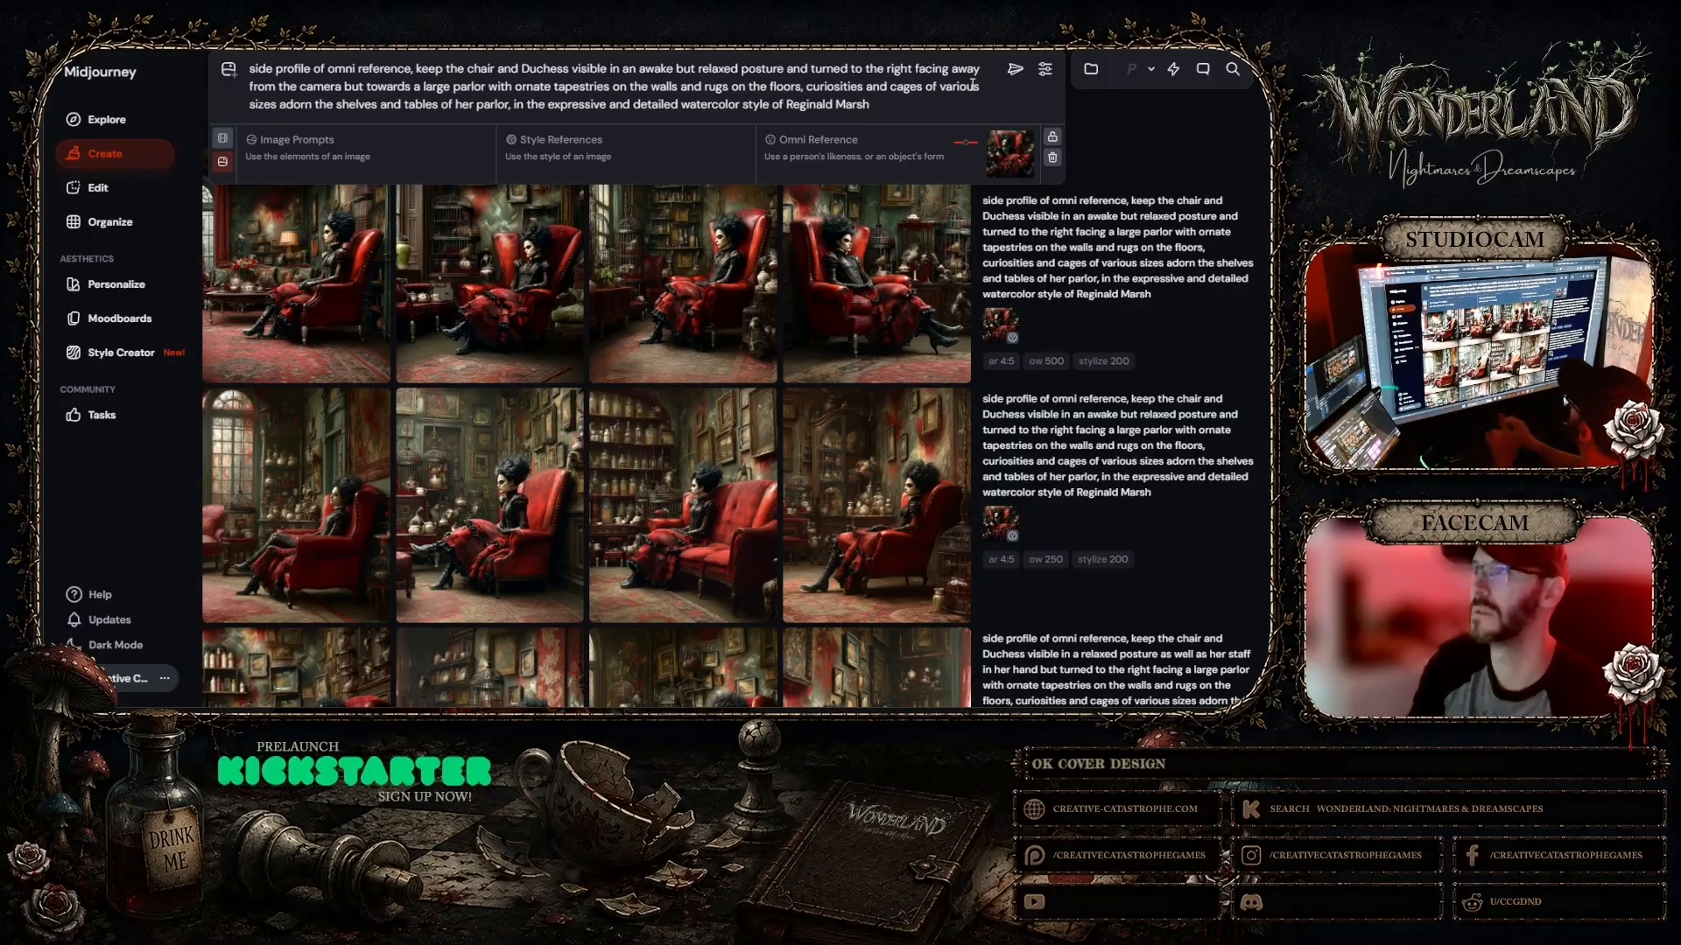
{"action": "left_click", "coordinate": [1015, 72]}
Step: Examine the four images of the previous Duchess set one by one at full size, from the fourth to the first
{"action": "scroll", "coordinate": [869, 279], "scroll_direction": "down", "scroll_amount": 2}
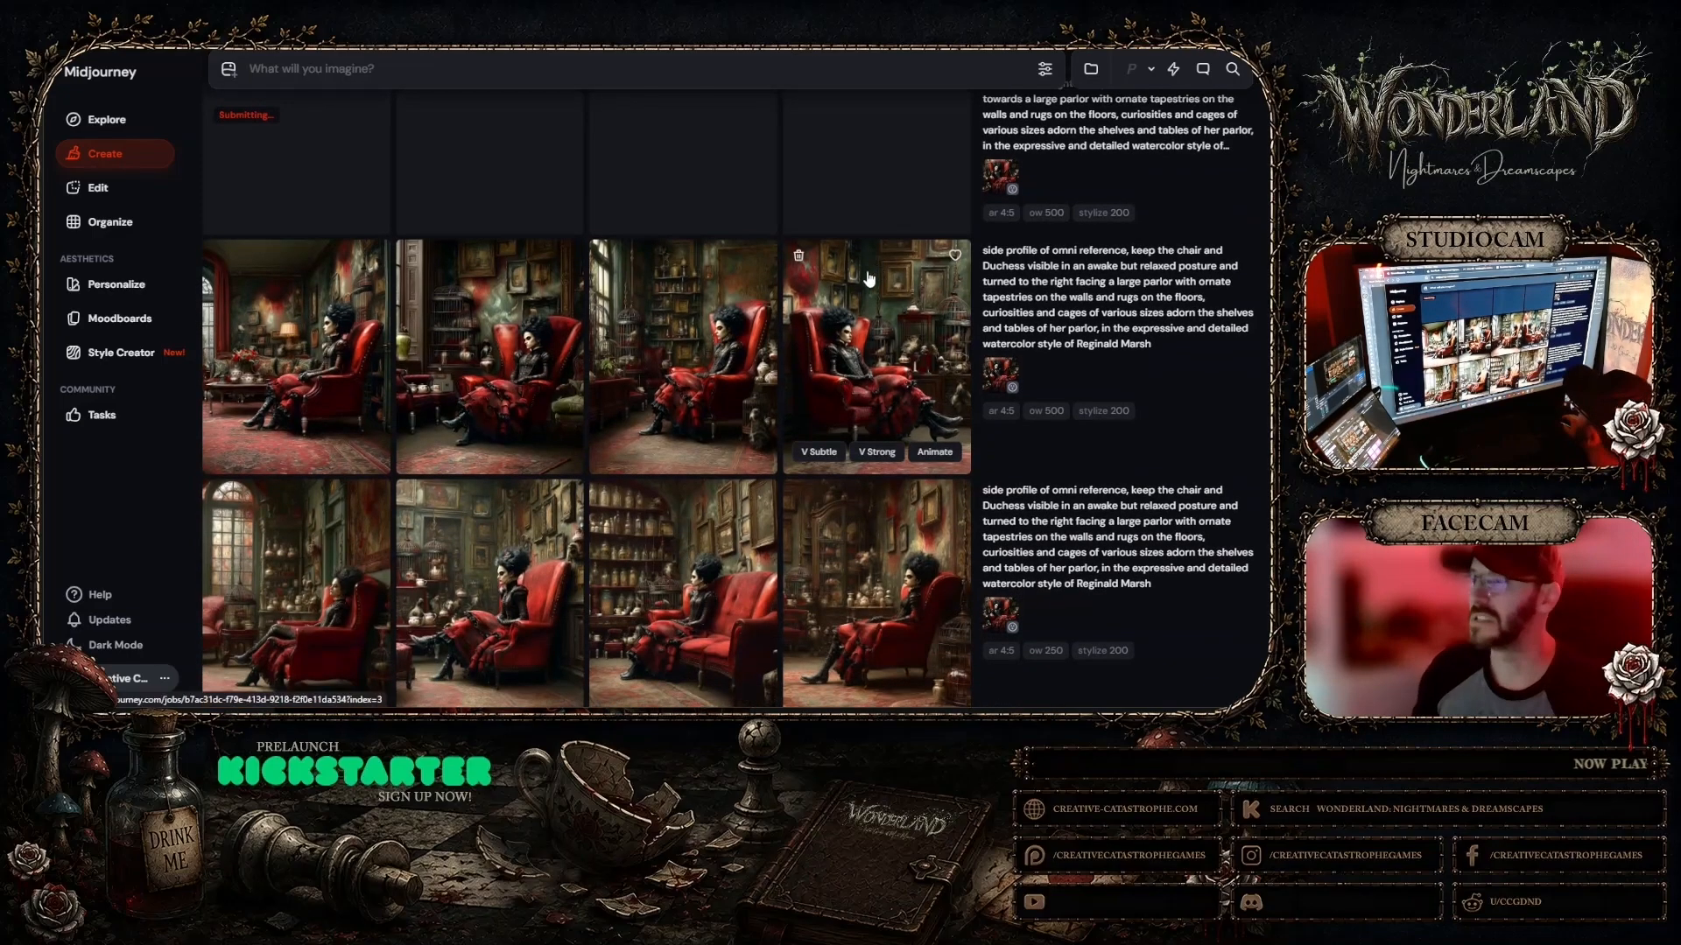
{"action": "left_click", "coordinate": [874, 337]}
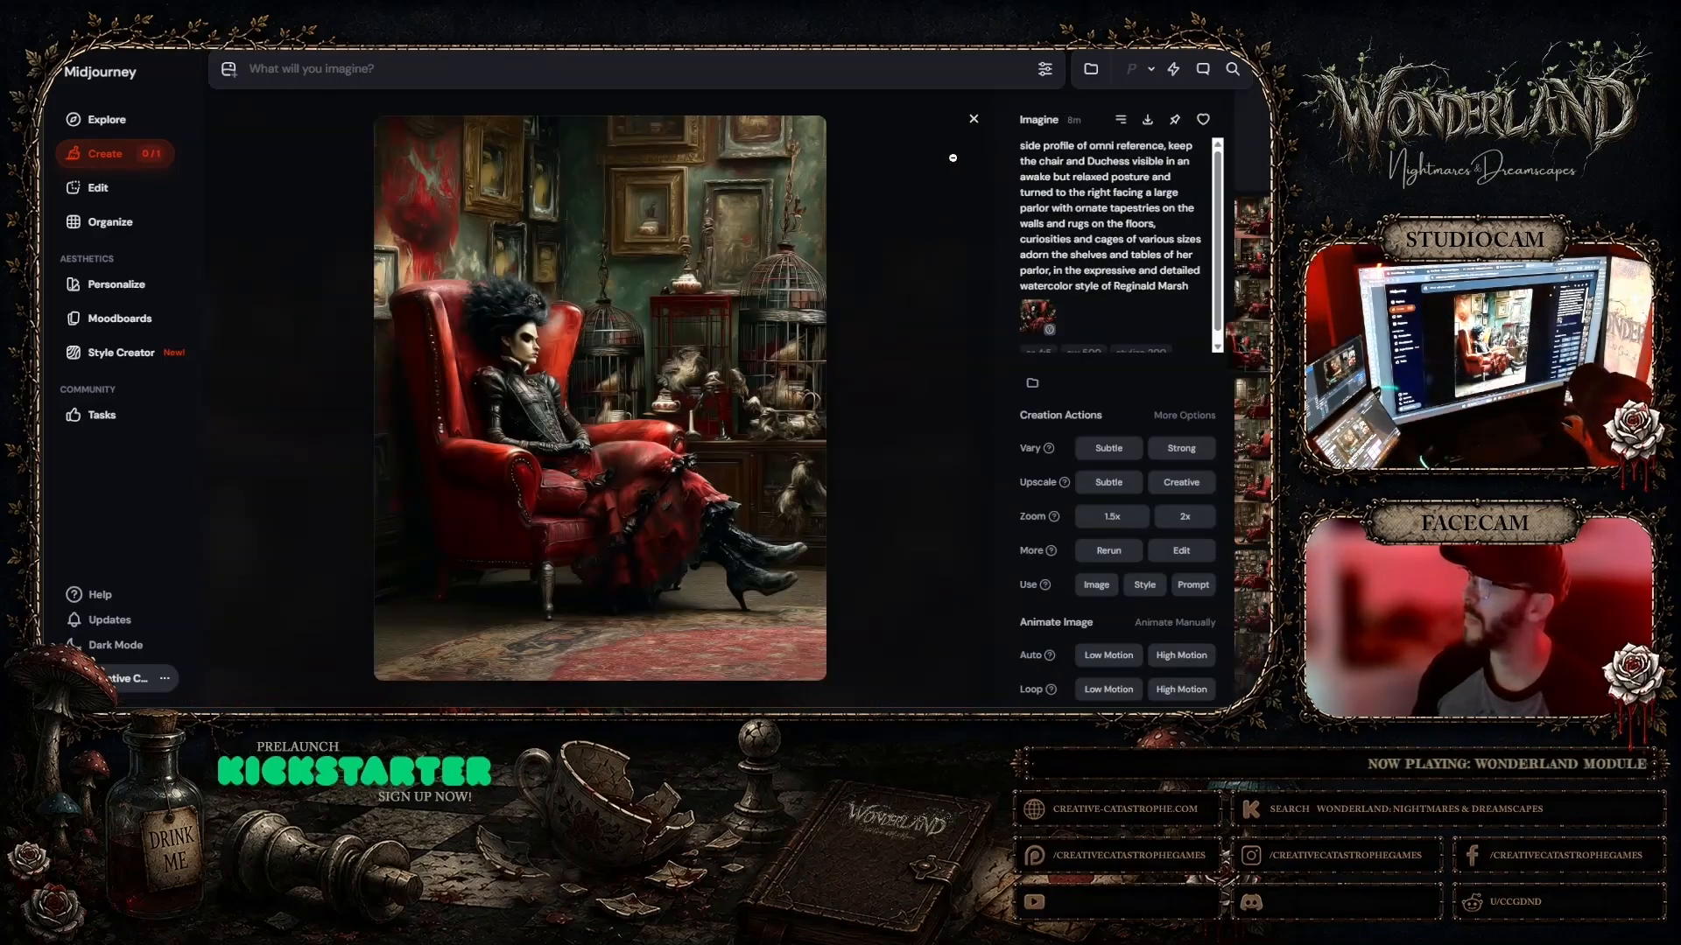
{"action": "left_click", "coordinate": [973, 118]}
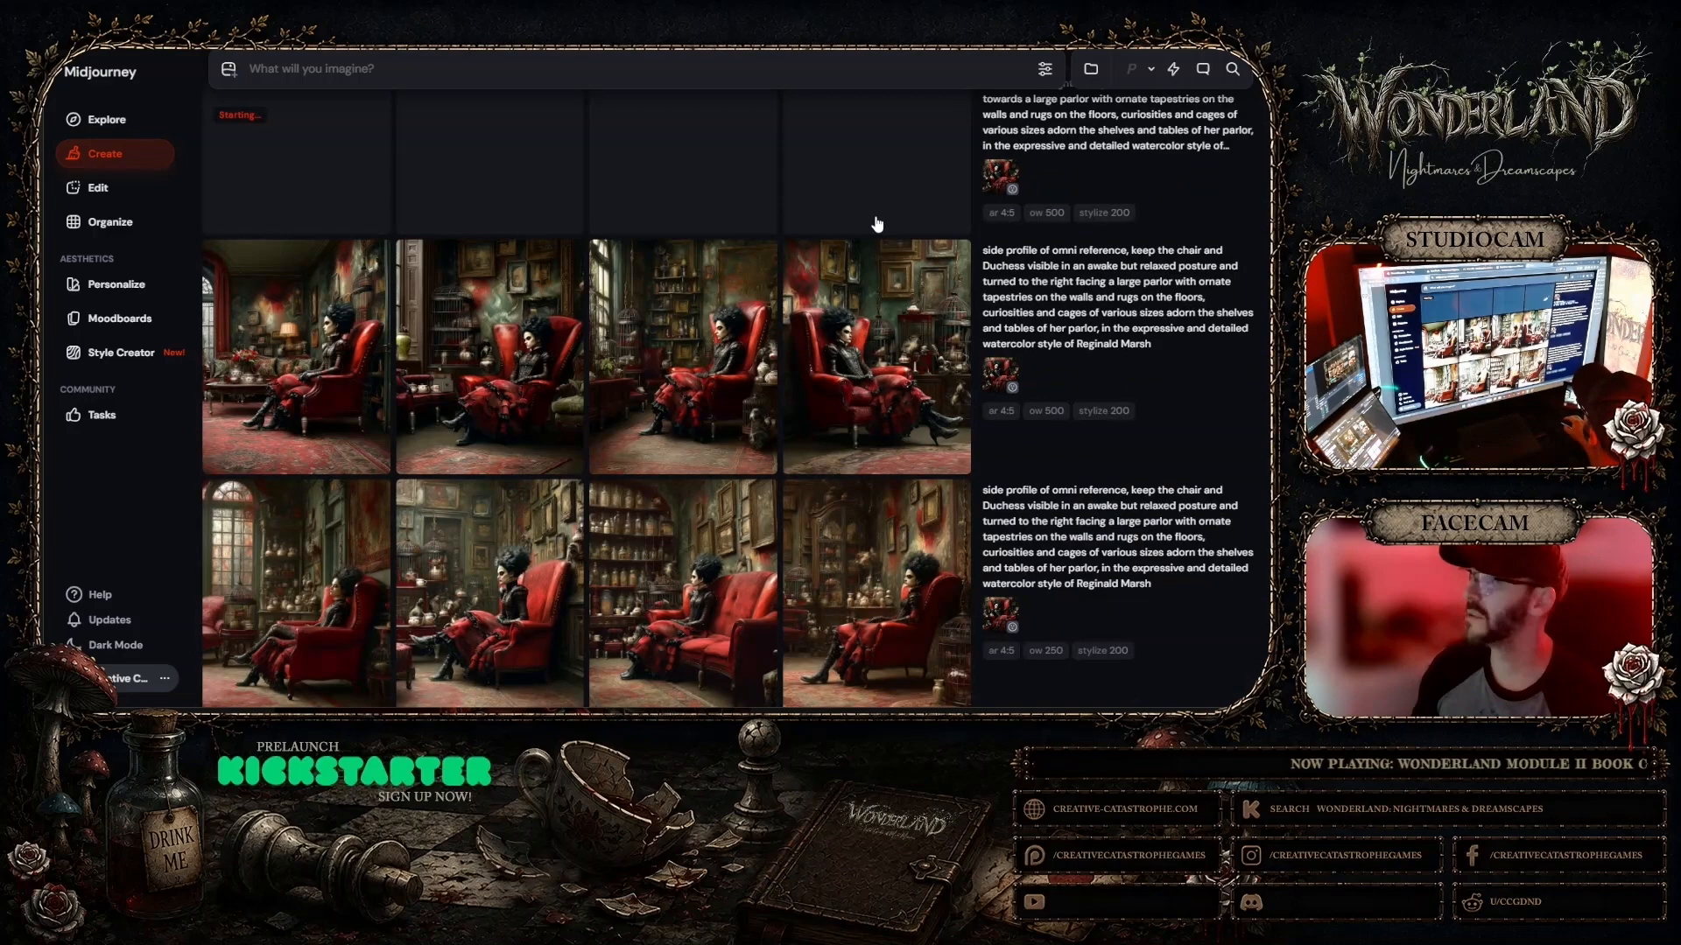
{"action": "left_click", "coordinate": [751, 313]}
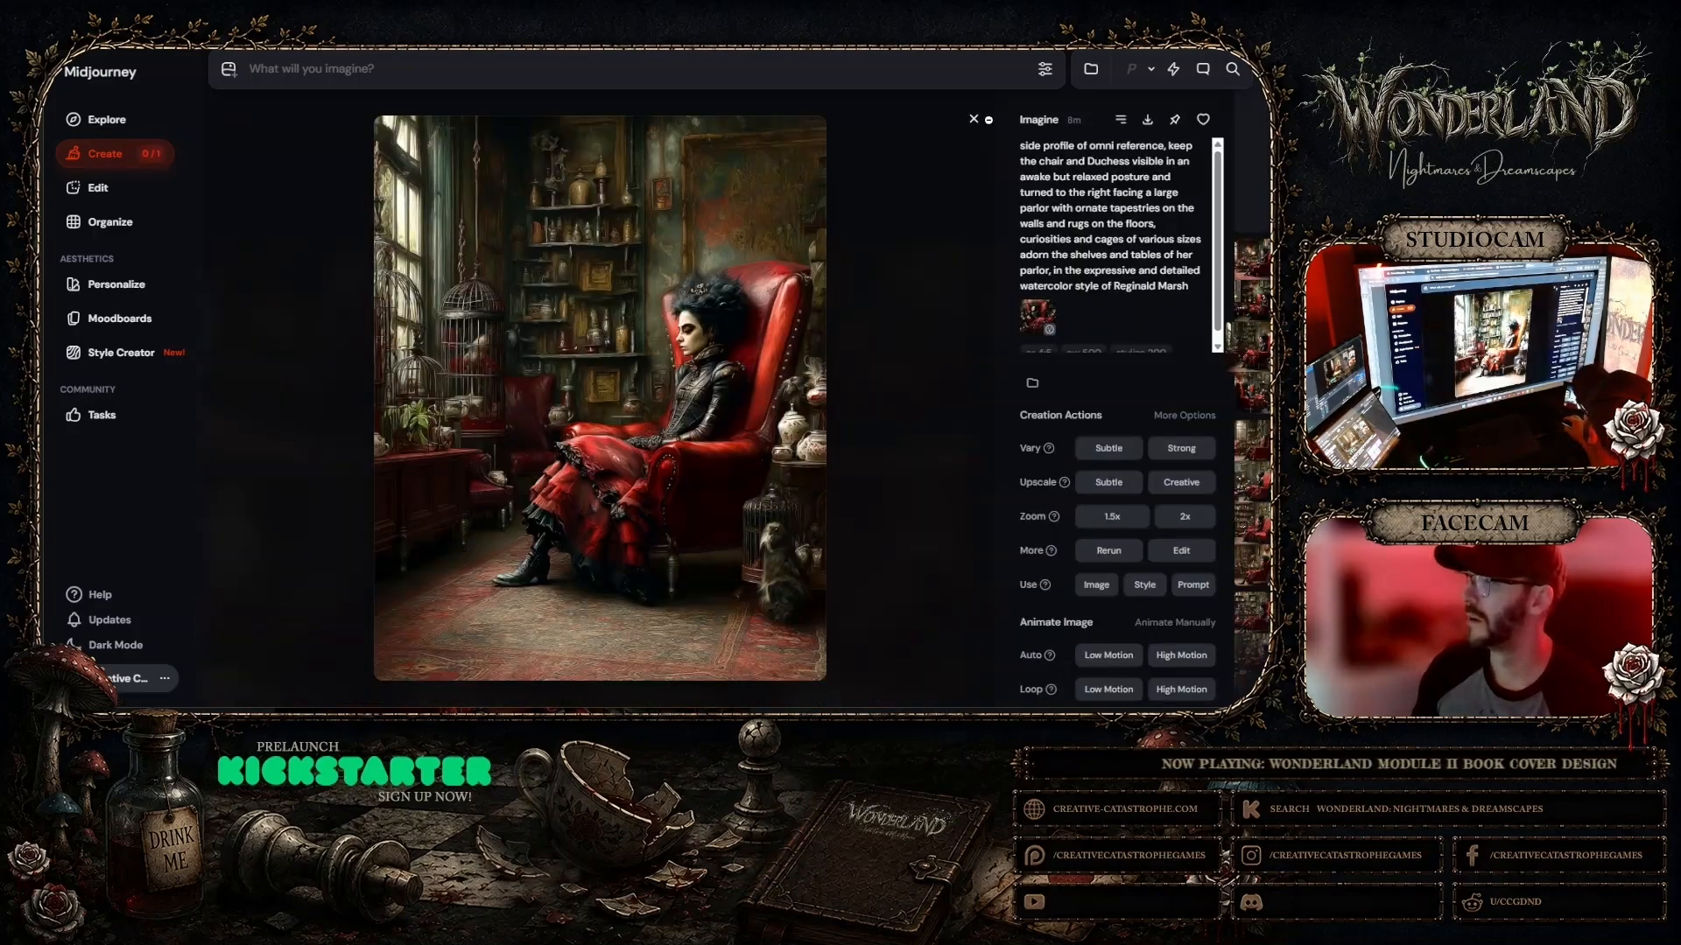
{"action": "left_click", "coordinate": [974, 118]}
{"action": "left_click", "coordinate": [547, 307]}
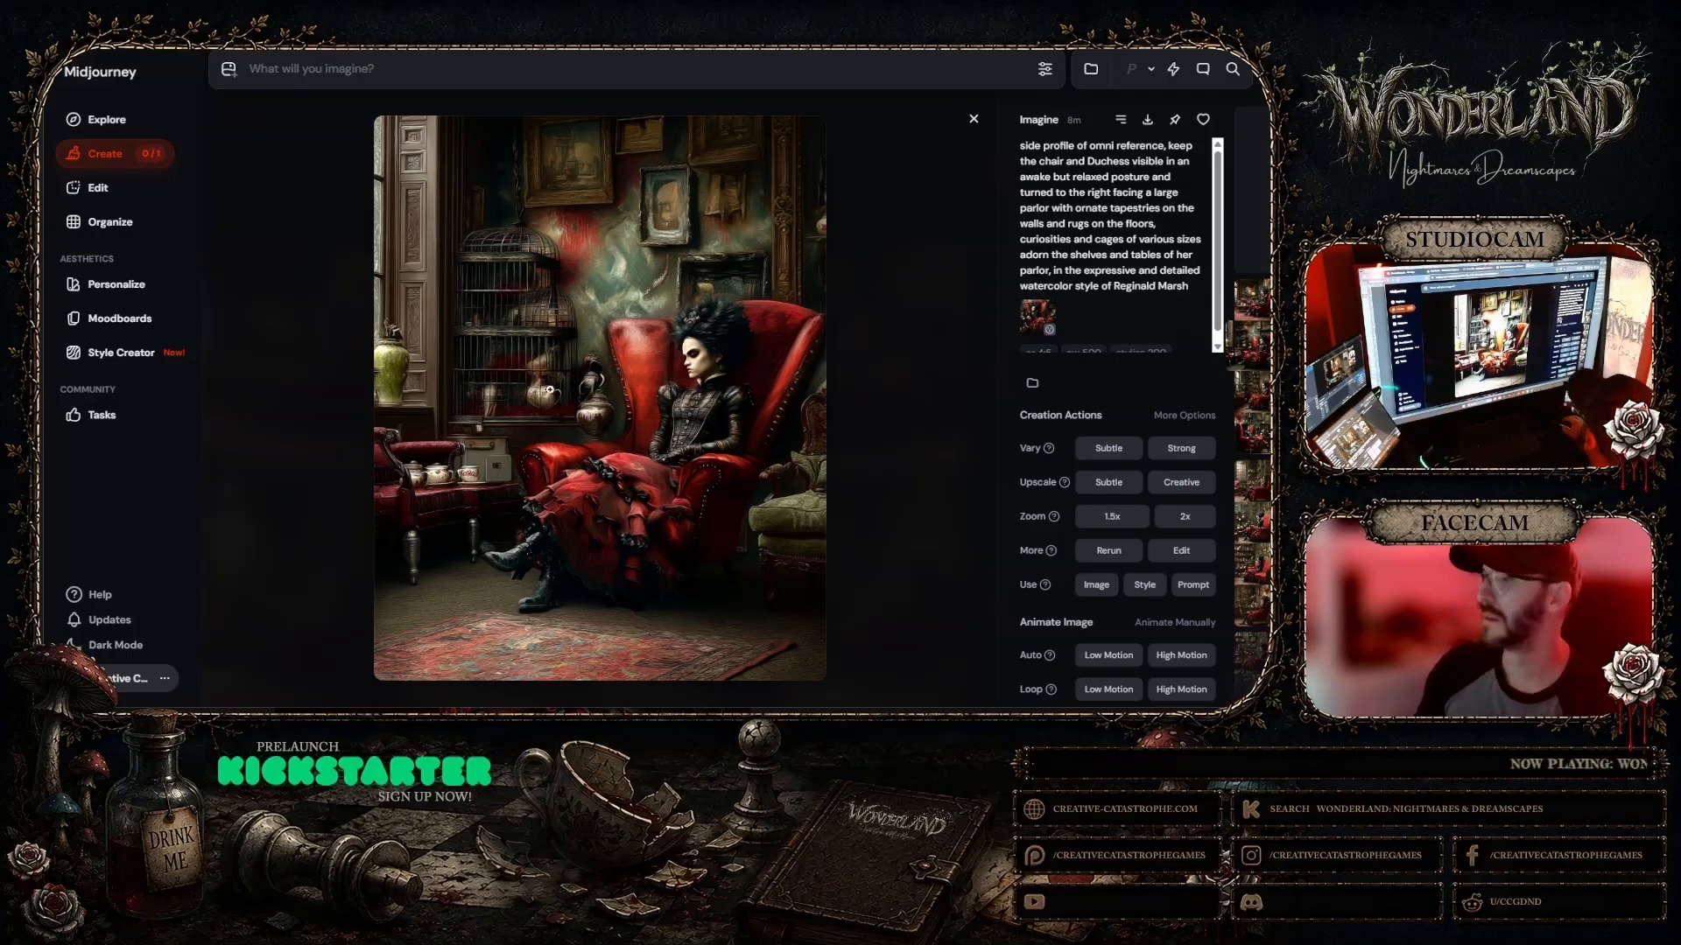
{"action": "left_click", "coordinate": [974, 119]}
{"action": "left_click", "coordinate": [360, 408]}
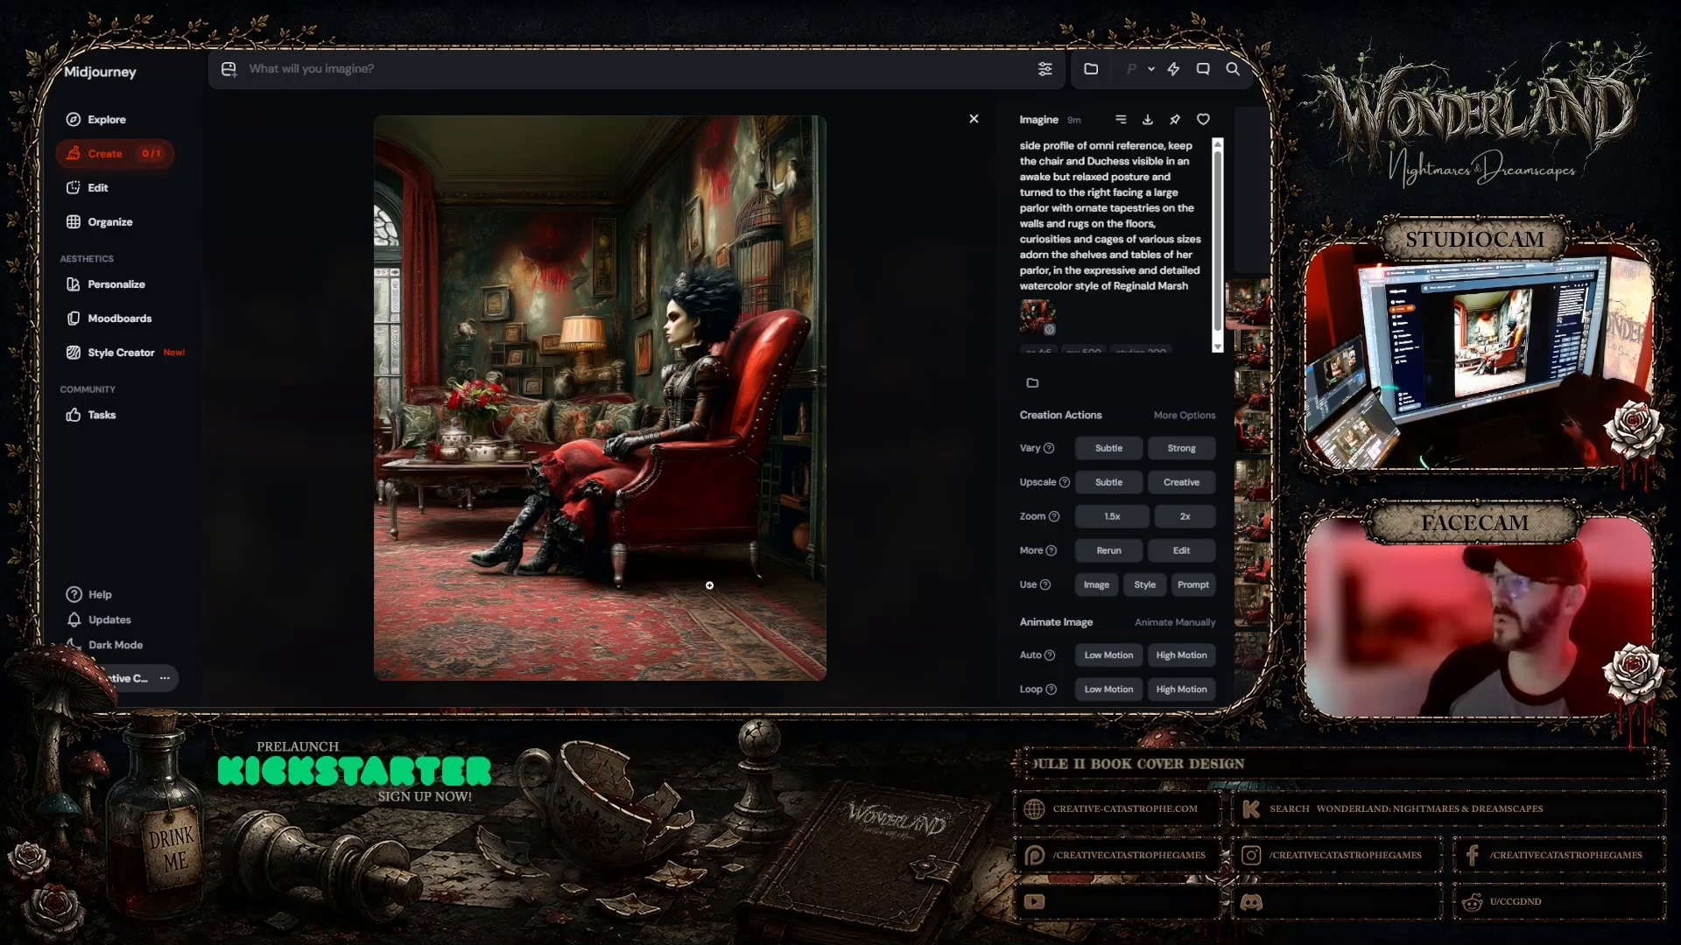
{"action": "left_click", "coordinate": [971, 120]}
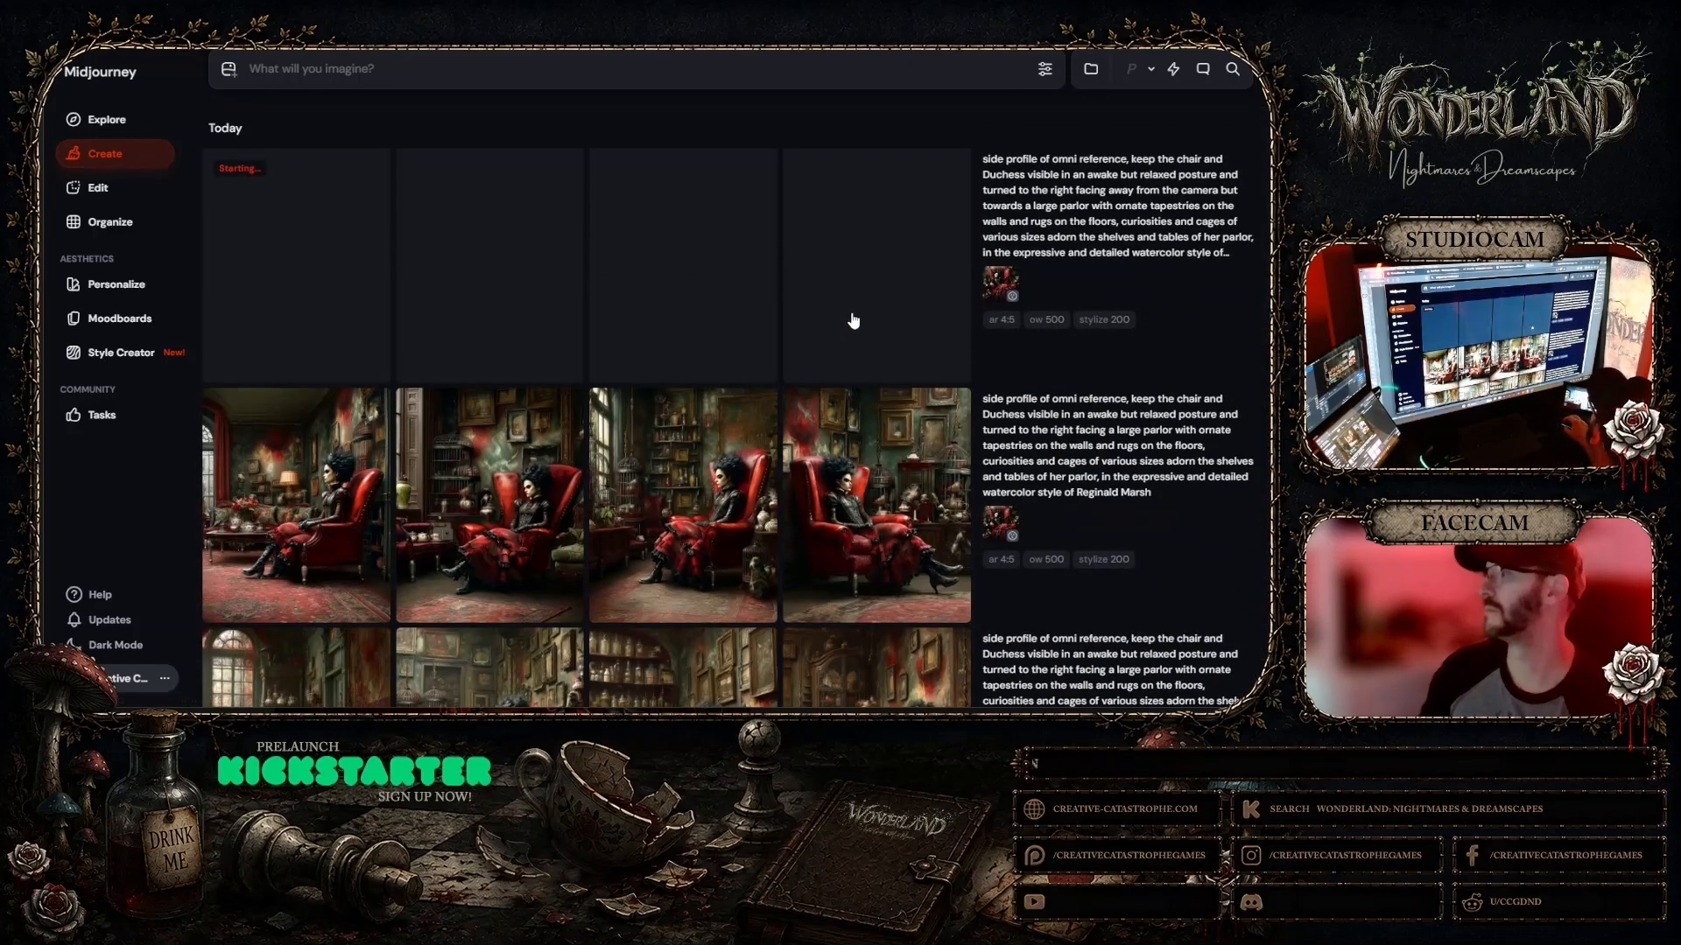
Step: Switch back to Photoshop, move the generative fill bar off the image, and choose the third "remove object" variation after comparing the others
{"action": "mouse_move", "coordinate": [814, 498]}
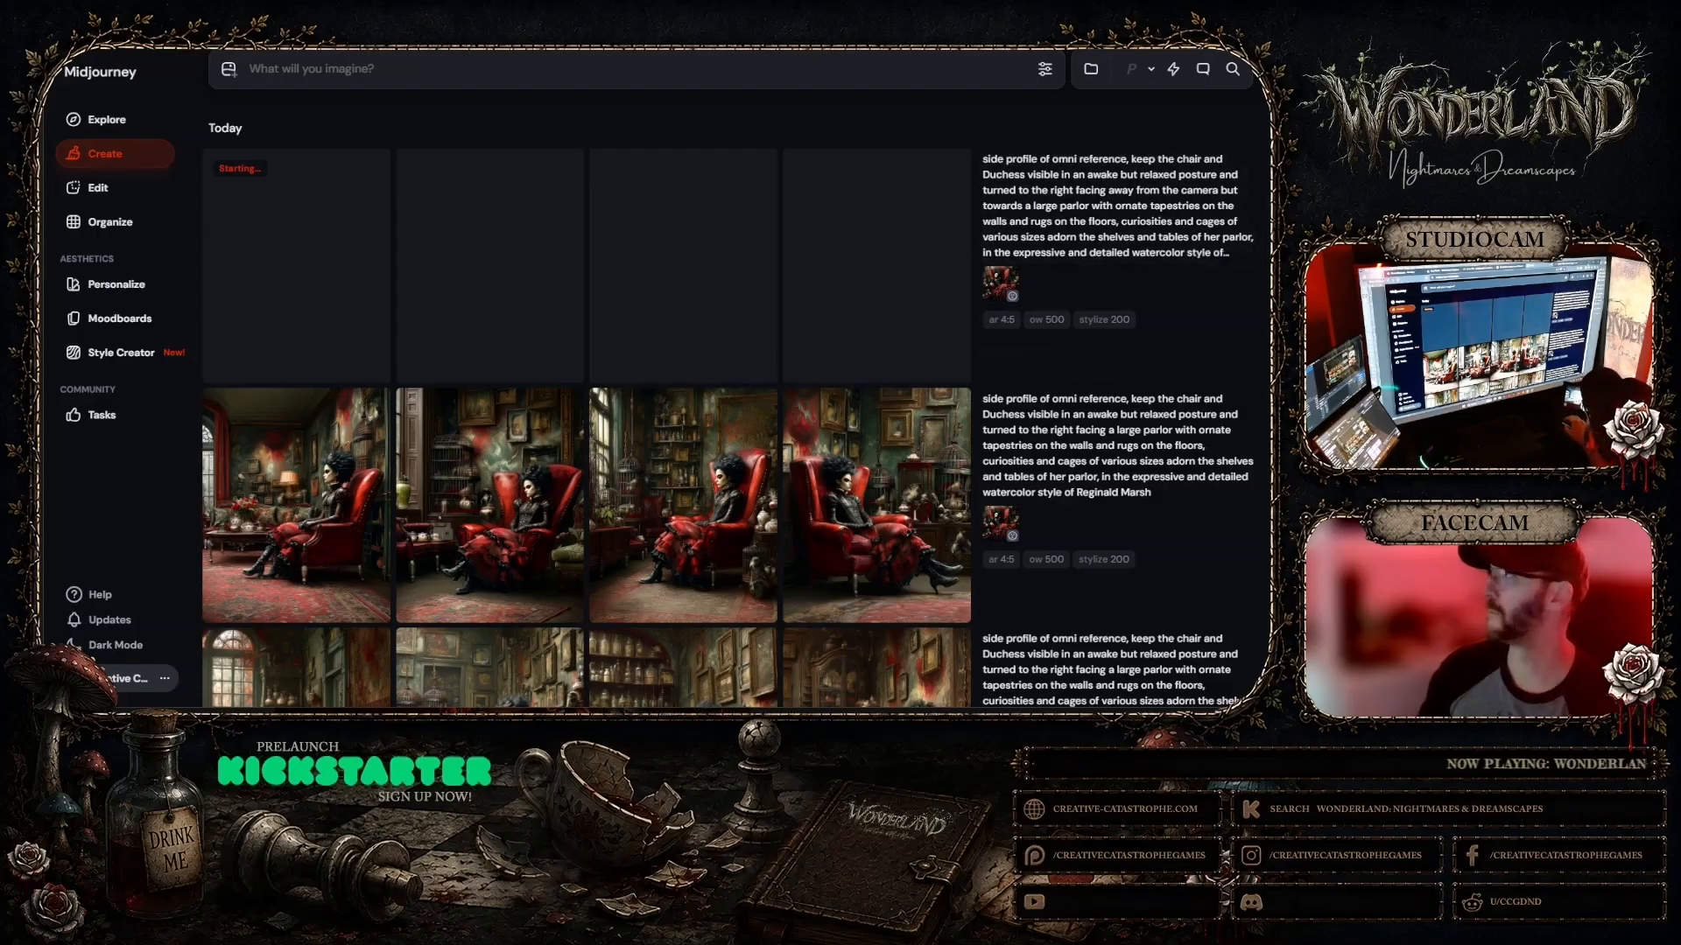
{"action": "key", "text": "alt+Tab"}
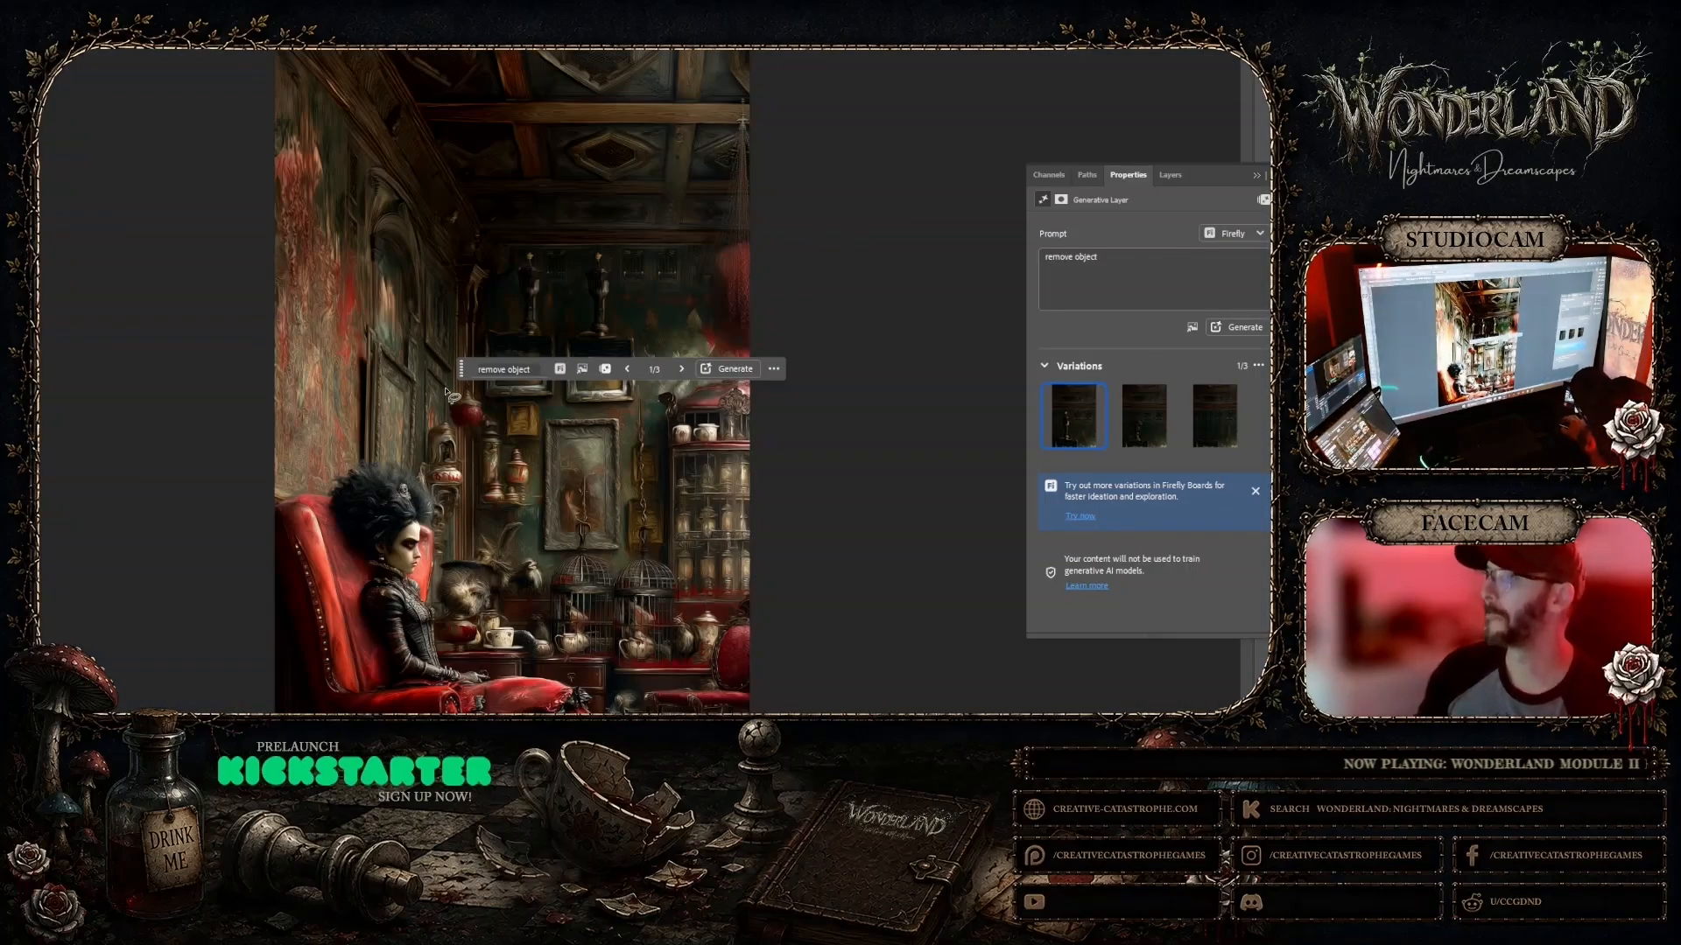
{"action": "left_click_drag", "start_coordinate": [460, 368], "coordinate": [815, 98]}
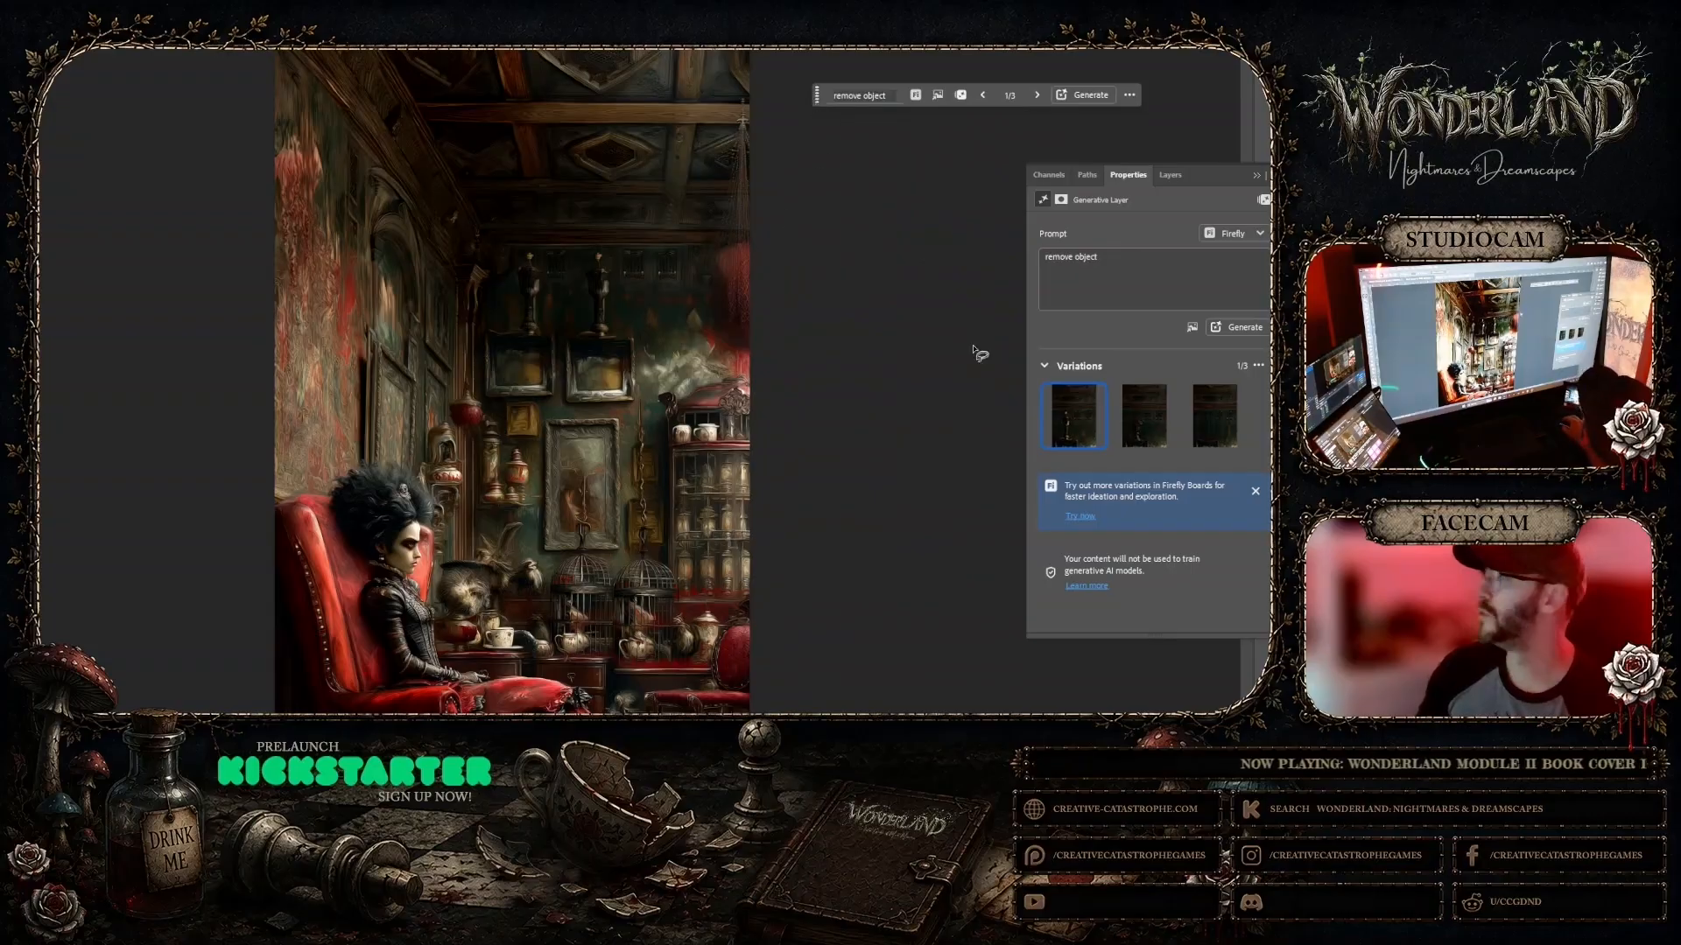
{"action": "left_click", "coordinate": [1147, 418]}
{"action": "left_click", "coordinate": [1077, 427]}
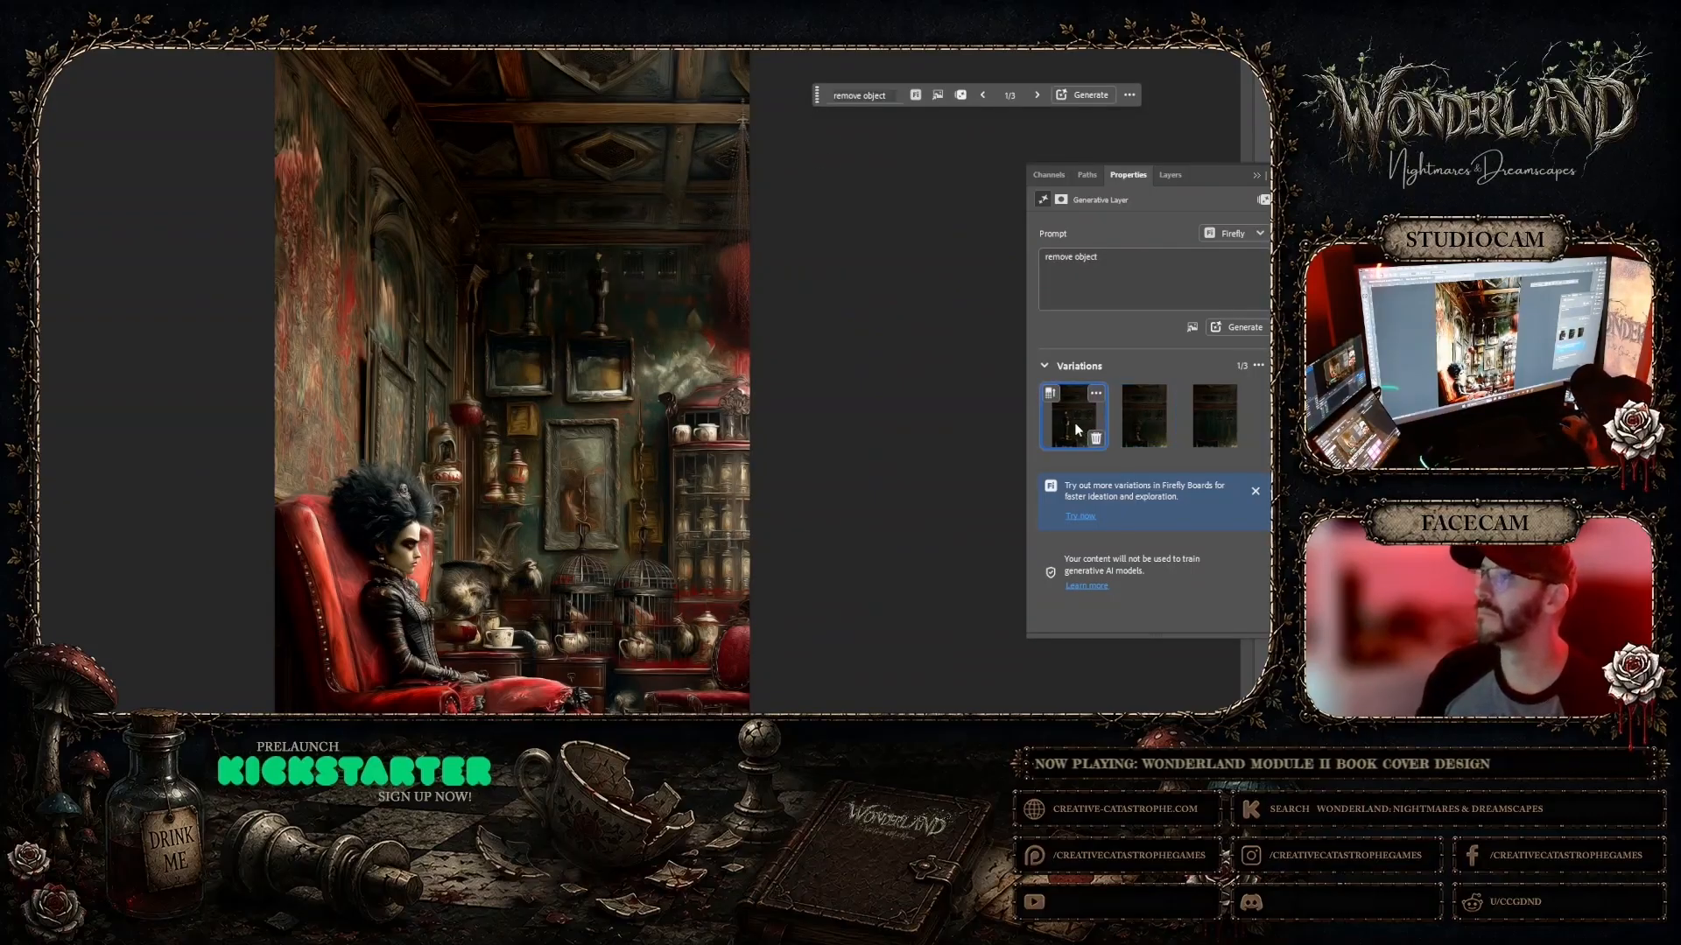
{"action": "left_click", "coordinate": [1210, 416]}
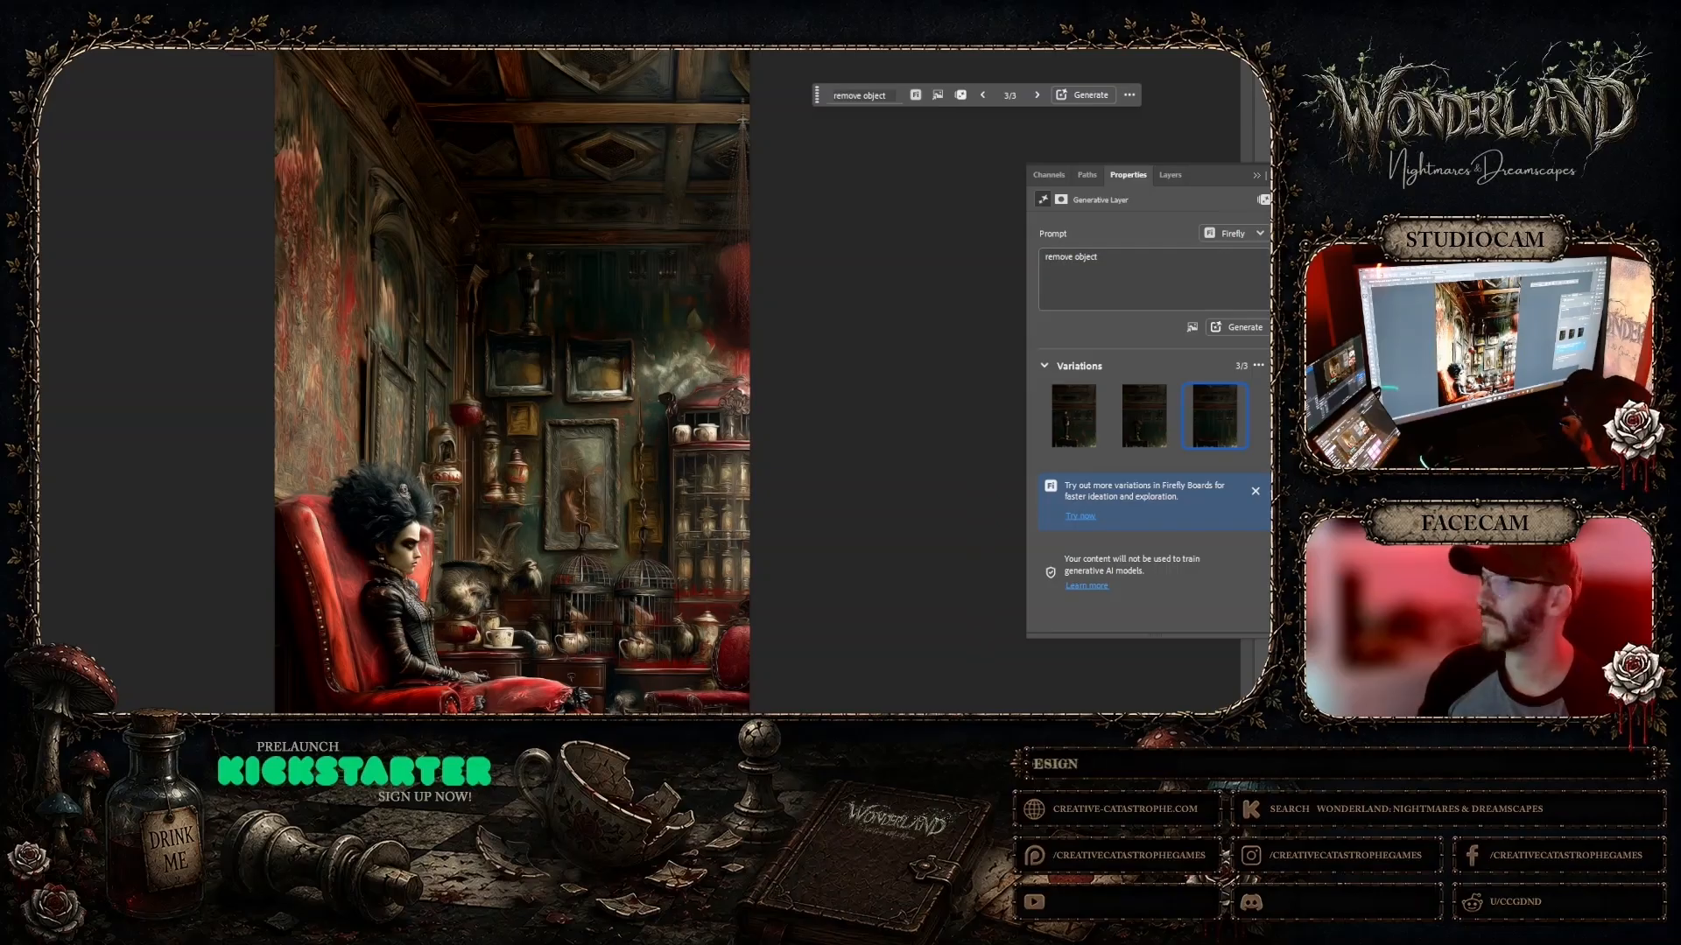
Step: Merge the "remove object" generative layer with the extended image layer beneath it
{"action": "key", "text": "F7"}
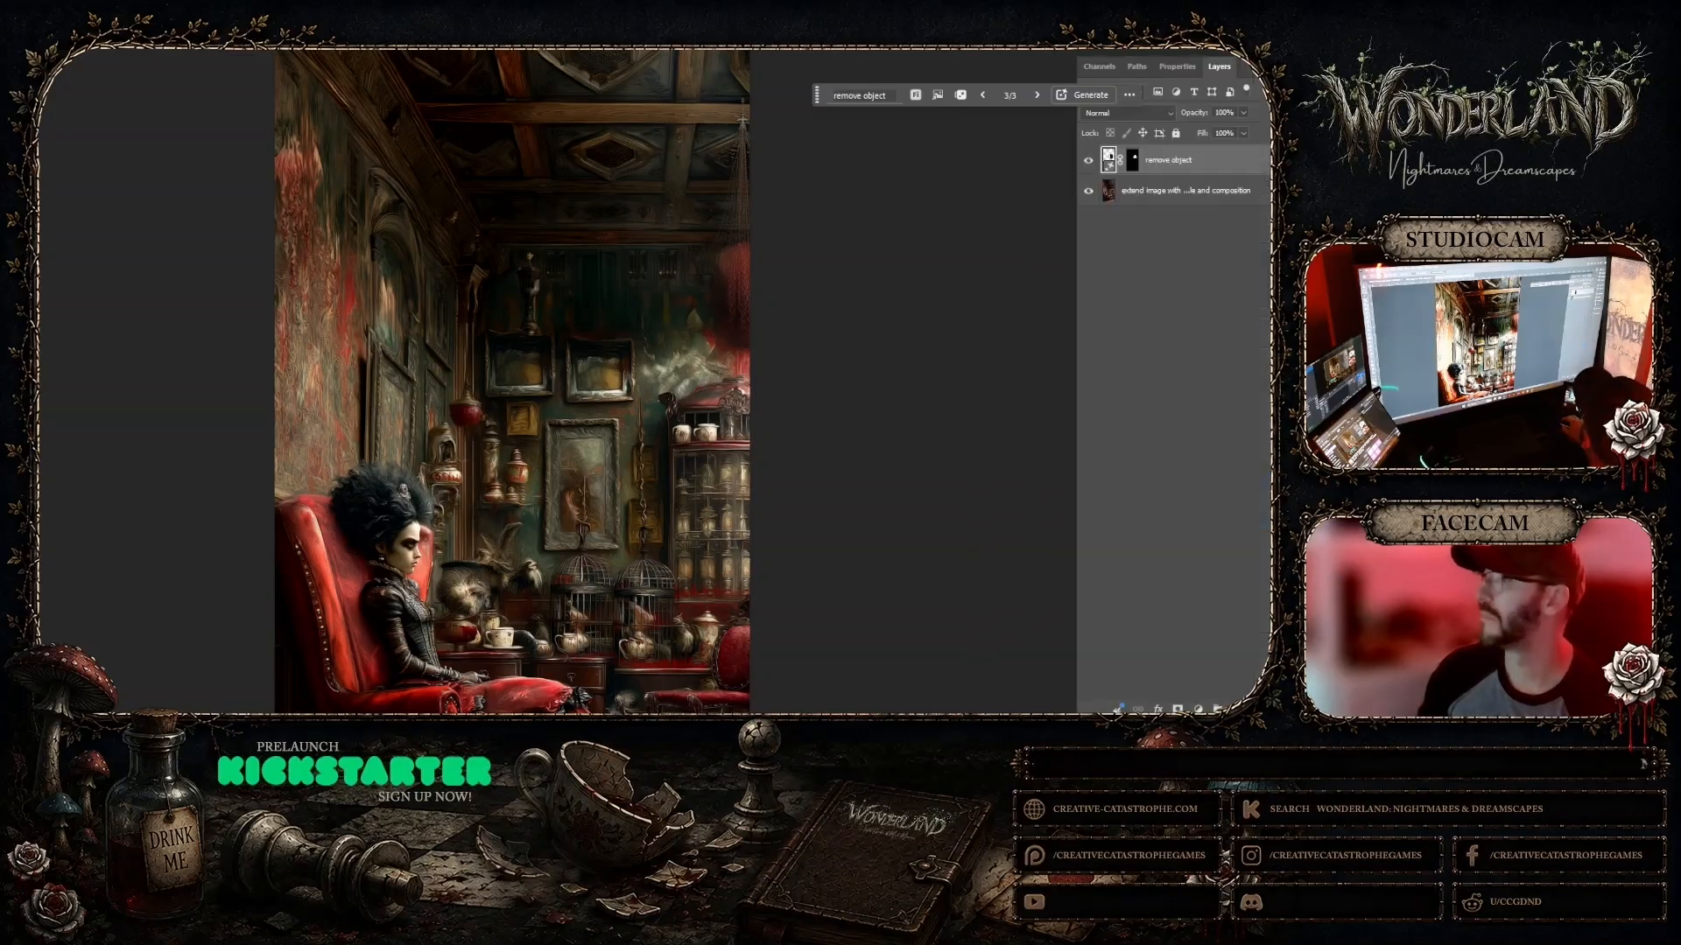
{"action": "right_click", "coordinate": [1173, 194]}
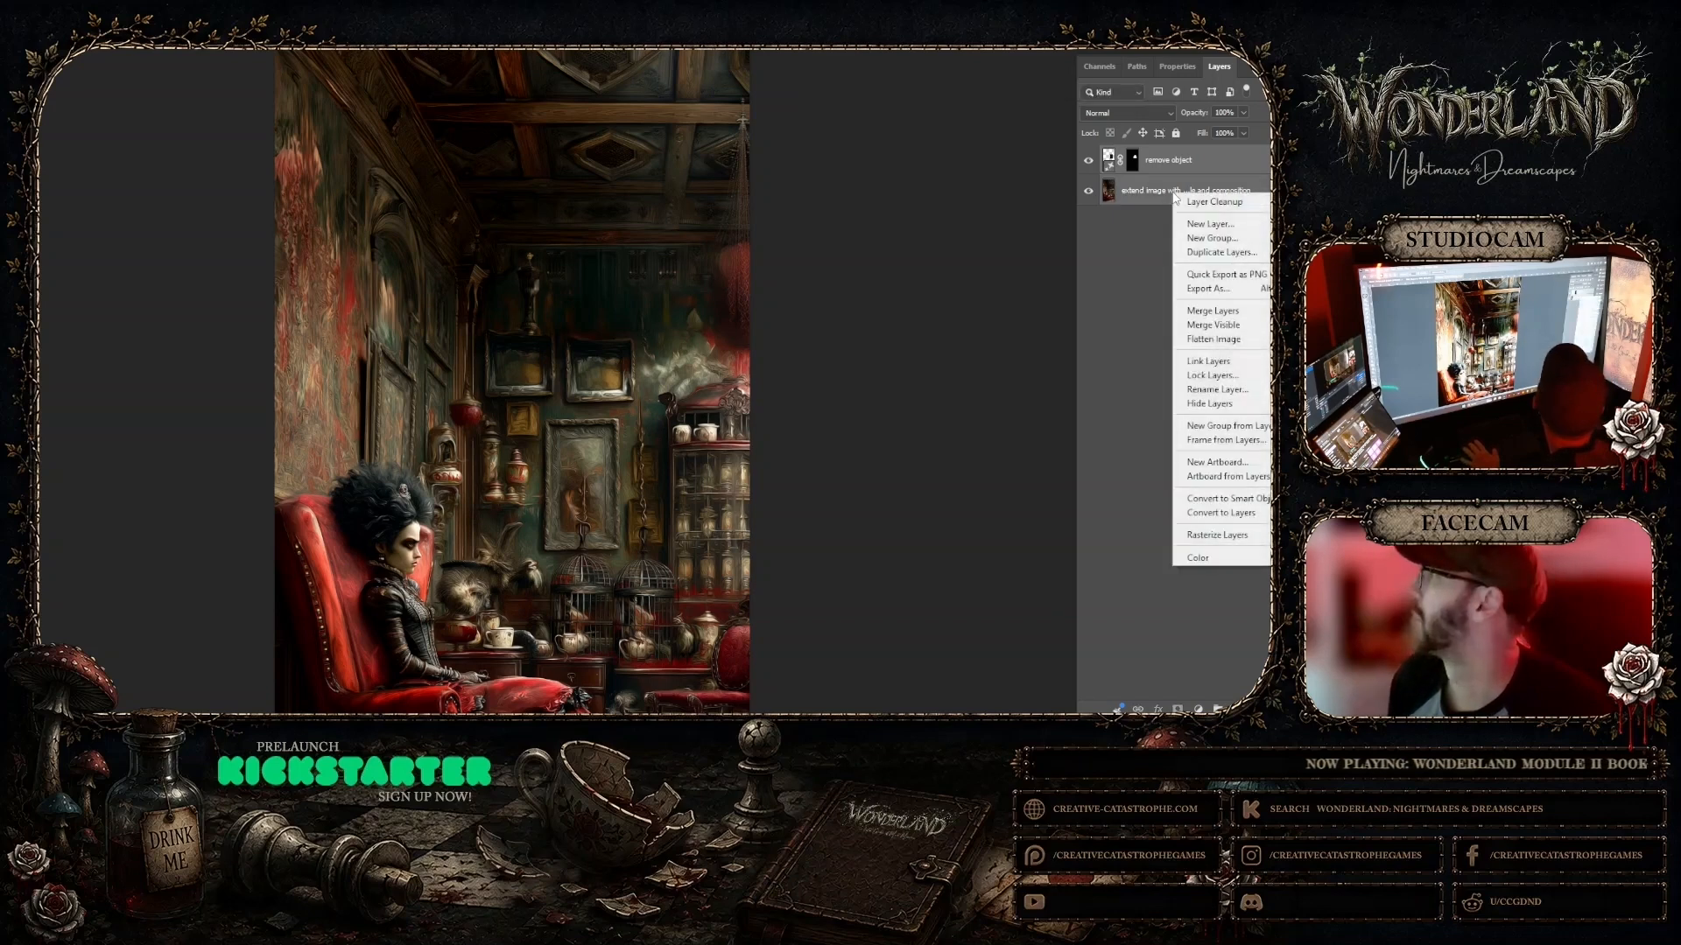
{"action": "left_click", "coordinate": [1201, 317]}
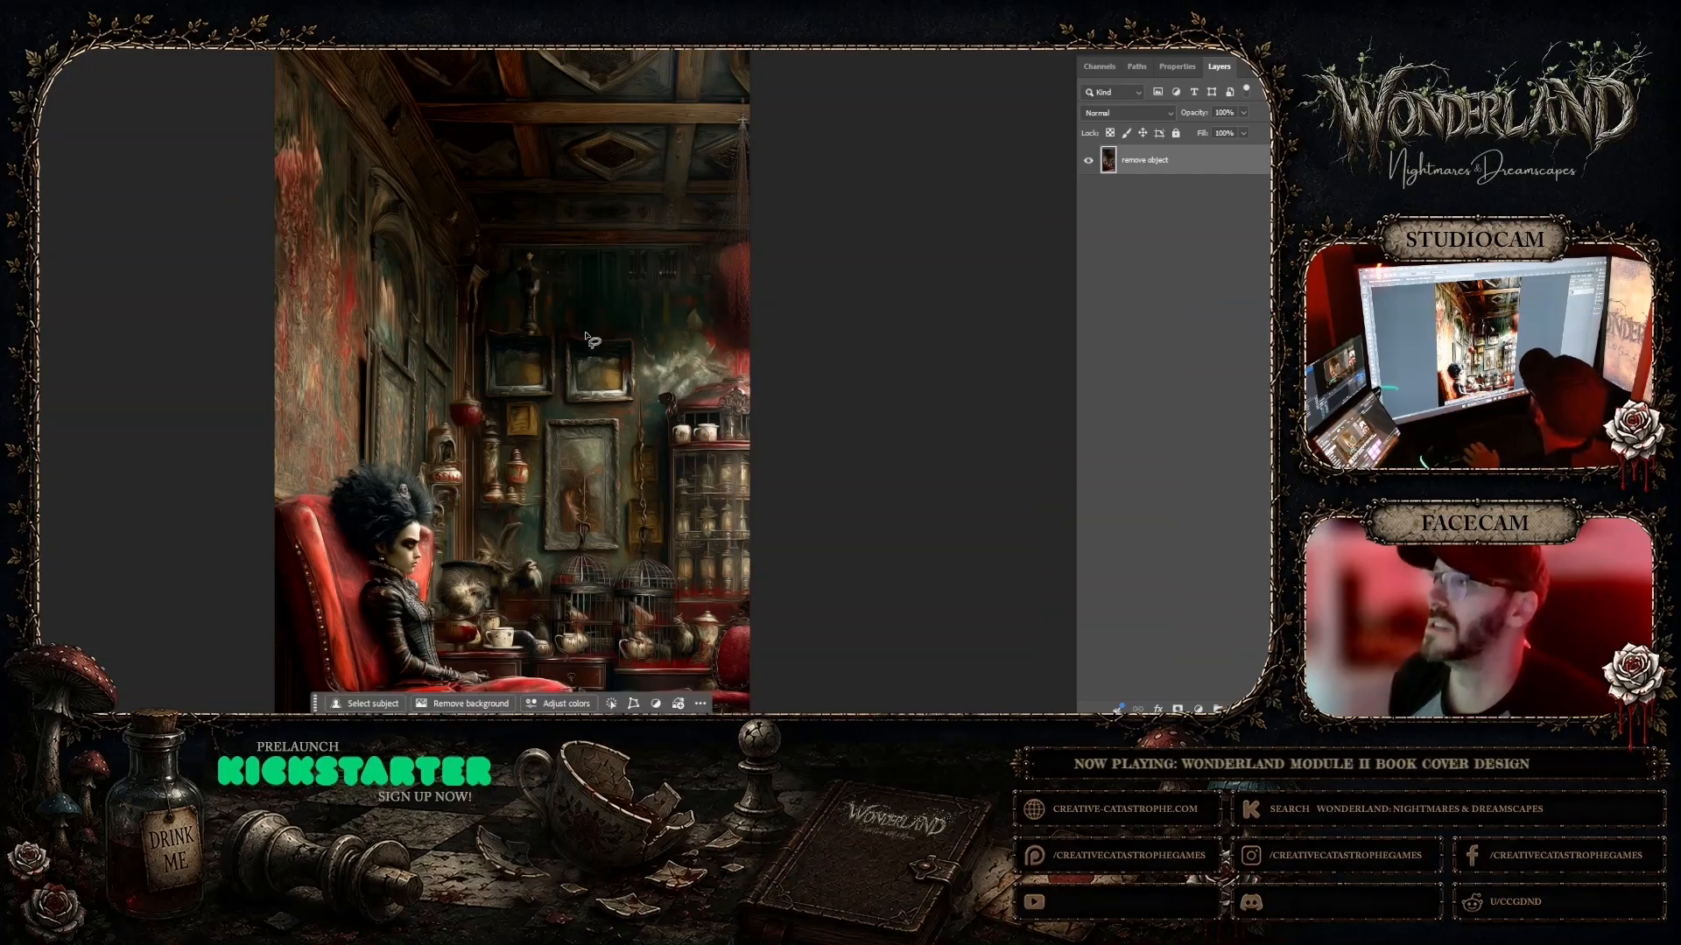
Step: Lasso the hanging red object at the parlor image's right edge and run Generative Fill with the prompt "remove object"
{"action": "left_click_drag", "start_coordinate": [655, 364], "coordinate": [660, 207]}
{"action": "scroll", "coordinate": [660, 208], "scroll_direction": "up", "scroll_amount": 3}
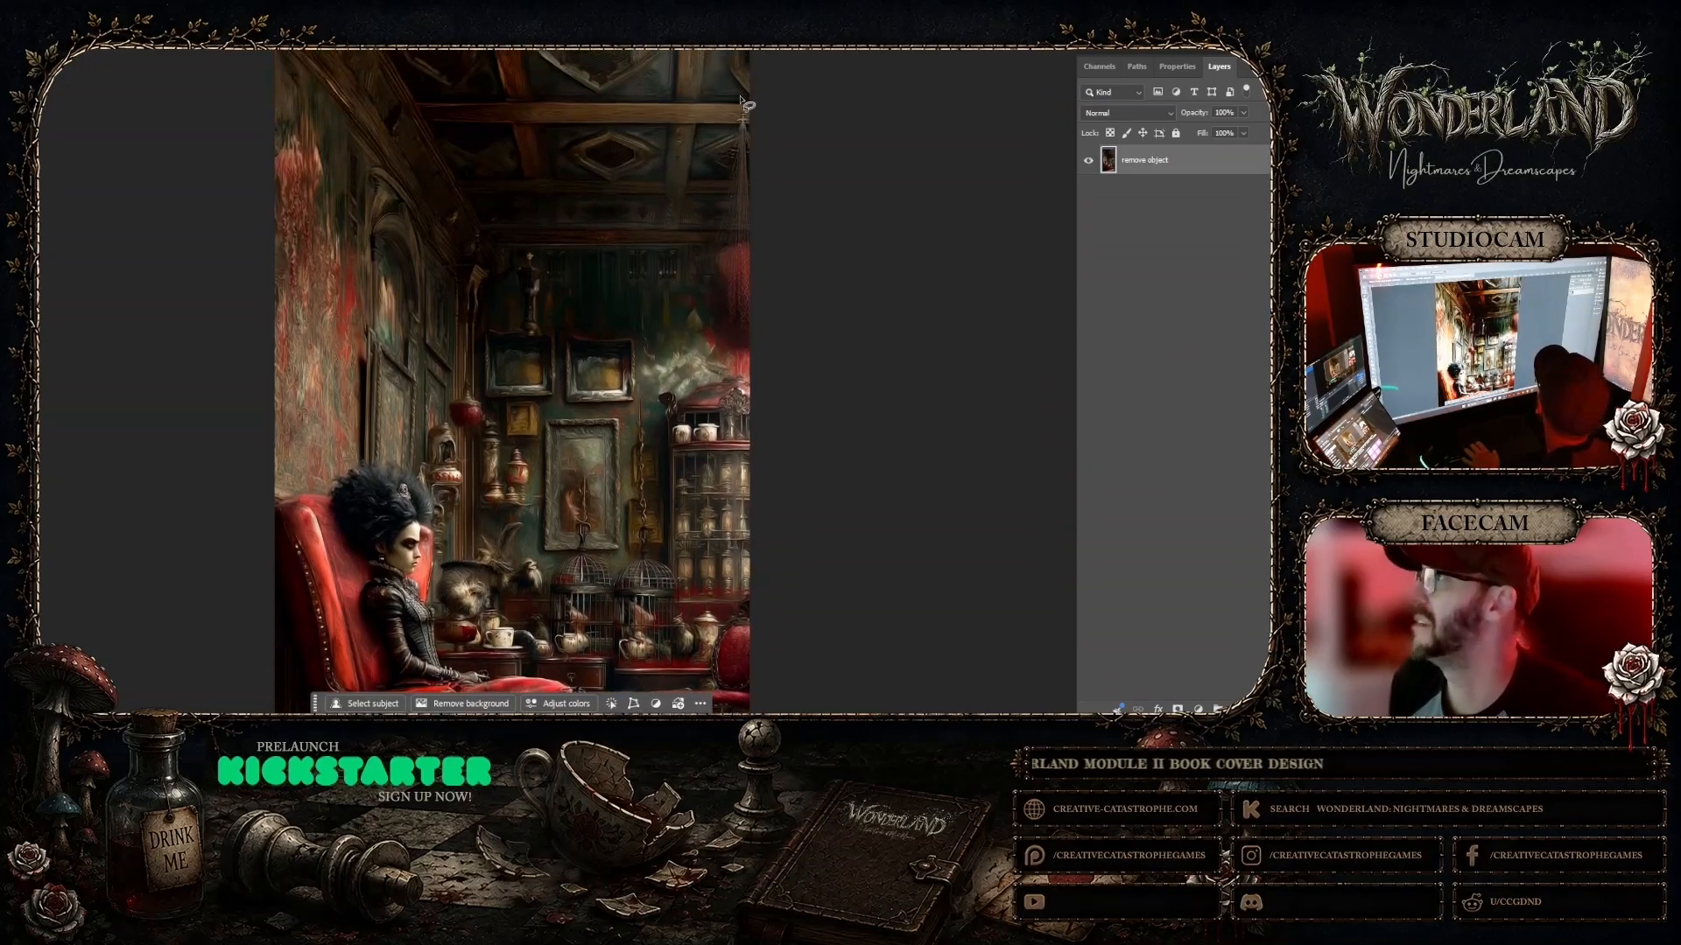
{"action": "left_click_drag", "start_coordinate": [748, 106], "coordinate": [752, 104]}
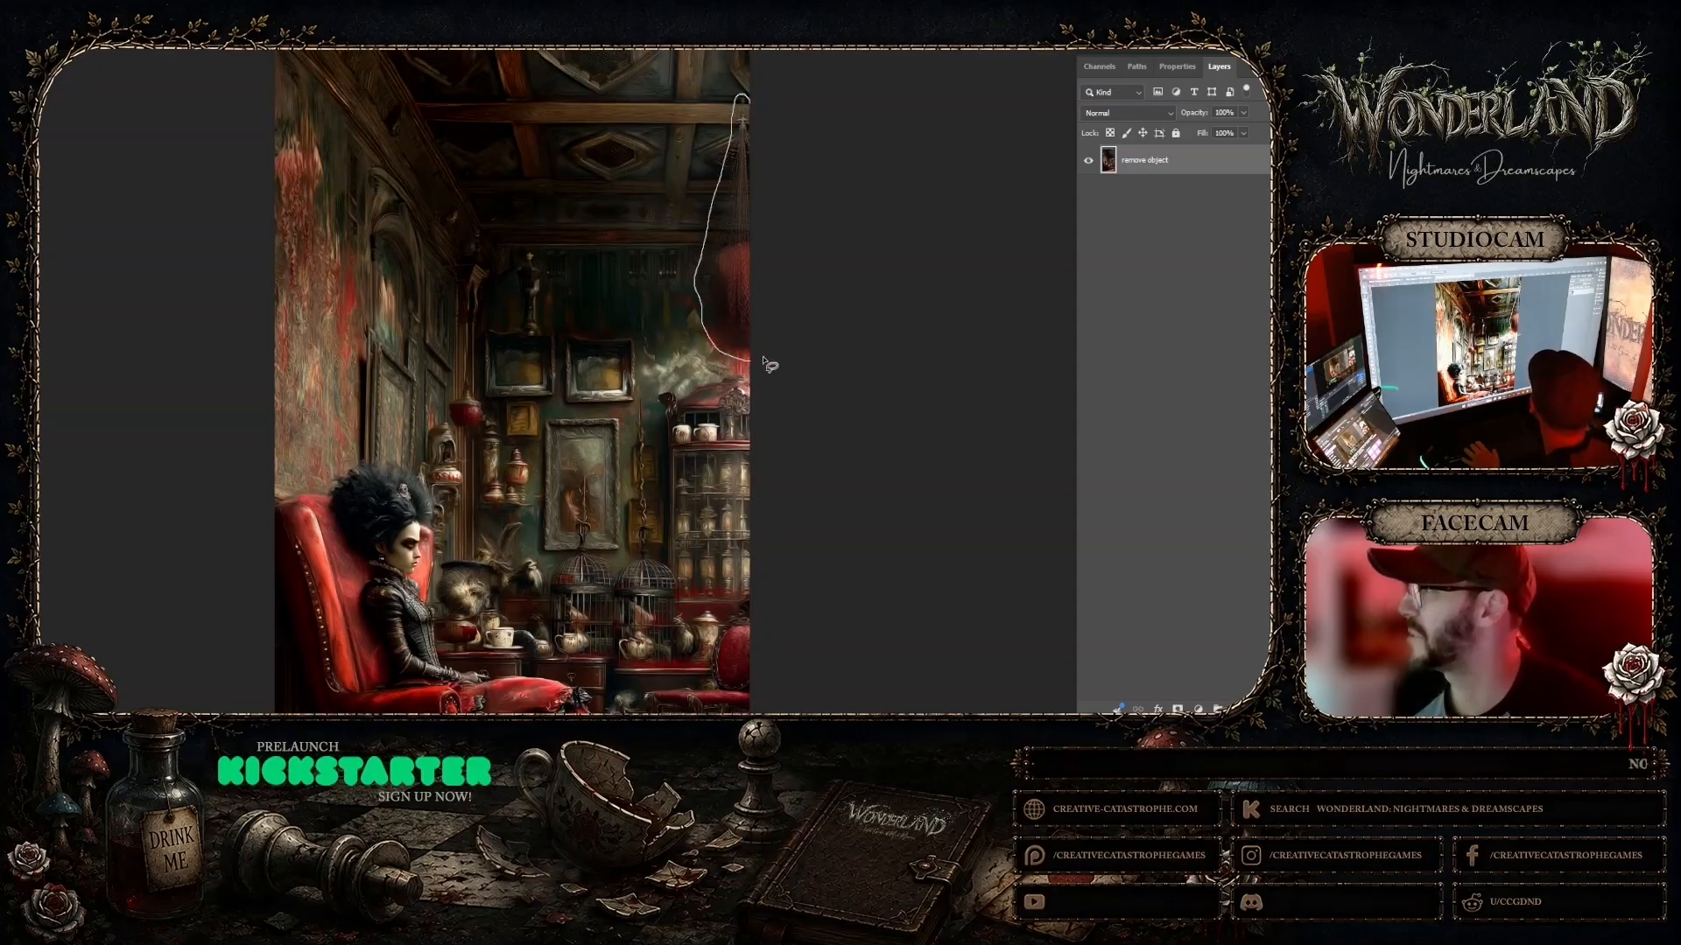
{"action": "left_click_drag", "start_coordinate": [823, 111], "coordinate": [821, 112]}
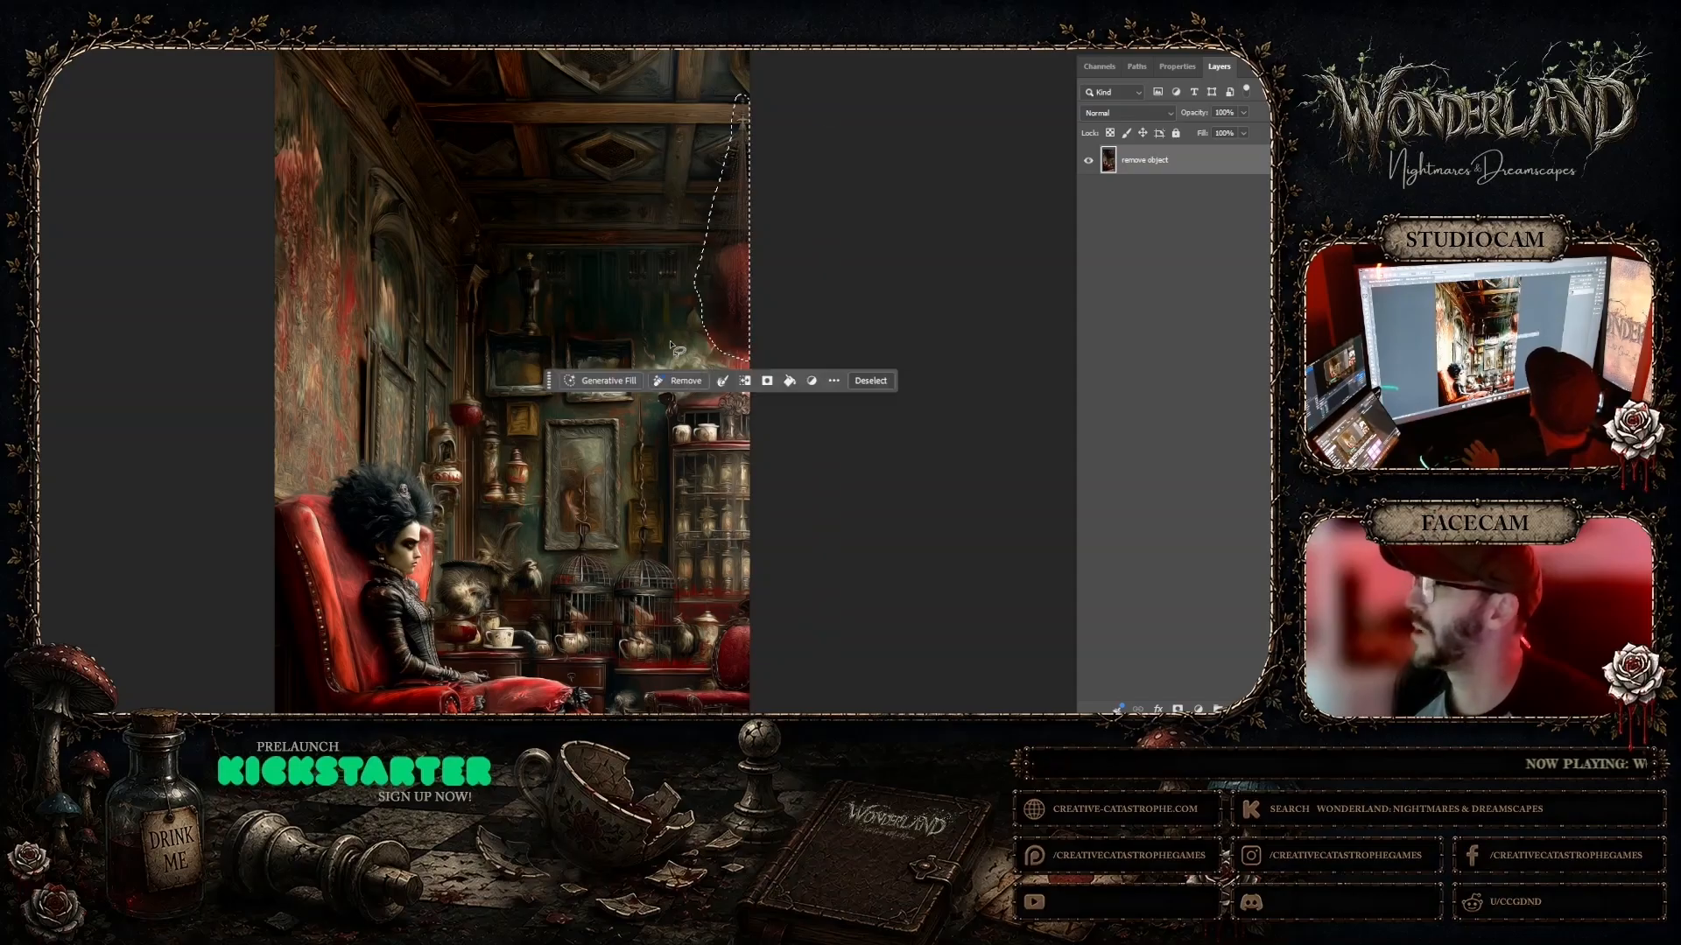
{"action": "left_click", "coordinate": [585, 382]}
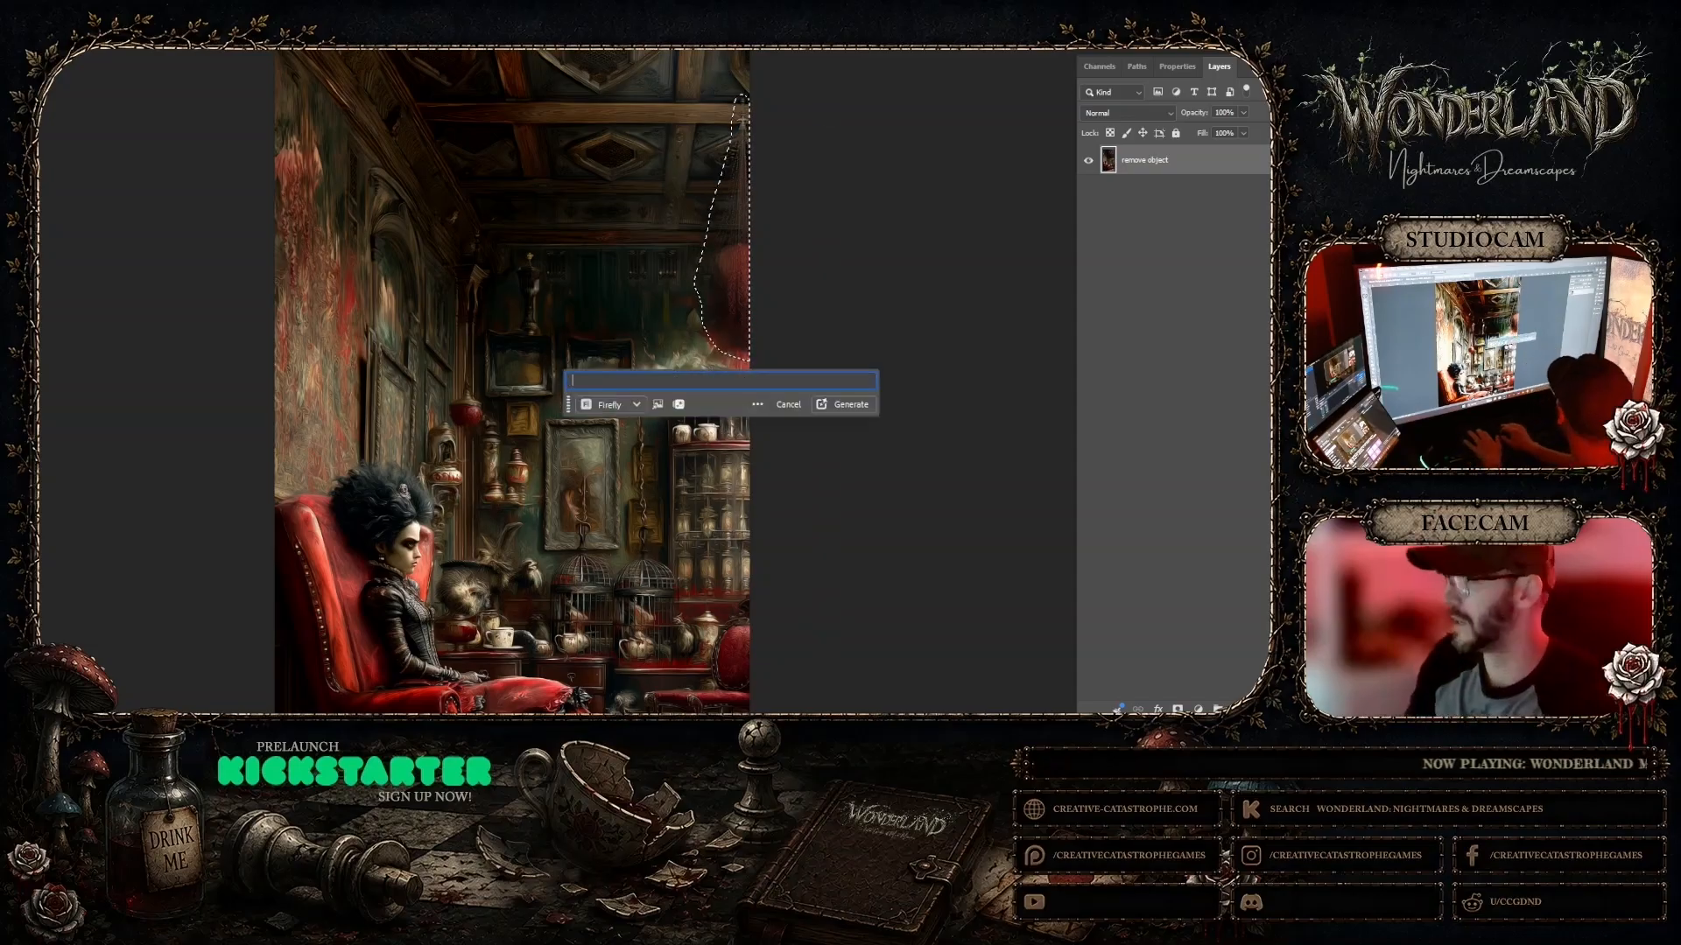
{"action": "type", "text": "remove object"}
{"action": "key", "text": "Return"}
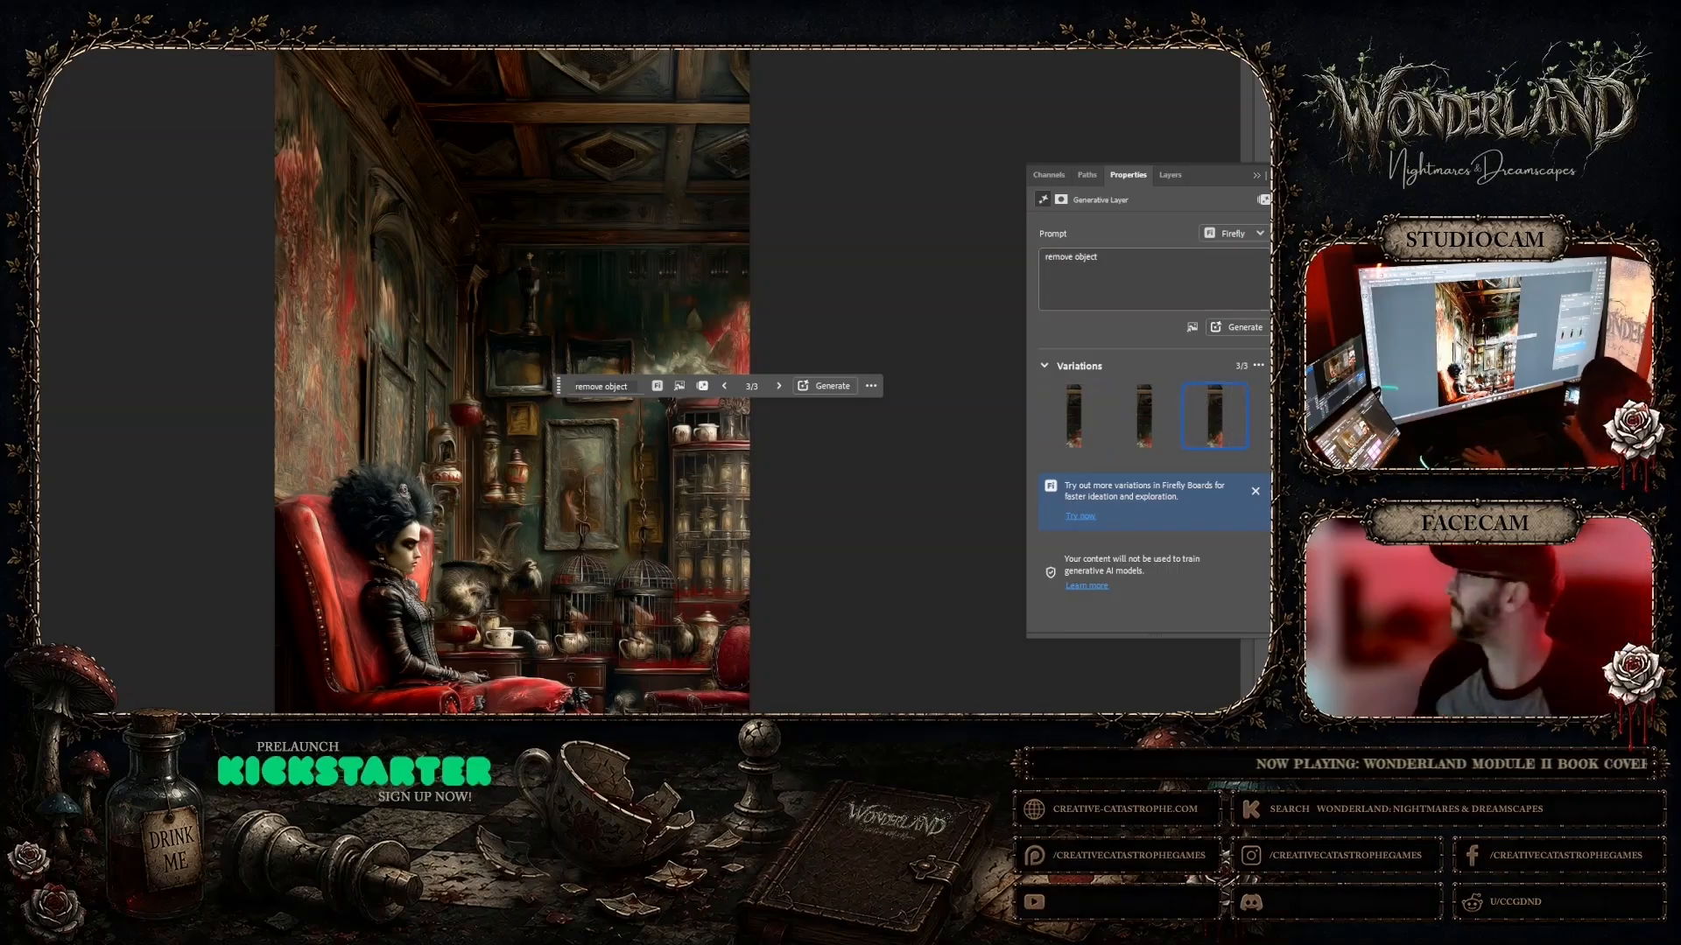
Step: Merge the new "remove object 2" generative layer with the parlor image layer beneath it
{"action": "left_click", "coordinate": [1170, 174]}
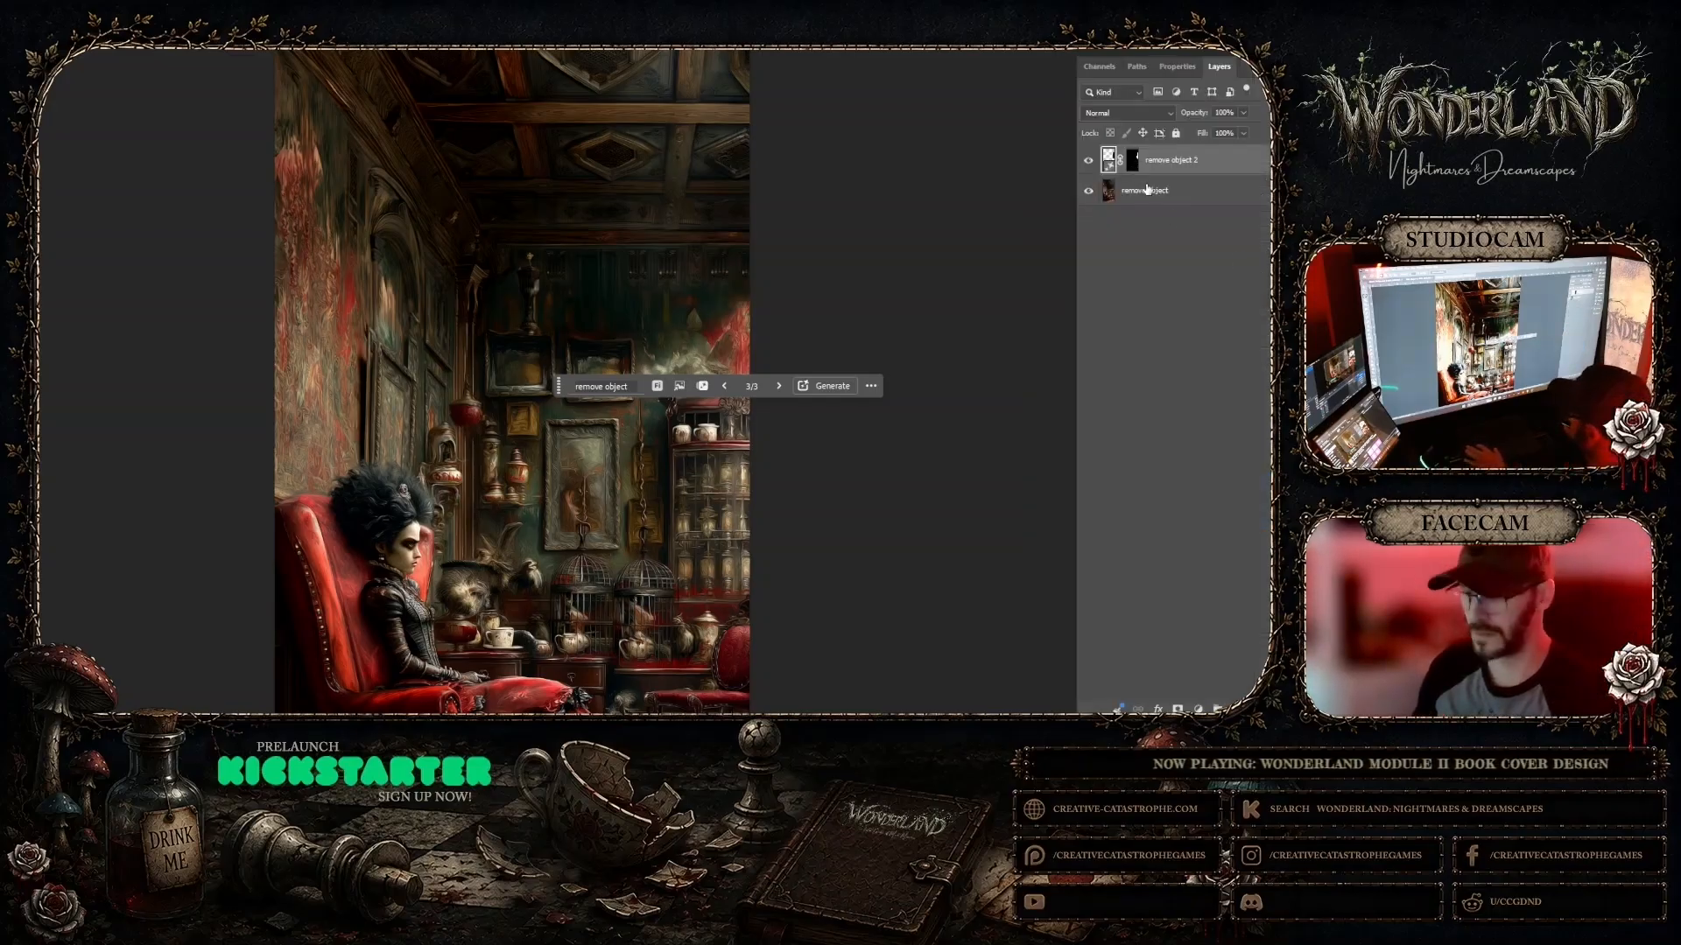
{"action": "right_click", "coordinate": [1147, 189]}
{"action": "left_click", "coordinate": [1177, 305]}
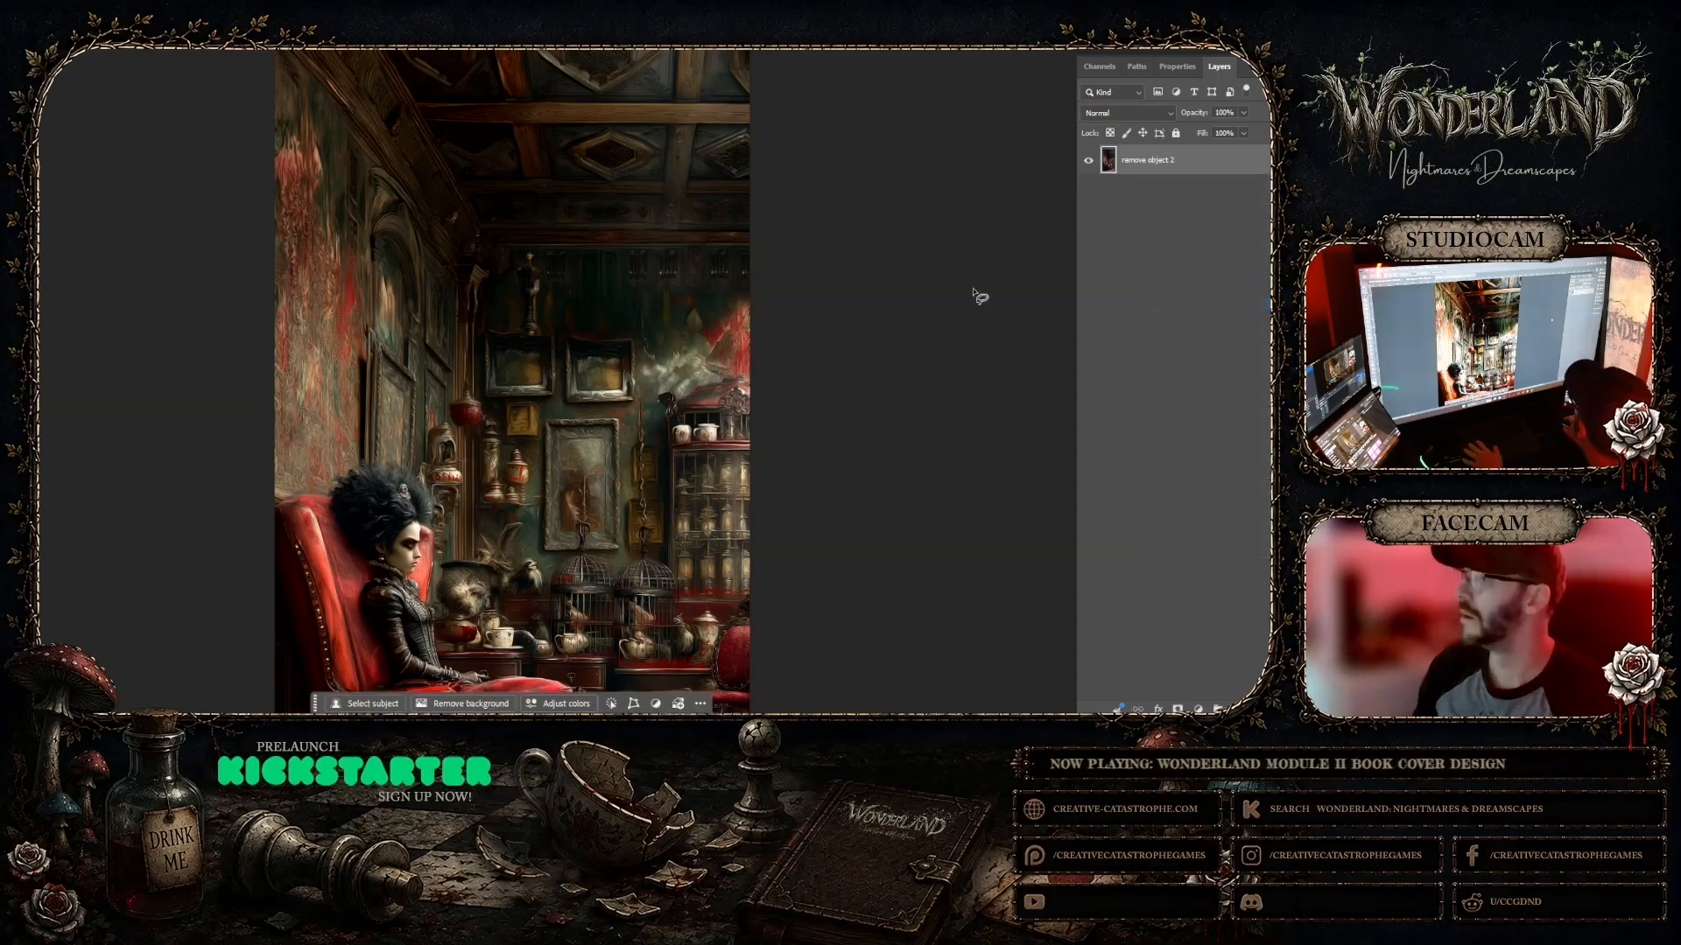
Step: Lasso the red and smoky patch on the wall above the glass cabinet and run Generative Fill with the prompt "remove object"
{"action": "scroll", "coordinate": [721, 329], "scroll_direction": "down", "scroll_amount": 1}
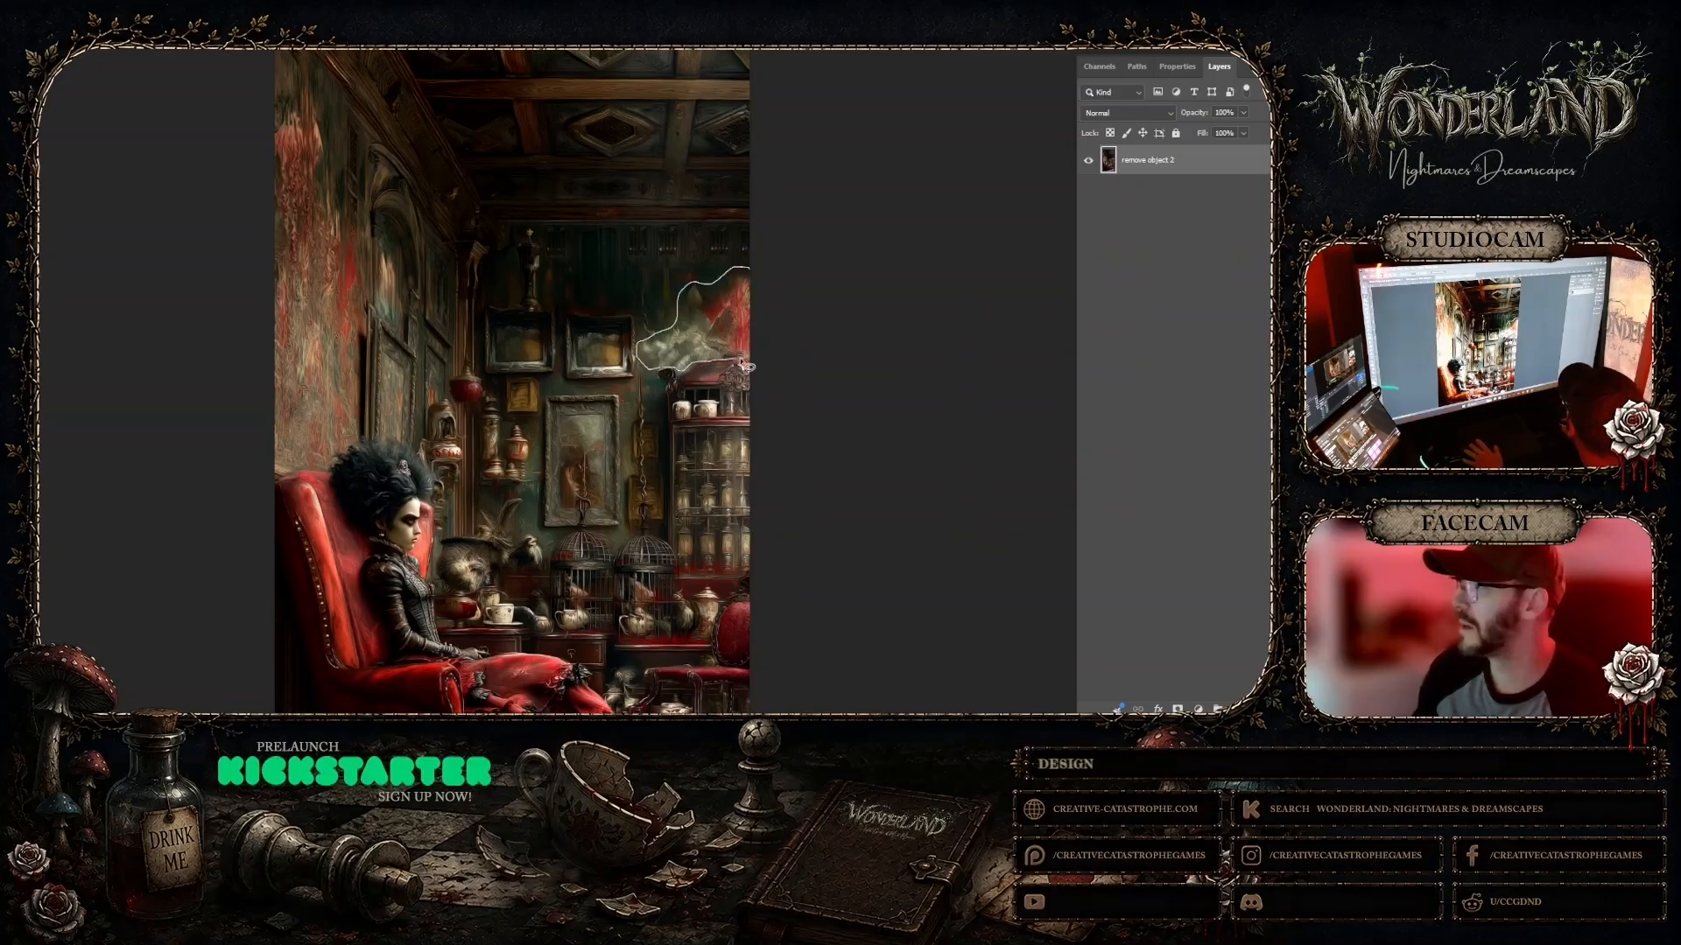
{"action": "left_click_drag", "start_coordinate": [771, 277], "coordinate": [632, 335]}
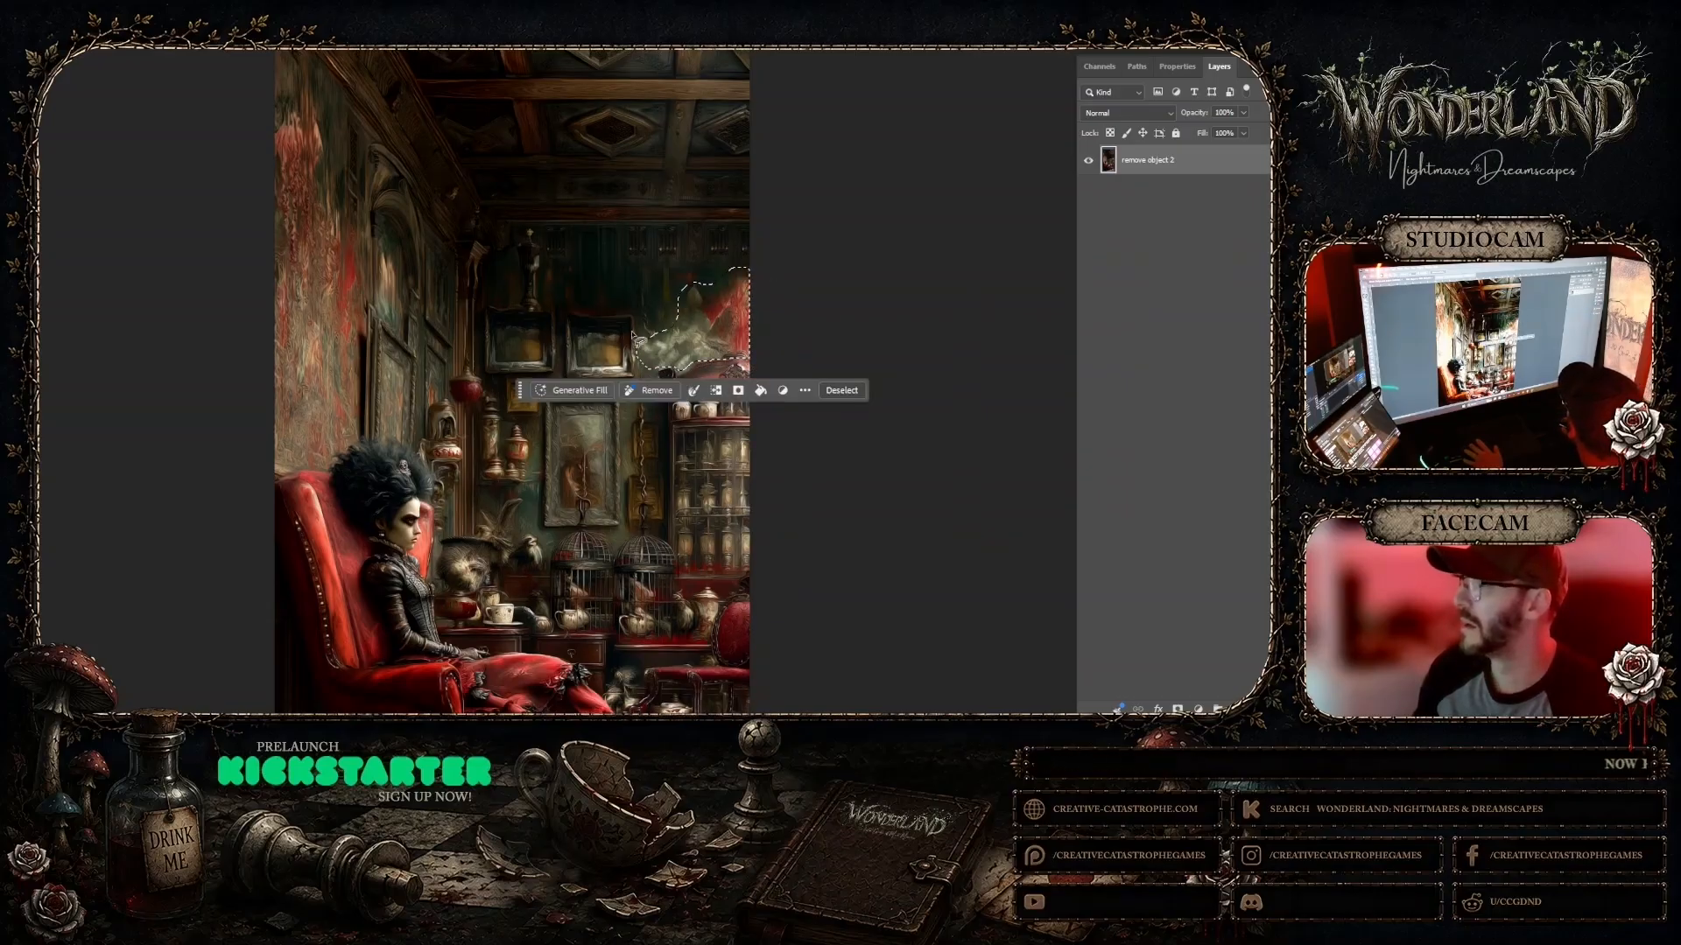
{"action": "left_click", "coordinate": [579, 390]}
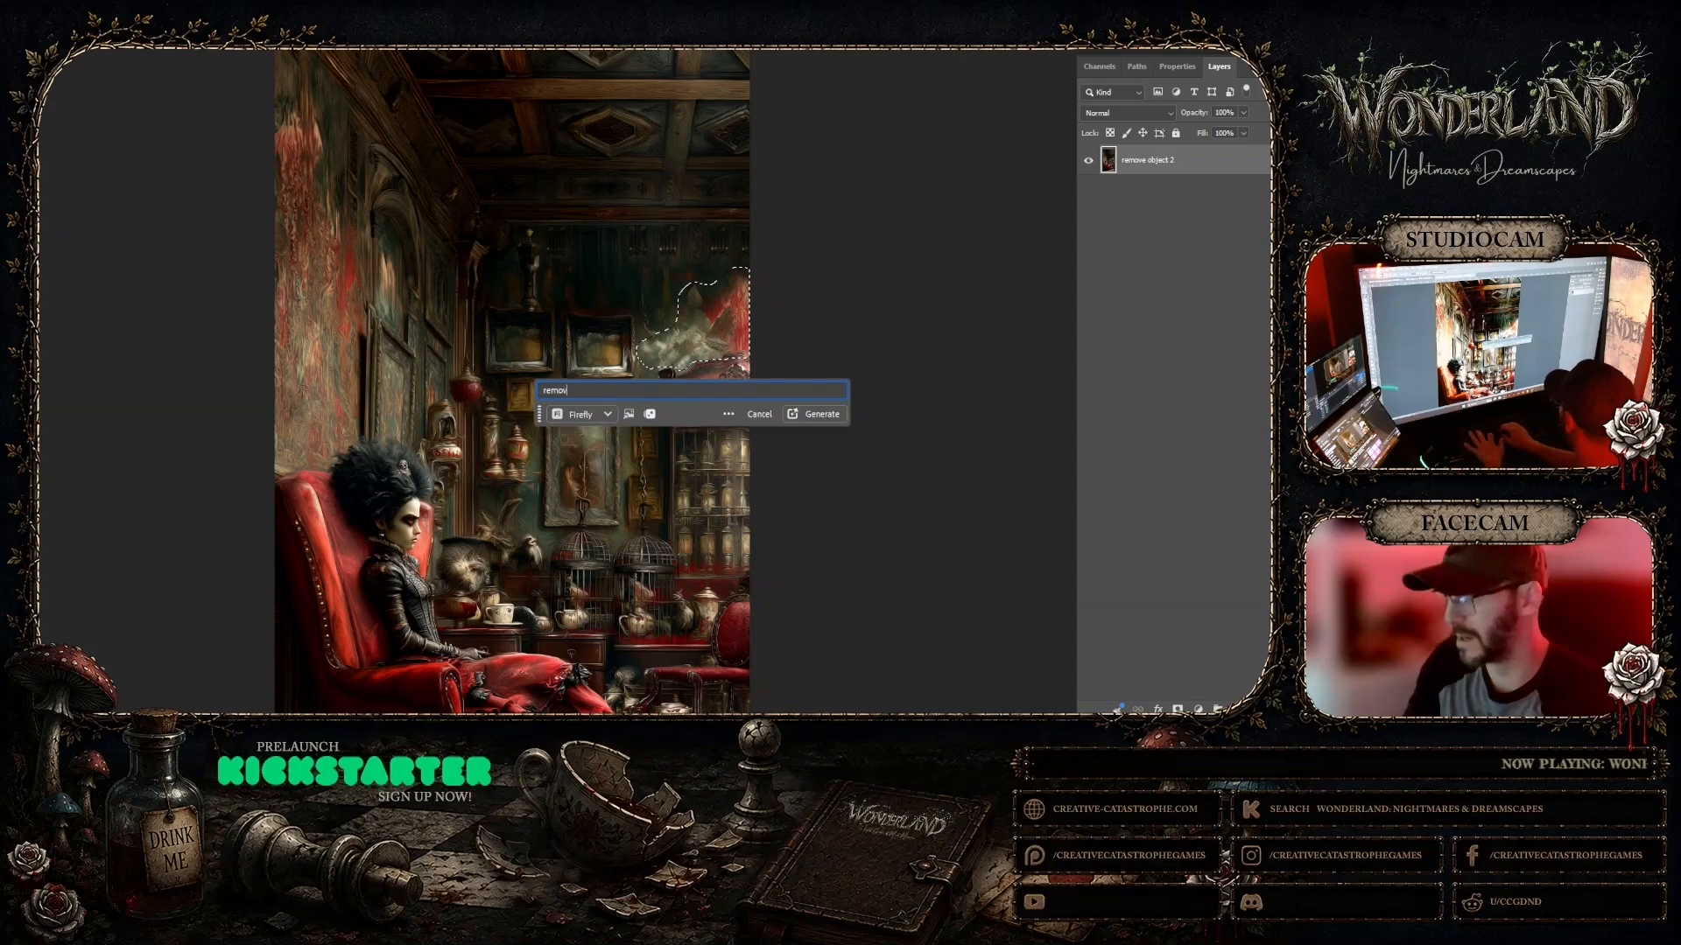
{"action": "type", "text": "remove object"}
{"action": "key", "text": "Return"}
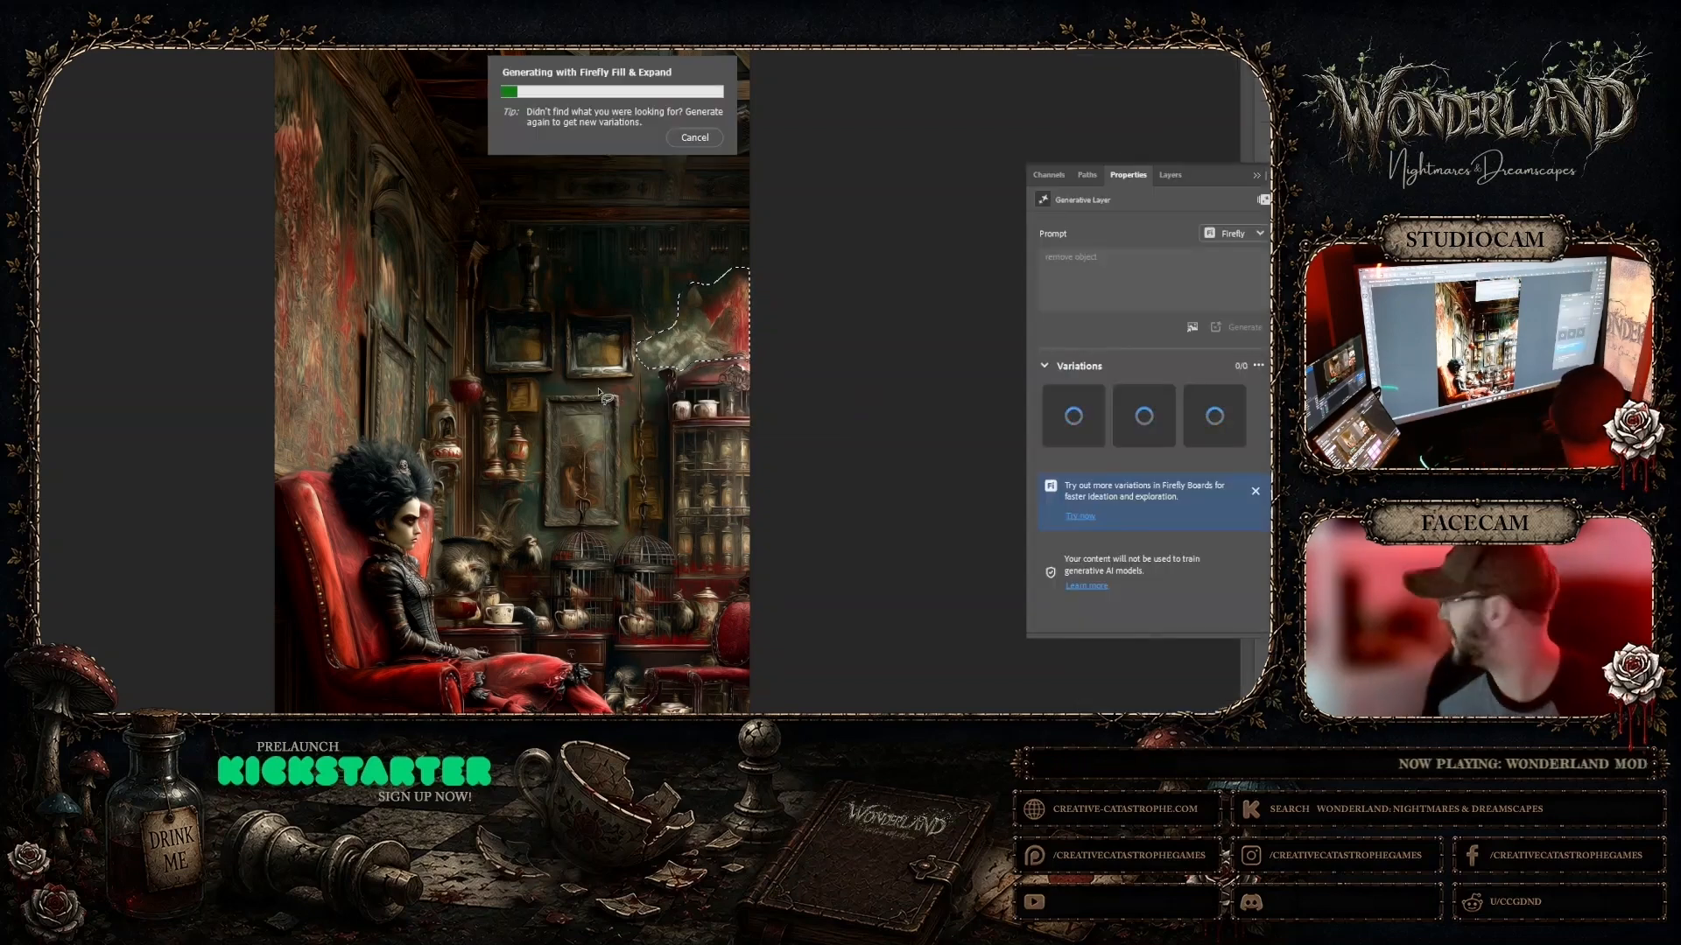
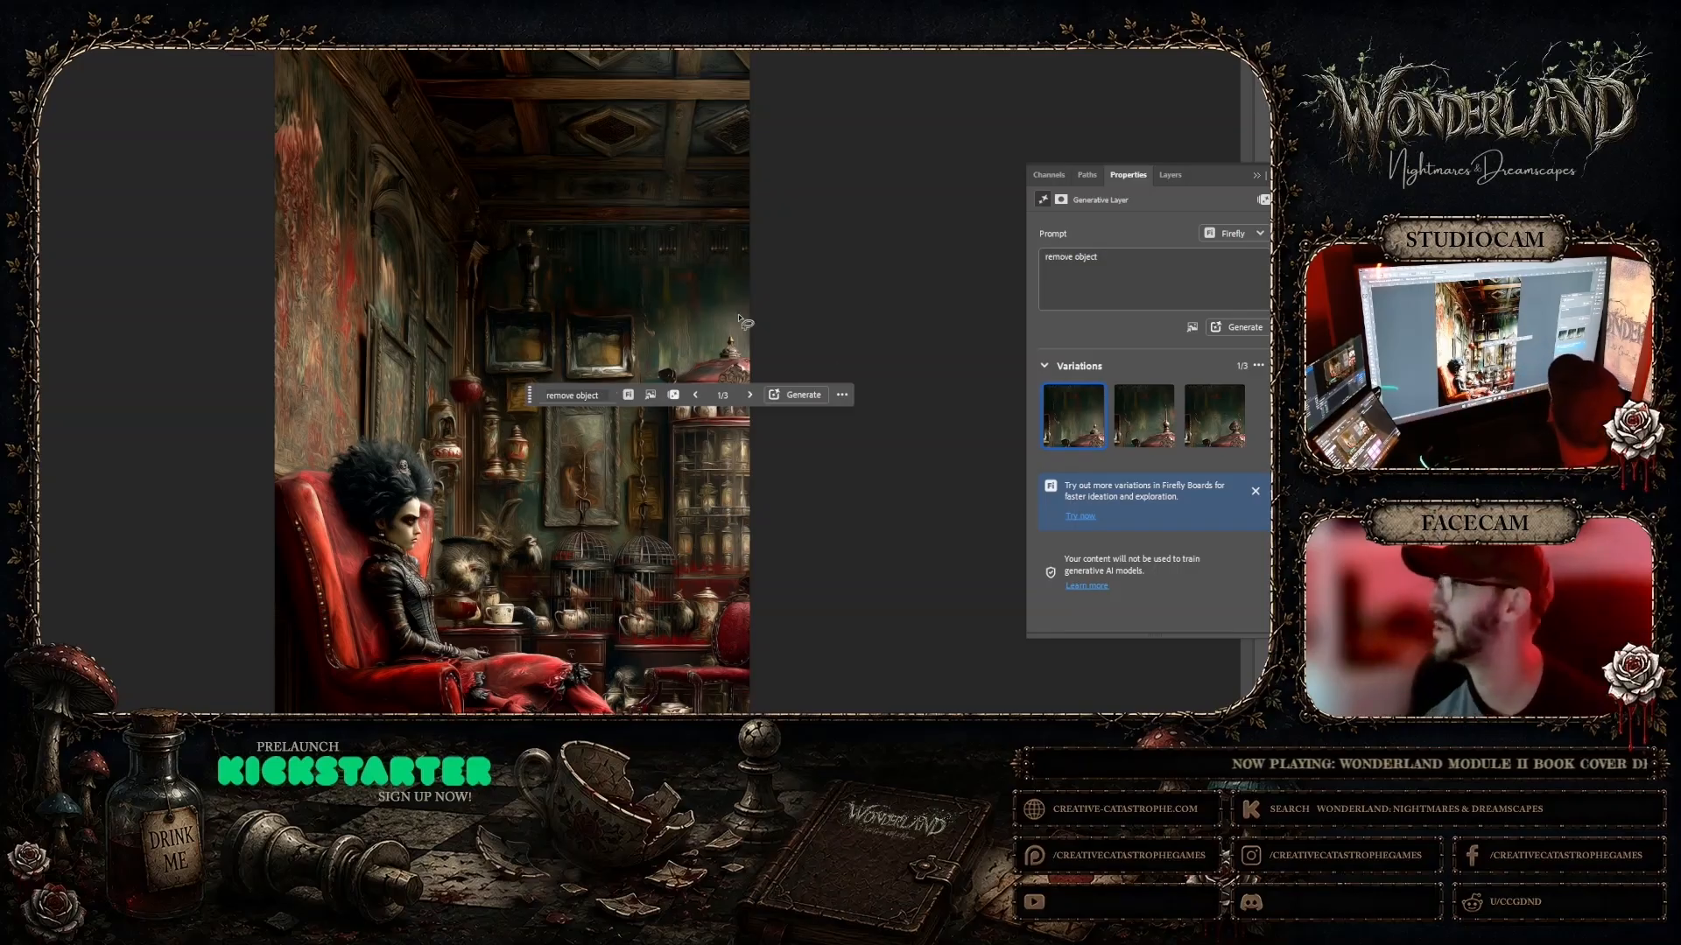
Step: Move the generative fill bar off the image, compare the wall patch variations, and choose the third one
{"action": "left_click", "coordinate": [1146, 415]}
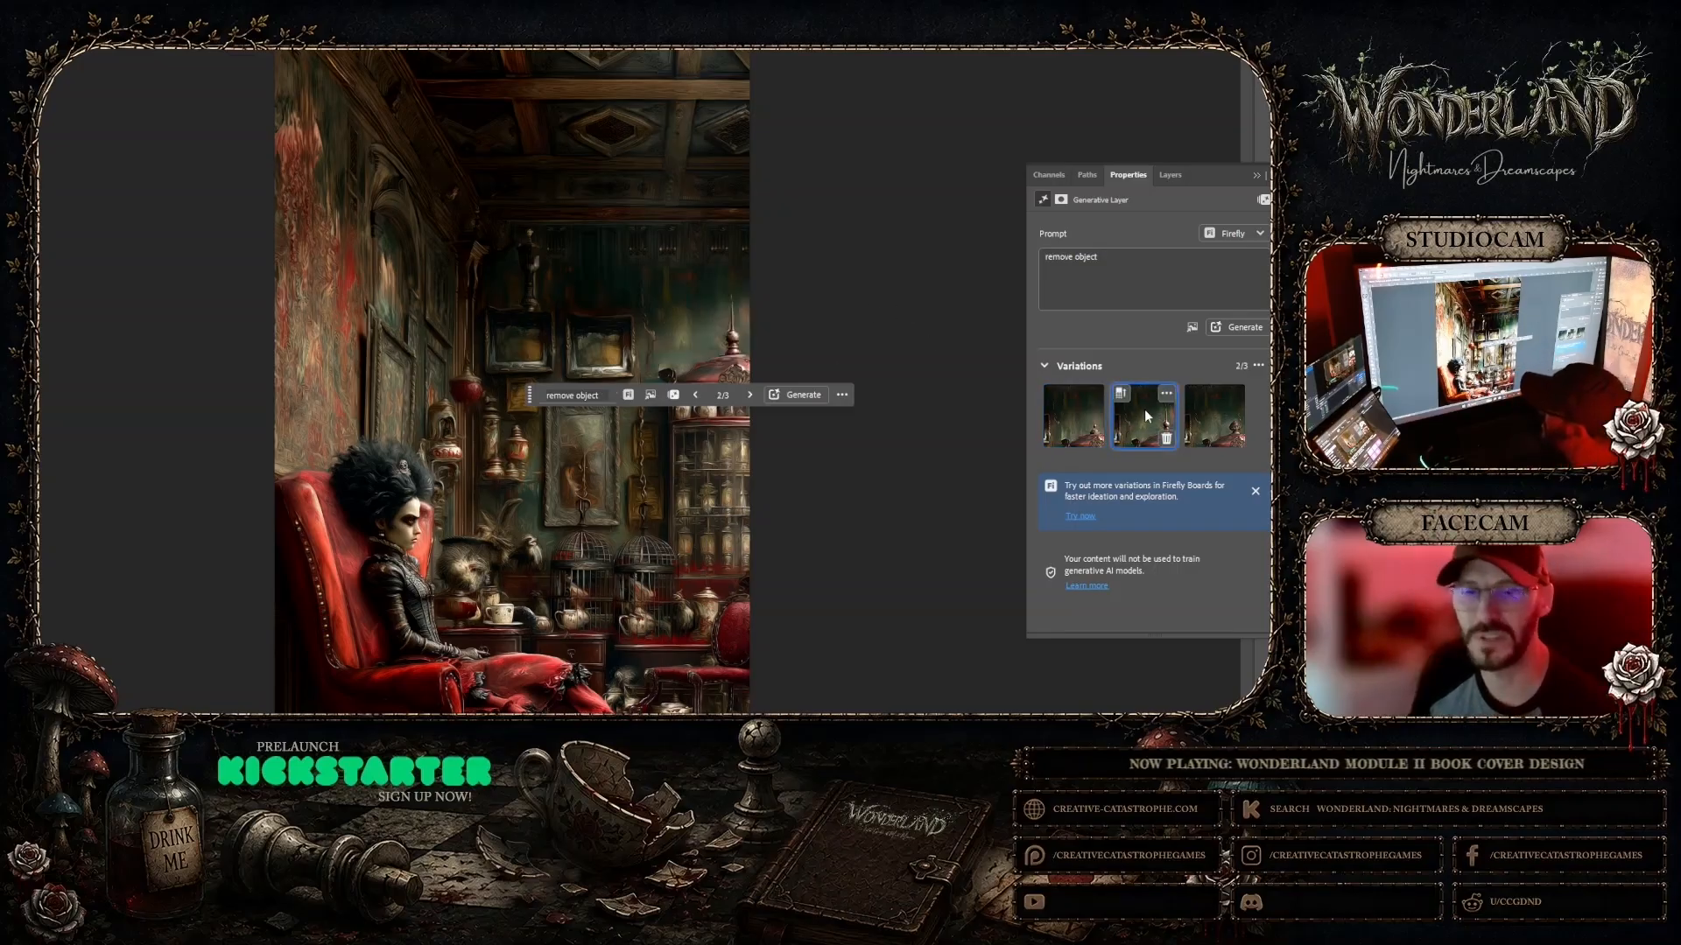
{"action": "left_click", "coordinate": [1099, 417]}
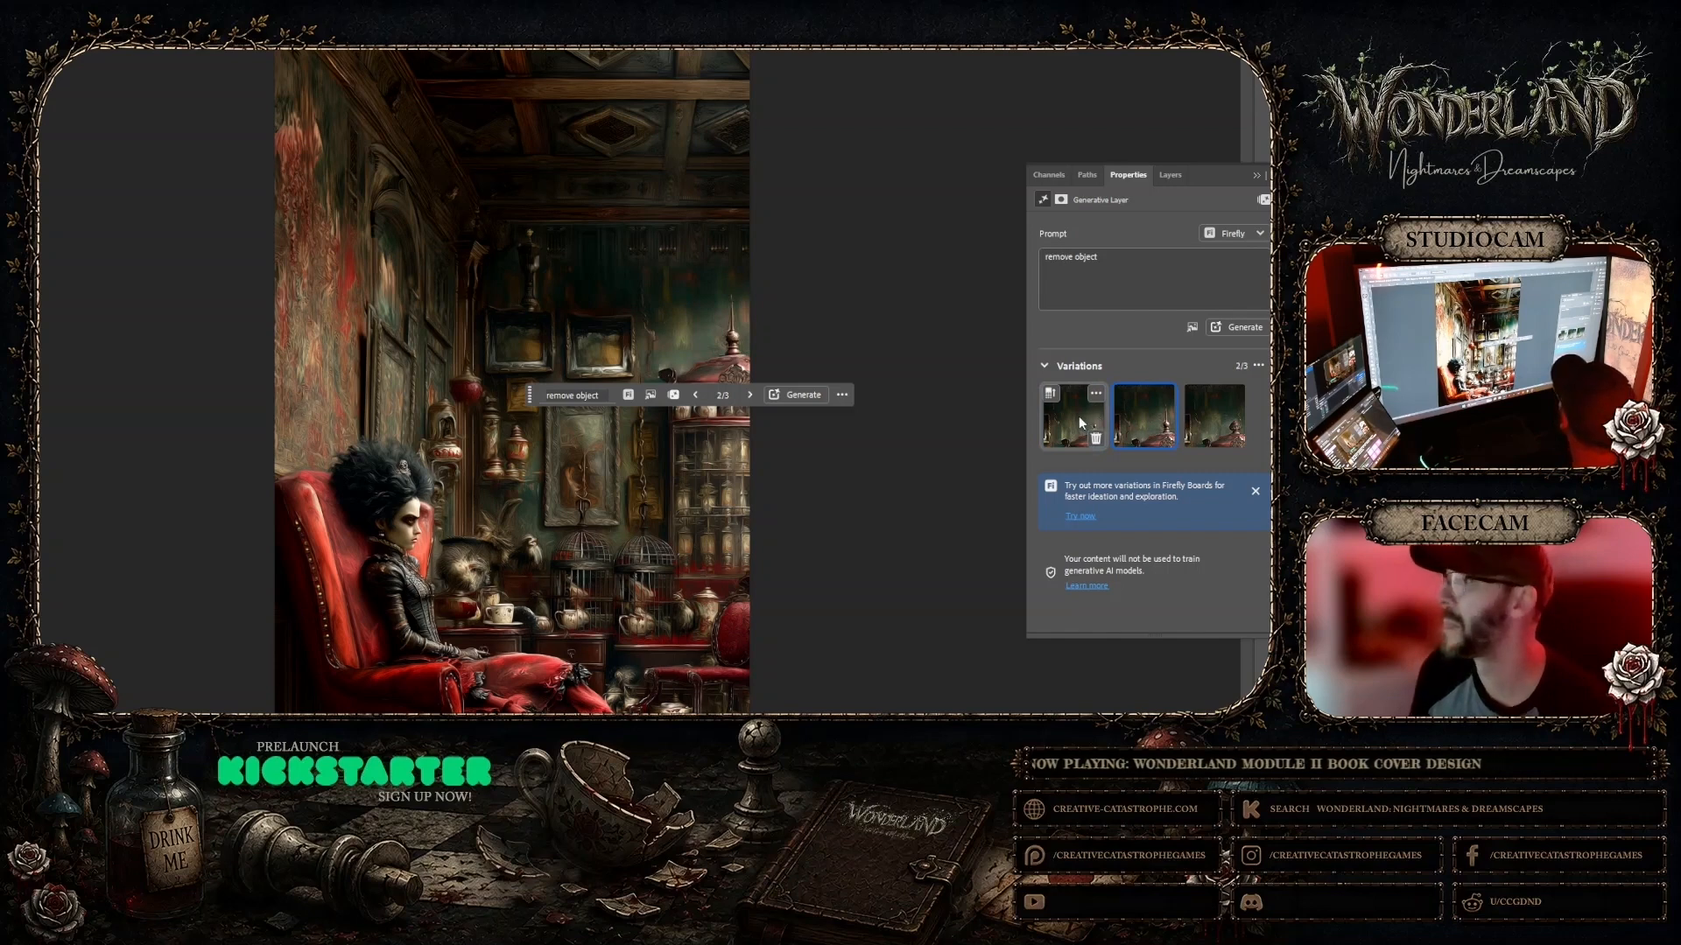
{"action": "left_click", "coordinate": [1149, 418]}
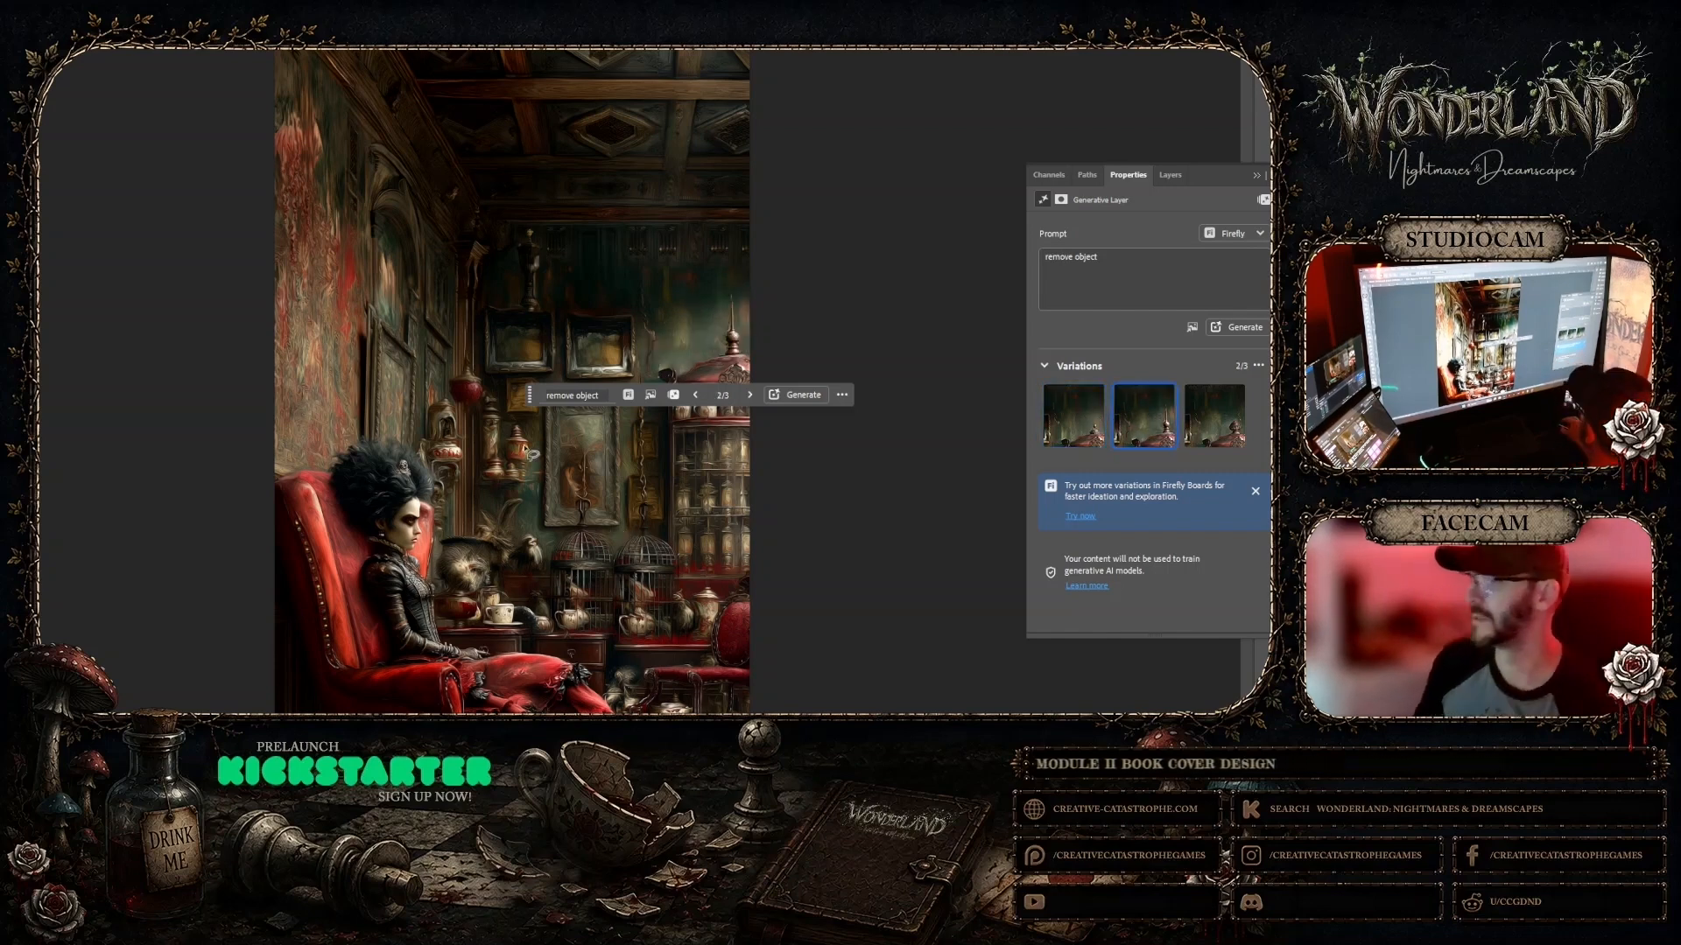
{"action": "left_click_drag", "start_coordinate": [529, 401], "coordinate": [833, 85]}
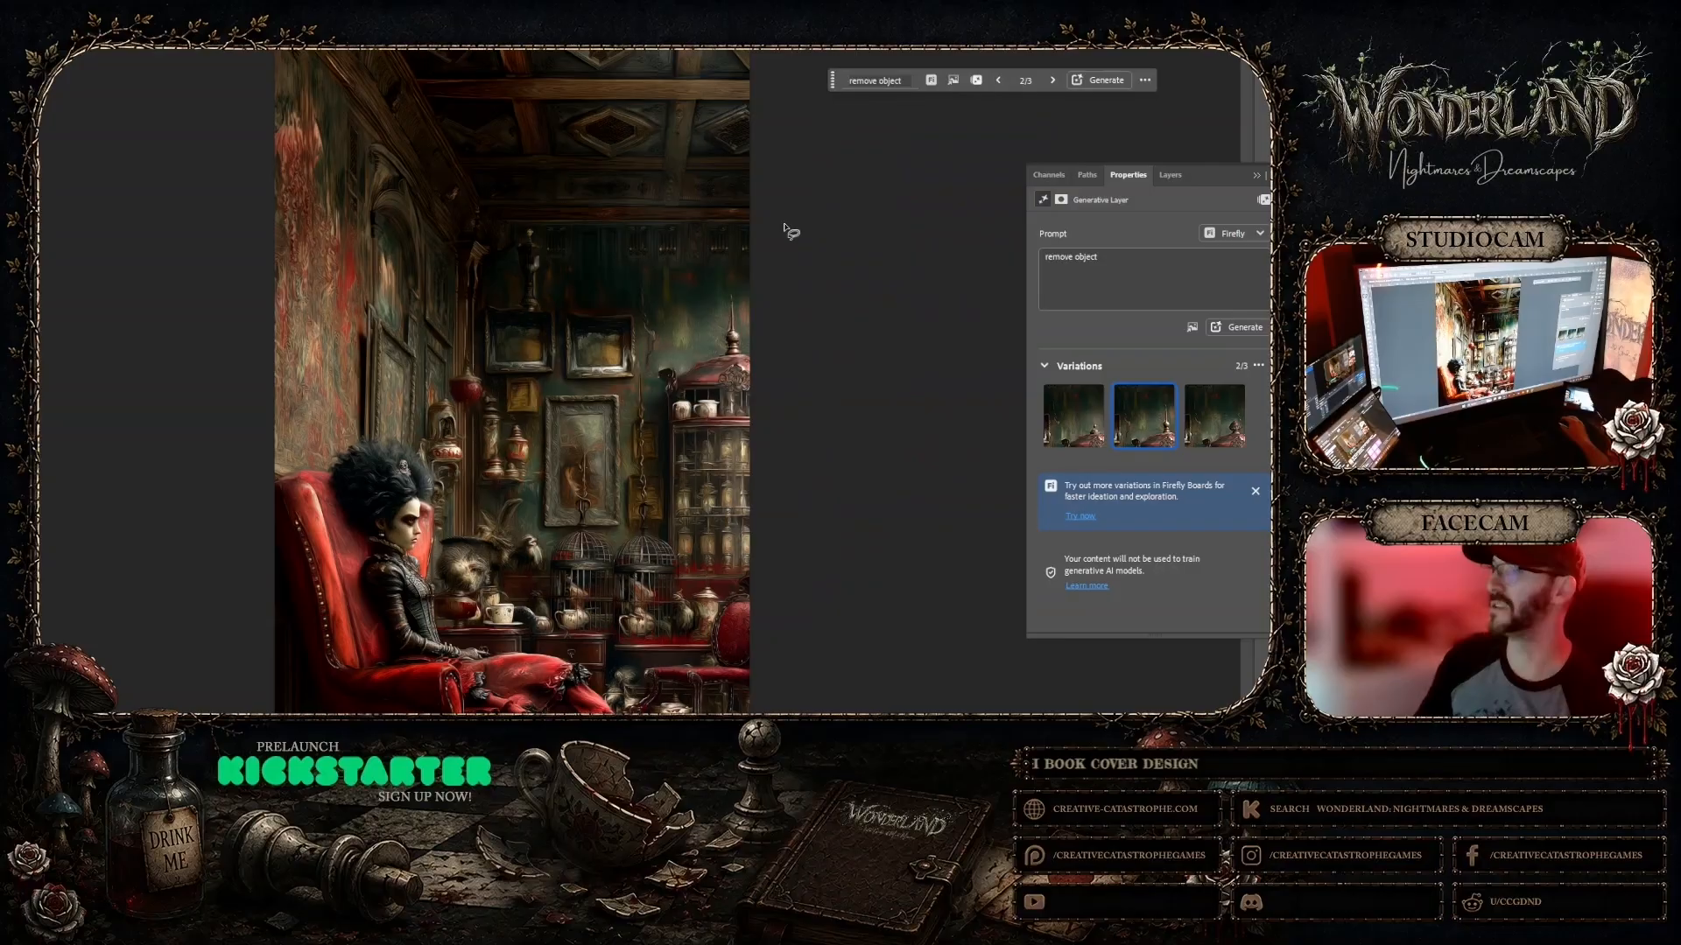
{"action": "left_click", "coordinate": [1073, 421]}
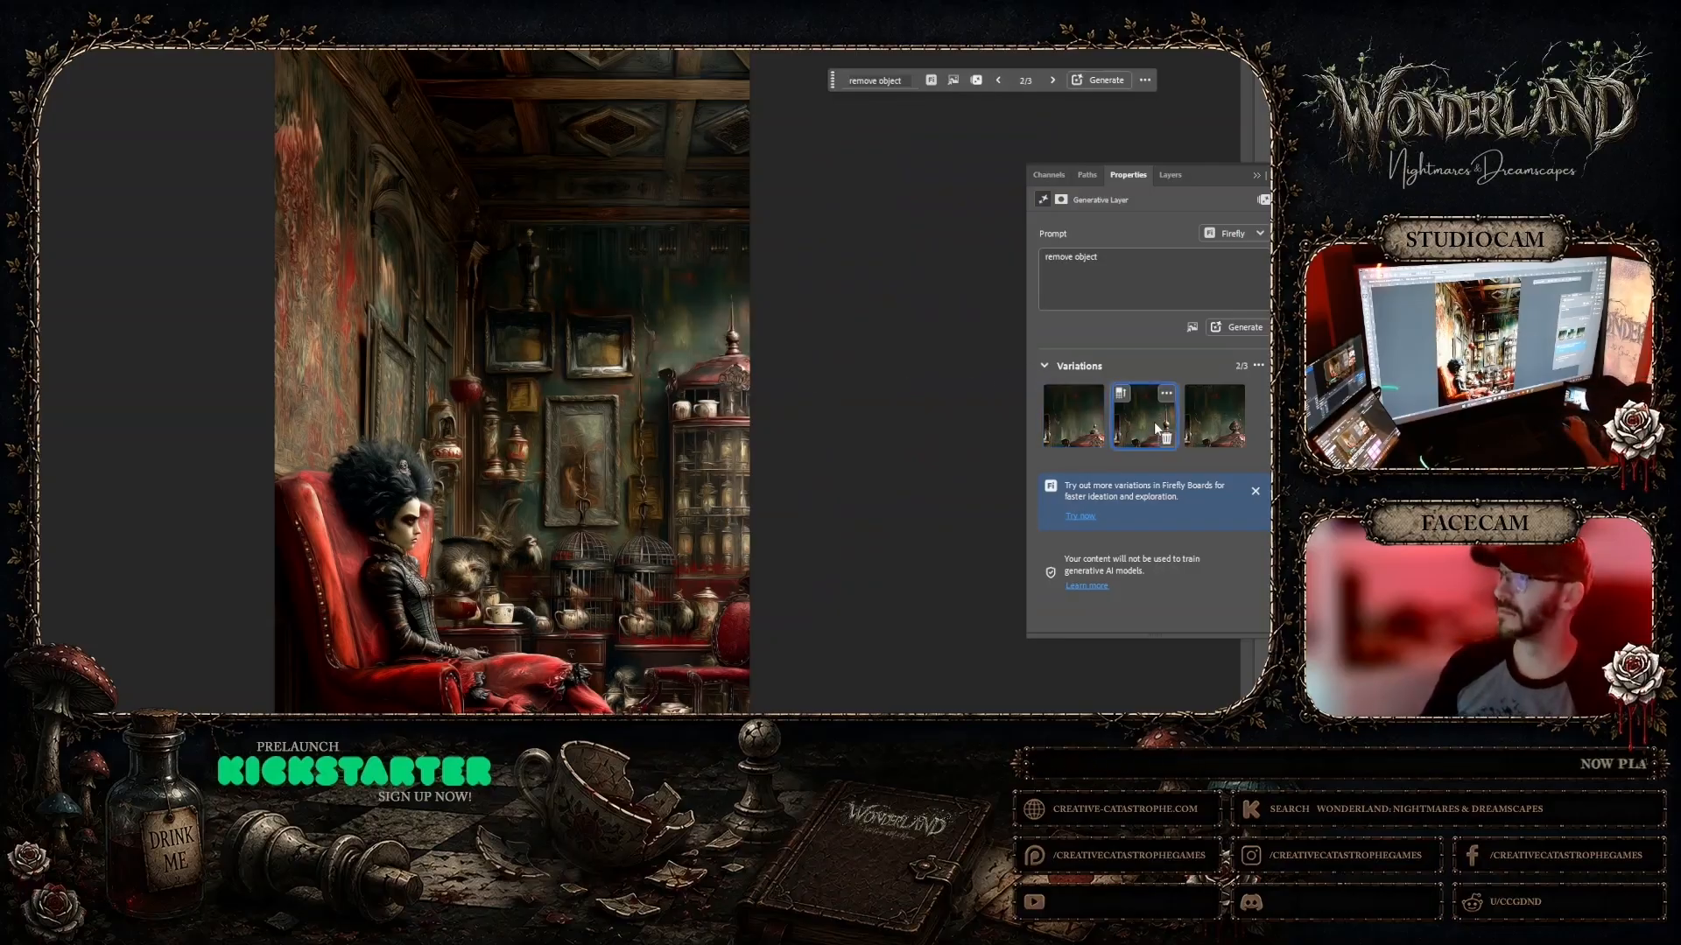
{"action": "left_click", "coordinate": [1217, 425]}
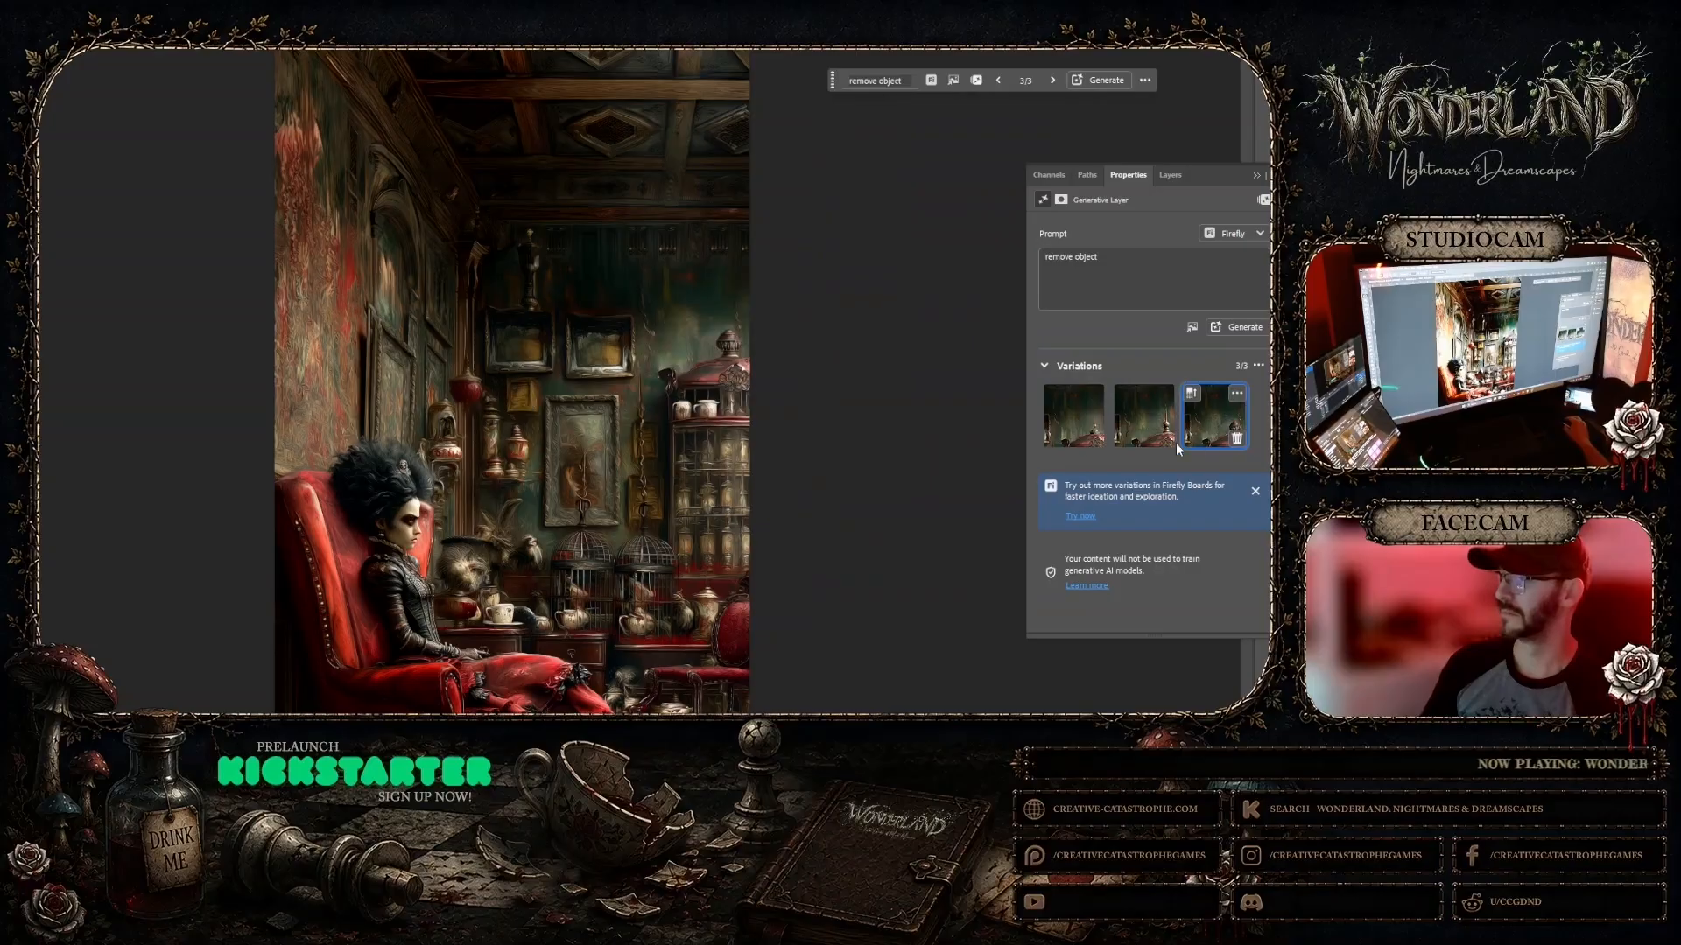
{"action": "left_click", "coordinate": [1078, 417]}
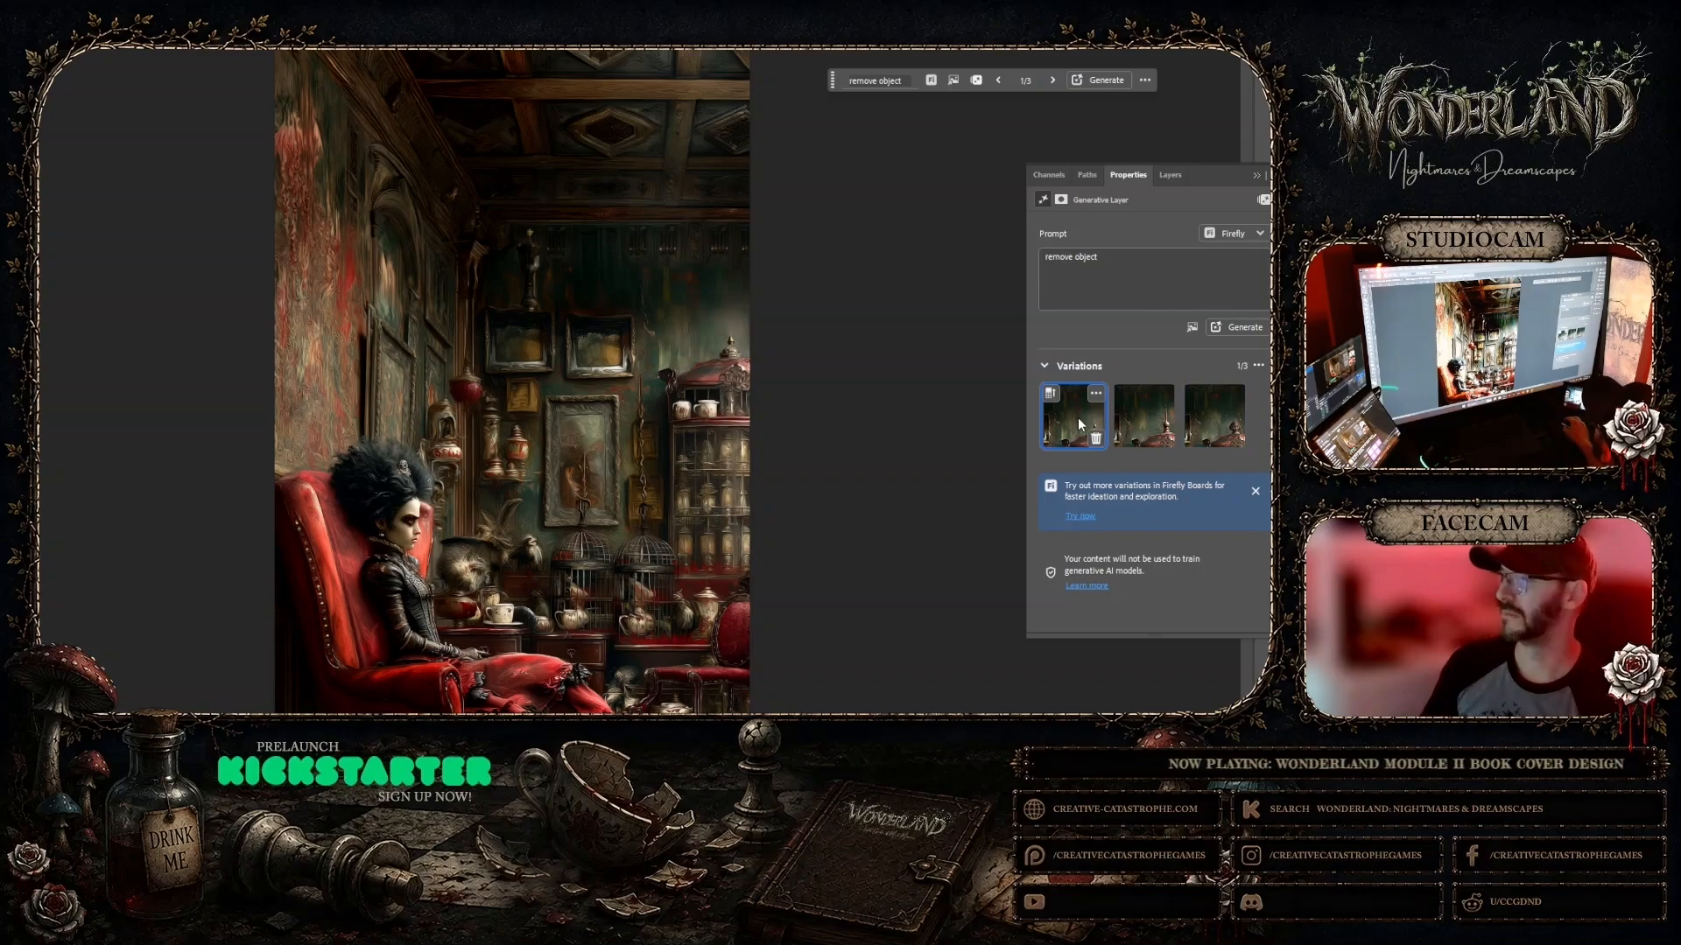
{"action": "left_click", "coordinate": [1217, 420]}
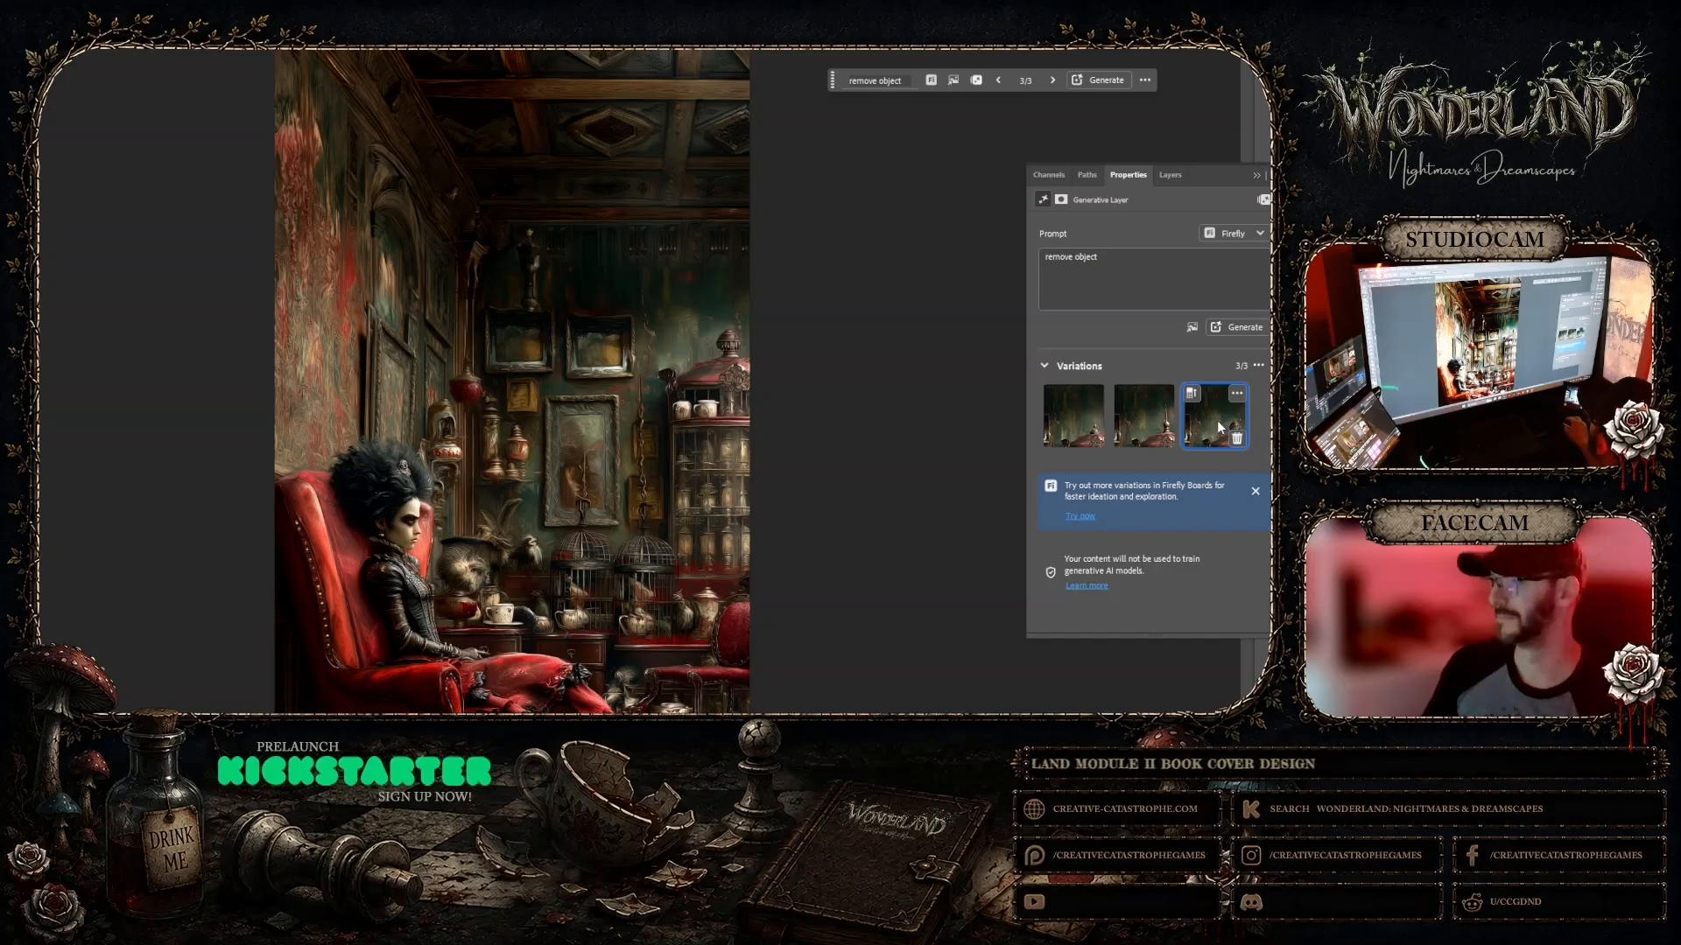
Step: Select the wall patch's generative layer together with the parlor image layer and merge them
{"action": "left_click_drag", "start_coordinate": [1217, 174], "coordinate": [1266, 66]}
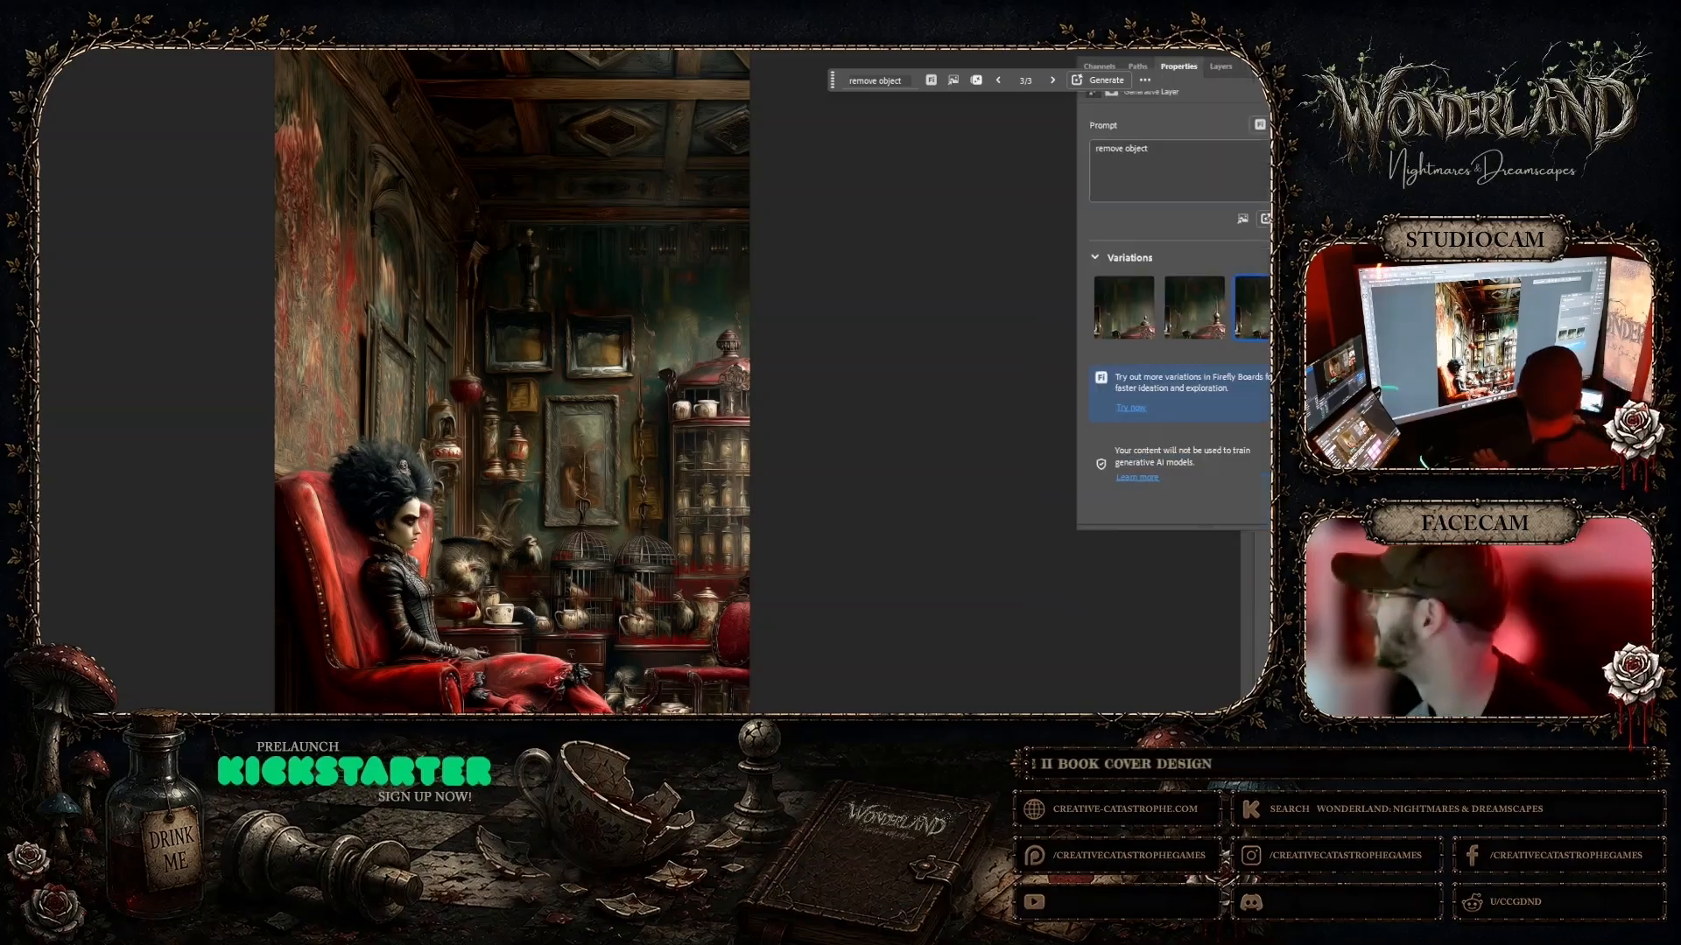
{"action": "left_click", "coordinate": [1218, 65]}
{"action": "right_click", "coordinate": [1196, 190]}
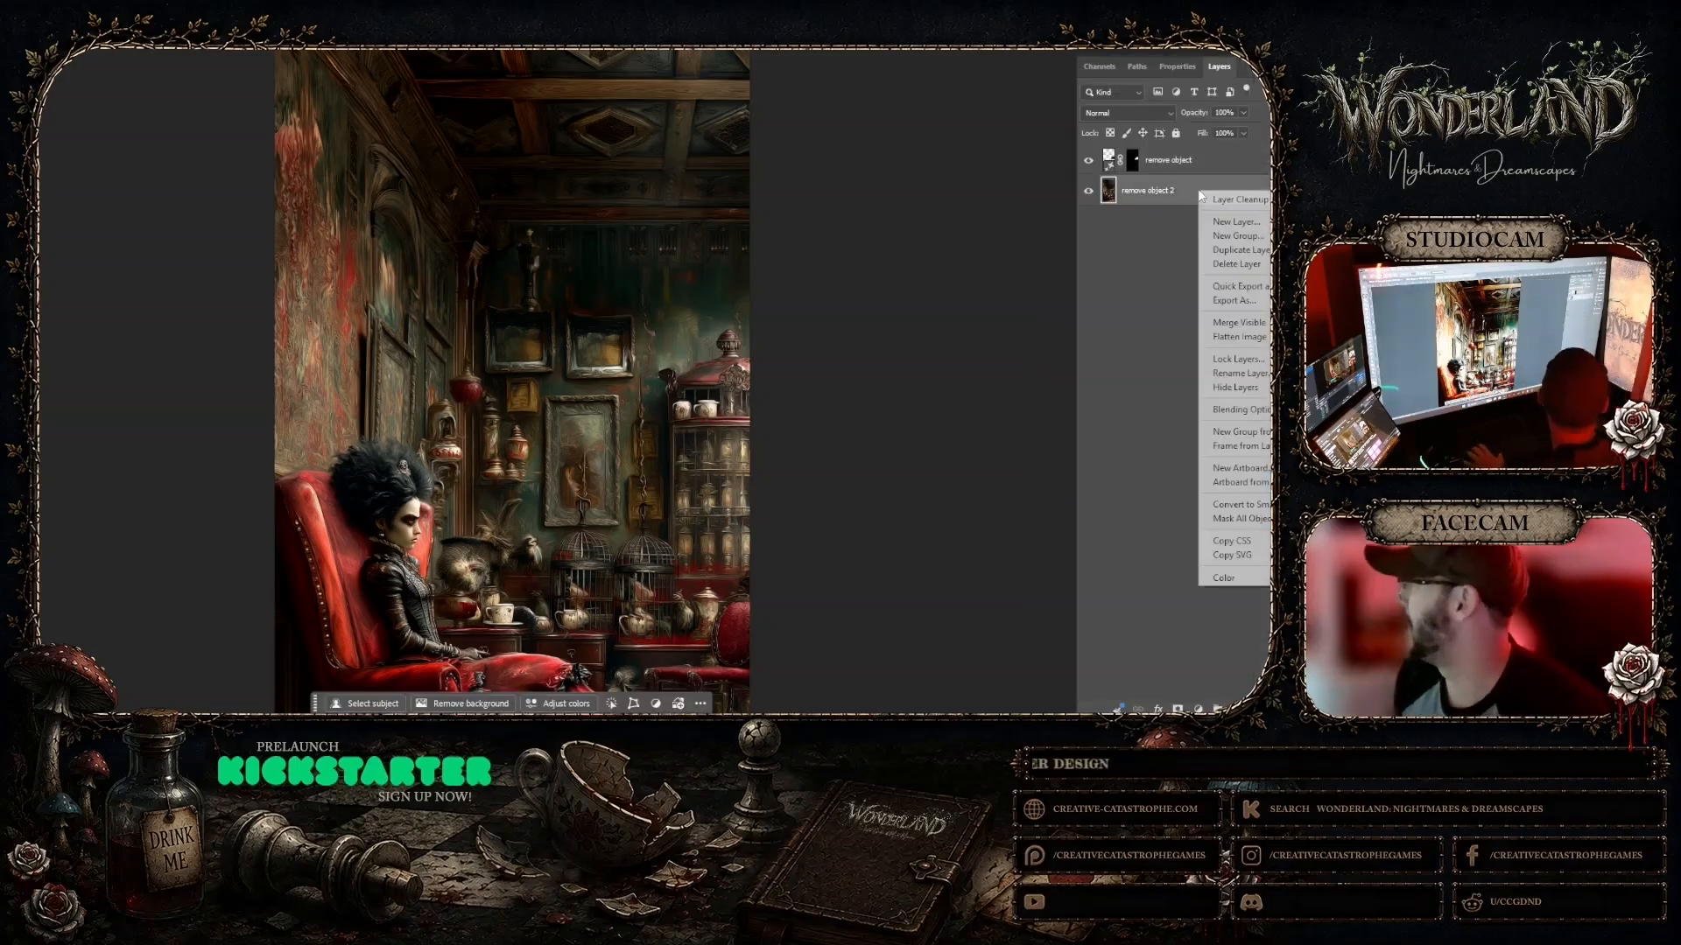
{"action": "left_click", "coordinate": [1191, 176]}
{"action": "left_click", "coordinate": [1173, 161], "text": "shift"}
{"action": "right_click", "coordinate": [1199, 164]}
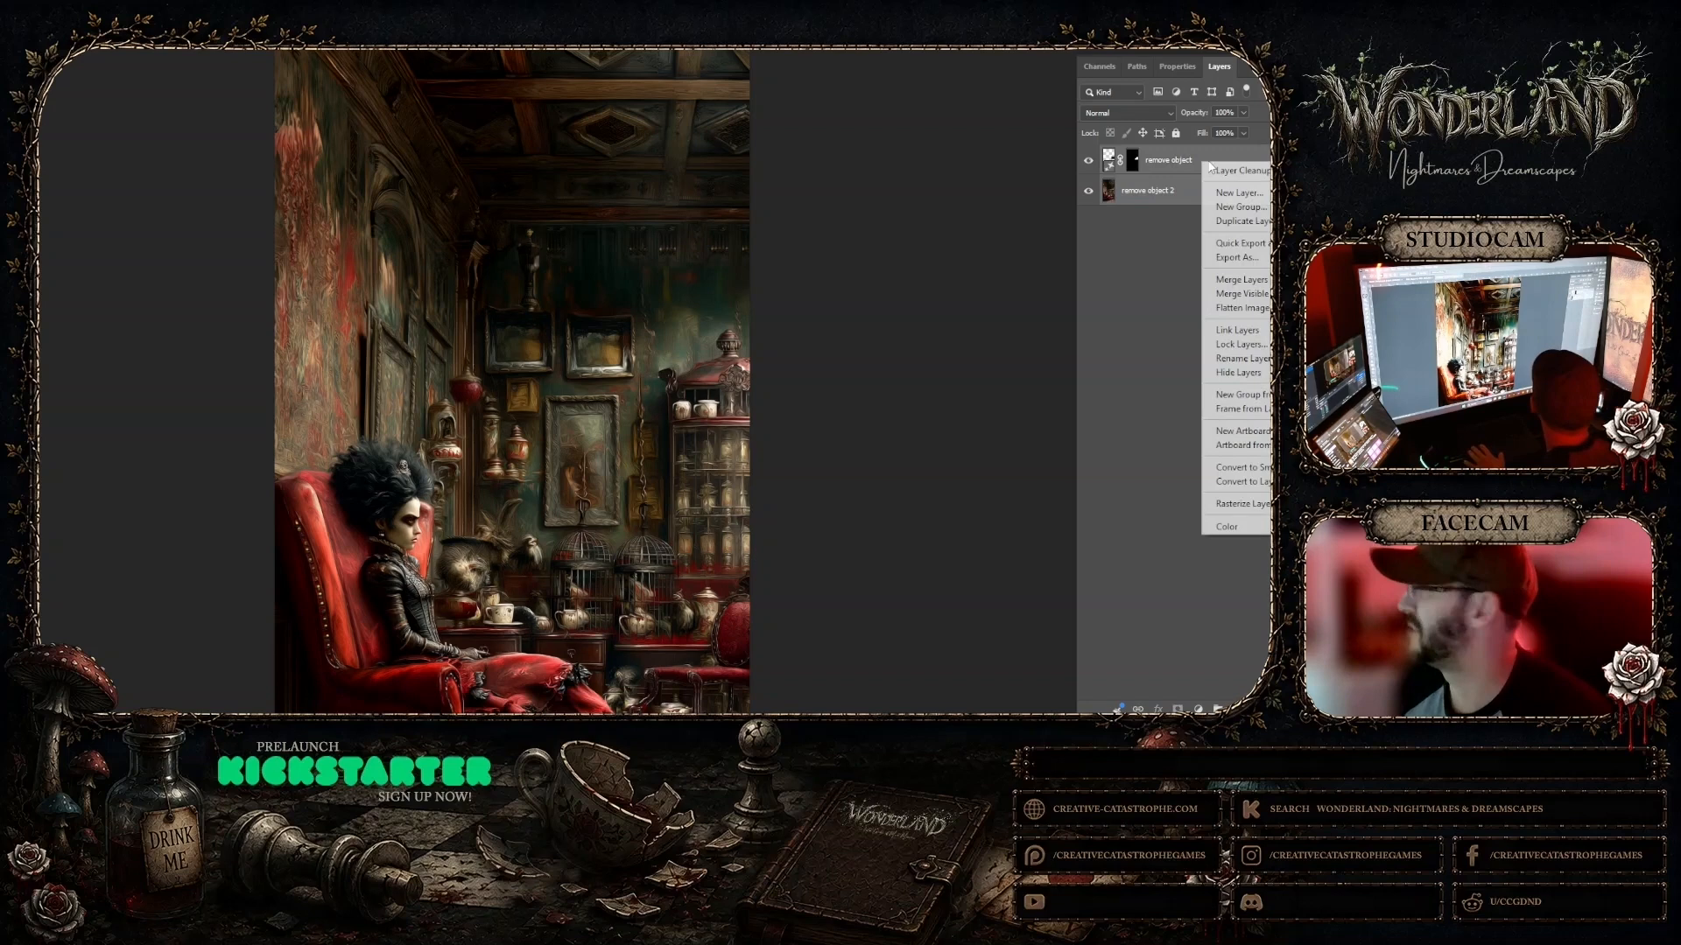
{"action": "left_click", "coordinate": [1223, 280]}
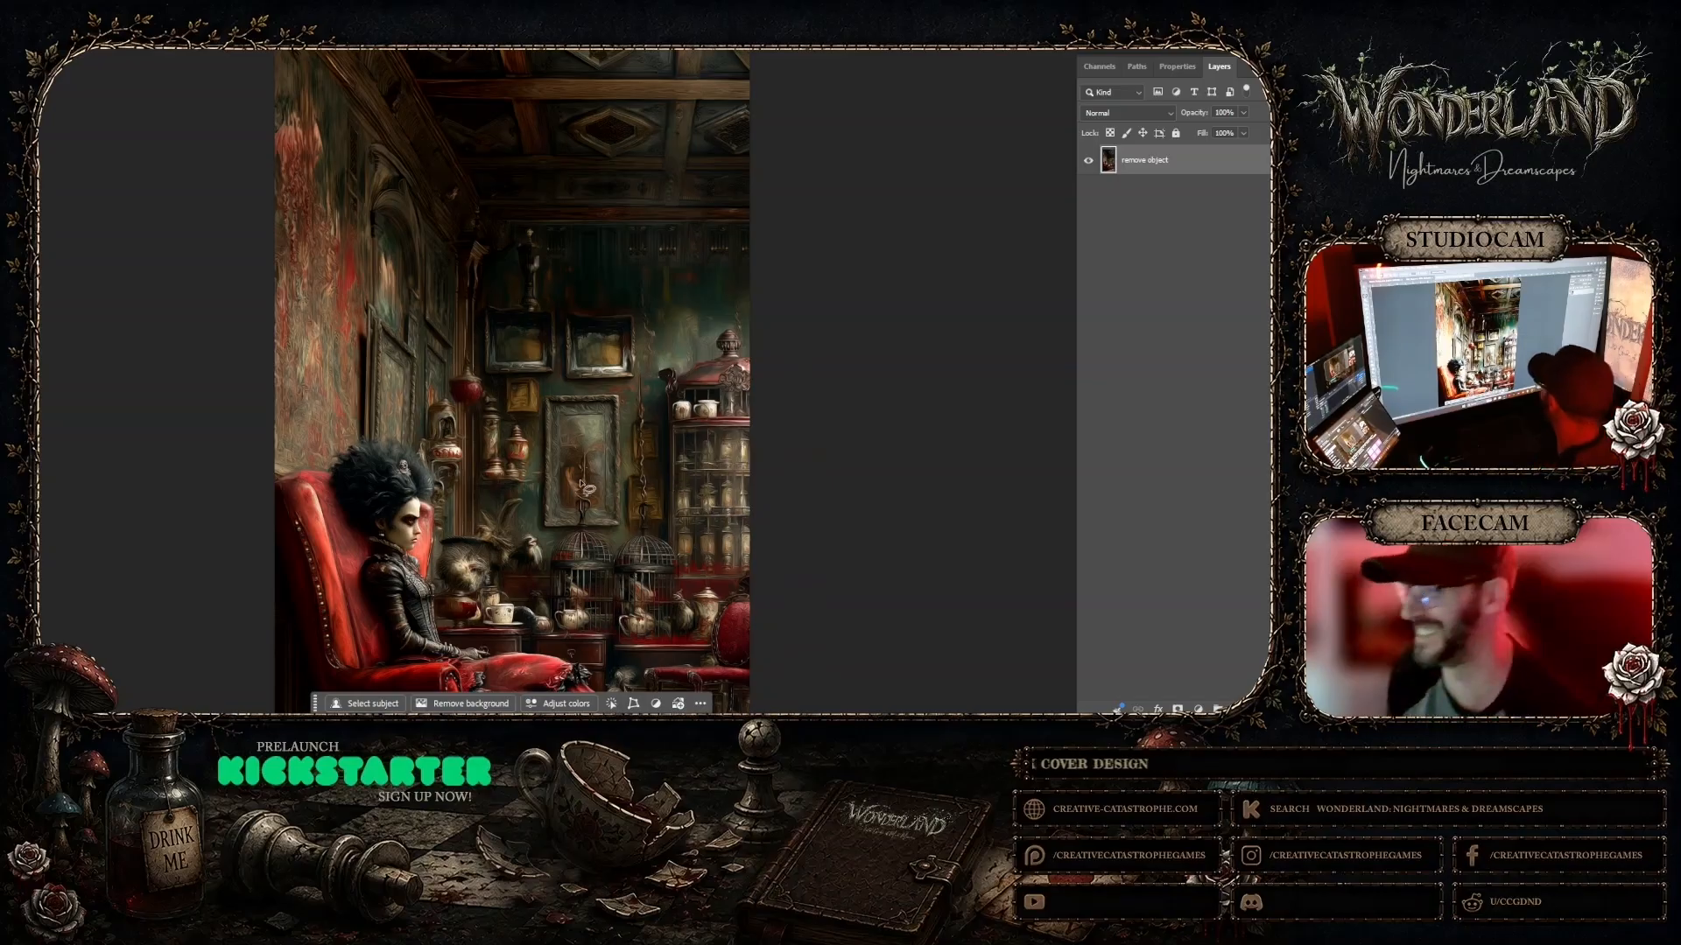
Step: Lasso the chain hanging in front of the large framed picture and run Generative Fill with the prompt "remove object"
{"action": "left_click_drag", "start_coordinate": [573, 480], "coordinate": [576, 454]}
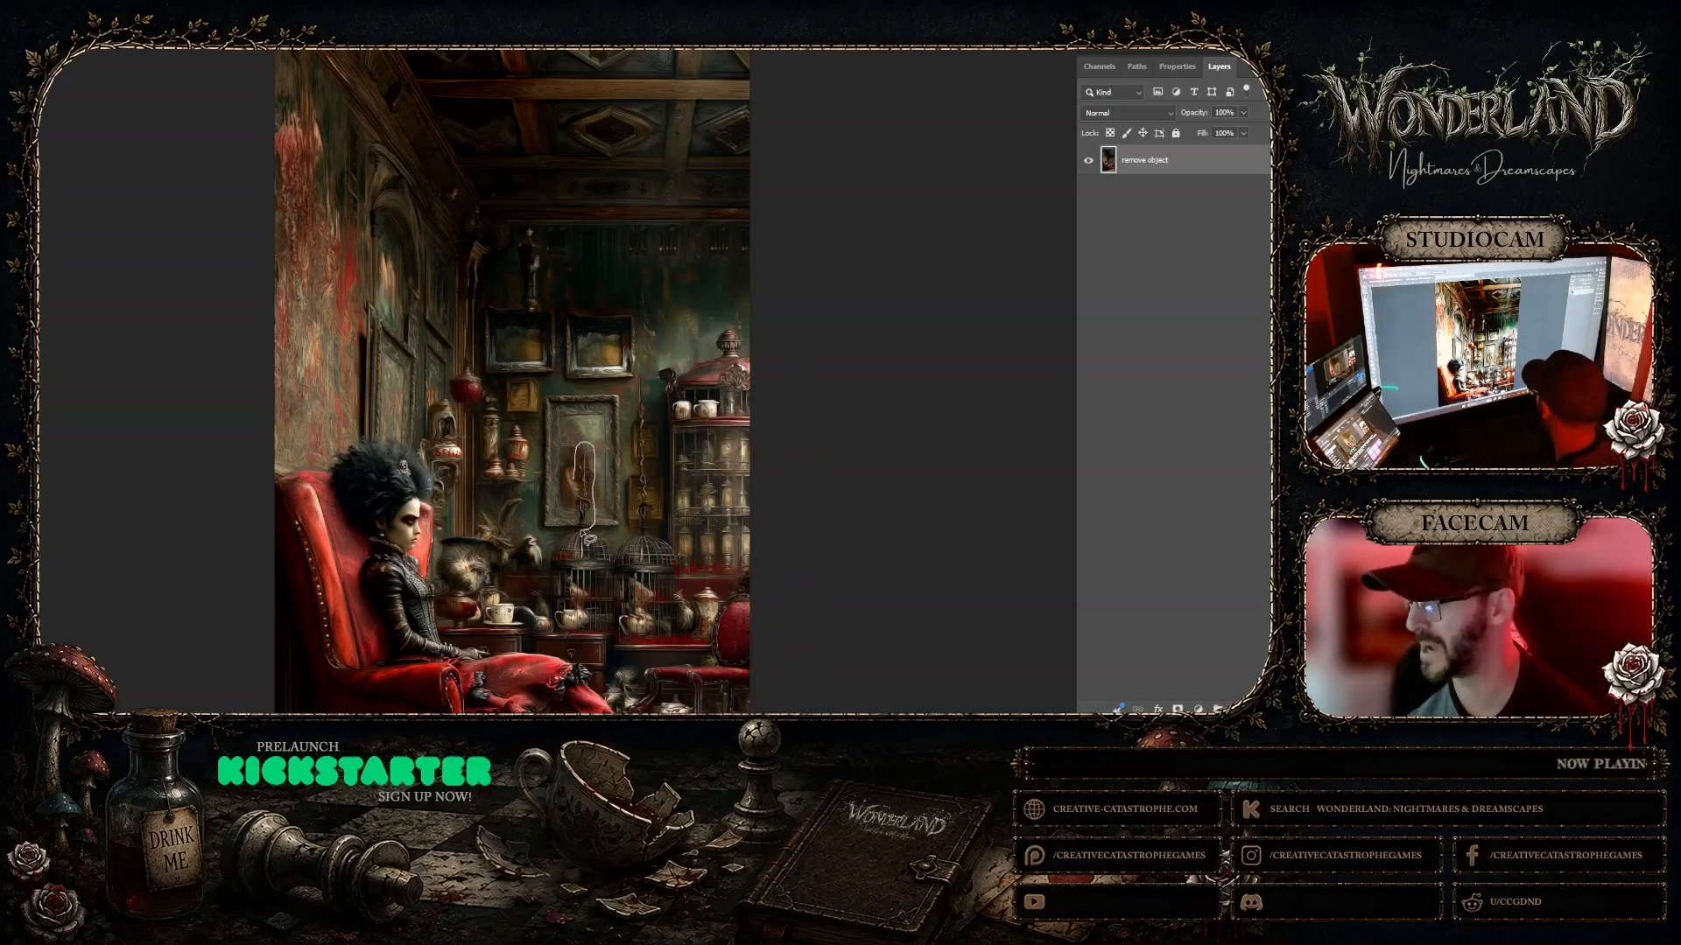
{"action": "left_click_drag", "start_coordinate": [579, 488], "coordinate": [579, 490]}
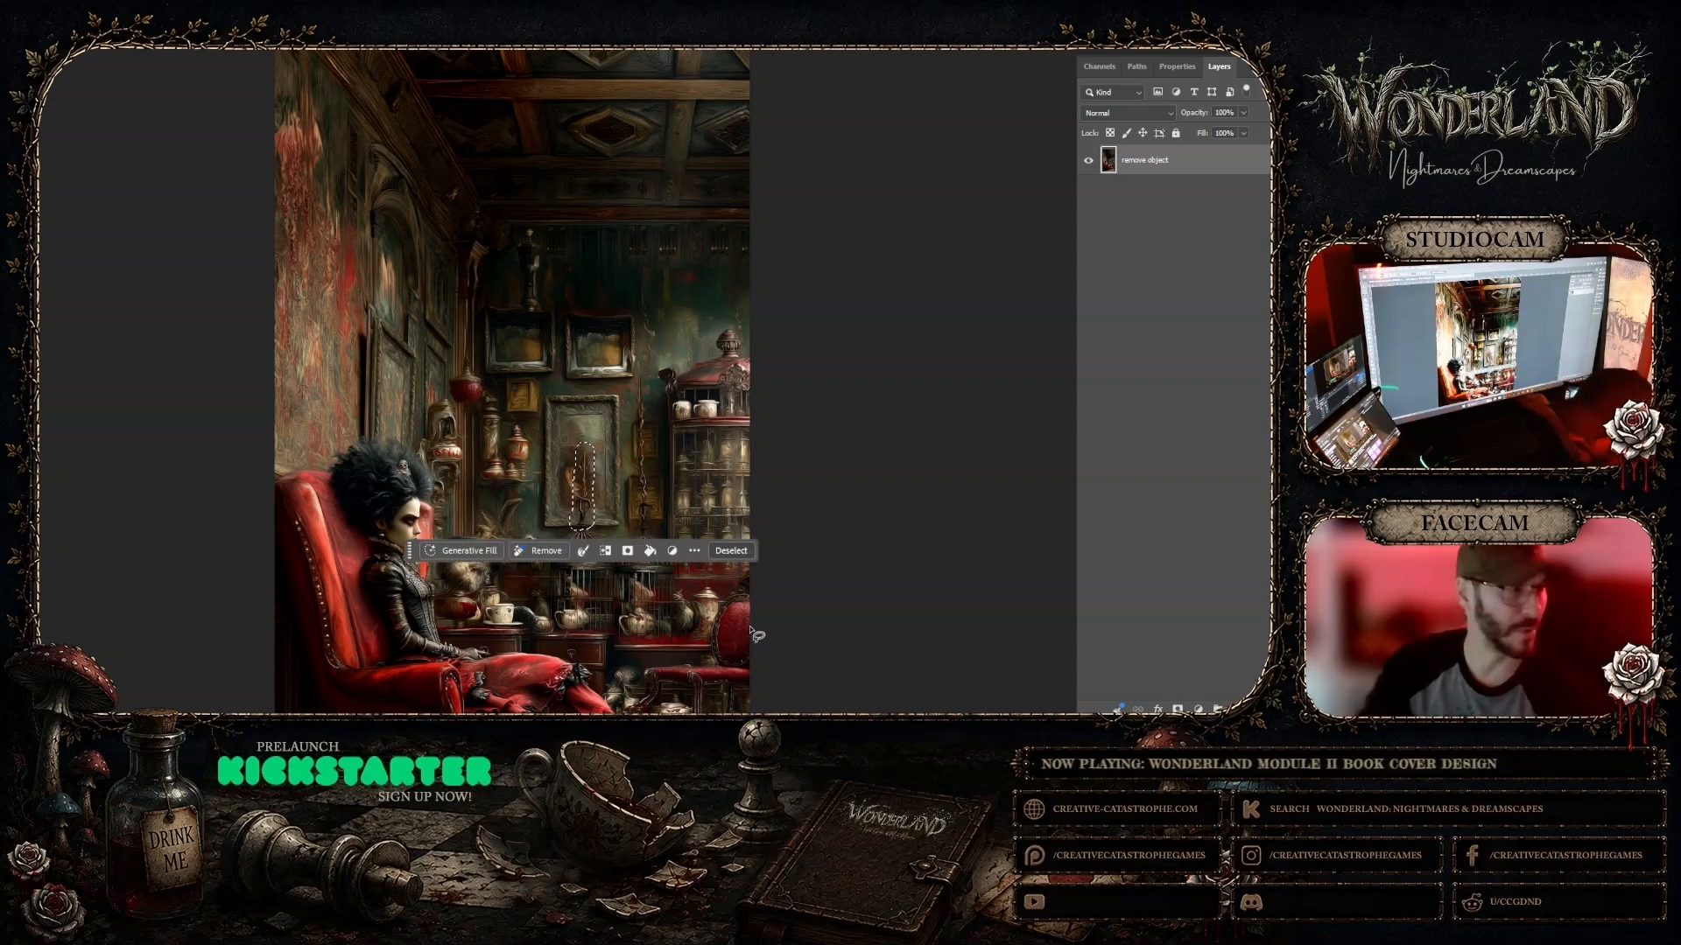
{"action": "left_click", "coordinate": [449, 550]}
{"action": "type", "text": "remove objec"}
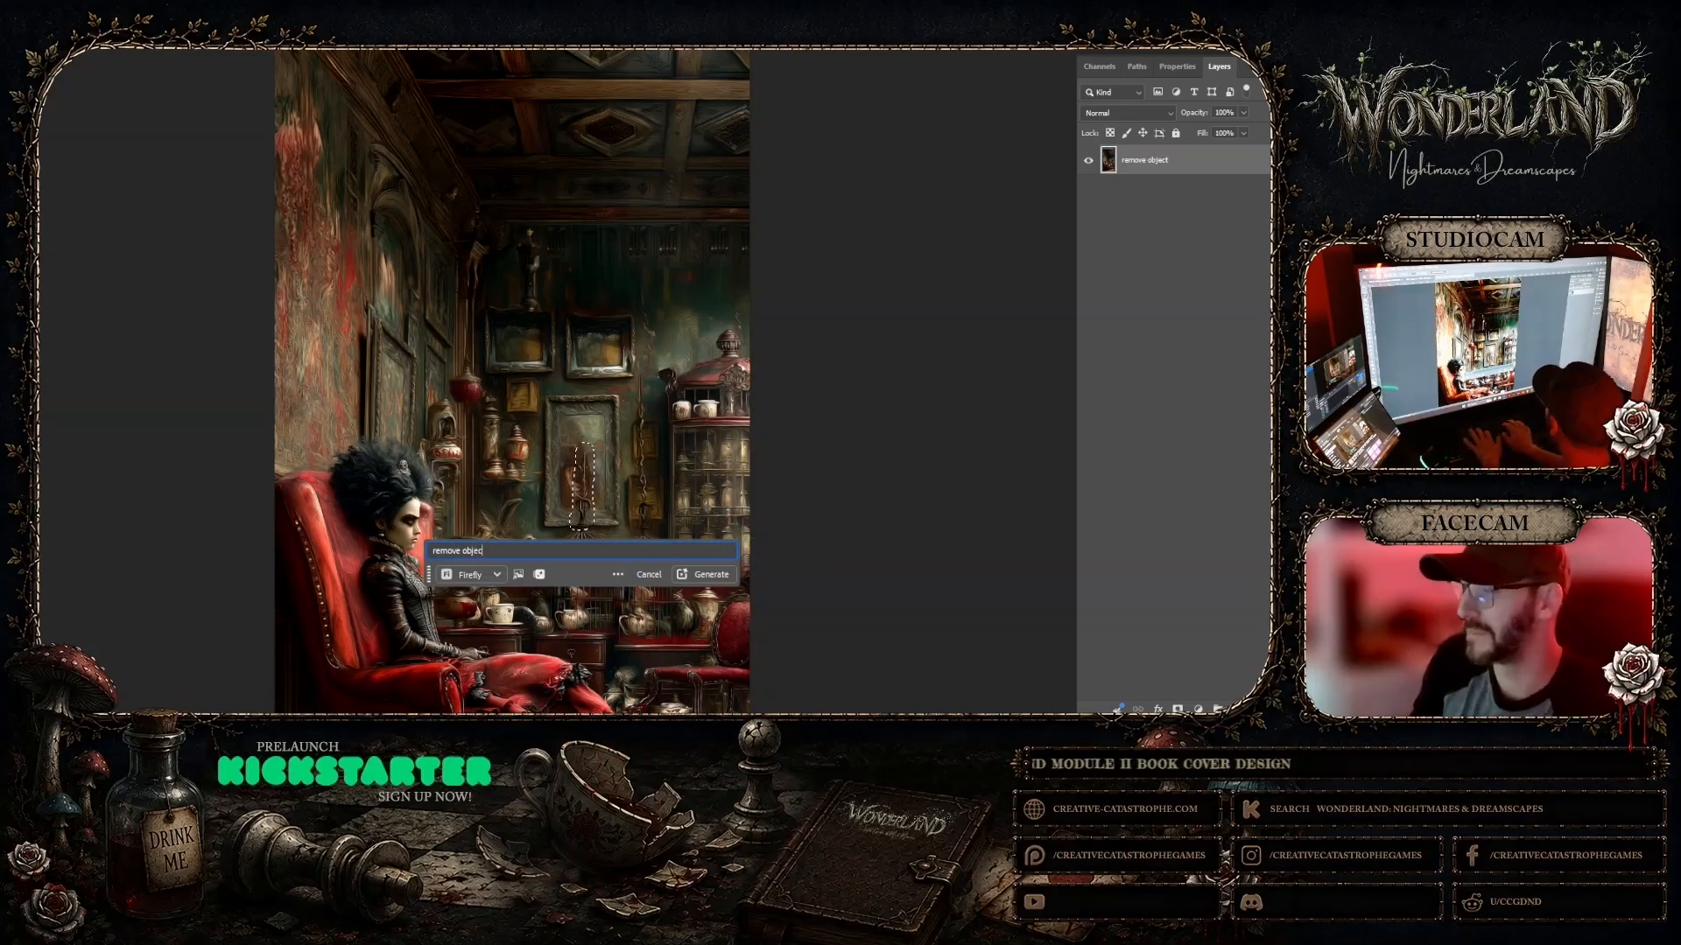
{"action": "type", "text": "t"}
{"action": "key", "text": "Return"}
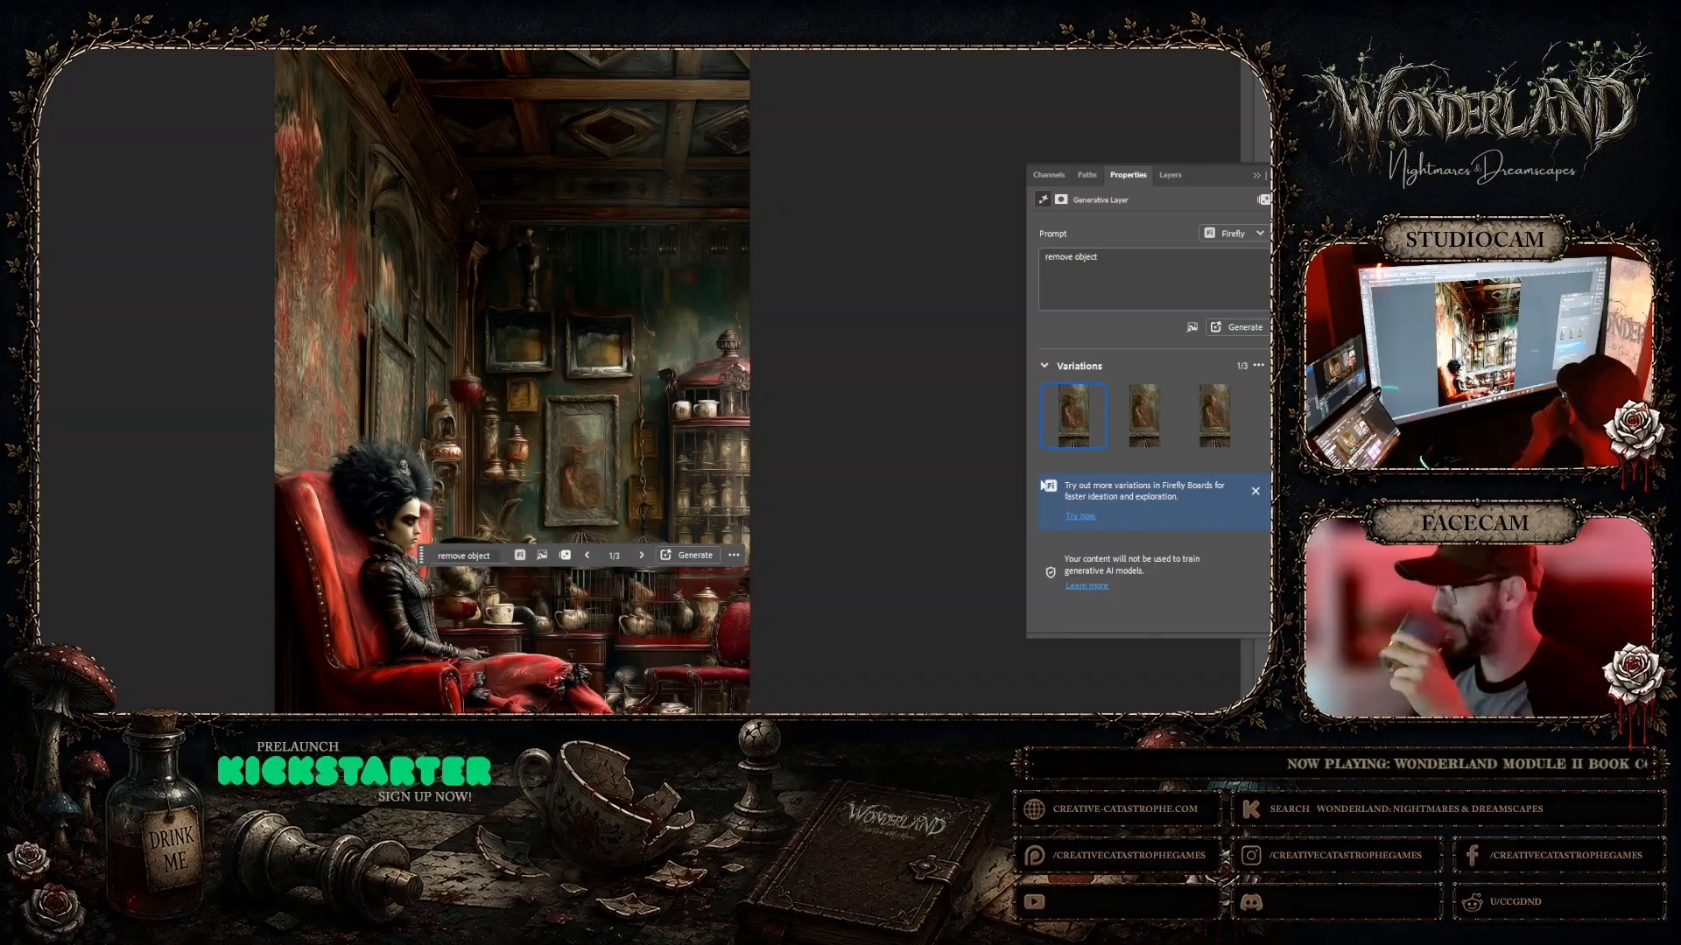
Step: Move the generative fill bar off the image, compare the framed picture's variations, and choose the first one, inspecting it up close
{"action": "mouse_move", "coordinate": [1145, 434]}
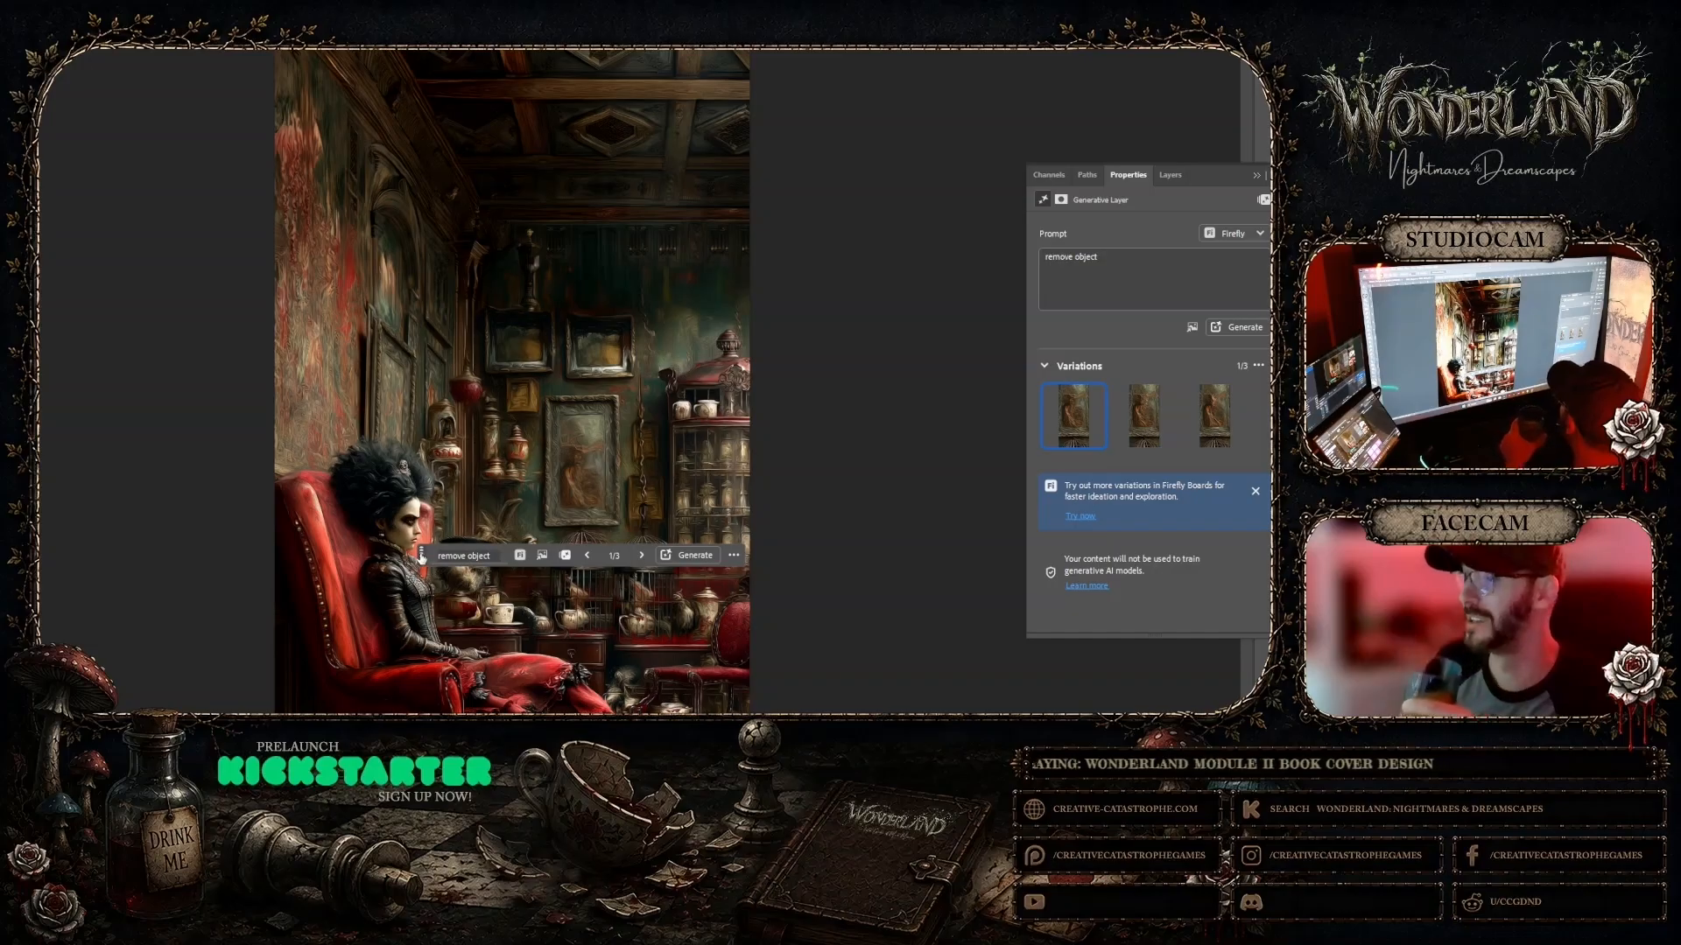
{"action": "left_click_drag", "start_coordinate": [421, 557], "coordinate": [866, 125]}
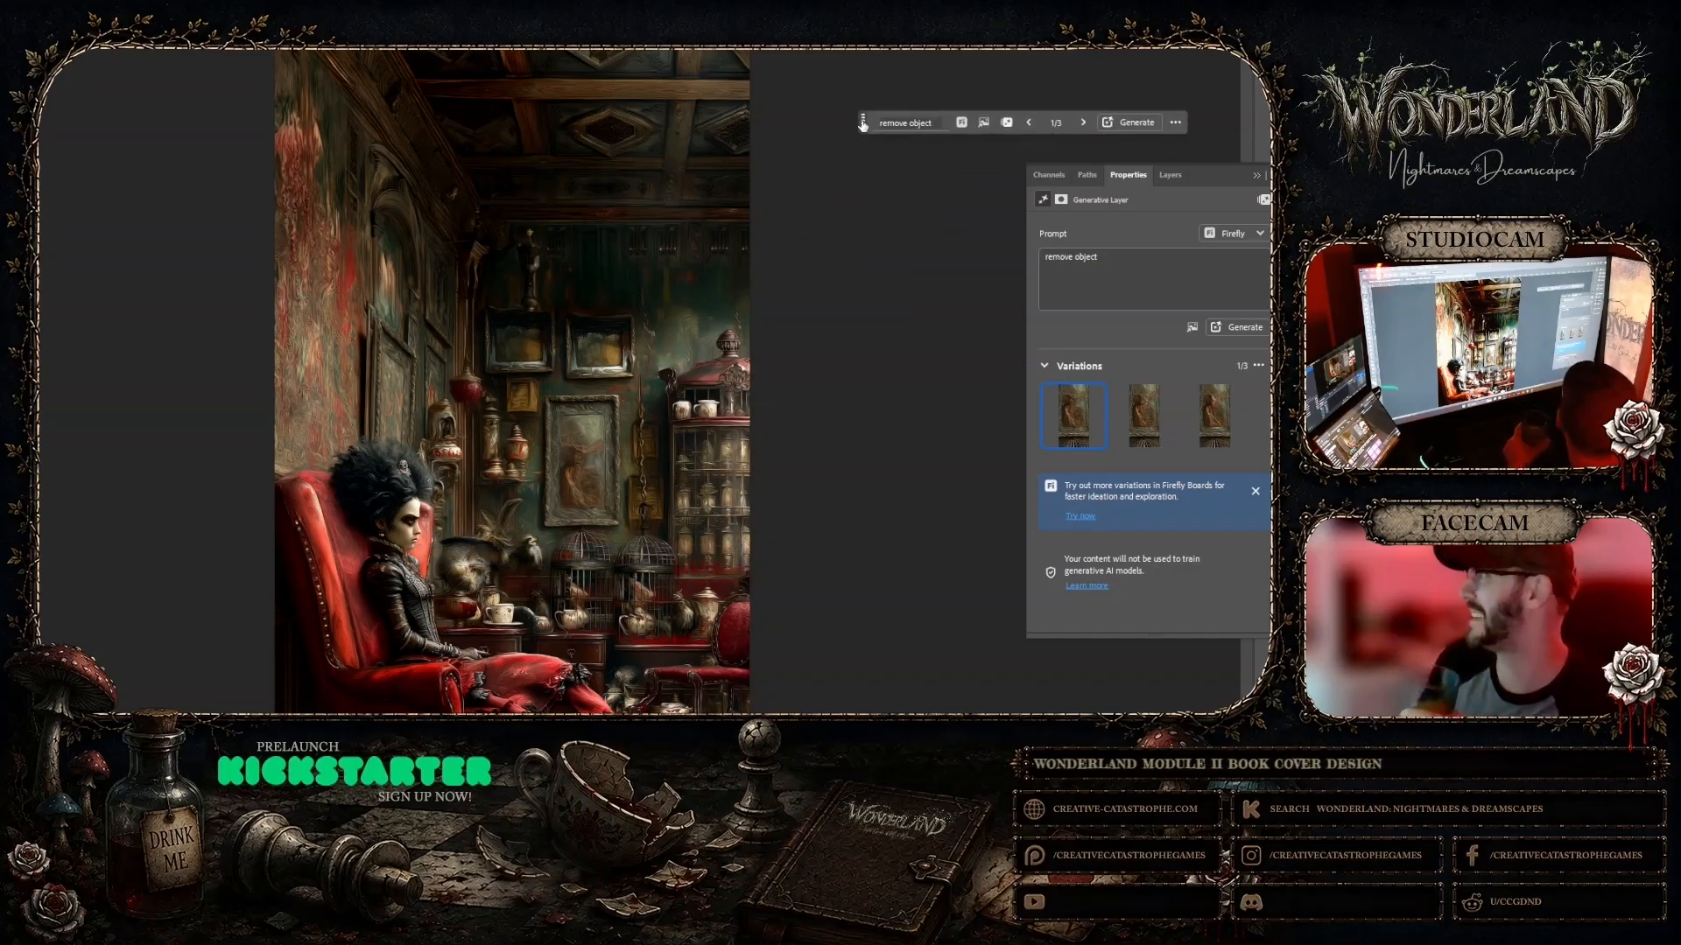
{"action": "left_click", "coordinate": [1141, 409]}
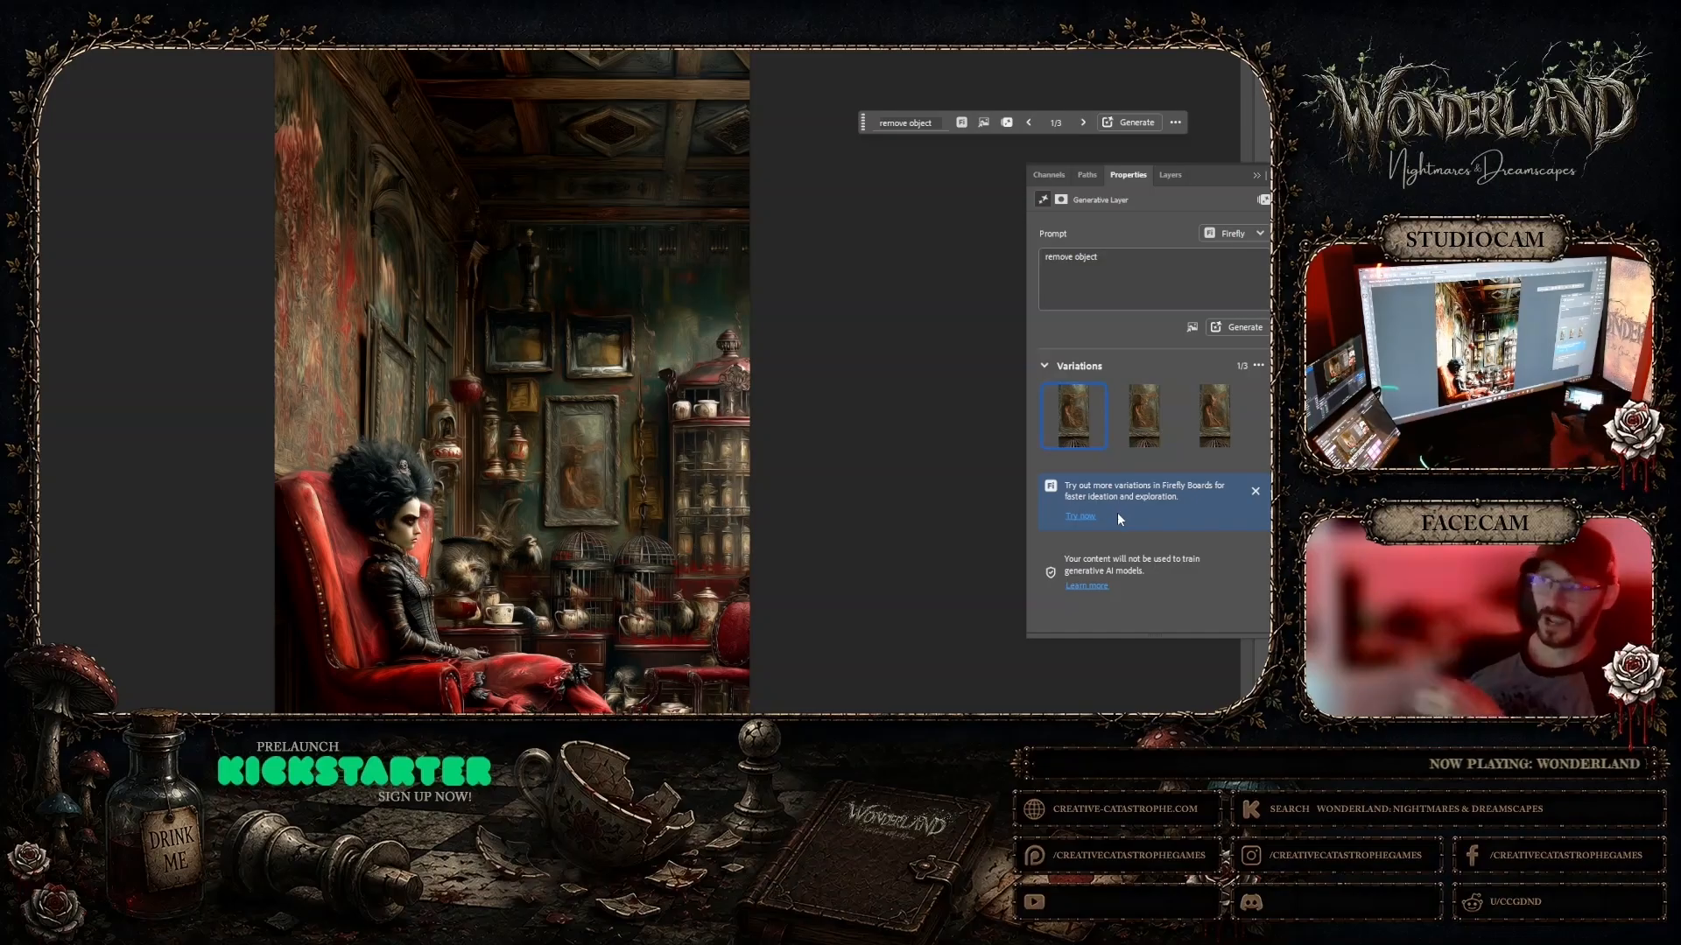
{"action": "left_click", "coordinate": [1140, 419]}
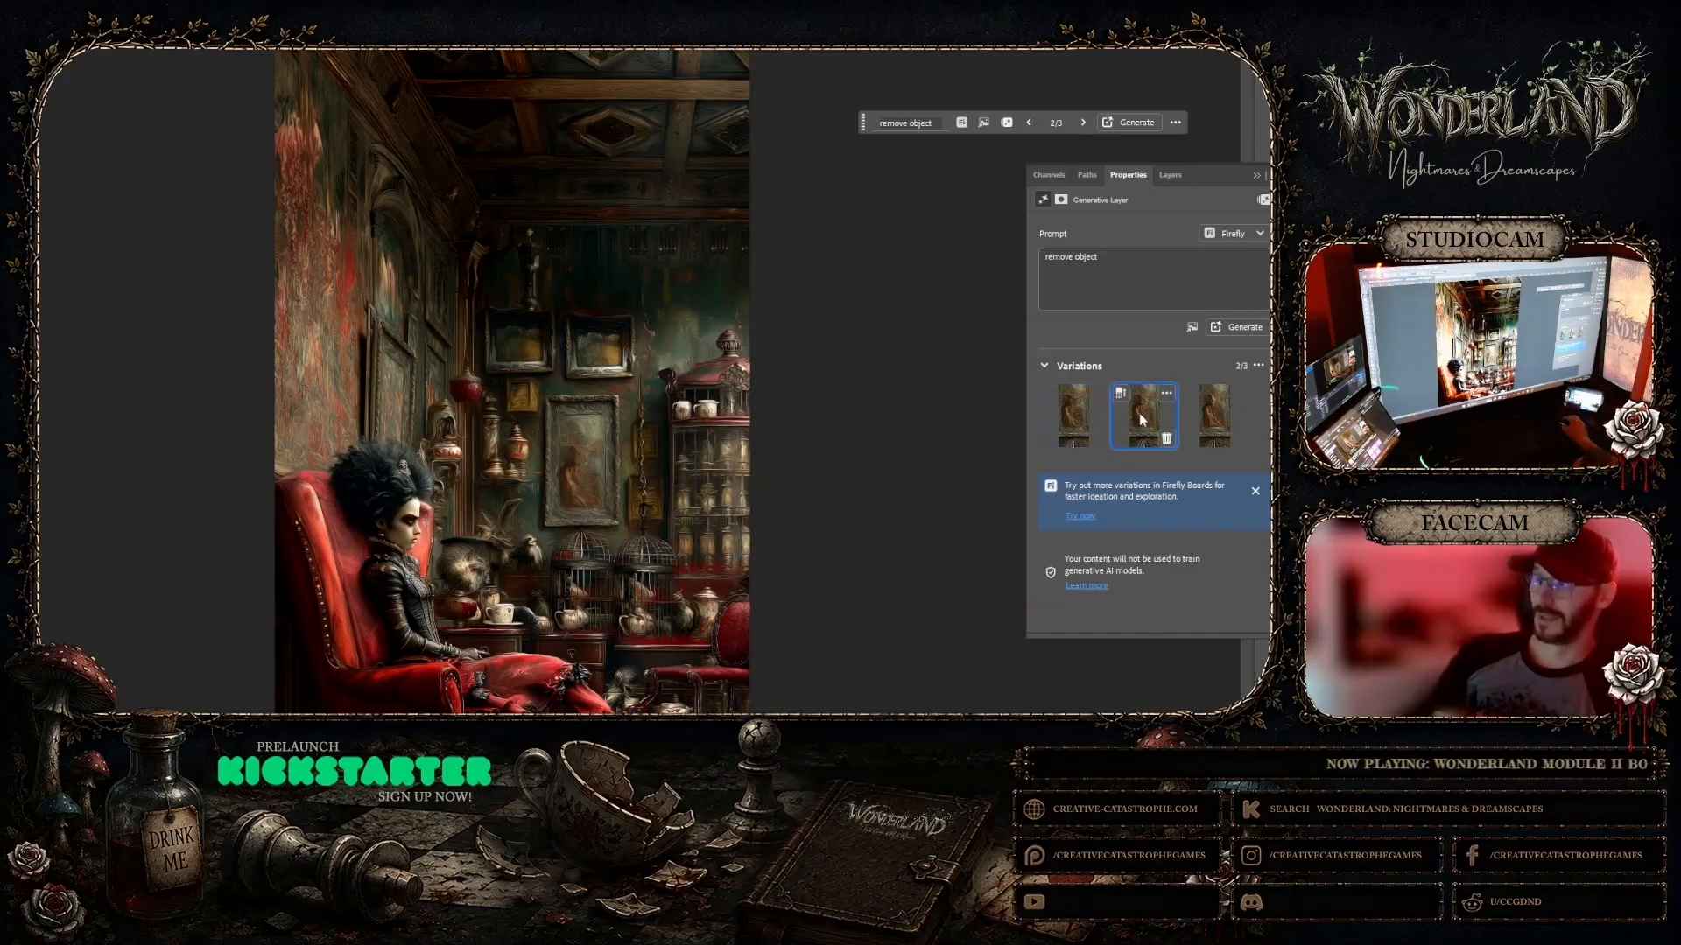
{"action": "left_click", "coordinate": [1223, 413]}
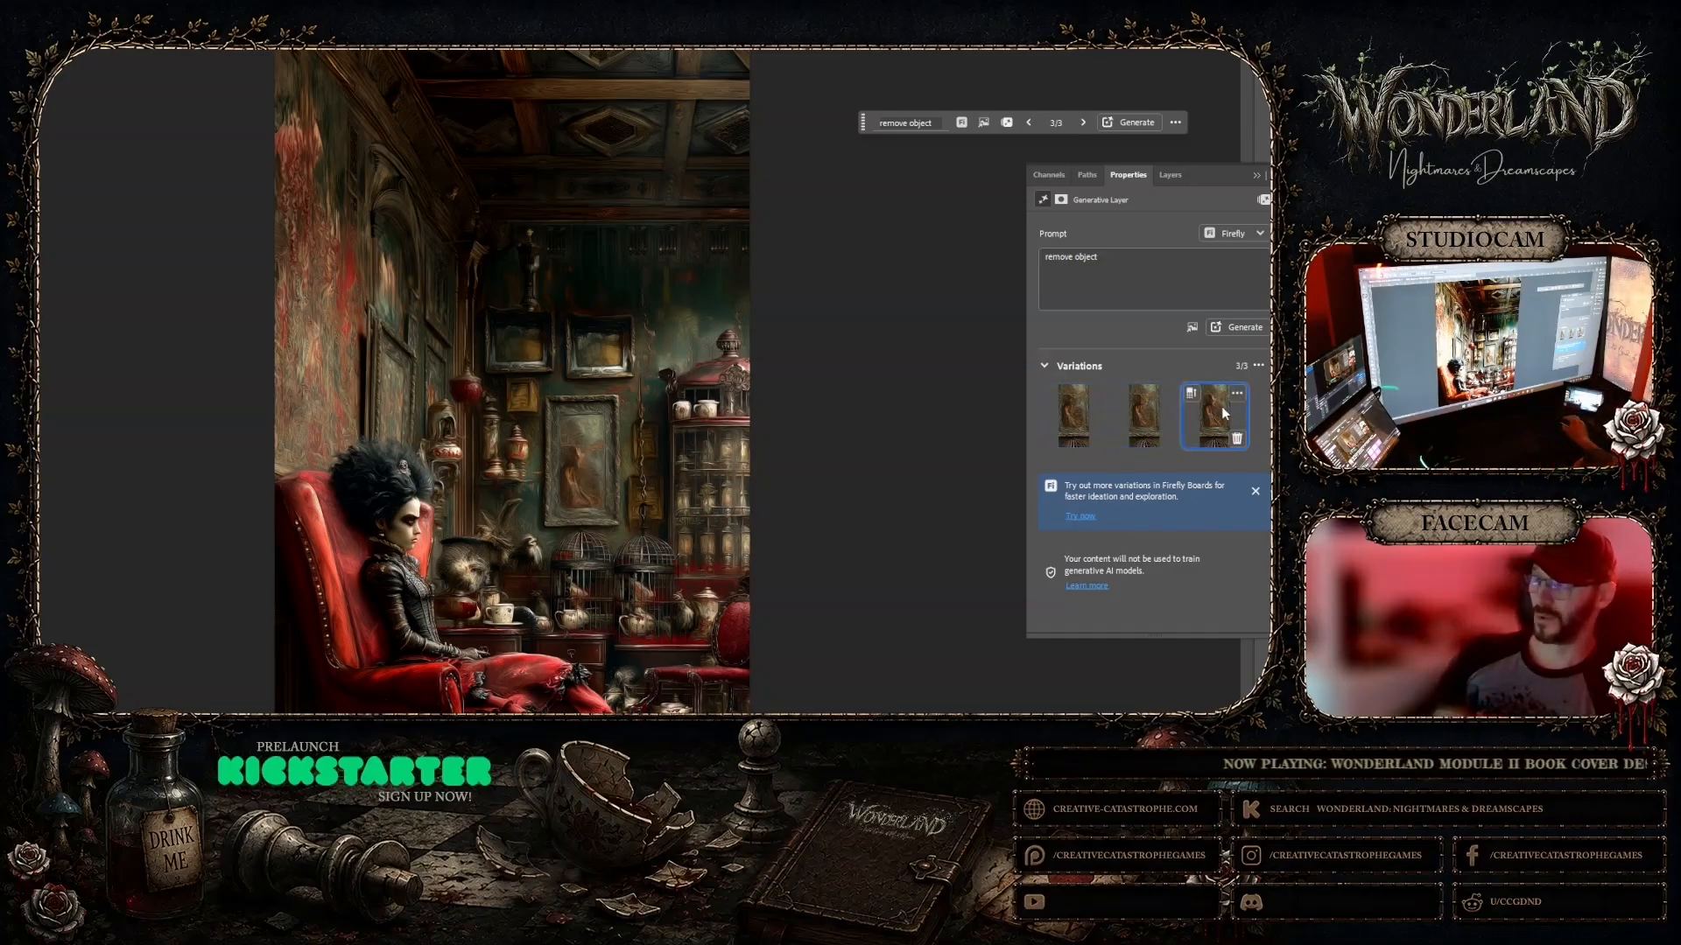
{"action": "left_click", "coordinate": [1073, 416]}
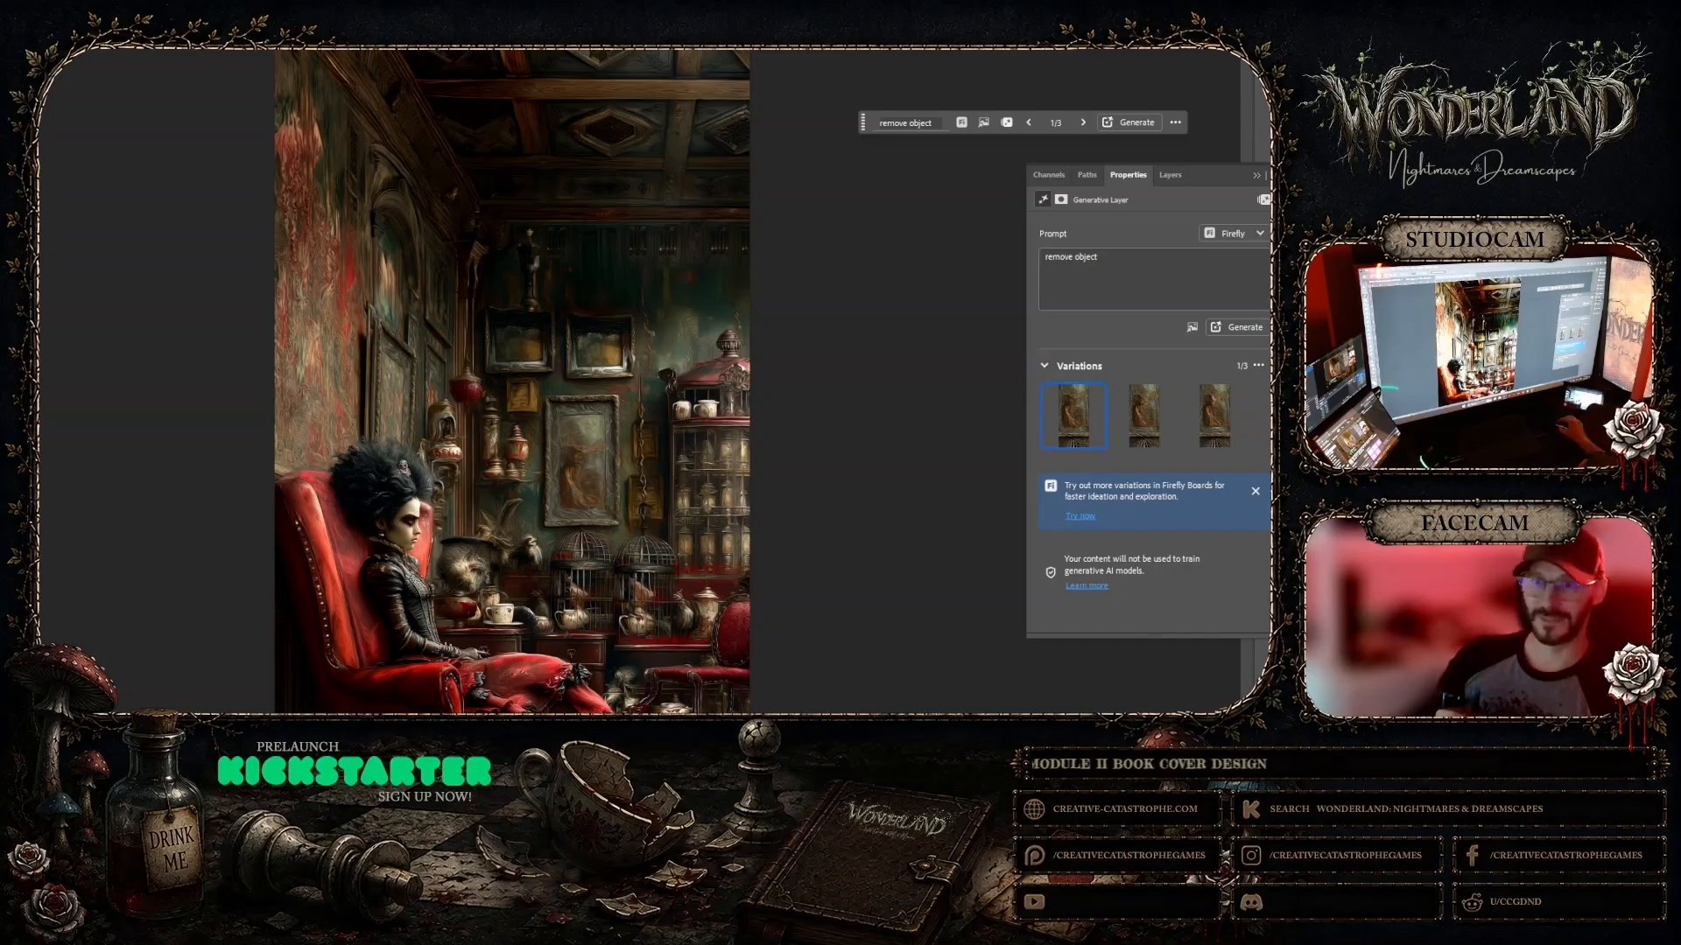
{"action": "left_click_drag", "start_coordinate": [609, 512], "coordinate": [646, 607]}
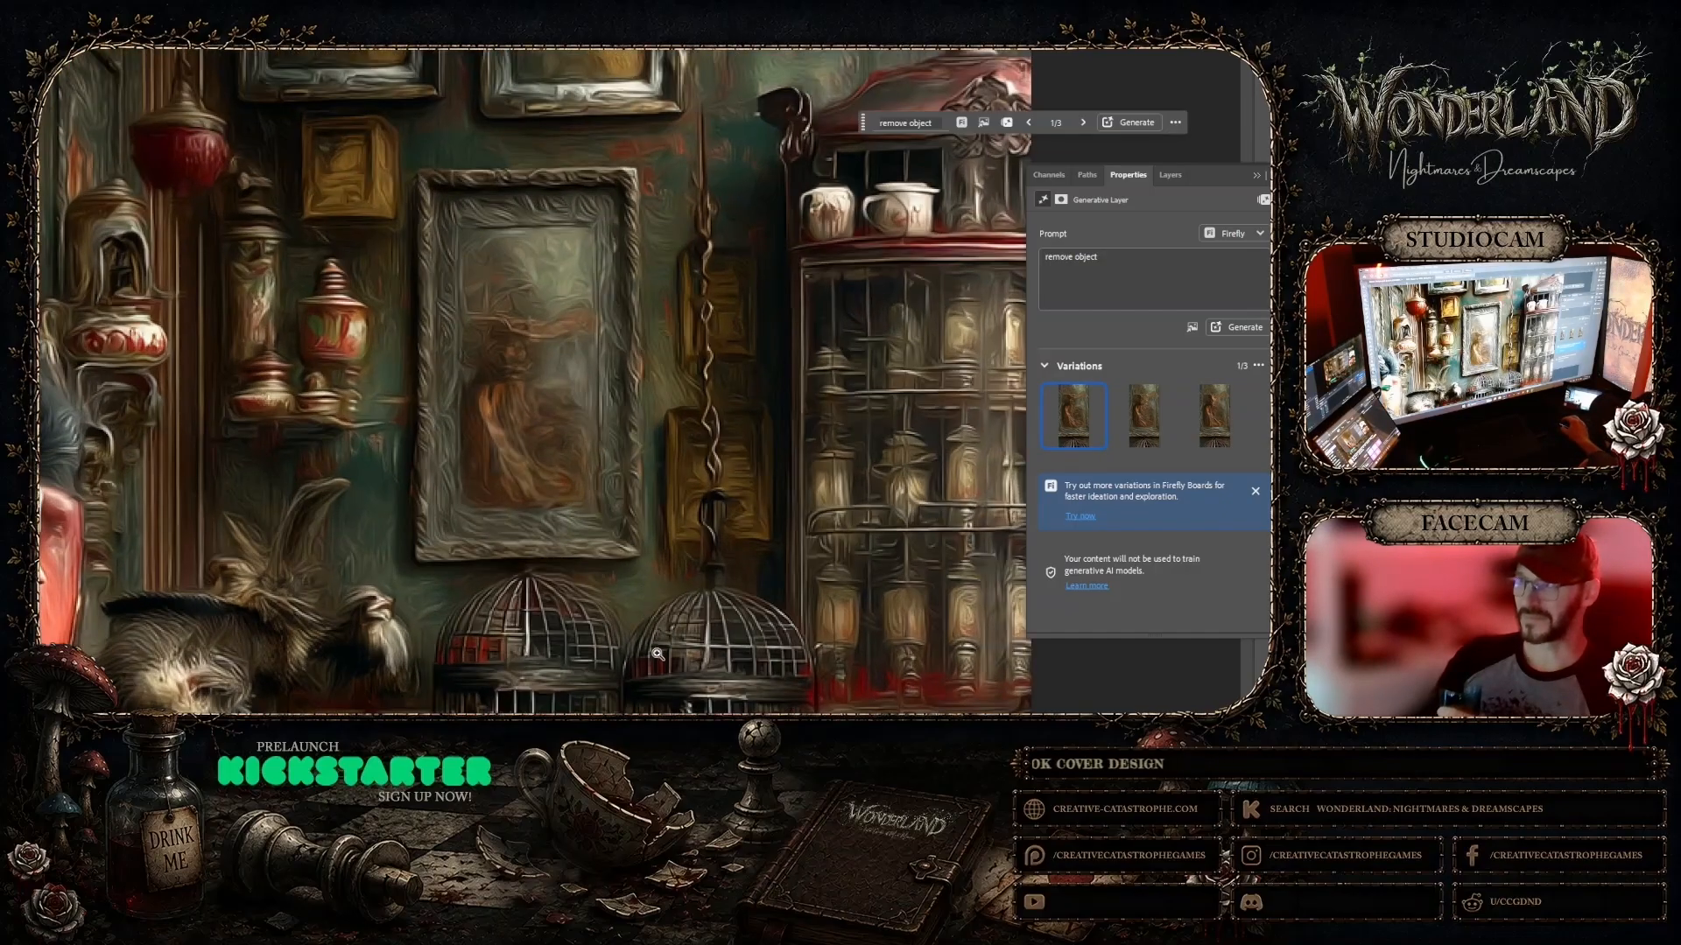
Step: Compare the framed picture's remaining variations, choose the third one, and check it within the whole parlor image
{"action": "left_click", "coordinate": [1141, 417]}
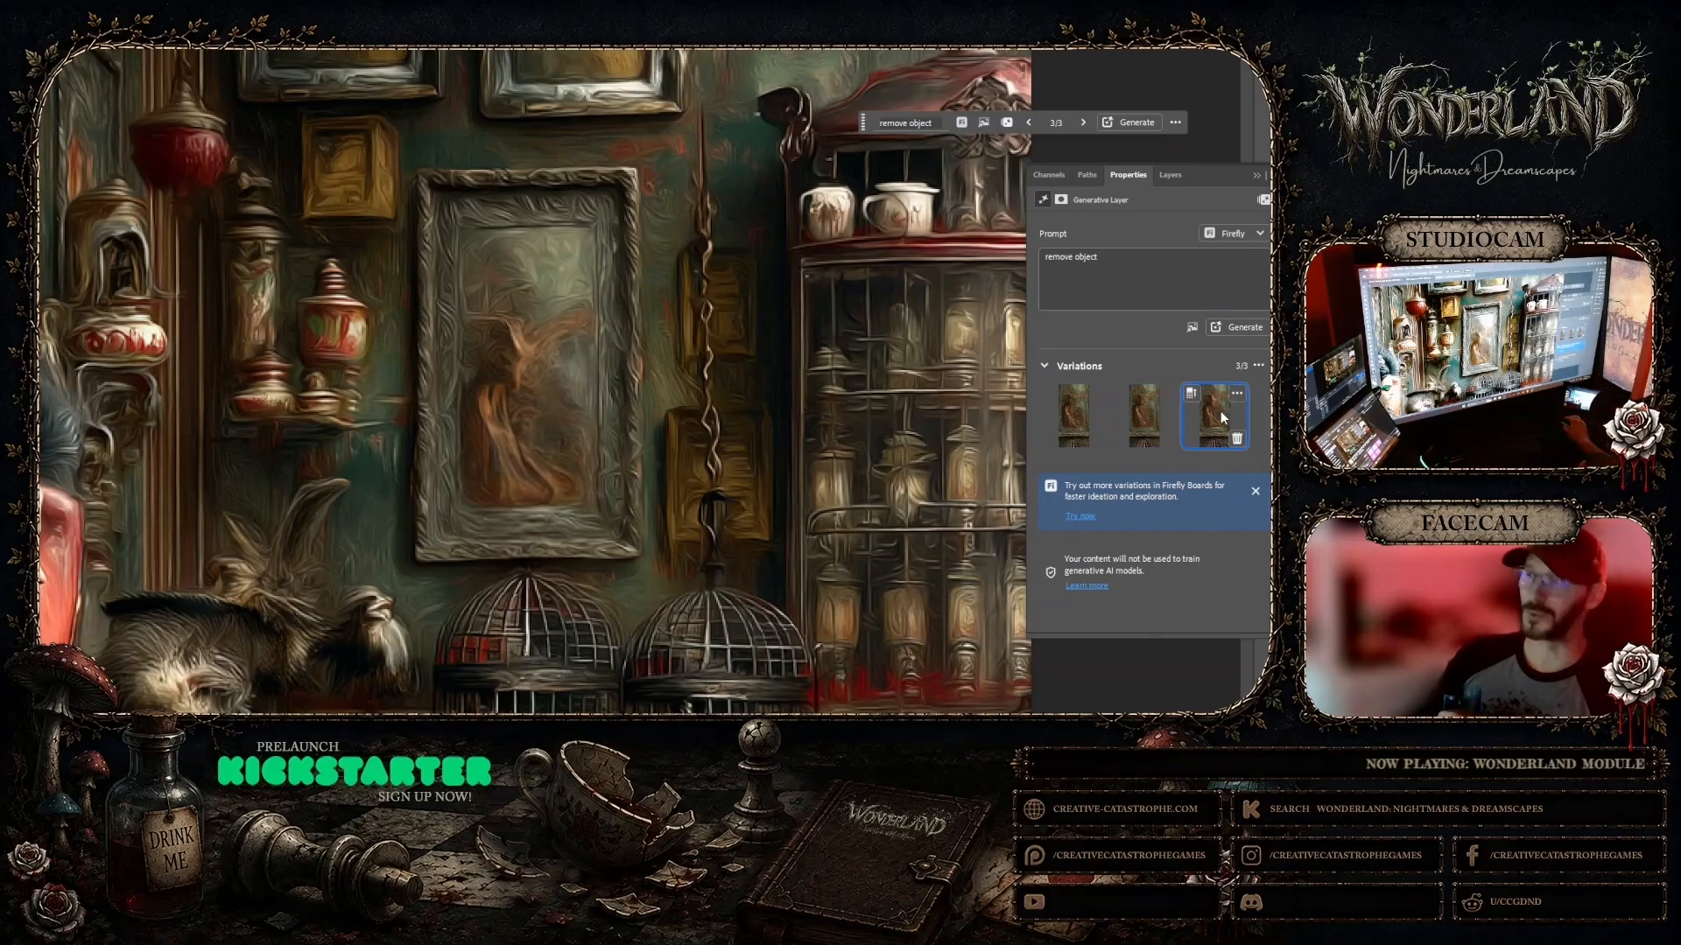
{"action": "right_click", "coordinate": [379, 410]}
{"action": "left_click", "coordinate": [407, 496]}
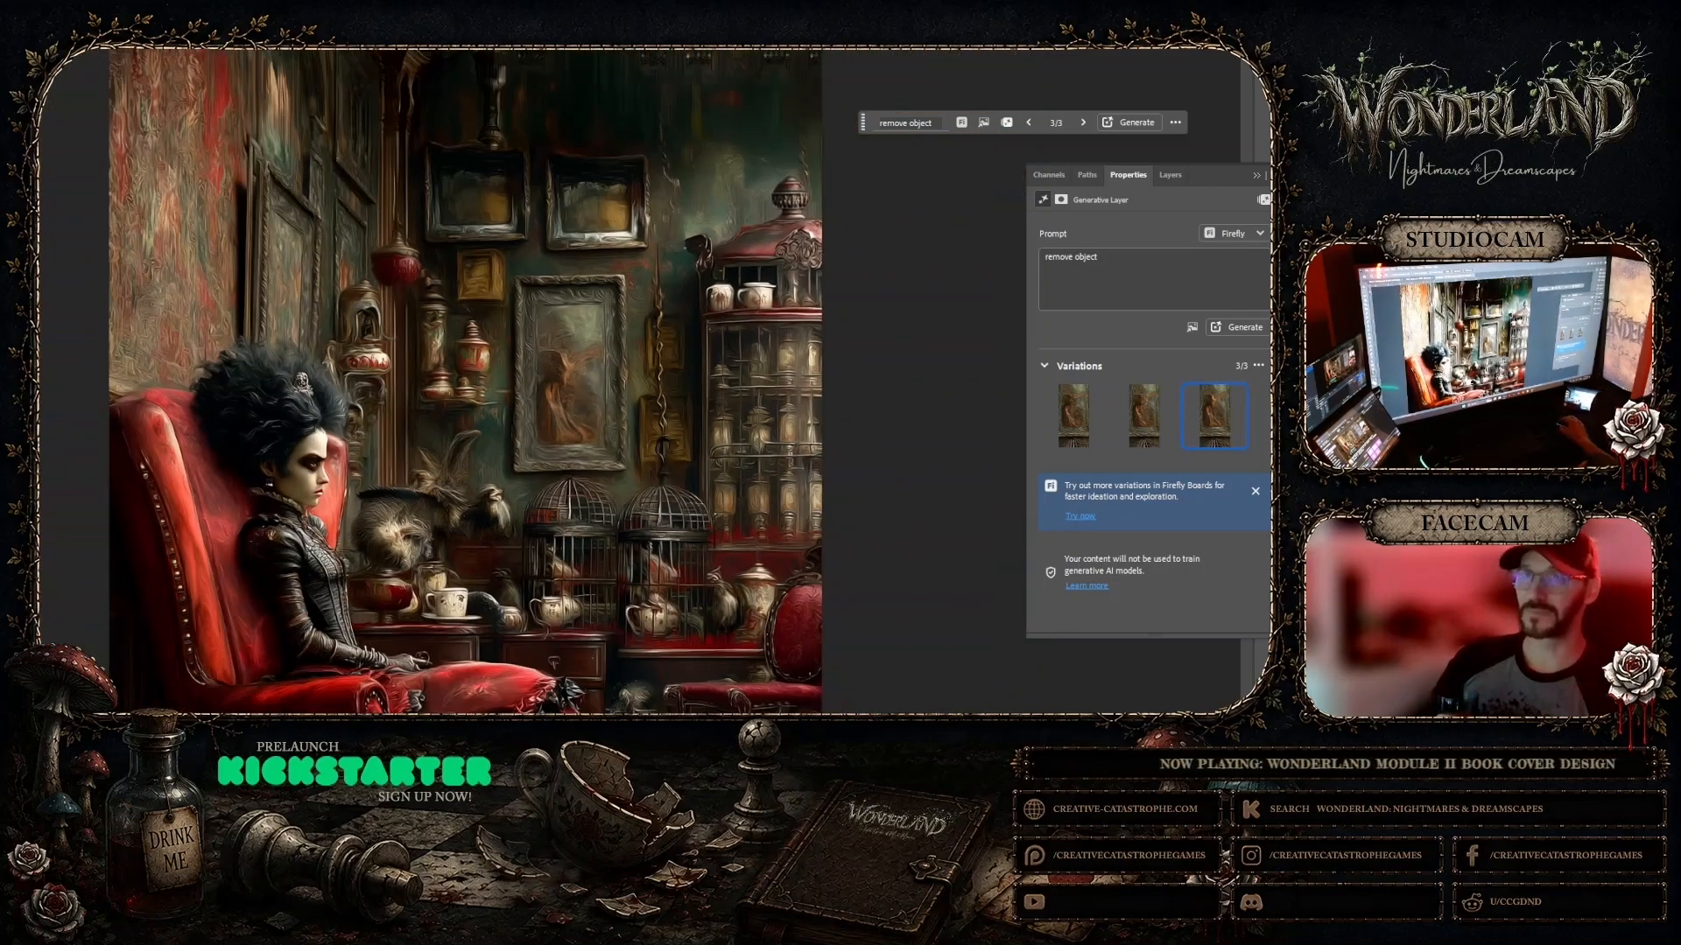
Step: Select the framed picture's generative layer together with the parlor image layer and merge them
{"action": "key", "text": "v"}
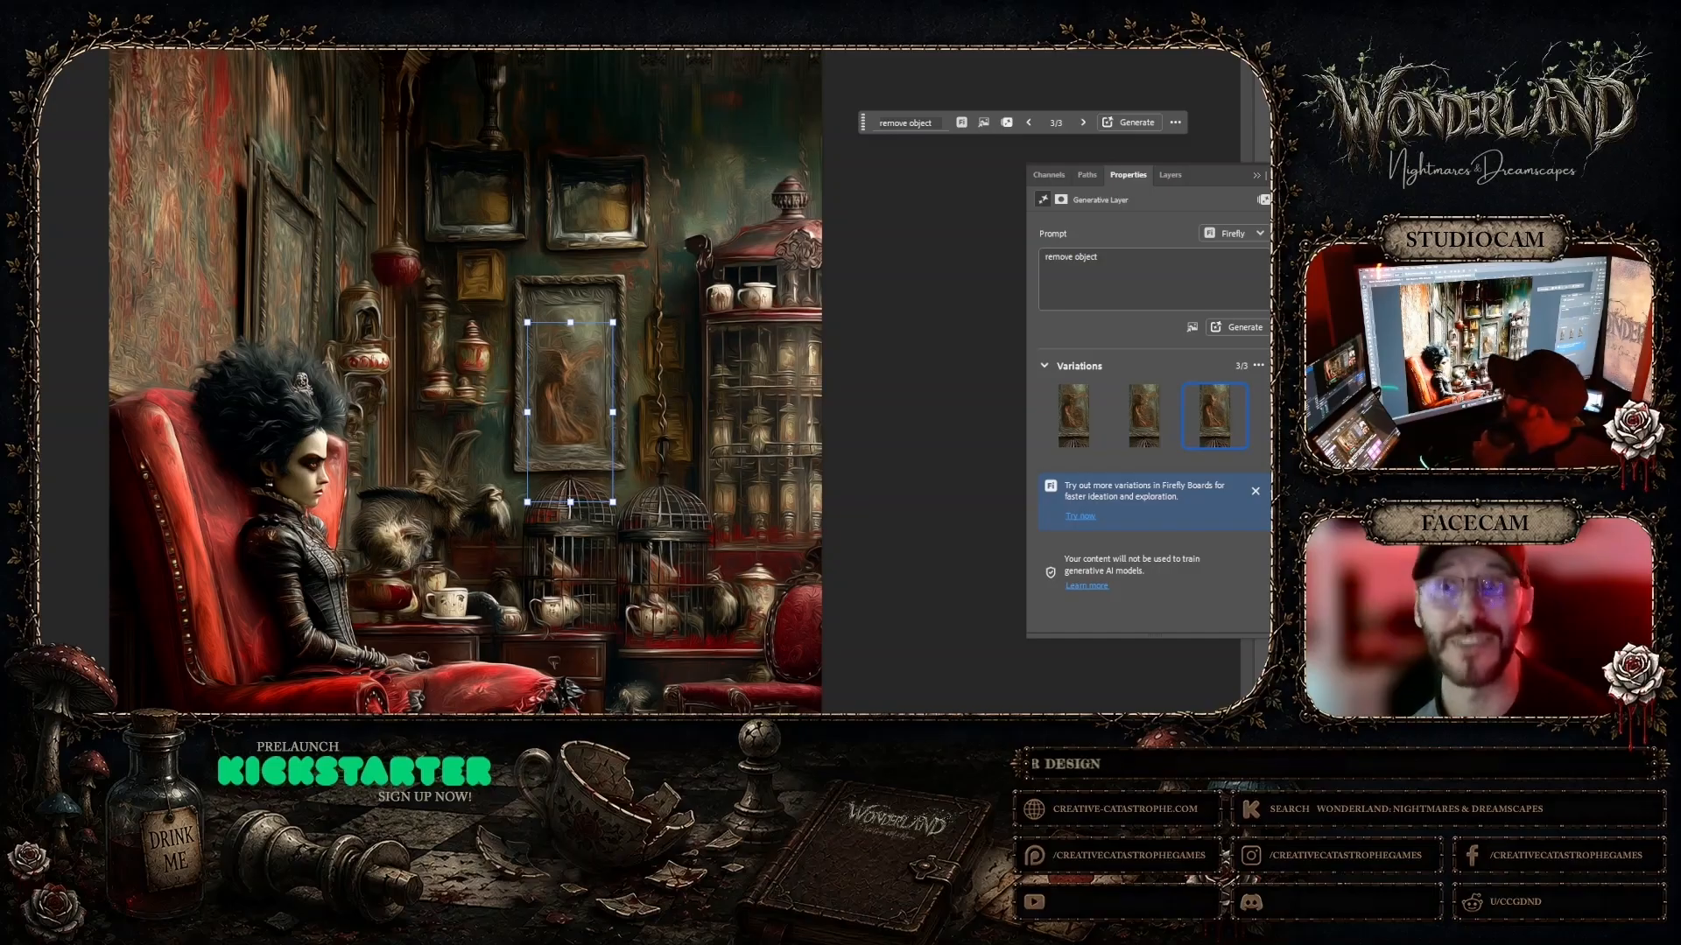
{"action": "key", "text": "F7"}
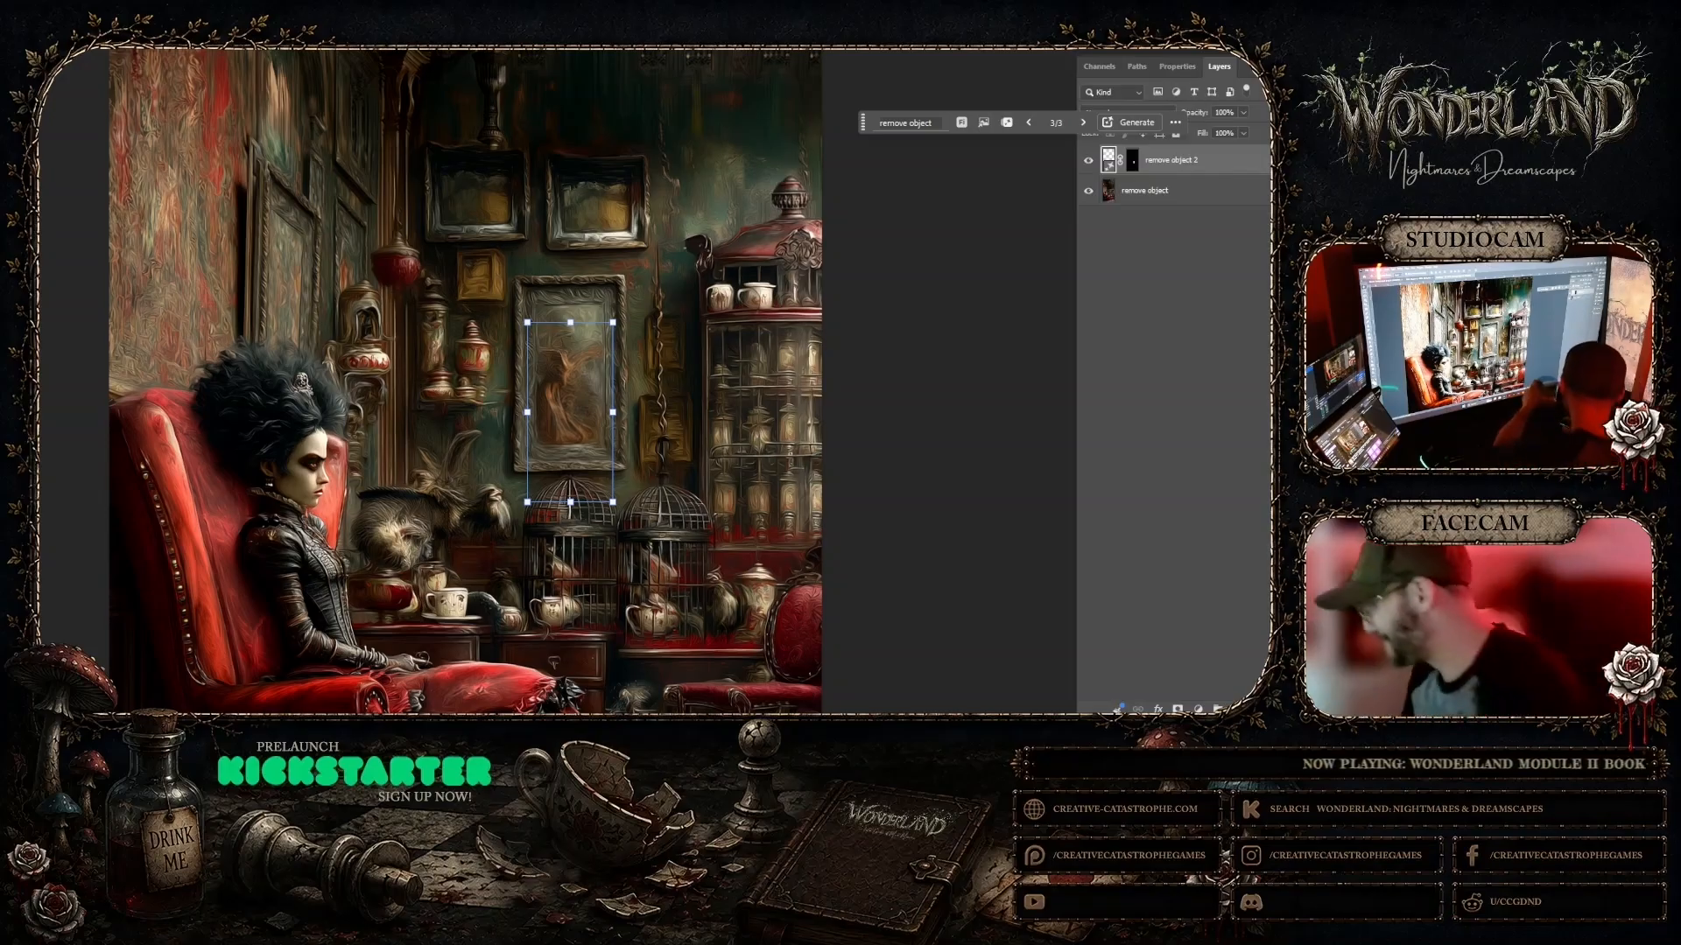
{"action": "left_click", "coordinate": [1177, 193]}
{"action": "right_click", "coordinate": [1177, 192]}
{"action": "left_click", "coordinate": [1173, 160], "text": "ctrl"}
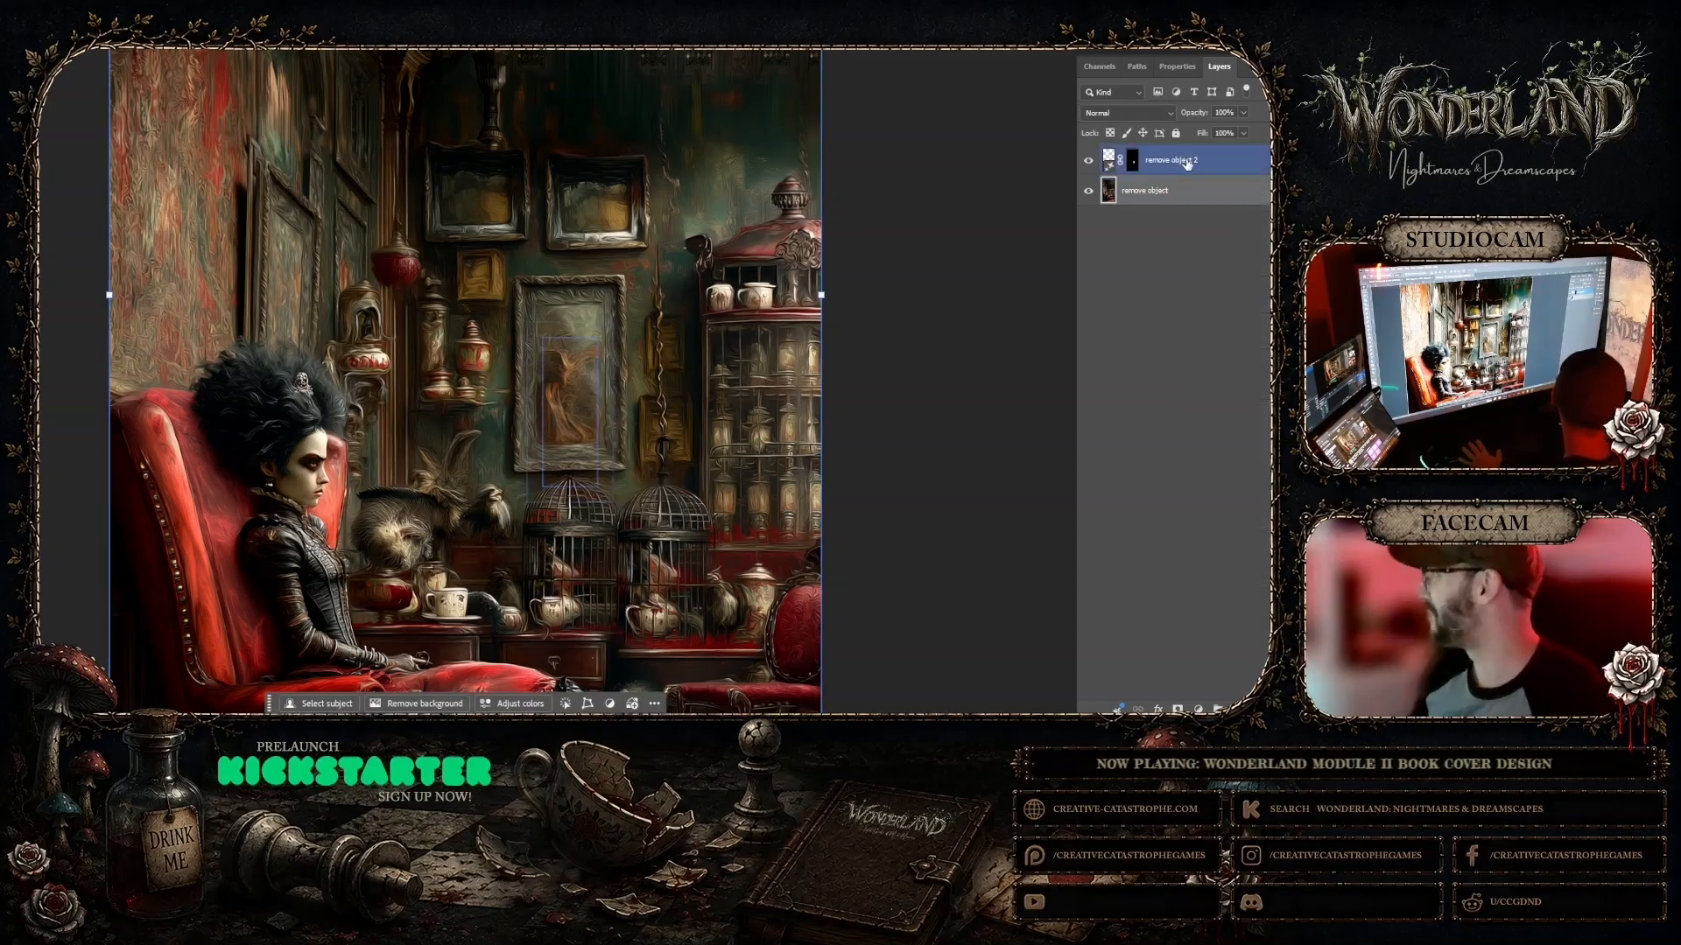
{"action": "right_click", "coordinate": [1186, 160]}
{"action": "left_click", "coordinate": [1216, 279]}
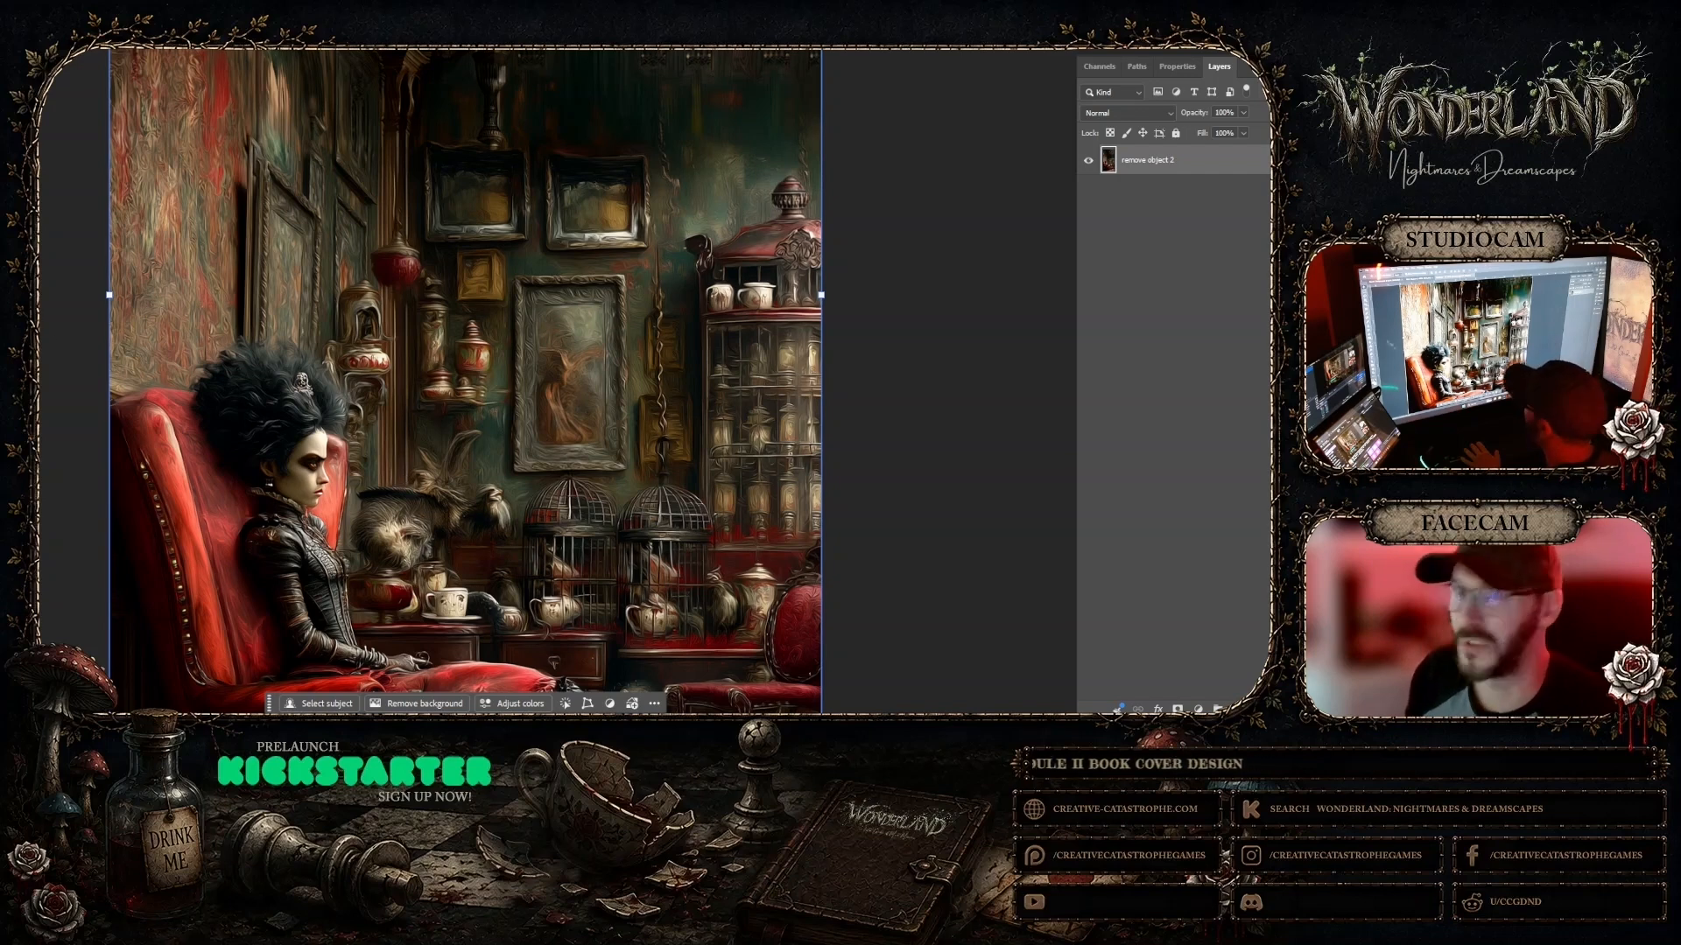
Step: Lasso the furry stuffed creatures on the cabinet beside the Duchess and run Generative Fill with the prompt "remove object"
{"action": "key", "text": "m"}
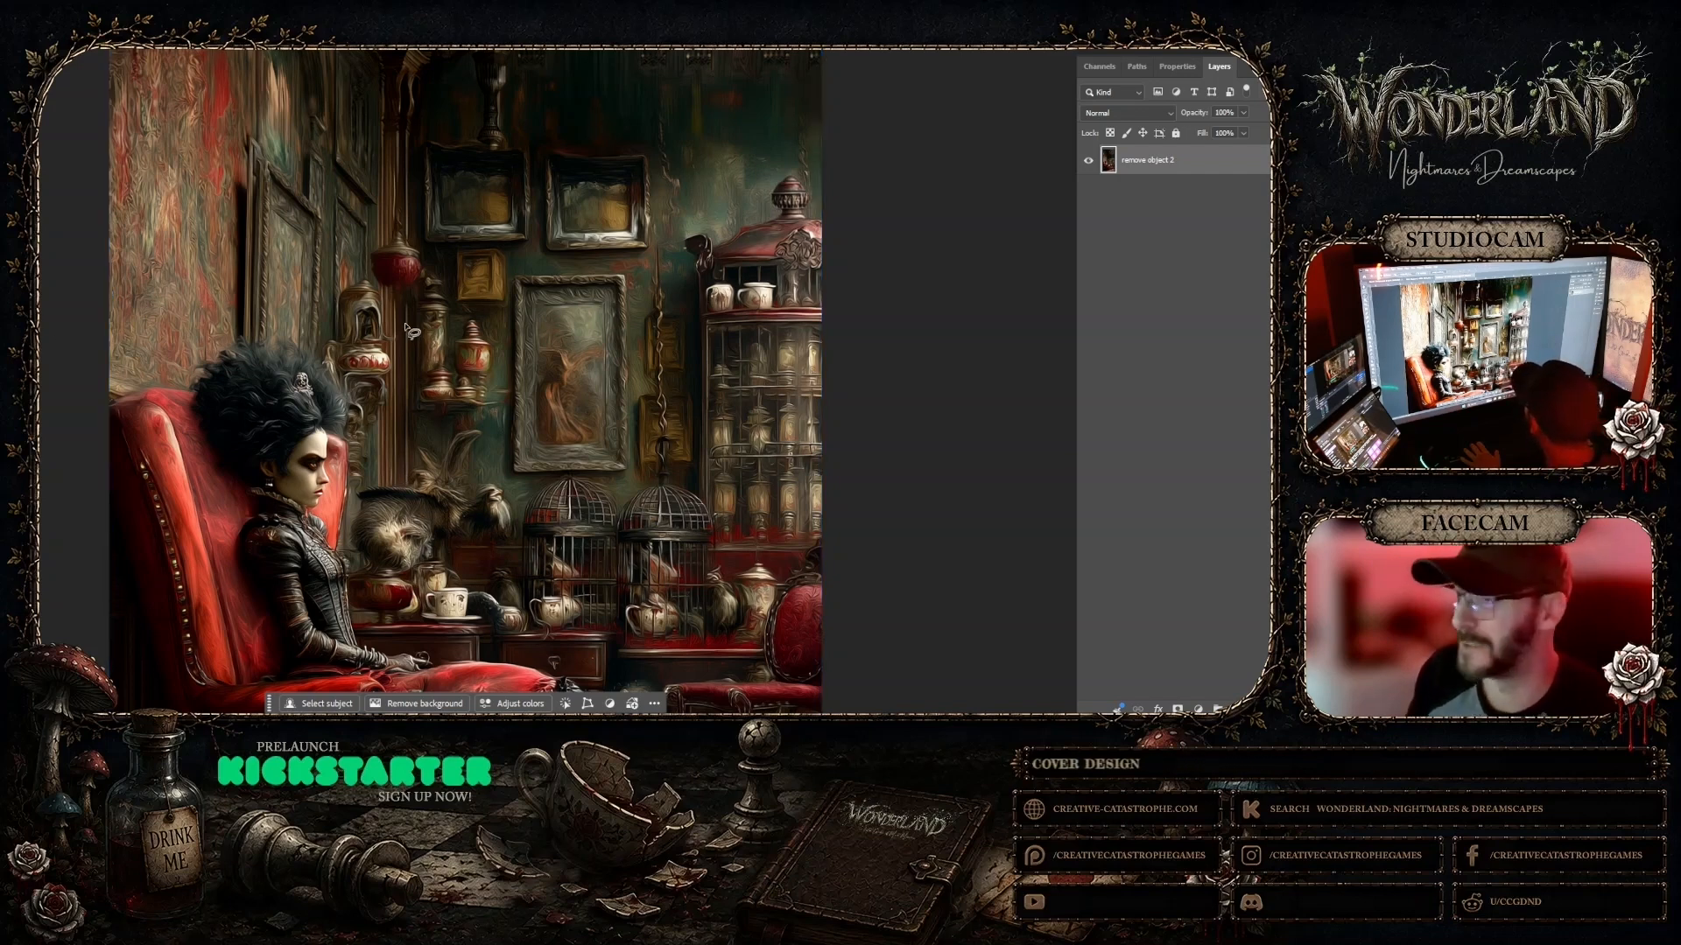
{"action": "scroll", "coordinate": [404, 328], "scroll_direction": "down", "scroll_amount": 3}
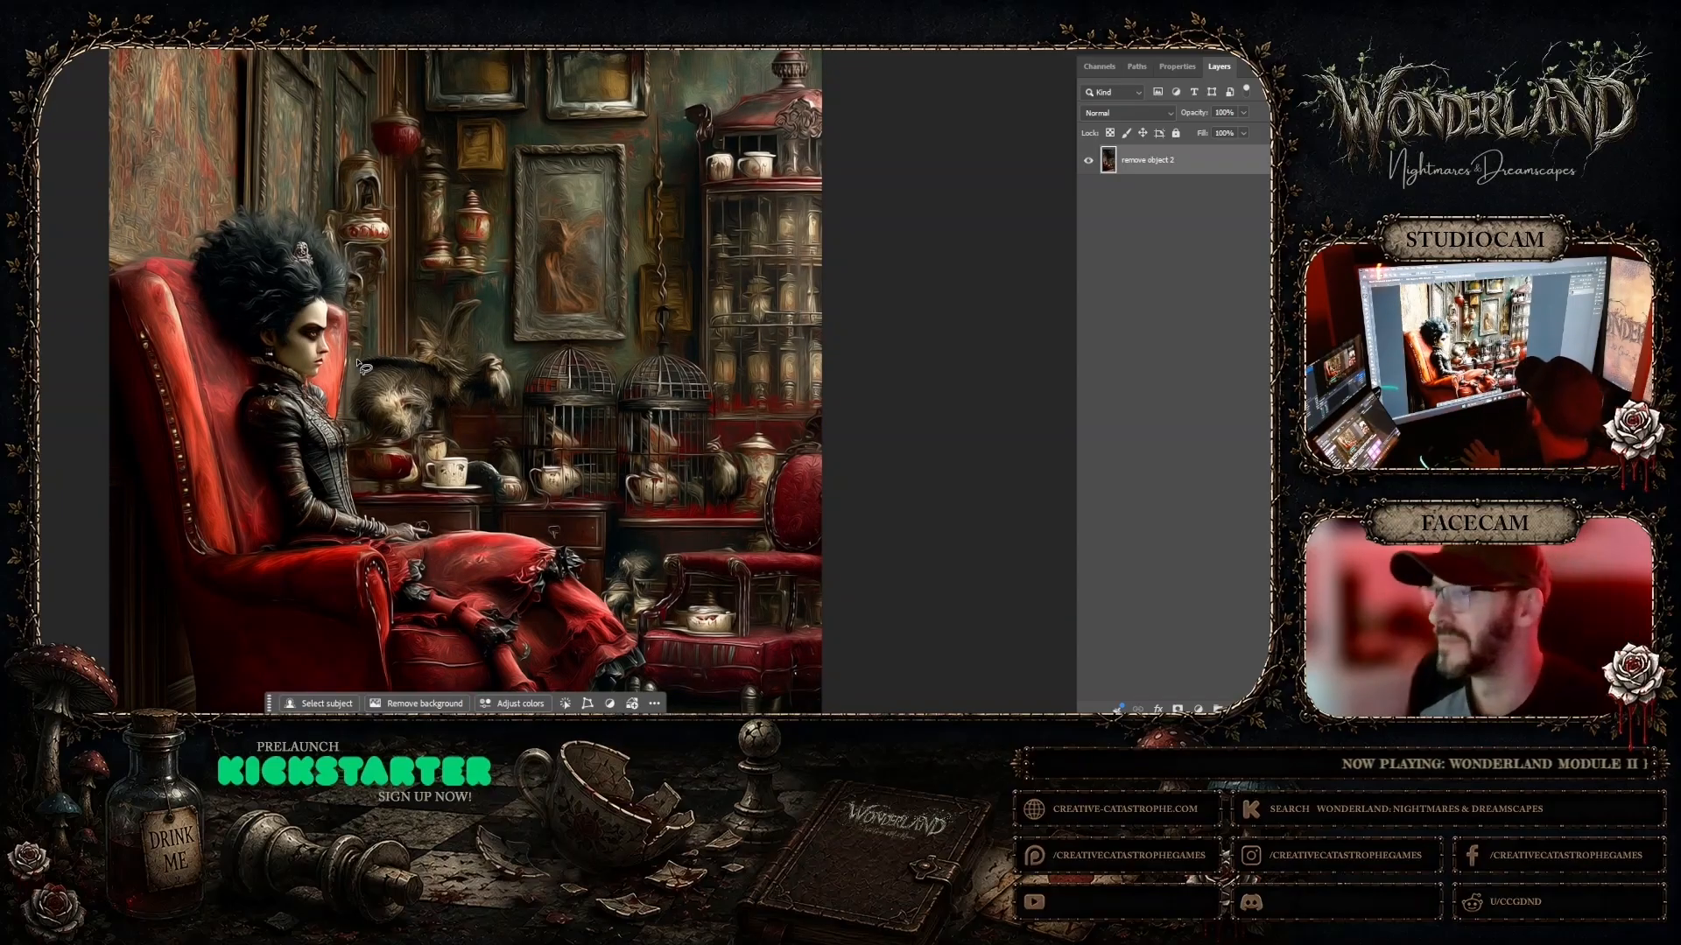
{"action": "left_click_drag", "start_coordinate": [355, 359], "coordinate": [368, 351]}
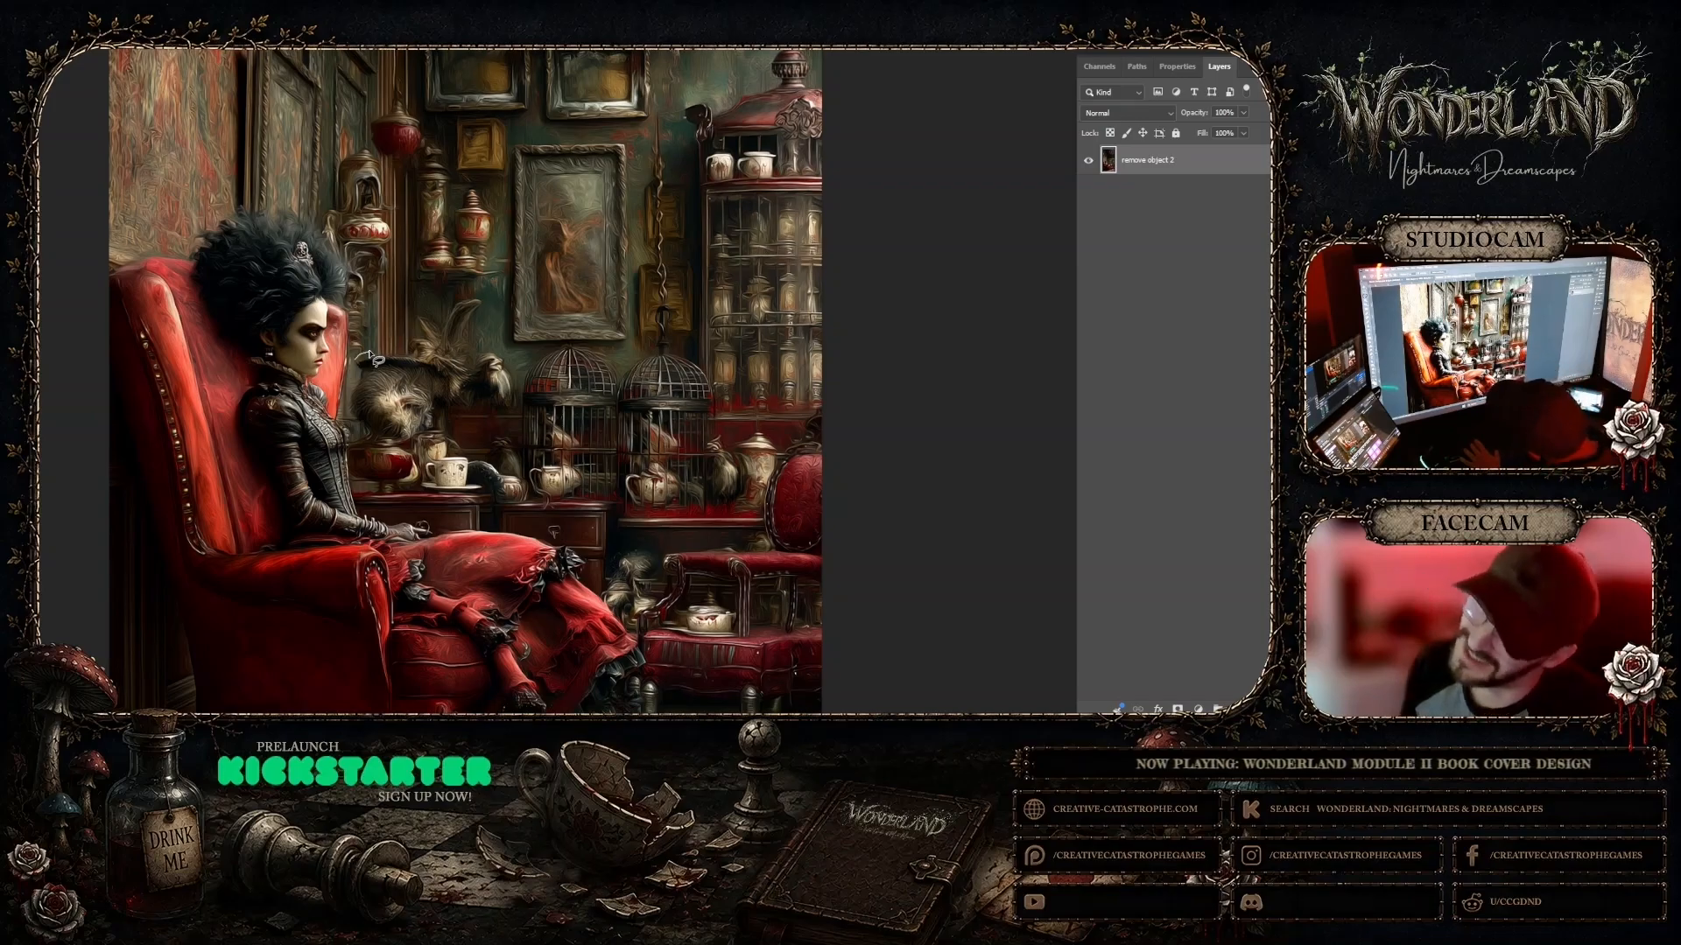
{"action": "mouse_move", "coordinate": [371, 359]}
{"action": "left_mouse_down"}
{"action": "mouse_move", "coordinate": [429, 303]}
{"action": "mouse_move", "coordinate": [498, 316]}
{"action": "left_mouse_up"}
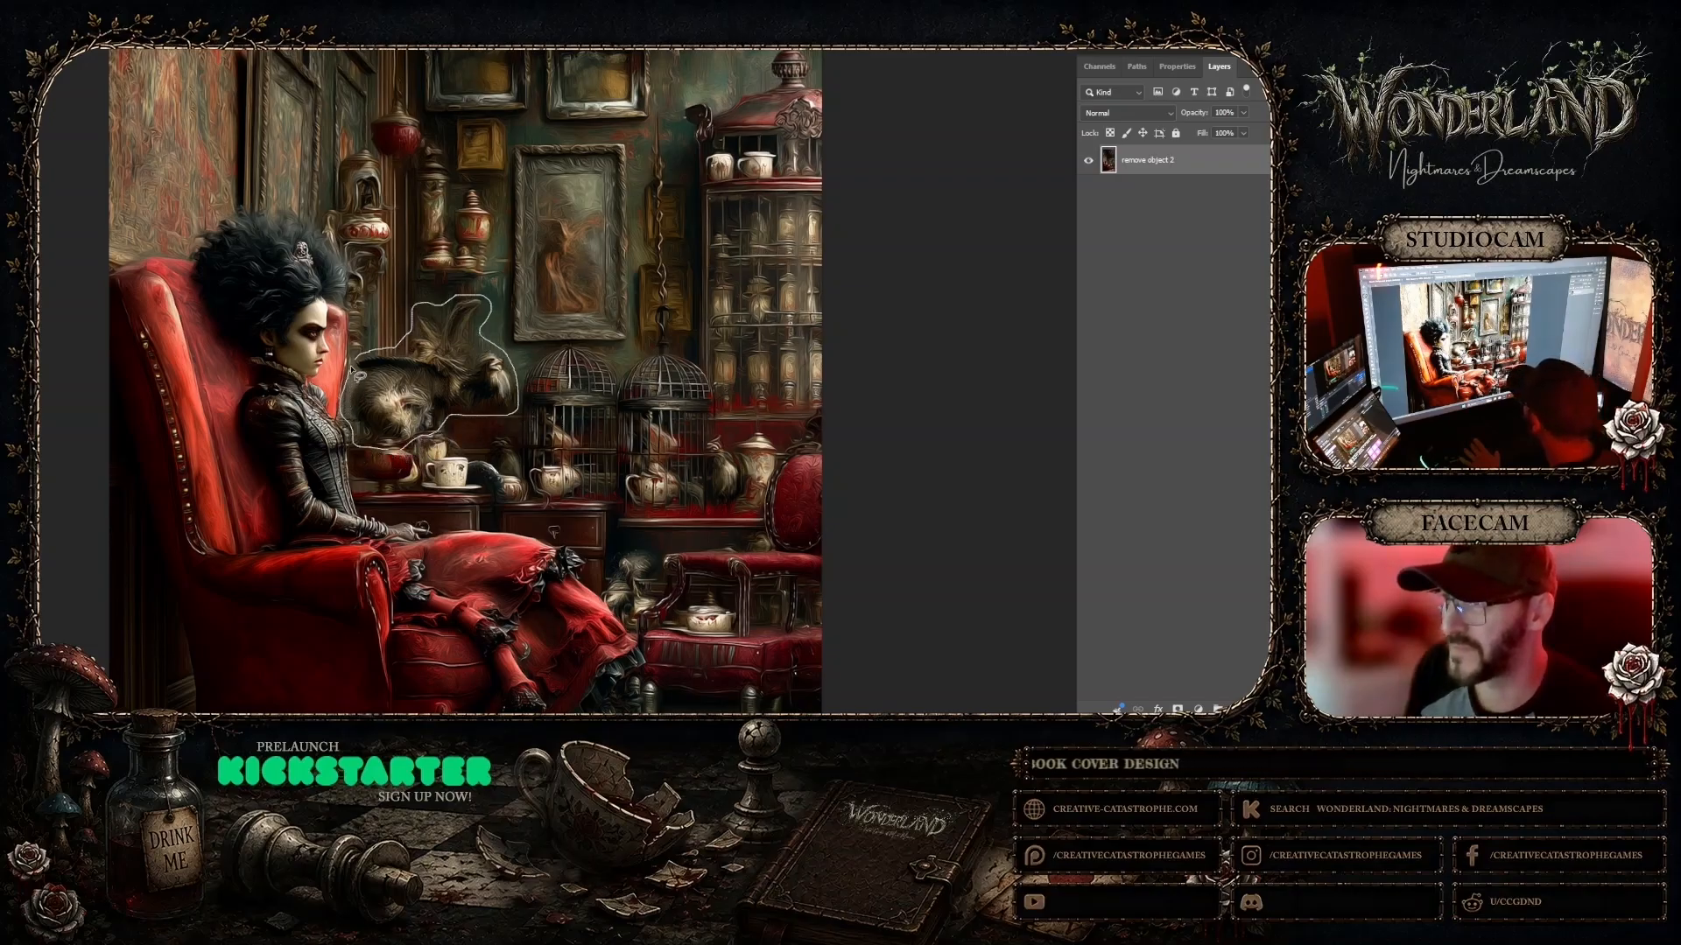
{"action": "left_click_drag", "start_coordinate": [355, 372], "coordinate": [359, 369]}
{"action": "left_click", "coordinate": [298, 470]}
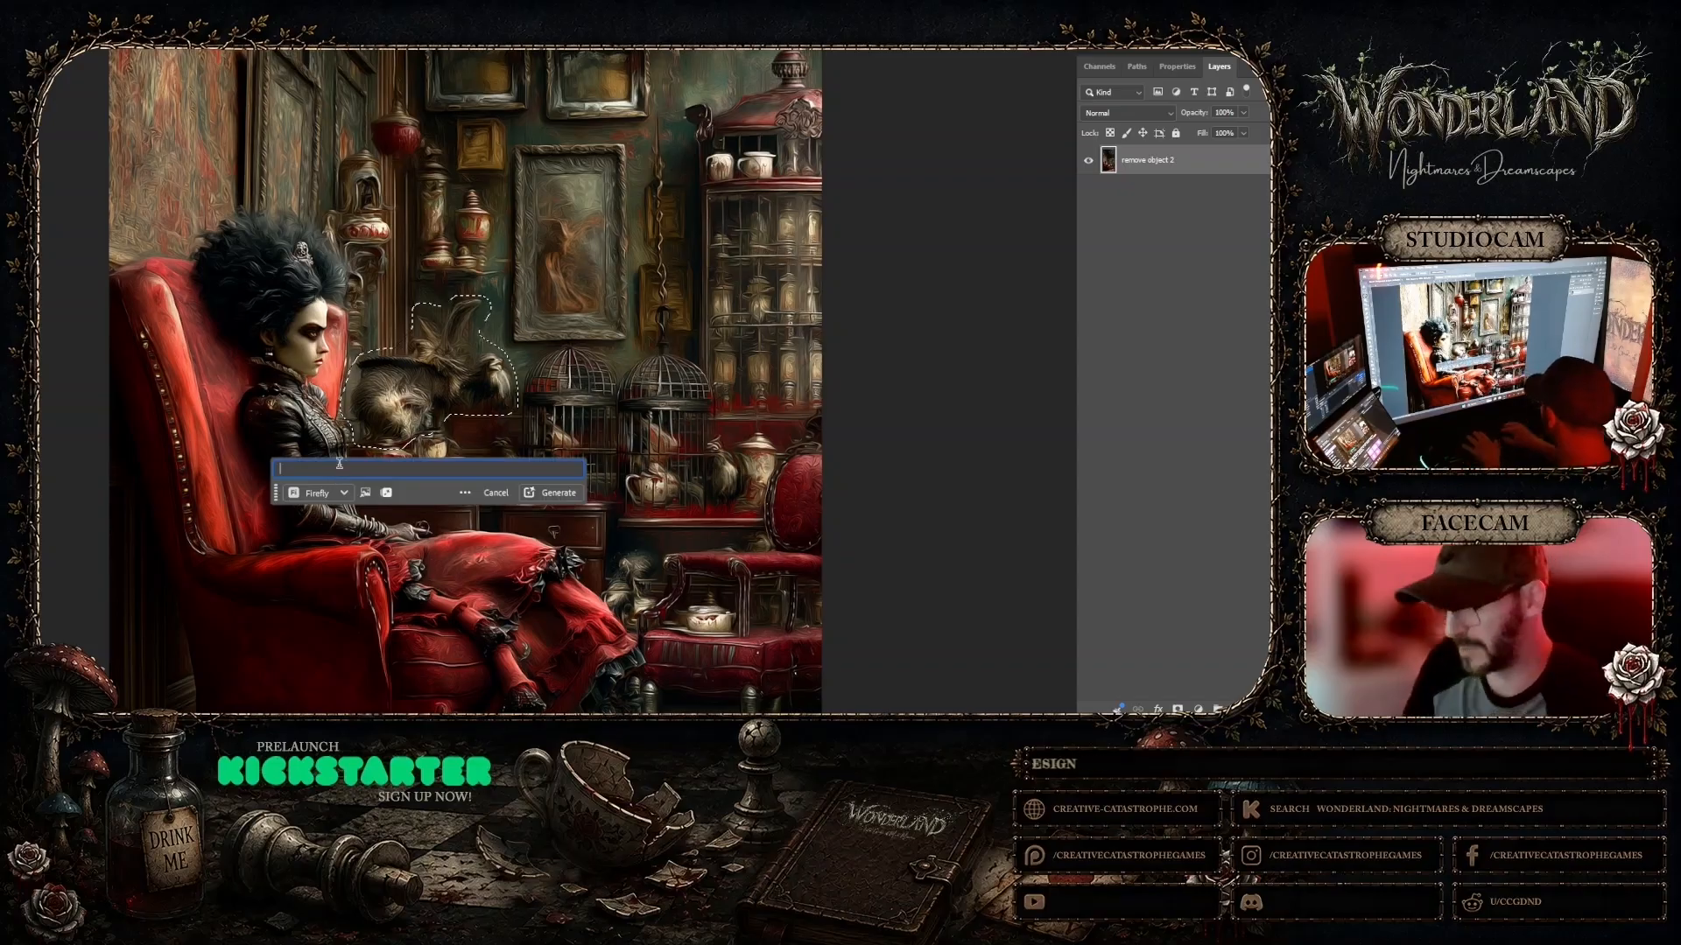
{"action": "type", "text": "remove object"}
{"action": "key", "text": "Return"}
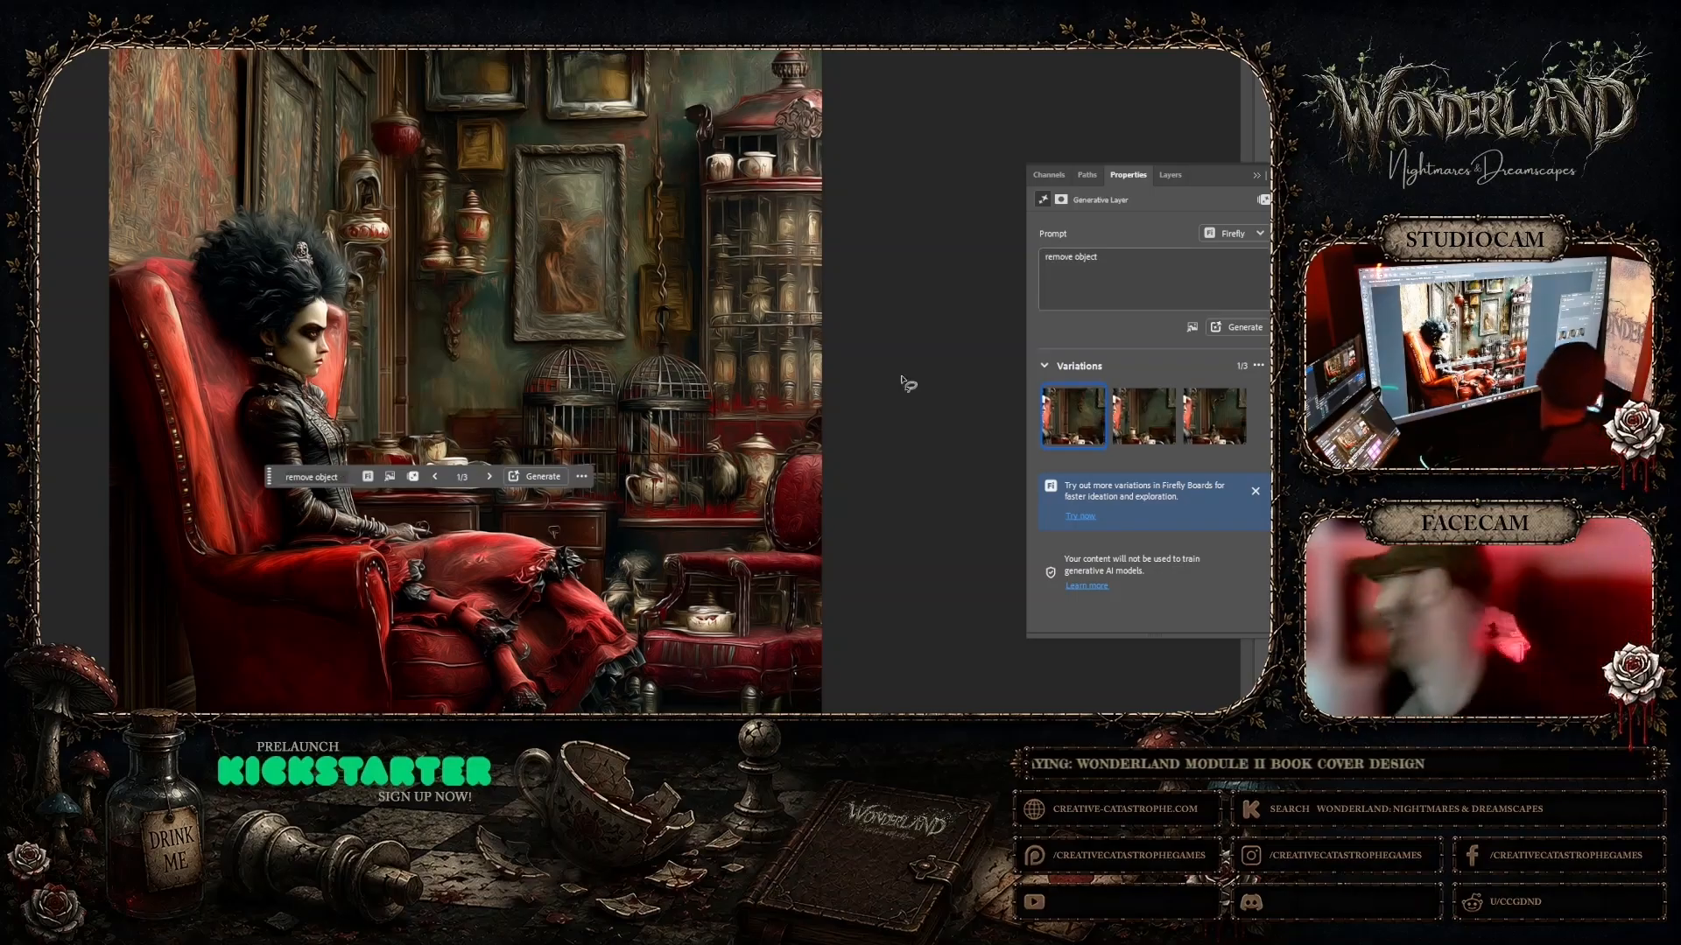
Step: Compare the three generated variations of the cabinet area where the furry creatures stood
{"action": "left_click", "coordinate": [1142, 412]}
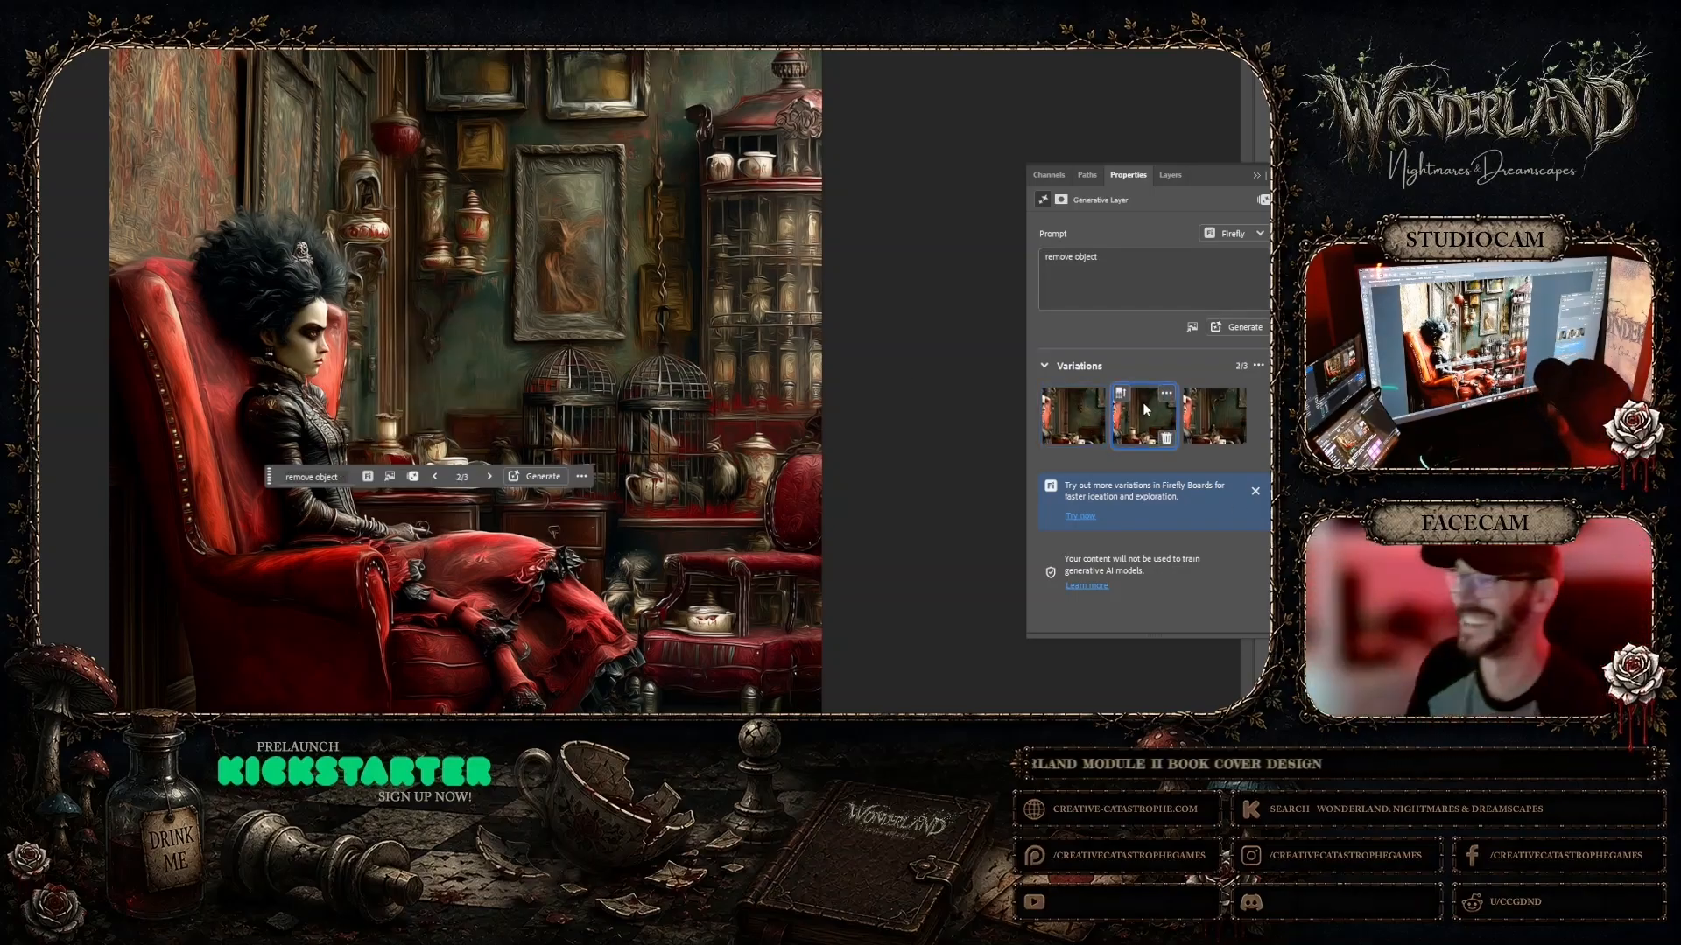
{"action": "left_click", "coordinate": [1055, 413]}
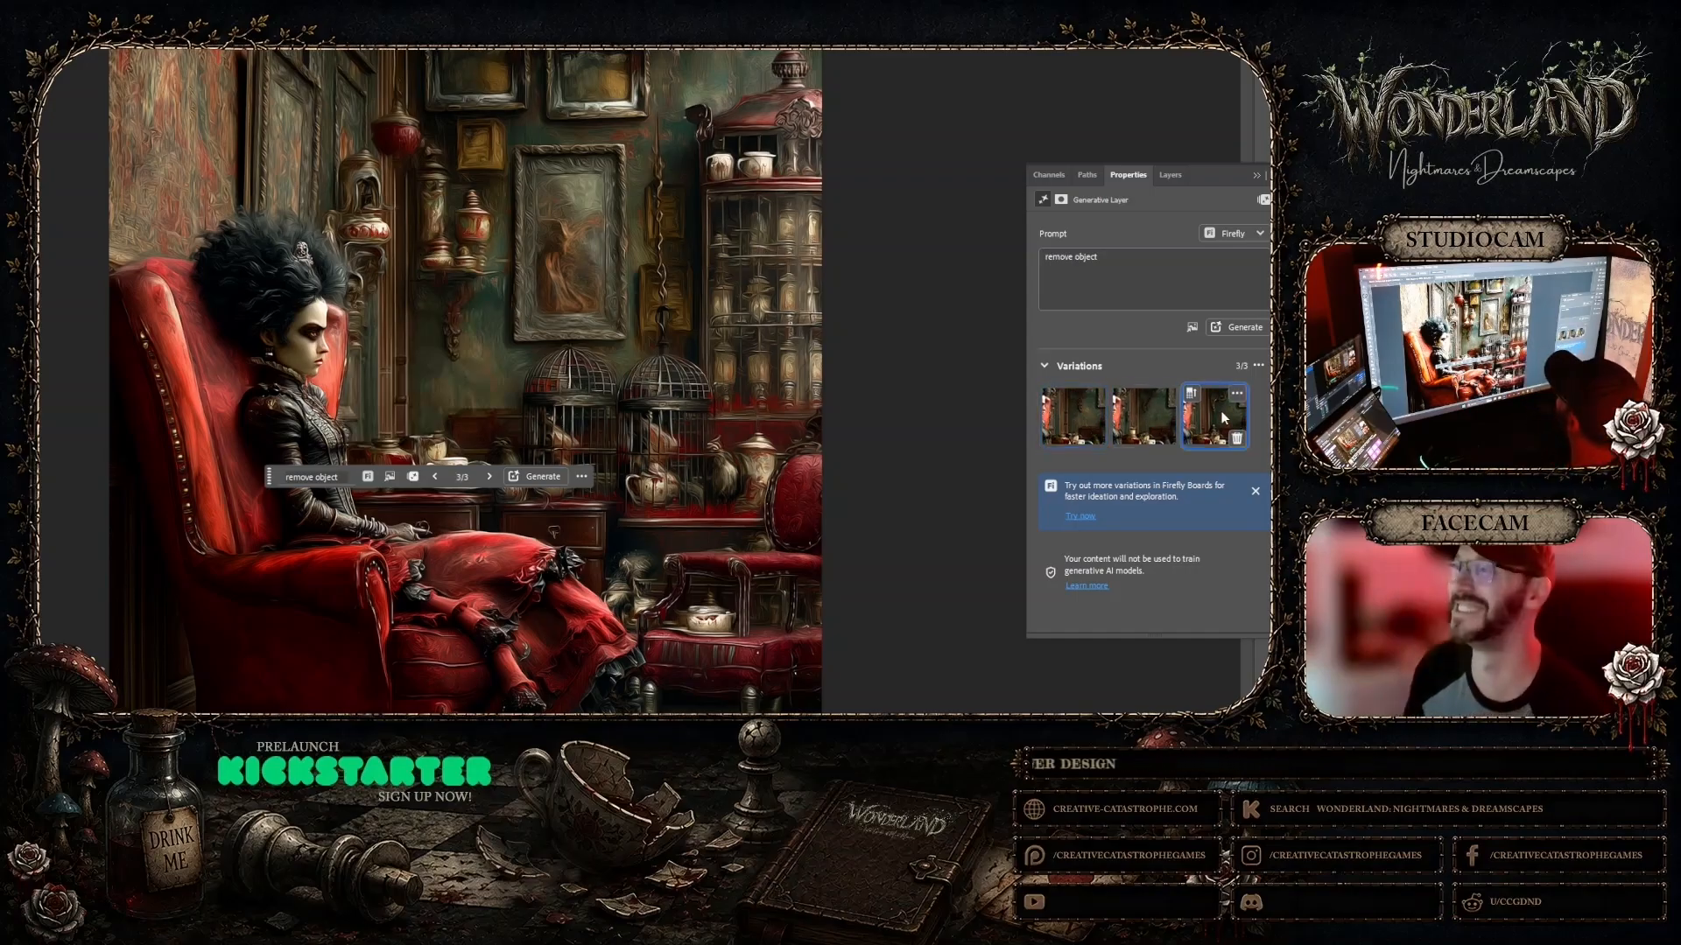
{"action": "left_click", "coordinate": [1141, 417]}
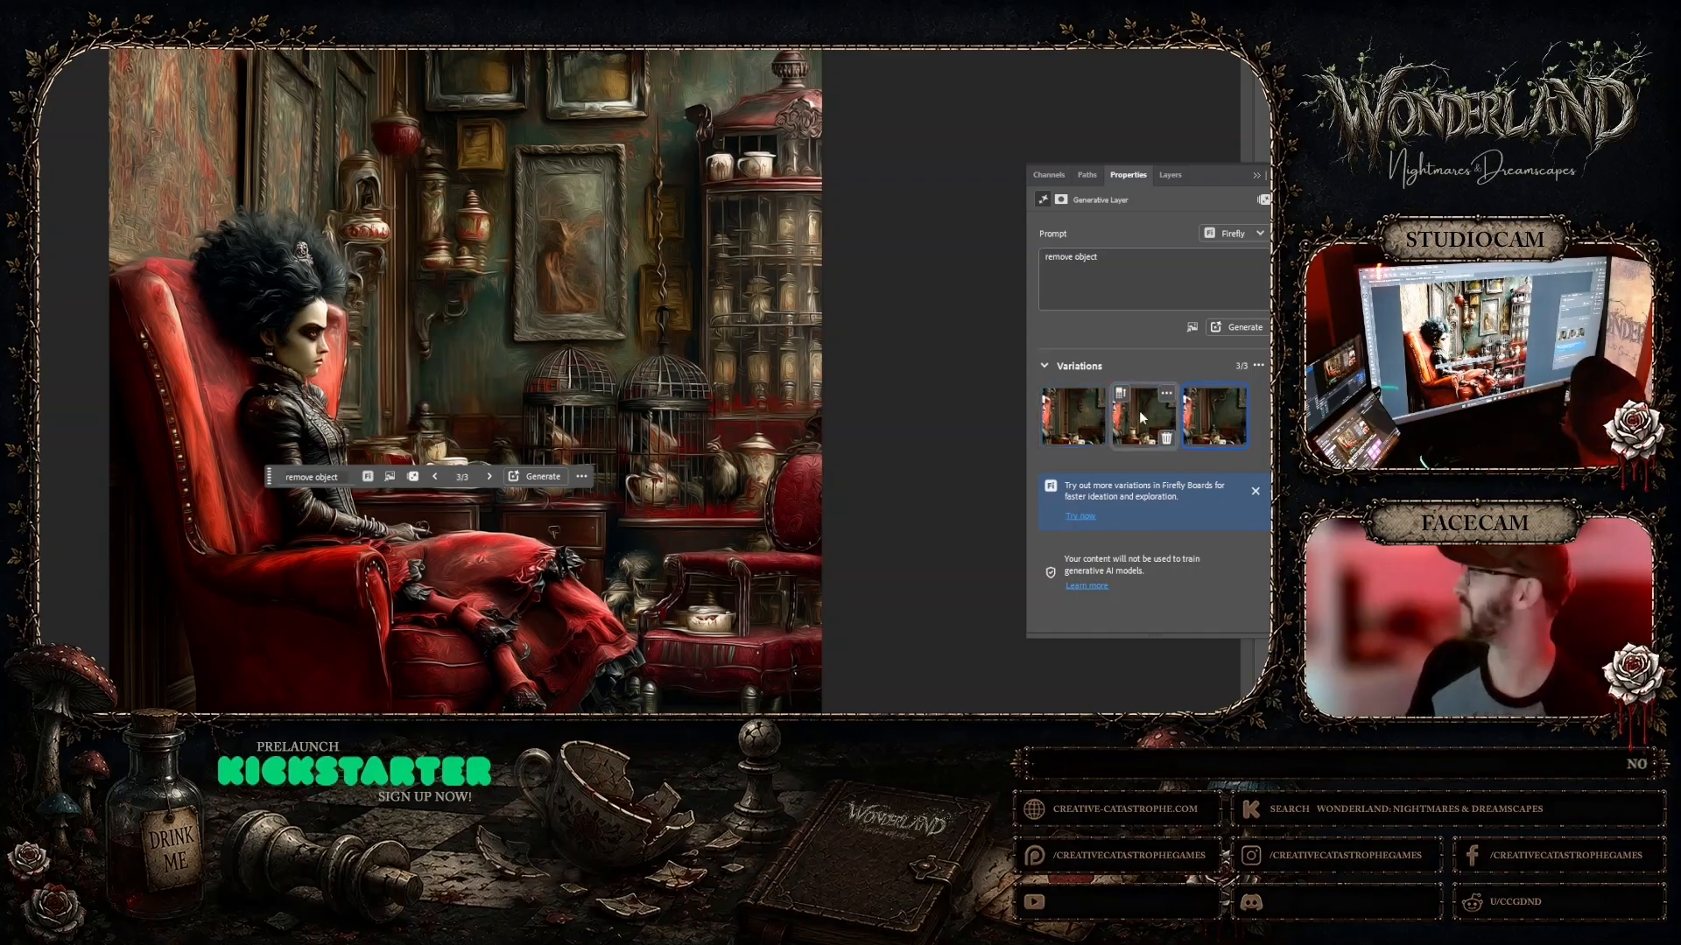
{"action": "left_click", "coordinate": [1082, 415]}
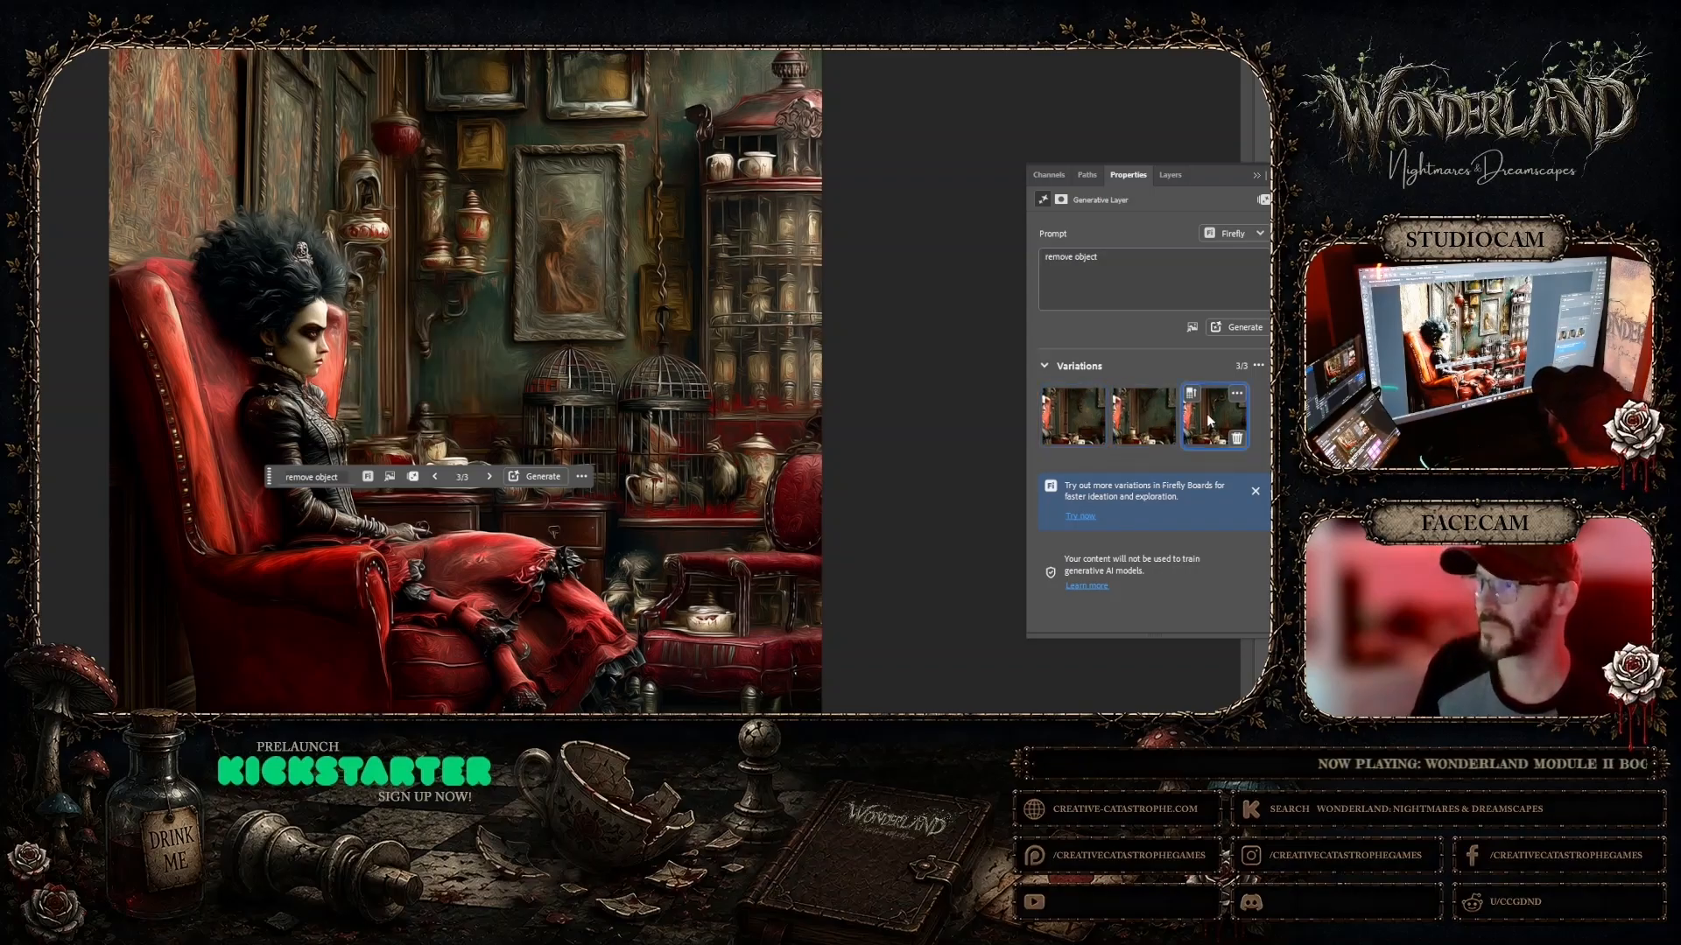
{"action": "left_click", "coordinate": [1159, 414]}
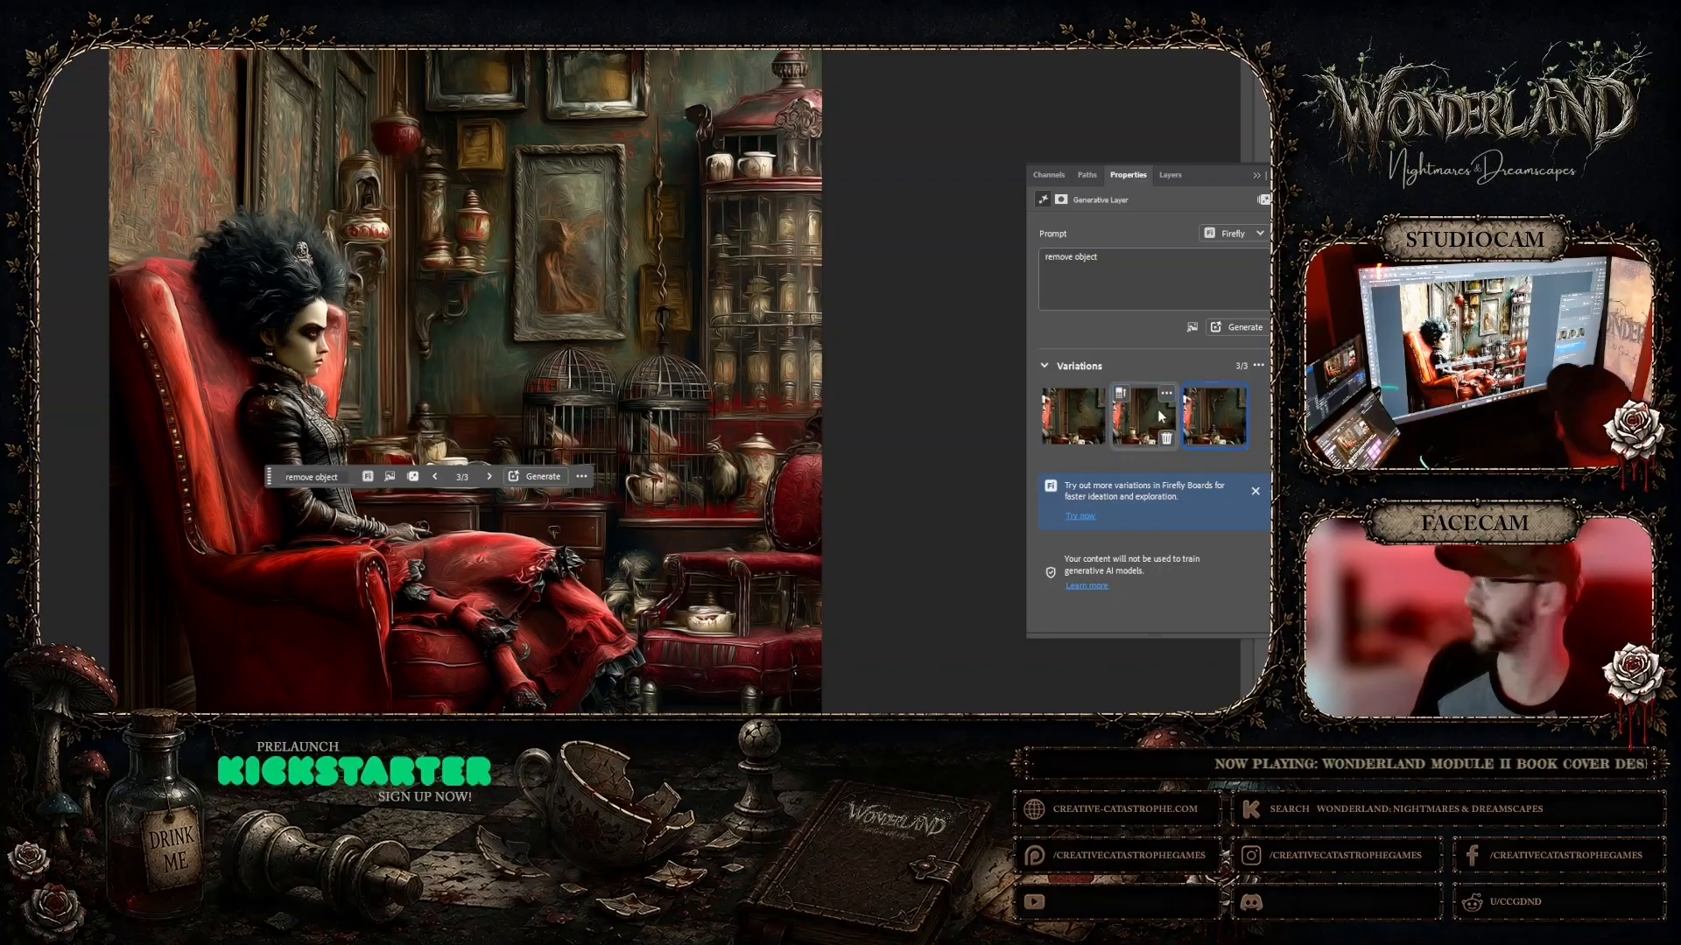
{"action": "left_click", "coordinate": [1070, 419]}
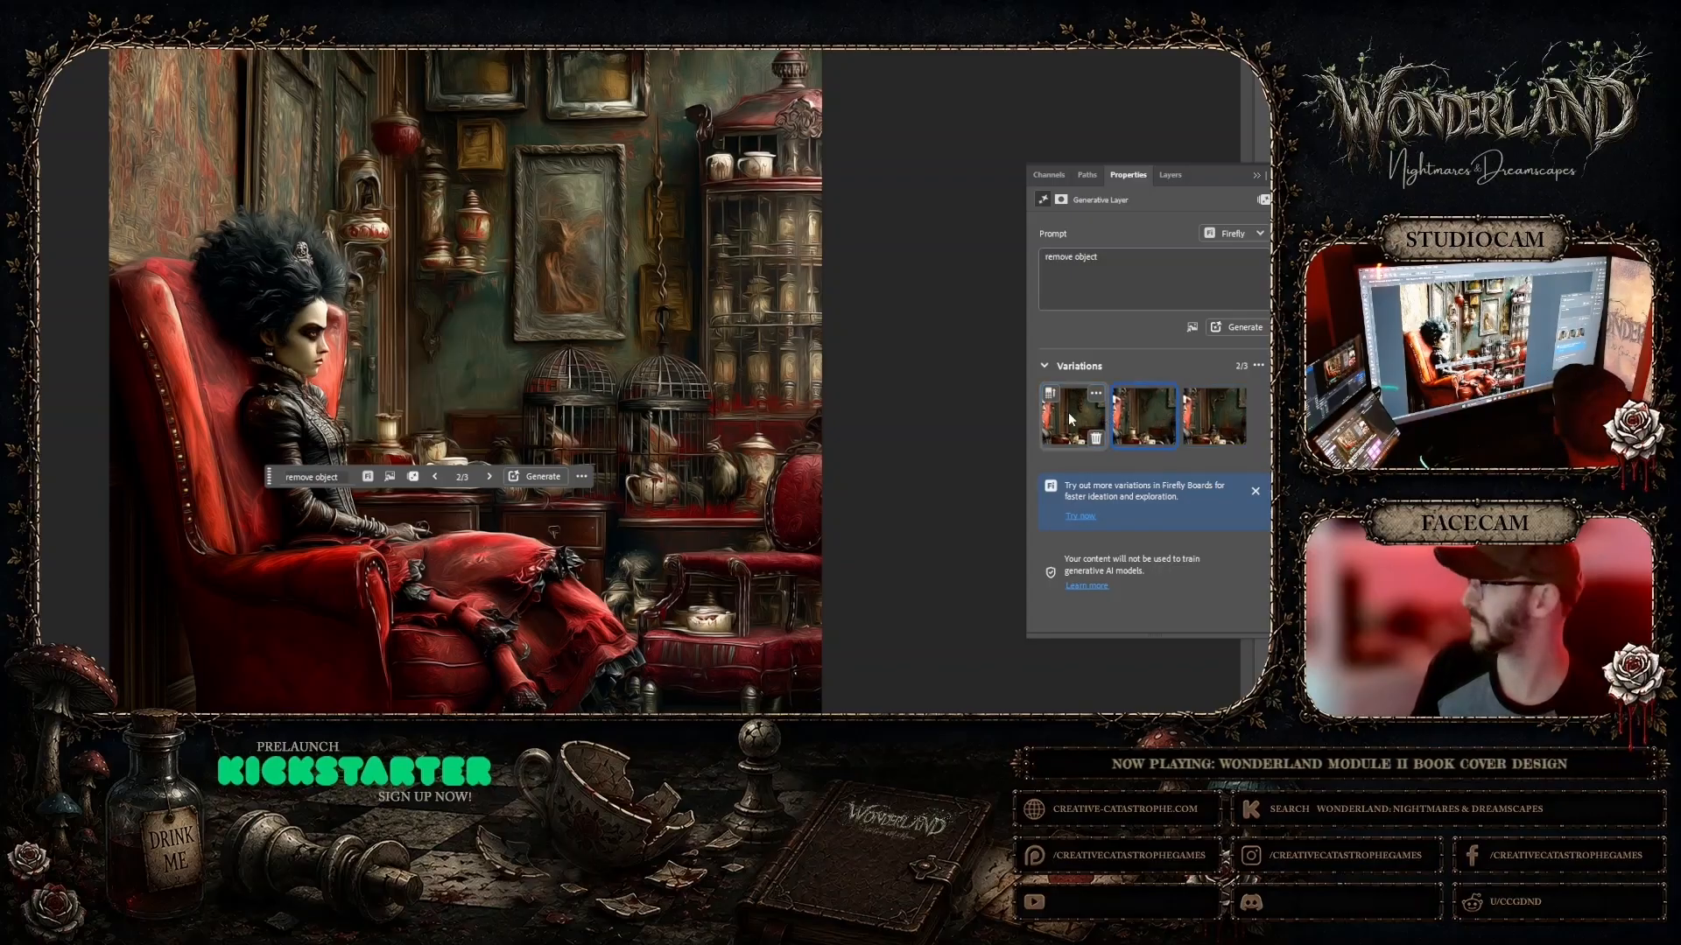
Step: Generate another set of variations for the cabinet patch, preview the third one, and move the generative fill bar off the image
{"action": "left_click", "coordinate": [1235, 327]}
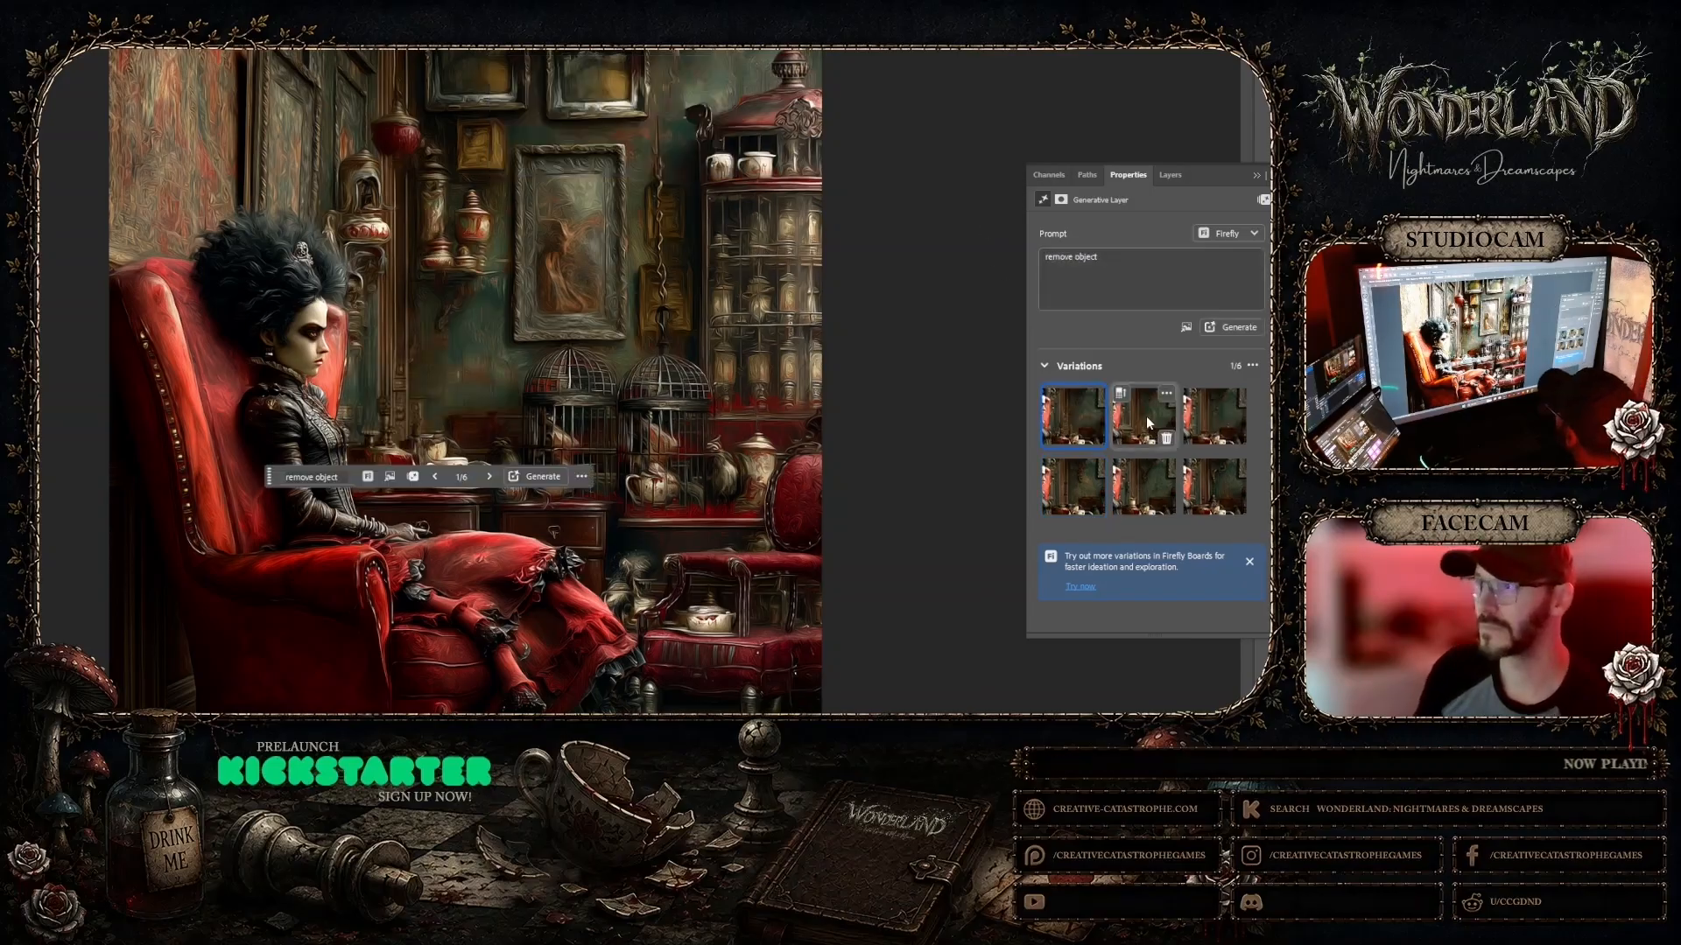
{"action": "left_click", "coordinate": [1205, 412]}
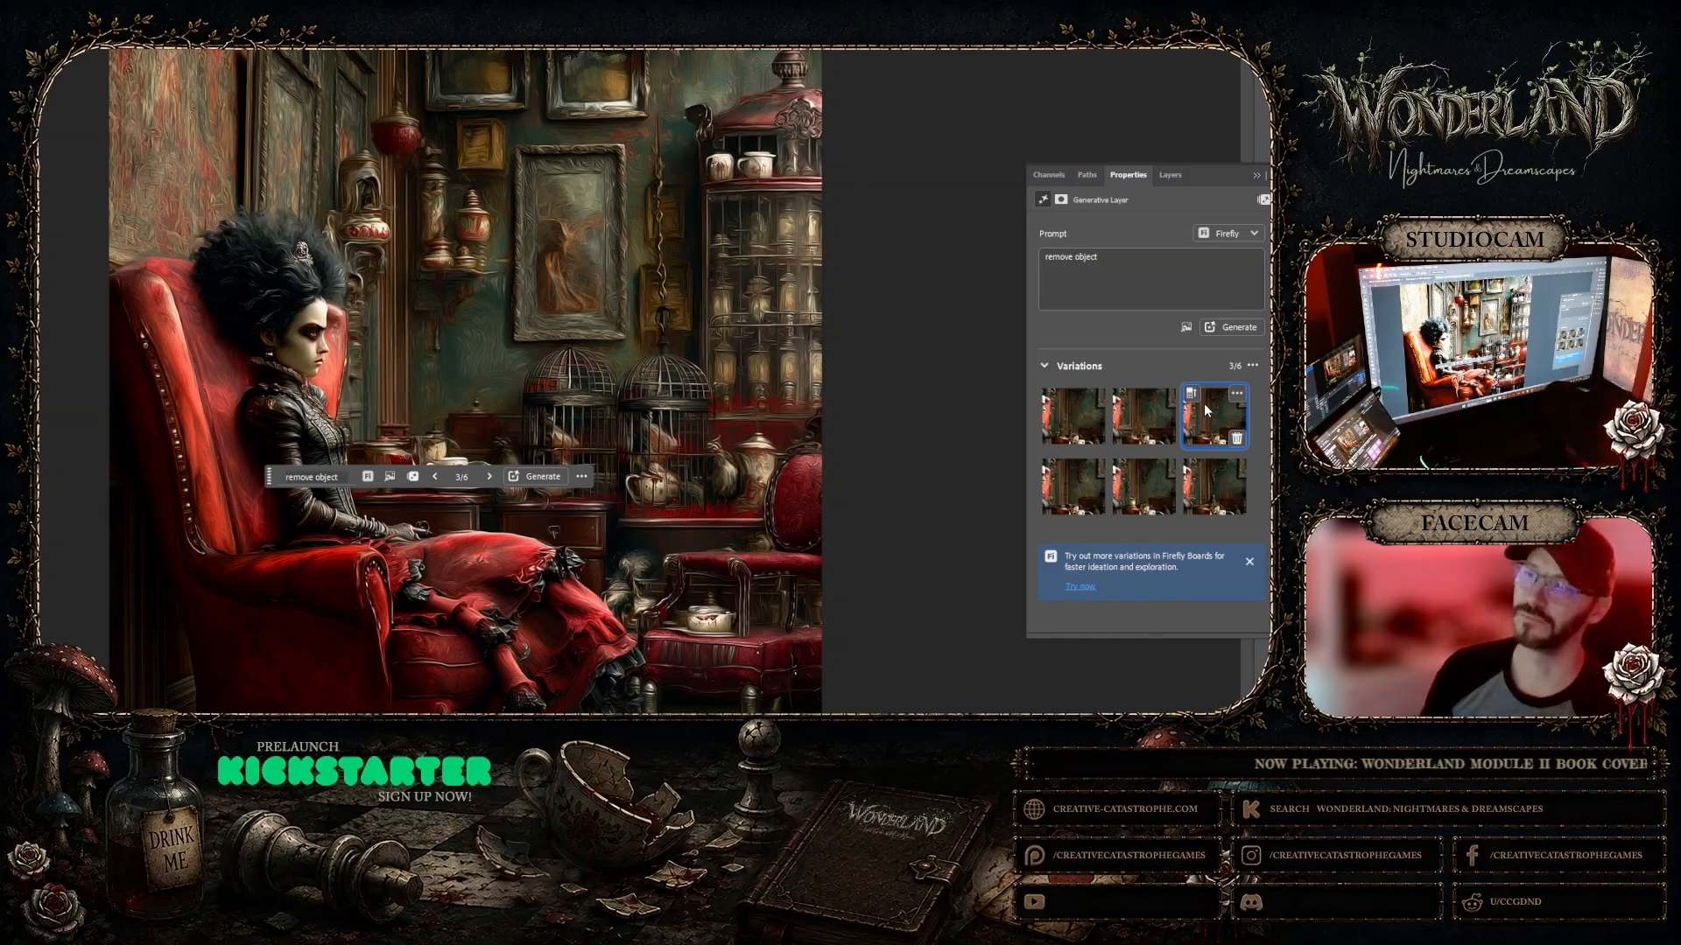
{"action": "left_click_drag", "start_coordinate": [293, 473], "coordinate": [902, 105]}
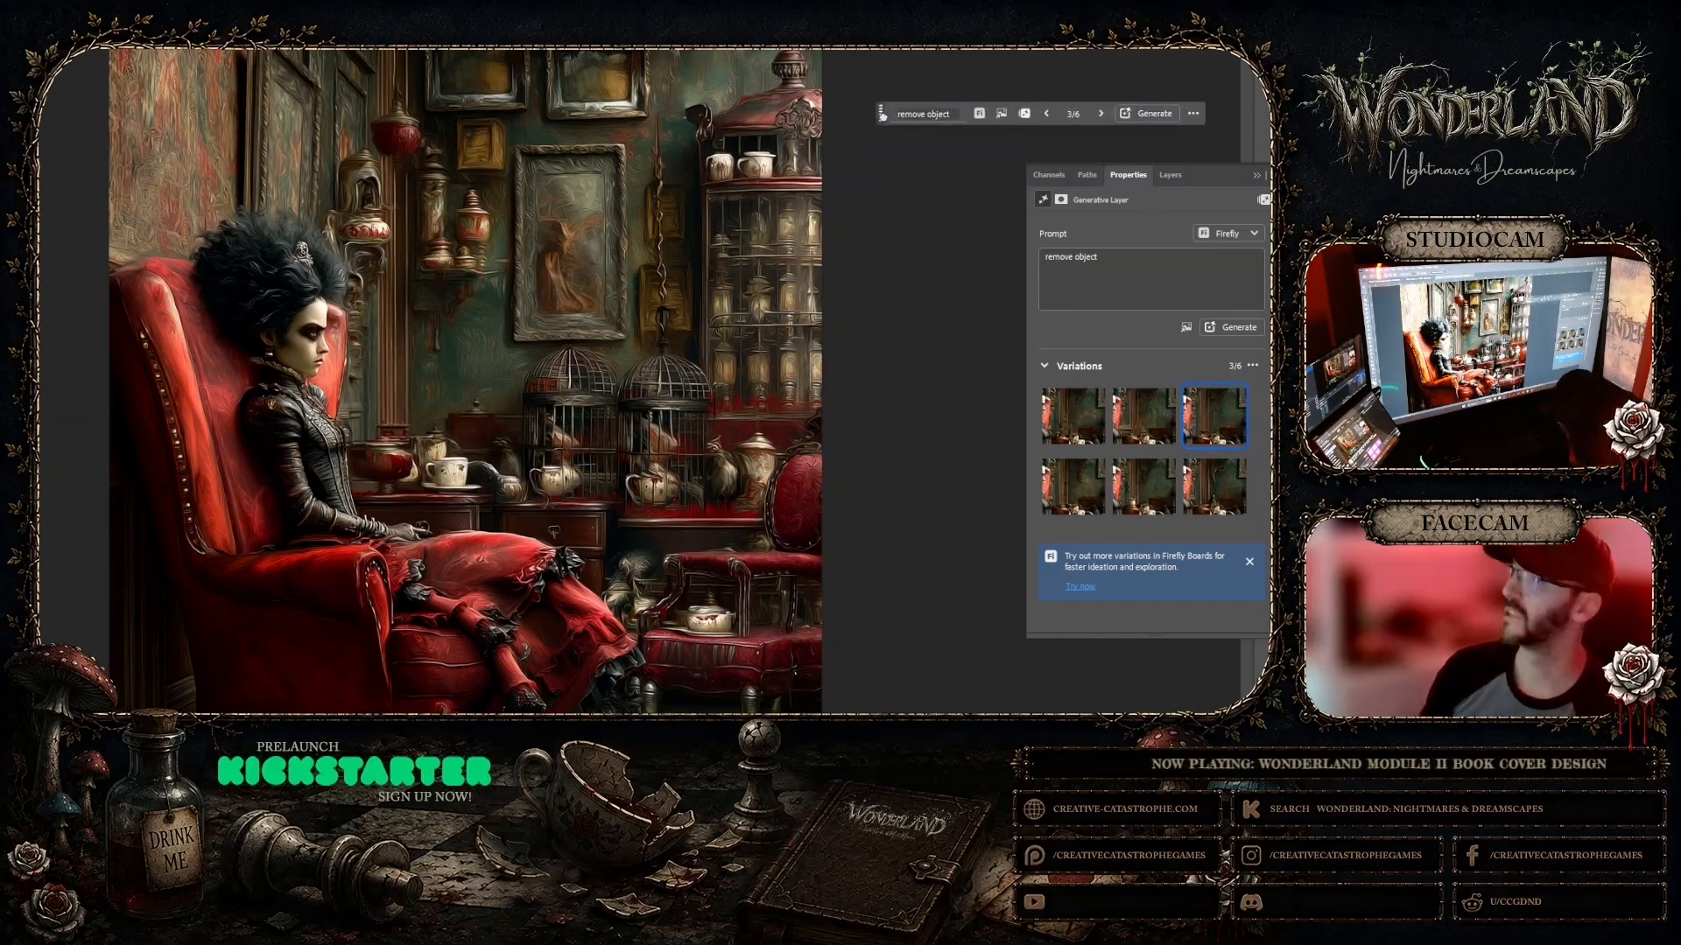
Step: Select the cabinet patch's generative layer together with the parlor image layer and merge them
{"action": "left_click", "coordinate": [1169, 174]}
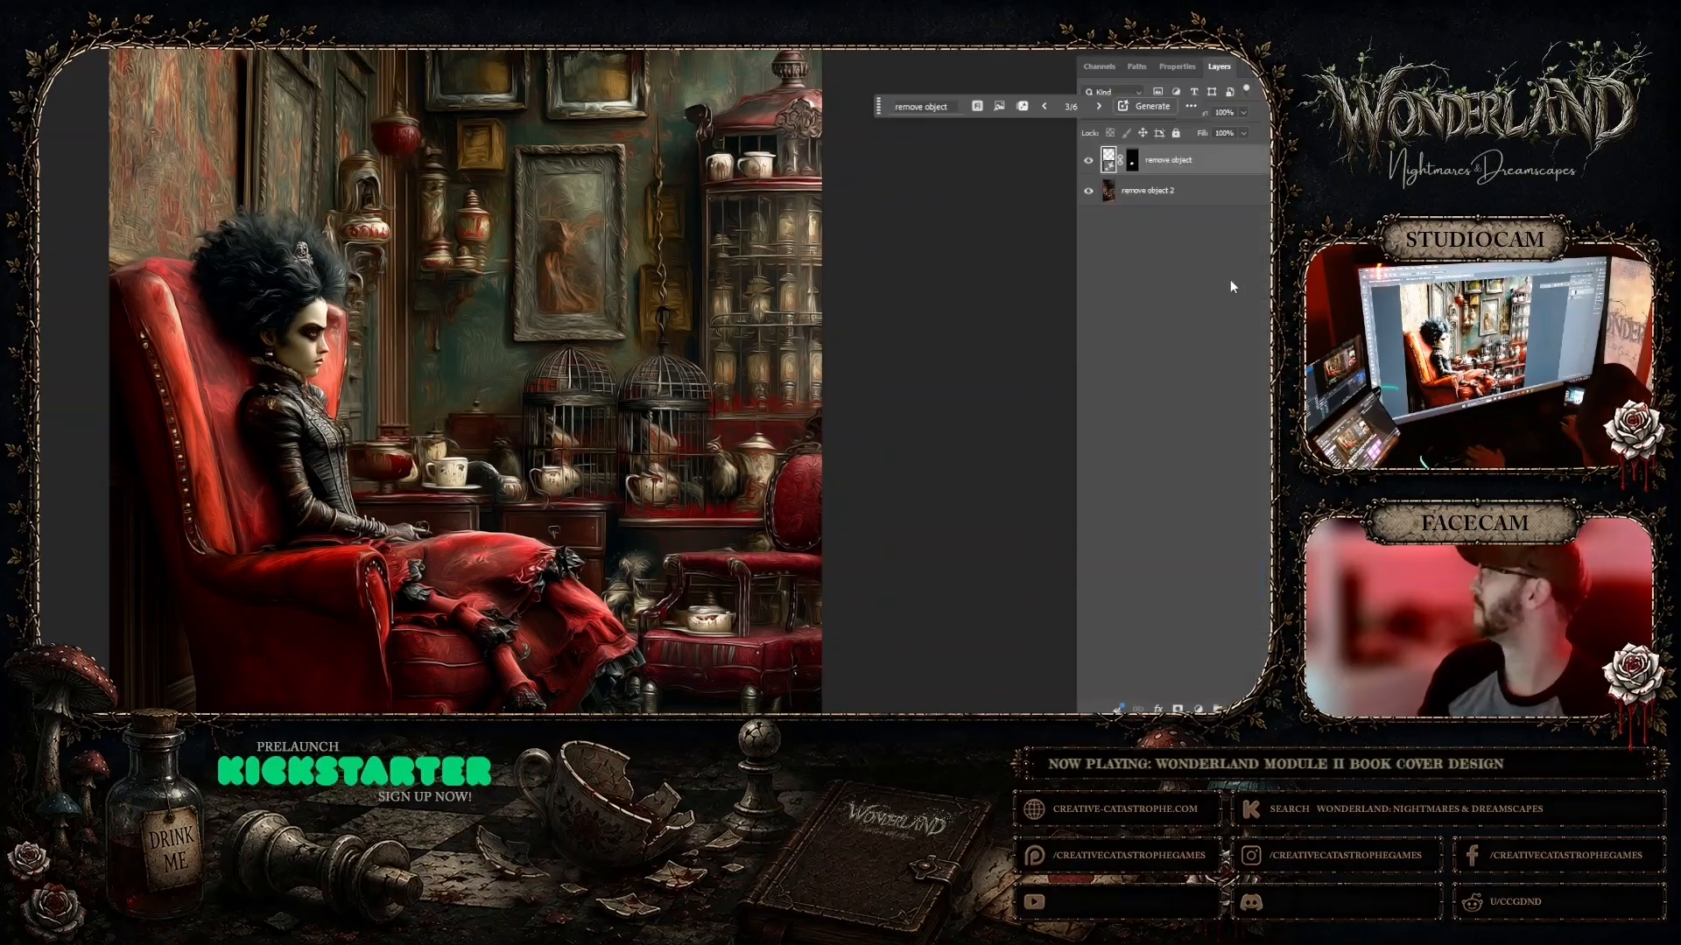
{"action": "left_click", "coordinate": [1161, 193]}
{"action": "right_click", "coordinate": [1160, 195]}
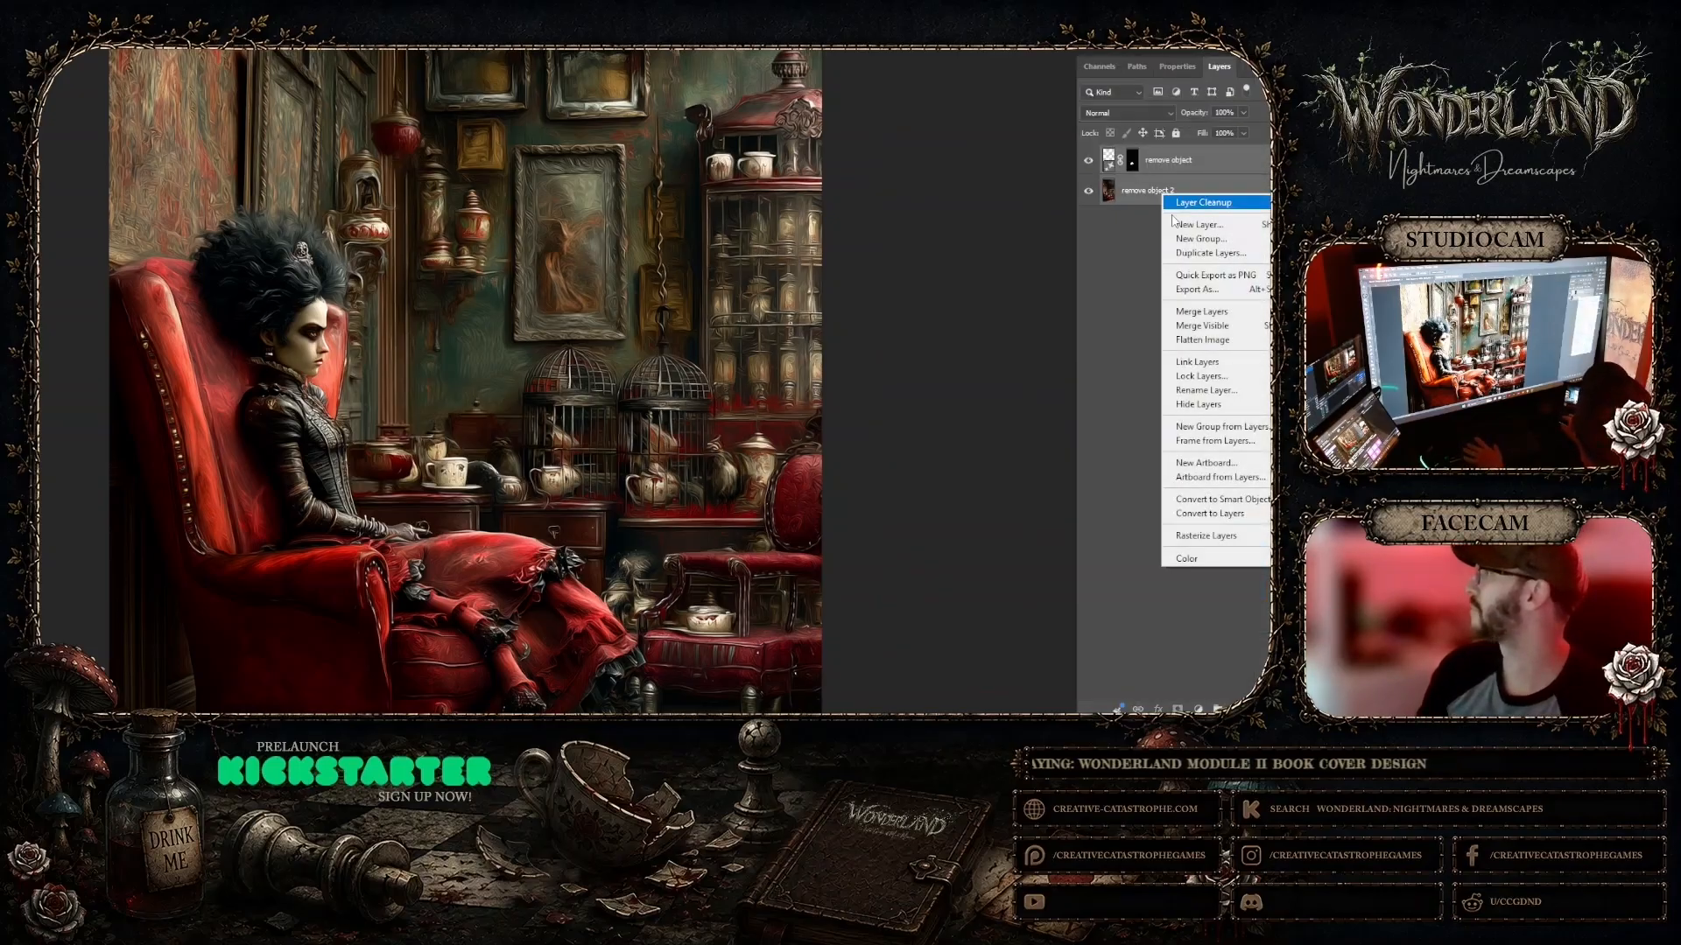
{"action": "left_click", "coordinate": [1192, 312]}
Step: Switch to Midjourney and examine the four newest Duchess parlor images one by one at full size
{"action": "key", "text": "alt+Tab"}
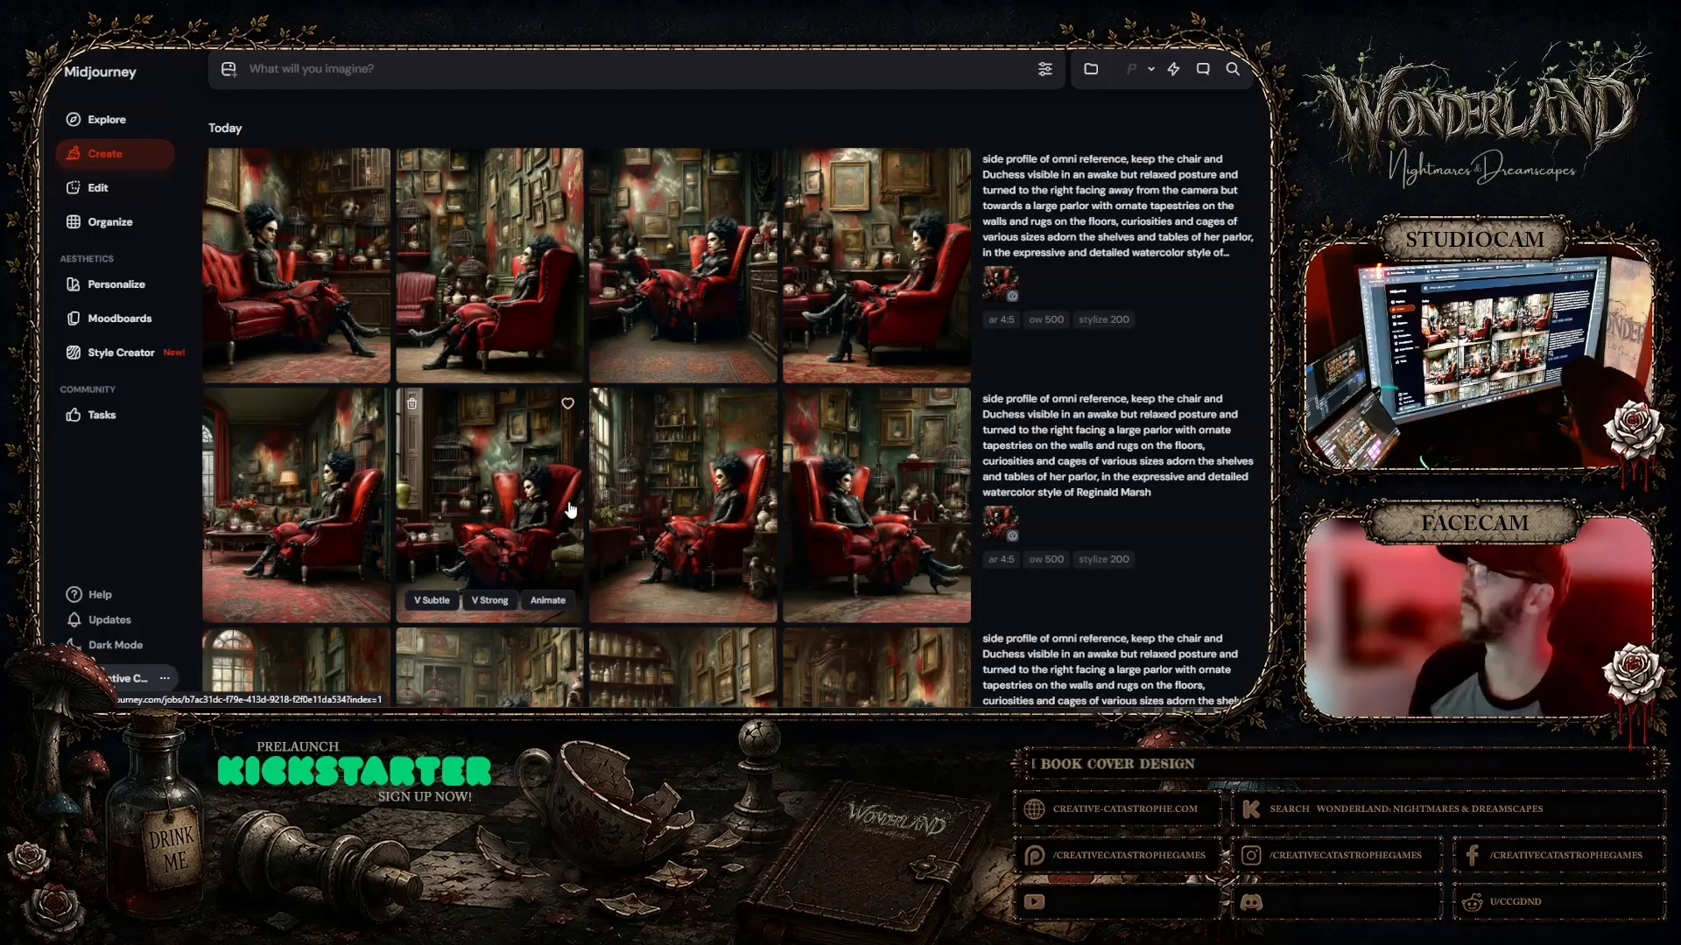
{"action": "left_click", "coordinate": [657, 325]}
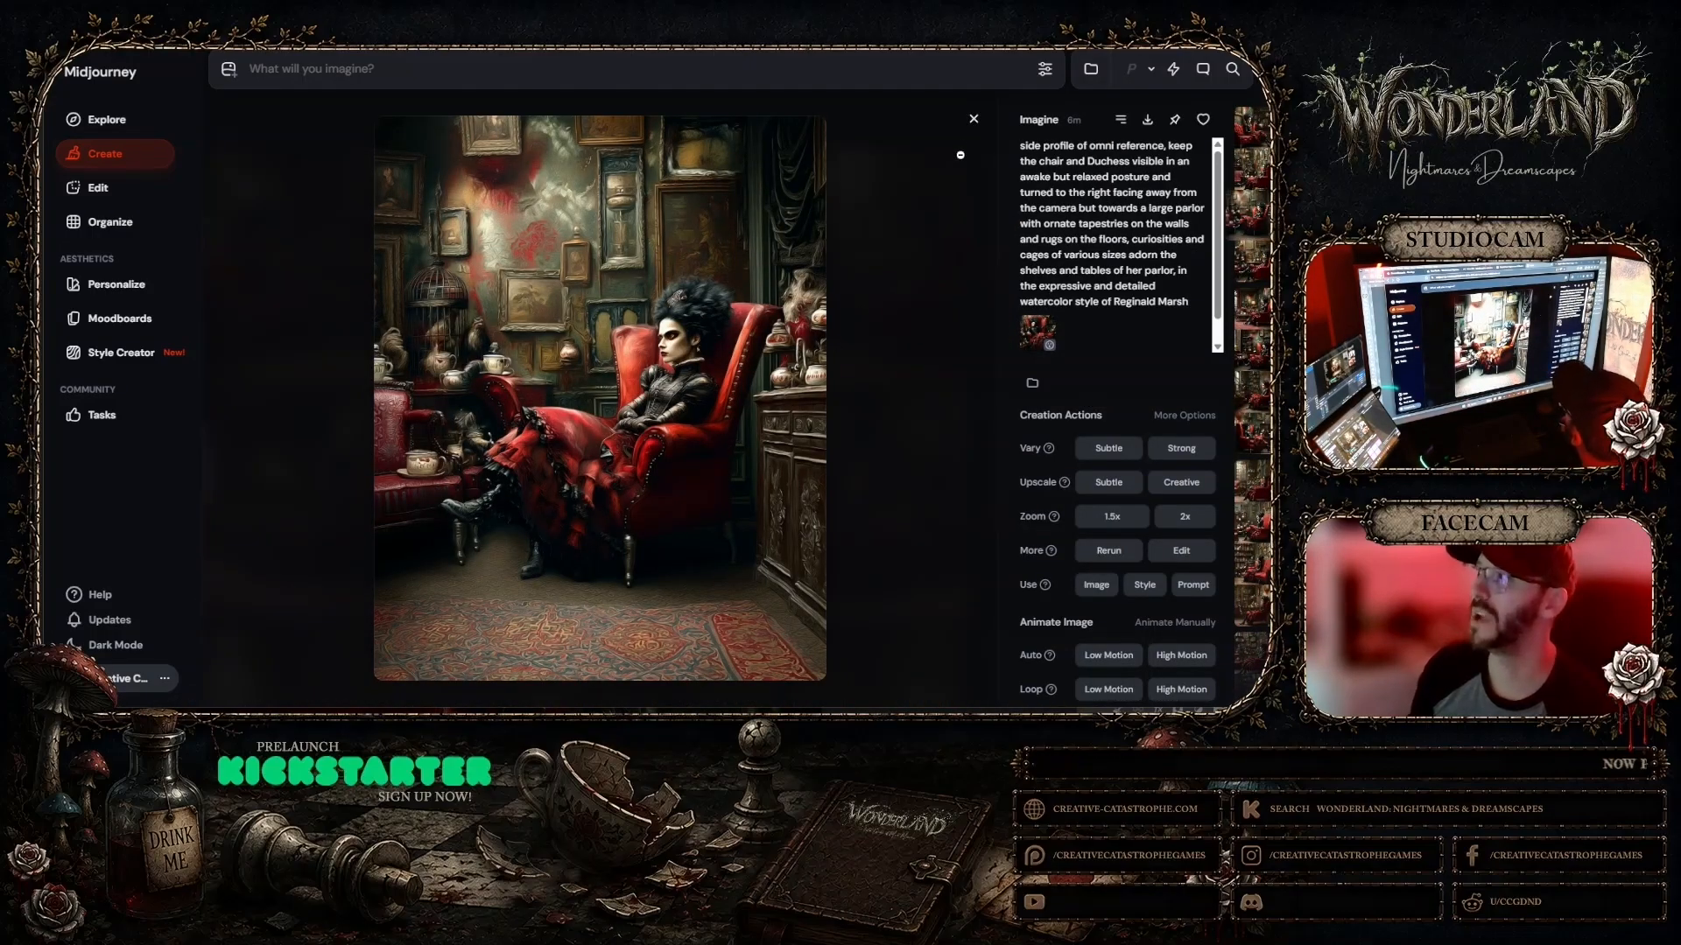
{"action": "left_click", "coordinate": [972, 119]}
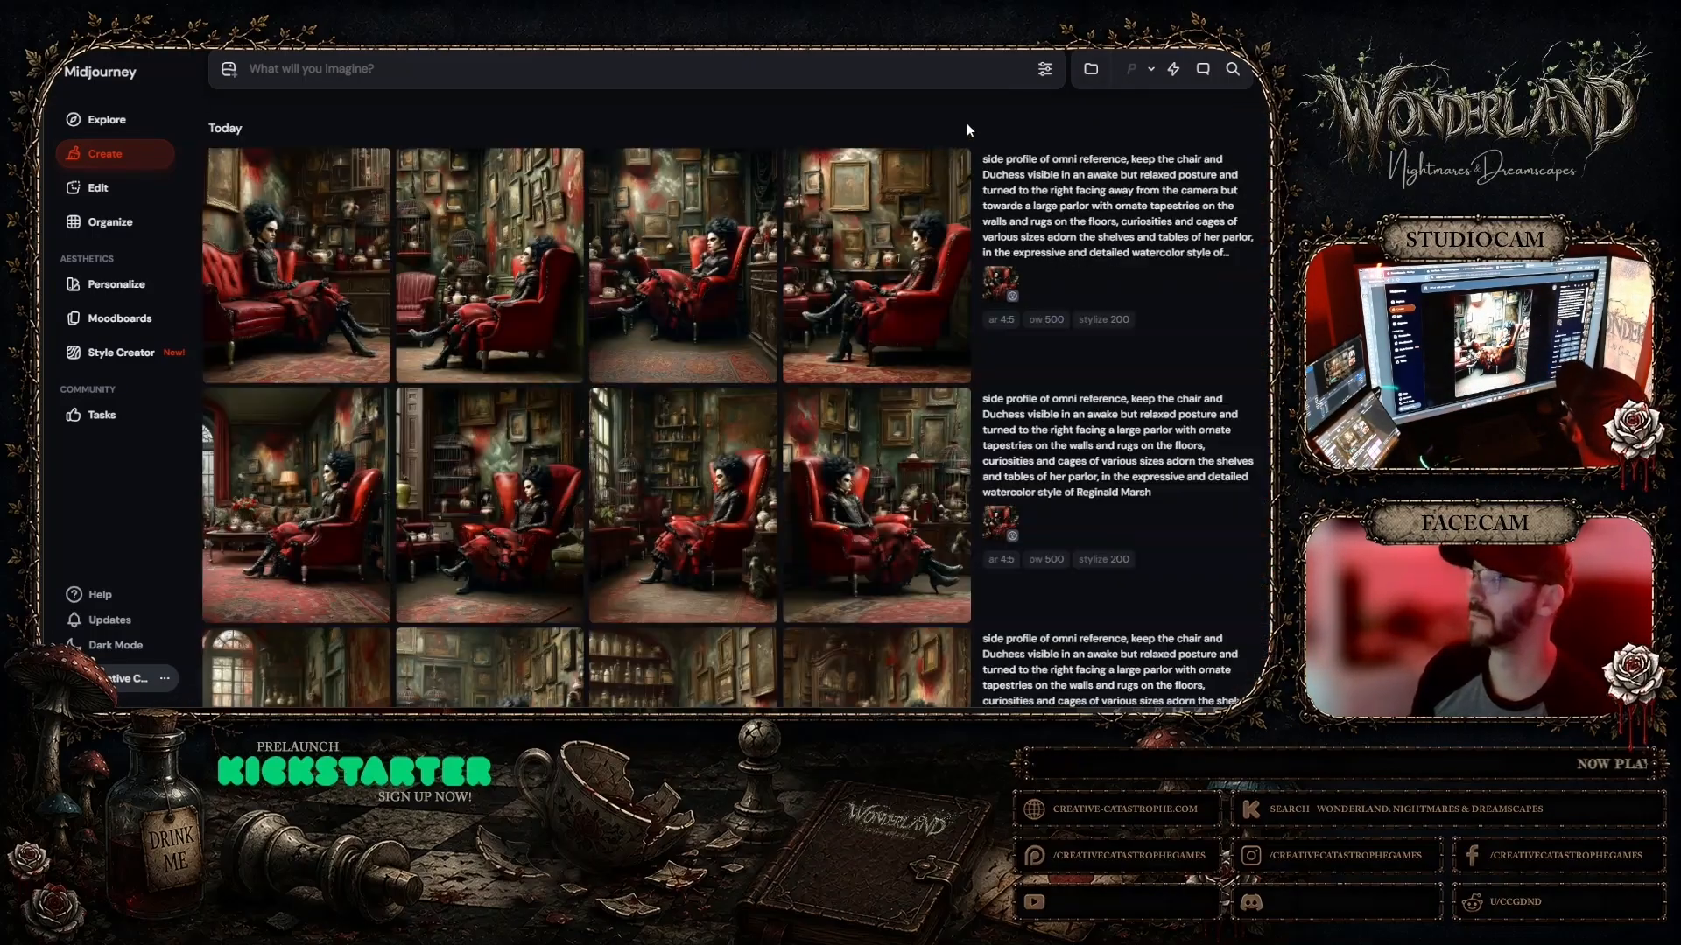
{"action": "left_click", "coordinate": [296, 290]}
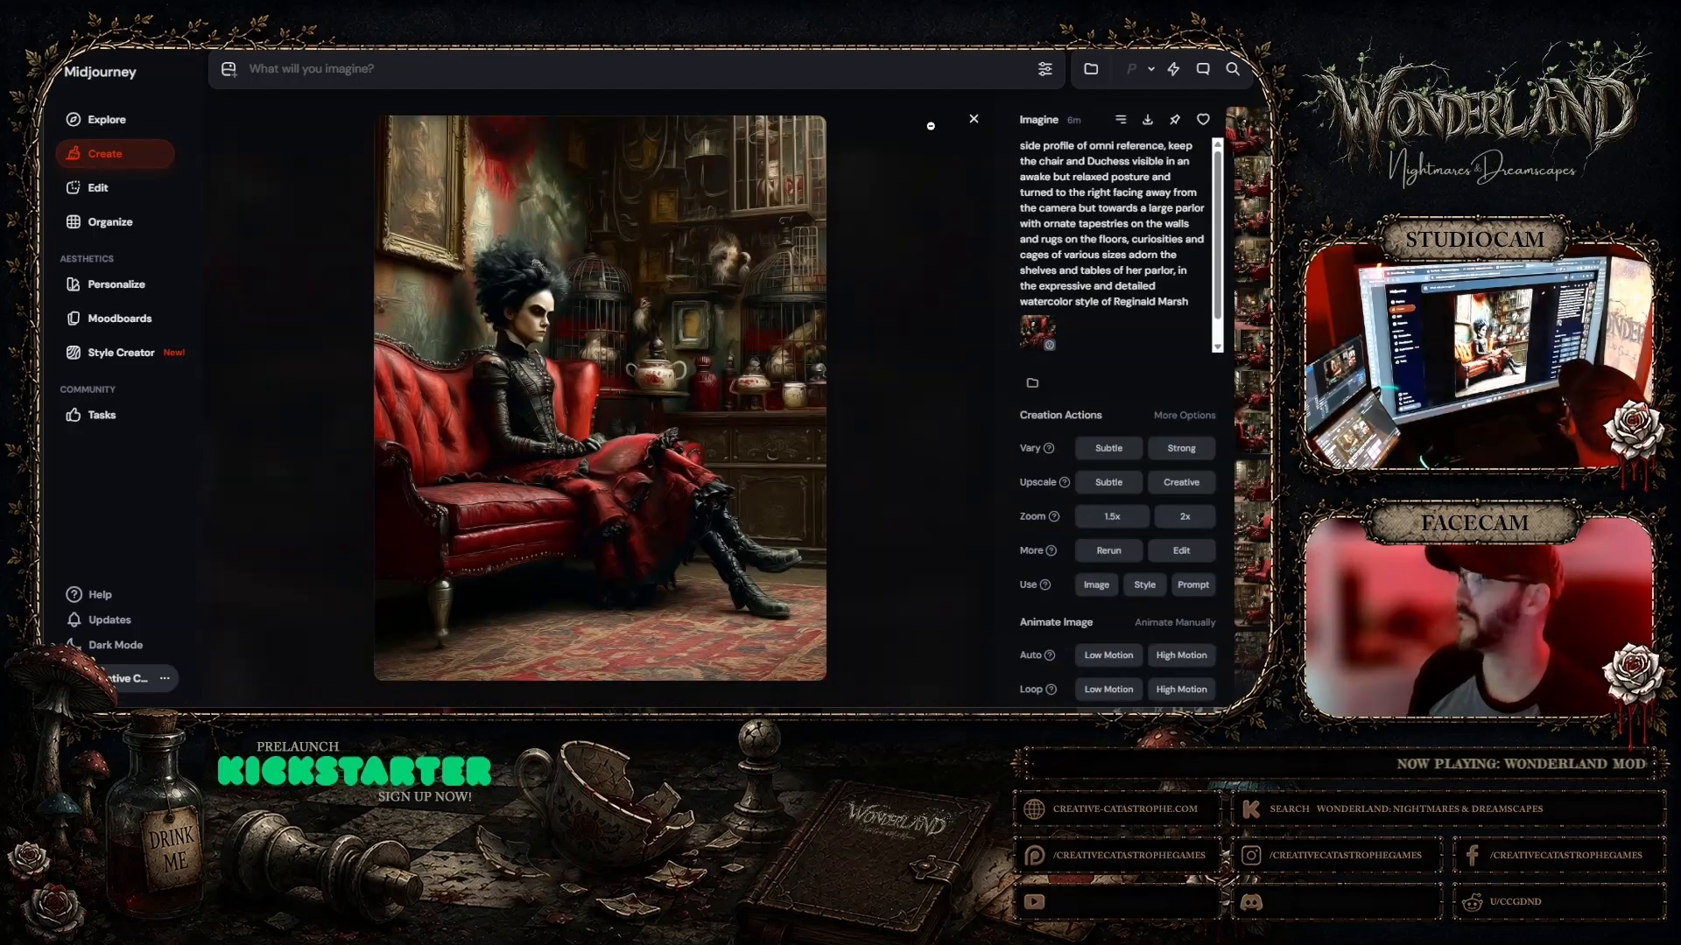
{"action": "left_click", "coordinate": [972, 120]}
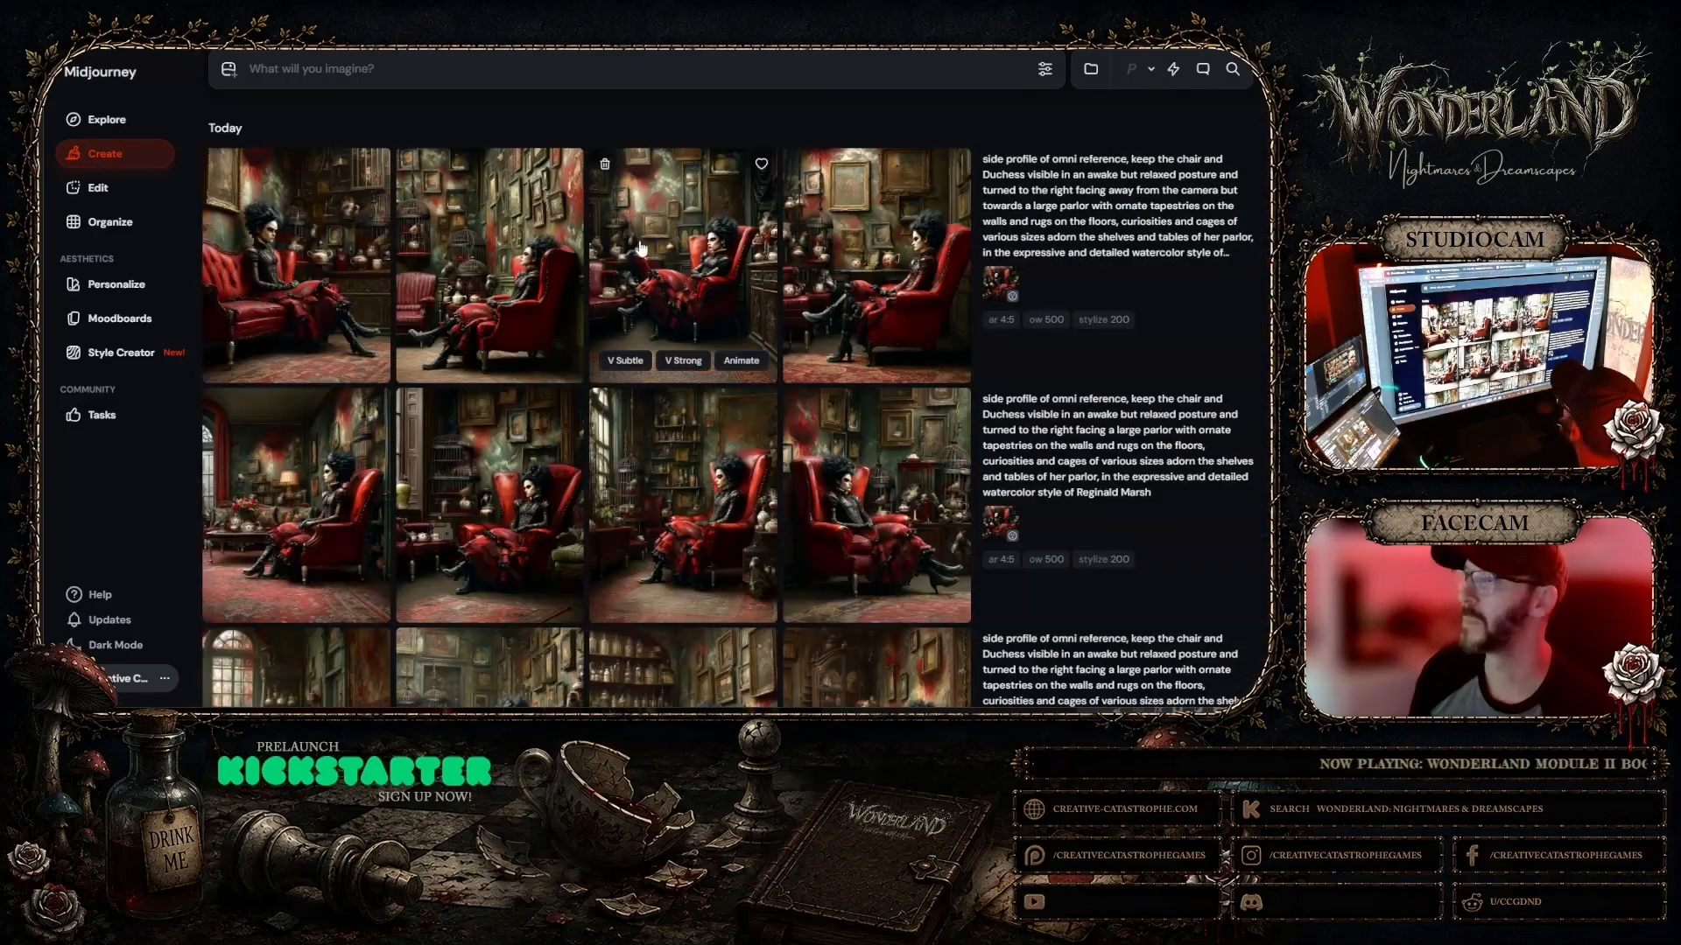
{"action": "left_click", "coordinate": [534, 237]}
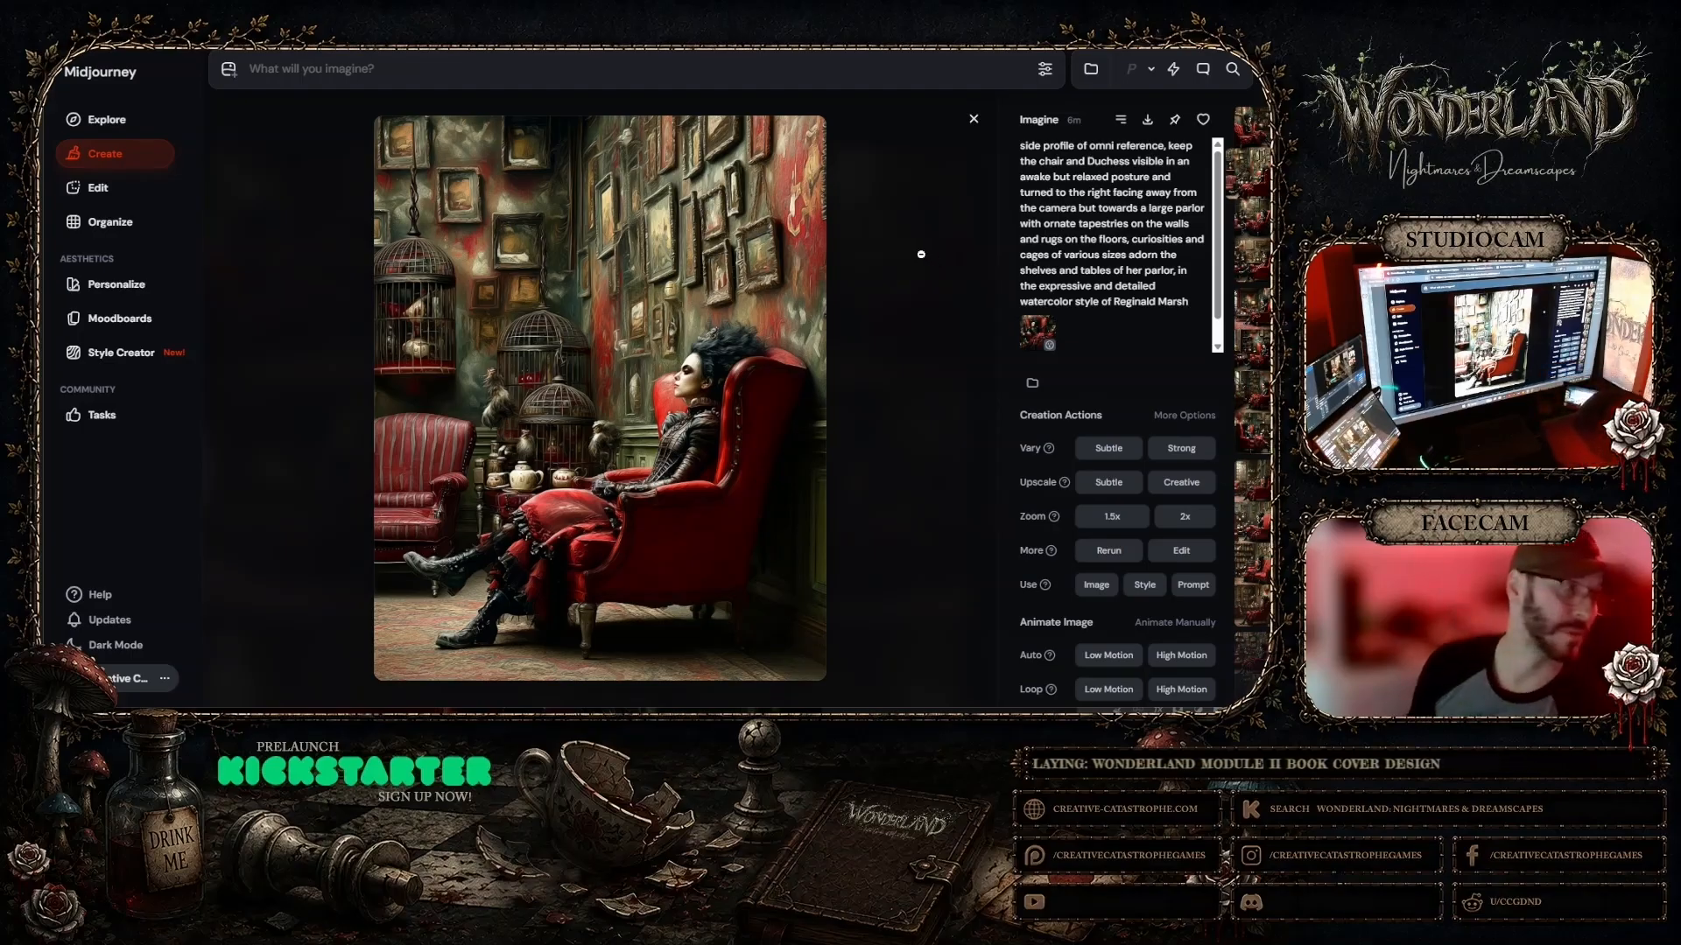
{"action": "left_click", "coordinate": [975, 123]}
{"action": "left_click", "coordinate": [887, 220]}
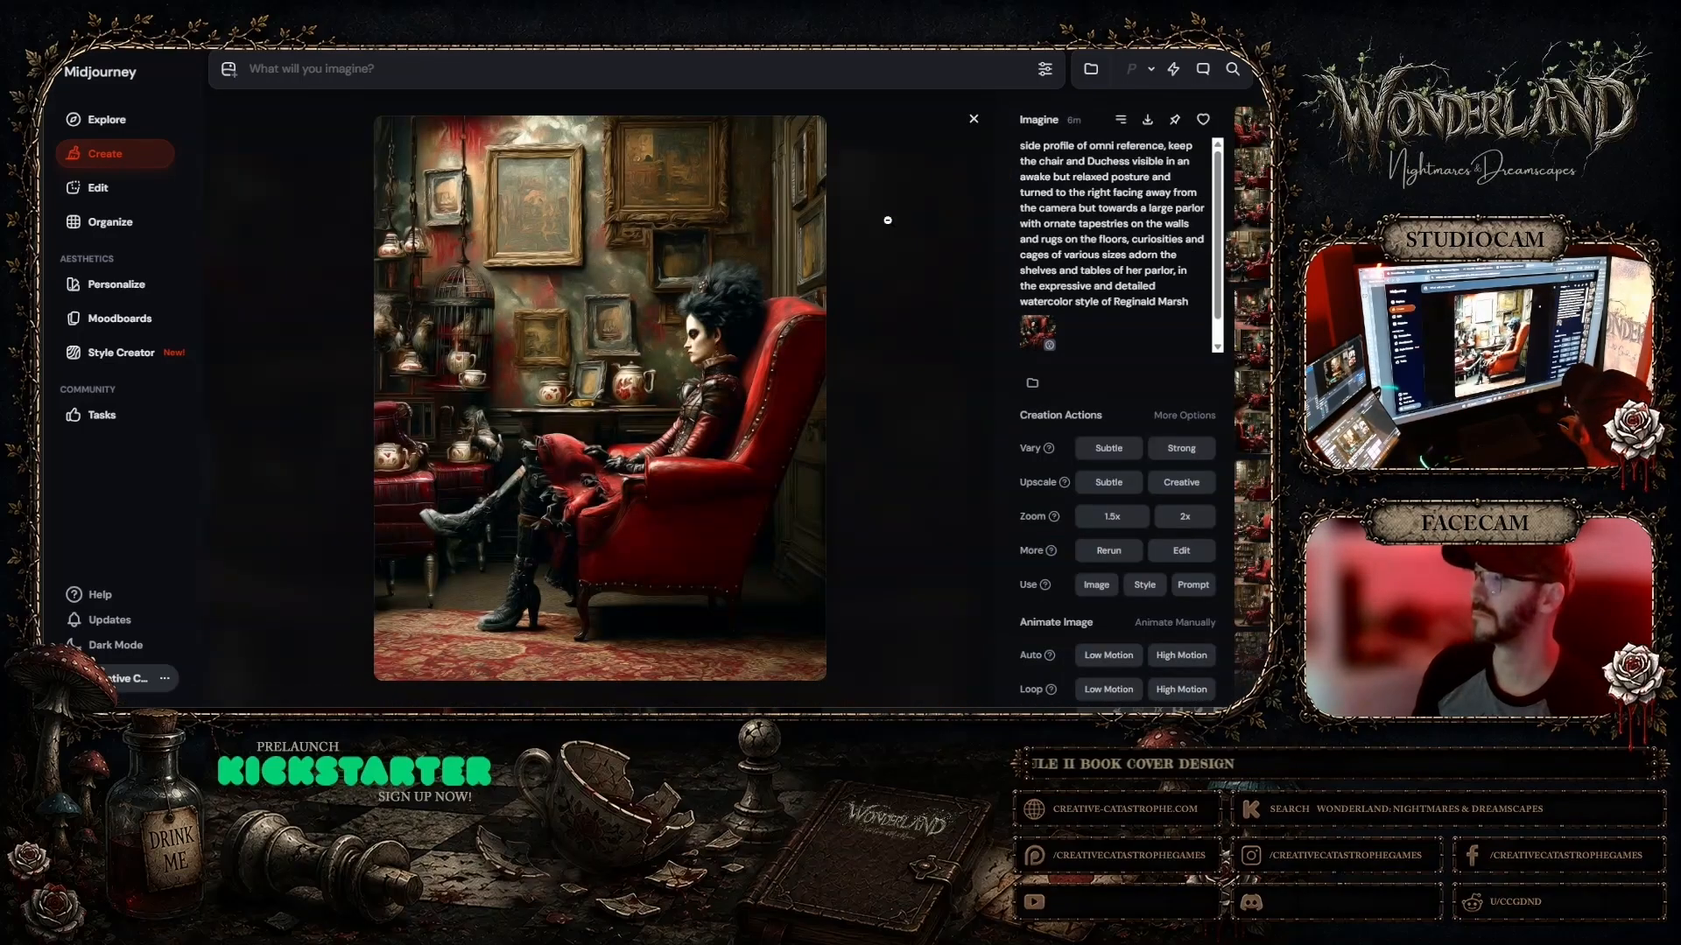
{"action": "left_click", "coordinate": [980, 123]}
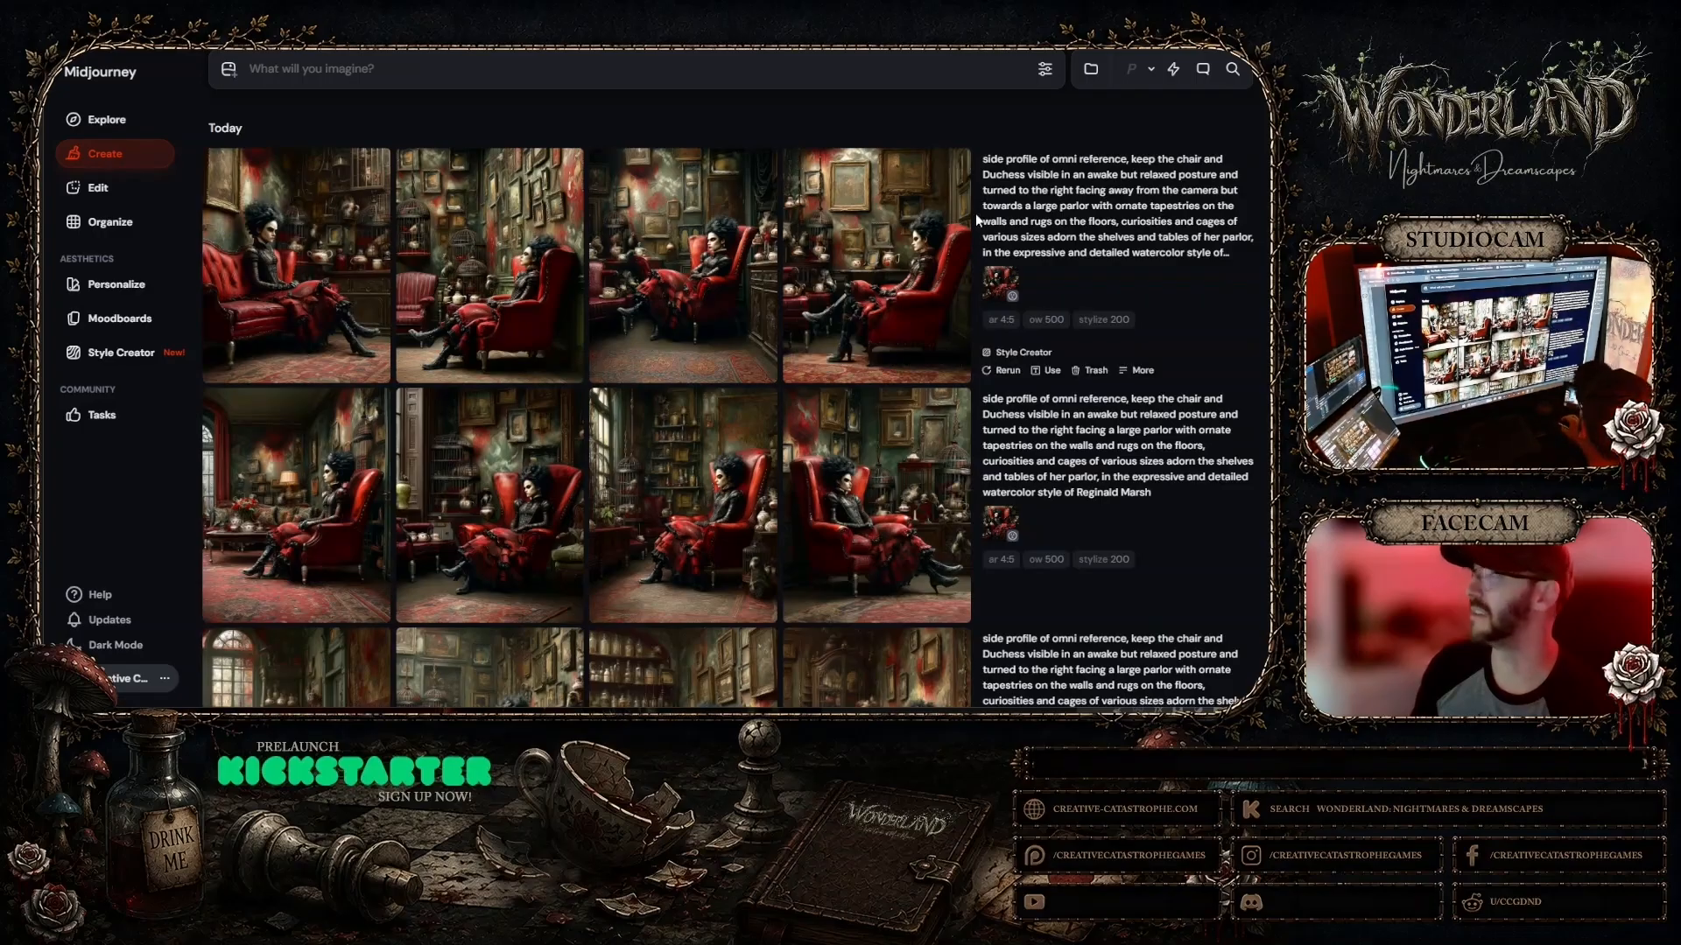
Step: Switch to Photoshop, outline the chain hanging above the right-hand birdcage, and run Generative Fill on it with the prompt "remove object"
{"action": "key", "text": "alt+Tab"}
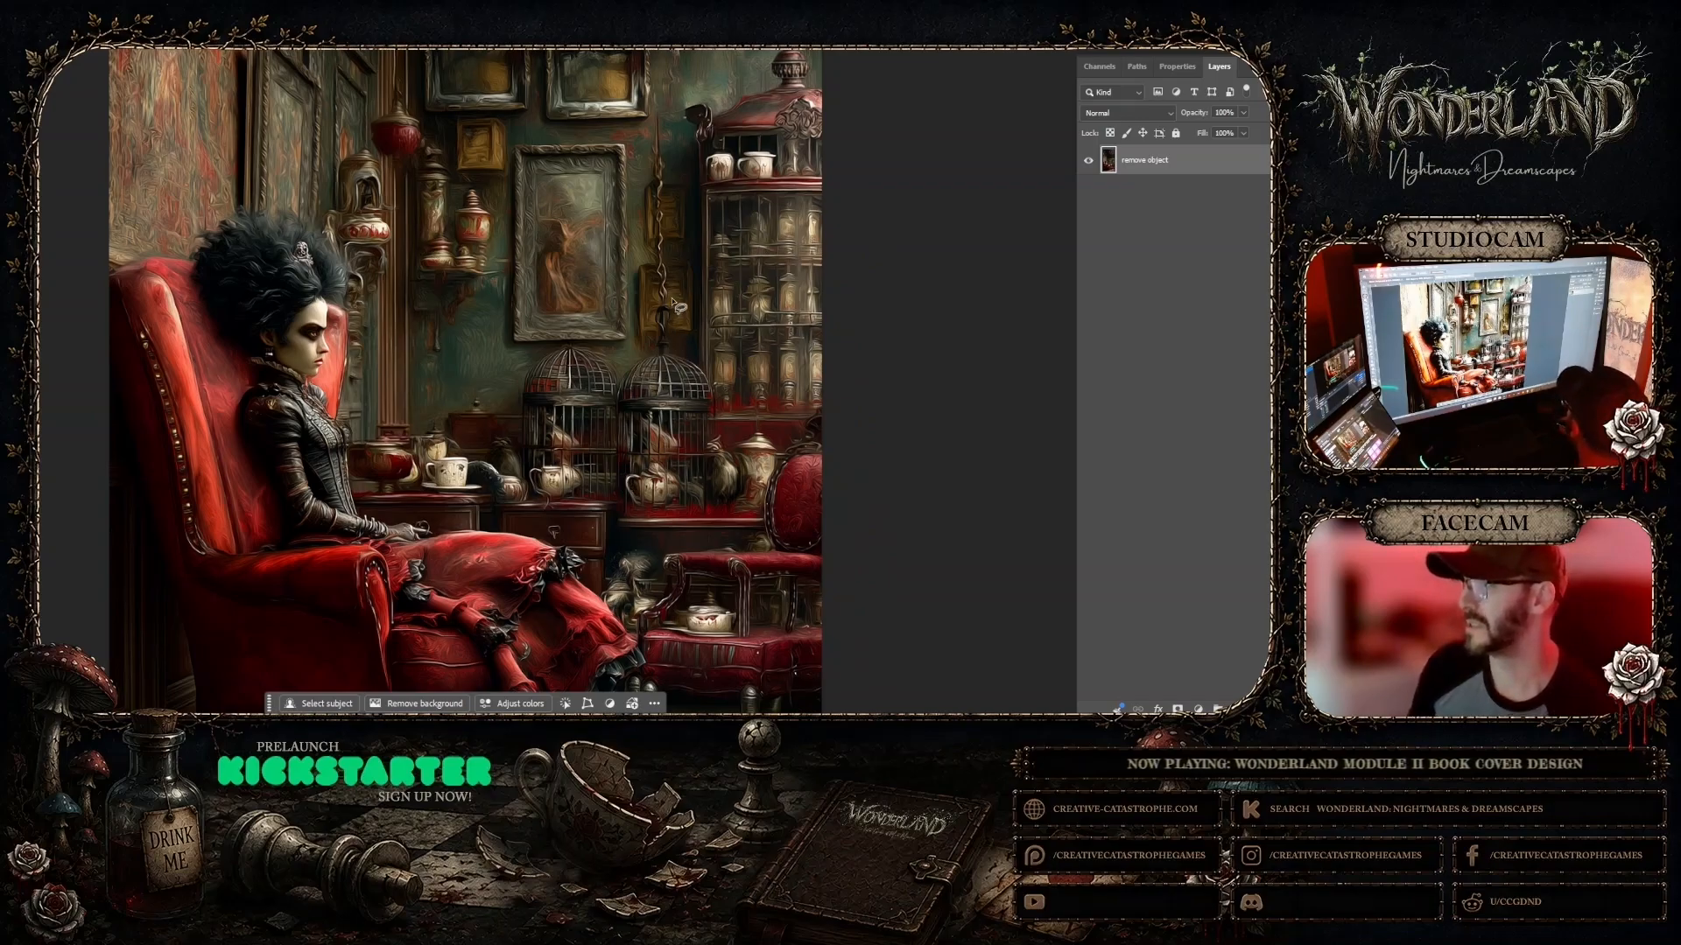
{"action": "mouse_move", "coordinate": [670, 298]}
{"action": "left_mouse_down"}
{"action": "mouse_move", "coordinate": [647, 105]}
{"action": "mouse_move", "coordinate": [664, 116]}
{"action": "mouse_move", "coordinate": [675, 200]}
{"action": "left_mouse_up"}
{"action": "left_click_drag", "start_coordinate": [676, 306], "coordinate": [676, 308]}
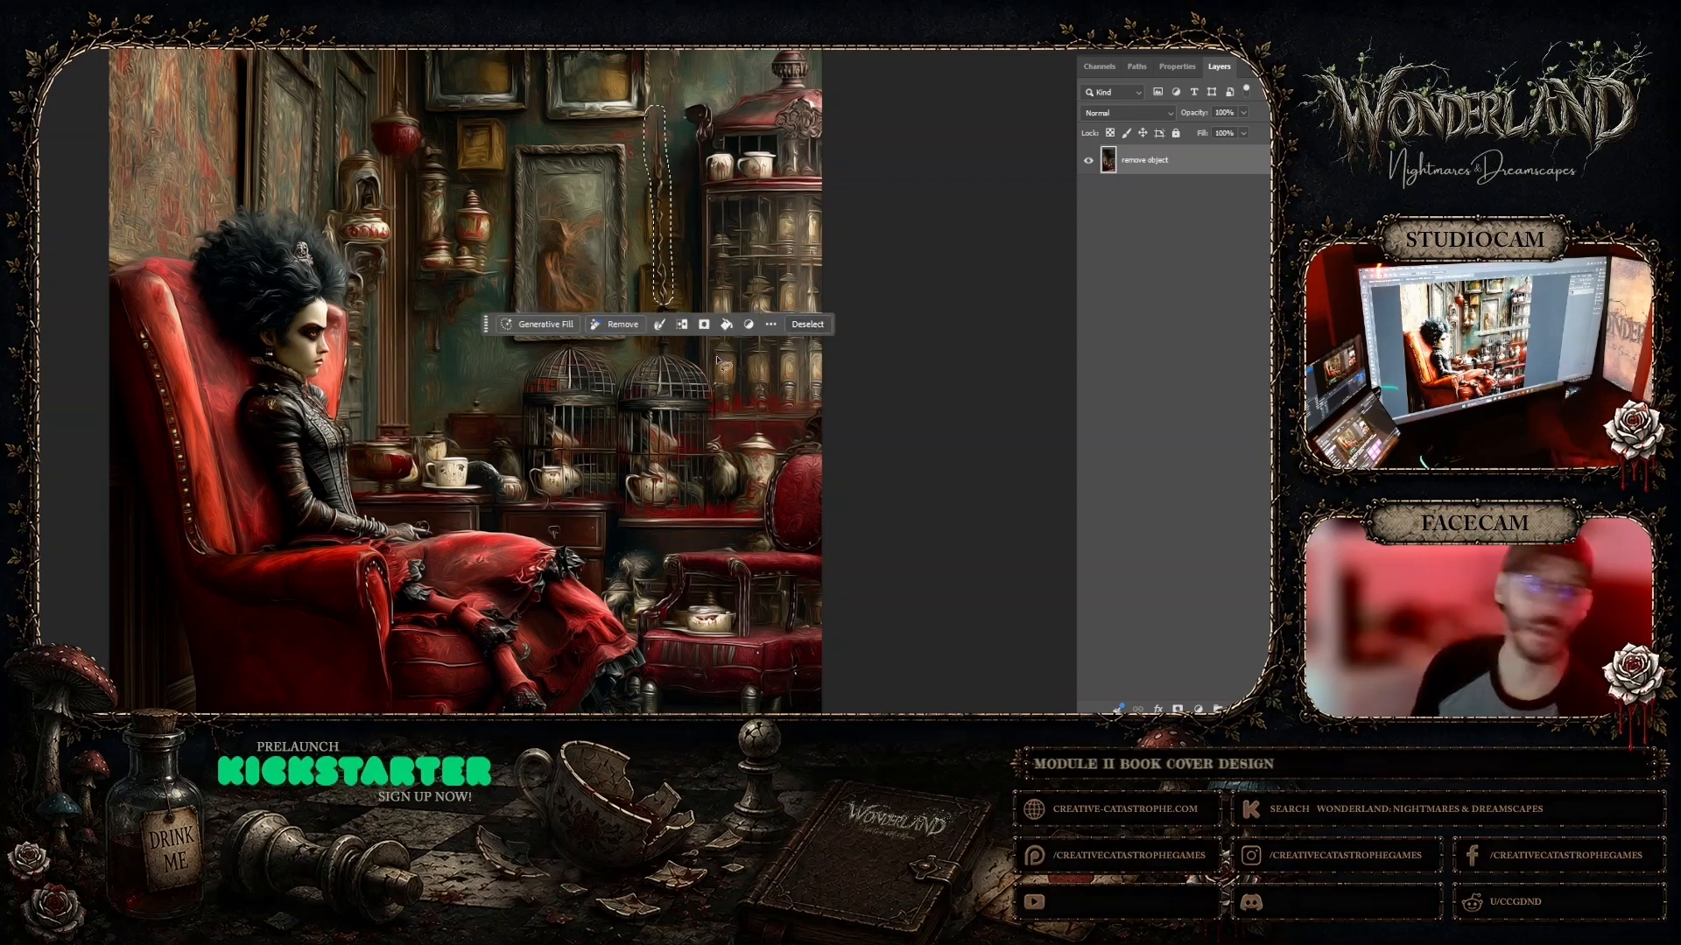
{"action": "left_click", "coordinate": [553, 323]}
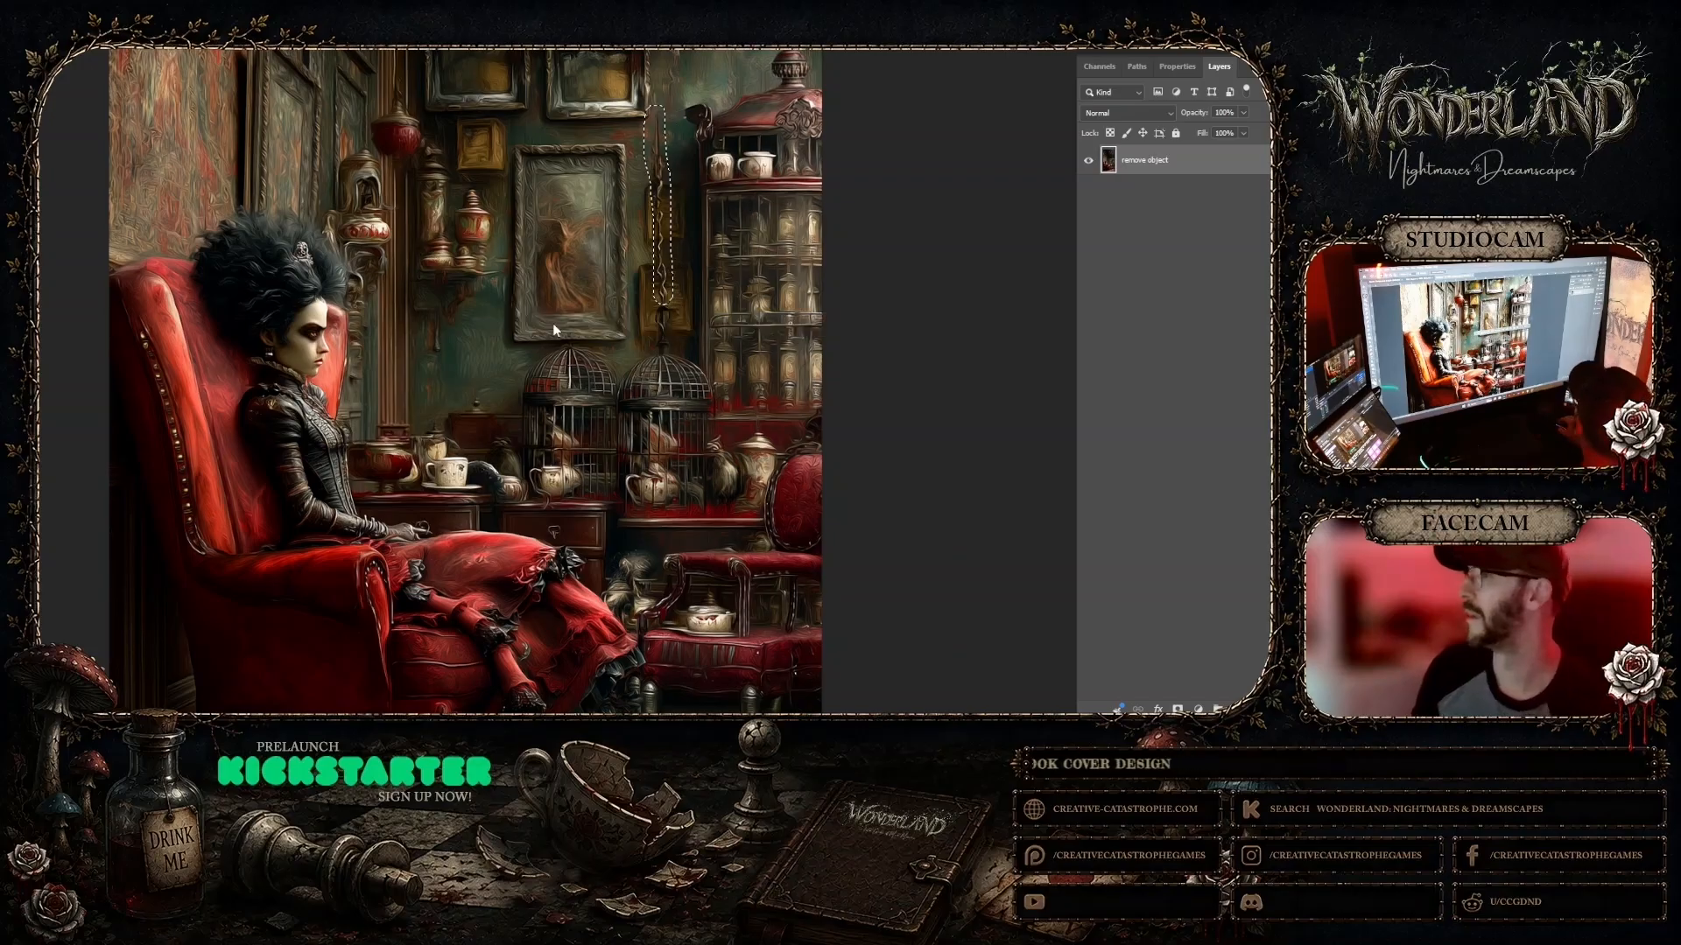
{"action": "type", "text": "remove obj"}
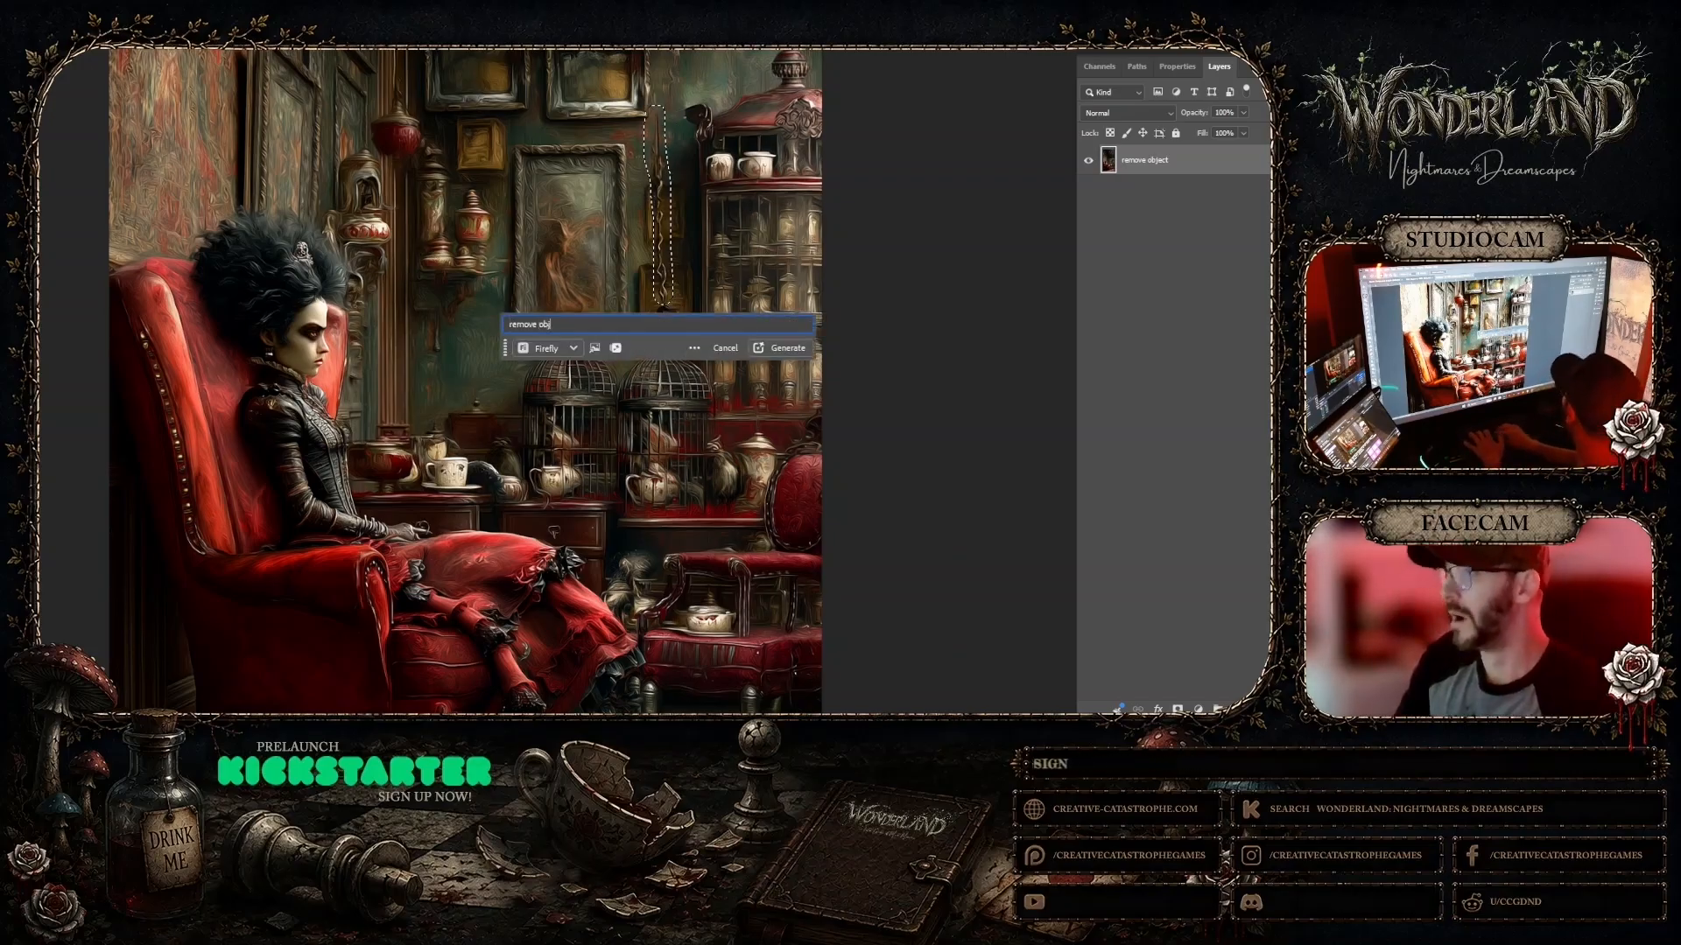
{"action": "type", "text": "ect"}
{"action": "key", "text": "Return"}
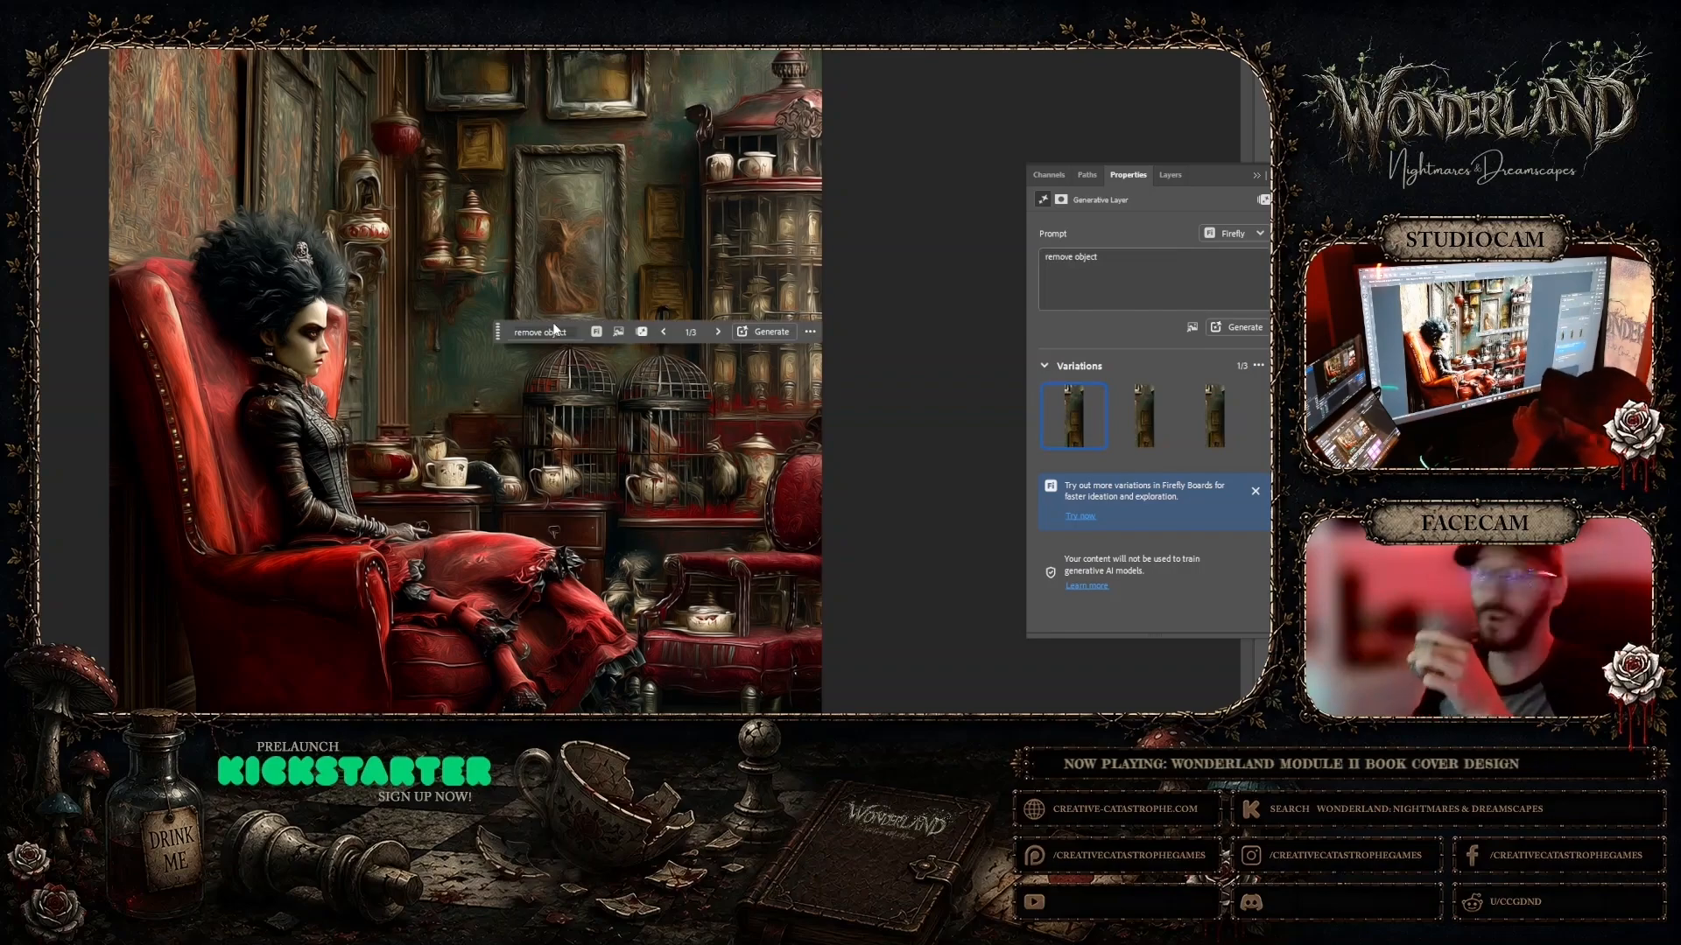
Step: Move the generative fill bar off the image, check the whole composition, and choose the second variation for the chain area
{"action": "left_click_drag", "start_coordinate": [497, 332], "coordinate": [869, 120]}
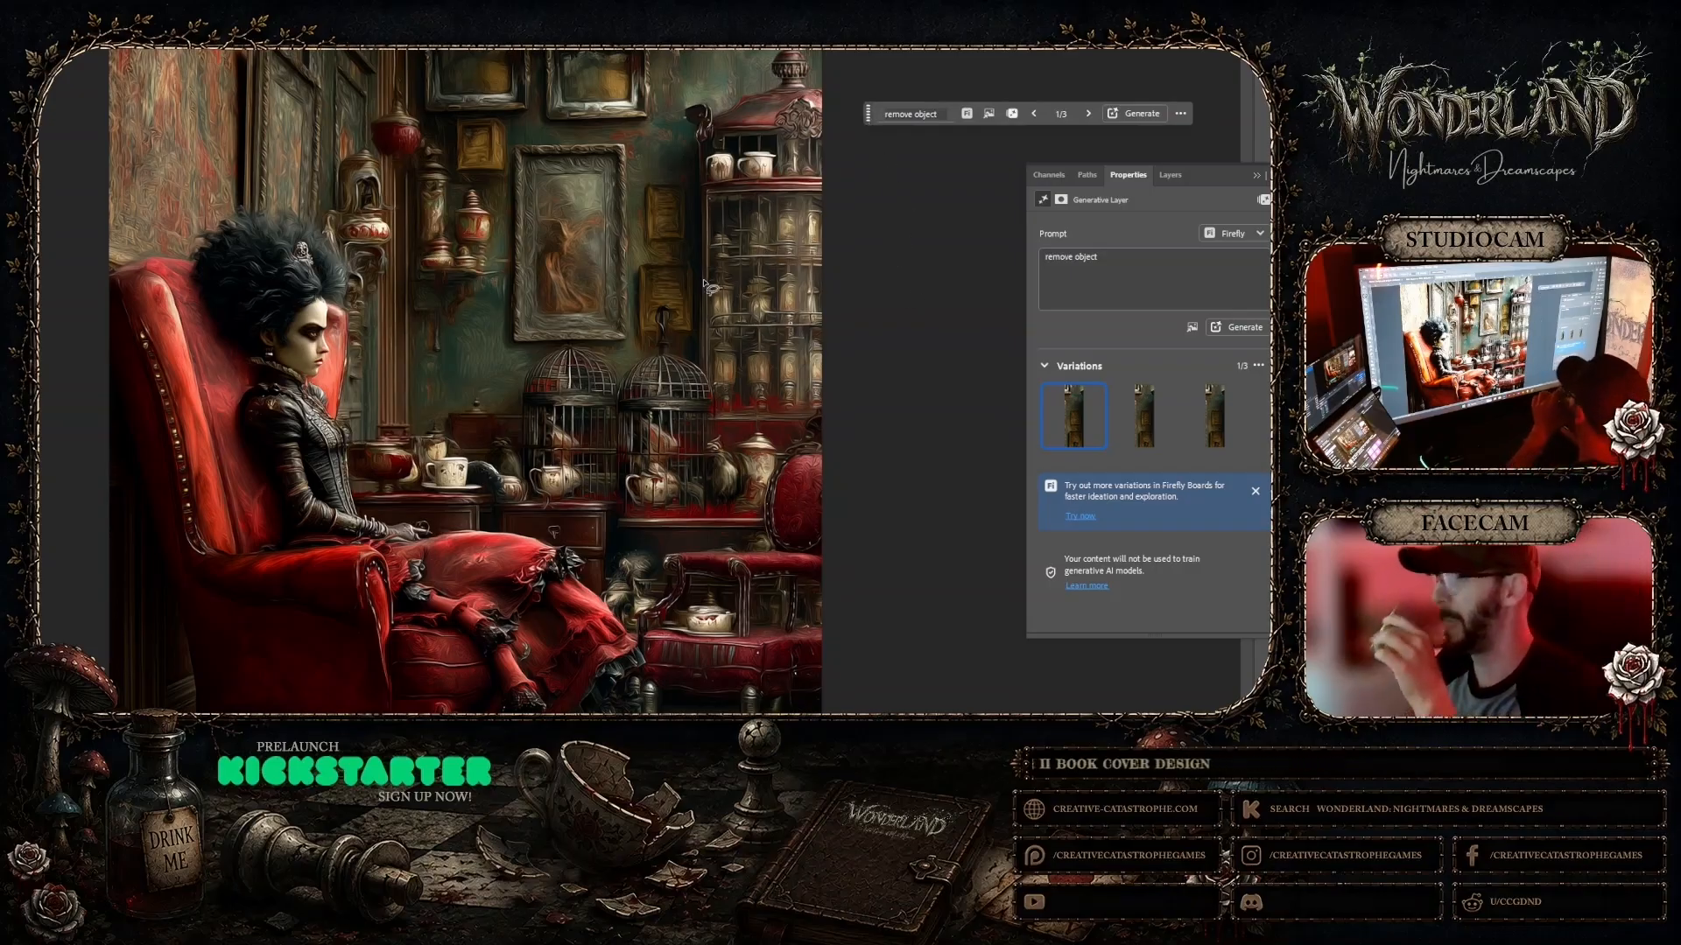
{"action": "right_click", "coordinate": [298, 378]}
{"action": "left_click", "coordinate": [316, 392]}
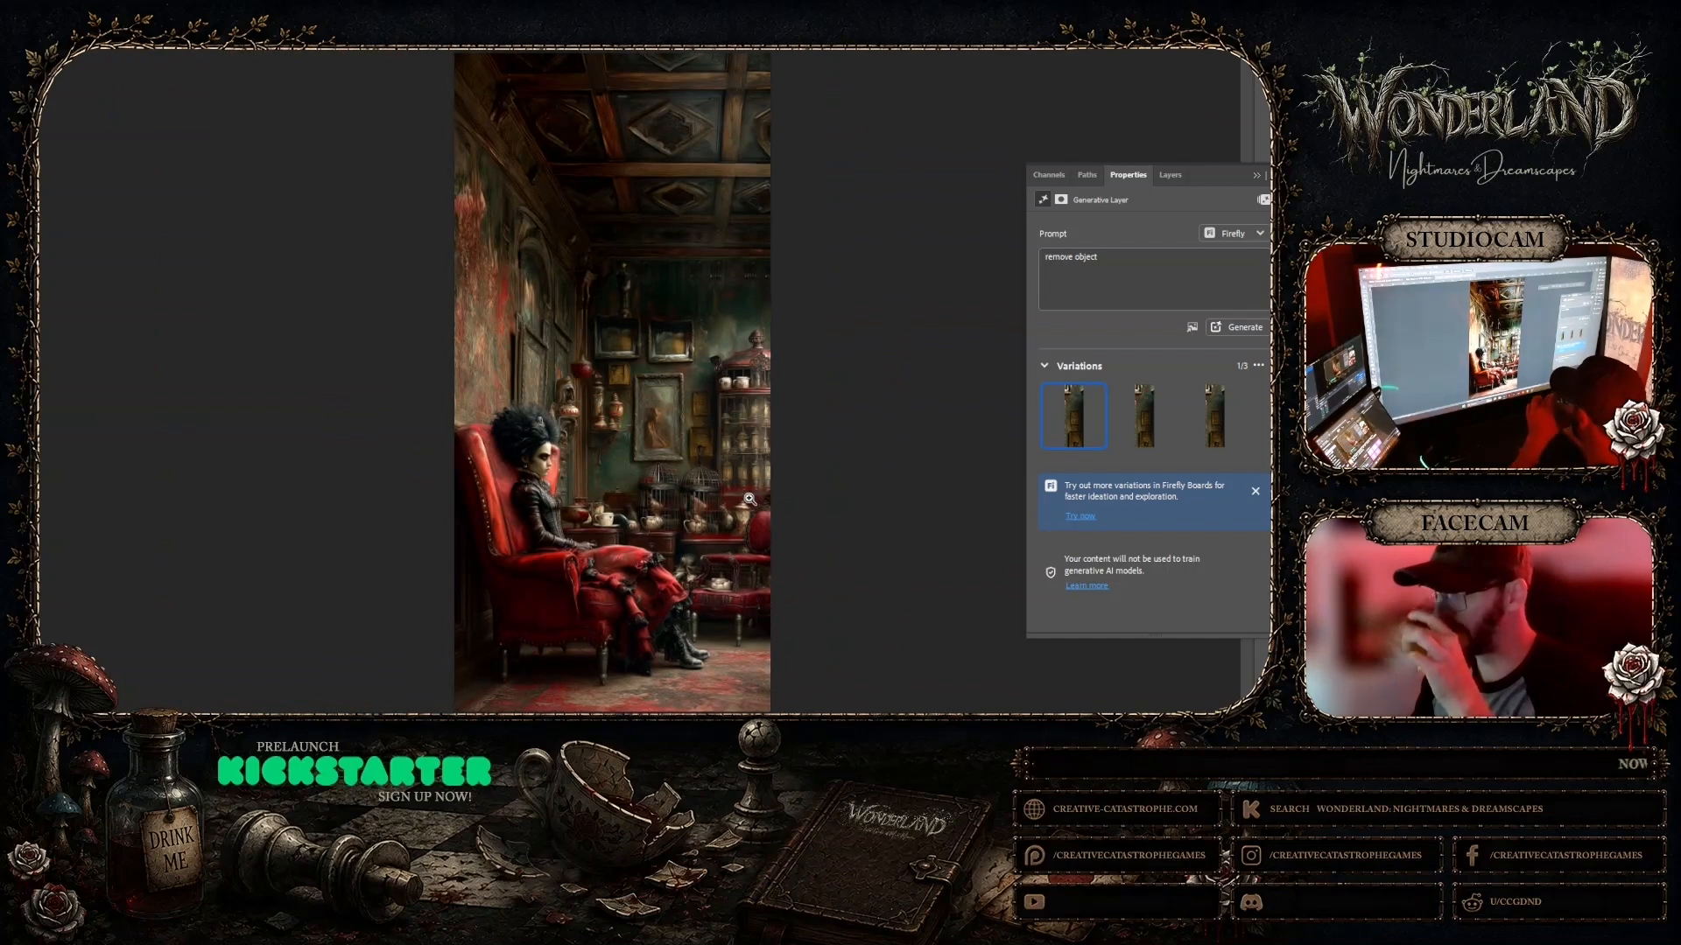
{"action": "left_click", "coordinate": [759, 525]}
{"action": "left_click", "coordinate": [758, 478]}
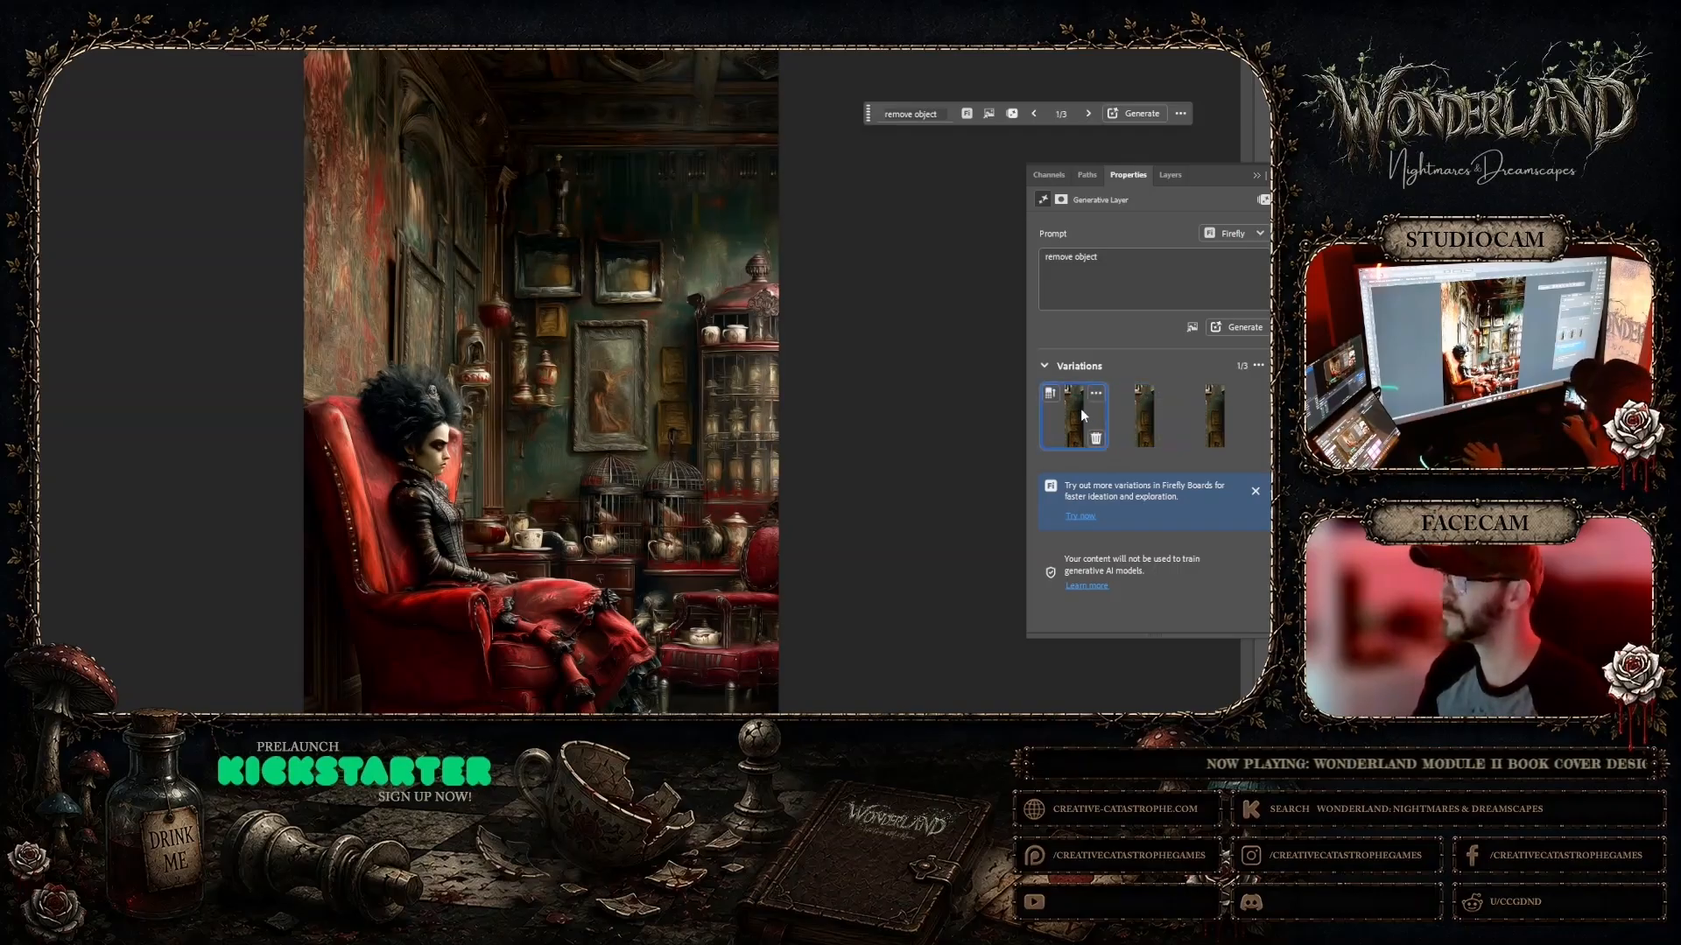
{"action": "left_click", "coordinate": [1148, 407]}
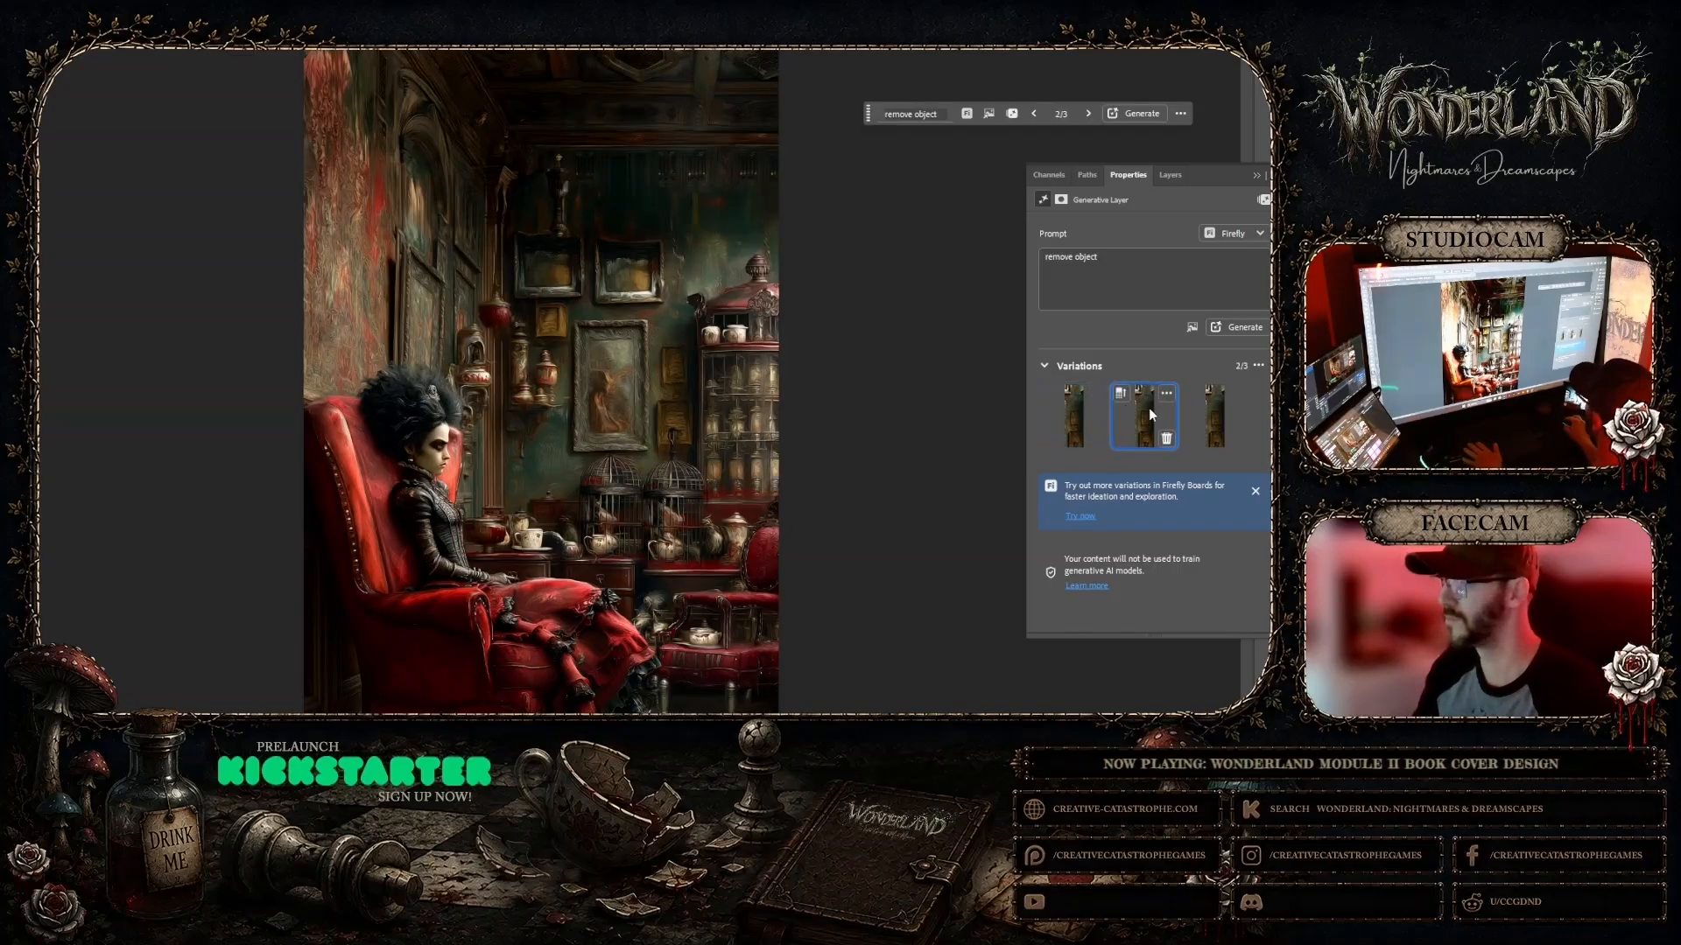
Step: Merge the chain area's generative layer with the parlor image layer beneath it
{"action": "left_click", "coordinate": [1168, 174]}
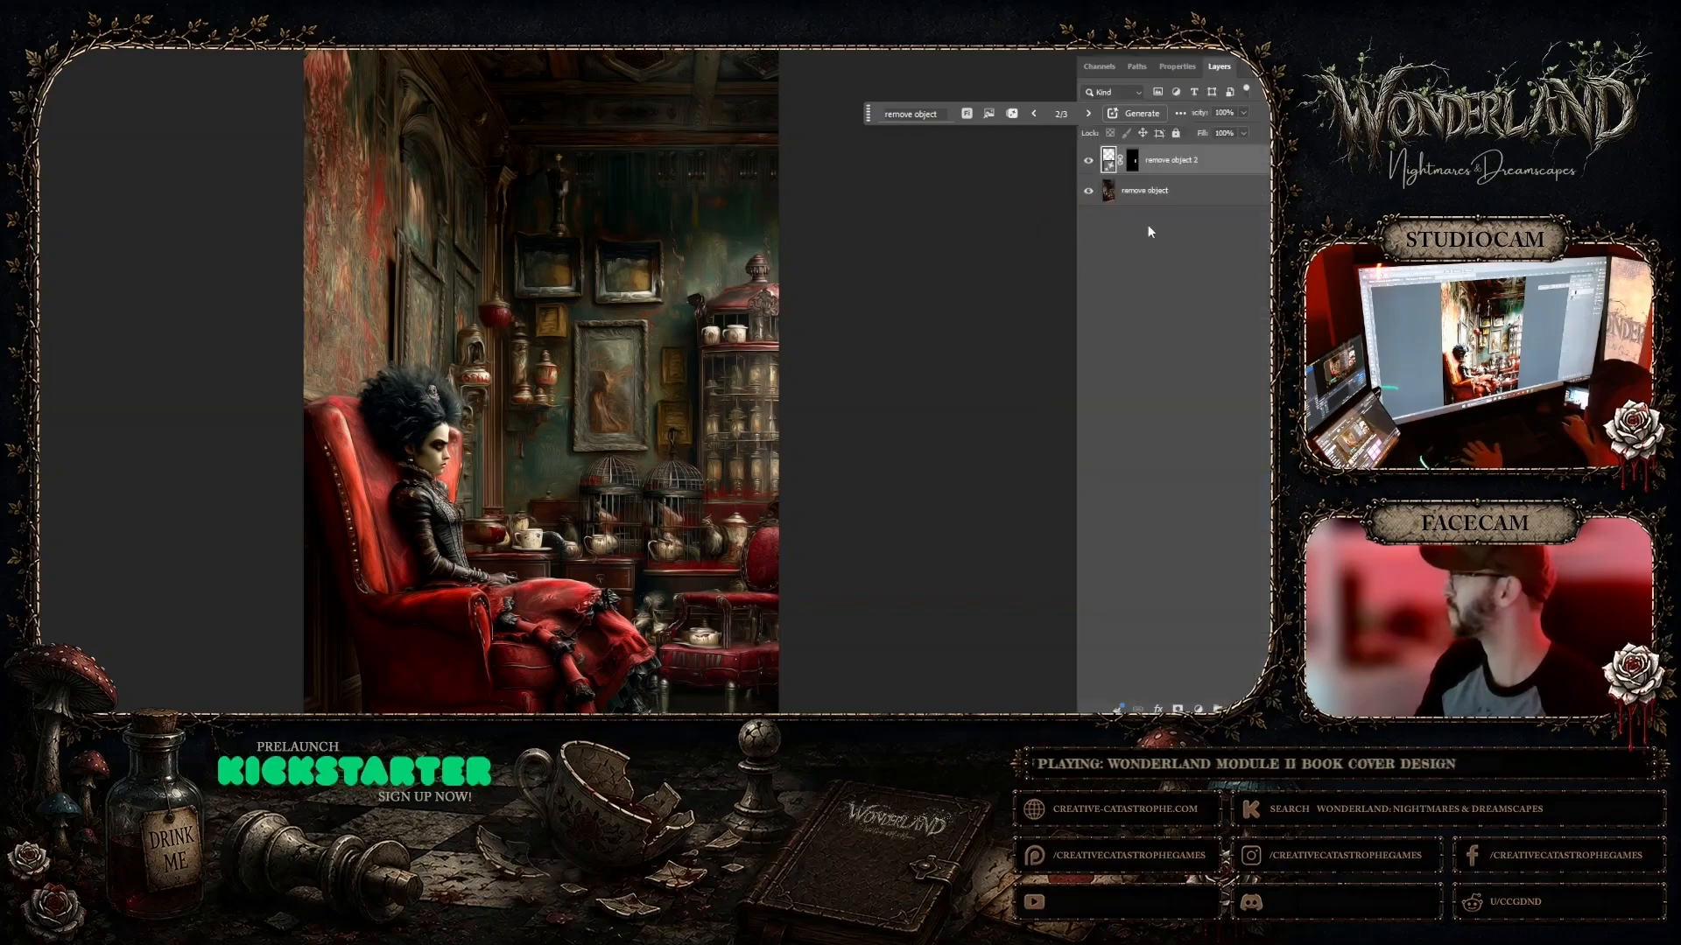
{"action": "left_click", "coordinate": [1154, 191], "text": "shift"}
{"action": "right_click", "coordinate": [1174, 194]}
{"action": "left_click", "coordinate": [1213, 311]}
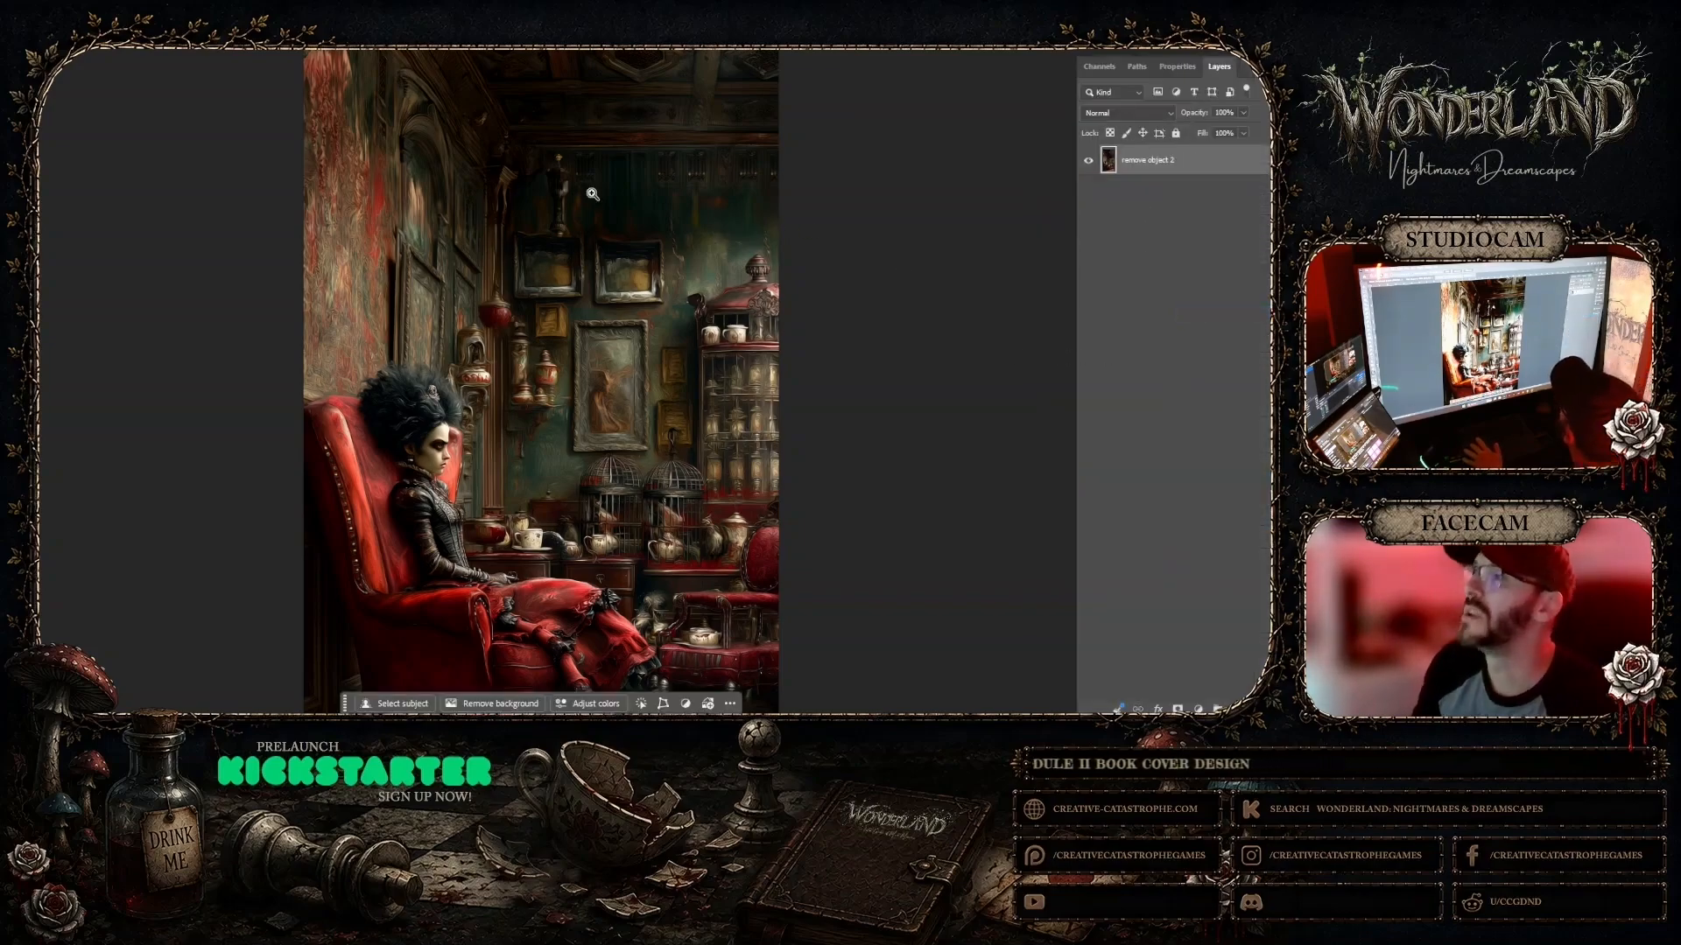
Step: Outline the teapot at the base of the left-hand birdcage and run Generative Fill with the prompt "remove object"
{"action": "scroll", "coordinate": [585, 414], "scroll_direction": "down", "scroll_amount": 4}
{"action": "left_click", "coordinate": [712, 436]}
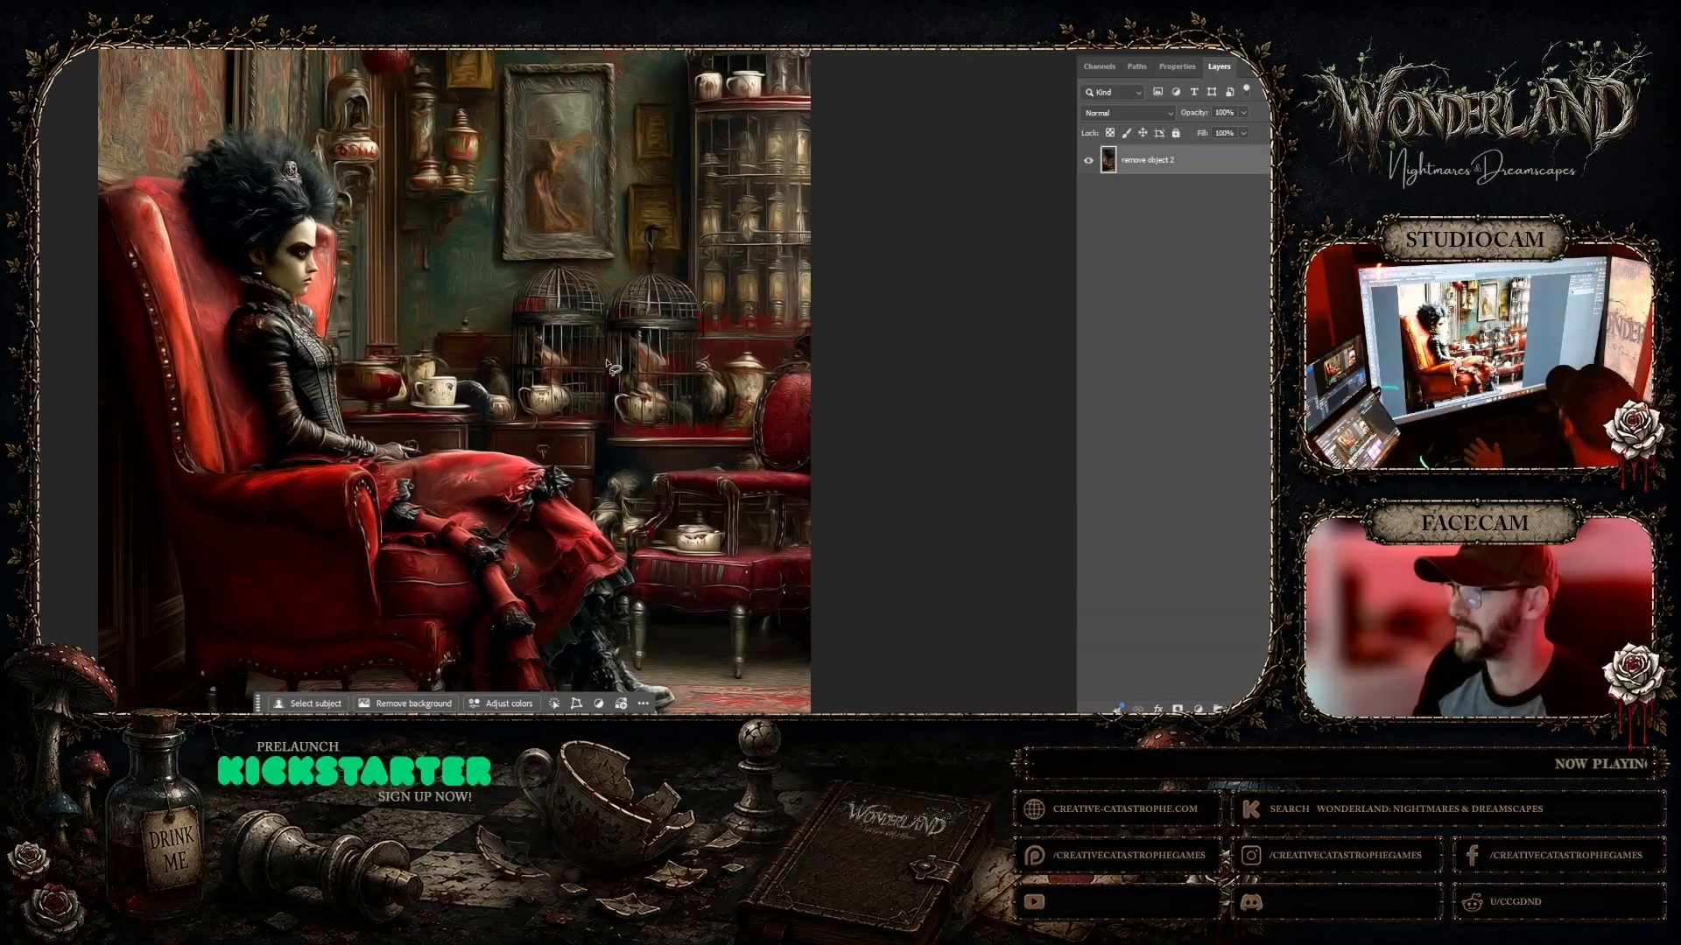
{"action": "left_click", "coordinate": [523, 386]}
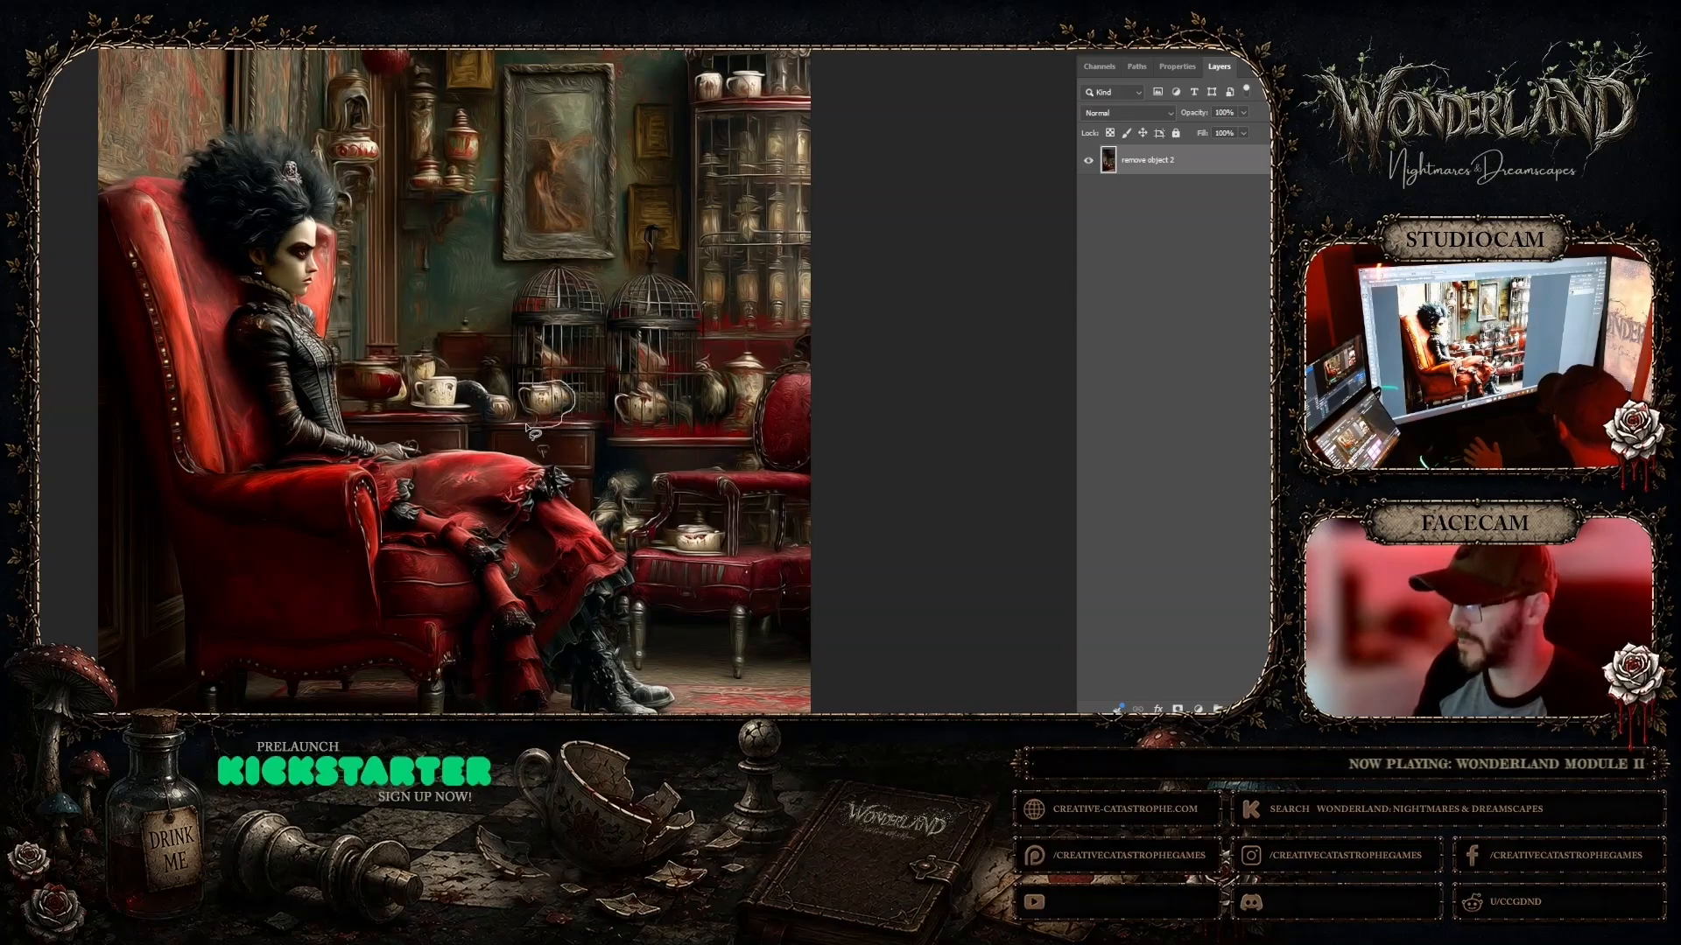
{"action": "left_click_drag", "start_coordinate": [525, 412], "coordinate": [523, 388]}
{"action": "left_click", "coordinate": [446, 446]}
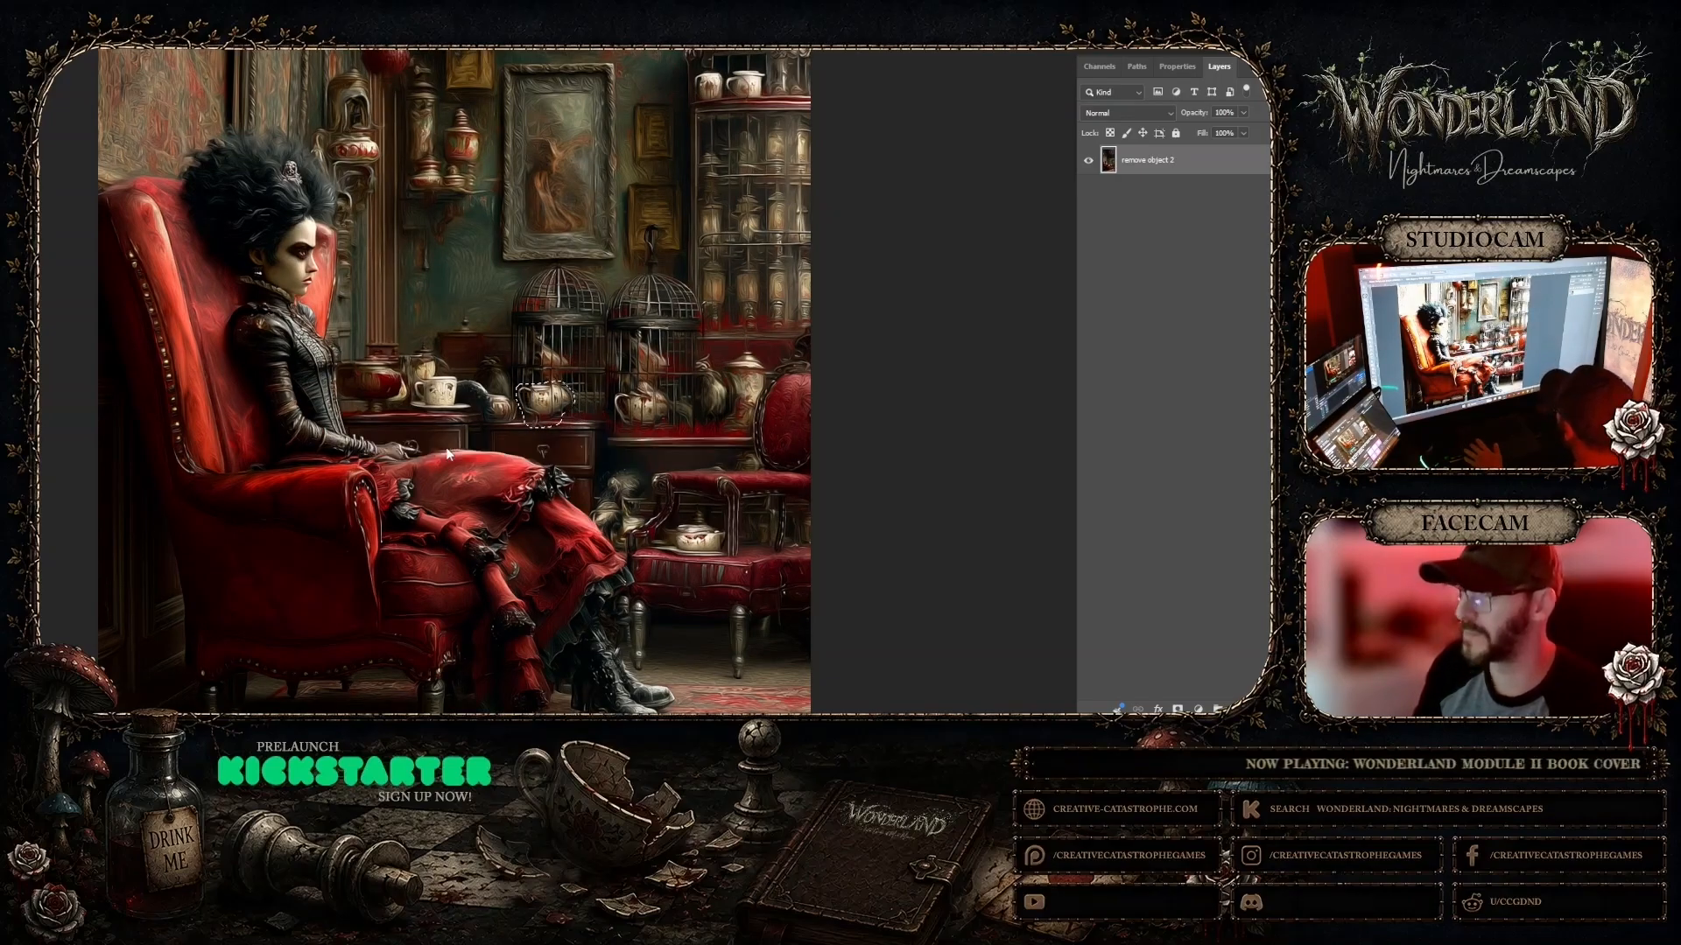
{"action": "type", "text": "remo"}
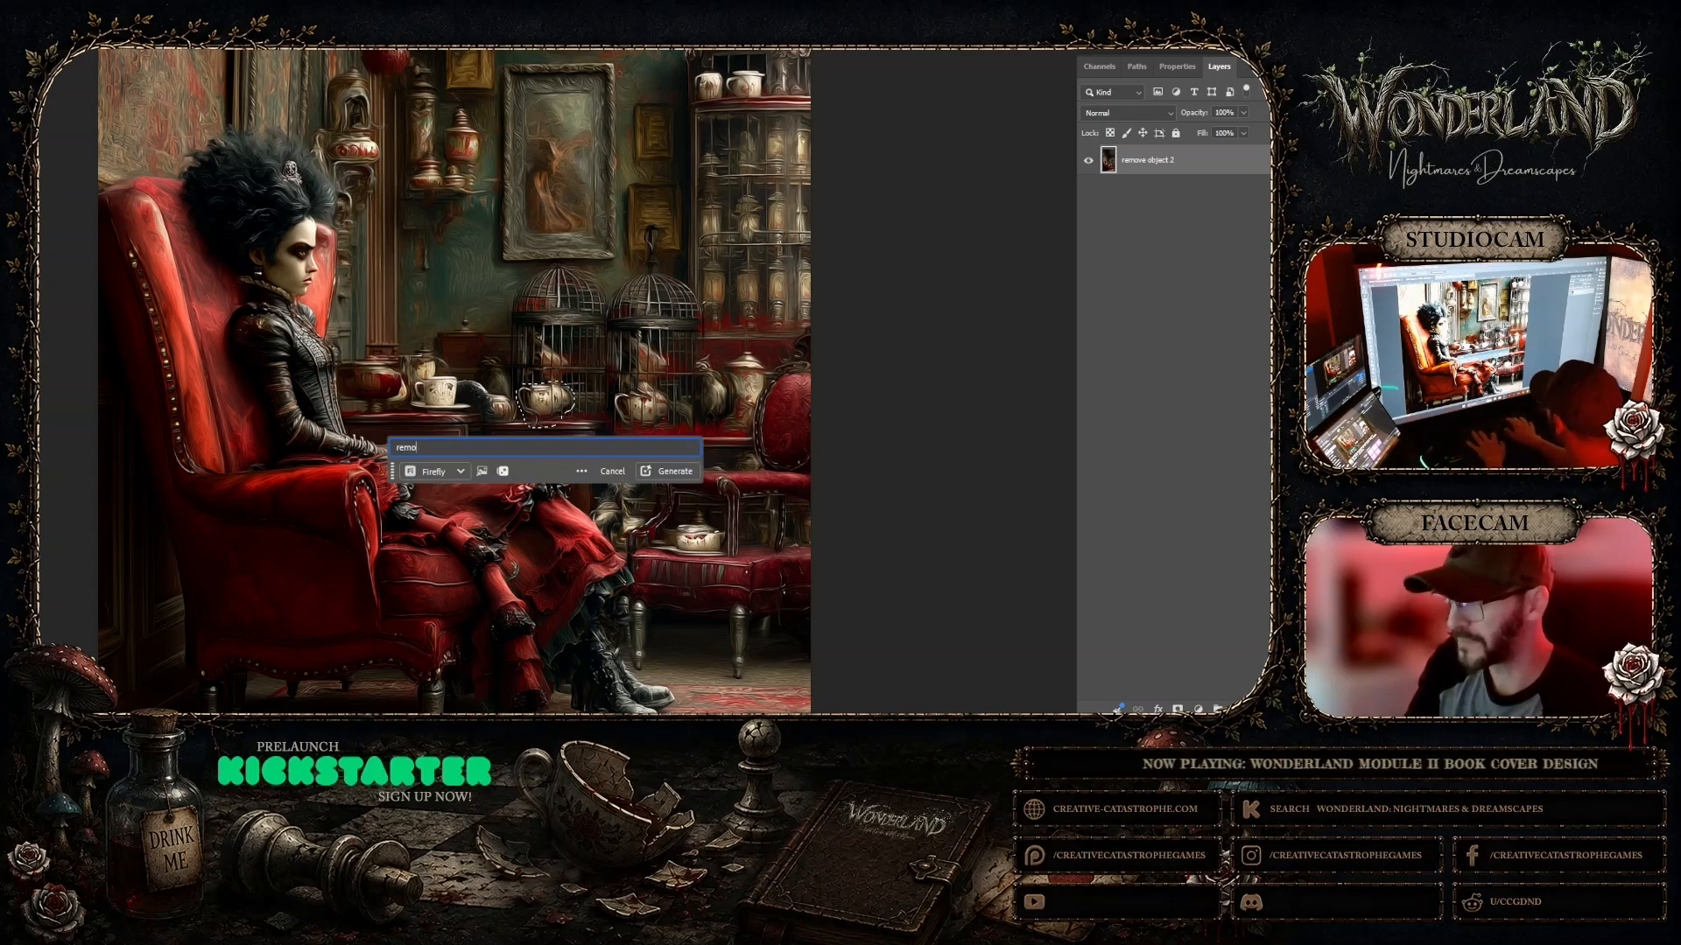
{"action": "type", "text": "be ob"}
{"action": "key", "text": "BackSpace"}
{"action": "key", "text": "BackSpace"}
{"action": "key", "text": "BackSpace"}
{"action": "key", "text": "BackSpace"}
{"action": "key", "text": "BackSpace"}
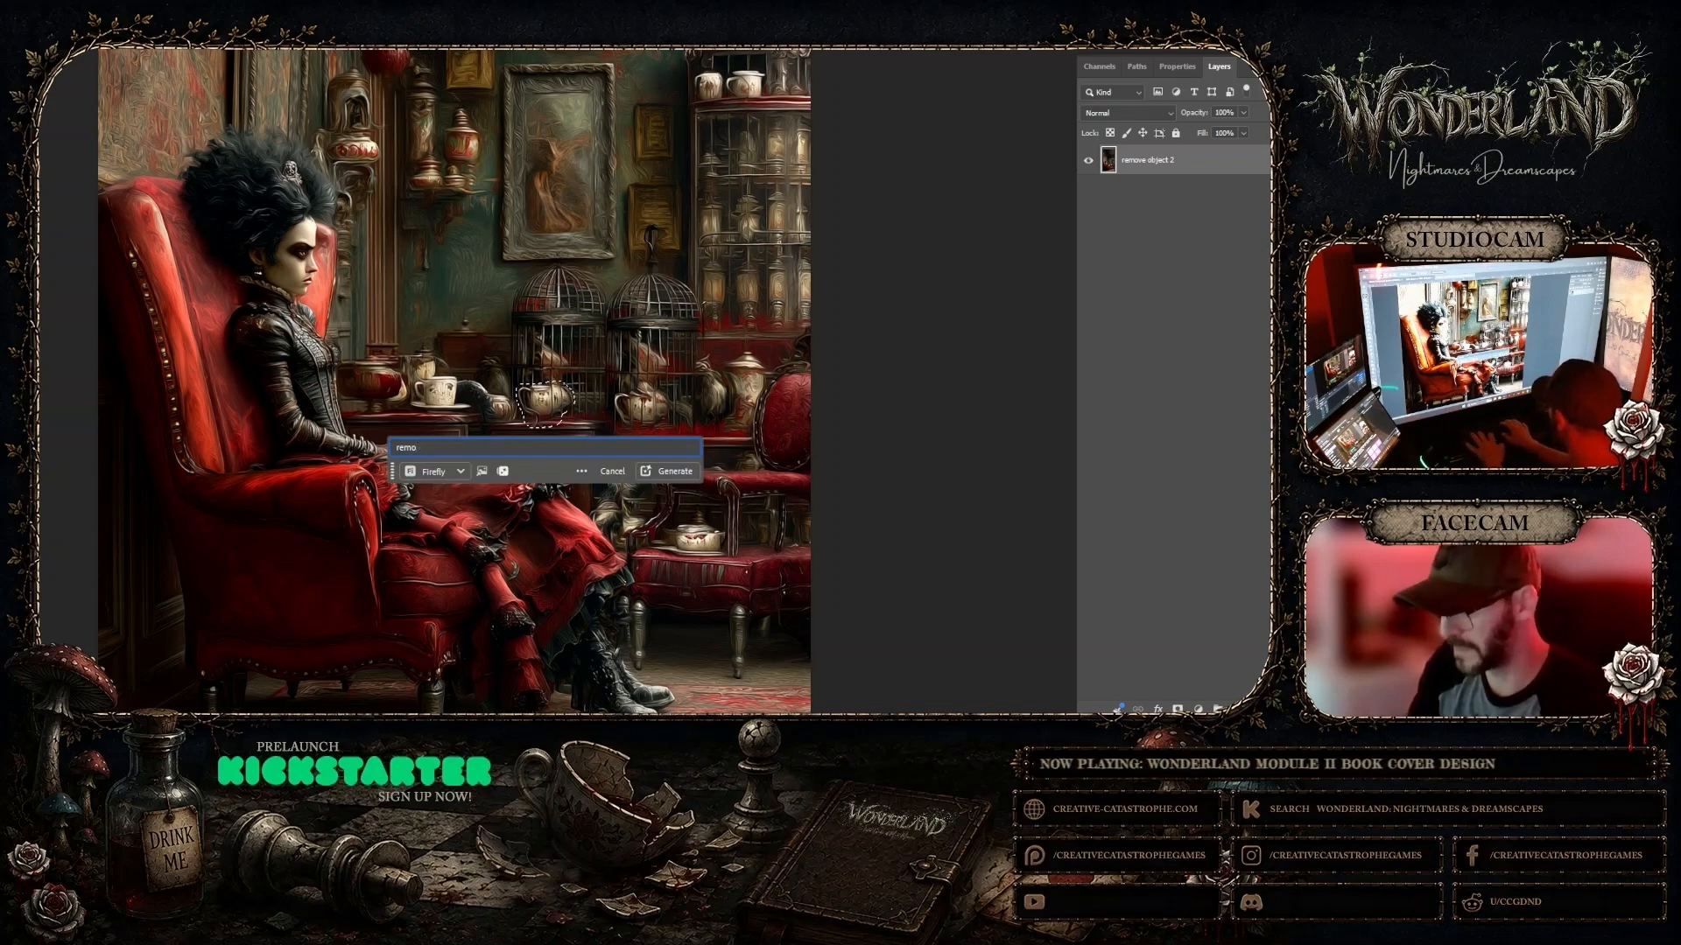
{"action": "type", "text": "ve object"}
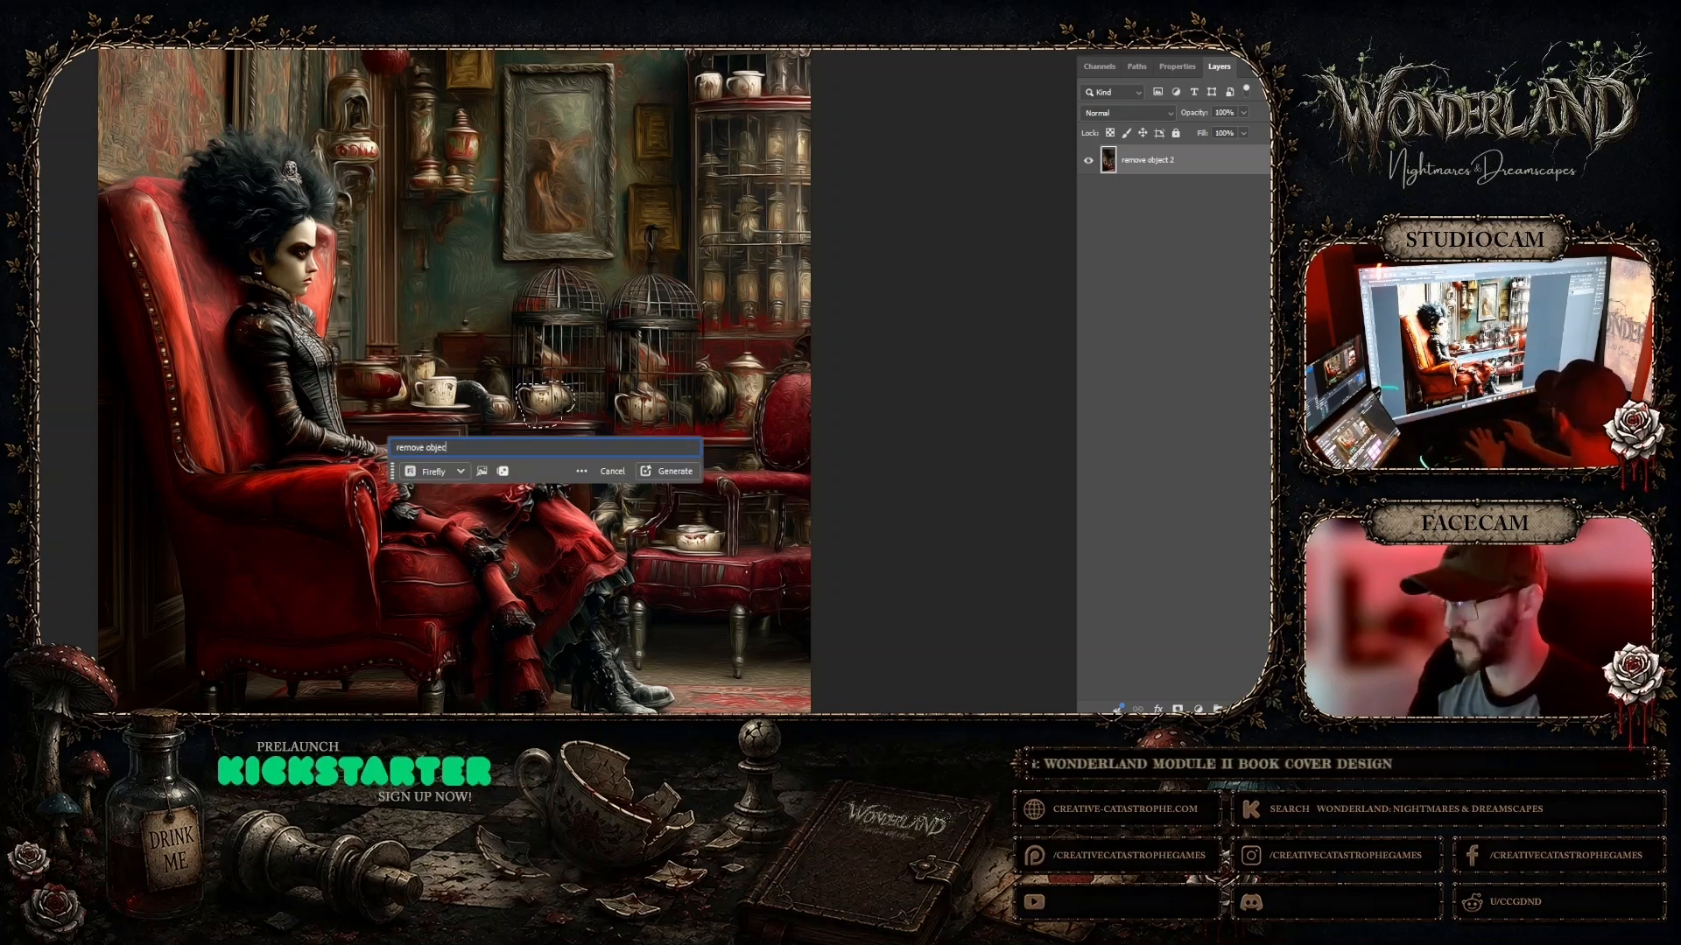
{"action": "key", "text": "Return"}
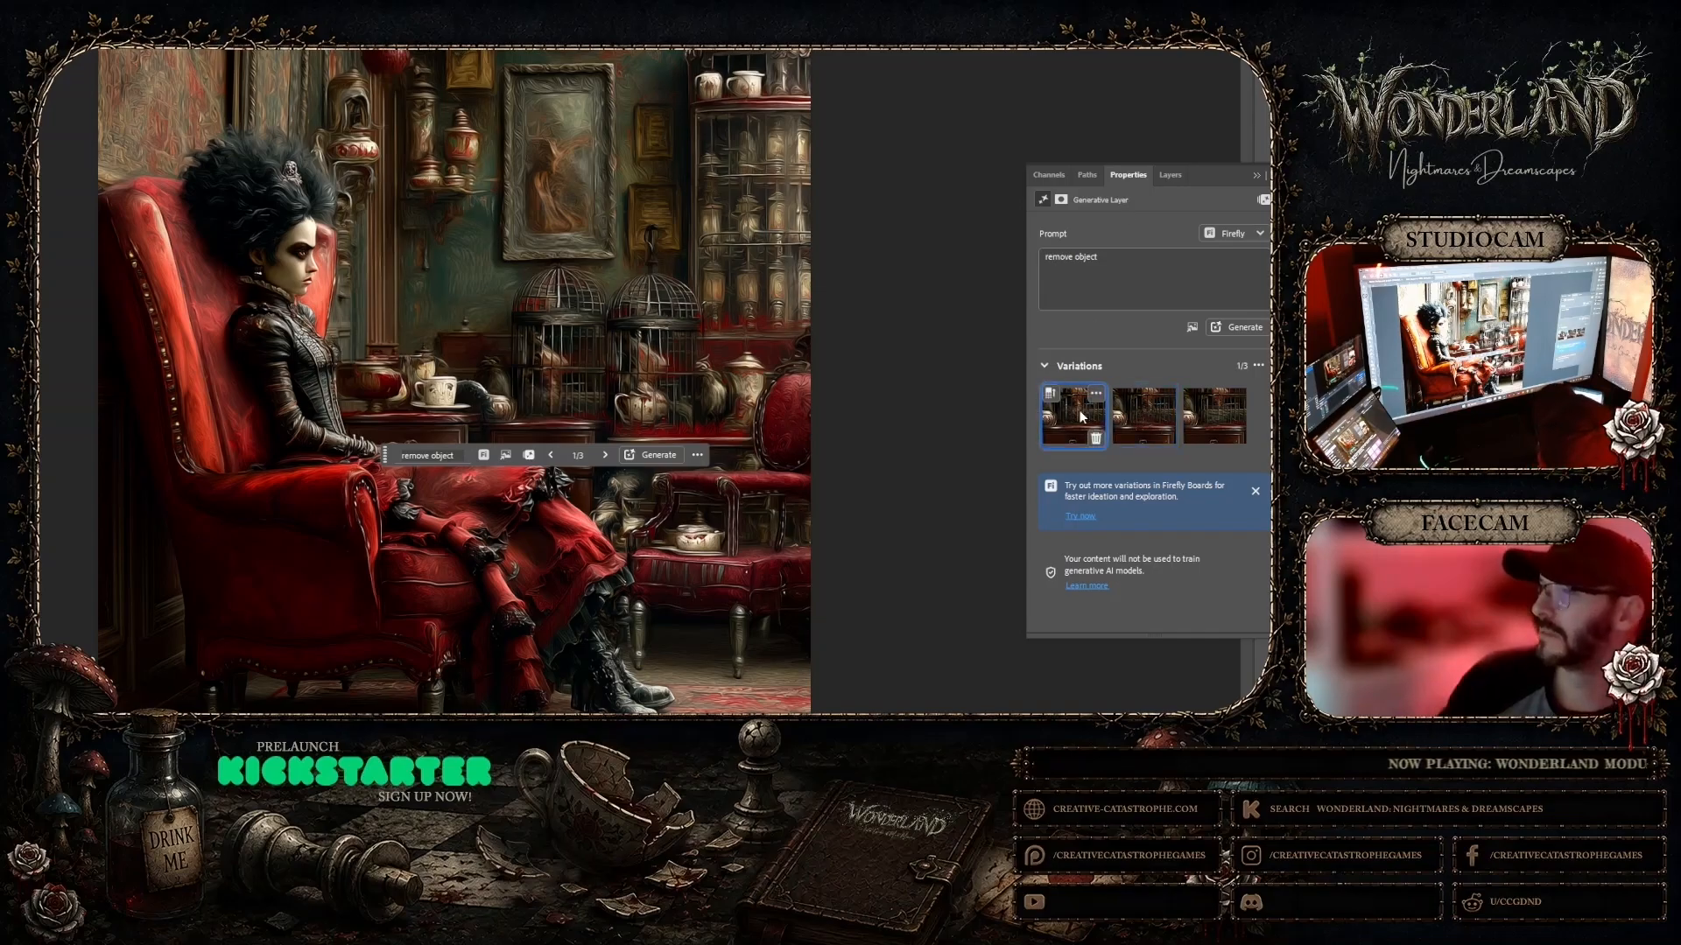
Step: Choose the second variation for the left-hand birdcage's base and merge its generative layer with the parlor image layer
{"action": "left_click", "coordinate": [1209, 418]}
{"action": "left_click", "coordinate": [1158, 417]}
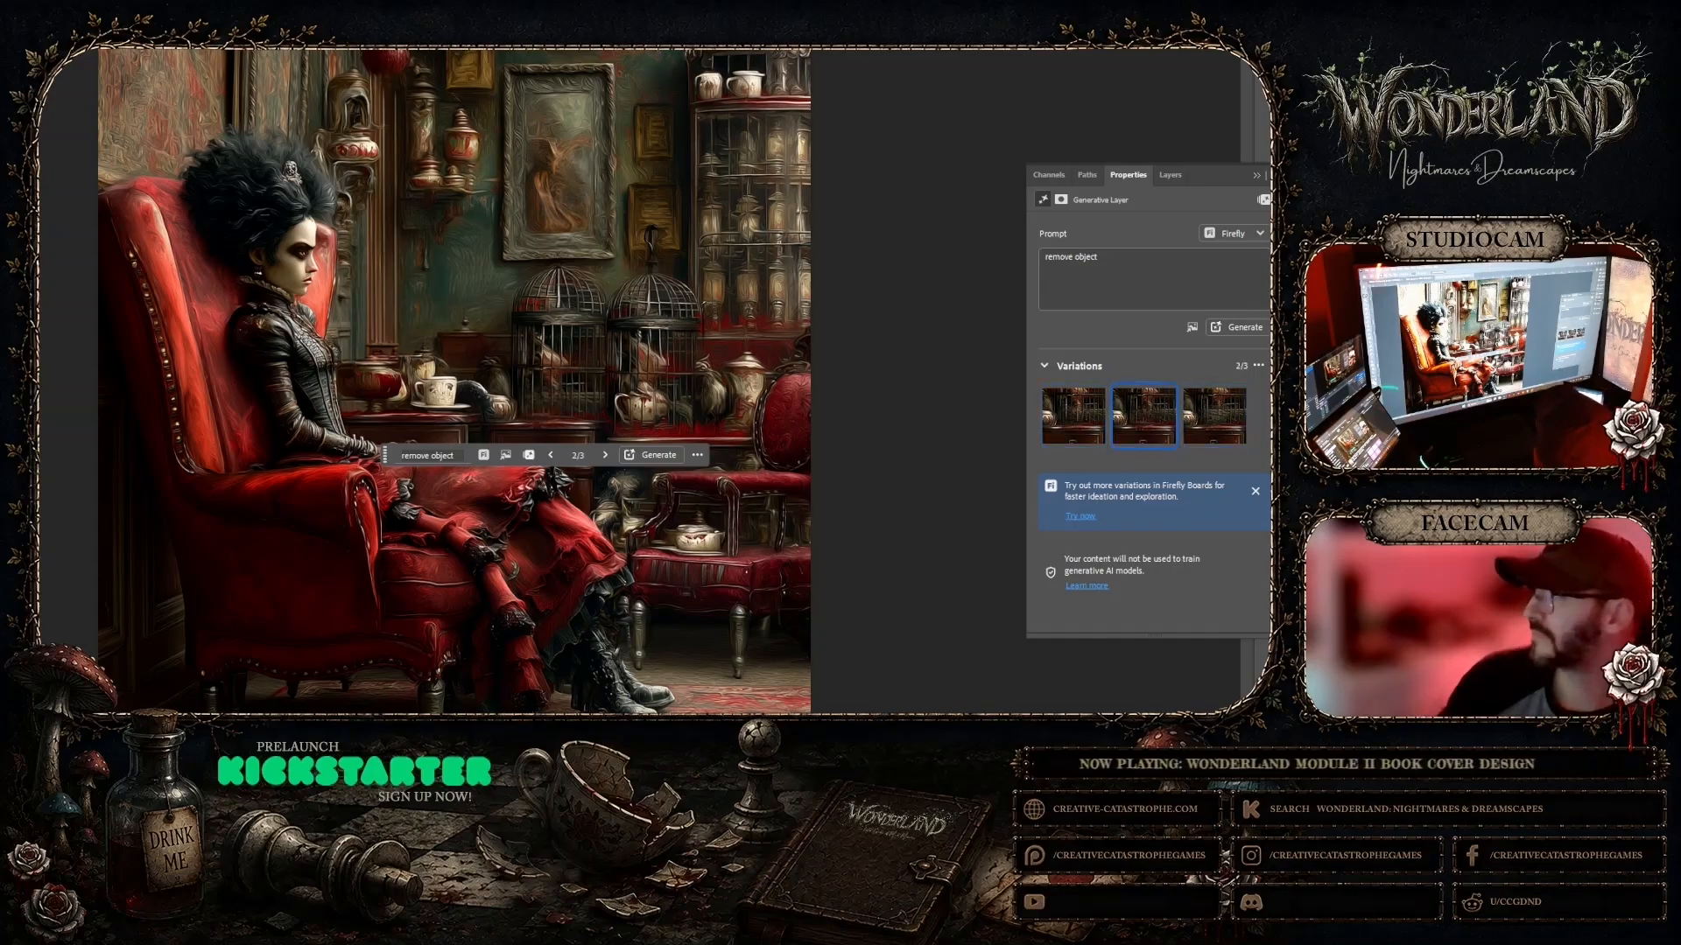
{"action": "left_click", "coordinate": [1169, 174]}
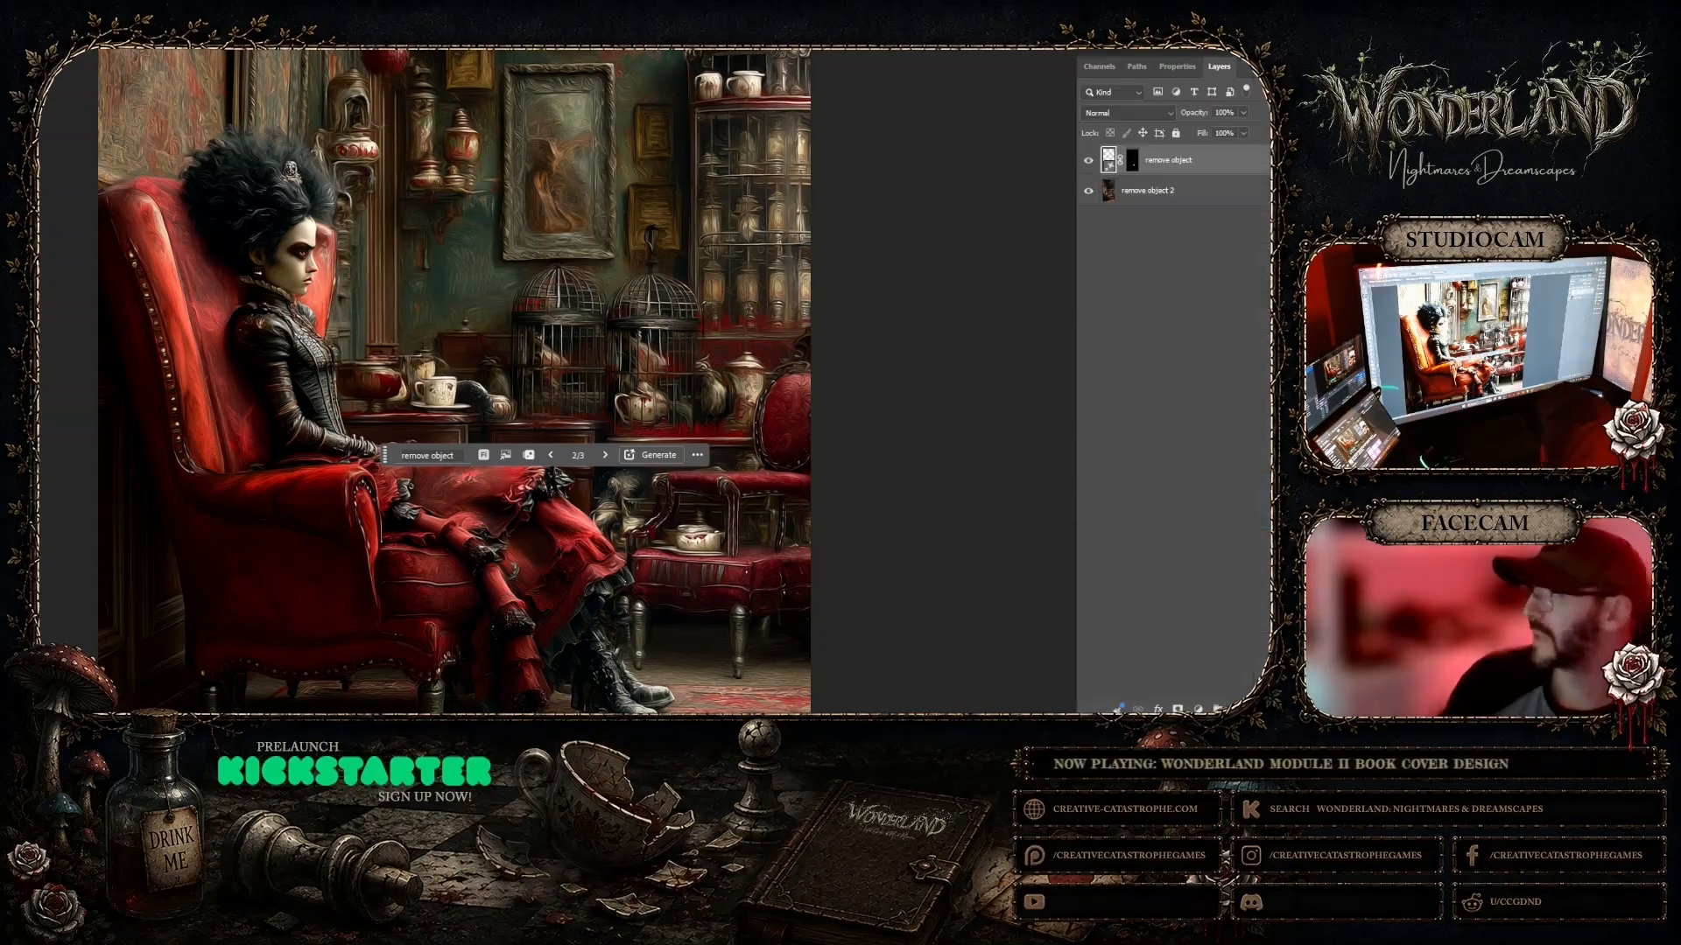
{"action": "left_click", "coordinate": [1208, 190]}
{"action": "left_click", "coordinate": [1207, 167], "text": "shift"}
{"action": "right_click", "coordinate": [1207, 166]}
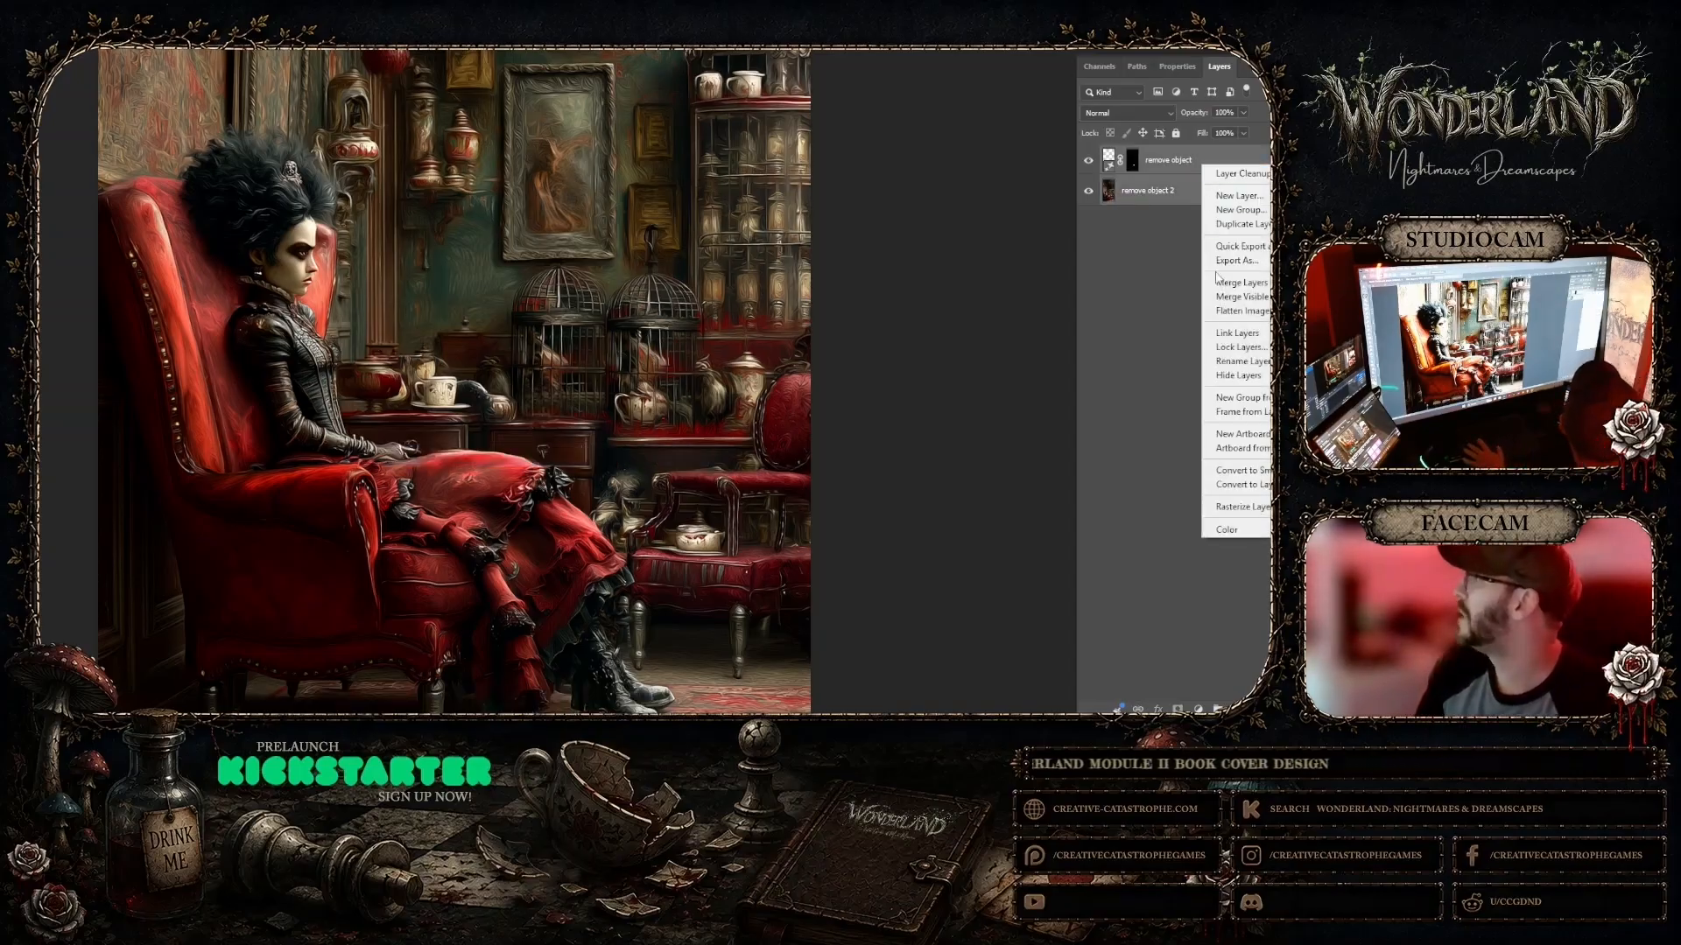
{"action": "left_click", "coordinate": [1234, 281]}
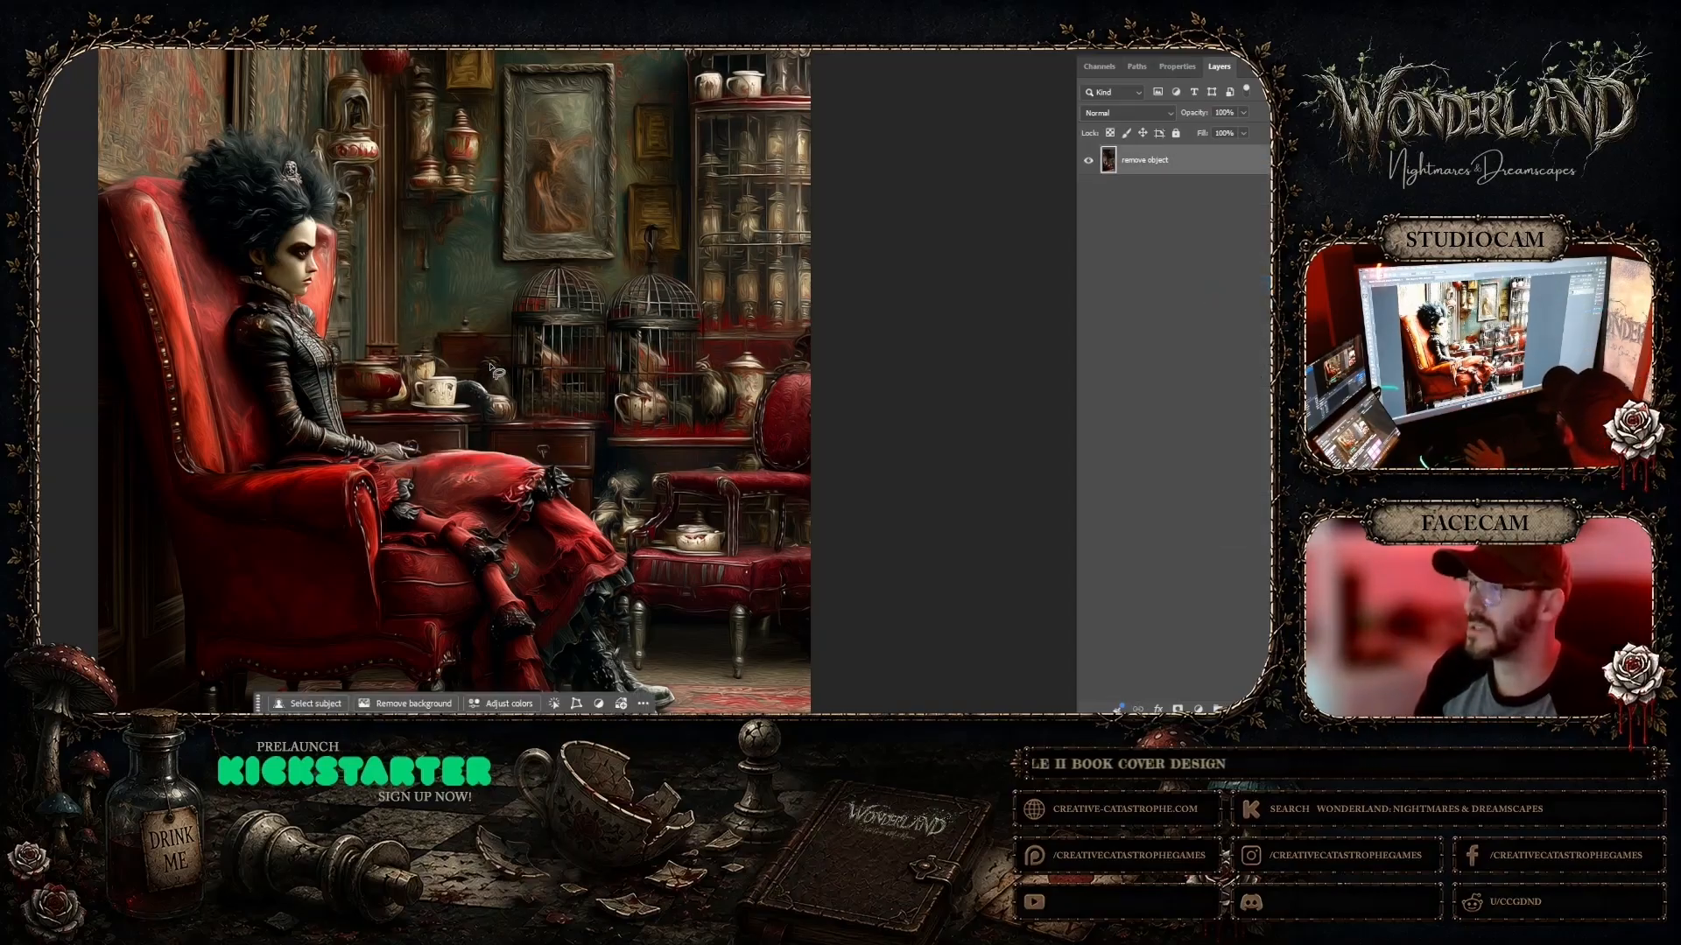
Step: Outline the dark rounded object beside the white teacup and run Generative Fill with the prompt "remove object"
{"action": "left_click_drag", "start_coordinate": [472, 366], "coordinate": [478, 360]}
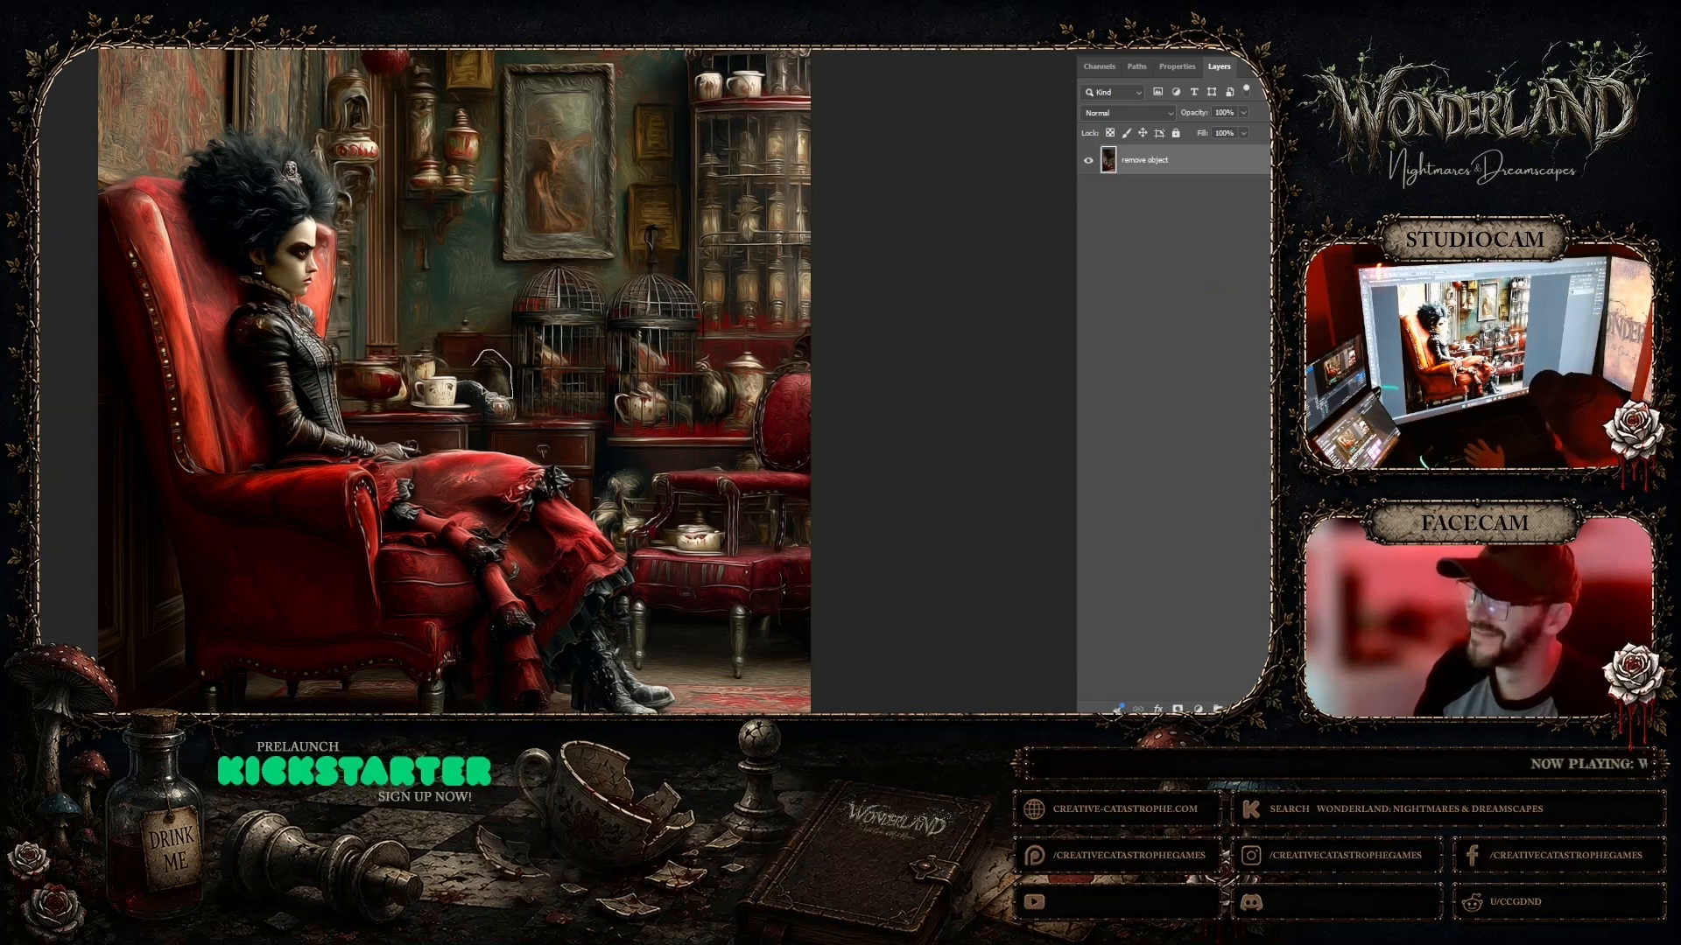
{"action": "left_click_drag", "start_coordinate": [470, 377], "coordinate": [467, 399]}
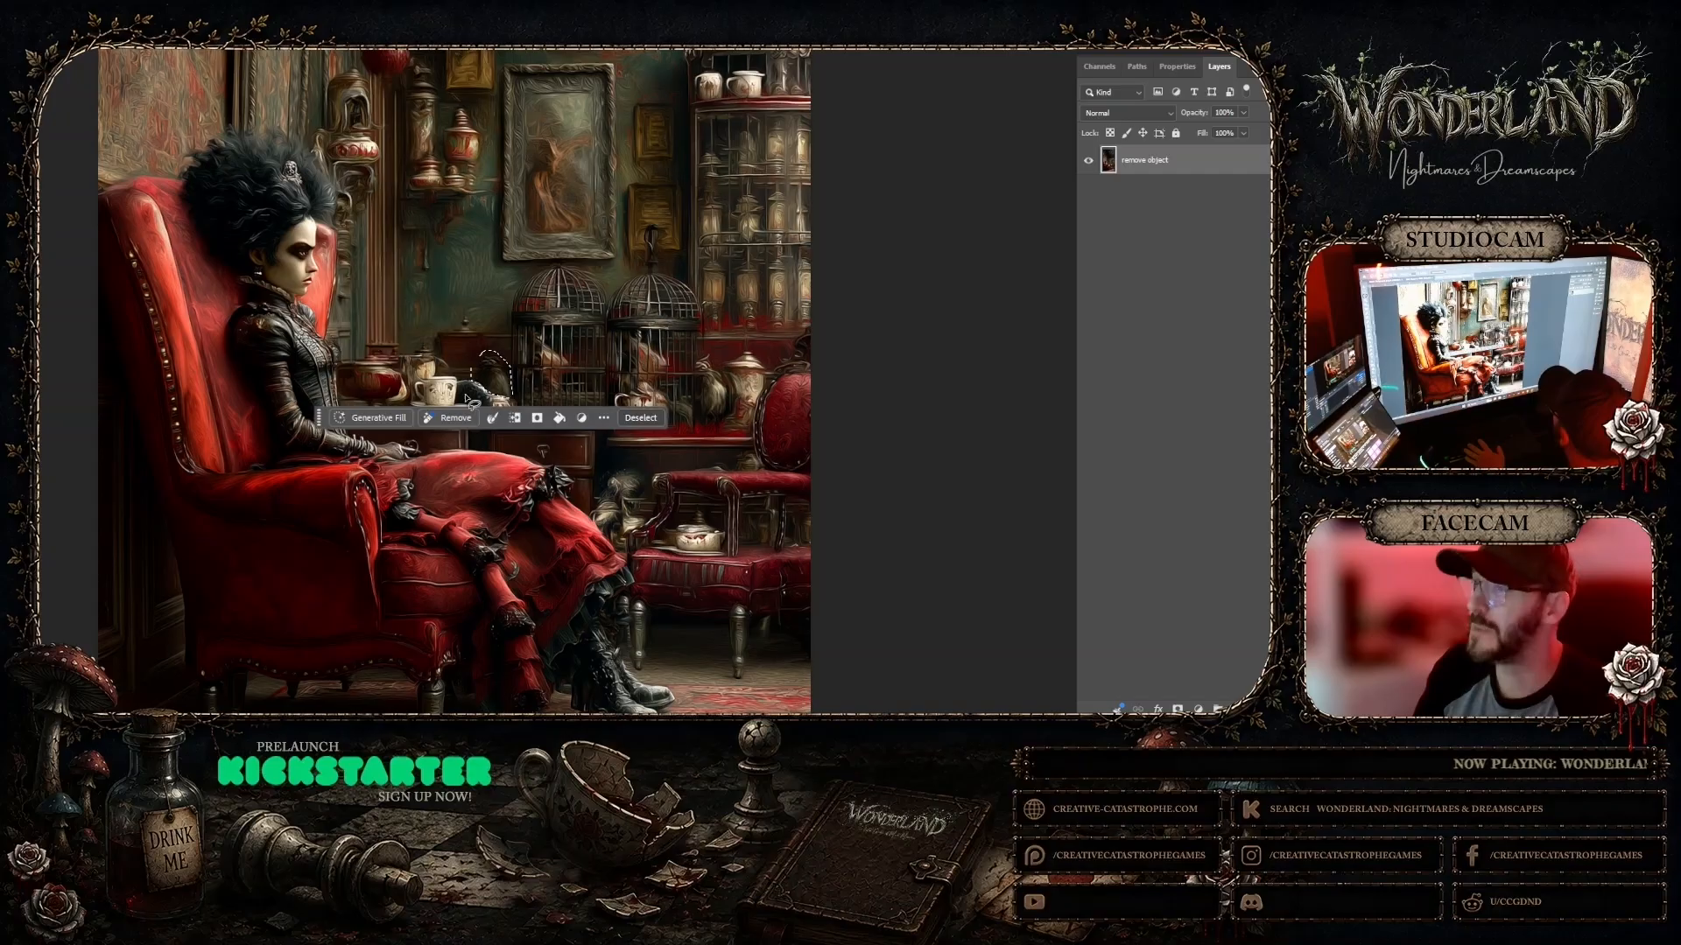
{"action": "left_click", "coordinate": [390, 422]}
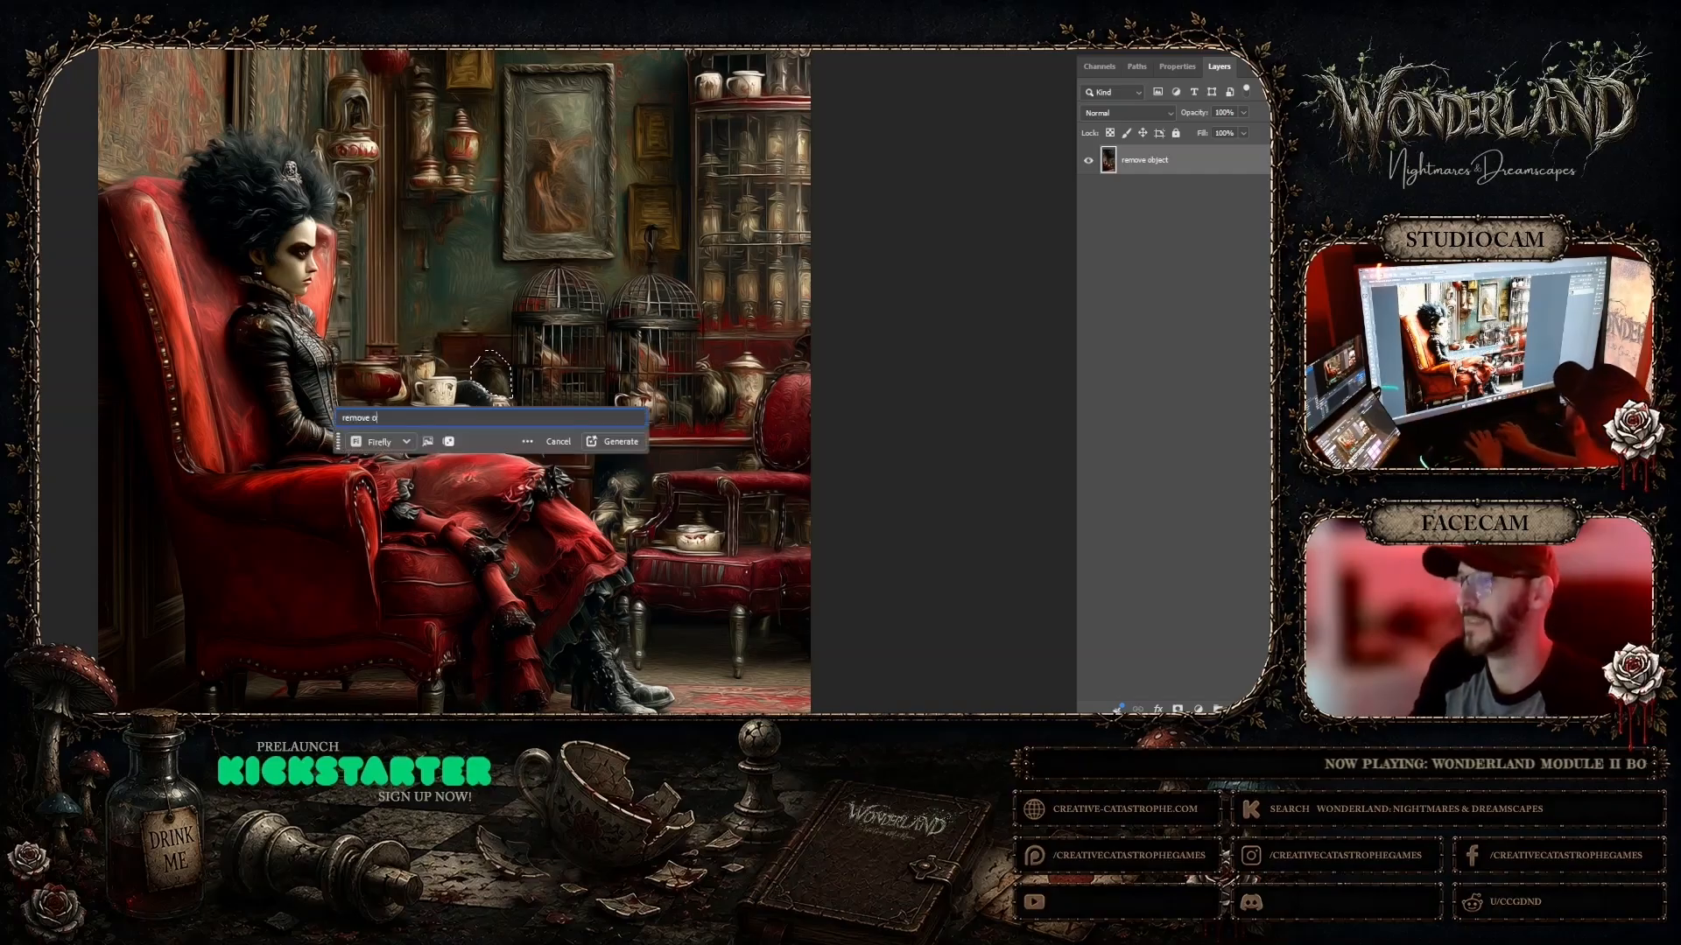
{"action": "type", "text": "remove object"}
{"action": "key", "text": "Return"}
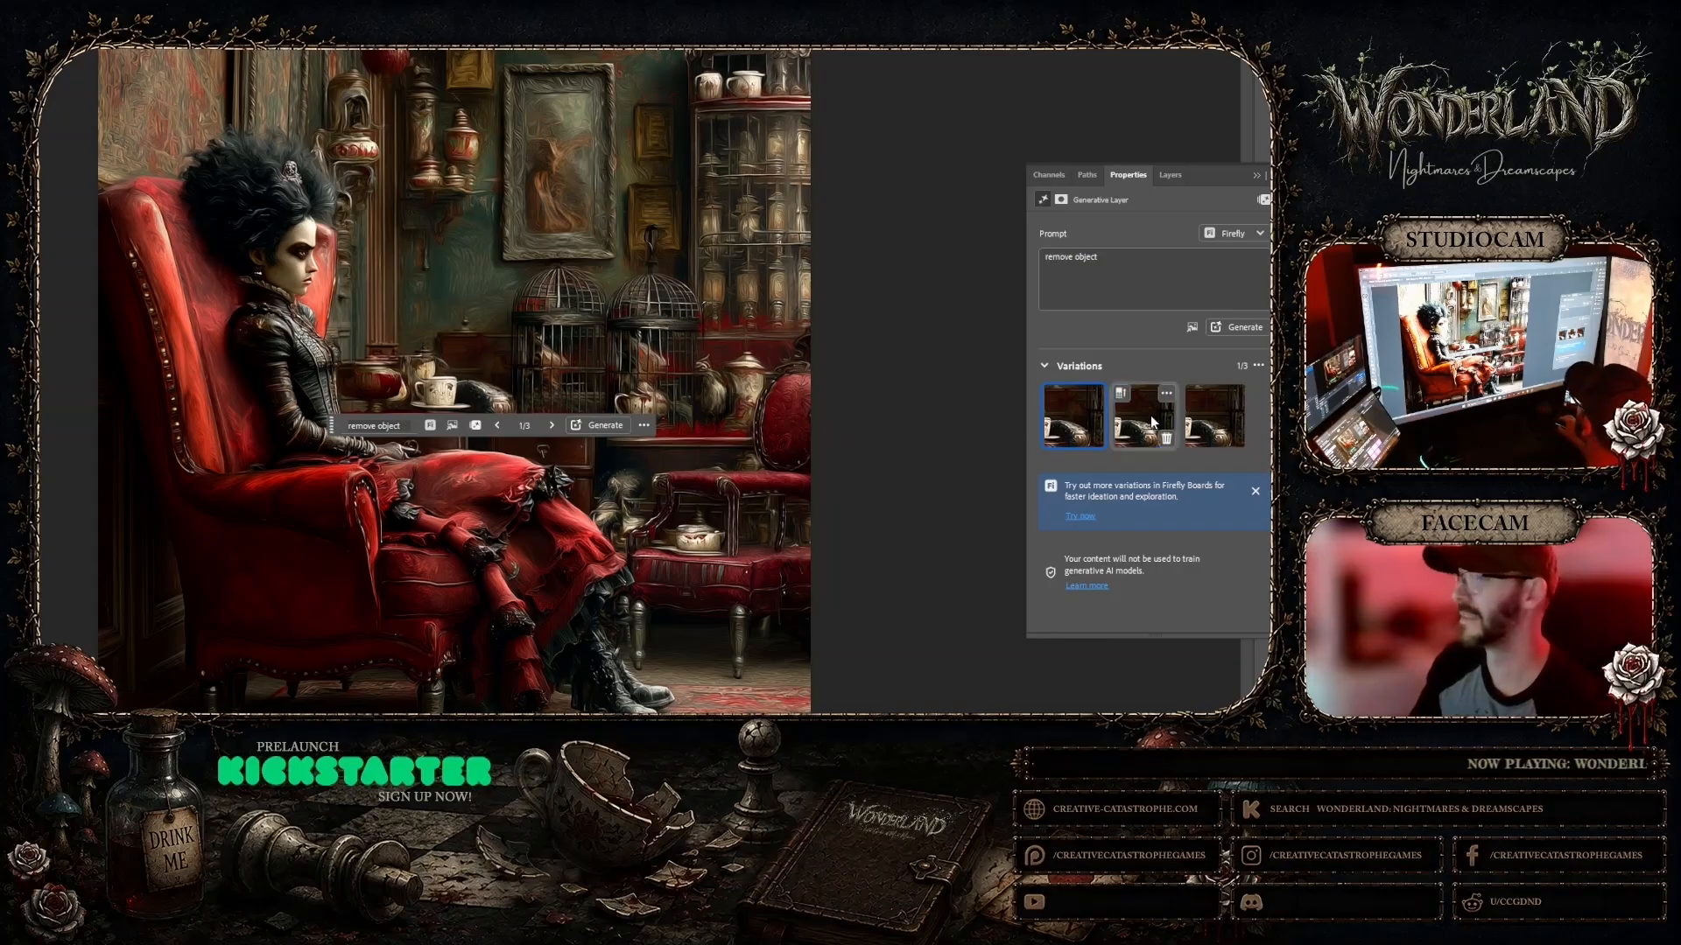
Step: Choose the second variation for the area beside the teacup and merge its generative layer with the parlor image layer
{"action": "left_click", "coordinate": [1076, 418]}
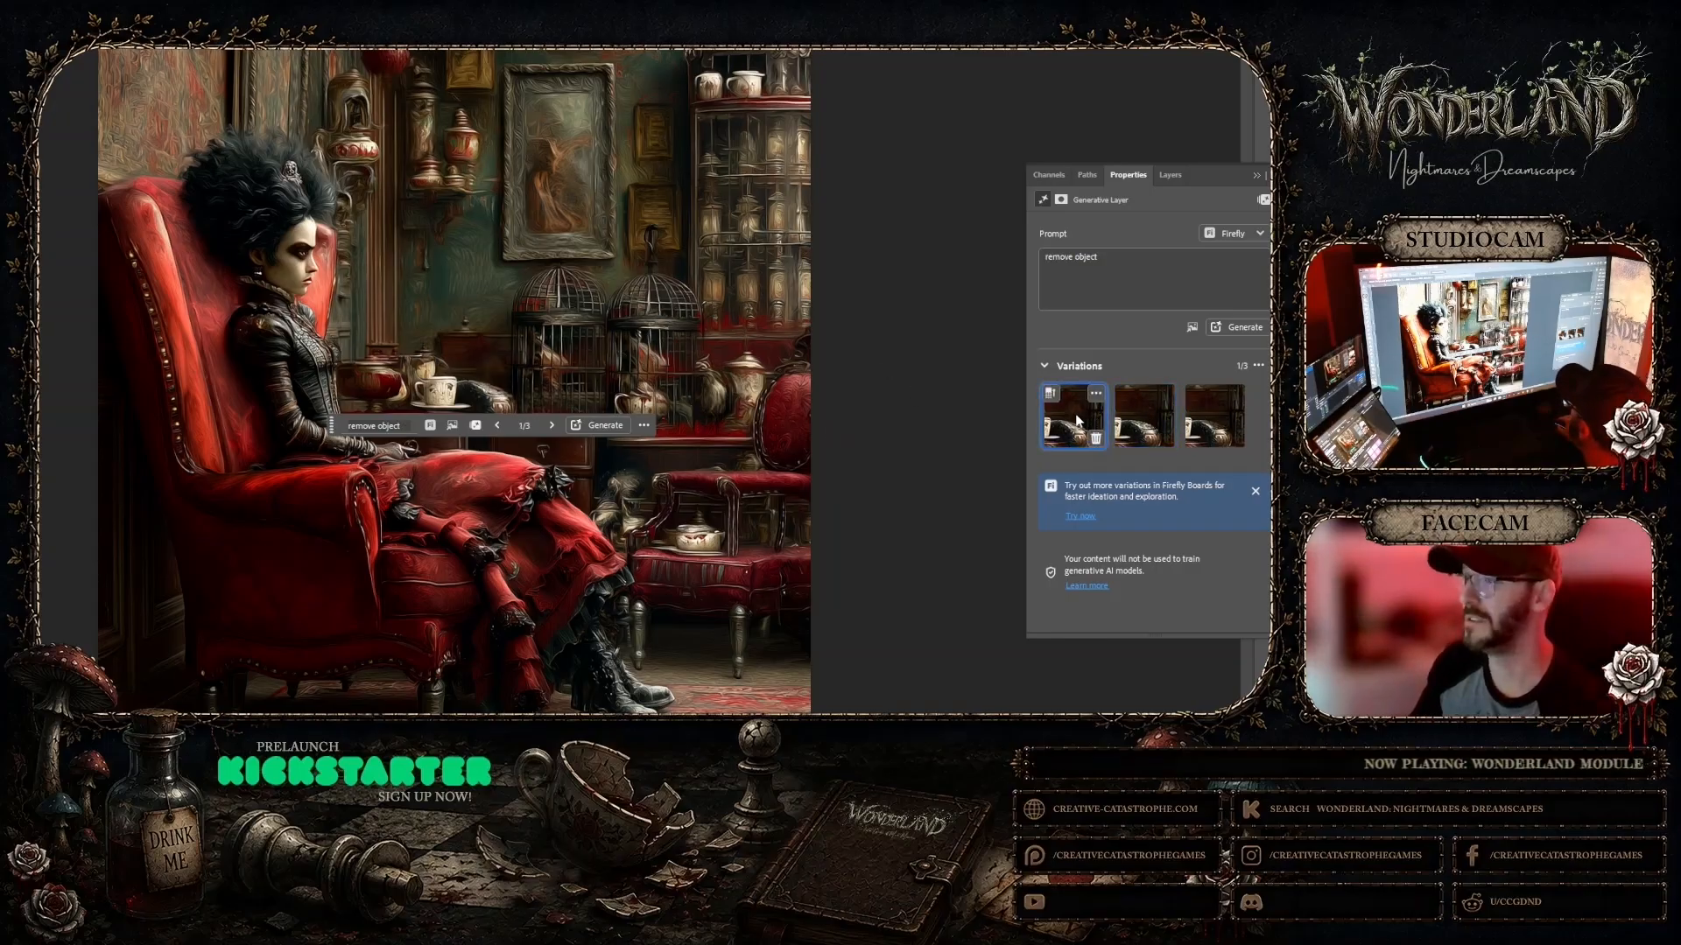
{"action": "left_click", "coordinate": [1138, 406]}
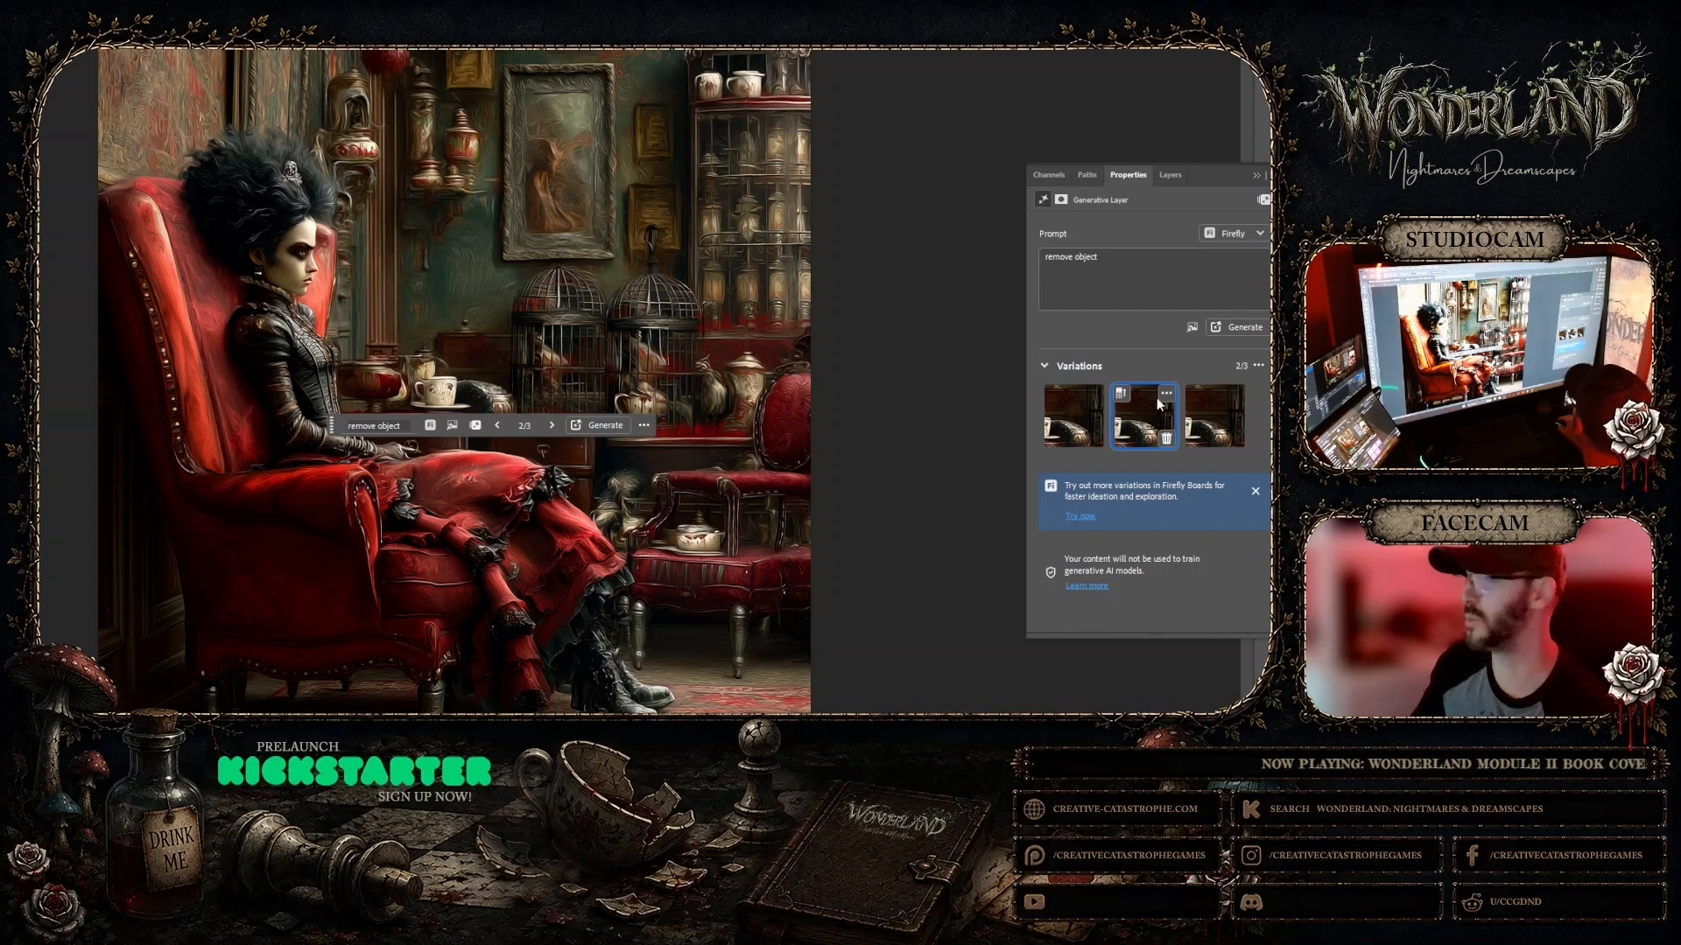
{"action": "left_click", "coordinate": [1169, 174]}
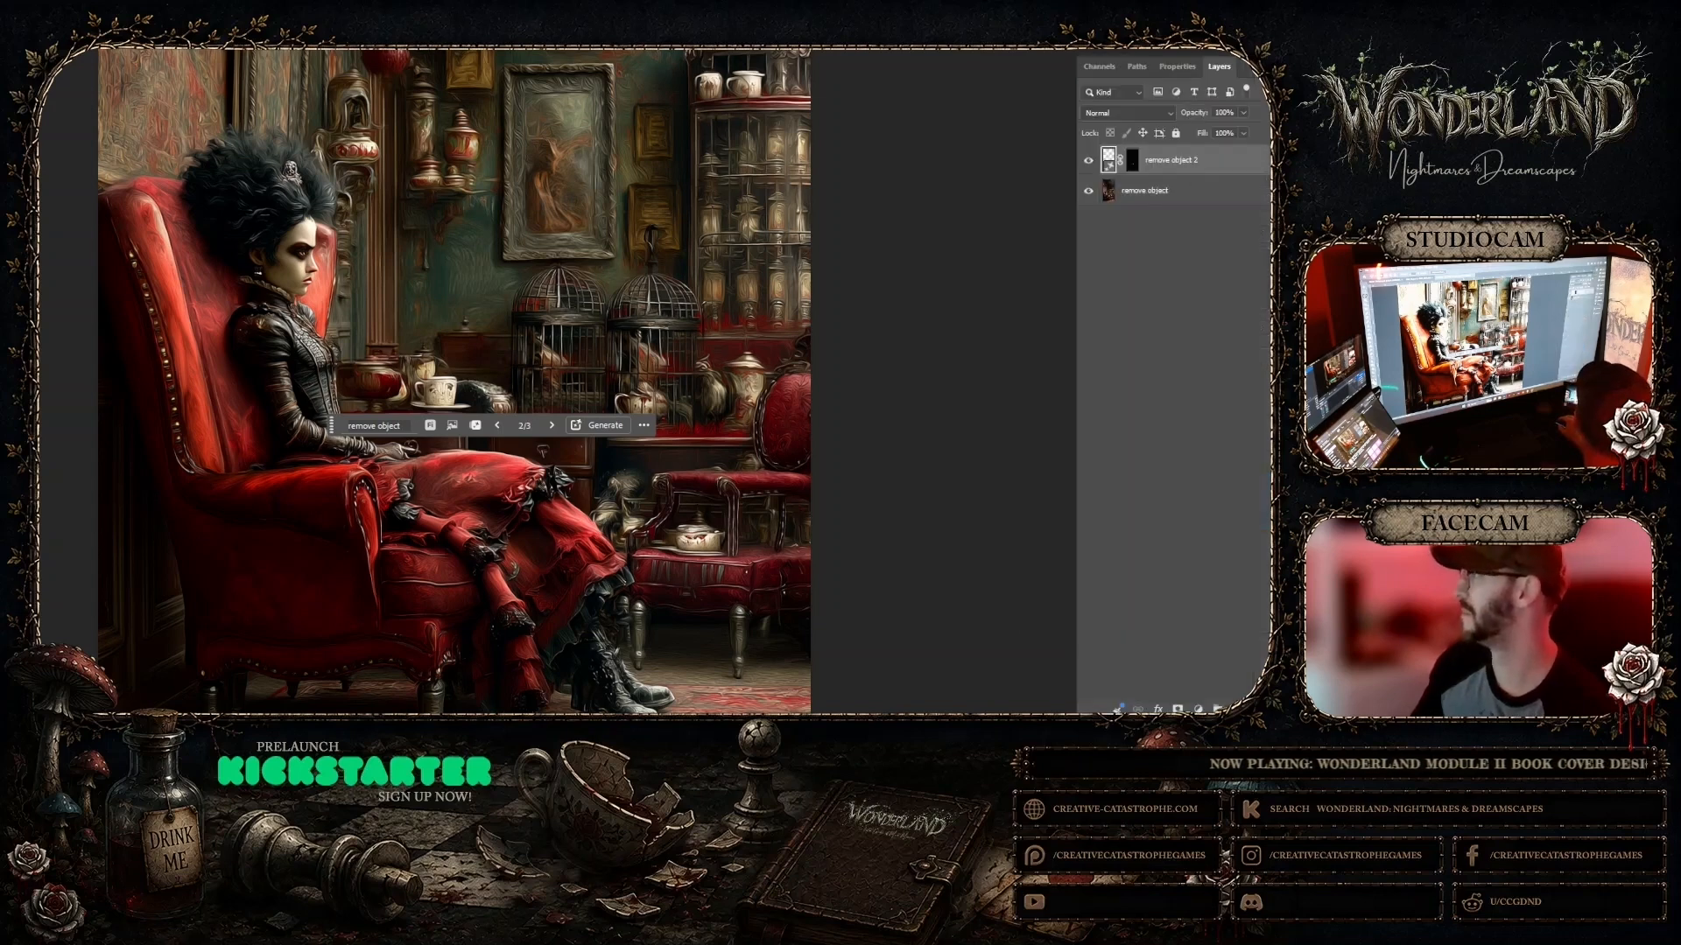
{"action": "left_click", "coordinate": [1186, 190], "text": "shift"}
{"action": "right_click", "coordinate": [1187, 192]}
{"action": "left_click", "coordinate": [1205, 303]}
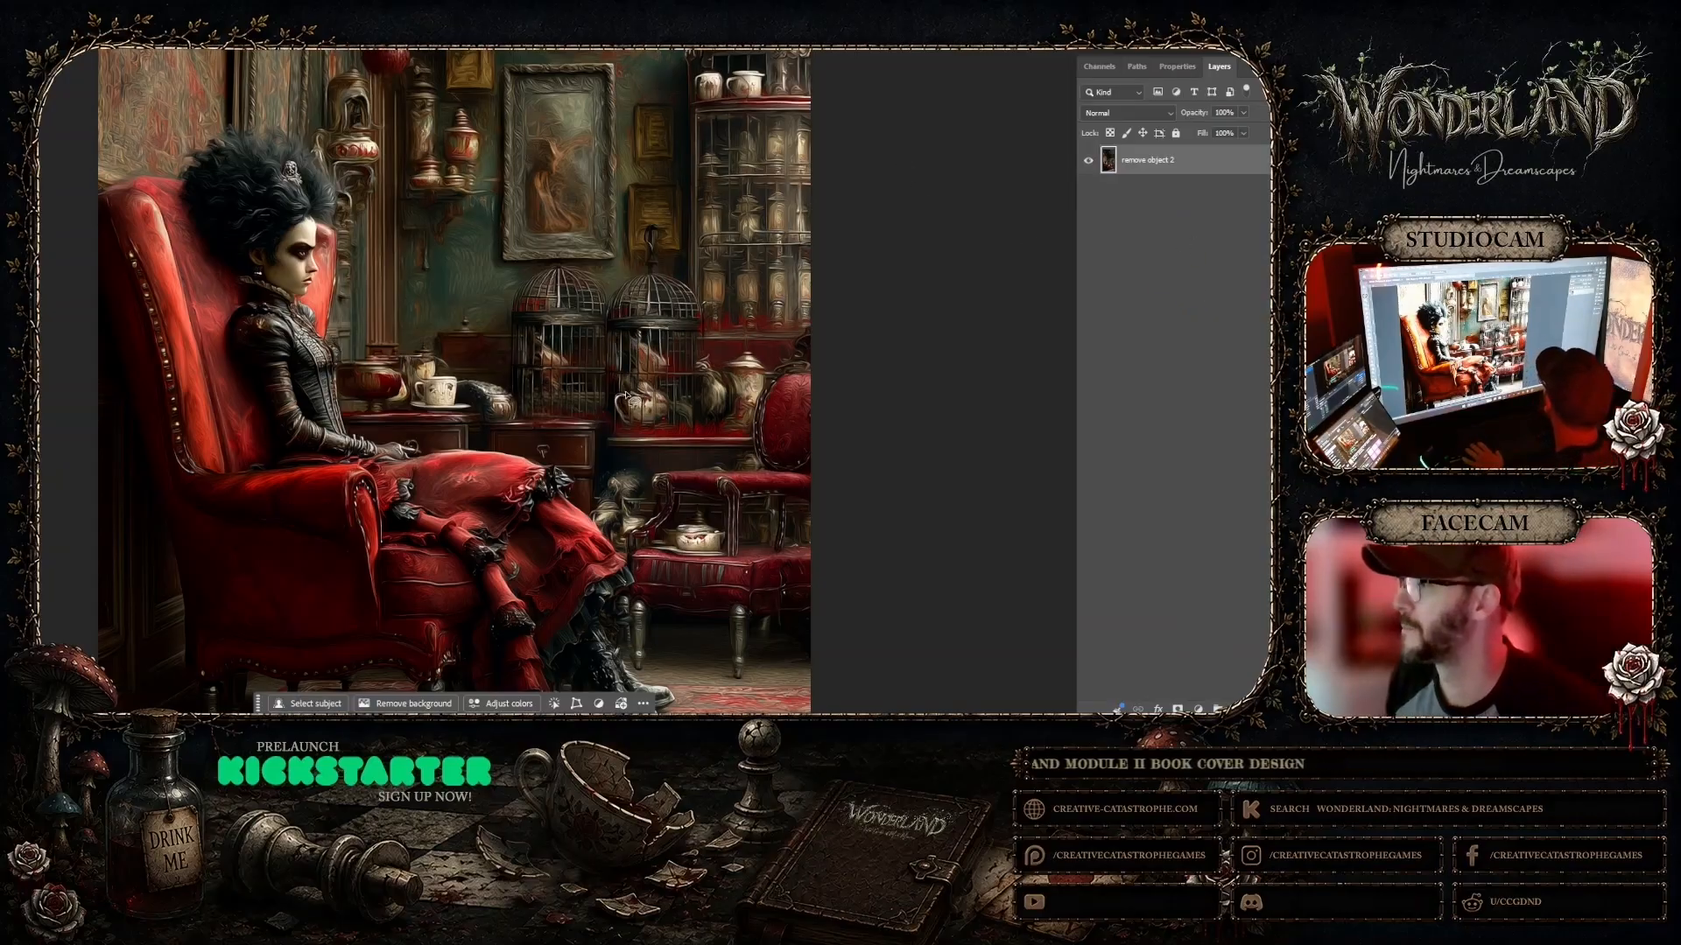
Step: Outline the teapot at the base of the right-hand birdcage, generate a fill with the prompt "remove object", and choose the second variation
{"action": "left_click_drag", "start_coordinate": [620, 390], "coordinate": [635, 390]}
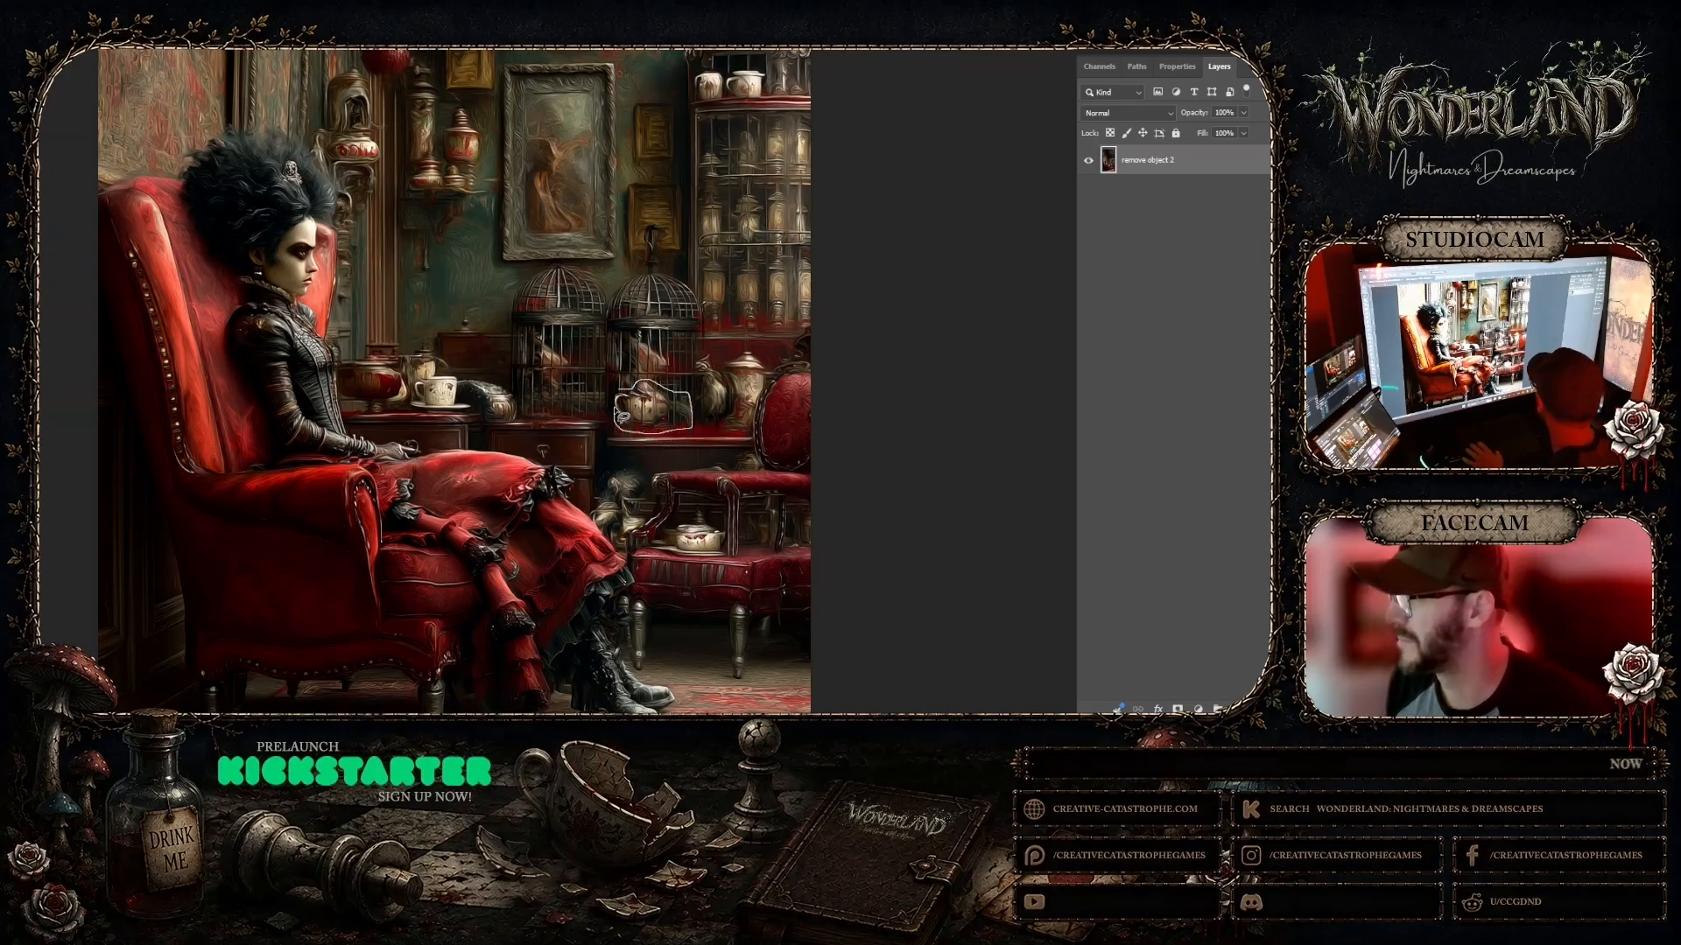
{"action": "left_click_drag", "start_coordinate": [618, 396], "coordinate": [620, 392]}
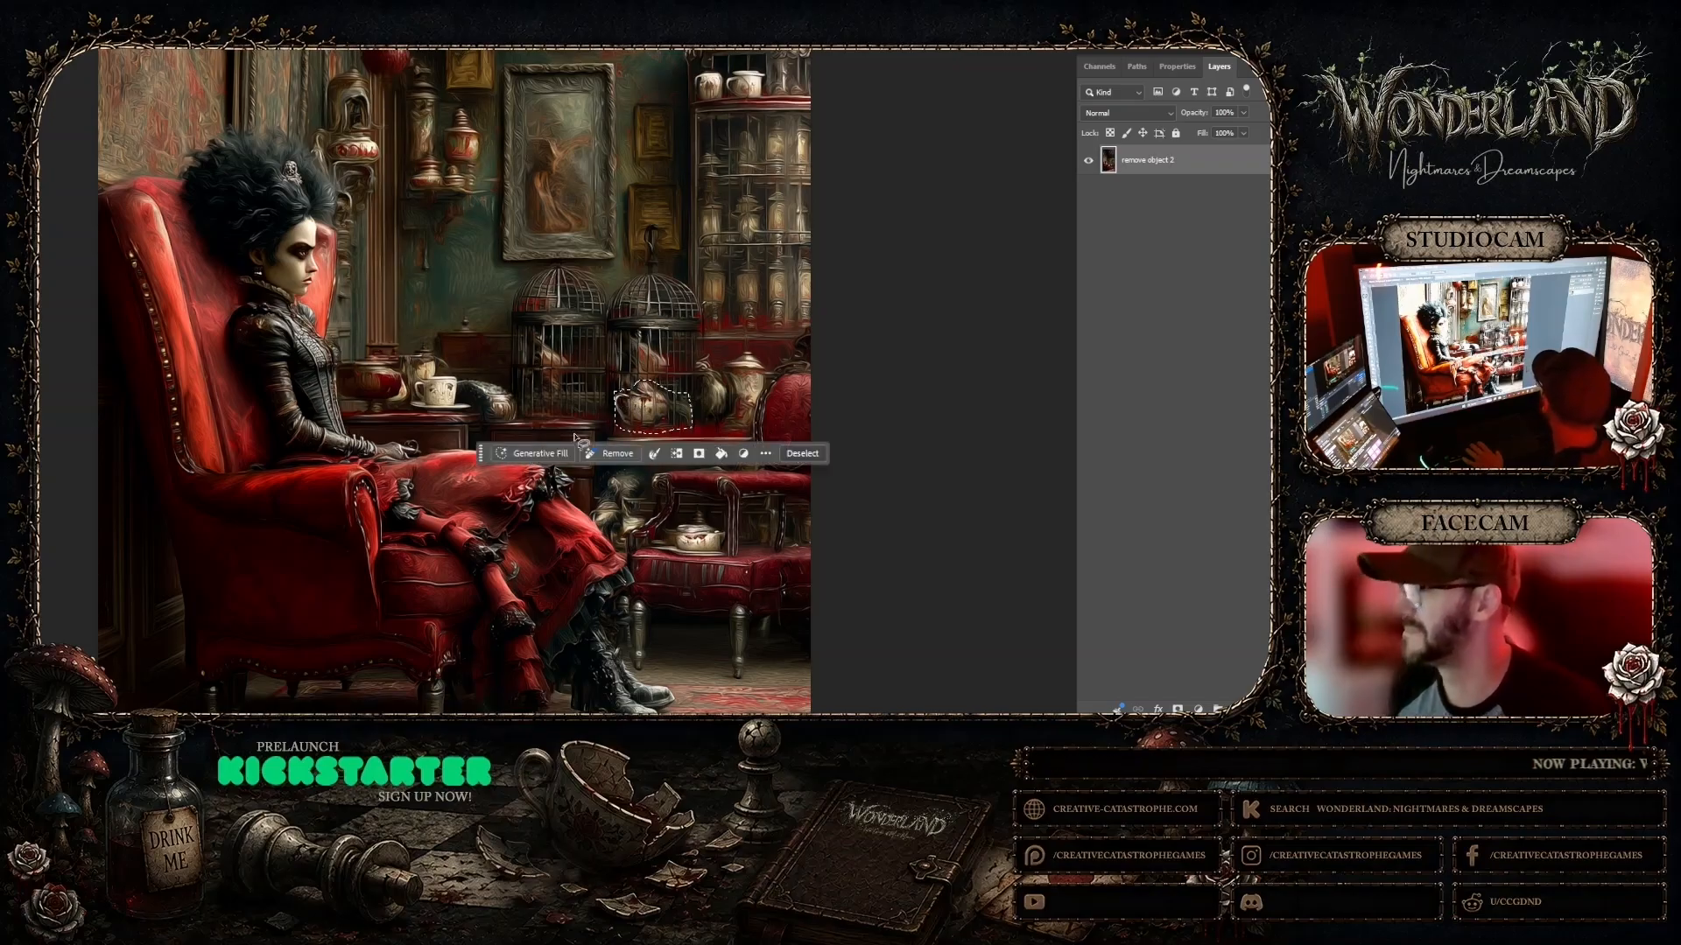
{"action": "left_click", "coordinate": [517, 454]}
{"action": "type", "text": "remove"}
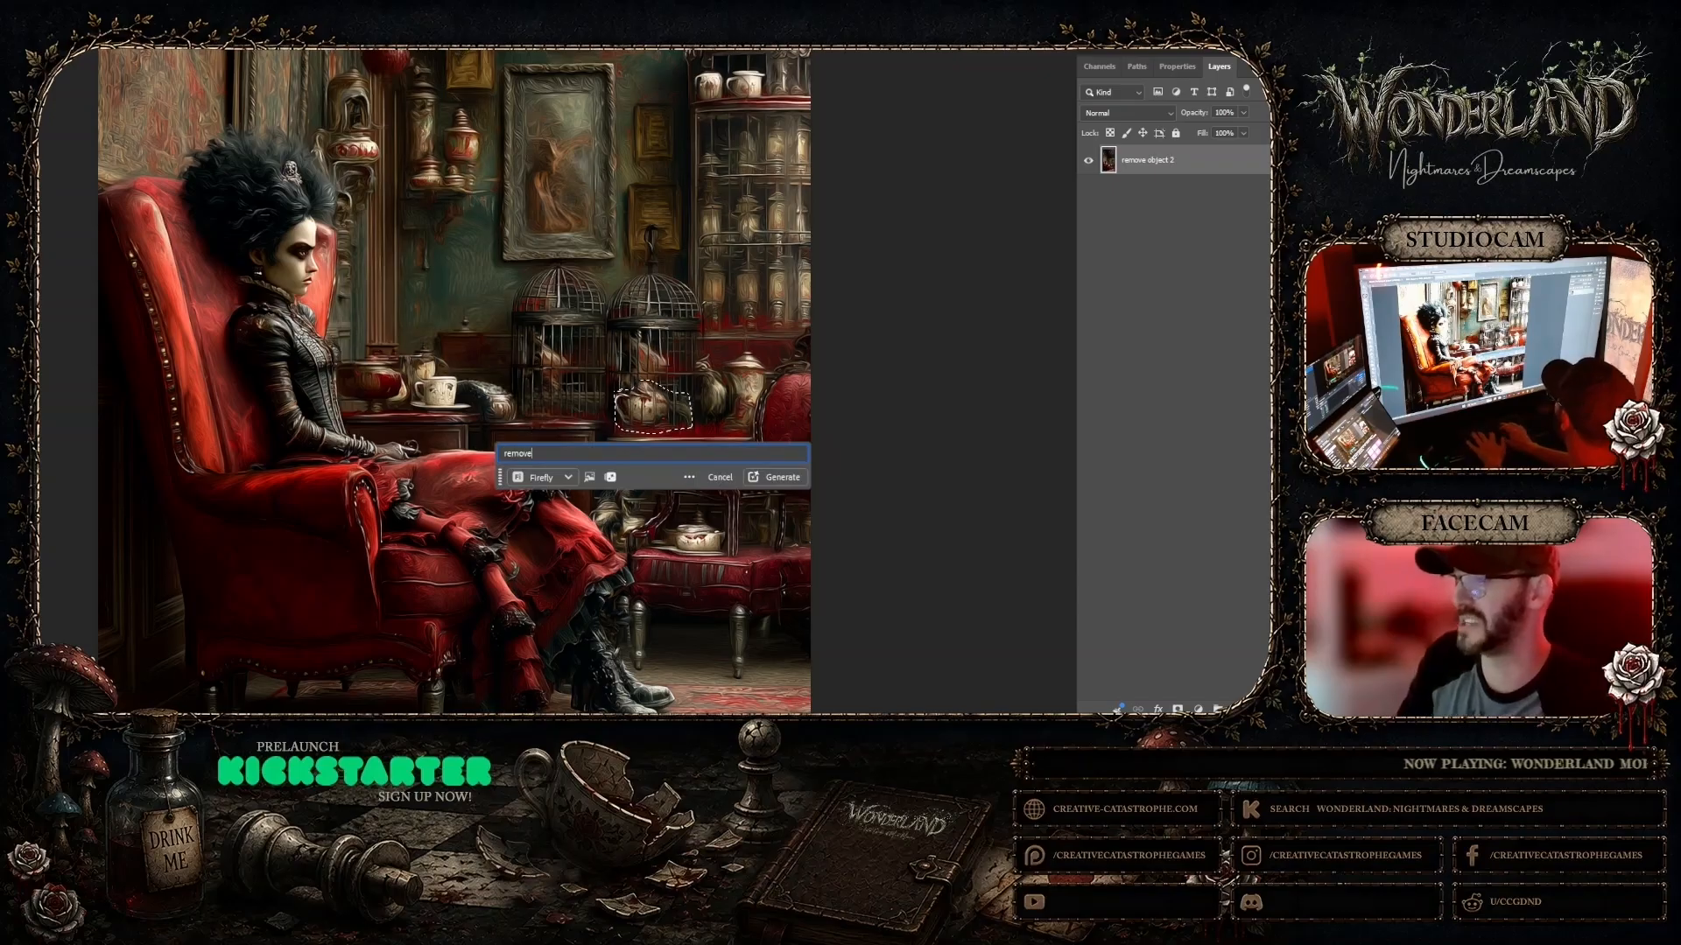
{"action": "type", "text": " object"}
{"action": "key", "text": "Return"}
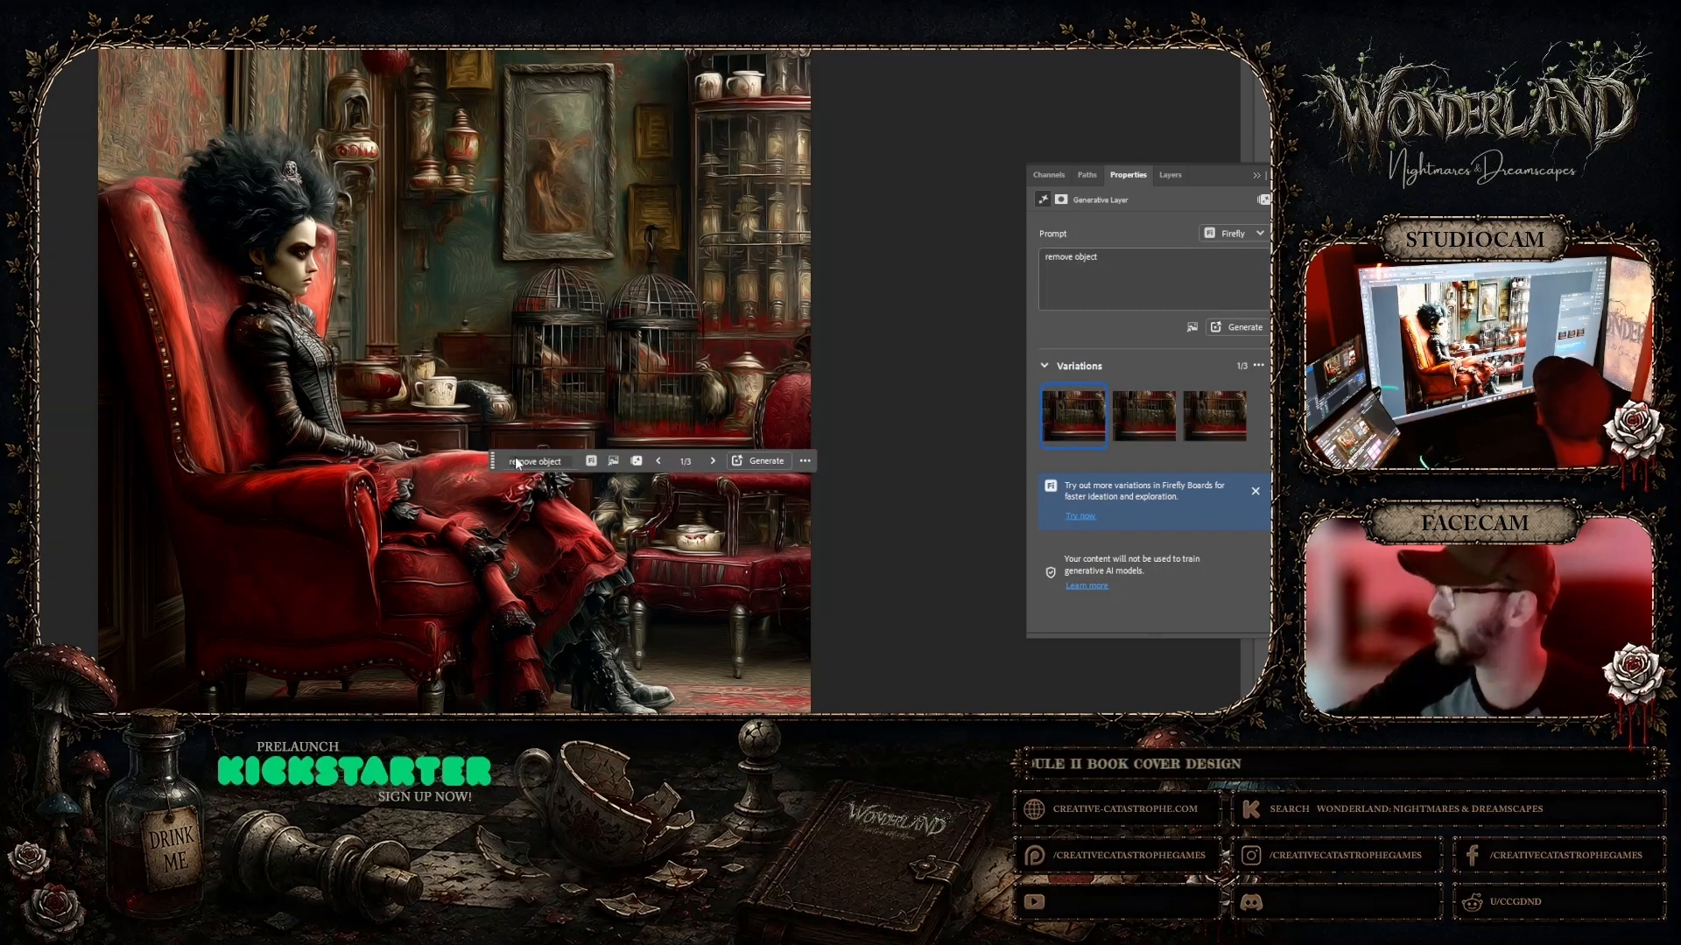
{"action": "mouse_move", "coordinate": [1142, 408]}
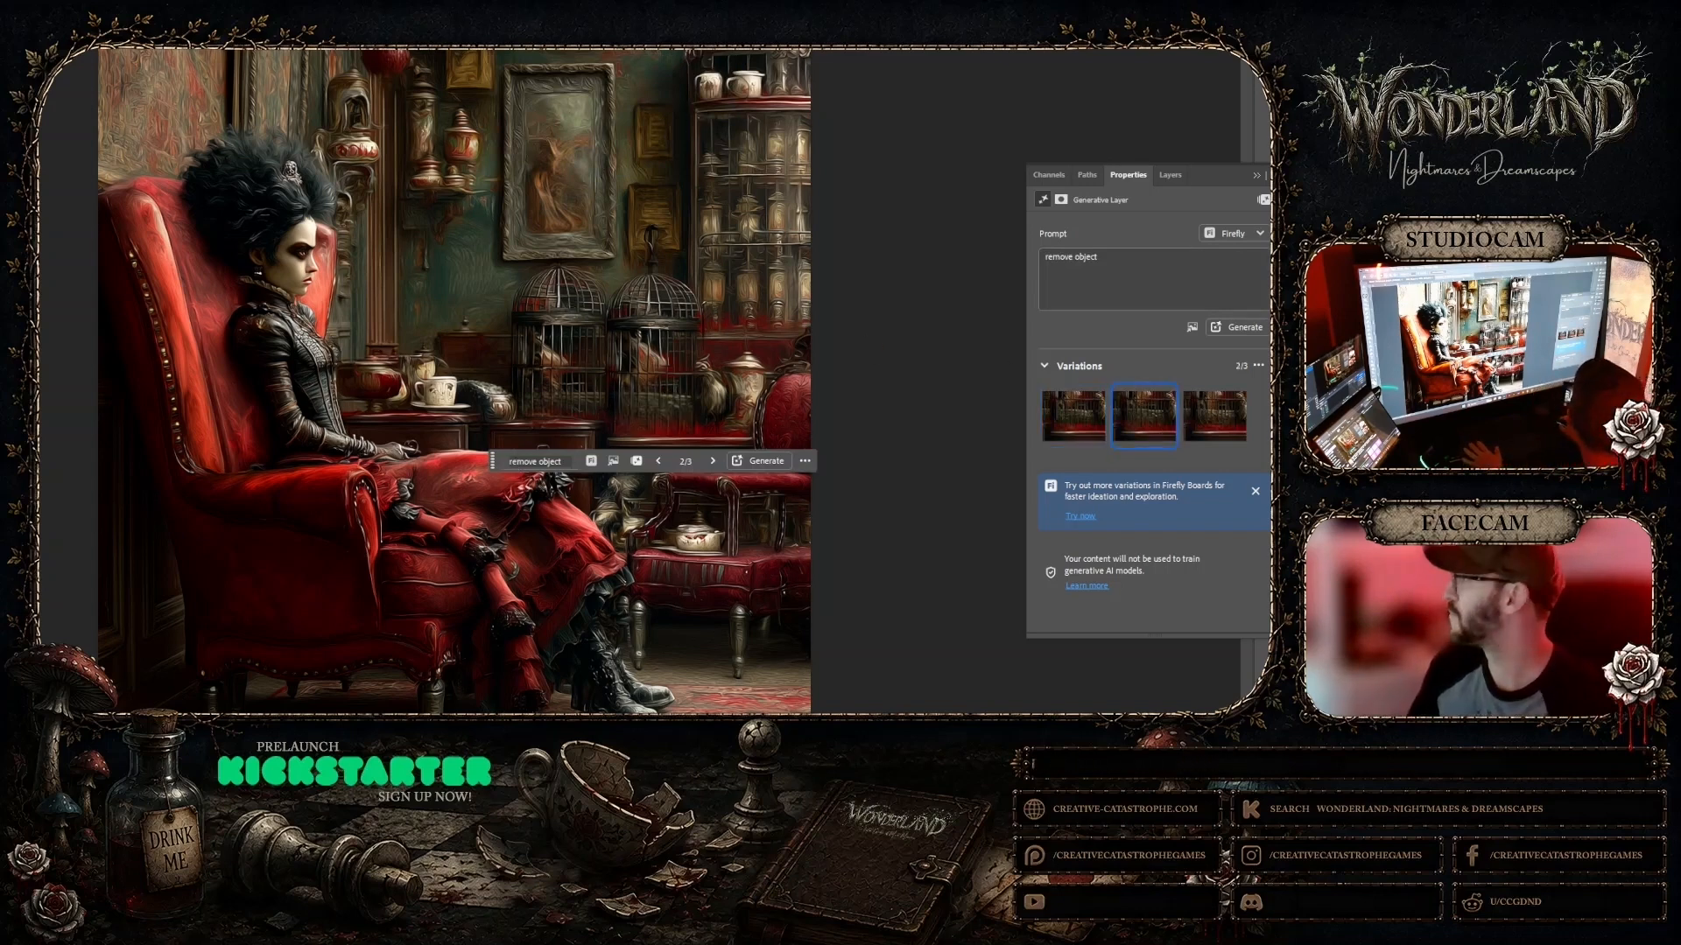
Step: Merge the generative layer for the right-hand birdcage's base with the parlor image layer
{"action": "left_click", "coordinate": [1169, 174]}
{"action": "right_click", "coordinate": [1170, 188]}
{"action": "left_click", "coordinate": [1181, 162]}
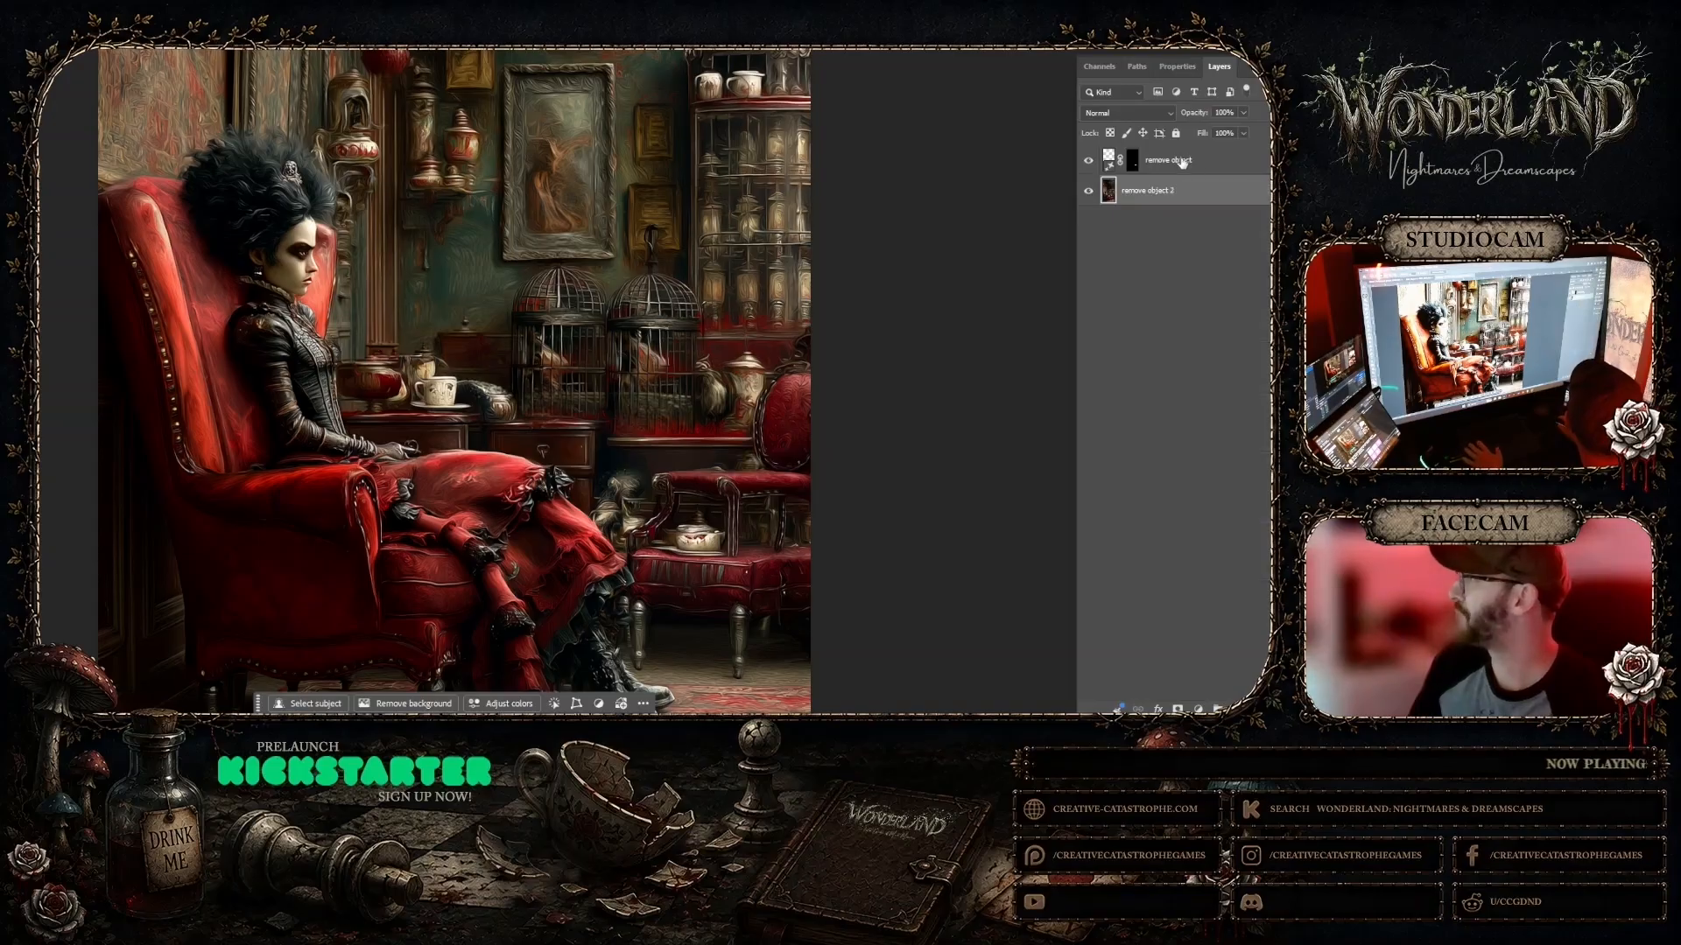
{"action": "right_click", "coordinate": [1181, 162]}
{"action": "left_click", "coordinate": [1212, 274]}
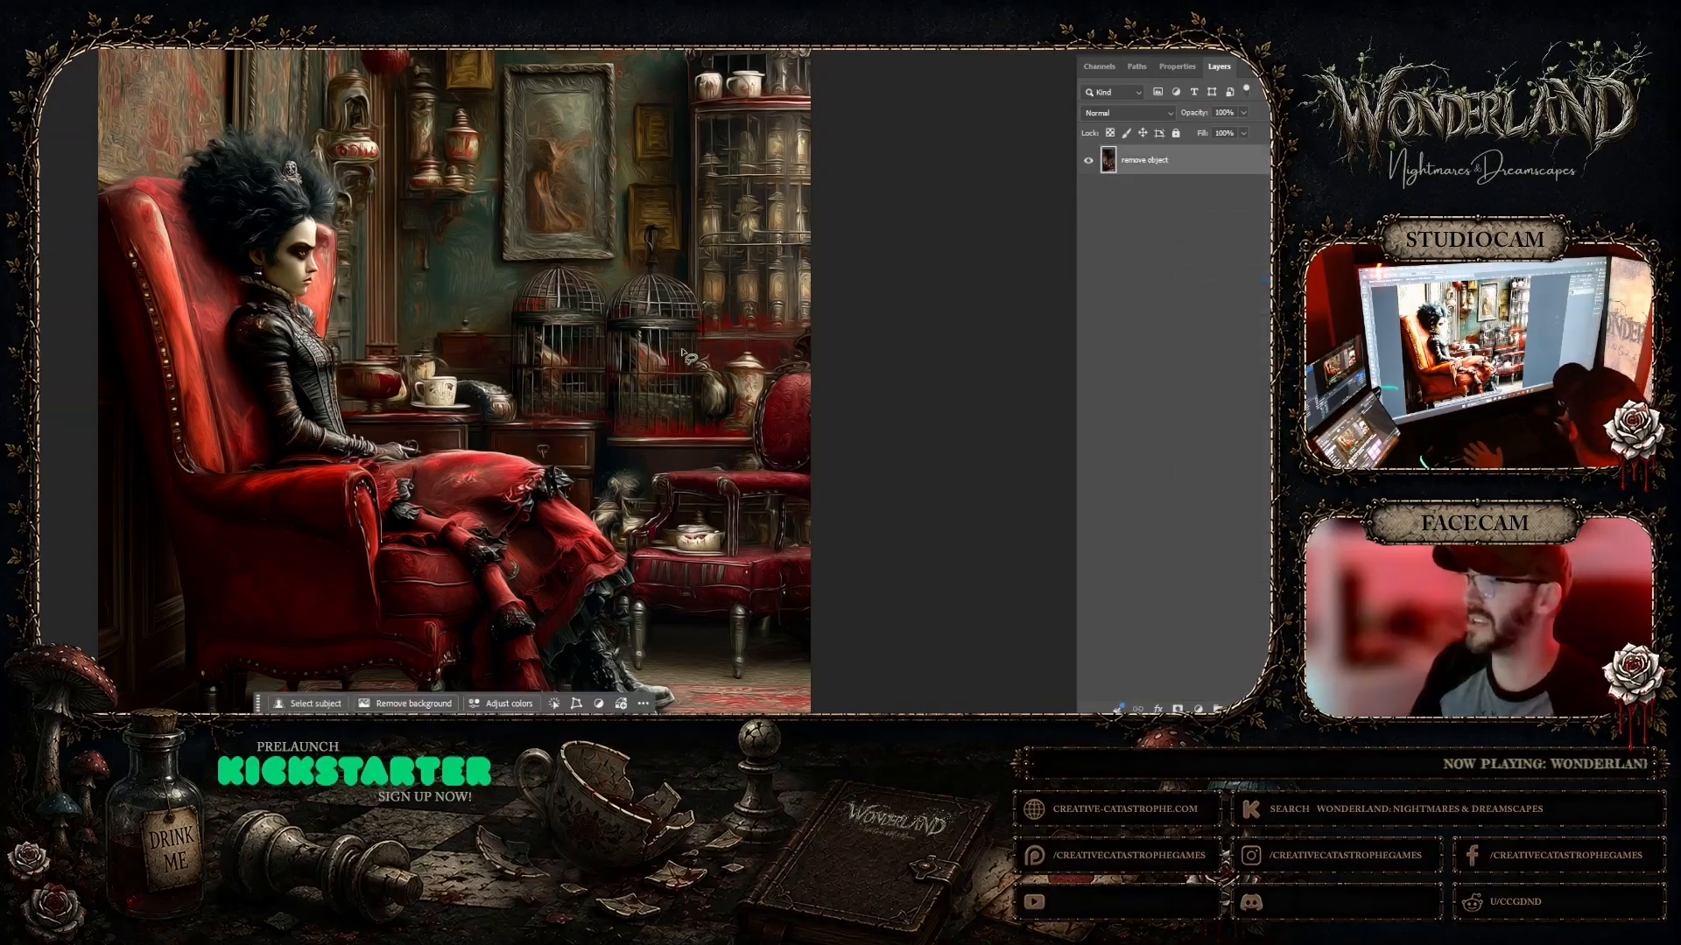
Step: Outline the object in the lower part of the right-hand birdcage and run Generative Fill with the prompt "remove object"
{"action": "mouse_move", "coordinate": [637, 340]}
{"action": "left_mouse_down"}
{"action": "mouse_move", "coordinate": [671, 361]}
{"action": "mouse_move", "coordinate": [672, 389]}
{"action": "mouse_move", "coordinate": [652, 407]}
{"action": "mouse_move", "coordinate": [623, 390]}
{"action": "left_mouse_up"}
{"action": "left_click", "coordinate": [509, 424]}
{"action": "type", "text": "remove objec"}
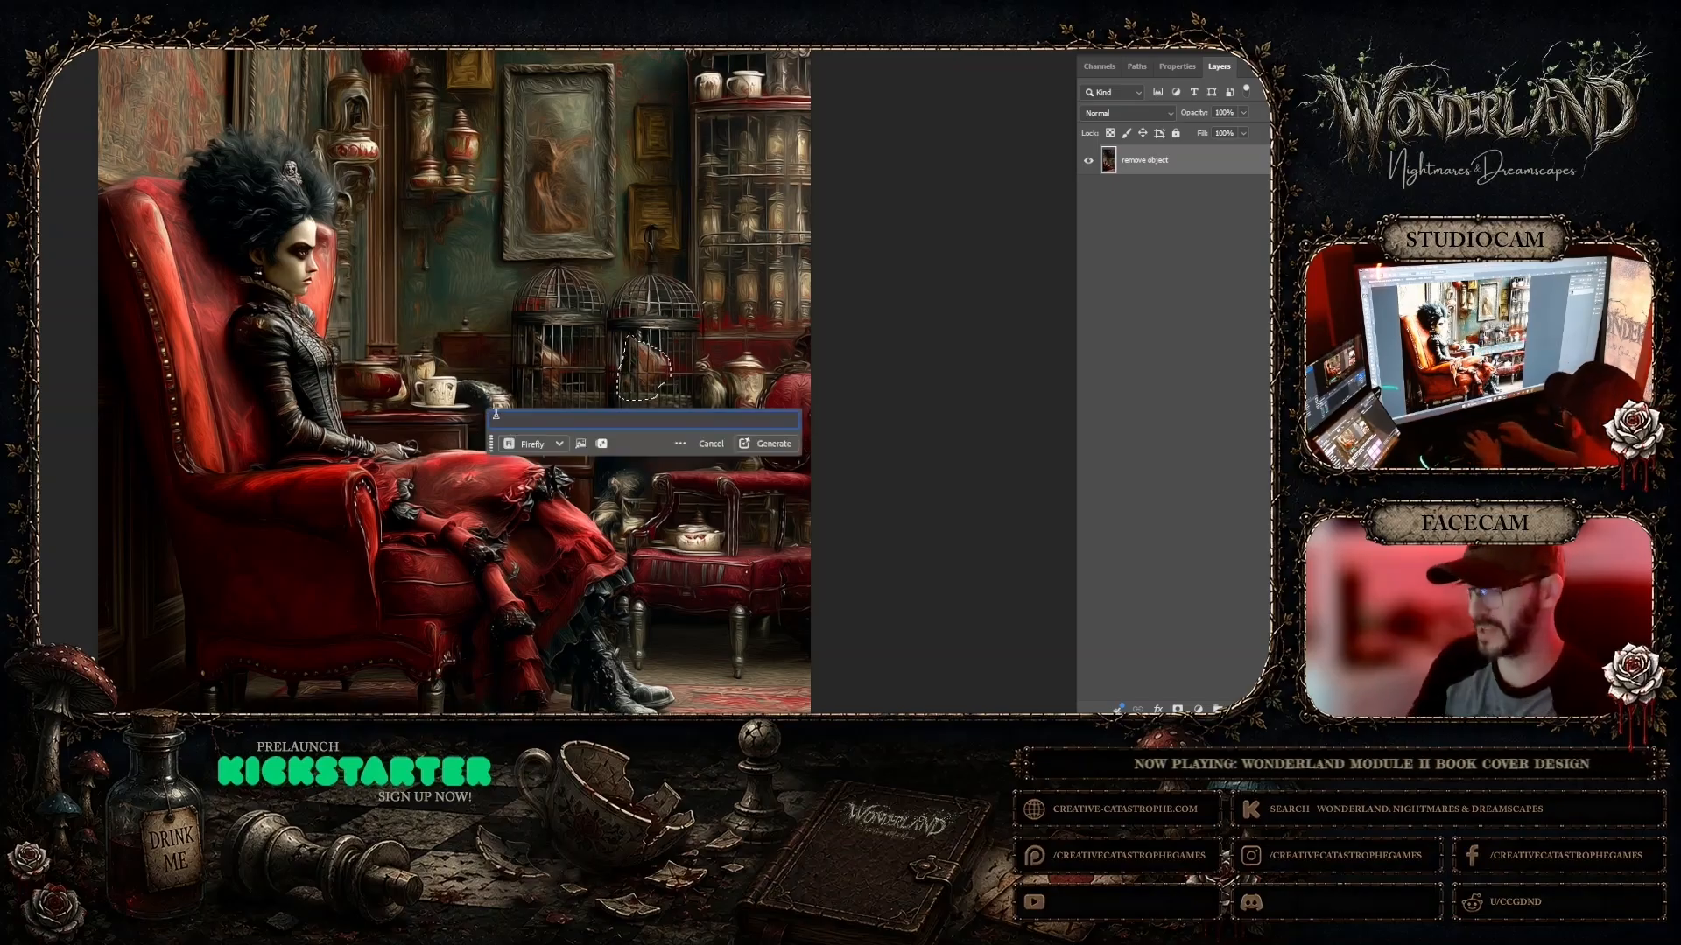
{"action": "type", "text": "t"}
{"action": "key", "text": "Return"}
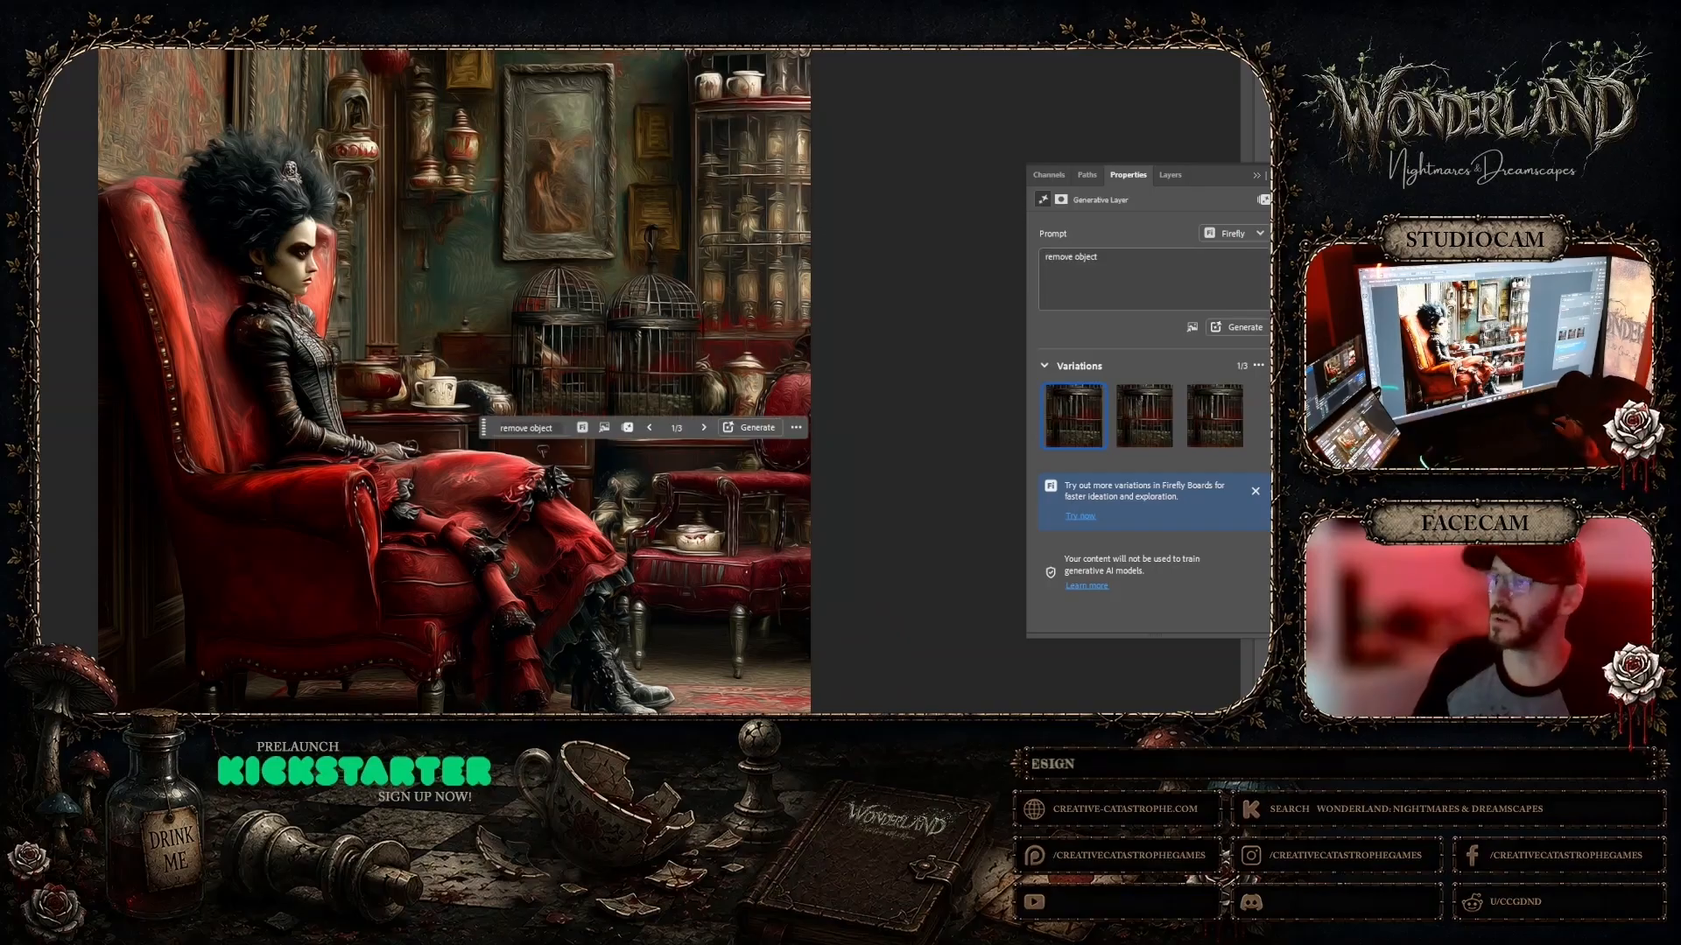
Step: Move the floating task bar clear of the artwork and inspect the fill in the right-hand birdcage
{"action": "left_click", "coordinate": [421, 494]}
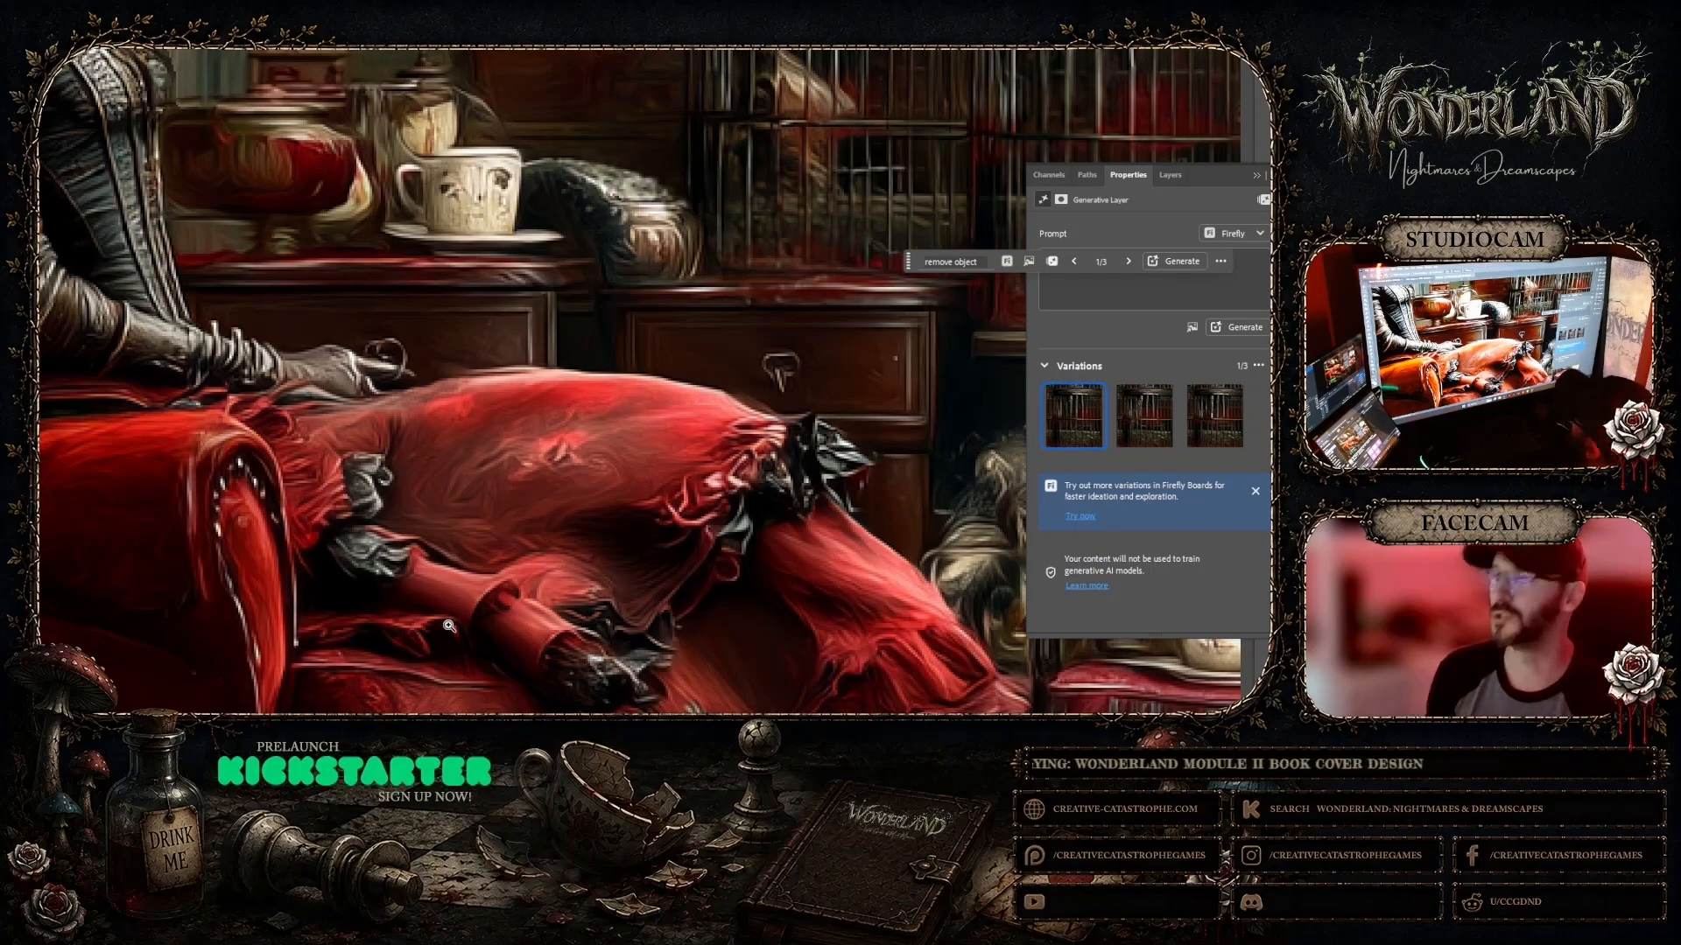
{"action": "key", "text": "ctrl+minus"}
{"action": "key", "text": "ctrl+minus"}
{"action": "key", "text": "ctrl+minus"}
{"action": "key", "text": "ctrl+minus"}
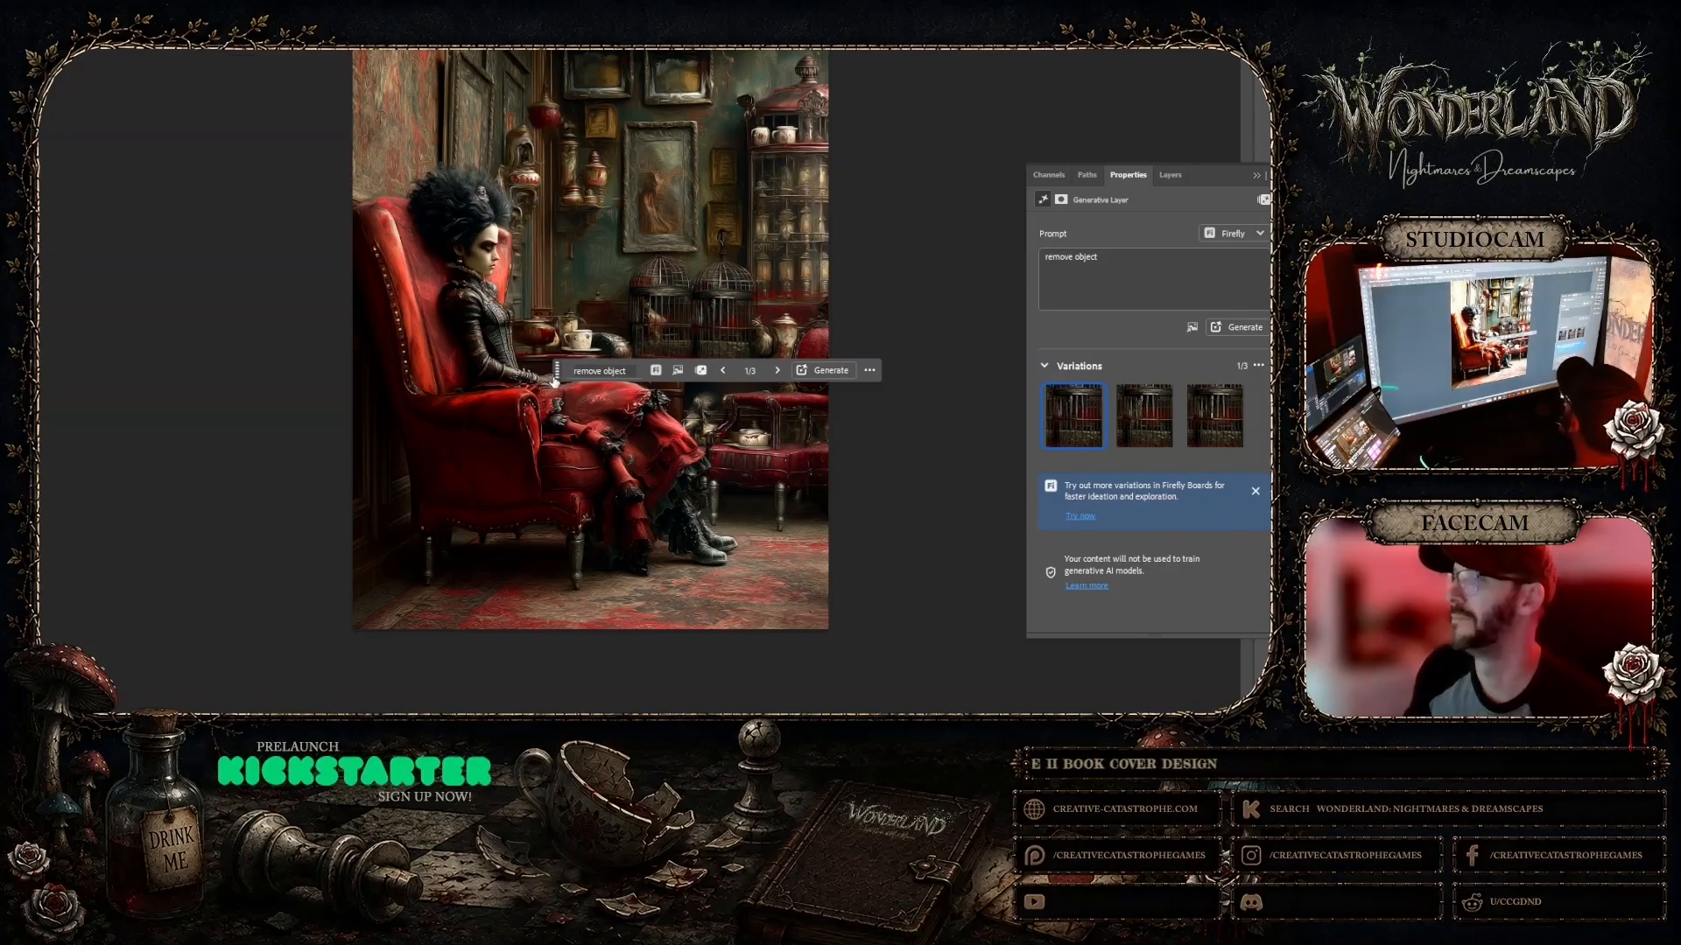
{"action": "left_click_drag", "start_coordinate": [553, 380], "coordinate": [857, 107]}
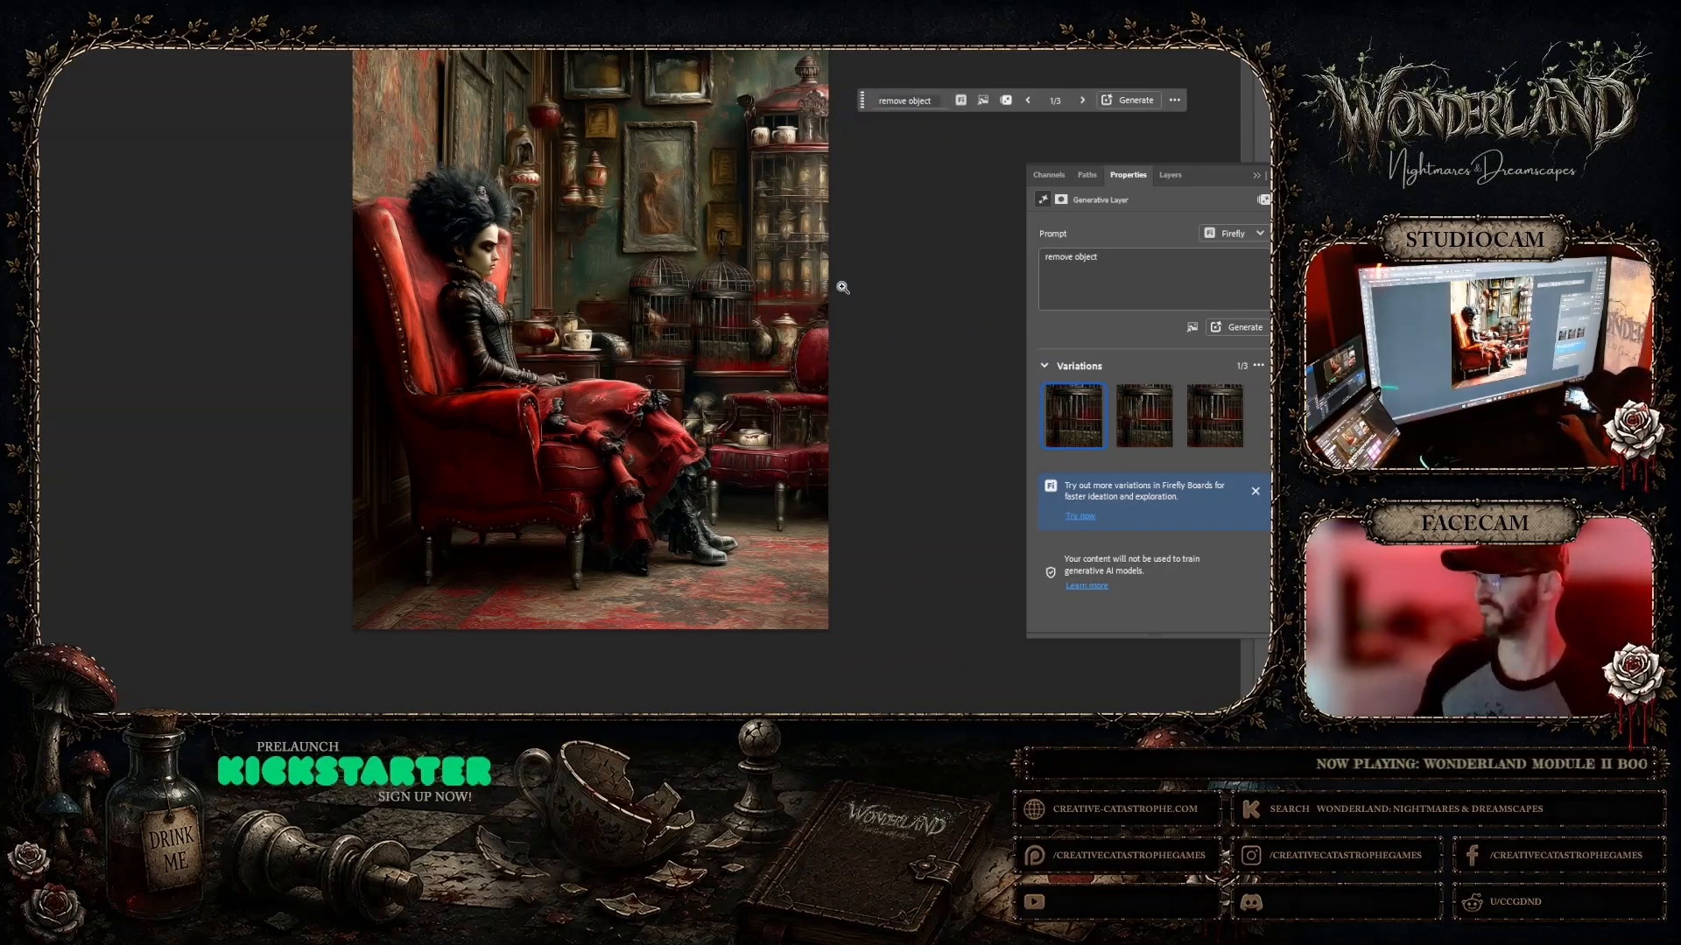
{"action": "left_click", "coordinate": [797, 316]}
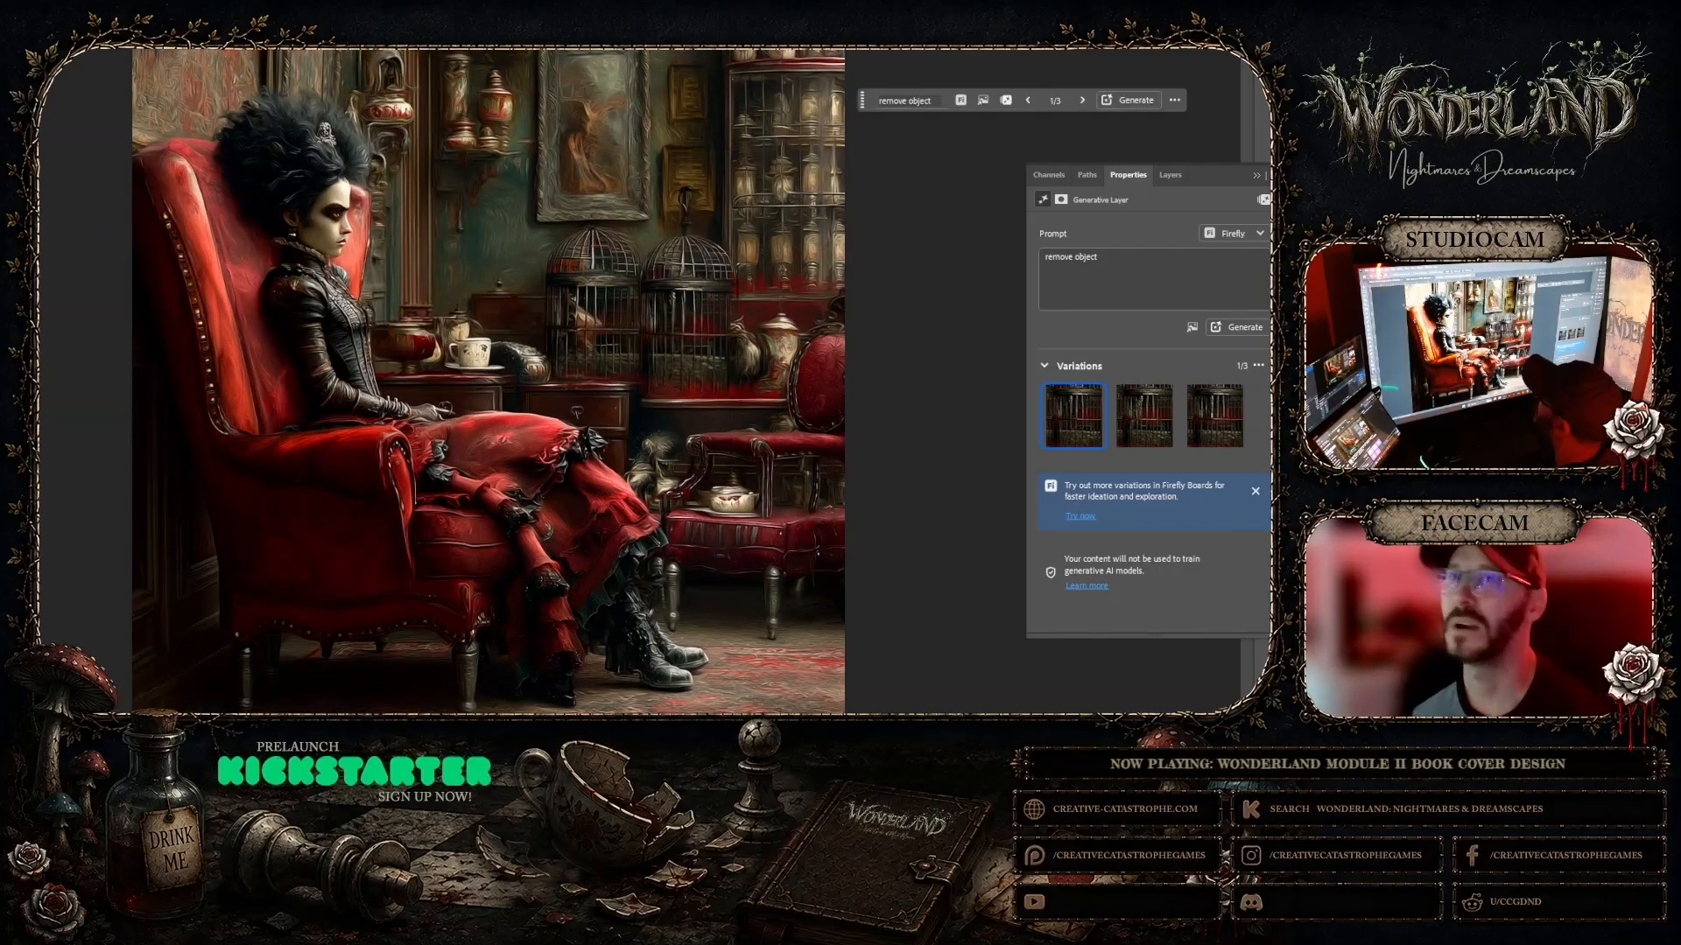
Step: Outline the dark teapot standing between the right-hand birdcage and the lighter lidded pot
{"action": "key", "text": "l"}
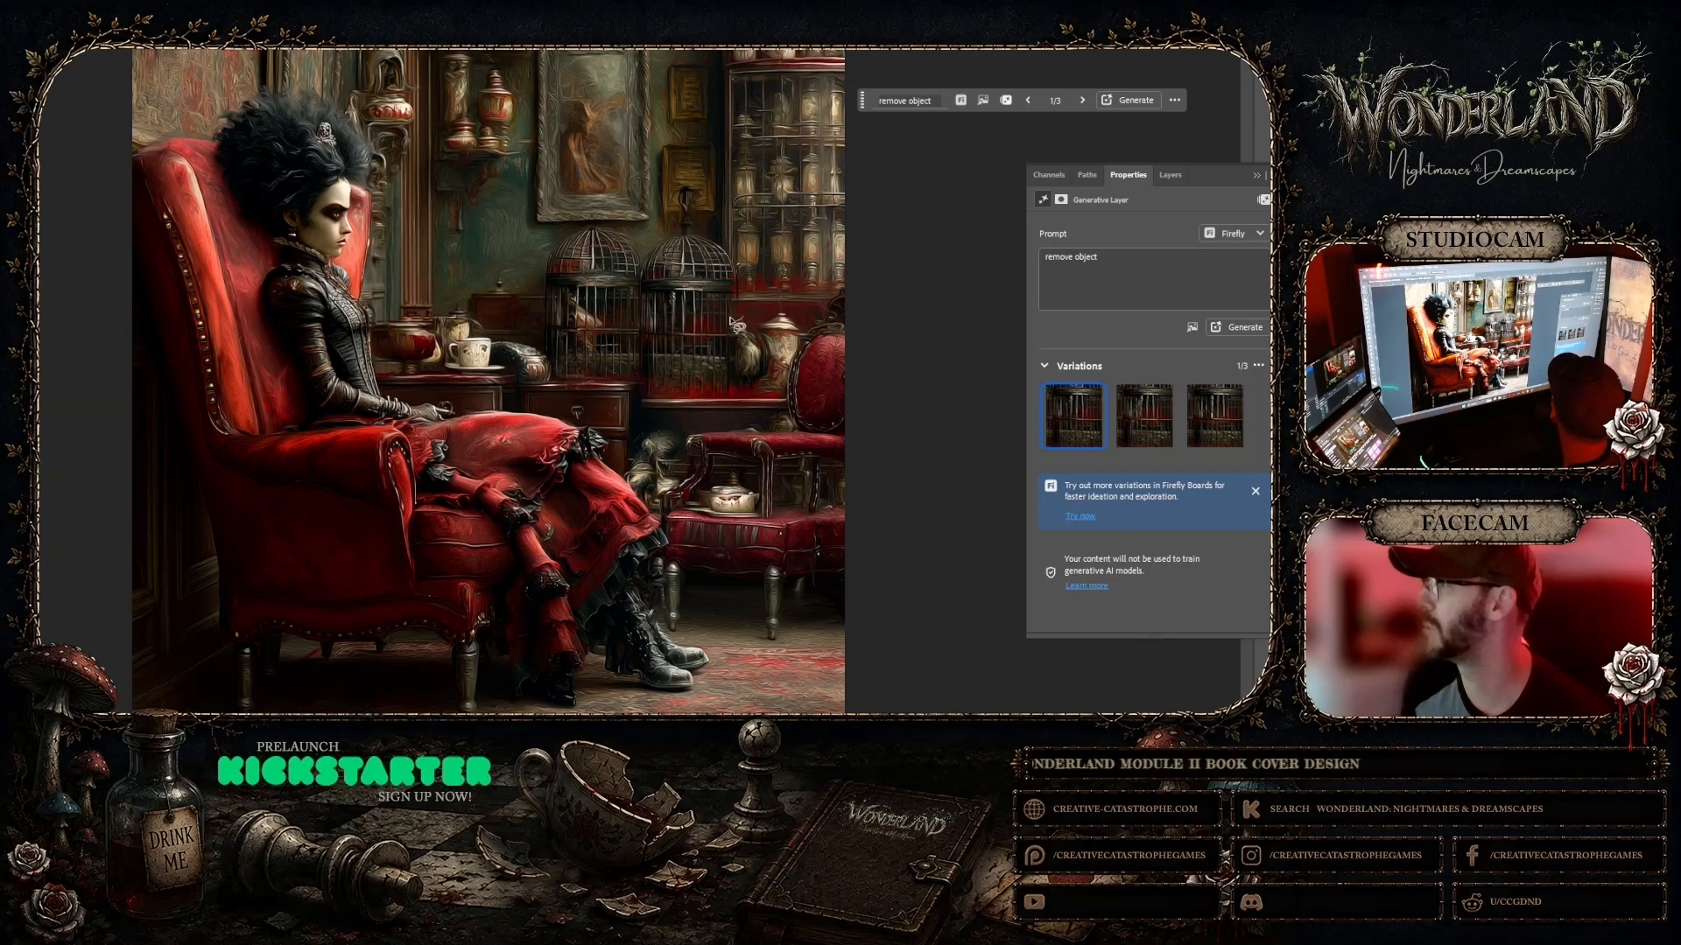
{"action": "mouse_move", "coordinate": [731, 318]}
{"action": "left_mouse_down"}
{"action": "mouse_move", "coordinate": [744, 307]}
{"action": "mouse_move", "coordinate": [754, 325]}
{"action": "left_mouse_up"}
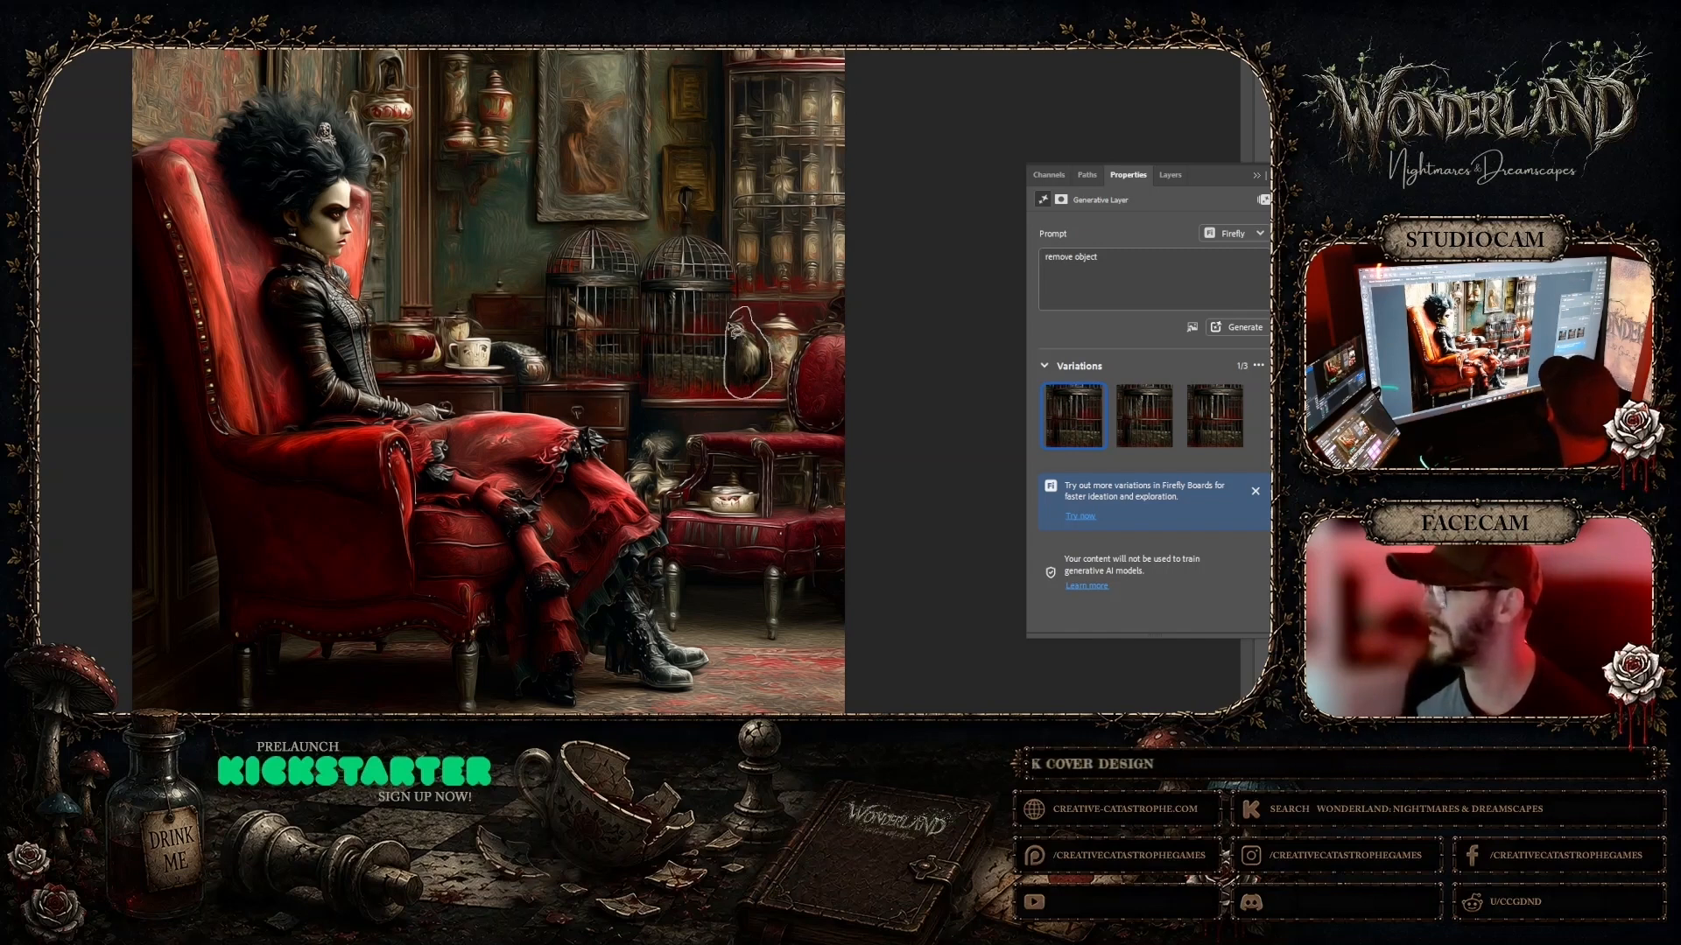
{"action": "left_click_drag", "start_coordinate": [733, 327], "coordinate": [736, 323]}
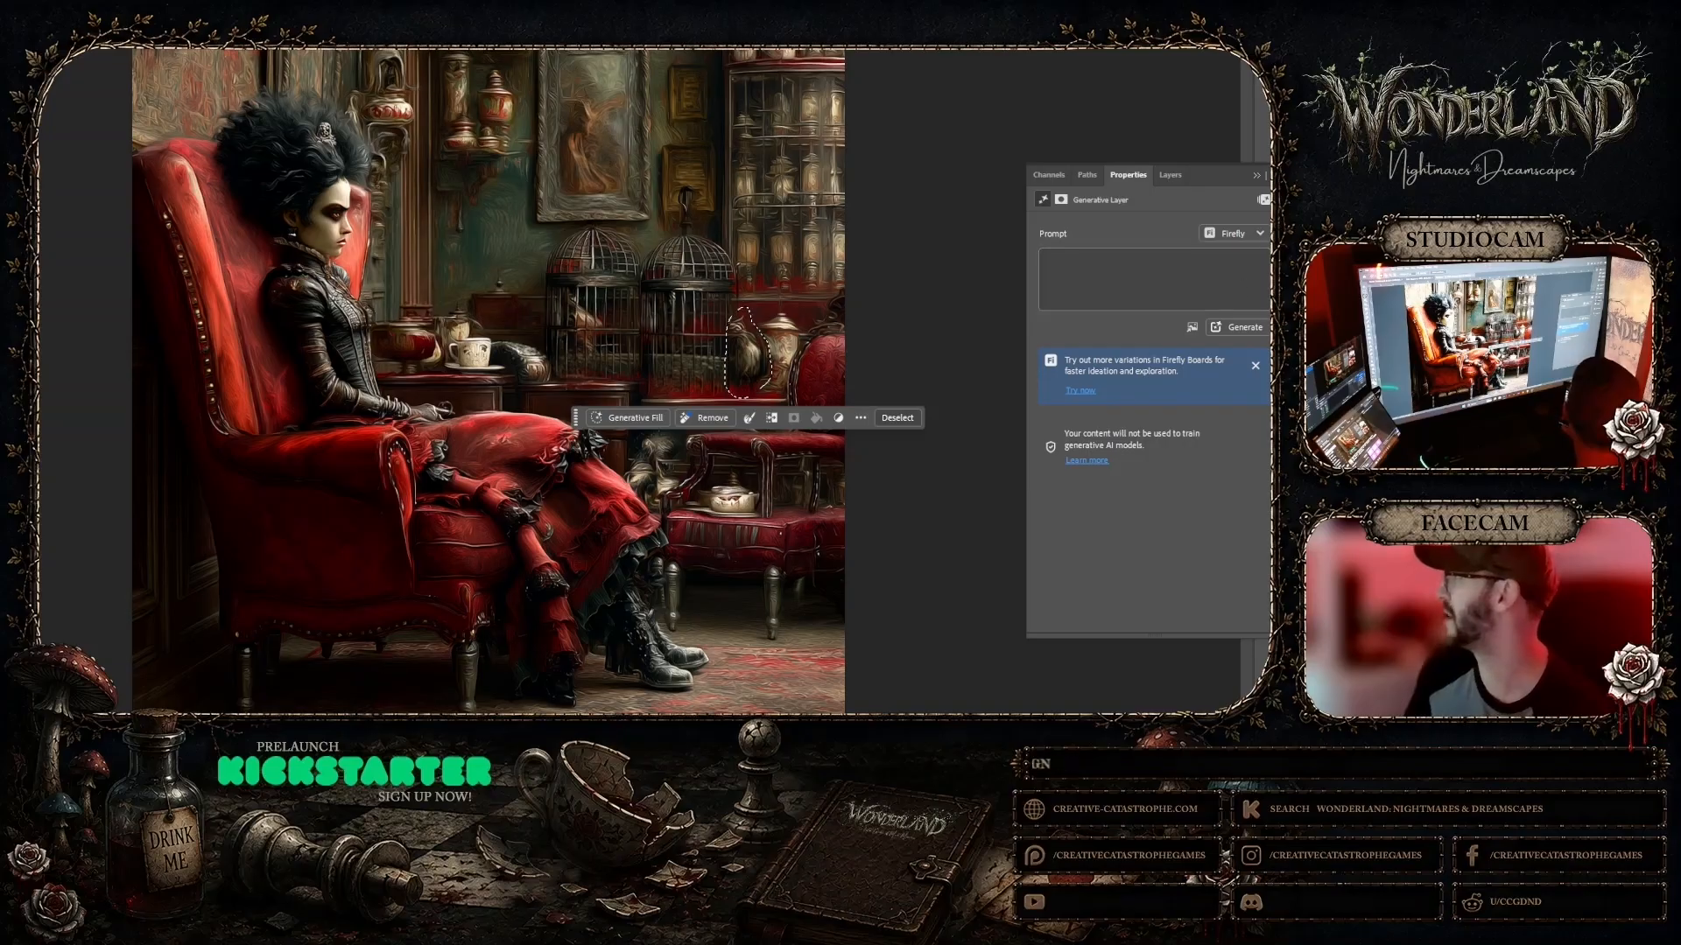
Step: Merge the right-hand birdcage's generative layer with the parlor image layer, keeping the teapot selection
{"action": "left_click", "coordinate": [1169, 174]}
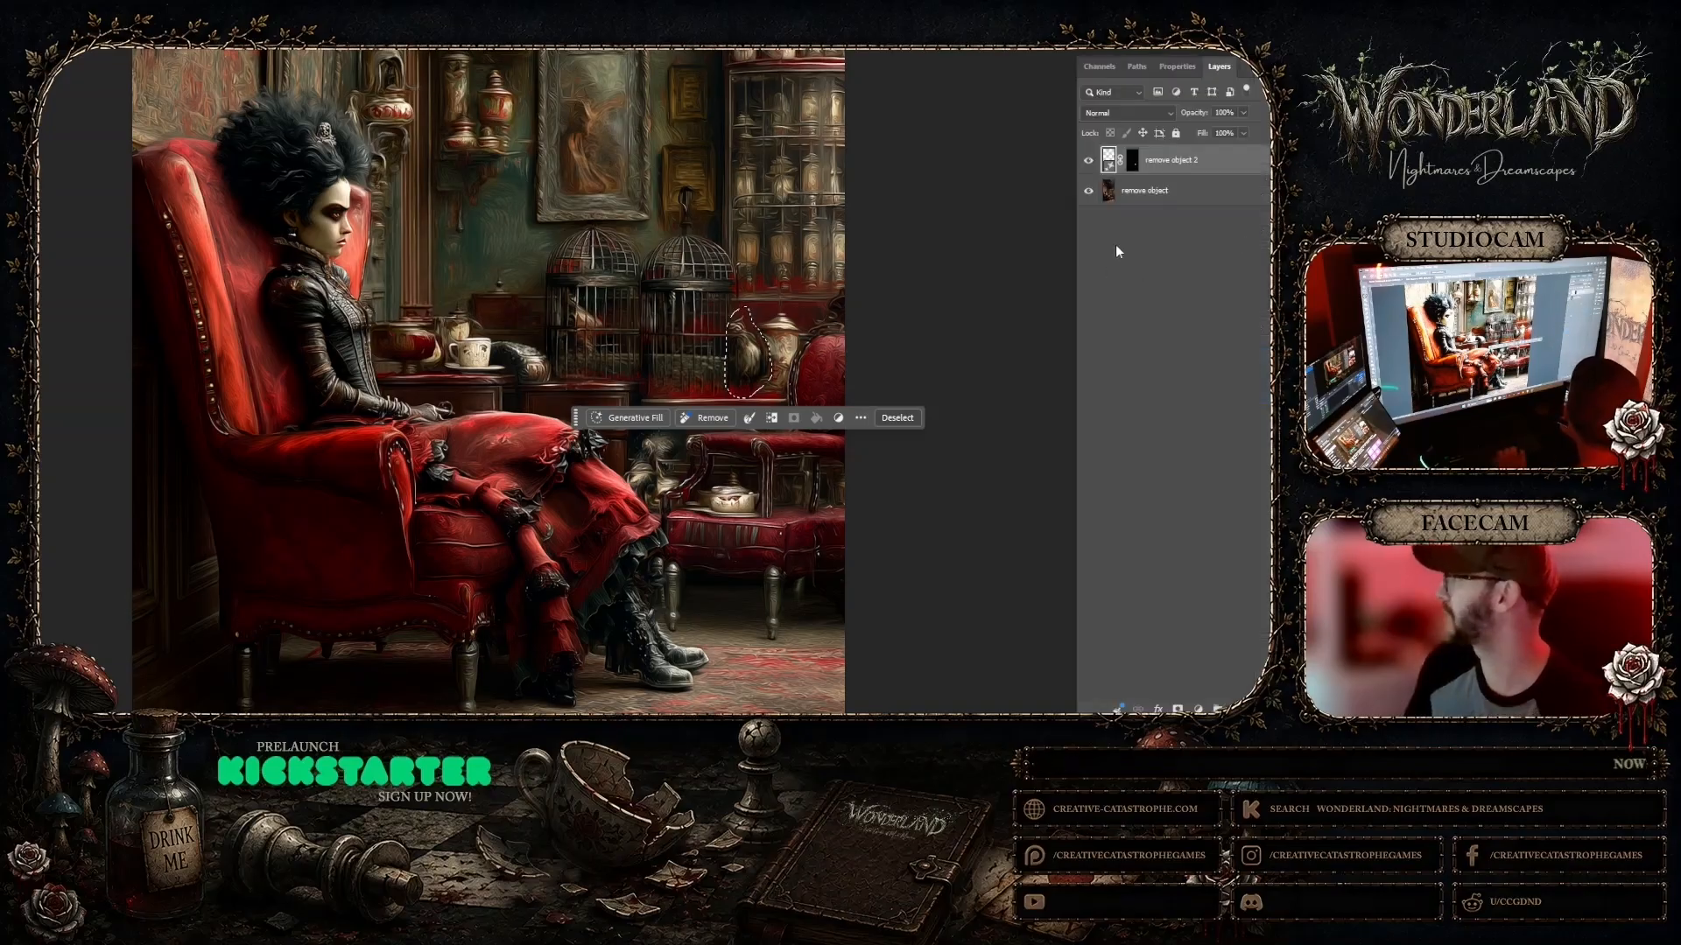
{"action": "left_click", "coordinate": [1148, 189]}
{"action": "right_click", "coordinate": [1148, 187]}
{"action": "left_click", "coordinate": [1164, 164]}
{"action": "left_click", "coordinate": [1185, 163], "text": "shift"}
{"action": "right_click", "coordinate": [1185, 162]}
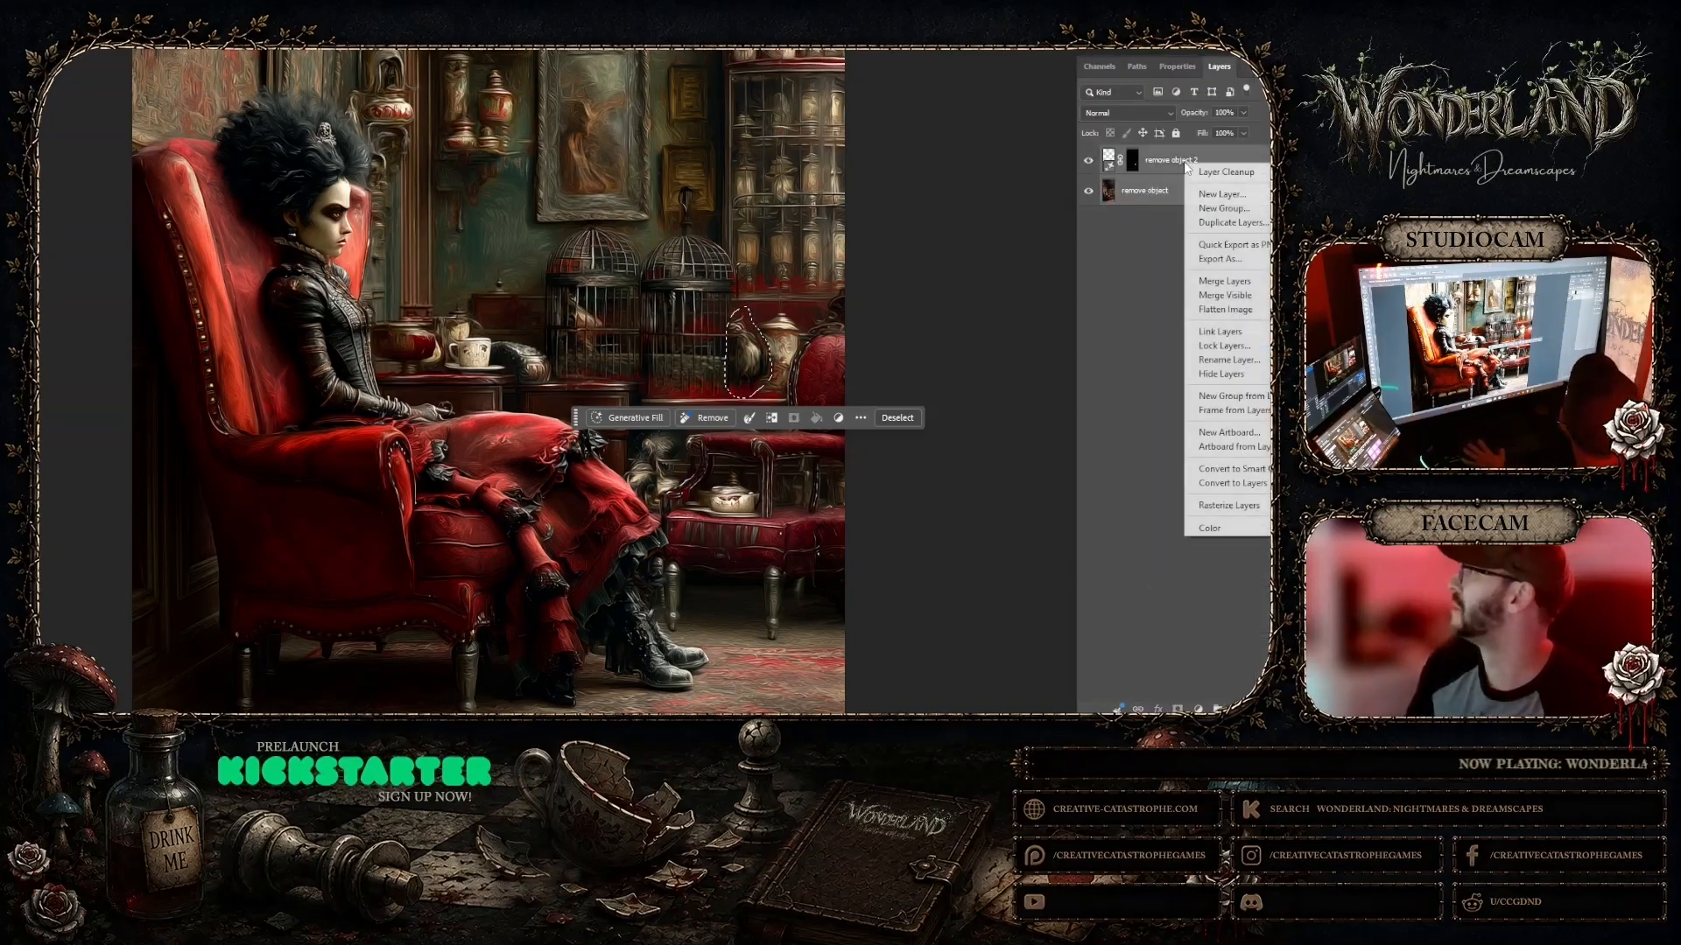
{"action": "left_click", "coordinate": [1224, 281]}
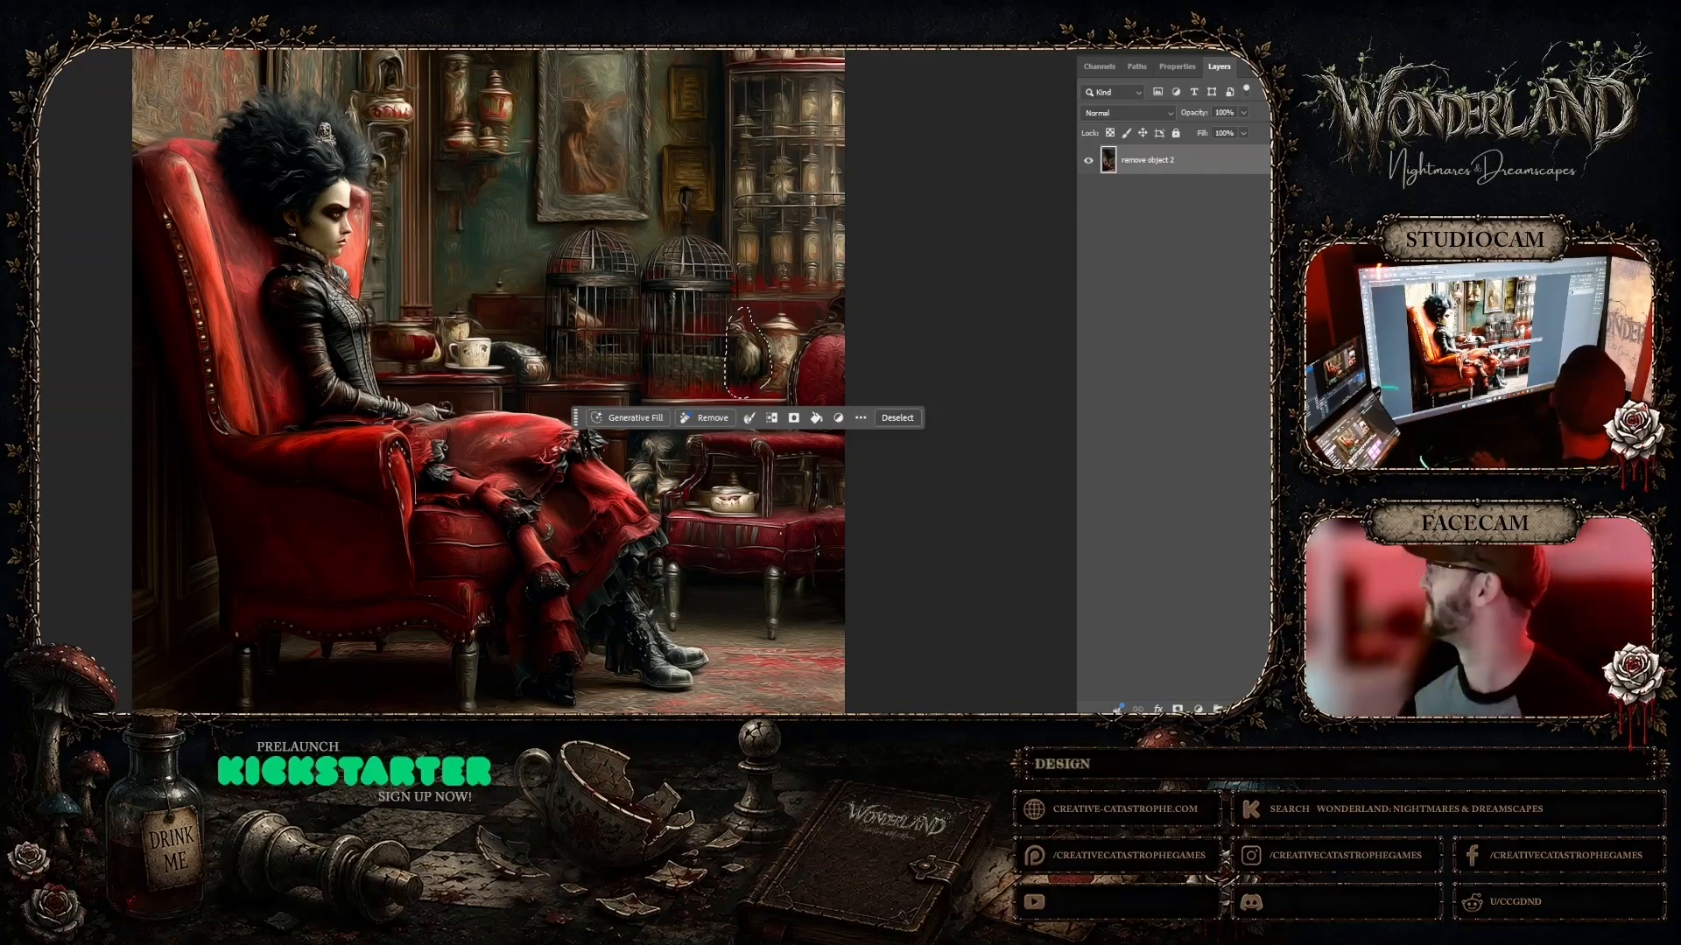
Step: Run Generative Fill on the outlined dark teapot with the prompt "remove object"
{"action": "left_click", "coordinate": [645, 419]}
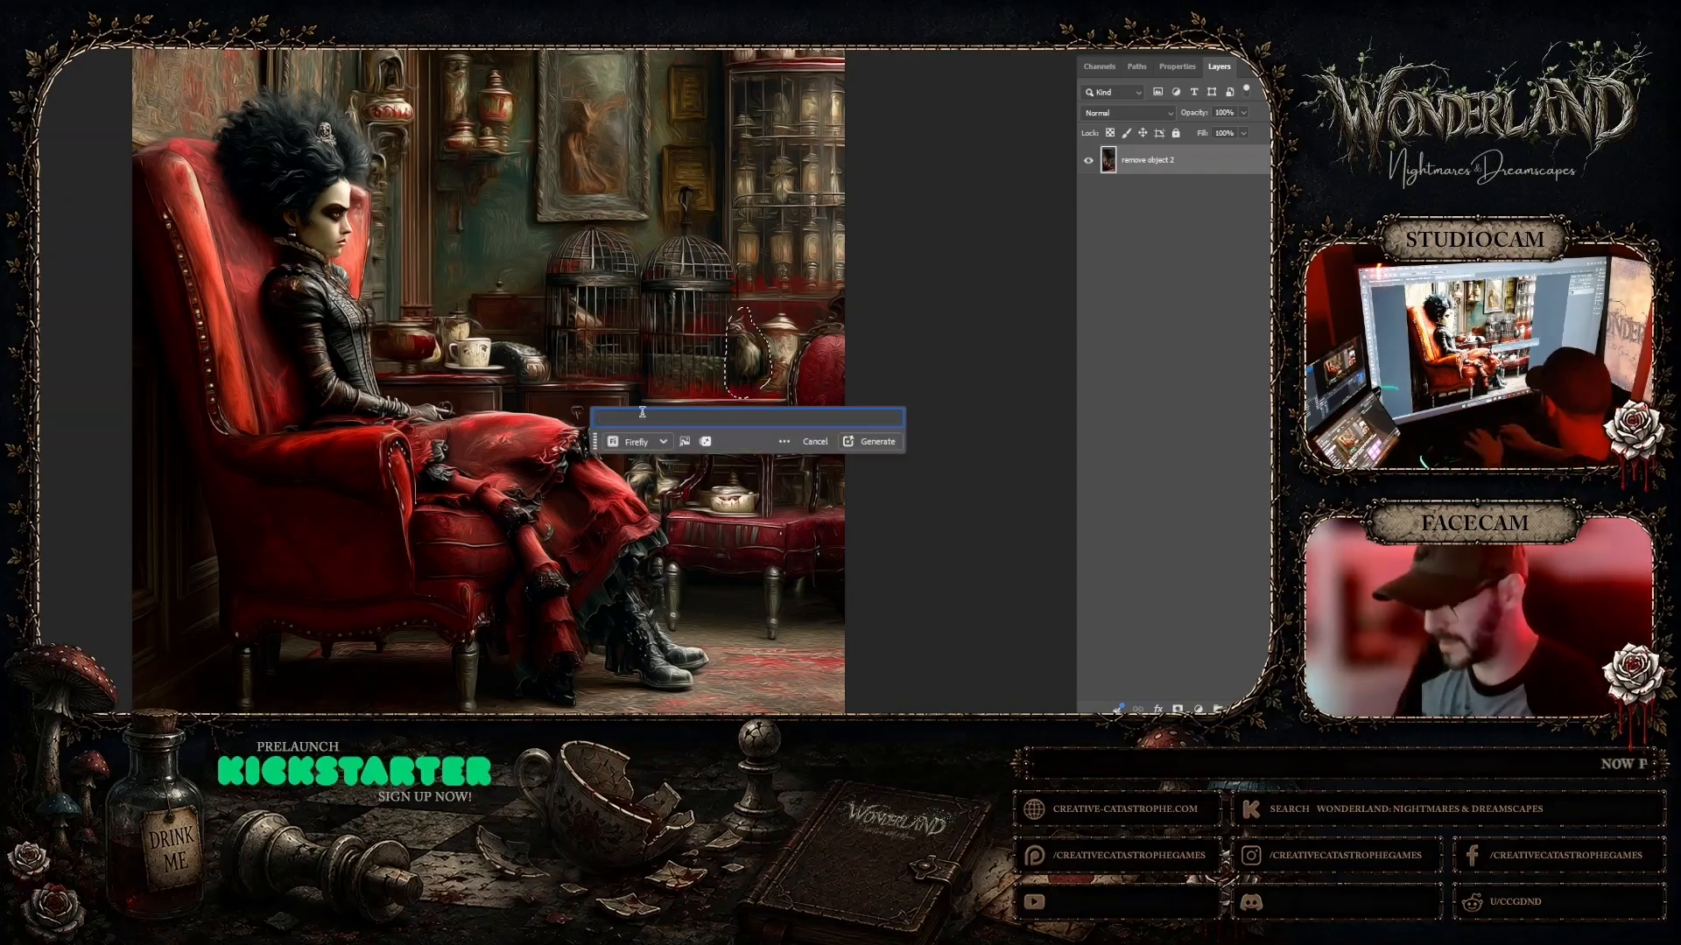
{"action": "type", "text": "remob"}
{"action": "type", "text": "e"}
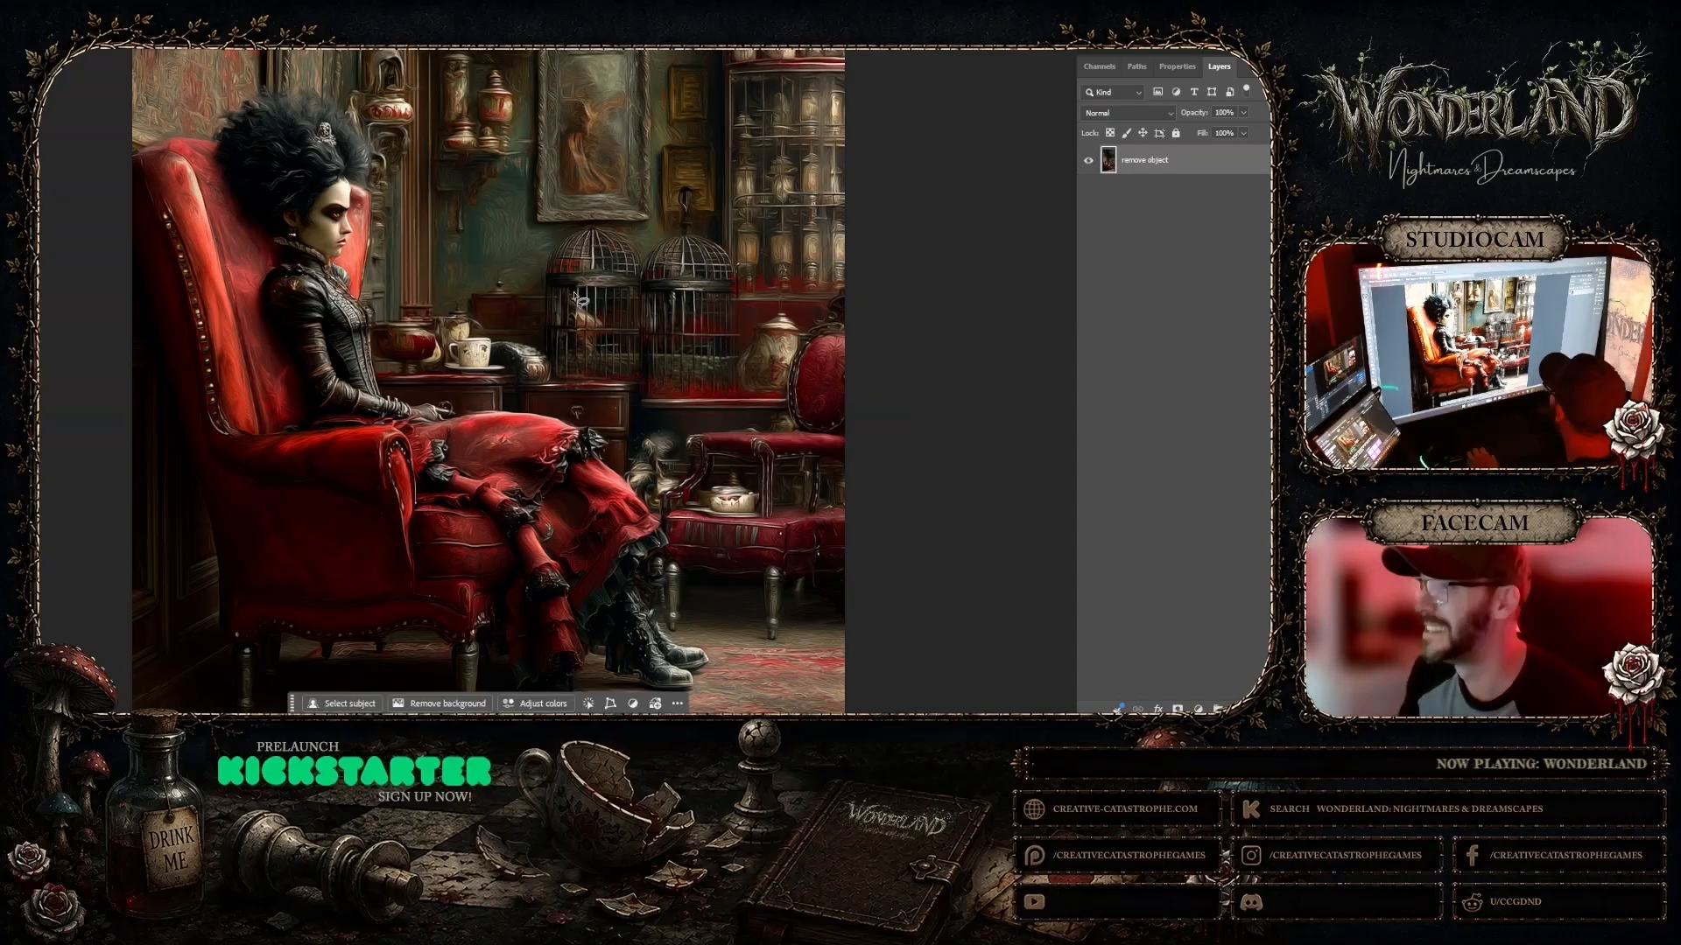
Step: Outline the bird-like shape inside the left-hand birdcage and start a Generative Fill for it
{"action": "left_click_drag", "start_coordinate": [575, 295], "coordinate": [590, 304]}
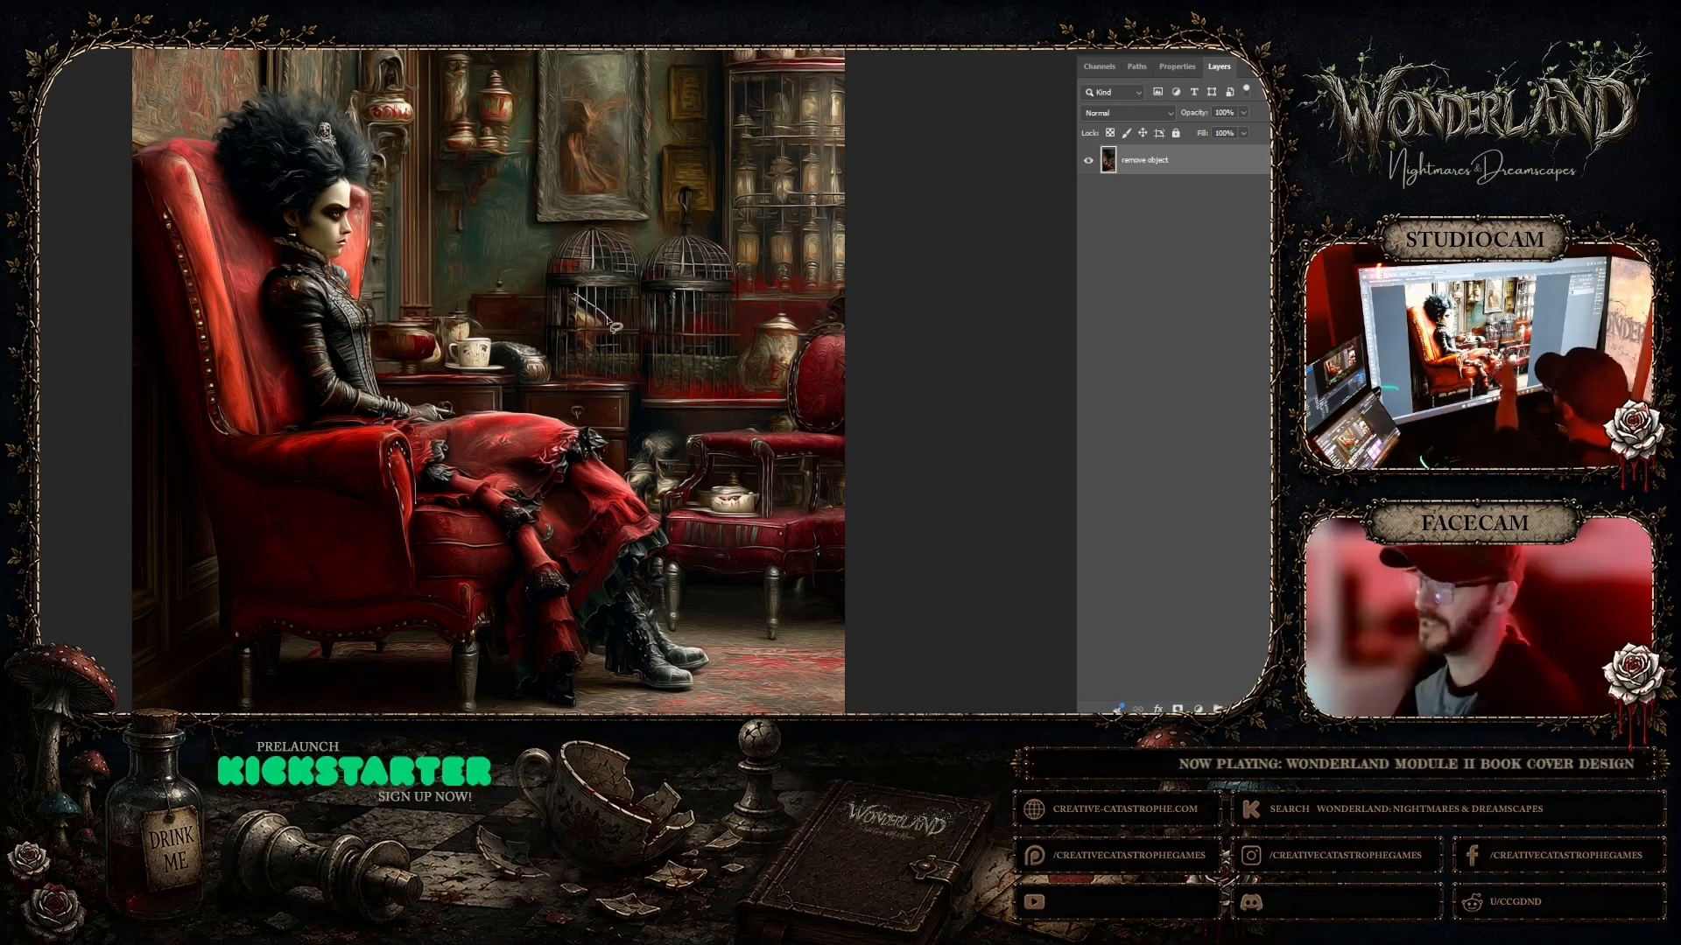
{"action": "mouse_move", "coordinate": [615, 326]}
{"action": "left_mouse_down"}
{"action": "mouse_move", "coordinate": [608, 375]}
{"action": "mouse_move", "coordinate": [580, 366]}
{"action": "mouse_move", "coordinate": [554, 315]}
{"action": "mouse_move", "coordinate": [574, 295]}
{"action": "left_mouse_up"}
{"action": "left_click", "coordinate": [464, 386]}
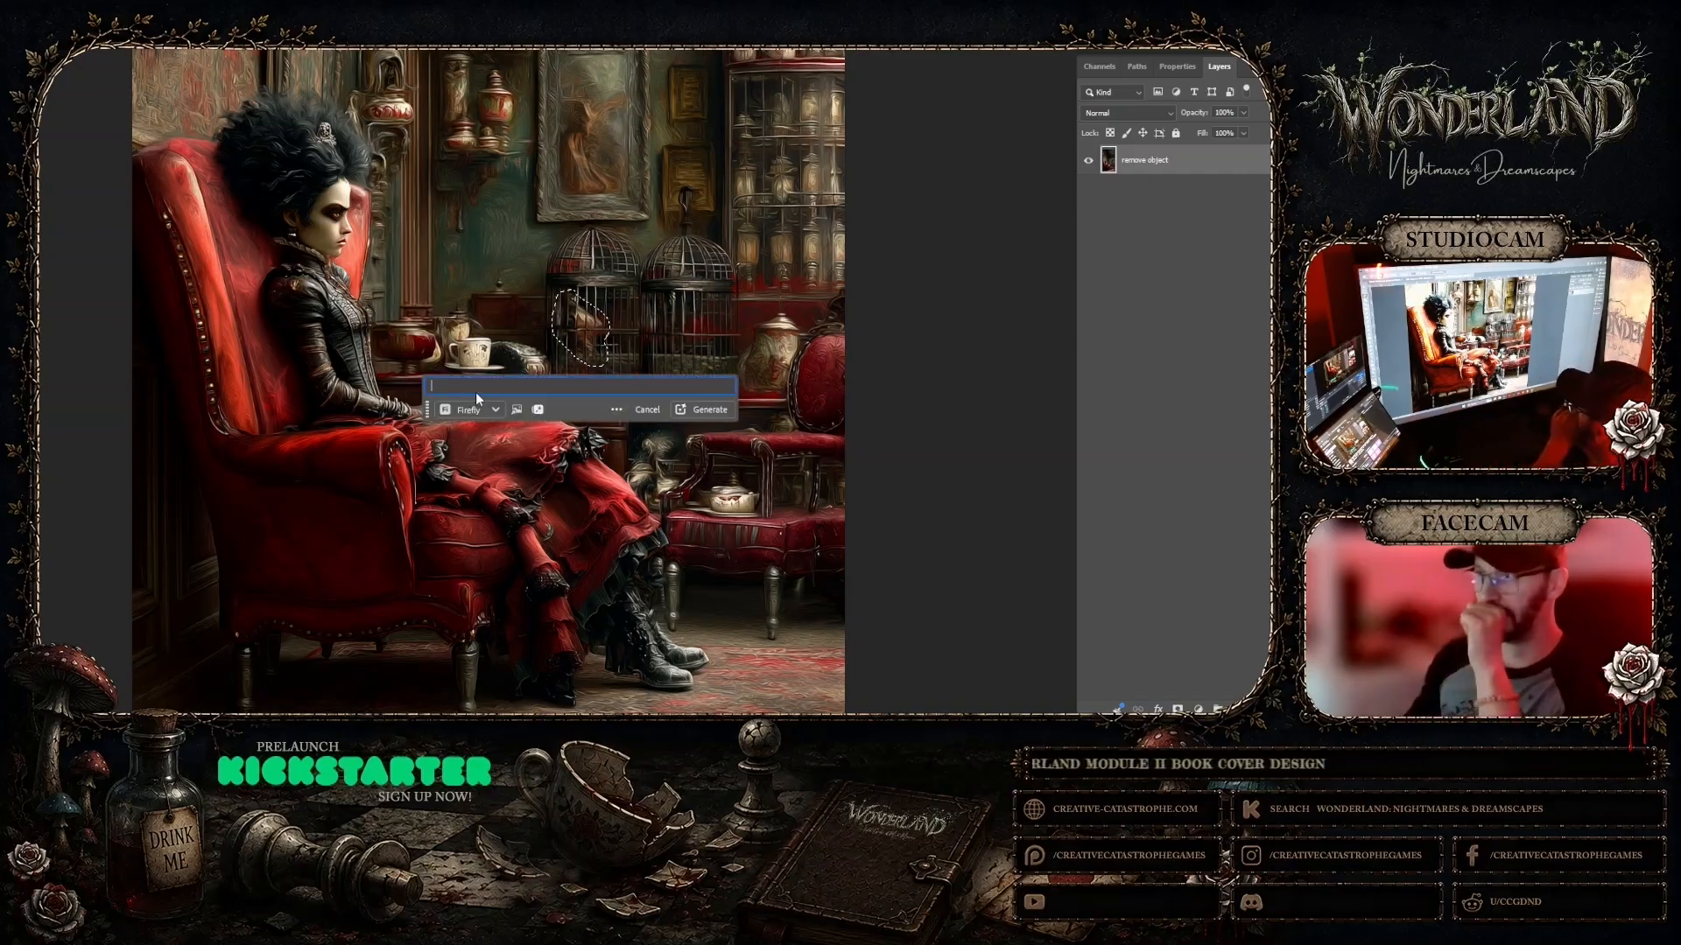
Step: Generate a fill with the prompt "remove object" for the selected beads on the left birdcage and choose the third variation
{"action": "type", "text": "remove object"}
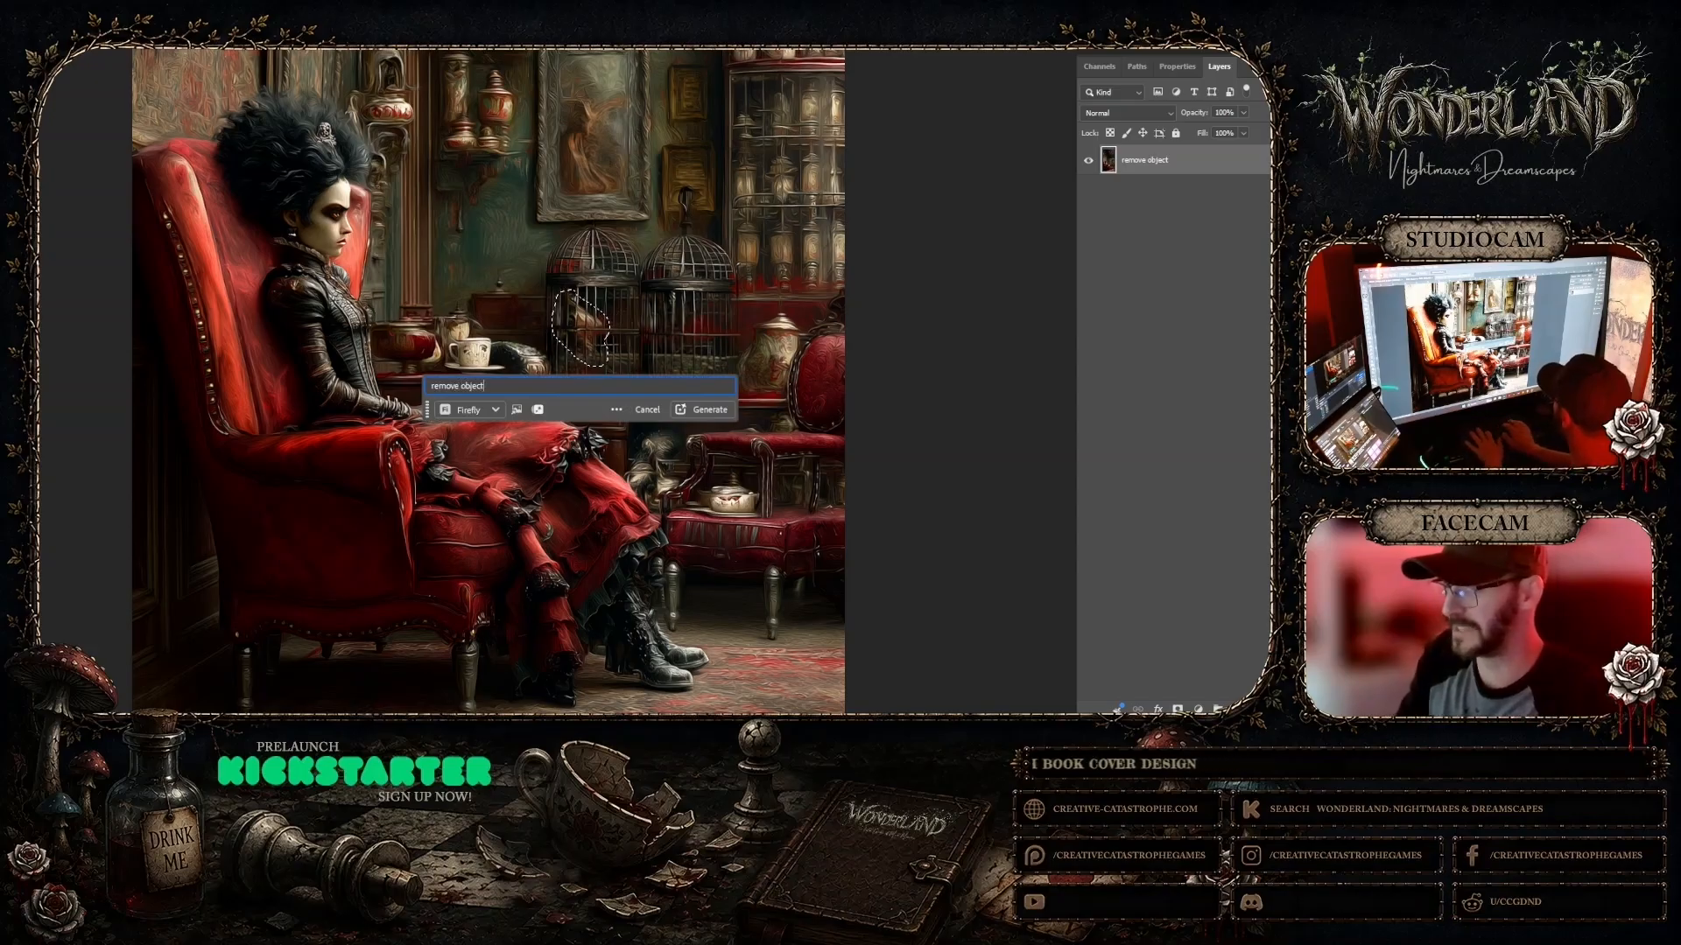
{"action": "key", "text": "Return"}
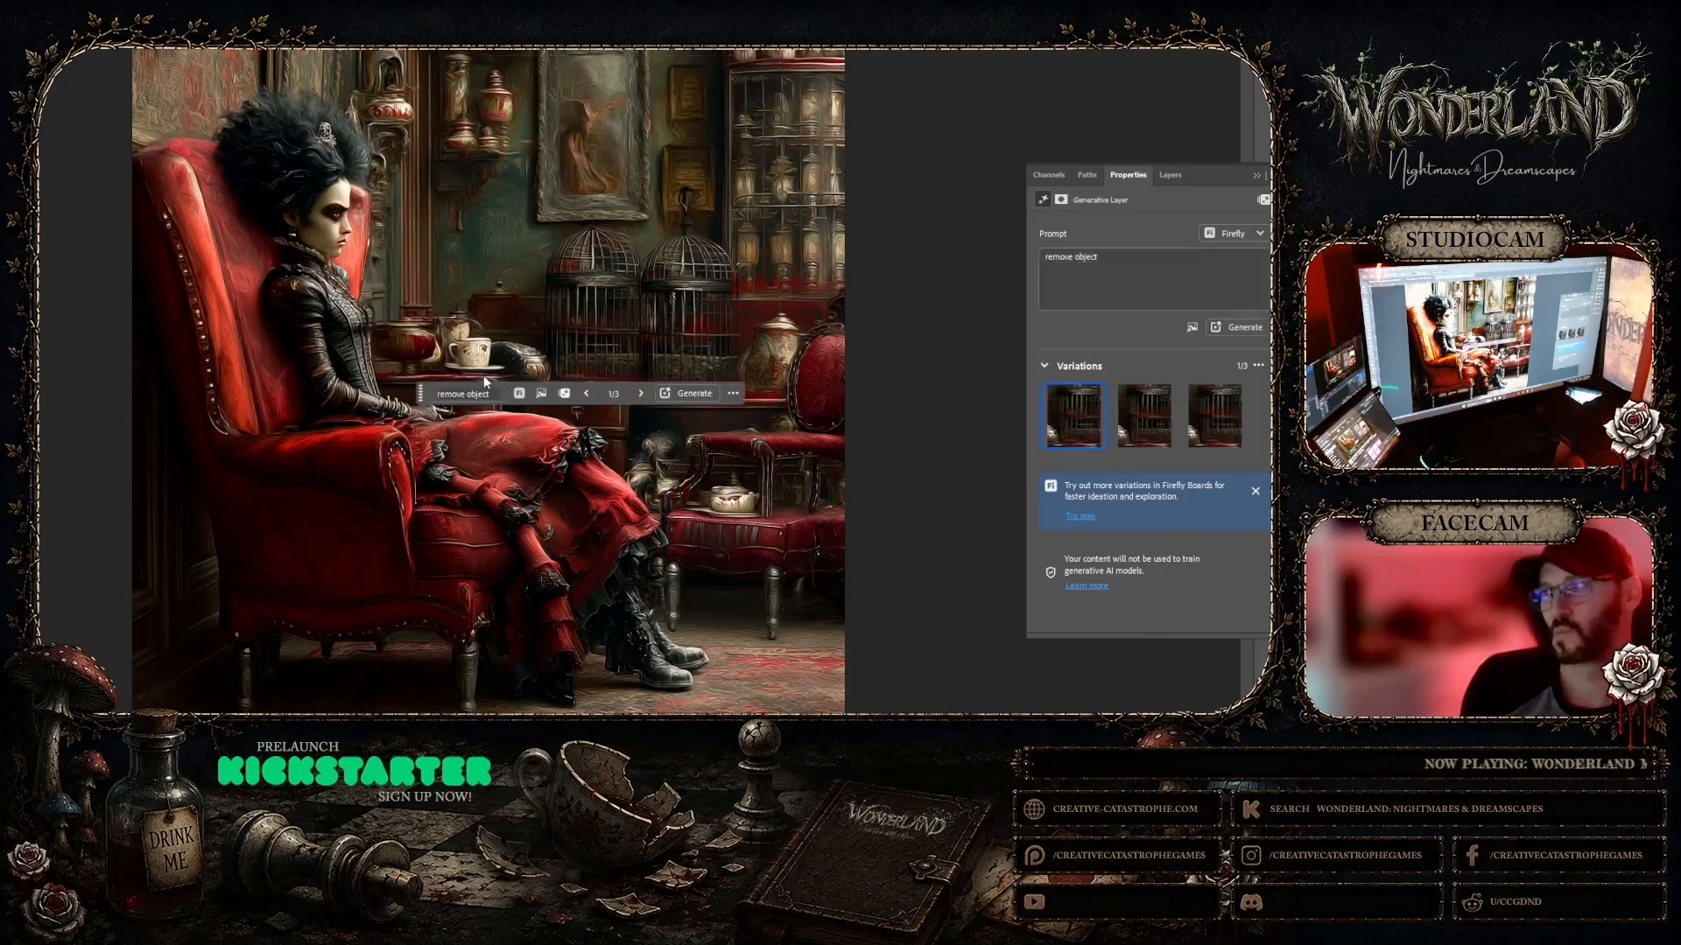
{"action": "mouse_move", "coordinate": [1164, 417]}
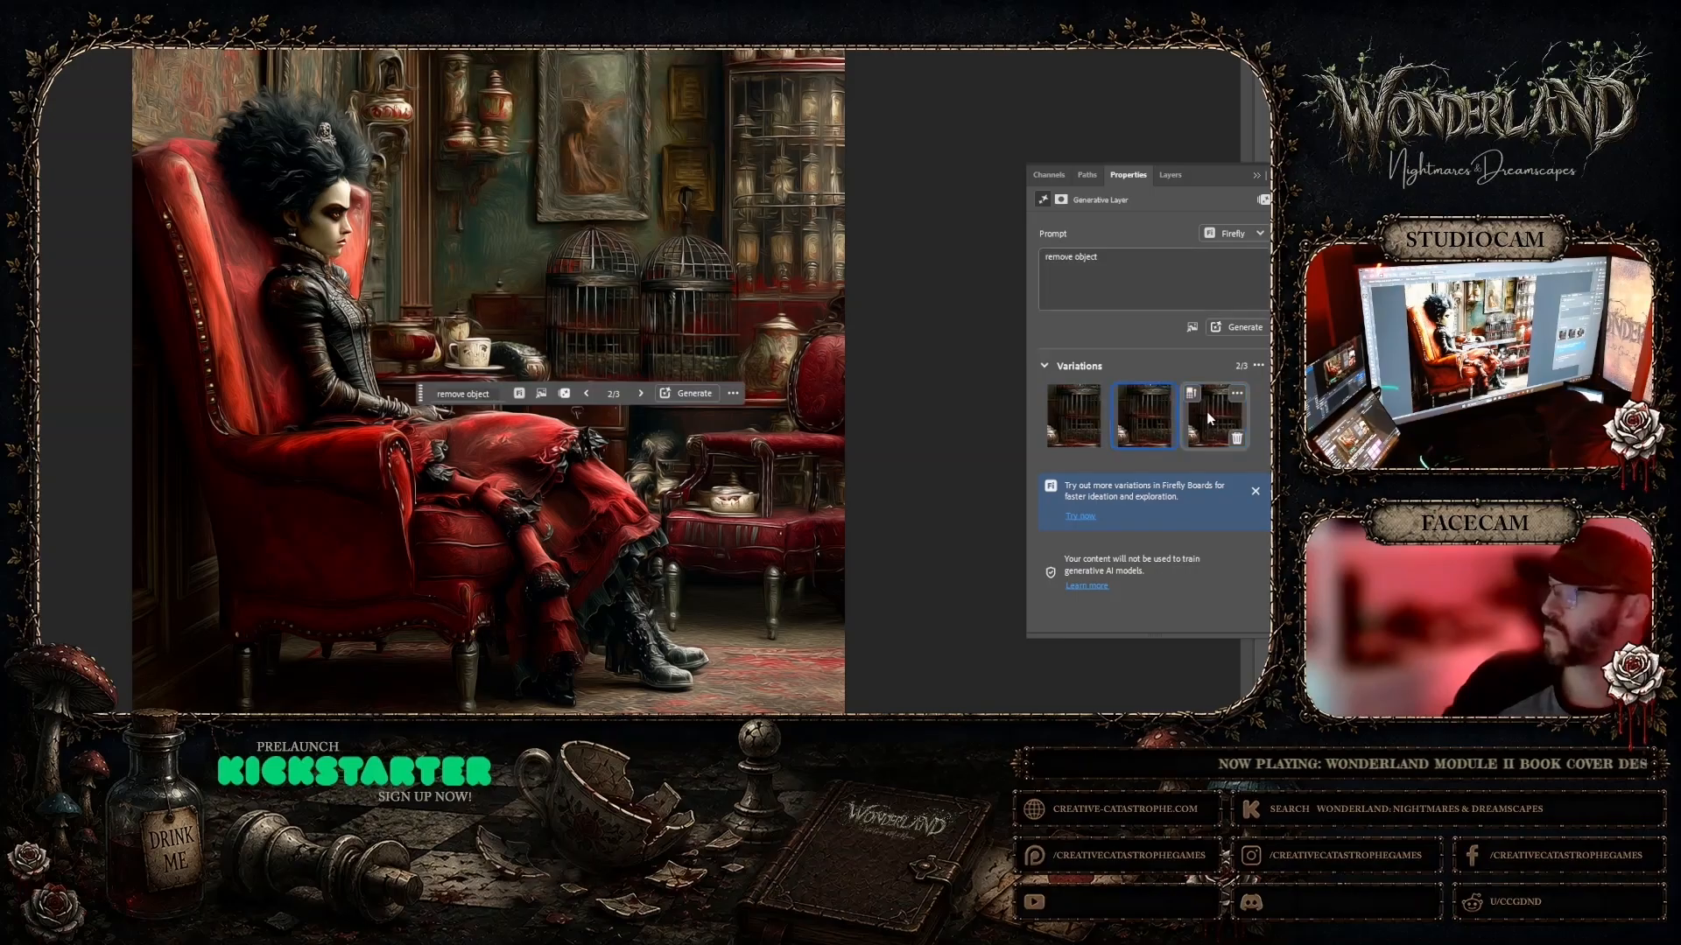
{"action": "left_click", "coordinate": [1208, 414]}
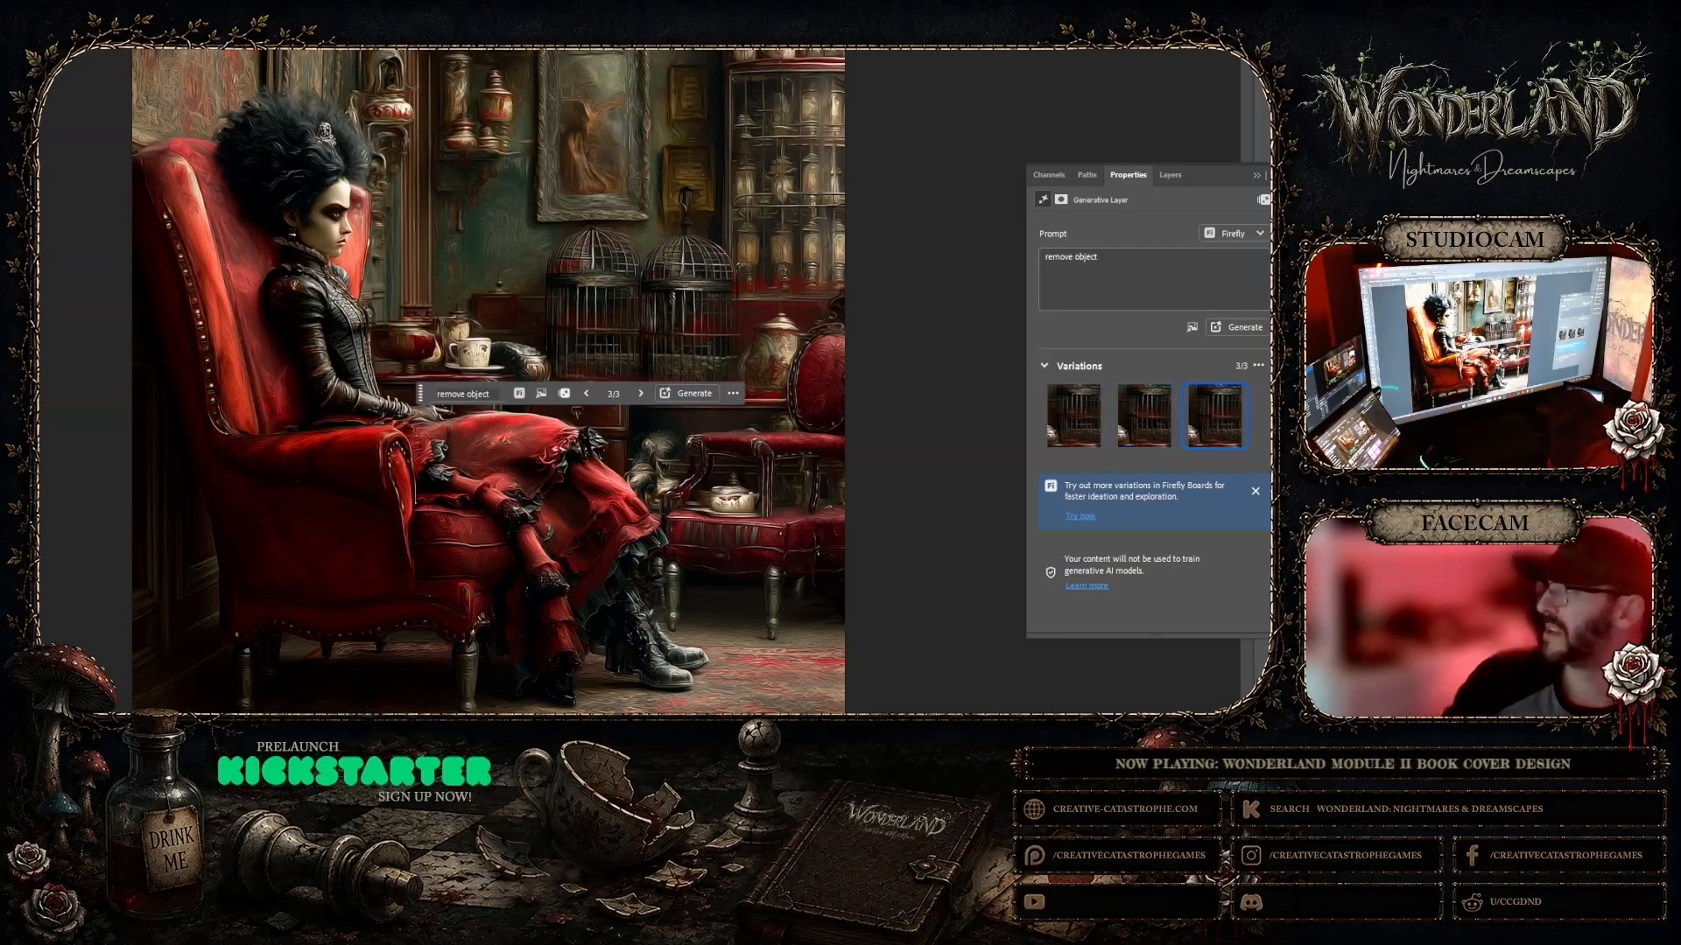
Step: Merge the generated birdcage fill layer with the image layer beneath it
{"action": "left_click", "coordinate": [1170, 174]}
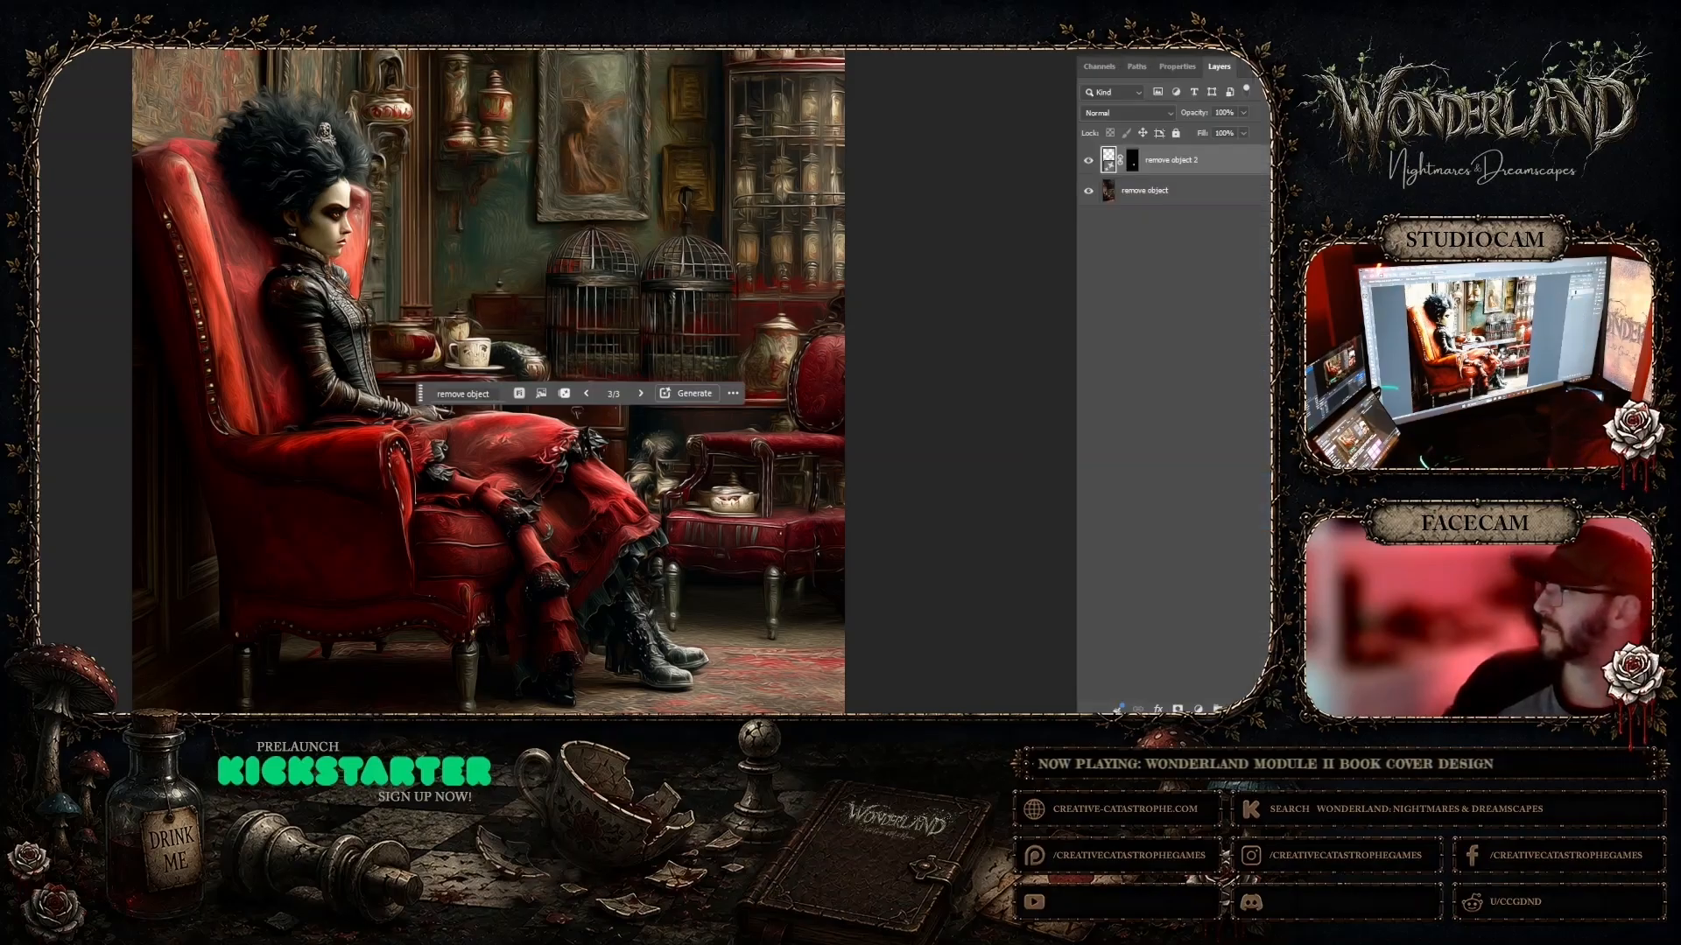
{"action": "left_click", "coordinate": [1202, 189]}
{"action": "left_click", "coordinate": [1200, 163]}
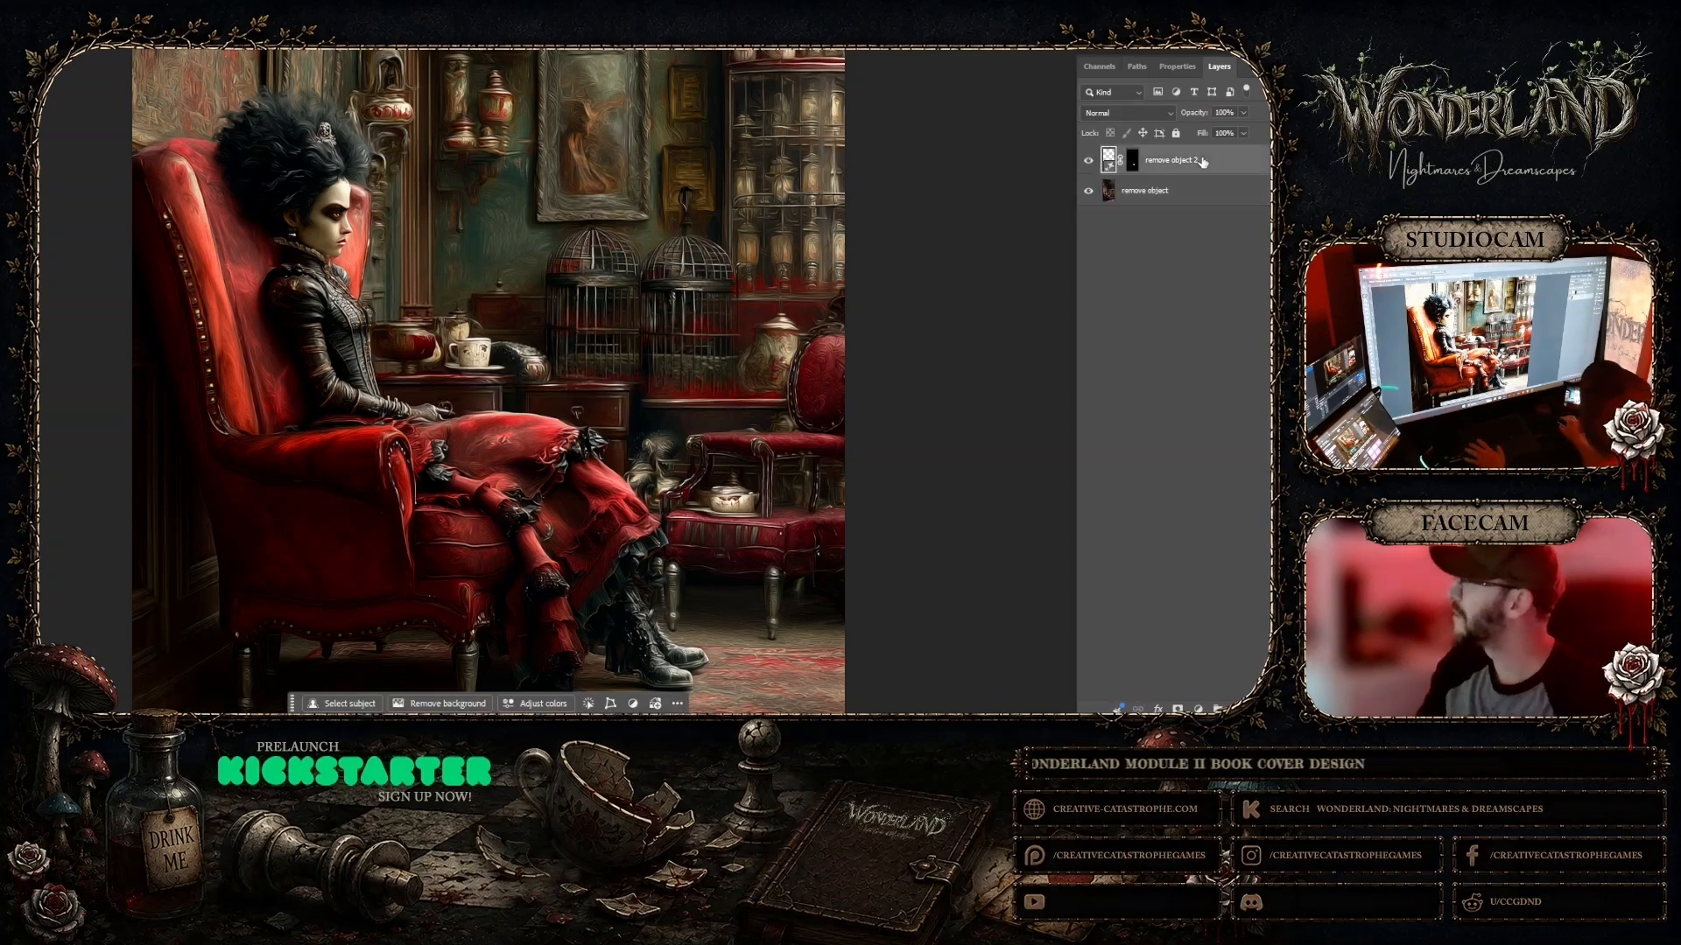
{"action": "right_click", "coordinate": [1207, 195]}
{"action": "left_click", "coordinate": [1235, 277]}
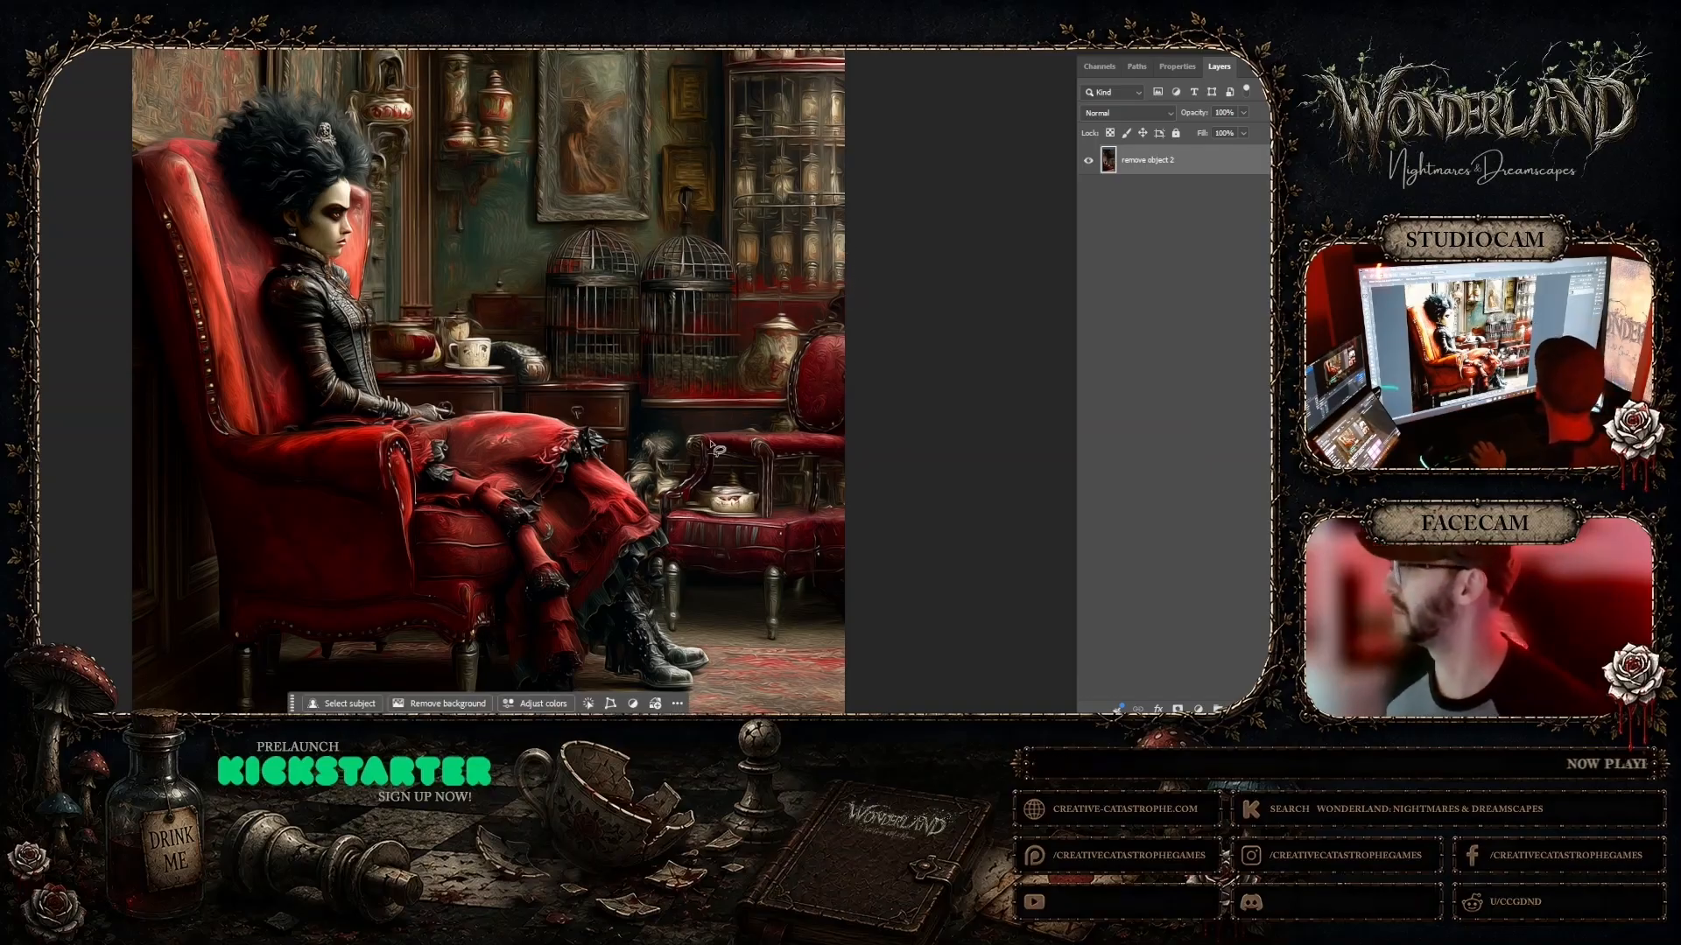
Step: Lasso the skull-like ornament beside the woman's knees, generate a fill with the prompt "remove object", and keep the second variation
{"action": "left_click_drag", "start_coordinate": [655, 428], "coordinate": [662, 427]}
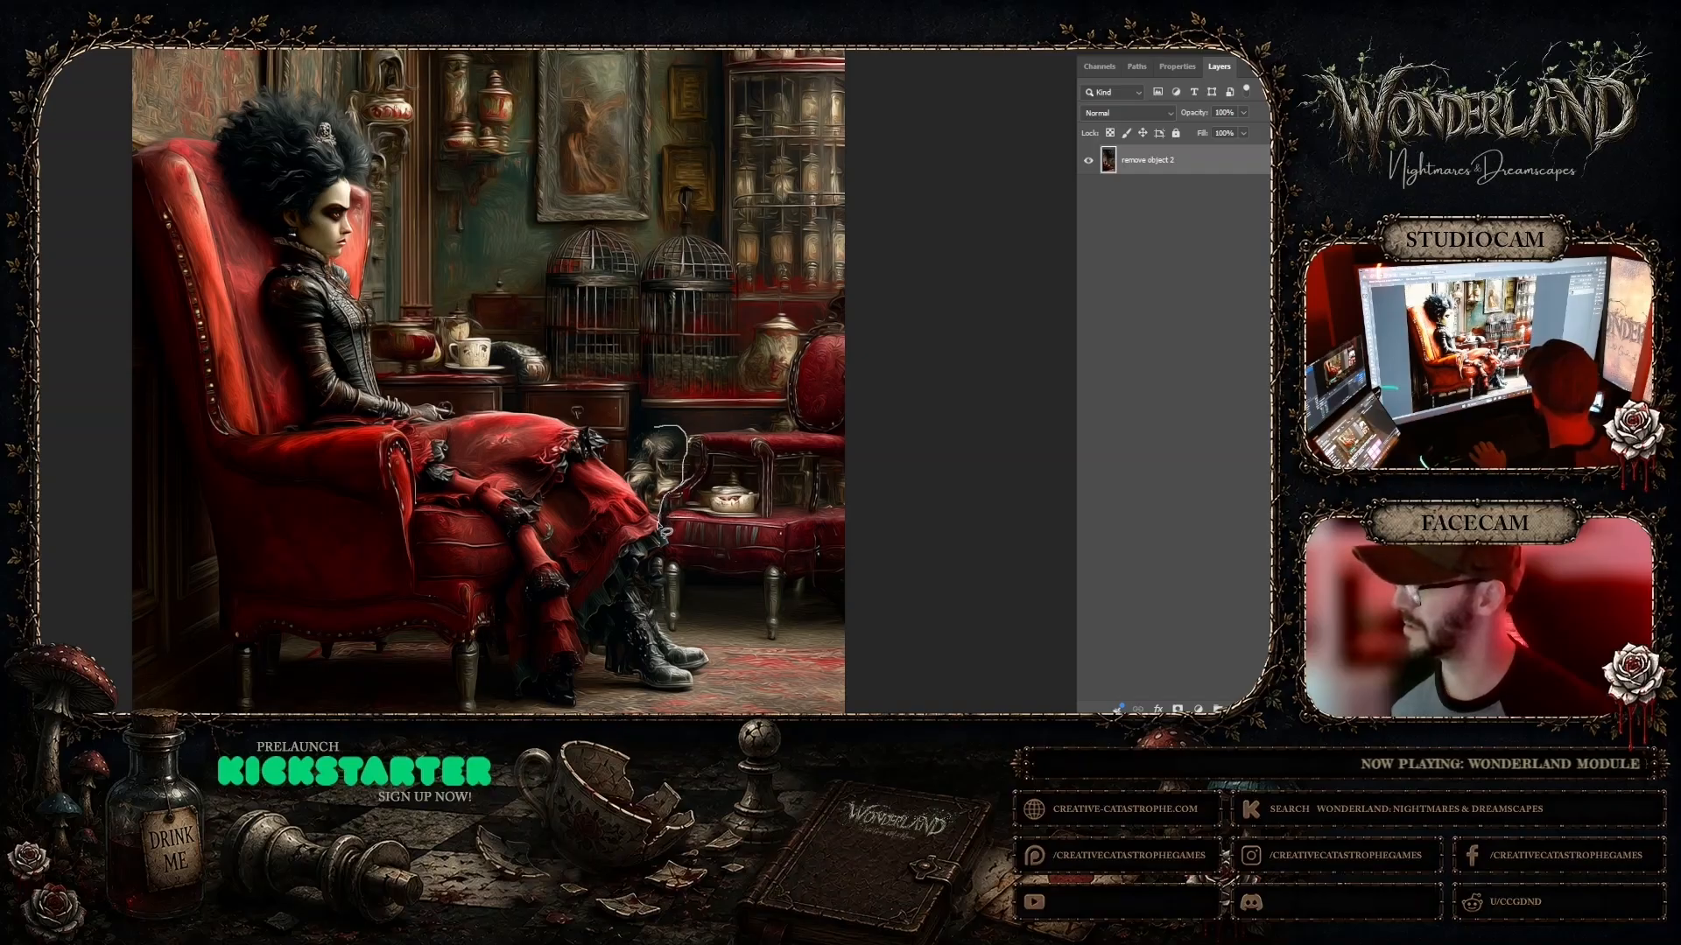
{"action": "left_click_drag", "start_coordinate": [659, 499], "coordinate": [656, 501]}
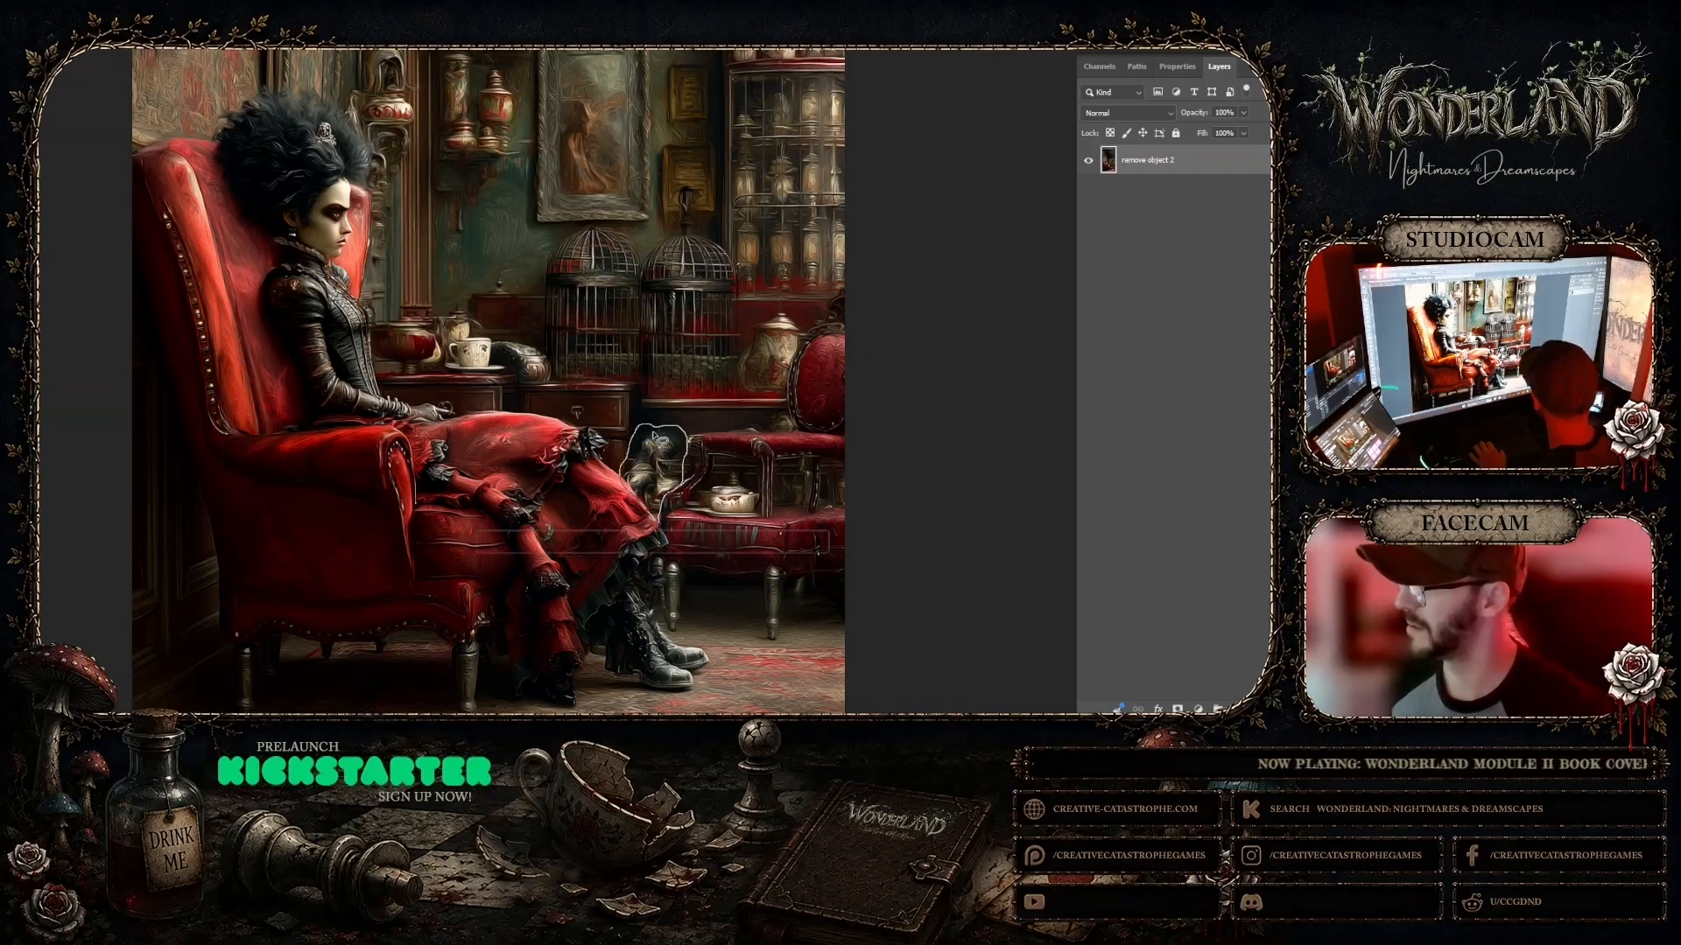
{"action": "left_click", "coordinate": [540, 543]}
{"action": "type", "text": "remoe"}
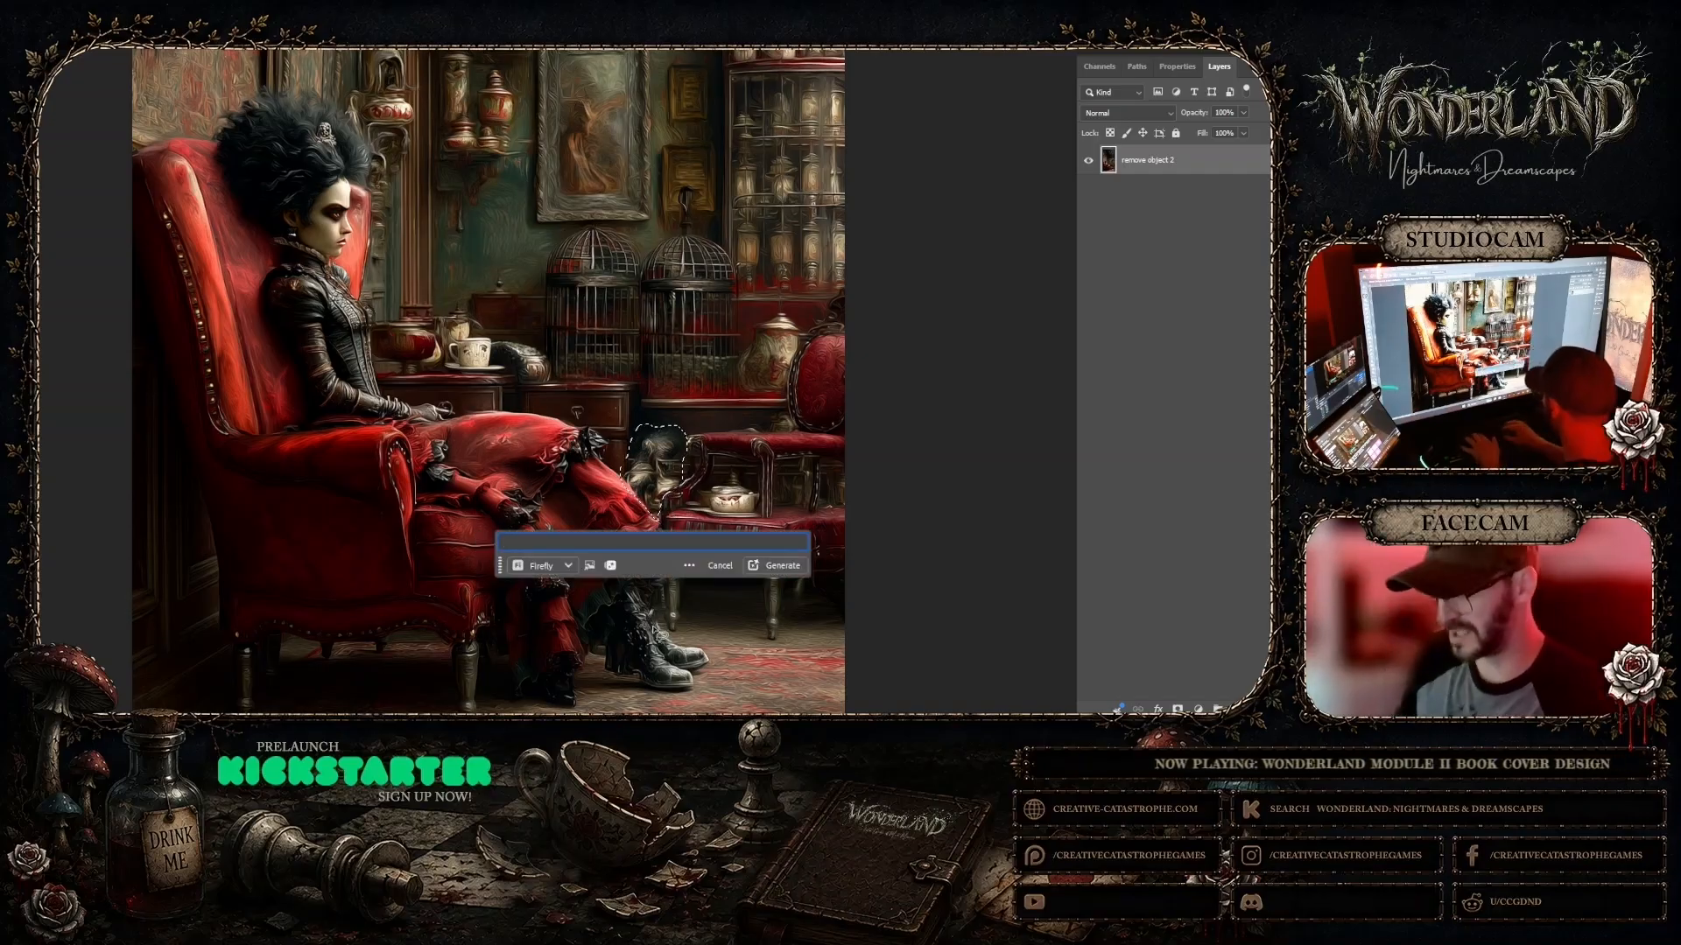
{"action": "key", "text": "BackSpace"}
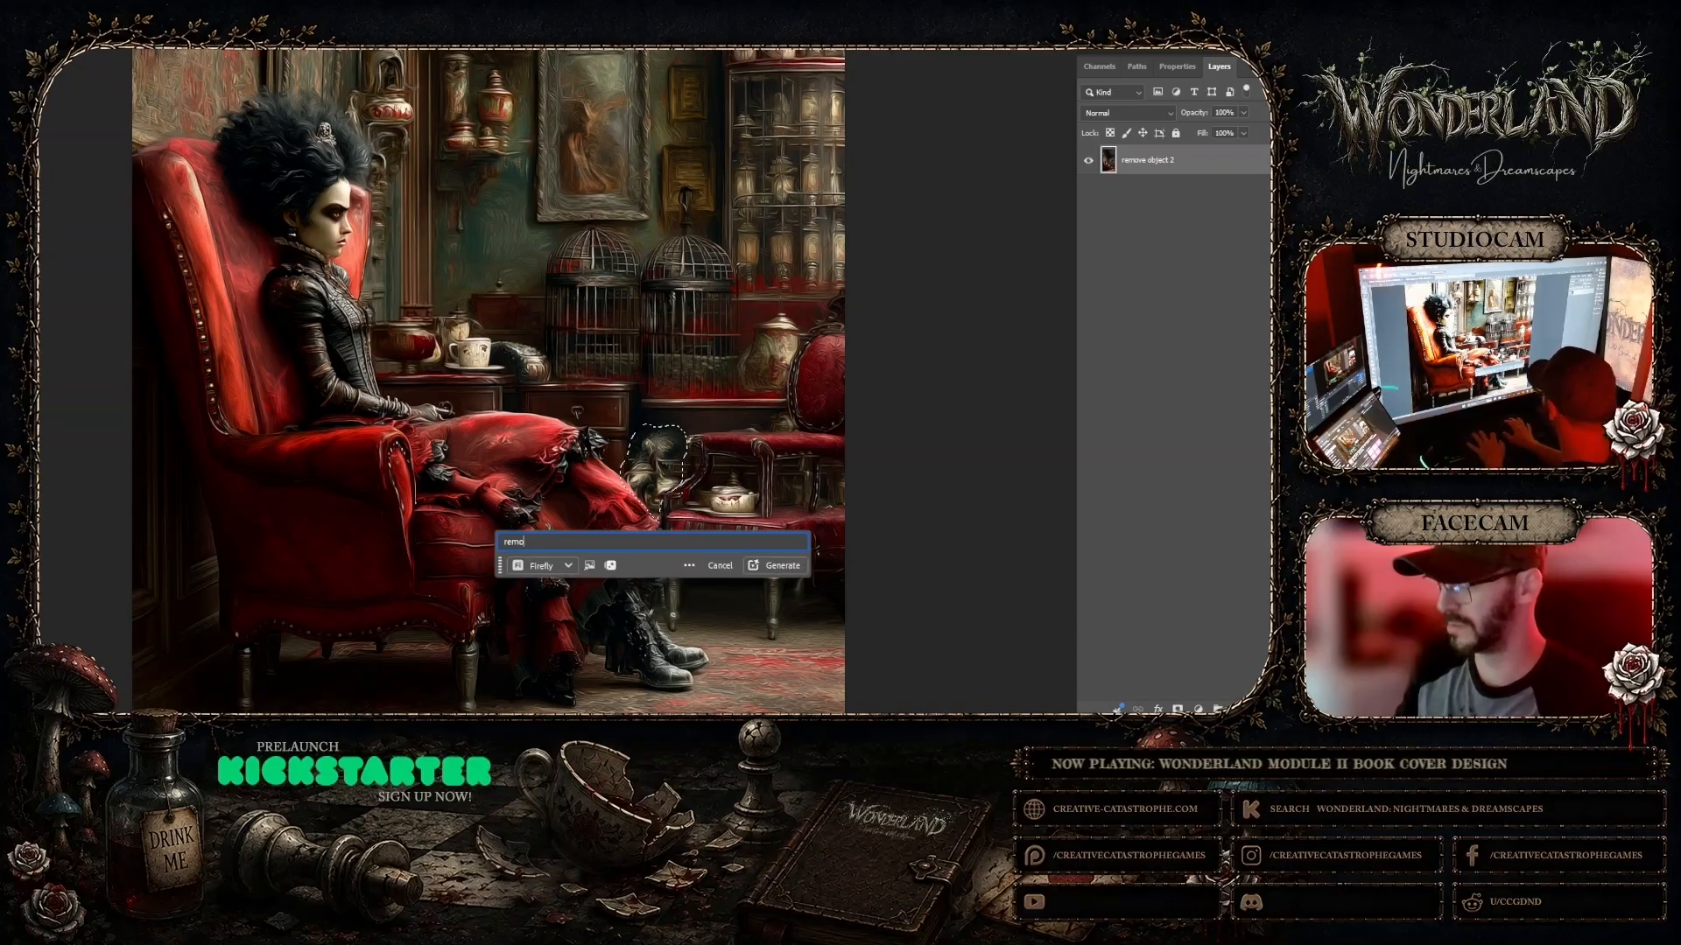
{"action": "type", "text": "ve objec"}
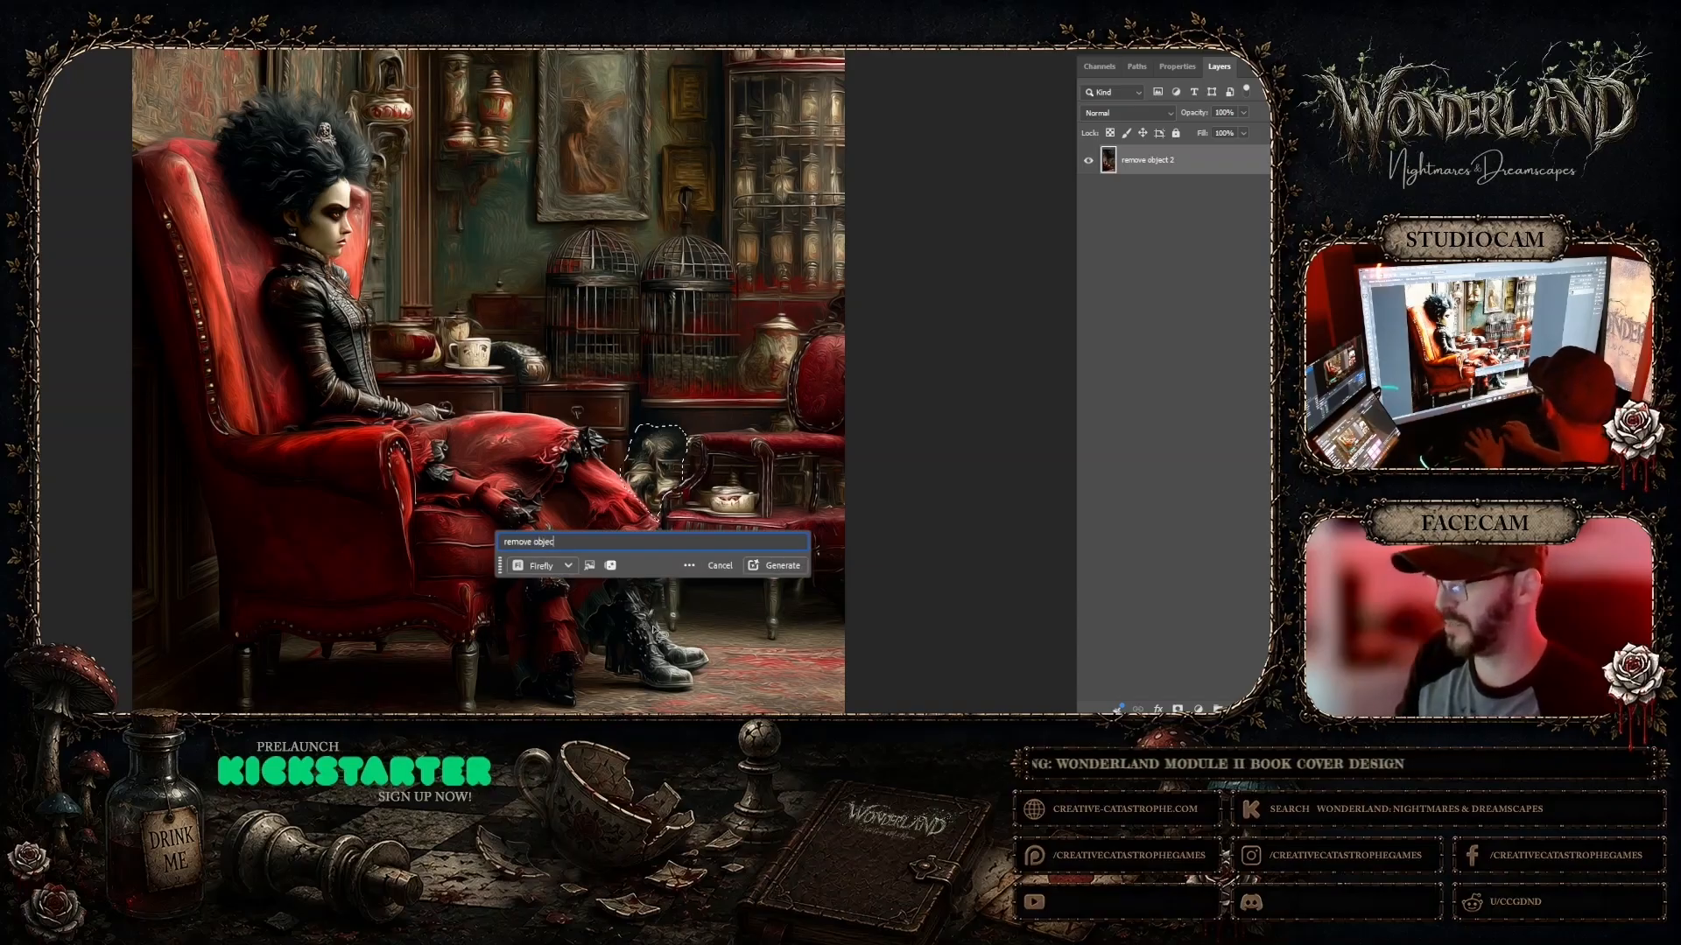
{"action": "type", "text": "t"}
{"action": "key", "text": "Return"}
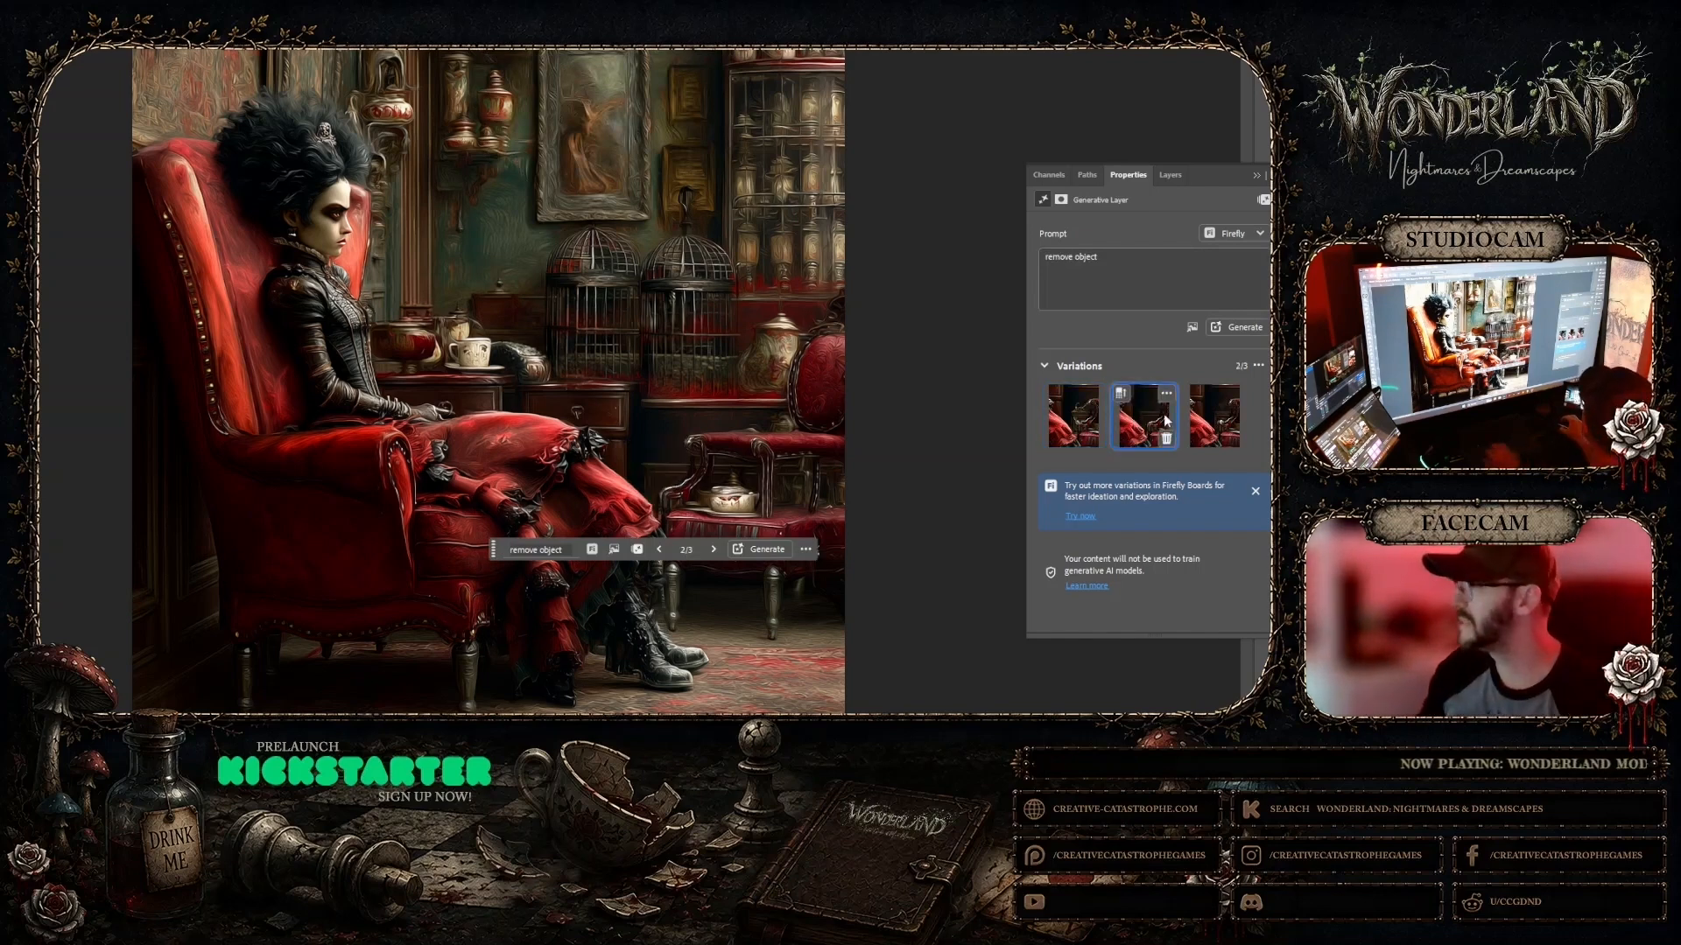
{"action": "left_click", "coordinate": [1215, 414]}
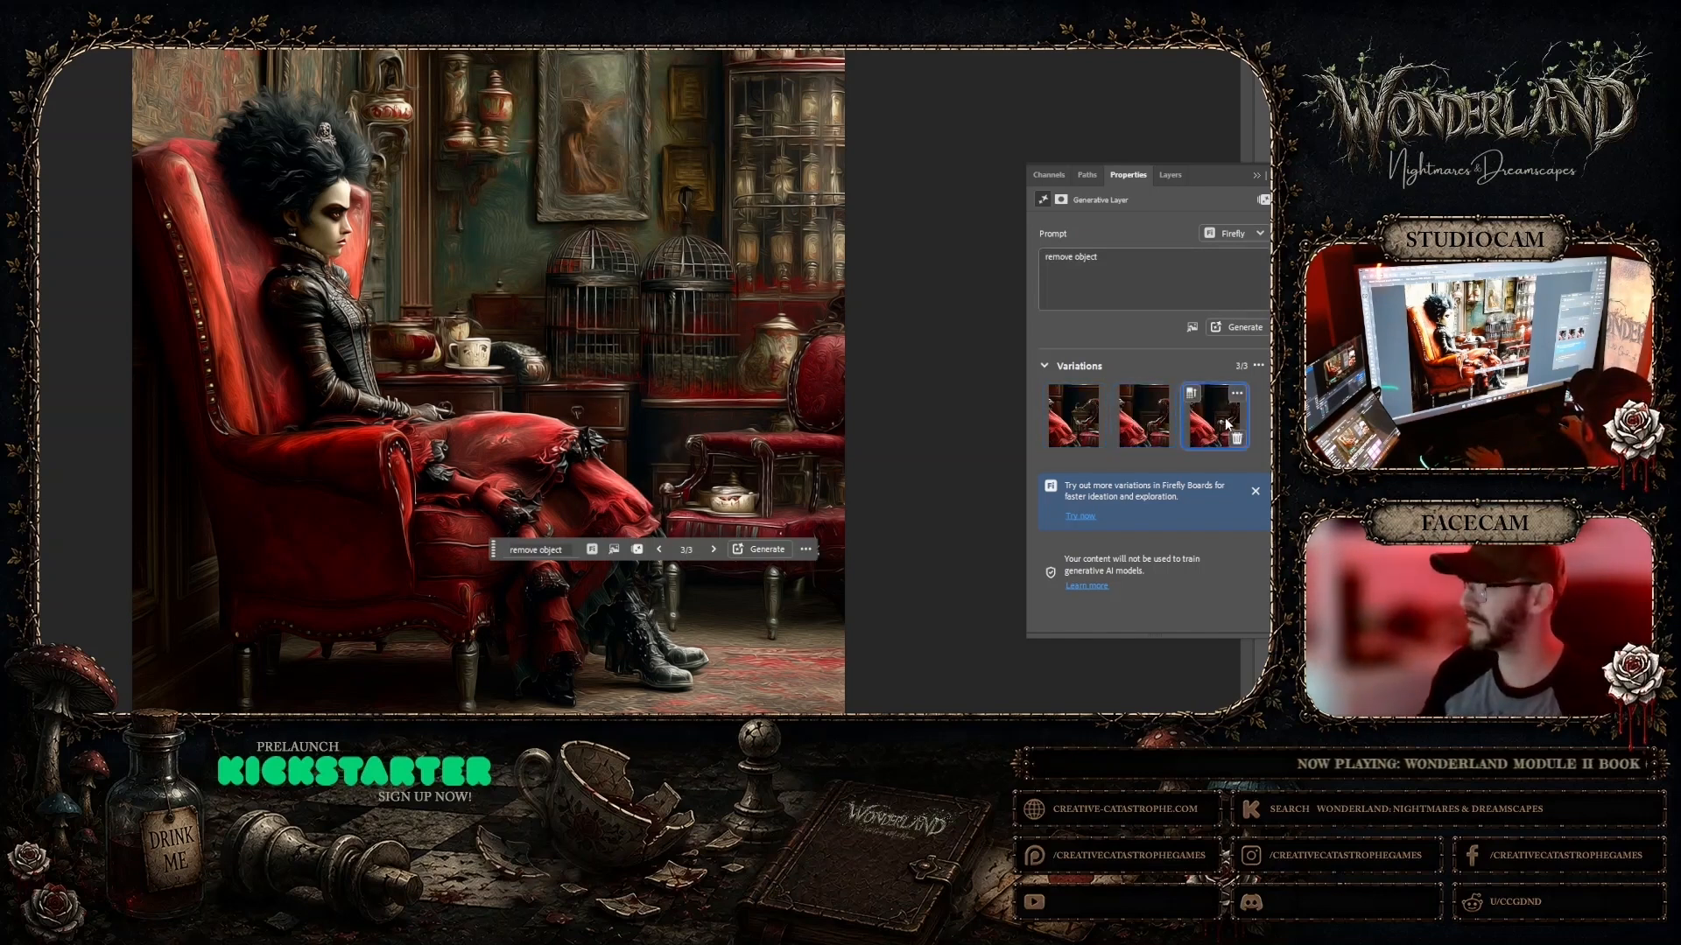
{"action": "left_click", "coordinate": [1157, 418]}
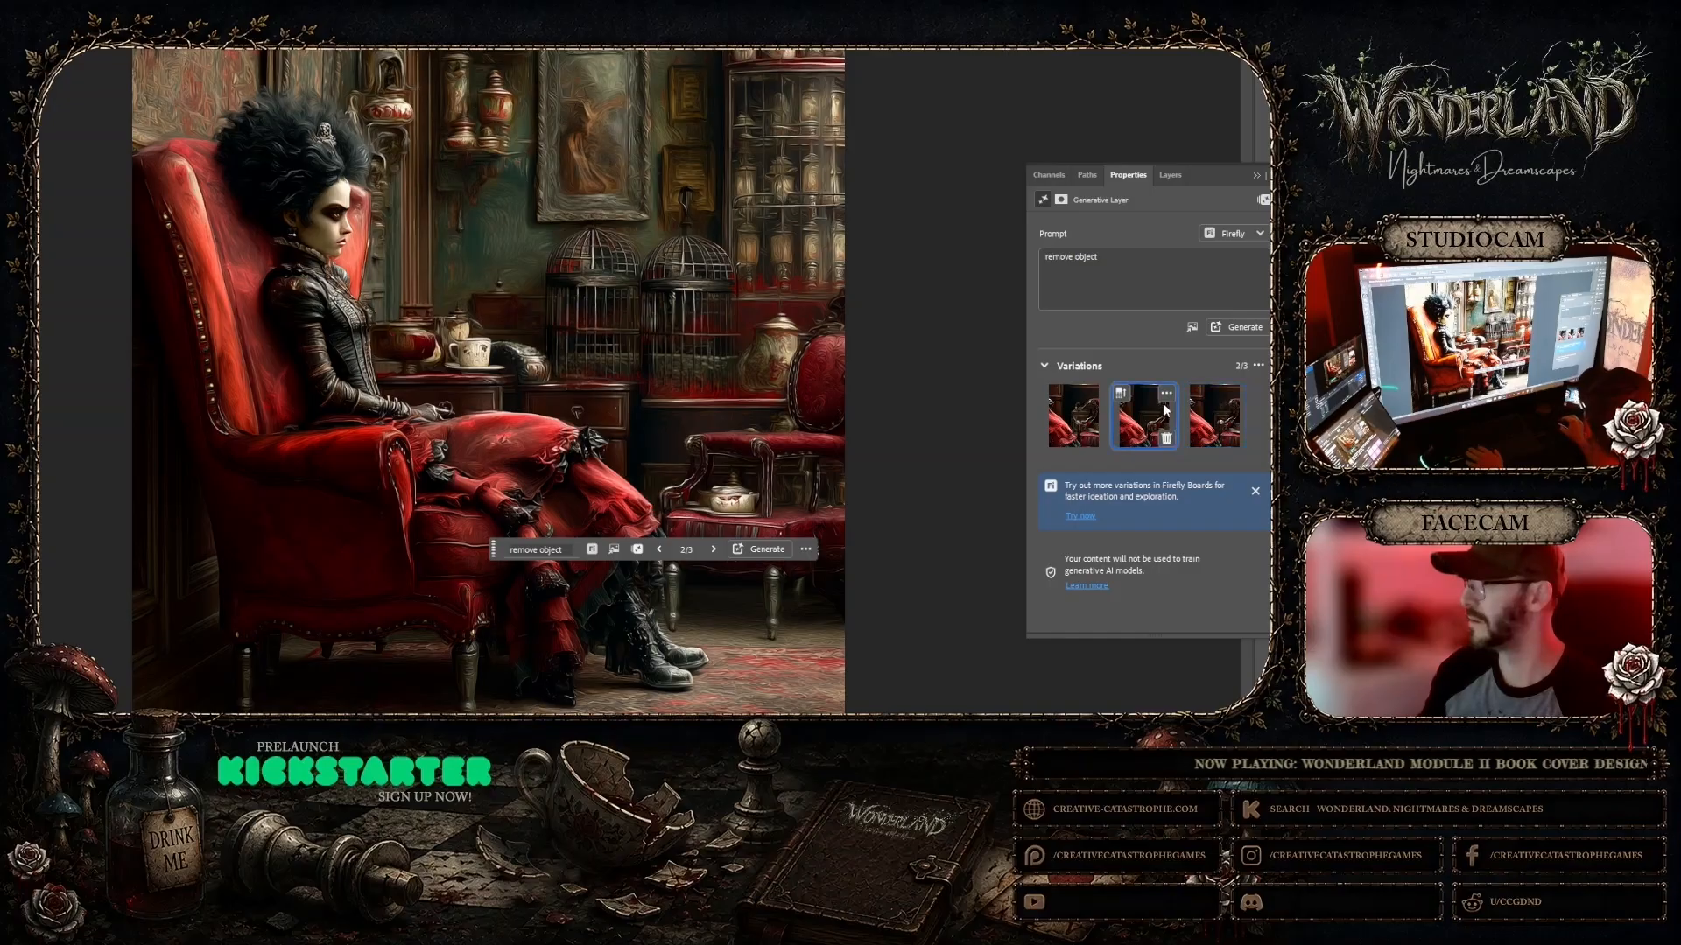
Step: Merge the generated layer covering the skull-like ornament with the image layer below
{"action": "left_click", "coordinate": [1169, 174]}
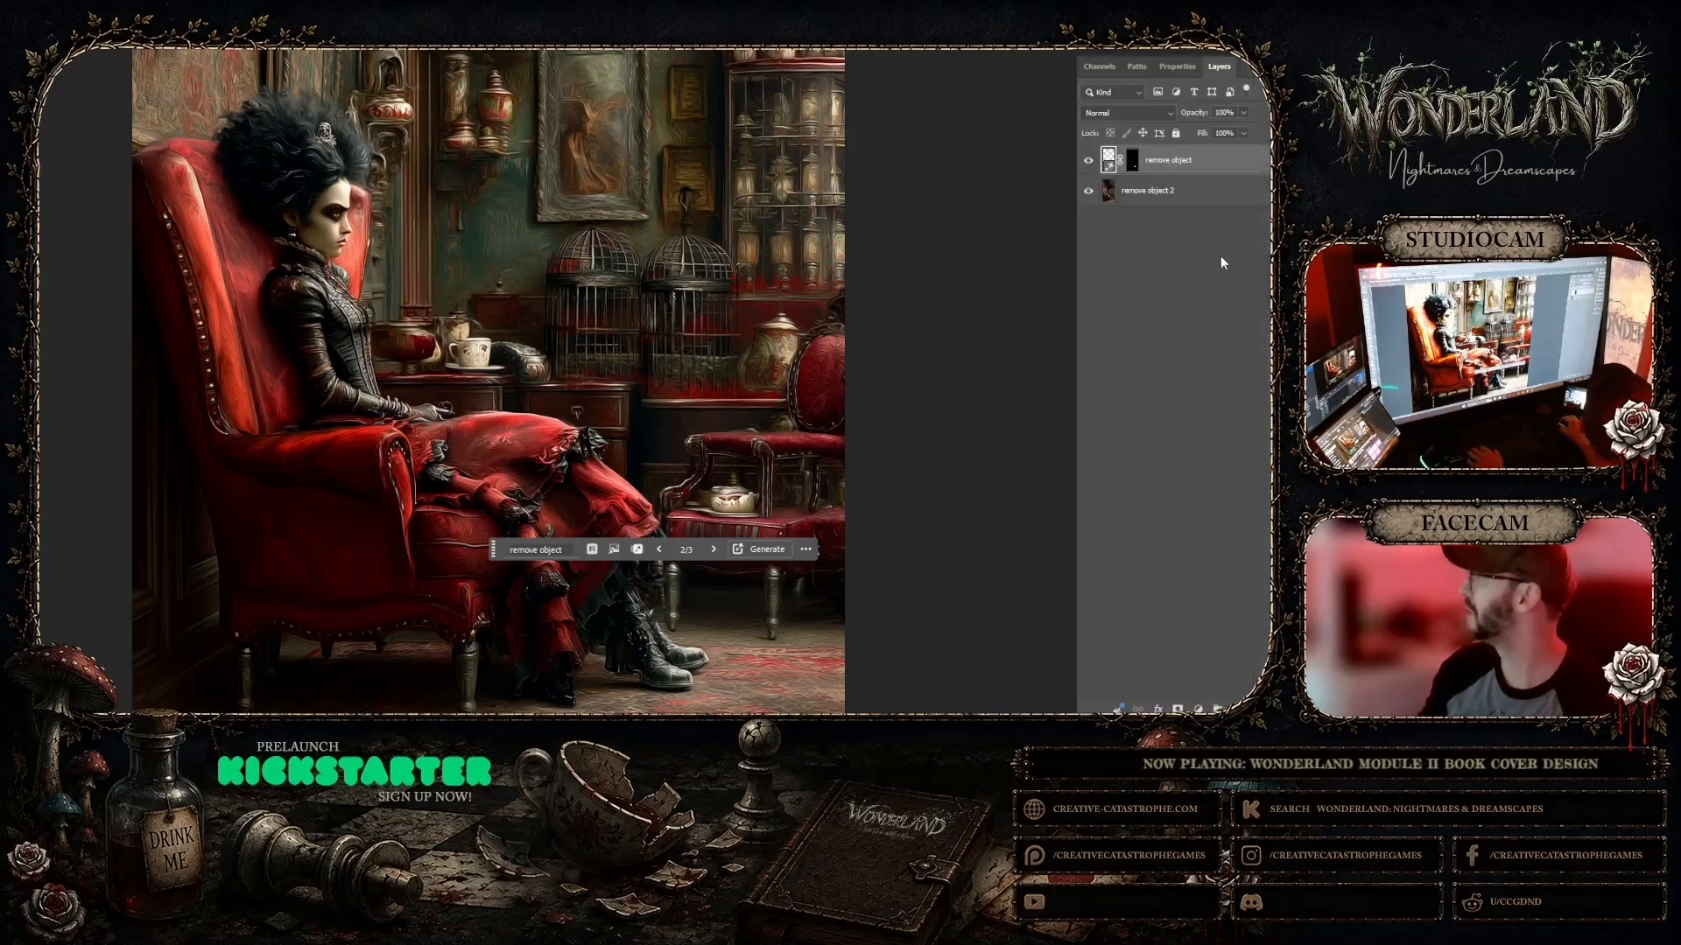
{"action": "right_click", "coordinate": [1178, 194]}
{"action": "left_click", "coordinate": [1176, 166]}
{"action": "left_click", "coordinate": [1181, 163], "text": "shift"}
{"action": "right_click", "coordinate": [1203, 161]}
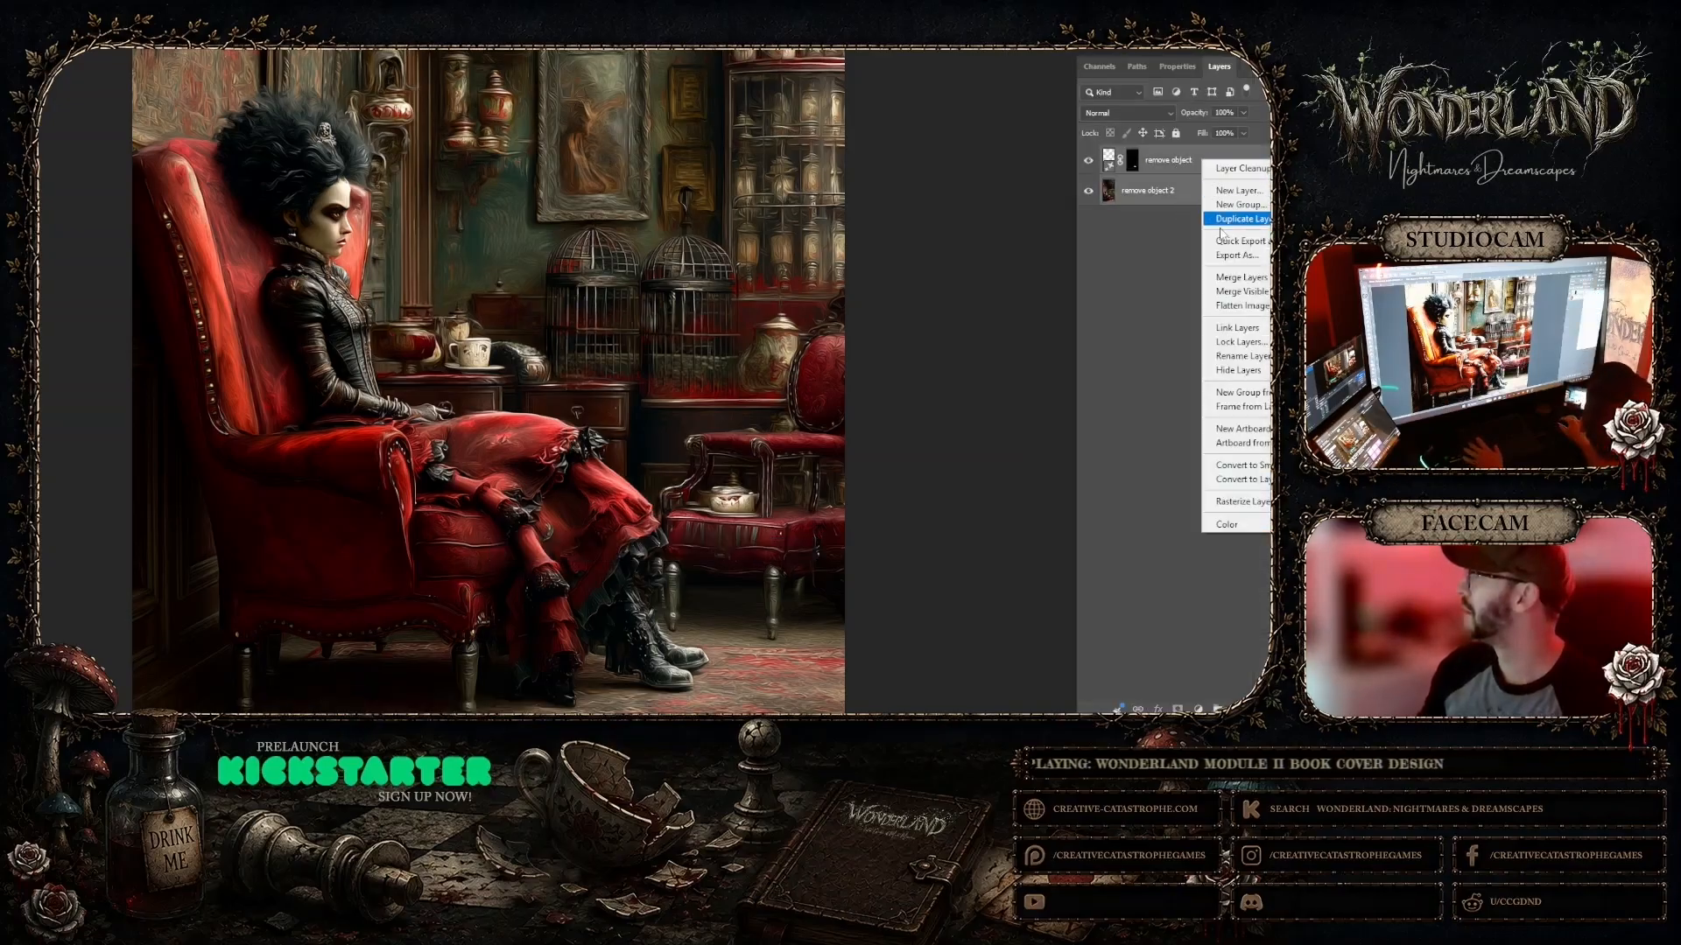
{"action": "left_click", "coordinate": [1226, 279]}
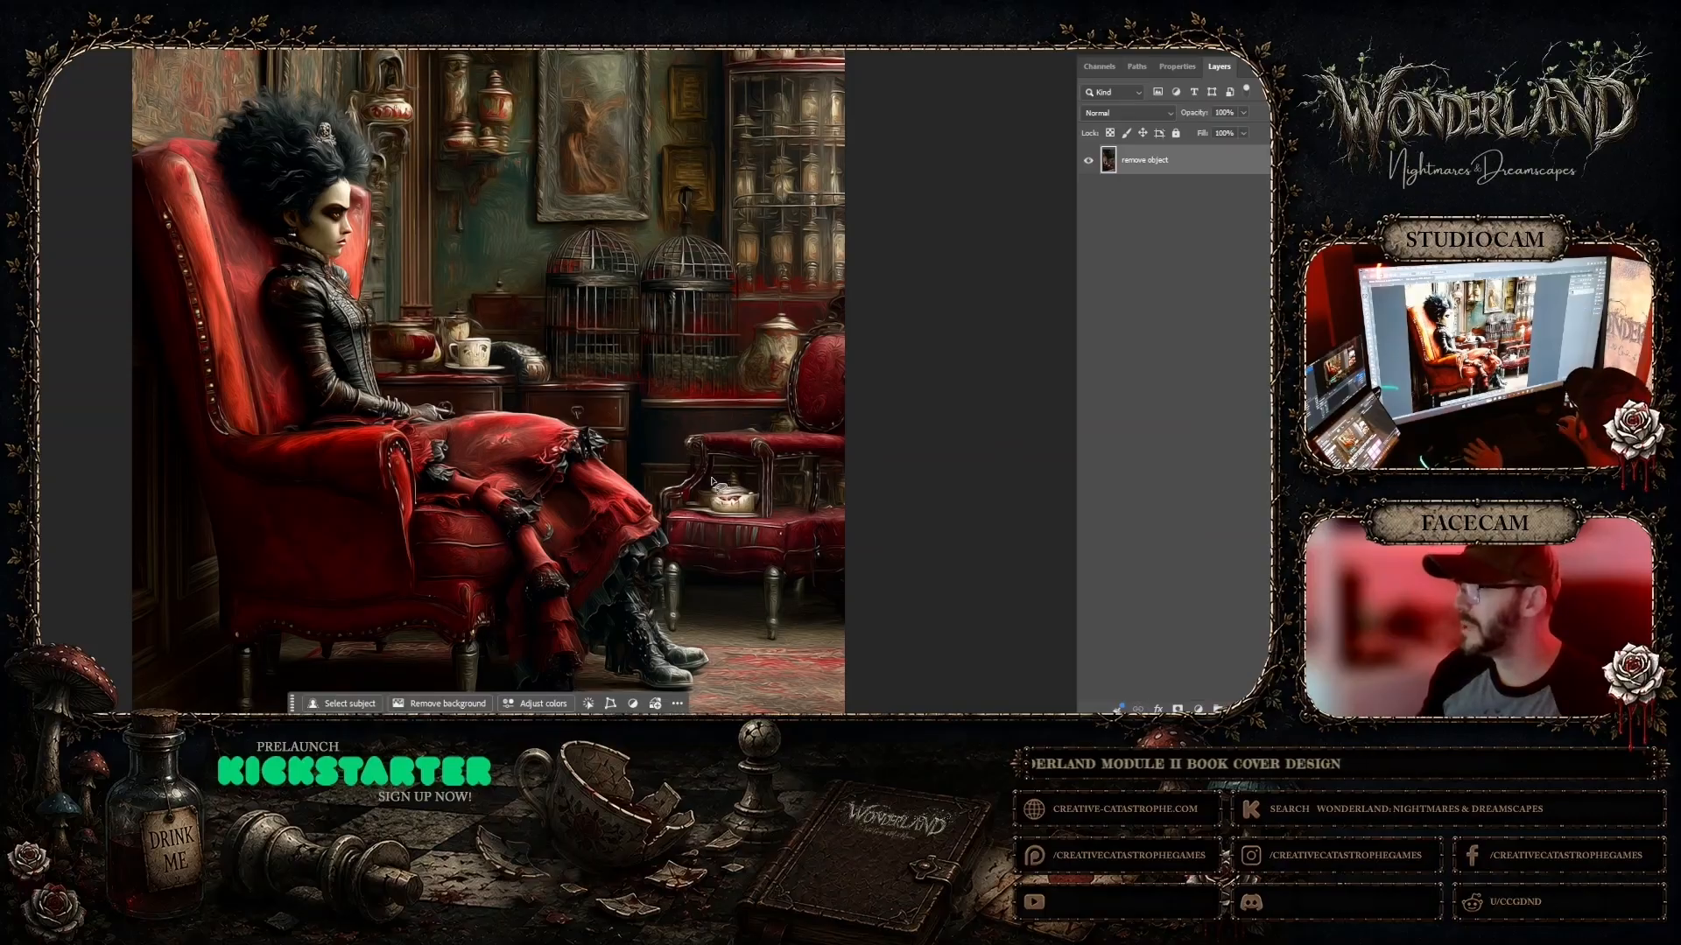
Step: Lasso the white pot on the small red chair, generate a fill with the prompt "remove object", and choose the third variation
{"action": "left_click_drag", "start_coordinate": [712, 479], "coordinate": [726, 466]}
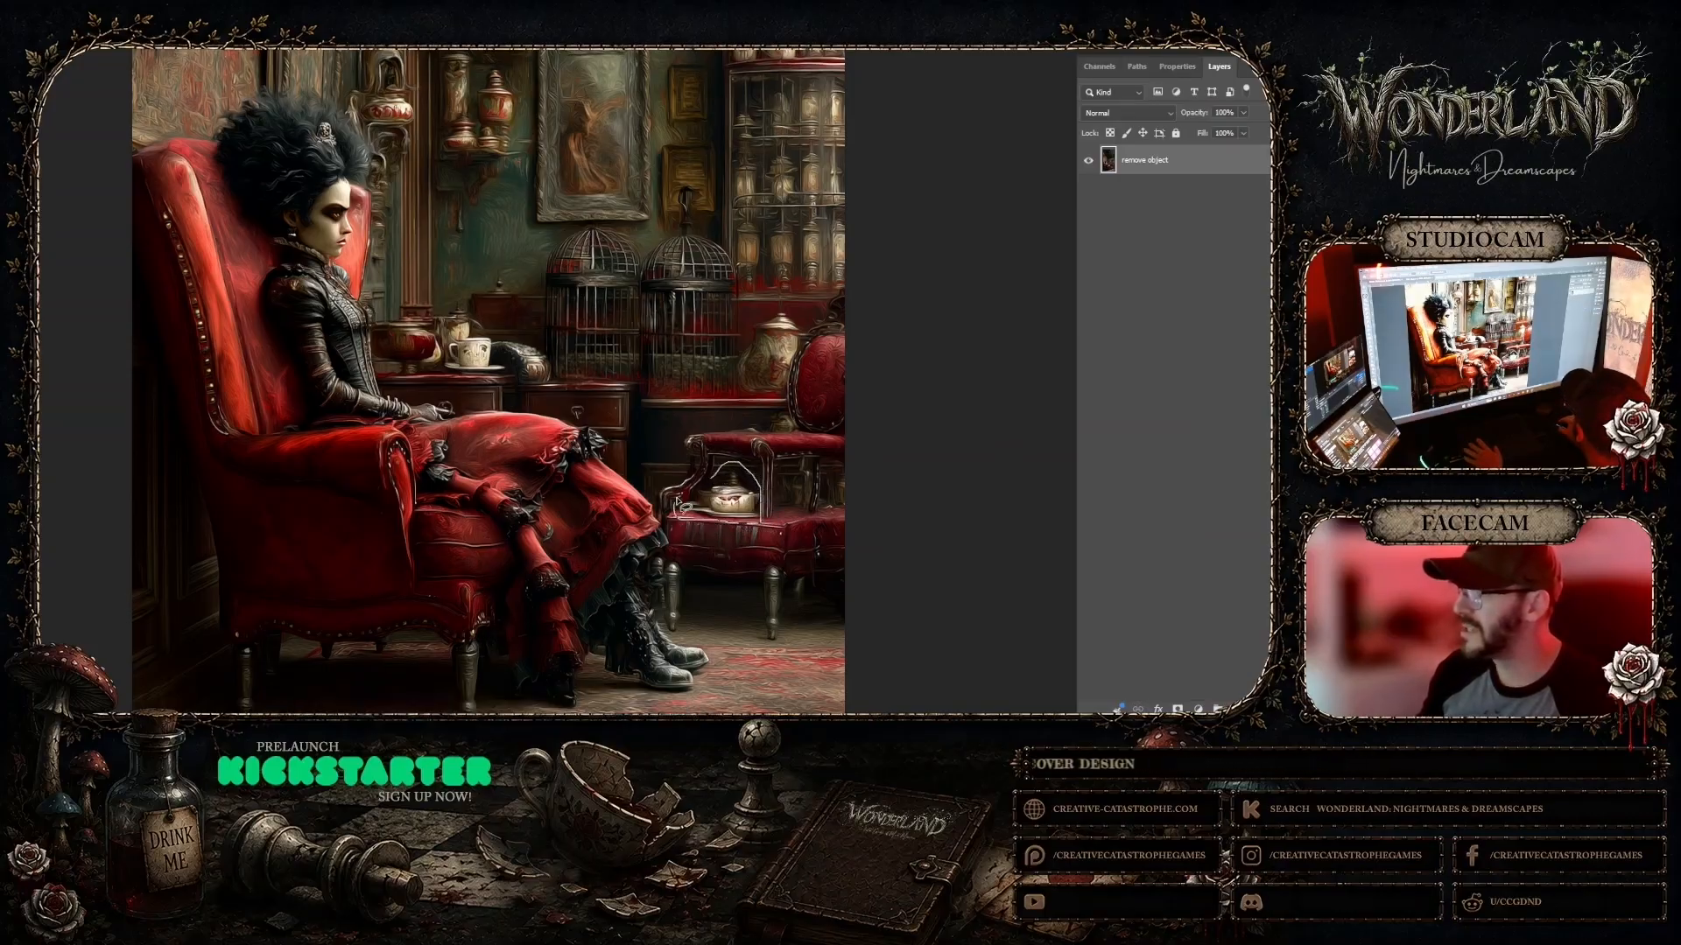
{"action": "left_click_drag", "start_coordinate": [701, 483], "coordinate": [759, 479]}
{"action": "left_click", "coordinate": [607, 544]}
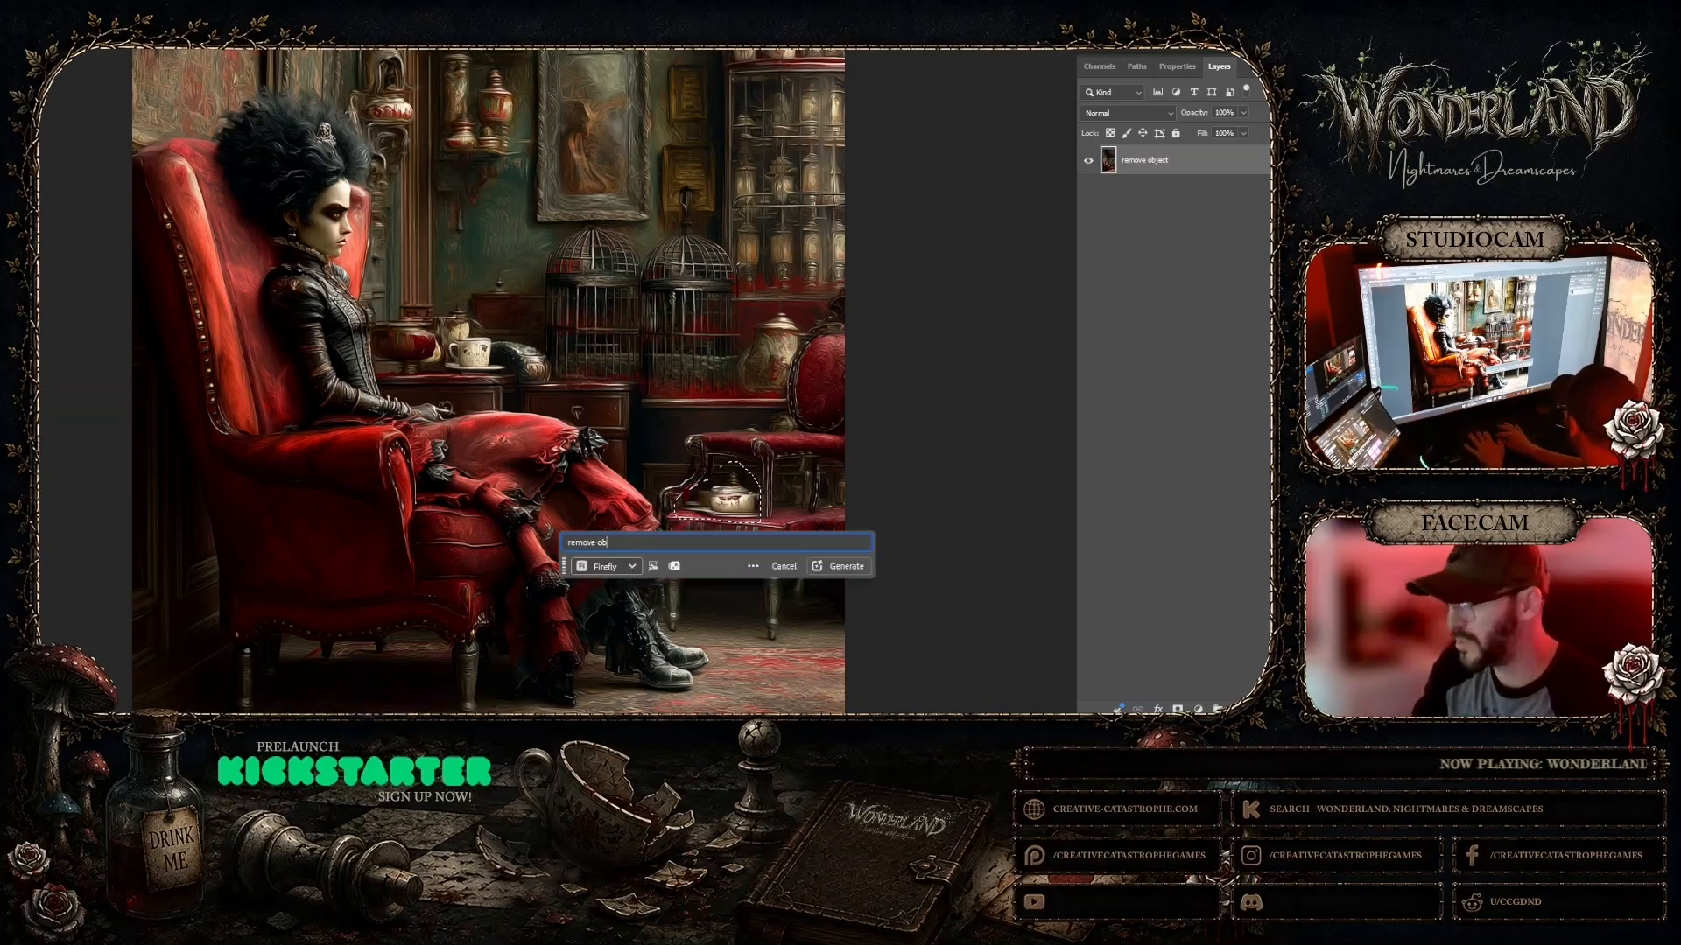
{"action": "type", "text": "remove object"}
{"action": "key", "text": "Return"}
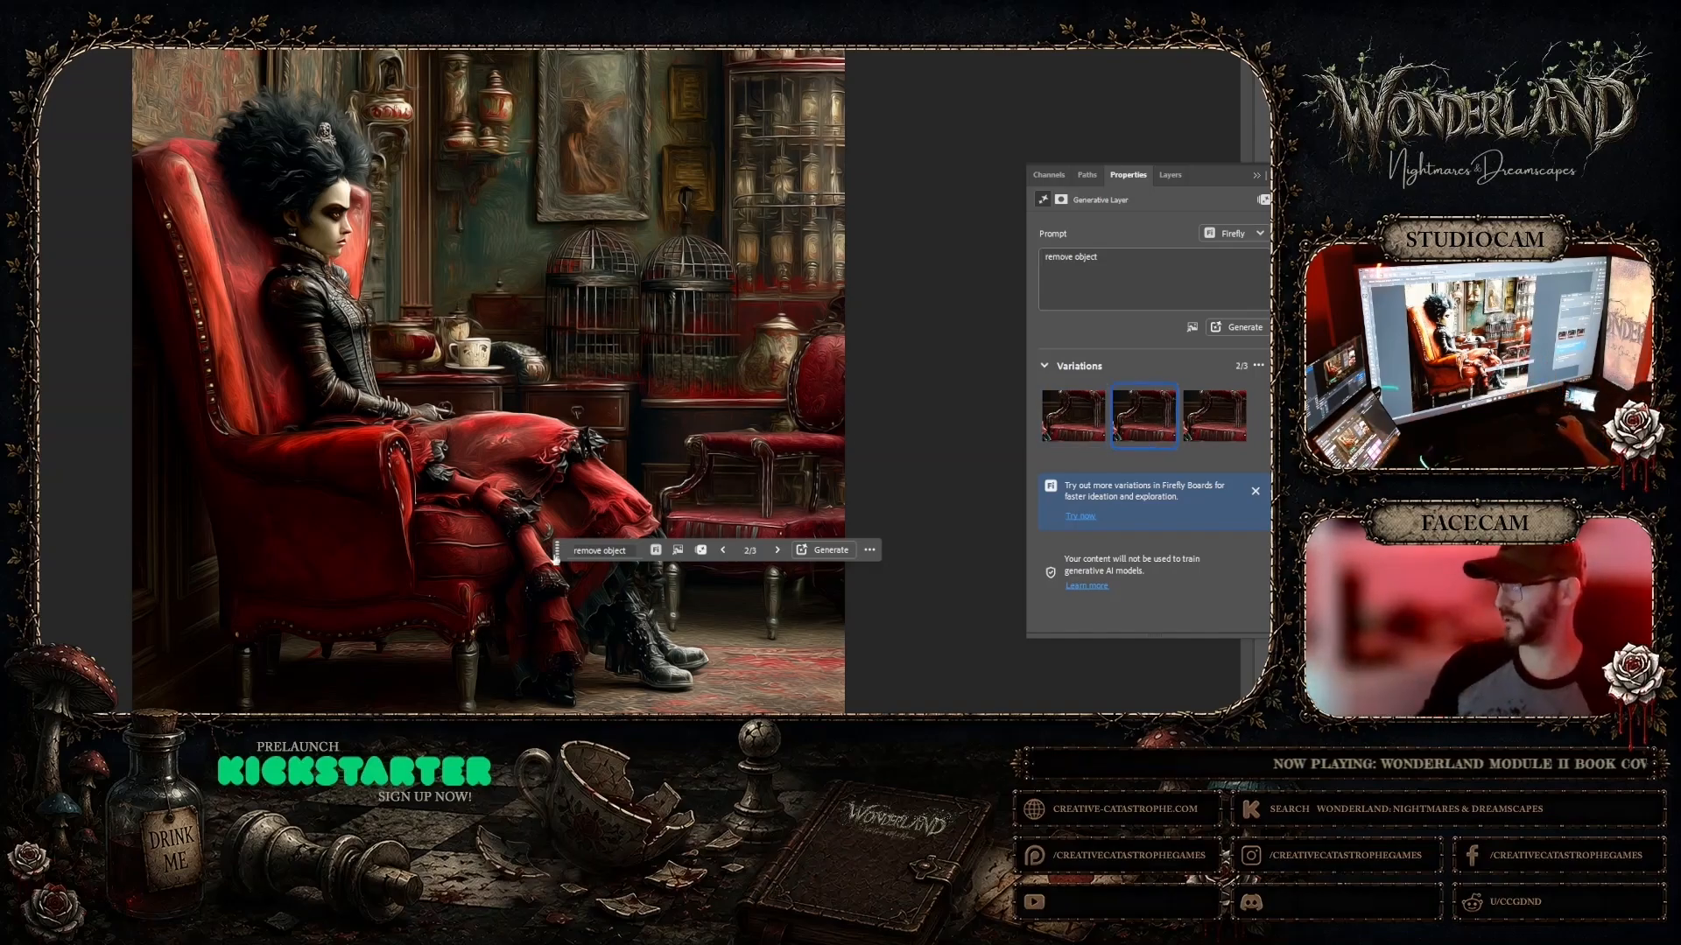
{"action": "left_click_drag", "start_coordinate": [553, 550], "coordinate": [852, 99]}
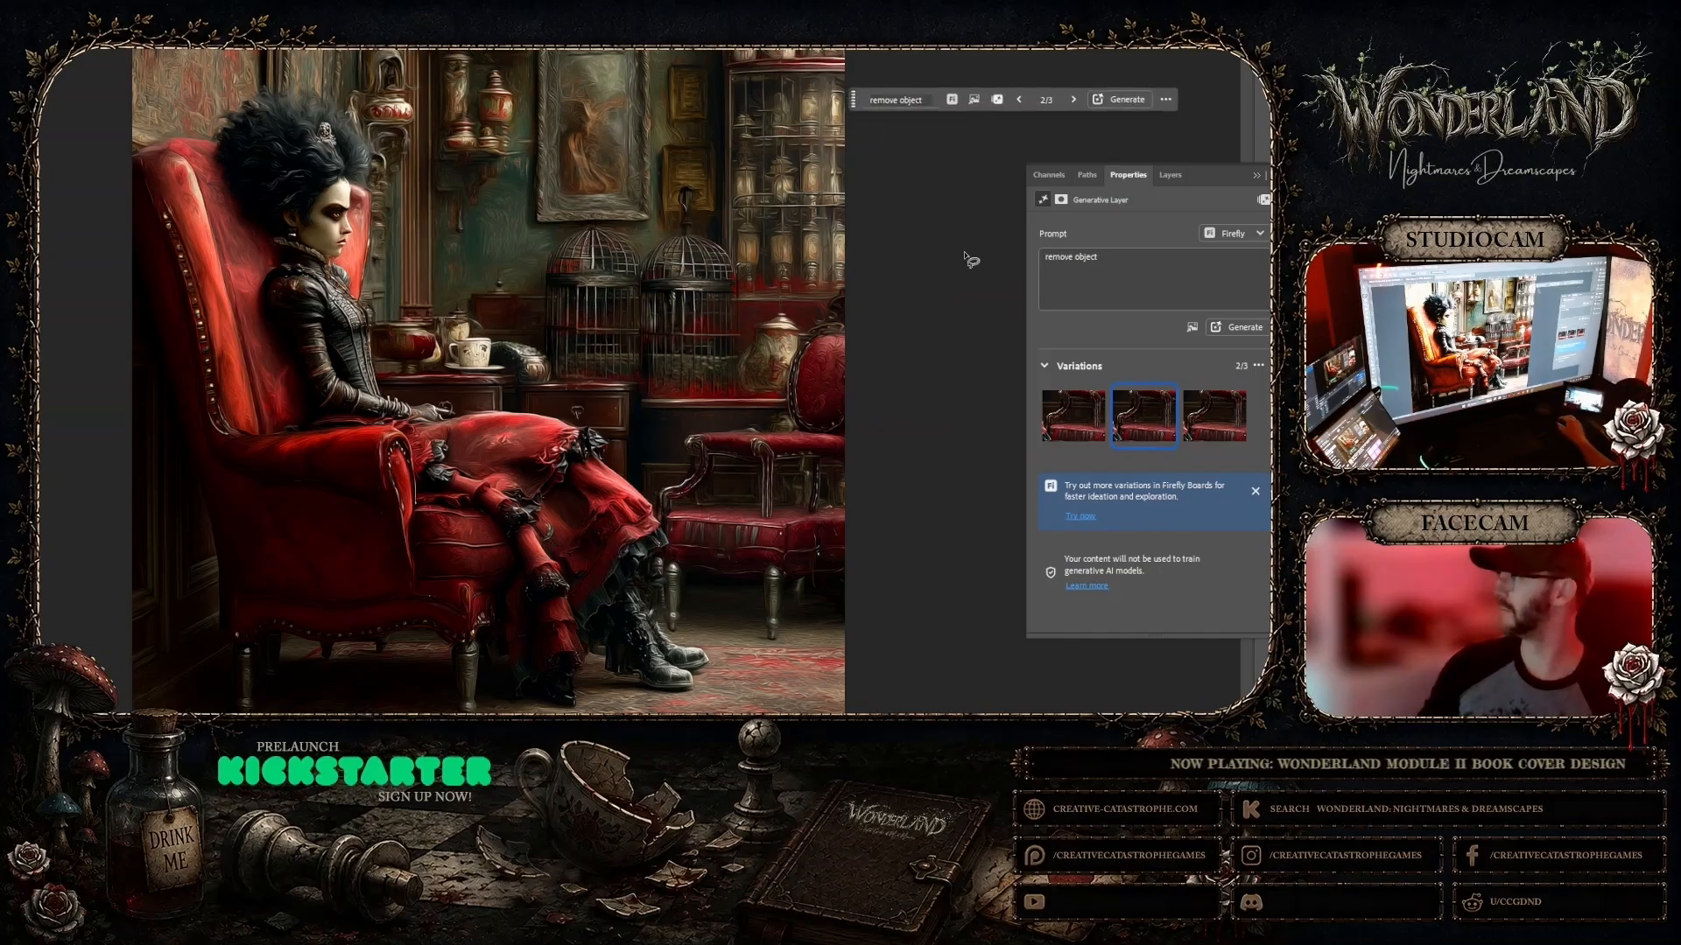
{"action": "left_click", "coordinate": [1216, 418]}
Step: Merge the generated layer covering the white pot into the image layer
{"action": "left_click", "coordinate": [1170, 174]}
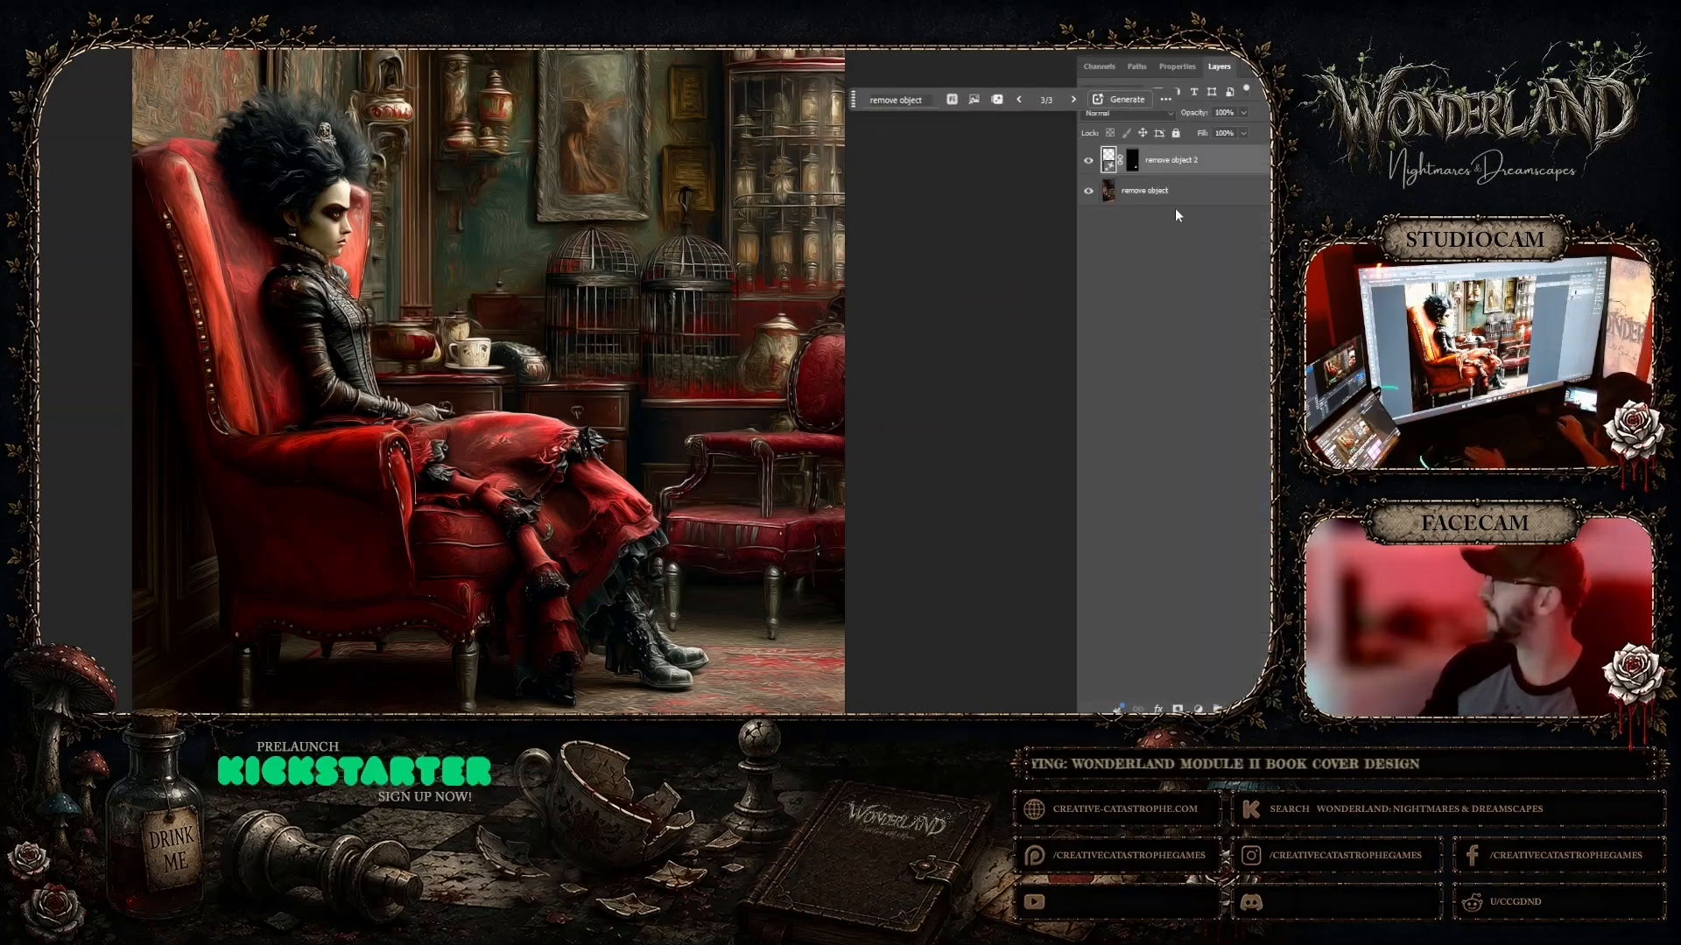
{"action": "right_click", "coordinate": [1172, 192]}
{"action": "left_click", "coordinate": [1201, 310]}
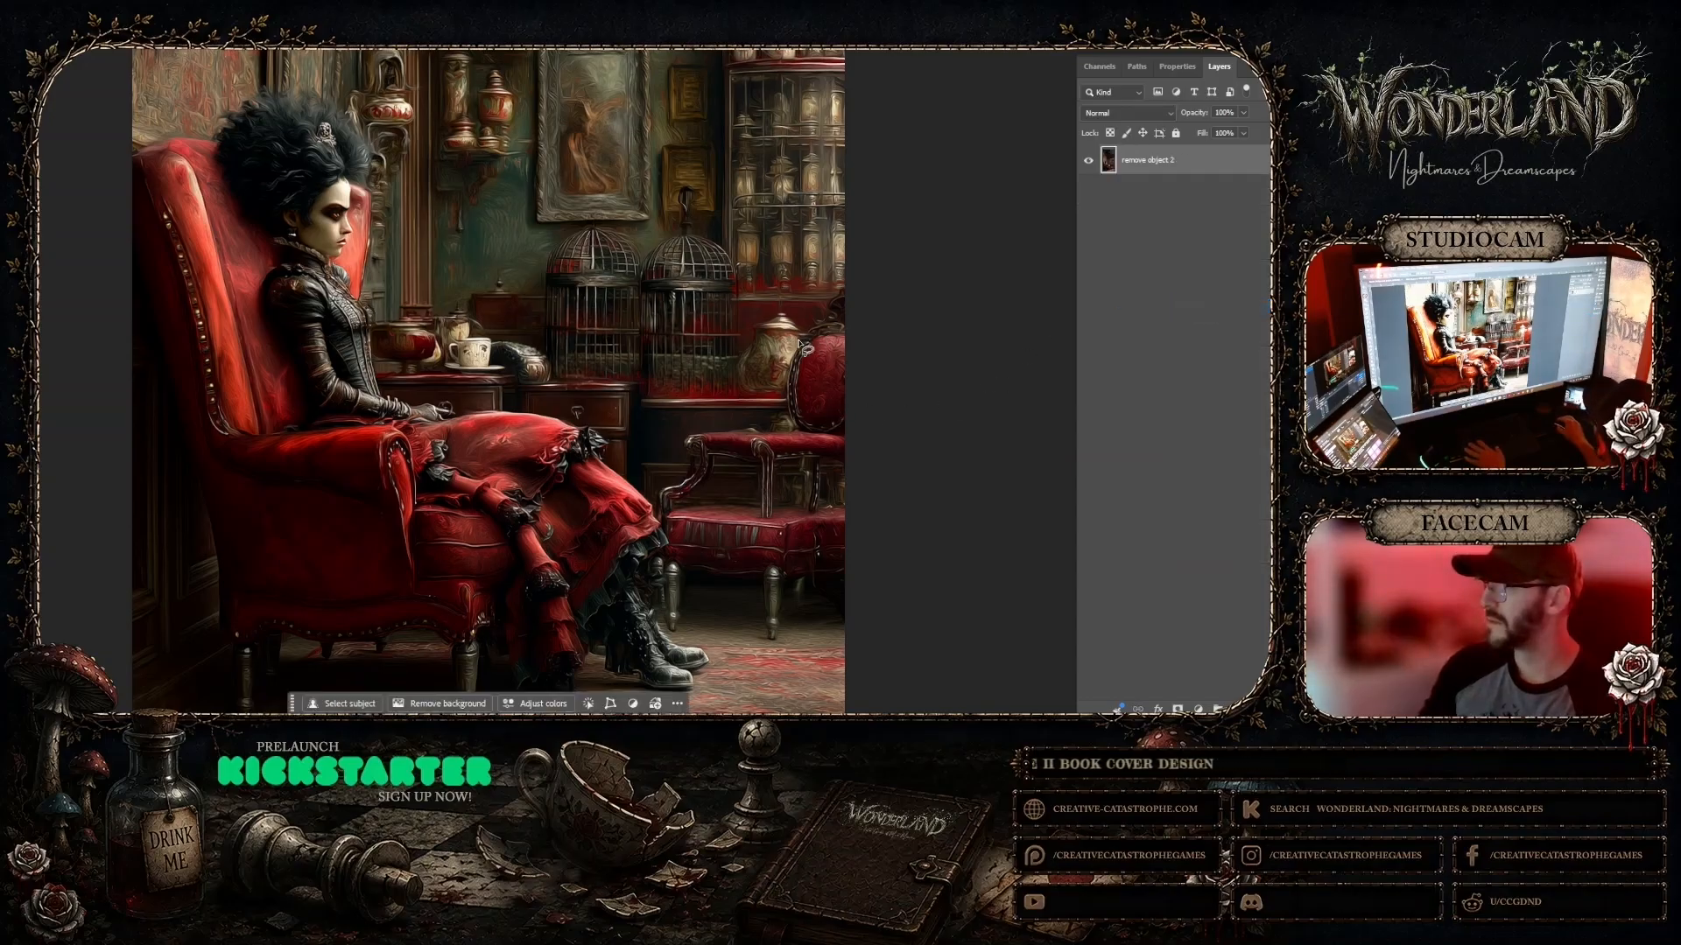
Step: Lasso the small red chair's backrest and armrests above the seat and generate a fill with the prompt "remove object"
{"action": "left_click_drag", "start_coordinate": [799, 341], "coordinate": [810, 323]}
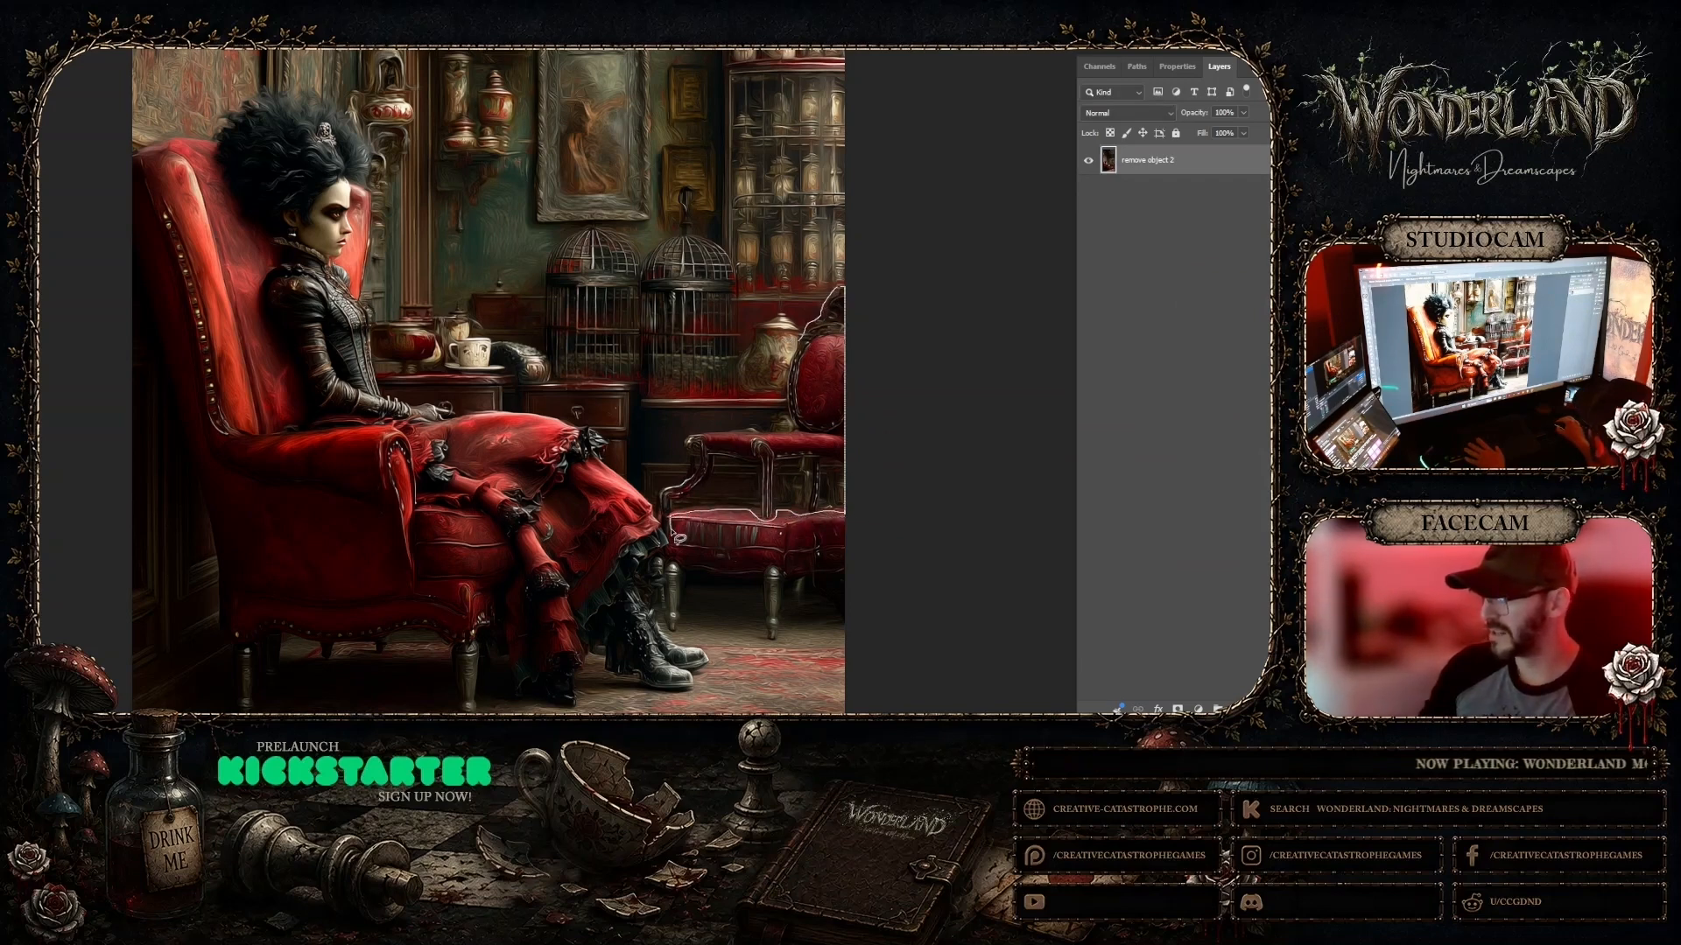
{"action": "mouse_move", "coordinate": [658, 511]}
{"action": "left_mouse_down"}
{"action": "mouse_move", "coordinate": [681, 436]}
{"action": "mouse_move", "coordinate": [778, 416]}
{"action": "mouse_move", "coordinate": [818, 315]}
{"action": "left_mouse_up"}
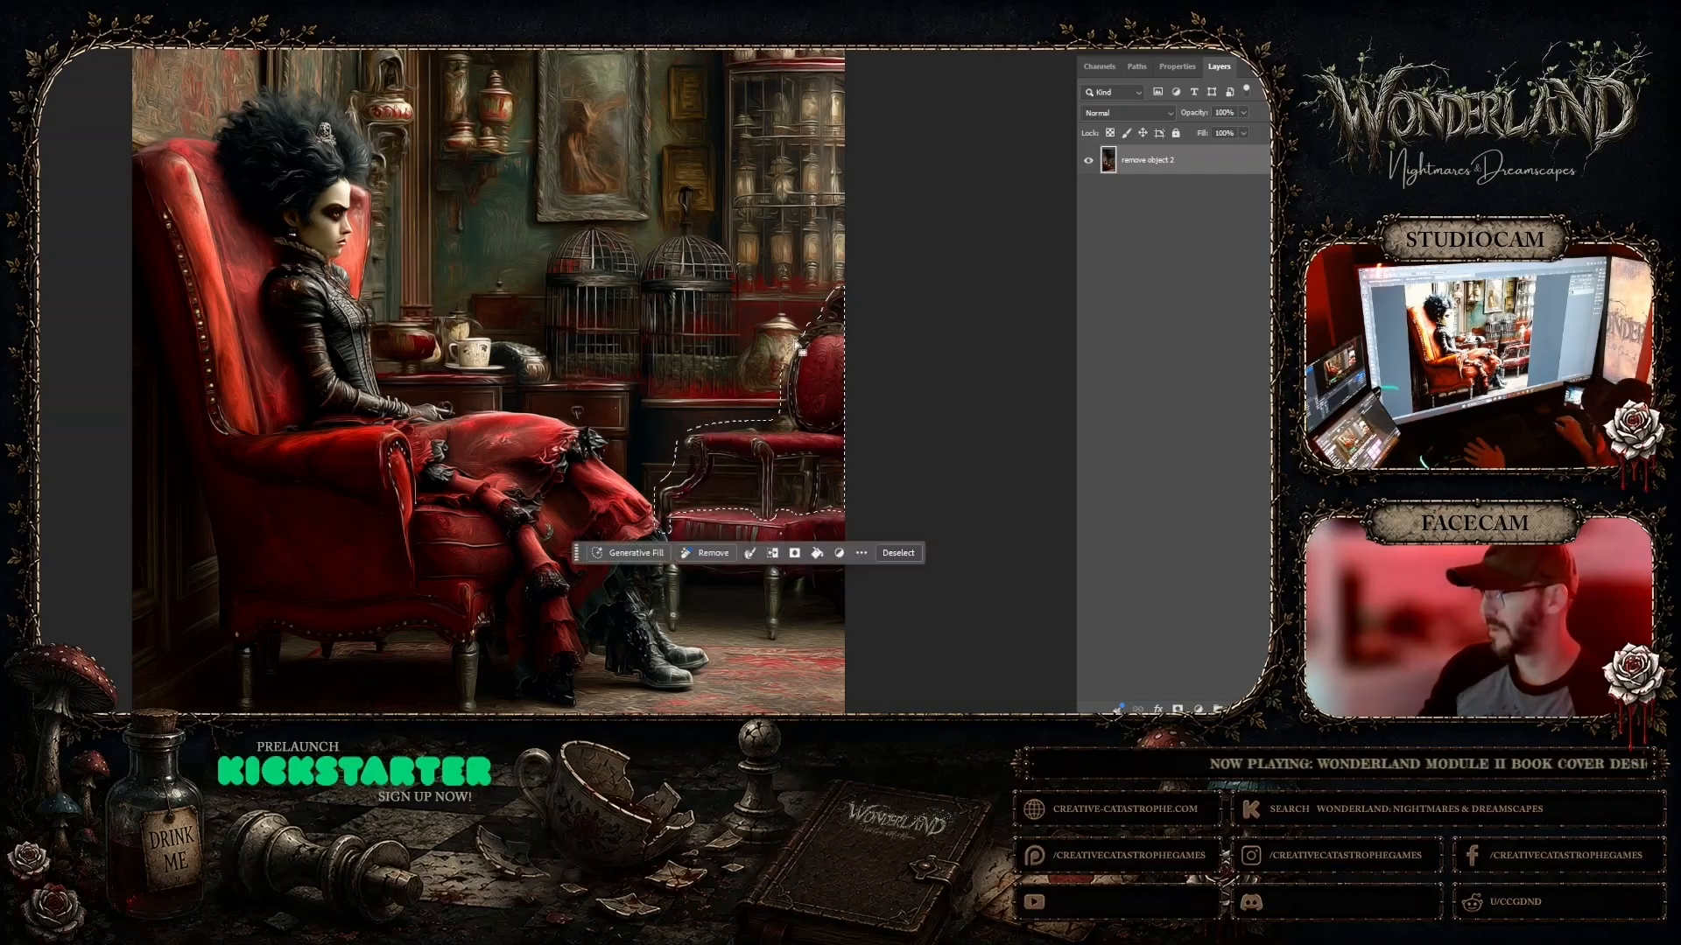
{"action": "left_click", "coordinate": [637, 555]}
{"action": "type", "text": "remove obj"}
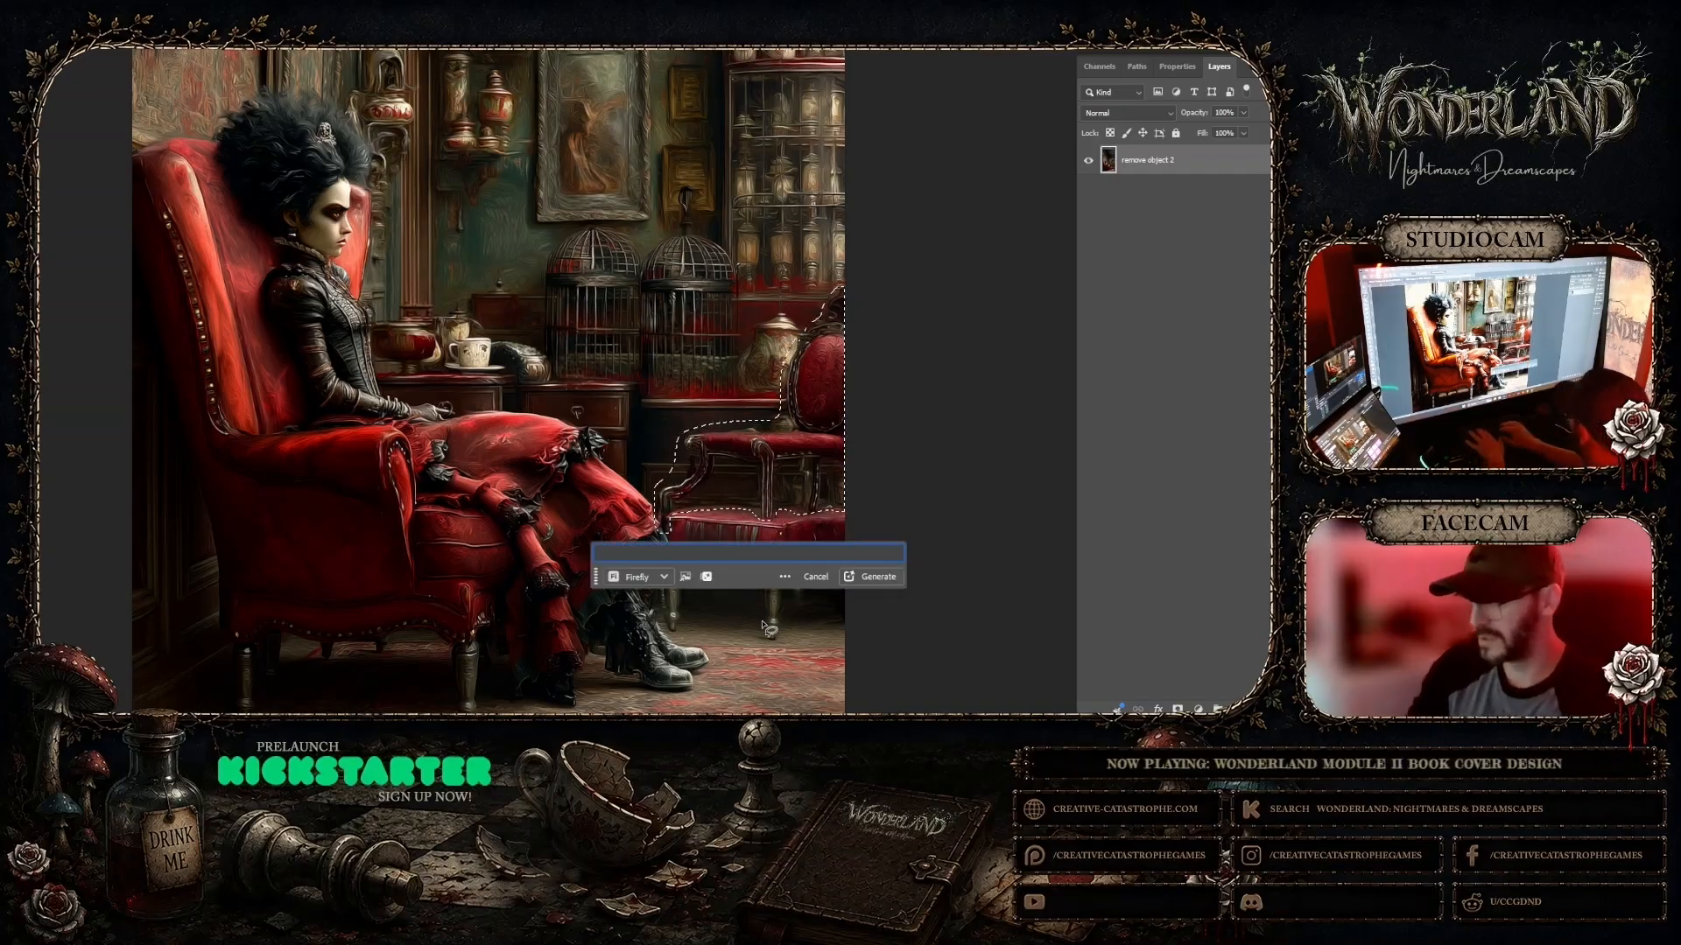
{"action": "type", "text": "ect"}
{"action": "key", "text": "Return"}
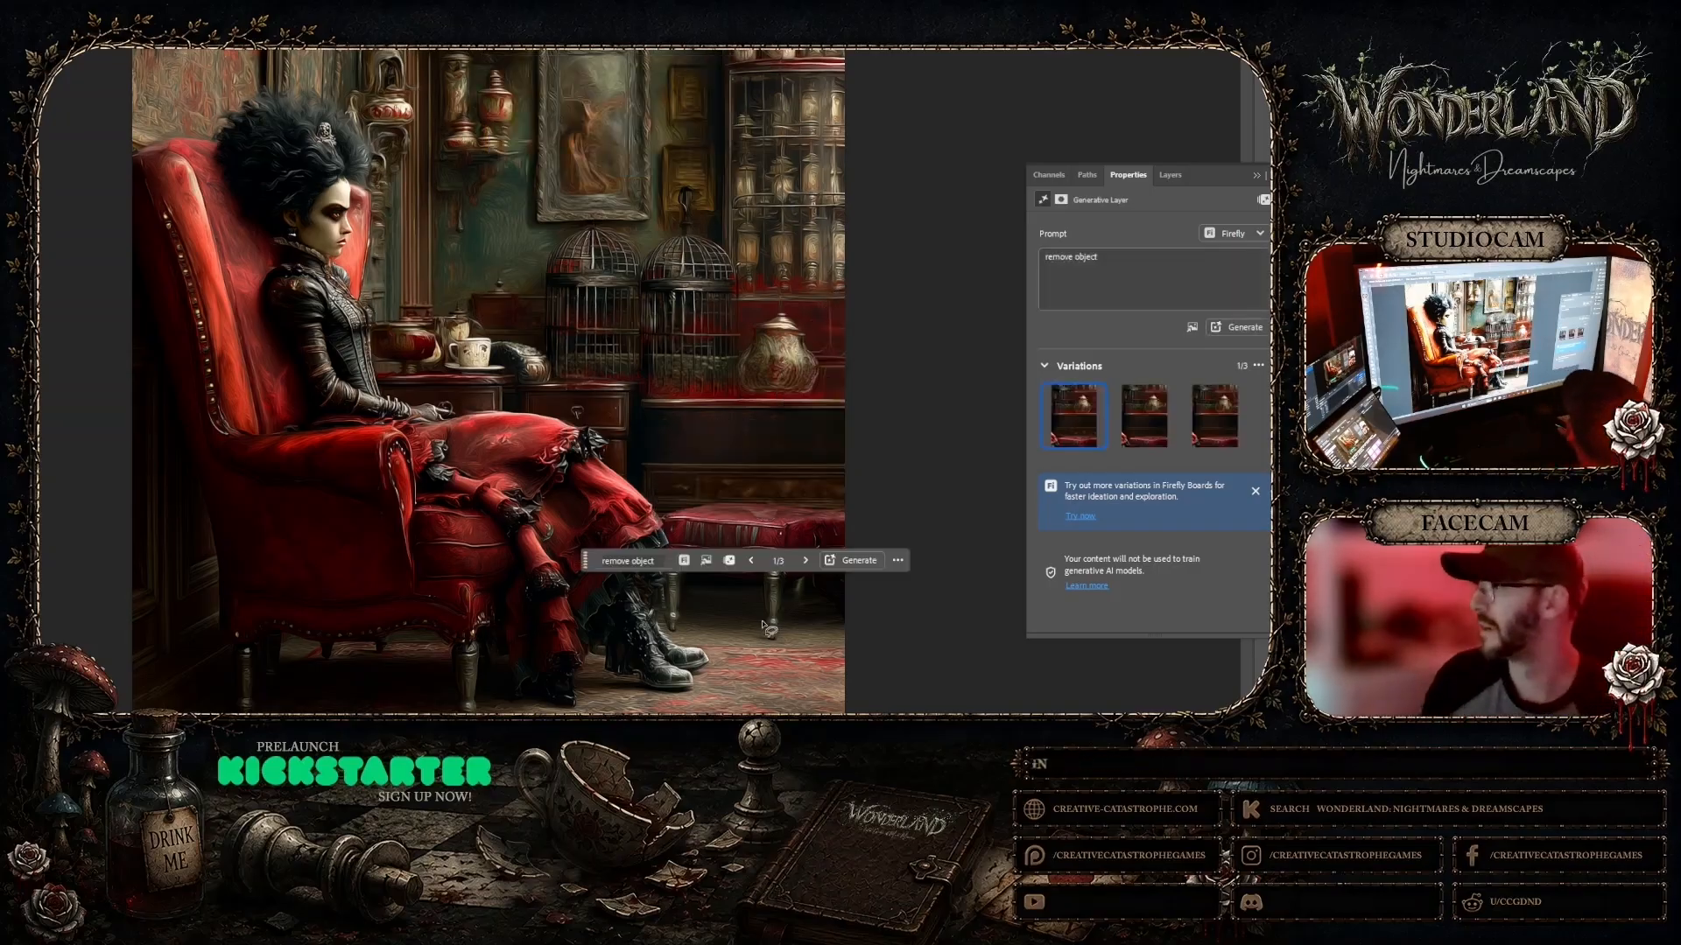
Step: Compare the three variations of the chair backrest removal with the task bar moved off the image, and select the first
{"action": "left_click", "coordinate": [1143, 411]}
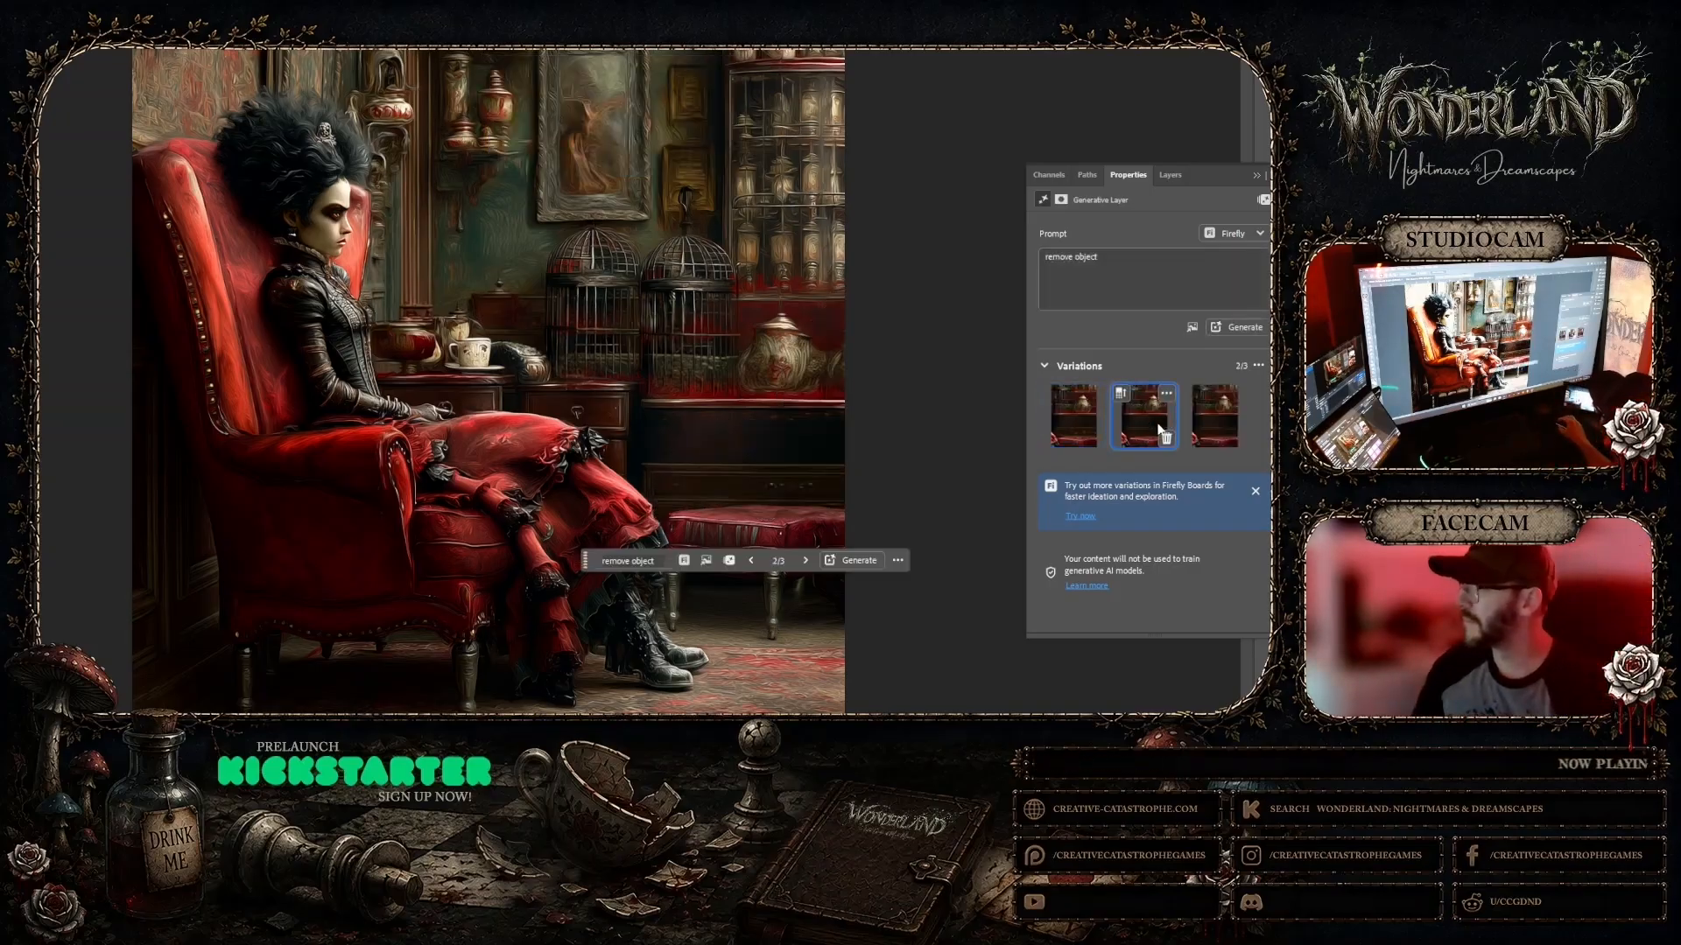
{"action": "left_click", "coordinate": [1225, 416]}
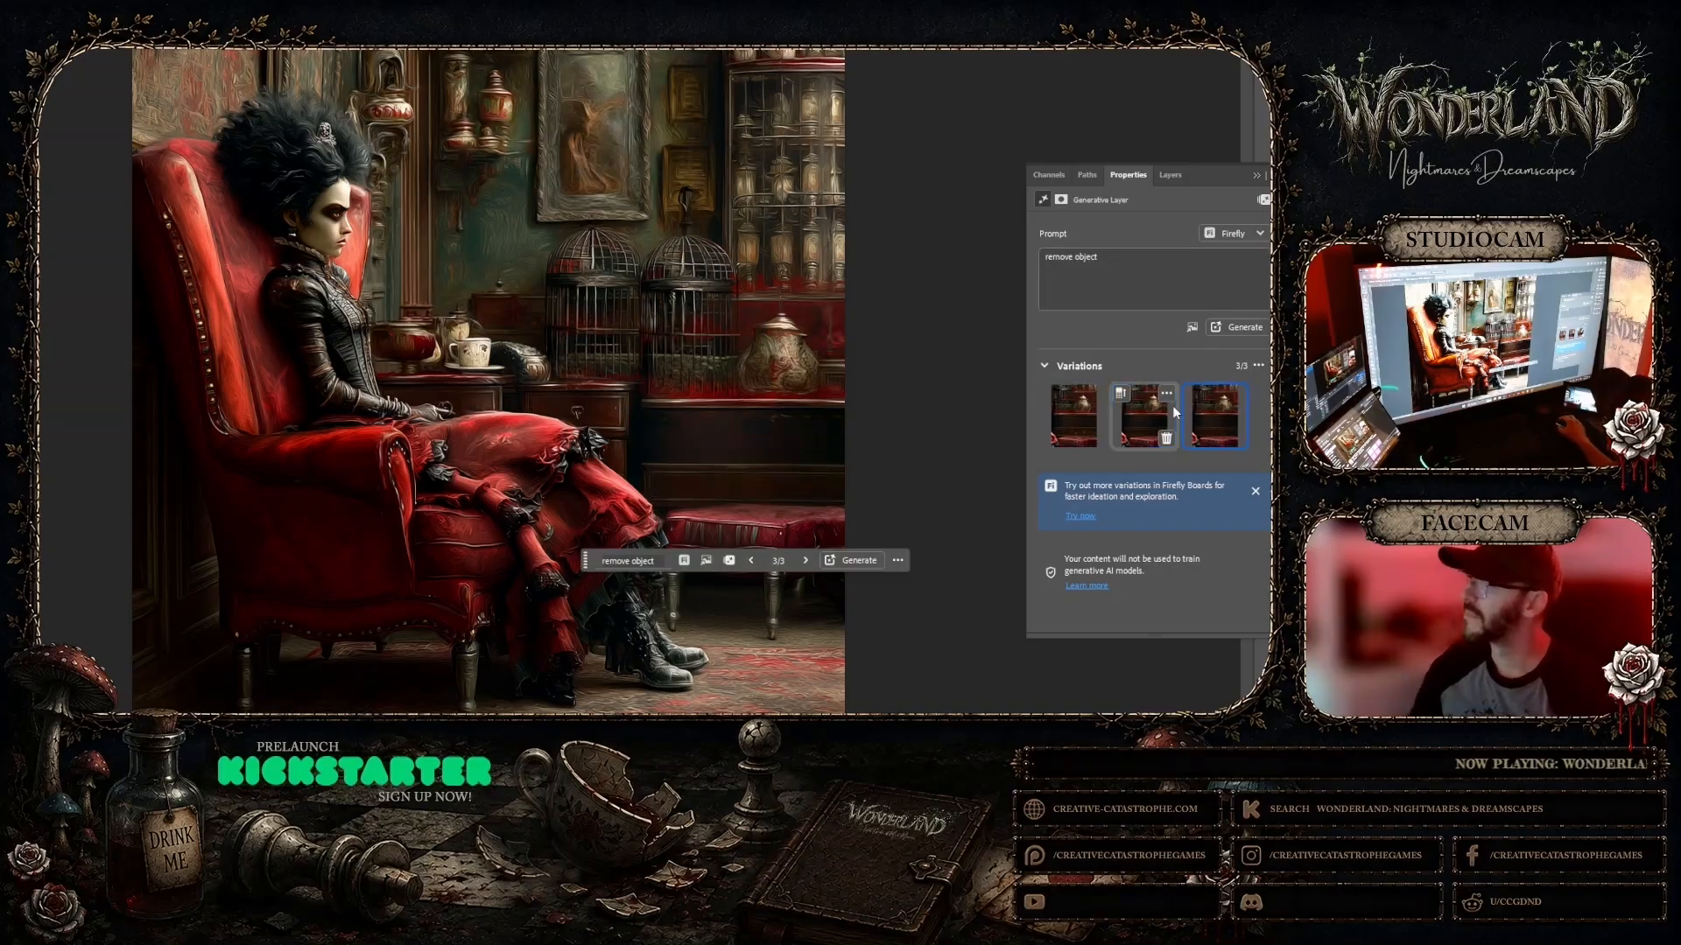
{"action": "left_click", "coordinate": [1150, 412]}
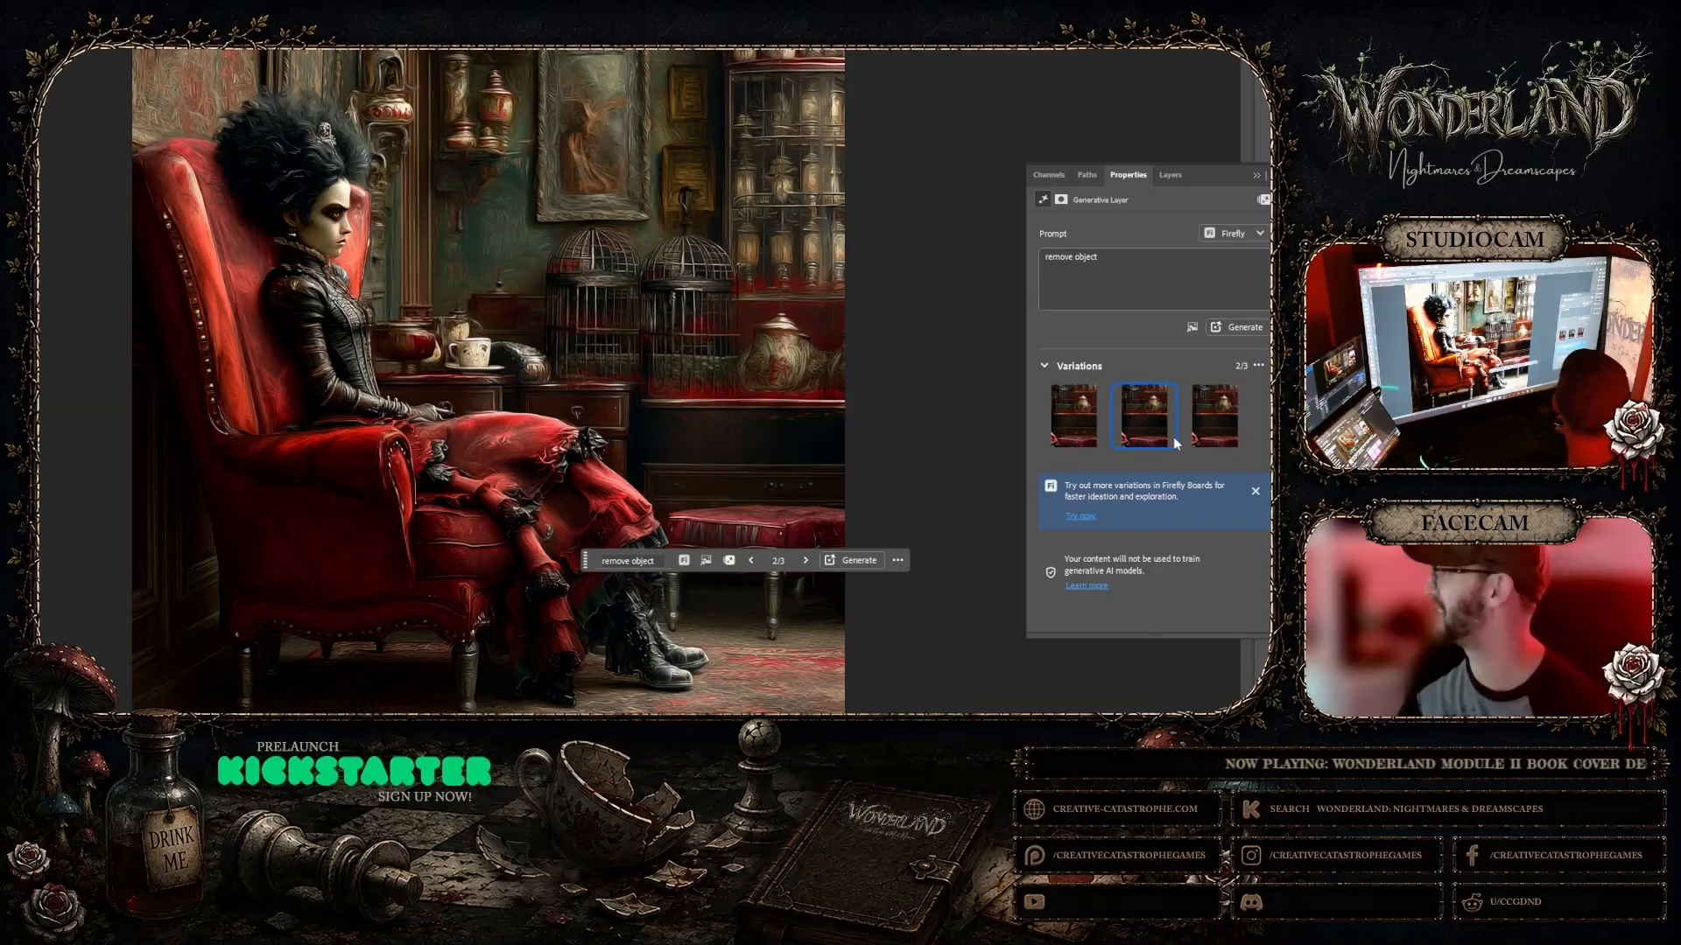
{"action": "mouse_move", "coordinate": [1212, 412]}
{"action": "mouse_move", "coordinate": [1149, 407]}
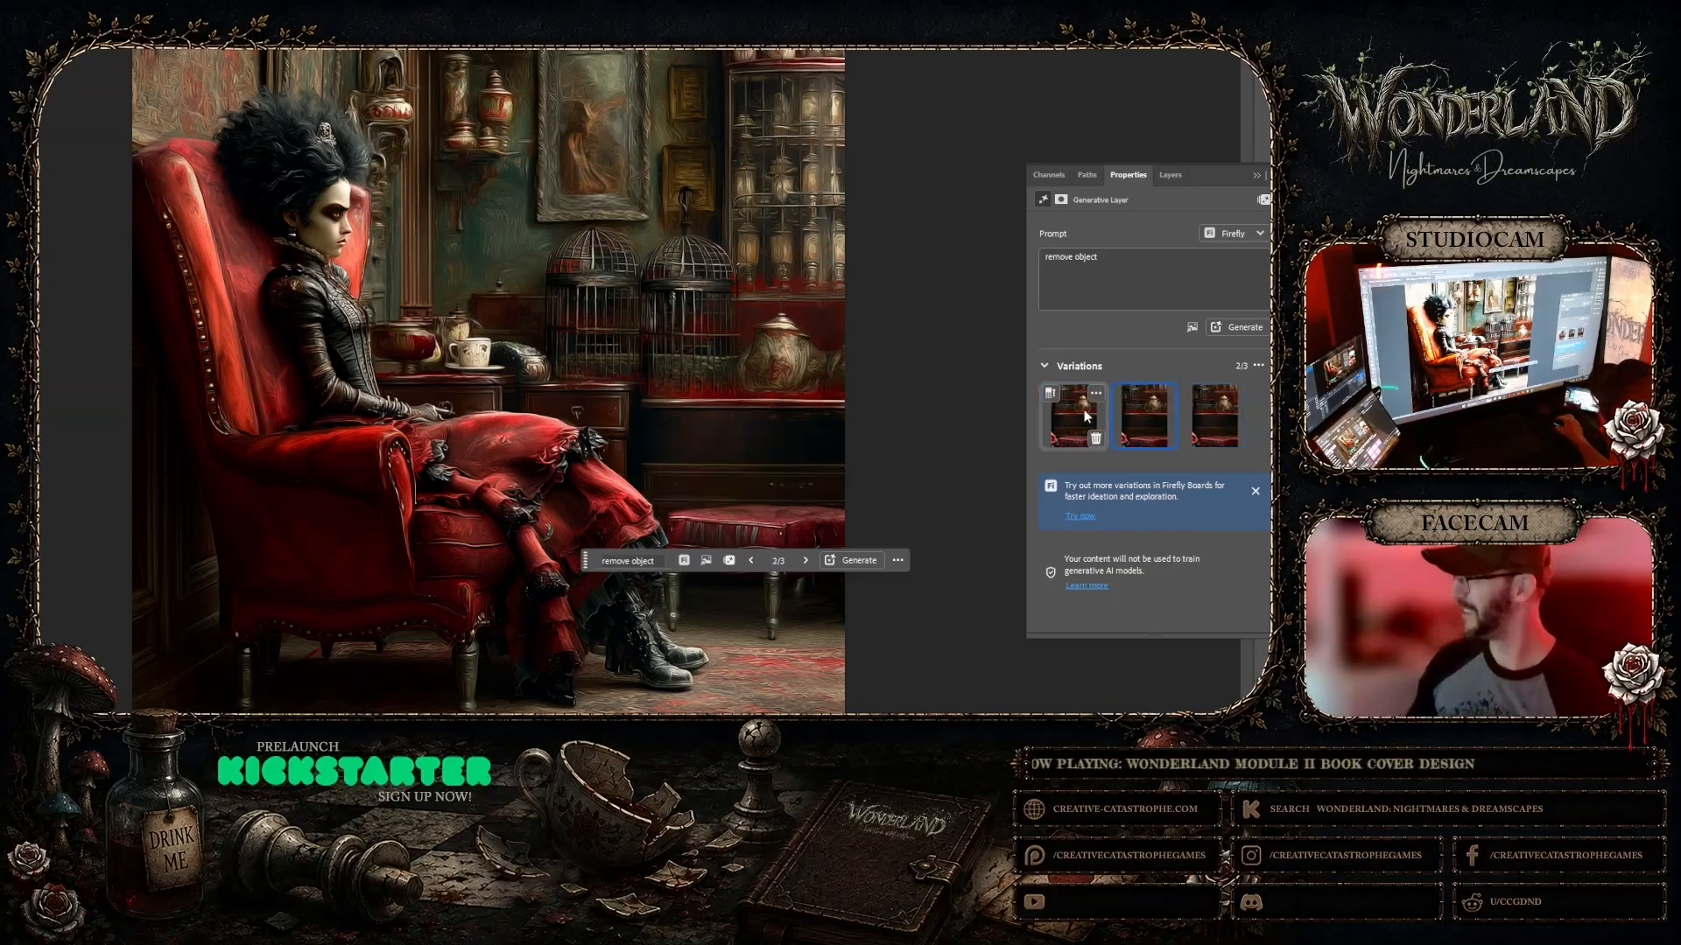
{"action": "left_click", "coordinate": [1083, 407]}
{"action": "left_click", "coordinate": [1148, 411]}
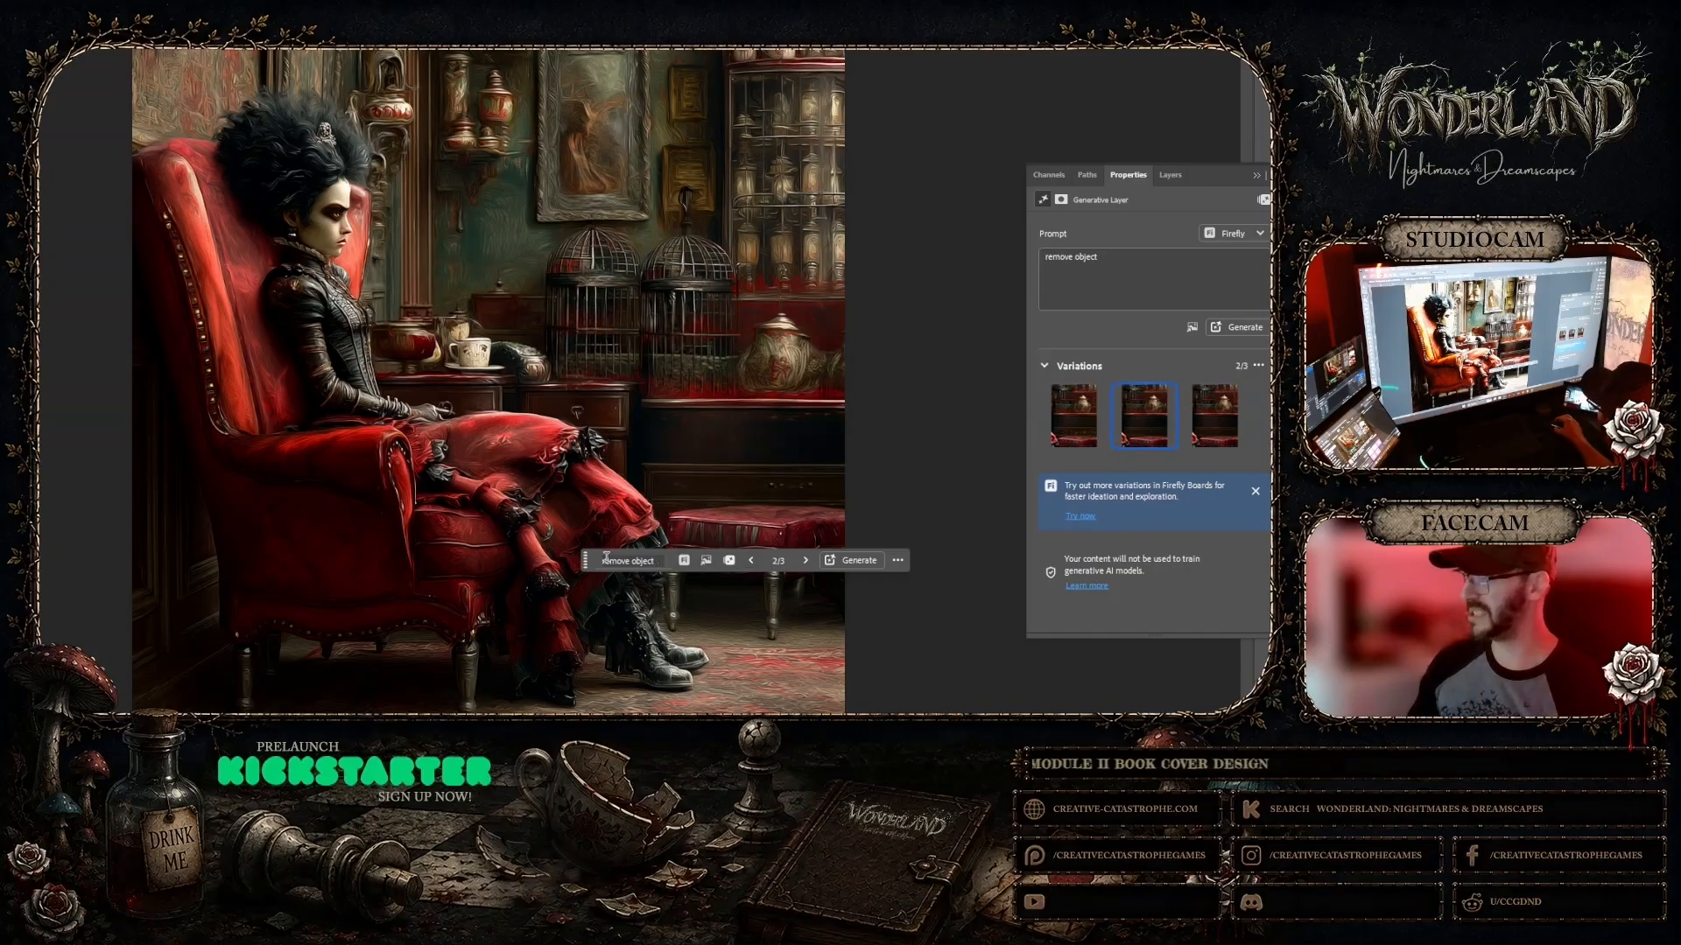
{"action": "left_click_drag", "start_coordinate": [588, 567], "coordinate": [924, 112]}
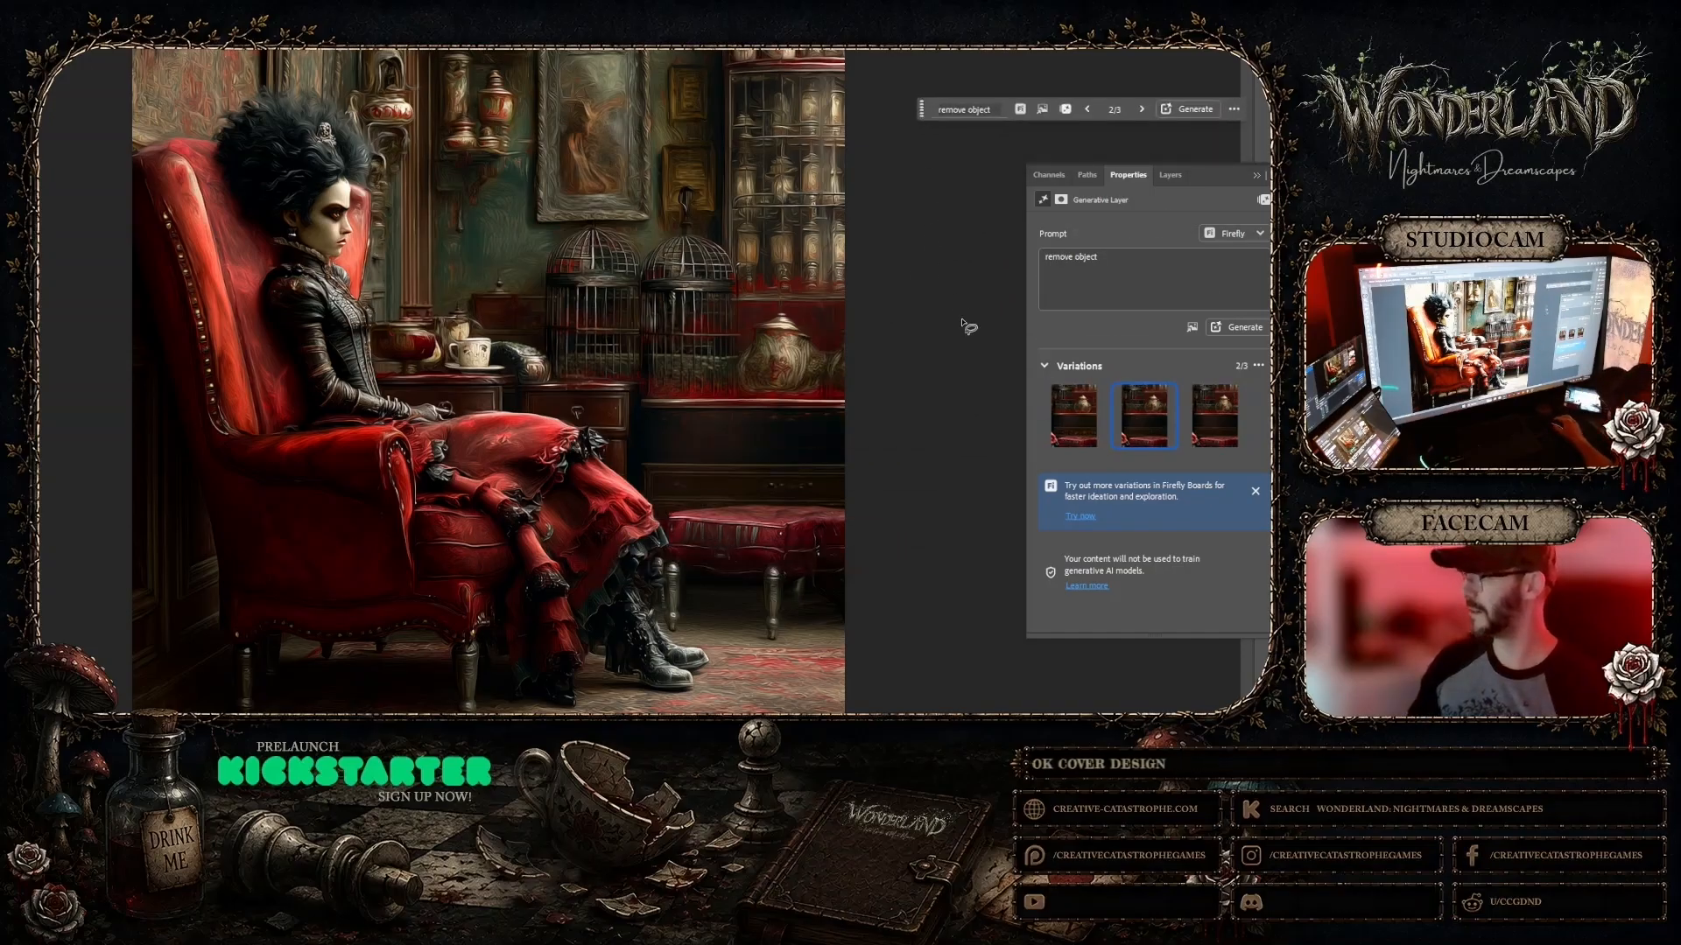
{"action": "left_click", "coordinate": [1059, 421]}
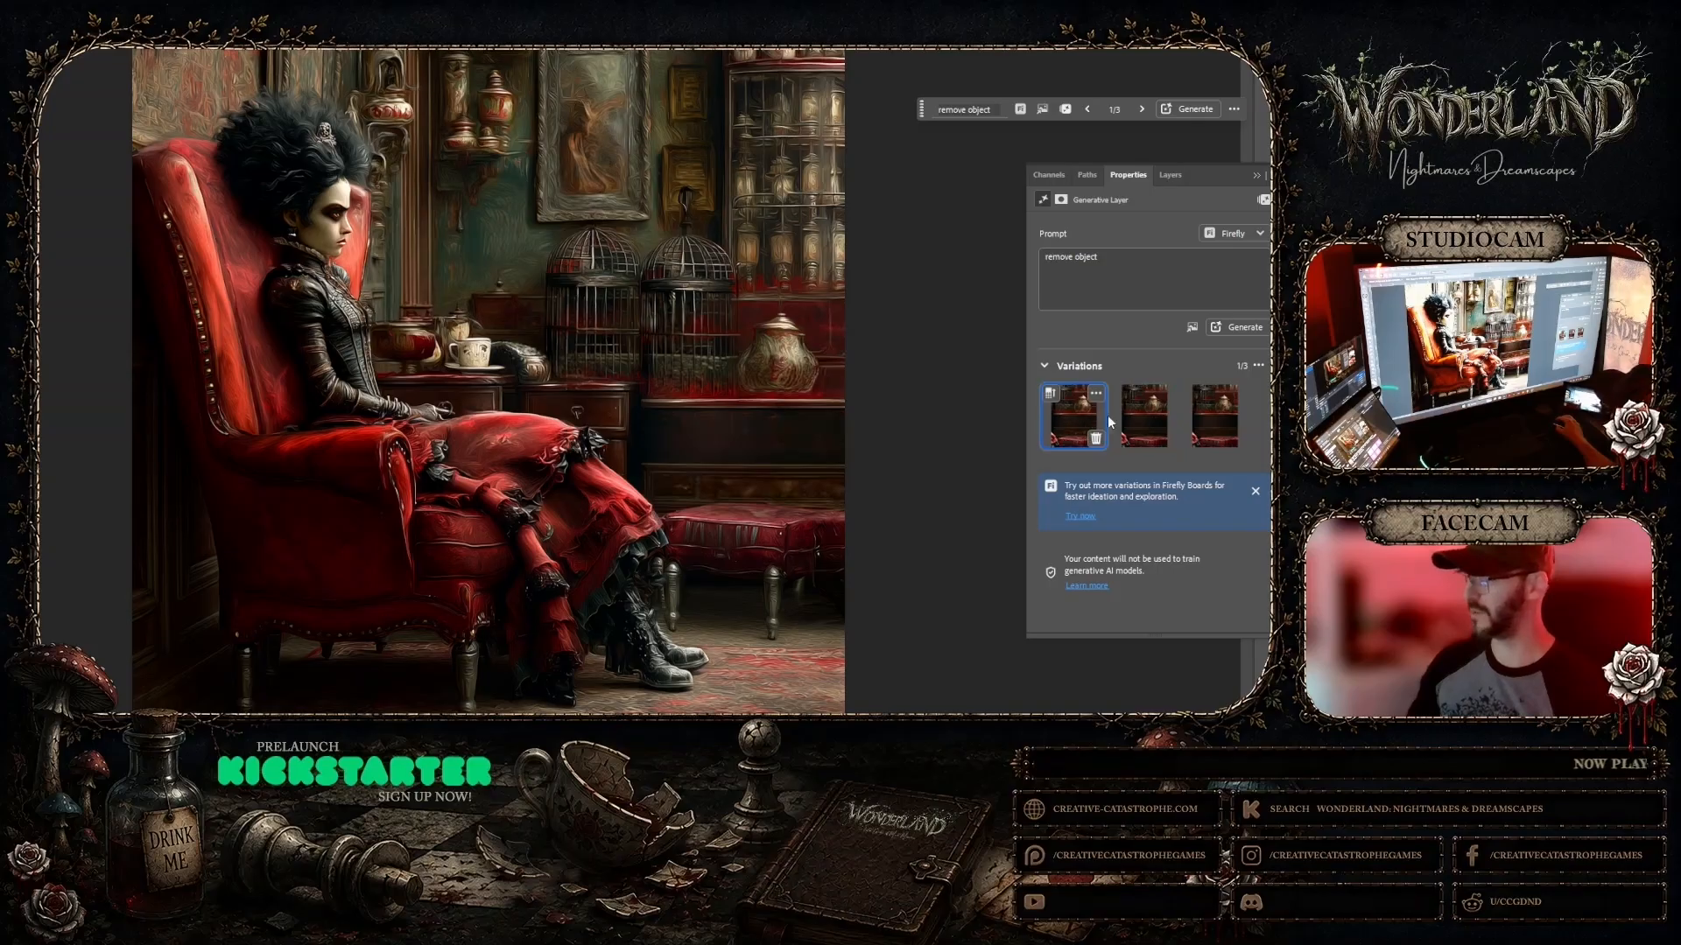
Step: Recheck the second and third variations of the chair backrest removal against the first, keeping the first variation
{"action": "left_click", "coordinate": [1214, 421]}
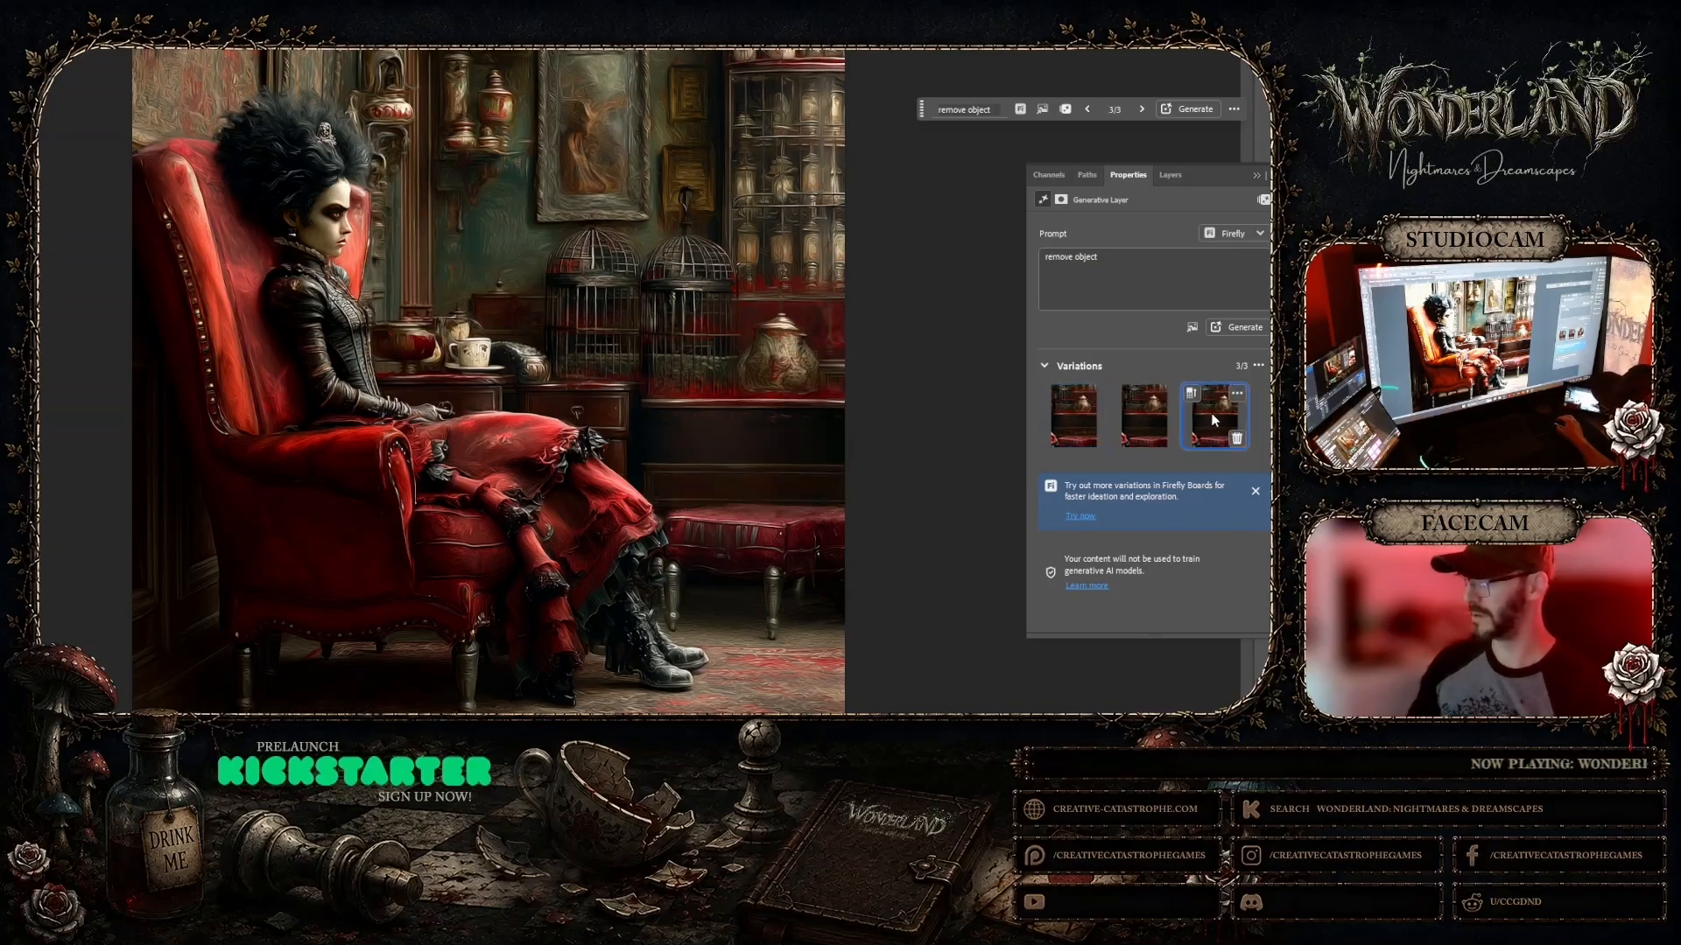
{"action": "left_click", "coordinate": [1147, 422]}
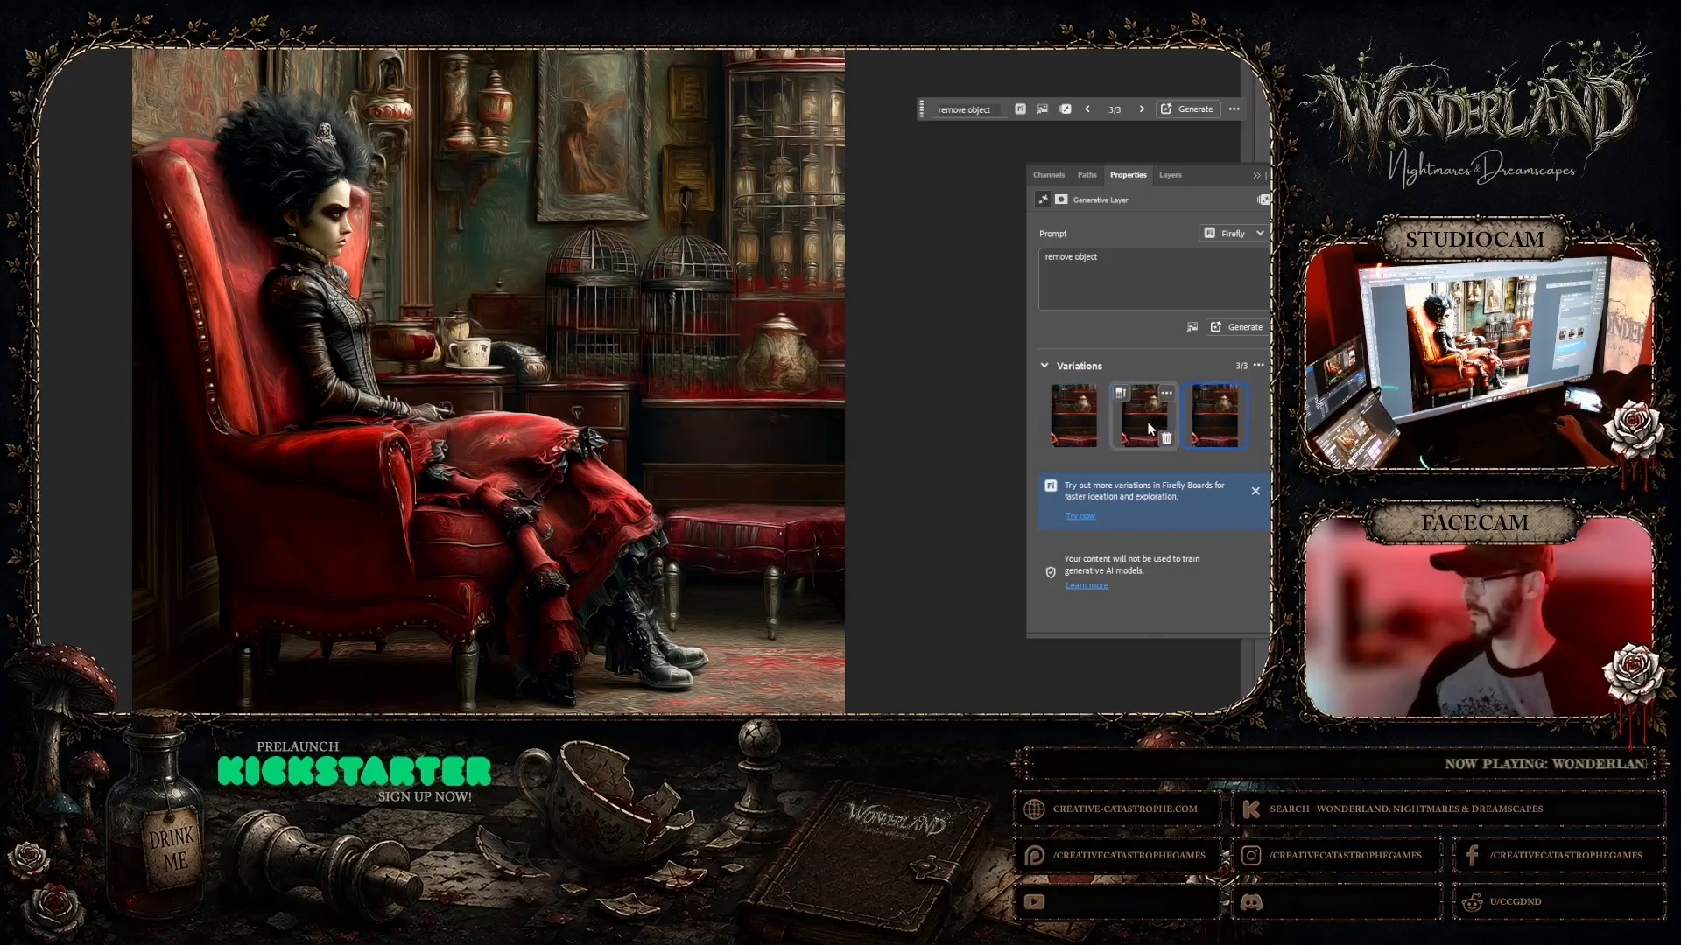
{"action": "left_click", "coordinate": [1216, 422]}
{"action": "left_click", "coordinate": [1065, 428]}
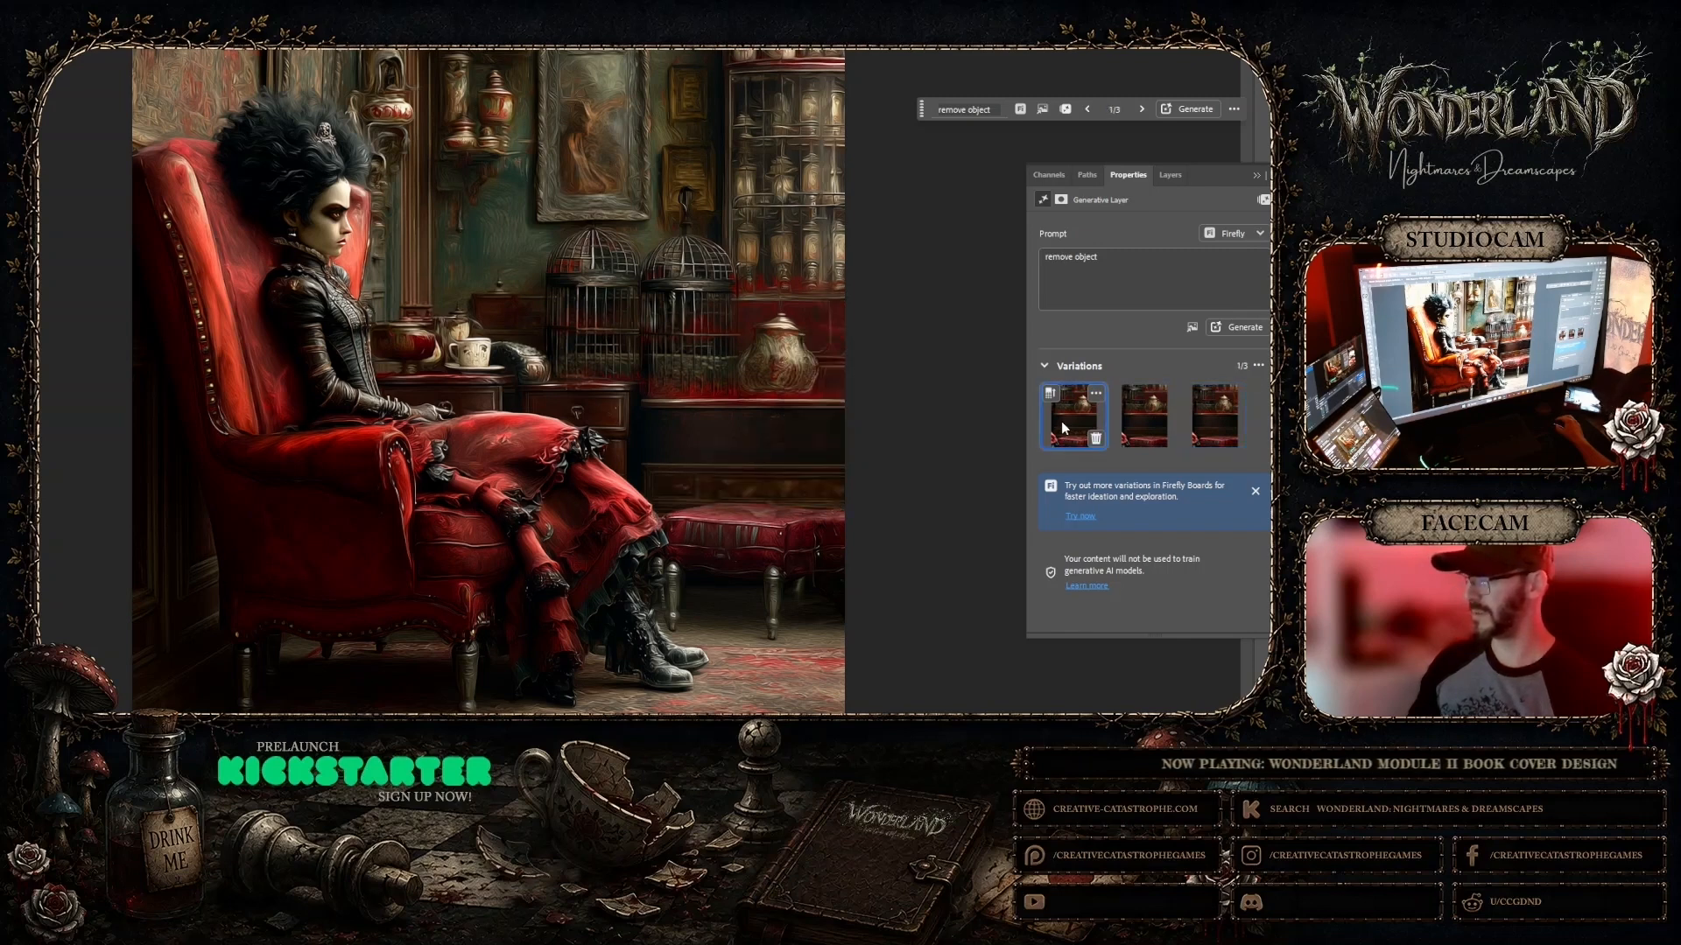
{"action": "left_click", "coordinate": [1214, 425]}
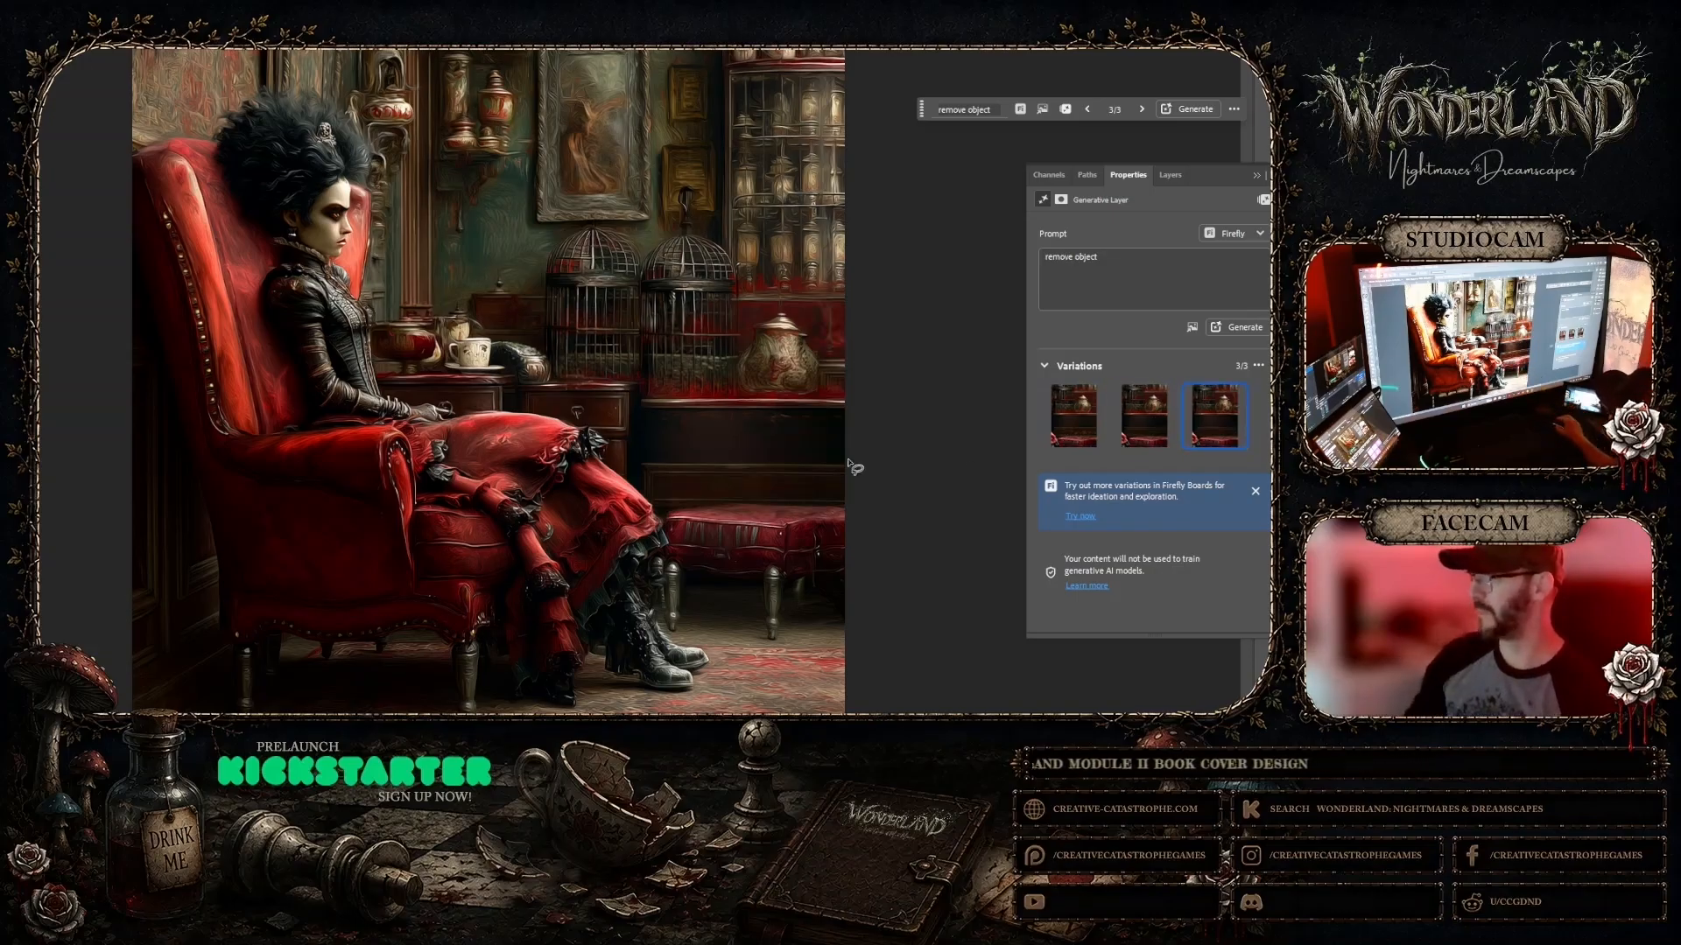
{"action": "left_click", "coordinate": [1086, 422]}
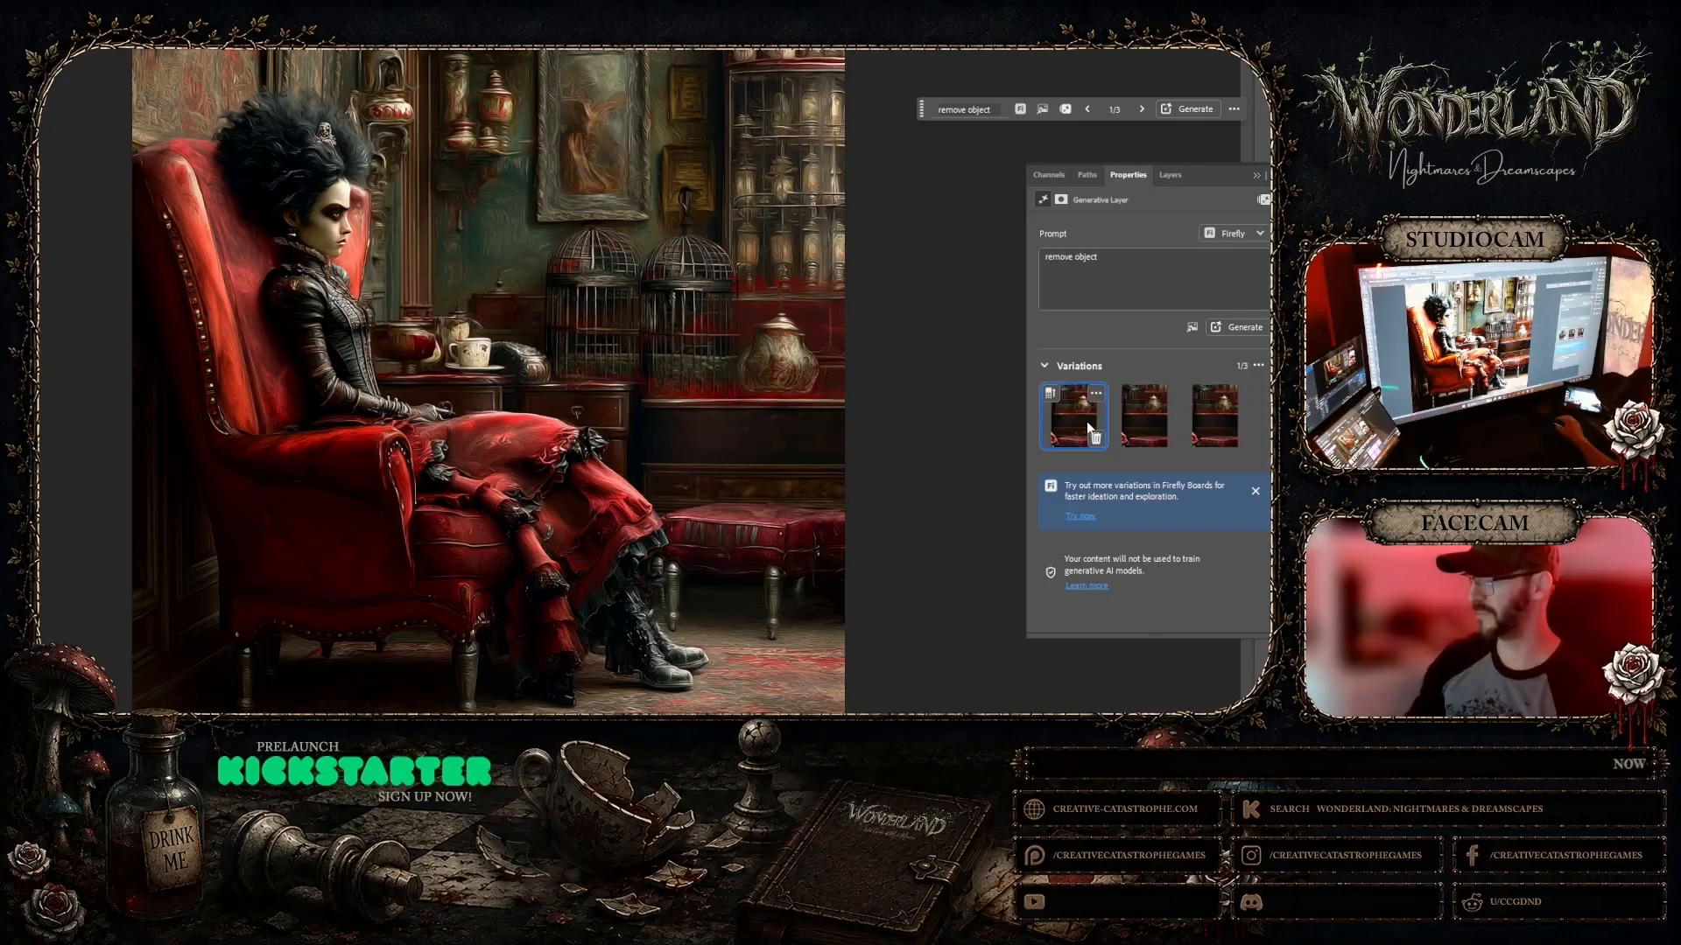
Step: Merge the generated layer covering the small chair's backrest into the image layer
{"action": "left_click", "coordinate": [1169, 175]}
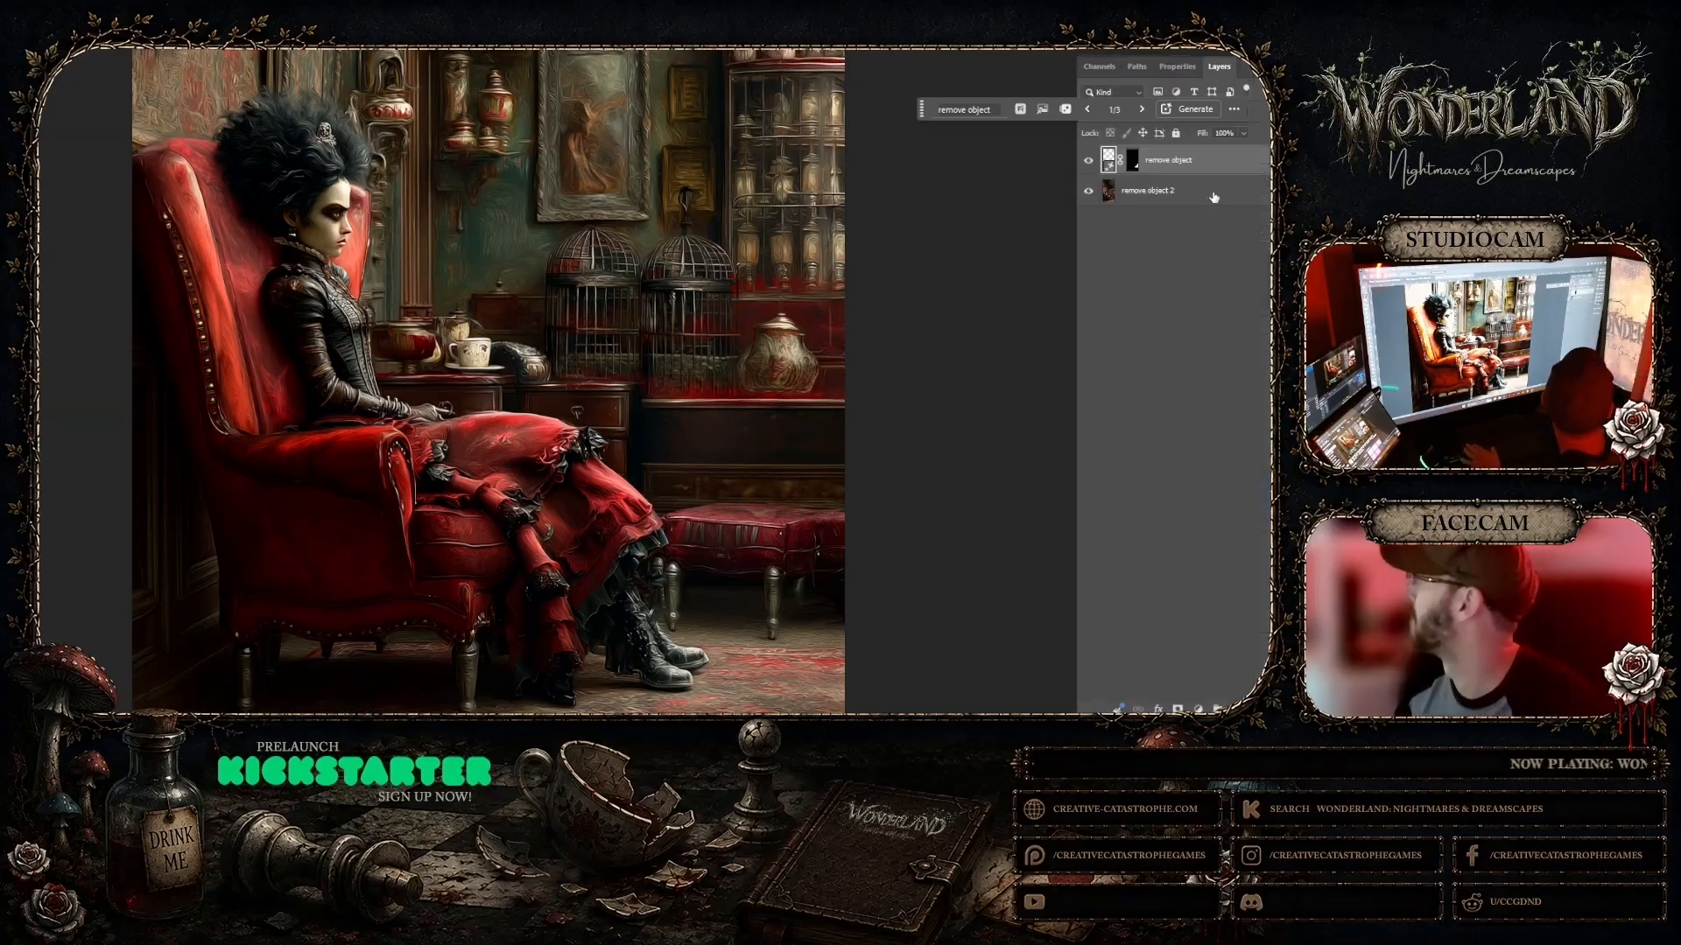
{"action": "left_click", "coordinate": [1177, 189]}
{"action": "right_click", "coordinate": [1175, 184]}
{"action": "left_click", "coordinate": [1190, 159]}
{"action": "left_click", "coordinate": [1190, 159], "text": "shift"}
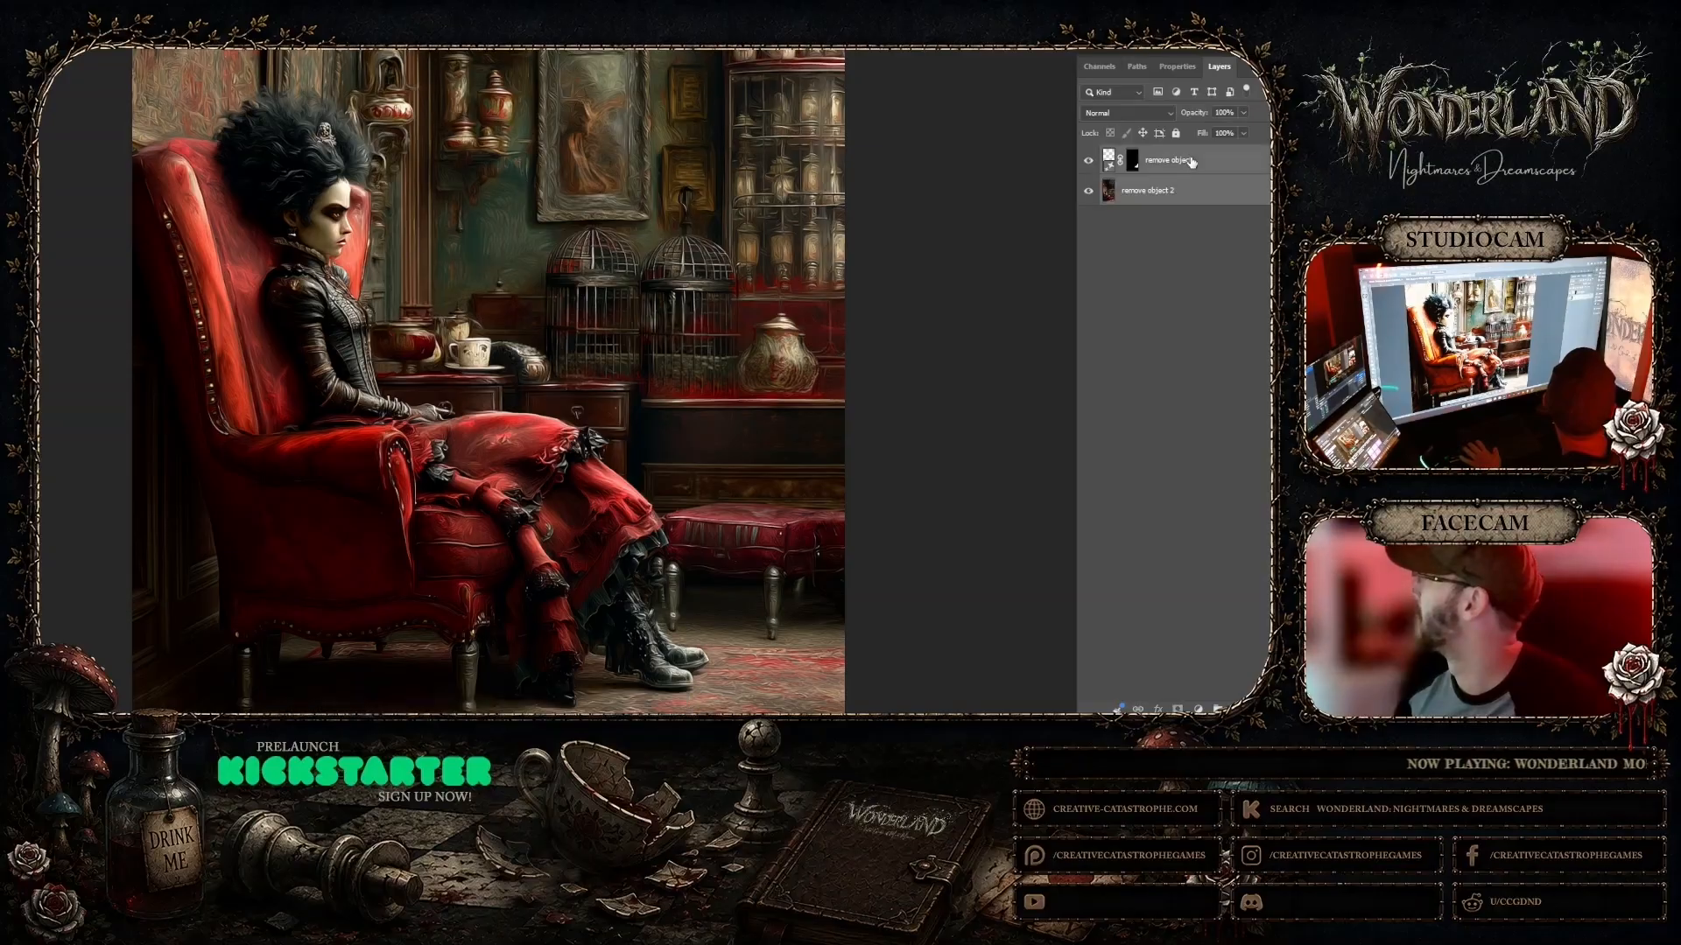
{"action": "right_click", "coordinate": [1190, 159]}
{"action": "left_click", "coordinate": [1217, 279]}
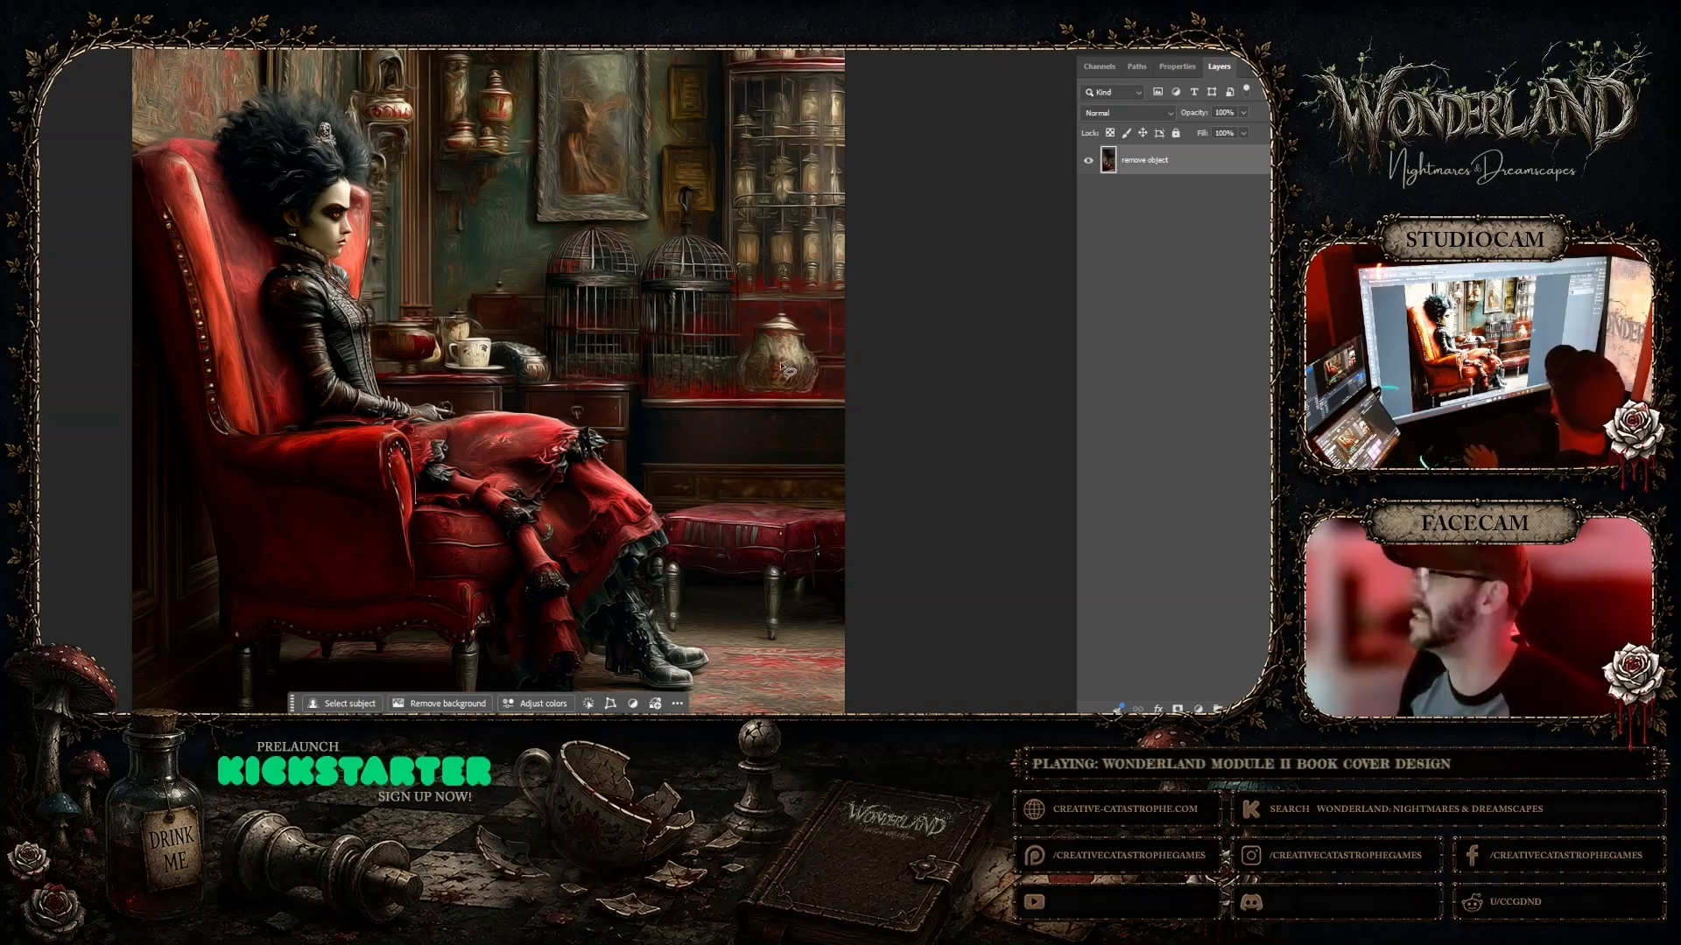
Step: Lasso the small wall area above the teacup, generate a fill with the prompt "remove object", and keep the first variation
{"action": "mouse_move", "coordinate": [487, 282]}
{"action": "left_mouse_down"}
{"action": "mouse_move", "coordinate": [520, 297]}
{"action": "mouse_move", "coordinate": [483, 288]}
{"action": "left_mouse_up"}
{"action": "left_click", "coordinate": [392, 319]}
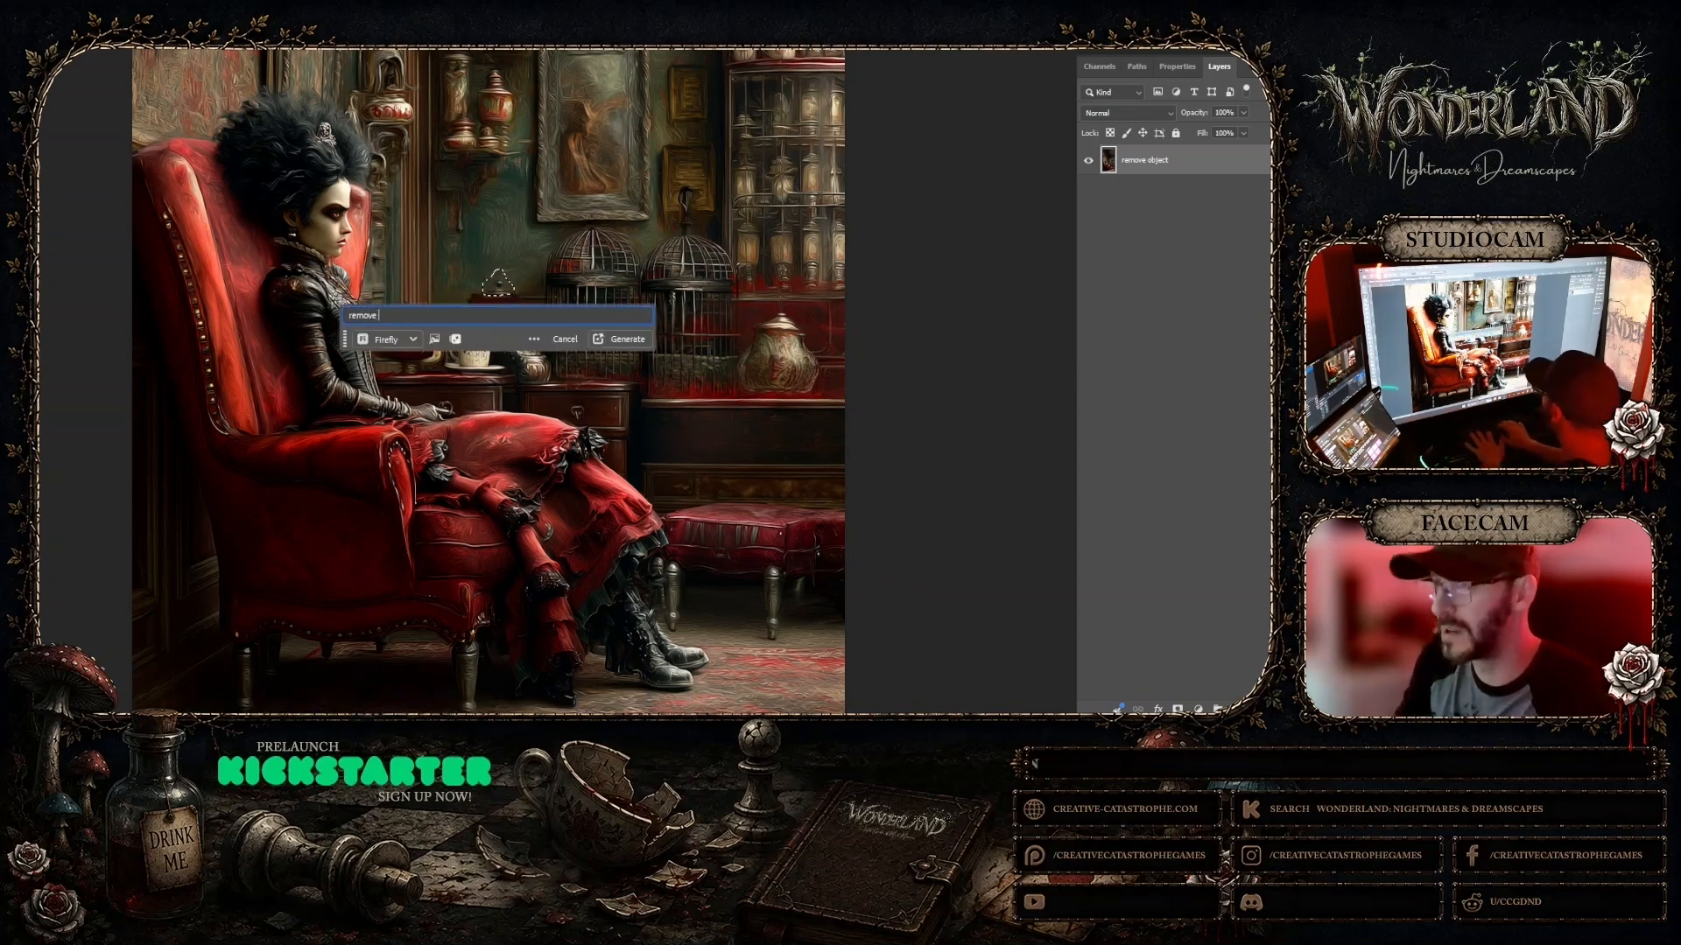
{"action": "type", "text": "remove object"}
{"action": "key", "text": "Return"}
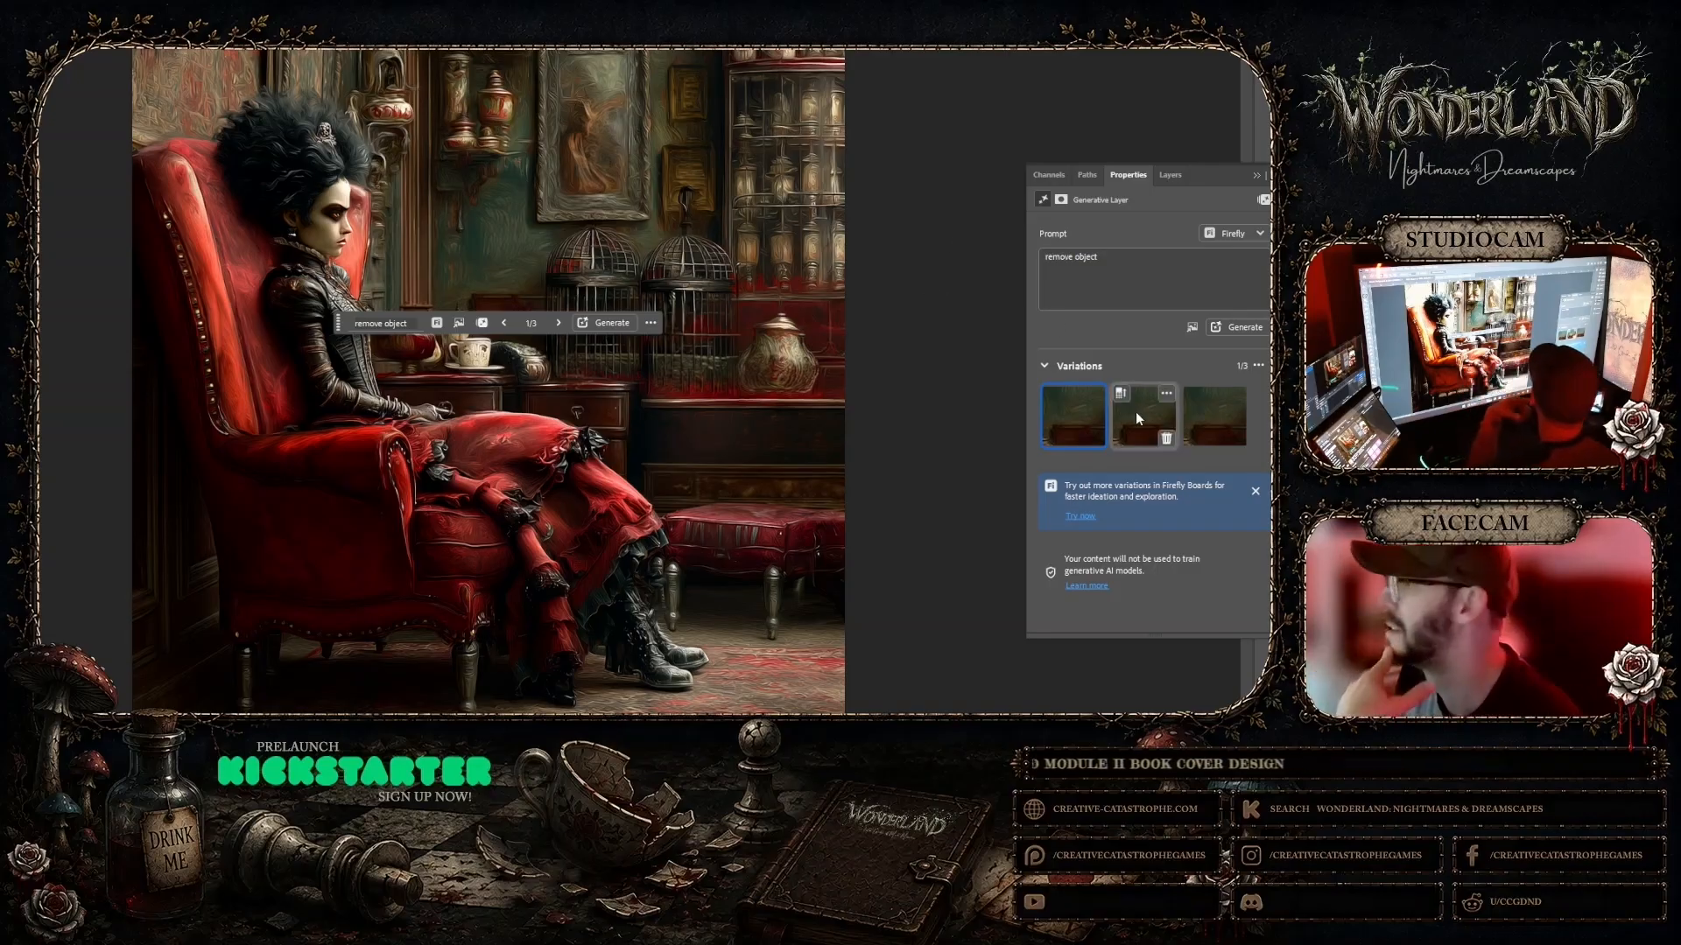
{"action": "left_click", "coordinate": [1065, 410]}
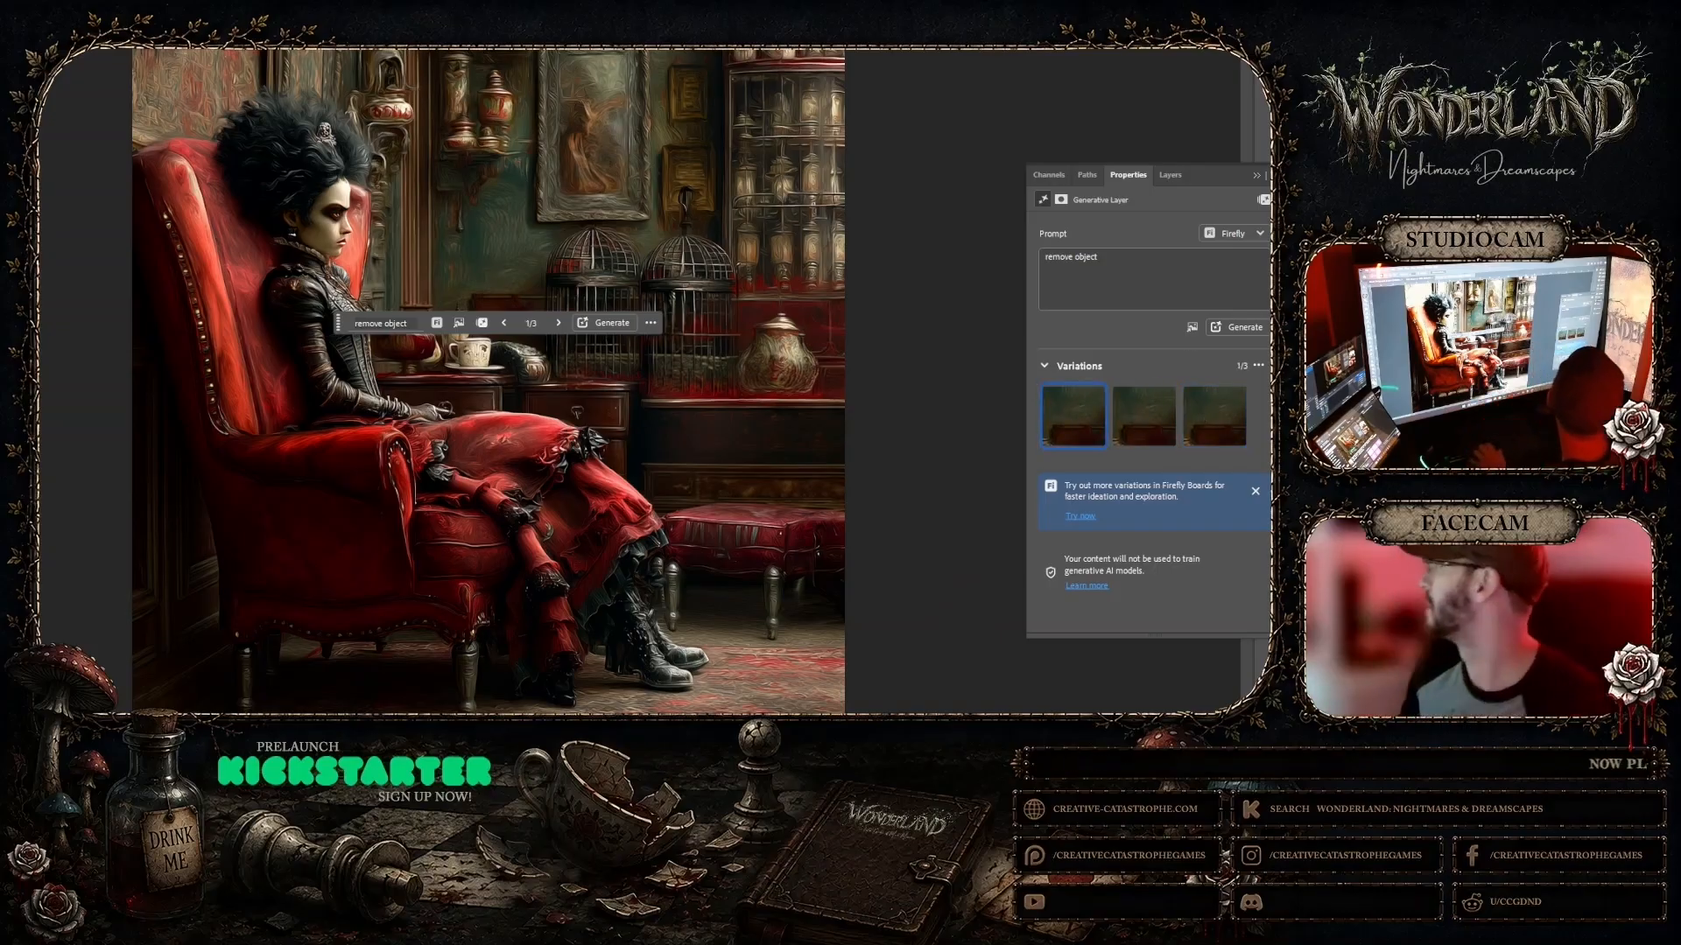
Step: Merge the generated wall patch above the teacup into the image layer
{"action": "key", "text": "F7"}
{"action": "right_click", "coordinate": [1184, 194]}
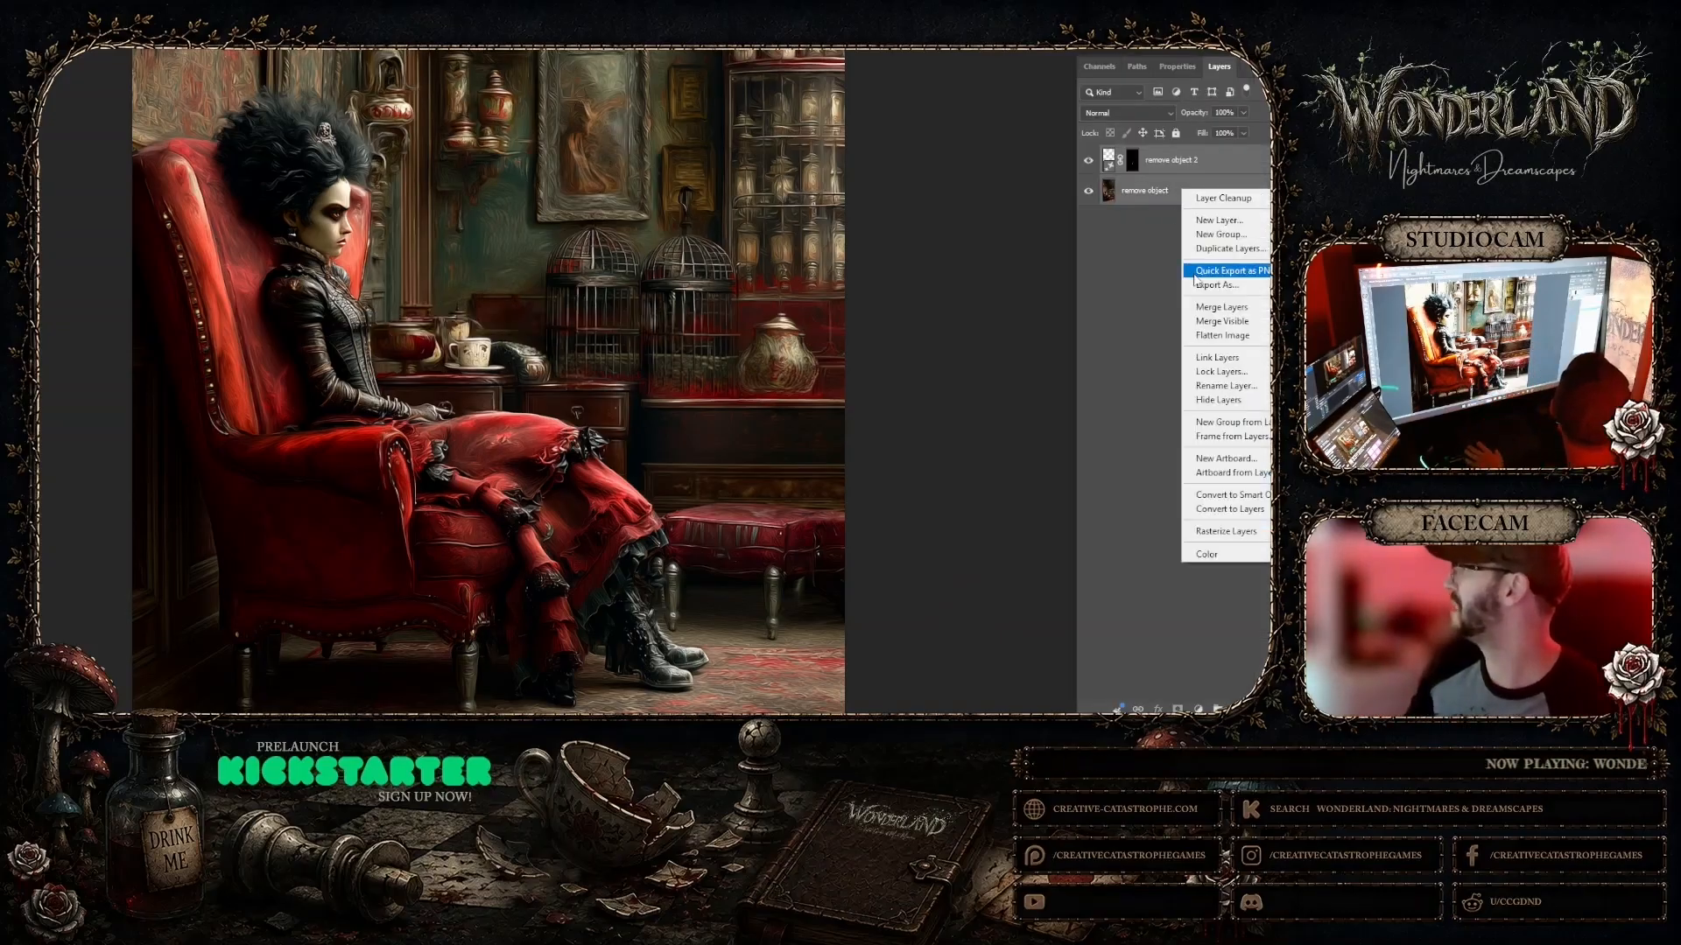
{"action": "left_click", "coordinate": [1219, 307]}
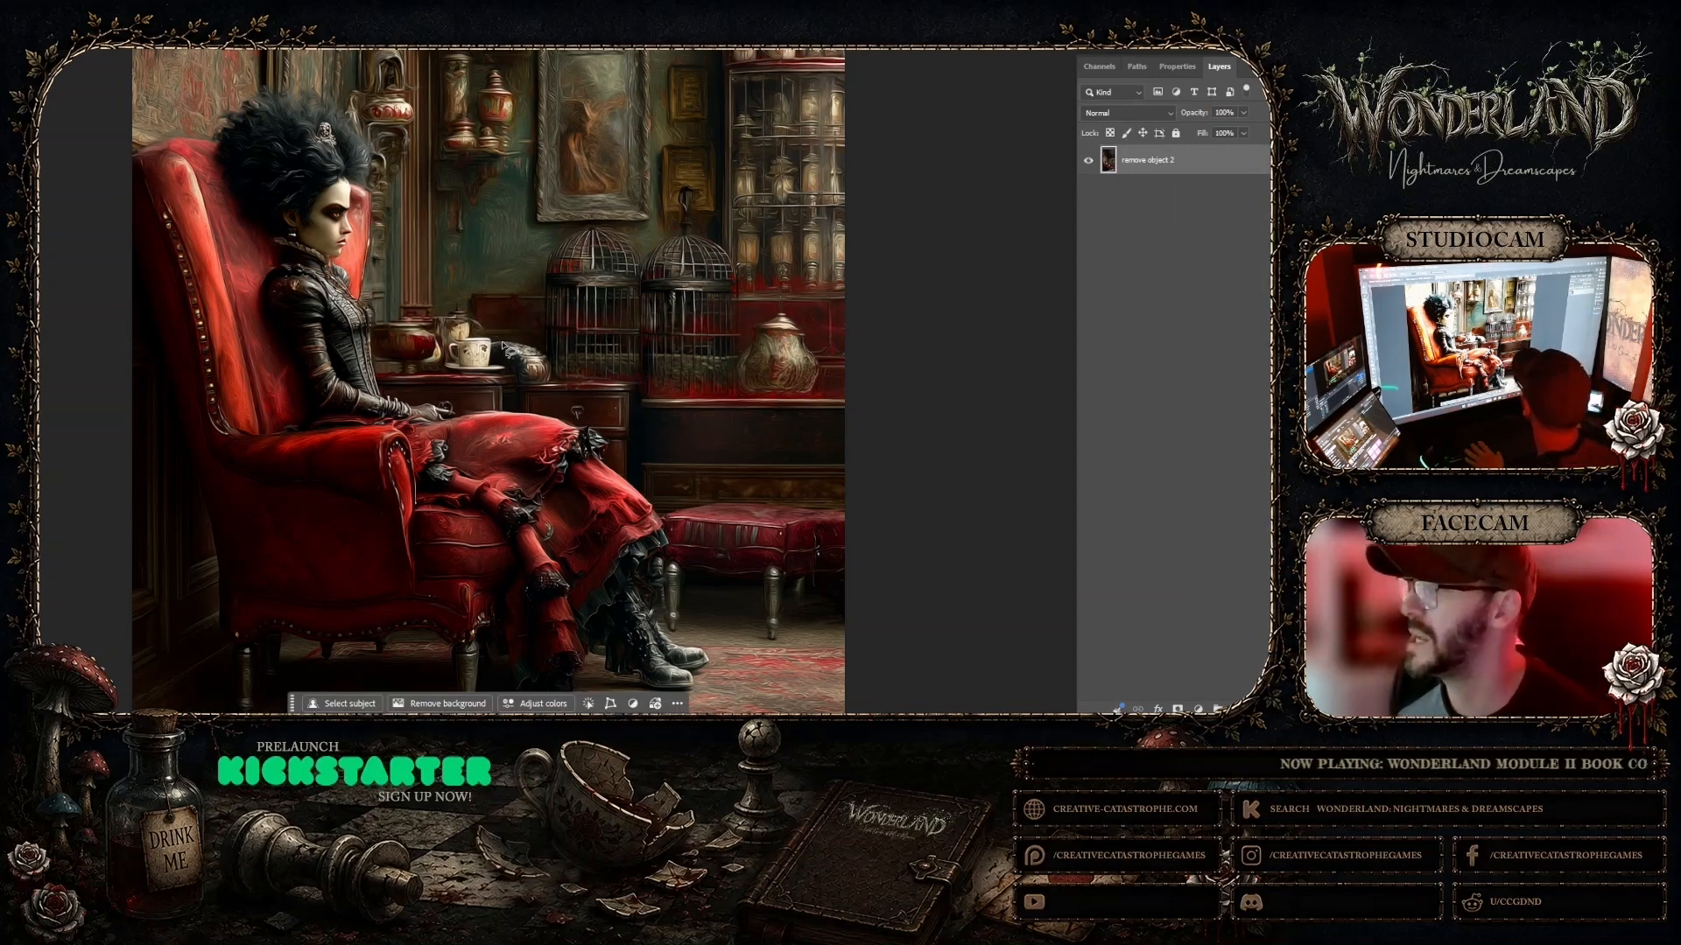
Step: Lasso the dark rounded object beside the teacup, generate a fill with the prompt "remove object", compare the three variations, and select the first
{"action": "mouse_move", "coordinate": [495, 342]}
{"action": "left_mouse_down"}
{"action": "mouse_move", "coordinate": [547, 354]}
{"action": "mouse_move", "coordinate": [550, 382]}
{"action": "mouse_move", "coordinate": [497, 371]}
{"action": "mouse_move", "coordinate": [497, 340]}
{"action": "left_mouse_up"}
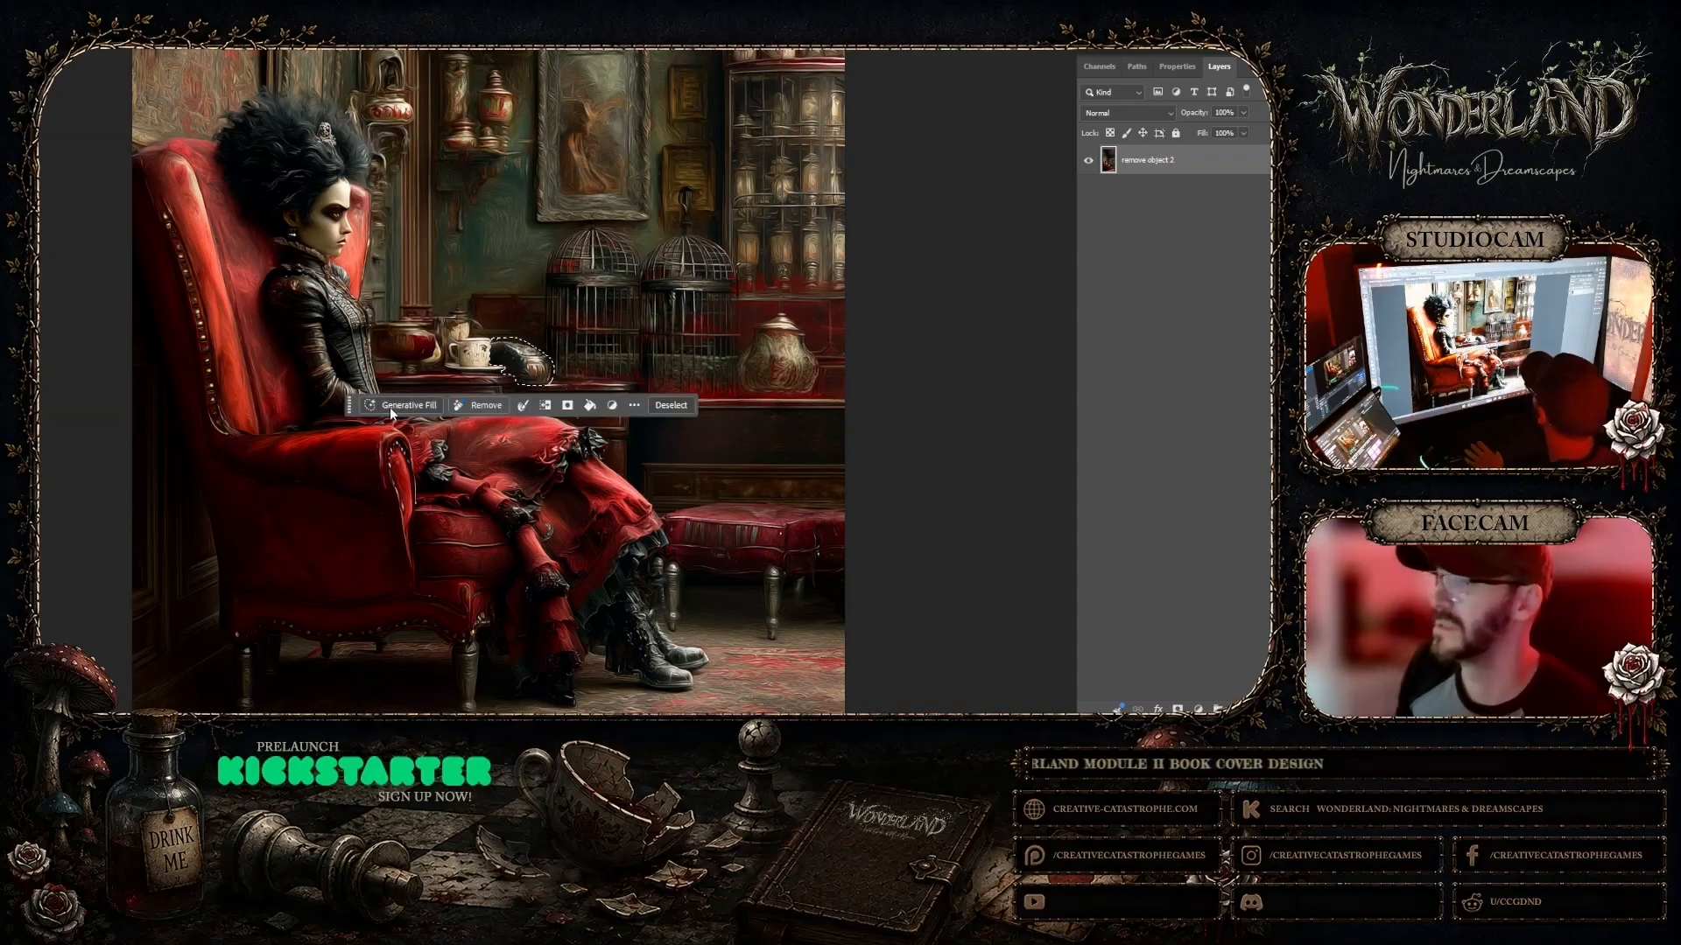
{"action": "left_click", "coordinate": [429, 412]}
{"action": "type", "text": "remove "}
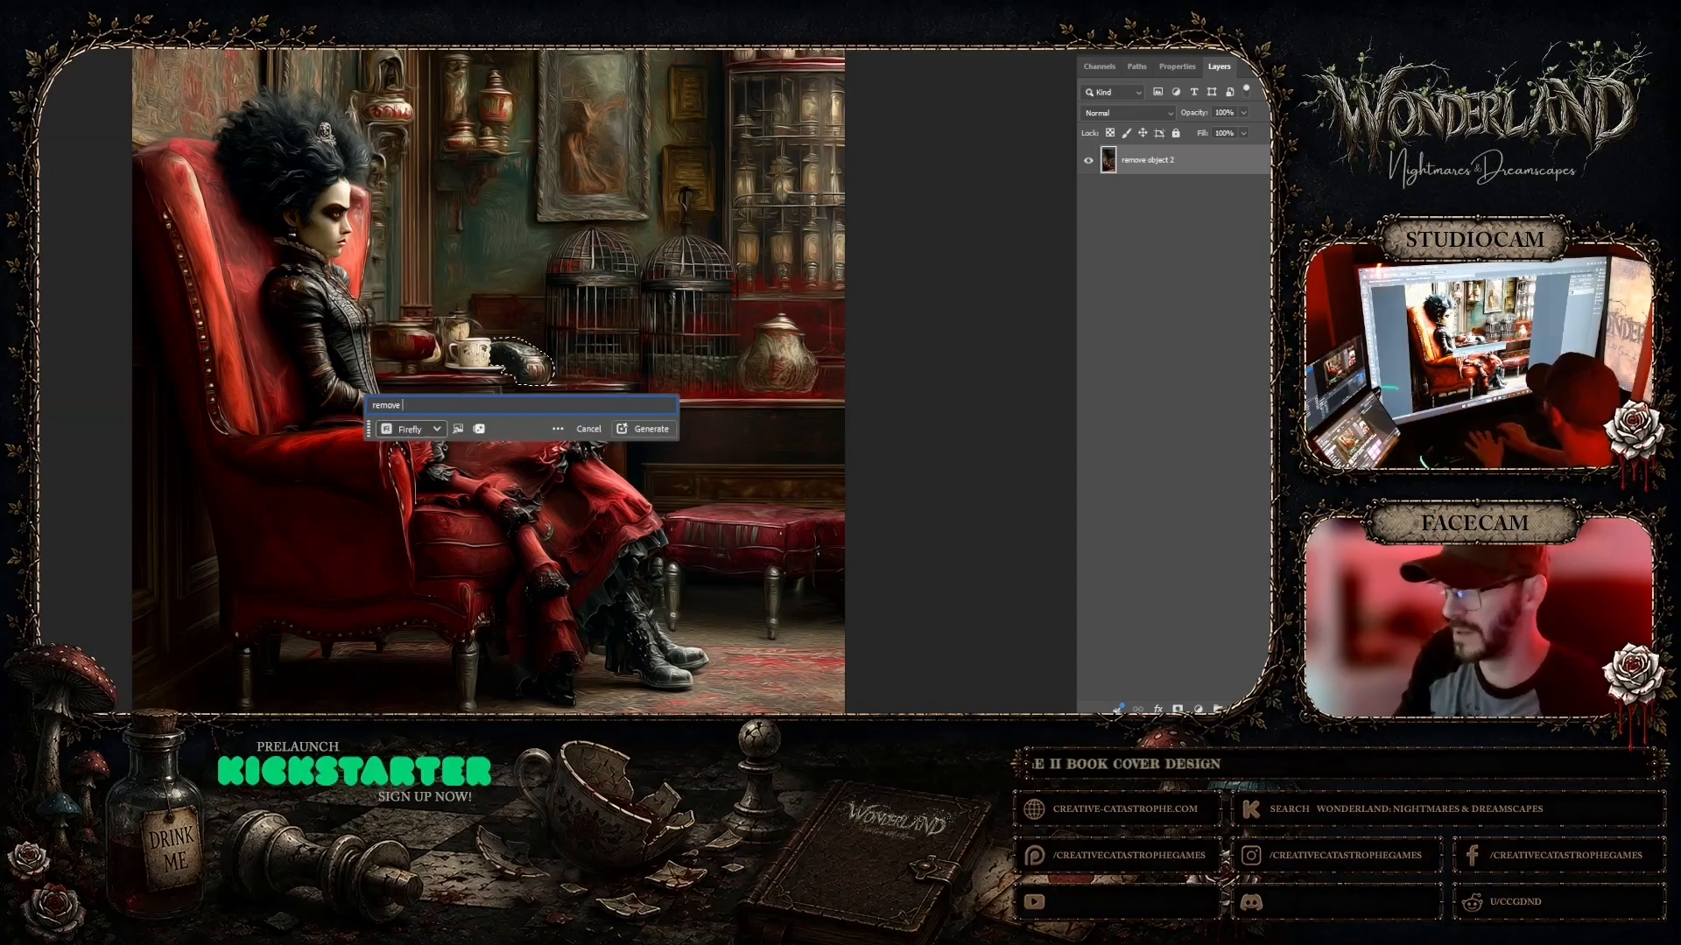
{"action": "type", "text": "object"}
{"action": "key", "text": "Return"}
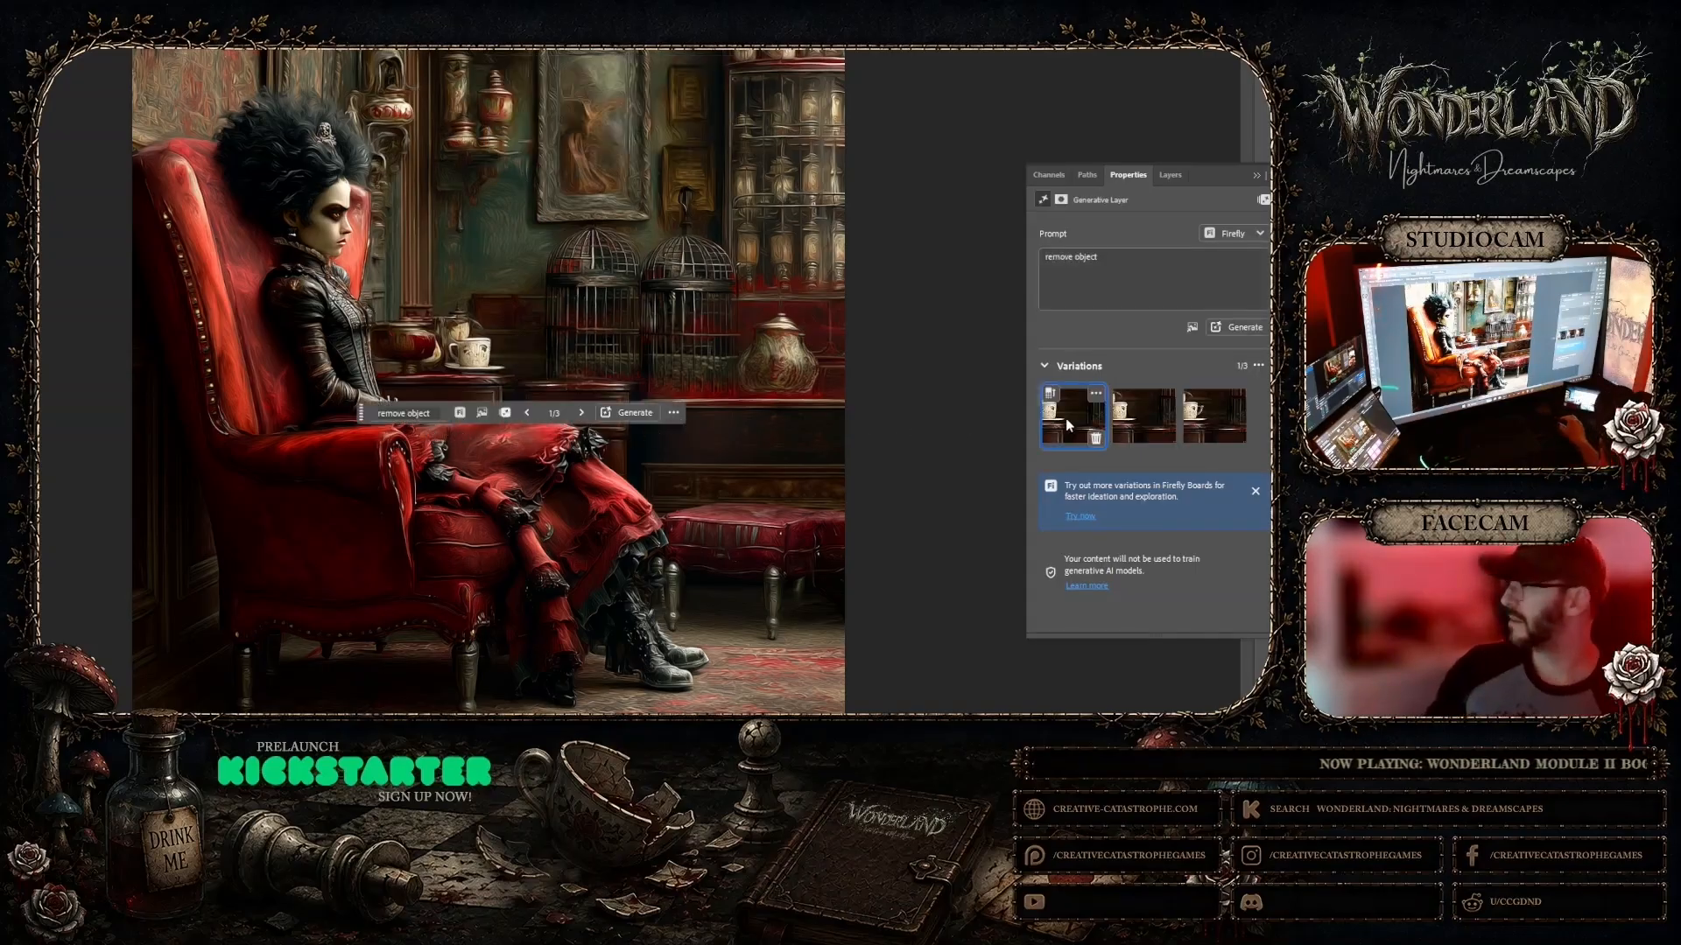
{"action": "left_click", "coordinate": [1143, 408]}
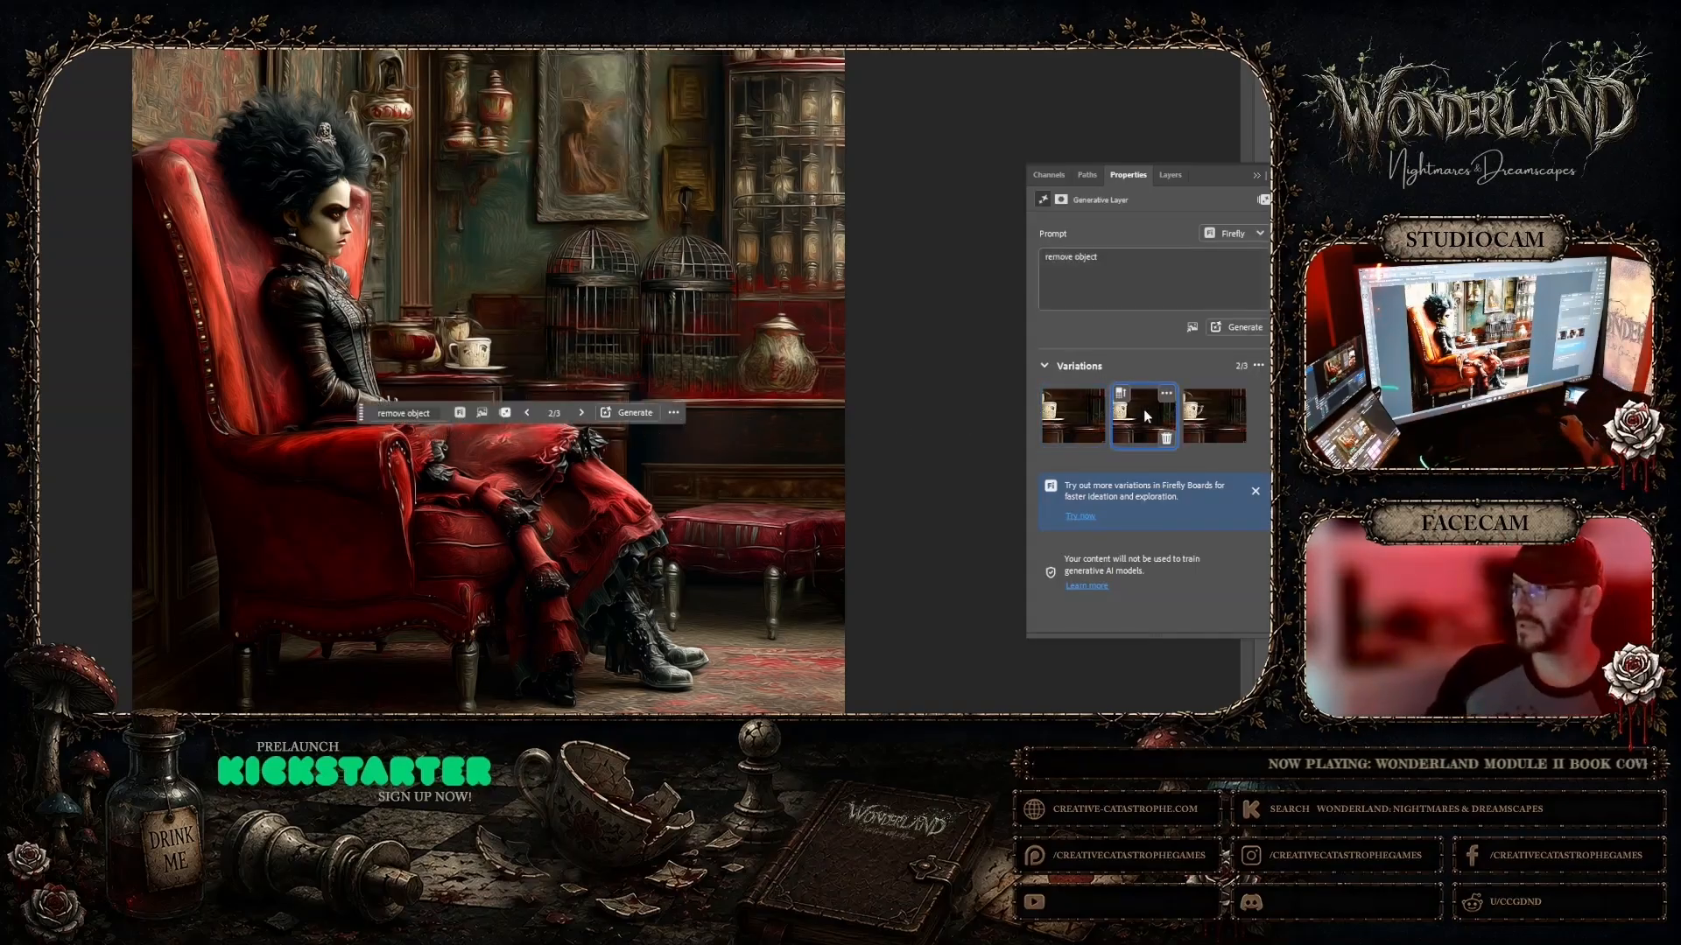
{"action": "left_click", "coordinate": [1227, 413]}
{"action": "left_click", "coordinate": [1075, 413]}
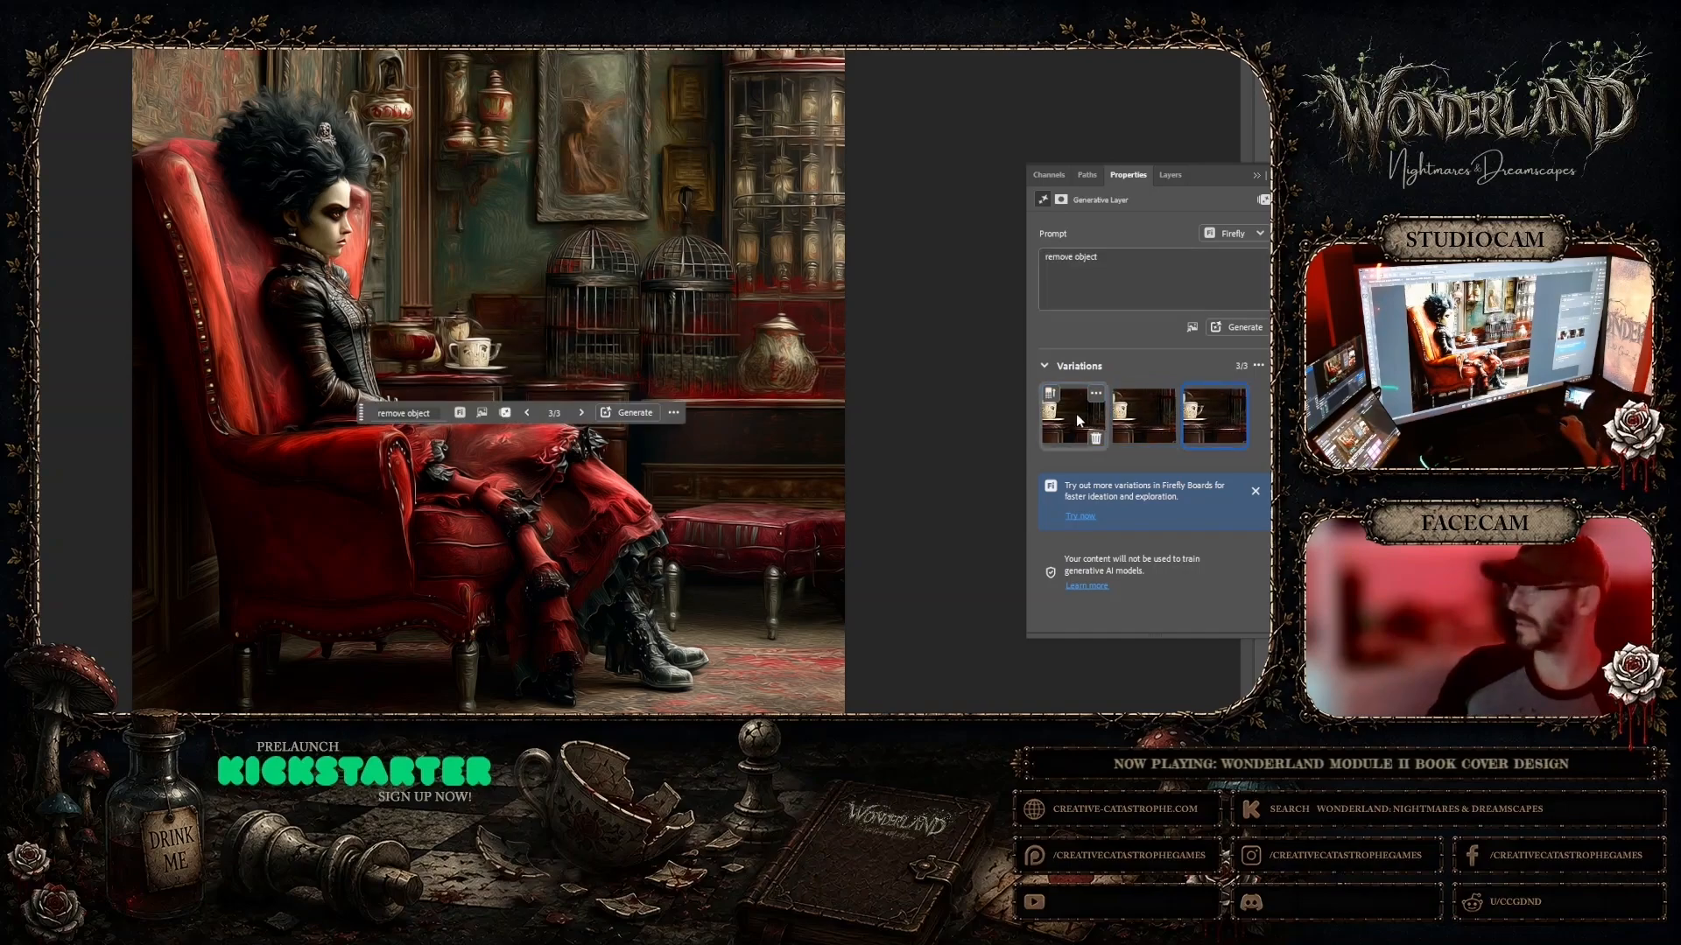
Step: Merge the generated layer covering the dark object beside the teacup into the image layer
{"action": "left_click", "coordinate": [1169, 174]}
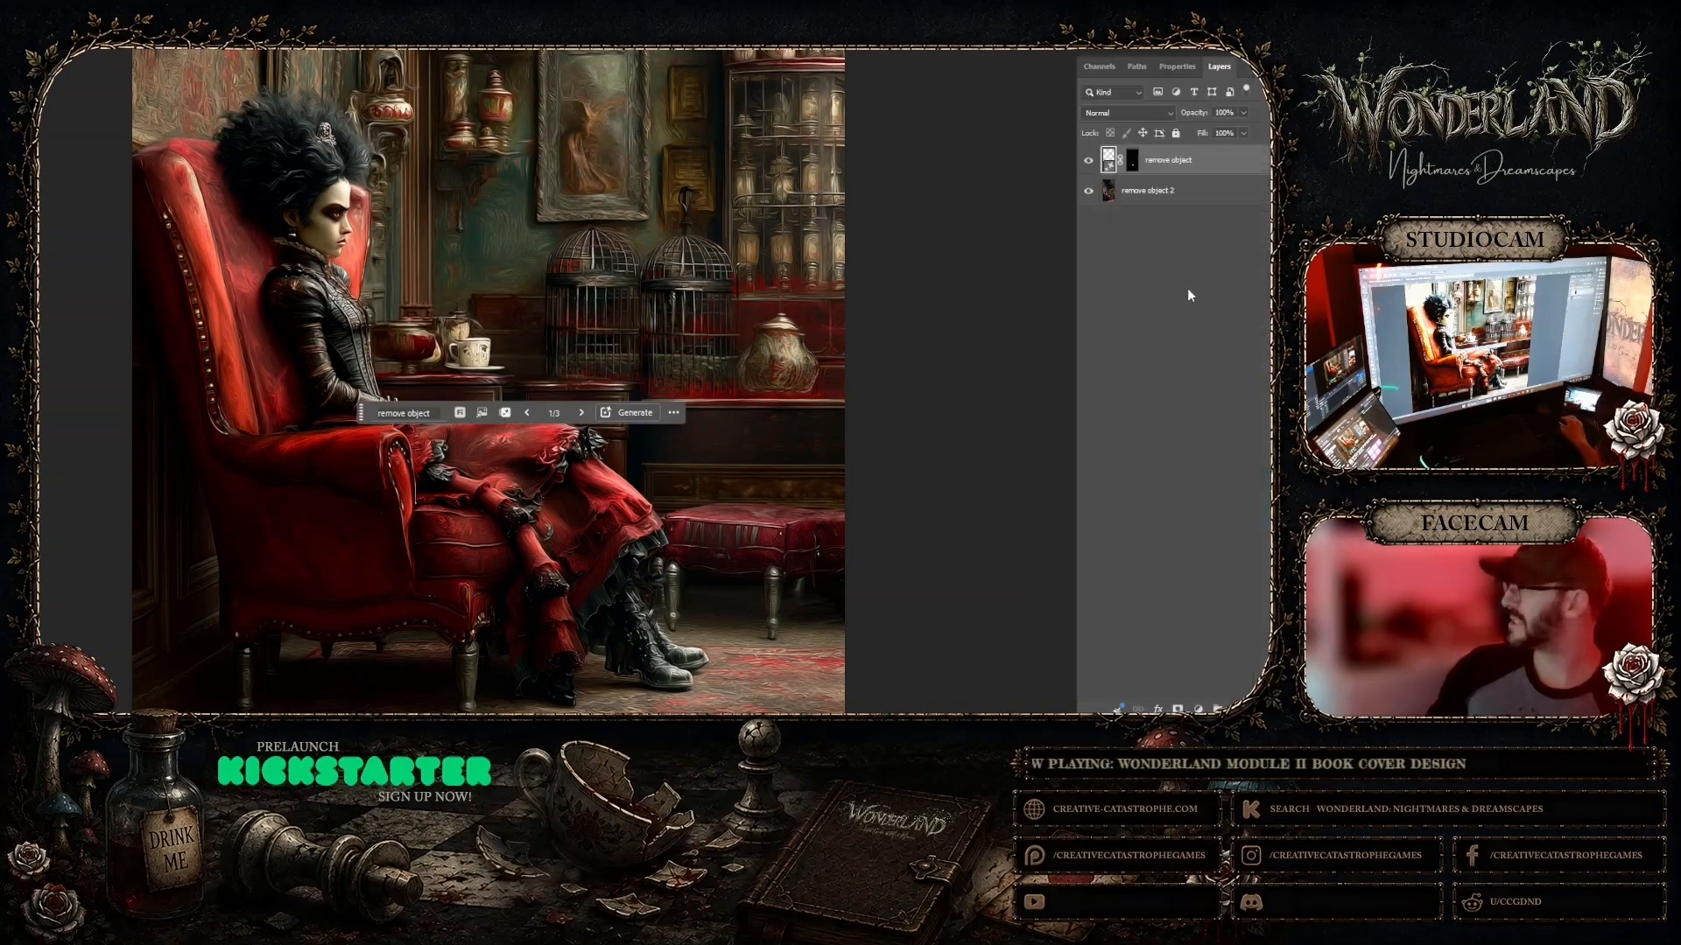
{"action": "left_click", "coordinate": [1198, 195]}
{"action": "right_click", "coordinate": [1198, 194]}
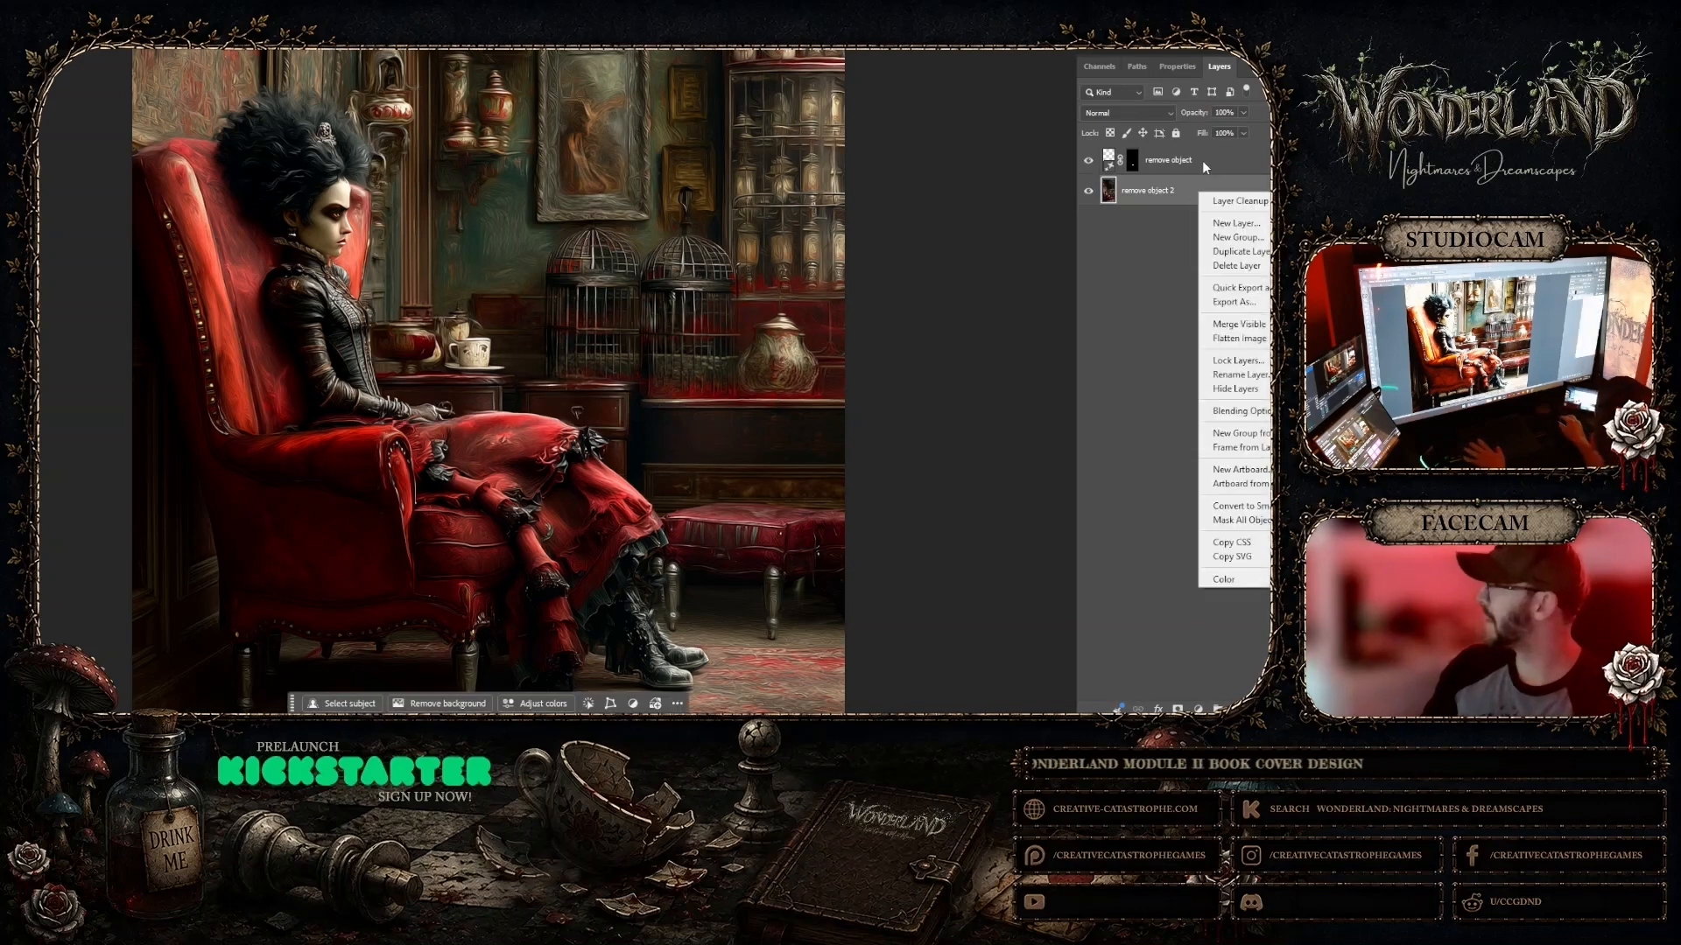
{"action": "left_click", "coordinate": [1206, 167]}
{"action": "left_click", "coordinate": [1208, 162], "text": "shift"}
{"action": "right_click", "coordinate": [1201, 160]}
{"action": "left_click", "coordinate": [1231, 279]}
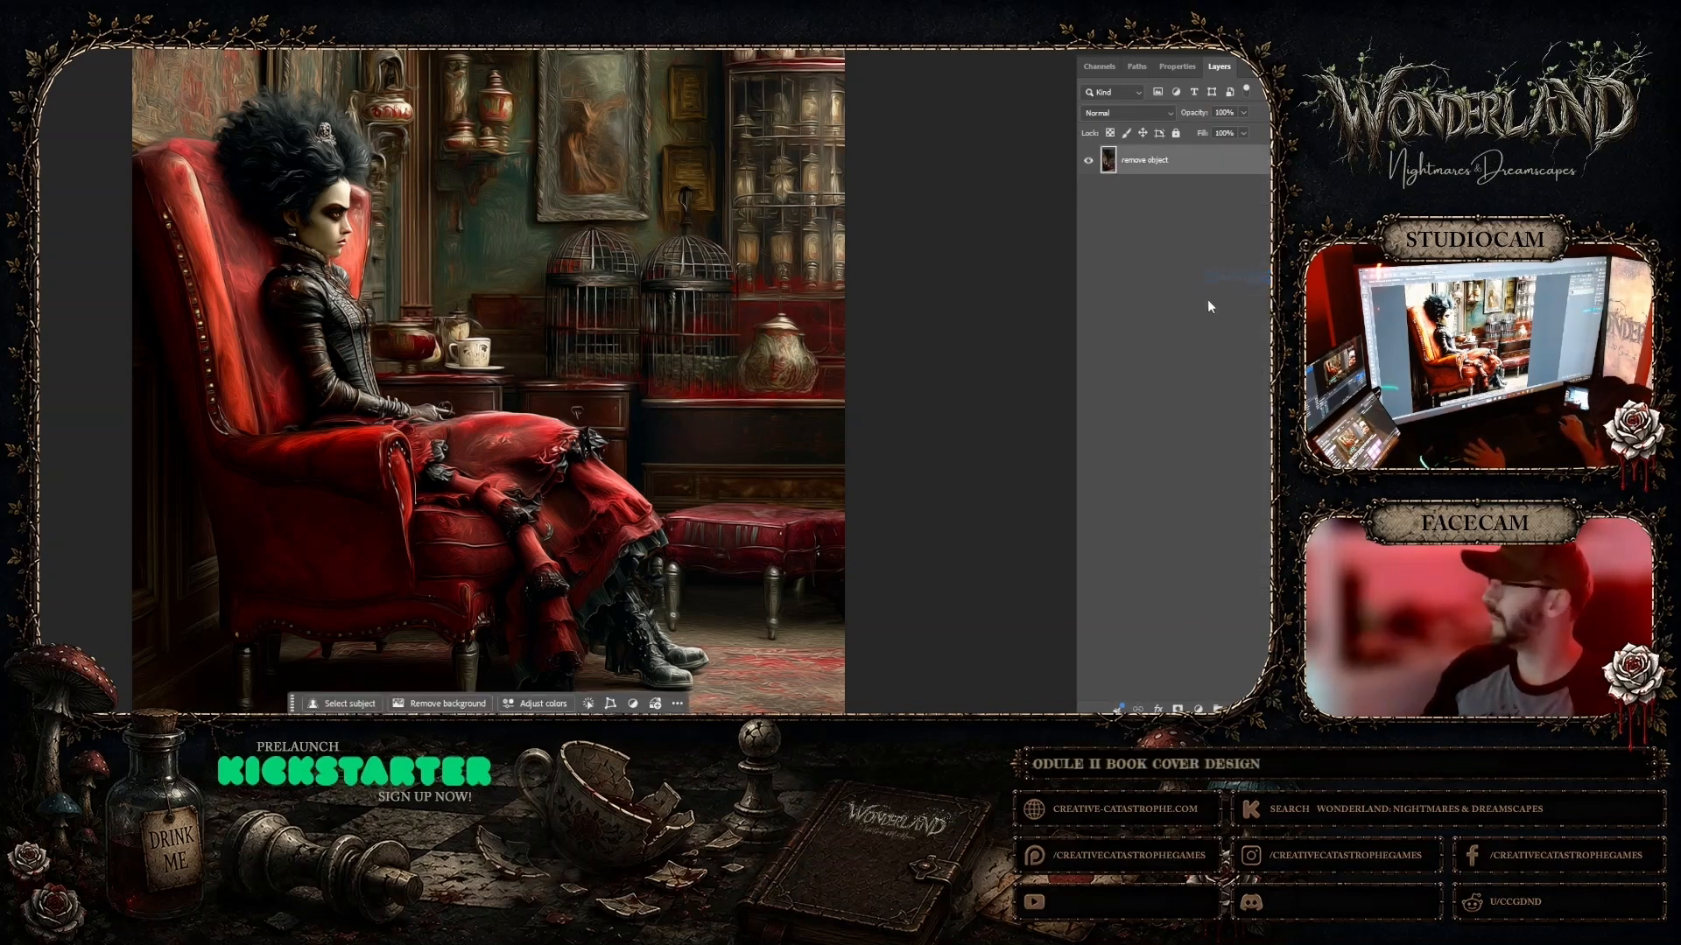
Step: Lasso the pointed black shape at the foot of the red skirt, generate a fill with the prompt "remove object", and select the first variation
{"action": "scroll", "coordinate": [720, 544], "scroll_direction": "down", "scroll_amount": 4}
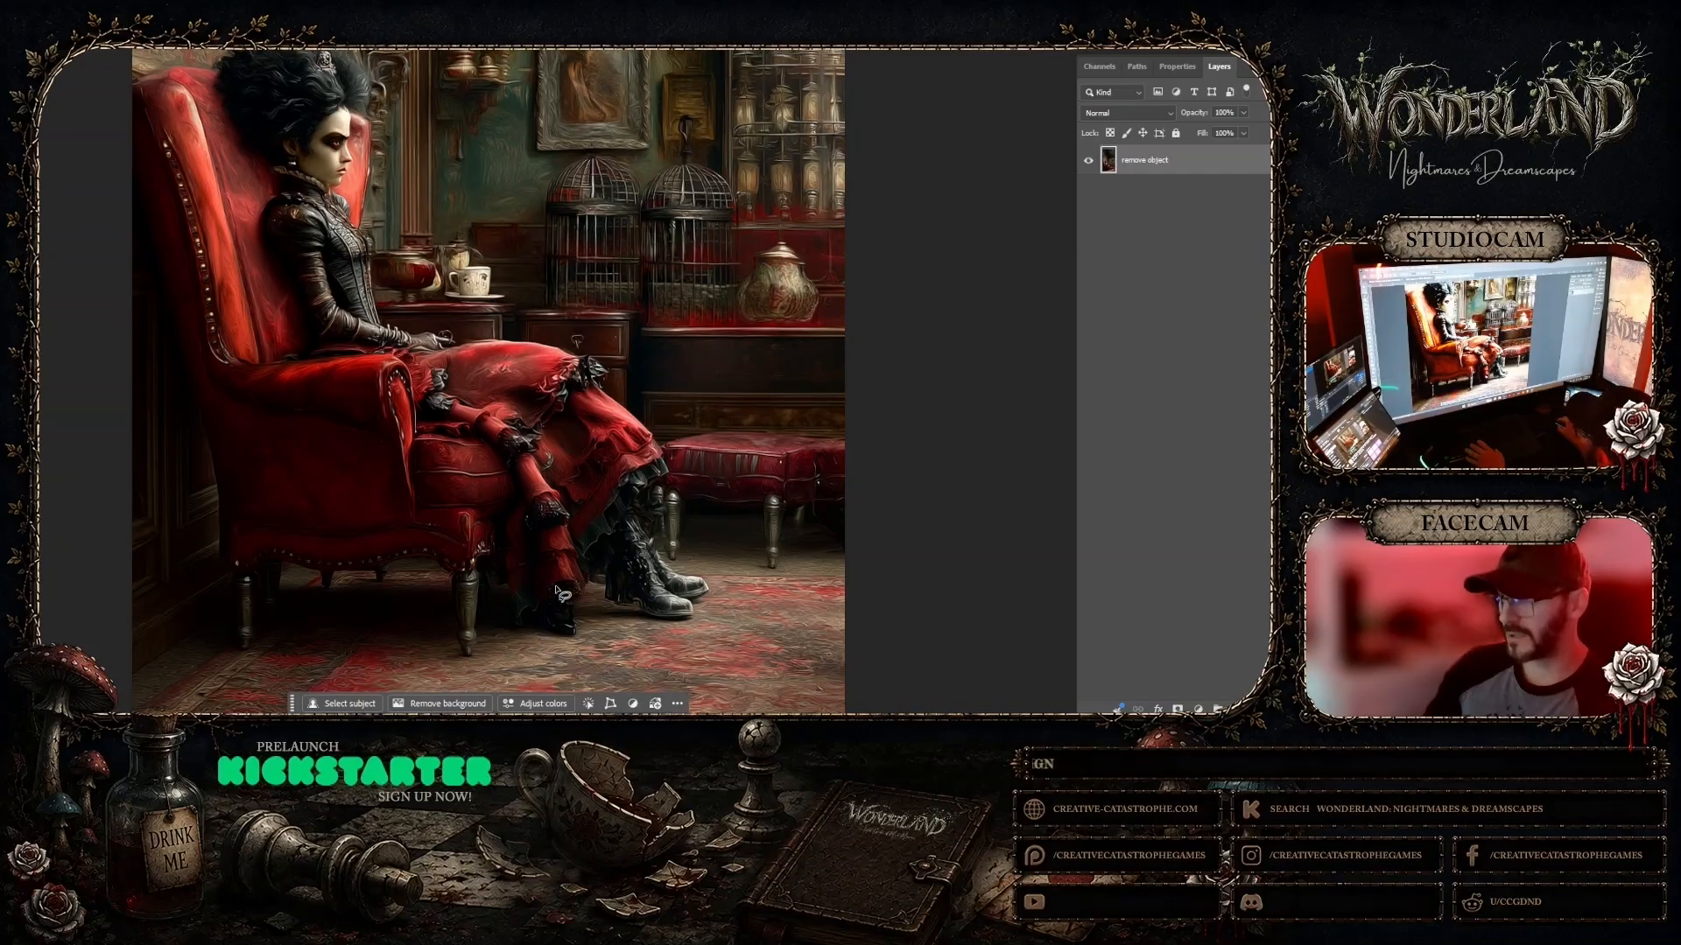
{"action": "left_click_drag", "start_coordinate": [555, 586], "coordinate": [560, 583]}
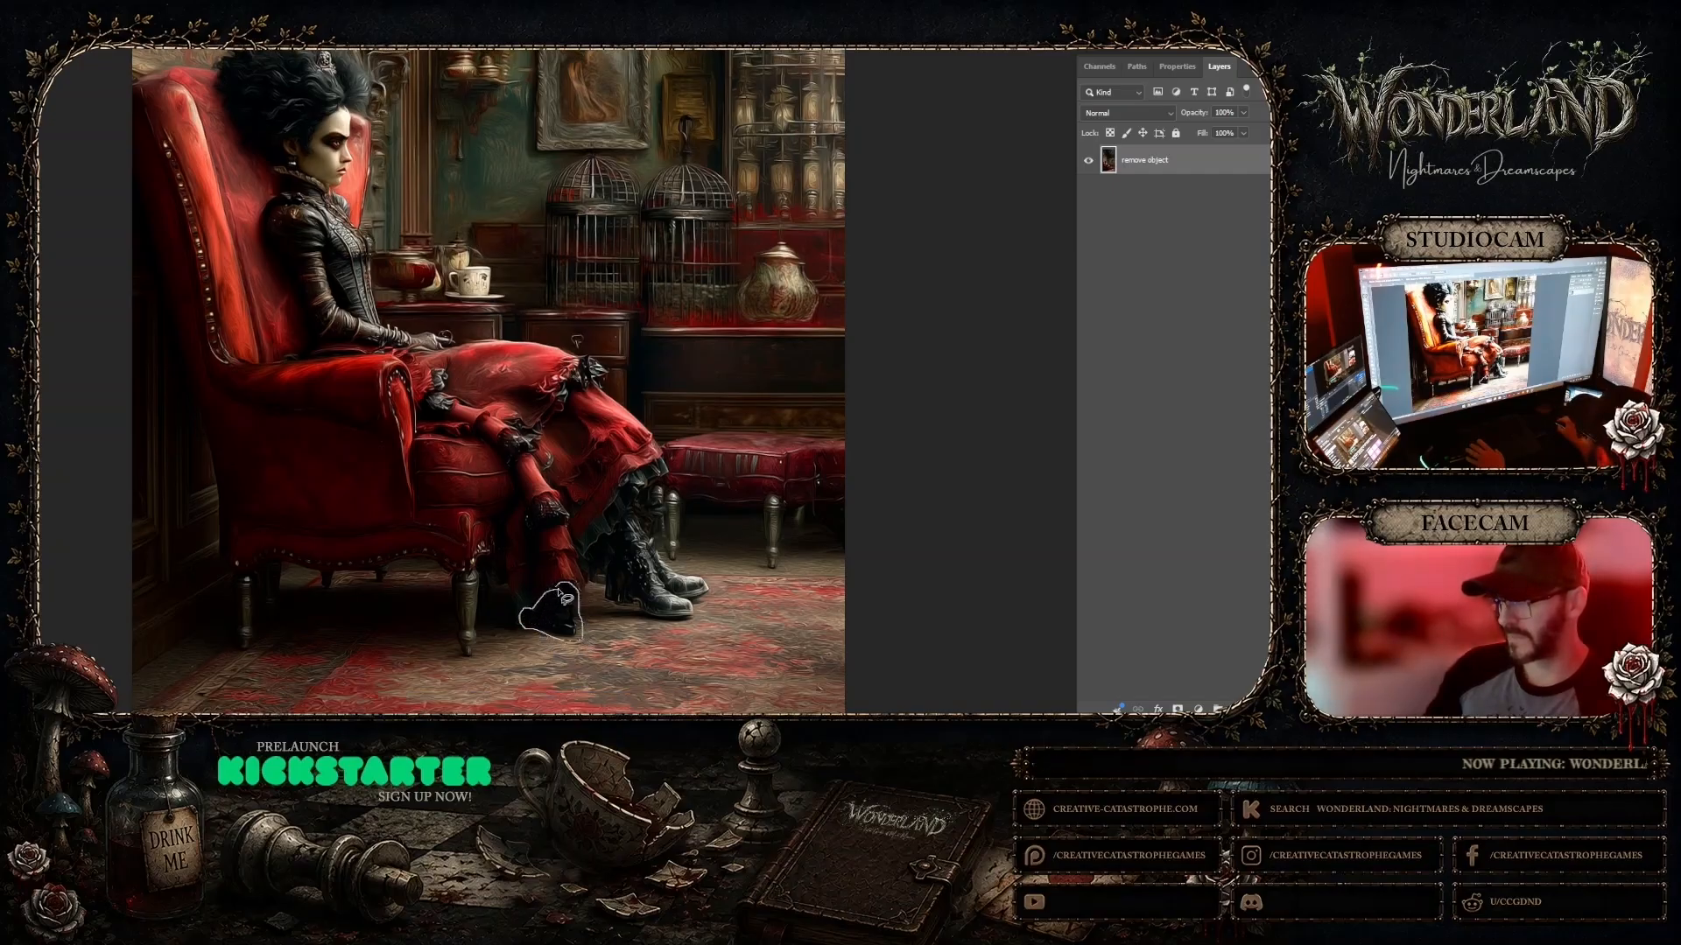
{"action": "left_click_drag", "start_coordinate": [561, 598], "coordinate": [556, 596]}
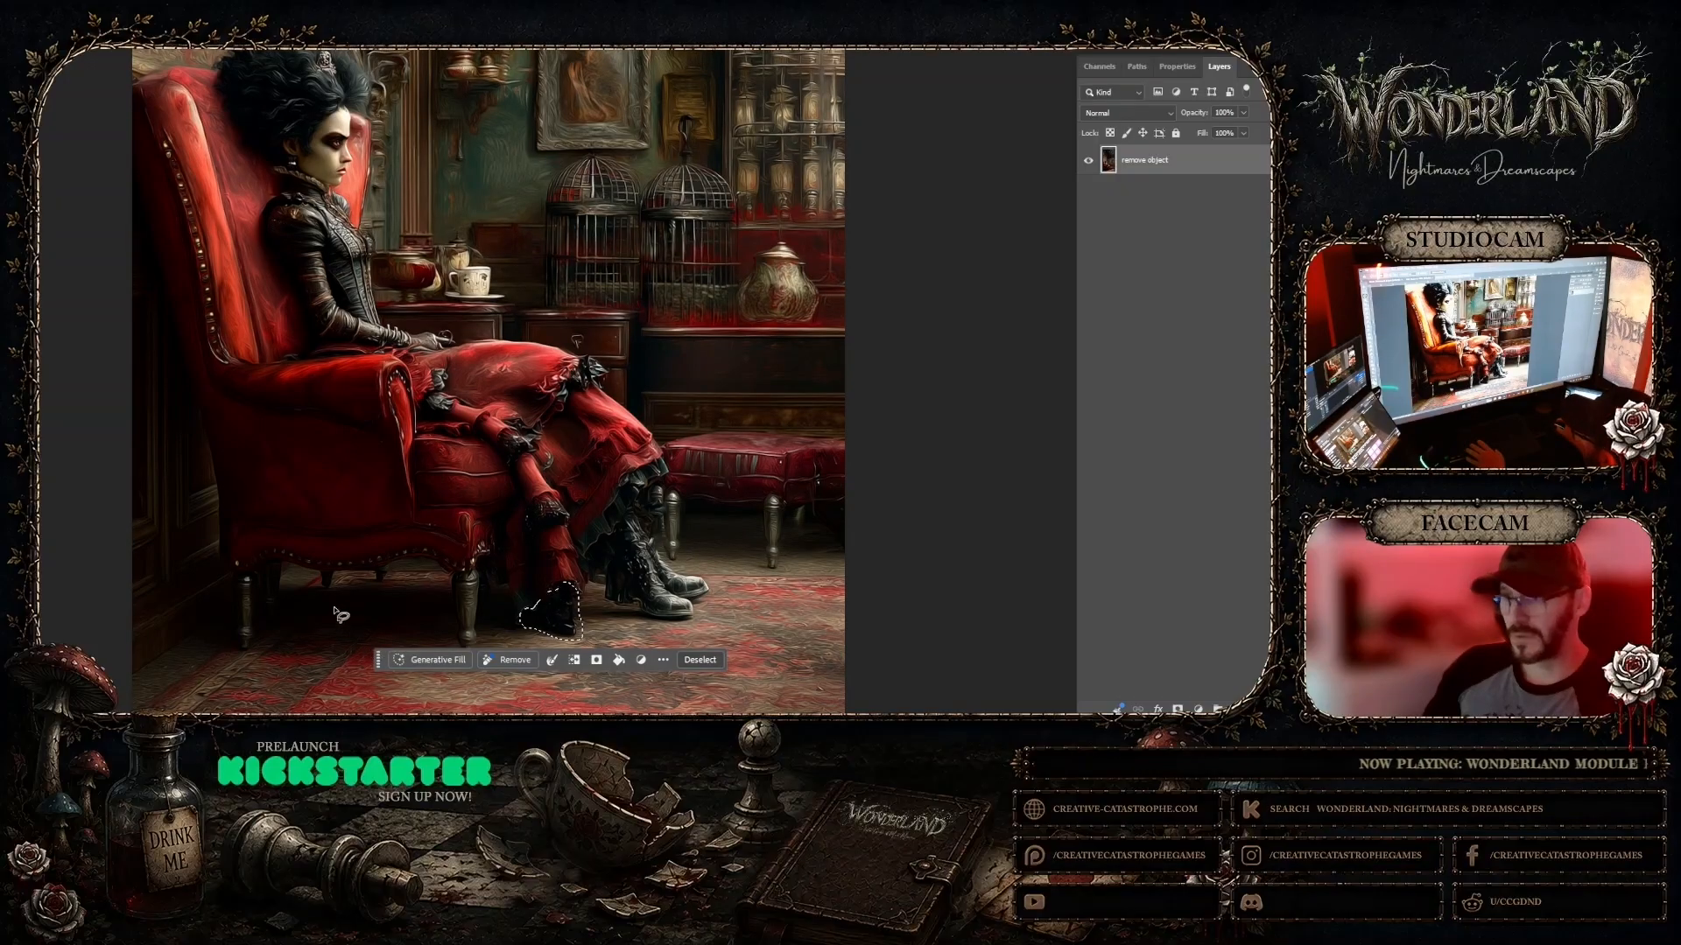
{"action": "left_click", "coordinate": [432, 659]}
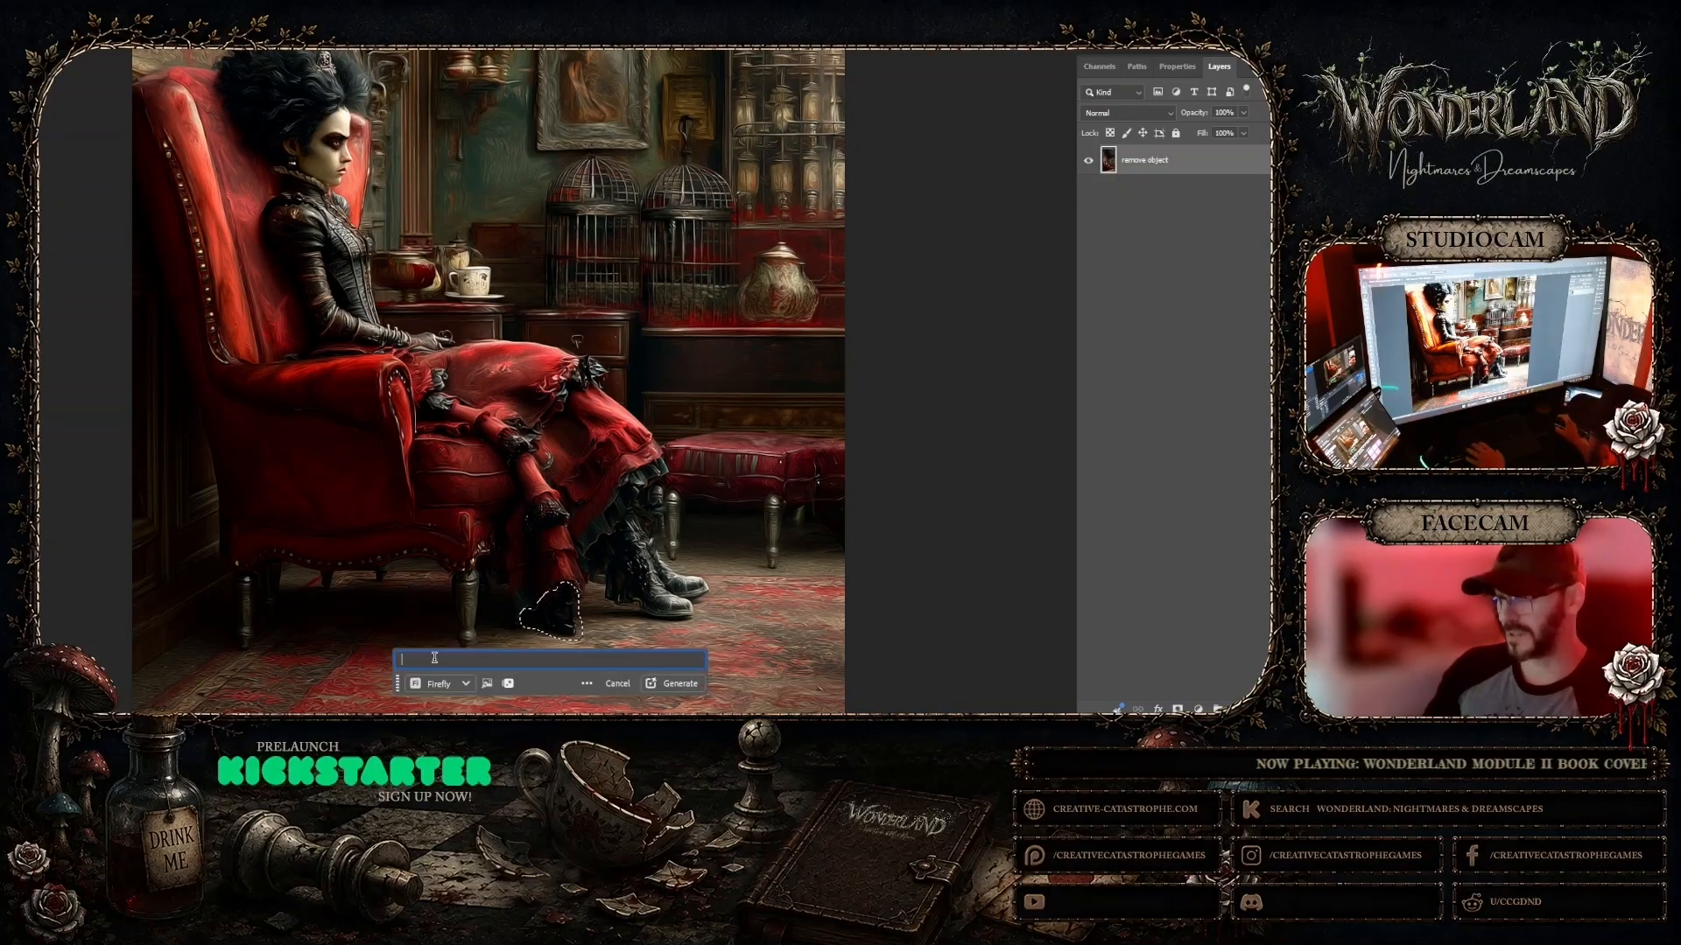
{"action": "type", "text": "remove ob"}
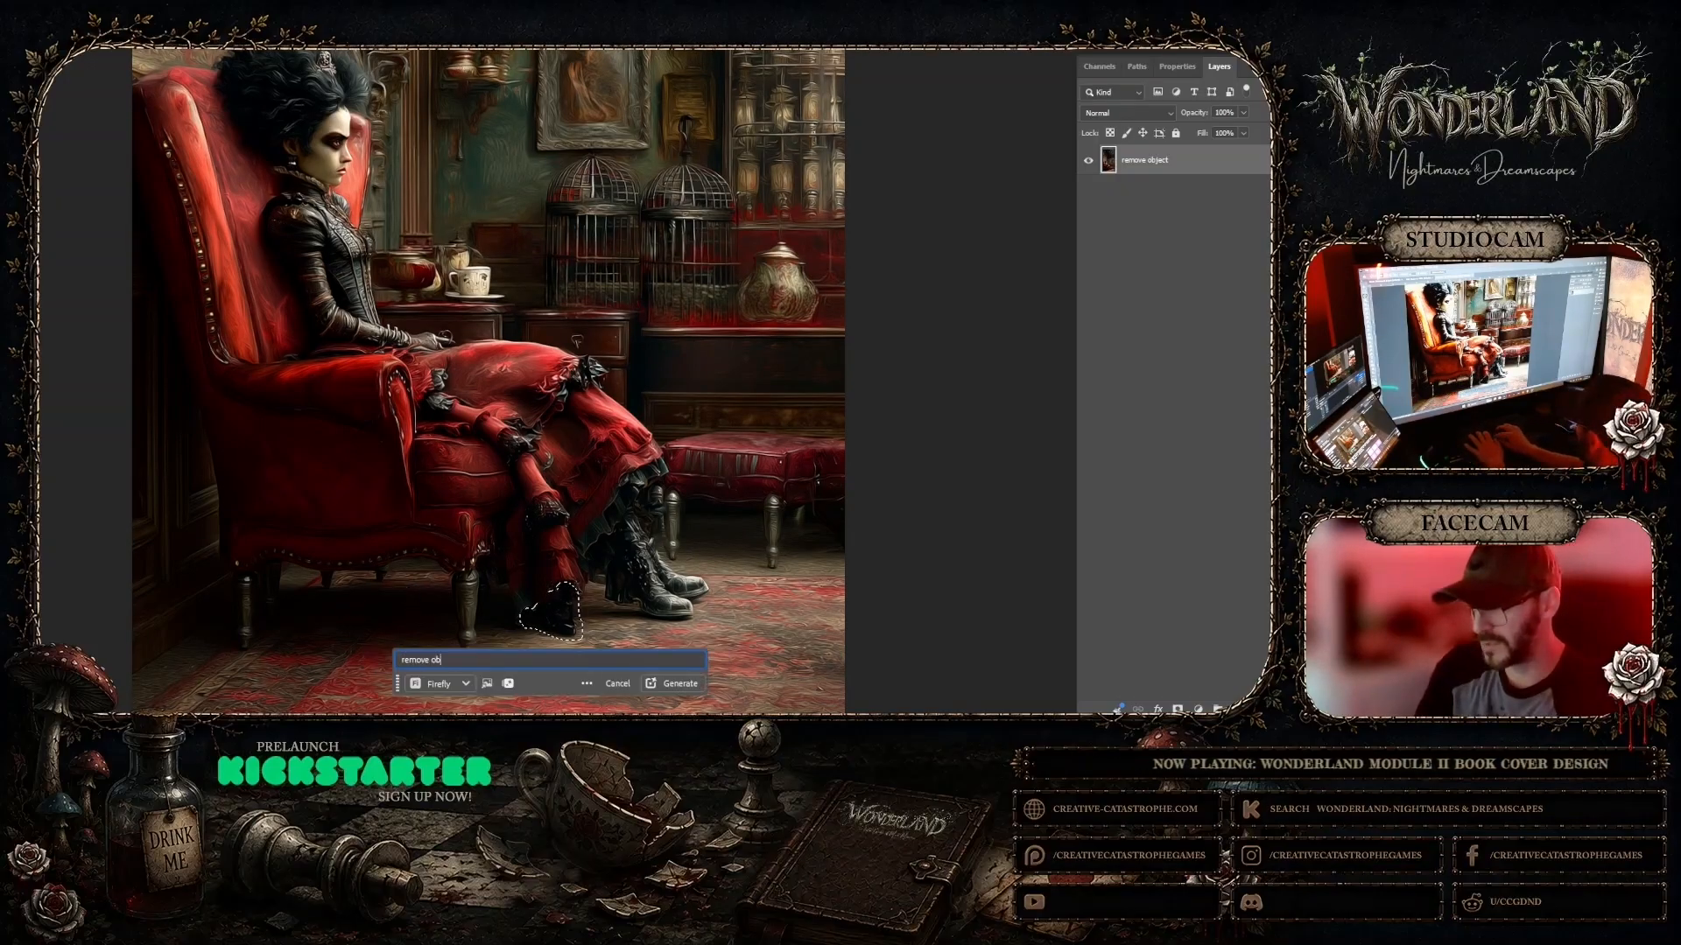
{"action": "type", "text": "ject"}
{"action": "key", "text": "Return"}
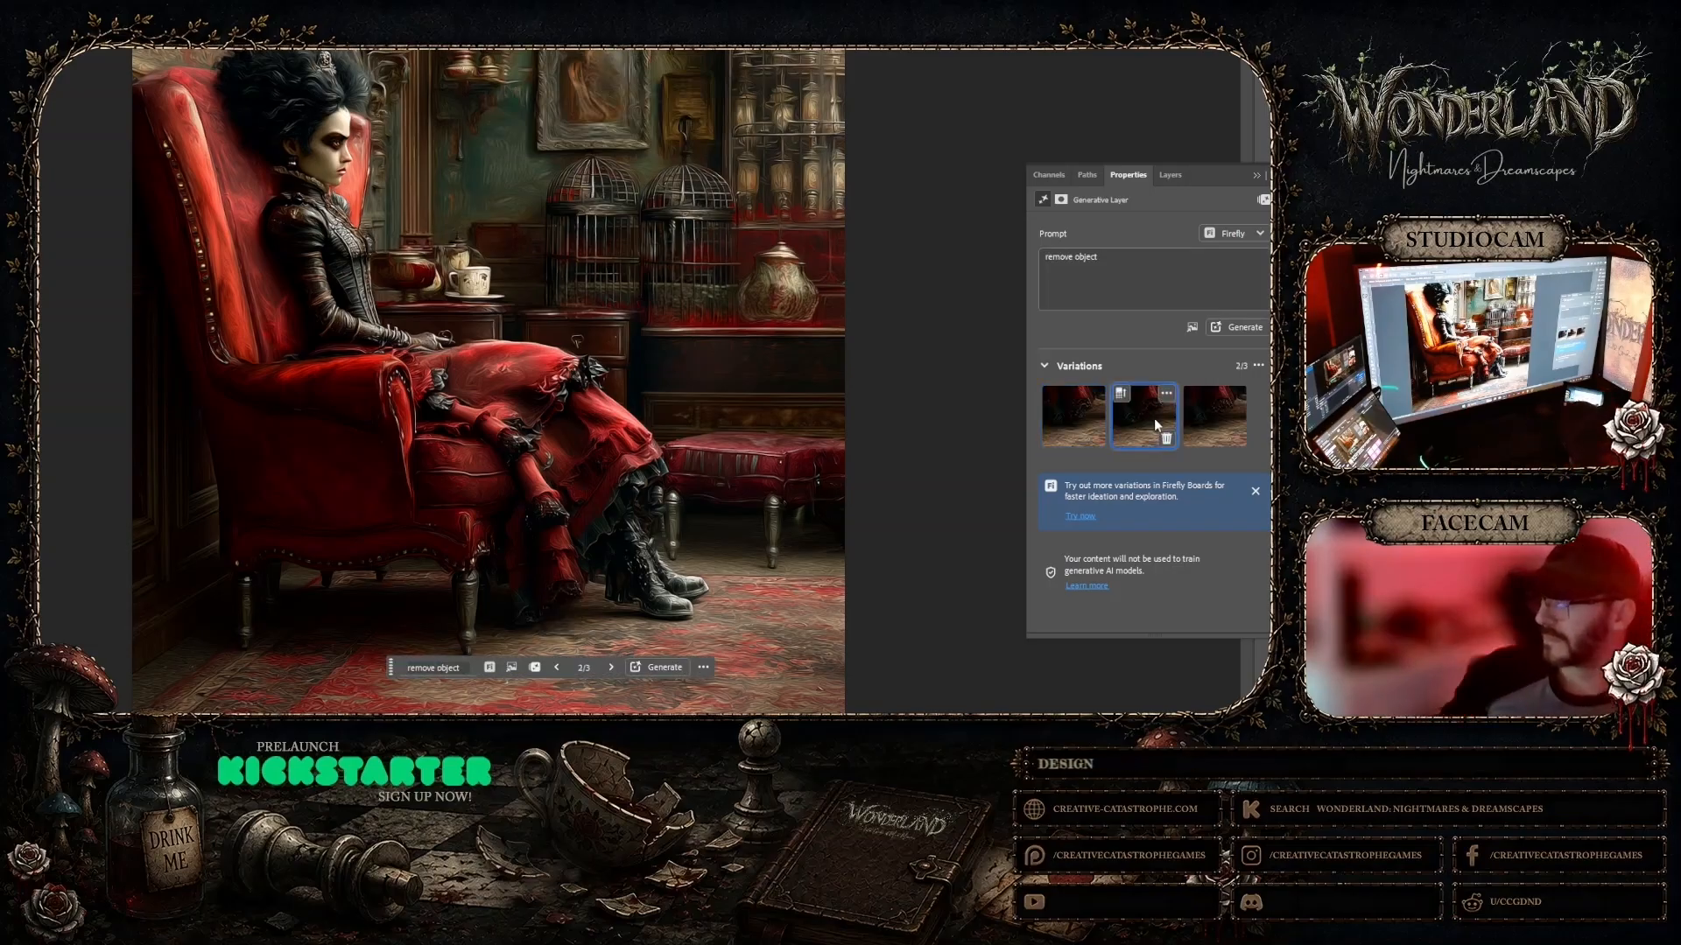
{"action": "left_click", "coordinate": [1078, 413]}
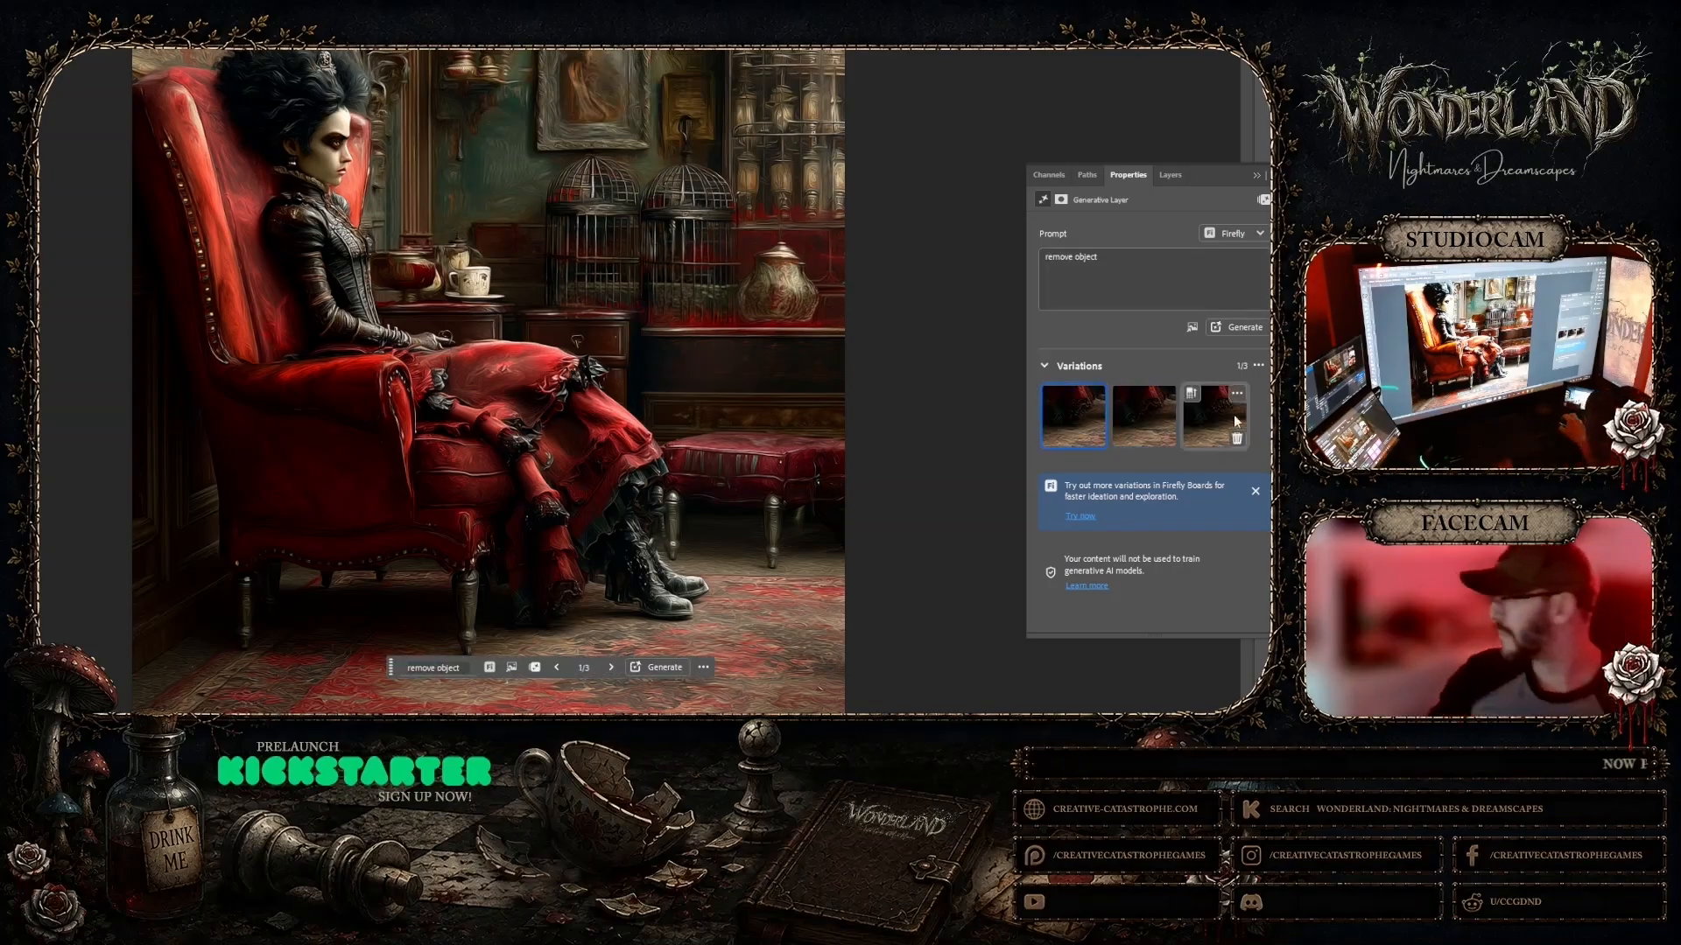
Step: Merge the generated layer at the foot of the red skirt into the image layer
{"action": "left_click", "coordinate": [1170, 174]}
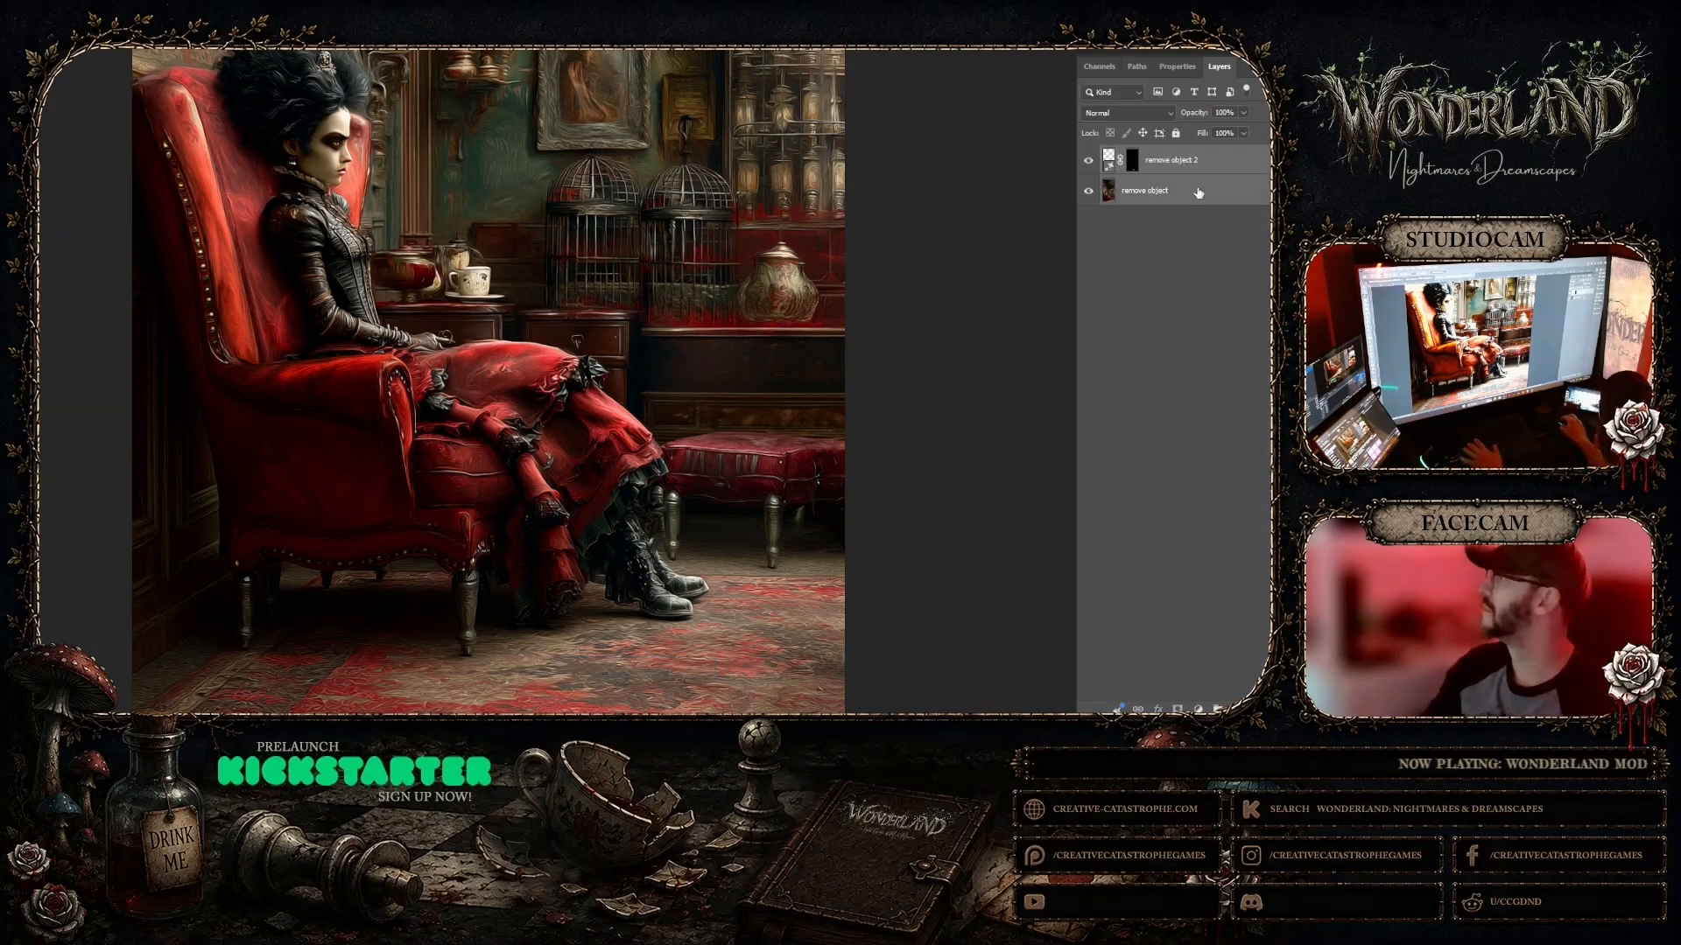
{"action": "left_click", "coordinate": [1200, 194], "text": "shift"}
{"action": "right_click", "coordinate": [1202, 160]}
{"action": "left_click", "coordinate": [1238, 275]}
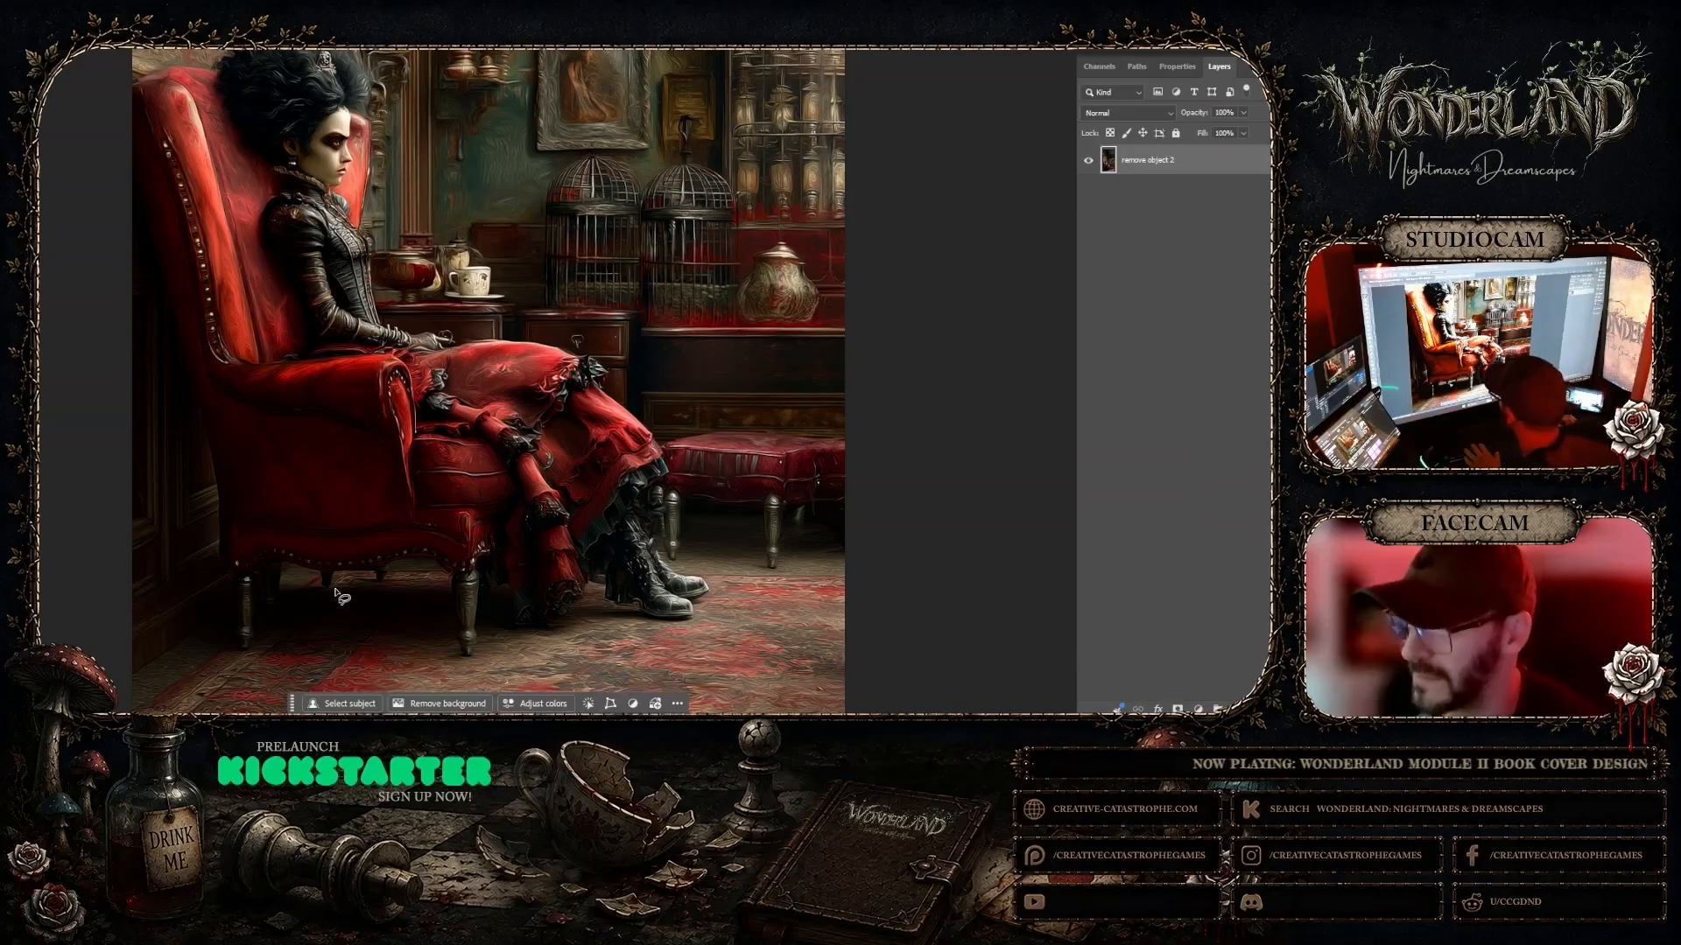
Step: Lasso the small spot under the armchair's seat between its legs, generate a fill with the prompt "remove object", and choose the third variation
{"action": "mouse_move", "coordinate": [317, 577]}
{"action": "left_mouse_down"}
{"action": "mouse_move", "coordinate": [329, 568]}
{"action": "mouse_move", "coordinate": [334, 589]}
{"action": "mouse_move", "coordinate": [317, 577]}
{"action": "left_mouse_up"}
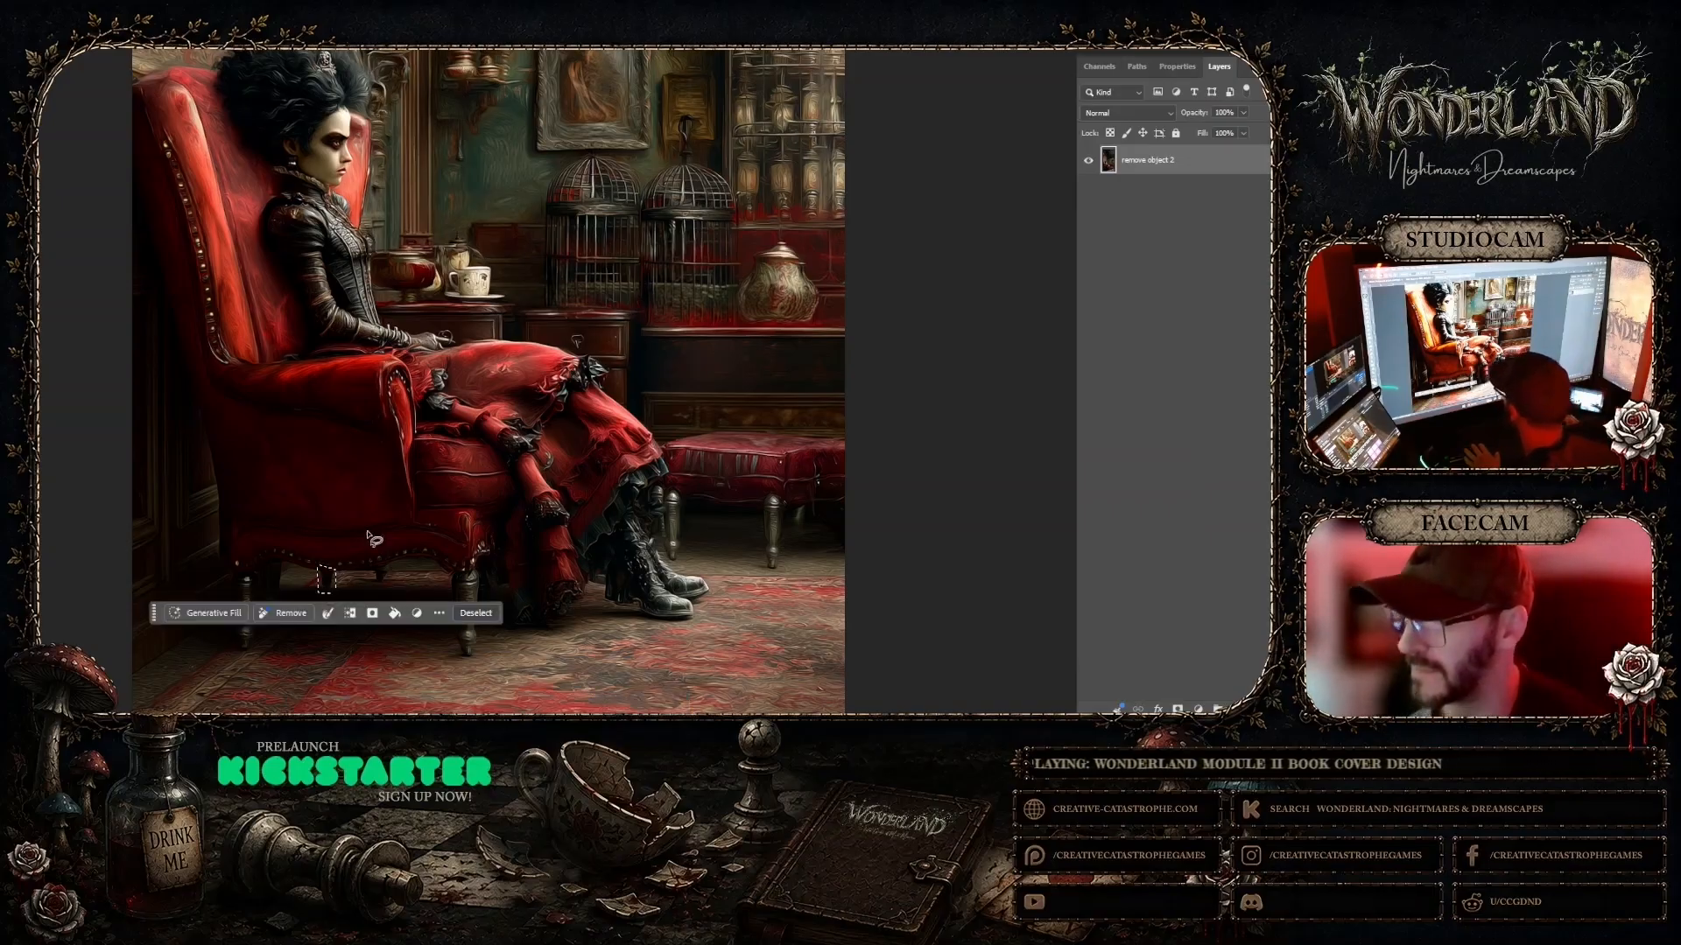
{"action": "left_click", "coordinate": [207, 617]}
{"action": "type", "text": "remove object"}
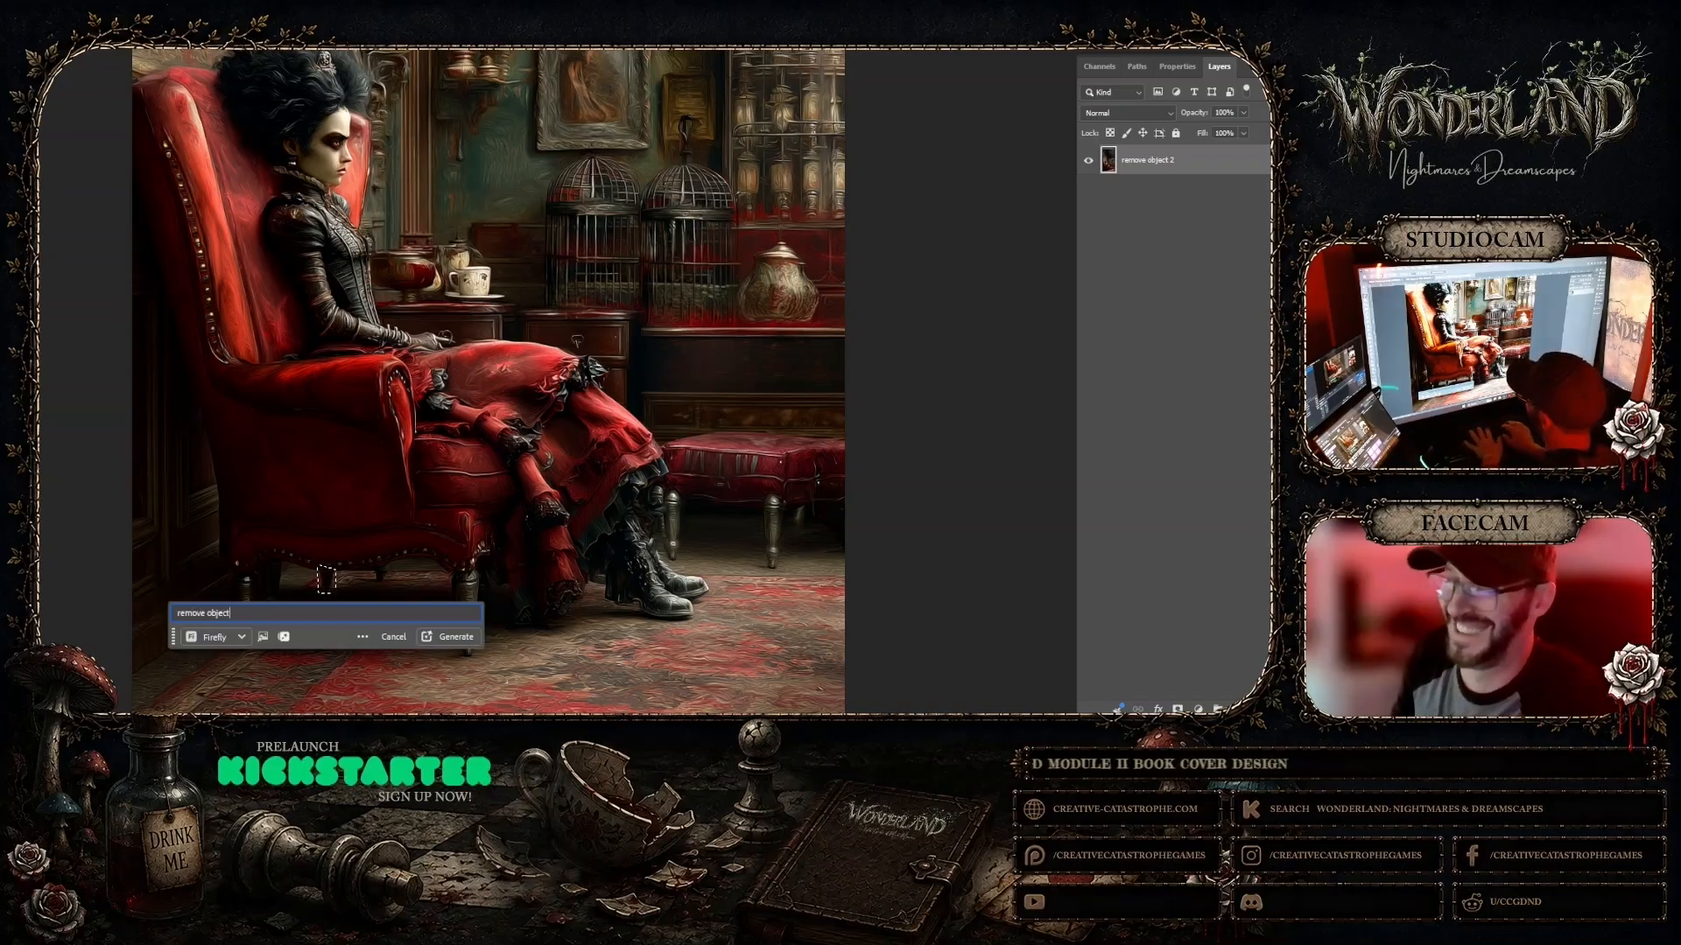
{"action": "key", "text": "Return"}
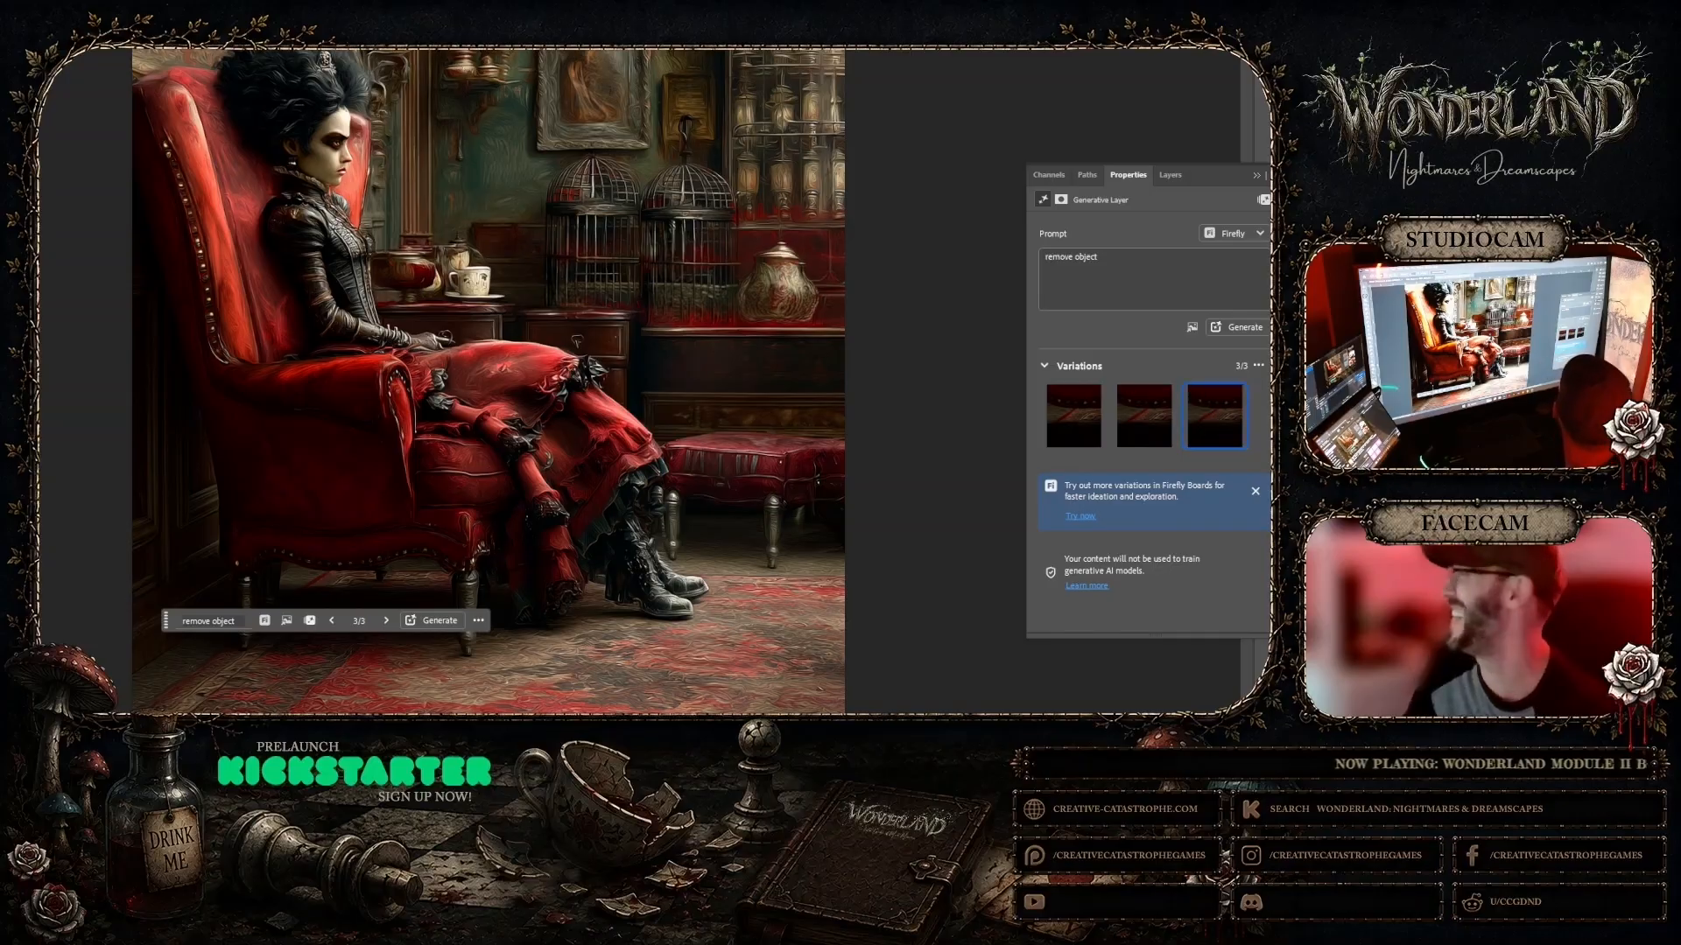
Step: Merge the generated patch under the armchair's seat into the image layer
{"action": "left_click", "coordinate": [1170, 174]}
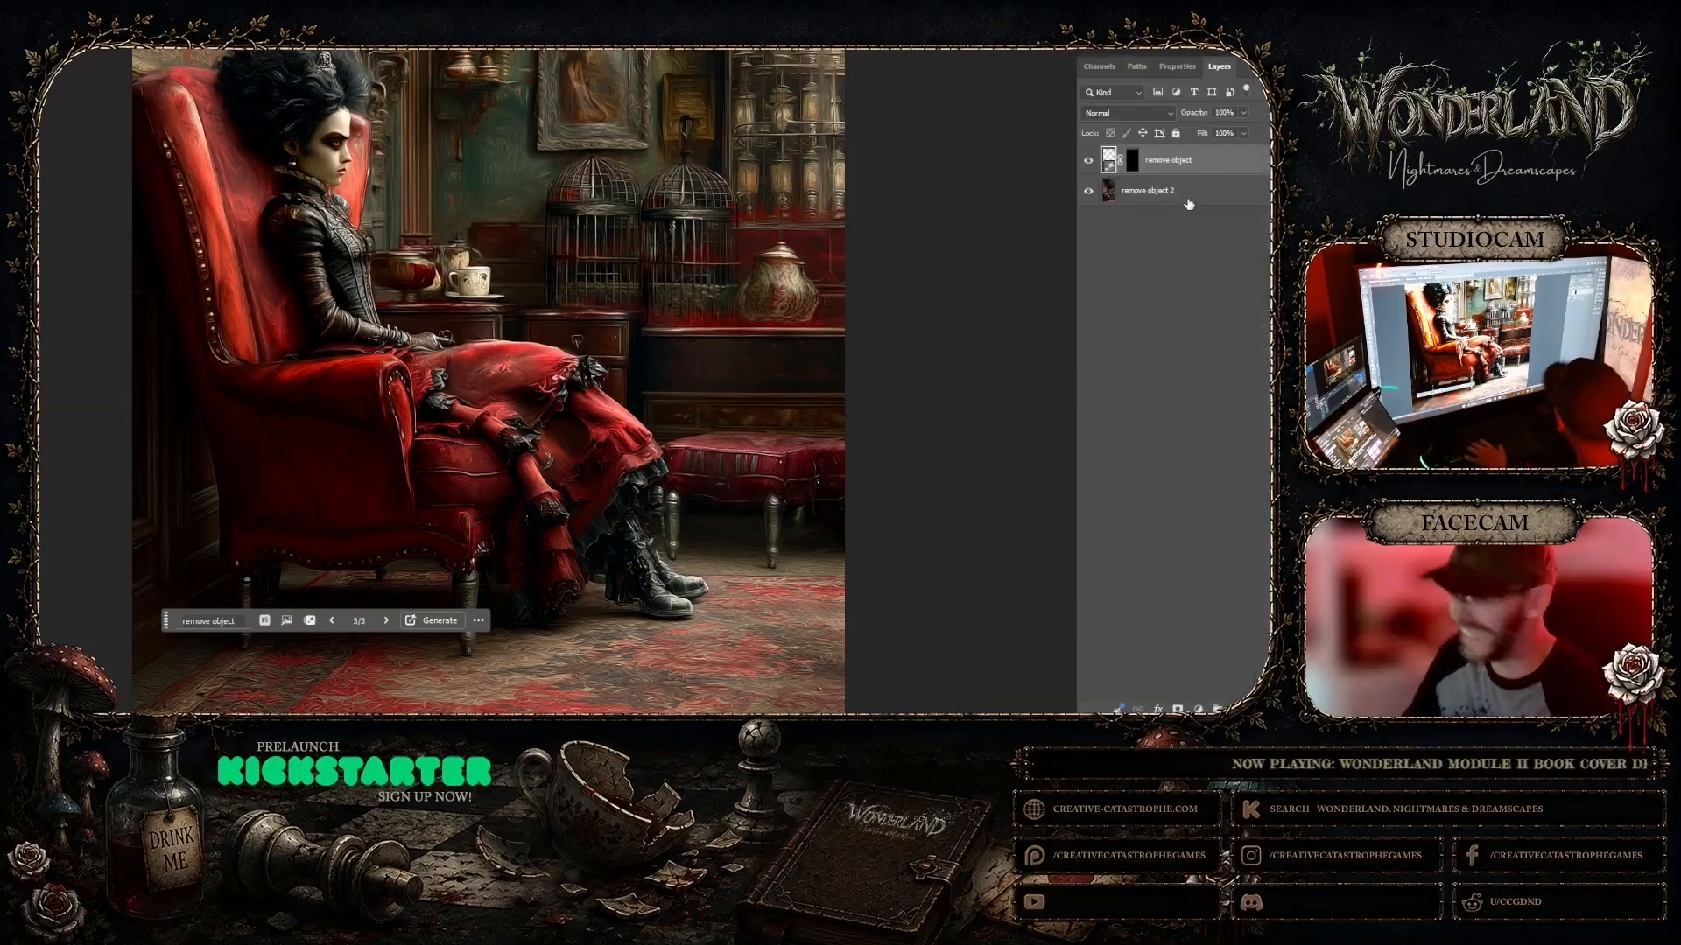
{"action": "left_click", "coordinate": [1188, 201], "text": "shift"}
{"action": "right_click", "coordinate": [1188, 200]}
{"action": "left_click", "coordinate": [1222, 317]}
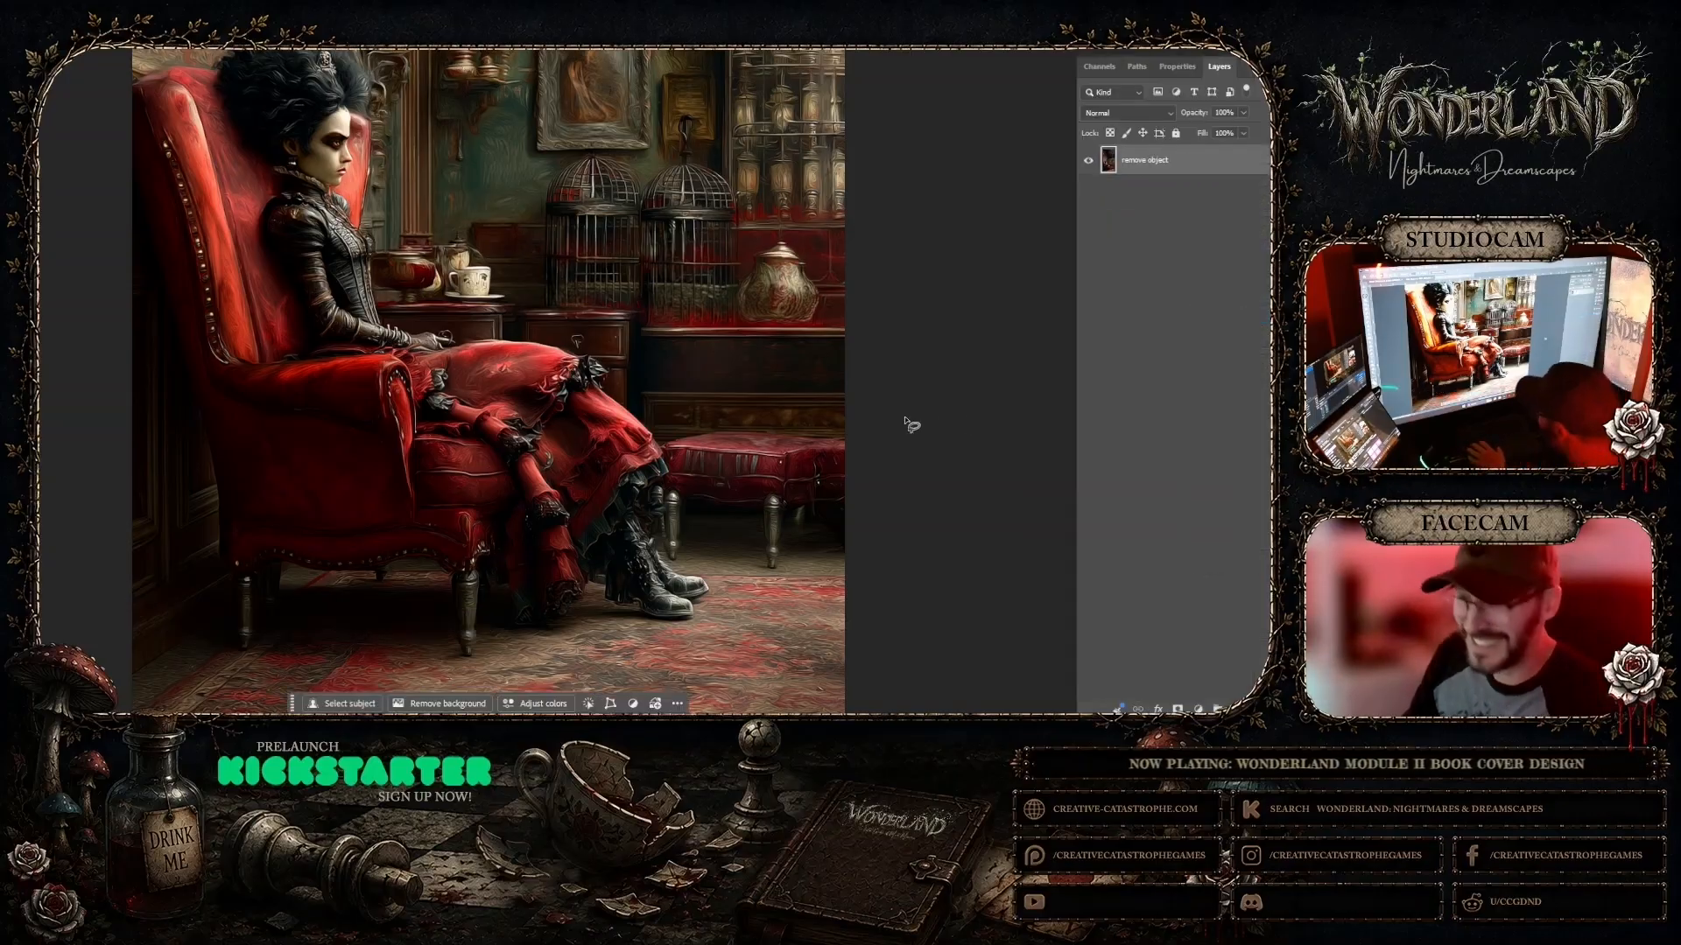
Step: Lasso the stray detail beside the armchair's rear leg, generate a fill with the prompt "remove object", and keep the first variation
{"action": "mouse_move", "coordinate": [285, 564]}
{"action": "left_mouse_down"}
{"action": "mouse_move", "coordinate": [277, 609]}
{"action": "mouse_move", "coordinate": [259, 589]}
{"action": "mouse_move", "coordinate": [272, 558]}
{"action": "left_mouse_up"}
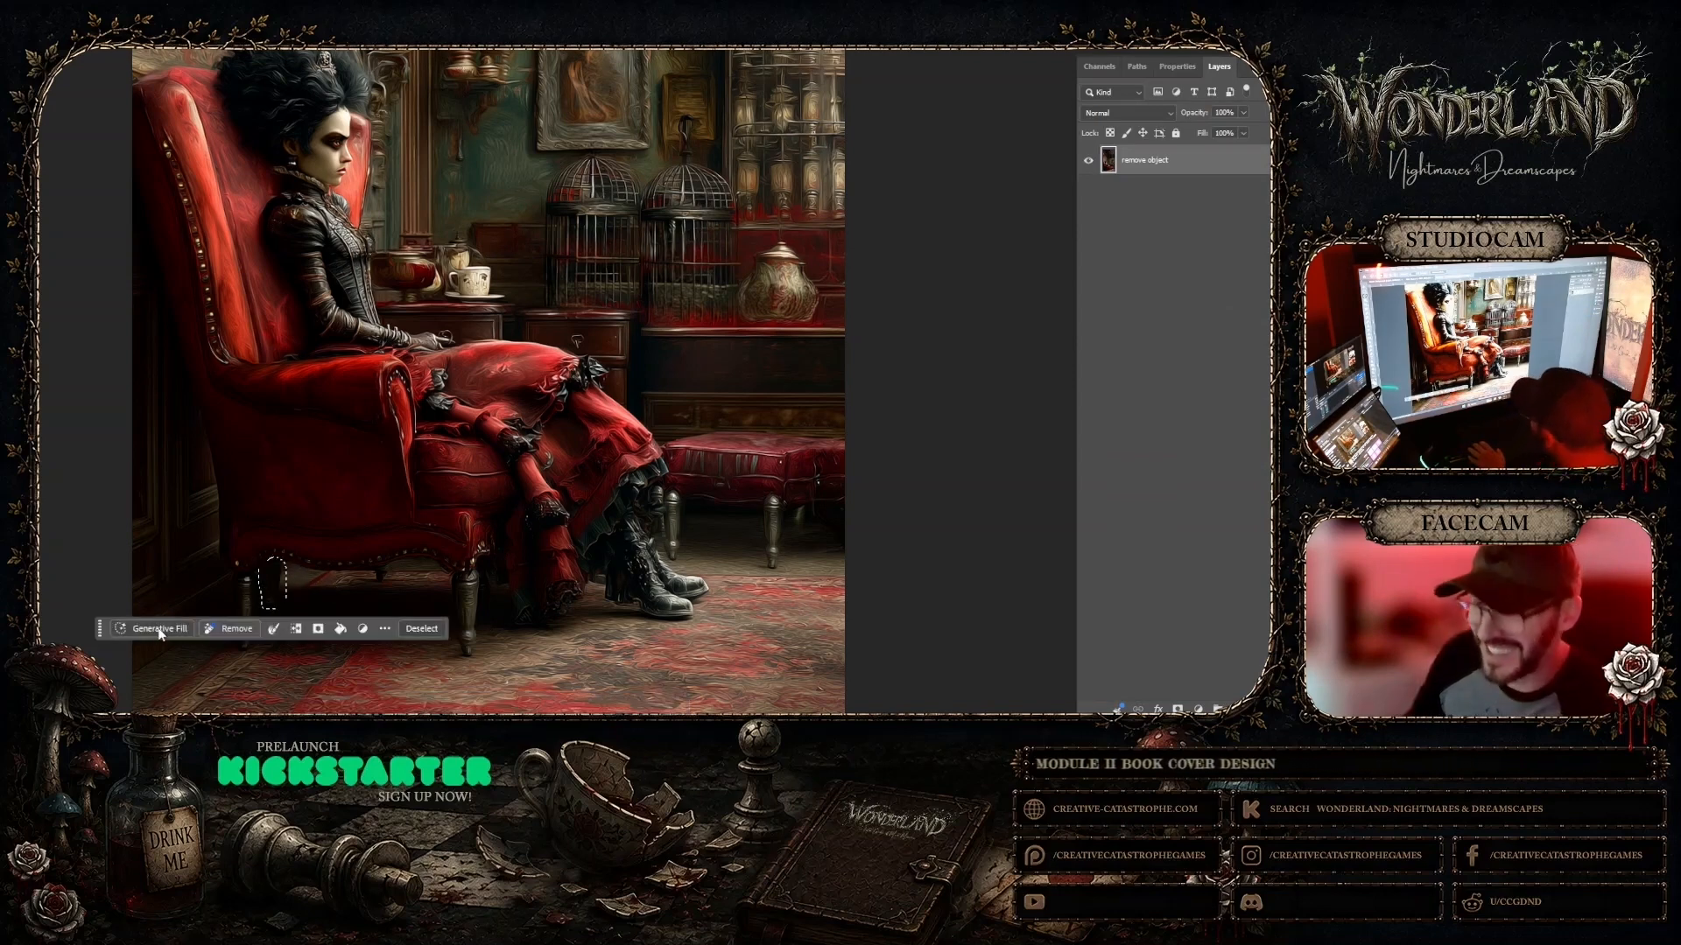
{"action": "left_click", "coordinate": [156, 624]}
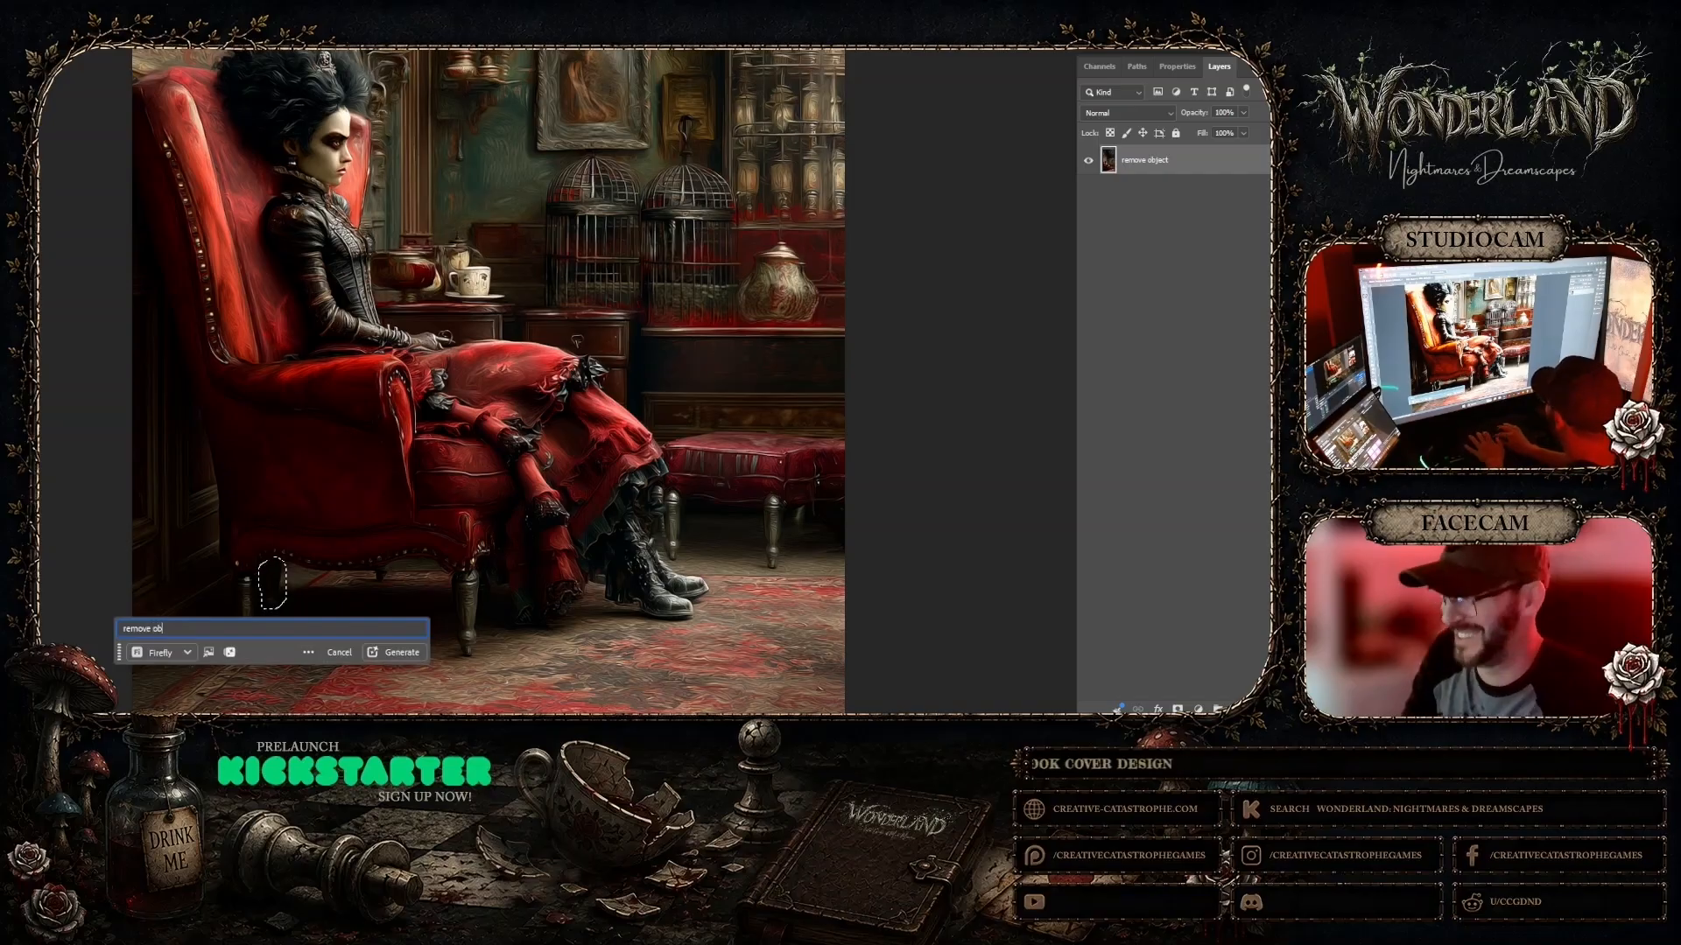
{"action": "key", "text": "Return"}
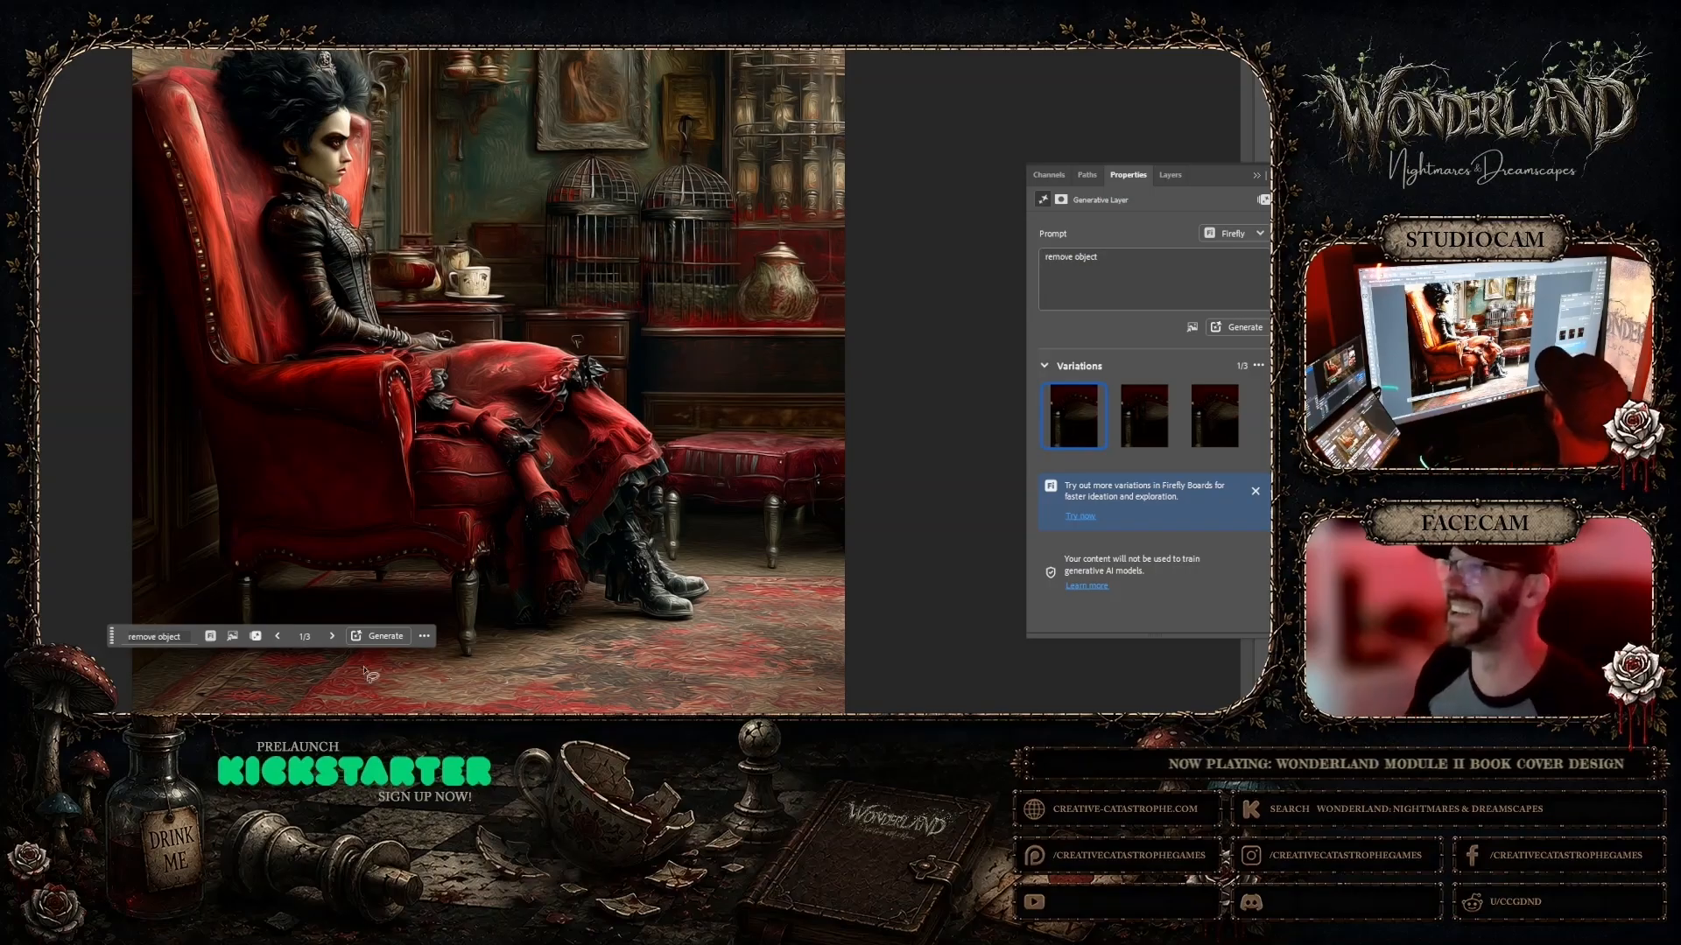
{"action": "mouse_move", "coordinate": [1154, 418]}
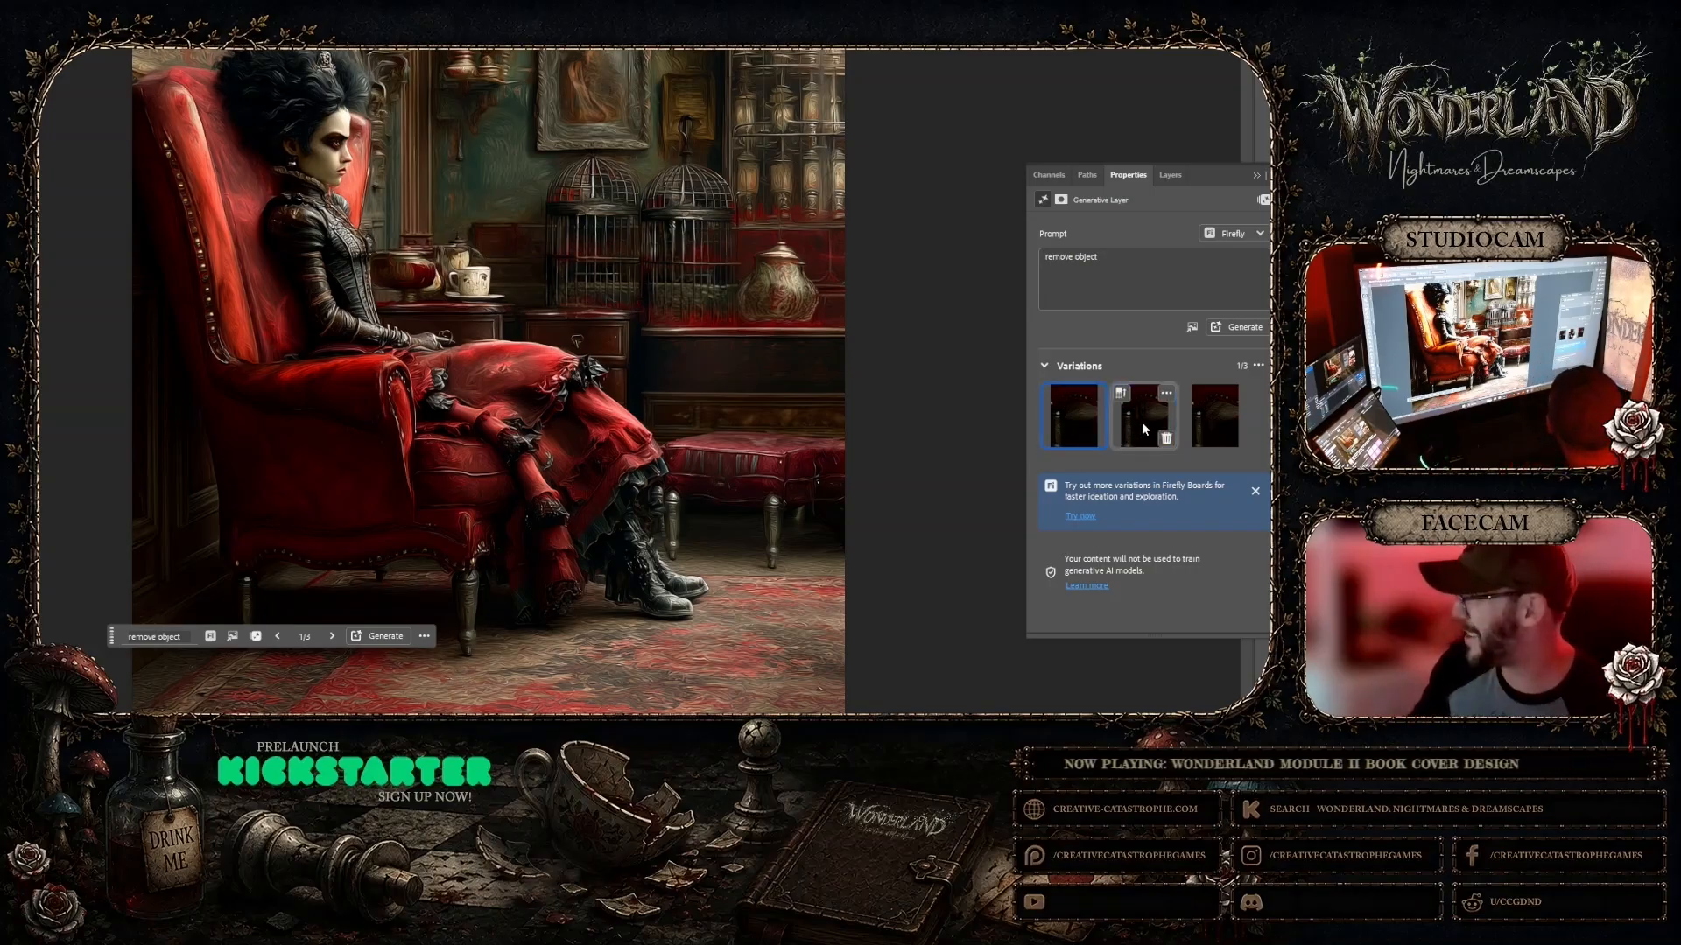
Step: Merge the generated patch beside the armchair's rear leg into the image layer
{"action": "left_click", "coordinate": [1169, 174]}
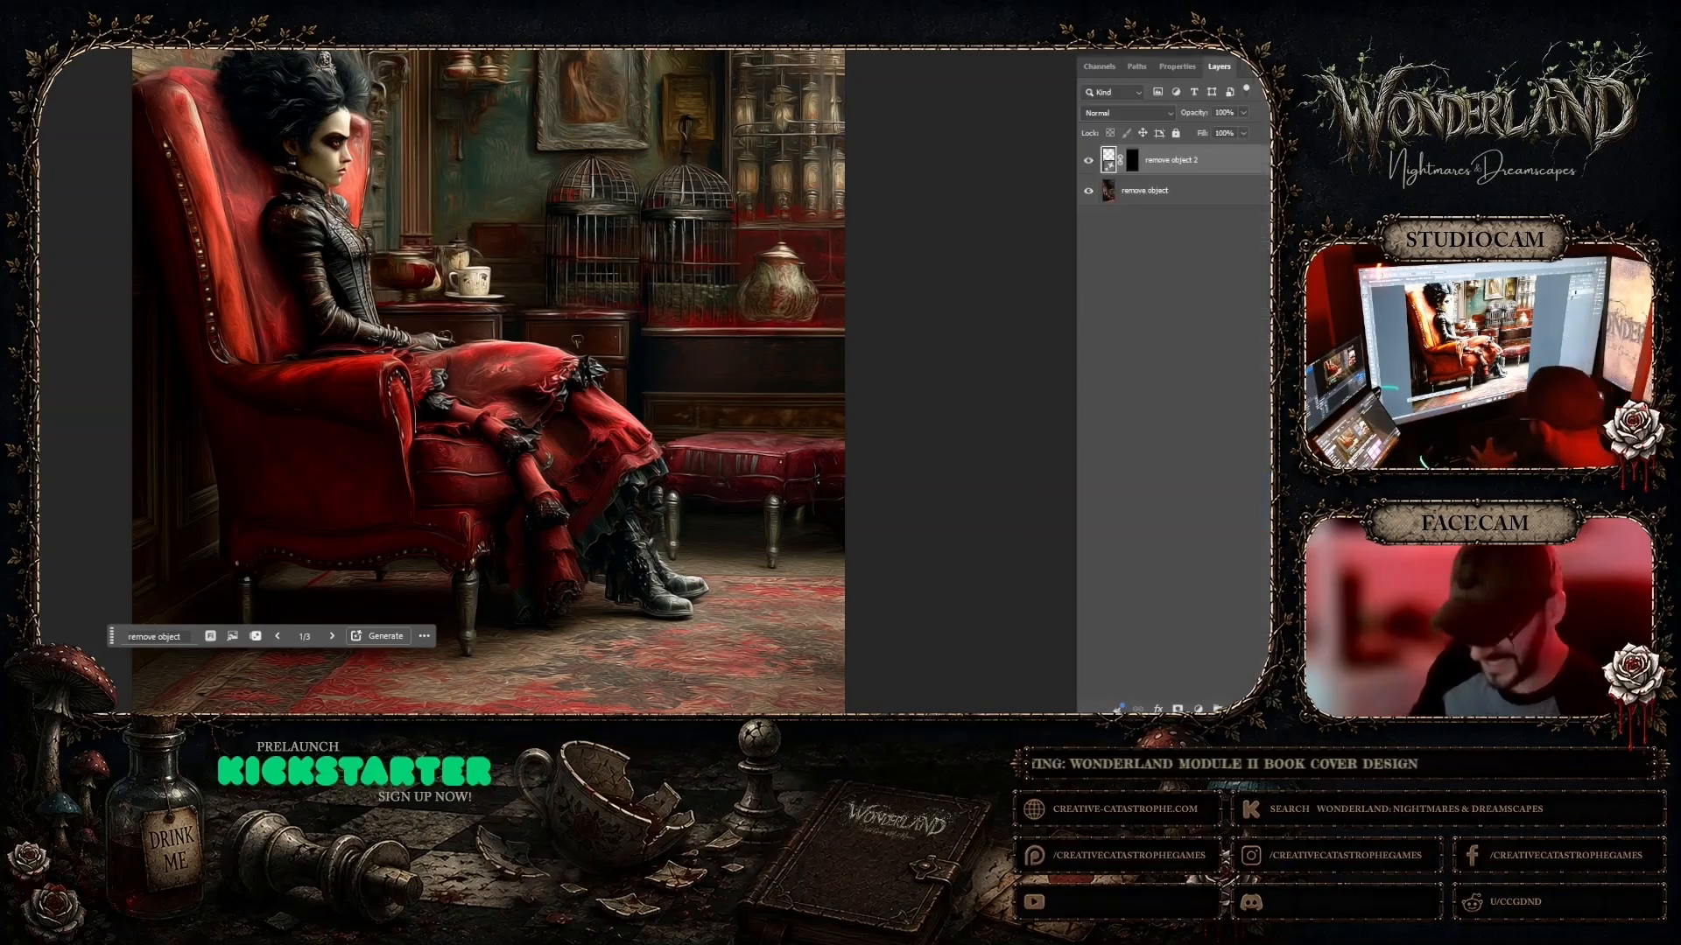
{"action": "left_click", "coordinate": [1171, 190], "text": "shift"}
{"action": "right_click", "coordinate": [1173, 191]}
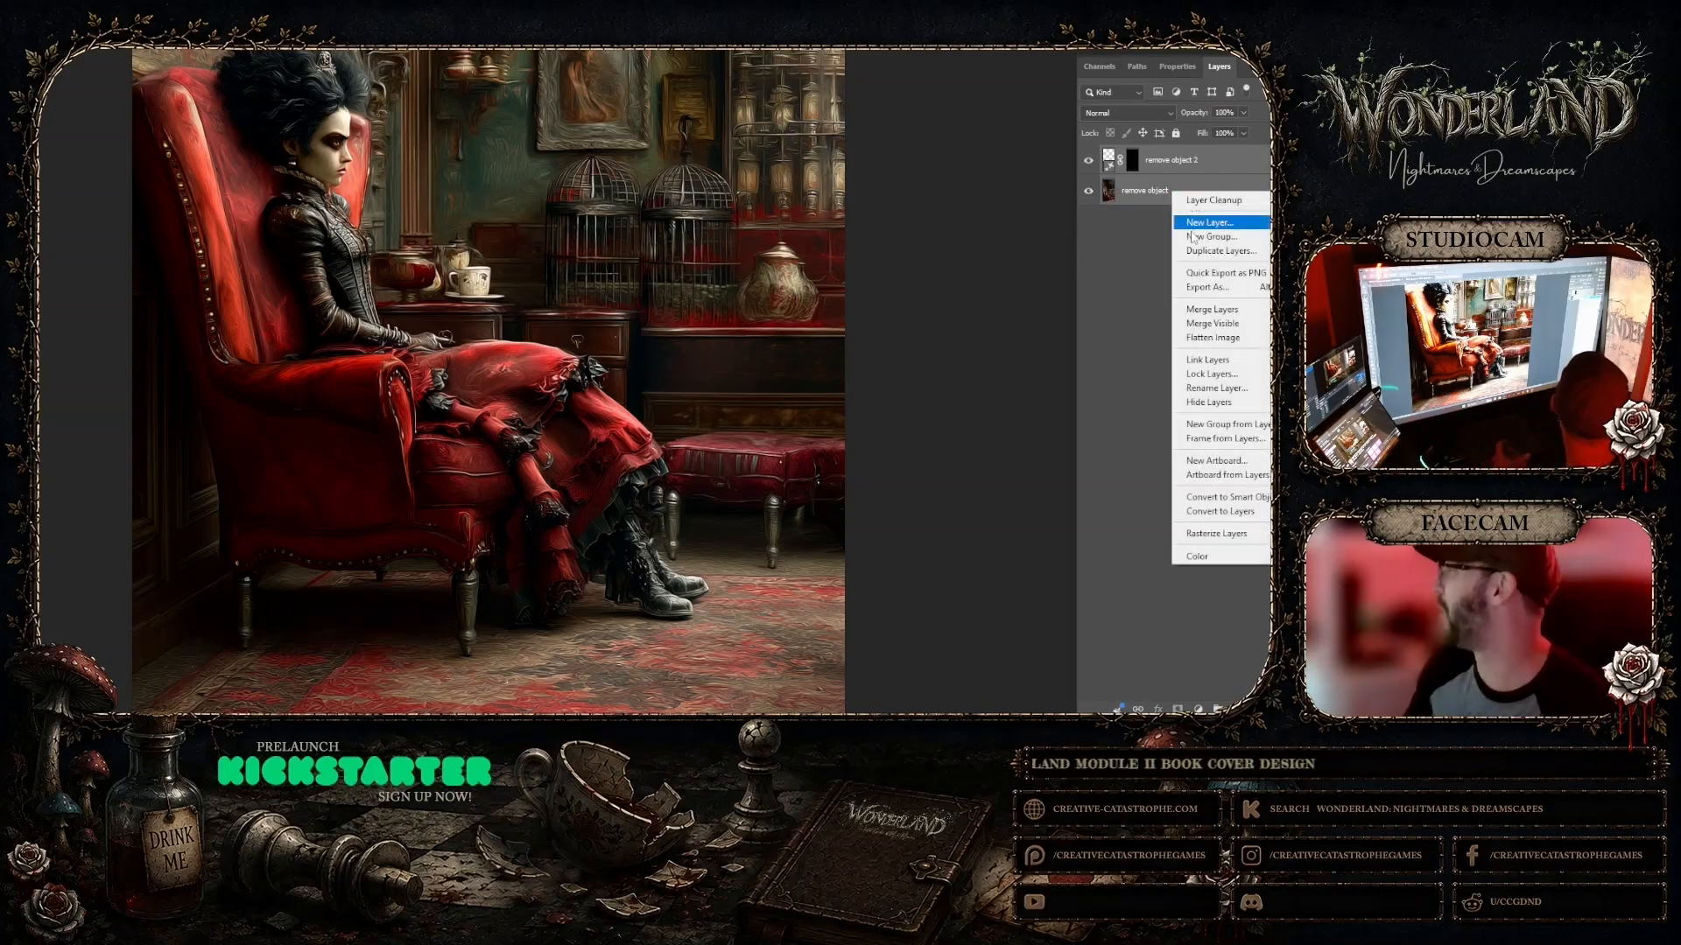
{"action": "left_click", "coordinate": [1194, 310]}
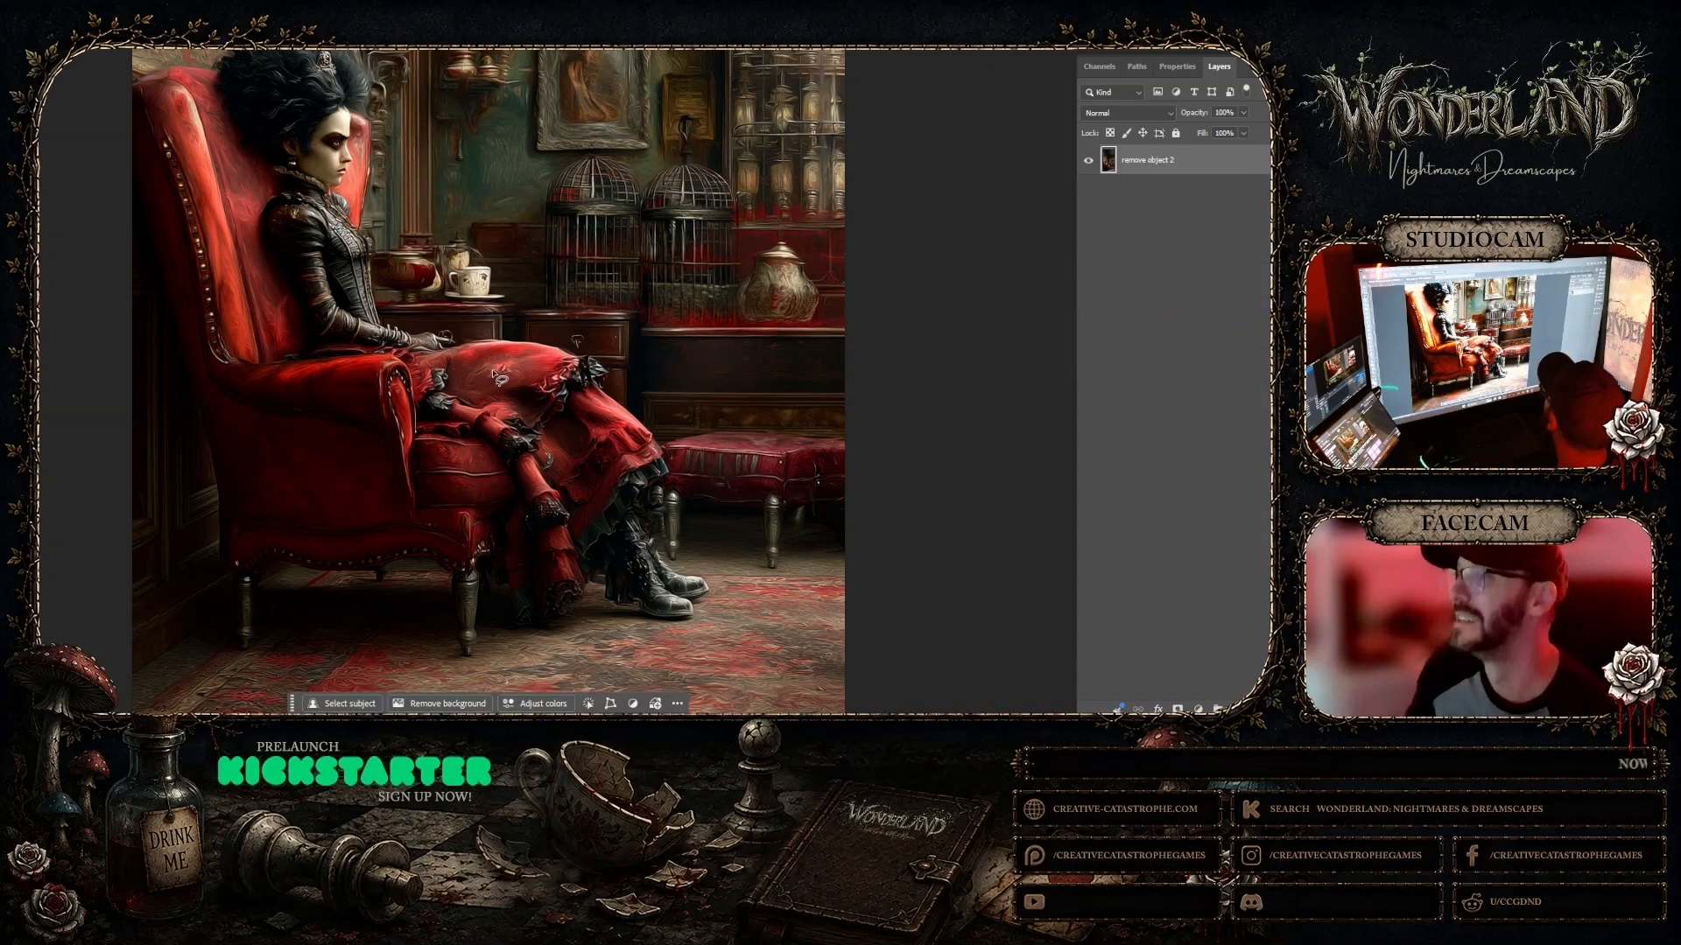
Step: Lasso the small detail between the red pot and the teacup, generate a "remove object" fill, compare the variations and choose the second
{"action": "scroll", "coordinate": [512, 551], "scroll_direction": "up", "scroll_amount": 5}
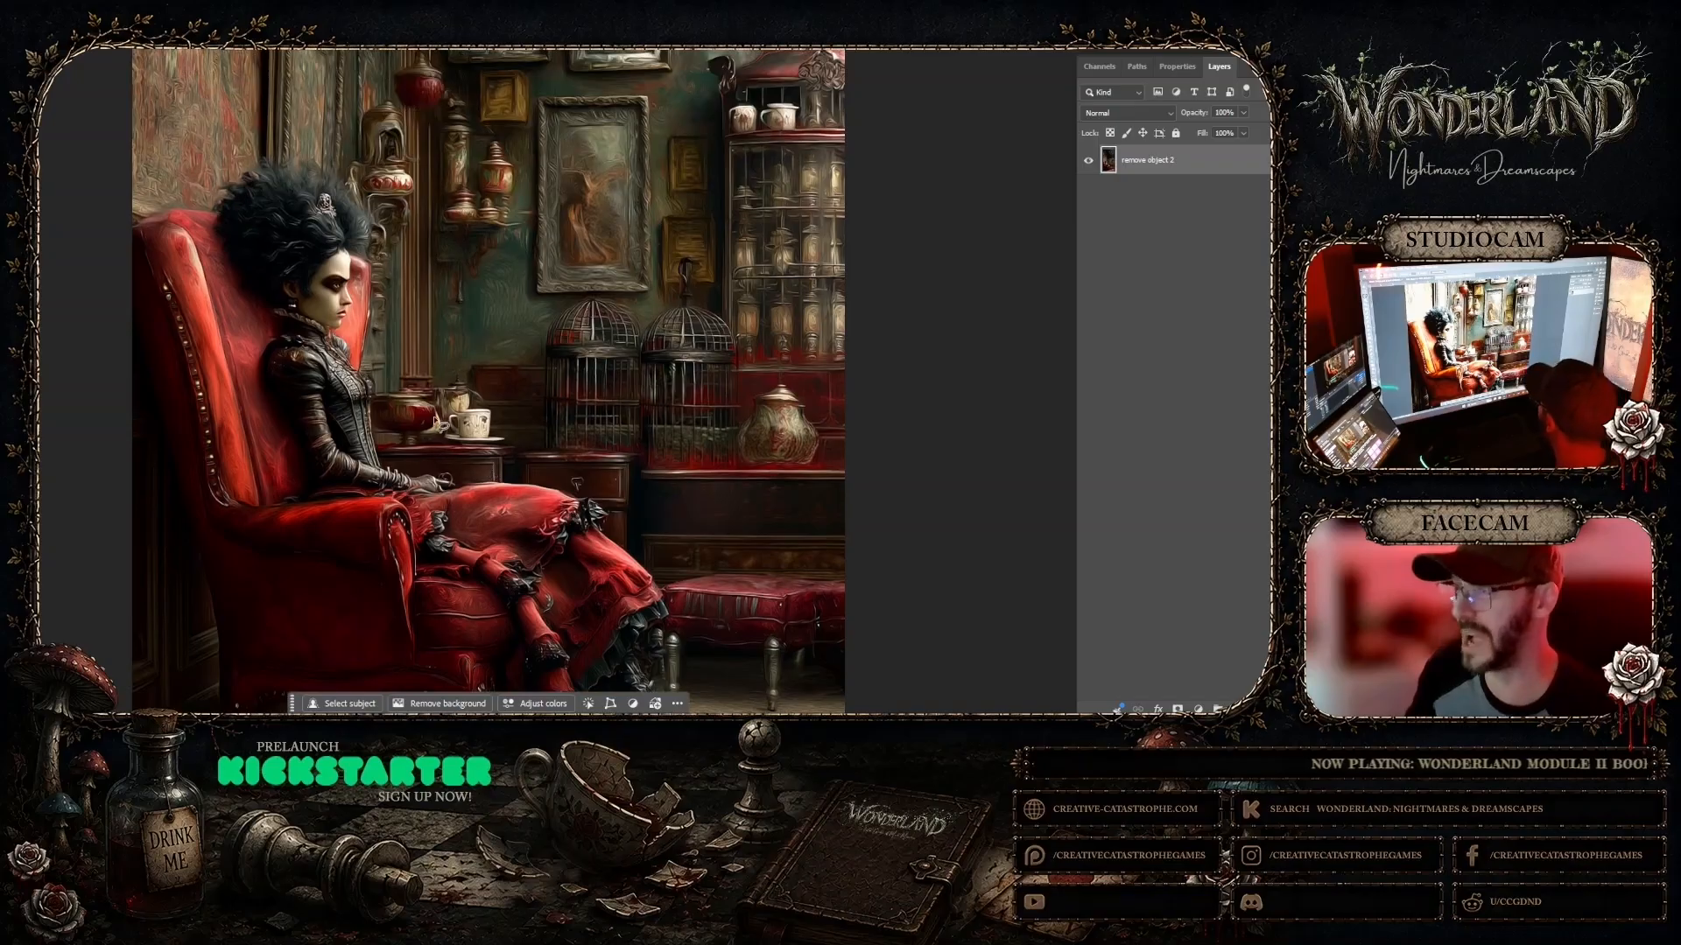
{"action": "mouse_move", "coordinate": [435, 410]}
{"action": "left_mouse_down"}
{"action": "mouse_move", "coordinate": [429, 443]}
{"action": "mouse_move", "coordinate": [448, 435]}
{"action": "mouse_move", "coordinate": [435, 410]}
{"action": "left_mouse_up"}
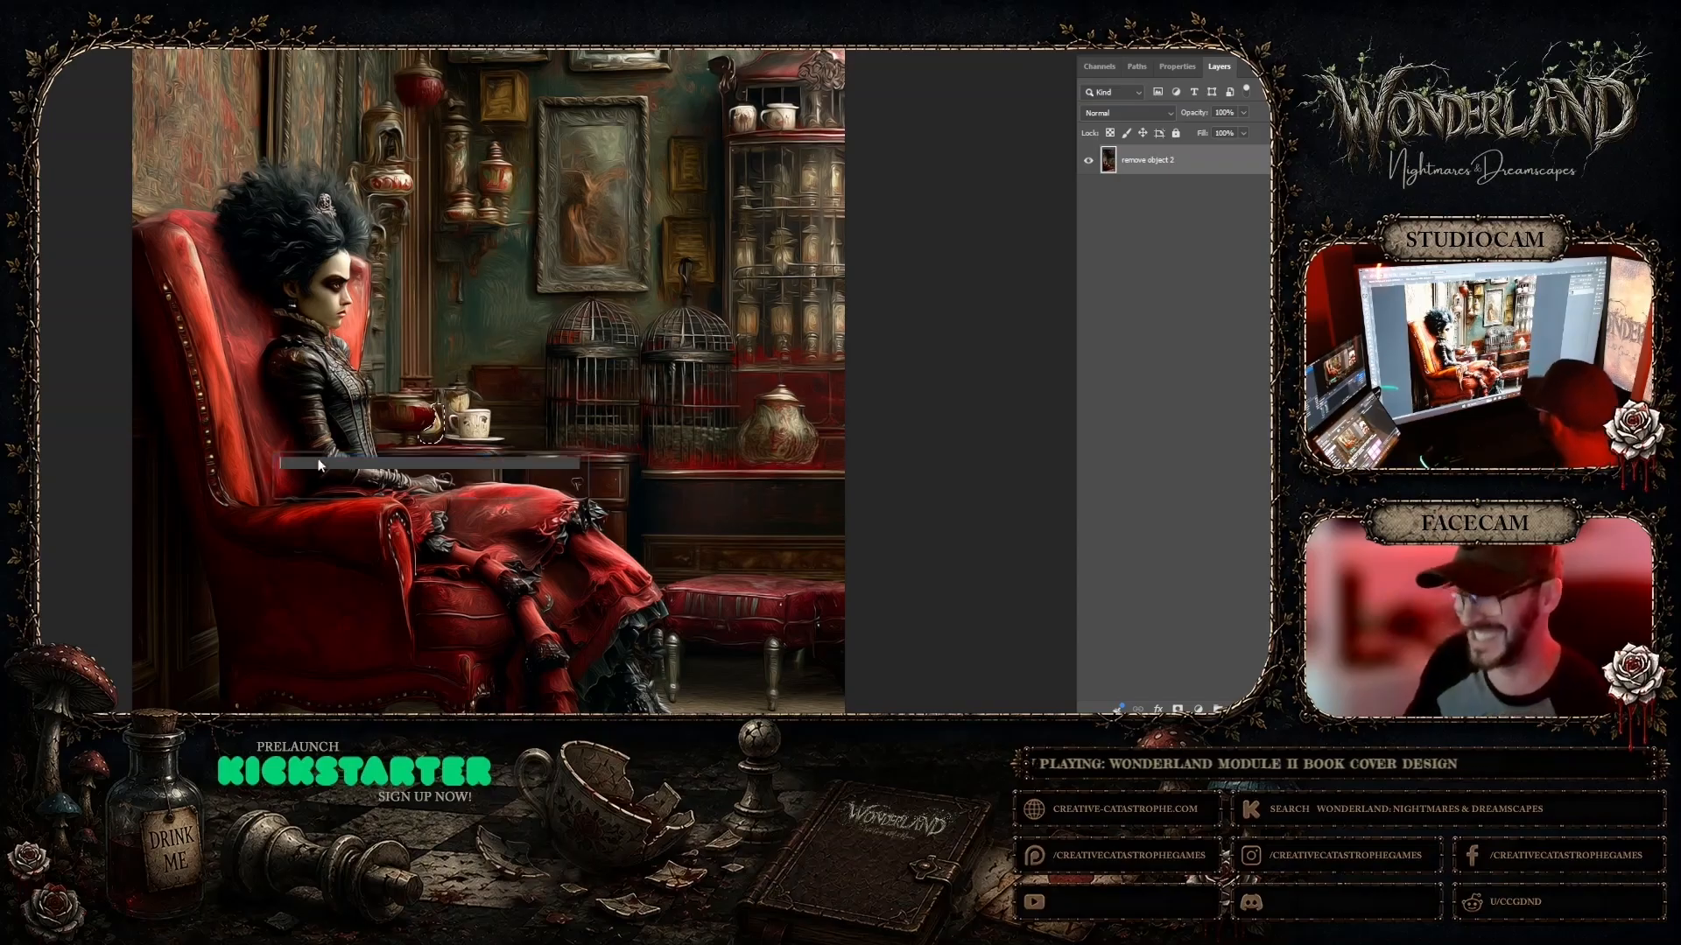
{"action": "left_click", "coordinate": [319, 465]}
{"action": "type", "text": "remo"}
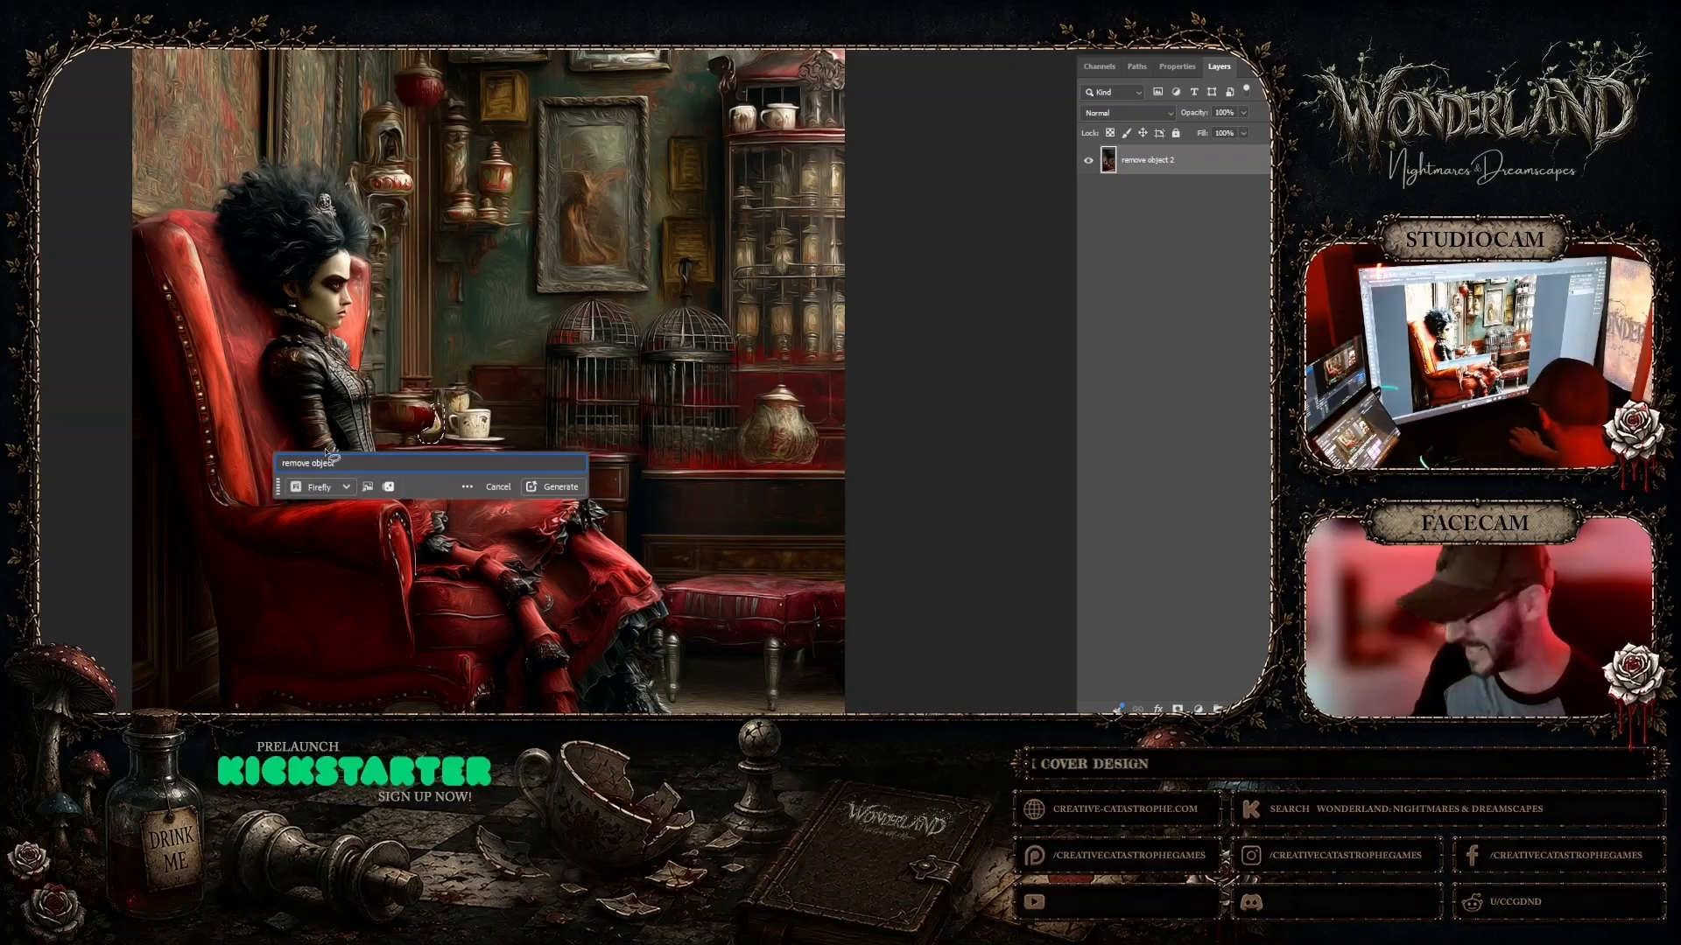
{"action": "type", "text": "ve object"}
{"action": "key", "text": "Return"}
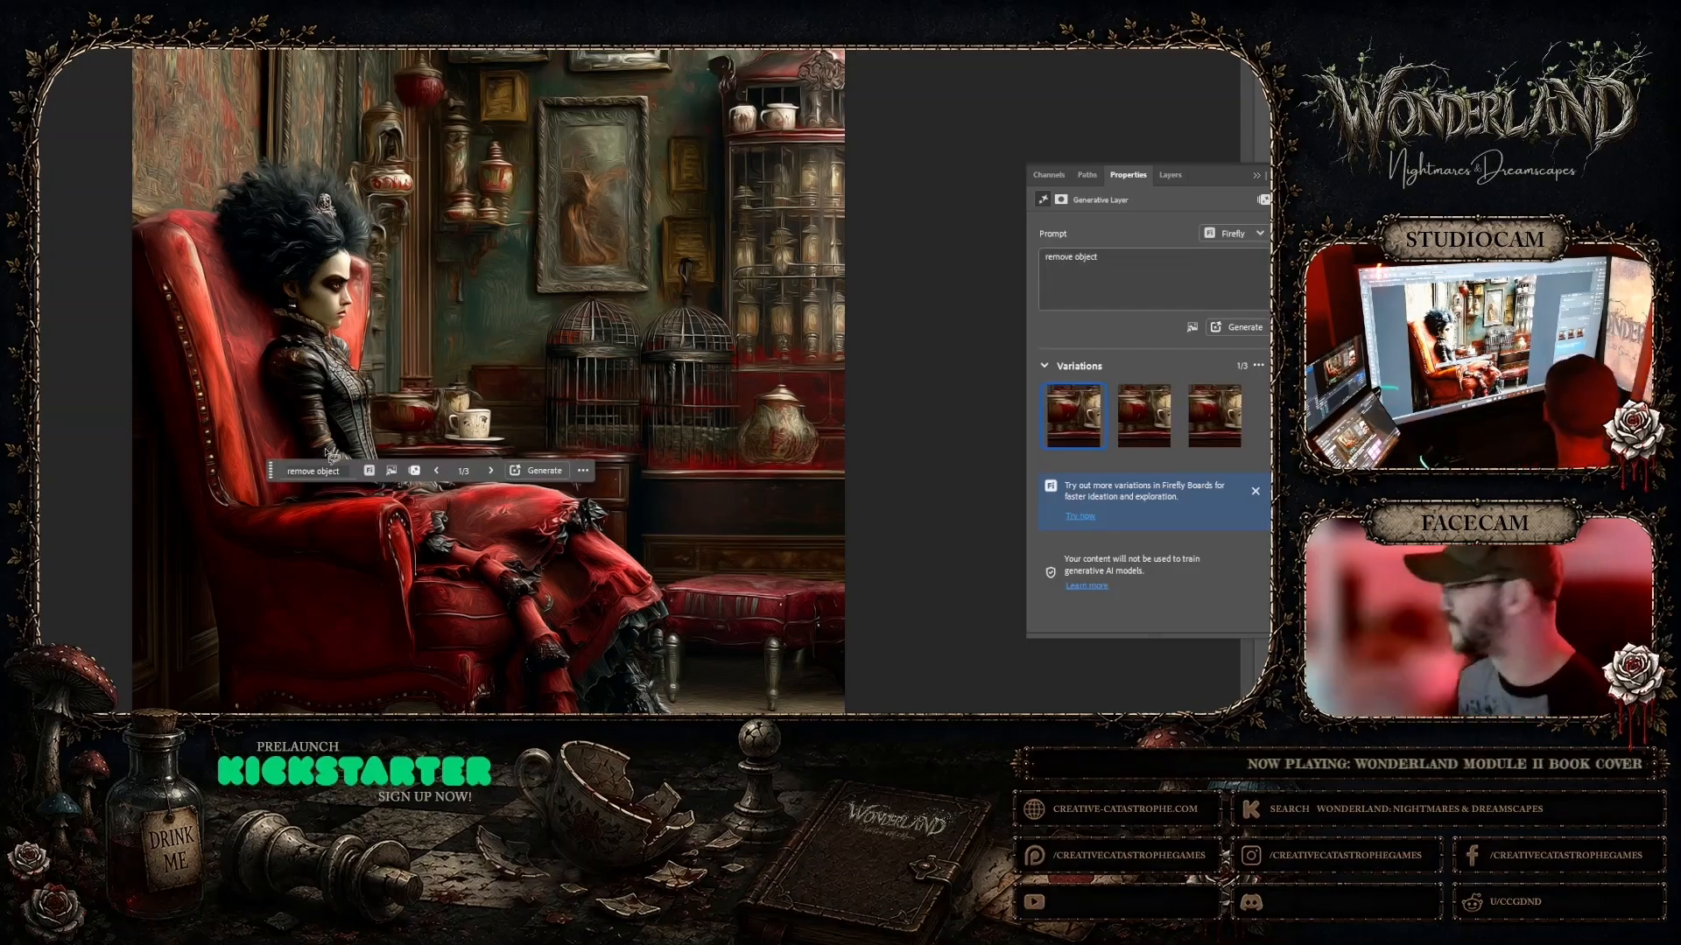
{"action": "left_click", "coordinate": [1144, 417]}
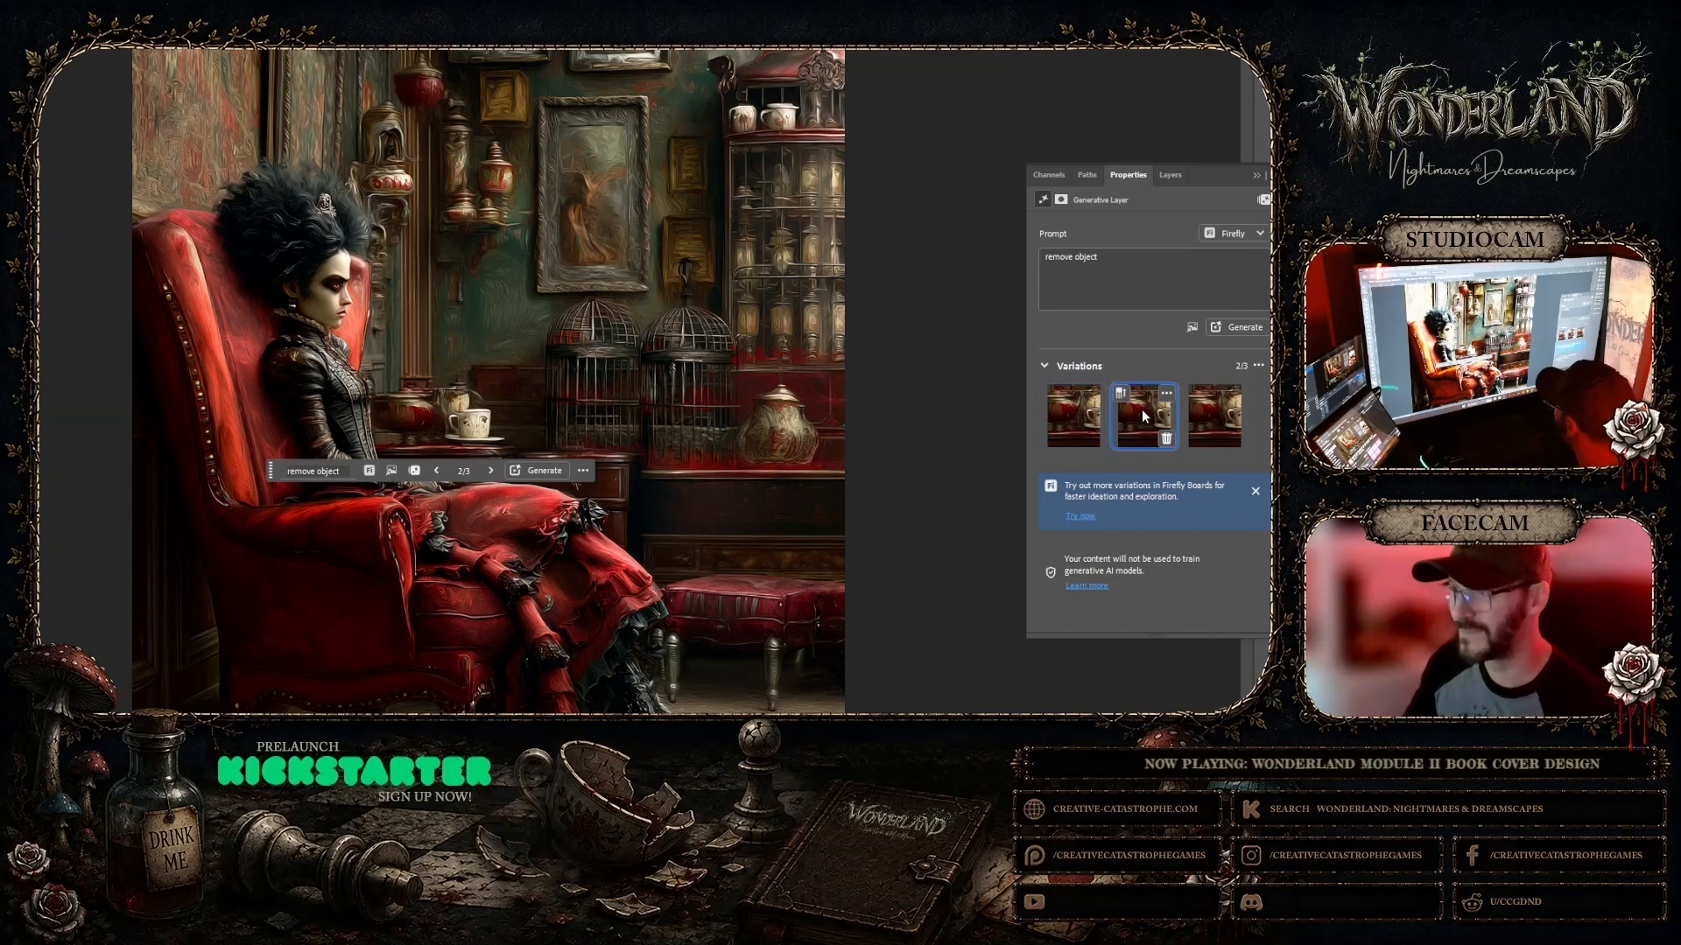
{"action": "left_click", "coordinate": [1213, 419]}
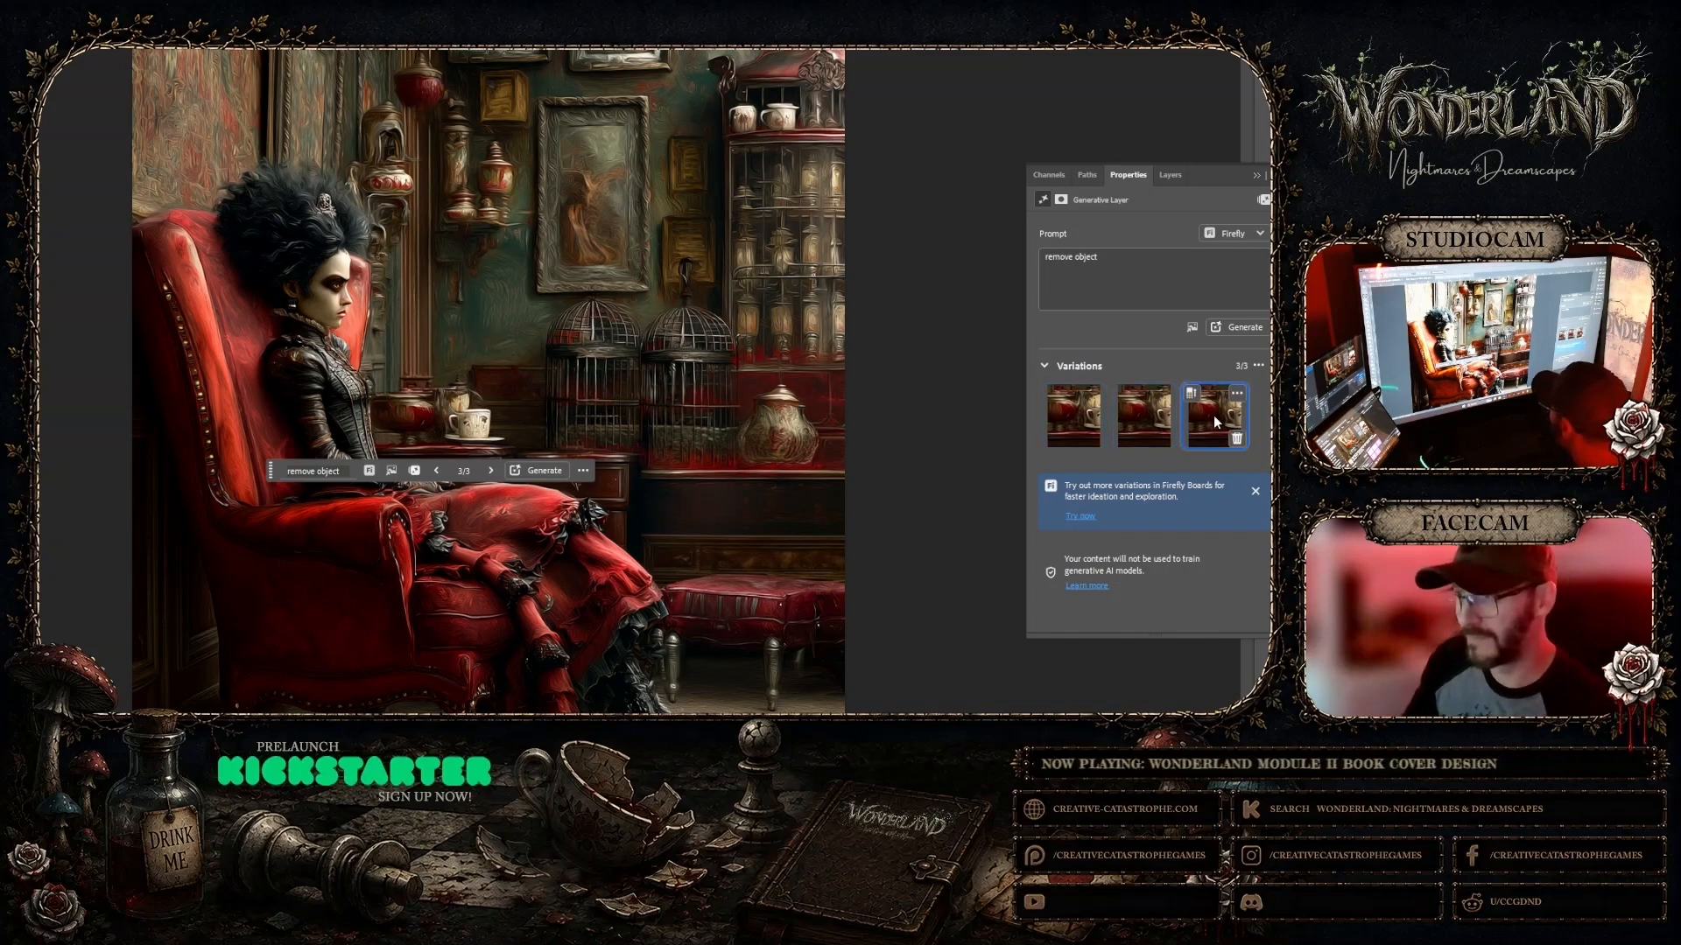
{"action": "left_click", "coordinate": [1064, 418]}
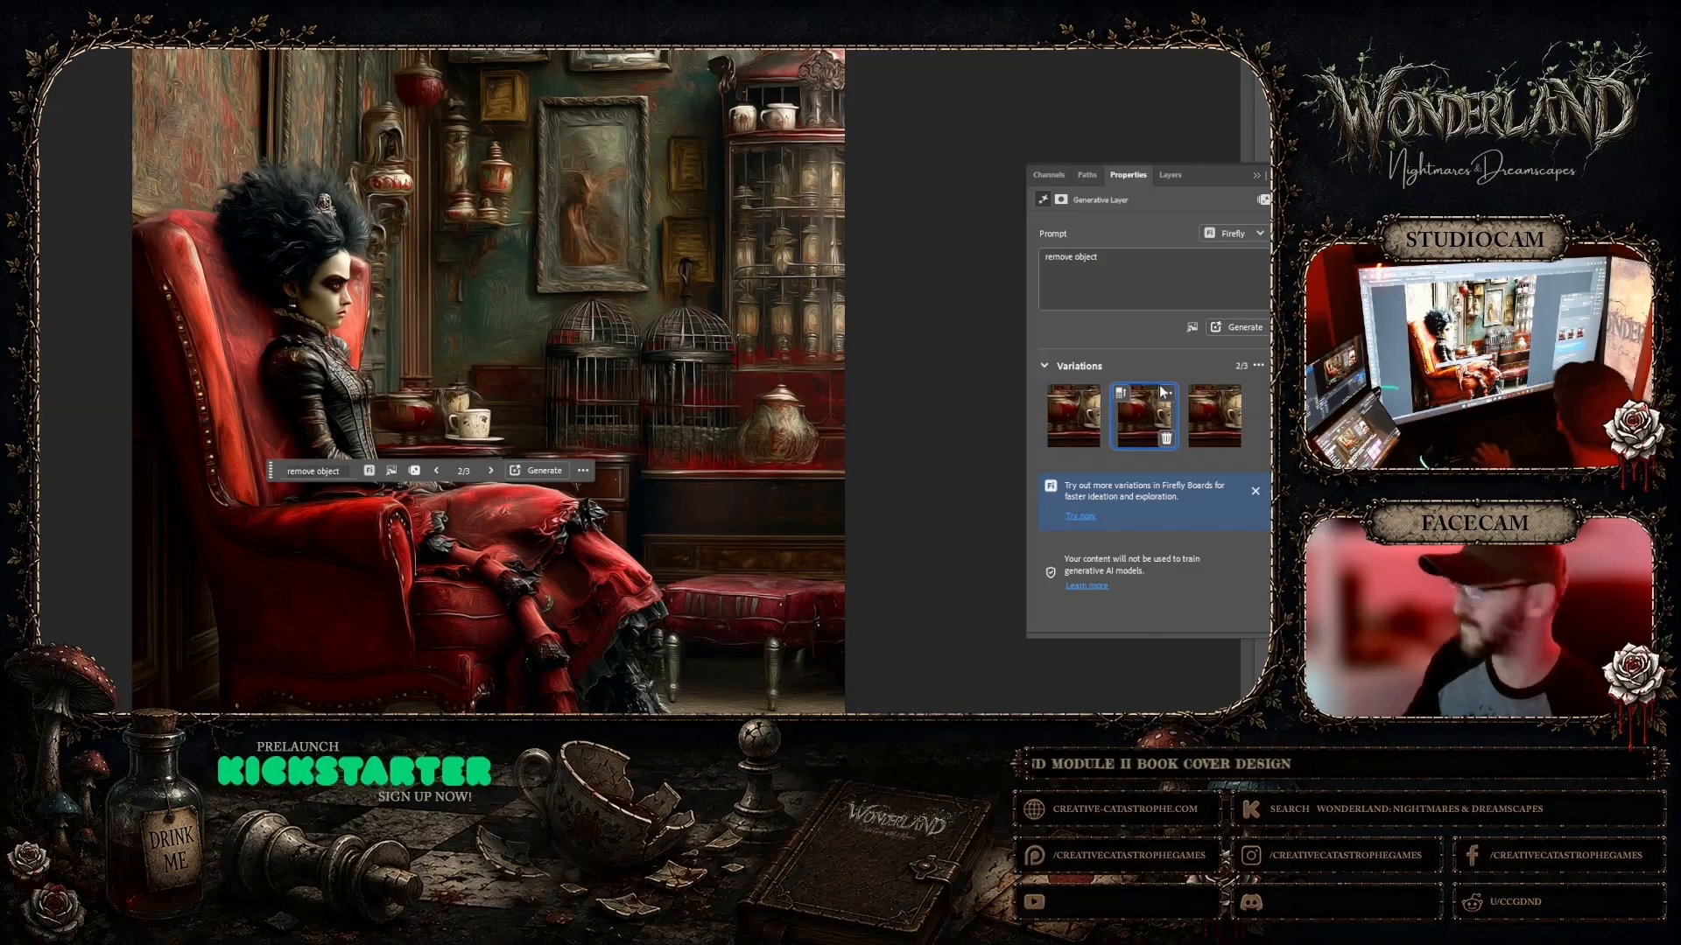
Step: Merge the generated patch between the red pot and the teacup into the image layer
{"action": "left_click", "coordinate": [1170, 174]}
{"action": "right_click", "coordinate": [1181, 191]}
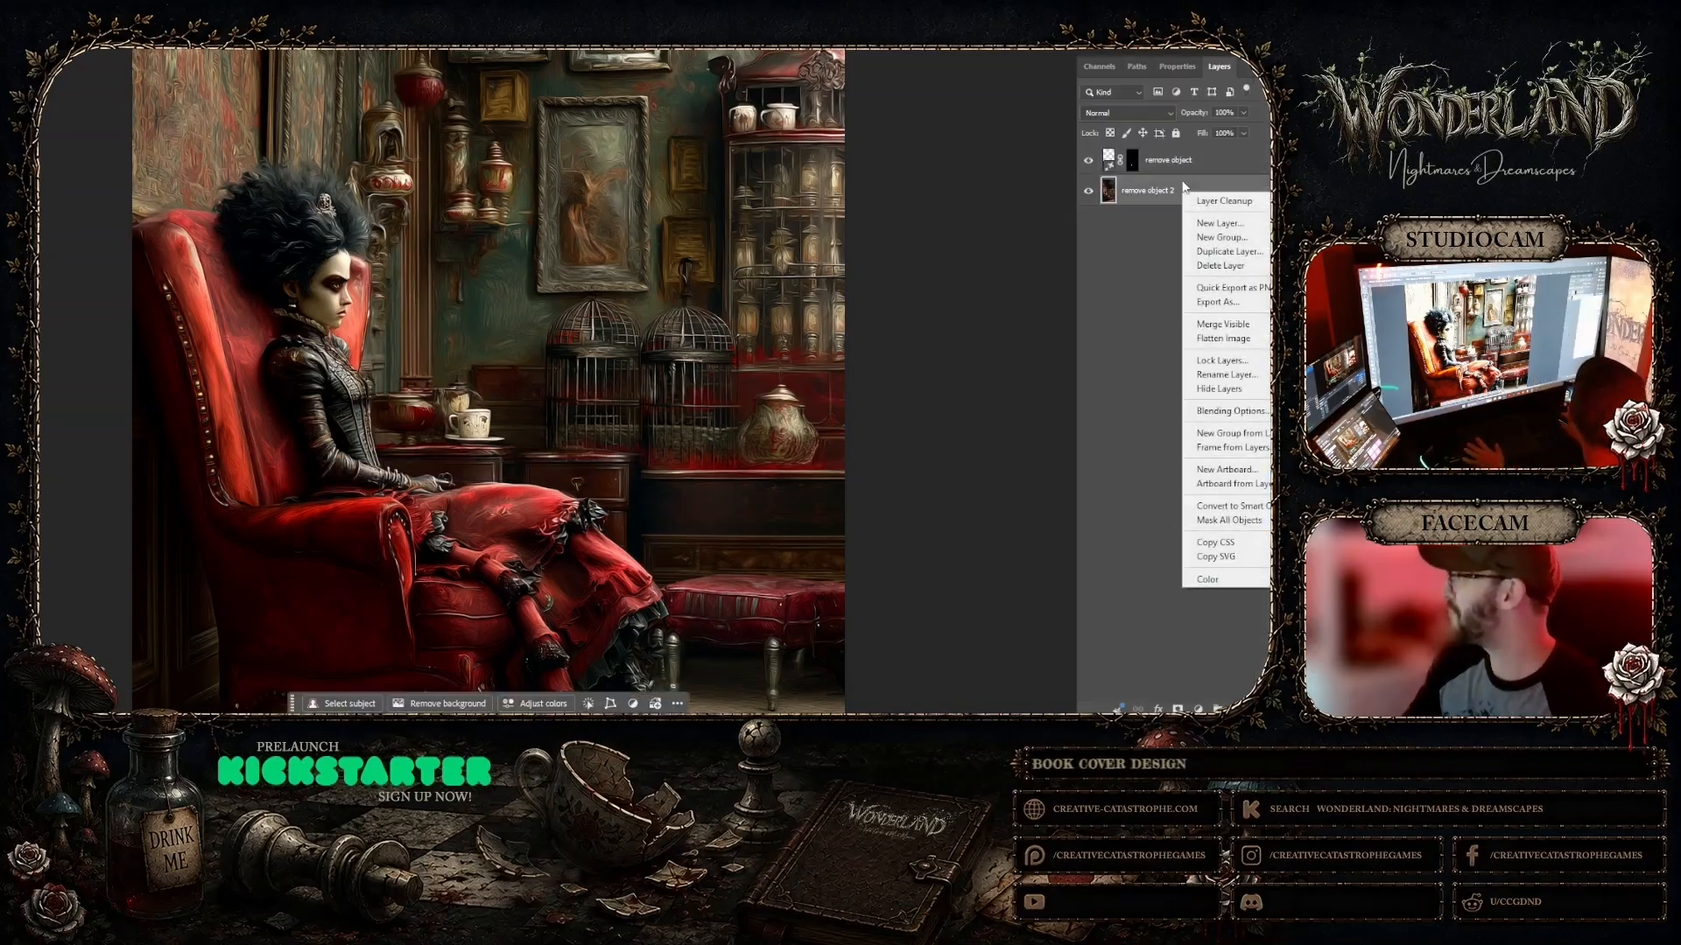
{"action": "left_click", "coordinate": [1197, 161], "text": "shift"}
{"action": "right_click", "coordinate": [1197, 160]}
{"action": "left_click", "coordinate": [1223, 278]}
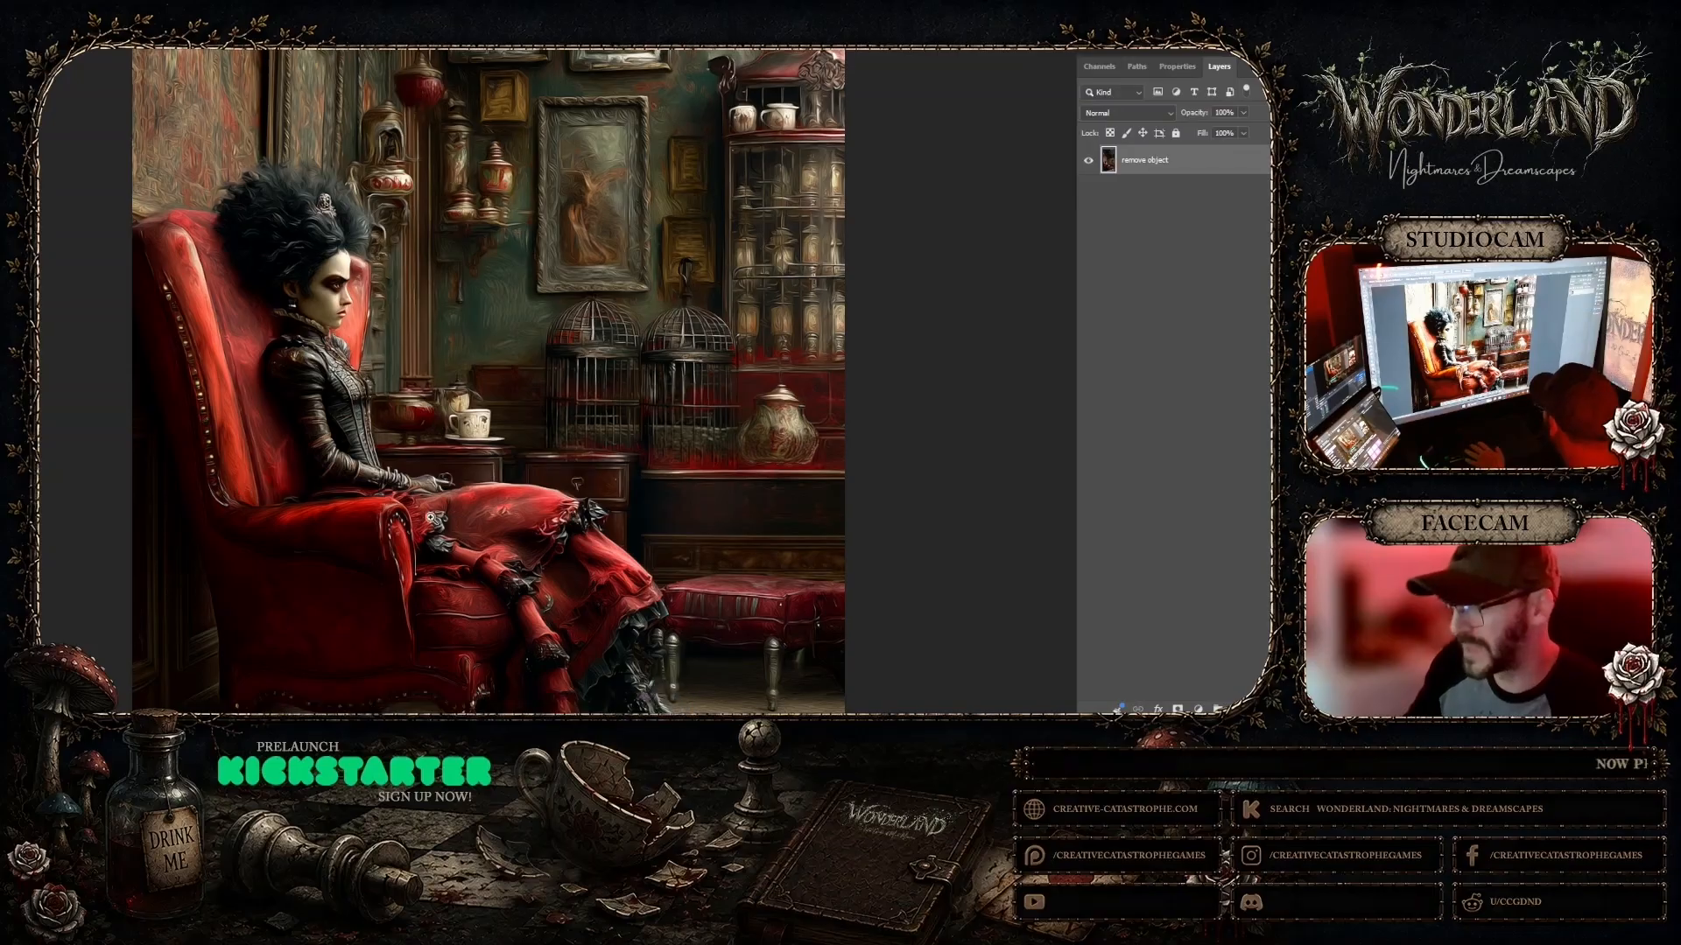
Step: Lasso the curled loop at the gloved fingertips, generate a "remove object" fill, compare the variations and choose the first
{"action": "left_click", "coordinate": [426, 490]}
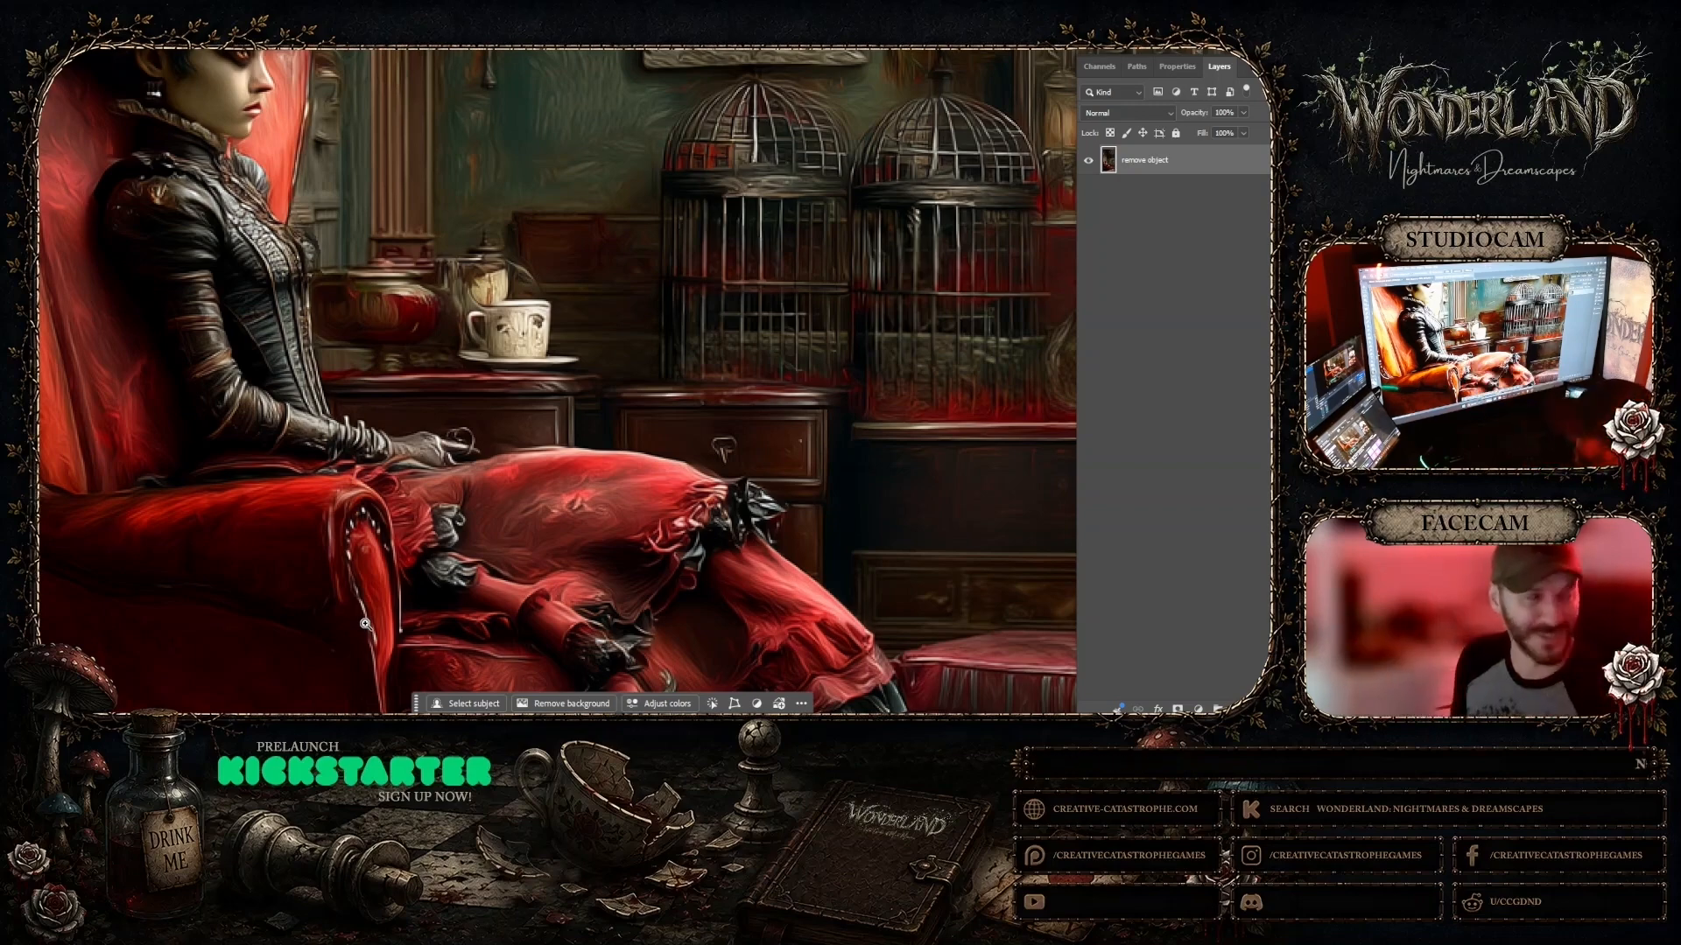
{"action": "left_click", "coordinate": [457, 457]}
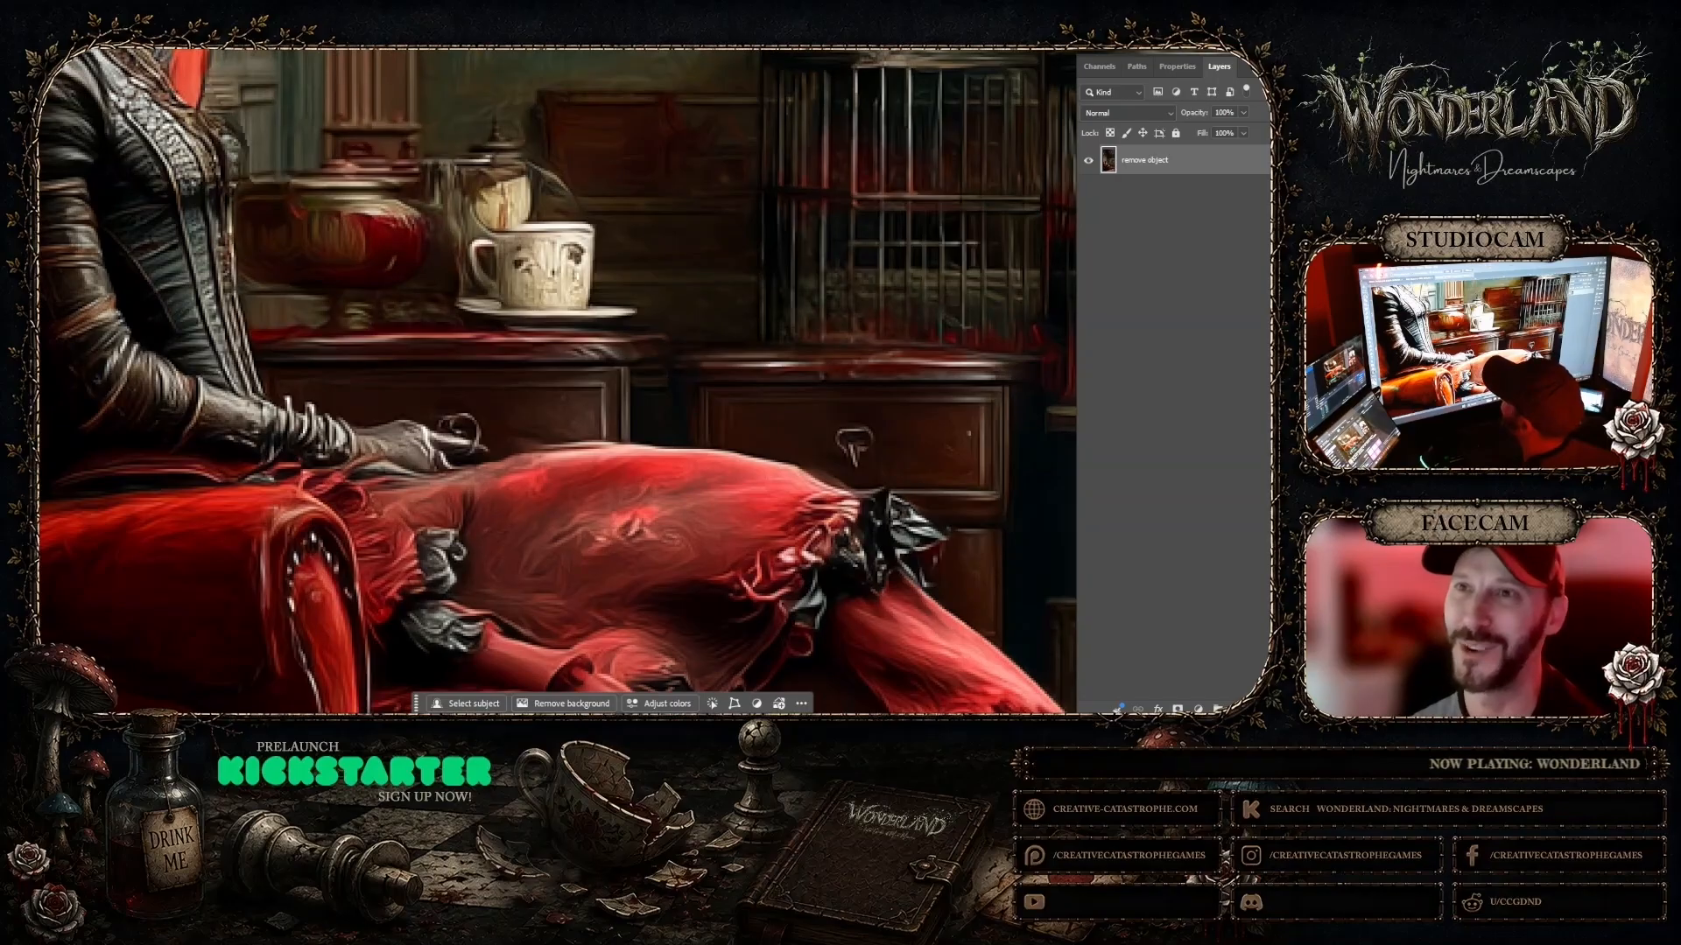
{"action": "left_click_drag", "start_coordinate": [430, 431], "coordinate": [437, 435]}
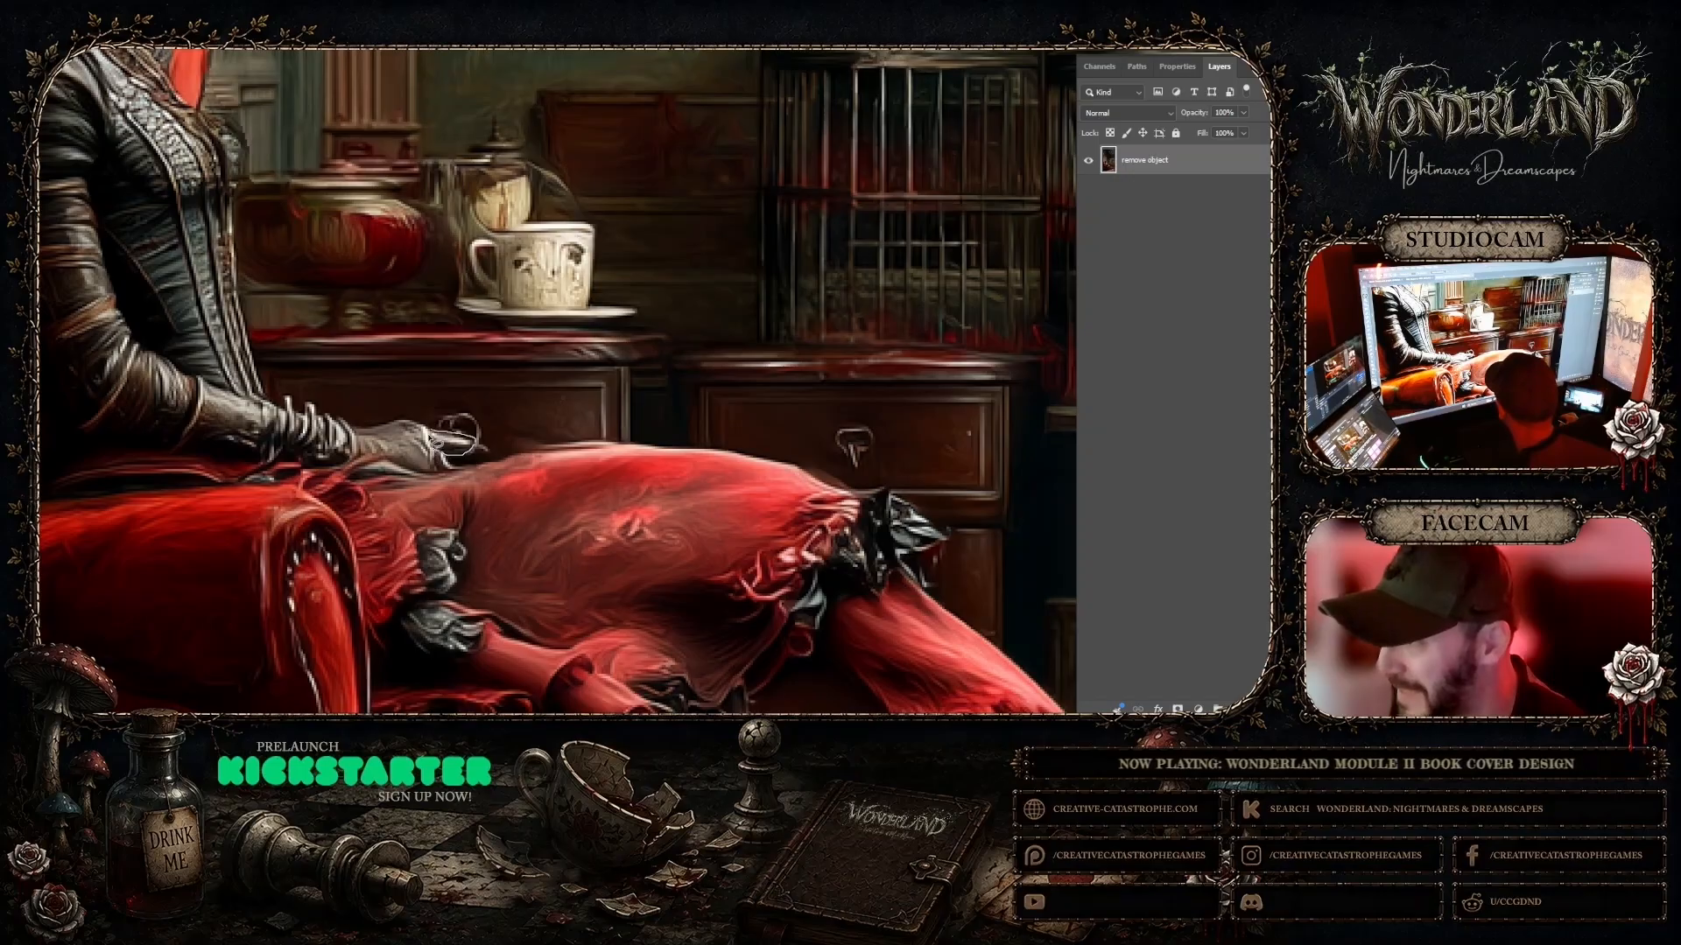
{"action": "left_click", "coordinate": [324, 471]}
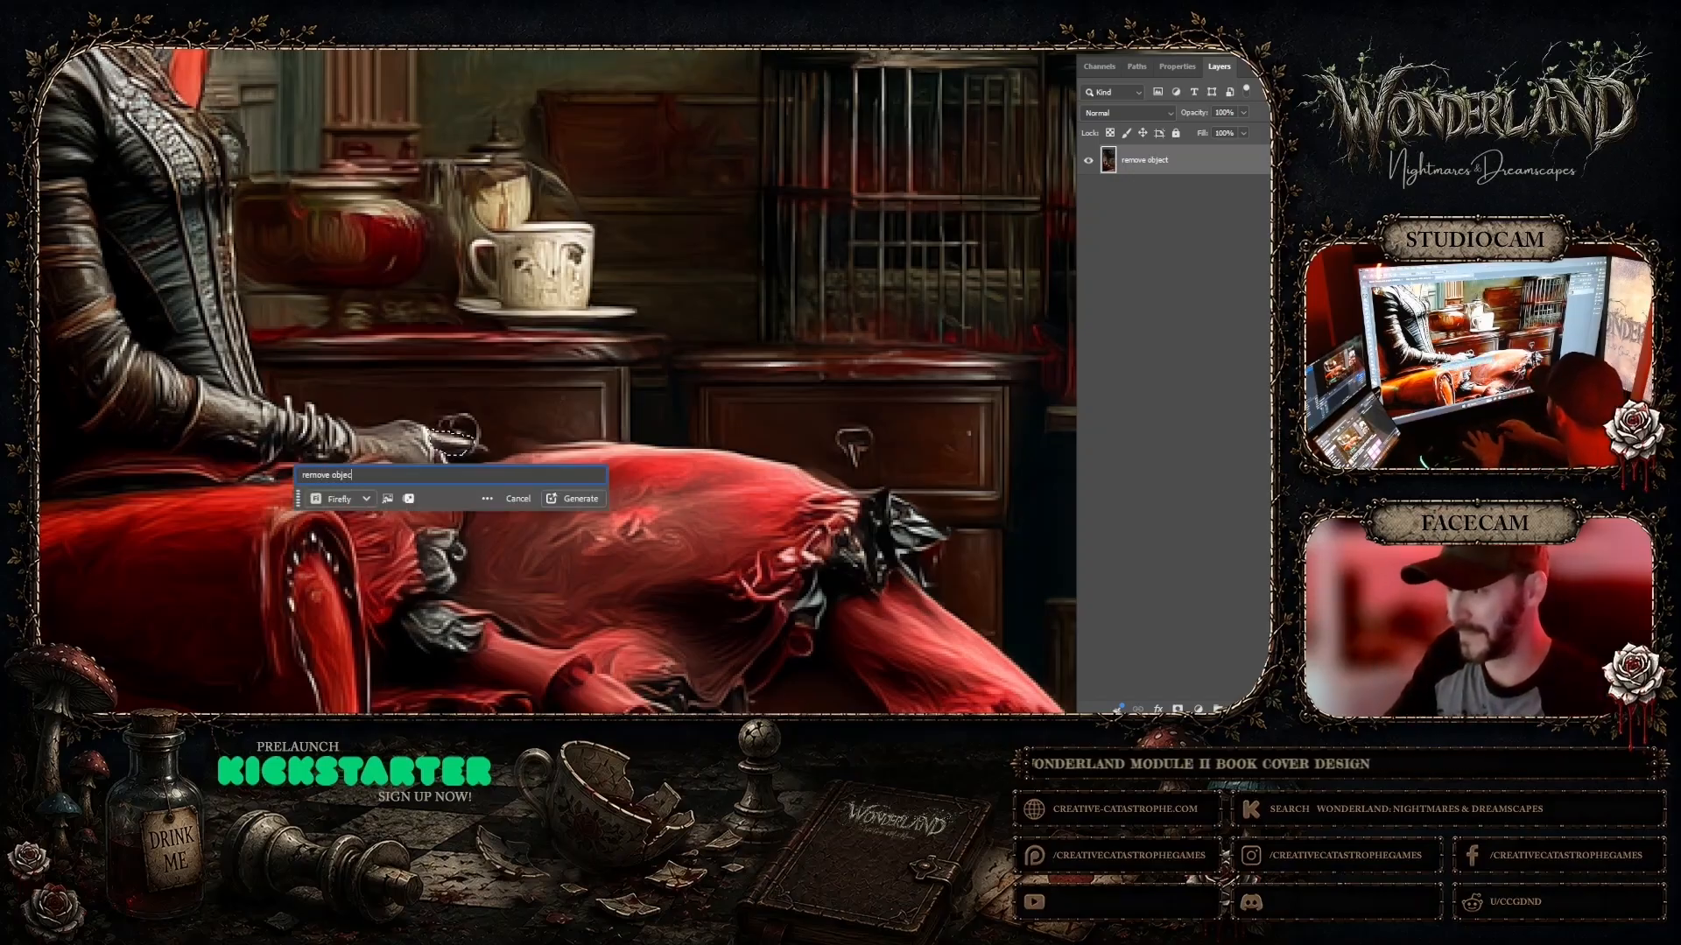
{"action": "key", "text": "Return"}
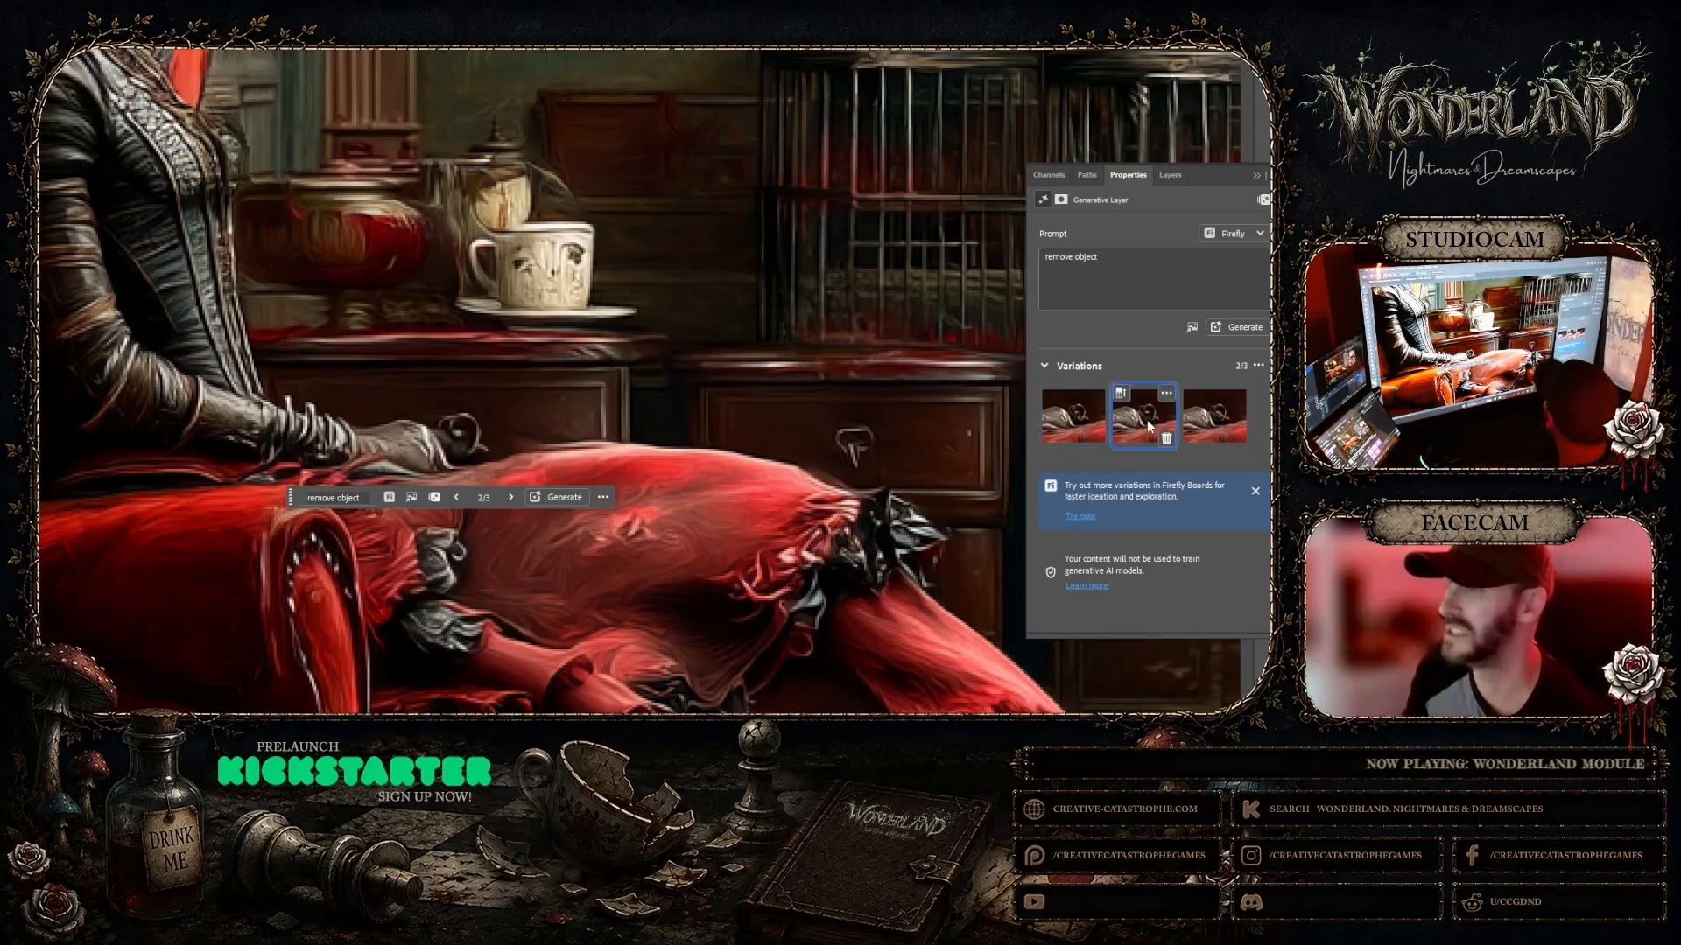
{"action": "left_click", "coordinate": [1217, 421]}
{"action": "left_click", "coordinate": [1073, 417]}
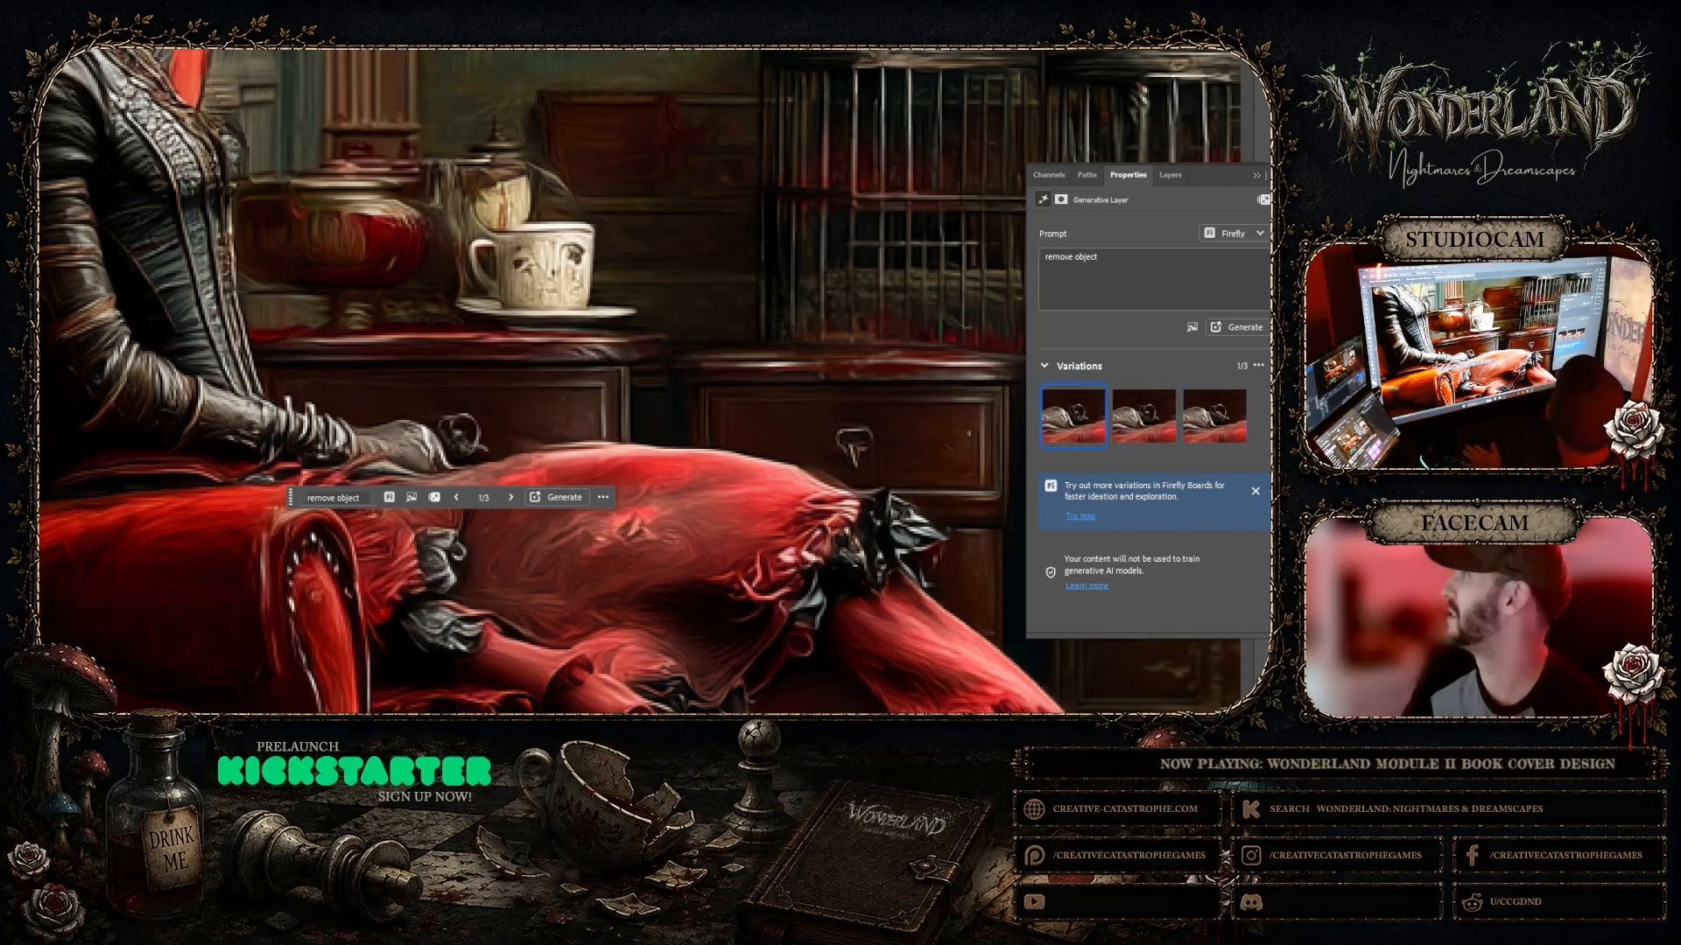
Step: Merge the generated patch at the gloved fingertips into the image layer
{"action": "left_click", "coordinate": [1170, 174]}
{"action": "left_click", "coordinate": [1165, 191]}
{"action": "right_click", "coordinate": [1164, 191]}
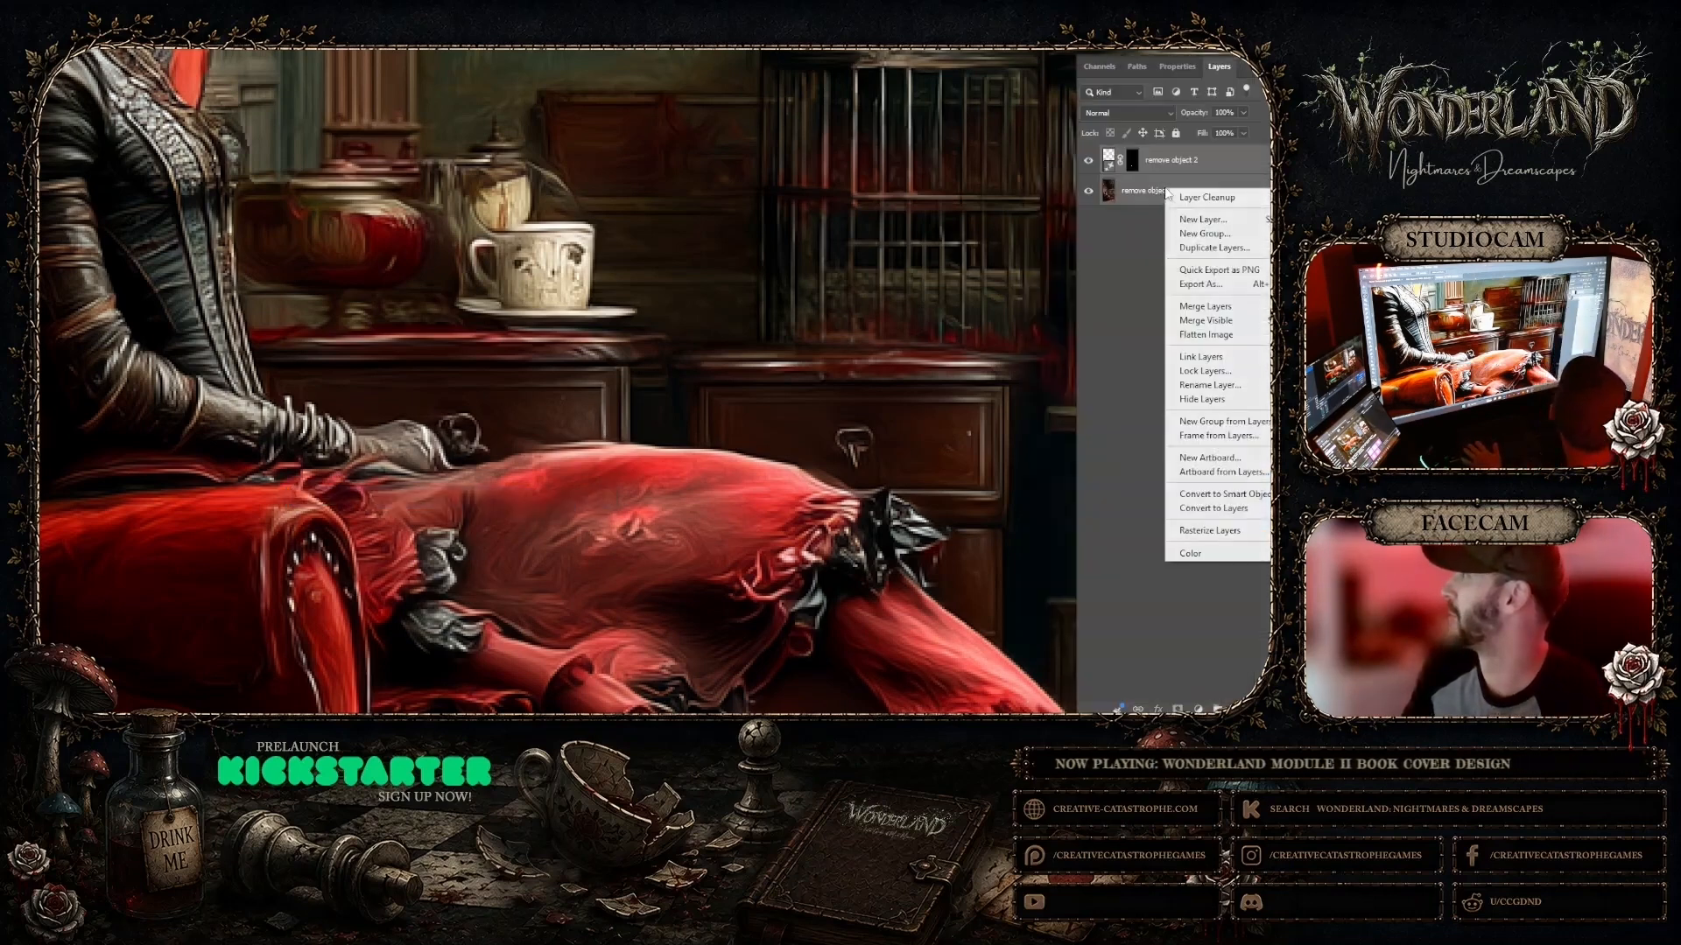
{"action": "left_click", "coordinate": [1217, 305]}
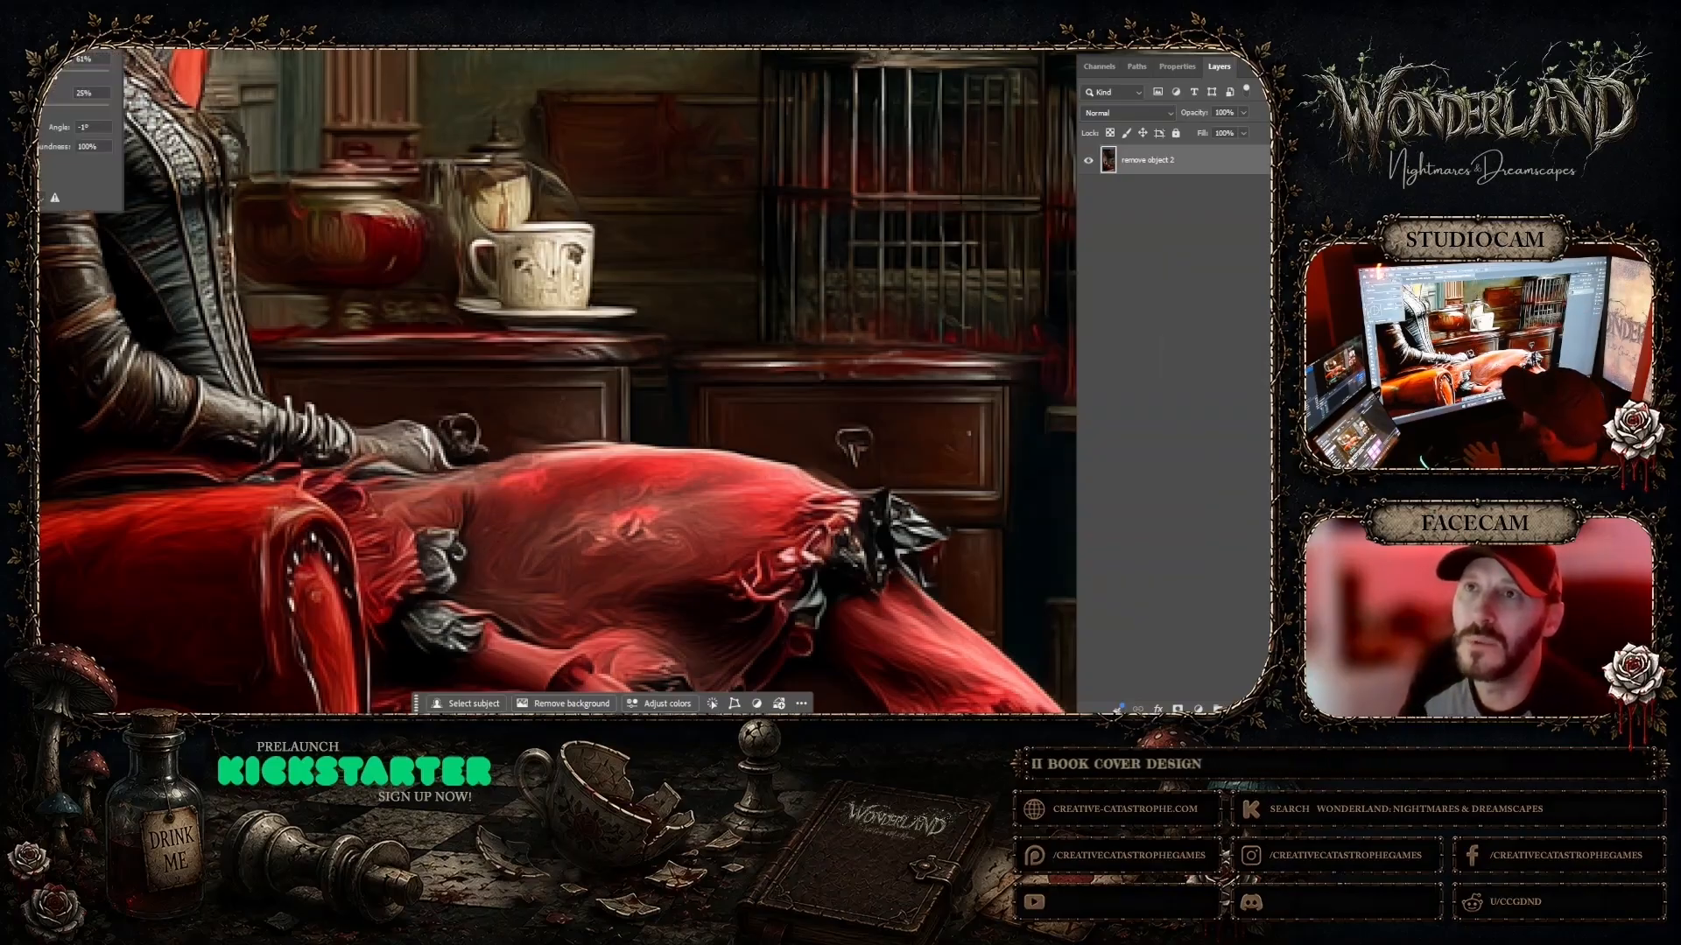
Step: Retouch the area around the gloved fingertips with a small brush
{"action": "left_click", "coordinate": [487, 452]}
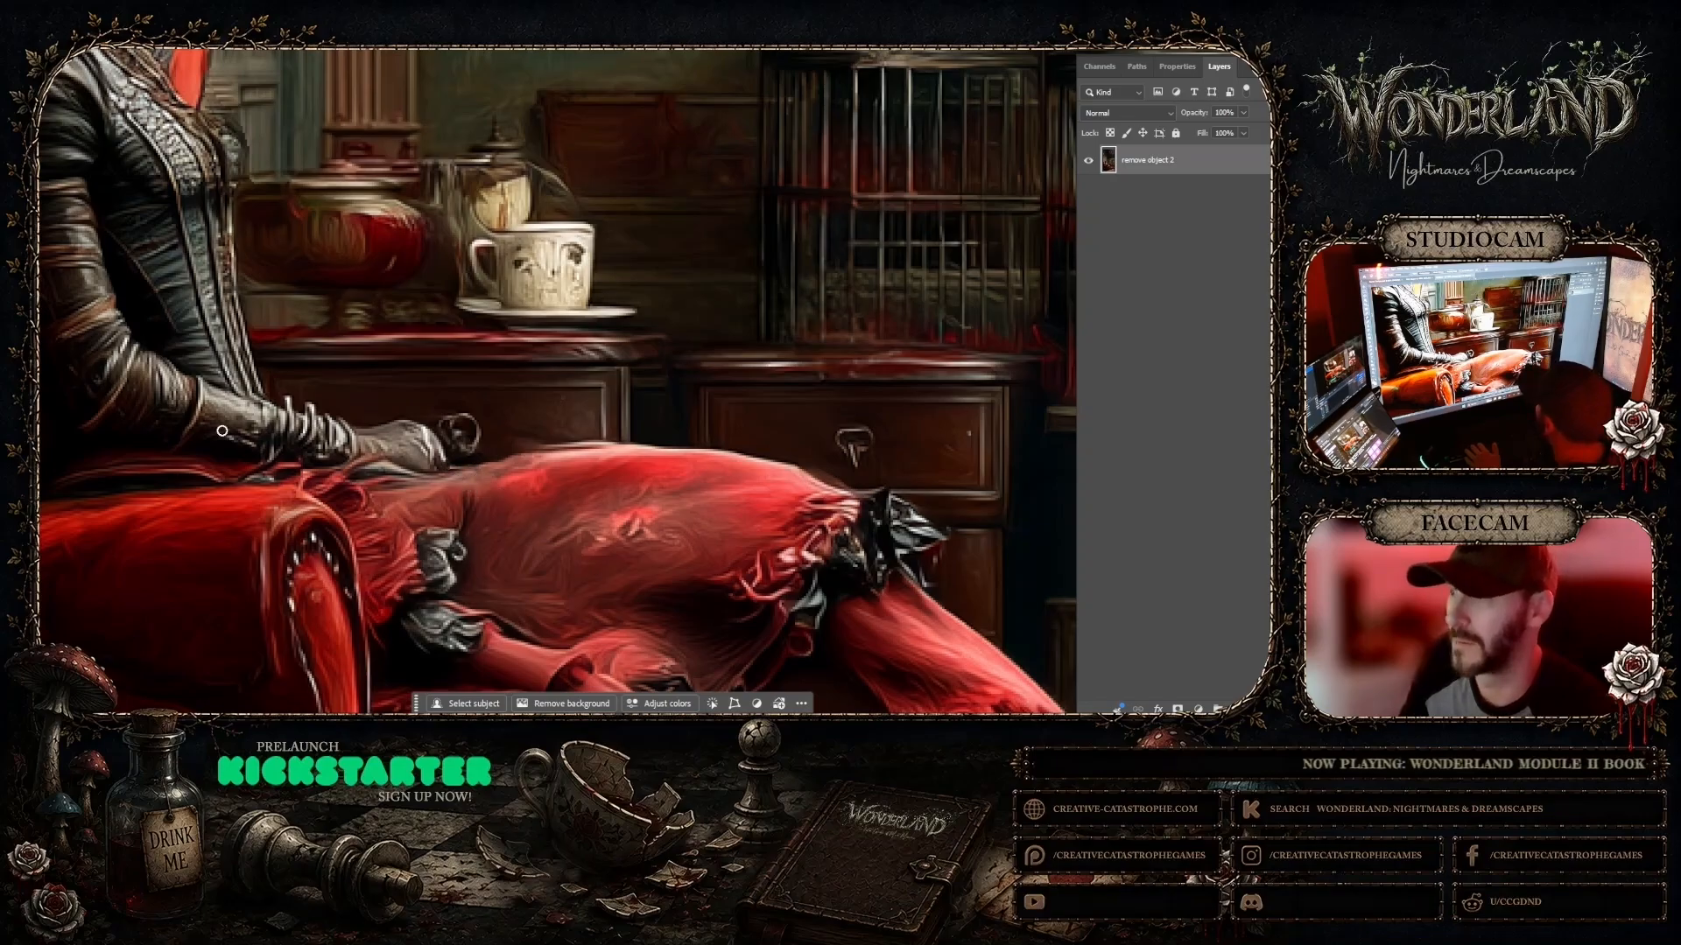
{"action": "right_click", "coordinate": [434, 422]}
{"action": "left_click", "coordinate": [468, 424]}
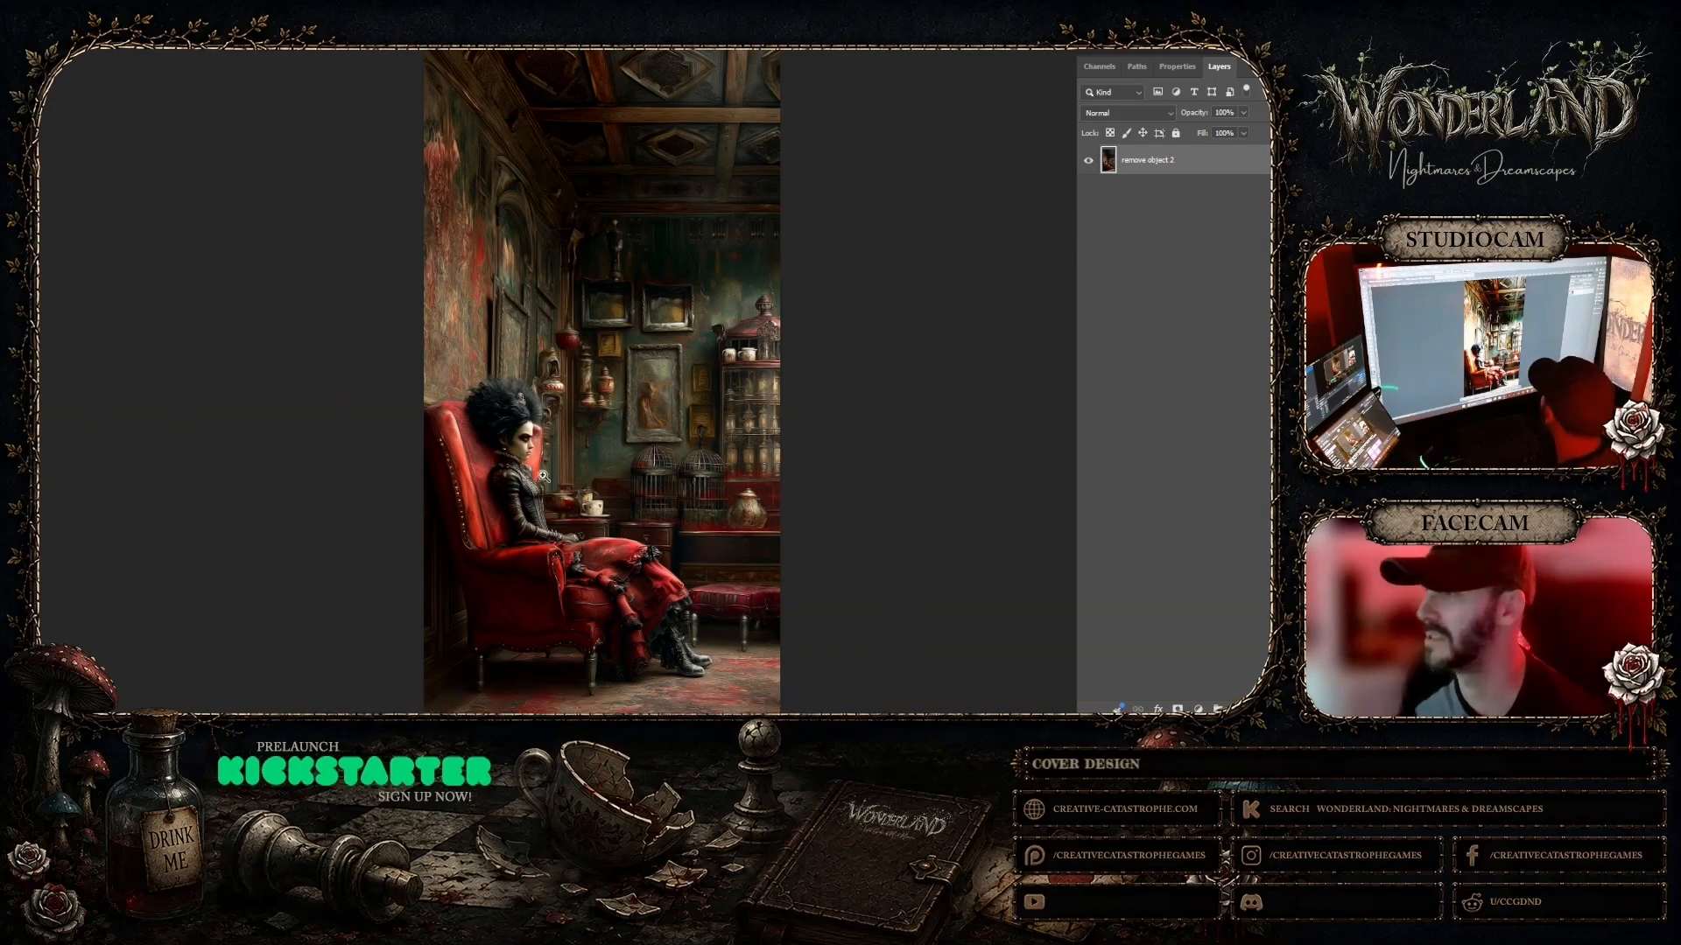
Step: Lasso the stray dark shape between the woman's forehead and the chair back, generate a "remove object" fill, and choose the third variation
{"action": "left_click_drag", "start_coordinate": [550, 465], "coordinate": [611, 473]}
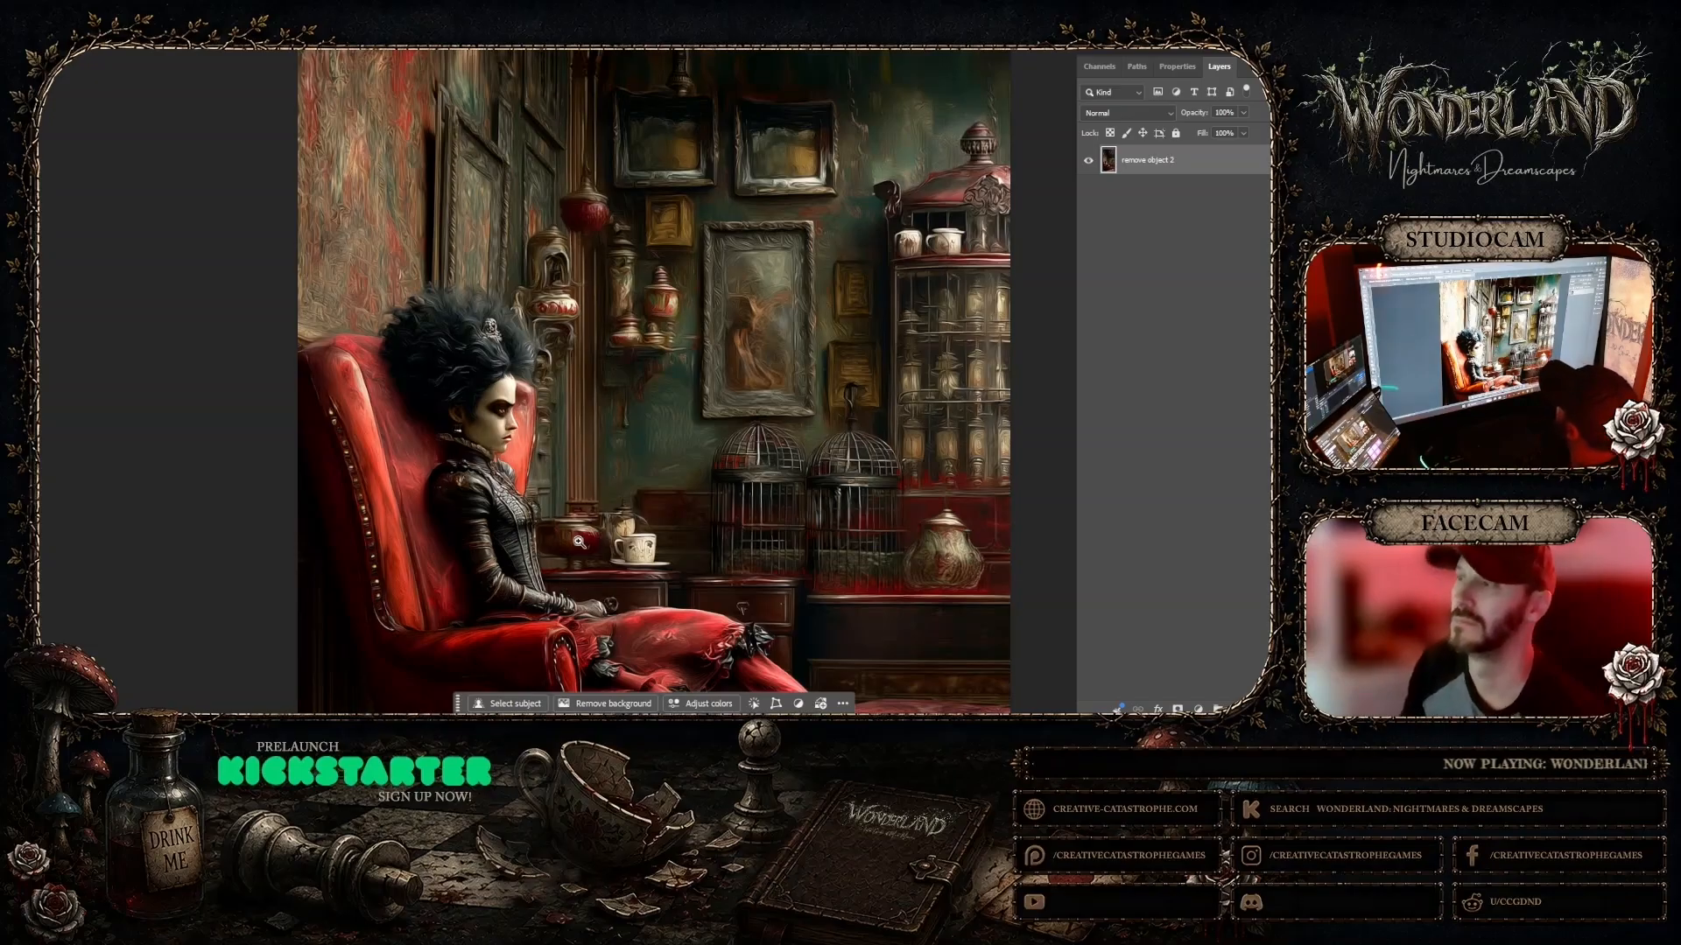
{"action": "key", "text": "ctrl+plus"}
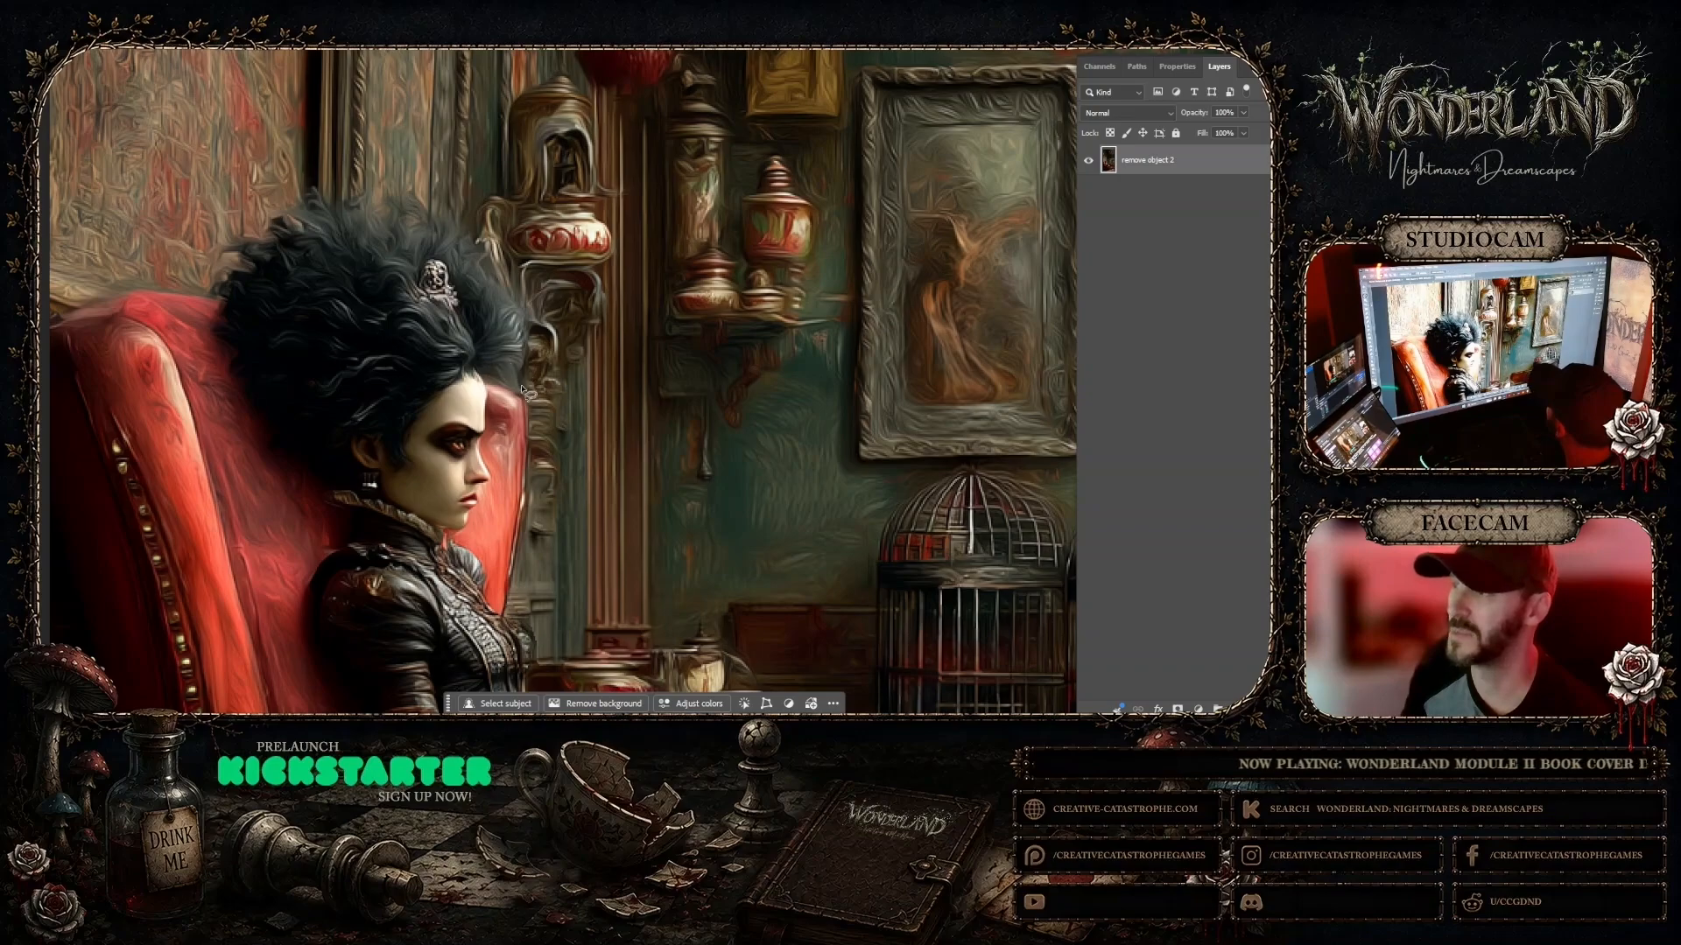
{"action": "mouse_move", "coordinate": [476, 369]}
{"action": "left_mouse_down"}
{"action": "mouse_move", "coordinate": [519, 372]}
{"action": "mouse_move", "coordinate": [533, 405]}
{"action": "left_mouse_up"}
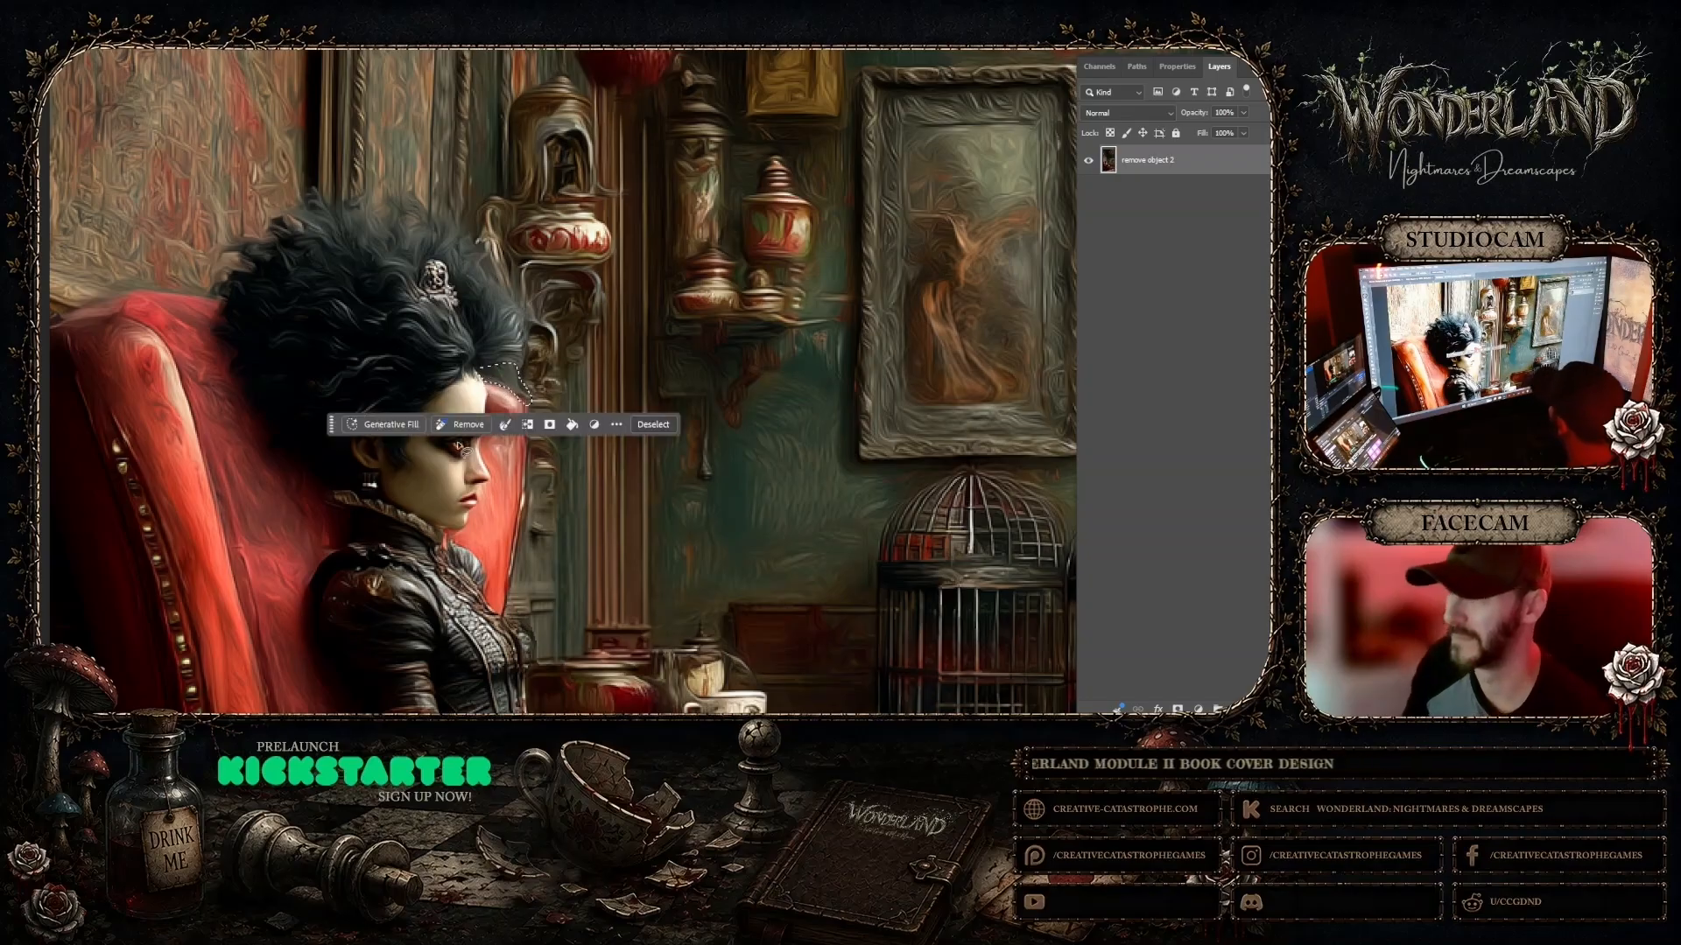
{"action": "left_click", "coordinate": [392, 425]}
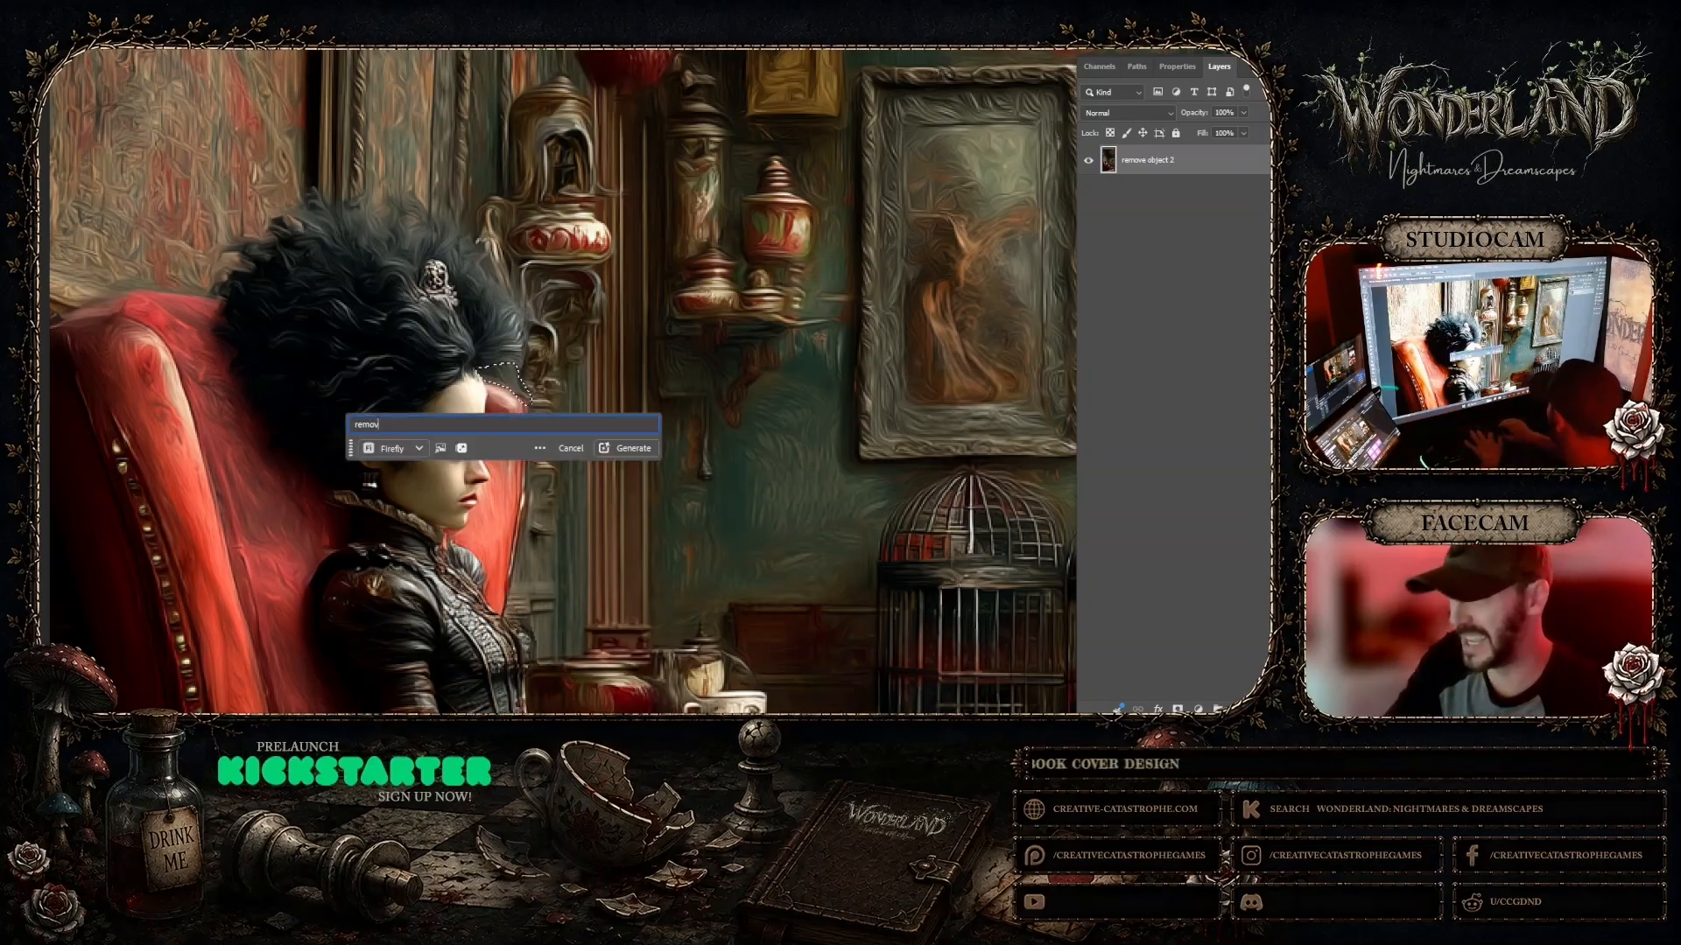
{"action": "type", "text": "remove object"}
{"action": "key", "text": "Return"}
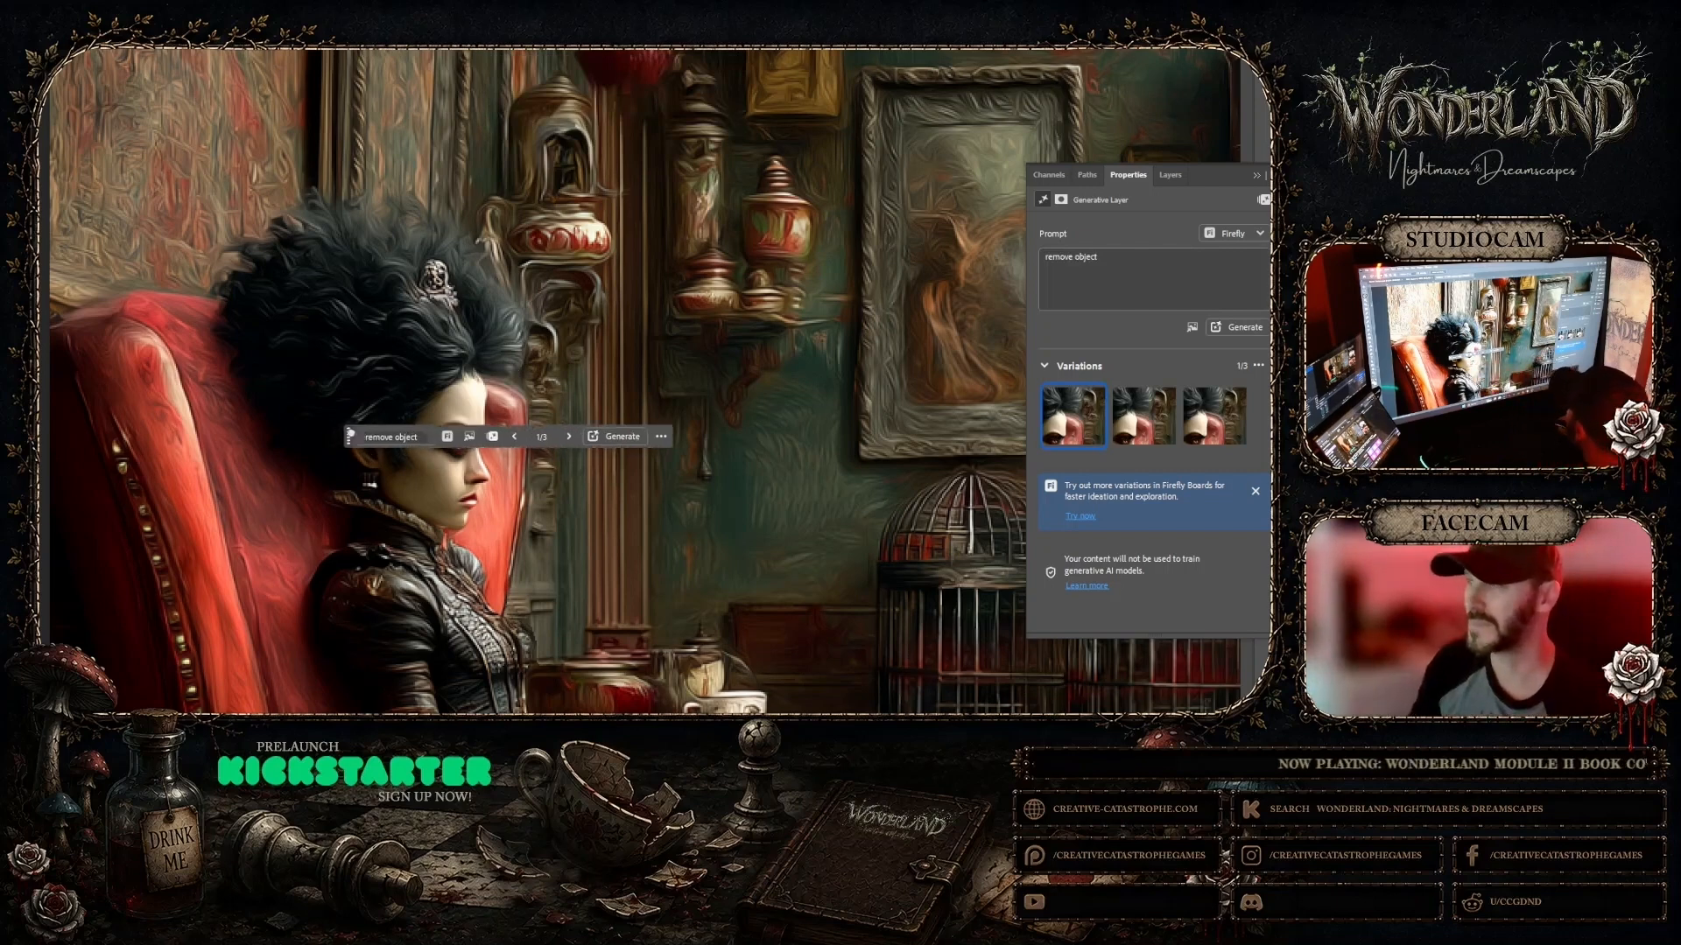
{"action": "left_click_drag", "start_coordinate": [344, 440], "coordinate": [653, 139]}
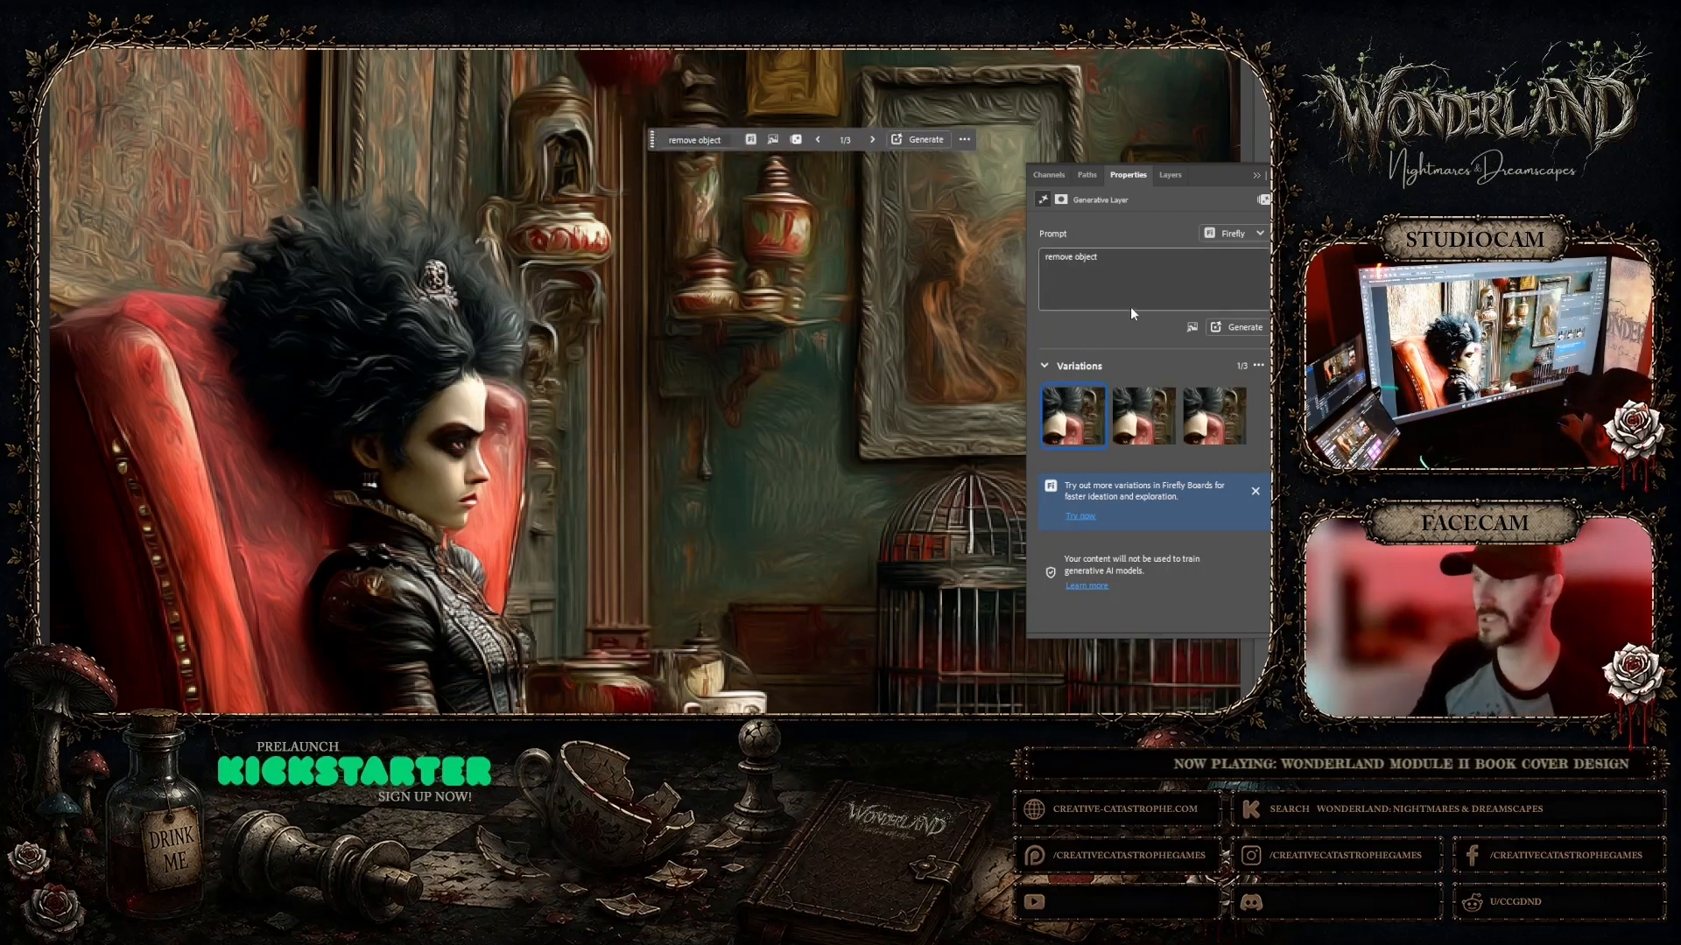
{"action": "left_click", "coordinate": [1236, 419]}
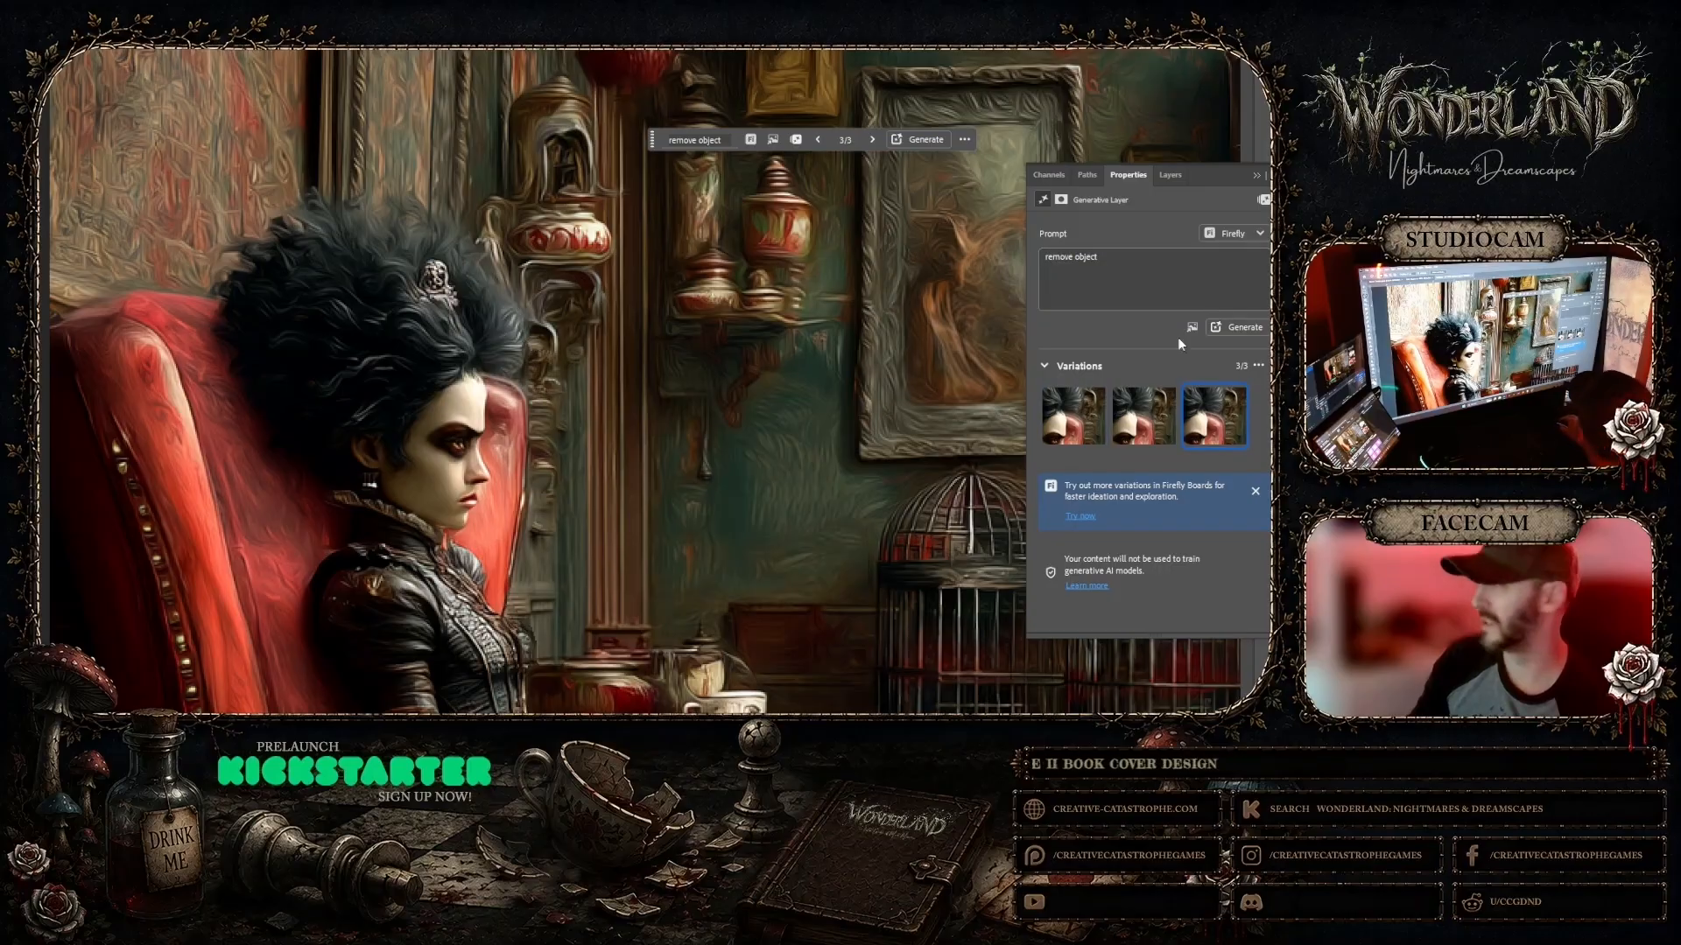
Step: Merge the generated patch beside the woman's forehead into the image layer
{"action": "left_click", "coordinate": [1169, 175]}
{"action": "right_click", "coordinate": [1199, 192]}
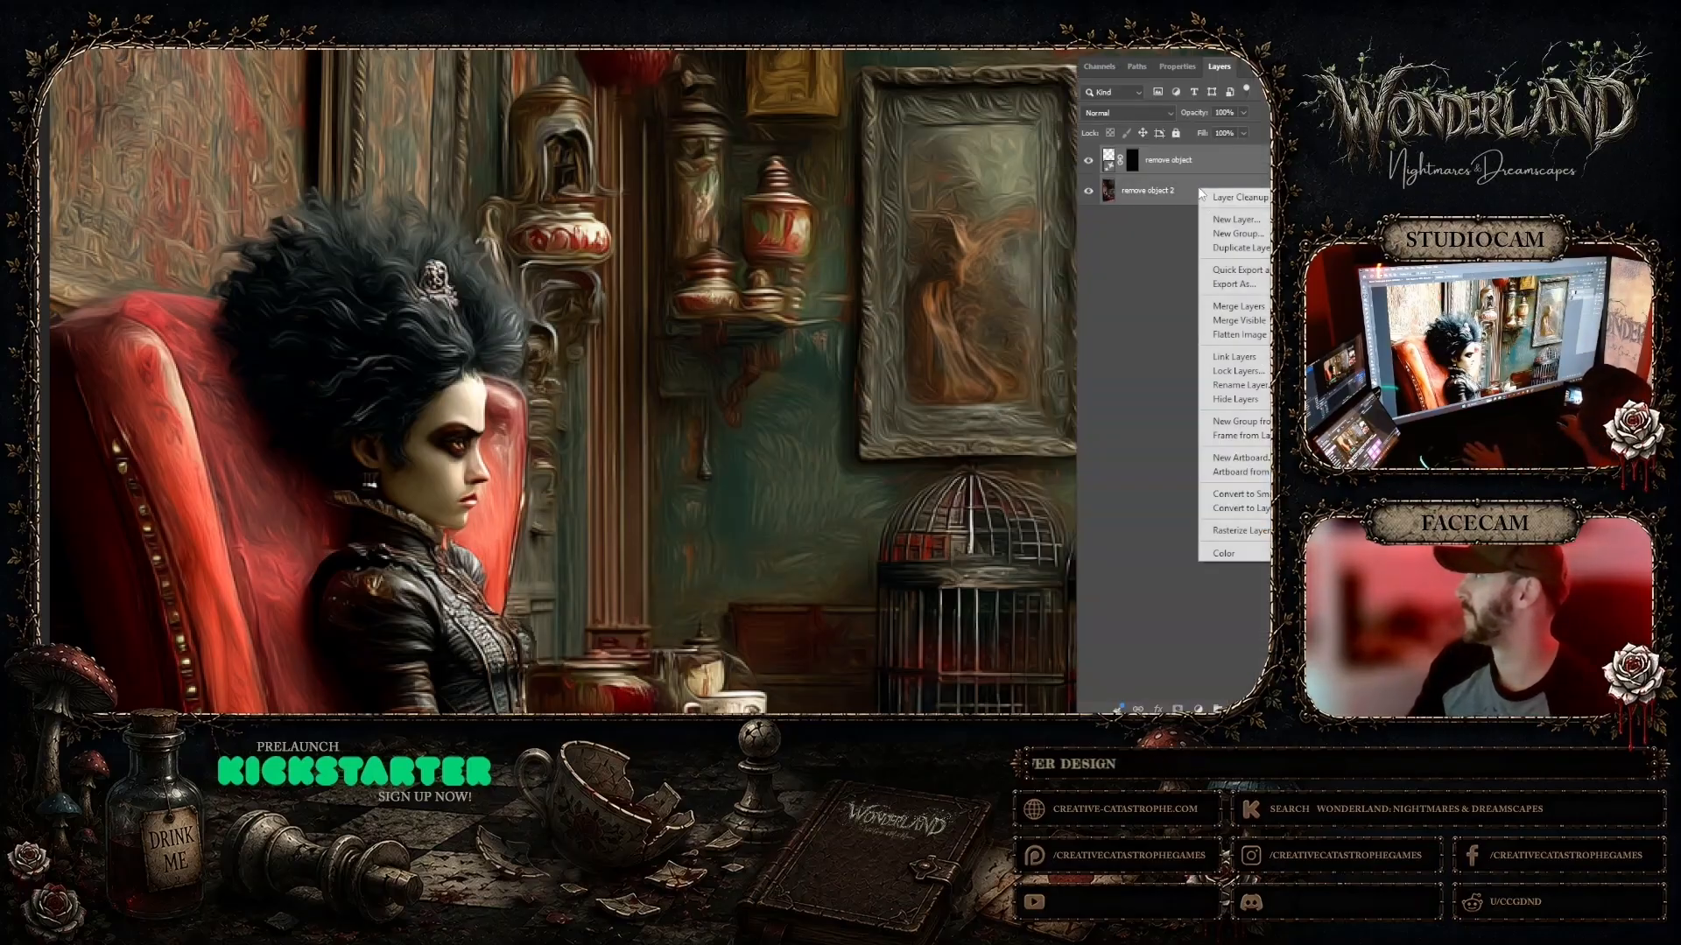
{"action": "left_click", "coordinate": [1230, 307]}
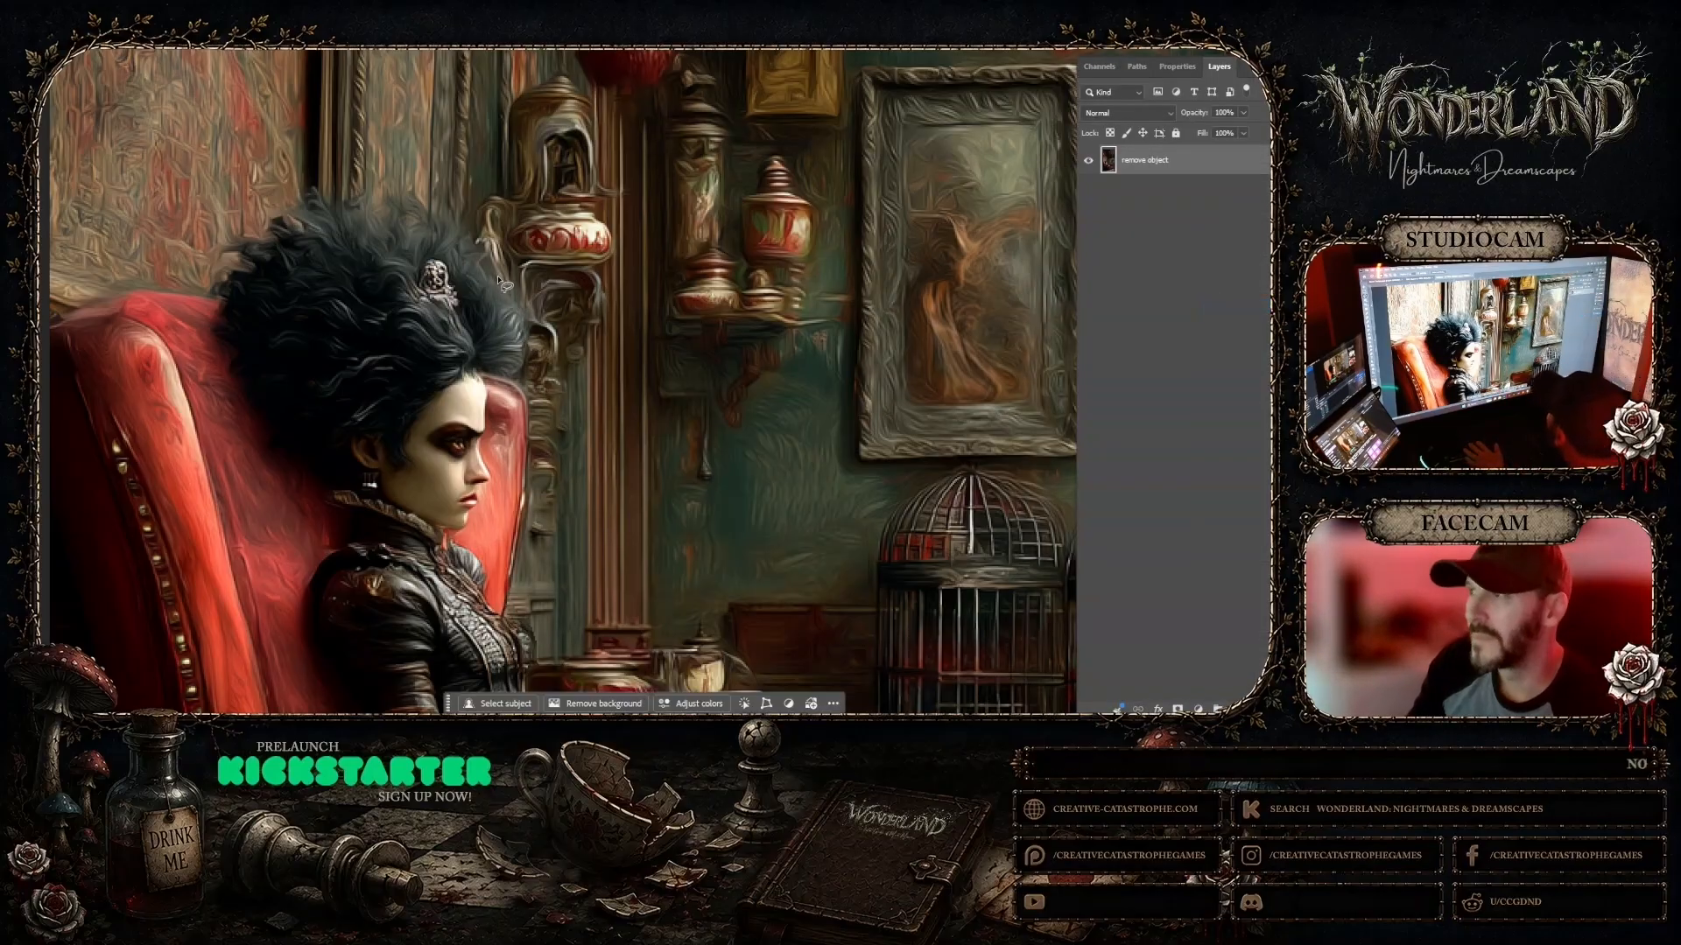
Step: Lasso the front edge of the woman's hair above her forehead, generate a "remove object" fill, and compare its variations
{"action": "left_click_drag", "start_coordinate": [479, 246], "coordinate": [481, 252]}
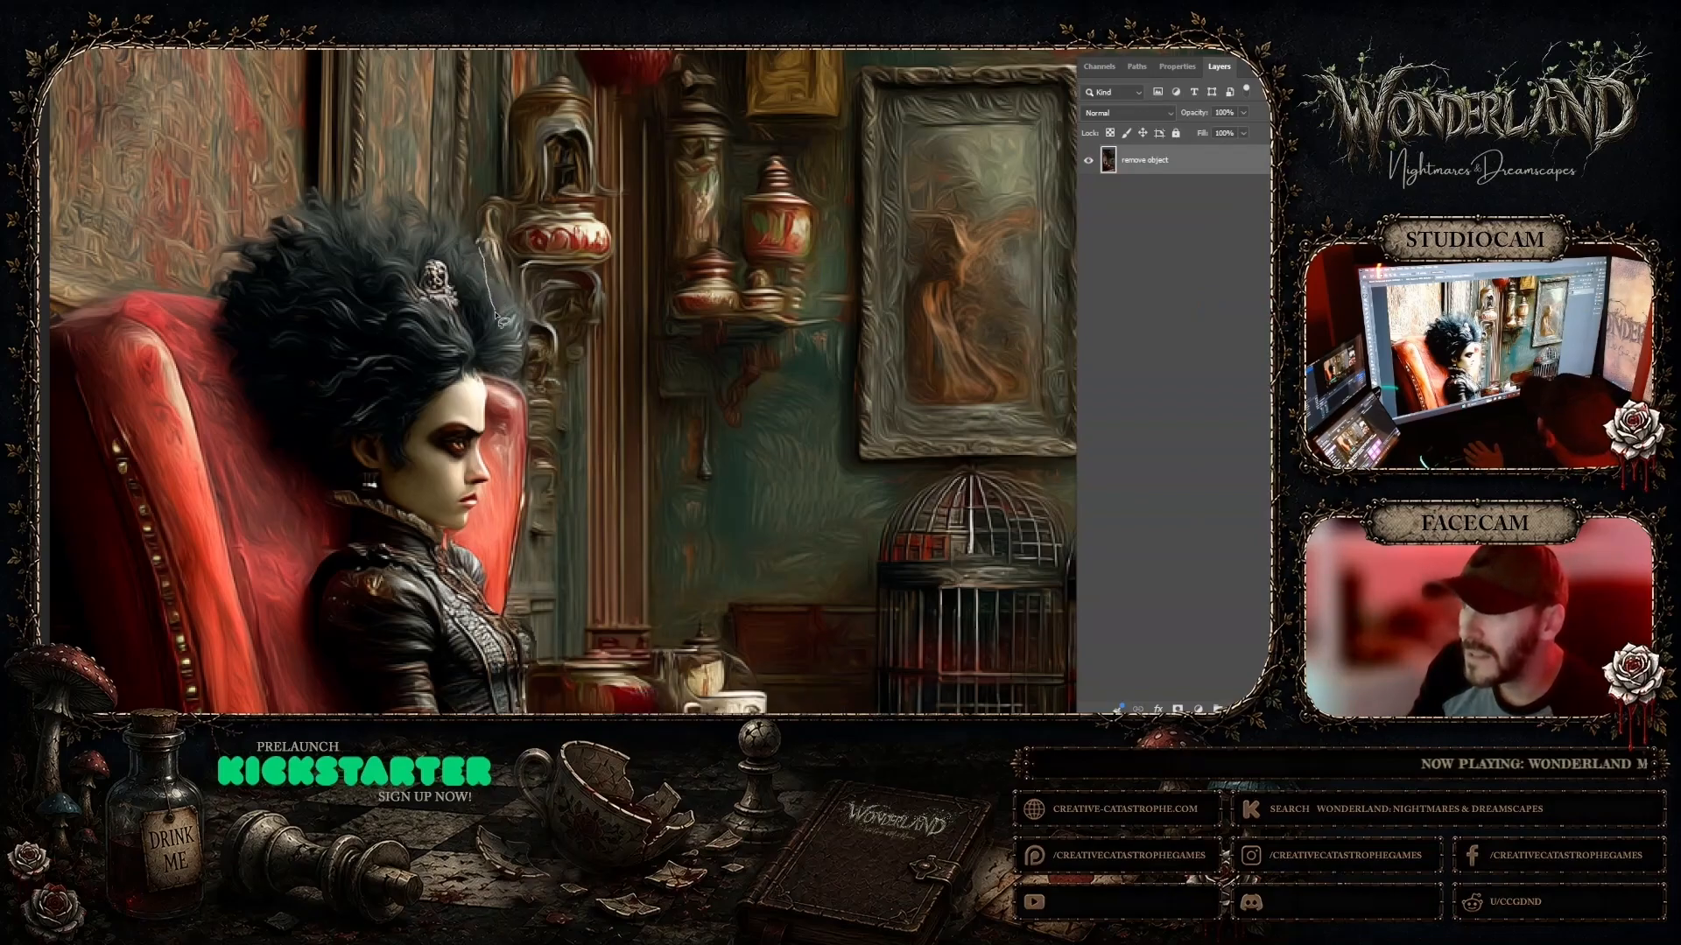
{"action": "mouse_move", "coordinate": [491, 348]}
{"action": "left_mouse_down"}
{"action": "mouse_move", "coordinate": [493, 380]}
{"action": "mouse_move", "coordinate": [536, 371]}
{"action": "mouse_move", "coordinate": [540, 302]}
{"action": "mouse_move", "coordinate": [479, 248]}
{"action": "left_mouse_up"}
{"action": "left_click", "coordinate": [417, 400]}
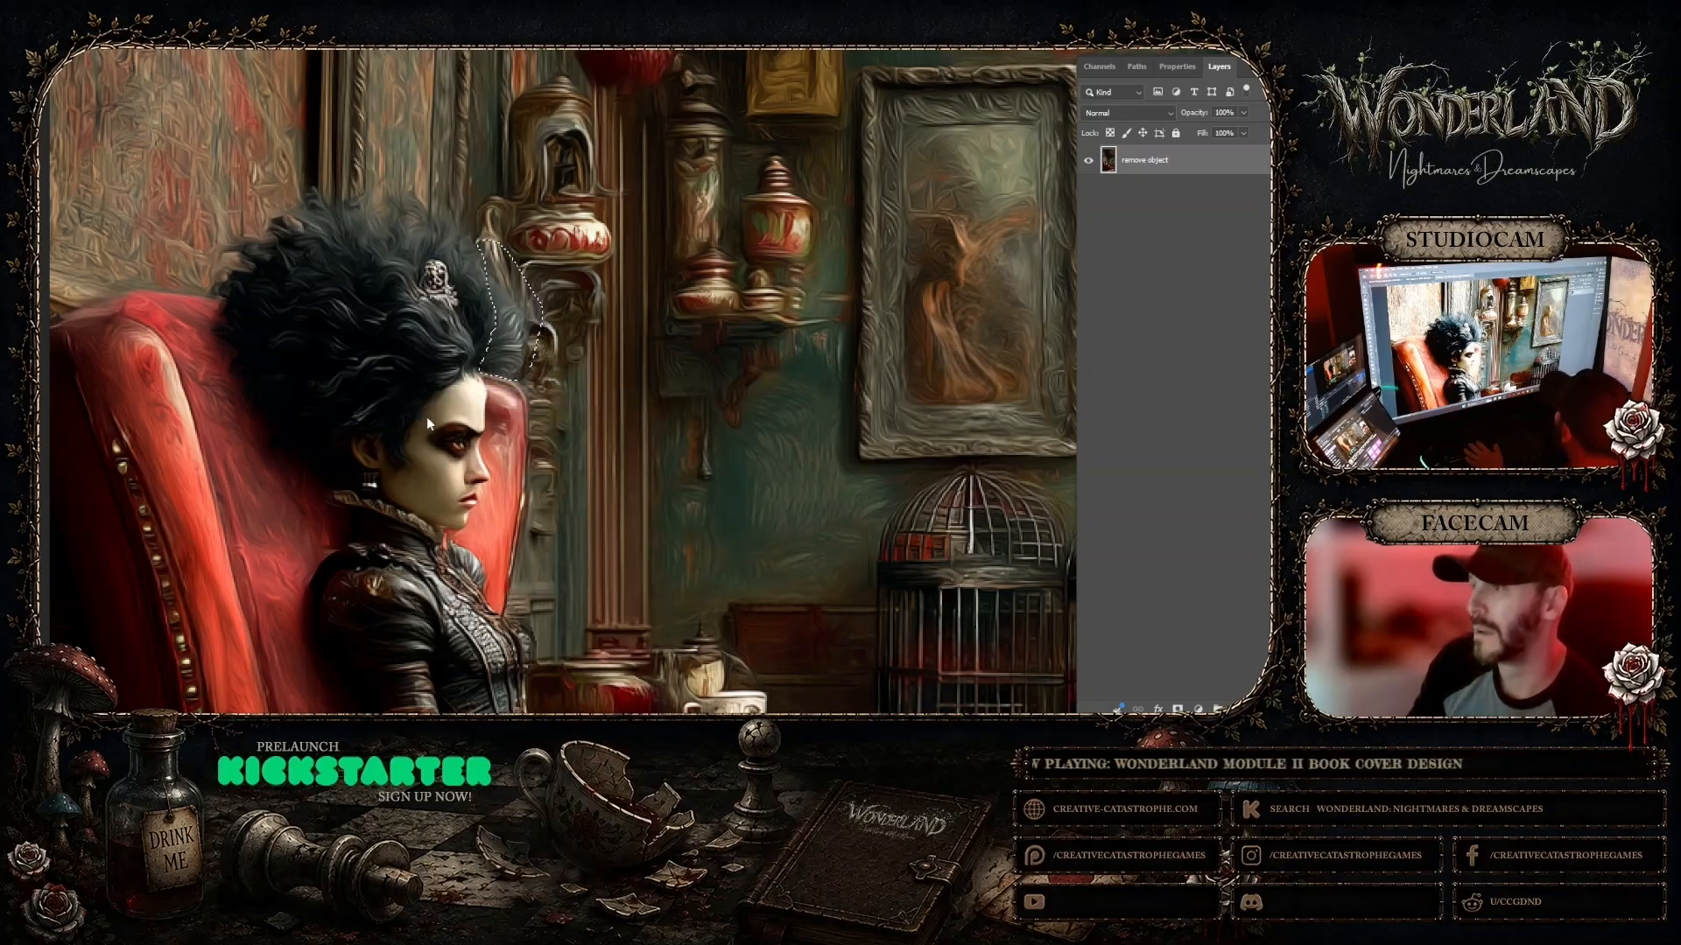
{"action": "type", "text": "remove object"}
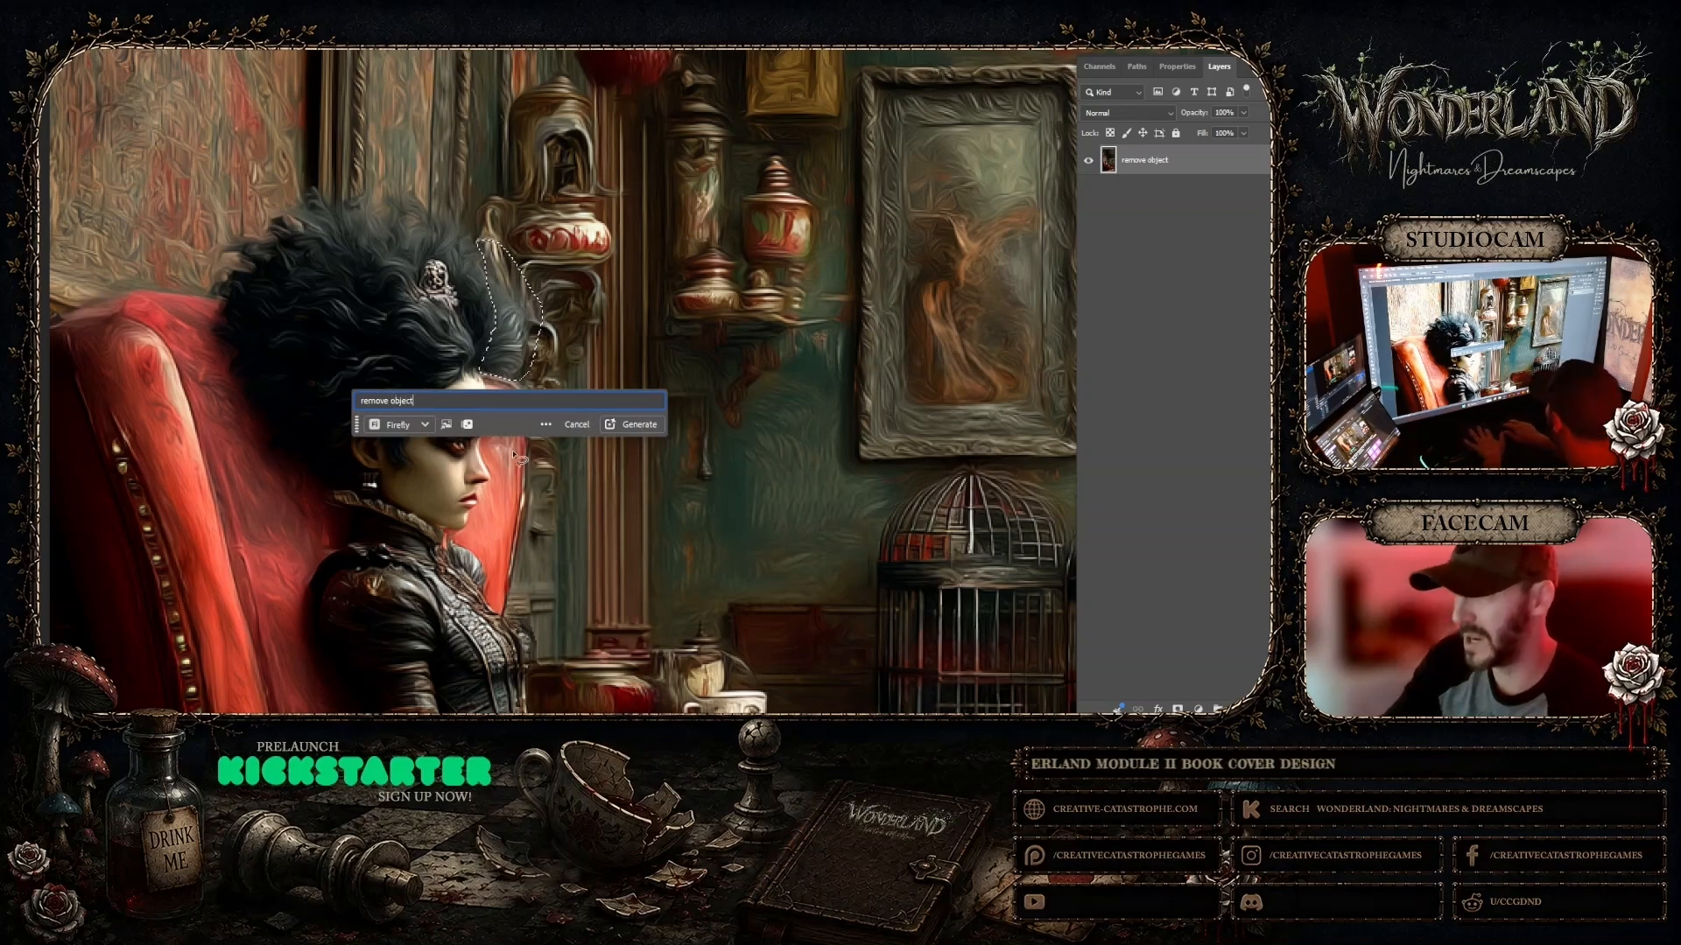
{"action": "key", "text": "Return"}
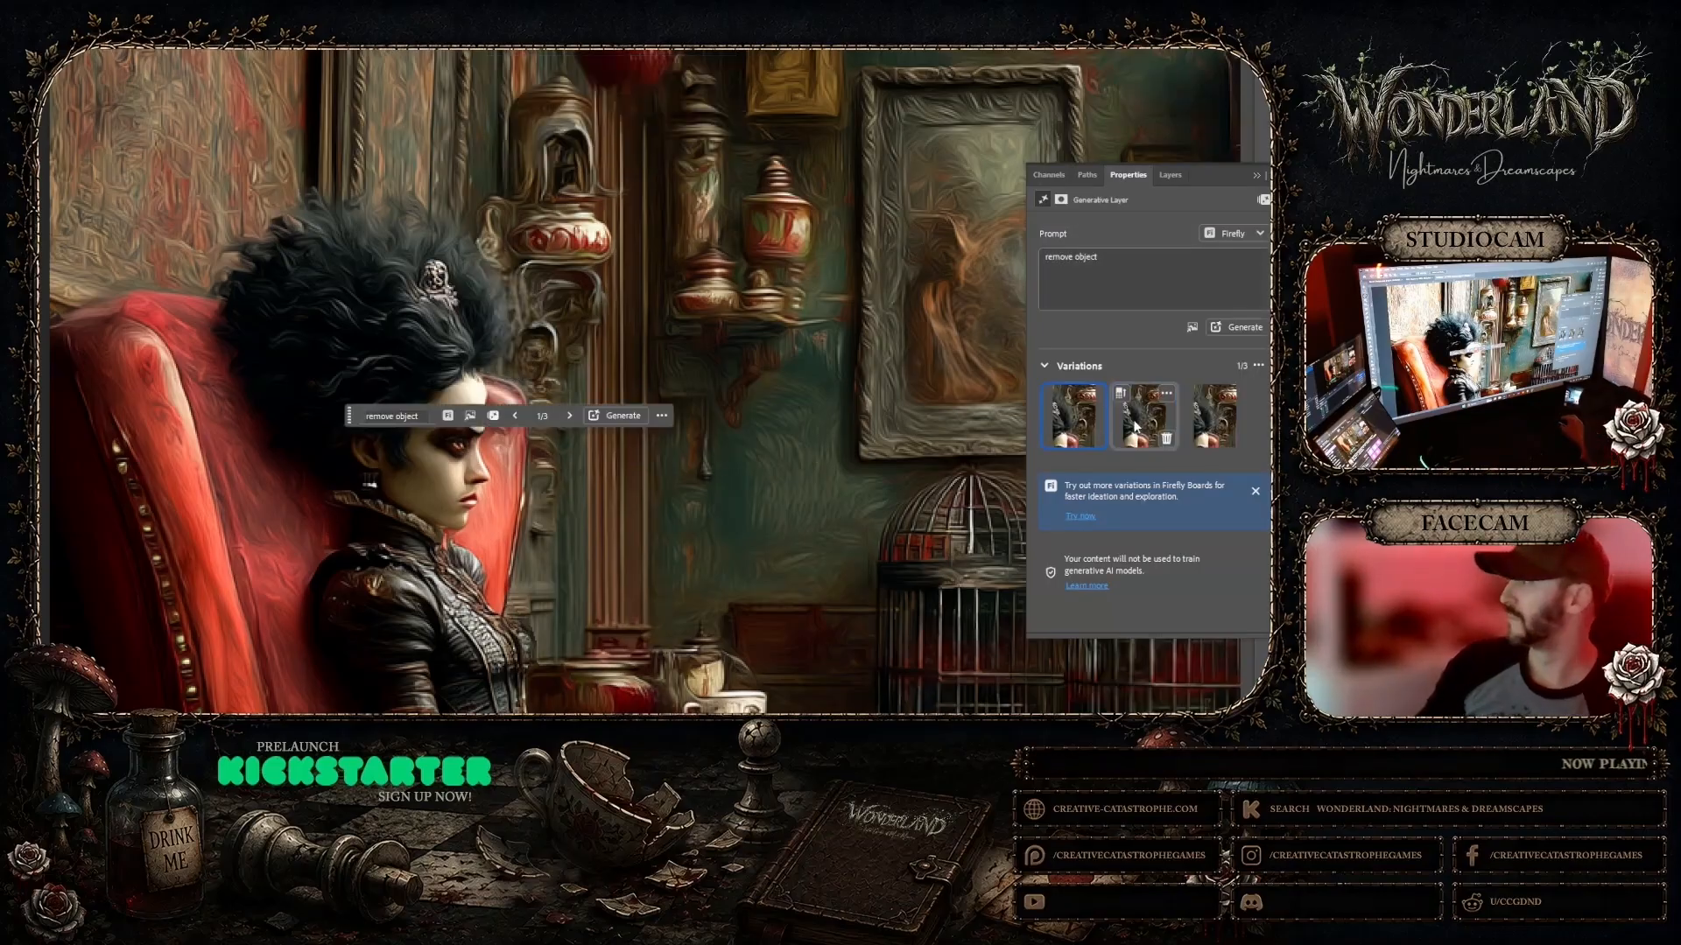
{"action": "left_click", "coordinate": [1136, 418]}
{"action": "left_click", "coordinate": [1227, 413]}
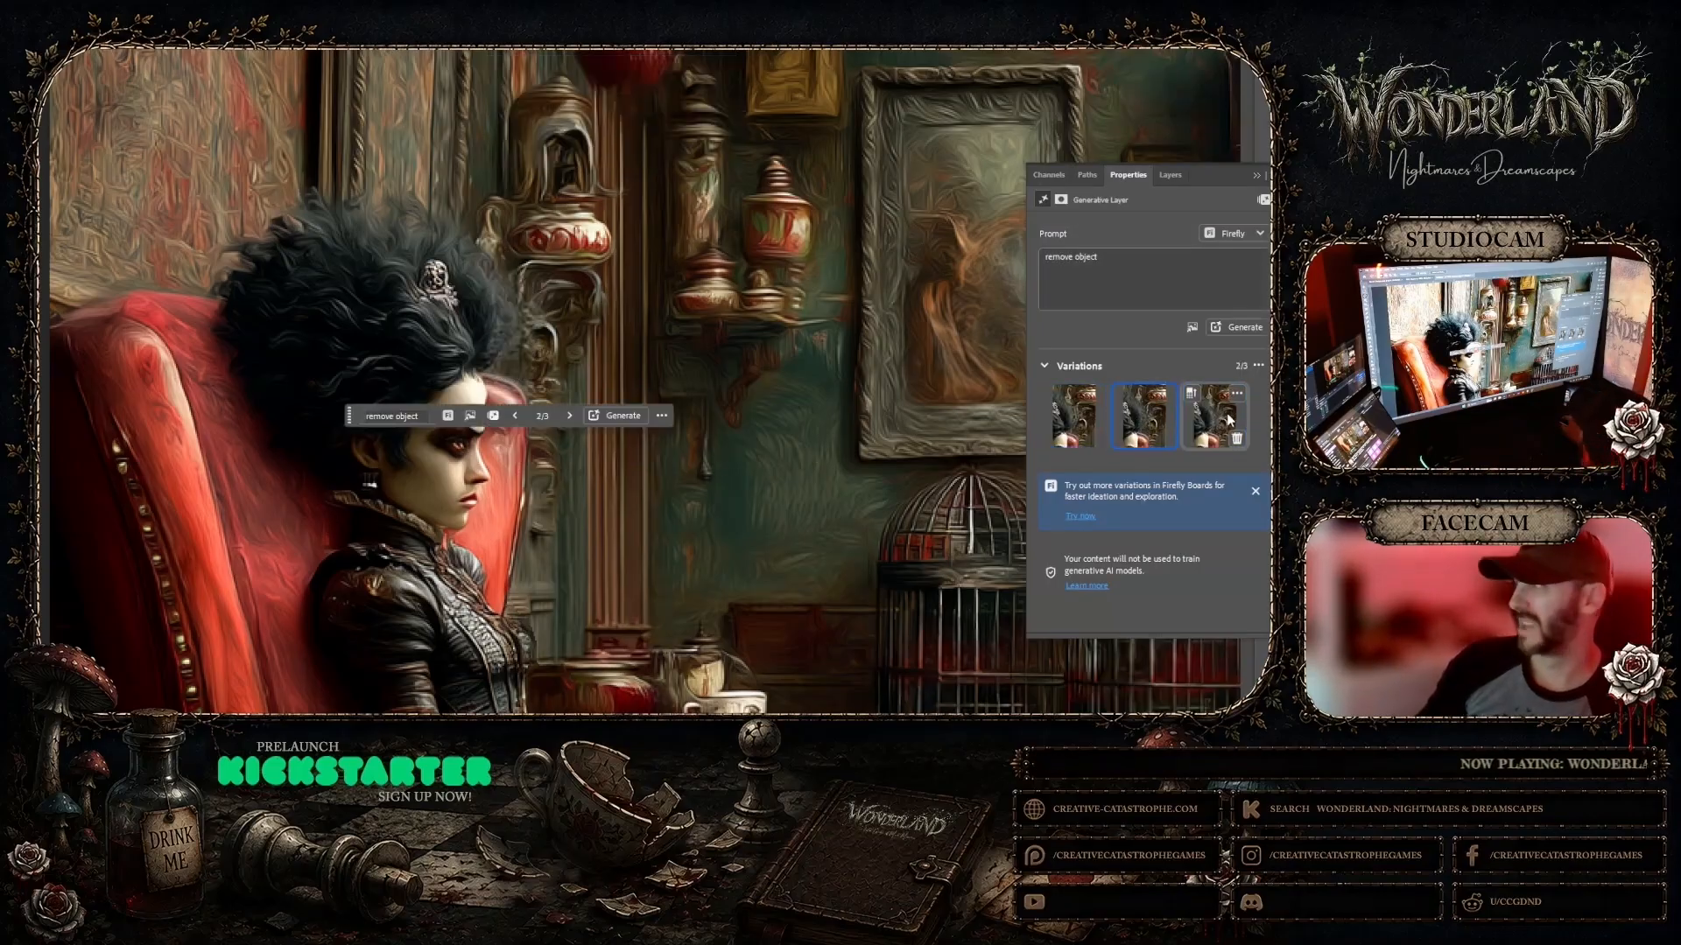
{"action": "mouse_move", "coordinate": [1229, 412]}
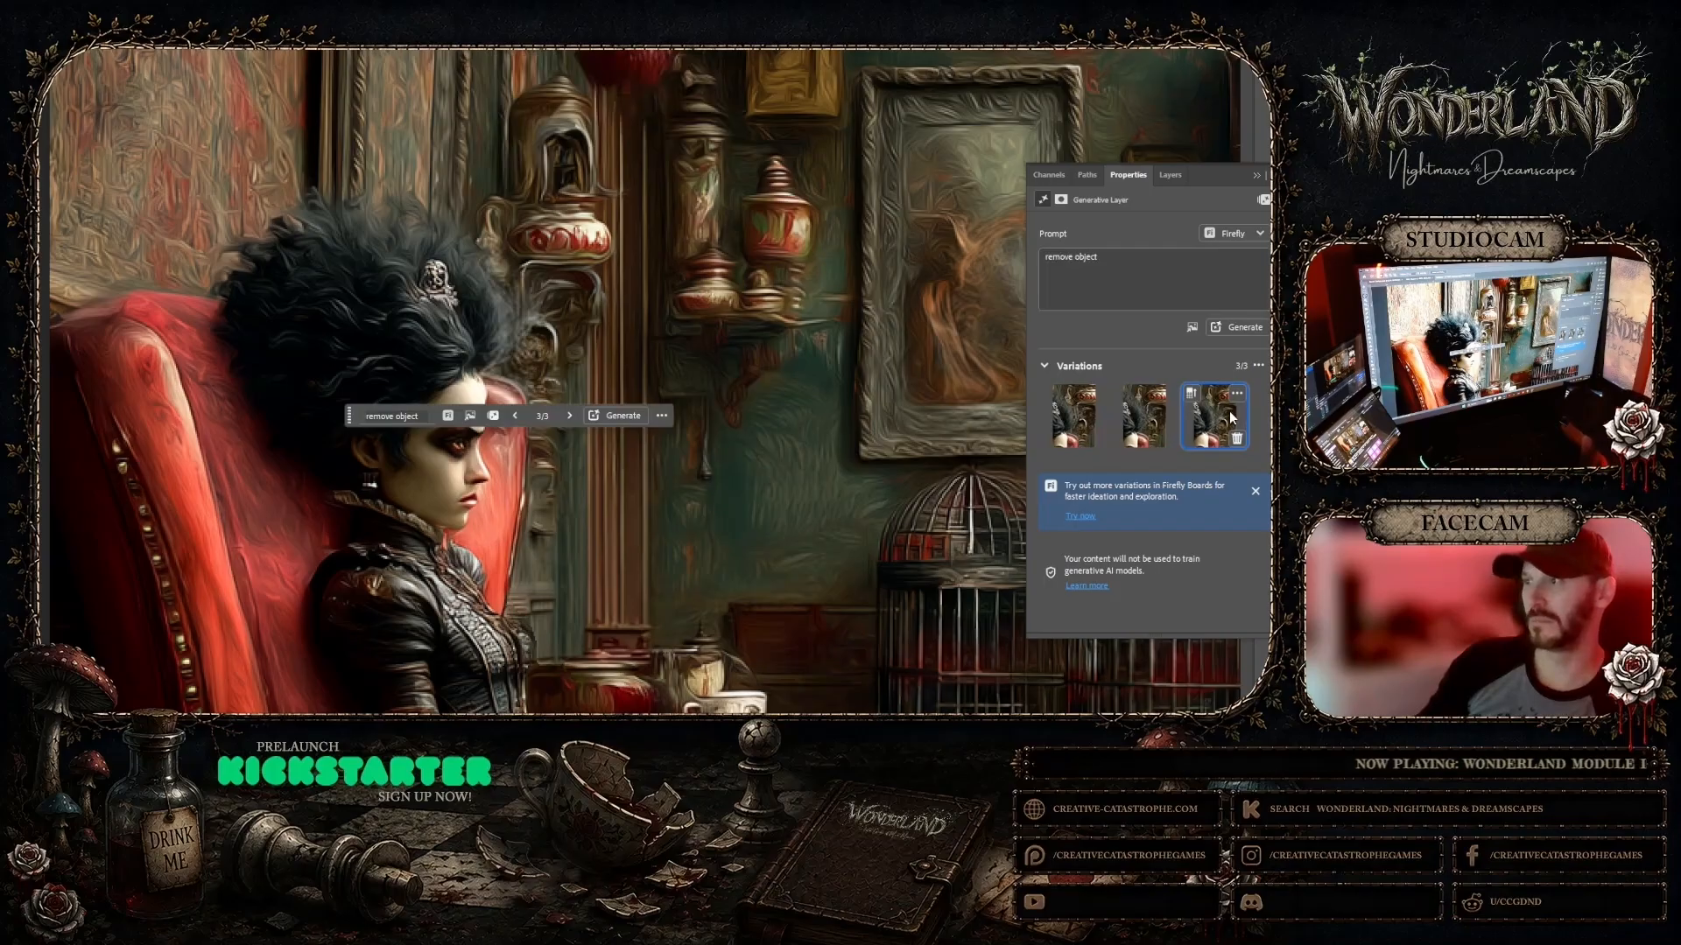
Step: Generate another set of variations for the hair-edge fill, compare them against the whole picture, and select the first one
{"action": "left_click", "coordinate": [1245, 328]}
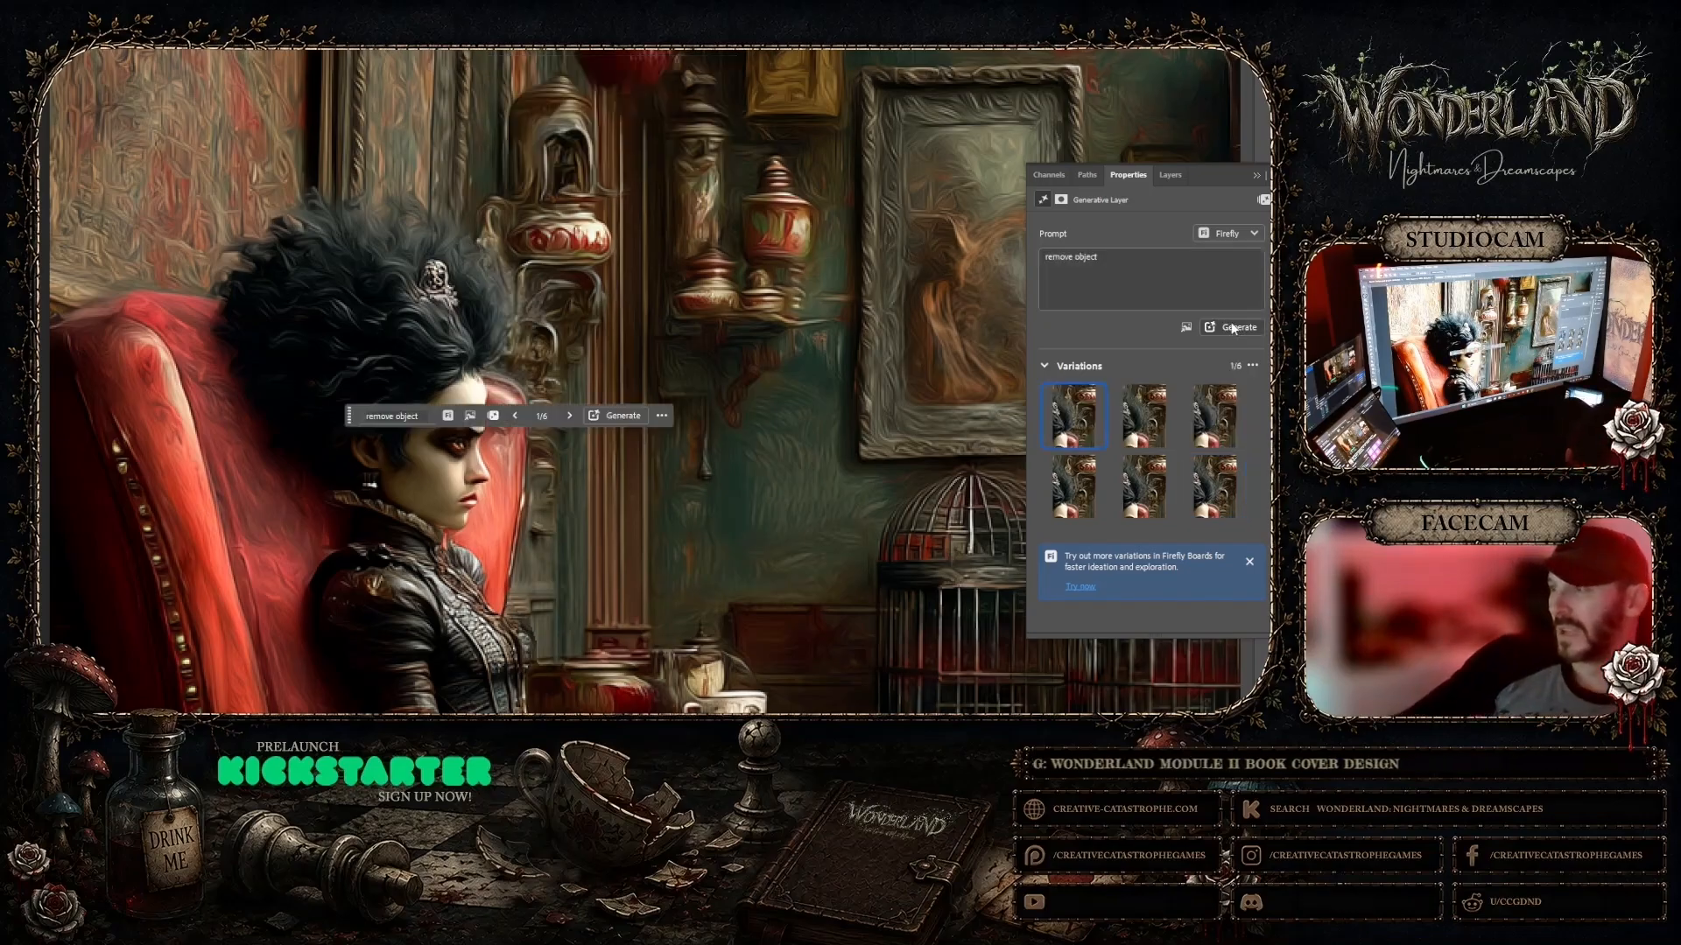
{"action": "left_click", "coordinate": [1152, 411]}
{"action": "left_click", "coordinate": [1215, 415]}
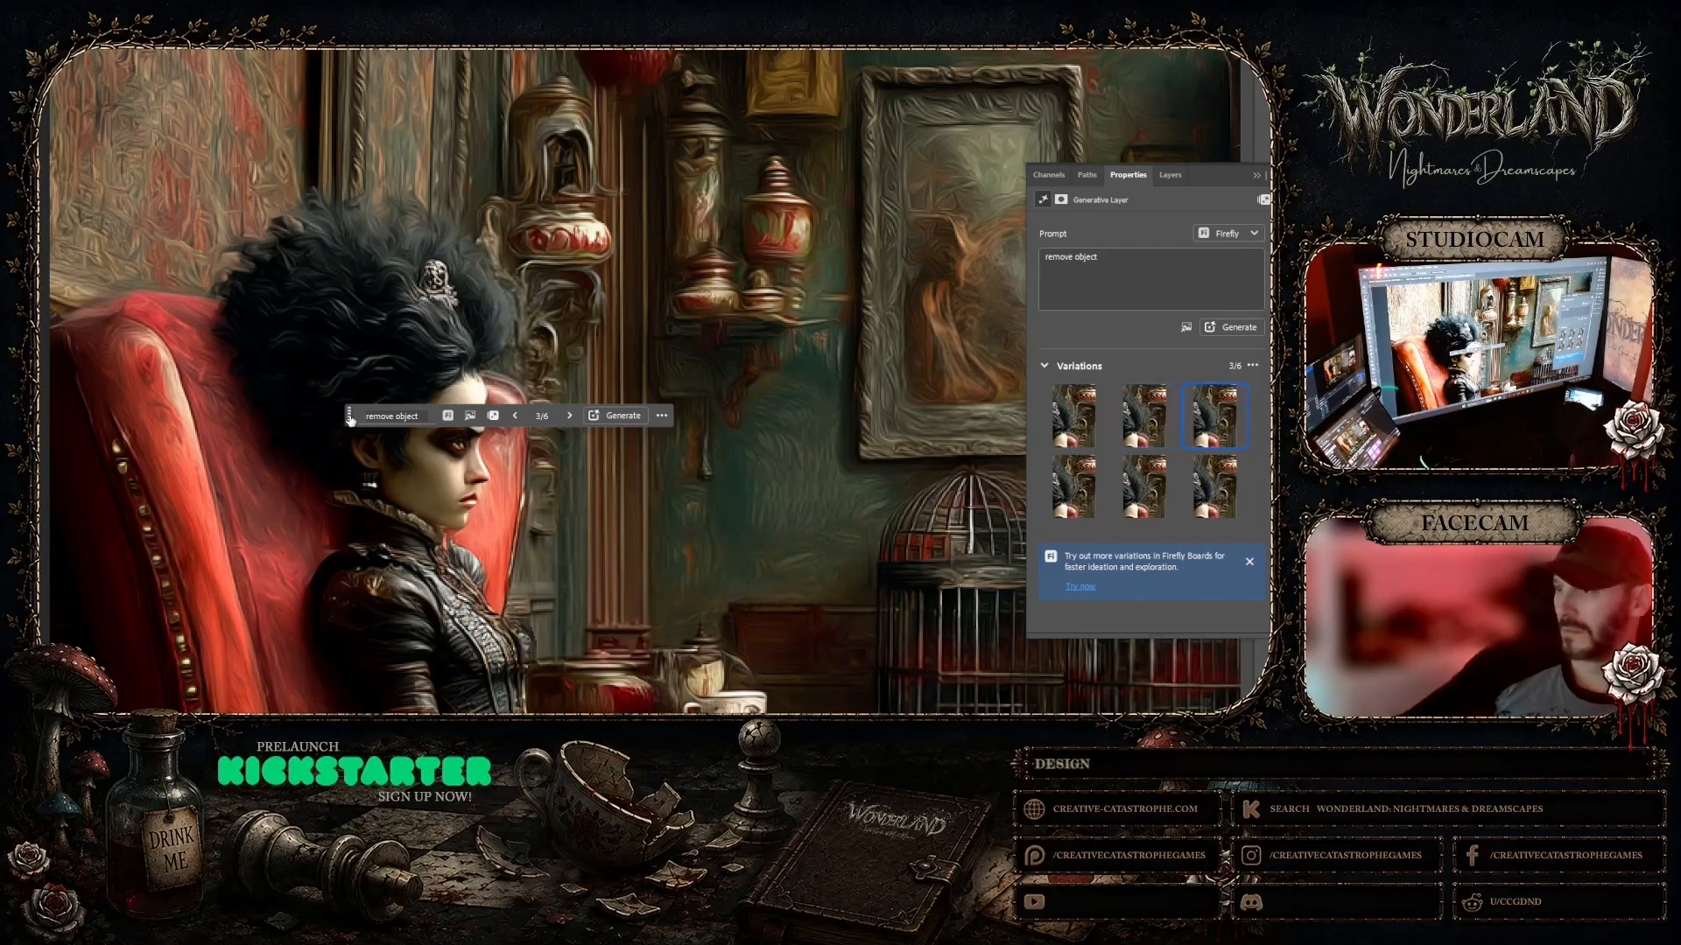
{"action": "left_click_drag", "start_coordinate": [349, 417], "coordinate": [798, 122]}
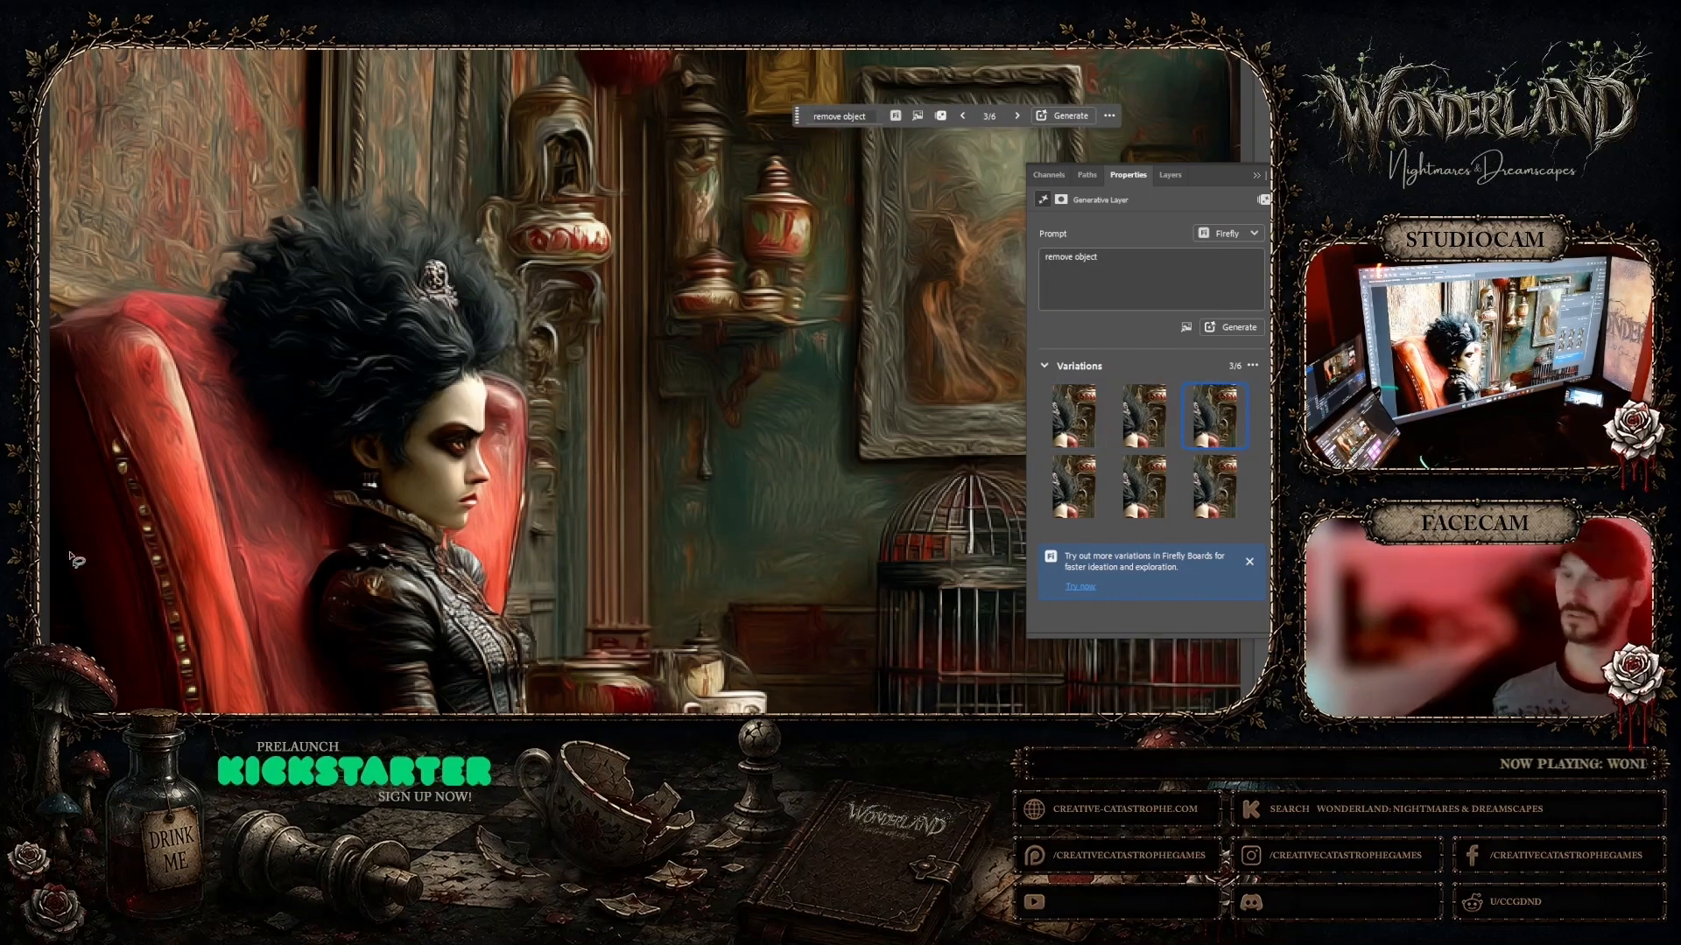
{"action": "right_click", "coordinate": [581, 436]}
{"action": "left_click", "coordinate": [604, 512]}
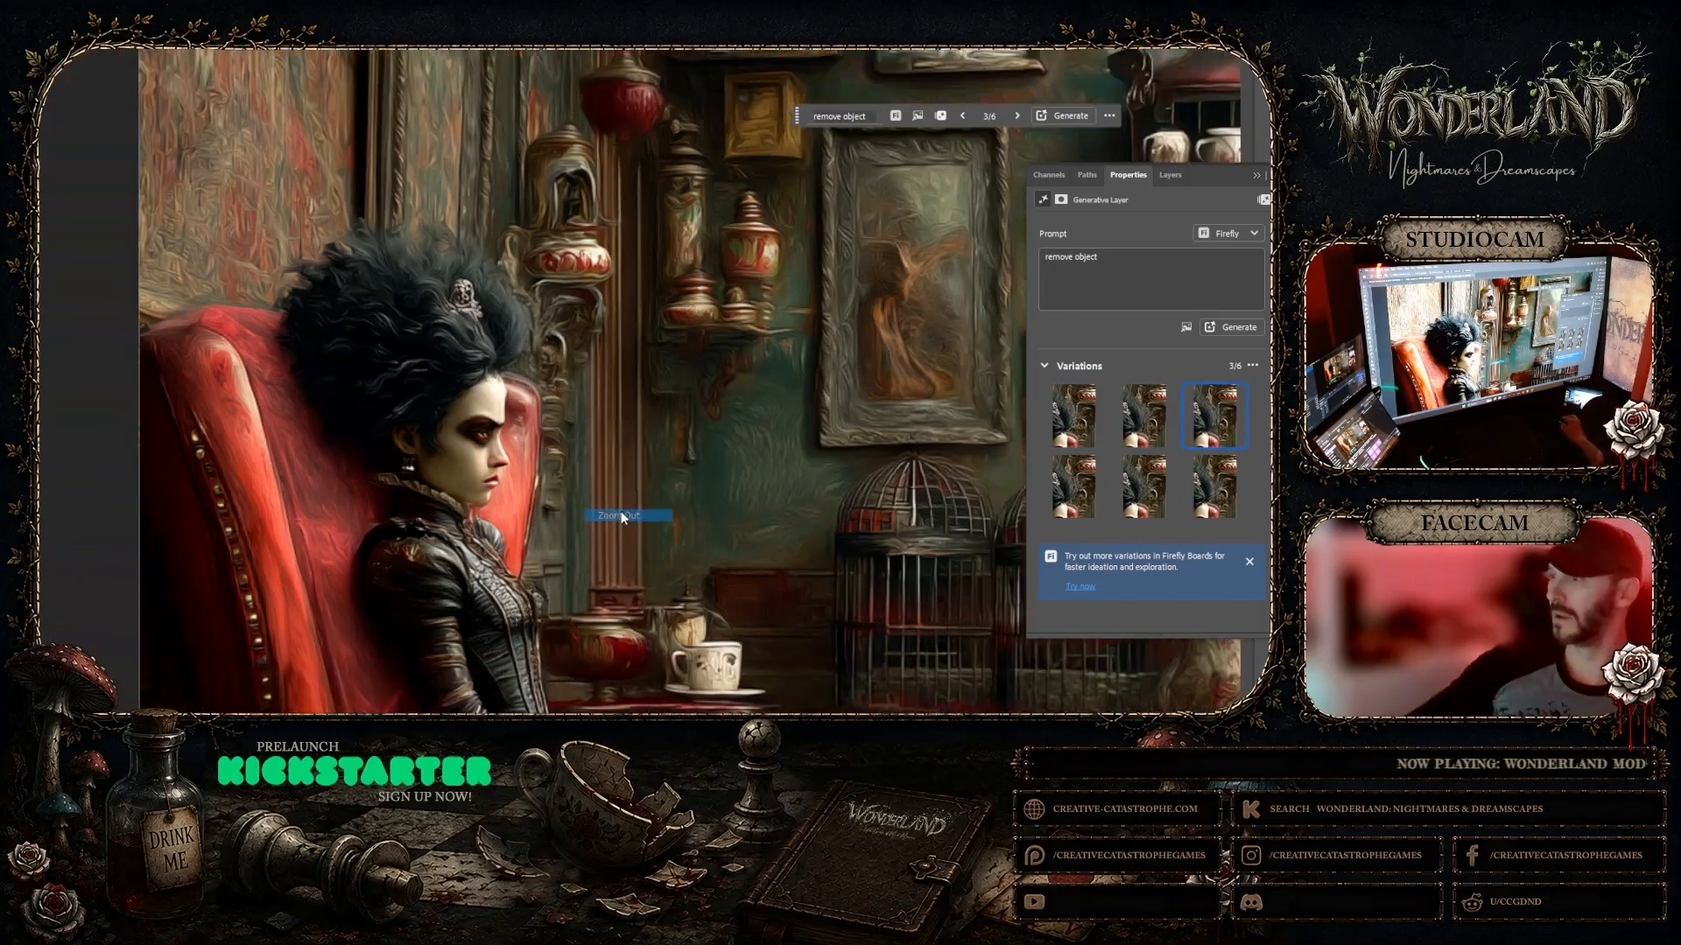
{"action": "right_click", "coordinate": [651, 432]}
{"action": "left_click", "coordinate": [687, 511]}
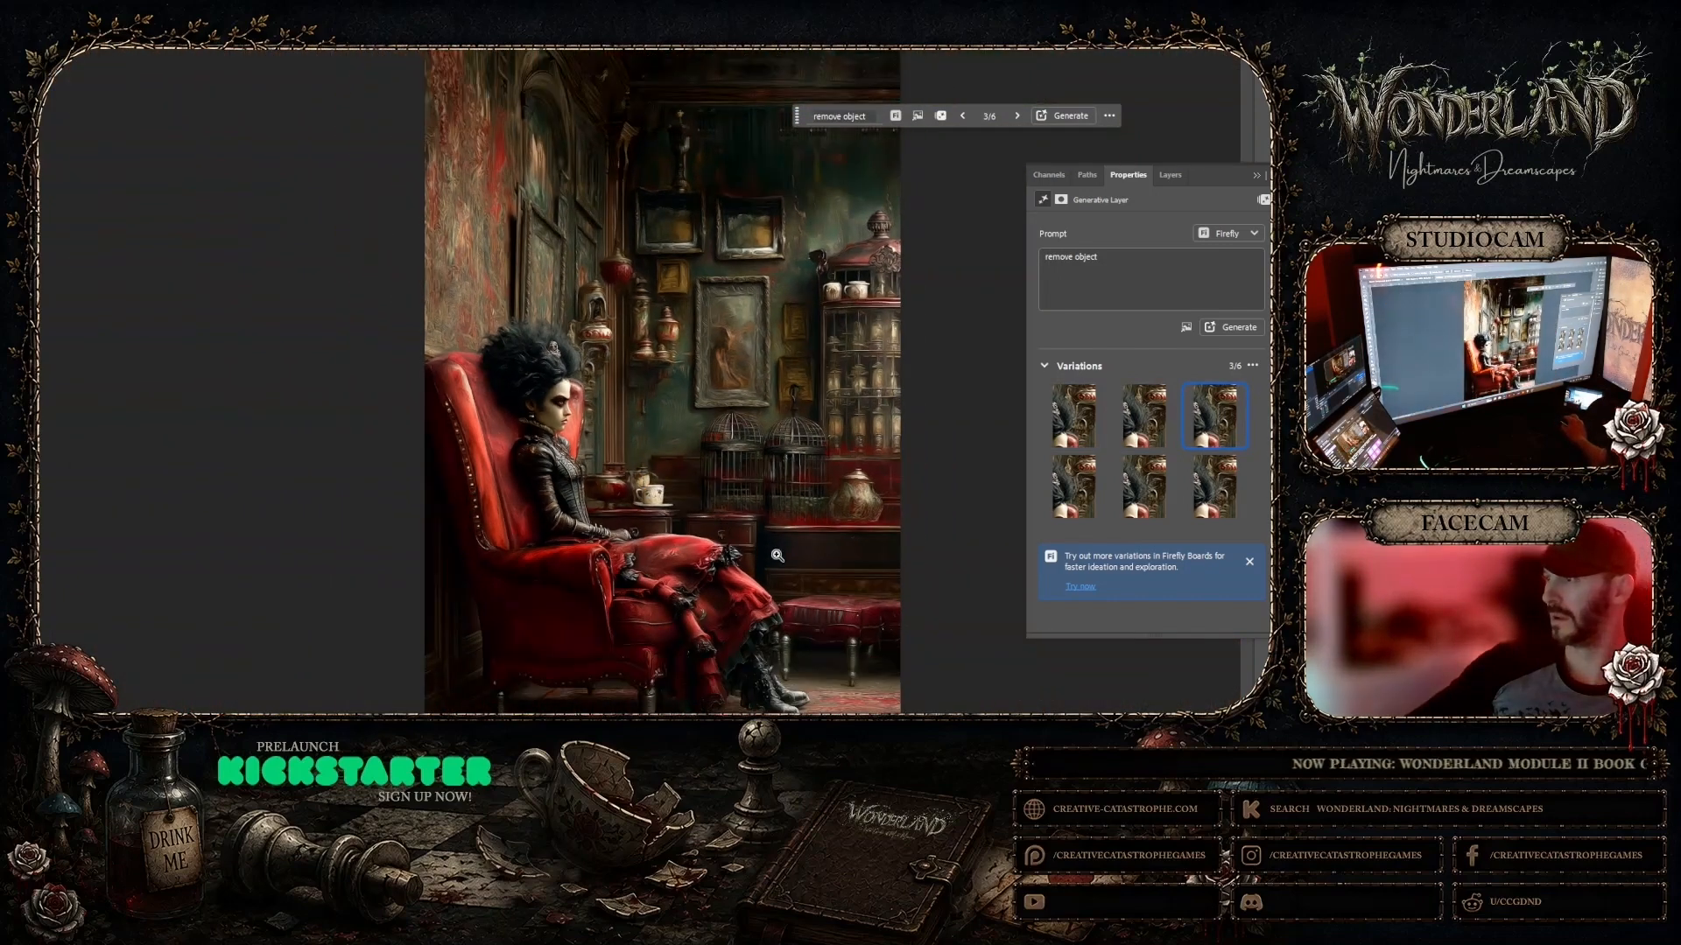
{"action": "left_click", "coordinate": [1073, 415]}
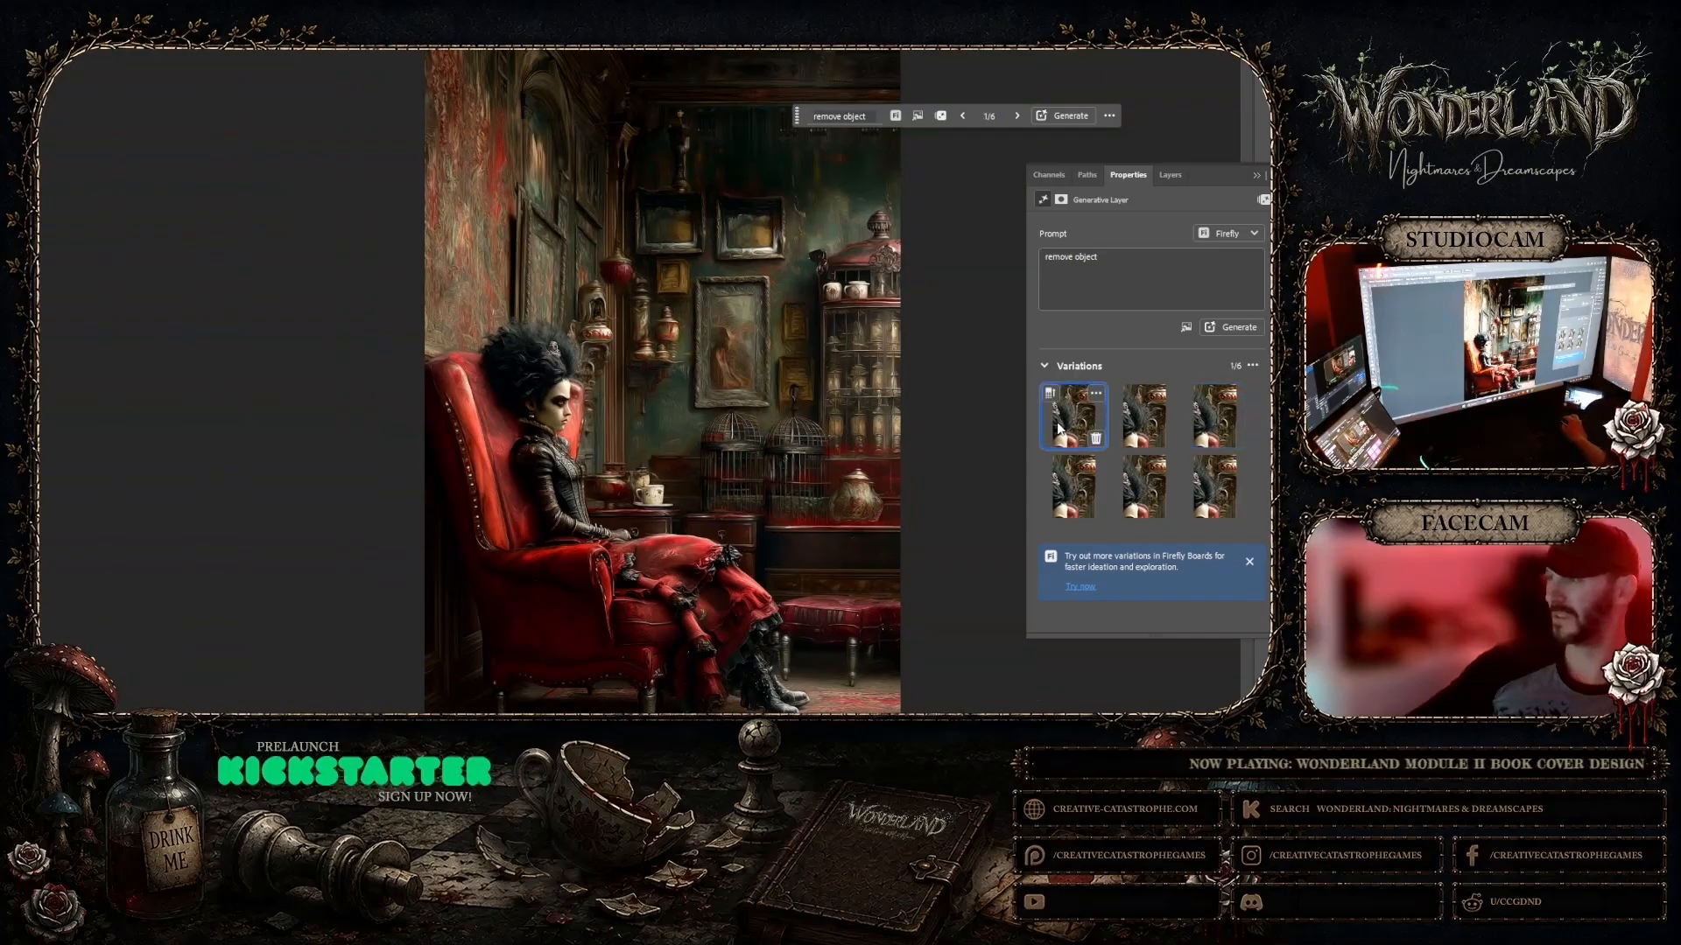
Step: Generate a further set of hair-edge variations and choose the second one
{"action": "left_click", "coordinate": [1229, 329]}
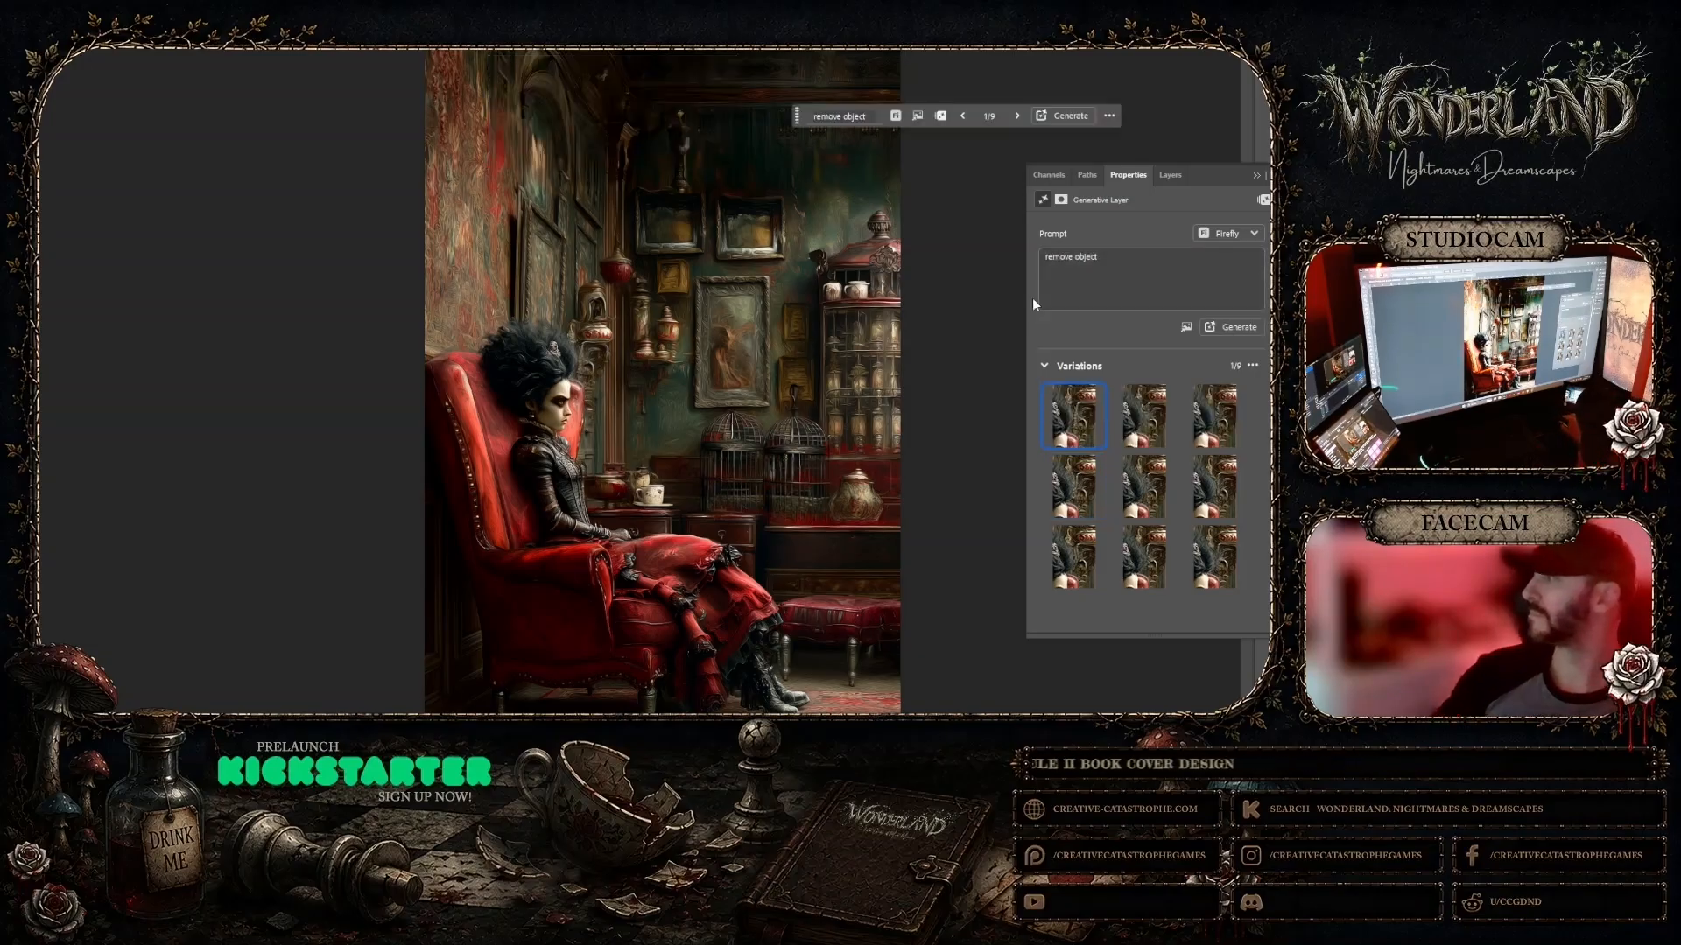
{"action": "mouse_move", "coordinate": [1190, 428]}
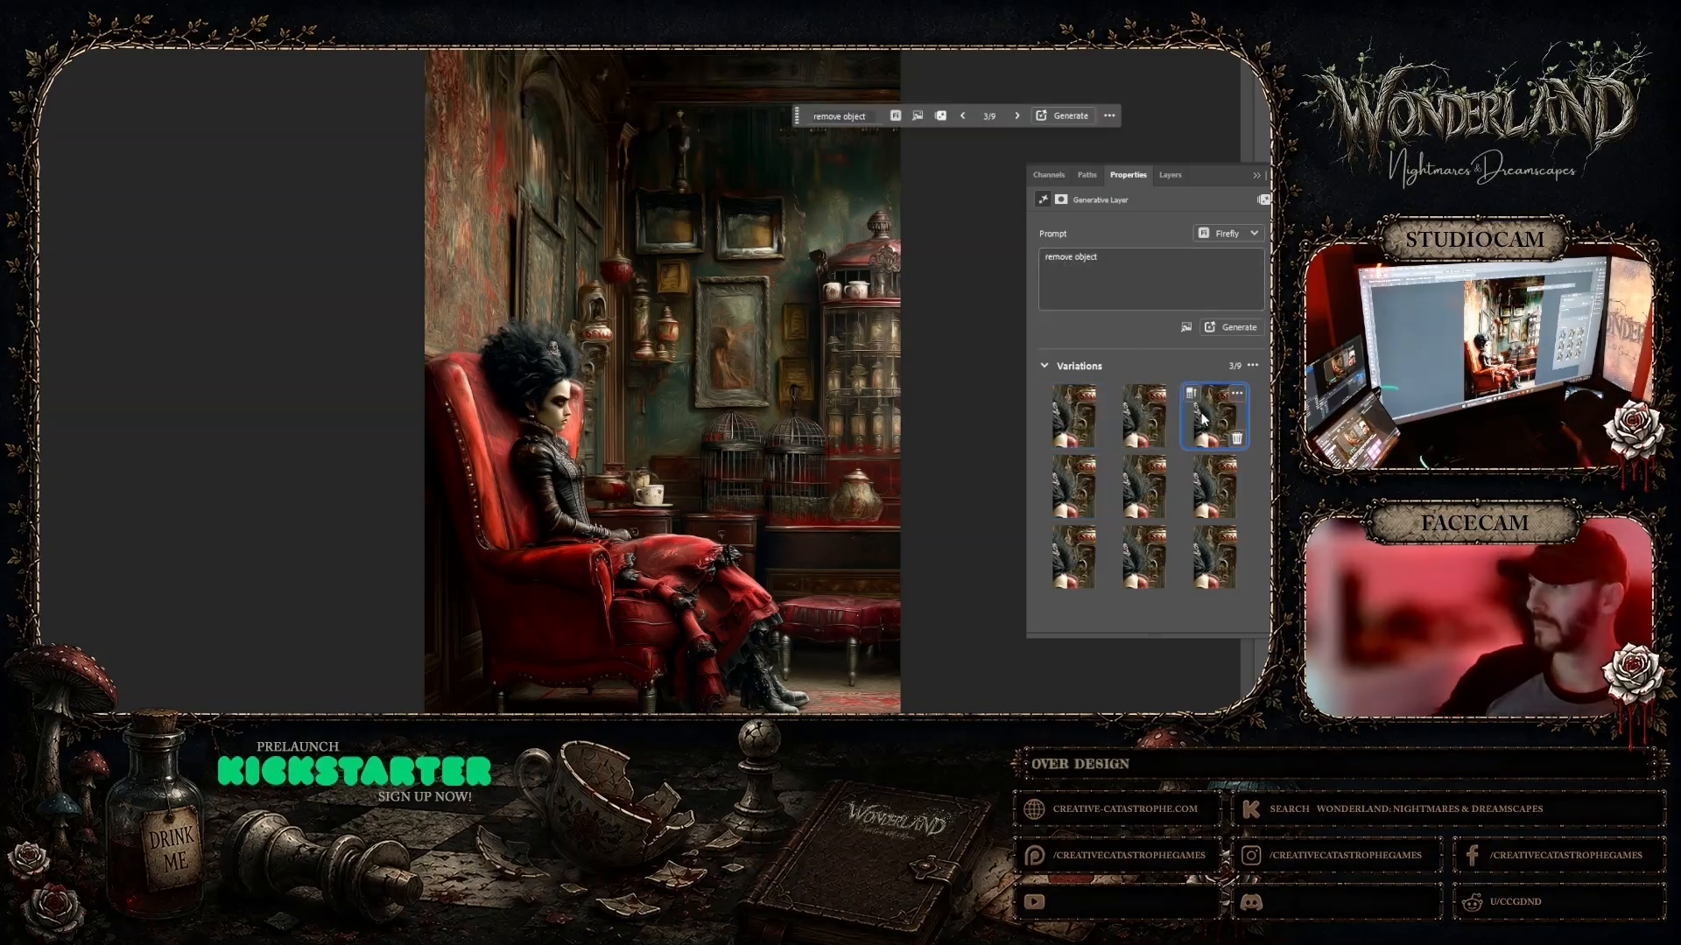
{"action": "left_click", "coordinate": [1132, 419]}
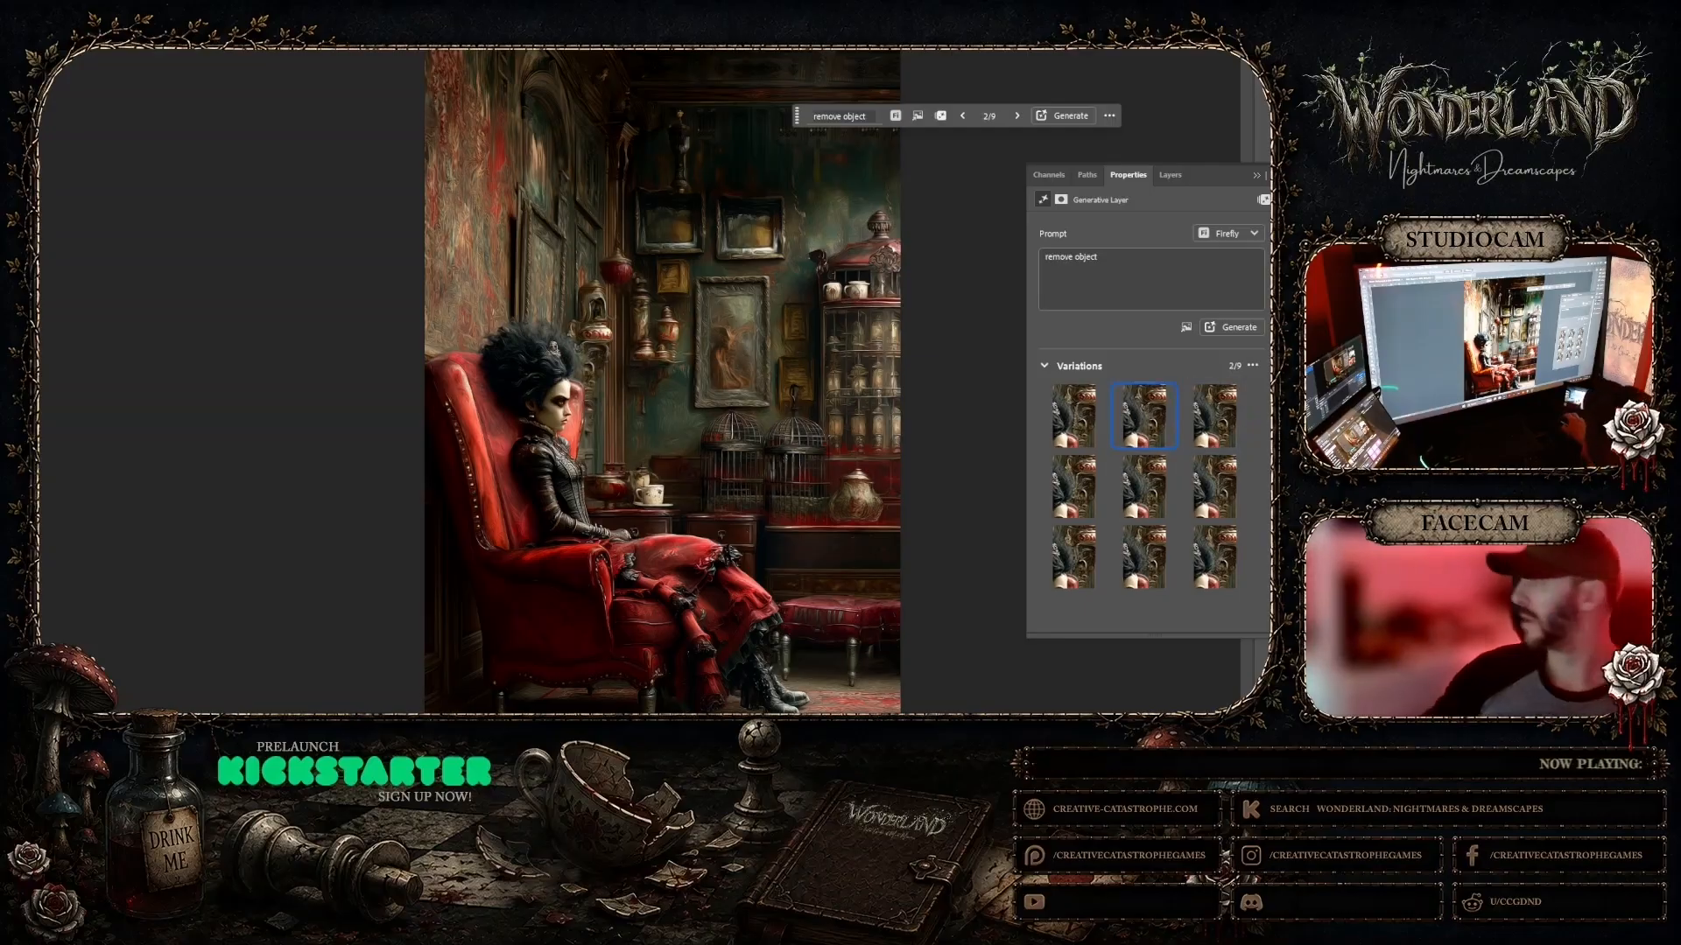
Step: Merge the generated hair-edge patch into the image layer
{"action": "left_click", "coordinate": [1169, 174]}
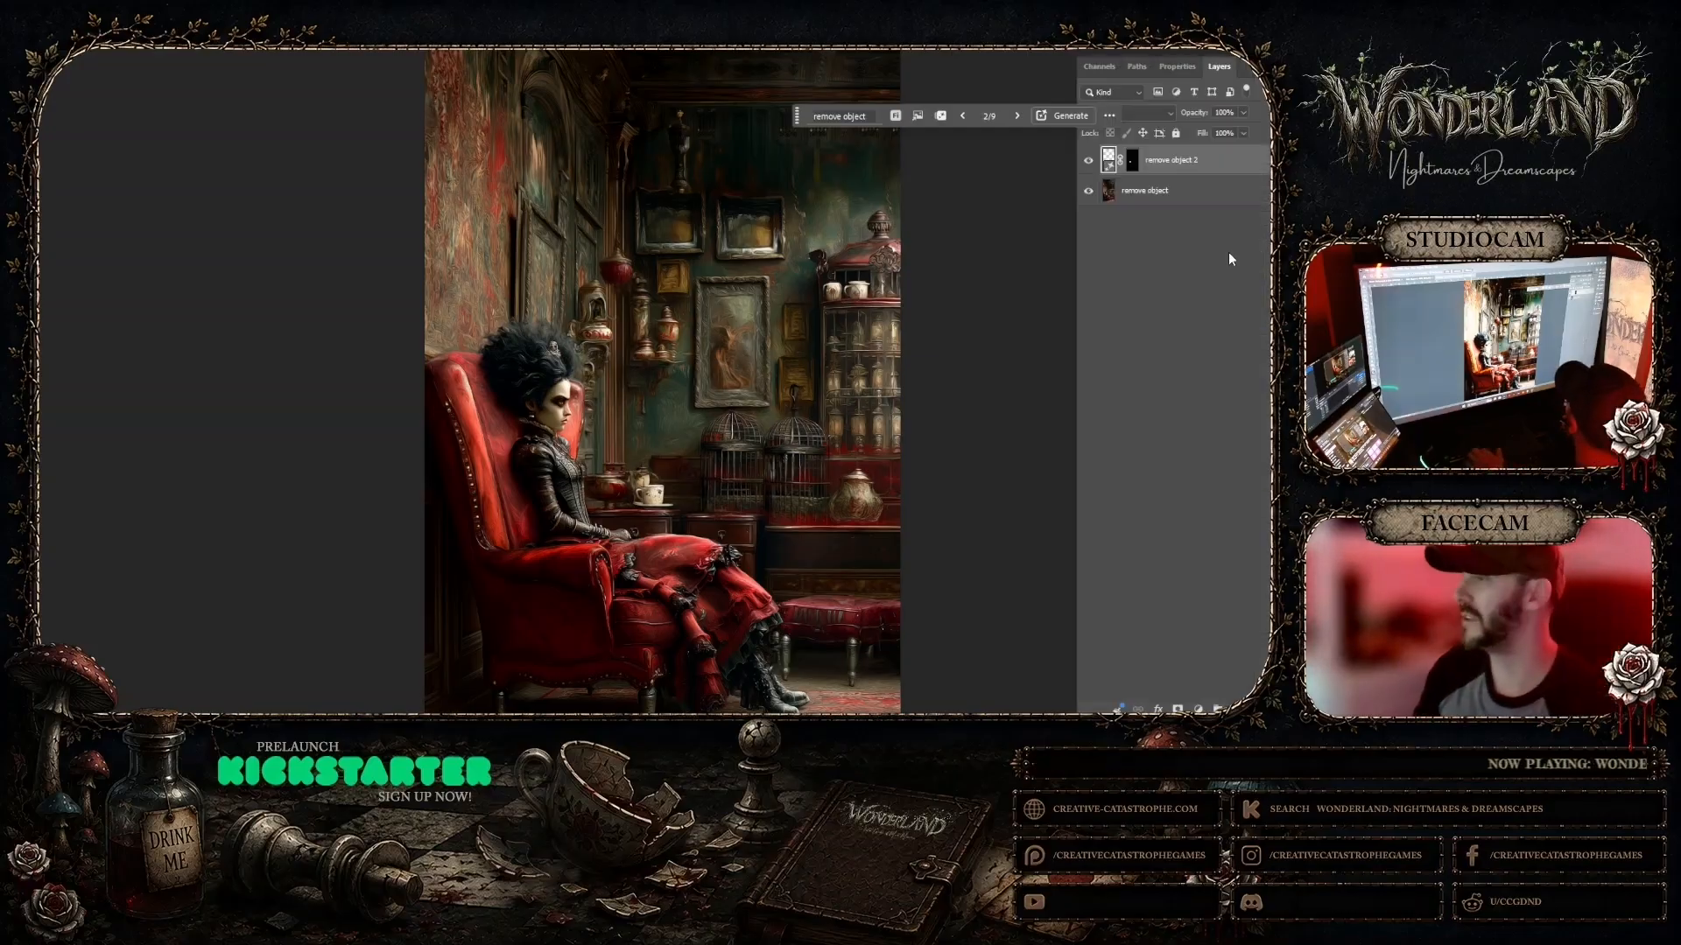
{"action": "right_click", "coordinate": [1143, 187]}
{"action": "left_click", "coordinate": [1159, 168]}
{"action": "left_click", "coordinate": [1161, 163], "text": "shift"}
{"action": "right_click", "coordinate": [1163, 168]}
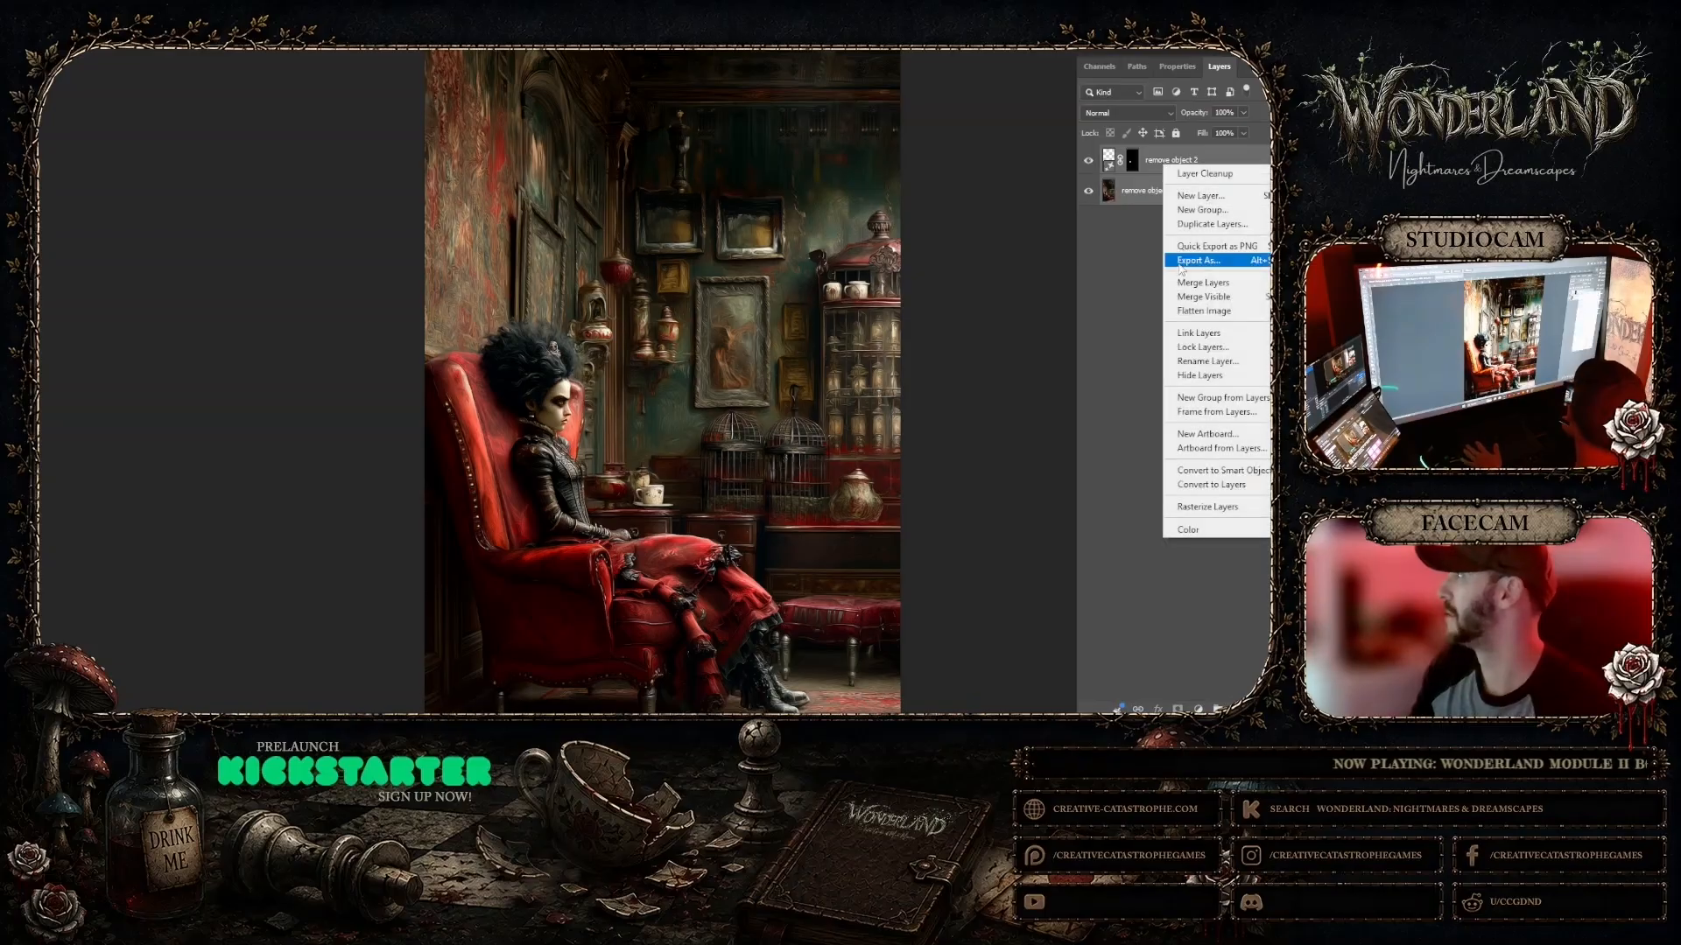
{"action": "left_click", "coordinate": [1207, 274]}
Step: Lasso the remaining stray detail along the front of the woman's hair and generate a "remove object" fill there
{"action": "left_click", "coordinate": [531, 387]}
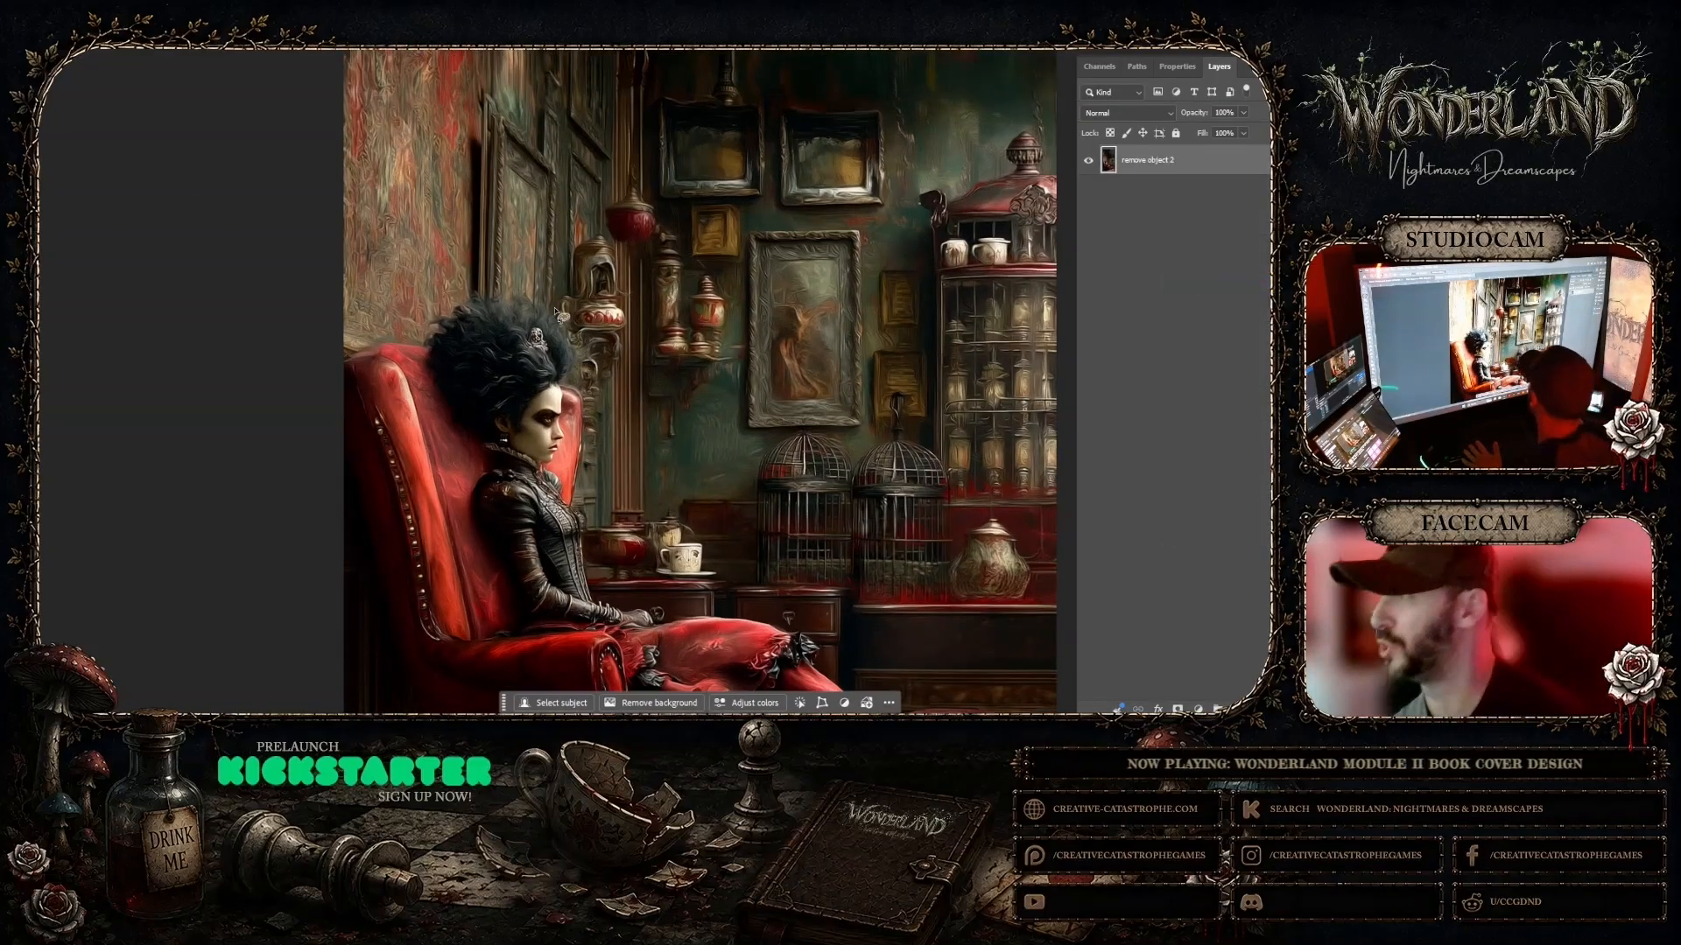
{"action": "left_click_drag", "start_coordinate": [542, 300], "coordinate": [562, 344]}
{"action": "key", "text": "ctrl+d"}
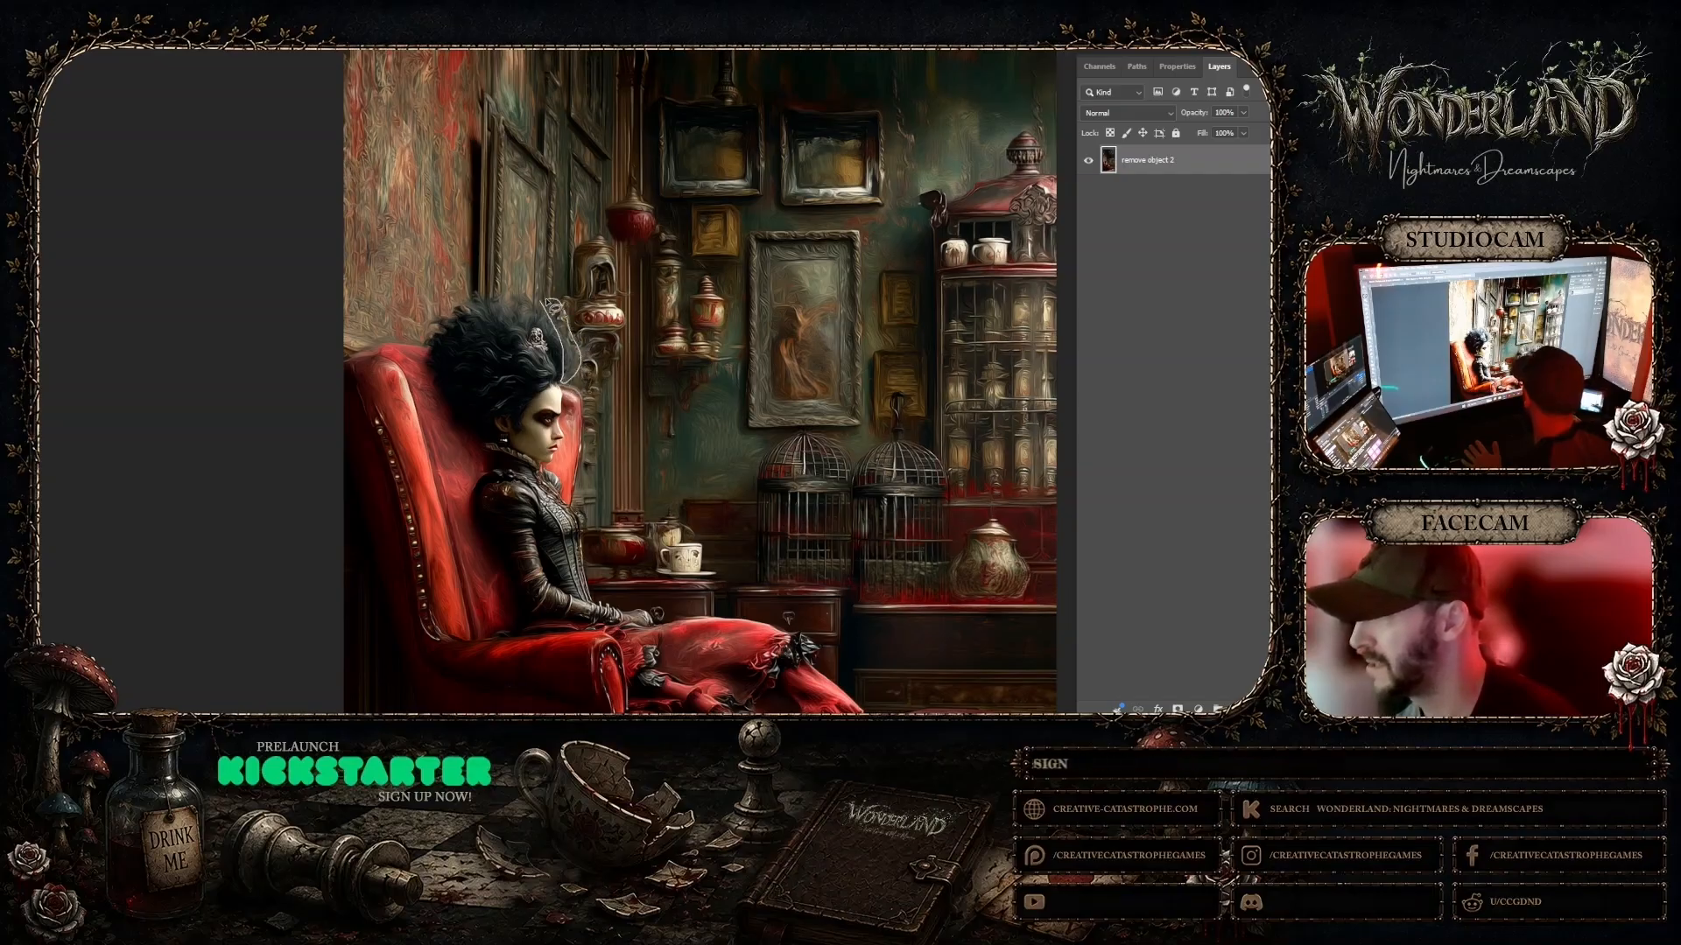
{"action": "left_click_drag", "start_coordinate": [569, 377], "coordinate": [571, 386]}
{"action": "left_click", "coordinate": [438, 404]}
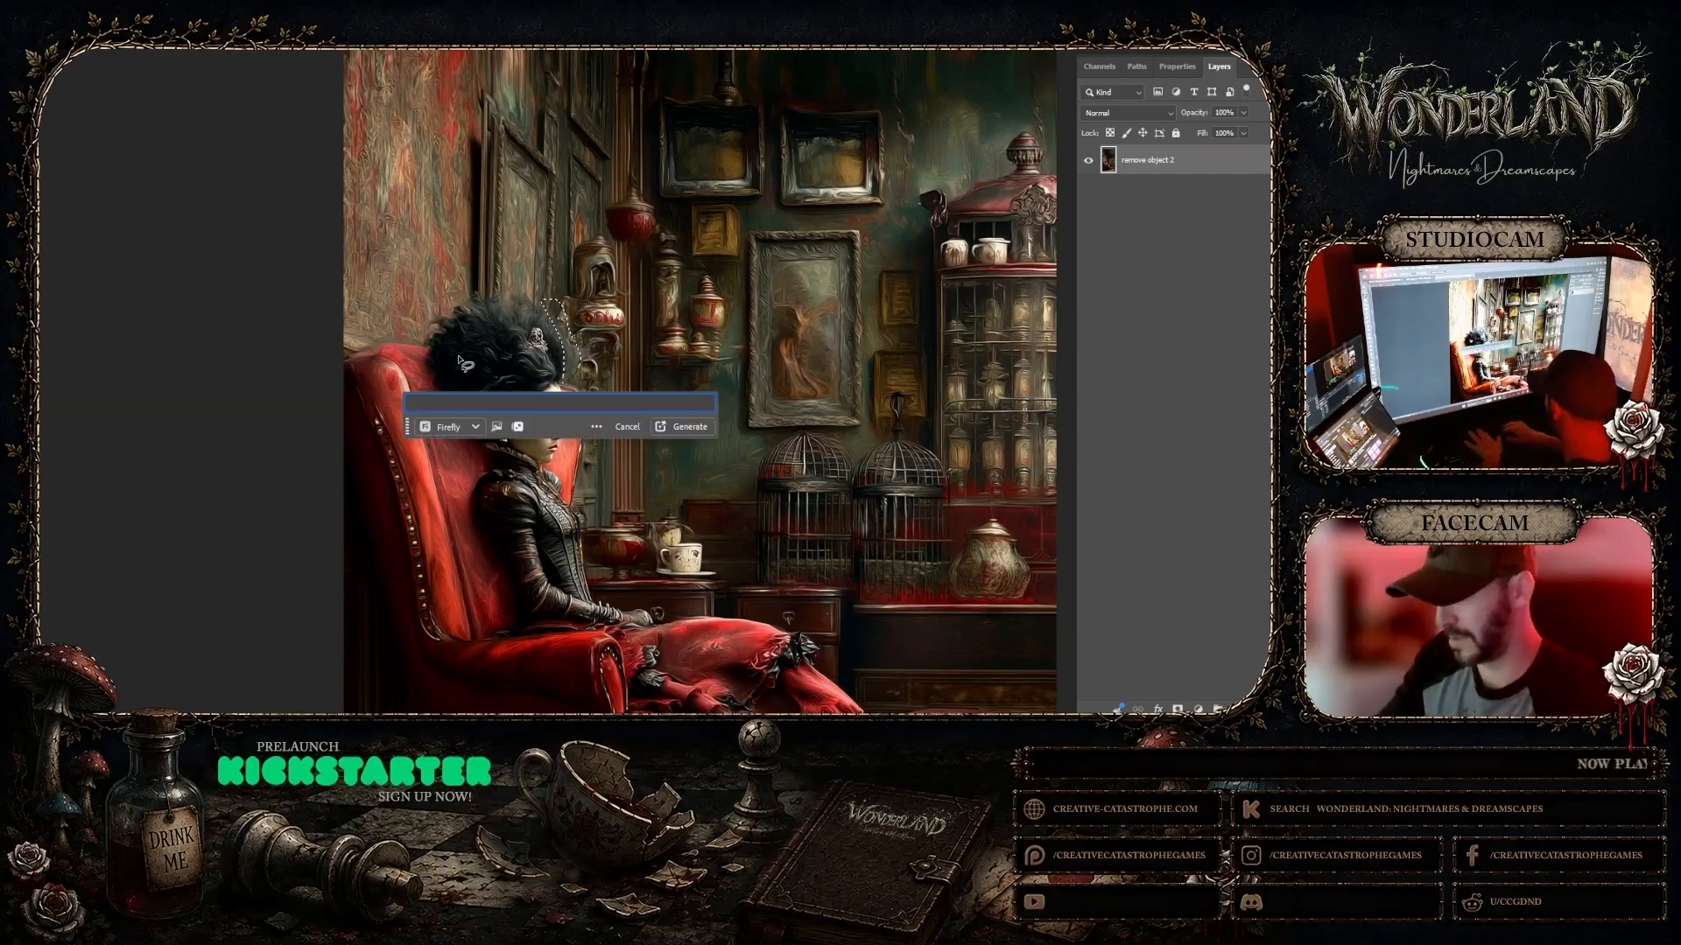
{"action": "type", "text": "remove object"}
{"action": "key", "text": "Return"}
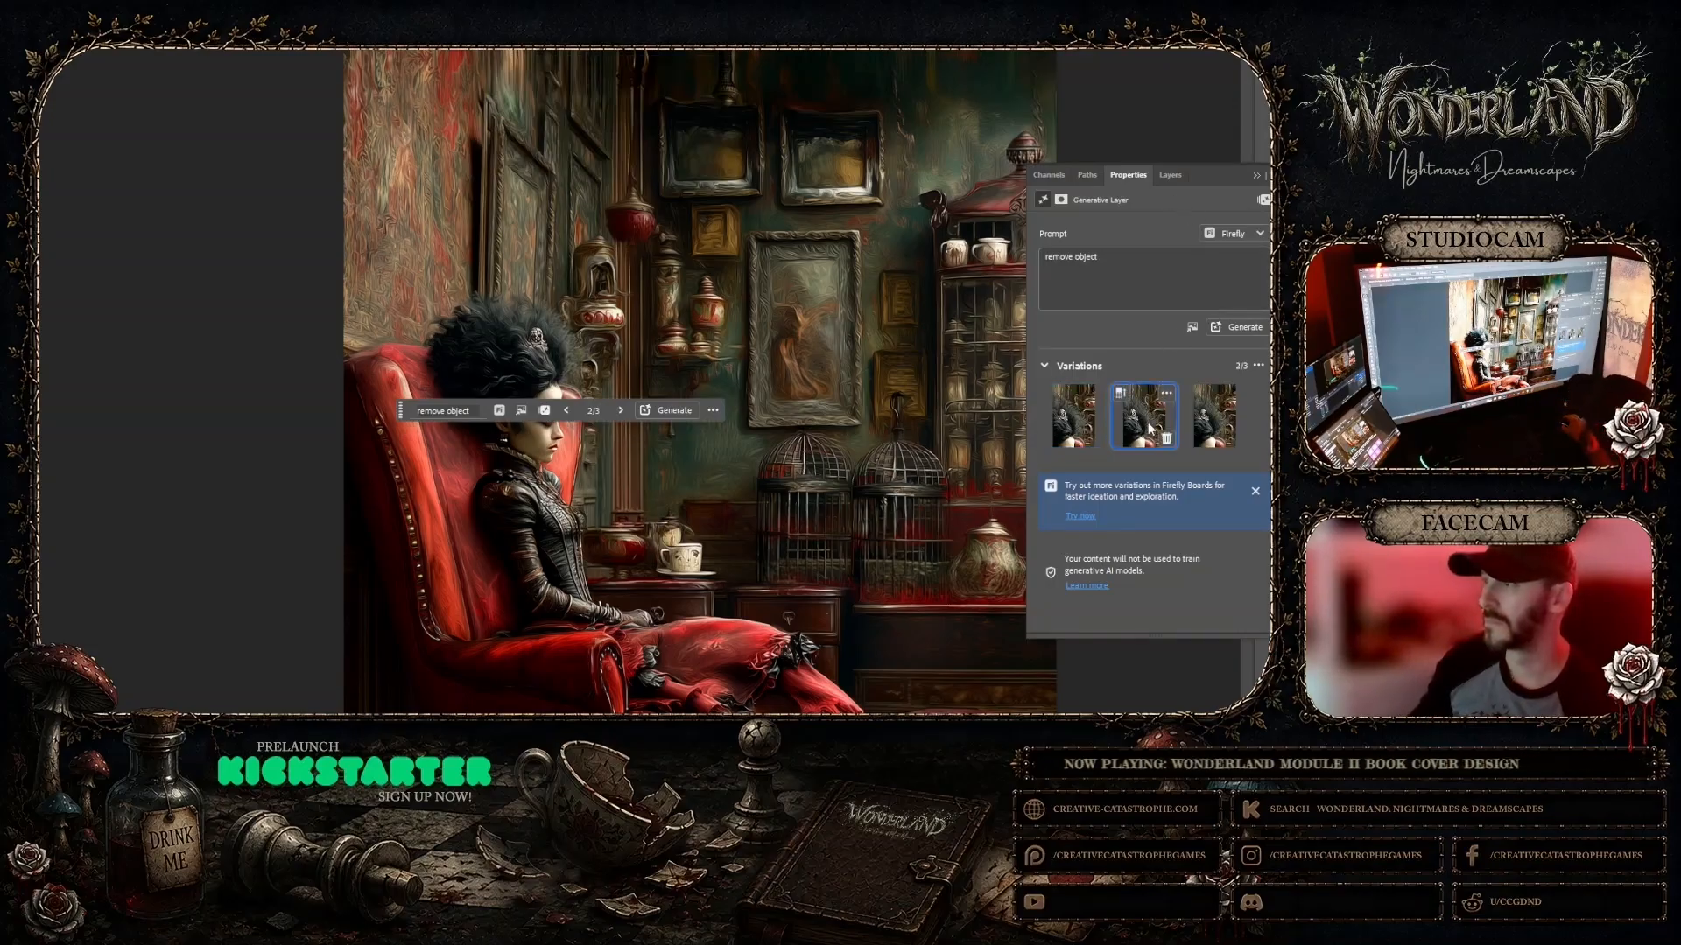
Step: Compare the variations of the new fill in front of the hair and keep the second one
{"action": "left_click_drag", "start_coordinate": [400, 412], "coordinate": [771, 143]}
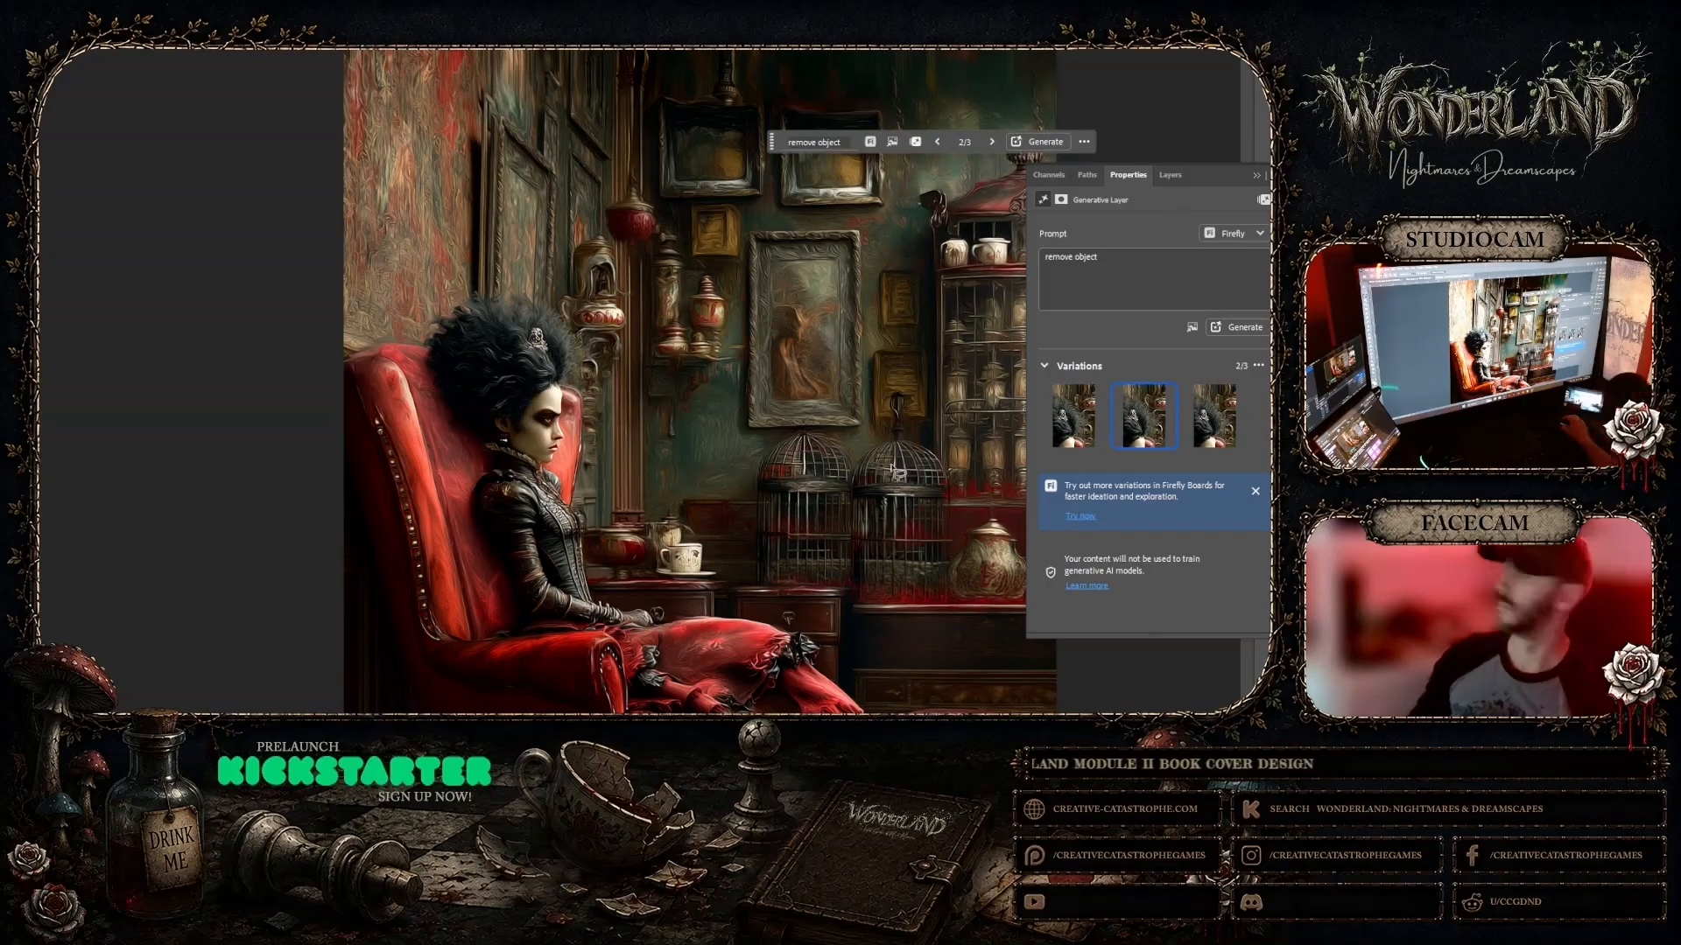
{"action": "mouse_move", "coordinate": [1207, 414]}
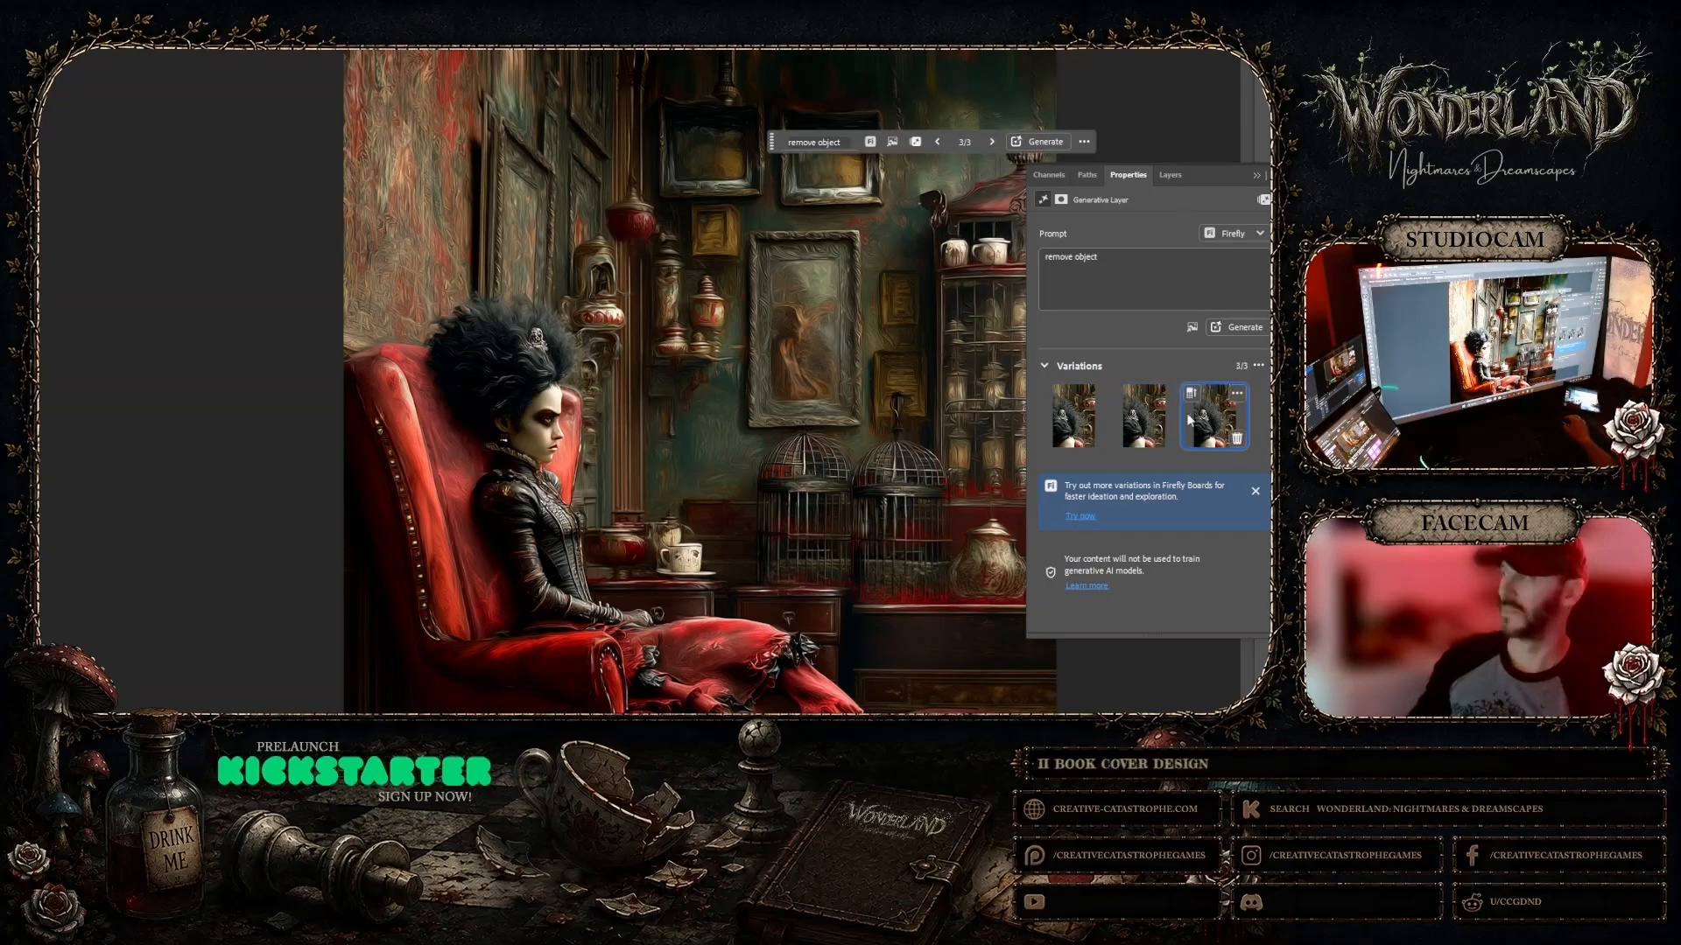
{"action": "mouse_move", "coordinate": [1050, 424]}
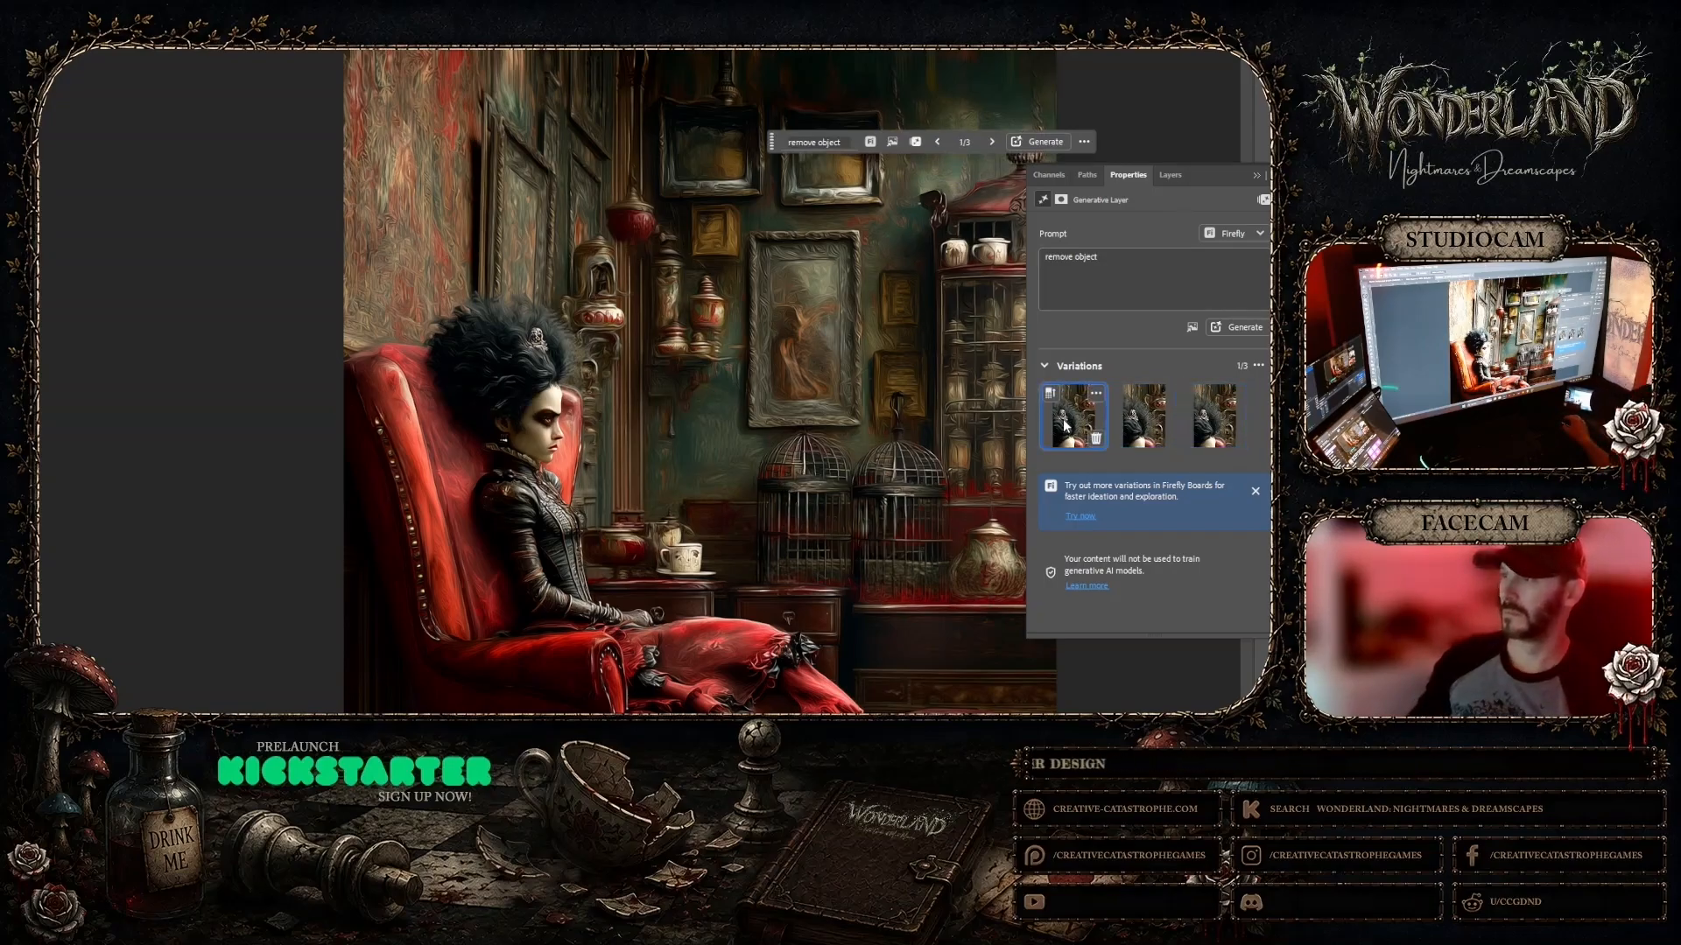
{"action": "mouse_move", "coordinate": [1135, 414]}
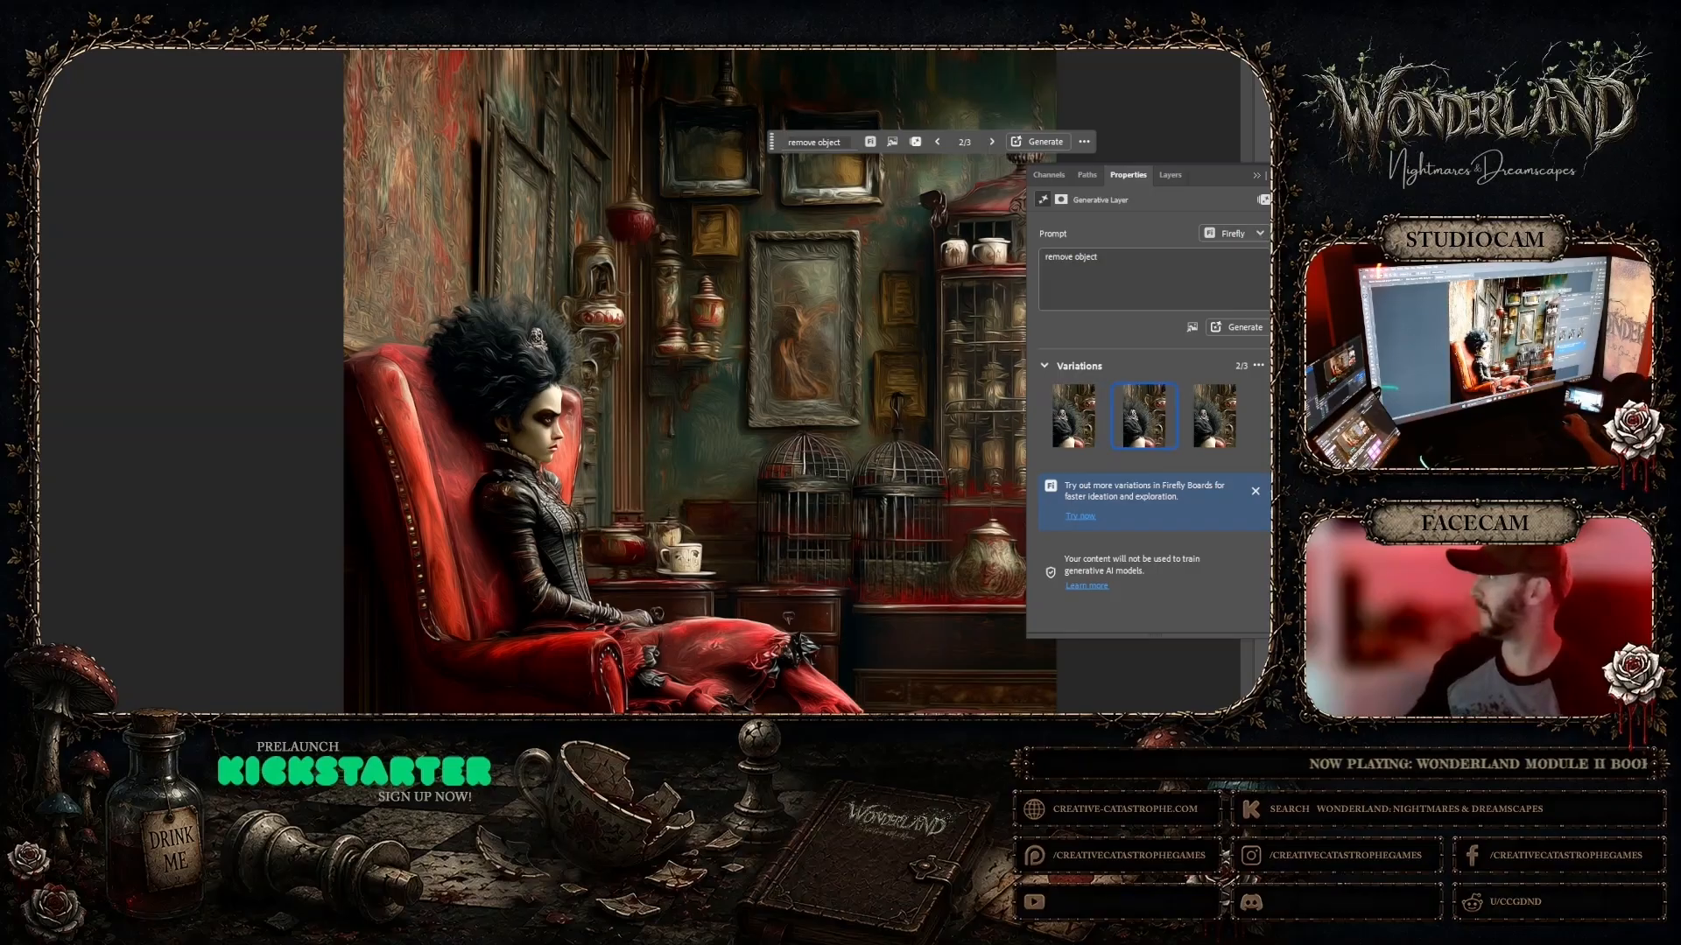
Step: Merge the second generated patch in front of the woman's hair into the image layer
{"action": "left_click", "coordinate": [1170, 176]}
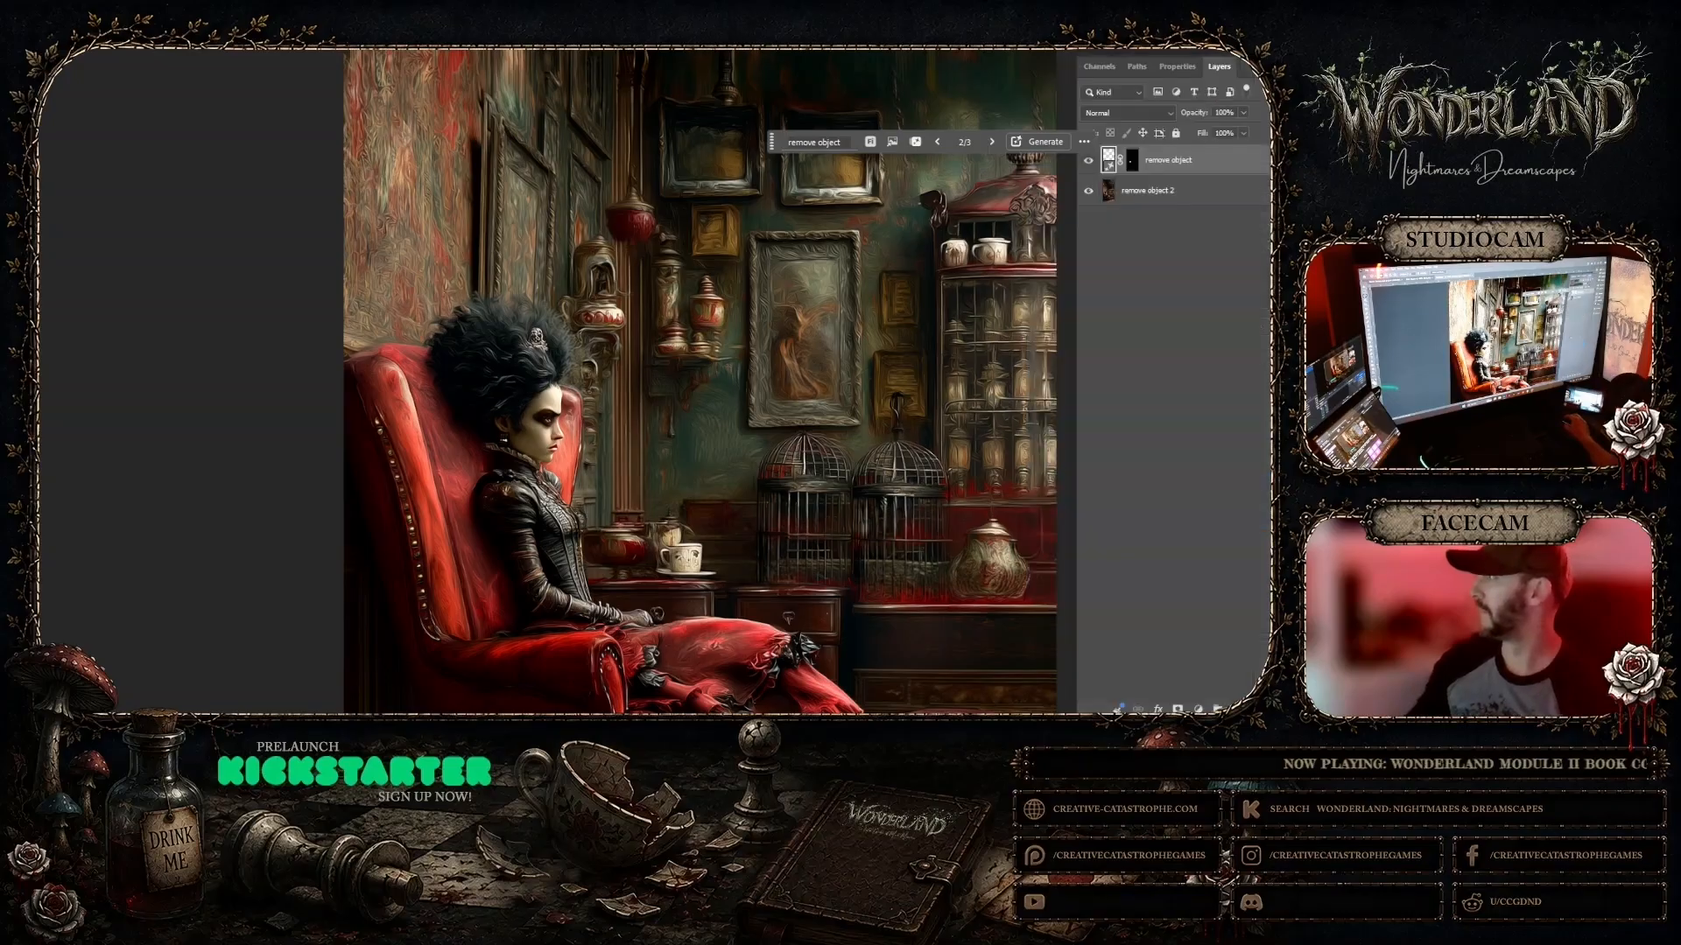
{"action": "right_click", "coordinate": [1206, 190]}
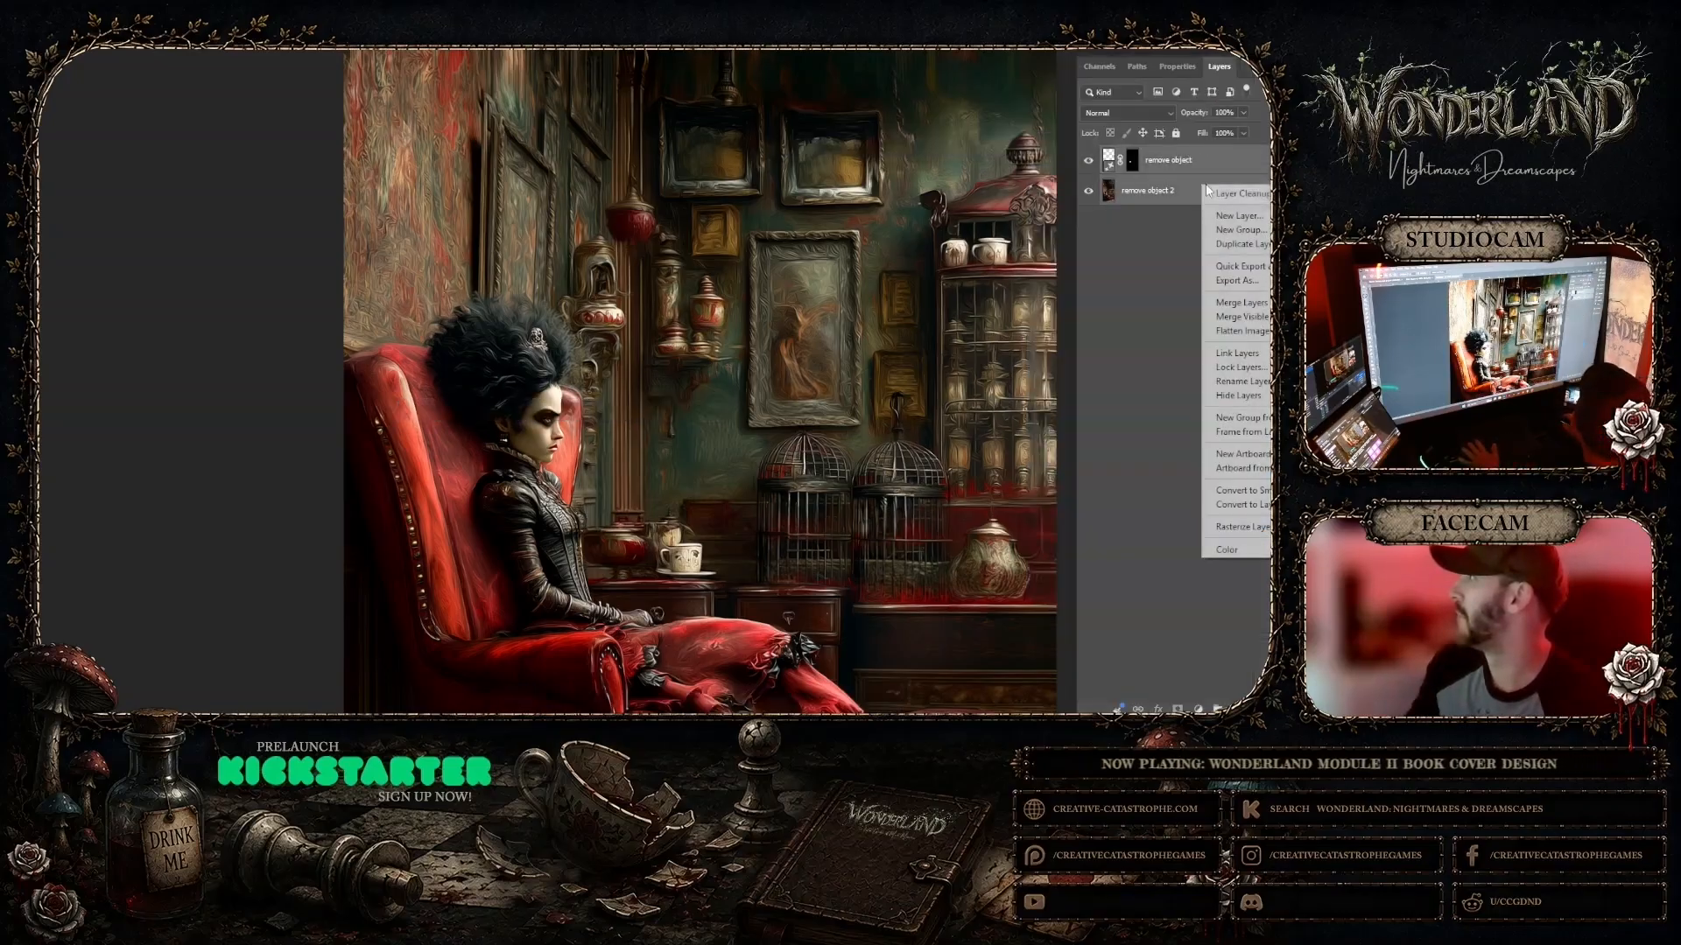
{"action": "left_click", "coordinate": [1240, 302]}
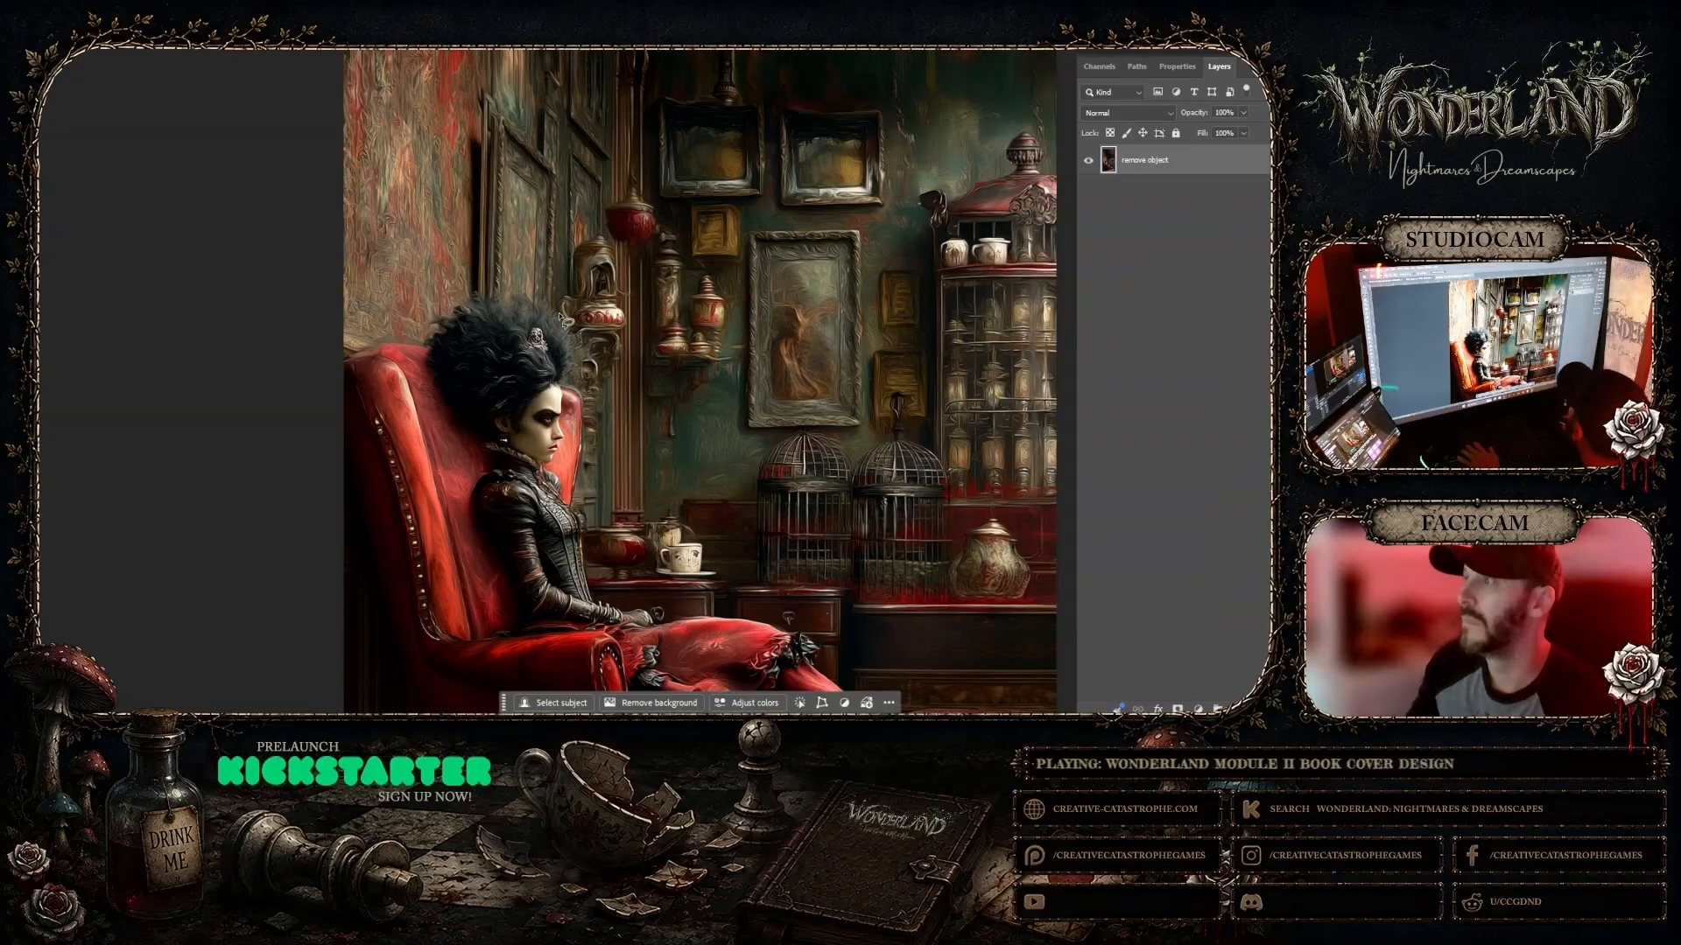
Step: Lasso the ornate lantern fixture on the wall beside the woman's head, generate a "remove object" fill, and keep the first variation
{"action": "left_click", "coordinate": [569, 280]}
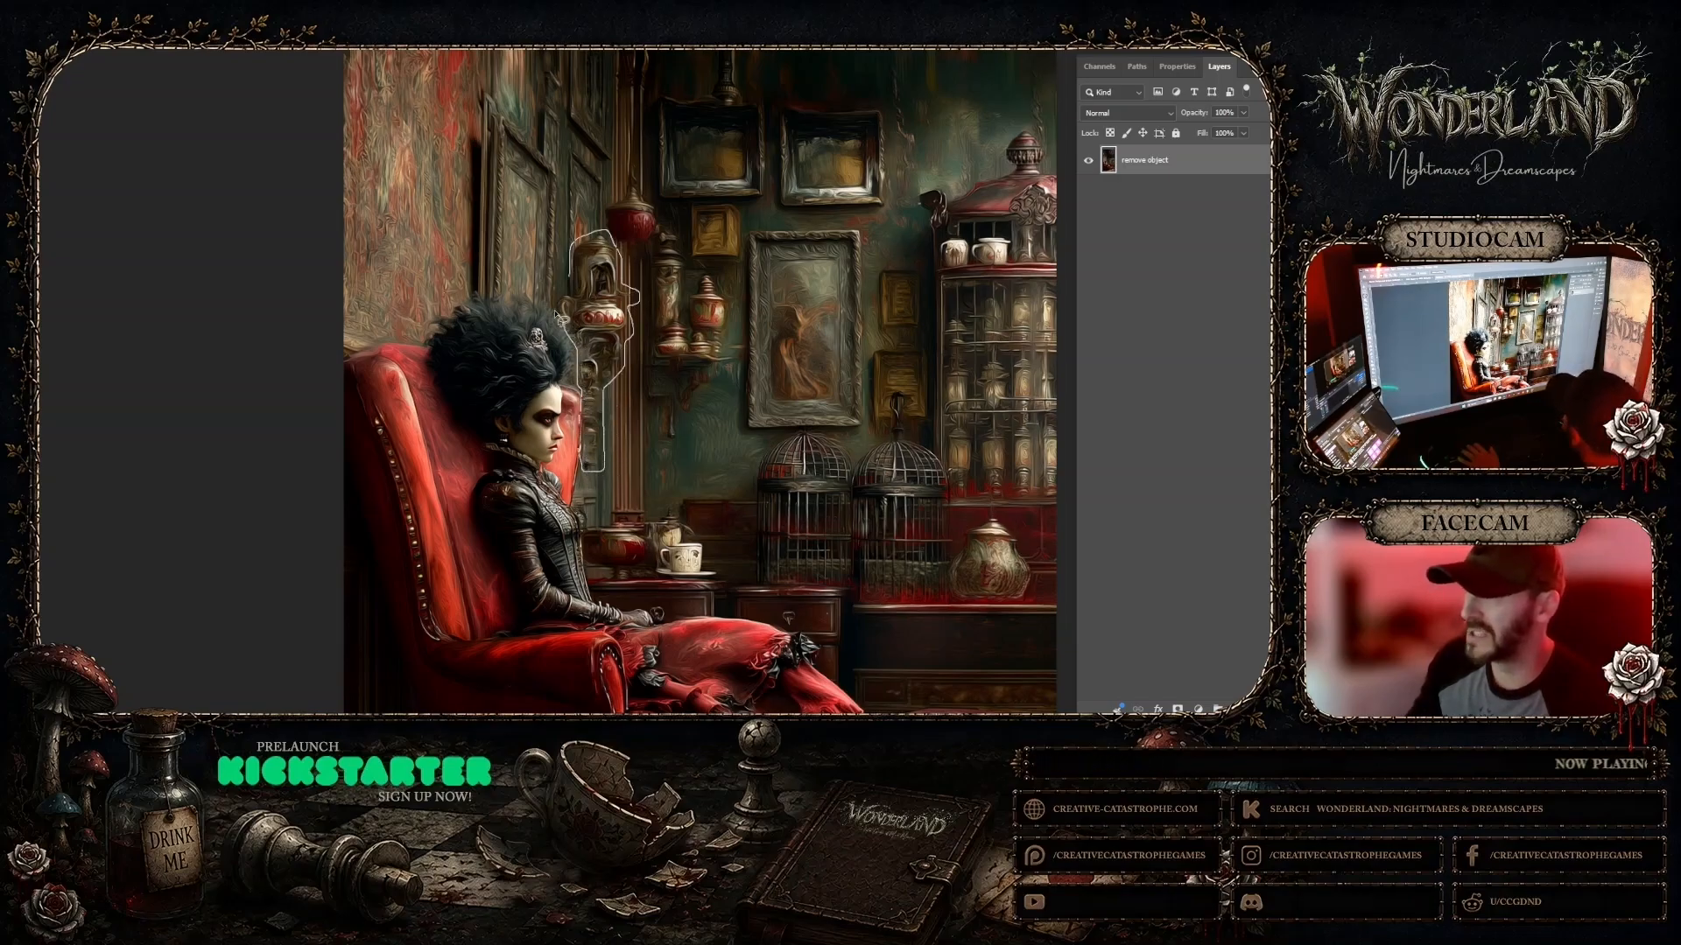
{"action": "left_click_drag", "start_coordinate": [569, 289], "coordinate": [570, 289]}
{"action": "left_click", "coordinate": [502, 490]}
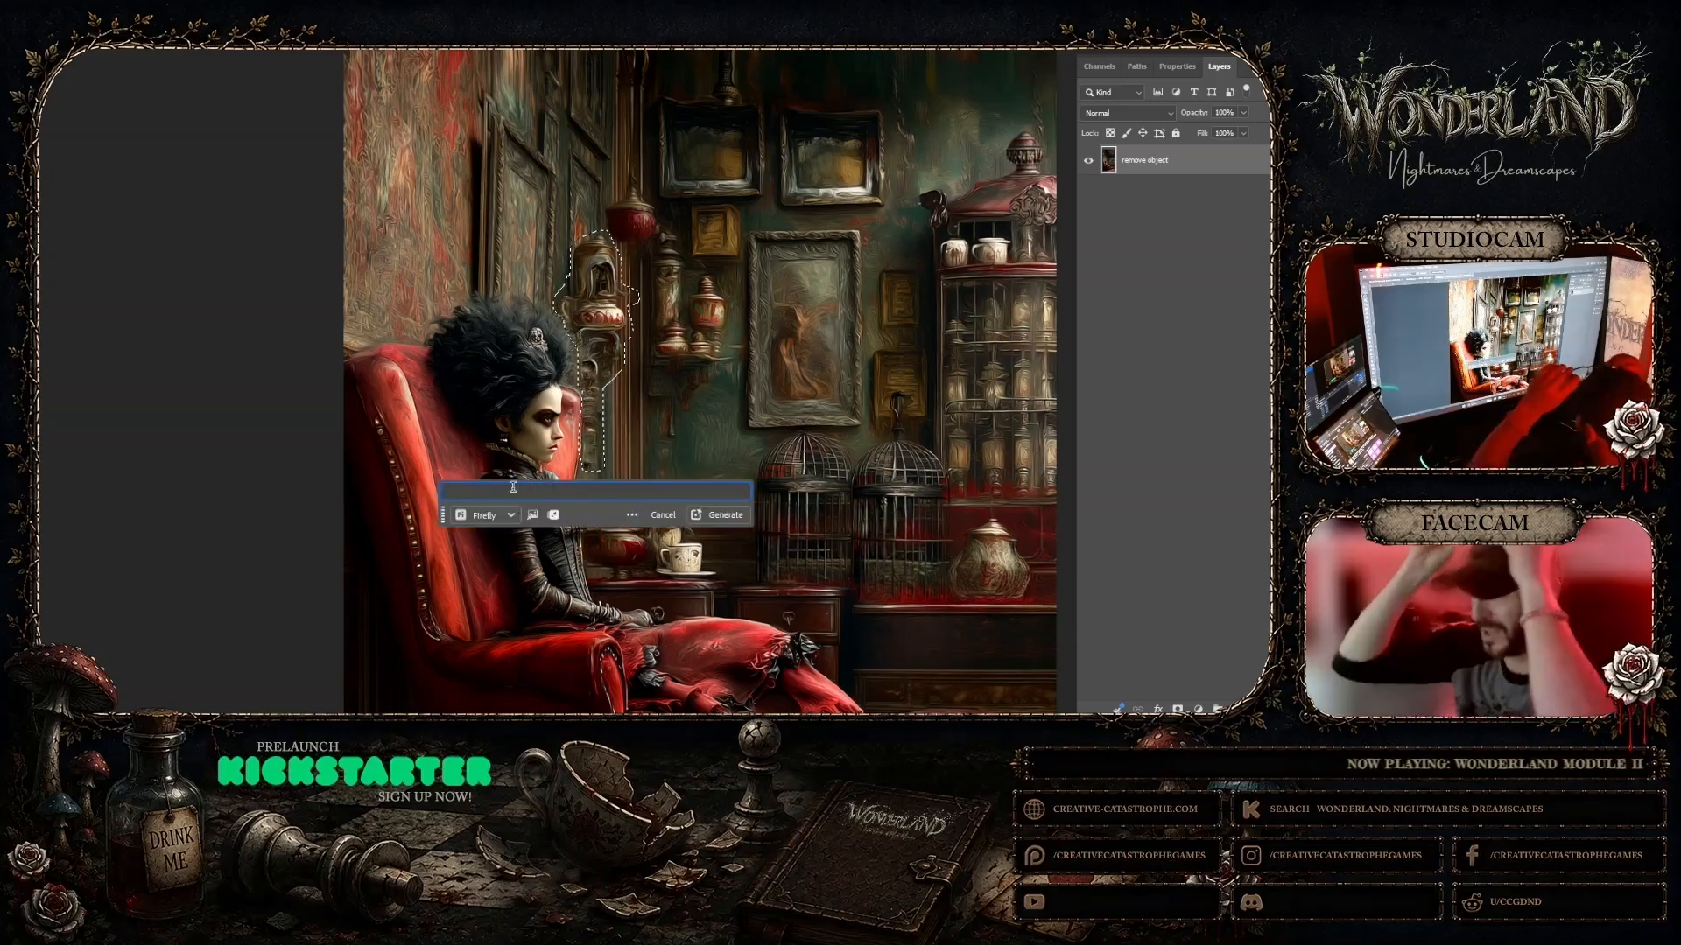
{"action": "key", "text": "Return"}
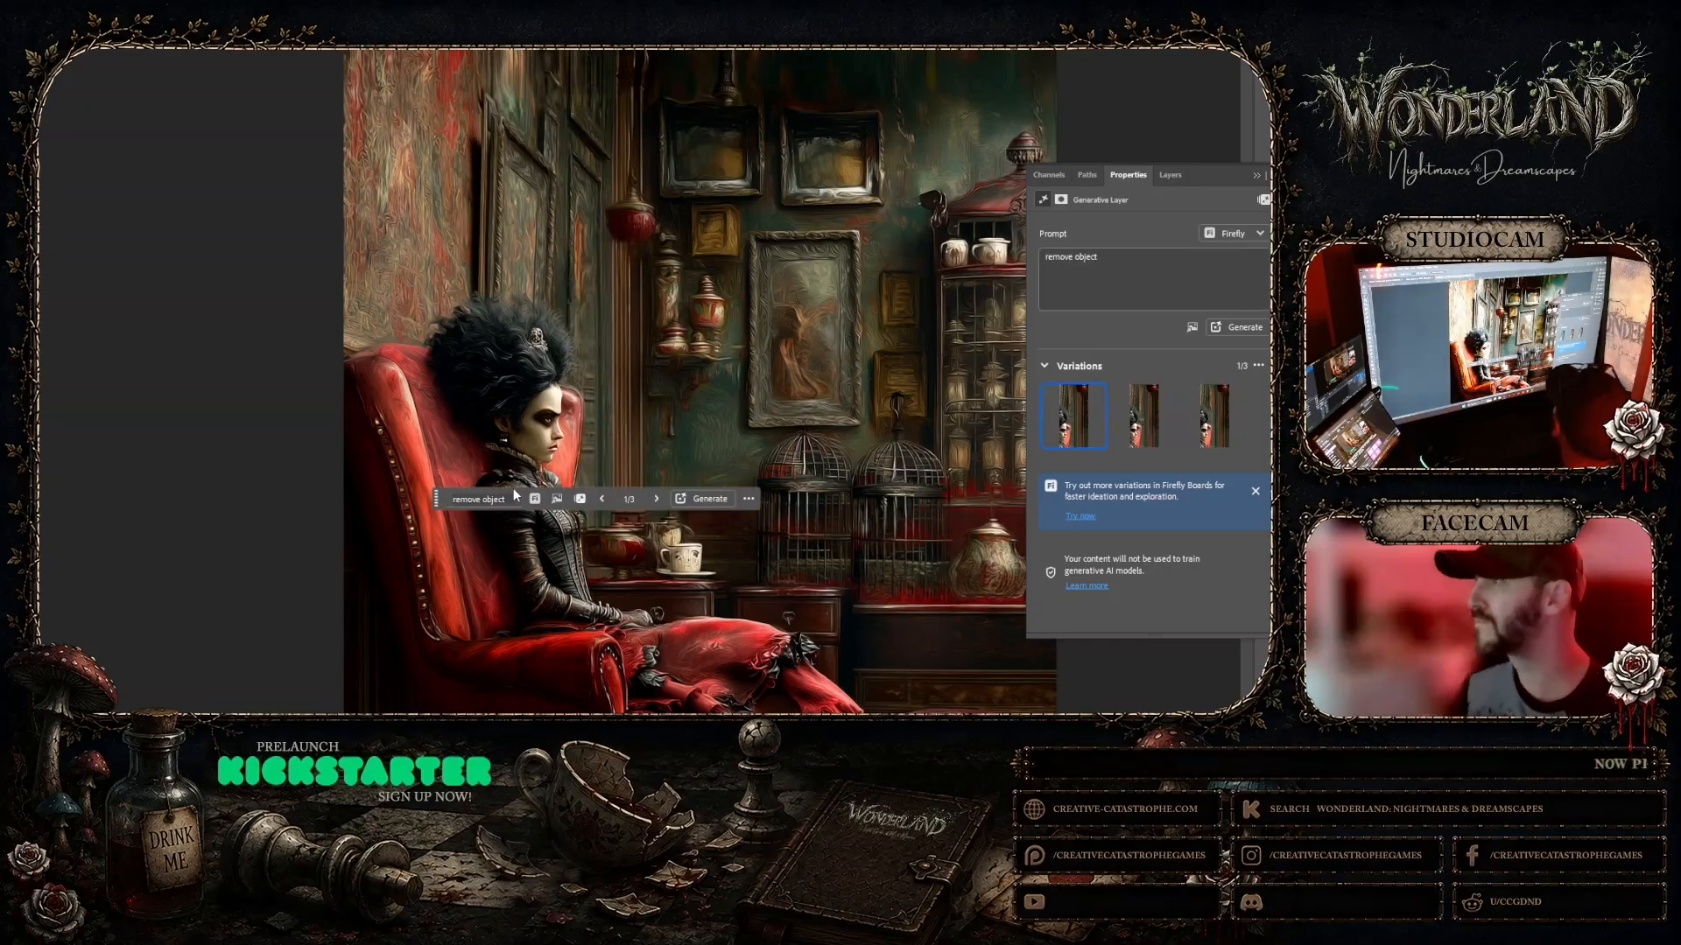
{"action": "left_click", "coordinate": [1134, 421]}
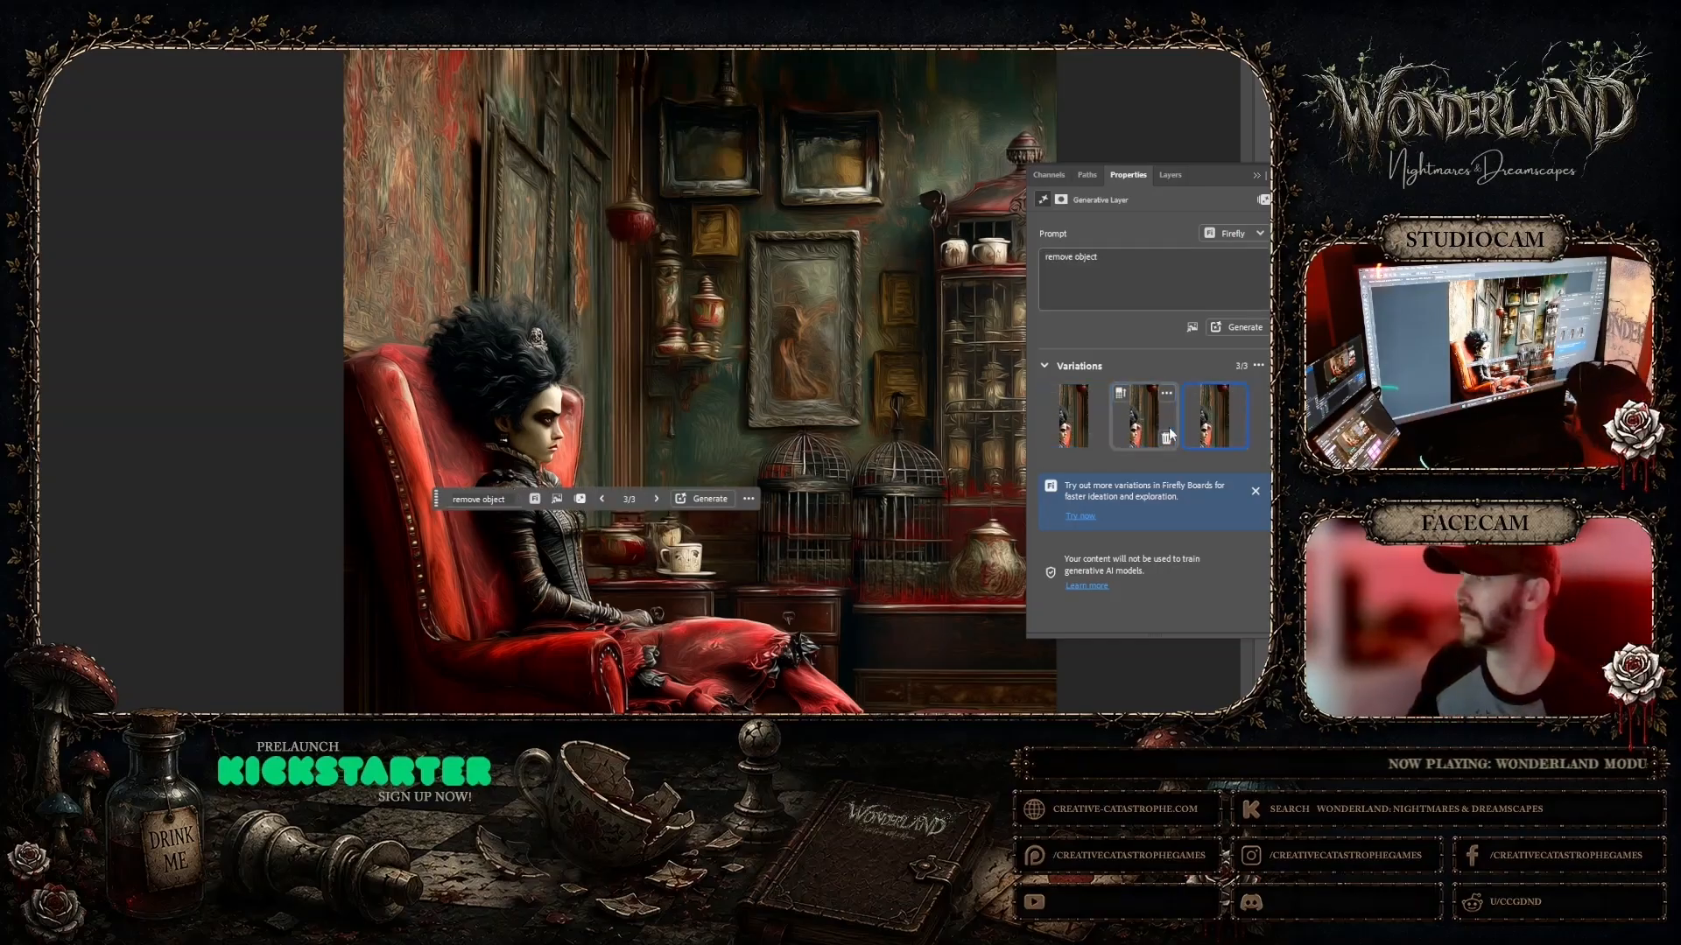
{"action": "left_click", "coordinate": [1080, 417]}
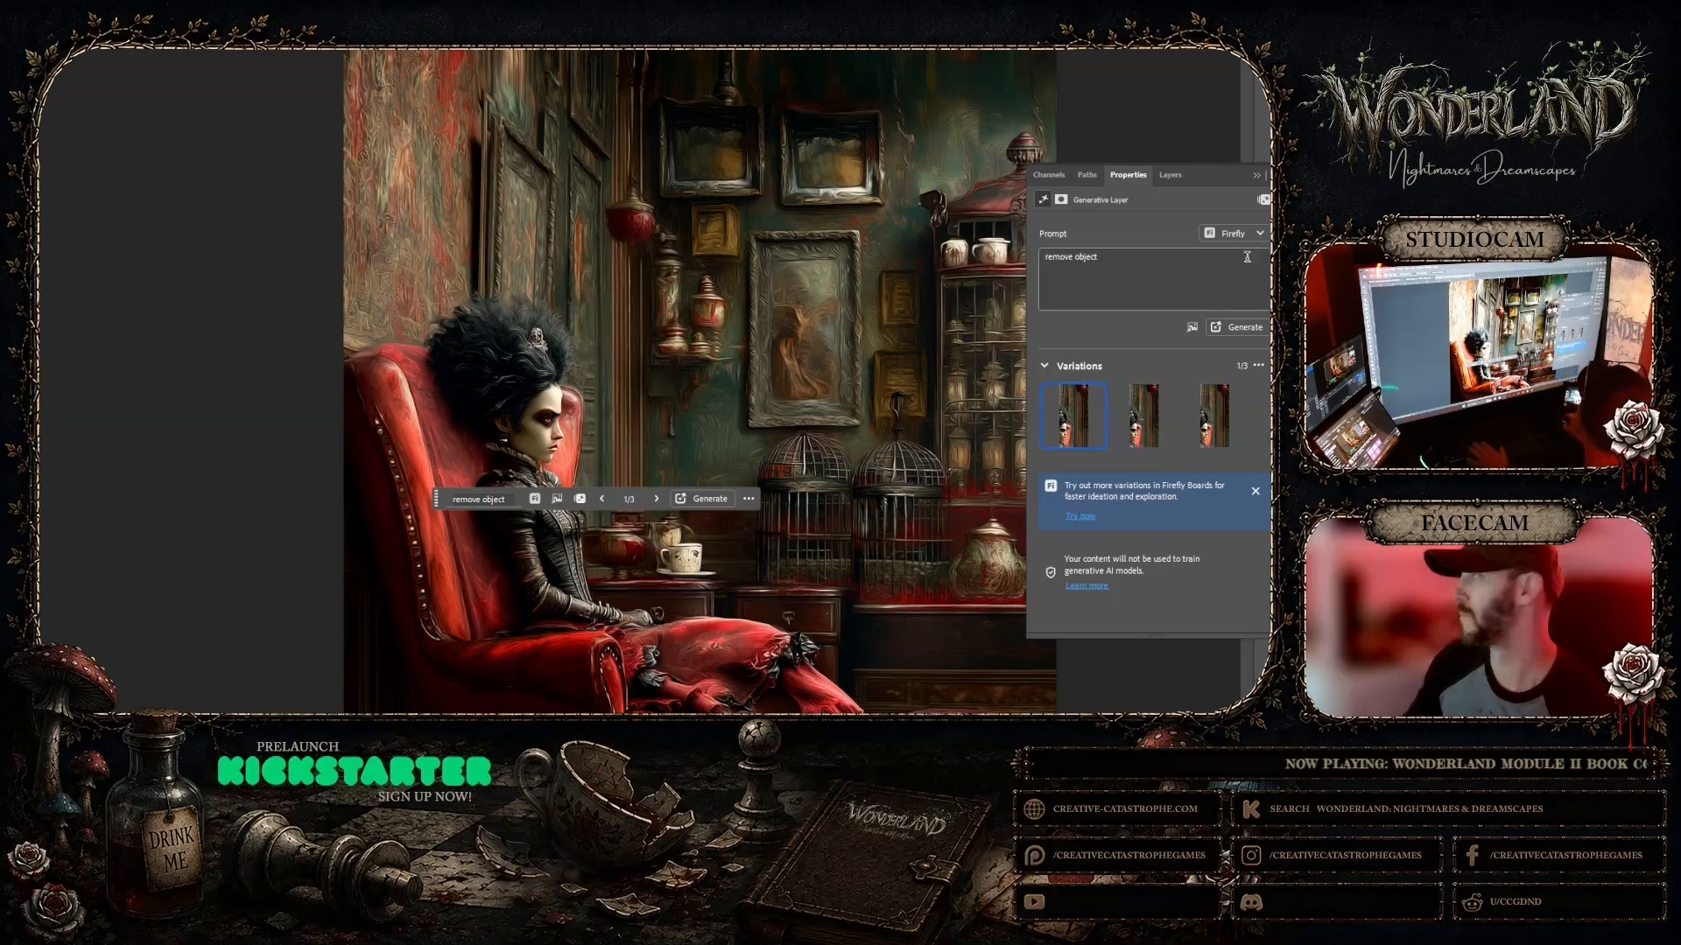
Step: Merge the generated patch covering the wall fixture into the image layer
{"action": "left_click", "coordinate": [1170, 175]}
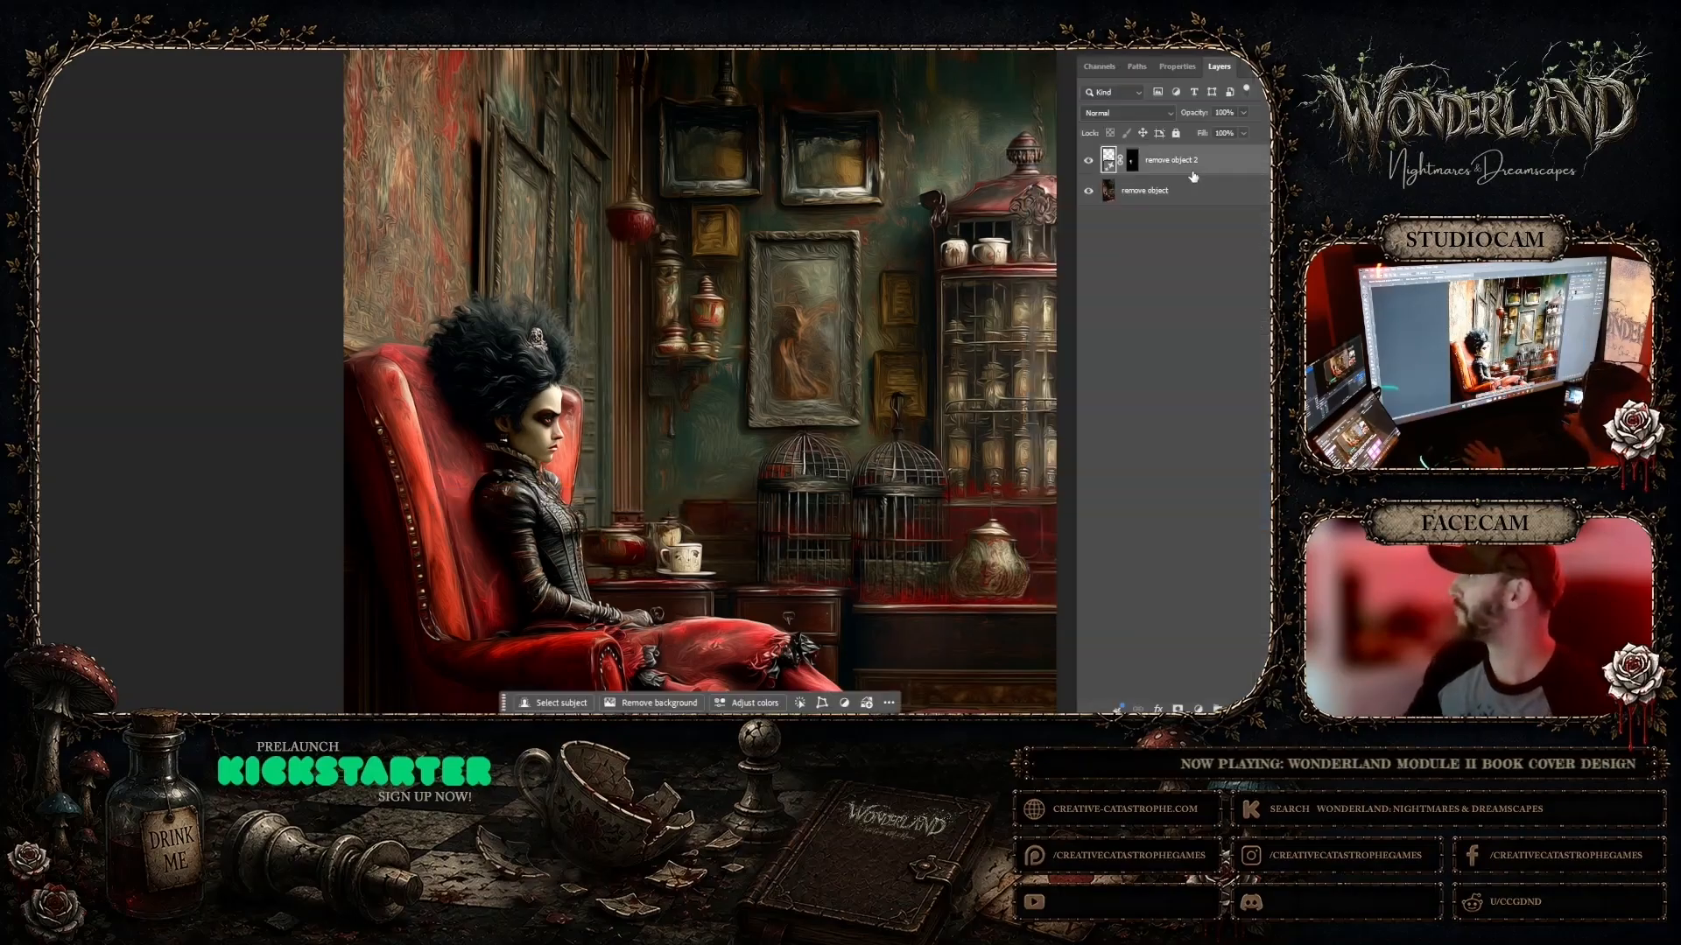
{"action": "right_click", "coordinate": [1202, 197]}
{"action": "left_click", "coordinate": [1240, 312]}
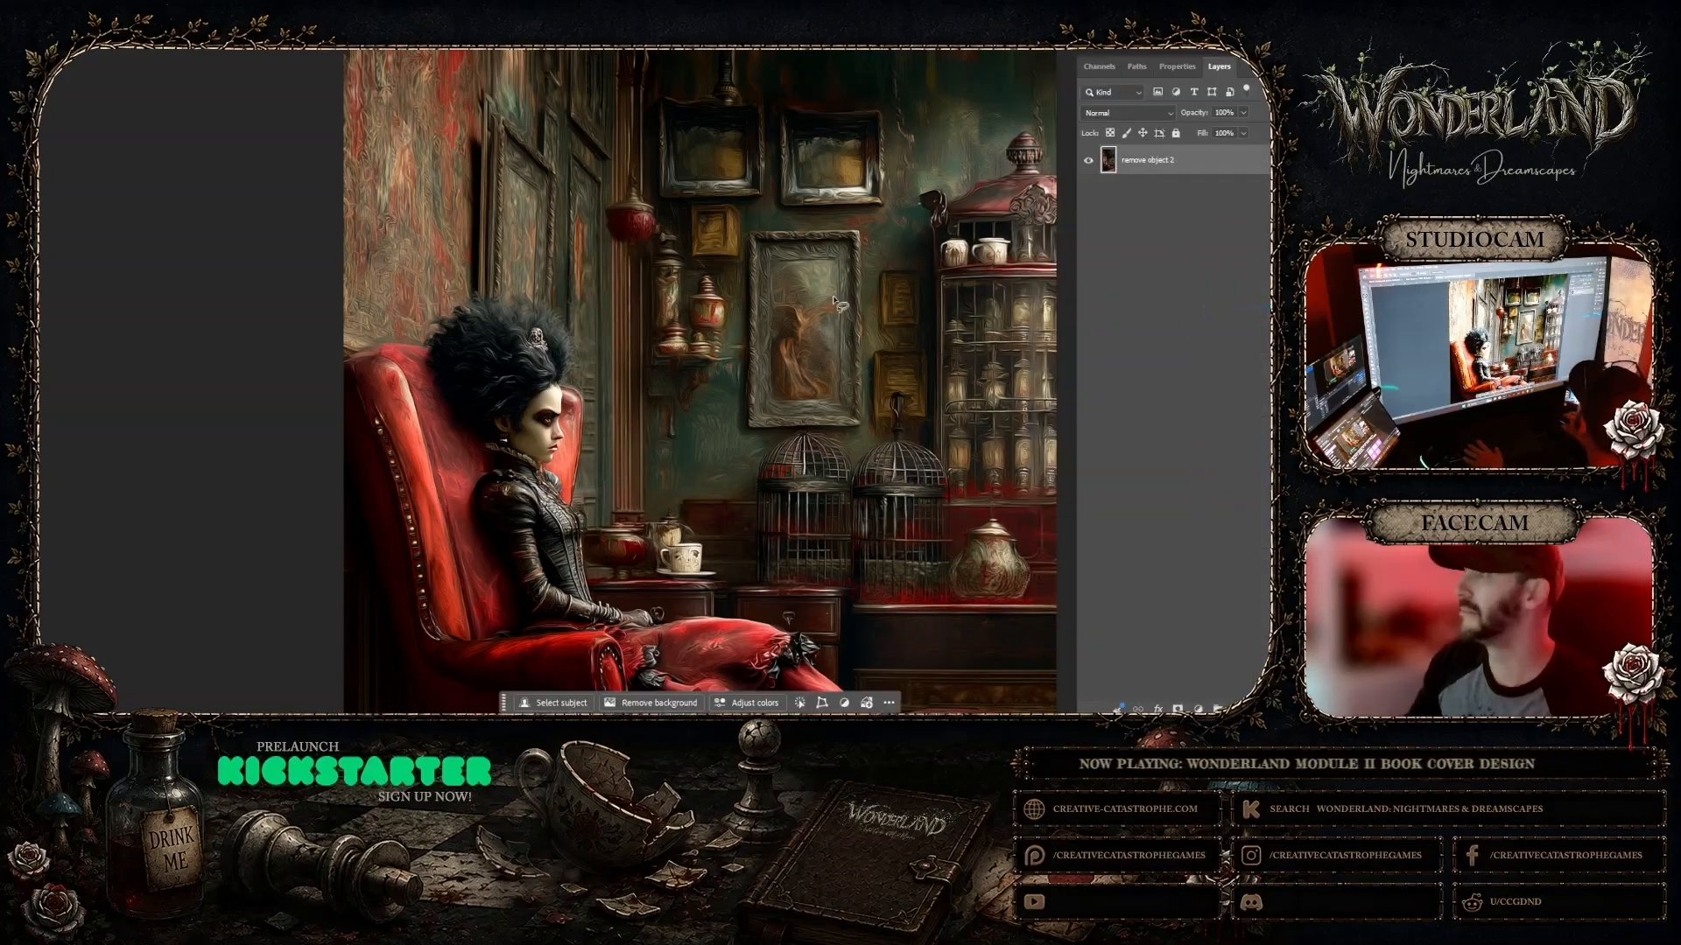
Step: Lasso the red hanging ornament on the wooden column beside the picture frames and generate a "remove object" fill over it
{"action": "scroll", "coordinate": [867, 300], "scroll_direction": "up", "scroll_amount": 4}
{"action": "scroll", "coordinate": [867, 301], "scroll_direction": "up", "scroll_amount": 1}
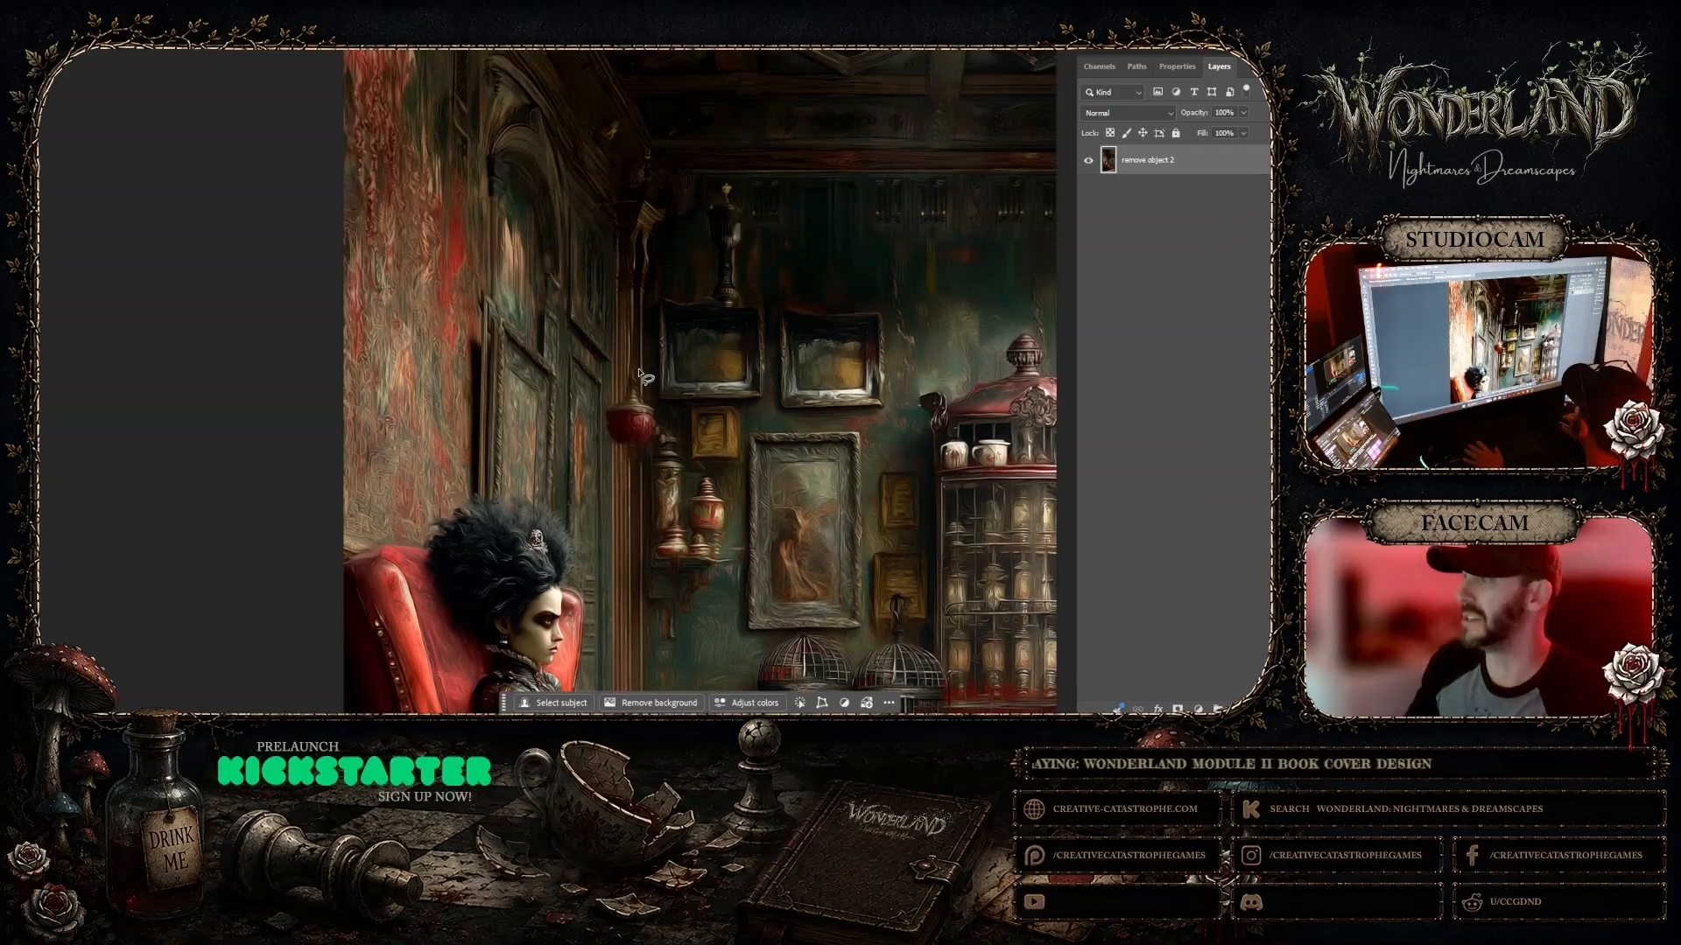
{"action": "left_click_drag", "start_coordinate": [635, 360], "coordinate": [643, 387]}
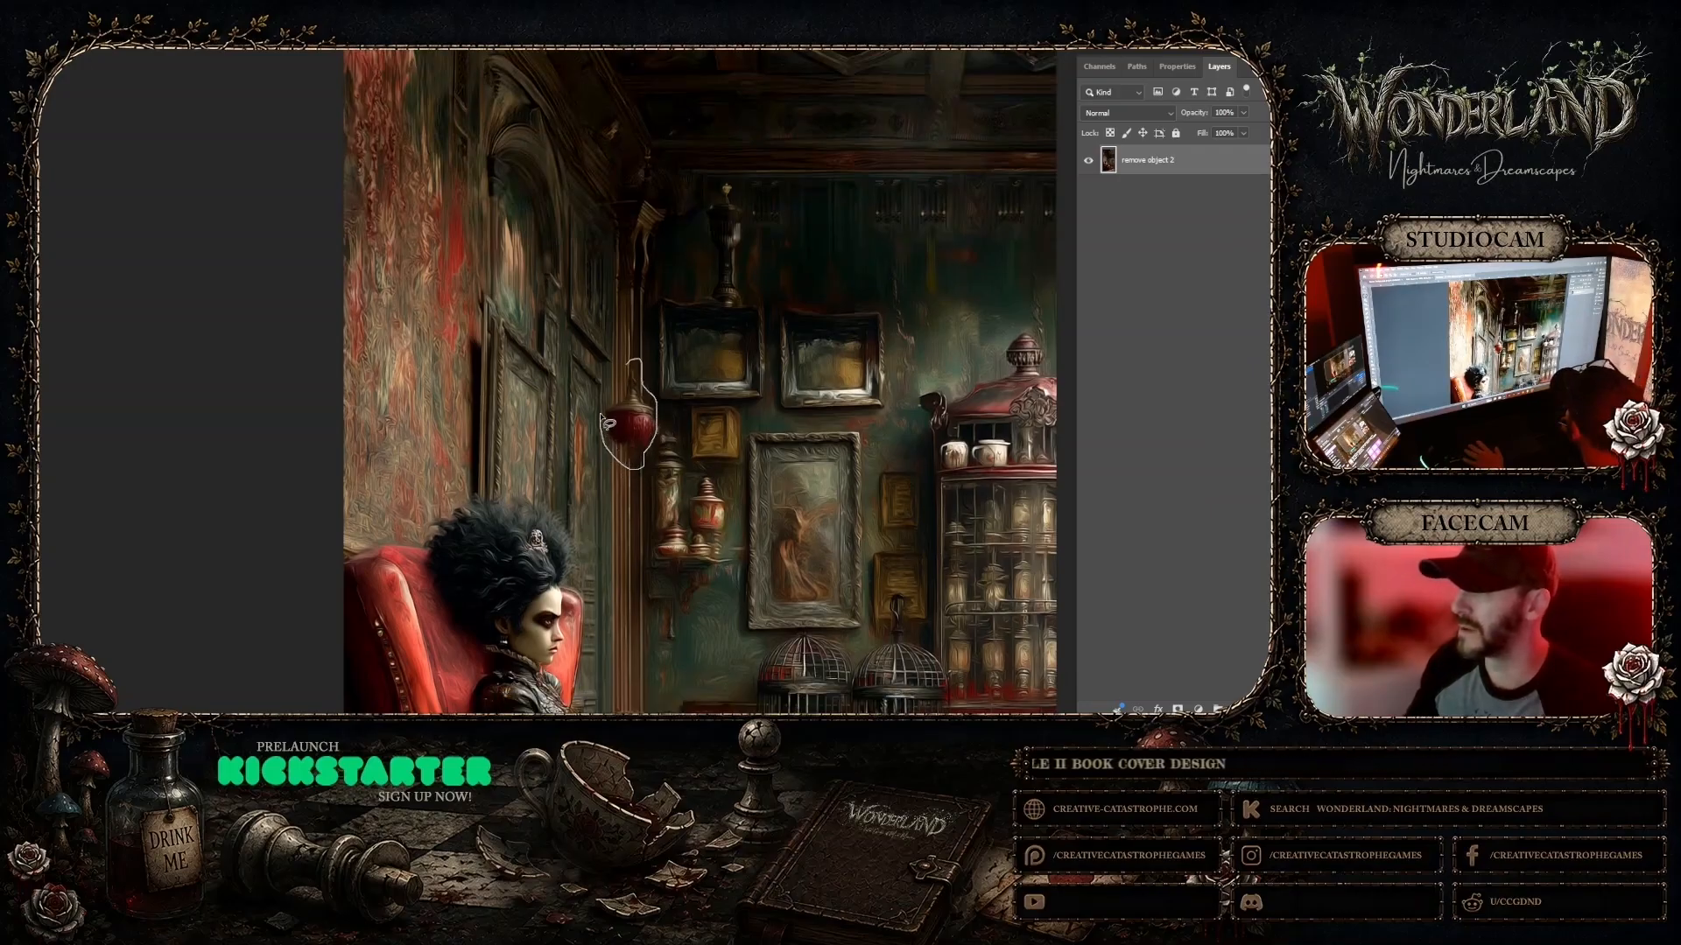
{"action": "left_click_drag", "start_coordinate": [624, 376], "coordinate": [629, 366]}
{"action": "left_click", "coordinate": [517, 487]}
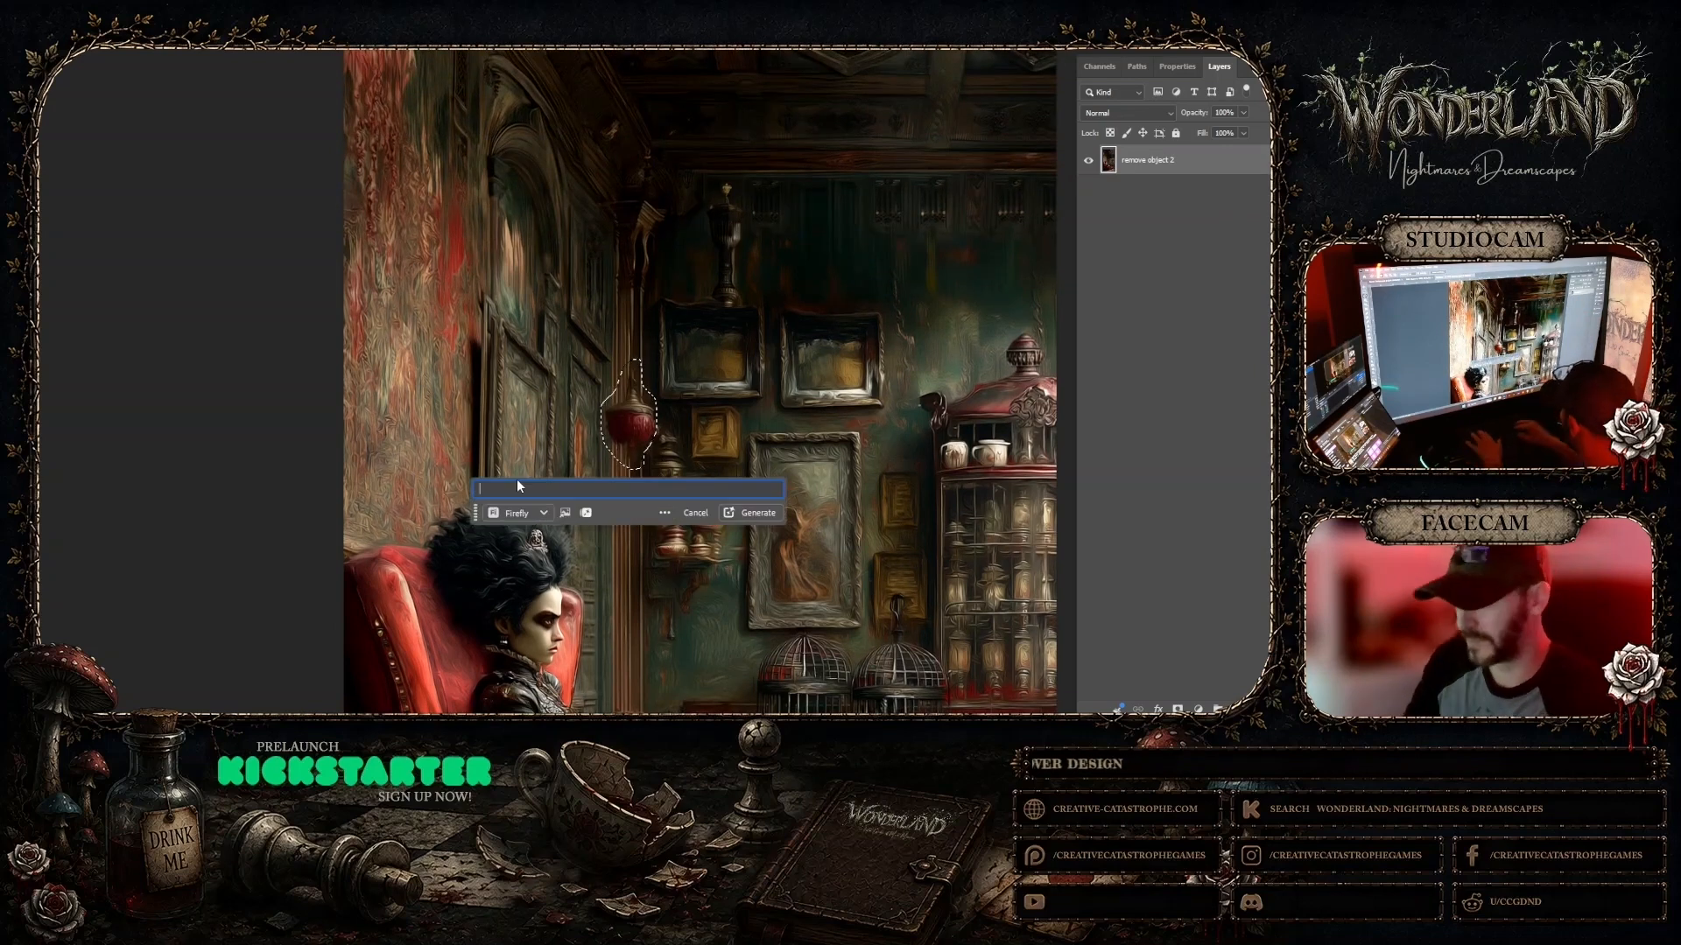
{"action": "key", "text": "Return"}
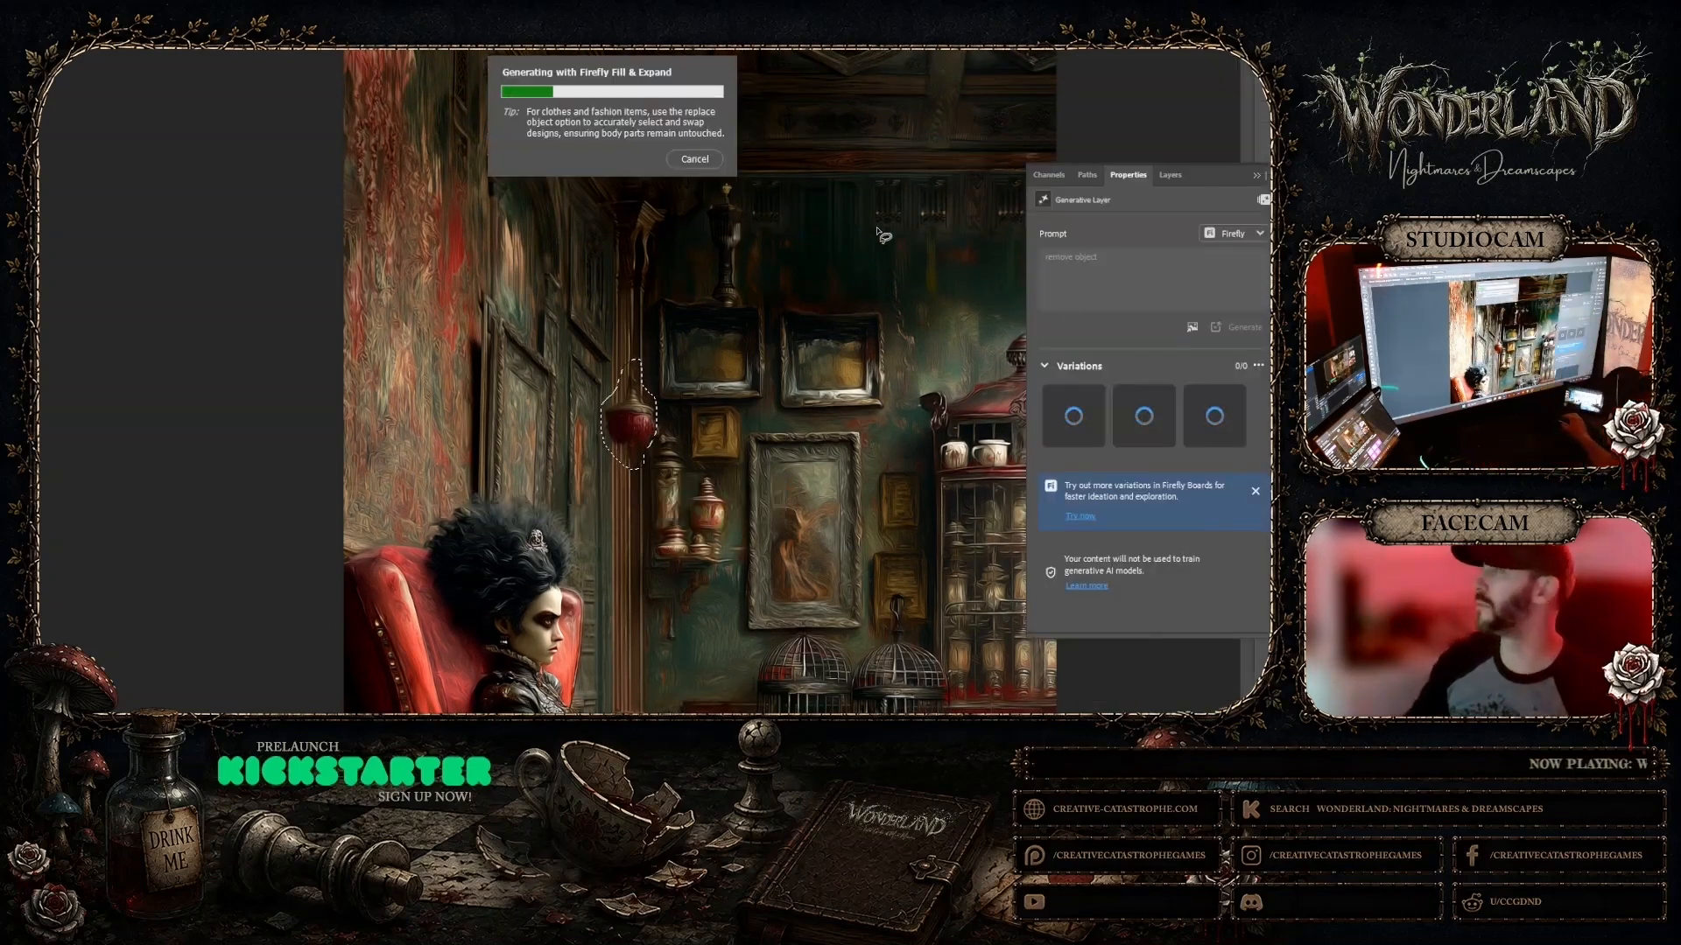
Step: Merge the generated patch covering the red hanging ornament into the image layer
{"action": "left_click", "coordinate": [1252, 175]}
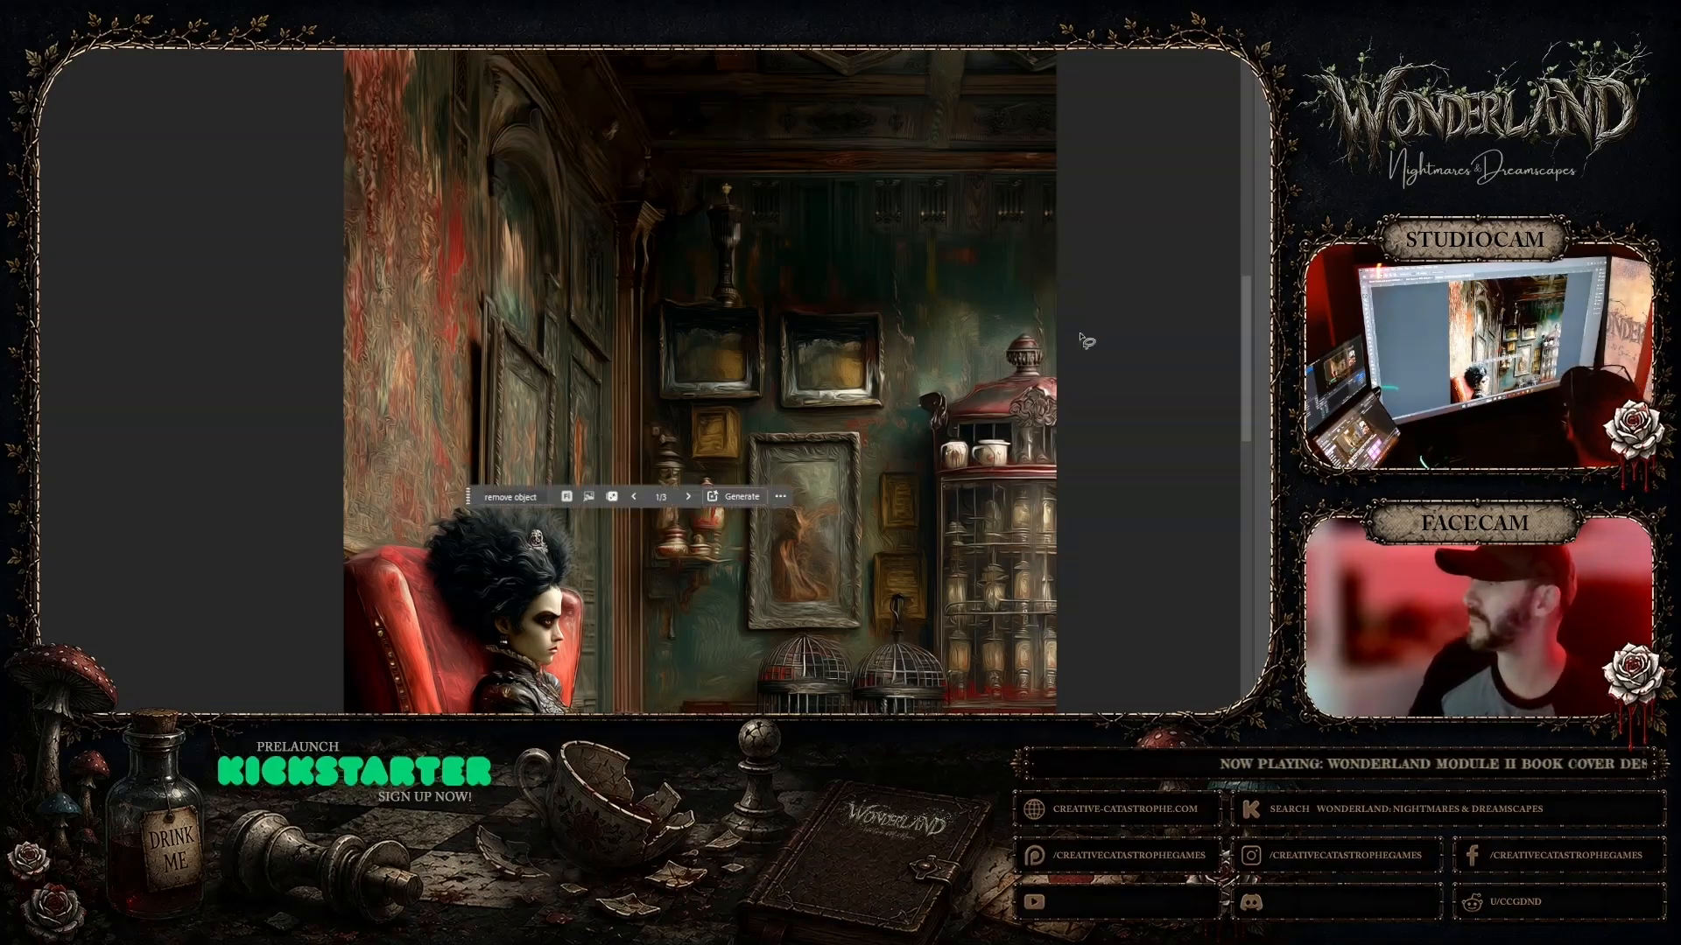
{"action": "mouse_move", "coordinate": [1267, 246]}
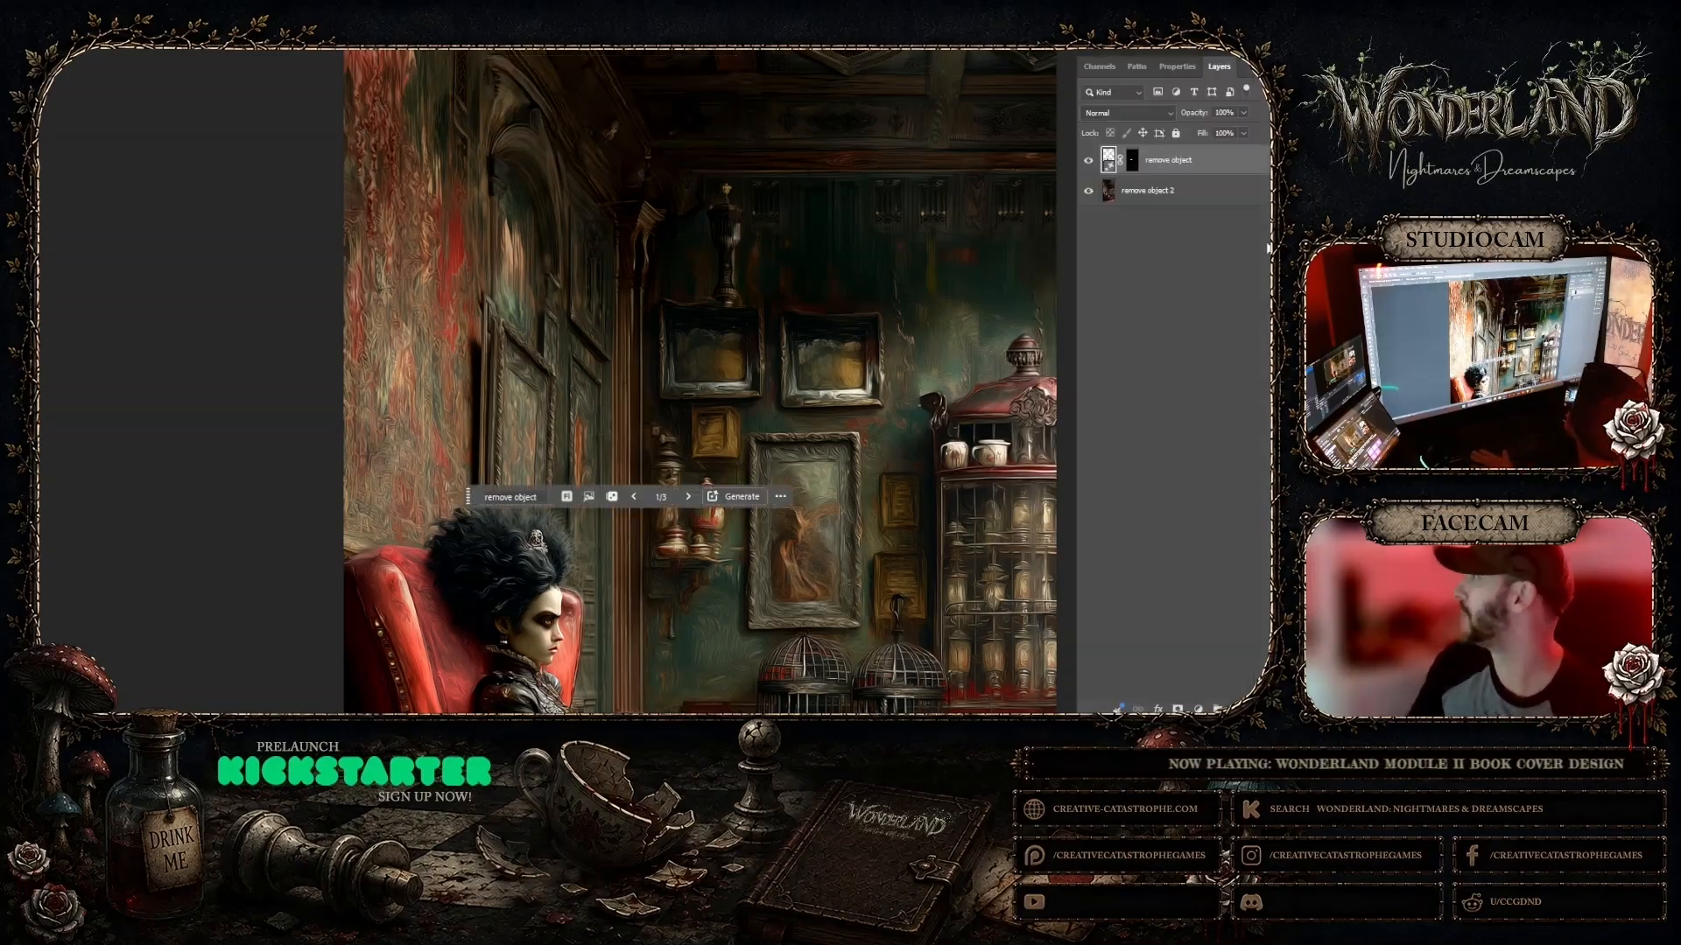
{"action": "left_click", "coordinate": [1202, 190], "text": "shift"}
{"action": "right_click", "coordinate": [1202, 190]}
{"action": "left_click", "coordinate": [1229, 306]}
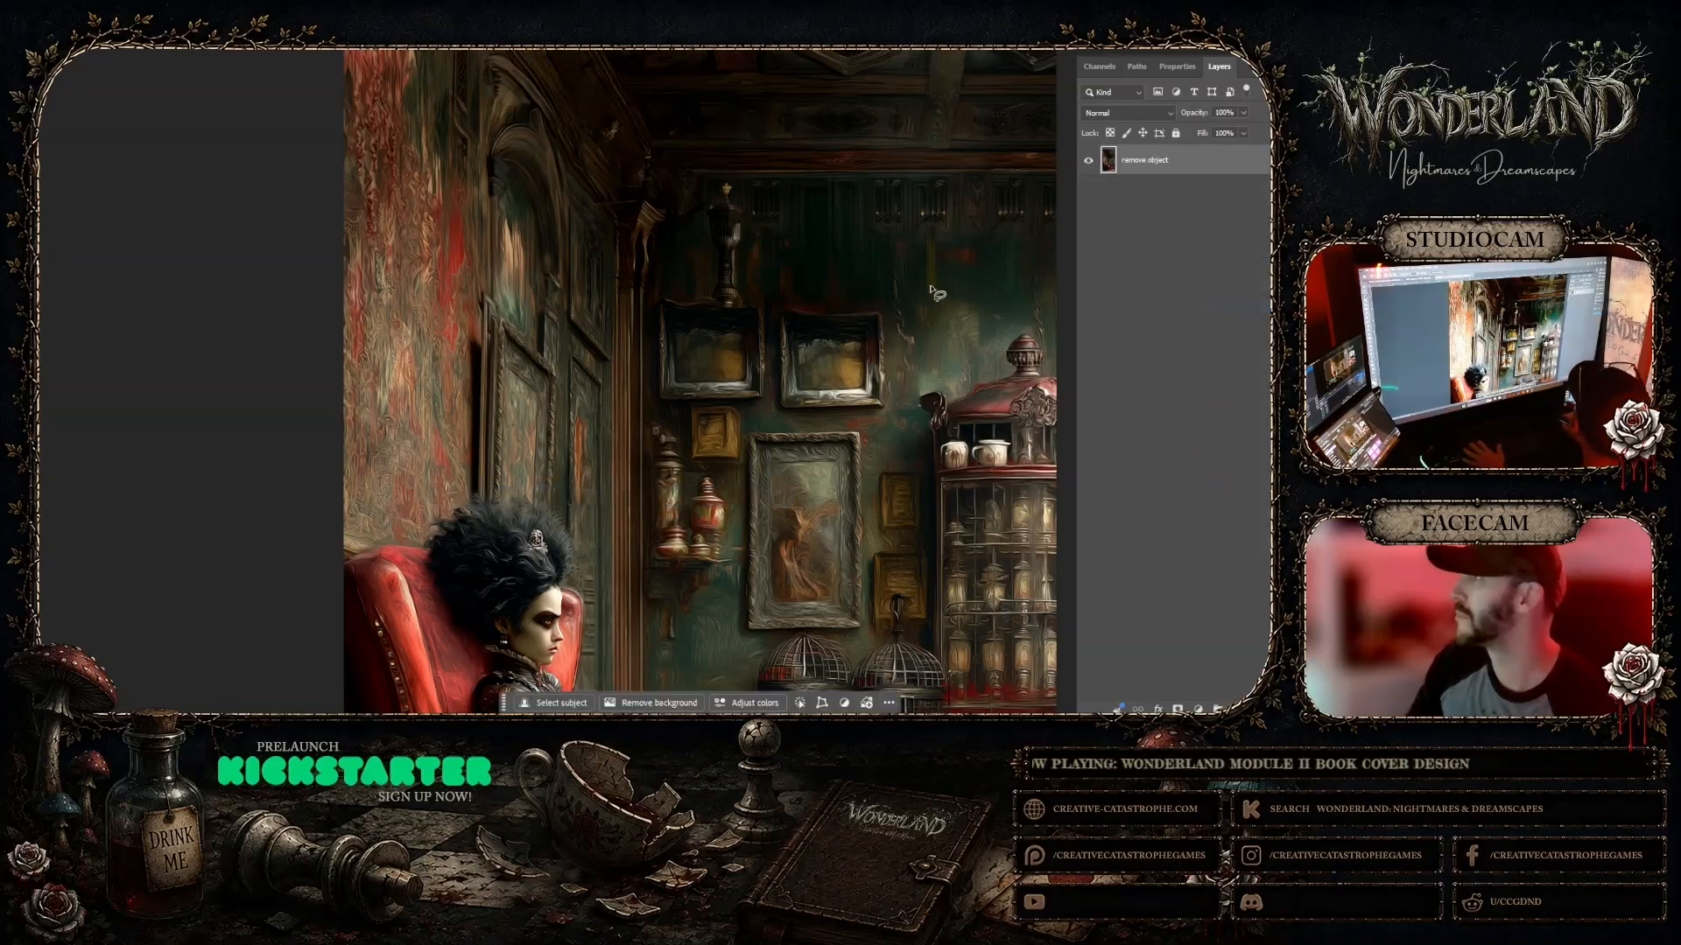
Step: Lasso the chess-piece-like ornament above the upper-left picture frame, generate a "remove object" fill, and compare its variations
{"action": "mouse_move", "coordinate": [700, 217]}
{"action": "left_mouse_down"}
{"action": "mouse_move", "coordinate": [737, 176]}
{"action": "mouse_move", "coordinate": [751, 304]}
{"action": "mouse_move", "coordinate": [708, 298]}
{"action": "mouse_move", "coordinate": [702, 241]}
{"action": "left_mouse_up"}
{"action": "left_click", "coordinate": [613, 331]}
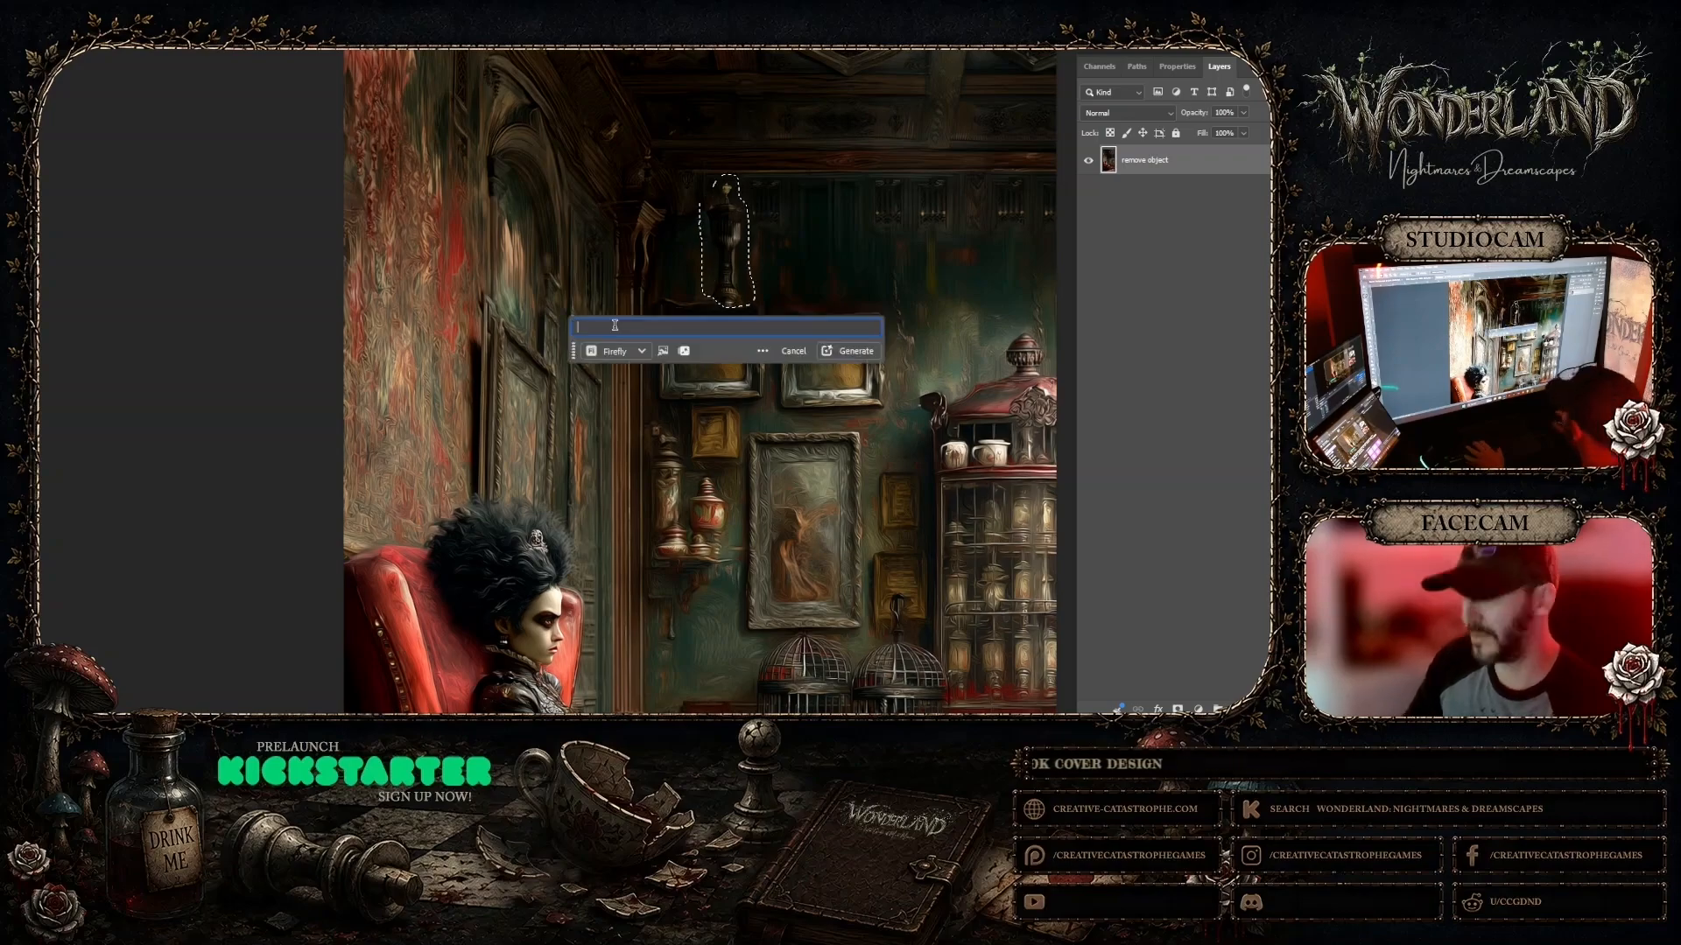
{"action": "type", "text": "remove object"}
{"action": "key", "text": "Return"}
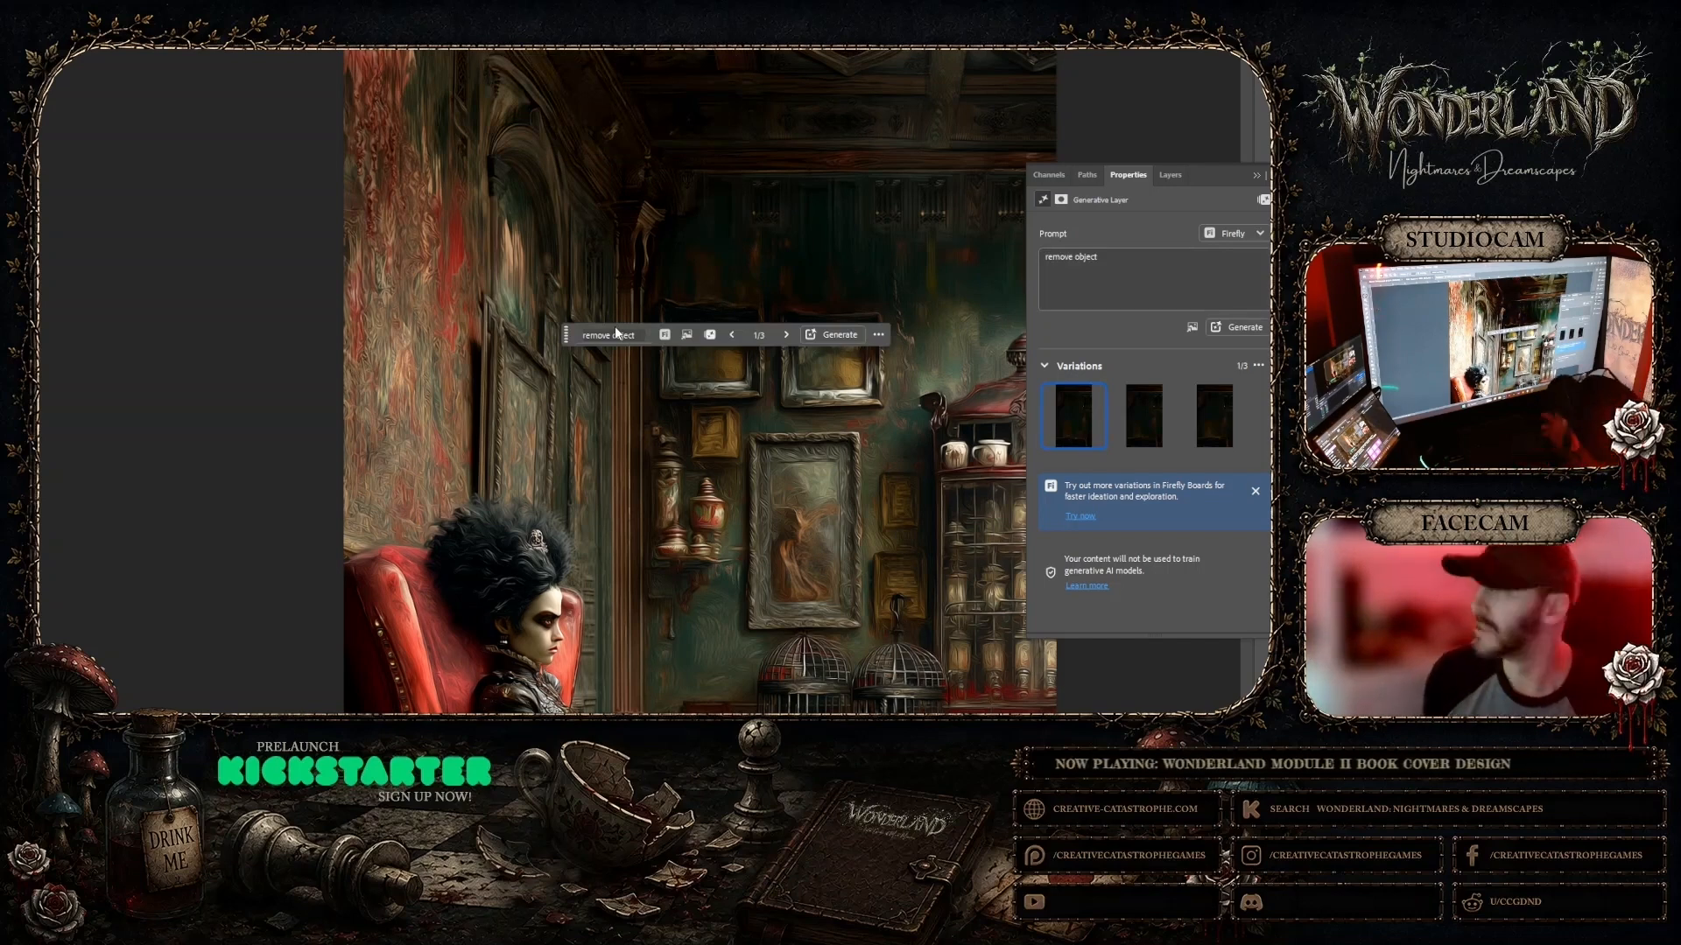
{"action": "left_click_drag", "start_coordinate": [569, 334], "coordinate": [137, 193]}
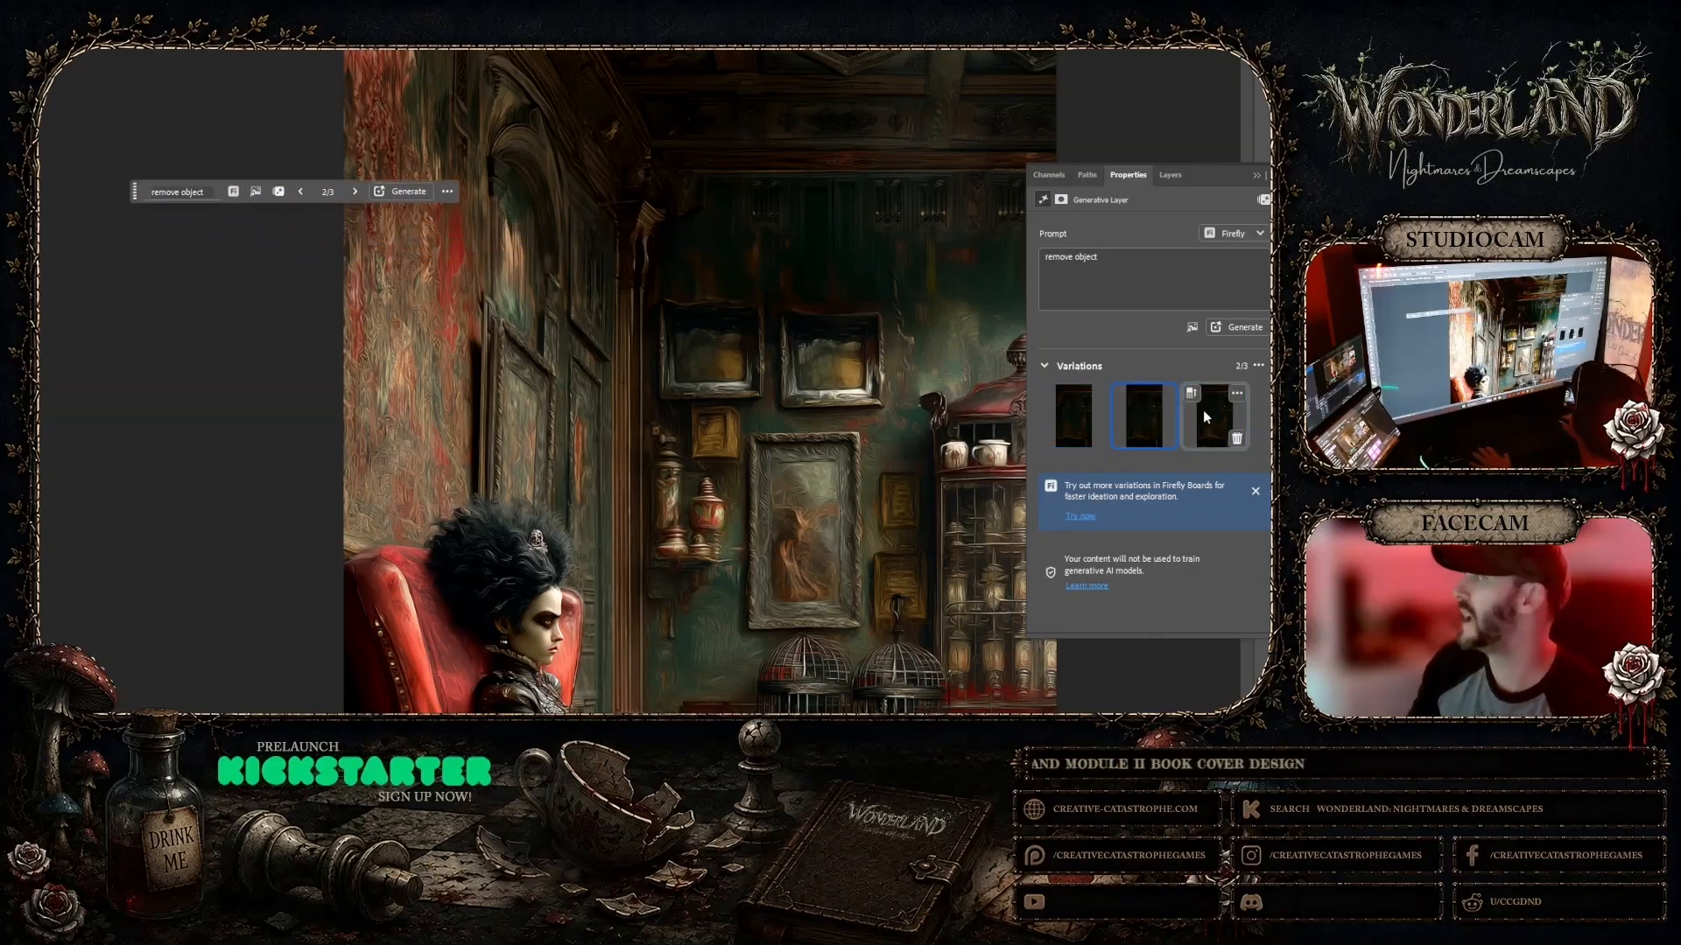
Step: Merge the generated patch above the upper-left picture frame into the image layer
{"action": "left_click", "coordinate": [1170, 174]}
{"action": "right_click", "coordinate": [1157, 186]}
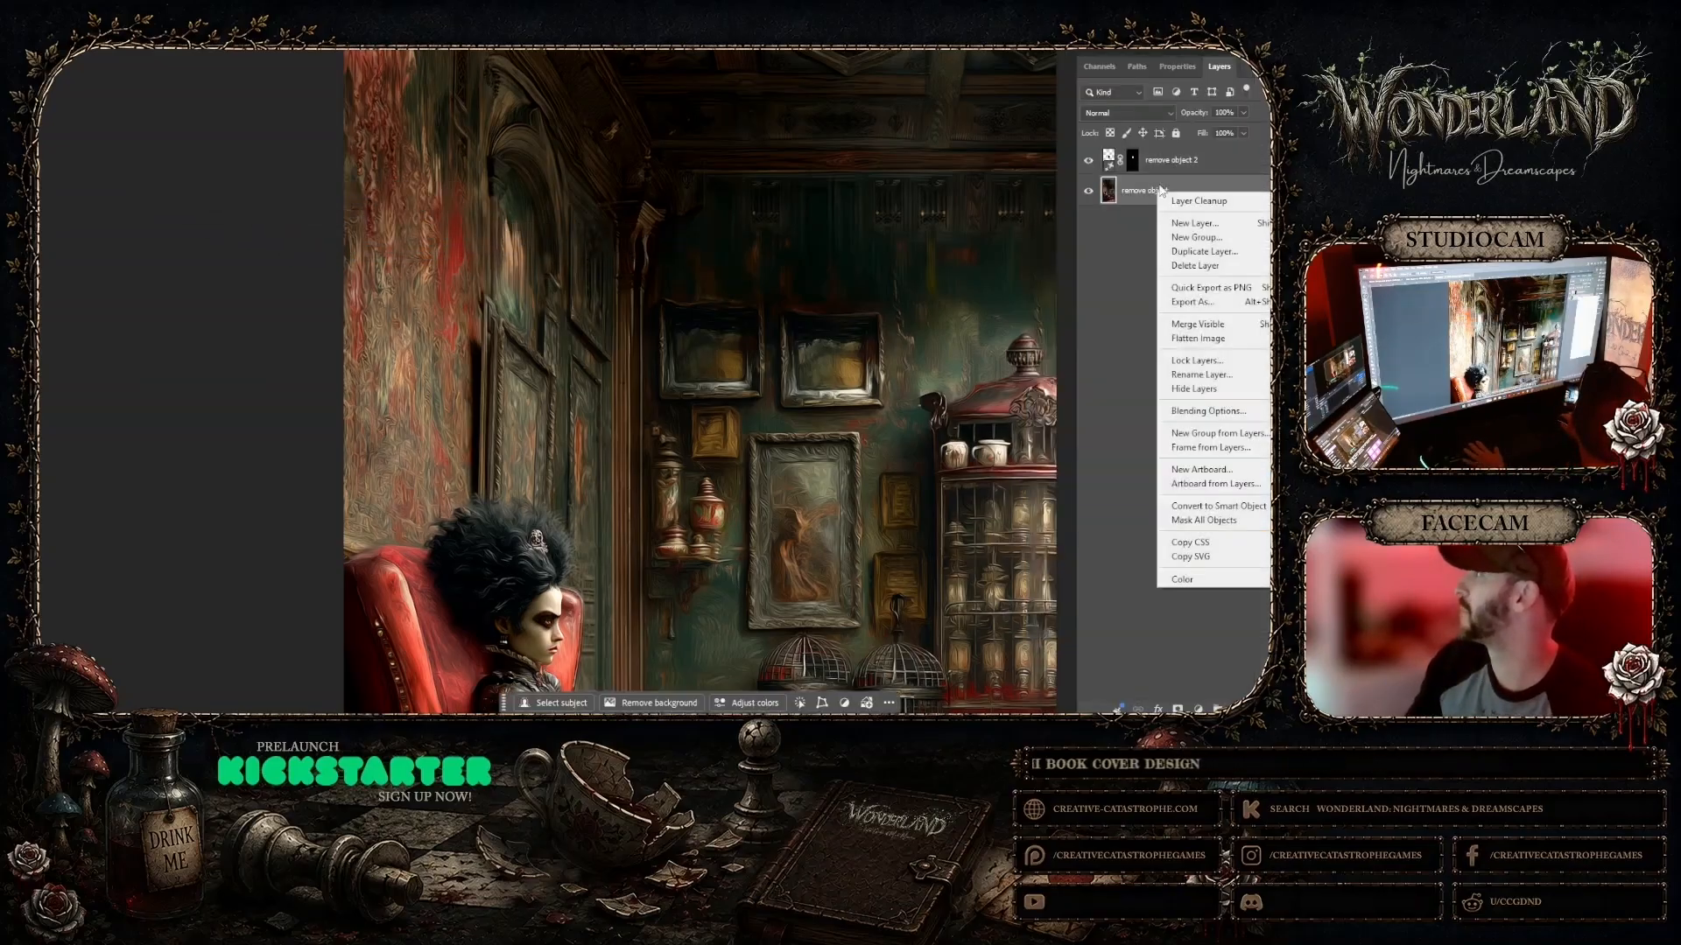
{"action": "left_click", "coordinate": [1172, 167]}
{"action": "left_click", "coordinate": [1172, 165], "text": "shift"}
{"action": "right_click", "coordinate": [1173, 165]}
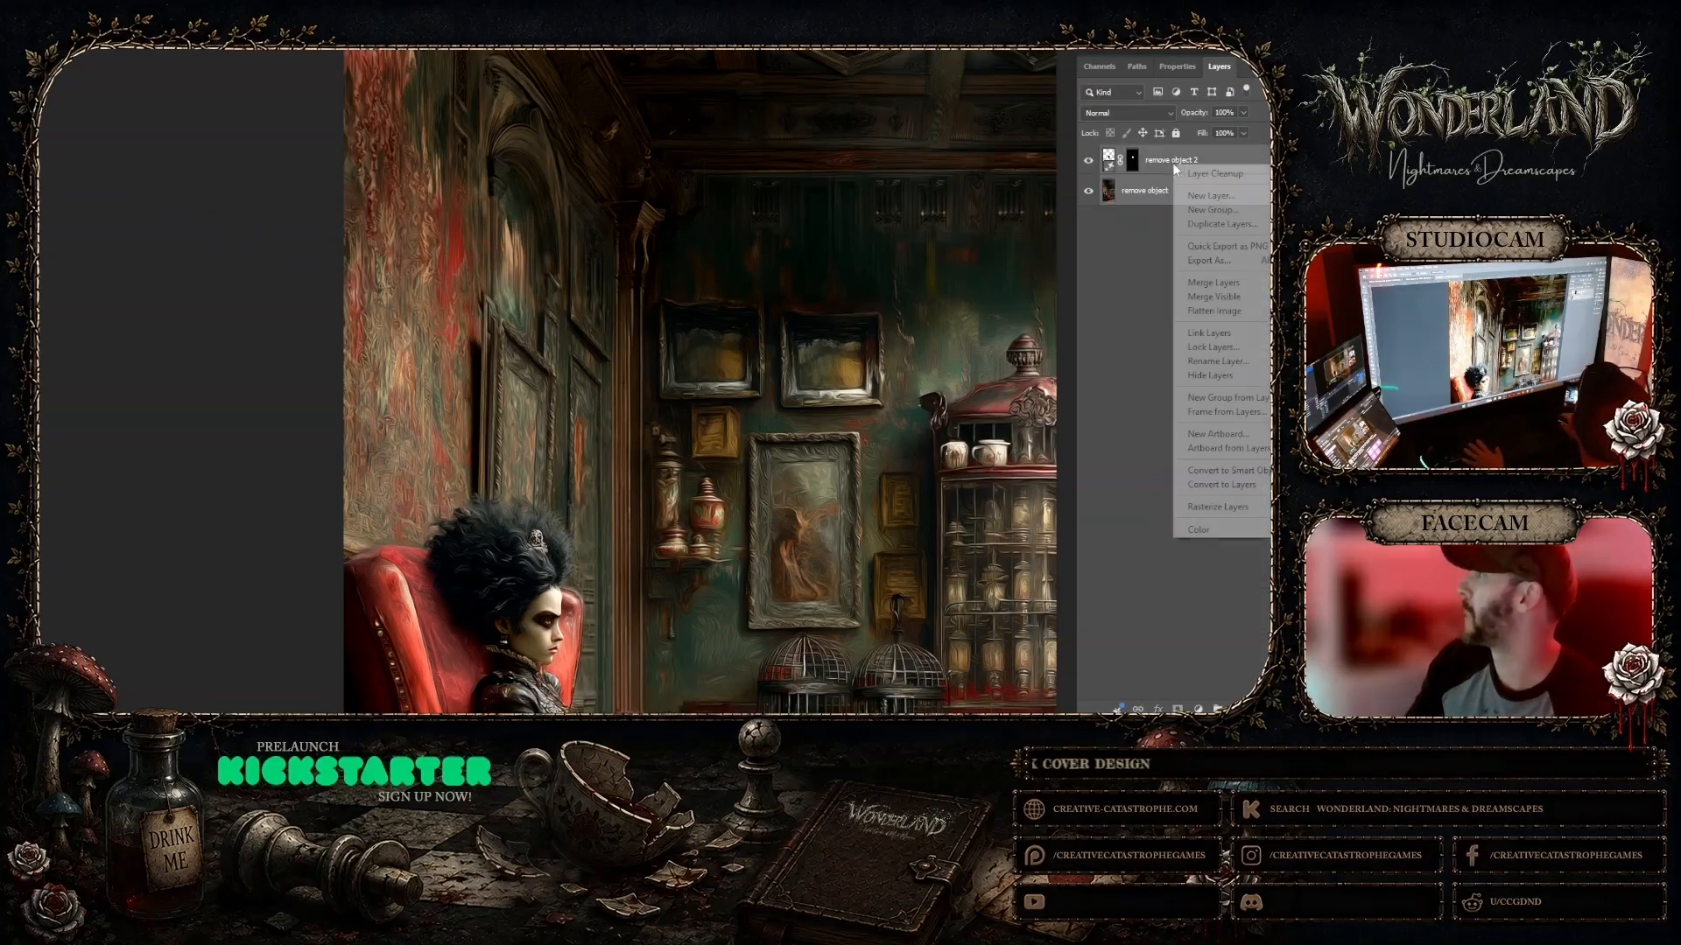
{"action": "left_click", "coordinate": [1213, 283]}
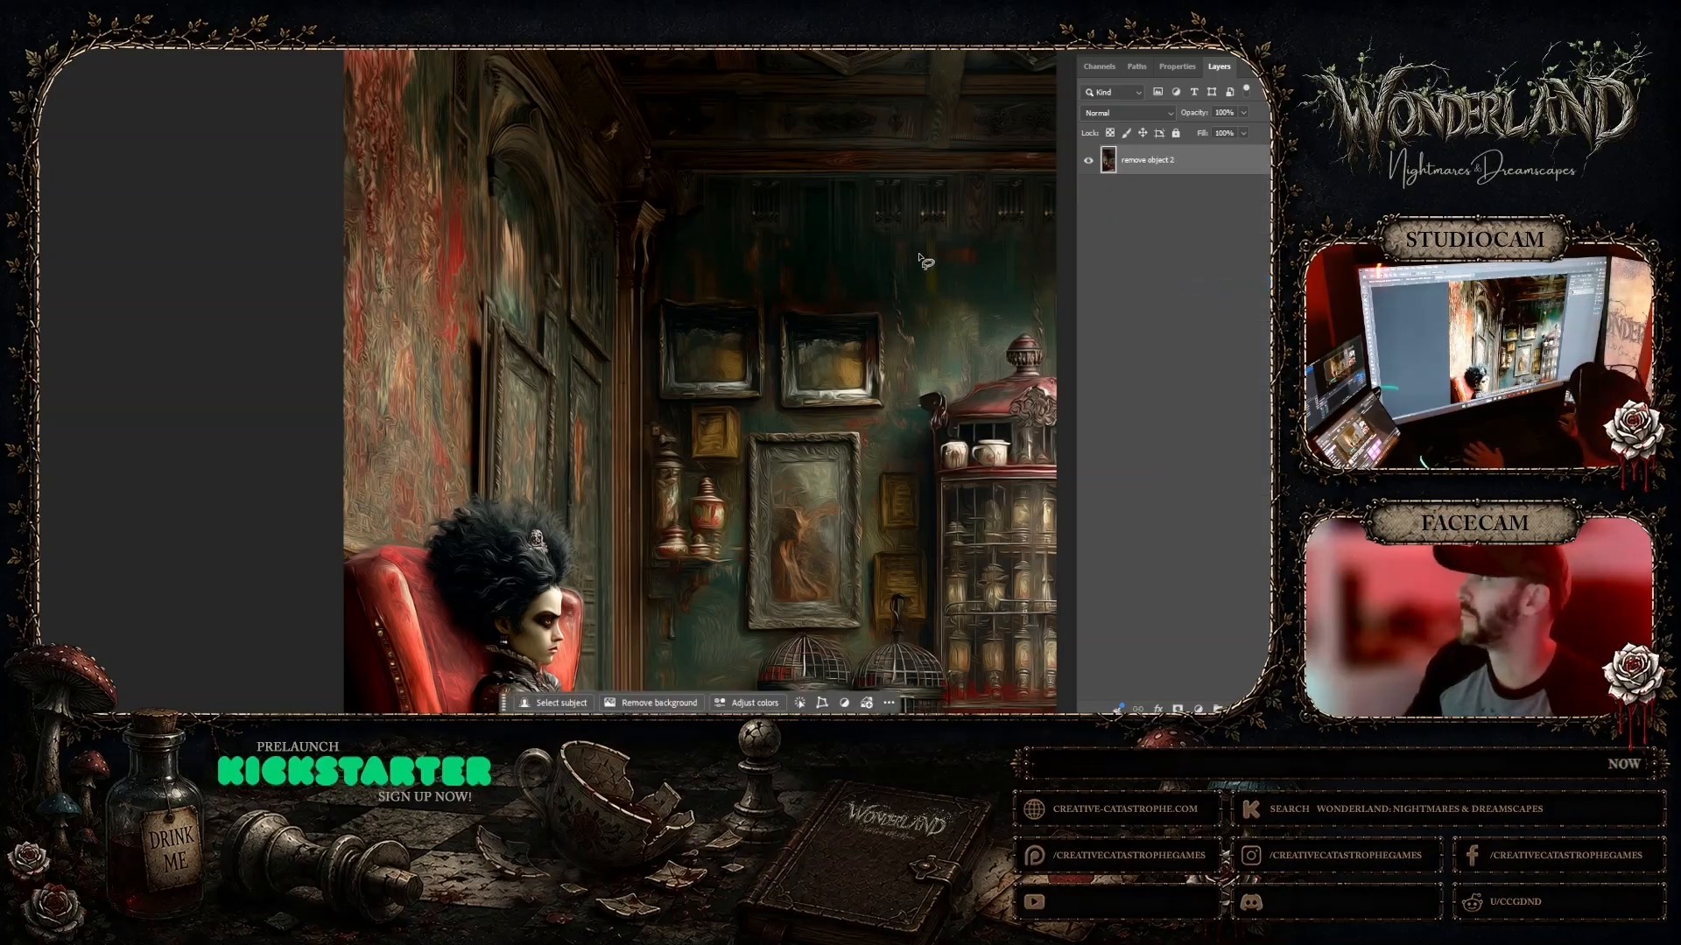
Step: Lasso the thin greenish streak high on the wall near the cabinet, generate a "remove object" fill, and keep the second variation
{"action": "mouse_move", "coordinate": [920, 255]}
{"action": "left_mouse_down"}
{"action": "mouse_move", "coordinate": [940, 297]}
{"action": "mouse_move", "coordinate": [919, 257]}
{"action": "left_mouse_up"}
{"action": "left_click", "coordinate": [791, 319]}
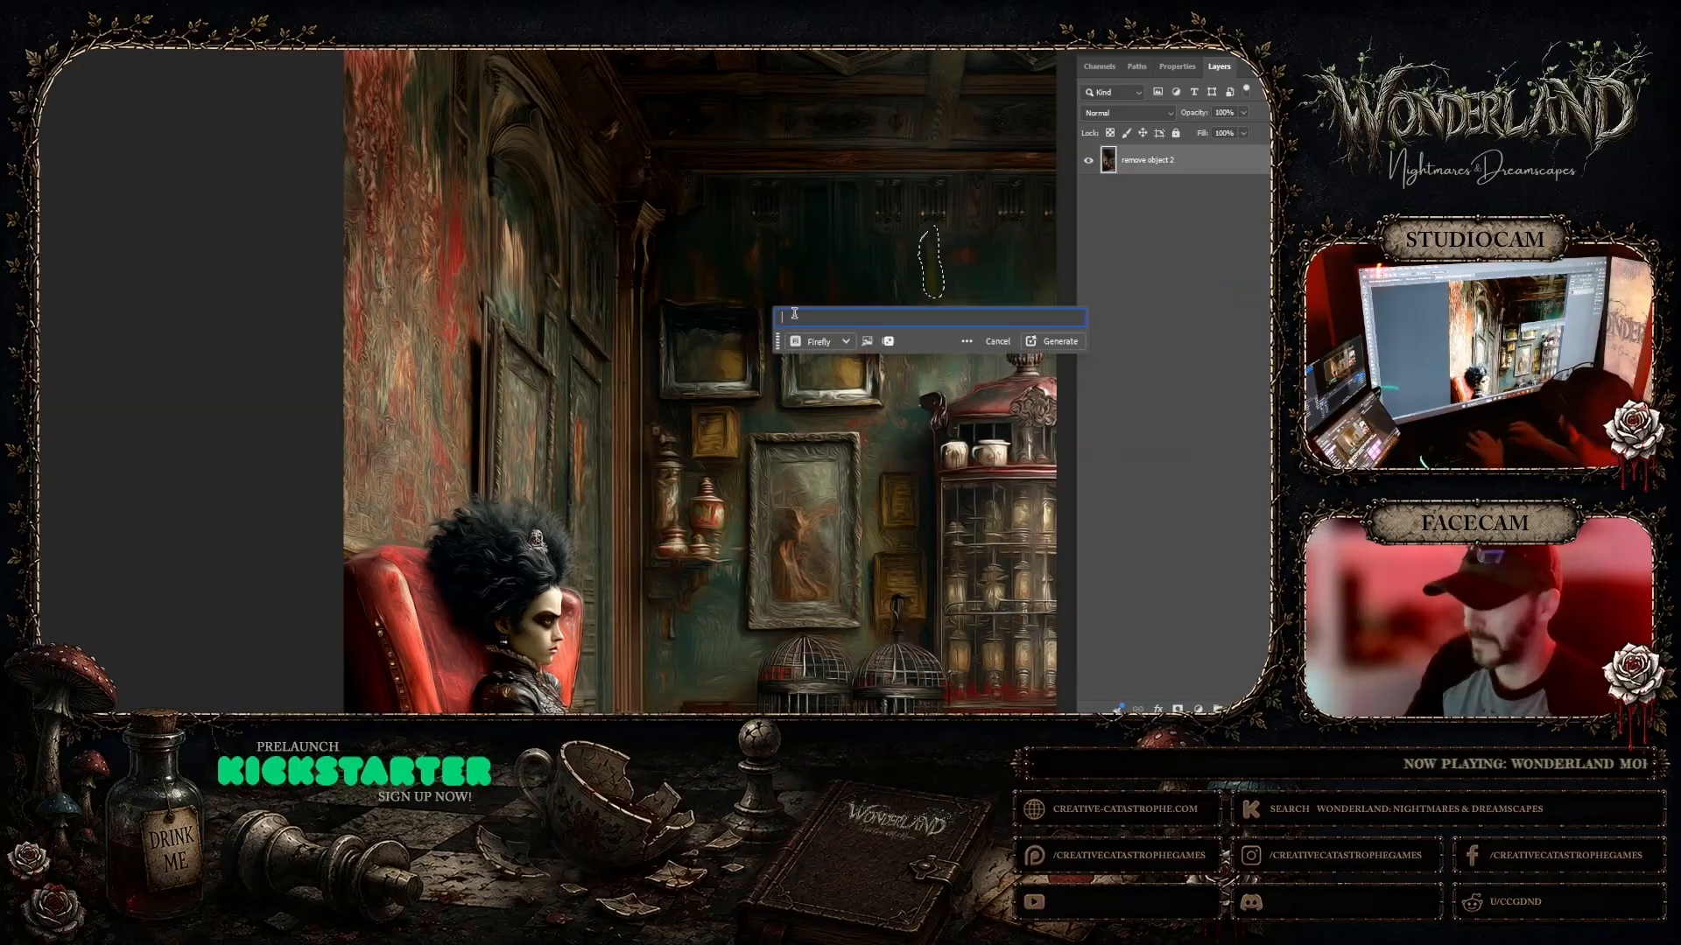
{"action": "type", "text": "remove object"}
{"action": "key", "text": "Return"}
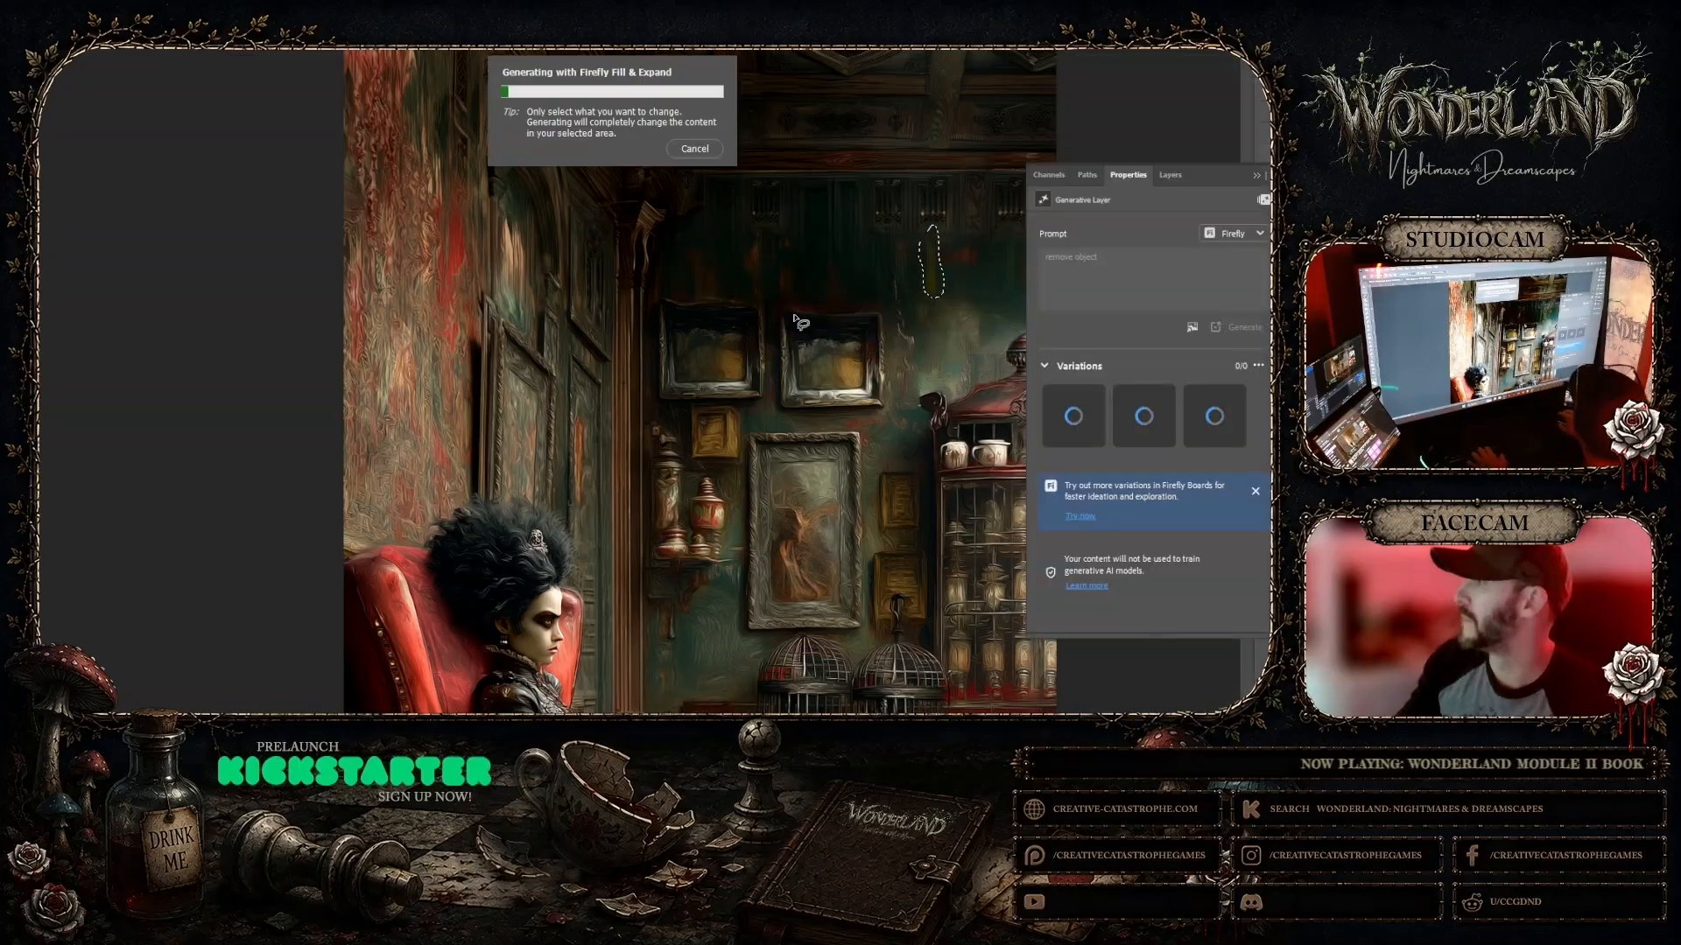
{"action": "scroll", "coordinate": [613, 381], "scroll_direction": "right", "scroll_amount": 3}
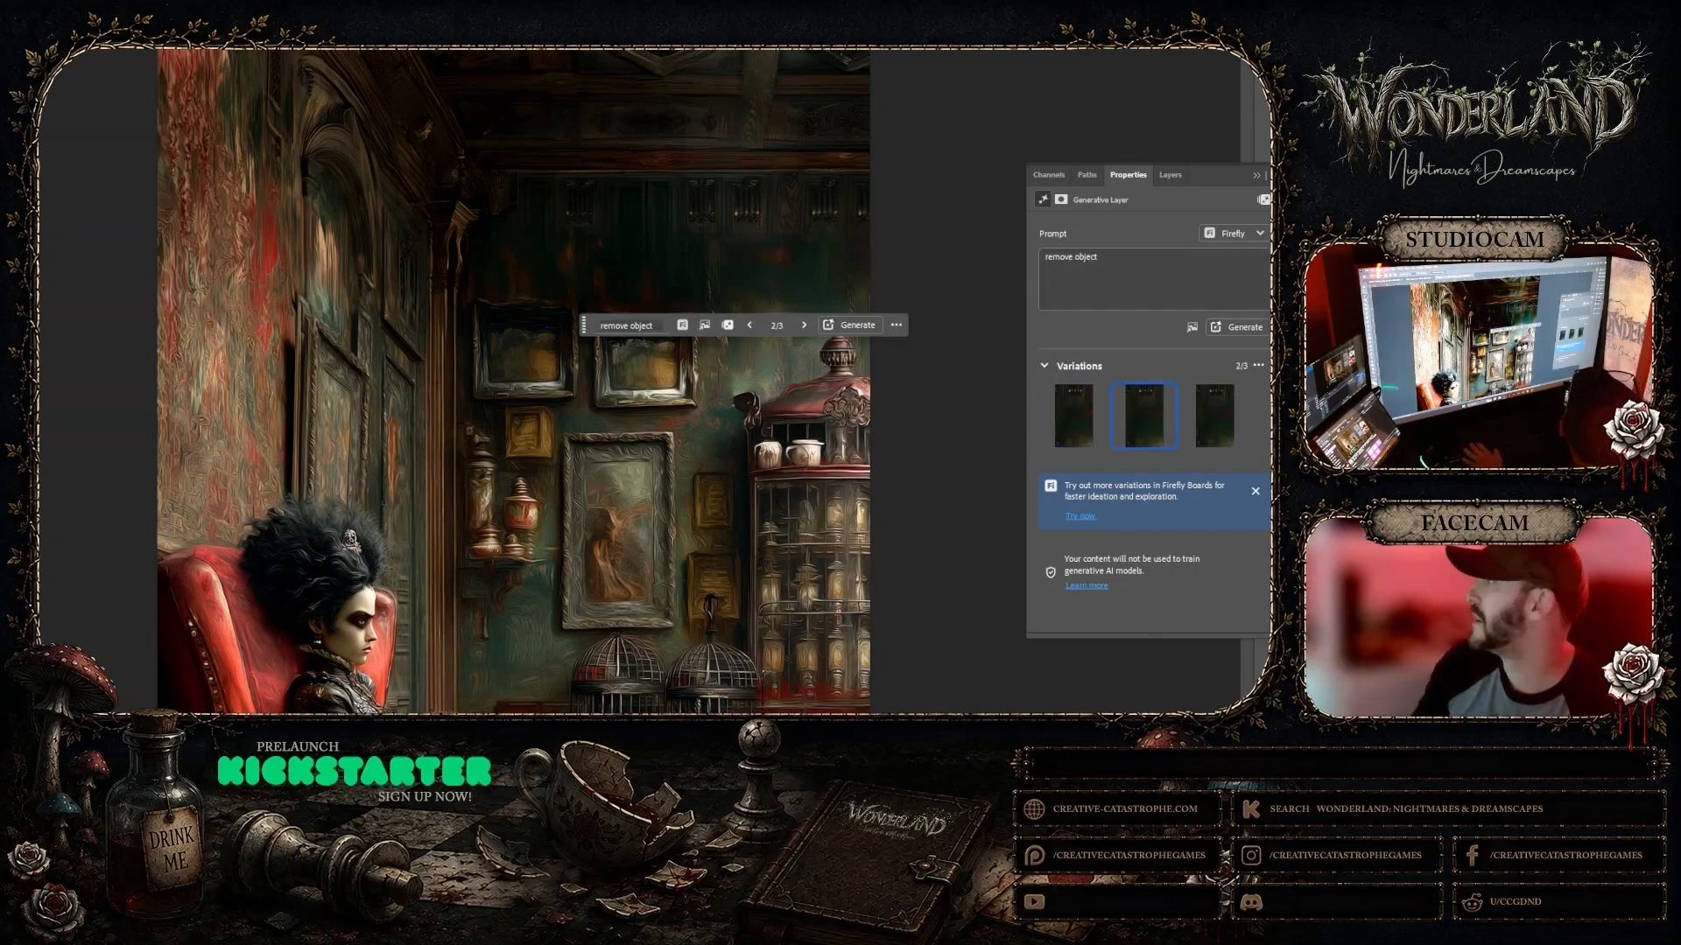
Step: Merge the generated patch covering the greenish wall streak into the image layer
{"action": "left_click", "coordinate": [1280, 229]}
{"action": "left_click", "coordinate": [1159, 191]}
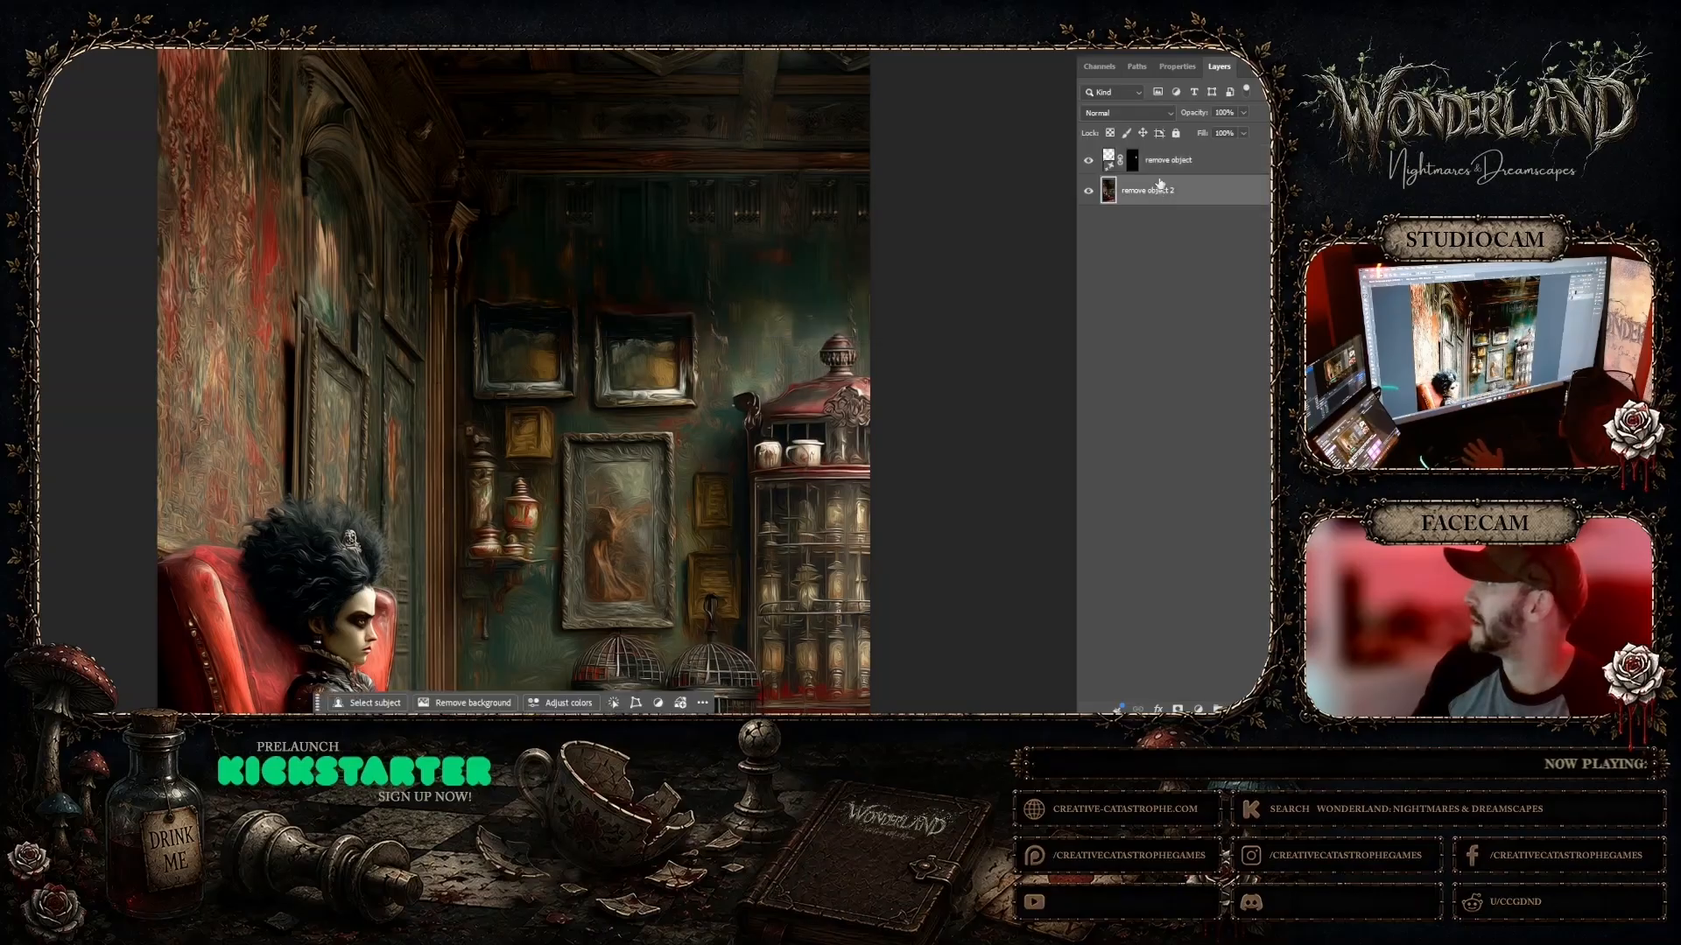
{"action": "left_click", "coordinate": [1159, 164]}
{"action": "left_click", "coordinate": [1161, 192], "text": "shift"}
{"action": "right_click", "coordinate": [1161, 195]}
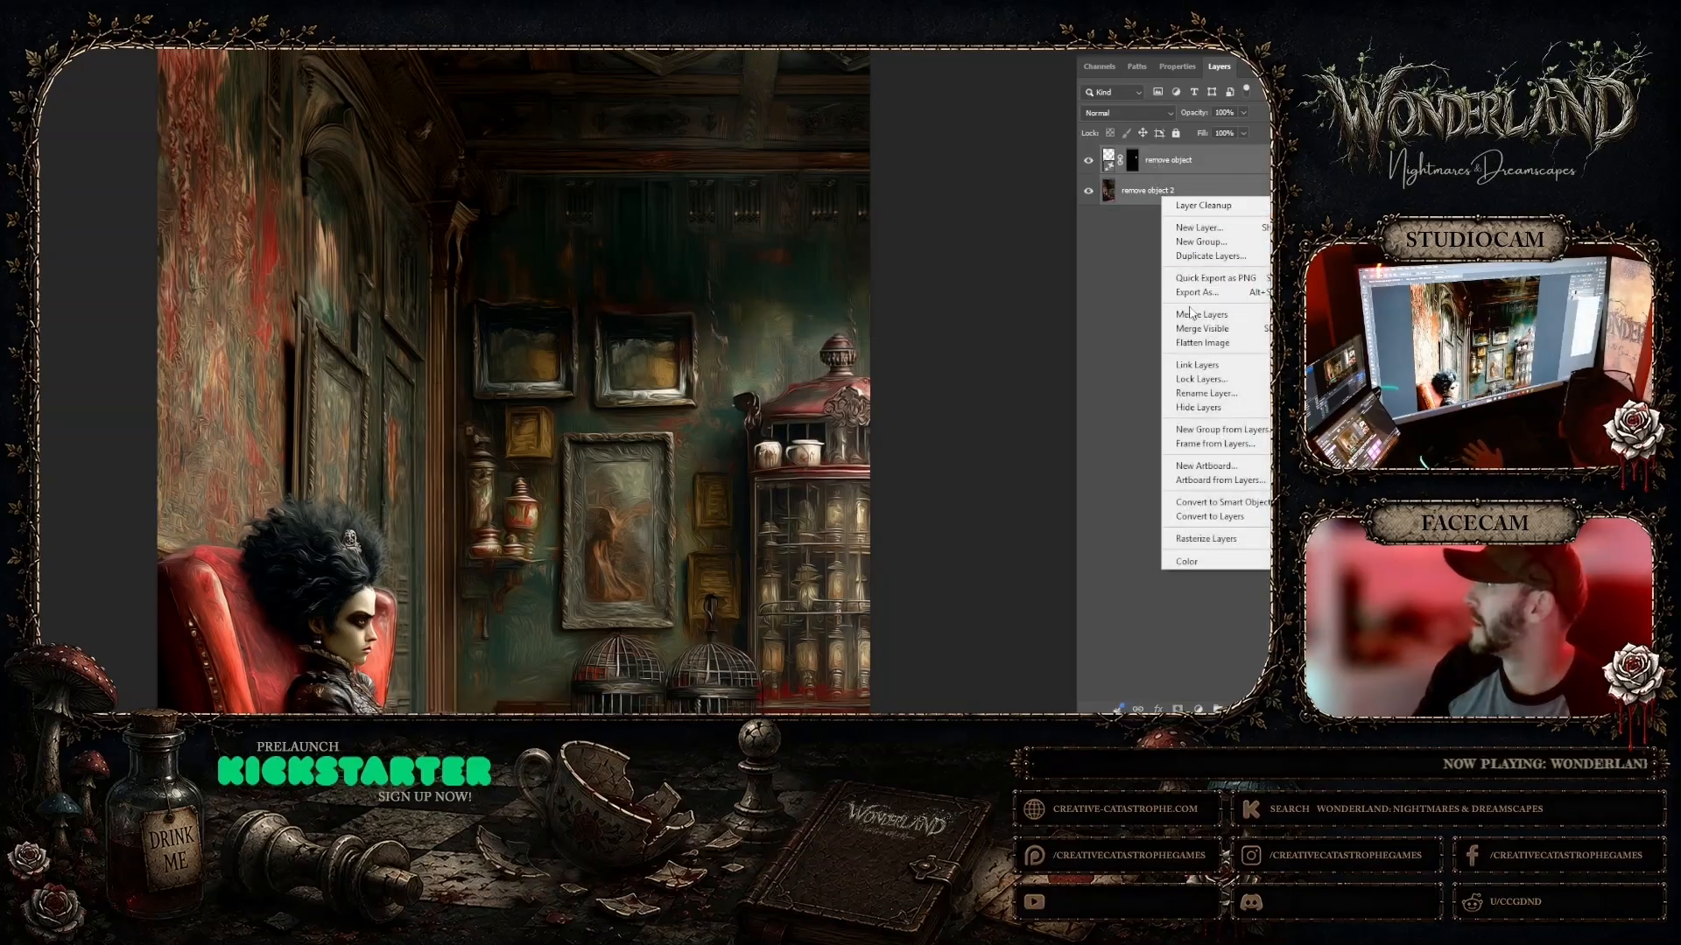
{"action": "left_click", "coordinate": [1194, 315]}
Step: Lasso the vertical wall strip between the upper-right picture frame and the cabinet, generate a "remove object" fill, and keep the second variation
{"action": "mouse_move", "coordinate": [701, 291]}
{"action": "left_mouse_down"}
{"action": "mouse_move", "coordinate": [710, 238]}
{"action": "mouse_move", "coordinate": [733, 337]}
{"action": "mouse_move", "coordinate": [713, 403]}
{"action": "mouse_move", "coordinate": [701, 292]}
{"action": "left_mouse_up"}
{"action": "left_click", "coordinate": [604, 424]}
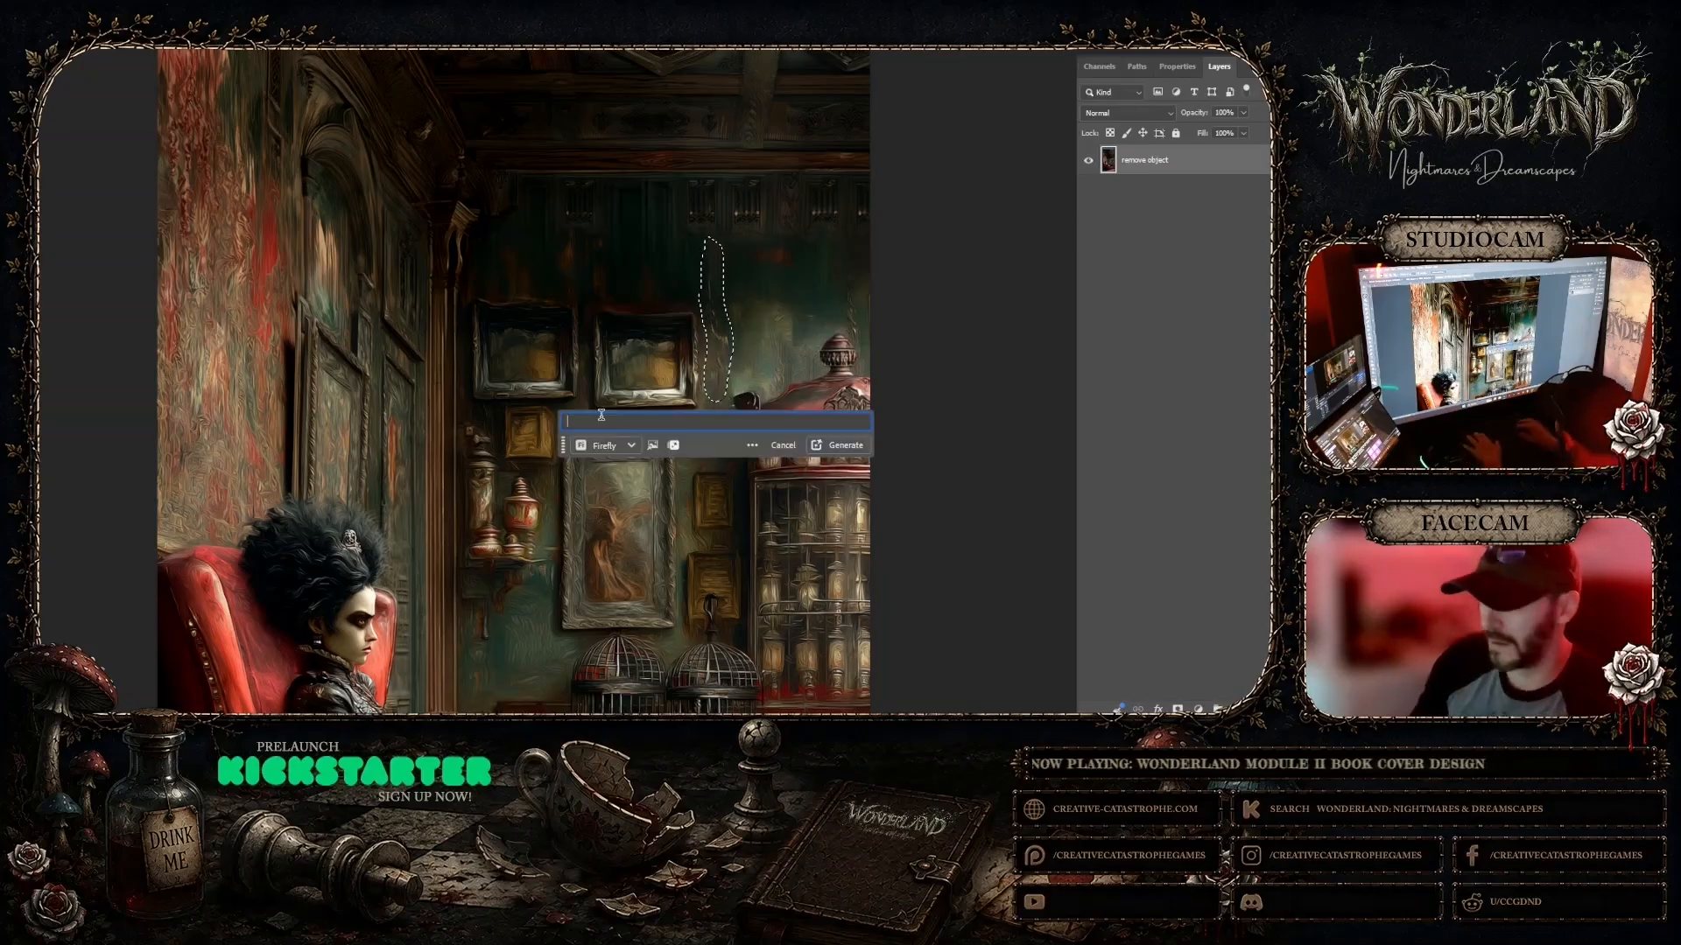
{"action": "type", "text": "remove object"}
{"action": "key", "text": "Return"}
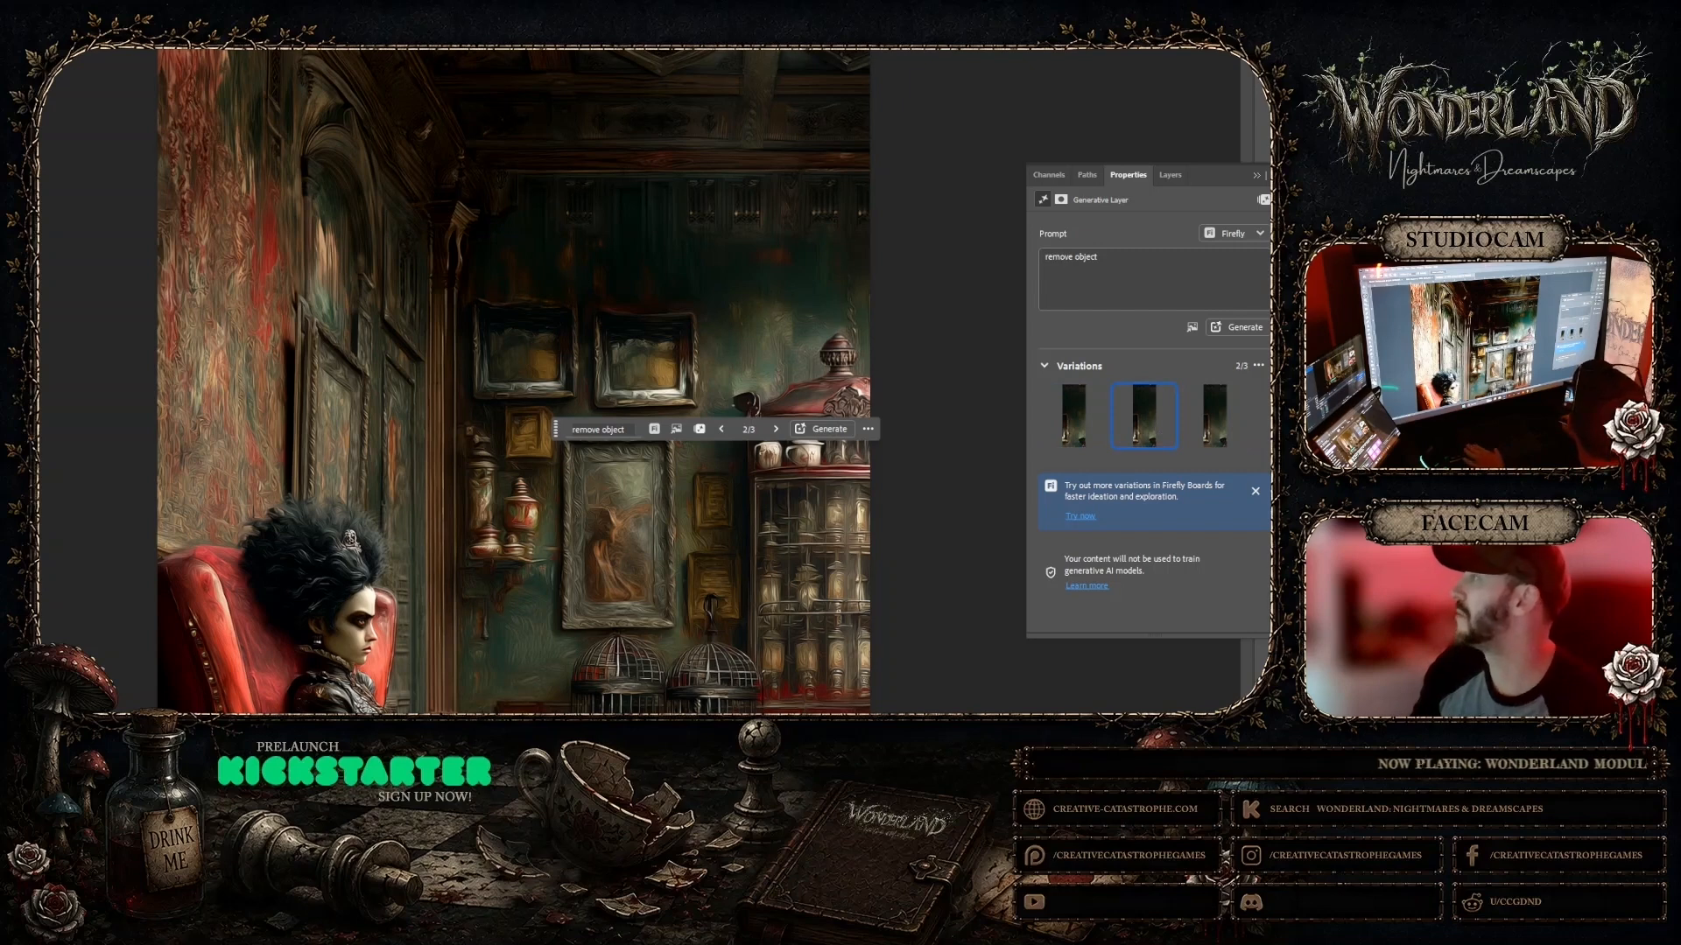
Step: Merge the generated patch between the upper-right picture frame and the cabinet into the image layer
{"action": "left_click", "coordinate": [1170, 174]}
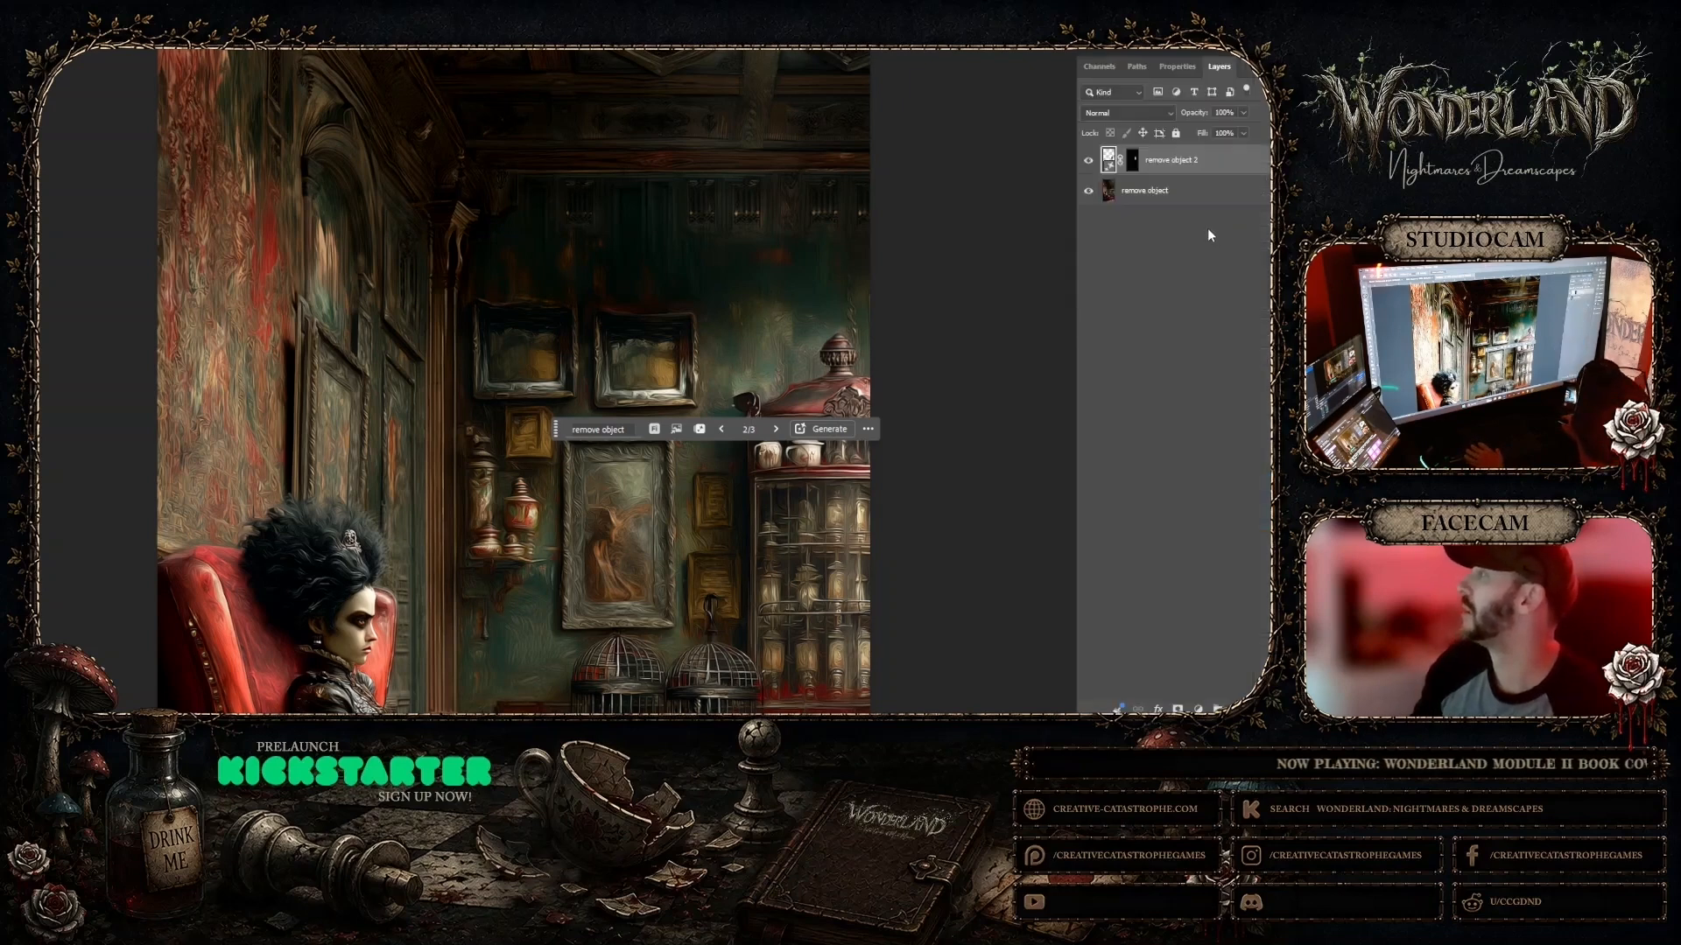
{"action": "left_click", "coordinate": [1183, 192]}
{"action": "left_click", "coordinate": [1185, 170]}
{"action": "left_click", "coordinate": [1187, 195], "text": "shift"}
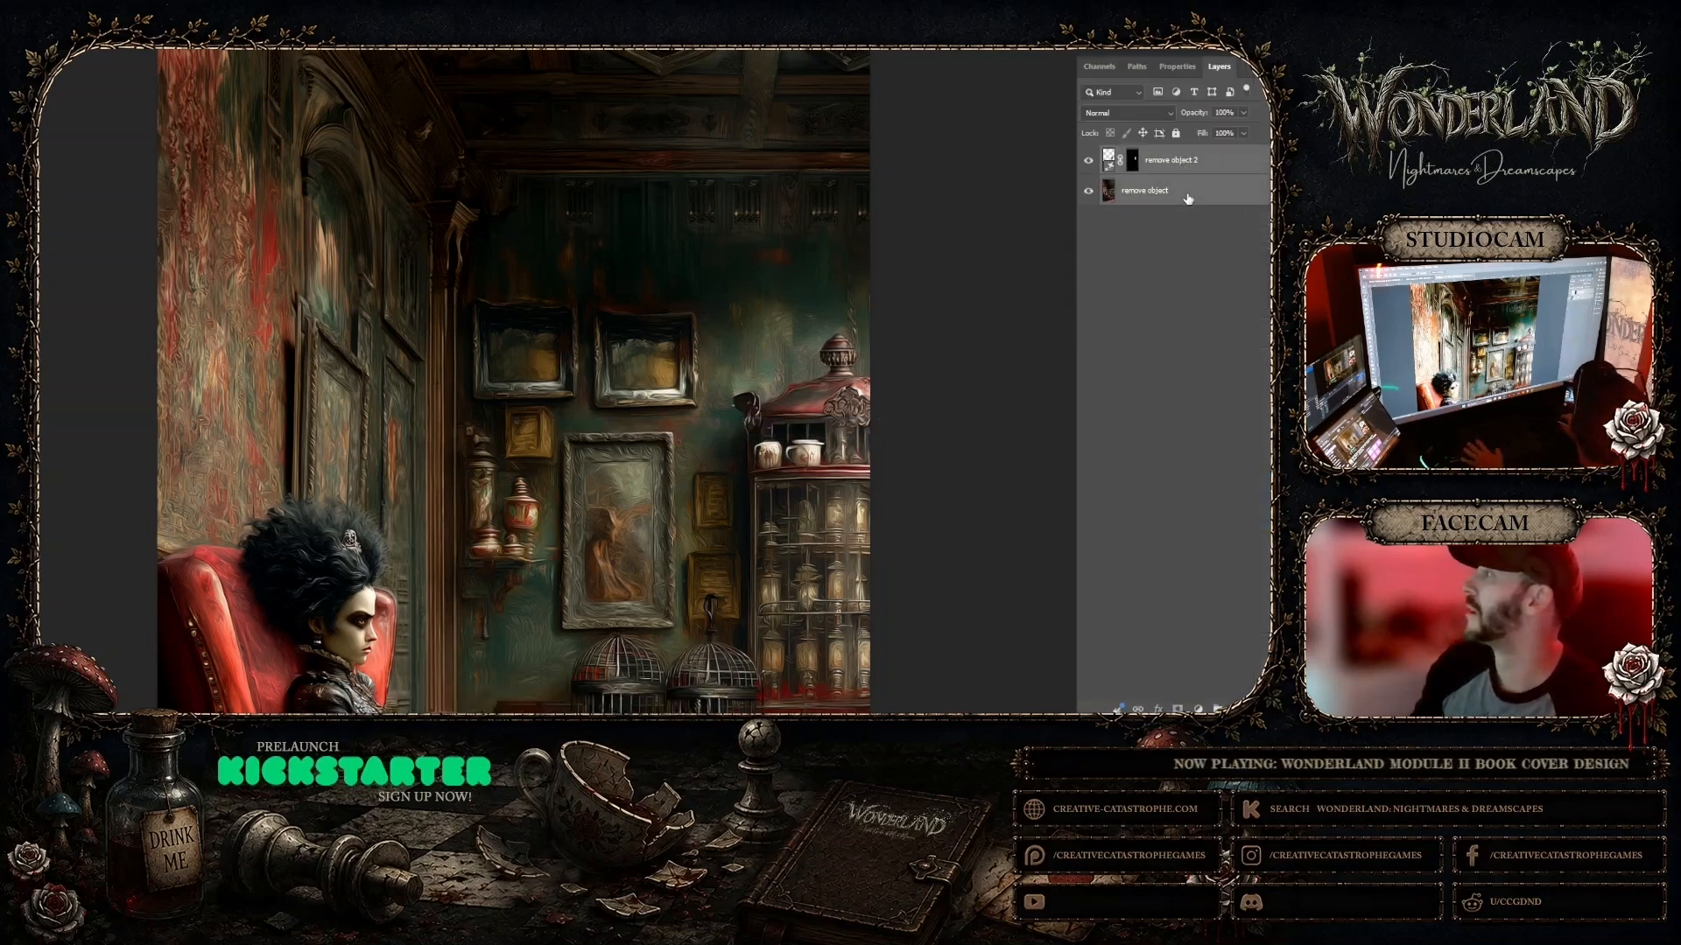
{"action": "right_click", "coordinate": [1186, 195]}
{"action": "left_click", "coordinate": [1222, 313]}
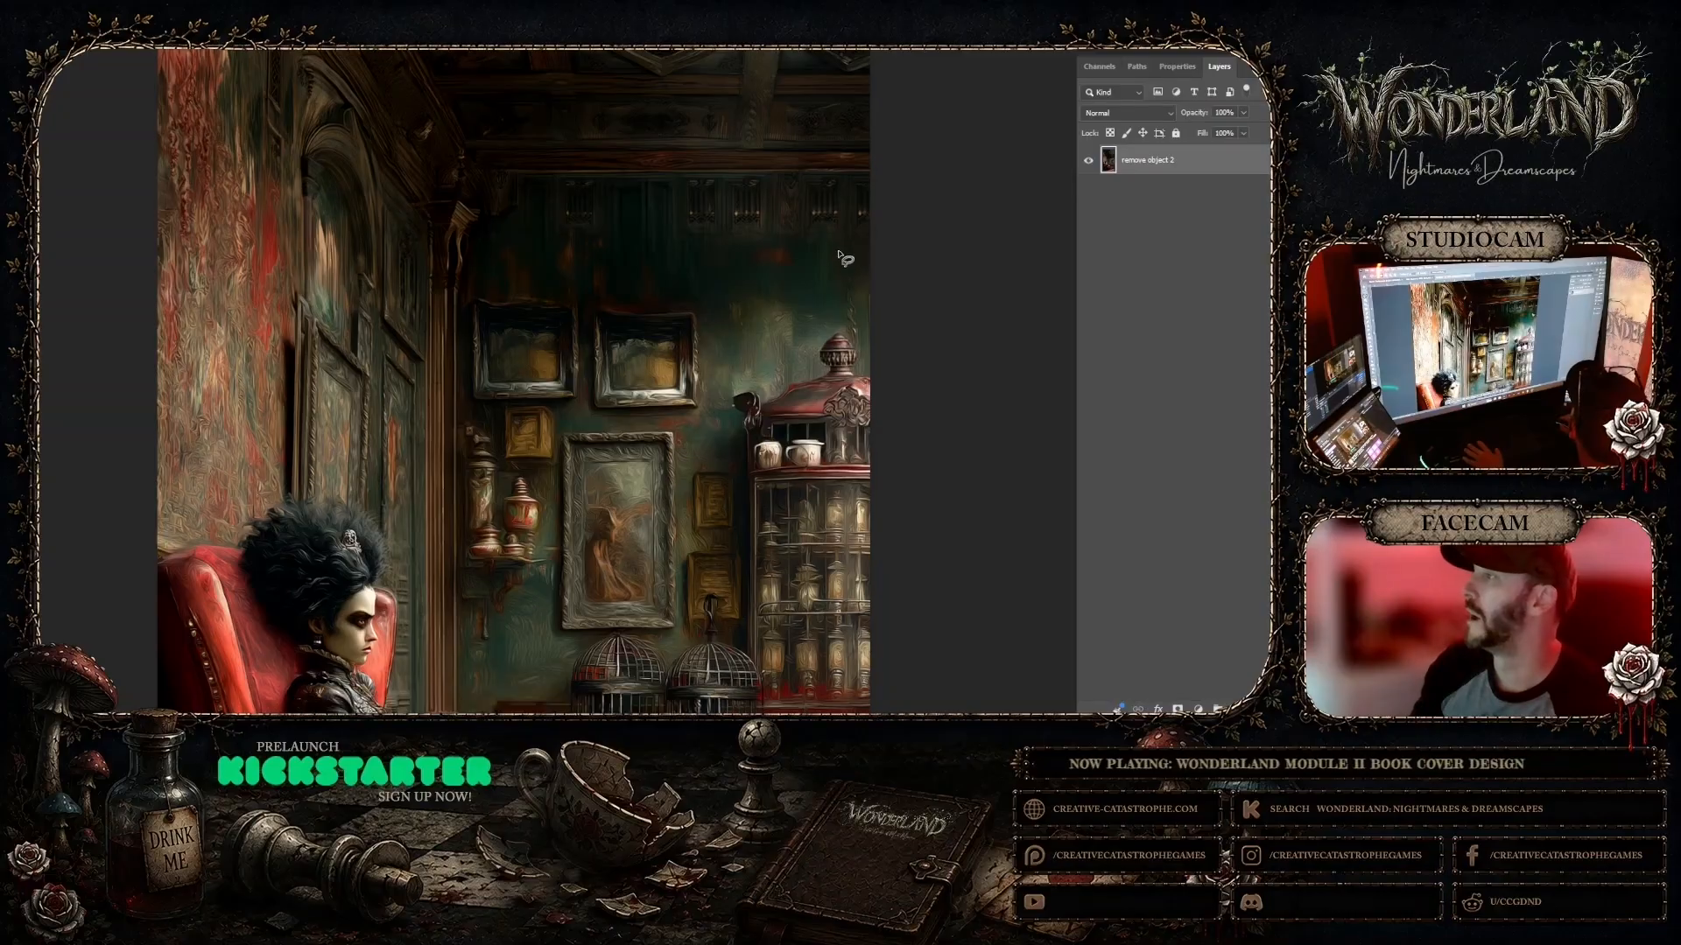
Step: Lasso the thin streak on the wall above the cabinet's finial, generate a "remove object" fill, and choose the third variation
{"action": "mouse_move", "coordinate": [856, 245]}
{"action": "left_mouse_down"}
{"action": "mouse_move", "coordinate": [856, 344]}
{"action": "mouse_move", "coordinate": [845, 253]}
{"action": "left_mouse_up"}
{"action": "left_click", "coordinate": [713, 362]}
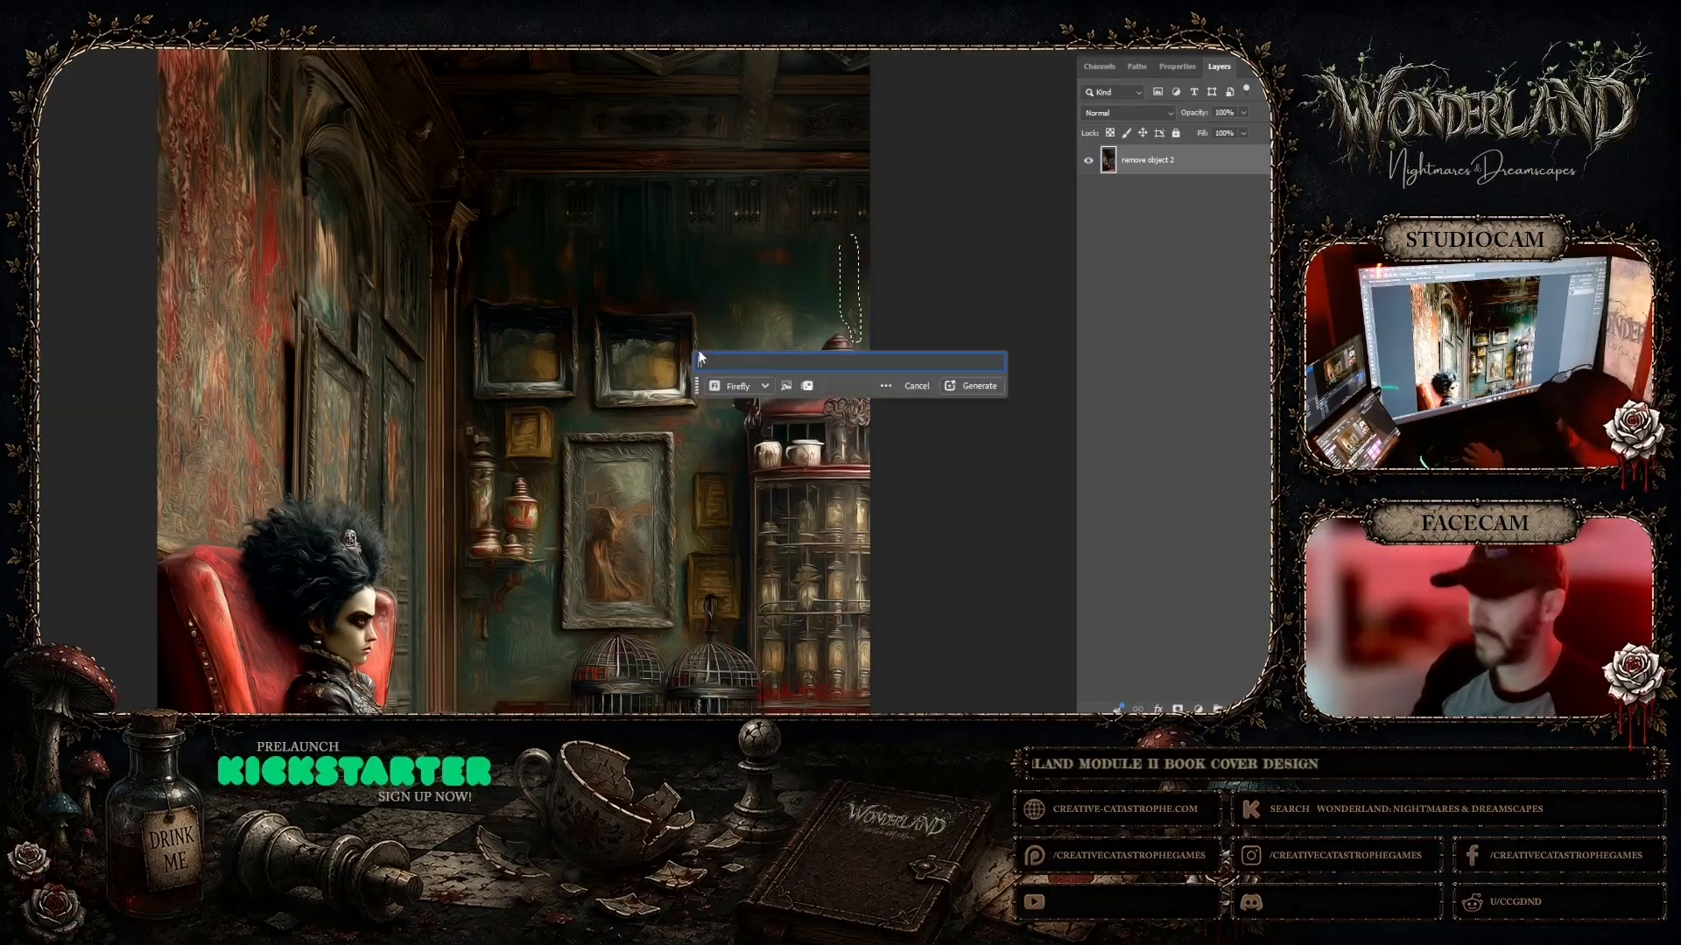
{"action": "type", "text": "remove object"}
{"action": "key", "text": "Return"}
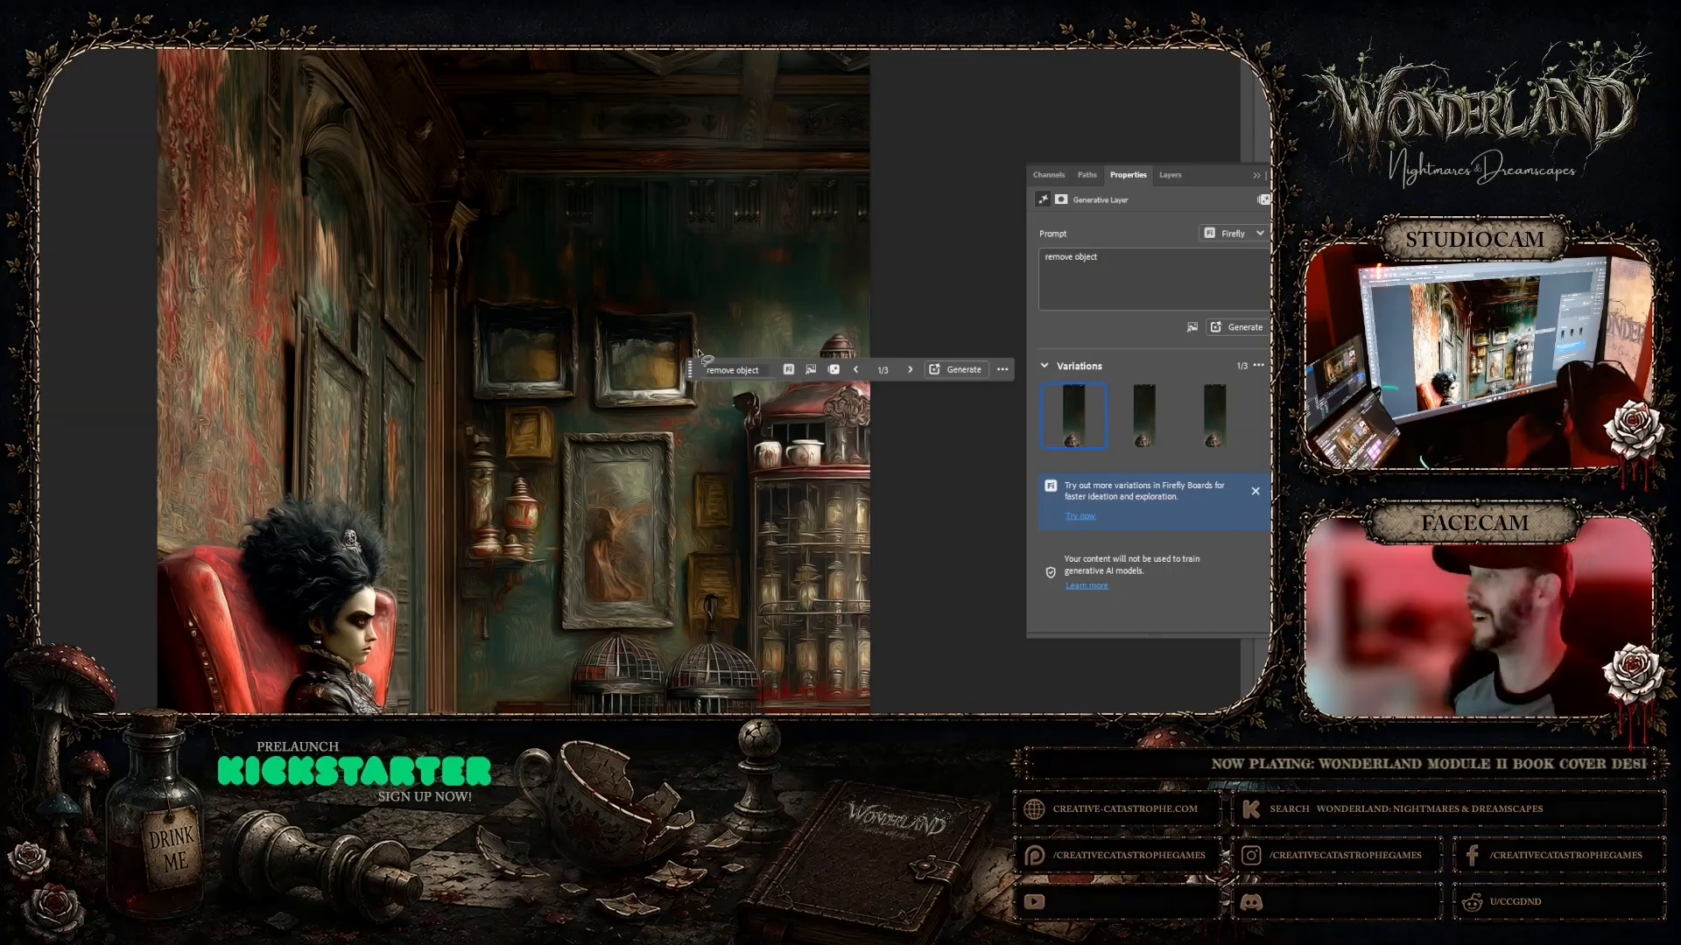
{"action": "mouse_move", "coordinate": [1123, 418]}
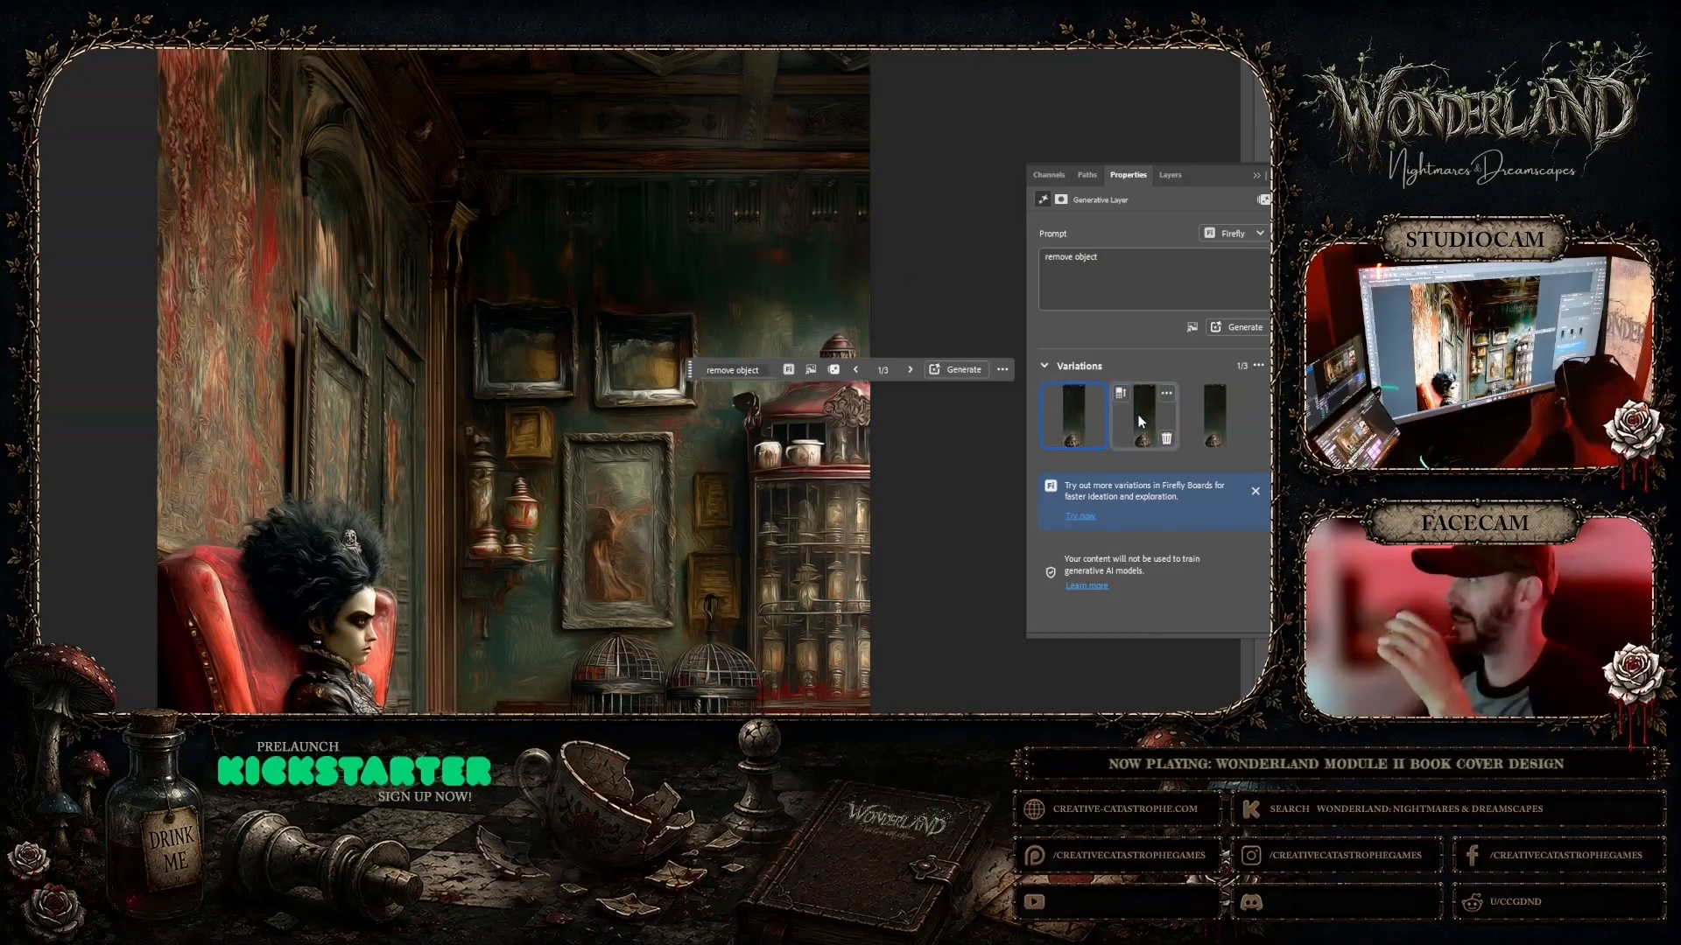
{"action": "mouse_move", "coordinate": [1199, 416]}
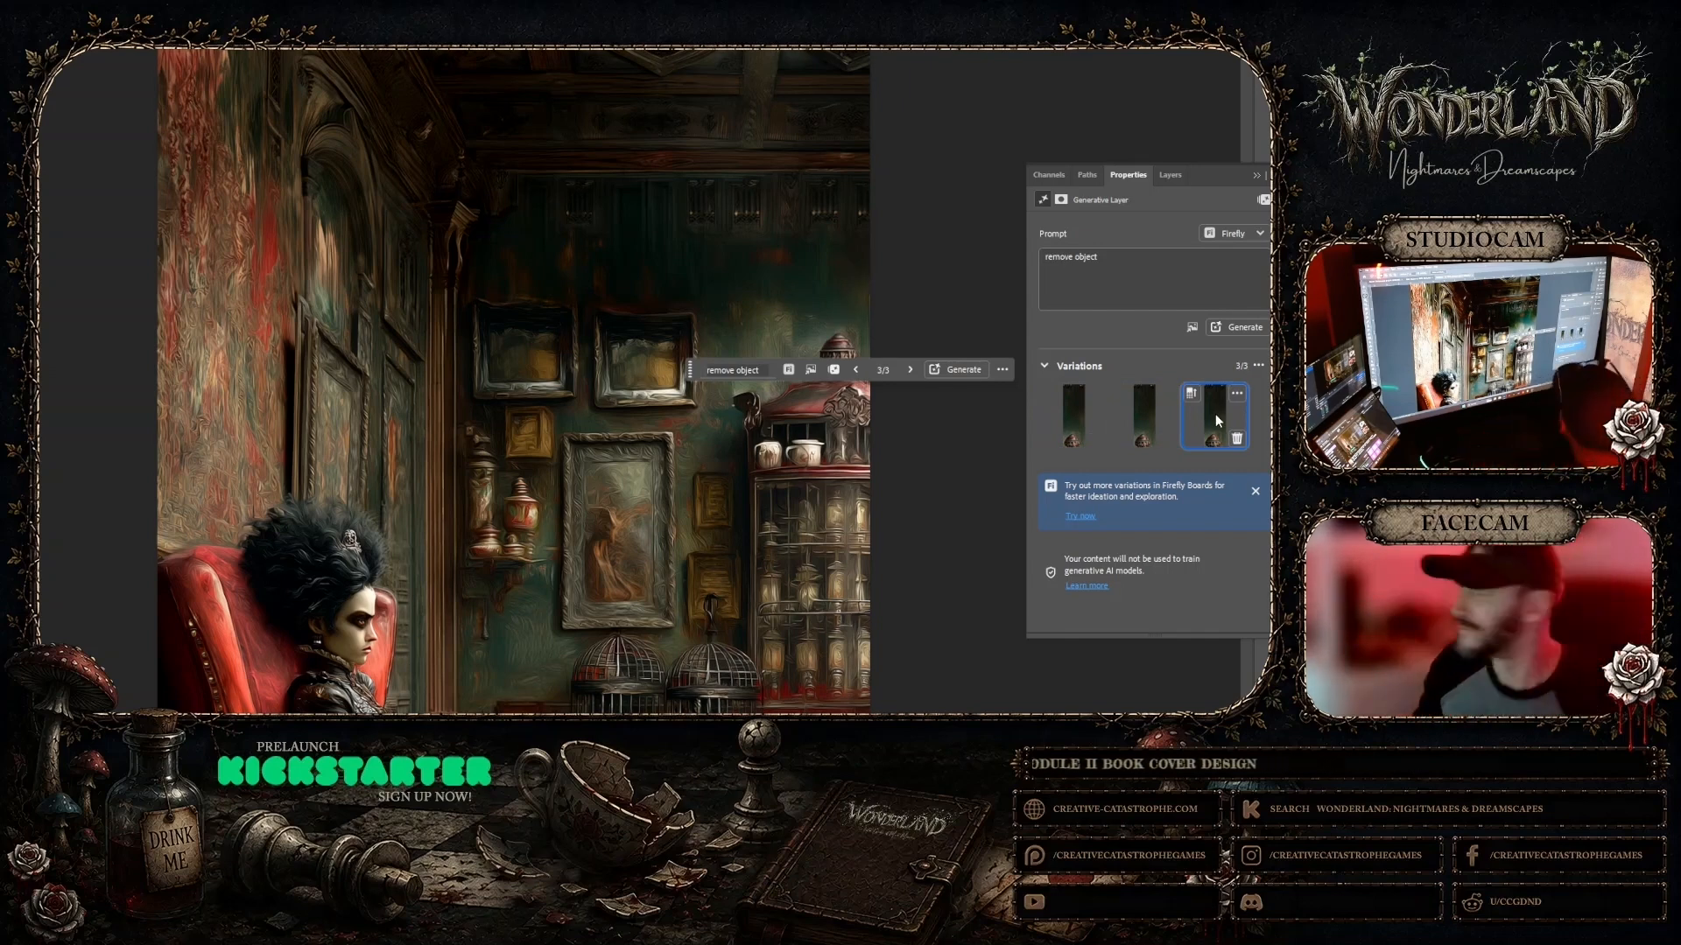
Step: Merge the generated patch above the cabinet's finial into the image layer
{"action": "left_click", "coordinate": [1170, 174]}
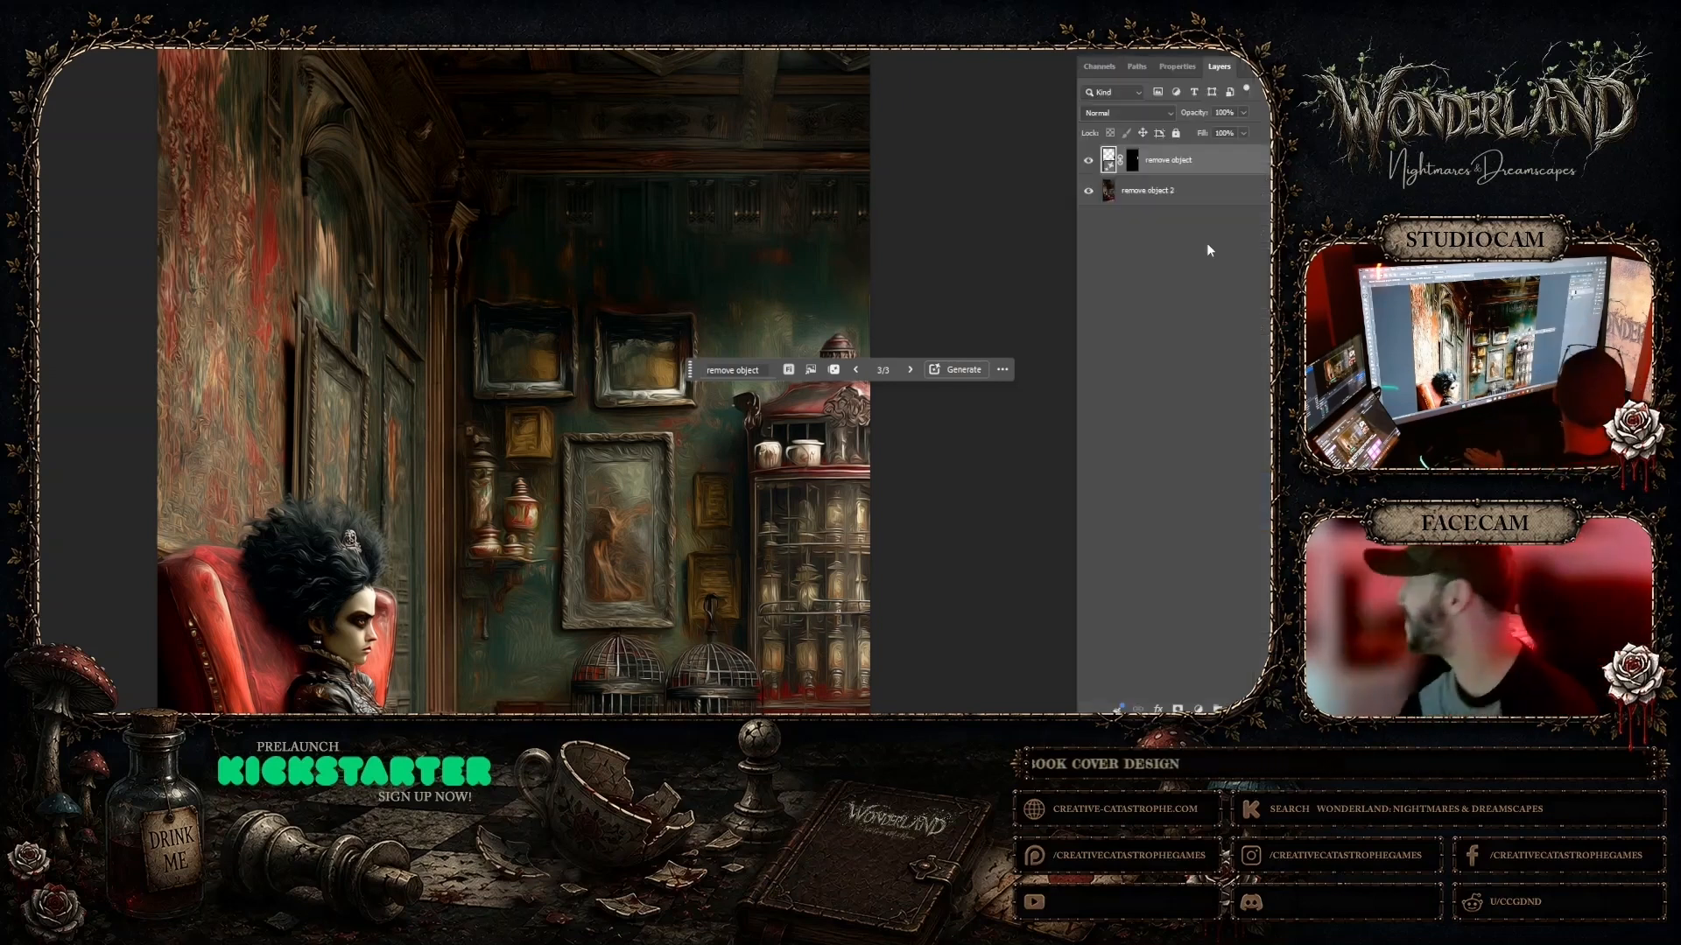
{"action": "left_click", "coordinate": [1156, 193]}
{"action": "right_click", "coordinate": [1162, 180]}
{"action": "left_click", "coordinate": [1193, 286]}
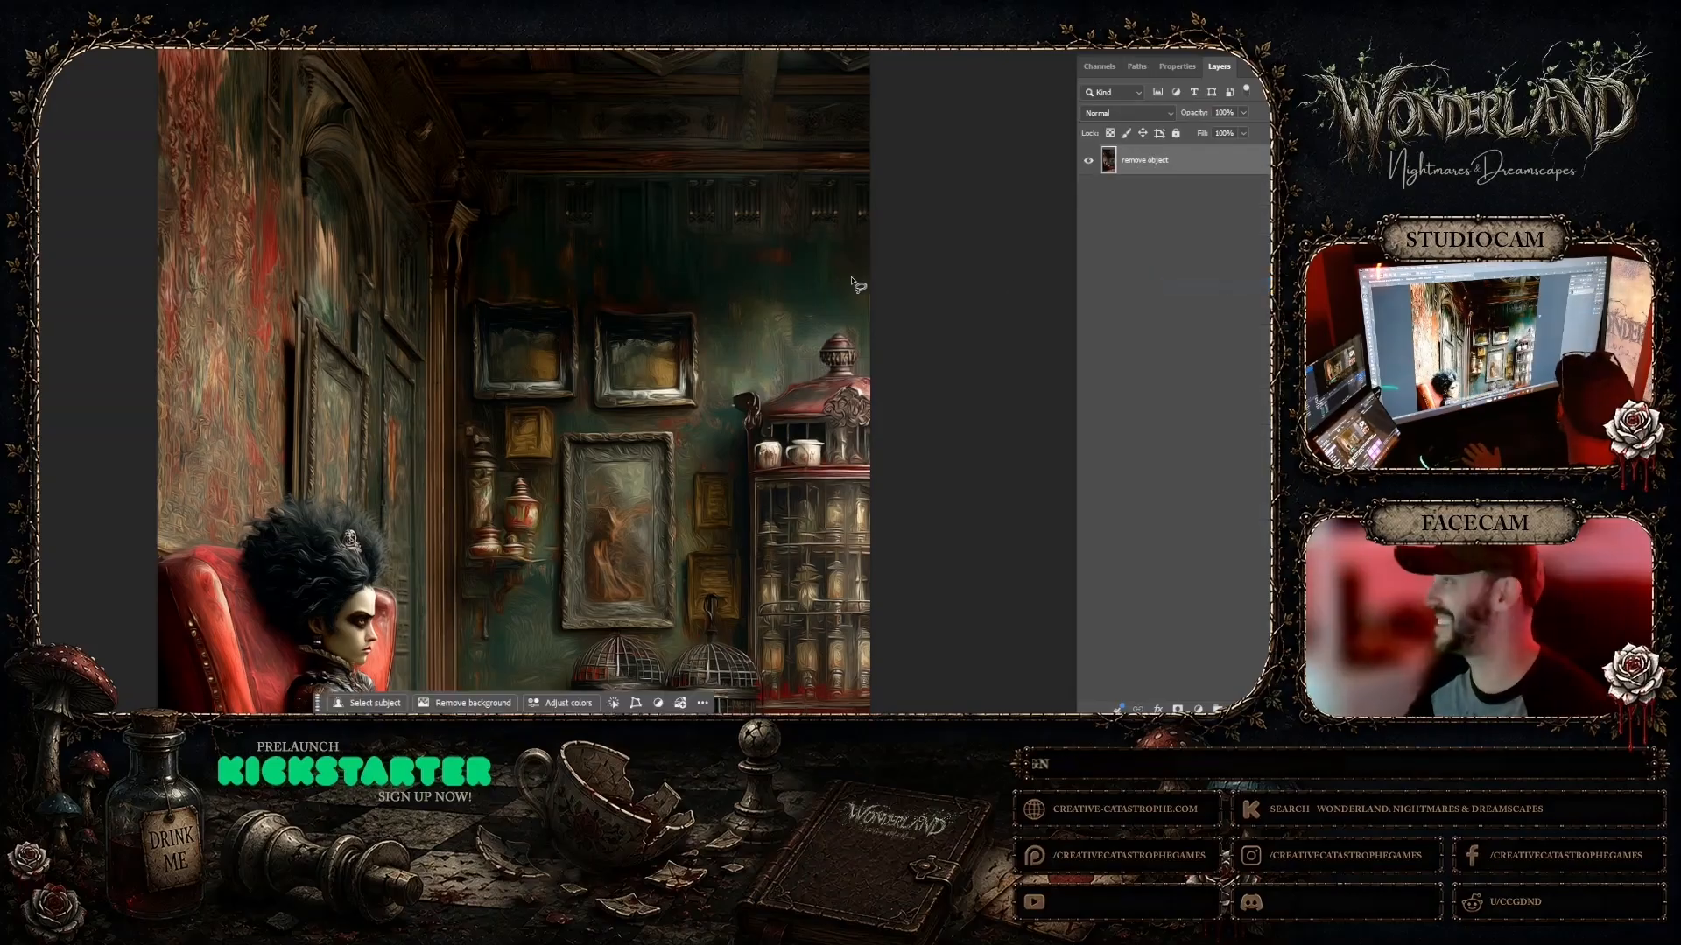
Step: Try a "remove object" fill on the dark upper wall area above the cabinet, view the third variation, and delete the generated layer
{"action": "mouse_move", "coordinate": [754, 248]}
{"action": "left_mouse_down"}
{"action": "mouse_move", "coordinate": [802, 263]}
{"action": "mouse_move", "coordinate": [747, 256]}
{"action": "left_mouse_up"}
{"action": "left_click", "coordinate": [633, 293]}
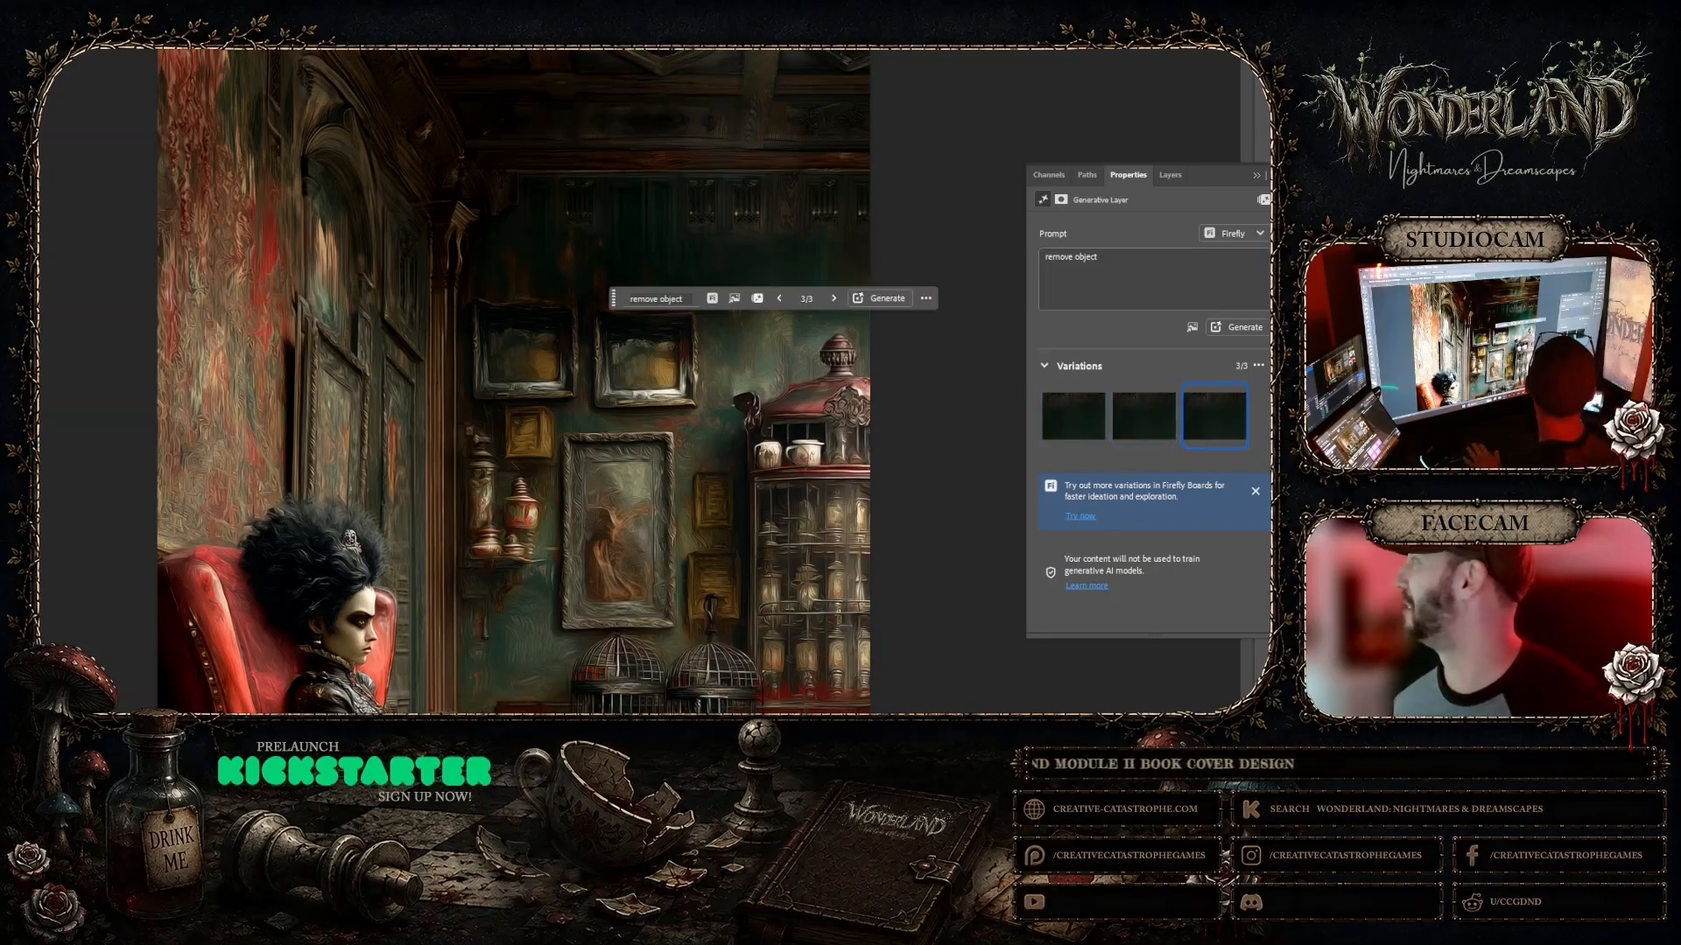
{"action": "left_click", "coordinate": [1169, 174]}
{"action": "right_click", "coordinate": [1172, 170]}
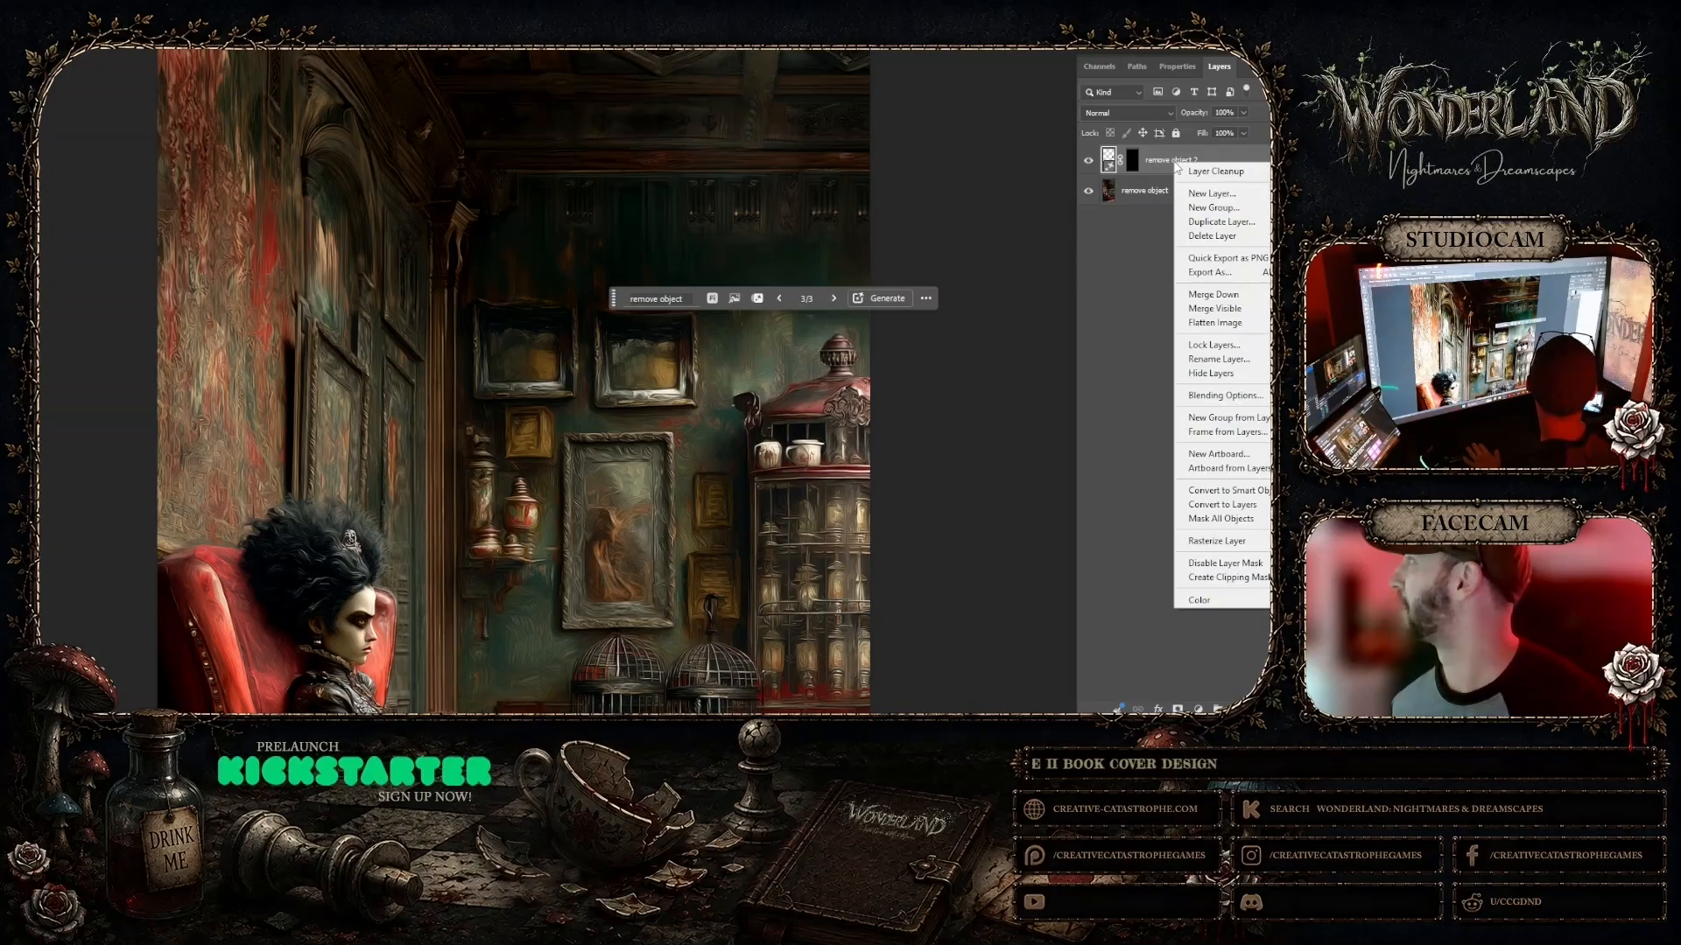
{"action": "left_click", "coordinate": [1195, 229]}
Step: Retouch the dark green wall above the cabinet with a few short strokes of a small brush
{"action": "left_click", "coordinate": [601, 250]}
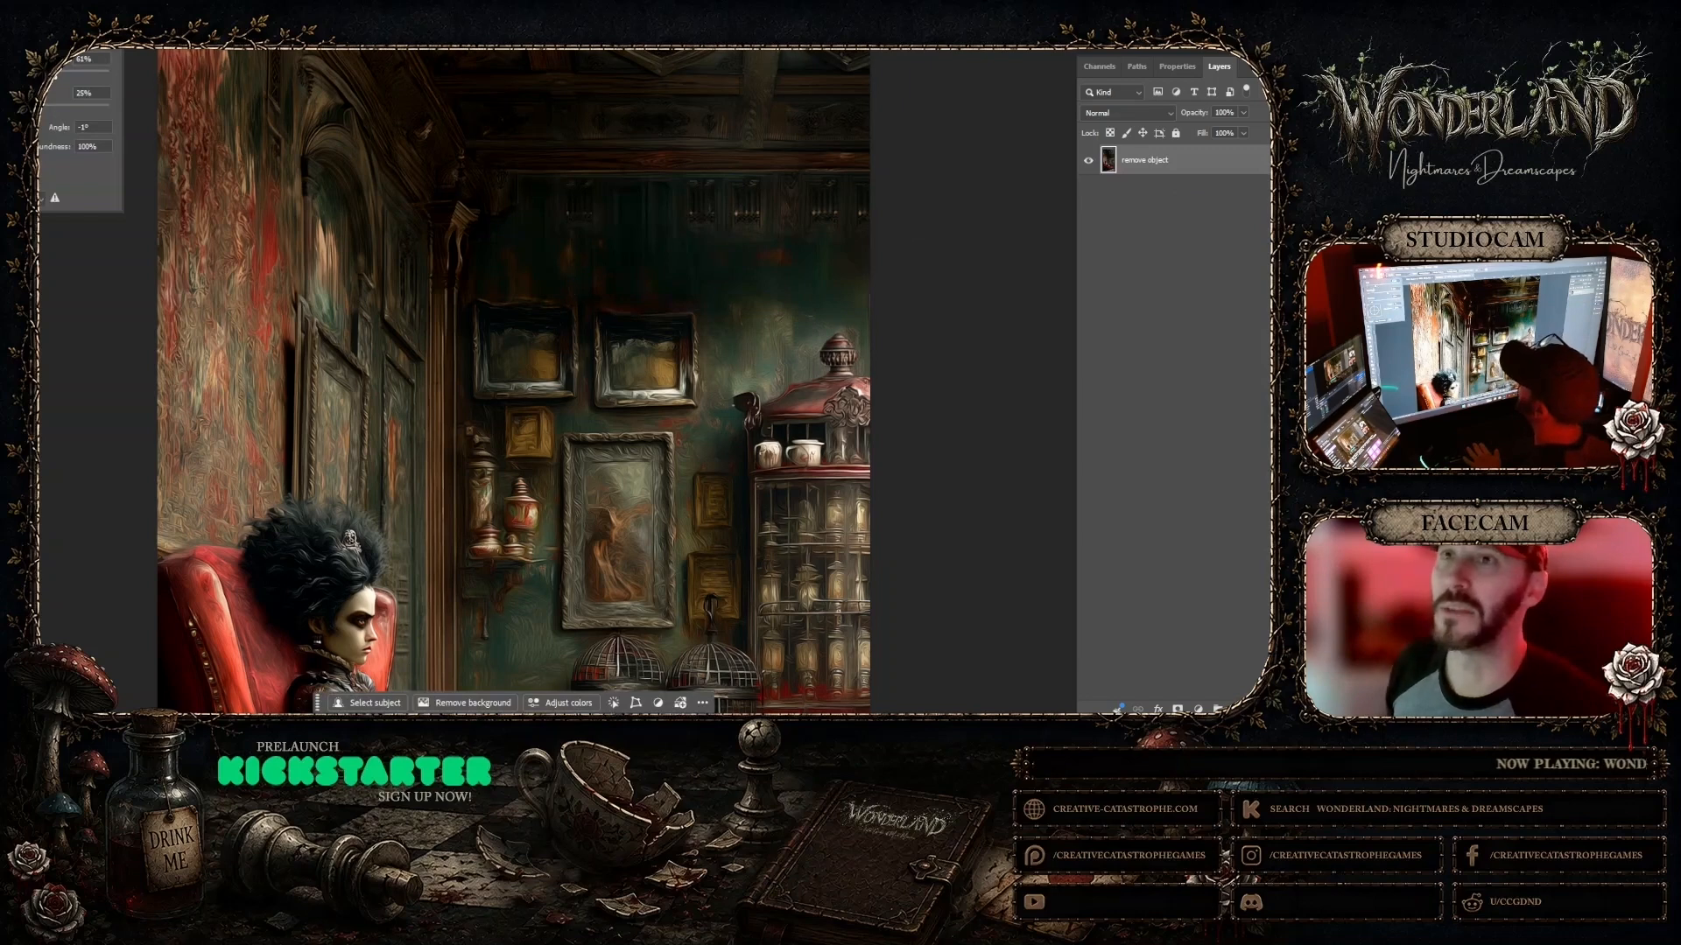
{"action": "left_click_drag", "start_coordinate": [754, 257], "coordinate": [769, 256]}
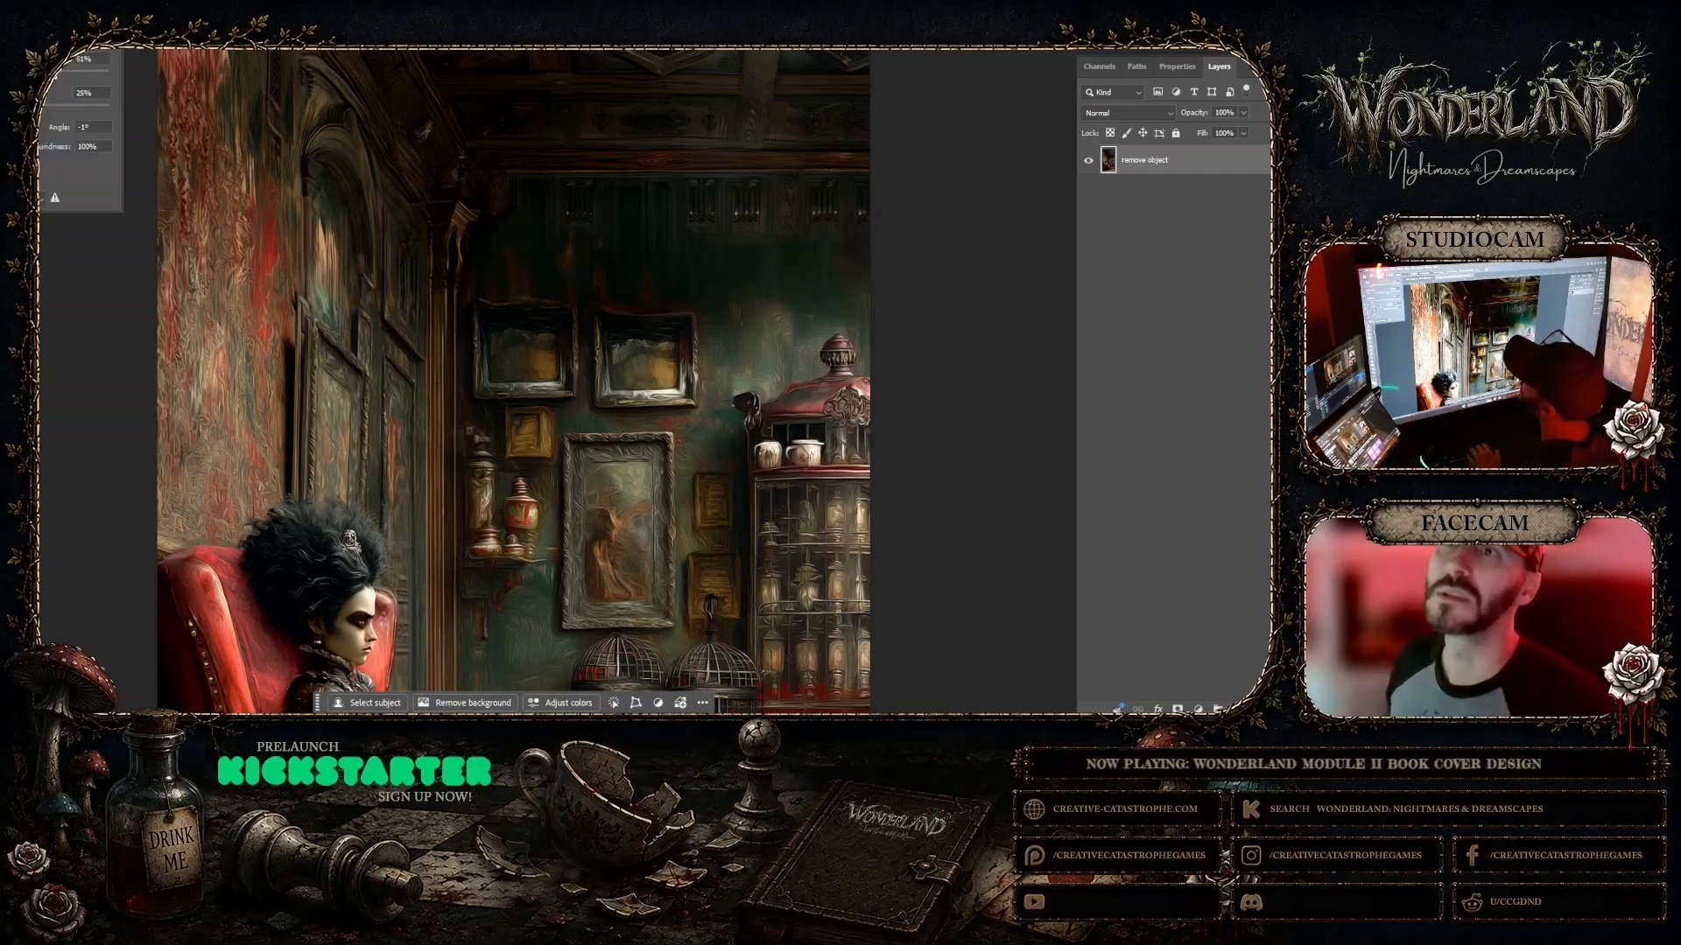
{"action": "left_click", "coordinate": [788, 254]}
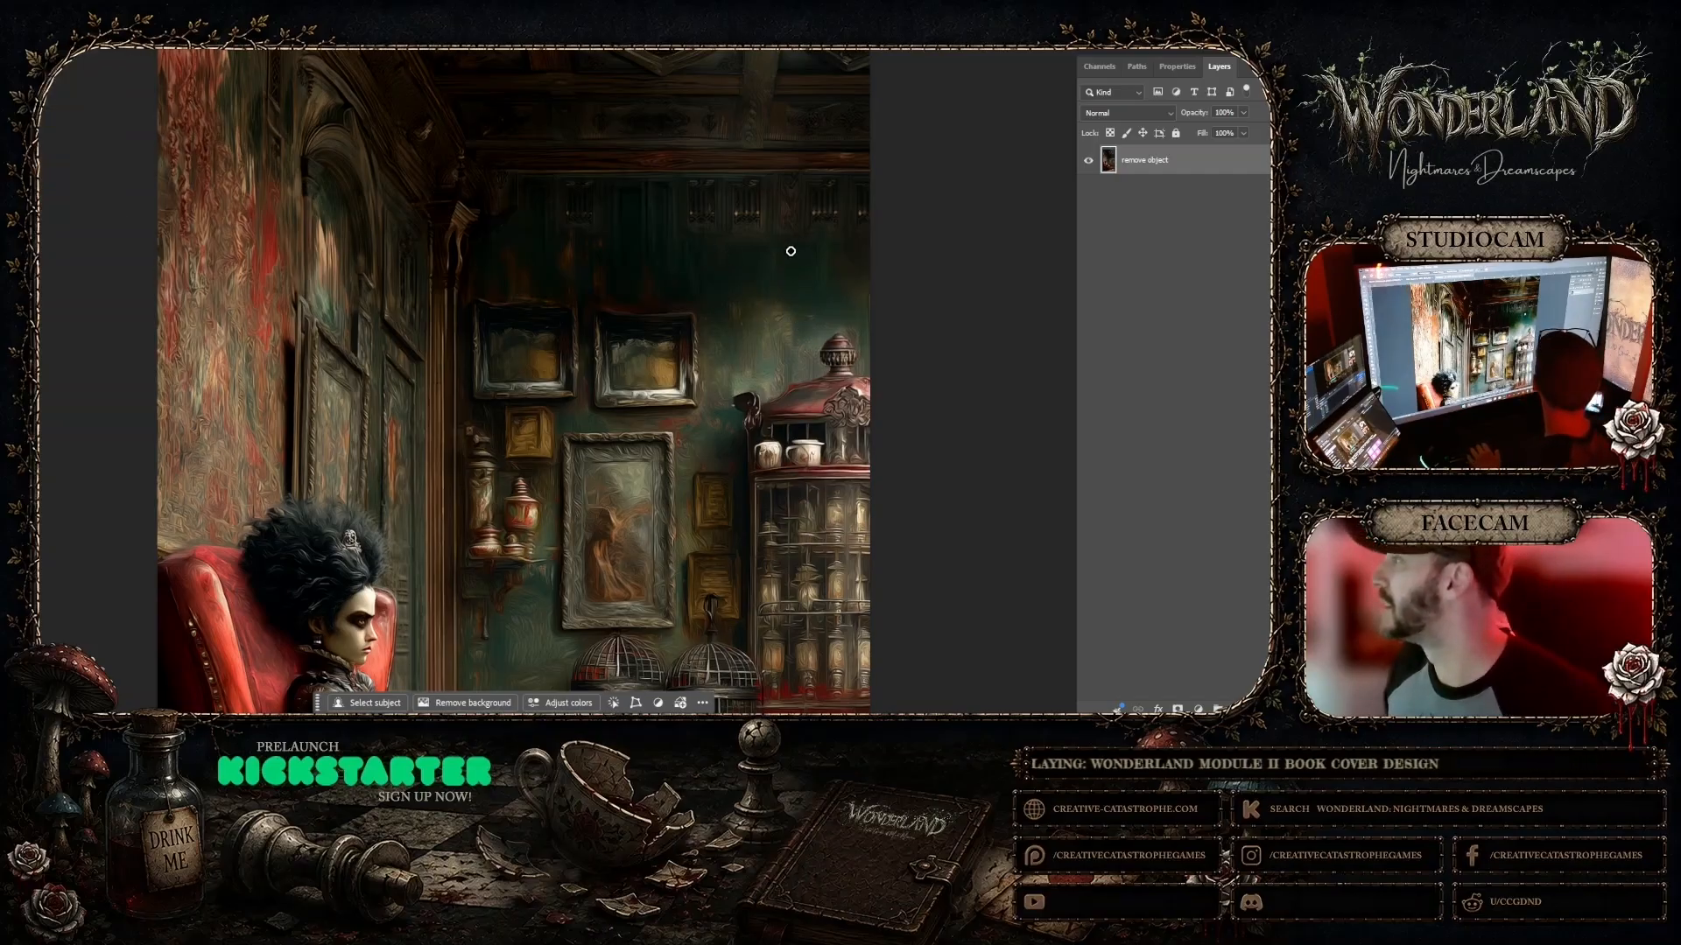
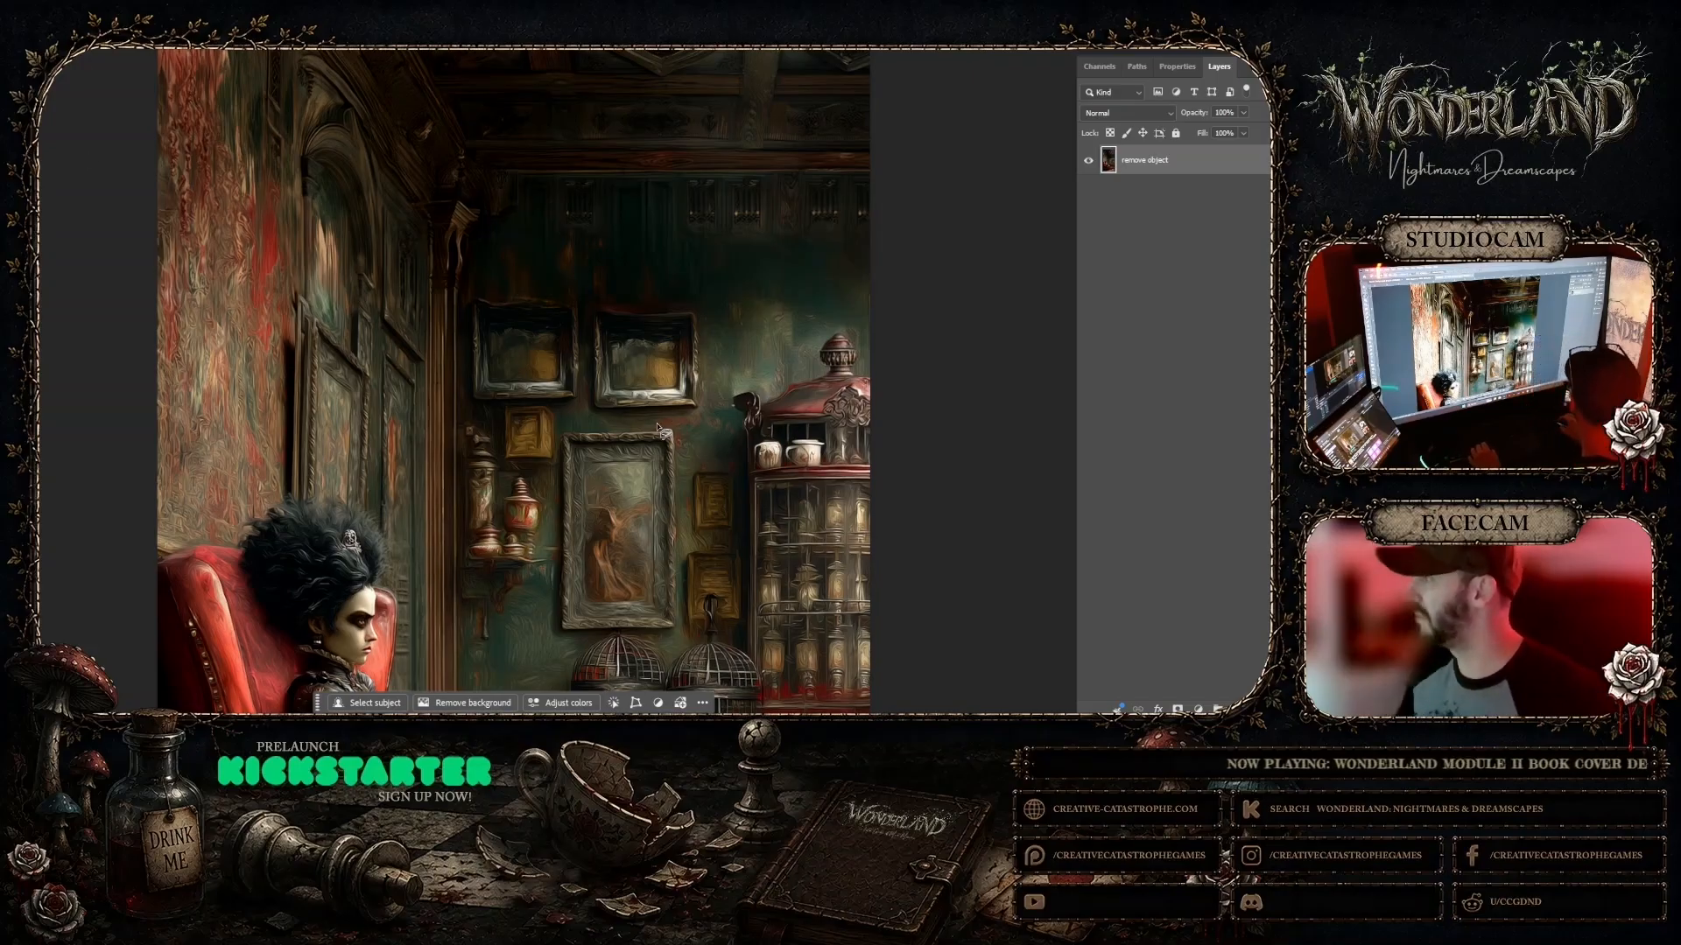
Step: Lasso the stray detail on the wall below the bottle shelf, generate a "remove object" fill, and choose the third variation
{"action": "scroll", "coordinate": [934, 513], "scroll_direction": "down", "scroll_amount": 2}
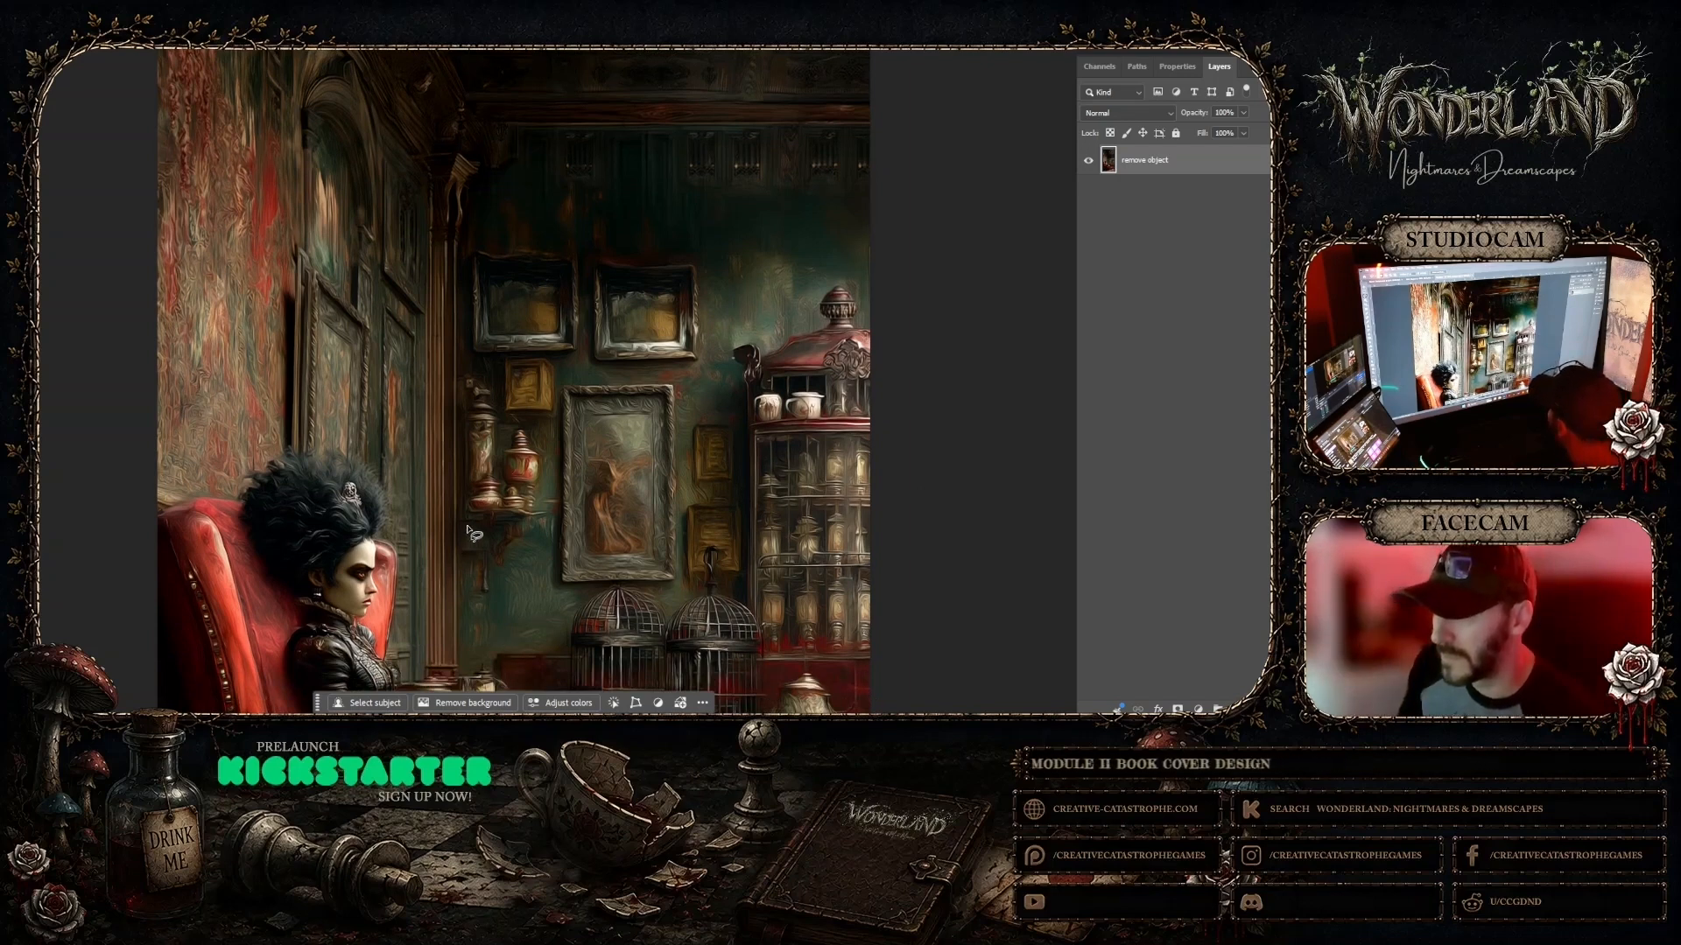
{"action": "left_click_drag", "start_coordinate": [466, 528], "coordinate": [466, 544]}
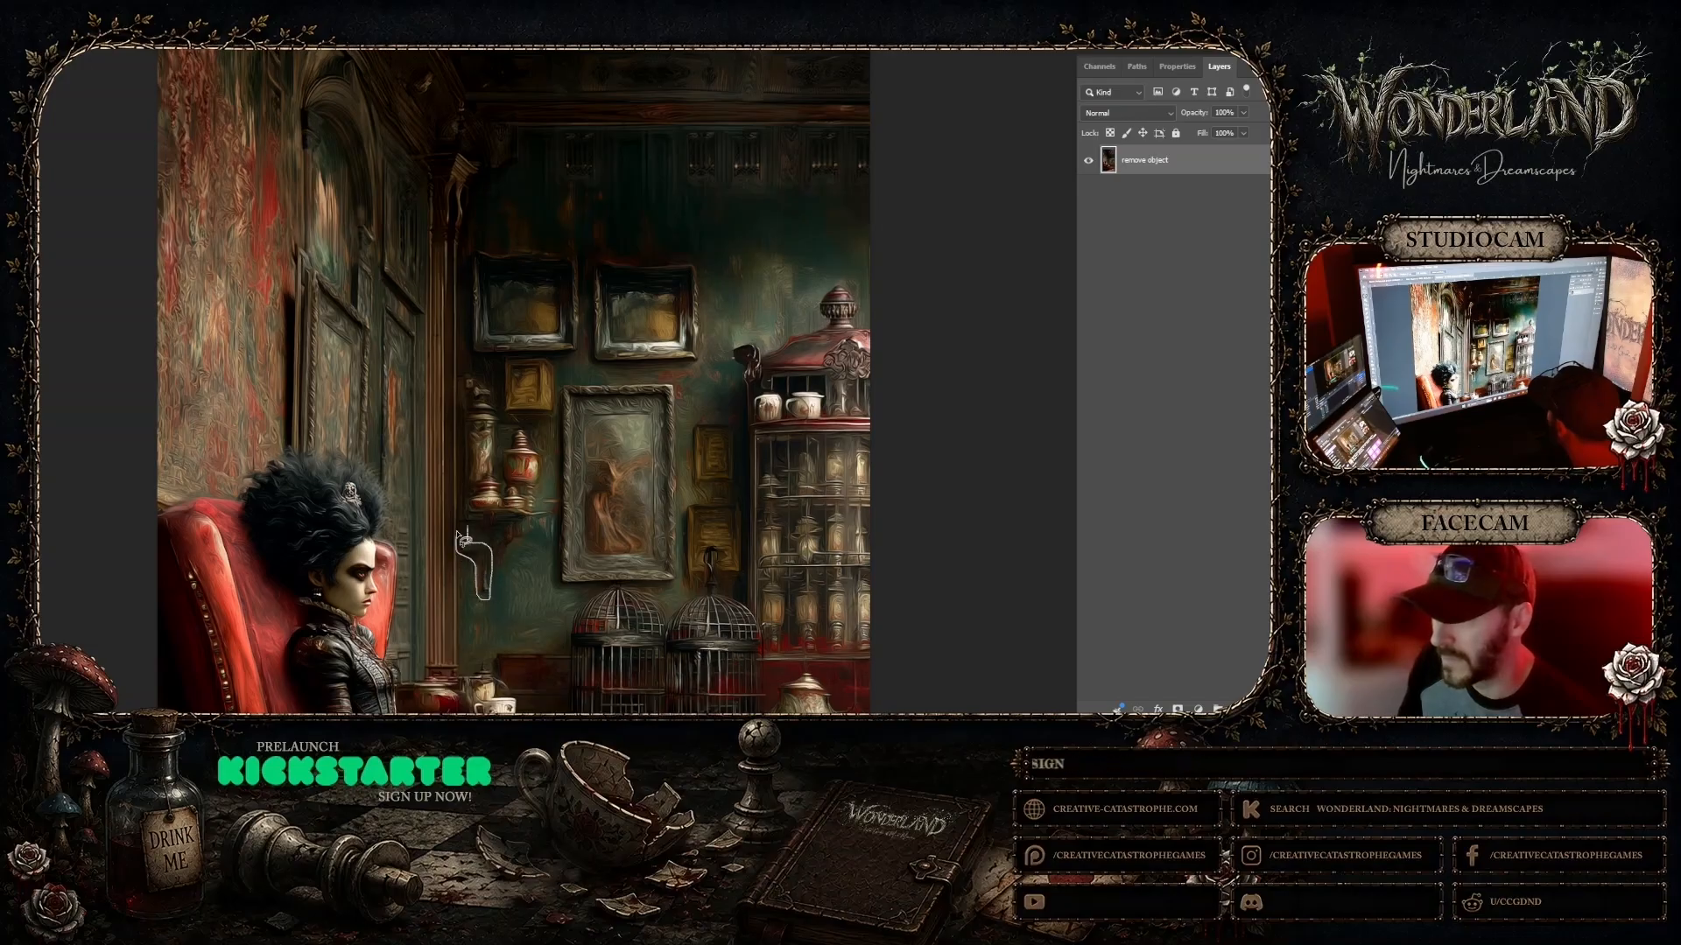
{"action": "left_click_drag", "start_coordinate": [470, 534], "coordinate": [470, 535]}
{"action": "left_click", "coordinate": [336, 618]}
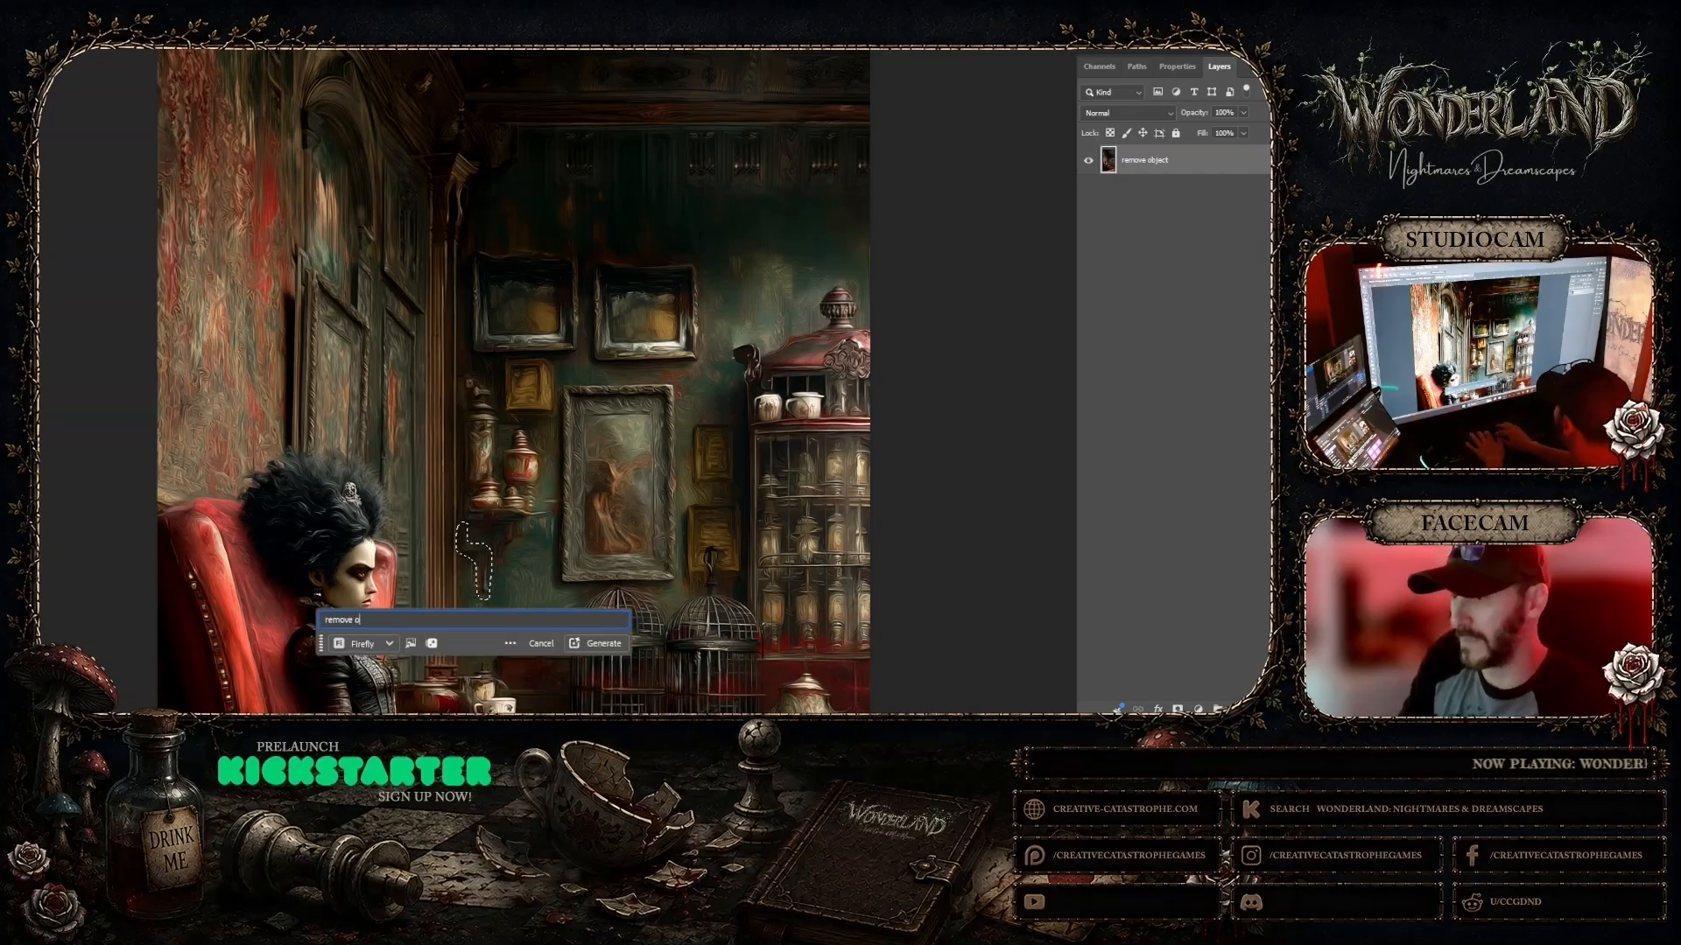
{"action": "type", "text": "remove object"}
{"action": "key", "text": "Return"}
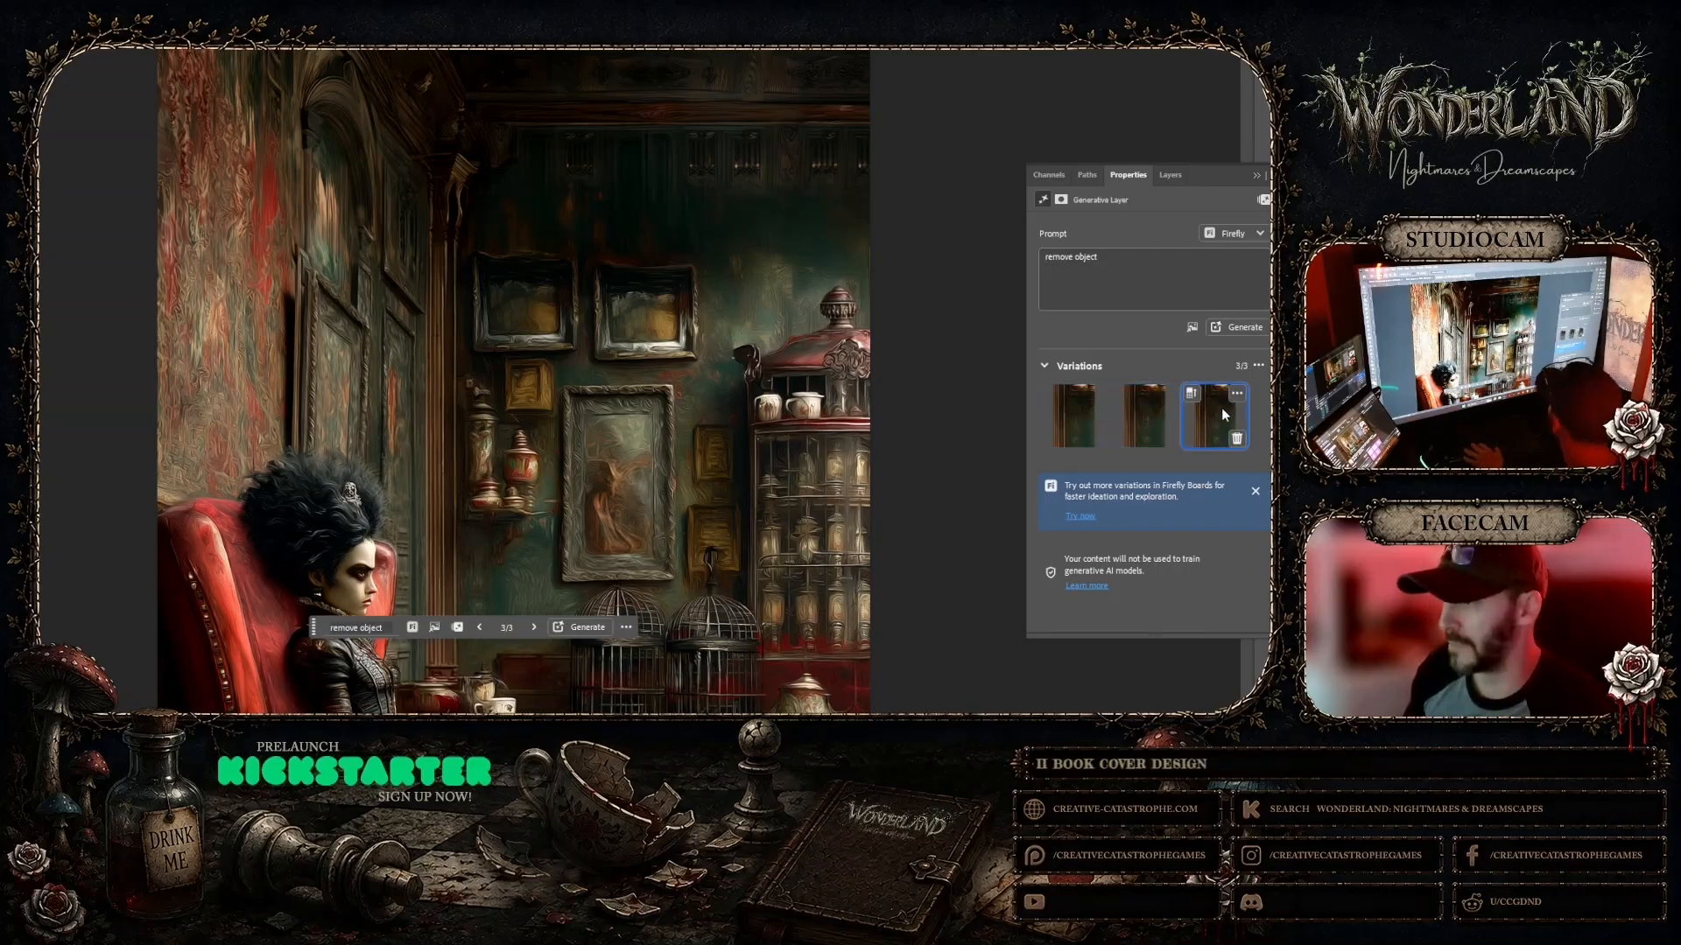
Step: Merge the generated patch below the bottle shelf into the image layer
{"action": "left_click", "coordinate": [1269, 236]}
{"action": "right_click", "coordinate": [1188, 194]}
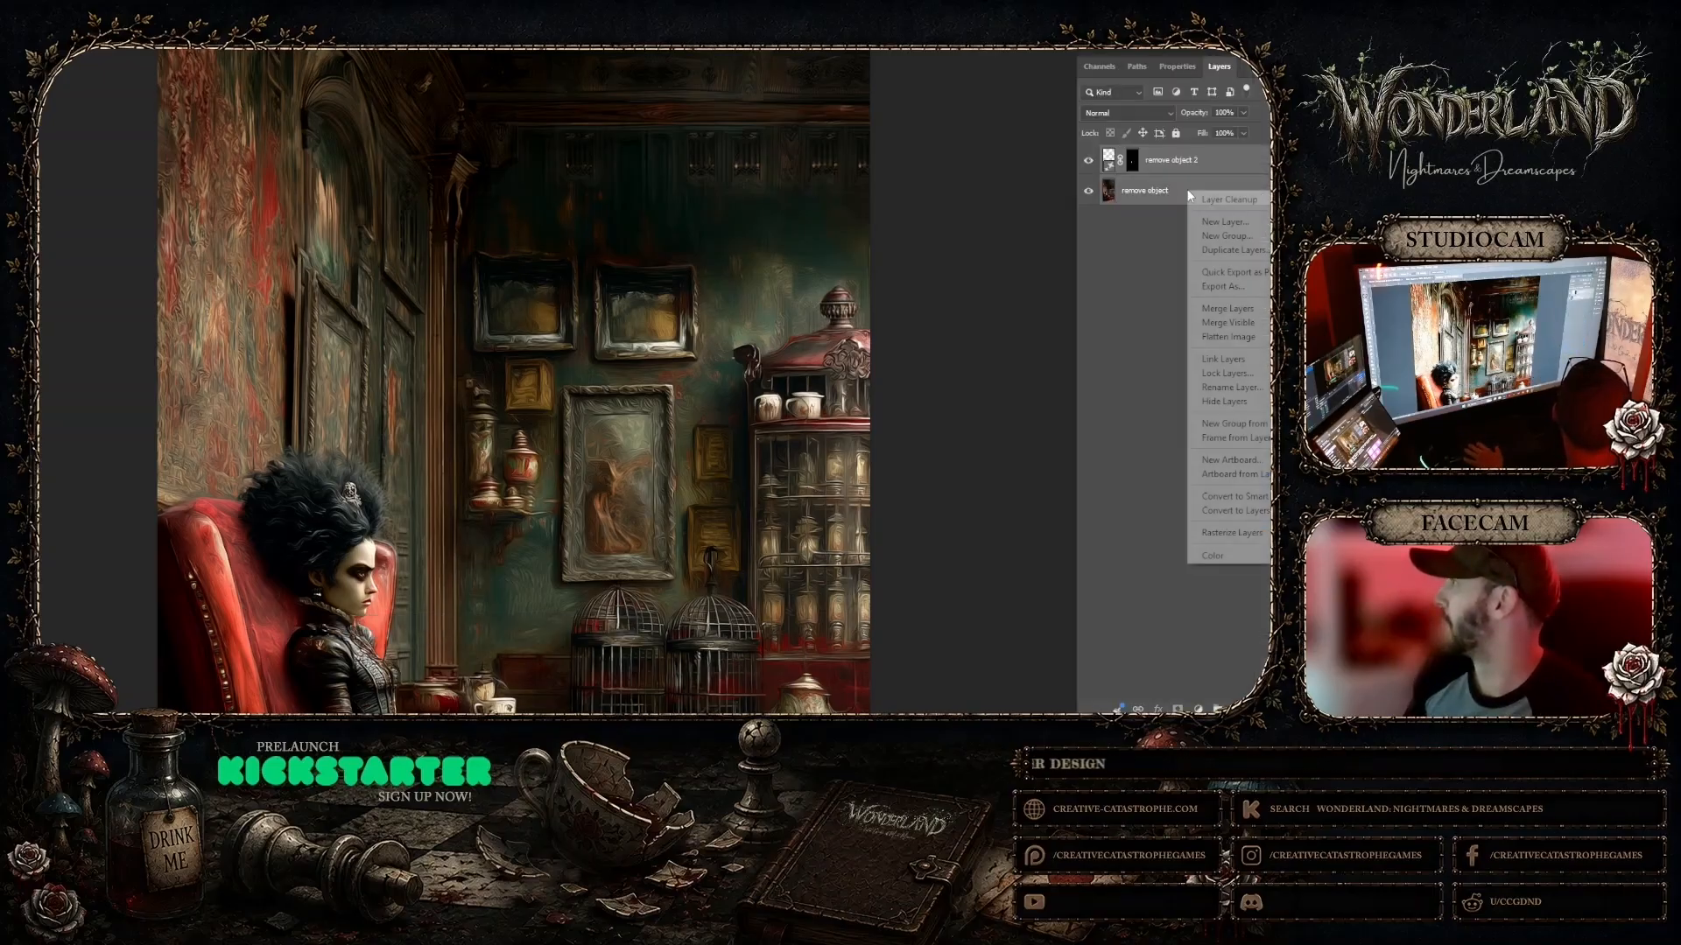
{"action": "left_click", "coordinate": [1189, 309]}
Step: Lasso the small stray detail on the ceiling beam above the wall corner and generate a "remove object" fill
{"action": "scroll", "coordinate": [902, 333], "scroll_direction": "up", "scroll_amount": 10}
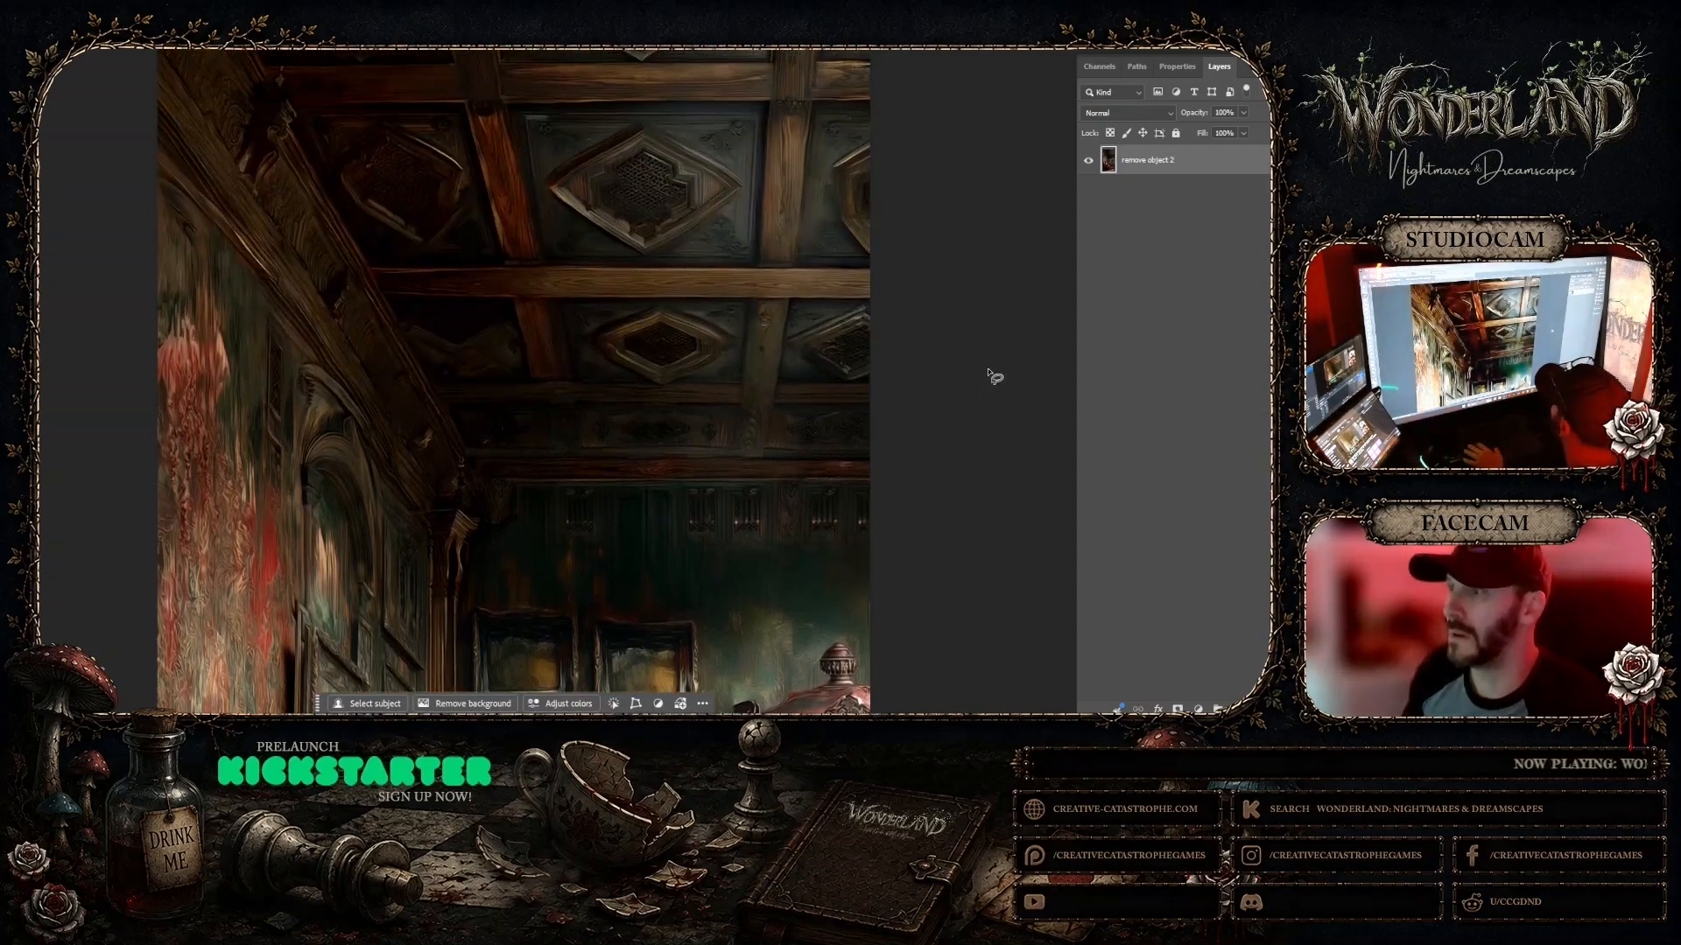
{"action": "scroll", "coordinate": [990, 375], "scroll_direction": "down", "scroll_amount": 3}
{"action": "mouse_move", "coordinate": [417, 312]}
{"action": "left_mouse_down"}
{"action": "mouse_move", "coordinate": [432, 306]}
{"action": "mouse_move", "coordinate": [413, 331]}
{"action": "left_mouse_up"}
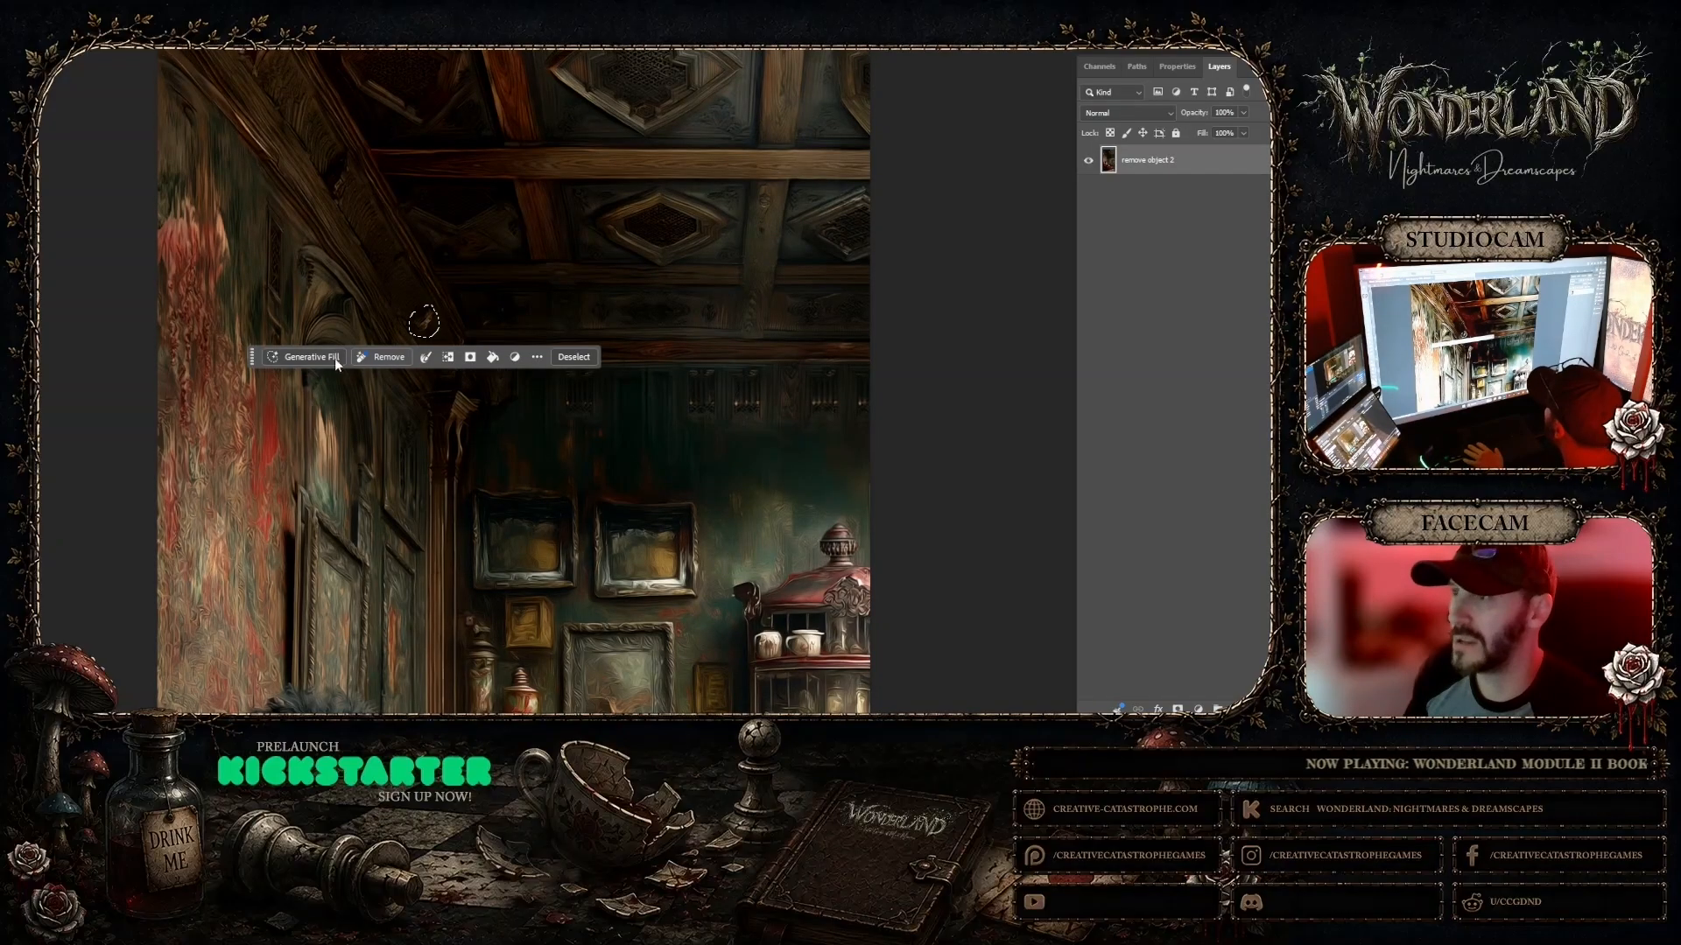
{"action": "left_click", "coordinate": [306, 357]}
{"action": "type", "text": "remove obj"}
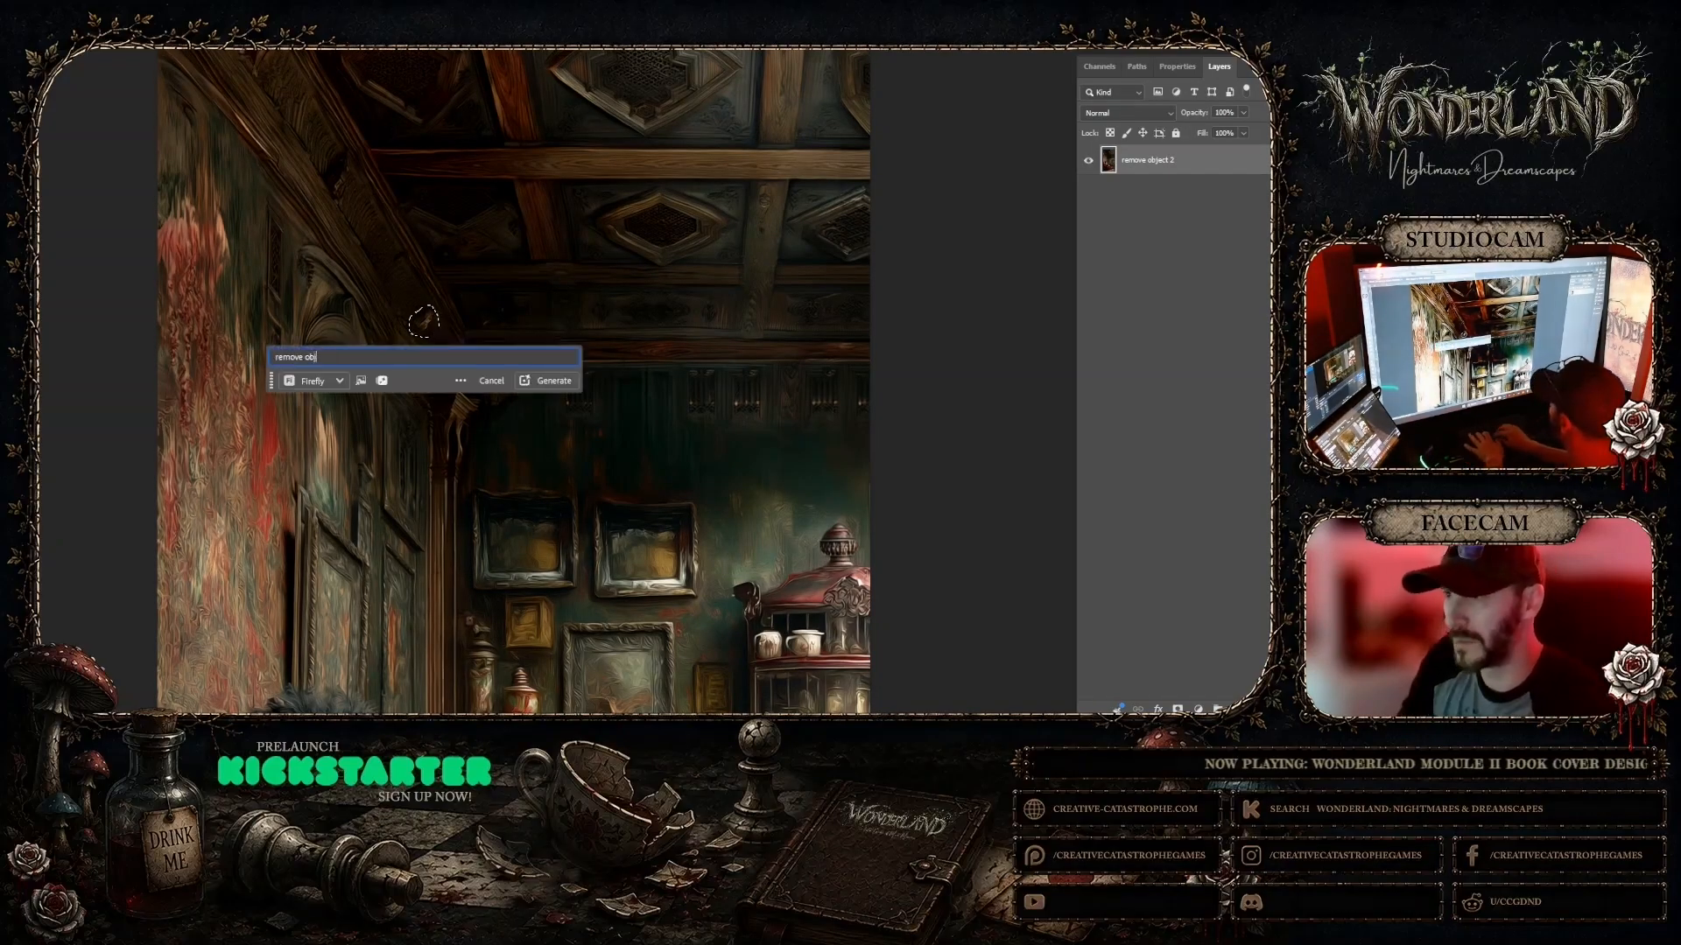
{"action": "type", "text": "ect"}
{"action": "key", "text": "Return"}
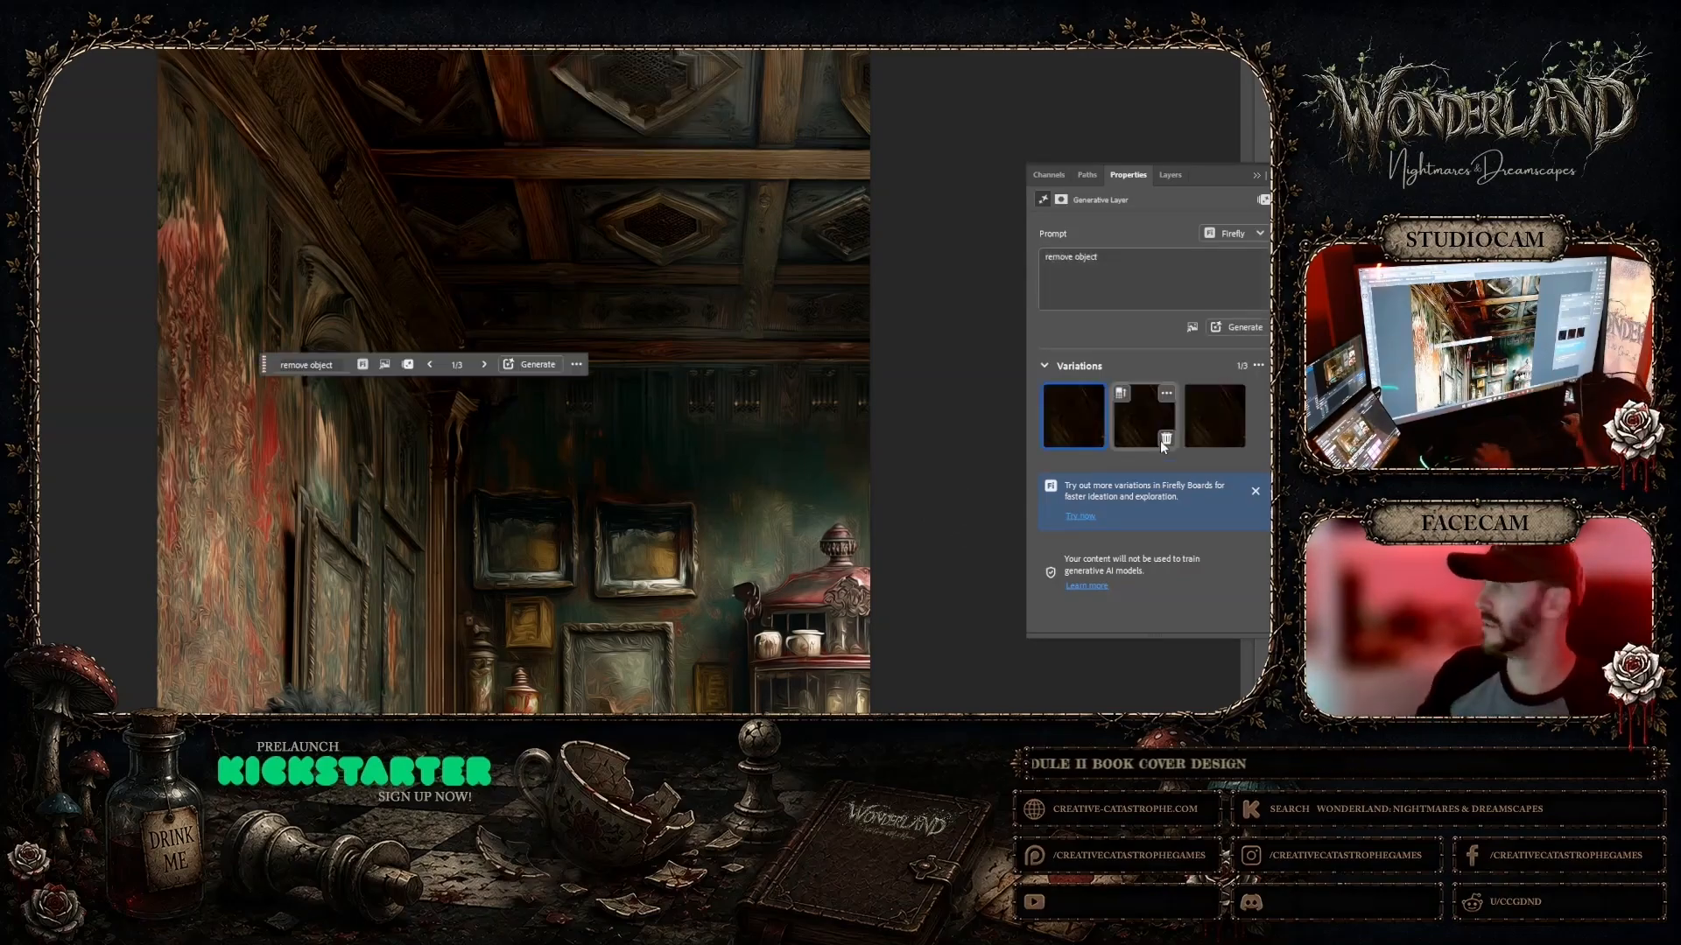
Step: Merge the first variation of the beam patch above the wall corner into the image layer
{"action": "left_click", "coordinate": [1170, 174]}
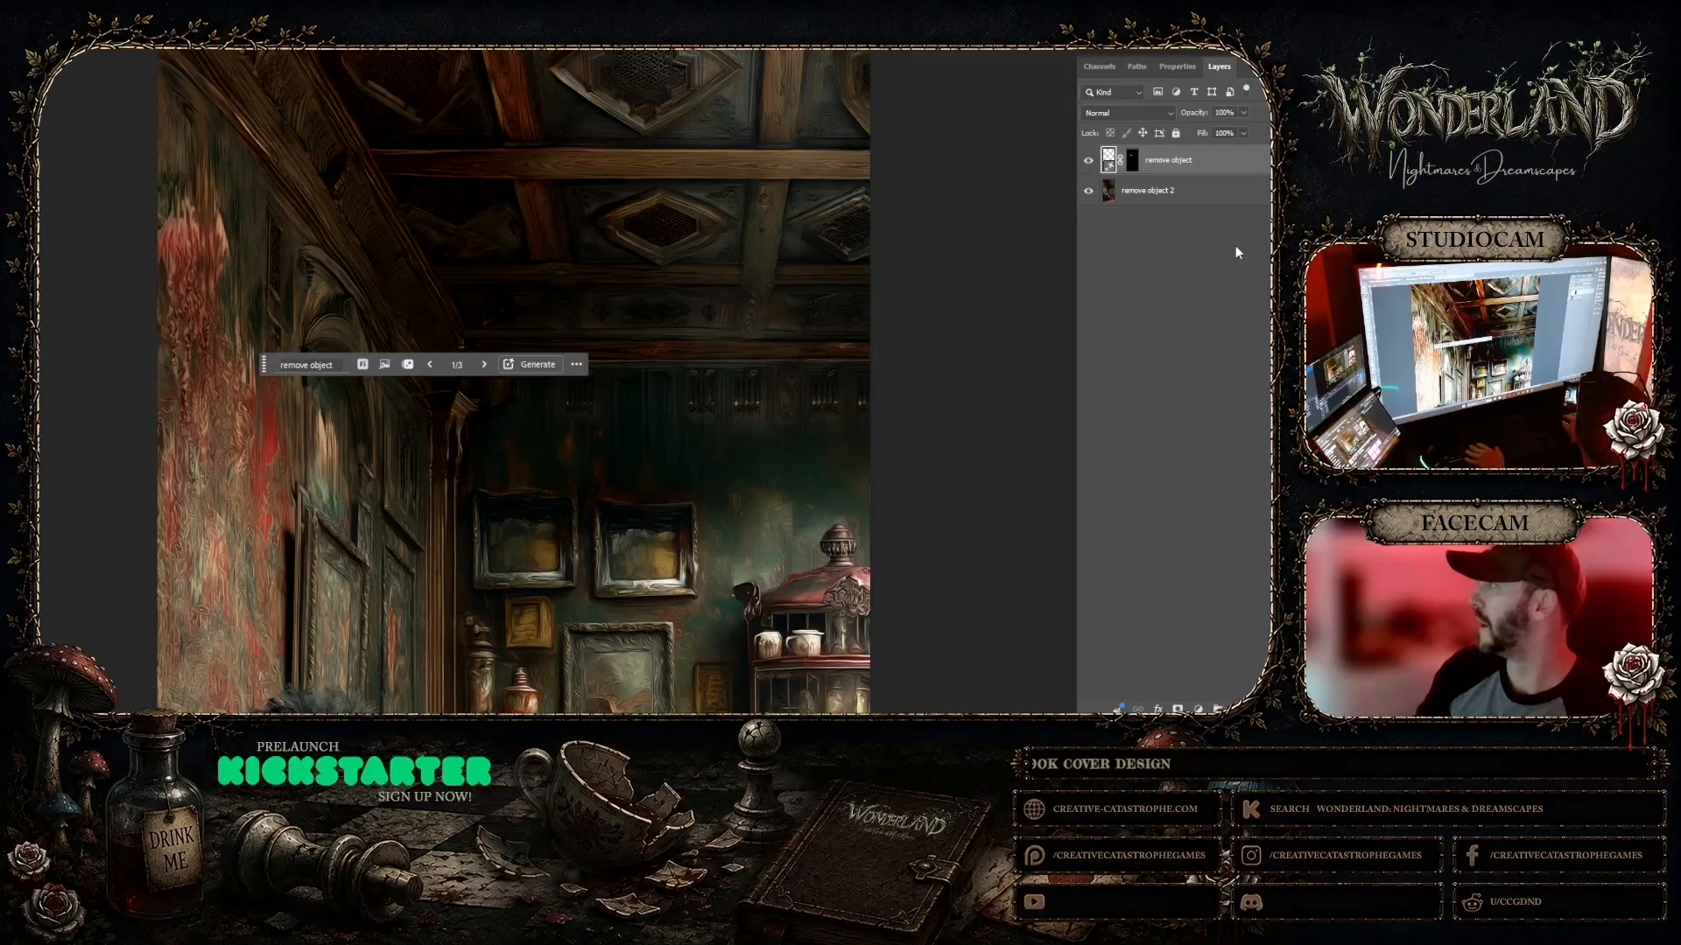
{"action": "right_click", "coordinate": [1179, 191]}
{"action": "left_click", "coordinate": [1221, 307]}
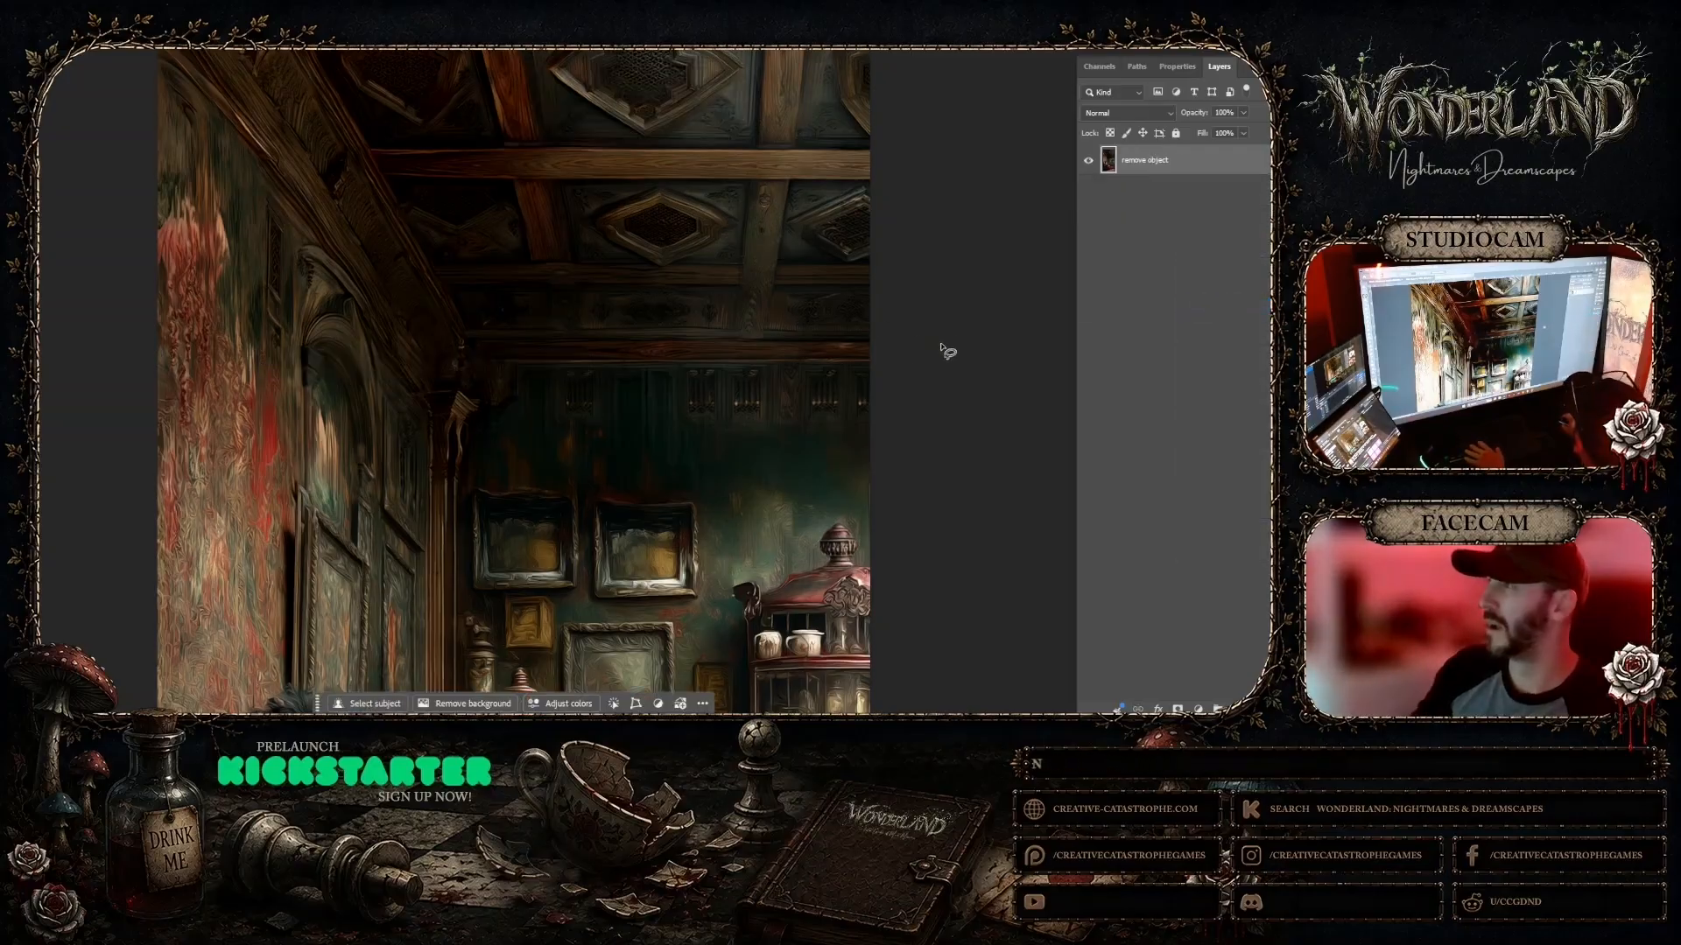
Step: Examine the whole armchair scene fitted to the screen and at a smaller size for remaining stray details
{"action": "scroll", "coordinate": [947, 351], "scroll_direction": "up", "scroll_amount": 5}
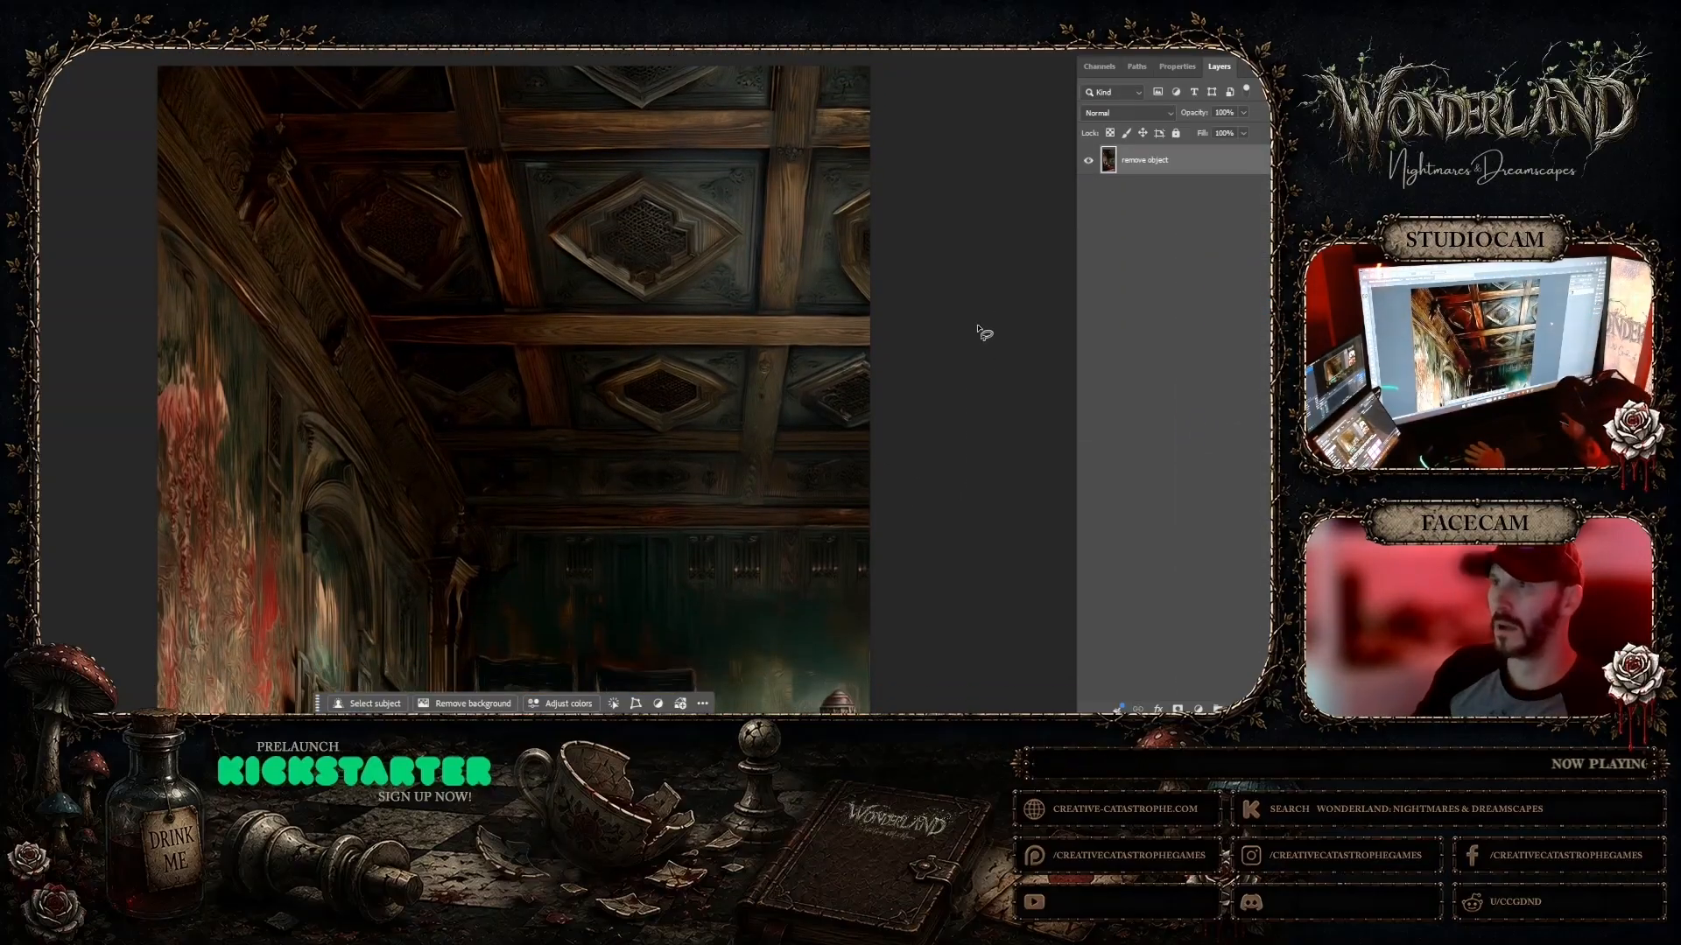
{"action": "right_click", "coordinate": [571, 357]}
{"action": "left_click", "coordinate": [585, 360]}
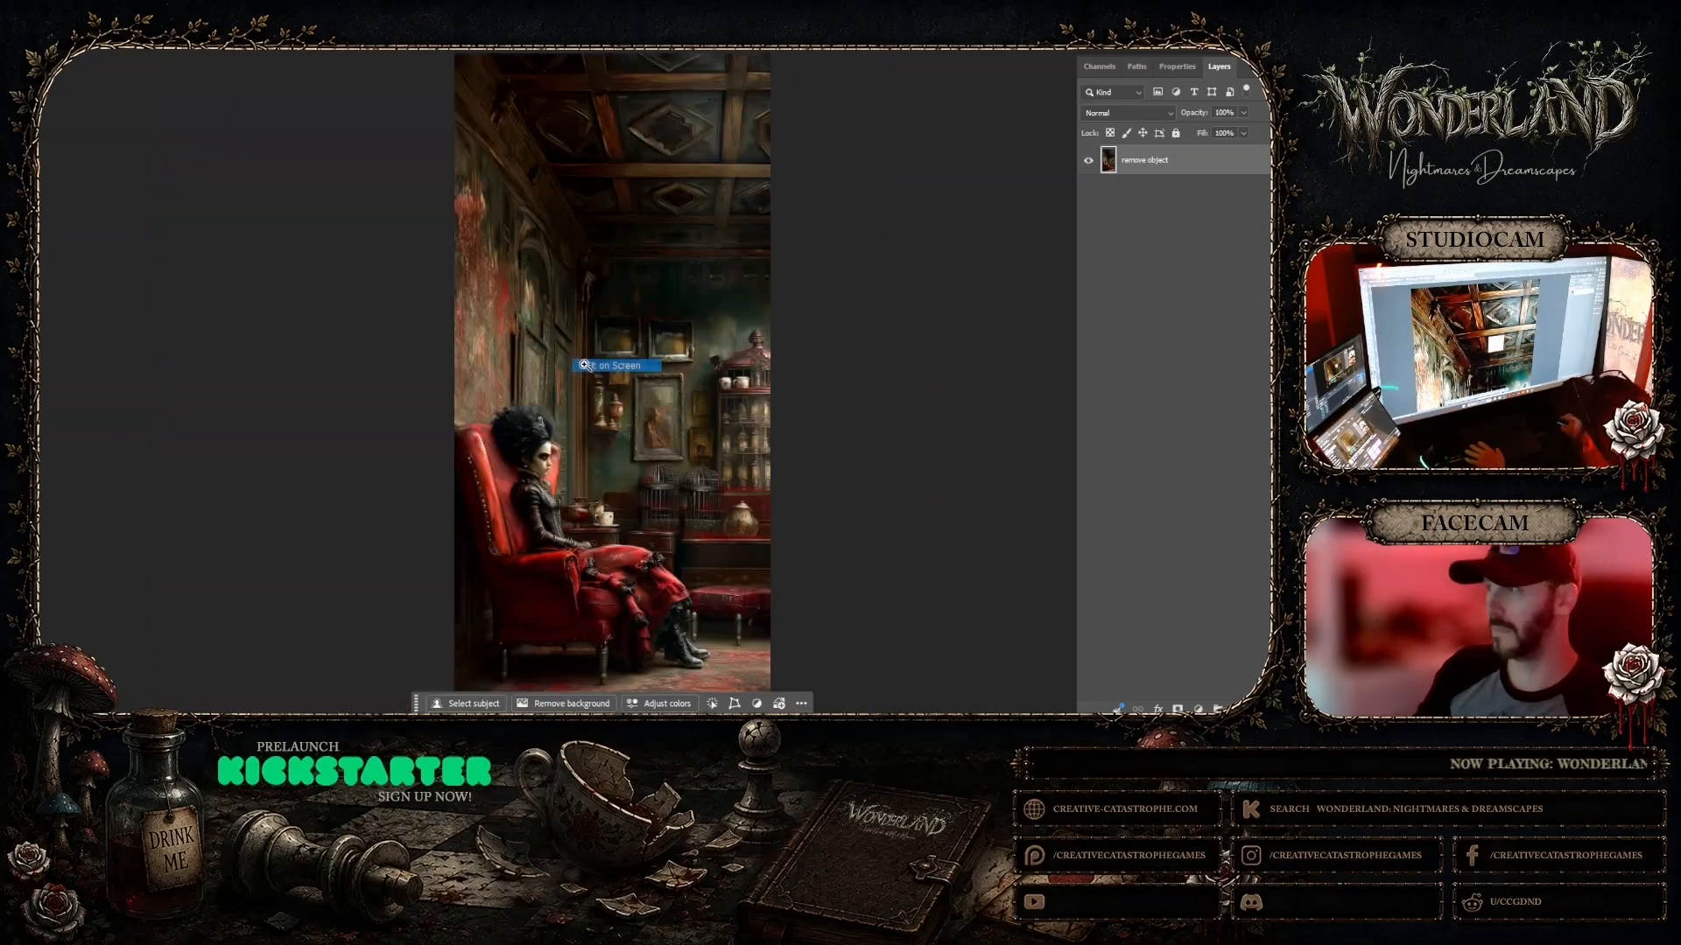
{"action": "right_click", "coordinate": [611, 291]}
{"action": "left_click", "coordinate": [696, 374]}
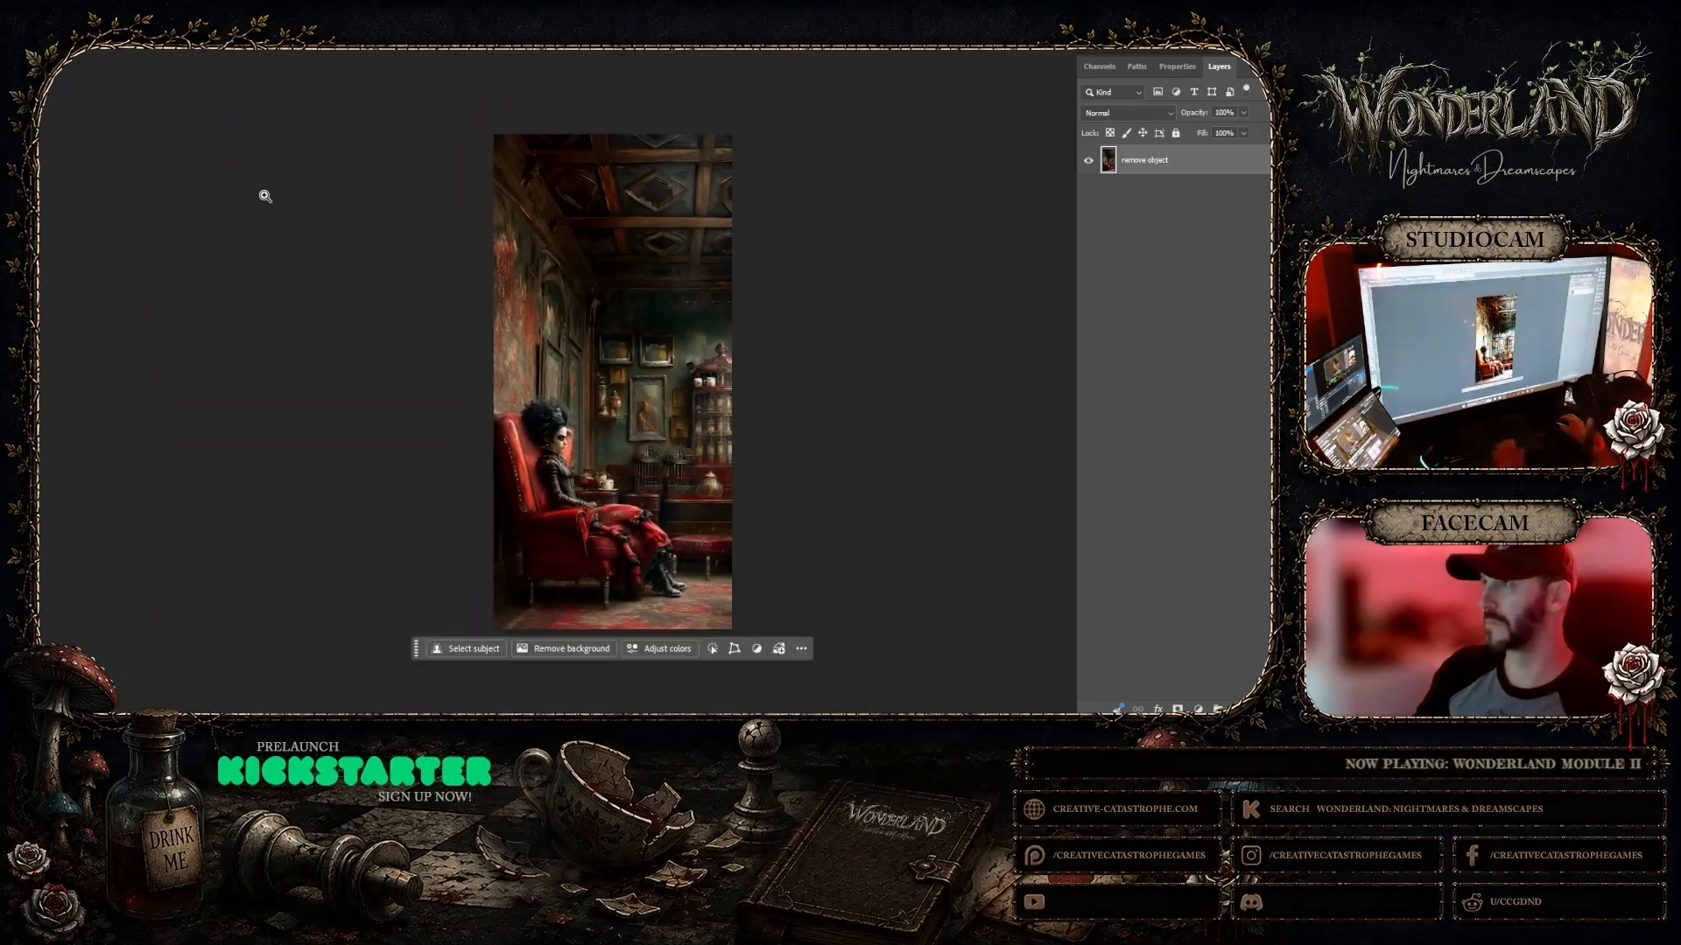
{"action": "key", "text": "ctrl+t"}
{"action": "left_click", "coordinate": [969, 297]}
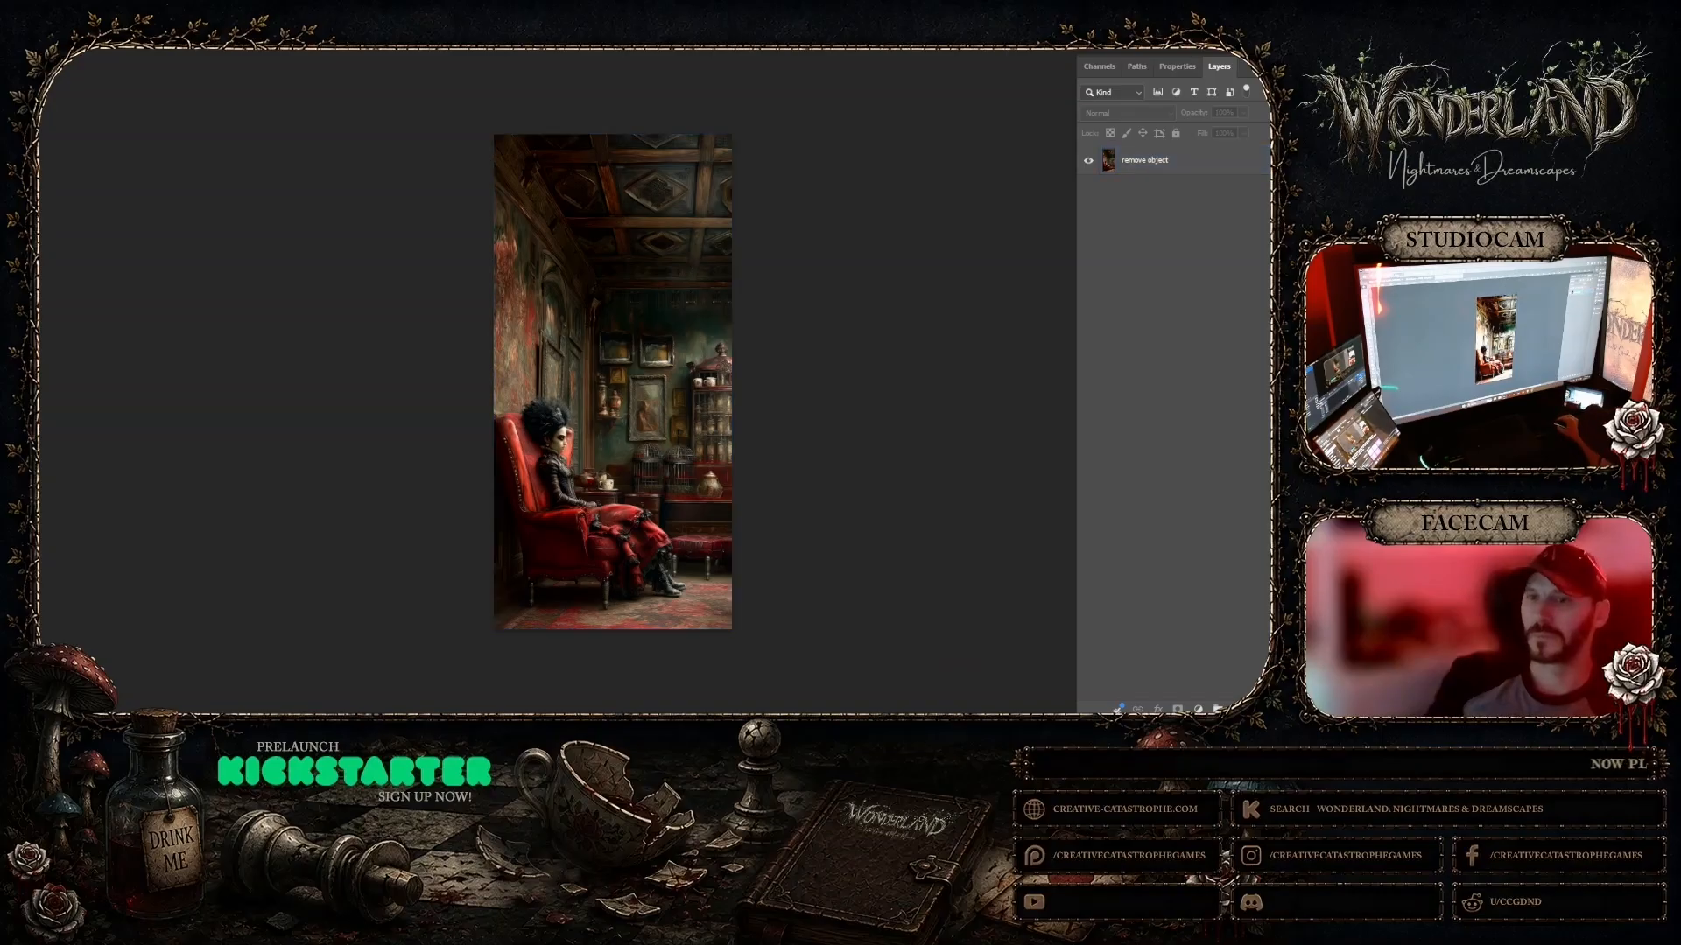
Step: Lasso the two white teacups on the red cabinet, generate a "remove object" fill, compare variations, and choose the second
{"action": "left_click_drag", "start_coordinate": [714, 383], "coordinate": [741, 396]}
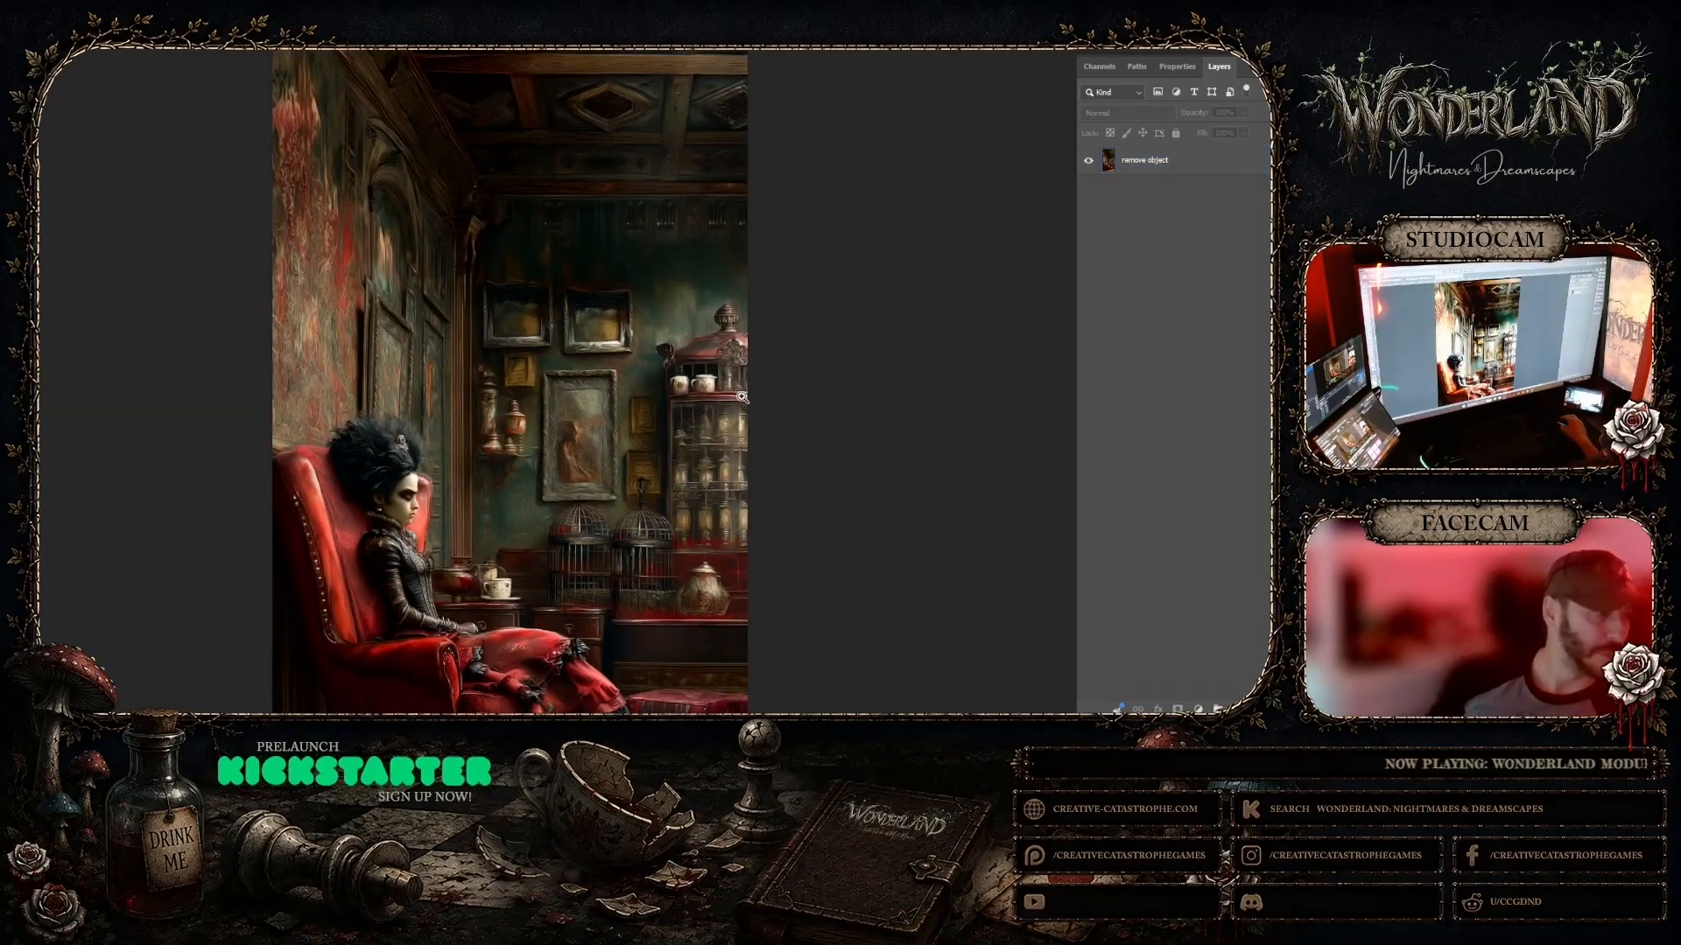
{"action": "left_click_drag", "start_coordinate": [741, 397], "coordinate": [749, 400]}
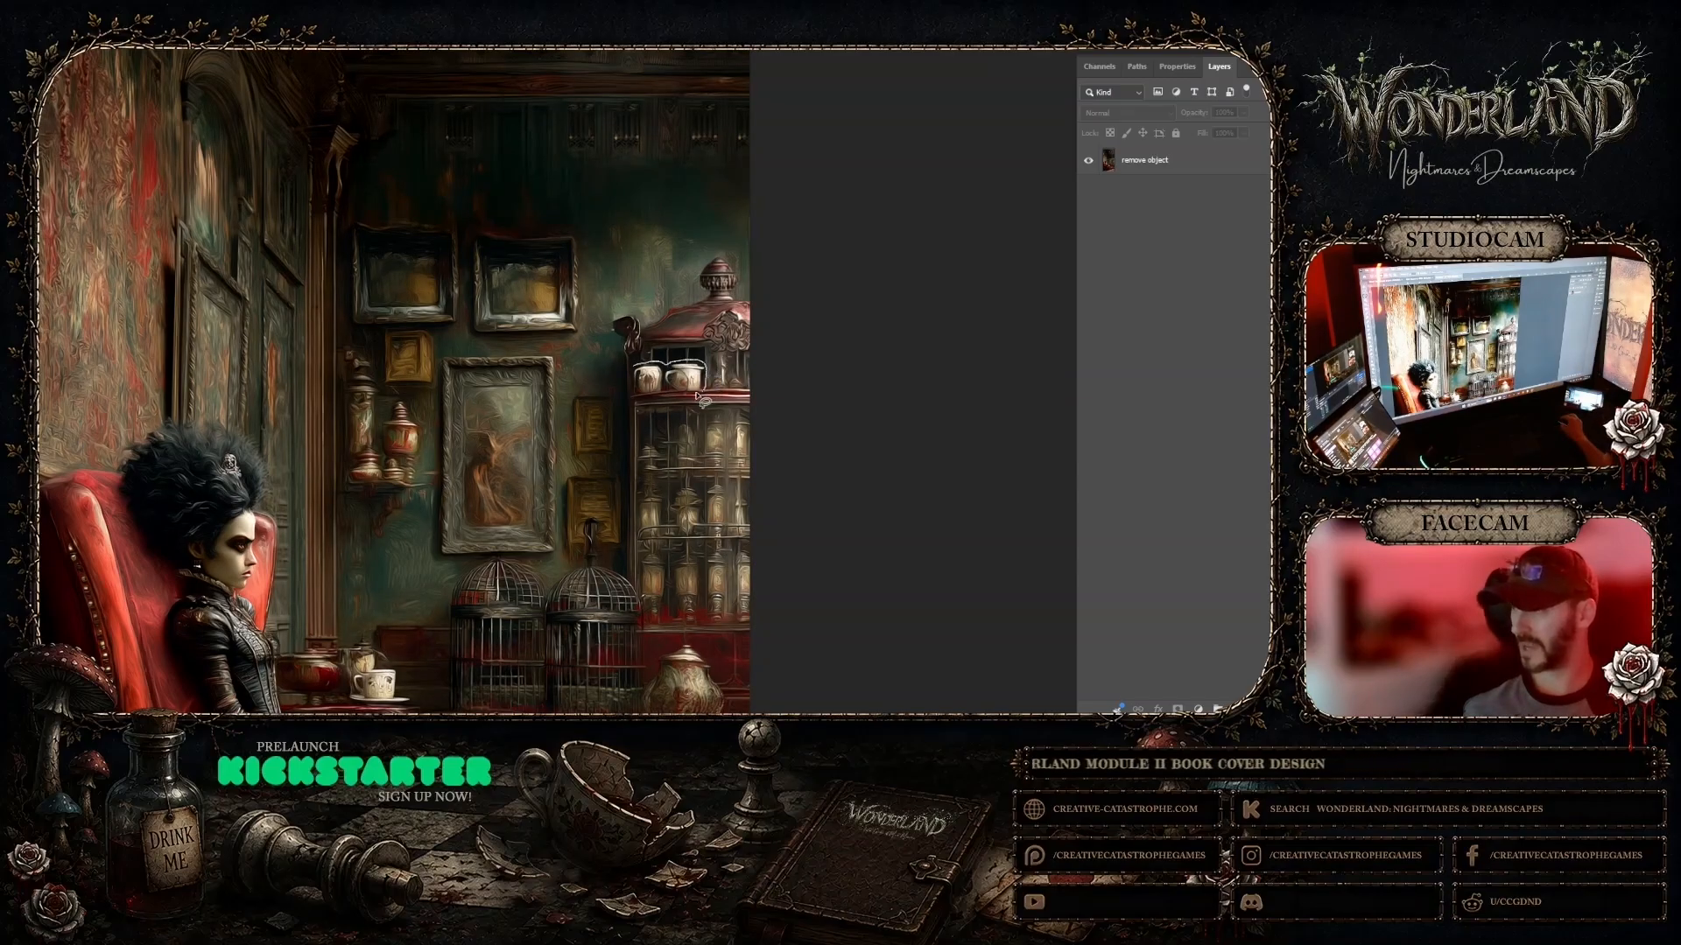
{"action": "left_click_drag", "start_coordinate": [631, 392], "coordinate": [640, 382]}
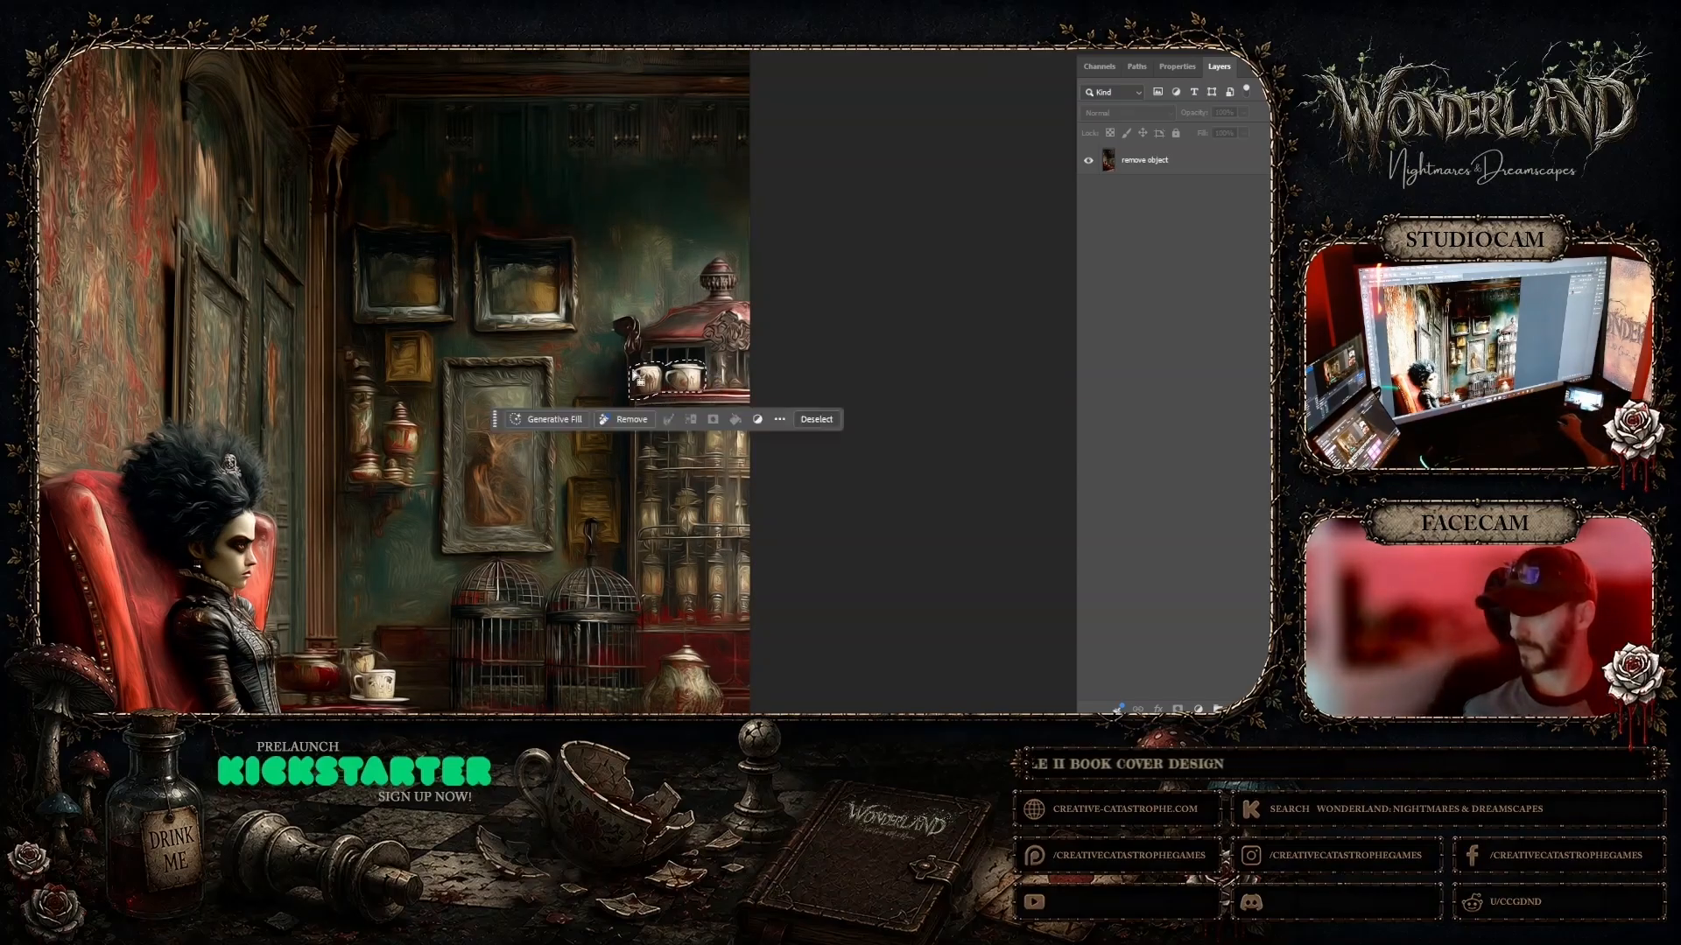
{"action": "left_click", "coordinate": [554, 419]}
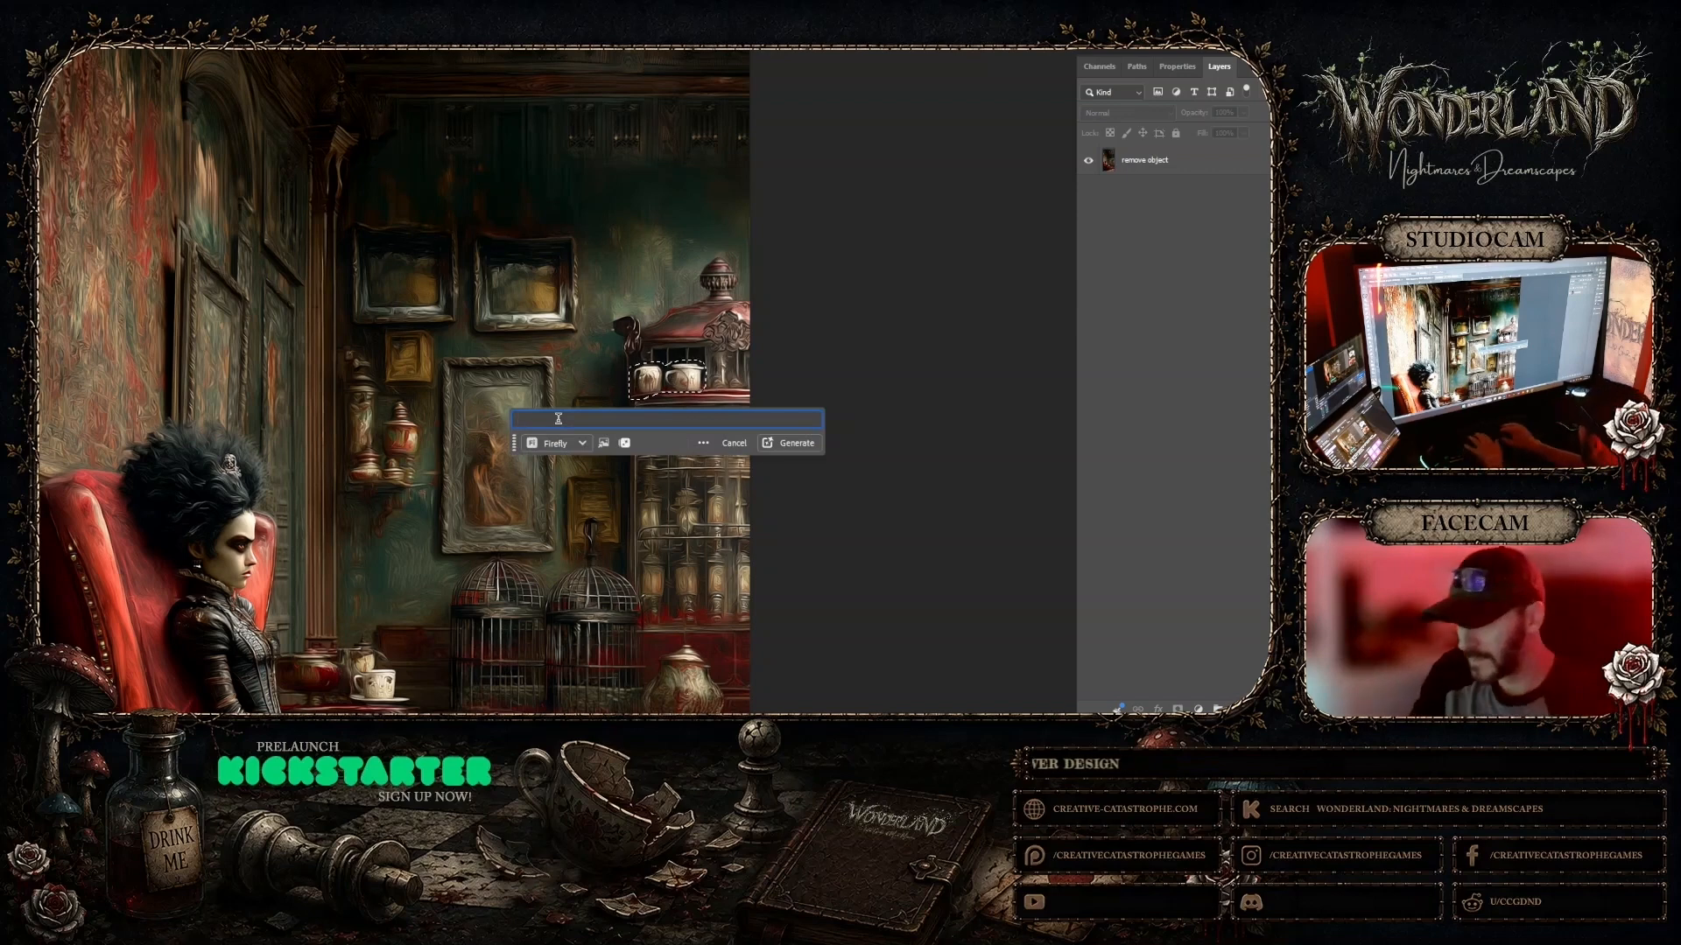
{"action": "type", "text": "remove object"}
{"action": "key", "text": "Return"}
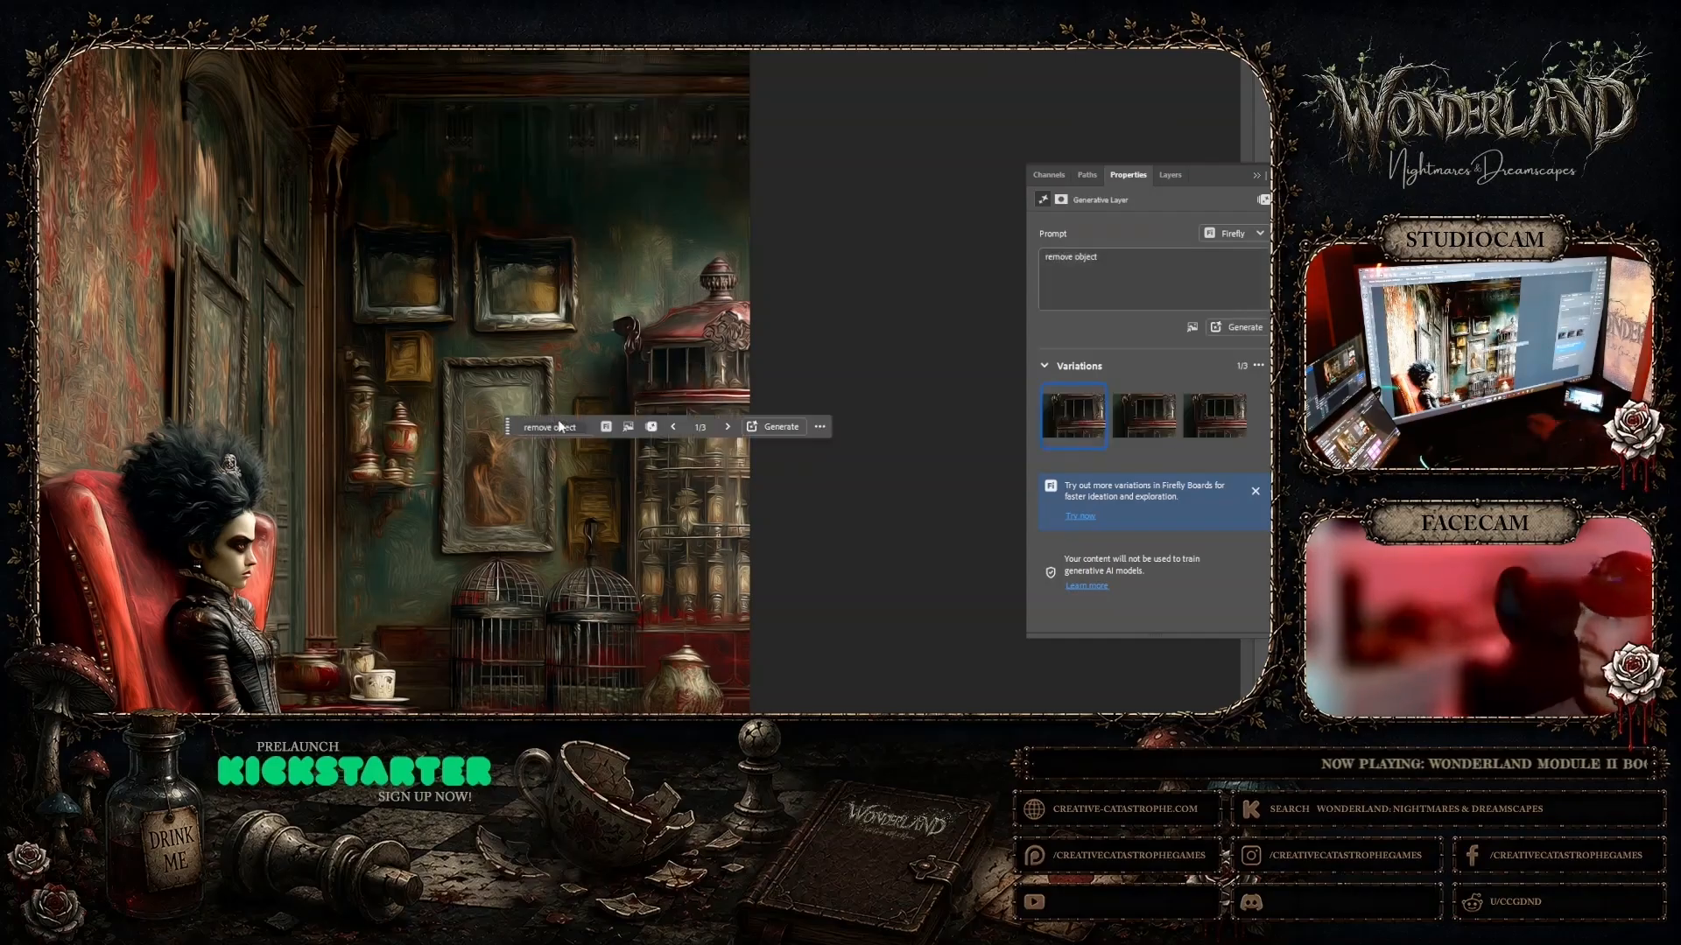
{"action": "left_click", "coordinate": [1217, 411]}
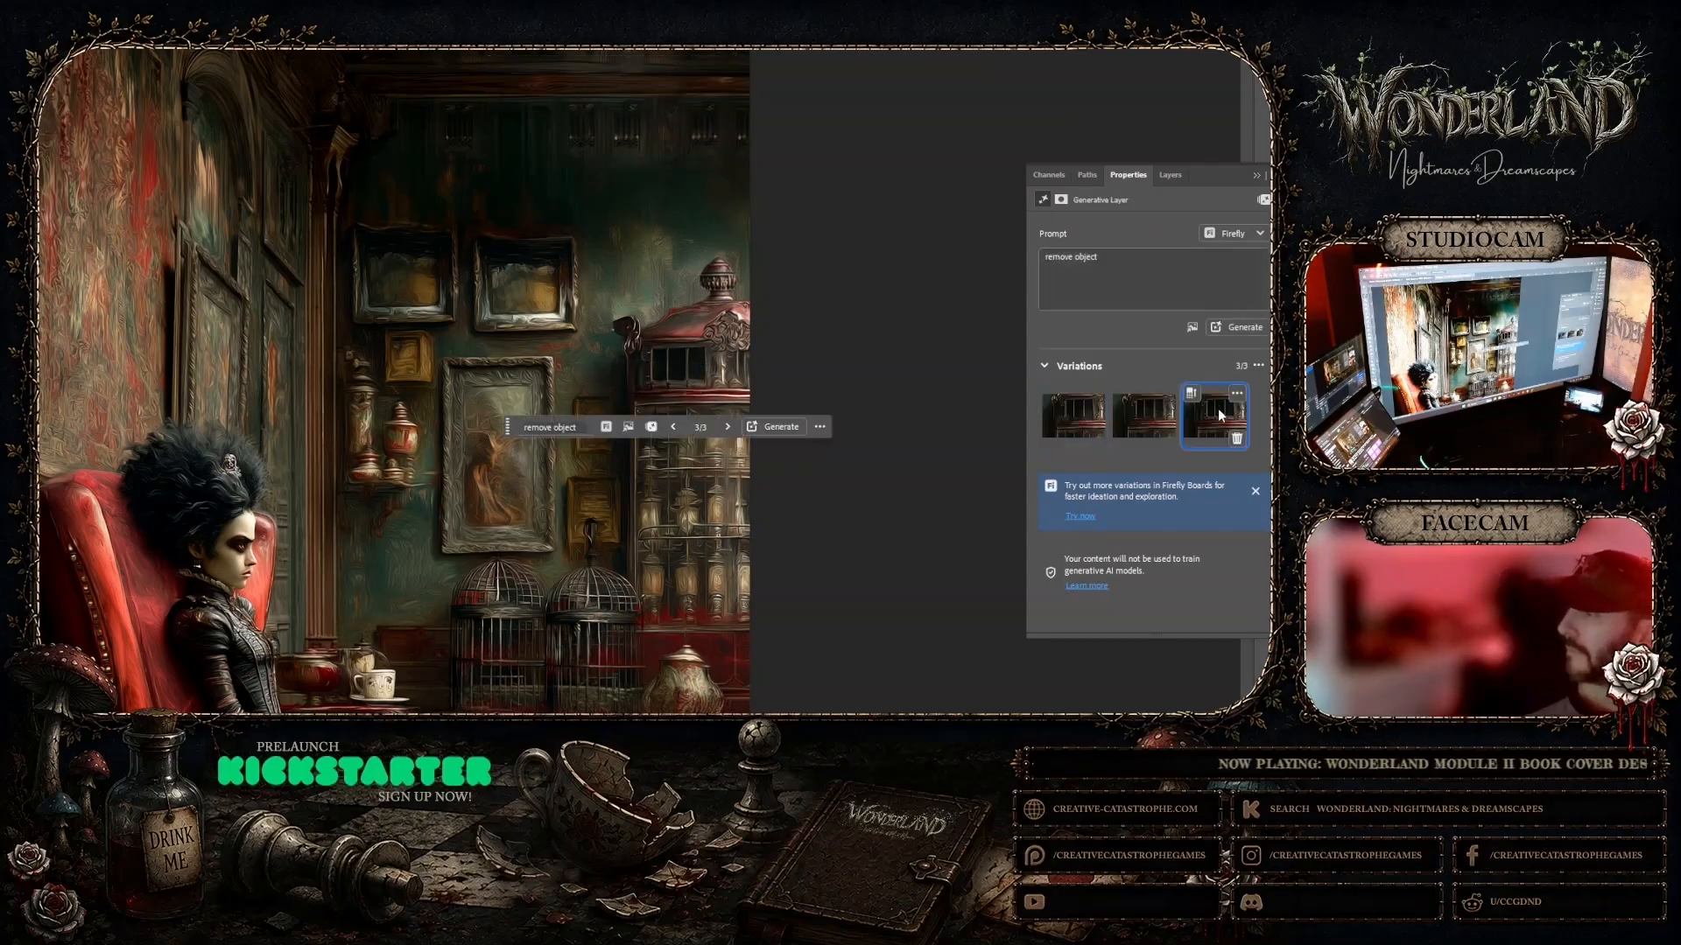
{"action": "left_click", "coordinate": [1157, 433]}
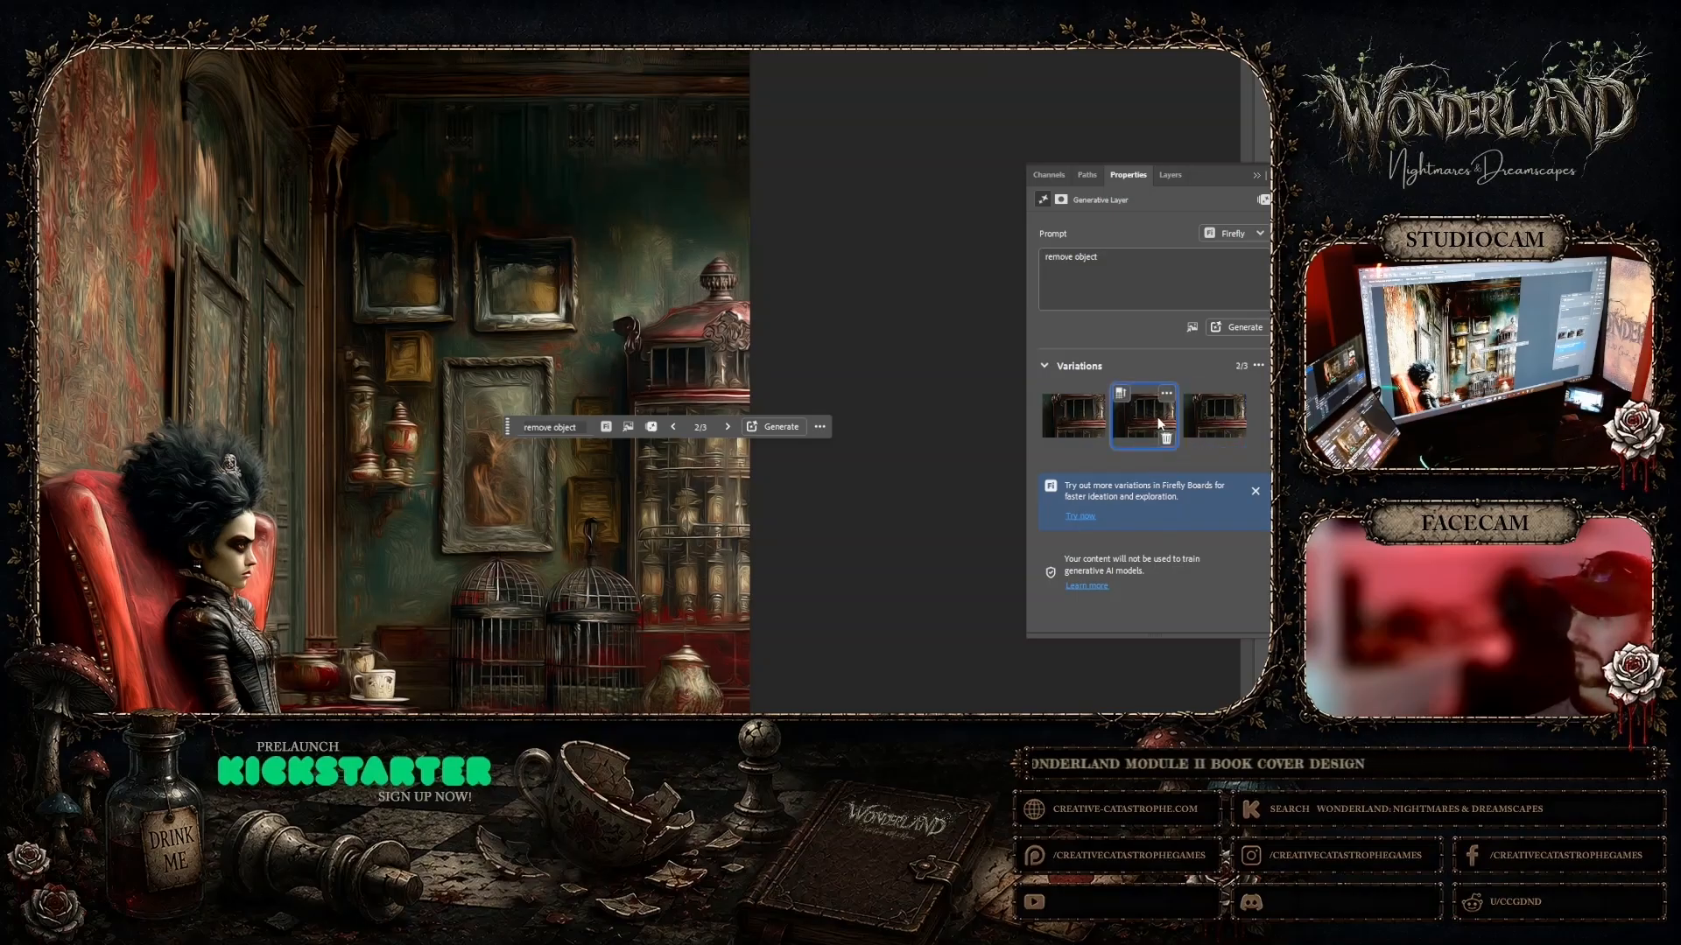
Step: Merge the generated teacup-removal patch on the red cabinet into the image layer
{"action": "left_click", "coordinate": [1168, 174]}
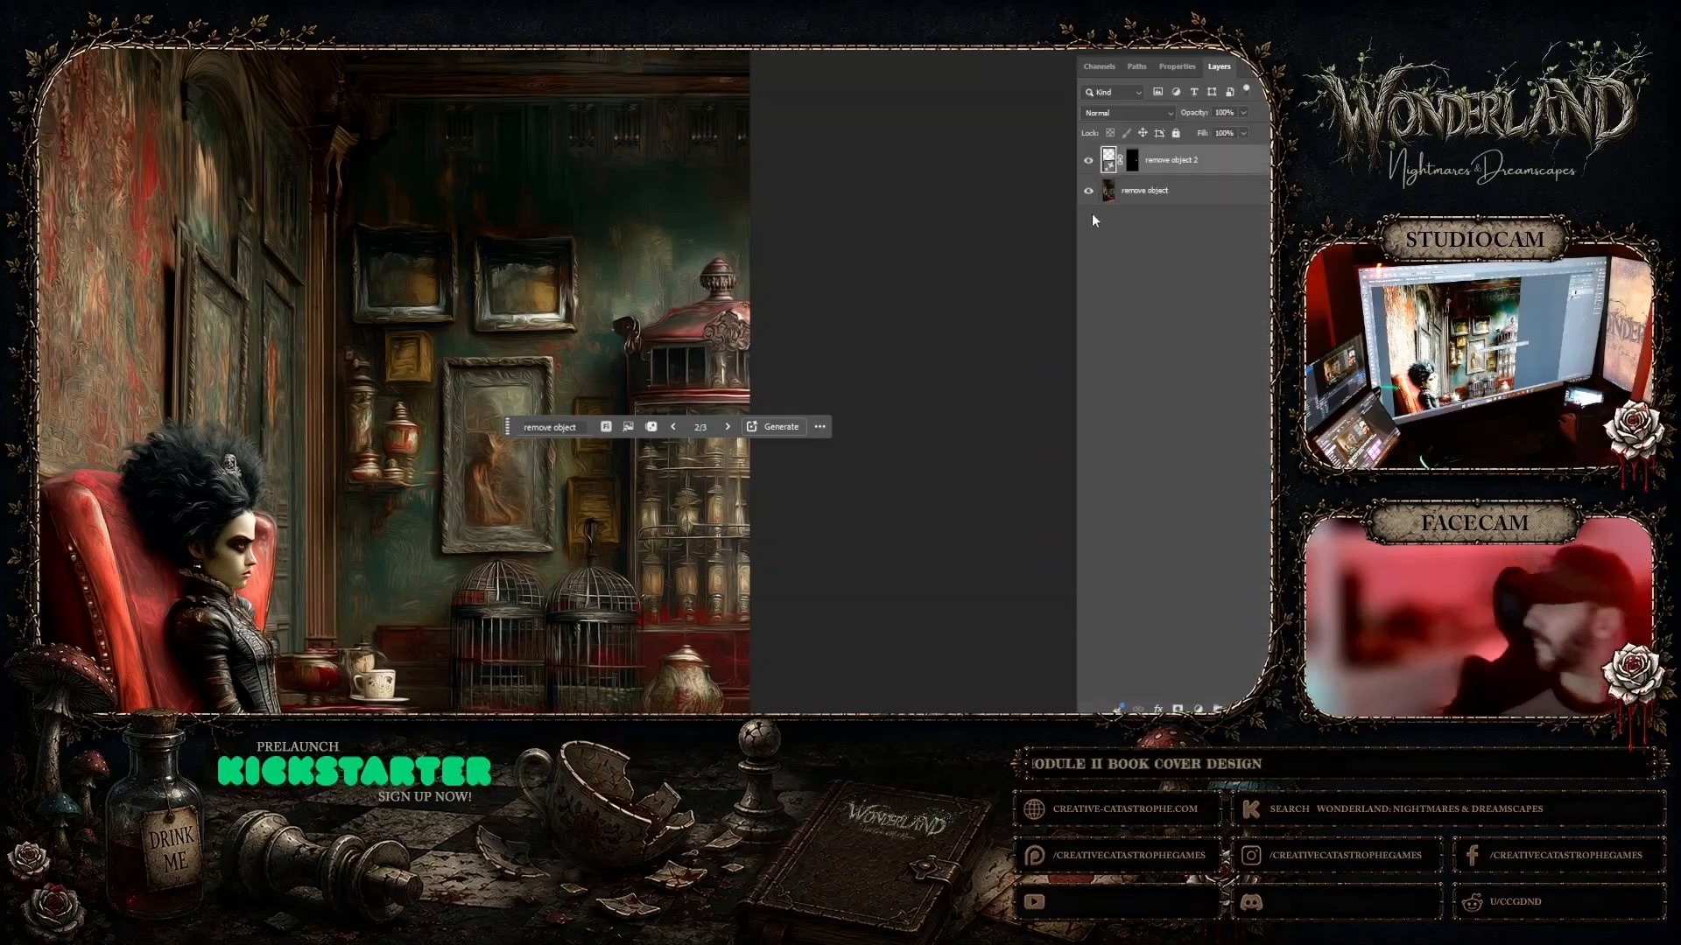
{"action": "right_click", "coordinate": [1143, 189]}
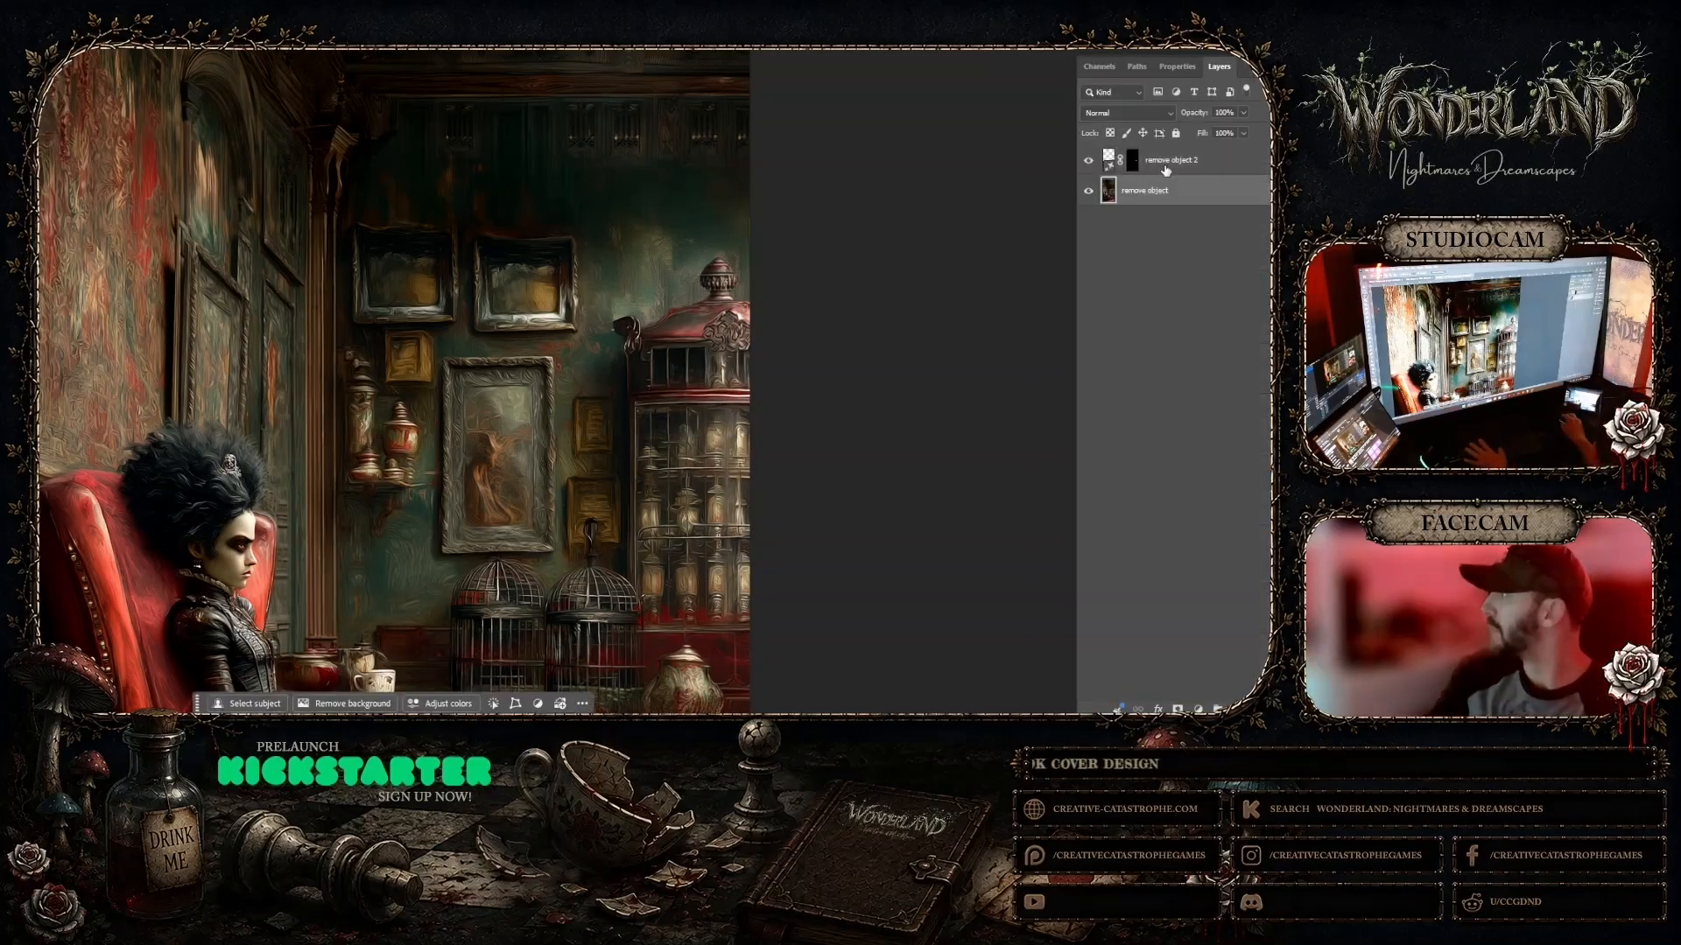
{"action": "left_click", "coordinate": [1164, 169], "text": "shift"}
{"action": "right_click", "coordinate": [1165, 164]}
{"action": "left_click", "coordinate": [1187, 284]}
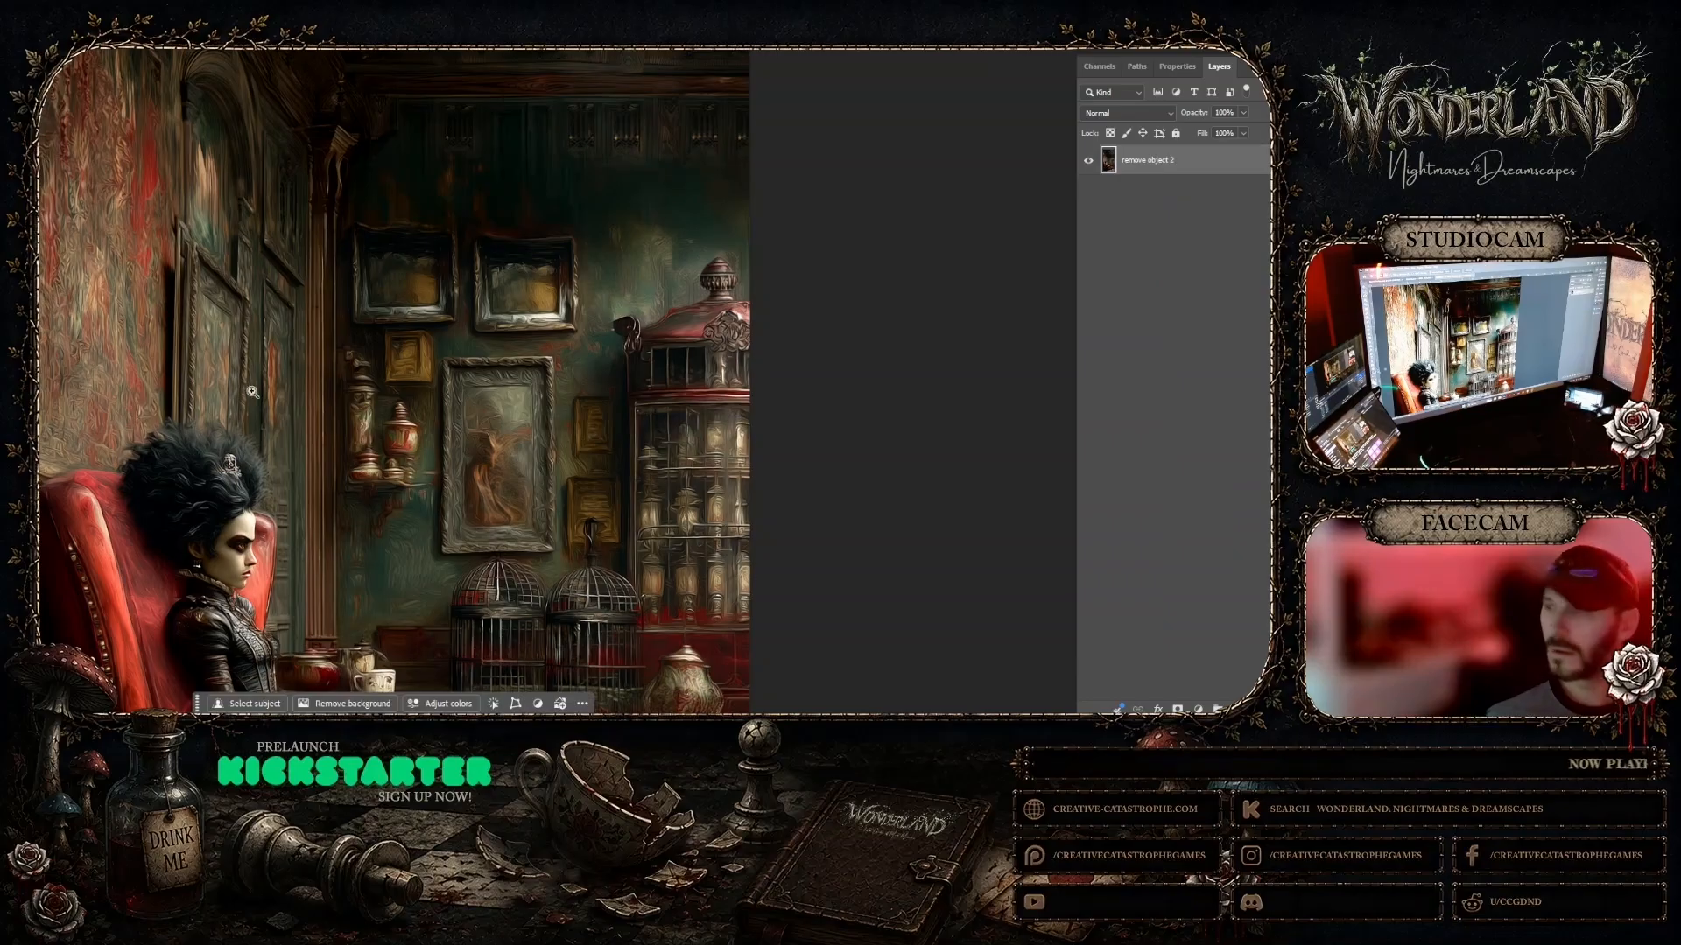
Step: Lasso the dark ornament at the upper end of the diagonal ceiling beam, generate a "remove object" fill, and choose the third variation
{"action": "right_click", "coordinate": [336, 359]}
{"action": "left_click", "coordinate": [351, 366]}
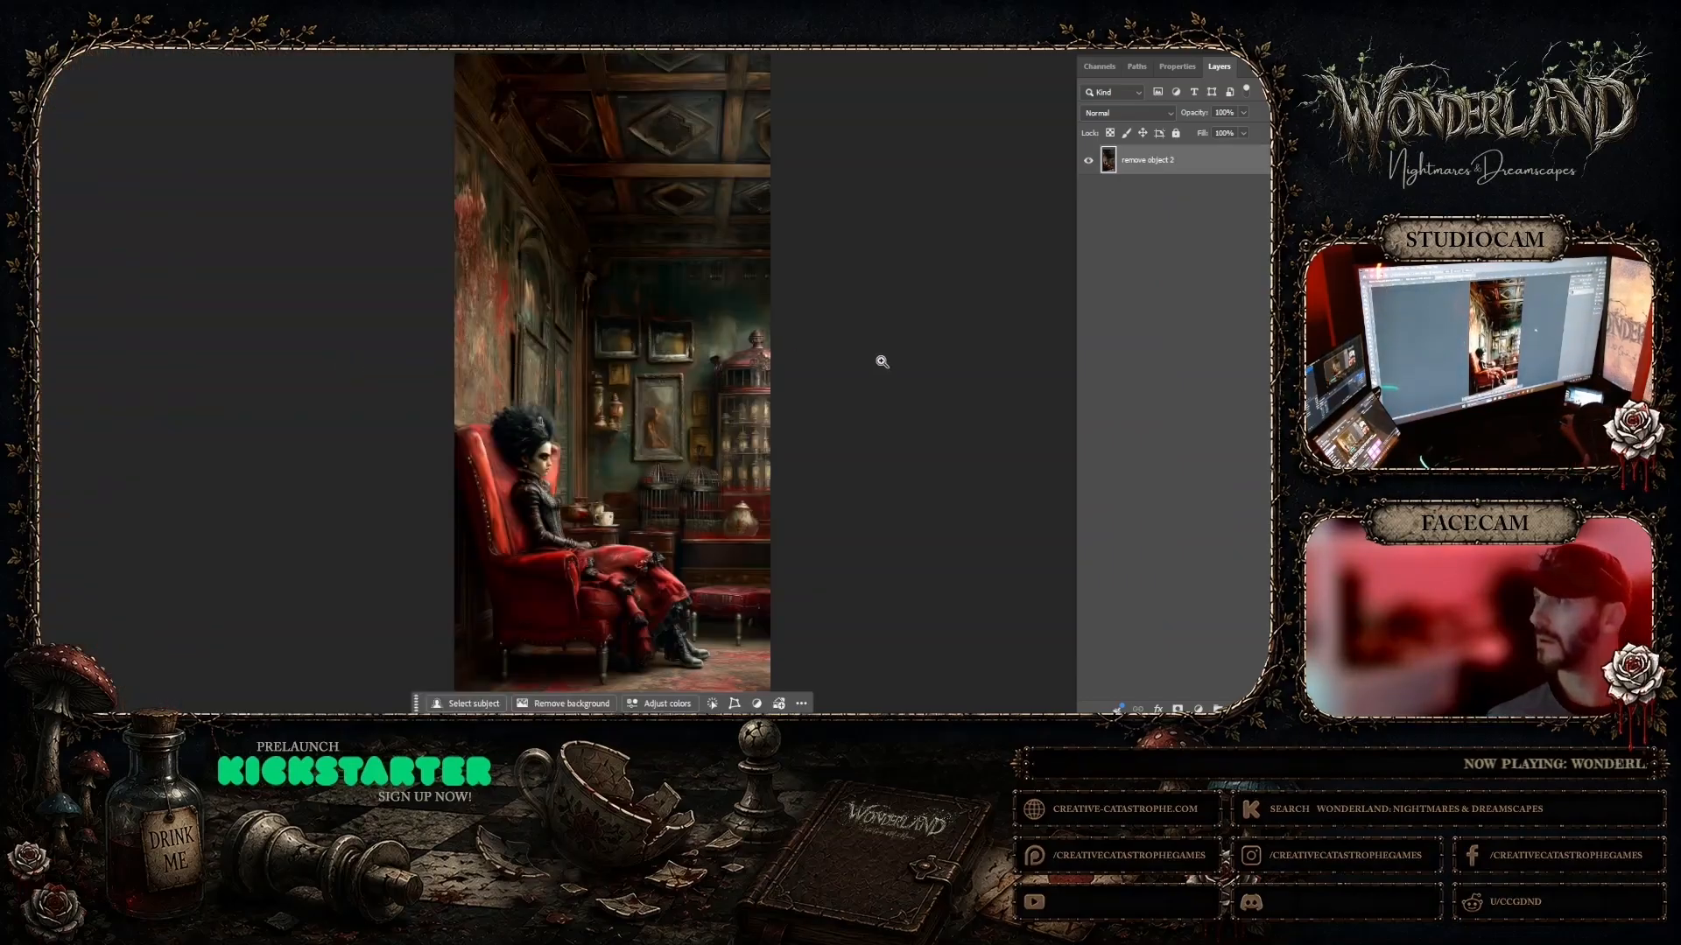
{"action": "left_click", "coordinate": [763, 162]}
{"action": "left_click", "coordinate": [600, 160]}
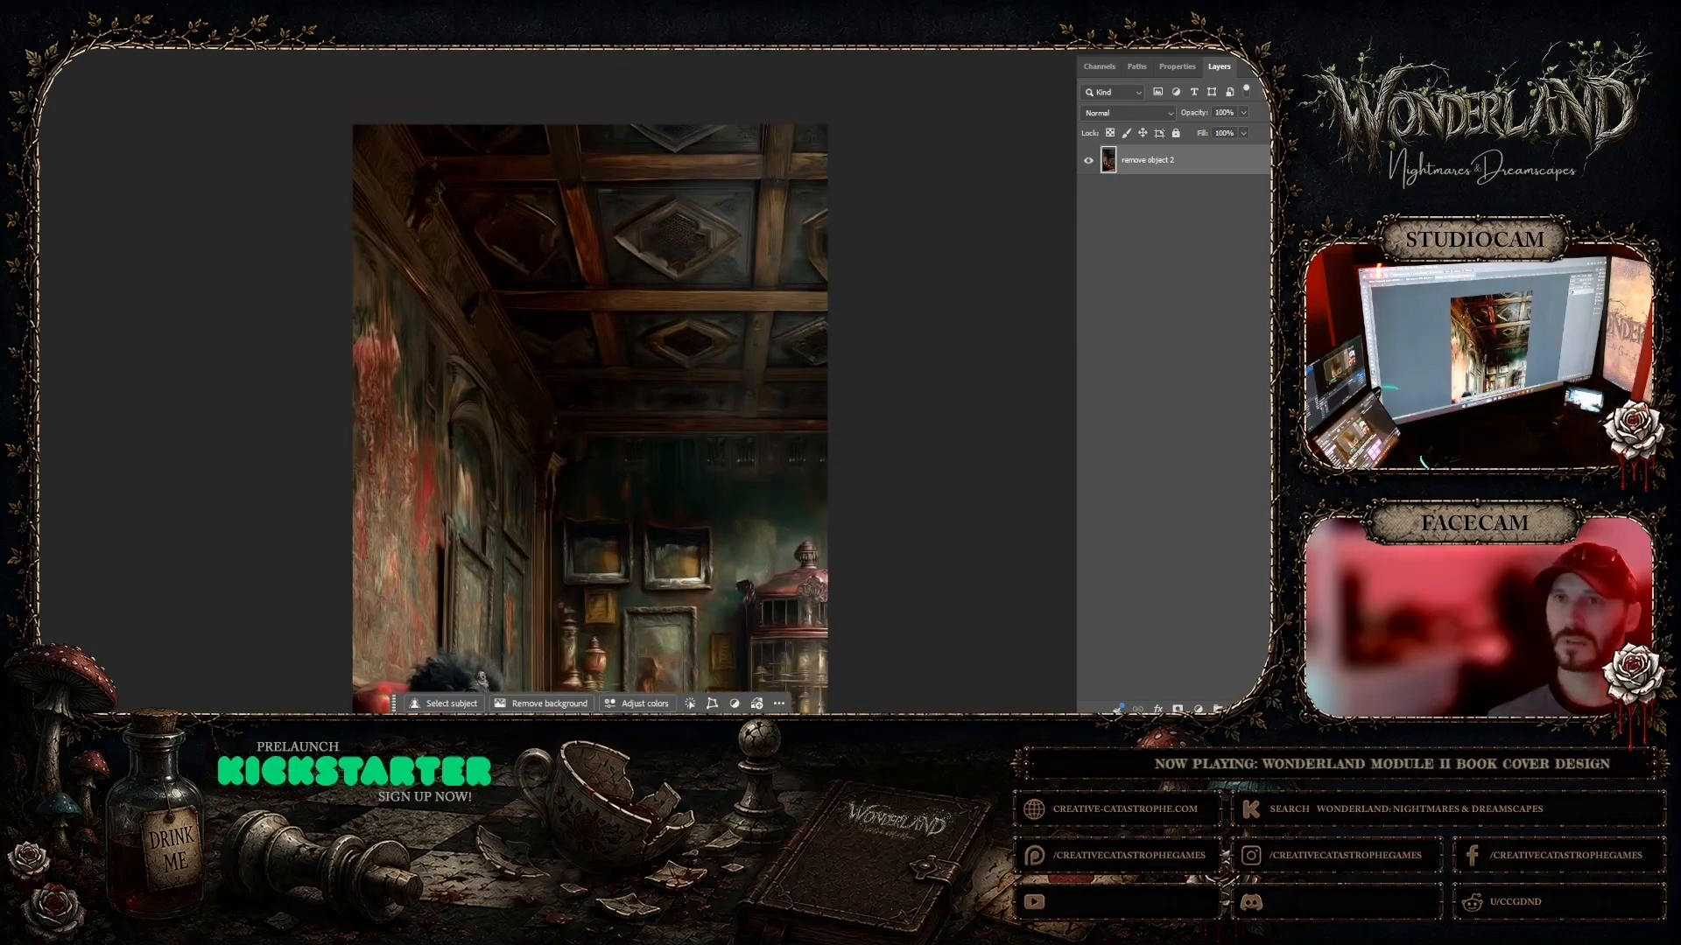
{"action": "mouse_move", "coordinate": [413, 188]}
{"action": "left_mouse_down"}
{"action": "mouse_move", "coordinate": [447, 180]}
{"action": "mouse_move", "coordinate": [424, 248]}
{"action": "mouse_move", "coordinate": [399, 232]}
{"action": "mouse_move", "coordinate": [411, 188]}
{"action": "left_mouse_up"}
{"action": "left_click", "coordinate": [336, 272]}
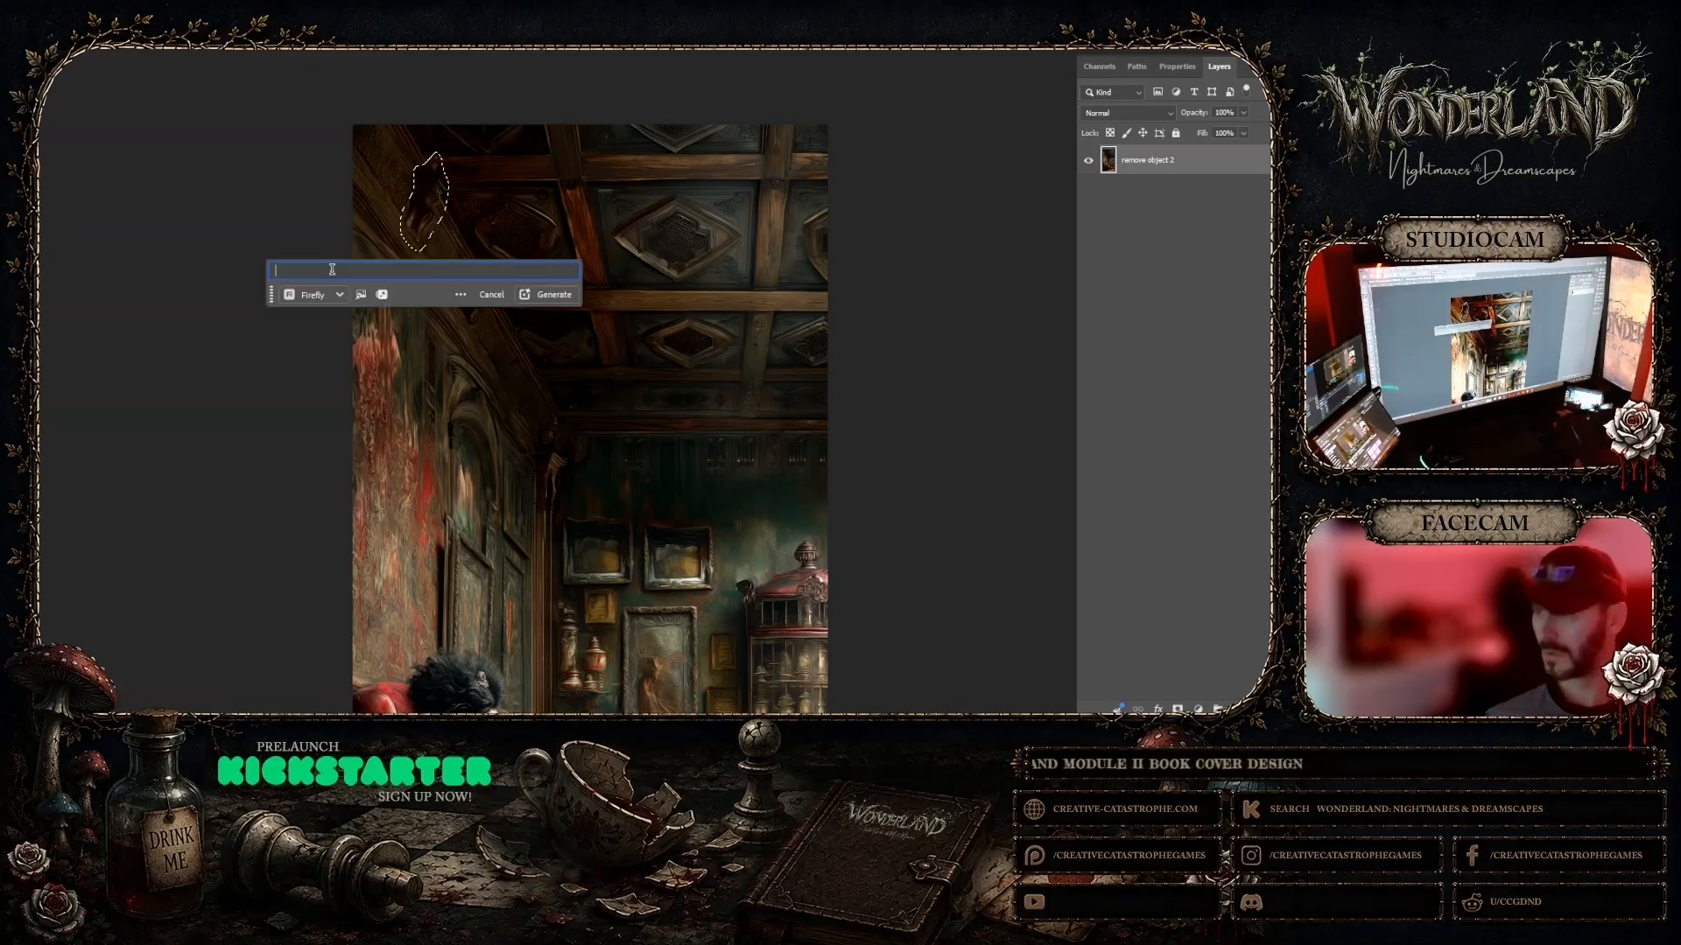
{"action": "type", "text": "remove object"}
{"action": "key", "text": "Return"}
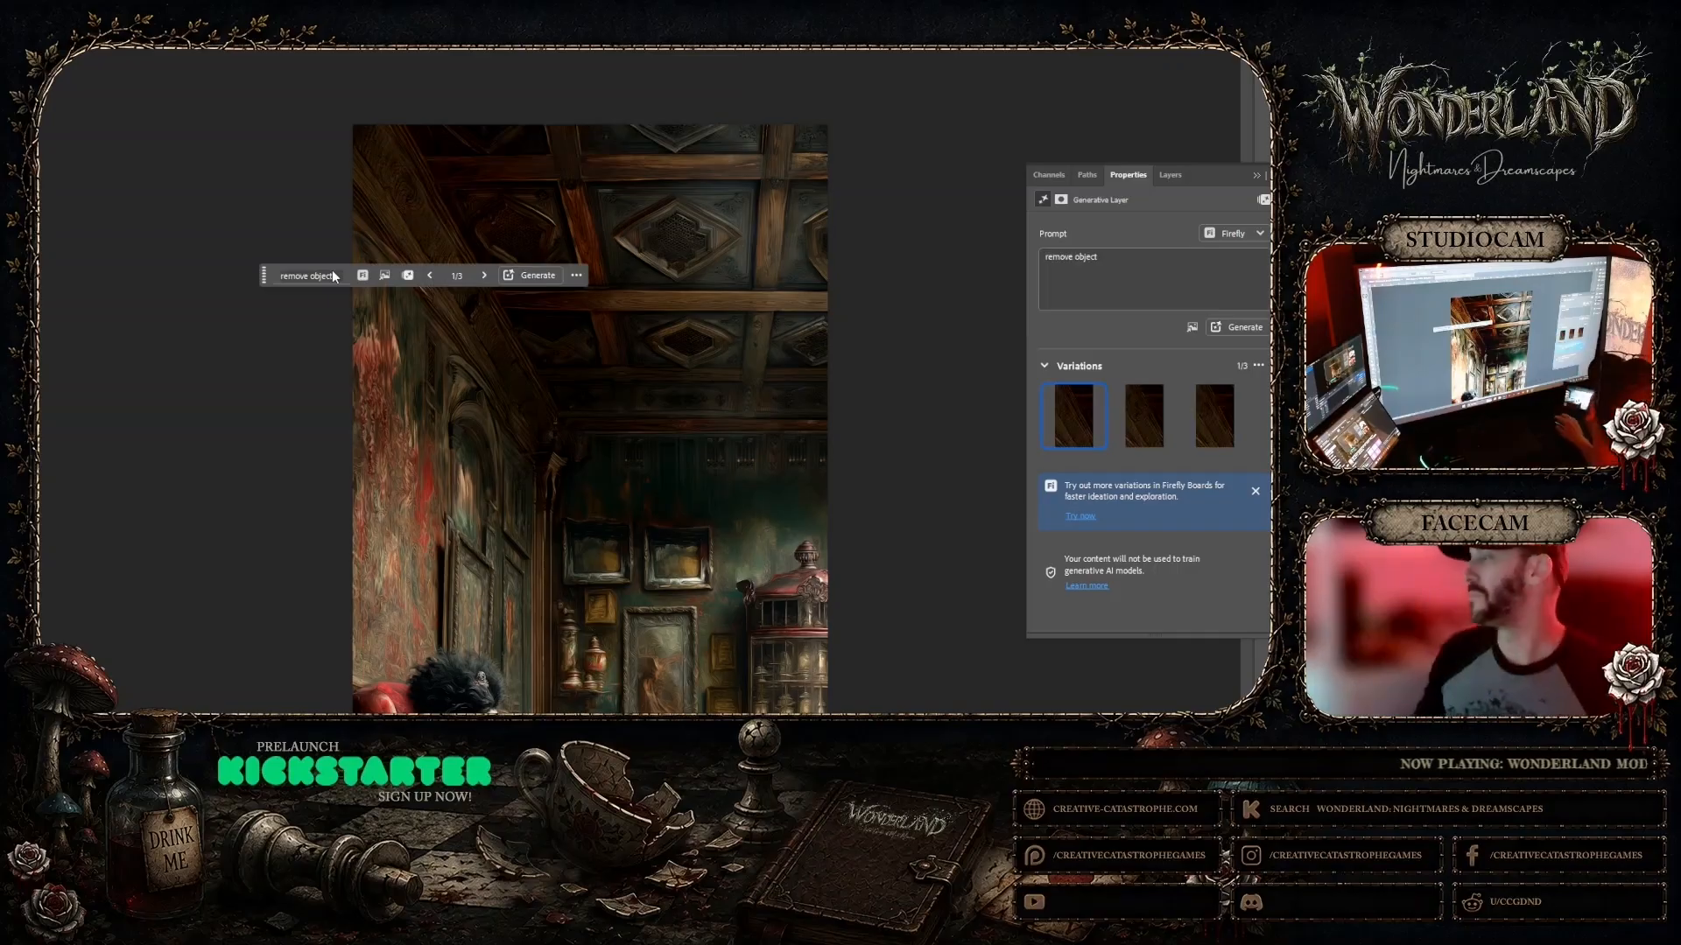
{"action": "mouse_move", "coordinate": [1210, 405]}
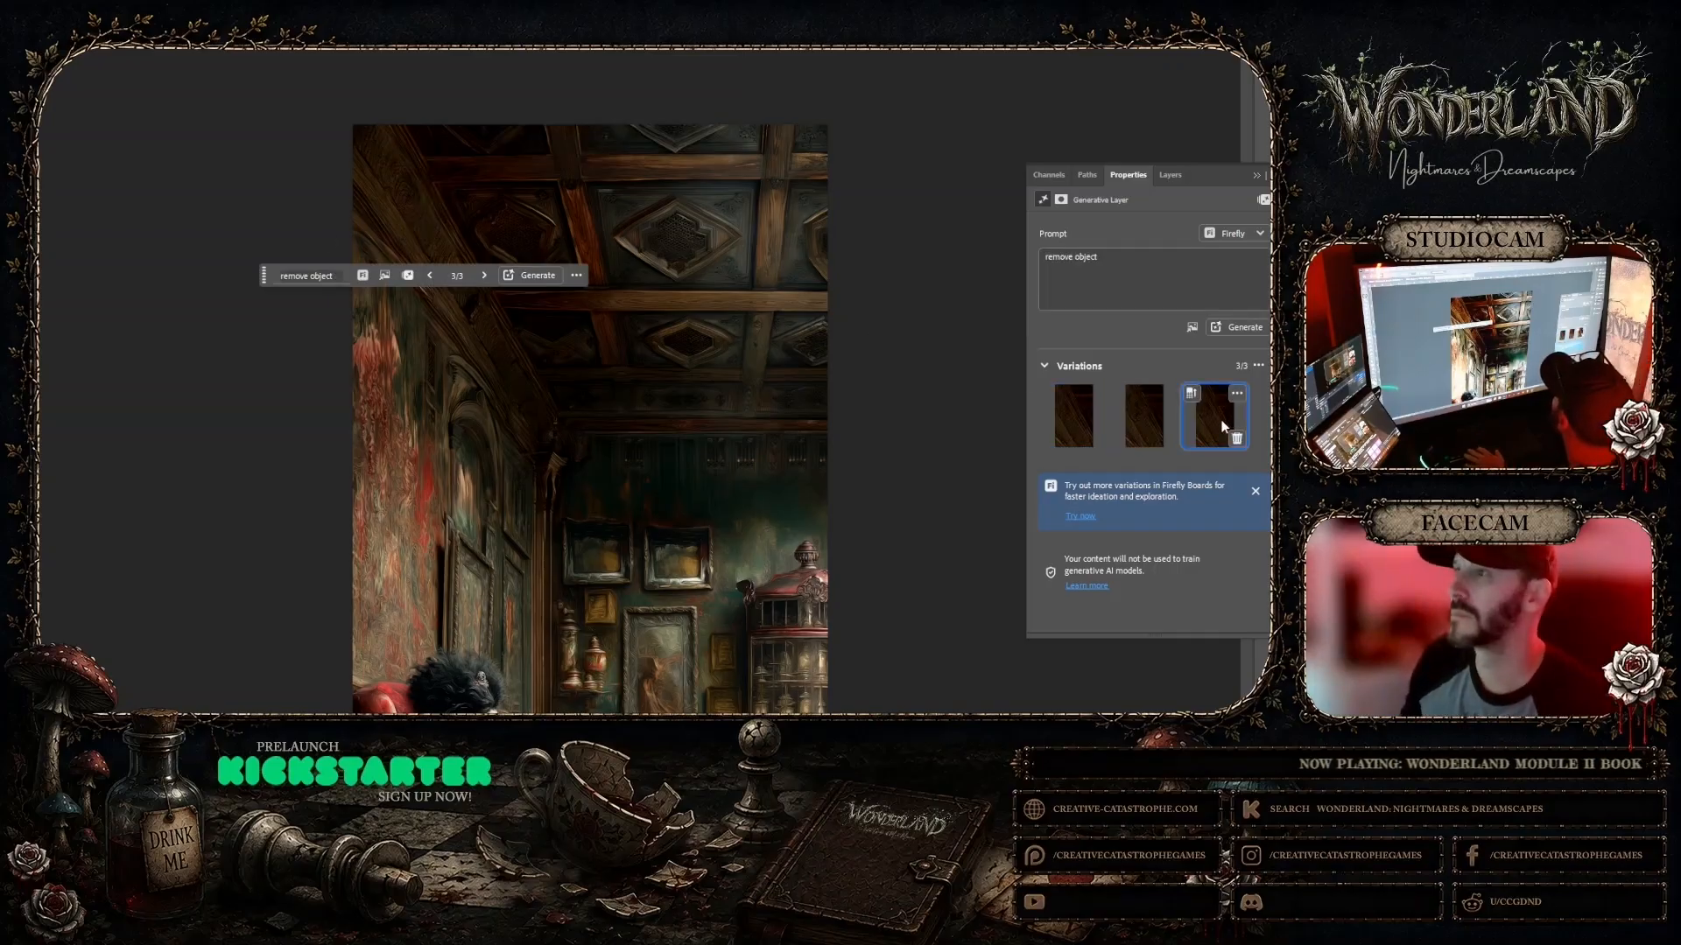
Step: Merge the generated patch at the diagonal beam's upper end into the image layer
{"action": "left_click", "coordinate": [1169, 175]}
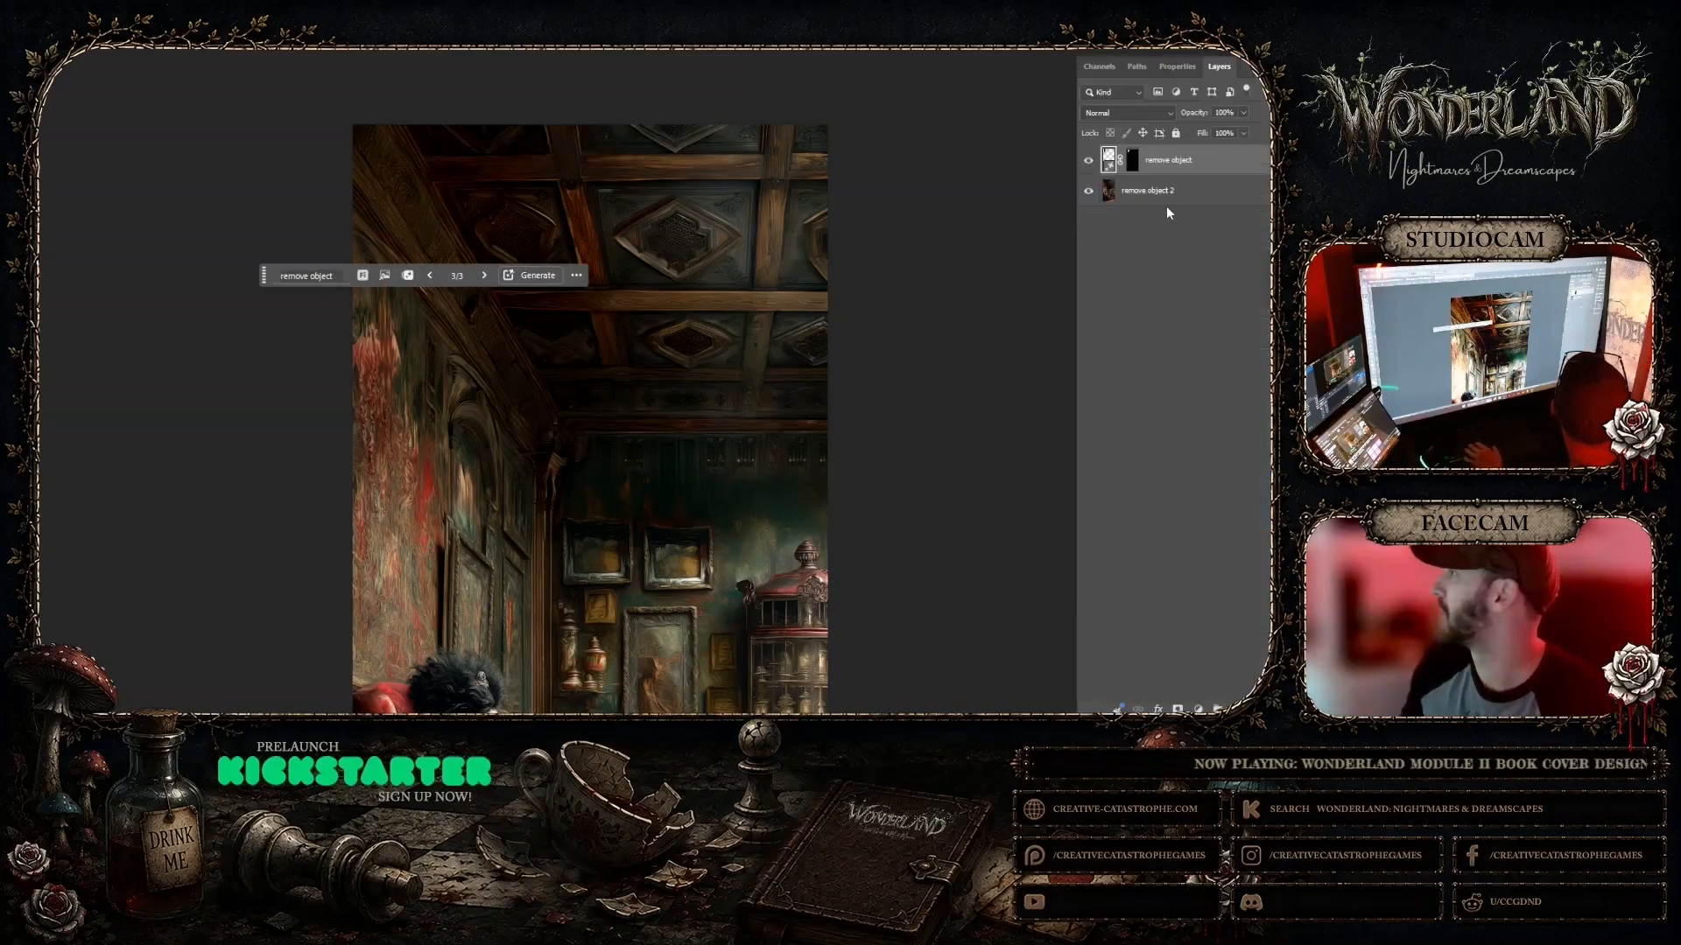
{"action": "left_click", "coordinate": [1170, 194]}
{"action": "left_click", "coordinate": [1180, 165]}
{"action": "left_click", "coordinate": [1184, 194], "text": "shift"}
{"action": "right_click", "coordinate": [1185, 193]}
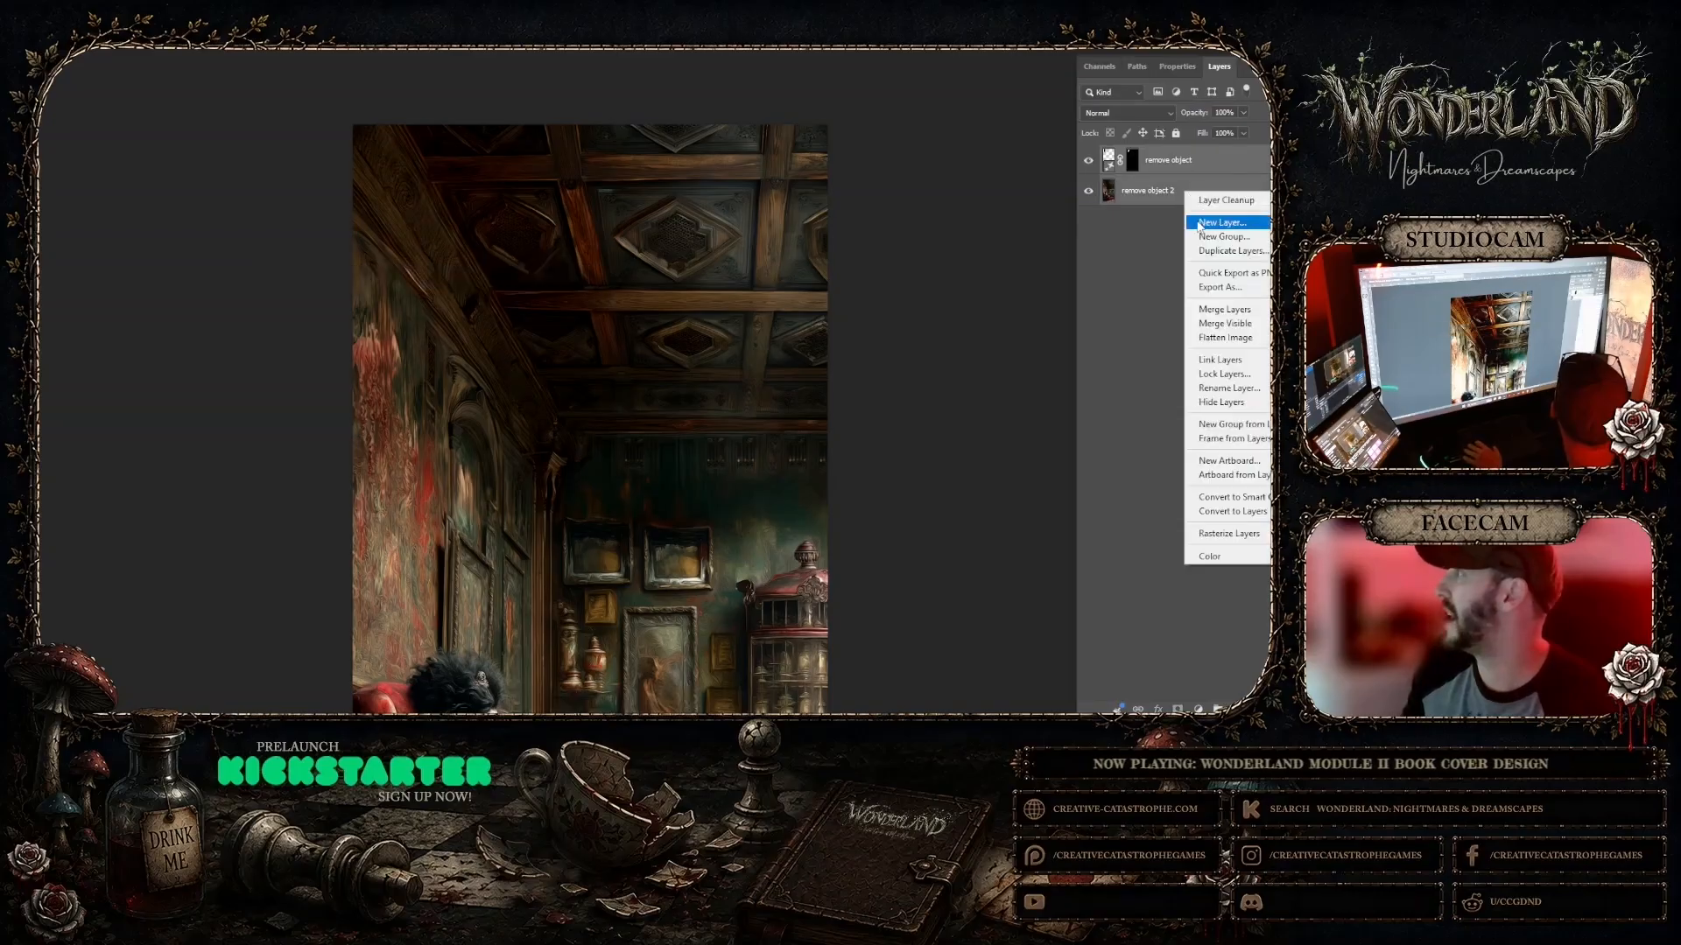
{"action": "left_click", "coordinate": [1212, 307]}
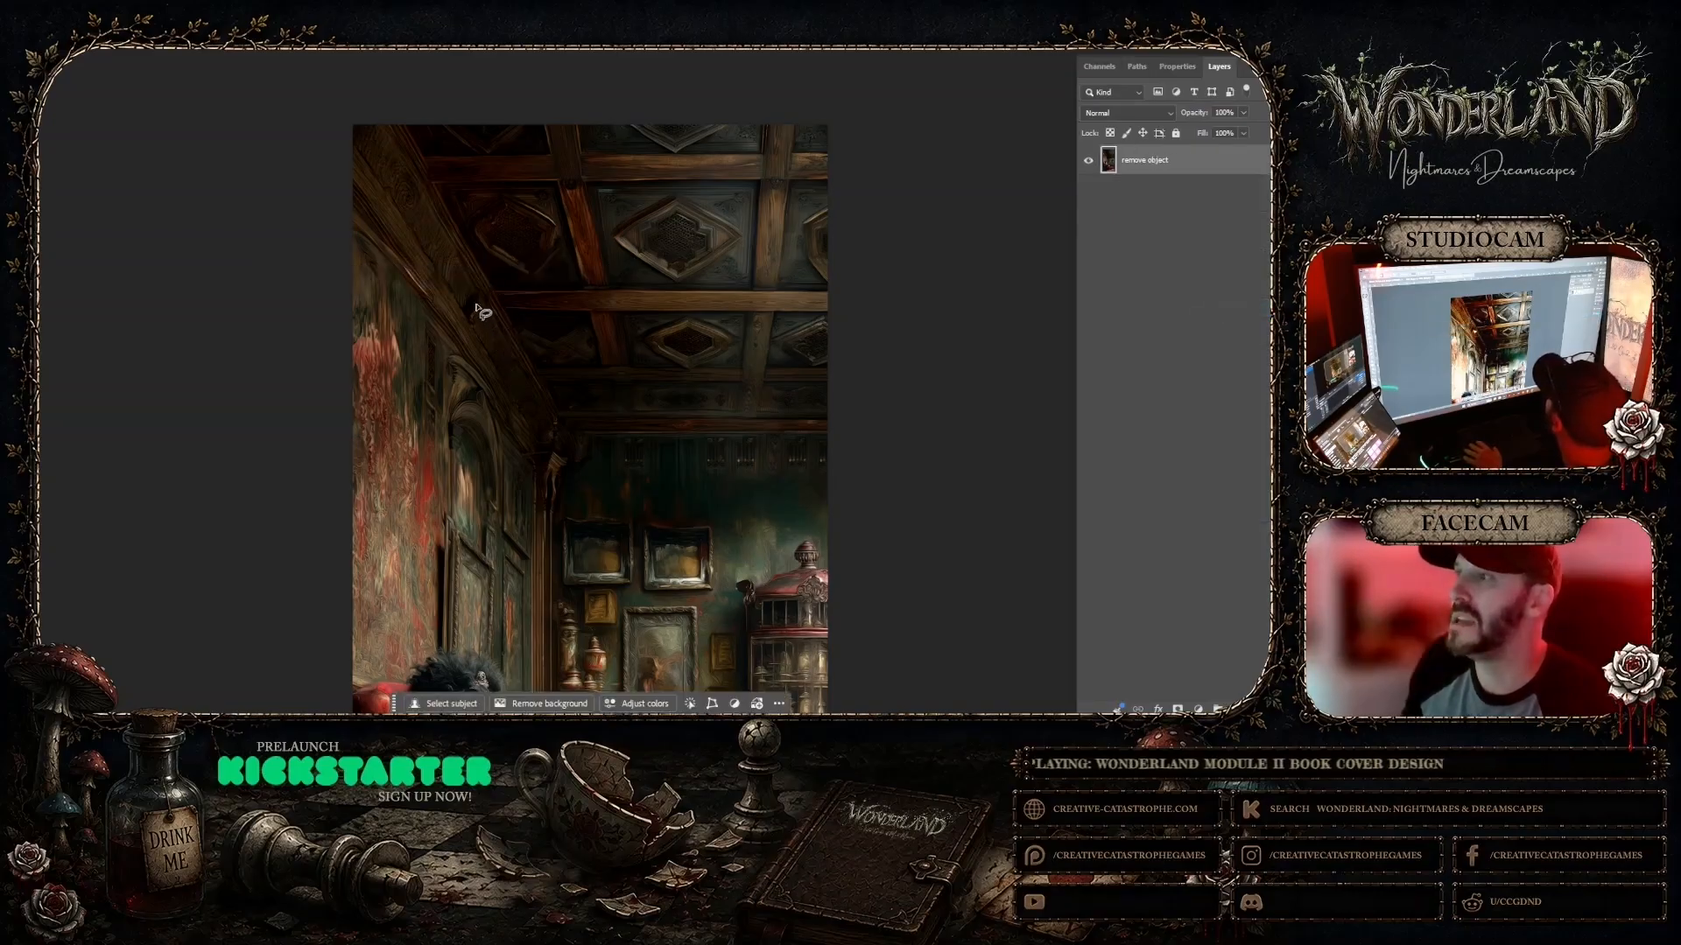
Step: Lasso the small dark detail midway along the diagonal ceiling beam and generate a "remove object" fill
{"action": "mouse_move", "coordinate": [466, 302]}
{"action": "left_mouse_down"}
{"action": "mouse_move", "coordinate": [475, 291]}
{"action": "mouse_move", "coordinate": [481, 319]}
{"action": "mouse_move", "coordinate": [459, 324]}
{"action": "left_mouse_up"}
{"action": "left_click", "coordinate": [357, 348]}
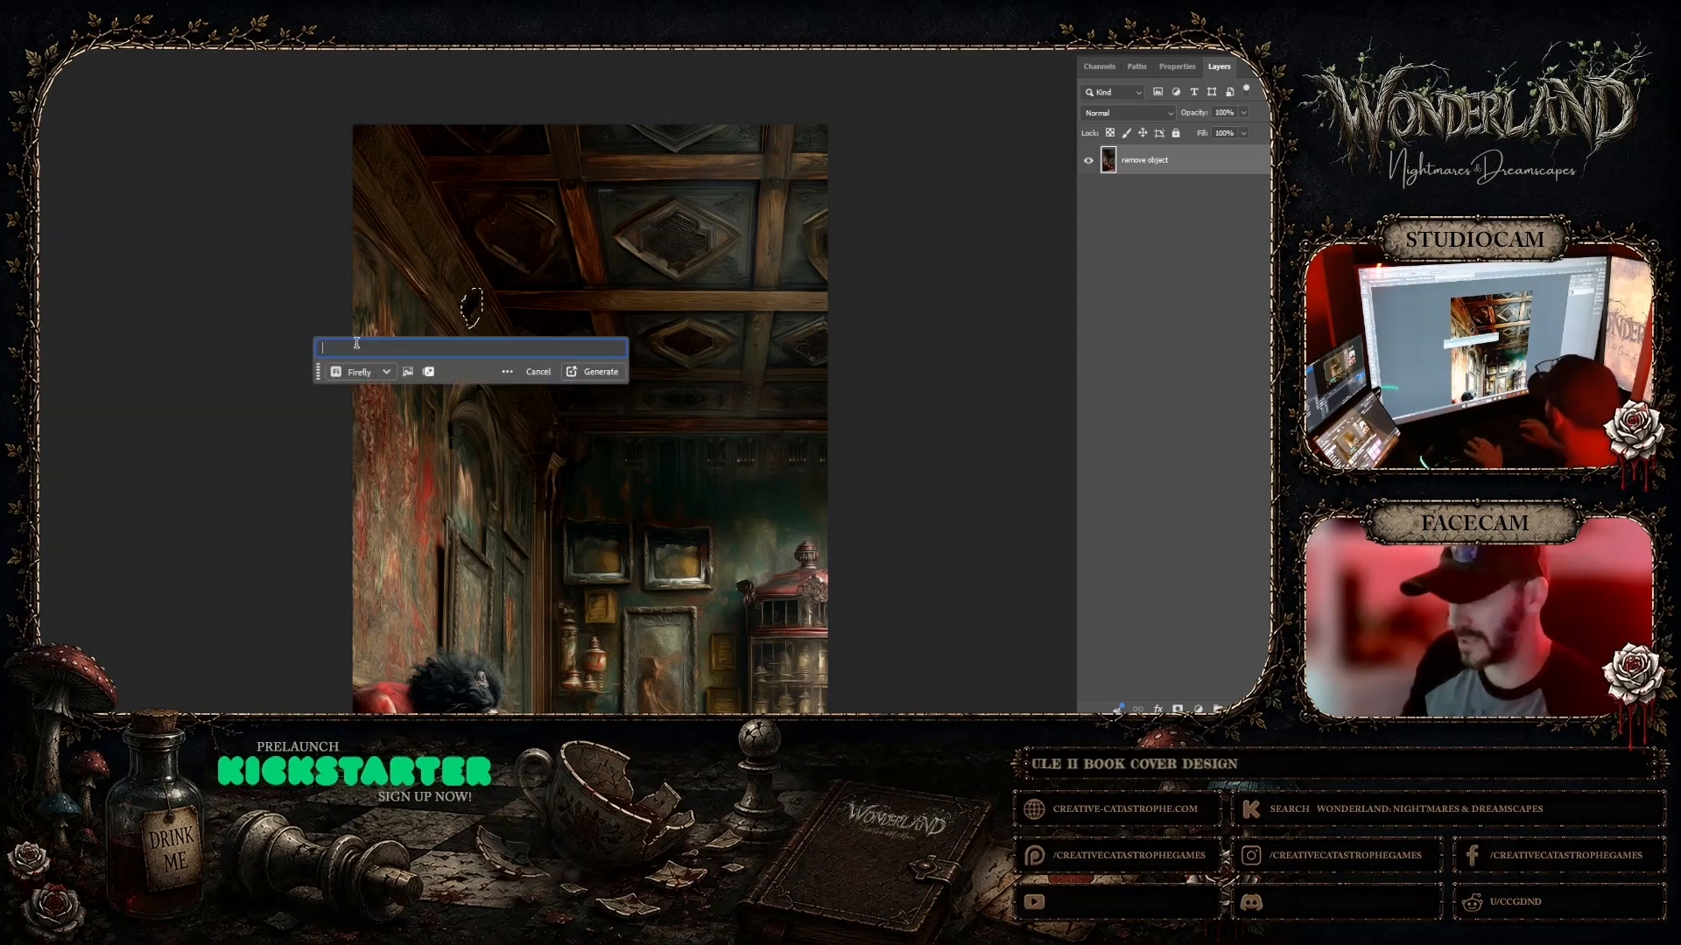
{"action": "key", "text": "Return"}
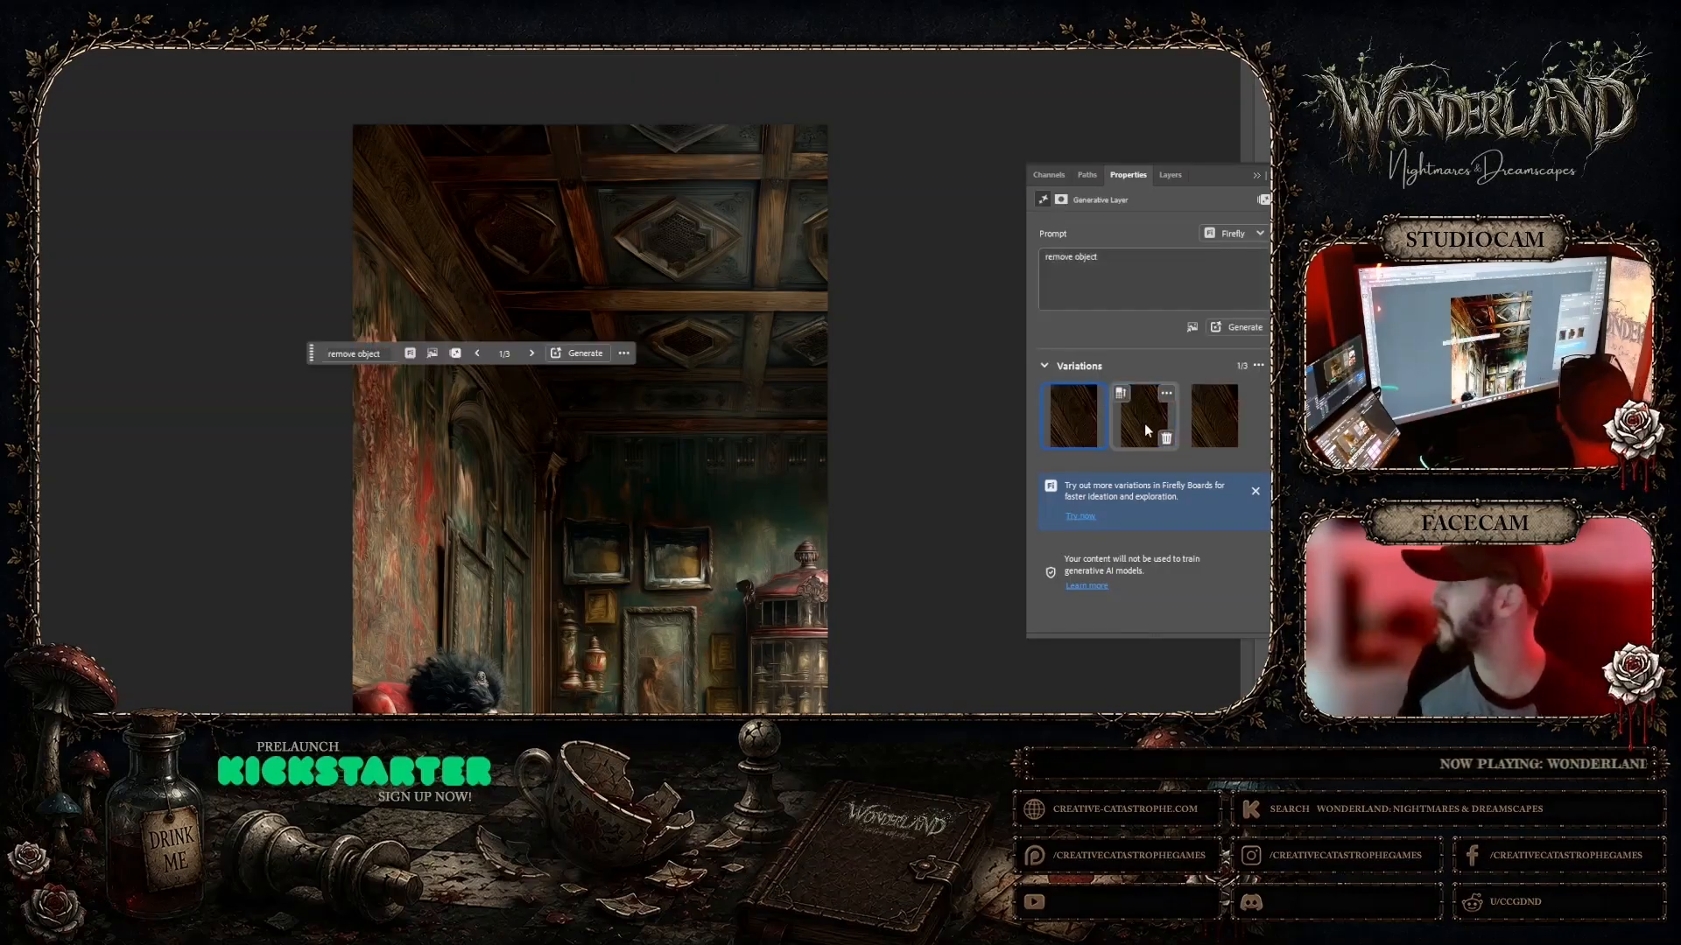
Step: Merge the generated patch midway along the diagonal ceiling beam into the image layer
{"action": "left_click", "coordinate": [1169, 174]}
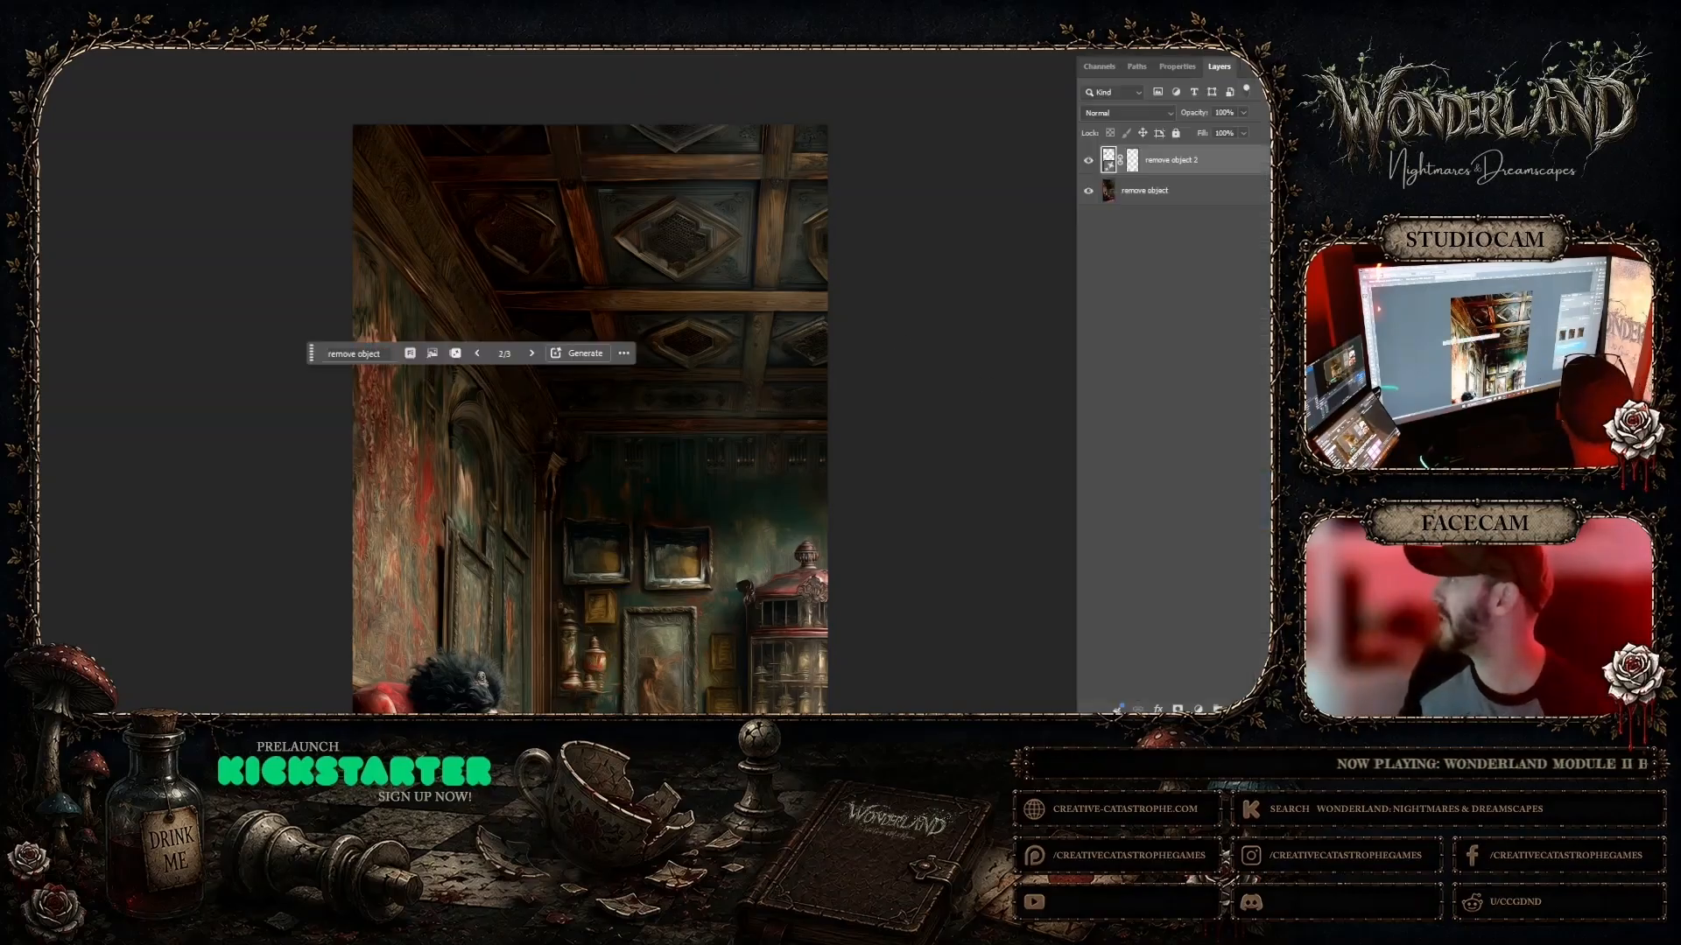
{"action": "right_click", "coordinate": [1162, 196]}
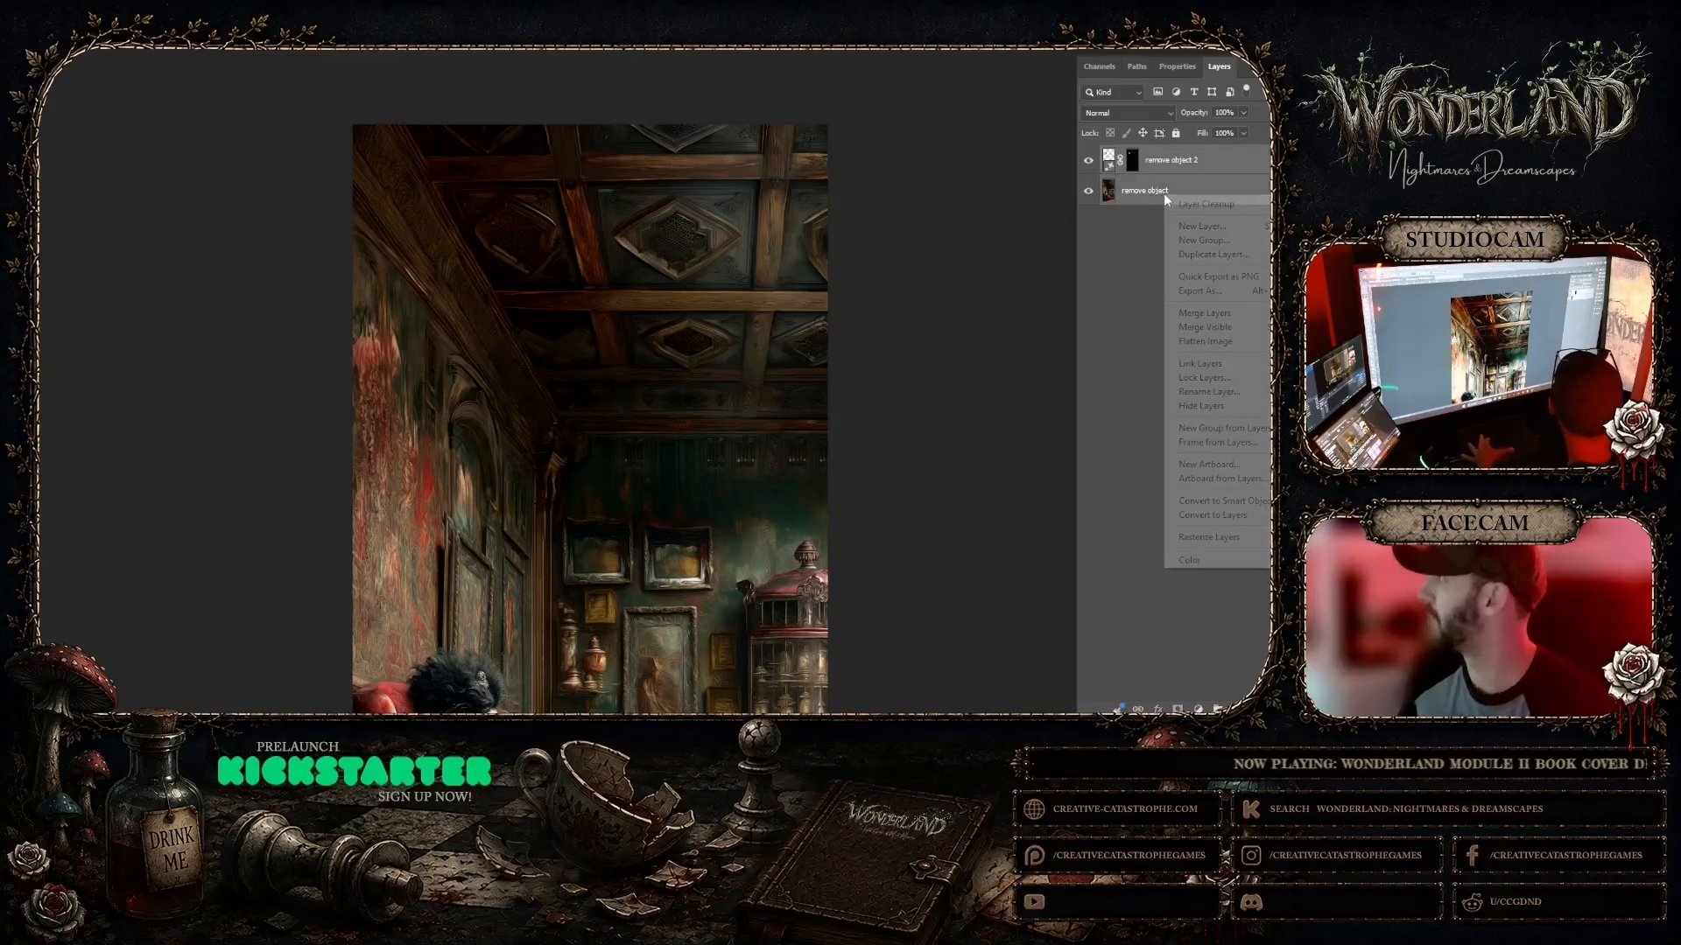
{"action": "left_click", "coordinate": [1206, 326]}
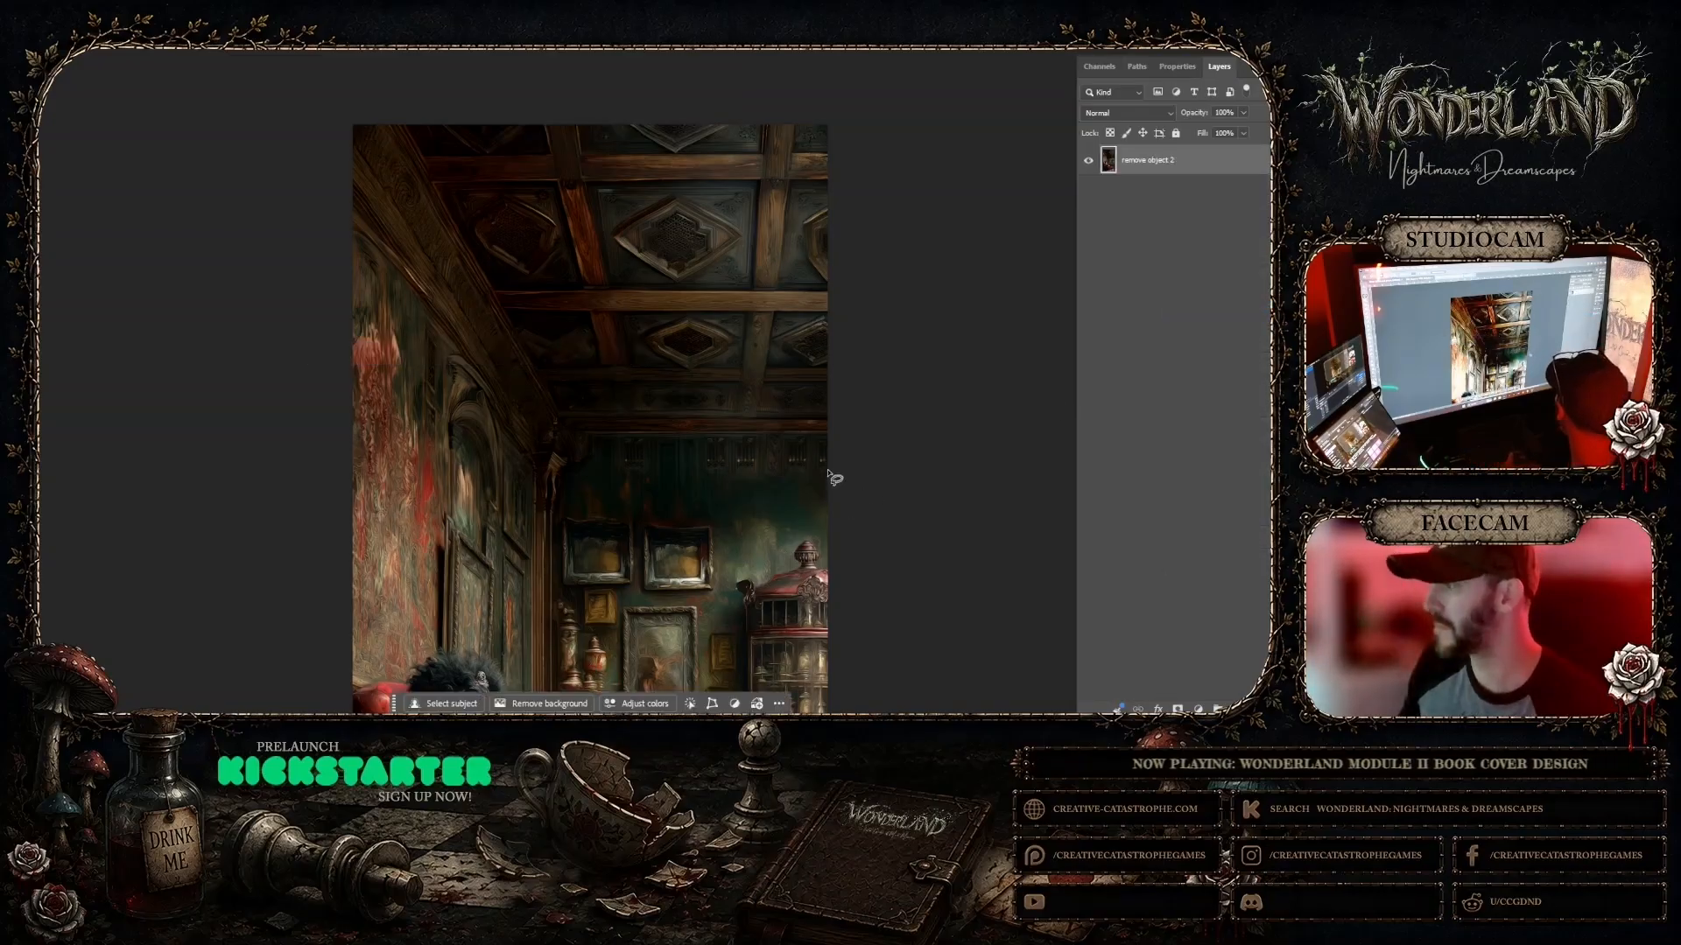
Step: Inspect the cleaned-up armchair scene from ceiling to floor, including the view of the whole image
{"action": "scroll", "coordinate": [833, 476], "scroll_direction": "down", "scroll_amount": 5}
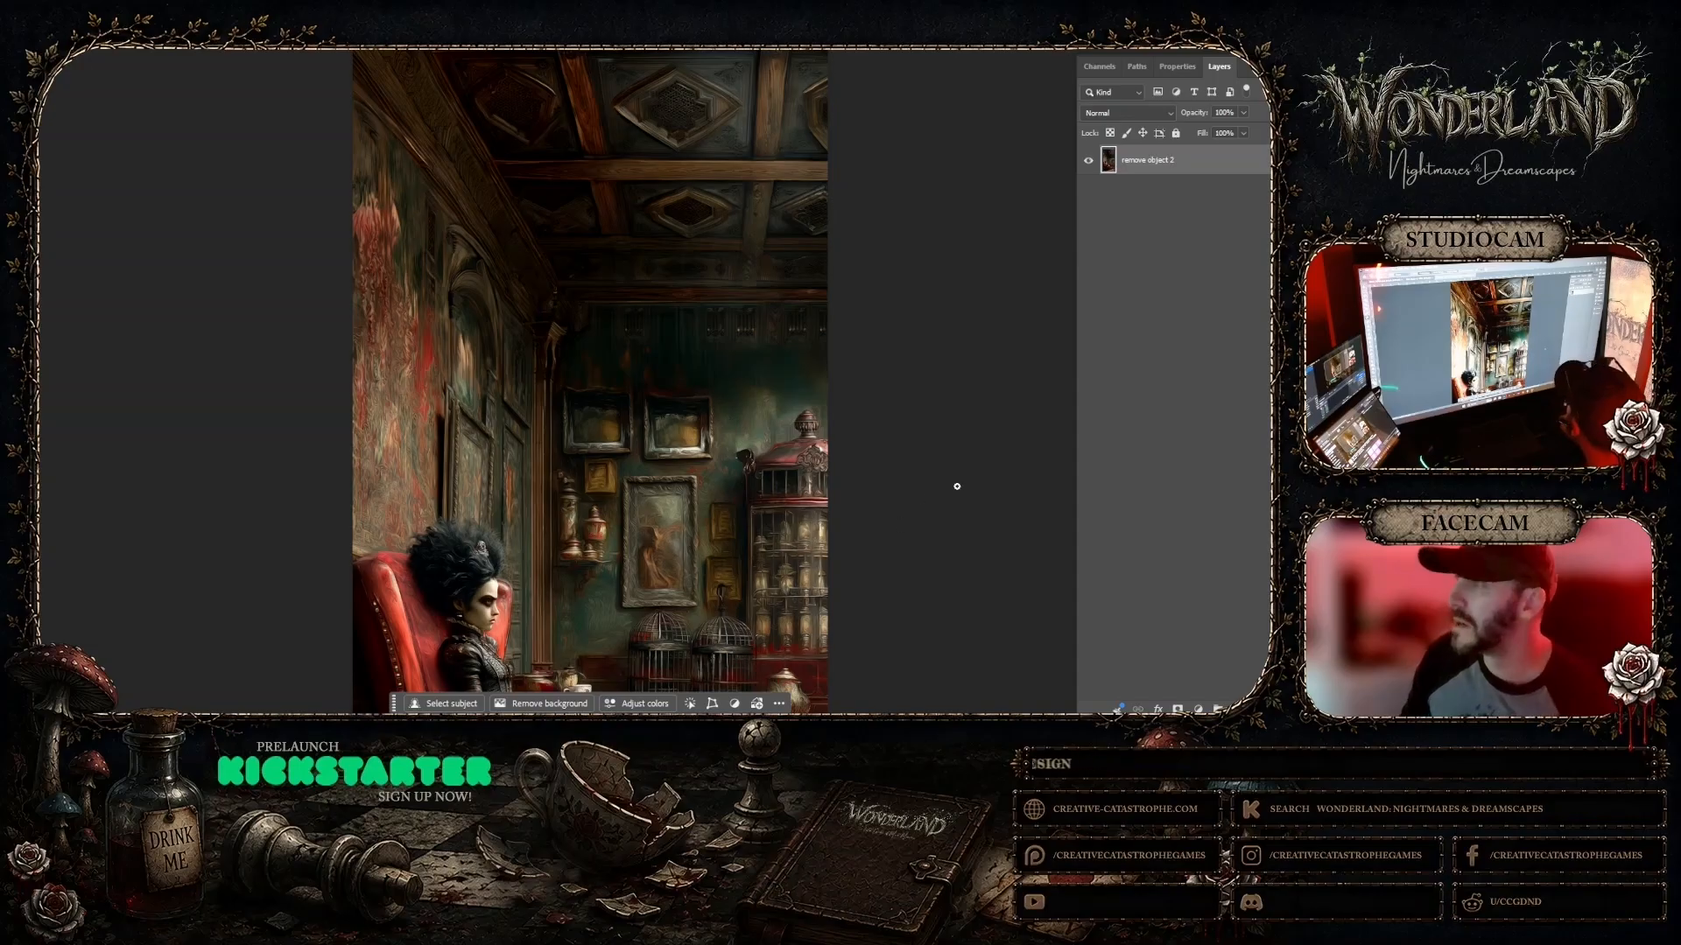
{"action": "scroll", "coordinate": [956, 486], "scroll_direction": "down", "scroll_amount": 10}
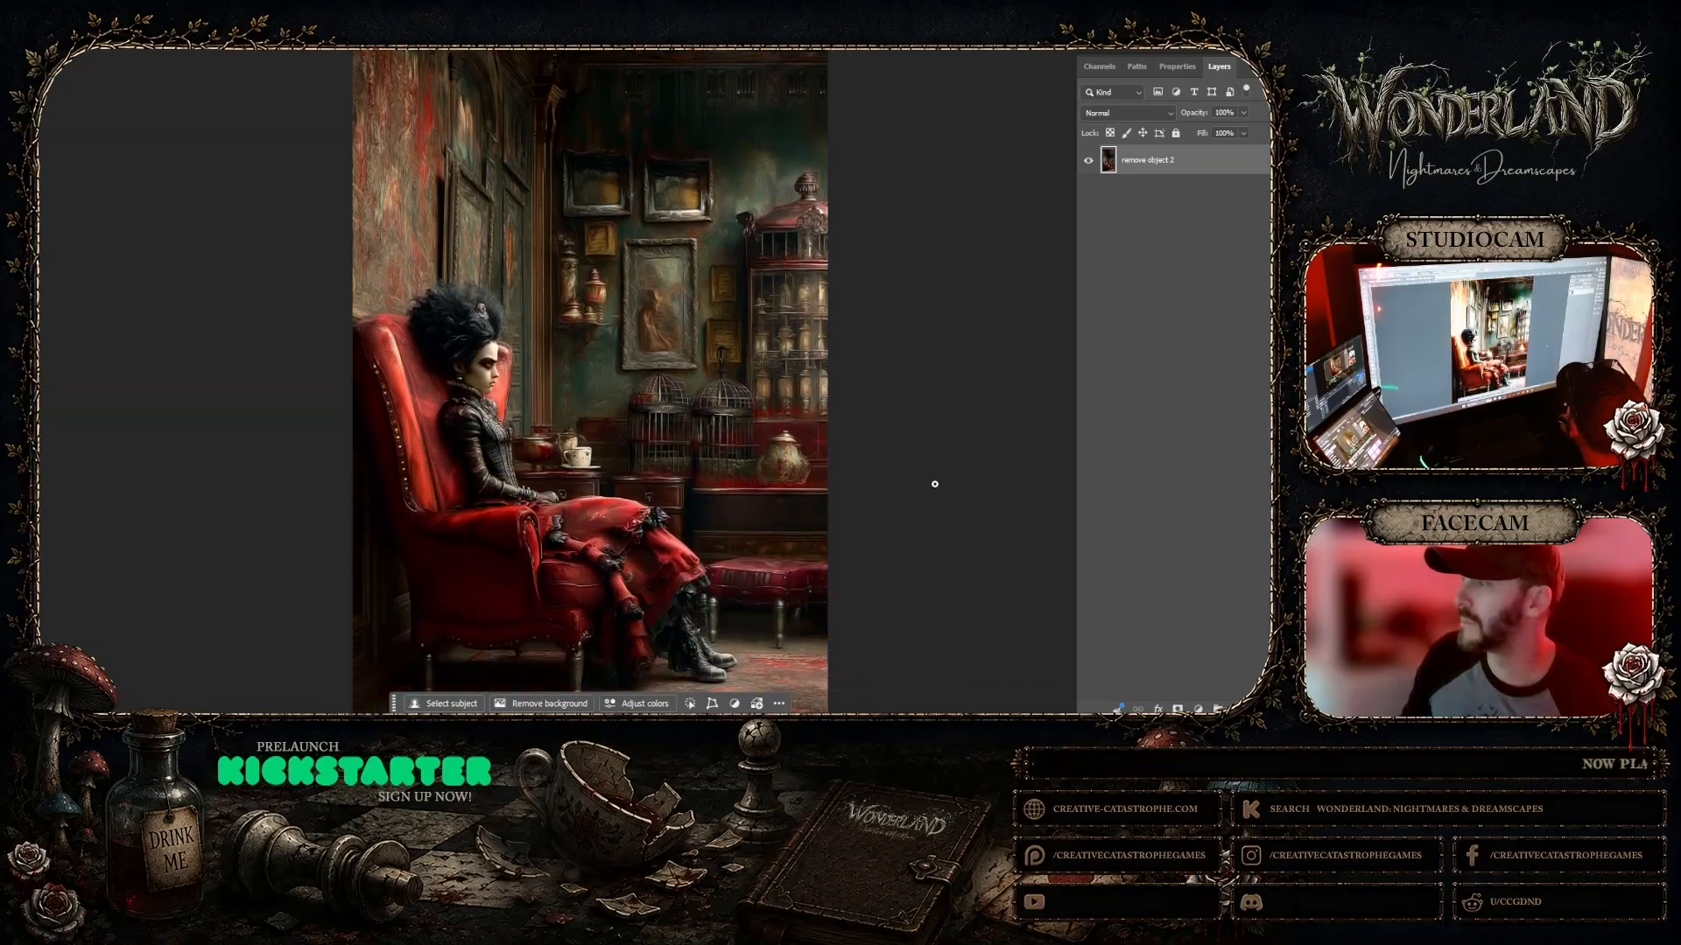
{"action": "scroll", "coordinate": [934, 484], "scroll_direction": "down", "scroll_amount": 5}
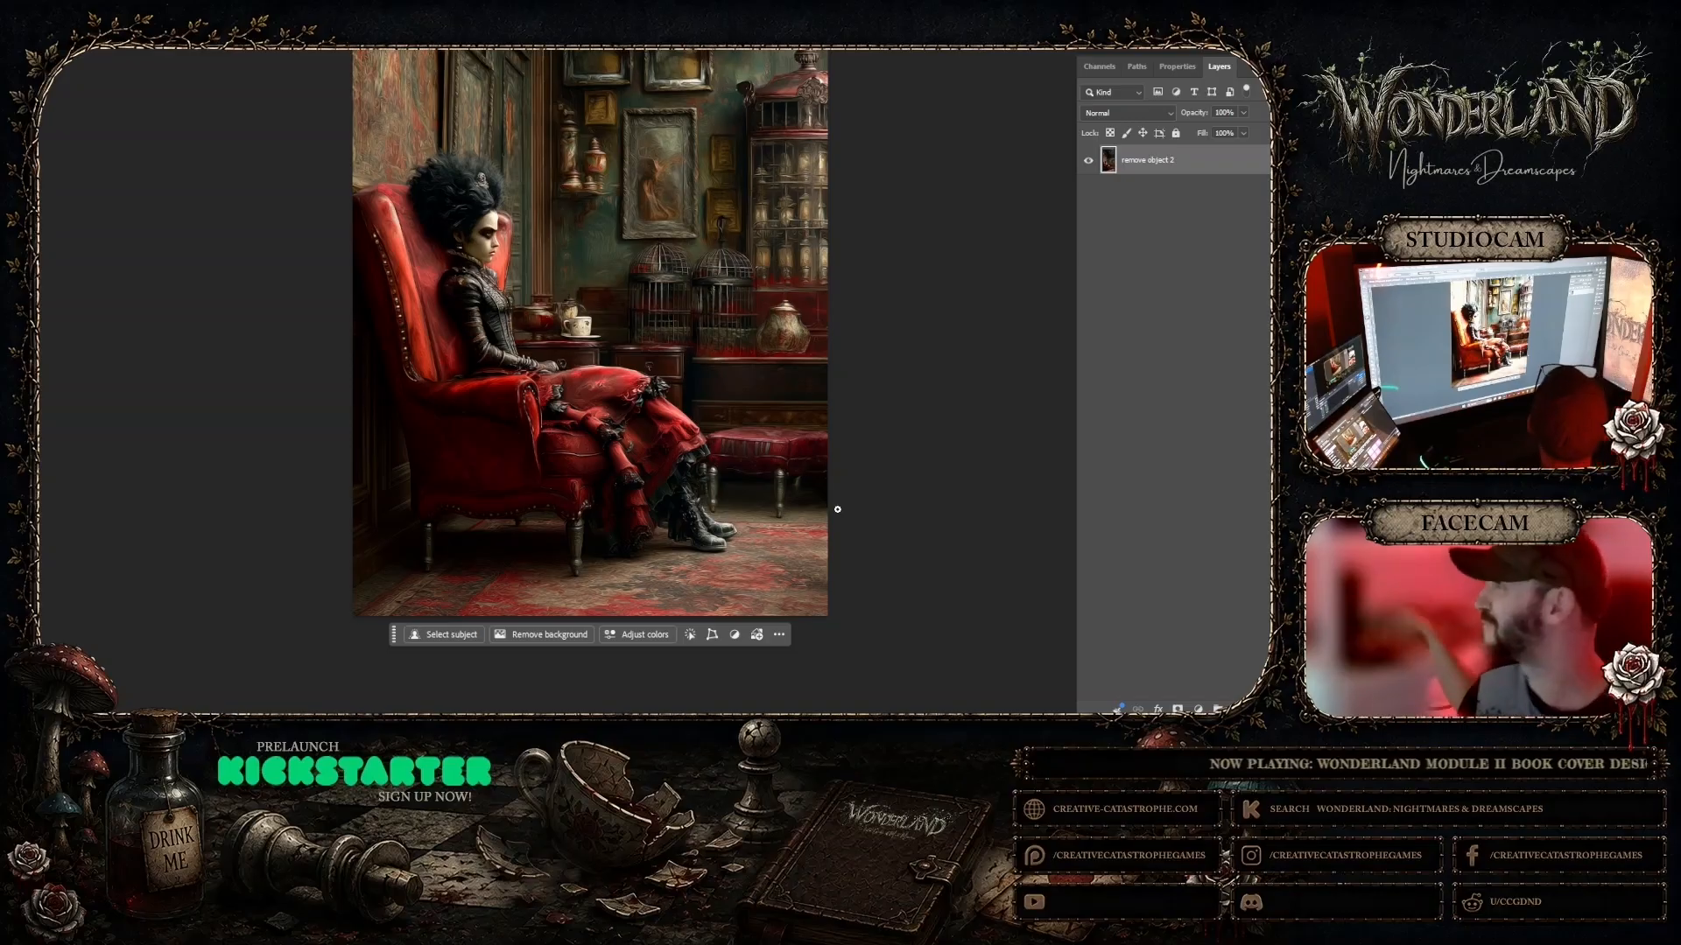
{"action": "scroll", "coordinate": [831, 436], "scroll_direction": "up", "scroll_amount": 3}
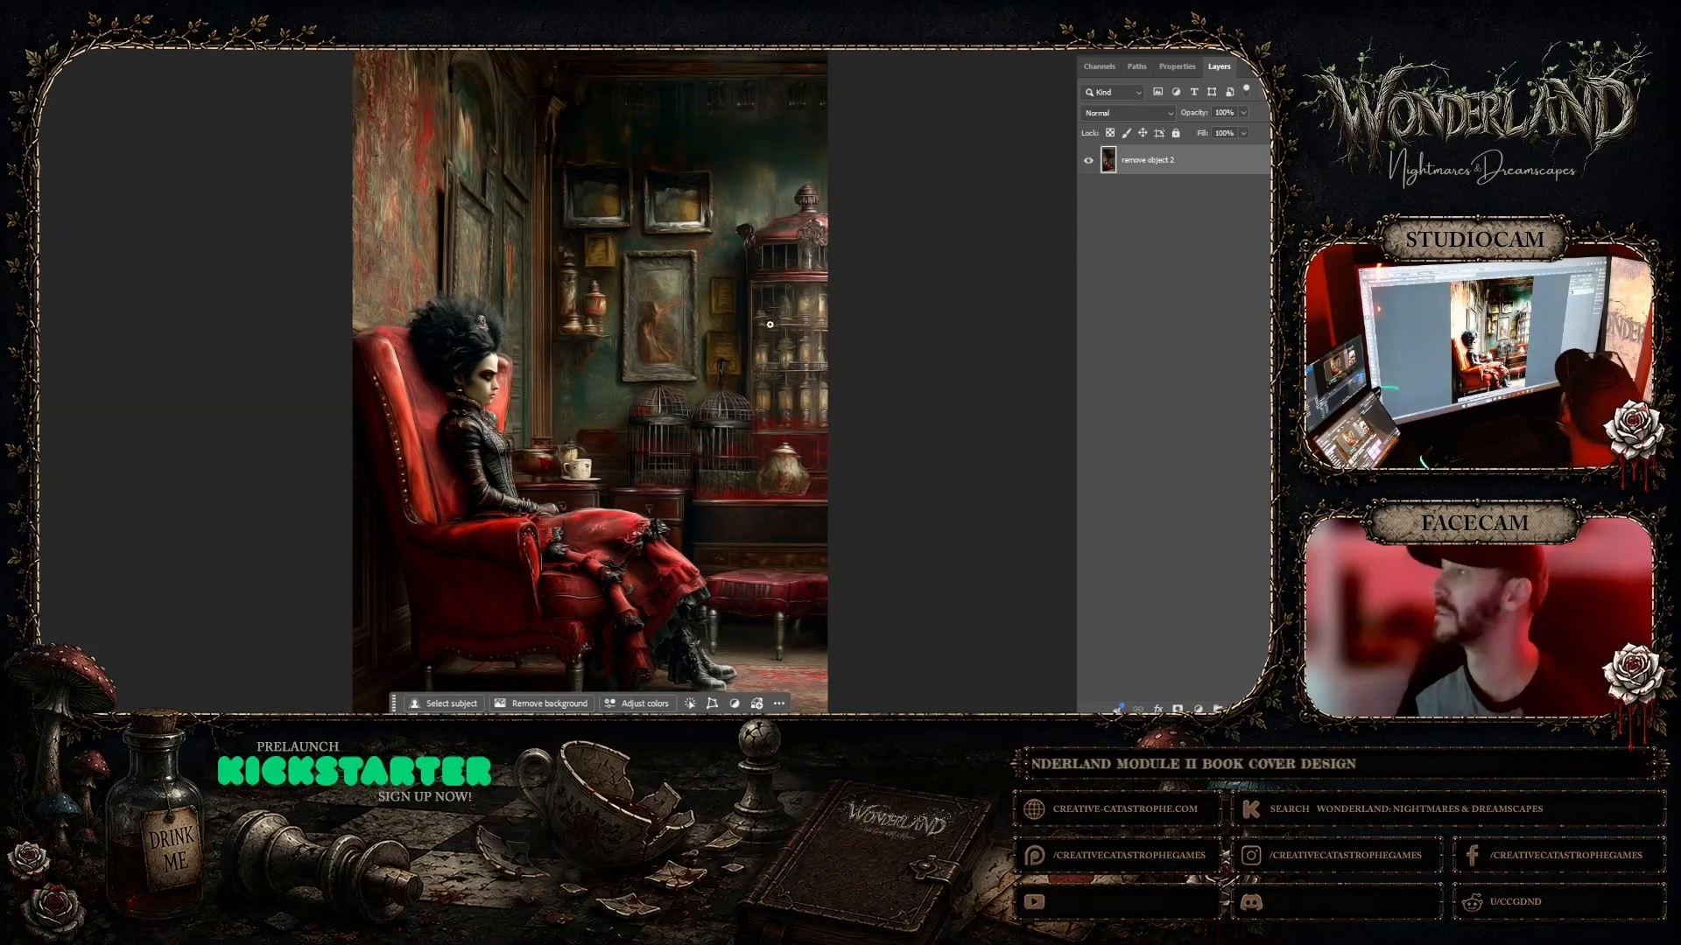
{"action": "scroll", "coordinate": [770, 325], "scroll_direction": "up", "scroll_amount": 4}
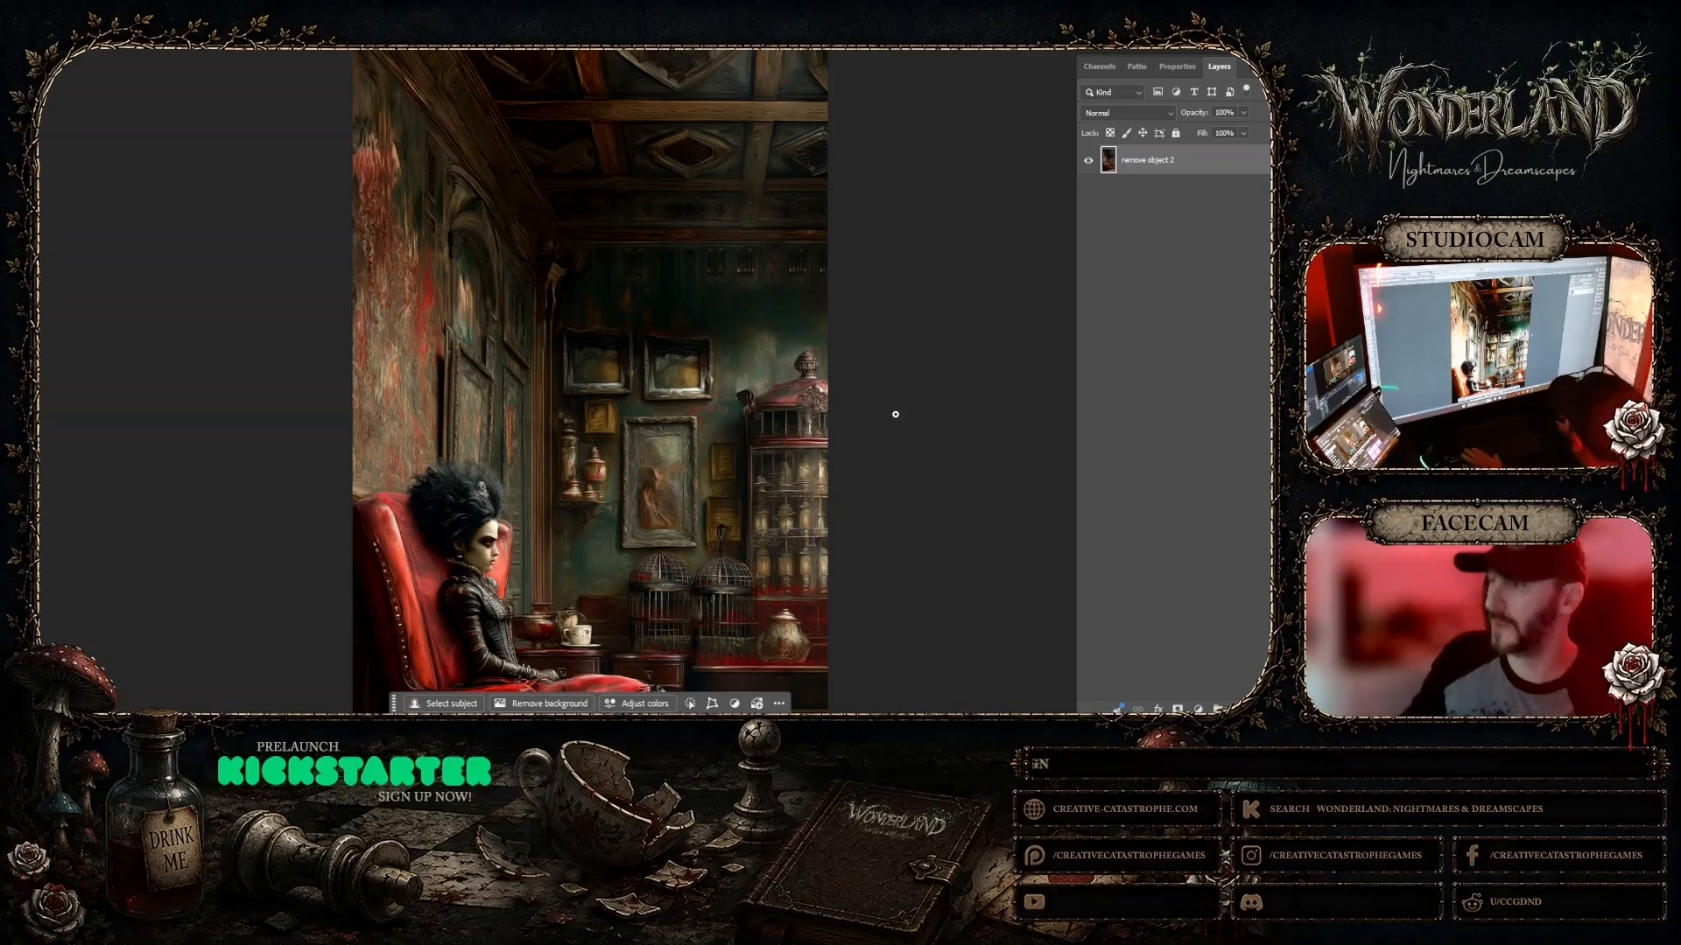
{"action": "scroll", "coordinate": [919, 427], "scroll_direction": "down", "scroll_amount": 4}
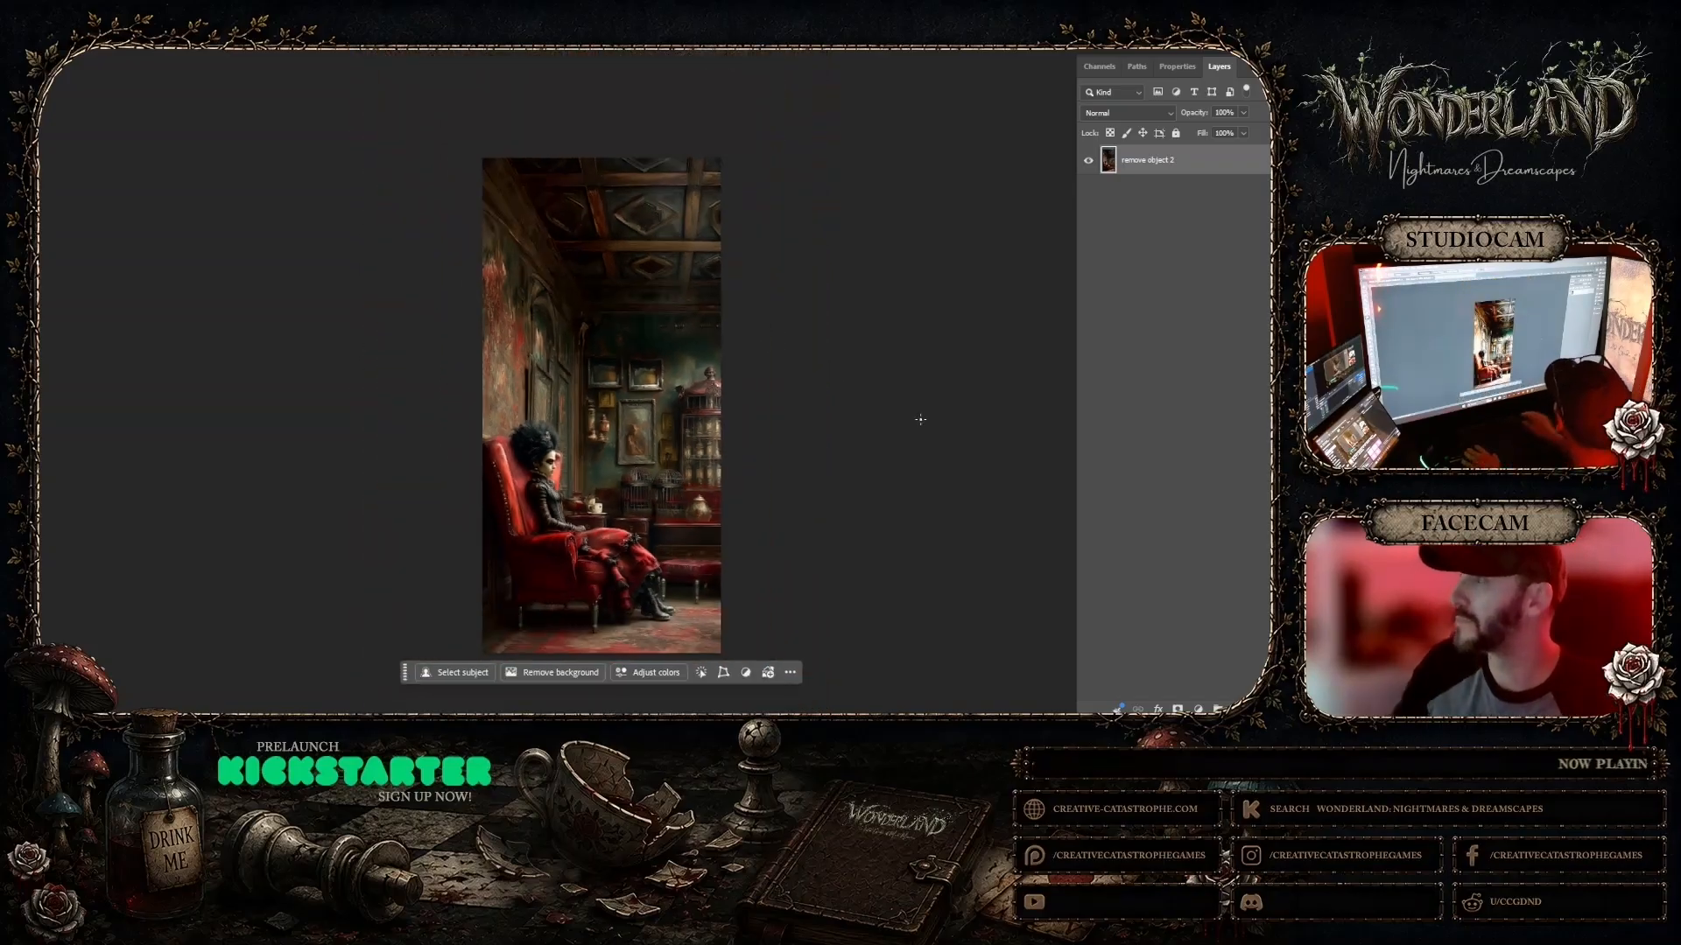
{"action": "scroll", "coordinate": [917, 385], "scroll_direction": "down", "scroll_amount": 1}
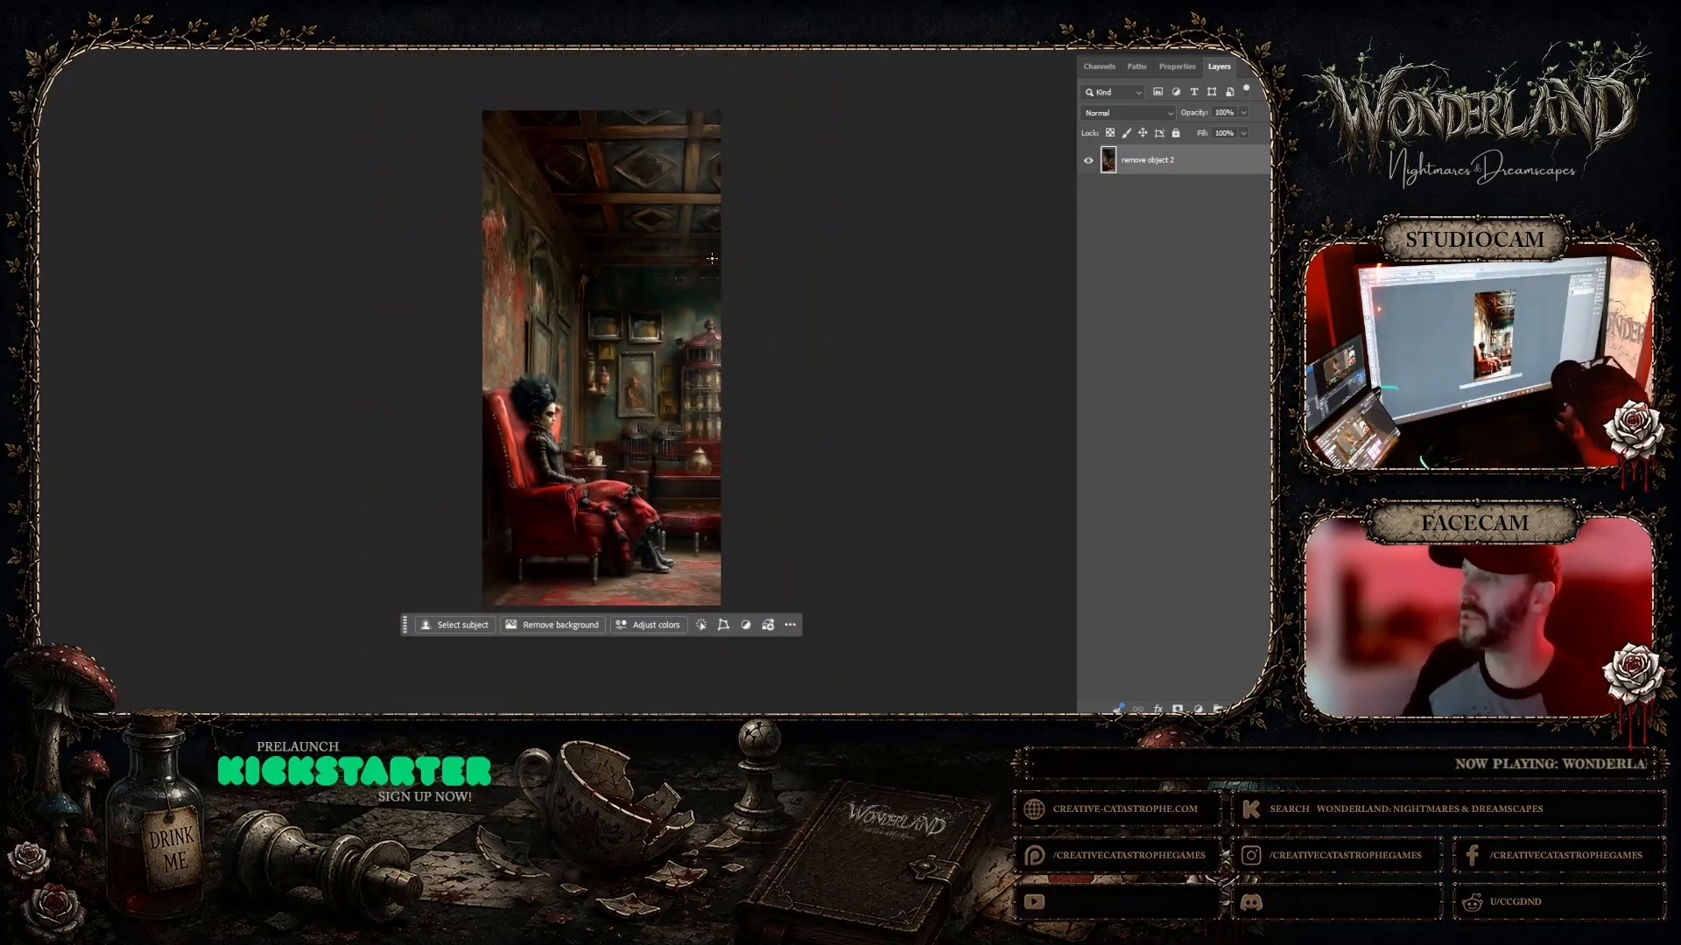
Step: Save the scene as a PNG named "Vignette Window" in the Duchess folder, using the large file size (fastest saving) option
{"action": "key", "text": "ctrl+t"}
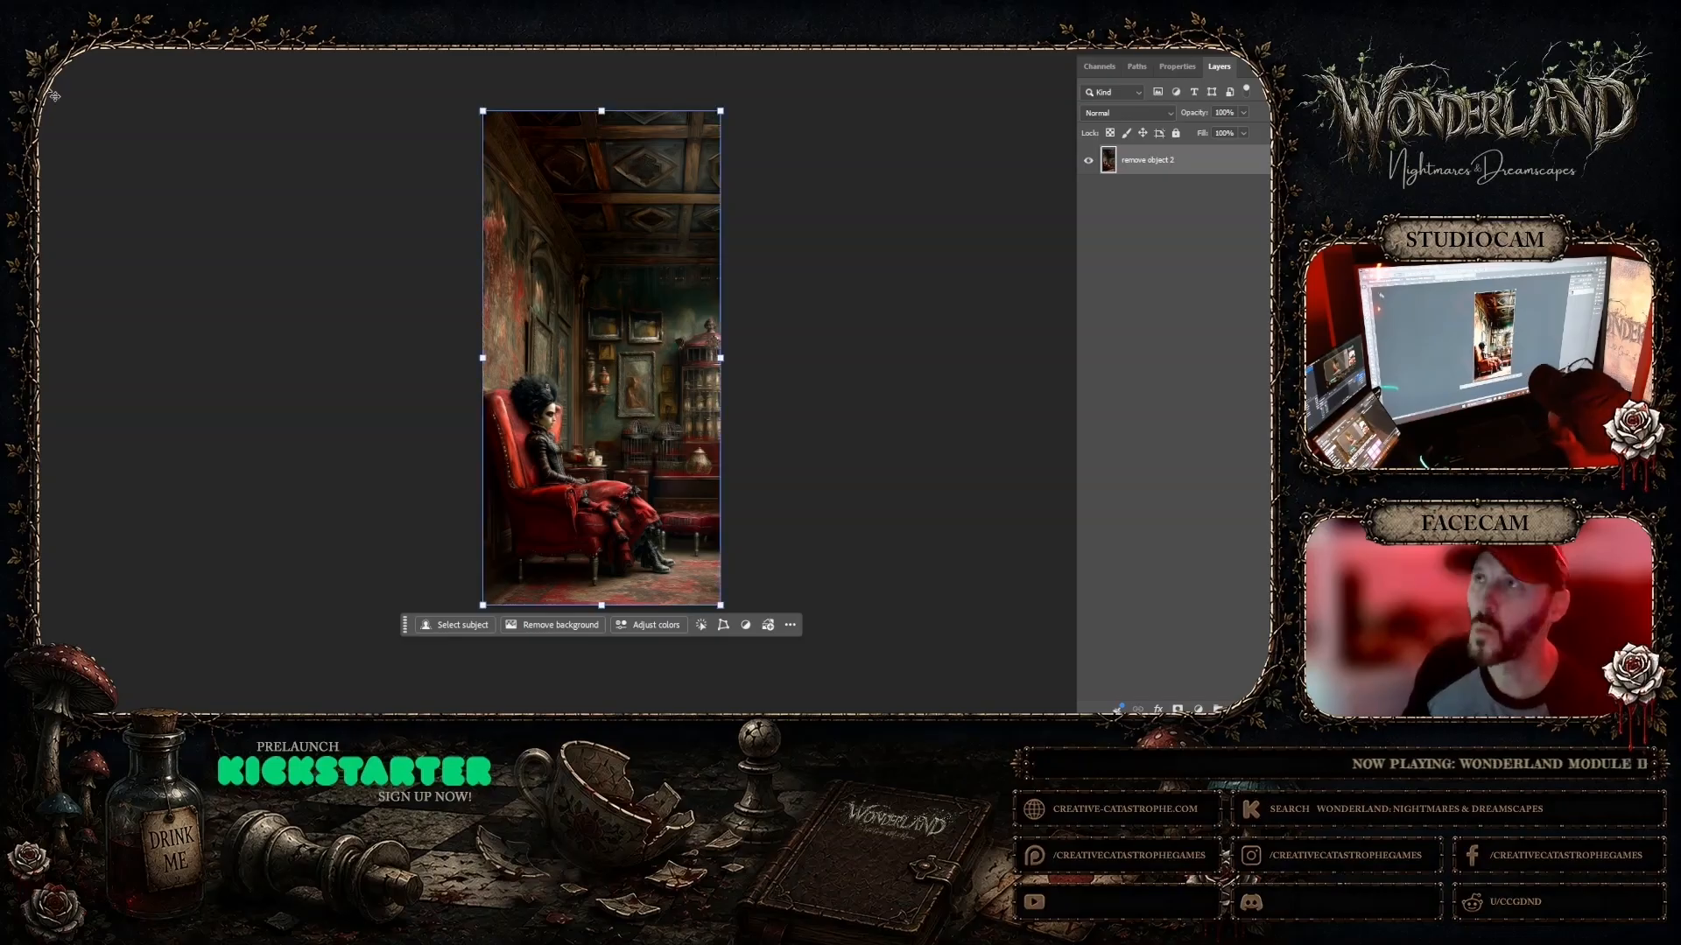
{"action": "key", "text": "alt+f"}
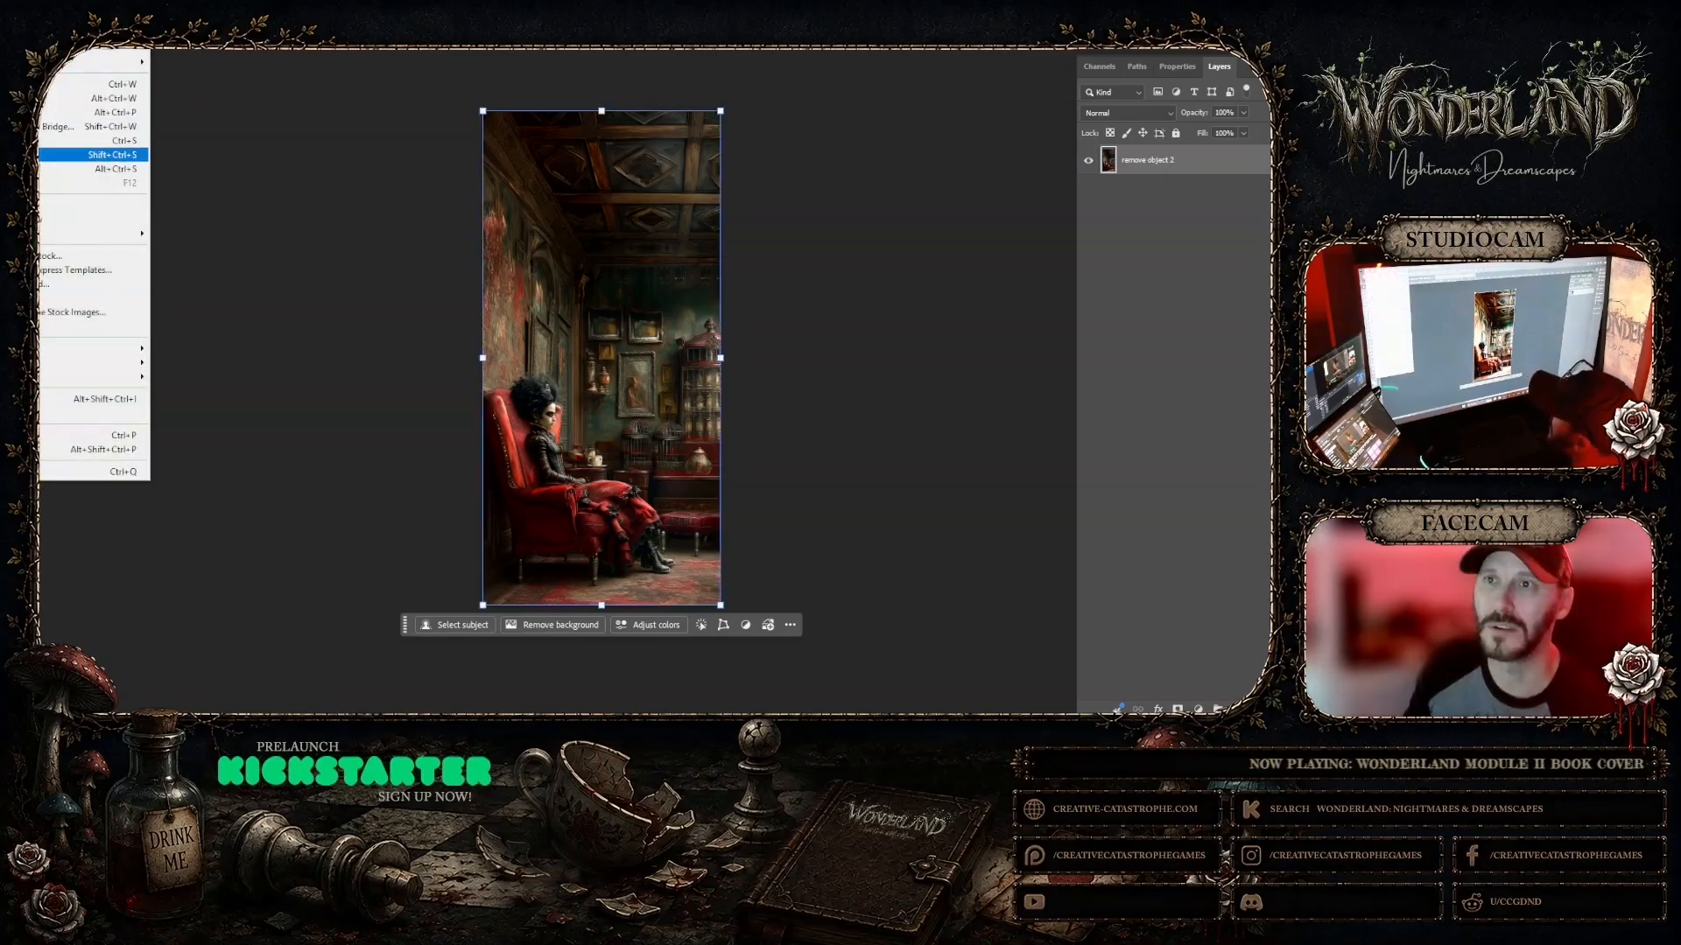
{"action": "left_click", "coordinate": [140, 169]}
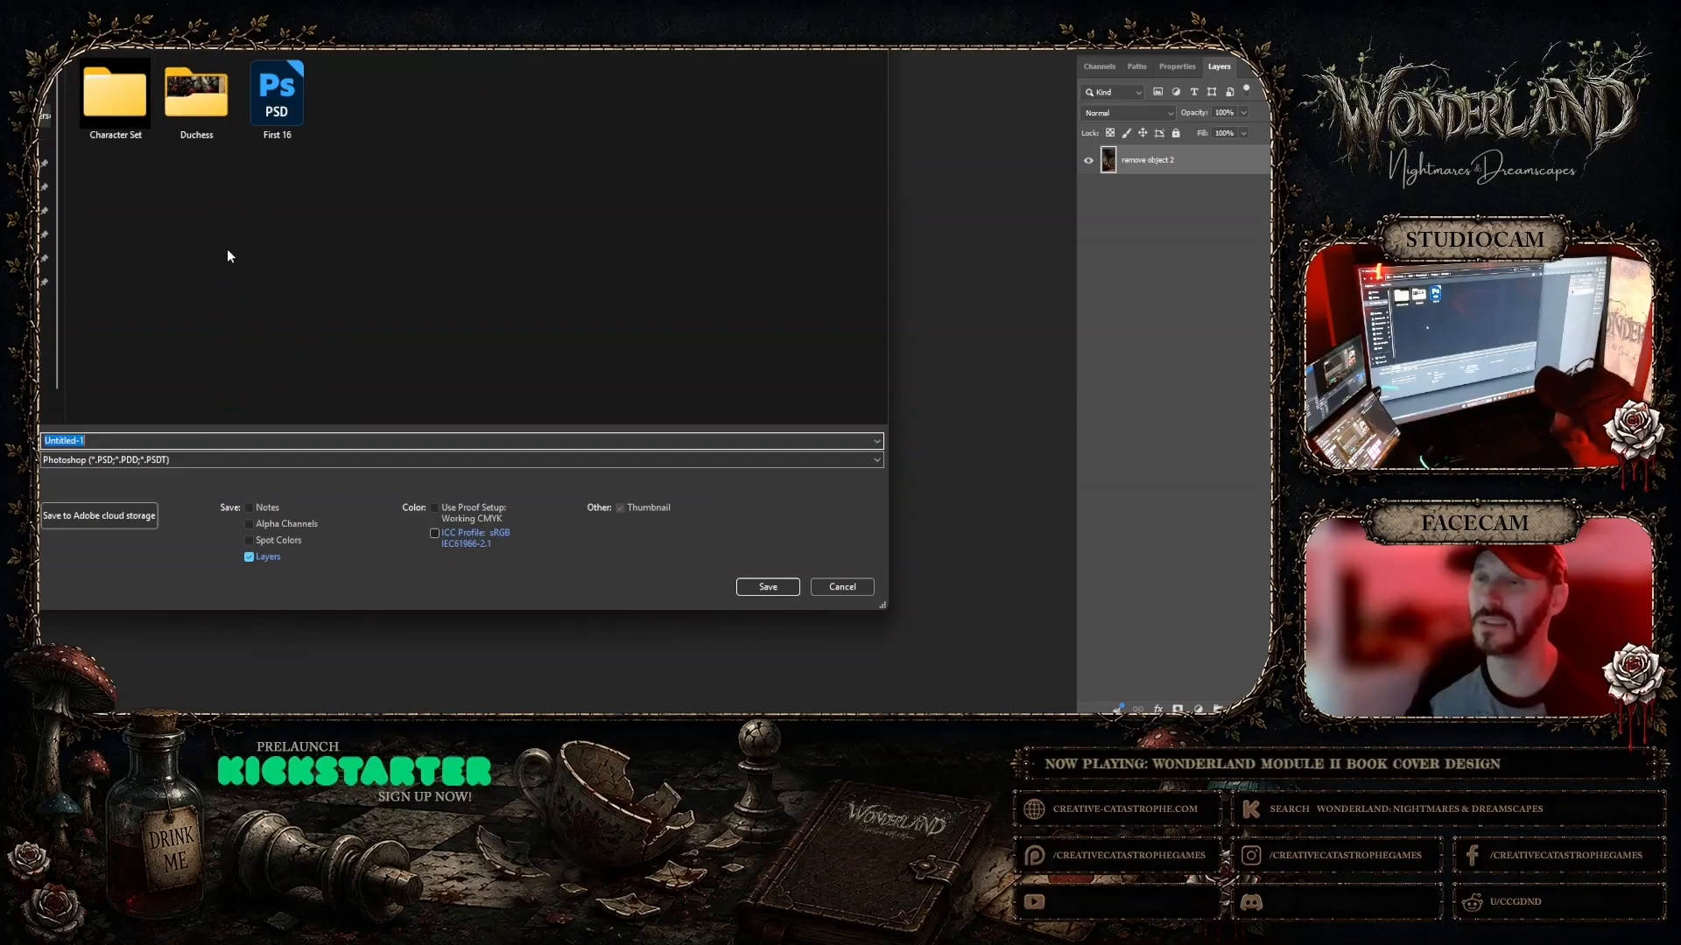
{"action": "double_click", "coordinate": [196, 104]}
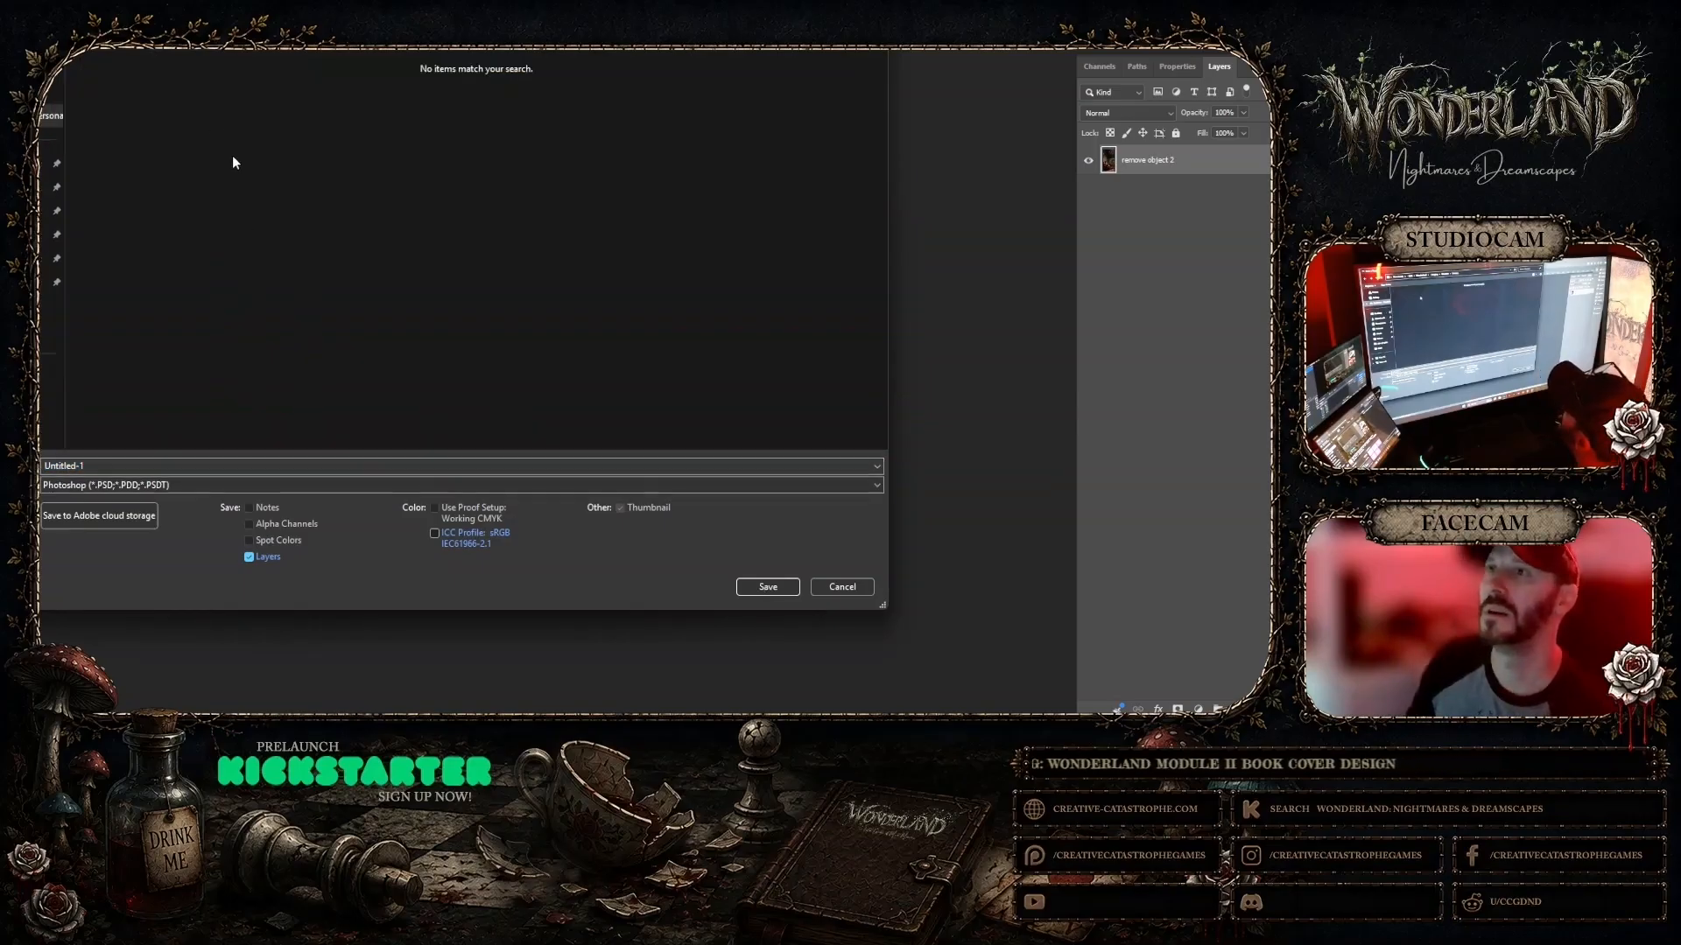
{"action": "left_click", "coordinate": [131, 485]}
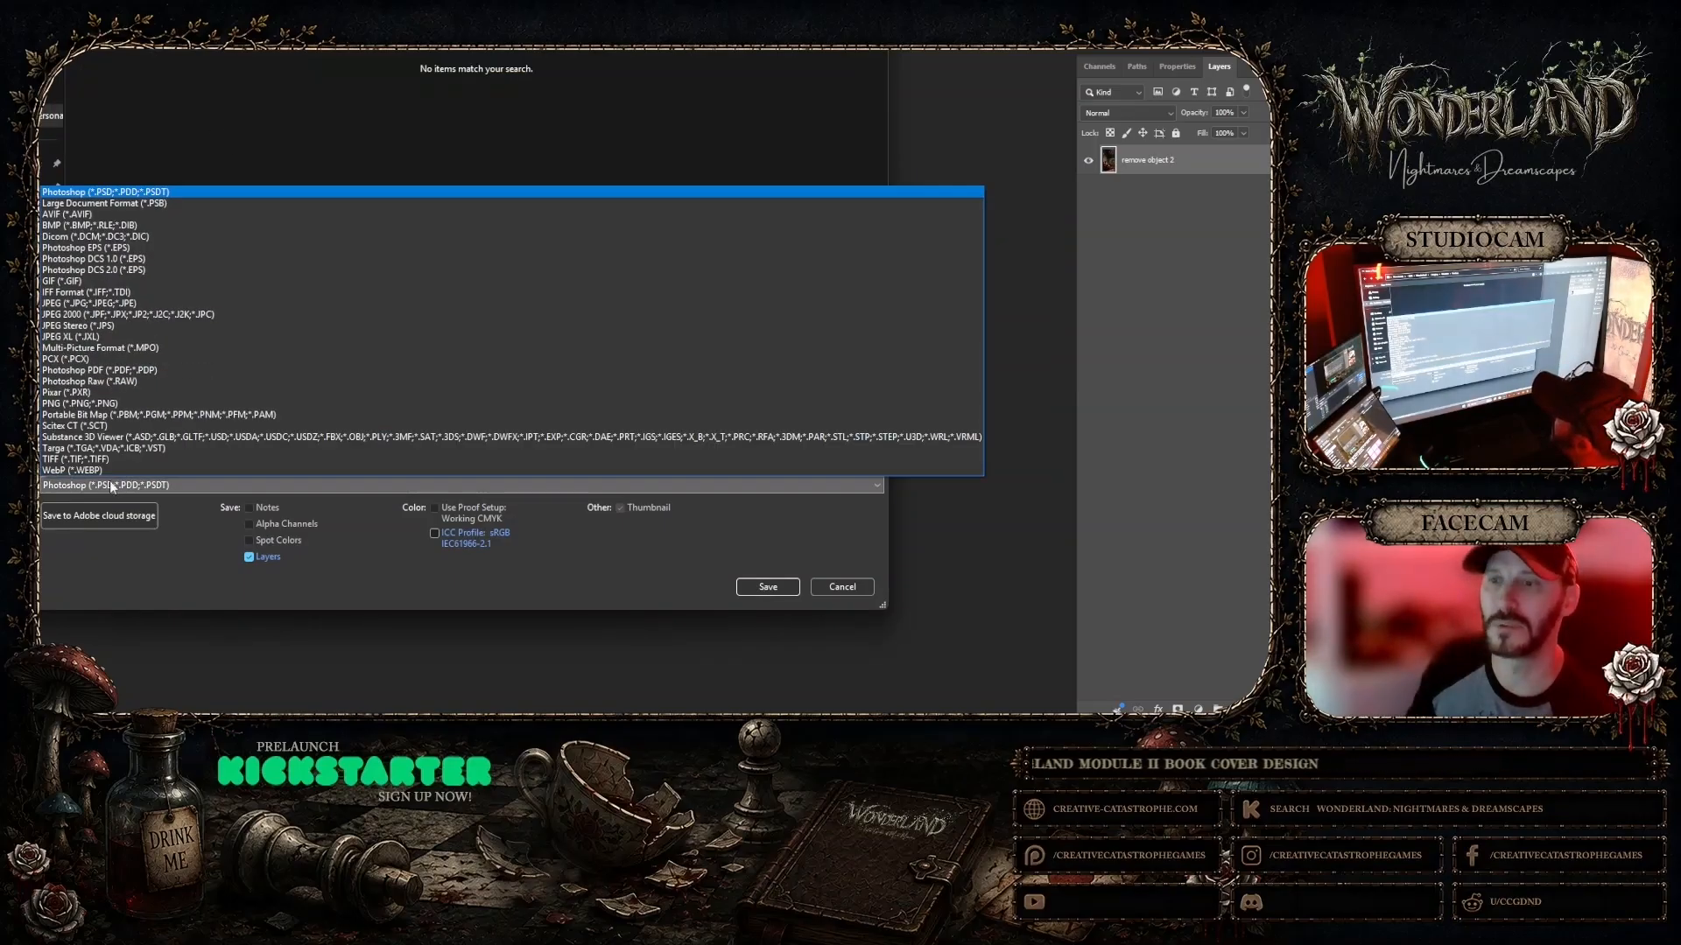
{"action": "left_click", "coordinate": [101, 407]}
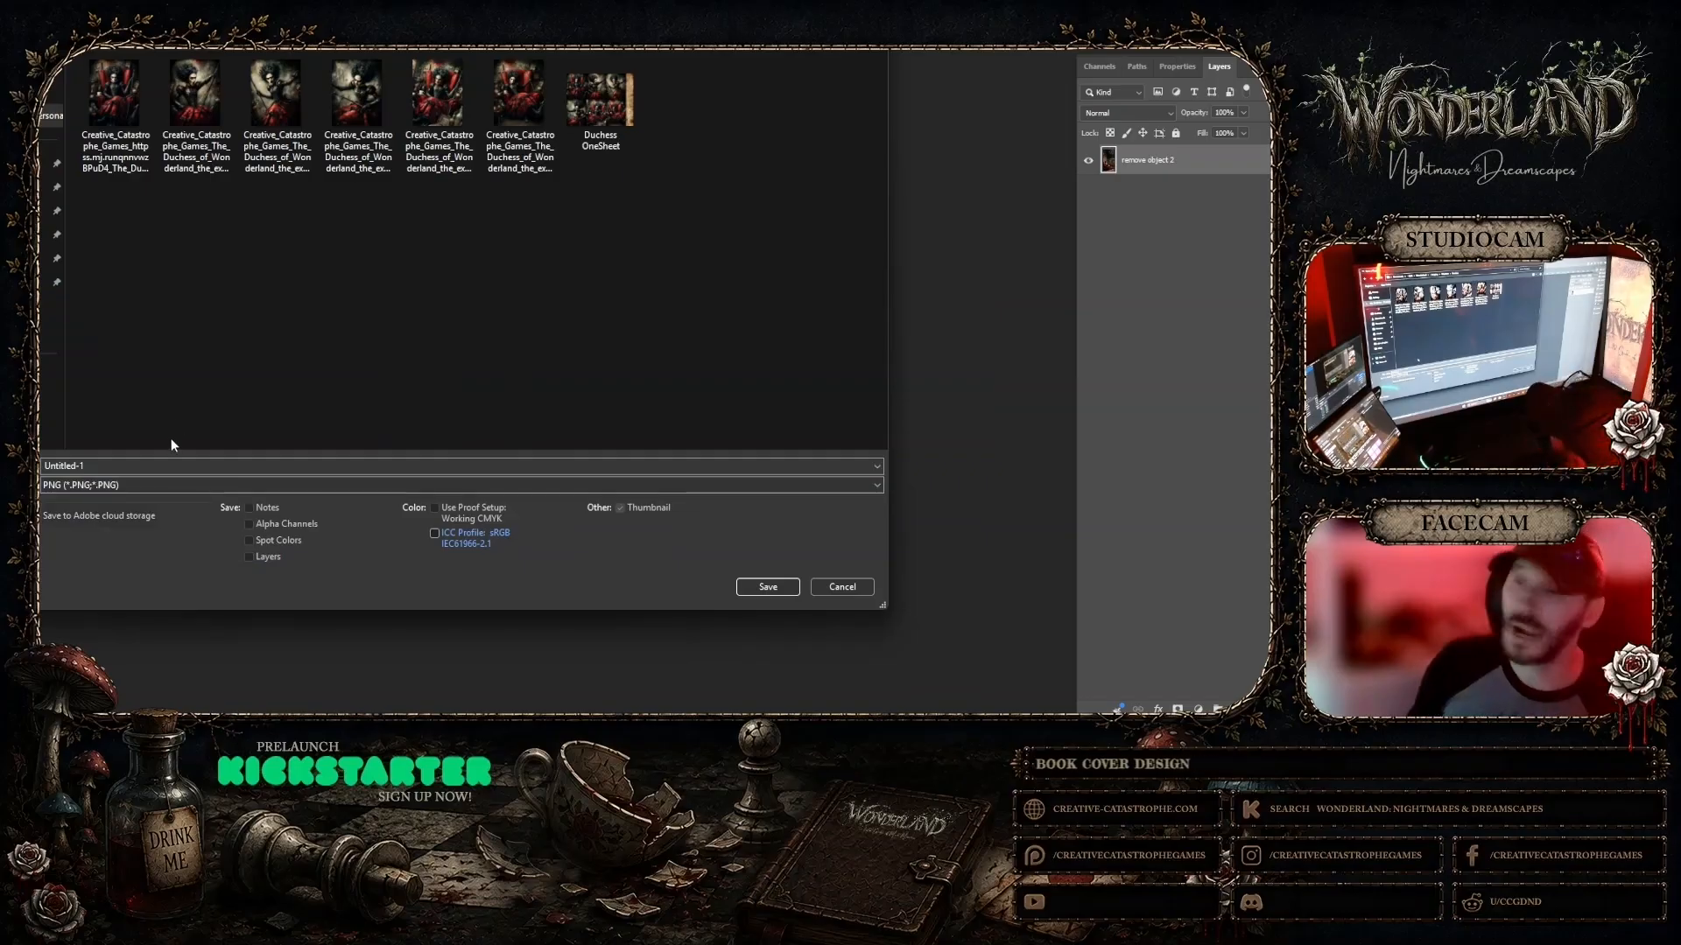
{"action": "left_click", "coordinate": [161, 470]}
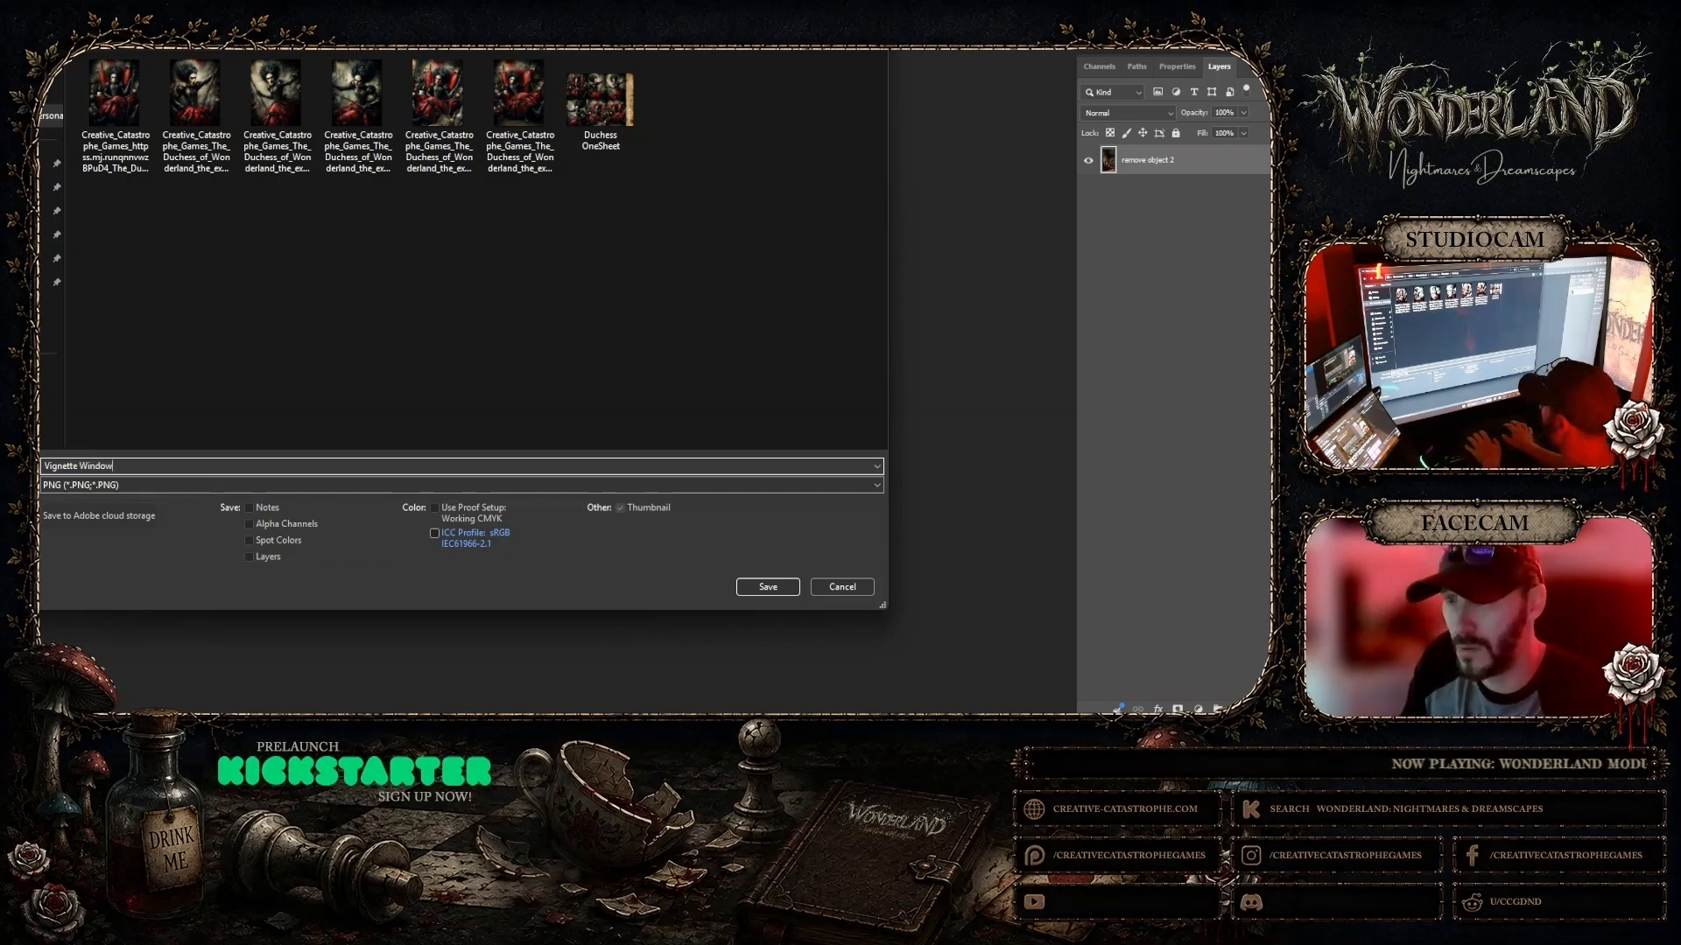
{"action": "key", "text": "Return"}
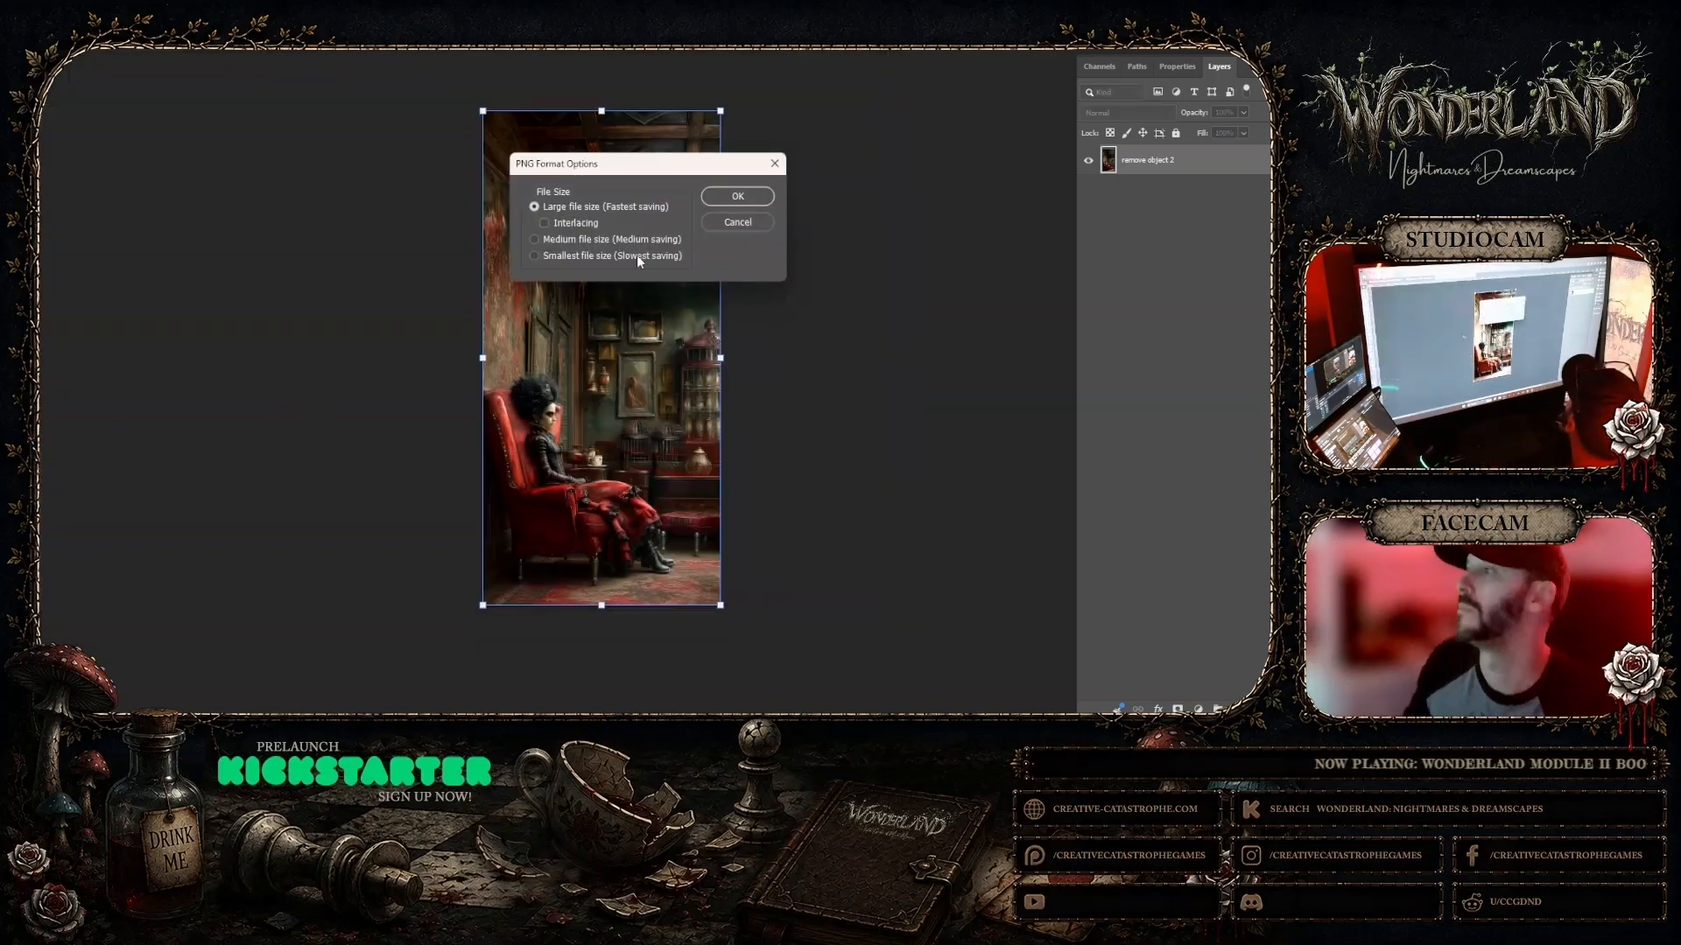
{"action": "left_click", "coordinate": [744, 199]}
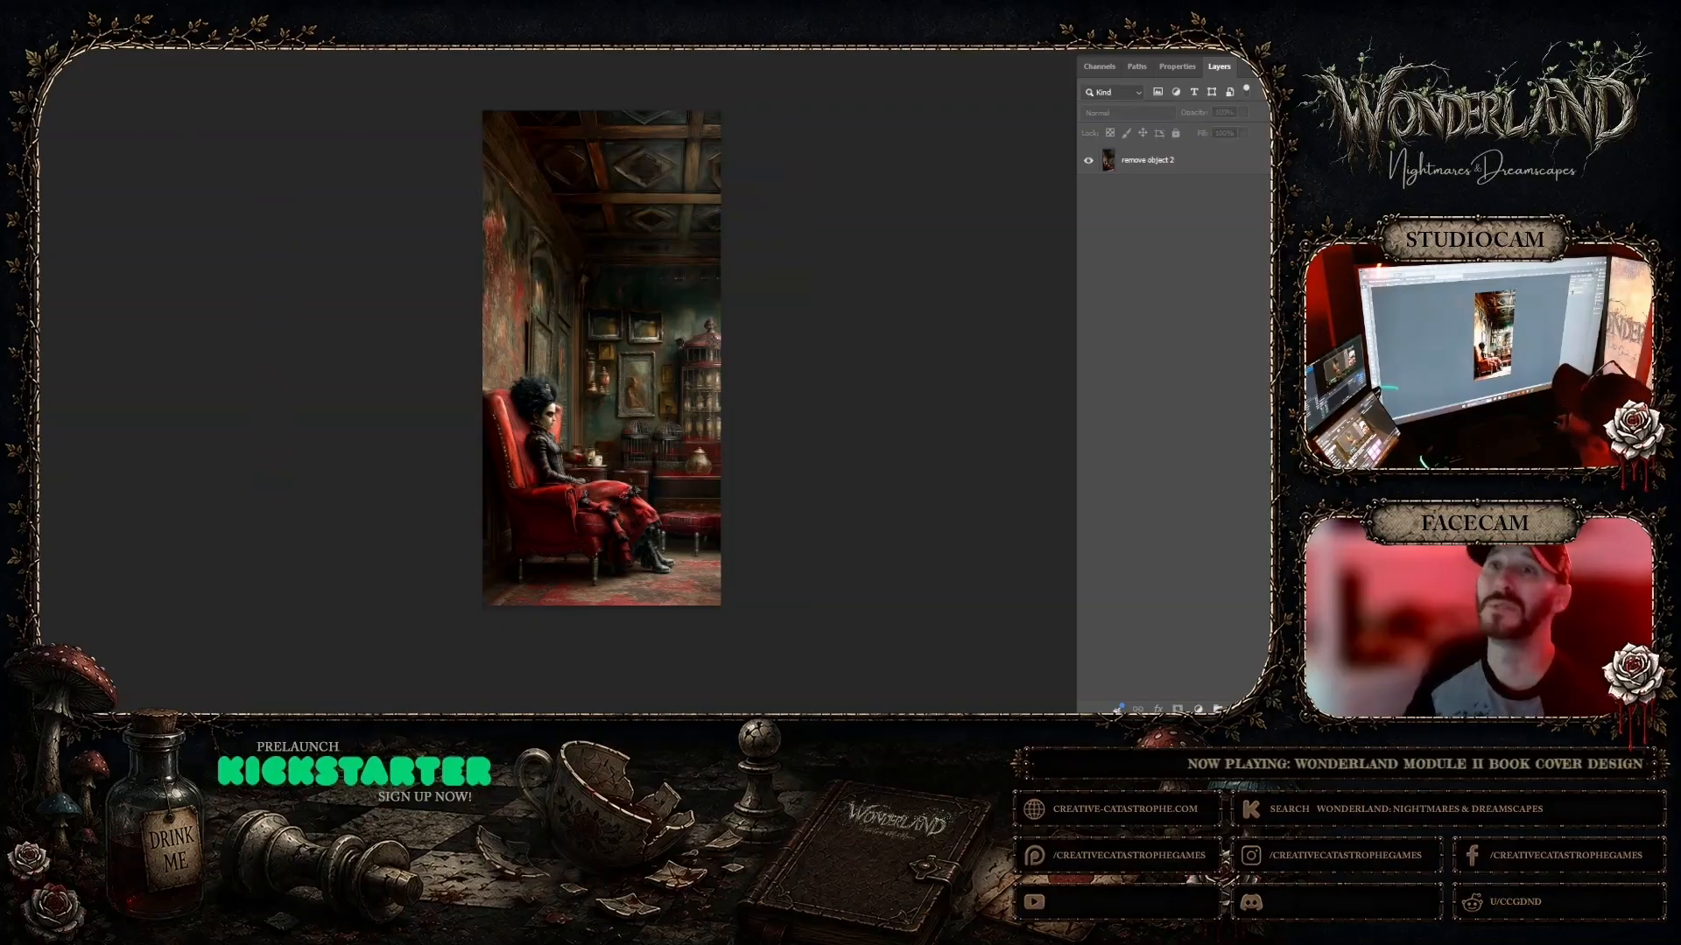
Step: Select the entire armchair image, copy it, and switch to the Wonderland book cover document
{"action": "left_click_drag", "start_coordinate": [430, 96], "coordinate": [885, 632]}
{"action": "left_click", "coordinate": [54, 44]}
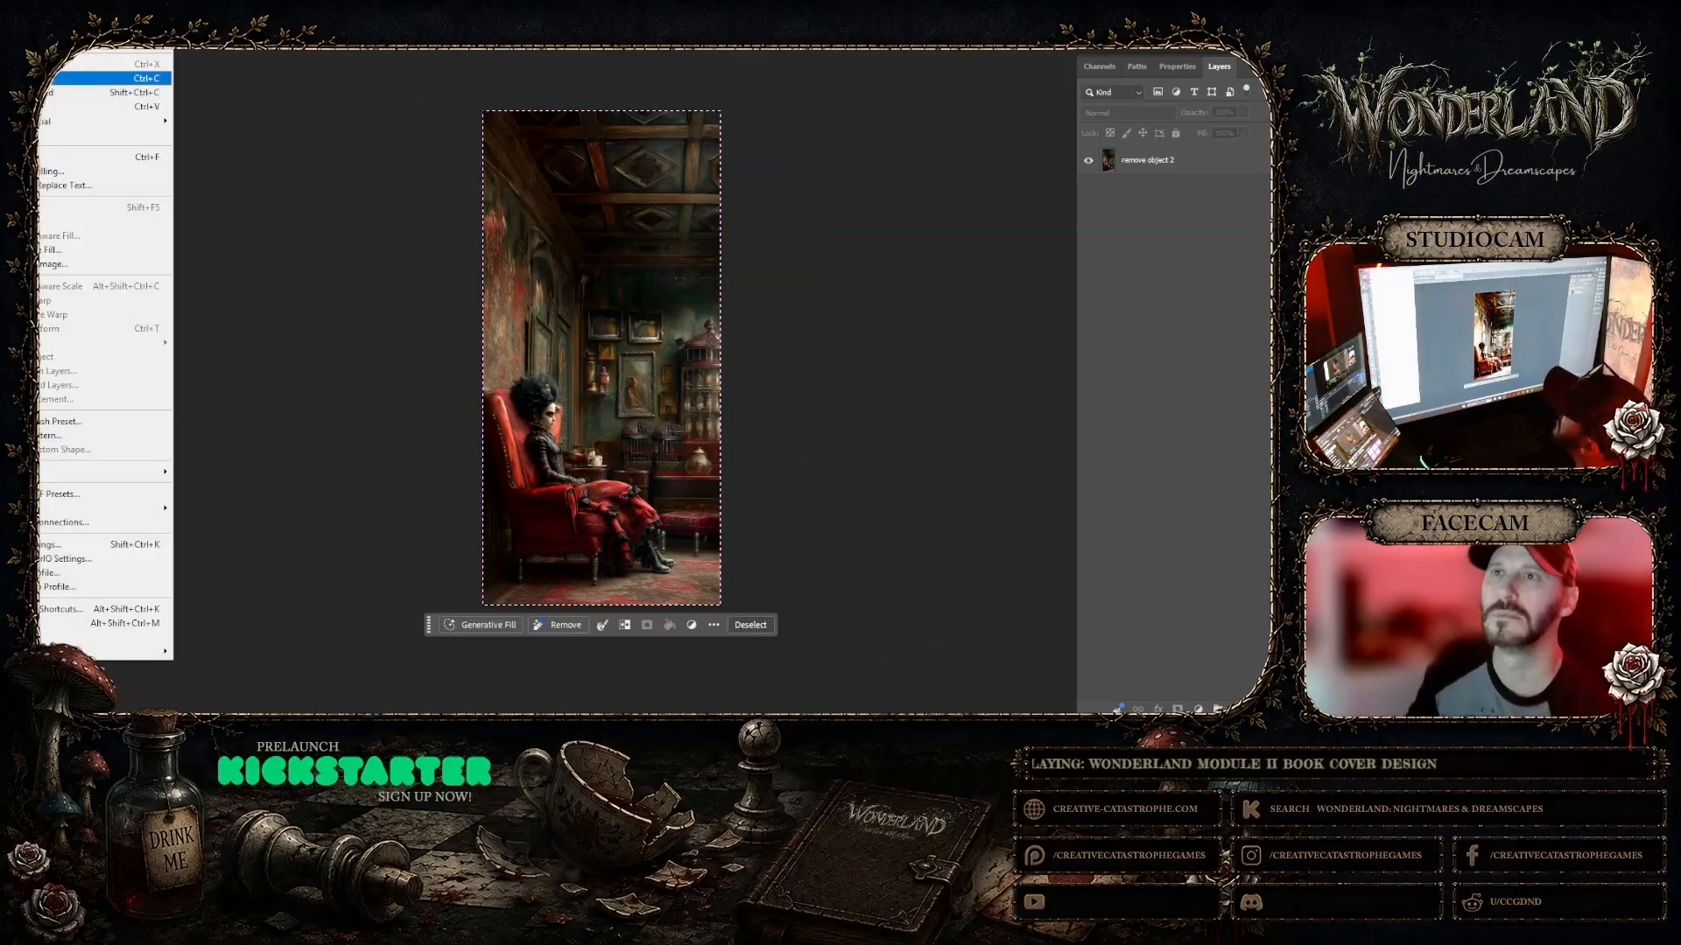
{"action": "left_click", "coordinate": [109, 91]}
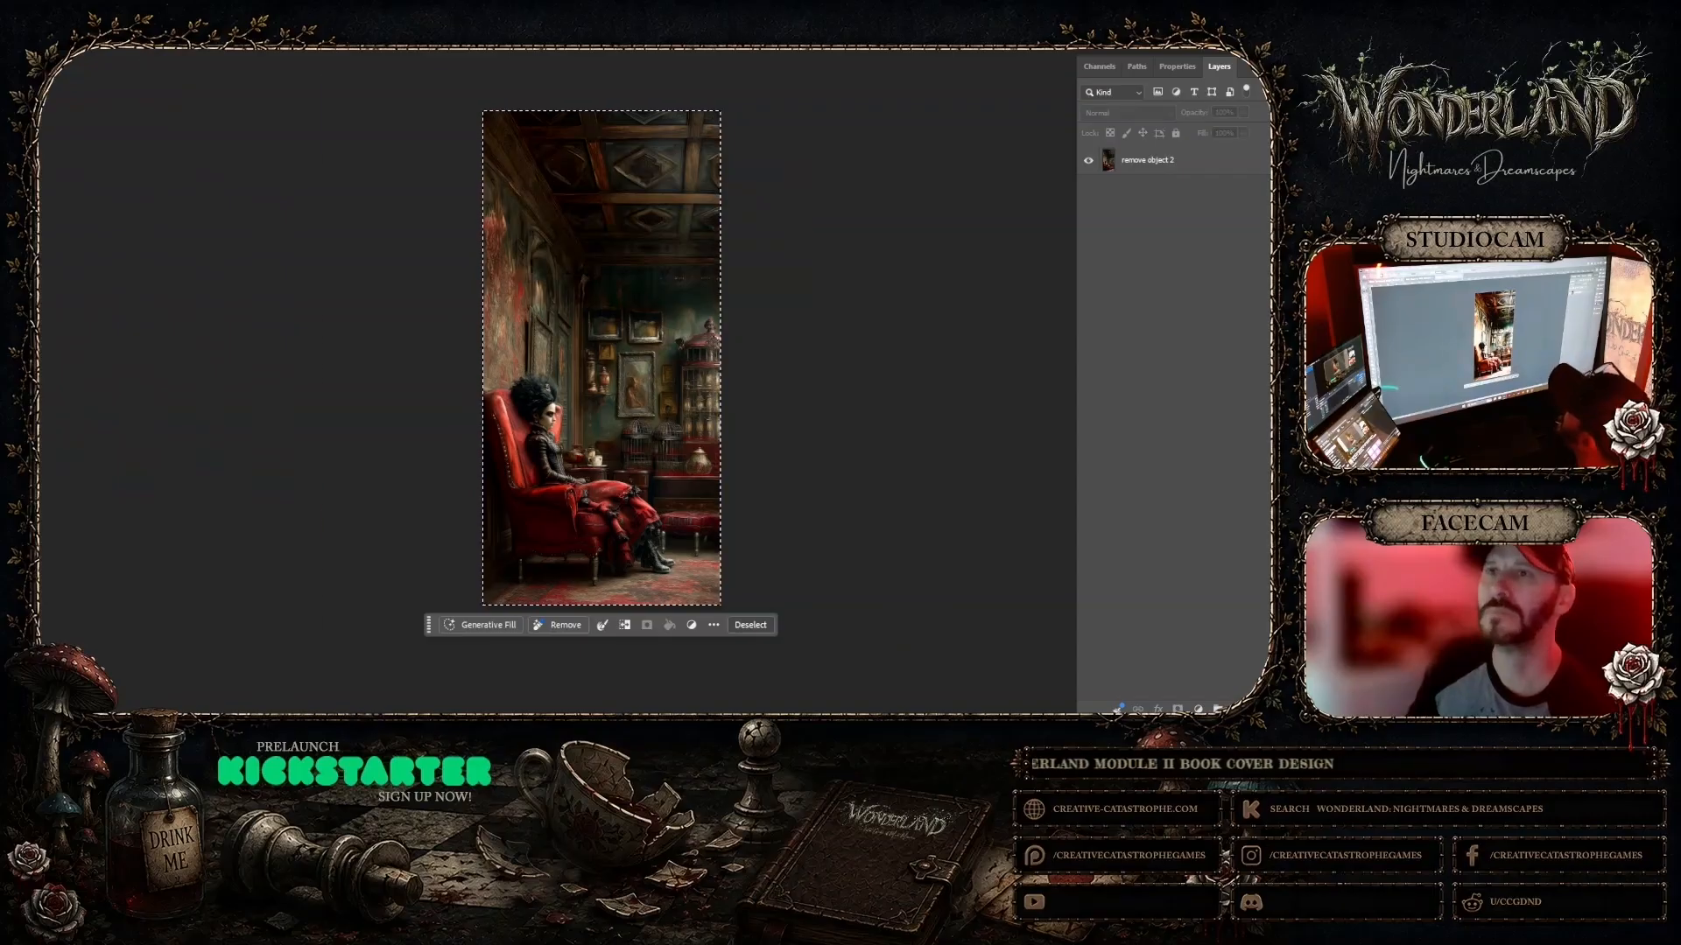
{"action": "left_click", "coordinate": [142, 50]}
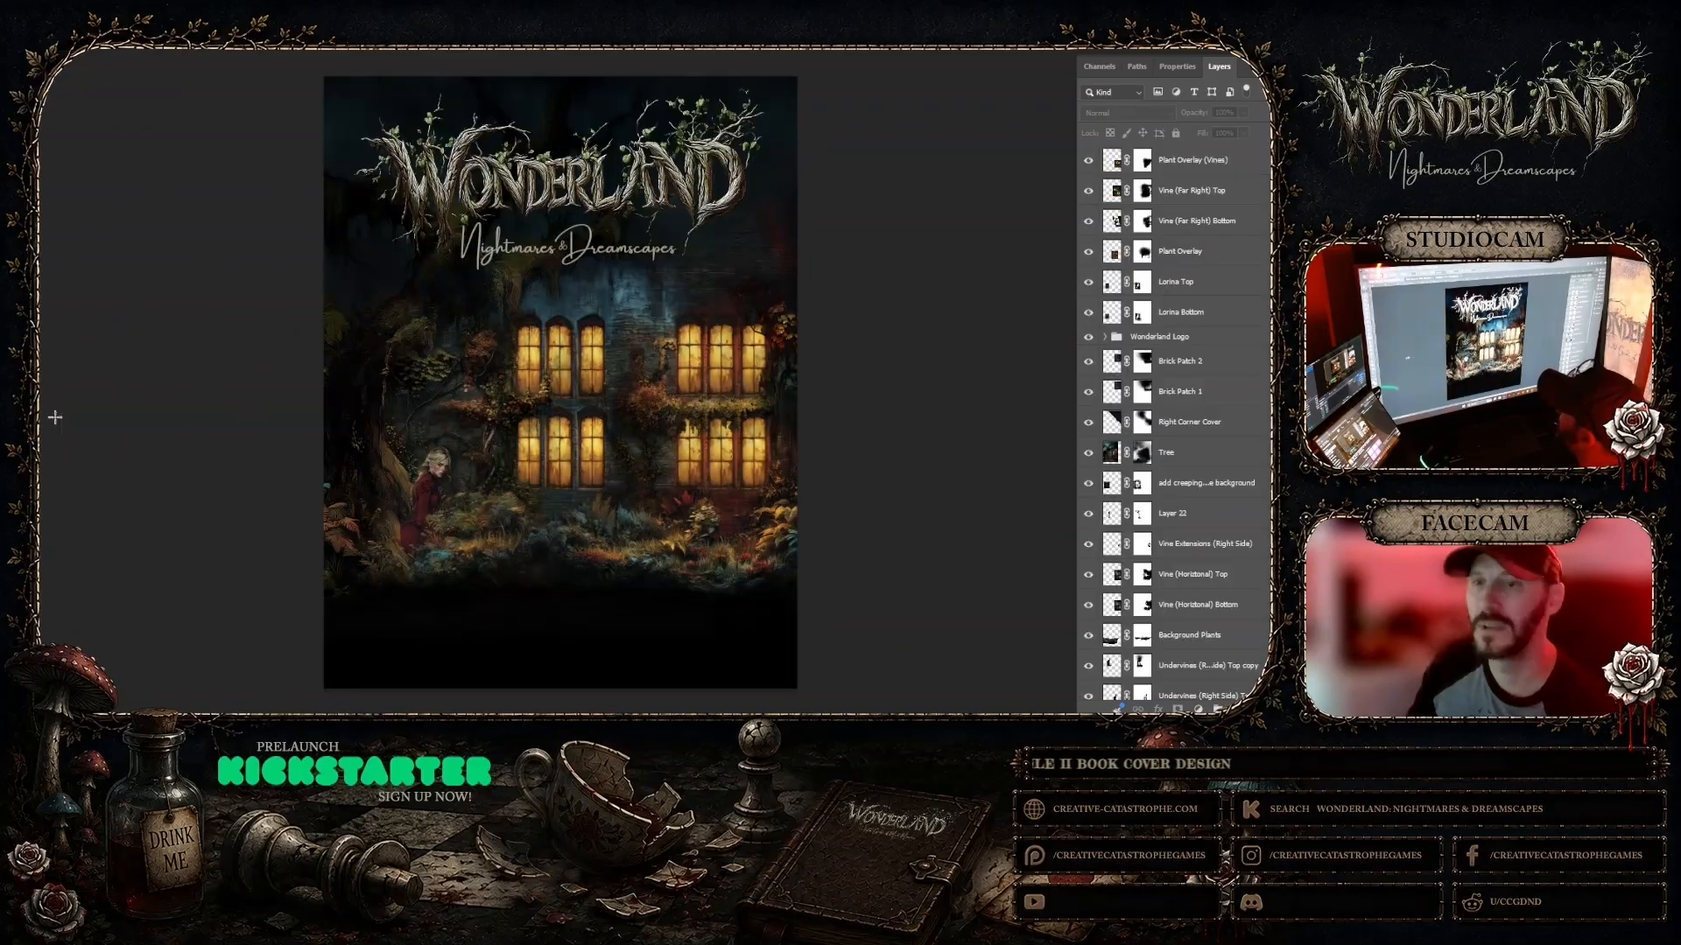
Step: Hide the upper cover layers from Plant Overlay (Vines) down through the Wonderland Logo group
{"action": "left_click", "coordinate": [540, 536]}
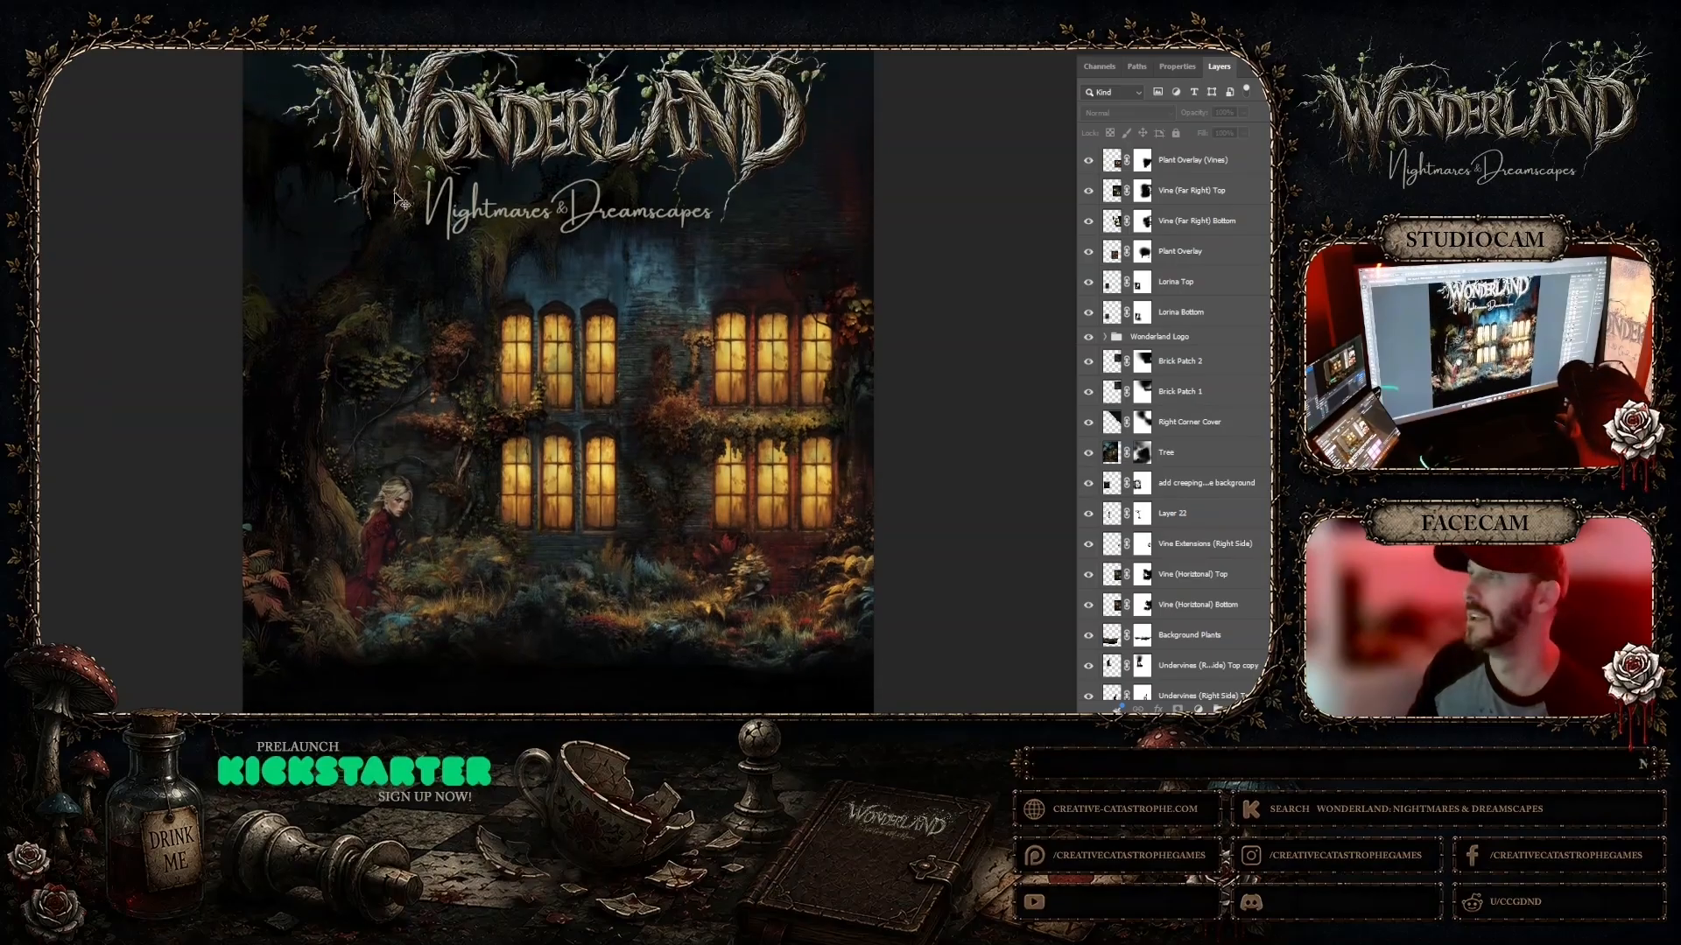
{"action": "left_click", "coordinate": [1216, 222]}
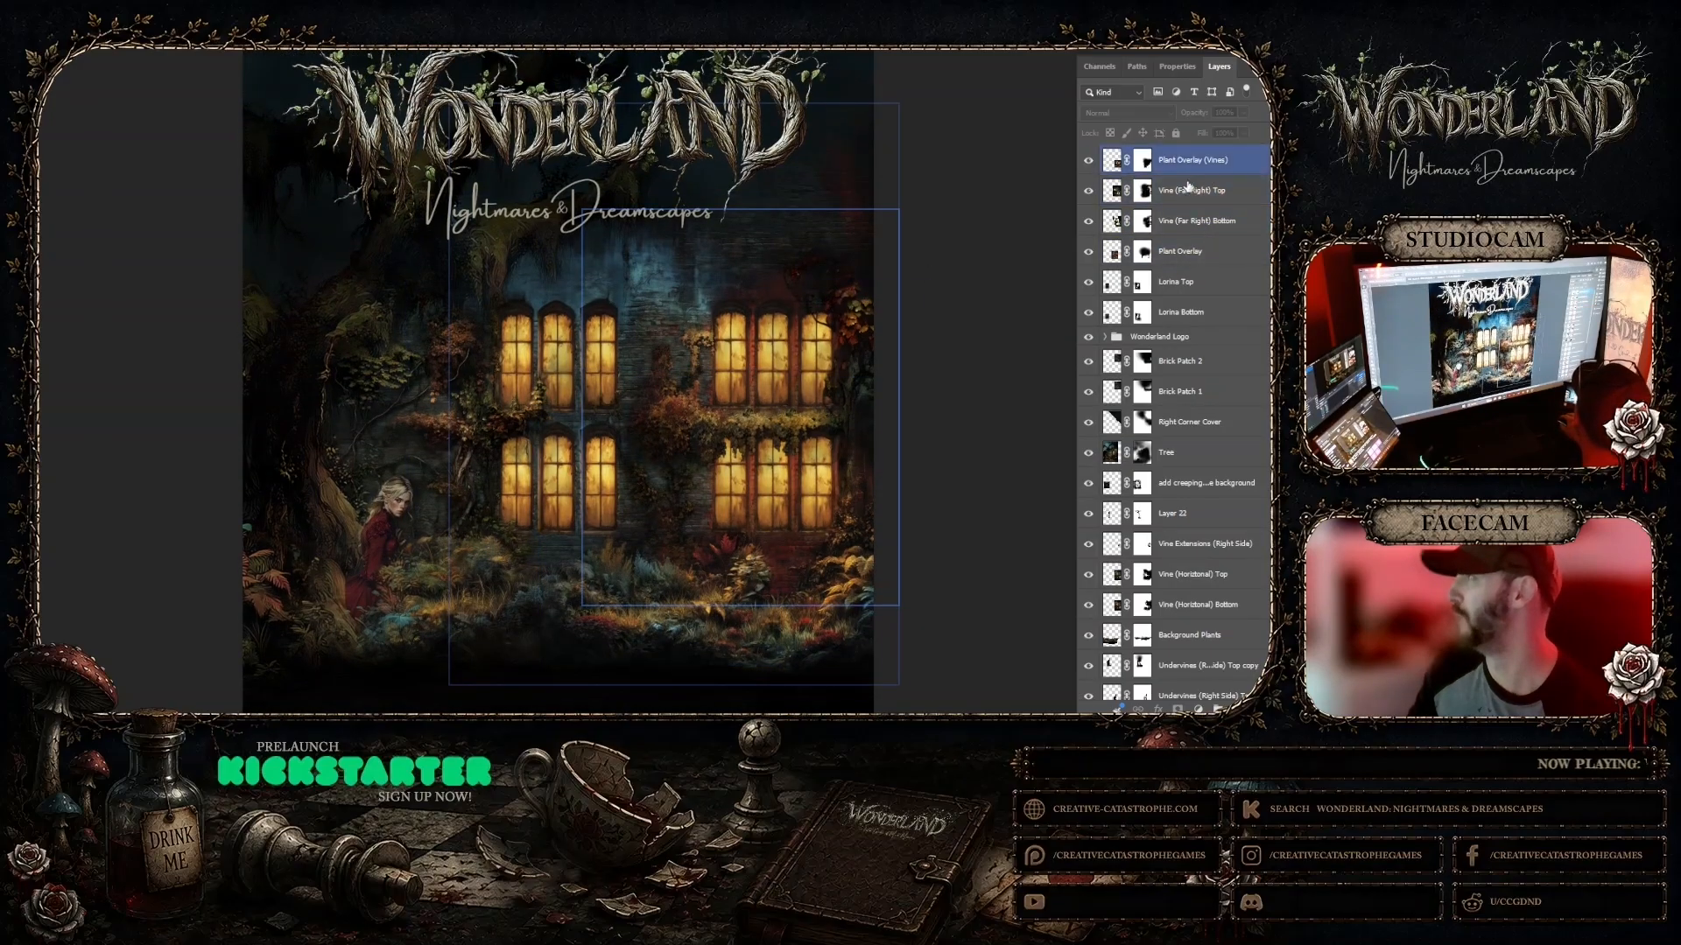
{"action": "left_click_drag", "start_coordinate": [1090, 176], "coordinate": [1085, 361]}
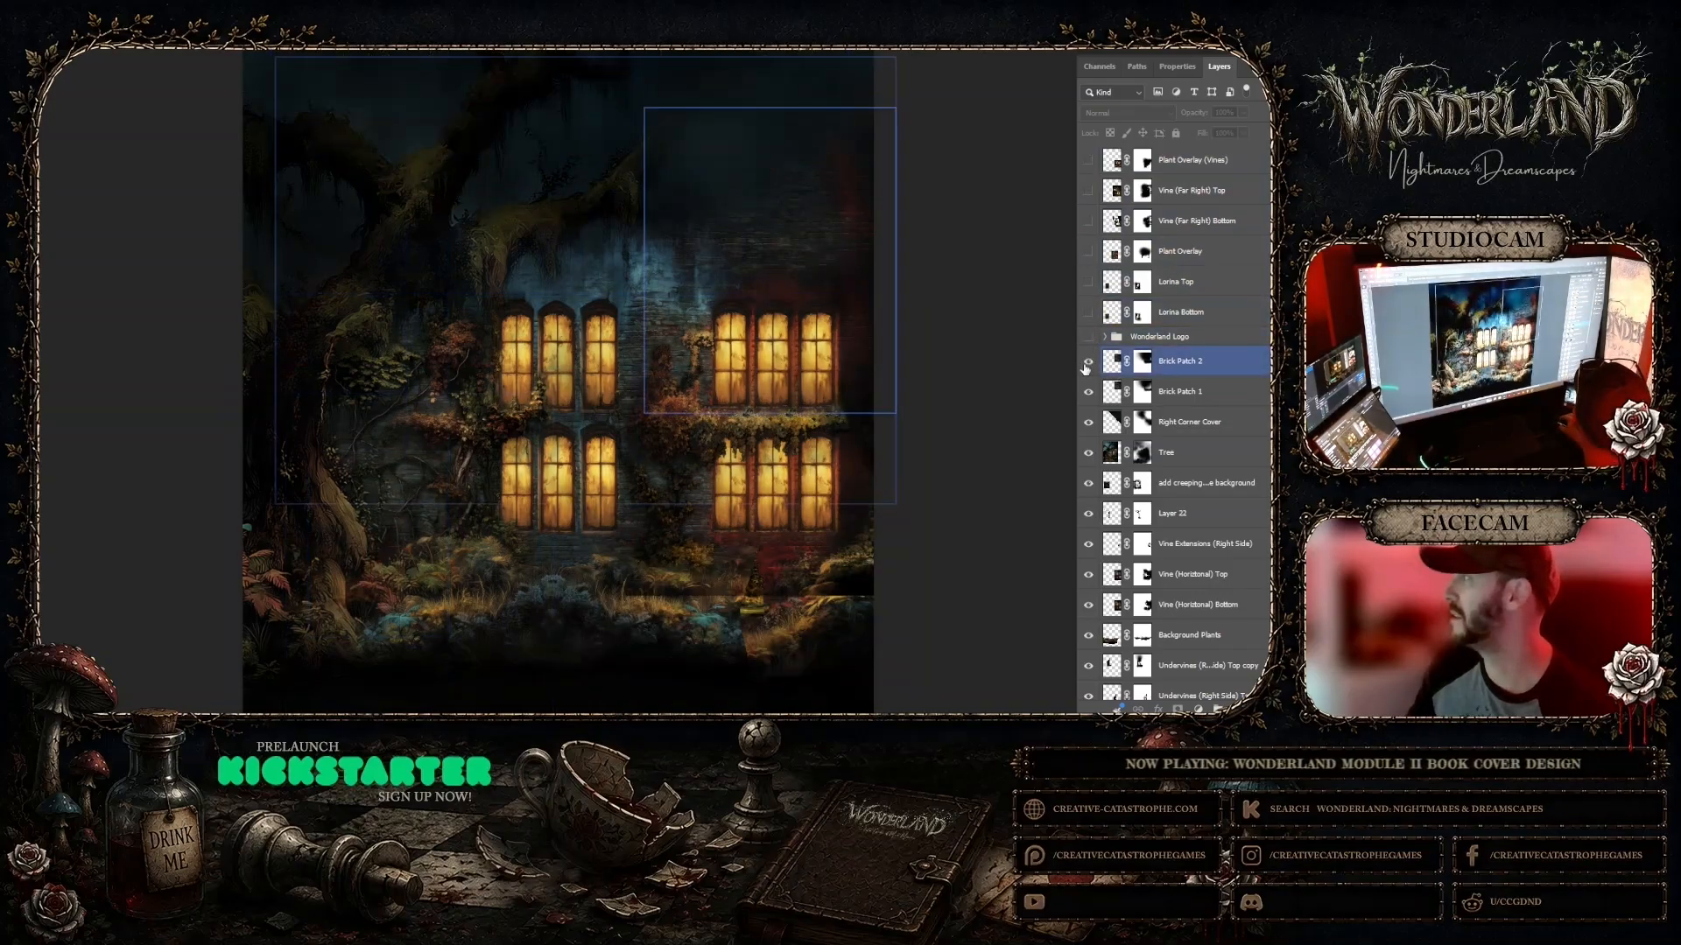
Step: Hide the Brick Patch 2, Brick Patch 1, Right Corner Cover and Tree layers
{"action": "left_click", "coordinate": [1086, 362]}
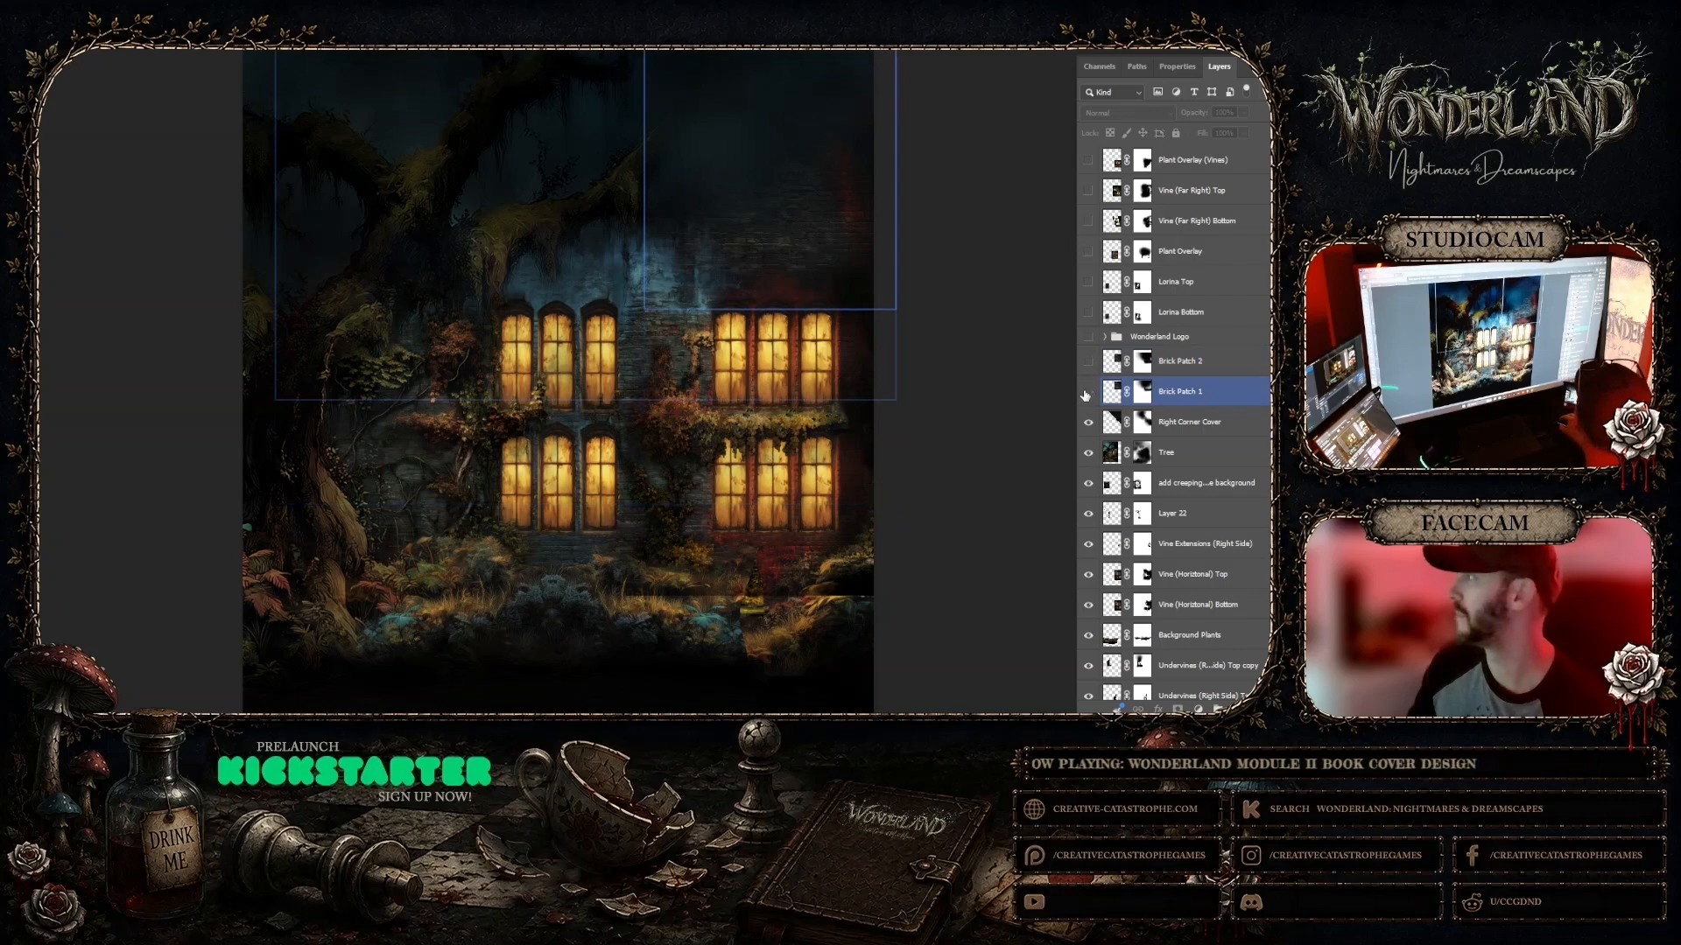
{"action": "left_click", "coordinate": [1087, 390]}
{"action": "left_click", "coordinate": [1088, 423]}
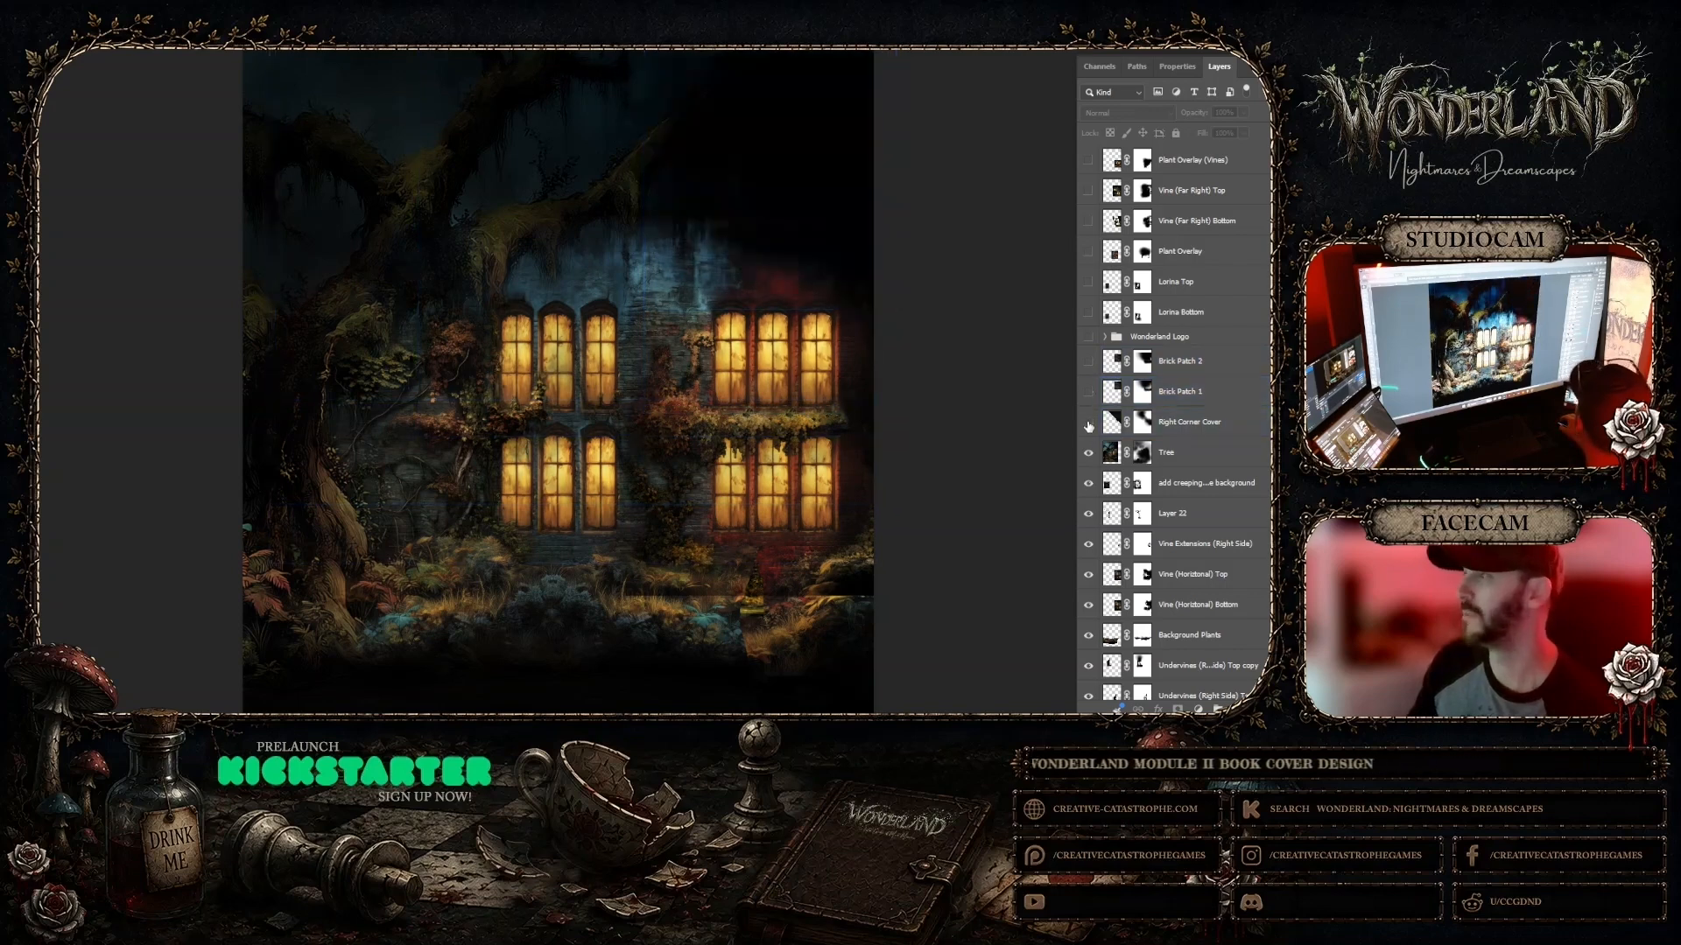
{"action": "left_click", "coordinate": [1088, 454]}
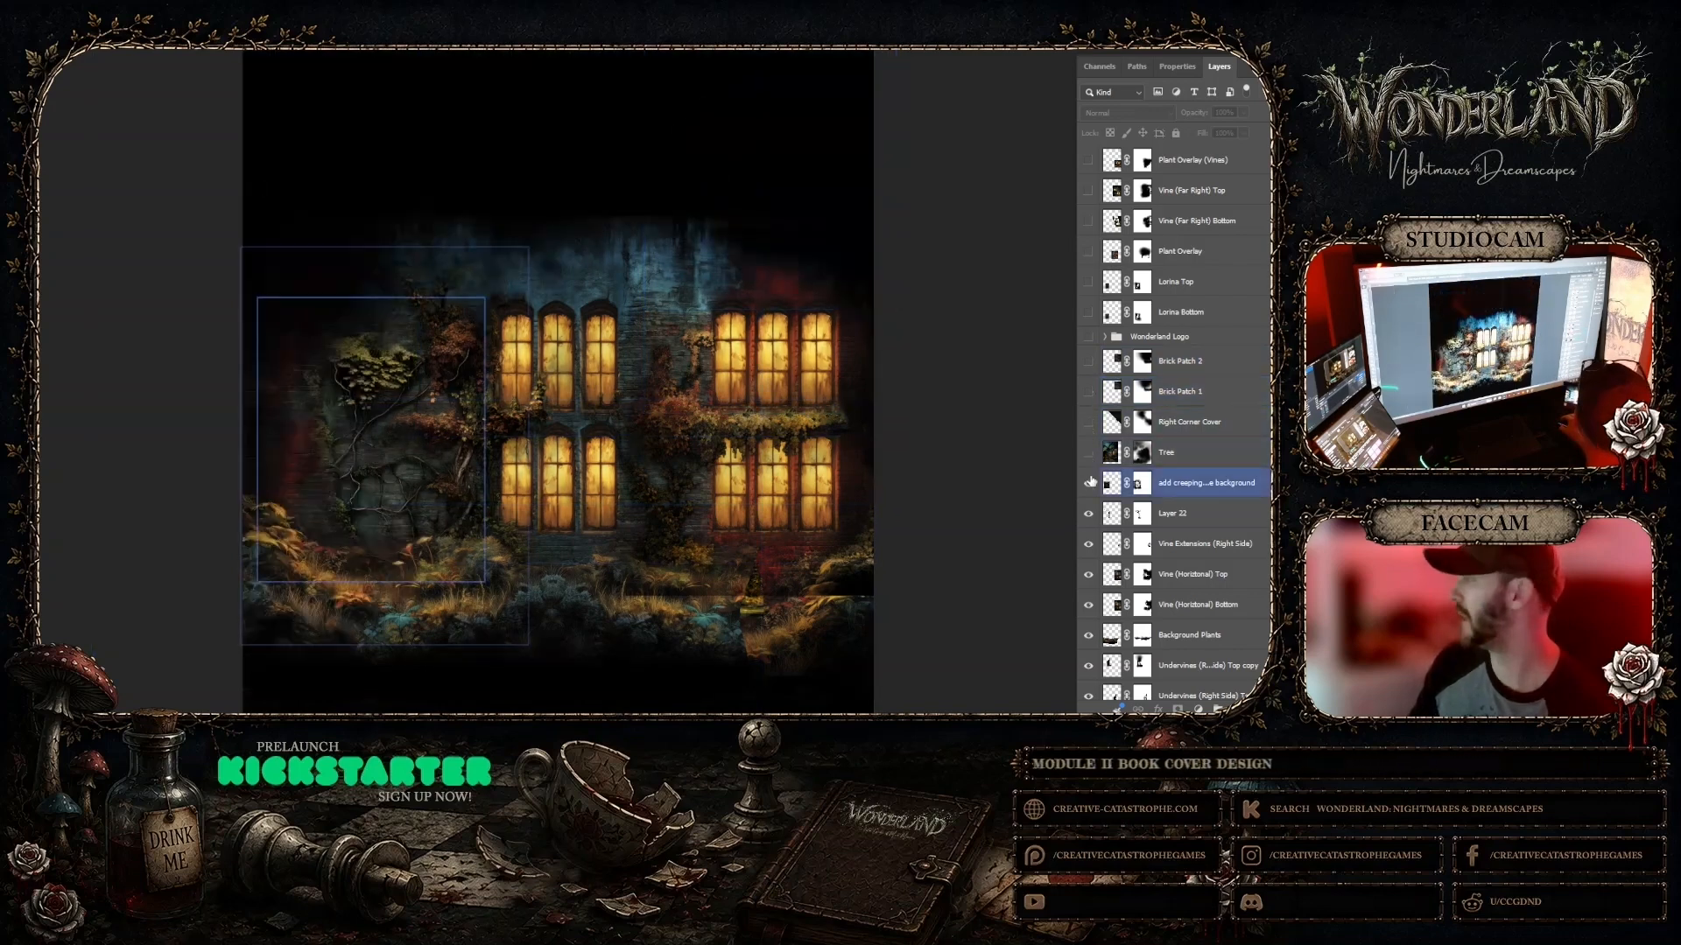
Step: Hide the layers from the "add creeping" background fill down through Background Plants, including Layer 22 and the horizontal vines
{"action": "left_click", "coordinate": [1088, 484]}
{"action": "left_click", "coordinate": [1088, 514]}
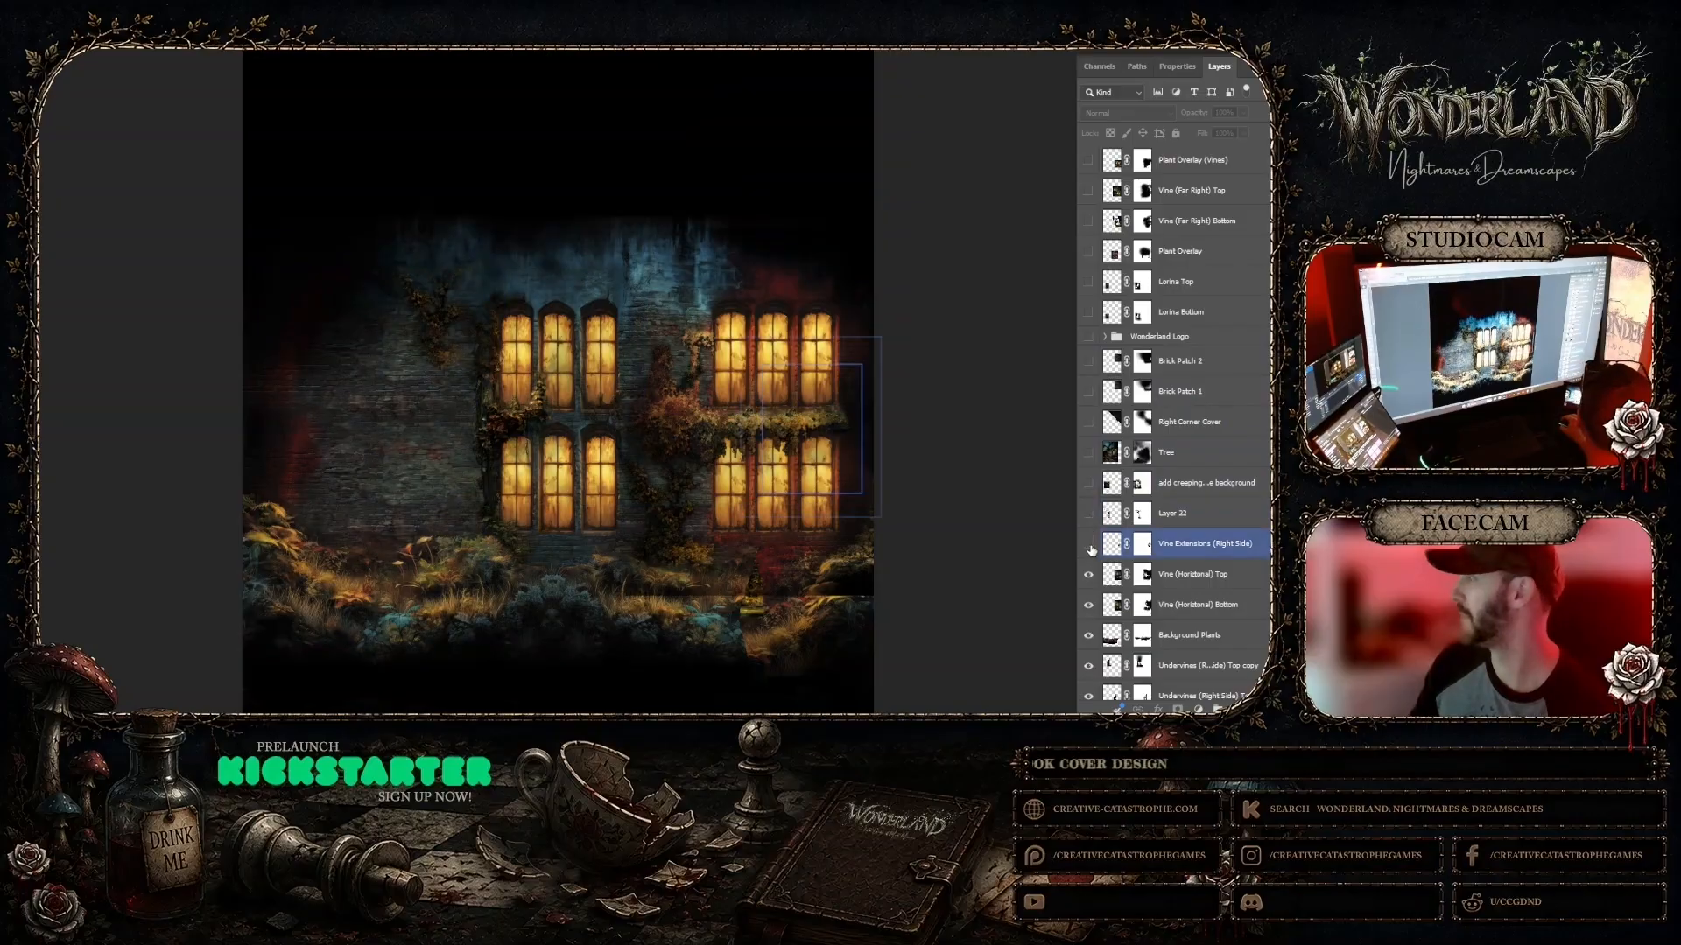
{"action": "left_click", "coordinate": [1088, 543]}
{"action": "left_click", "coordinate": [1088, 574]}
{"action": "left_click", "coordinate": [1088, 604]}
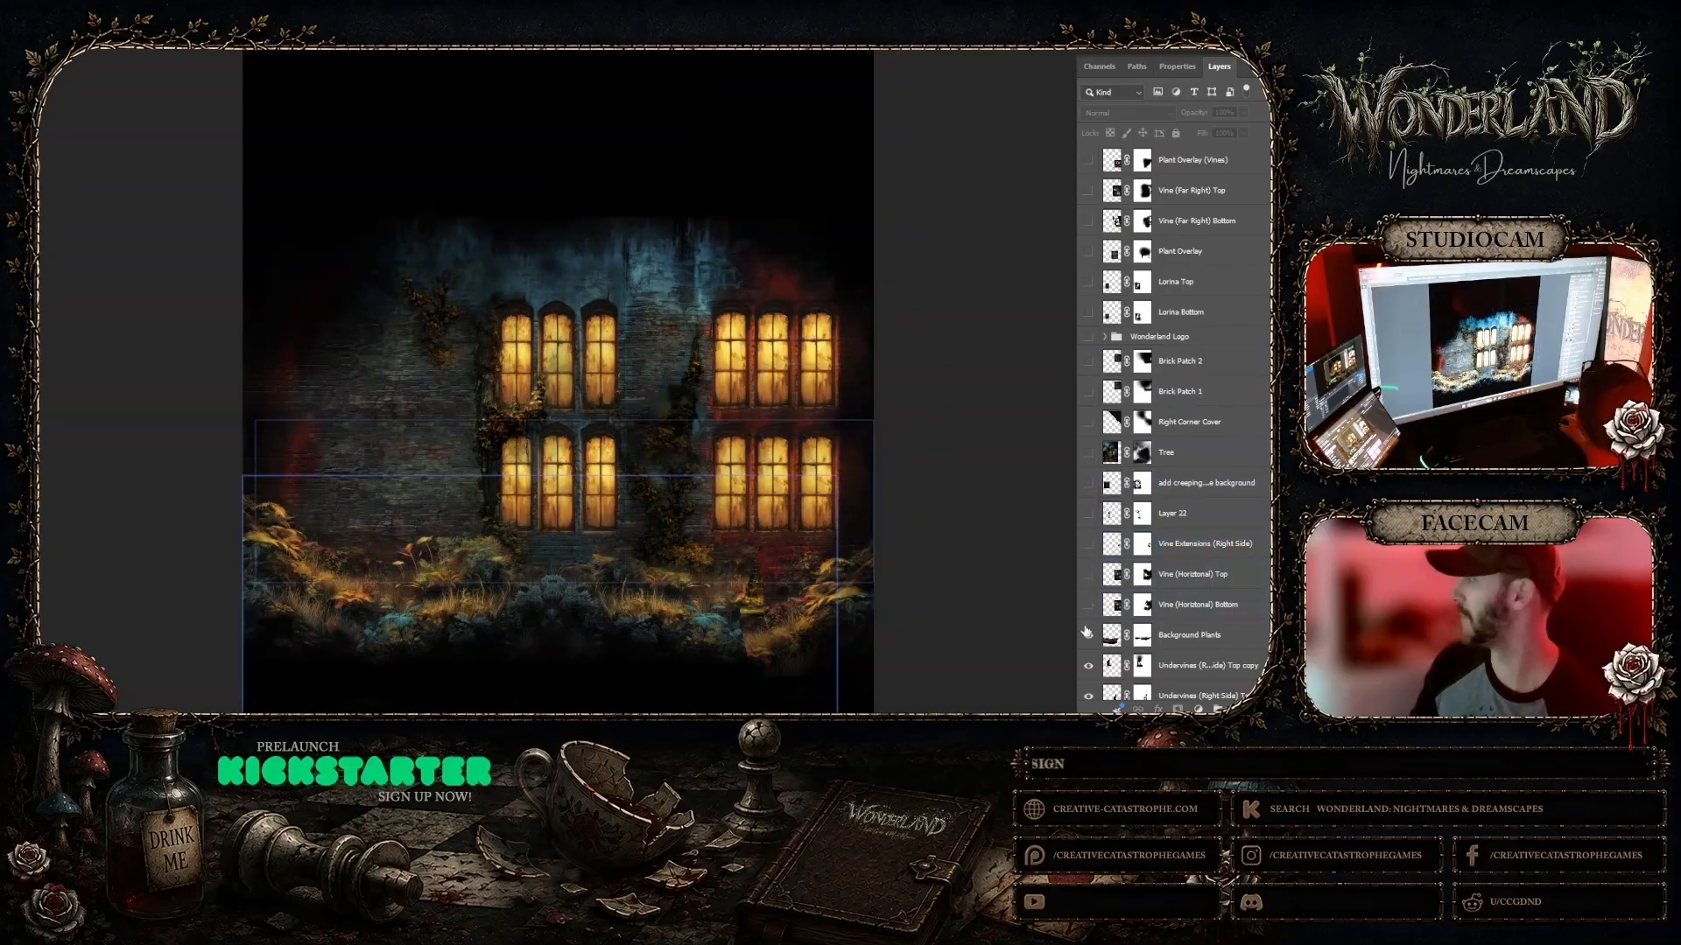
{"action": "left_click", "coordinate": [1088, 635]}
Step: Hide the three Undervines layers, the three Vine (Far Left) layers and the Vine (Center) layer
{"action": "scroll", "coordinate": [1139, 509], "scroll_direction": "down", "scroll_amount": 5}
{"action": "left_click", "coordinate": [1088, 422]}
{"action": "left_click", "coordinate": [1088, 392]}
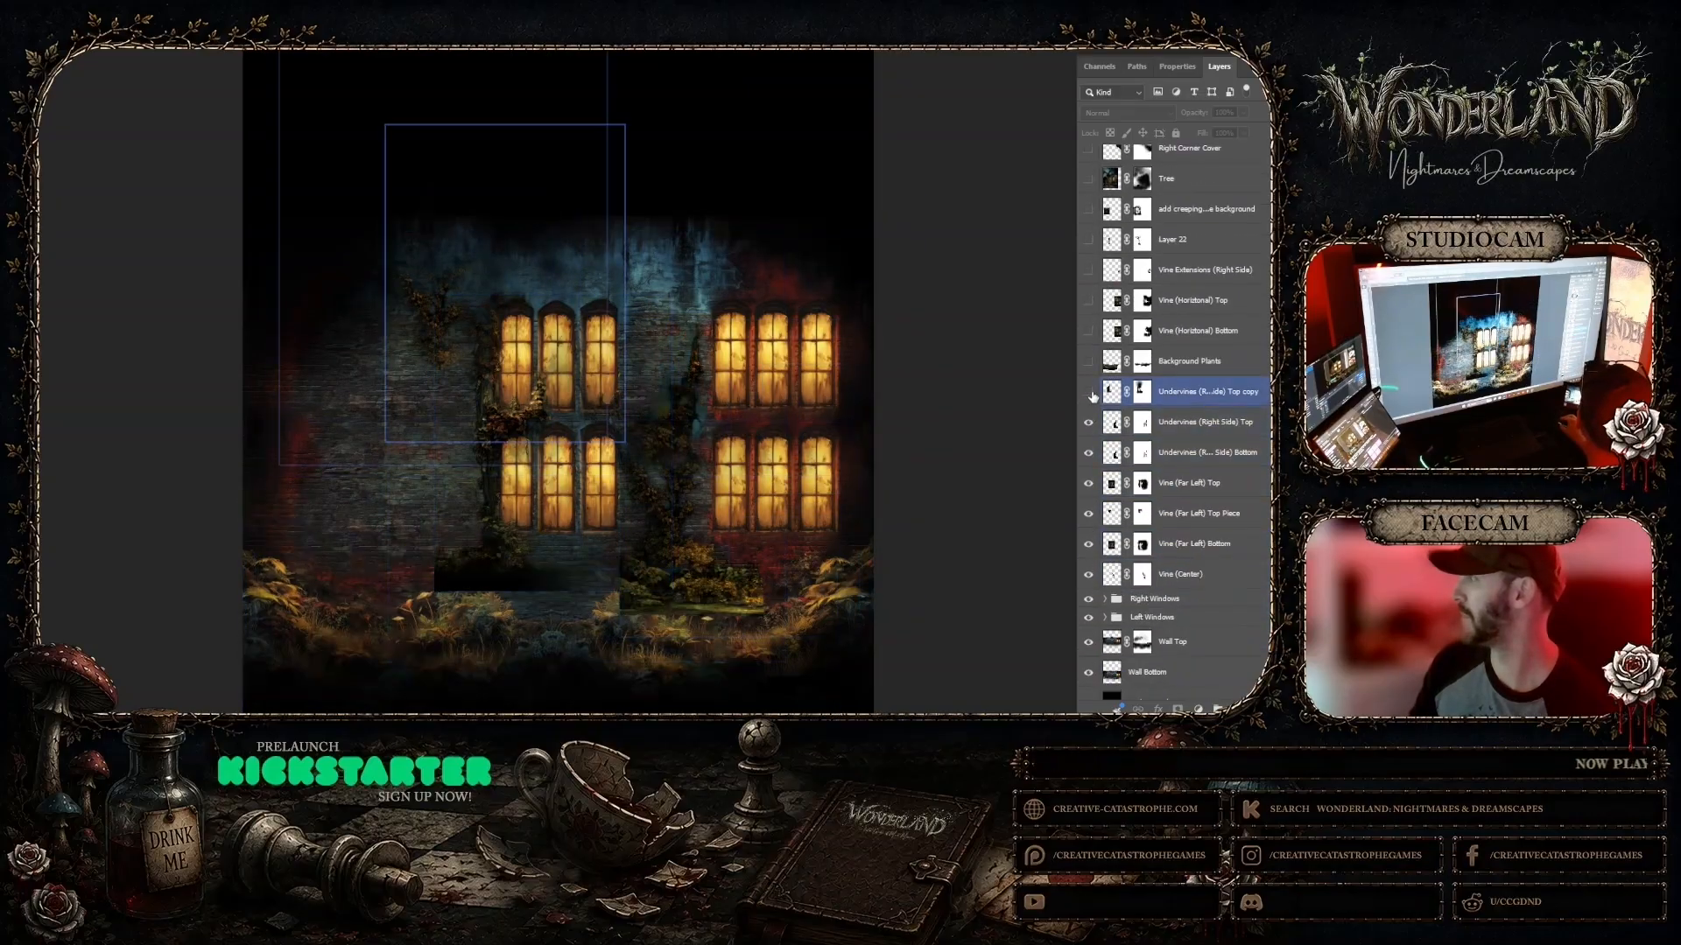
{"action": "left_click", "coordinate": [1088, 453]}
{"action": "left_click", "coordinate": [1088, 483]}
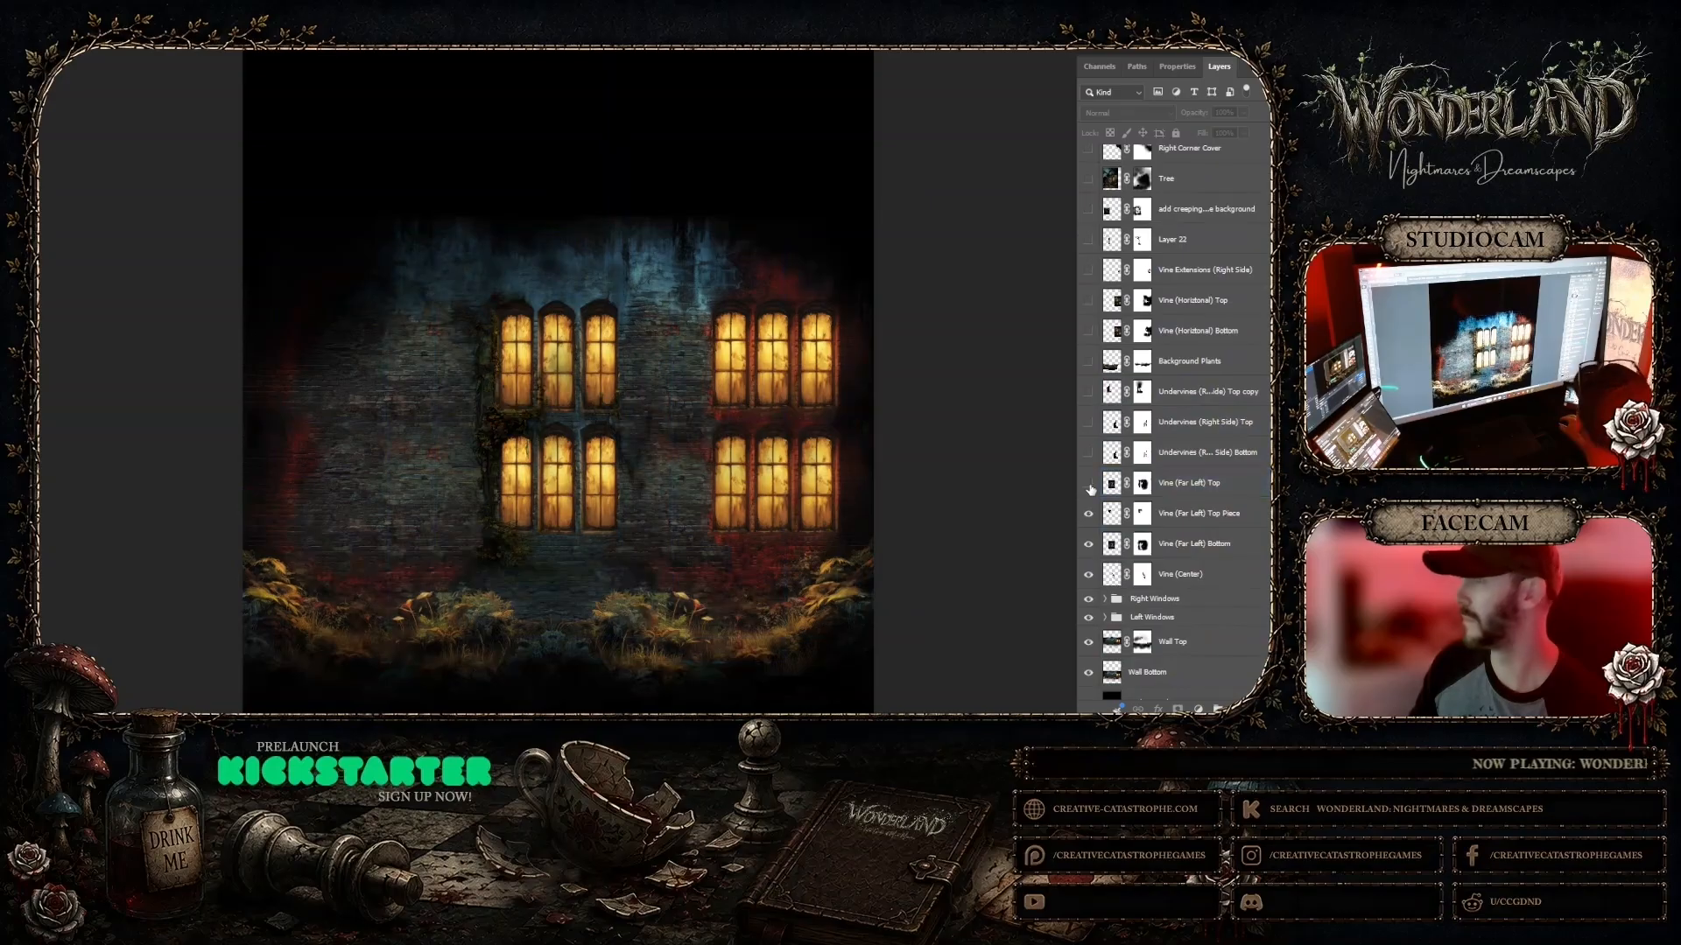
{"action": "left_click", "coordinate": [1088, 514]}
{"action": "left_click", "coordinate": [1088, 543]}
{"action": "left_click", "coordinate": [1088, 575]}
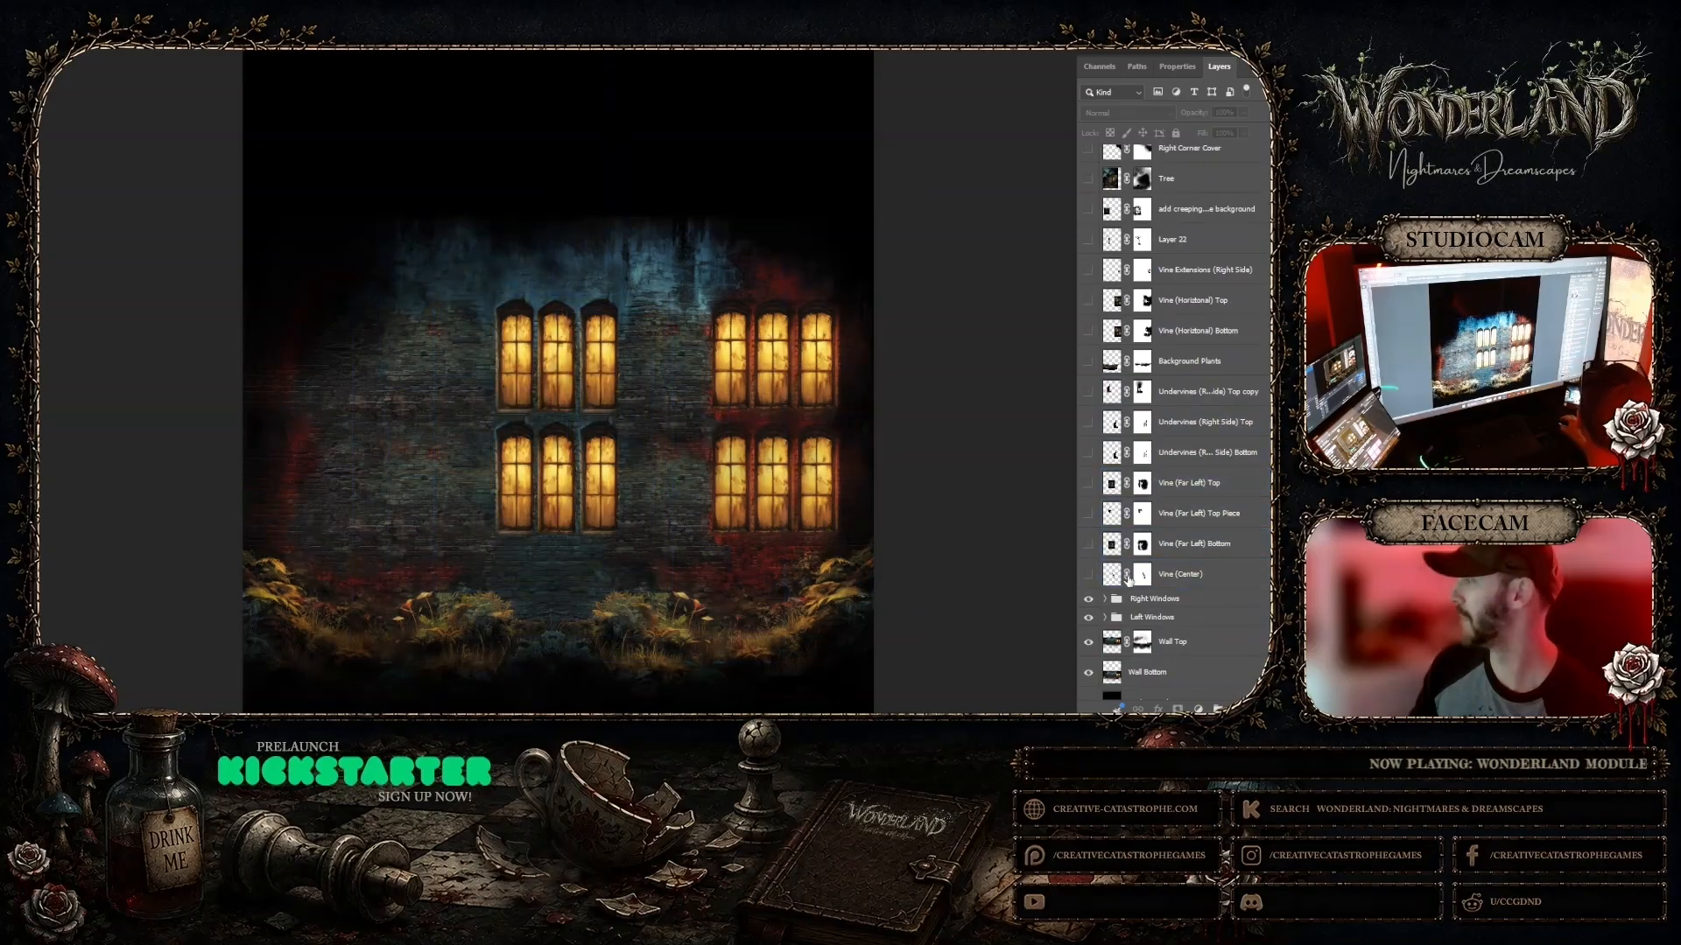
Step: Toggle the Wall Top layer off and back on to check what it covers behind the windows
{"action": "left_click", "coordinate": [1088, 641]}
{"action": "left_click", "coordinate": [1088, 642]}
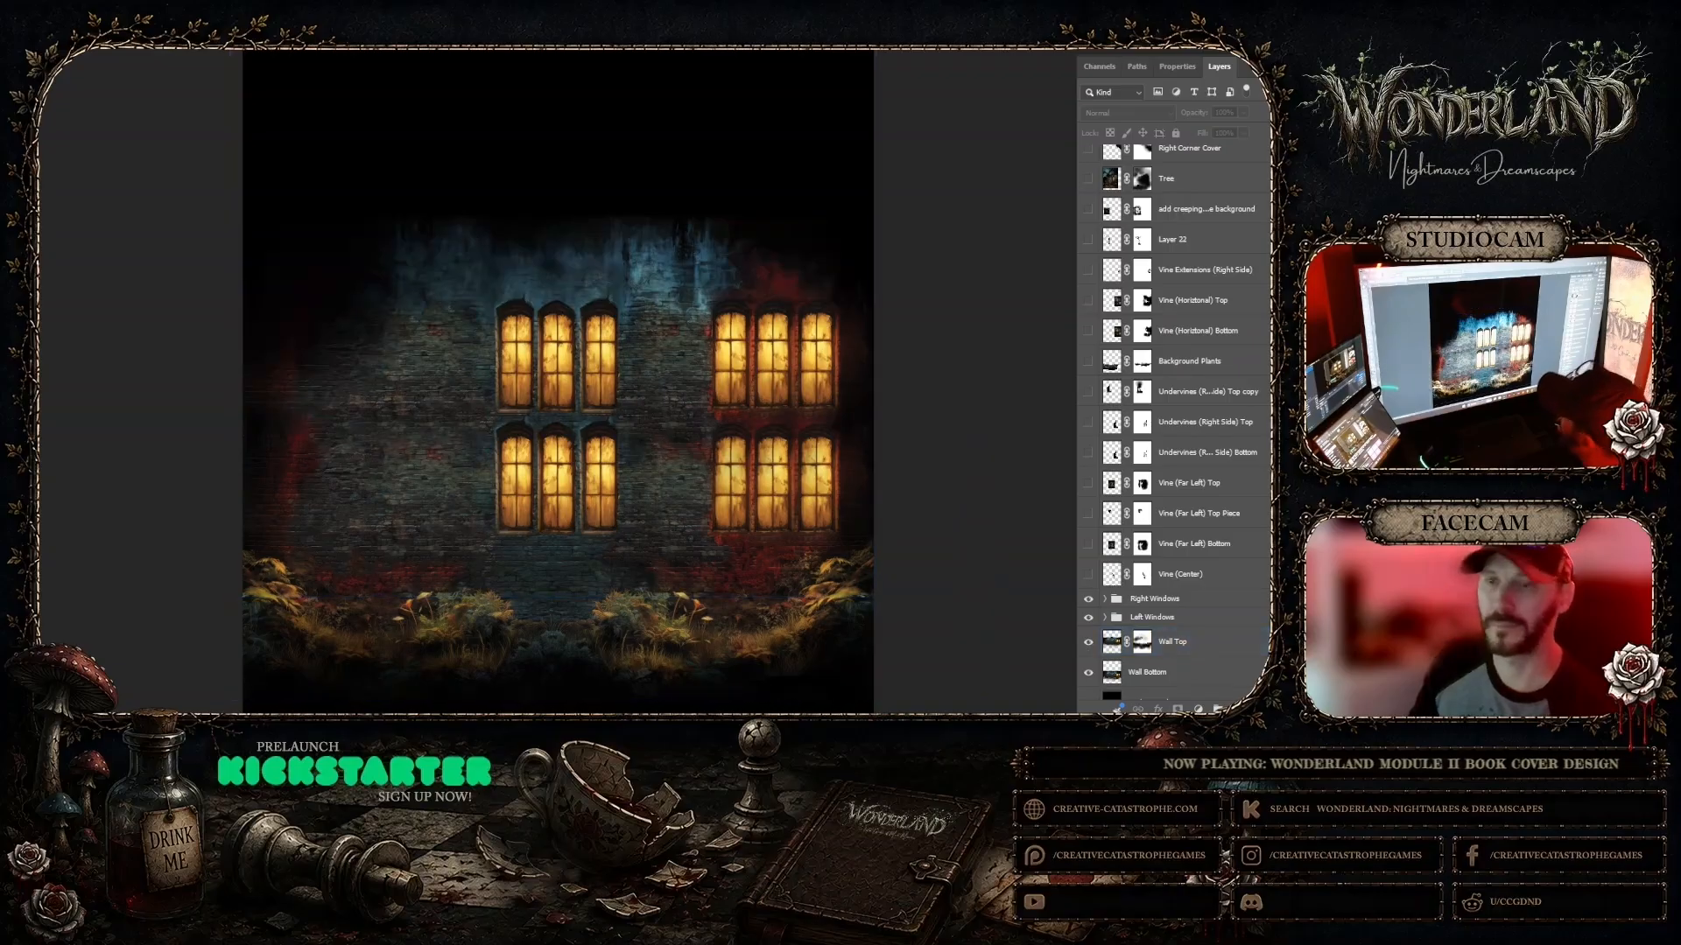
{"action": "scroll", "coordinate": [679, 712], "scroll_direction": "right", "scroll_amount": 3}
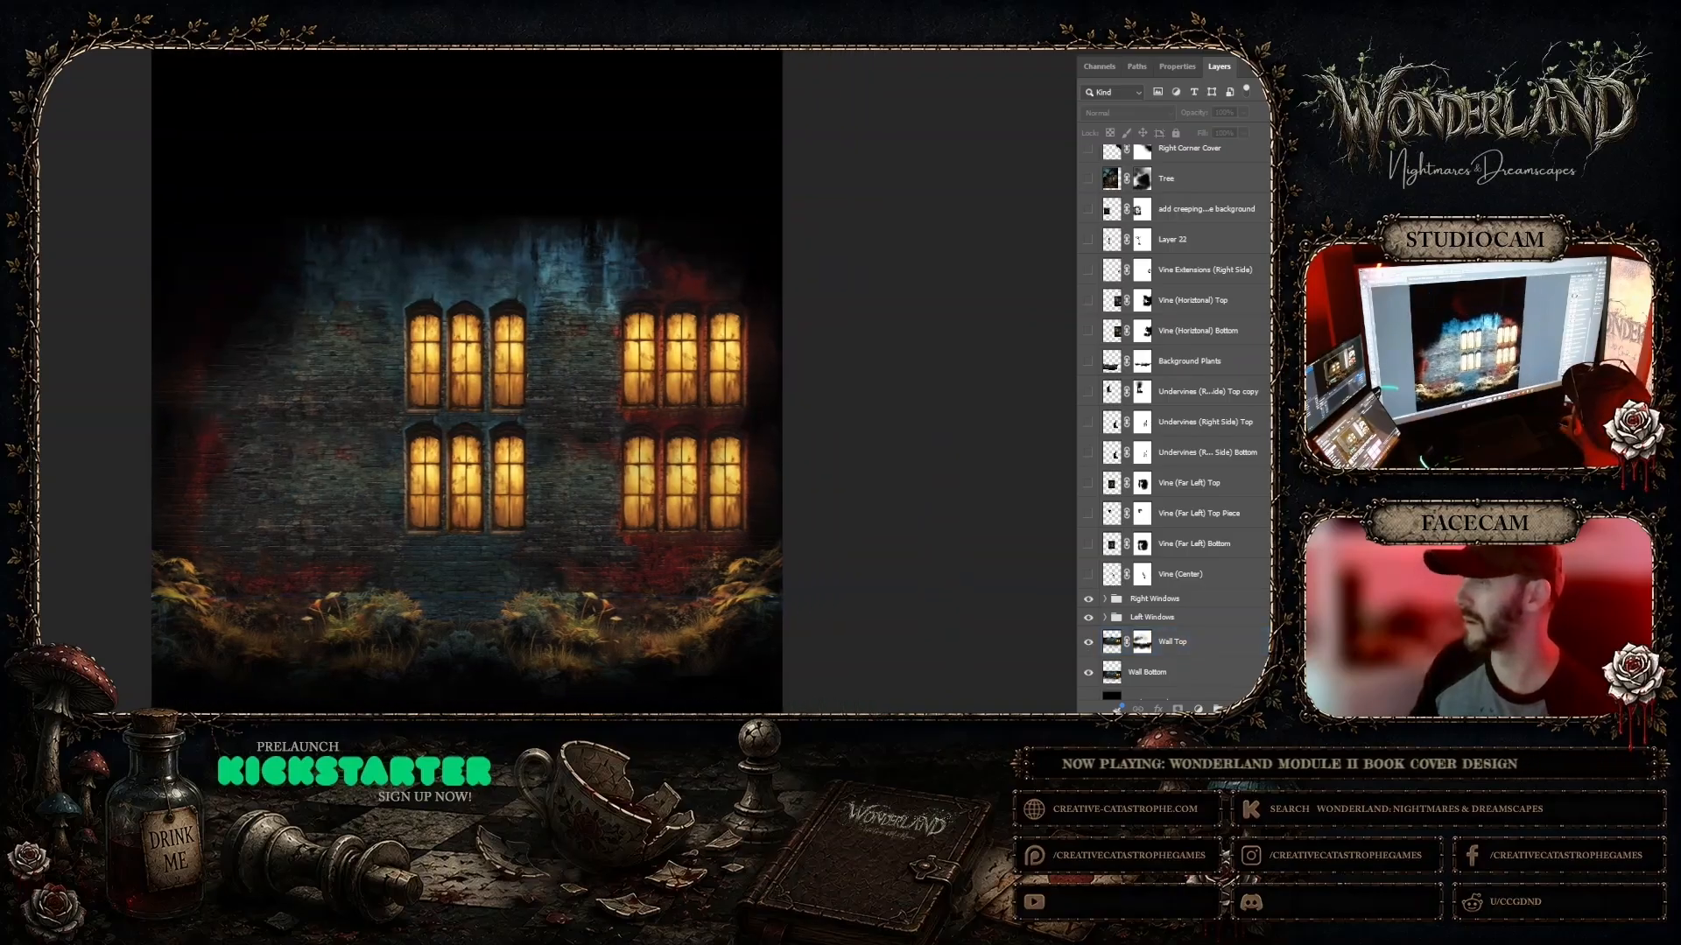
Step: Toggle the Right Windows group off and back on, and examine the left windows on the brick wall up close
{"action": "scroll", "coordinate": [656, 517], "scroll_direction": "down", "scroll_amount": 3}
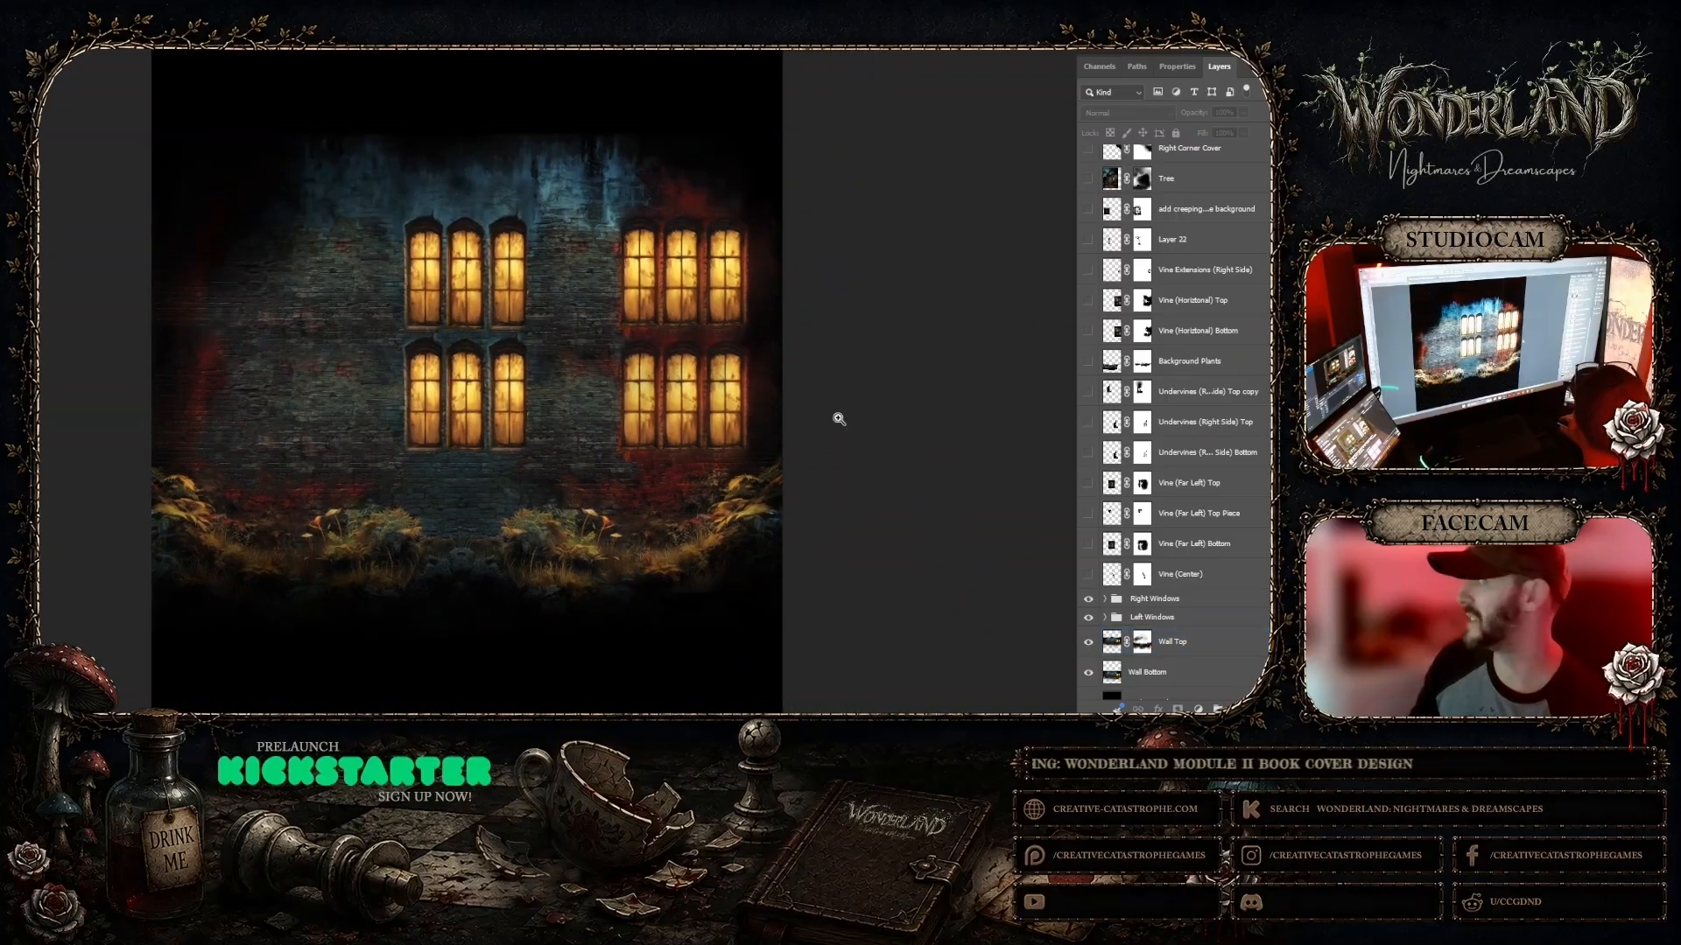
{"action": "left_click", "coordinate": [1088, 600]}
{"action": "left_click", "coordinate": [1088, 601]}
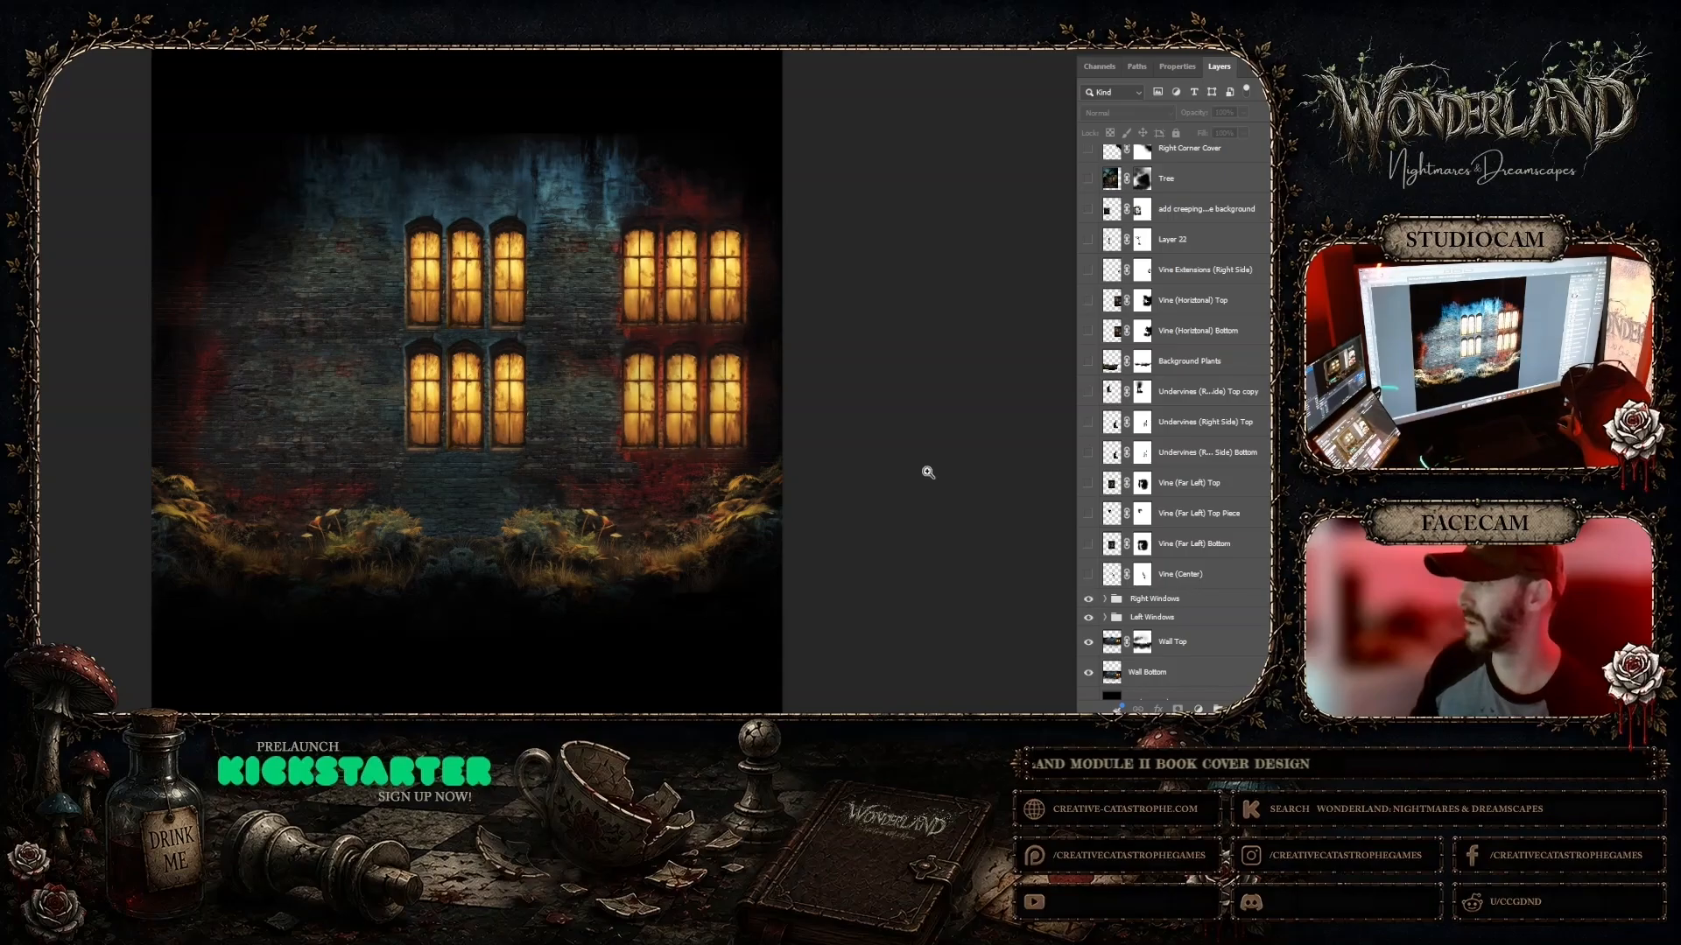
{"action": "left_click", "coordinate": [425, 302]}
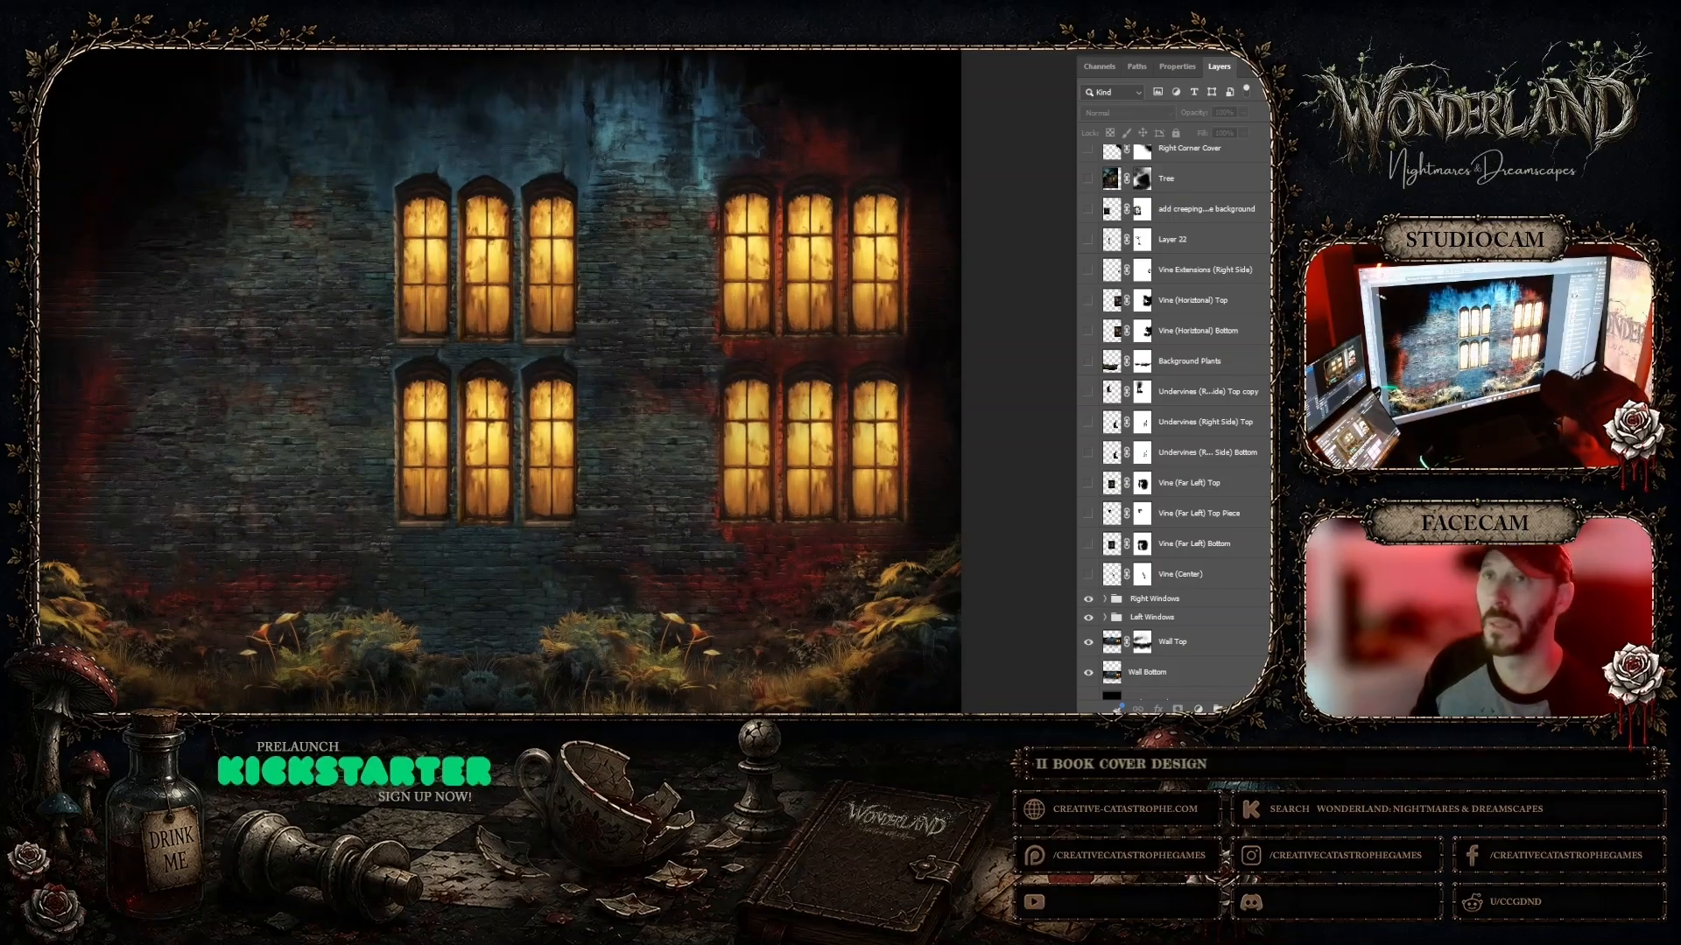
Step: Paste the armchair scene into the cover document as a new layer above all the others
{"action": "left_click", "coordinate": [91, 149]}
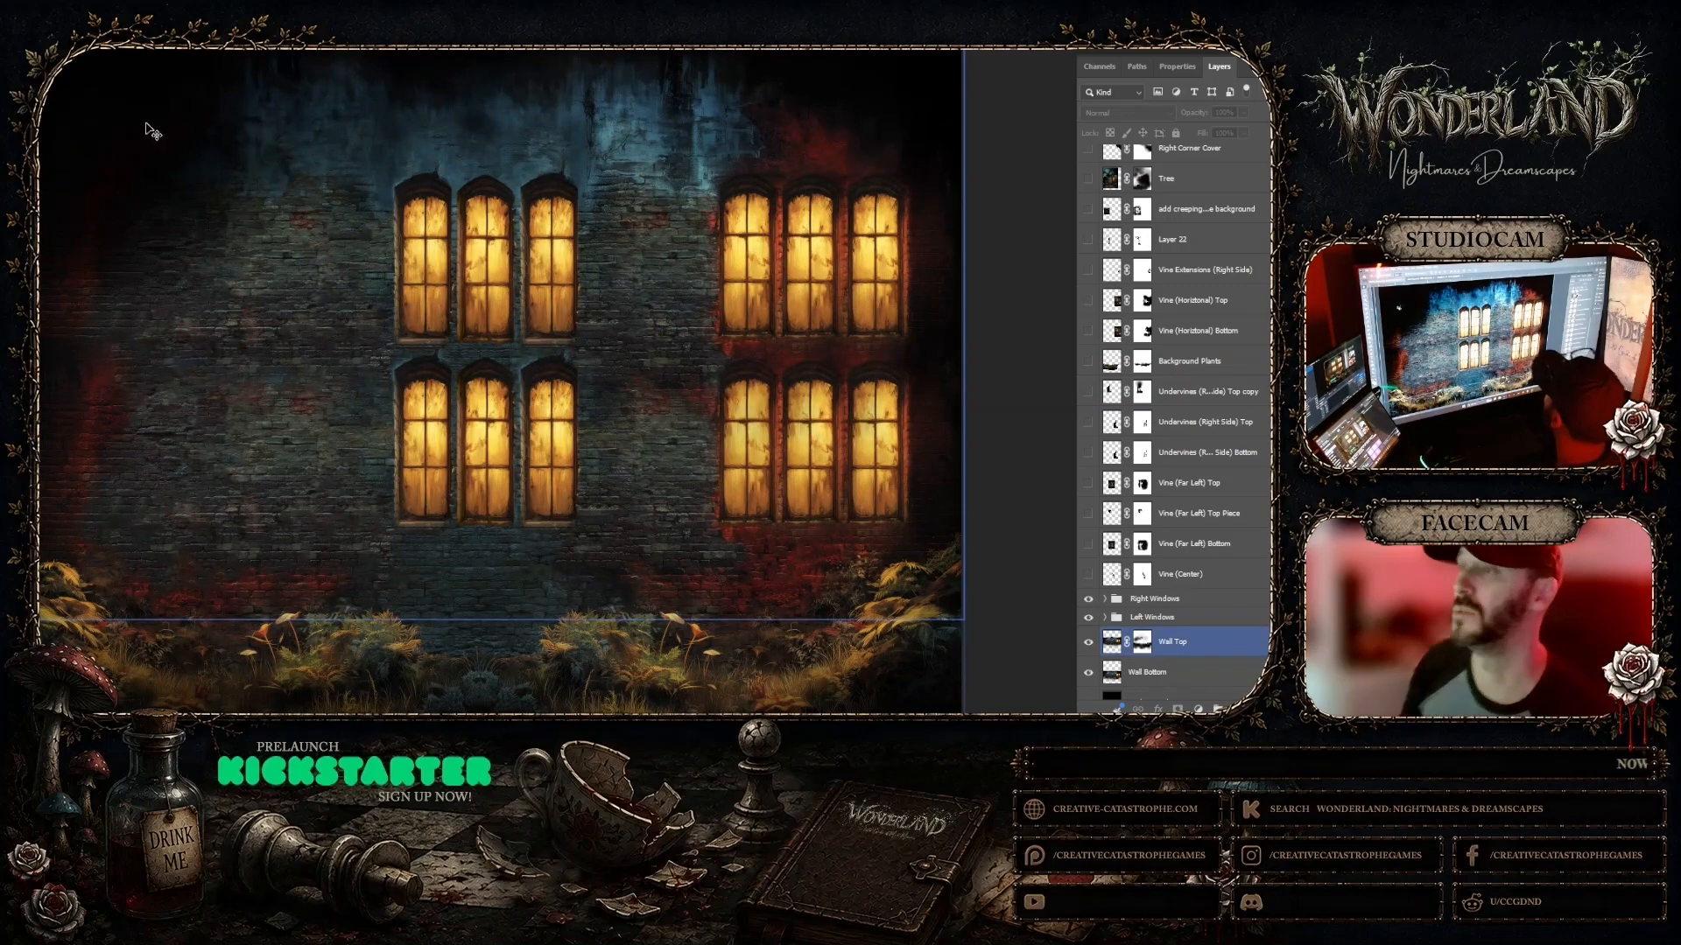
{"action": "left_click", "coordinate": [101, 50]}
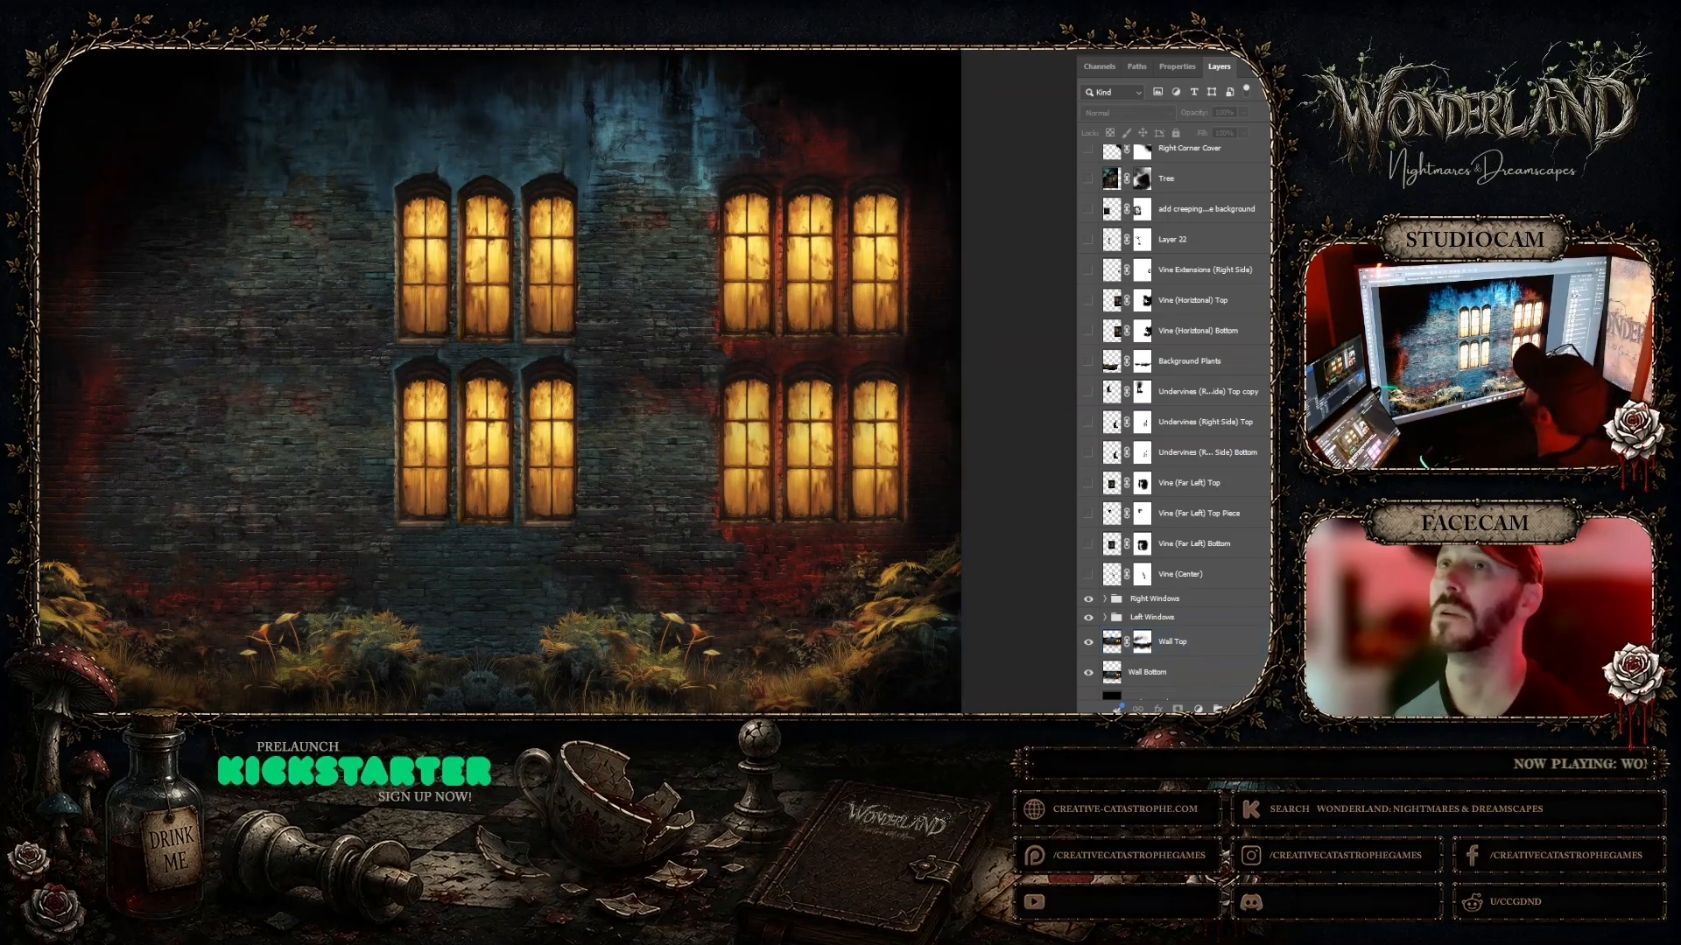
{"action": "left_click", "coordinate": [52, 49]}
{"action": "left_click", "coordinate": [105, 106]}
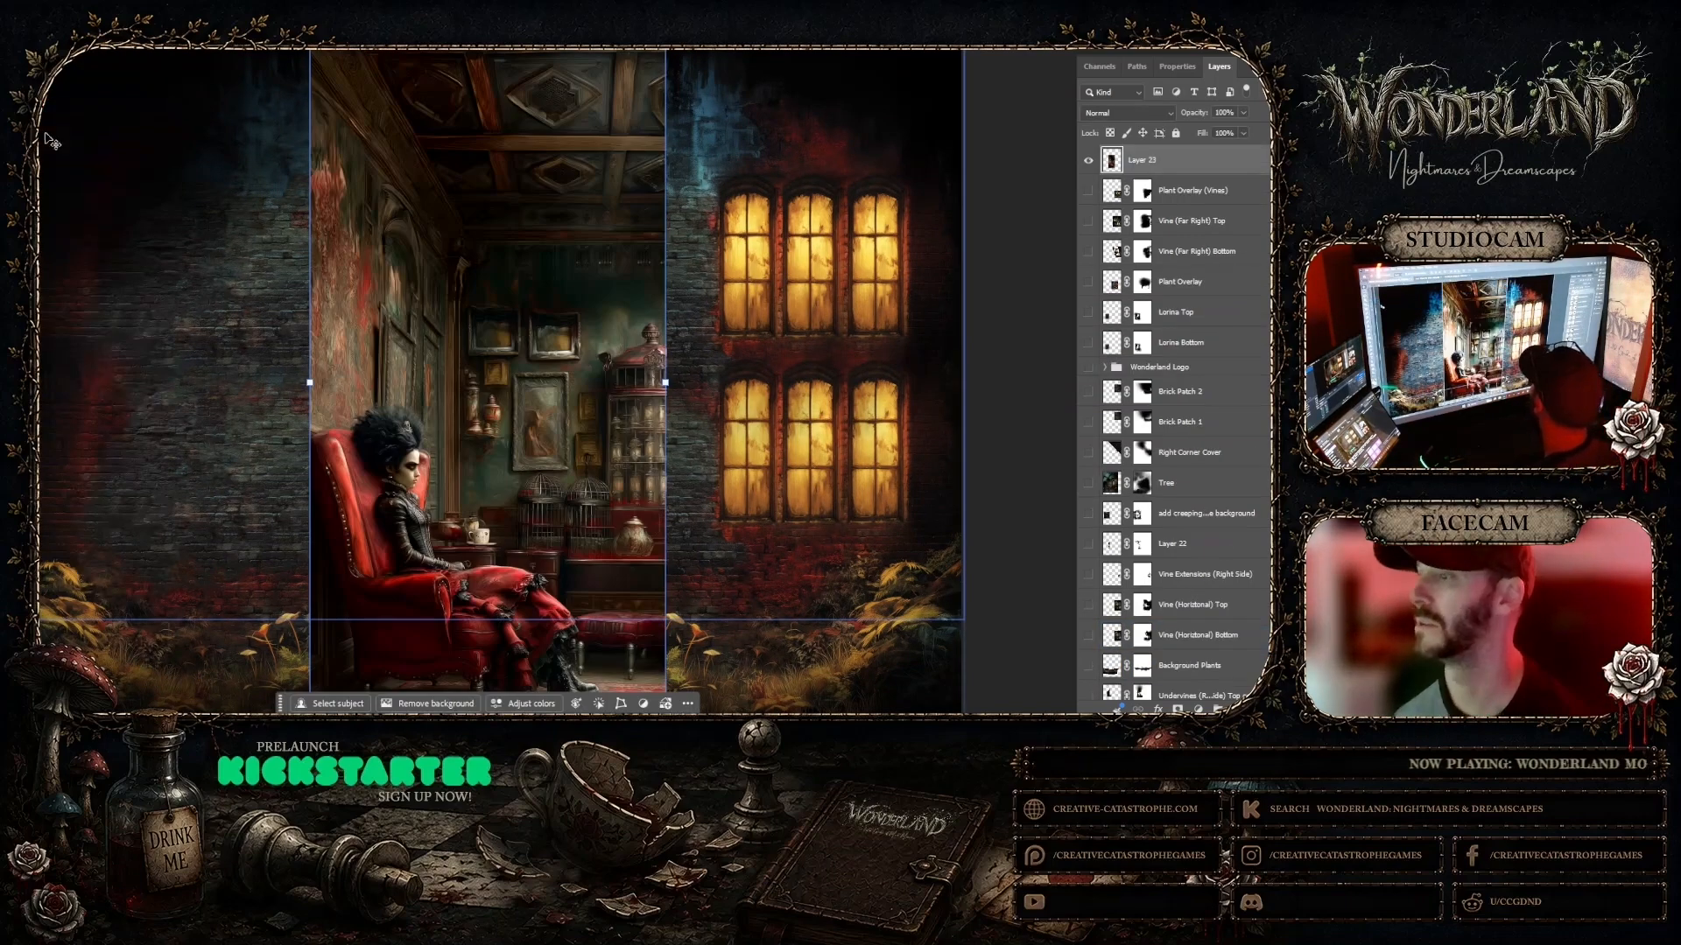
Step: Move the pasted armchair scene up and over the right windows to uncover part of the left windows
{"action": "key", "text": "z"}
{"action": "right_click", "coordinate": [427, 376]}
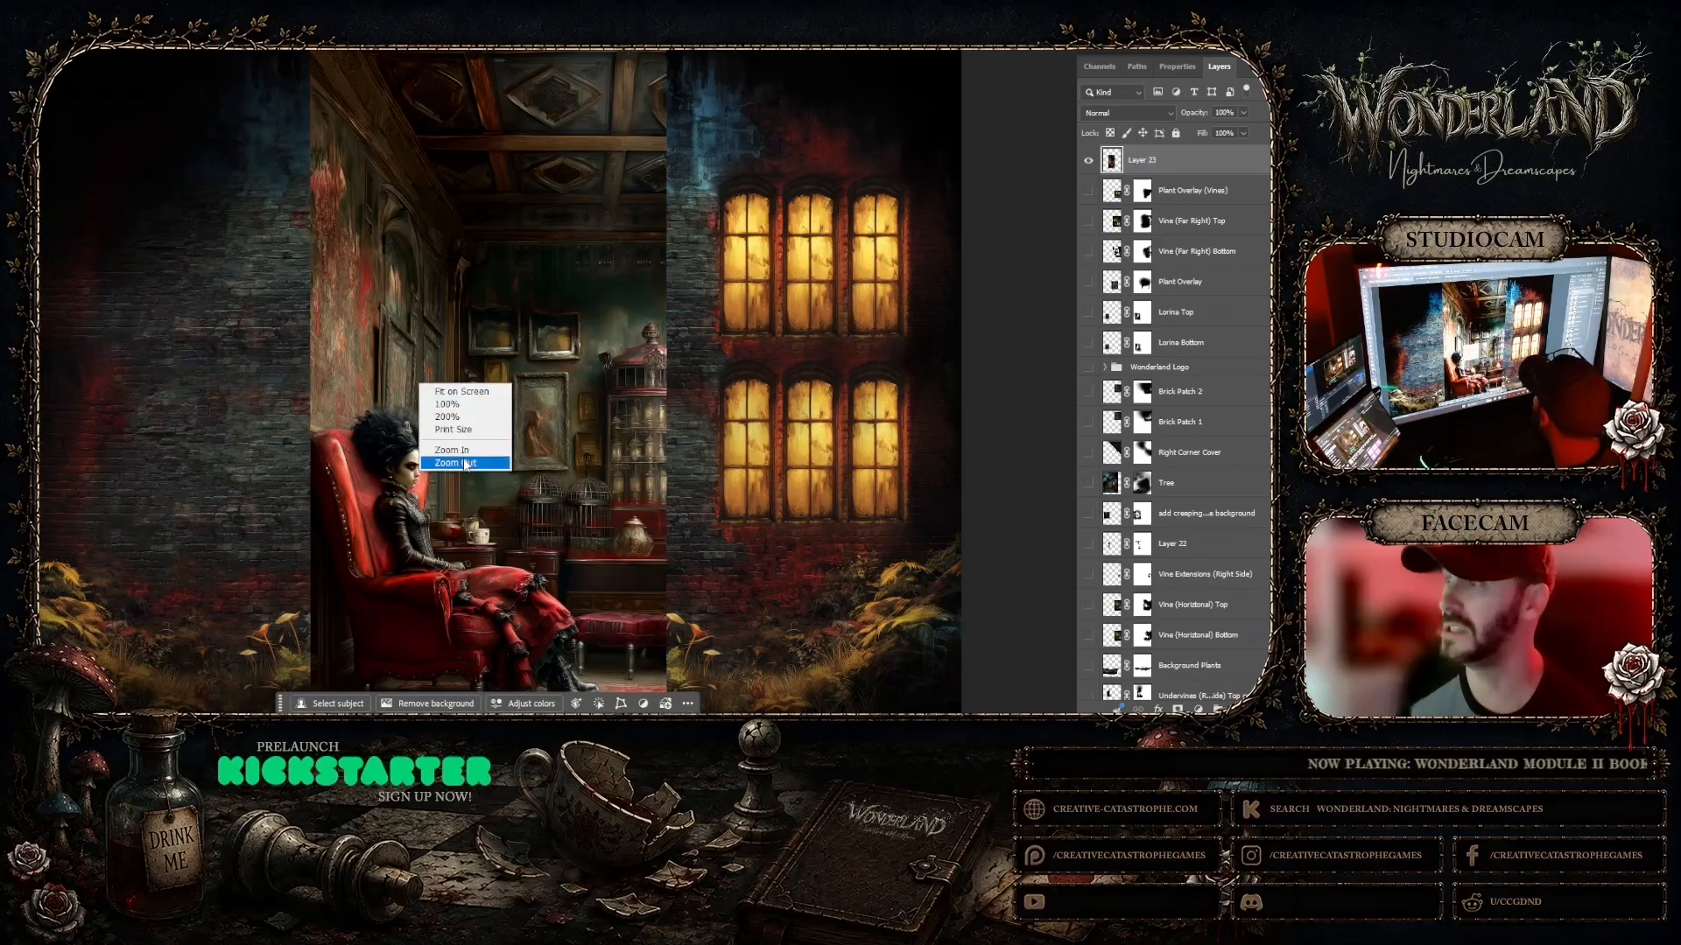
{"action": "left_click", "coordinate": [474, 423]}
{"action": "right_click", "coordinate": [475, 394]}
{"action": "left_click", "coordinate": [516, 431]}
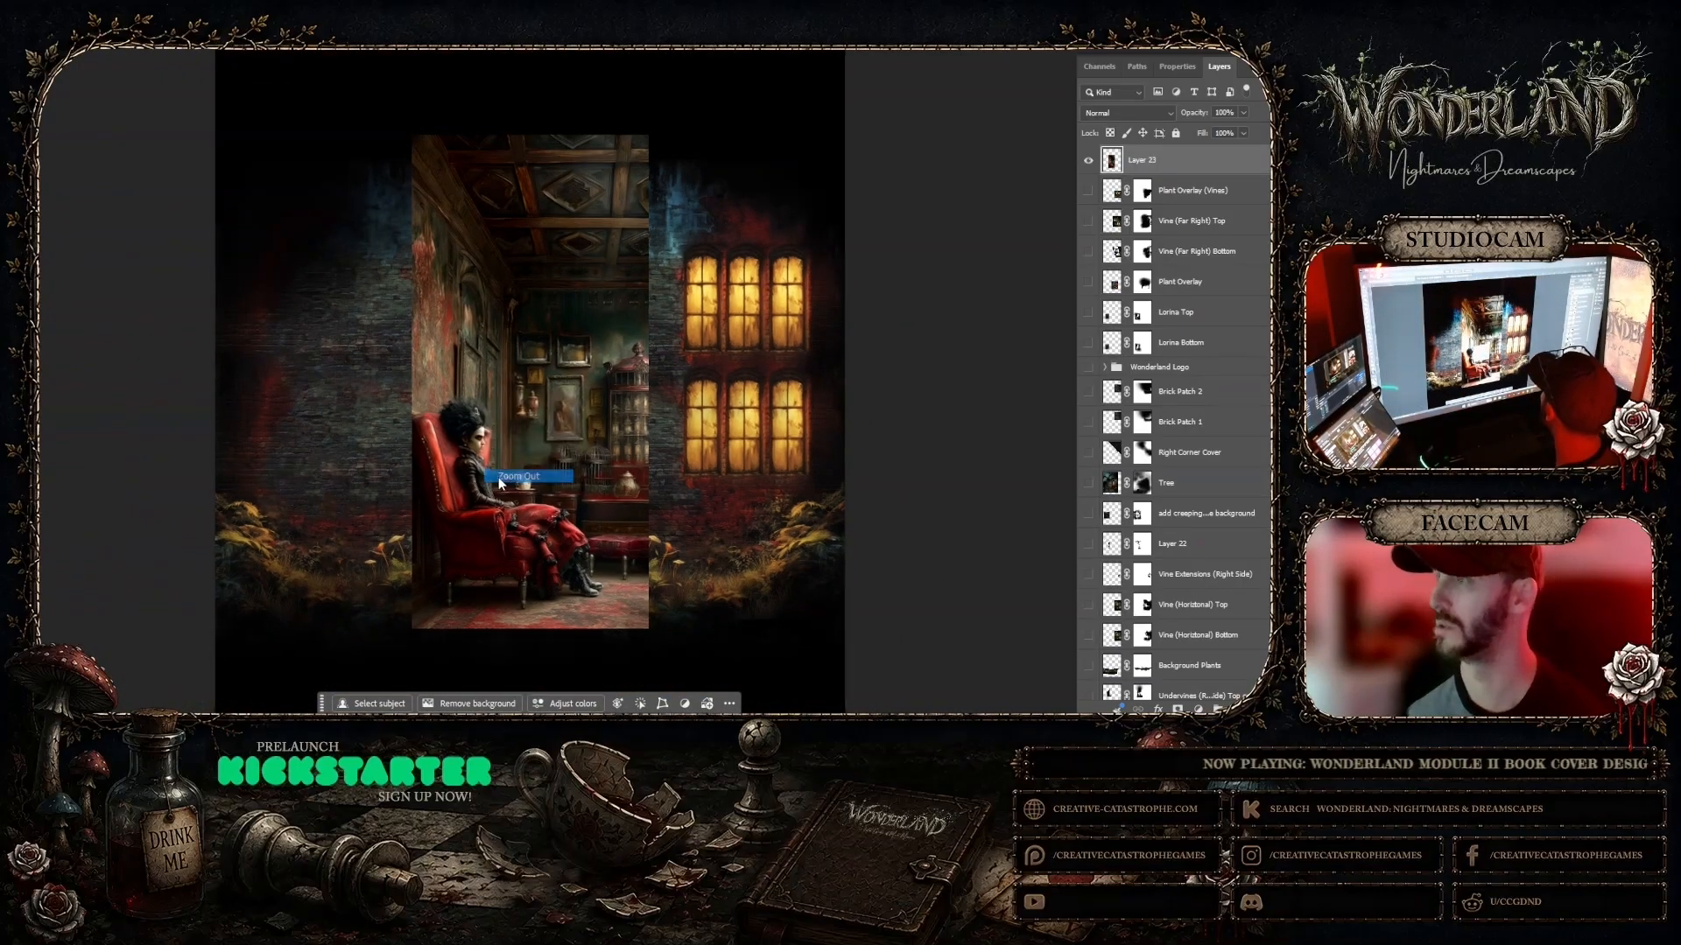
{"action": "key", "text": "v"}
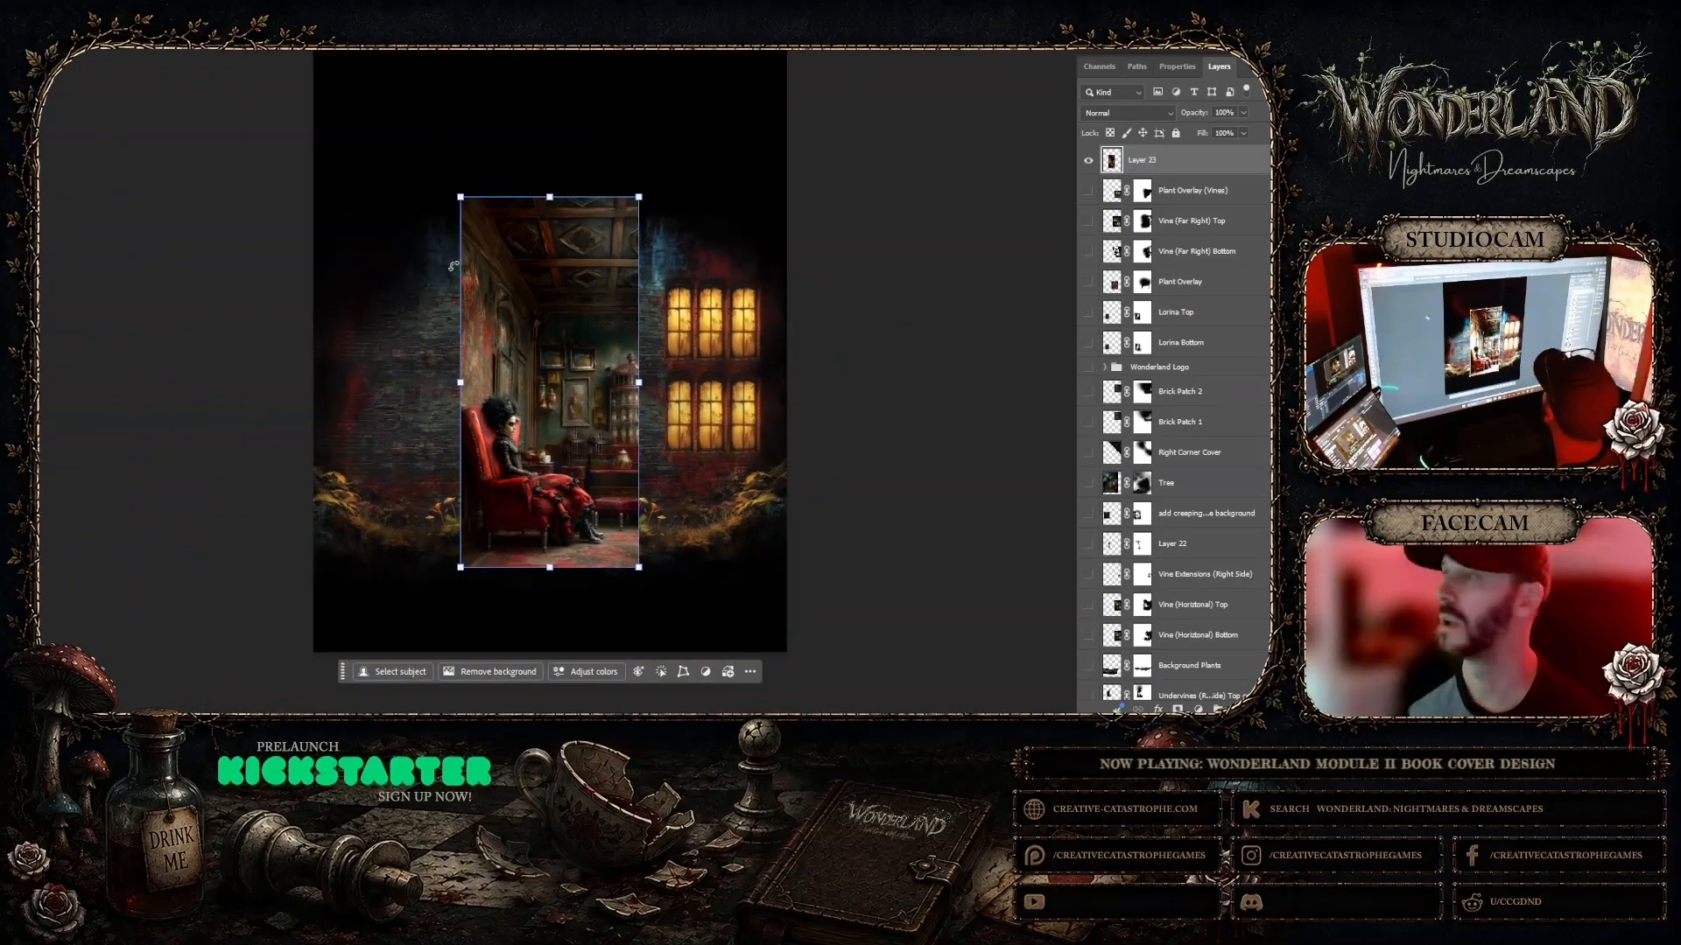
{"action": "left_click_drag", "start_coordinate": [560, 280], "coordinate": [693, 201]}
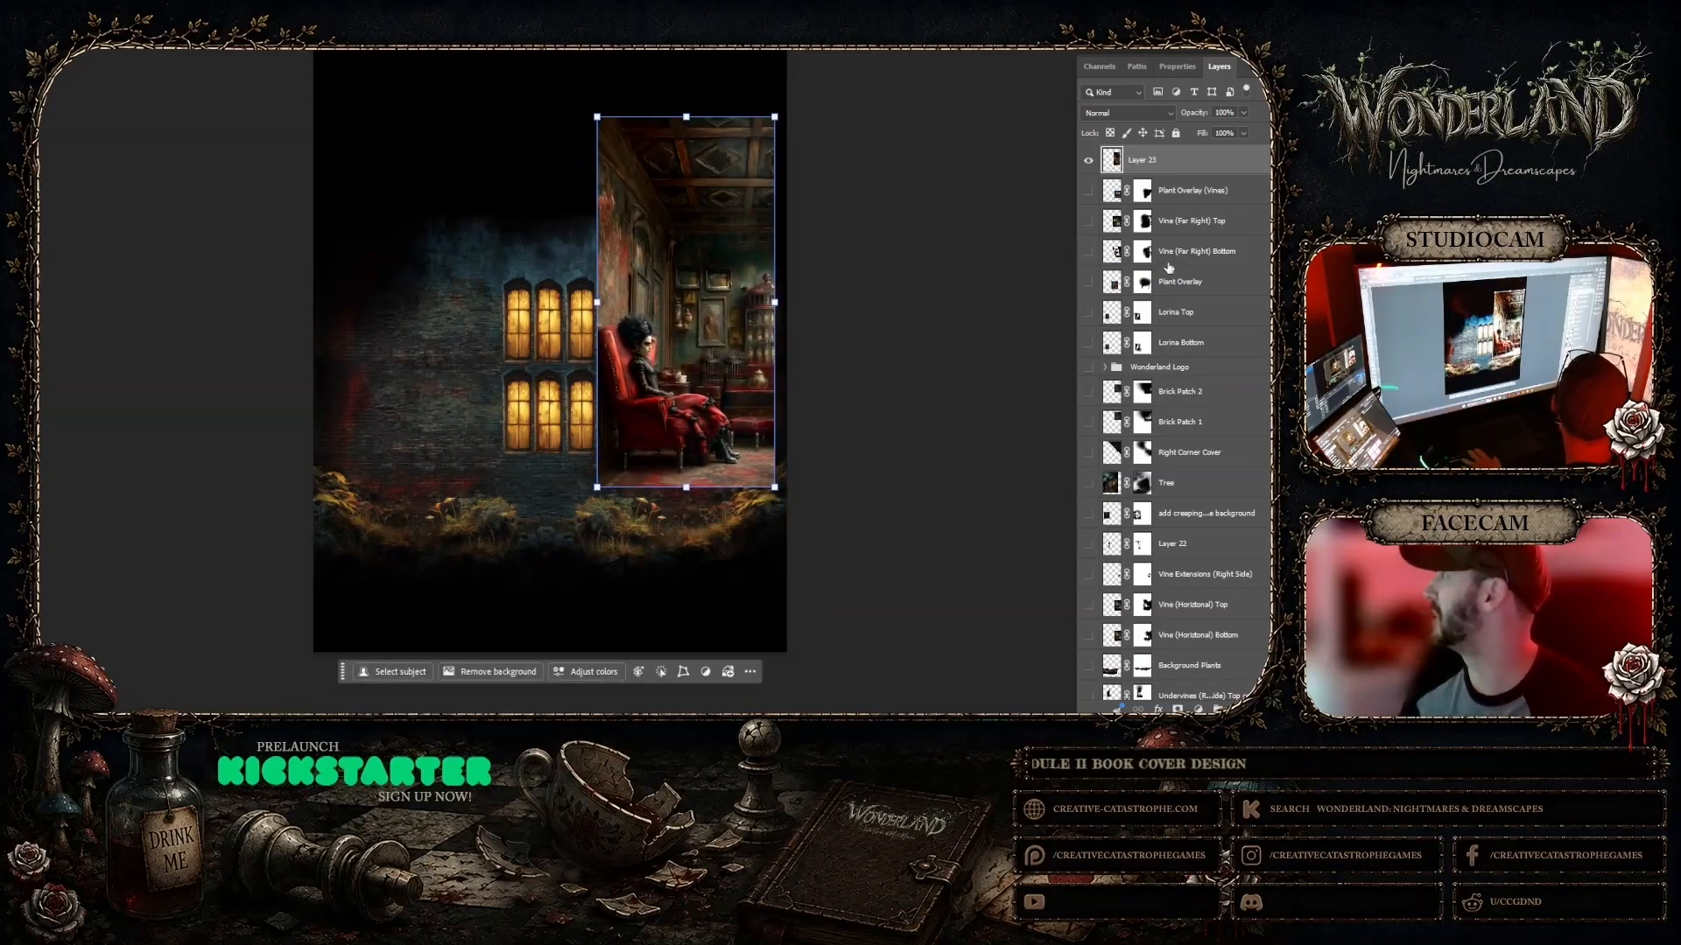
Step: Show the Lorina Top and Lorina Bottom layers as a size reference for the seated figure
{"action": "scroll", "coordinate": [1169, 267], "scroll_direction": "down", "scroll_amount": 1}
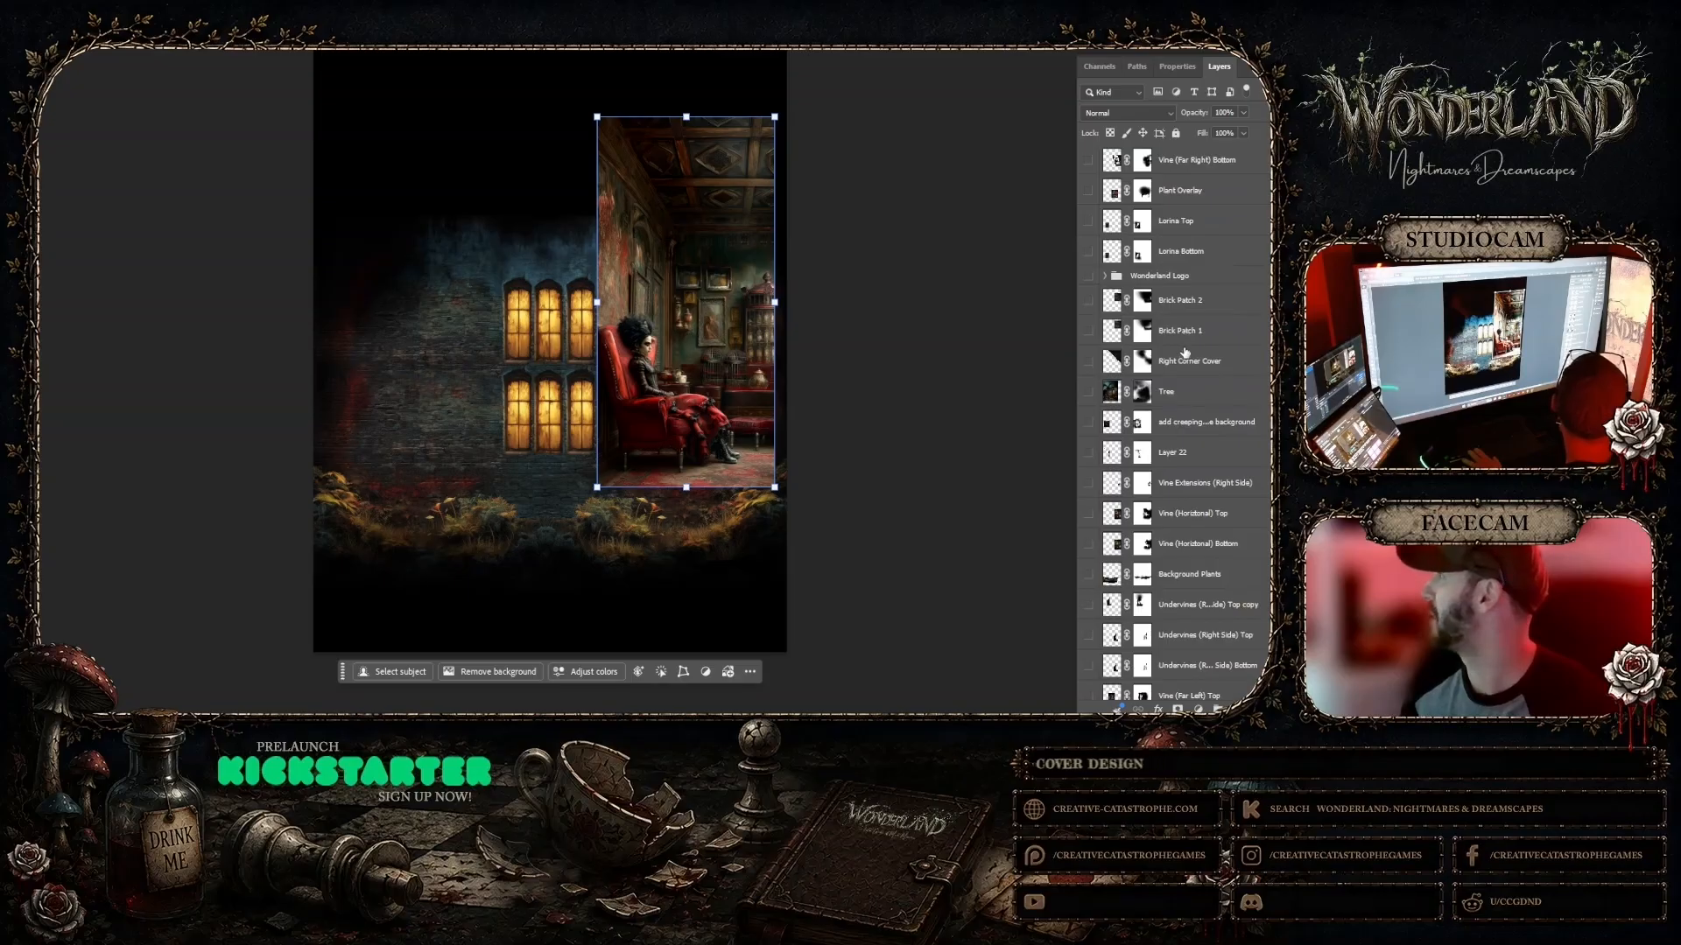
{"action": "scroll", "coordinate": [1184, 352], "scroll_direction": "up", "scroll_amount": 1}
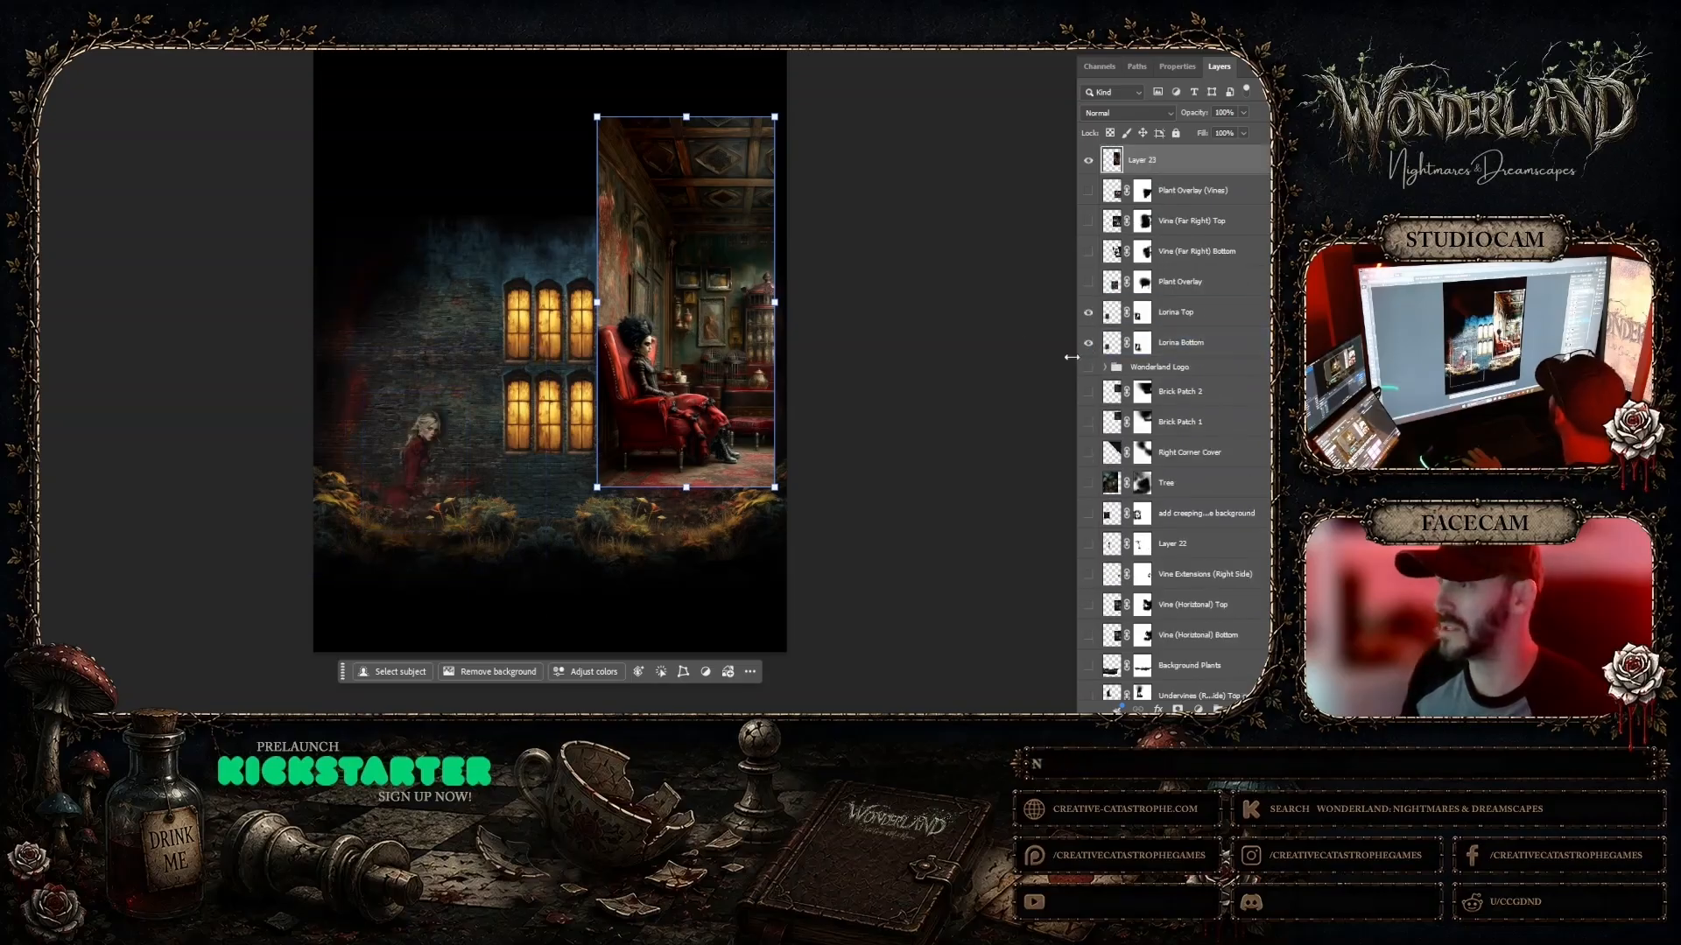
Step: Scale the armchair scene down in proportion and place it over the left windows of the wall
{"action": "left_click_drag", "start_coordinate": [679, 189], "coordinate": [672, 261]}
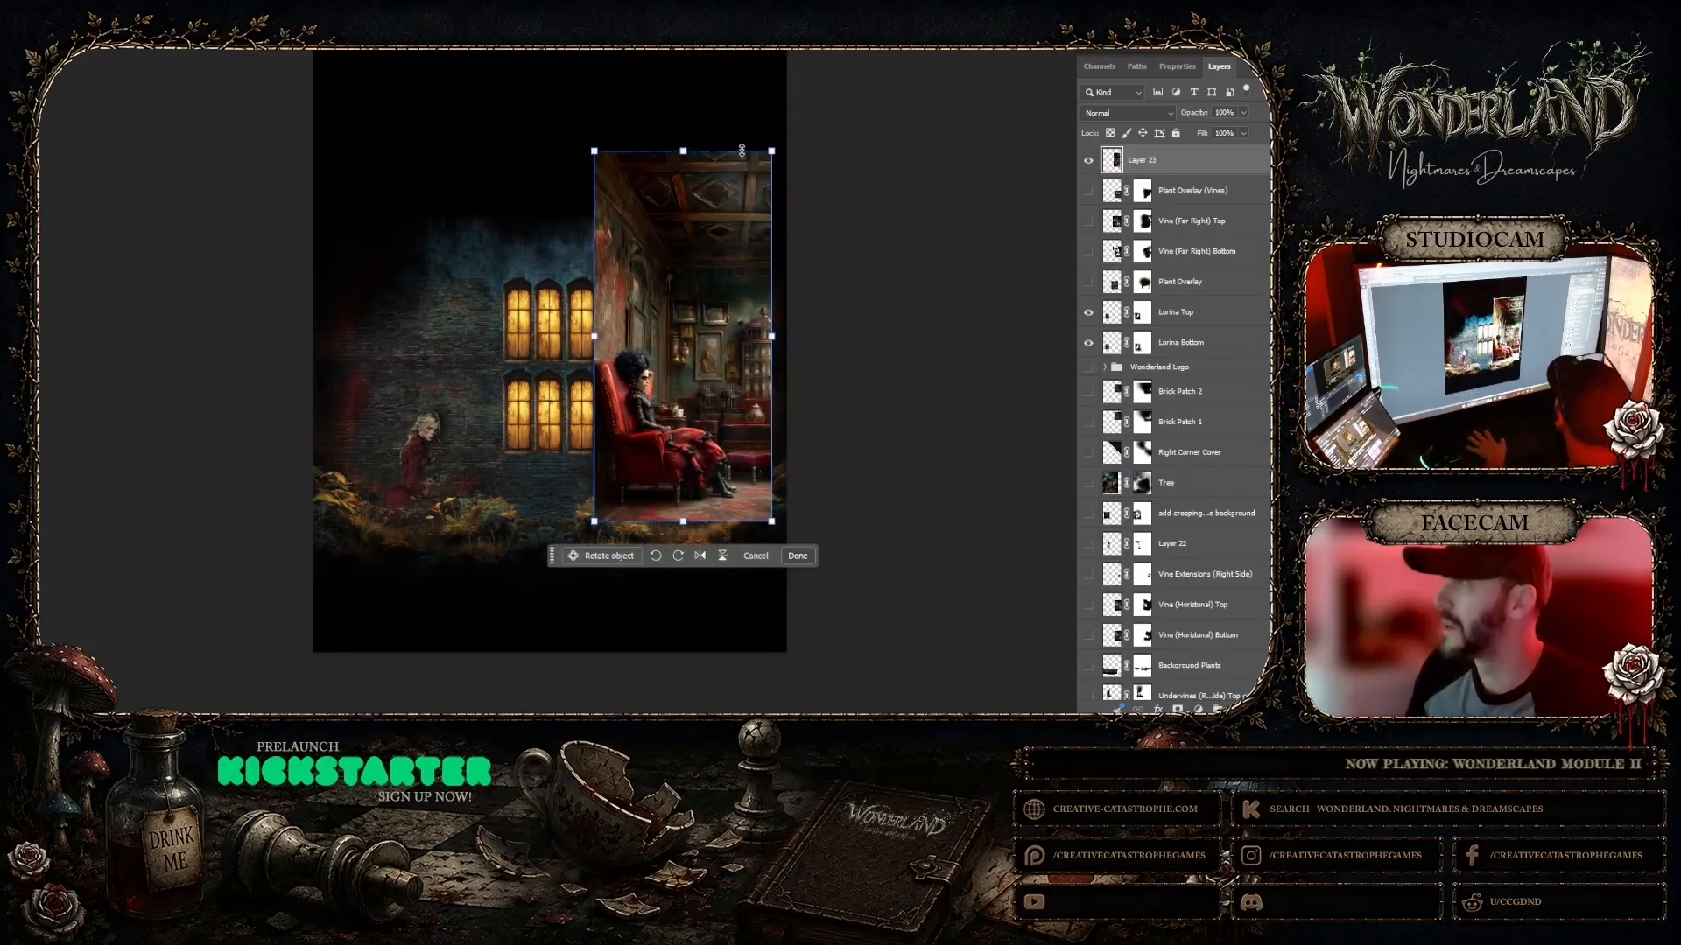
{"action": "left_click_drag", "start_coordinate": [774, 154], "coordinate": [731, 236]}
{"action": "left_click_drag", "start_coordinate": [685, 324], "coordinate": [586, 344]}
{"action": "left_click_drag", "start_coordinate": [630, 252], "coordinate": [633, 329]}
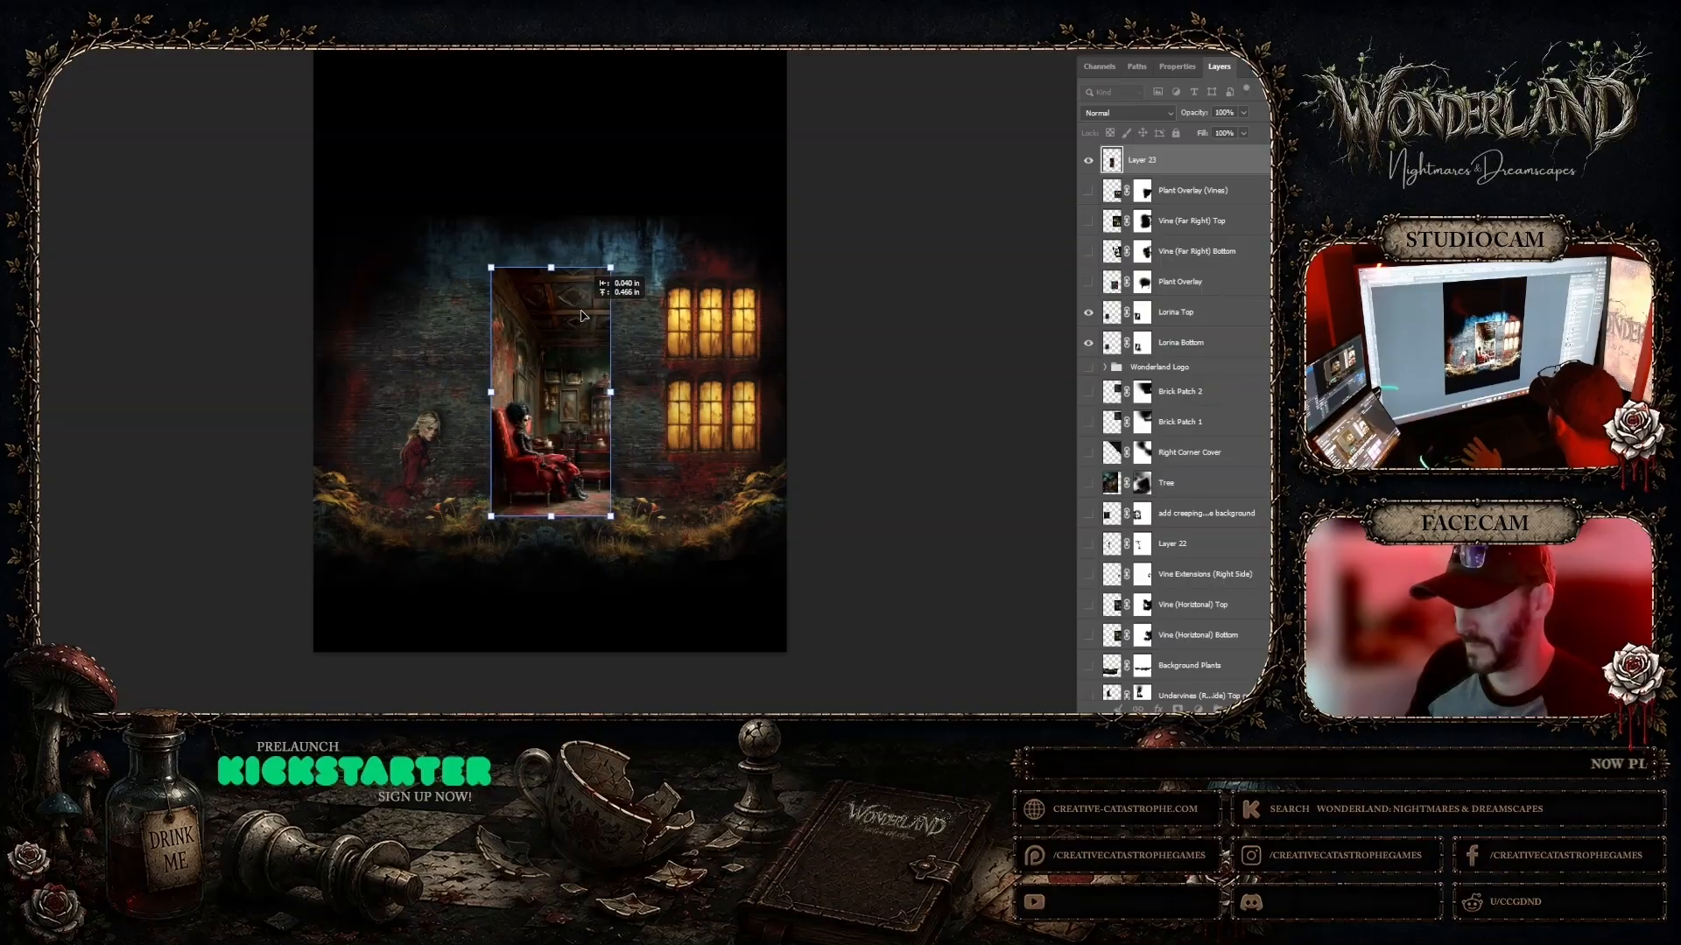
{"action": "left_click_drag", "start_coordinate": [609, 272], "coordinate": [588, 320]}
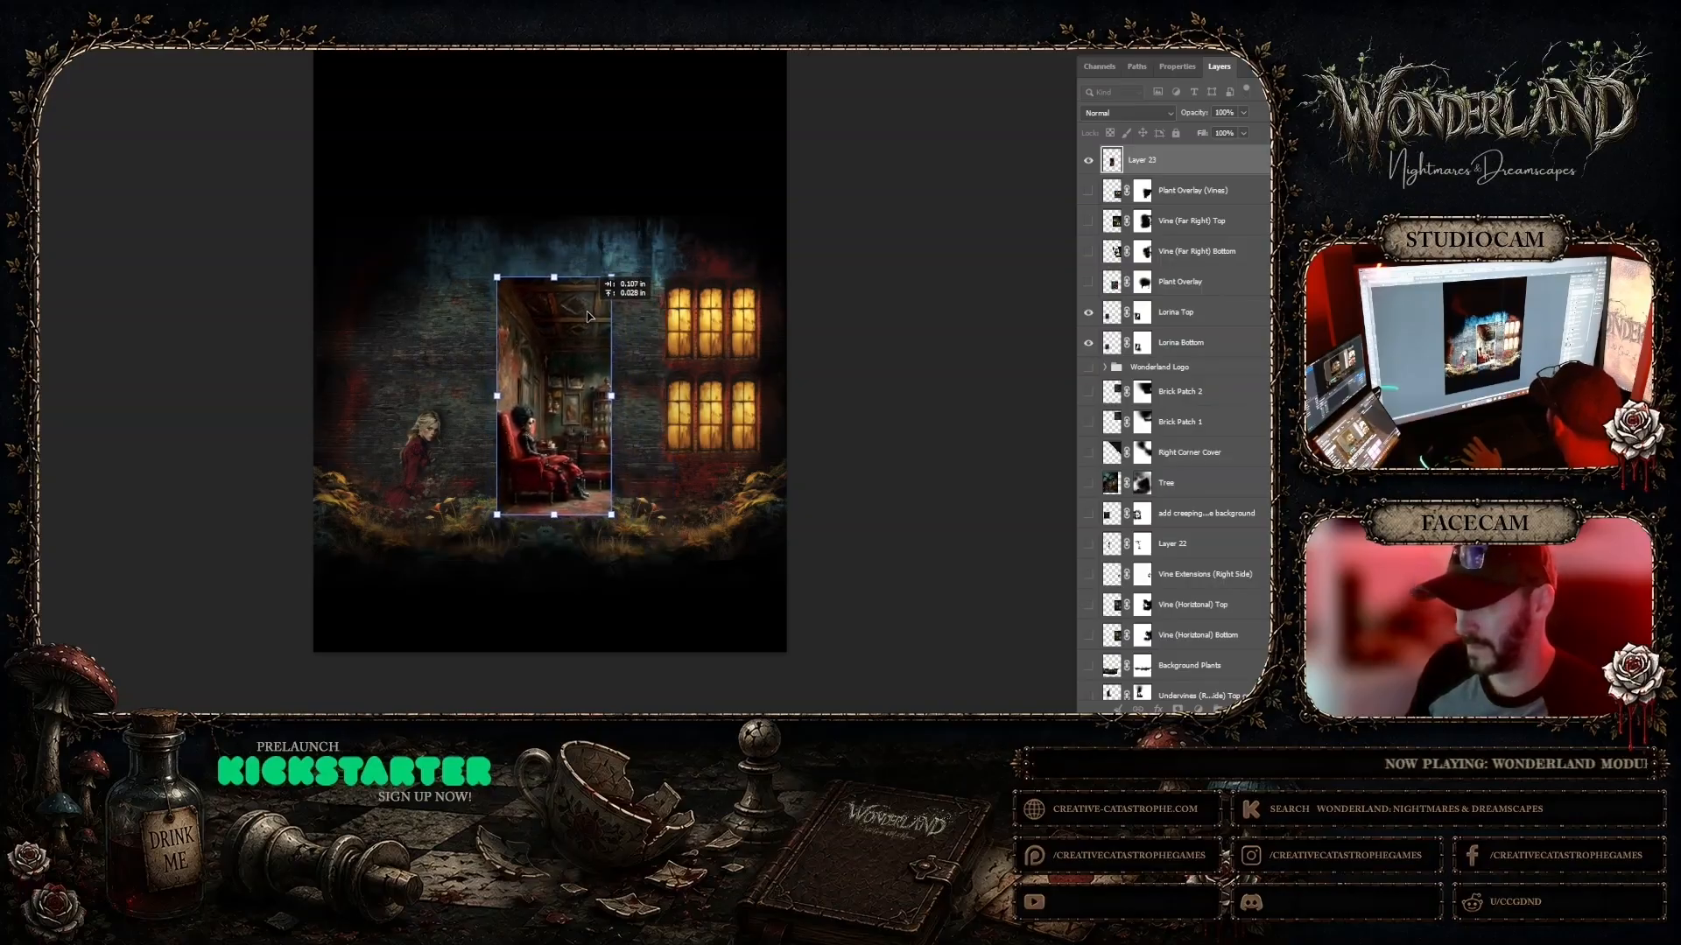
{"action": "mouse_move", "coordinate": [643, 311]}
{"action": "left_mouse_down"}
{"action": "mouse_move", "coordinate": [699, 302]}
{"action": "mouse_move", "coordinate": [589, 302]}
{"action": "mouse_move", "coordinate": [649, 292]}
{"action": "left_mouse_up"}
{"action": "left_click_drag", "start_coordinate": [610, 293], "coordinate": [593, 305]}
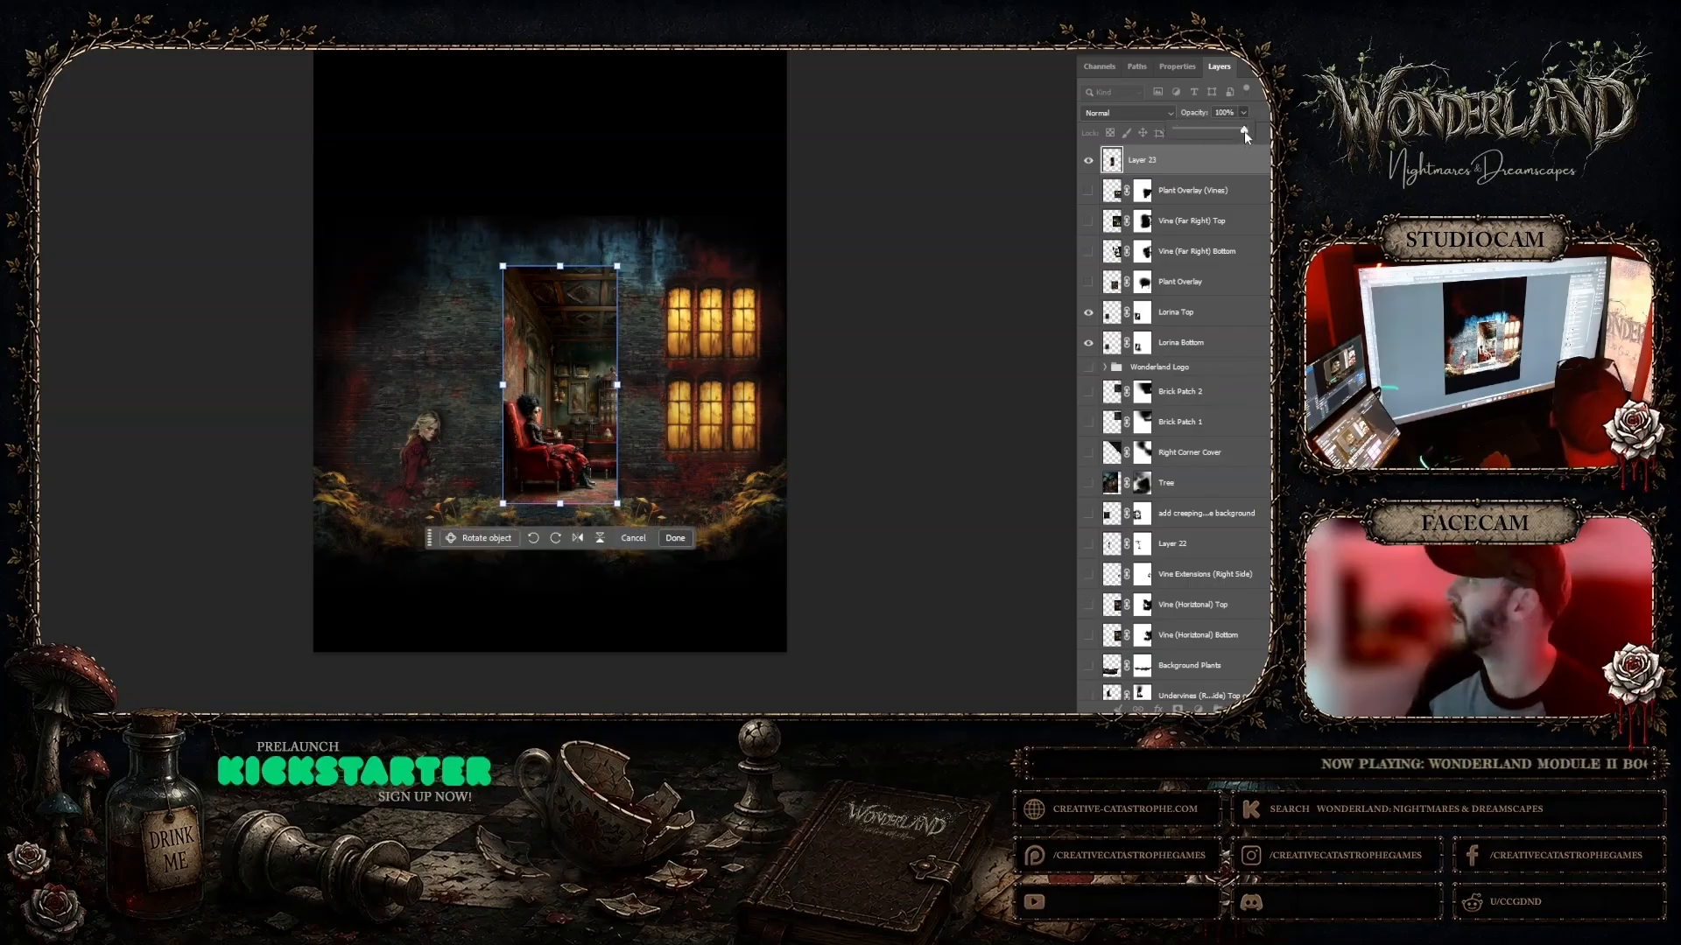
Step: Lower the armchair scene's opacity to 72%, shift it slightly right over the left windows, and commit the transform
{"action": "left_click_drag", "start_coordinate": [1243, 130], "coordinate": [1226, 135]}
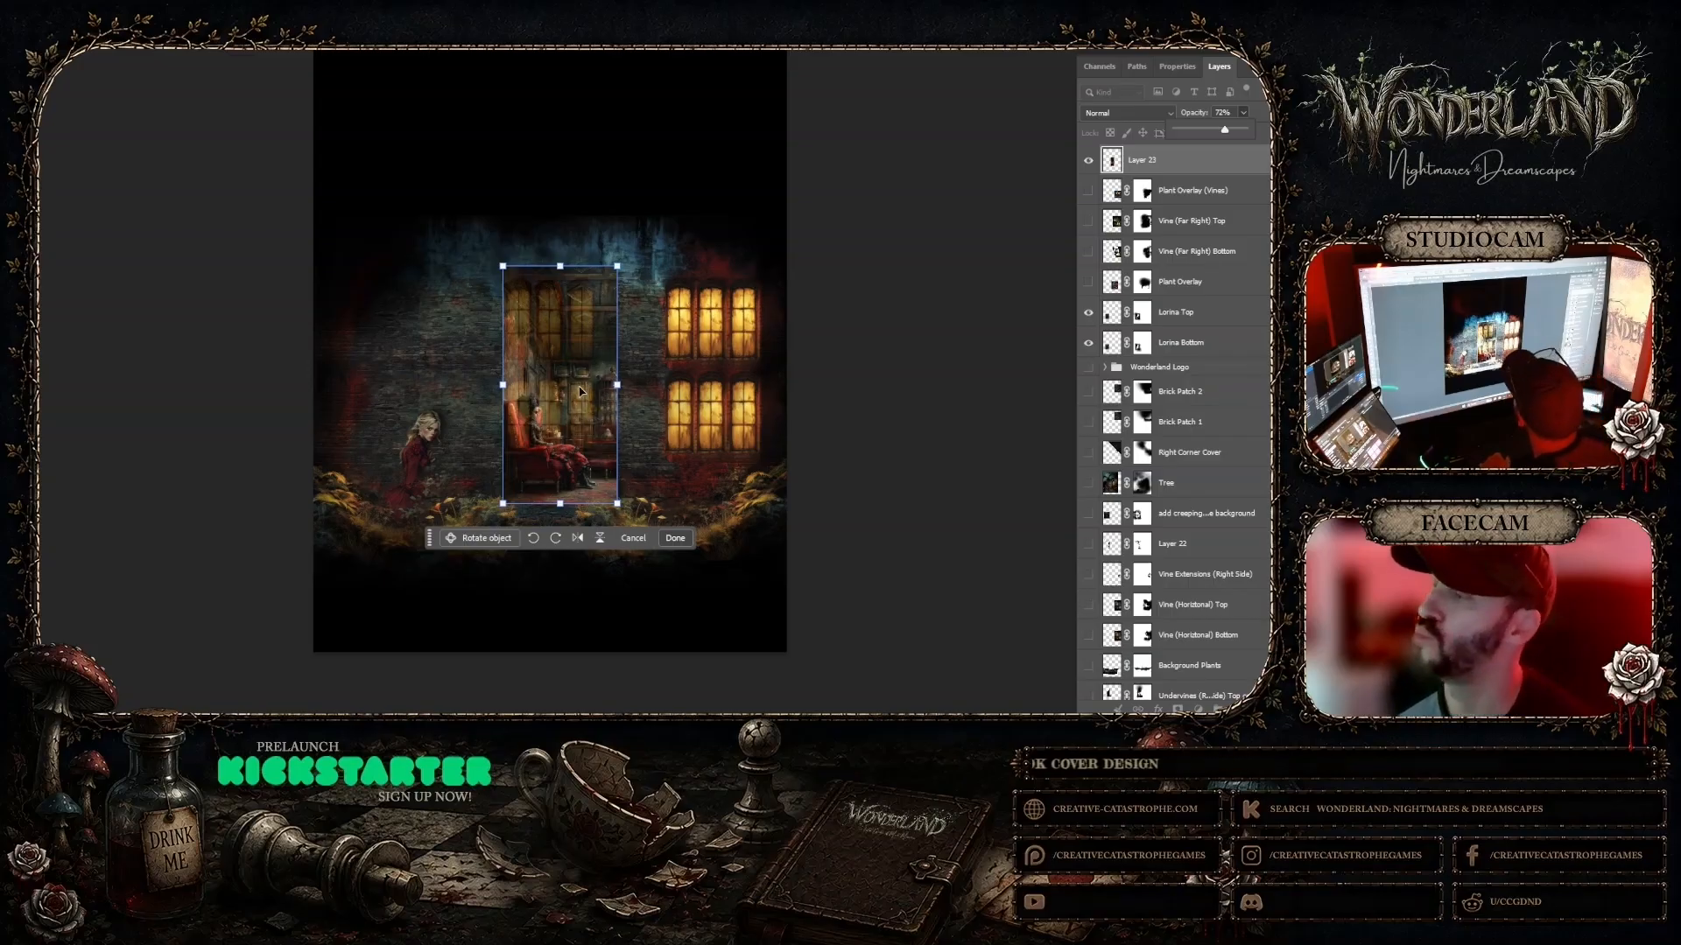
{"action": "left_click_drag", "start_coordinate": [560, 350], "coordinate": [584, 382]}
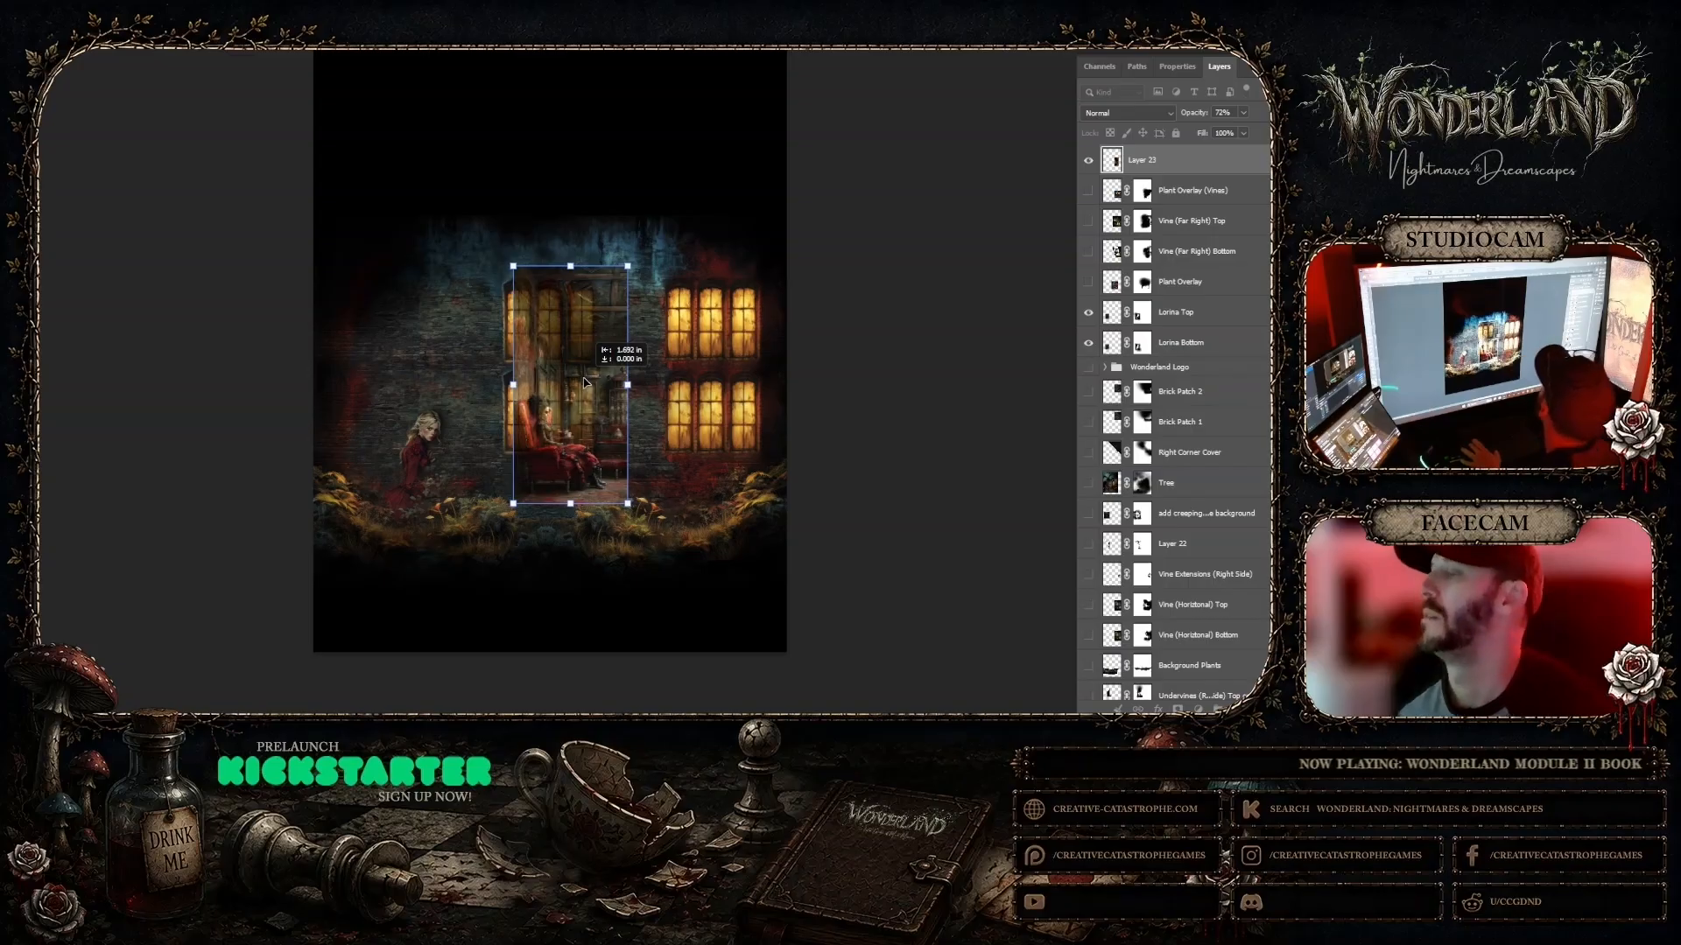
{"action": "left_click_drag", "start_coordinate": [584, 382], "coordinate": [584, 382]}
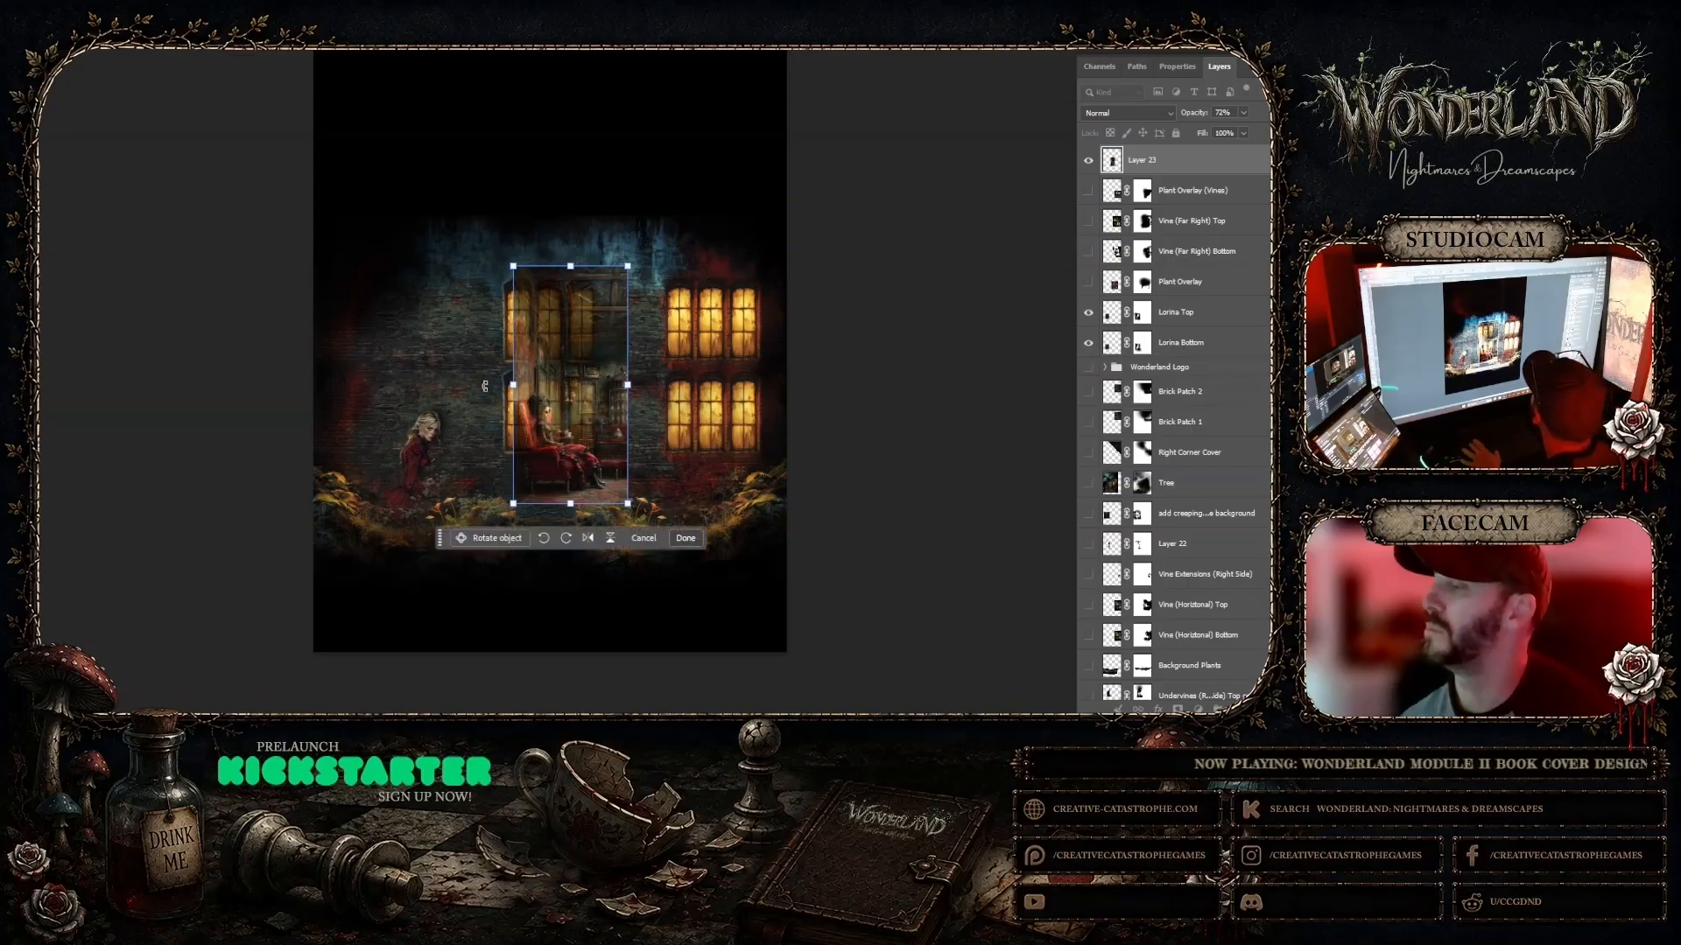
{"action": "key", "text": "Return"}
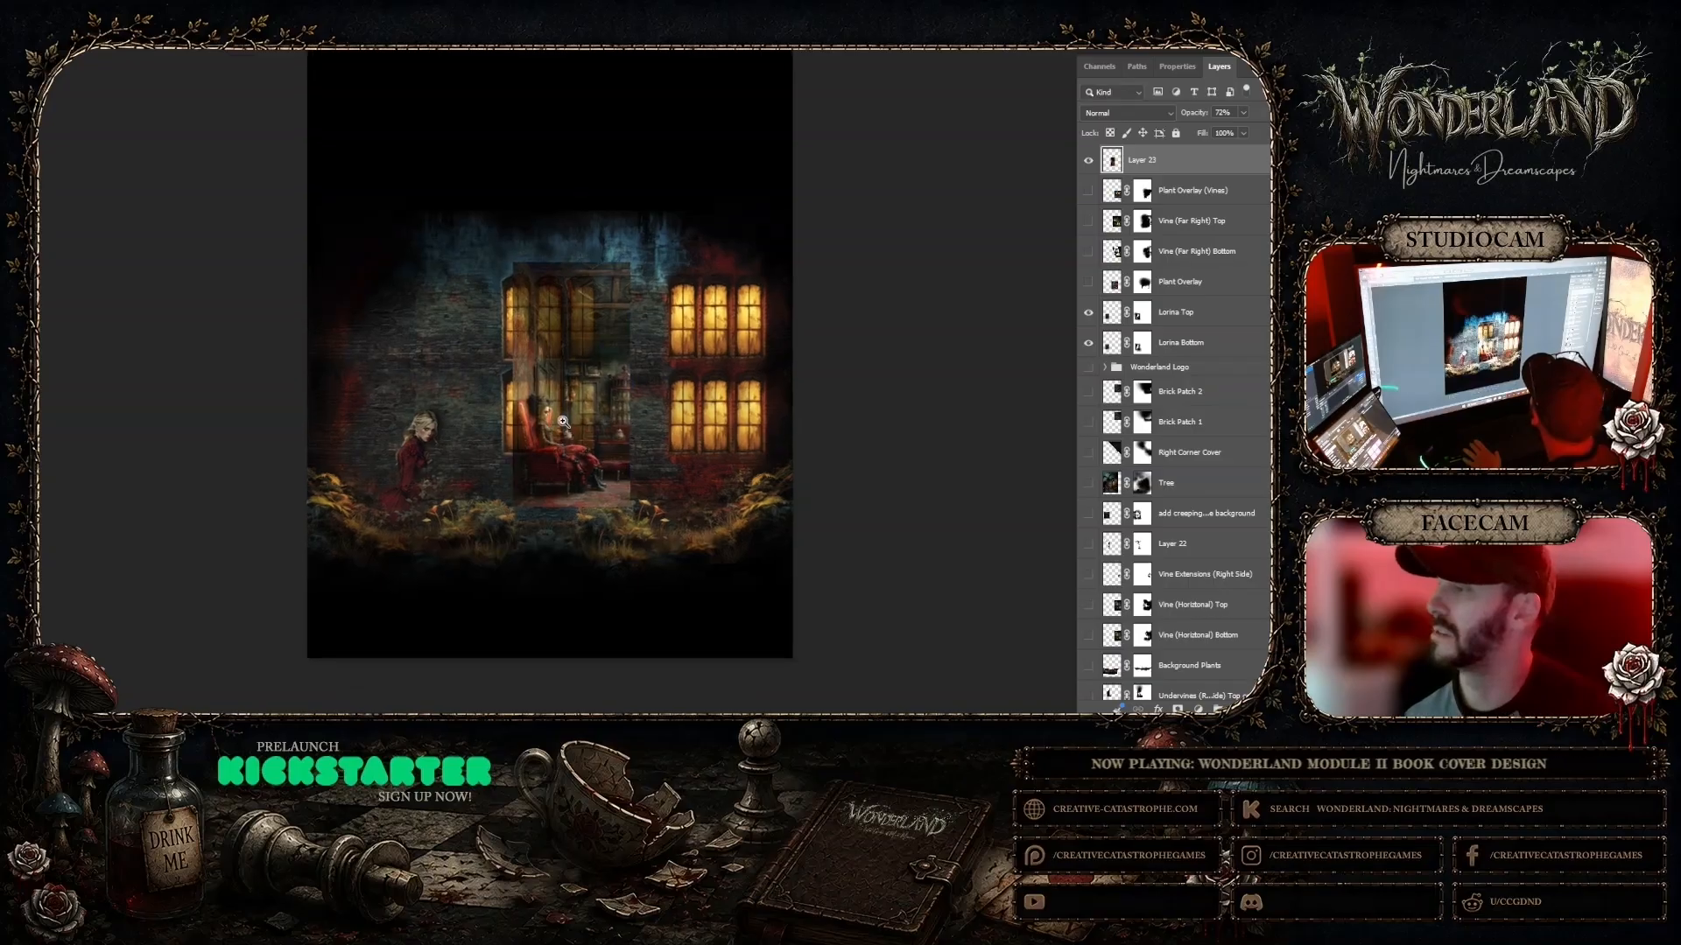
Step: Shift the armchair scene left to align with the left windows and set its opacity to 100%
{"action": "left_click", "coordinate": [559, 416]}
{"action": "left_click", "coordinate": [560, 416]}
{"action": "left_click", "coordinate": [623, 423]}
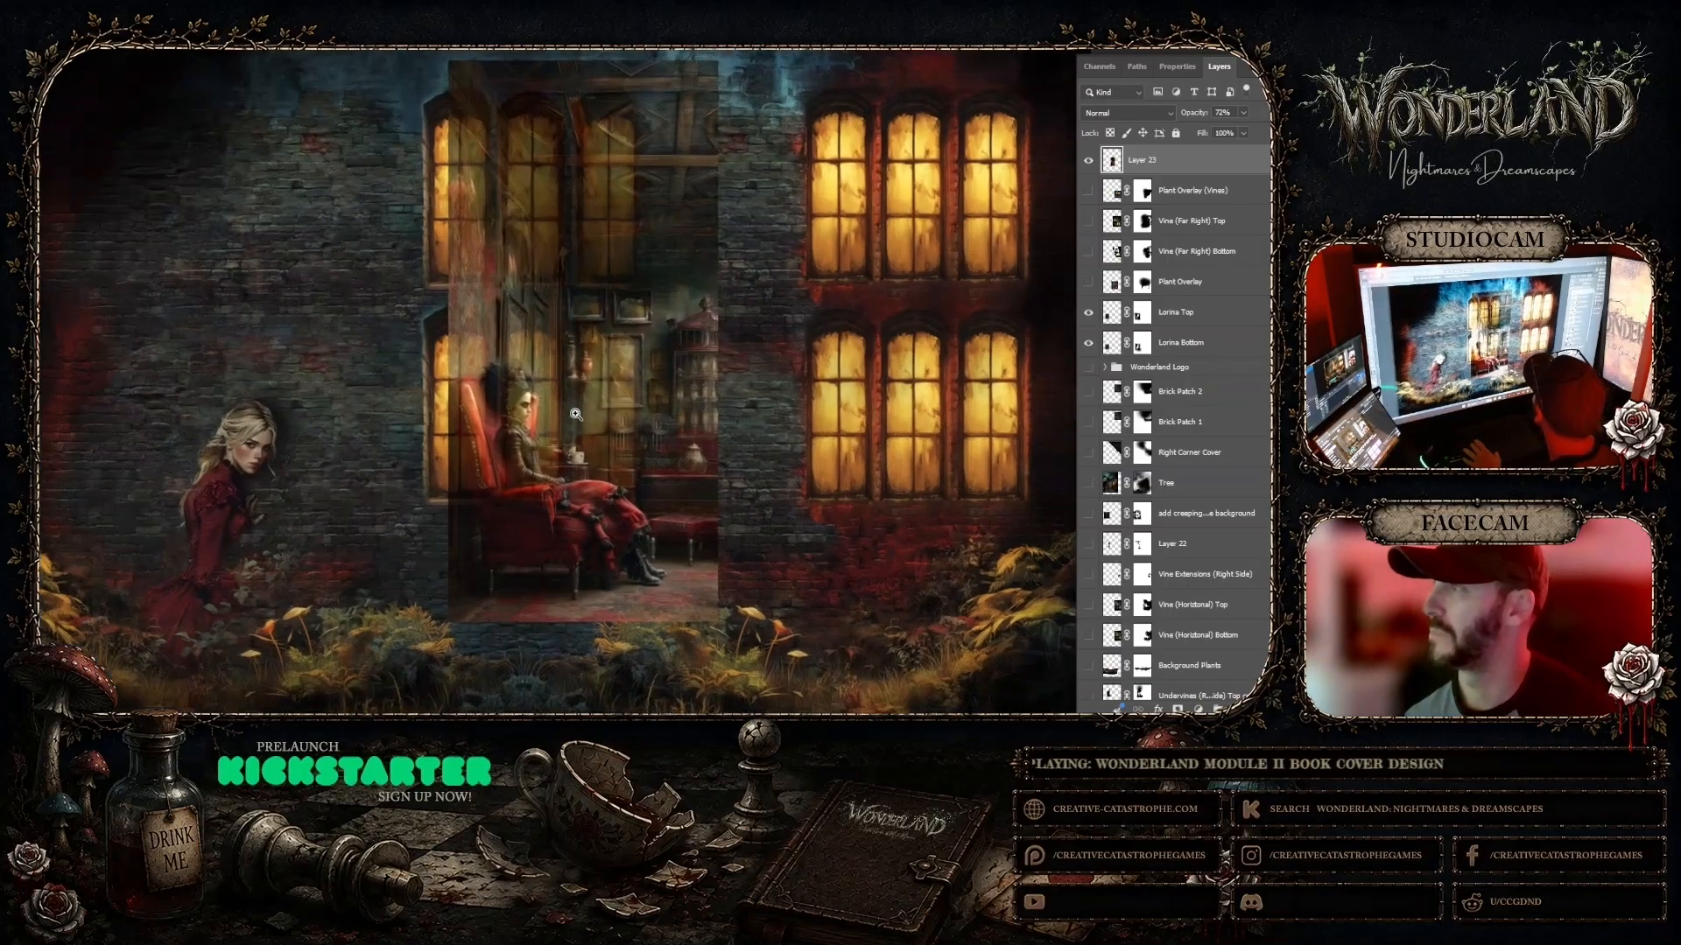
{"action": "scroll", "coordinate": [490, 359], "scroll_direction": "up", "scroll_amount": 3}
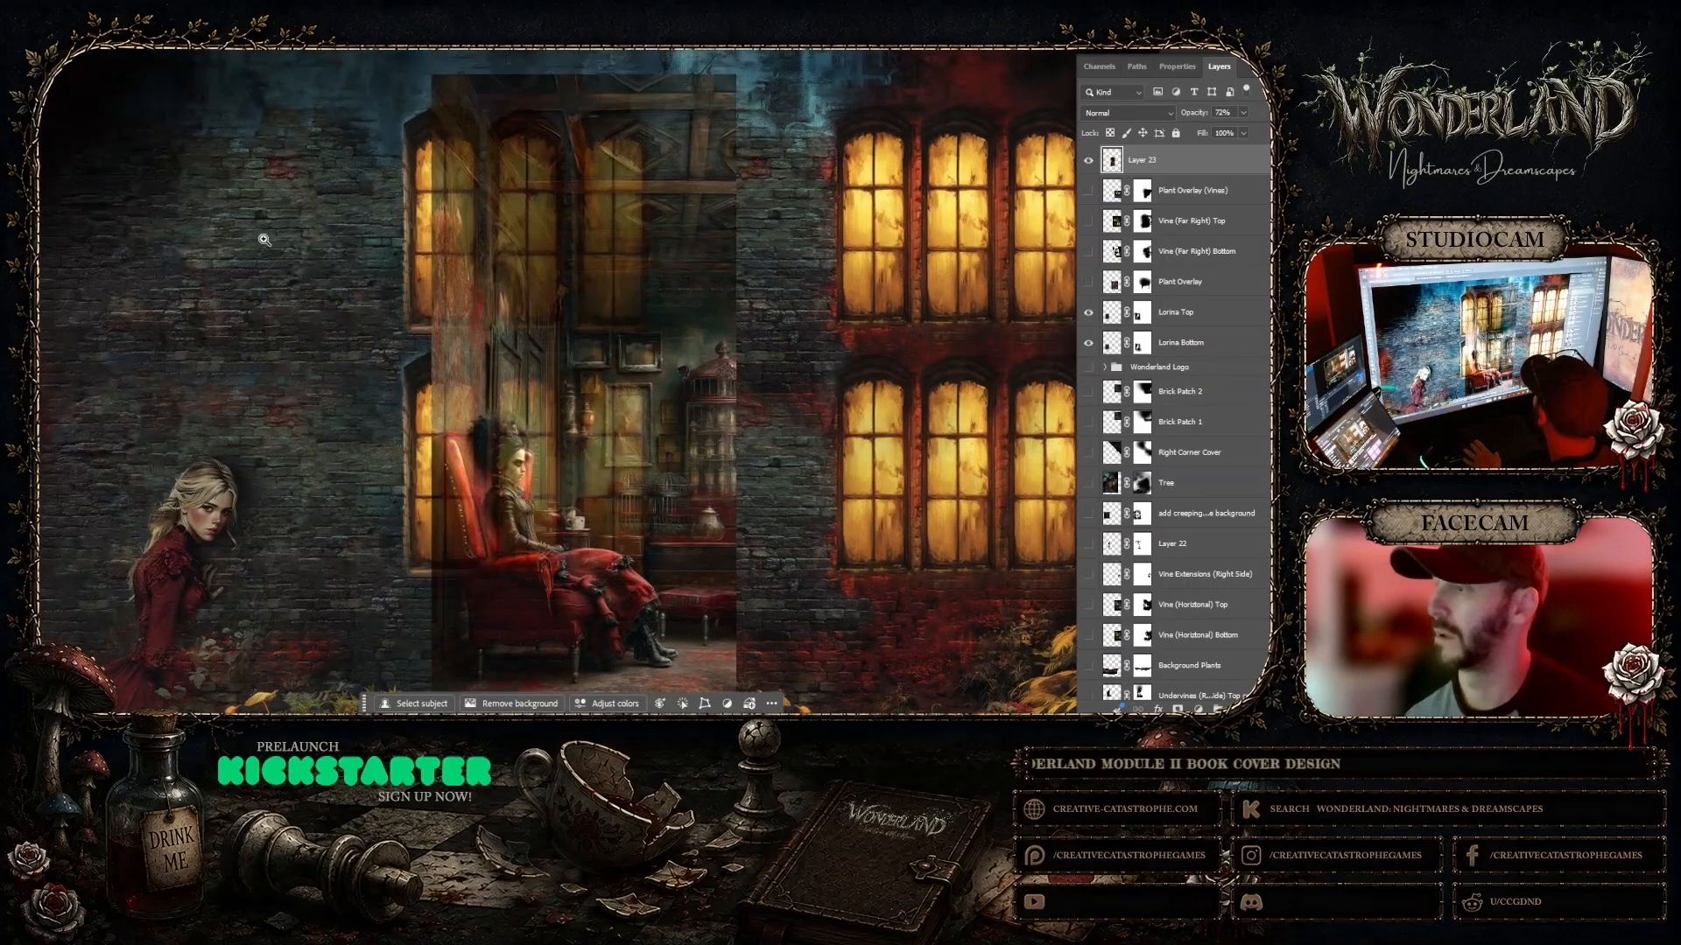
{"action": "key", "text": "v"}
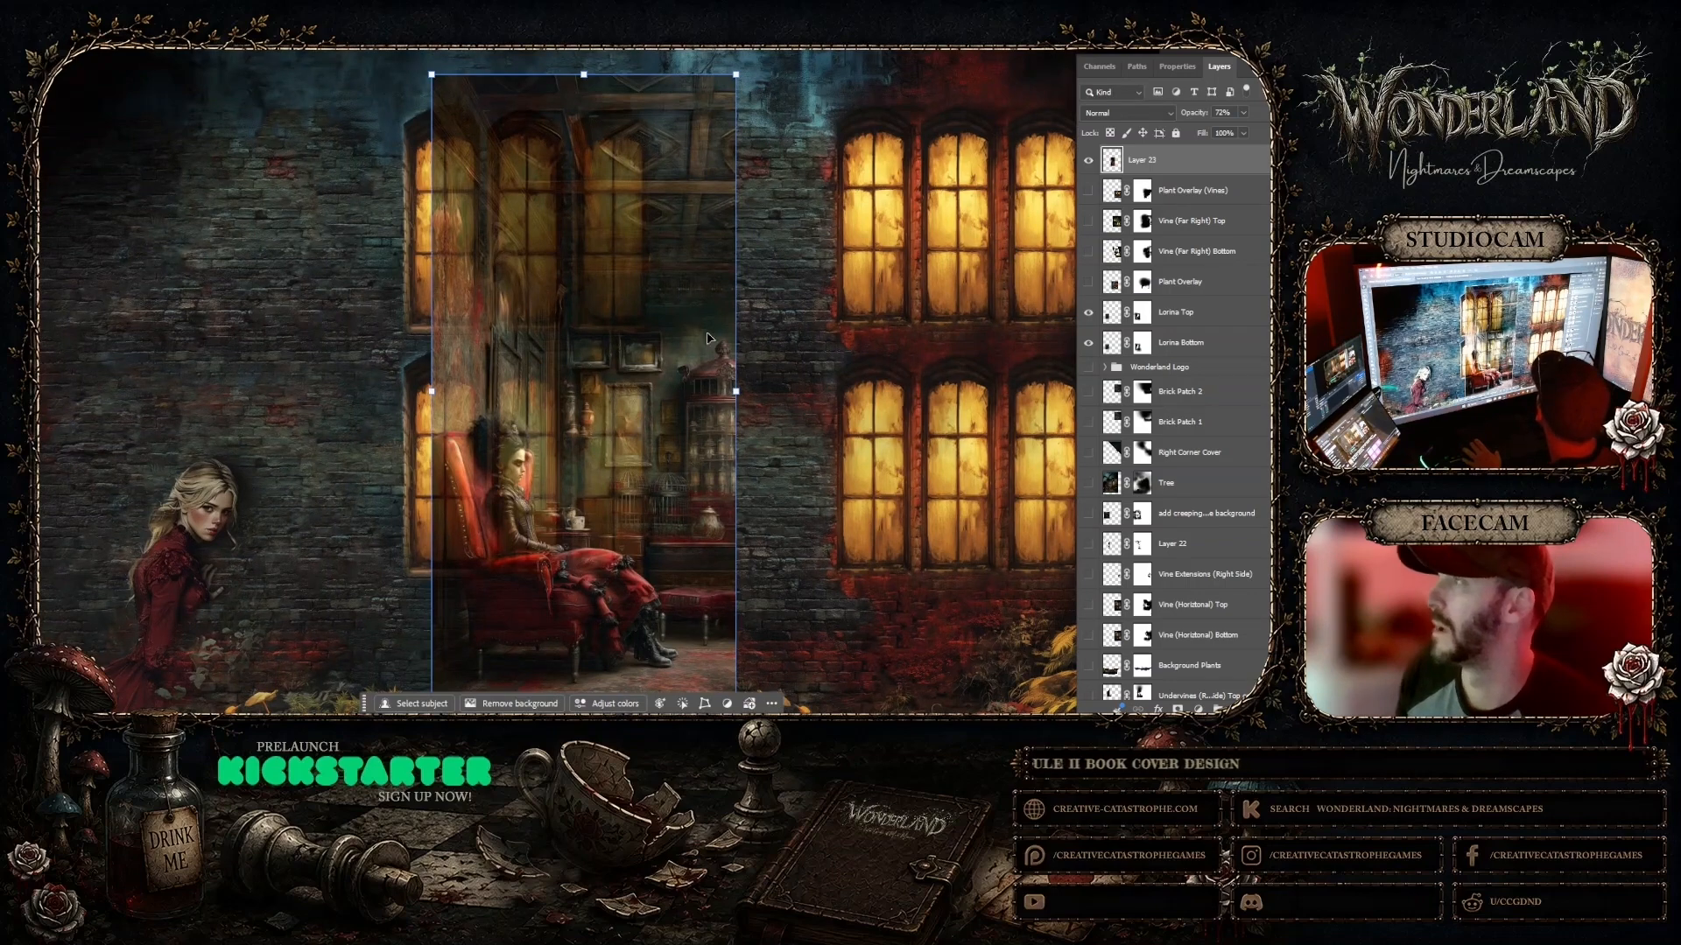
{"action": "left_click_drag", "start_coordinate": [709, 339], "coordinate": [667, 344]}
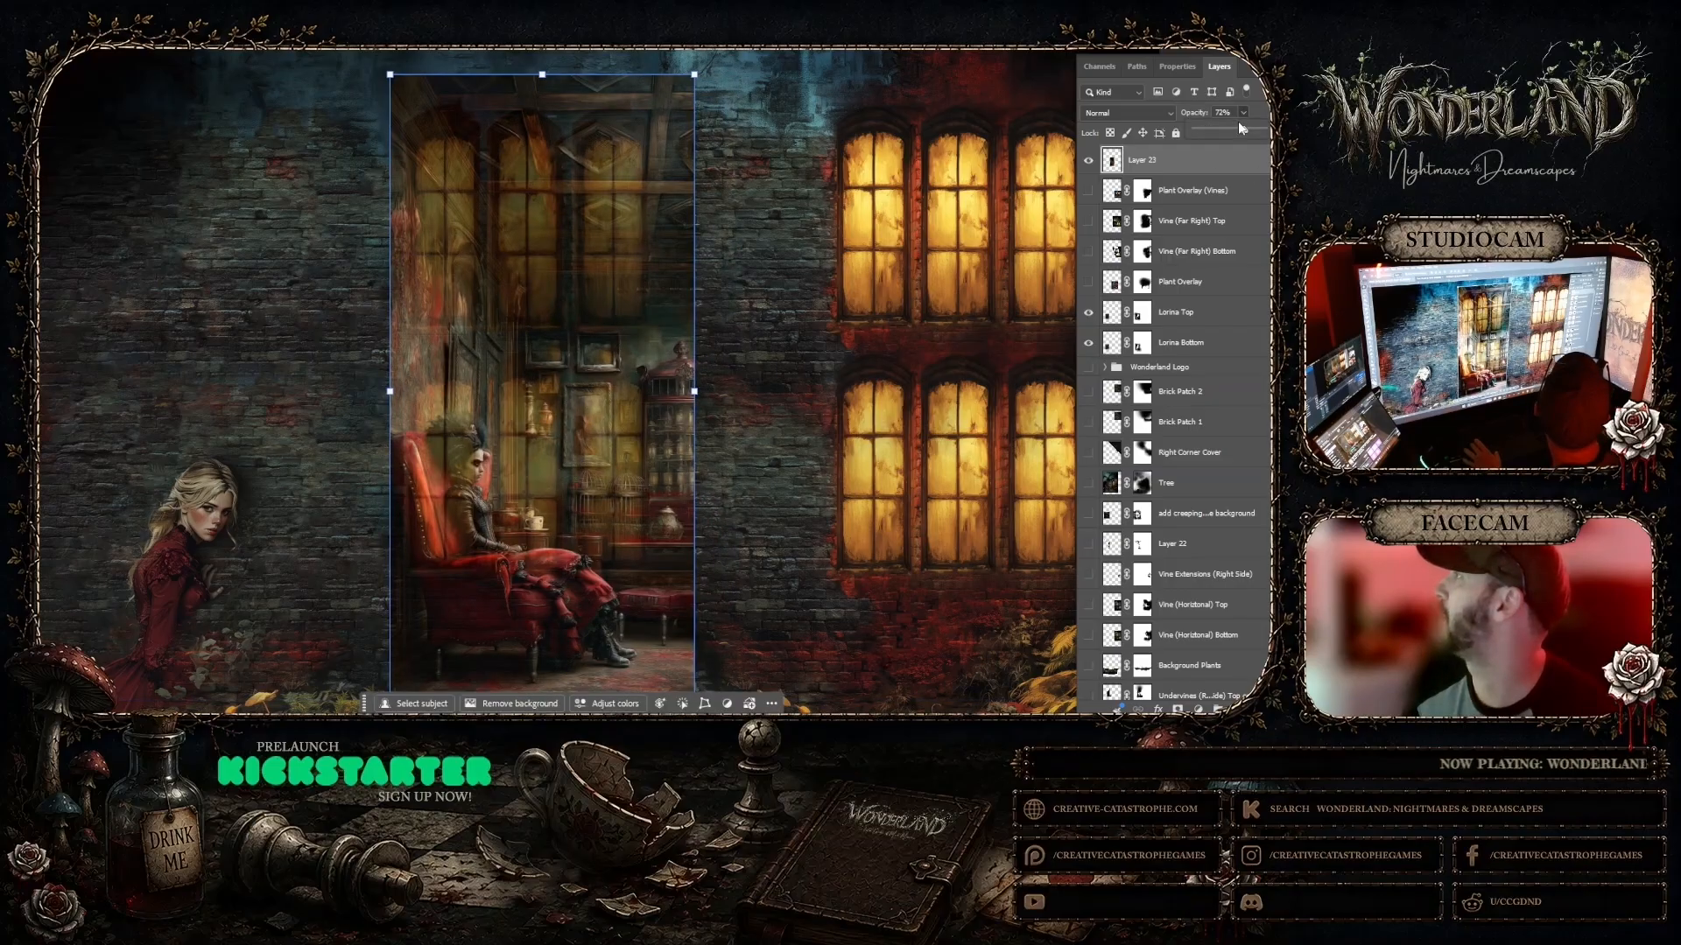
{"action": "left_click_drag", "start_coordinate": [1250, 130], "coordinate": [1268, 131]}
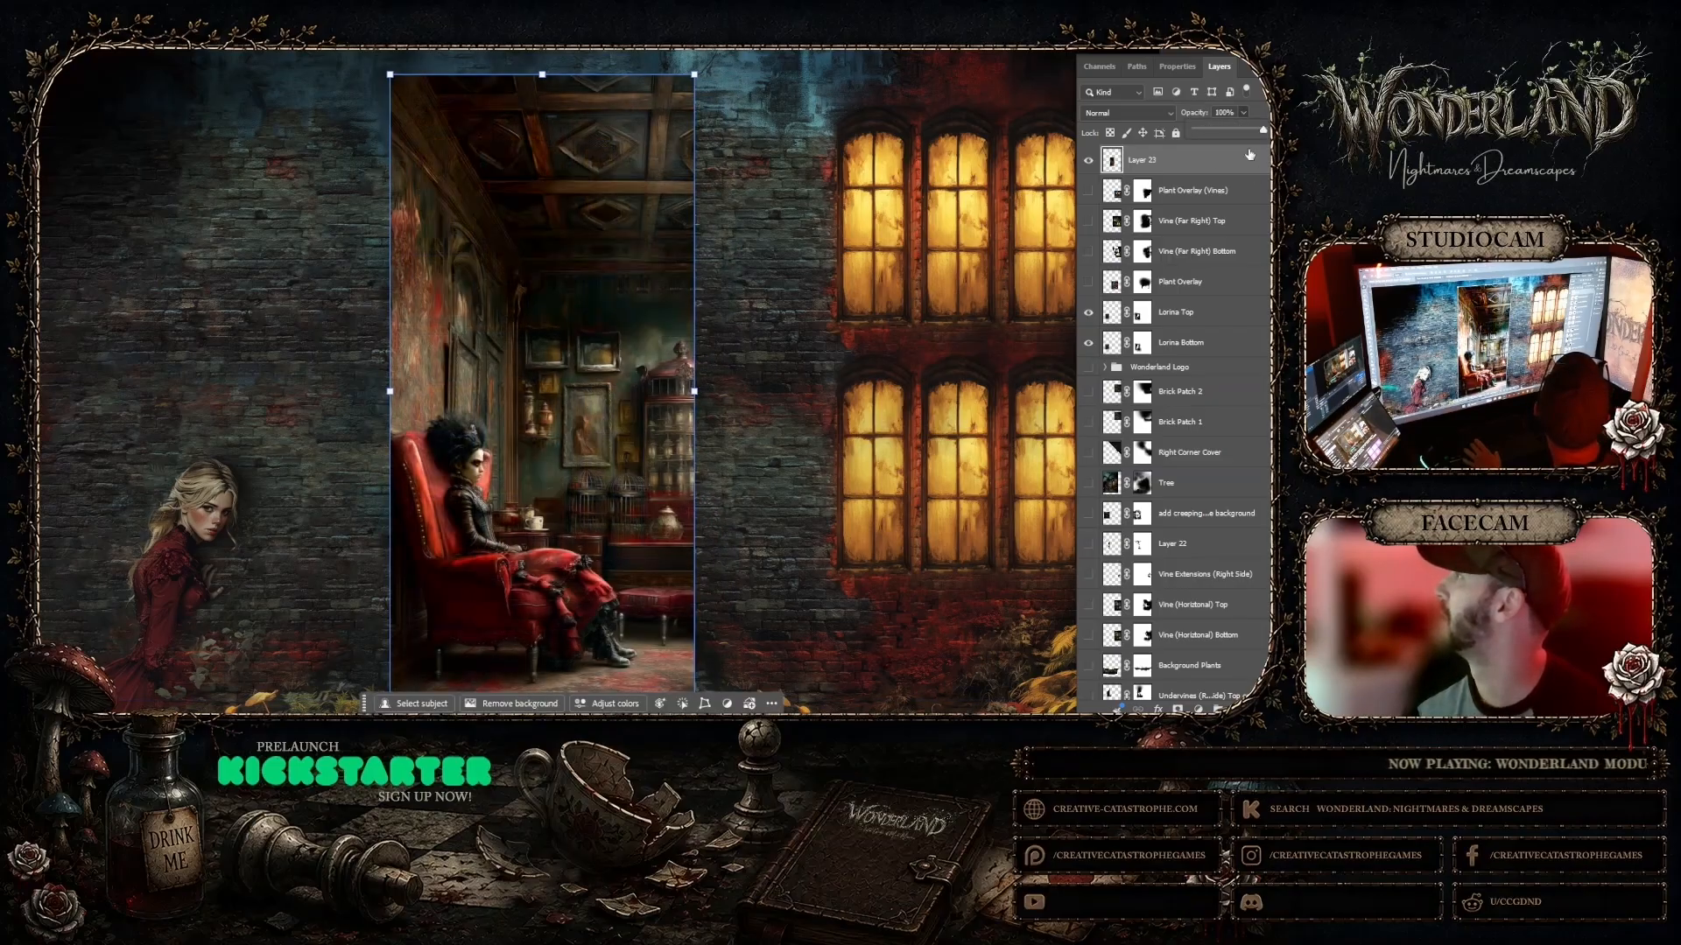
Step: Set the armchair scene's blending mode to Pin Light and shift it slightly further left across the windows
{"action": "left_click", "coordinate": [1169, 113]}
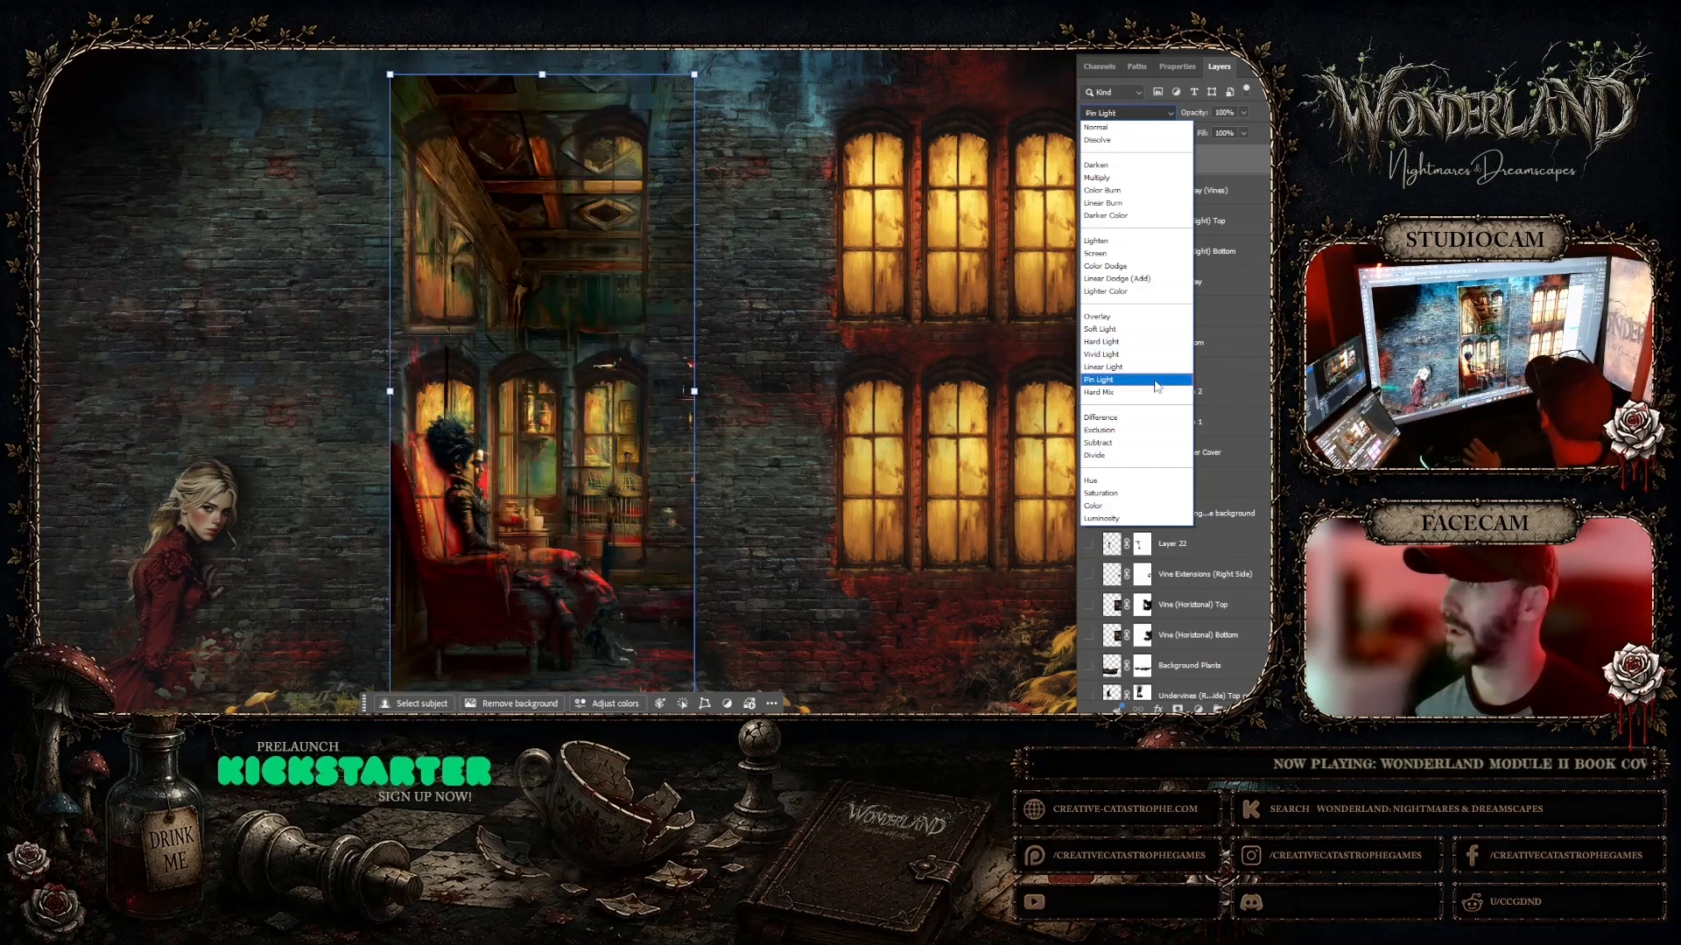
{"action": "left_click", "coordinate": [1157, 380]}
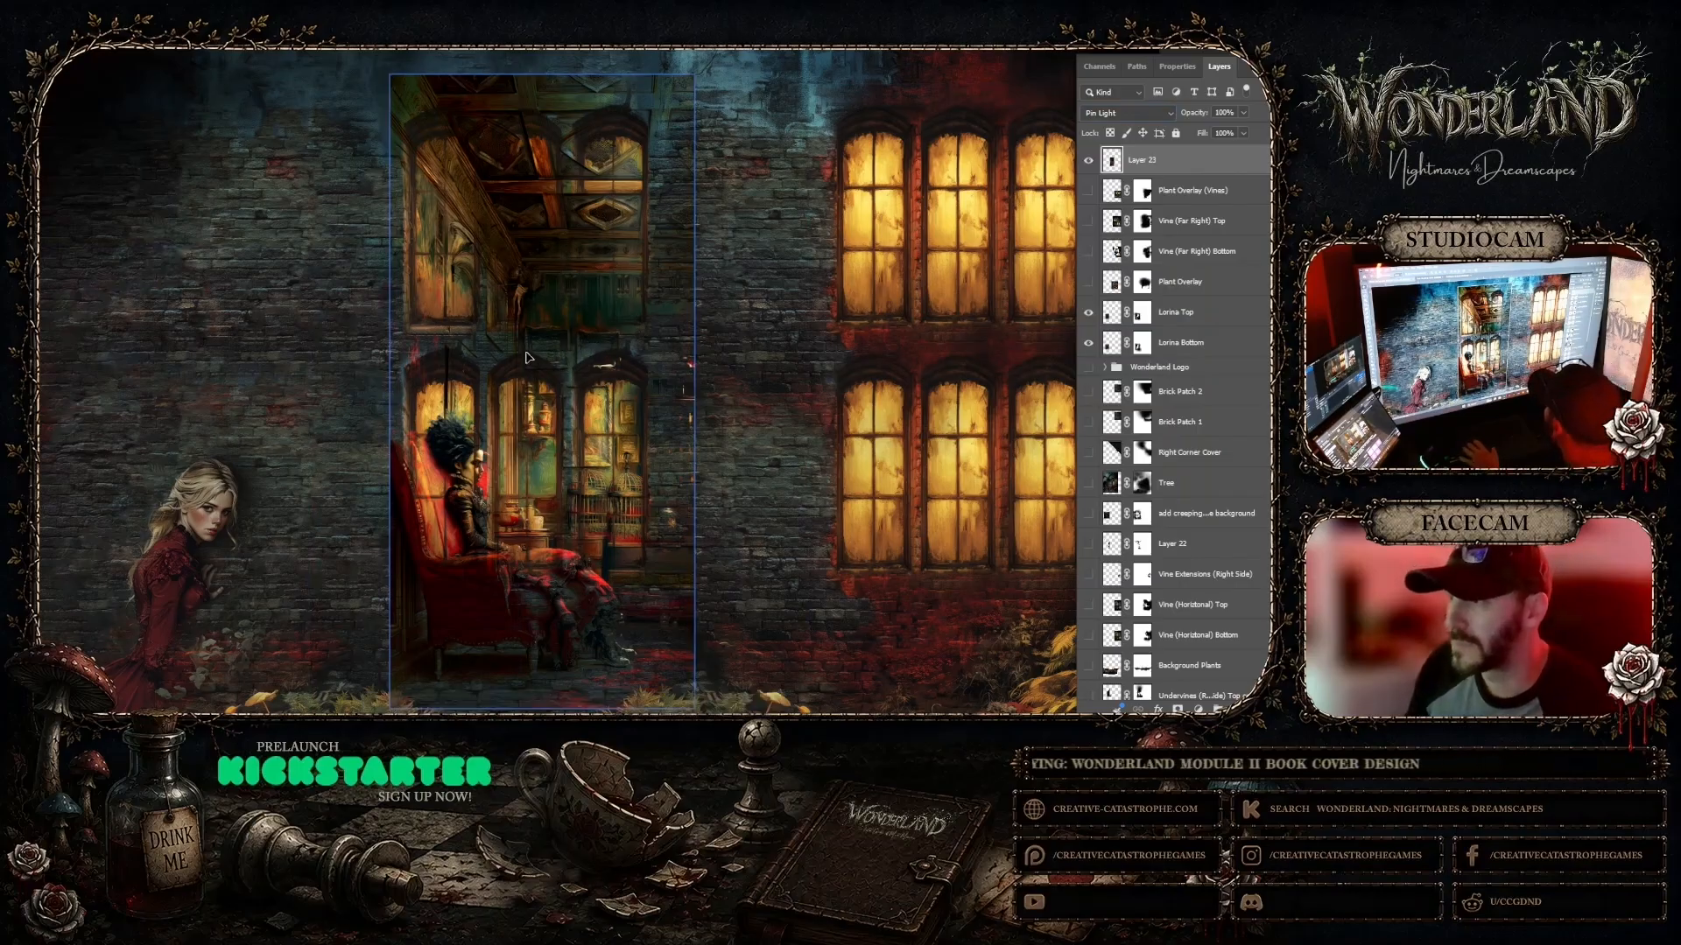
{"action": "left_click_drag", "start_coordinate": [529, 358], "coordinate": [494, 349]}
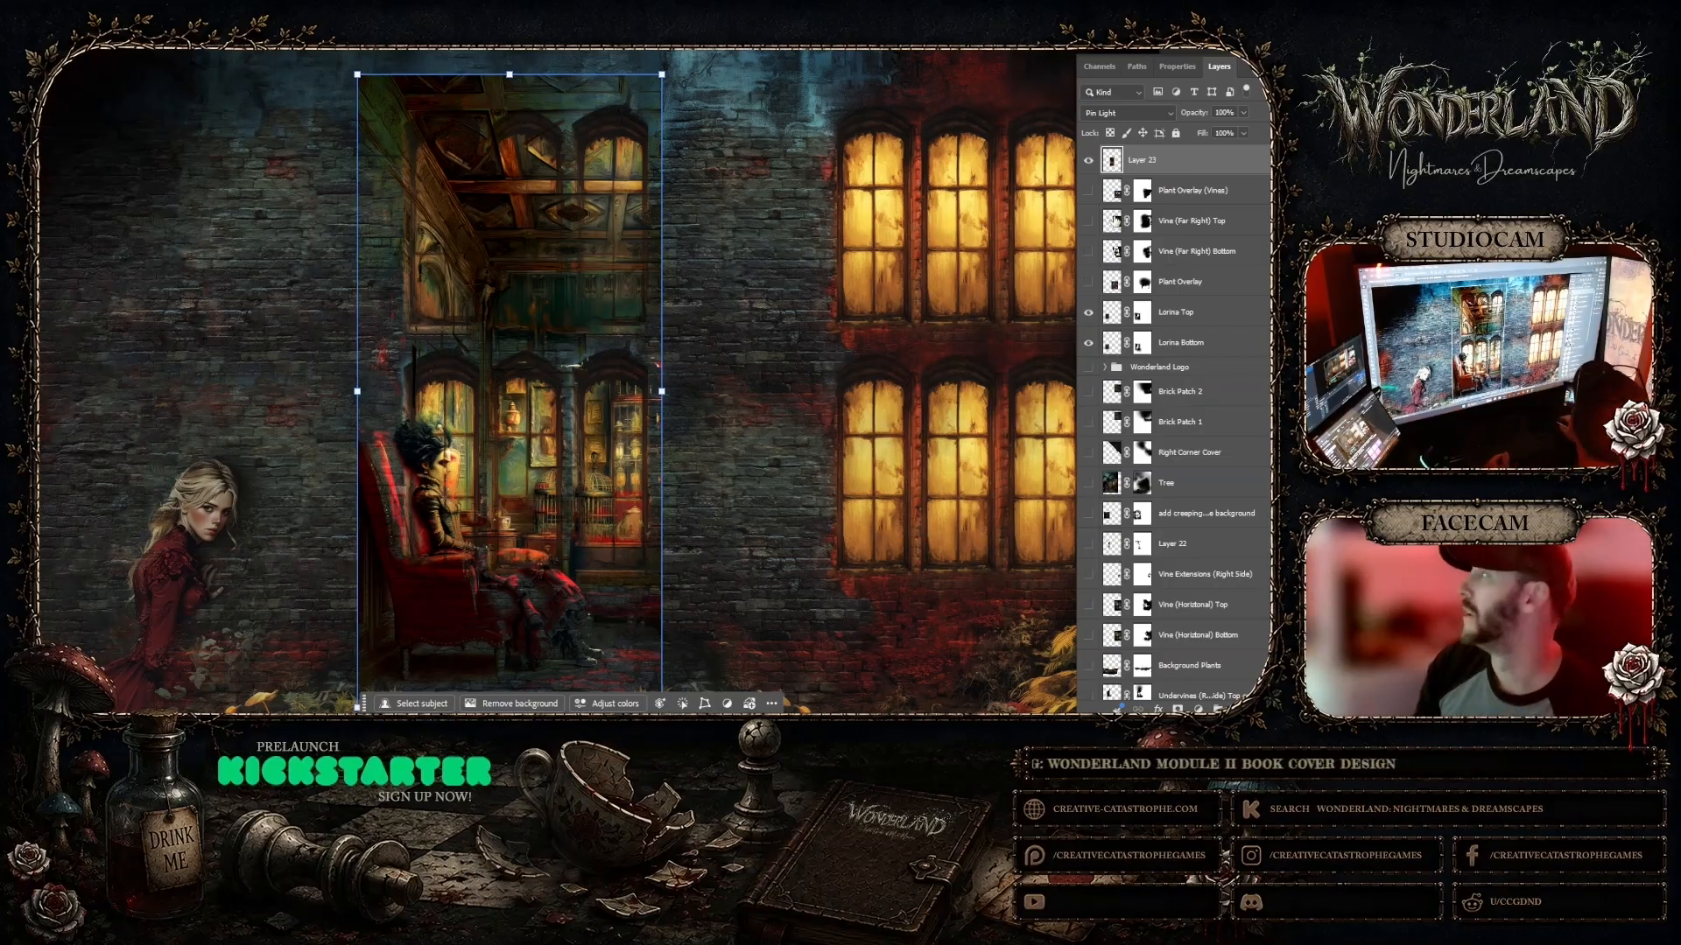
Step: Switch the armchair scene to Normal blending for comparison and set it back to Pin Light
{"action": "left_click", "coordinate": [1169, 113]}
{"action": "left_click", "coordinate": [1166, 130]}
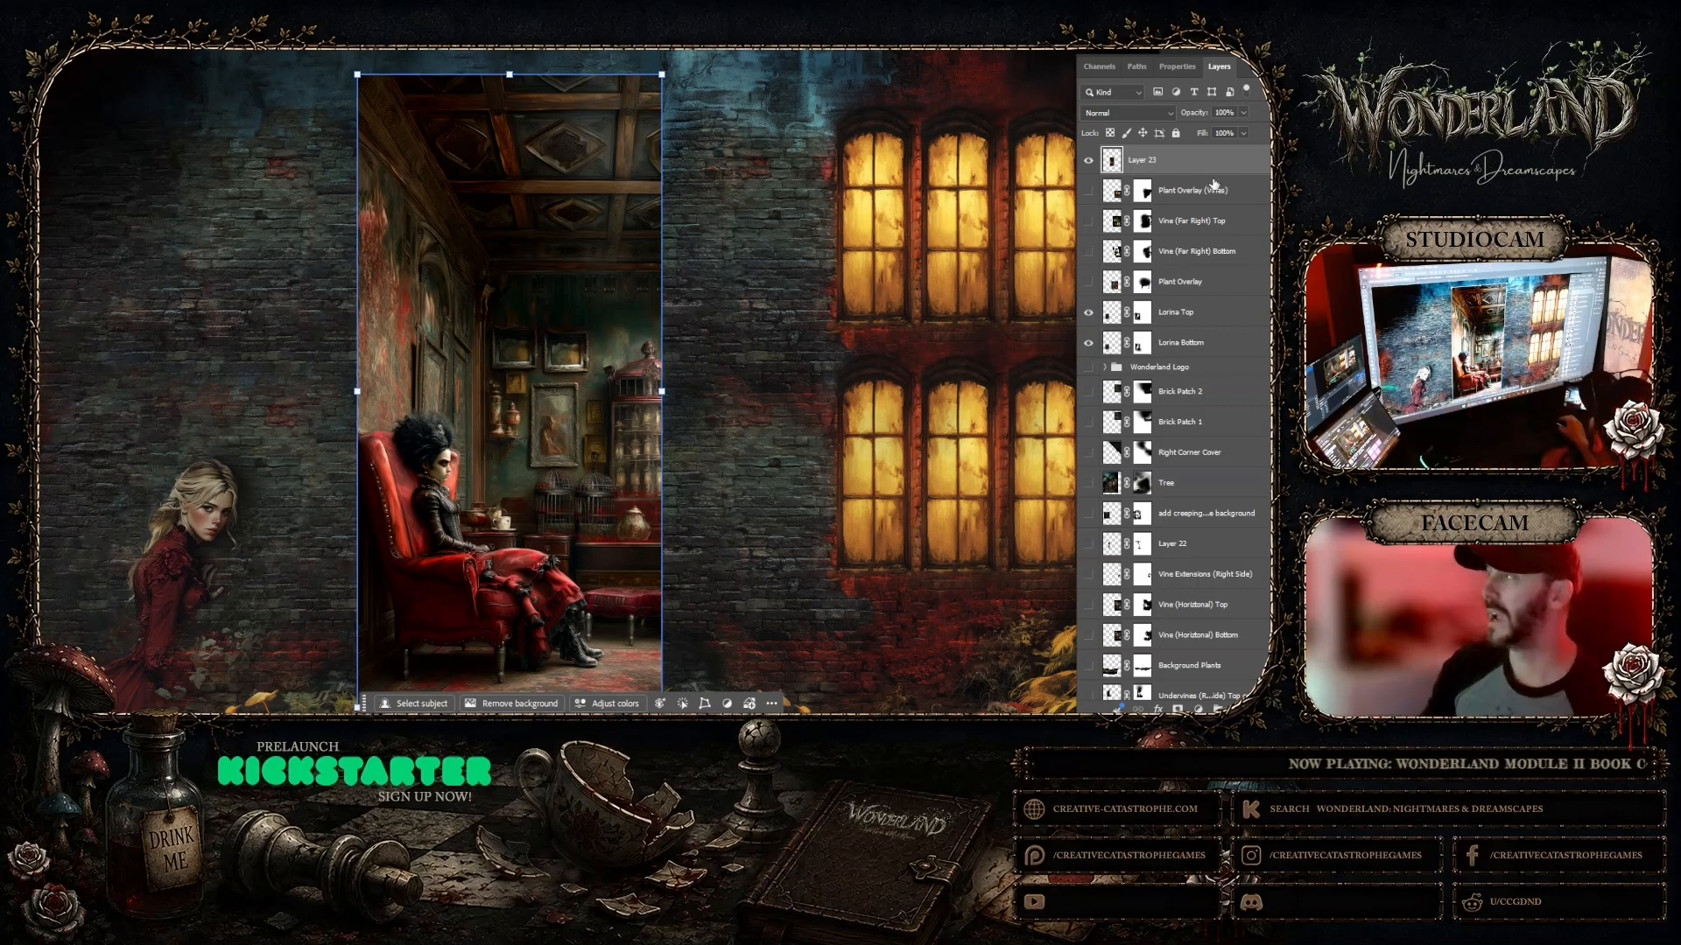
{"action": "left_click", "coordinate": [1169, 113]}
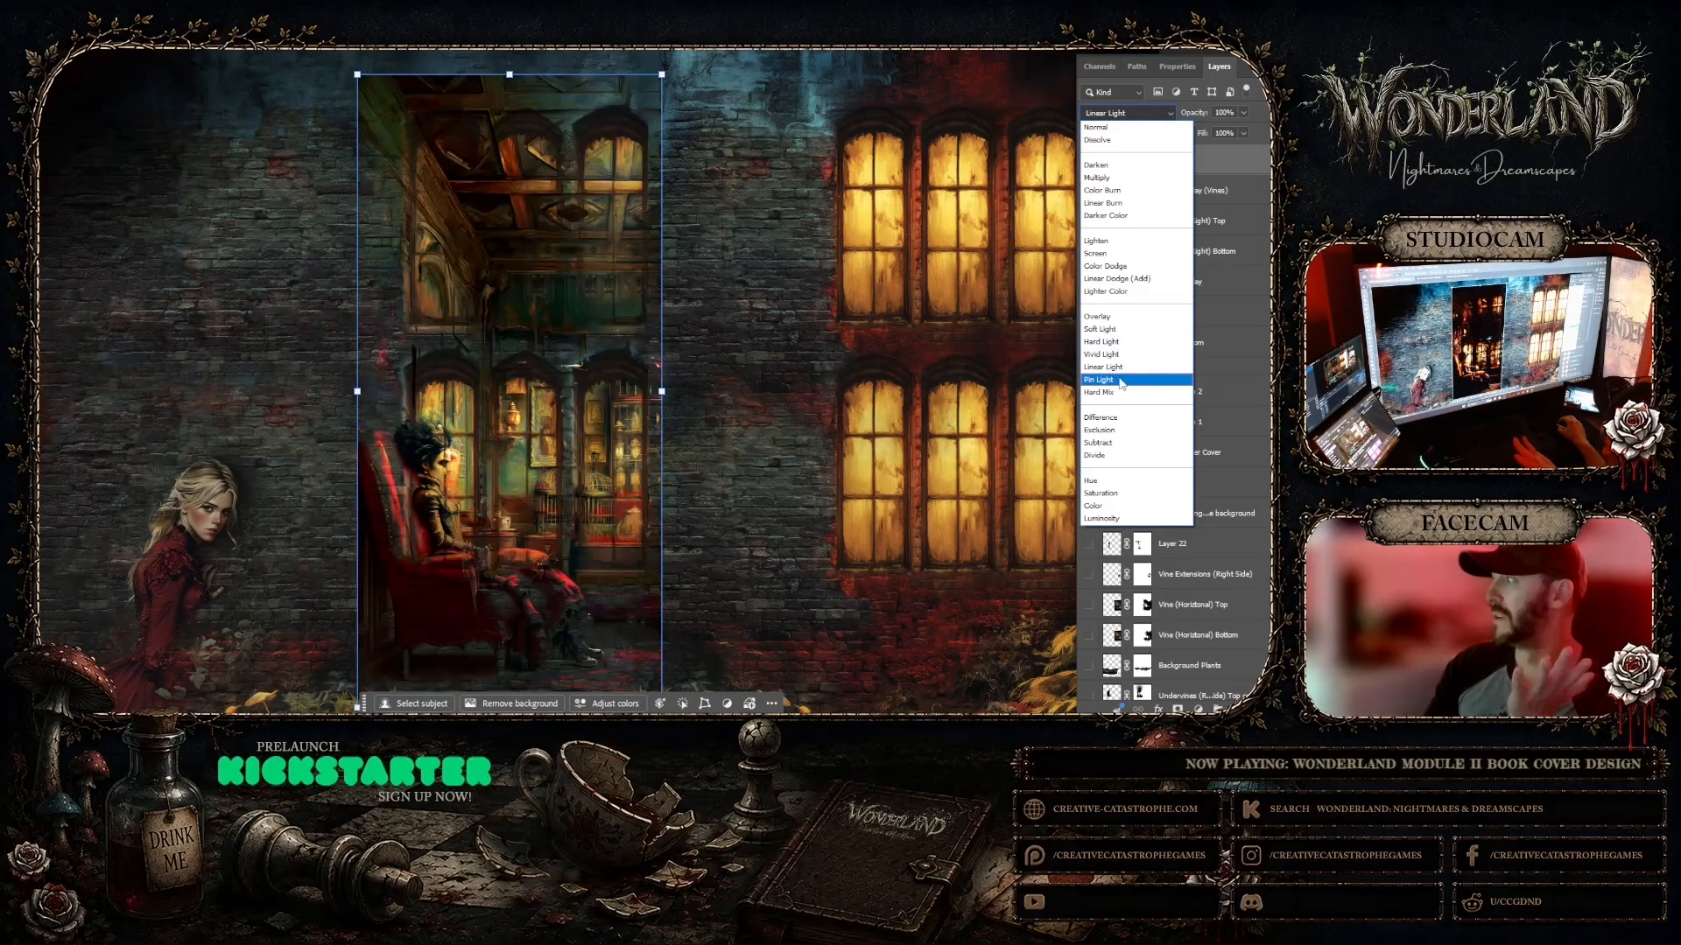
{"action": "left_click", "coordinate": [1100, 379]}
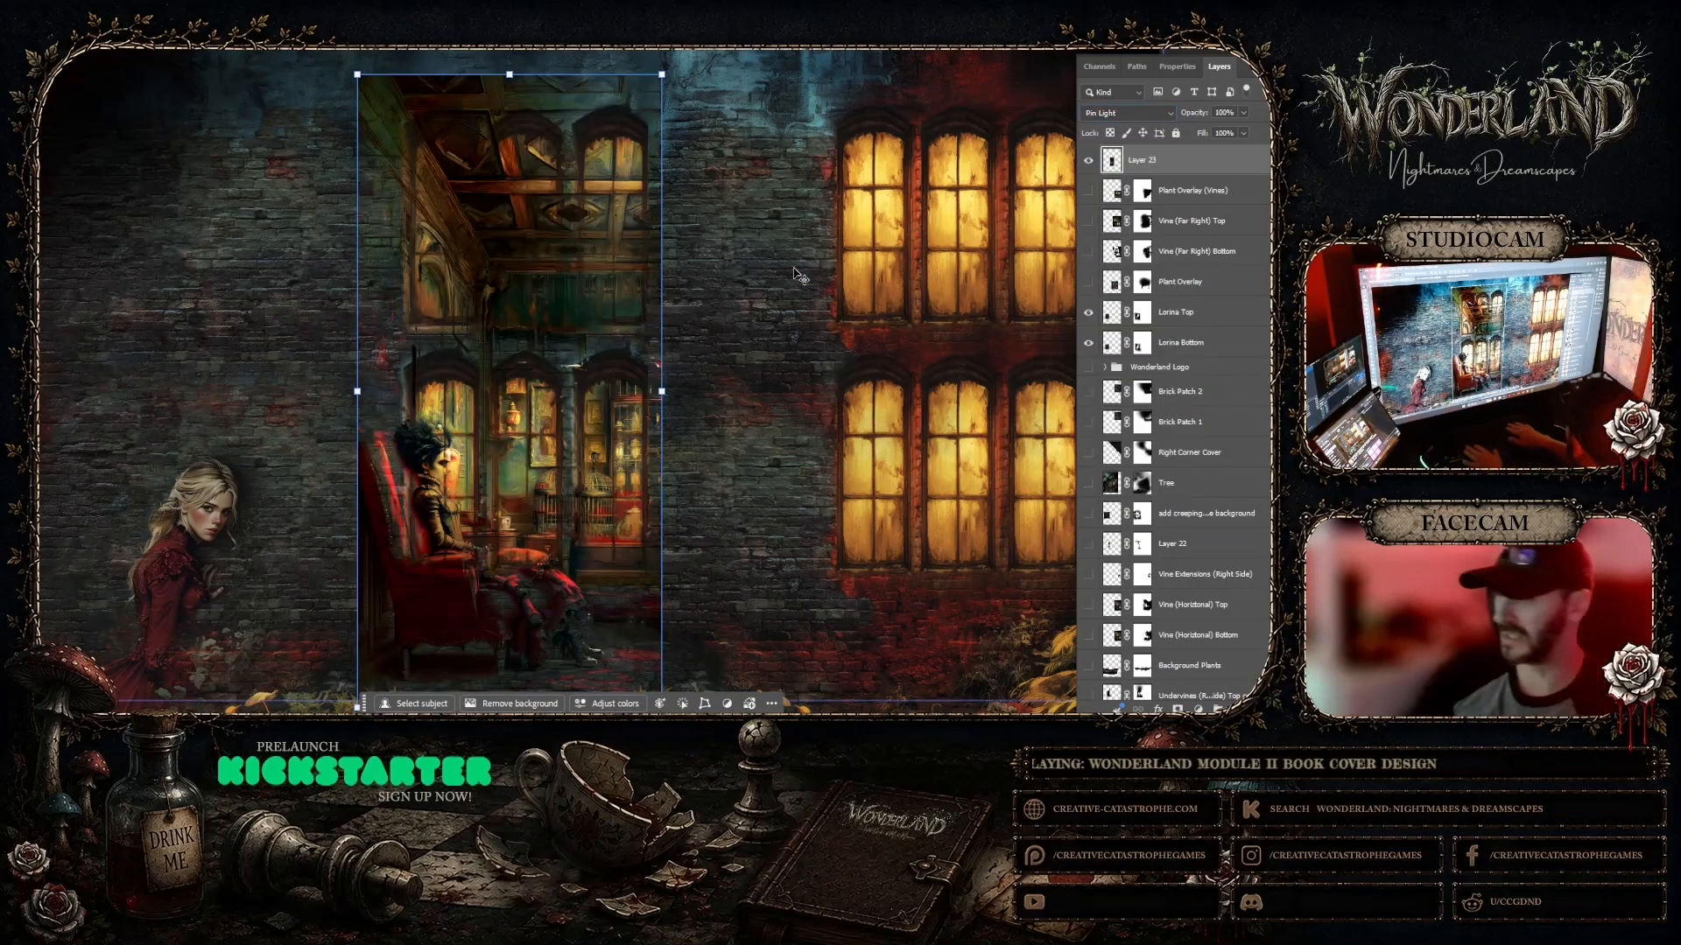
Step: Scale the armchair scene down to roughly the width of the left window group, position it over those windows, and commit the transform
{"action": "key", "text": "ctrl+minus"}
{"action": "key", "text": "ctrl+minus"}
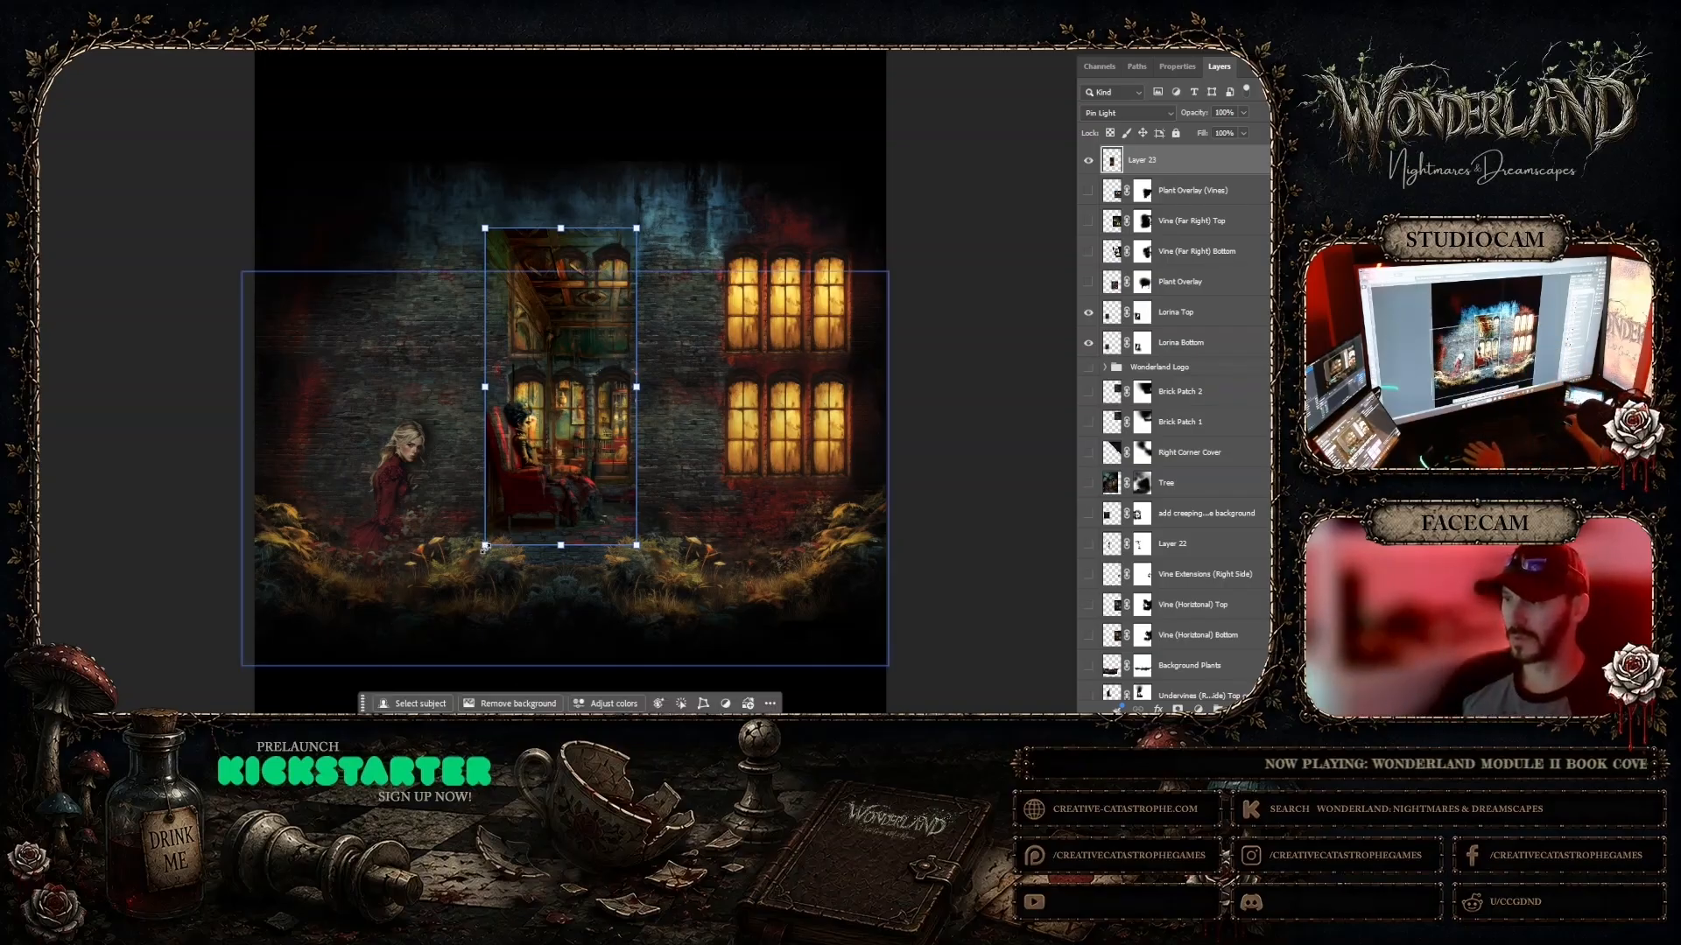
{"action": "left_click_drag", "start_coordinate": [485, 546], "coordinate": [521, 487]}
{"action": "left_click_drag", "start_coordinate": [614, 277], "coordinate": [600, 312]}
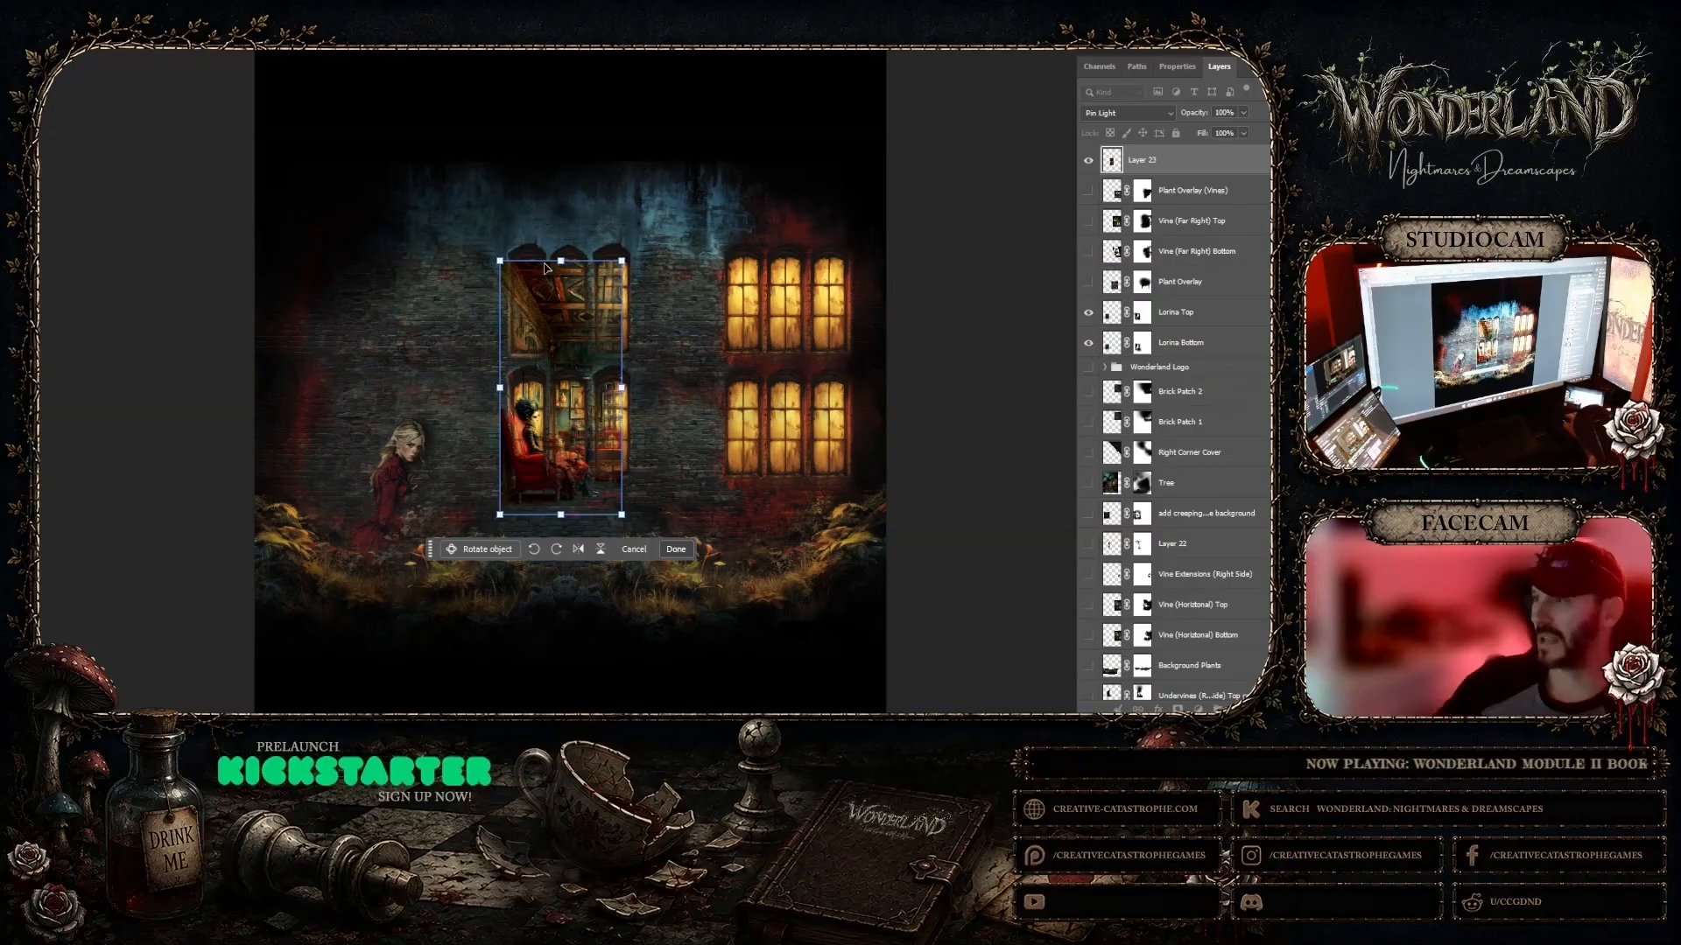
{"action": "left_click_drag", "start_coordinate": [563, 401], "coordinate": [559, 402]}
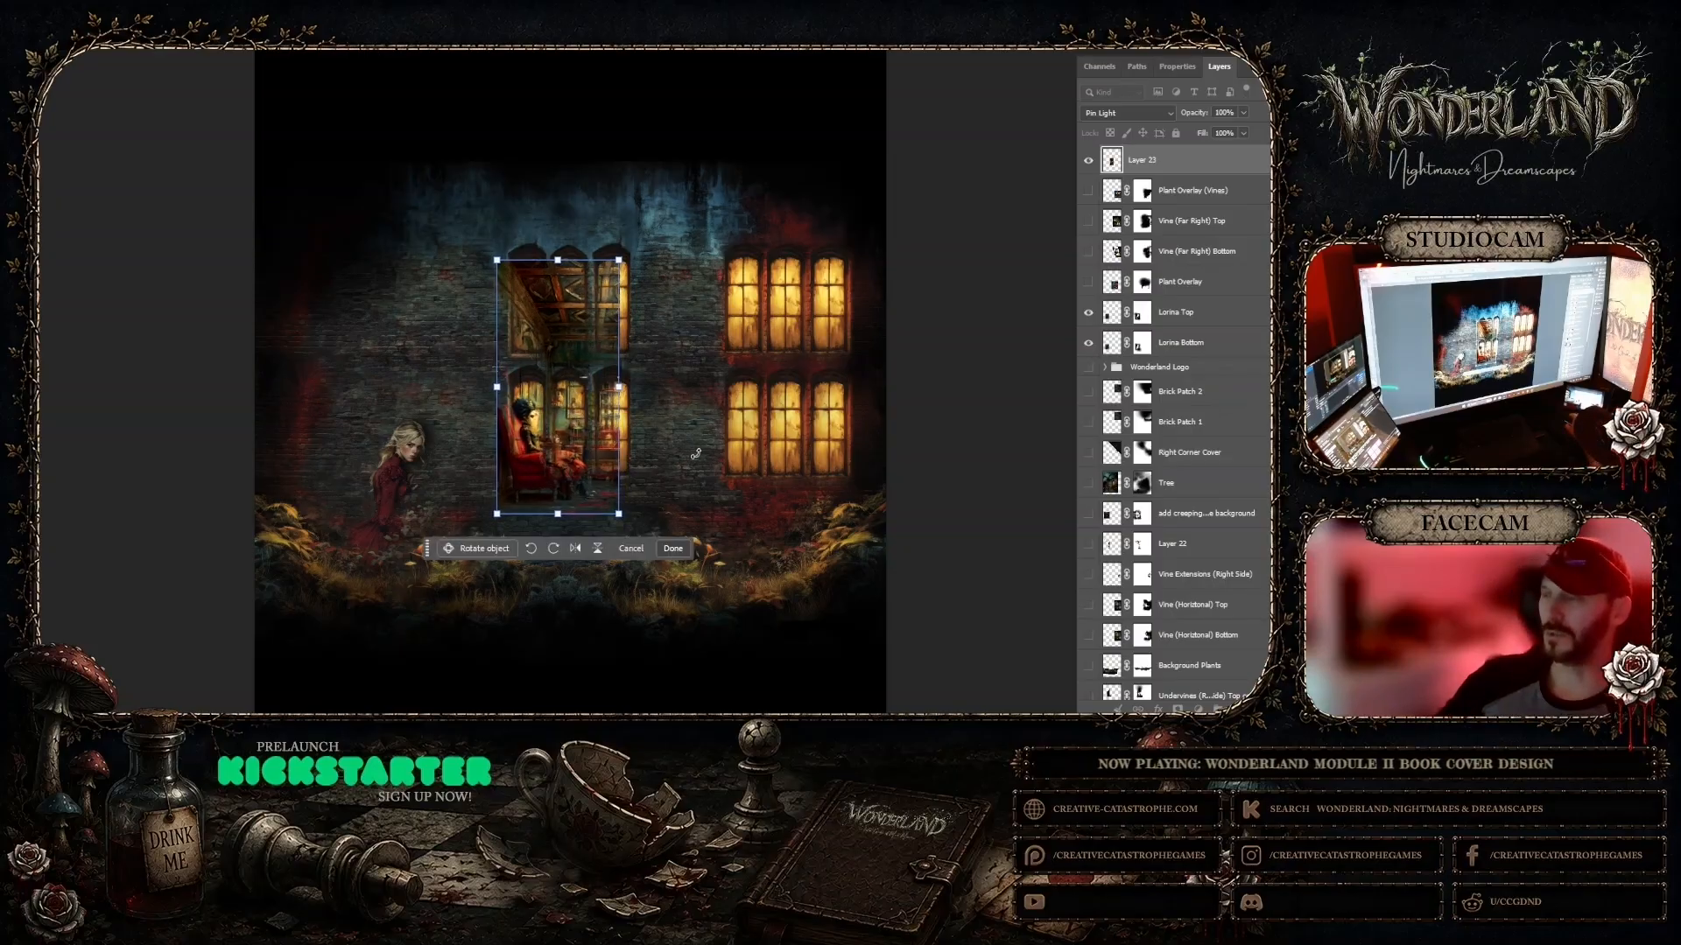
{"action": "left_click_drag", "start_coordinate": [587, 427], "coordinate": [572, 408]}
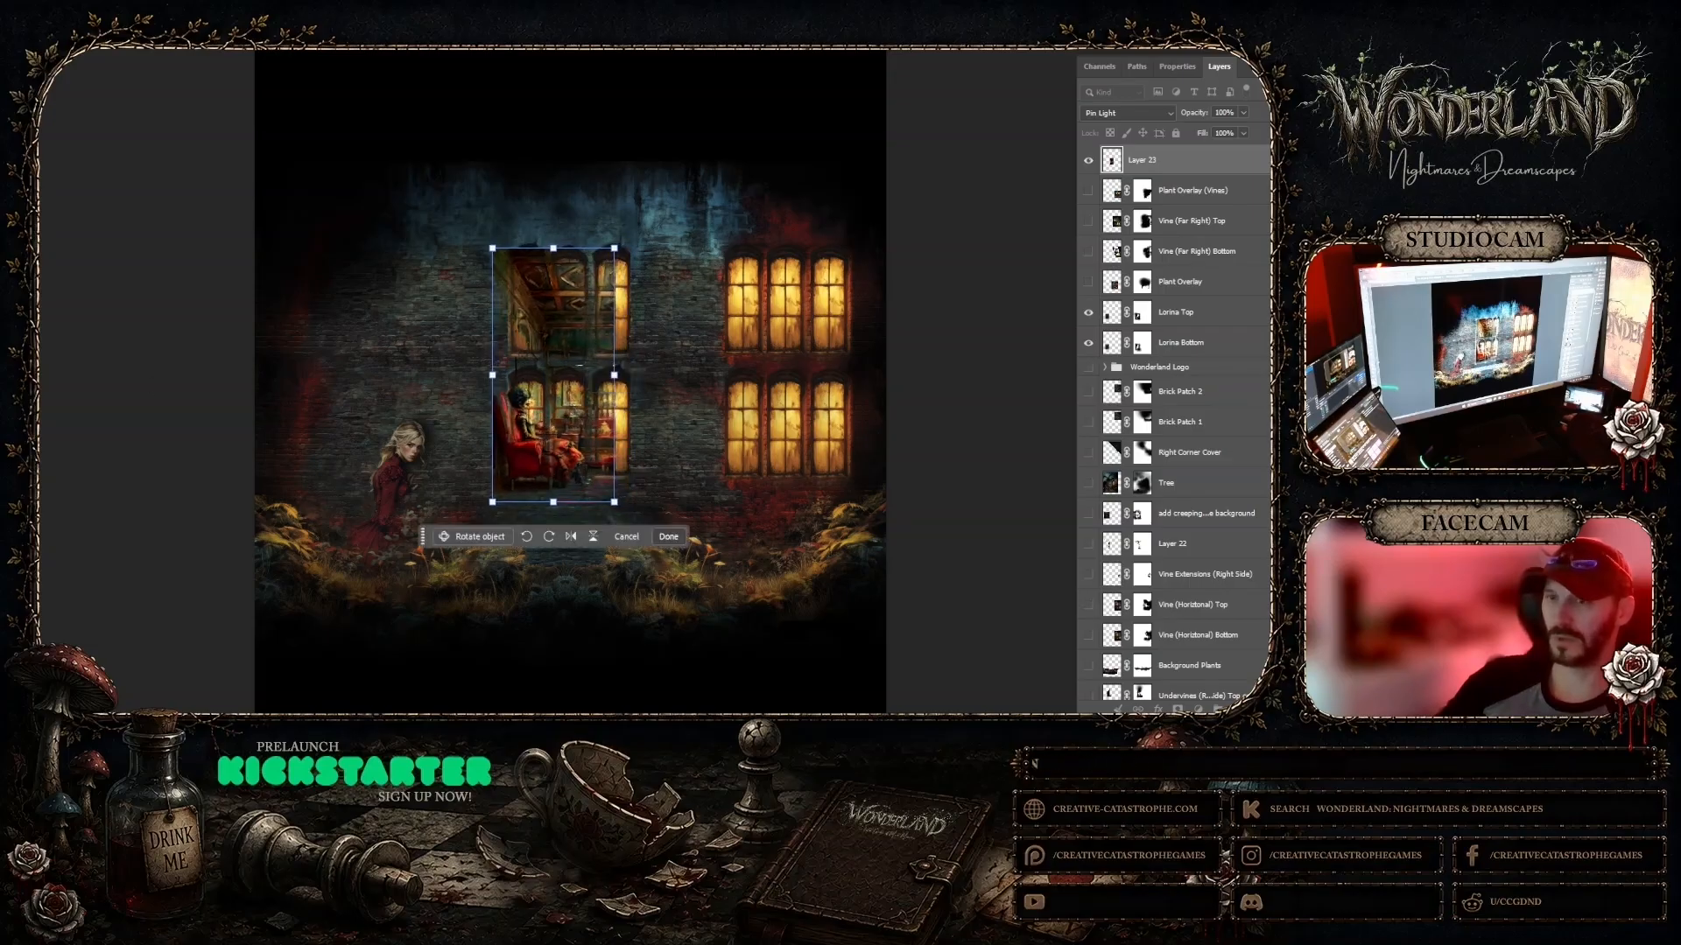
{"action": "key", "text": "Return"}
Step: Nudge the armchair scene about 0.02 in right and 0.09 in down over the left windows
{"action": "left_click", "coordinate": [599, 427]}
{"action": "left_click", "coordinate": [599, 427]}
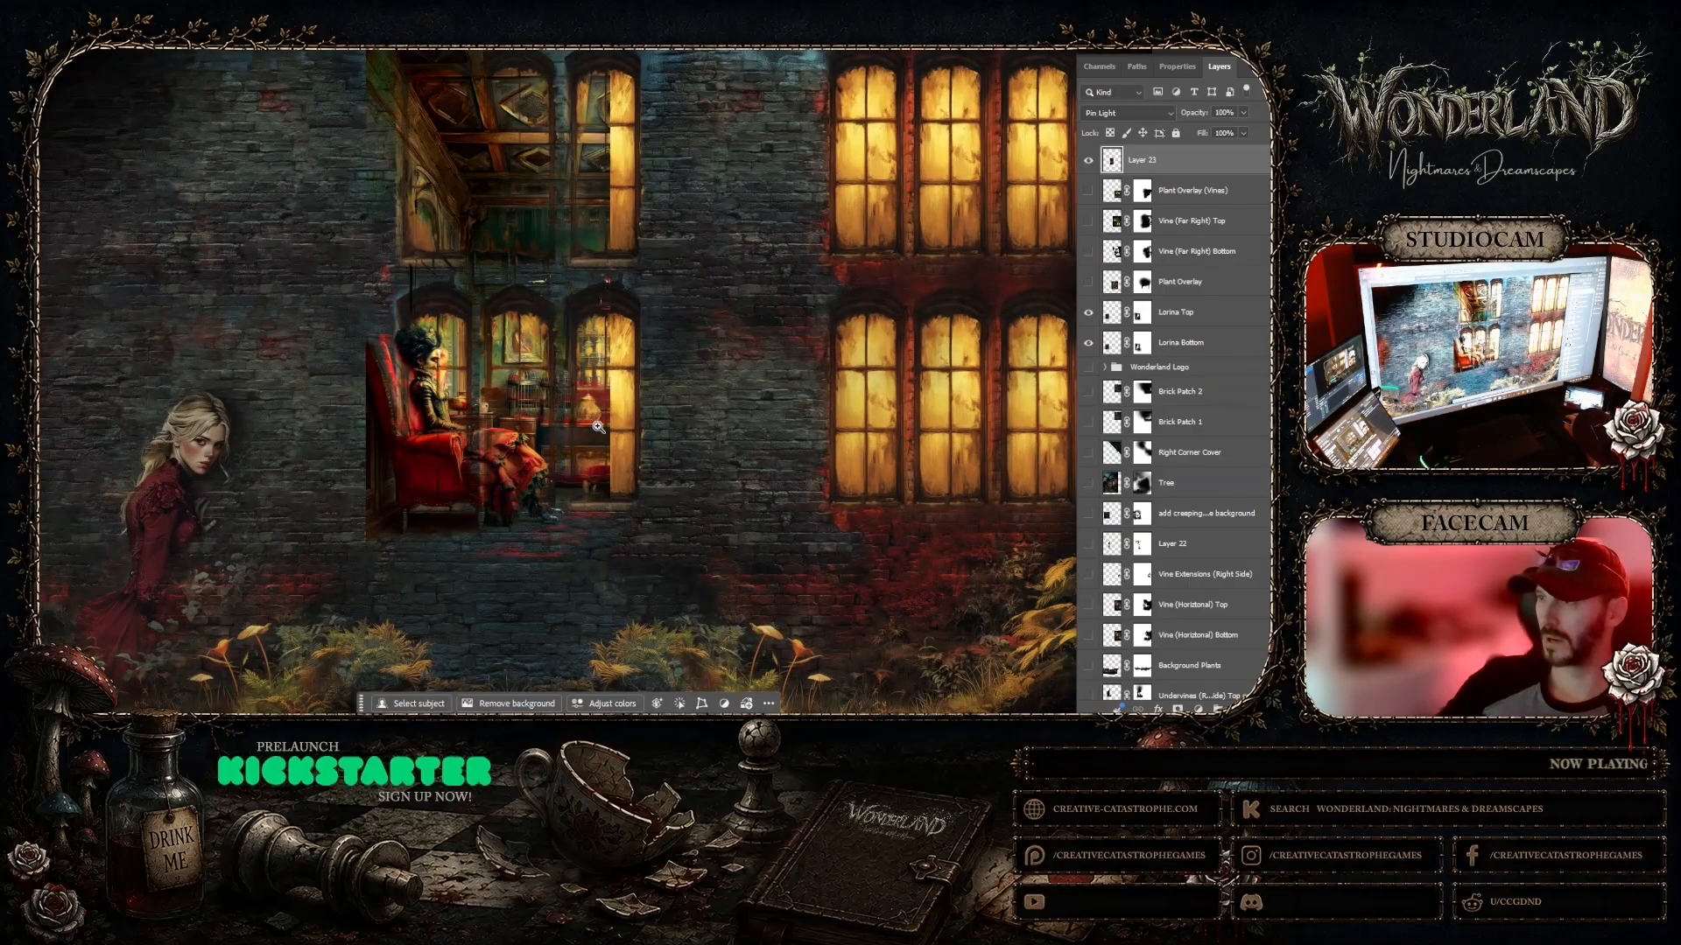
{"action": "left_click", "coordinate": [598, 427]}
{"action": "scroll", "coordinate": [597, 427], "scroll_direction": "up", "scroll_amount": 3}
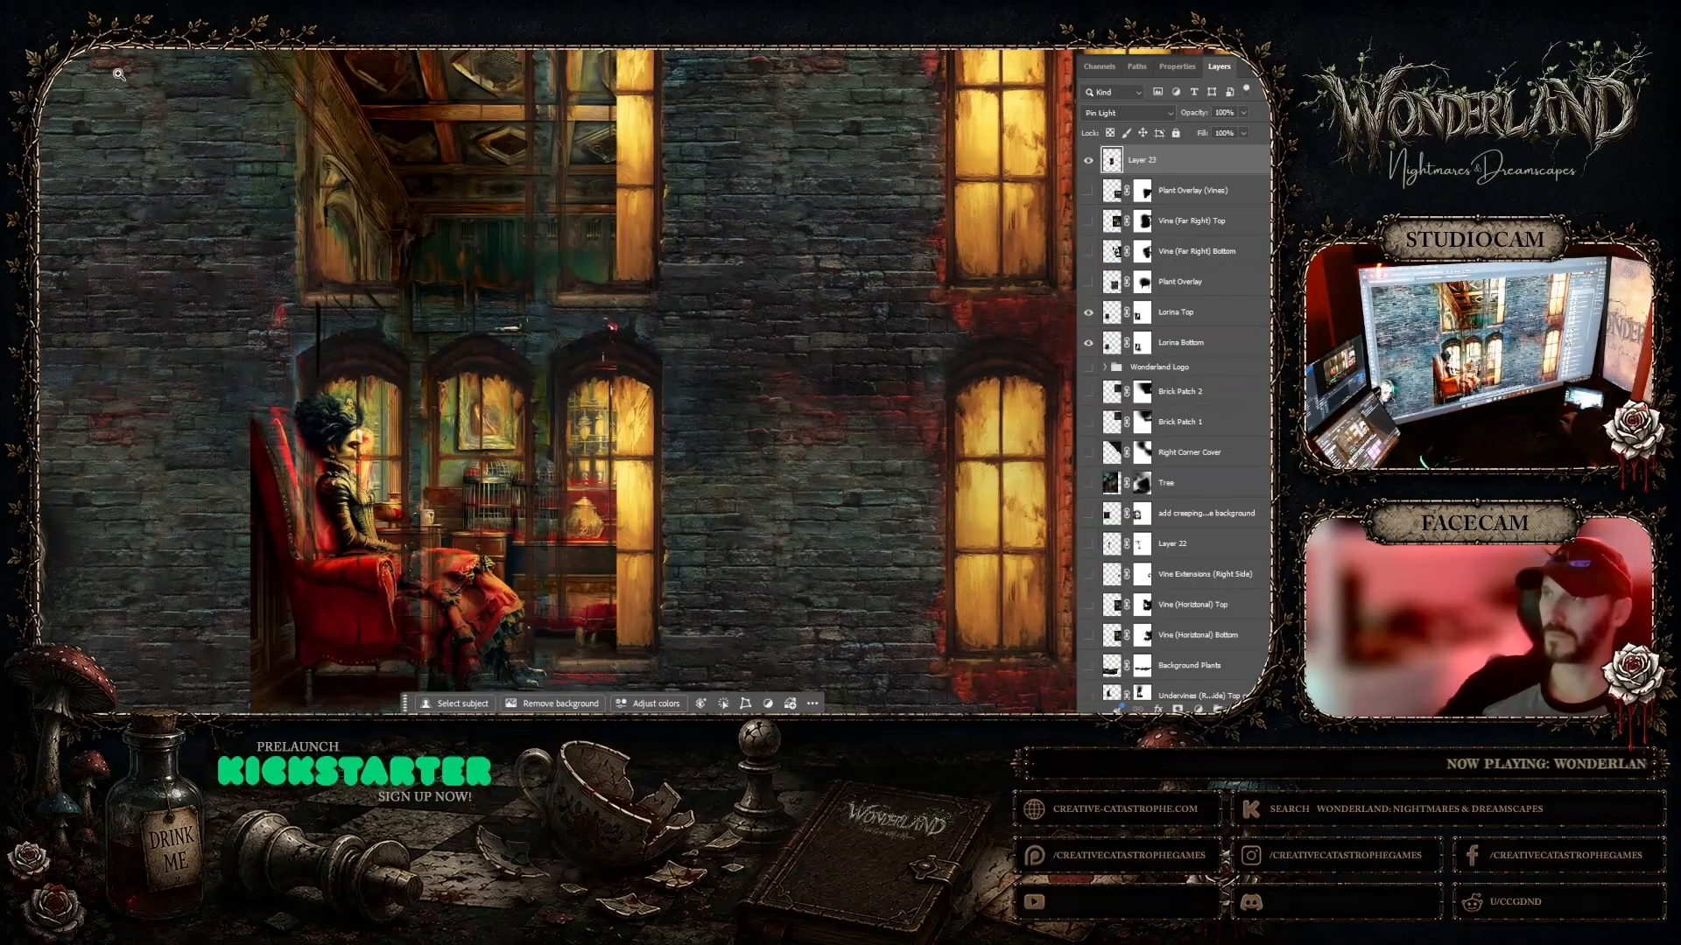
{"action": "key", "text": "ctrl+t"}
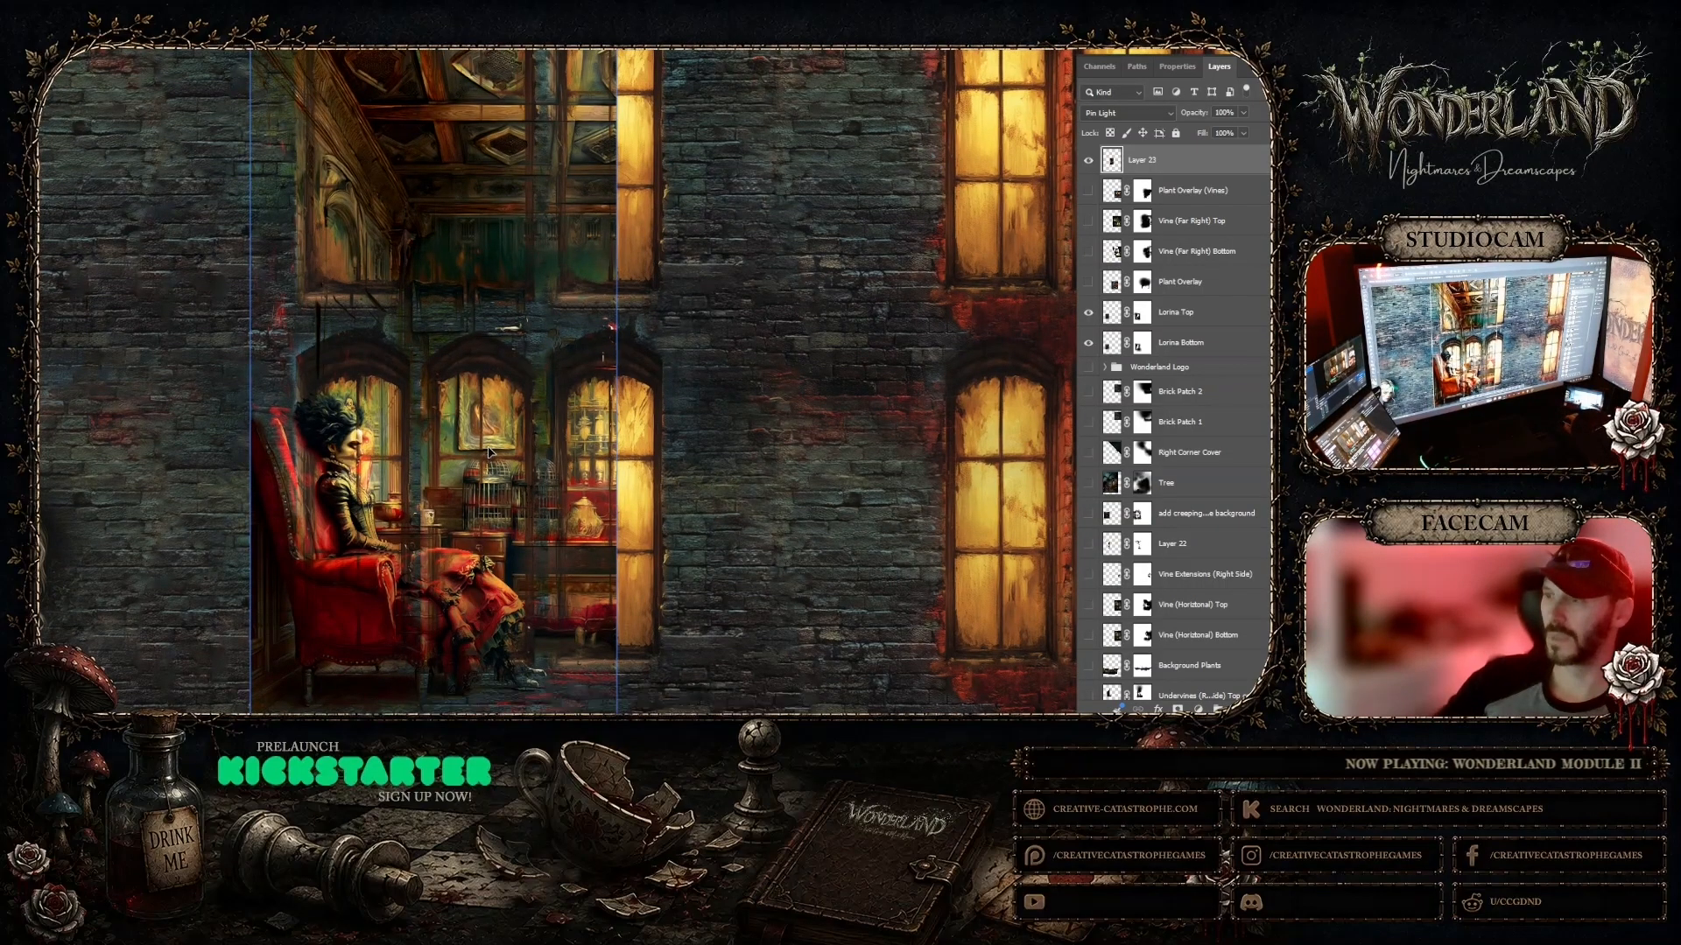
{"action": "mouse_move", "coordinate": [486, 462]}
{"action": "left_mouse_down"}
{"action": "mouse_move", "coordinate": [429, 431]}
{"action": "mouse_move", "coordinate": [634, 435]}
{"action": "mouse_move", "coordinate": [505, 445]}
{"action": "mouse_move", "coordinate": [493, 472]}
{"action": "left_mouse_up"}
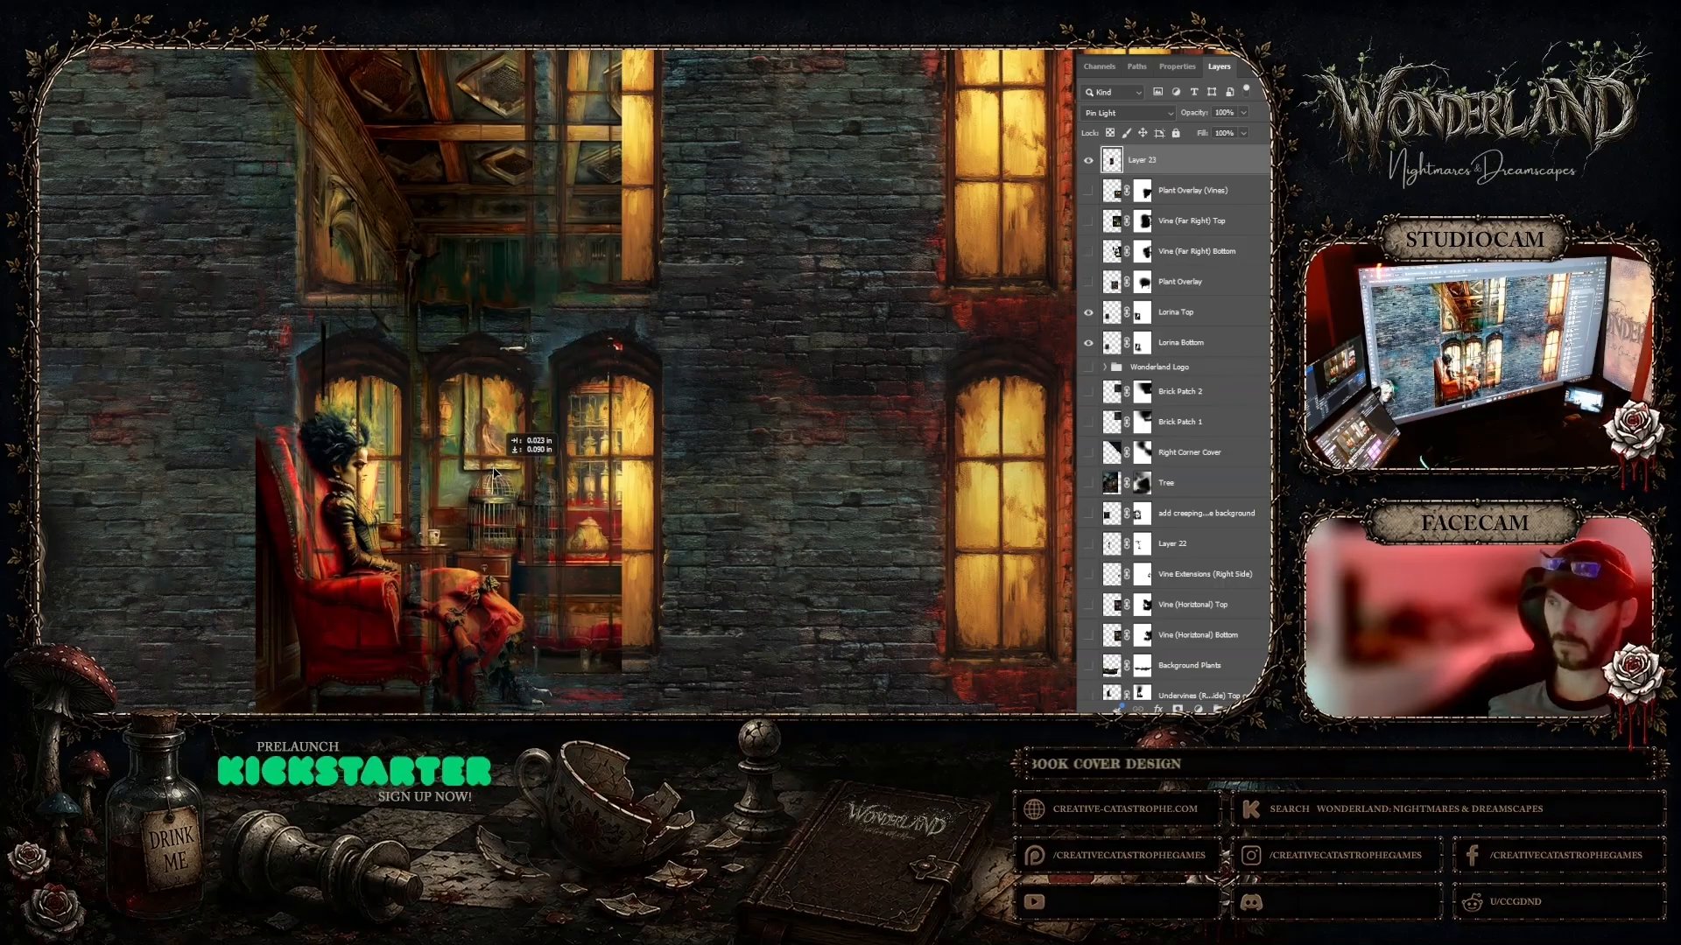
{"action": "left_click_drag", "start_coordinate": [494, 472], "coordinate": [493, 473]}
Step: Fine-tune the armchair scene's position slightly further right so the seated figure sits within the lower left windows
{"action": "scroll", "coordinate": [737, 436], "scroll_direction": "down", "scroll_amount": 2}
{"action": "scroll", "coordinate": [737, 436], "scroll_direction": "down", "scroll_amount": 4}
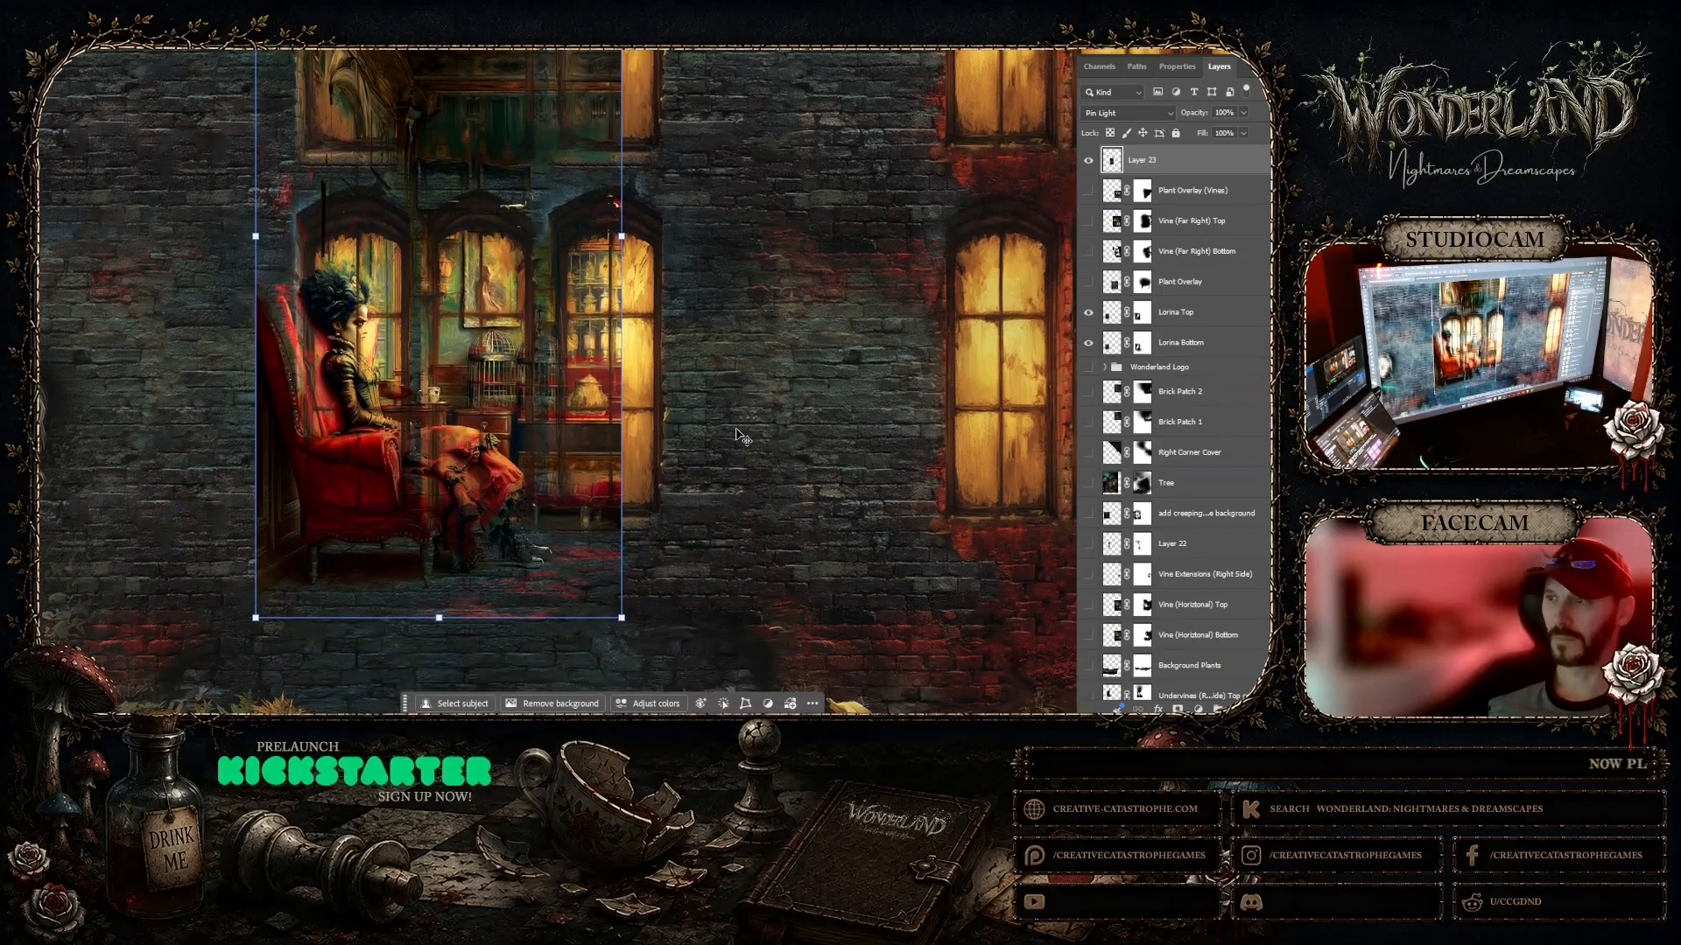
{"action": "left_click_drag", "start_coordinate": [445, 362], "coordinate": [468, 357]}
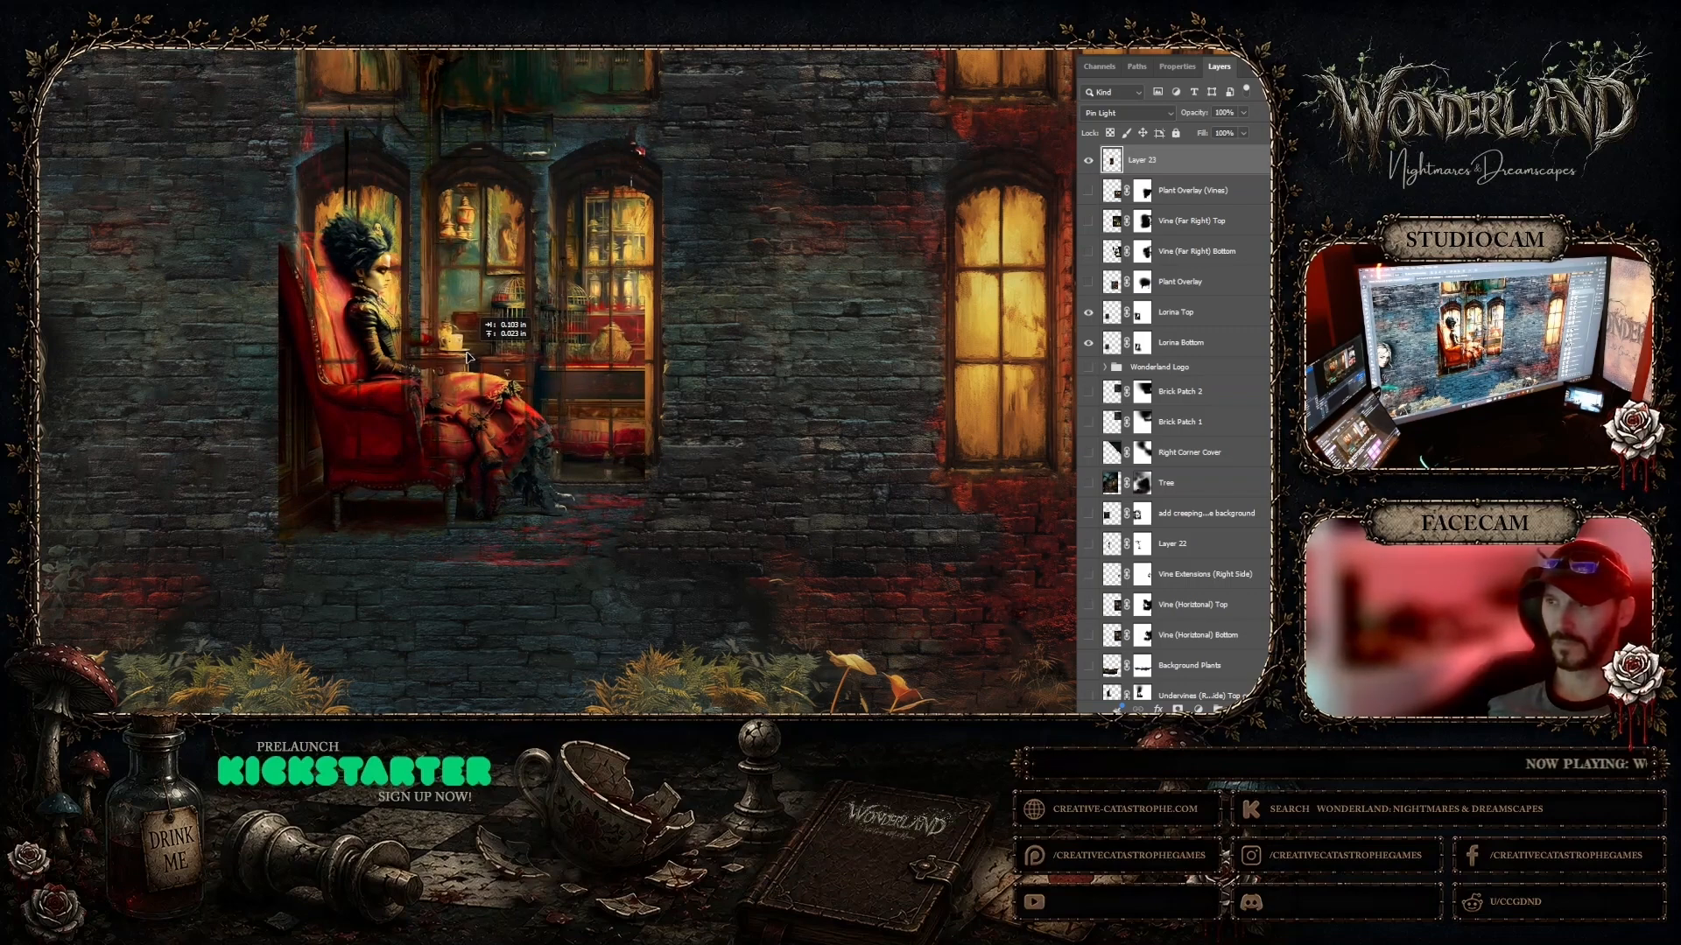
{"action": "left_click_drag", "start_coordinate": [467, 357], "coordinate": [467, 357]}
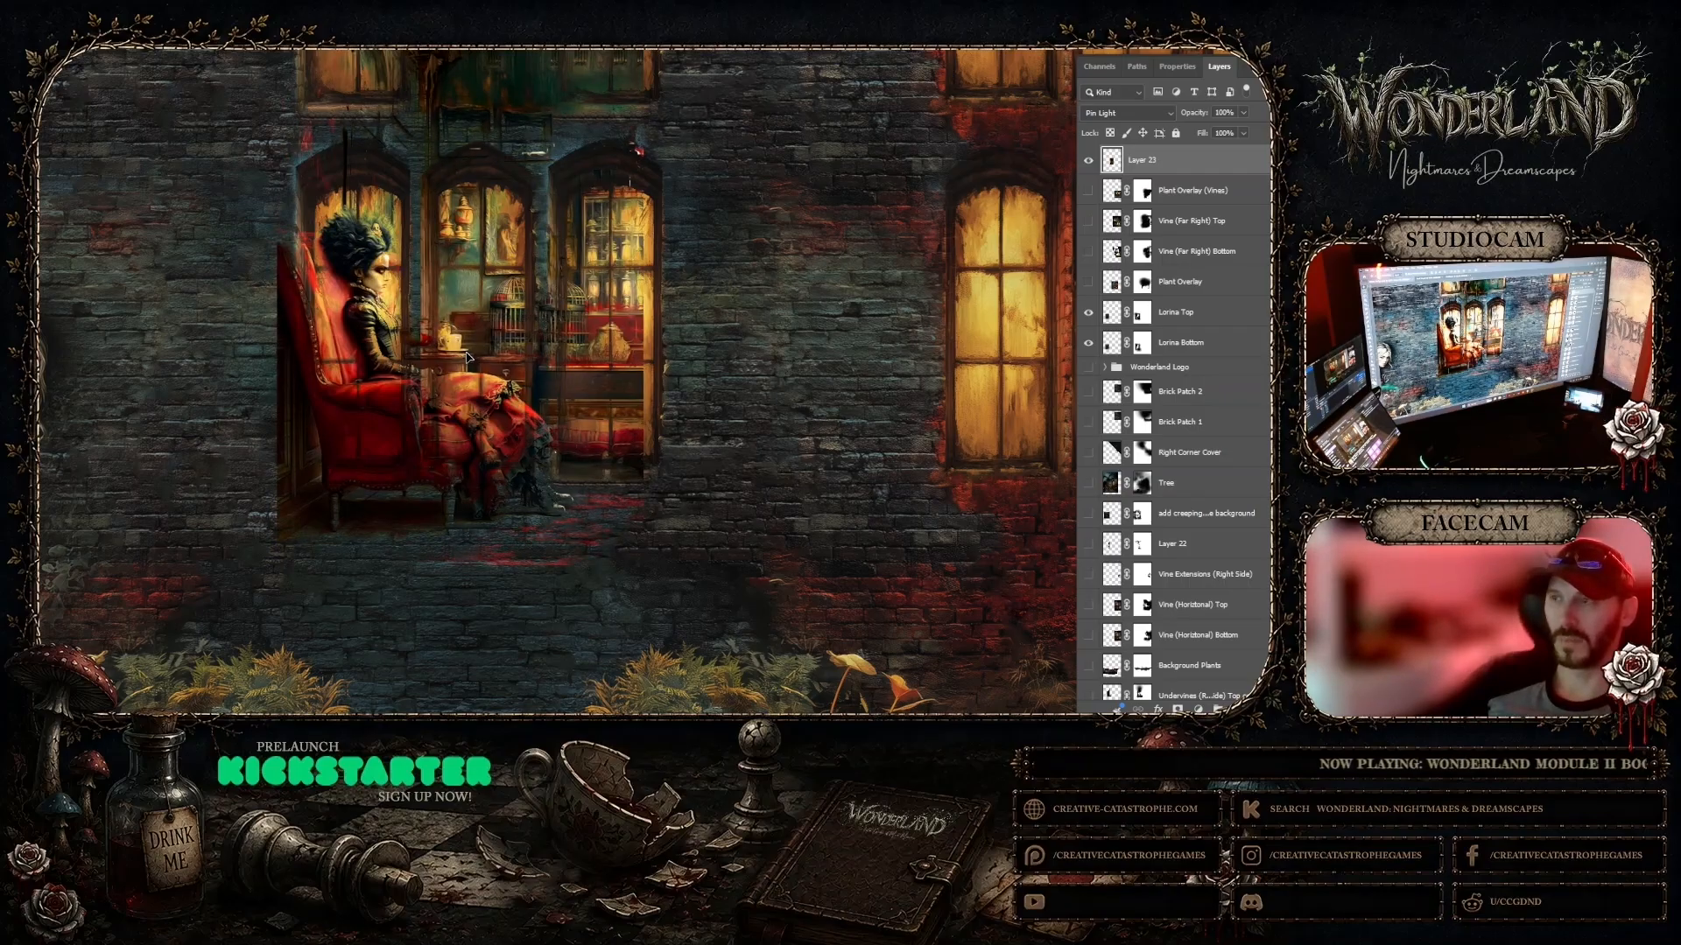
{"action": "left_click_drag", "start_coordinate": [468, 357], "coordinate": [457, 359]}
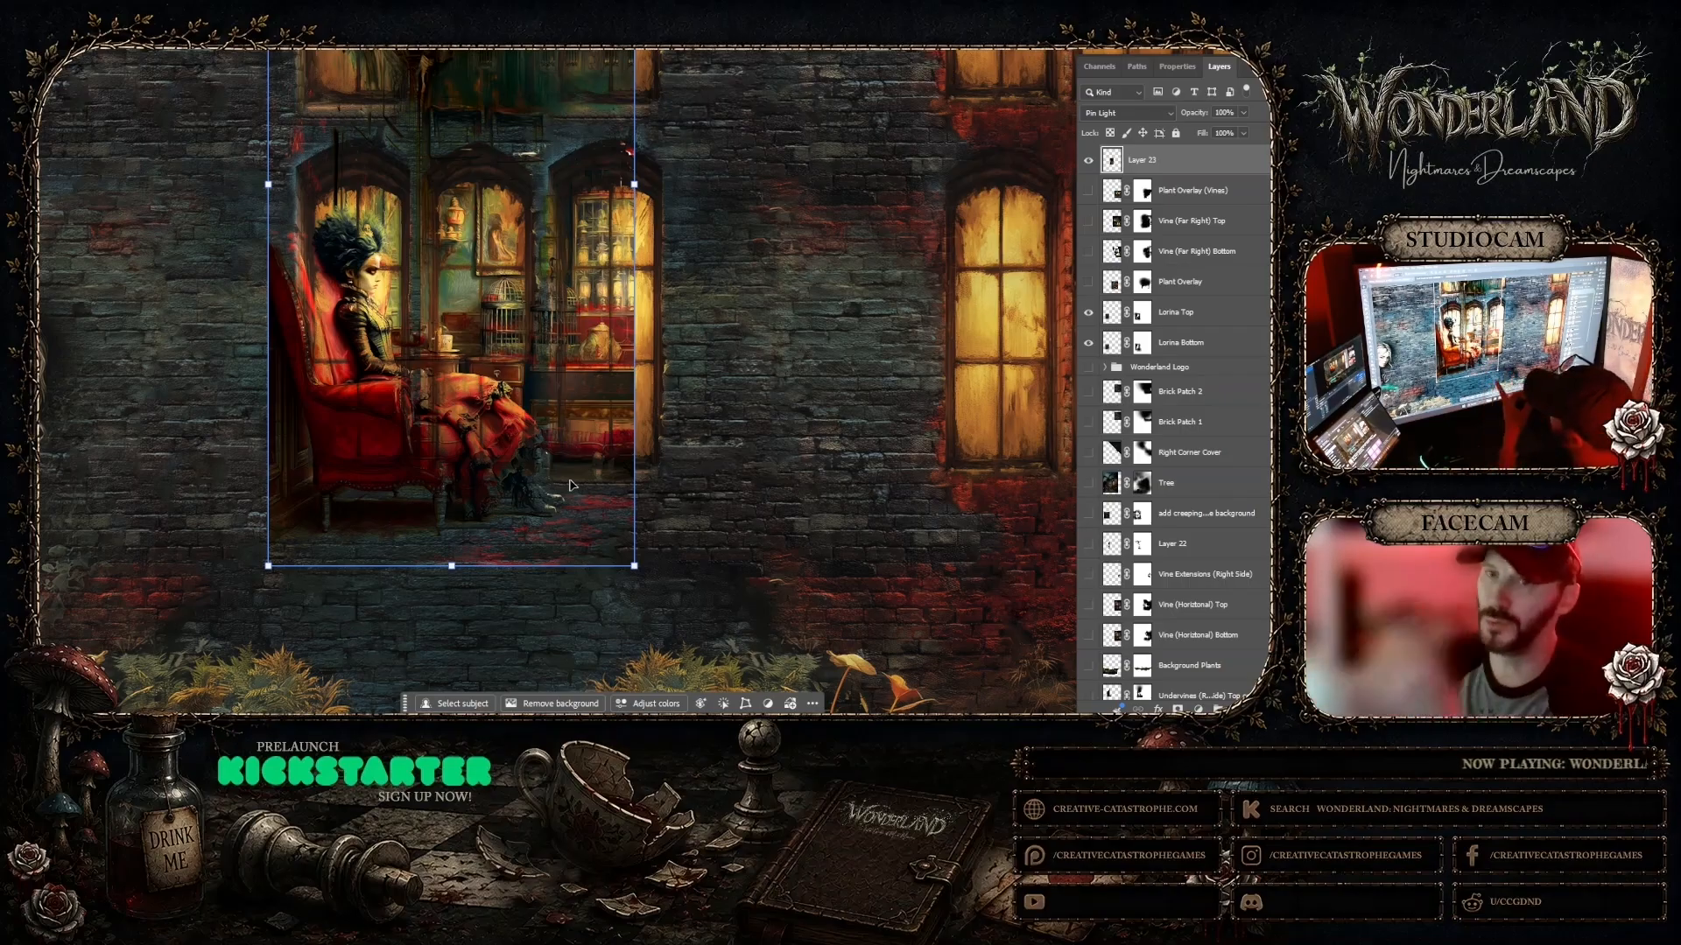
{"action": "left_click_drag", "start_coordinate": [518, 322], "coordinate": [509, 320]}
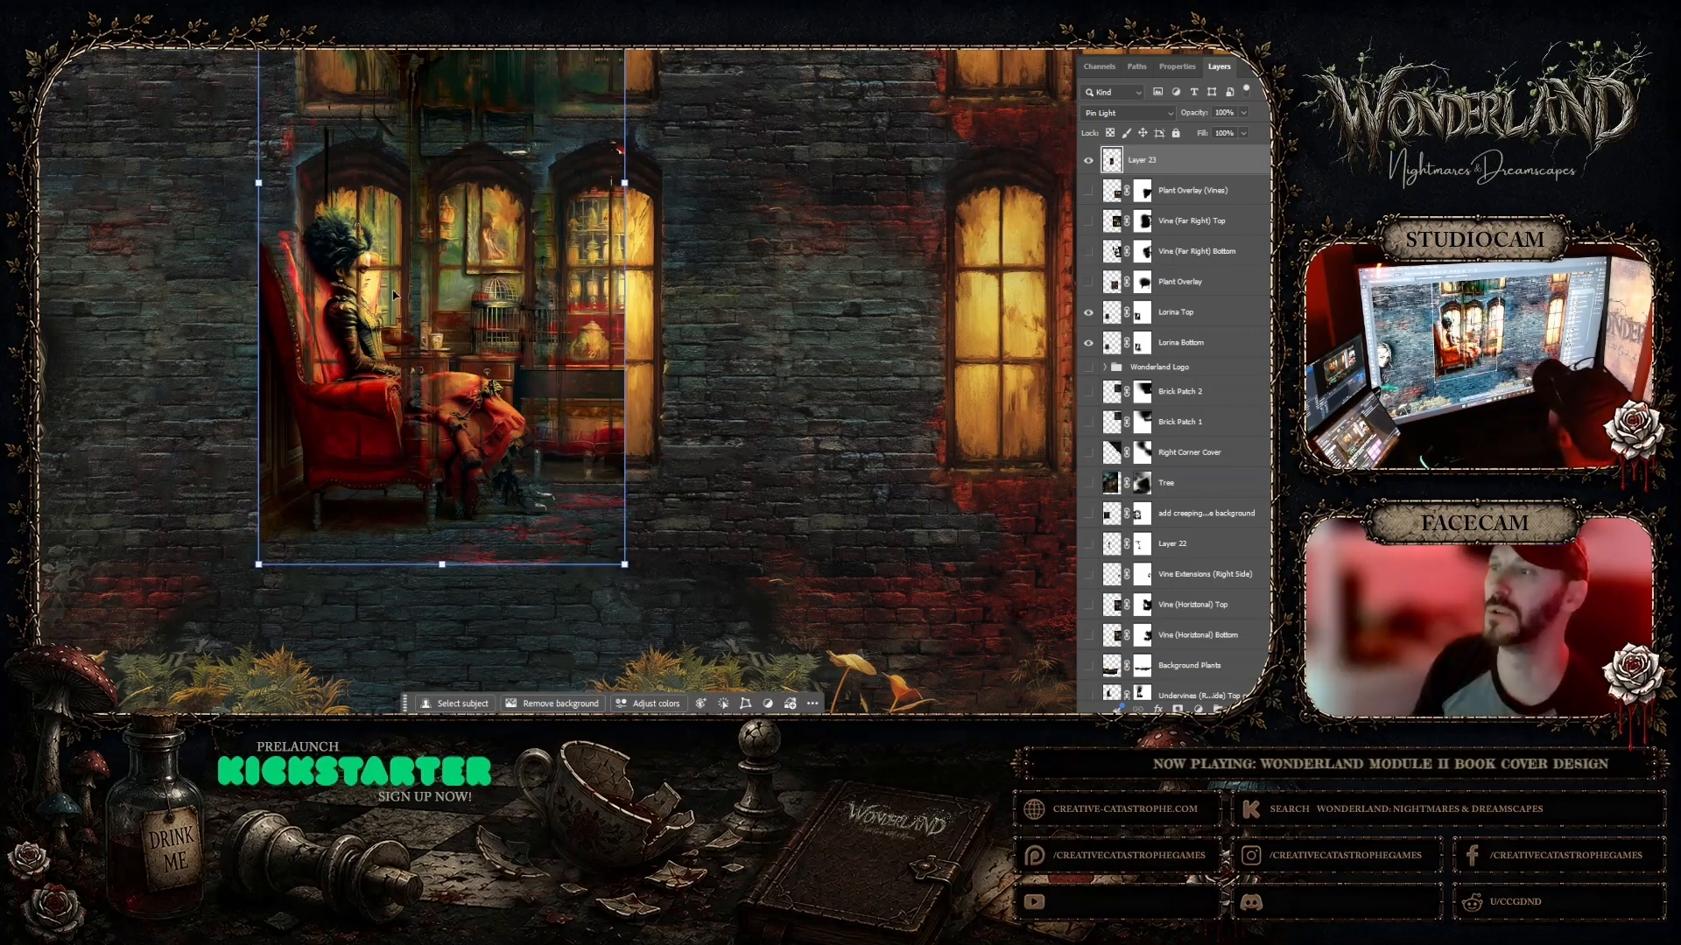
{"action": "left_click_drag", "start_coordinate": [360, 295], "coordinate": [362, 302]}
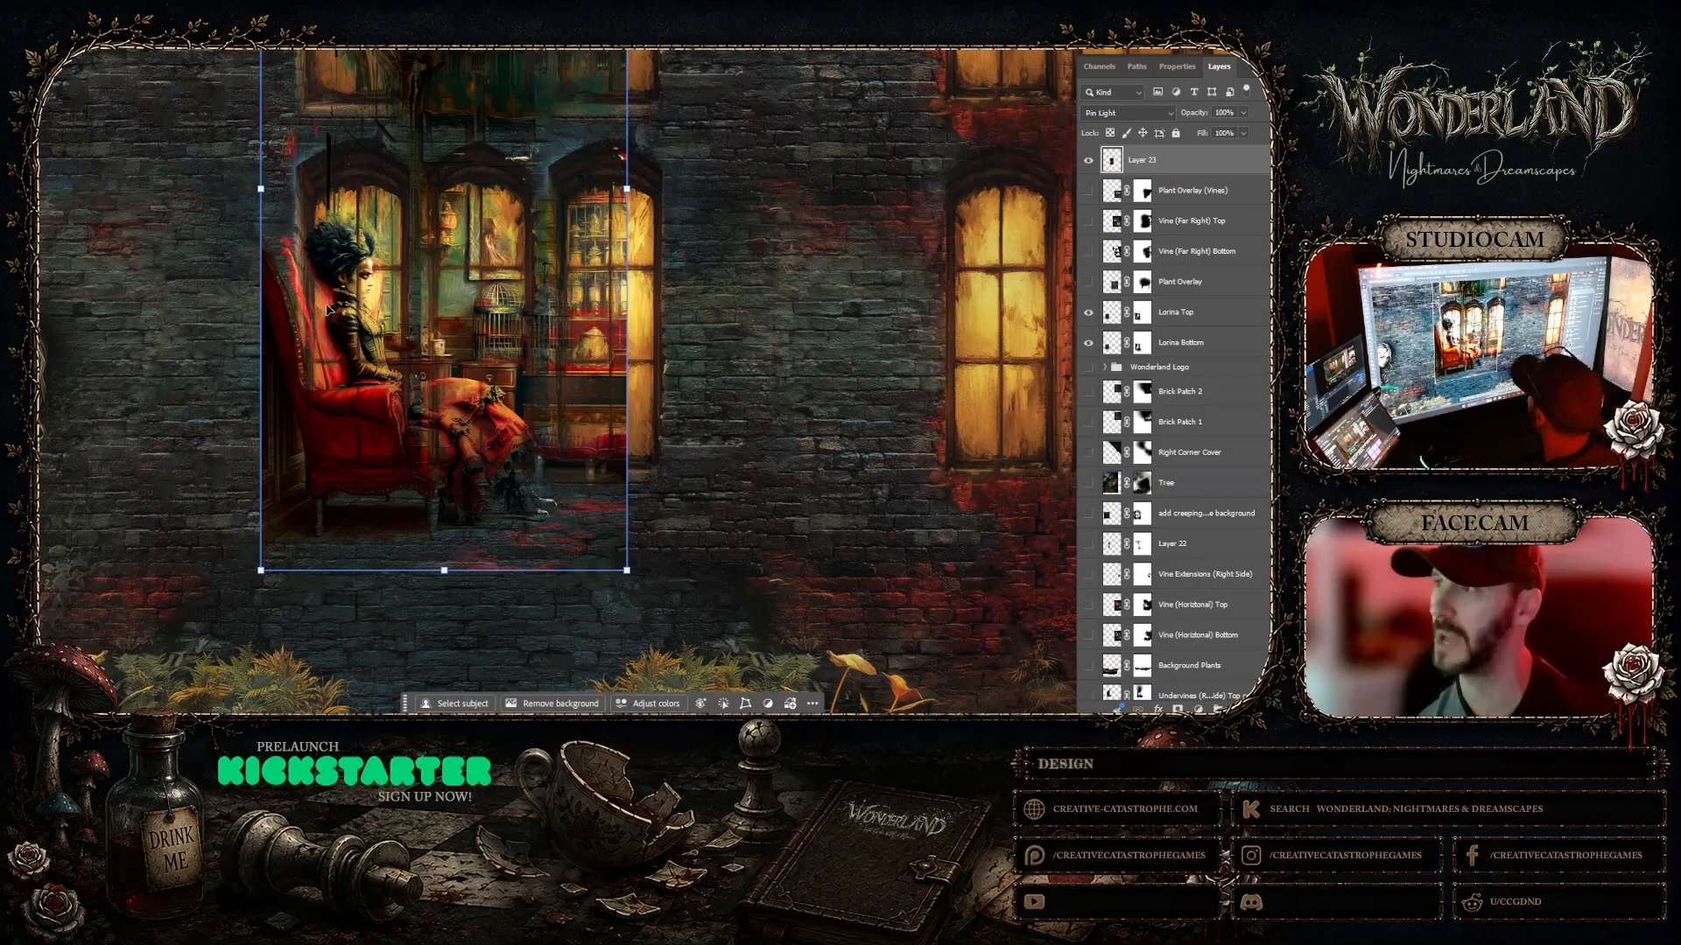
{"action": "left_click_drag", "start_coordinate": [375, 314], "coordinate": [379, 313]}
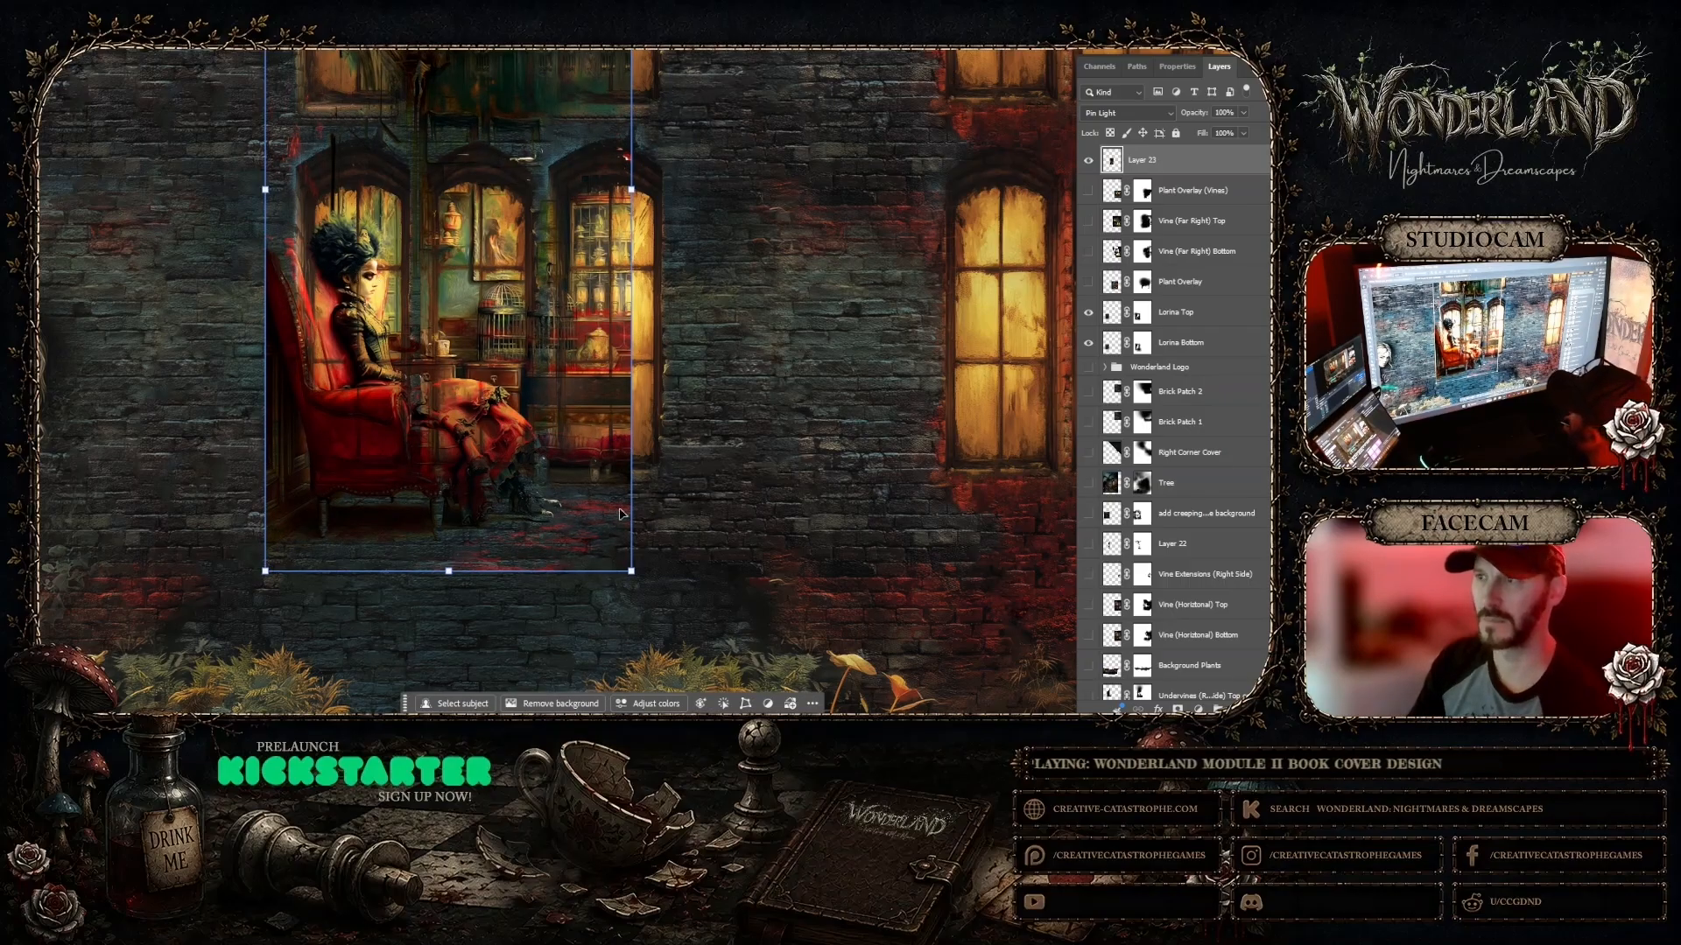
Step: Examine how the armchair scene fits across the upper and lower left windows and where its right edge falls
{"action": "left_click", "coordinate": [846, 403]}
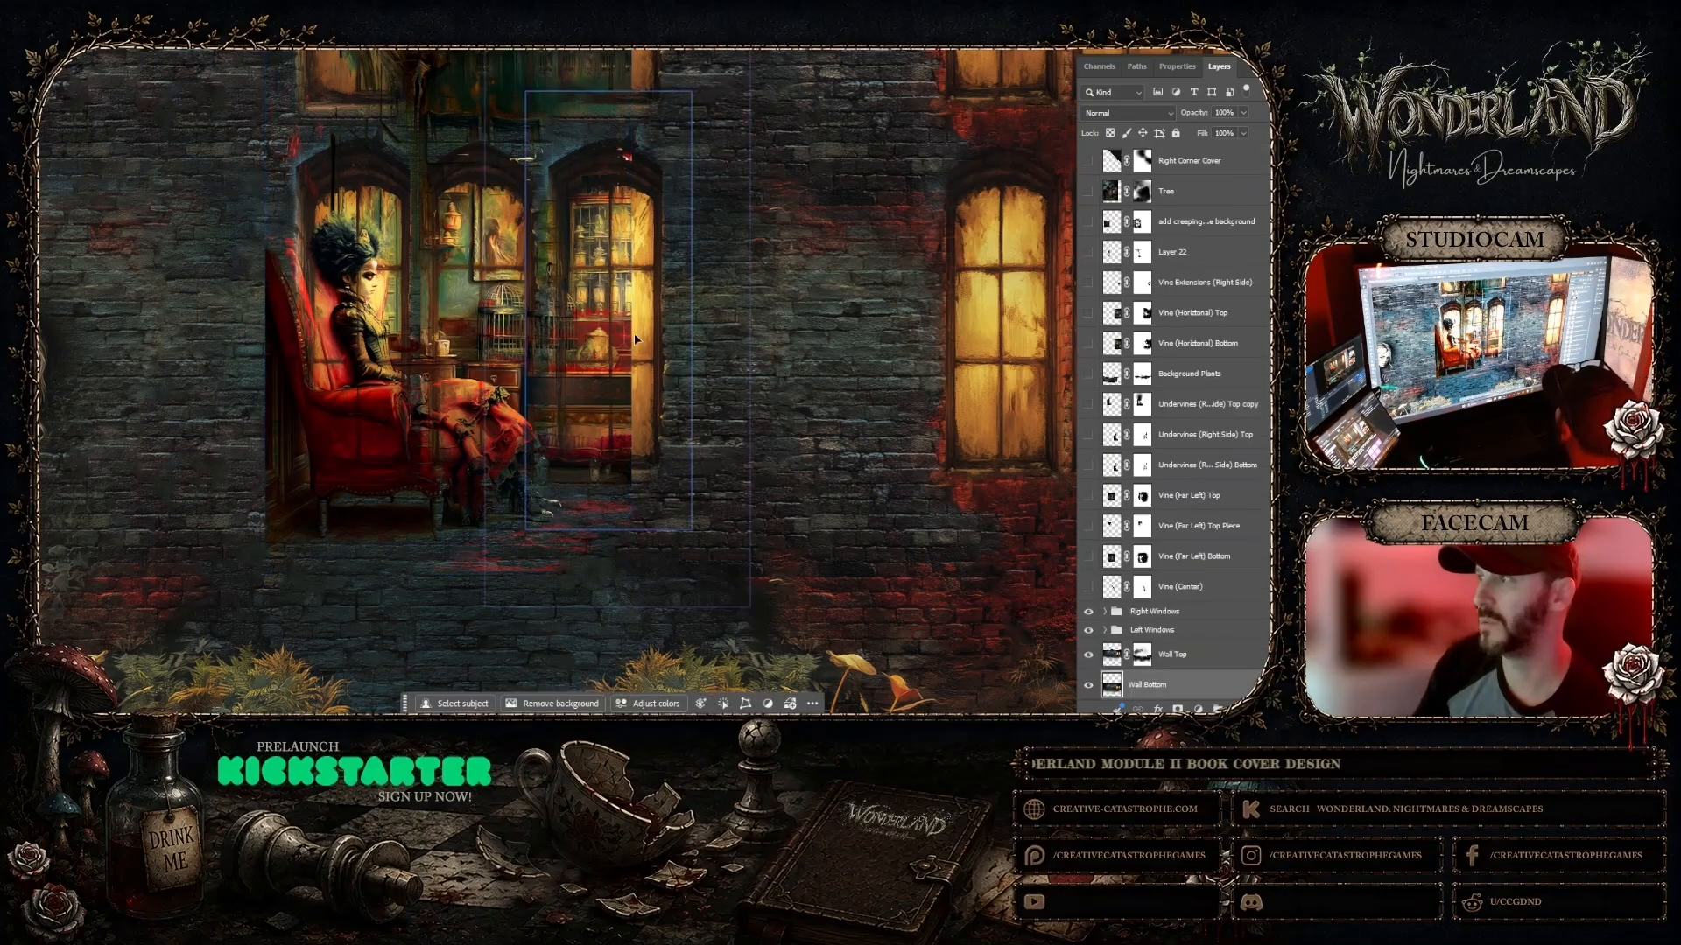
{"action": "left_click", "coordinate": [809, 242]}
{"action": "scroll", "coordinate": [809, 246], "scroll_direction": "up", "scroll_amount": 3}
{"action": "scroll", "coordinate": [810, 245], "scroll_direction": "up", "scroll_amount": 1}
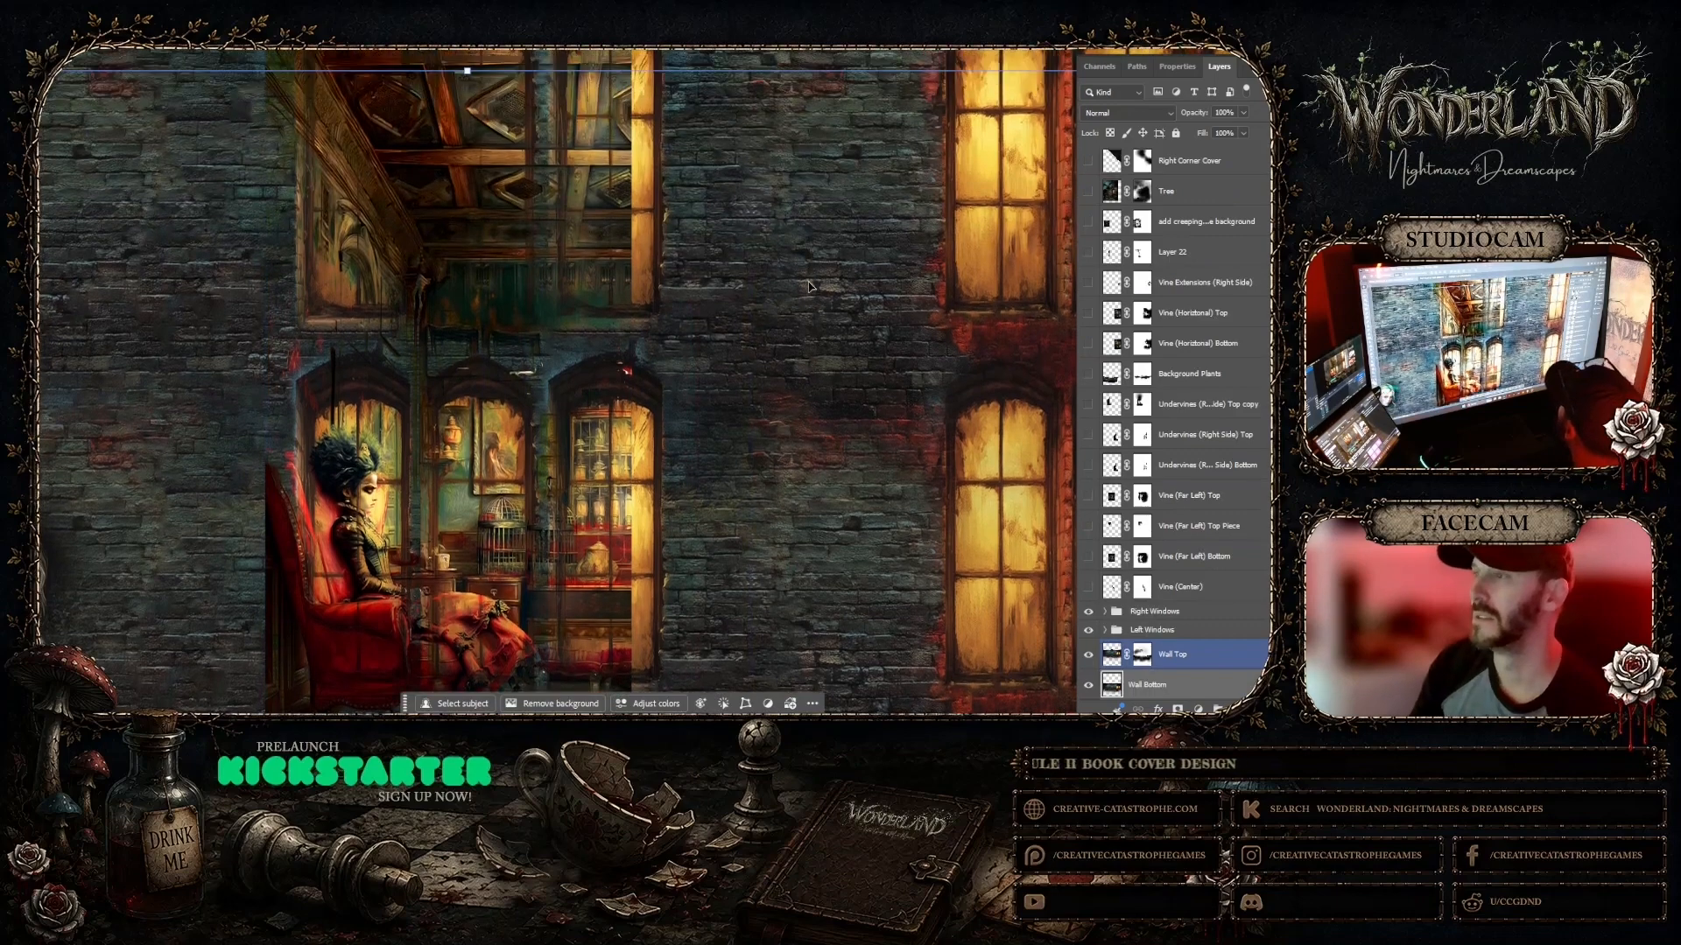
{"action": "scroll", "coordinate": [807, 282], "scroll_direction": "down", "scroll_amount": 1}
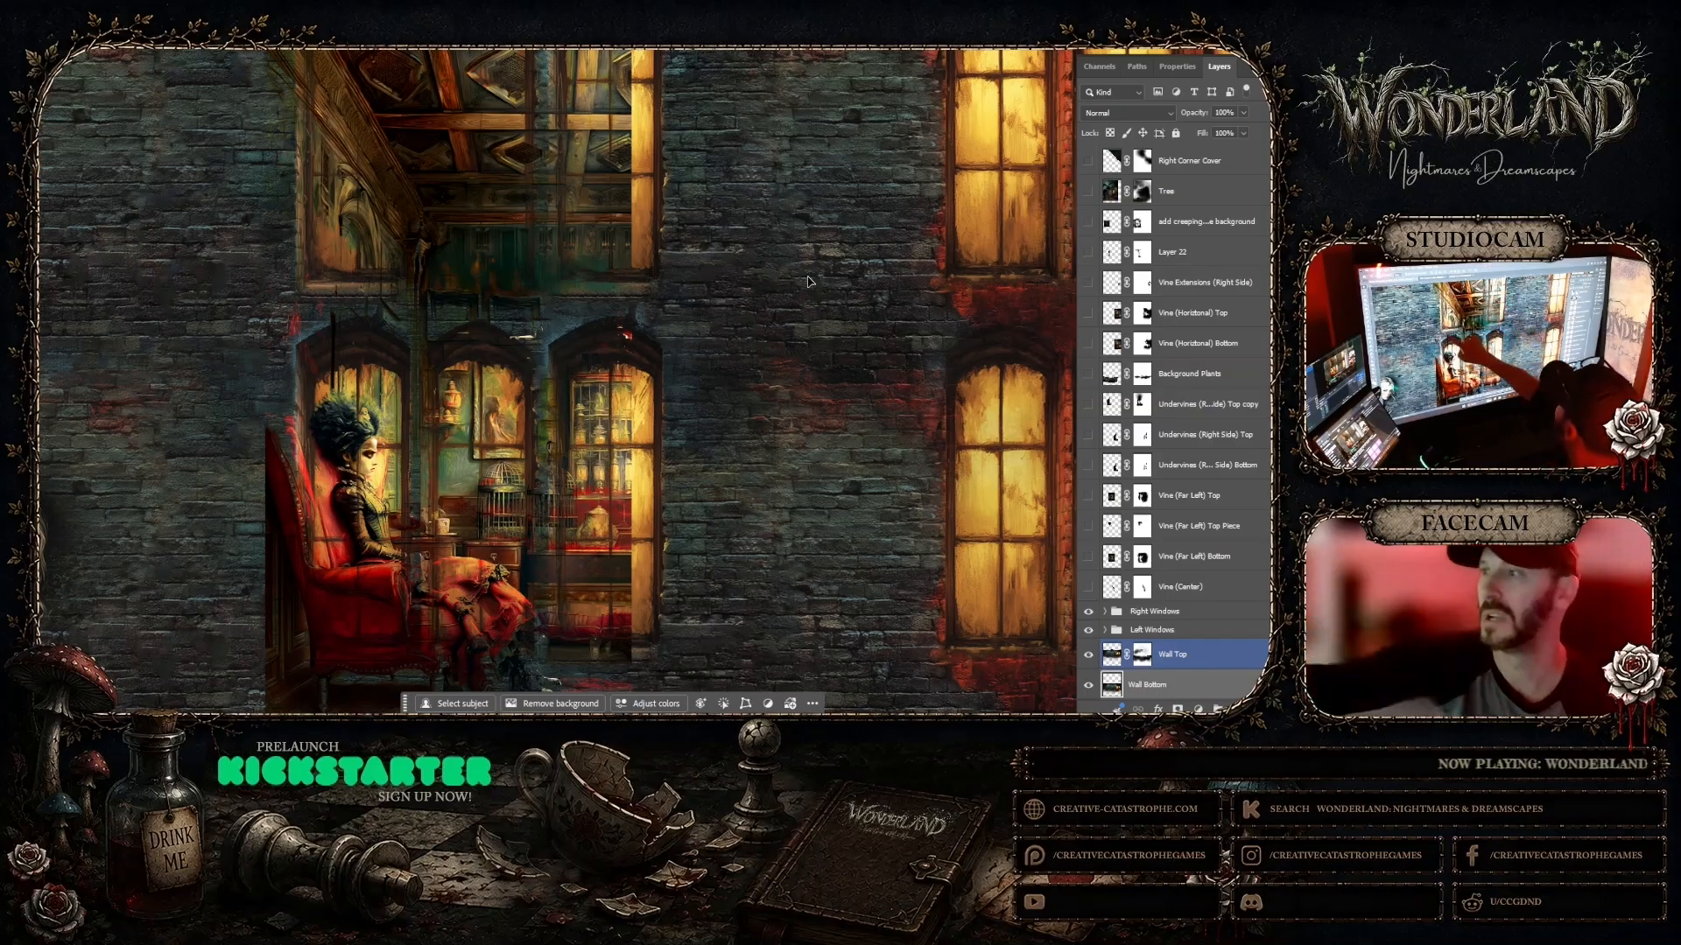
{"action": "scroll", "coordinate": [823, 133], "scroll_direction": "up", "scroll_amount": 4}
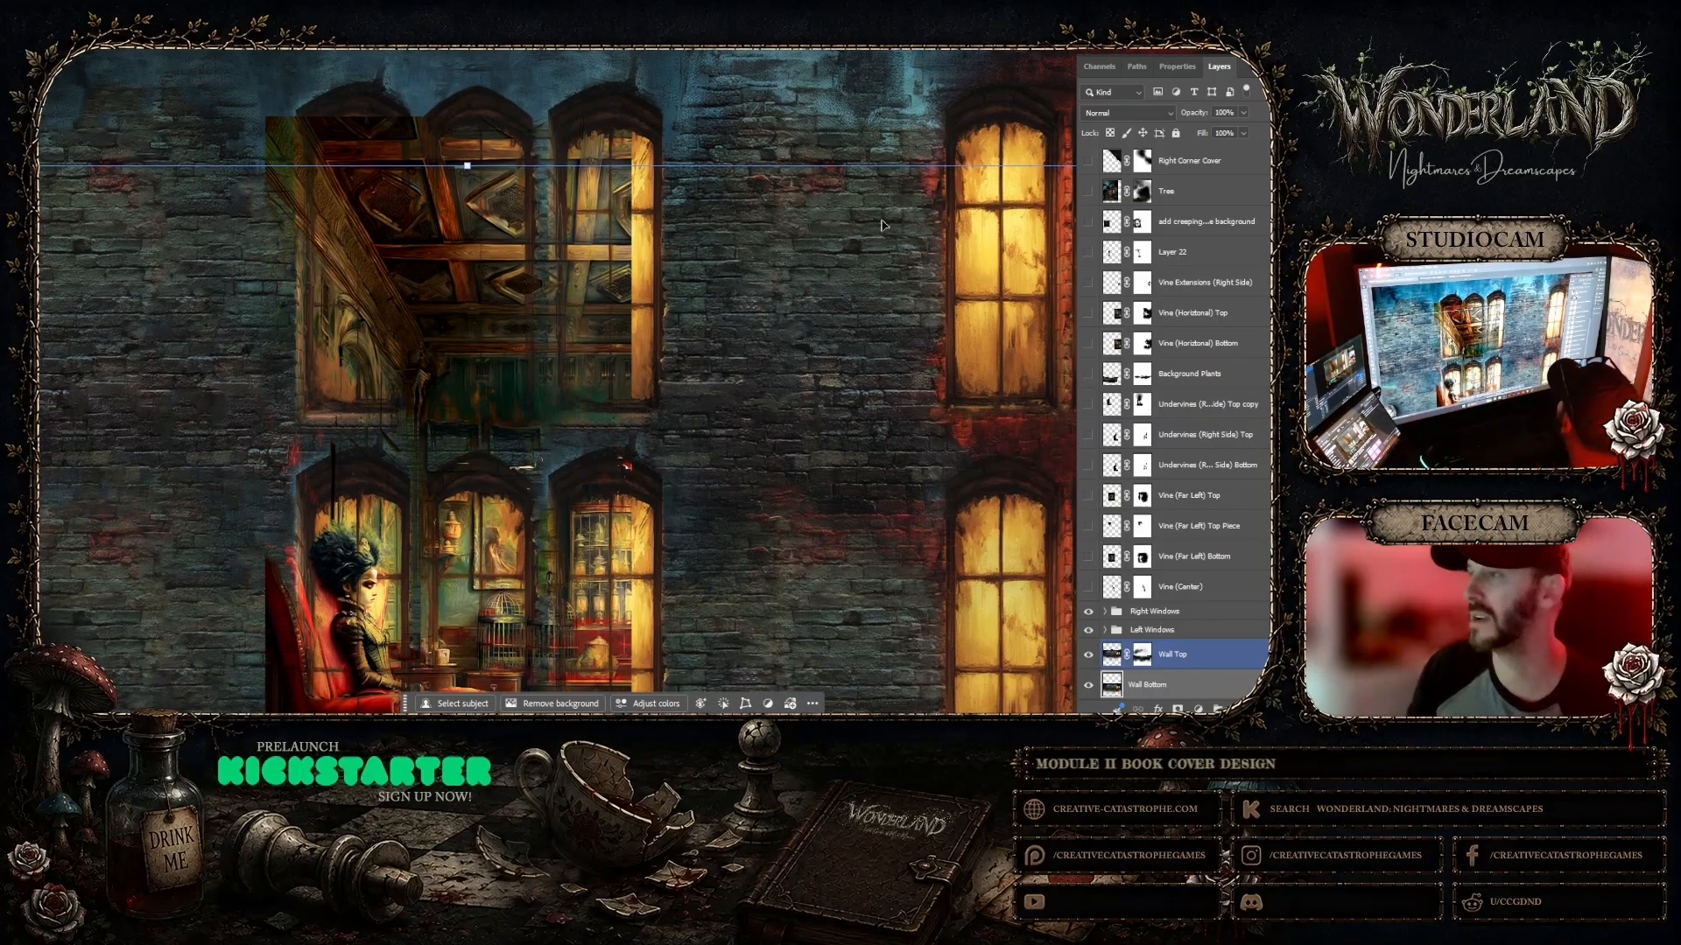
{"action": "scroll", "coordinate": [899, 227], "scroll_direction": "down", "scroll_amount": 10}
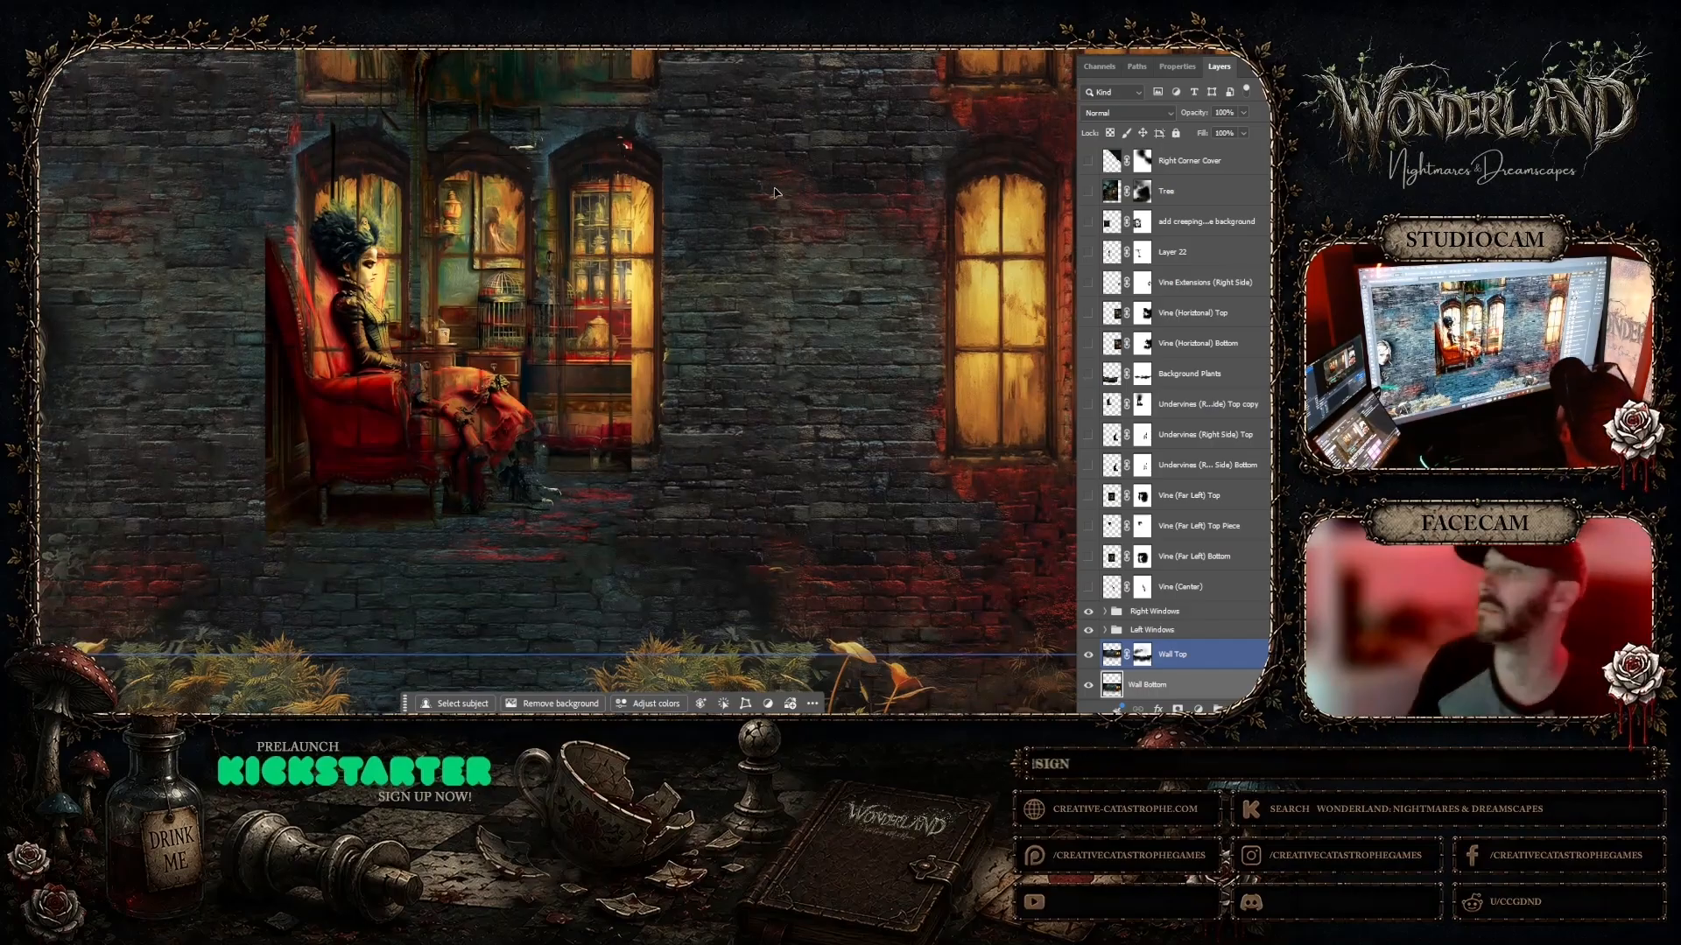
{"action": "left_click", "coordinate": [658, 312]}
{"action": "left_click", "coordinate": [679, 296]}
Step: In the source armchair image document, clear the selection and widen the canvas to 1200 pixels, anchored at the image's left edge
{"action": "left_click", "coordinate": [390, 53]}
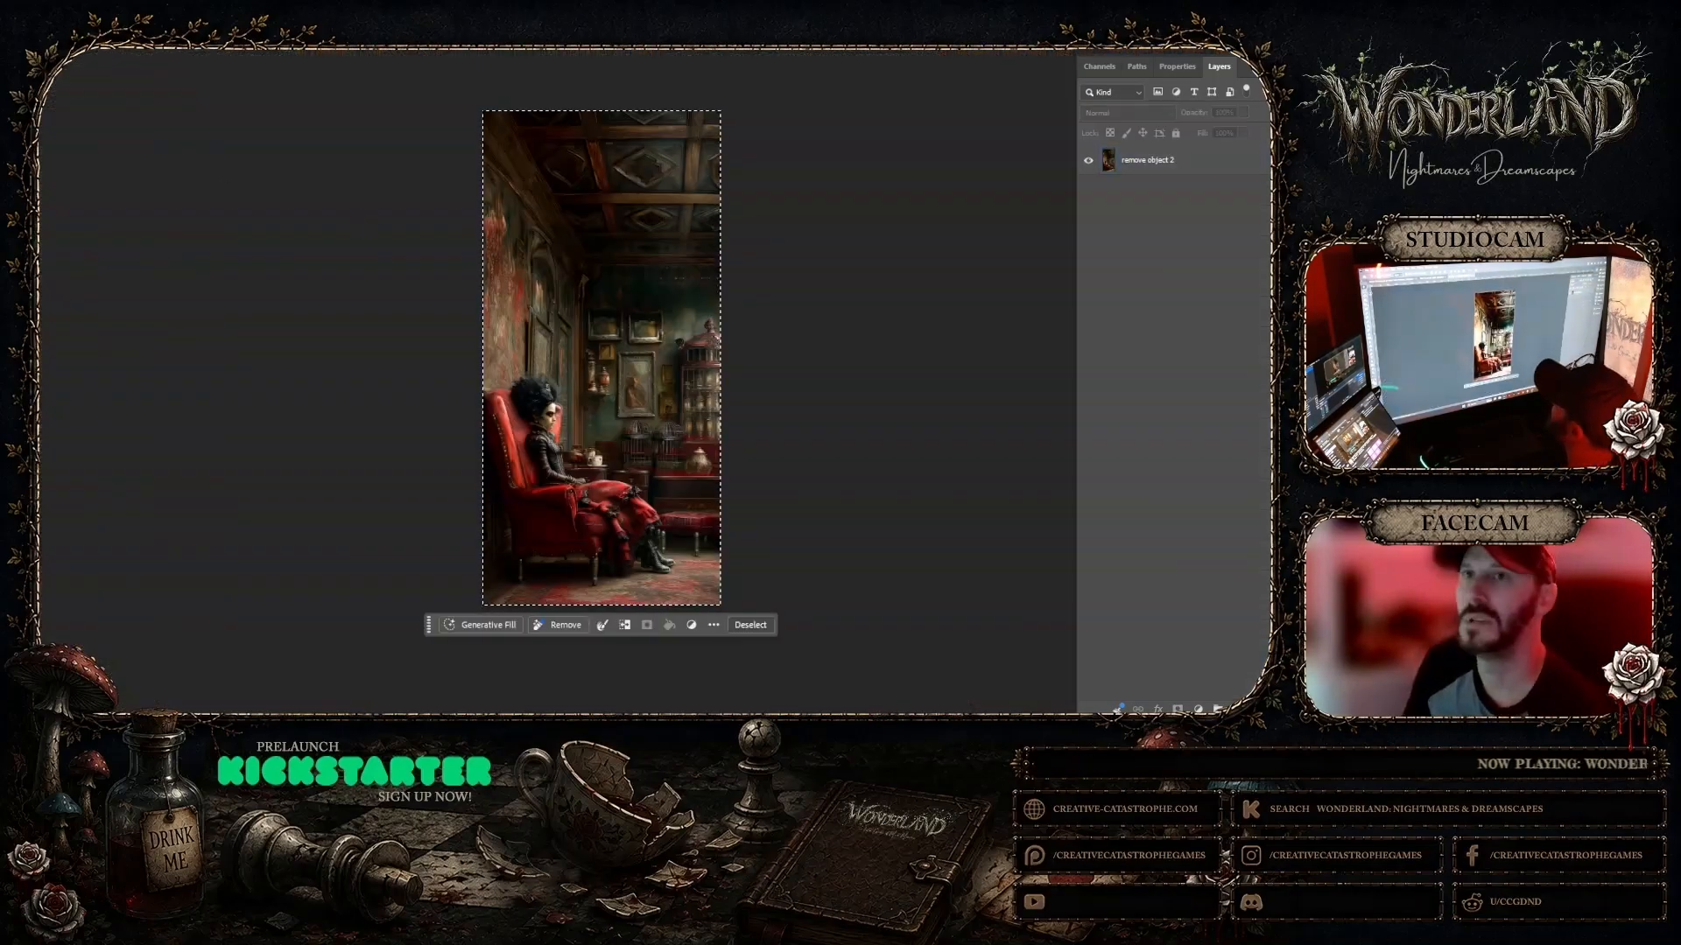
{"action": "key", "text": "ctrl+d"}
{"action": "left_click", "coordinate": [52, 49]}
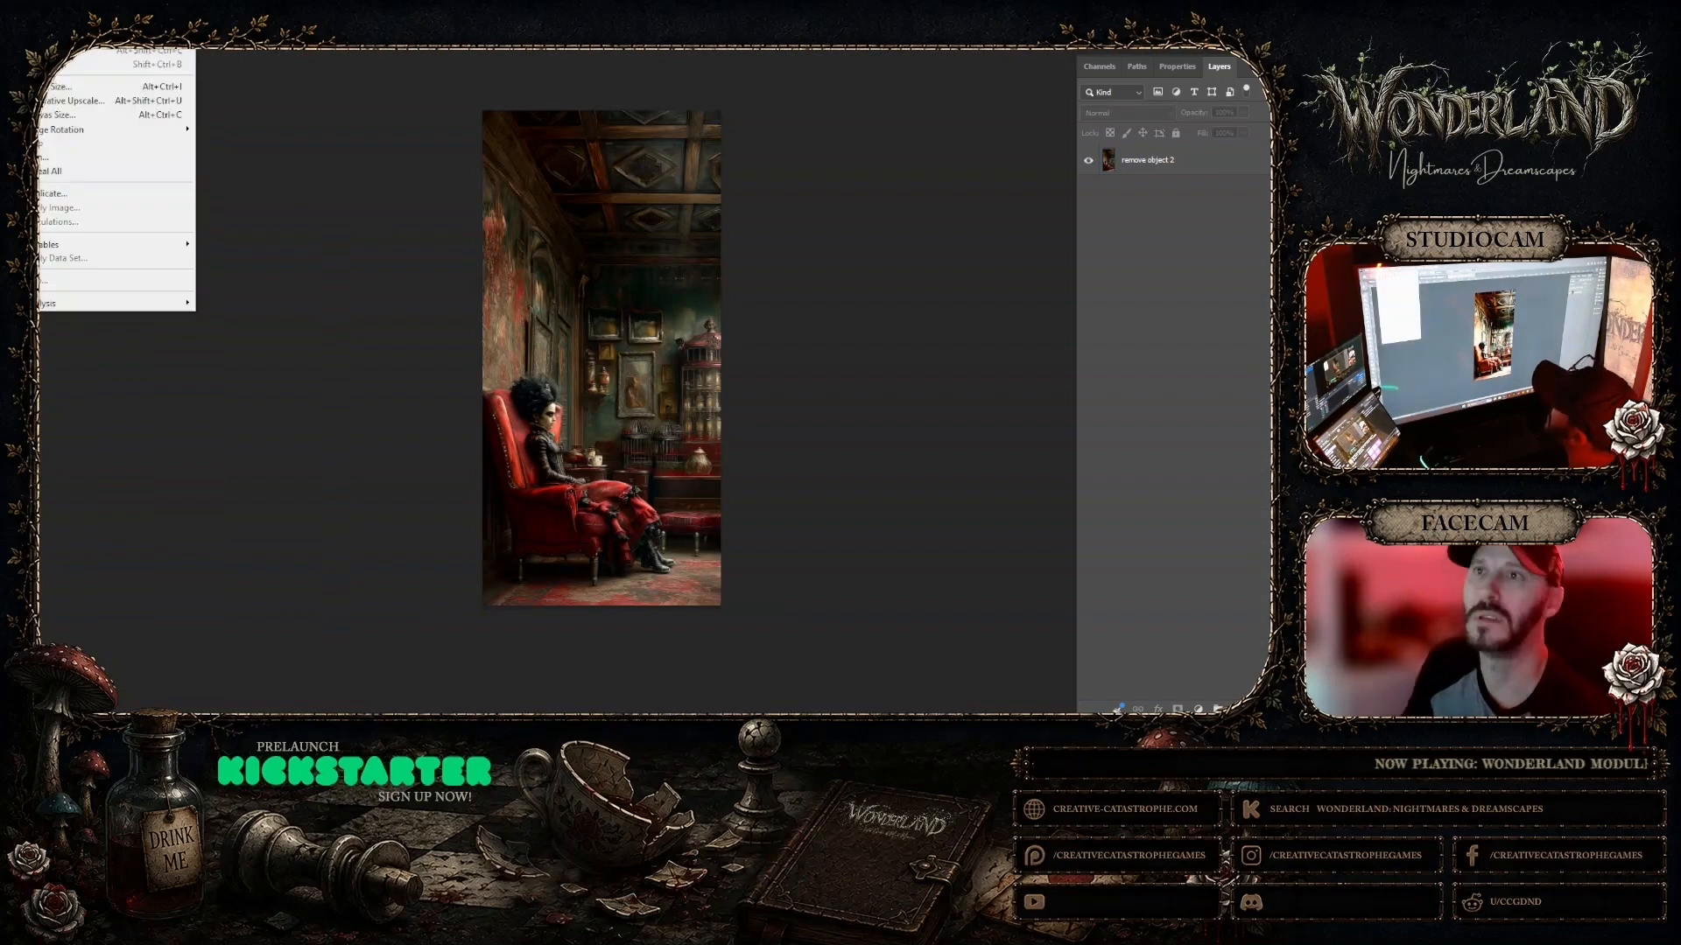
{"action": "left_click", "coordinate": [114, 115]}
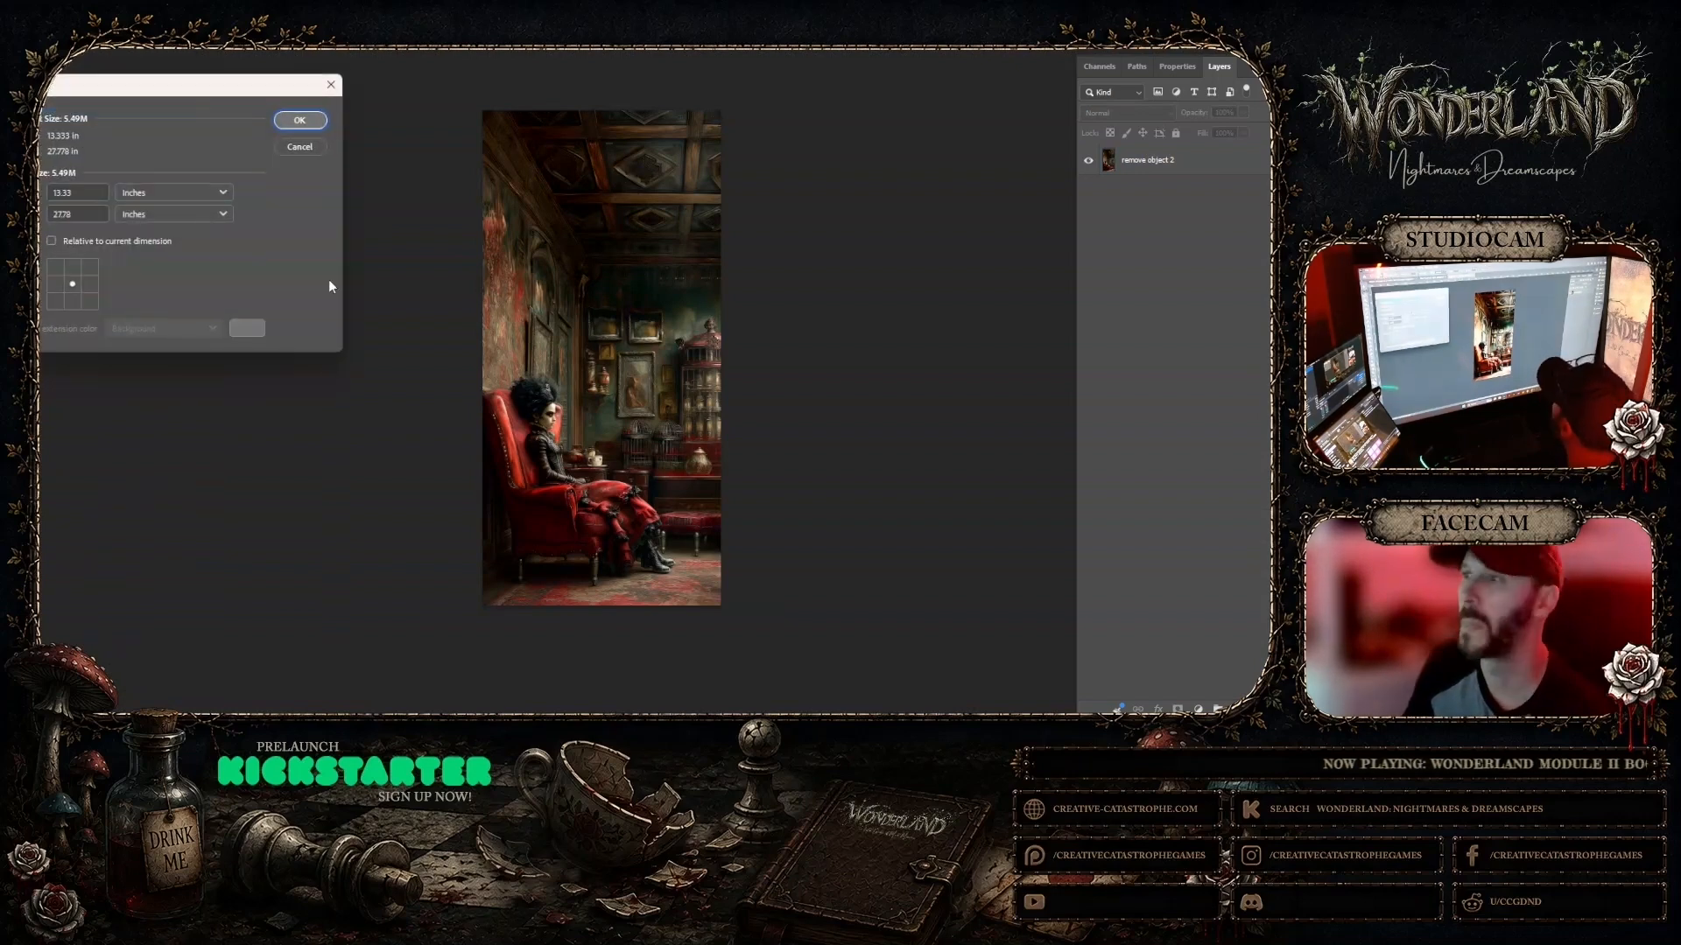
{"action": "left_click", "coordinate": [223, 215]}
{"action": "left_click", "coordinate": [184, 242]}
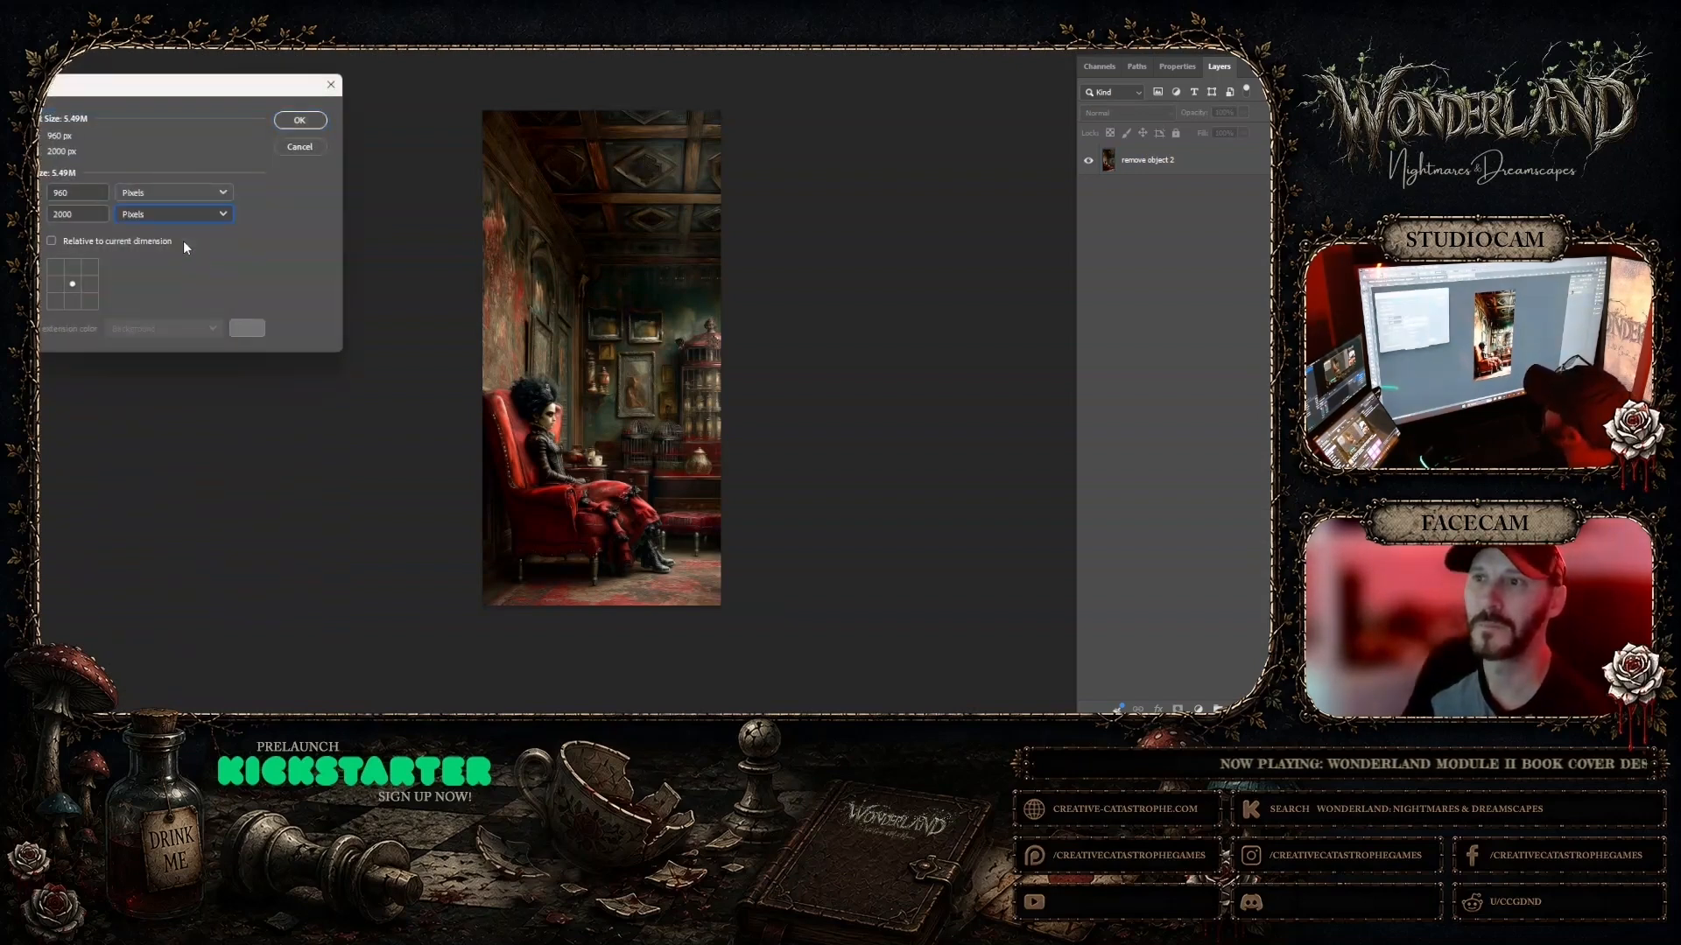
{"action": "double_click", "coordinate": [80, 192]}
{"action": "left_click", "coordinate": [55, 284]}
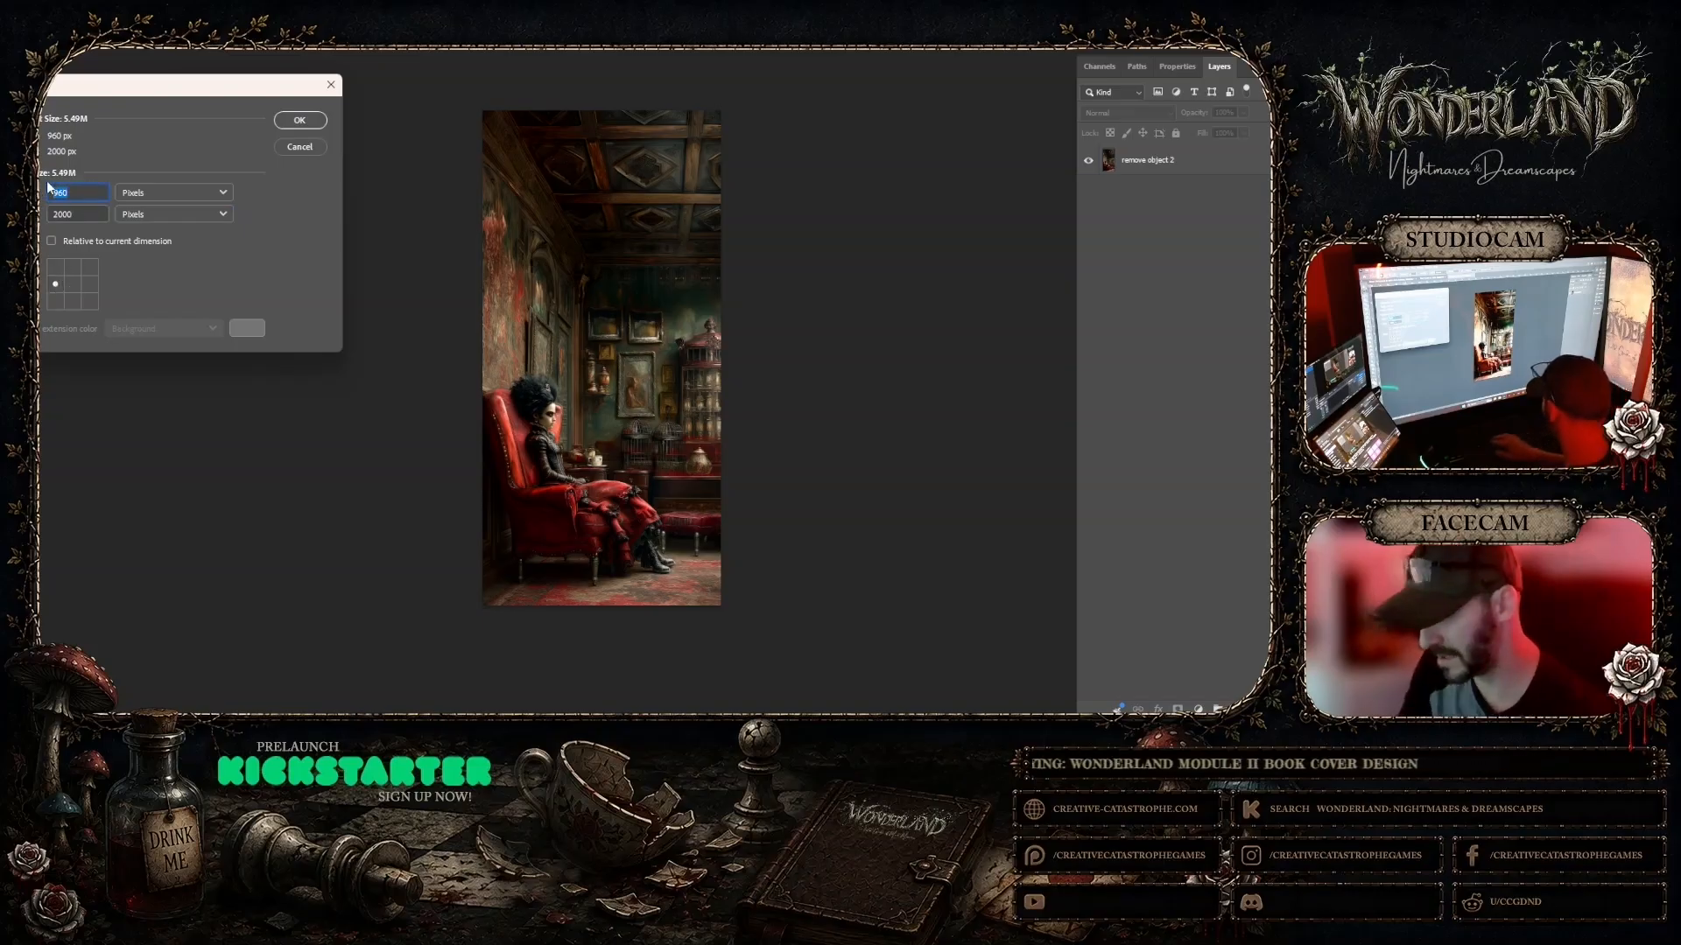
{"action": "type", "text": "1200"}
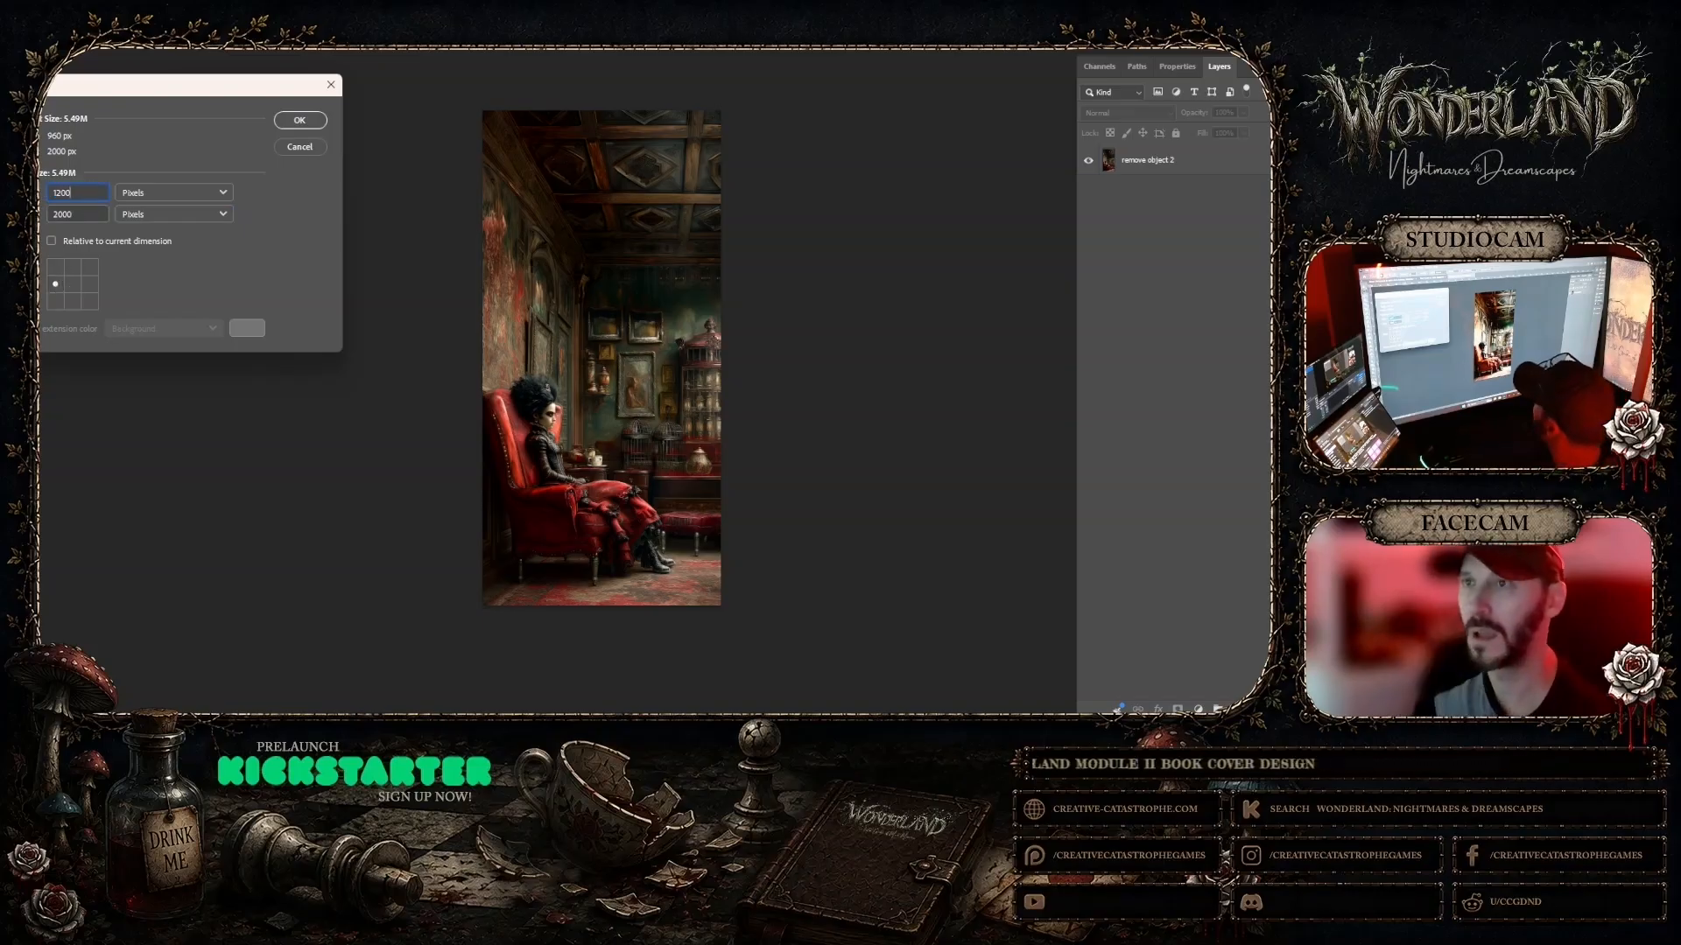
{"action": "left_click", "coordinate": [299, 122]}
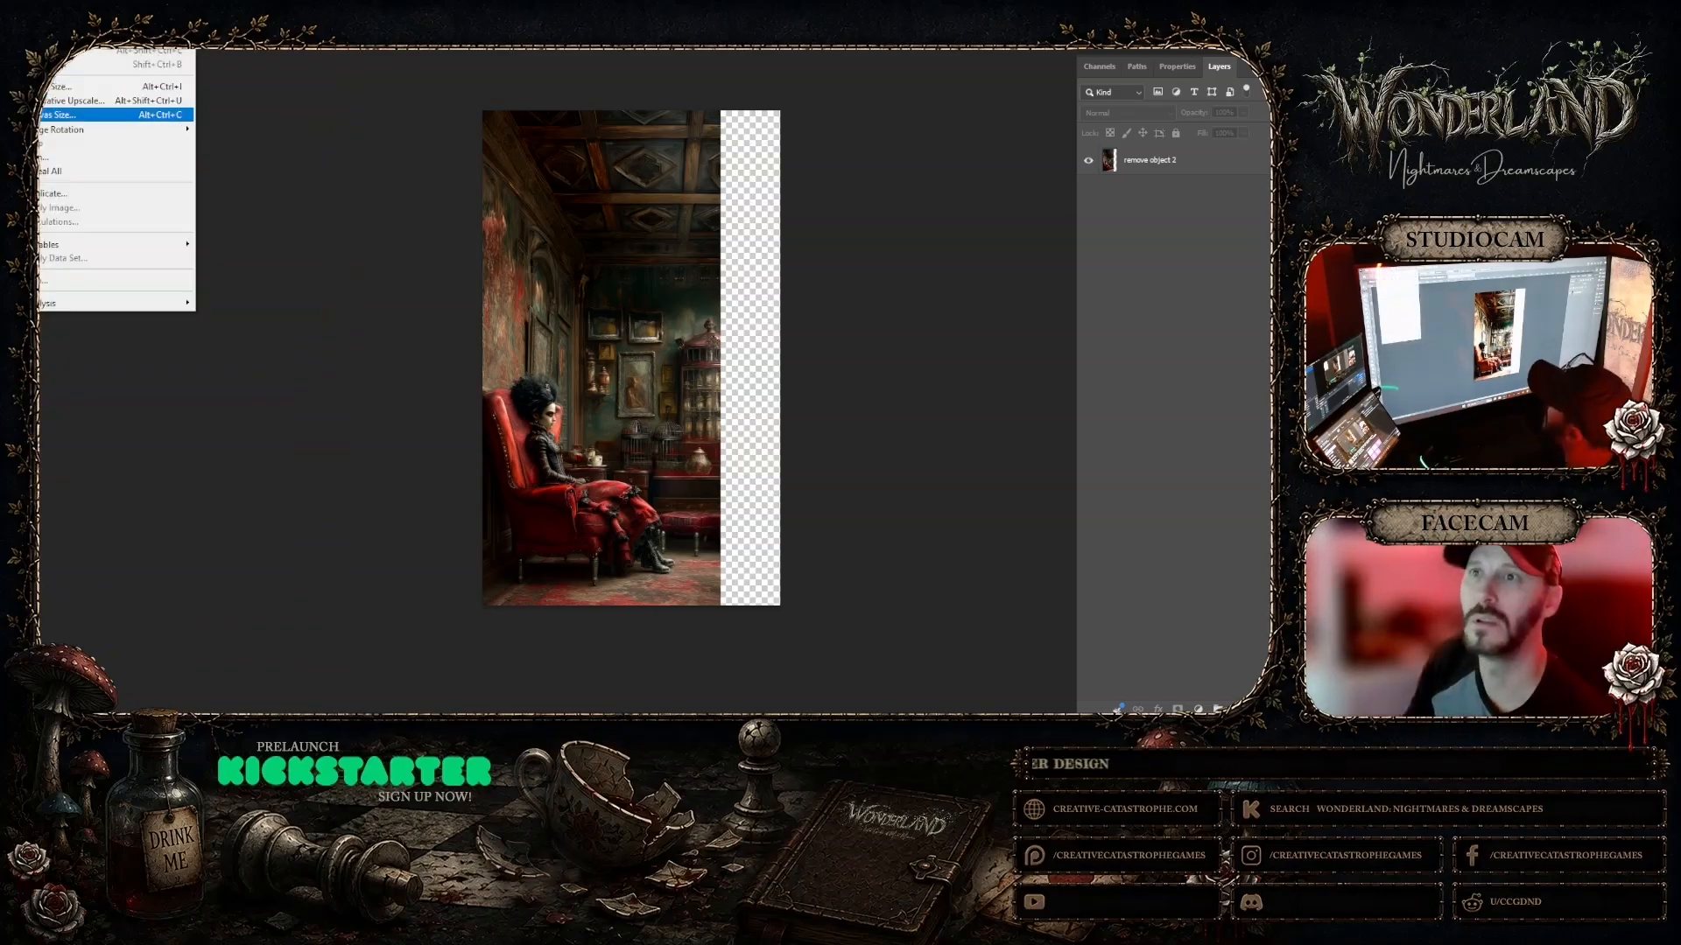
Step: Try to reduce the canvas width in pixels with the anchor at the right edge, and undo the clipped result
{"action": "left_click", "coordinate": [51, 115]}
{"action": "left_click", "coordinate": [222, 194]}
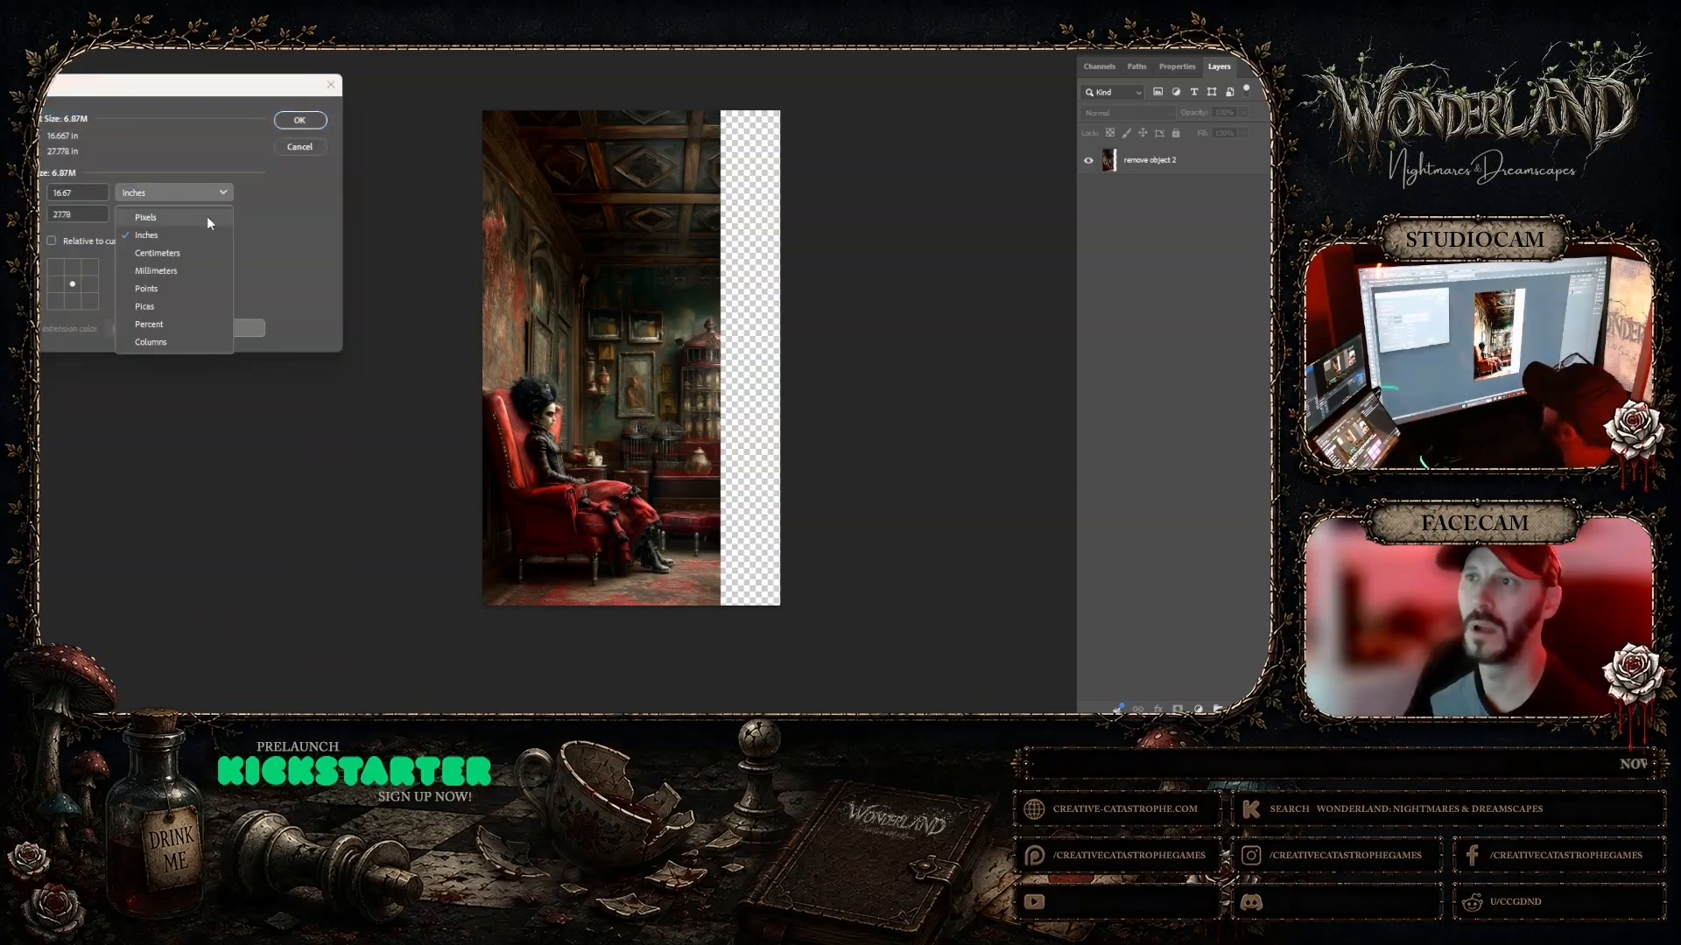
{"action": "left_click", "coordinate": [207, 218]}
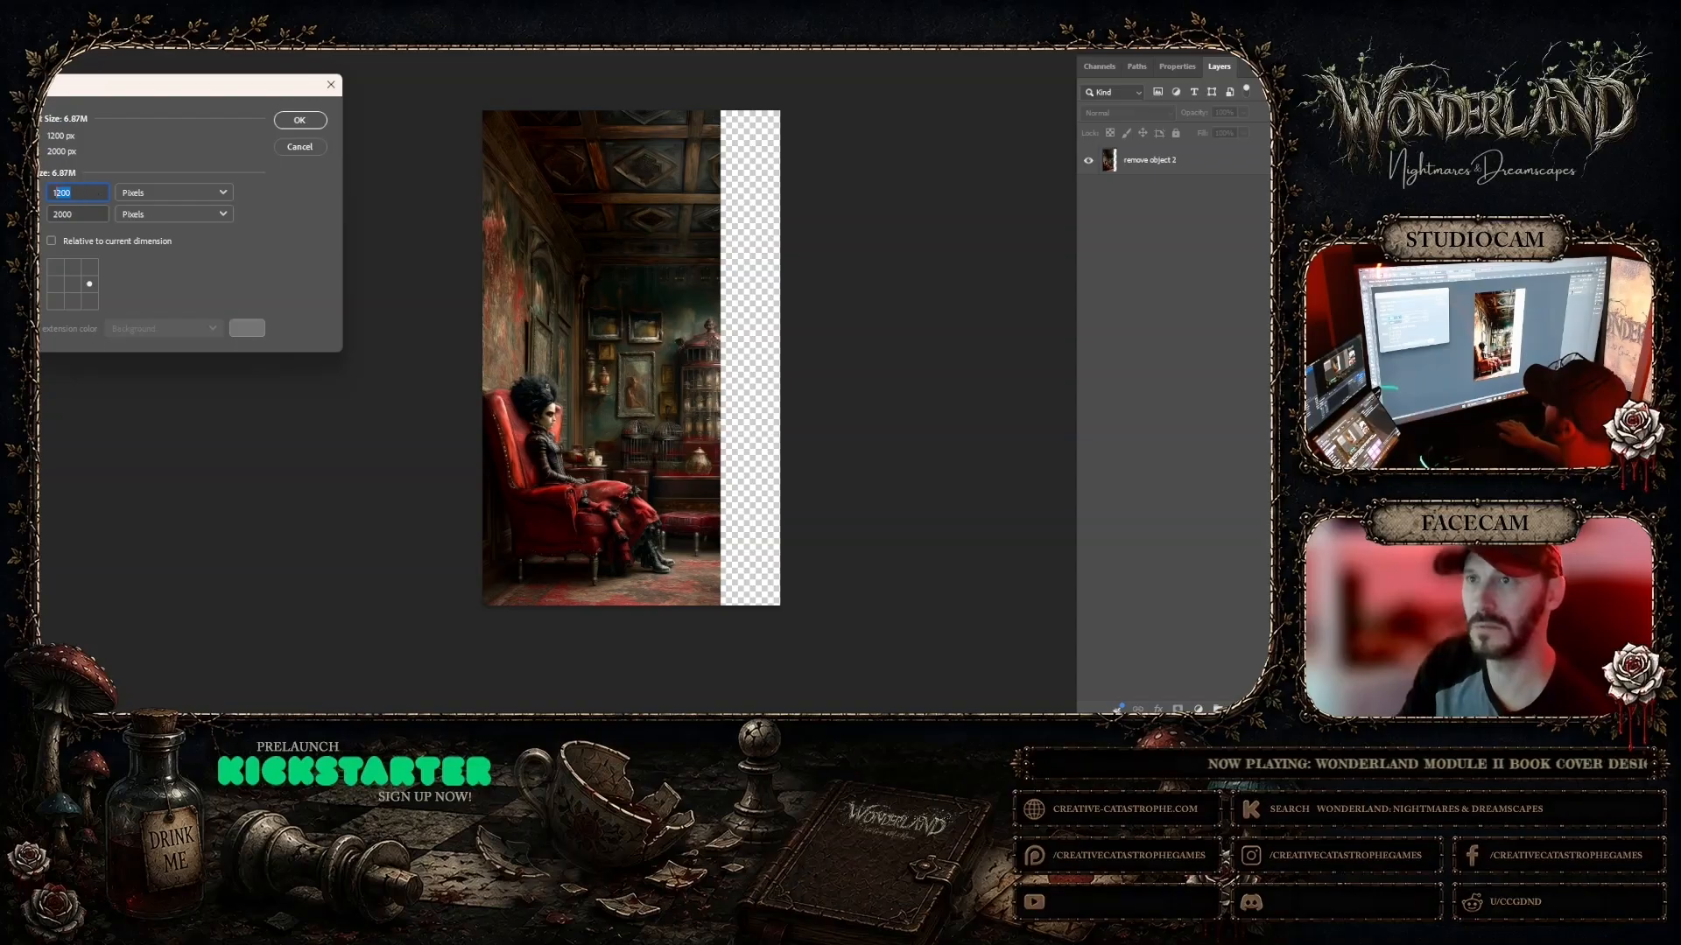
{"action": "left_click", "coordinate": [292, 123]}
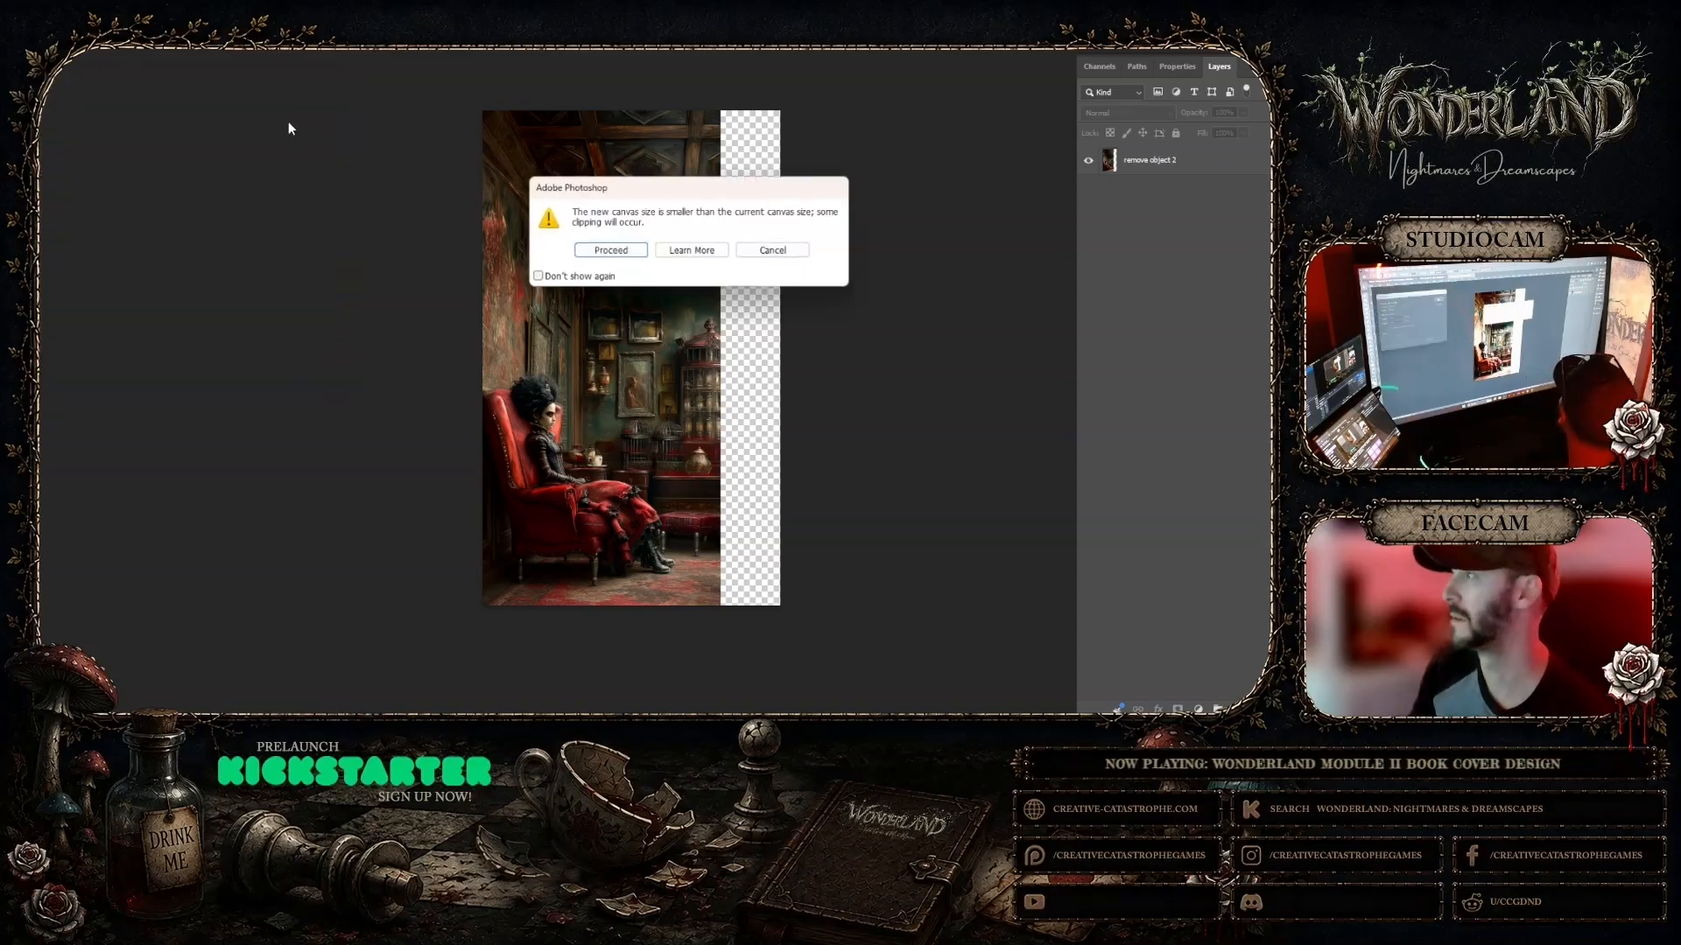
{"action": "left_click", "coordinate": [607, 250]}
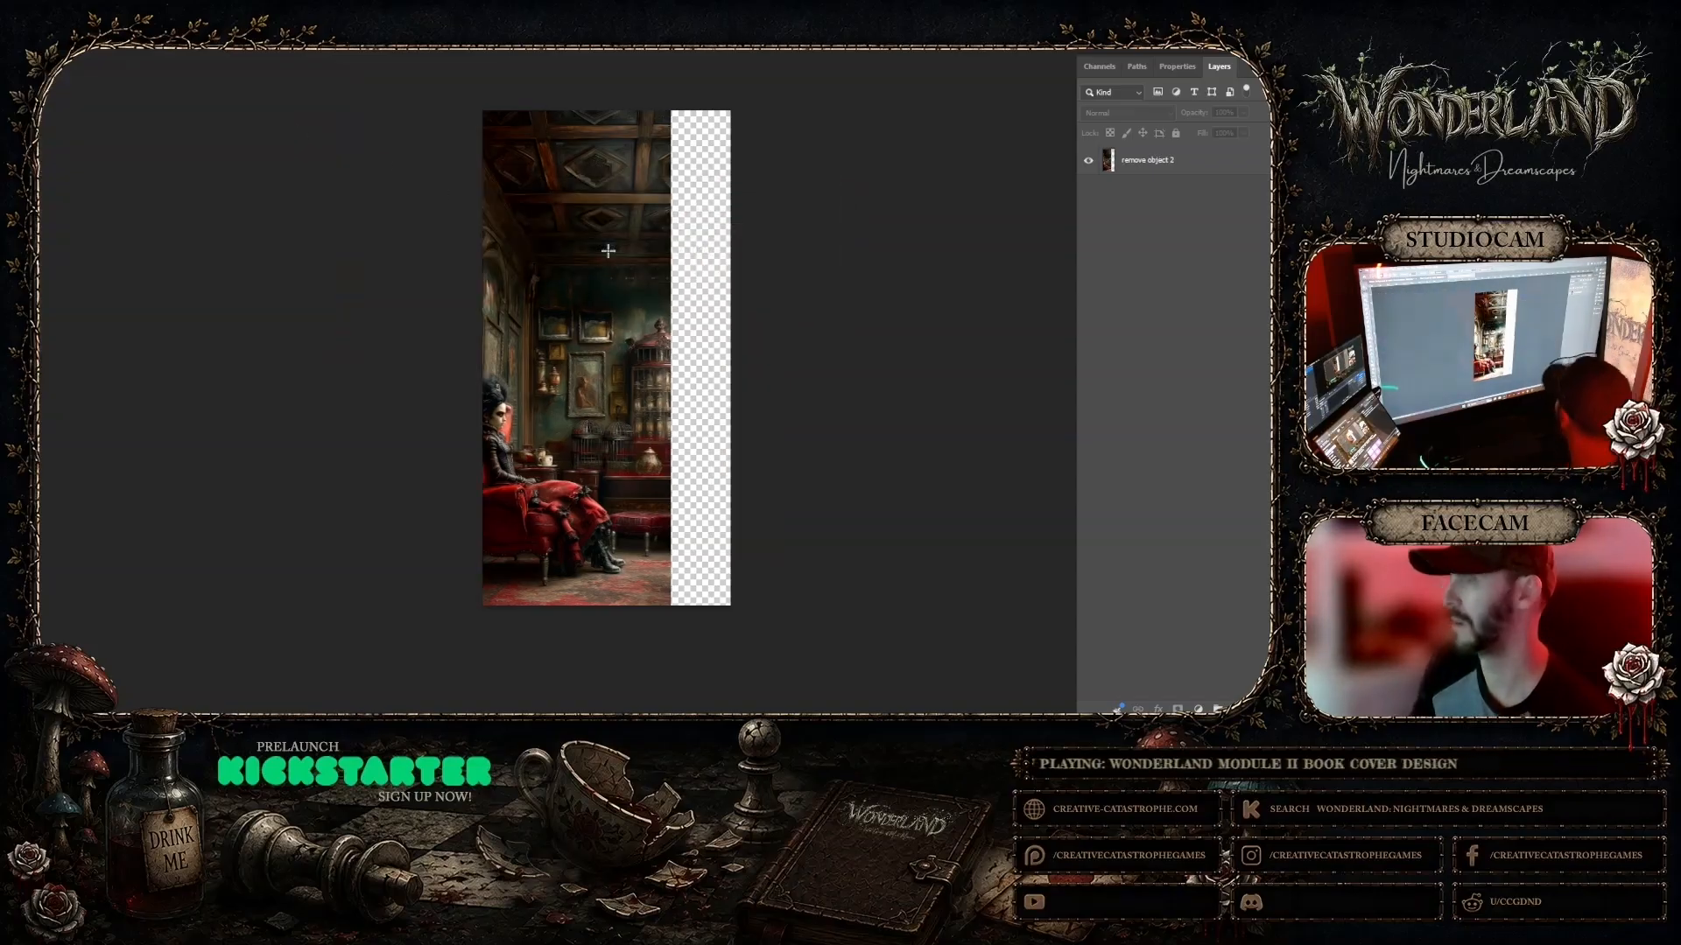
{"action": "key", "text": "ctrl+z"}
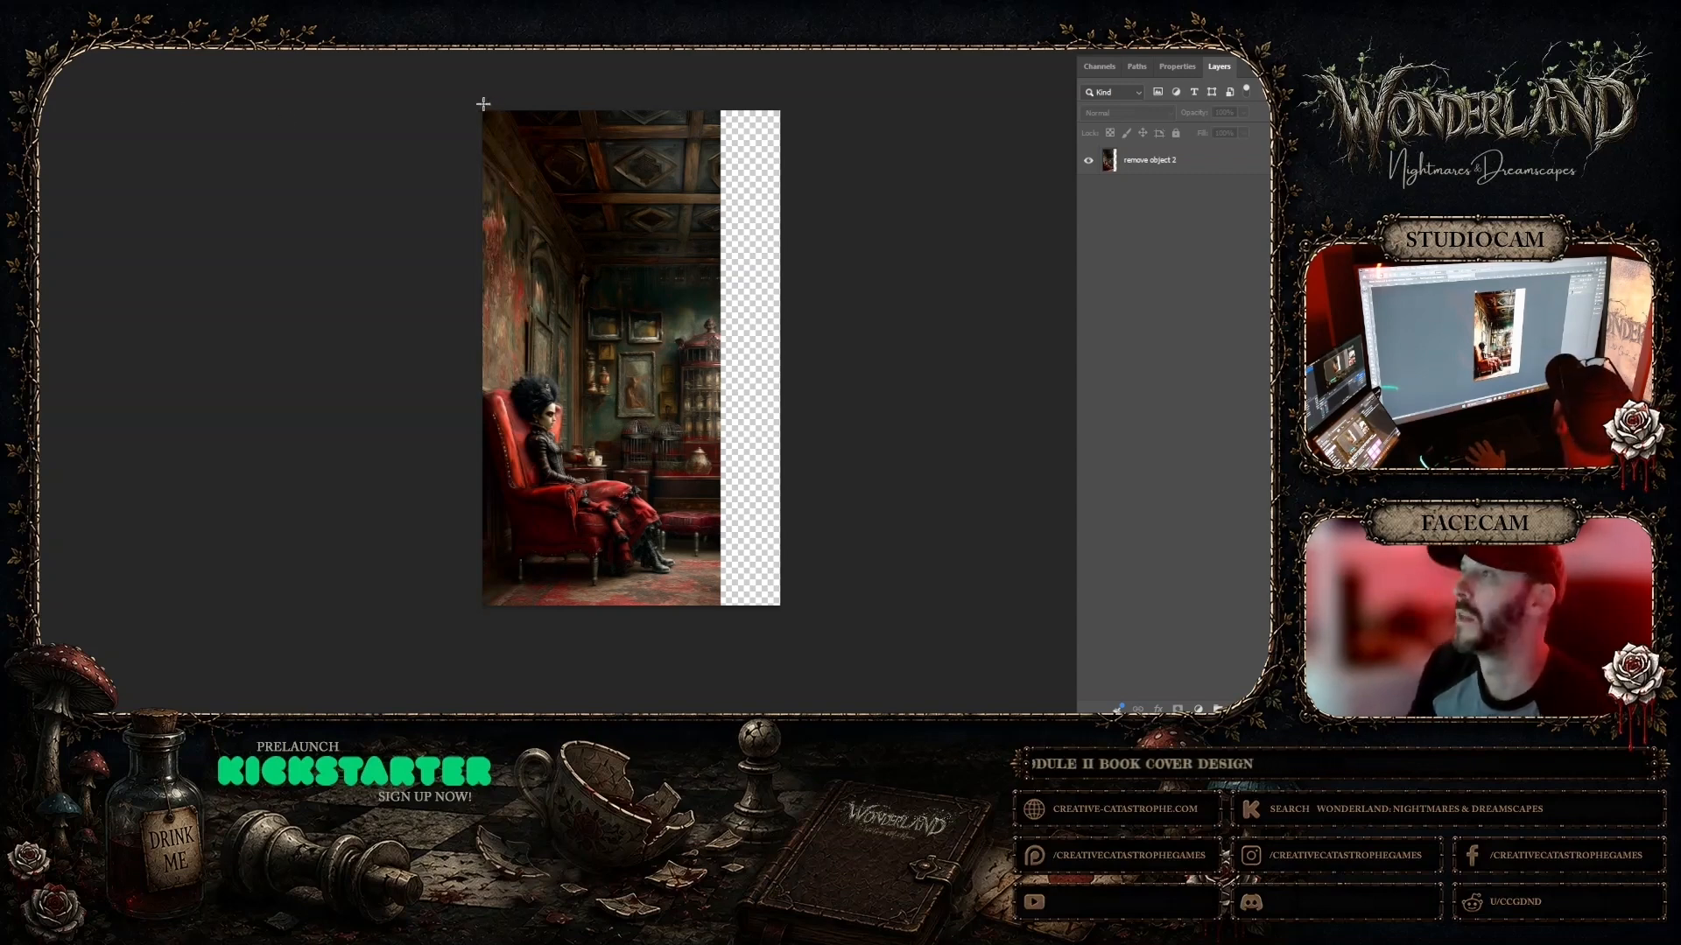
Step: Crop the canvas to trim the blank strip beside the armchair scene to about half its width
{"action": "left_click_drag", "start_coordinate": [482, 104], "coordinate": [751, 705]}
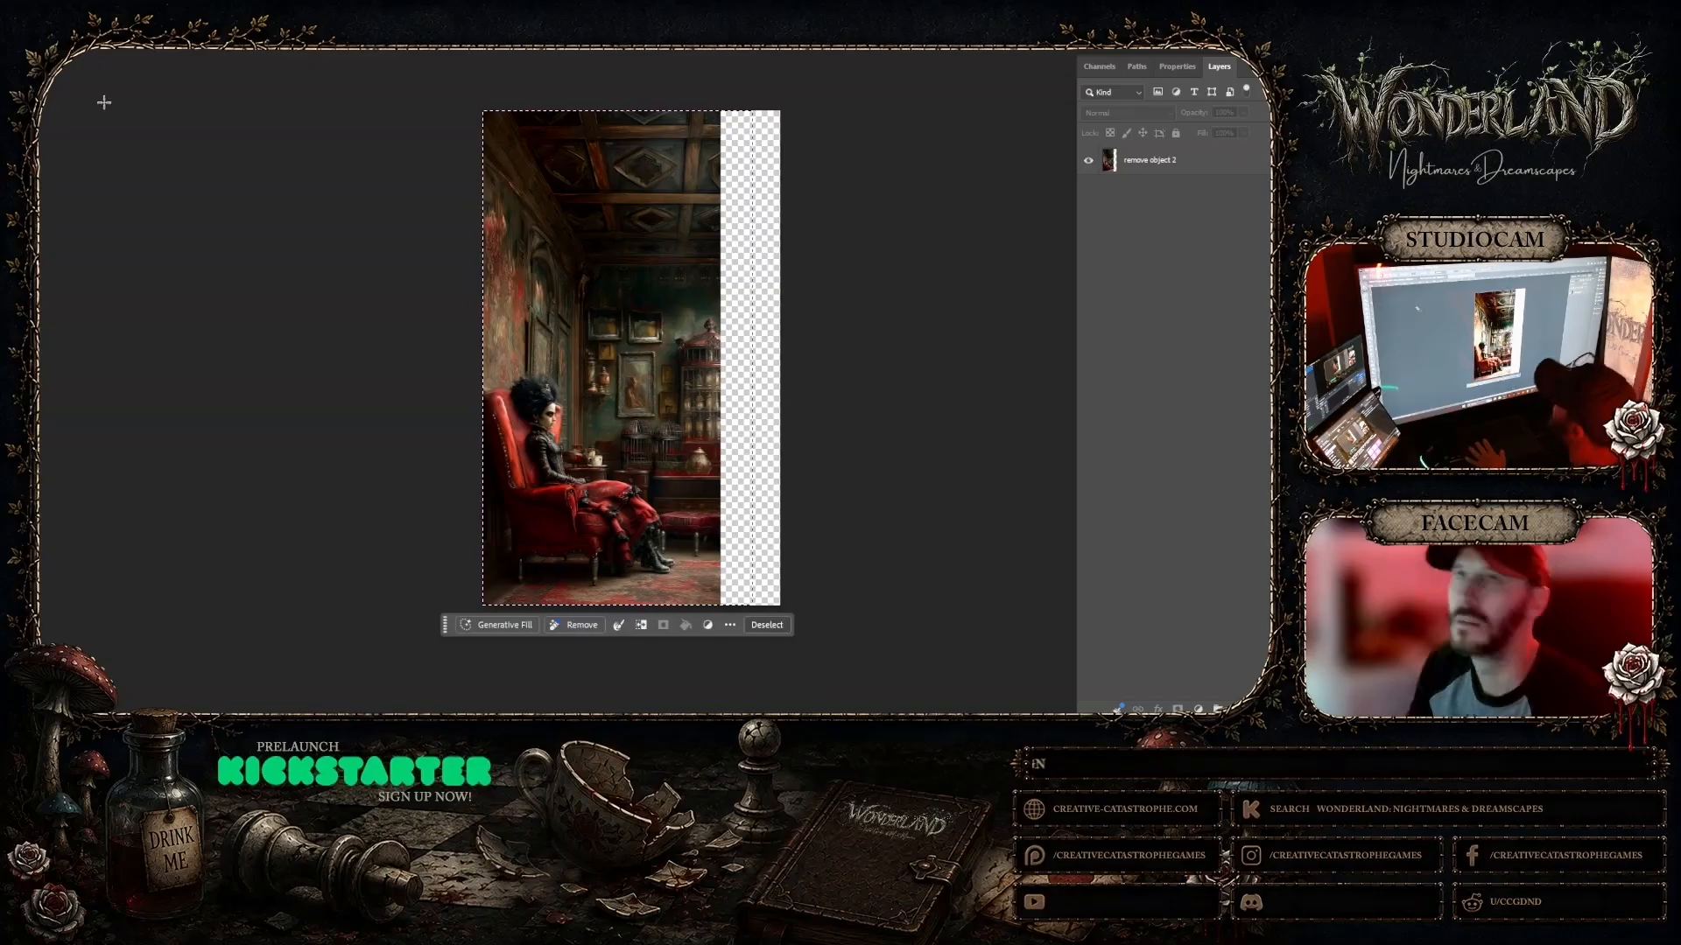
{"action": "left_click", "coordinate": [190, 188]}
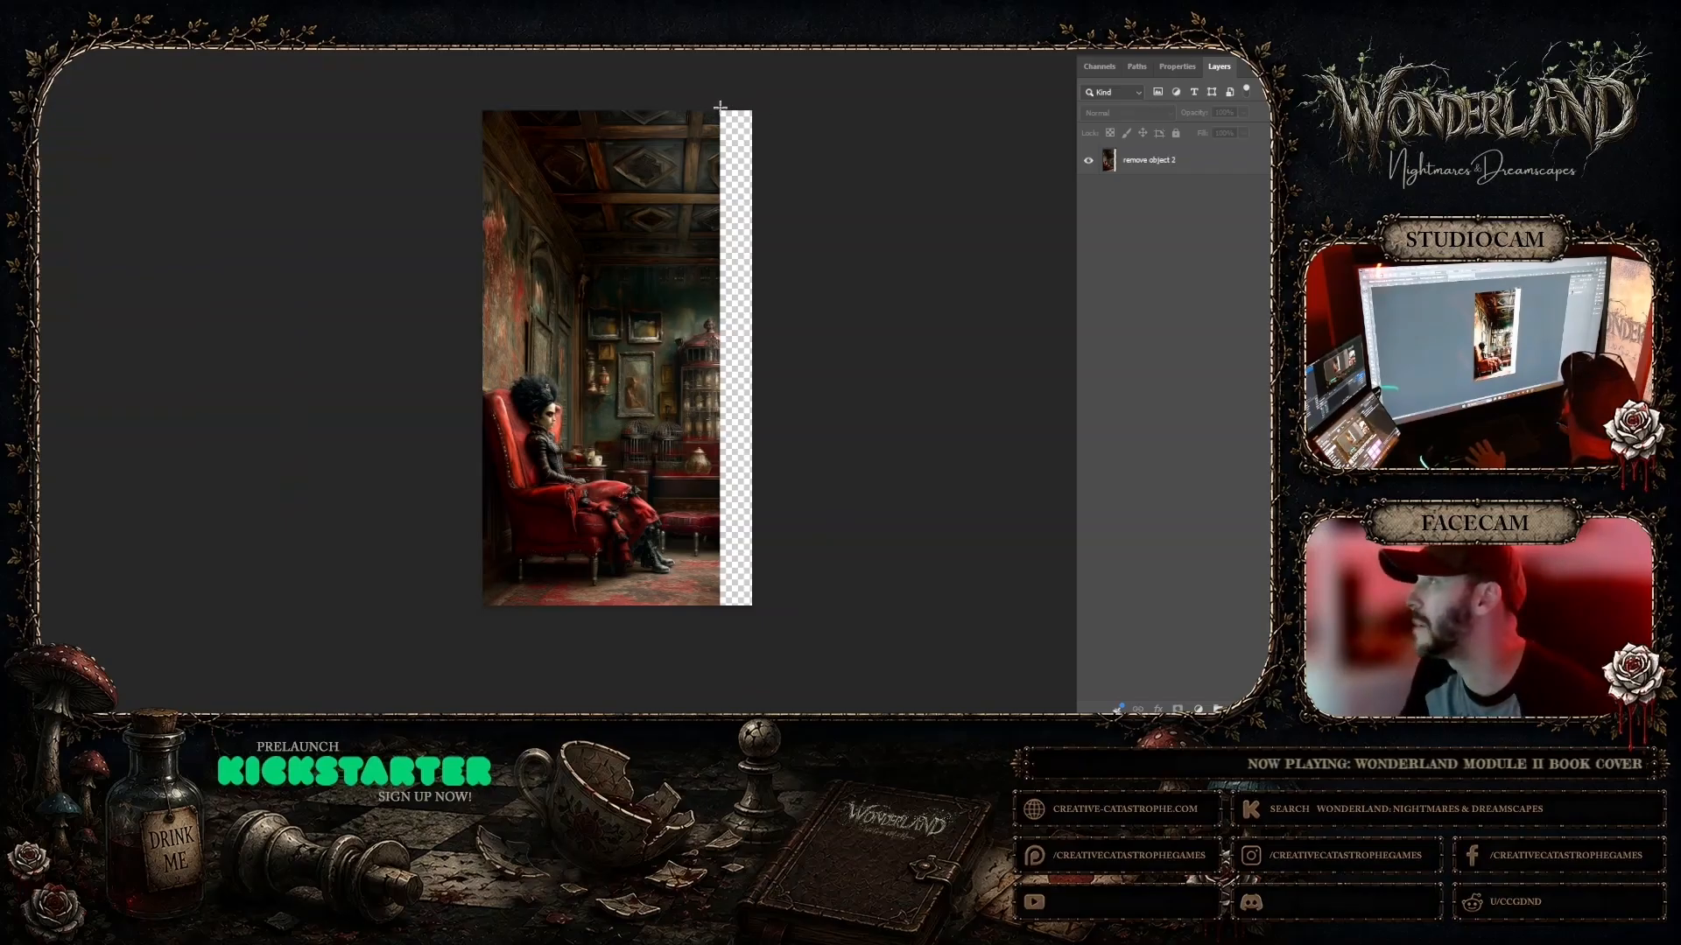
Step: Select the remaining blank strip and run Generative Fill with the prompt "extend image with similar style and composition"
{"action": "left_click_drag", "start_coordinate": [720, 106], "coordinate": [987, 644]}
{"action": "left_click", "coordinate": [631, 627]}
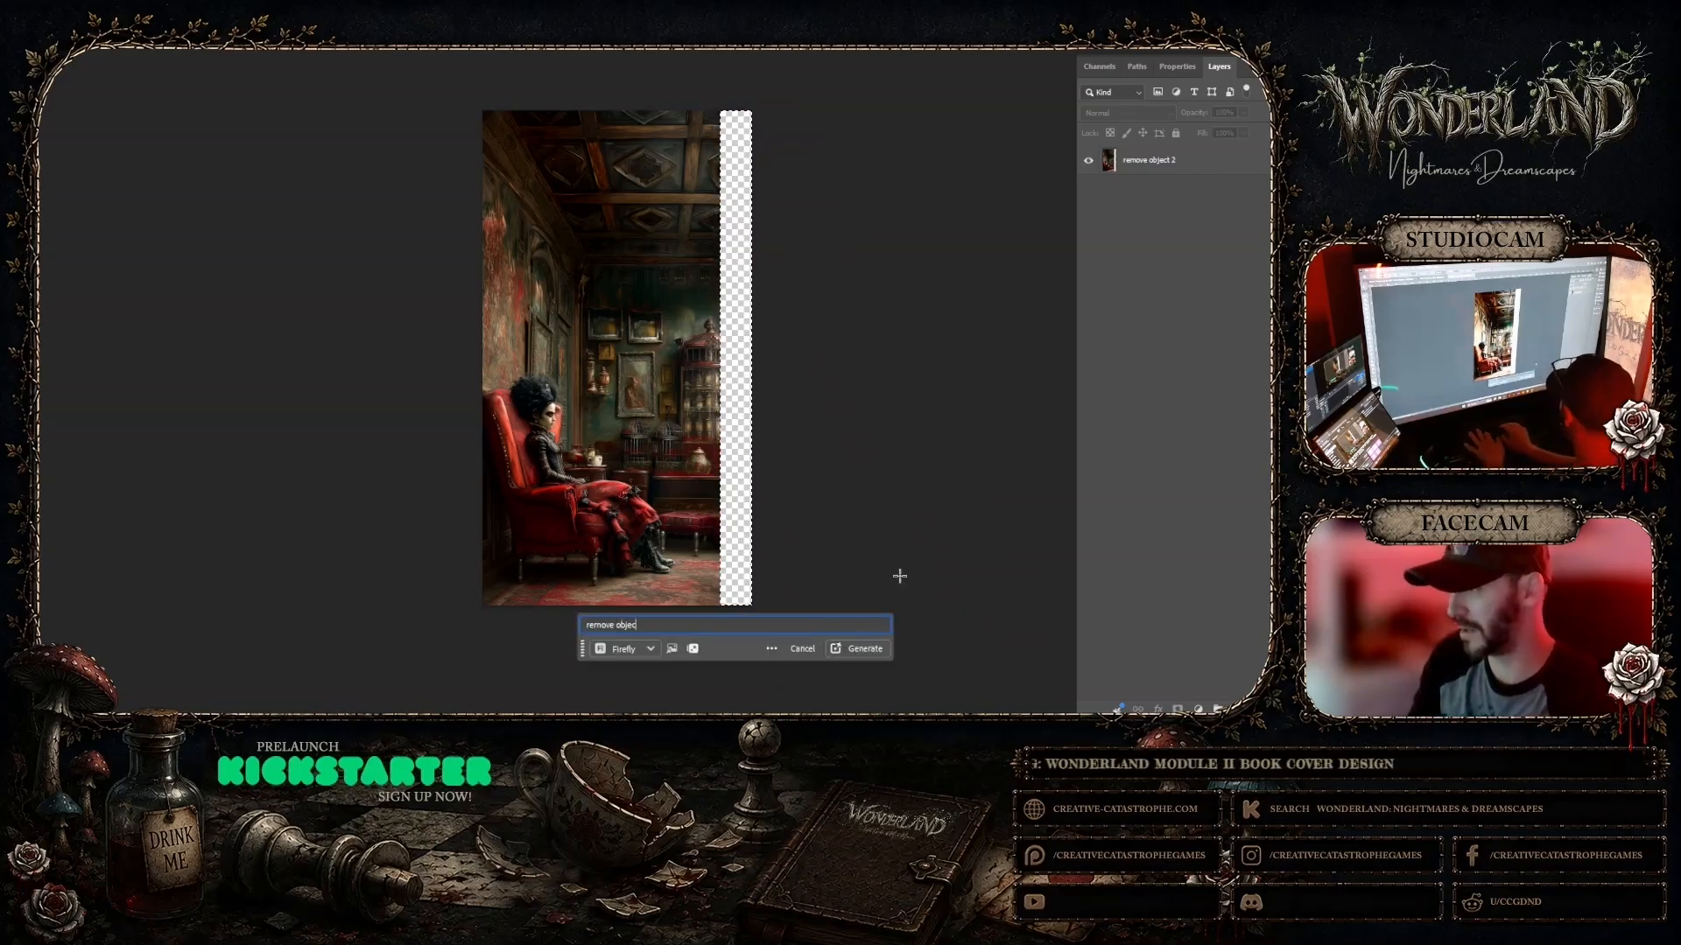
{"action": "key", "text": "Return"}
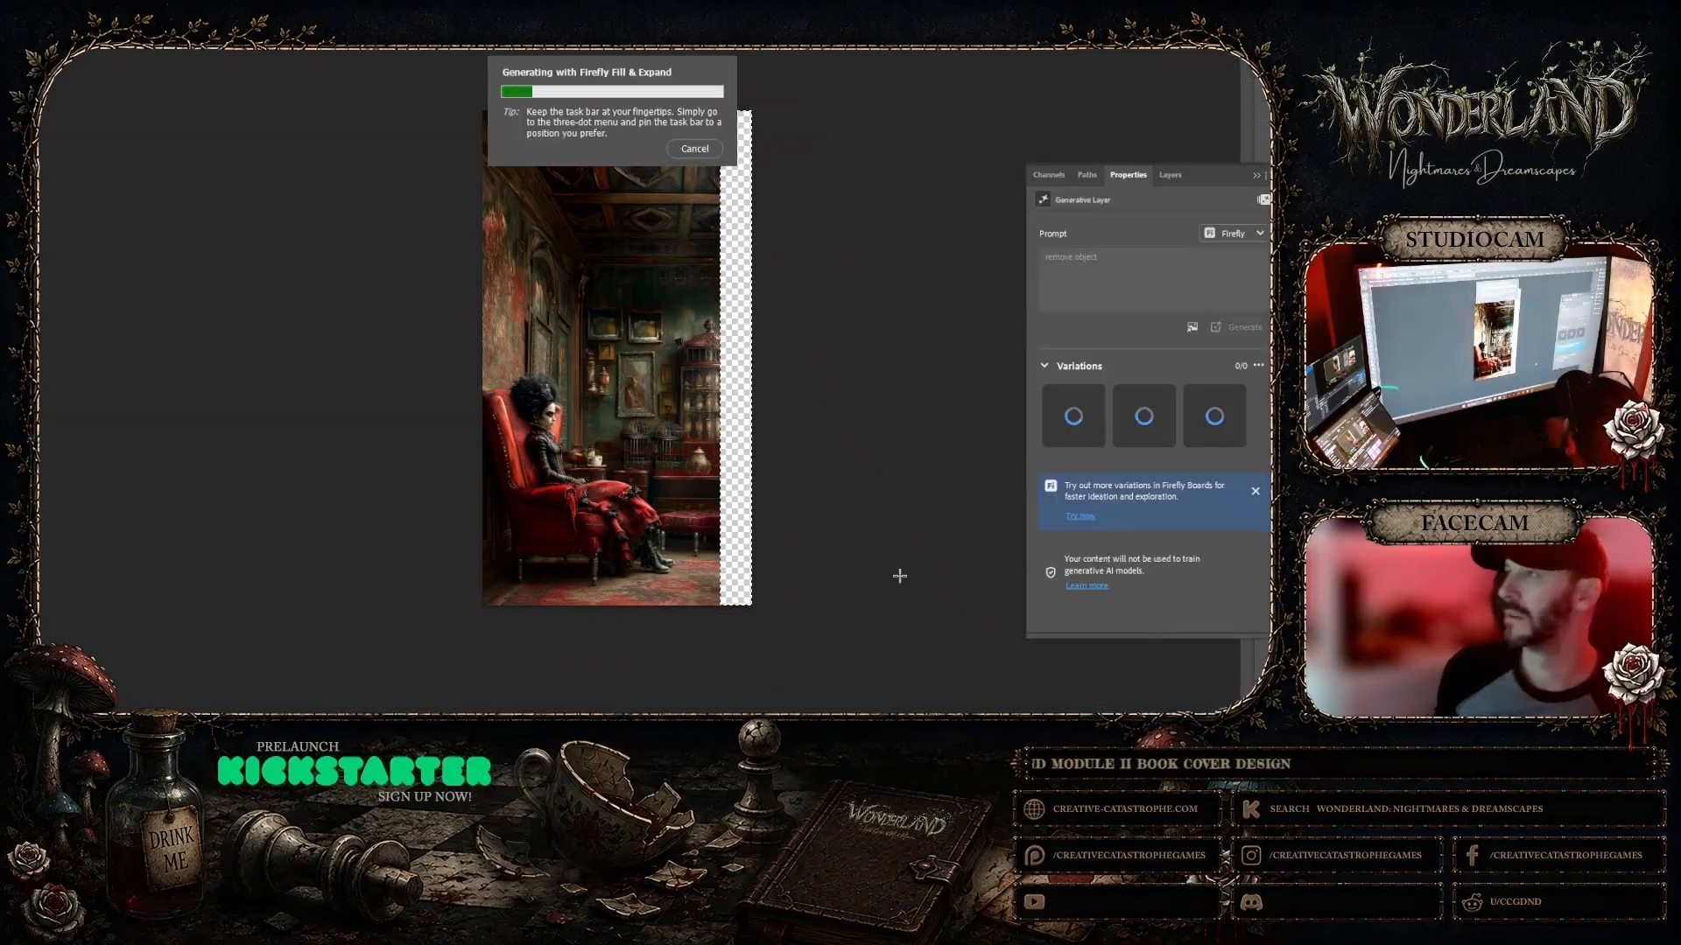
{"action": "left_click", "coordinate": [695, 148]}
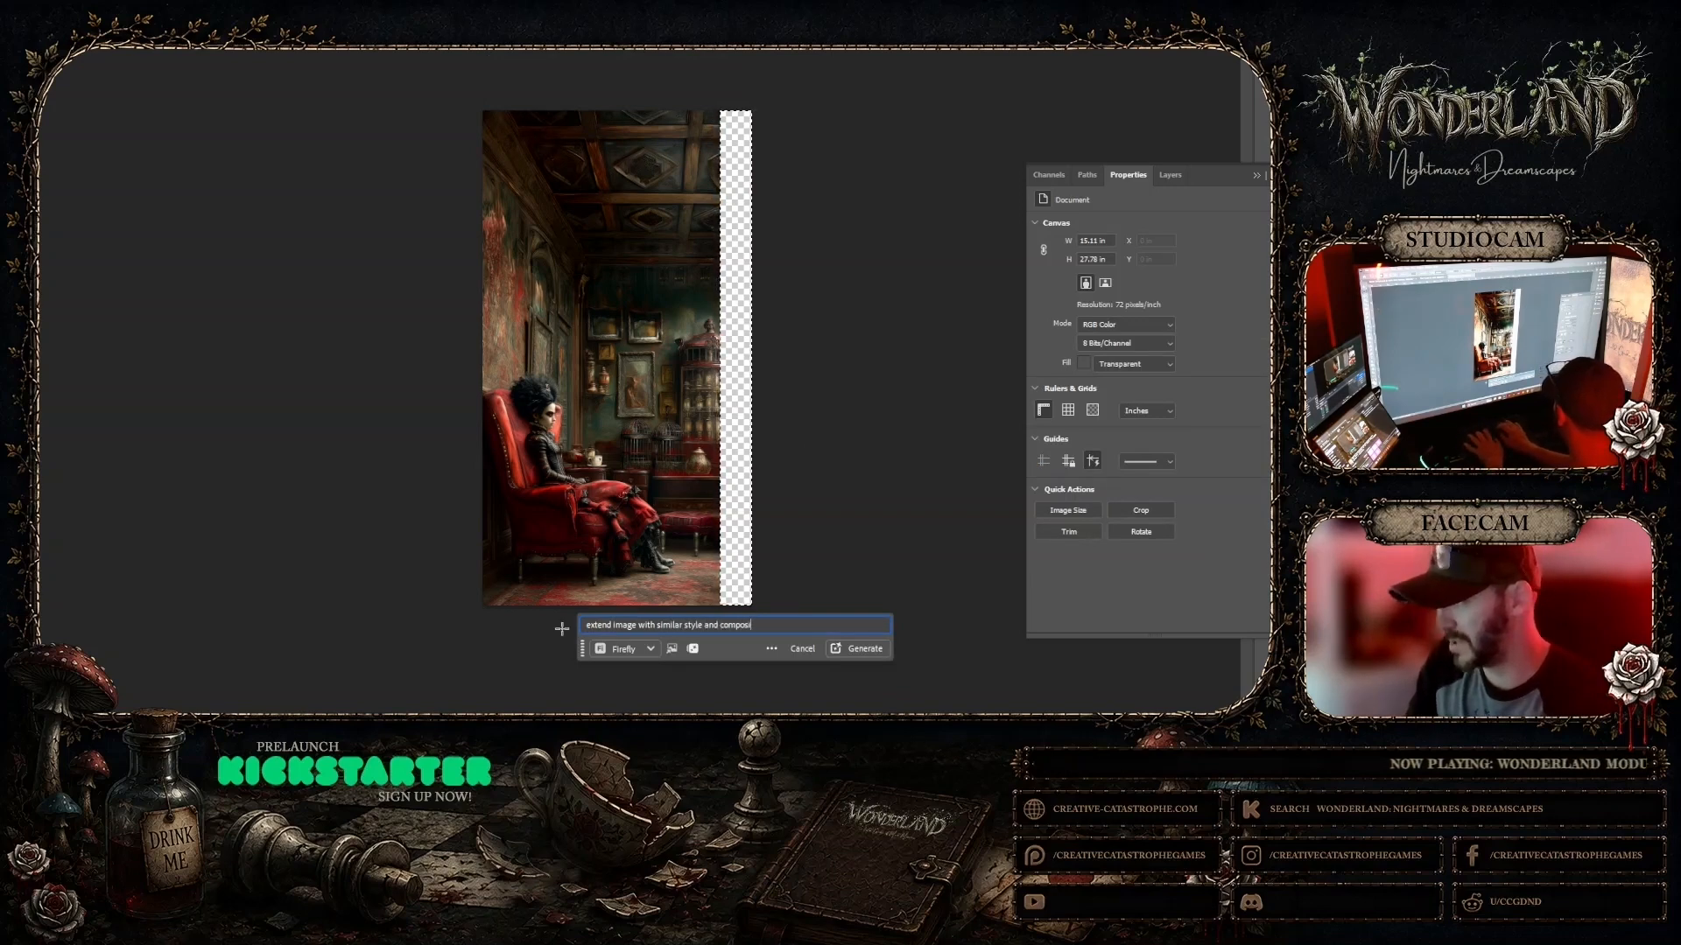
{"action": "type", "text": "tion"}
{"action": "key", "text": "Return"}
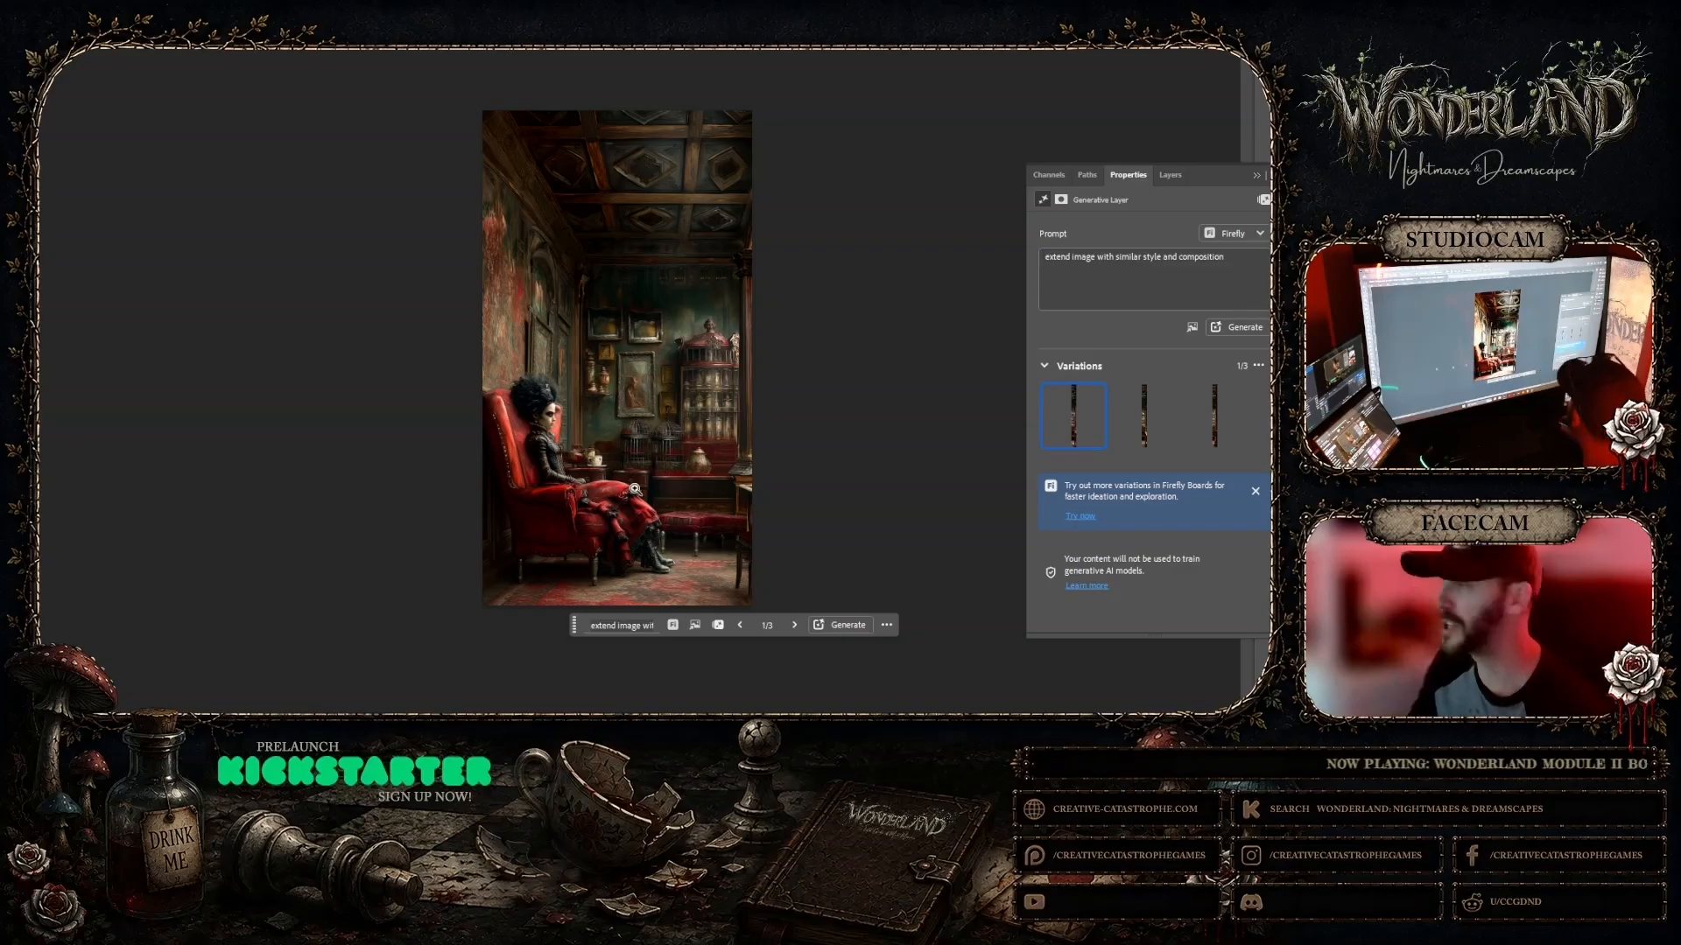
Step: Compare the three generated extensions along the armchair scene's right edge
{"action": "left_click_drag", "start_coordinate": [751, 396], "coordinate": [769, 525]}
{"action": "scroll", "coordinate": [825, 523], "scroll_direction": "up", "scroll_amount": 2}
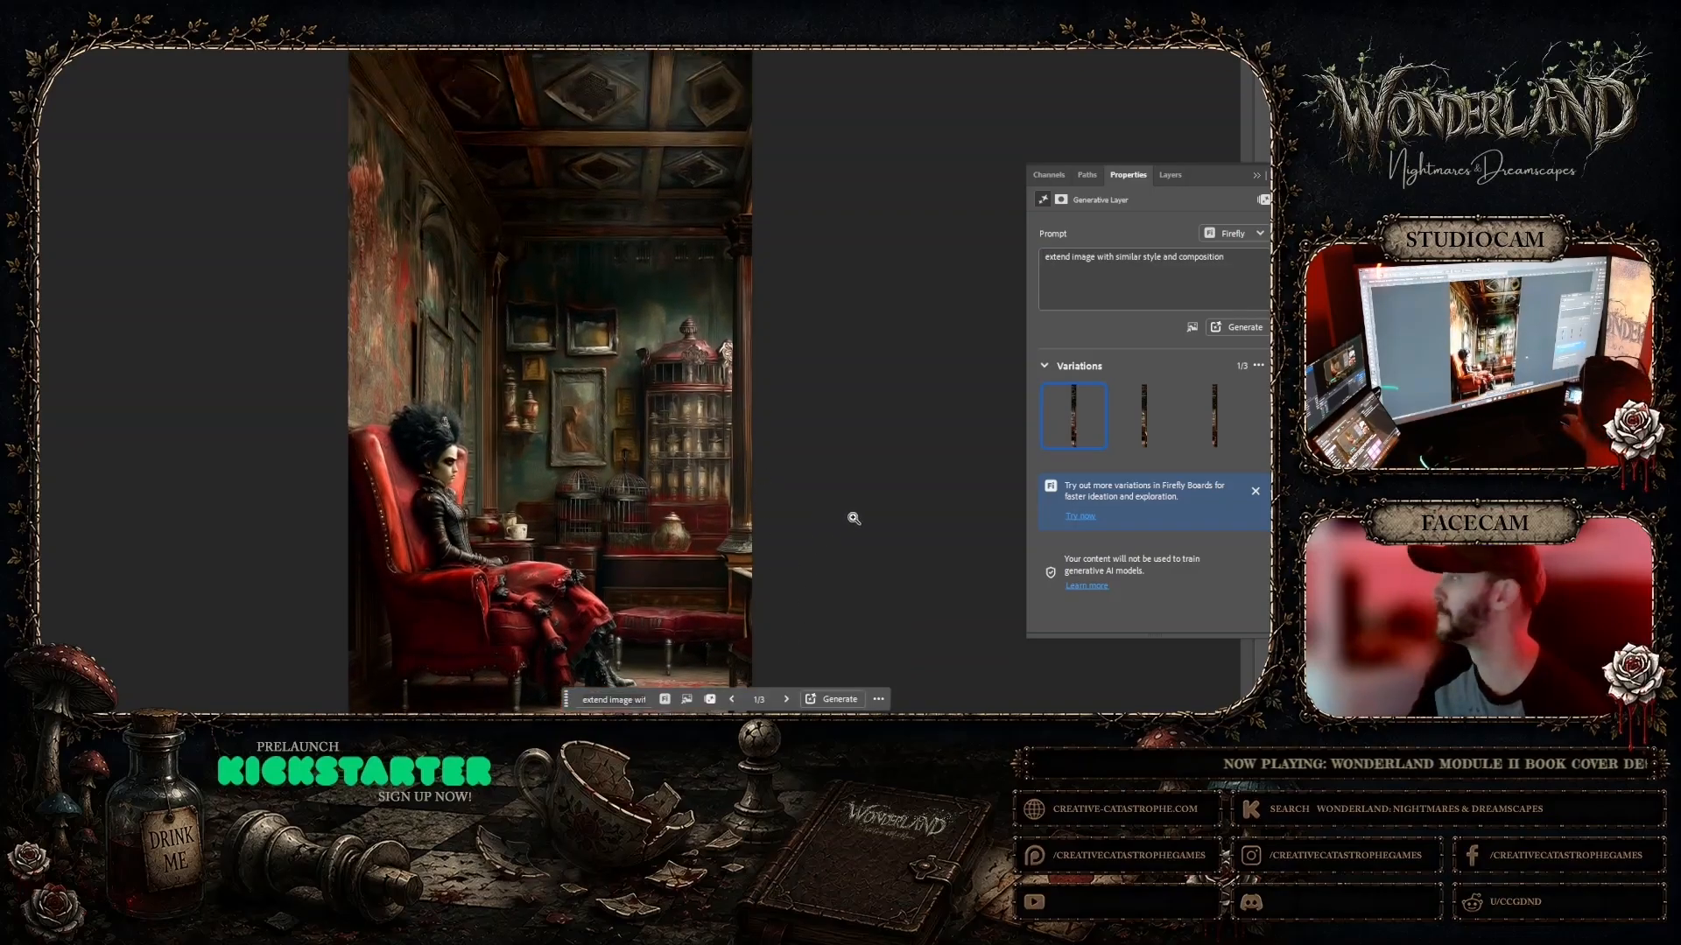
{"action": "left_click", "coordinate": [1143, 414]}
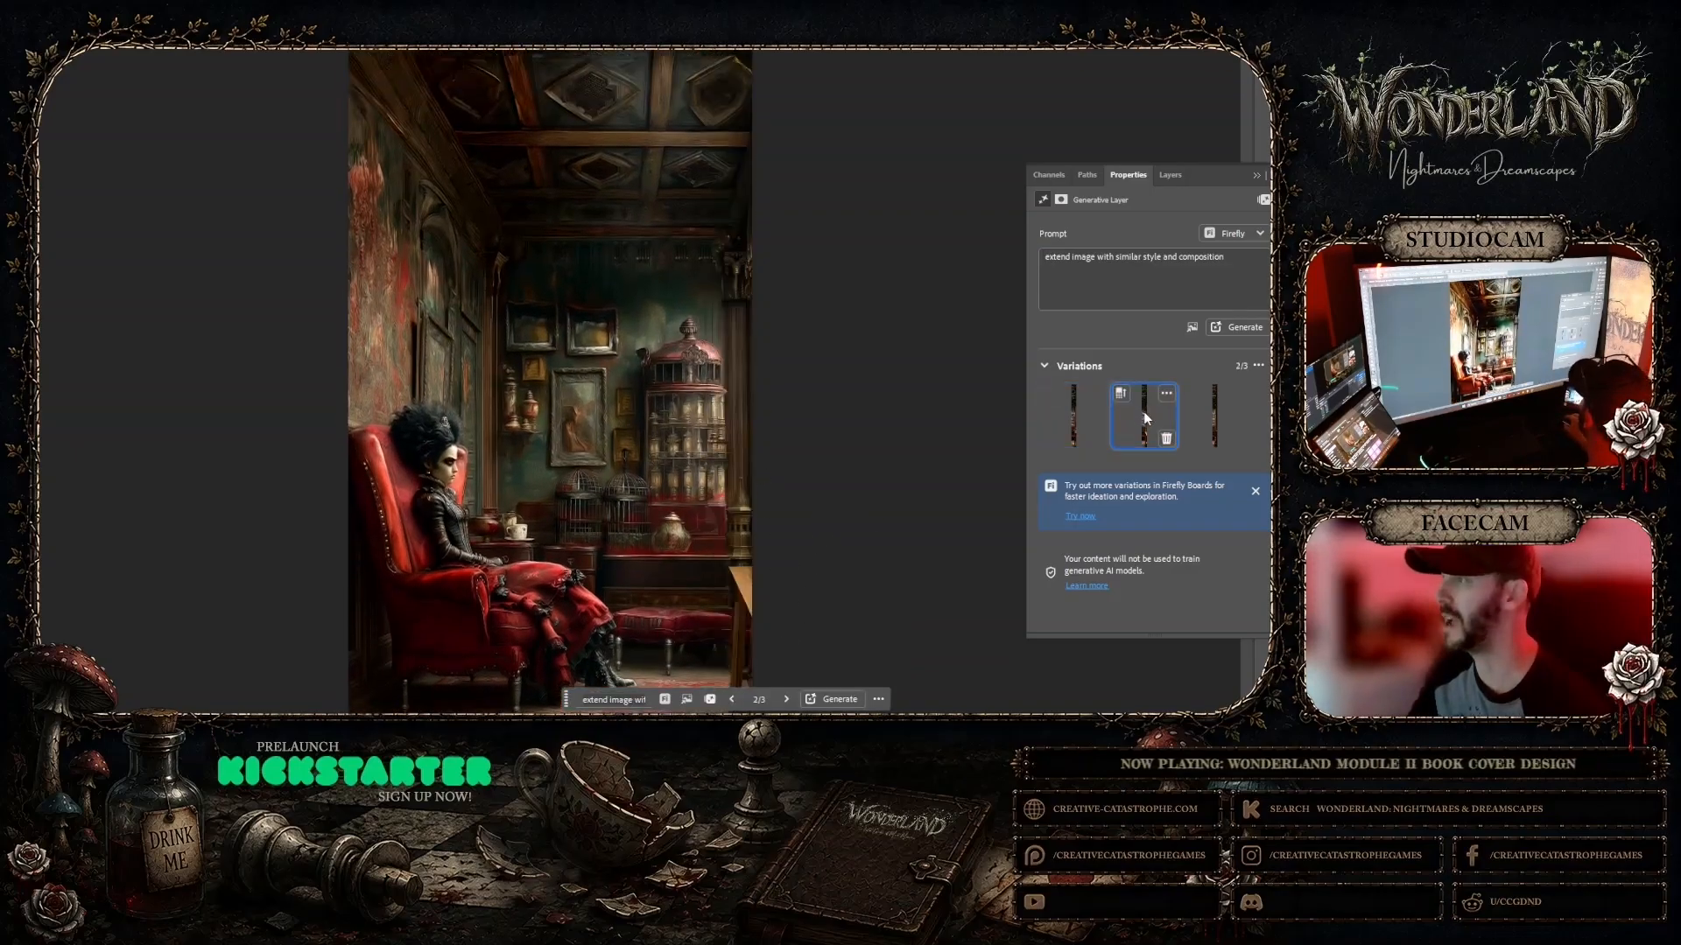
{"action": "left_click", "coordinate": [1211, 414]}
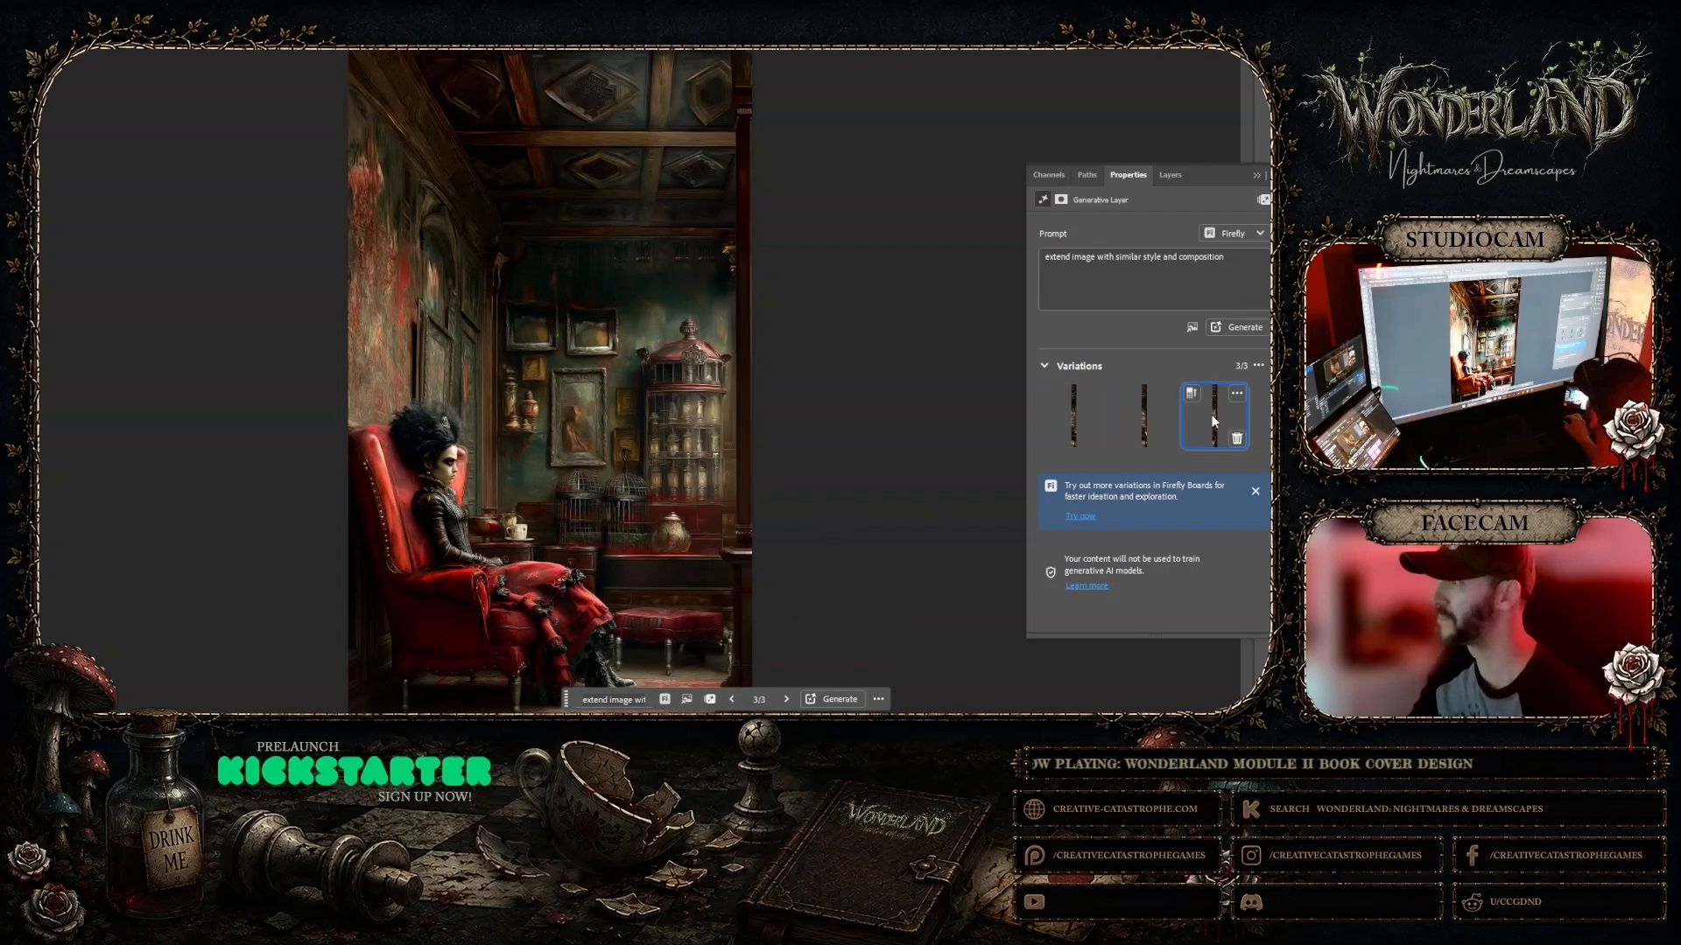
{"action": "left_click", "coordinate": [1073, 413]}
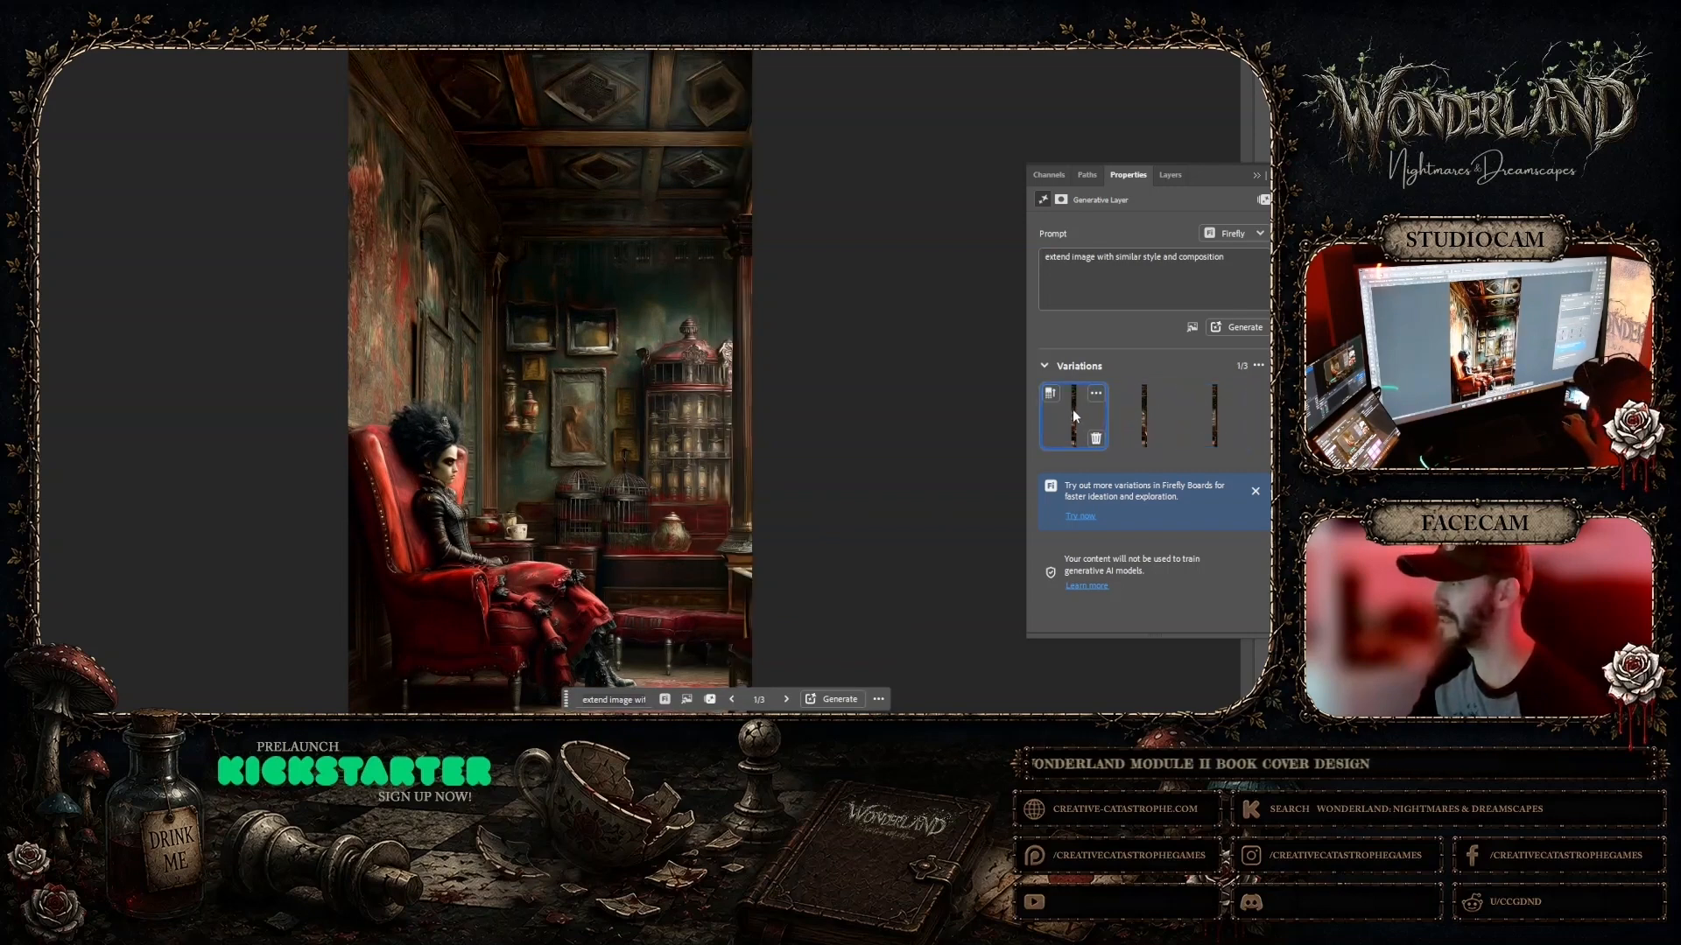
{"action": "left_click", "coordinate": [1208, 407]}
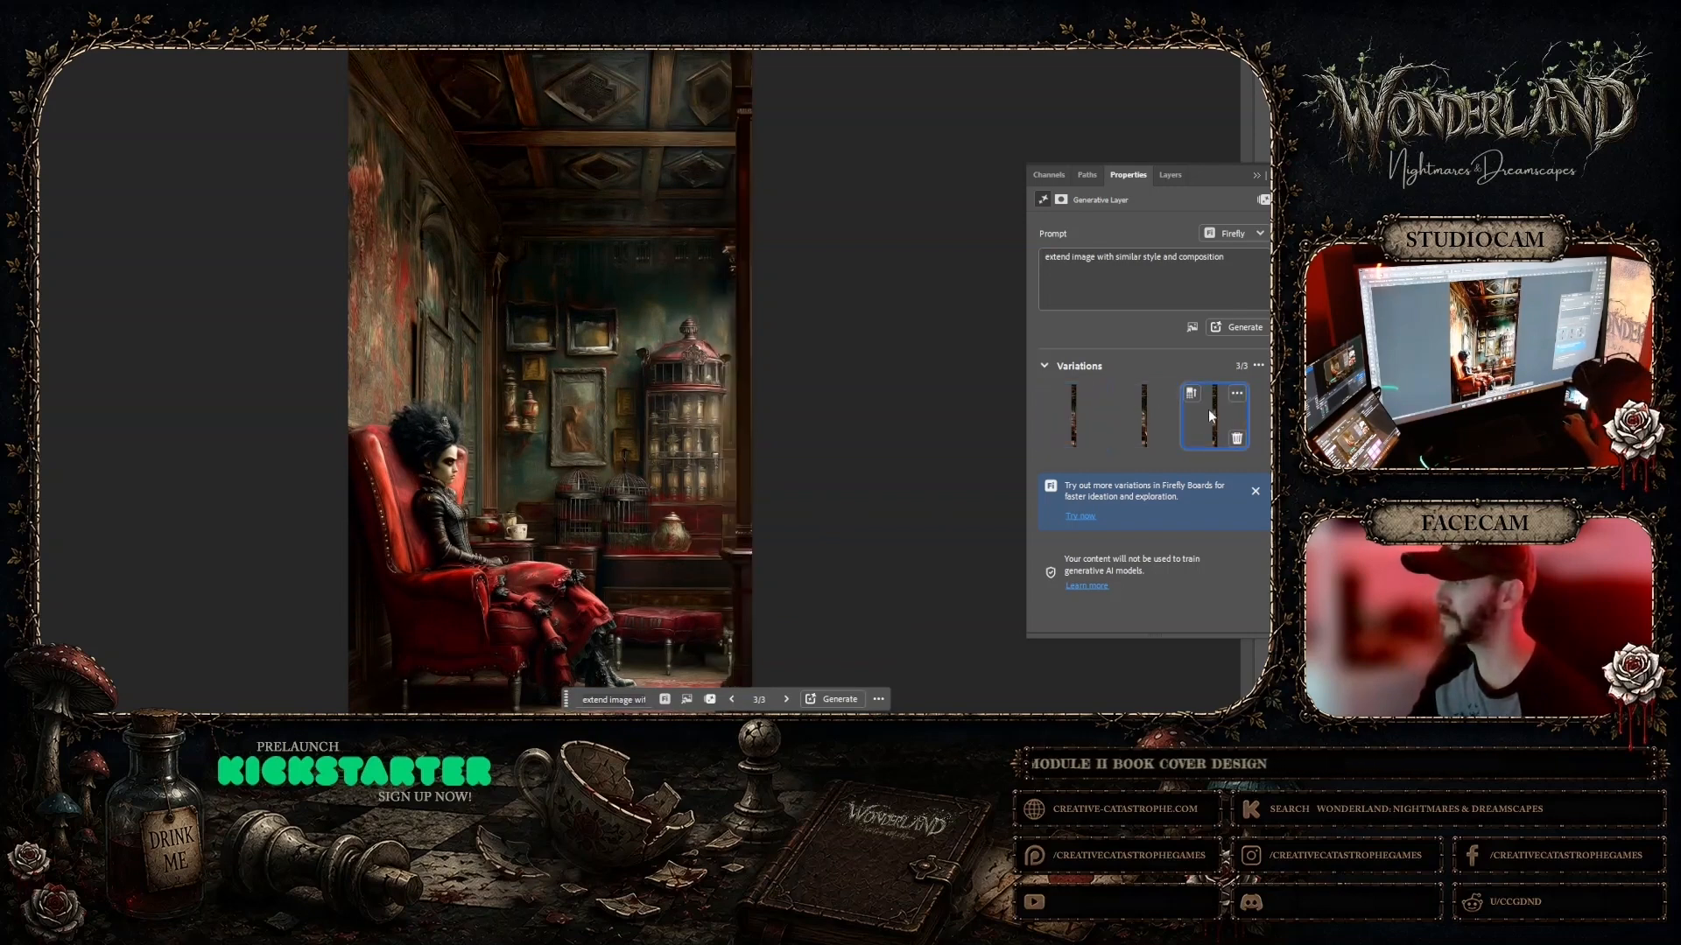
{"action": "left_click", "coordinate": [1081, 418]}
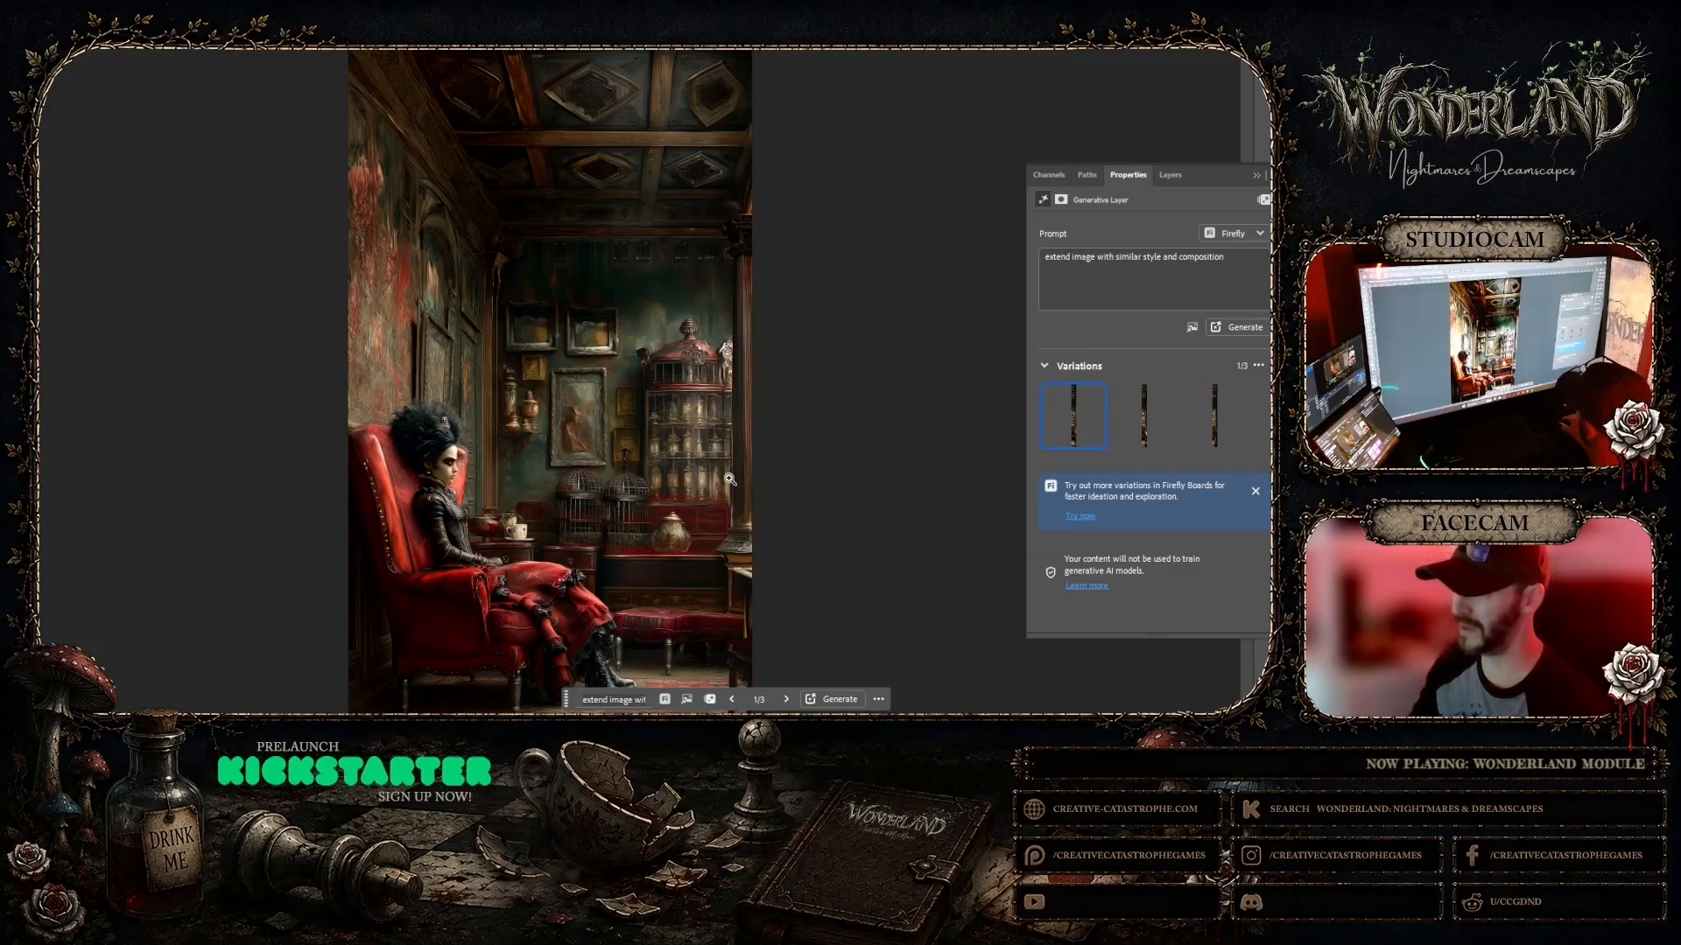
Step: Generate two more batches of edge-extension variations from the same prompt
{"action": "left_click", "coordinate": [1237, 327]}
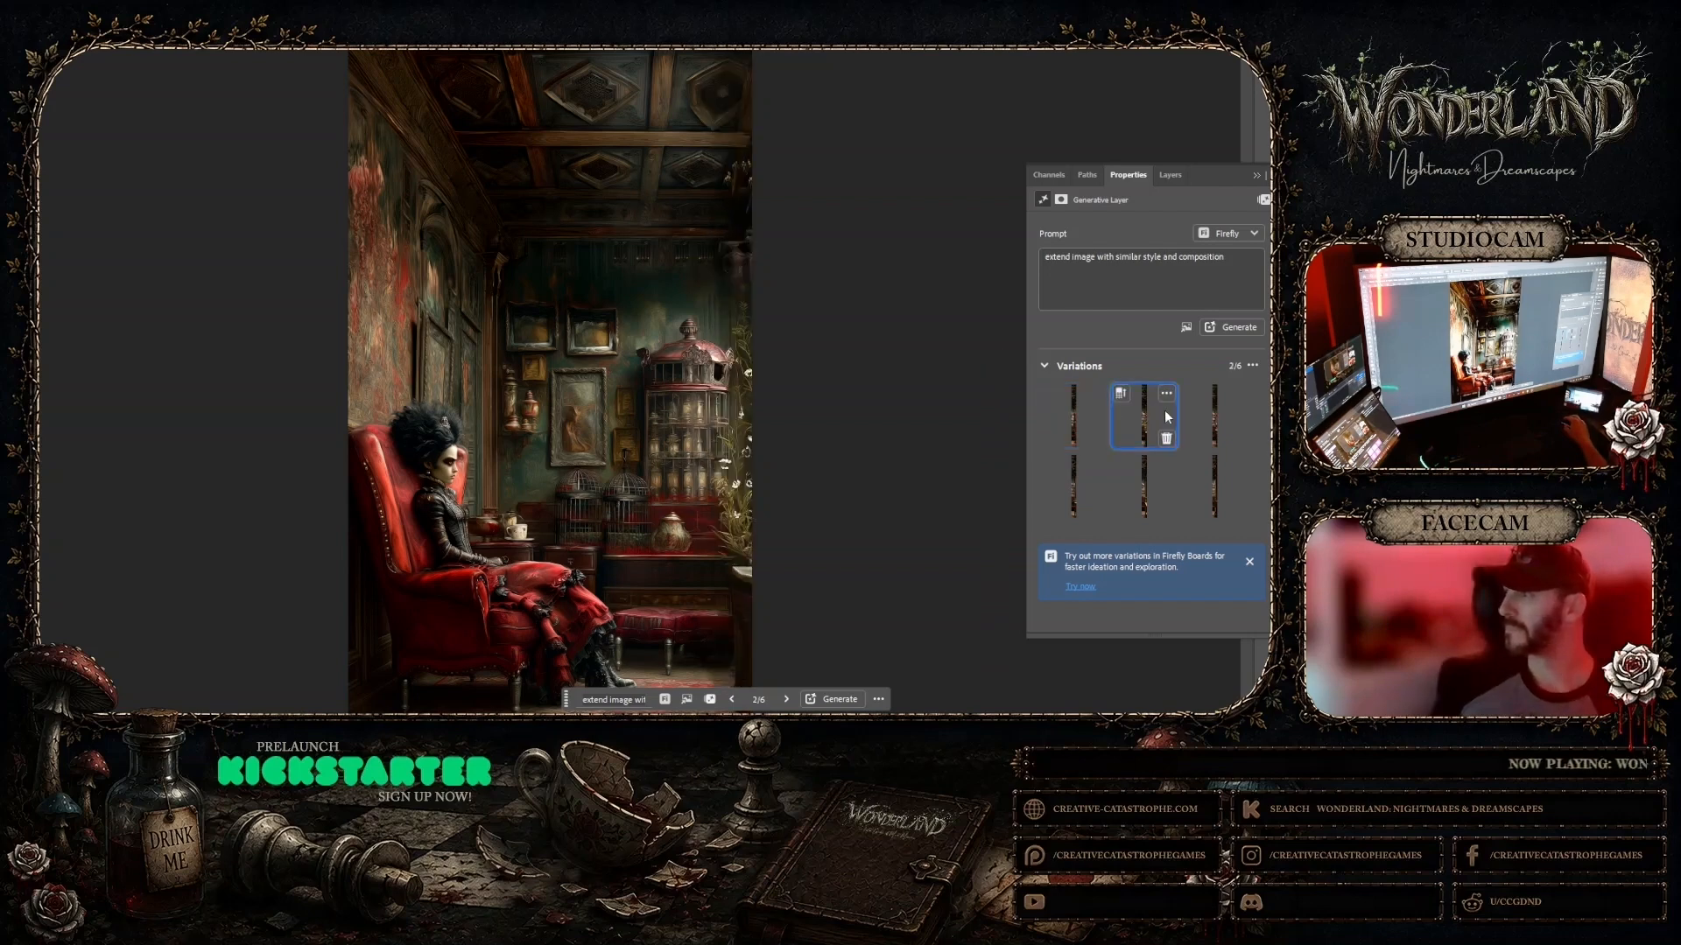
{"action": "left_click", "coordinate": [1213, 413]}
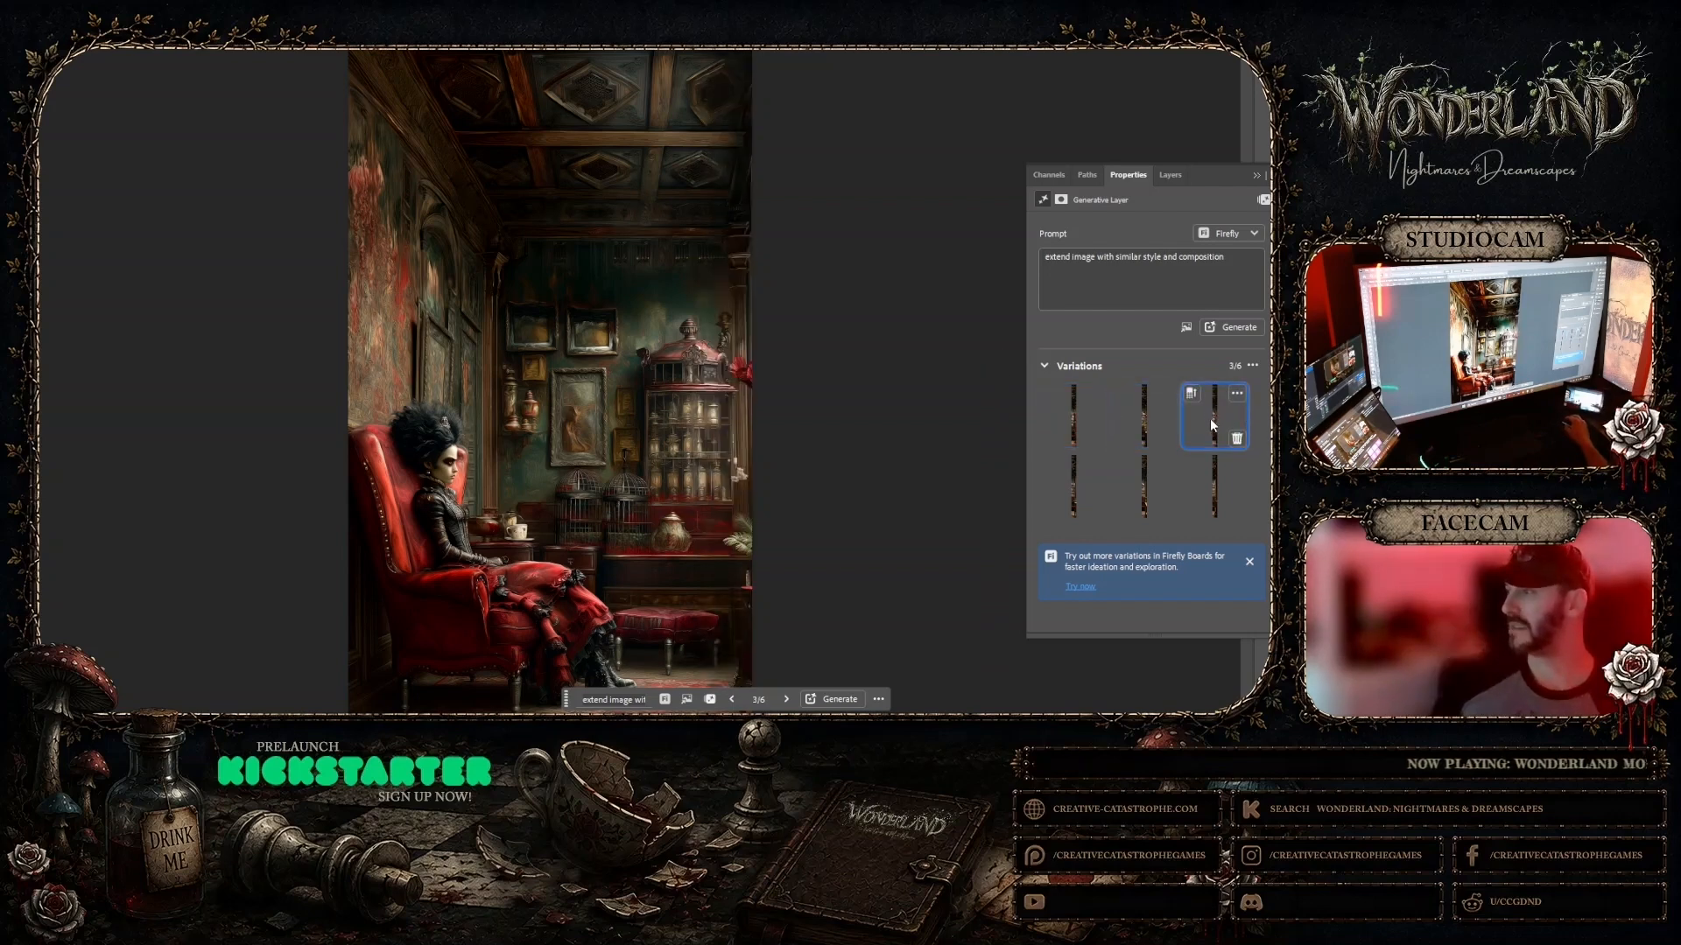
{"action": "left_click", "coordinate": [1229, 330]}
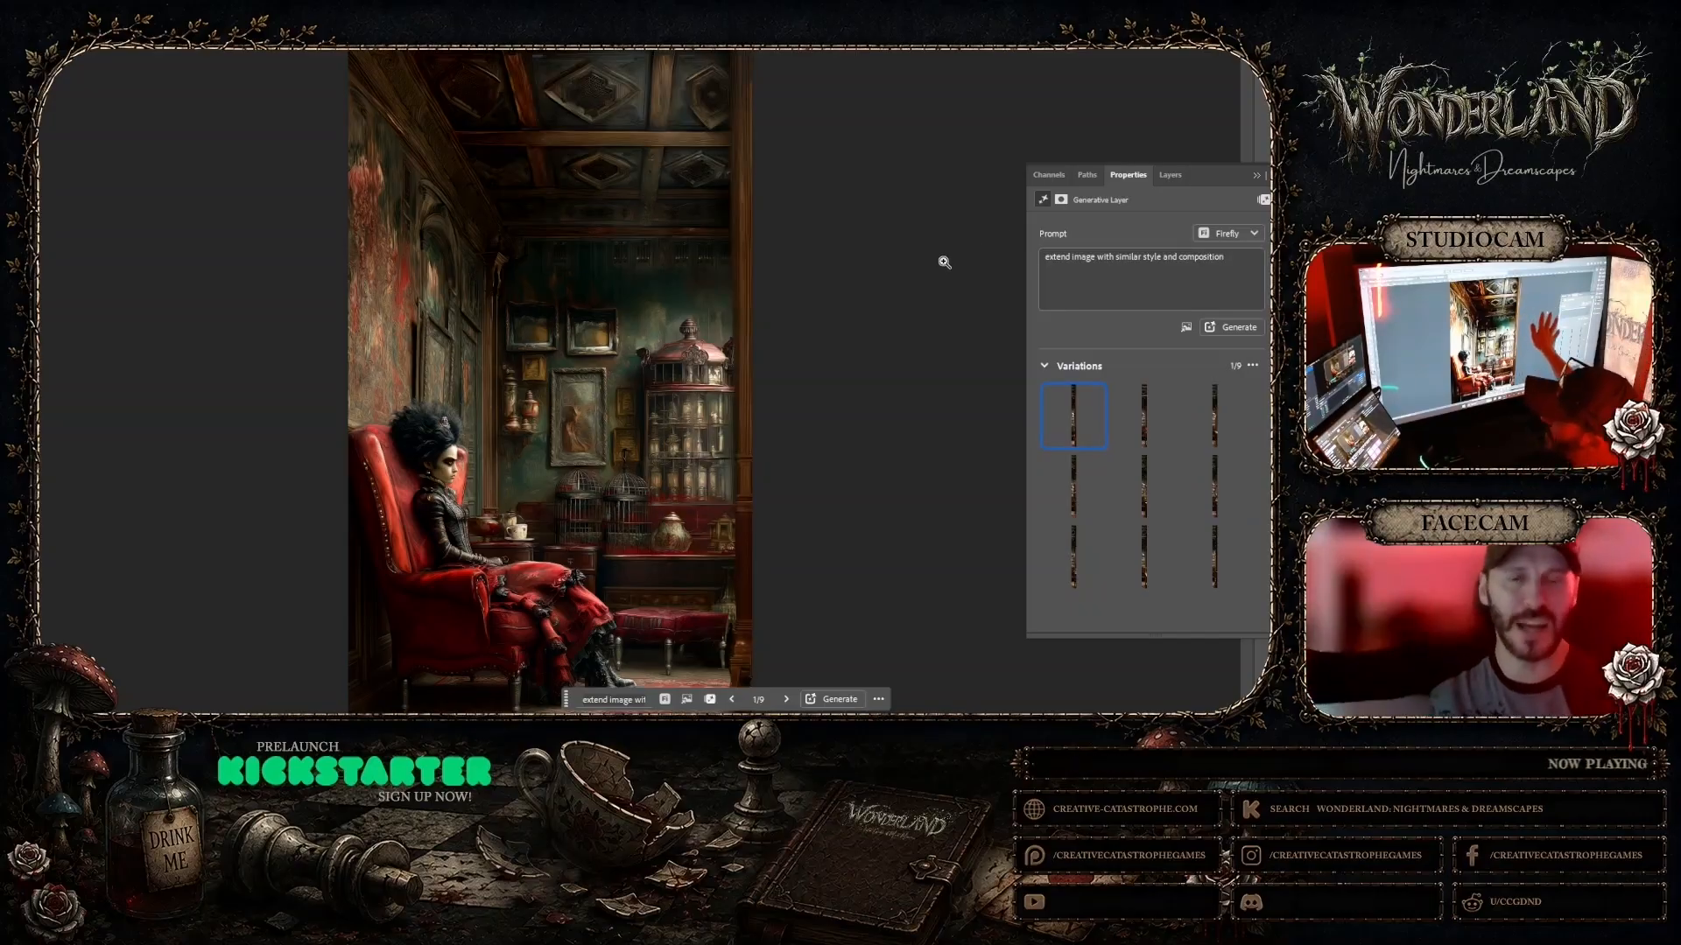
Step: Compare the newest extension variations and choose the second one, with red flowers on a small table at the right edge
{"action": "left_click", "coordinate": [1141, 408]}
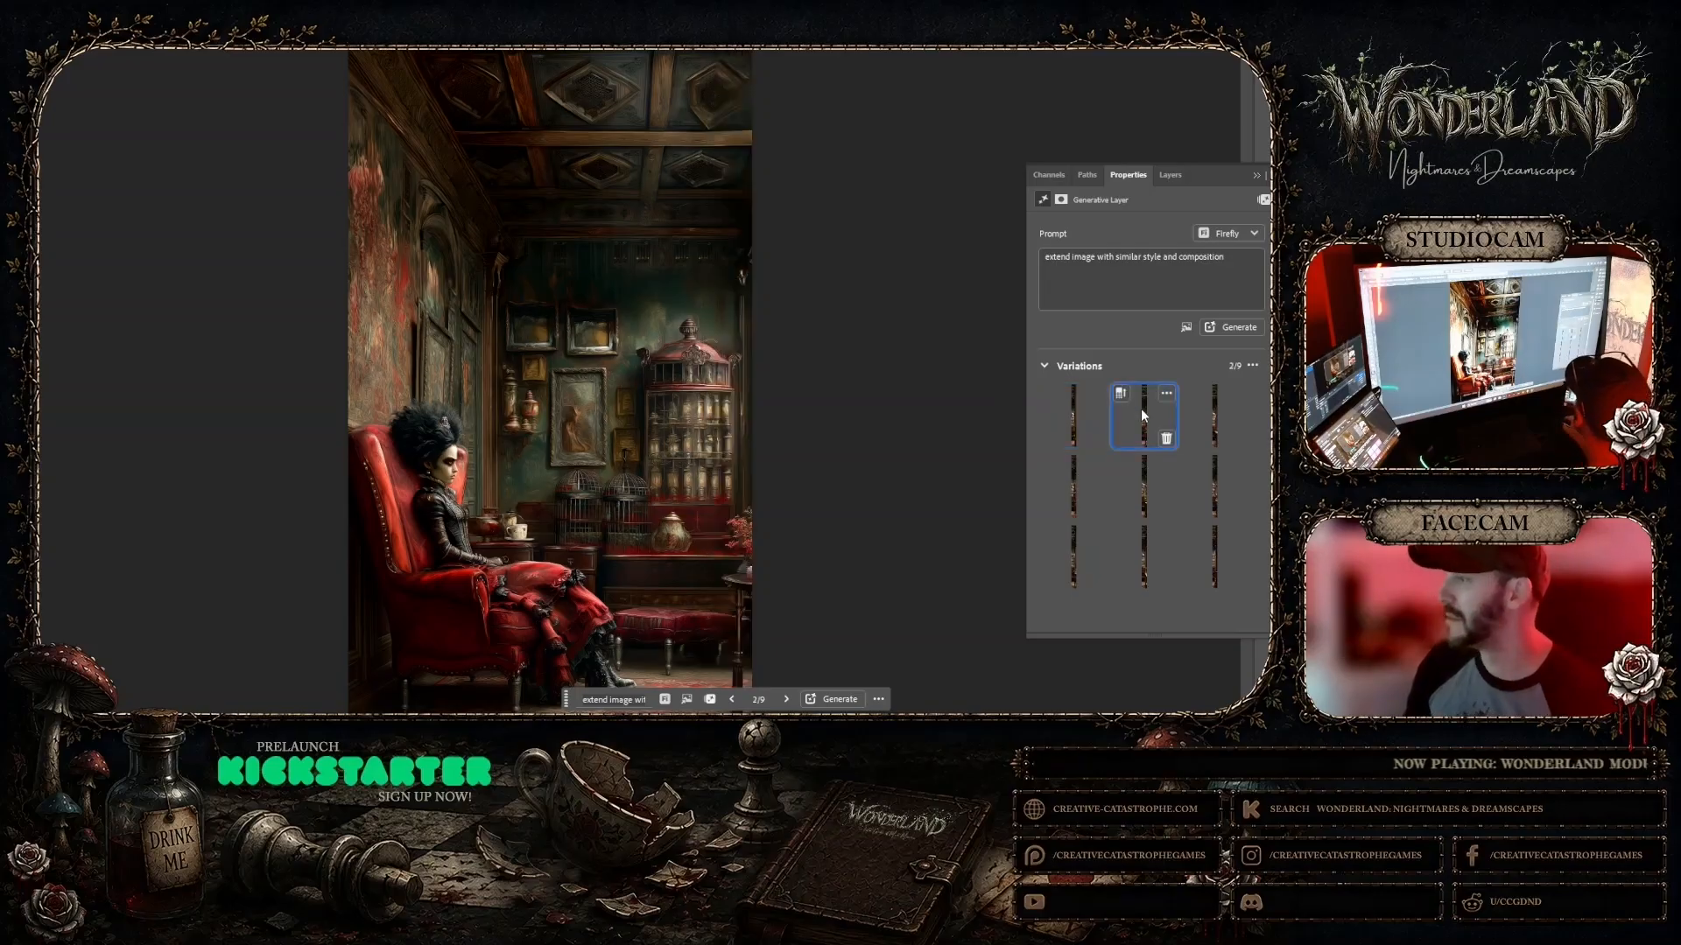
{"action": "left_click", "coordinate": [1210, 408]}
{"action": "left_click", "coordinate": [1065, 413]}
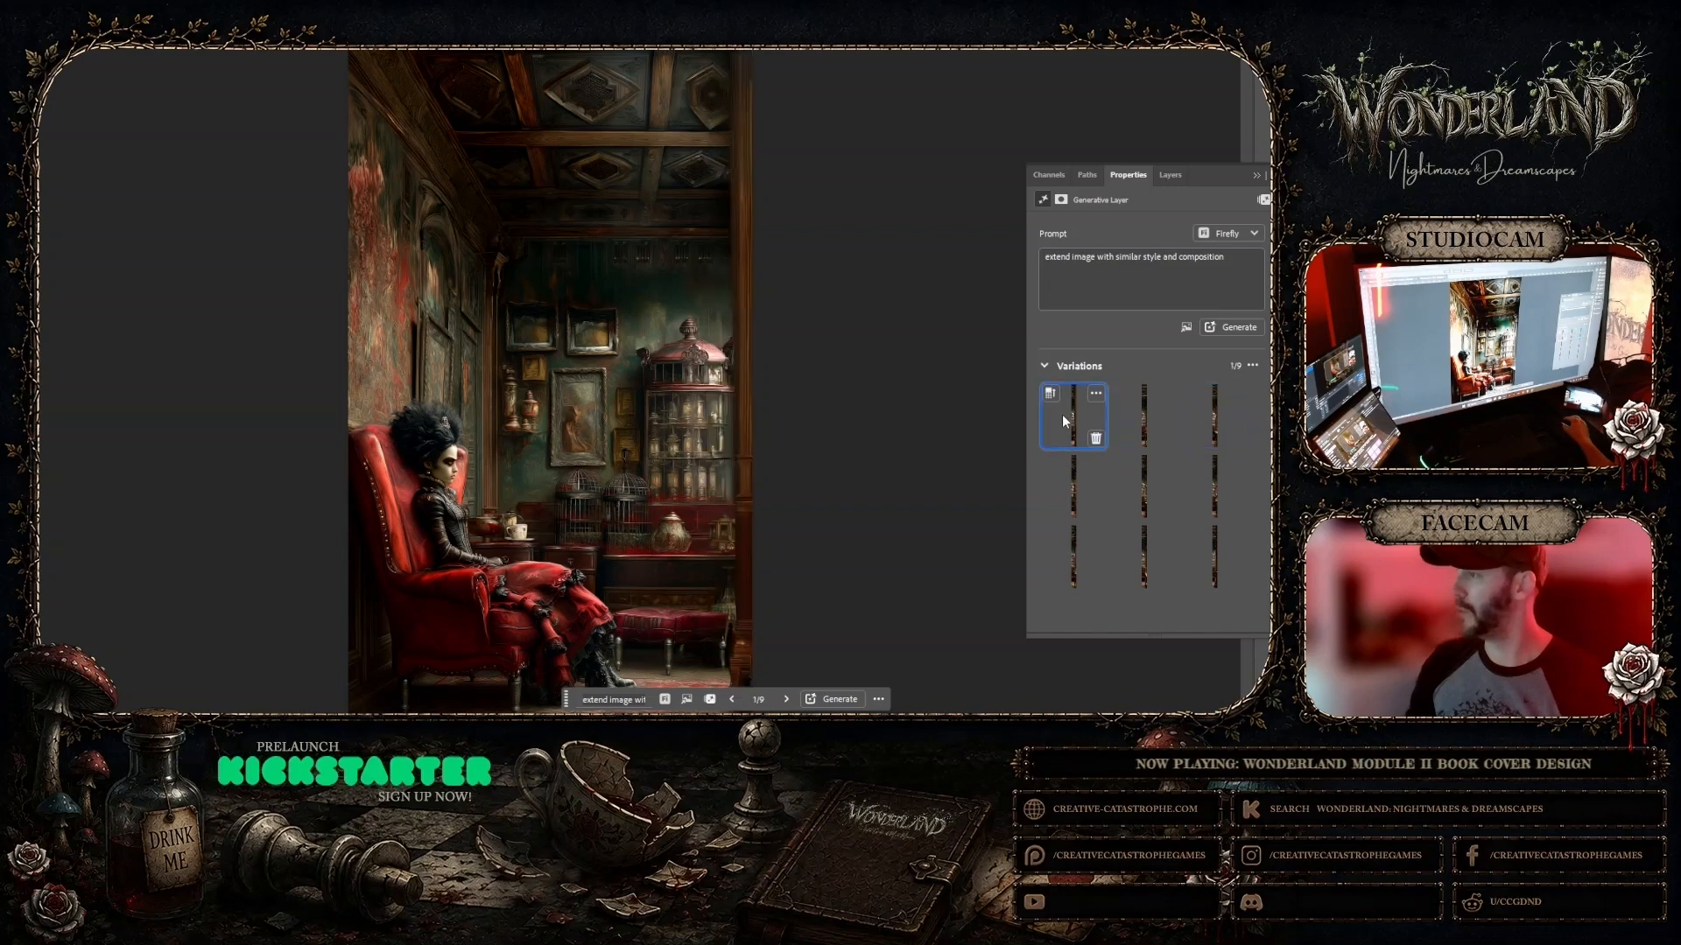
{"action": "left_click", "coordinate": [1143, 413]}
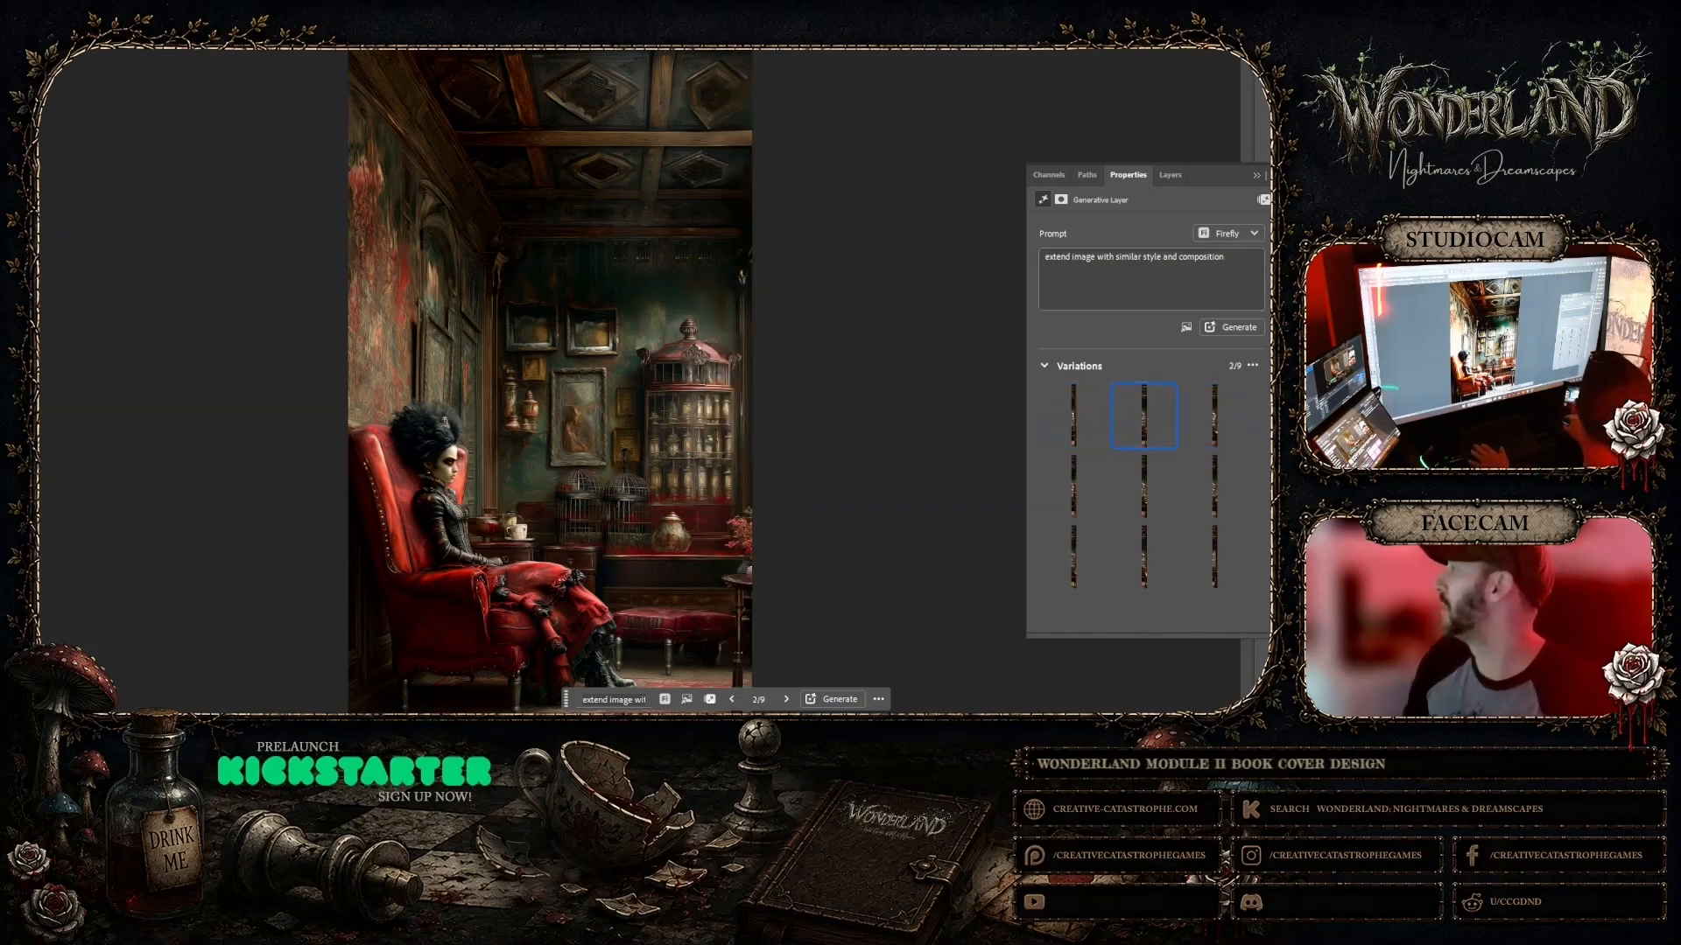
Step: Merge the generated extension layer with the "remove object 2" layer
{"action": "left_click", "coordinate": [1169, 175]}
{"action": "left_click", "coordinate": [1199, 186]}
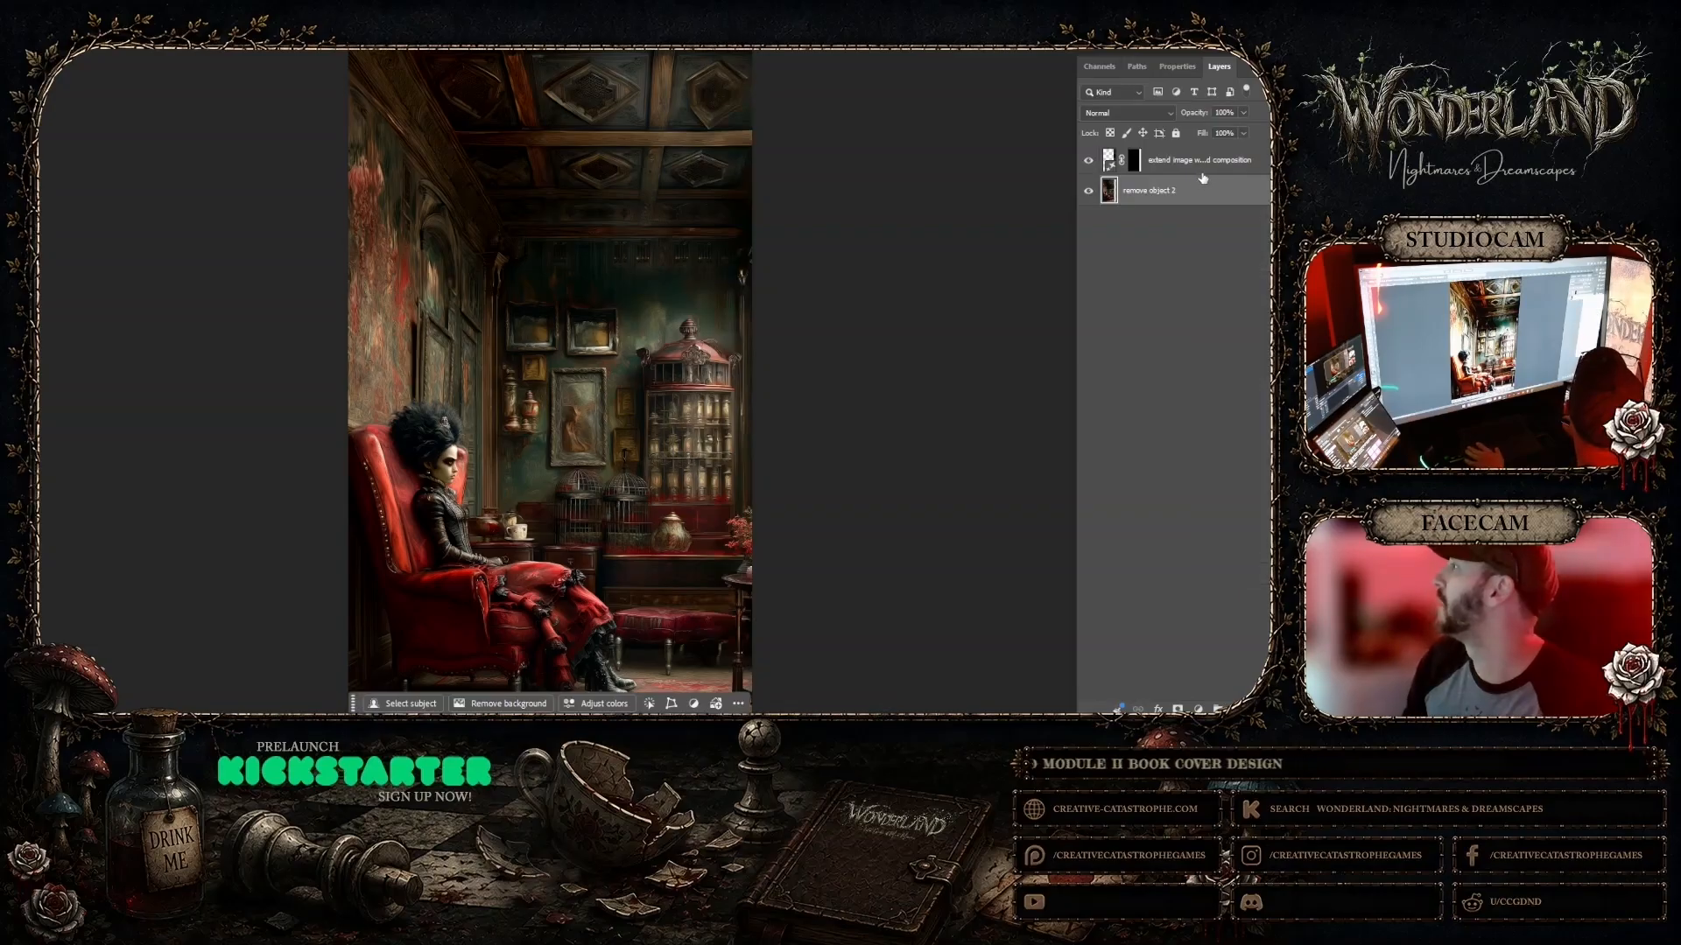
{"action": "left_click", "coordinate": [1189, 163], "text": "shift"}
{"action": "right_click", "coordinate": [1190, 163]}
{"action": "left_click", "coordinate": [1215, 282]}
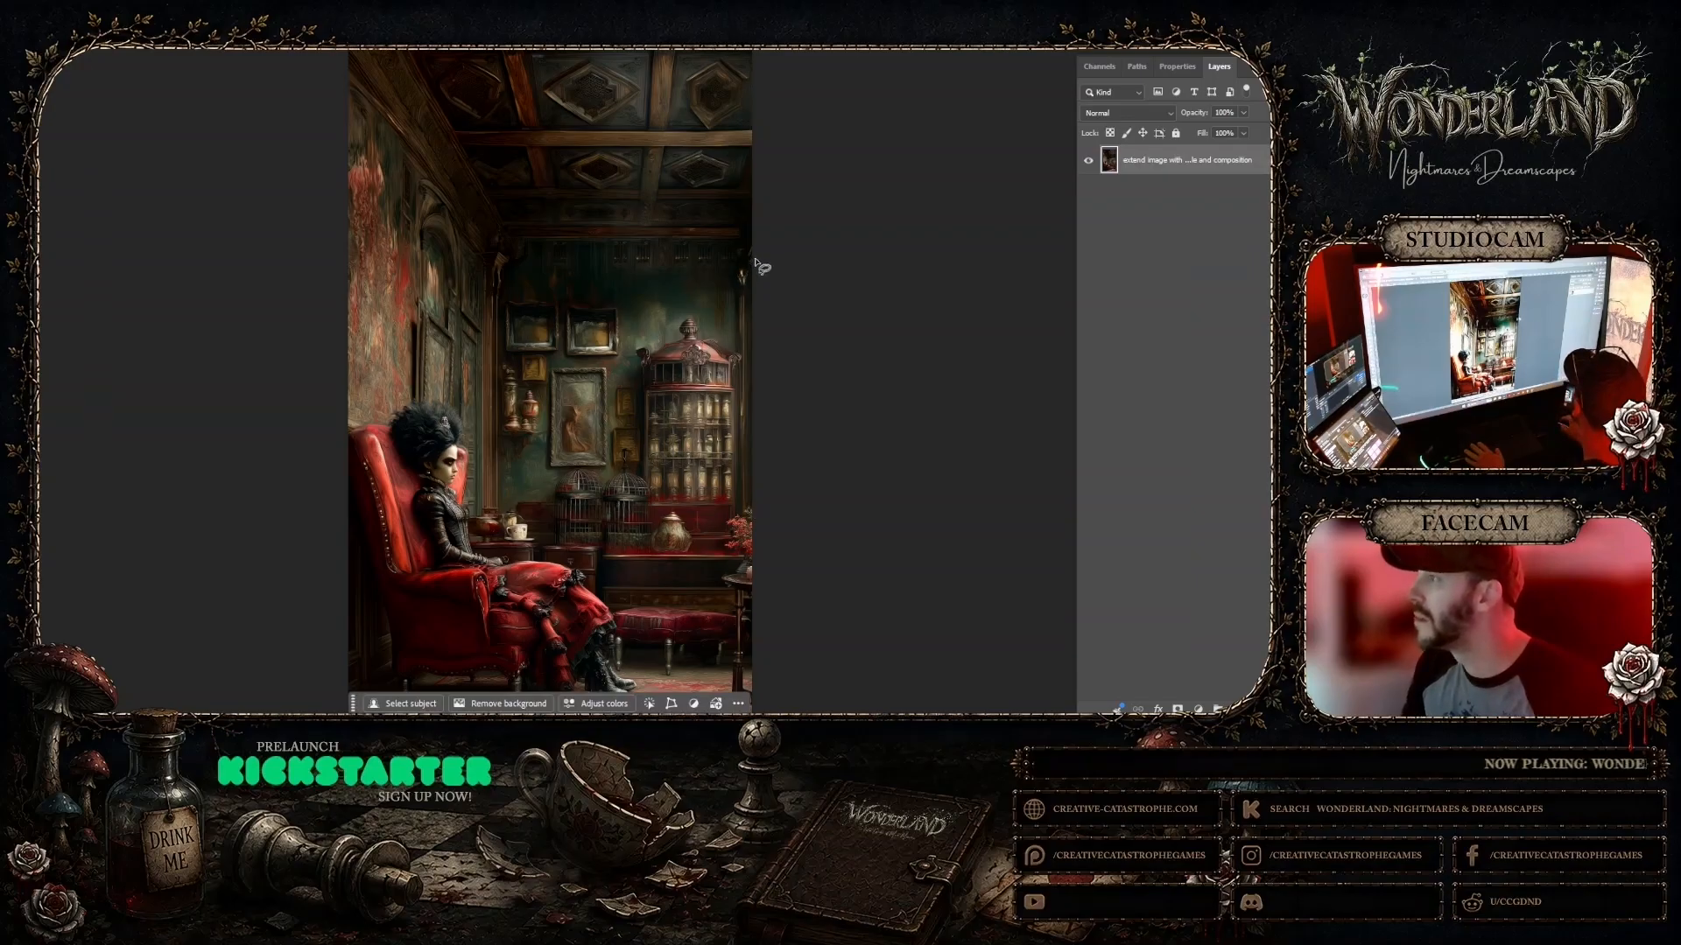
Step: Lasso the narrow strip between the cabinet and the image's right edge and run Generative Fill with the prompt "remove object"
{"action": "left_click_drag", "start_coordinate": [754, 246], "coordinate": [754, 243]}
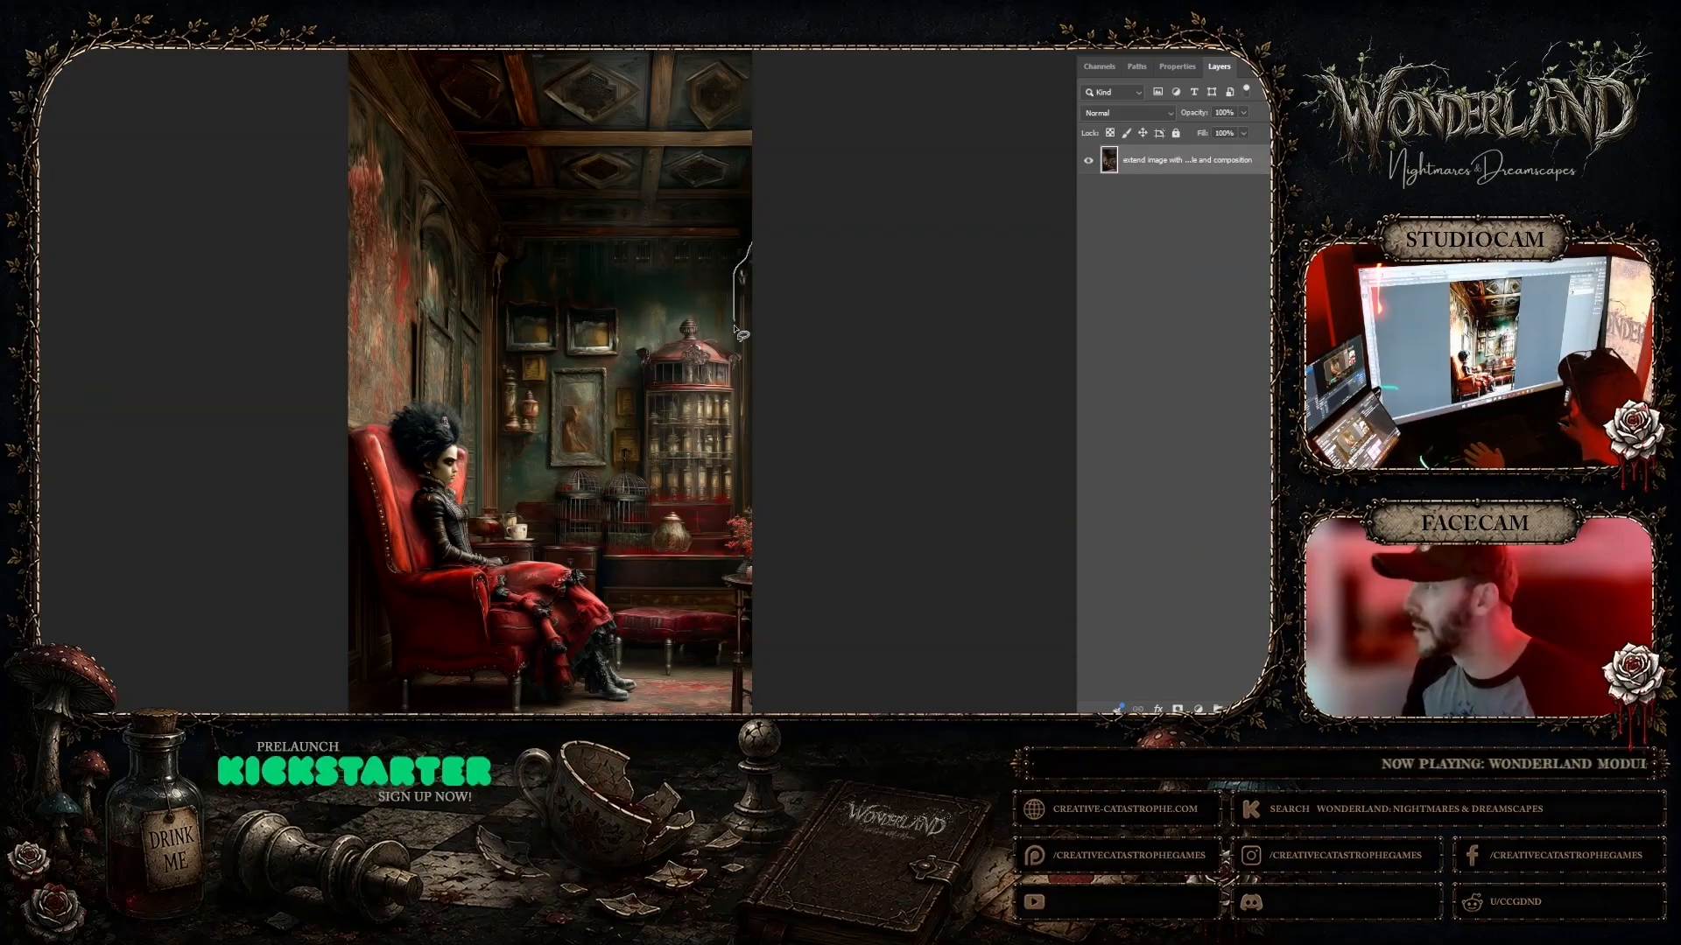
{"action": "mouse_move", "coordinate": [743, 359]}
{"action": "left_mouse_down"}
{"action": "mouse_move", "coordinate": [748, 520]}
{"action": "mouse_move", "coordinate": [792, 247]}
{"action": "left_mouse_up"}
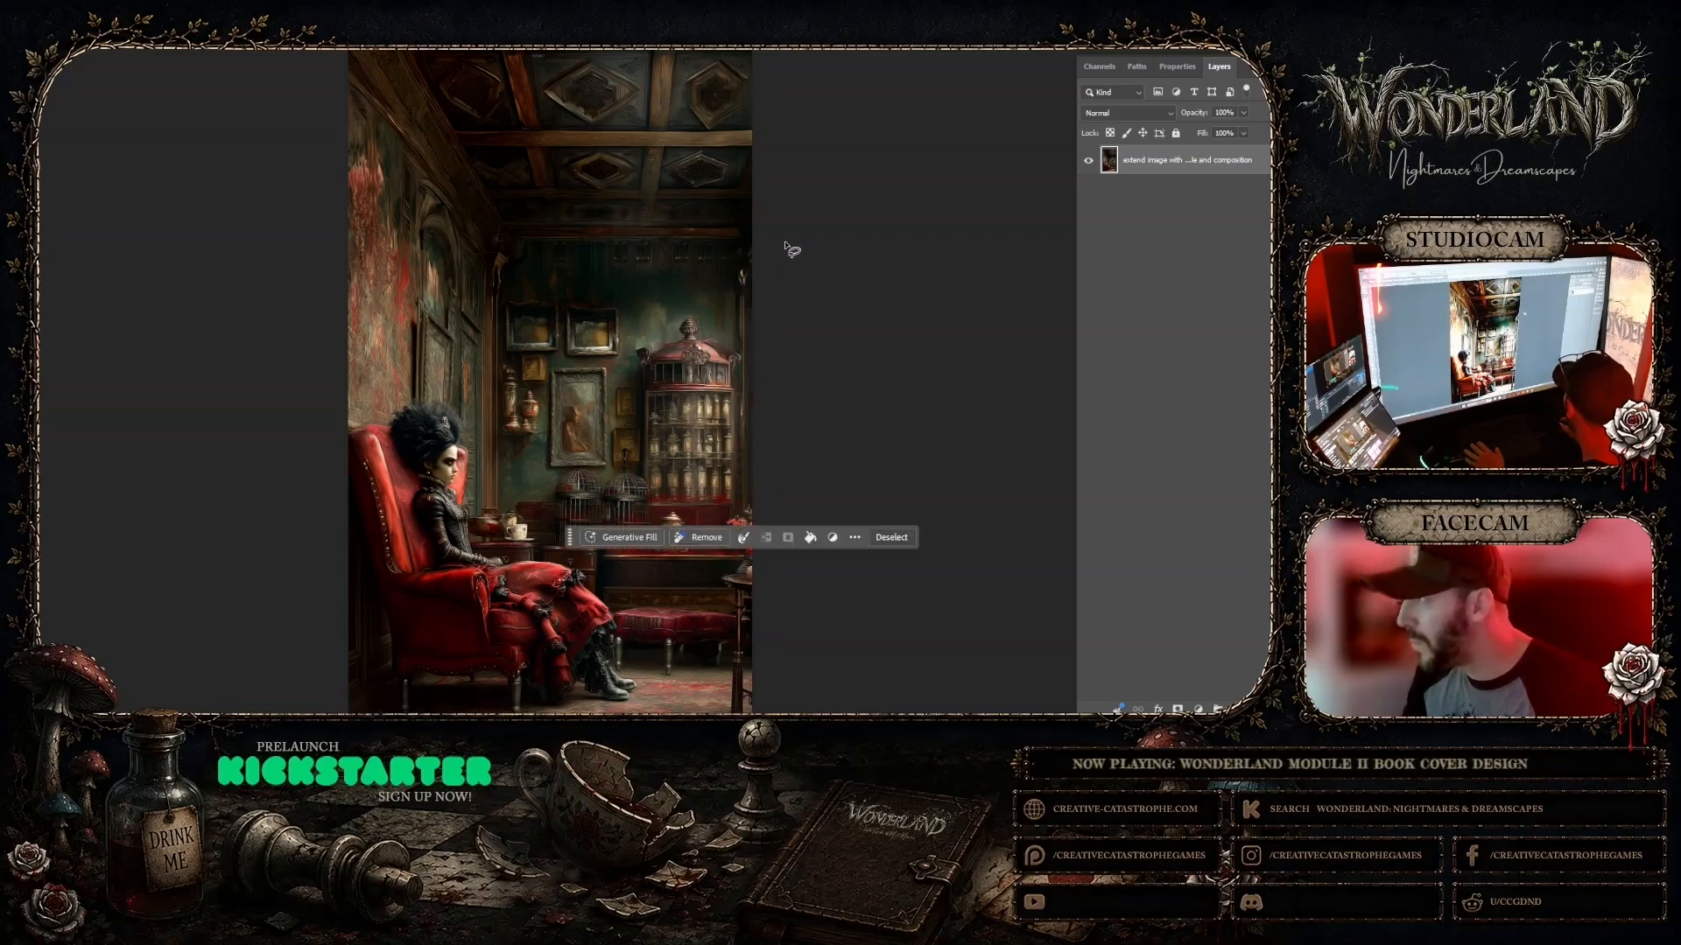
{"action": "left_click", "coordinate": [626, 543]}
{"action": "type", "text": "remove object"}
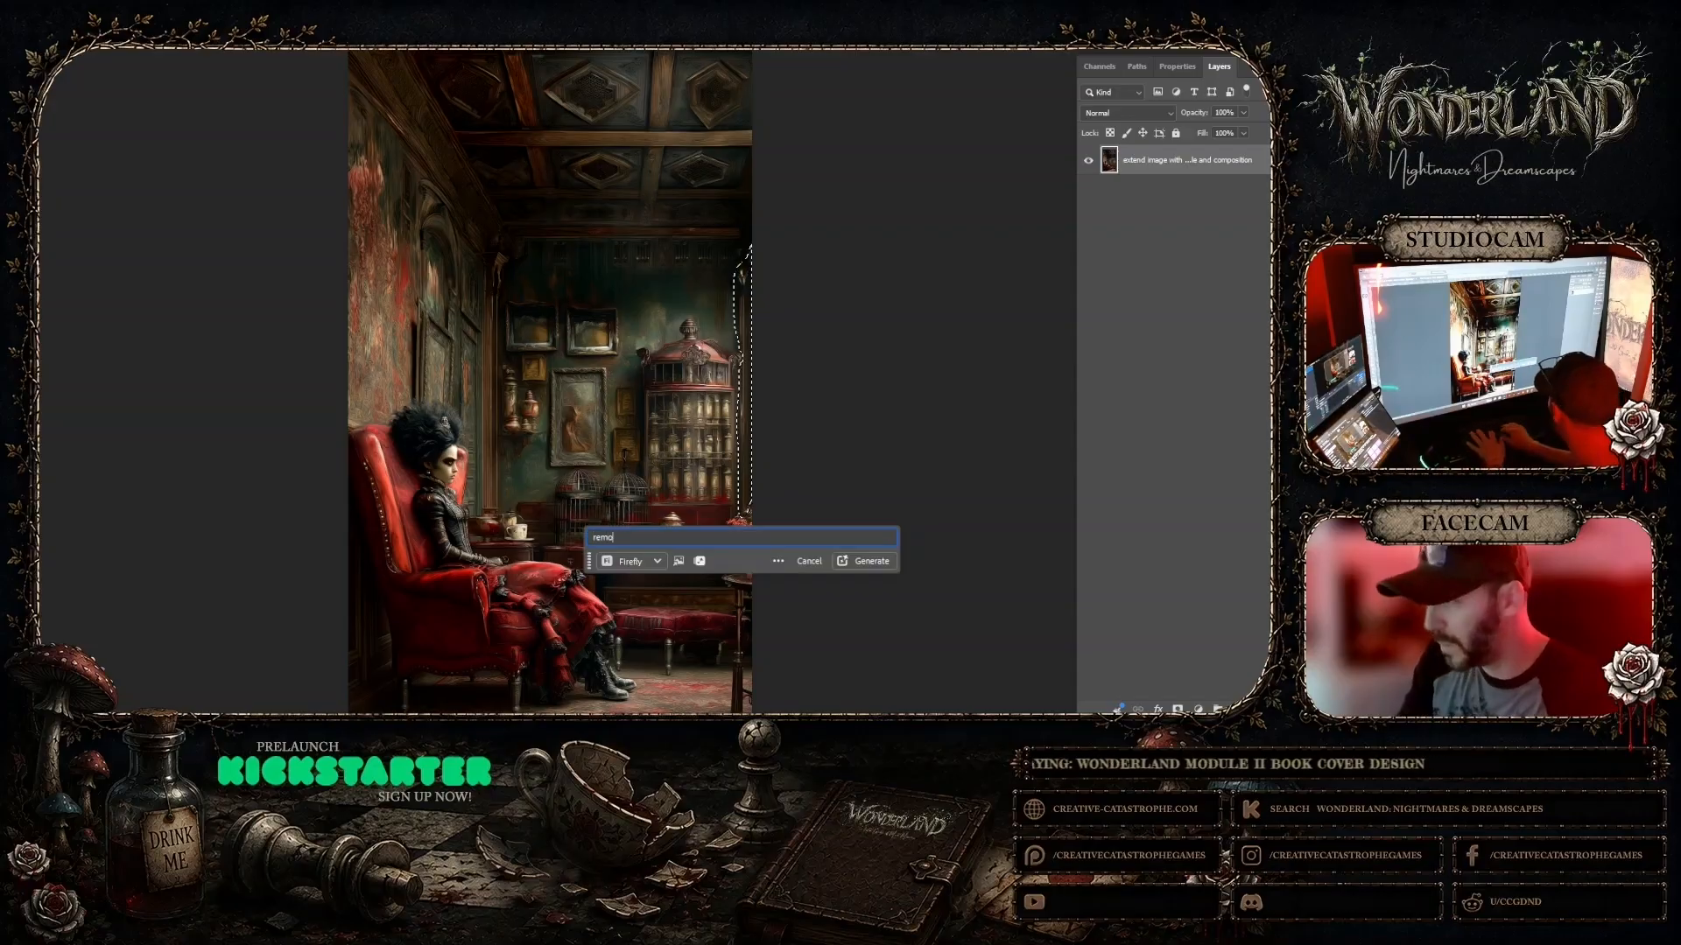
{"action": "key", "text": "Return"}
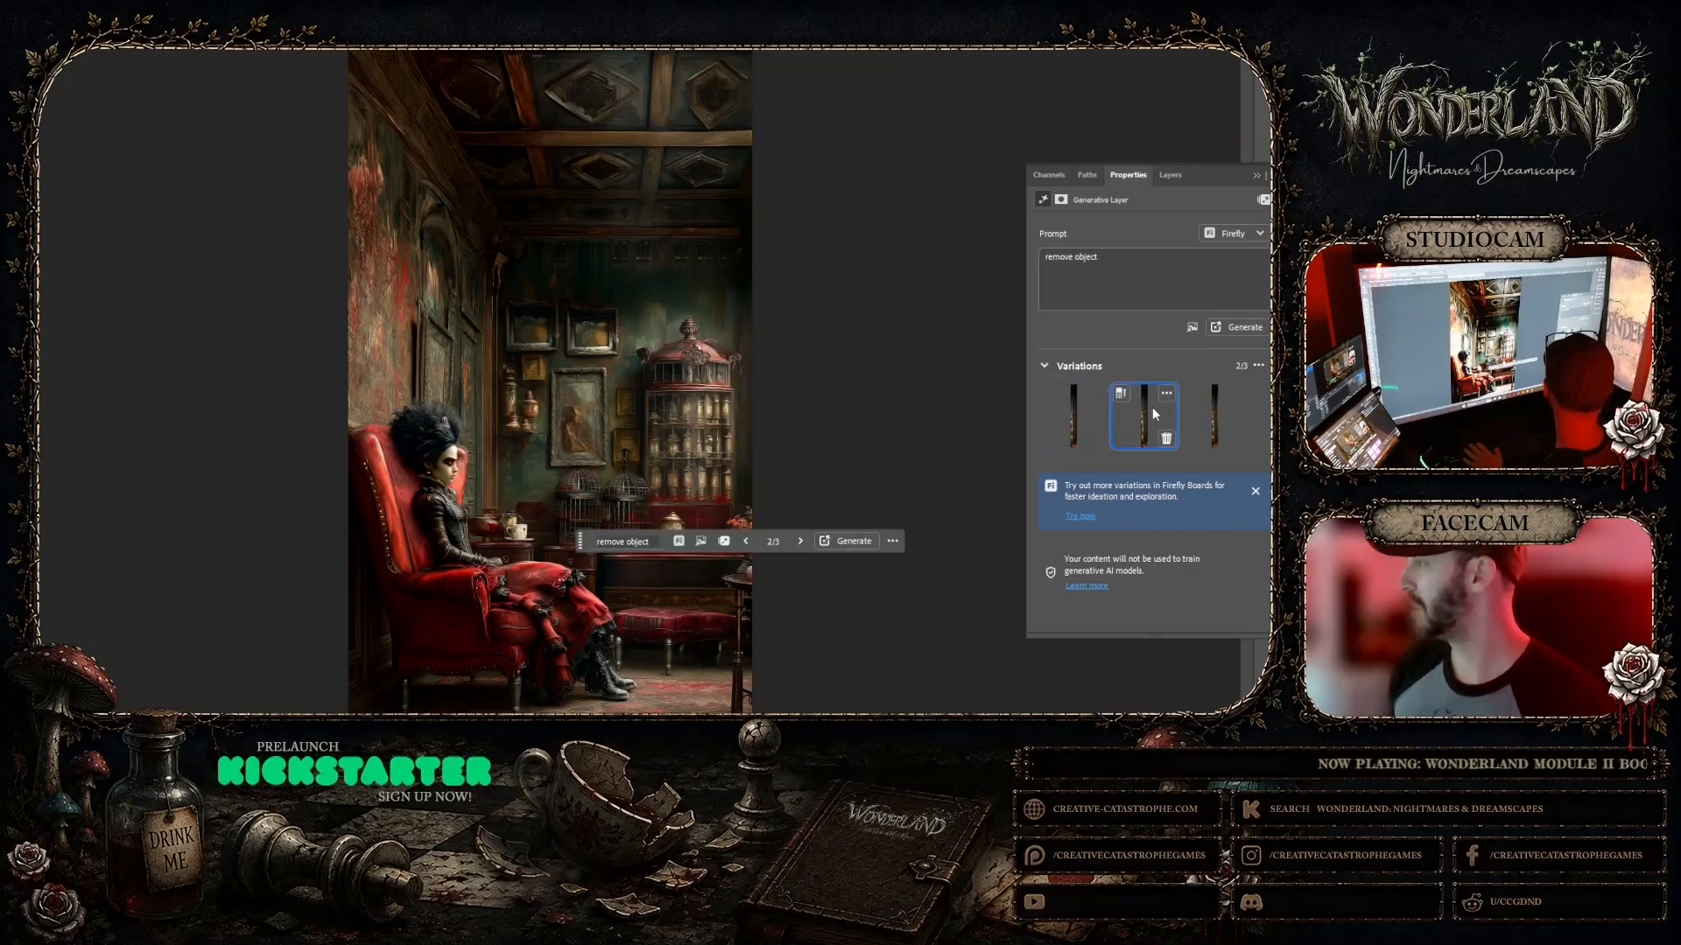
Step: Choose the first "remove object" variation and merge its layer with the extended image layer
{"action": "left_click", "coordinate": [1223, 408]}
{"action": "left_click", "coordinate": [1073, 411]}
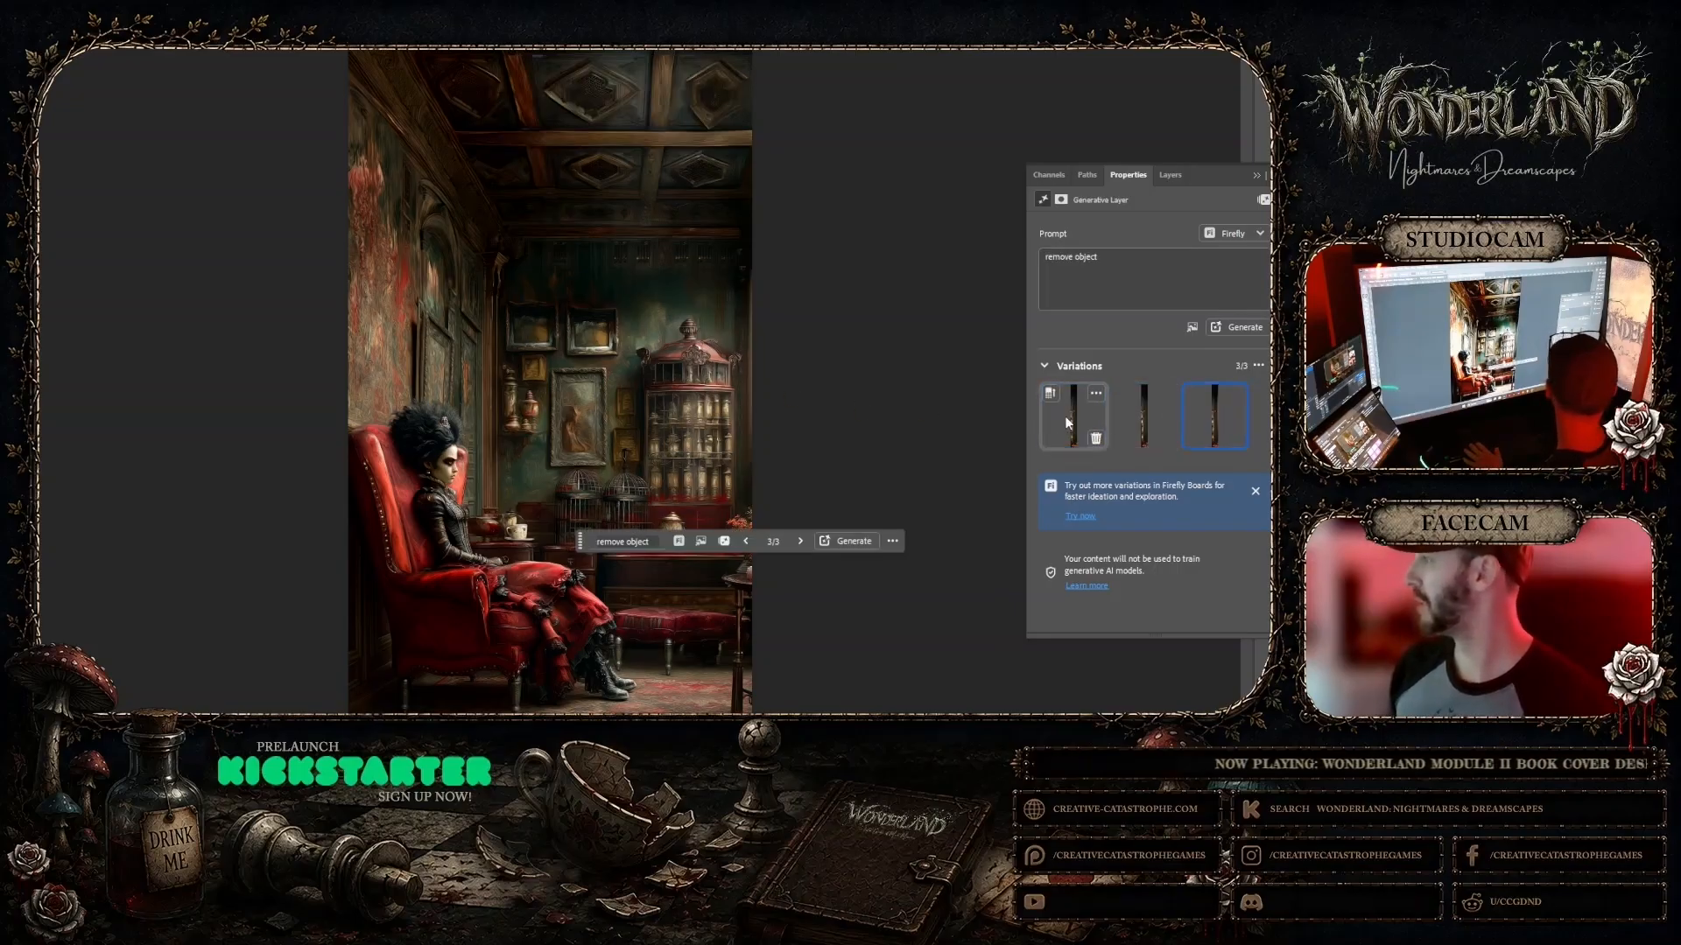
{"action": "left_click", "coordinate": [1170, 175]}
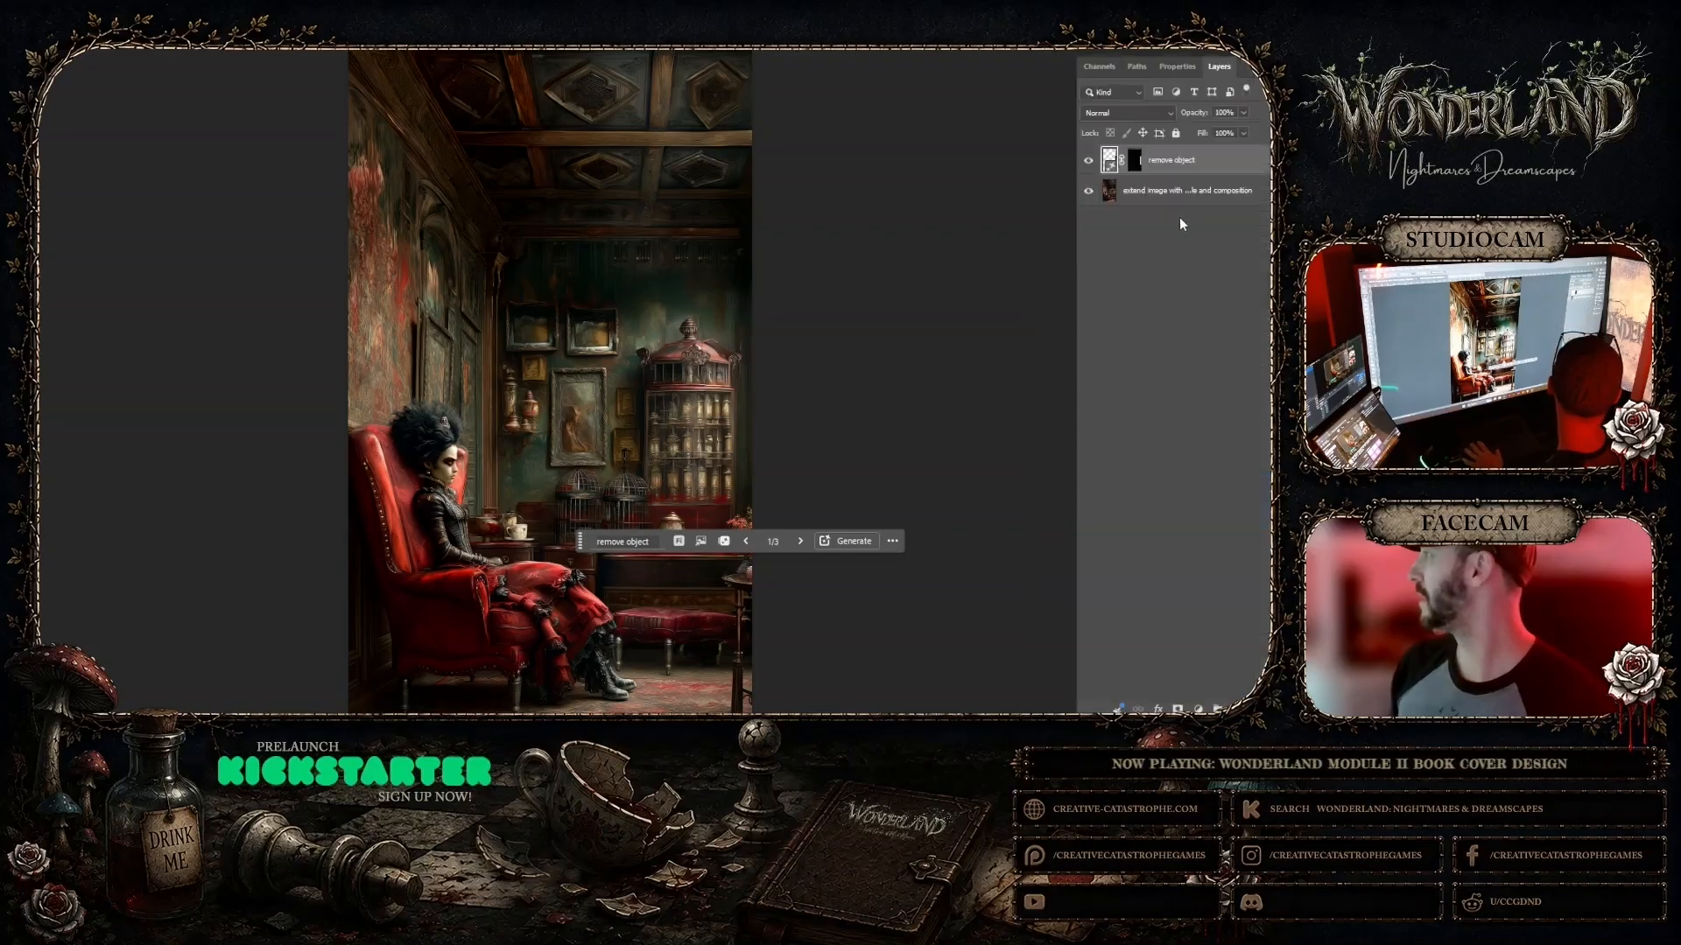
{"action": "left_click", "coordinate": [1164, 192], "text": "shift"}
{"action": "right_click", "coordinate": [1165, 192]}
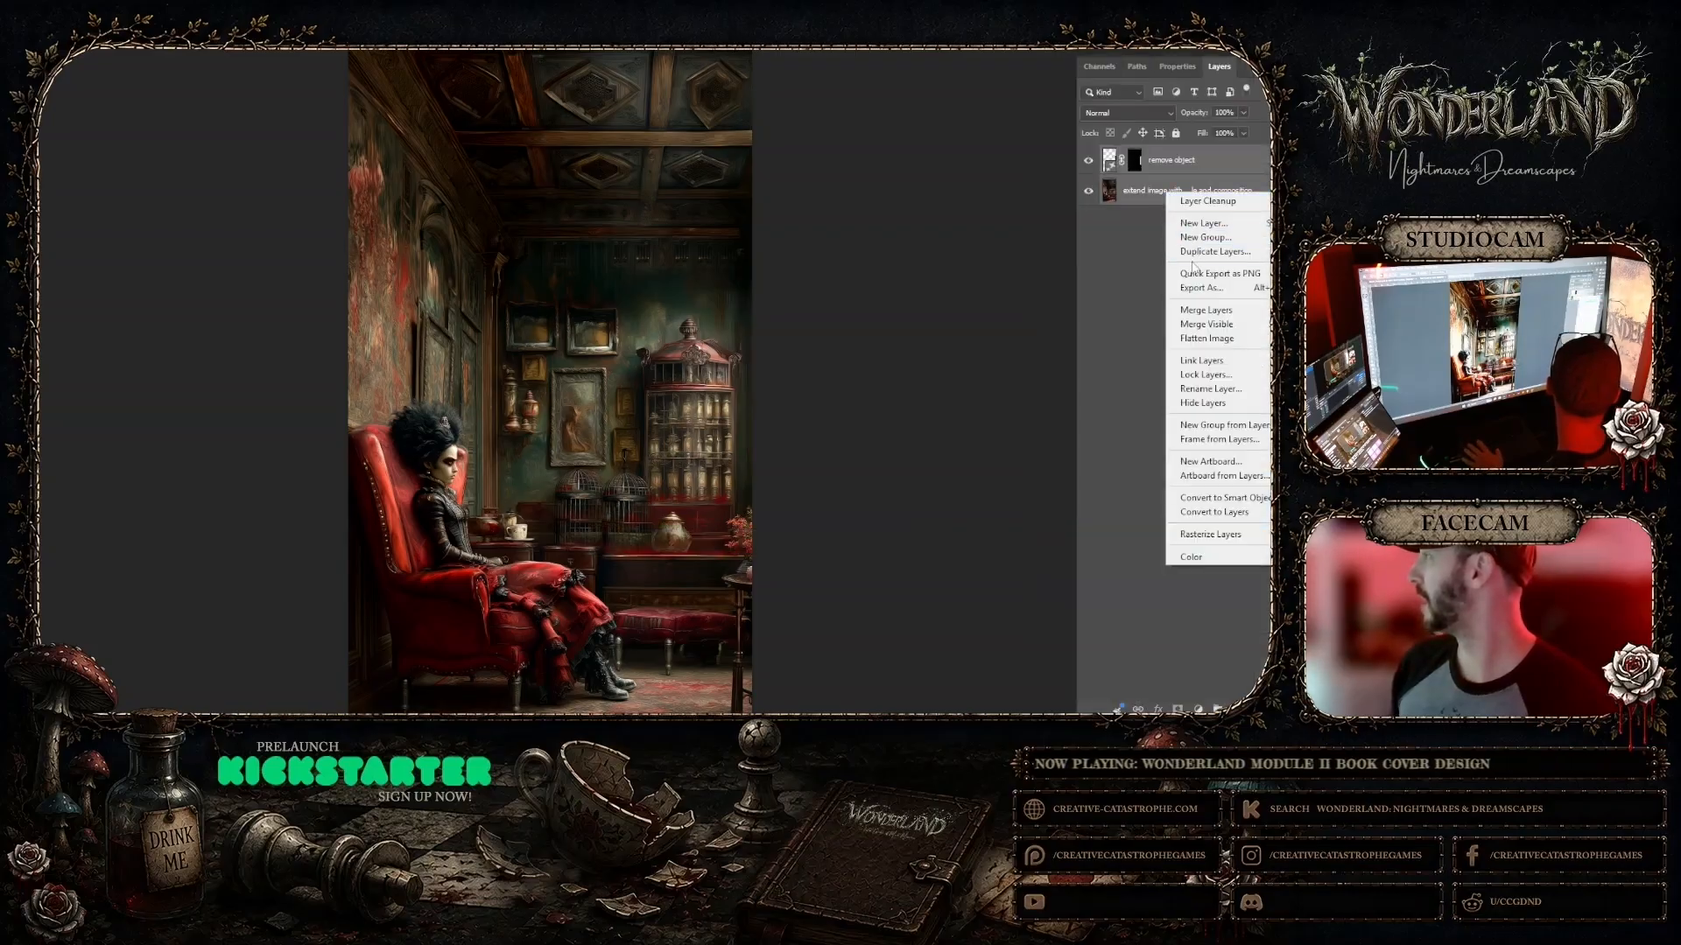
{"action": "left_click", "coordinate": [1206, 310]}
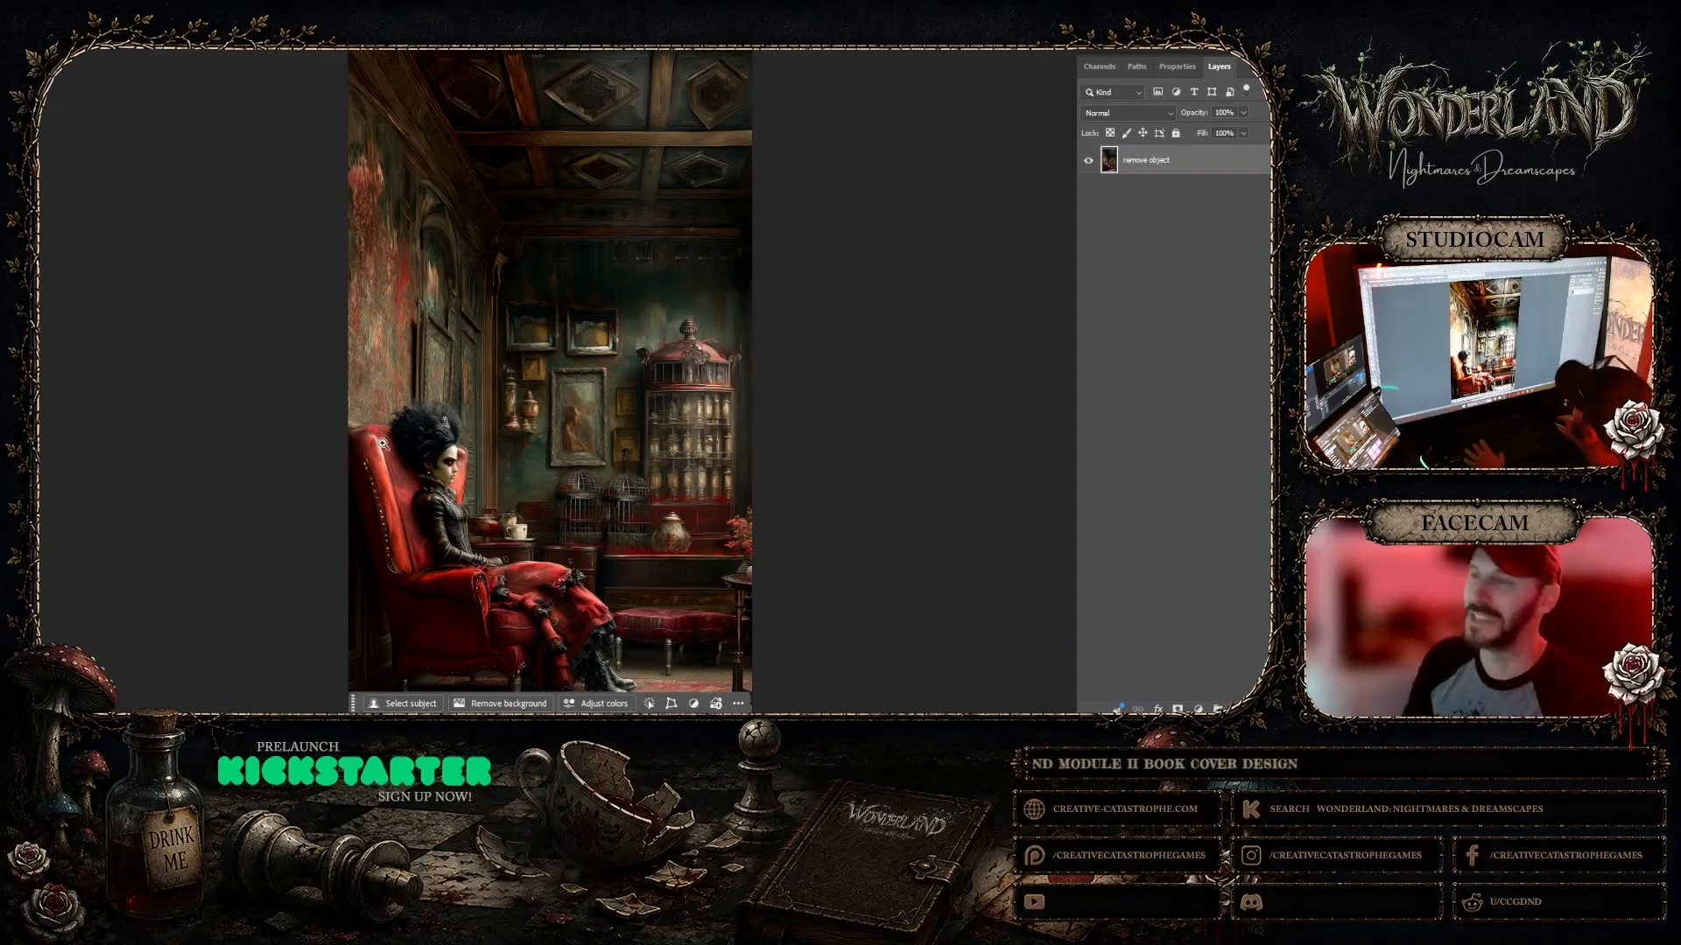
Step: Lasso the cabinet's red roof area, run Generative Fill with the prompt "replace image similarlyt", and choose the second variation
{"action": "left_click", "coordinate": [669, 362]}
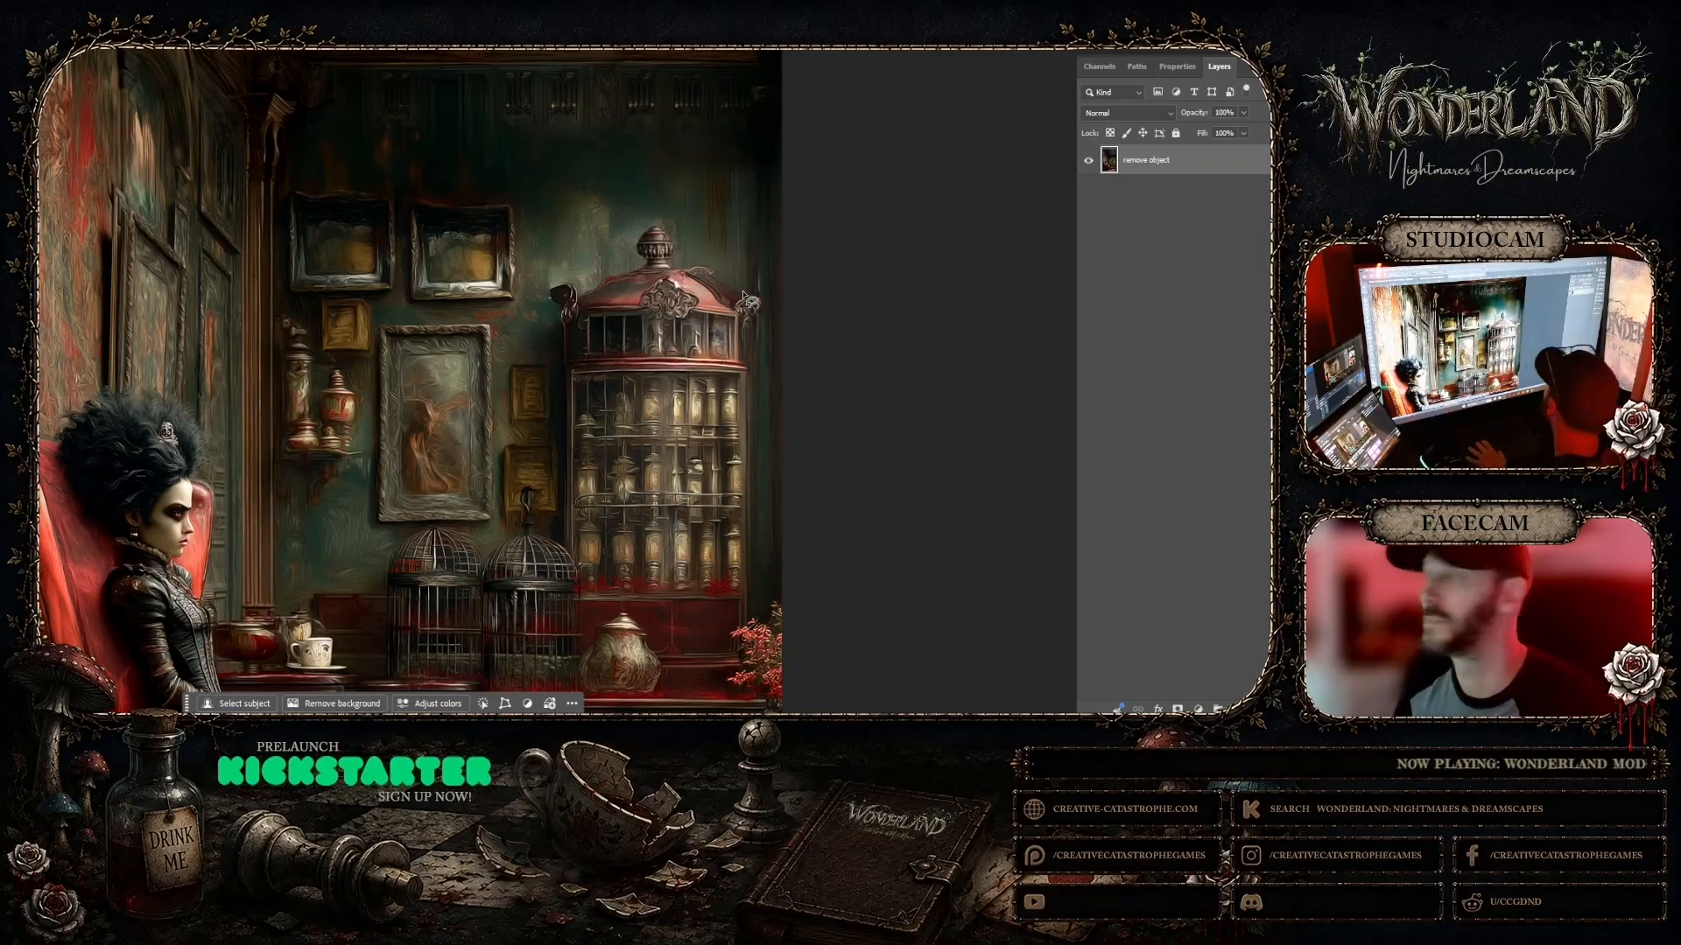
{"action": "left_click_drag", "start_coordinate": [678, 278], "coordinate": [743, 296]}
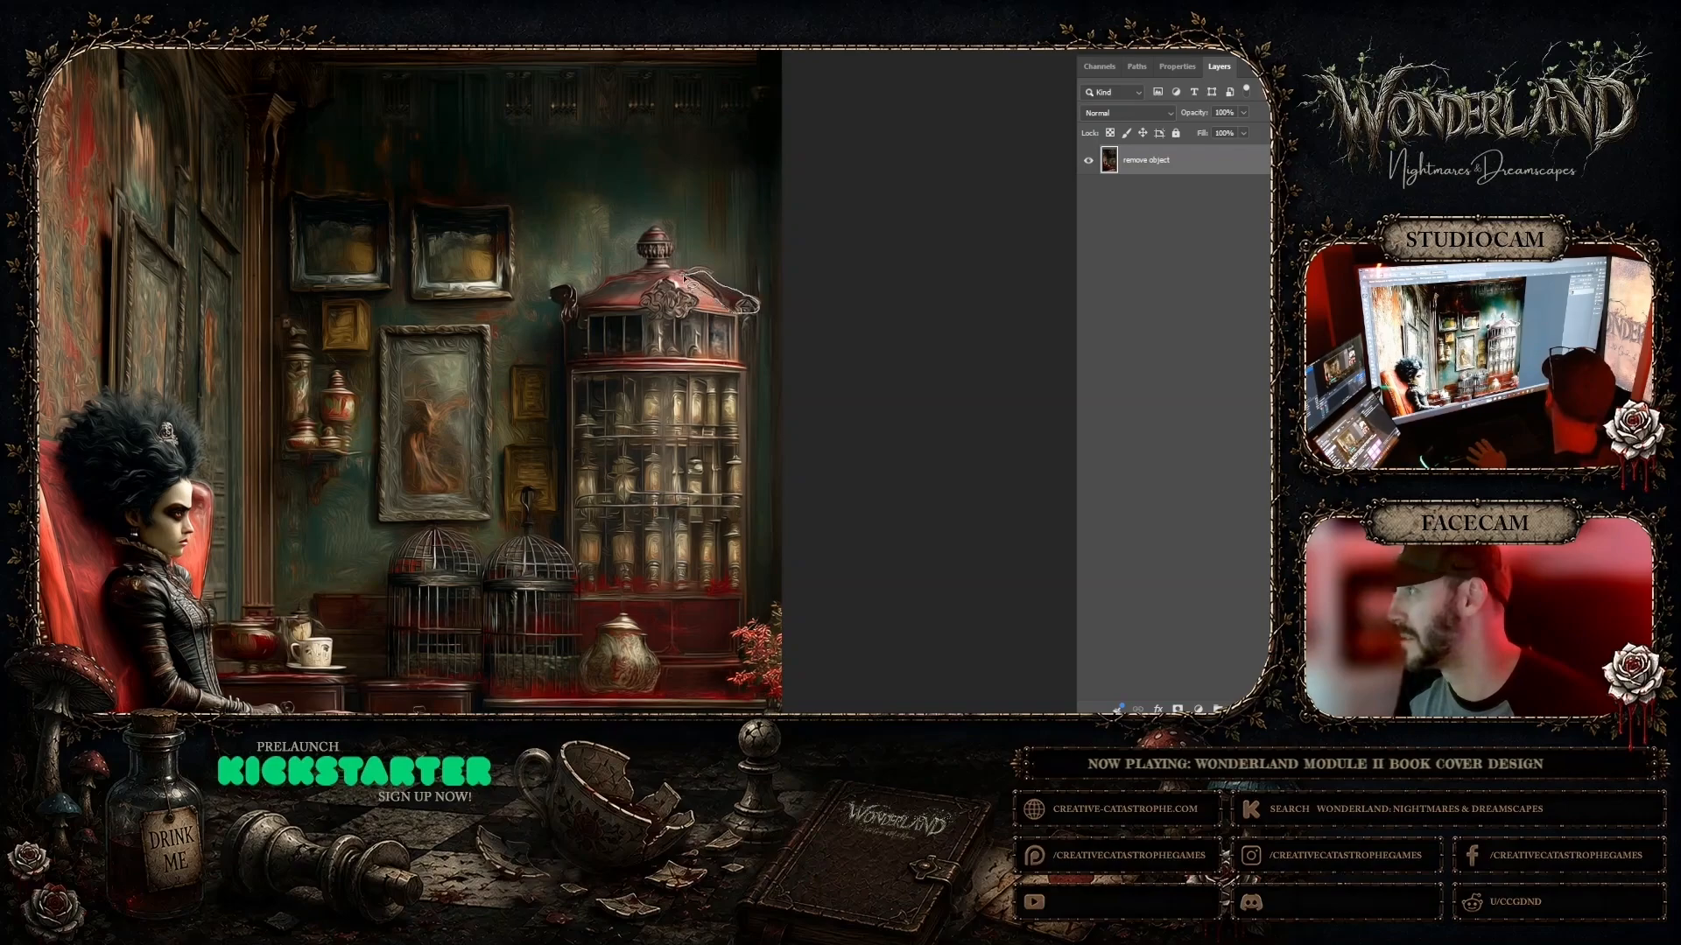
{"action": "left_click", "coordinate": [588, 331]}
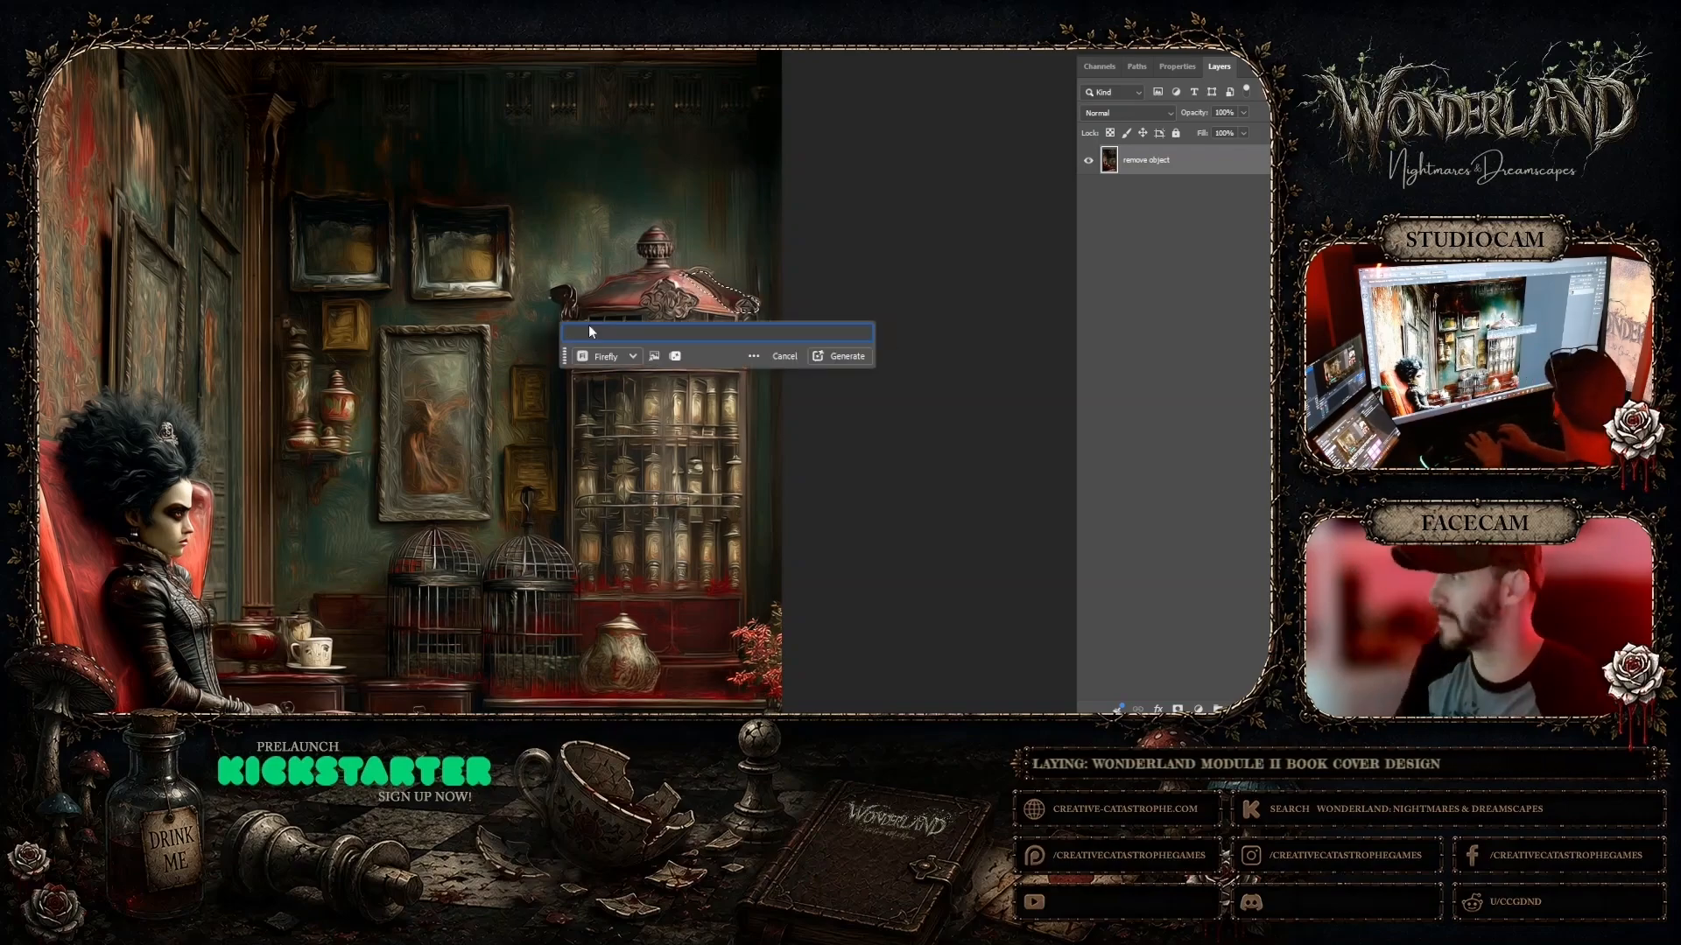
{"action": "type", "text": "exte"}
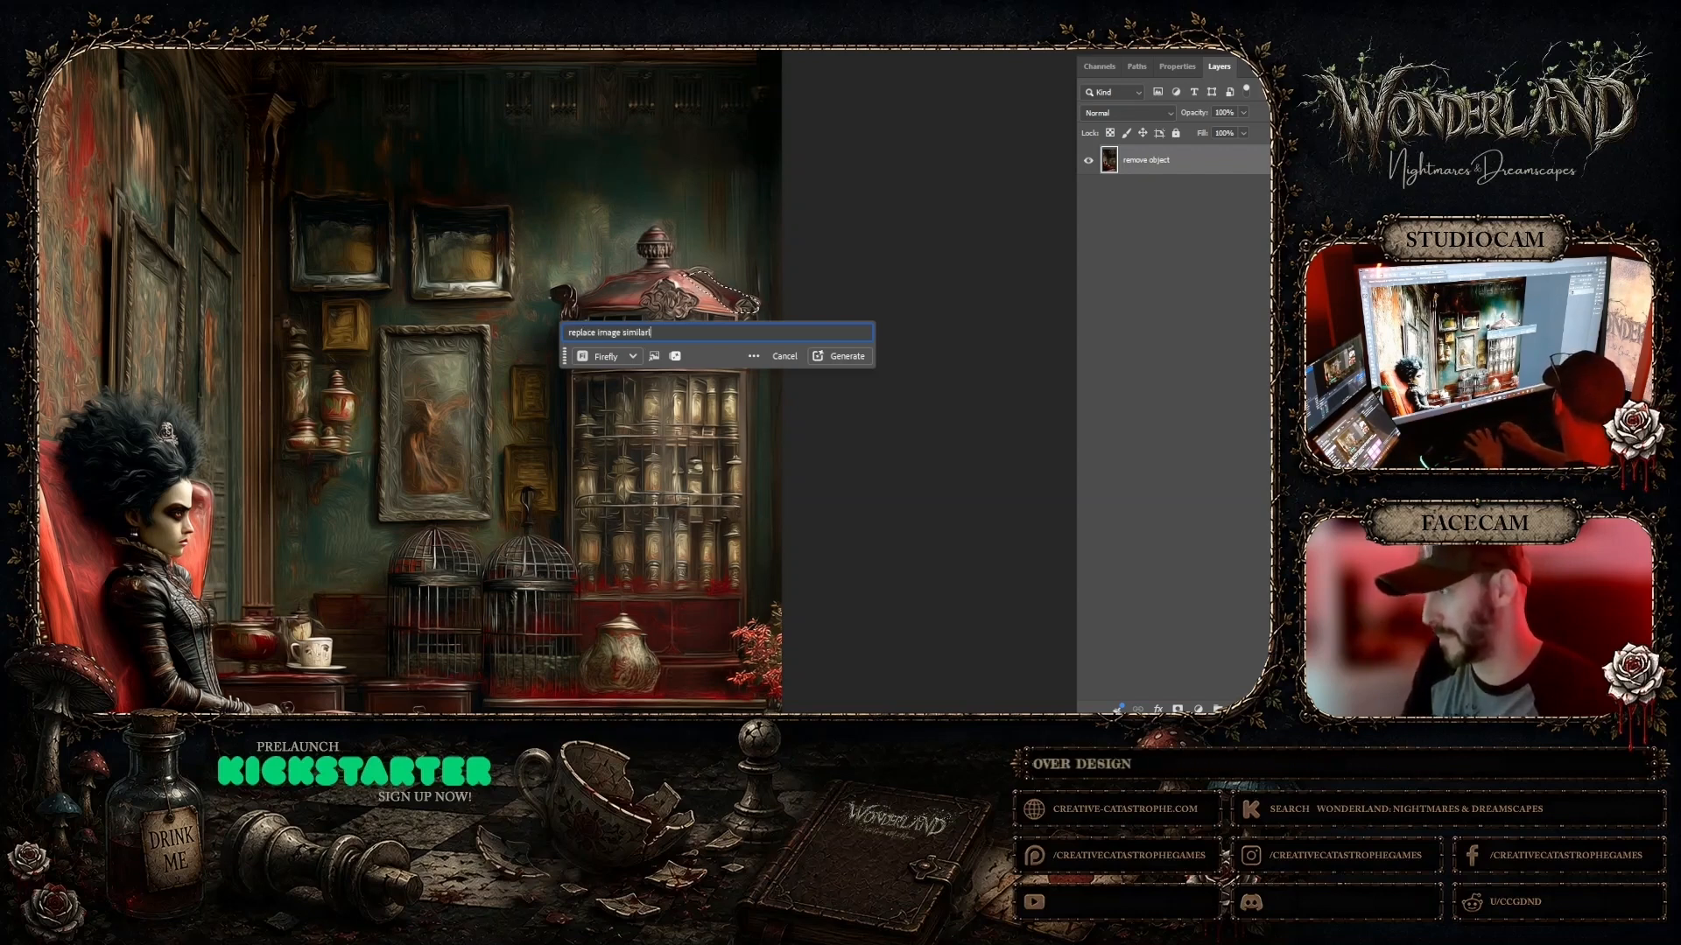
{"action": "type", "text": "y"}
{"action": "key", "text": "Return"}
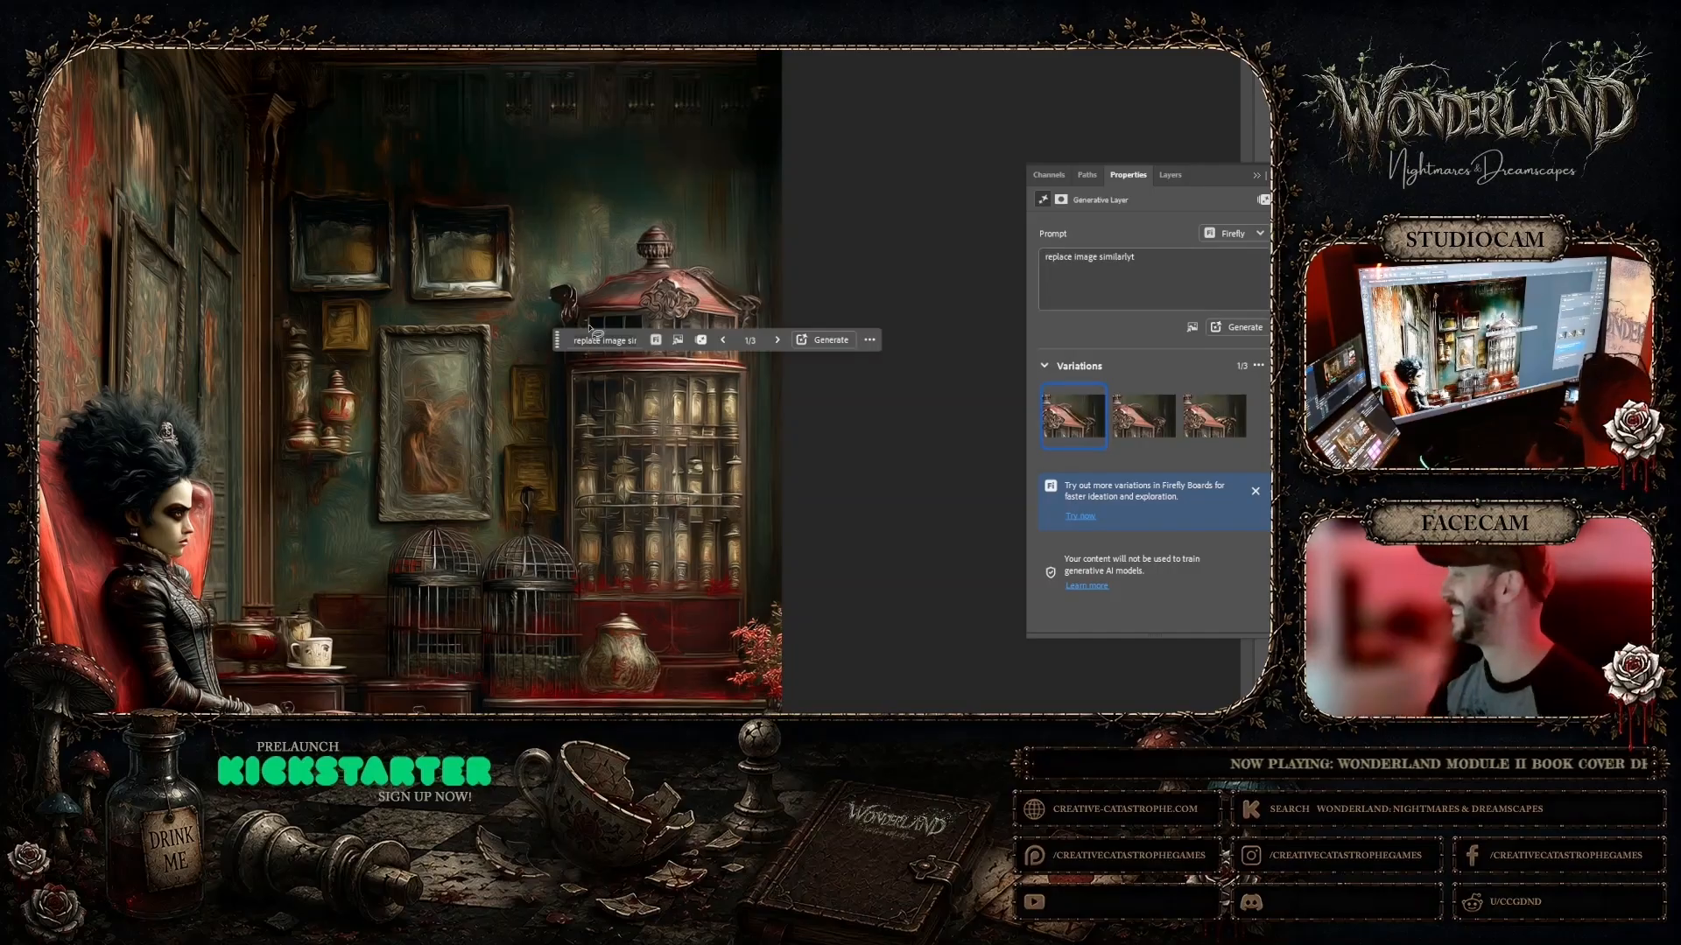
{"action": "left_click", "coordinate": [1218, 418]}
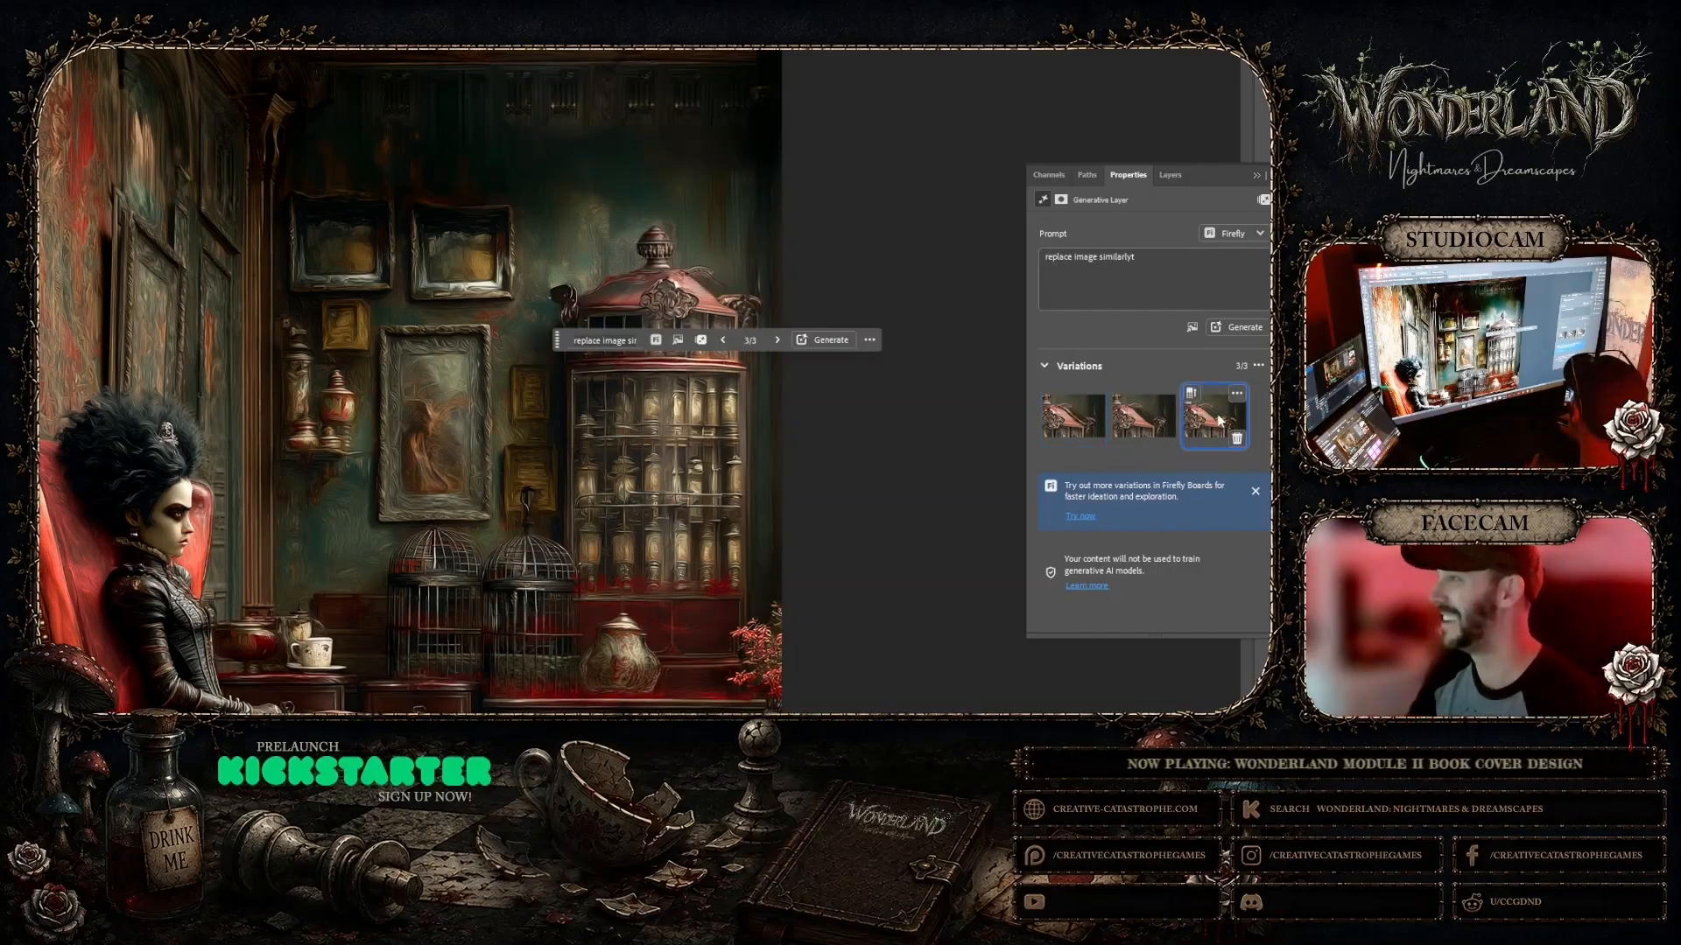
{"action": "left_click", "coordinate": [1143, 416]}
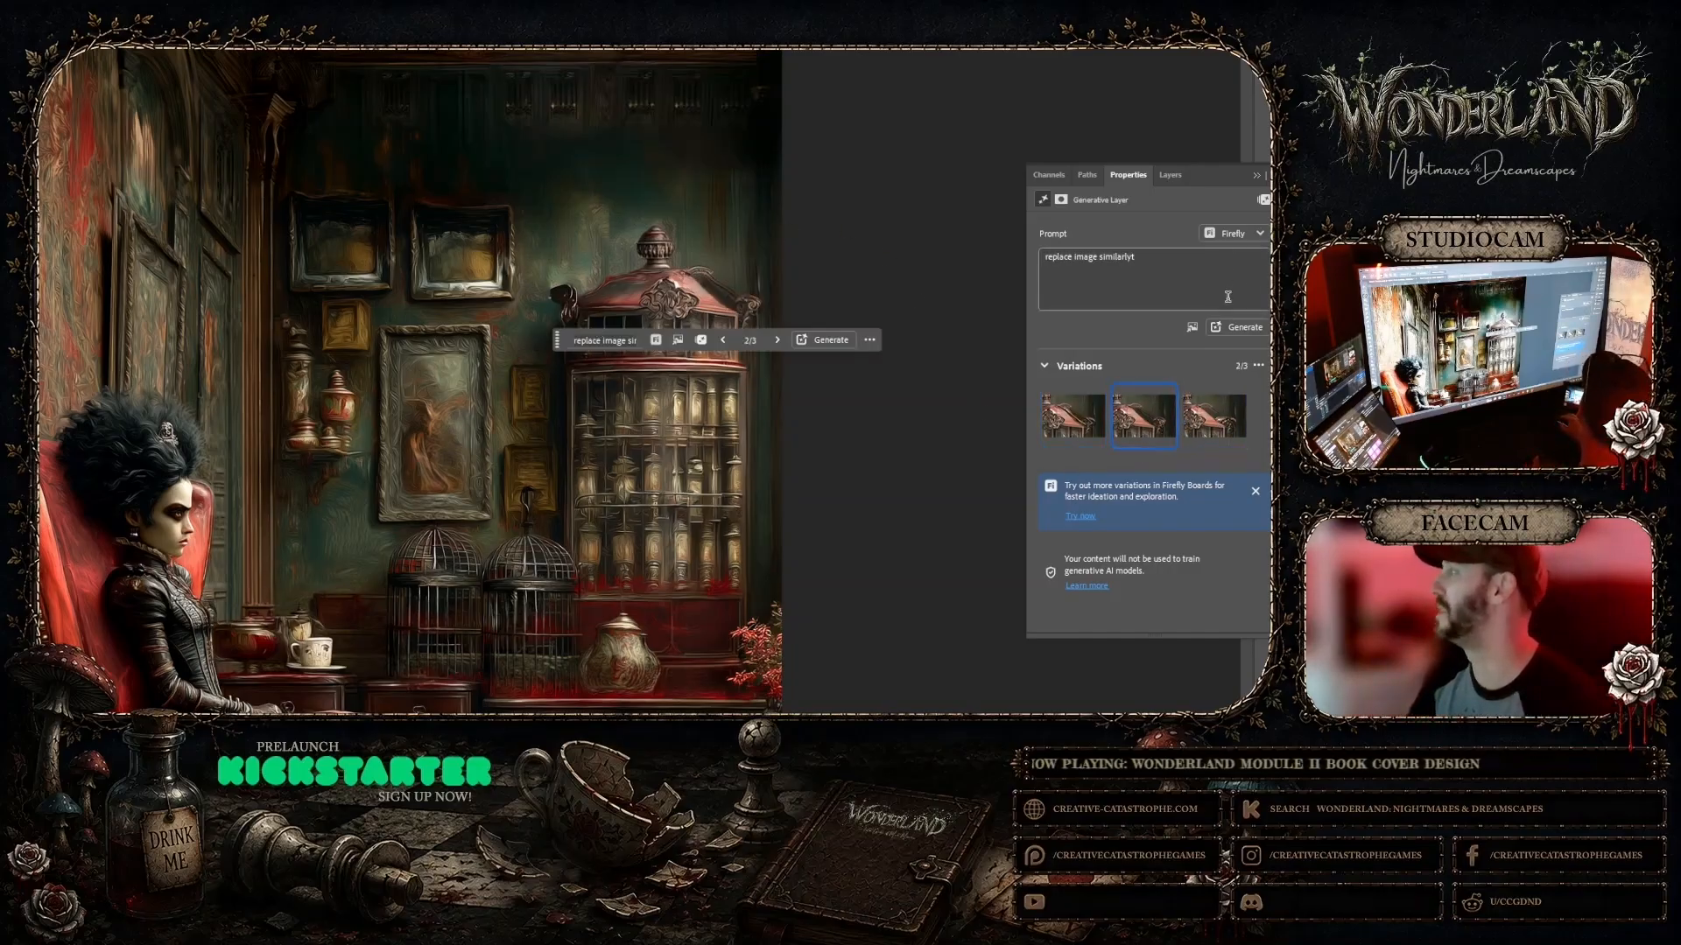
Step: Generate more variations of the cabinet roof fill and delete the "replace image similarlyt" layer
{"action": "left_click", "coordinate": [1231, 328]}
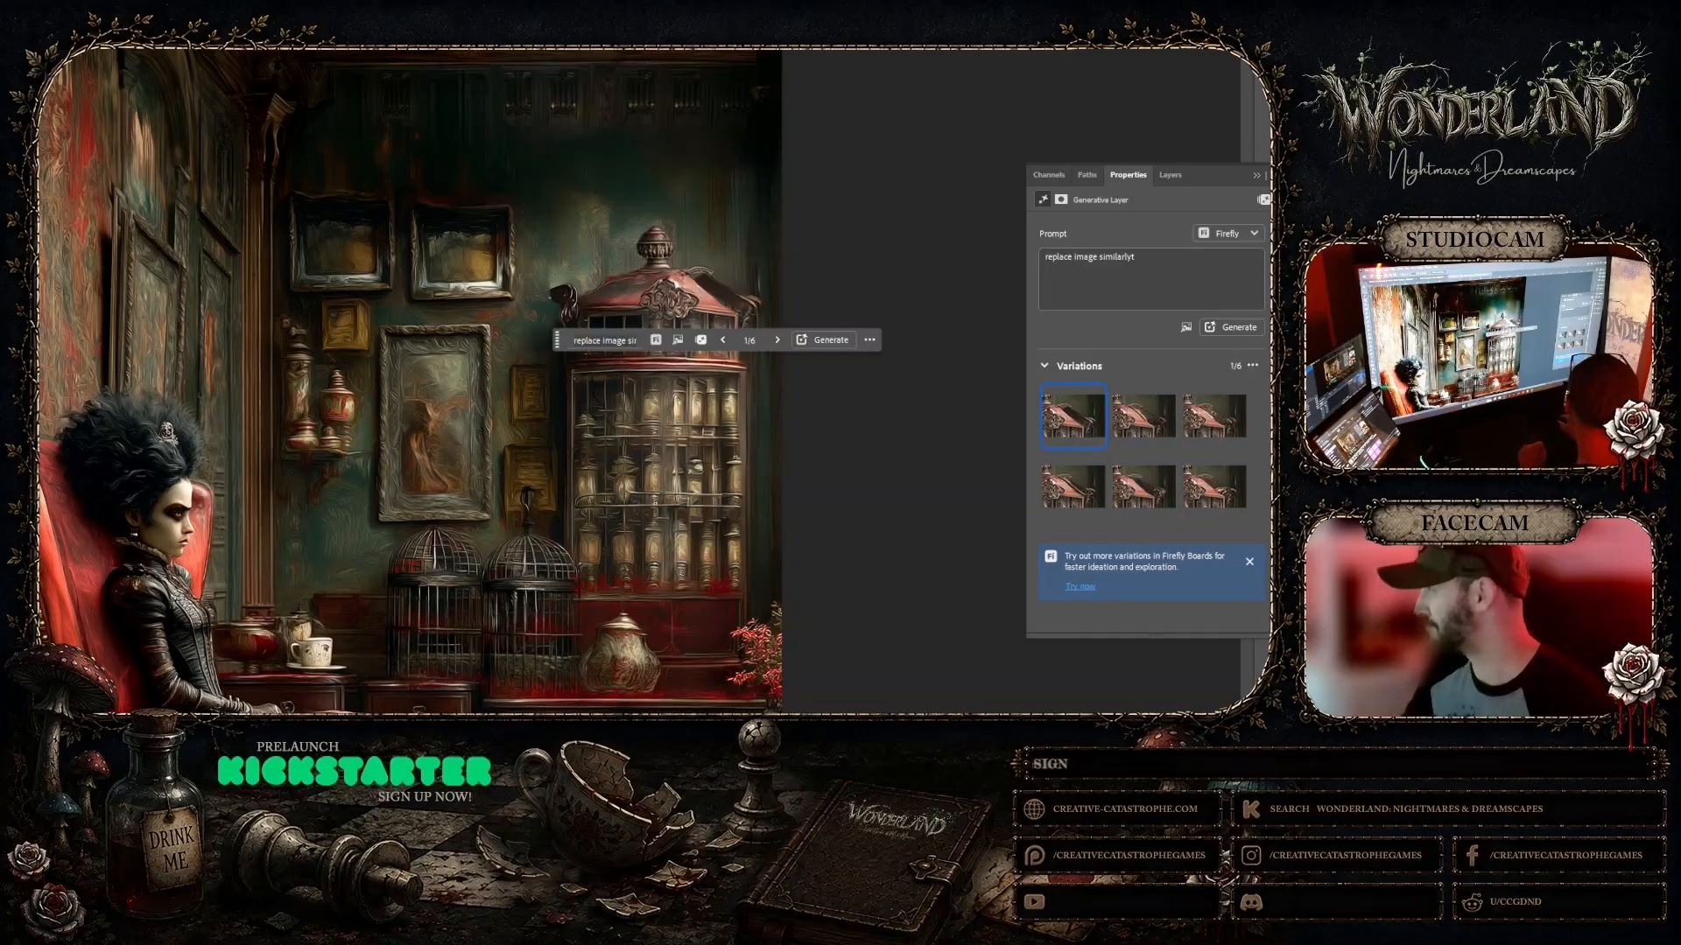
{"action": "left_click", "coordinate": [1169, 174]}
{"action": "right_click", "coordinate": [1203, 159]}
{"action": "left_click", "coordinate": [1225, 229]}
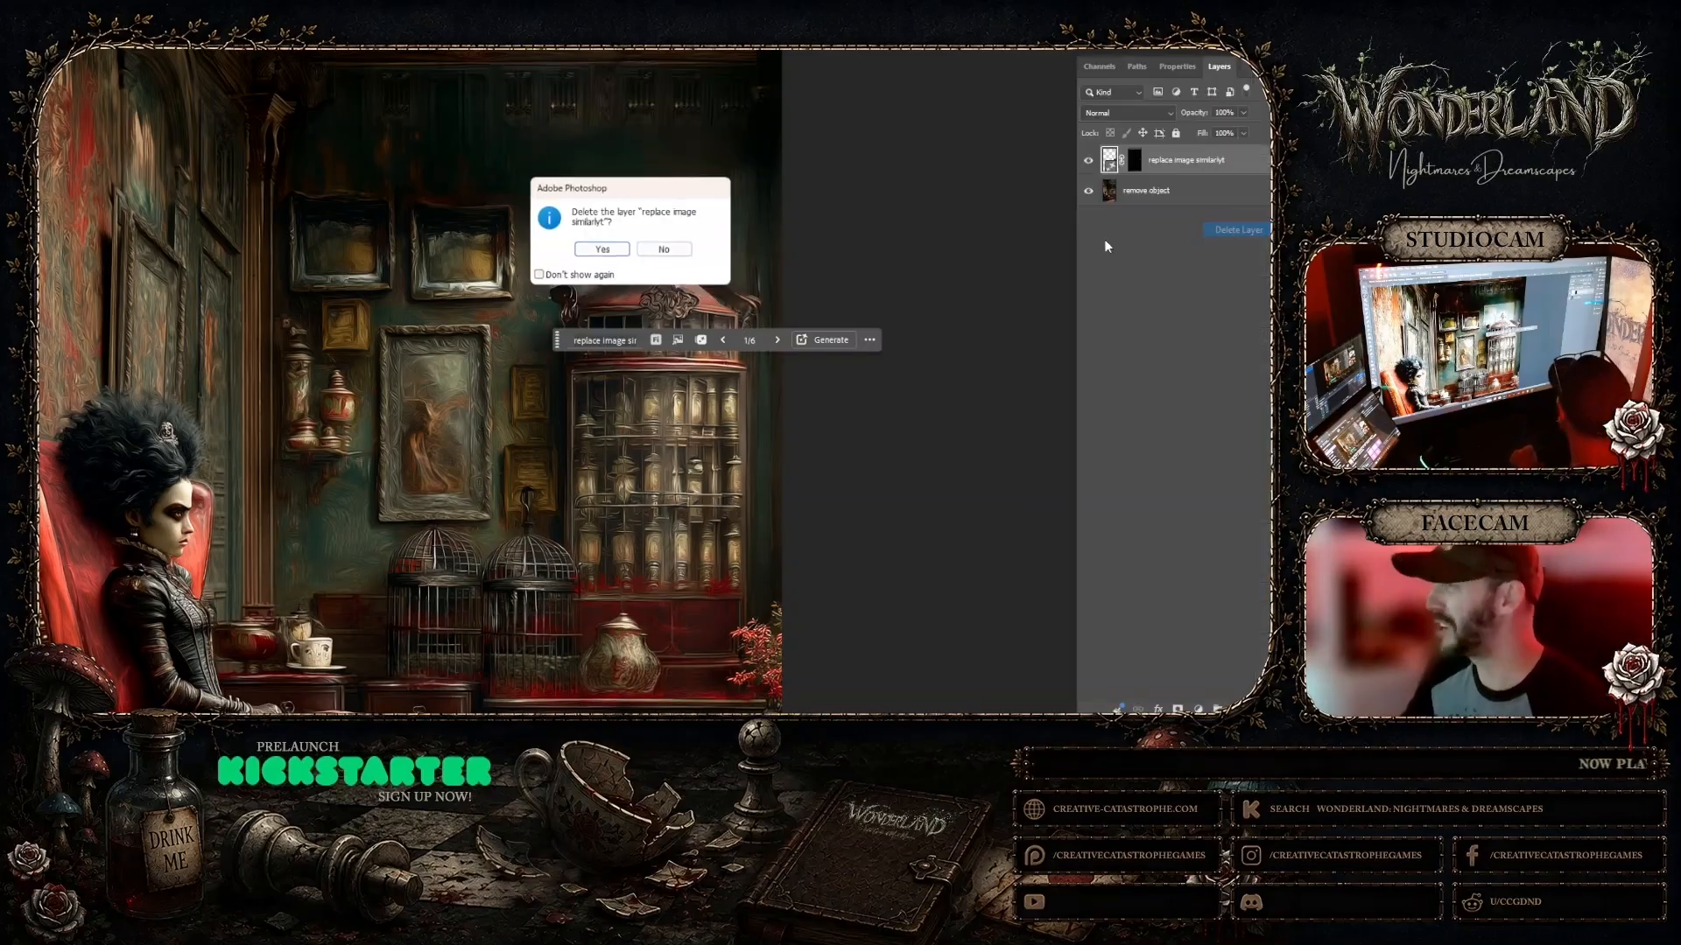
{"action": "left_click", "coordinate": [603, 249]}
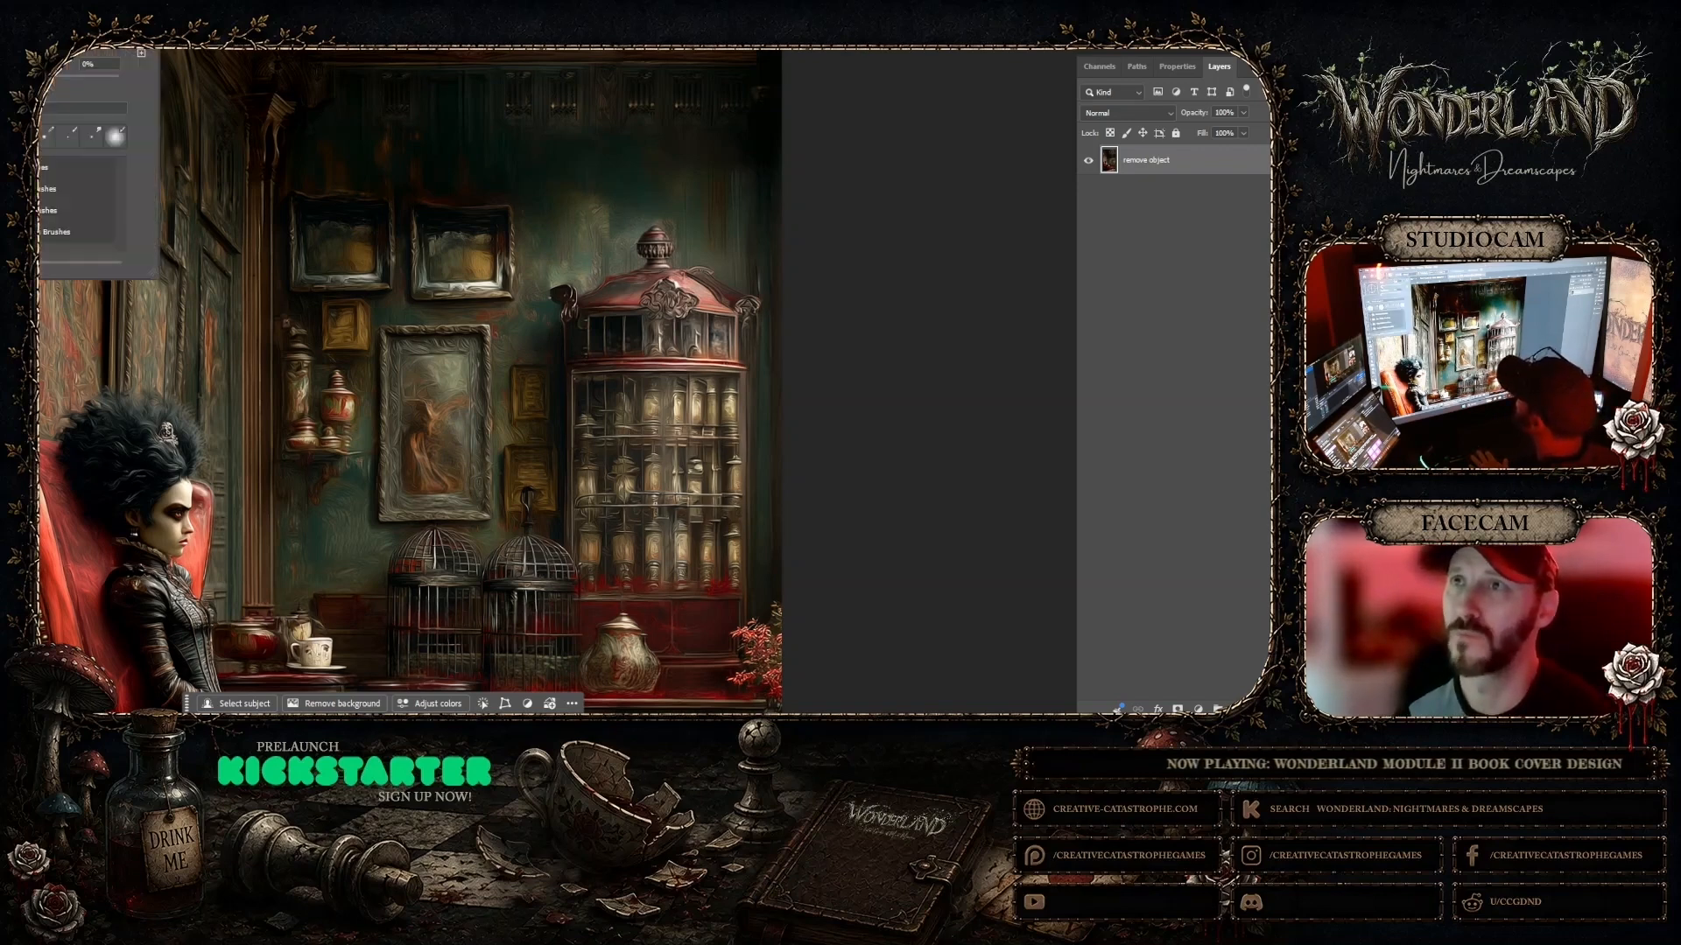
Step: Lasso a small area along the cabinet roof's right slope, run Generative Fill with the prompt "remove object", and choose the second variation
{"action": "left_click", "coordinate": [692, 276]}
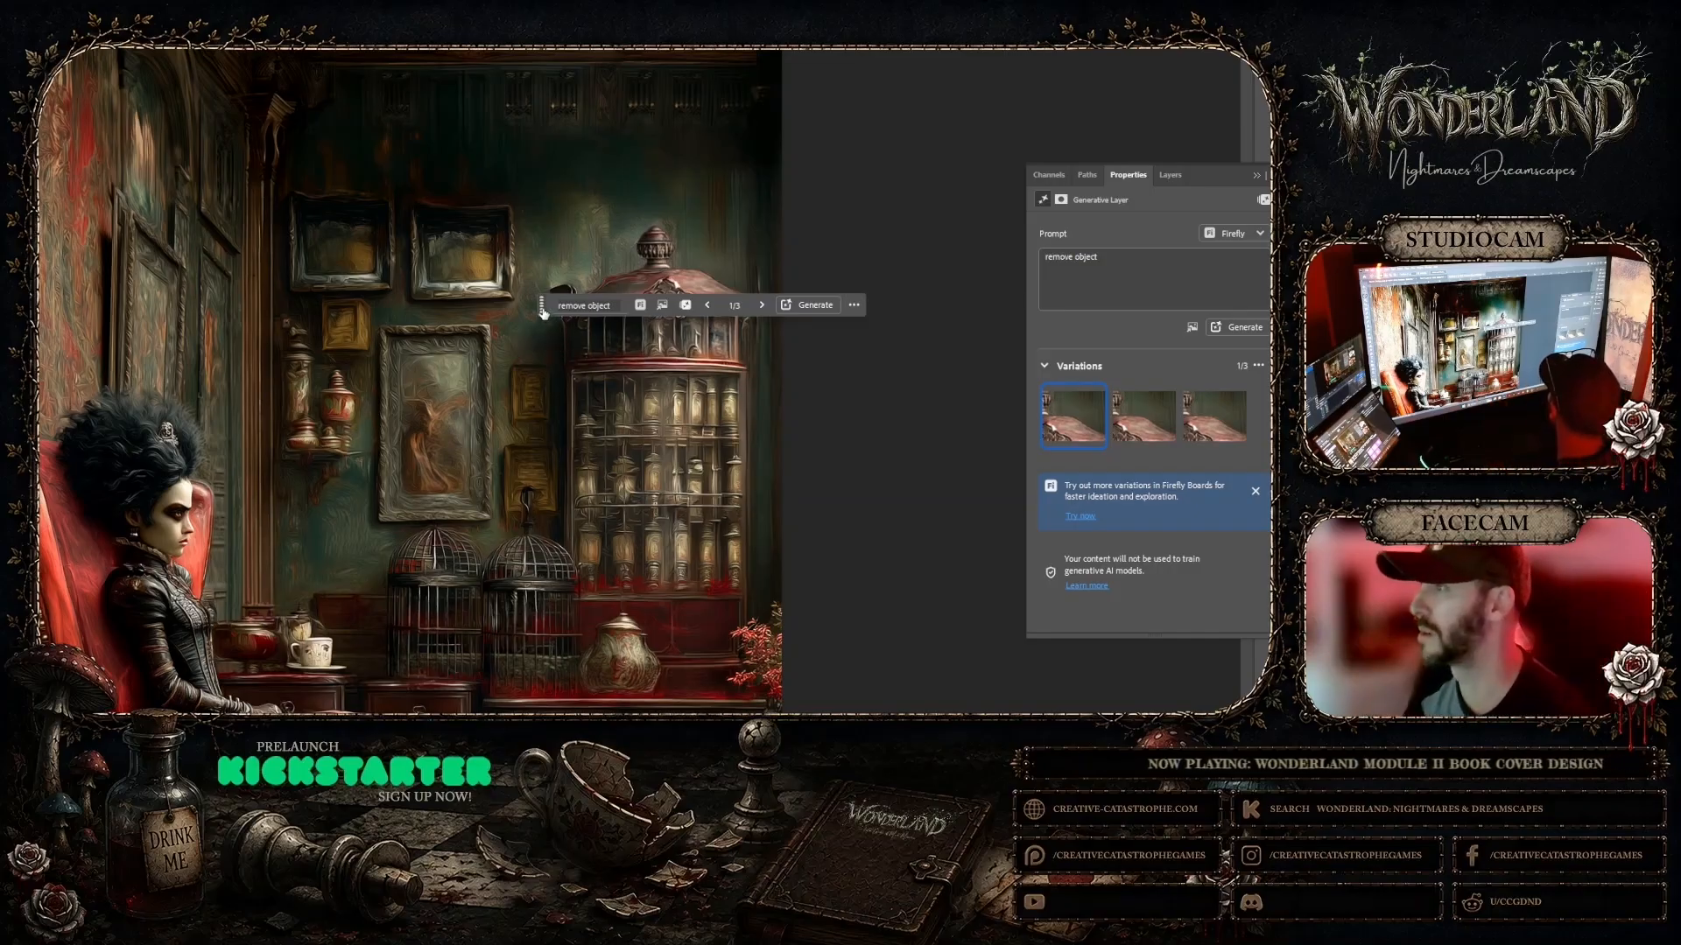
{"action": "left_click_drag", "start_coordinate": [542, 313], "coordinate": [716, 139]}
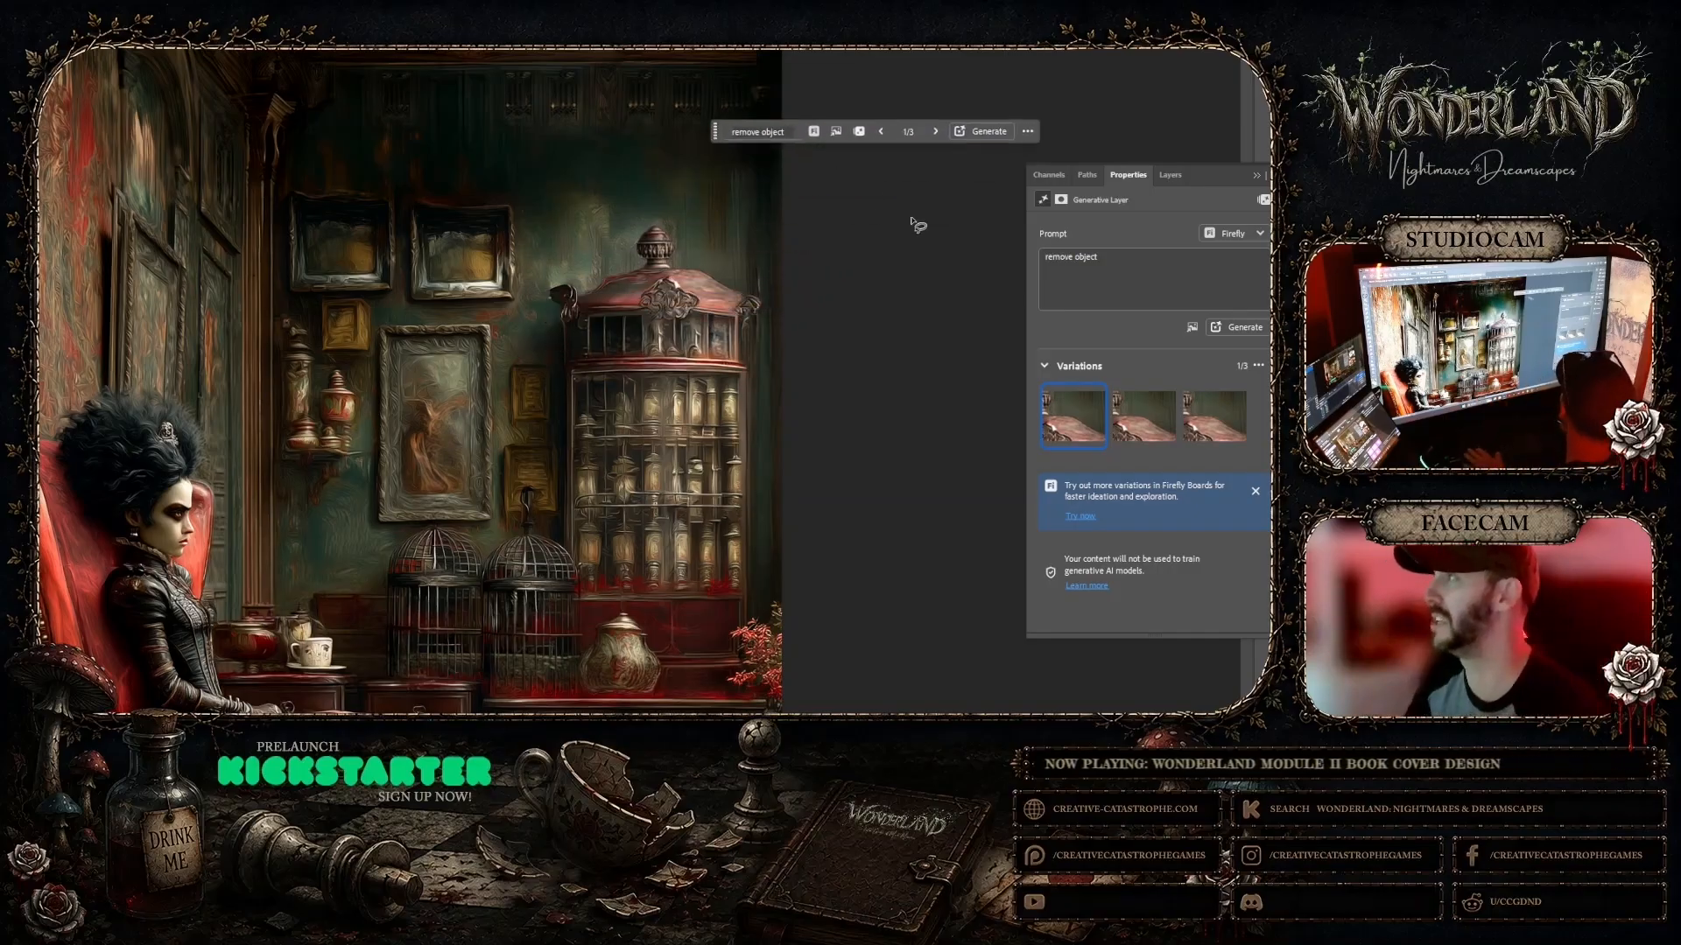
{"action": "left_click", "coordinate": [1148, 416]}
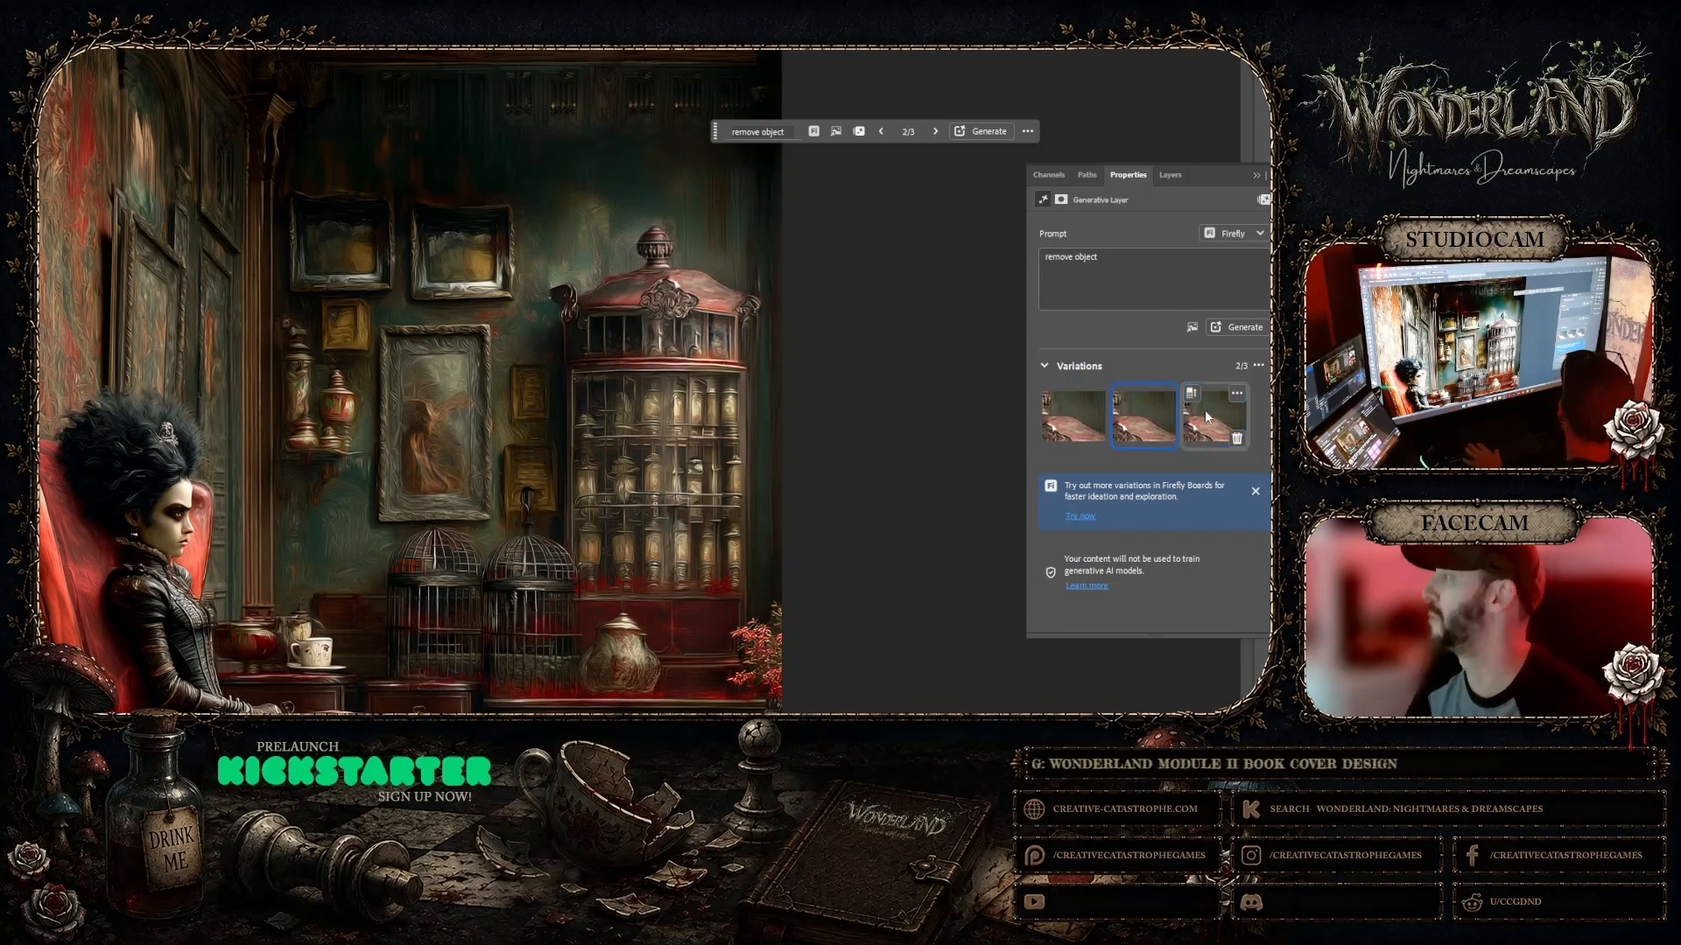
Step: Merge the roof slope's generative layer with the "remove object 2" image layer
{"action": "left_click", "coordinate": [1170, 175]}
{"action": "left_click", "coordinate": [1159, 192], "text": "shift"}
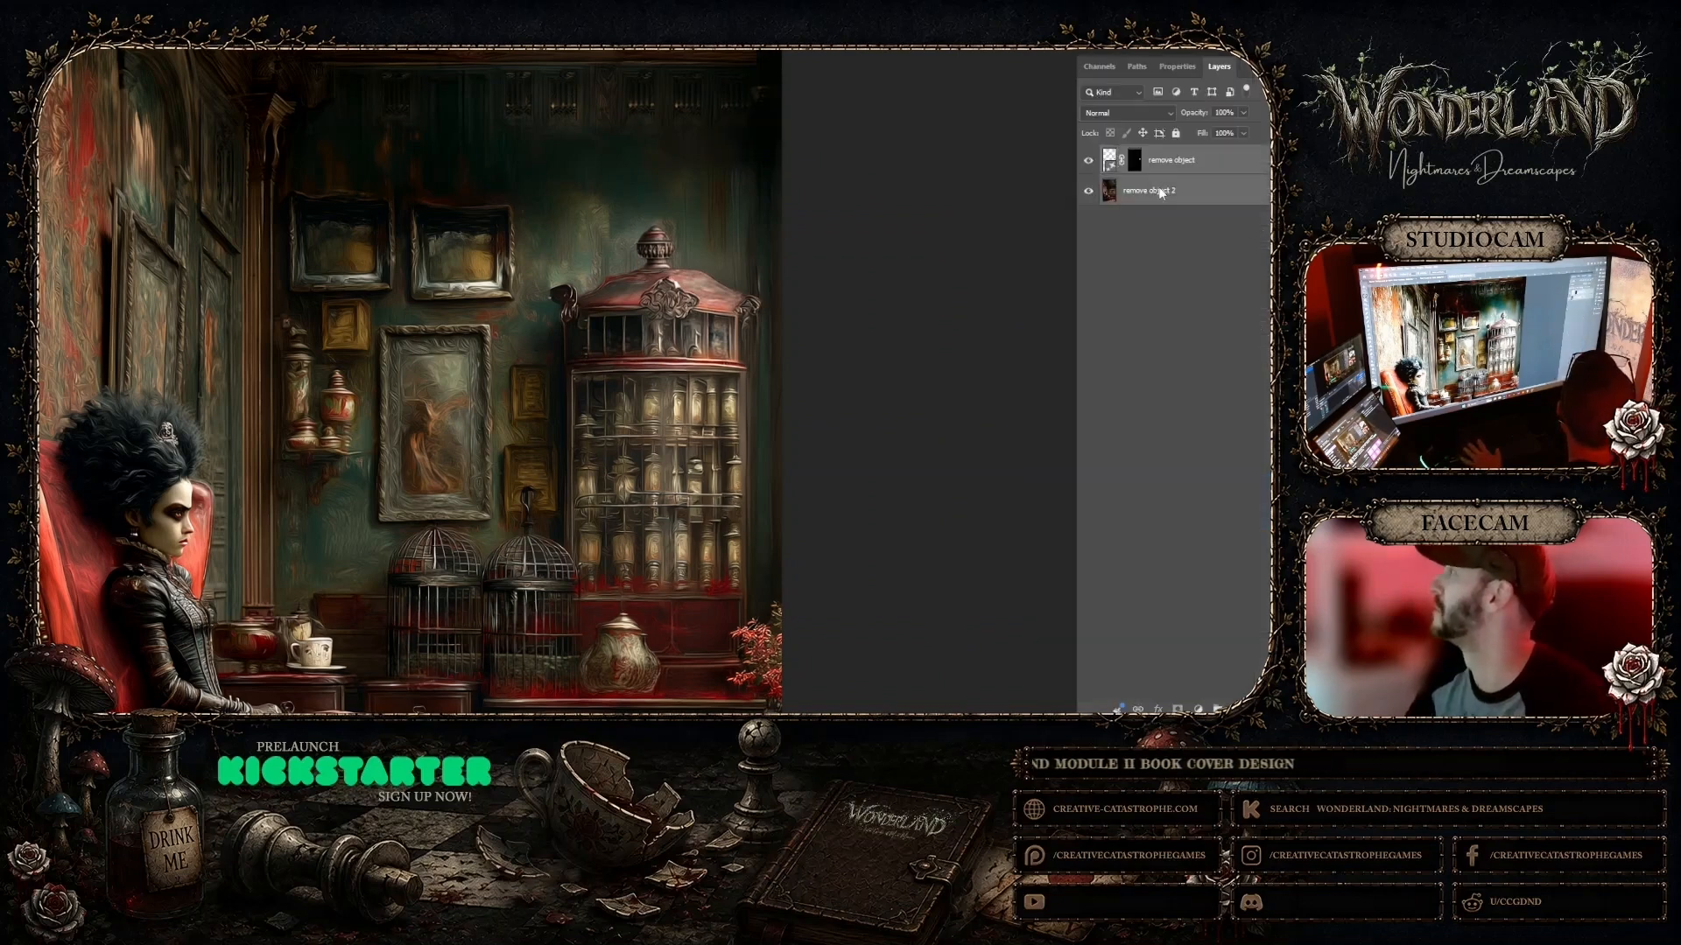
{"action": "right_click", "coordinate": [1159, 189]}
{"action": "left_click", "coordinate": [1182, 307]}
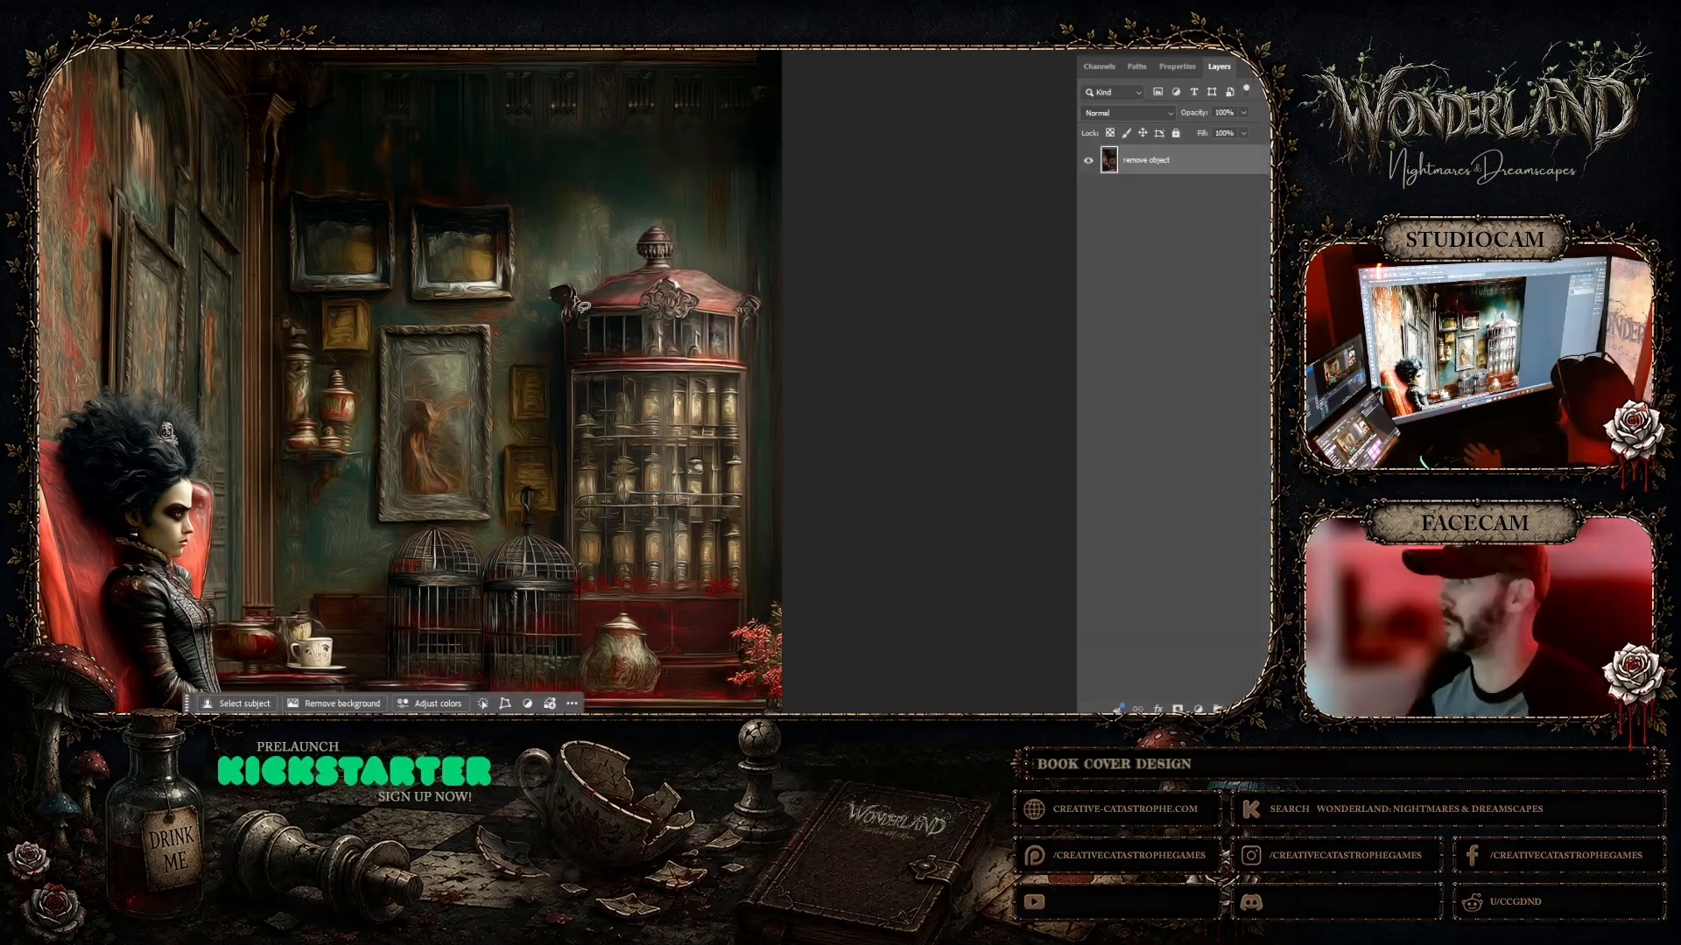
Step: Lasso the ornament at the cabinet roof's left corner, copy it, and paste it in place on a new layer
{"action": "left_click_drag", "start_coordinate": [553, 285], "coordinate": [563, 280]}
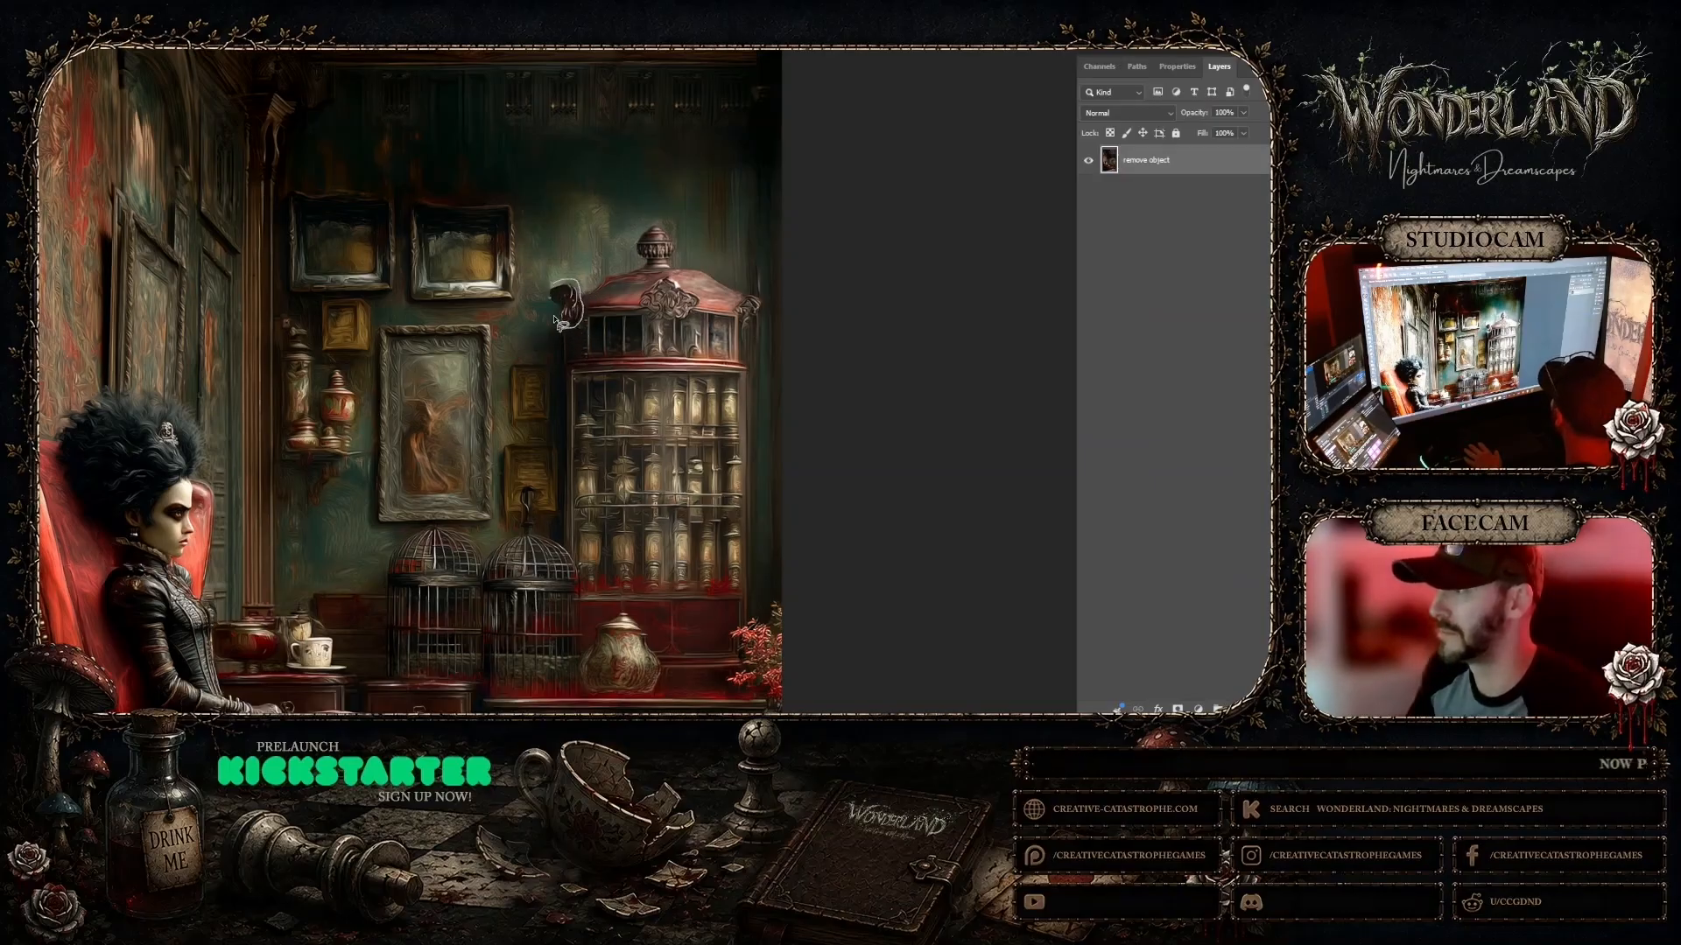
{"action": "left_click_drag", "start_coordinate": [552, 294], "coordinate": [553, 287]}
{"action": "left_click", "coordinate": [52, 49]}
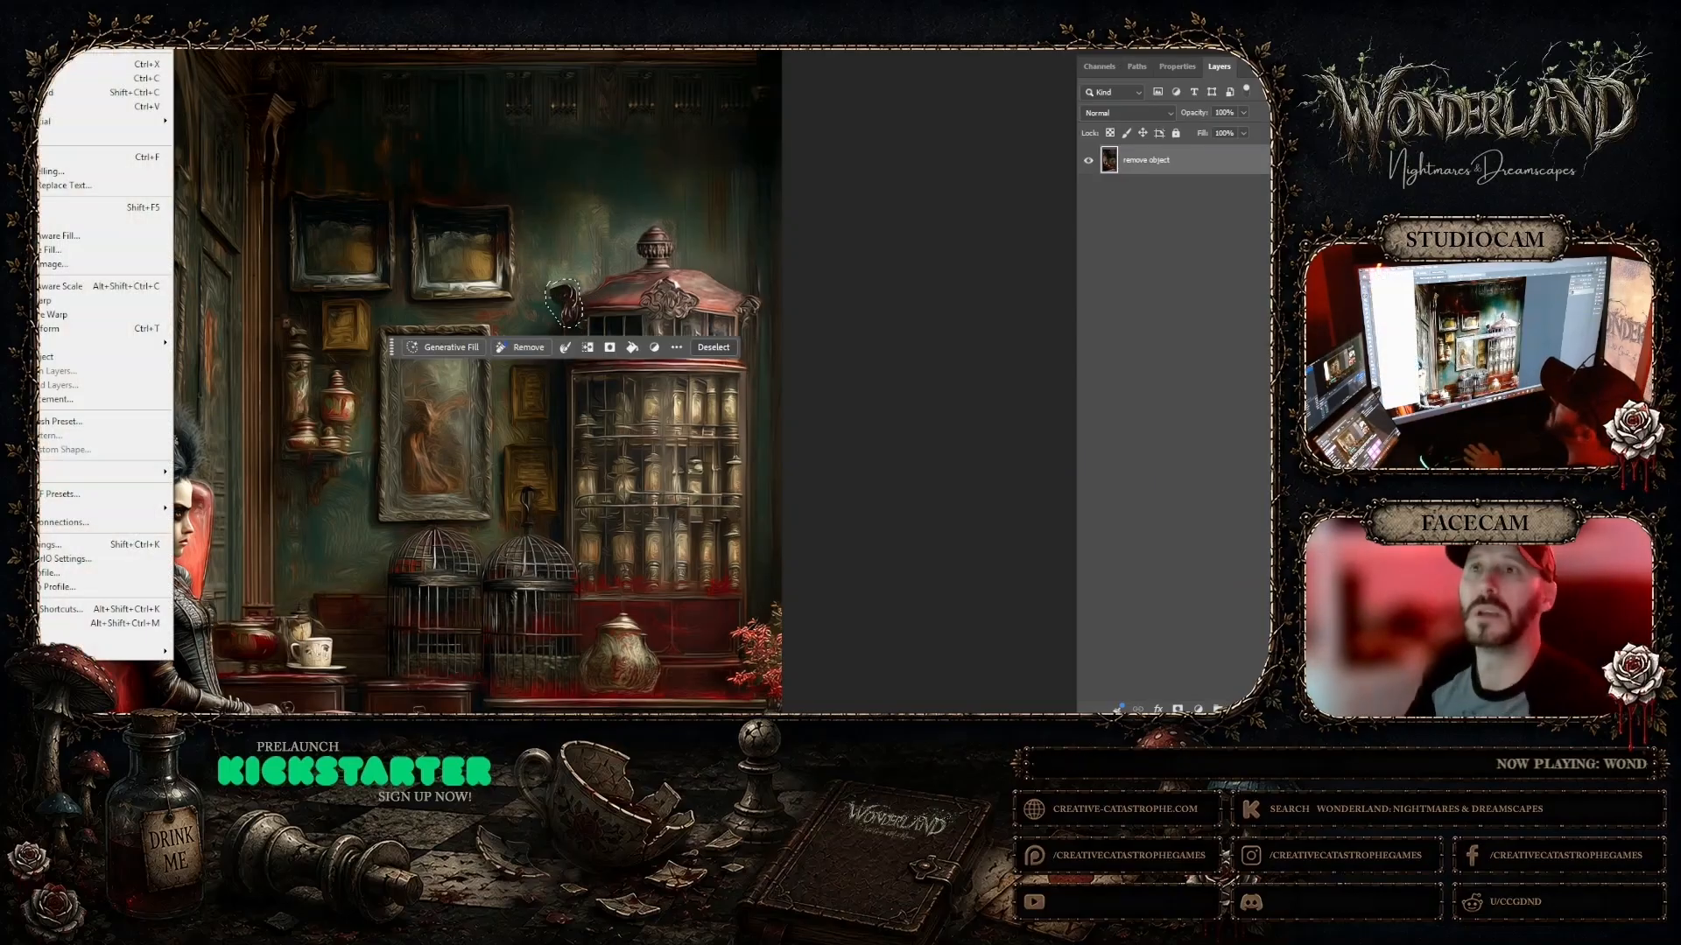
{"action": "left_click", "coordinate": [108, 92]}
{"action": "left_click", "coordinate": [53, 49]}
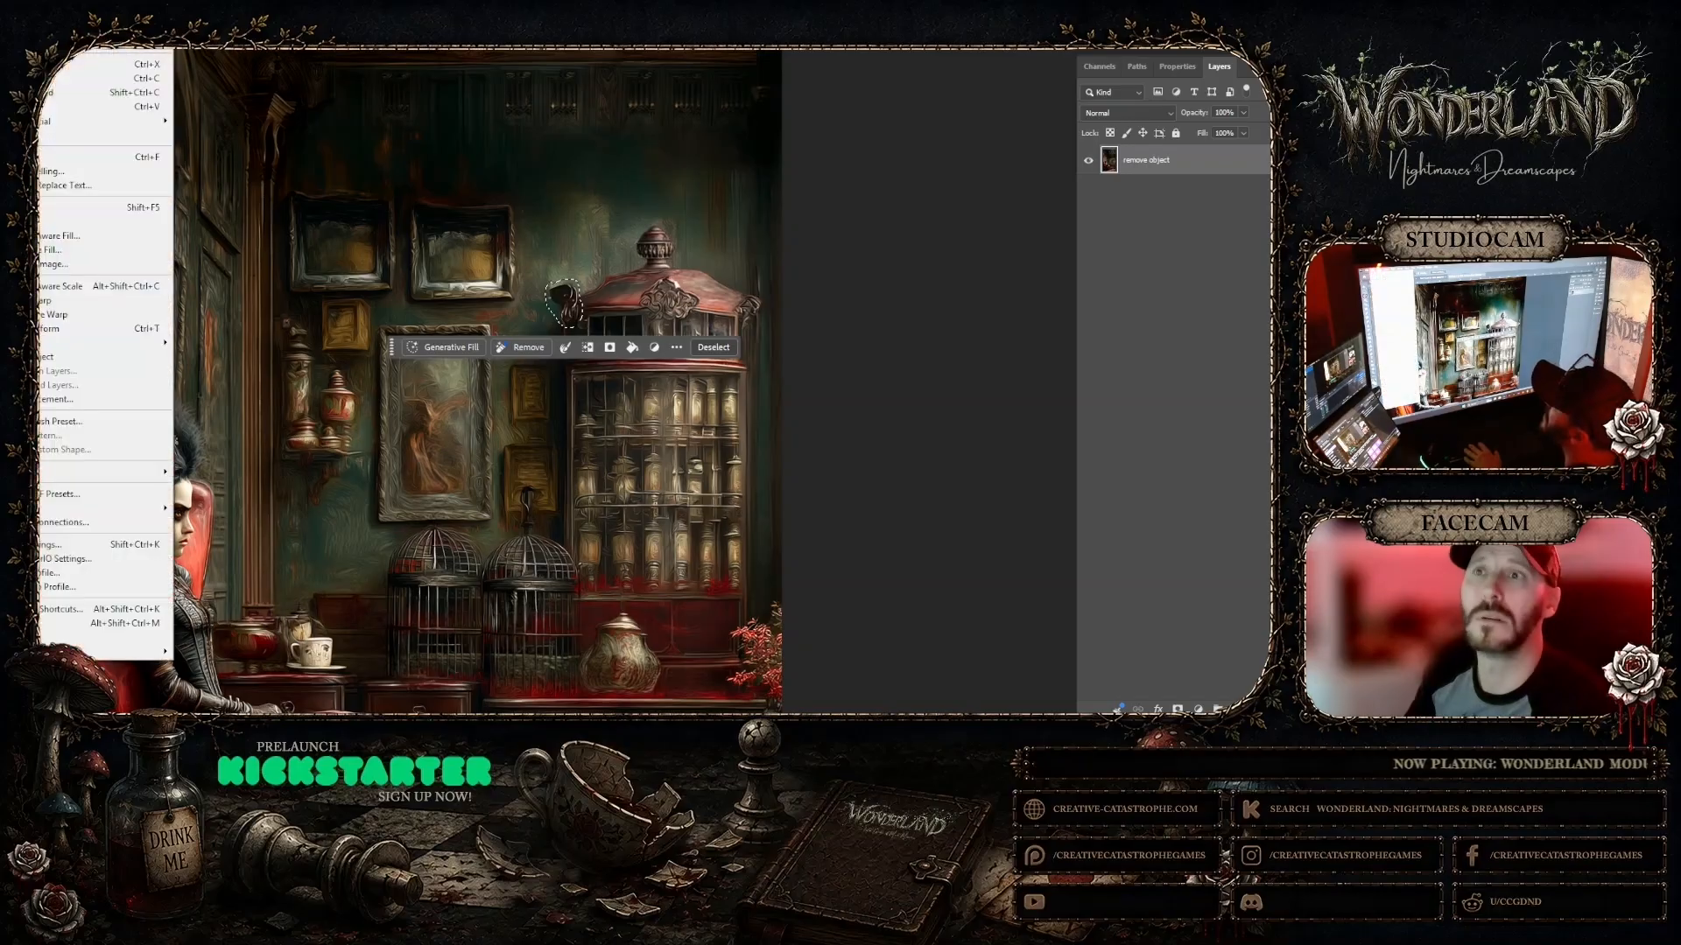
{"action": "mouse_move", "coordinate": [131, 120]}
{"action": "left_click", "coordinate": [210, 135]}
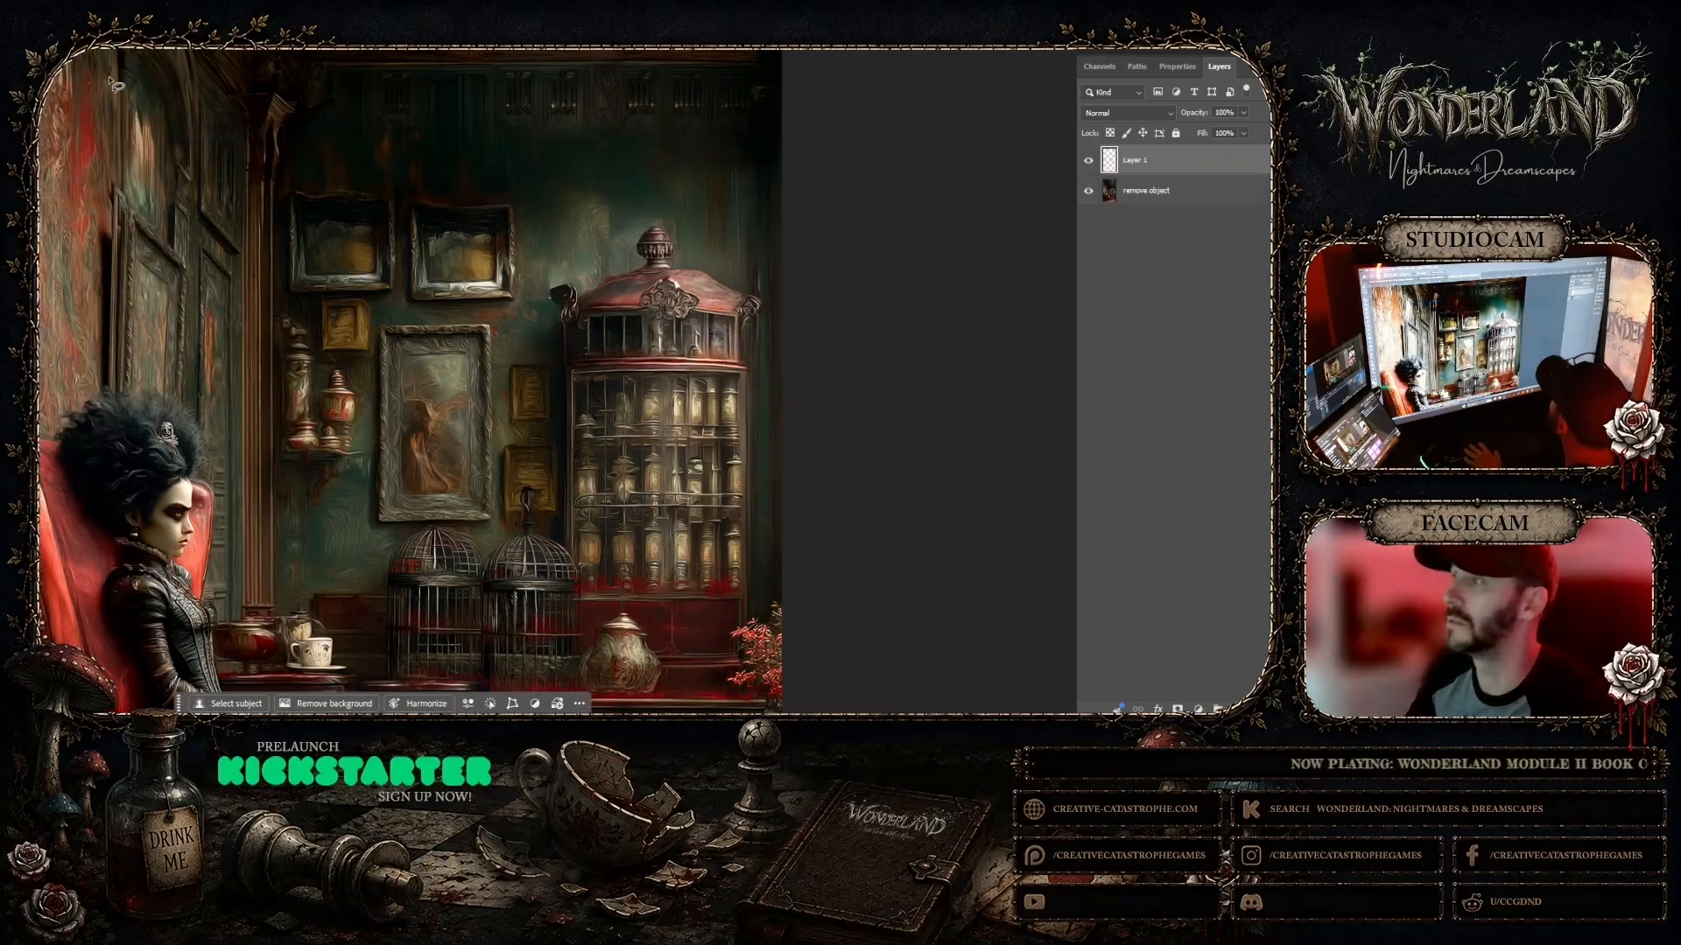
{"action": "left_click", "coordinate": [52, 49]}
{"action": "mouse_move", "coordinate": [131, 121]}
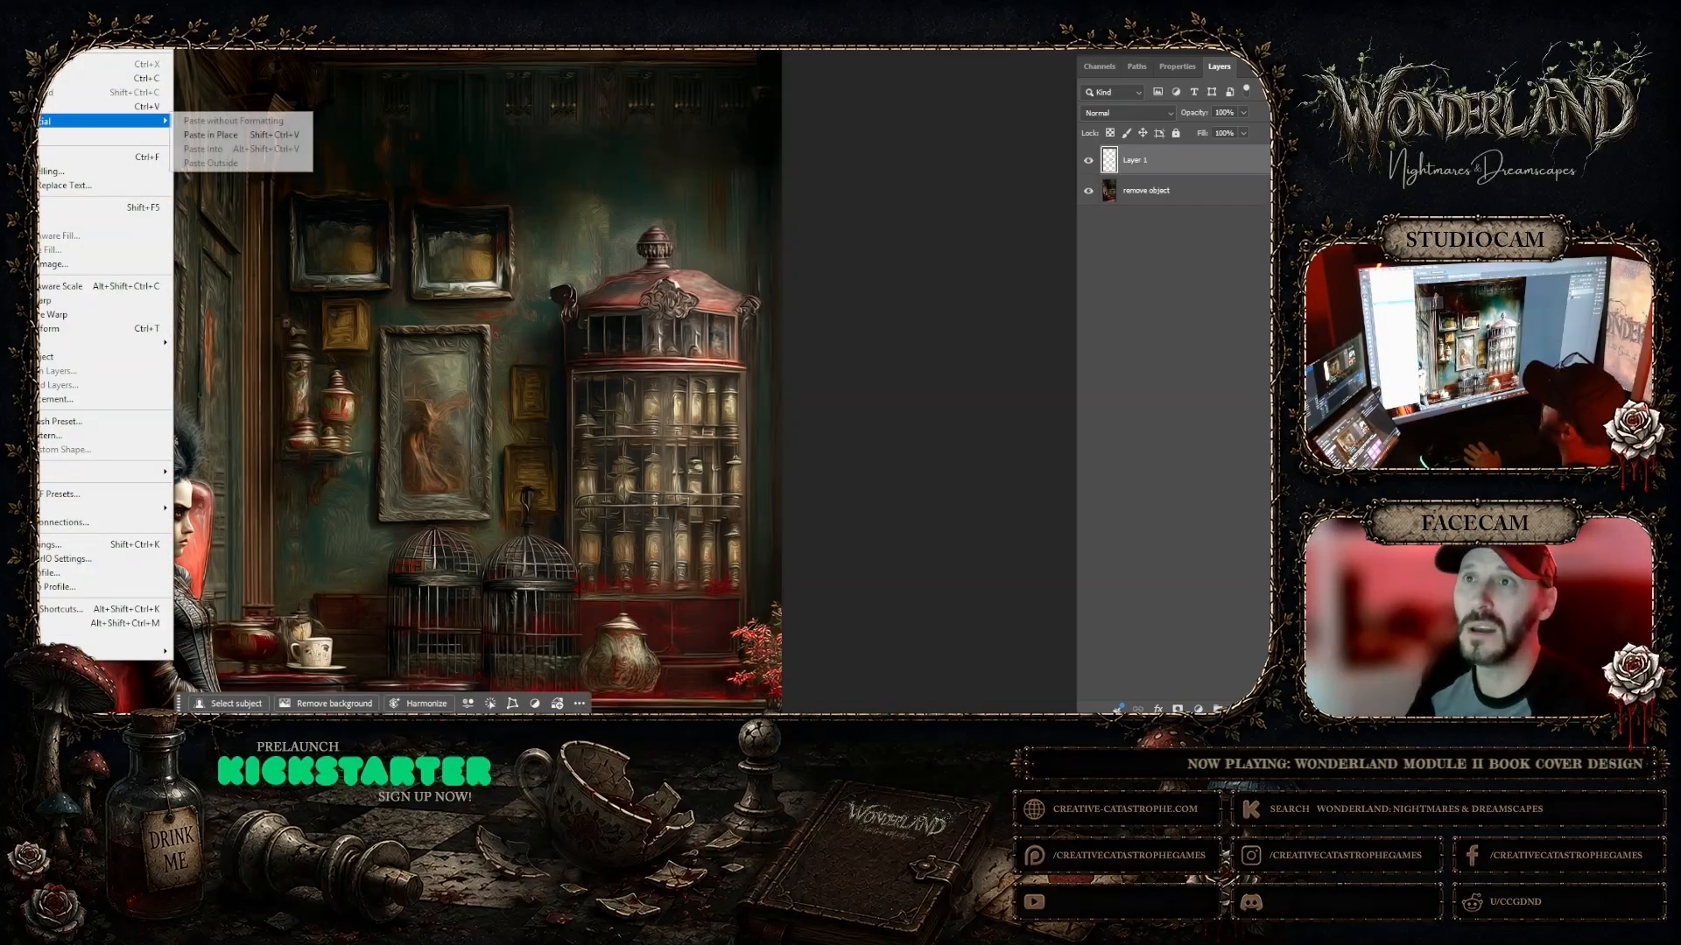
{"action": "left_click", "coordinate": [218, 142]}
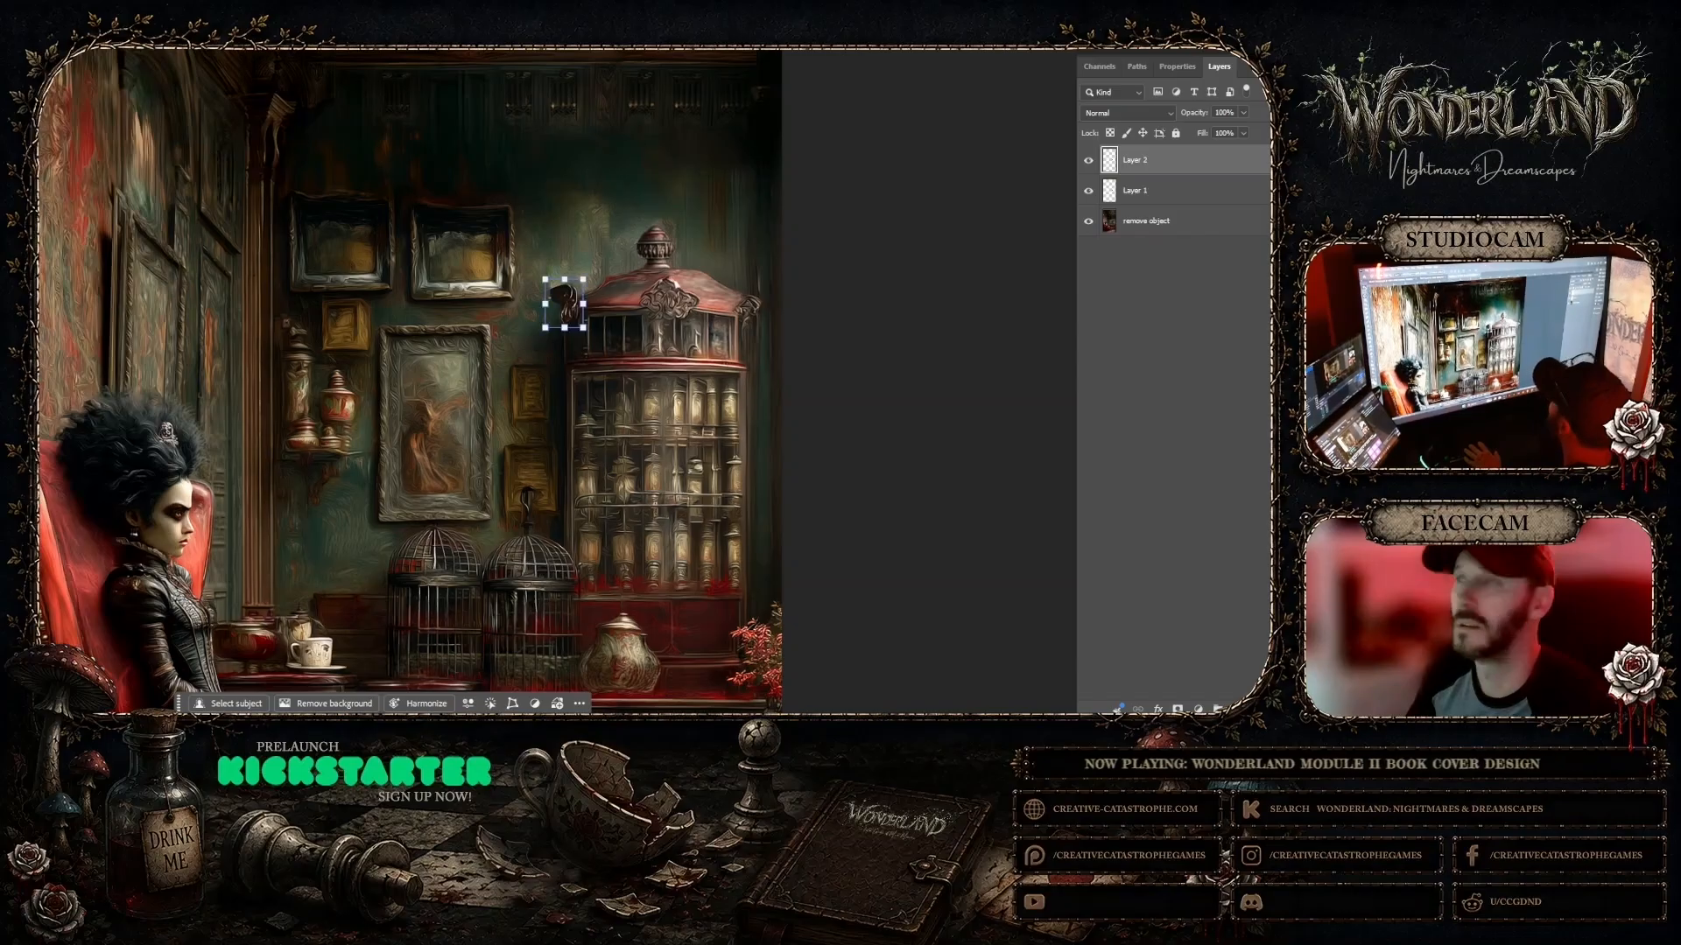
{"action": "left_click_drag", "start_coordinate": [581, 308], "coordinate": [654, 309]}
{"action": "key", "text": "ctrl+z"}
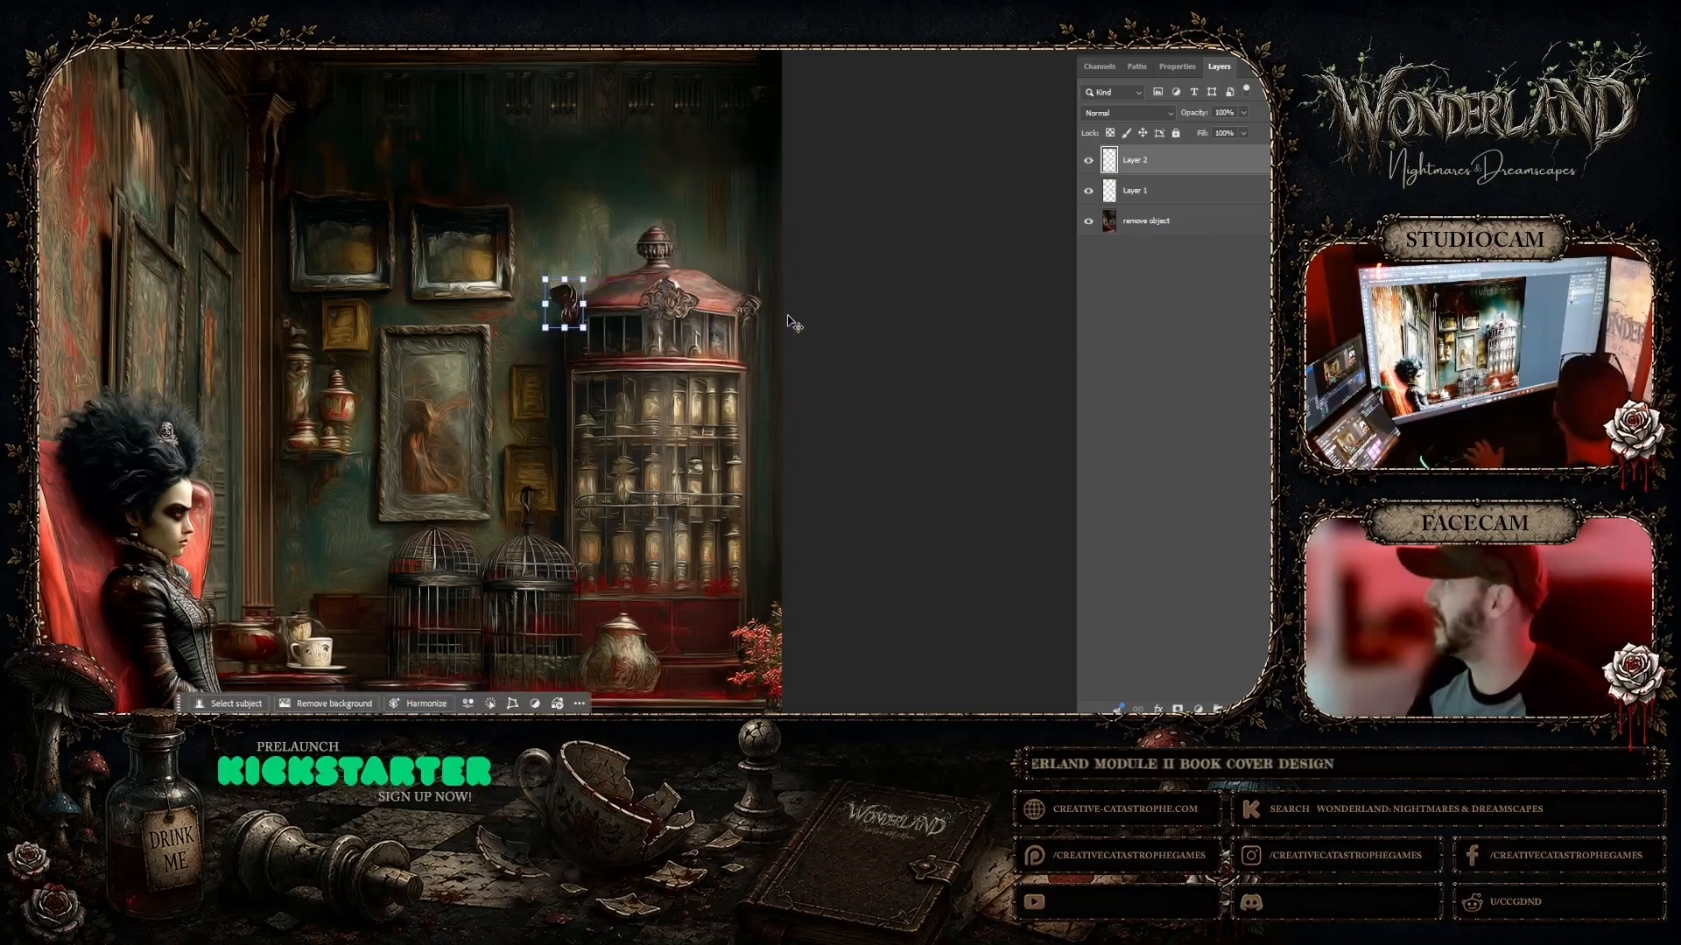
{"action": "key", "text": "ctrl+z"}
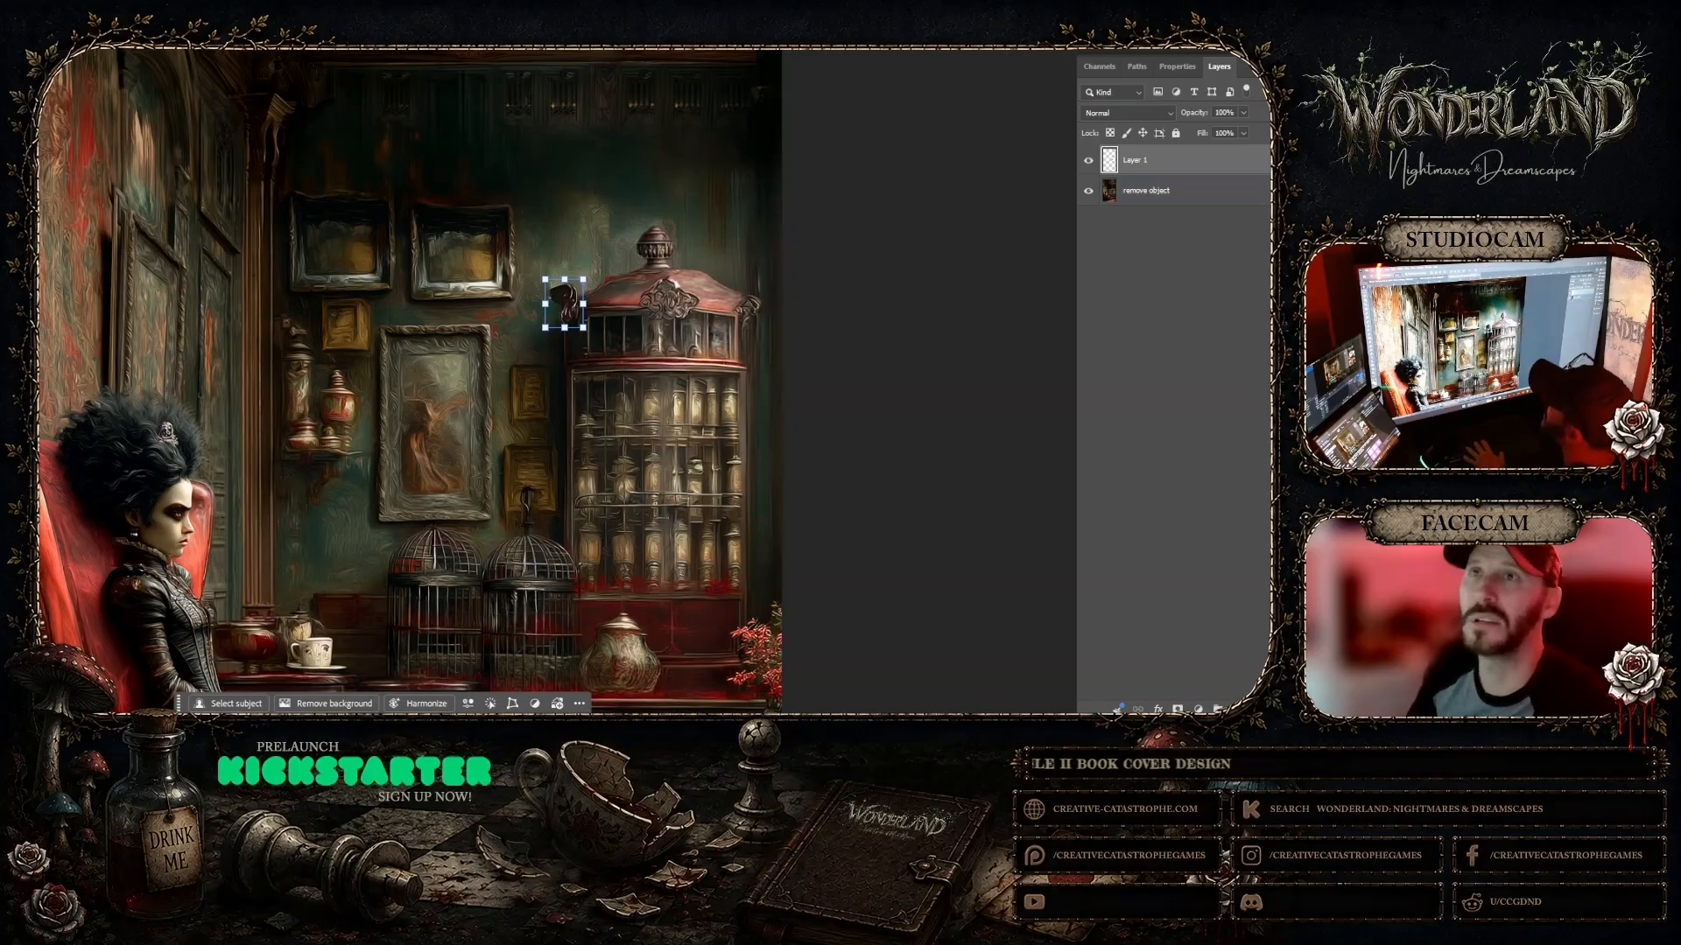
Step: Flip the pasted ornament horizontally and move it onto the cabinet roof's right corner
{"action": "key", "text": "alt+e"}
{"action": "mouse_move", "coordinate": [136, 343]}
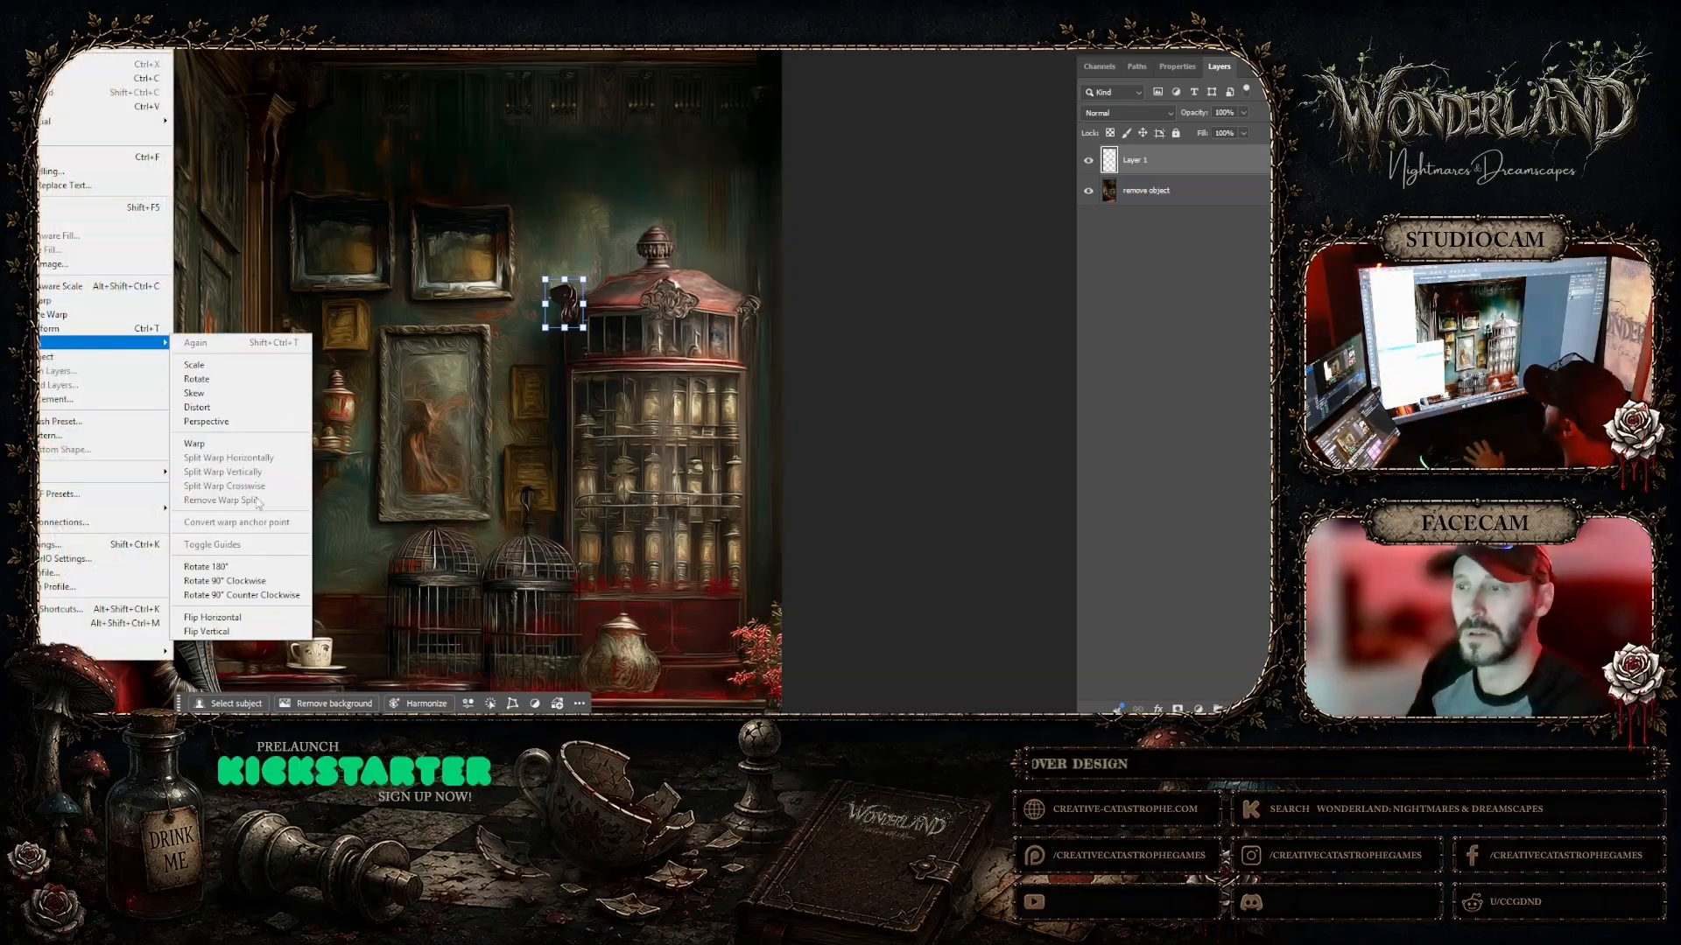
{"action": "left_click", "coordinate": [212, 617]}
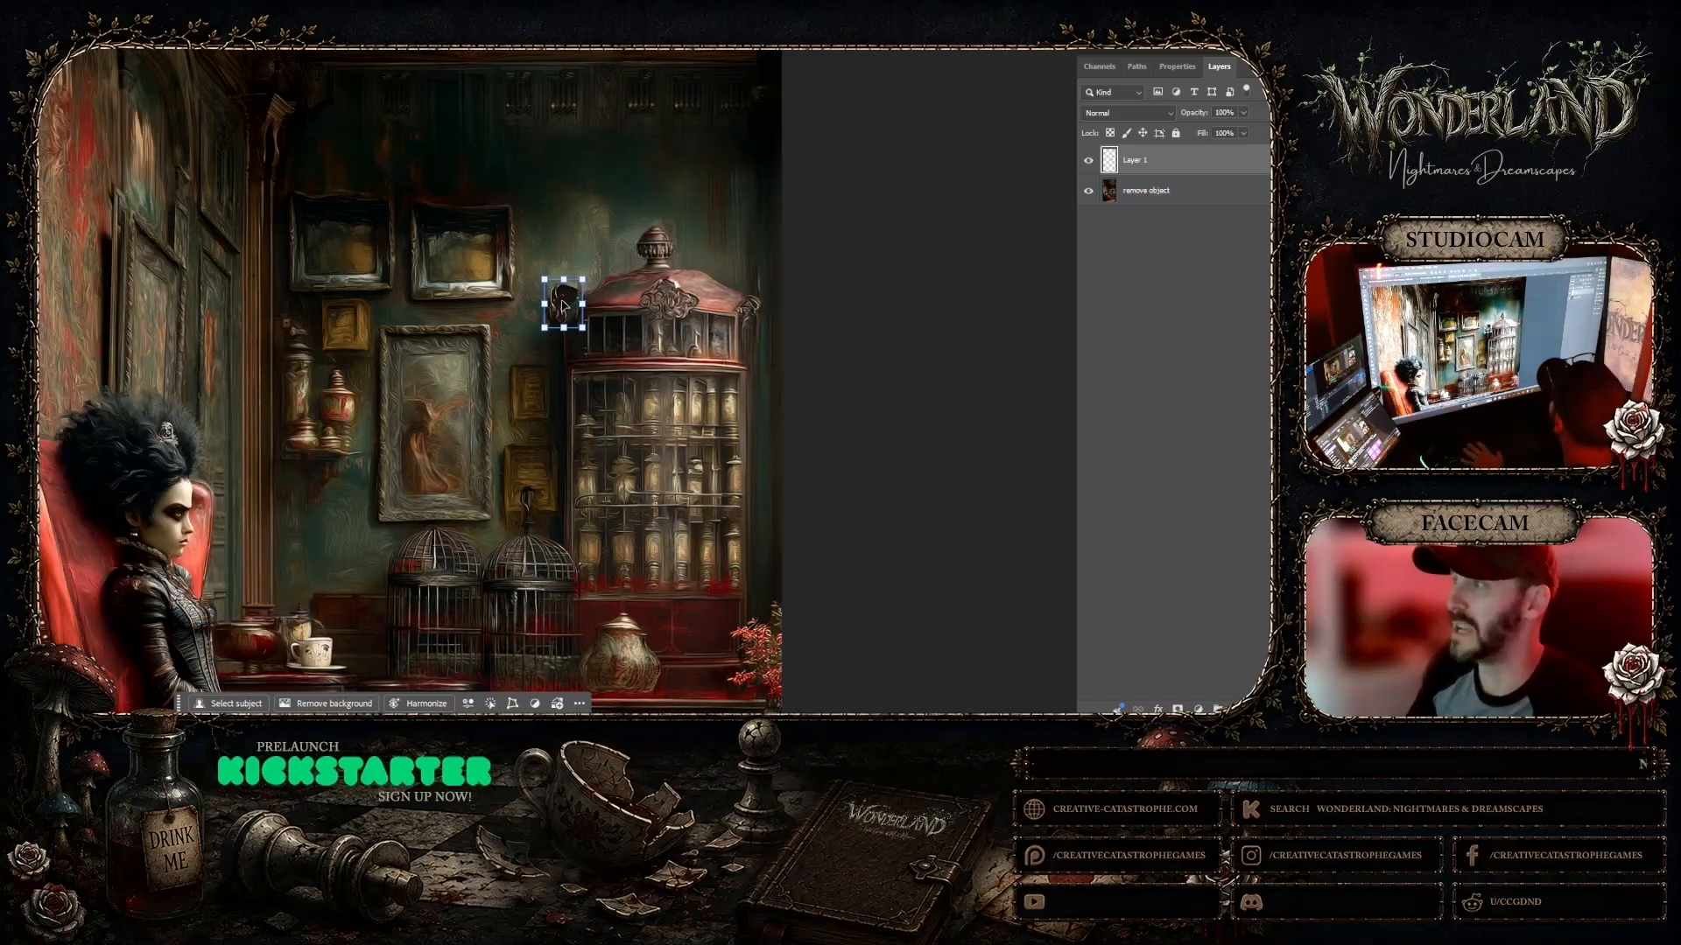
{"action": "left_click_drag", "start_coordinate": [565, 314], "coordinate": [753, 331]}
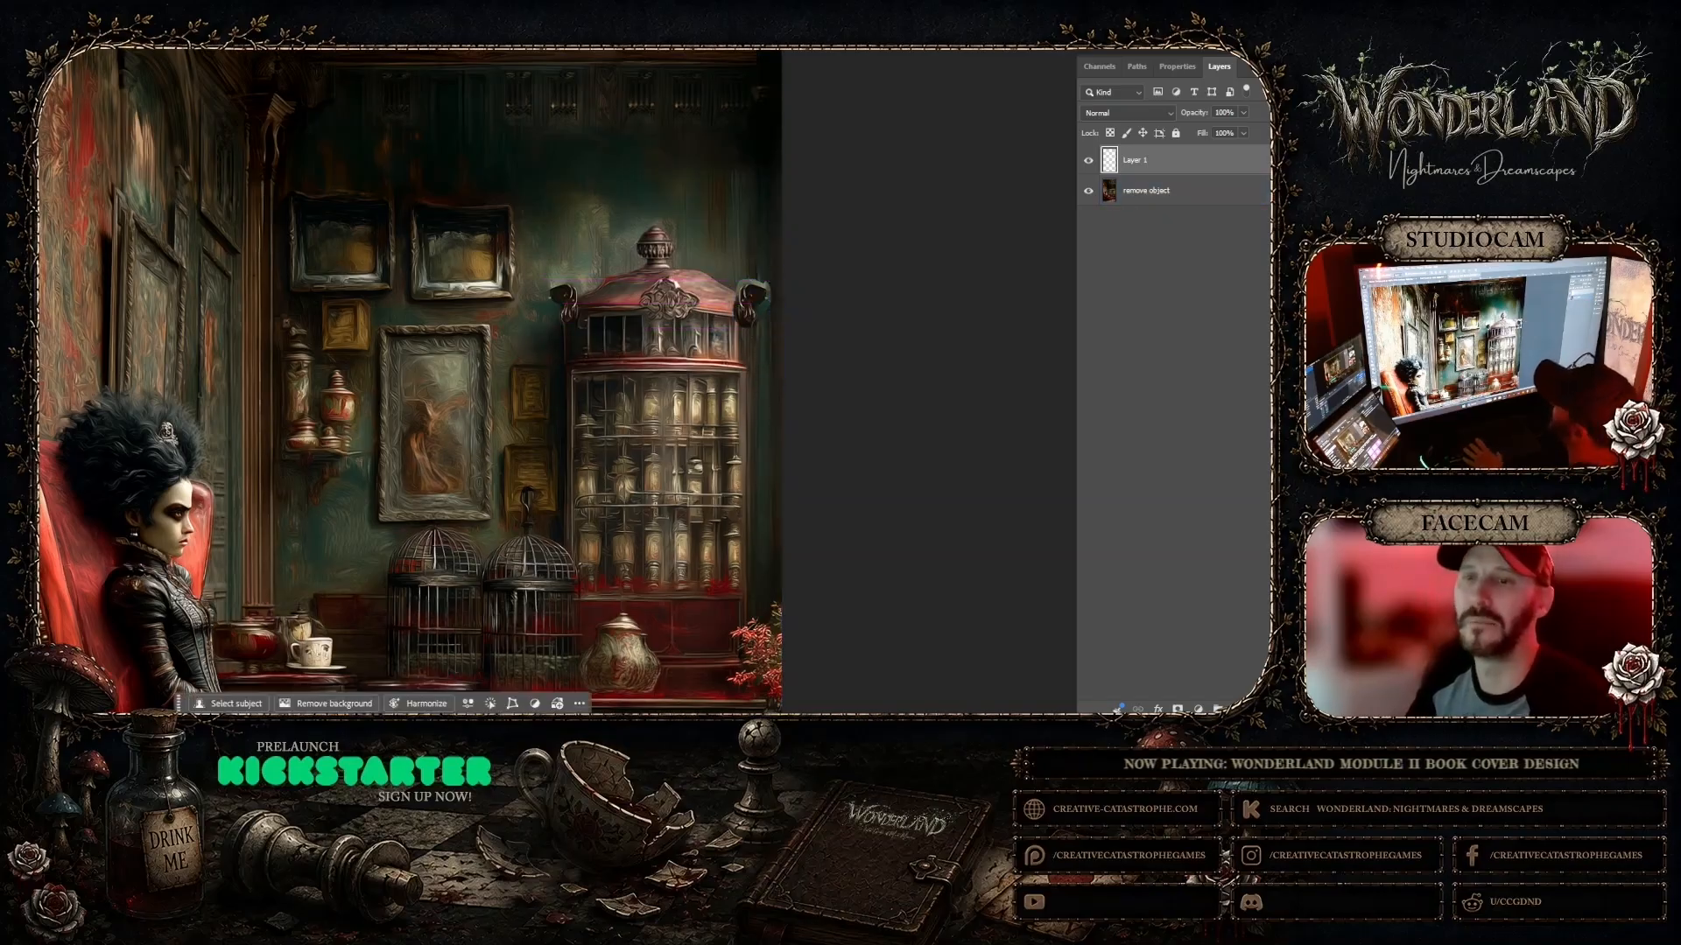
{"action": "key", "text": "ctrl+d"}
Step: Erase the stray edges around the mirrored ornament at the roof's right corner with a small brush
{"action": "left_click", "coordinate": [777, 302]}
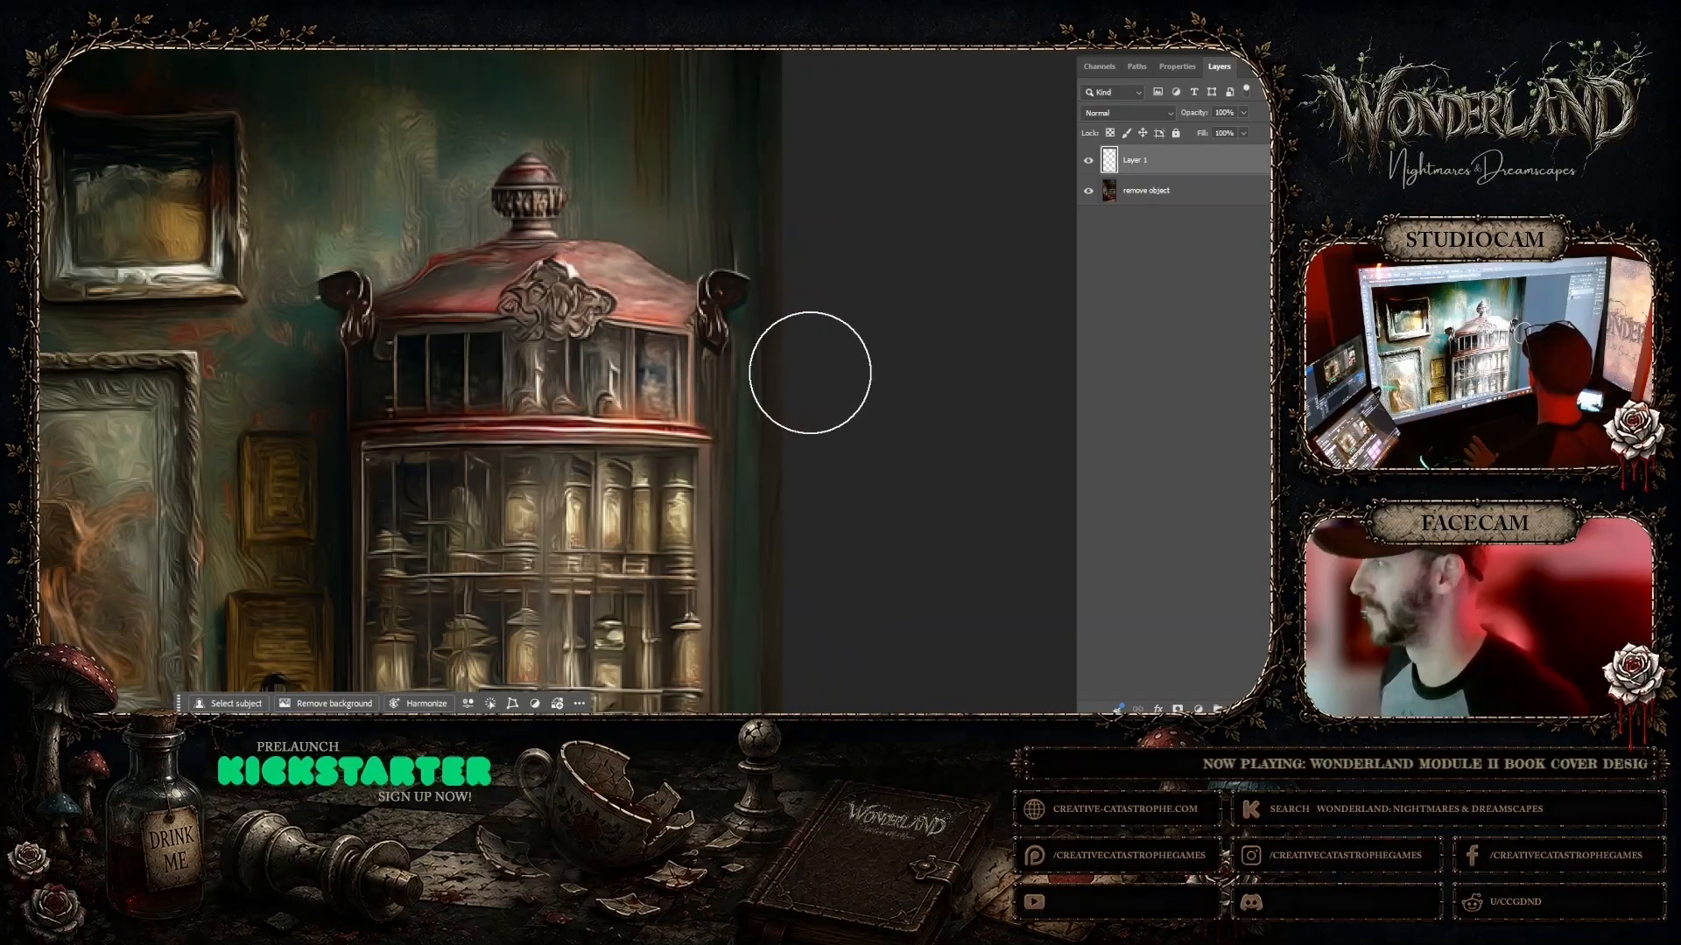
{"action": "right_click", "coordinate": [94, 94]}
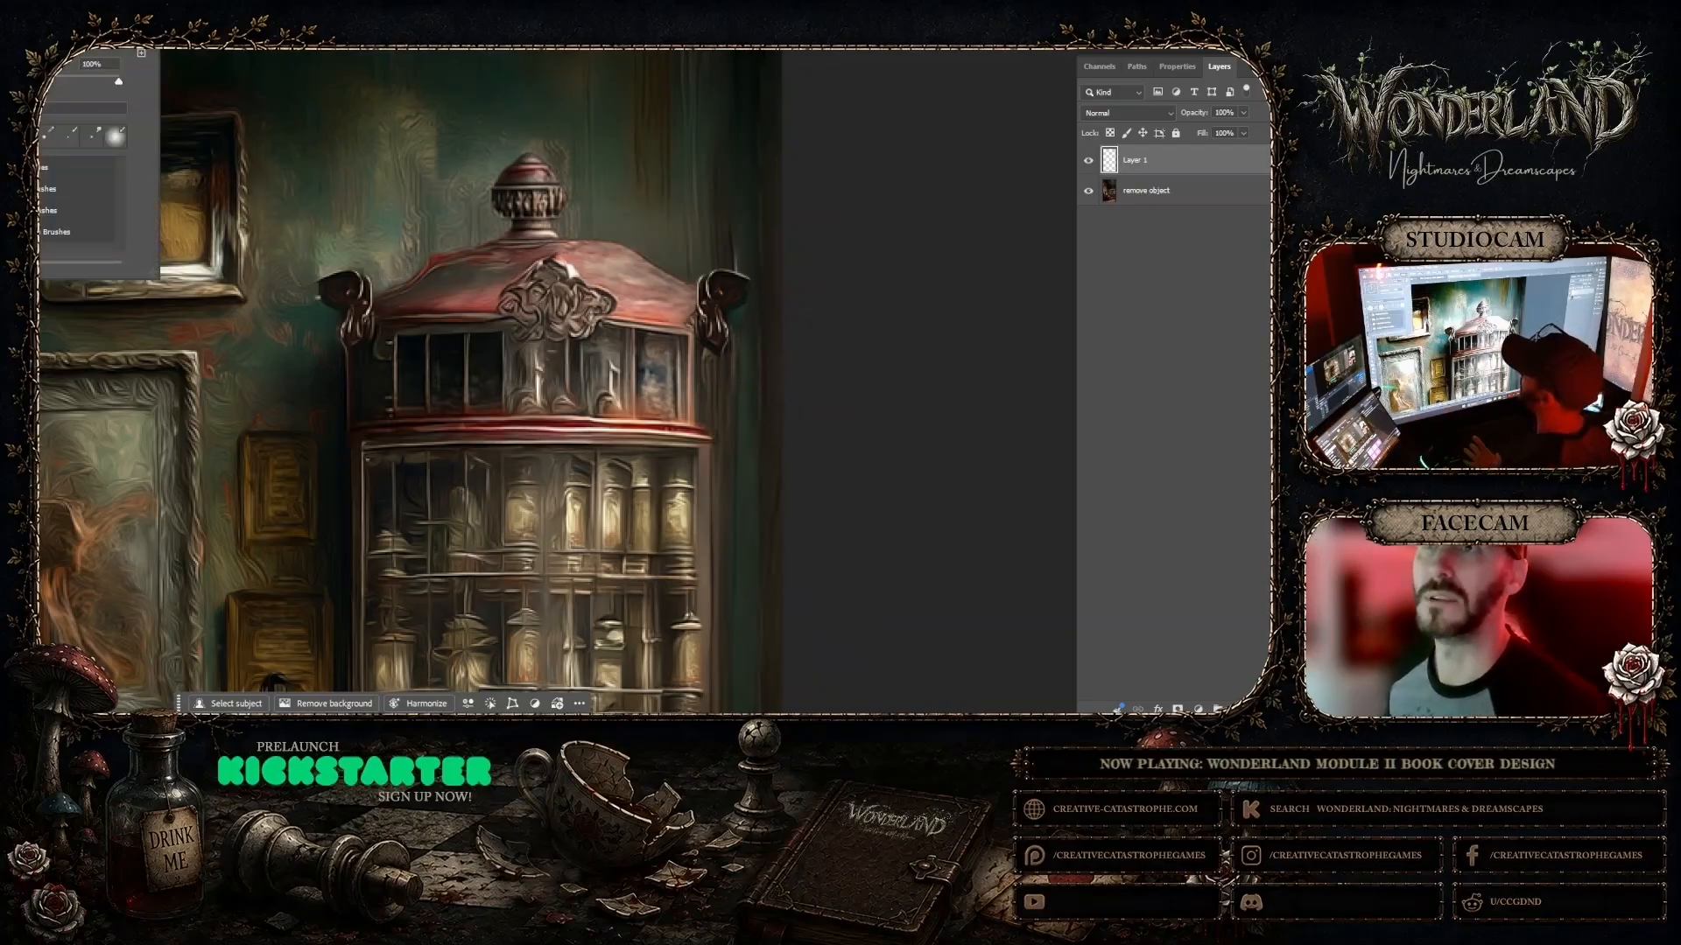
{"action": "left_click", "coordinate": [738, 321]}
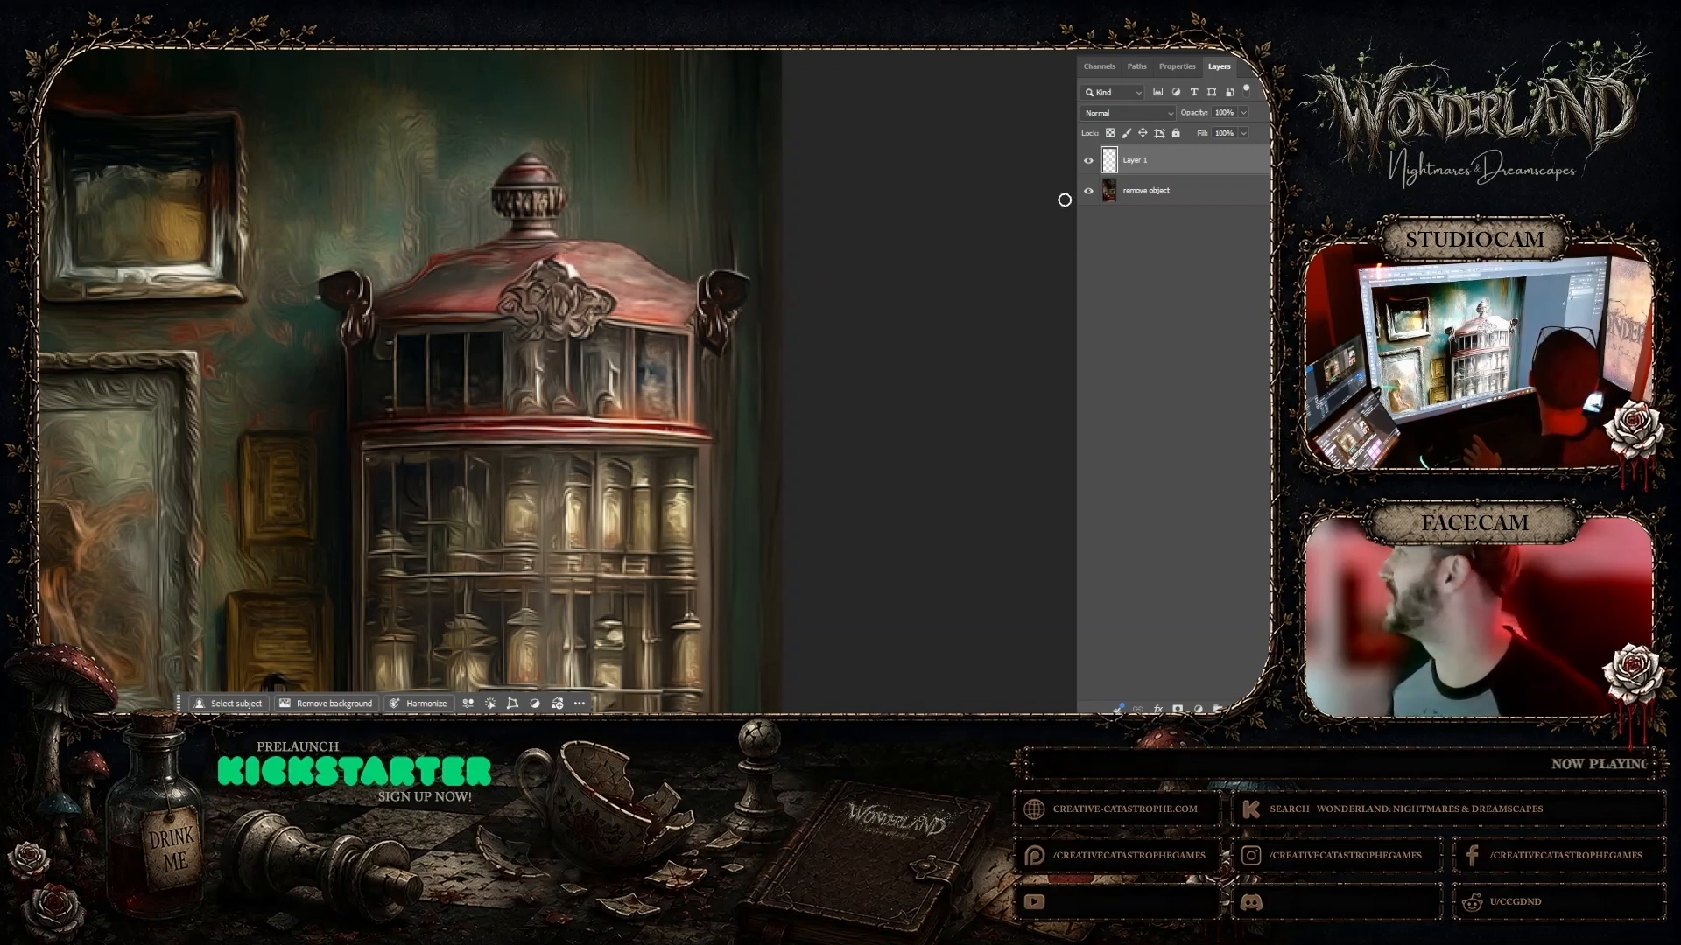
Step: Hide Layer 1, lasso the original ornament at the roof's right corner on the image layer, and run Generative Fill with the prompt "remove object"
{"action": "left_click", "coordinate": [1089, 162]}
{"action": "left_click", "coordinate": [1147, 190]}
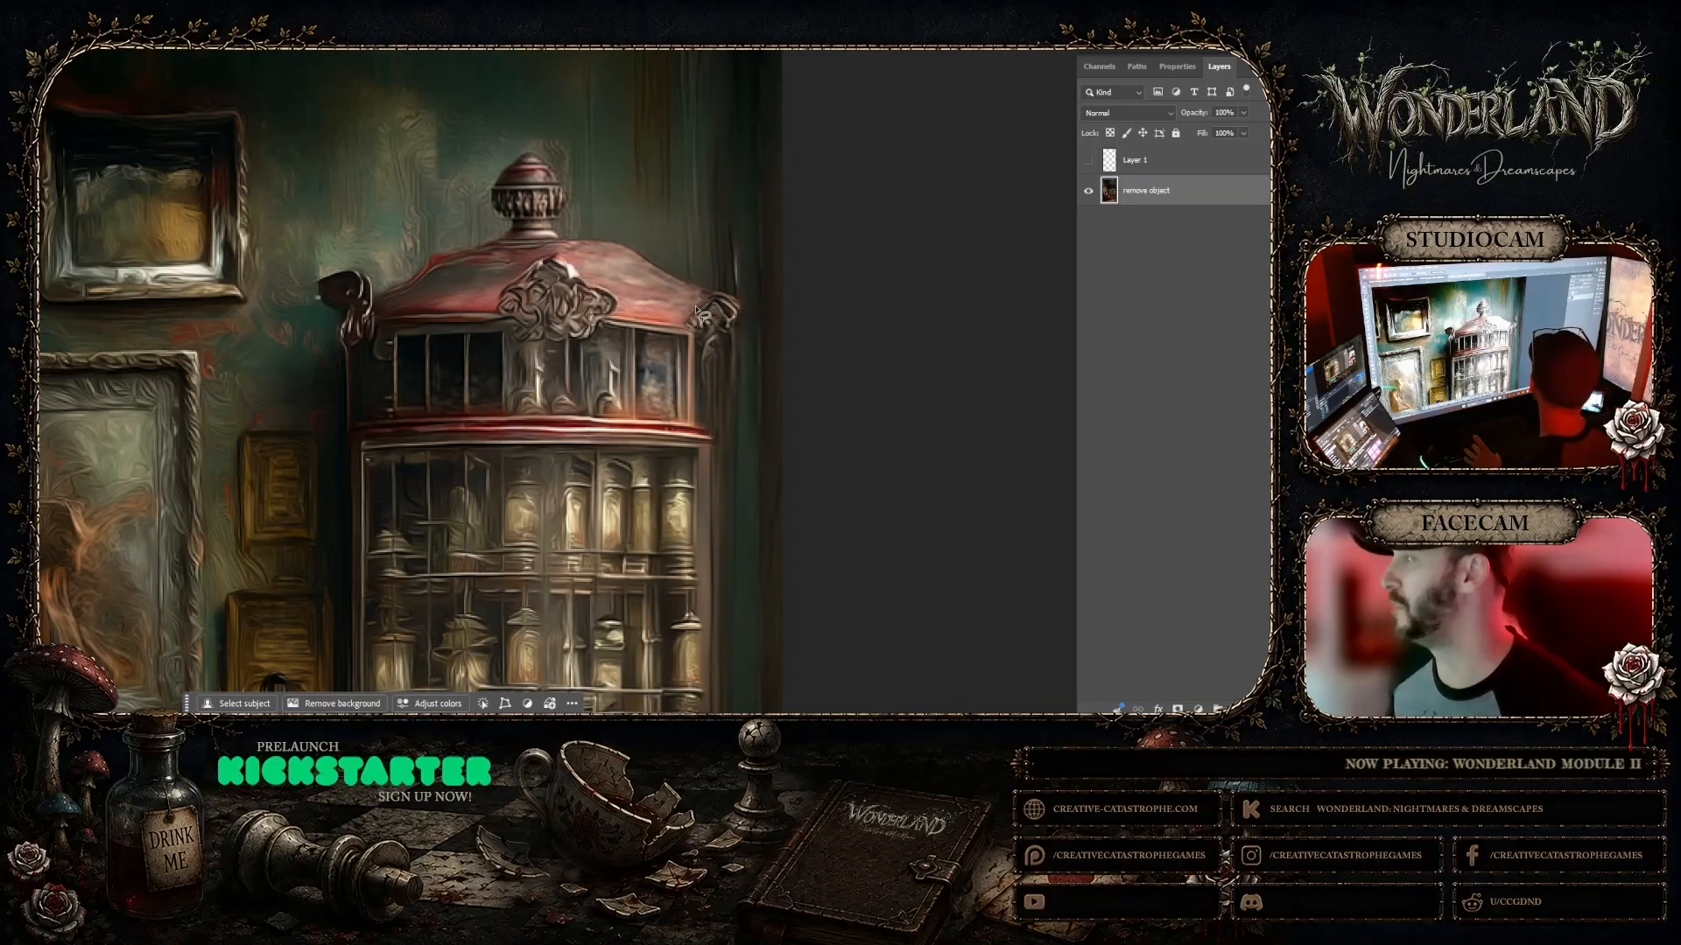
{"action": "mouse_move", "coordinate": [696, 306]}
{"action": "left_mouse_down"}
{"action": "mouse_move", "coordinate": [740, 299]}
{"action": "mouse_move", "coordinate": [747, 331]}
{"action": "mouse_move", "coordinate": [689, 335]}
{"action": "mouse_move", "coordinate": [696, 307]}
{"action": "left_mouse_up"}
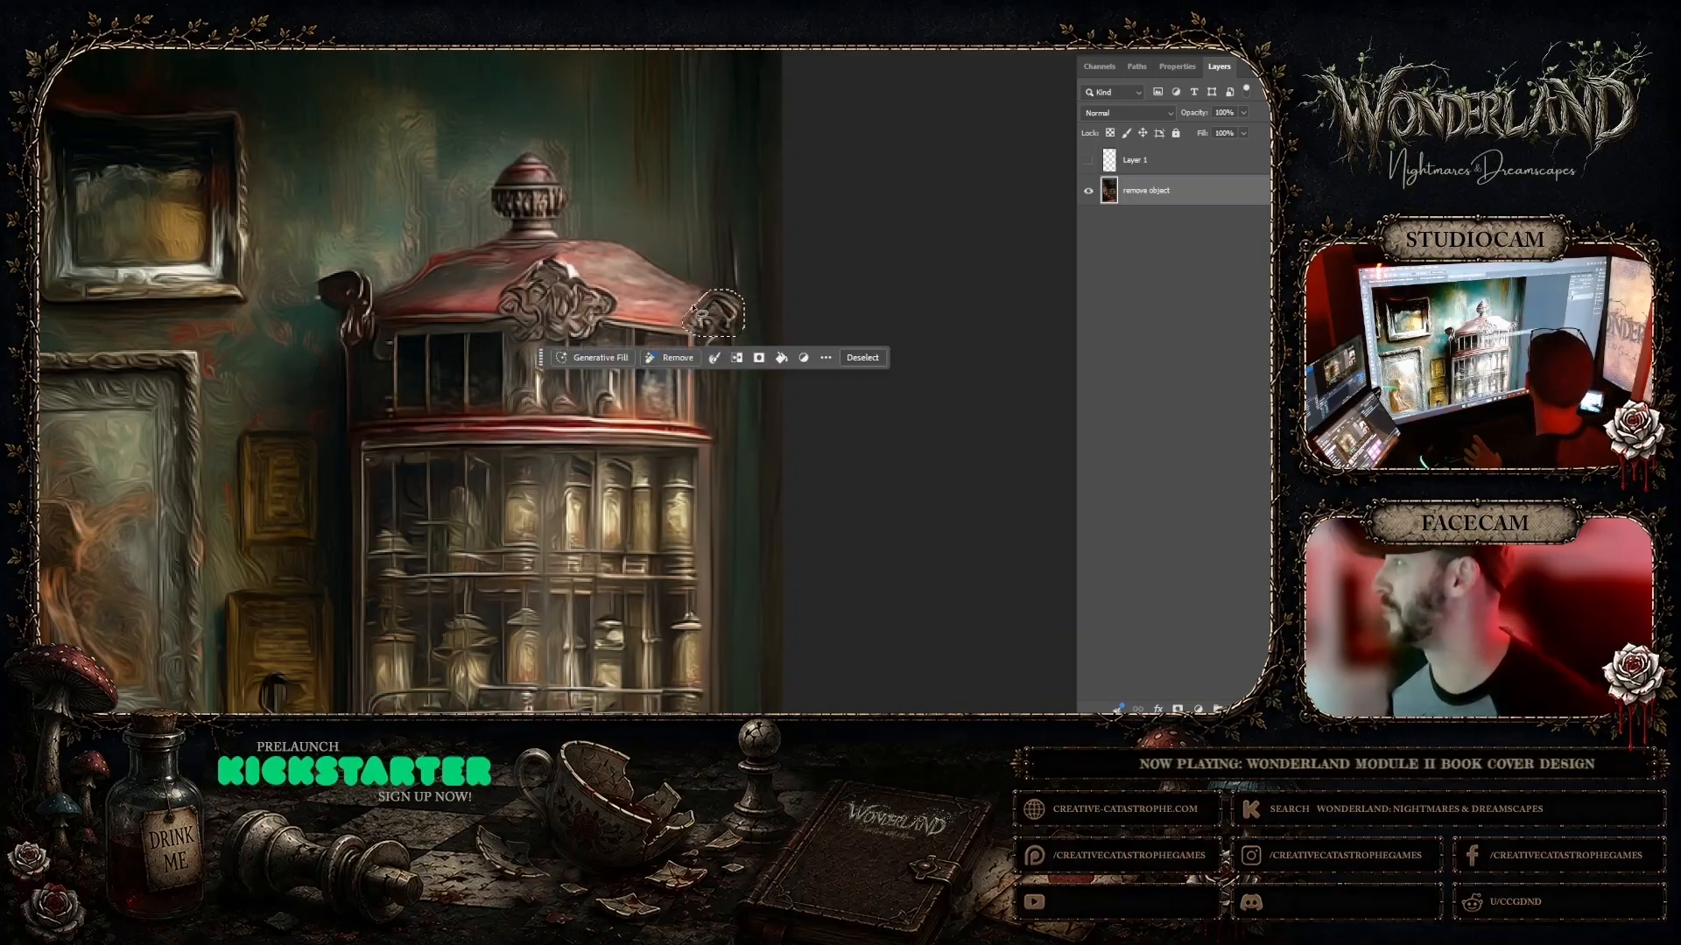
{"action": "left_click", "coordinate": [587, 361]}
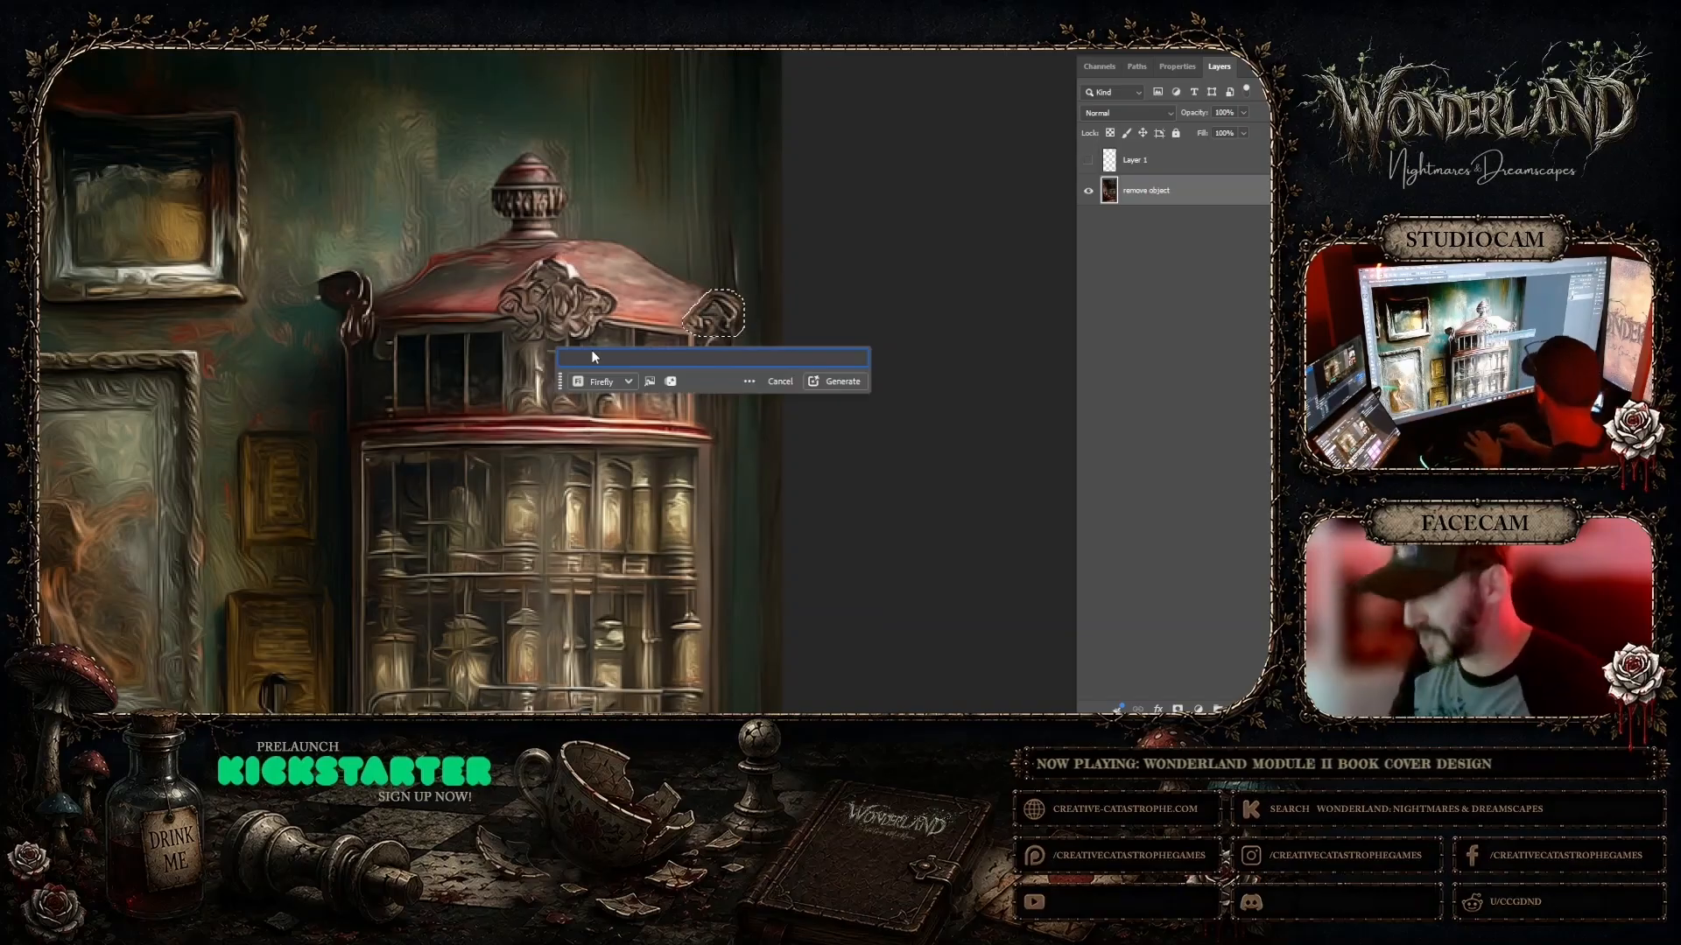
{"action": "type", "text": "remove object"}
{"action": "key", "text": "Return"}
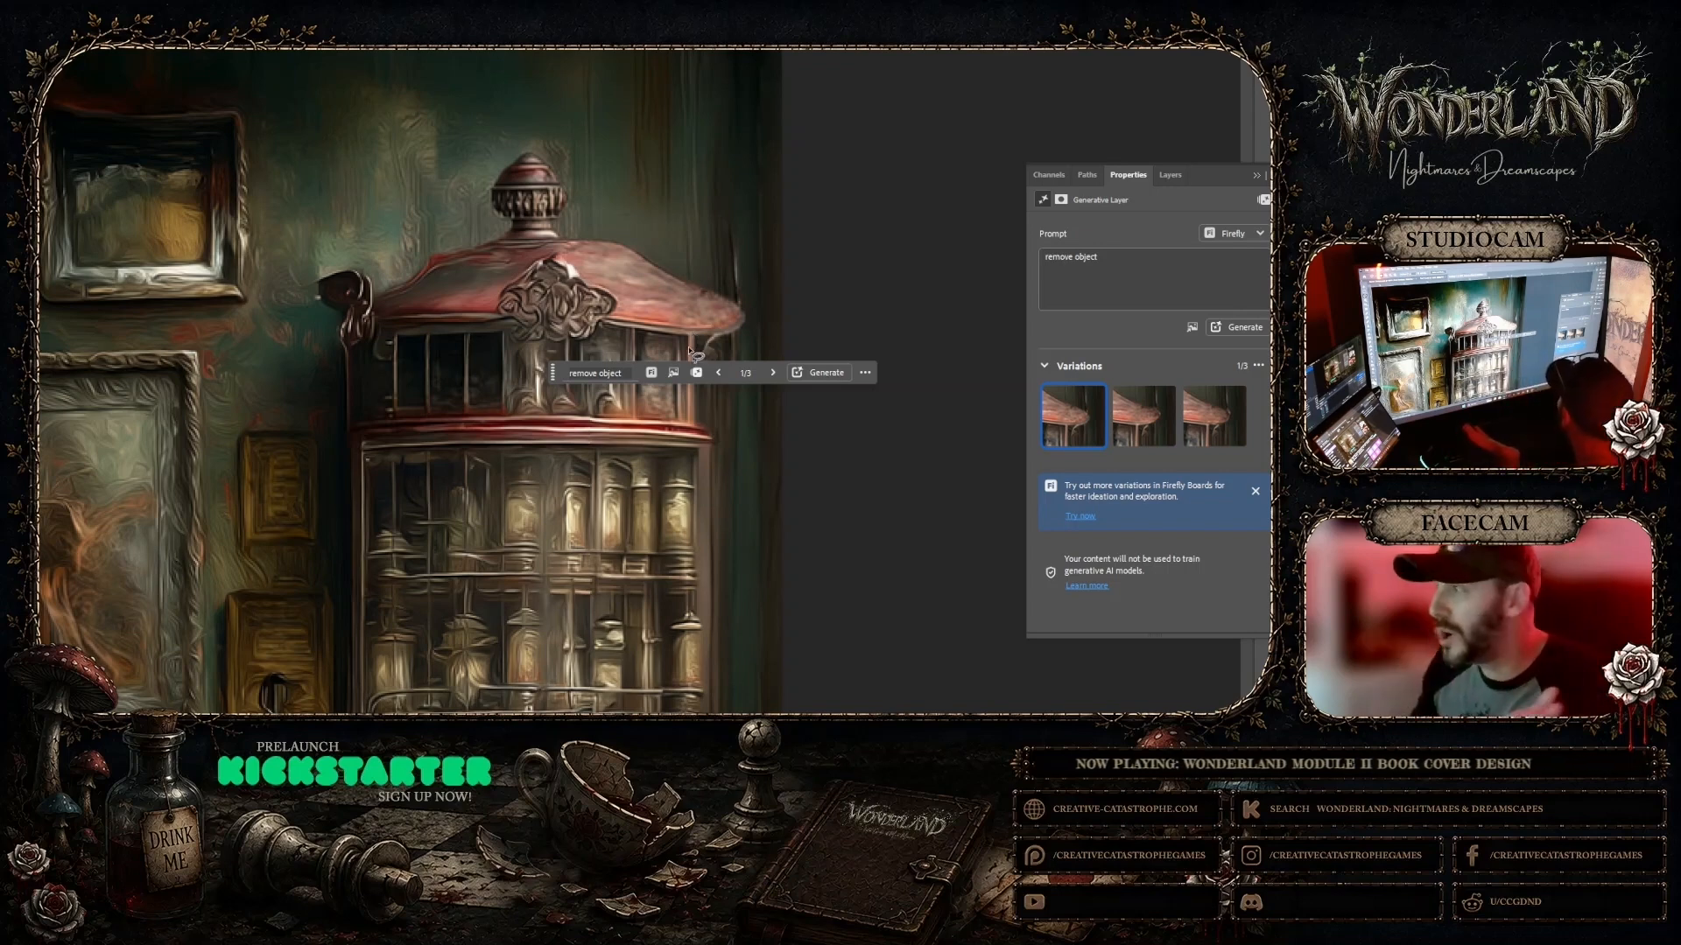
Step: Show the mirrored ornament's Layer 1 again and clear the layer selection
{"action": "left_click", "coordinate": [1265, 251]}
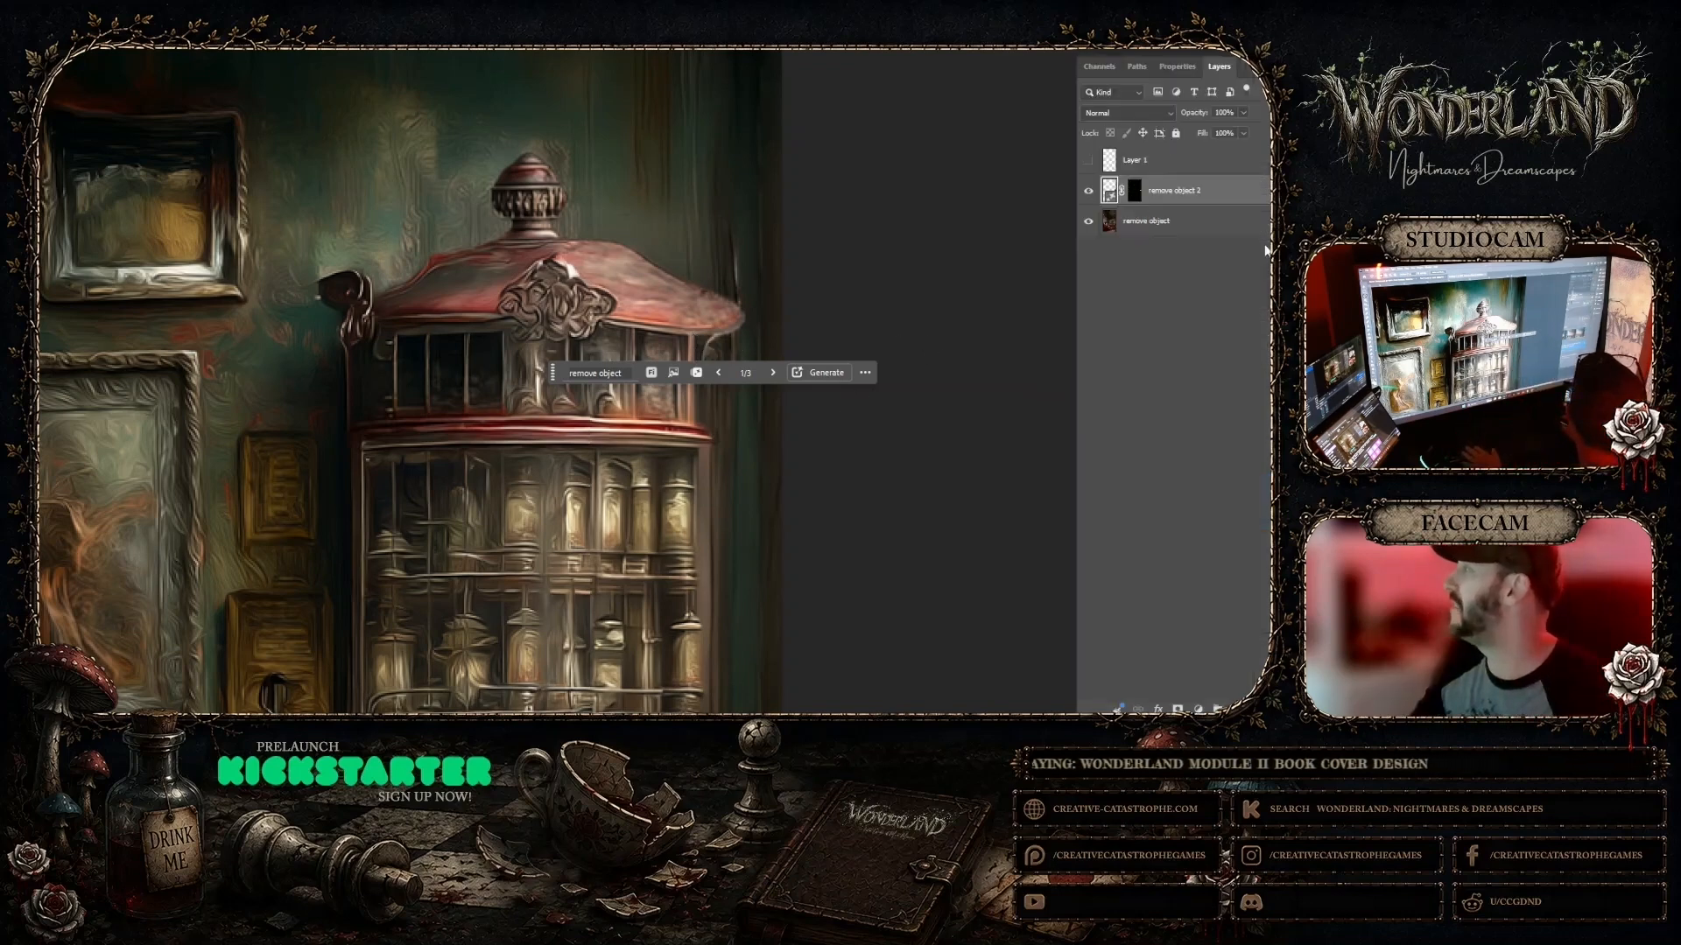
{"action": "left_click", "coordinate": [1087, 161]}
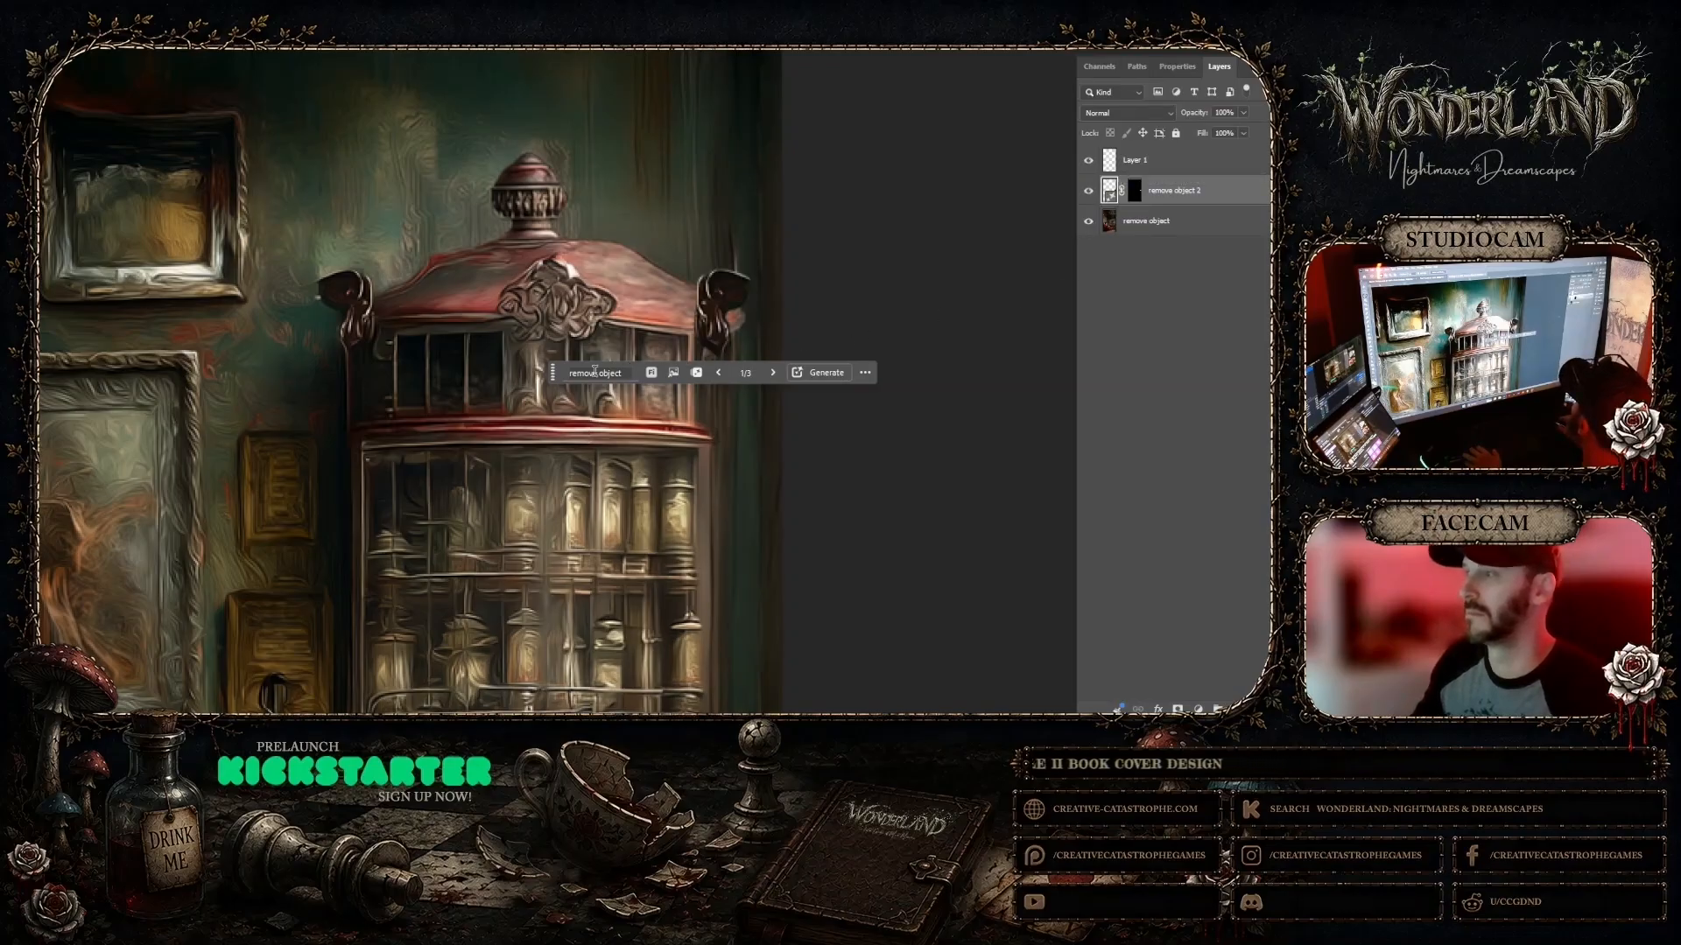
{"action": "left_click_drag", "start_coordinate": [552, 378], "coordinate": [673, 98]}
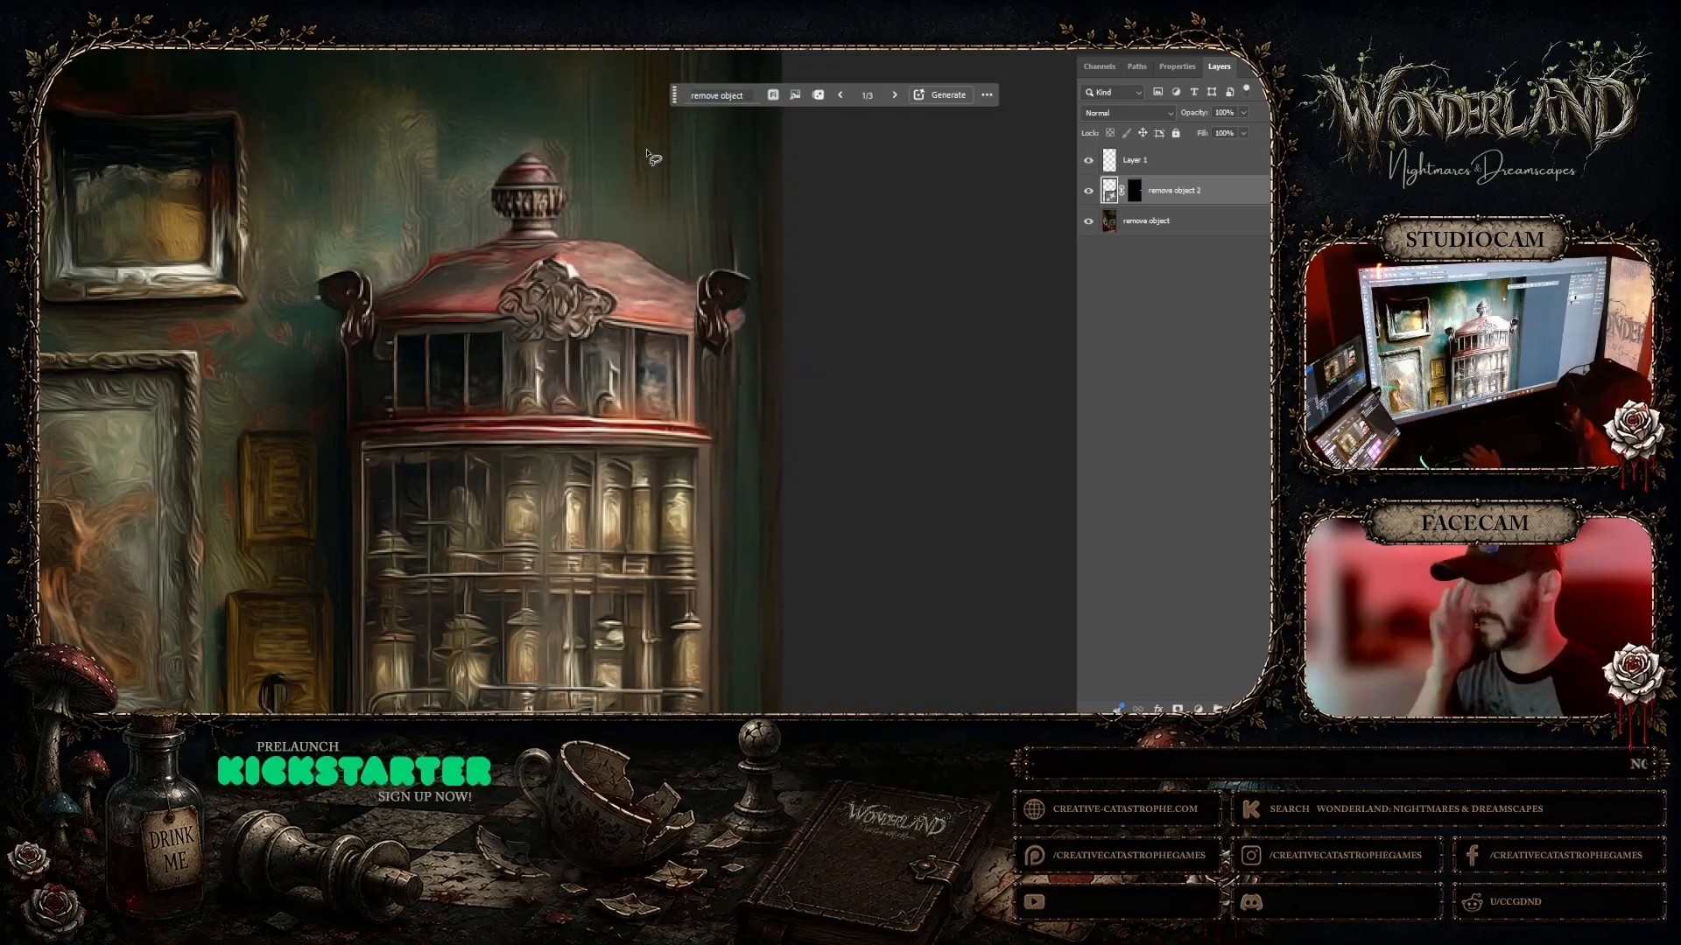
{"action": "right_click", "coordinate": [344, 396]}
{"action": "left_click", "coordinate": [354, 404]}
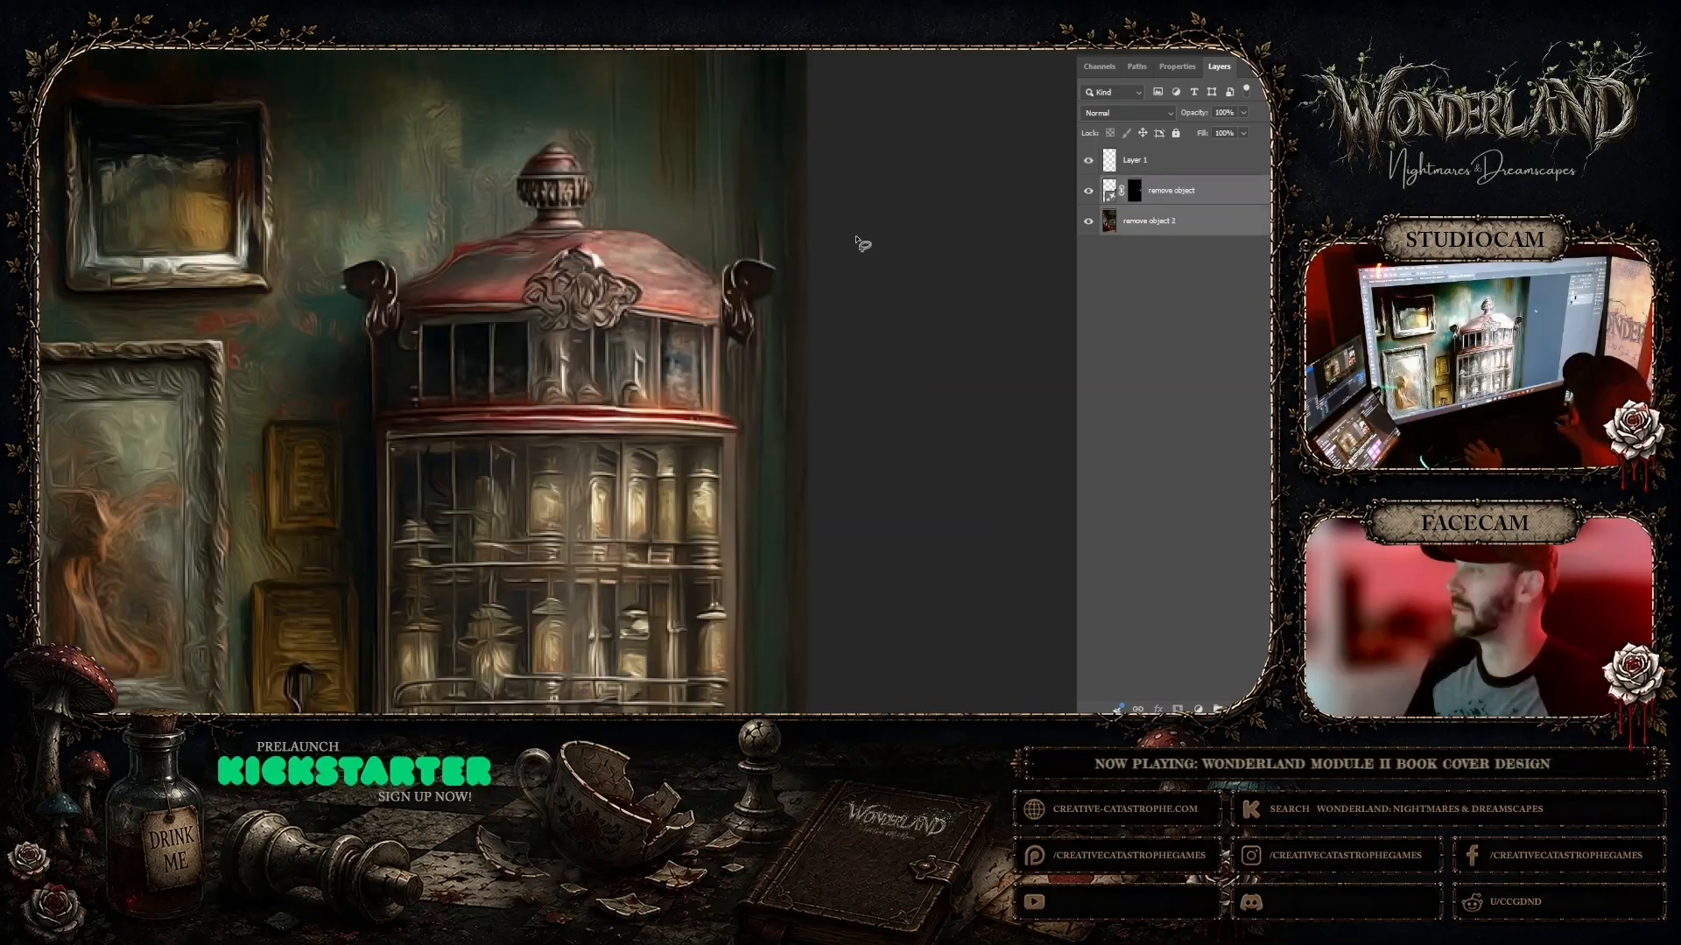
{"action": "left_click", "coordinate": [1138, 324]}
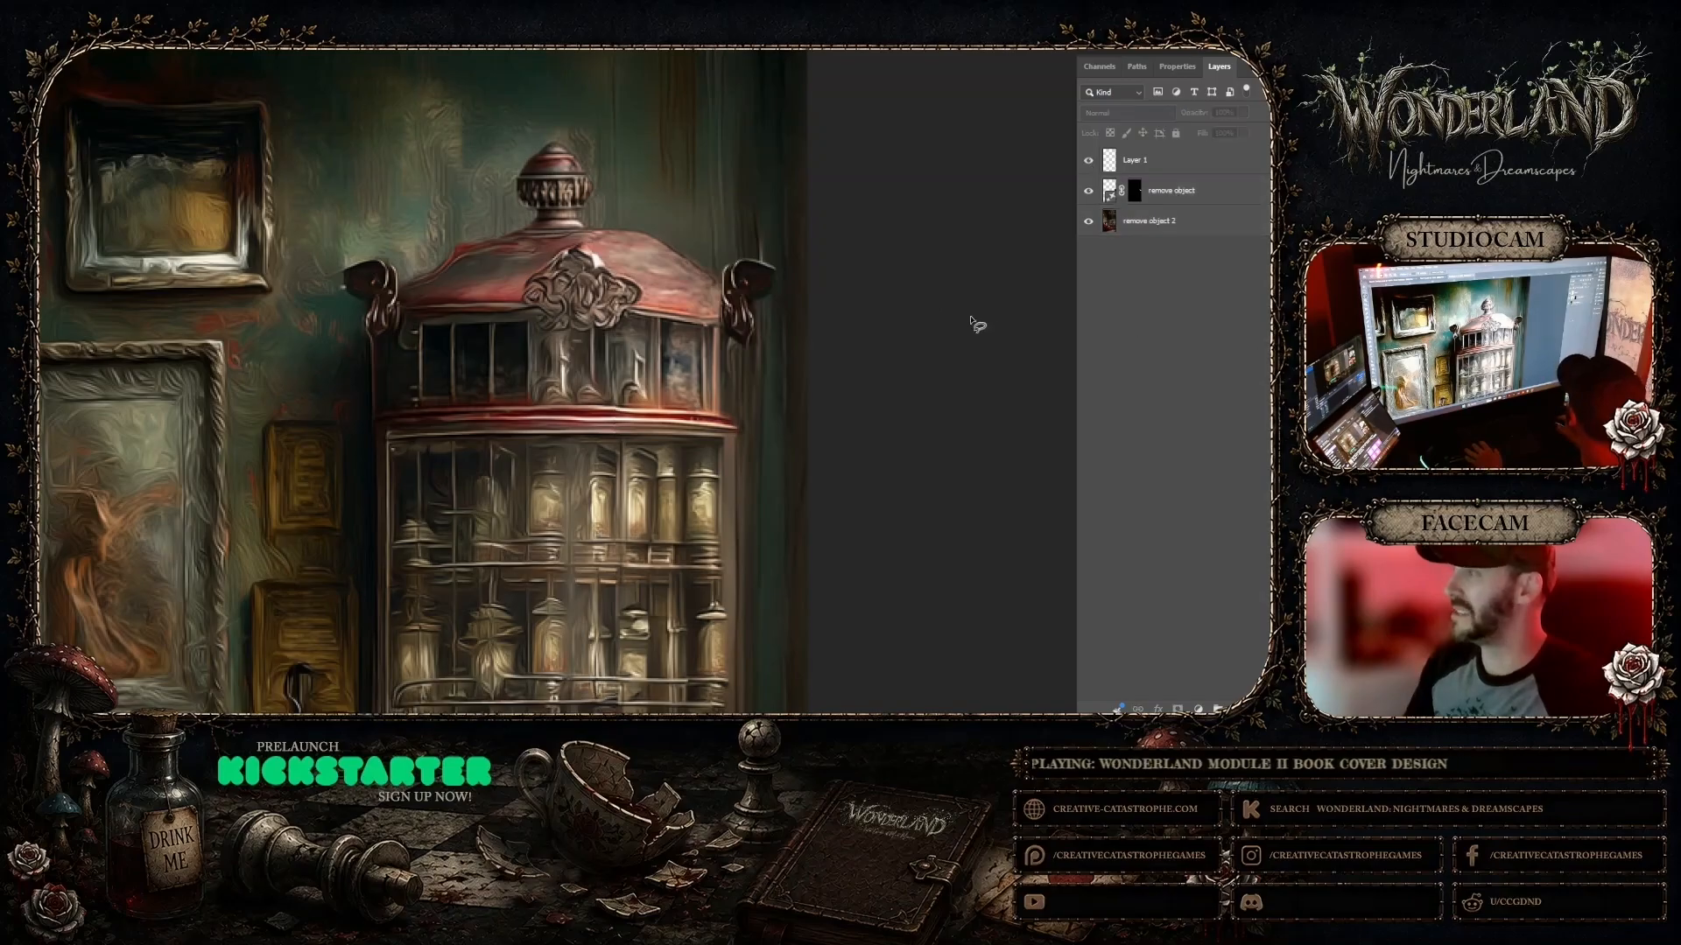
Step: Lasso the left end of the cabinet's upper window band on the "remove object 2" layer and paste a copy of it in place
{"action": "scroll", "coordinate": [942, 273], "scroll_direction": "down", "scroll_amount": 3}
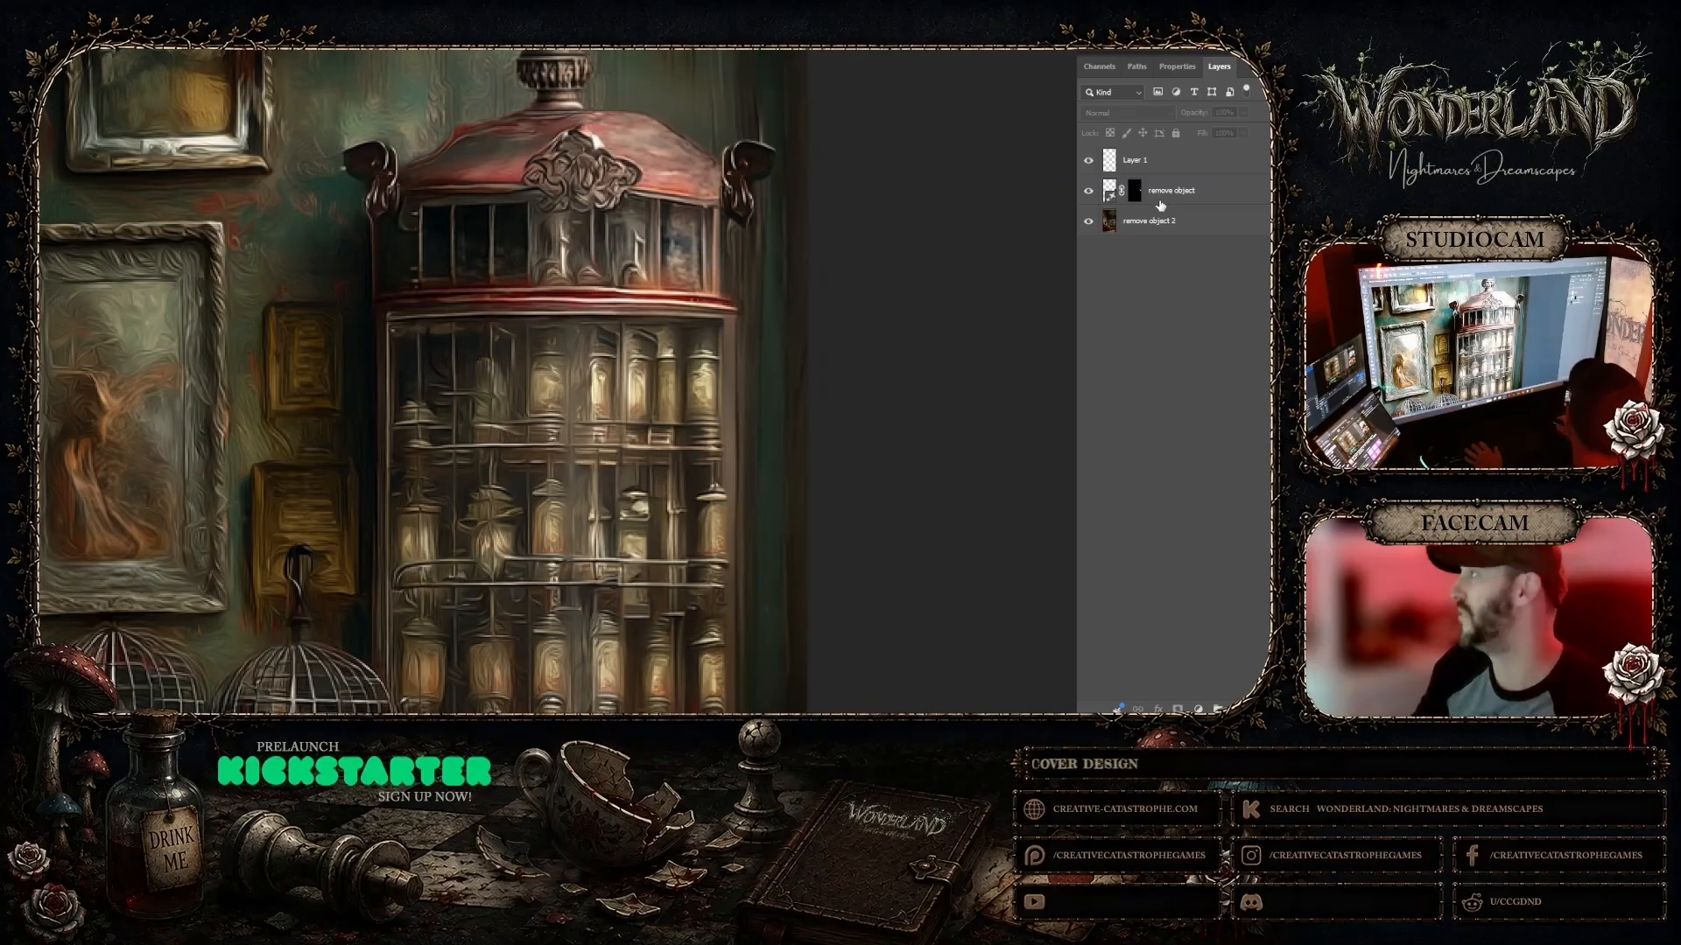
{"action": "left_click", "coordinate": [1158, 221]}
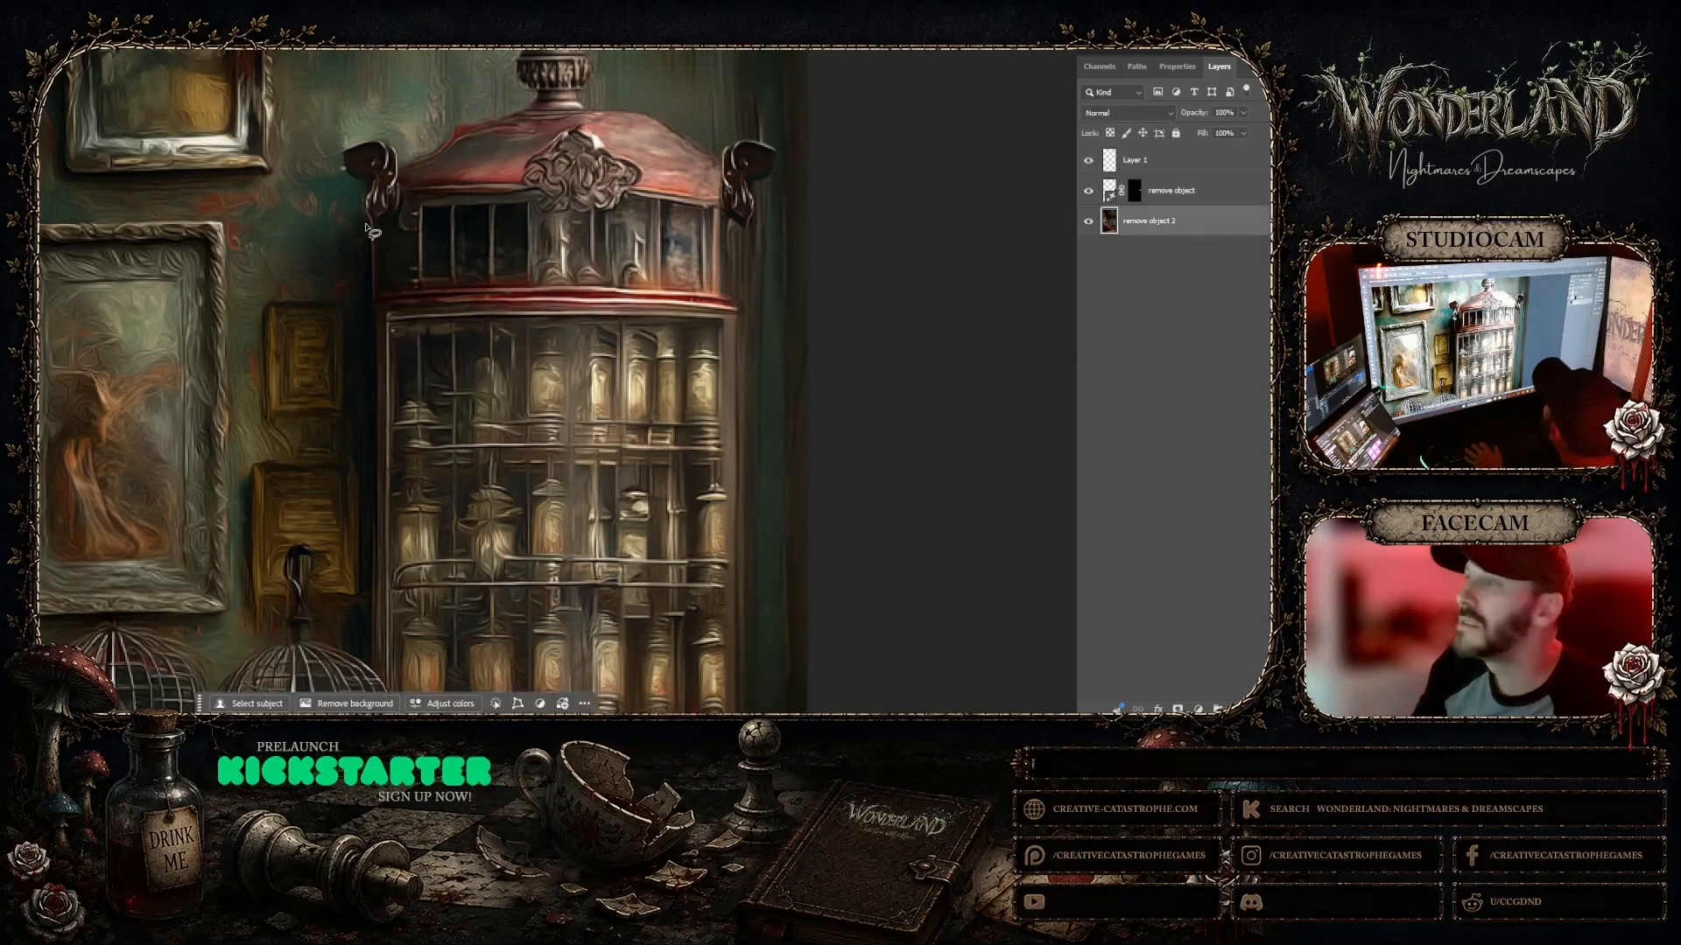
{"action": "left_click_drag", "start_coordinate": [366, 224], "coordinate": [364, 222]}
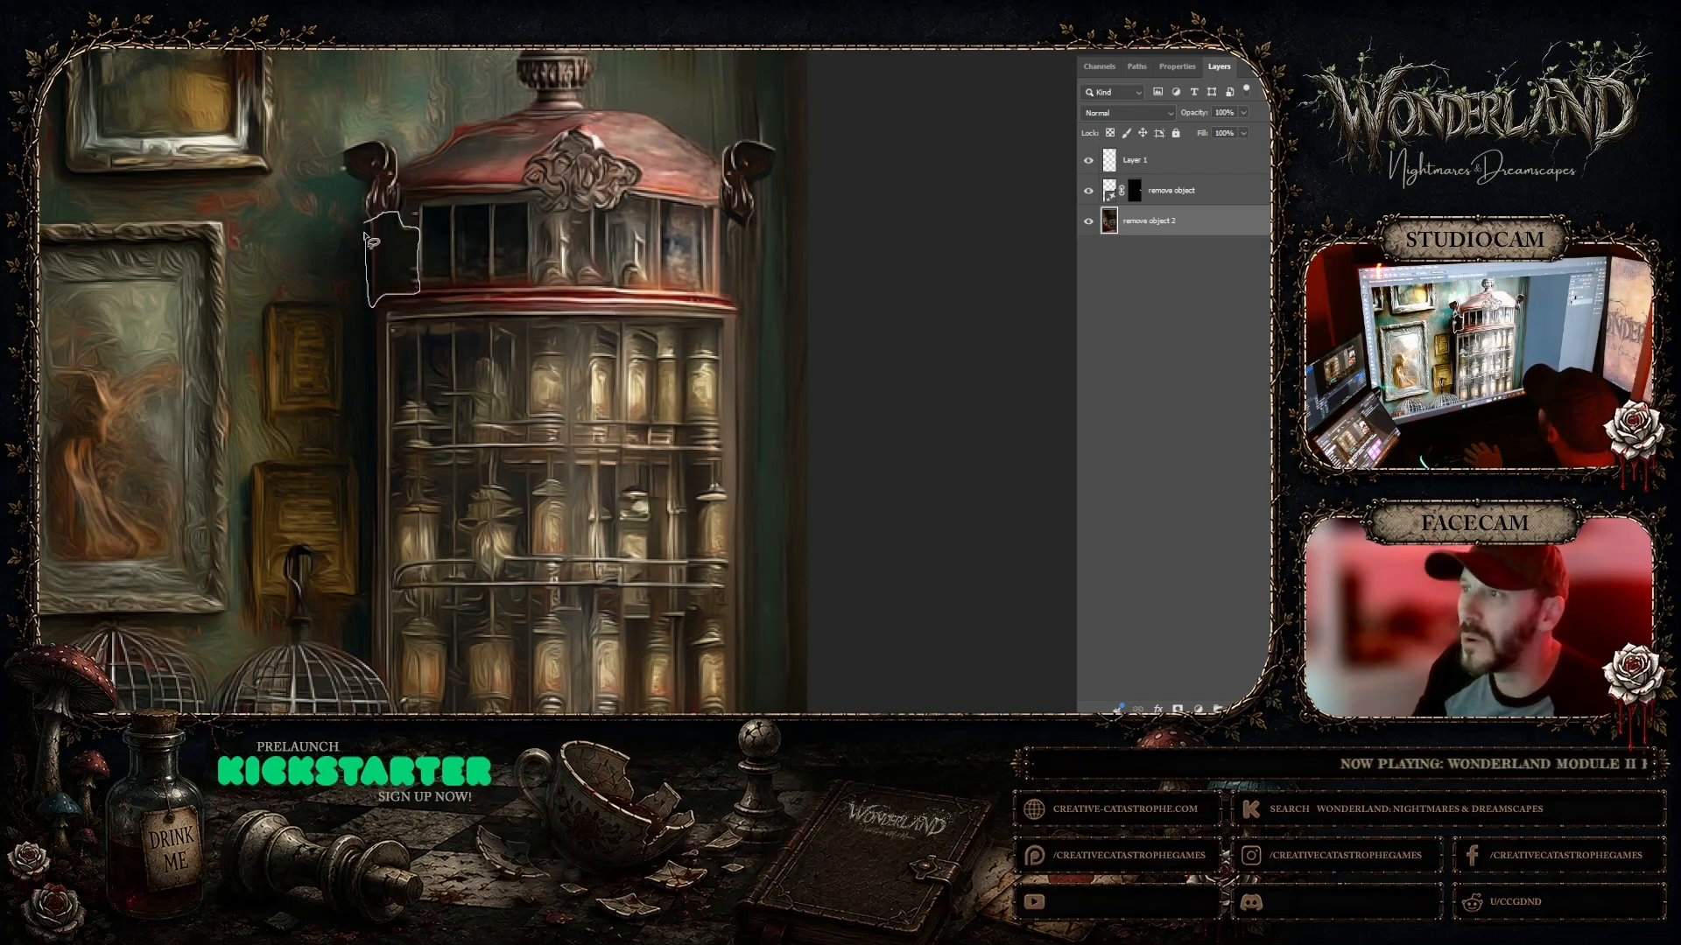
{"action": "left_click_drag", "start_coordinate": [364, 233], "coordinate": [366, 225]}
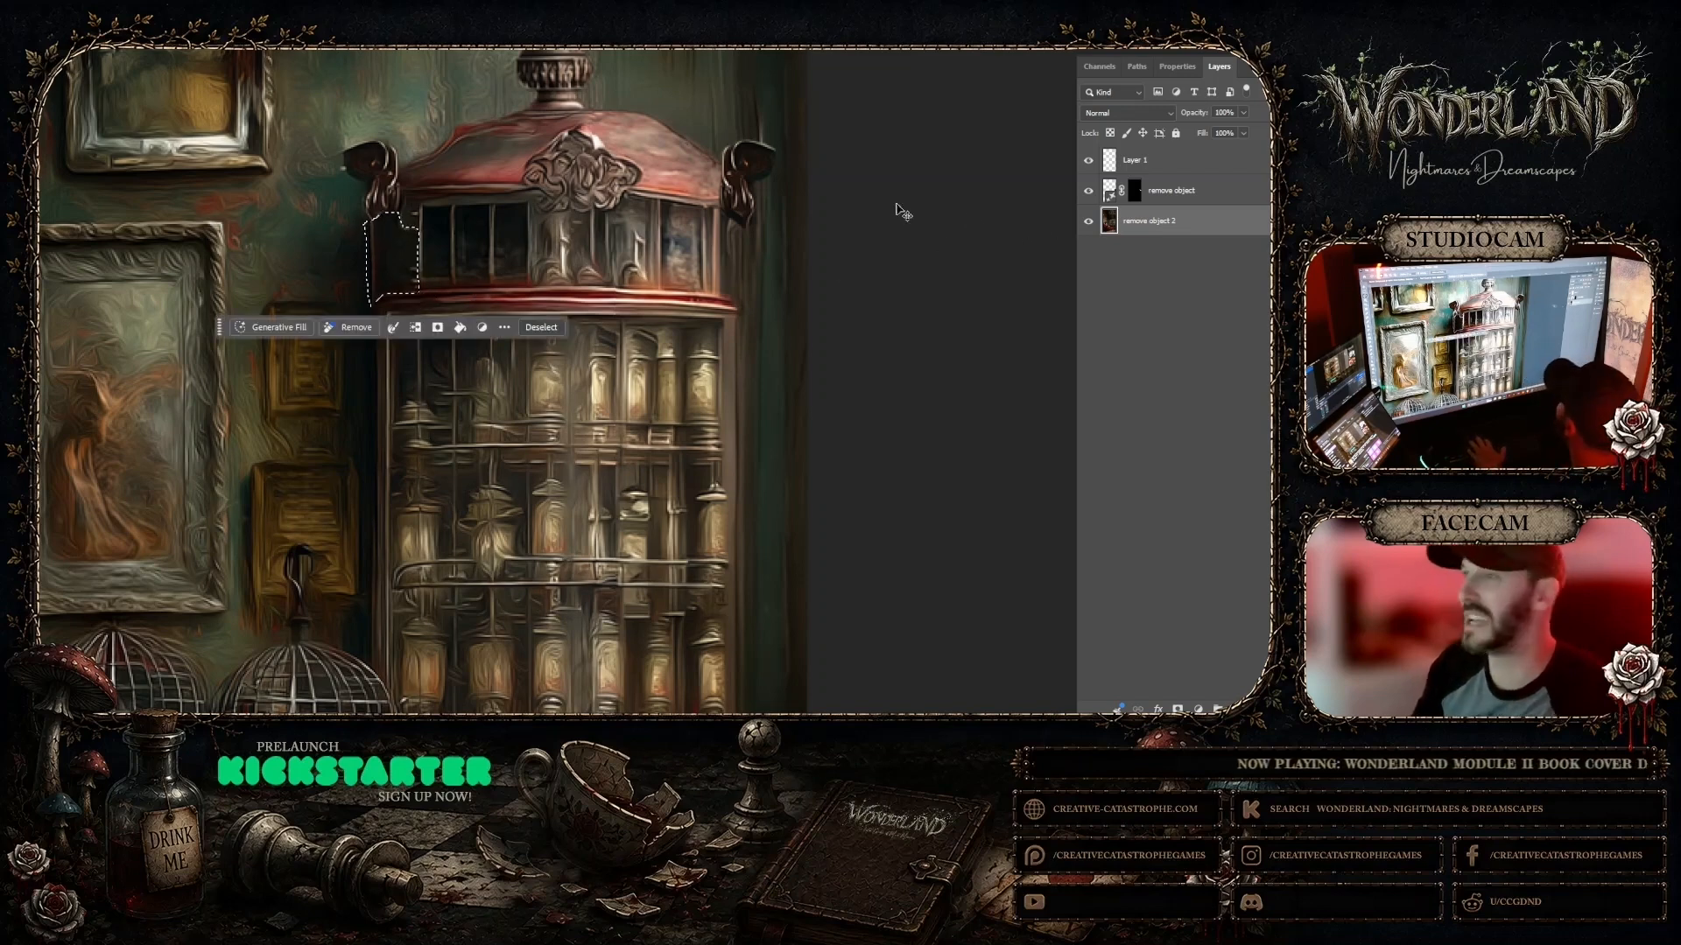
{"action": "left_click", "coordinate": [7, 7]}
{"action": "mouse_move", "coordinate": [113, 122]}
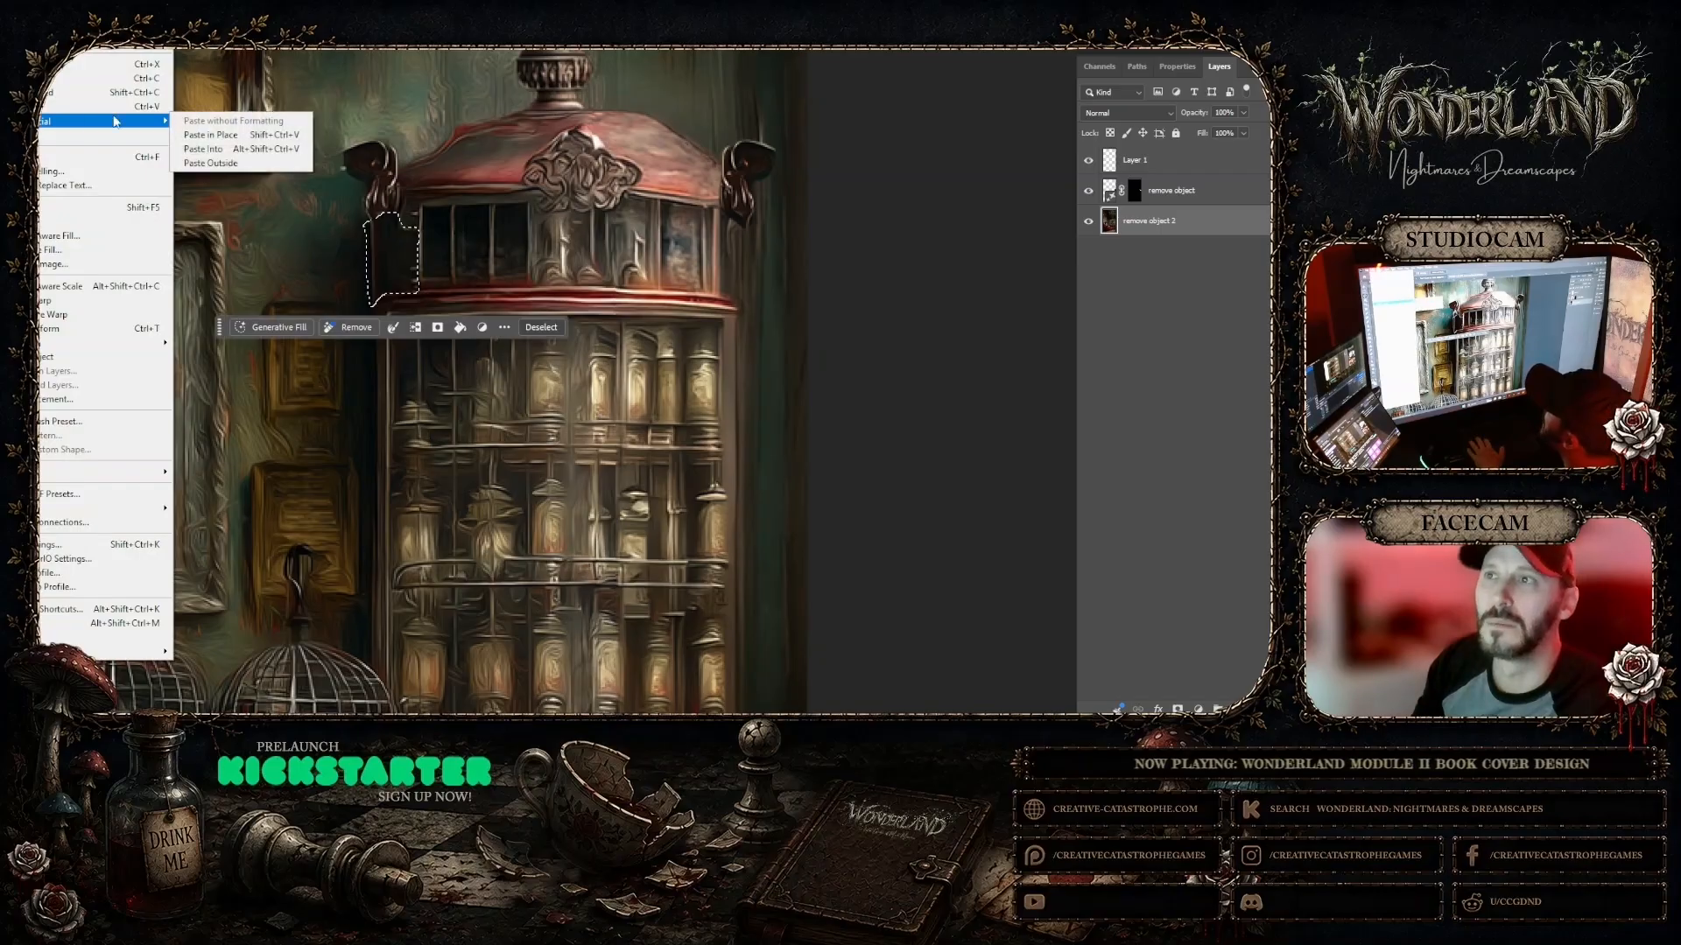
{"action": "left_click", "coordinate": [210, 134]}
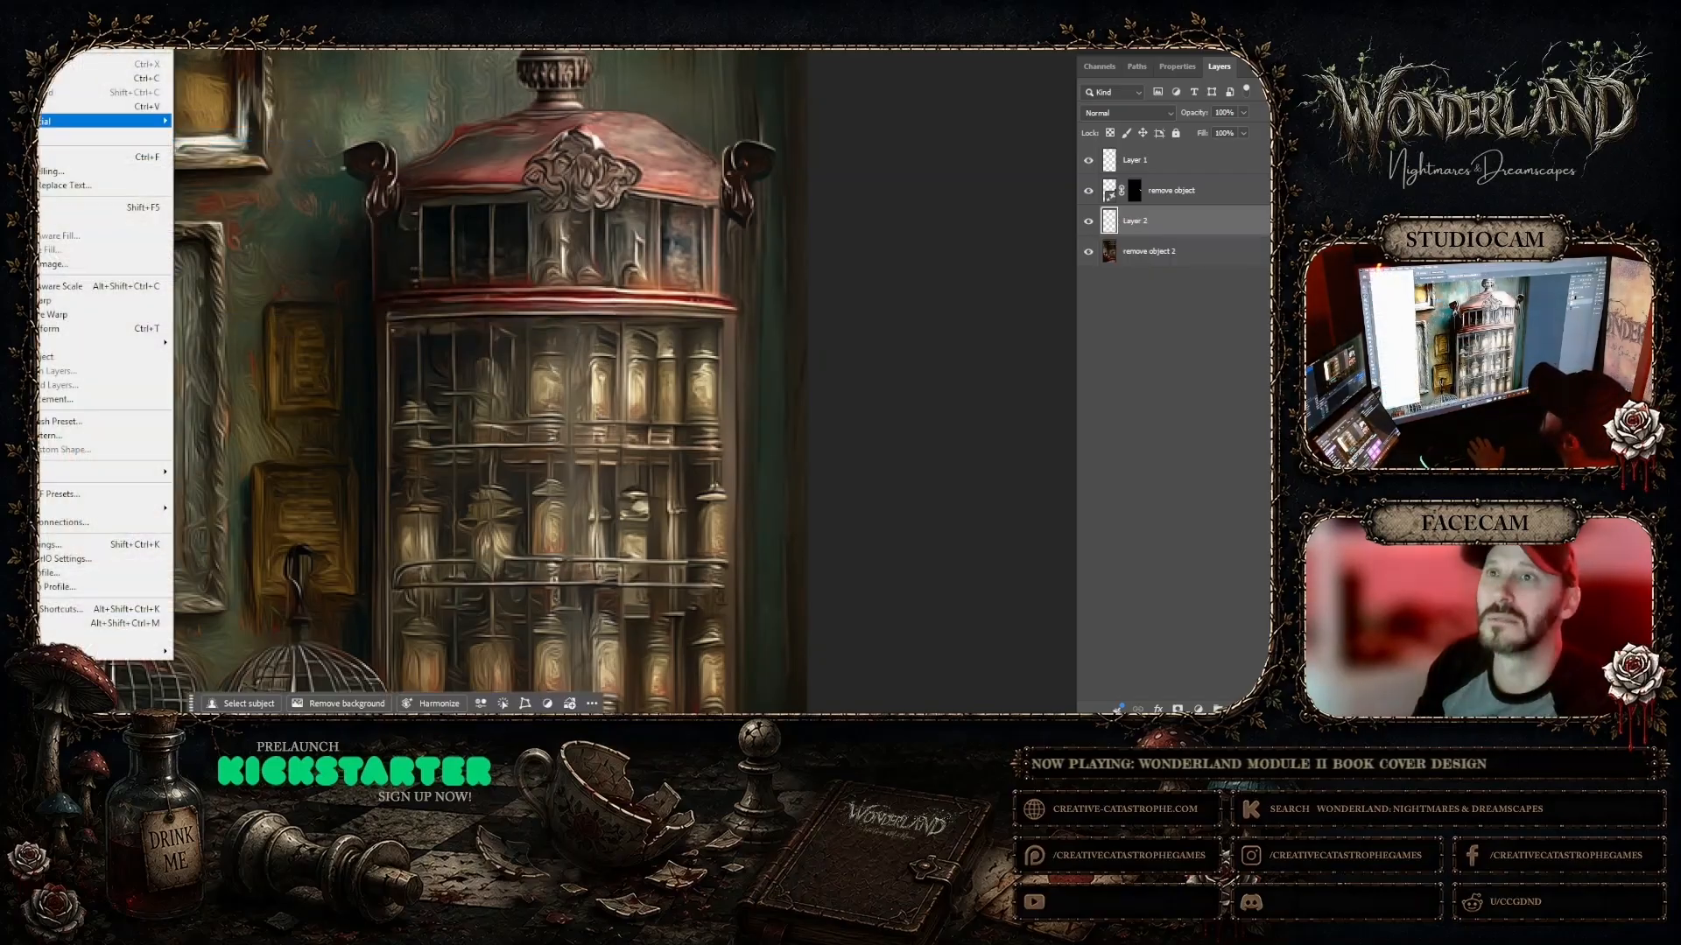
{"action": "left_click", "coordinate": [210, 134]}
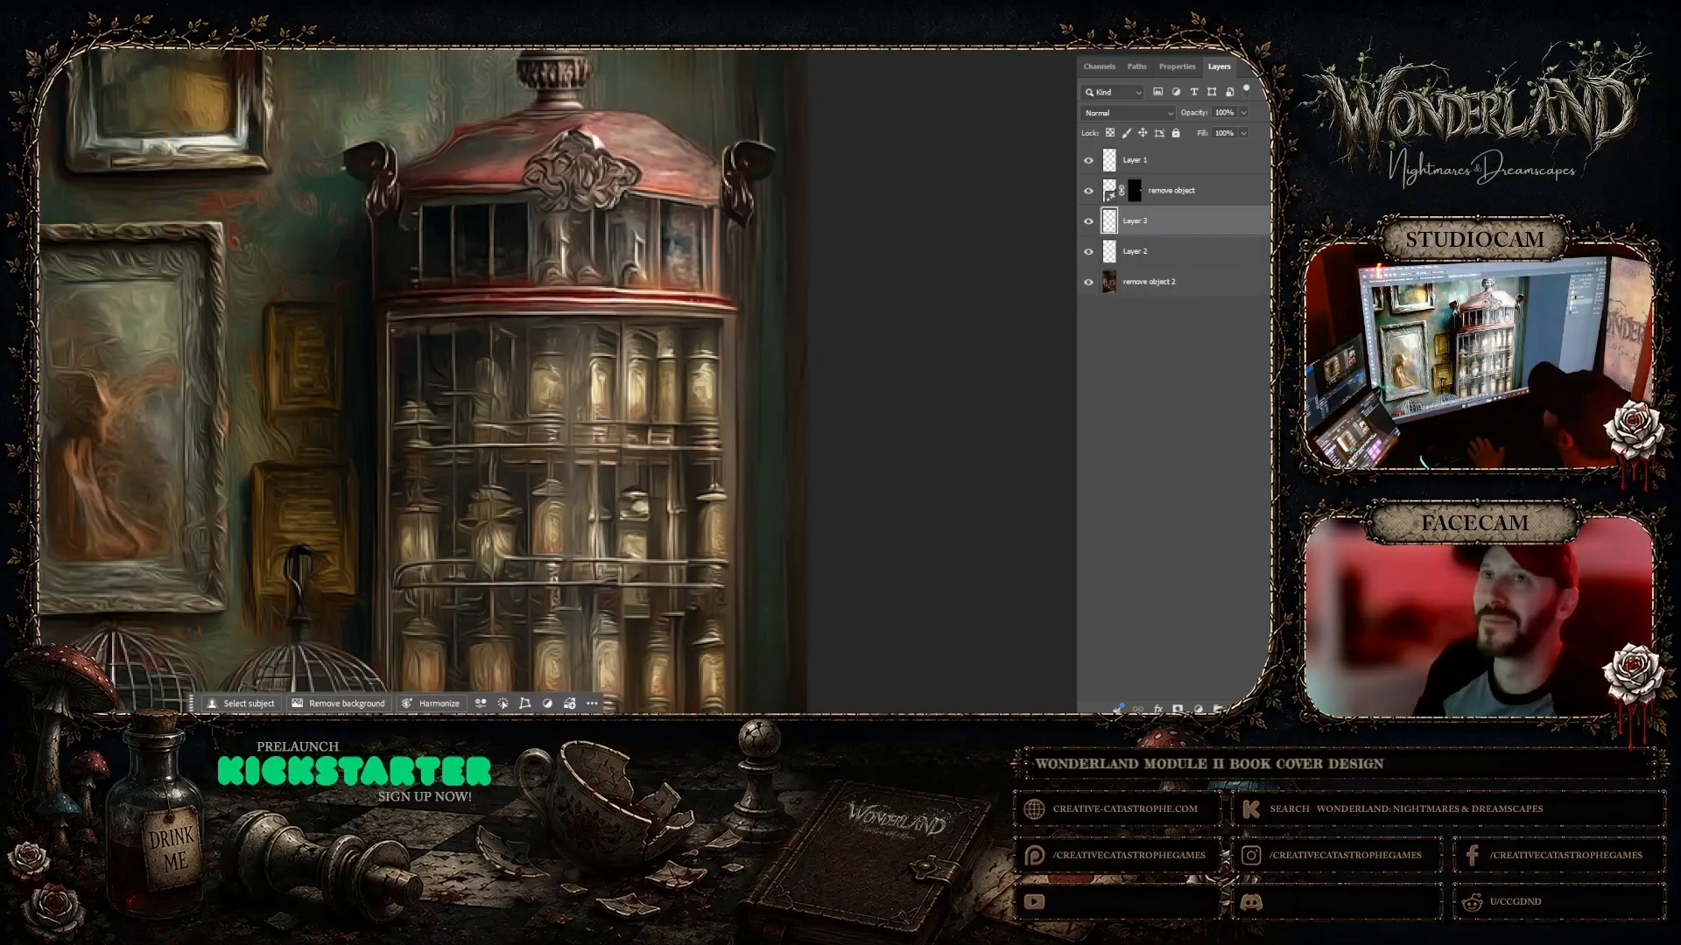
{"action": "left_click", "coordinate": [7, 7]}
{"action": "left_click", "coordinate": [1163, 226]}
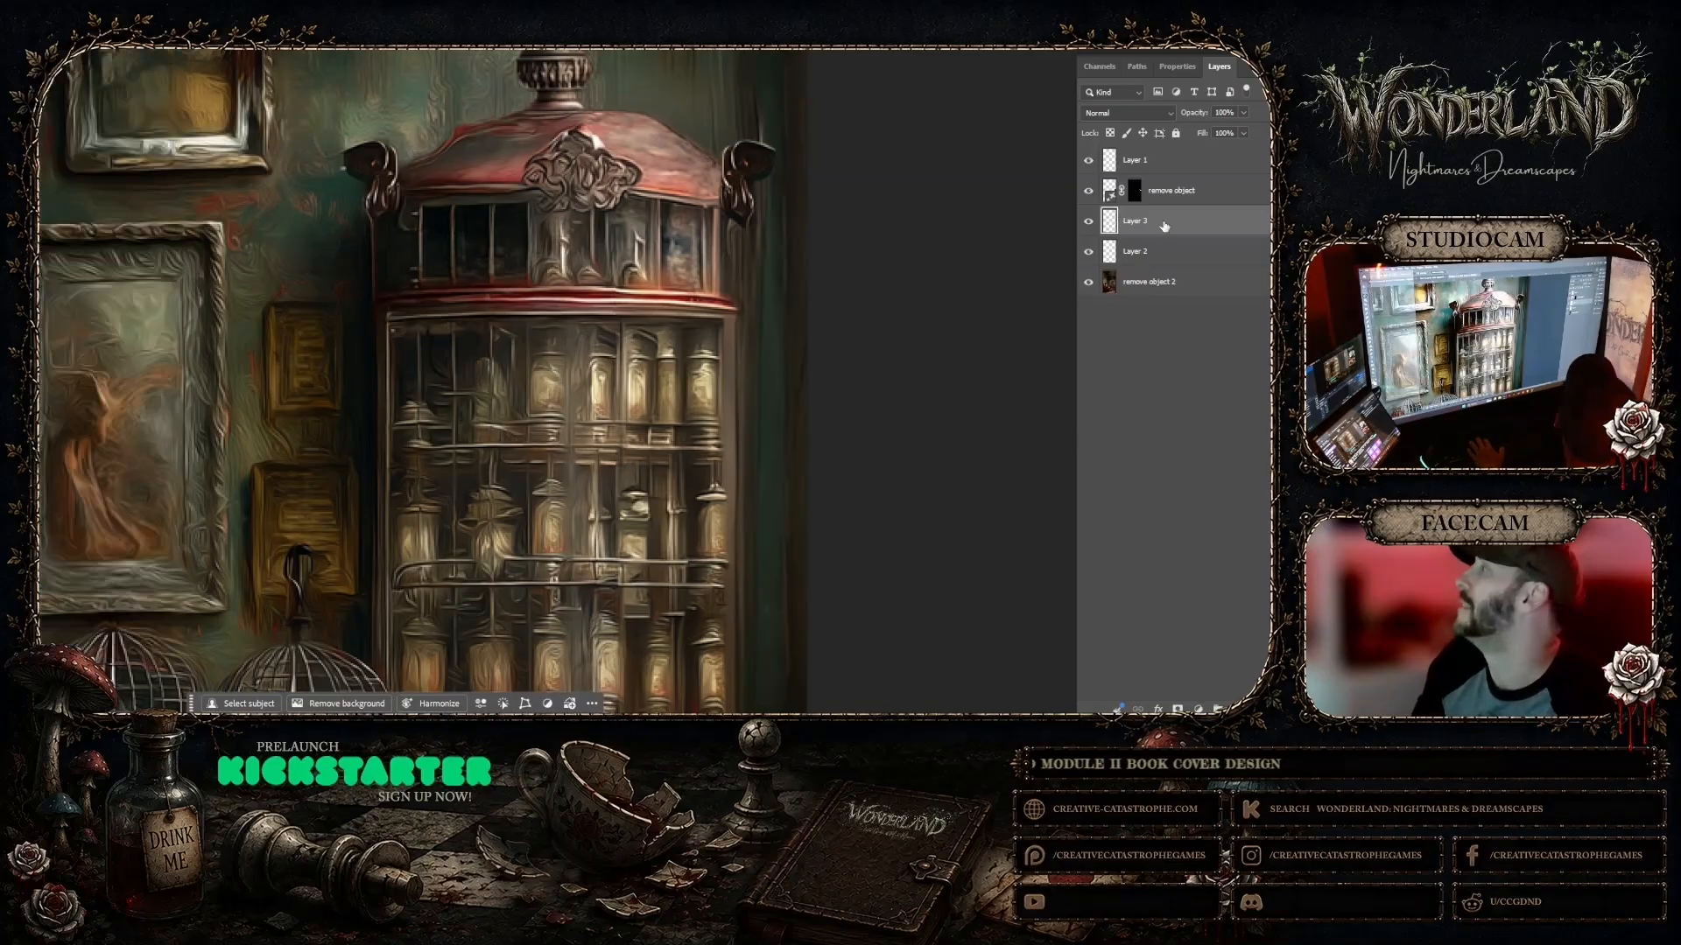
{"action": "left_click", "coordinate": [1089, 222]}
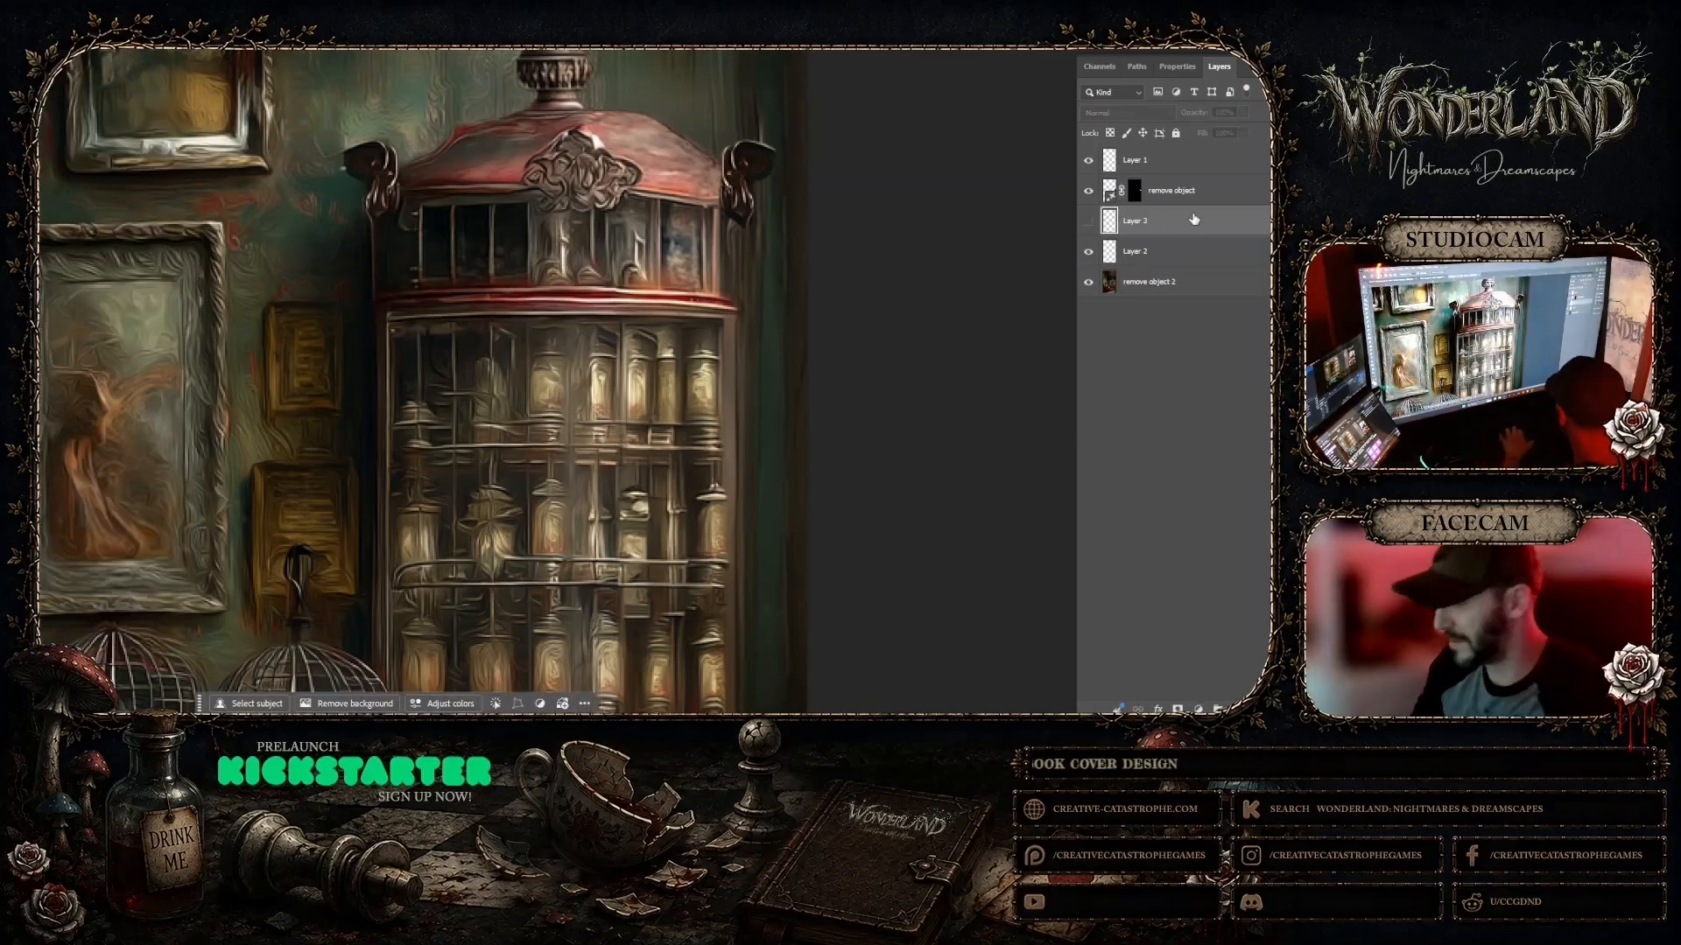
{"action": "key", "text": "Delete"}
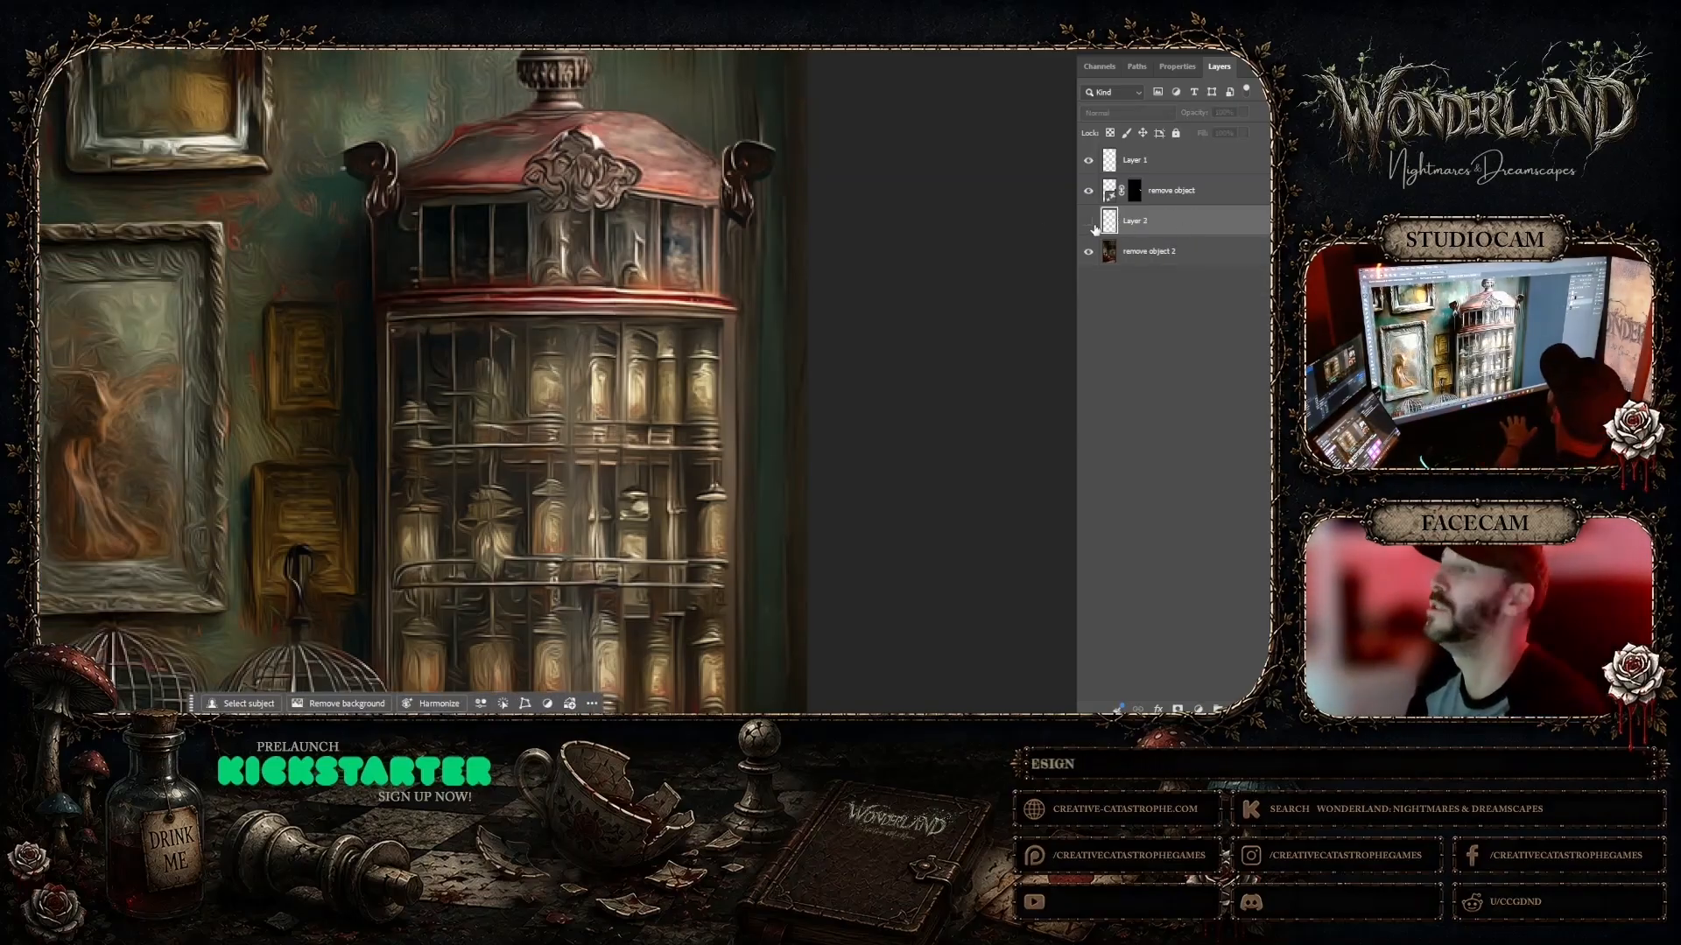
{"action": "left_click", "coordinate": [1089, 223]}
Step: Flip the Layer 2 piece horizontally, move it to the right end of the cabinet's upper window band, and add a layer mask
{"action": "left_click", "coordinate": [9, 9]}
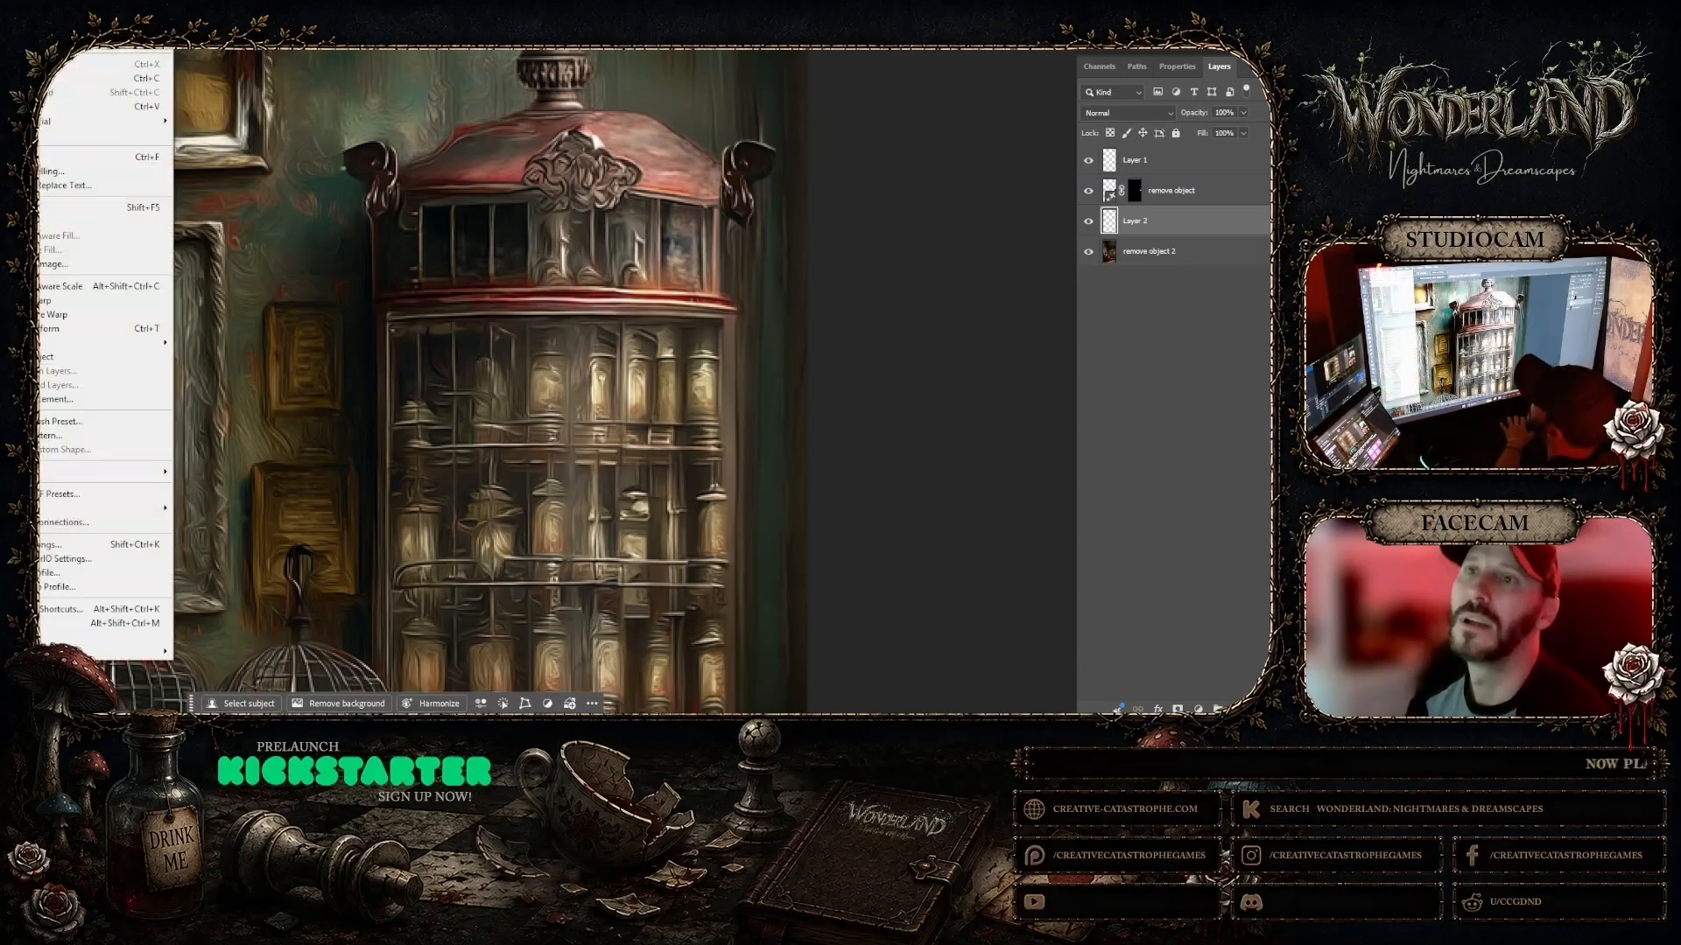
{"action": "mouse_move", "coordinate": [47, 346]}
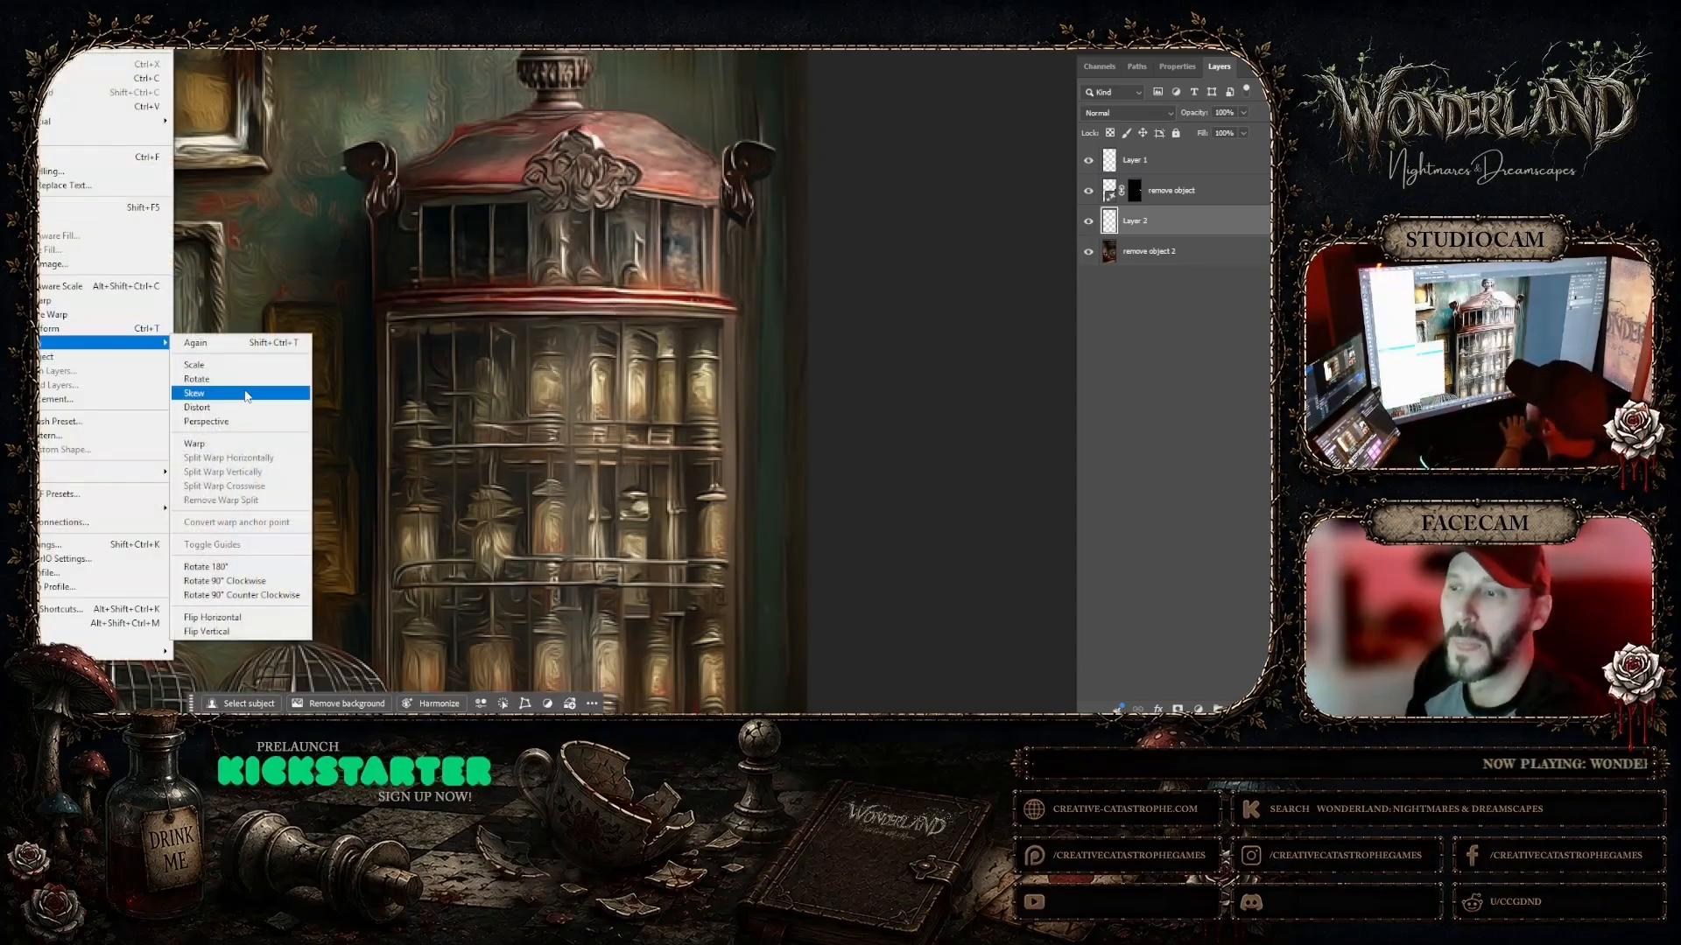
{"action": "left_click", "coordinate": [226, 617]}
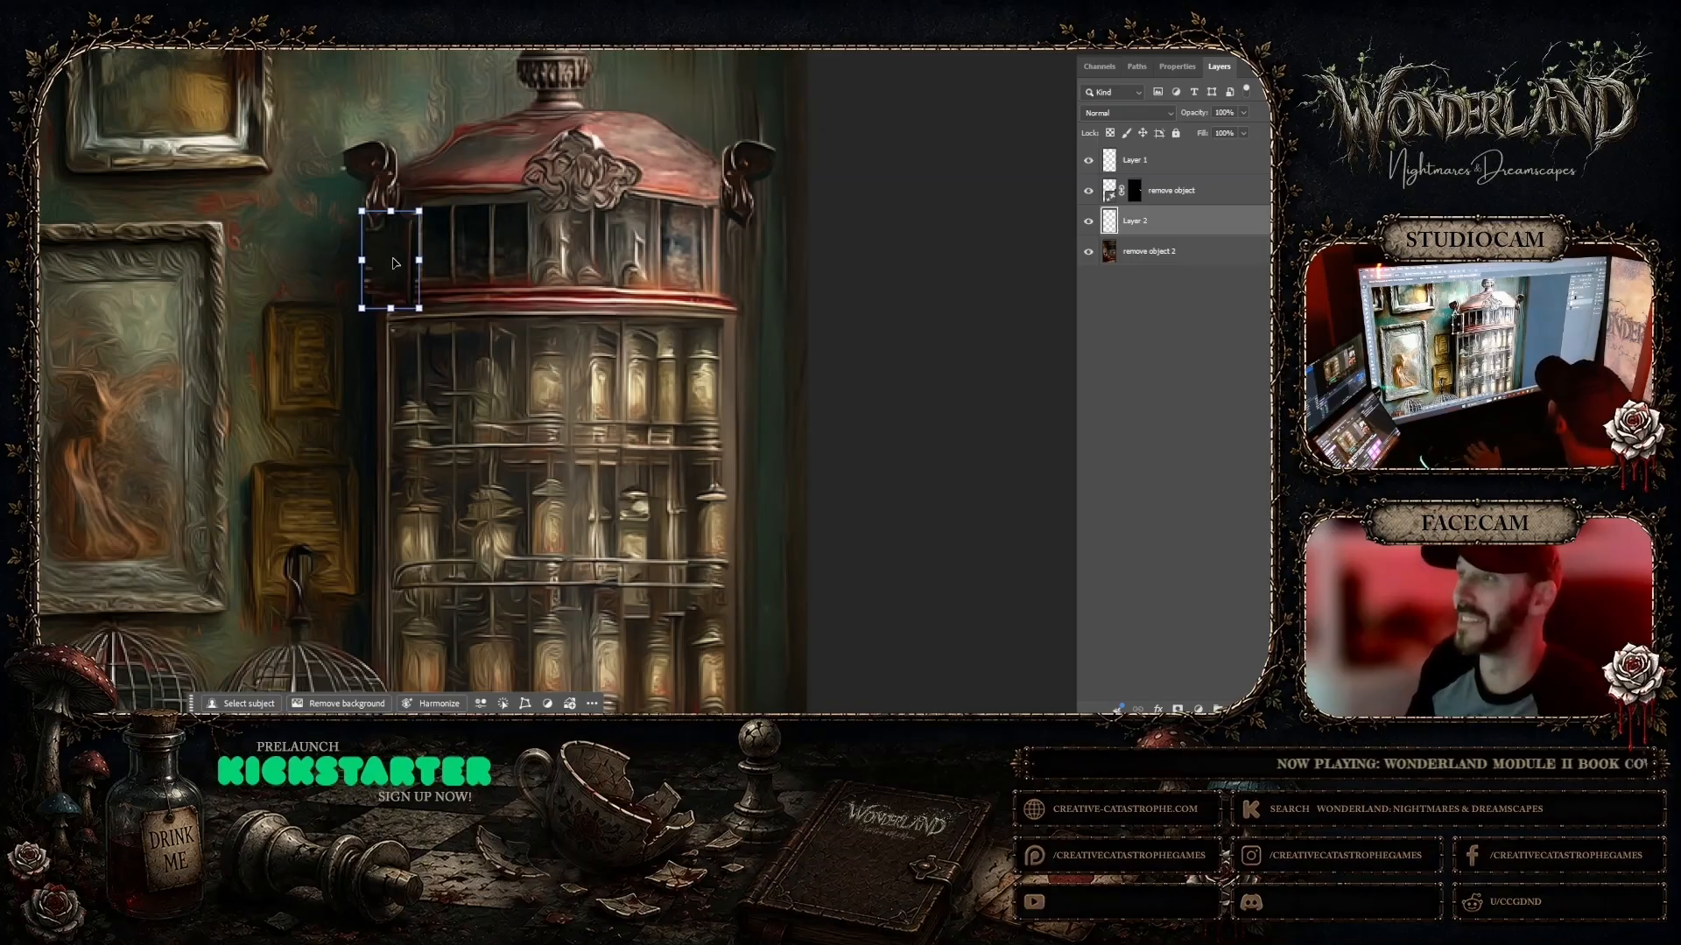
{"action": "left_click_drag", "start_coordinate": [413, 262], "coordinate": [727, 277]}
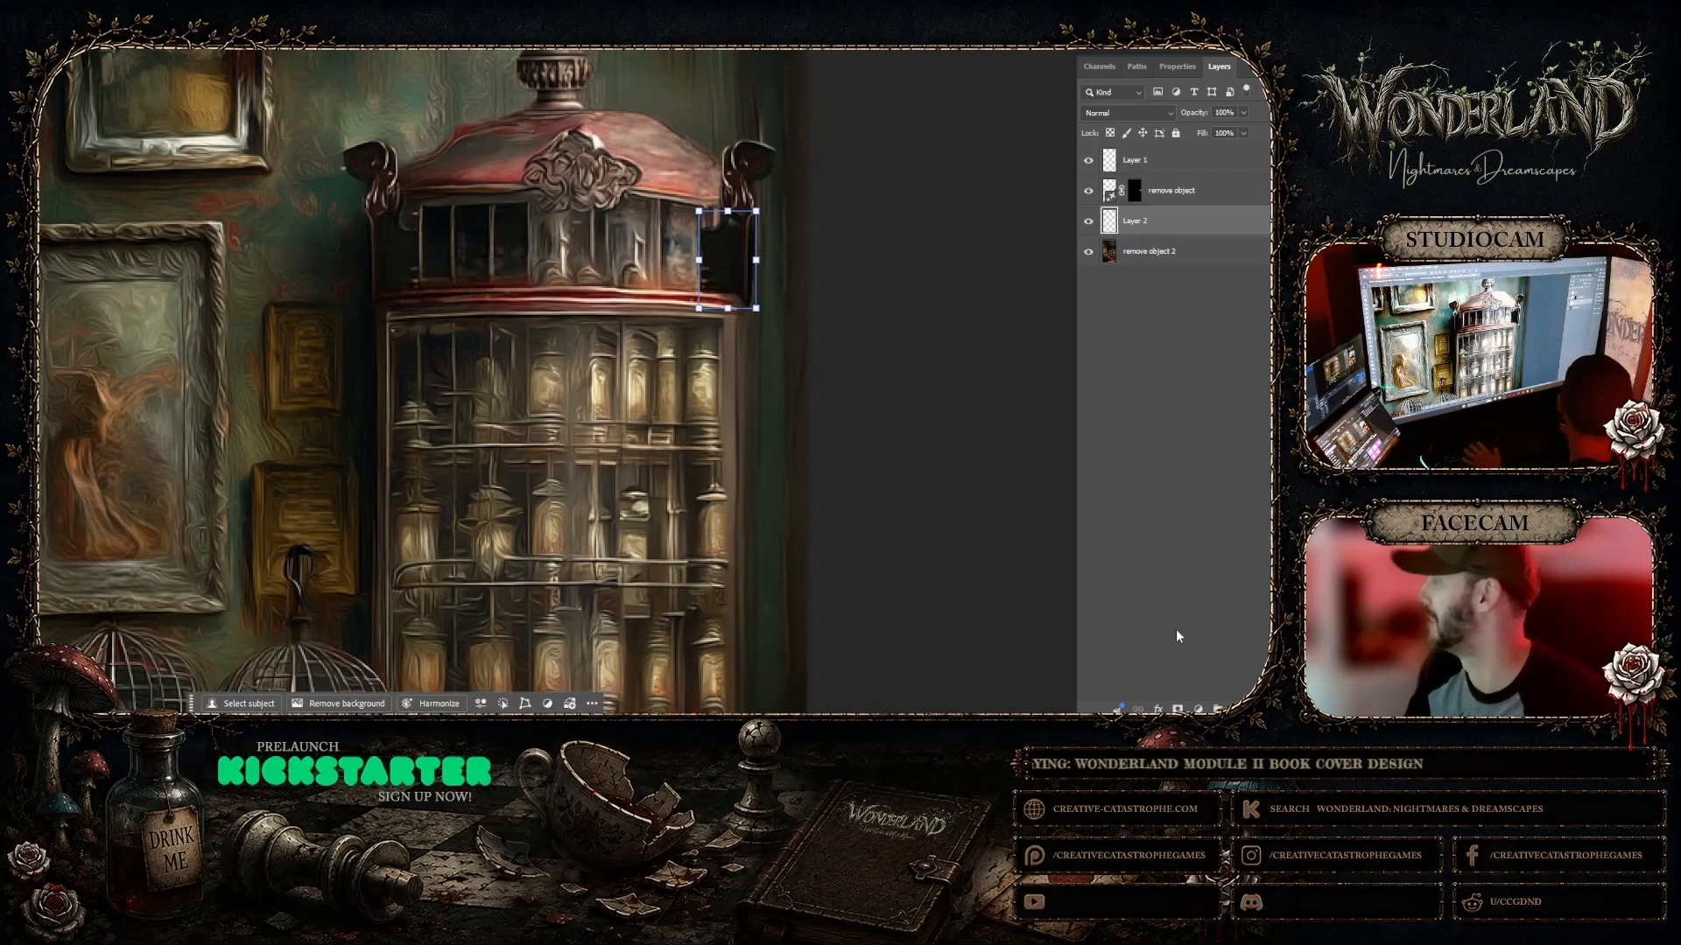
{"action": "left_click", "coordinate": [1176, 709]}
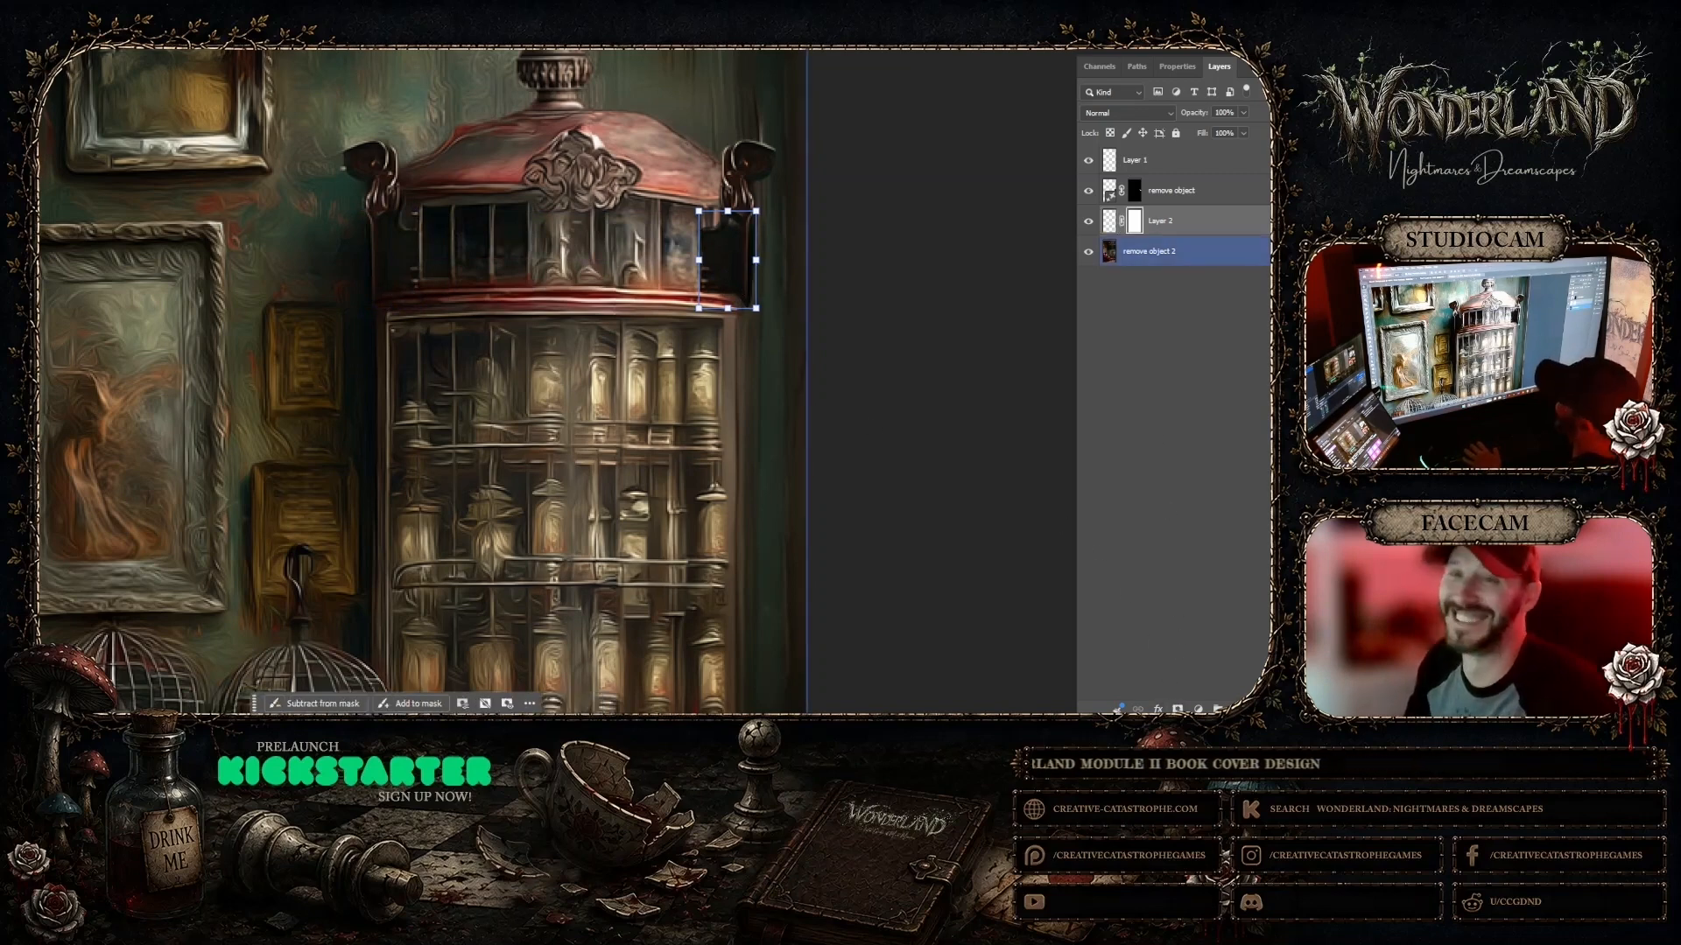
Step: Toggle Layer 2's visibility to compare the cabinet's upper right side with and without the patch
{"action": "key", "text": "b"}
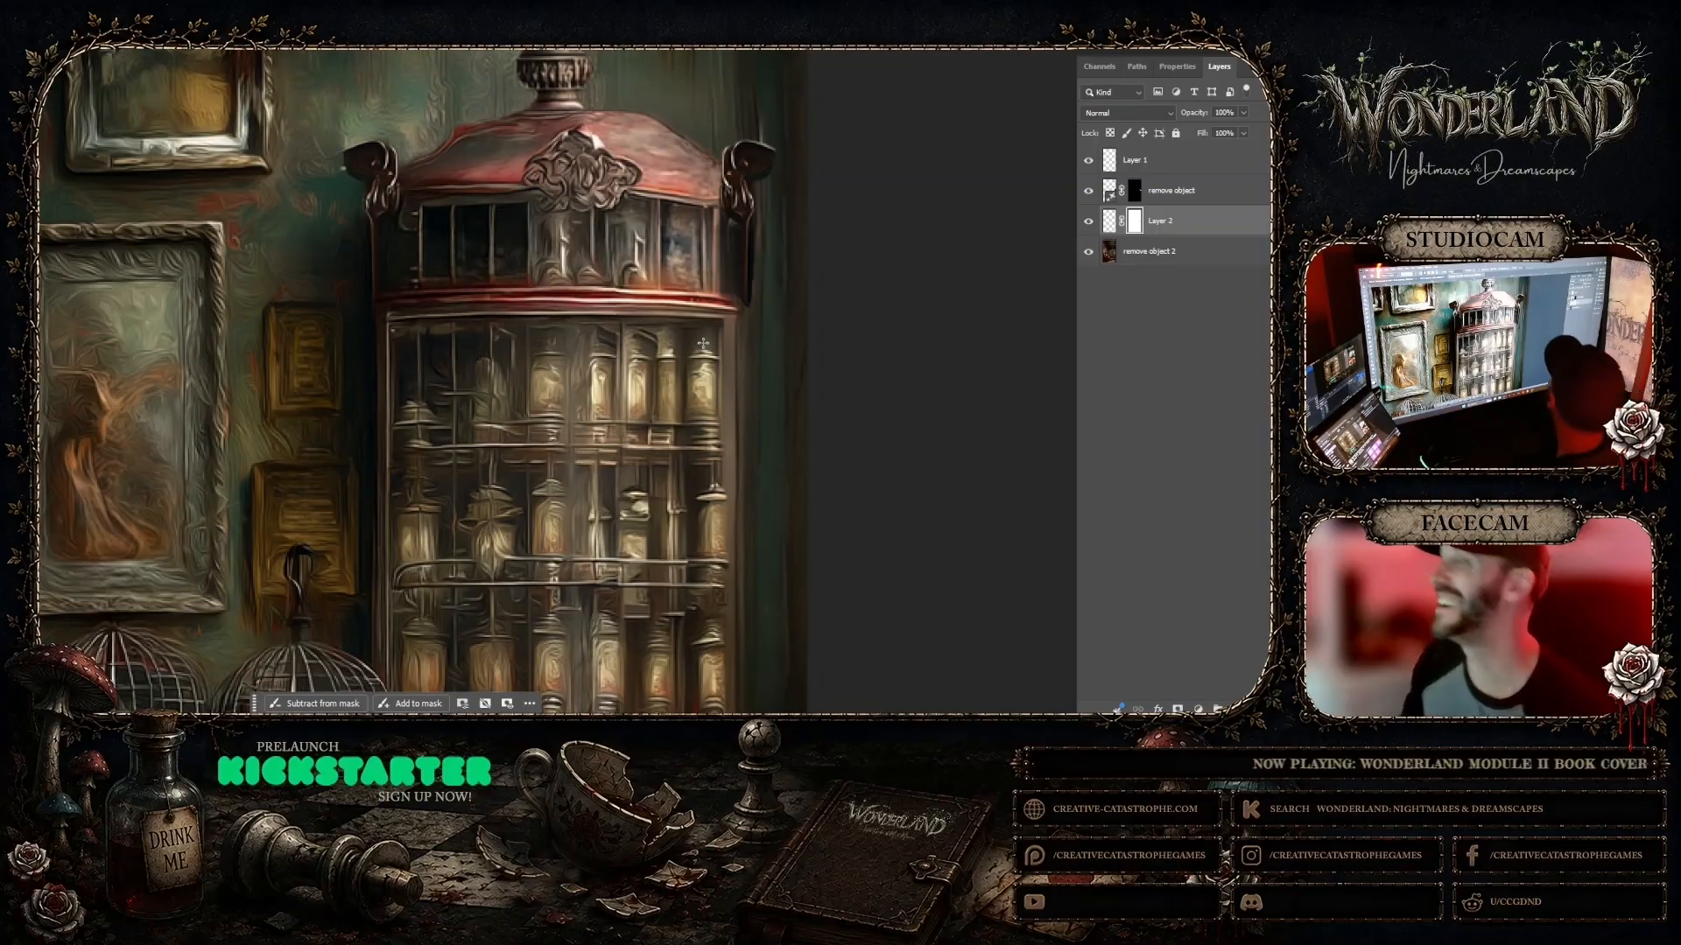
{"action": "left_click", "coordinate": [1088, 221]}
{"action": "left_click", "coordinate": [1088, 222]}
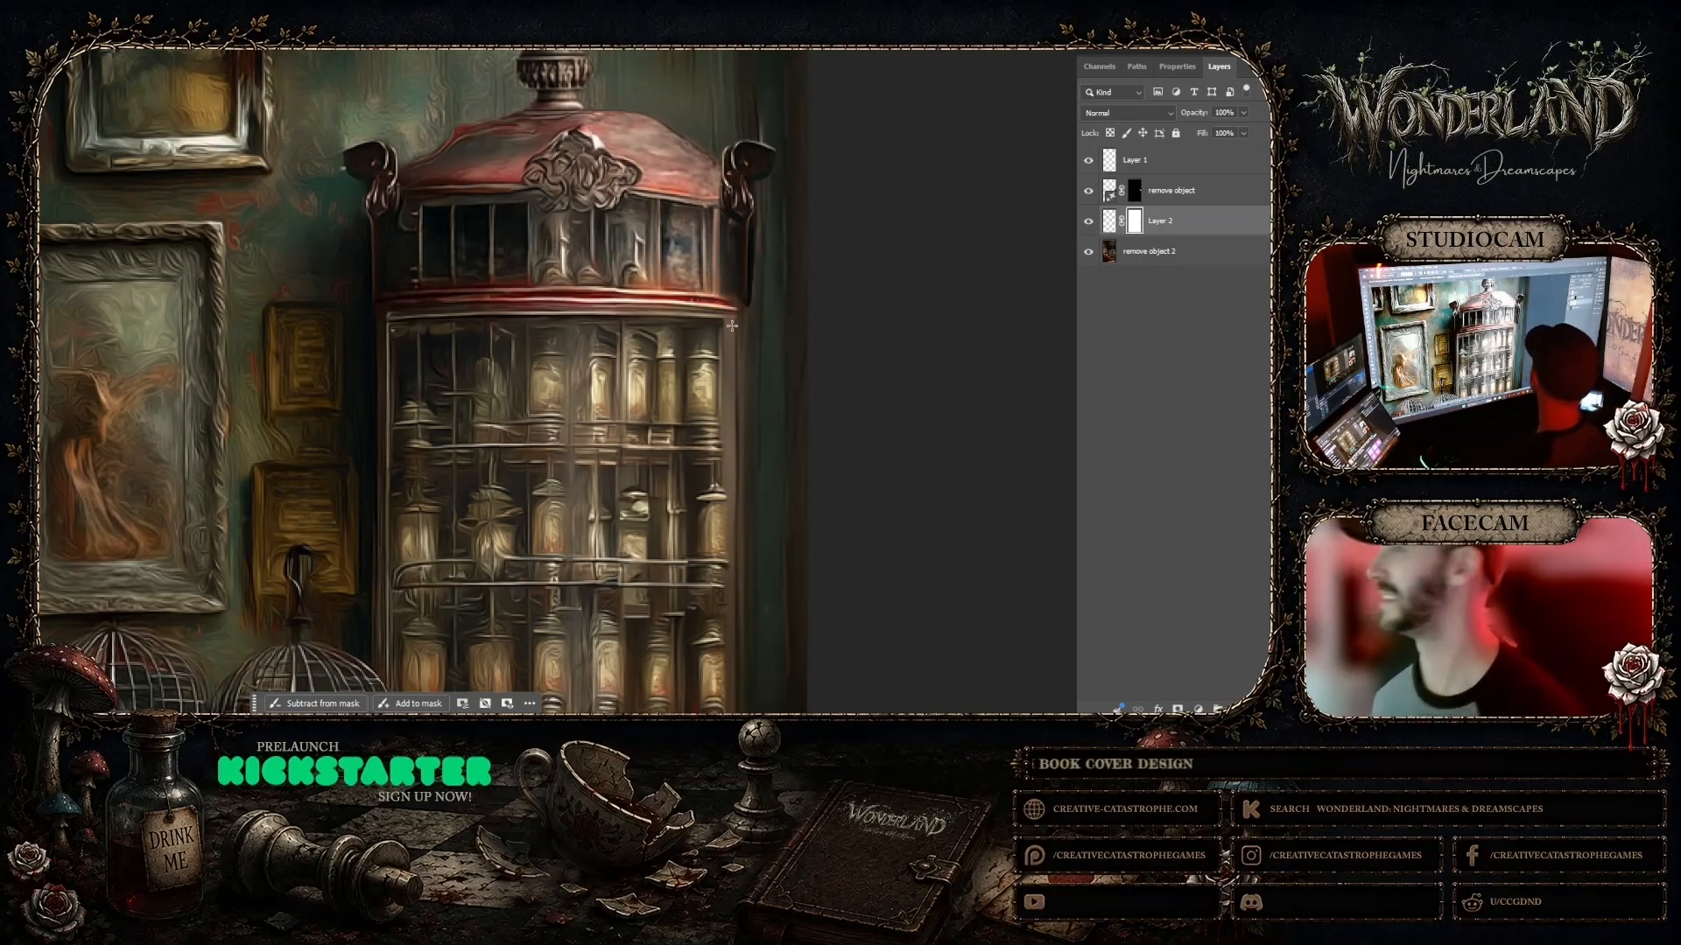
{"action": "left_click", "coordinate": [1092, 224]}
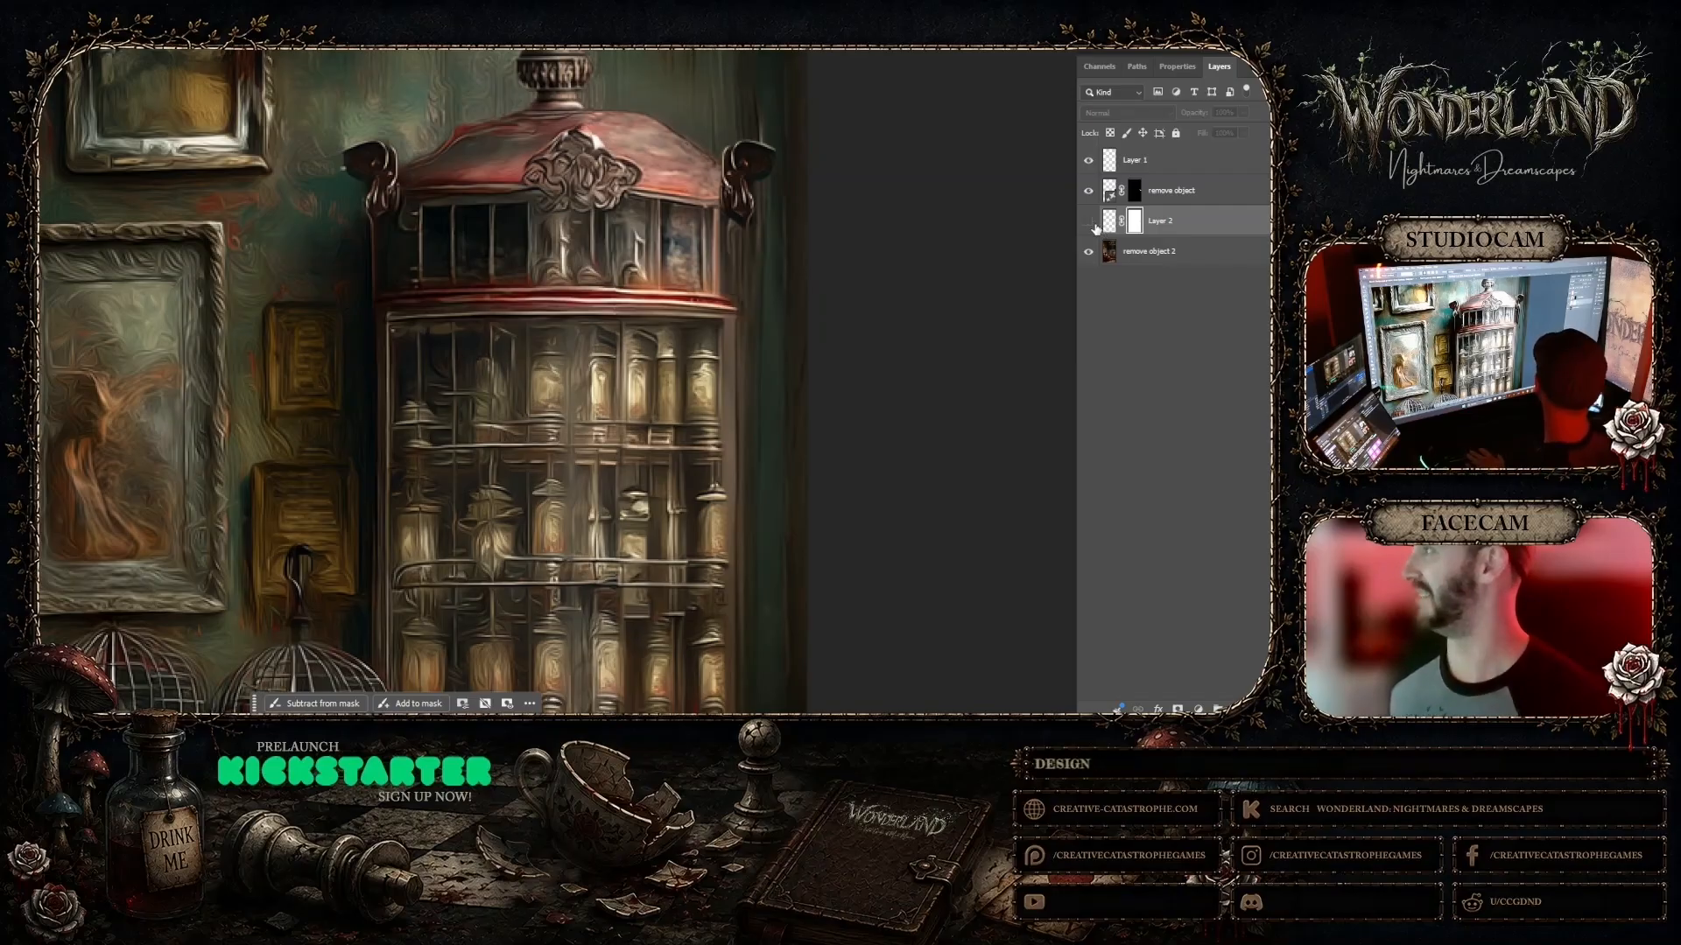
{"action": "left_click", "coordinate": [1092, 224]}
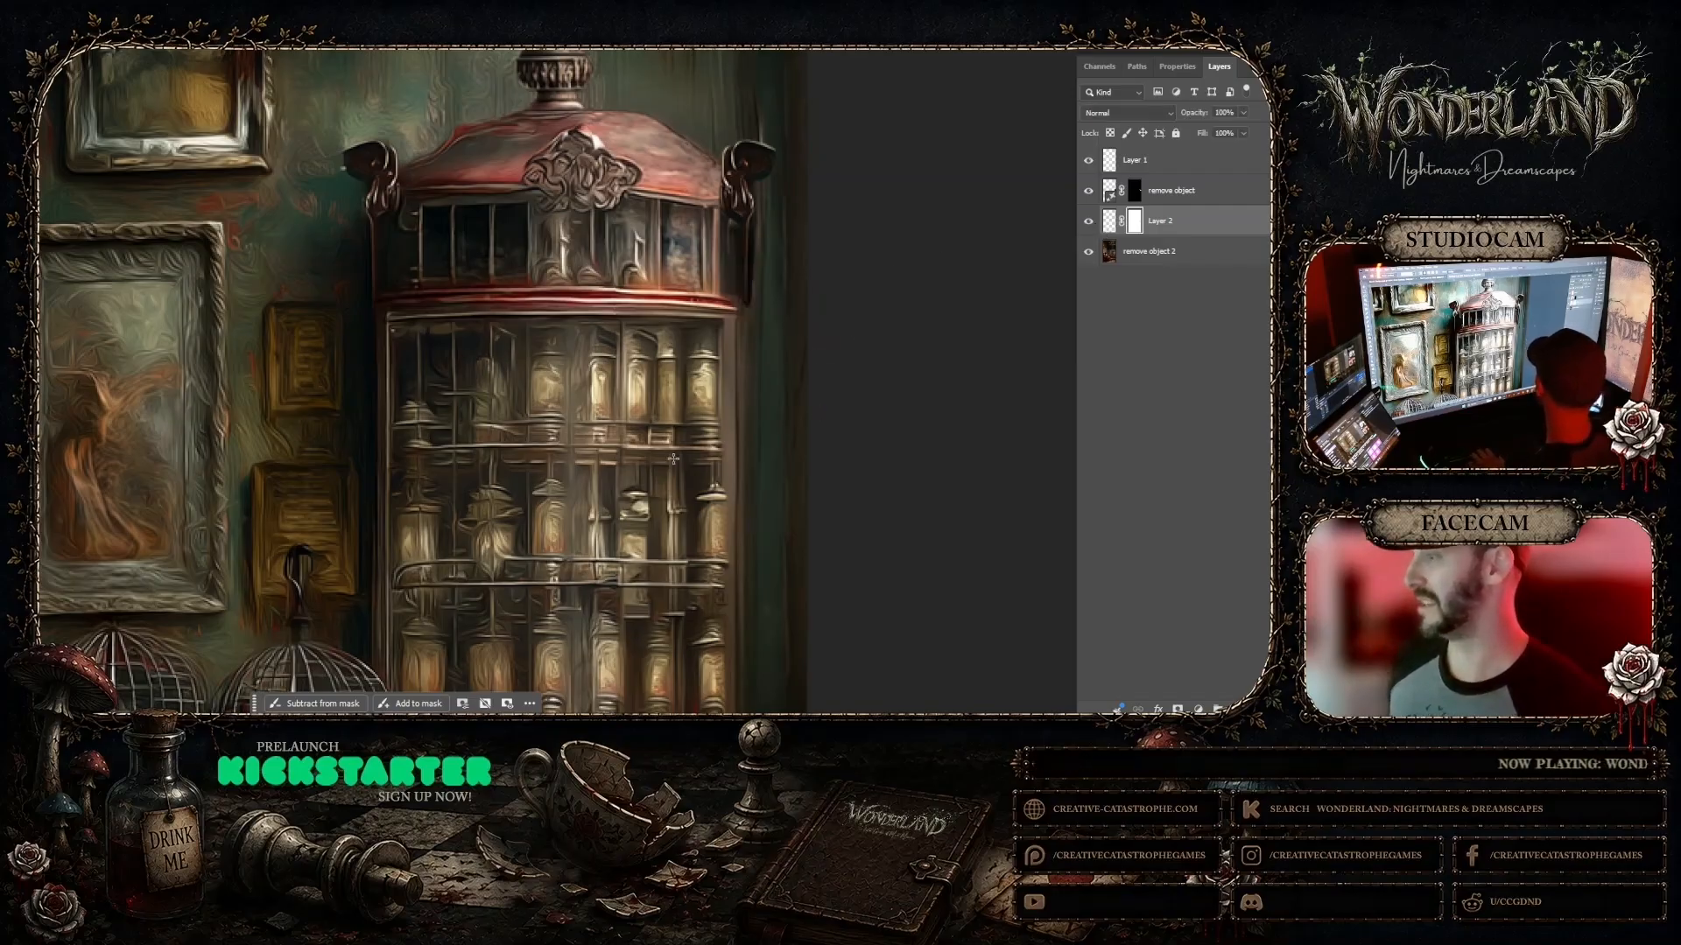
Step: Copy a narrow vertical strip along the cabinet's left edge from the remove object 2 layer and paste it as a new layer
{"action": "right_click", "coordinate": [420, 381]}
{"action": "left_click", "coordinate": [459, 387]}
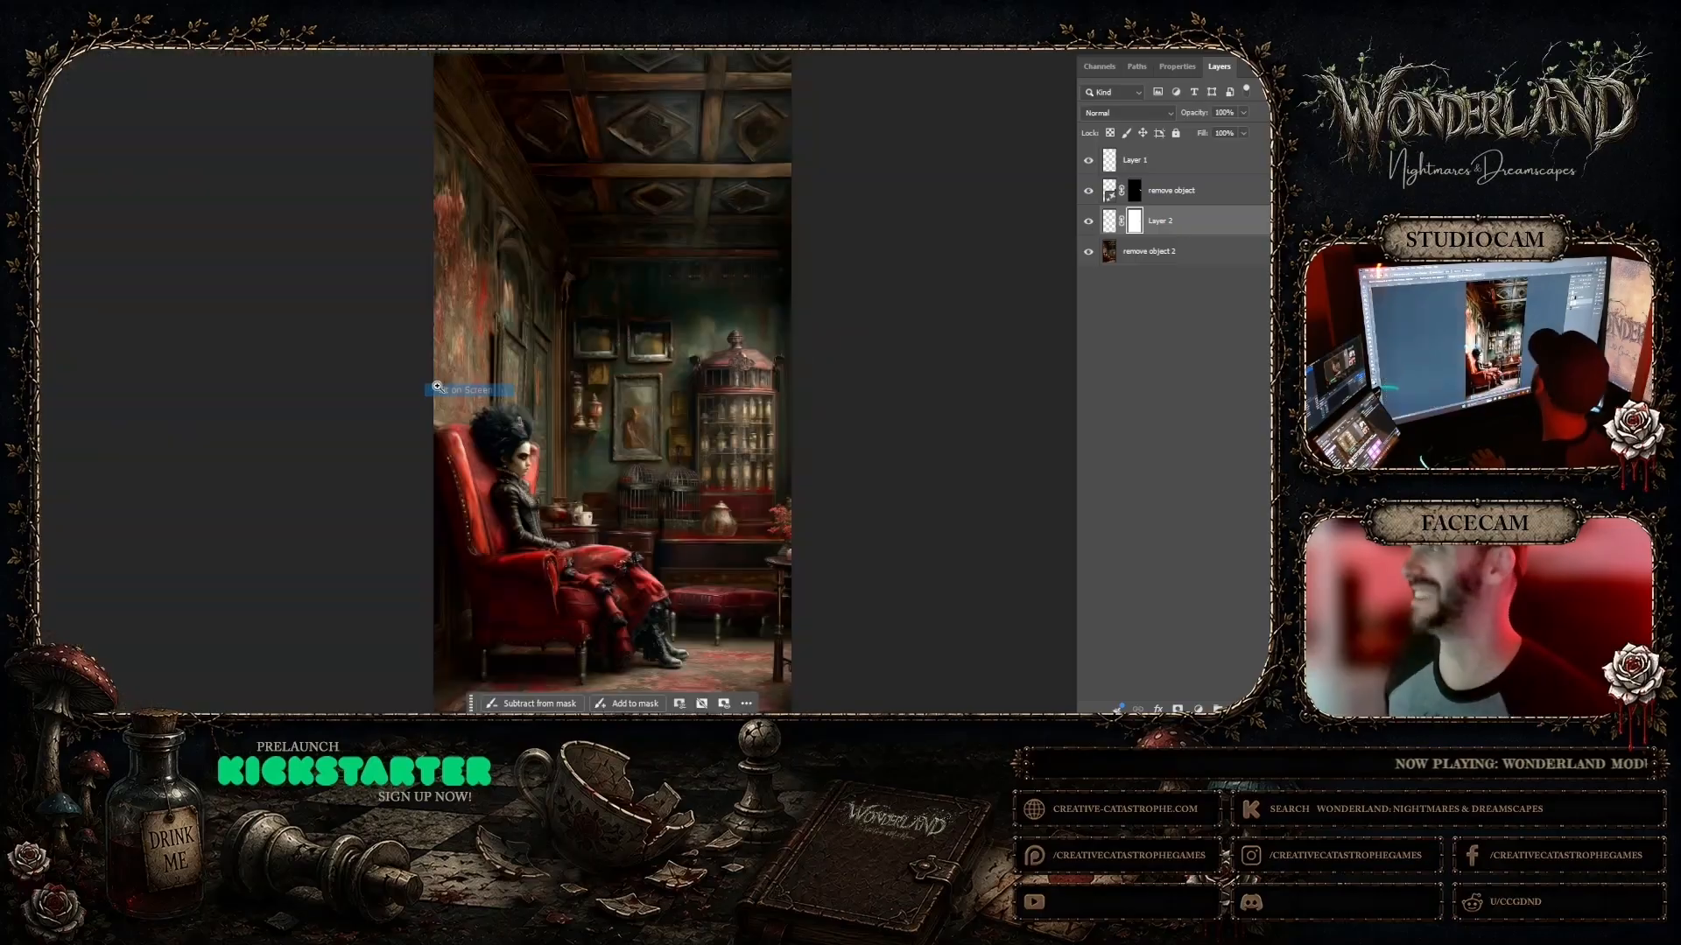
{"action": "left_click", "coordinate": [784, 425]}
{"action": "left_click", "coordinate": [783, 426]}
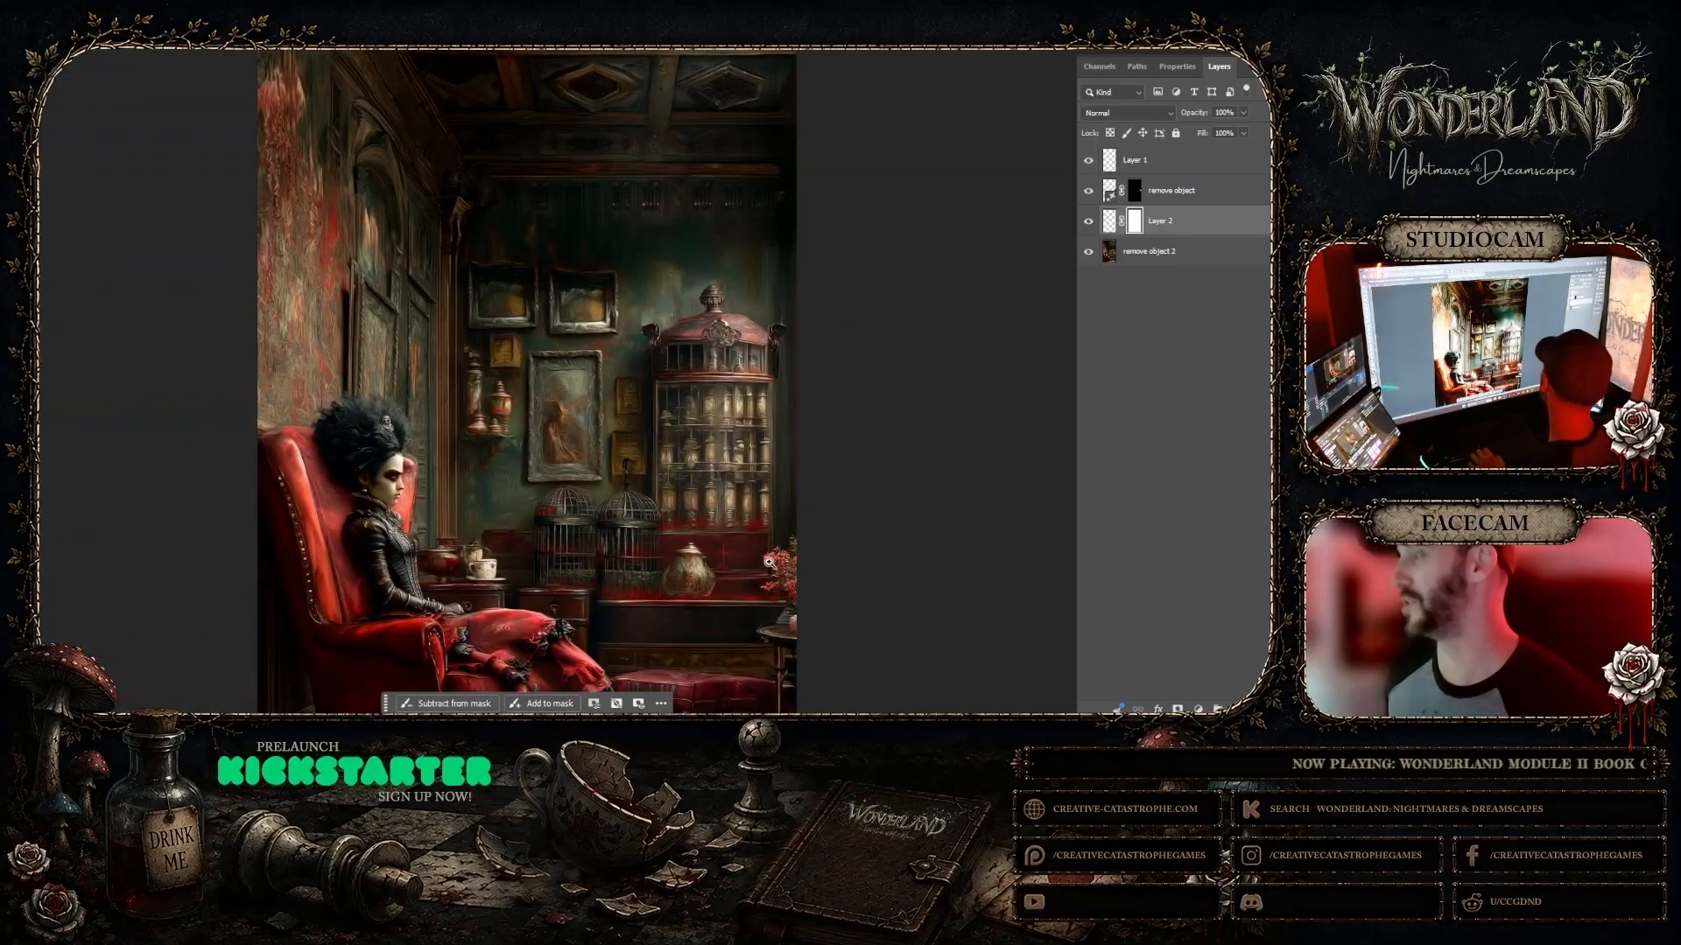
{"action": "scroll", "coordinate": [525, 381], "scroll_direction": "right", "scroll_amount": 2}
{"action": "scroll", "coordinate": [620, 493], "scroll_direction": "right", "scroll_amount": 2}
{"action": "left_click", "coordinate": [551, 399]}
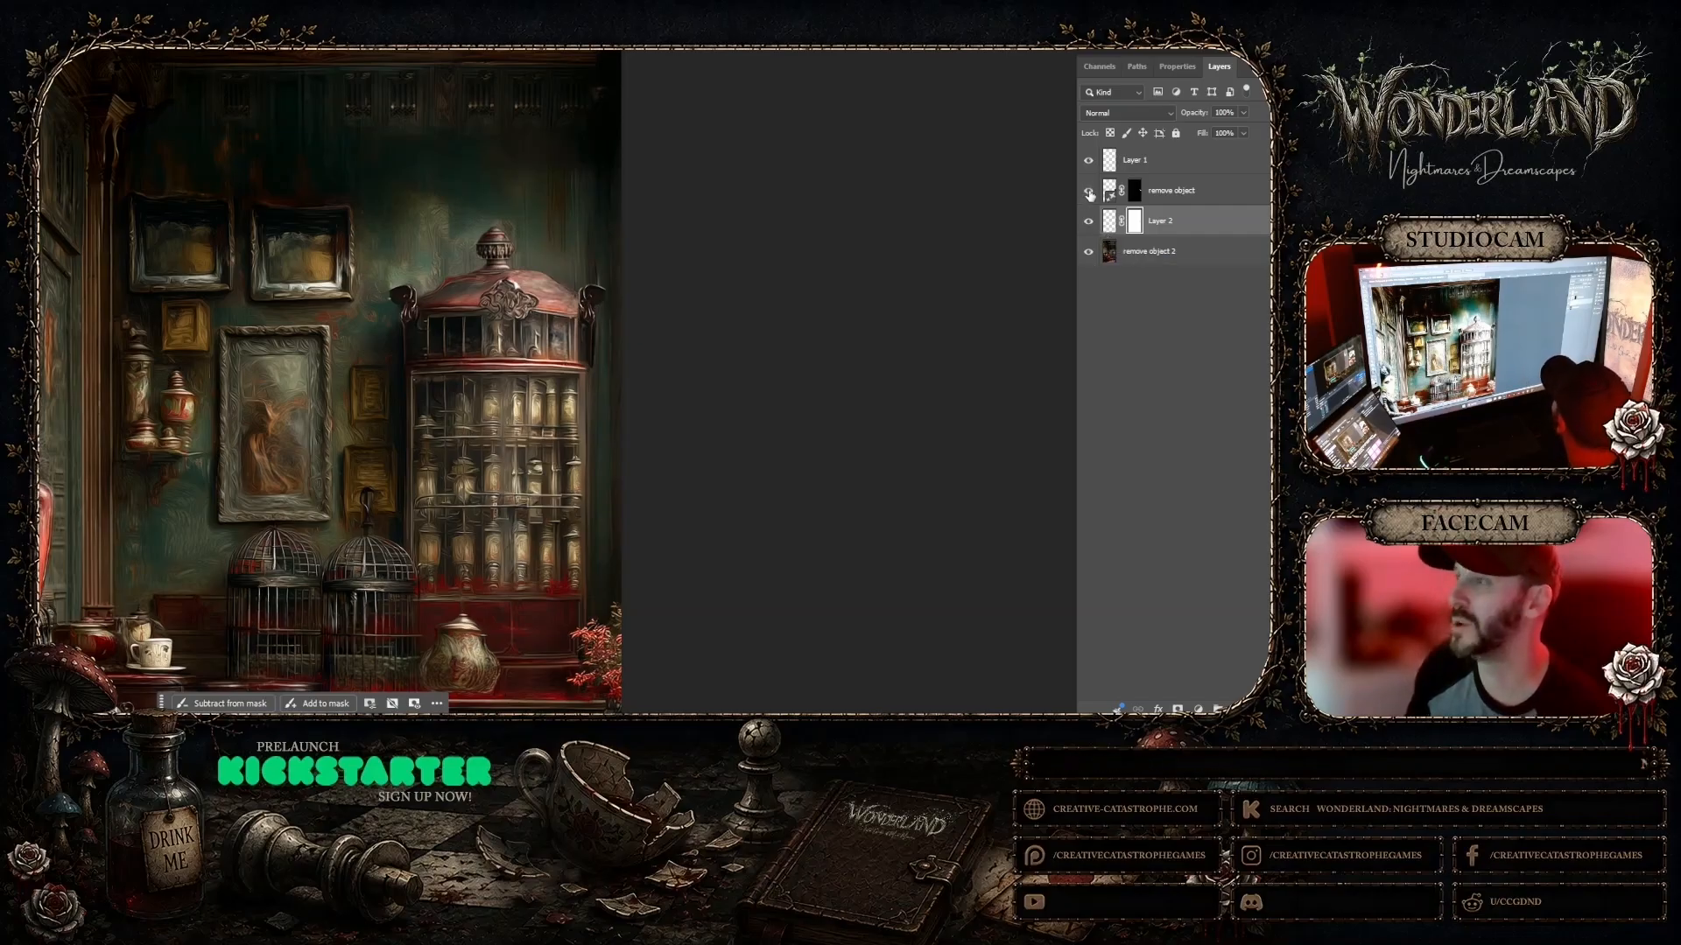
{"action": "left_click", "coordinate": [1134, 253]}
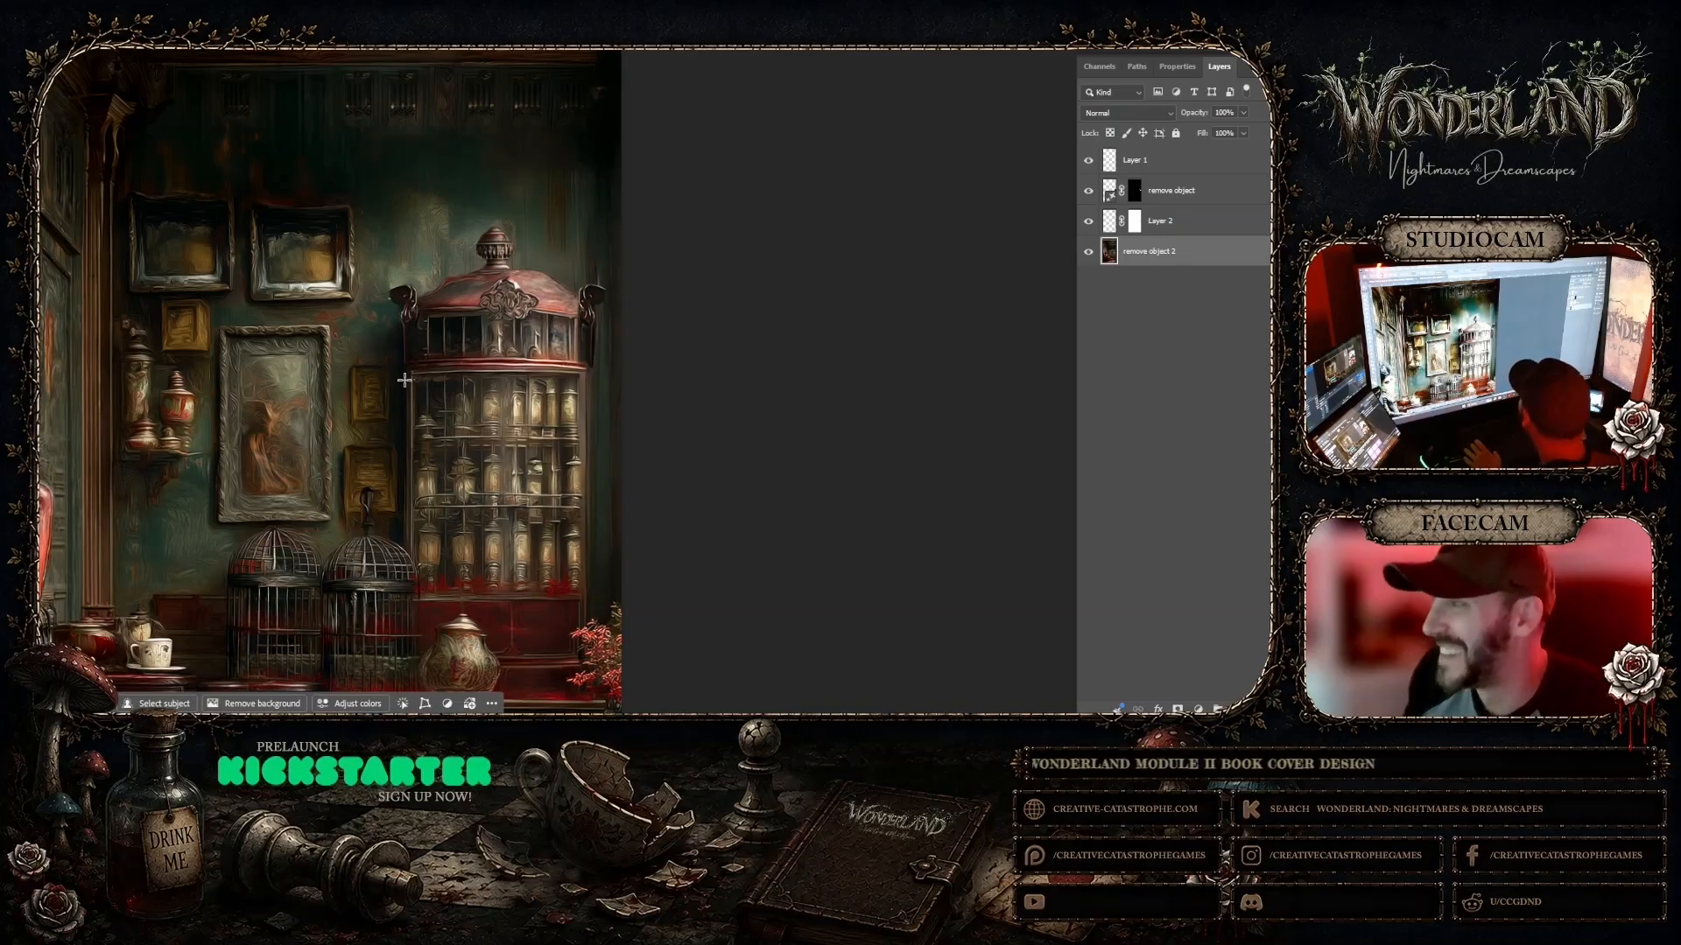
{"action": "left_click_drag", "start_coordinate": [396, 358], "coordinate": [411, 569]}
{"action": "key", "text": "alt+e"}
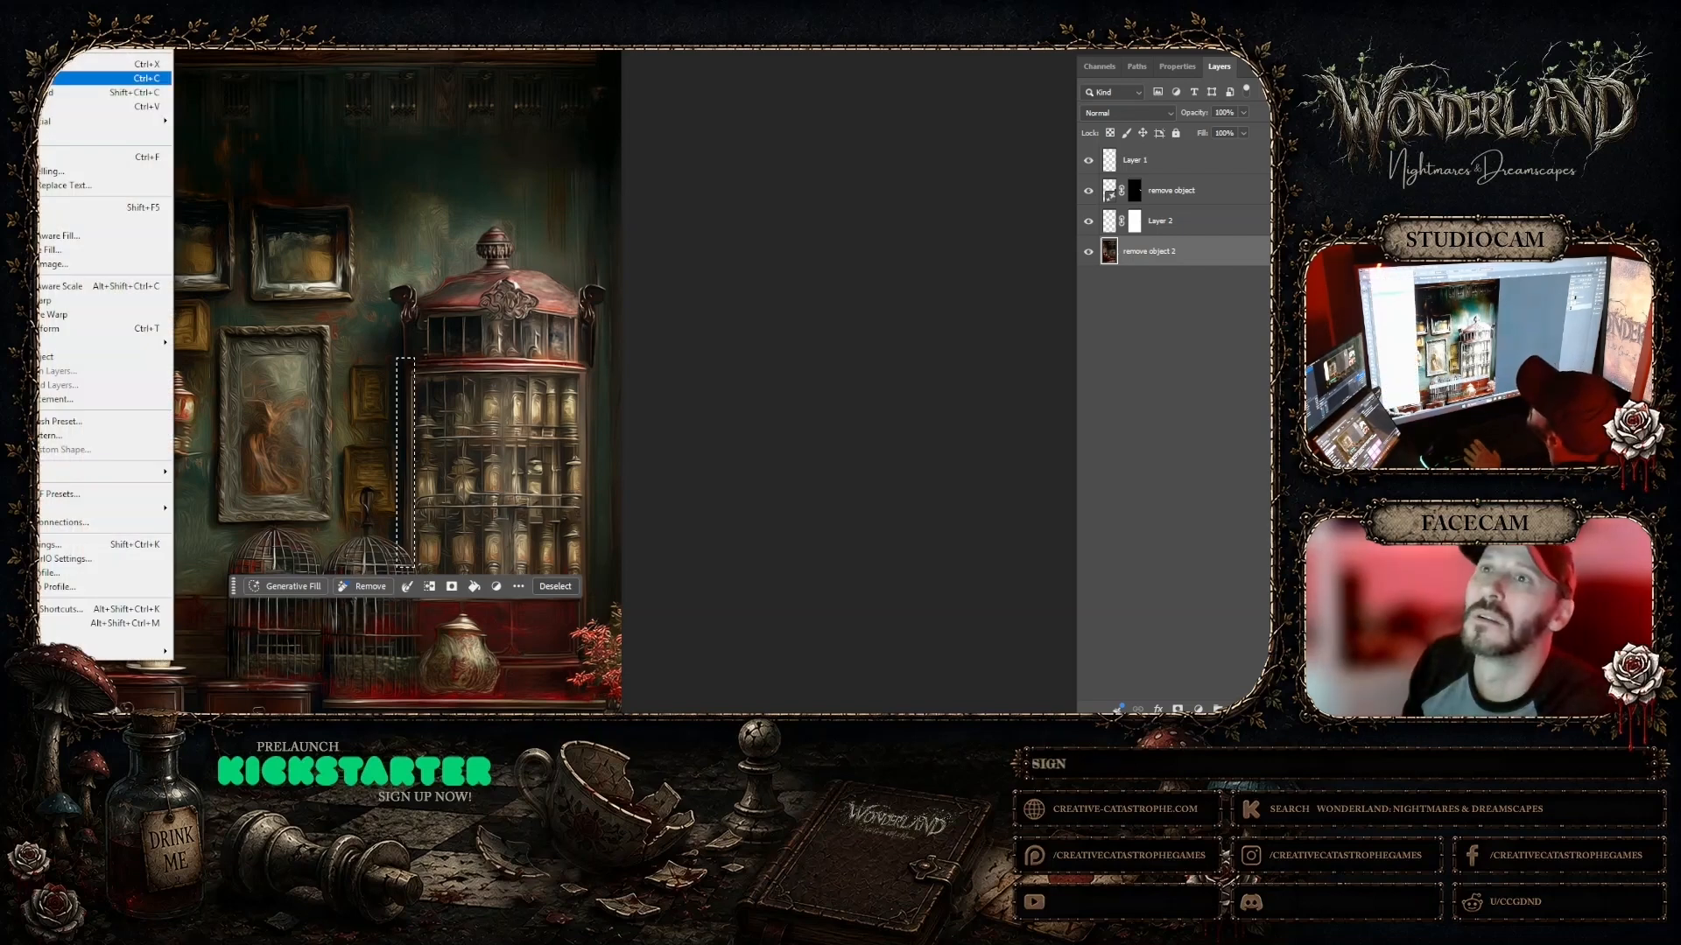
{"action": "left_click", "coordinate": [105, 77]}
{"action": "key", "text": "alt+e"}
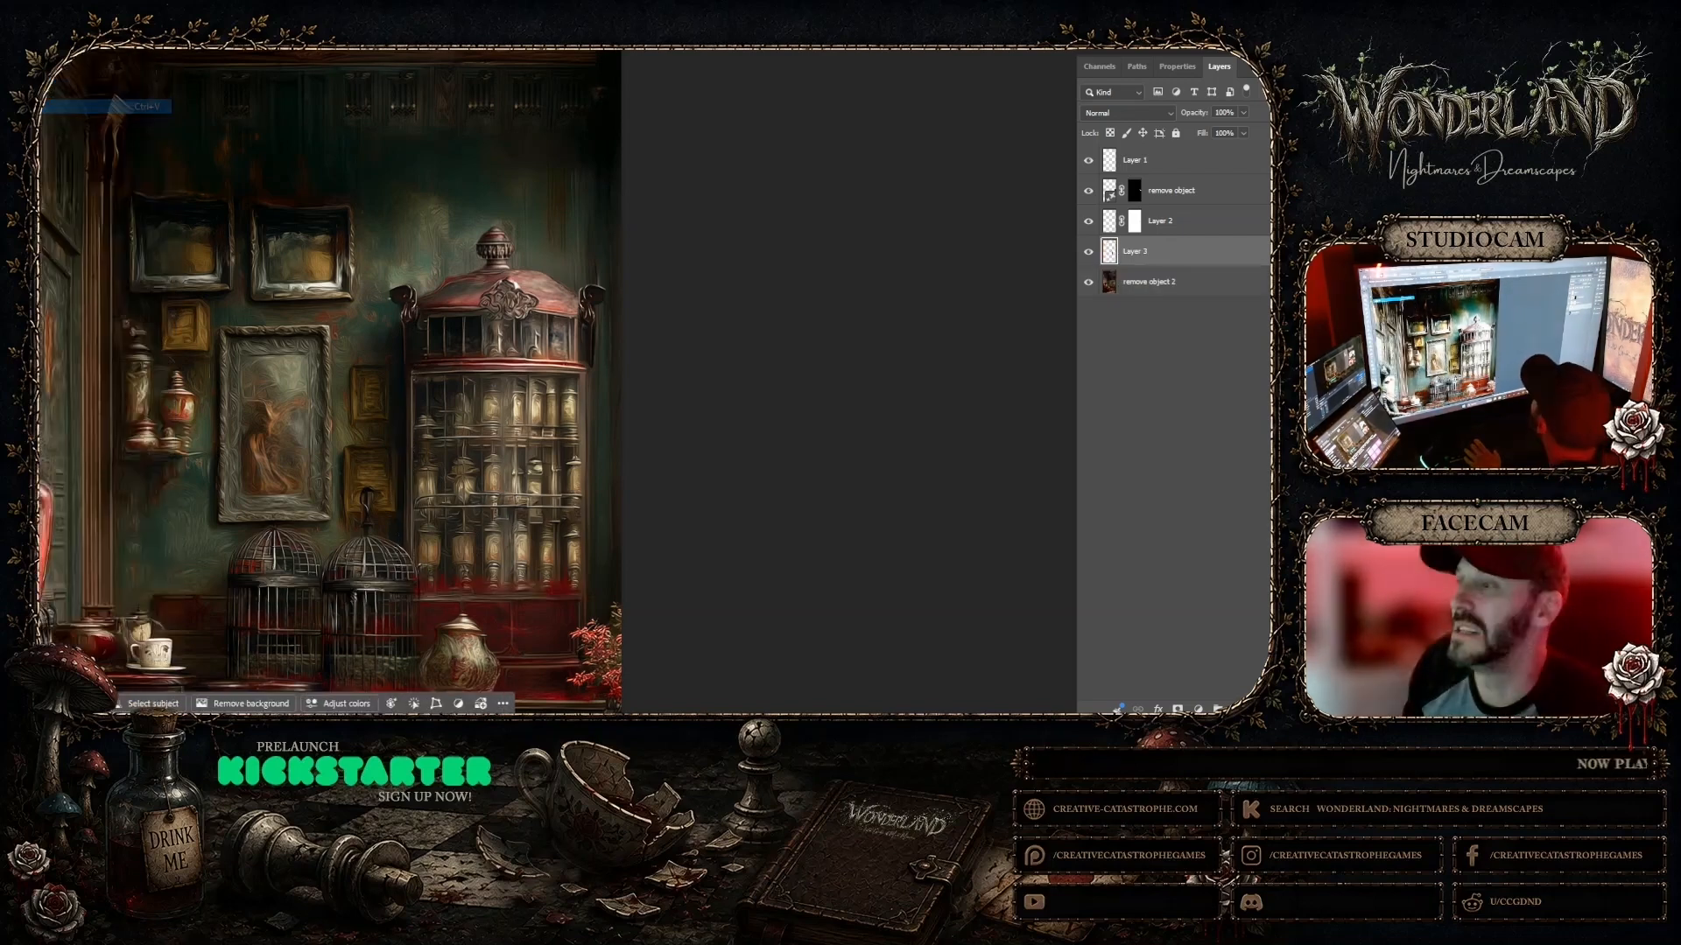
{"action": "left_click", "coordinate": [140, 106]}
Step: Move the pasted strip to the cabinet's right edge, flip it horizontally and align it with that edge
{"action": "key", "text": "ctrl+t"}
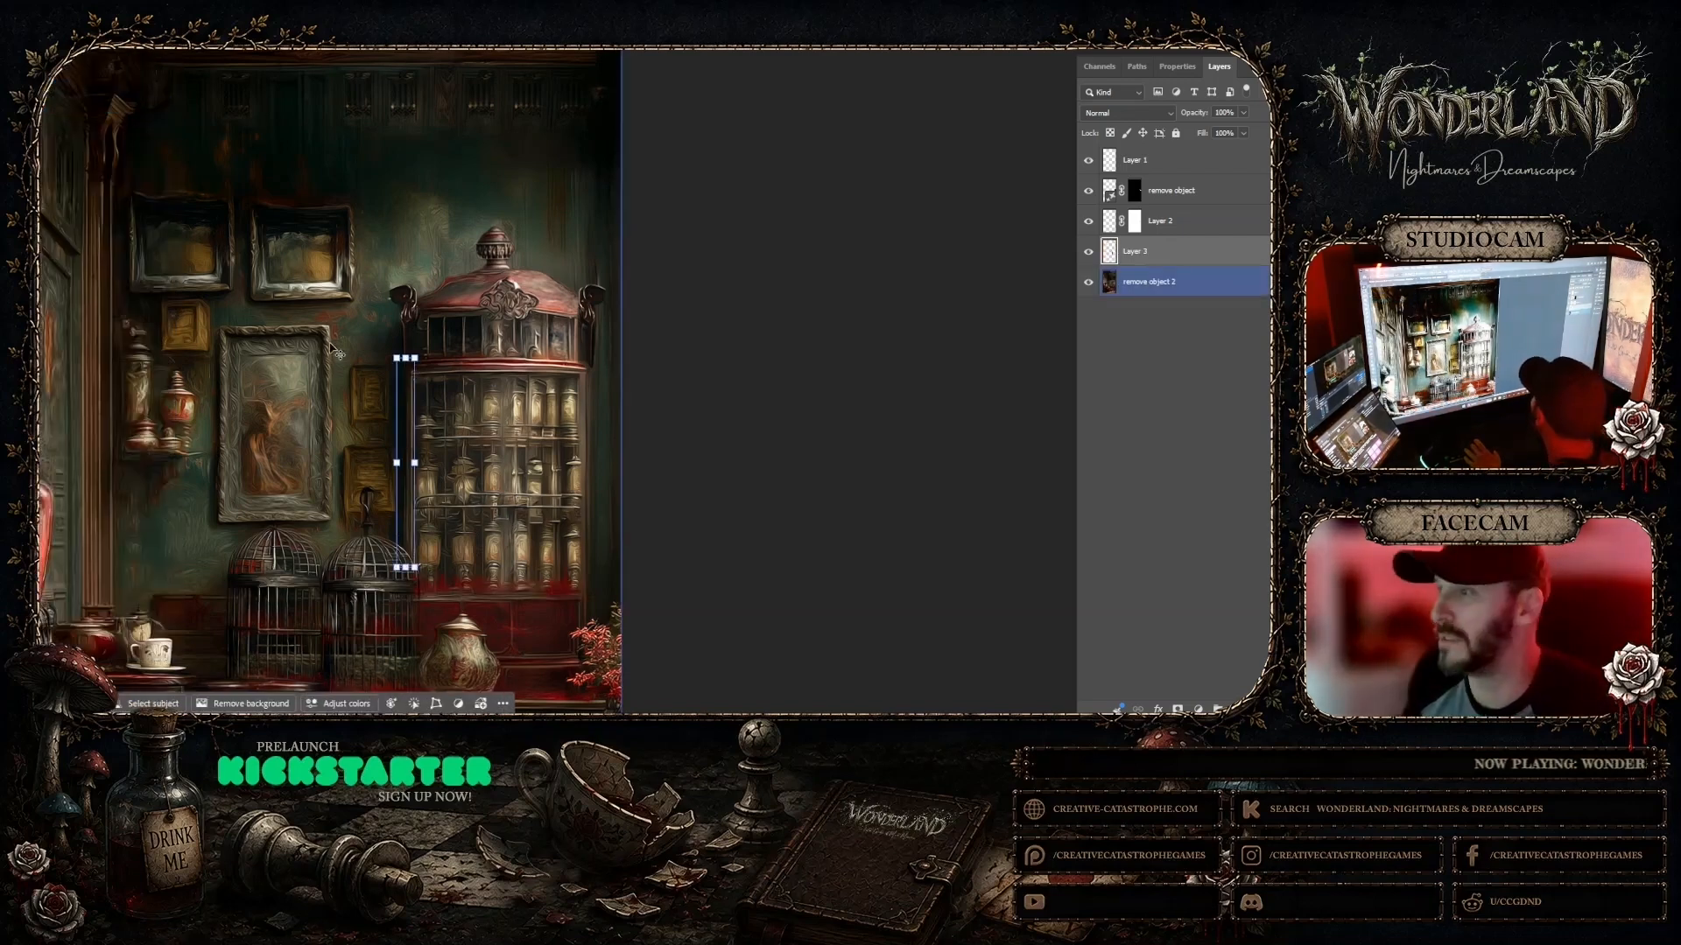
{"action": "left_click_drag", "start_coordinate": [399, 403], "coordinate": [579, 404]}
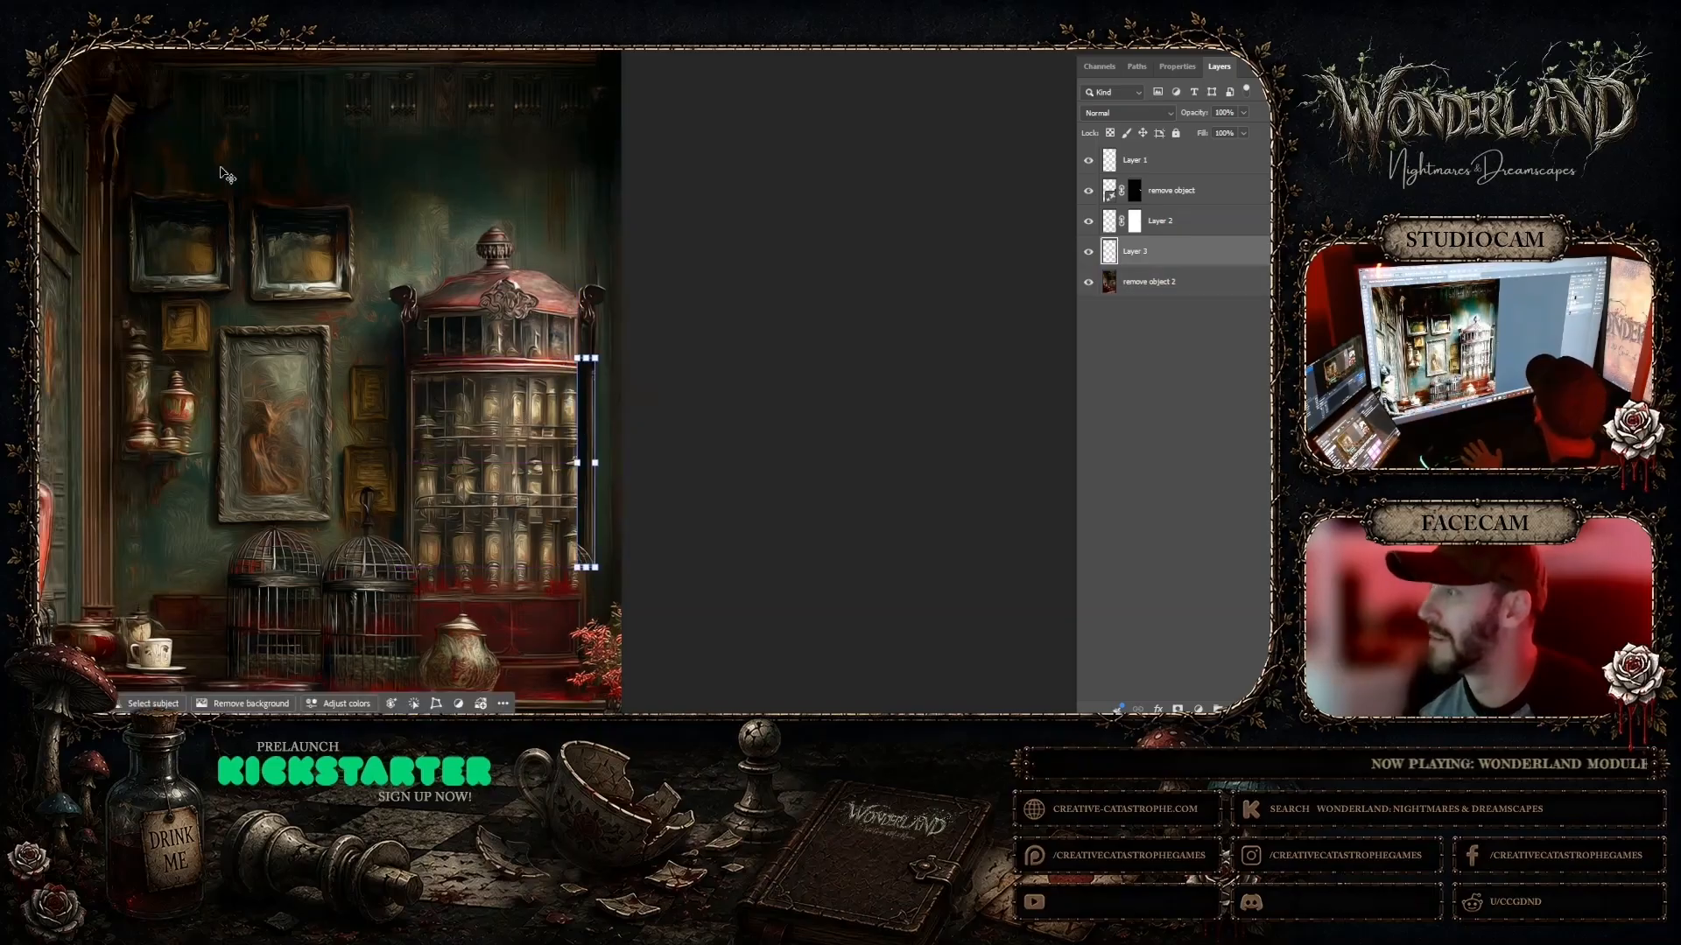
{"action": "left_click", "coordinate": [44, 44]}
{"action": "mouse_move", "coordinate": [105, 342]}
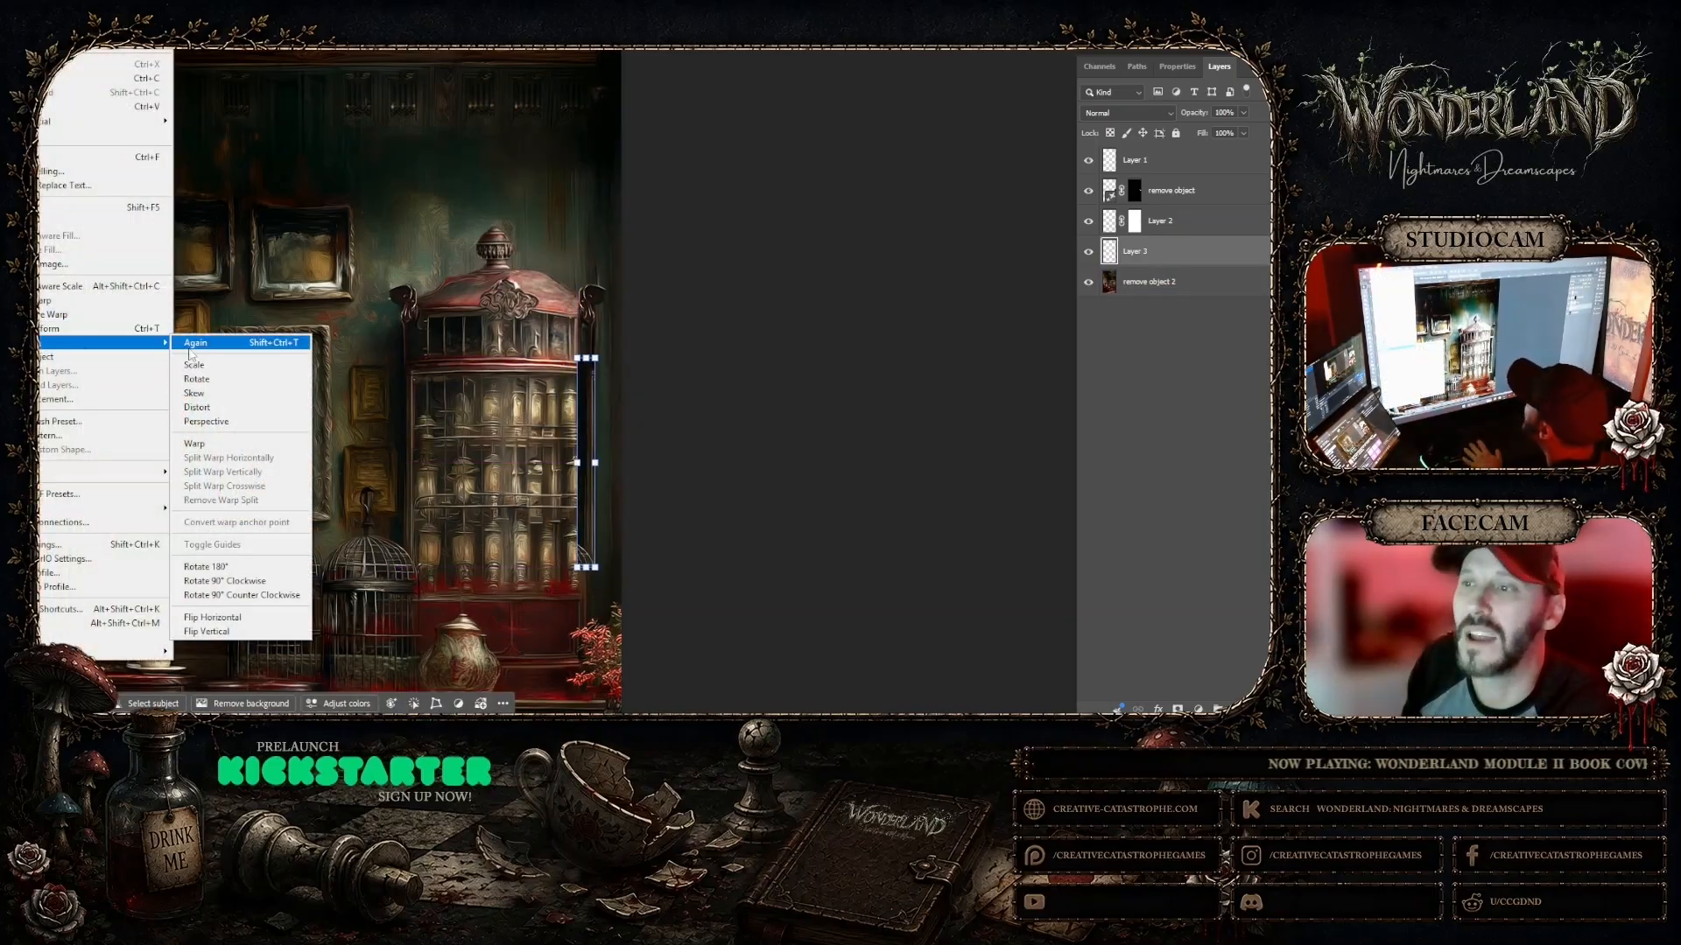
{"action": "left_click", "coordinate": [213, 617]}
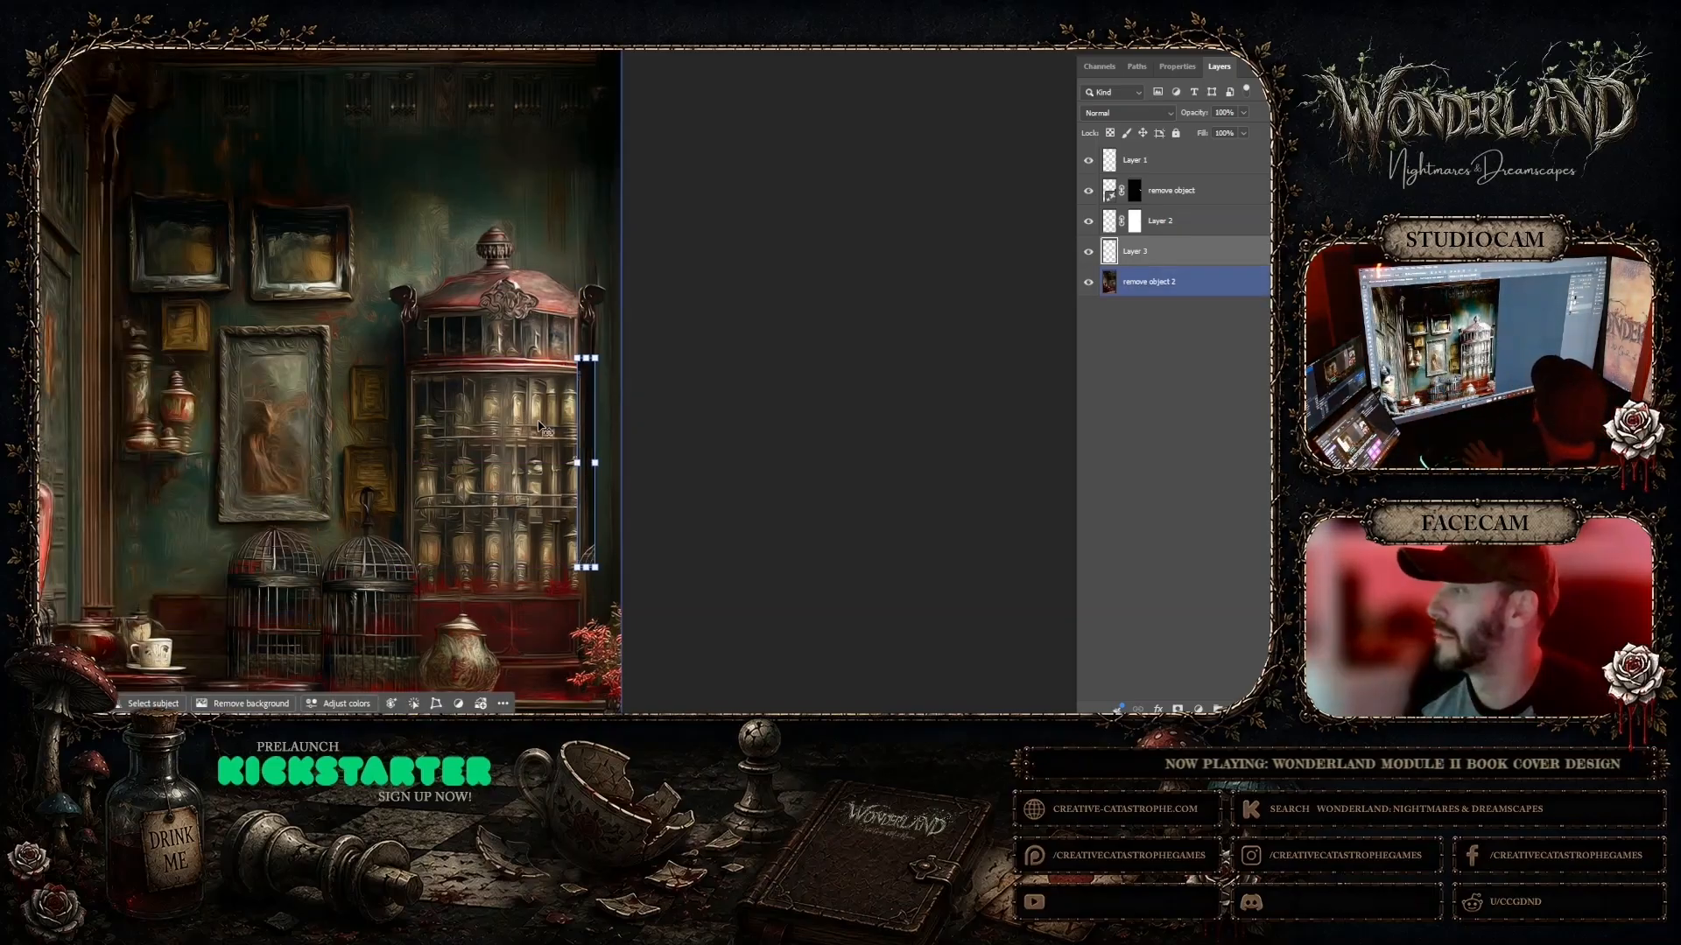
{"action": "mouse_move", "coordinate": [573, 396]}
{"action": "left_mouse_down"}
{"action": "mouse_move", "coordinate": [533, 400]}
{"action": "mouse_move", "coordinate": [588, 402]}
{"action": "left_mouse_up"}
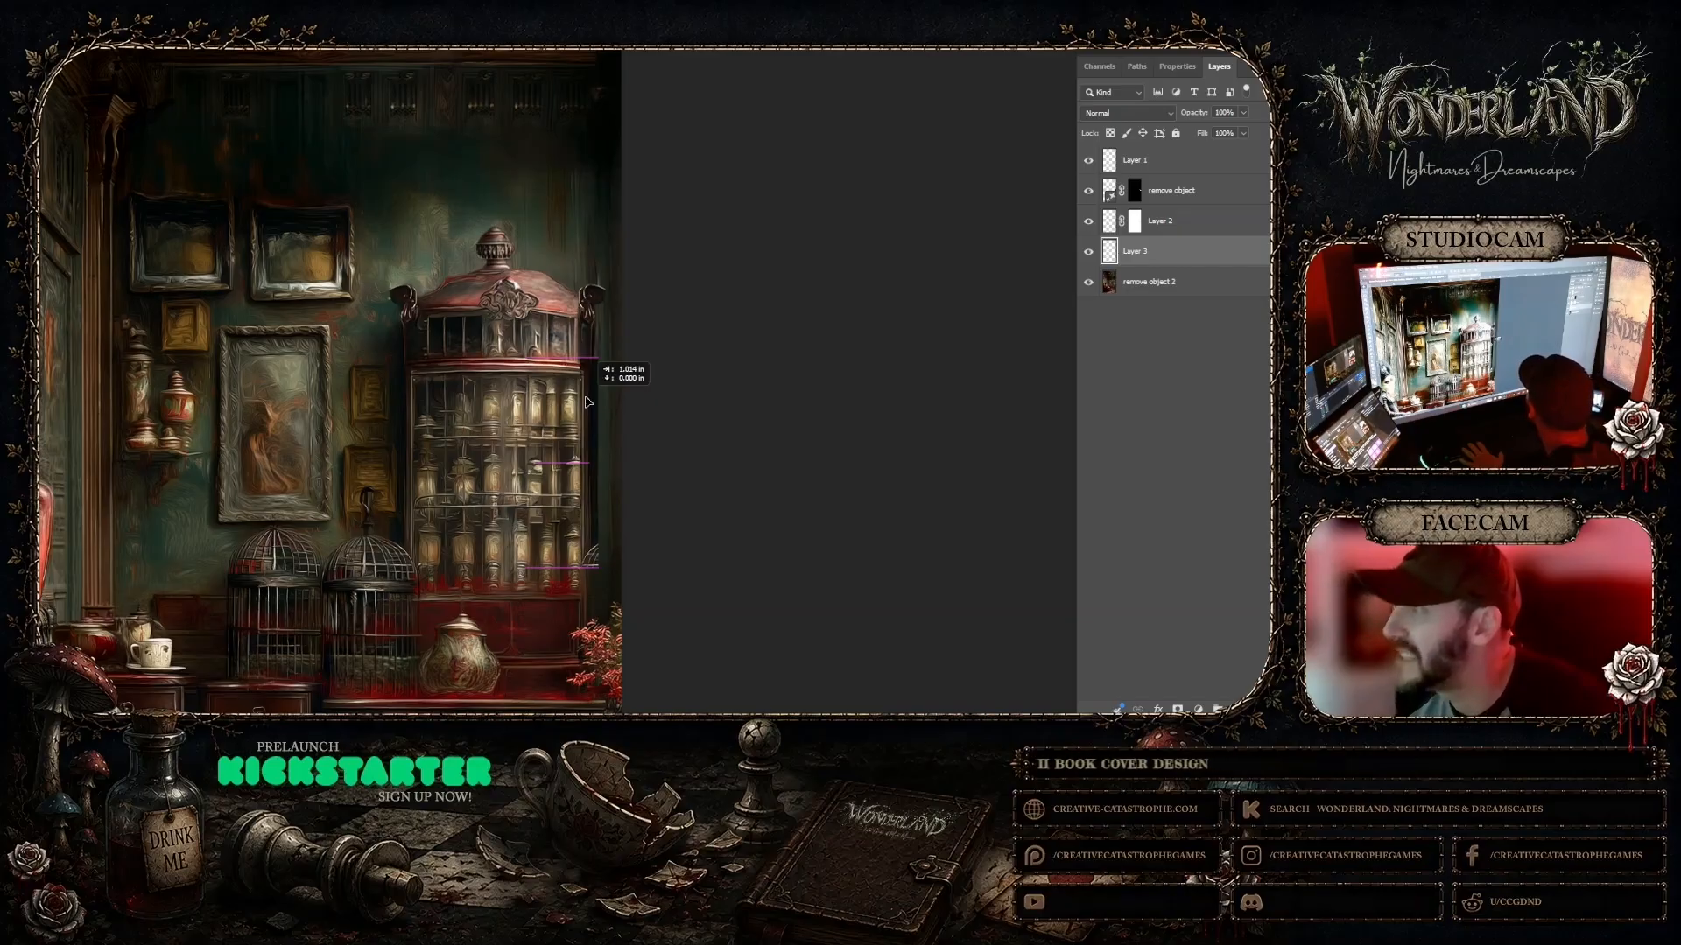
{"action": "left_click_drag", "start_coordinate": [586, 397], "coordinate": [585, 397]}
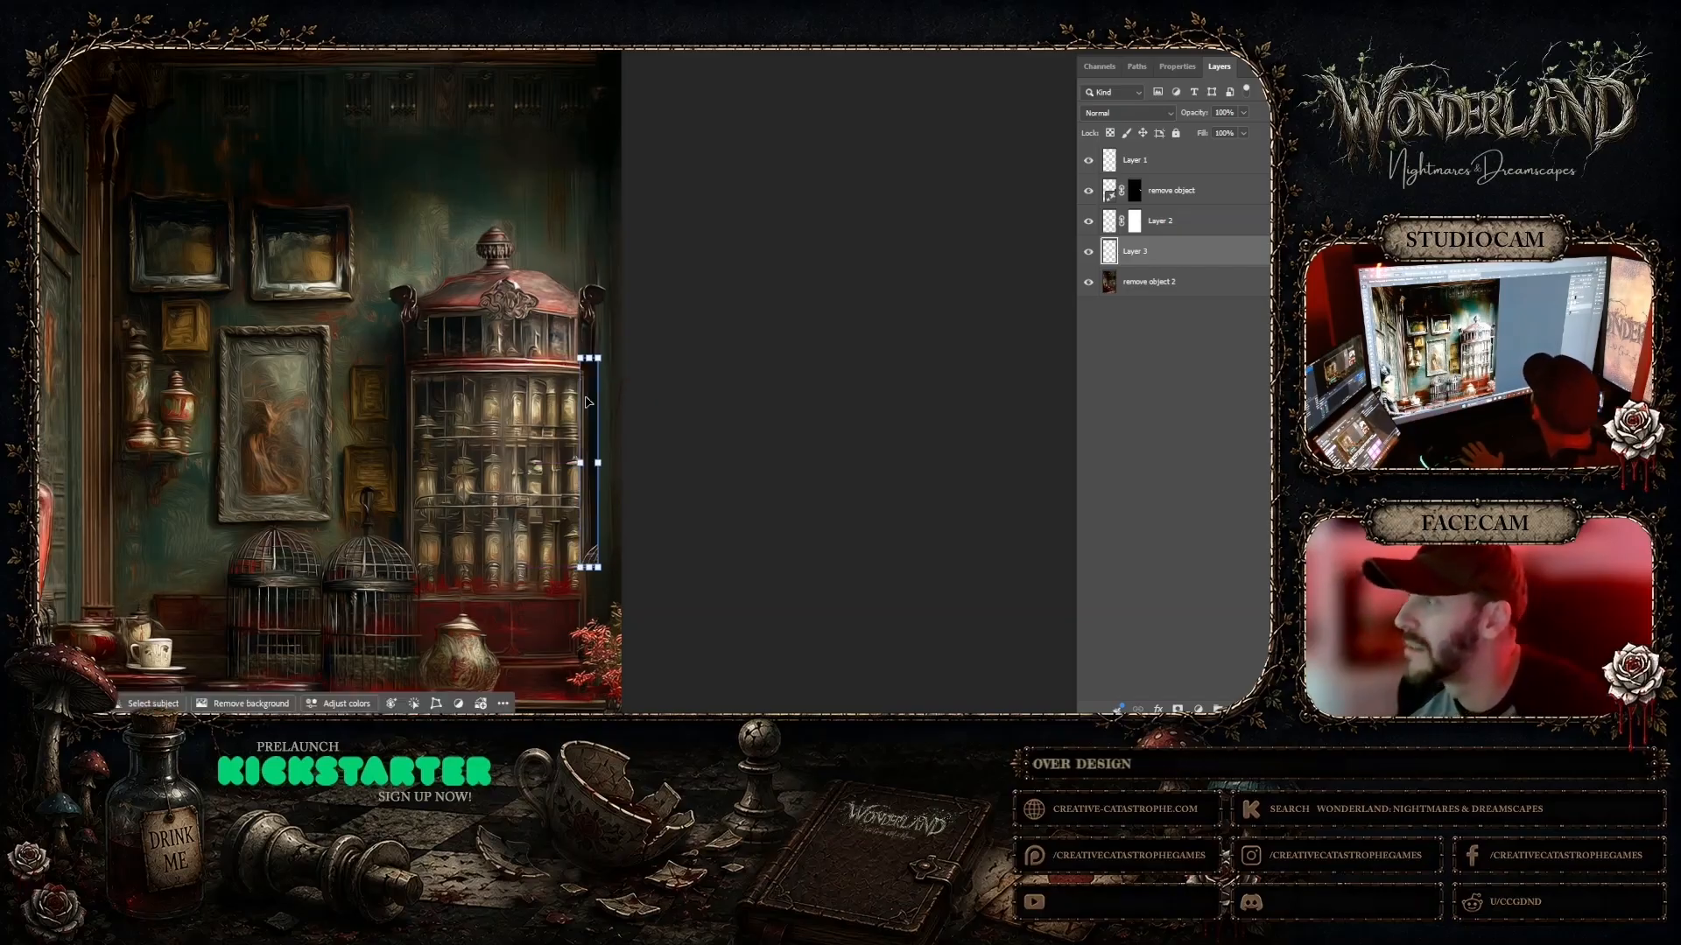
{"action": "left_click", "coordinate": [676, 416]}
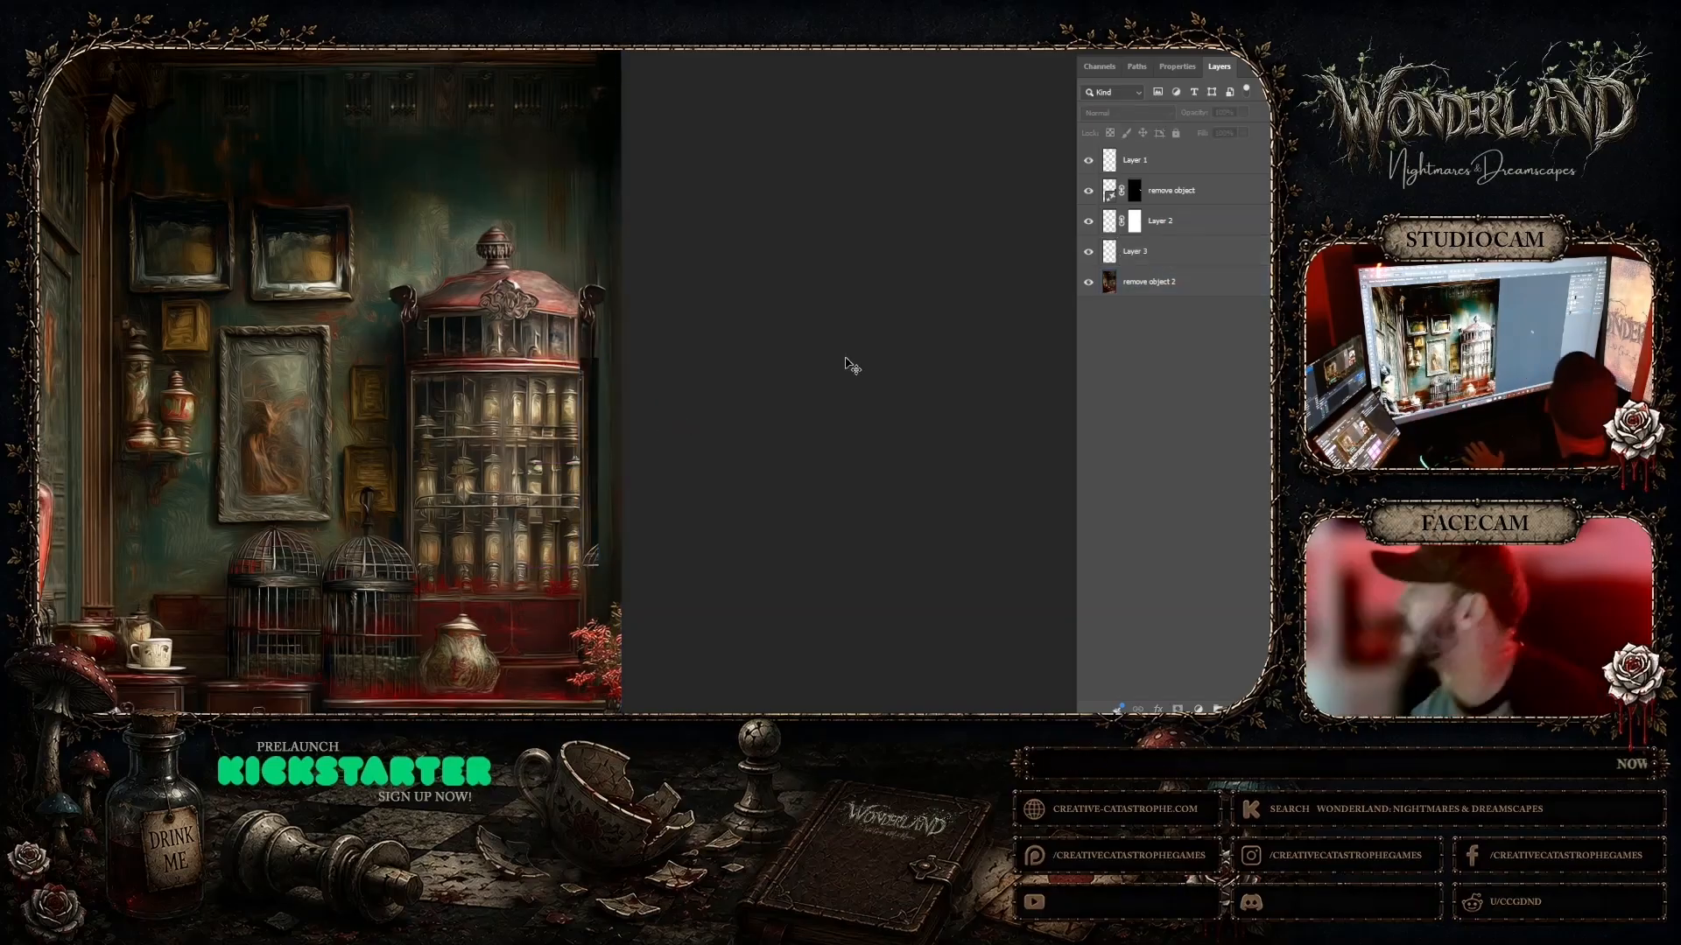
Step: Toggle Layer 3's visibility to compare the cabinet's right edge with and without the mirrored strip
{"action": "left_click", "coordinate": [1138, 253]}
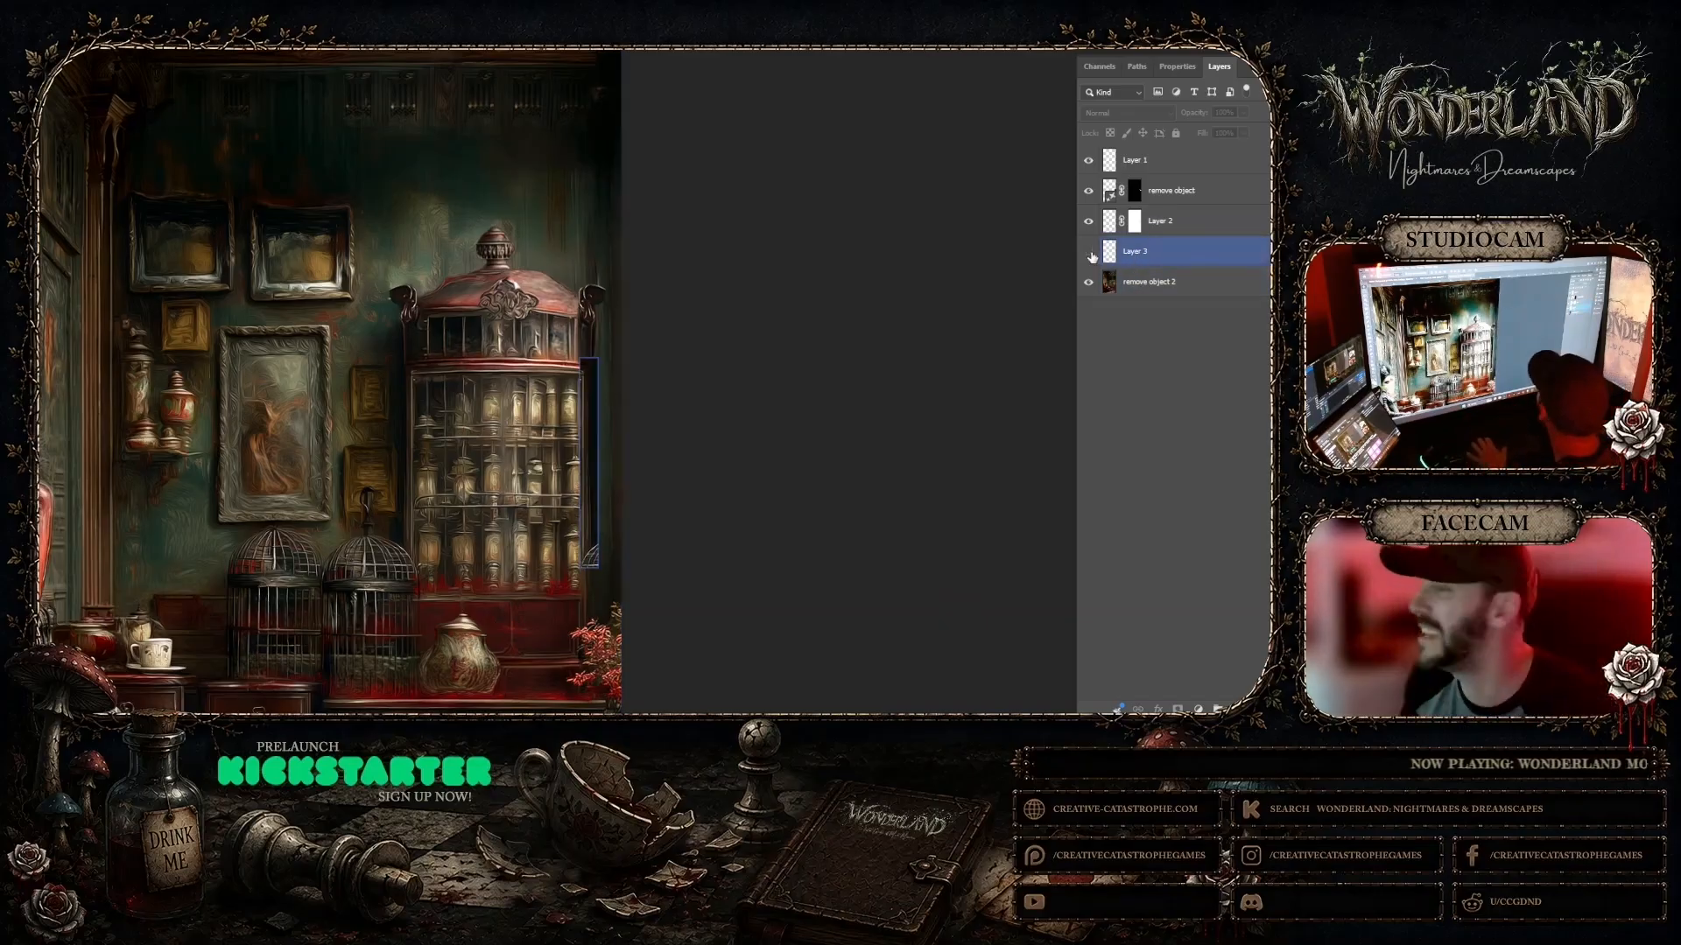
{"action": "left_click", "coordinate": [1088, 252]}
{"action": "left_click", "coordinate": [1088, 252]}
Step: Add a layer mask to Layer 3 and make that mask active for painting with the Brush tool
{"action": "left_click", "coordinate": [1158, 254]}
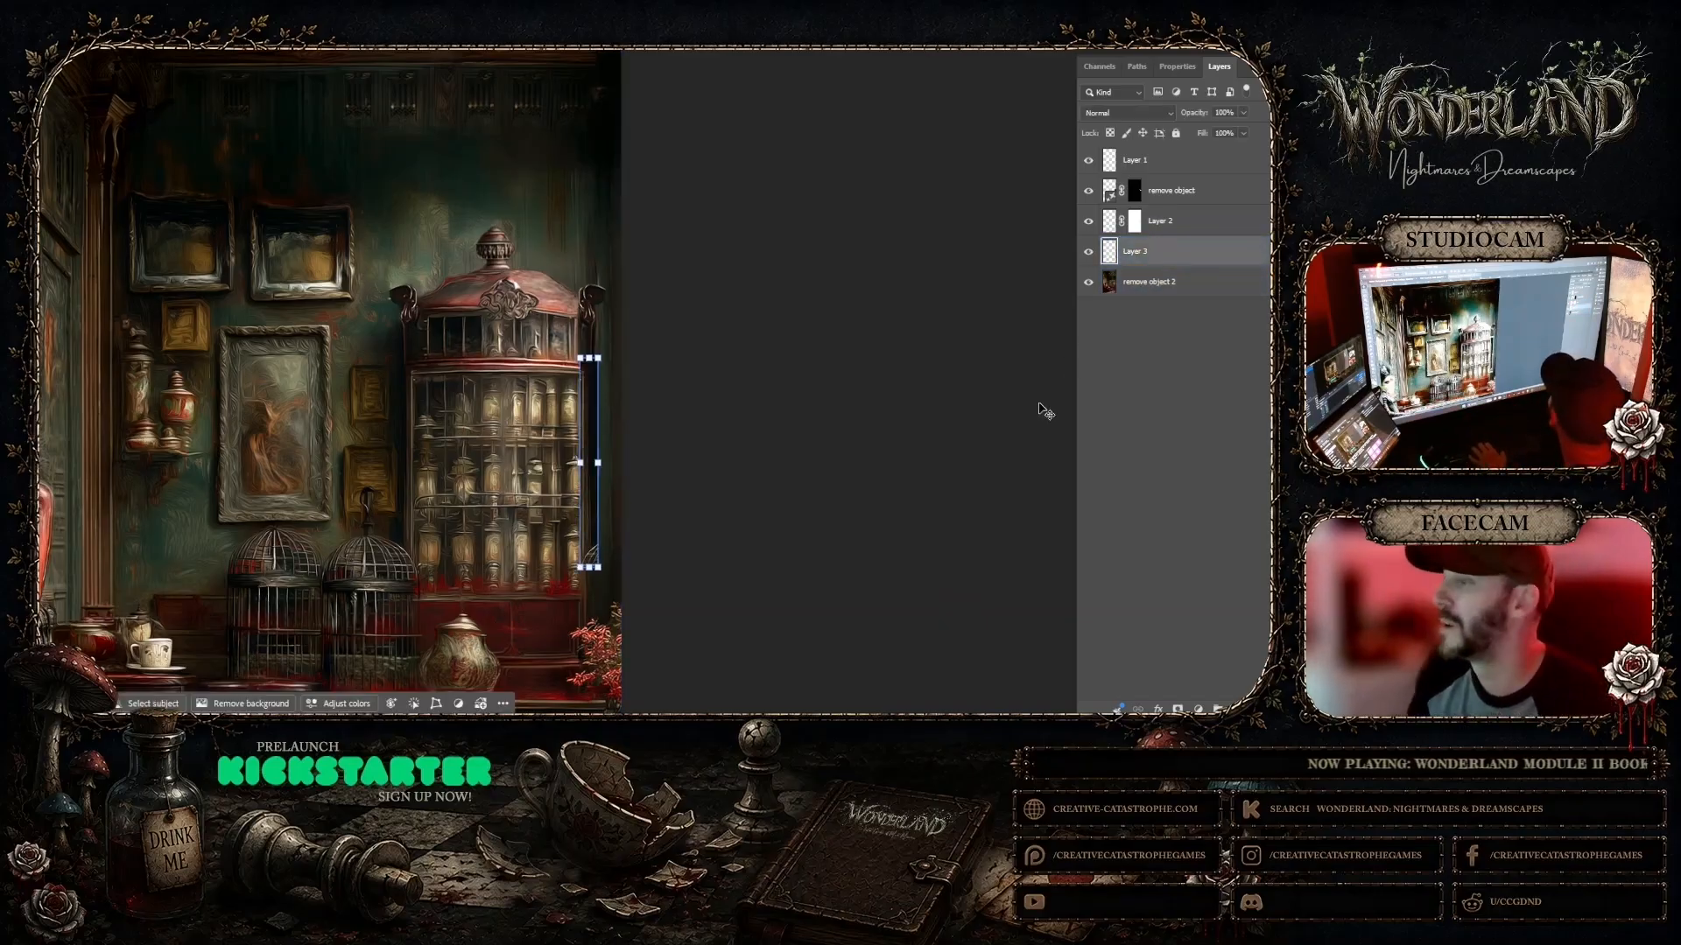
{"action": "left_click", "coordinate": [1176, 708]}
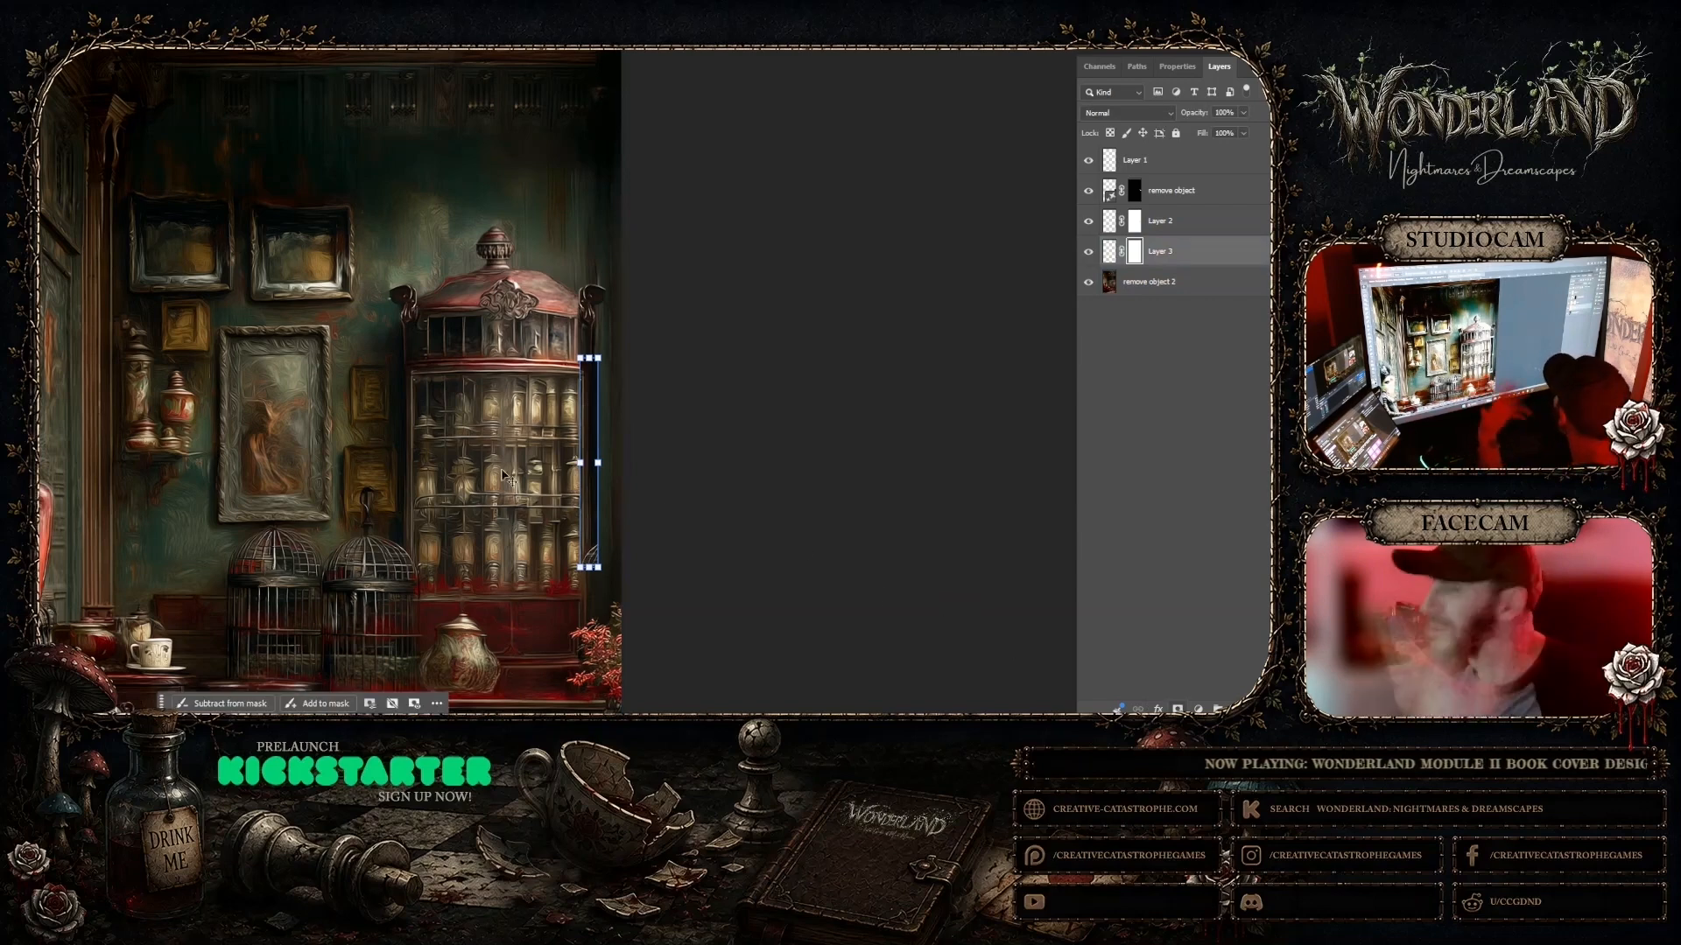
{"action": "key", "text": "b"}
{"action": "left_click", "coordinate": [658, 389]}
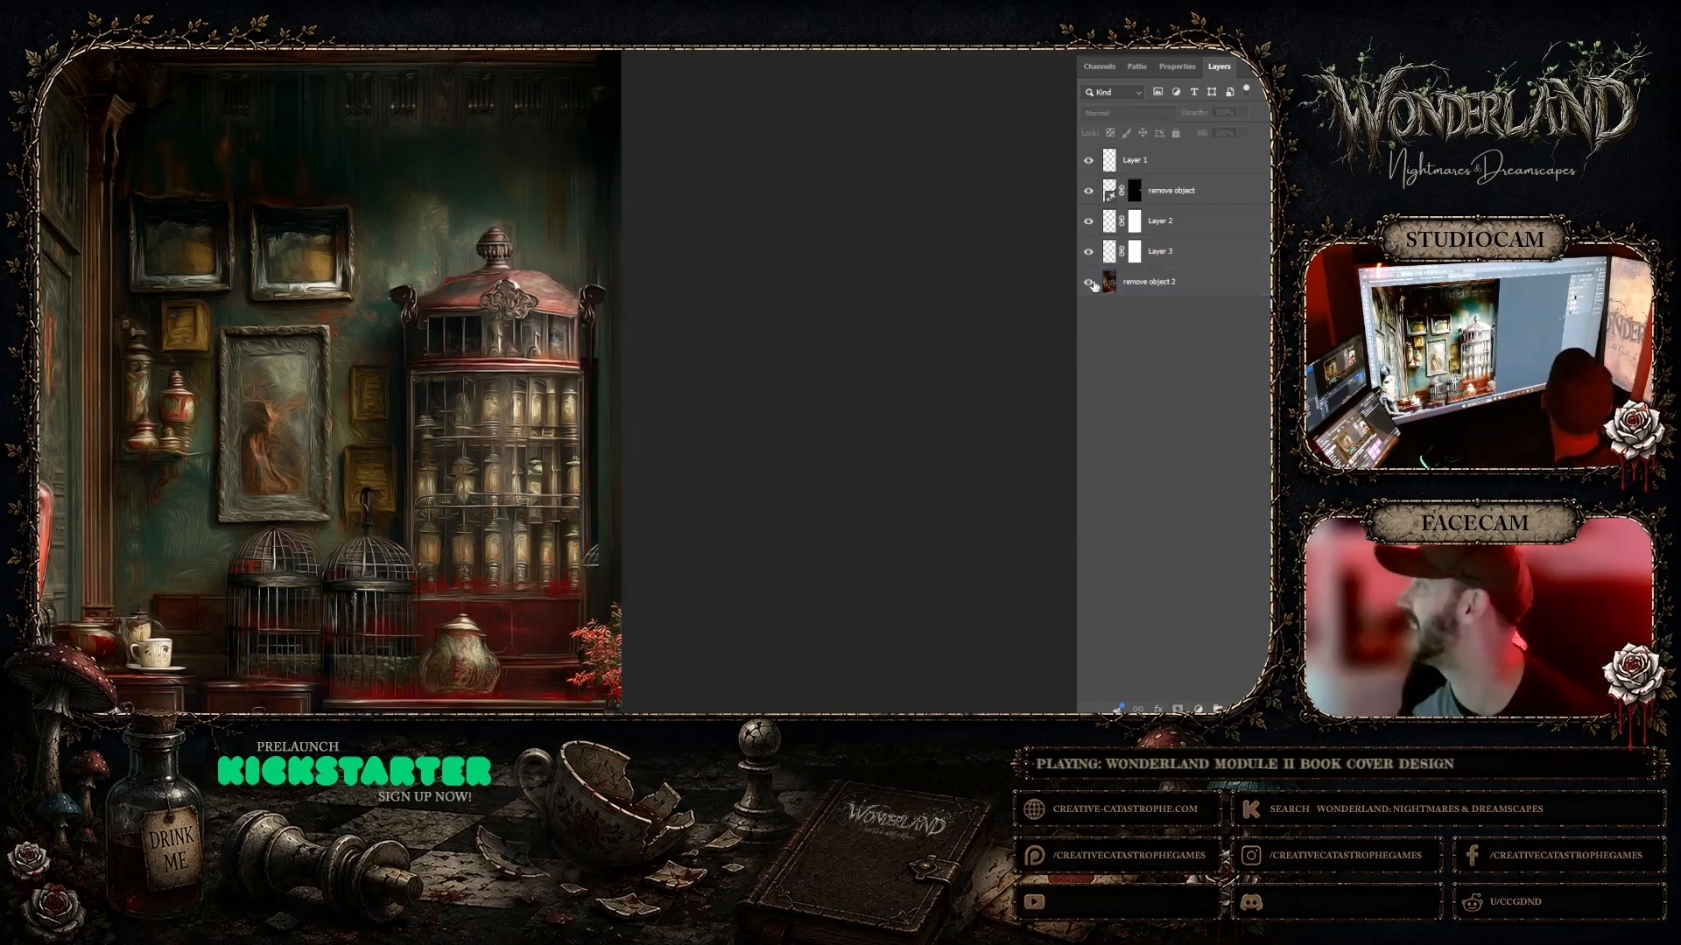
{"action": "left_click", "coordinate": [1135, 251]}
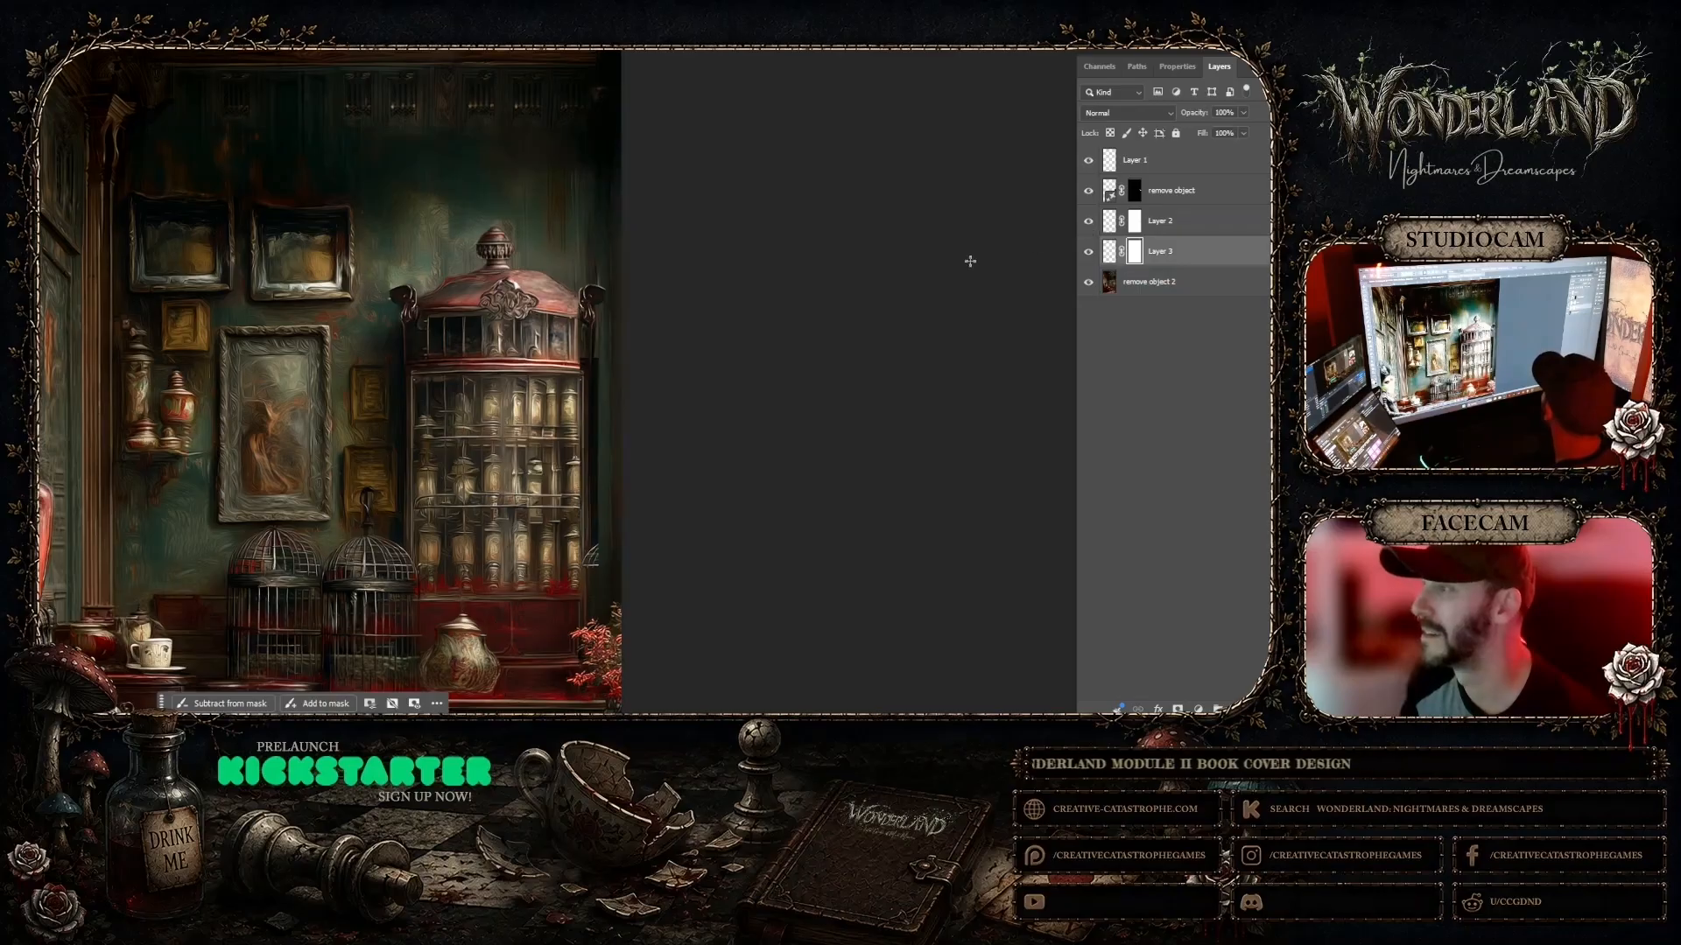
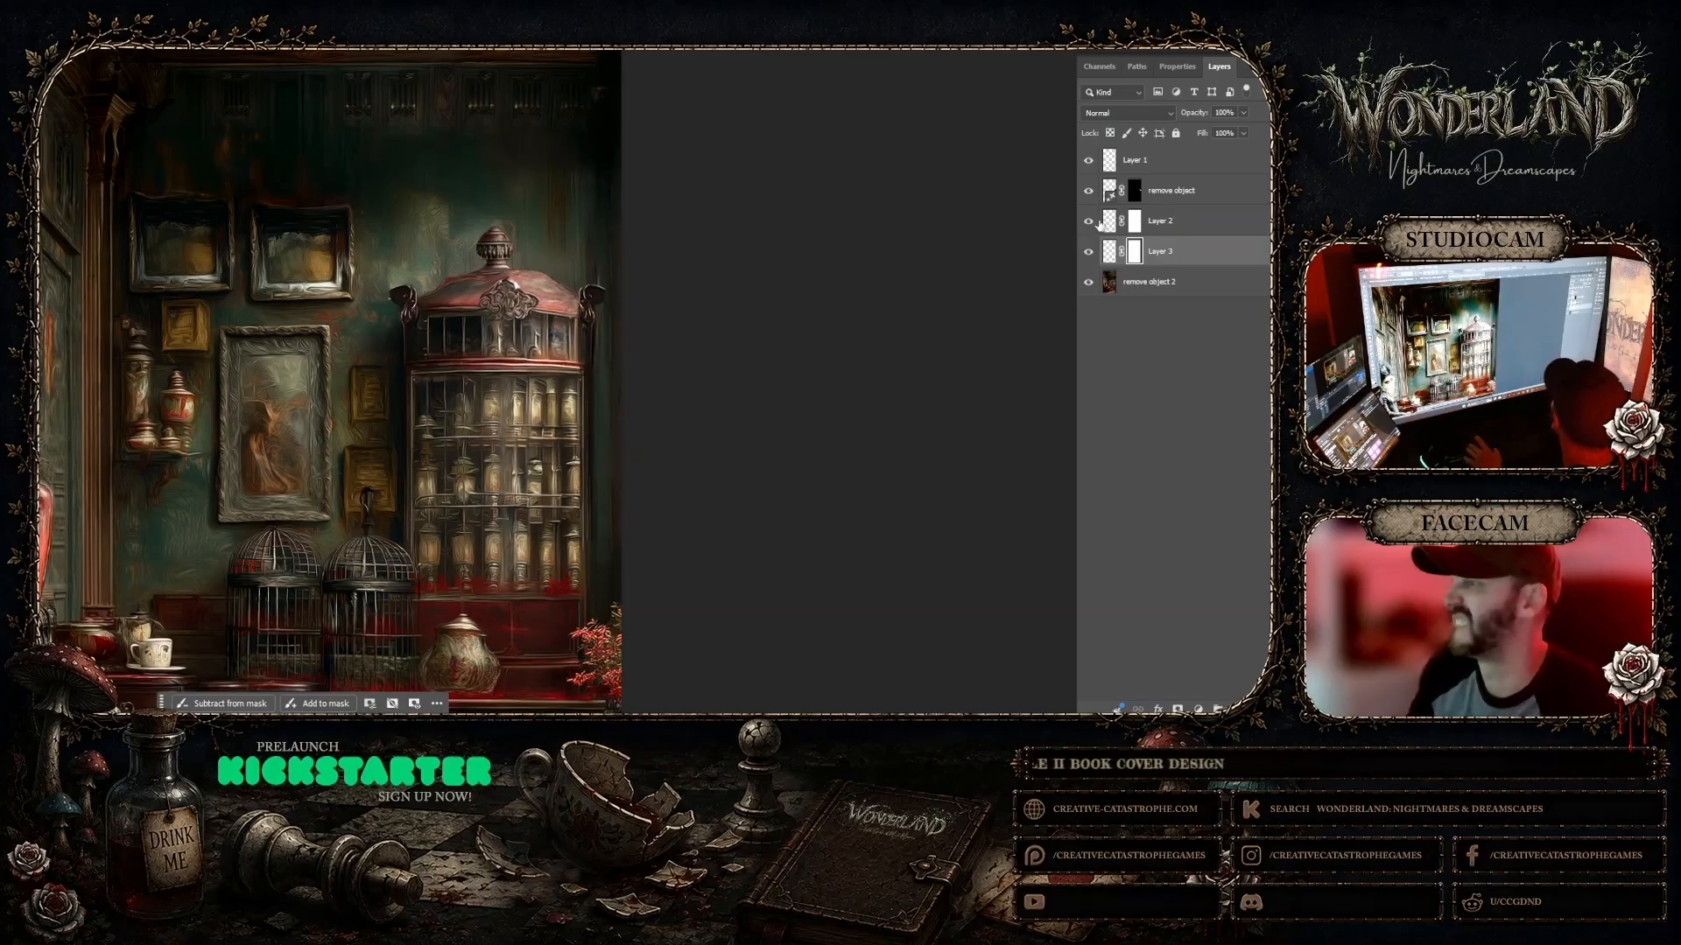
Step: Select Layer 1, Layer 2 and Layer 3 together and nudge them slightly left against the cabinet
{"action": "left_click", "coordinate": [1168, 218], "text": "shift"}
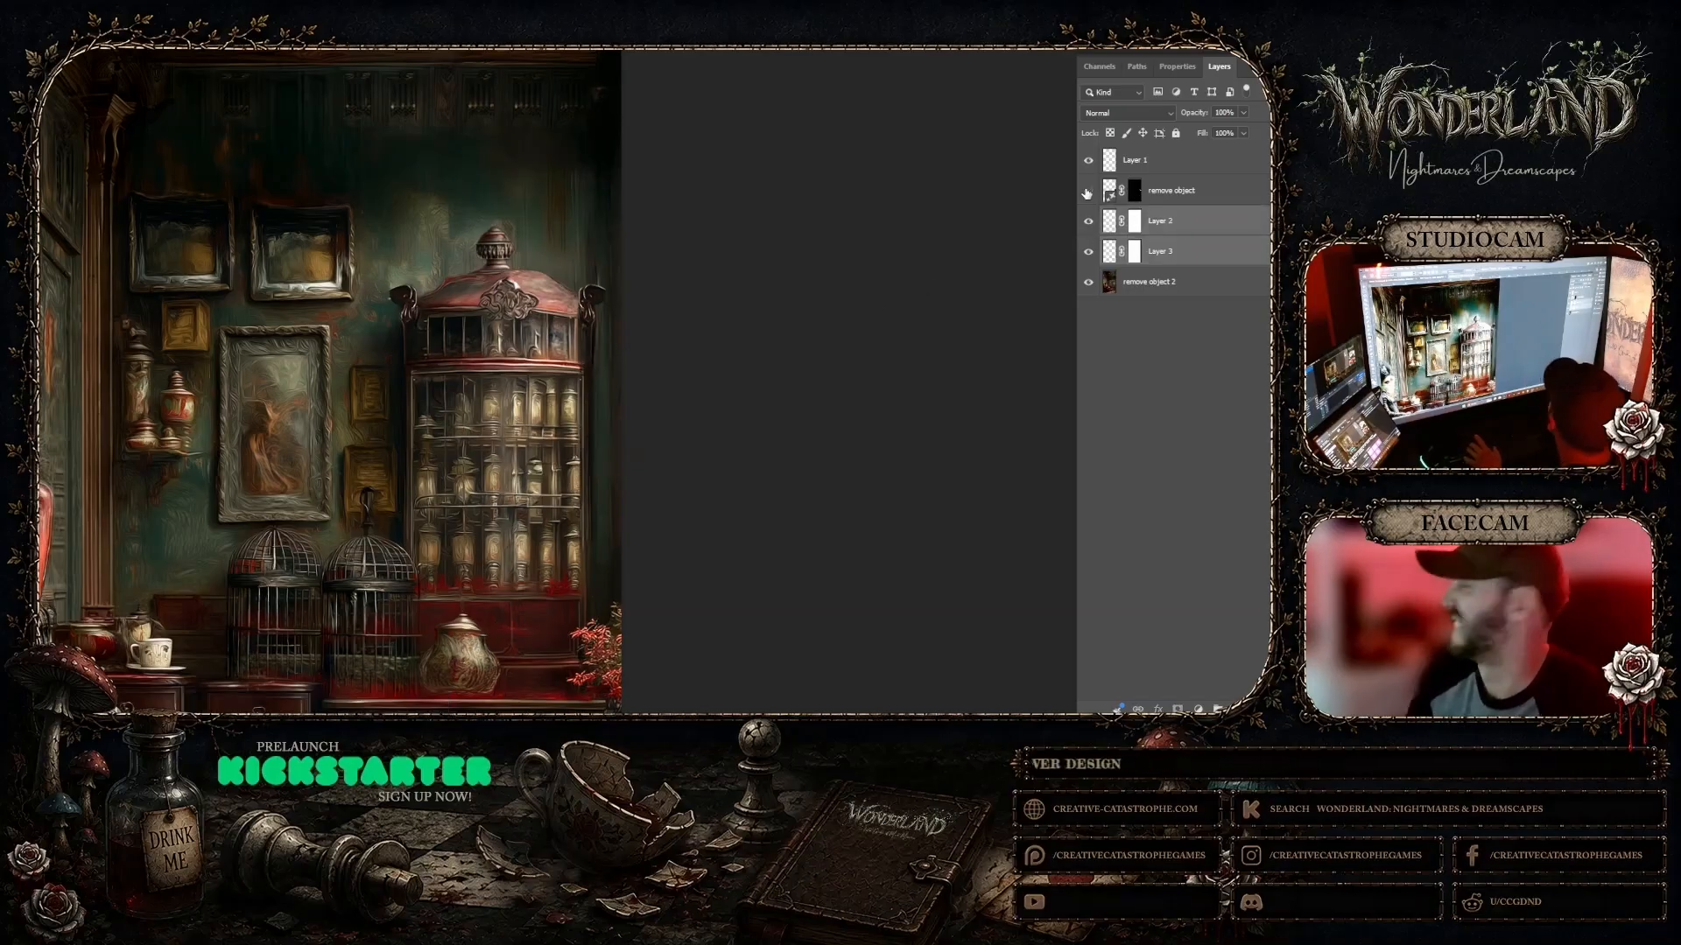
{"action": "left_click", "coordinate": [1141, 162], "text": "ctrl"}
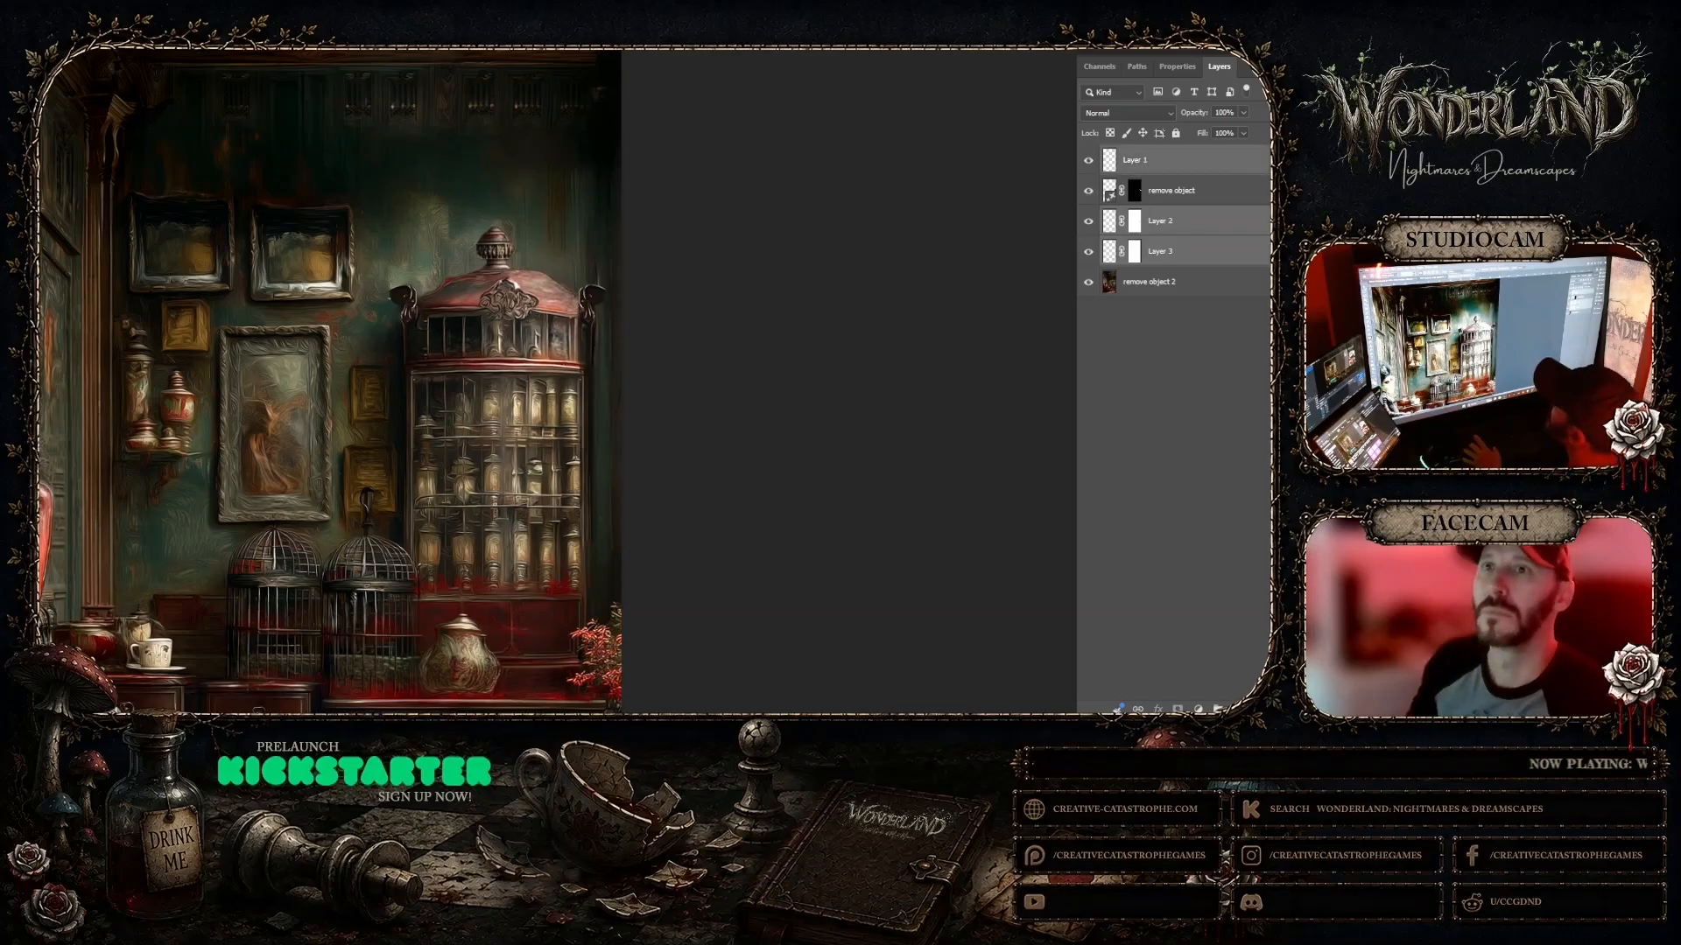
{"action": "key", "text": "v"}
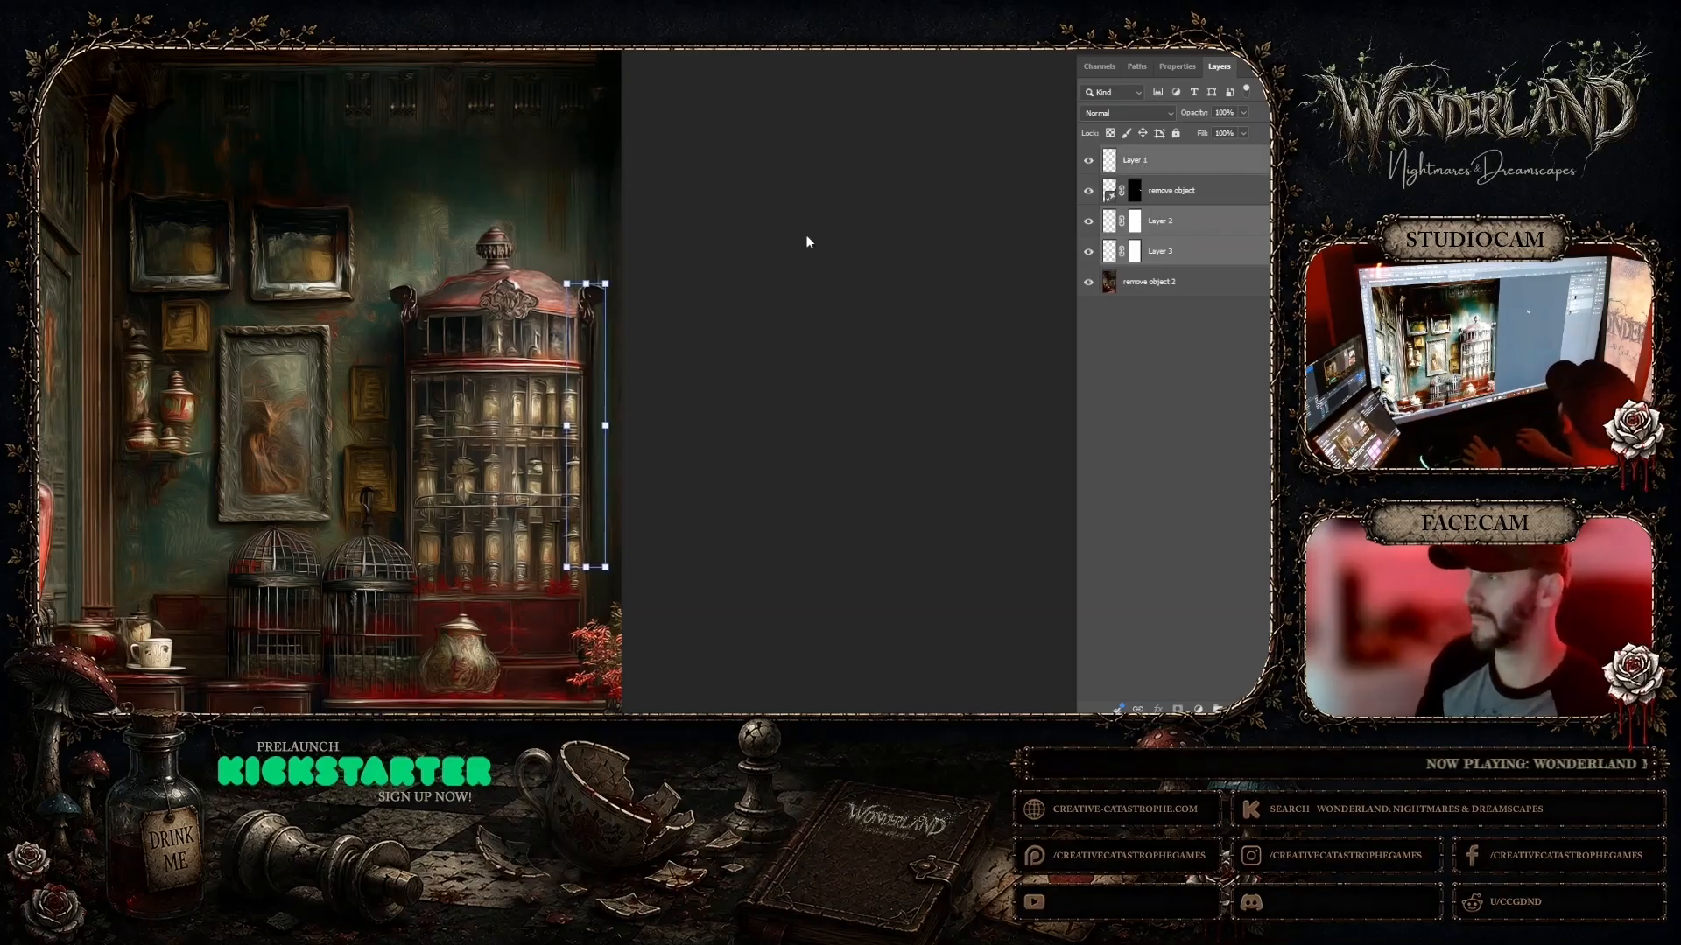
{"action": "key", "text": "Left"}
{"action": "key", "text": "Left"}
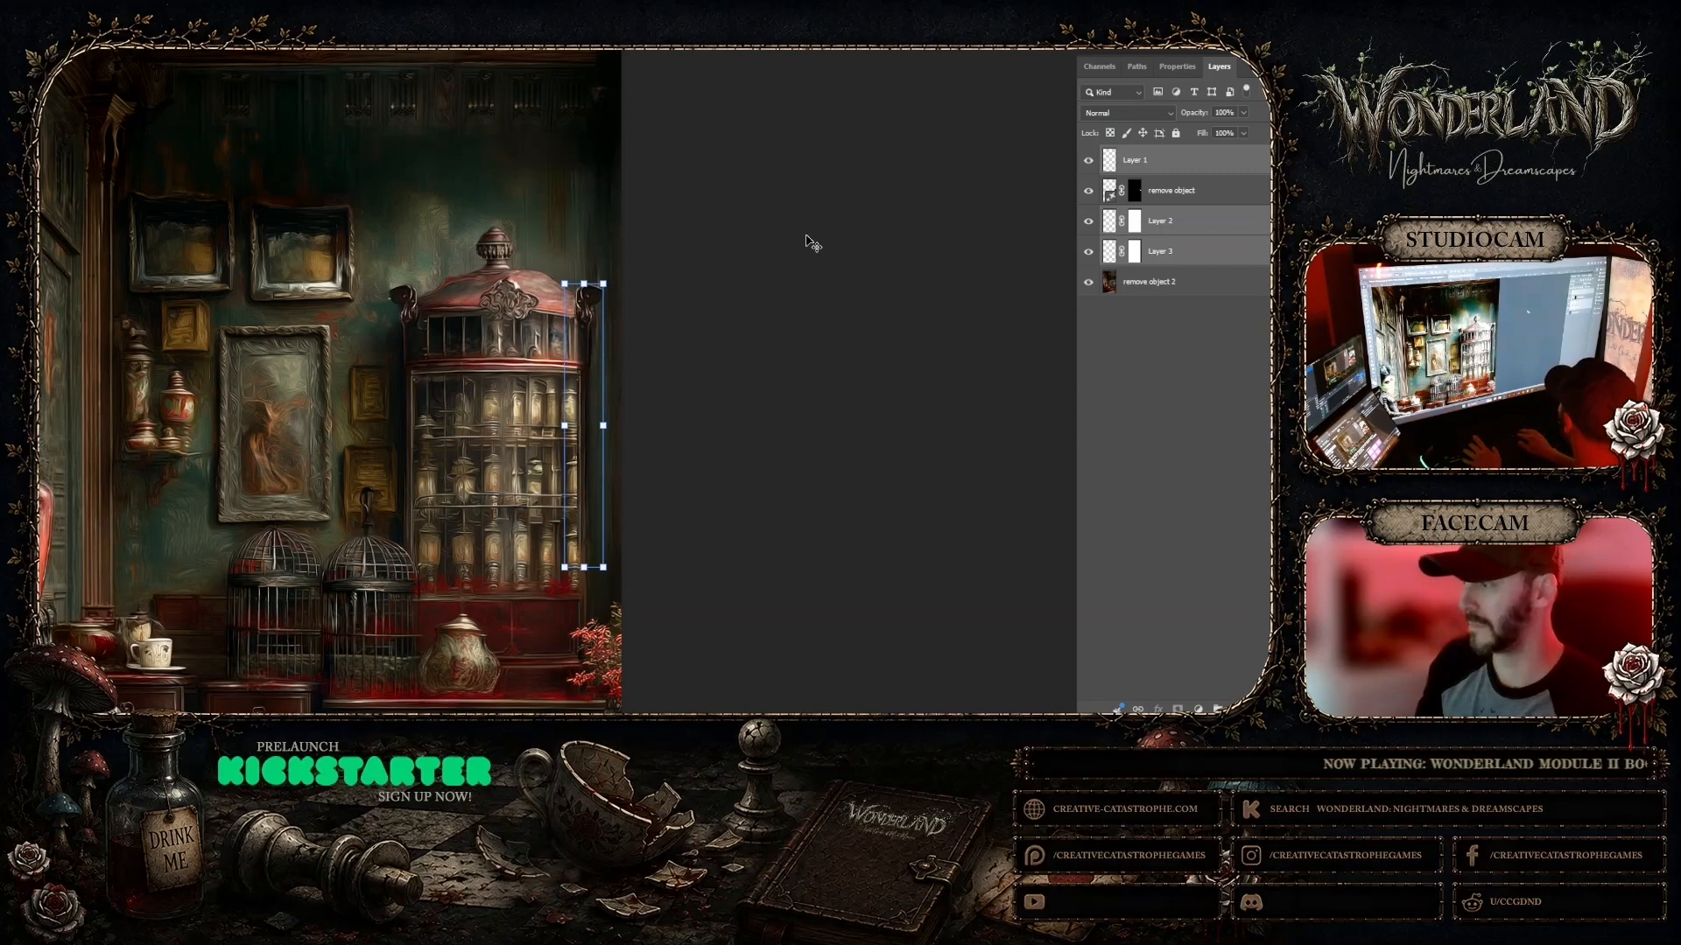
{"action": "key", "text": "Left"}
{"action": "key", "text": "Left"}
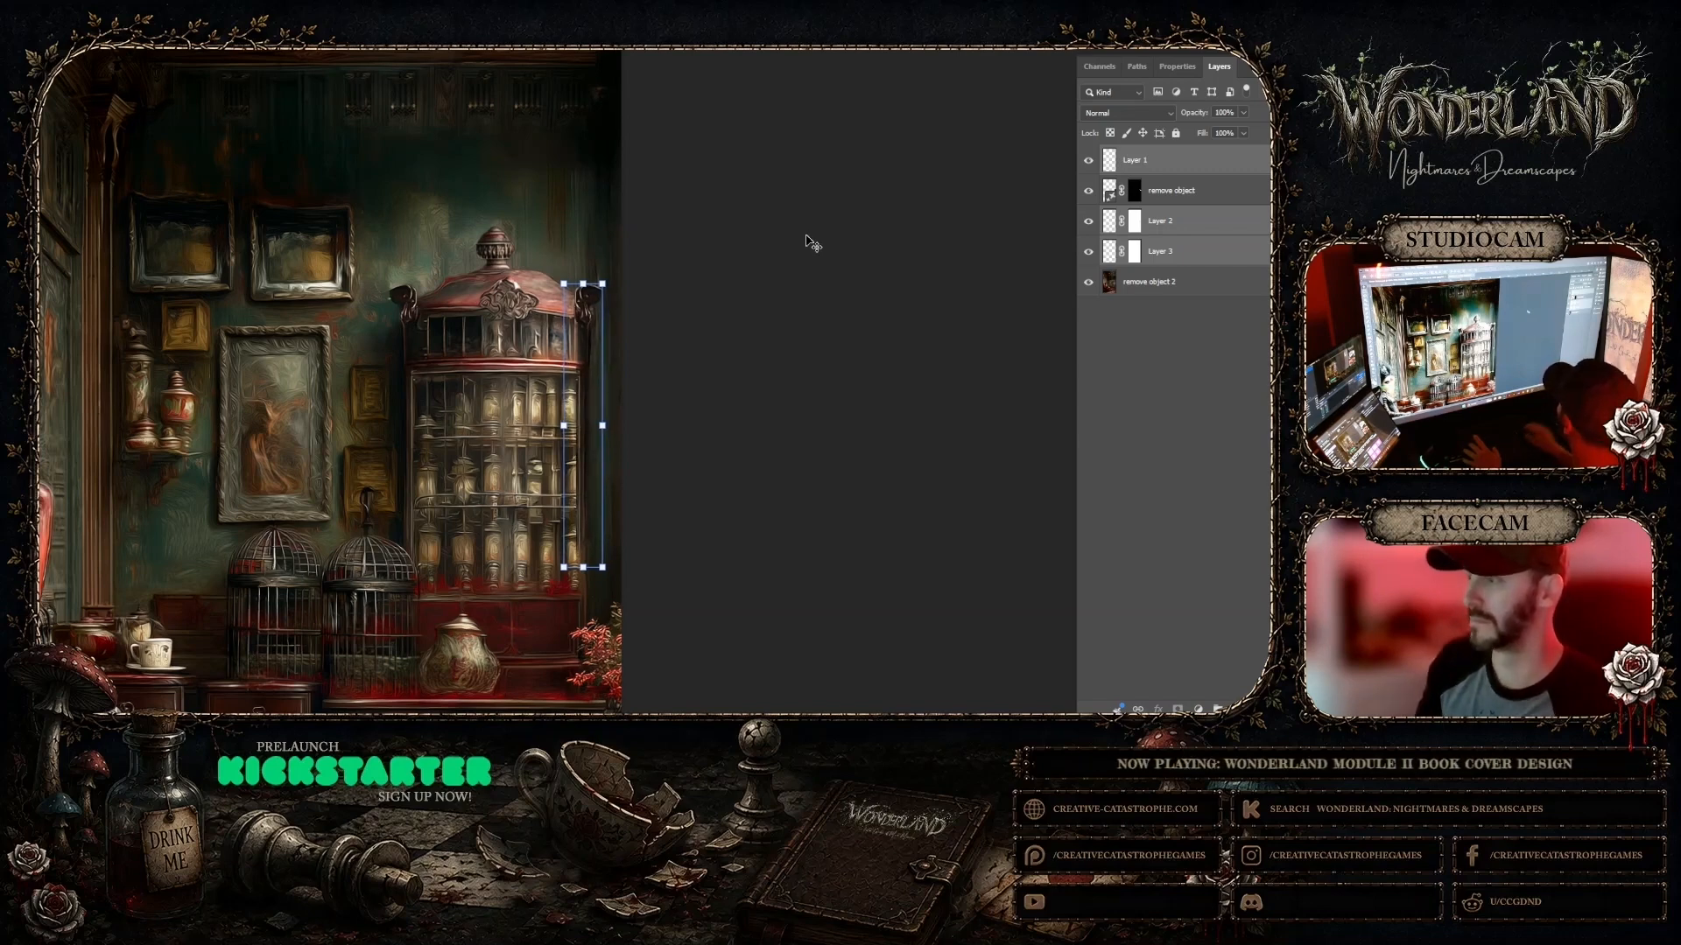
{"action": "left_click", "coordinate": [806, 244]}
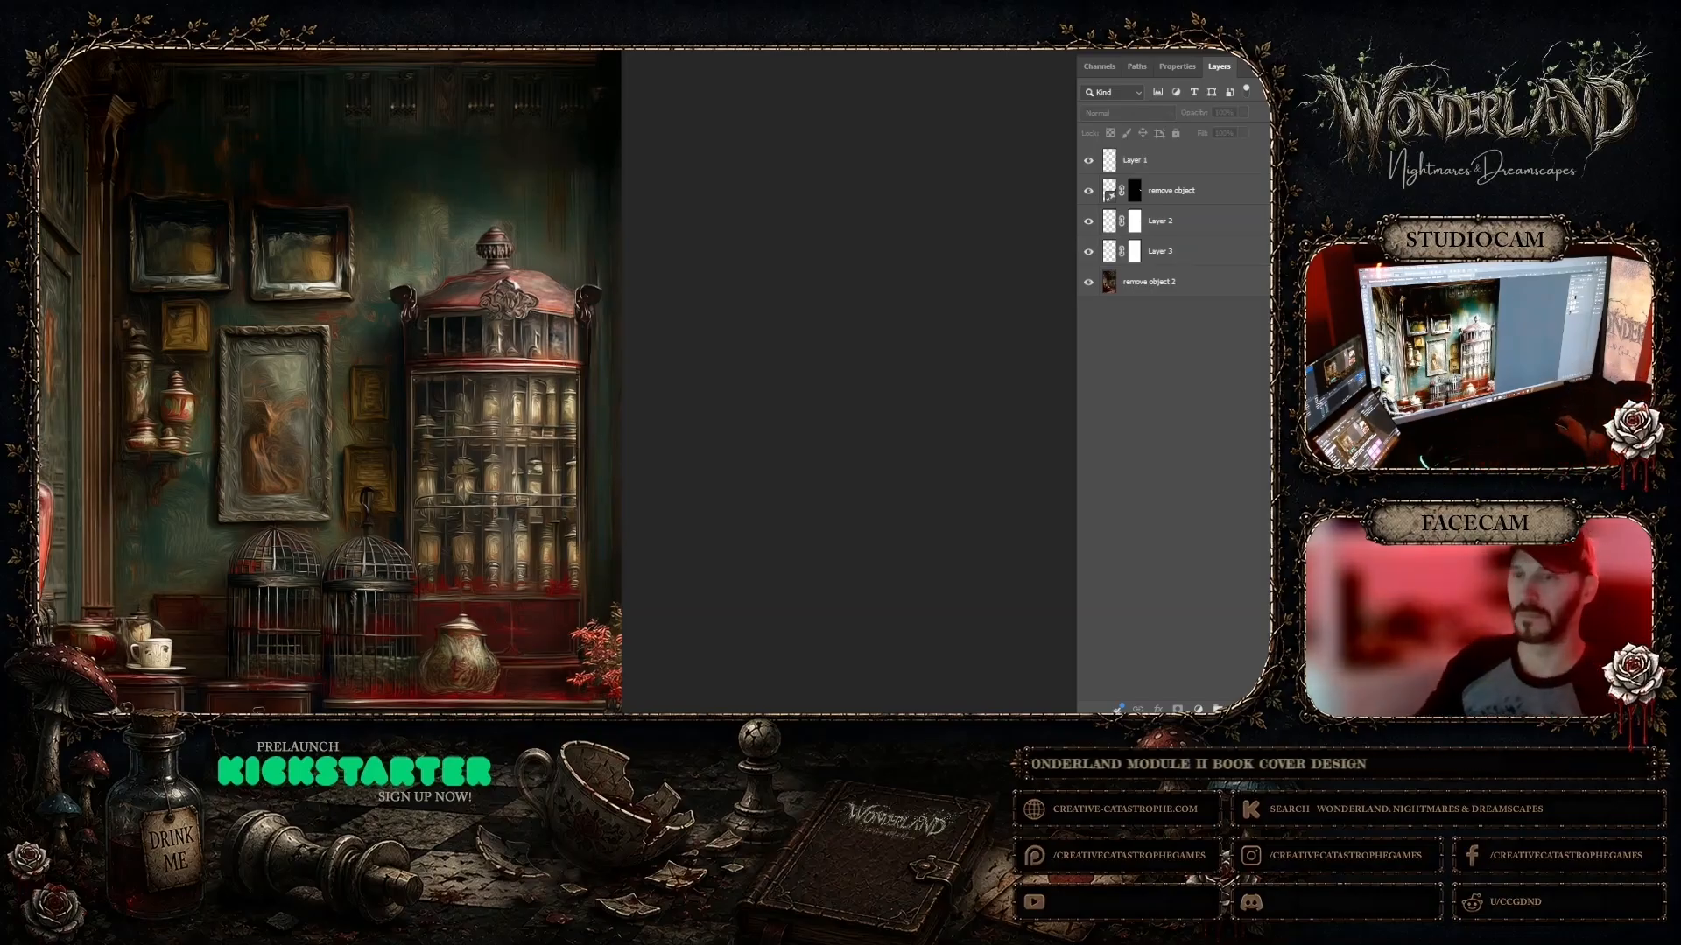
Step: Examine the whole cover and the cabinet's right side up close, comparing it with and without Layer 3
{"action": "right_click", "coordinate": [221, 396]}
{"action": "left_click", "coordinate": [241, 420]}
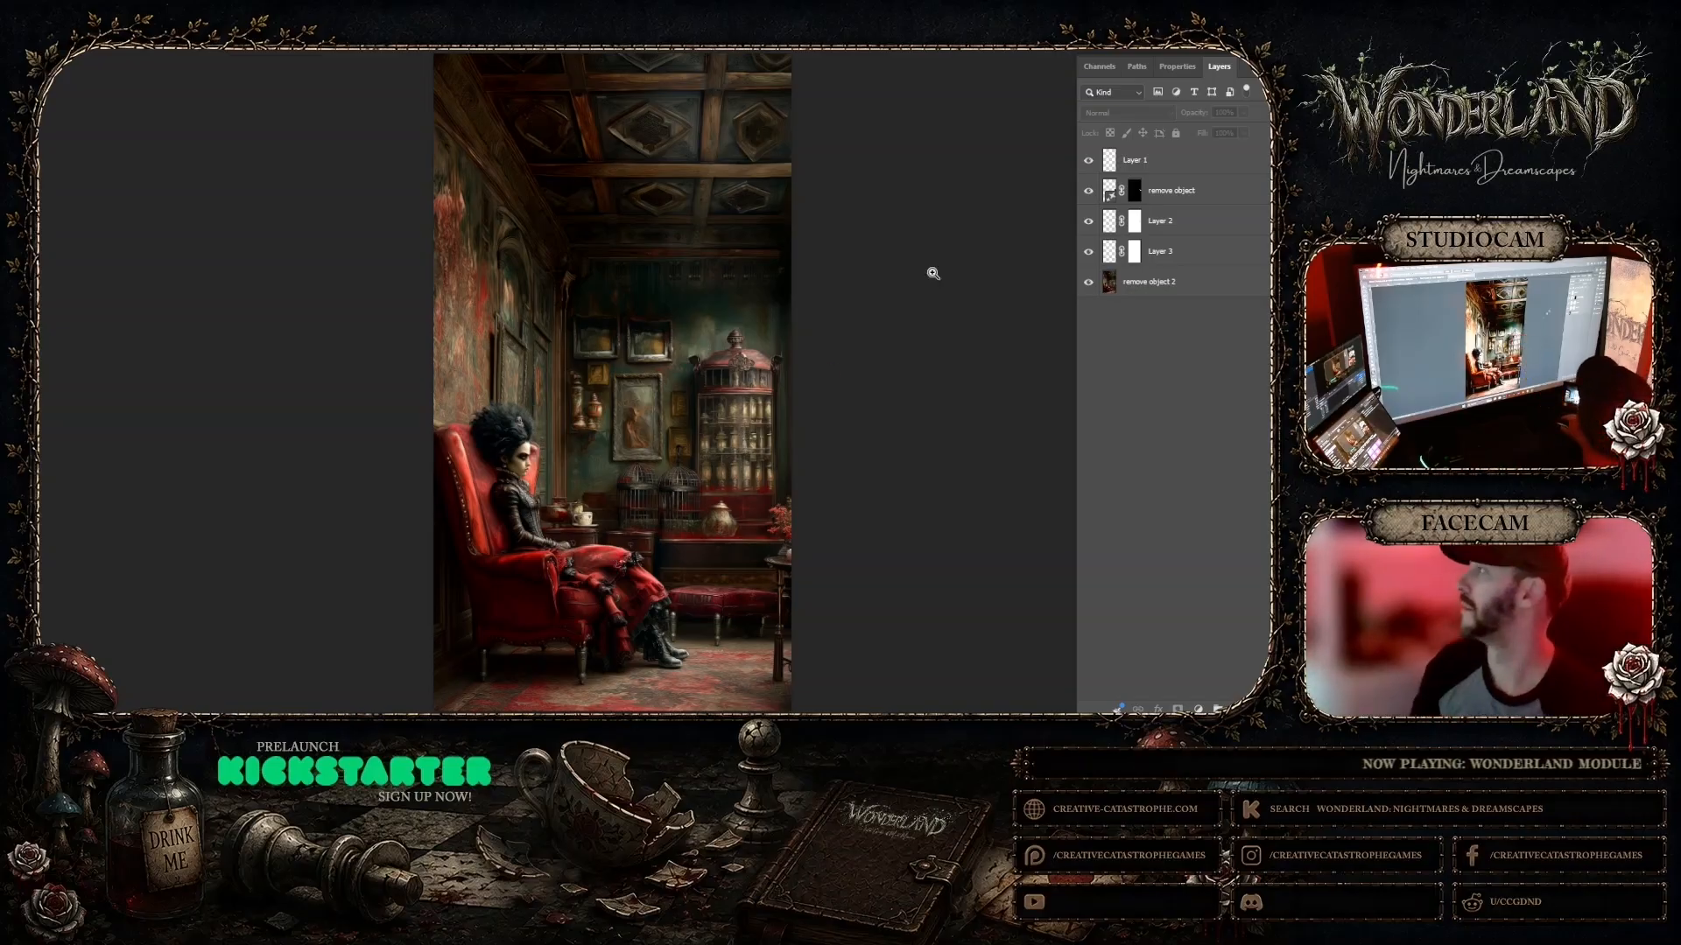
{"action": "left_click", "coordinate": [756, 375]}
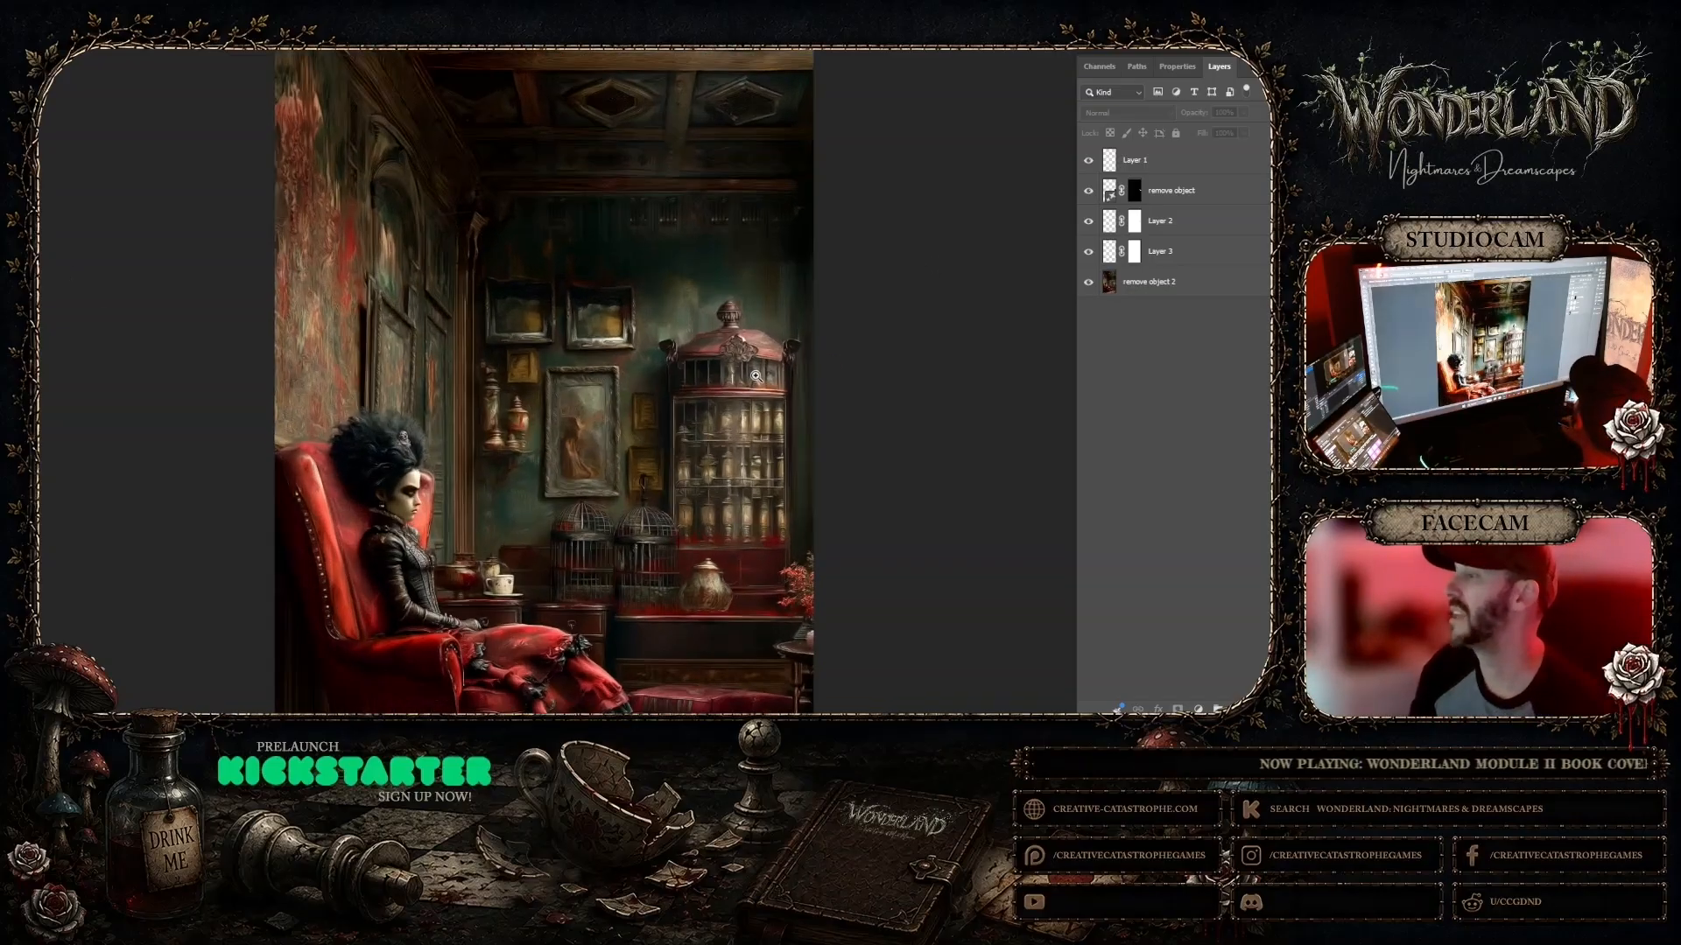
{"action": "left_click", "coordinate": [755, 376]}
{"action": "left_click", "coordinate": [756, 375]}
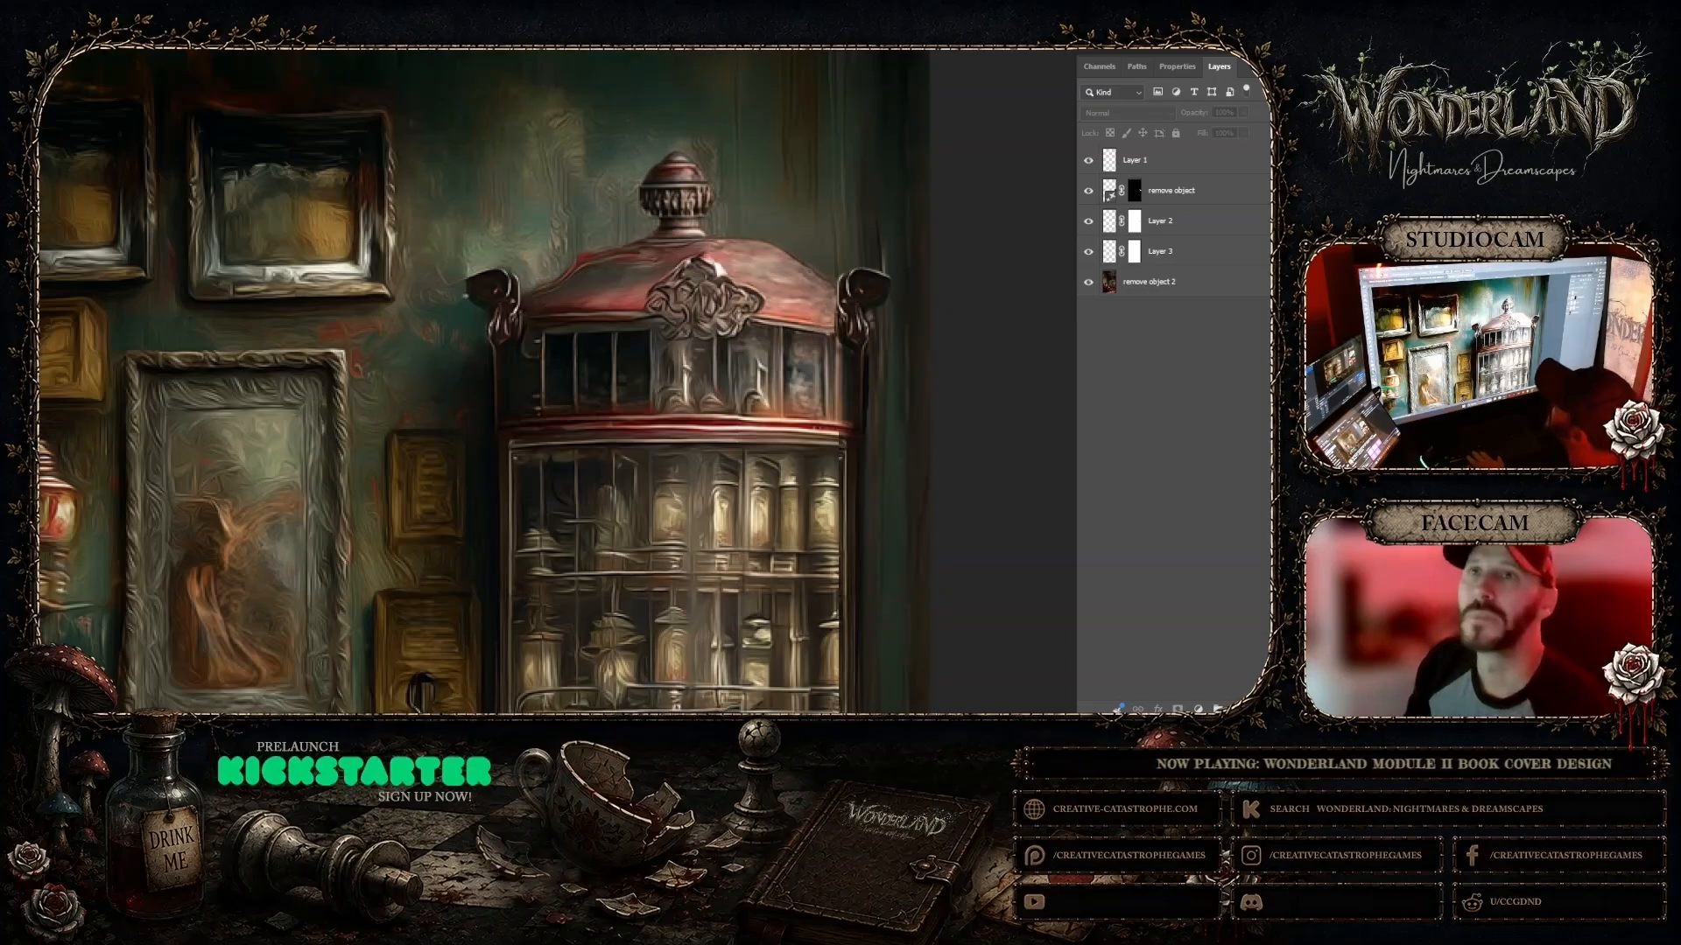
{"action": "left_click", "coordinate": [1193, 171]}
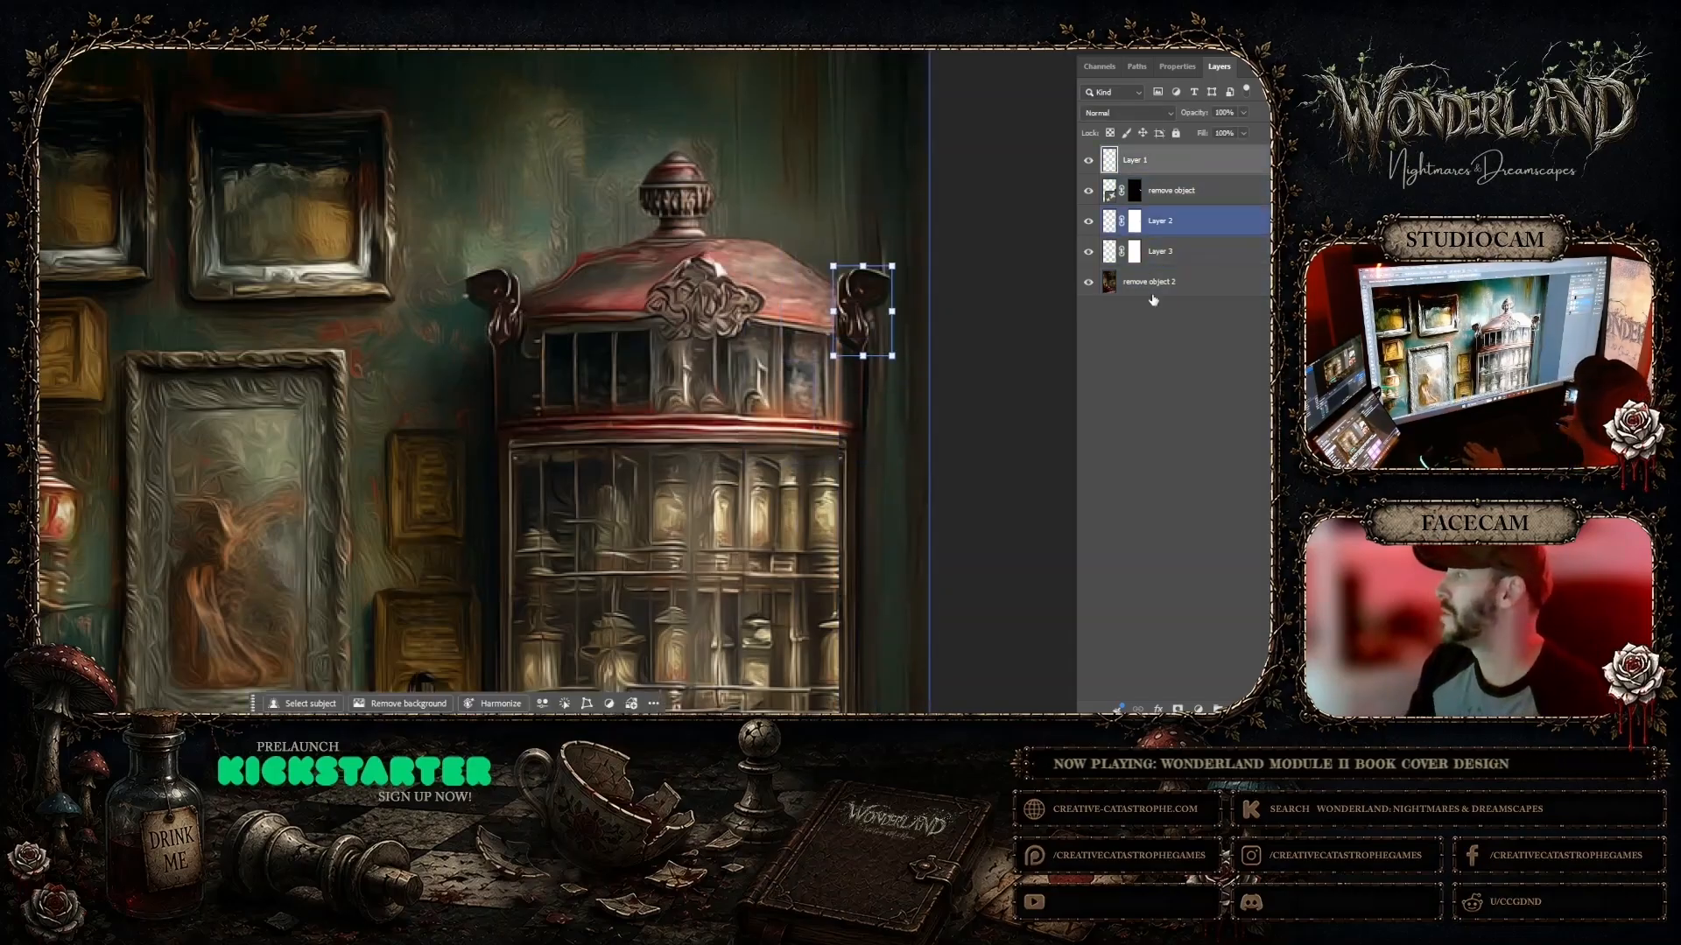
{"action": "left_click", "coordinate": [1173, 190]}
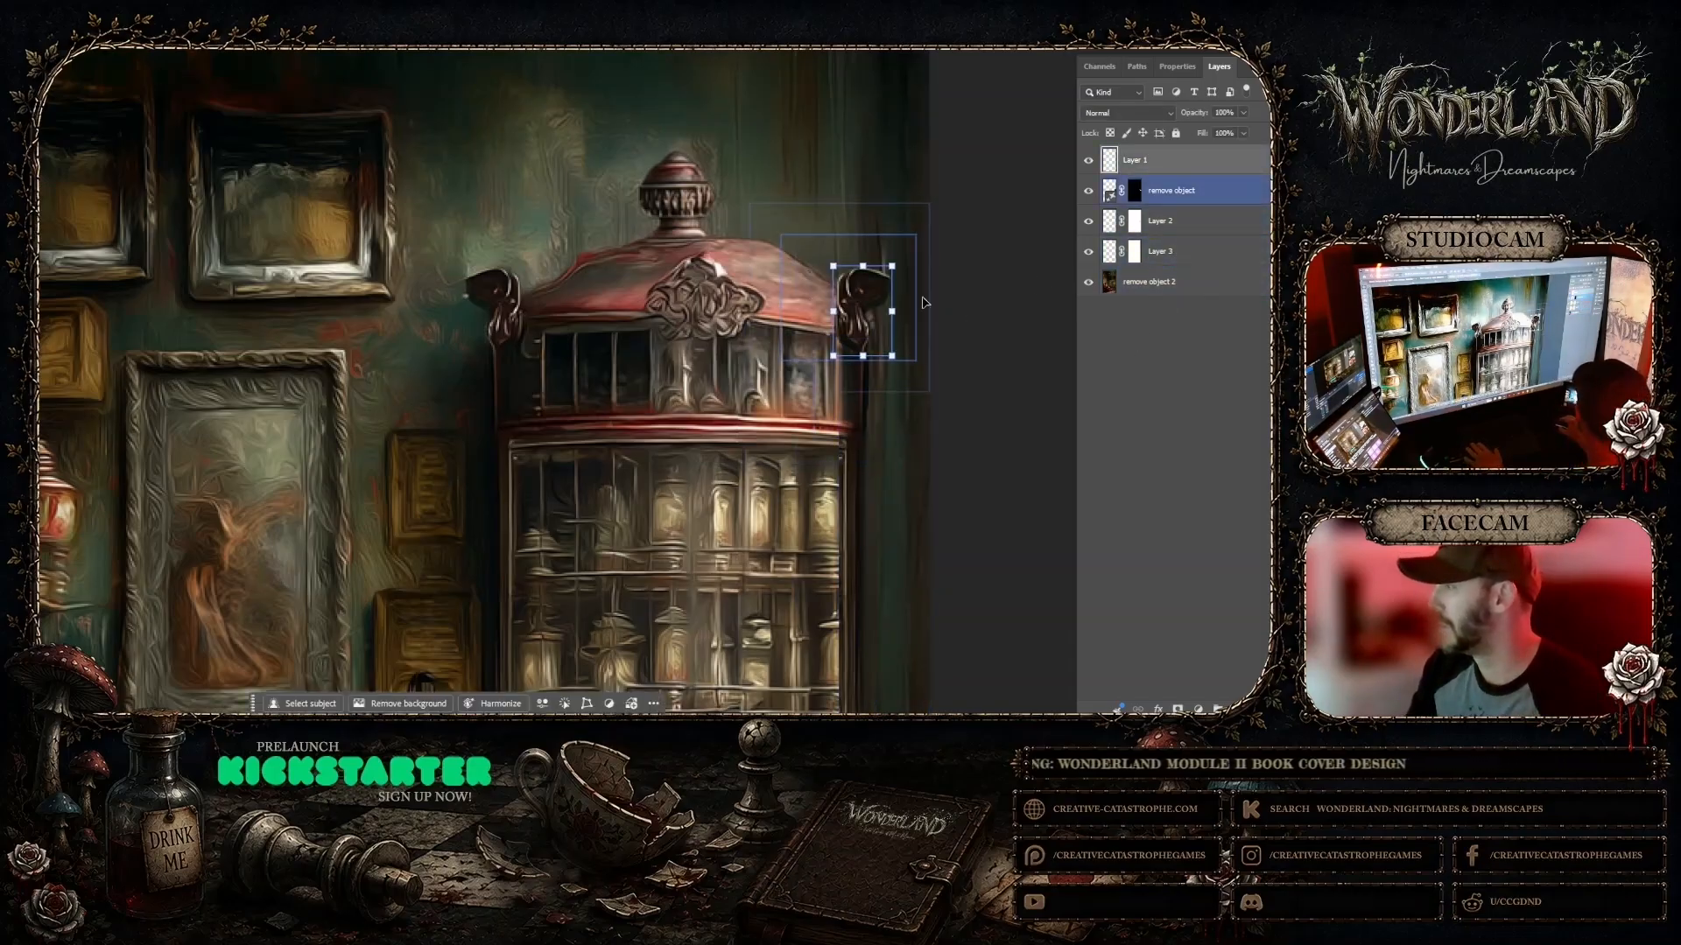
{"action": "left_click", "coordinate": [1088, 251]}
{"action": "left_click", "coordinate": [1088, 251]}
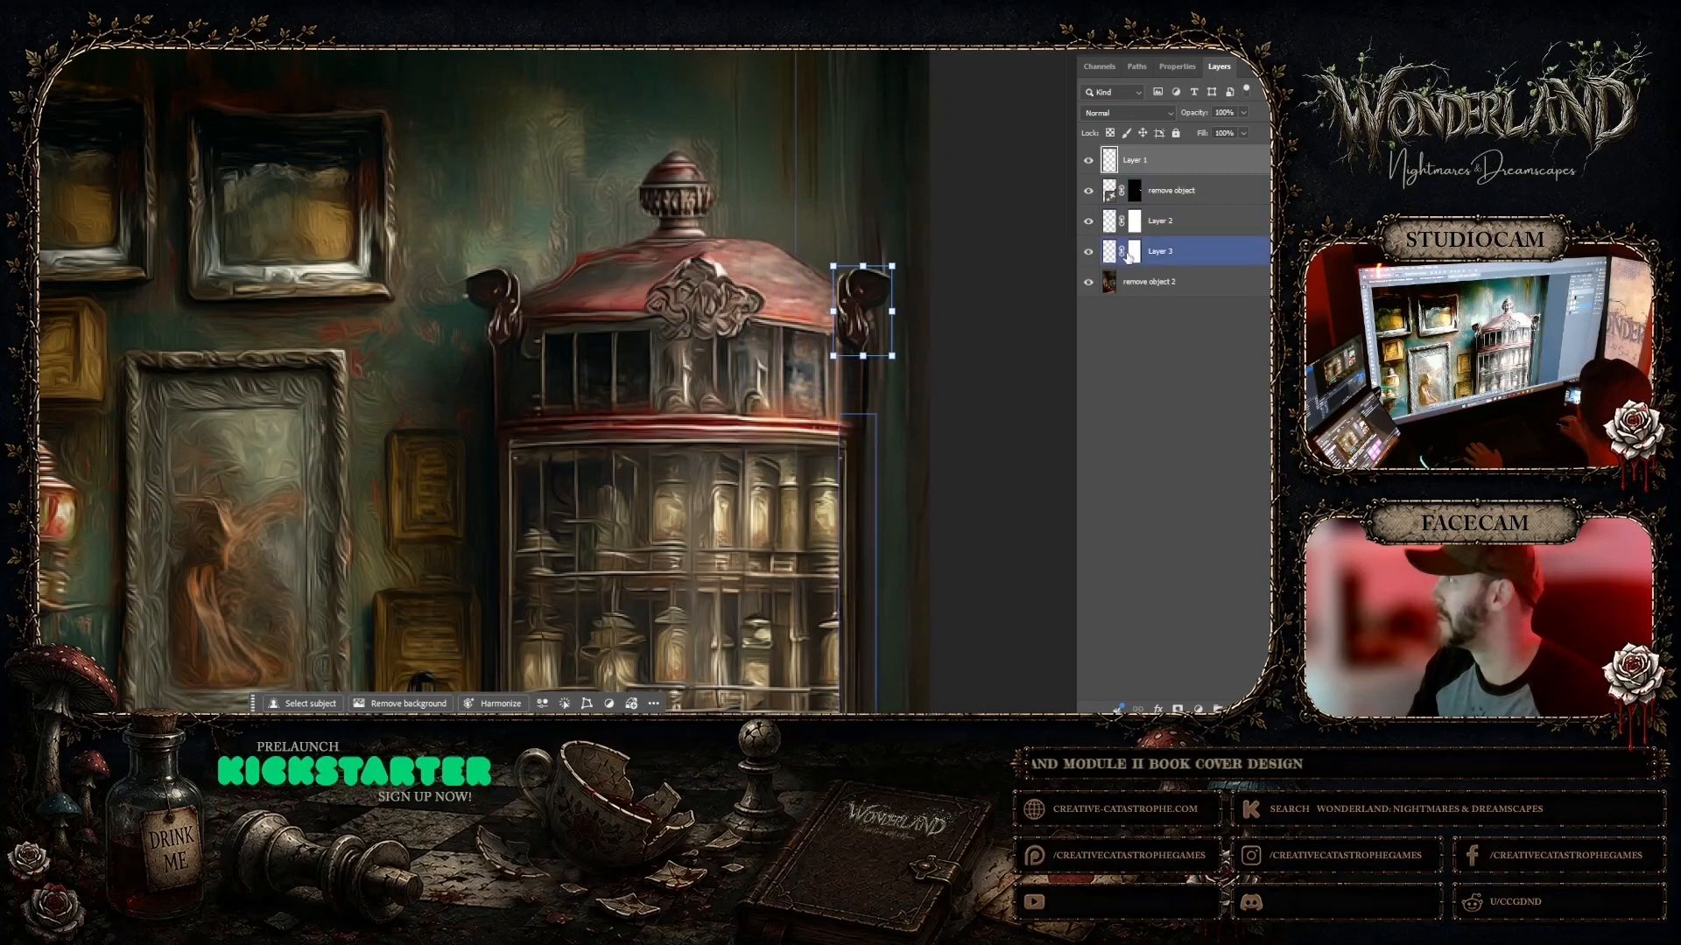
Step: Black out most of Layer 3's mask and merge all the layers into a single layer
{"action": "left_click", "coordinate": [1133, 252]}
{"action": "scroll", "coordinate": [1006, 263], "scroll_direction": "down", "scroll_amount": 5}
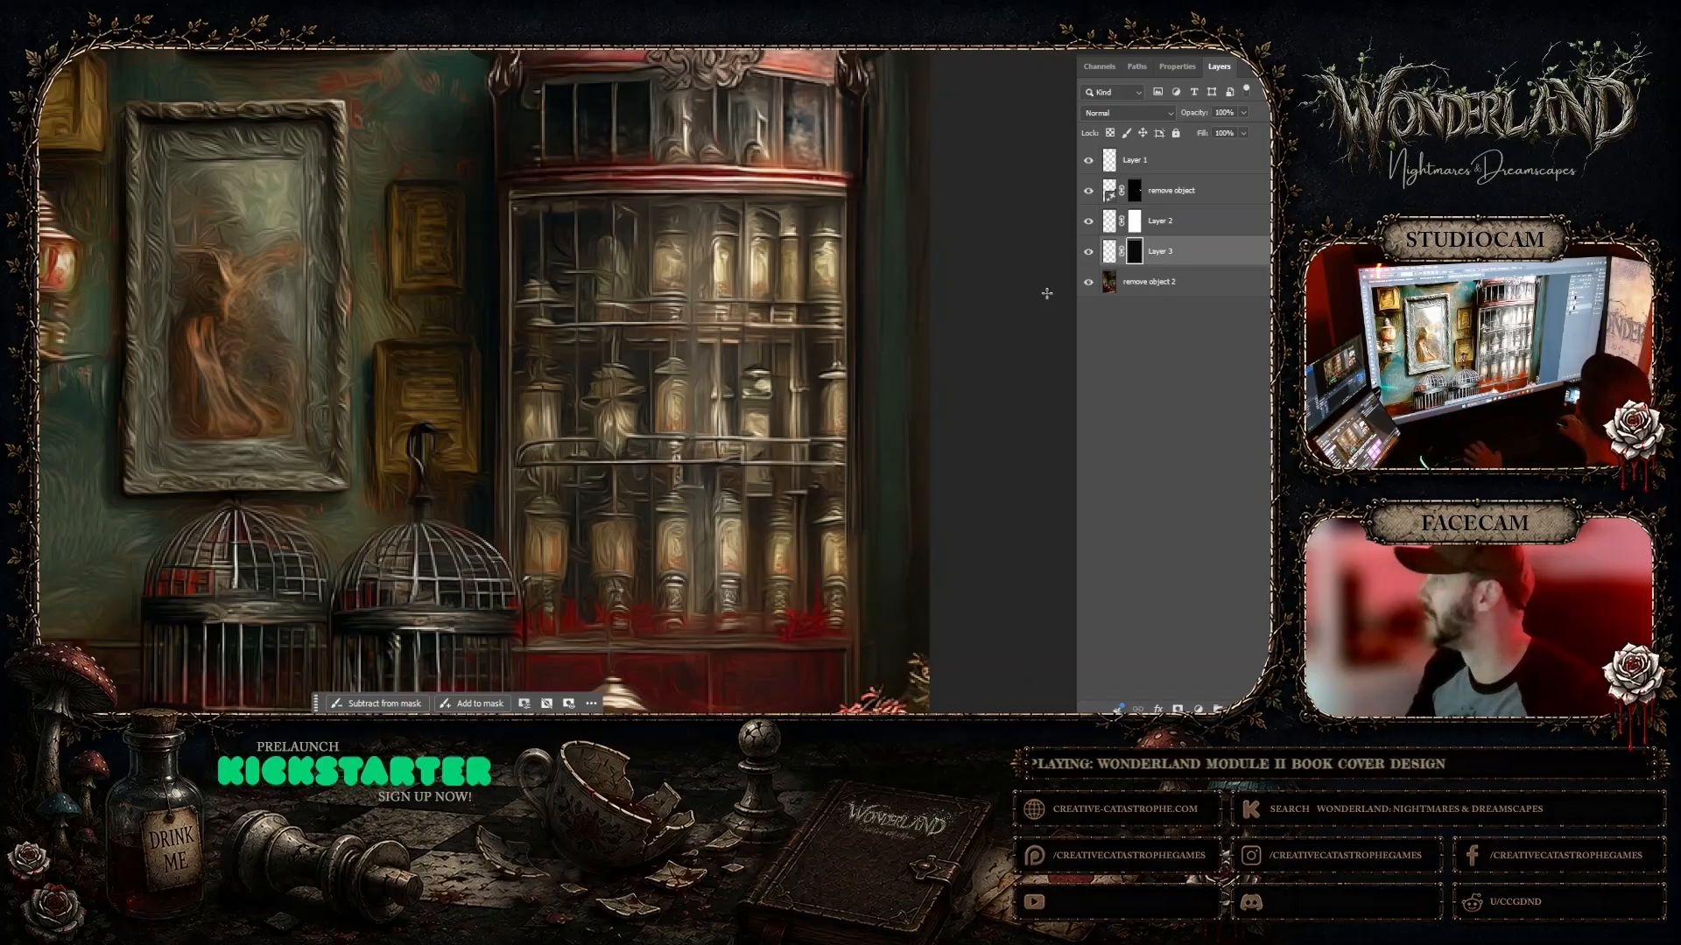
{"action": "left_click", "coordinate": [1172, 168]}
{"action": "right_click", "coordinate": [1165, 279]}
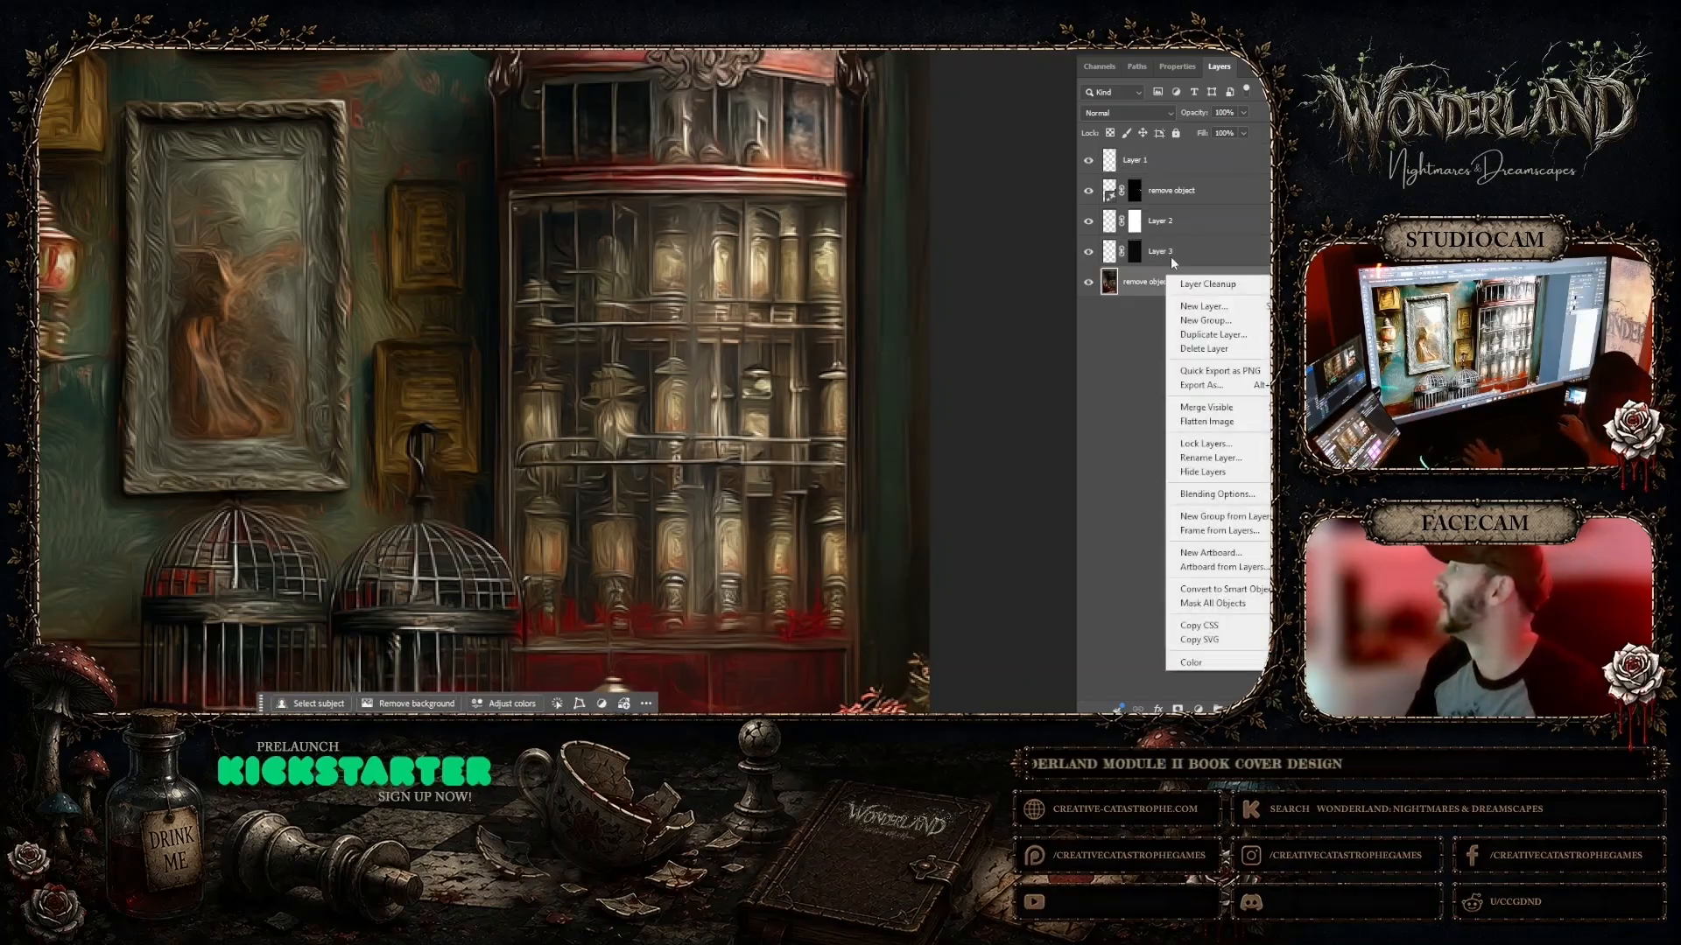
{"action": "left_click", "coordinate": [1172, 161]}
{"action": "left_click", "coordinate": [1175, 162], "text": "shift"}
{"action": "right_click", "coordinate": [1174, 162]}
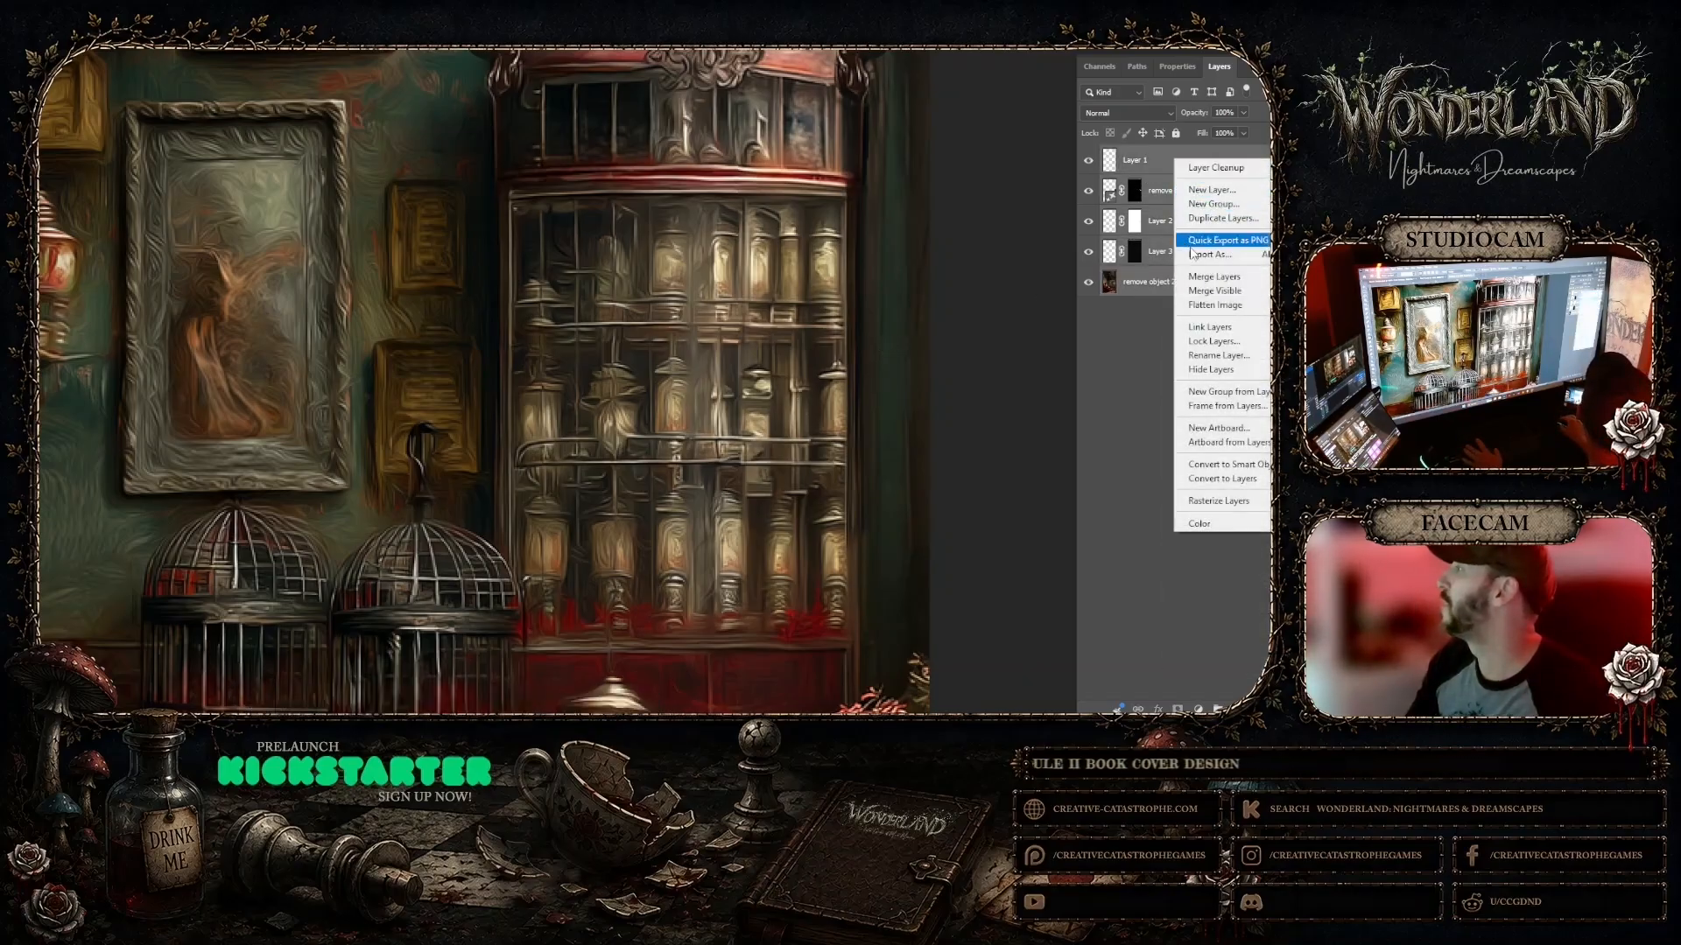
{"action": "left_click", "coordinate": [1194, 275]}
Step: Select the right part of the cabinet's upper window band and paste a merged copy of it in place on a new layer
{"action": "scroll", "coordinate": [971, 147], "scroll_direction": "up", "scroll_amount": 3}
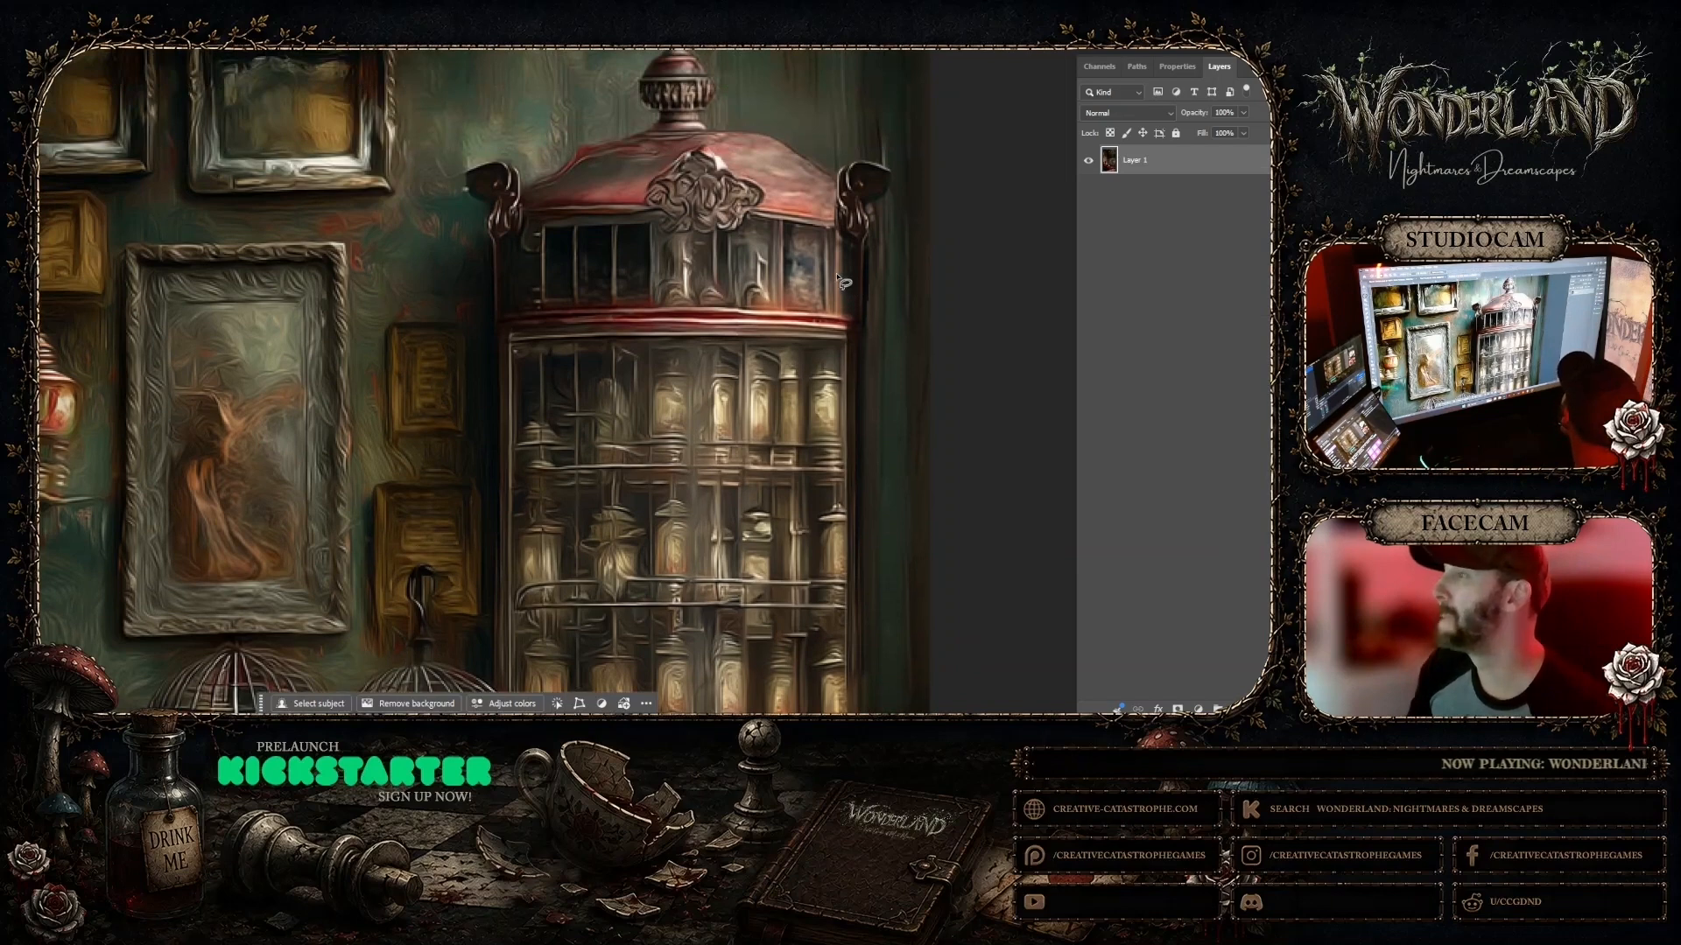
{"action": "mouse_move", "coordinate": [750, 214]}
{"action": "left_mouse_down"}
{"action": "mouse_move", "coordinate": [841, 233]}
{"action": "mouse_move", "coordinate": [852, 318]}
{"action": "mouse_move", "coordinate": [750, 317]}
{"action": "left_mouse_up"}
{"action": "key", "text": "Return"}
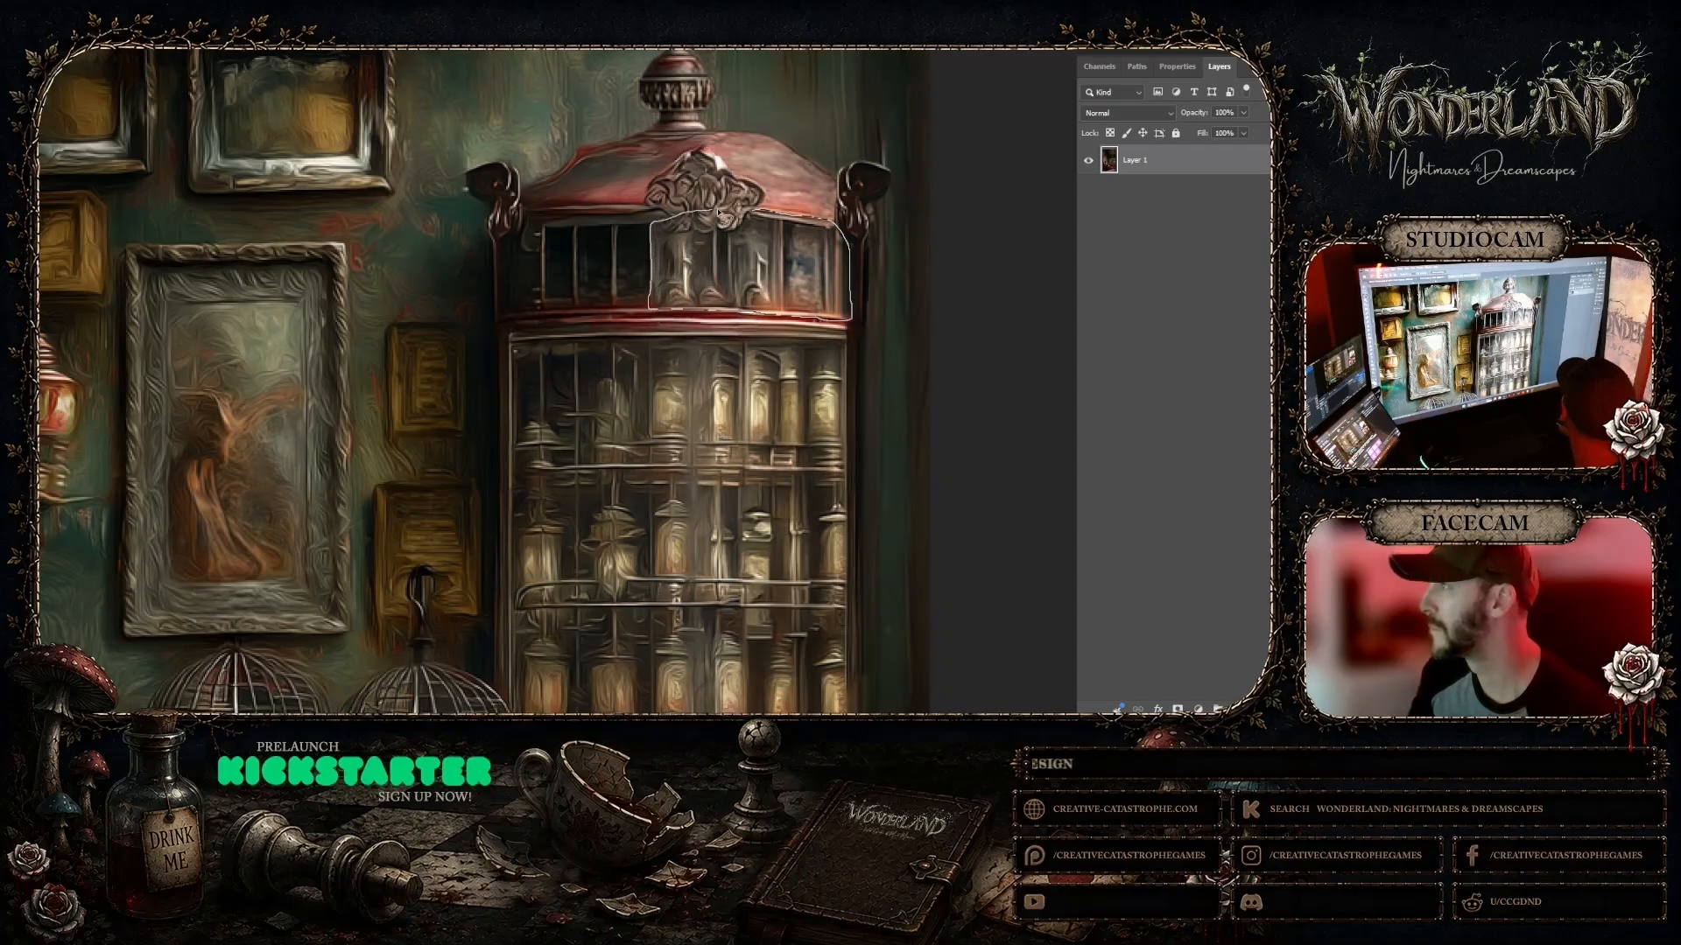
{"action": "left_click_drag", "start_coordinate": [758, 215], "coordinate": [760, 216]}
{"action": "key", "text": "alt+e"}
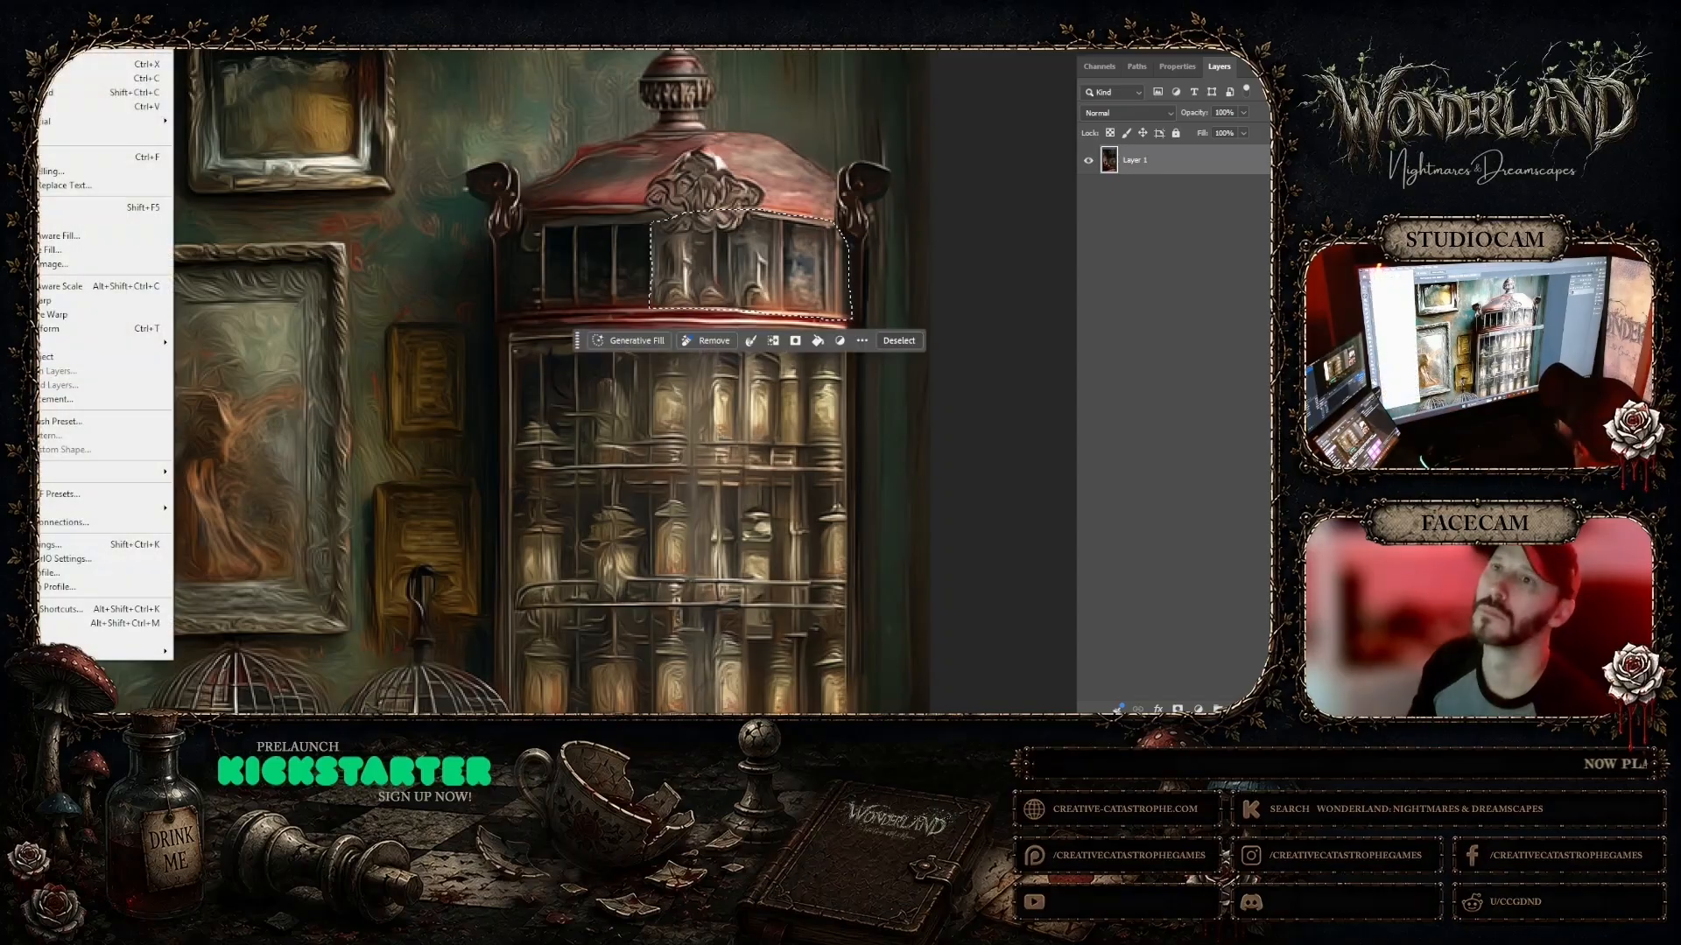
{"action": "left_click", "coordinate": [96, 92]}
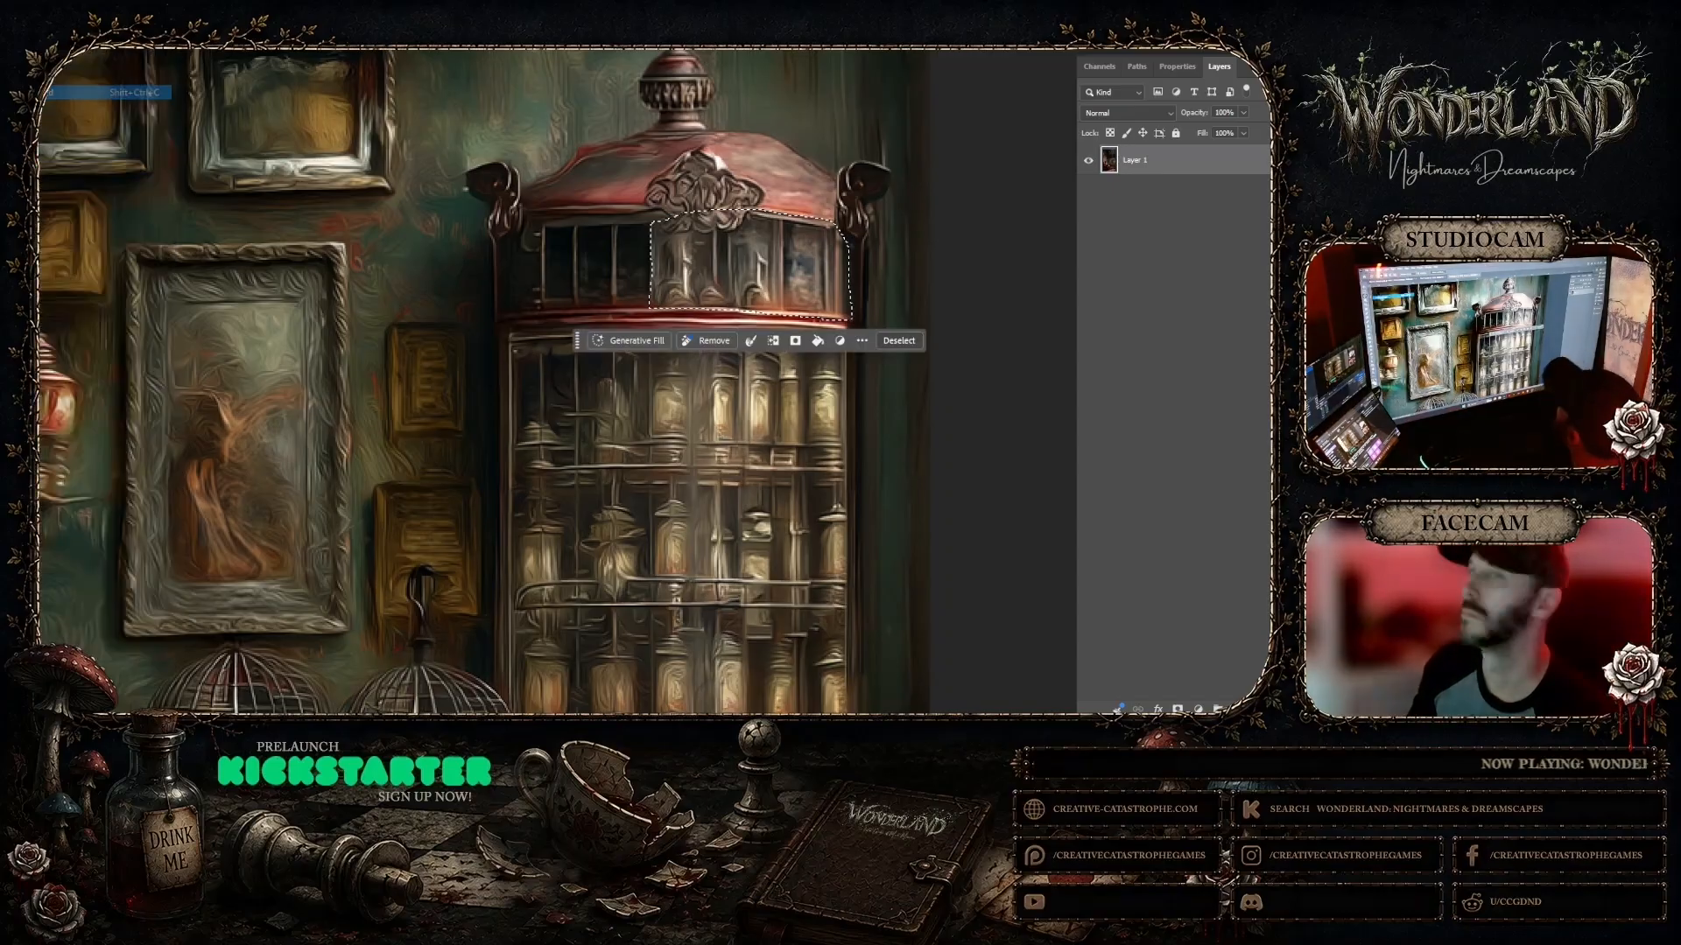
{"action": "key", "text": "alt+e"}
{"action": "mouse_move", "coordinate": [105, 121]}
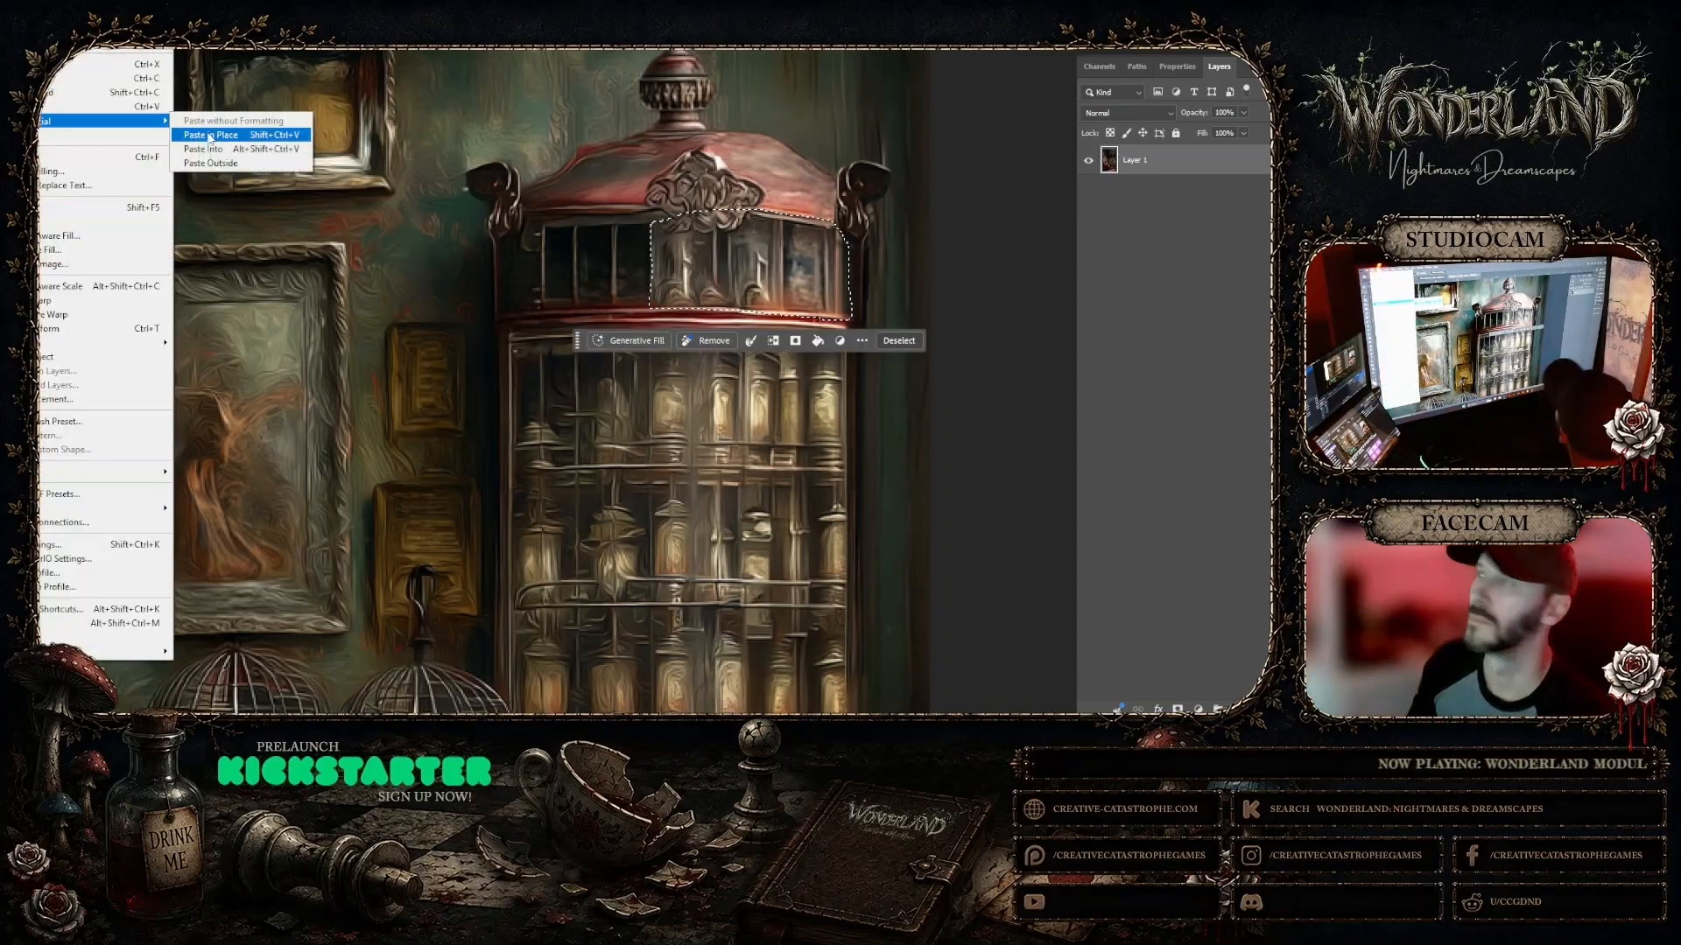
{"action": "left_click", "coordinate": [210, 135]}
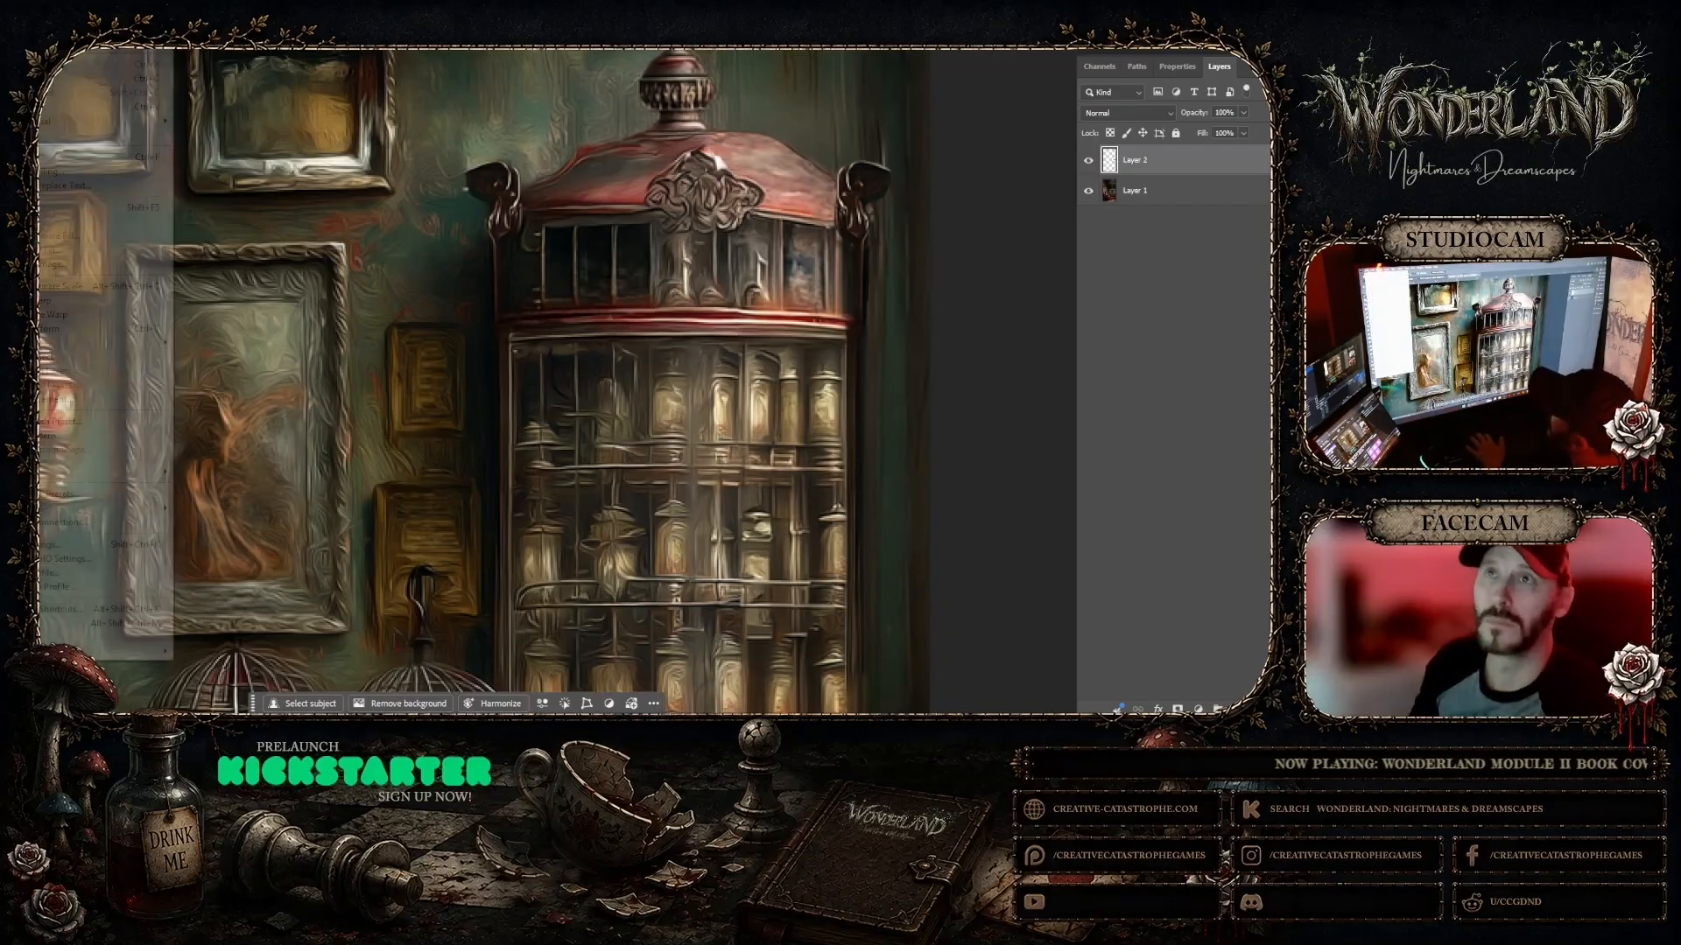
Step: Flip the copied window piece horizontally and move it over the left part of the cabinet's upper window band
{"action": "key", "text": "alt+e"}
{"action": "mouse_move", "coordinate": [105, 342]}
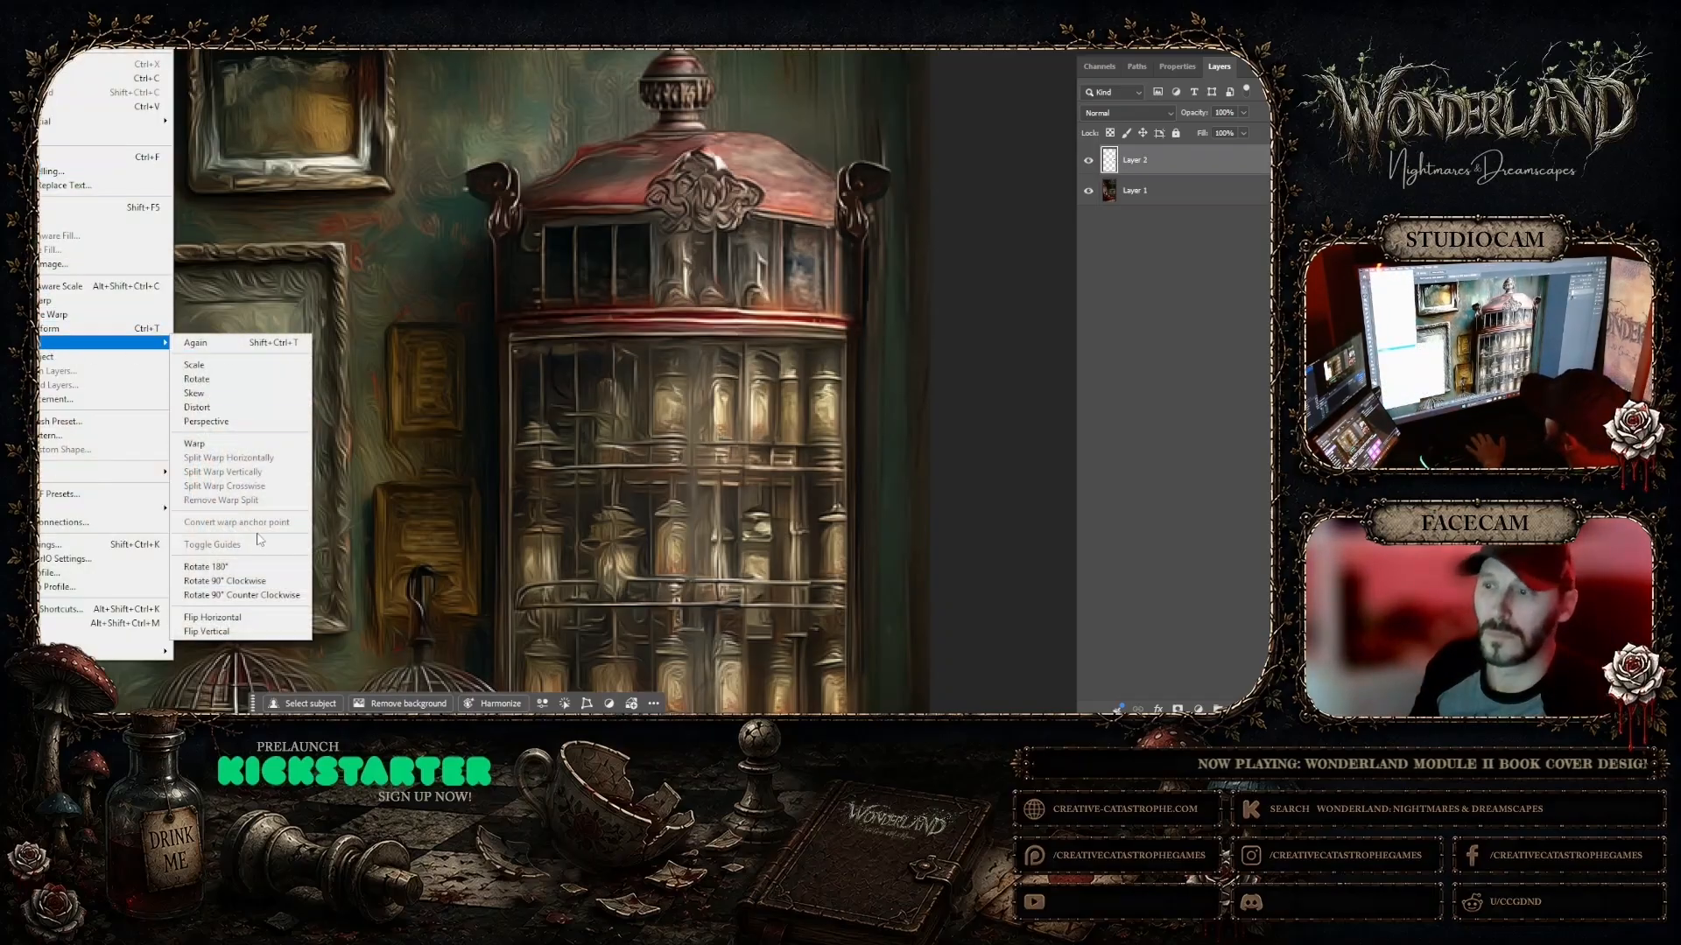
{"action": "left_click", "coordinate": [212, 617]}
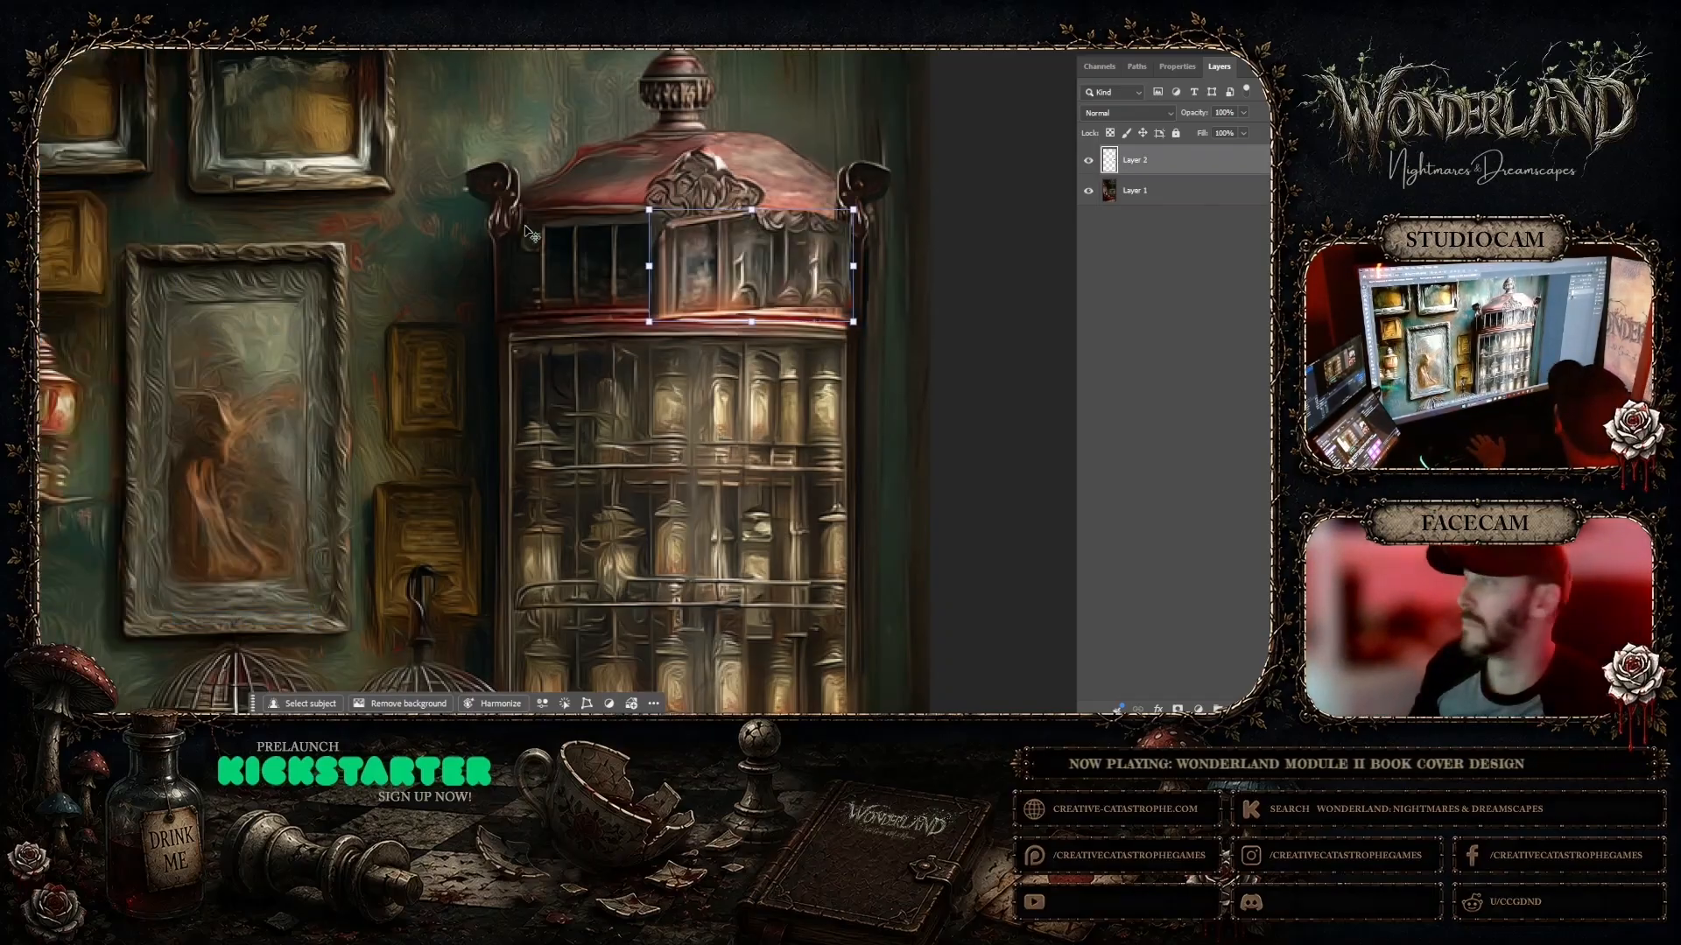
{"action": "left_click_drag", "start_coordinate": [806, 272], "coordinate": [655, 266]}
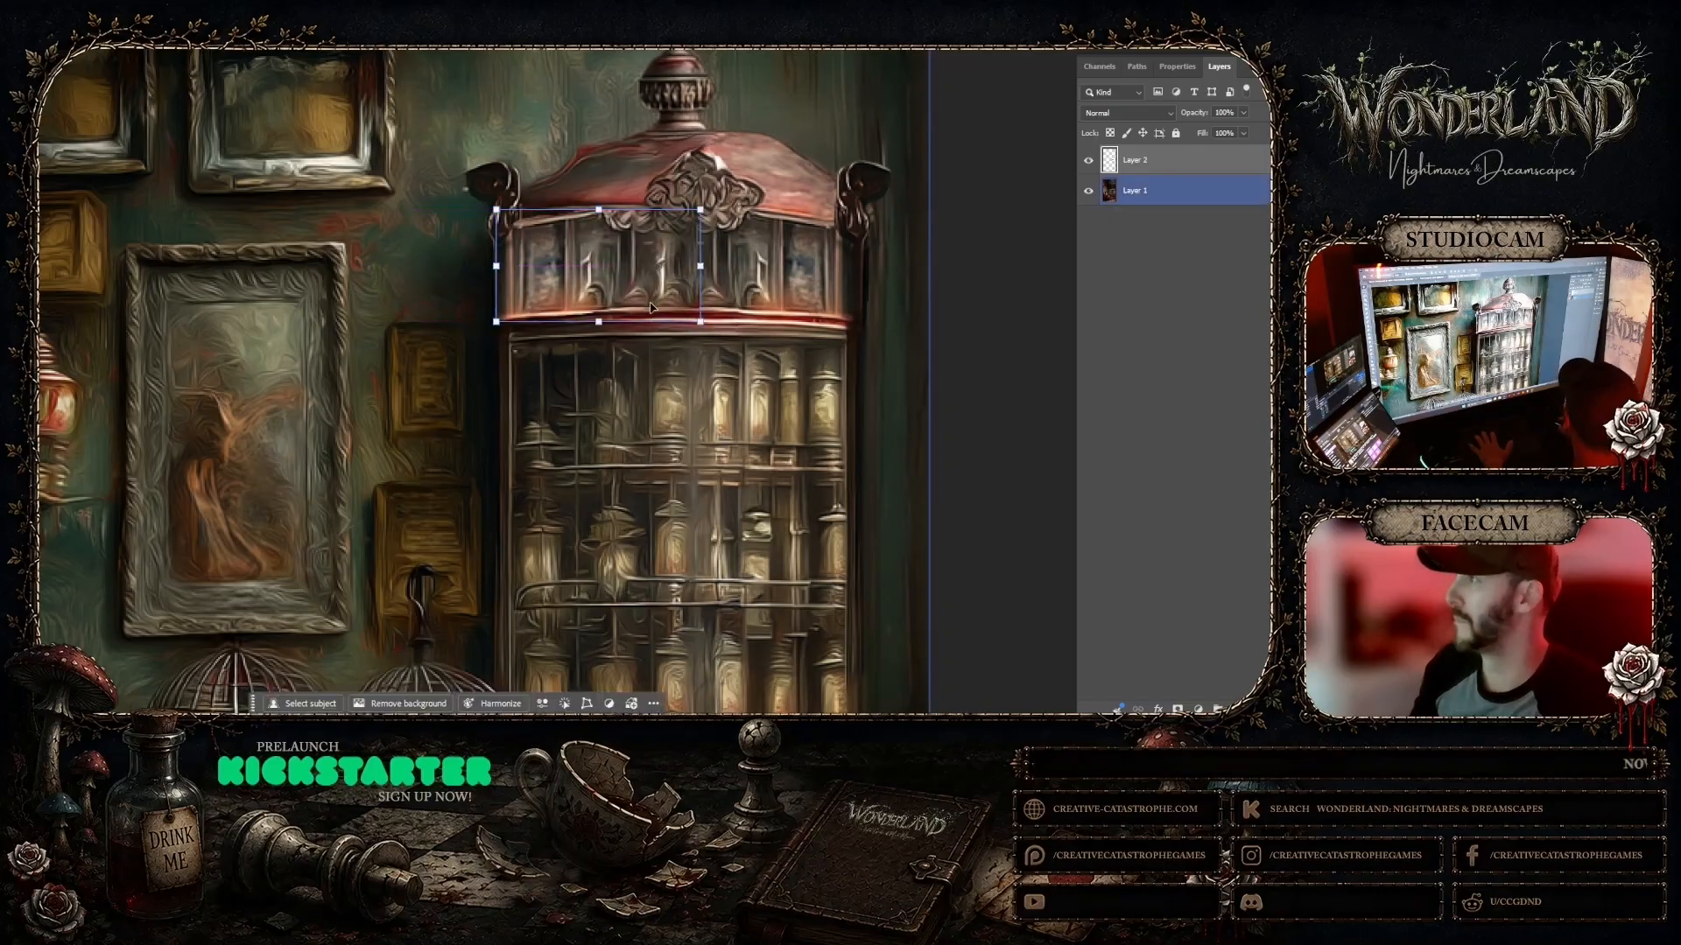
Step: Add a layer mask to Layer 2 and touch up the mirrored windows' edge, comparing the cabinet with and without the layer
{"action": "key", "text": "m"}
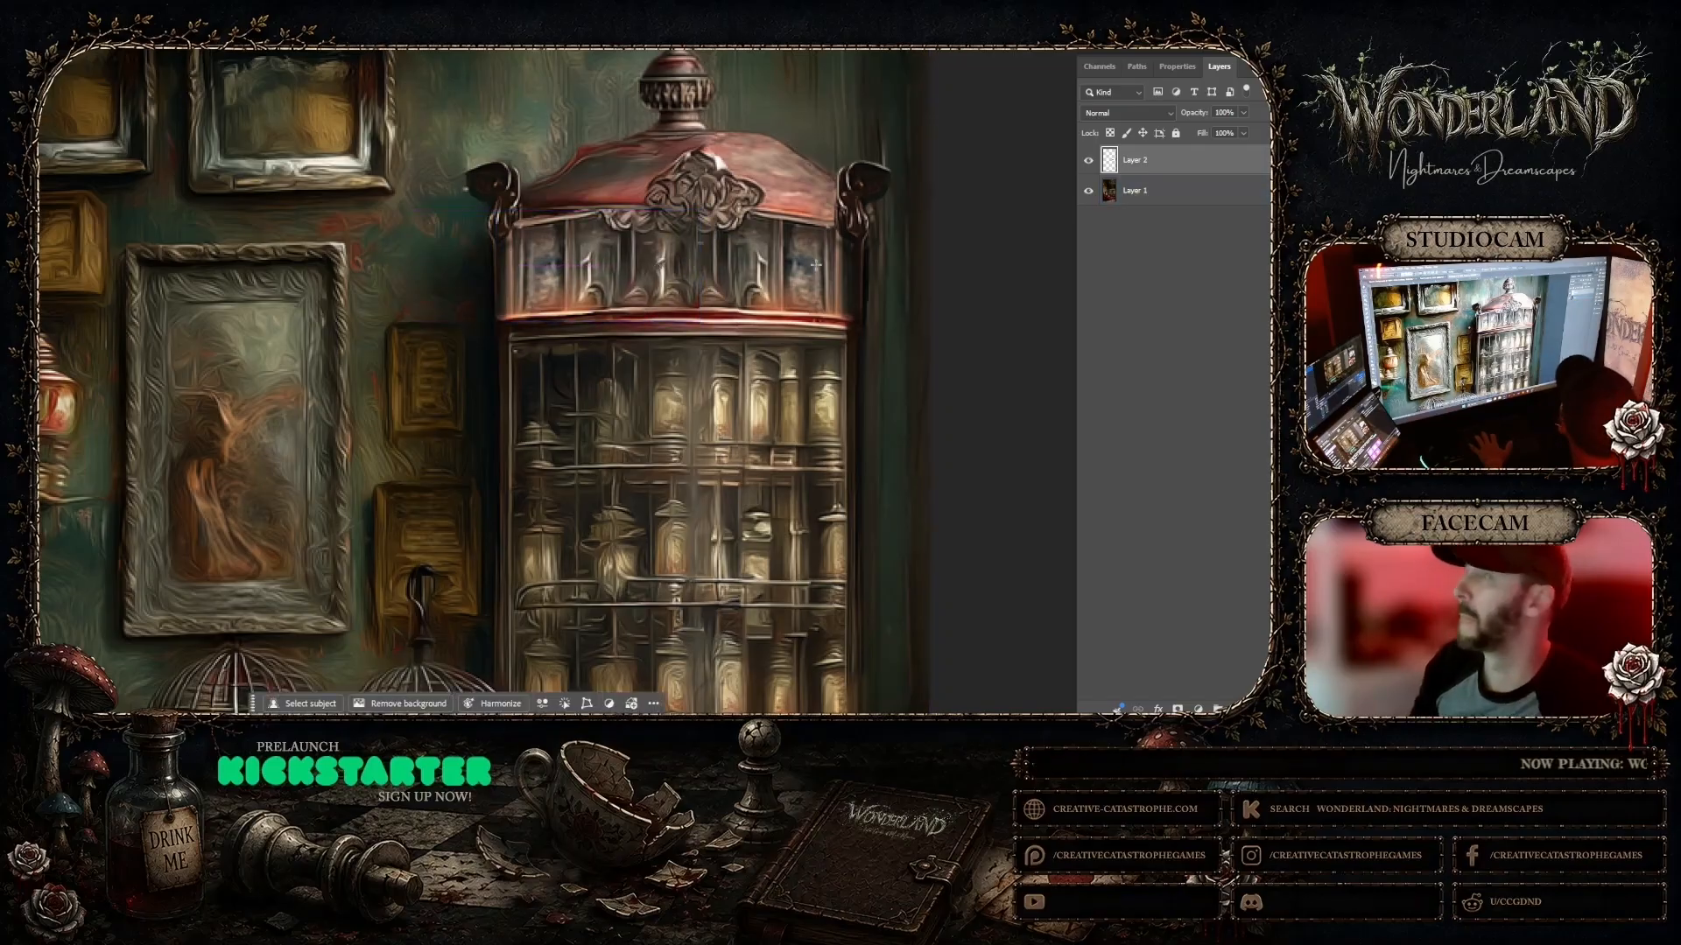
{"action": "left_click", "coordinate": [1177, 709]}
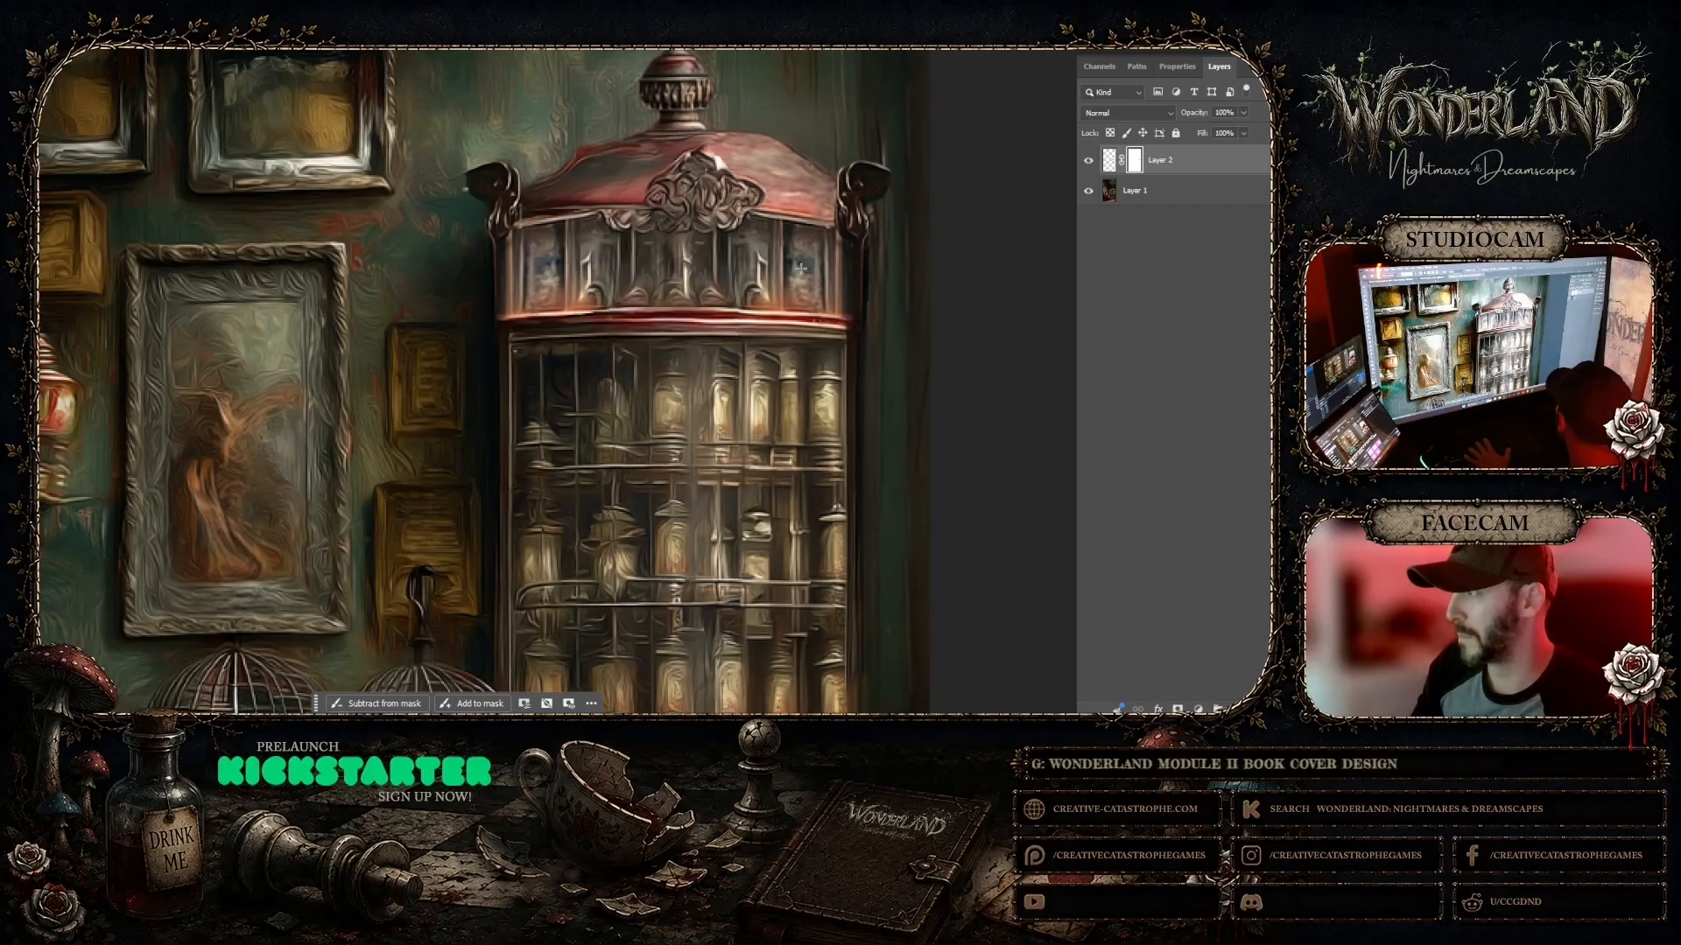
{"action": "left_click", "coordinate": [1089, 163]}
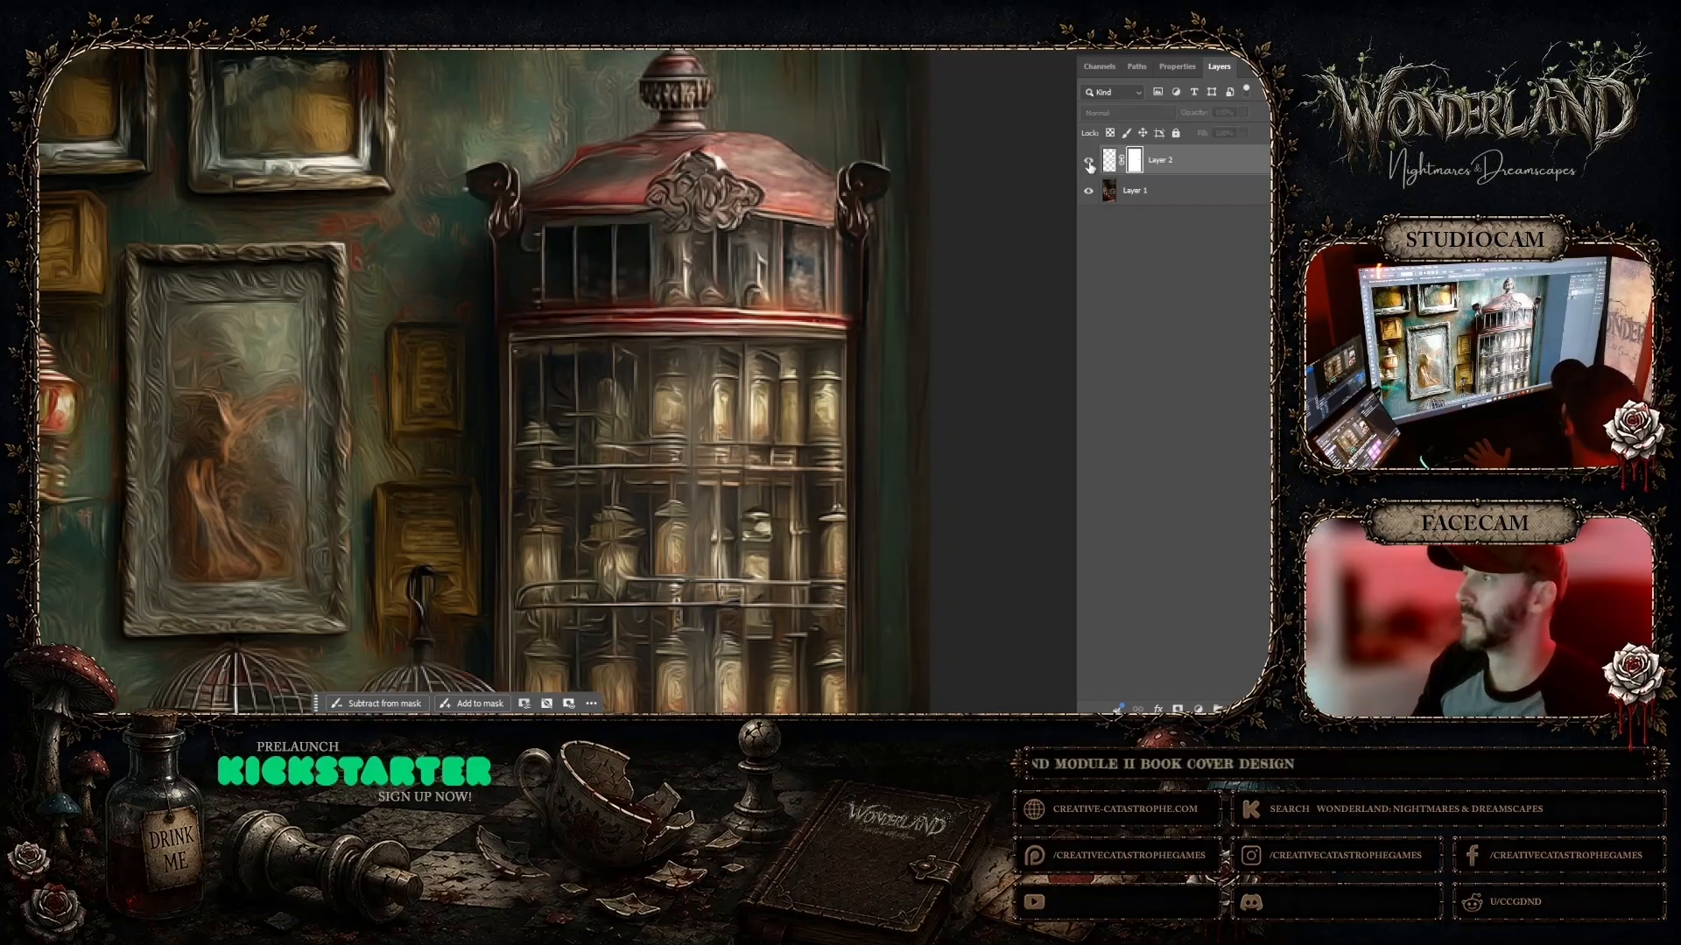
{"action": "left_click", "coordinate": [1089, 163]}
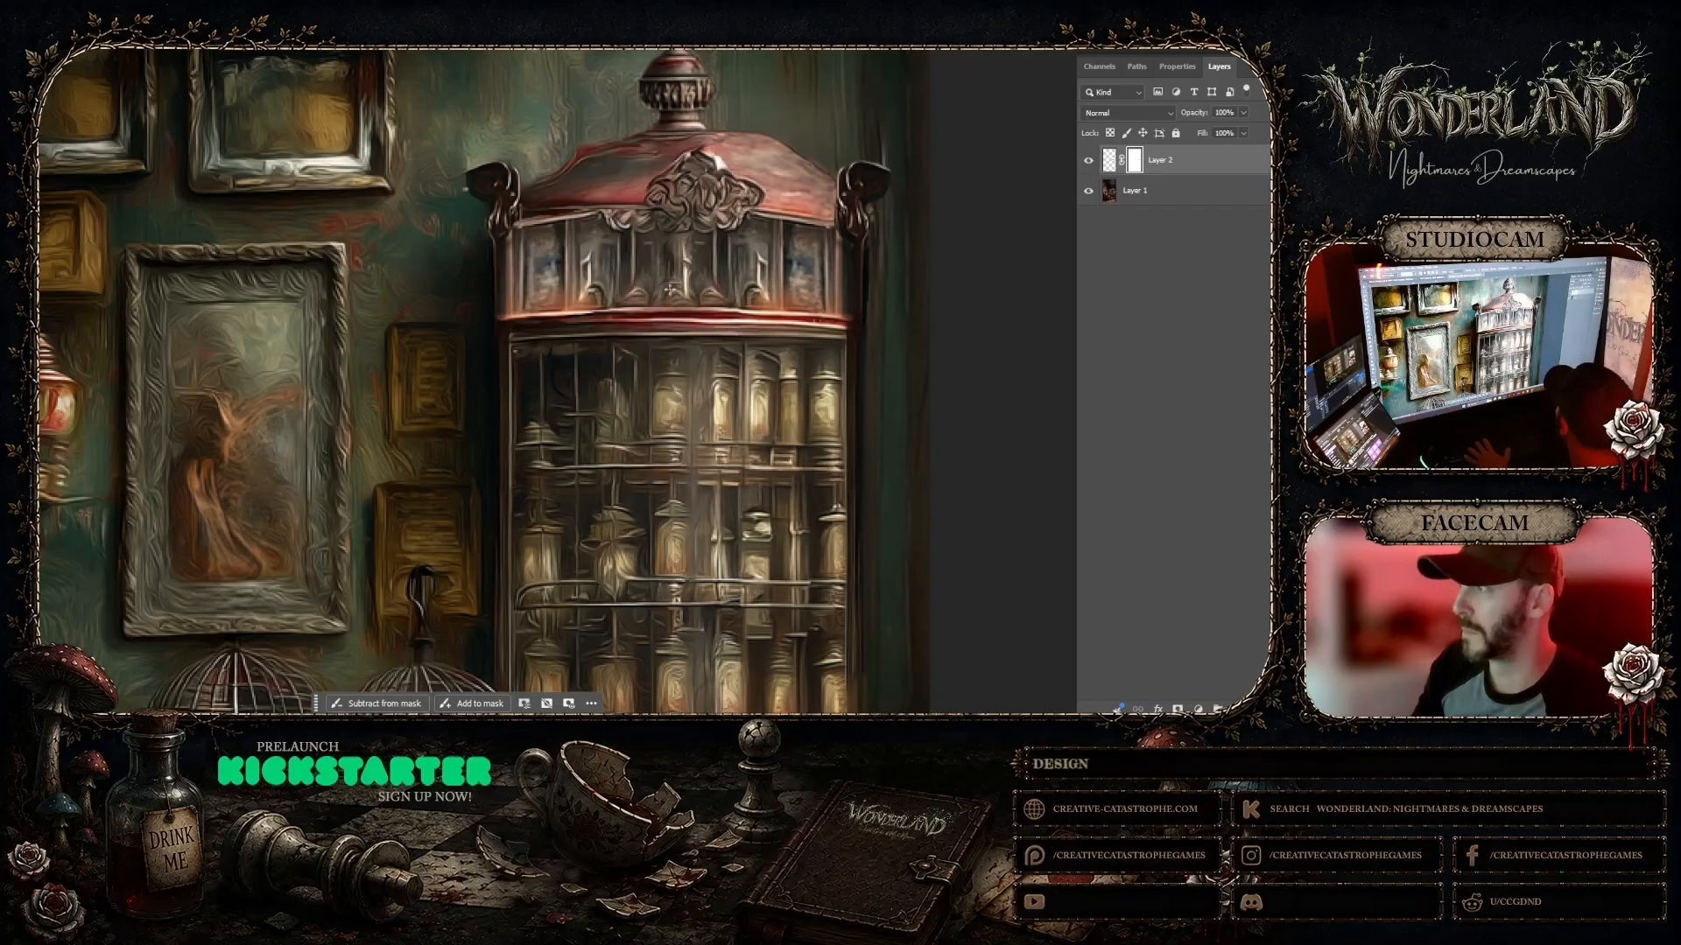
{"action": "left_click", "coordinate": [492, 311]}
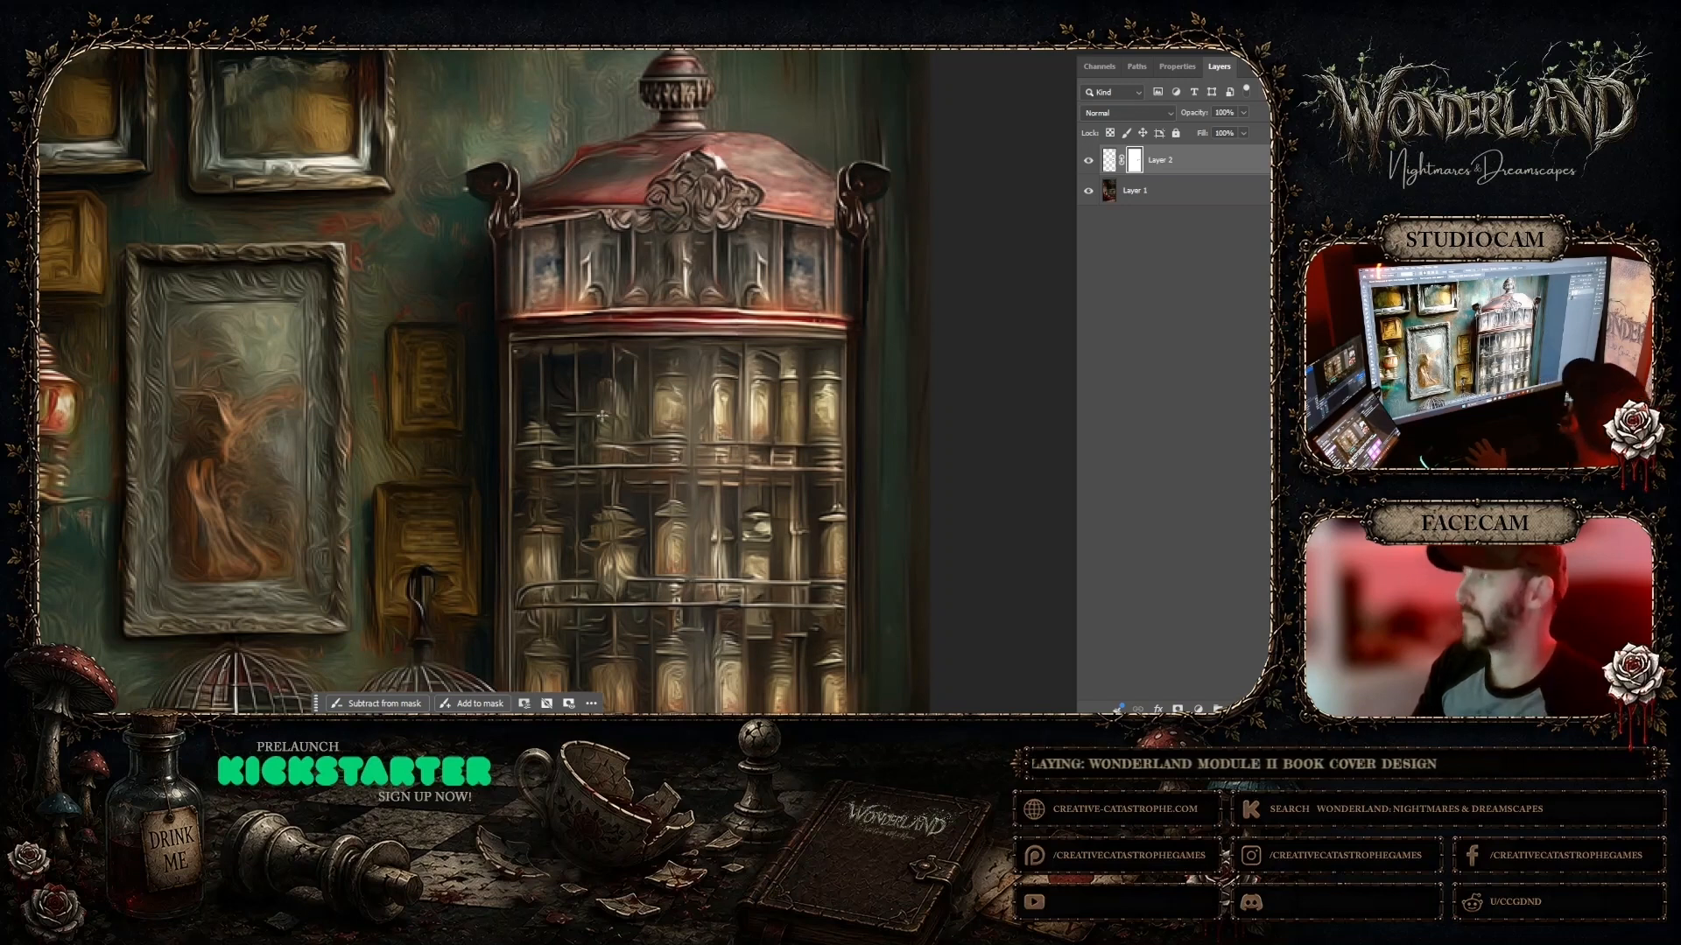
{"action": "left_click", "coordinate": [1088, 161]}
{"action": "left_click", "coordinate": [1088, 161]}
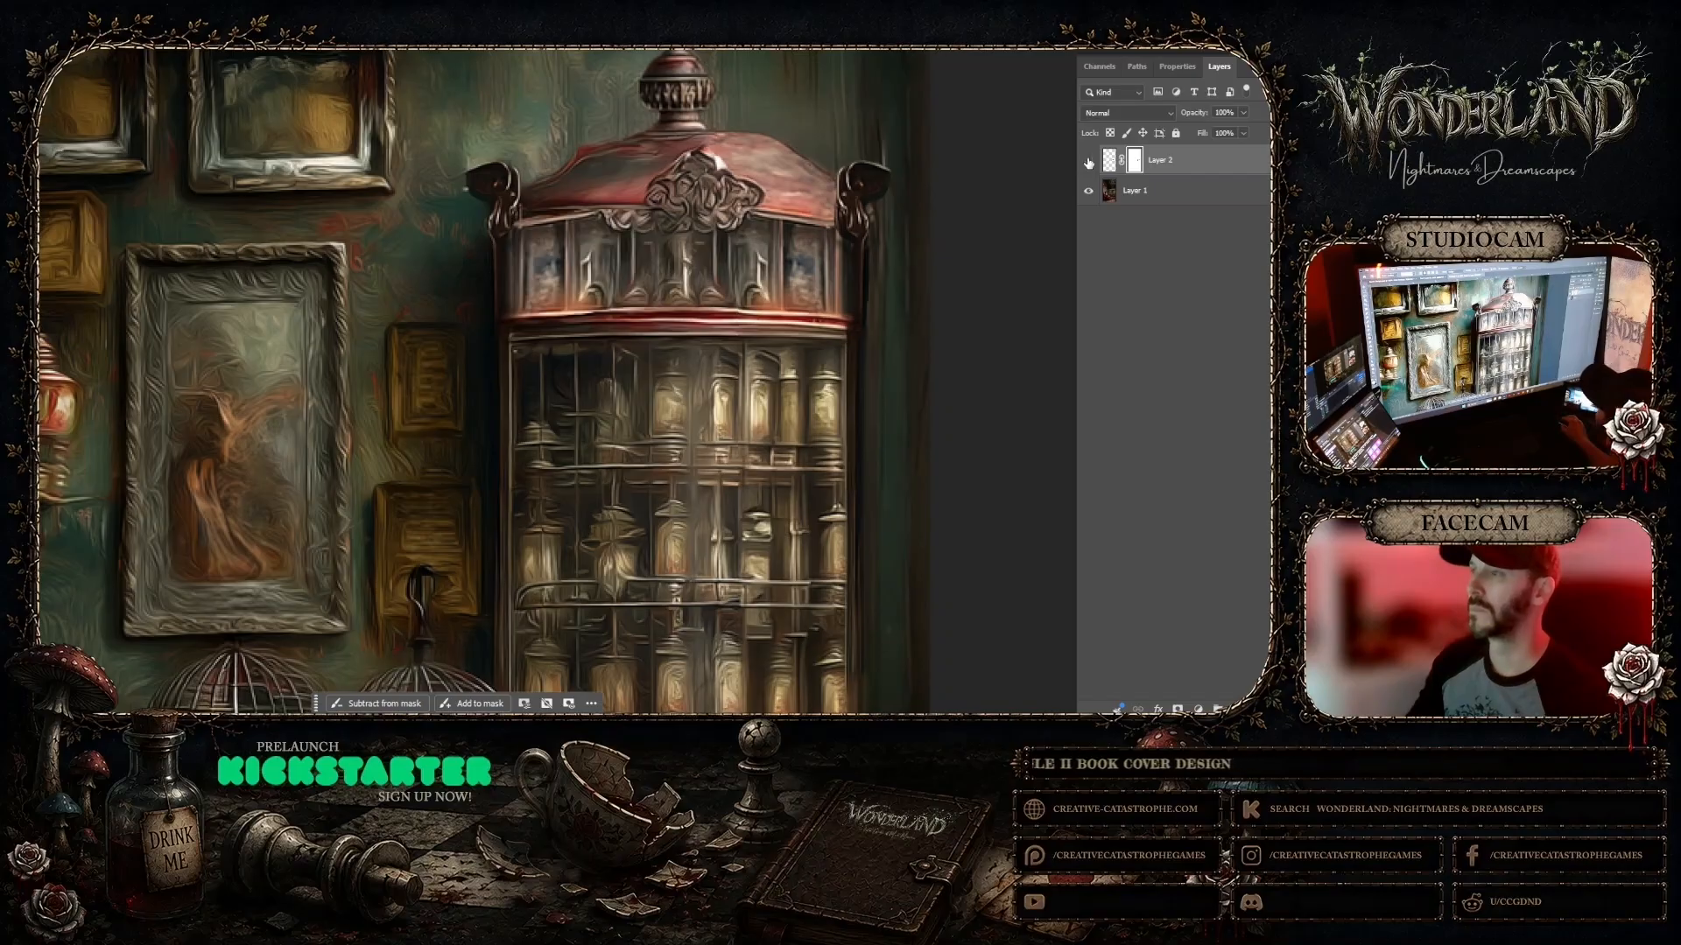
{"action": "left_click", "coordinate": [1088, 161]}
{"action": "left_click", "coordinate": [1088, 161]}
Step: Distort the mirrored window piece on Layer 2, raising its upper-left corner and pulling its lower-left corner outward to fit the cabinet
{"action": "left_click", "coordinate": [1109, 160]}
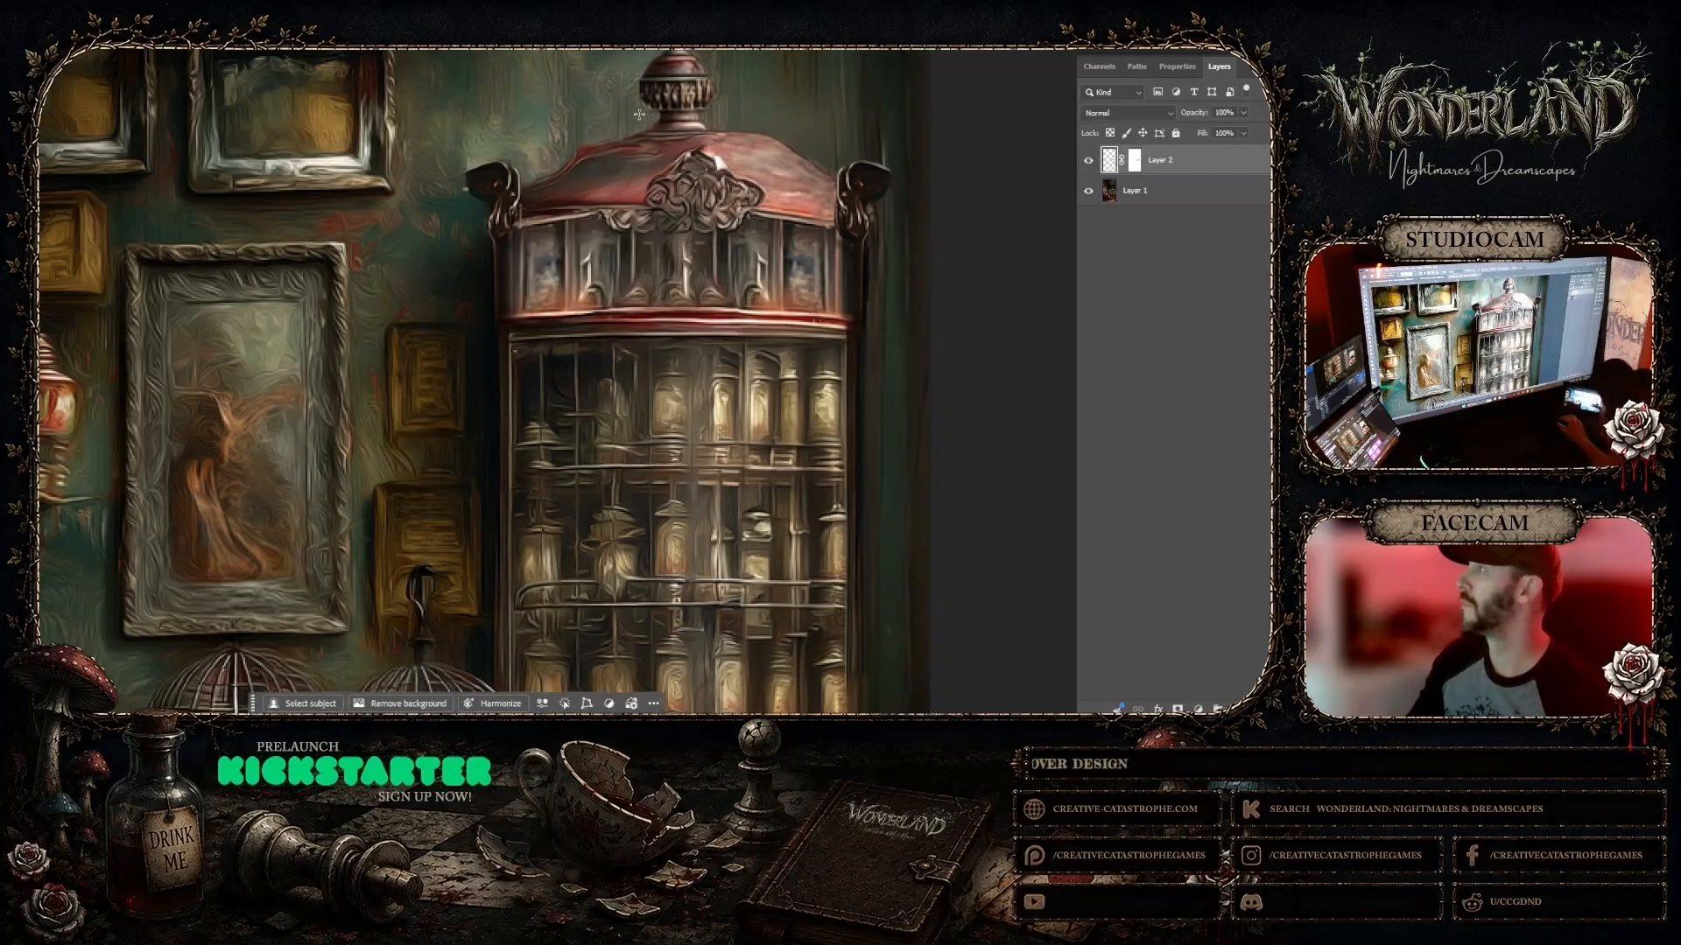
{"action": "left_click", "coordinate": [44, 51]}
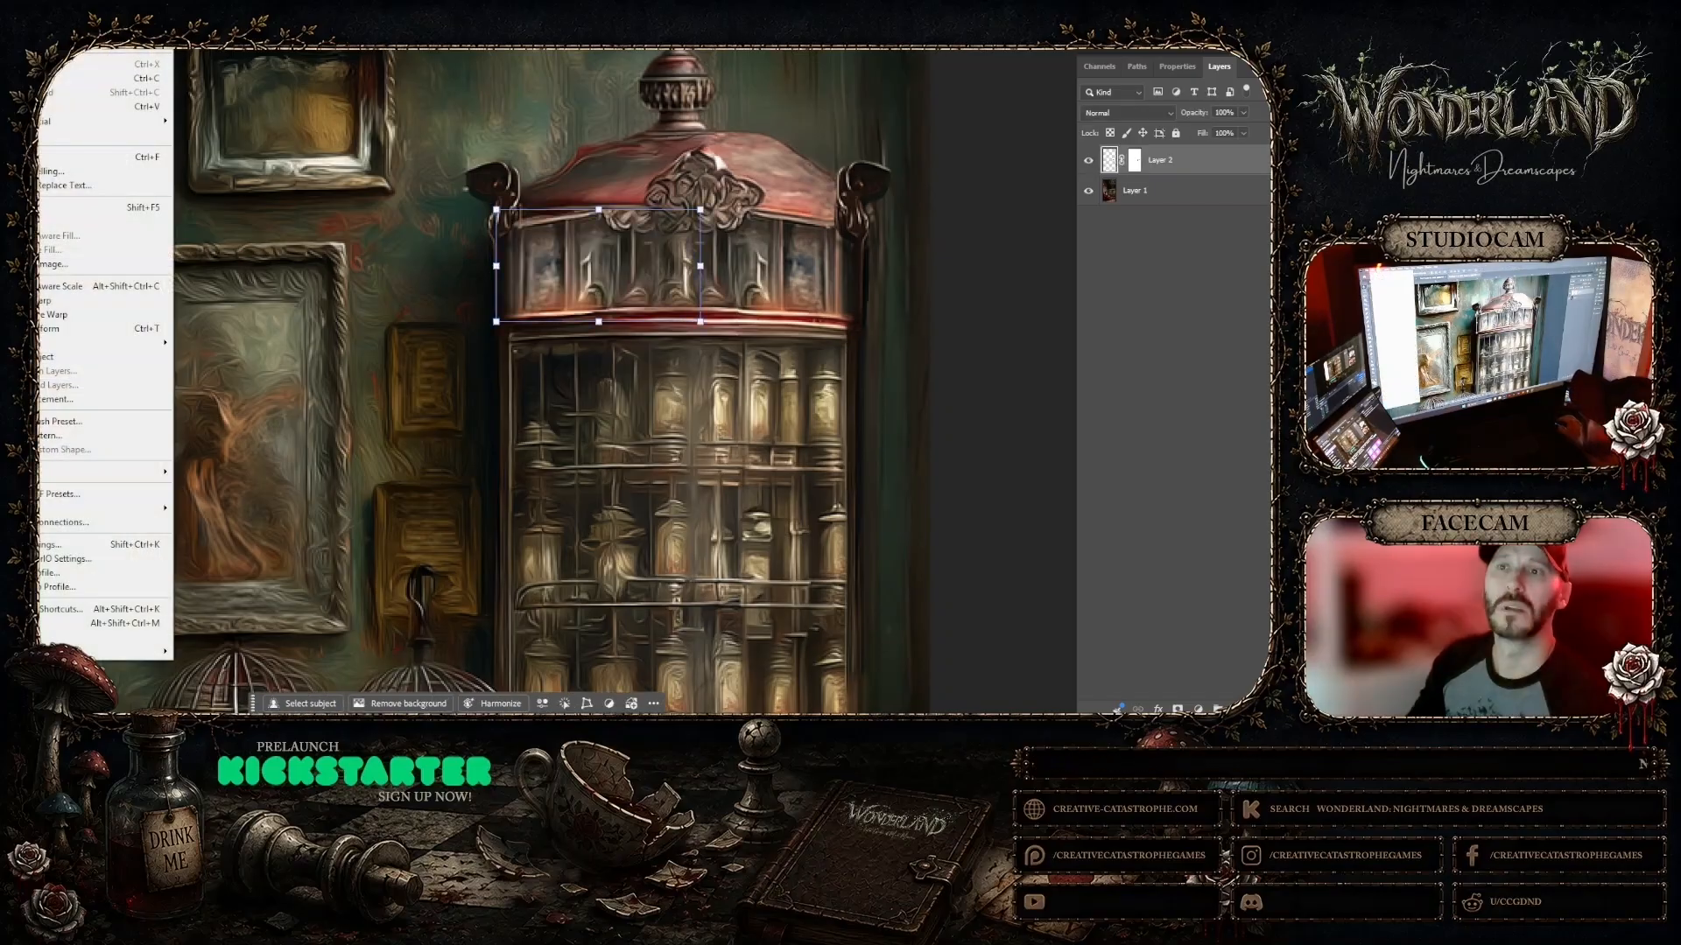
{"action": "mouse_move", "coordinate": [105, 343]}
{"action": "left_click", "coordinate": [197, 408]}
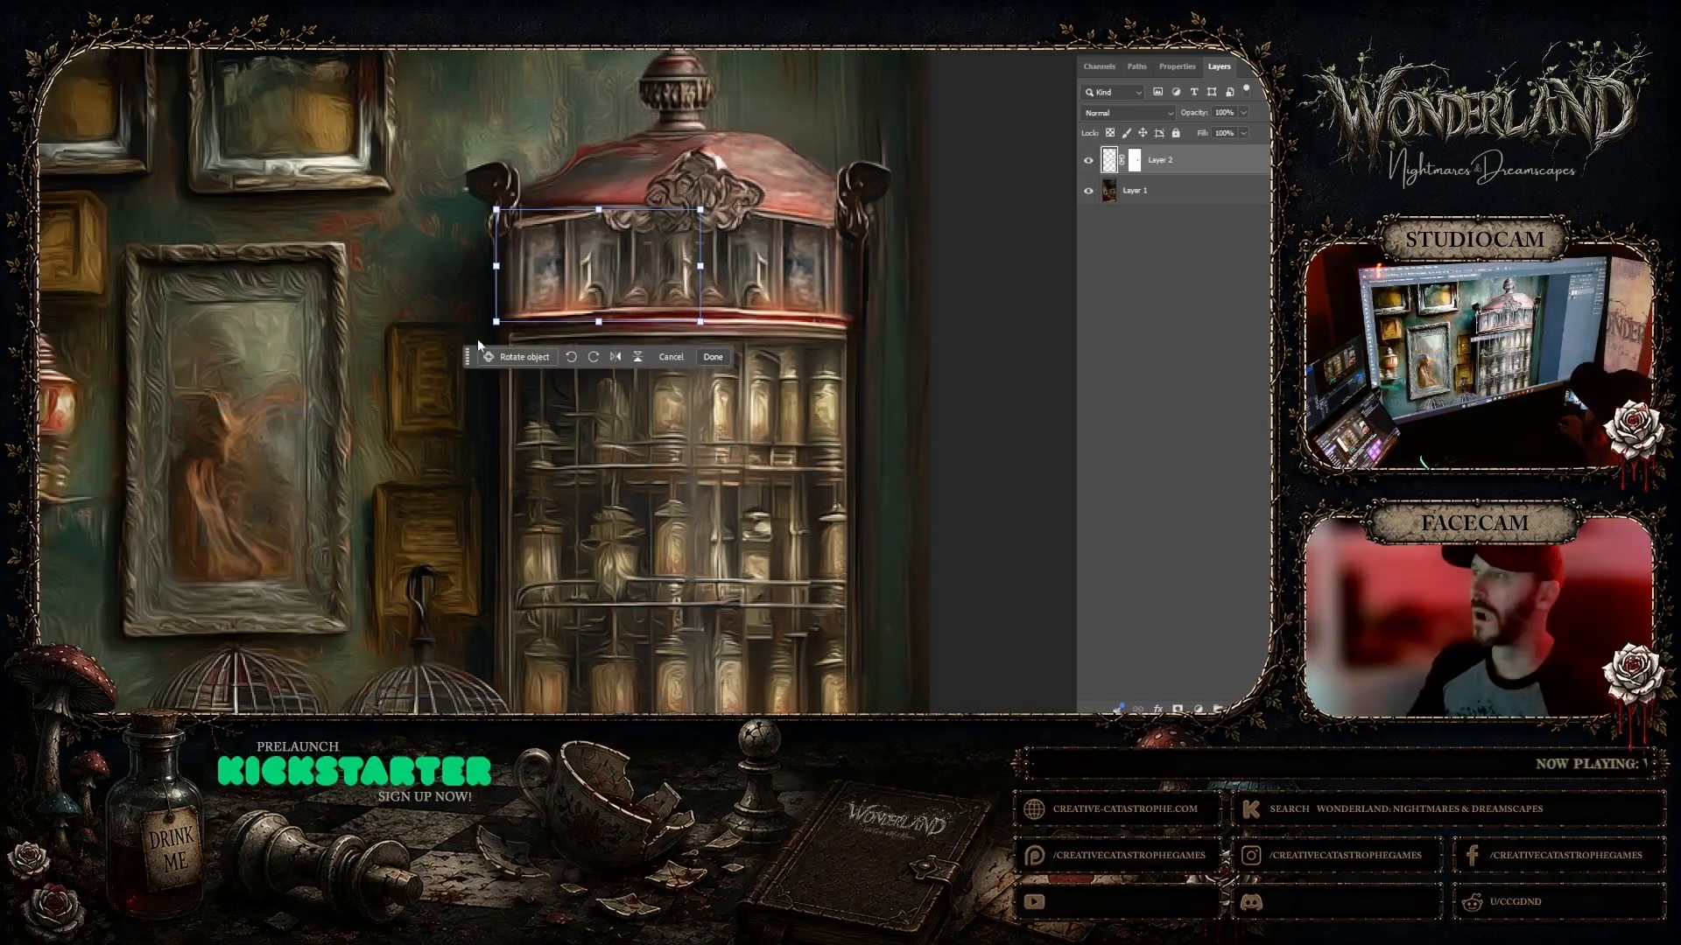
{"action": "left_click_drag", "start_coordinate": [496, 210], "coordinate": [497, 195]}
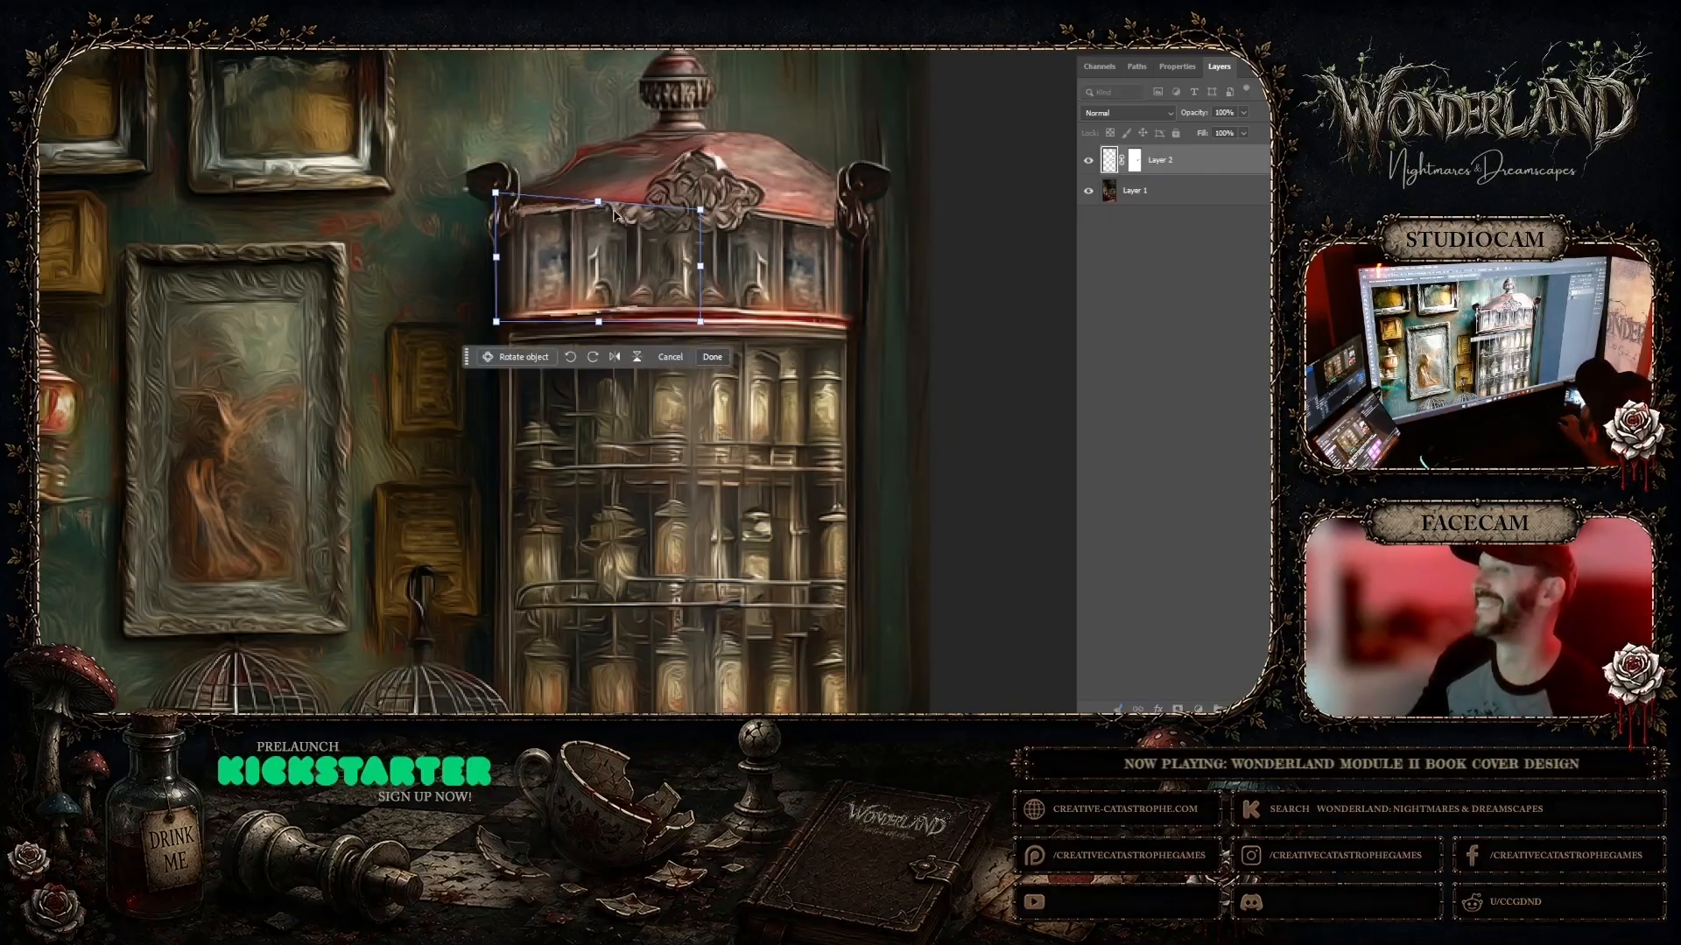
{"action": "left_click_drag", "start_coordinate": [600, 204], "coordinate": [600, 204]}
{"action": "left_click_drag", "start_coordinate": [601, 207], "coordinate": [603, 209]}
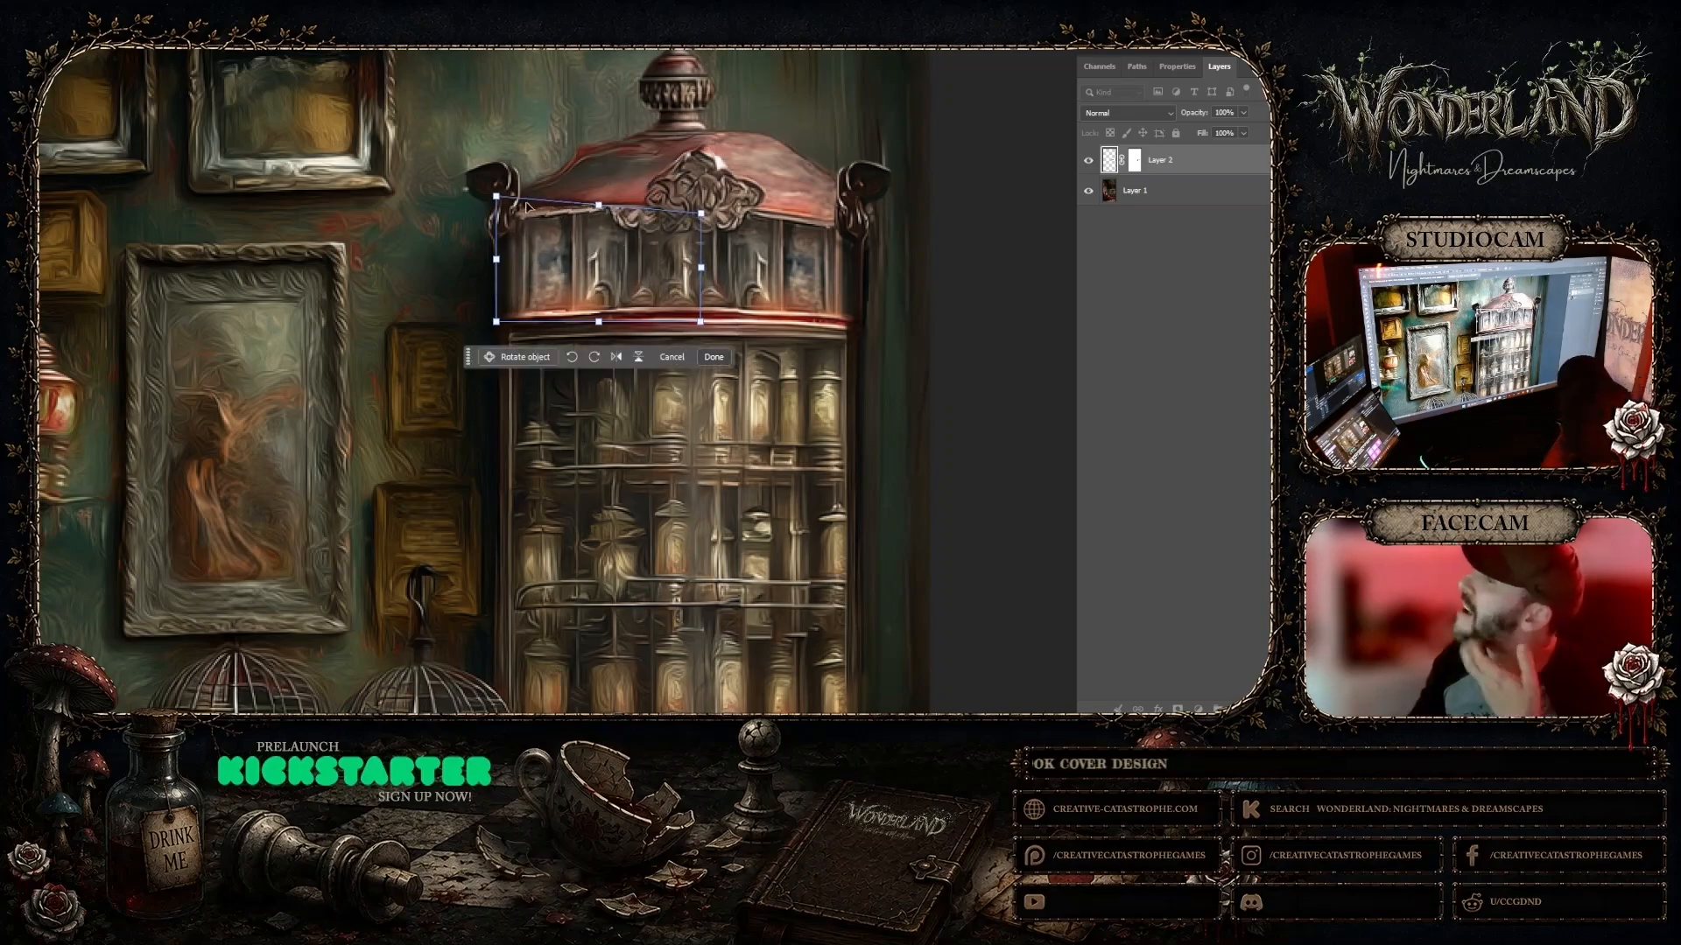
{"action": "left_click_drag", "start_coordinate": [496, 197], "coordinate": [498, 197]}
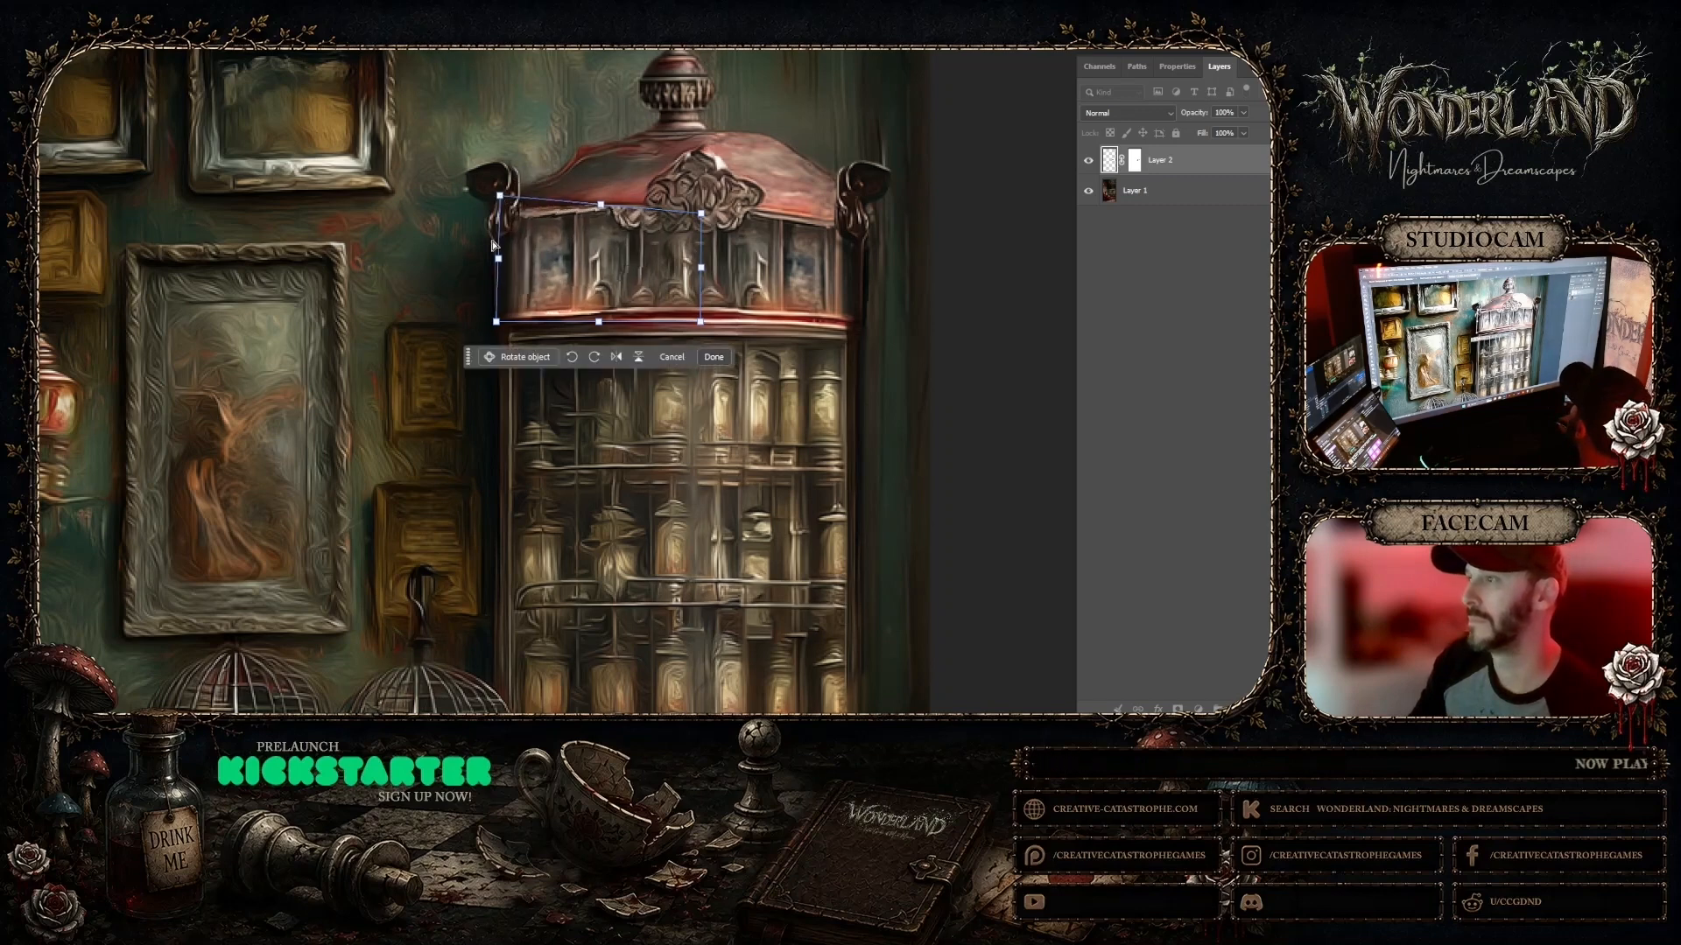
{"action": "left_click_drag", "start_coordinate": [499, 327], "coordinate": [492, 329]}
{"action": "key", "text": "Return"}
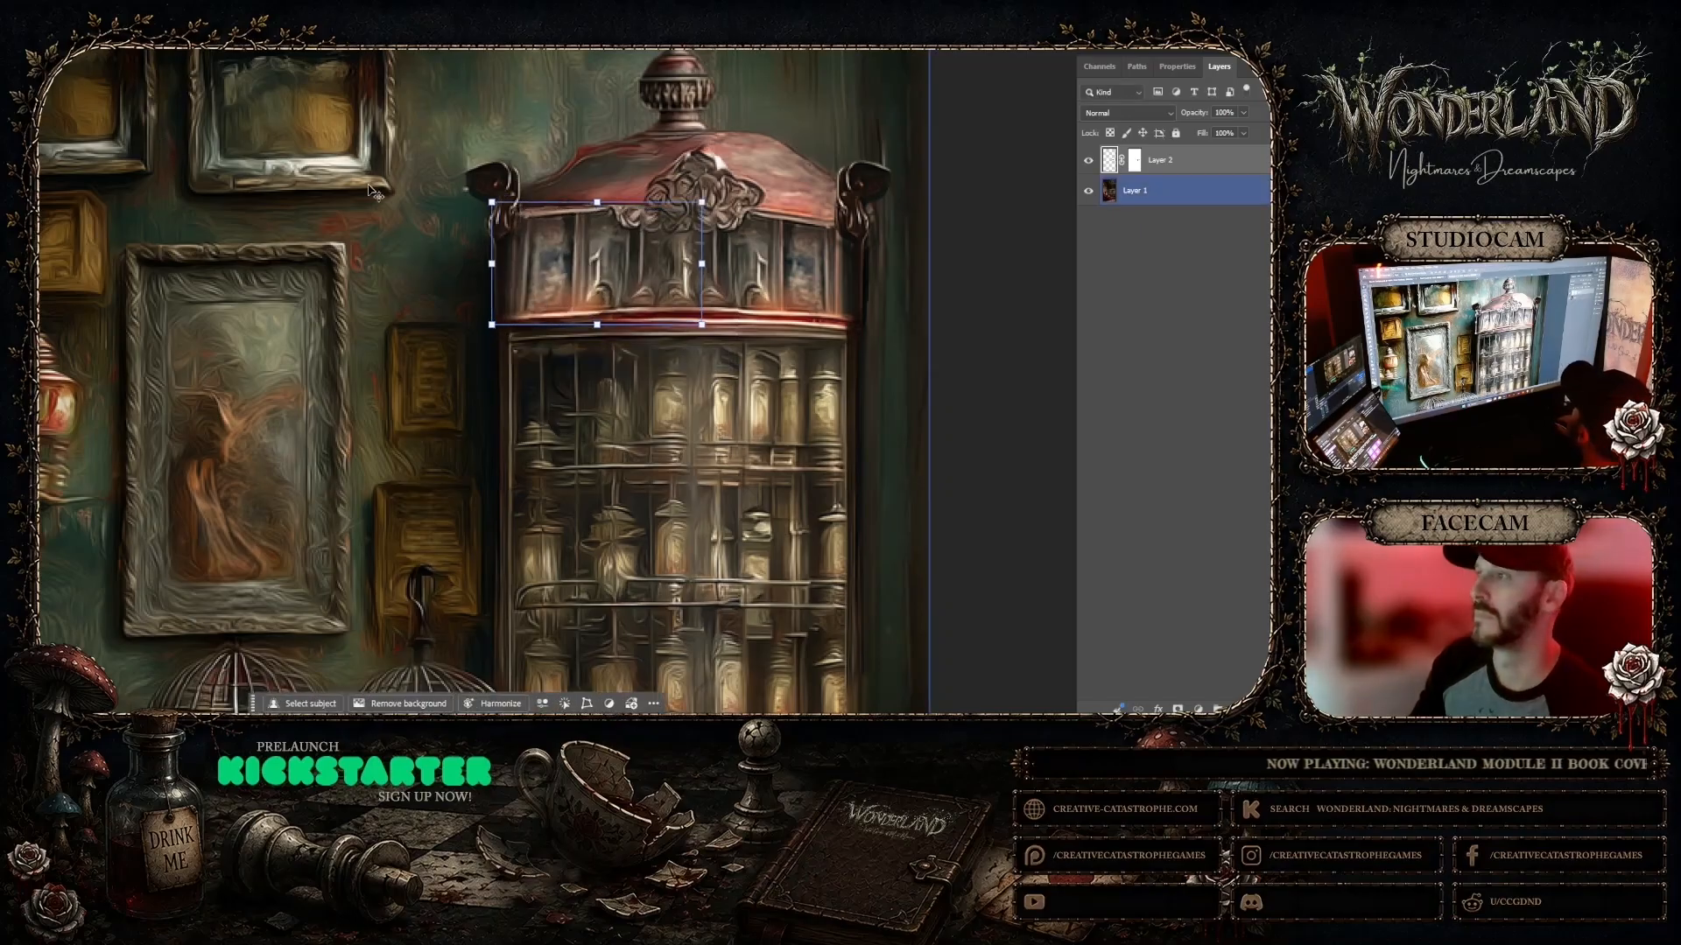
Step: Make Layer 2's mask active and blend the mirrored windows into the cabinet with the Brush tool
{"action": "left_click", "coordinate": [1013, 275]}
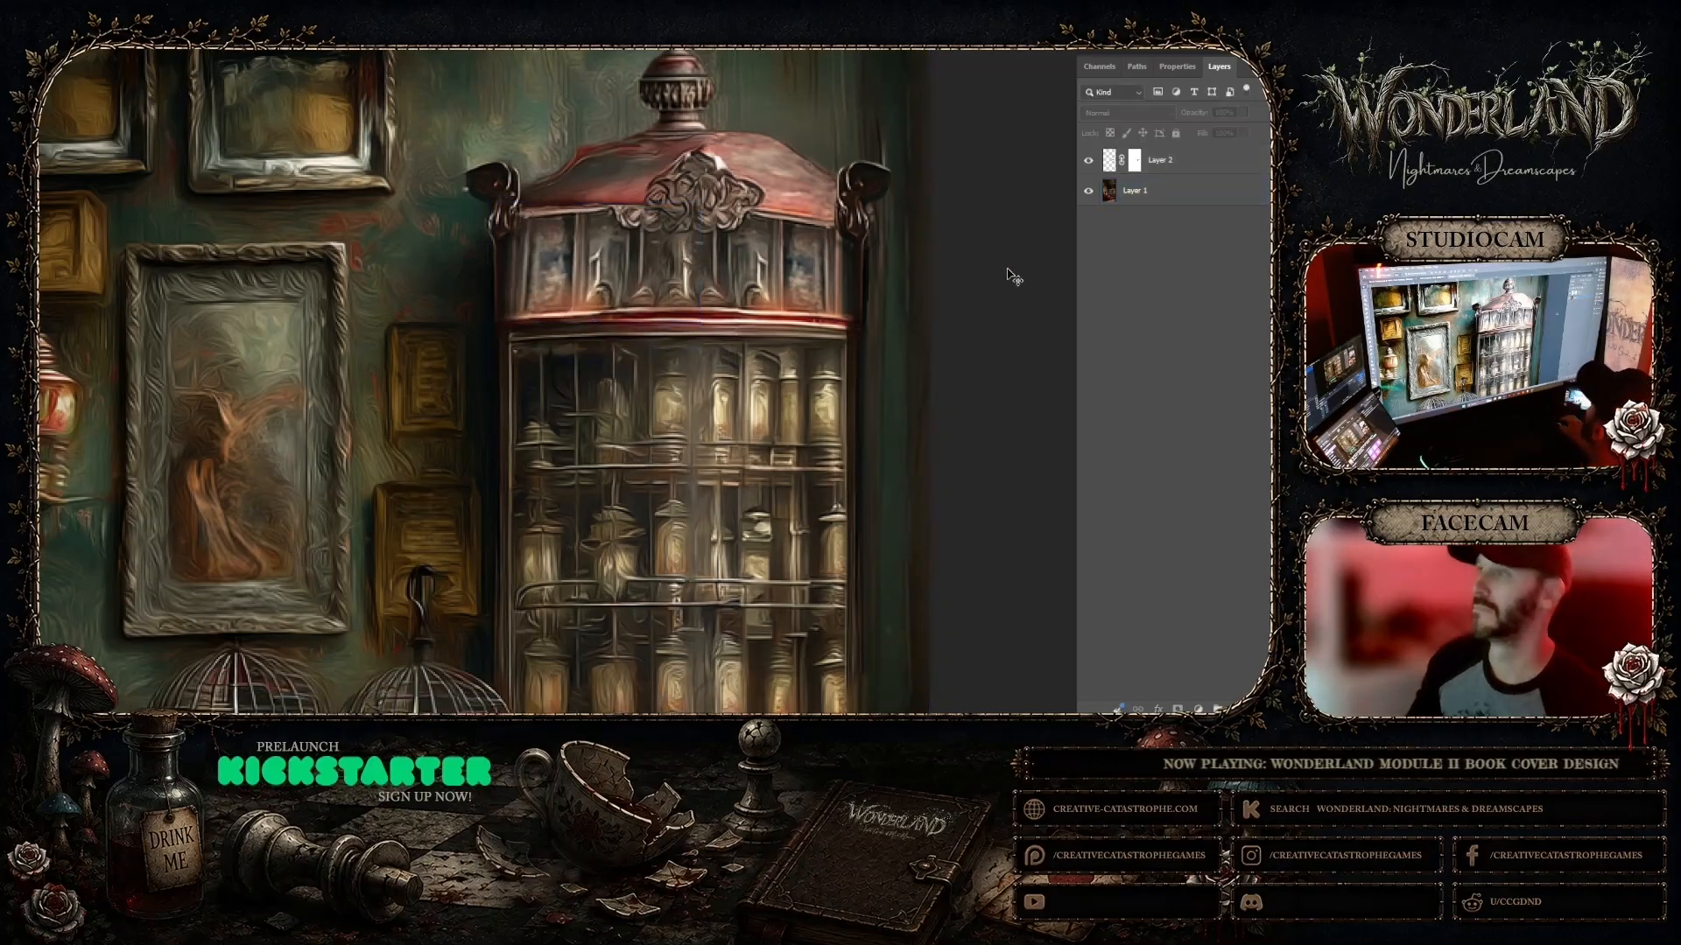
{"action": "left_click", "coordinate": [1094, 158]}
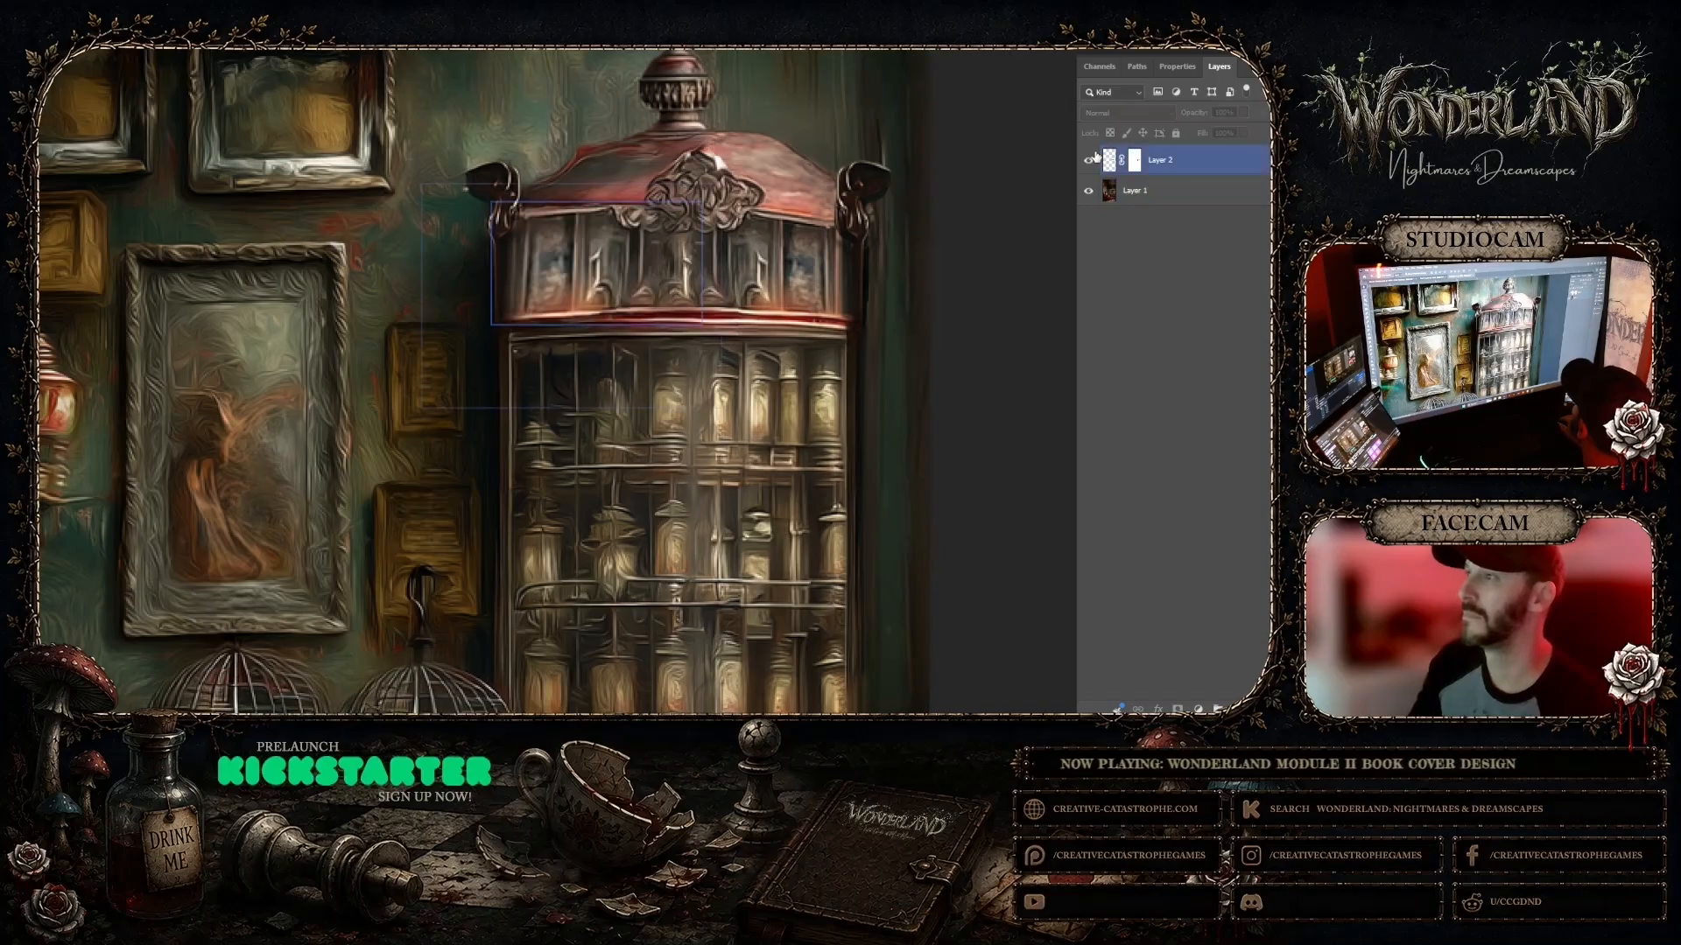
{"action": "left_click", "coordinate": [1134, 158]}
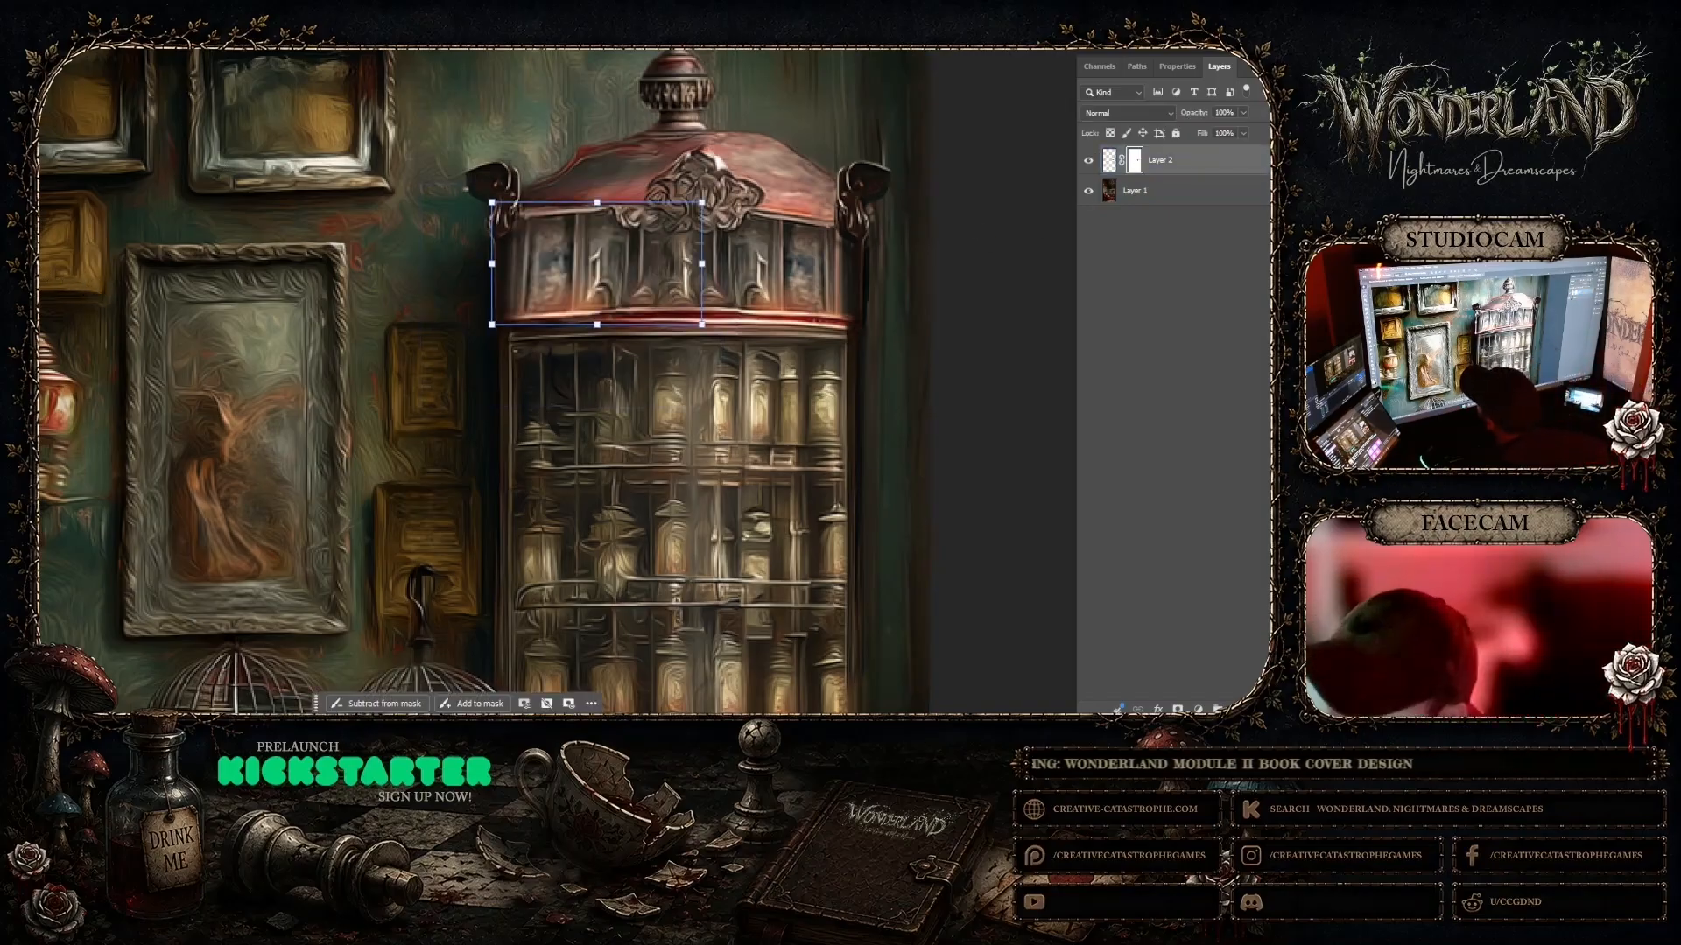
{"action": "key", "text": "b"}
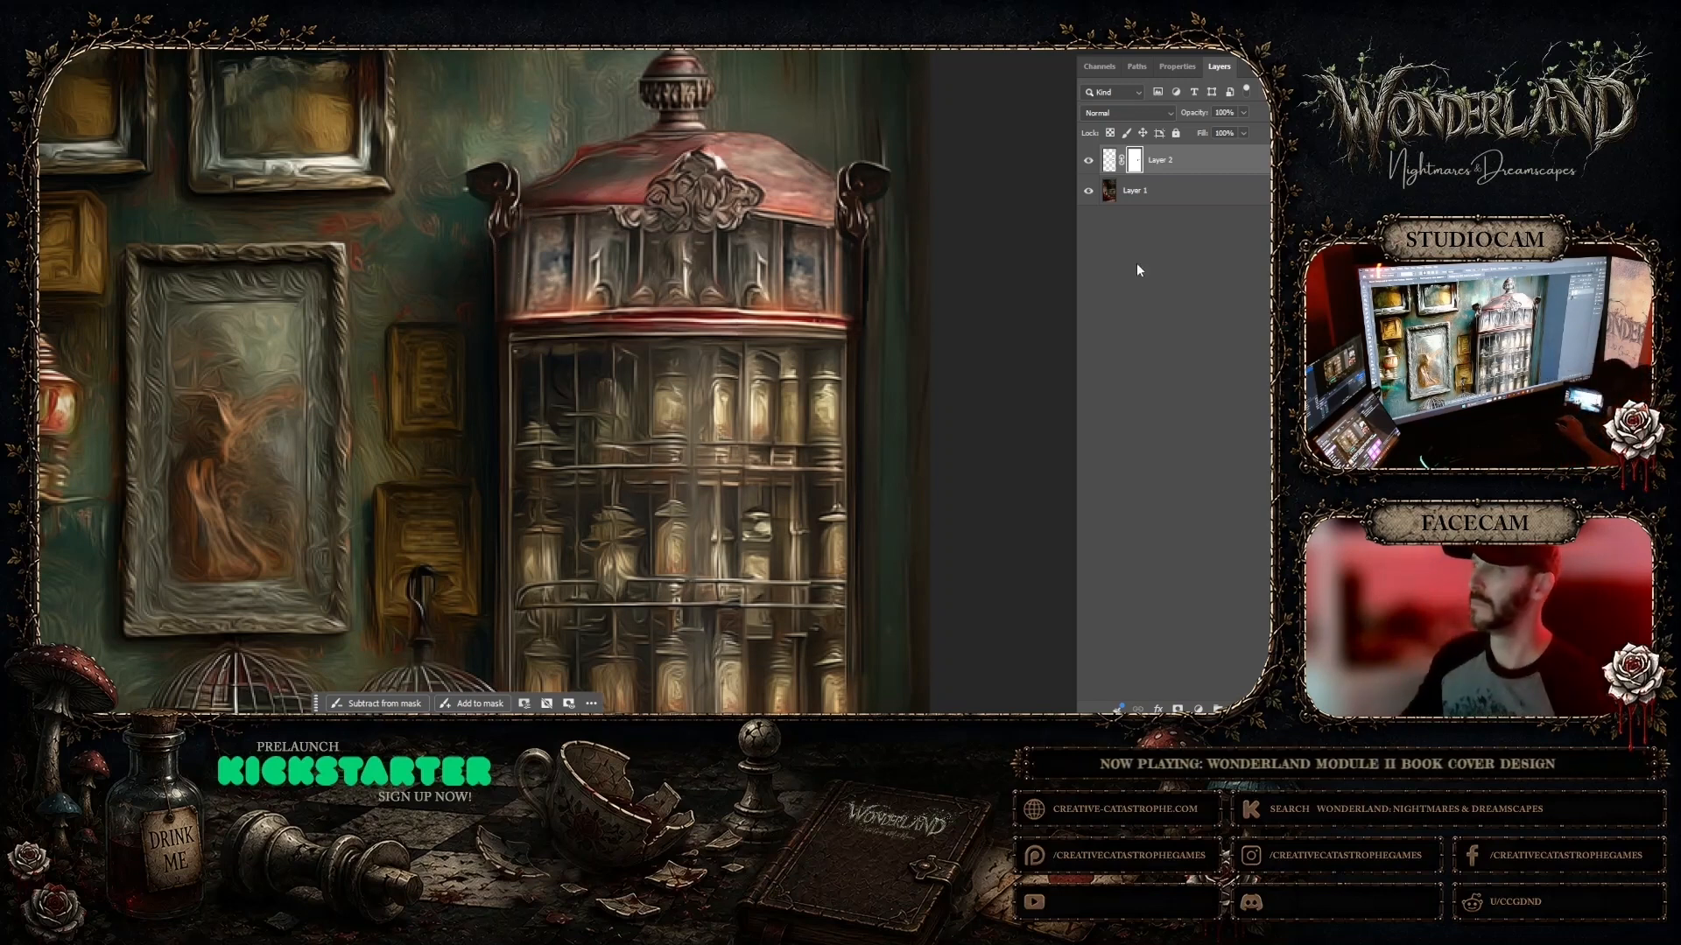
Step: Compare the window band with and without Layer 2, and merge Layer 2 with Layer 1
{"action": "left_click", "coordinate": [1088, 161]}
{"action": "left_click", "coordinate": [1088, 161]}
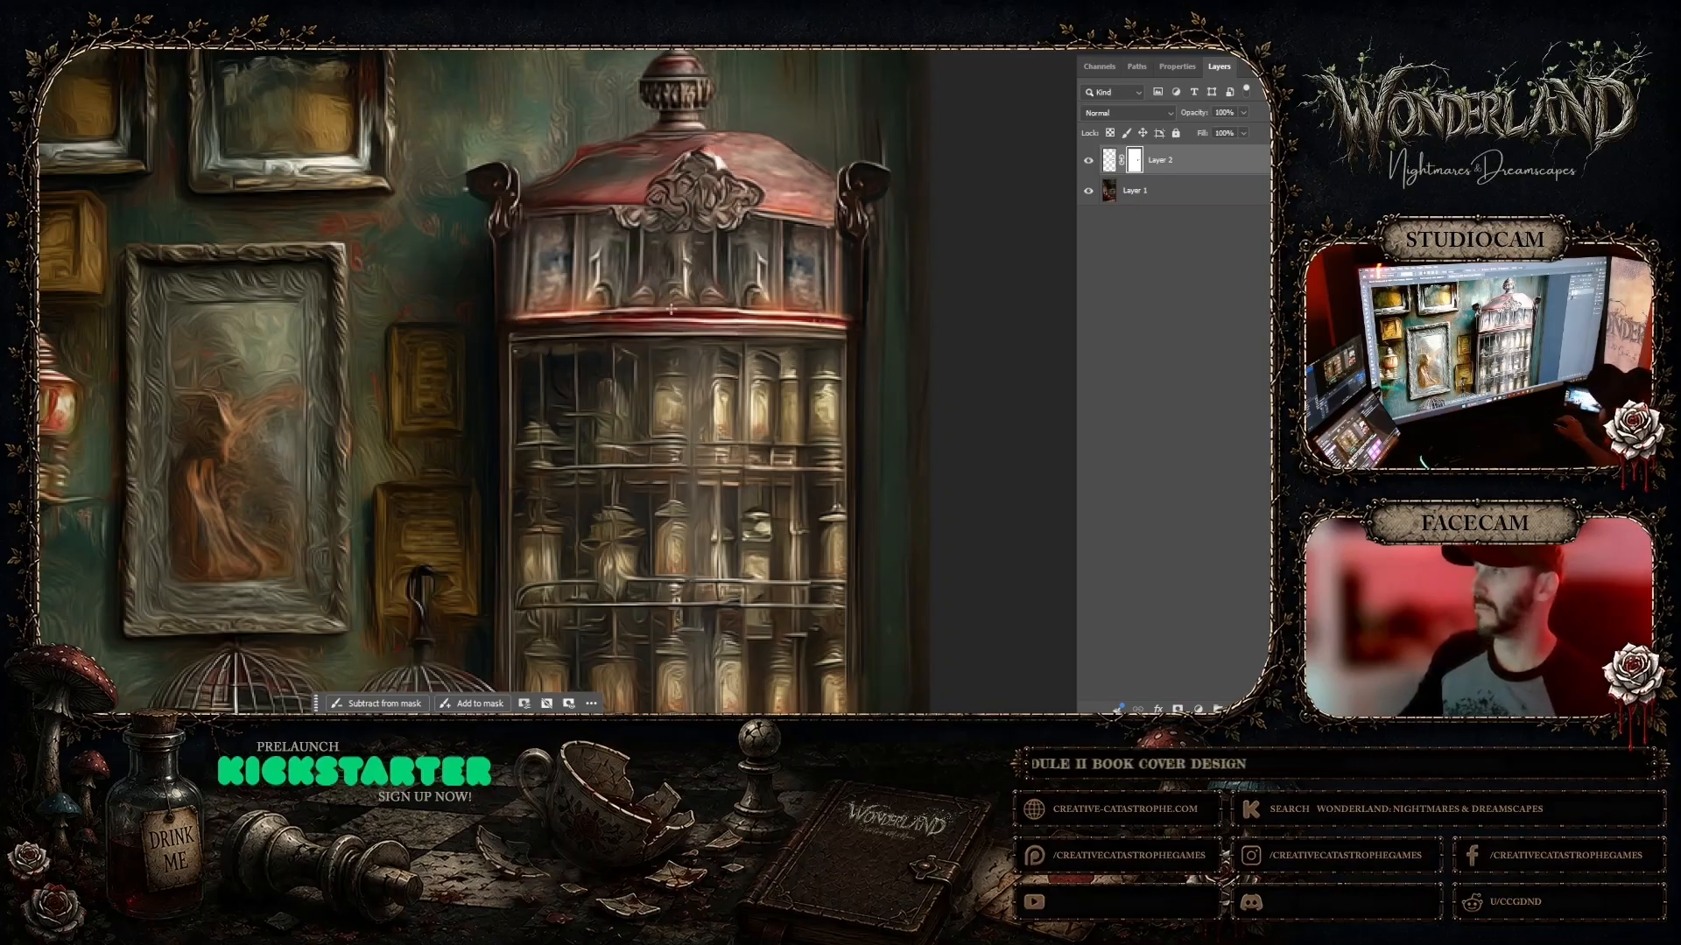
{"action": "left_click", "coordinate": [1088, 163]}
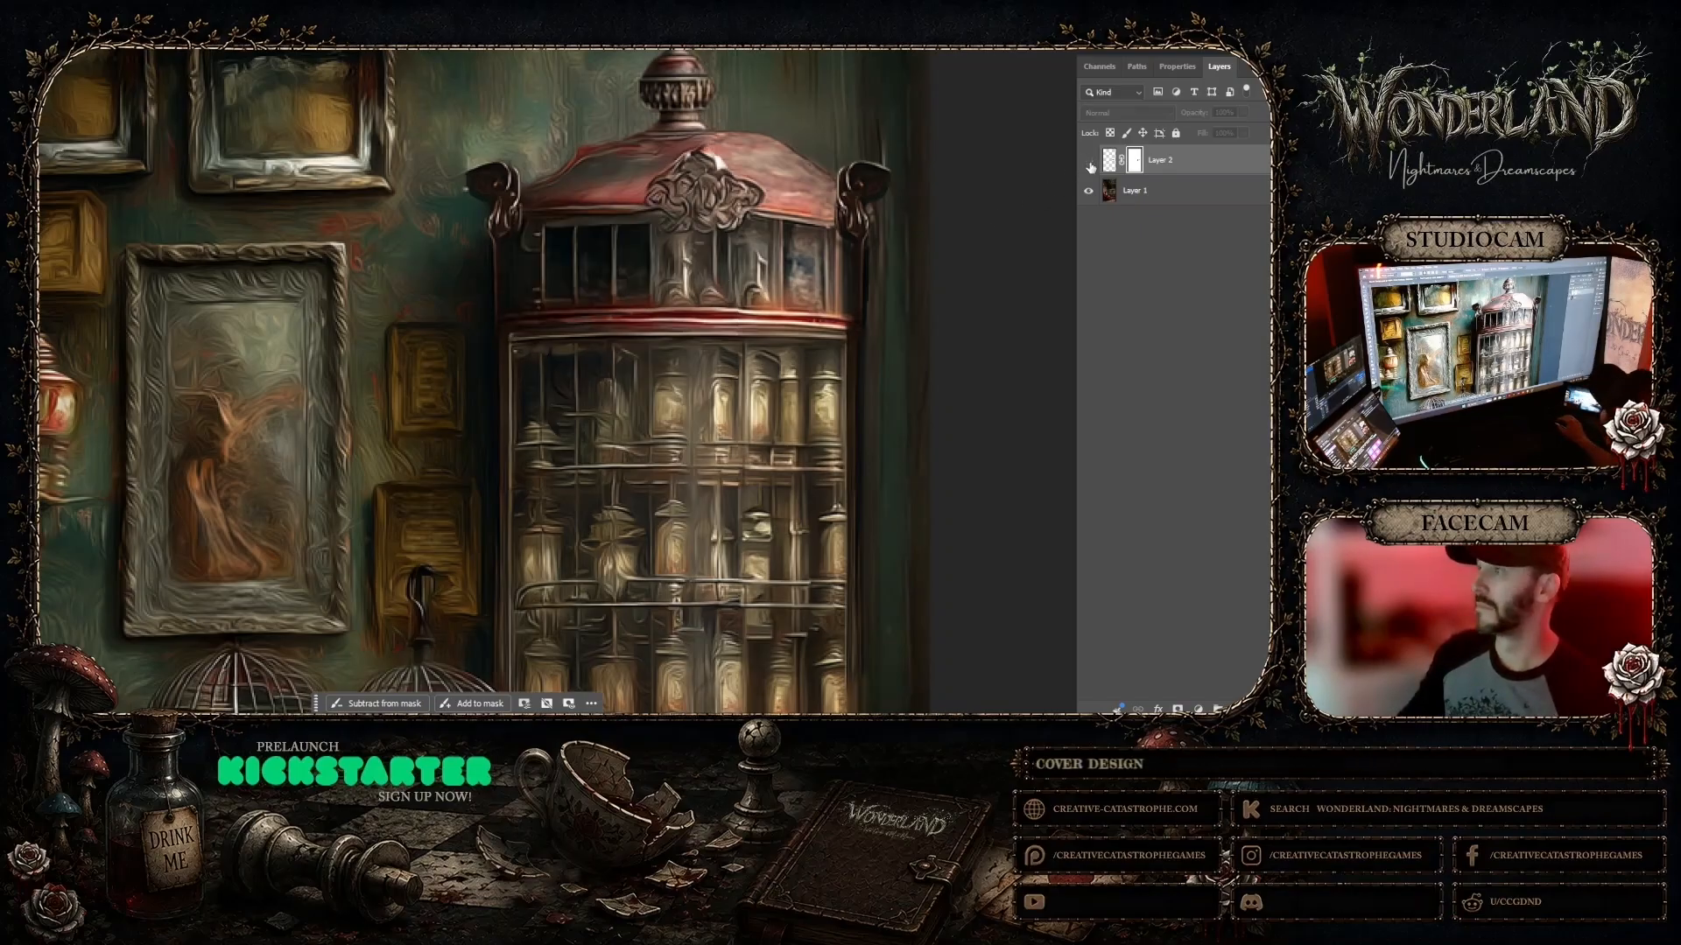
{"action": "left_click", "coordinate": [1089, 162]}
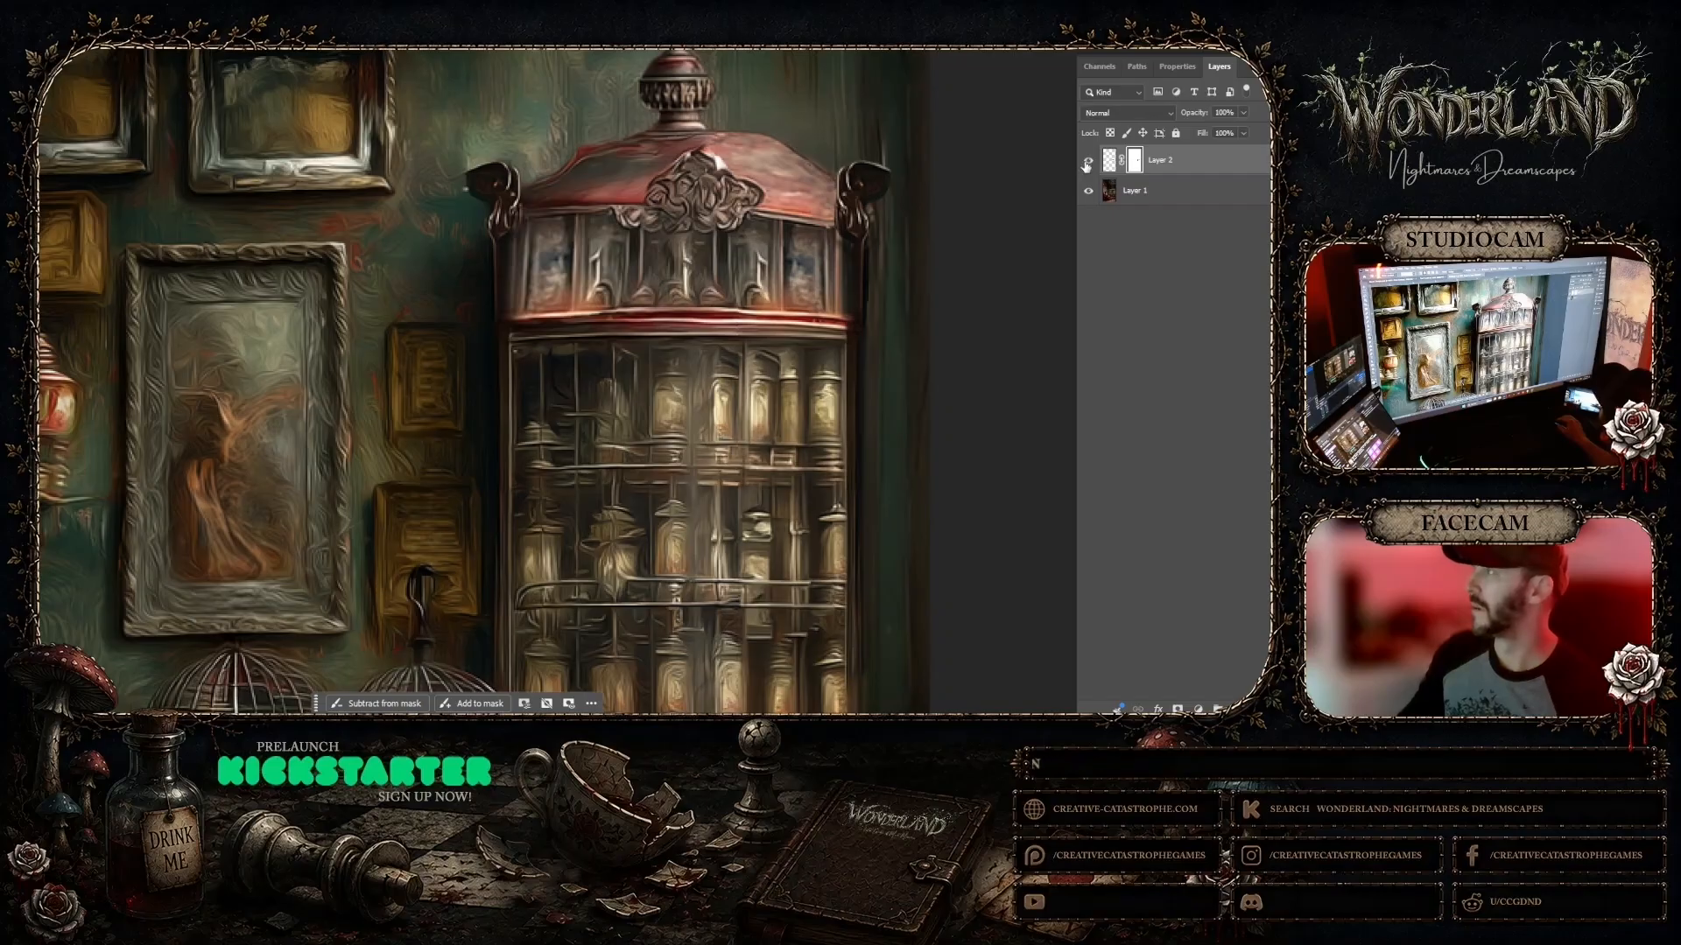
{"action": "left_click", "coordinate": [1087, 163]}
{"action": "left_click", "coordinate": [1087, 162]}
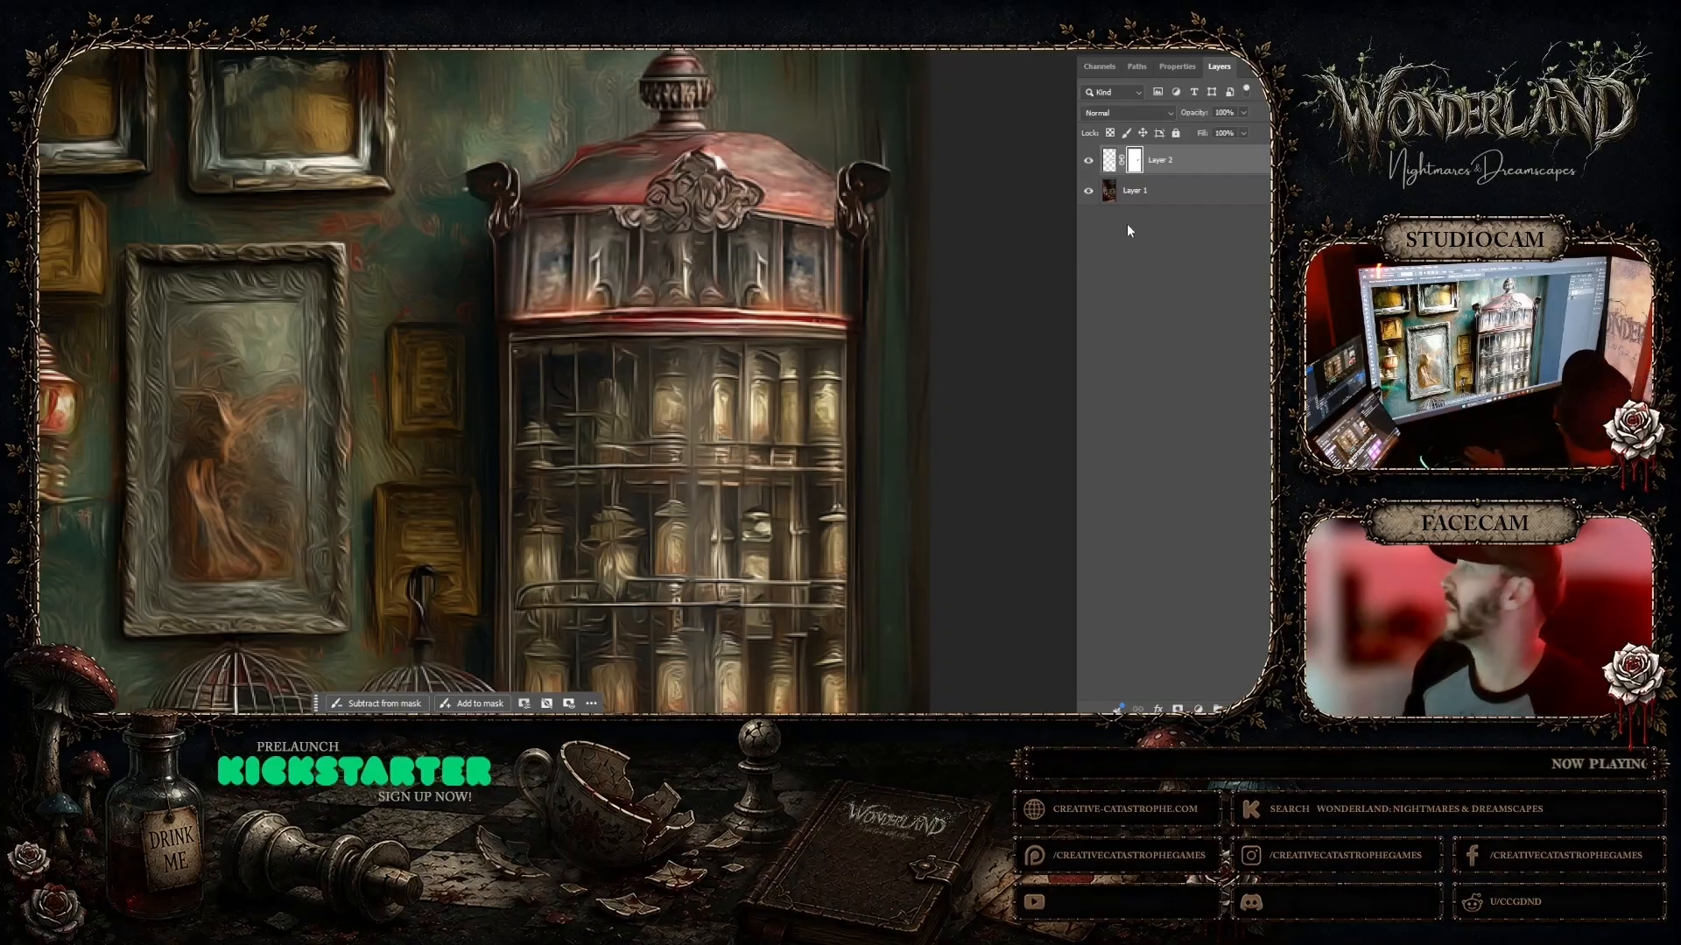
{"action": "right_click", "coordinate": [1178, 191]}
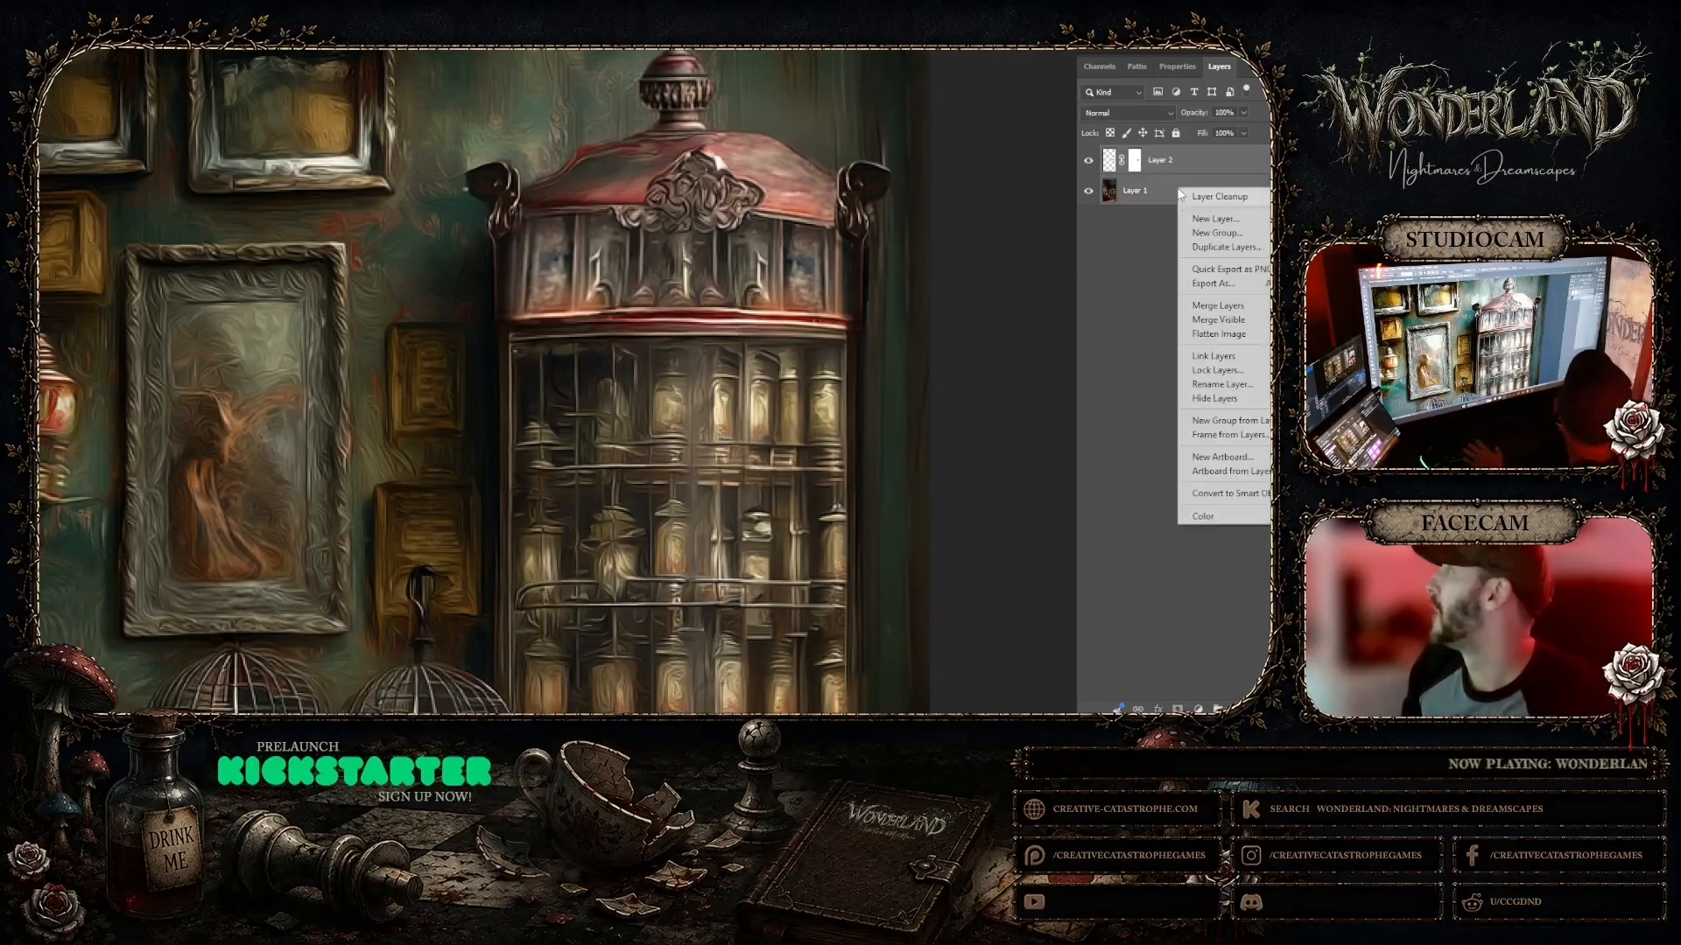
{"action": "left_click", "coordinate": [1223, 374]}
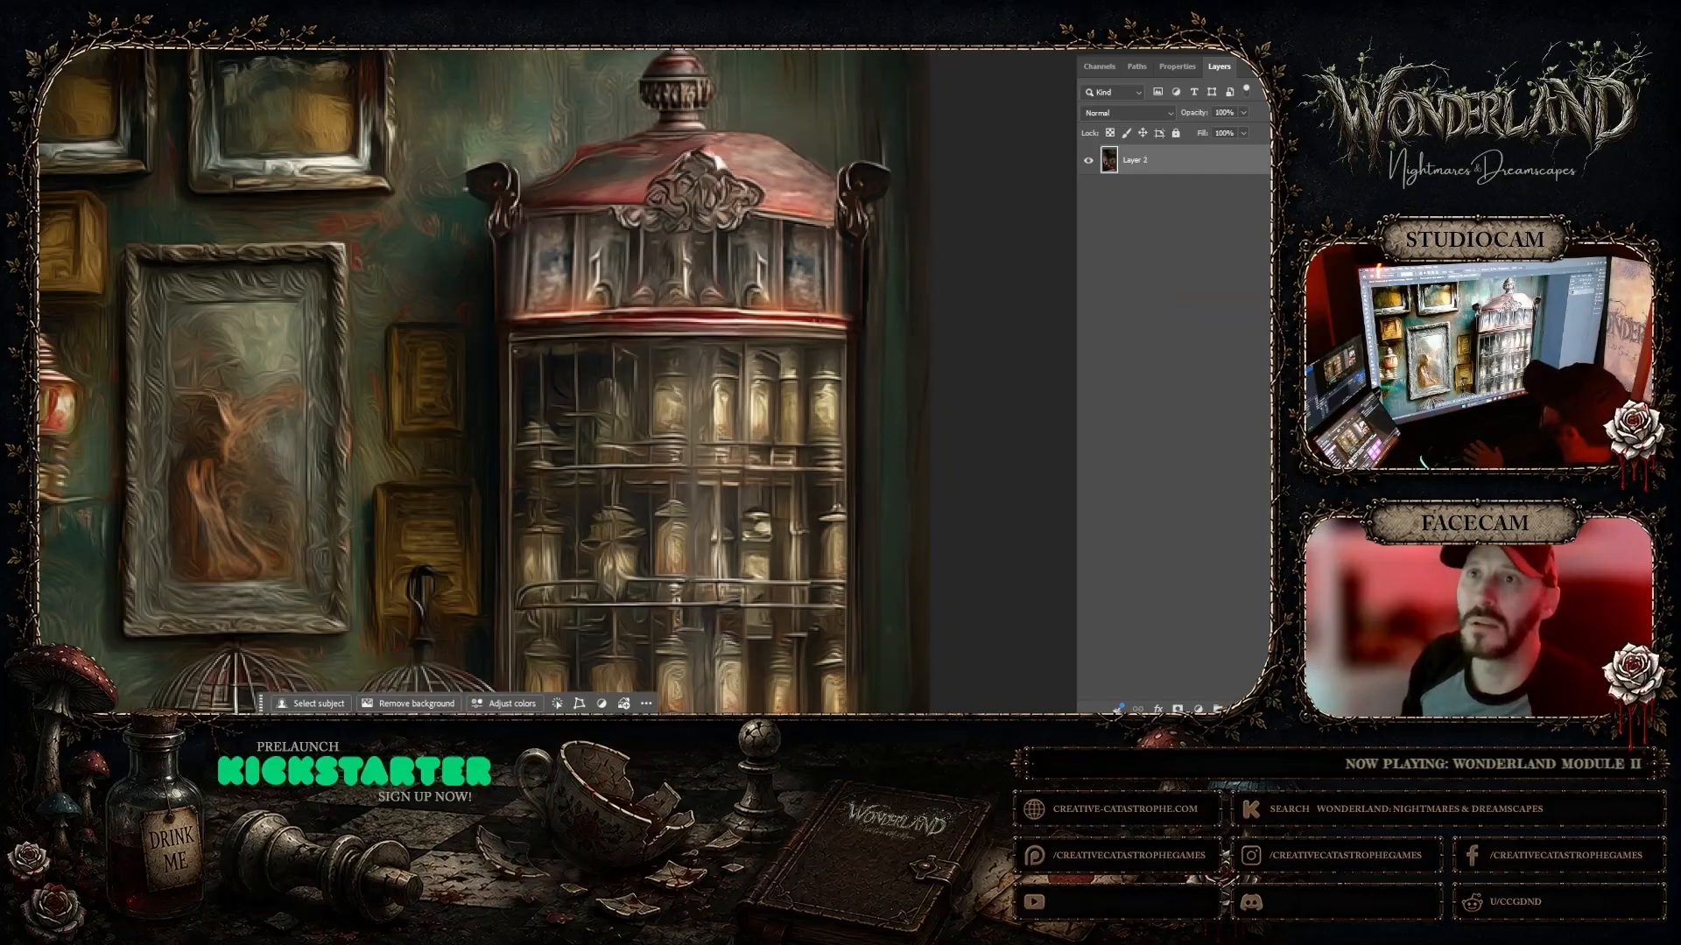
Step: Select the stray detail beside the dome's ornament and run Generative Fill with the prompt "remove object"
{"action": "mouse_move", "coordinate": [603, 212]}
{"action": "left_mouse_down"}
{"action": "mouse_move", "coordinate": [661, 228]}
{"action": "mouse_move", "coordinate": [615, 237]}
{"action": "mouse_move", "coordinate": [602, 221]}
{"action": "left_mouse_up"}
{"action": "left_click", "coordinate": [500, 258]}
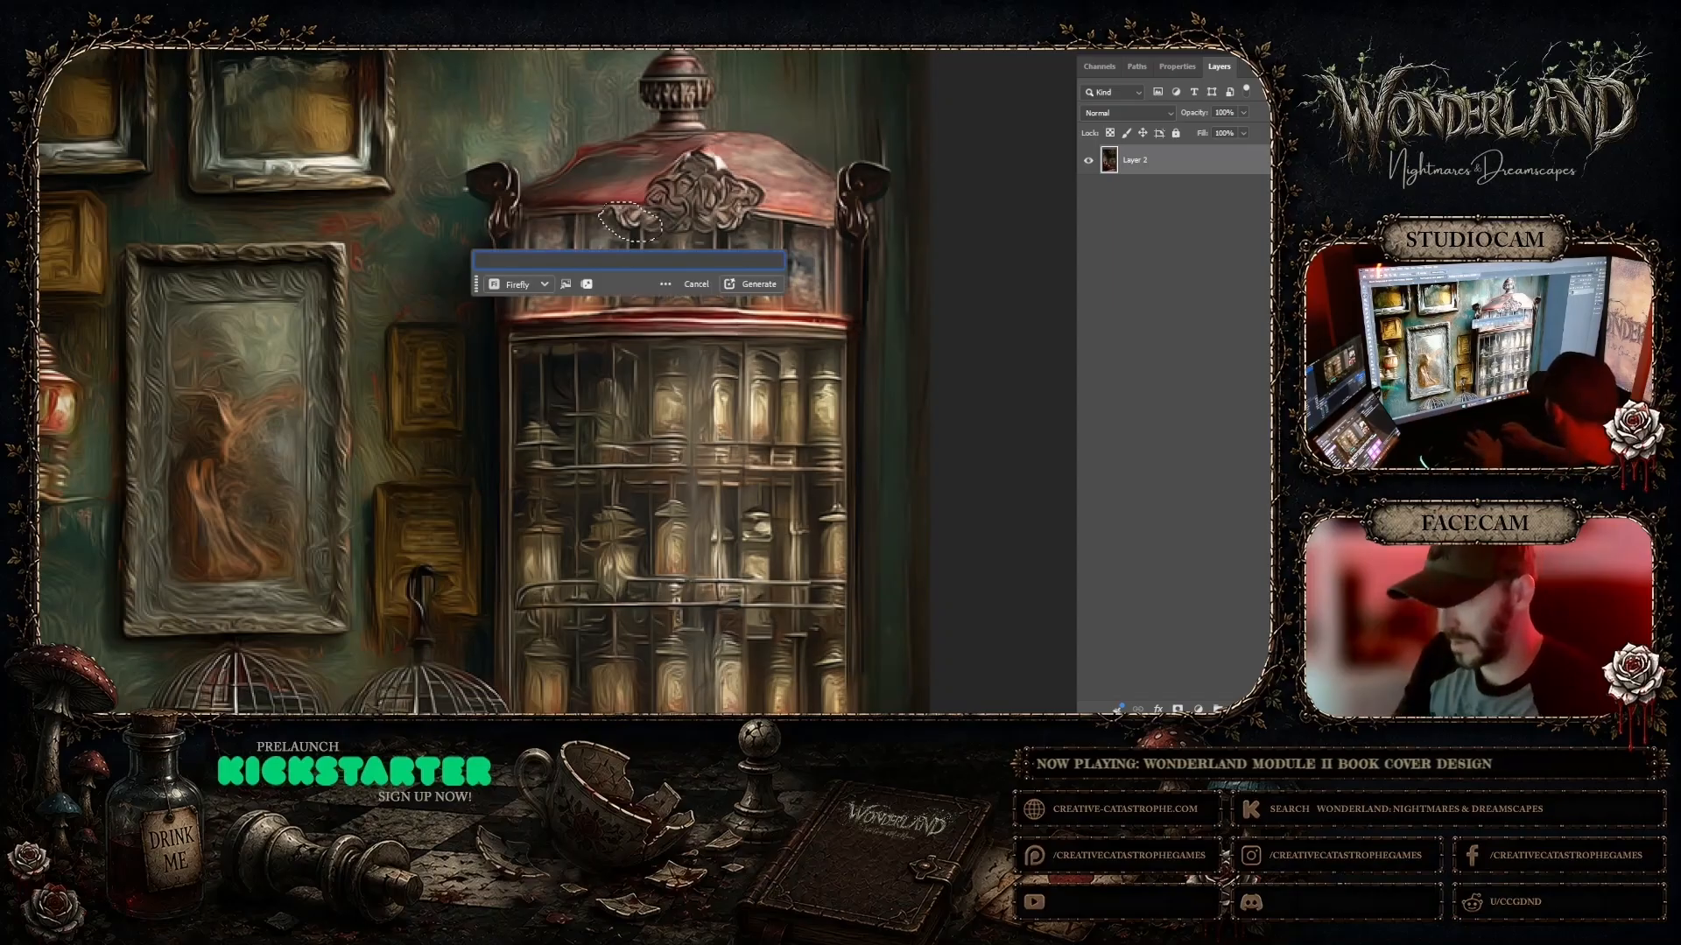
{"action": "type", "text": "remov"}
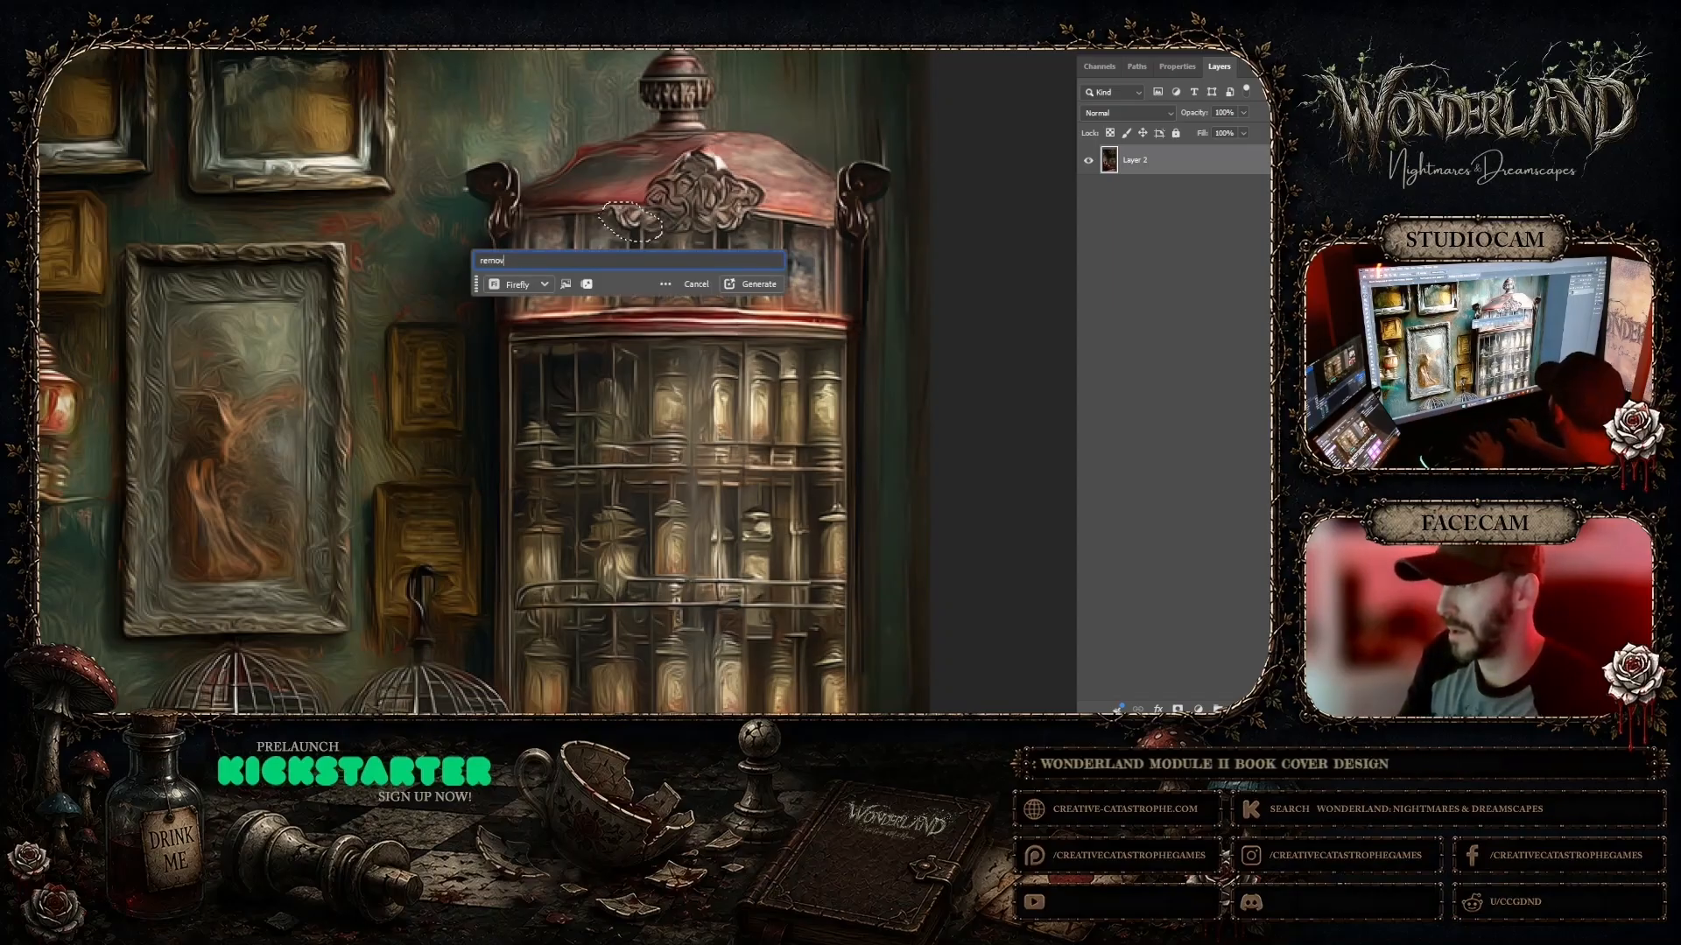
{"action": "type", "text": "e object"}
{"action": "key", "text": "Return"}
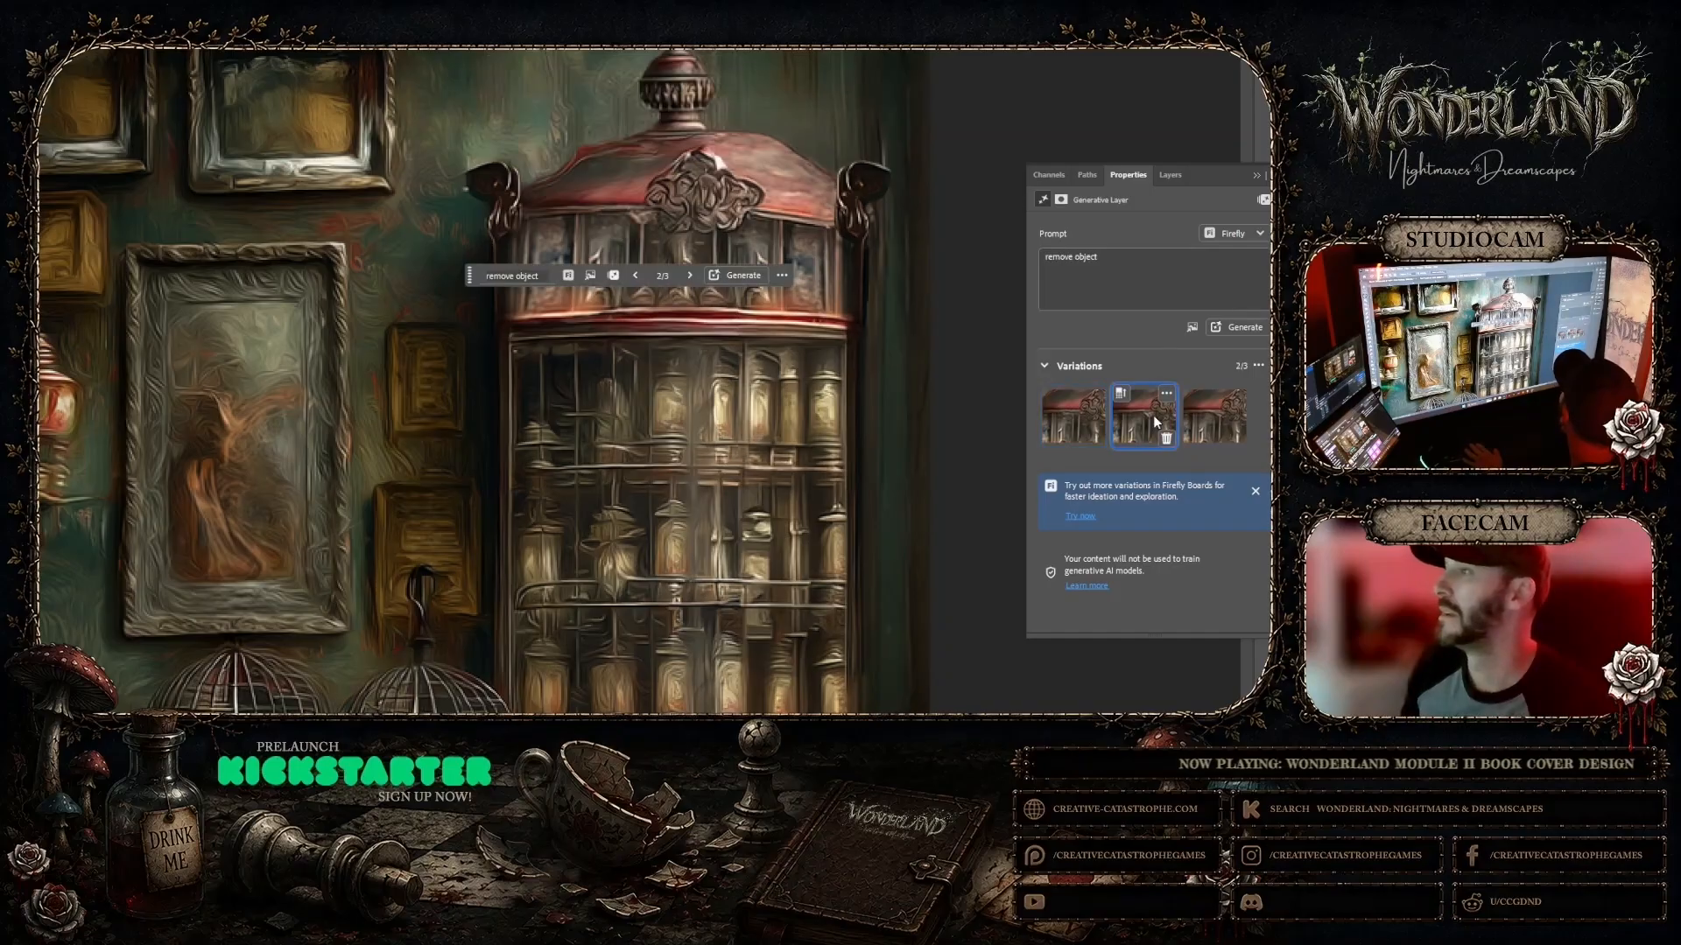
Step: Compare the fill variations, generate another set, and choose the first variation for the area beside the ornament
{"action": "left_click", "coordinate": [1205, 408]}
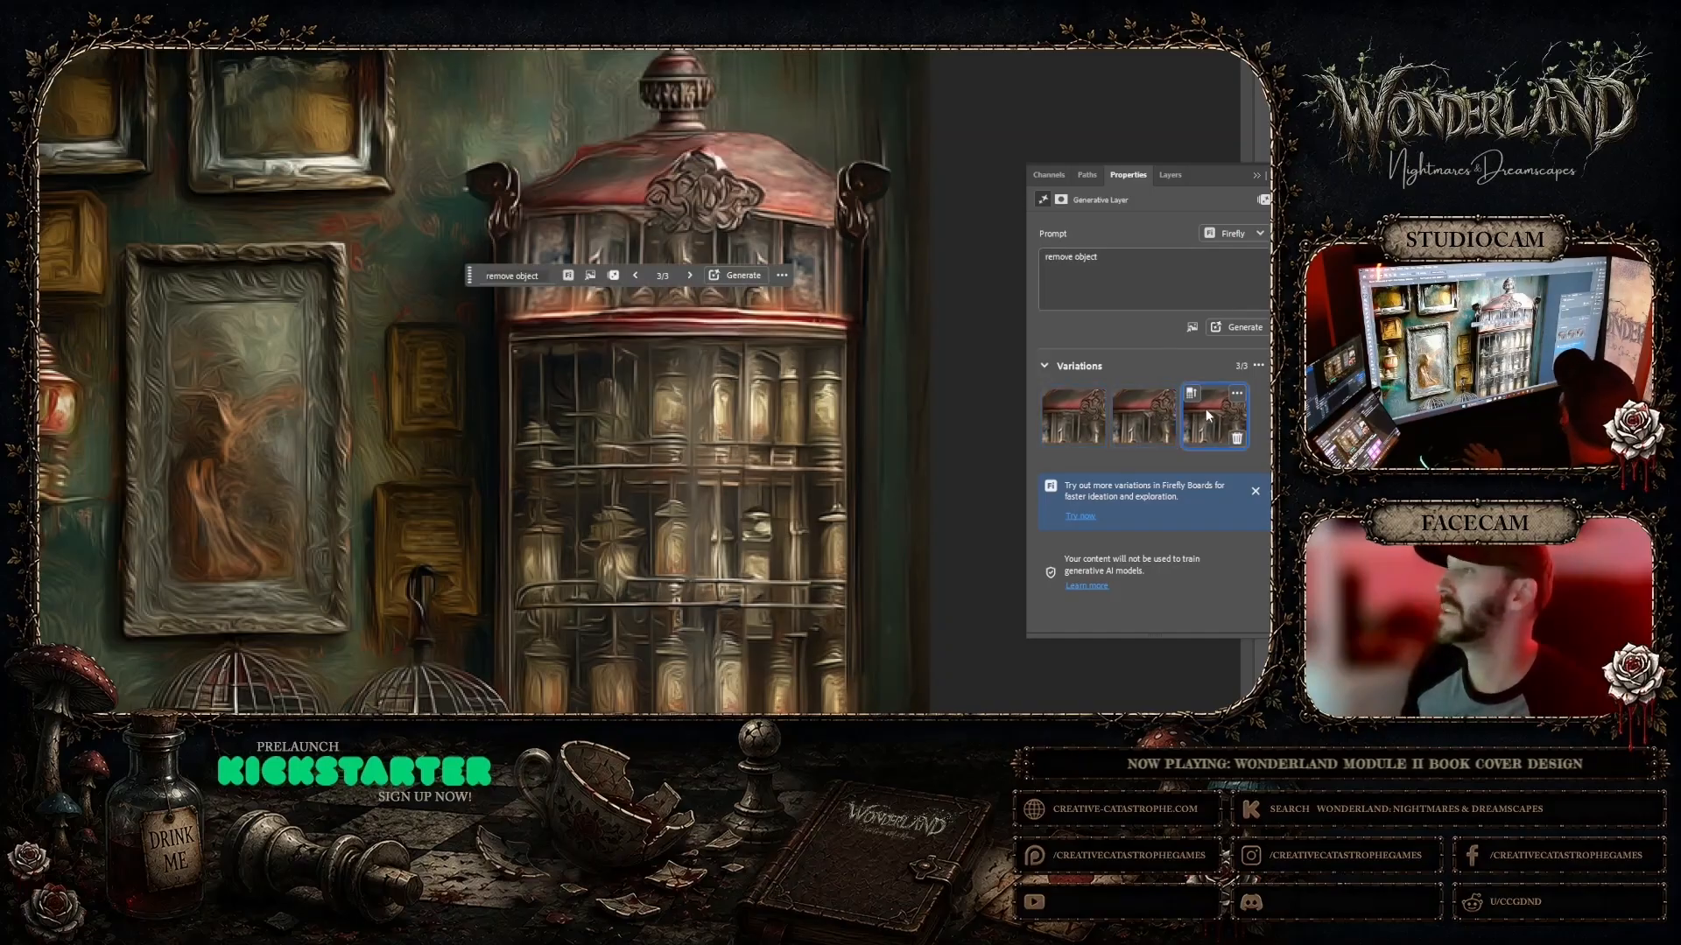
{"action": "left_click", "coordinate": [1054, 418]}
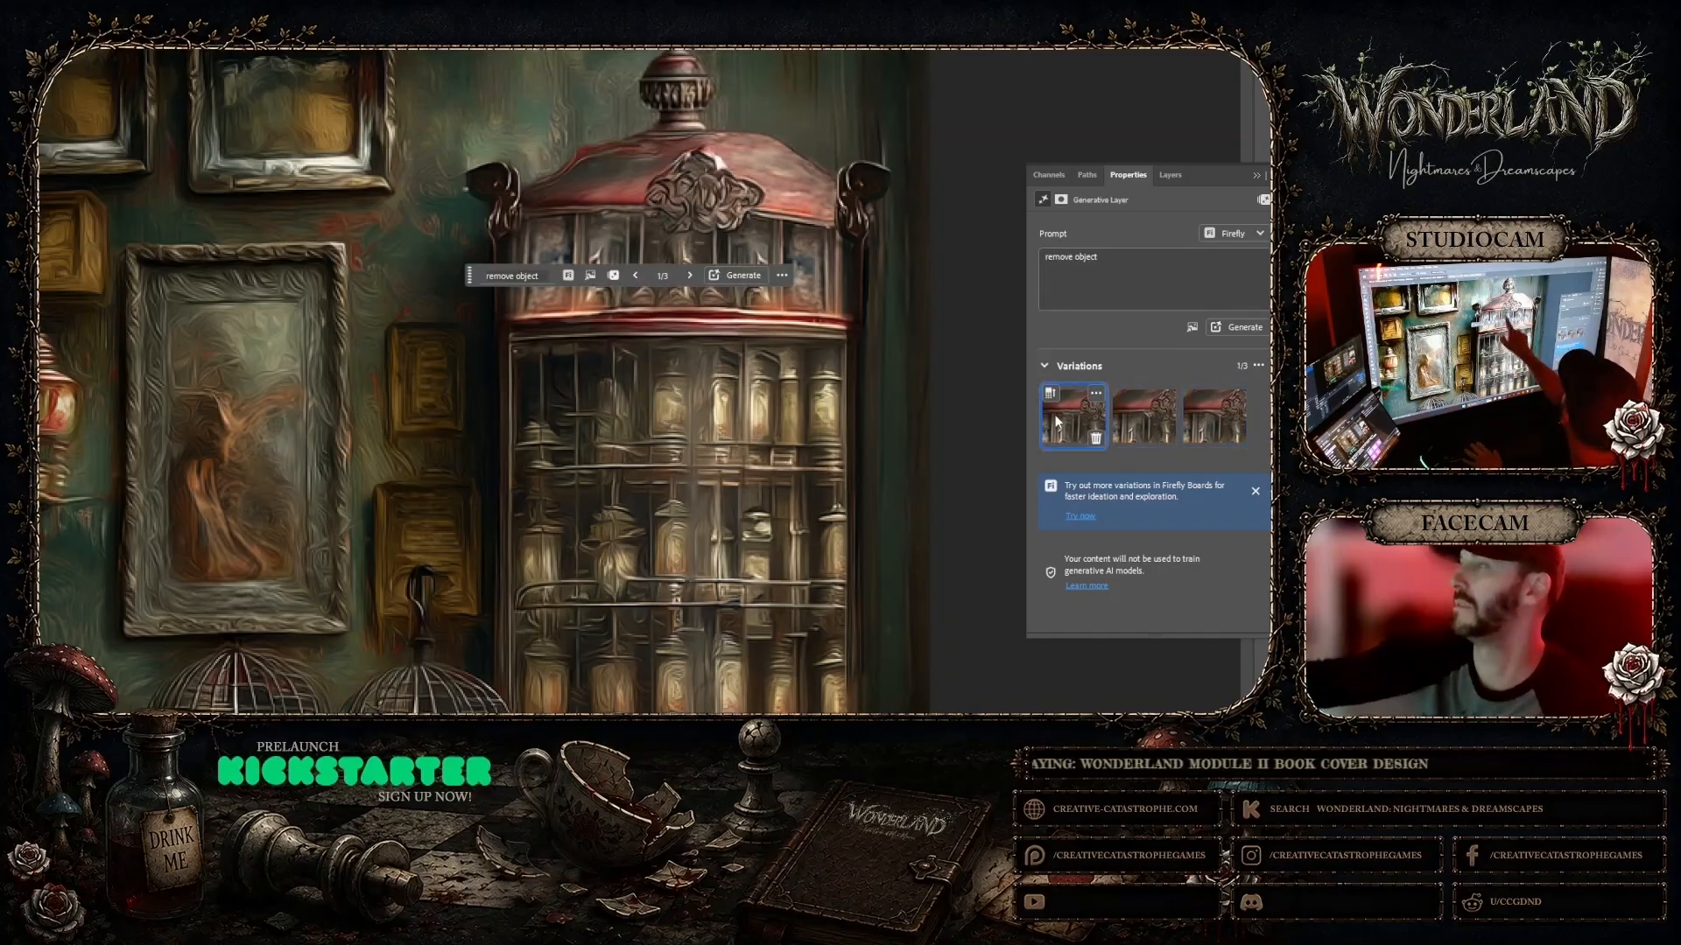
{"action": "left_click", "coordinate": [1234, 328]}
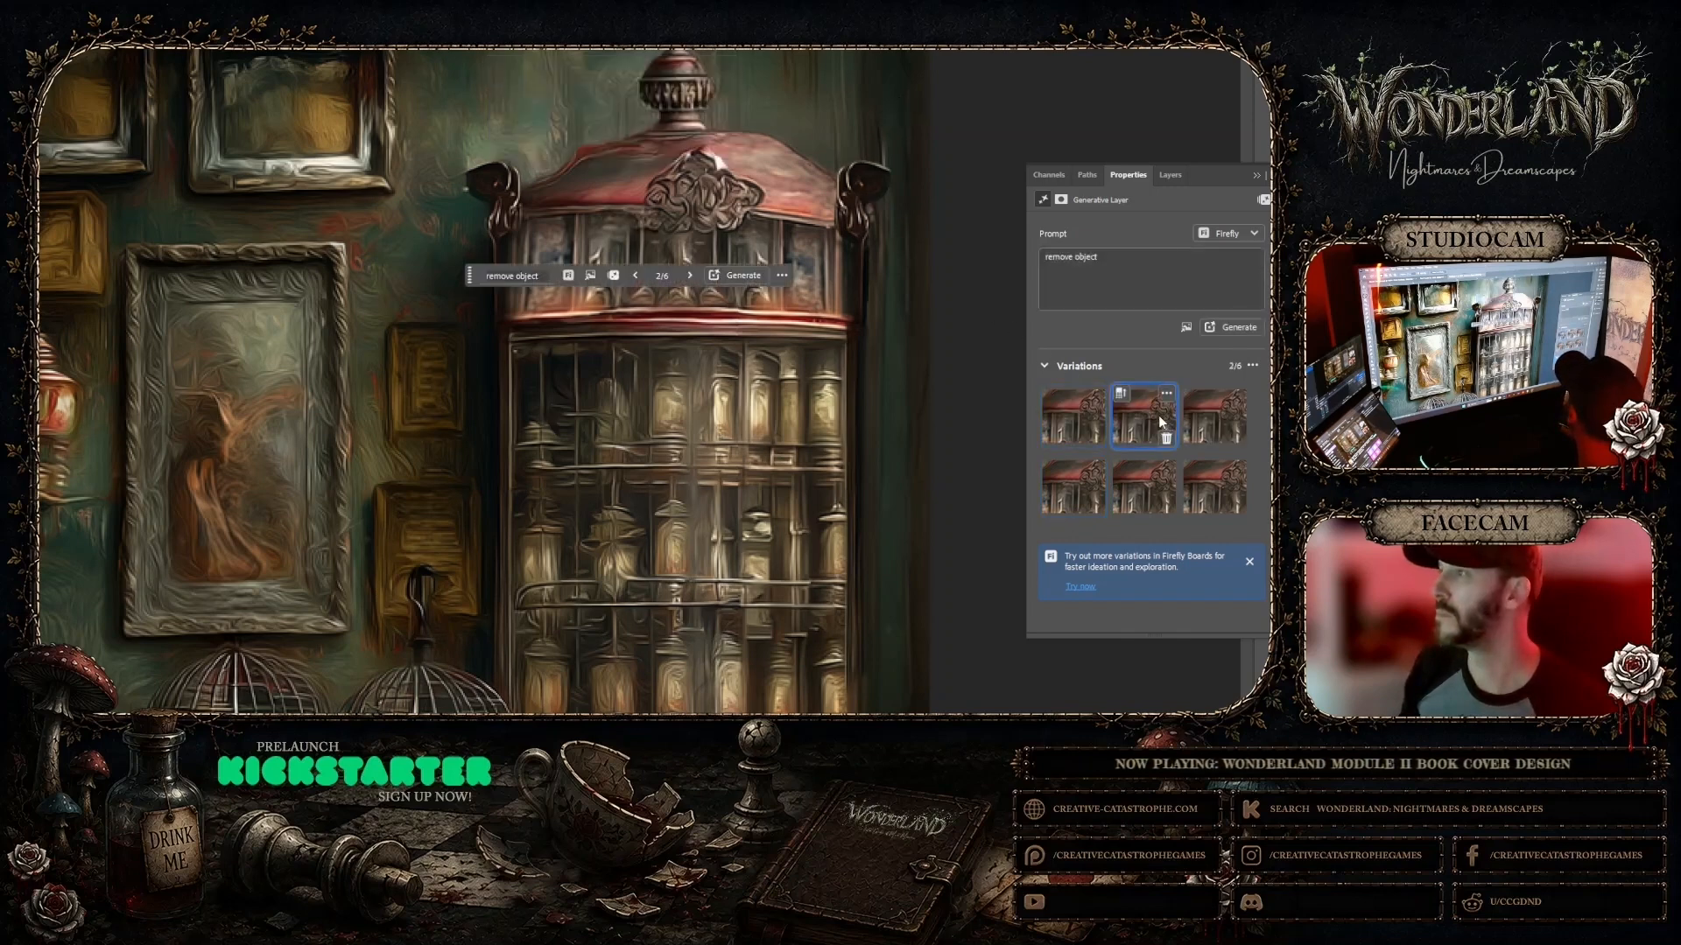
{"action": "left_click", "coordinate": [1209, 420]}
{"action": "left_click", "coordinate": [1073, 417]}
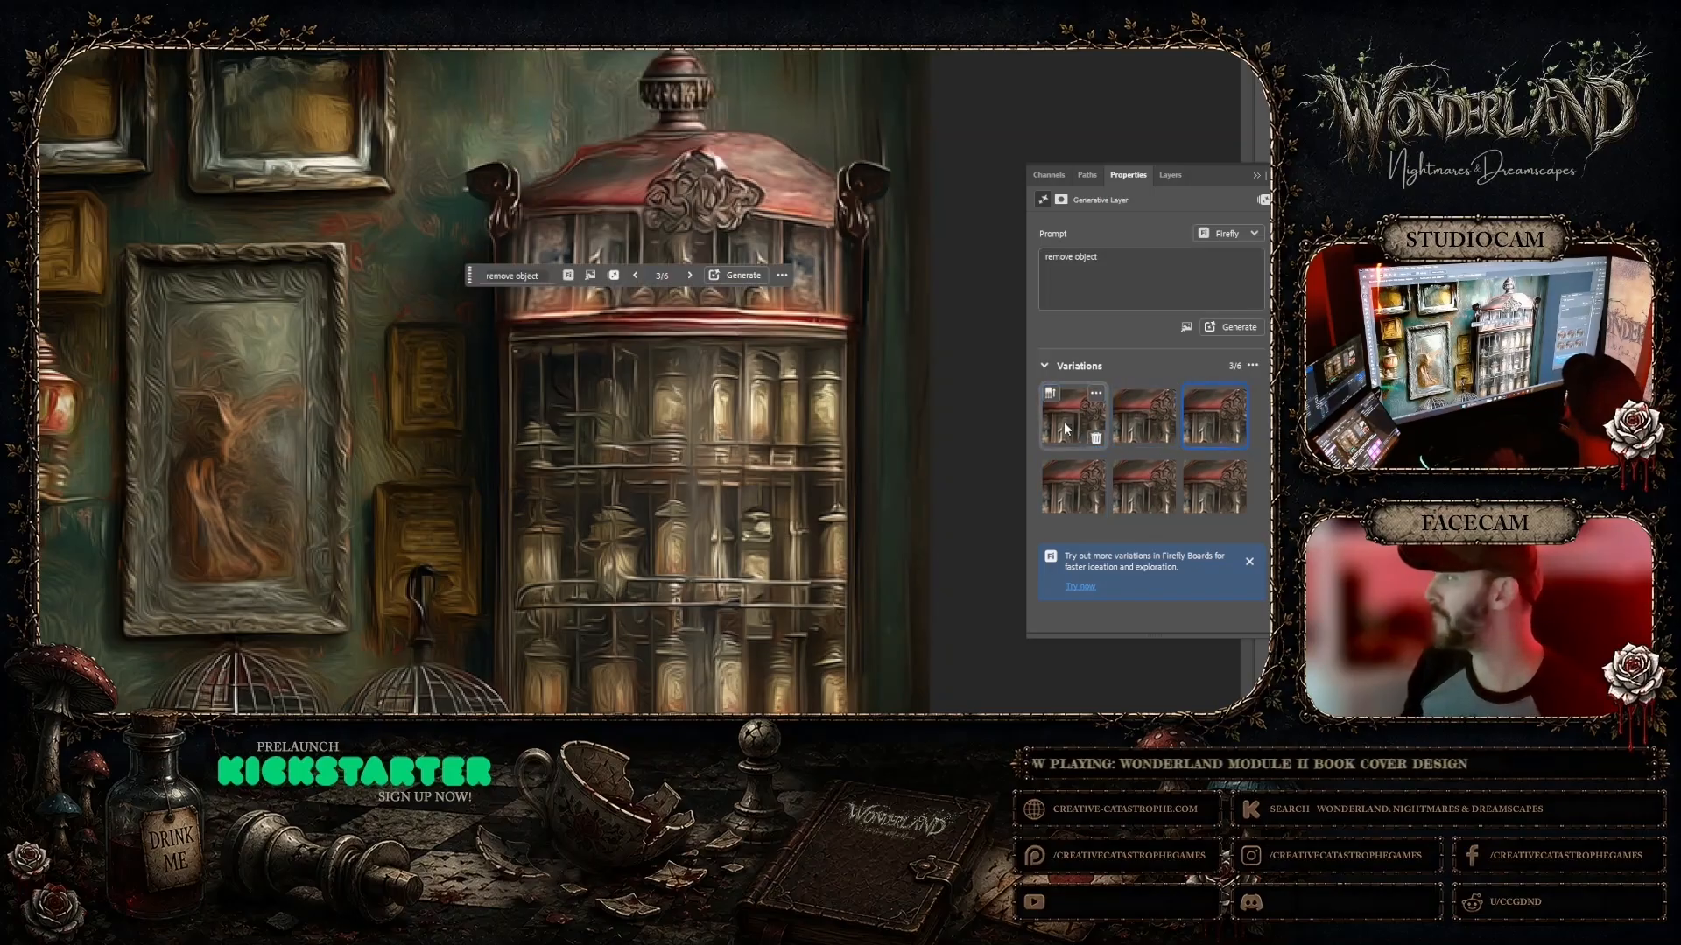
Step: Merge the "remove object" generative layer with Layer 2
{"action": "left_click", "coordinate": [1170, 174]}
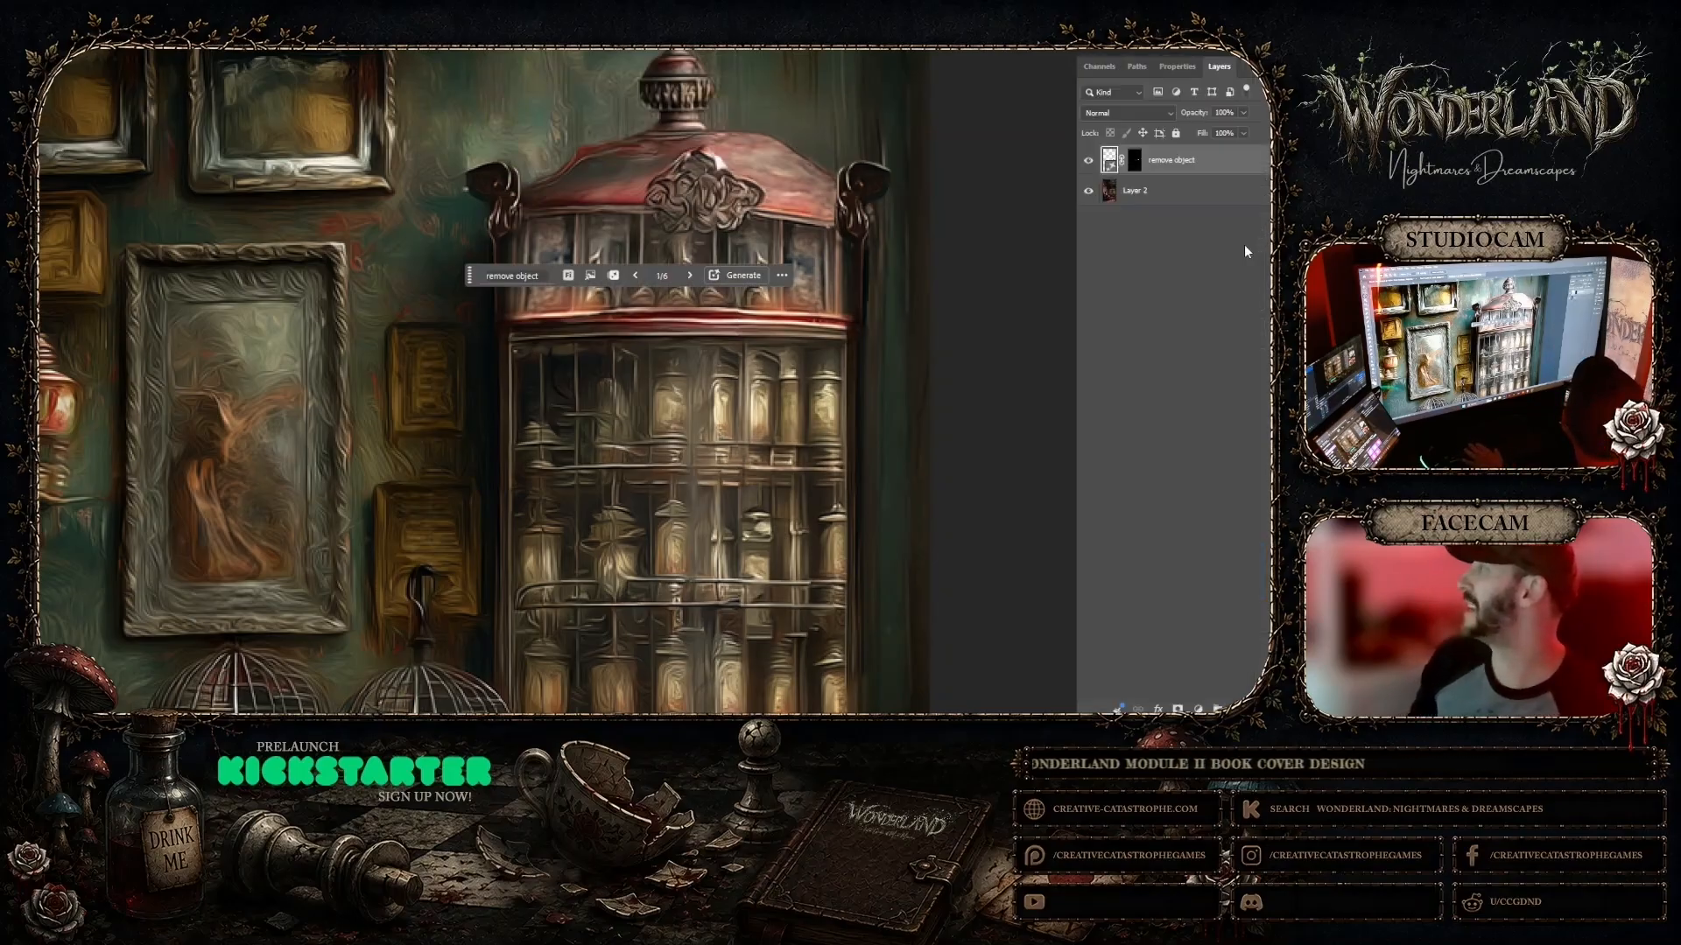
{"action": "right_click", "coordinate": [1184, 196]}
{"action": "left_click", "coordinate": [1178, 168]}
{"action": "left_click", "coordinate": [1184, 161], "text": "shift"}
{"action": "right_click", "coordinate": [1184, 161]}
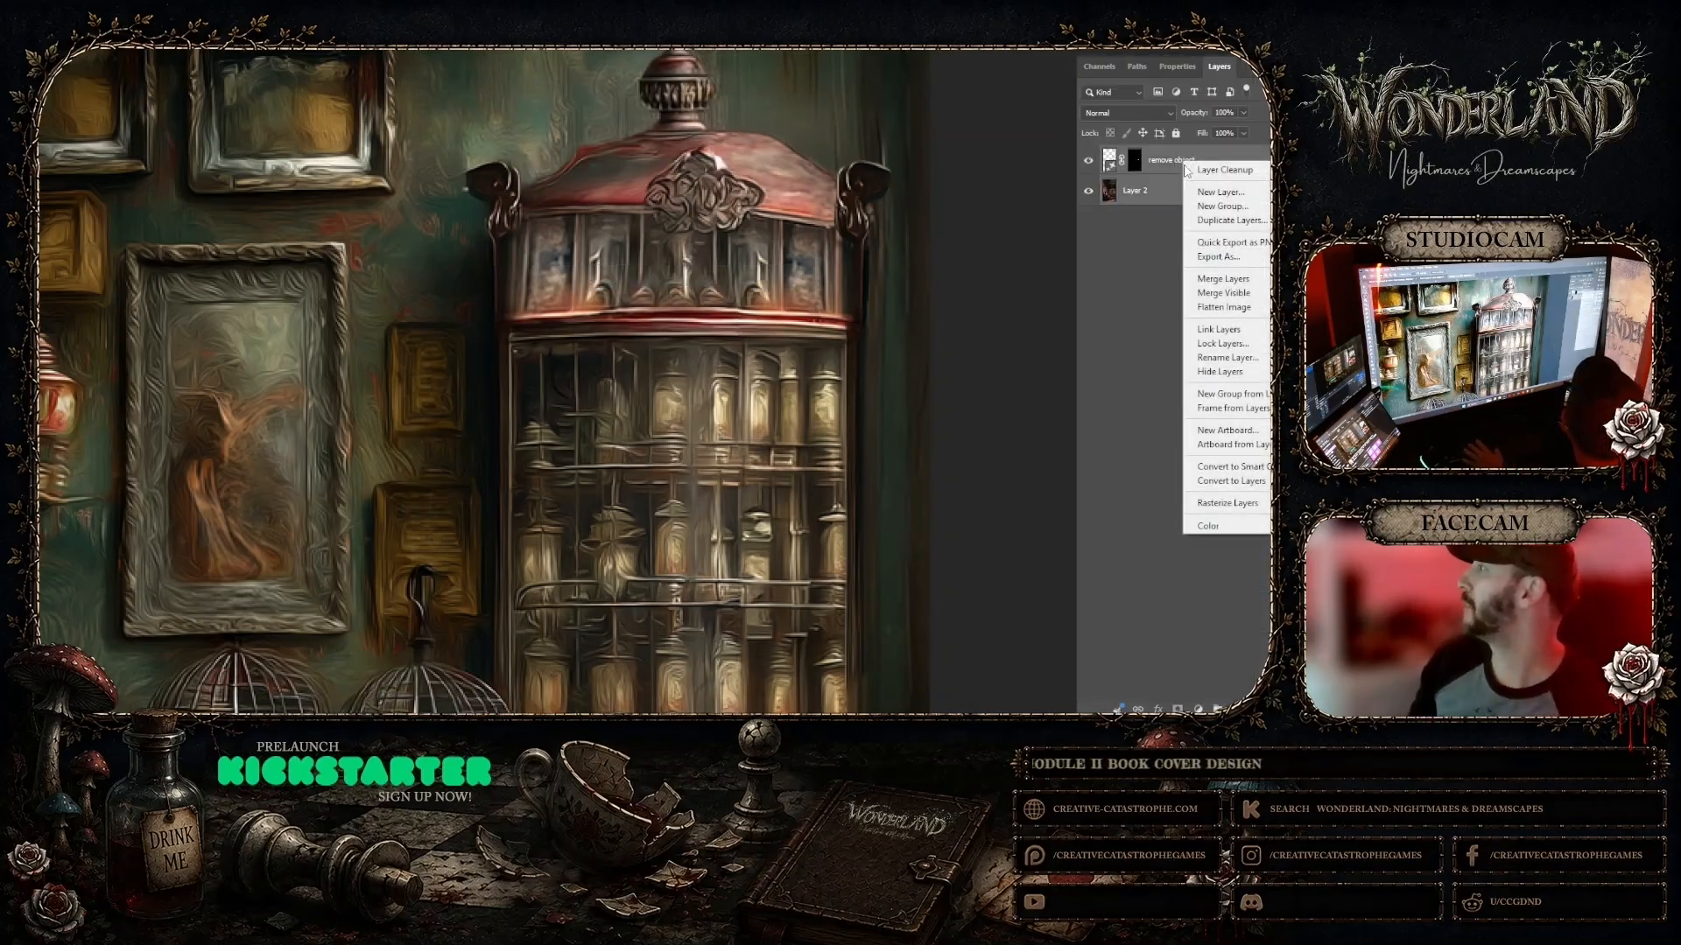
{"action": "left_click", "coordinate": [1201, 278]}
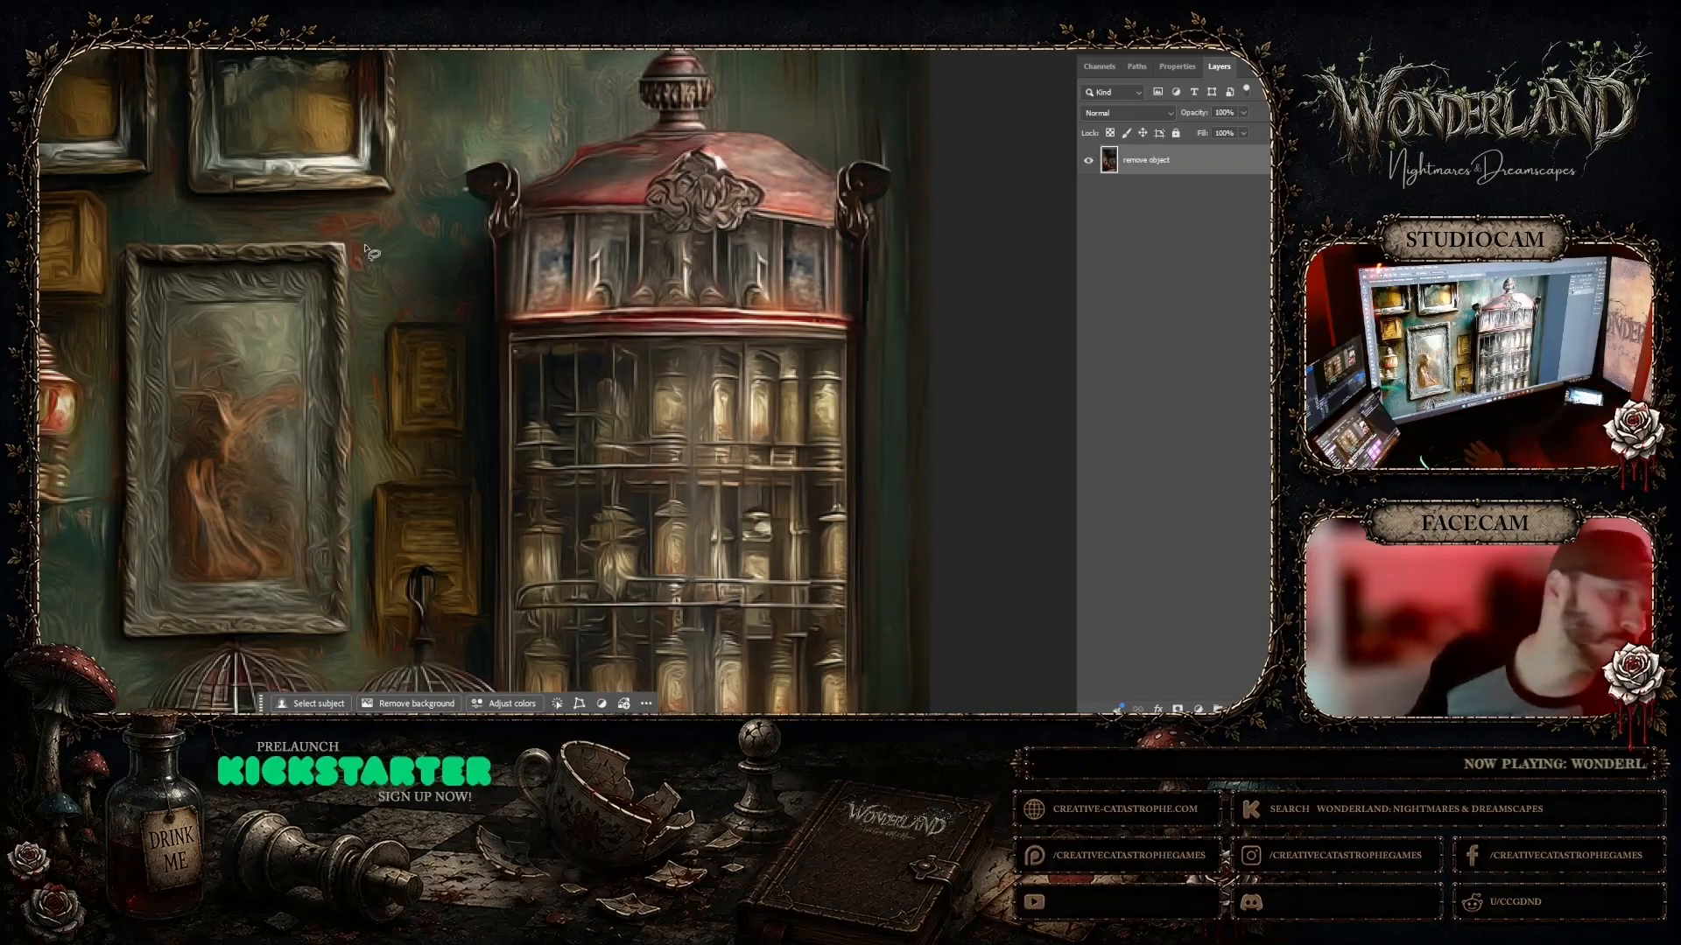
Step: Select the carved ornament on the red dome and transform it leftward to centre it on the cabinet
{"action": "mouse_move", "coordinate": [657, 171]}
{"action": "left_mouse_down"}
{"action": "mouse_move", "coordinate": [702, 141]}
{"action": "mouse_move", "coordinate": [762, 184]}
{"action": "mouse_move", "coordinate": [748, 224]}
{"action": "mouse_move", "coordinate": [664, 237]}
{"action": "mouse_move", "coordinate": [657, 171]}
{"action": "left_mouse_up"}
{"action": "key", "text": "ctrl+t"}
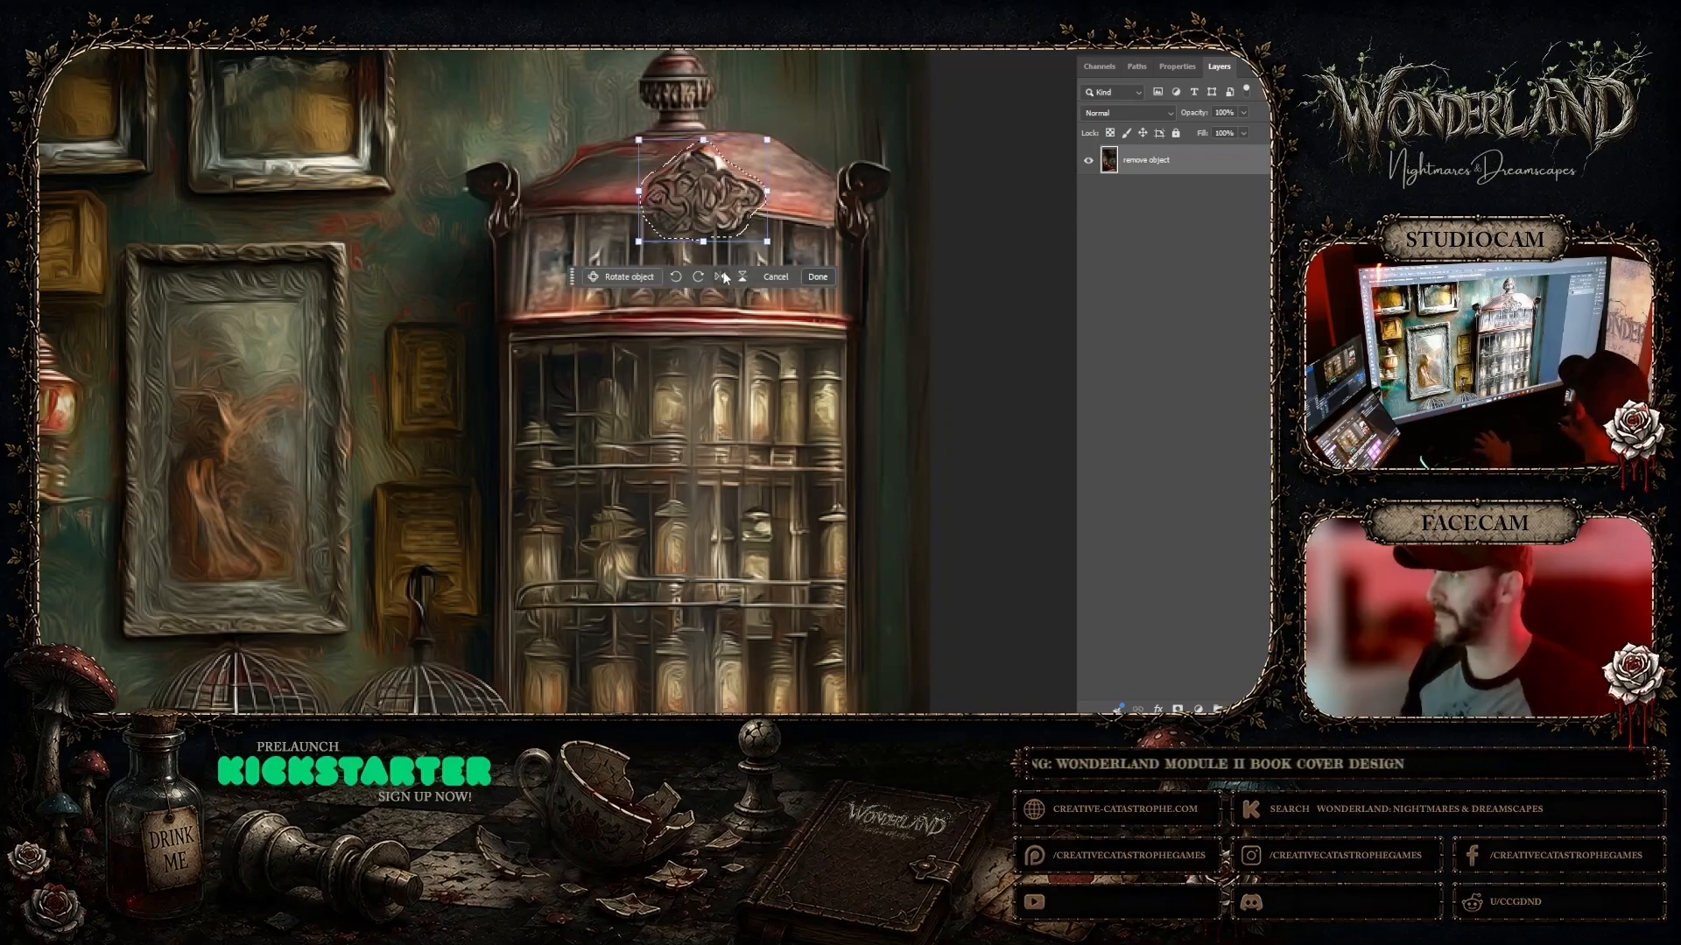
{"action": "key", "text": "shift+Left"}
{"action": "key", "text": "shift+Left"}
{"action": "key", "text": "shift+Left"}
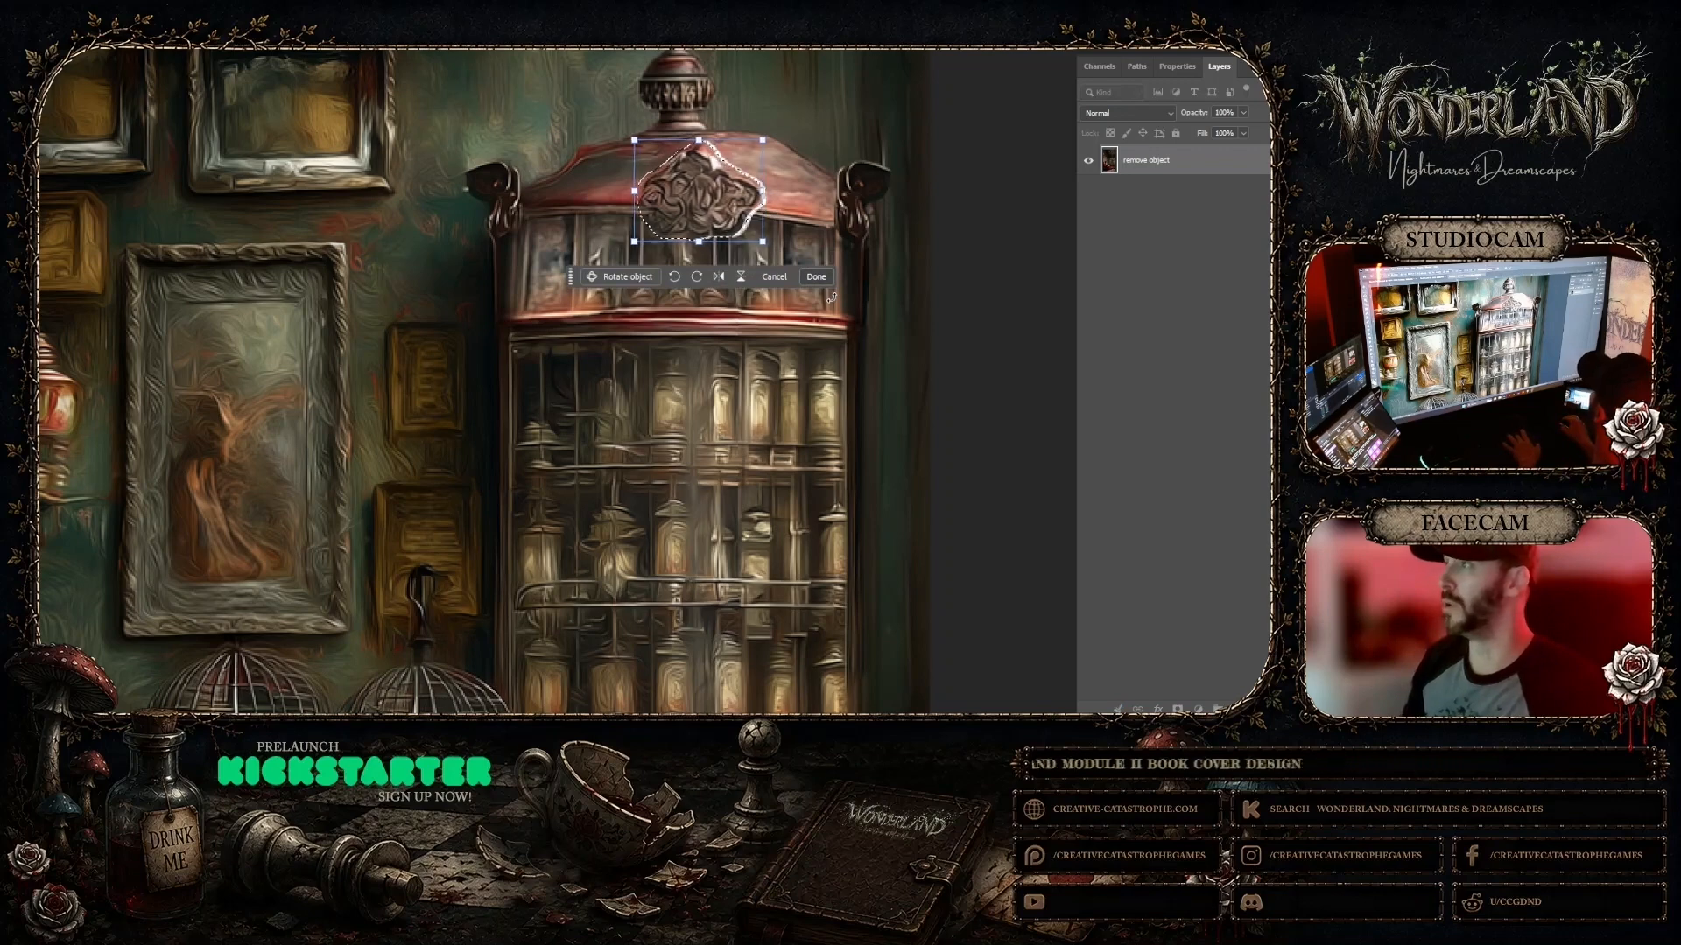
{"action": "key", "text": "Right"}
{"action": "key", "text": "Right"}
{"action": "key", "text": "Right"}
{"action": "key", "text": "Right"}
{"action": "key", "text": "Right"}
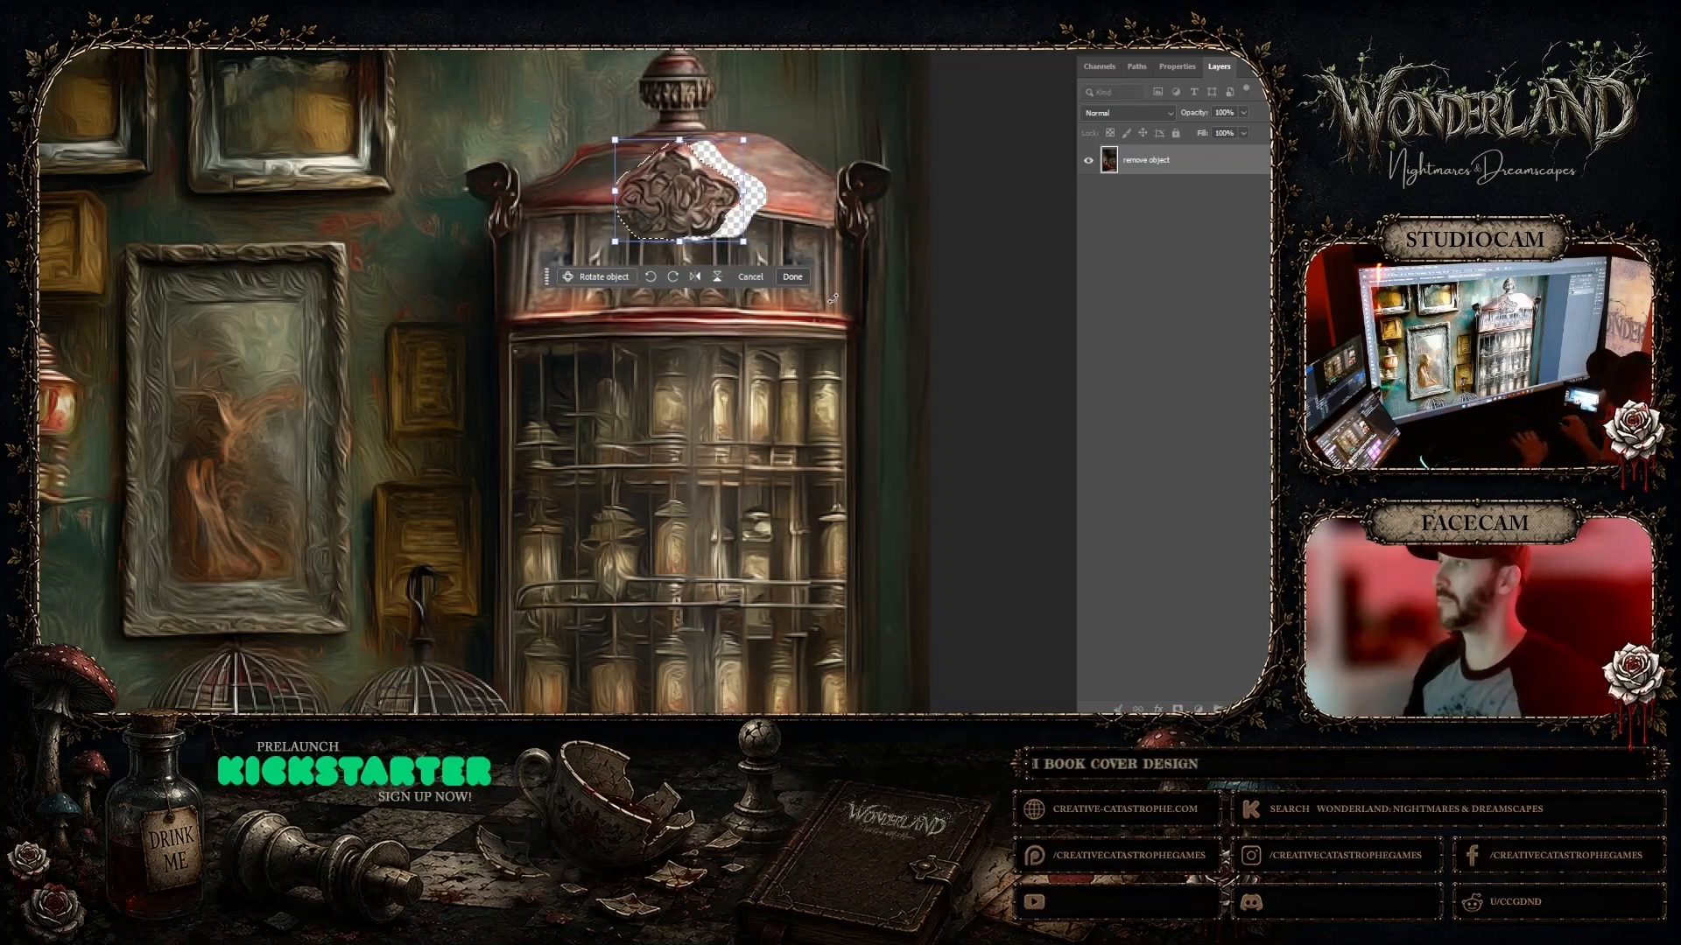
{"action": "key", "text": "Left"}
{"action": "key", "text": "Left"}
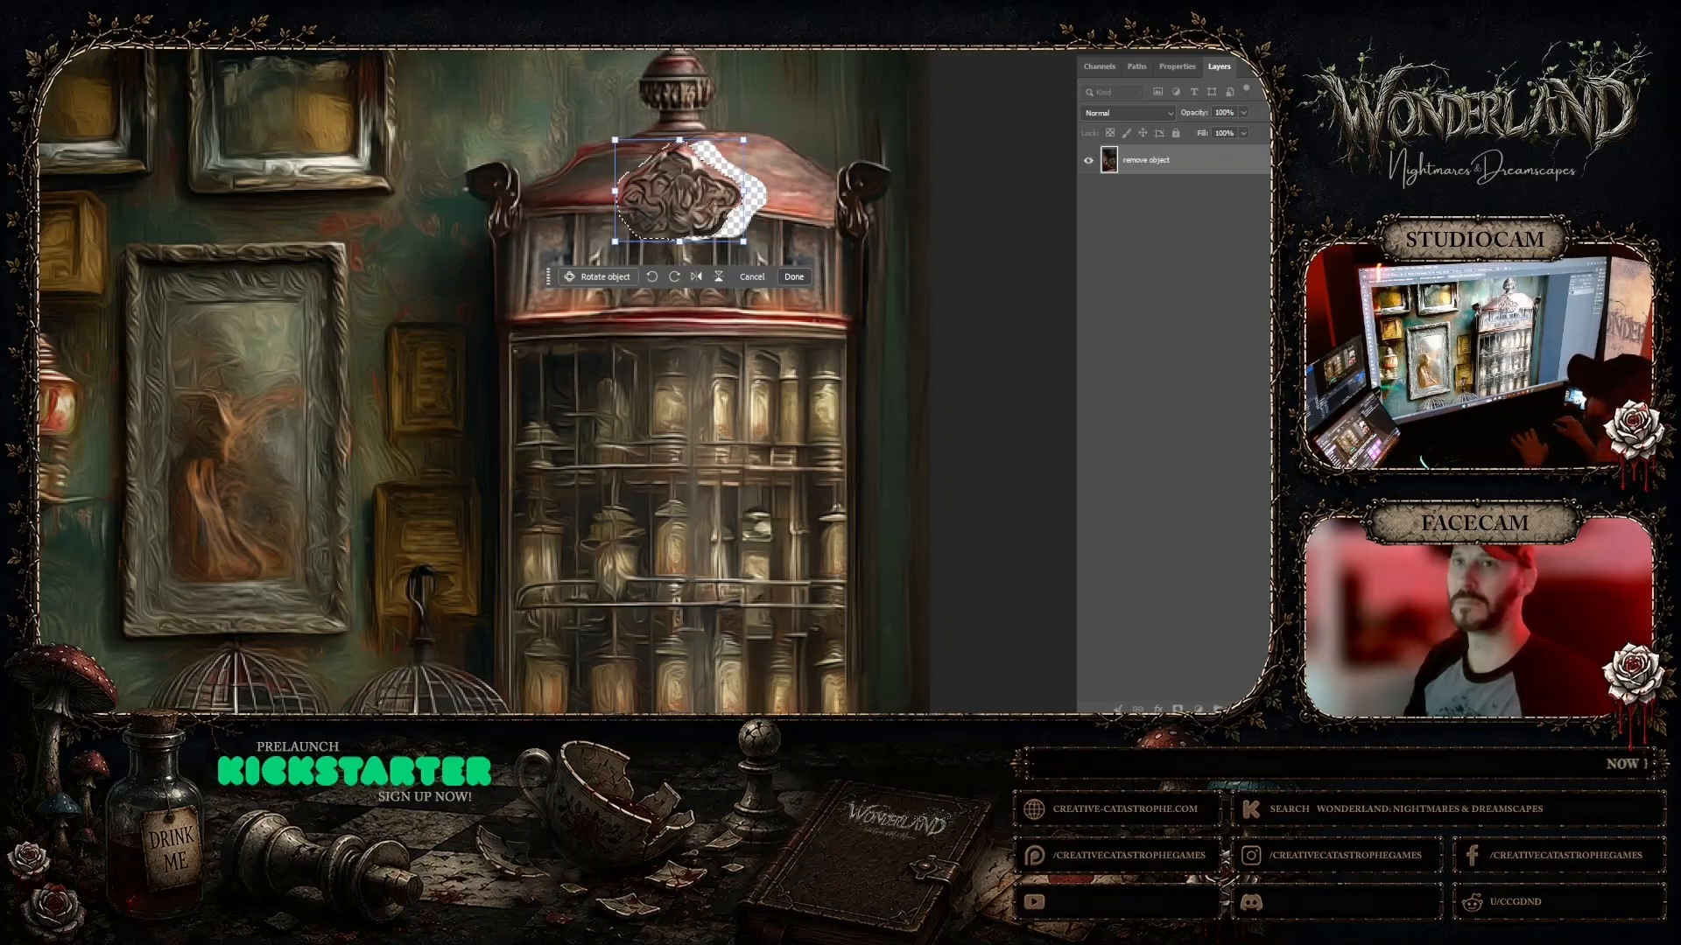
{"action": "key", "text": "Return"}
Step: Cut the selected ornament out of the artwork and paste it in place on its own layer
{"action": "key", "text": "ctrl+d"}
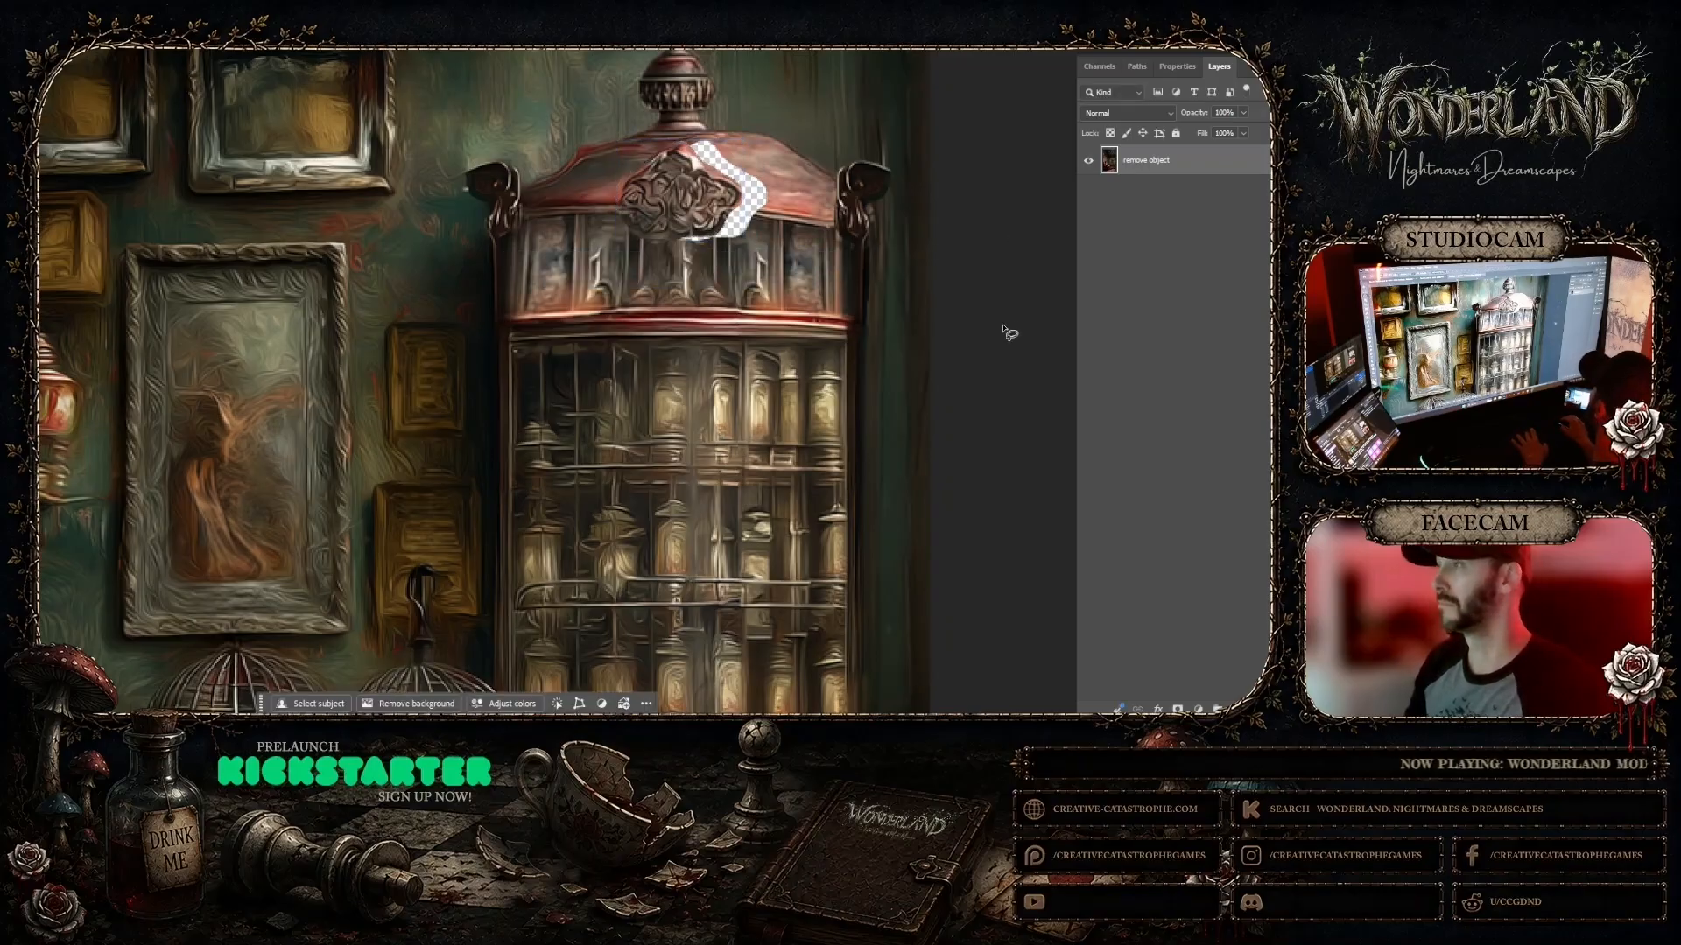
{"action": "key", "text": "ctrl+z"}
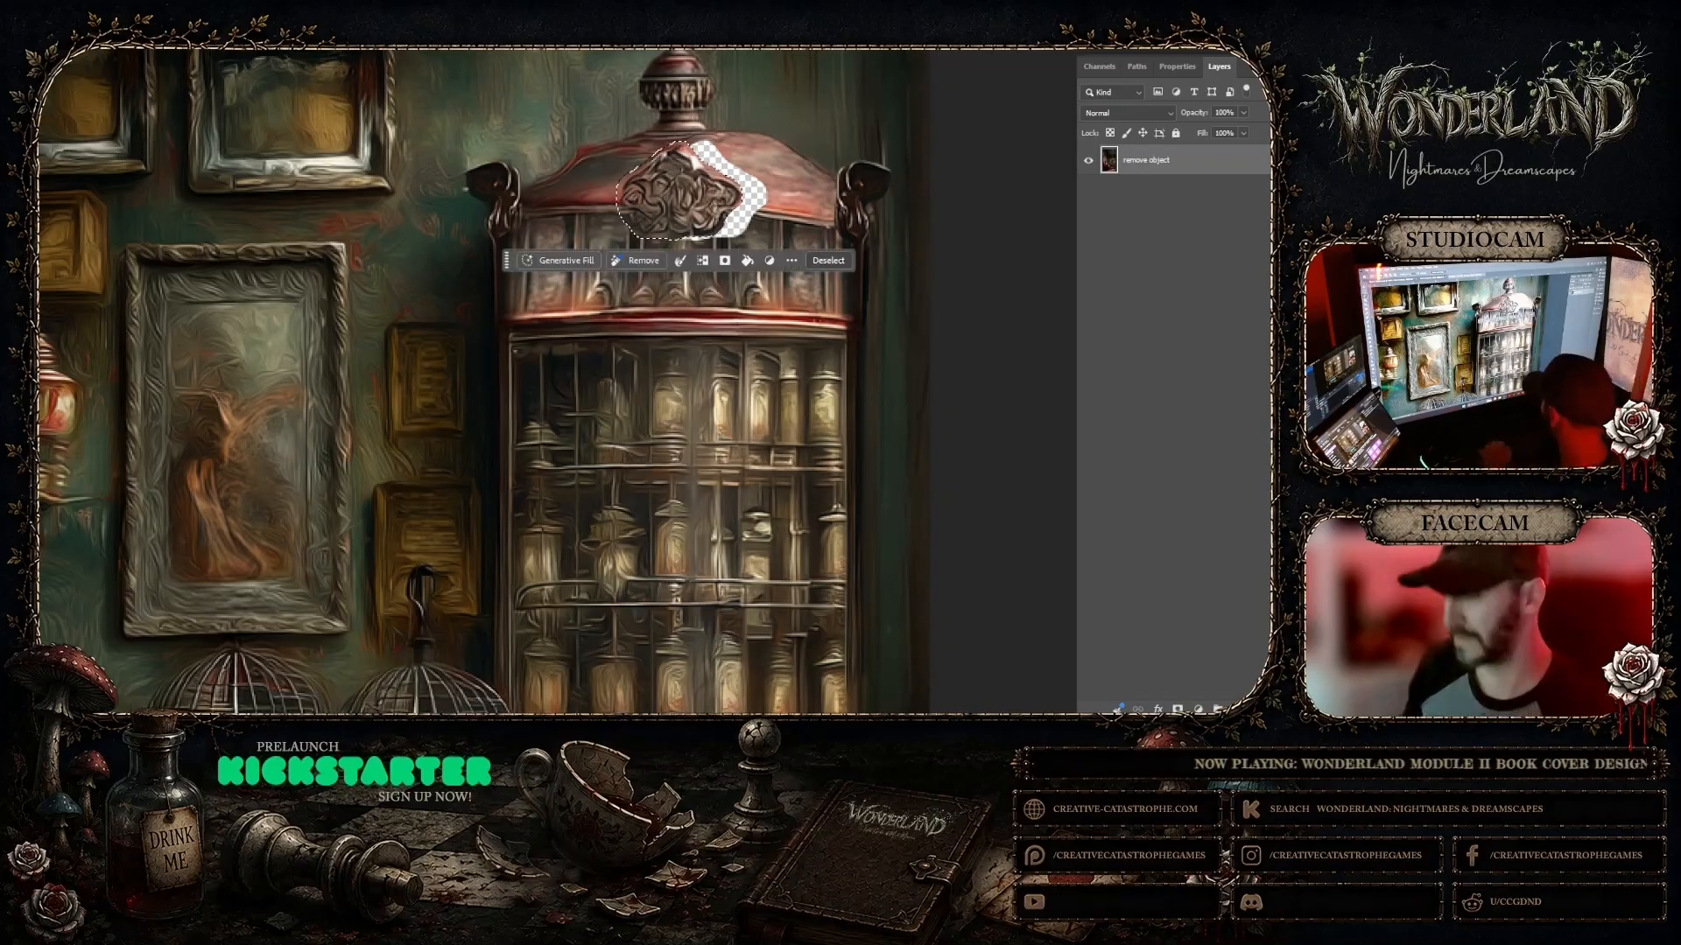
{"action": "key", "text": "Delete"}
{"action": "key", "text": "ctrl+d"}
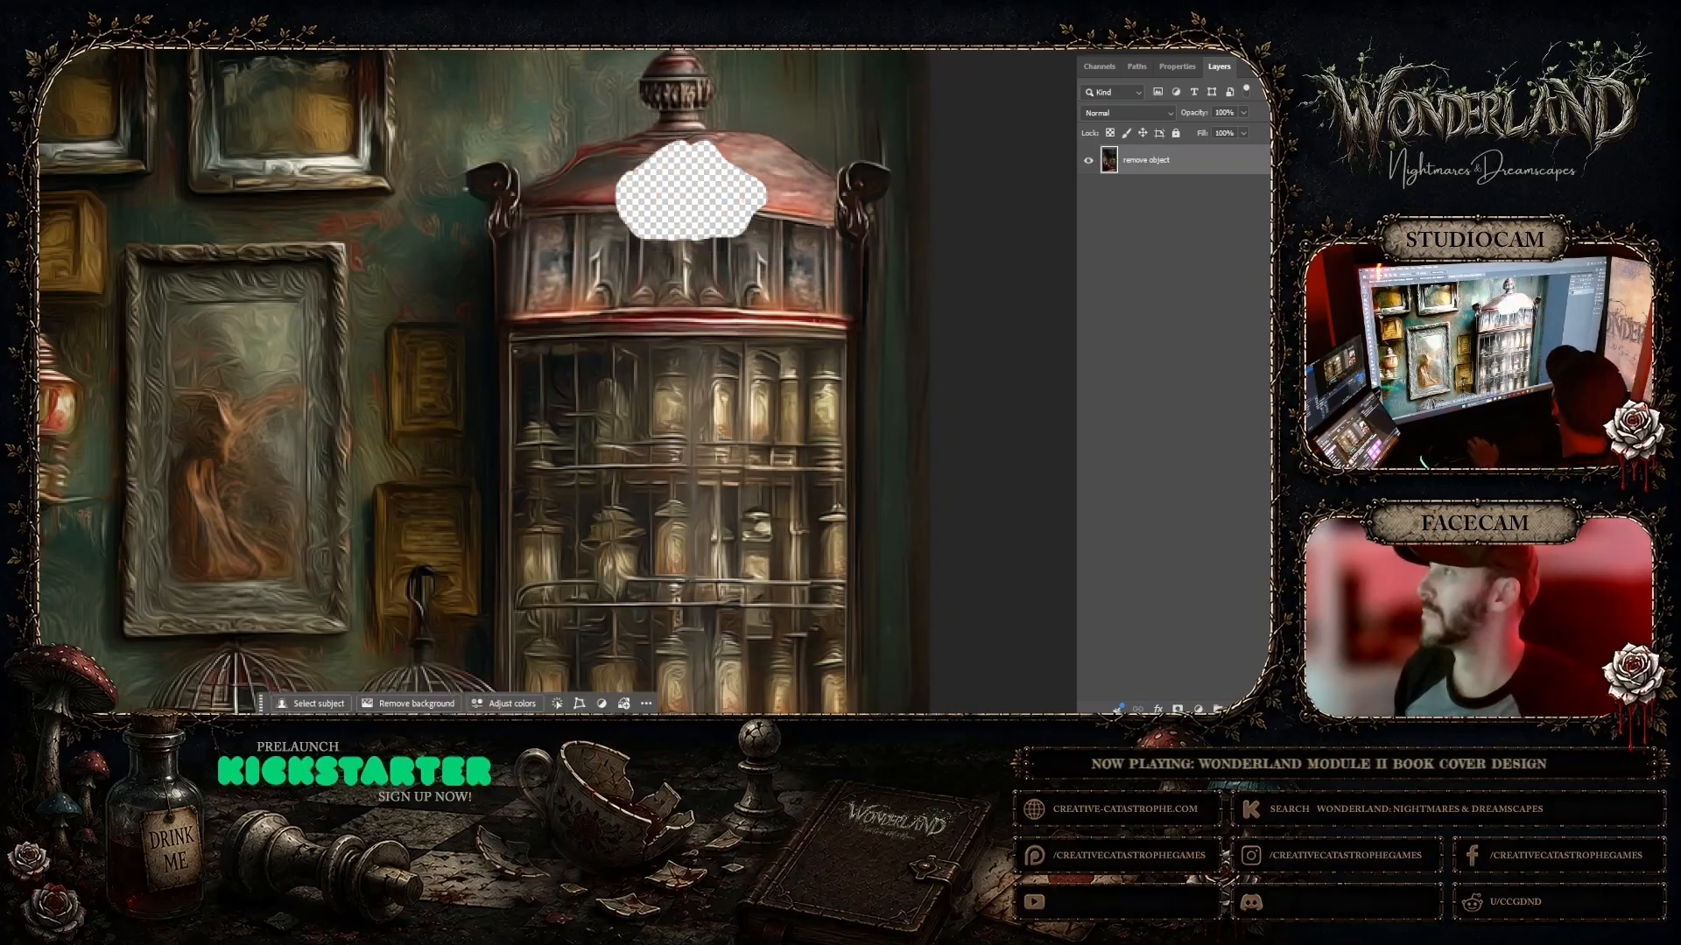
{"action": "key", "text": "ctrl+v"}
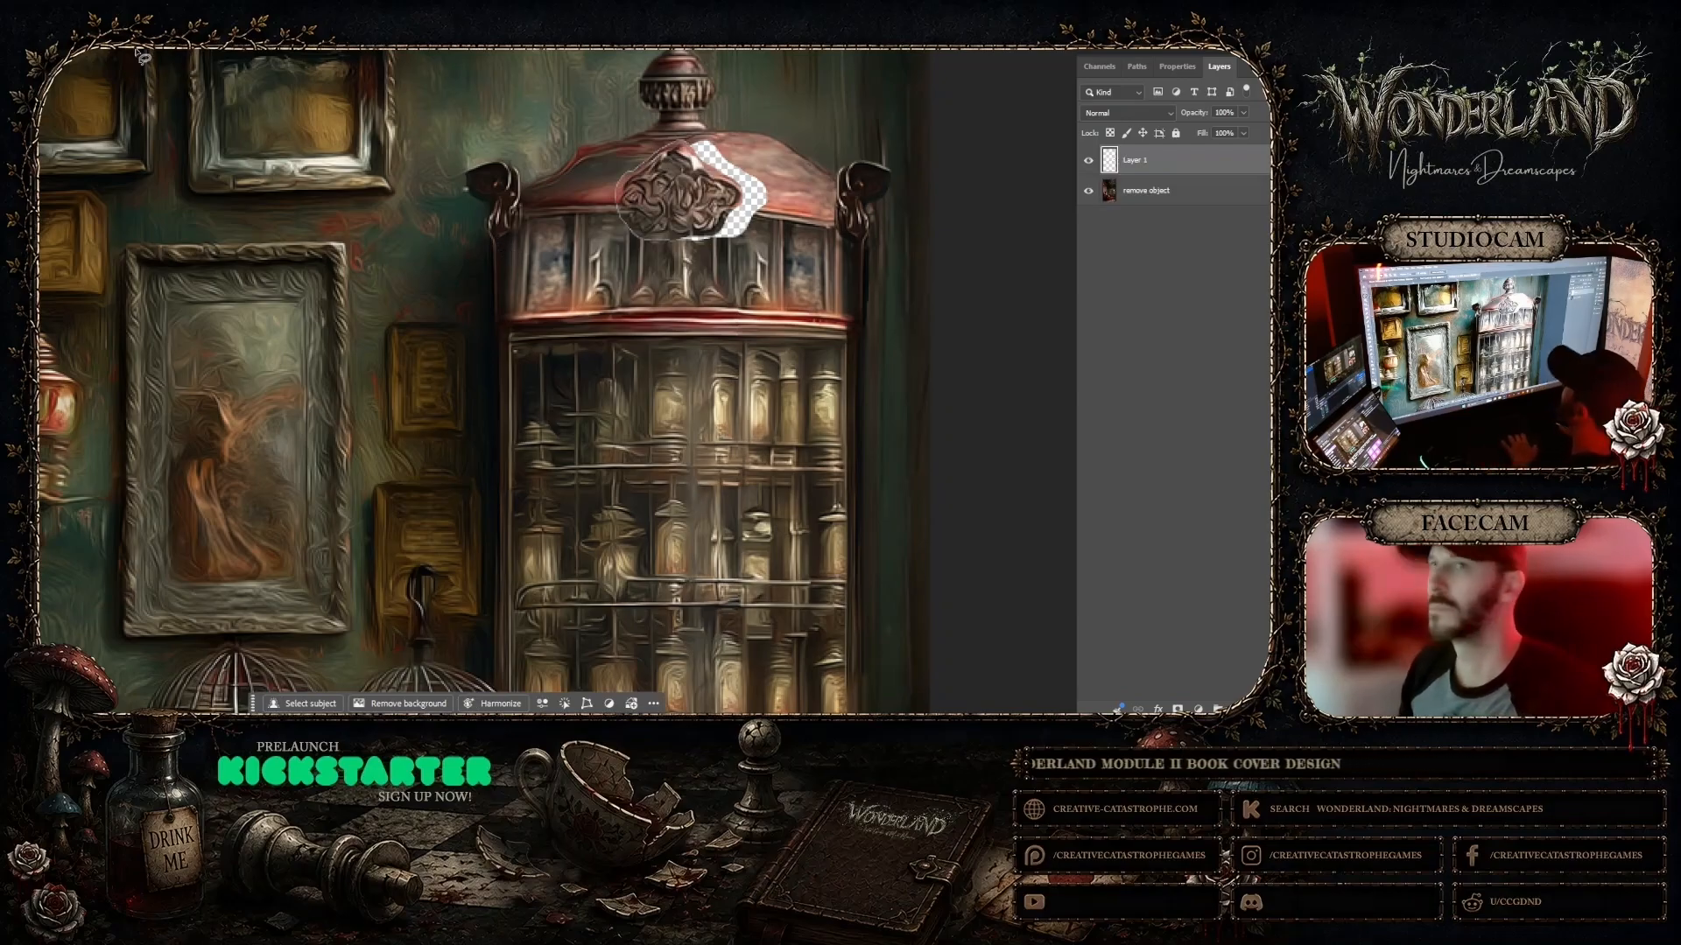
Step: Transform the pasted ornament, nudging it right and stretching it slightly wider on its left side and taller at its top
{"action": "key", "text": "ctrl+t"}
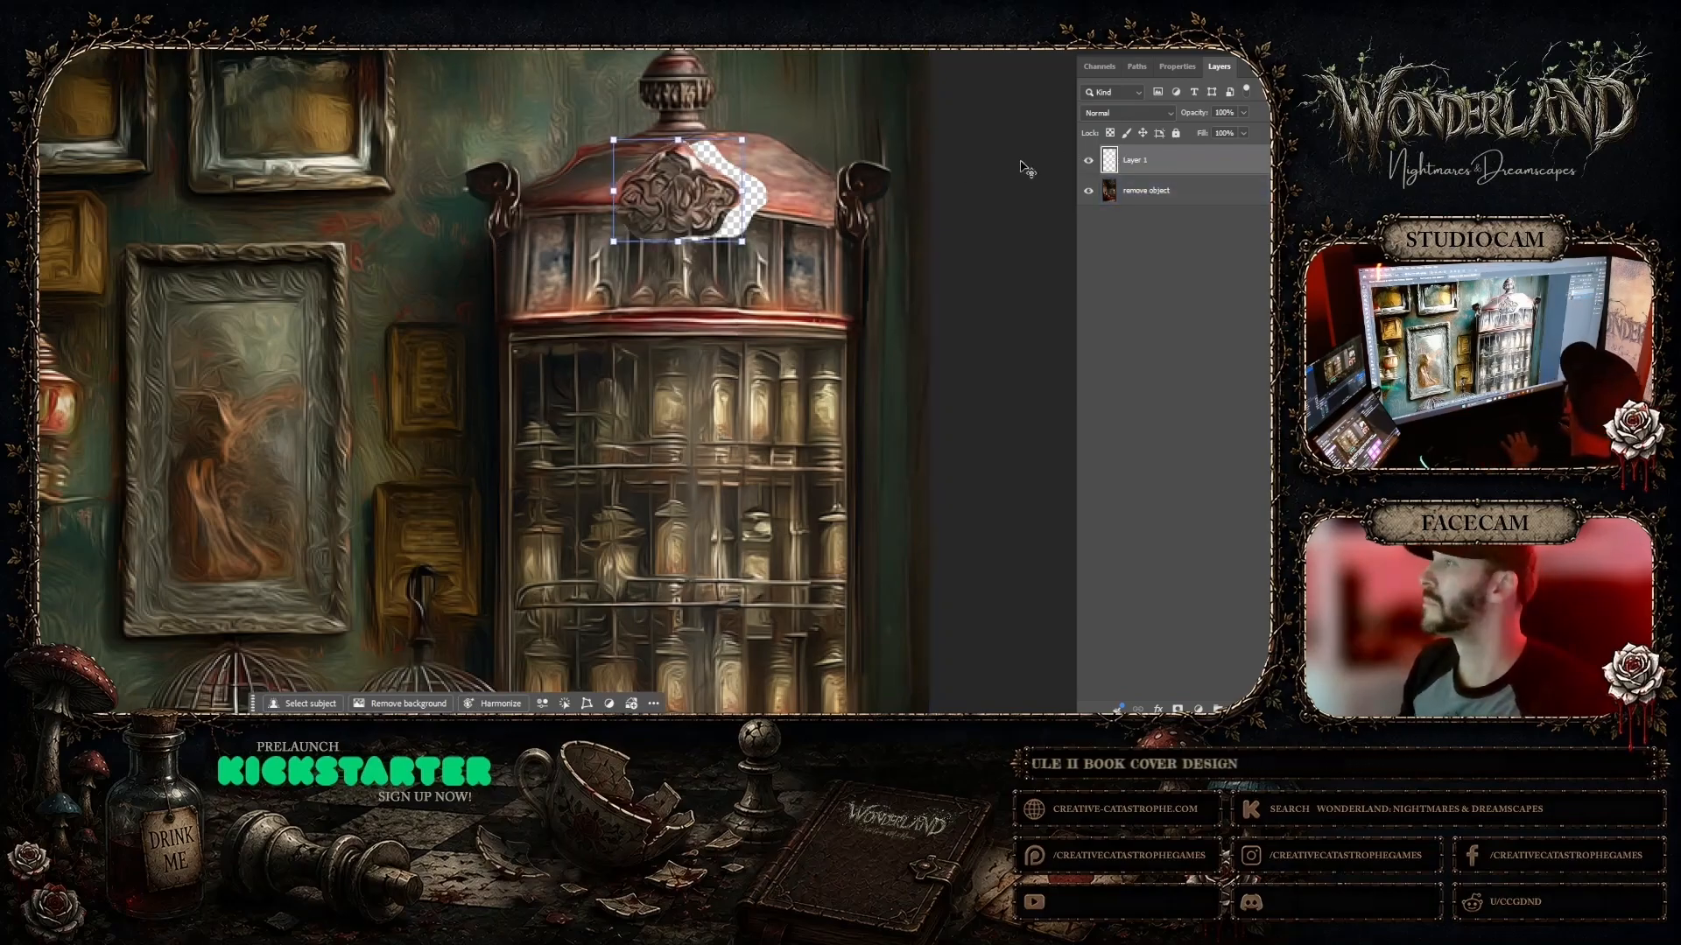
{"action": "key", "text": "Return"}
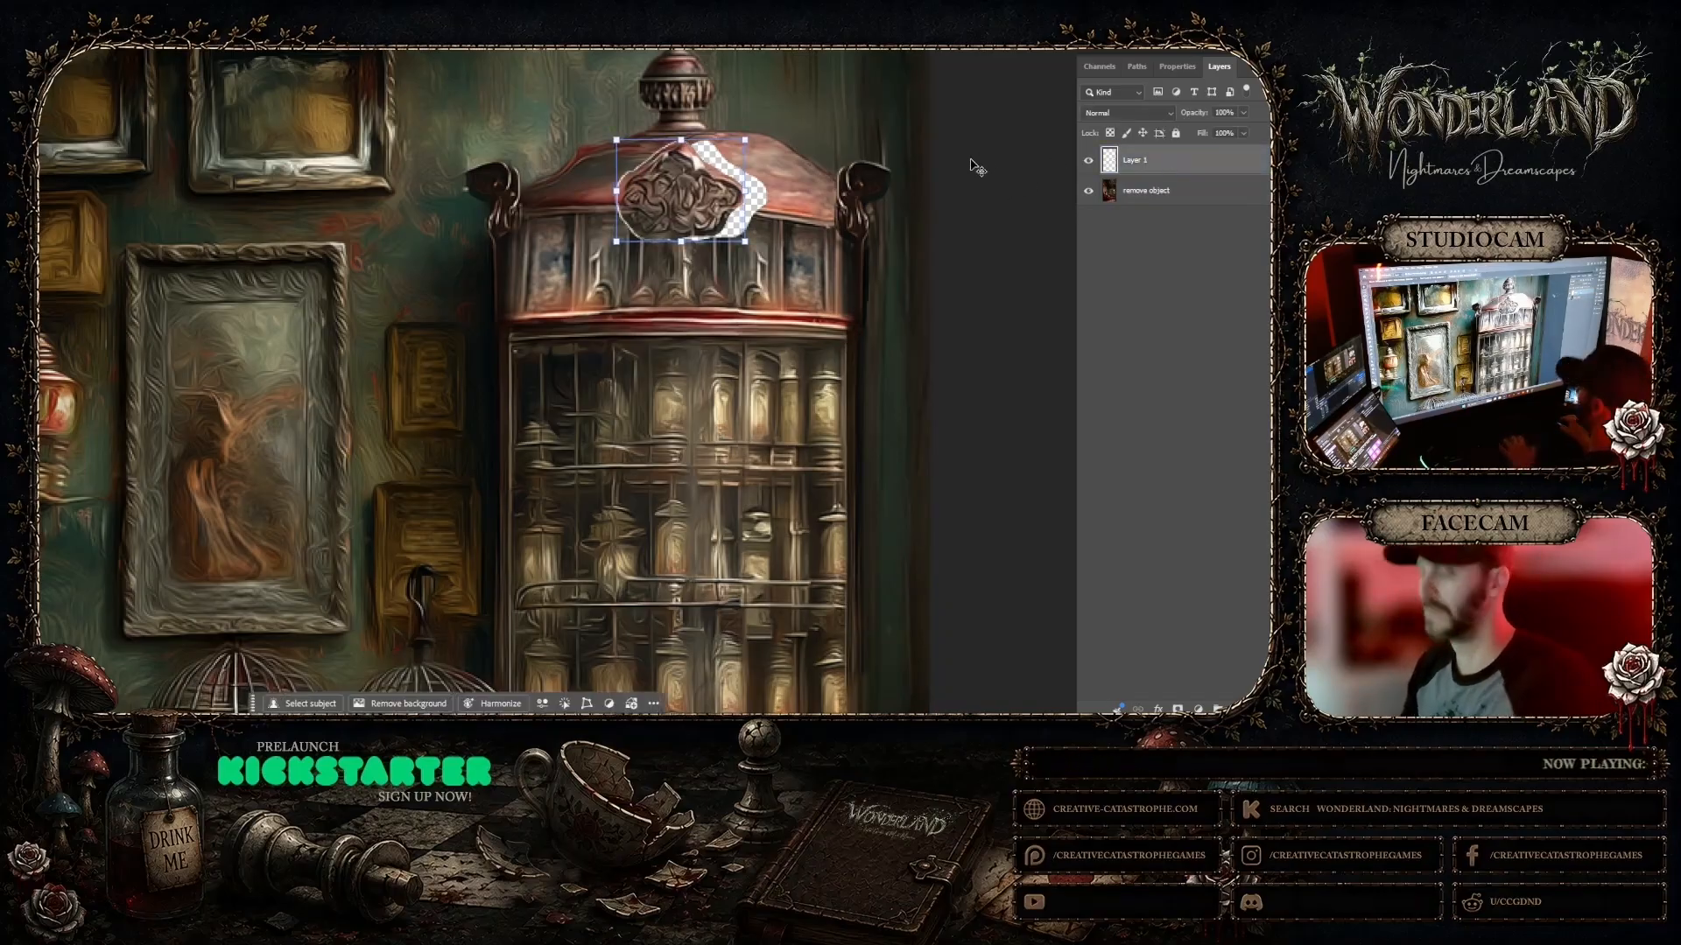
{"action": "left_click", "coordinate": [616, 191]}
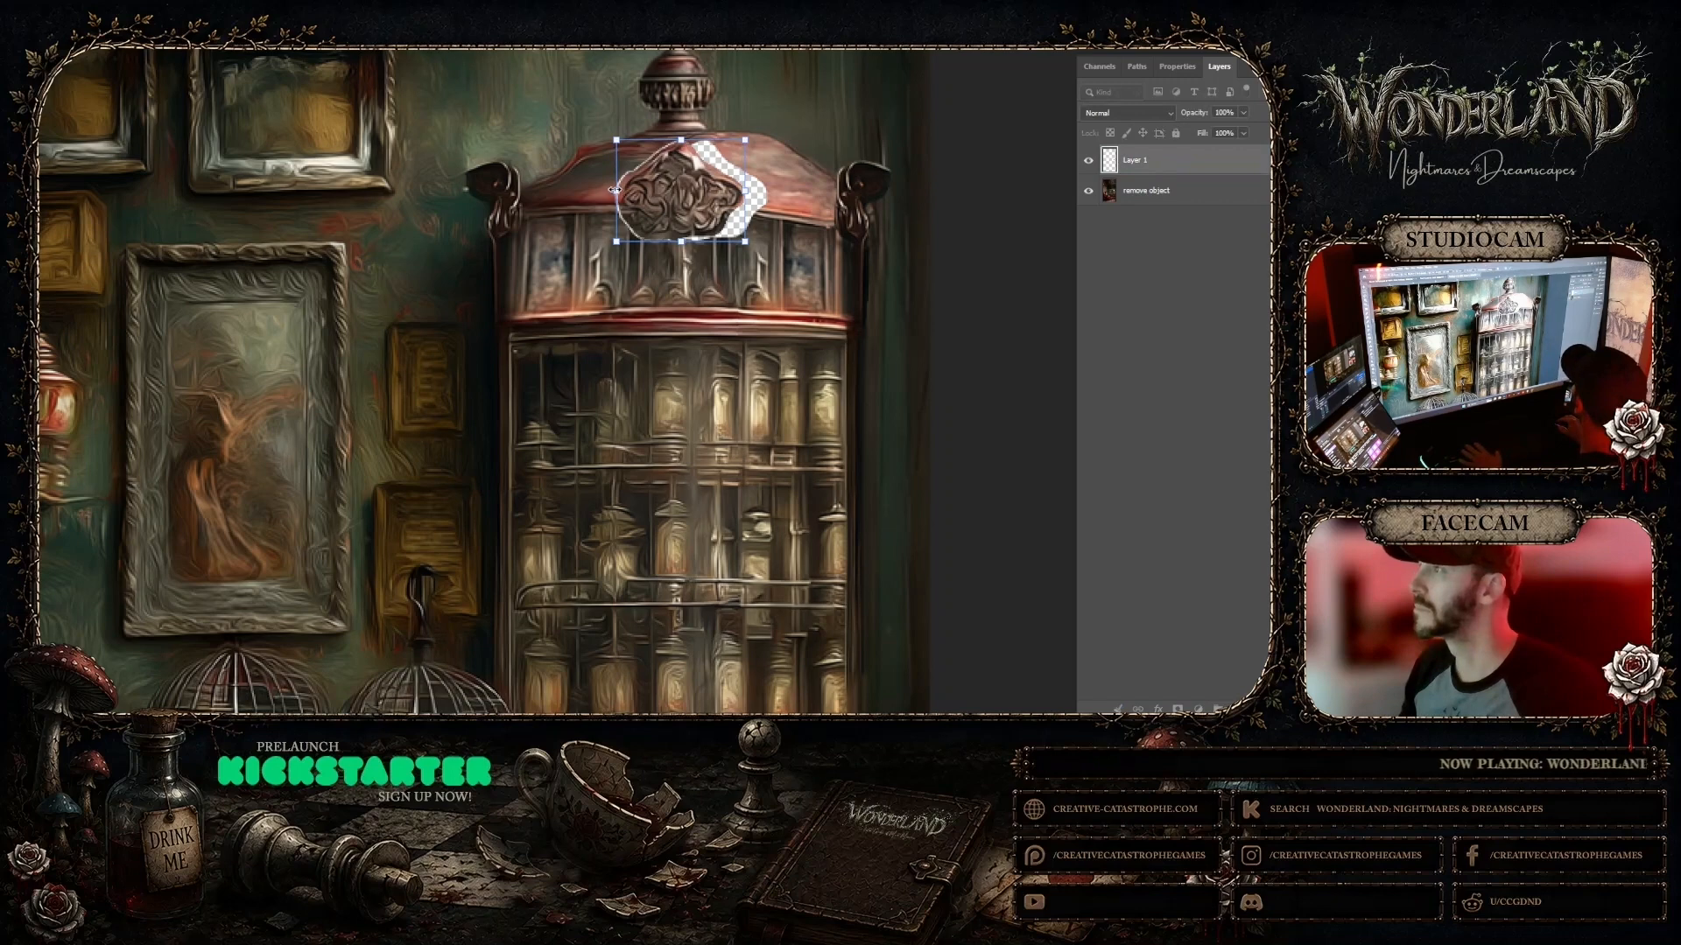
{"action": "left_click_drag", "start_coordinate": [616, 189], "coordinate": [611, 189]}
{"action": "left_click_drag", "start_coordinate": [678, 139], "coordinate": [679, 137]}
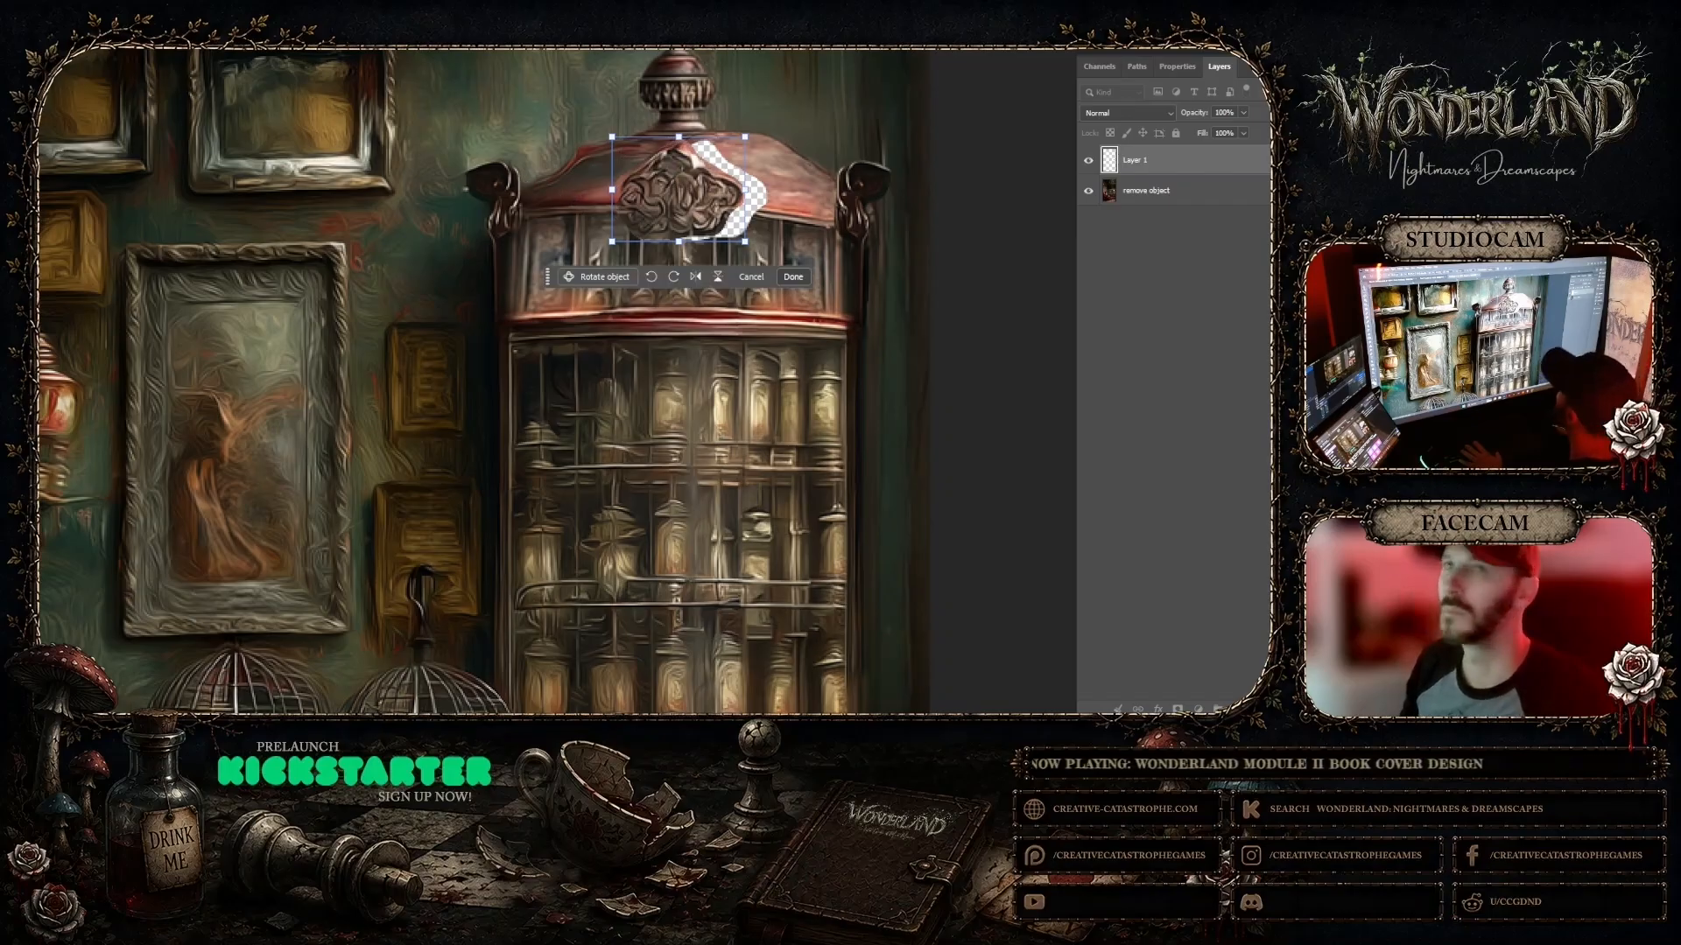
{"action": "key", "text": "Return"}
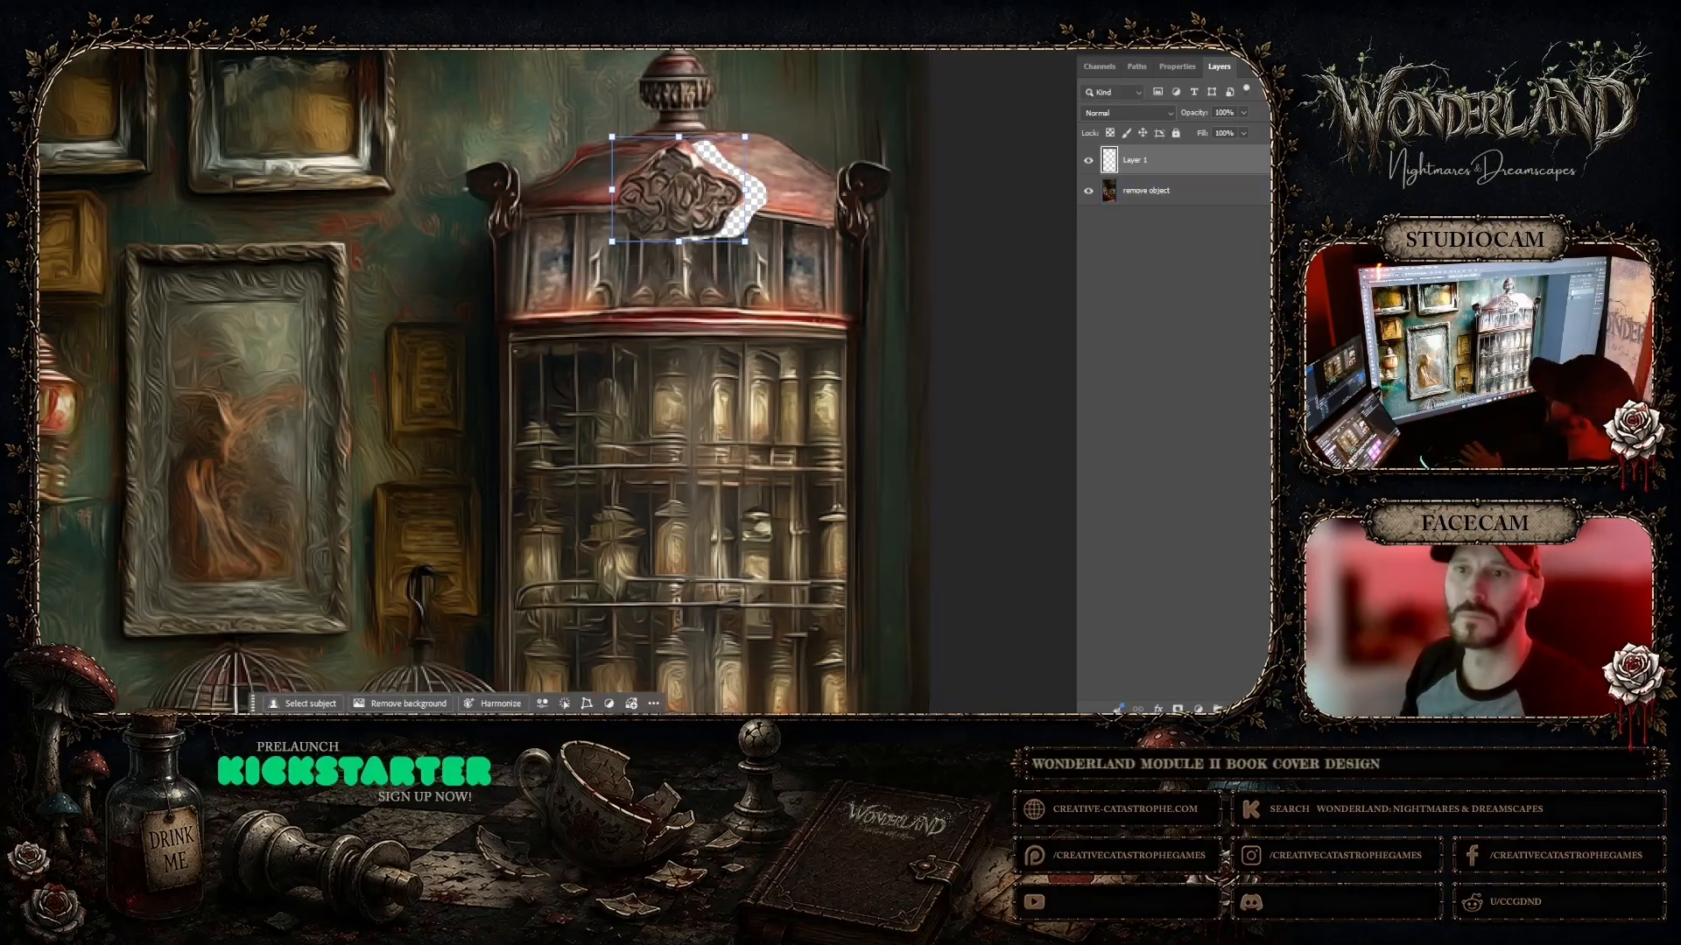
{"action": "key", "text": "m"}
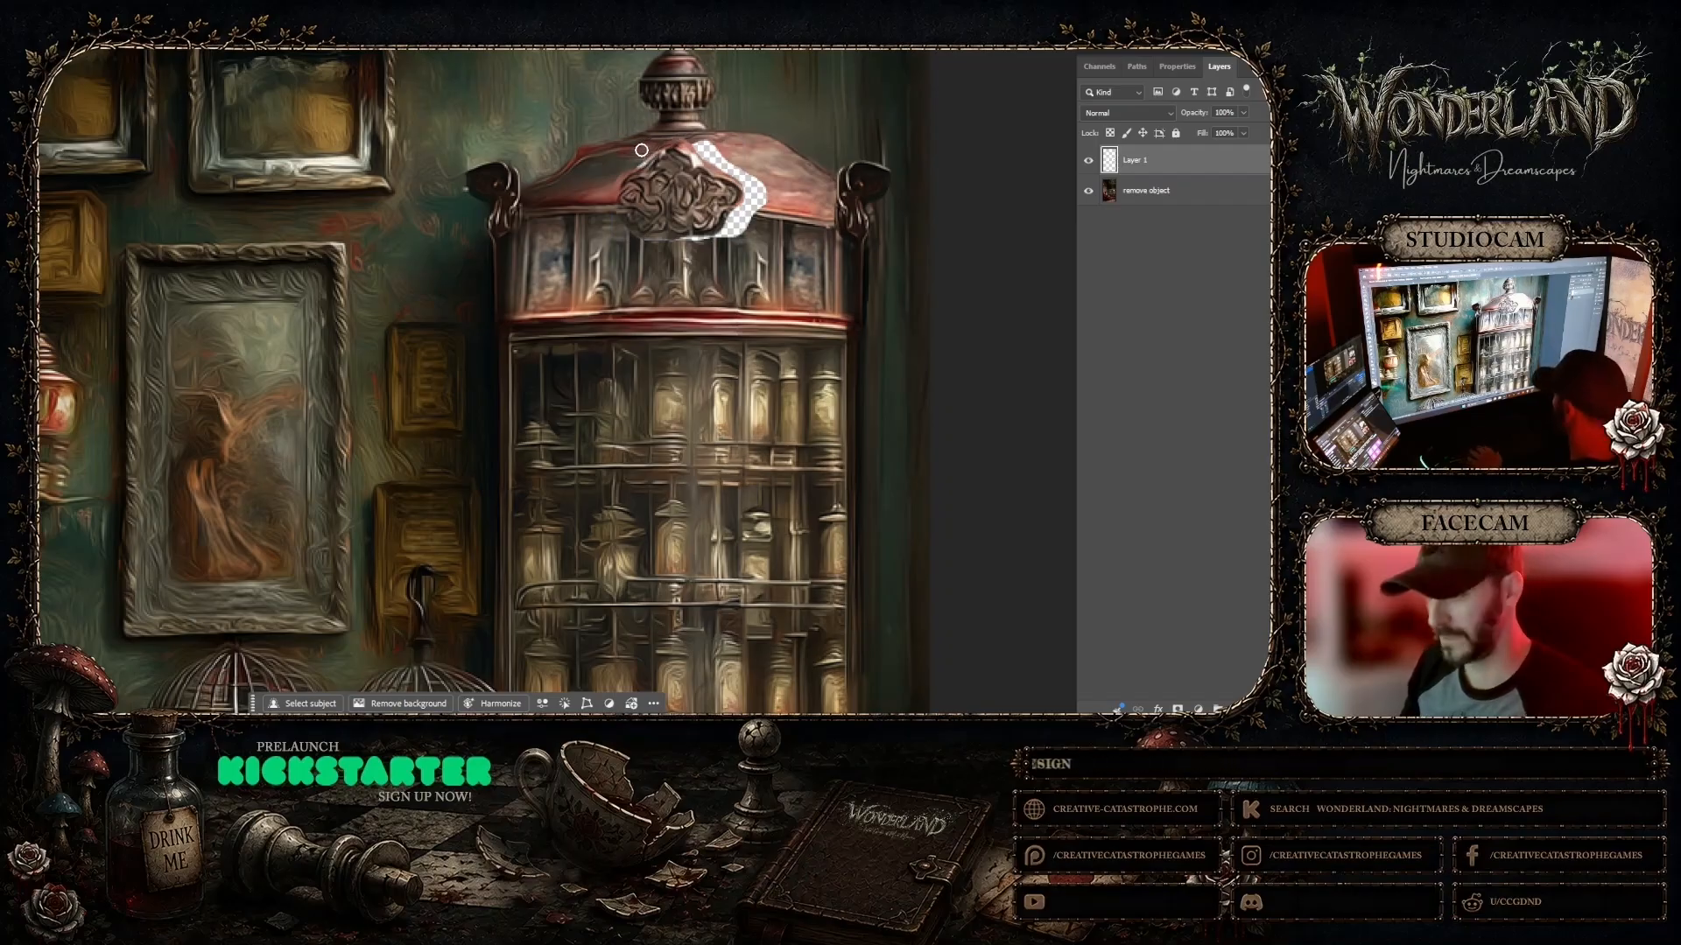
Step: Hide Layer 1, select the hole in the dome on the "remove object" layer, and run Generative Fill with the prompt "remove object"
{"action": "left_click", "coordinate": [1087, 161]}
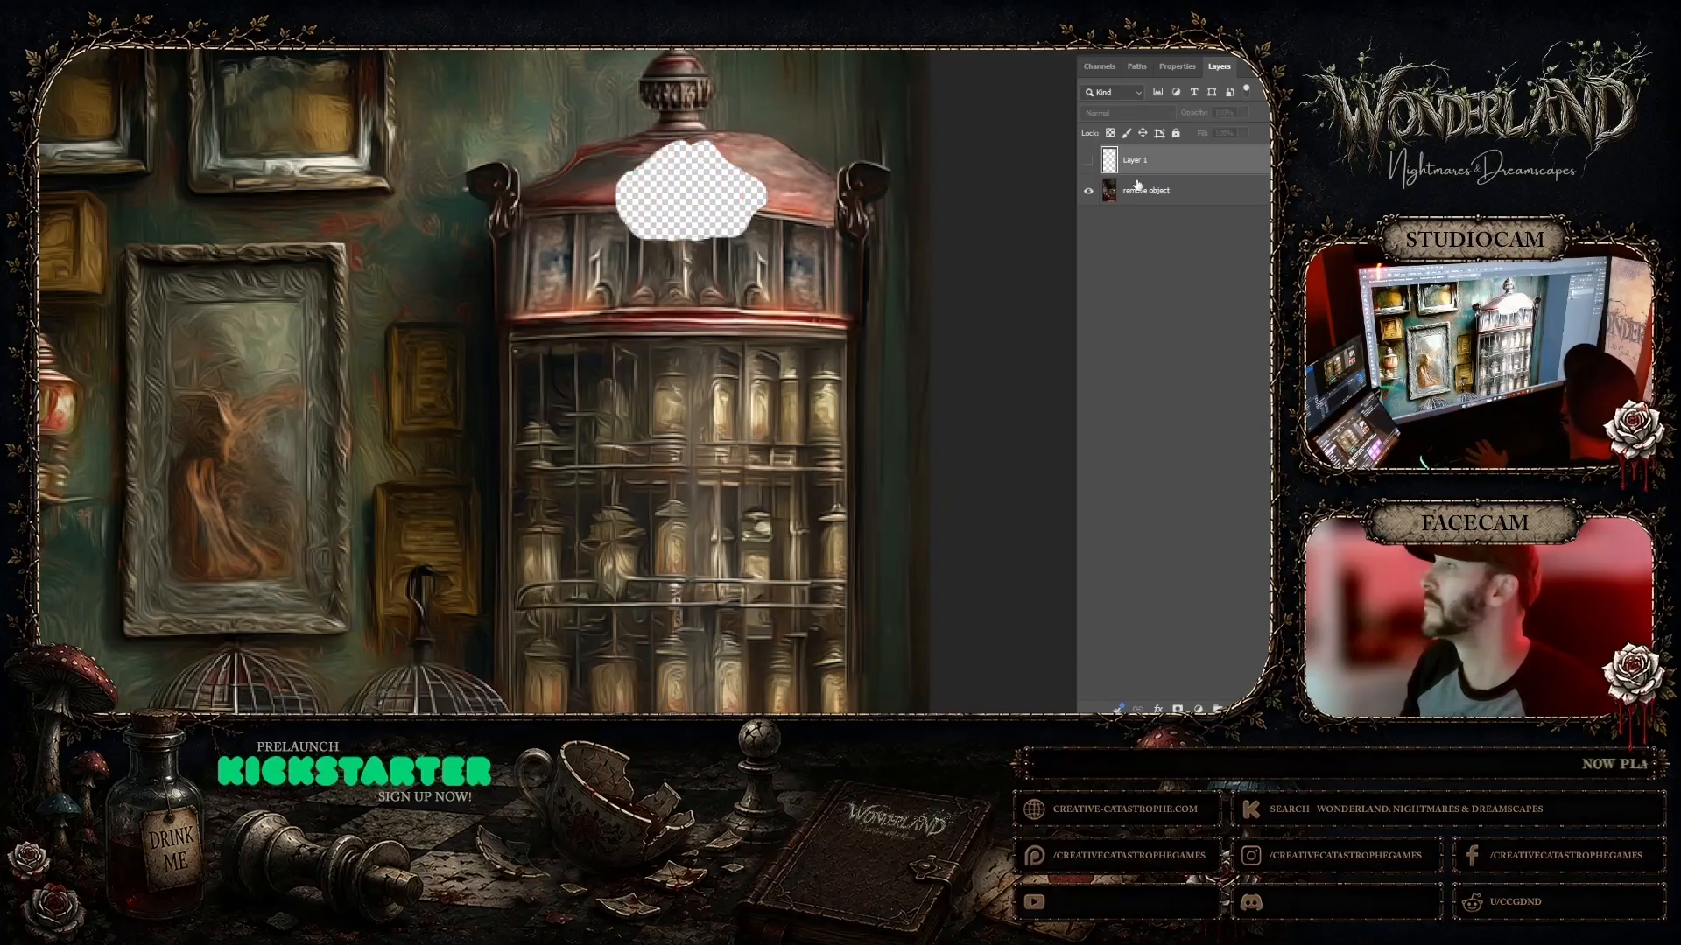
{"action": "left_click", "coordinate": [1138, 187]}
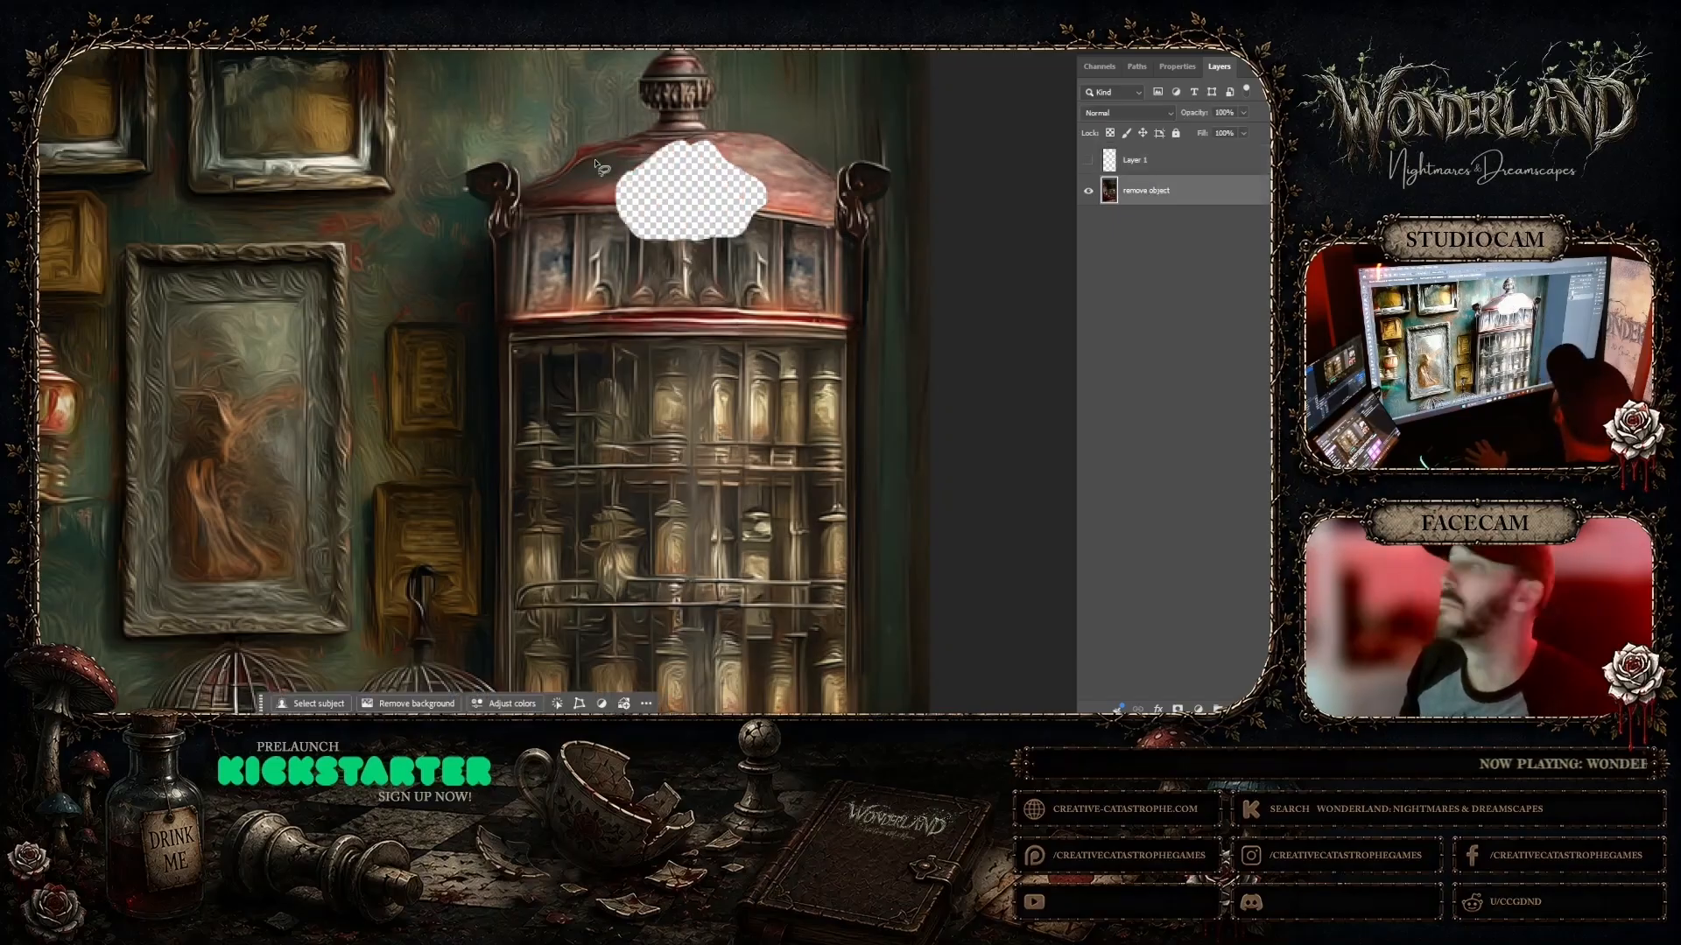
{"action": "left_click_drag", "start_coordinate": [636, 165], "coordinate": [654, 149]}
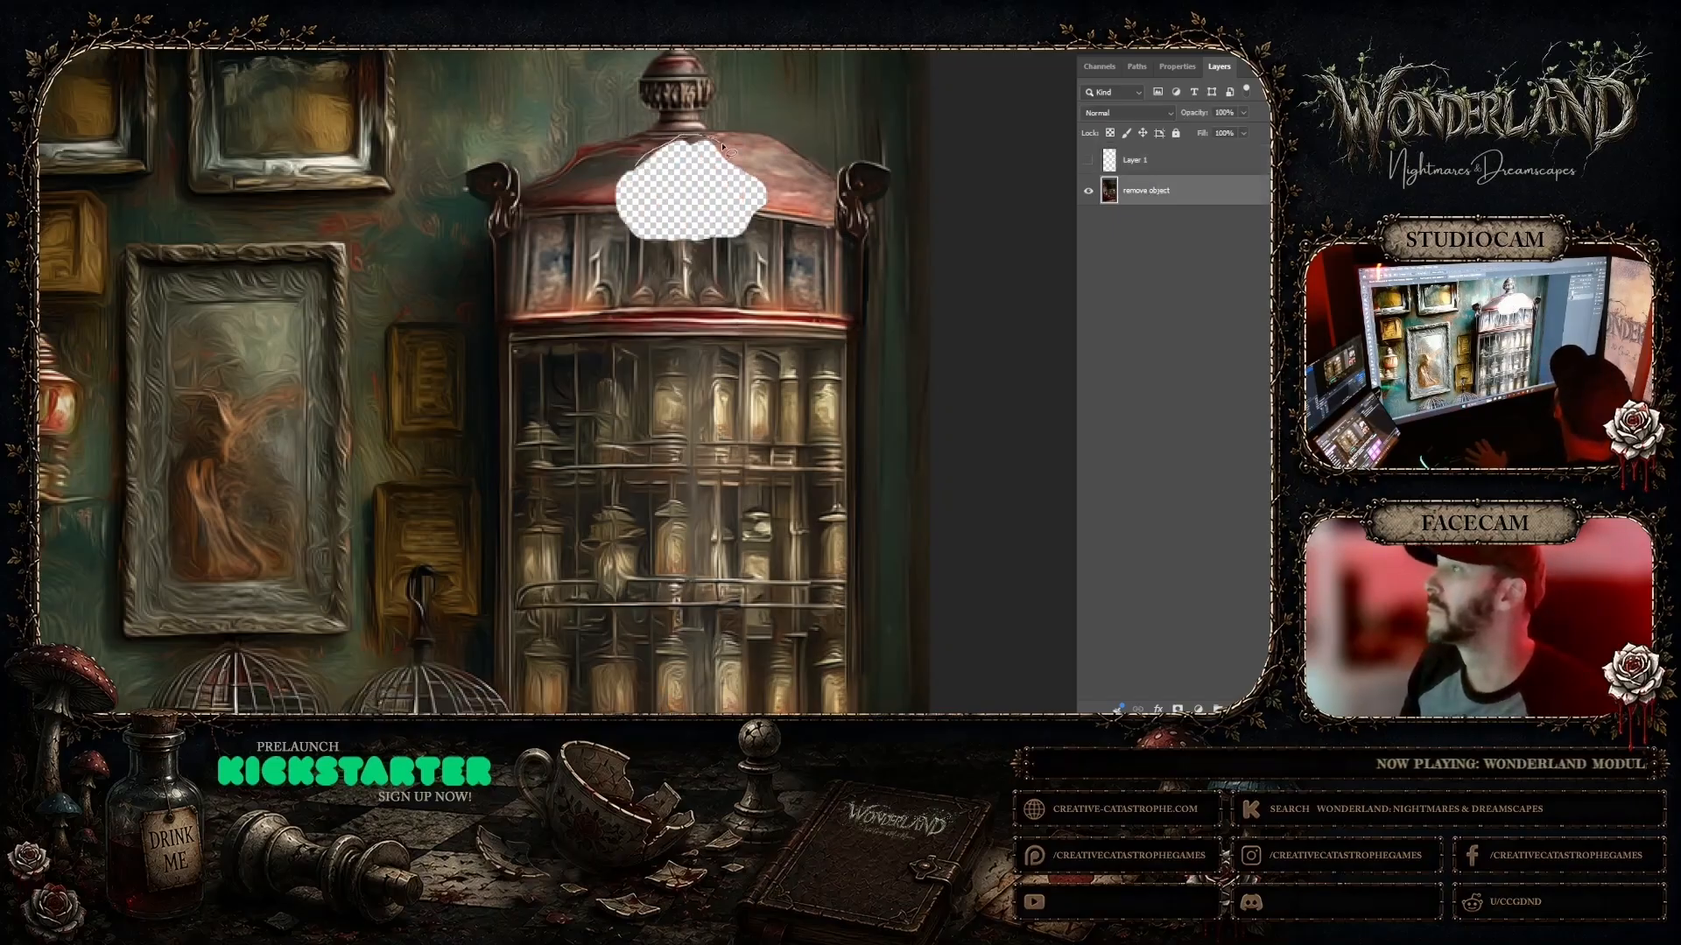
{"action": "mouse_move", "coordinate": [774, 194]}
{"action": "left_mouse_down"}
{"action": "mouse_move", "coordinate": [774, 219]}
{"action": "mouse_move", "coordinate": [724, 249]}
{"action": "mouse_move", "coordinate": [668, 253]}
{"action": "mouse_move", "coordinate": [612, 206]}
{"action": "mouse_move", "coordinate": [634, 164]}
{"action": "left_mouse_up"}
{"action": "left_click", "coordinate": [554, 266]}
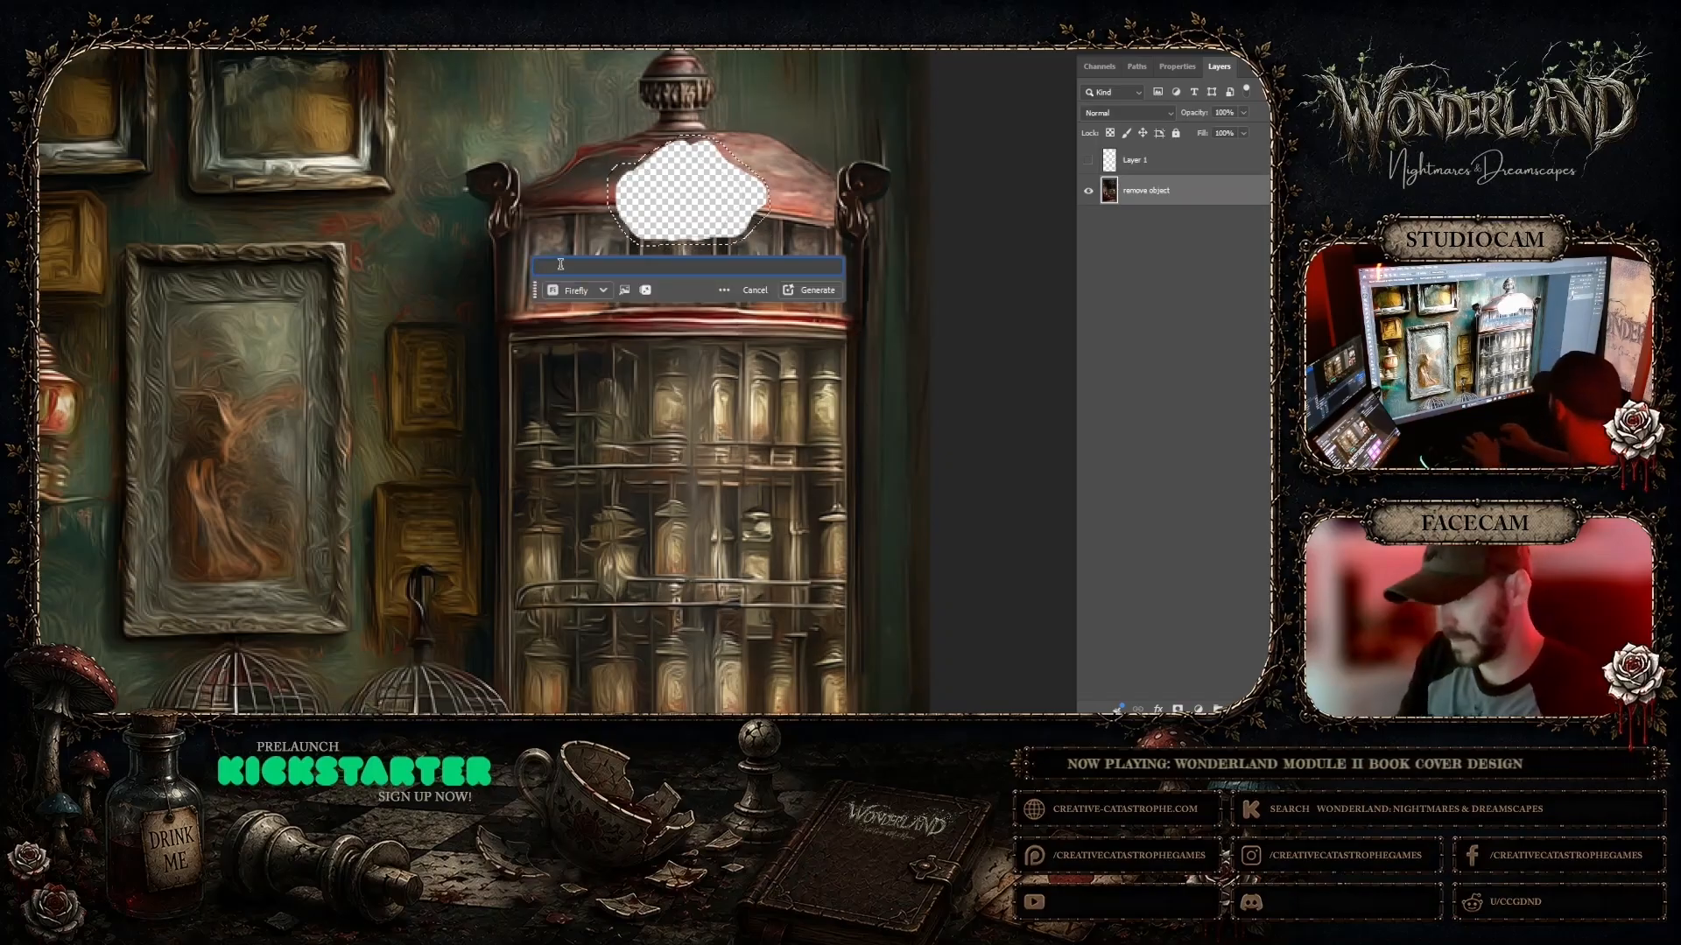
{"action": "type", "text": "remove object"}
{"action": "key", "text": "Return"}
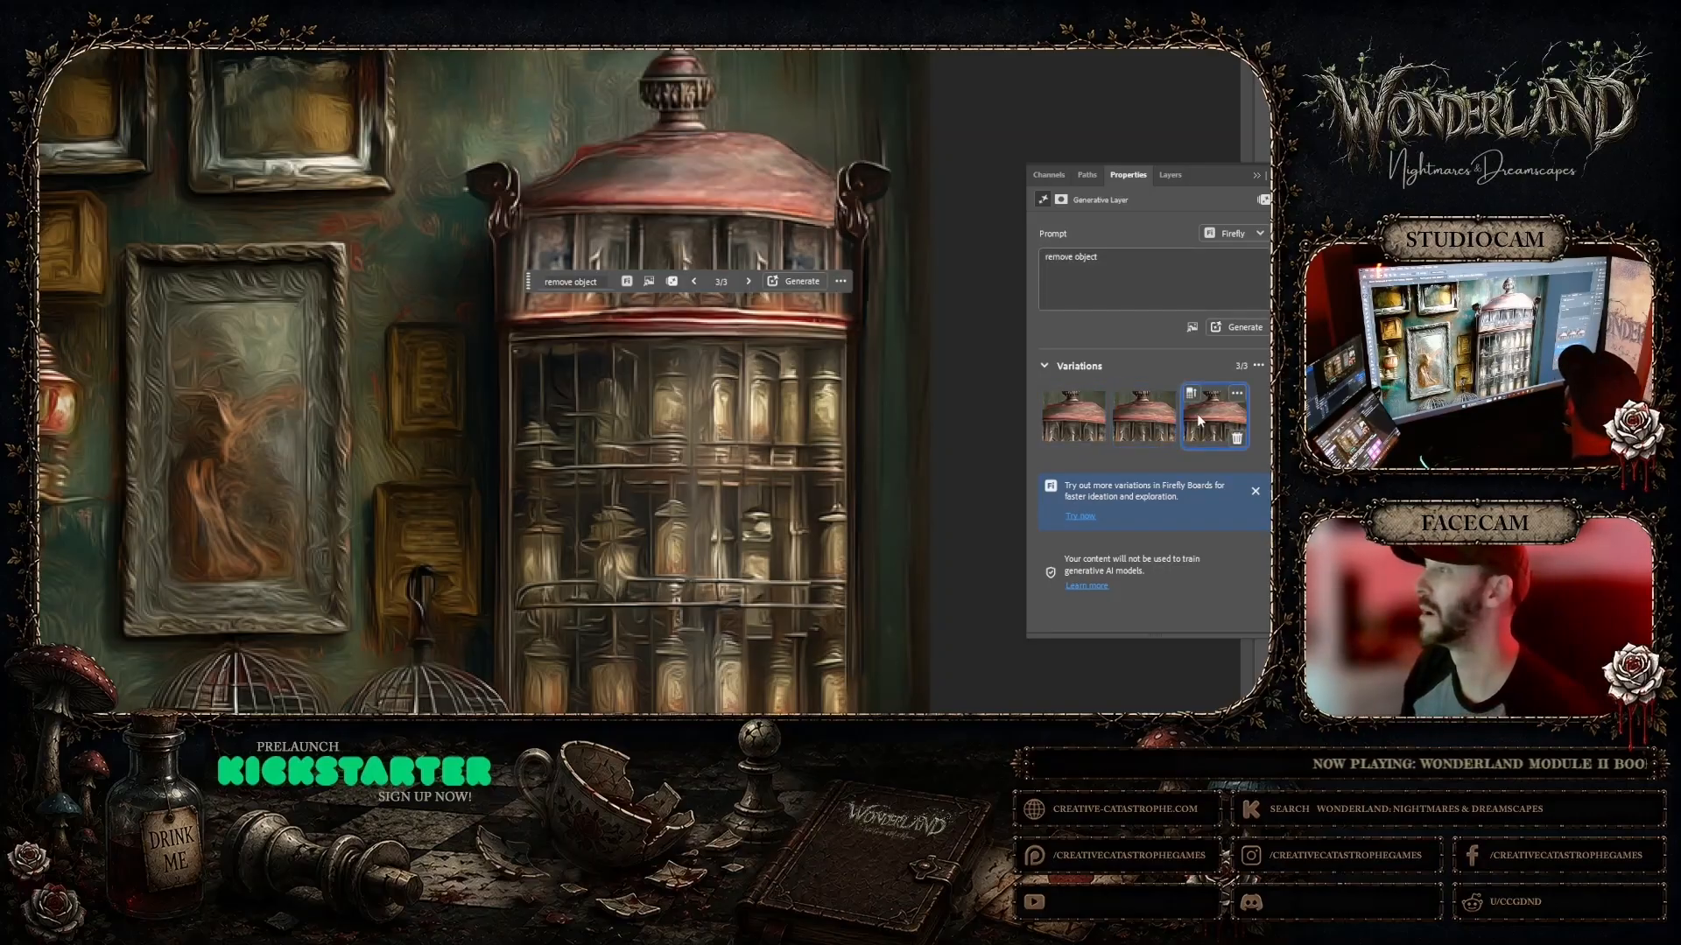
Step: Choose the second variation for the dome fill and merge "remove object 2" with the "remove object" layer
{"action": "left_click", "coordinate": [1151, 414]}
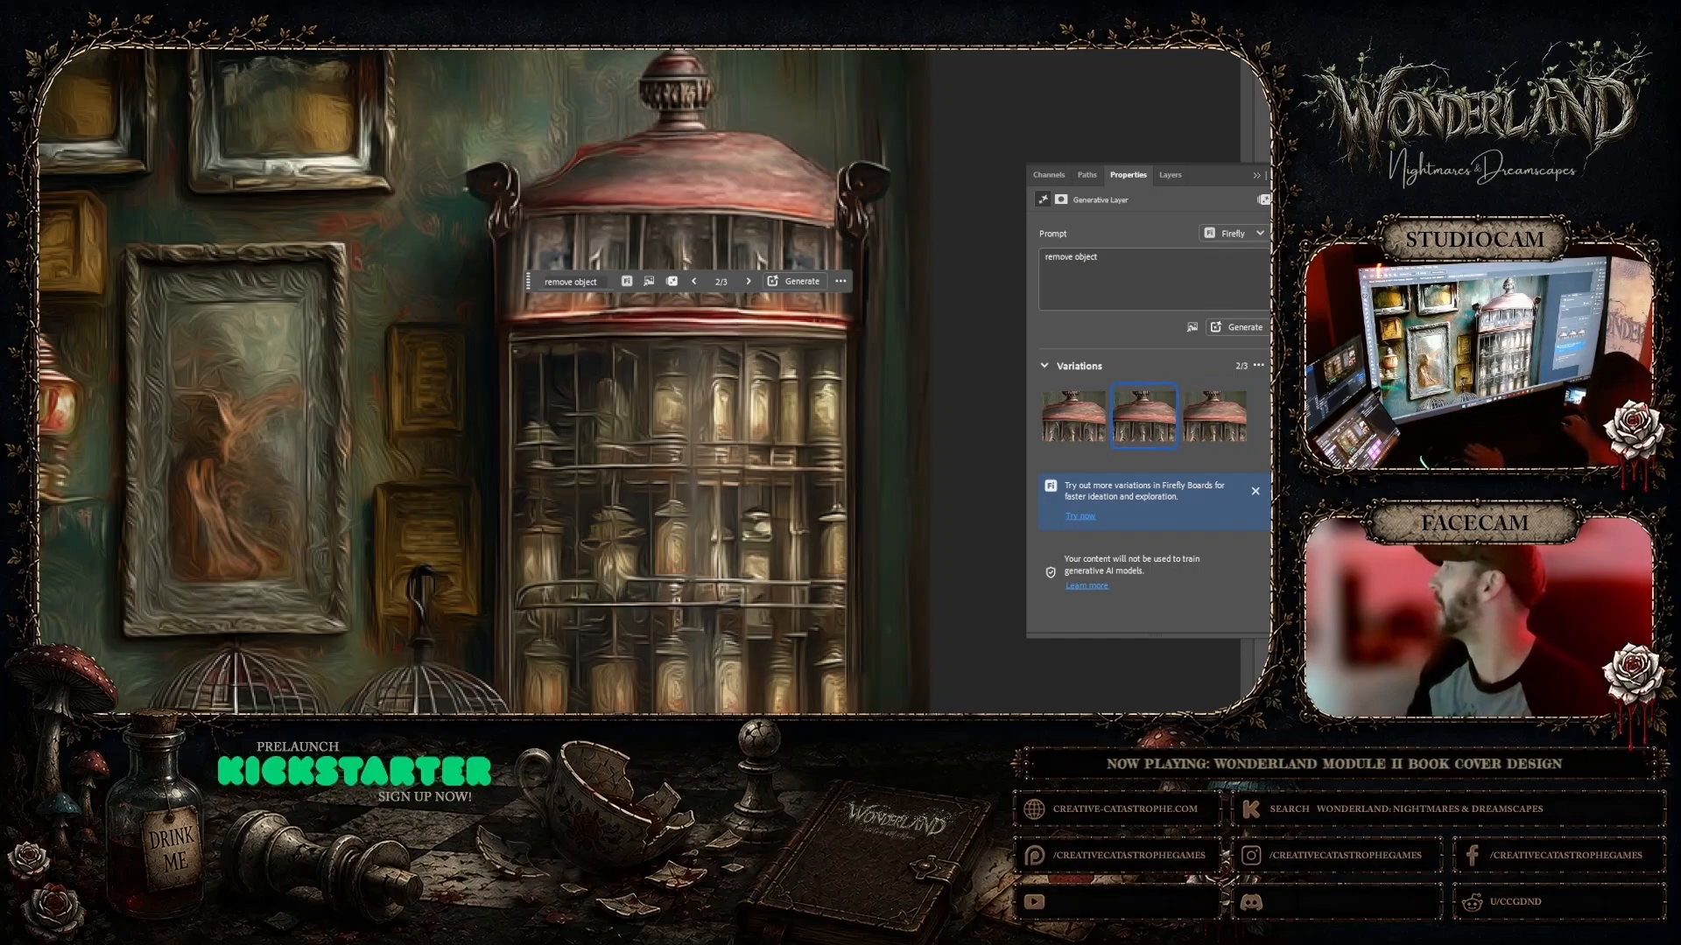
{"action": "left_click", "coordinate": [1169, 174]}
{"action": "right_click", "coordinate": [1149, 222]}
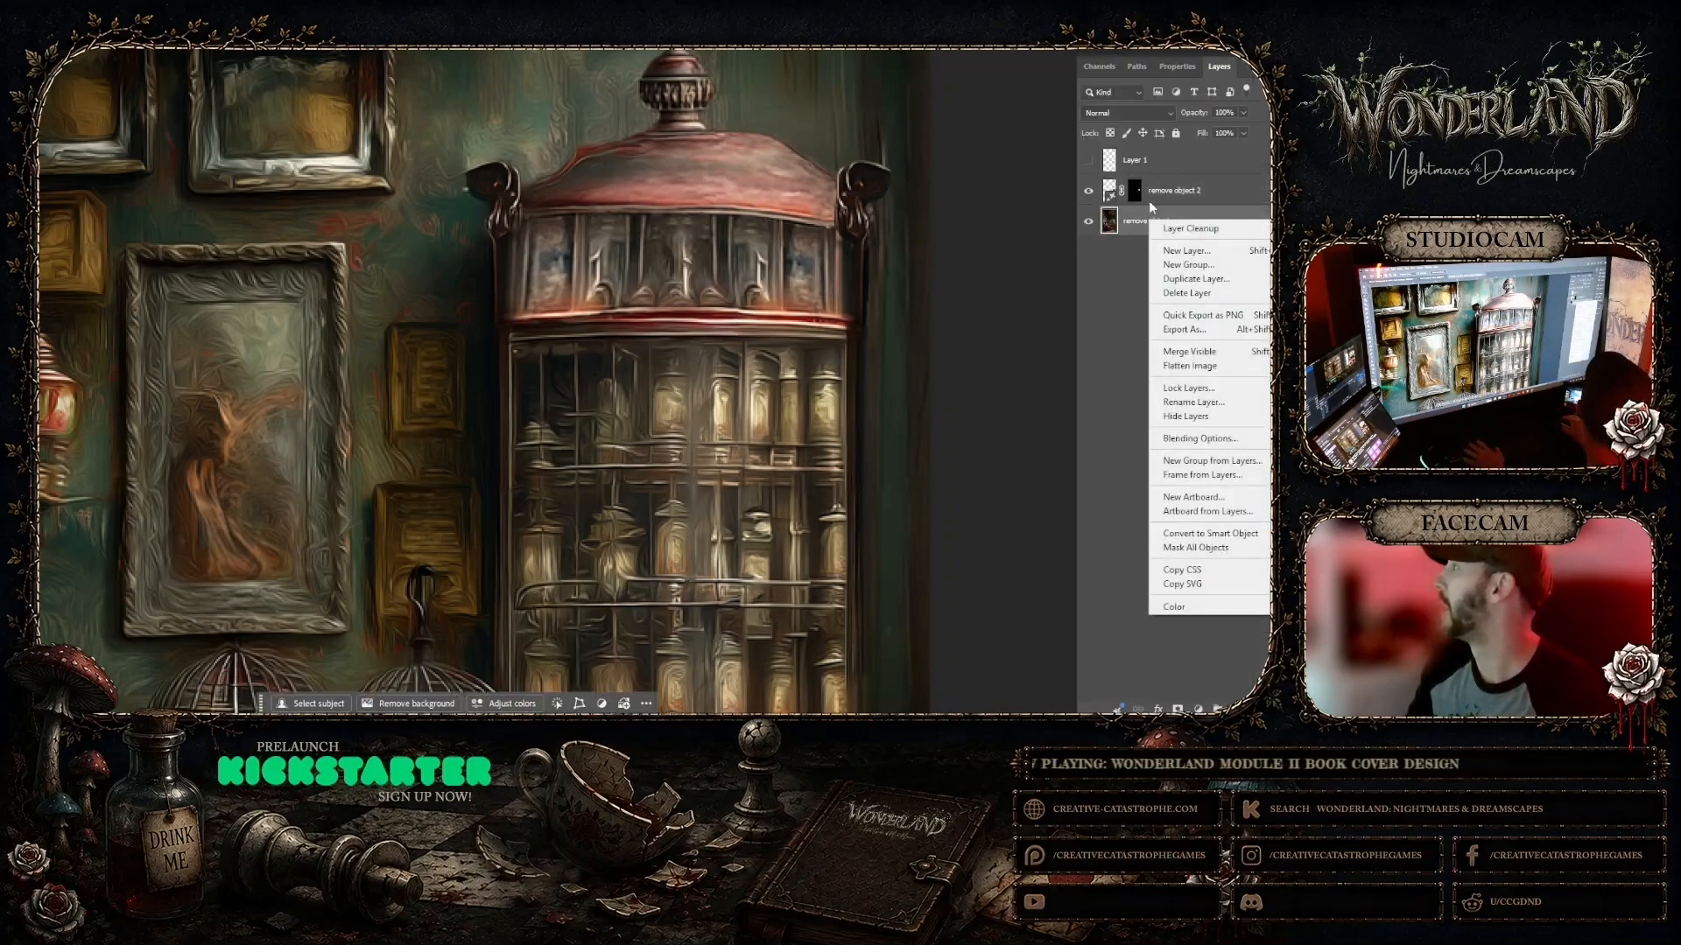
{"action": "left_click", "coordinate": [1155, 191]}
{"action": "right_click", "coordinate": [1163, 191]}
{"action": "left_click", "coordinate": [1191, 324]}
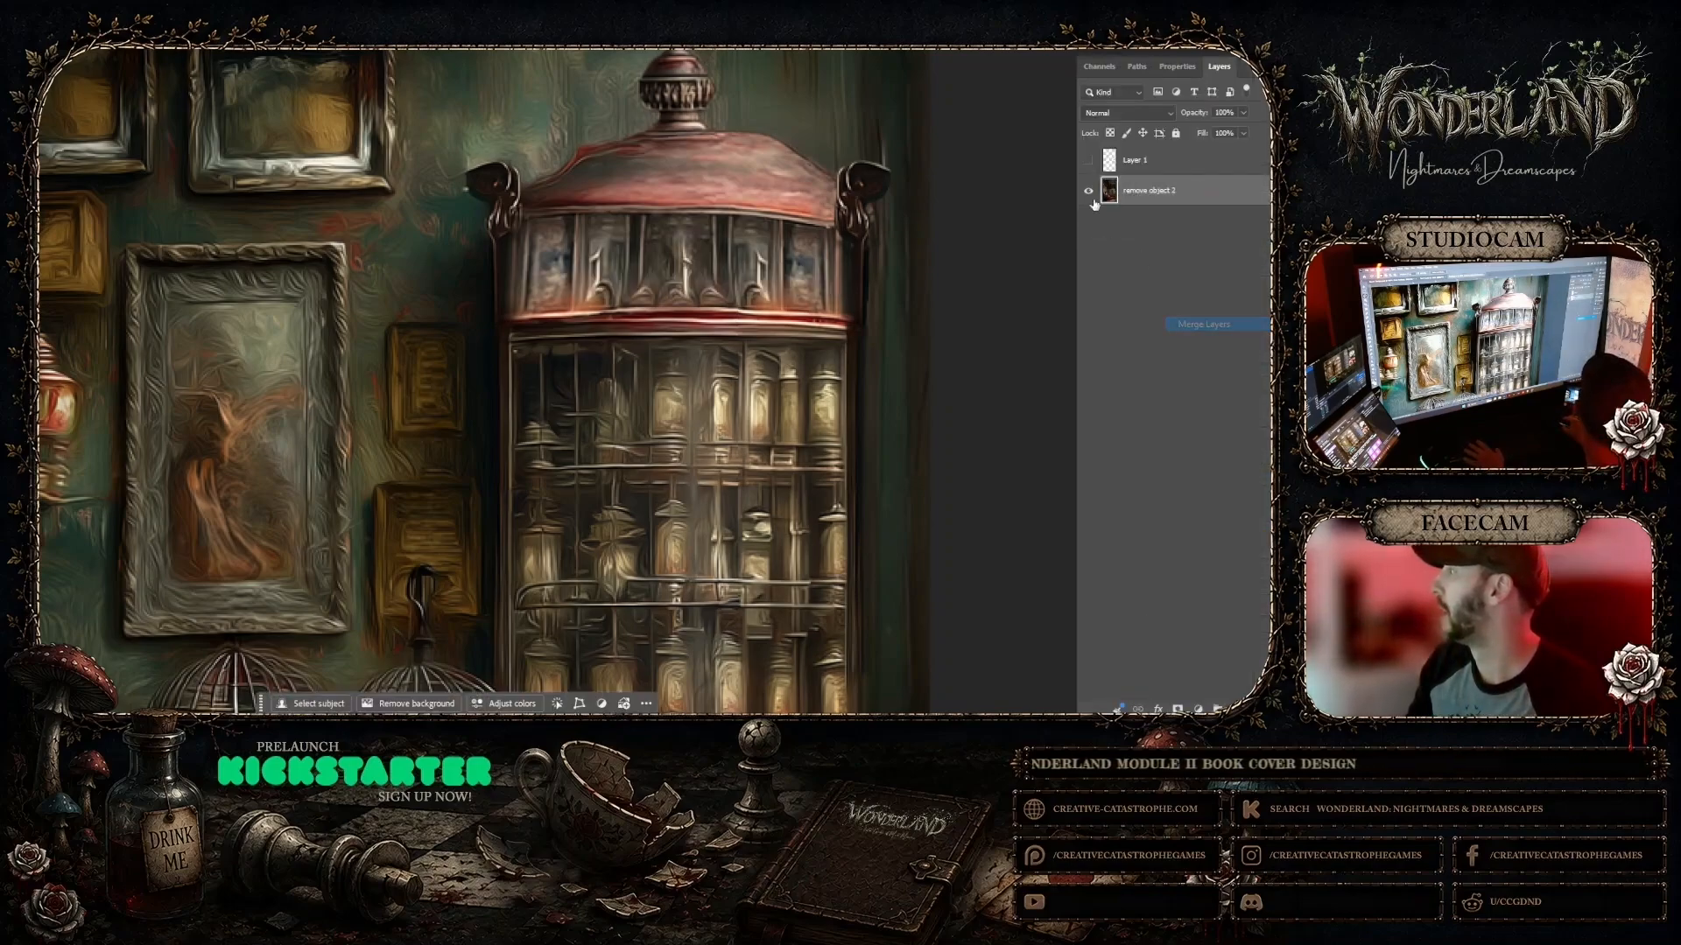
Step: Show Layer 1 again, make it active and touch up the edges of the dome ornament with a small brush
{"action": "left_click", "coordinate": [1088, 162]}
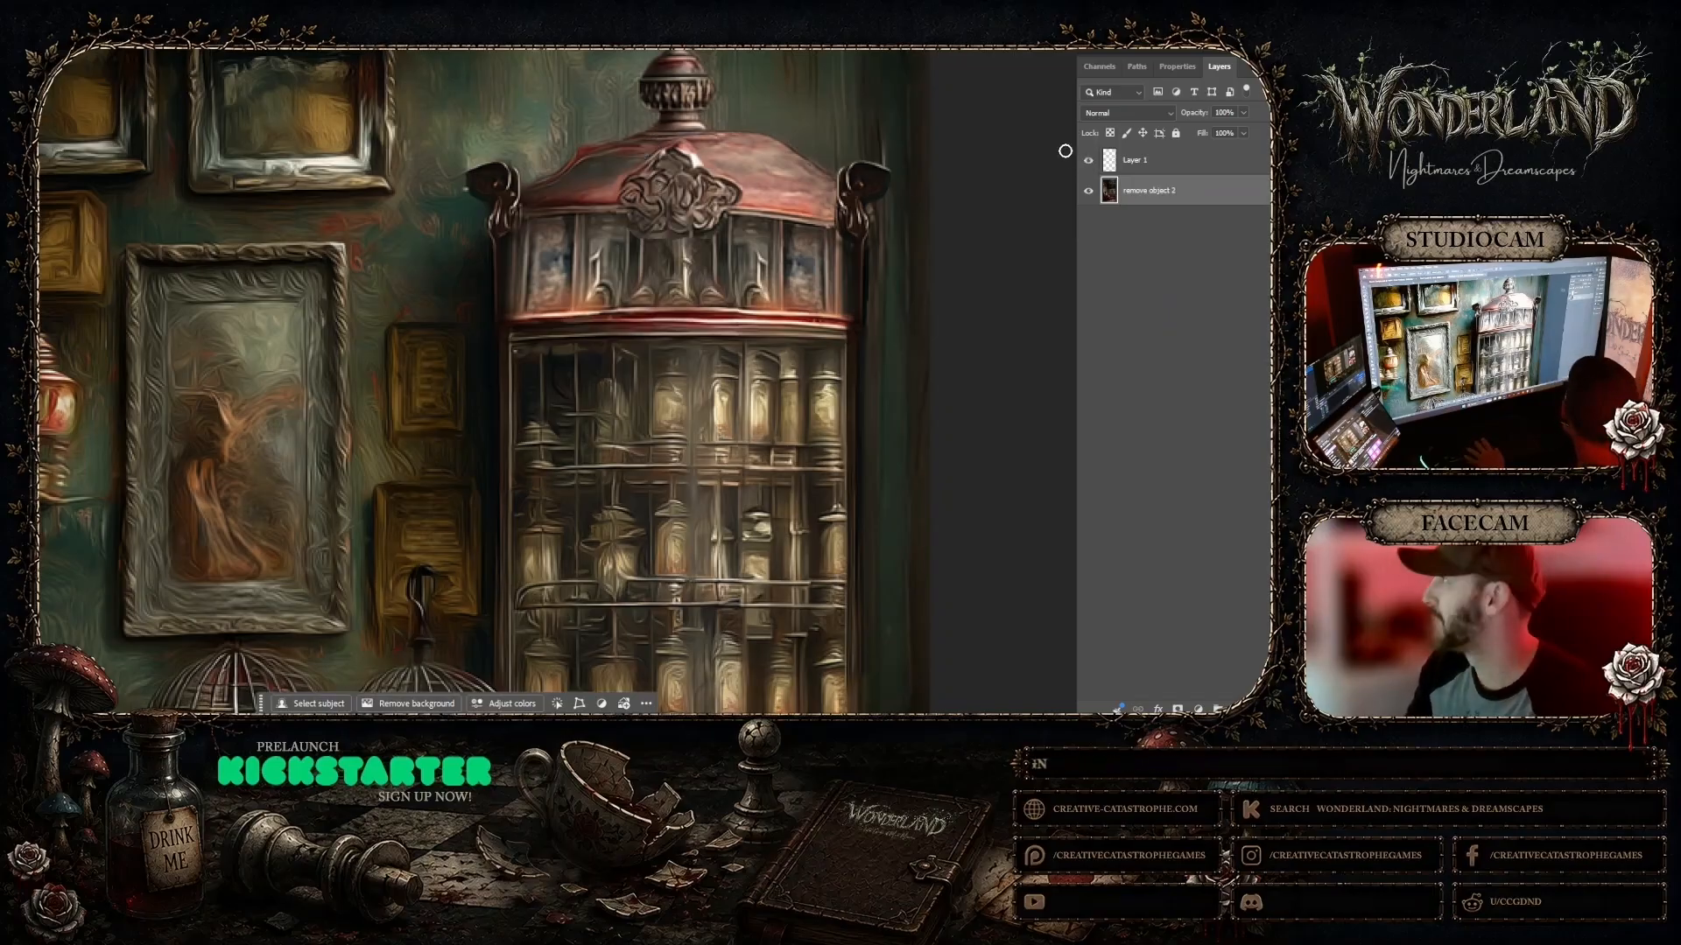
{"action": "key", "text": "alt+bracketright"}
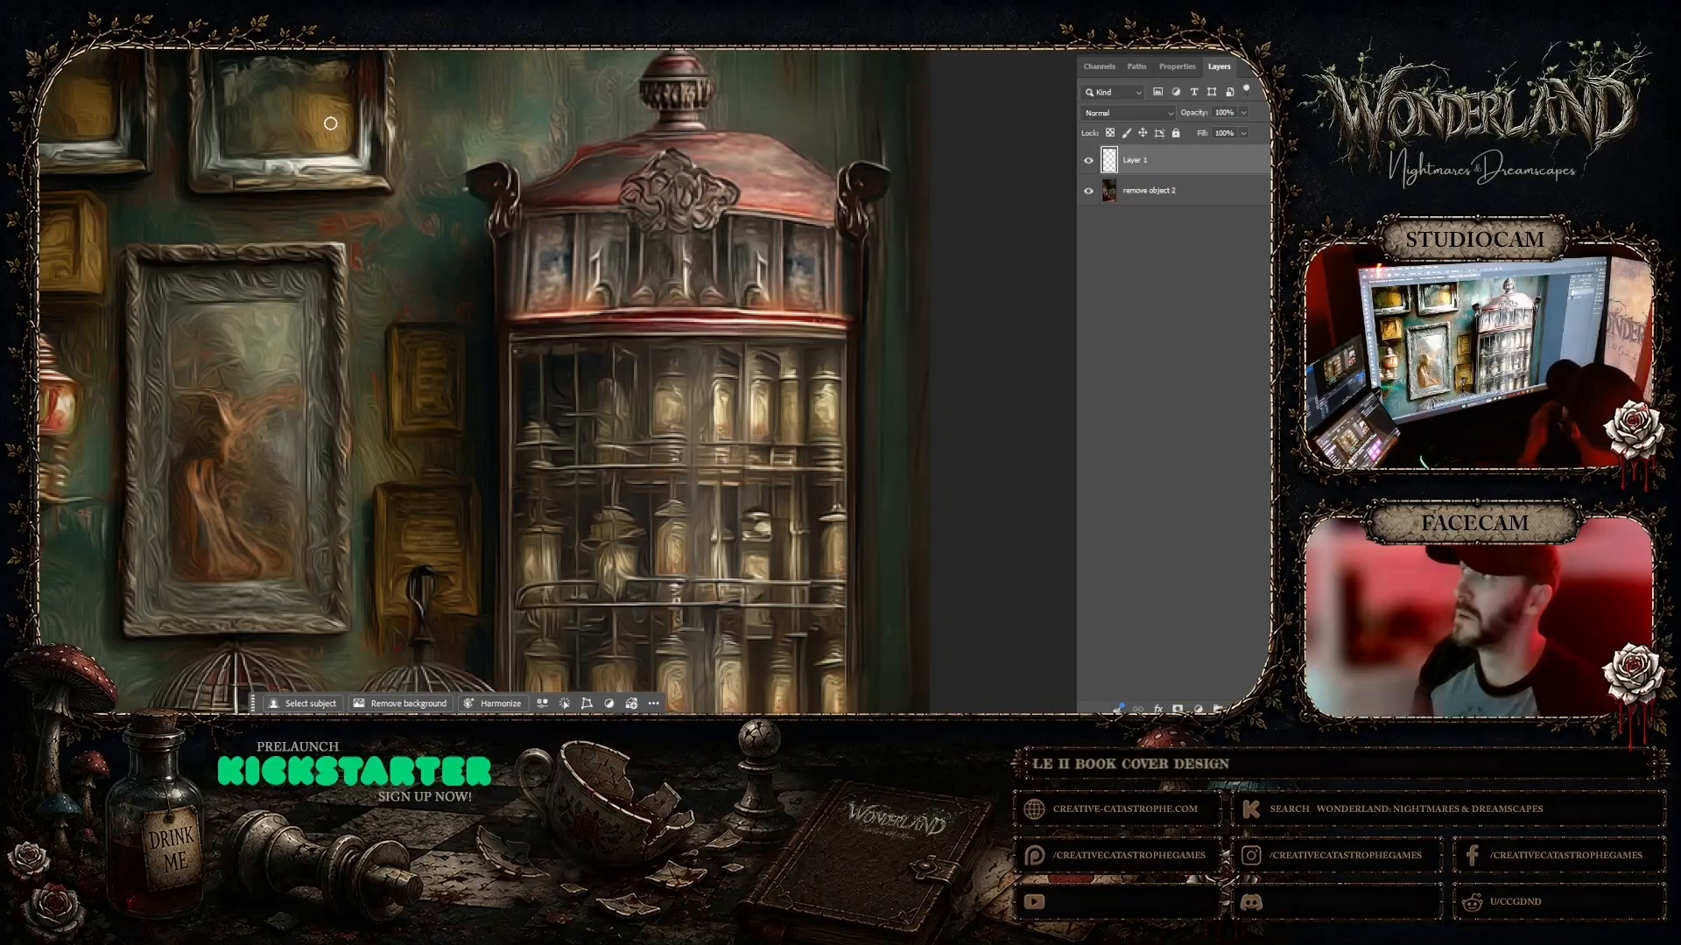
{"action": "left_click", "coordinate": [54, 49]}
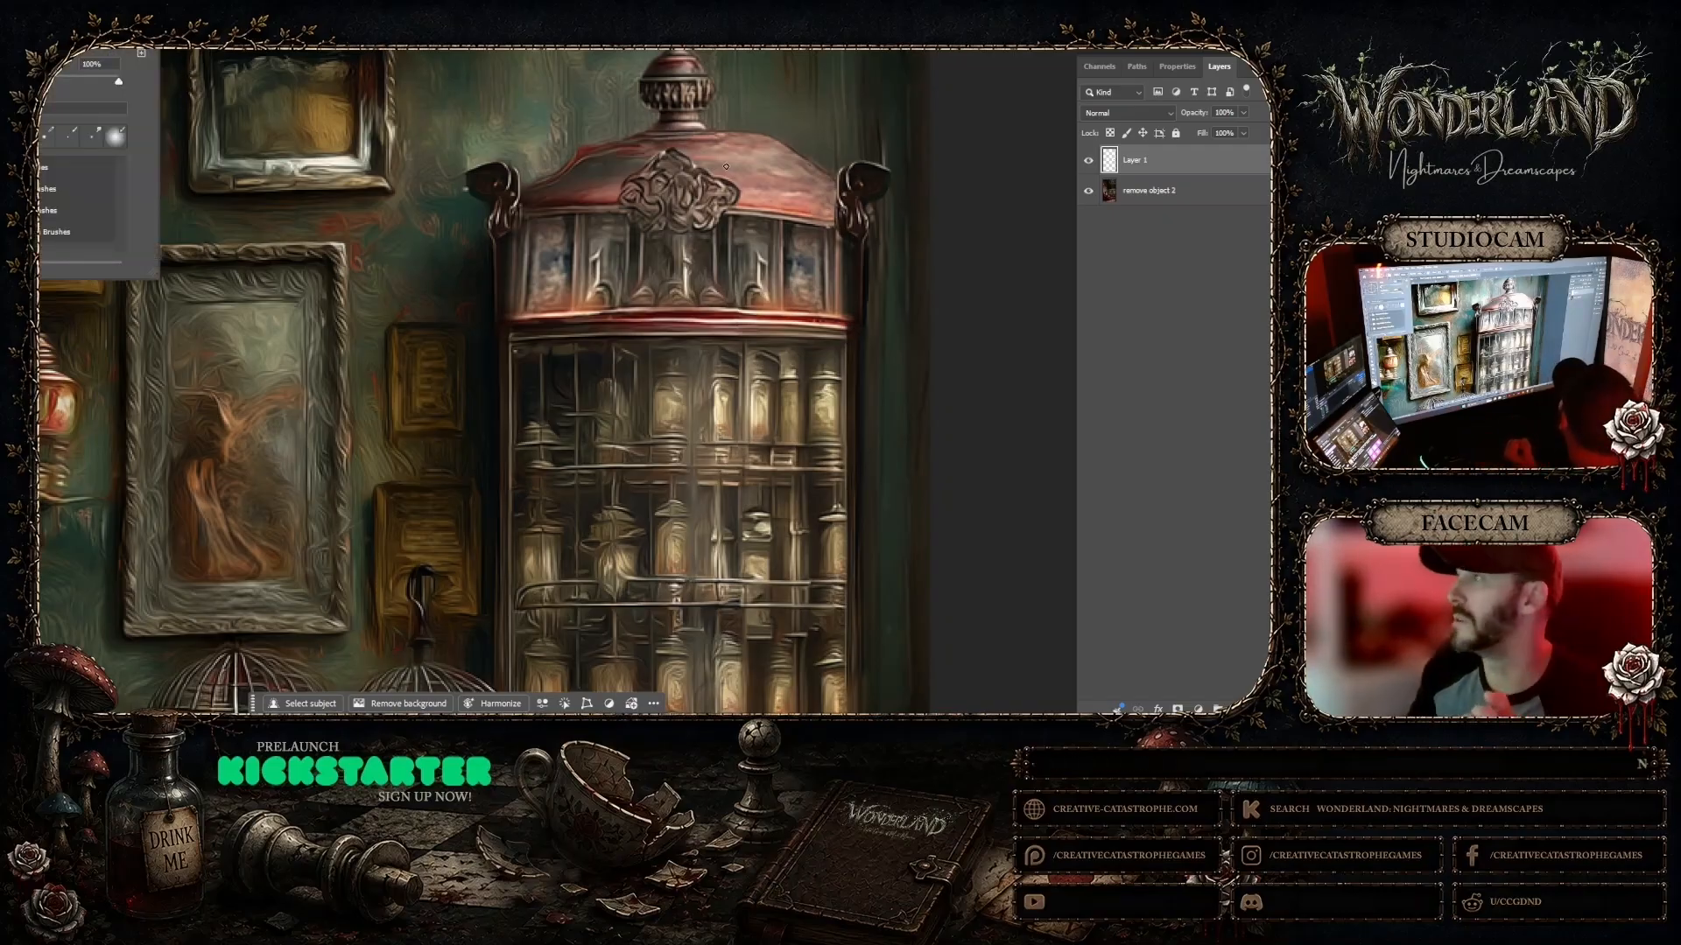
{"action": "left_click", "coordinate": [695, 164]}
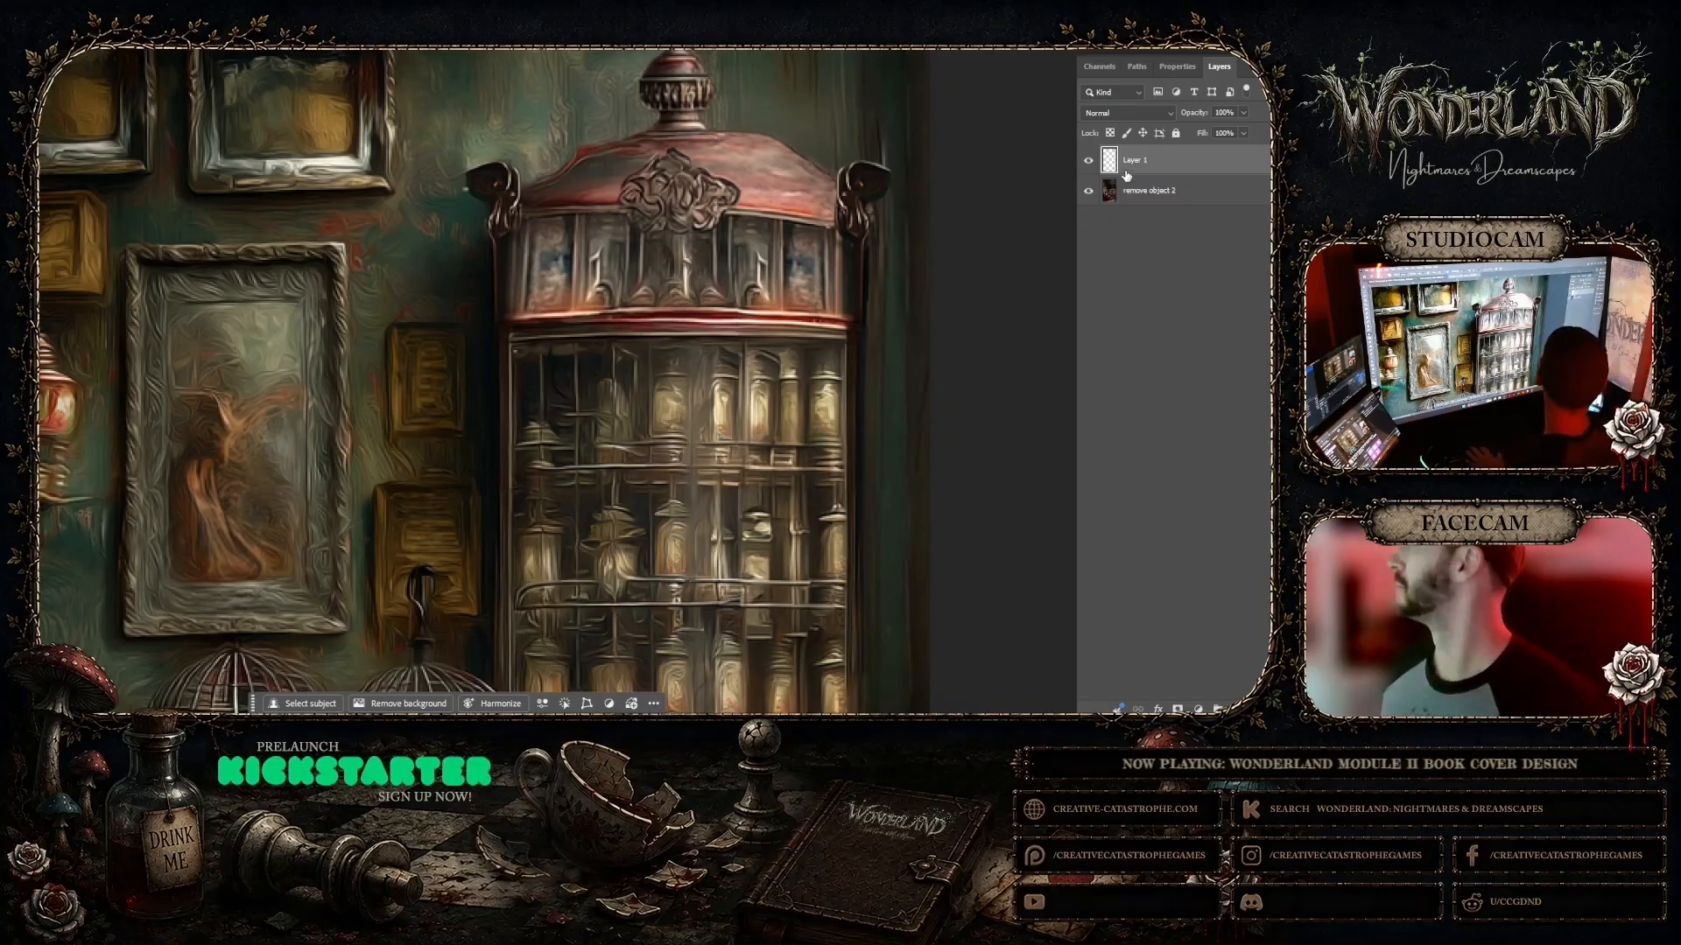
Step: Merge the ornament's Layer 1 with the "remove object 2" layer
{"action": "left_click", "coordinate": [1150, 192]}
{"action": "right_click", "coordinate": [1150, 189]}
{"action": "left_click", "coordinate": [1149, 163], "text": "shift"}
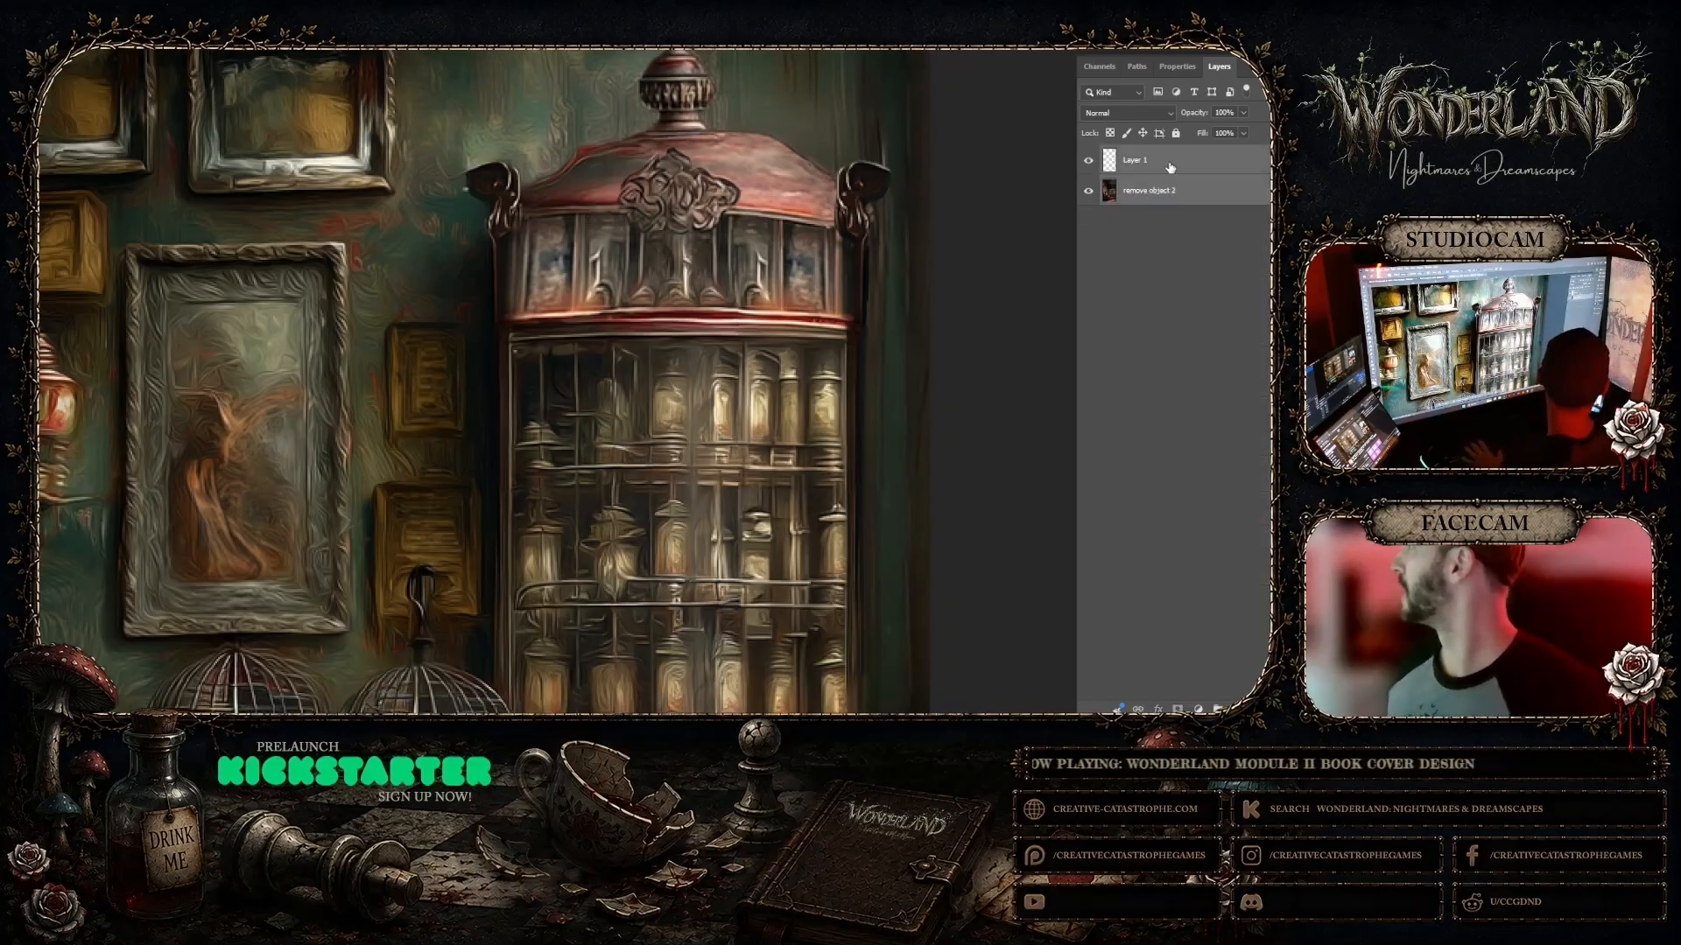
{"action": "right_click", "coordinate": [1167, 163]}
{"action": "left_click", "coordinate": [1190, 281]}
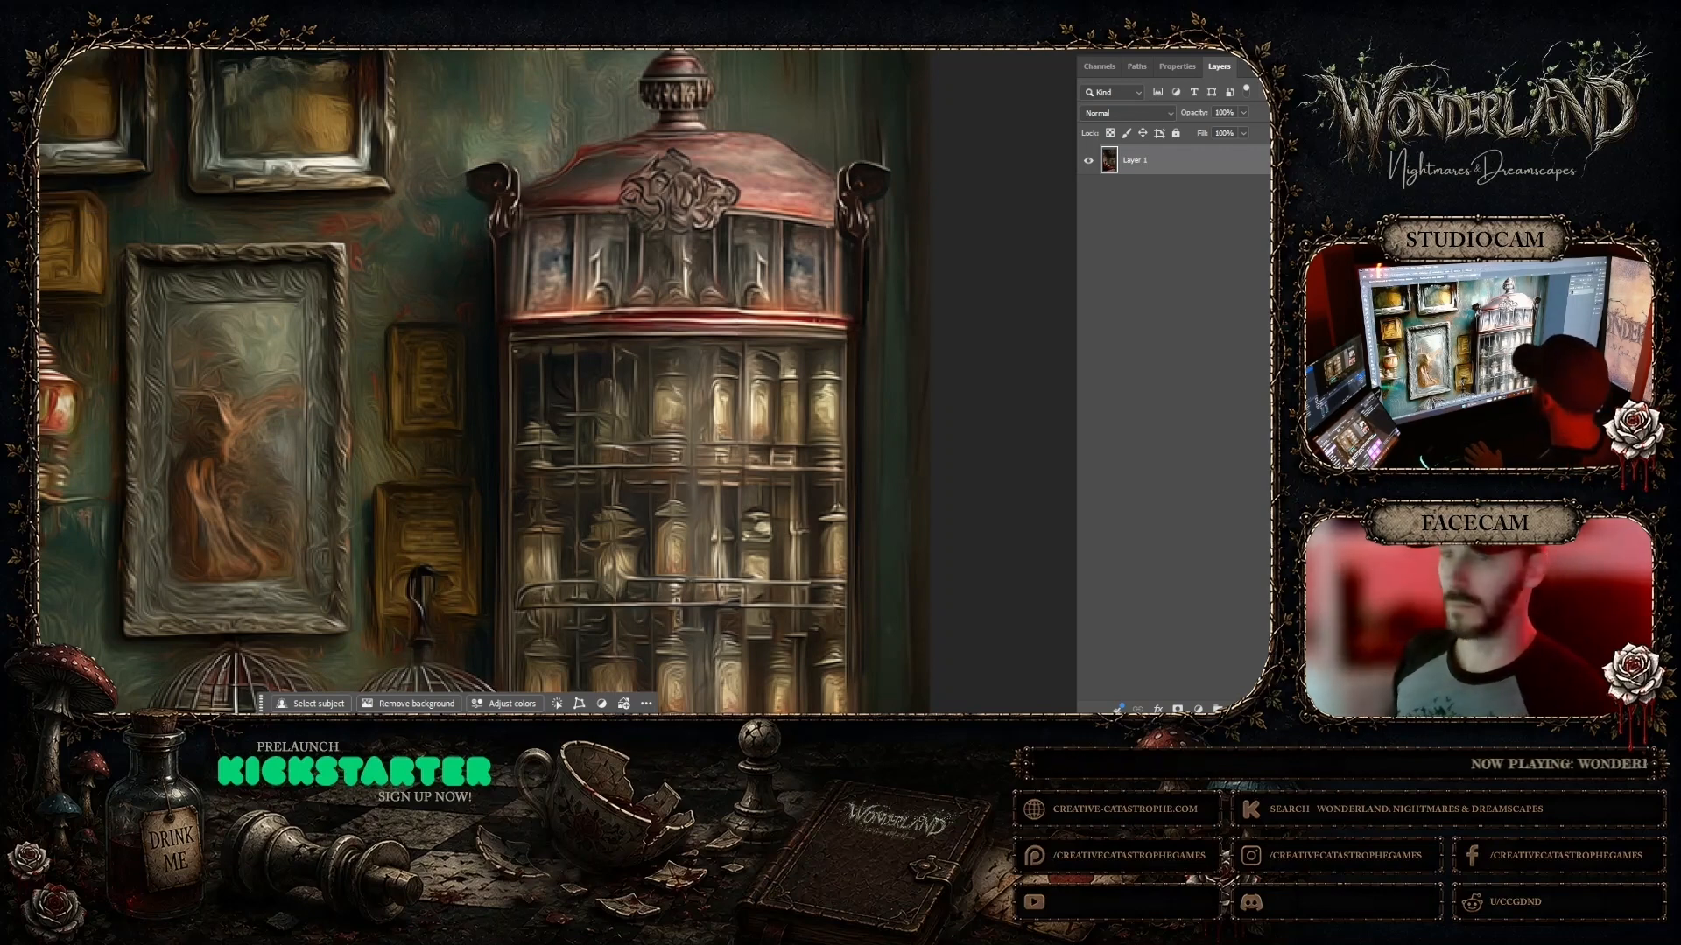
Step: Make a freehand selection around the right half of the cabinet's red dome, following the ornament's edge
{"action": "right_click", "coordinate": [364, 427]}
{"action": "left_click", "coordinate": [395, 436]}
{"action": "right_click", "coordinate": [632, 394]}
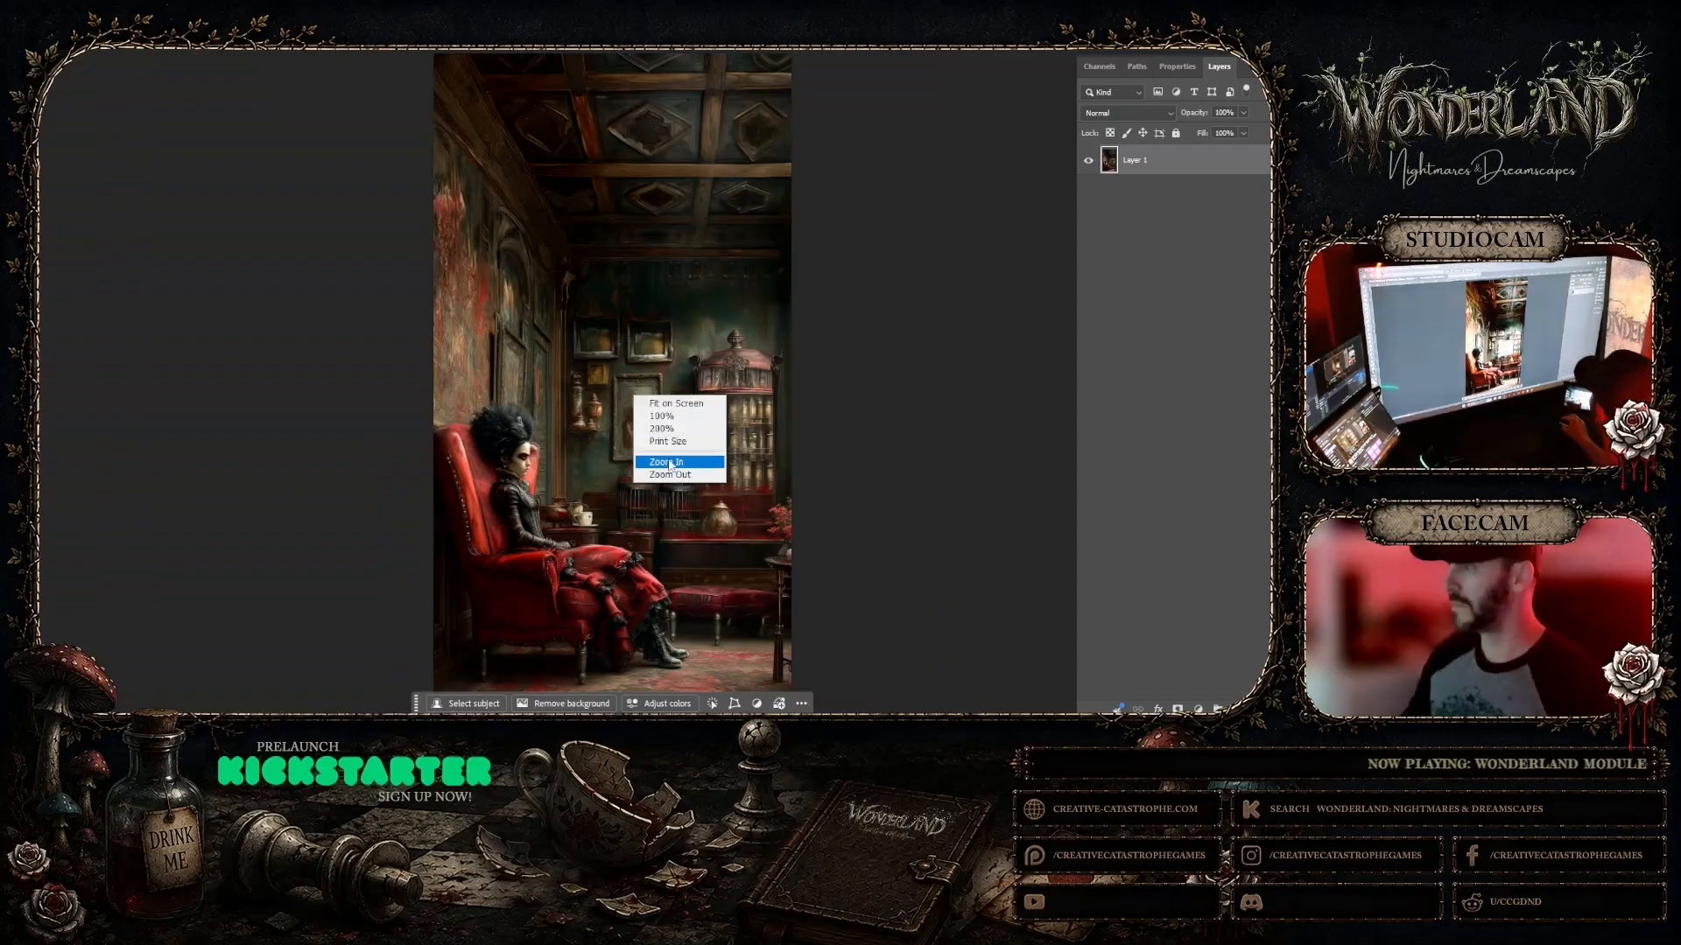
{"action": "left_click", "coordinate": [674, 474]}
{"action": "left_click", "coordinate": [837, 445]}
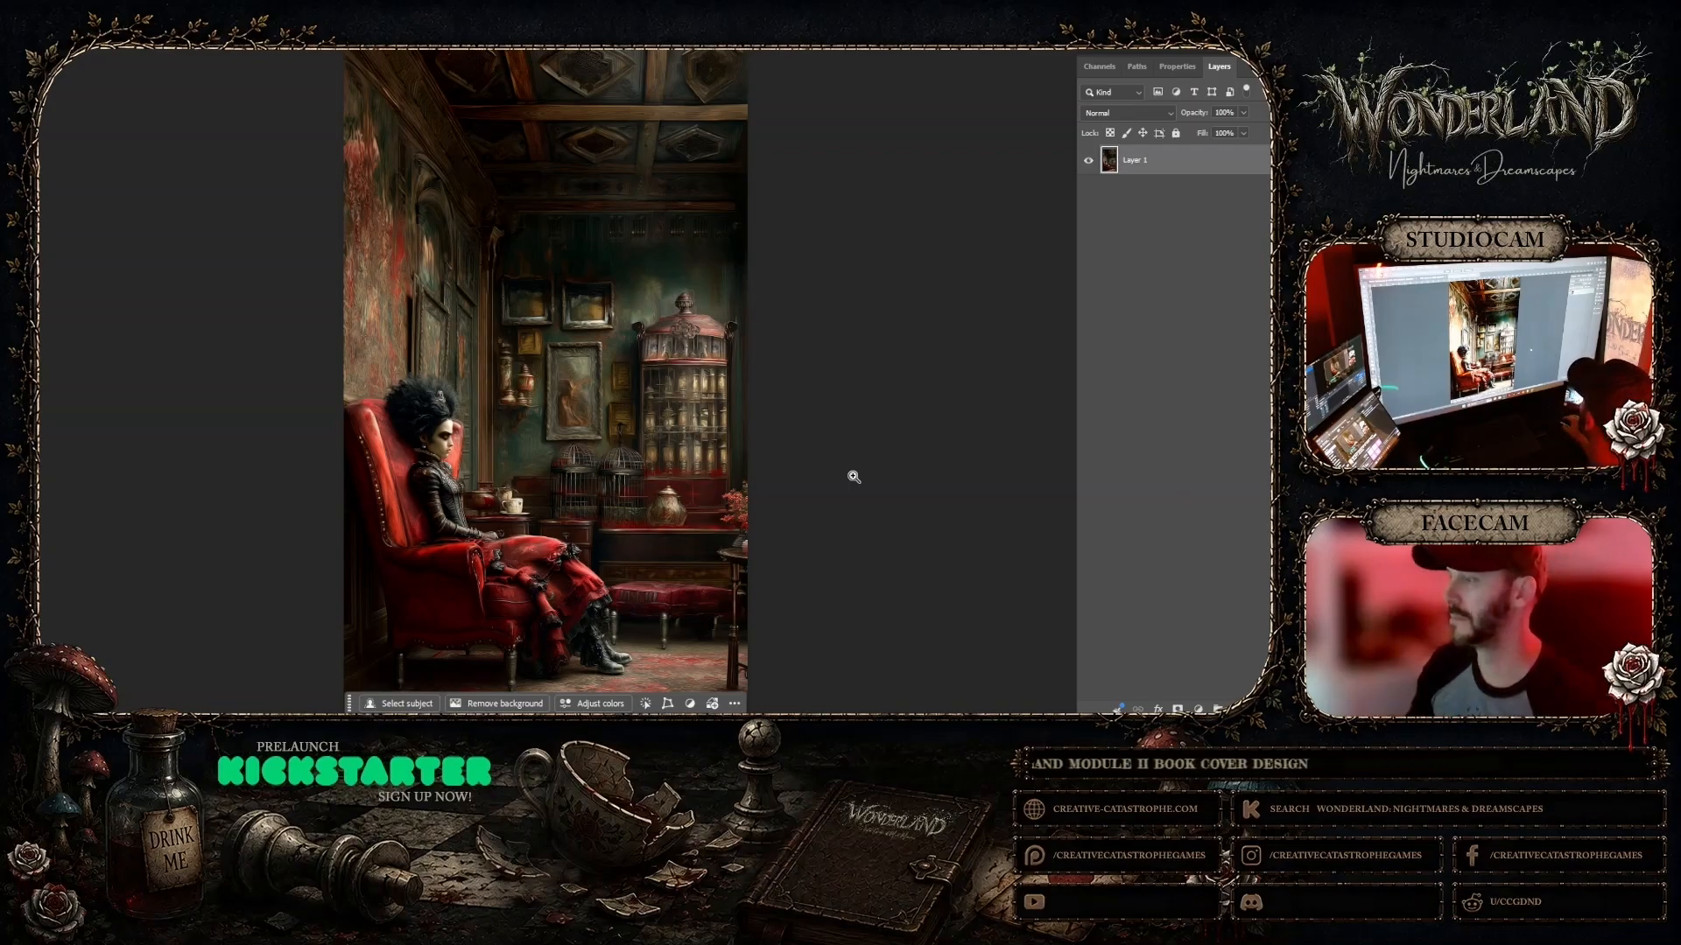
{"action": "left_click", "coordinate": [699, 340]}
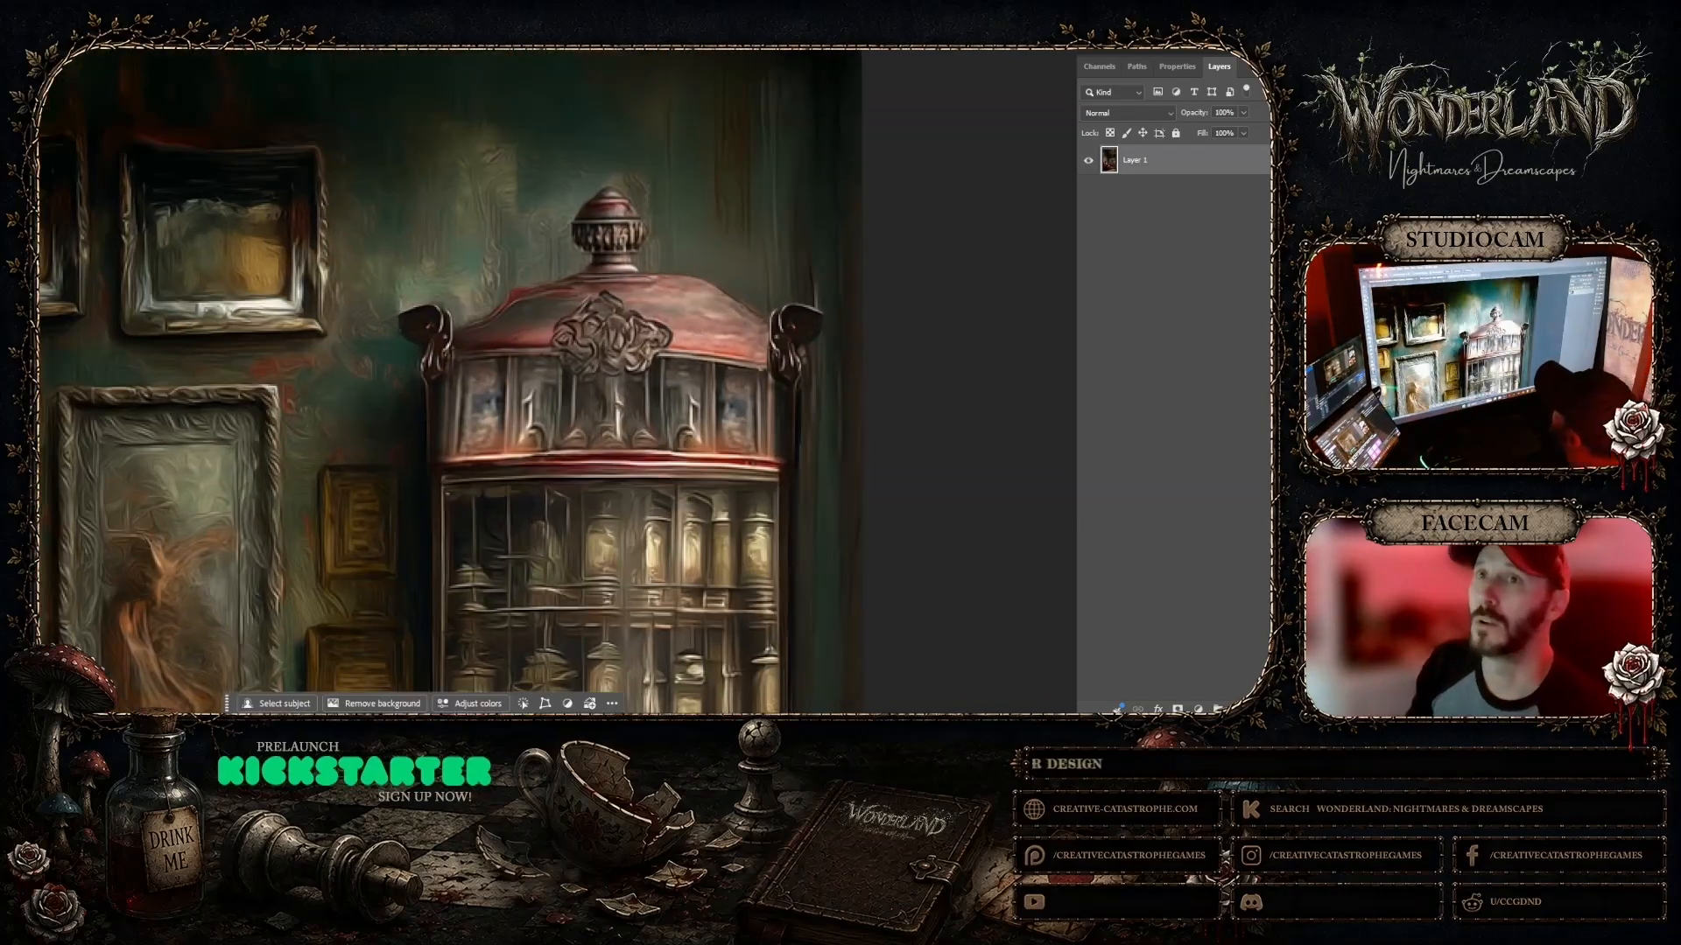
{"action": "left_click", "coordinate": [606, 285]}
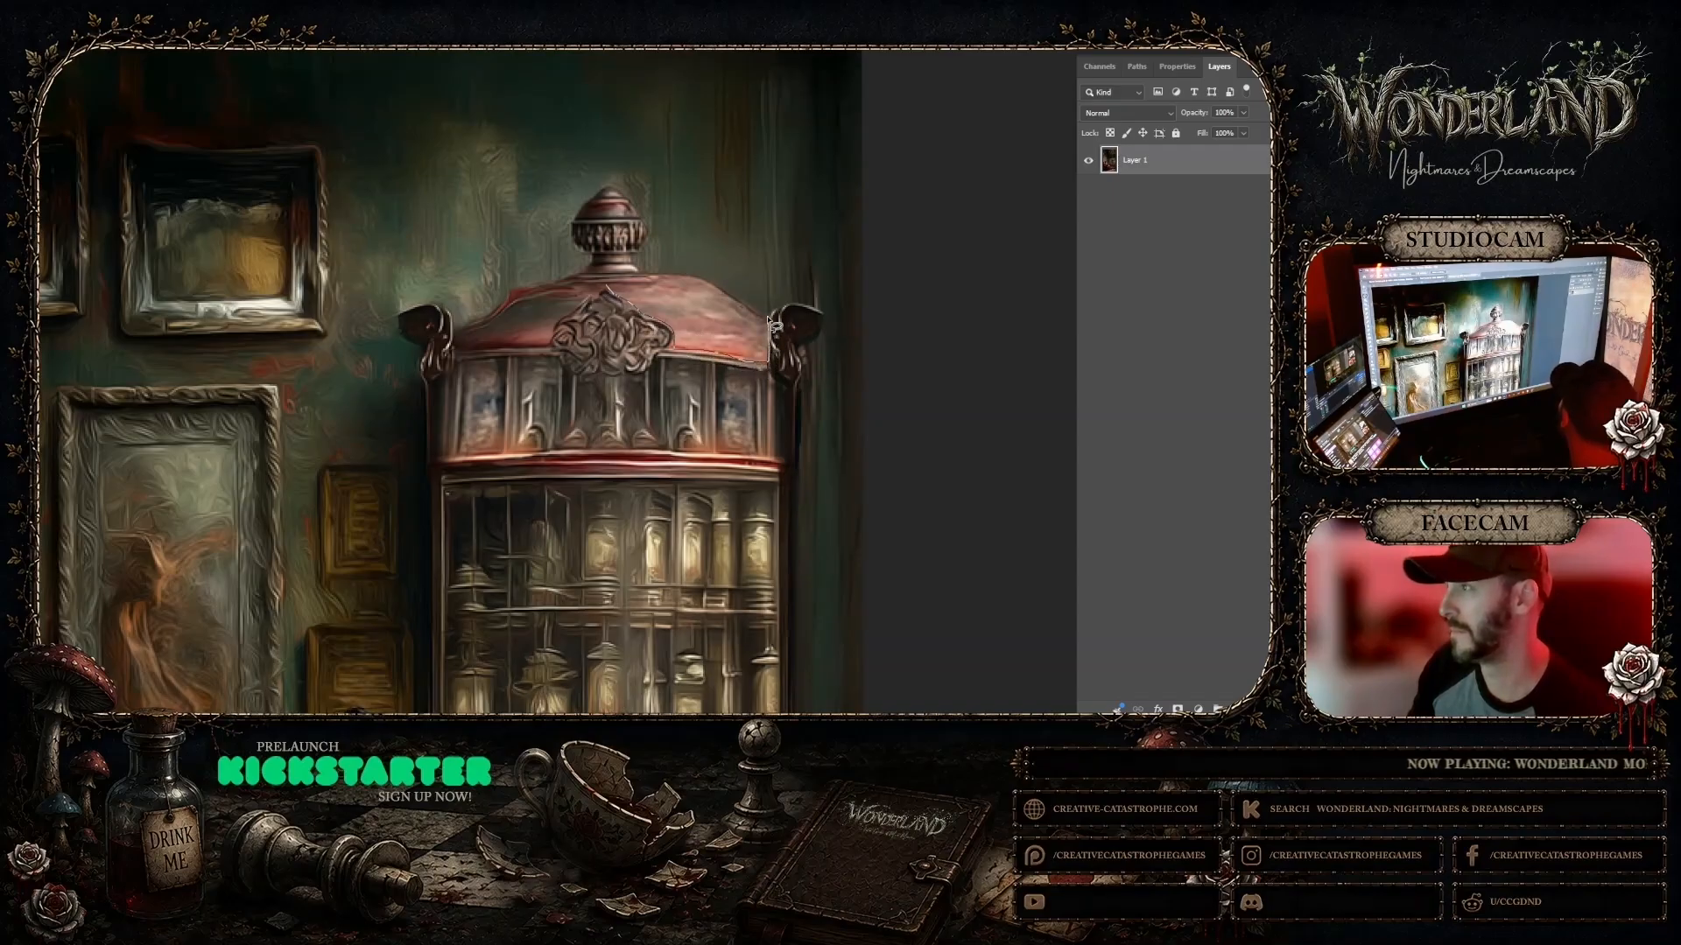
{"action": "left_click_drag", "start_coordinate": [671, 274], "coordinate": [606, 284]}
Step: Copy the selected dome half and paste it in place on a new layer
{"action": "left_click", "coordinate": [53, 50]}
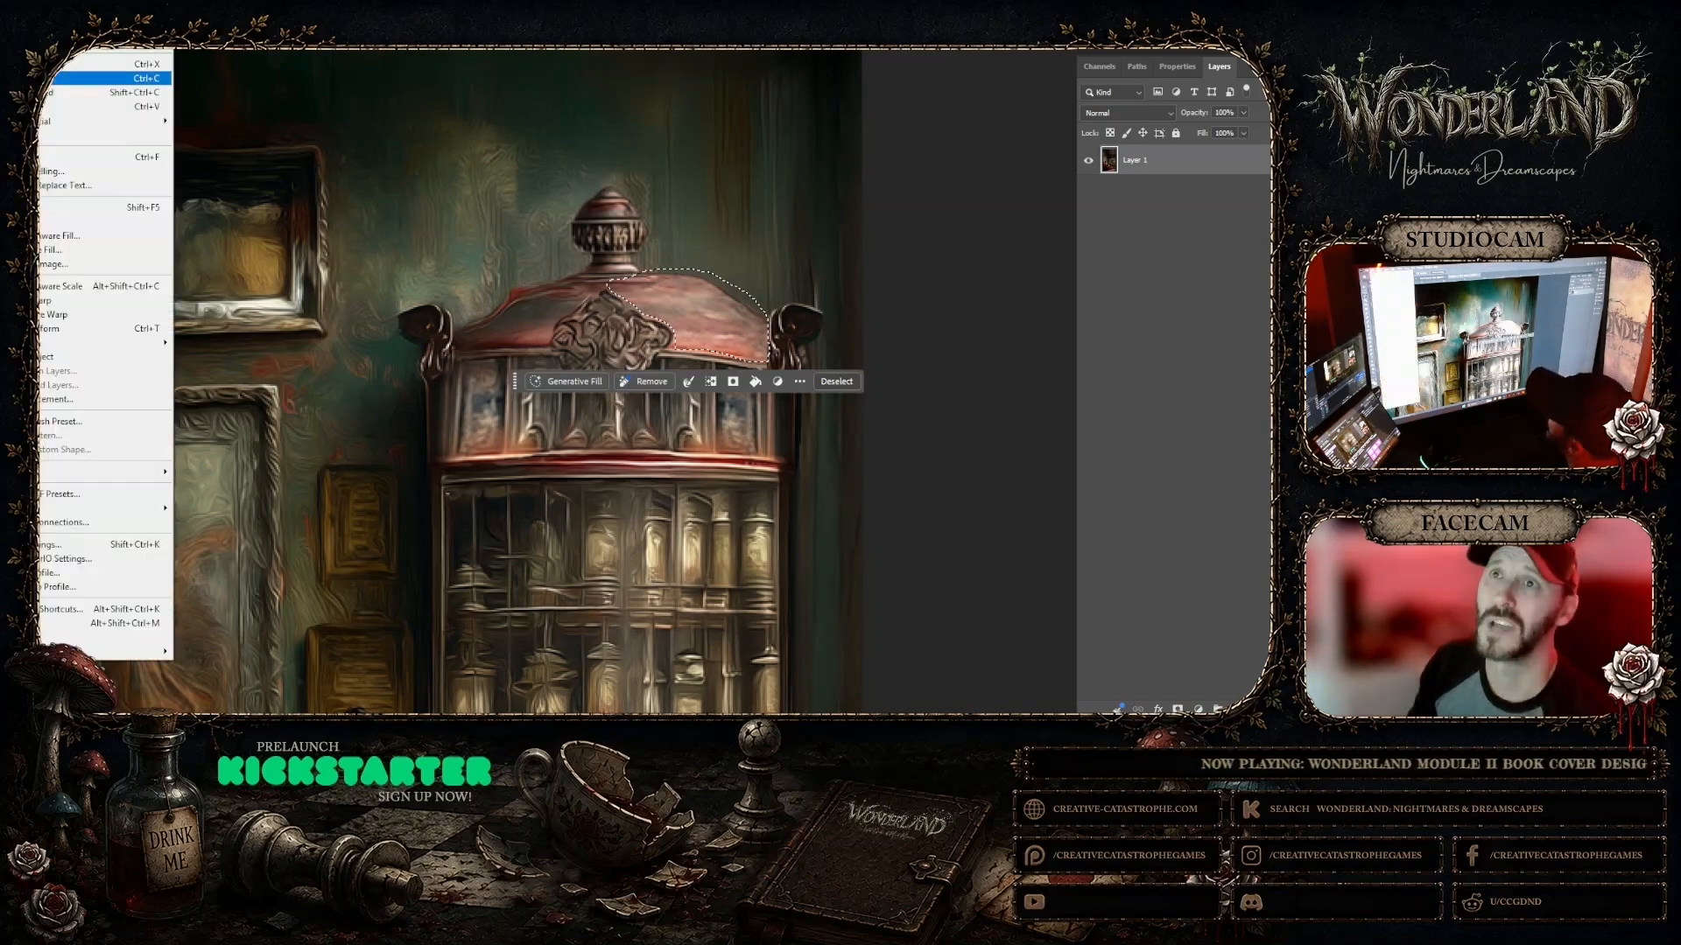
{"action": "left_click", "coordinate": [105, 77]}
{"action": "left_click", "coordinate": [52, 46]}
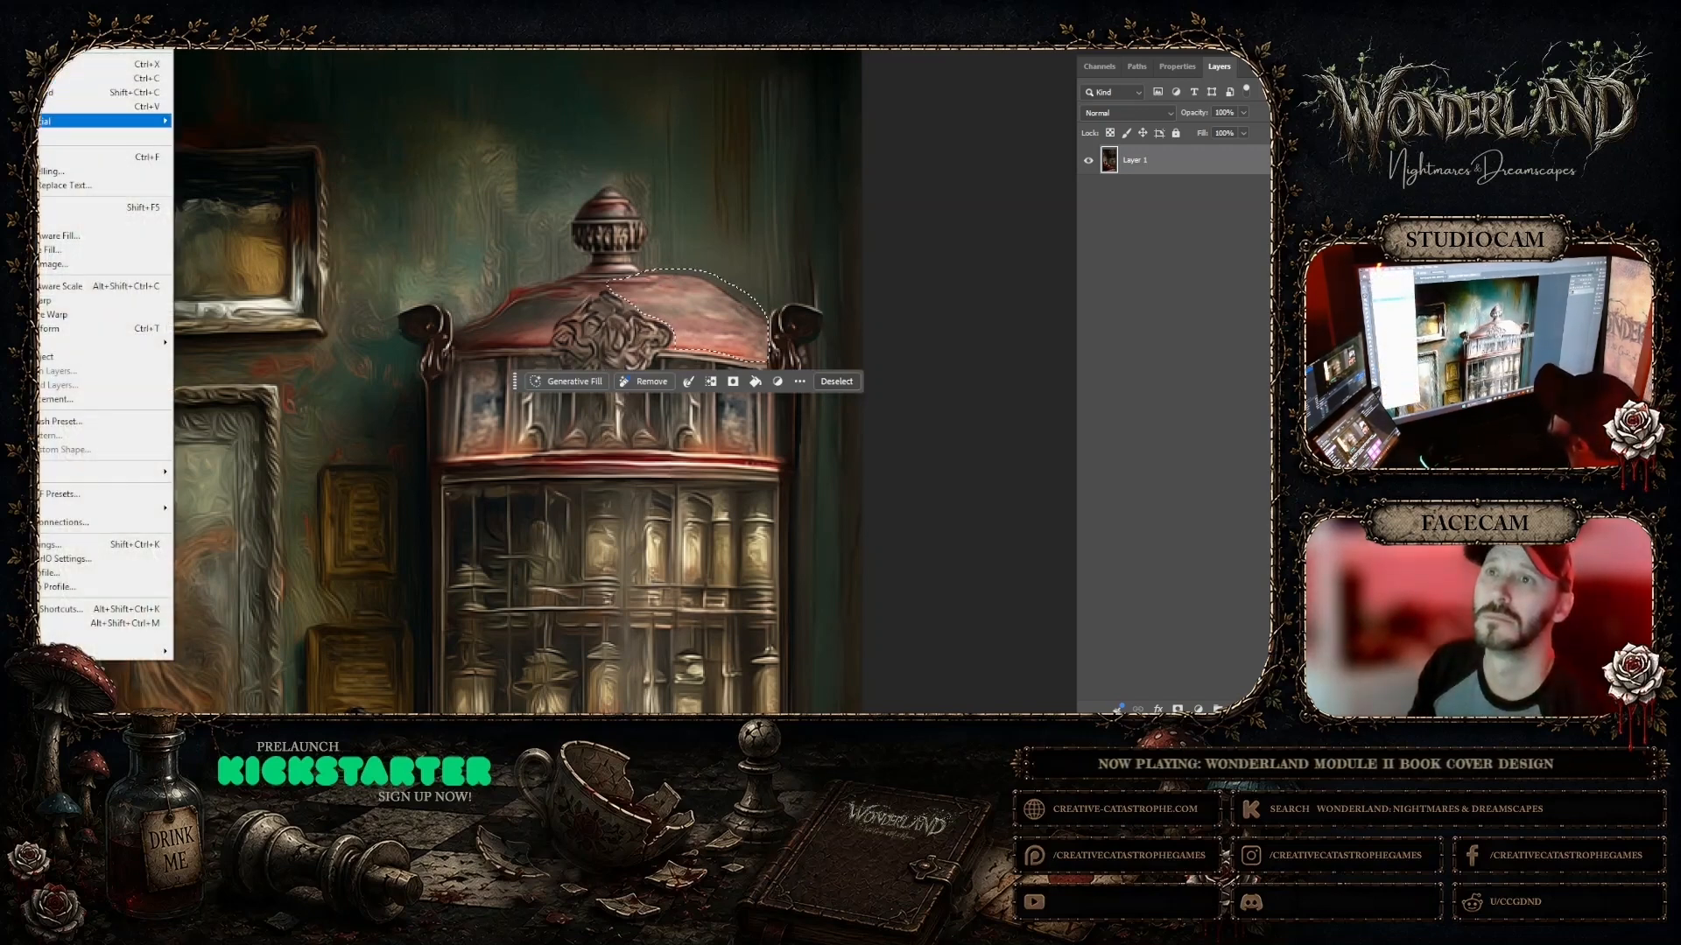
{"action": "mouse_move", "coordinate": [131, 121]}
{"action": "left_click", "coordinate": [224, 137]}
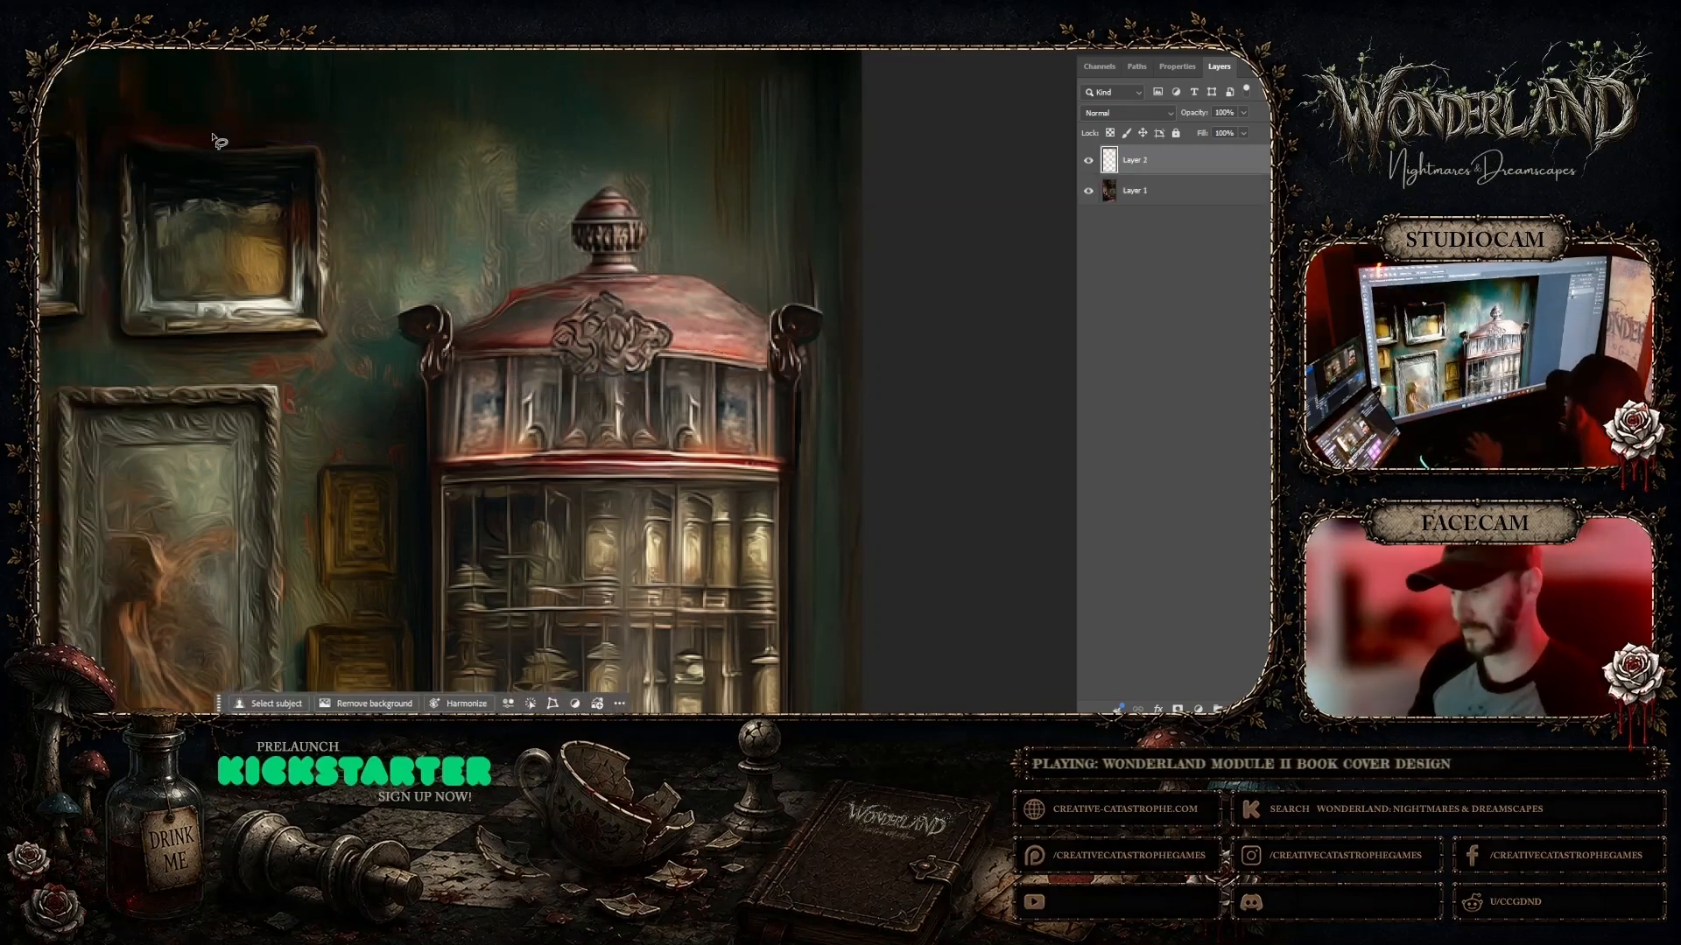
Step: Flip the pasted dome half horizontally and move it over the left side of the dome to mirror the right side
{"action": "left_click", "coordinate": [53, 47]}
{"action": "mouse_move", "coordinate": [106, 343]}
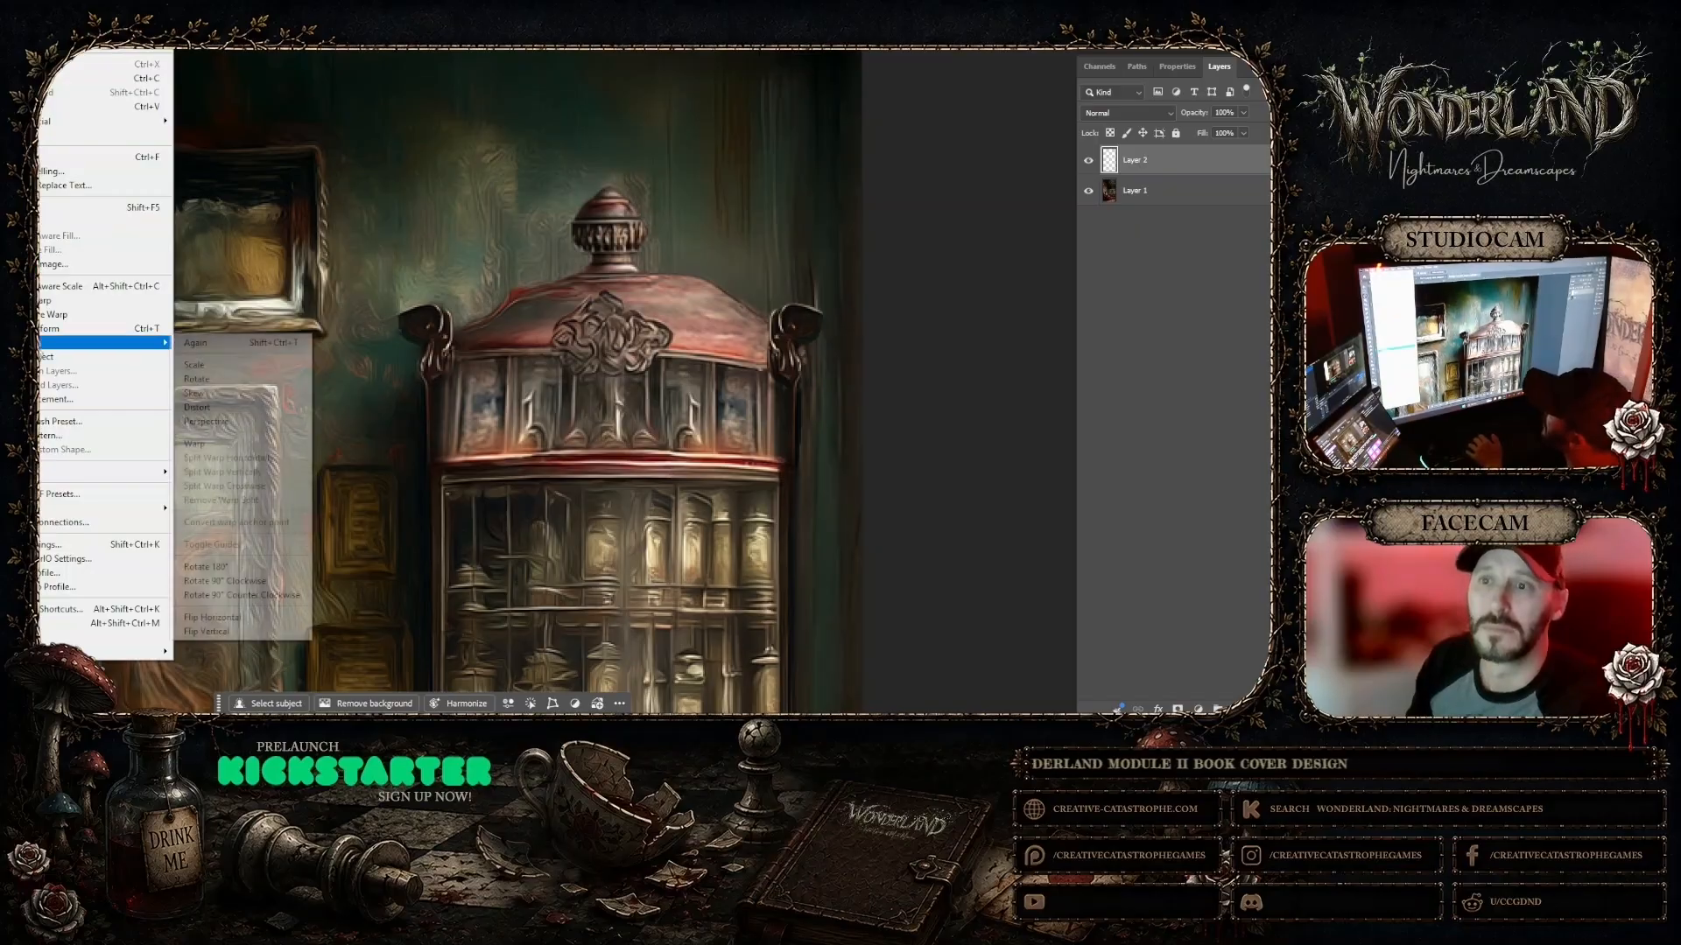
{"action": "left_click", "coordinate": [213, 617]}
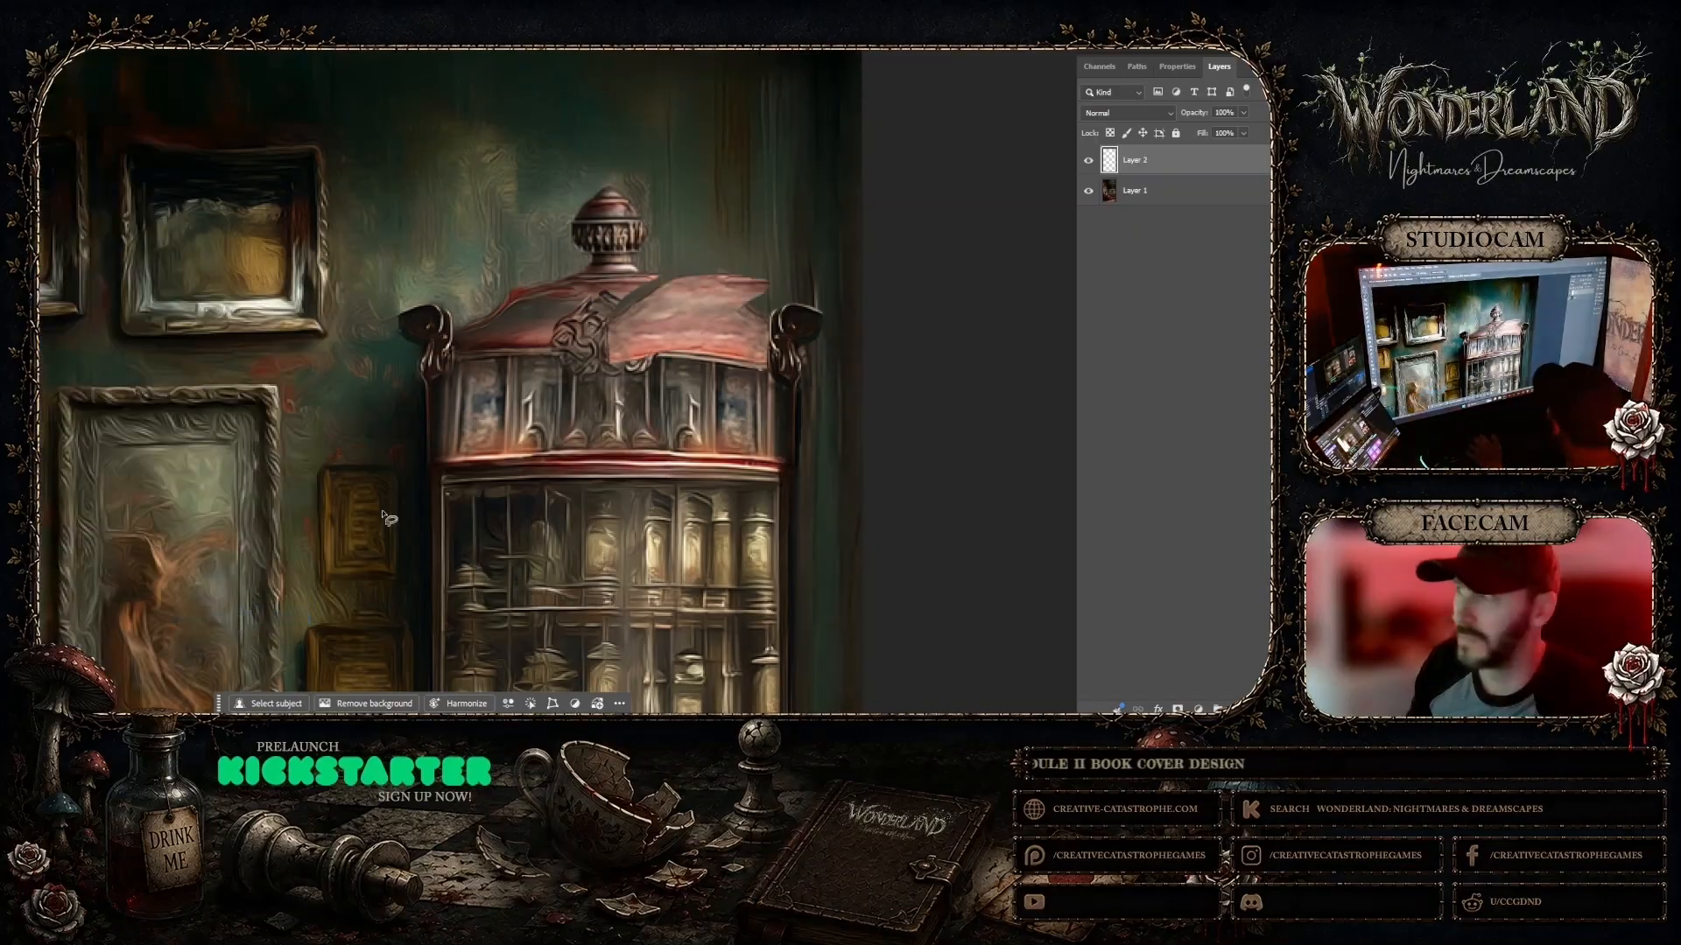
{"action": "key", "text": "v"}
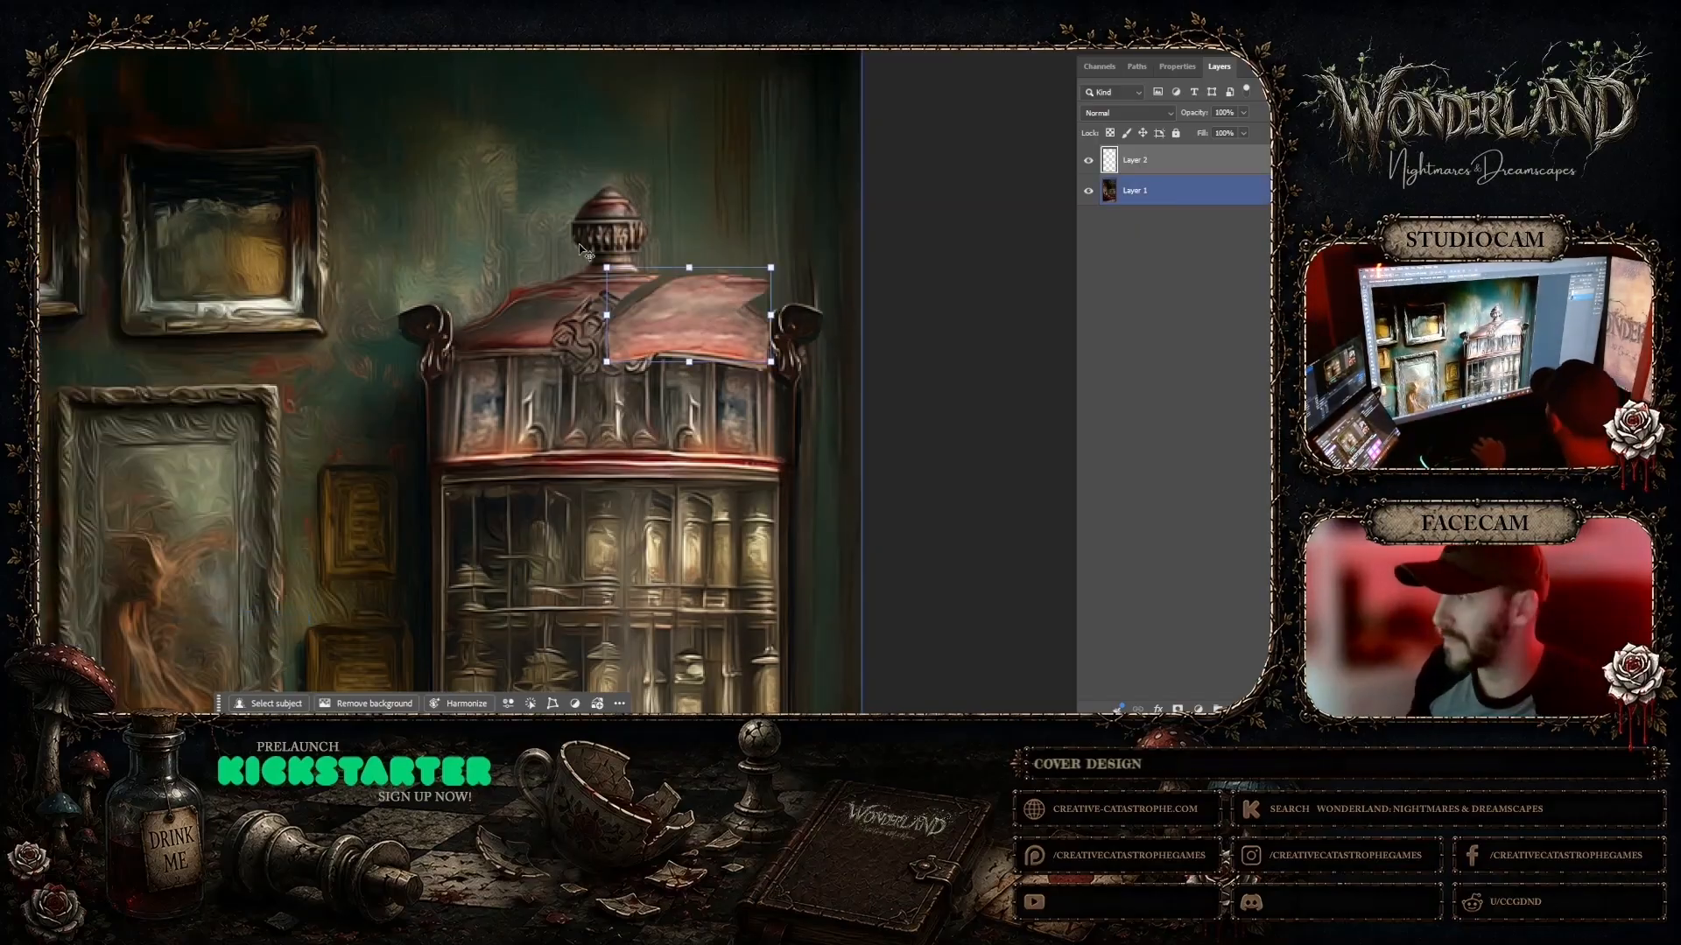
{"action": "left_click_drag", "start_coordinate": [617, 313], "coordinate": [539, 314]}
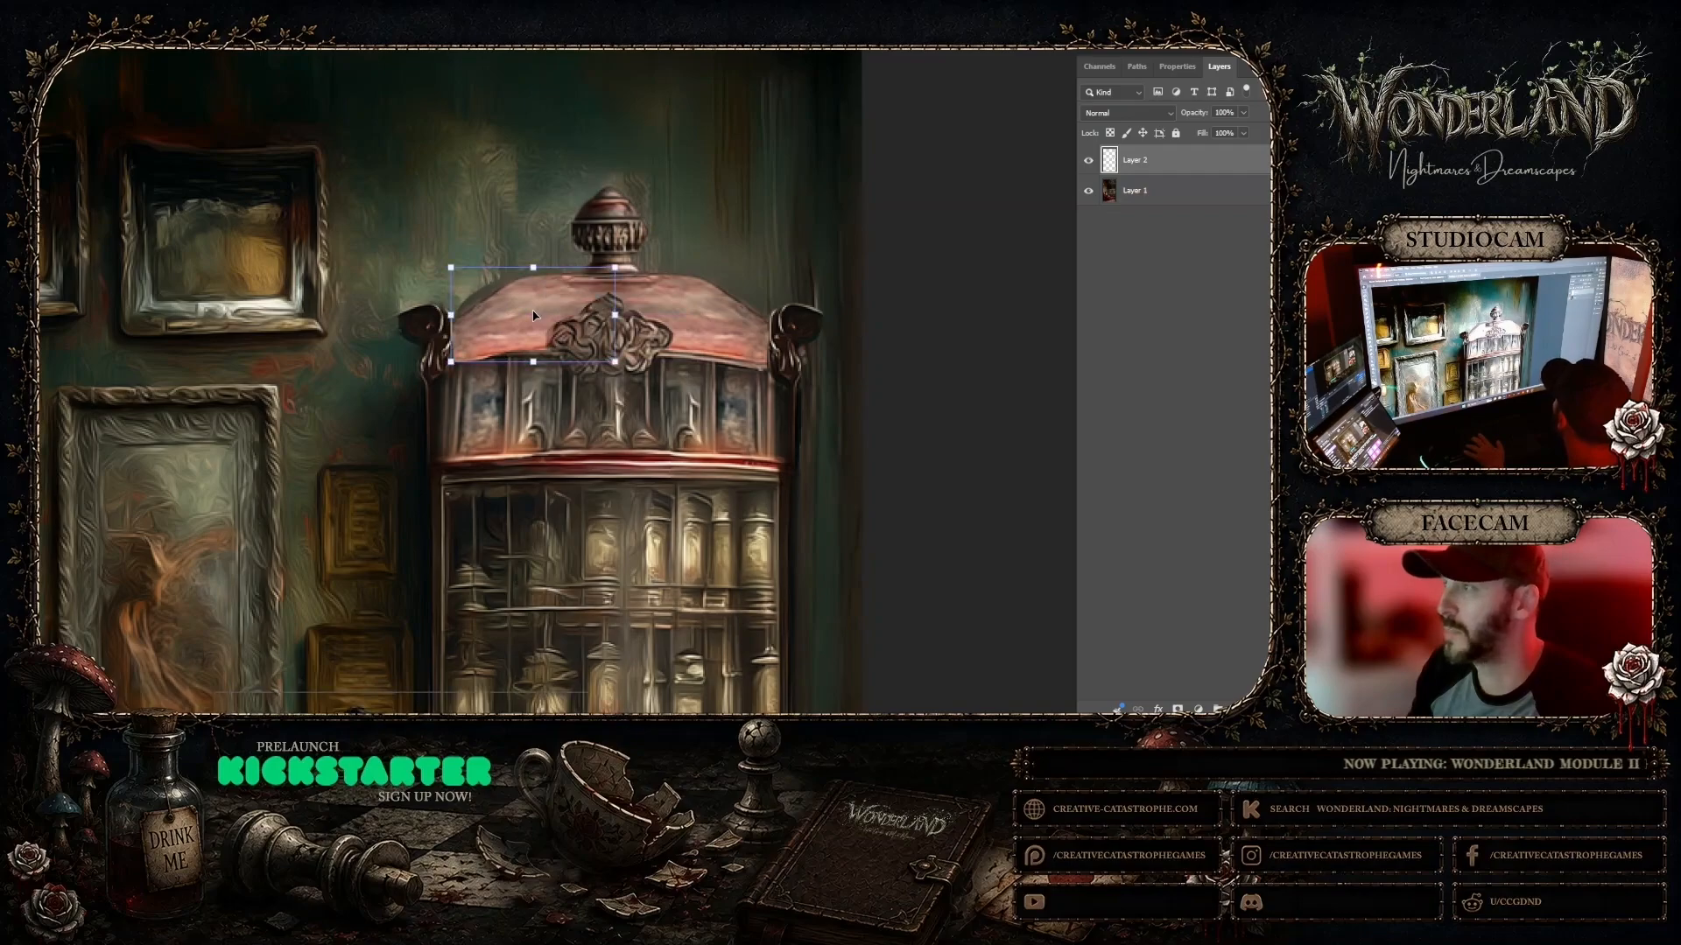
Step: Add a layer mask to Layer 2 and brush on it to blend the mirrored dome half into the cabinet
{"action": "key", "text": "b"}
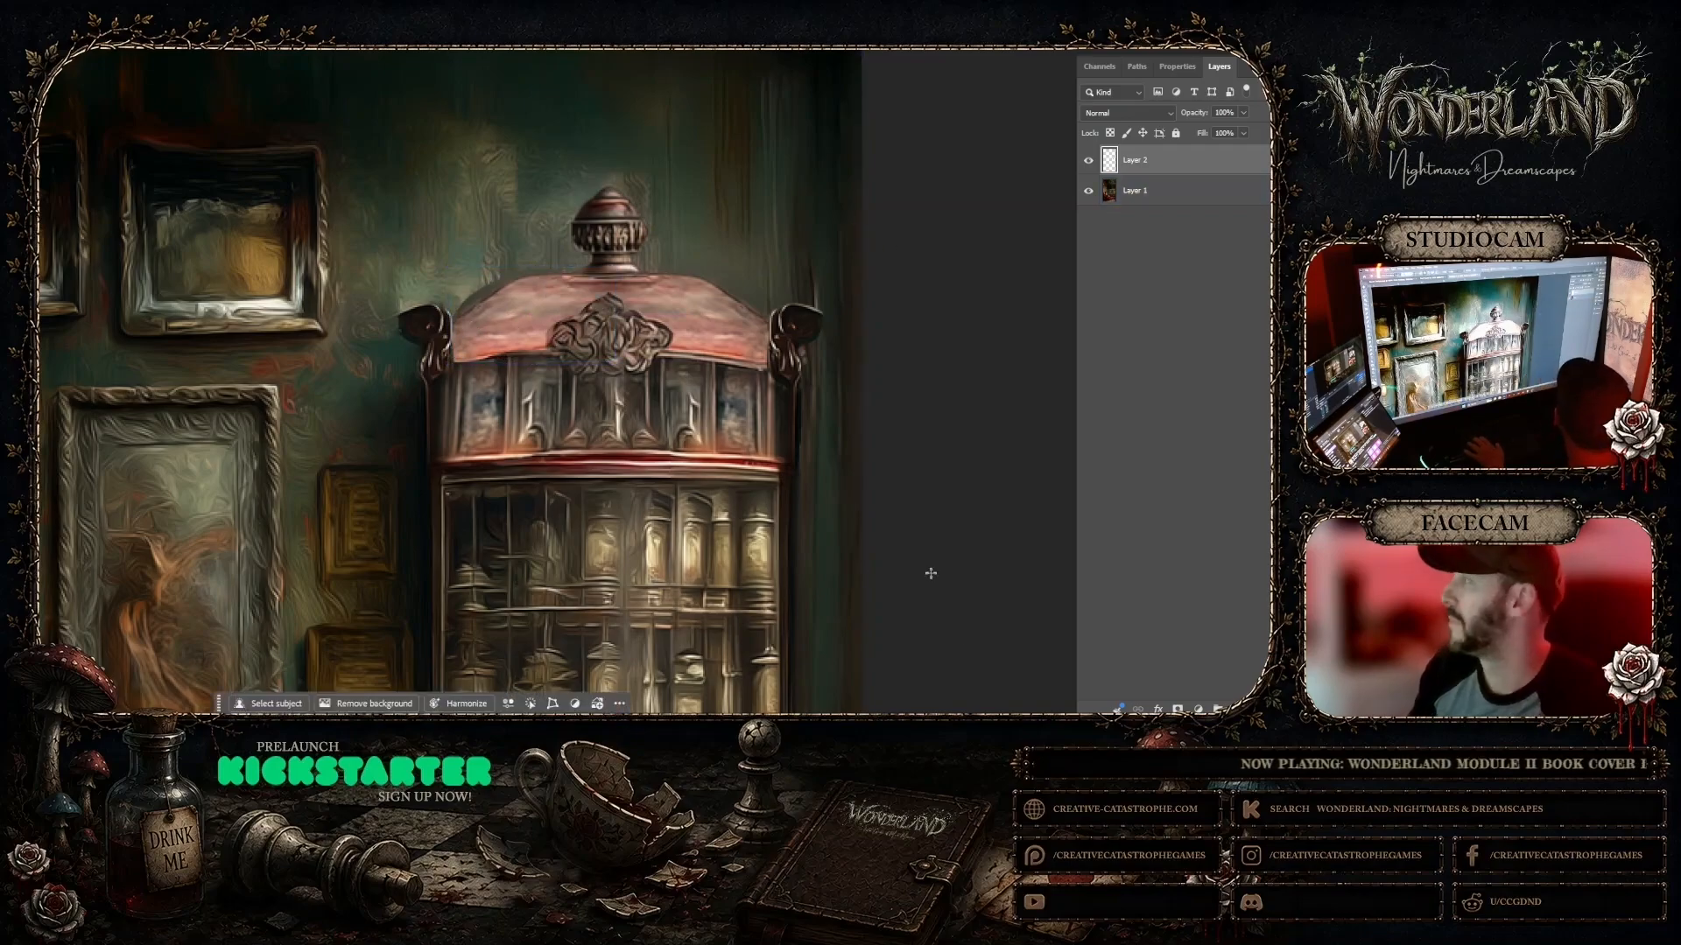
{"action": "left_click", "coordinate": [1175, 707]}
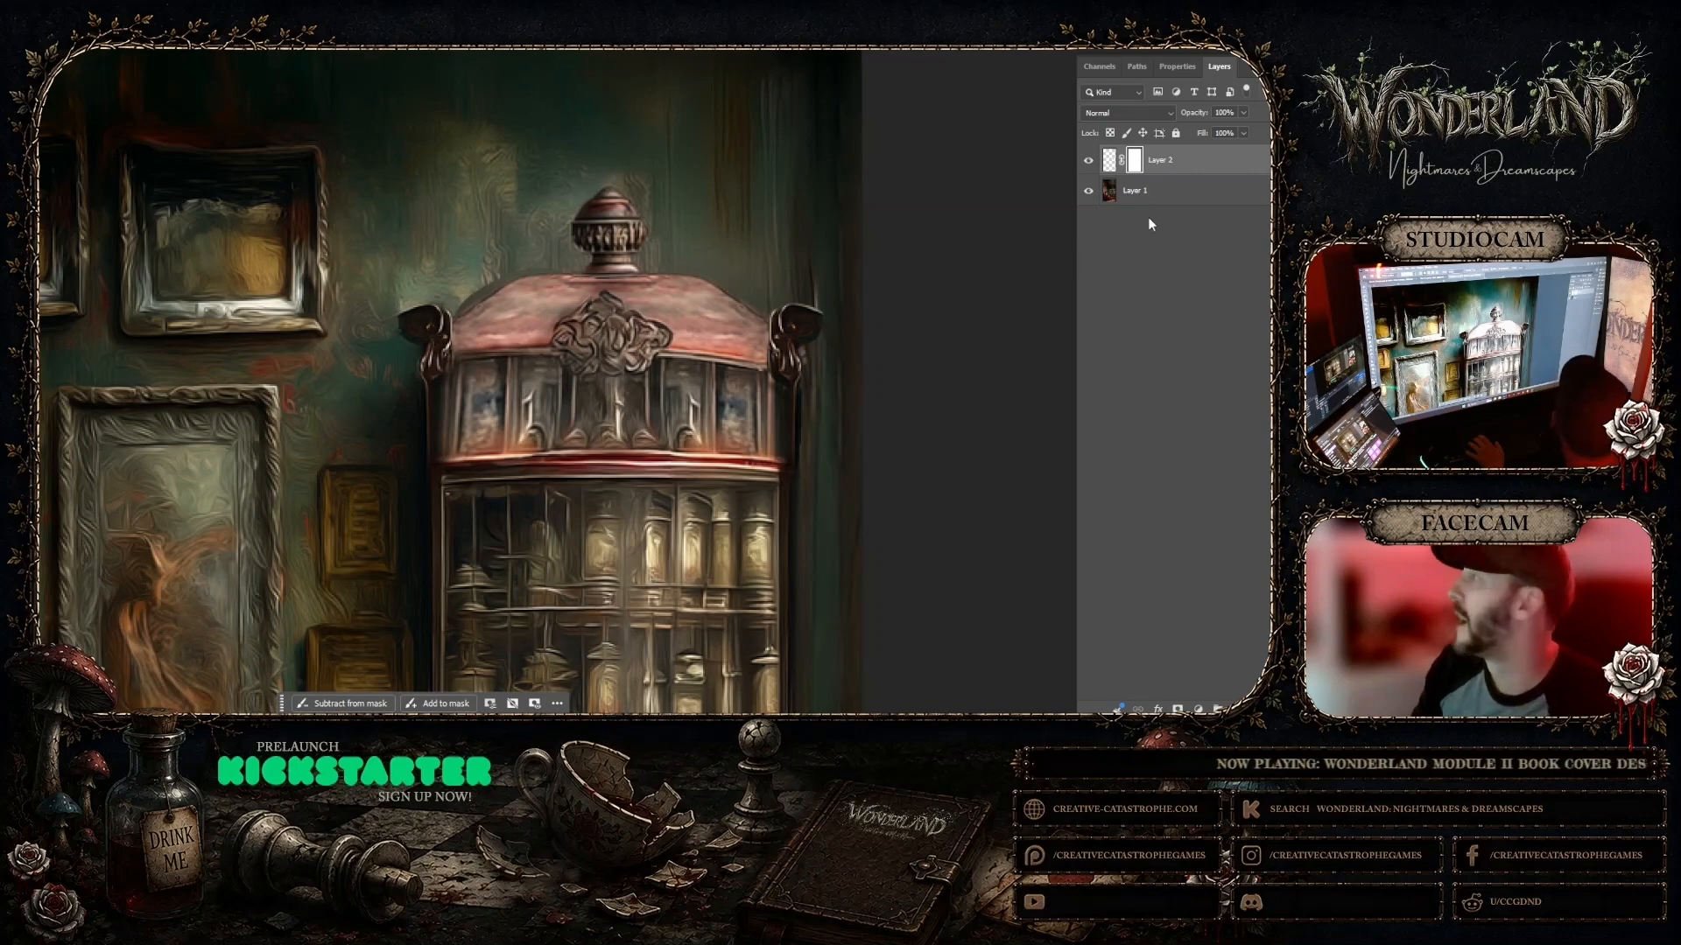
{"action": "left_click", "coordinate": [1089, 161]}
{"action": "left_click", "coordinate": [1089, 161]}
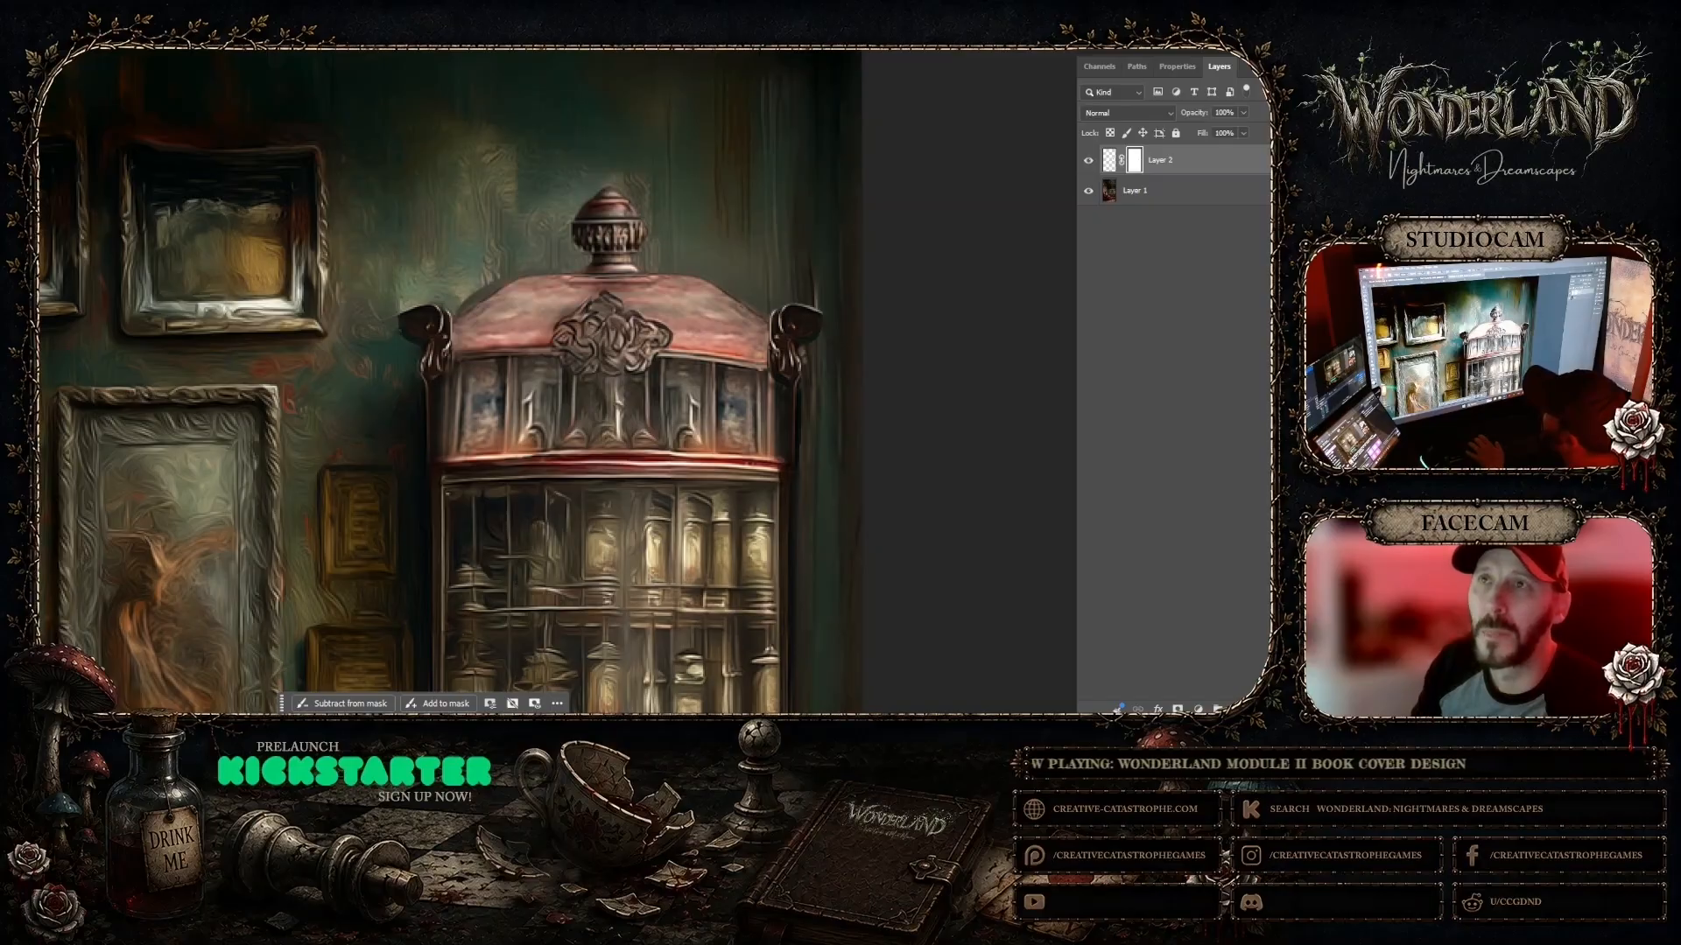
{"action": "left_click", "coordinate": [54, 51]}
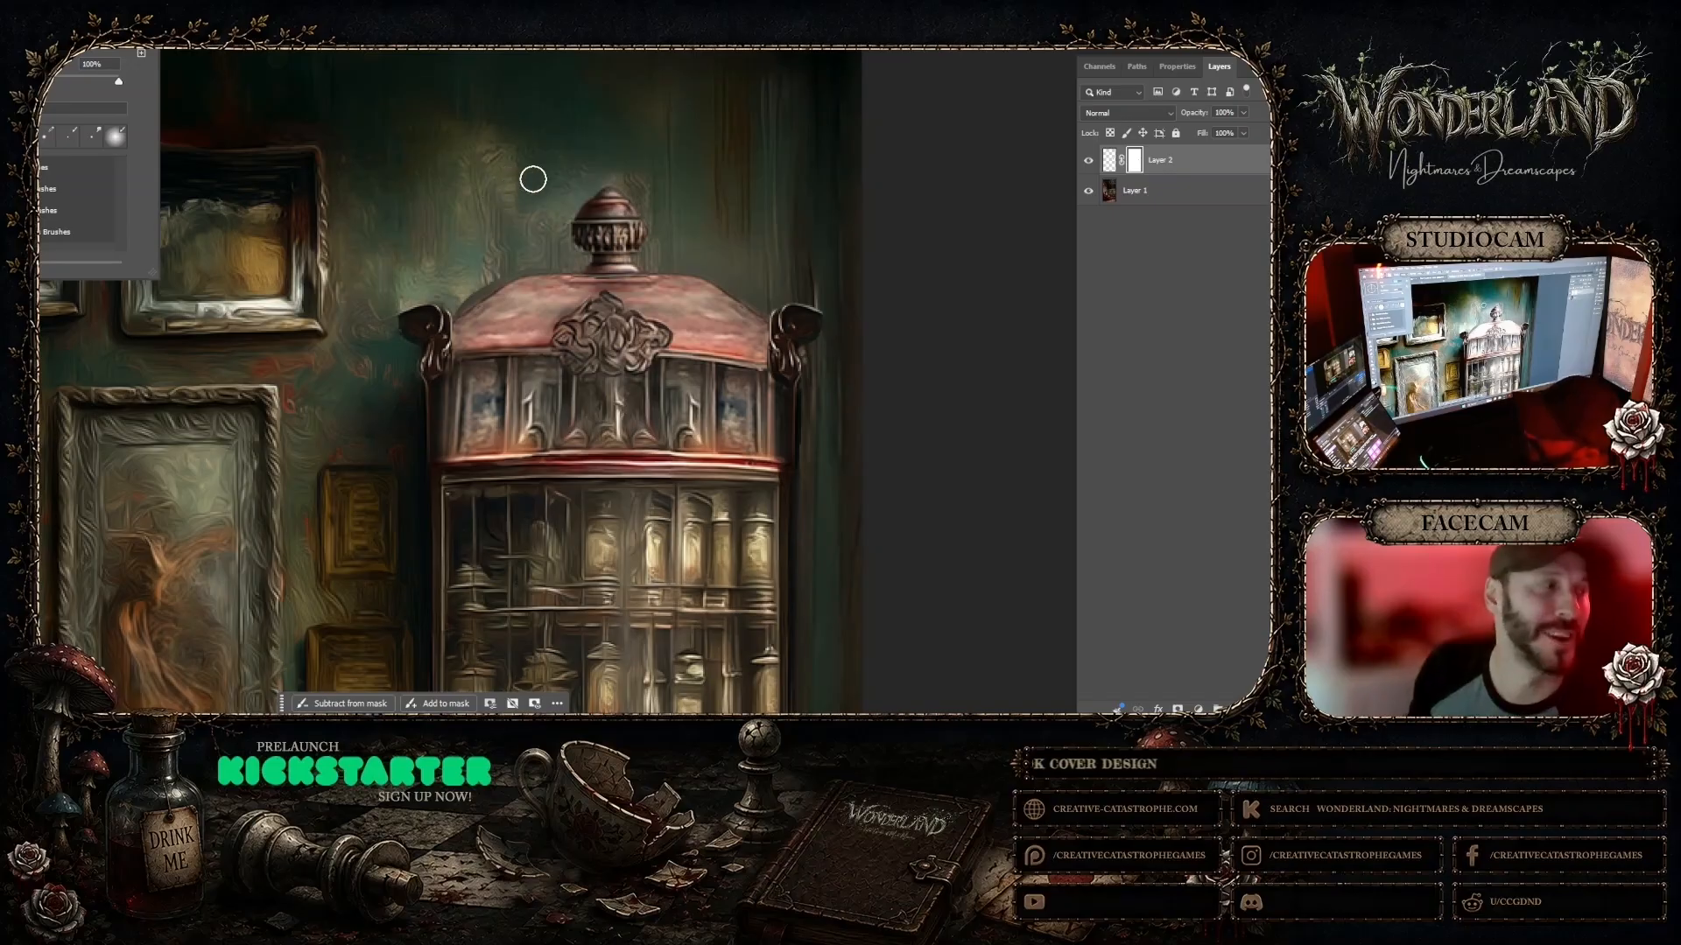
{"action": "left_click", "coordinate": [559, 262]}
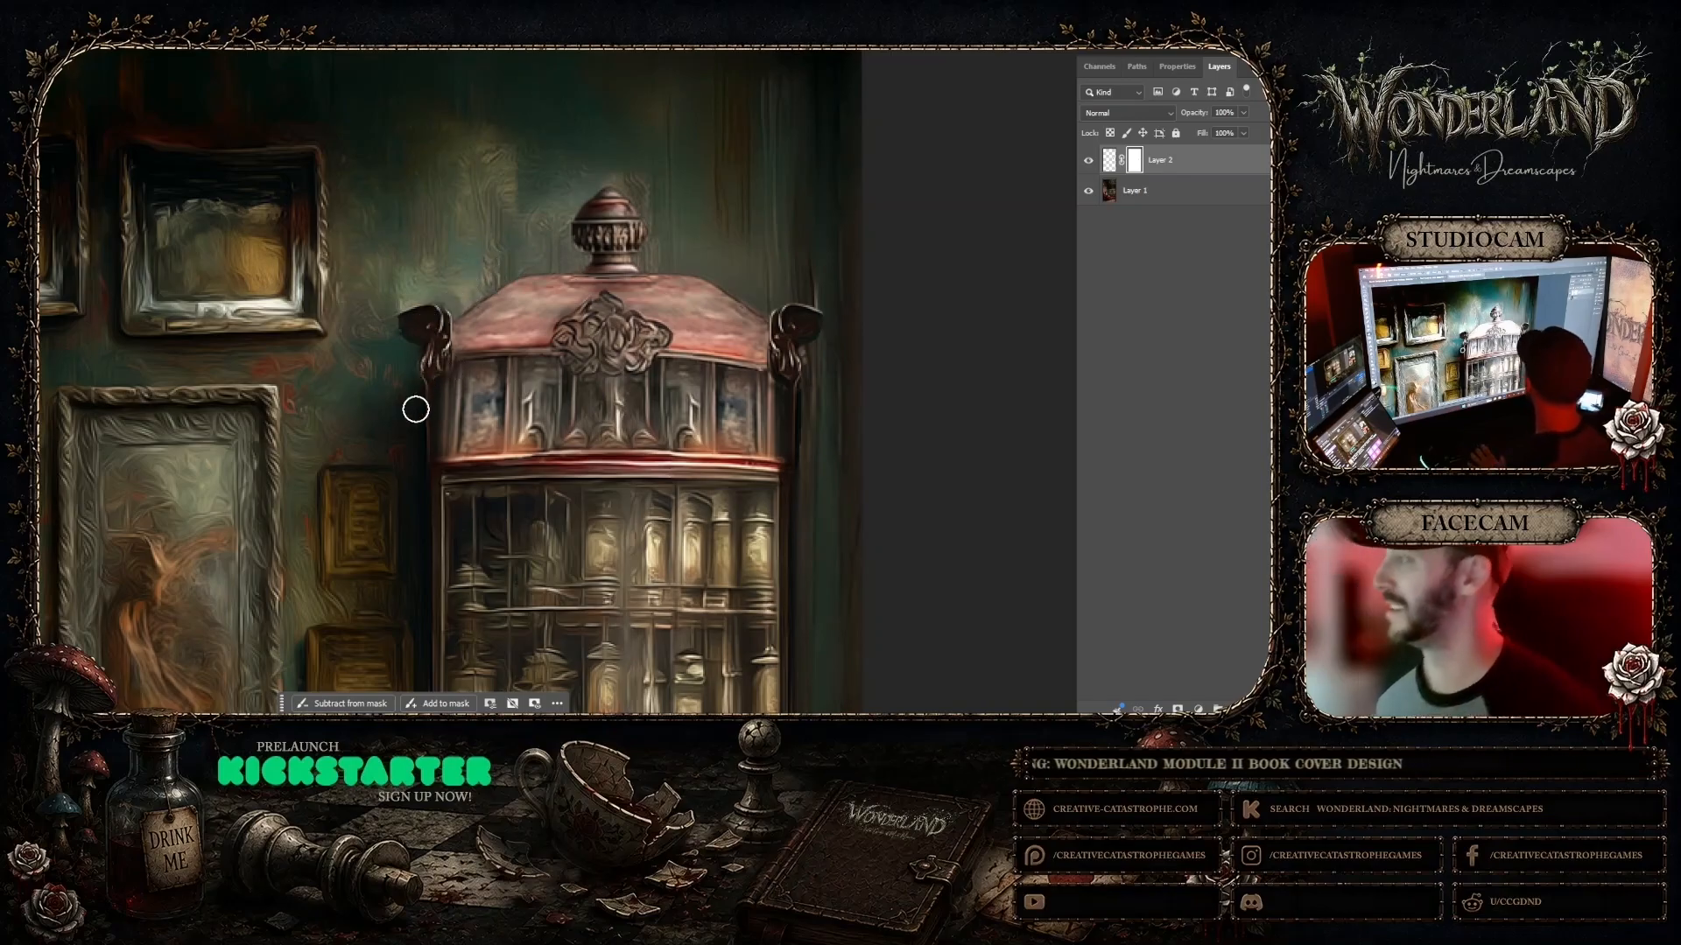
Step: Compare the dome with and without Layer 2, and examine the mirrored roof in the whole artwork
{"action": "left_click", "coordinate": [1087, 161]}
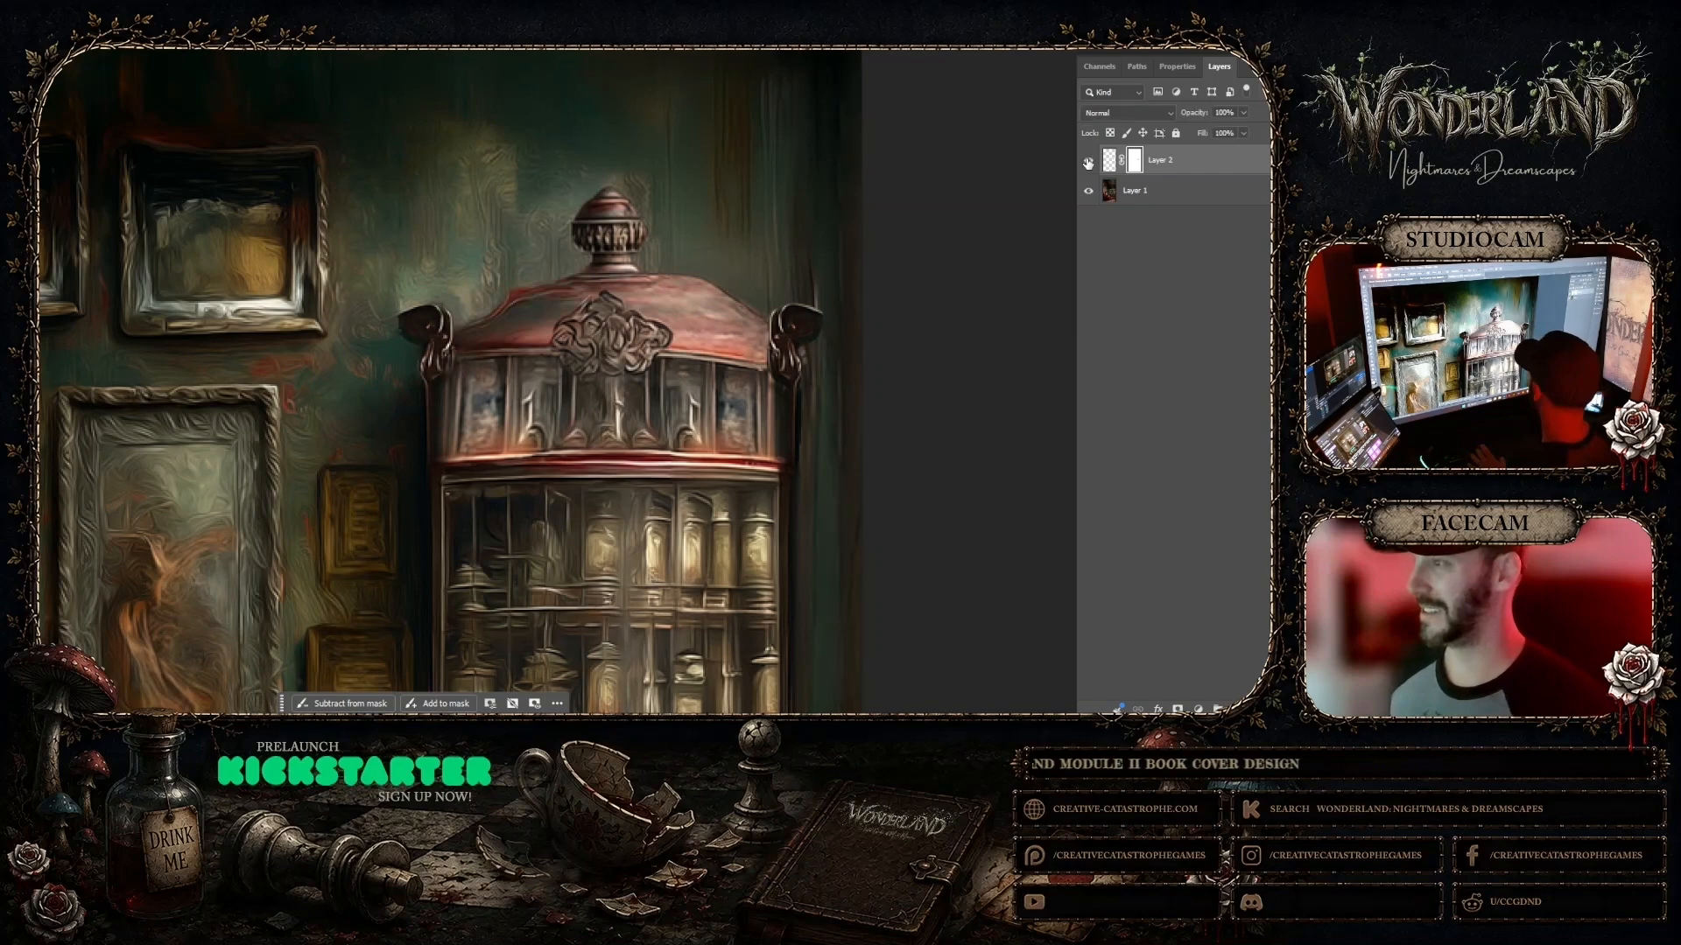
{"action": "left_click", "coordinate": [1087, 161]}
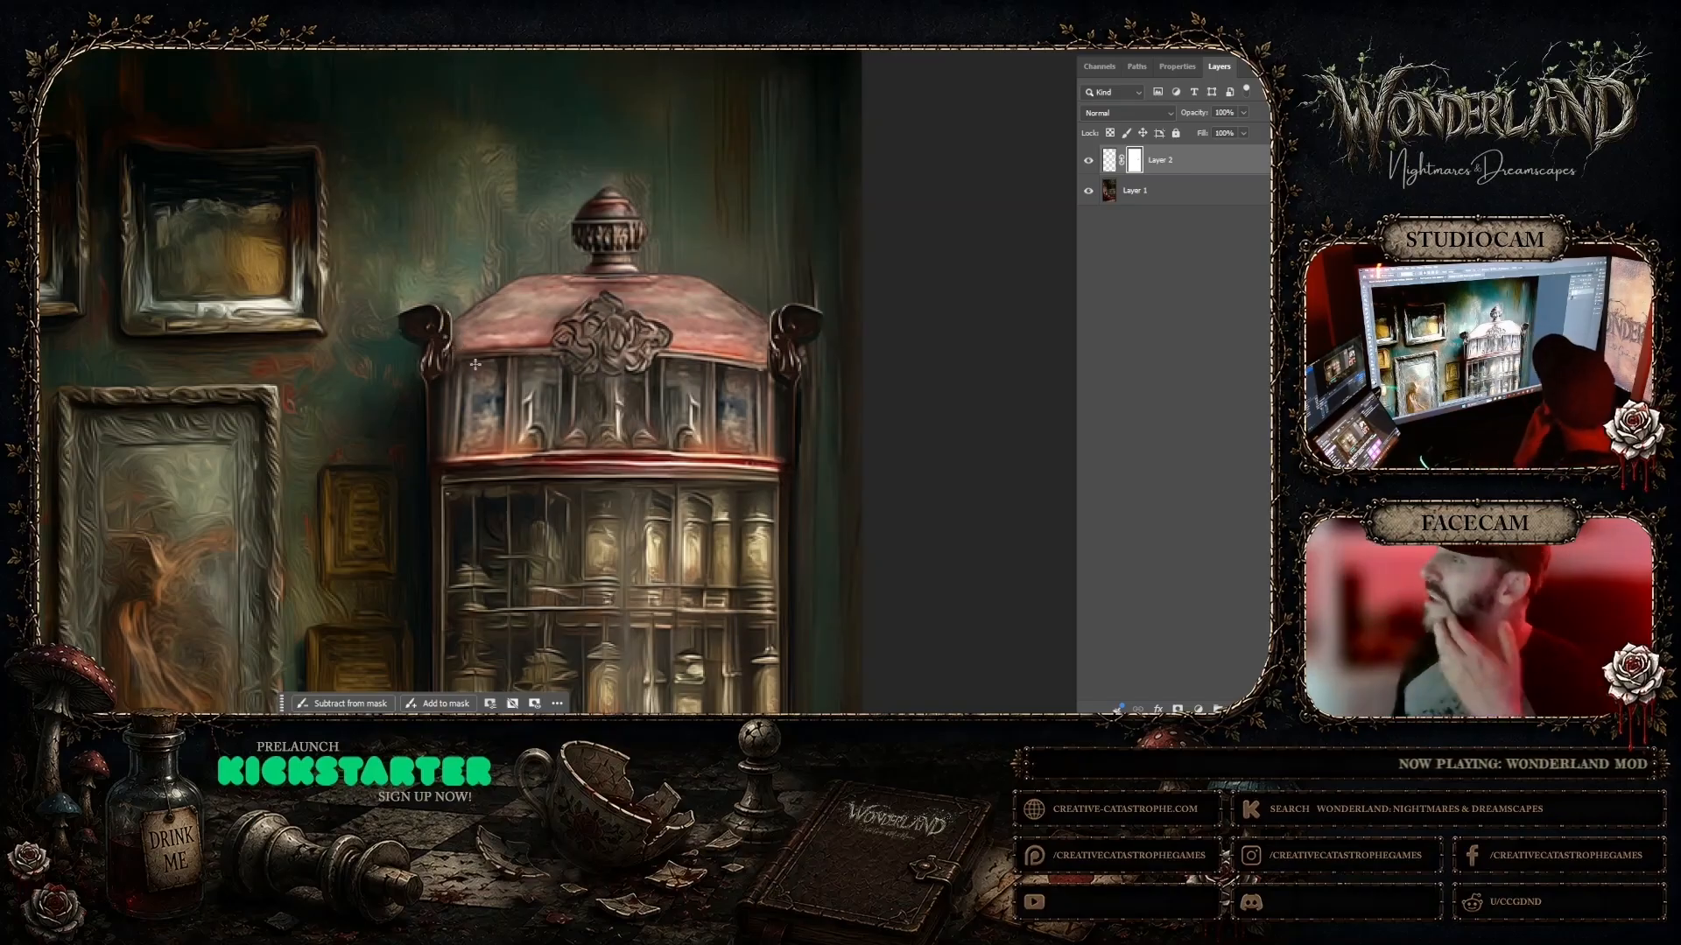
{"action": "left_click", "coordinate": [1089, 165]}
{"action": "left_click", "coordinate": [1089, 165]}
{"action": "left_click", "coordinate": [1089, 166]}
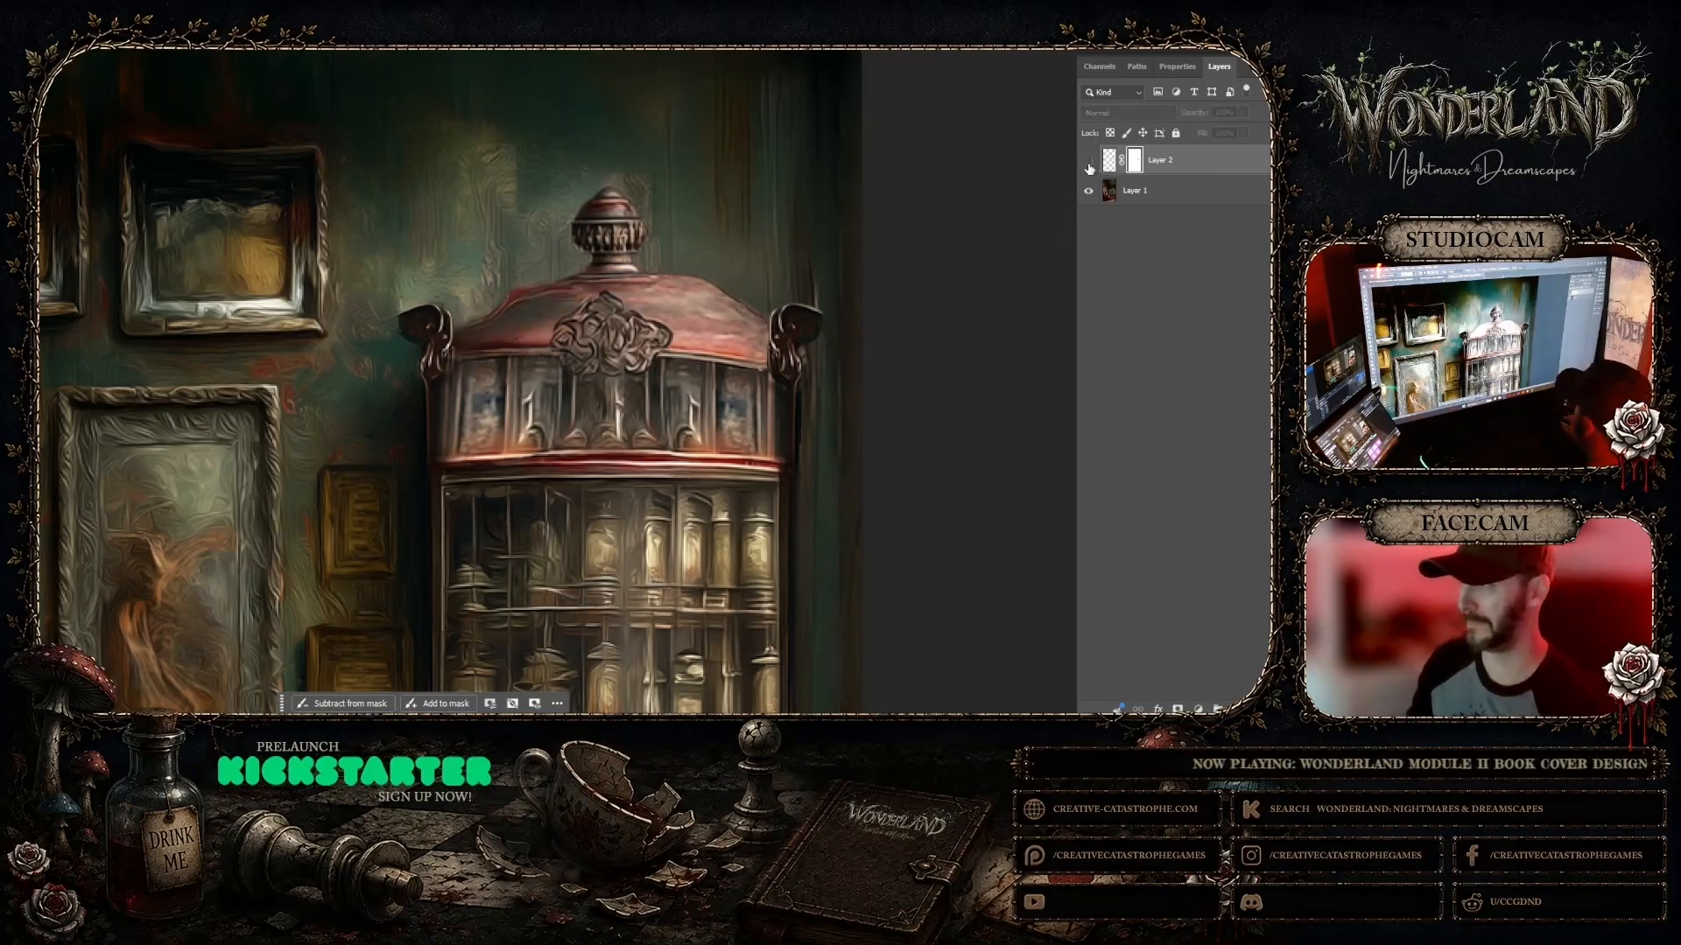
{"action": "left_click", "coordinate": [1090, 165]}
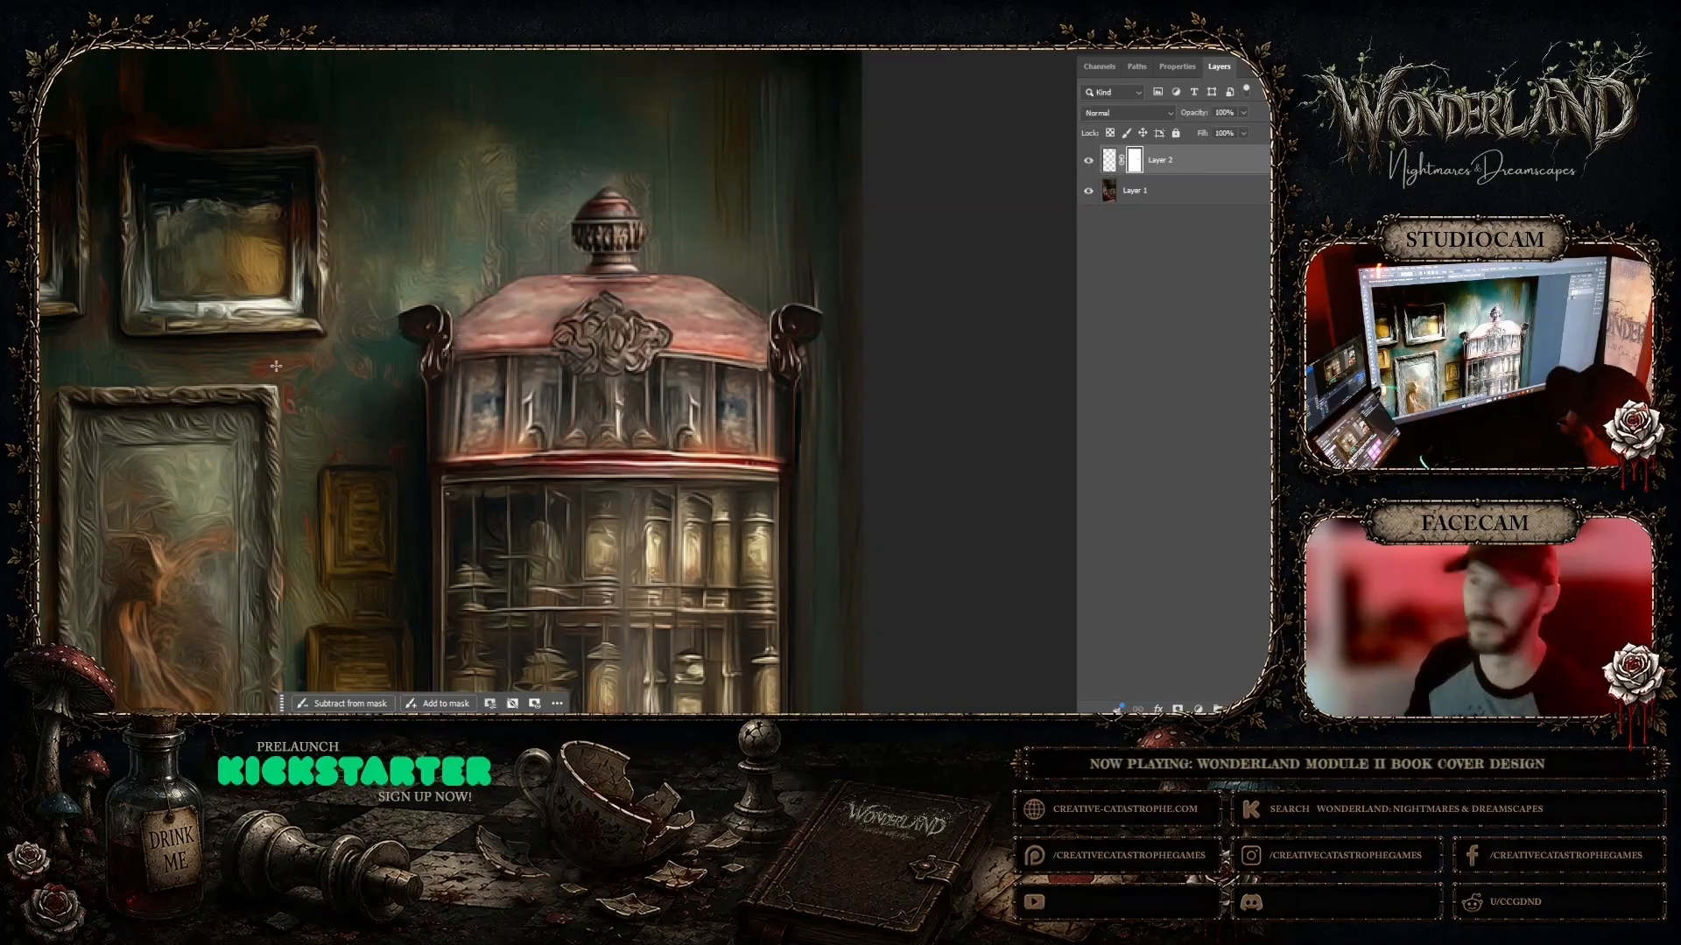
{"action": "right_click", "coordinate": [354, 344]}
{"action": "left_click", "coordinate": [366, 358]}
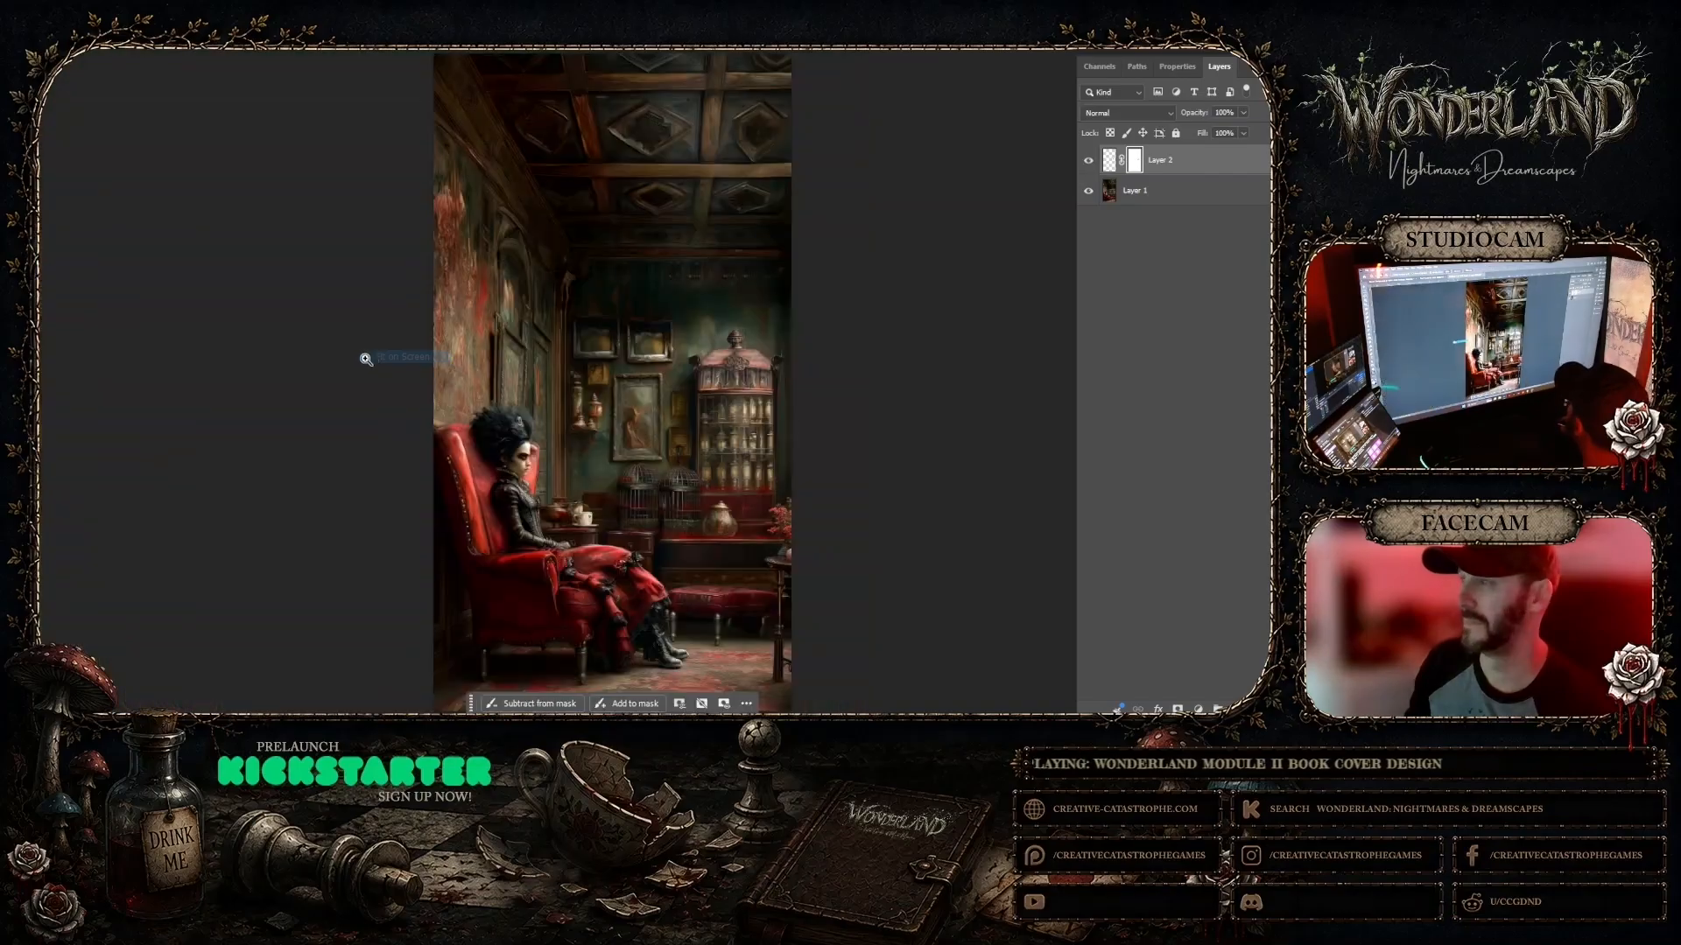
{"action": "left_click", "coordinate": [686, 506]}
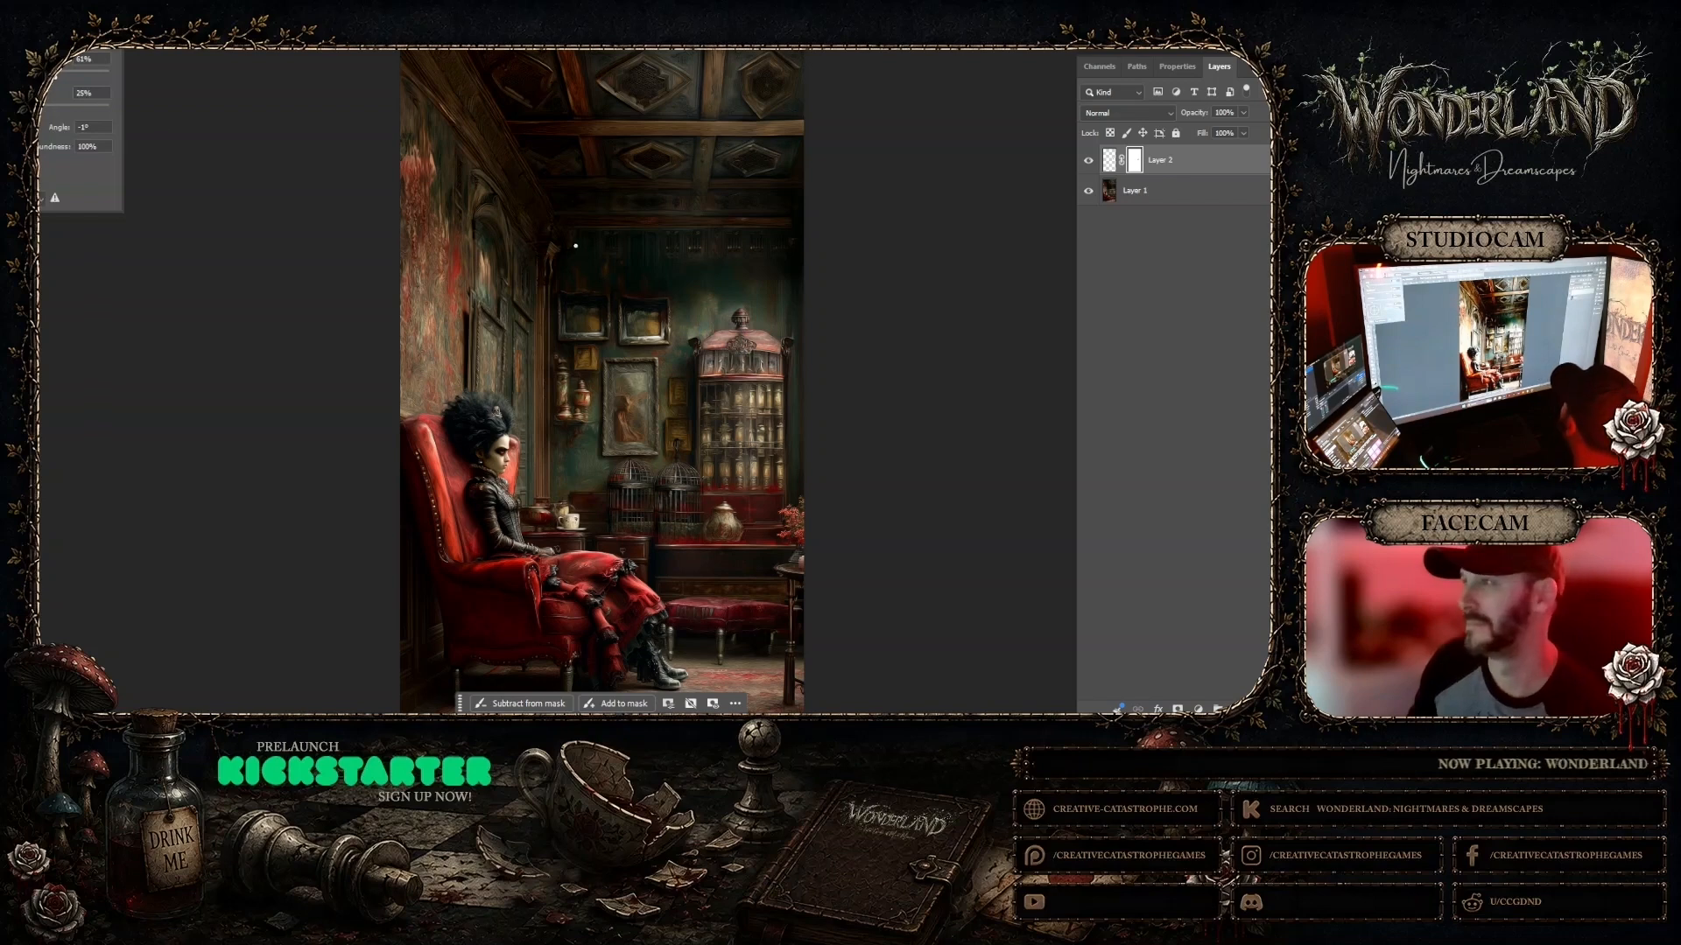
{"action": "left_click", "coordinate": [549, 230]}
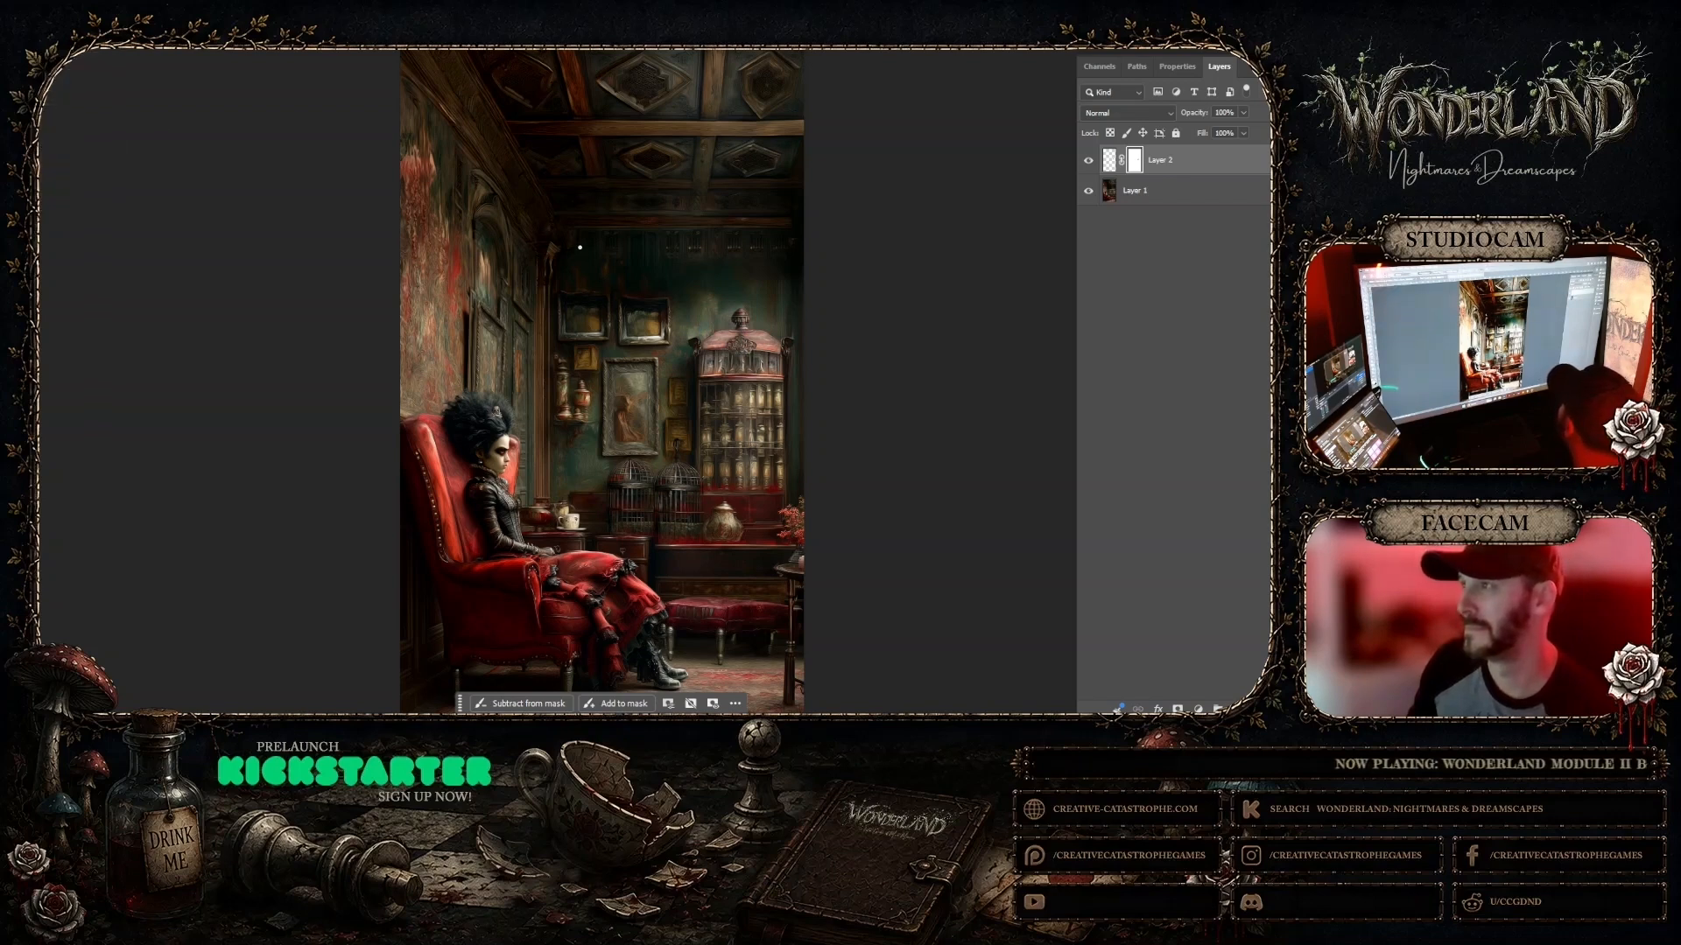
Step: Merge Layer 2 and its mask with Layer 1
{"action": "left_click", "coordinate": [1186, 199], "text": "shift"}
{"action": "right_click", "coordinate": [1186, 197]}
{"action": "left_click", "coordinate": [1212, 310]}
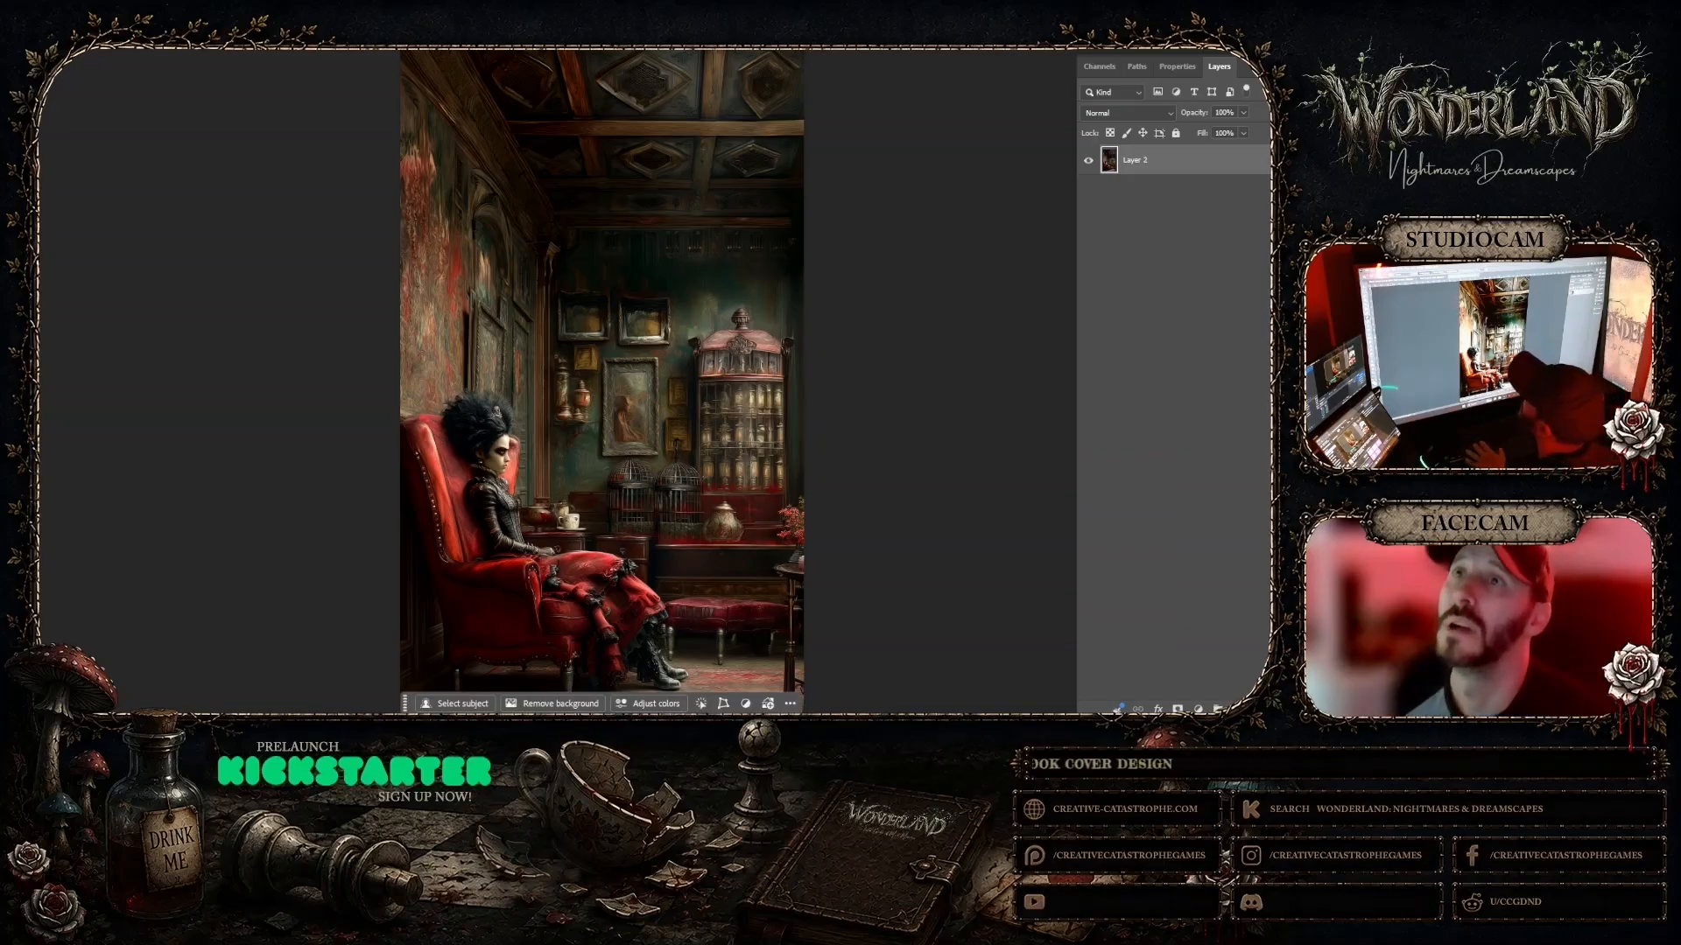
Step: Save the artwork as a PNG named "Vignette Window", replacing the existing file and accepting the PNG options
{"action": "key", "text": "alt+f"}
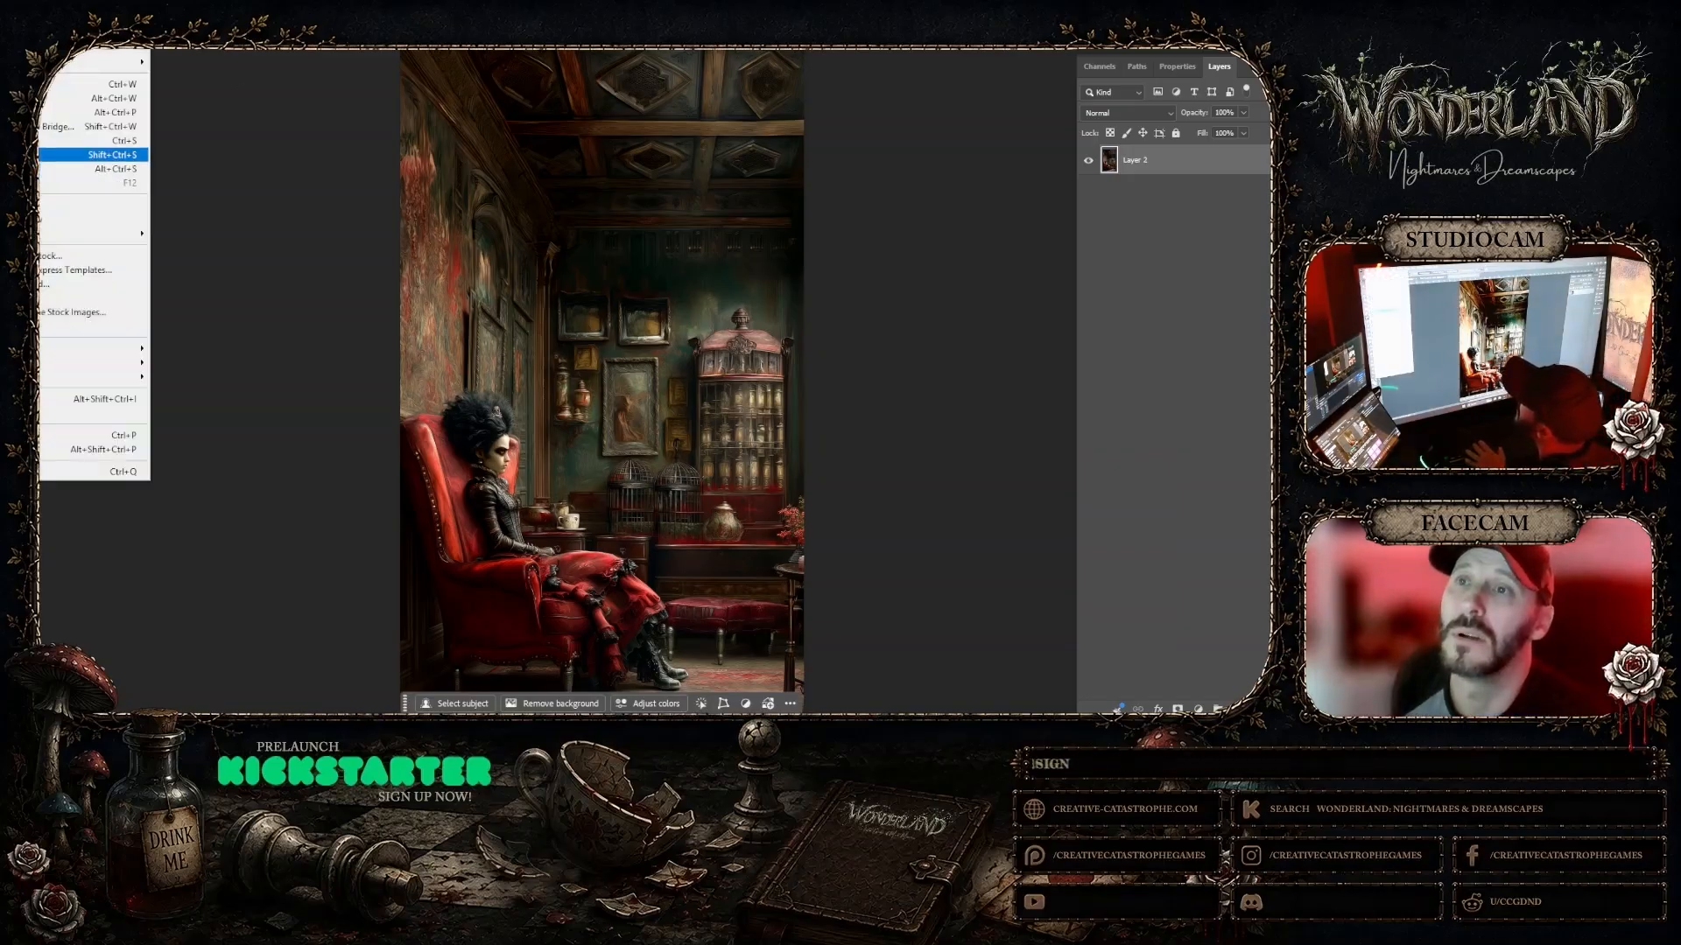
{"action": "key", "text": "Return"}
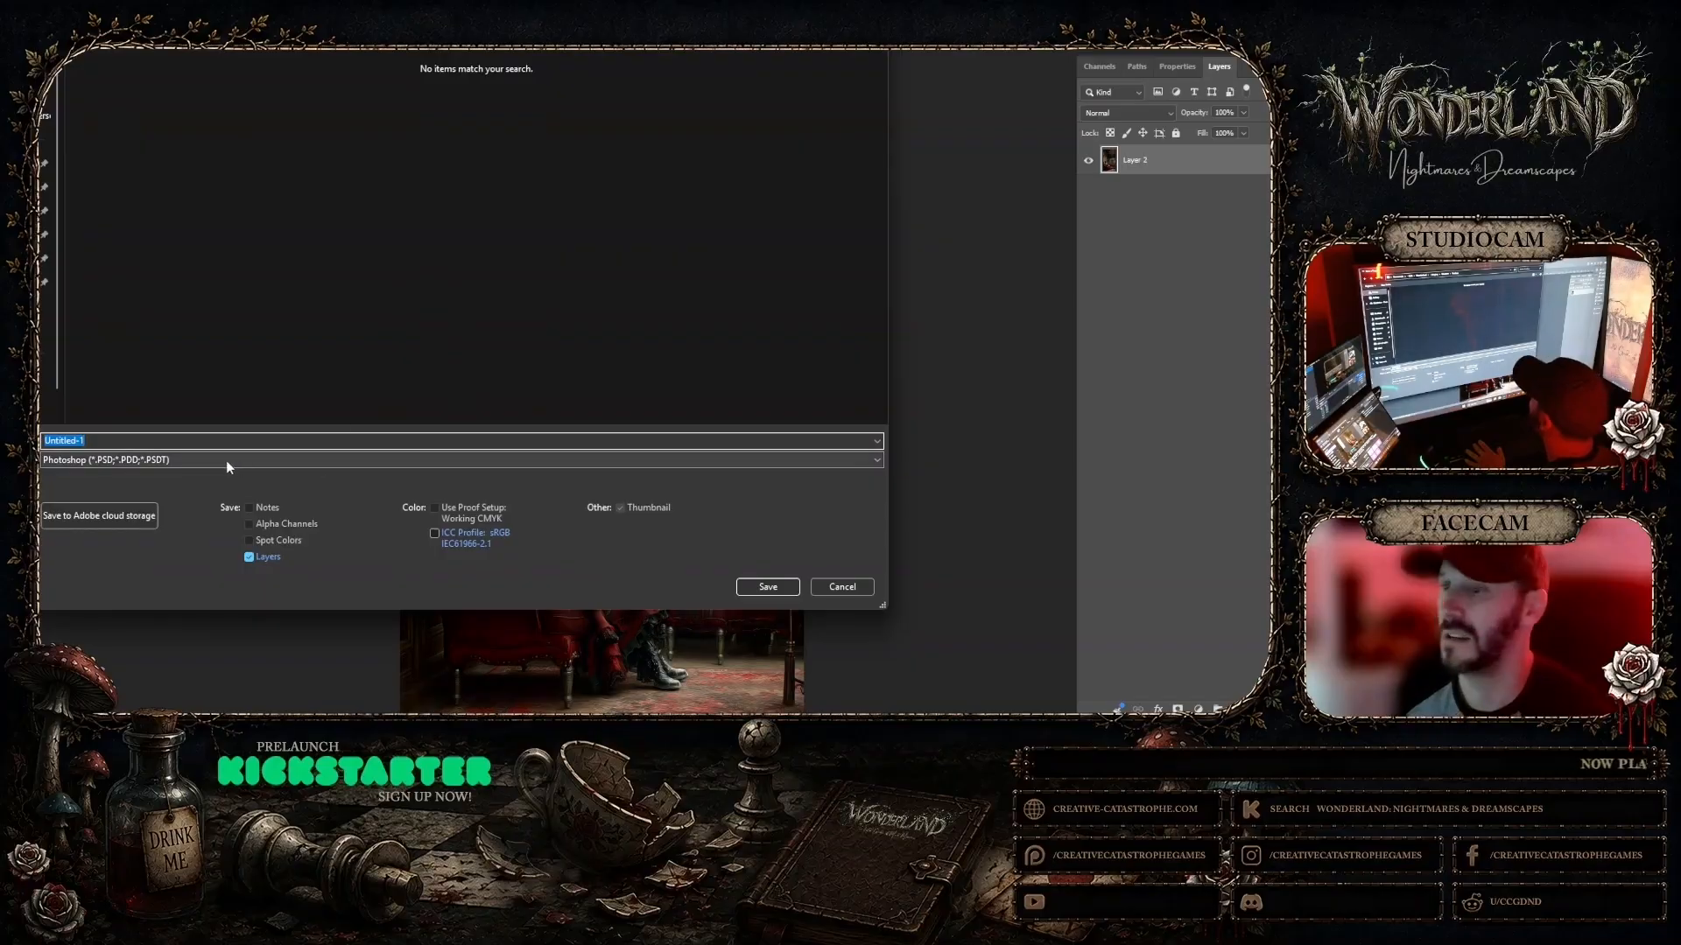
{"action": "left_click", "coordinate": [166, 458]}
{"action": "left_click", "coordinate": [175, 686]}
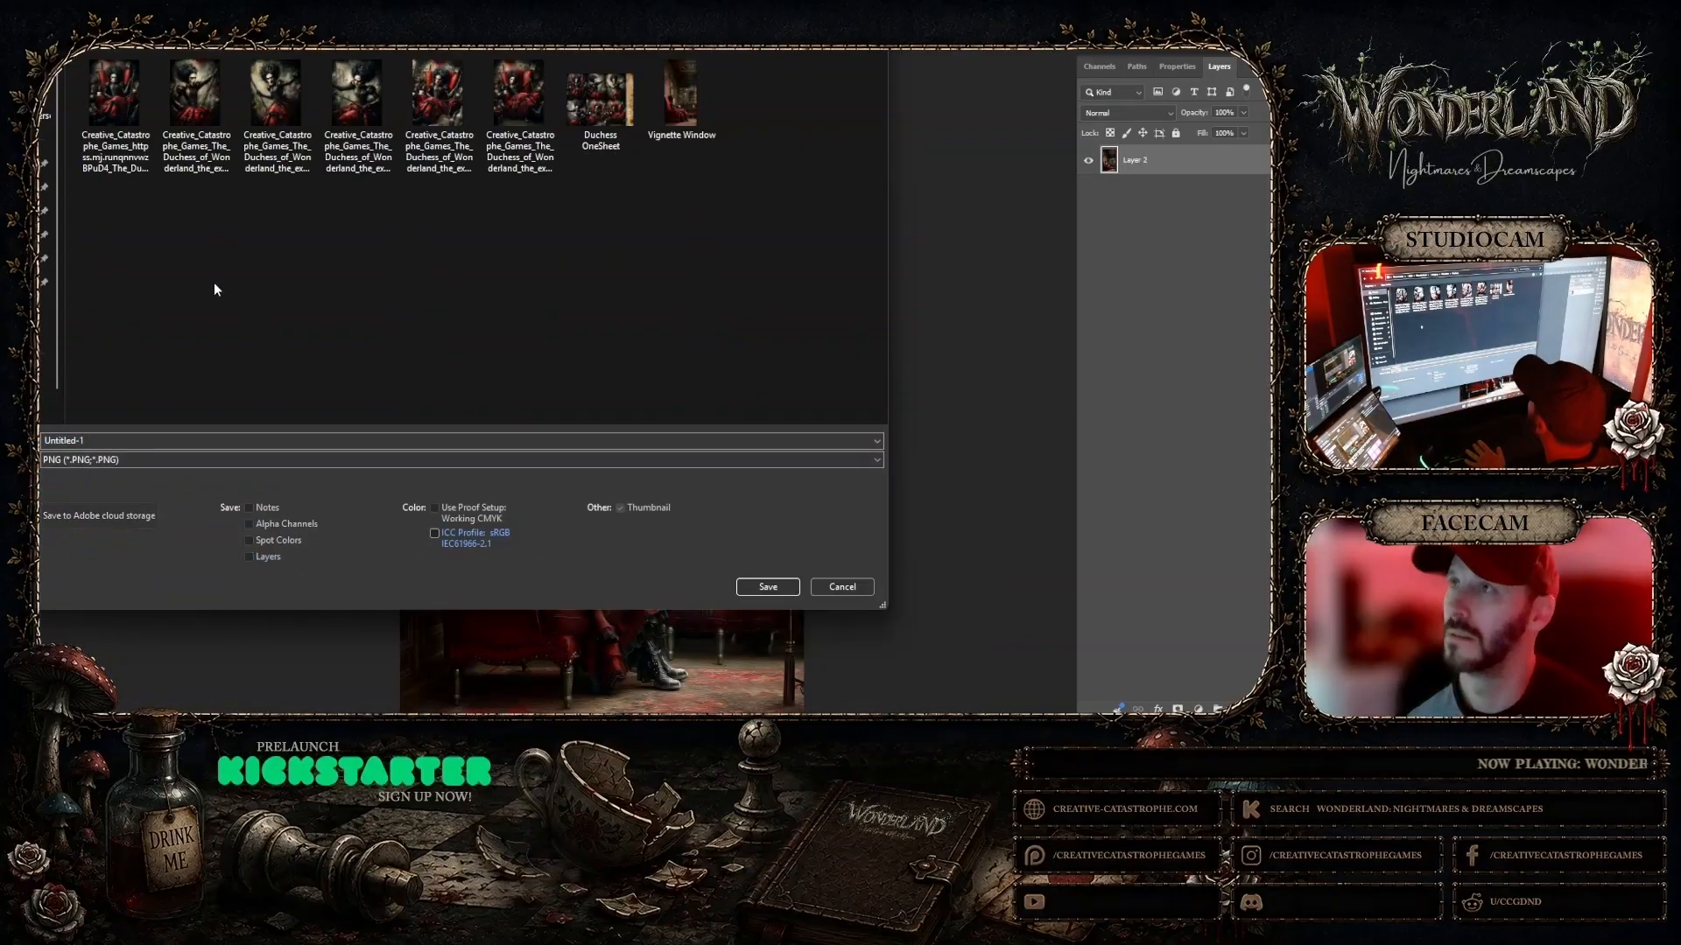
{"action": "left_click", "coordinate": [710, 132]}
{"action": "left_click", "coordinate": [767, 588]}
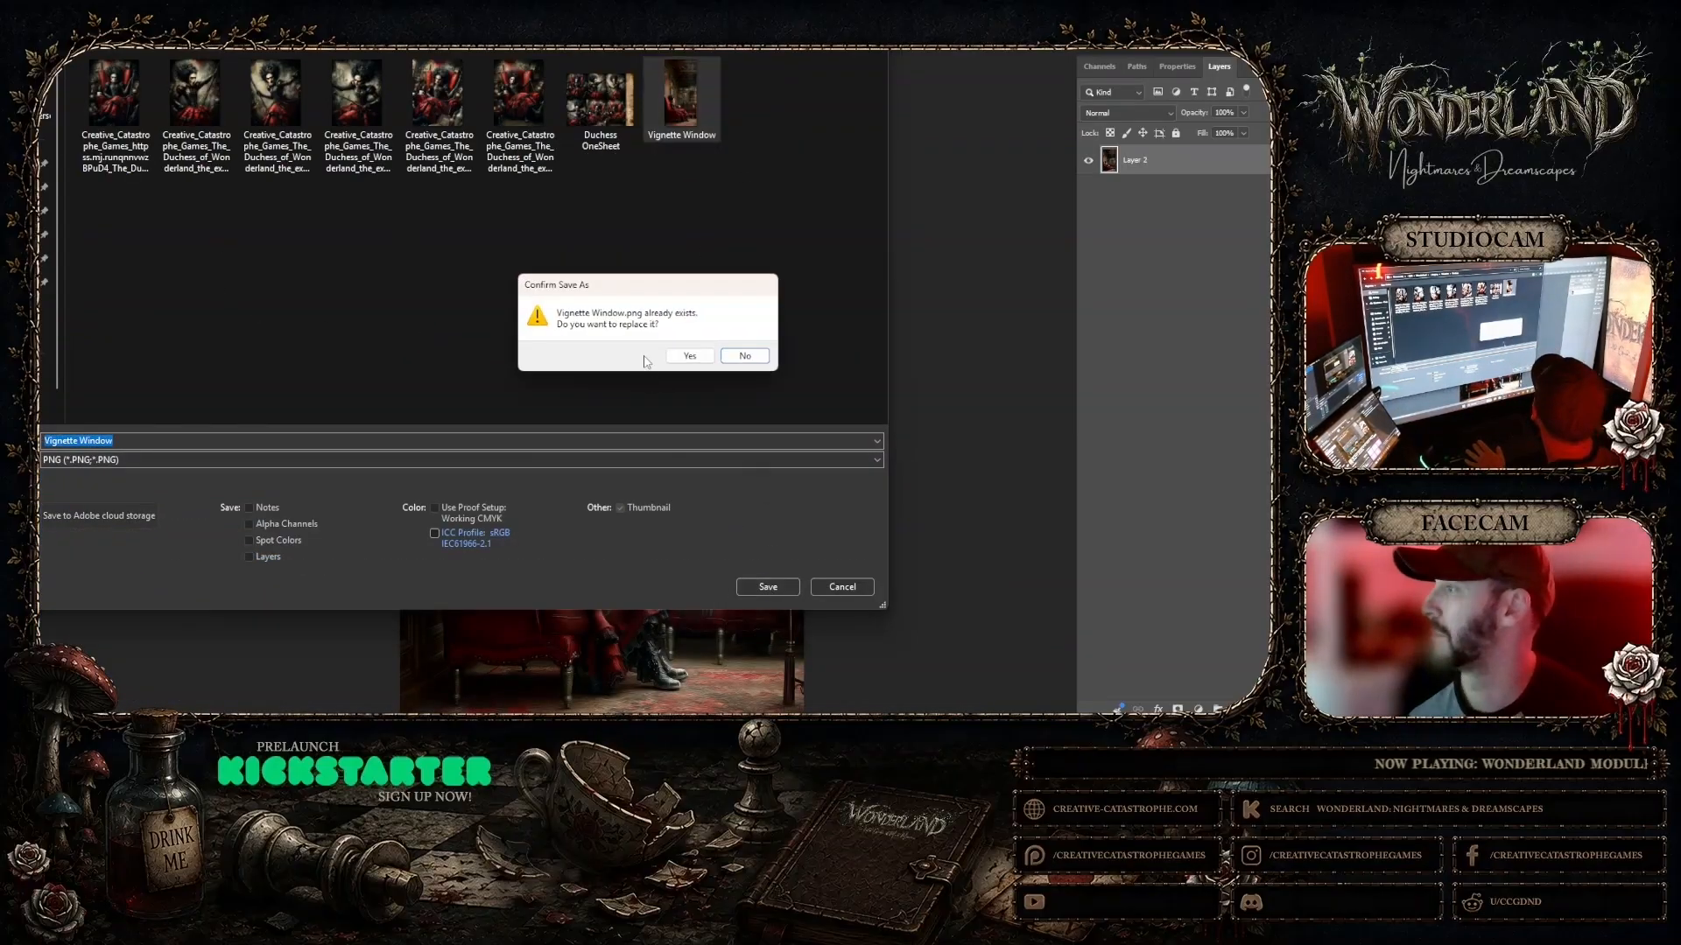
{"action": "left_click", "coordinate": [676, 354]}
{"action": "left_click", "coordinate": [725, 198]}
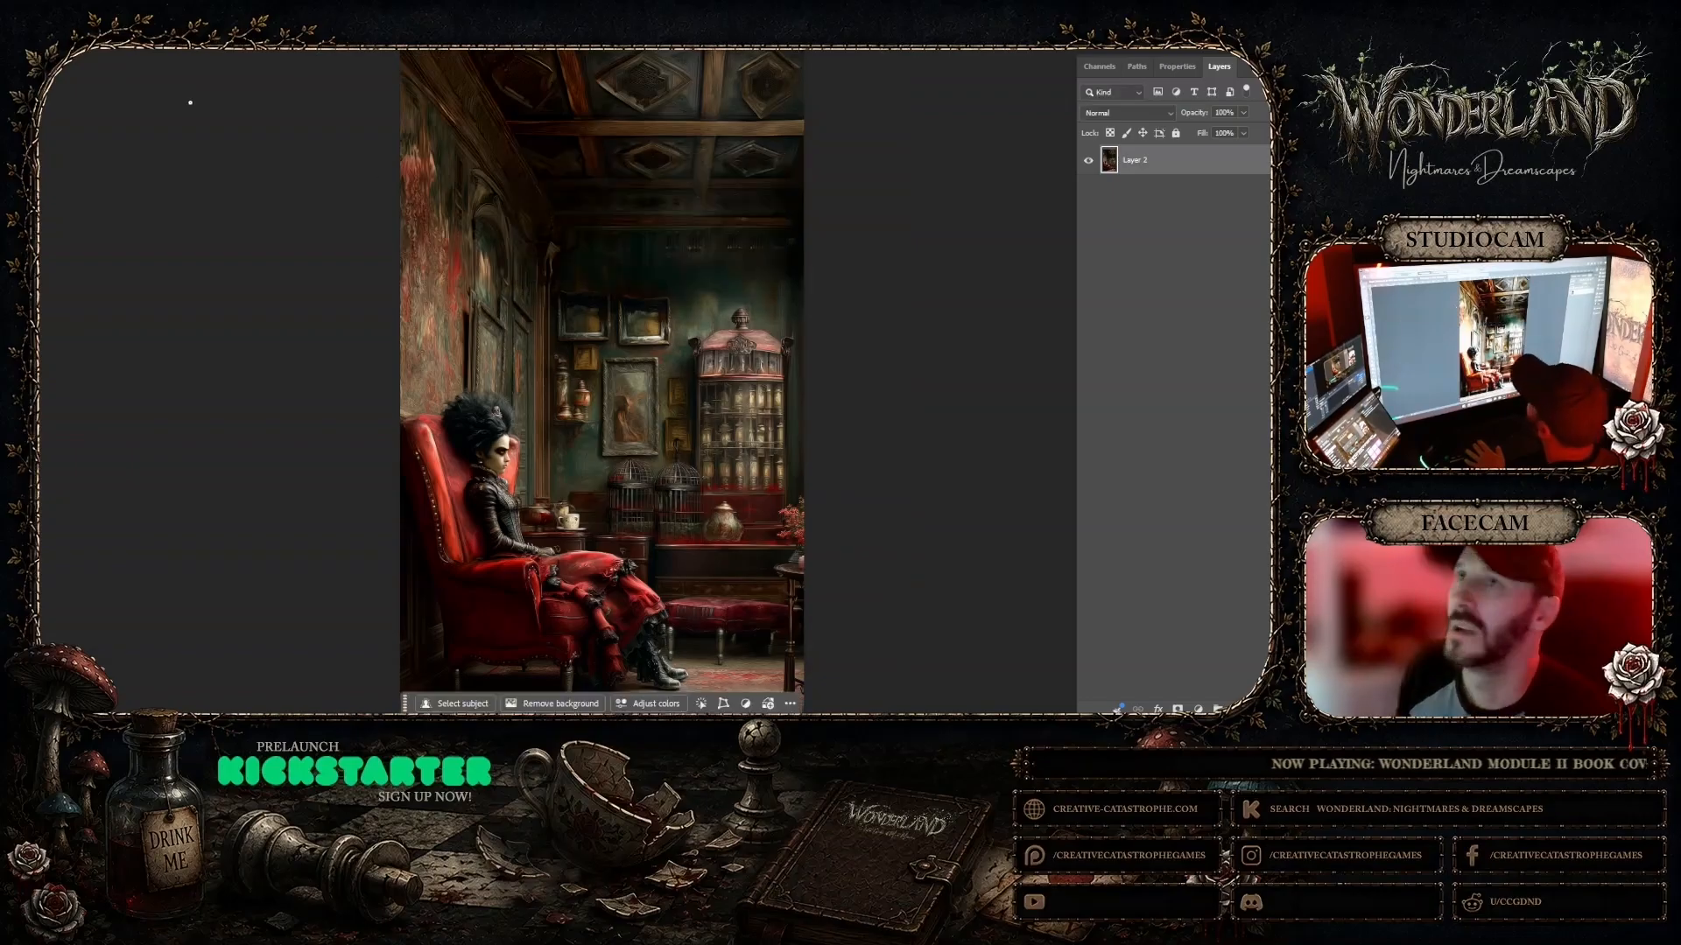
Step: Select the full-width lower part of the Vignette Window artwork, from above the cabinet to below the chair, and copy it
{"action": "key", "text": "ctrl+w"}
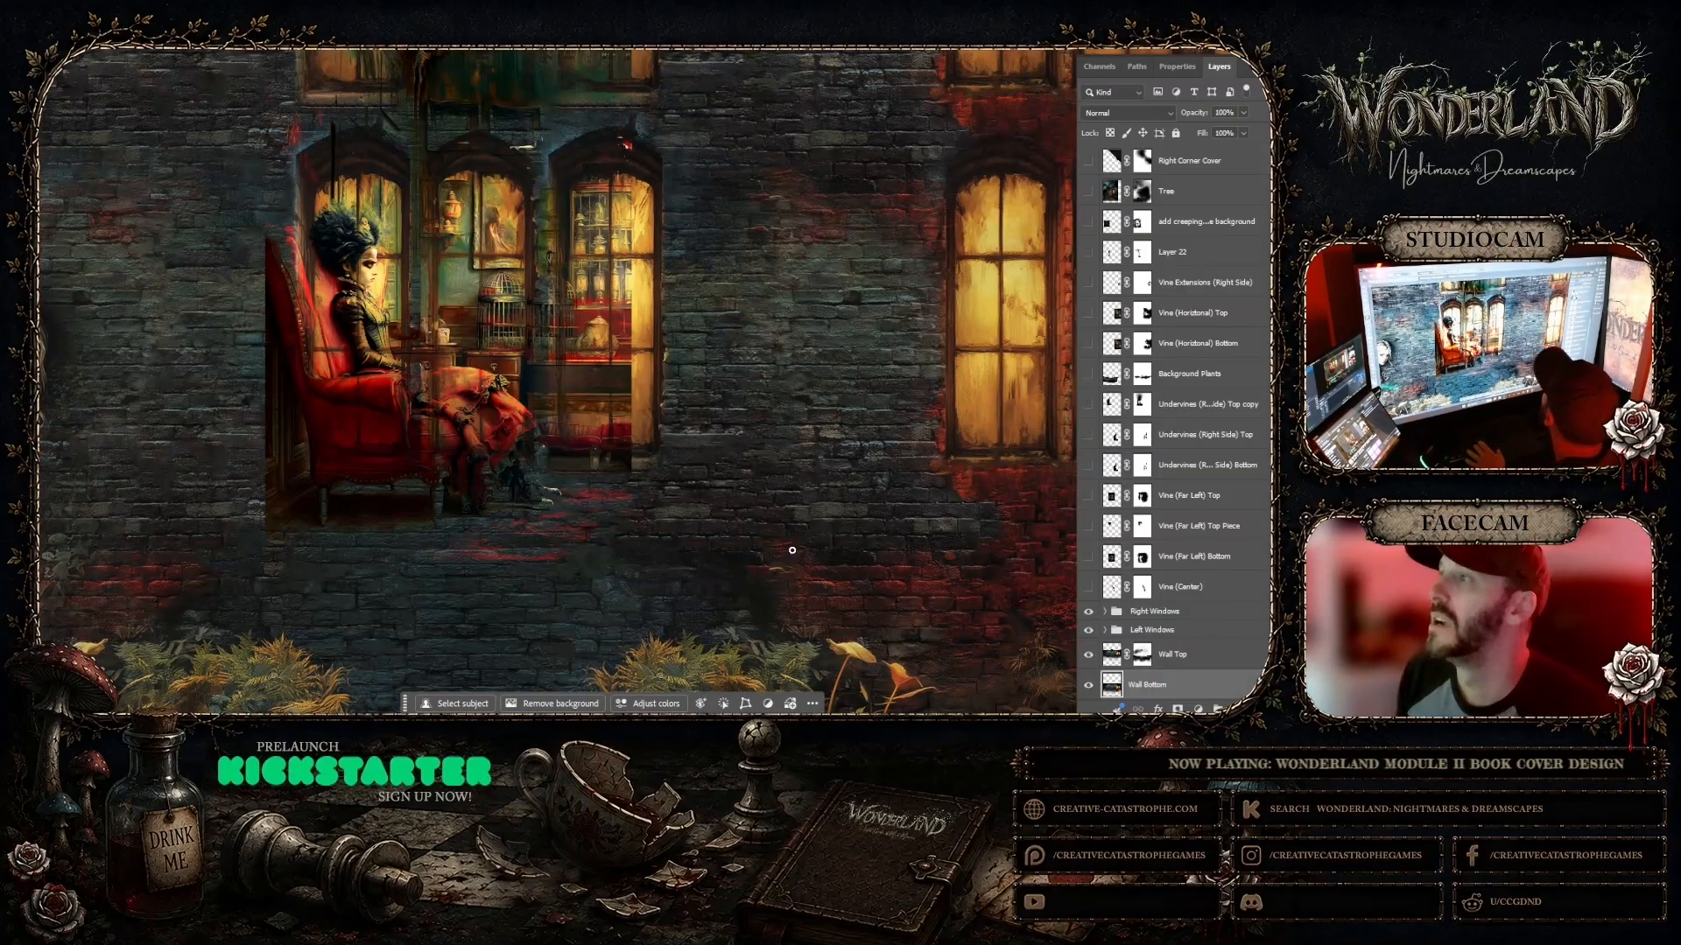
{"action": "scroll", "coordinate": [824, 467], "scroll_direction": "up", "scroll_amount": 5}
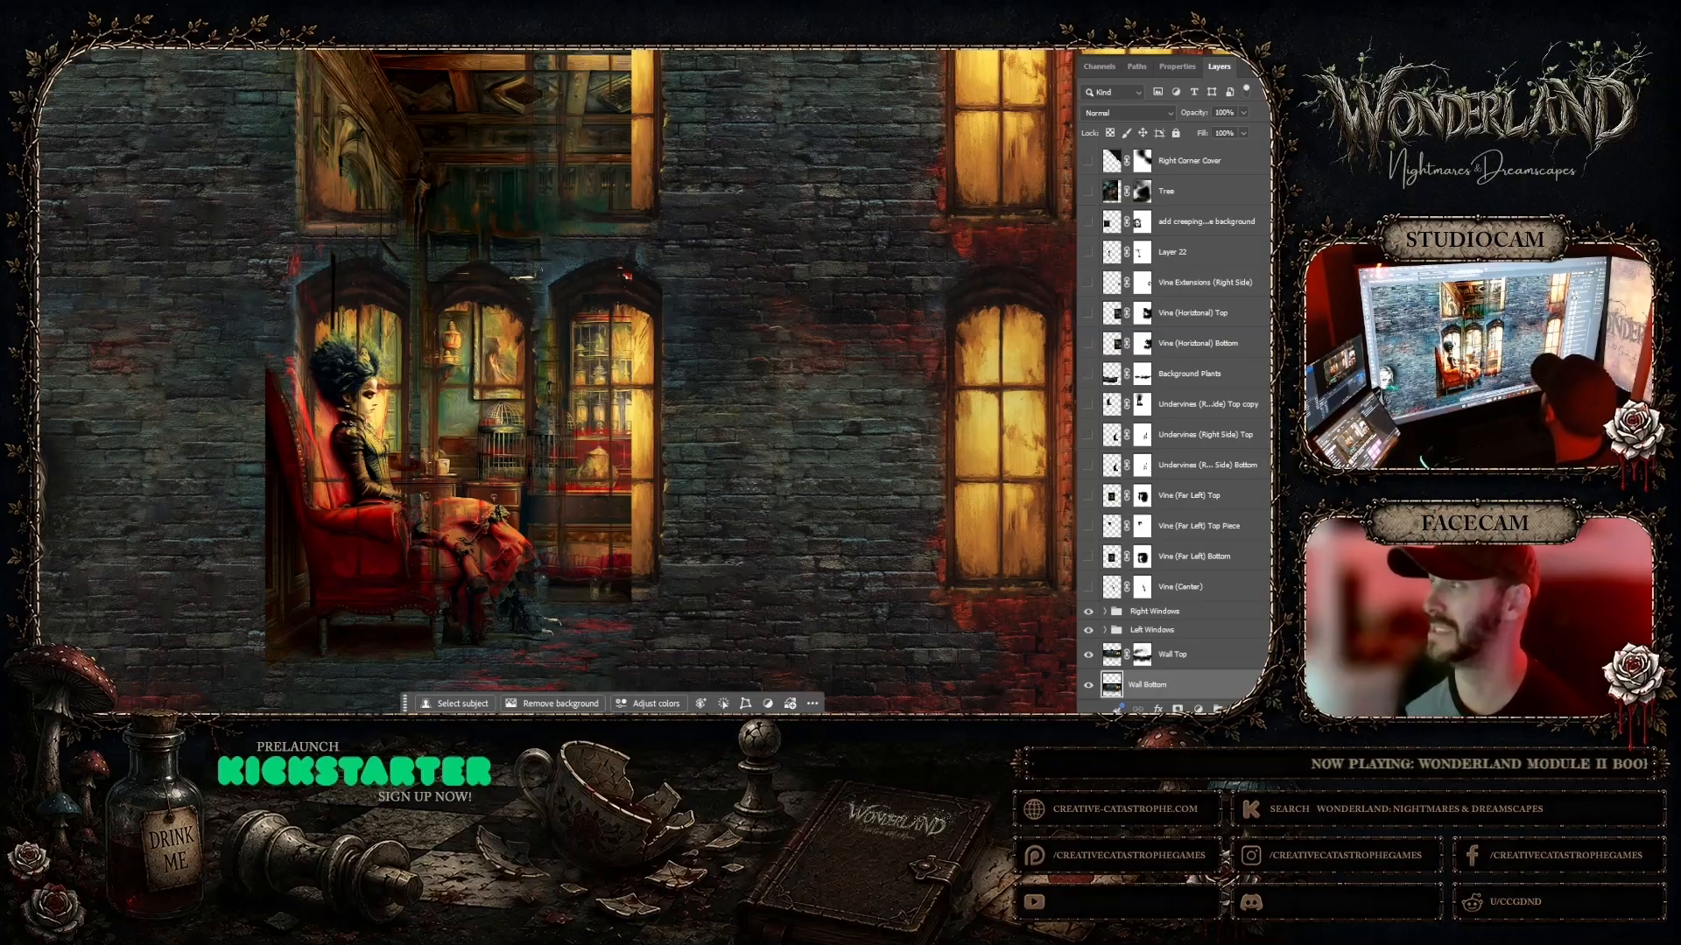
{"action": "left_click", "coordinate": [368, 52]}
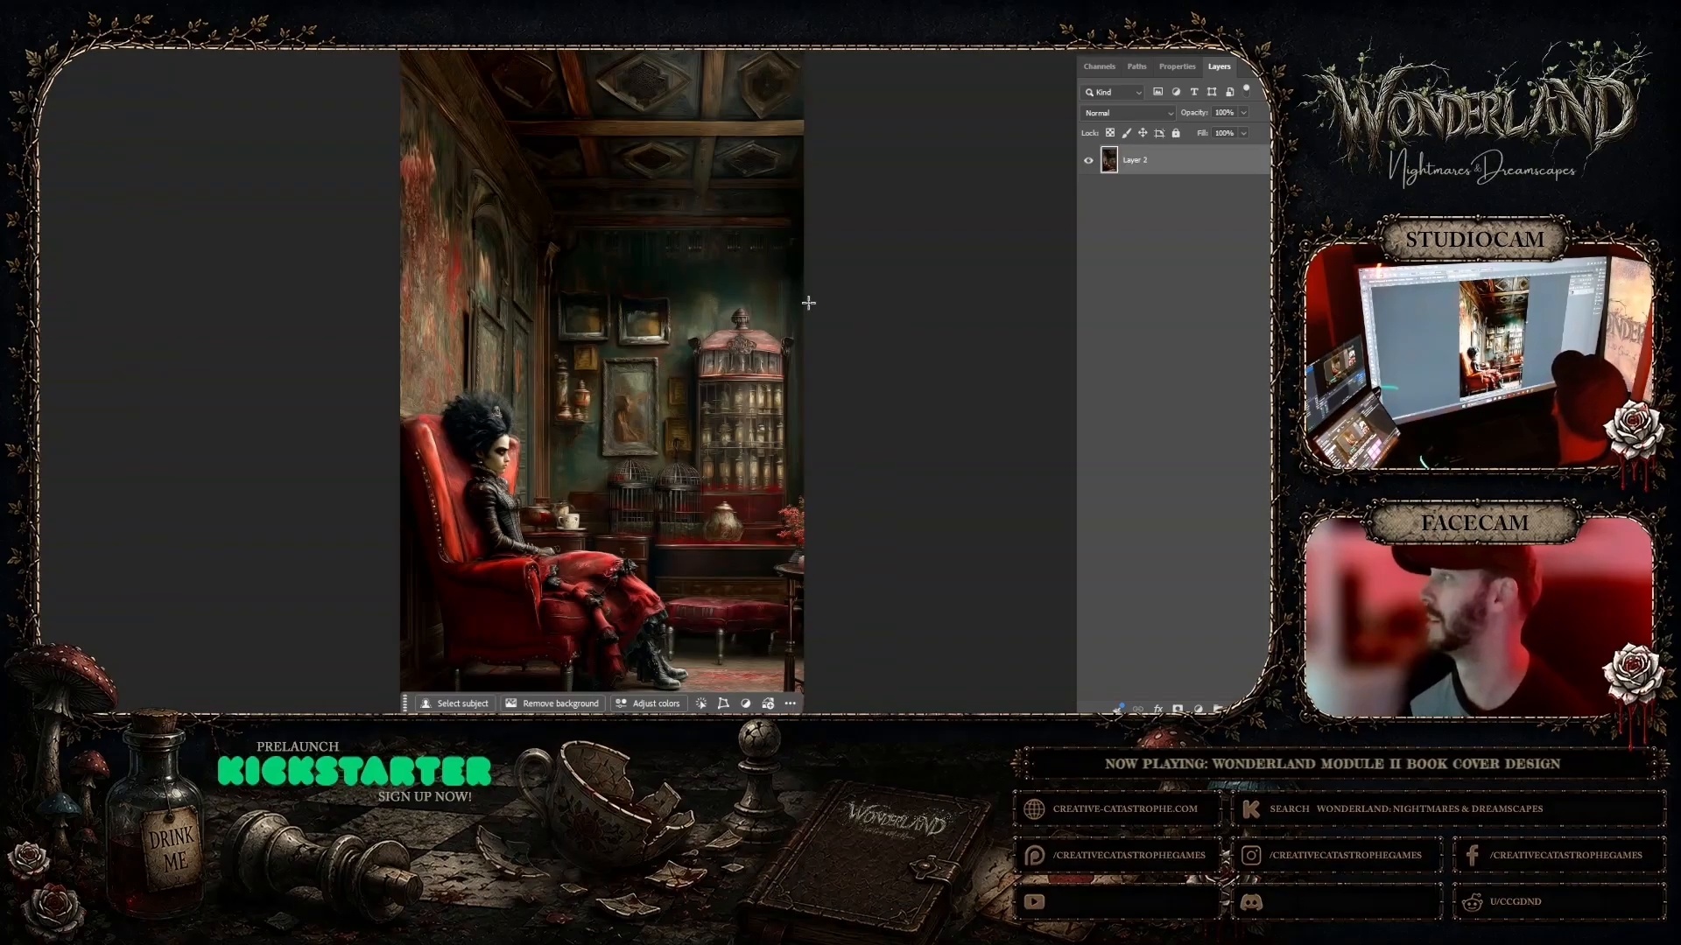
{"action": "left_click_drag", "start_coordinate": [806, 302], "coordinate": [394, 639]}
{"action": "scroll", "coordinate": [195, 379], "scroll_direction": "up", "scroll_amount": 1}
{"action": "scroll", "coordinate": [195, 379], "scroll_direction": "up", "scroll_amount": 2}
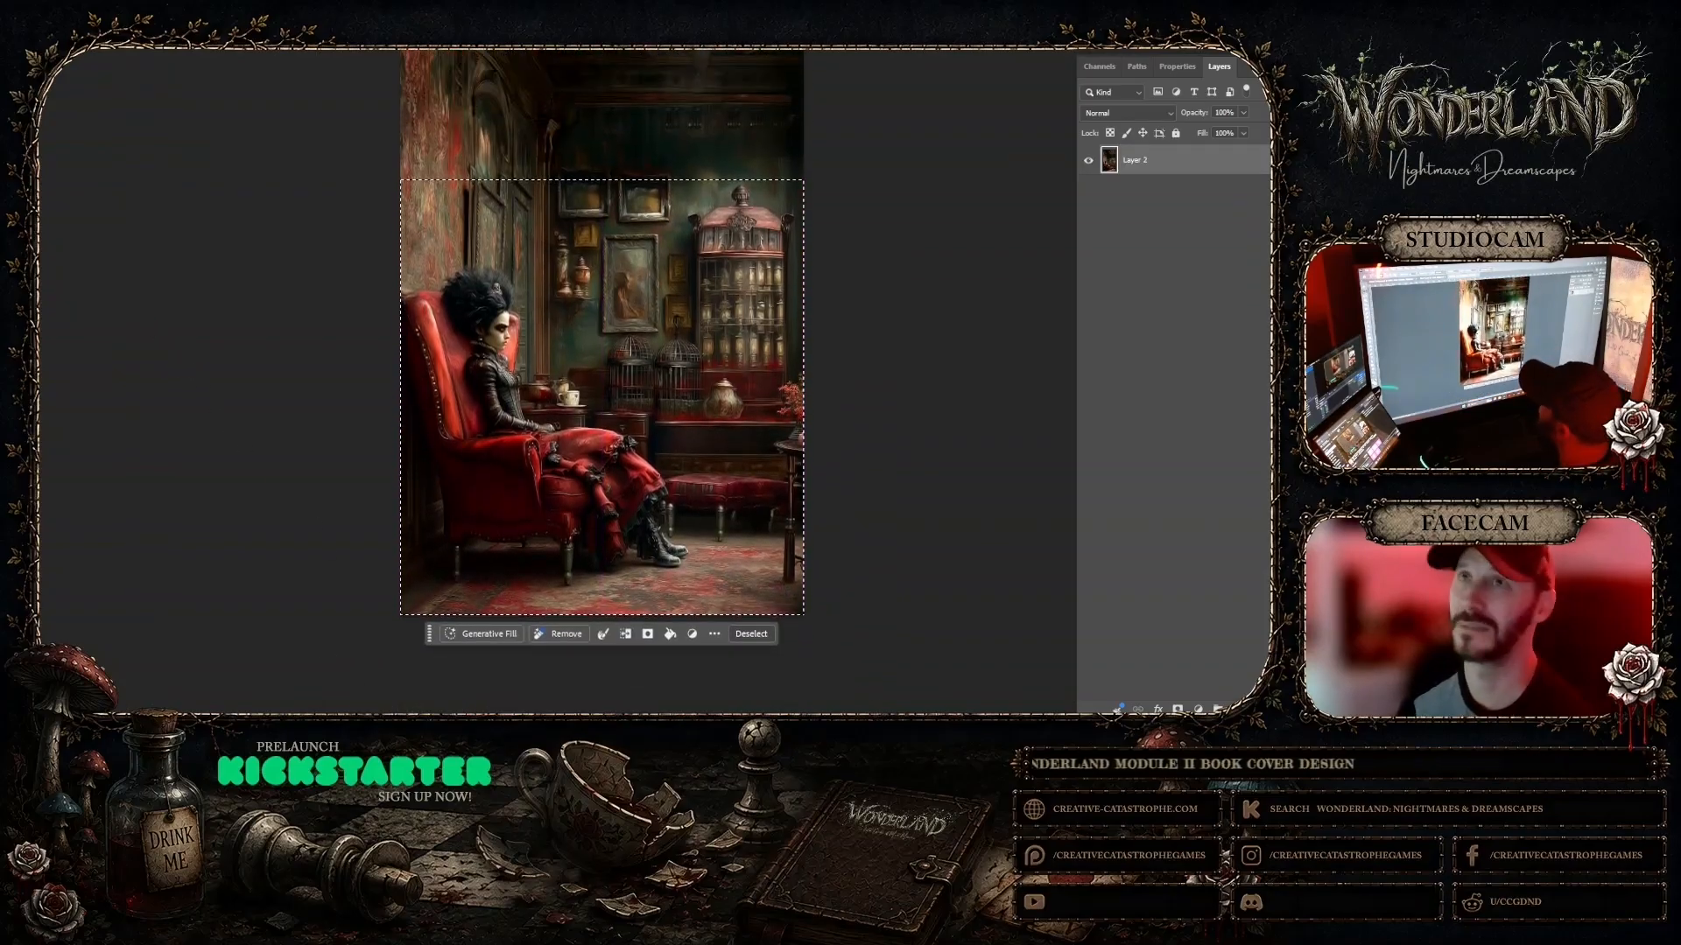
{"action": "left_click", "coordinate": [42, 50]}
{"action": "left_click", "coordinate": [103, 92]}
Step: Switch to the book cover document and set Layer 23's blend mode to Normal
{"action": "key", "text": "ctrl+Tab"}
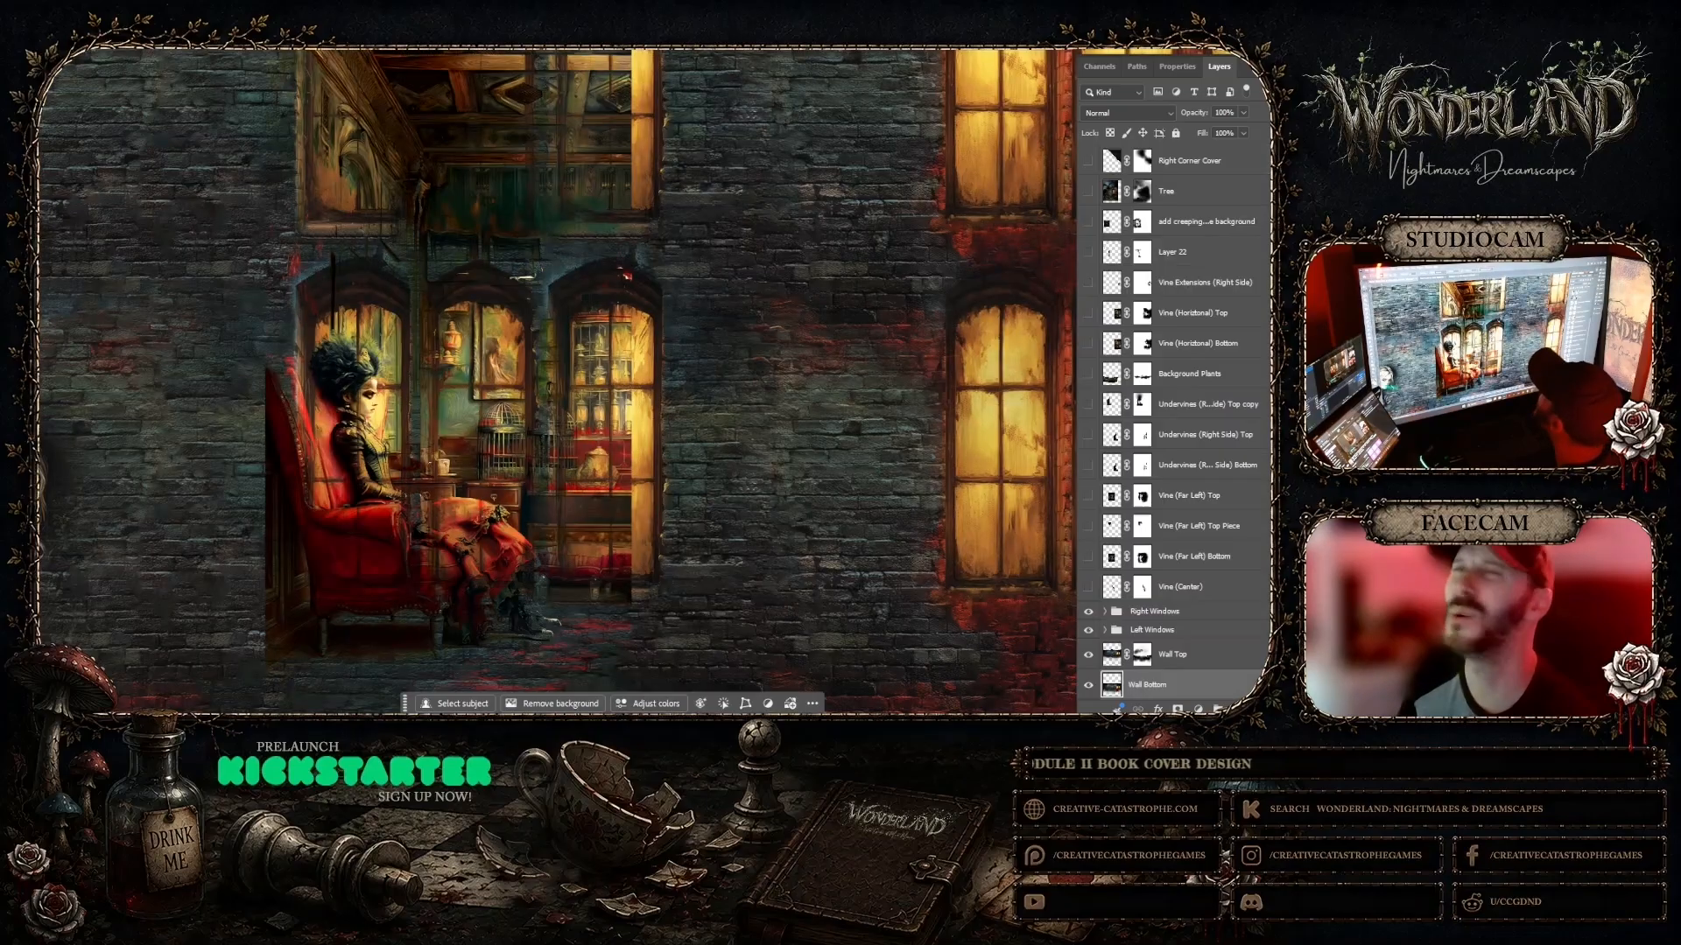
{"action": "scroll", "coordinate": [1207, 484], "scroll_direction": "up", "scroll_amount": 5}
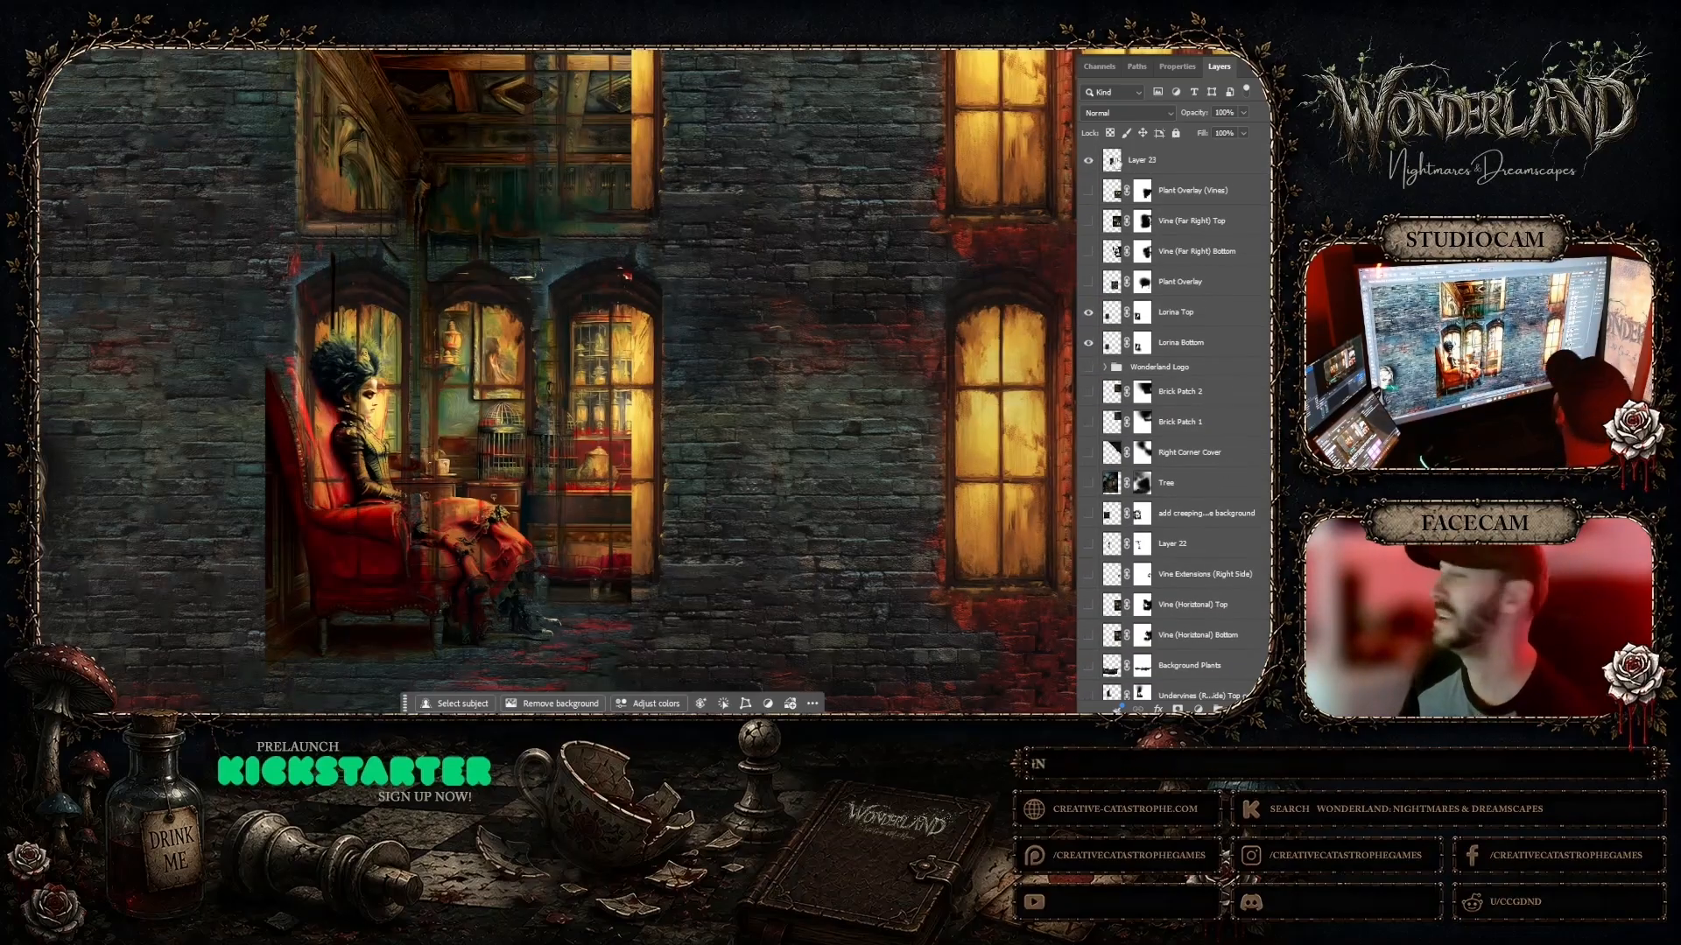
{"action": "left_click", "coordinate": [1114, 161]}
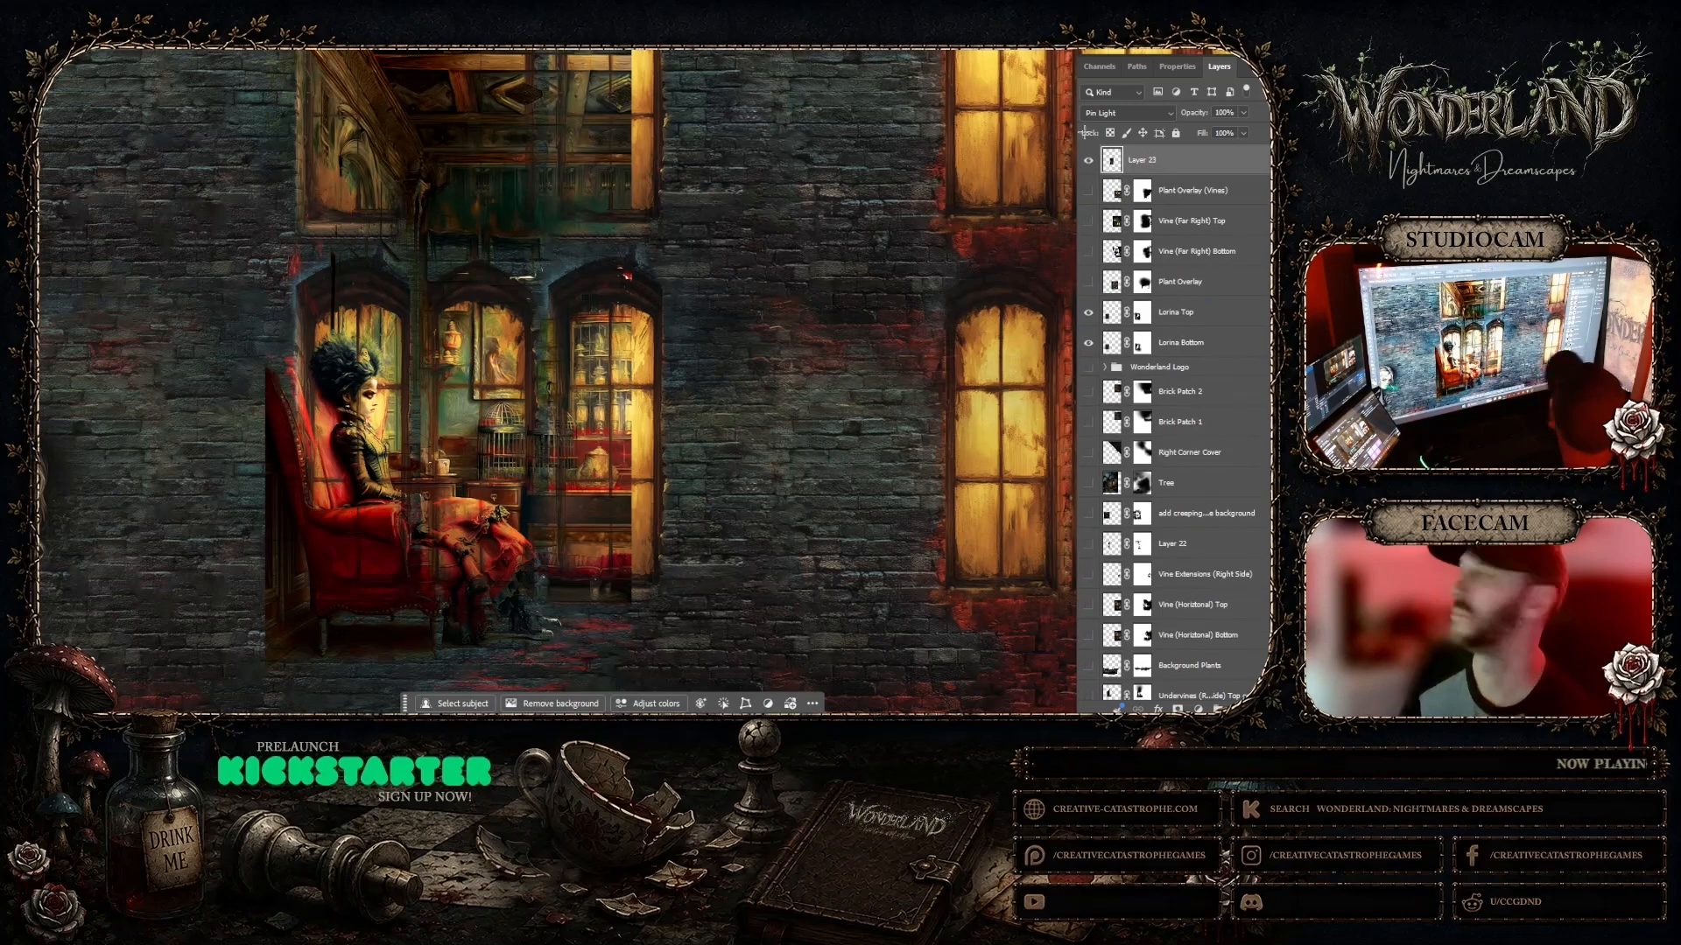
{"action": "left_click", "coordinate": [1164, 114]}
{"action": "left_click", "coordinate": [1107, 119]}
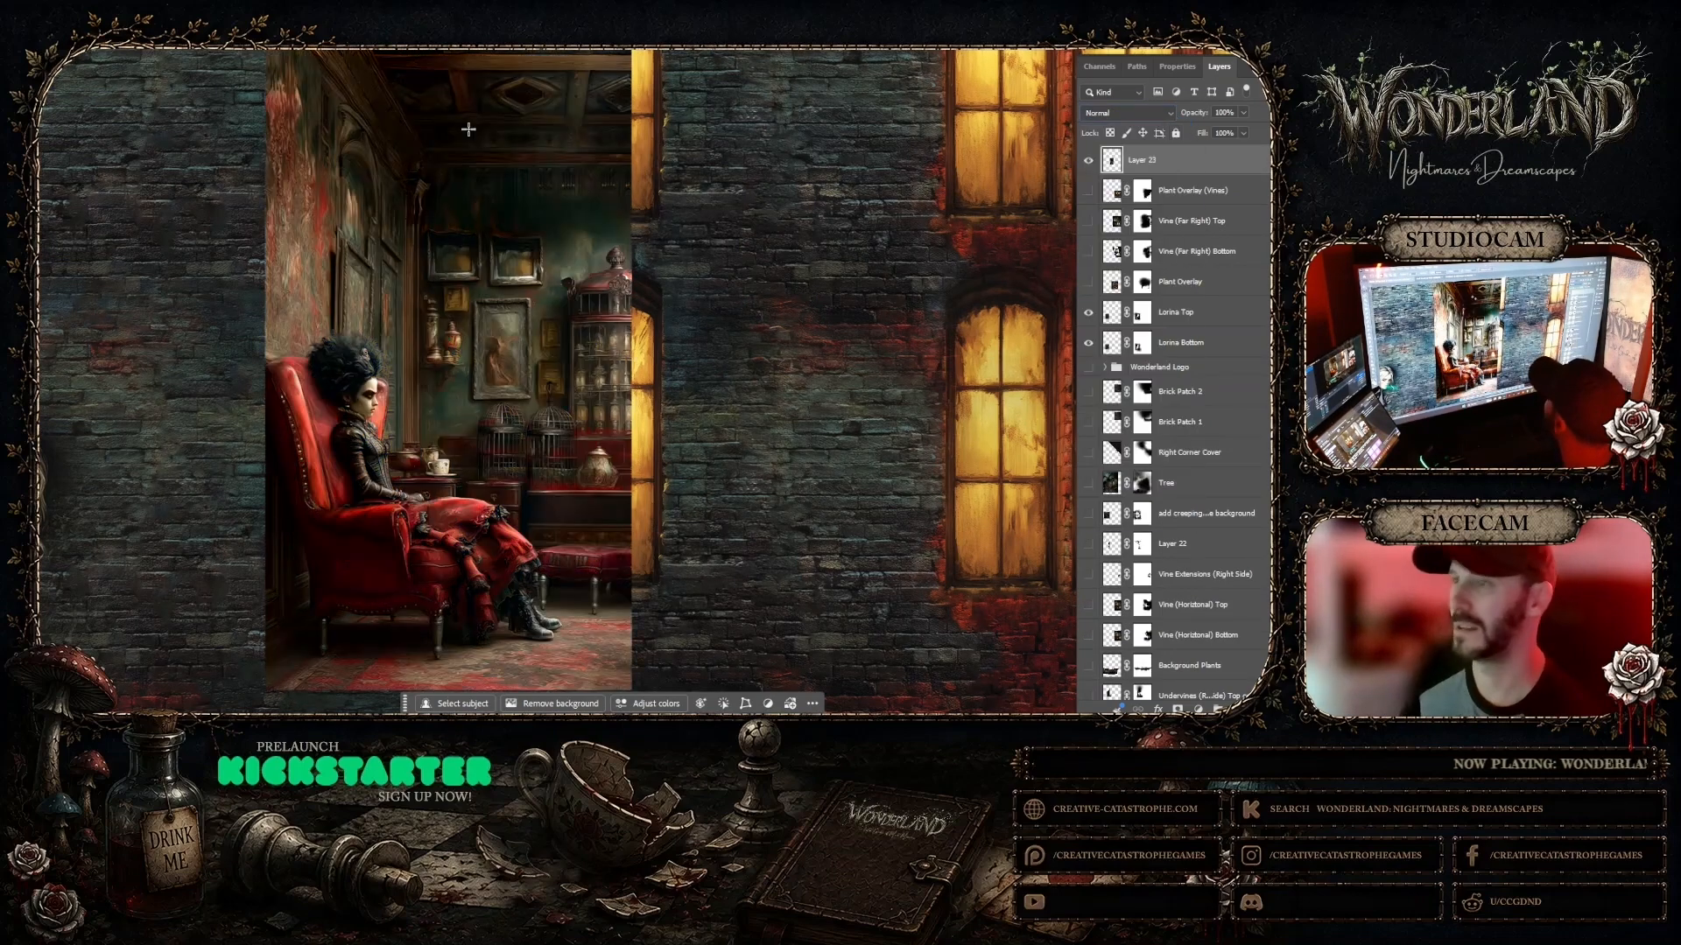
Step: Paste the copied room above Layer 23 and lower the new layer's opacity to 68%
{"action": "key", "text": "alt+e"}
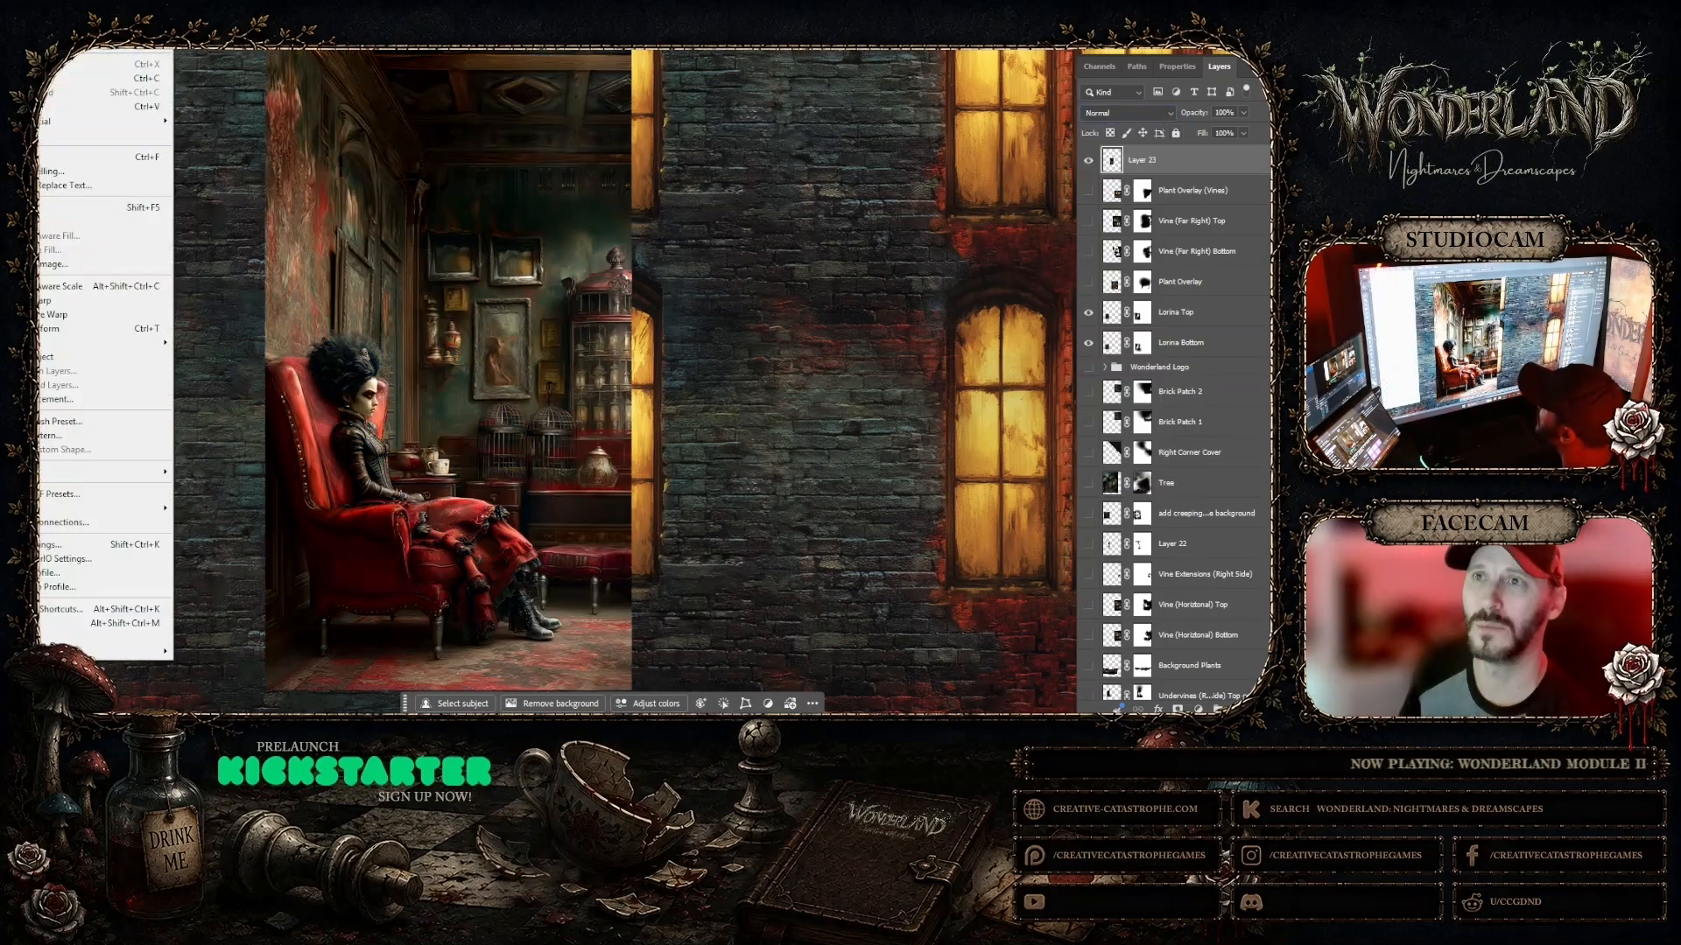
{"action": "key", "text": "Return"}
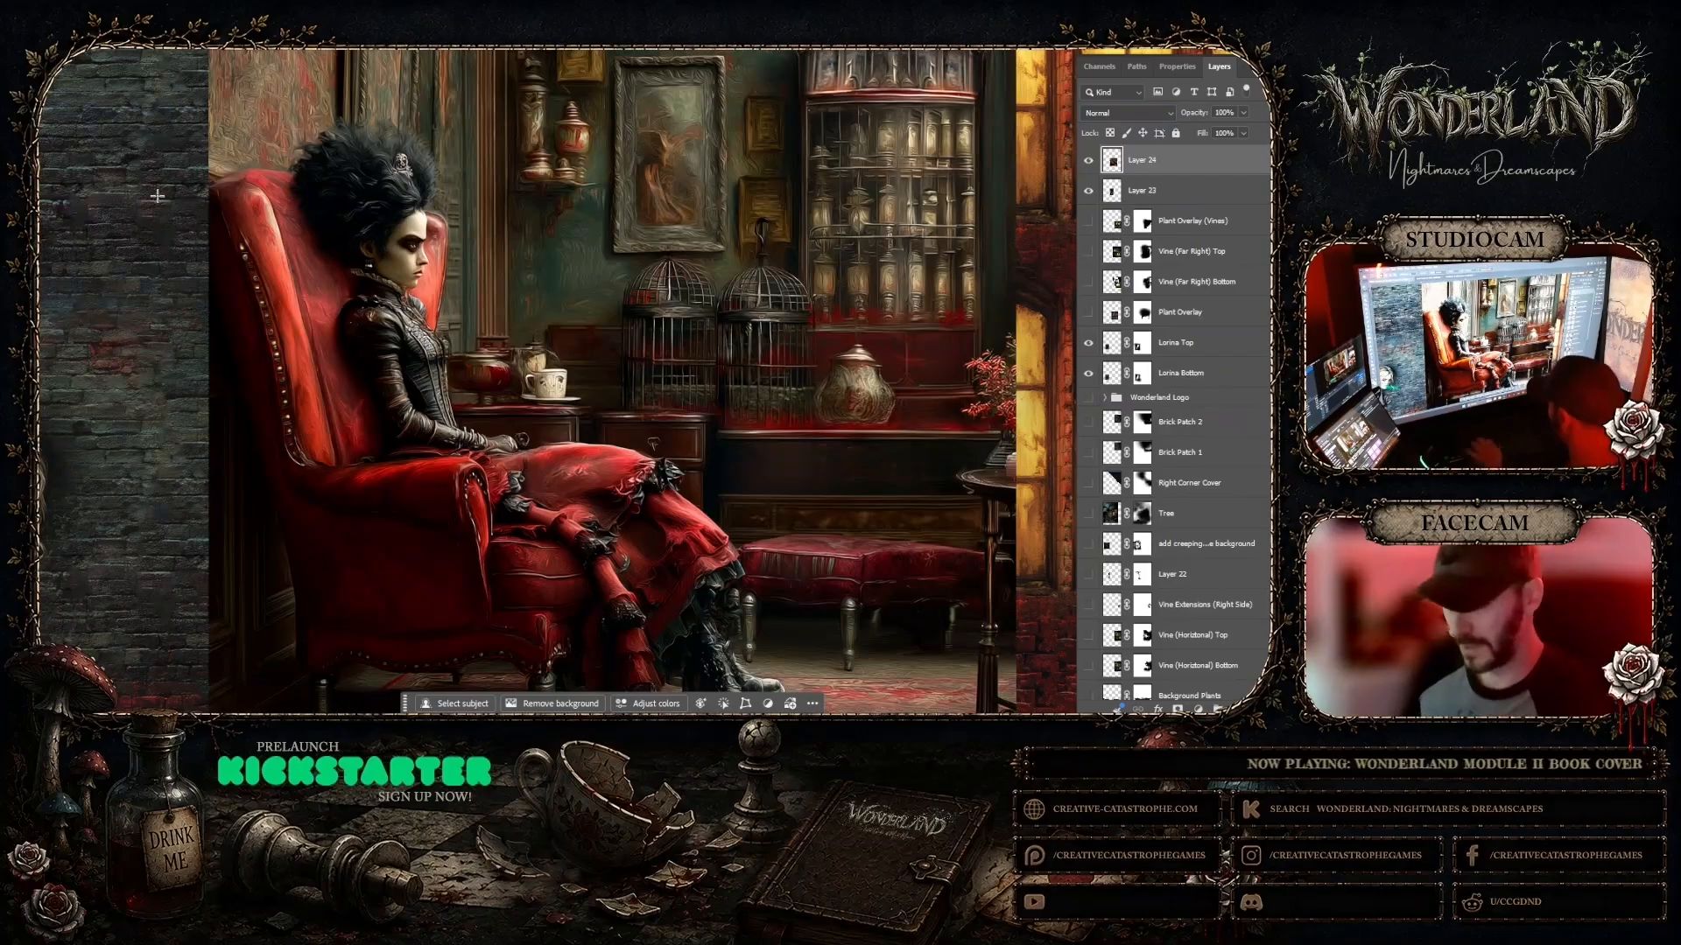
{"action": "left_click_drag", "start_coordinate": [1247, 112], "coordinate": [1222, 128]}
Step: Scale down and move the pasted room so its chair, figure and cabinet line up with Layer 23
{"action": "key", "text": "ctrl+t"}
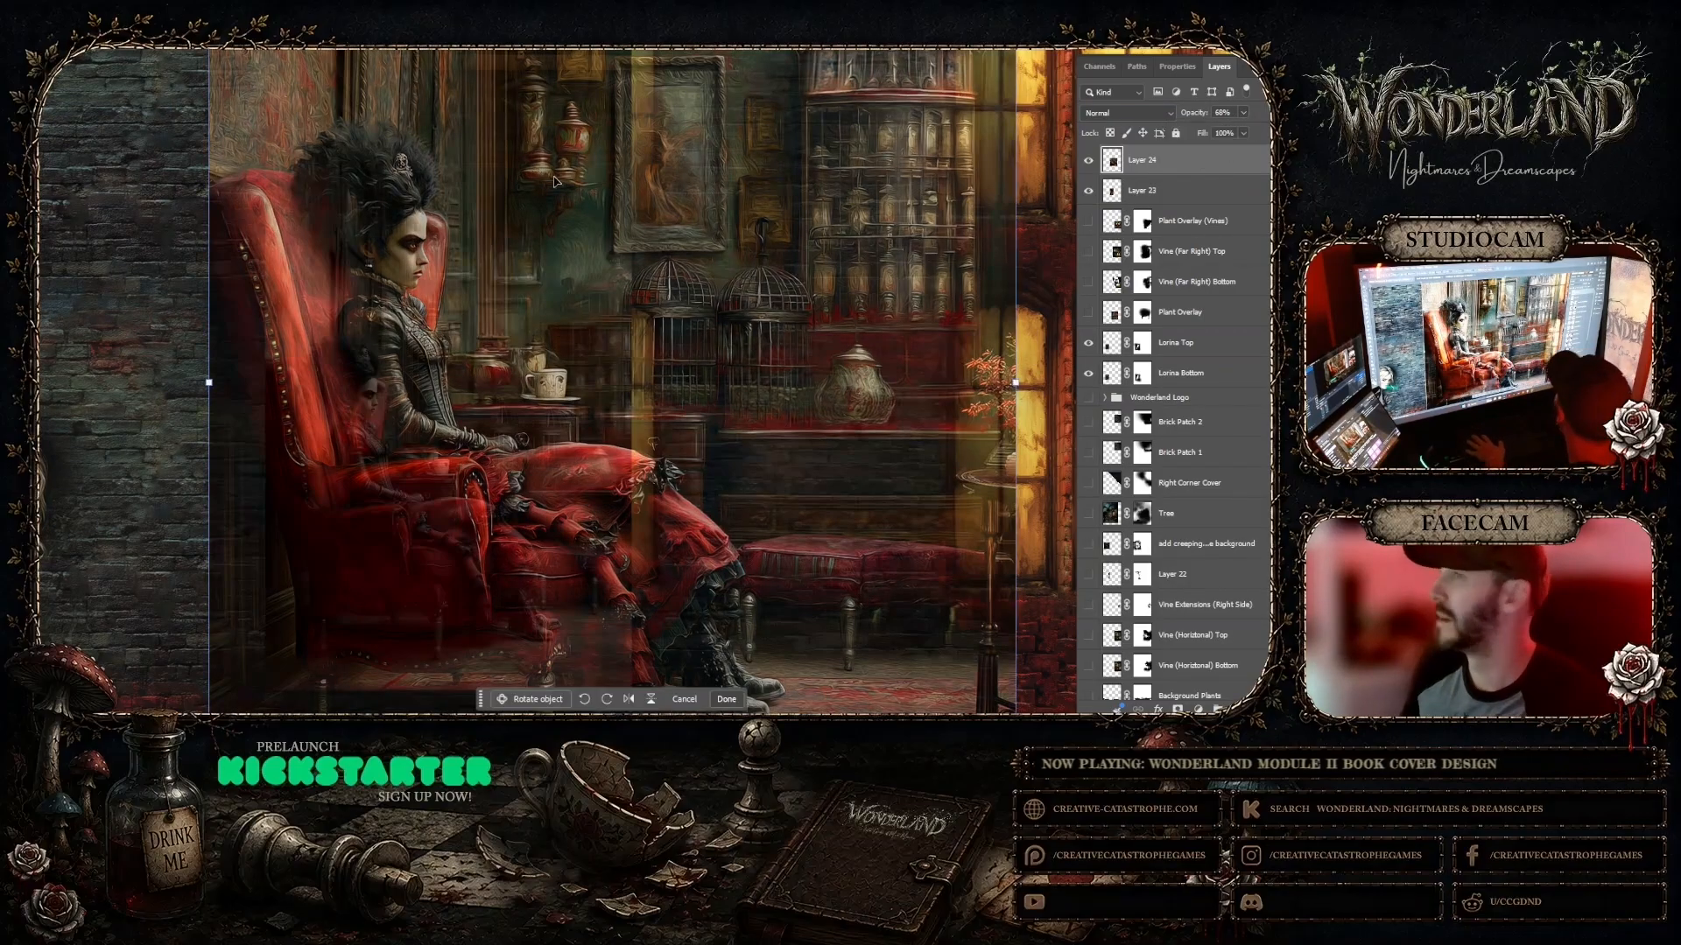
{"action": "left_click_drag", "start_coordinate": [519, 224], "coordinate": [519, 462]}
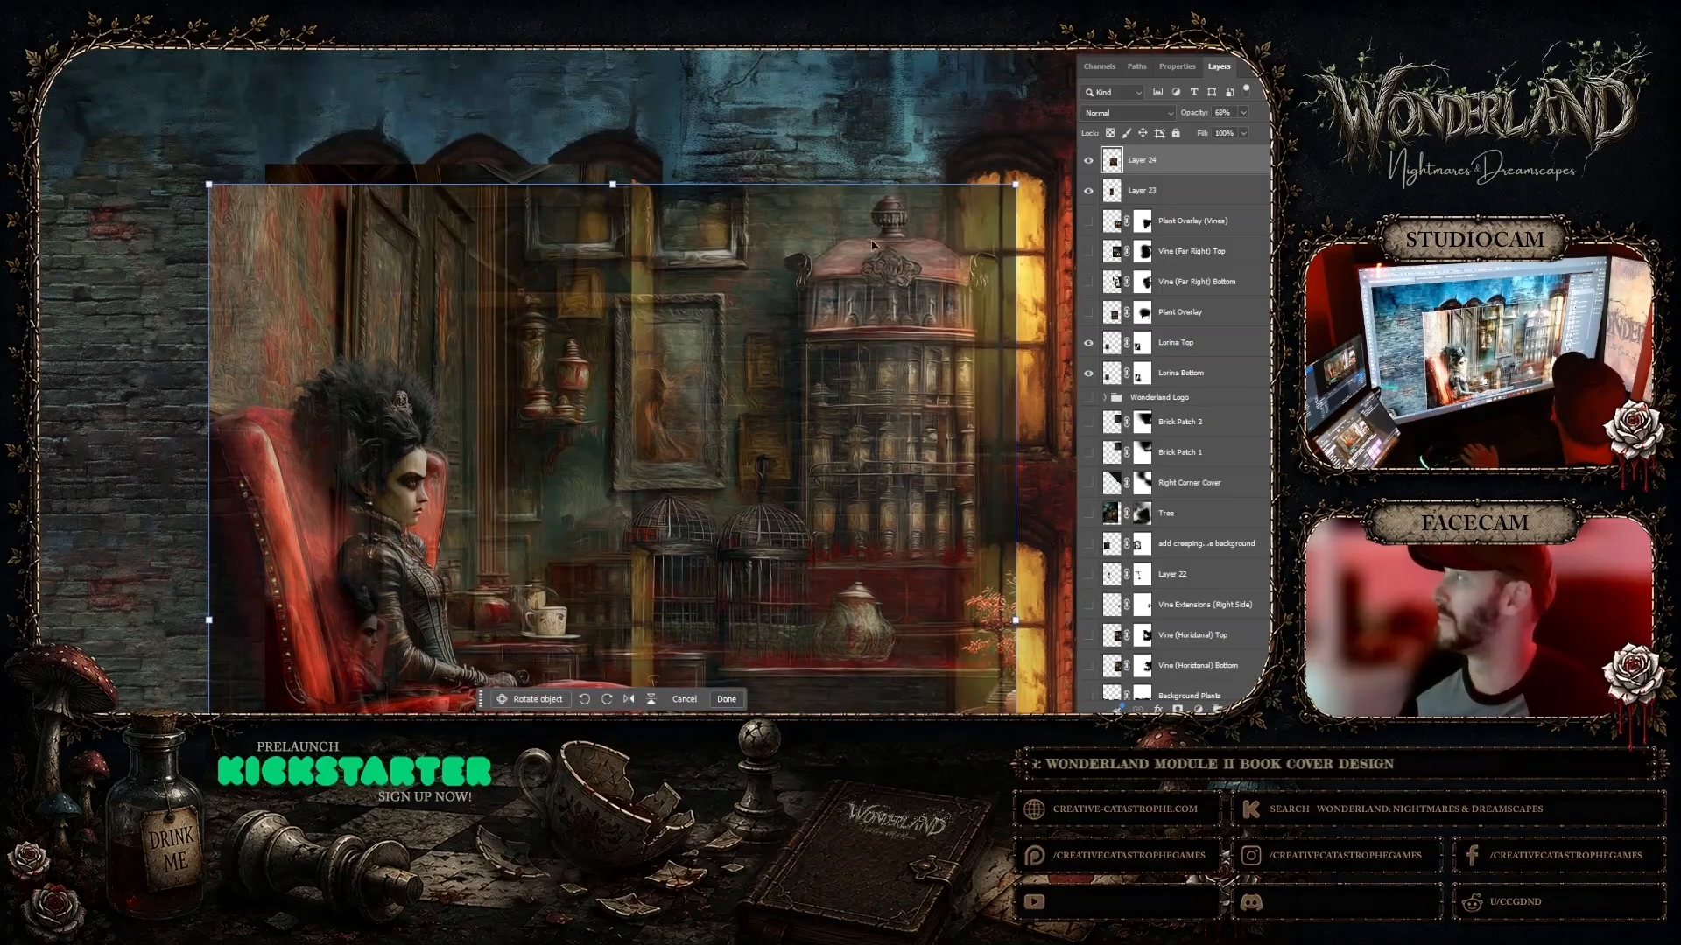
{"action": "left_click_drag", "start_coordinate": [1015, 182], "coordinate": [595, 567]}
{"action": "scroll", "coordinate": [539, 442], "scroll_direction": "down", "scroll_amount": 3}
{"action": "left_click_drag", "start_coordinate": [492, 548], "coordinate": [470, 380]}
{"action": "scroll", "coordinate": [698, 330], "scroll_direction": "down", "scroll_amount": 3}
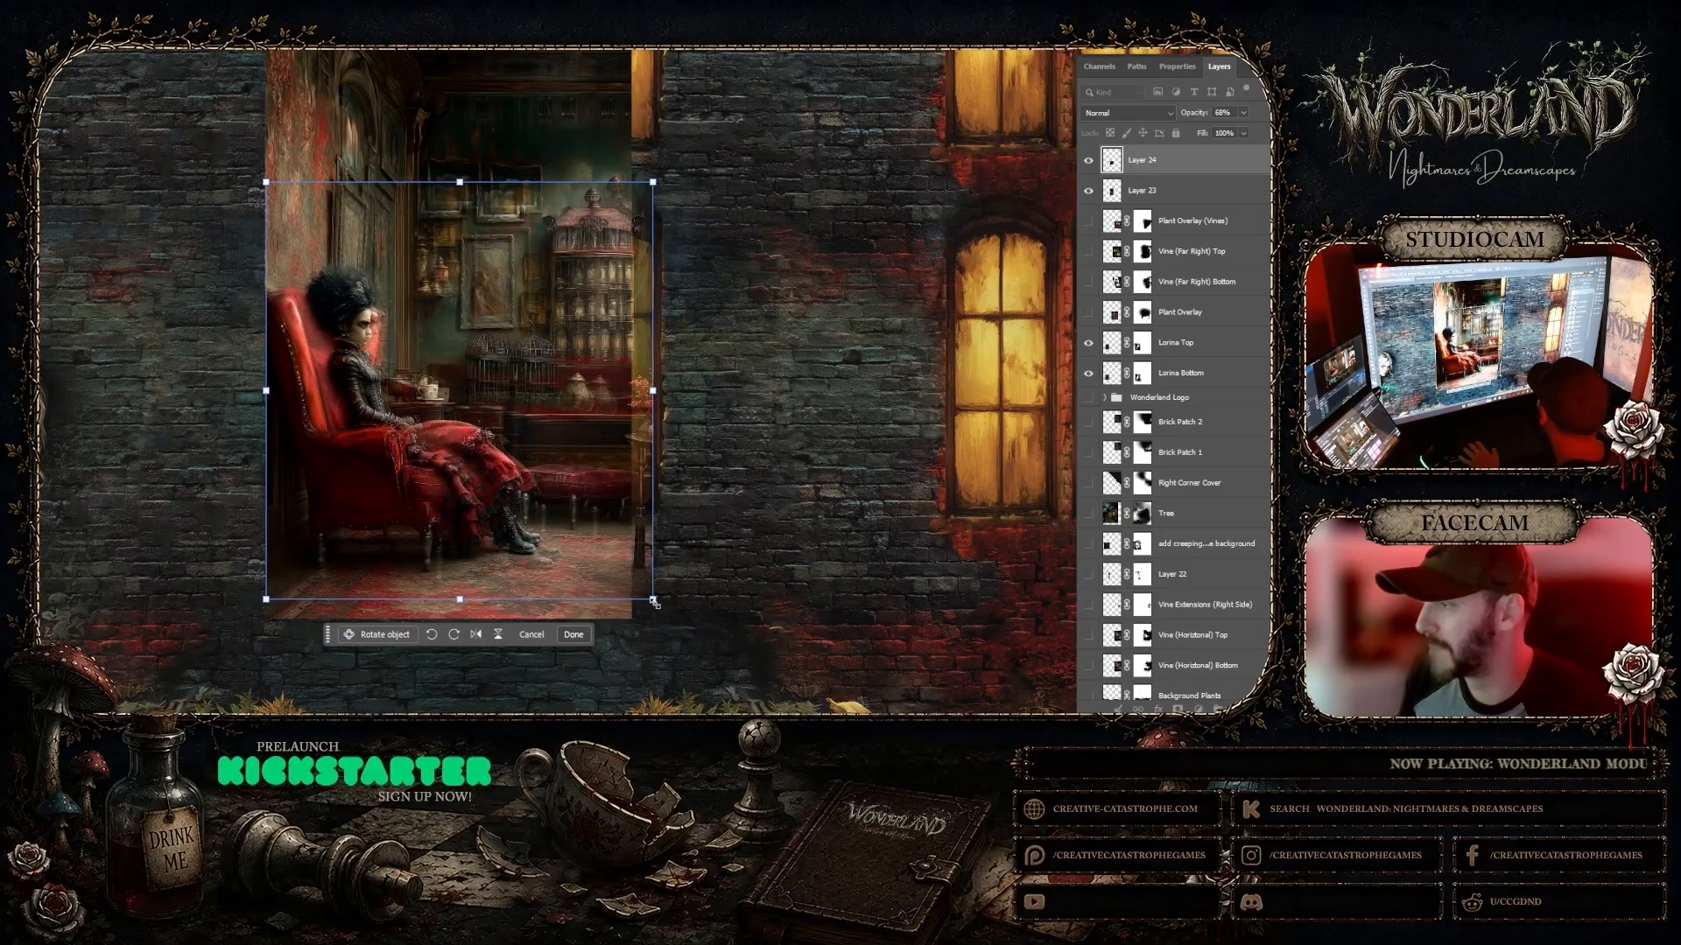
{"action": "left_click_drag", "start_coordinate": [652, 601], "coordinate": [689, 628]}
{"action": "left_click_drag", "start_coordinate": [521, 530], "coordinate": [521, 519]}
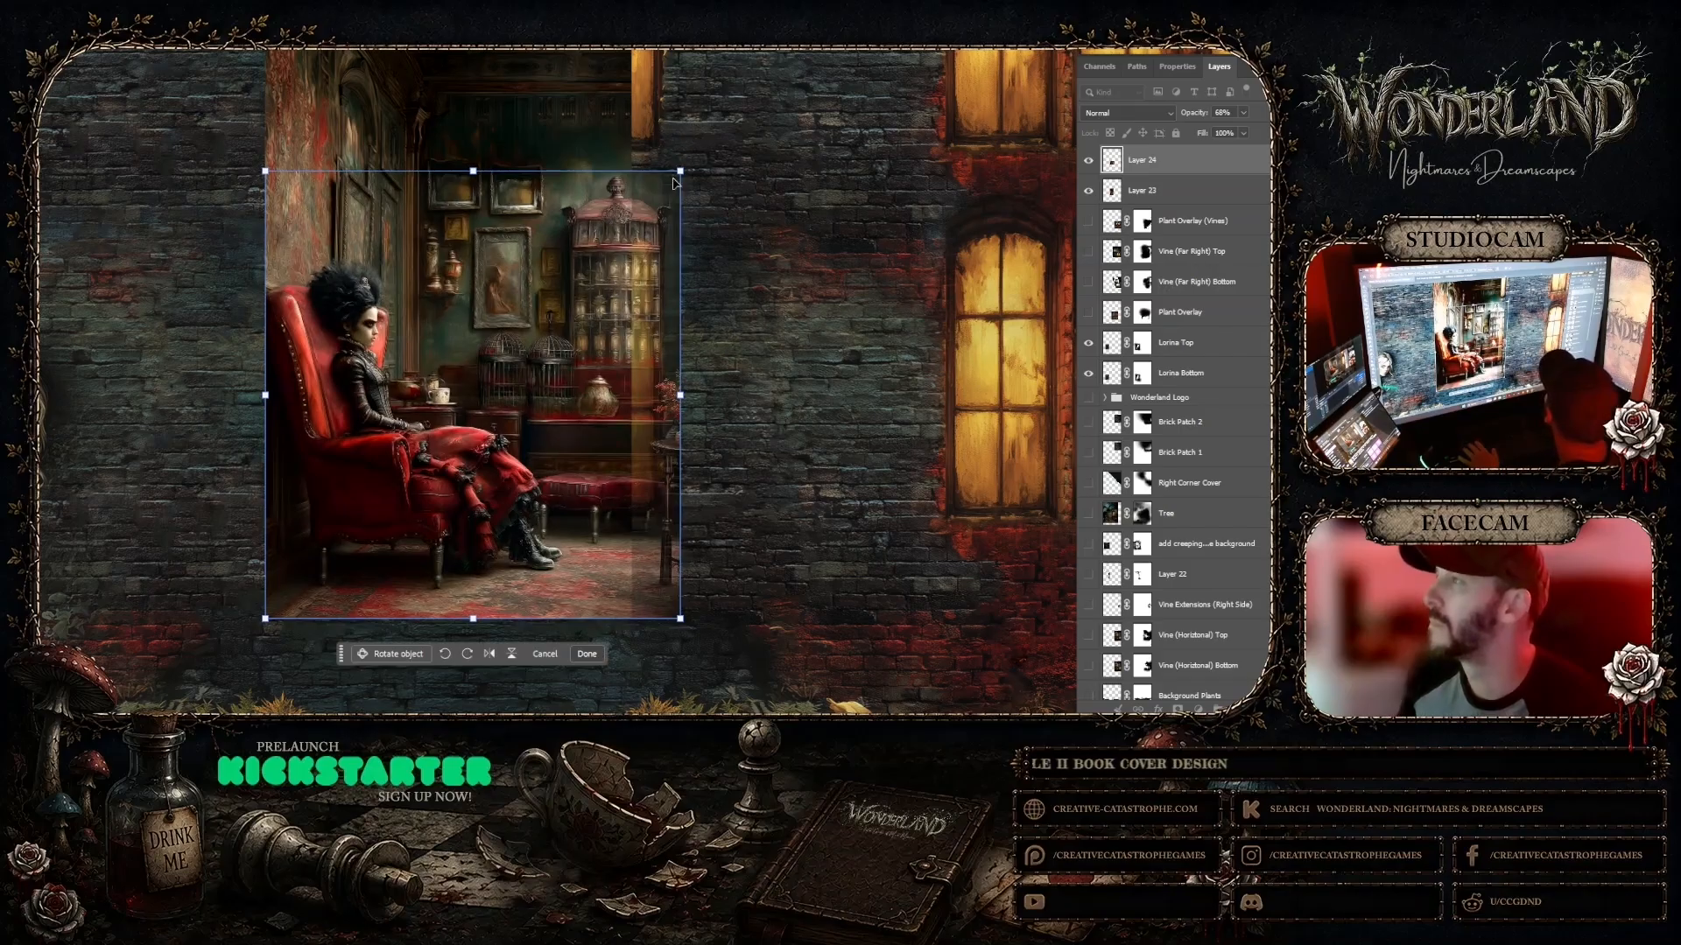
{"action": "left_click_drag", "start_coordinate": [681, 171], "coordinate": [682, 174]}
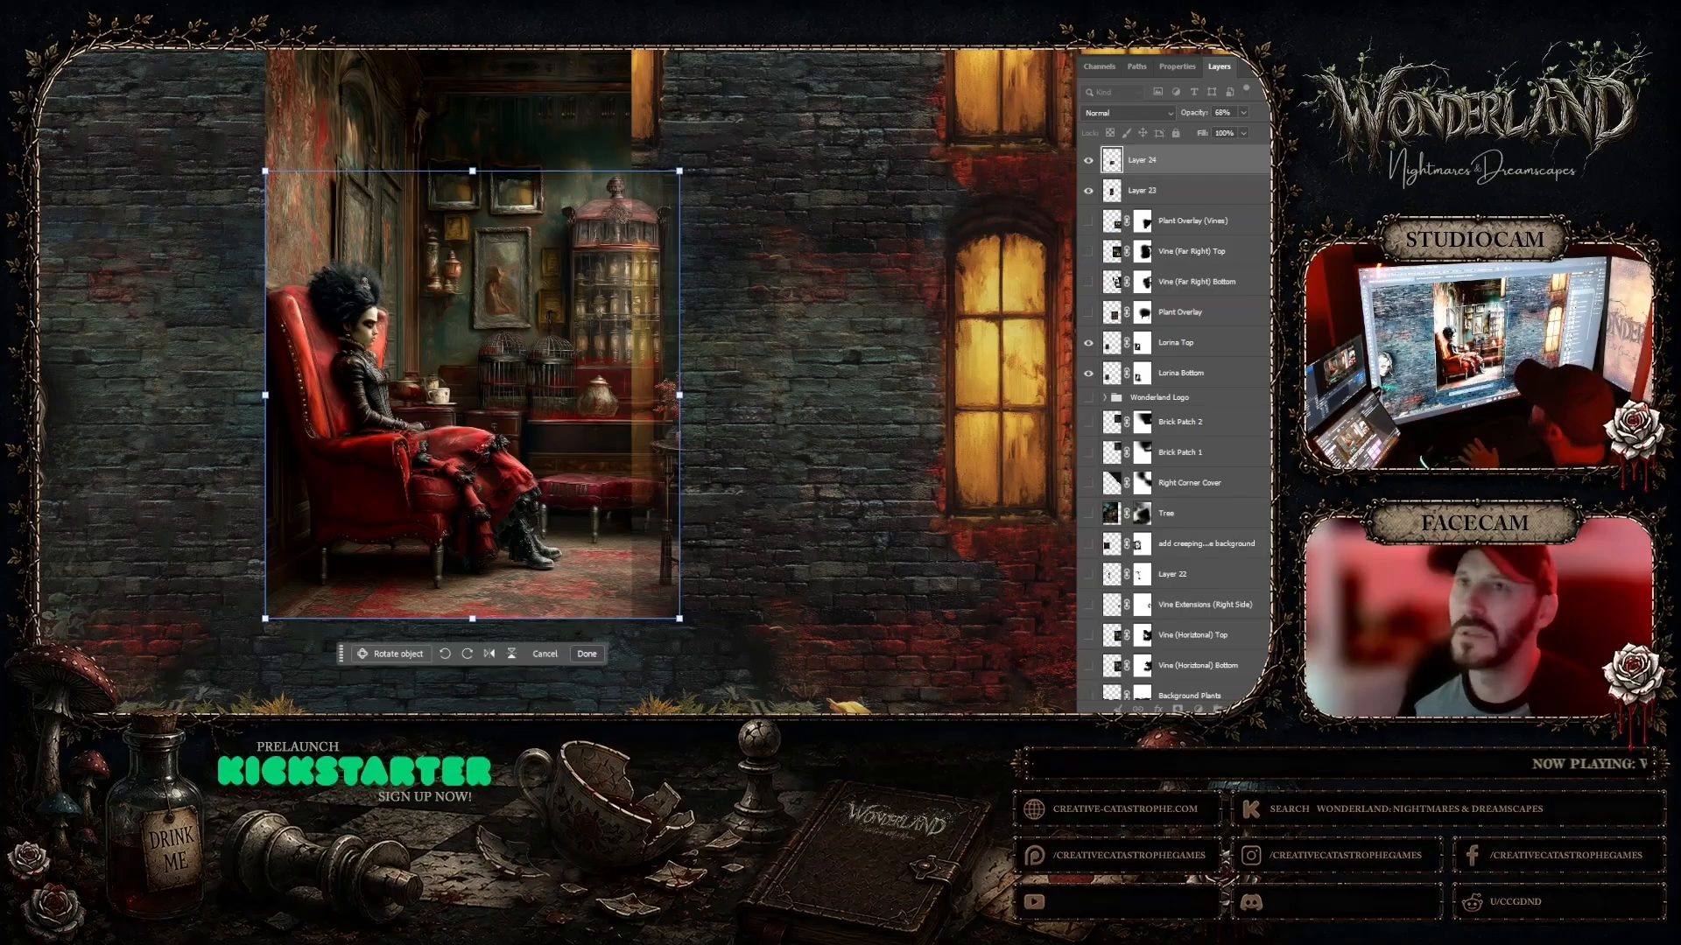
{"action": "key", "text": "Return"}
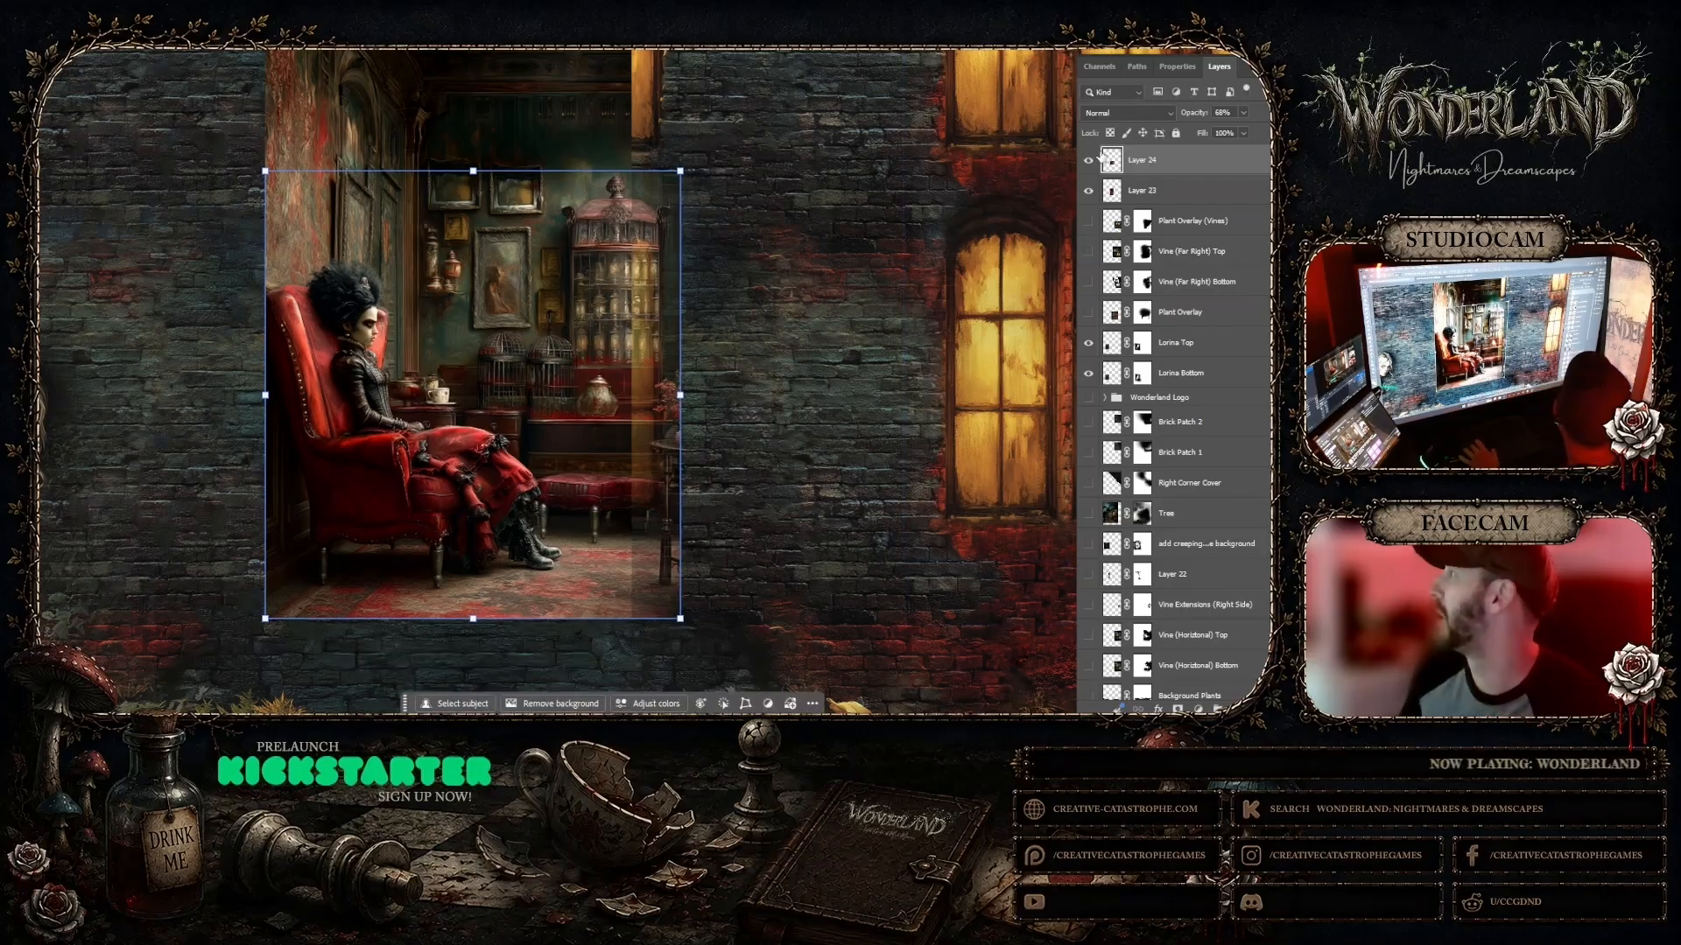
Step: Hide Layer 23 and set Layer 24 to 100% opacity with the Pin Light blend mode
{"action": "left_click", "coordinate": [1089, 191]}
{"action": "left_click", "coordinate": [1089, 191]}
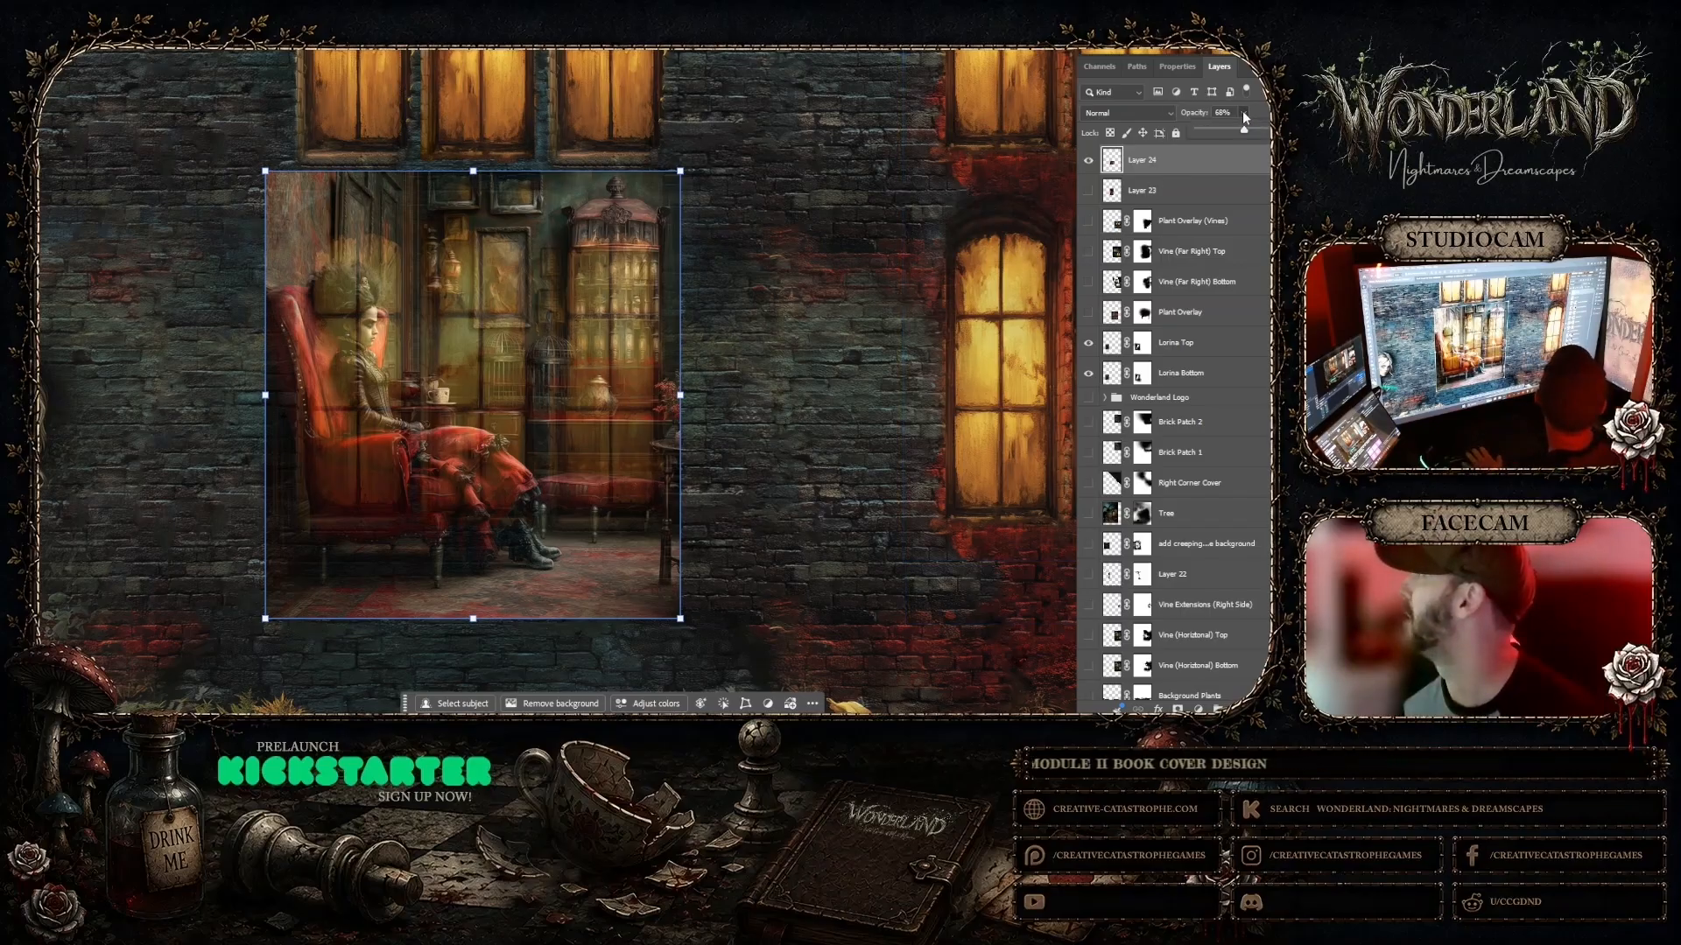
{"action": "key", "text": "0"}
{"action": "left_click", "coordinate": [1168, 112]}
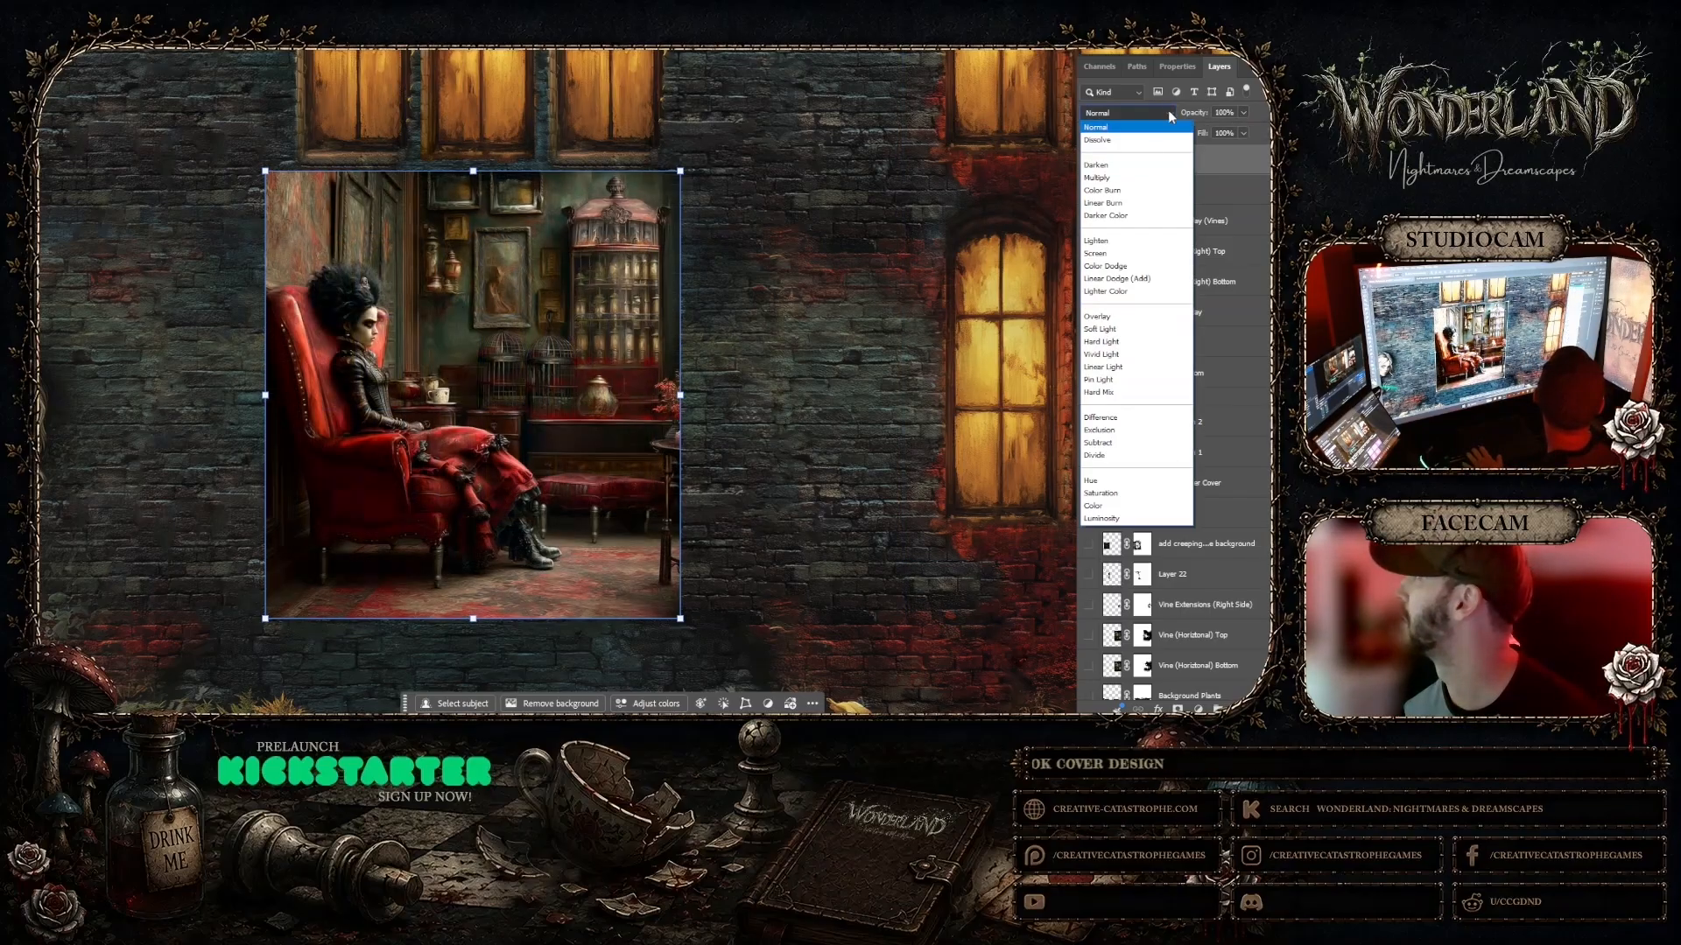
{"action": "left_click", "coordinate": [1099, 379]}
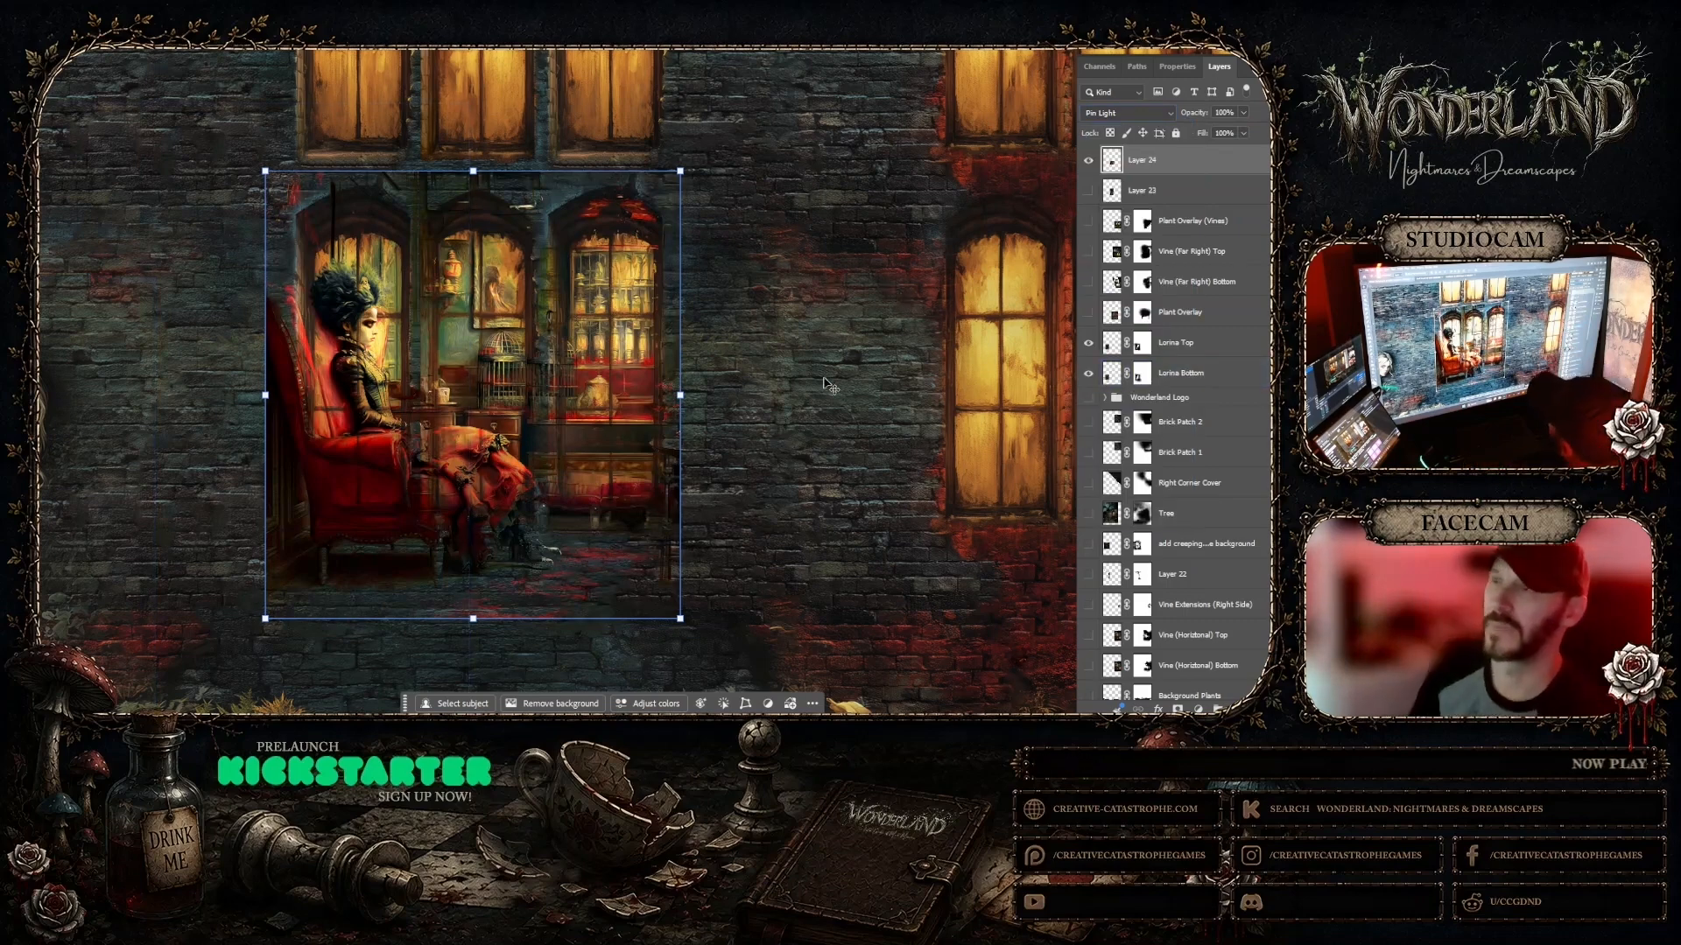
Step: Nudge Layer 24 slightly downward over the three lower windows
{"action": "left_click", "coordinate": [769, 421]}
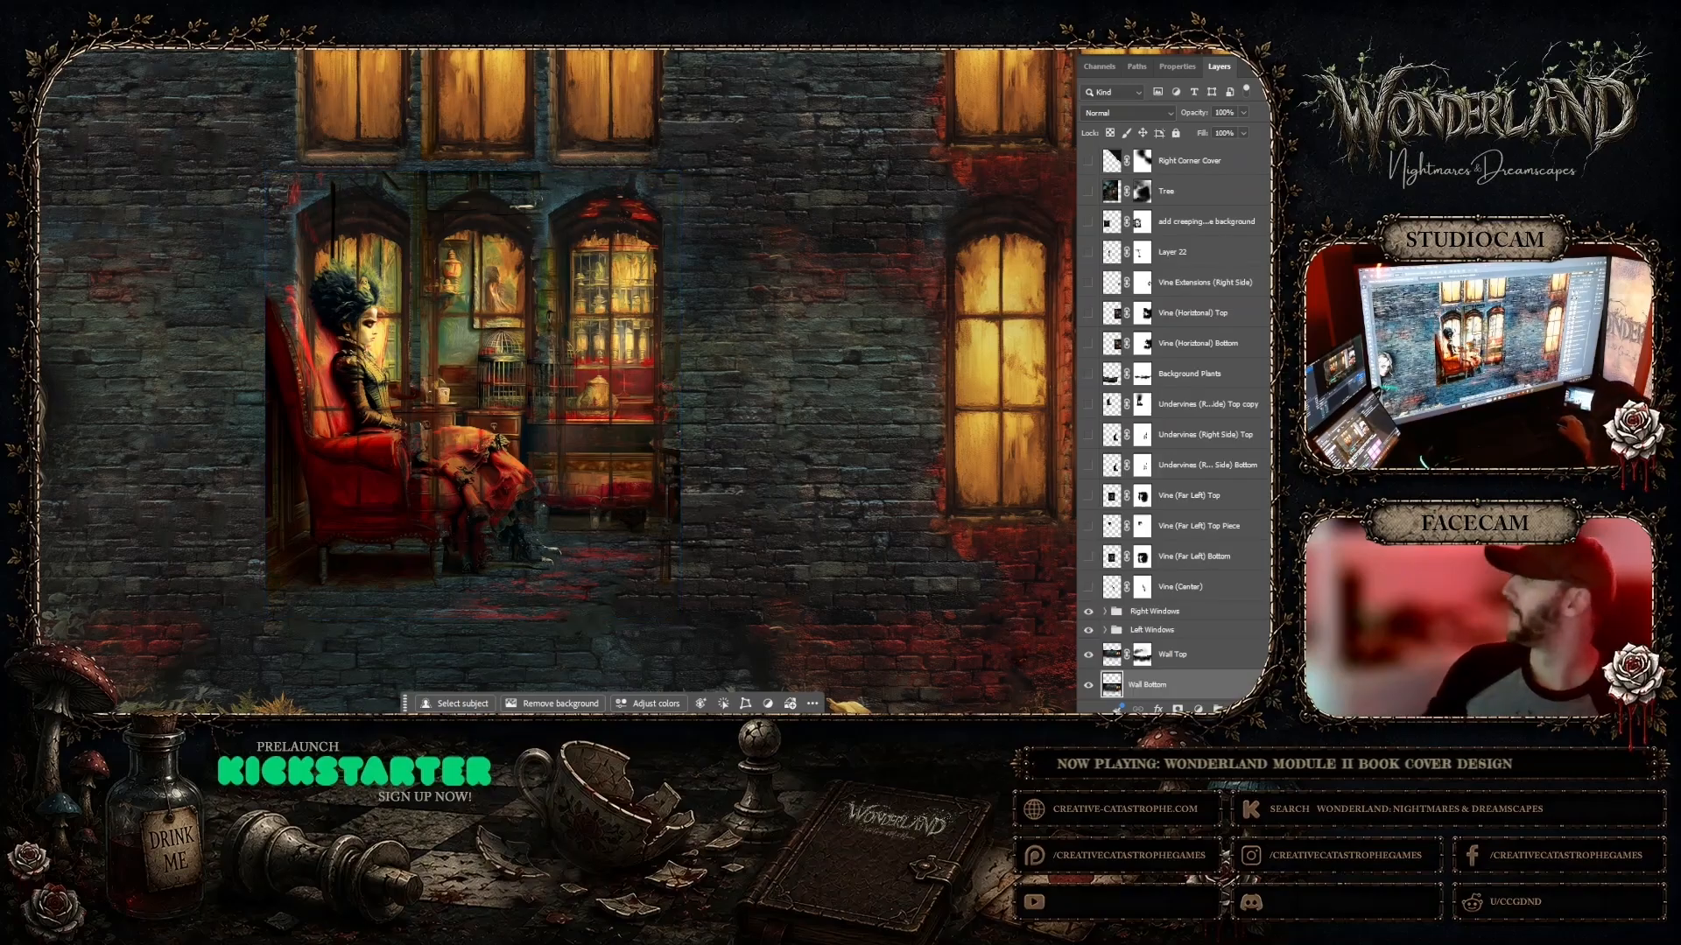
{"action": "scroll", "coordinate": [1173, 394], "scroll_direction": "up", "scroll_amount": 5}
{"action": "left_click", "coordinate": [1142, 161]}
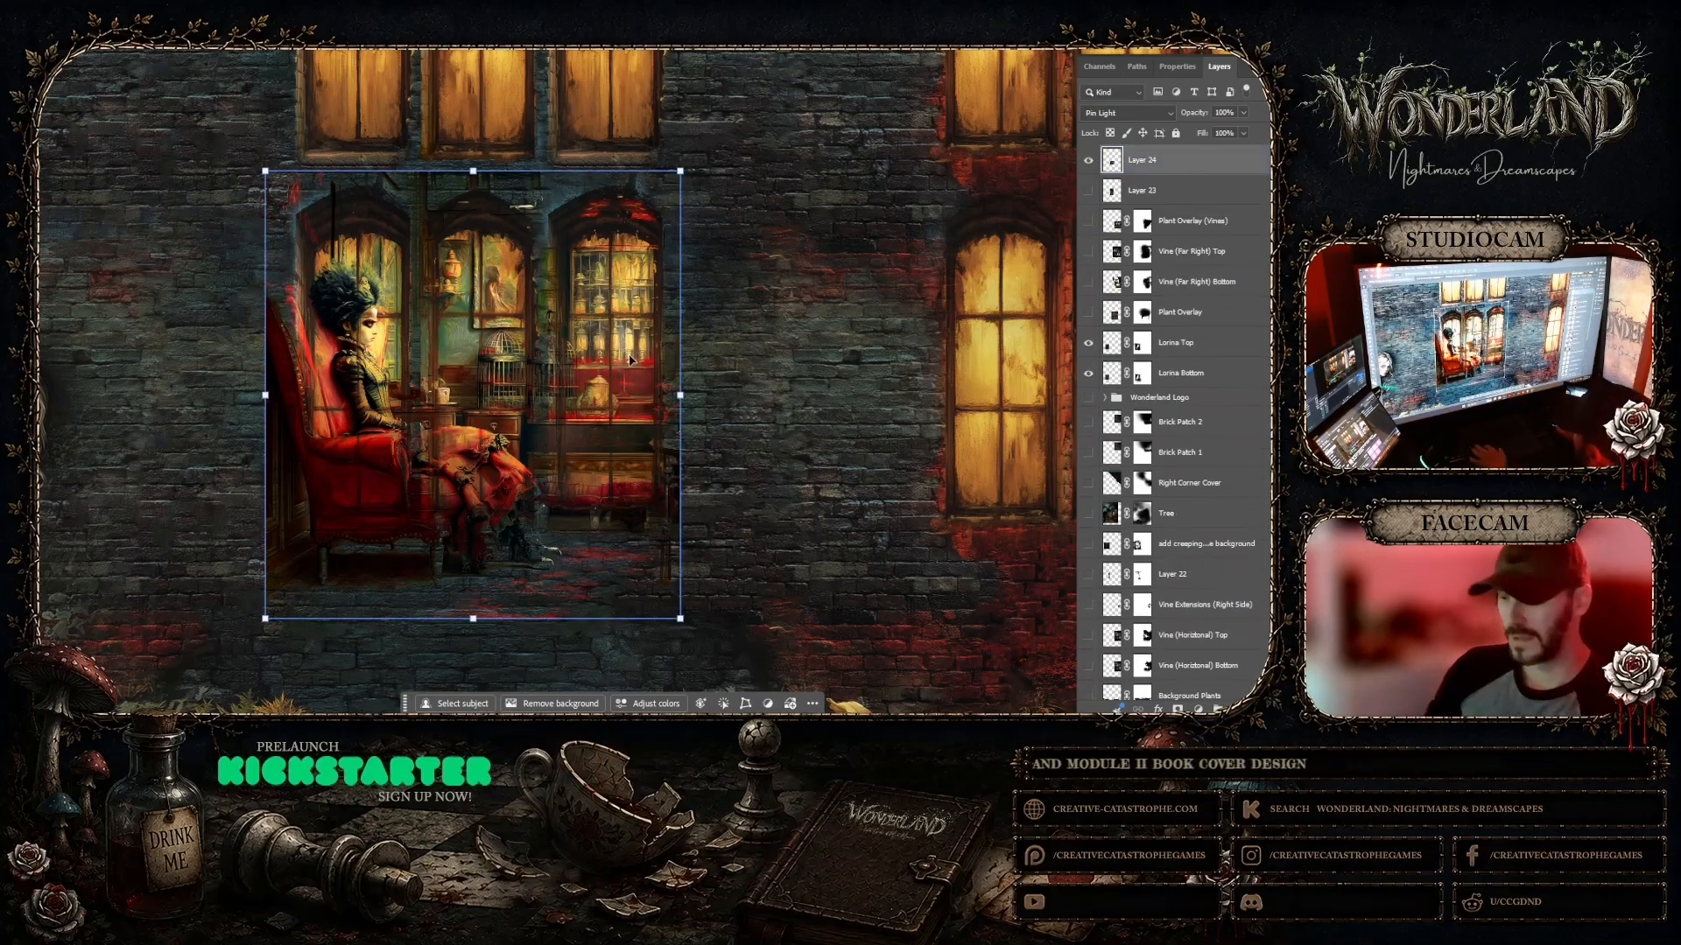
{"action": "left_click_drag", "start_coordinate": [625, 342], "coordinate": [625, 344]}
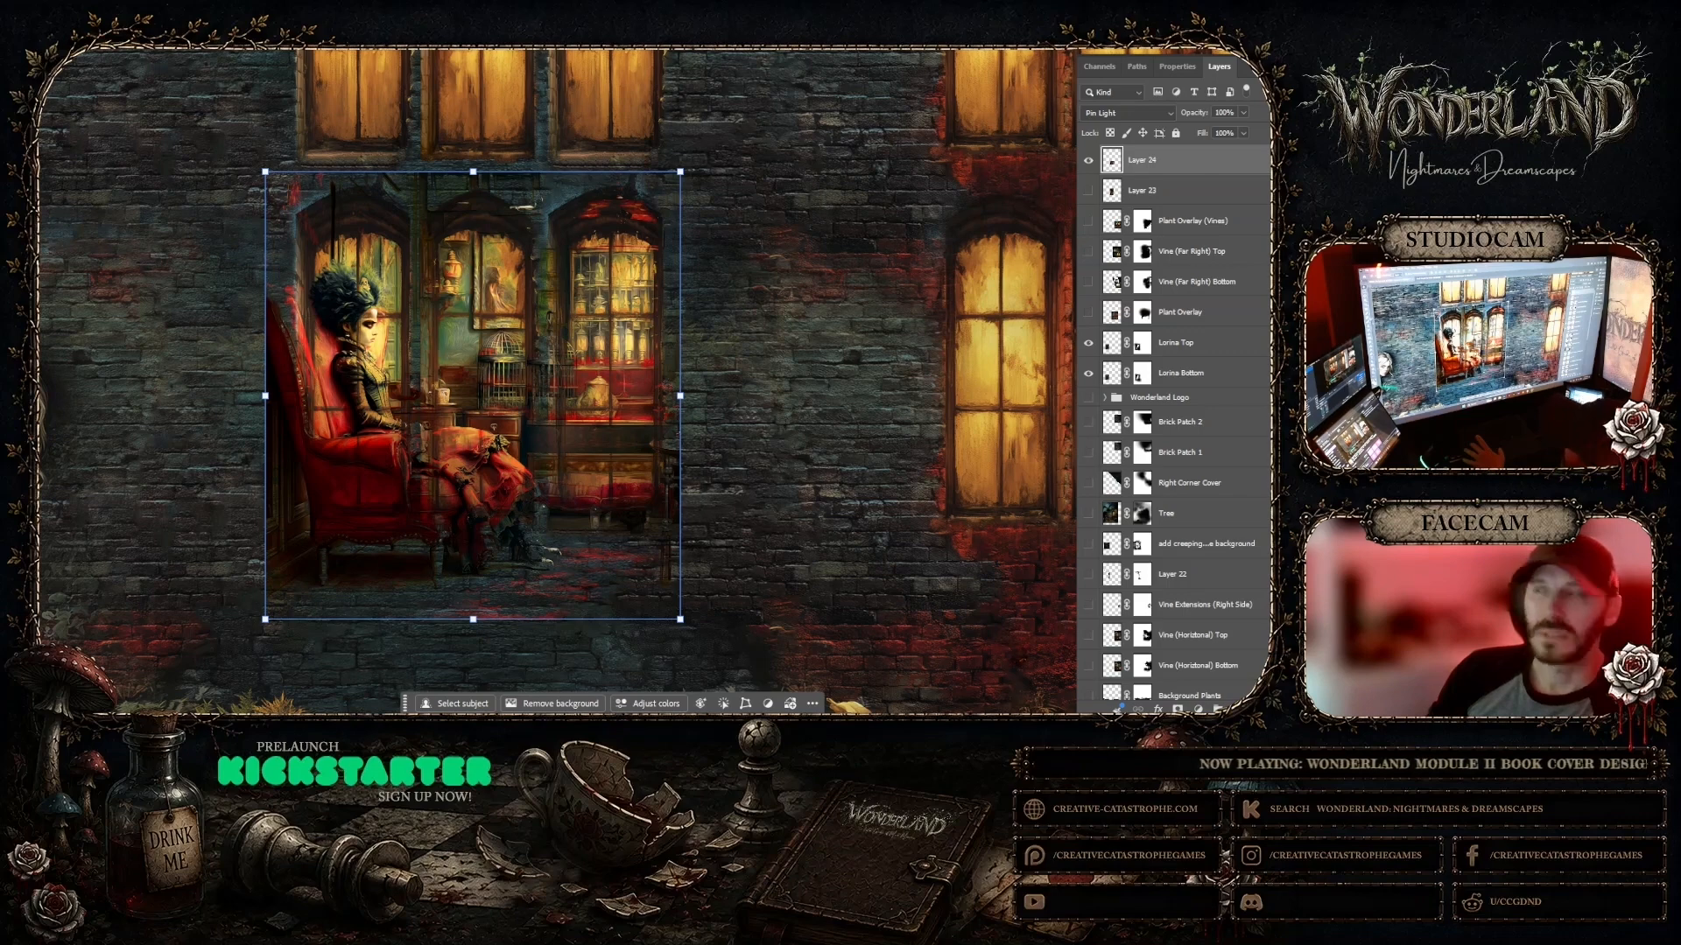
{"action": "left_click", "coordinate": [758, 335]}
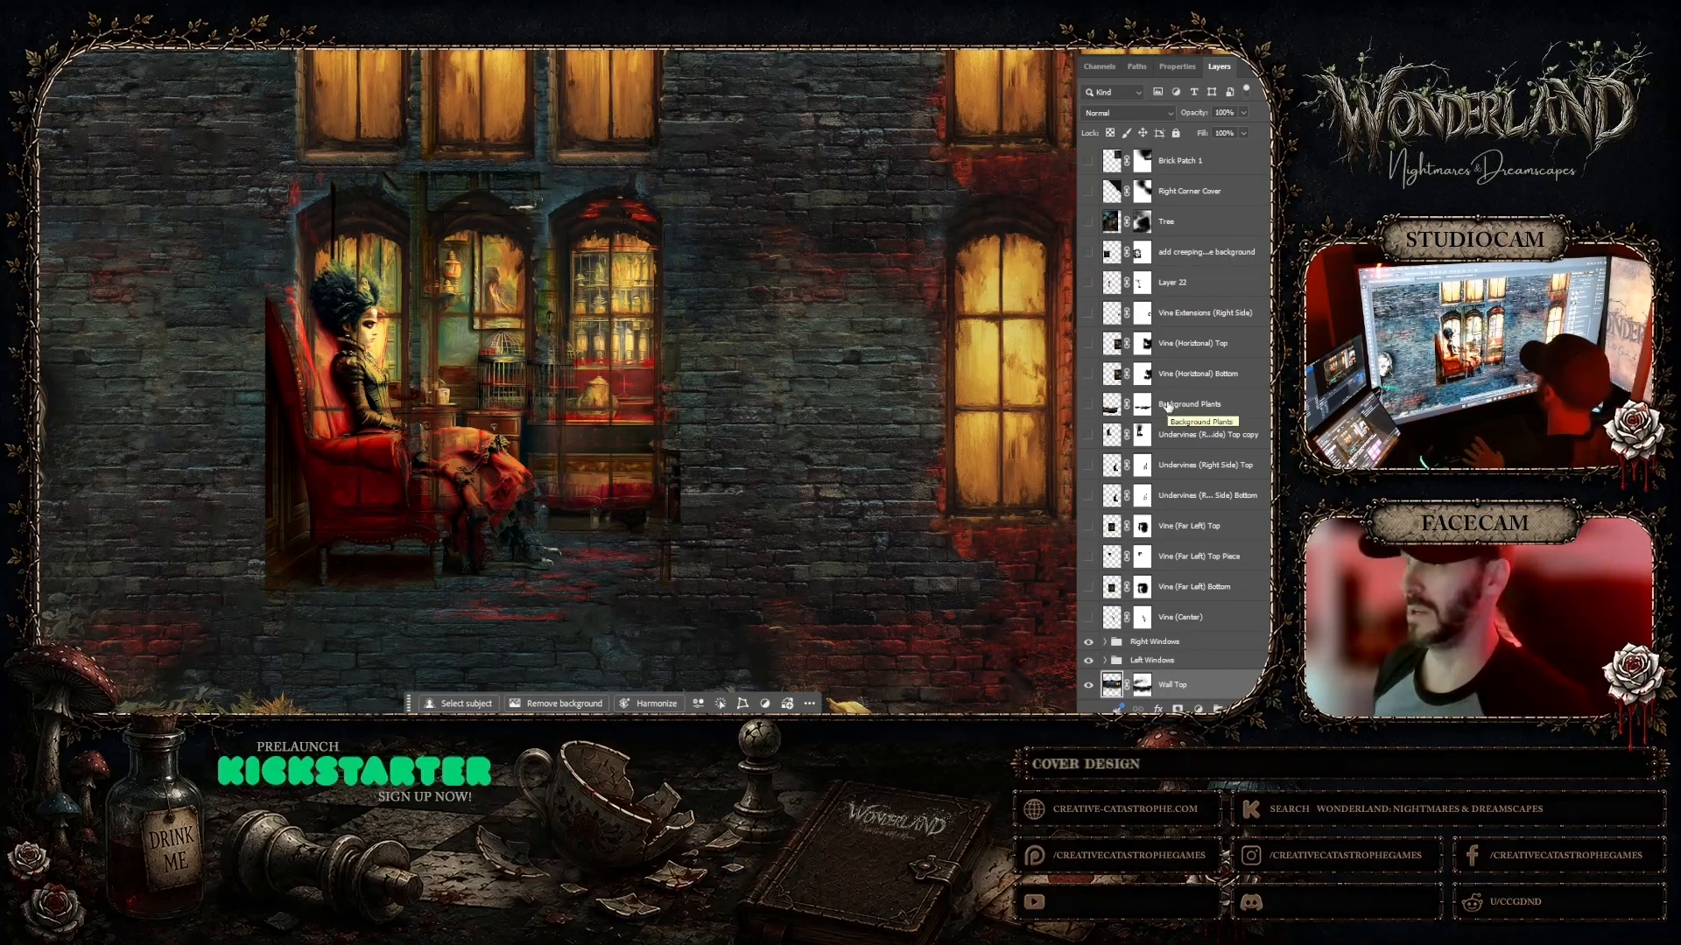
Step: Set Layer 24's blend mode to Normal
{"action": "scroll", "coordinate": [1195, 486], "scroll_direction": "up", "scroll_amount": 5}
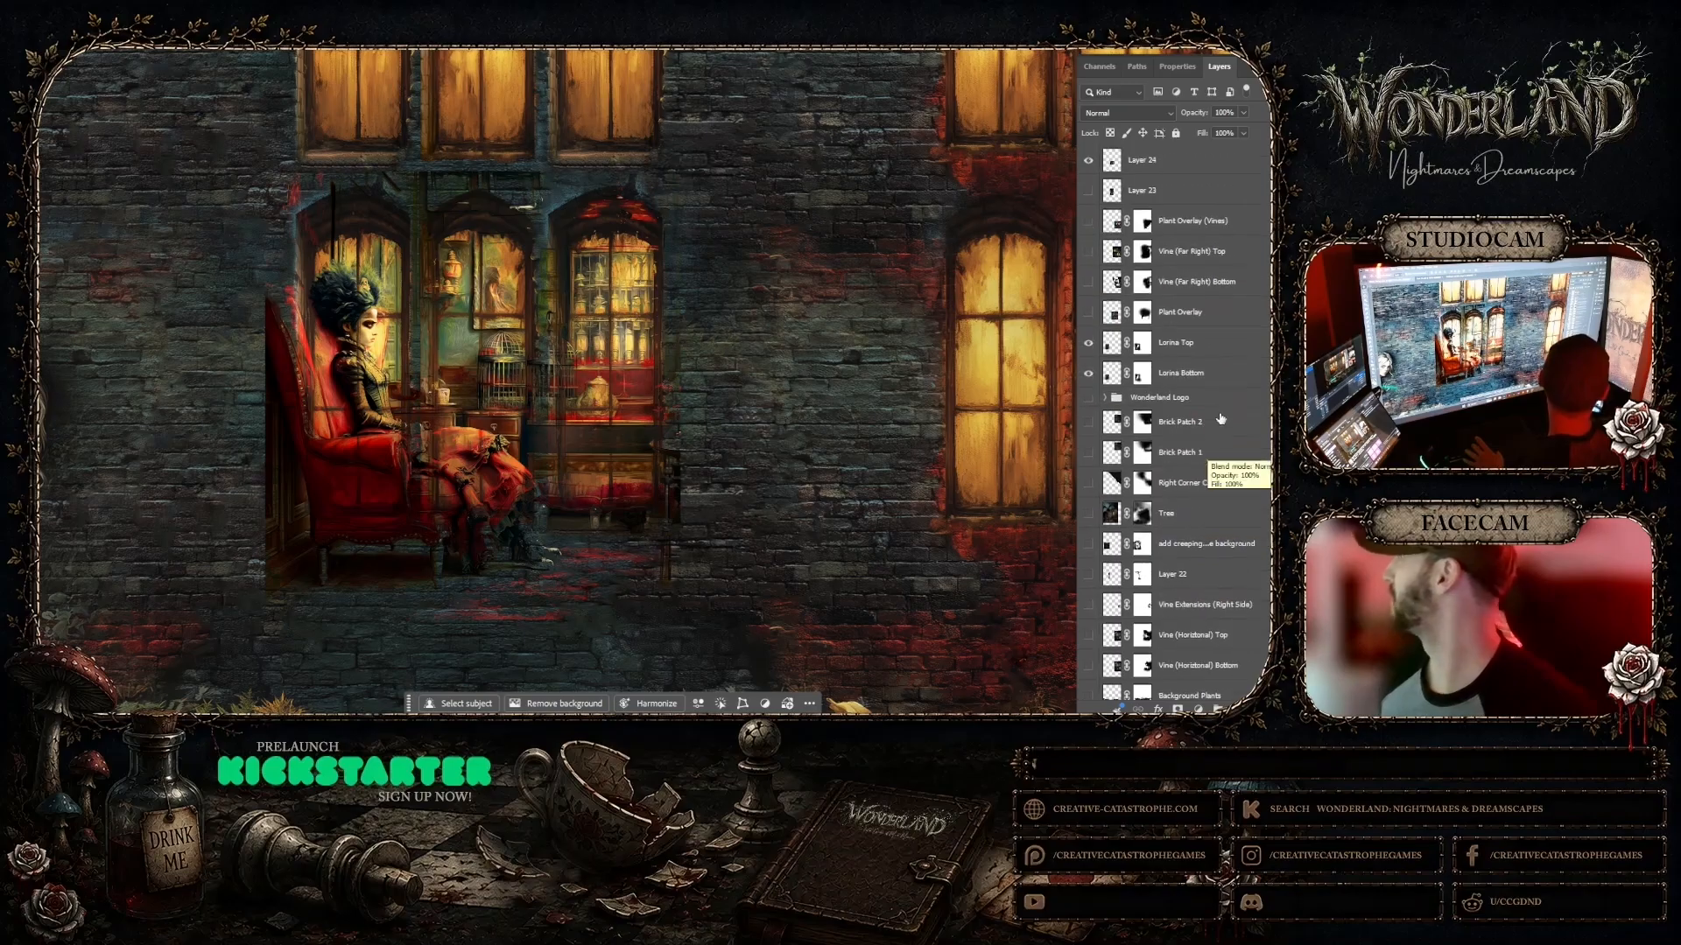
{"action": "left_click", "coordinate": [1220, 351]}
{"action": "left_click", "coordinate": [1164, 159]}
{"action": "left_click", "coordinate": [1168, 113]}
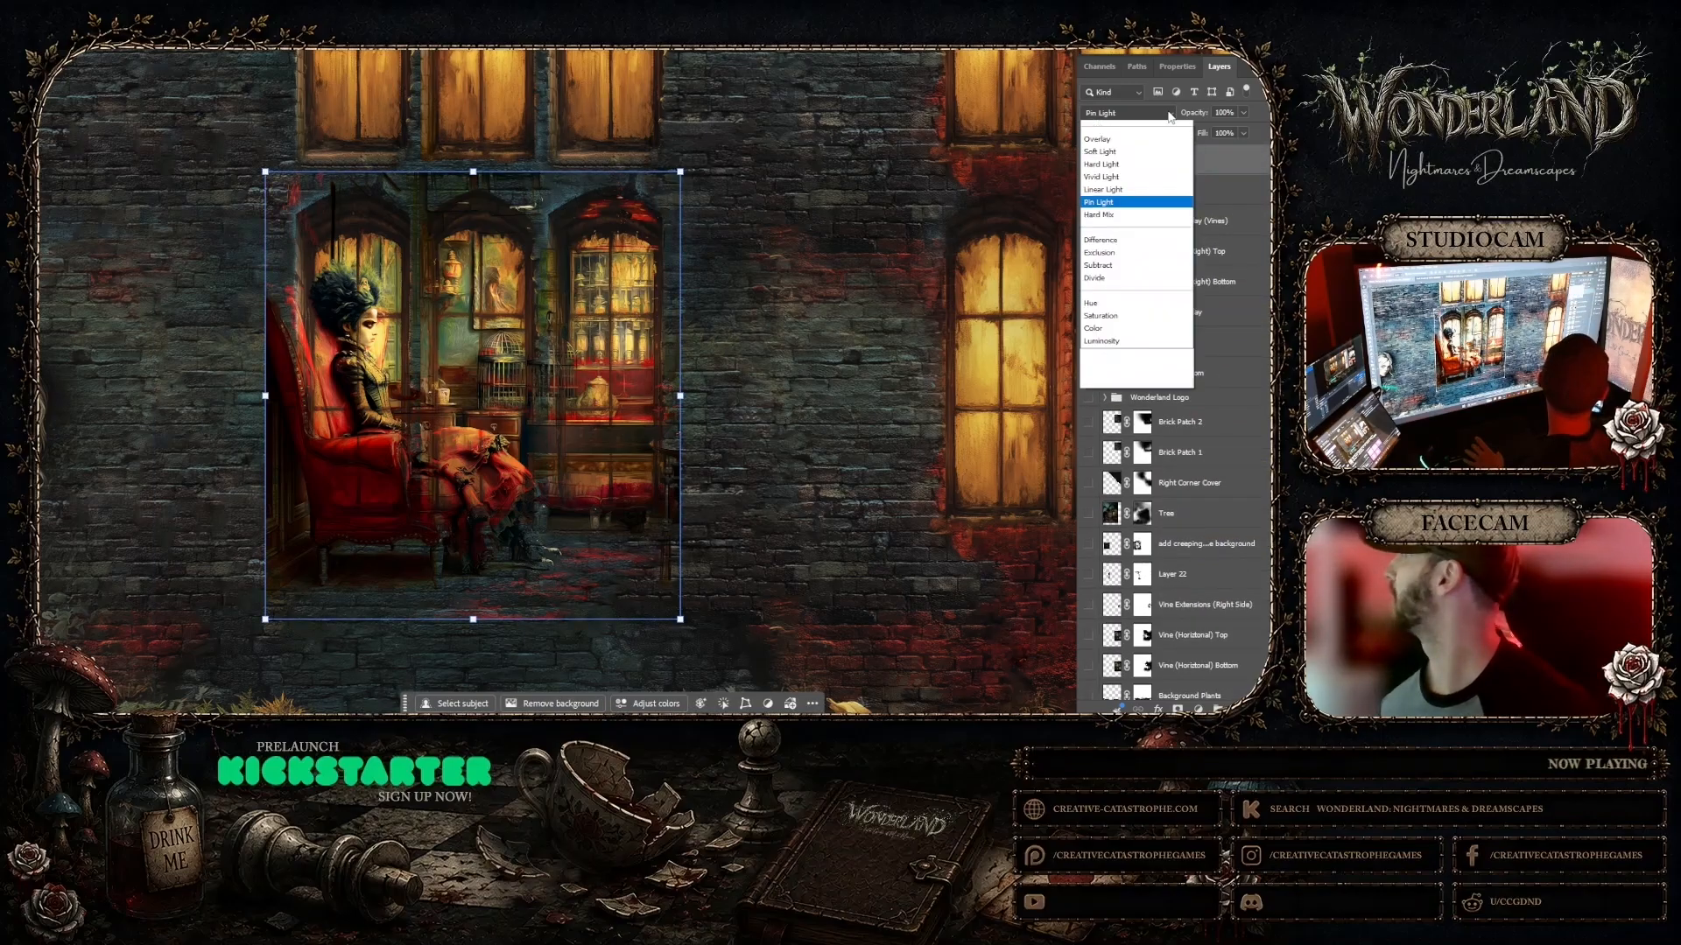
{"action": "left_click", "coordinate": [1169, 128]}
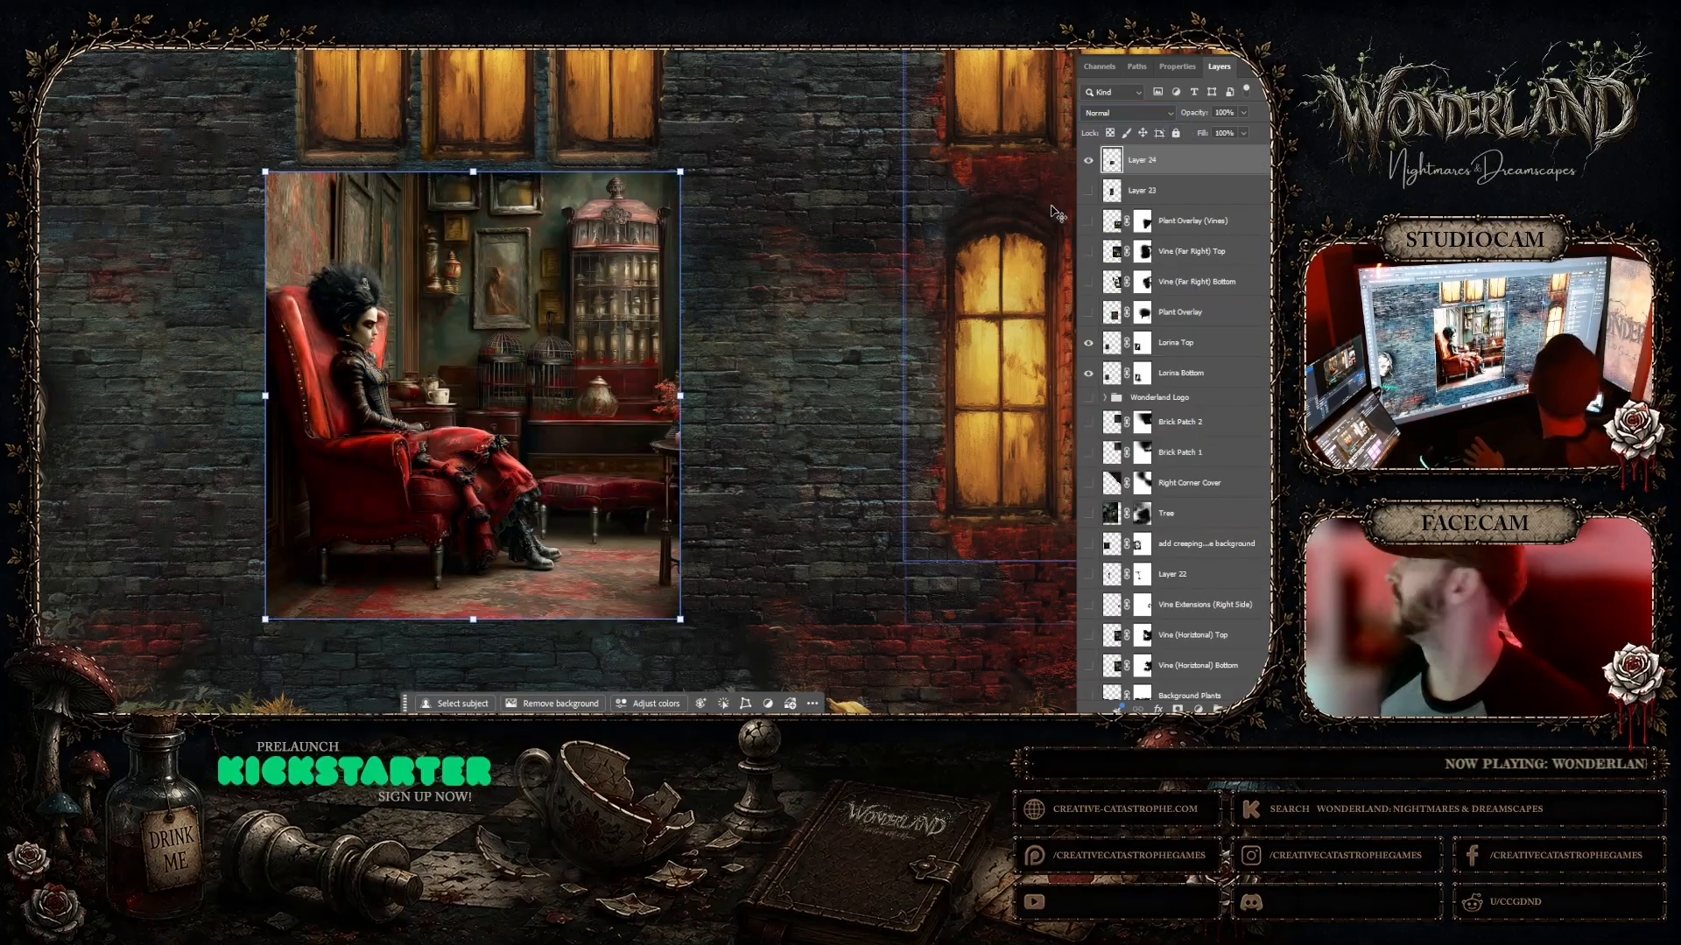
Step: Move Layer 24 down the layer stack to between Vine (Center) and the Right Windows group
{"action": "left_click_drag", "start_coordinate": [1187, 161], "coordinate": [1237, 290]}
{"action": "scroll", "coordinate": [1237, 290], "scroll_direction": "down", "scroll_amount": 2}
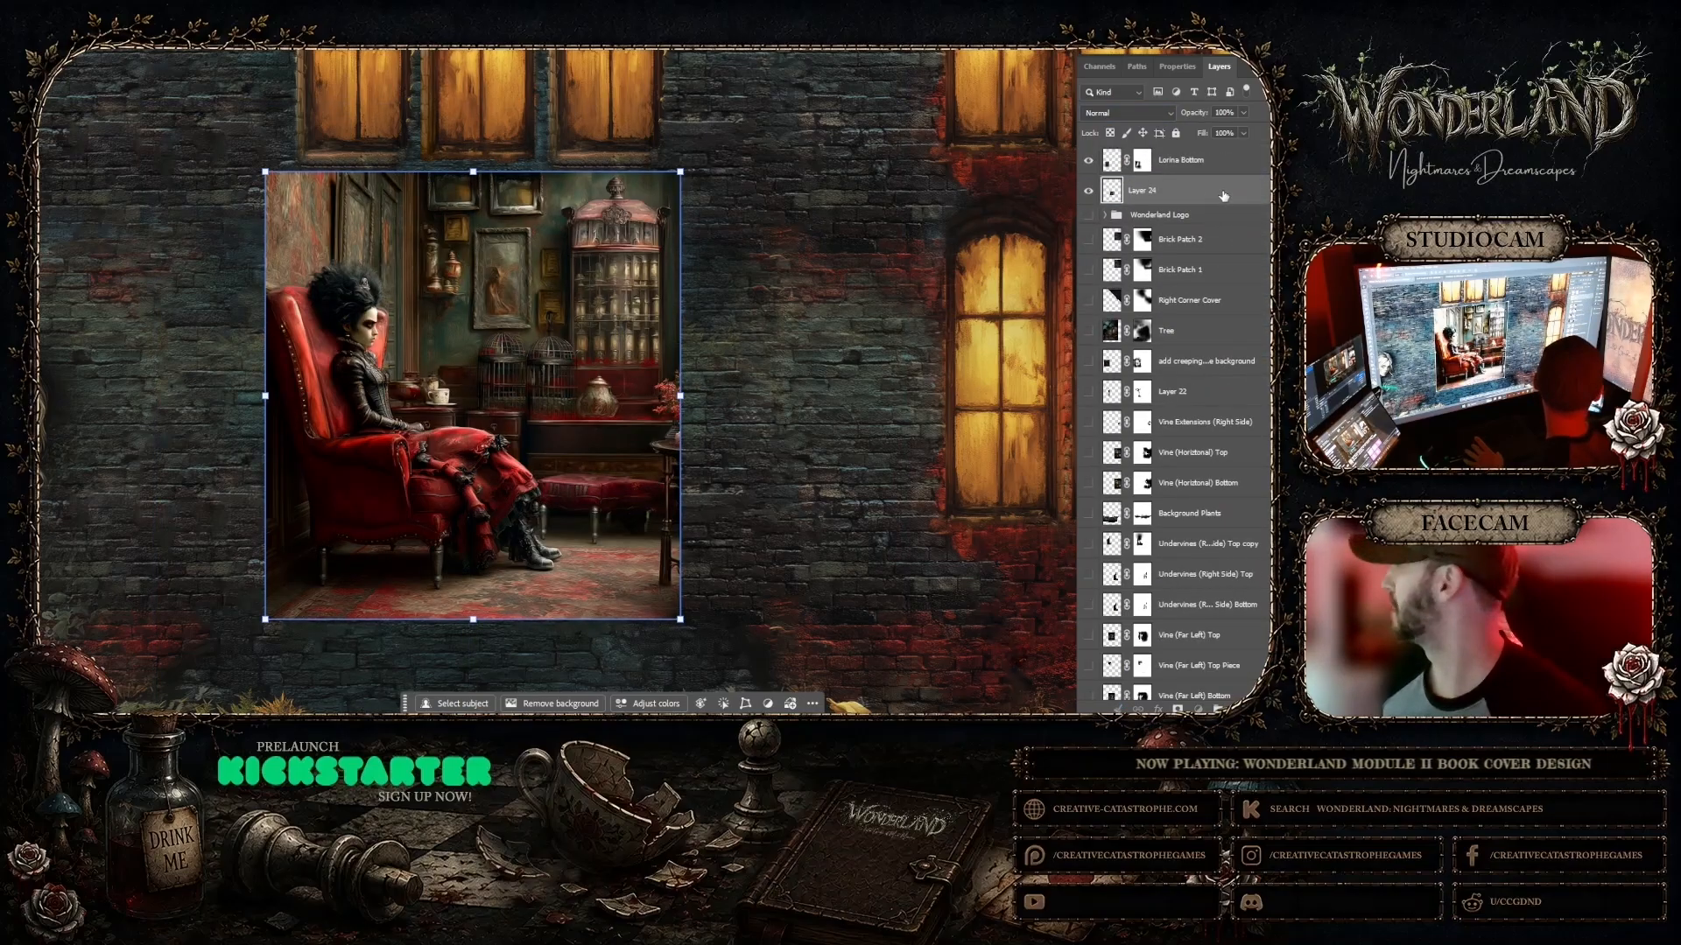
{"action": "left_click_drag", "start_coordinate": [1220, 199], "coordinate": [1195, 548]}
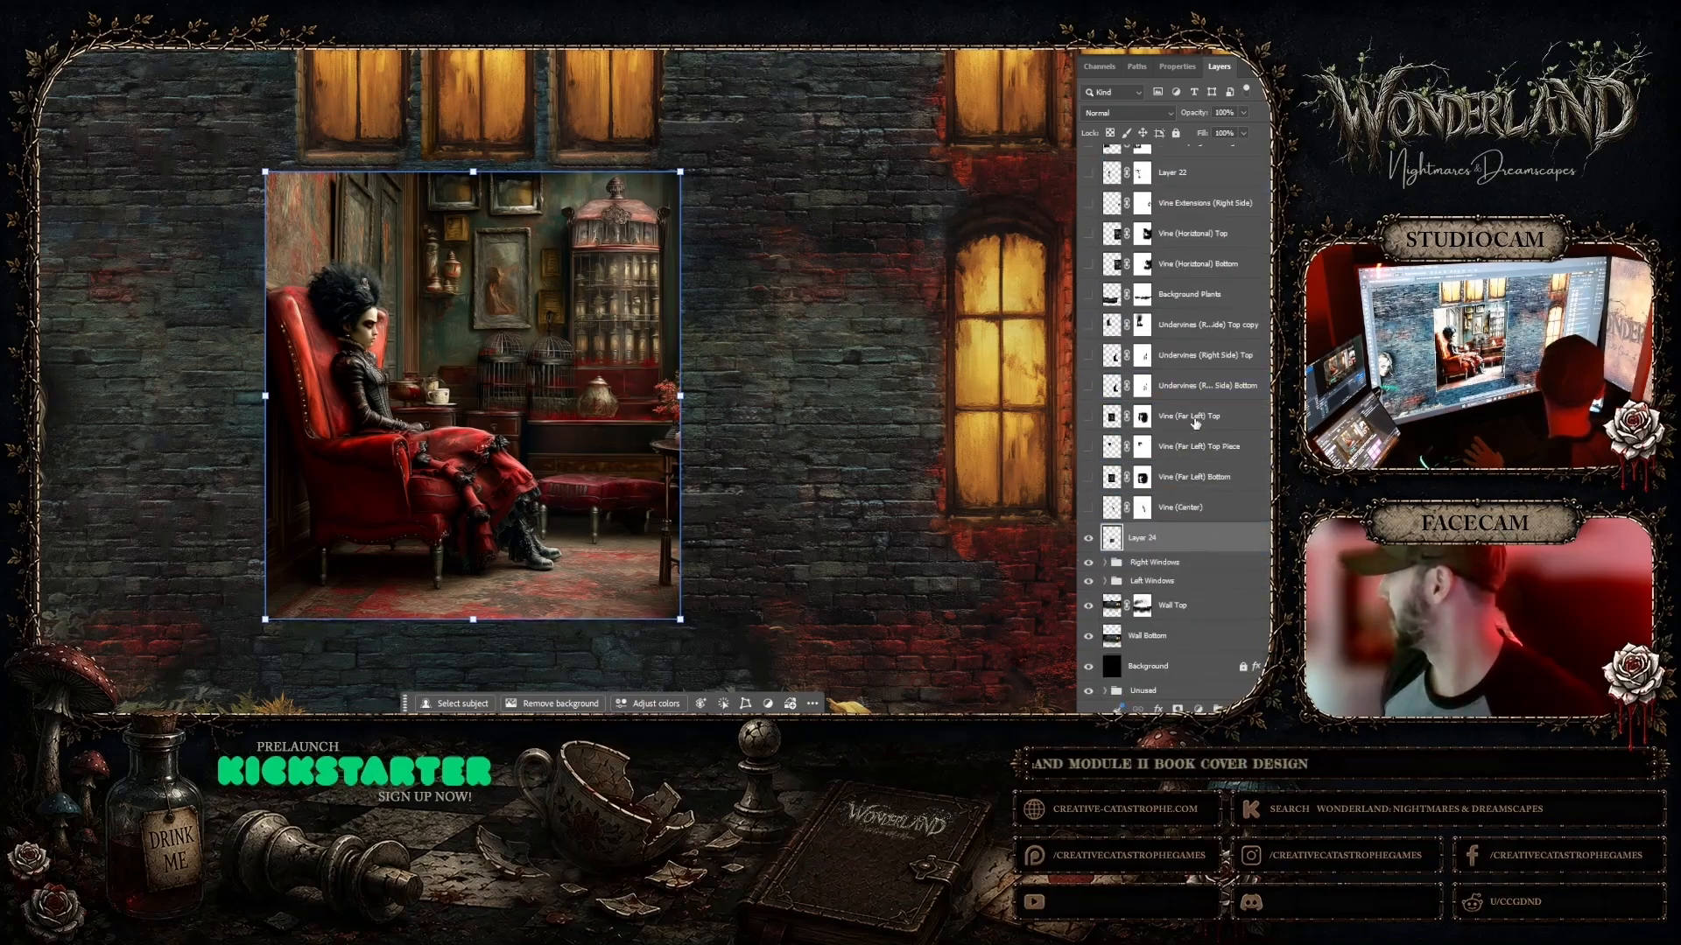
Step: Reduce Layer 24's opacity to about 55% so the windows beneath show through the room
{"action": "left_click", "coordinate": [1241, 114]}
{"action": "left_click", "coordinate": [1224, 129]}
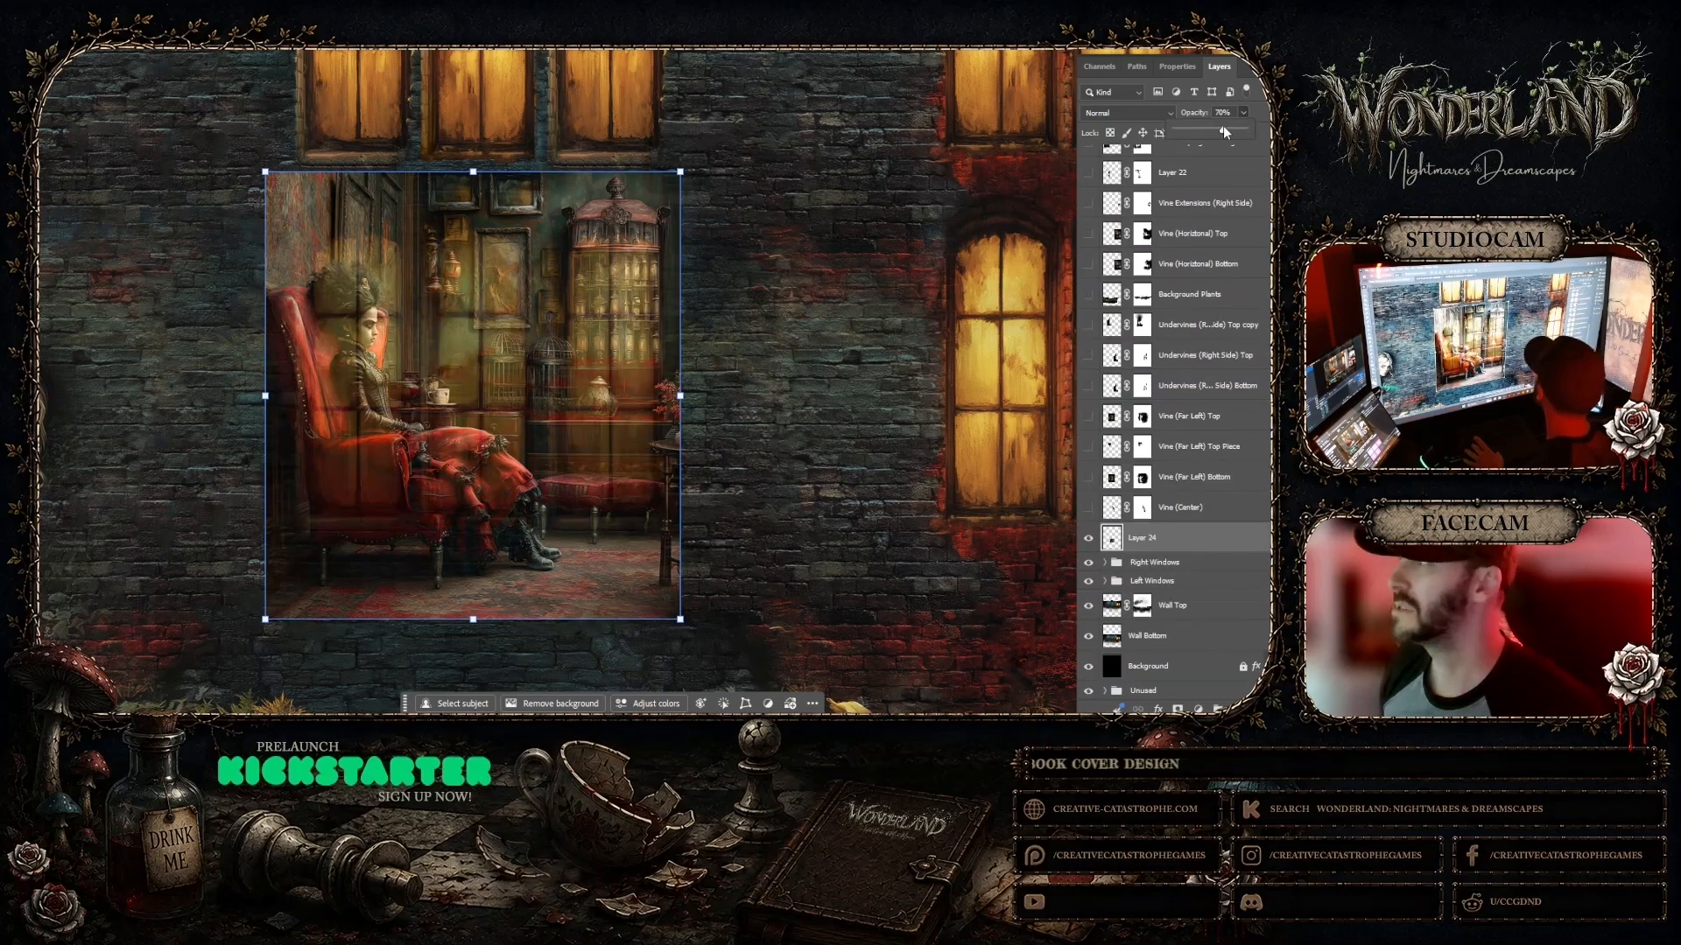
{"action": "left_click", "coordinate": [1203, 132]}
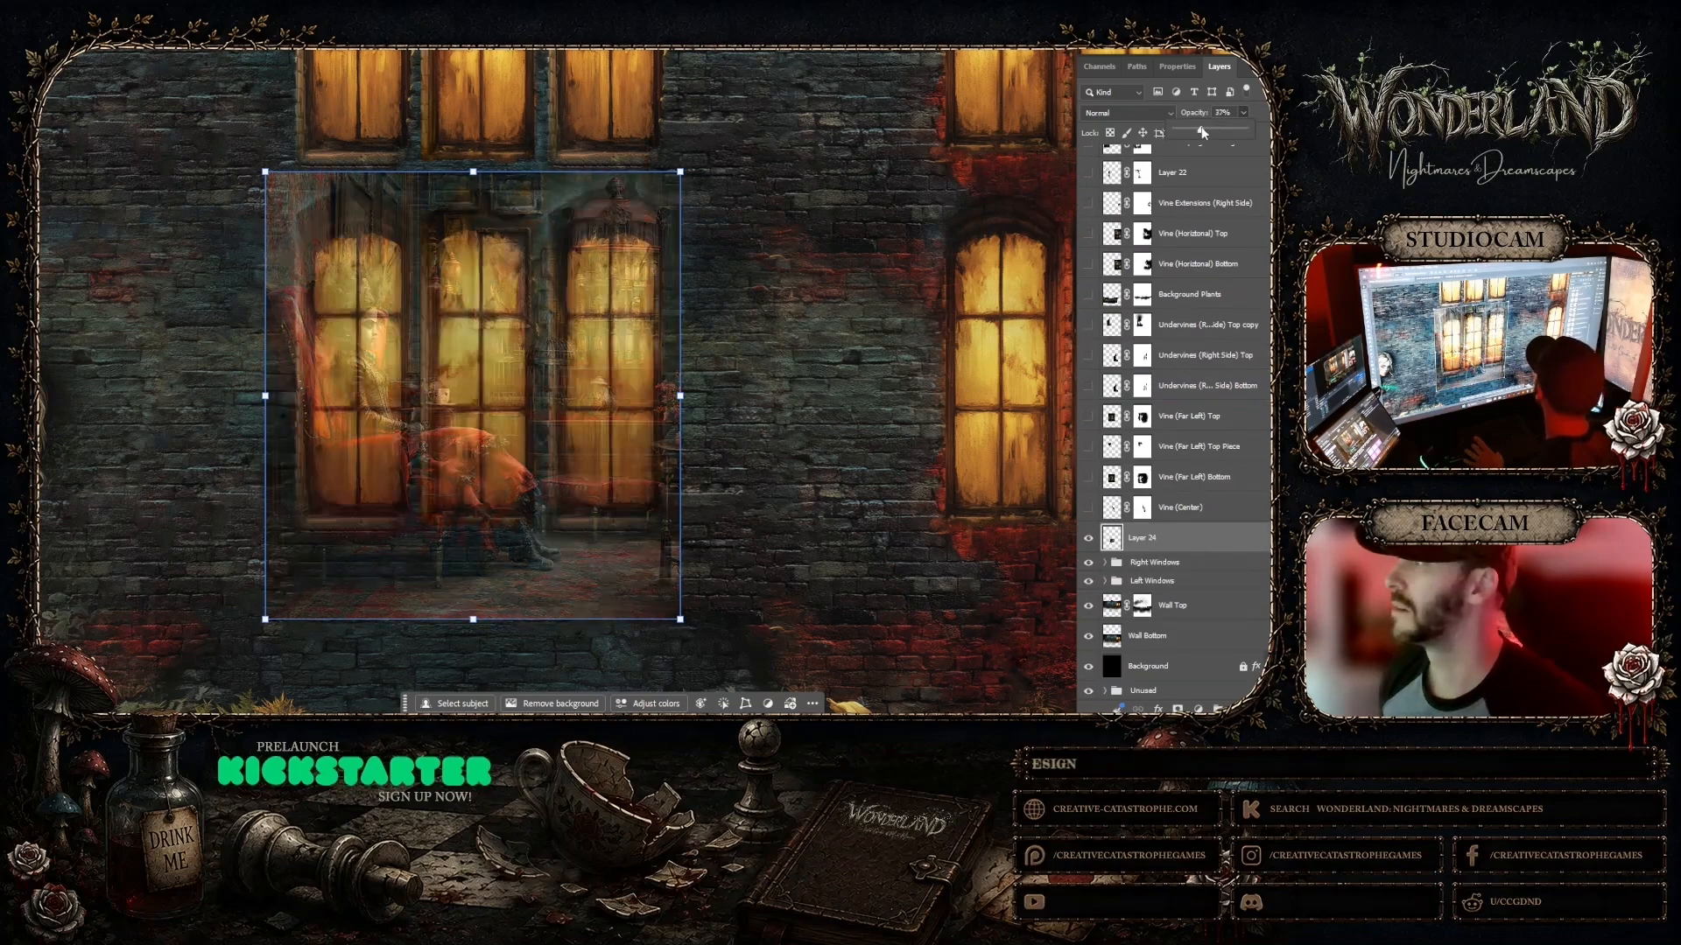
{"action": "left_click", "coordinate": [1189, 128]}
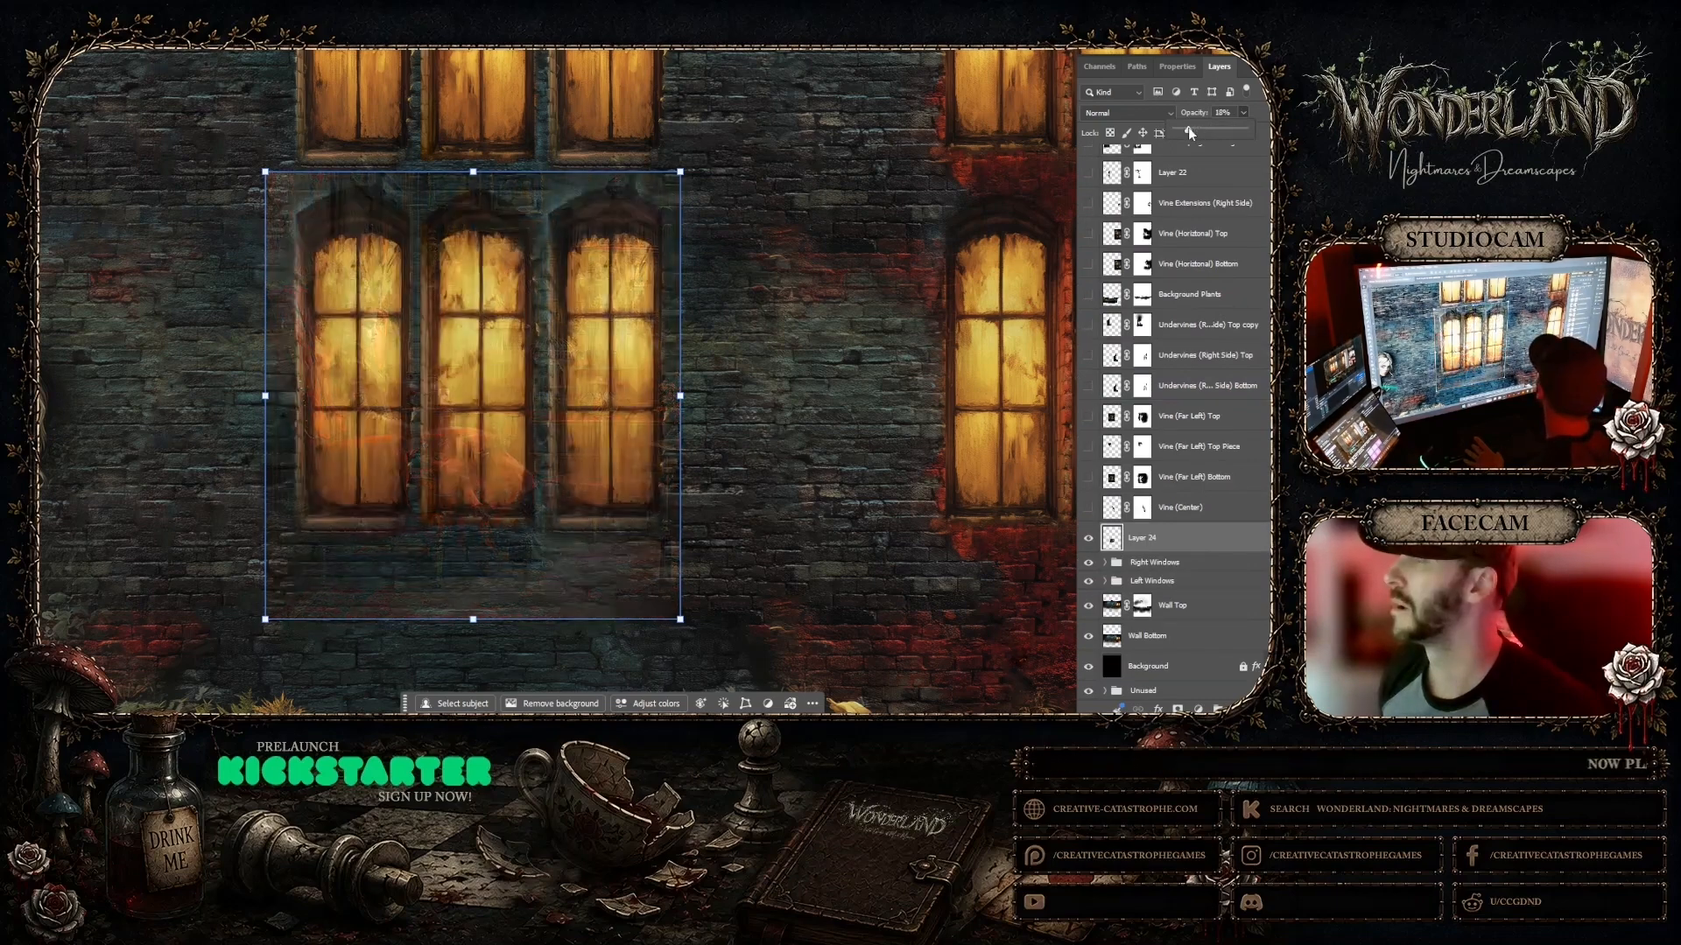
{"action": "left_click", "coordinate": [1207, 132]}
{"action": "left_click_drag", "start_coordinate": [1205, 128], "coordinate": [1213, 128]}
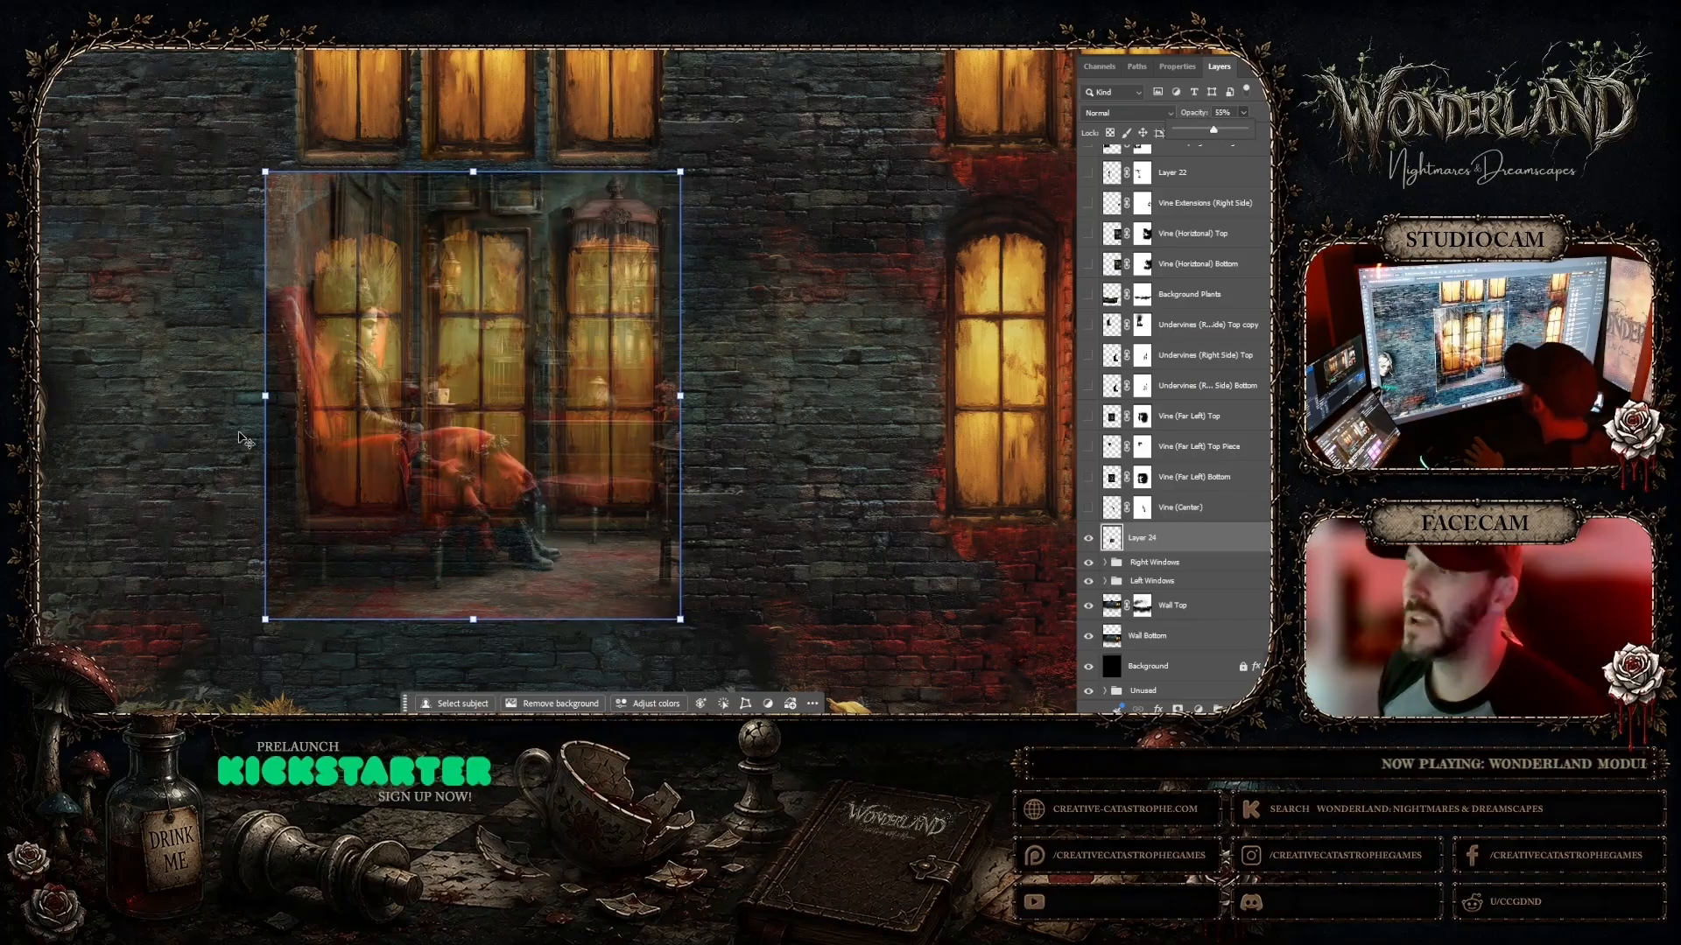
Step: Erase the strip of Layer 24 that hangs over the brick wall below the three lower left windows with a round eraser
{"action": "left_click", "coordinate": [35, 343]}
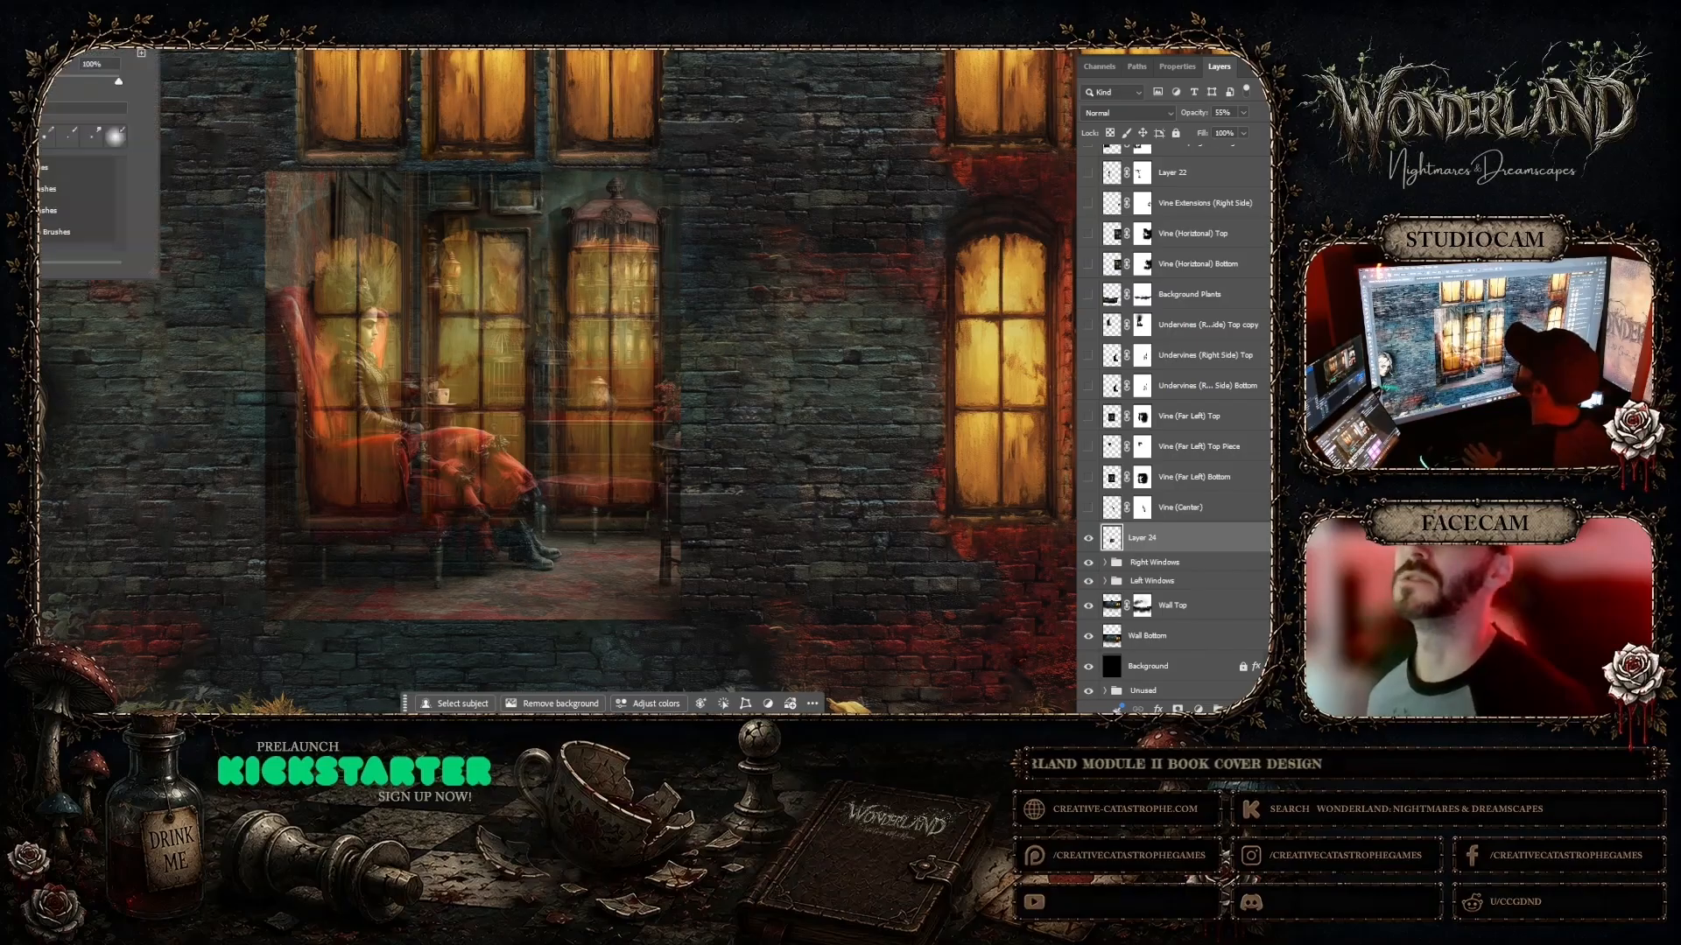
{"action": "left_click", "coordinate": [1242, 537]}
{"action": "left_click", "coordinate": [1088, 537]}
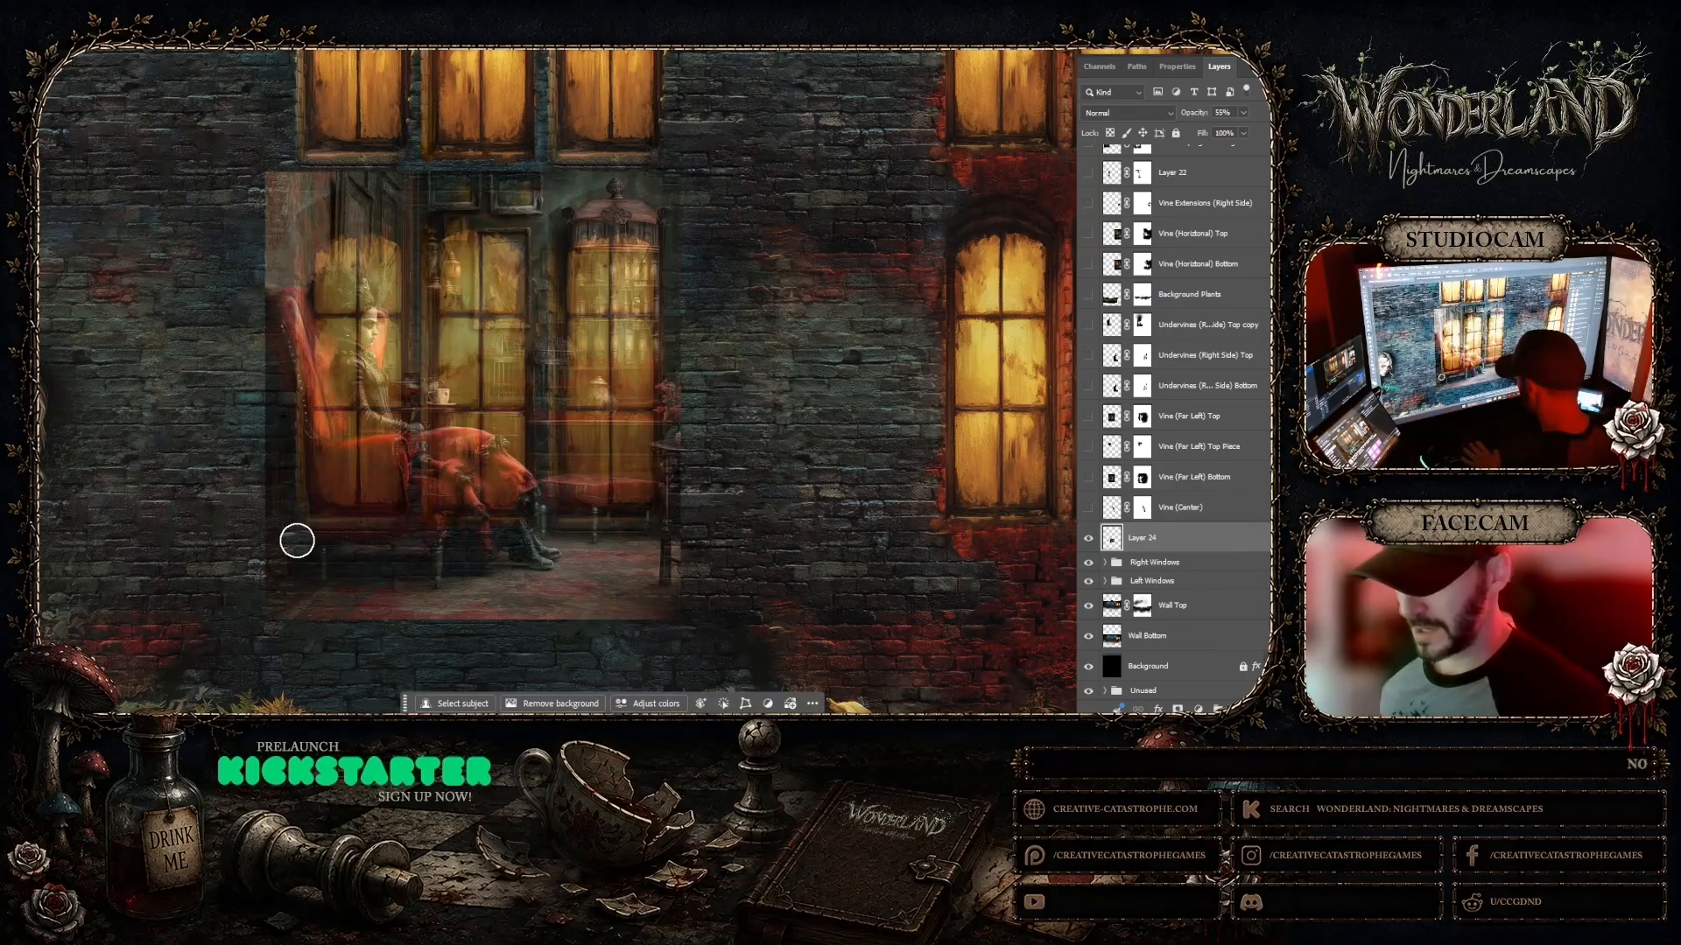
{"action": "left_click_drag", "start_coordinate": [381, 547], "coordinate": [675, 557]}
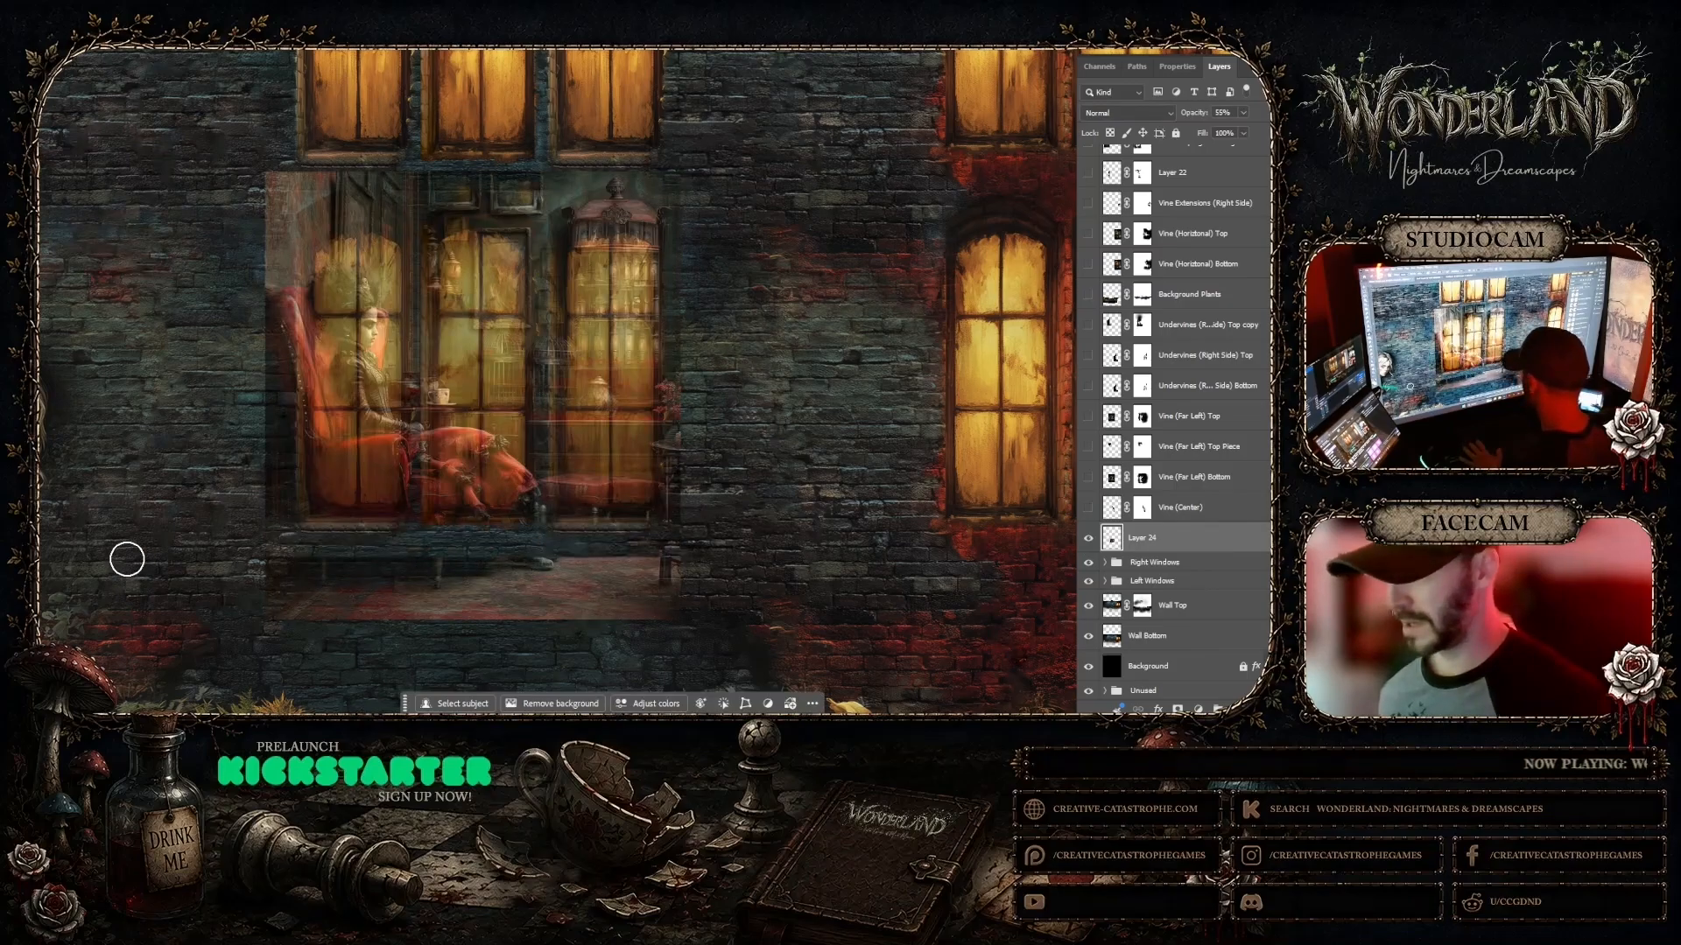
{"action": "mouse_move", "coordinate": [248, 565]}
{"action": "left_mouse_down"}
{"action": "mouse_move", "coordinate": [776, 572]}
{"action": "mouse_move", "coordinate": [705, 593]}
{"action": "mouse_move", "coordinate": [217, 579]}
{"action": "left_mouse_up"}
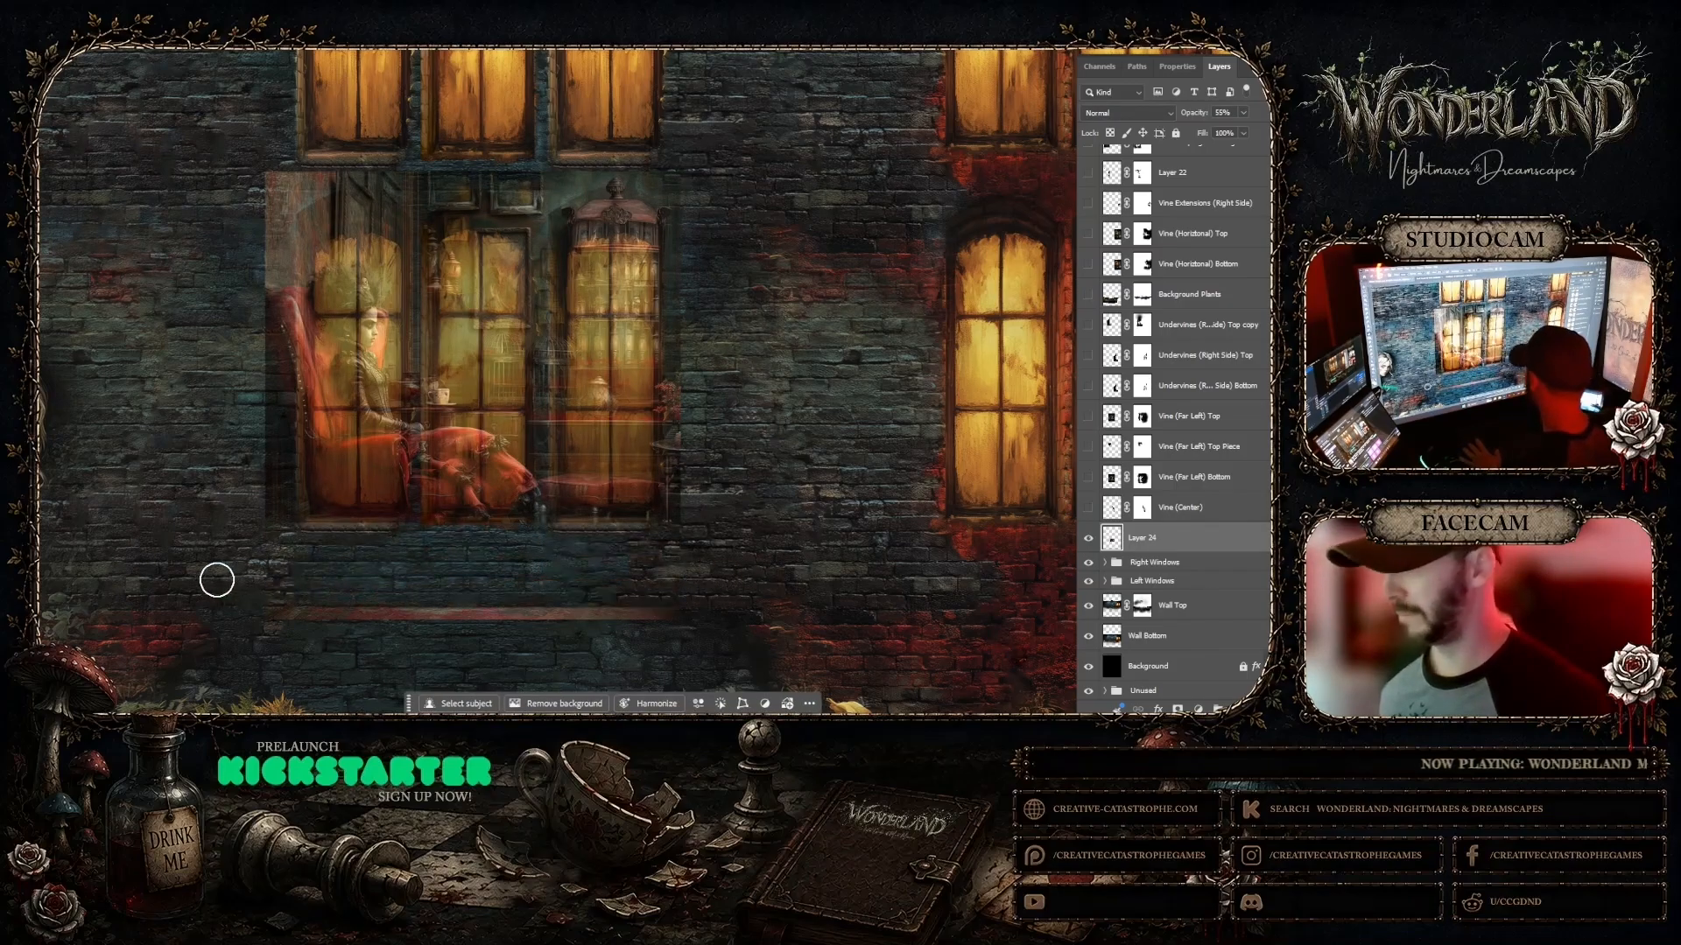
{"action": "mouse_move", "coordinate": [362, 612]}
{"action": "left_mouse_down"}
{"action": "mouse_move", "coordinate": [754, 622]}
{"action": "mouse_move", "coordinate": [796, 597]}
{"action": "left_mouse_up"}
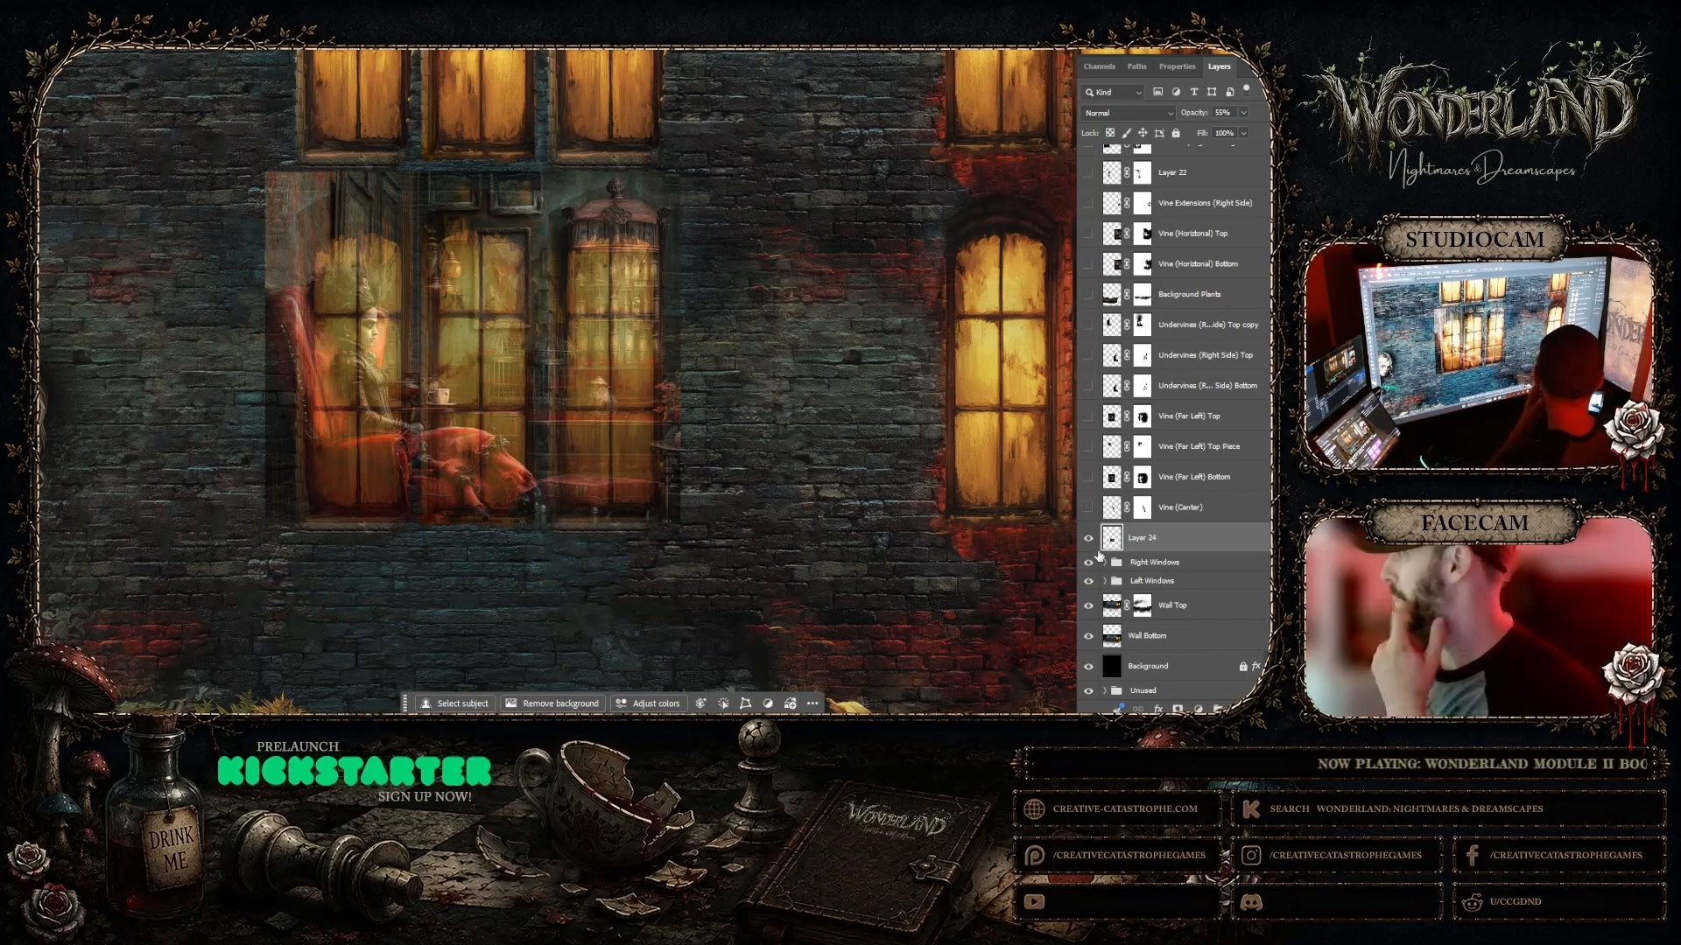
{"action": "left_click", "coordinate": [1089, 539]}
{"action": "left_click", "coordinate": [1089, 538]}
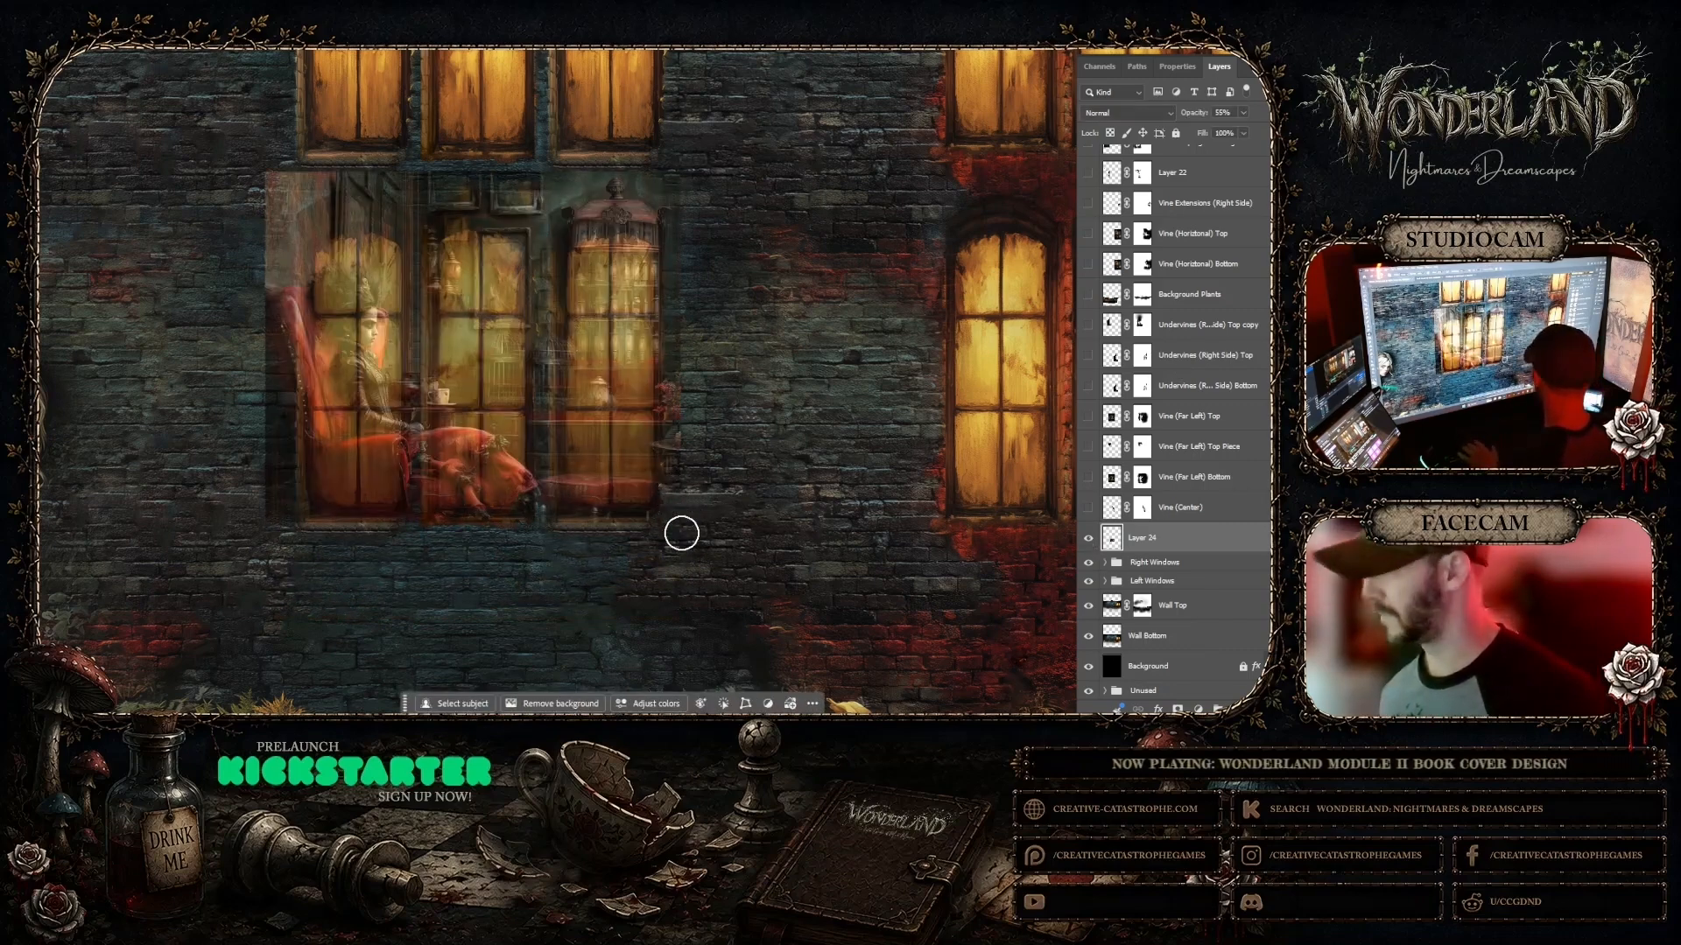
Step: Erase the parts of Layer 24 that spill onto the brick wall beside the outer edges of the three lower windows
{"action": "scroll", "coordinate": [721, 90], "scroll_direction": "up", "scroll_amount": 5}
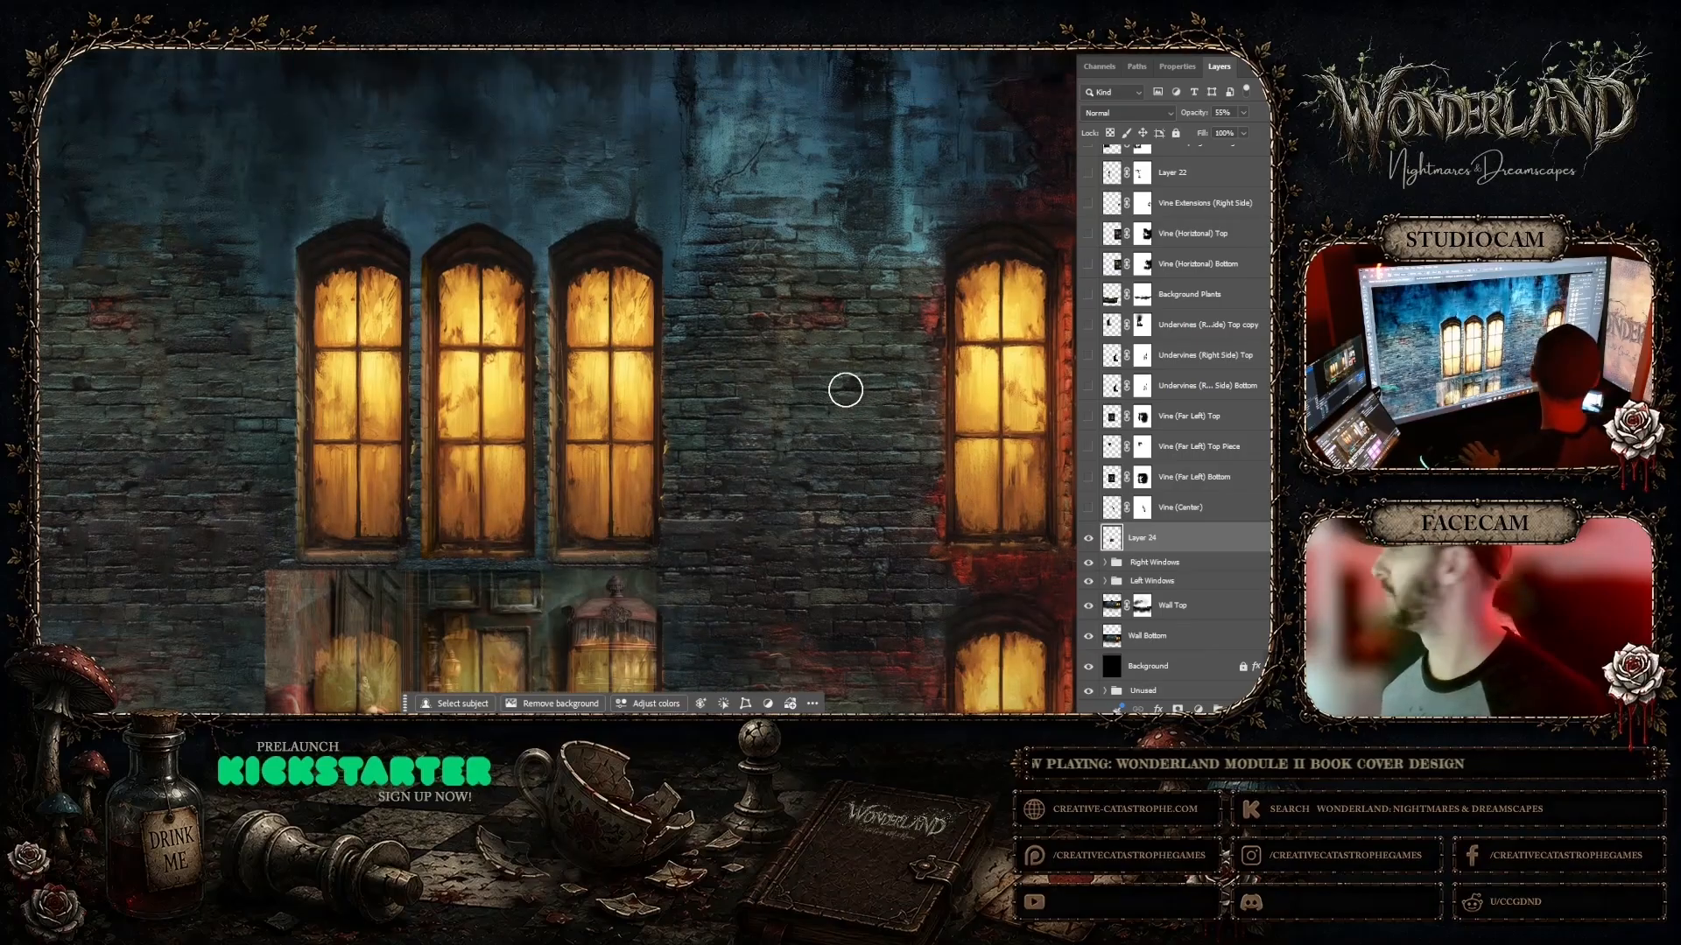
{"action": "scroll", "coordinate": [788, 338], "scroll_direction": "down", "scroll_amount": 5}
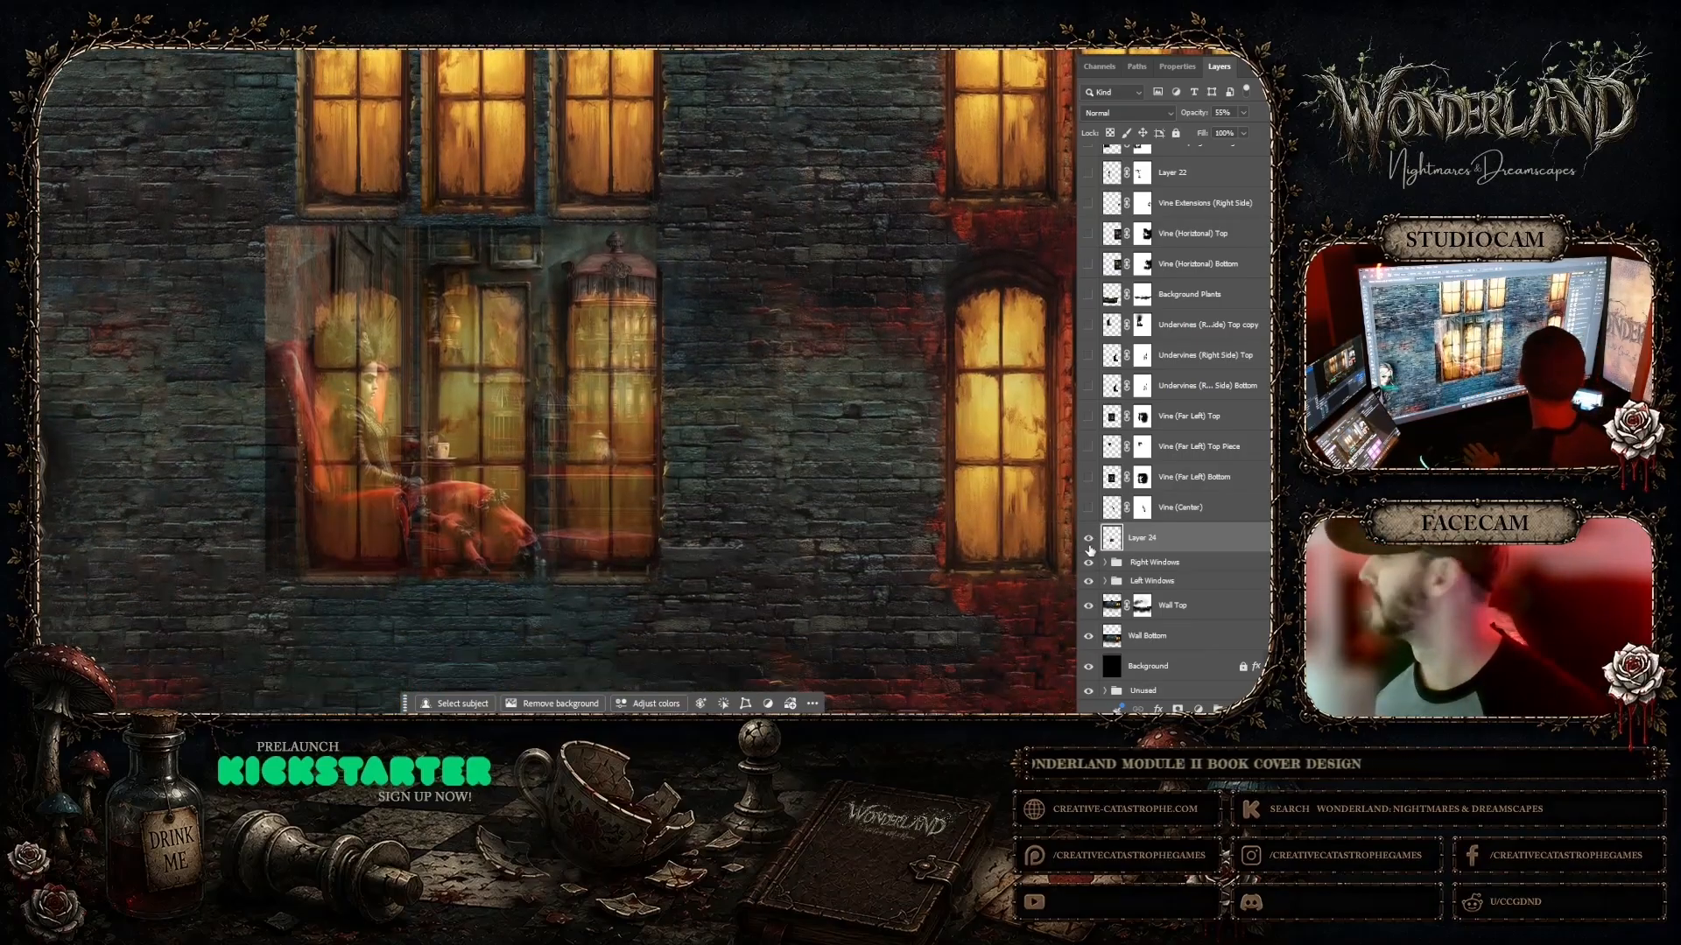
{"action": "left_click", "coordinate": [1089, 541]}
{"action": "left_click", "coordinate": [1089, 541]}
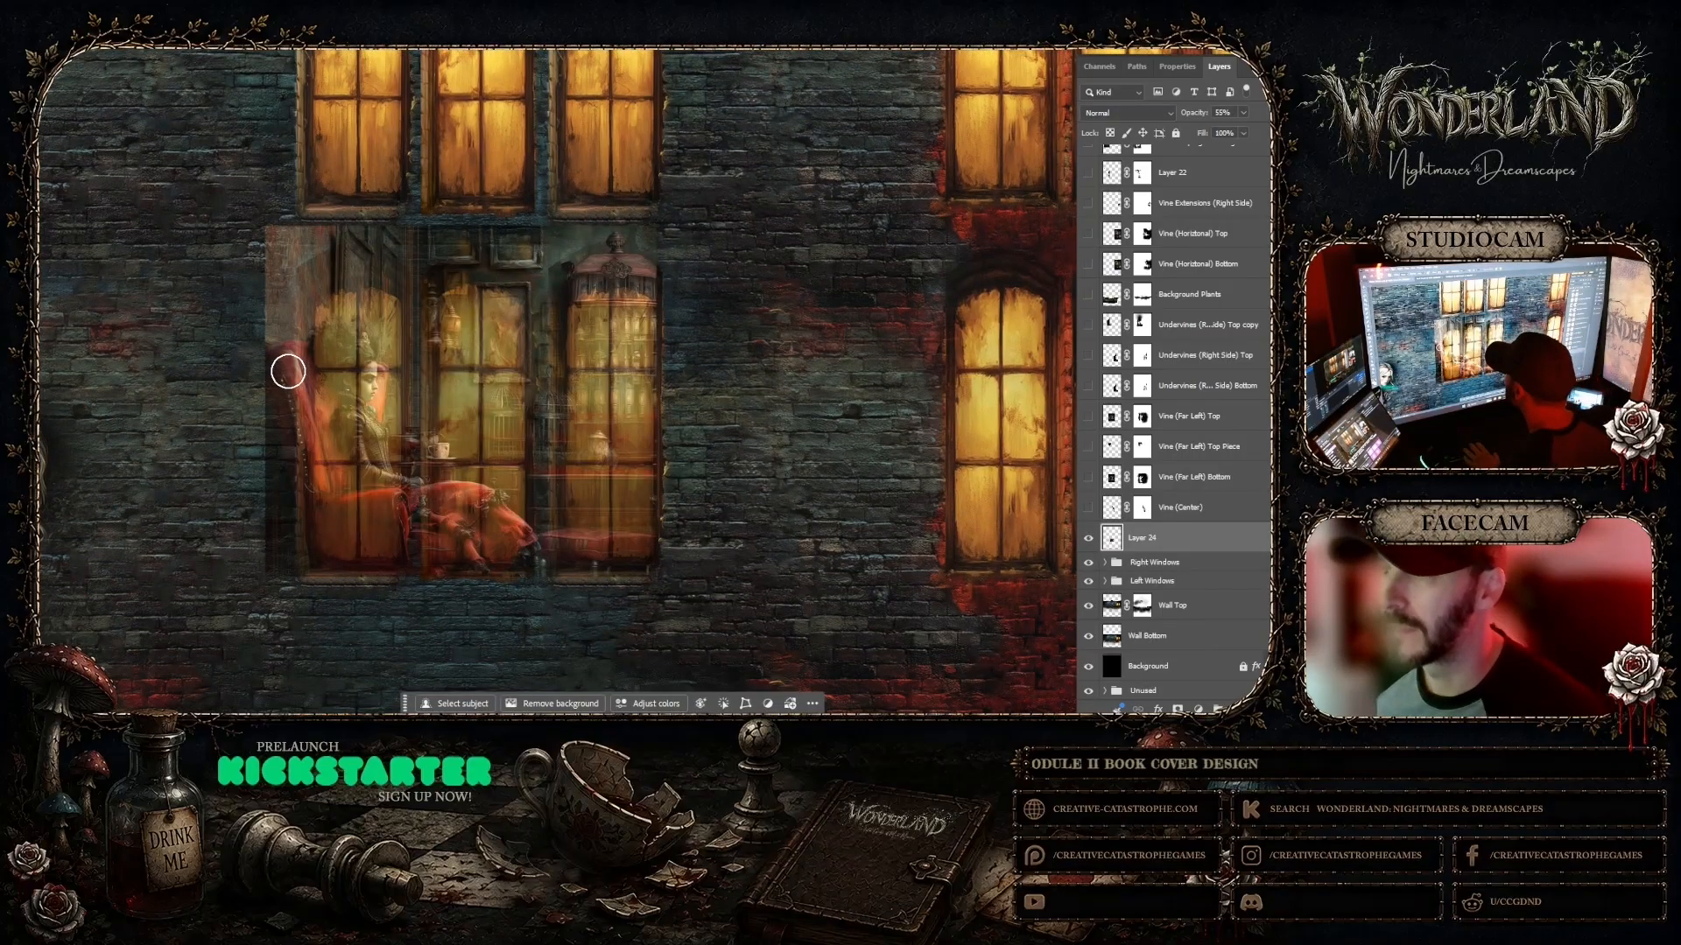
{"action": "mouse_move", "coordinate": [287, 371]}
{"action": "left_mouse_down"}
{"action": "mouse_move", "coordinate": [295, 187]}
{"action": "mouse_move", "coordinate": [299, 598]}
{"action": "left_mouse_up"}
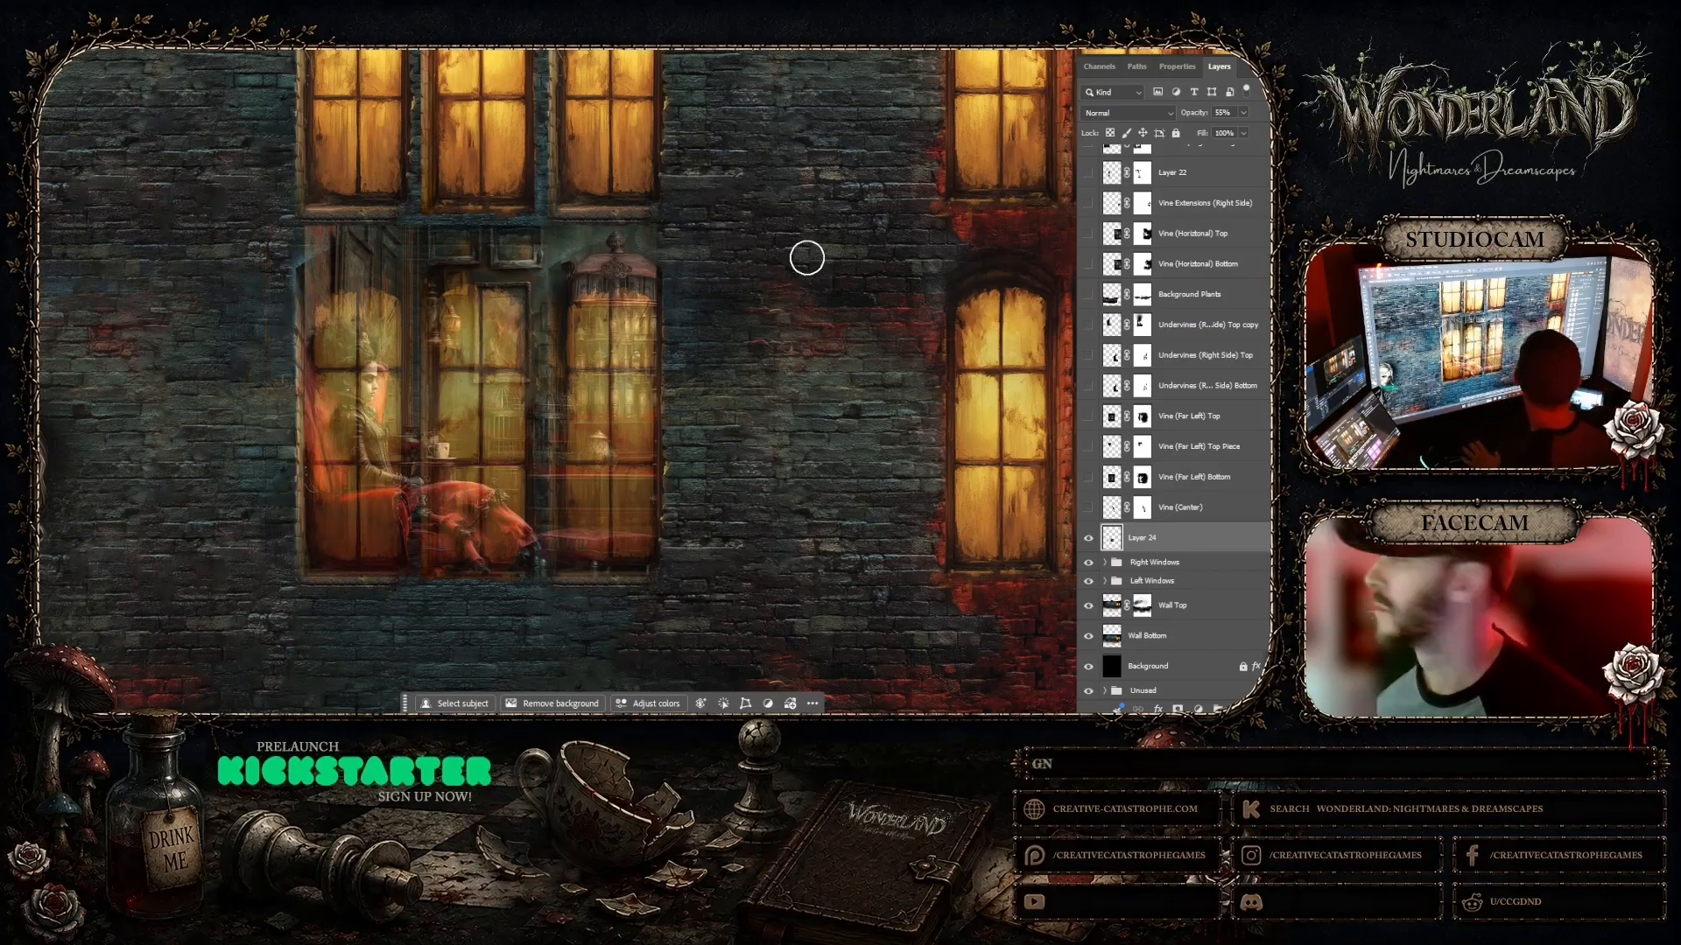
Step: Erase Layer 24 above the arched tops of the three lower windows, toggling its visibility to follow the arches
{"action": "left_click", "coordinate": [1089, 539]}
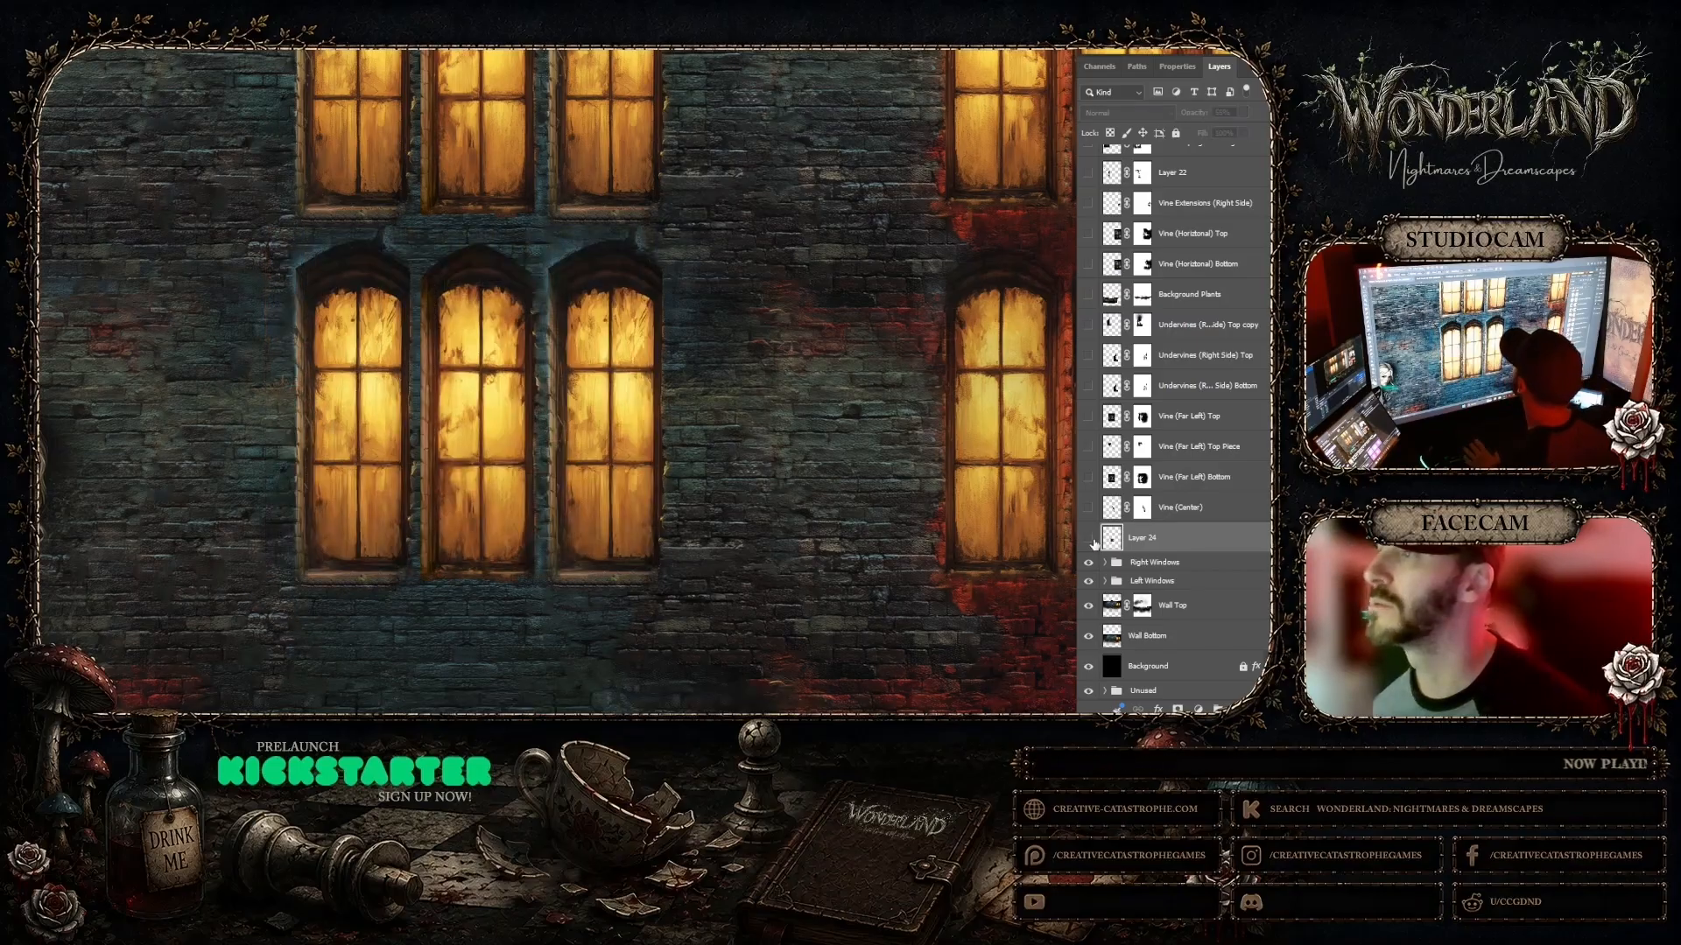
{"action": "left_click", "coordinate": [1089, 539]}
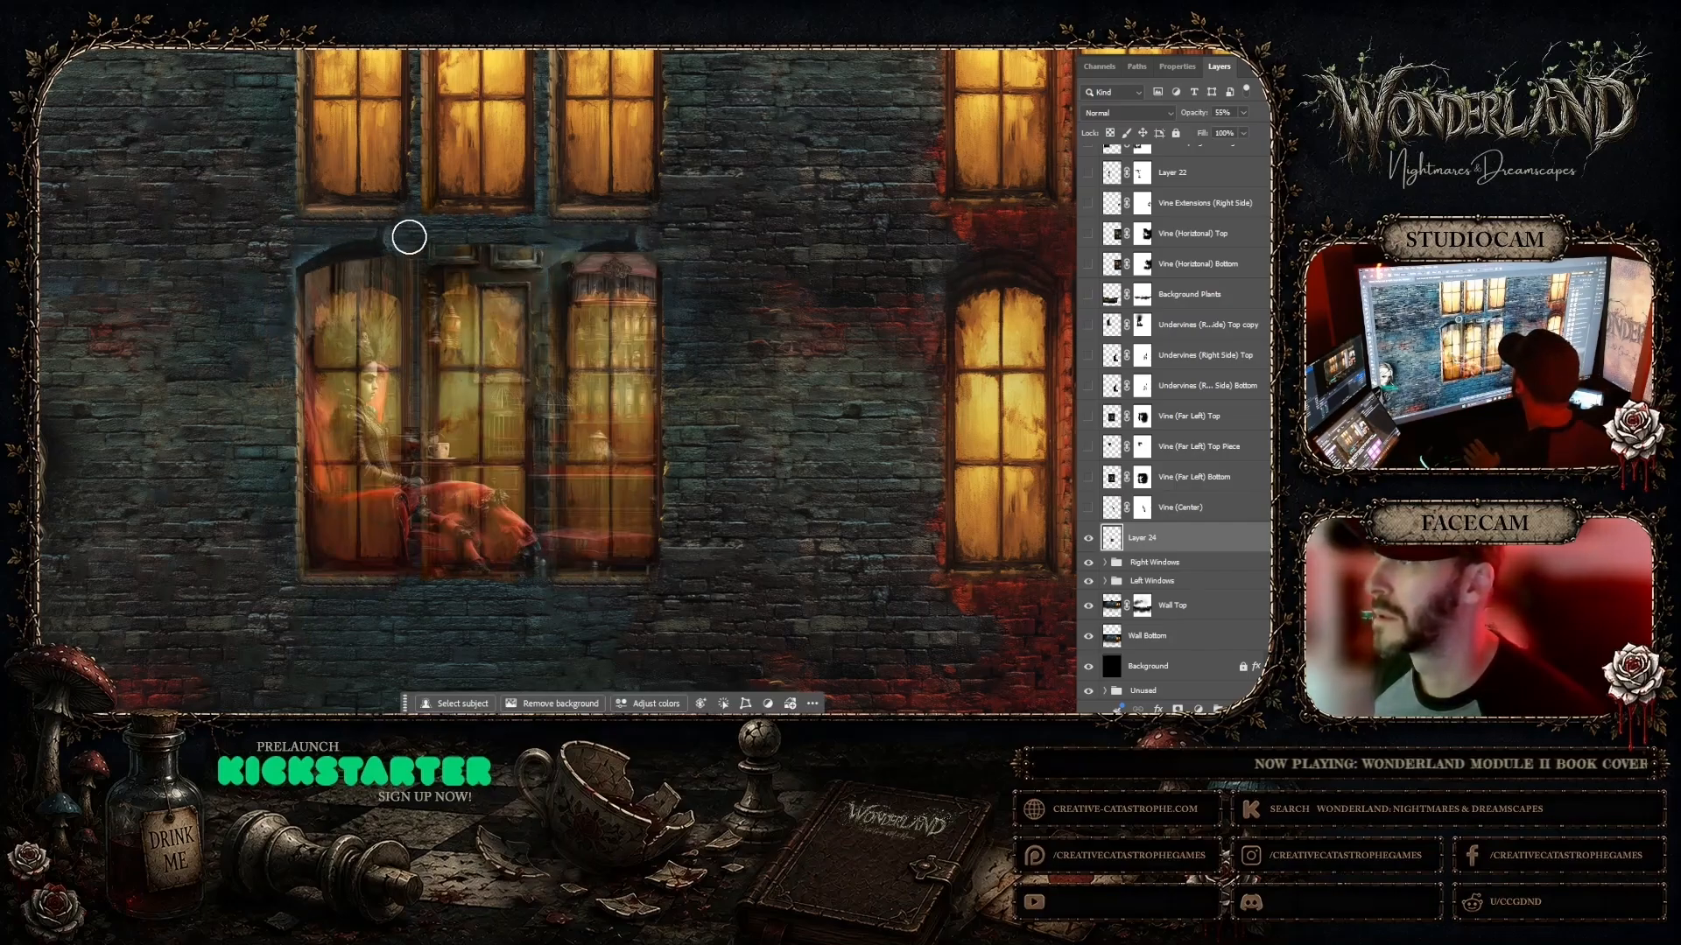
{"action": "left_click", "coordinate": [1088, 537]}
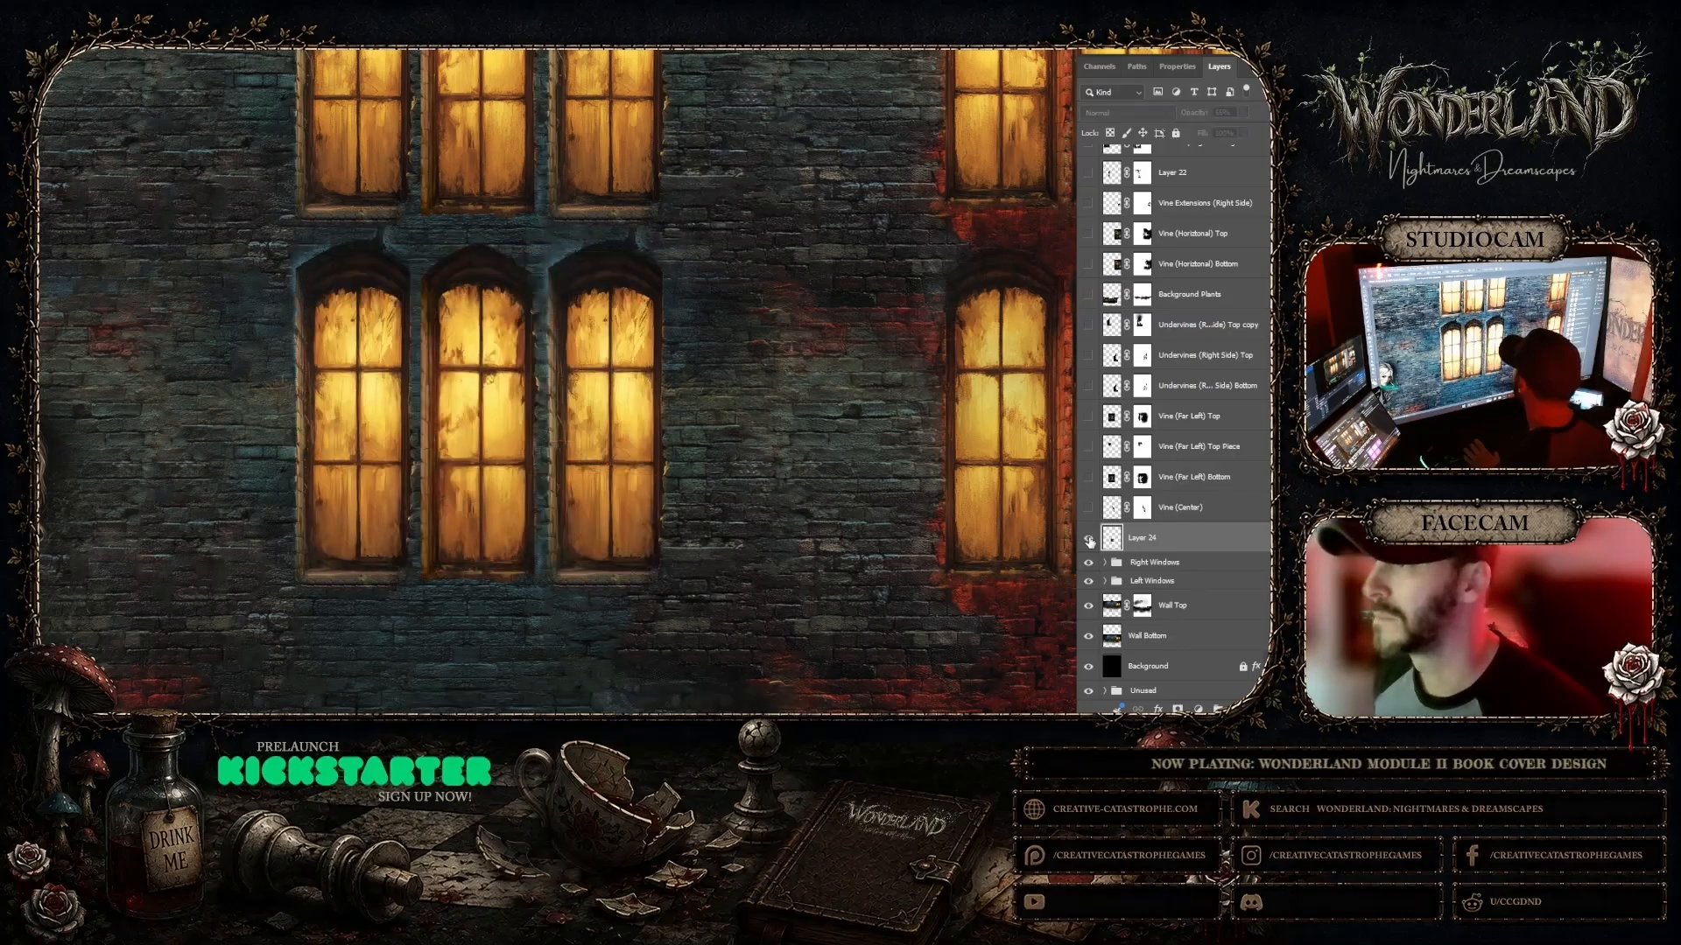
{"action": "left_click", "coordinate": [1088, 538]}
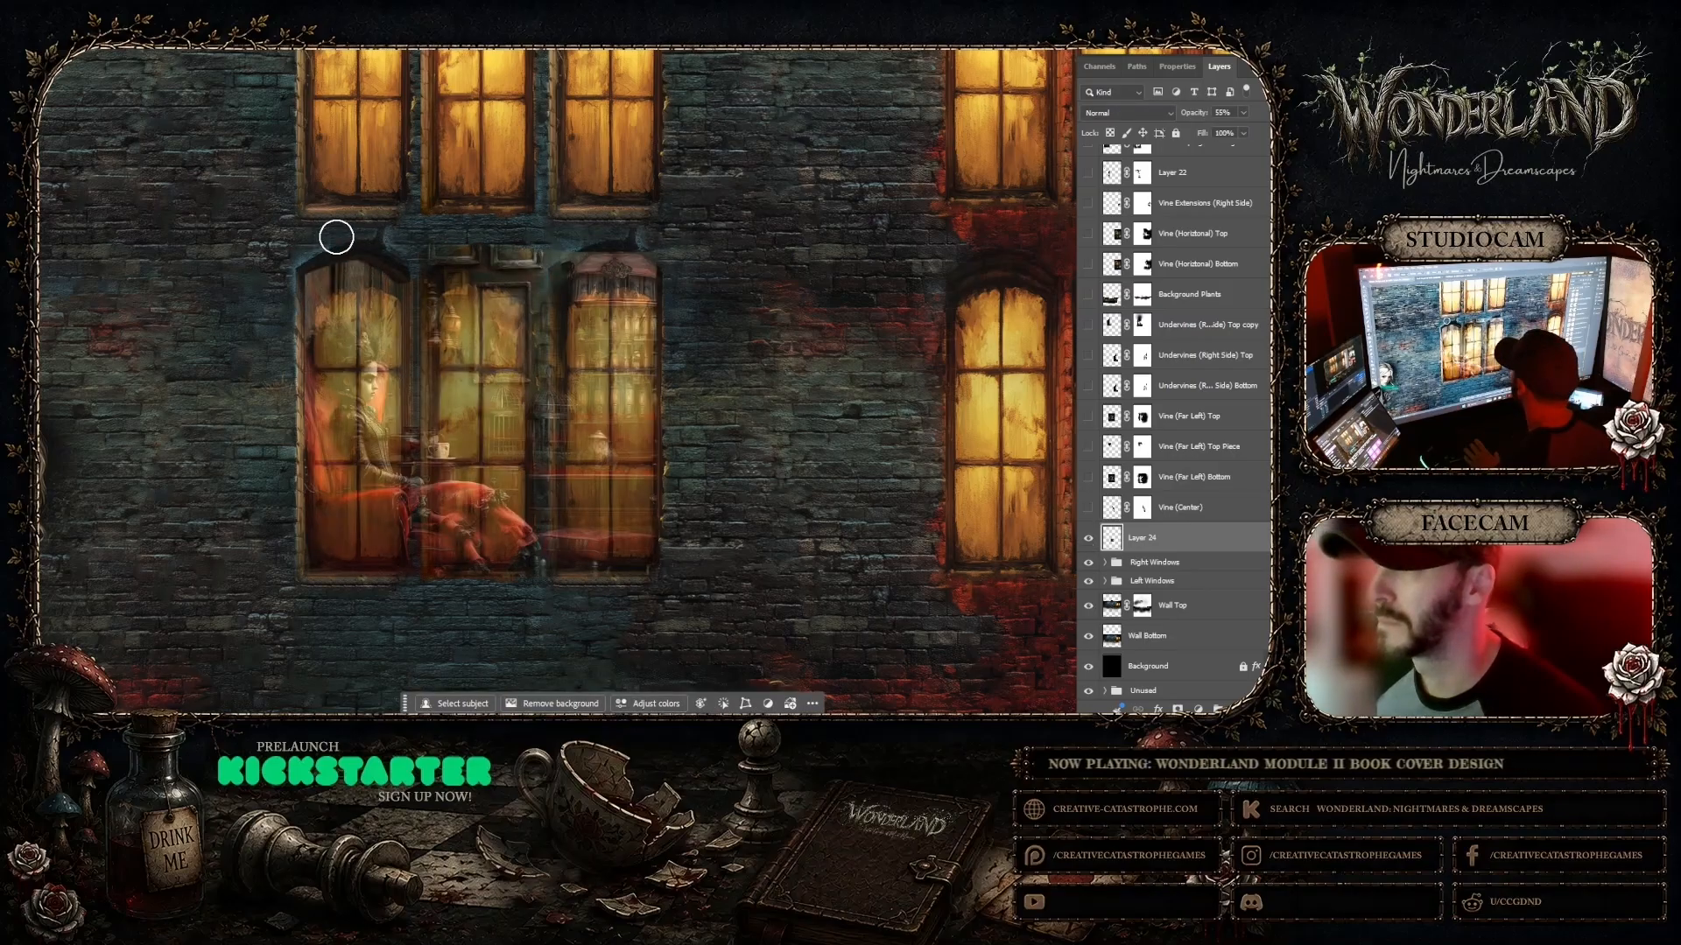
{"action": "left_click", "coordinate": [1088, 538]}
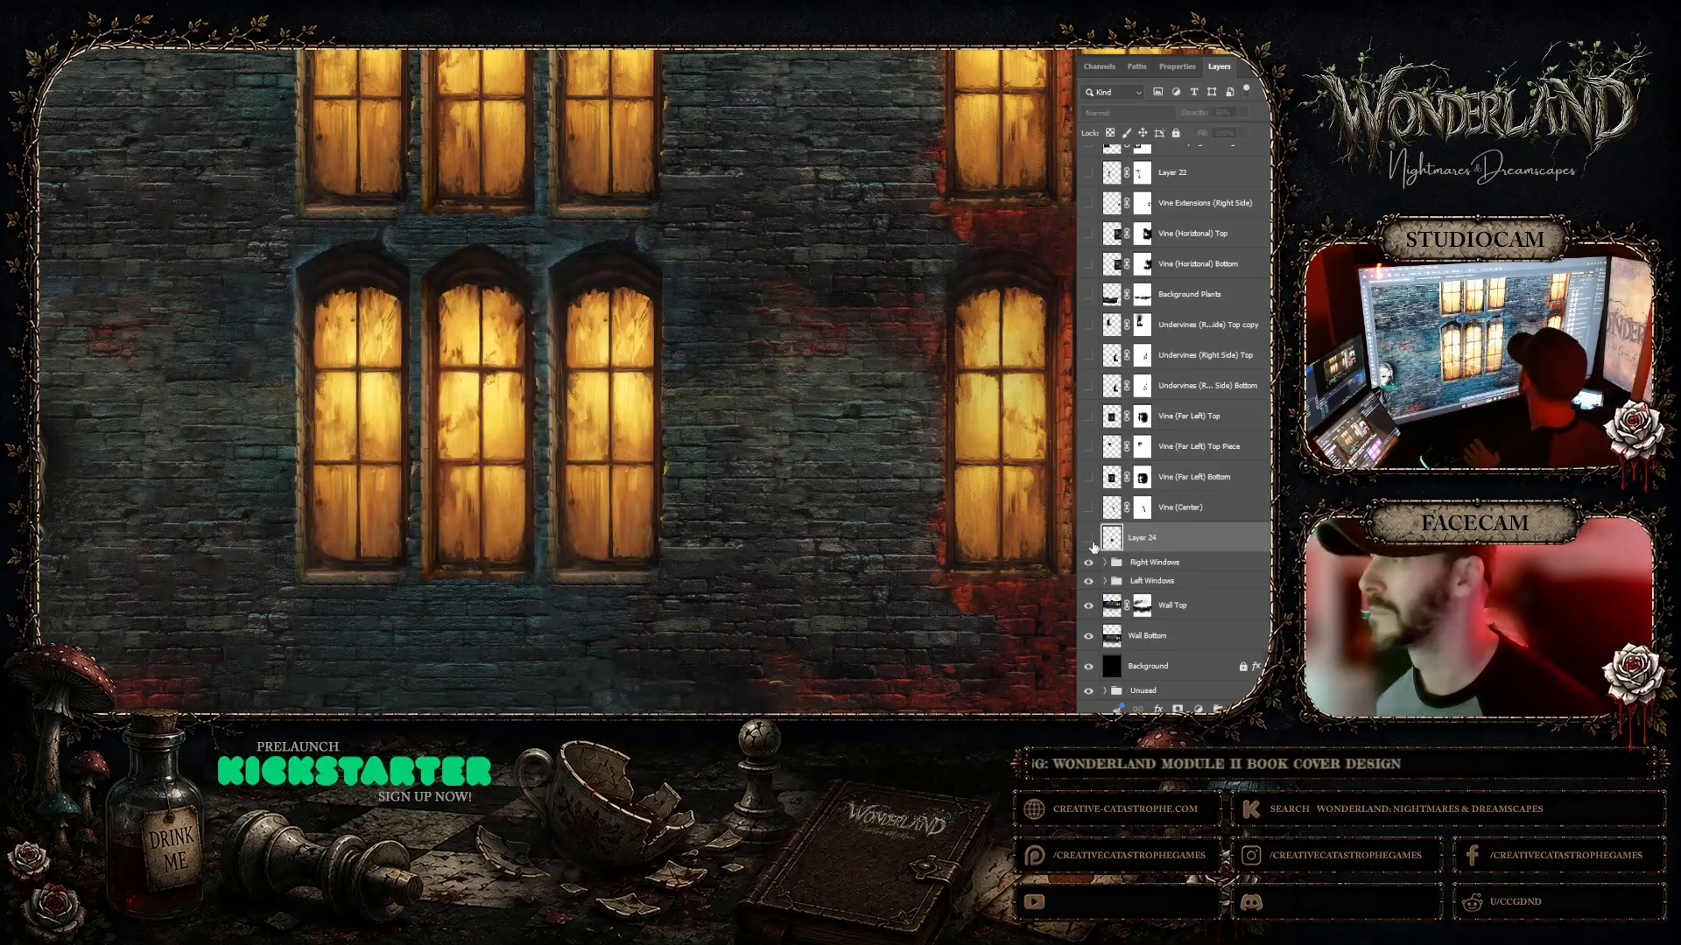
{"action": "left_click", "coordinate": [1088, 537]}
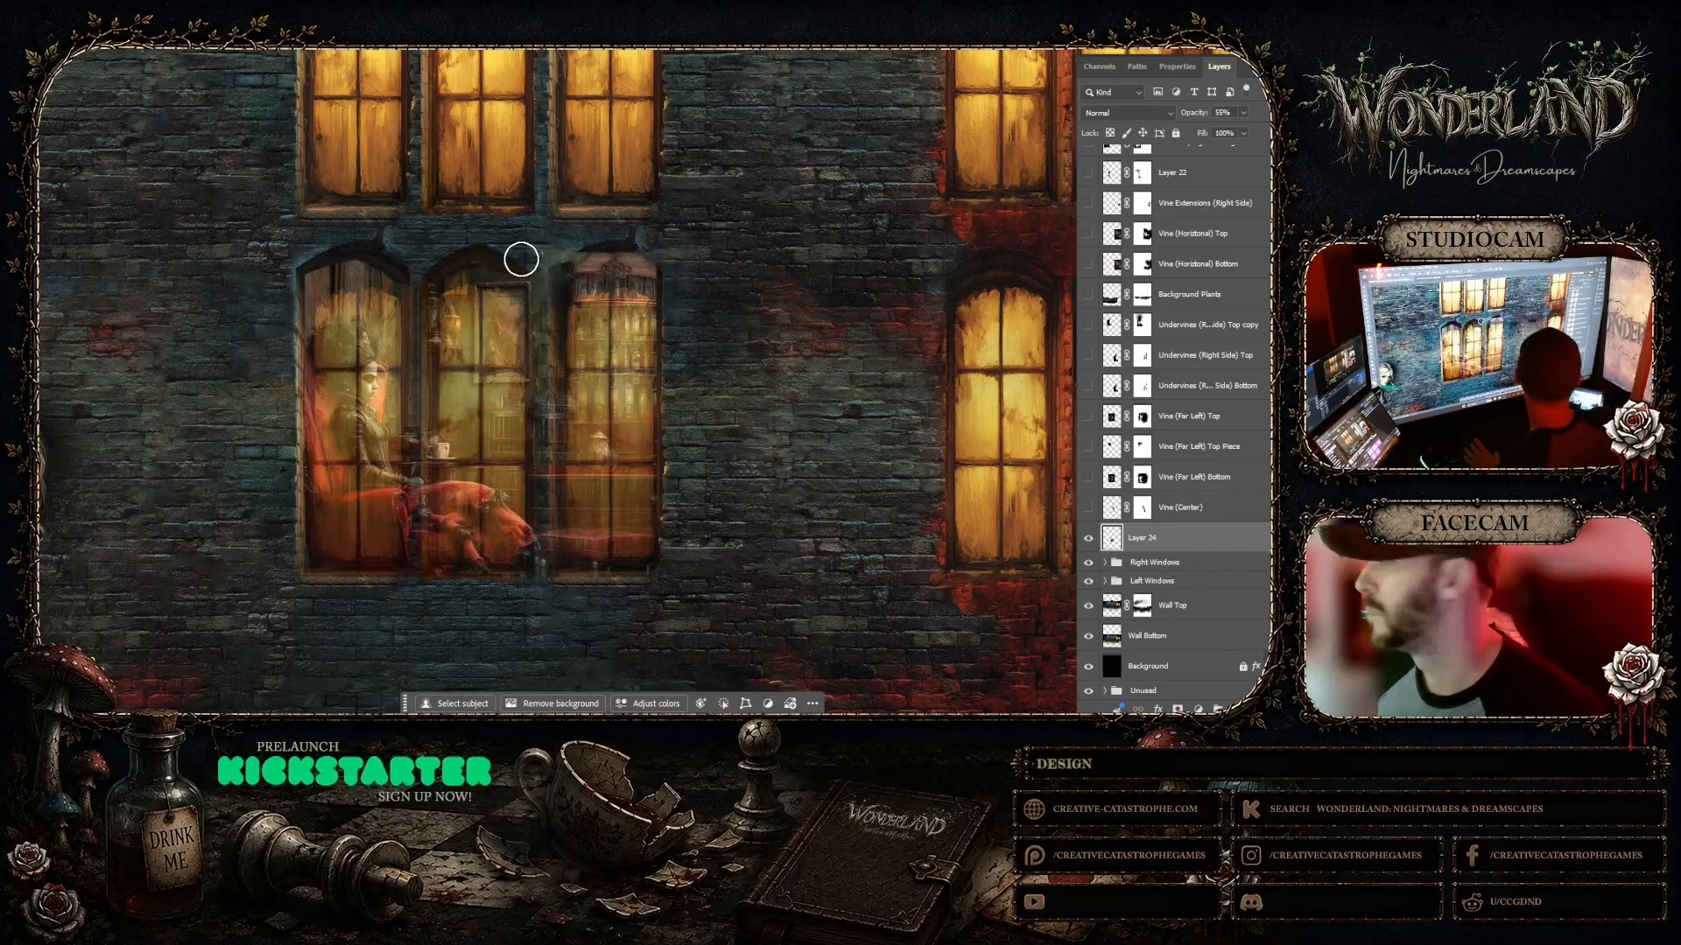
{"action": "left_click", "coordinate": [1088, 538]}
{"action": "left_click", "coordinate": [1088, 537]}
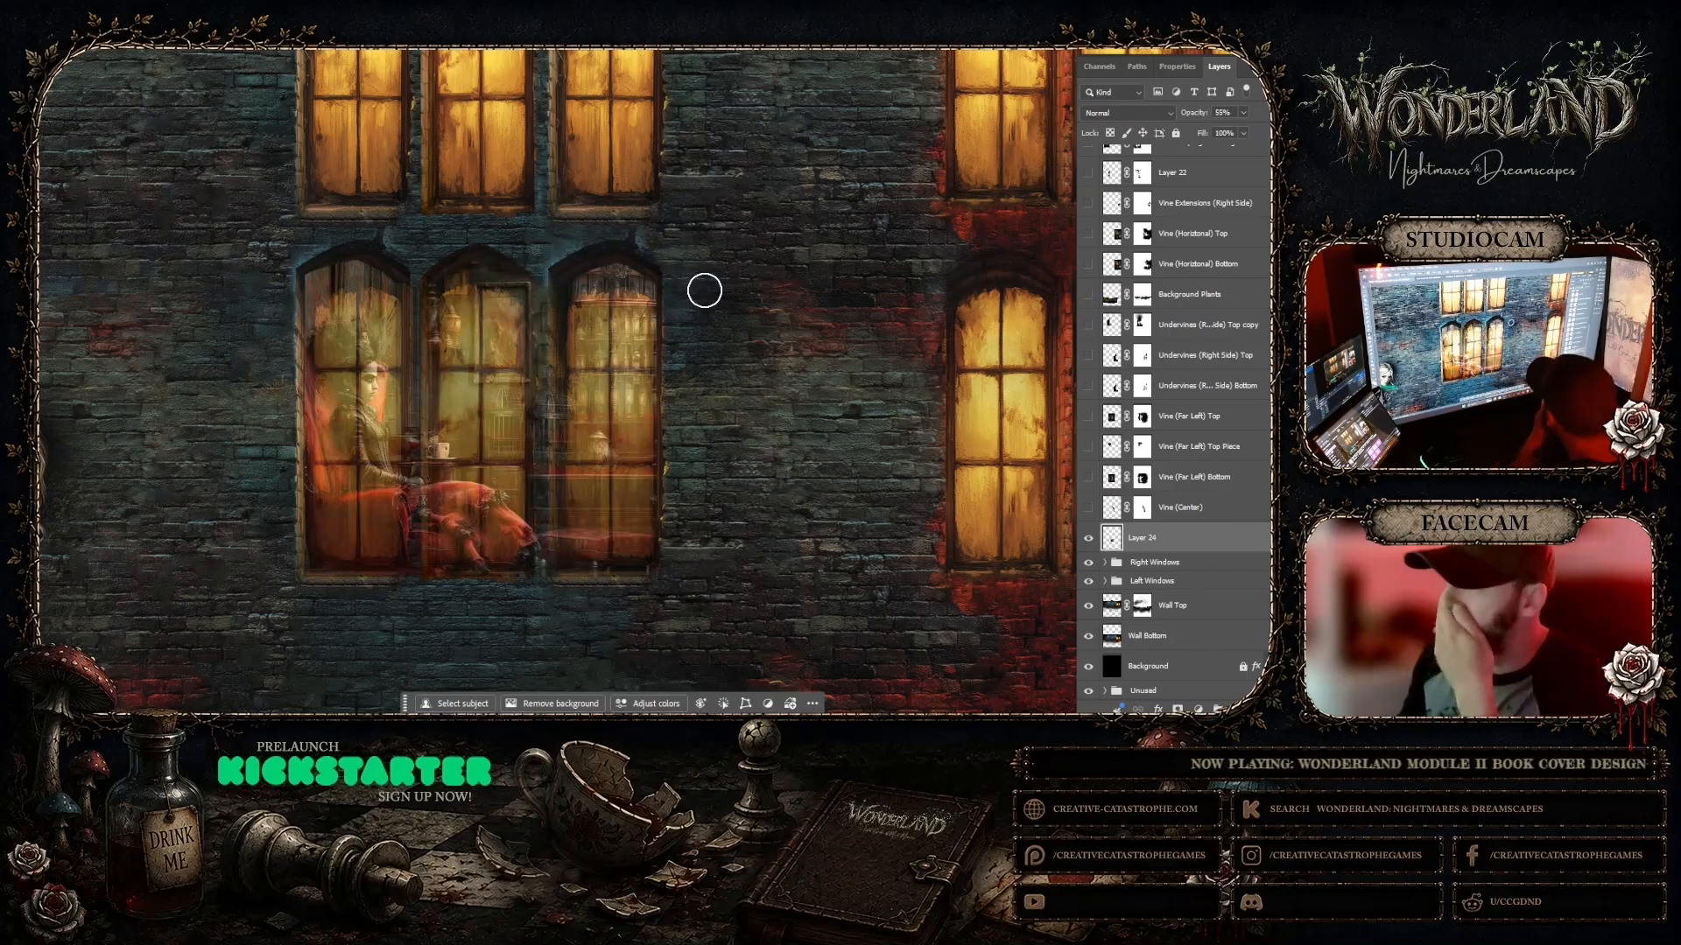
Step: Erase Layer 24 over the frames between the three lower windows with a smaller eraser tip
{"action": "left_click", "coordinate": [52, 39]}
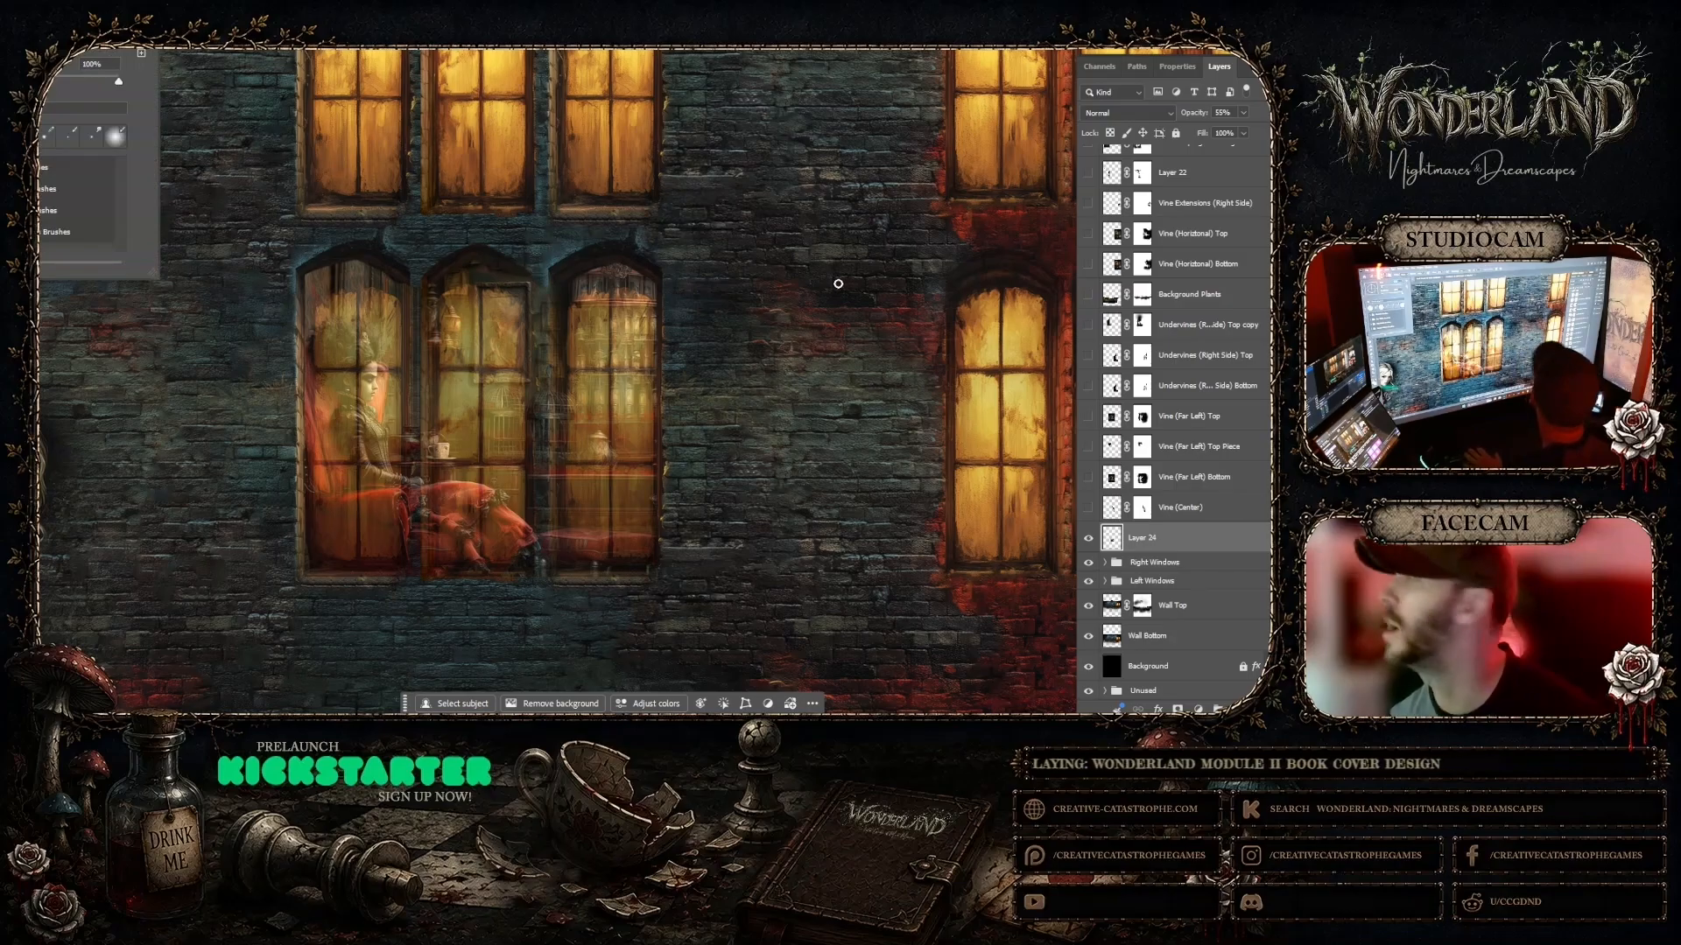
{"action": "left_click", "coordinate": [1088, 538]}
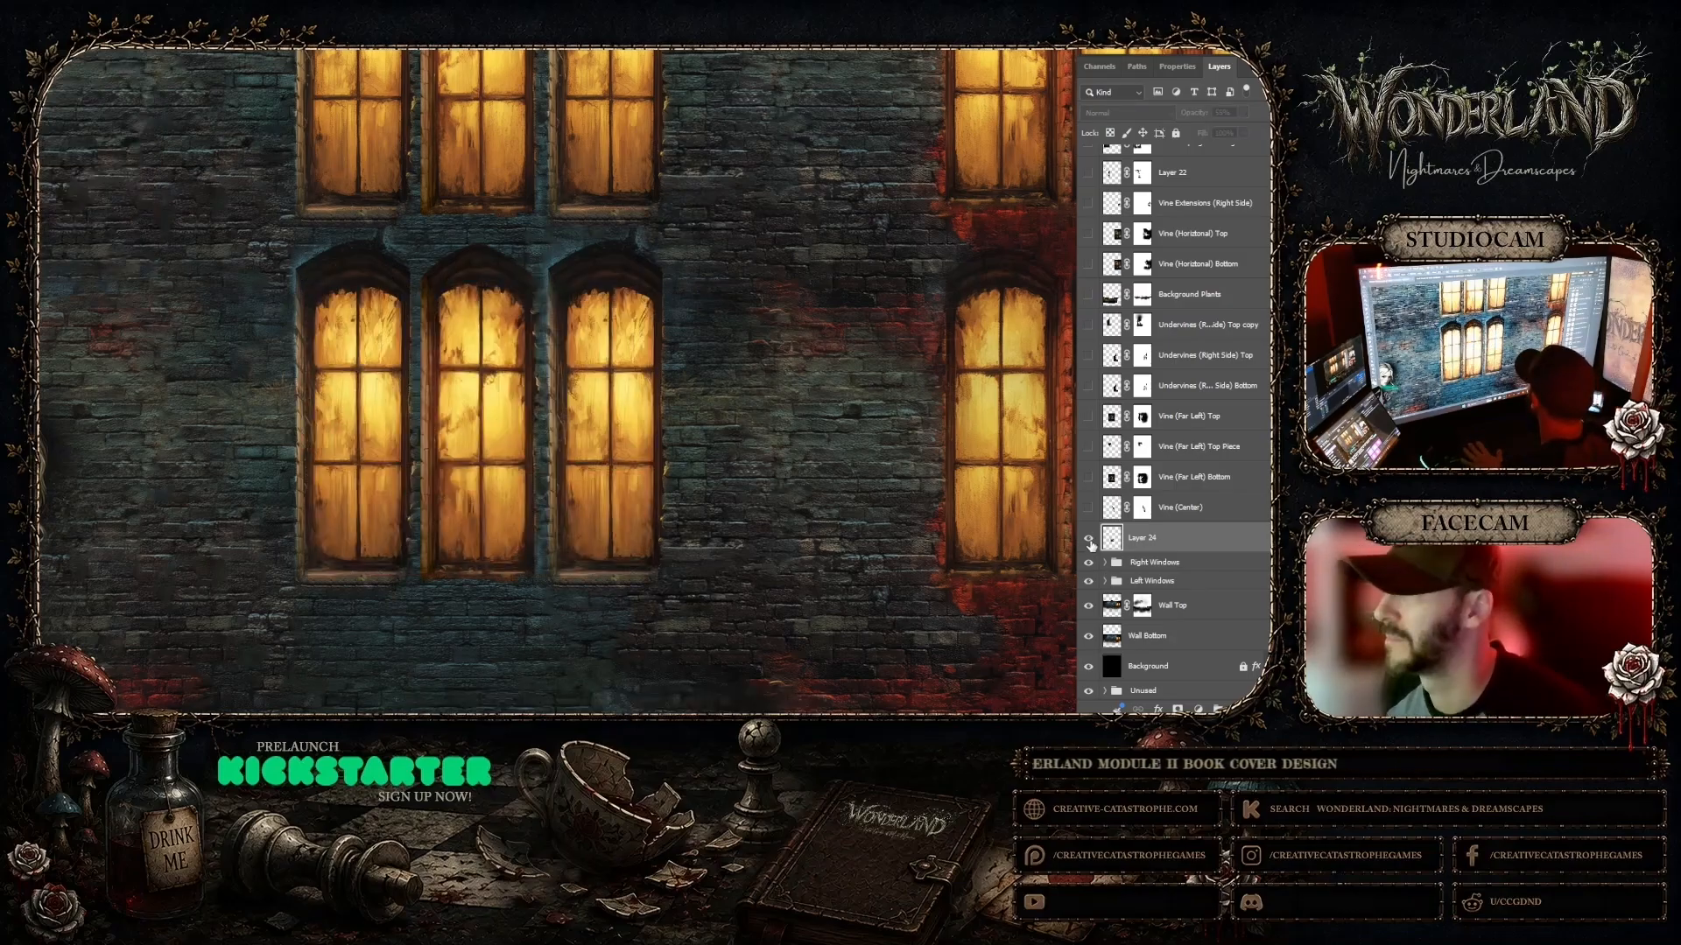
{"action": "left_click", "coordinate": [1088, 539]}
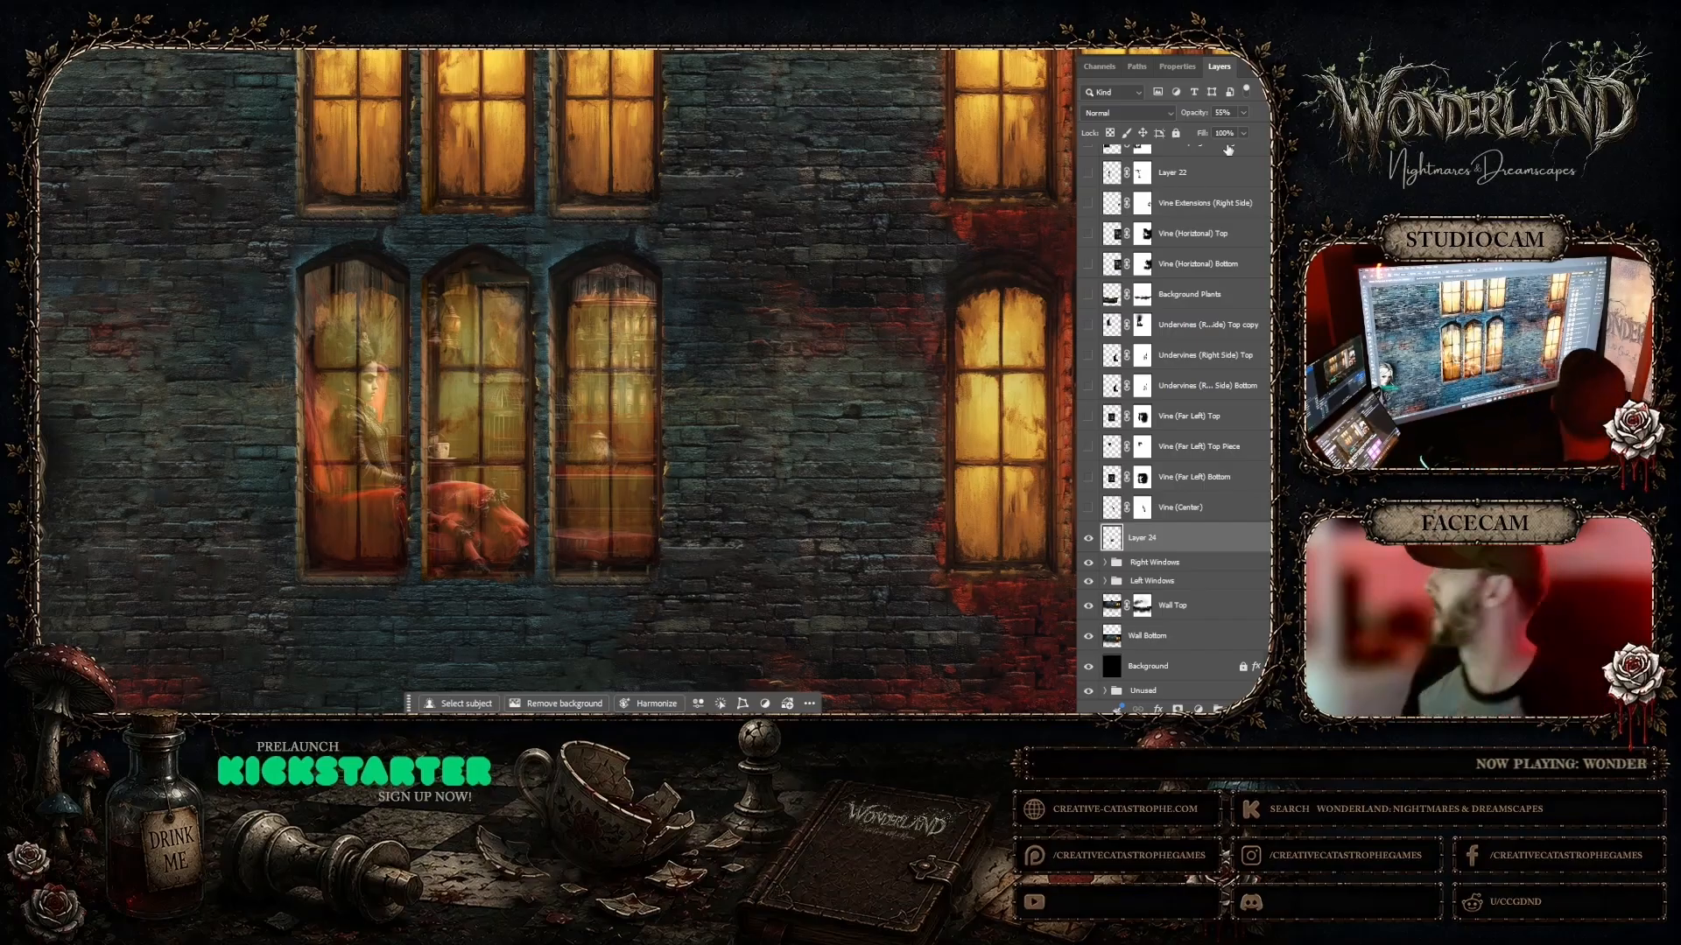
Step: Set Layer 24's opacity back to 100% and move it beneath the Left Windows group
{"action": "left_click_drag", "start_coordinate": [1240, 132], "coordinate": [1271, 131]}
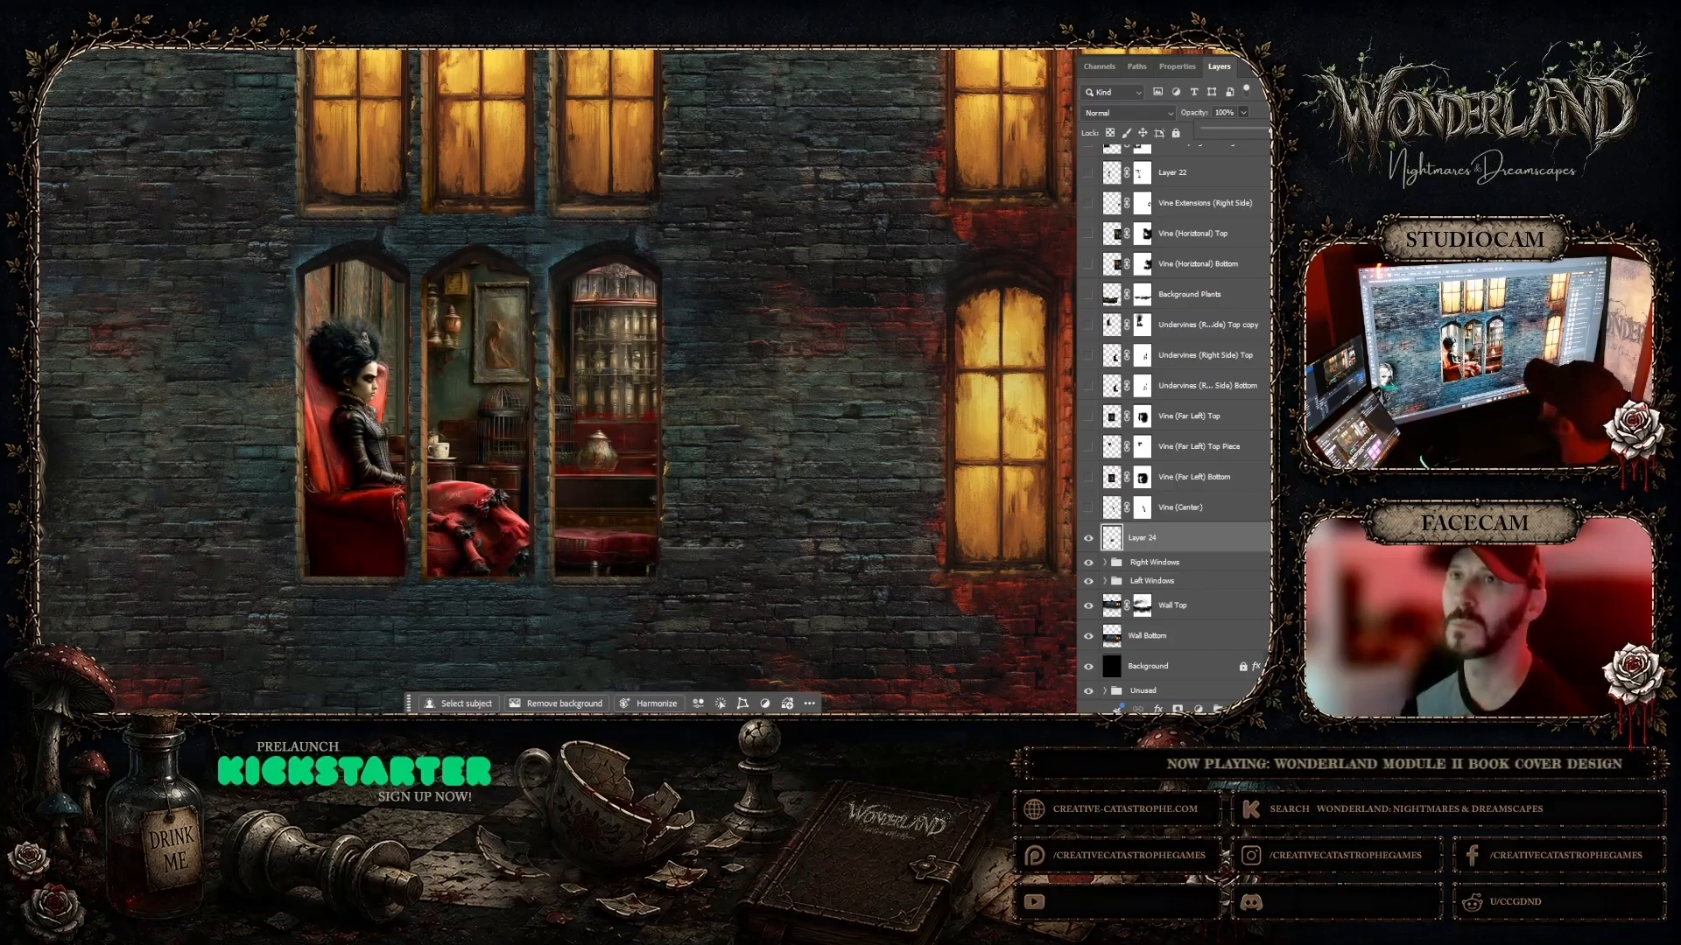
{"action": "key", "text": "v"}
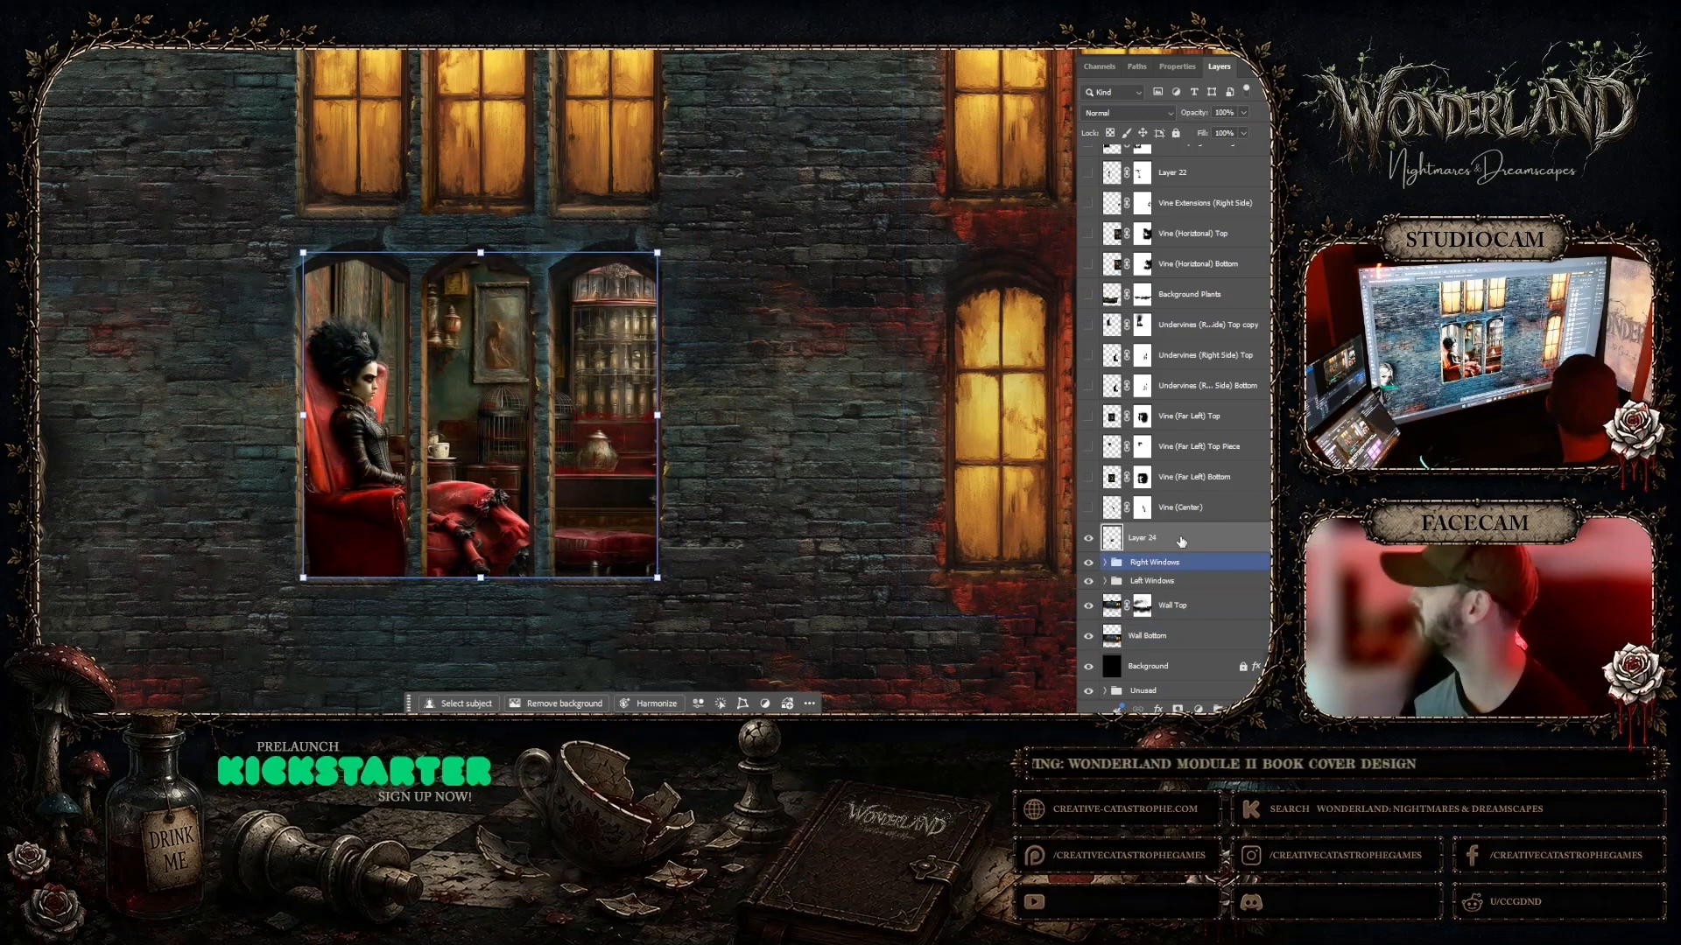
{"action": "left_click_drag", "start_coordinate": [1197, 546], "coordinate": [1200, 595]}
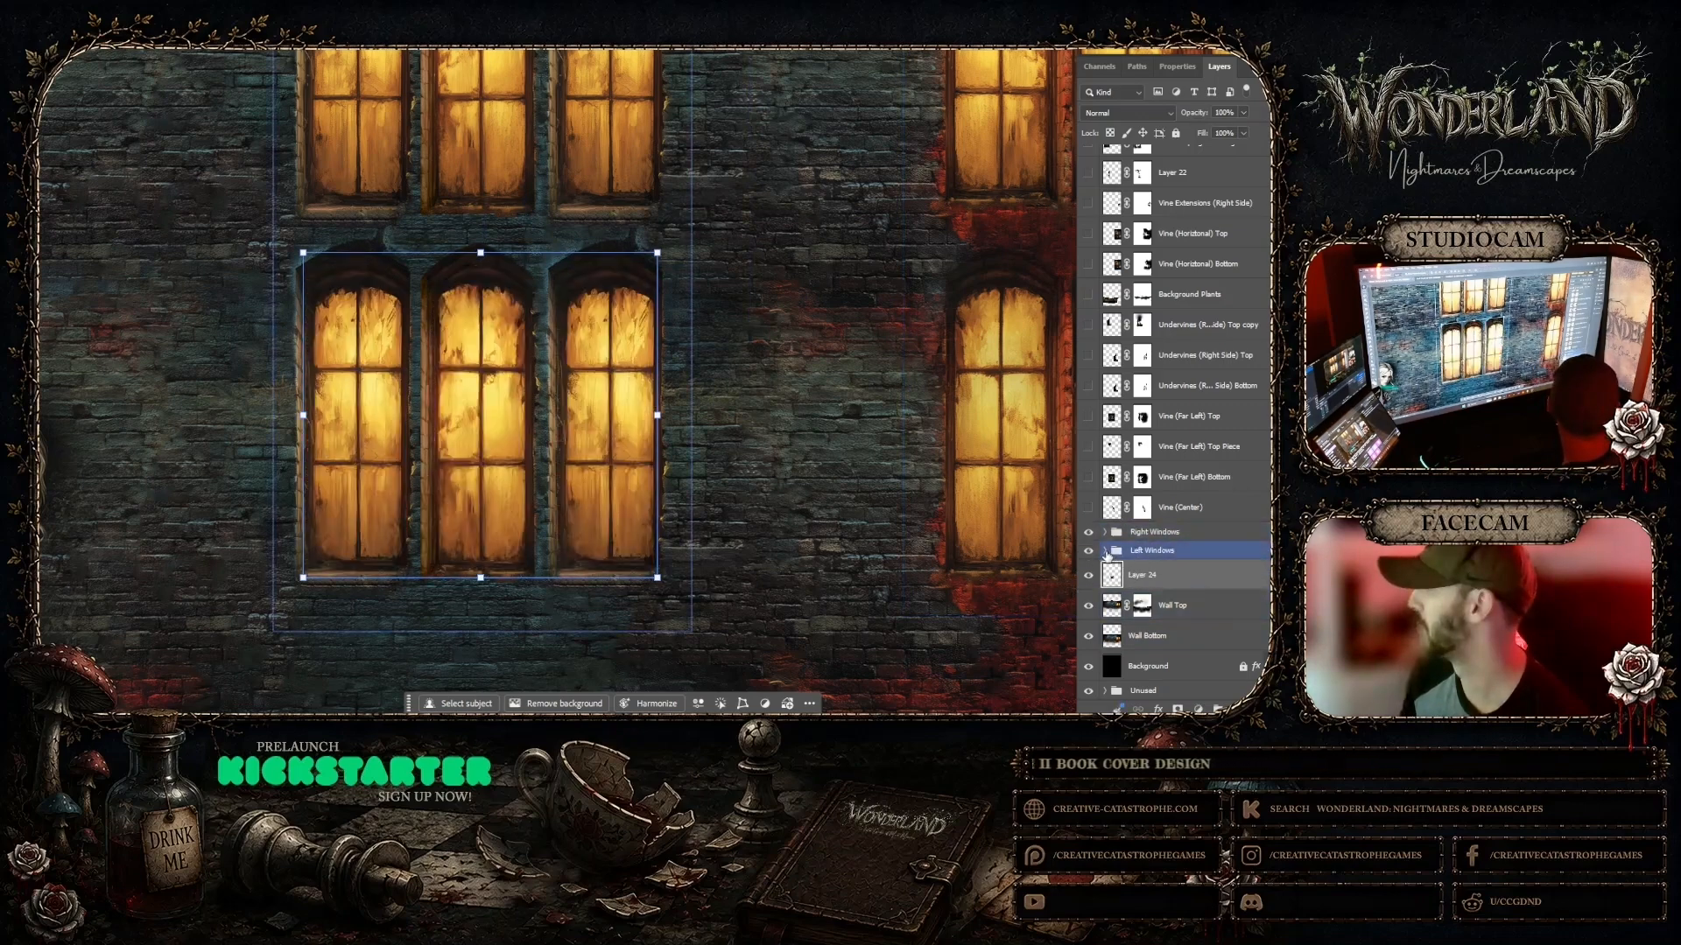
Step: Try a different fill amount and blend modes such as Color on Layer 16 in the Left Windows group
{"action": "left_click", "coordinate": [1104, 550]}
{"action": "scroll", "coordinate": [1187, 485], "scroll_direction": "down", "scroll_amount": 3}
{"action": "scroll", "coordinate": [1202, 446], "scroll_direction": "down", "scroll_amount": 1}
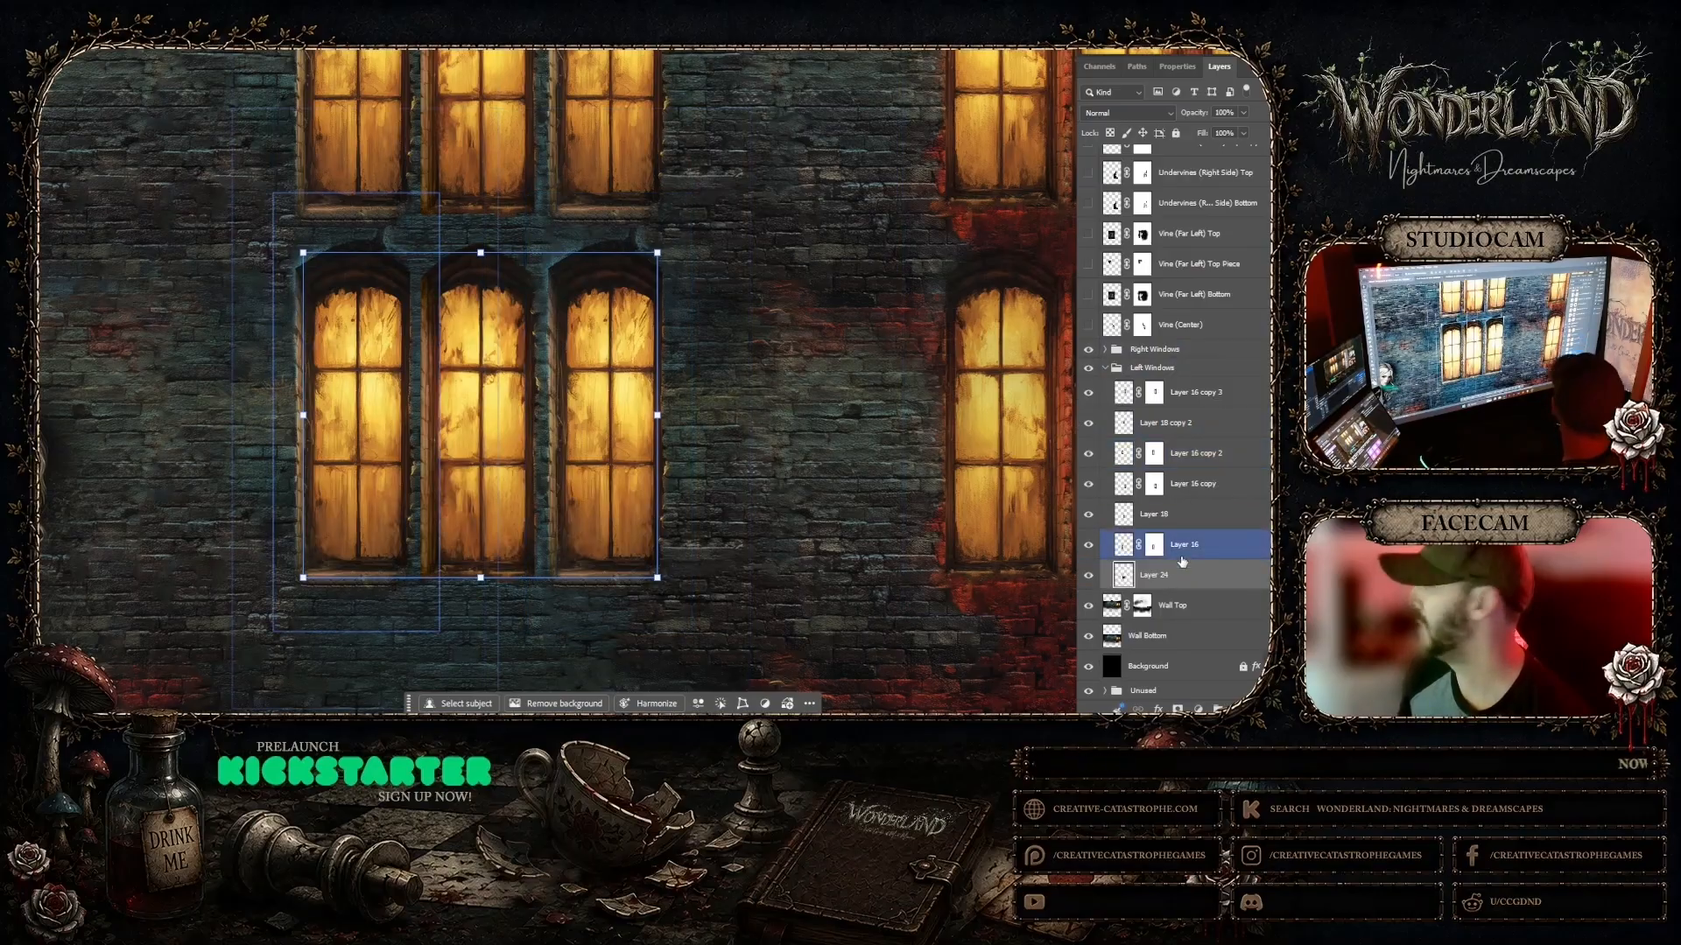
{"action": "left_click", "coordinate": [1190, 544]}
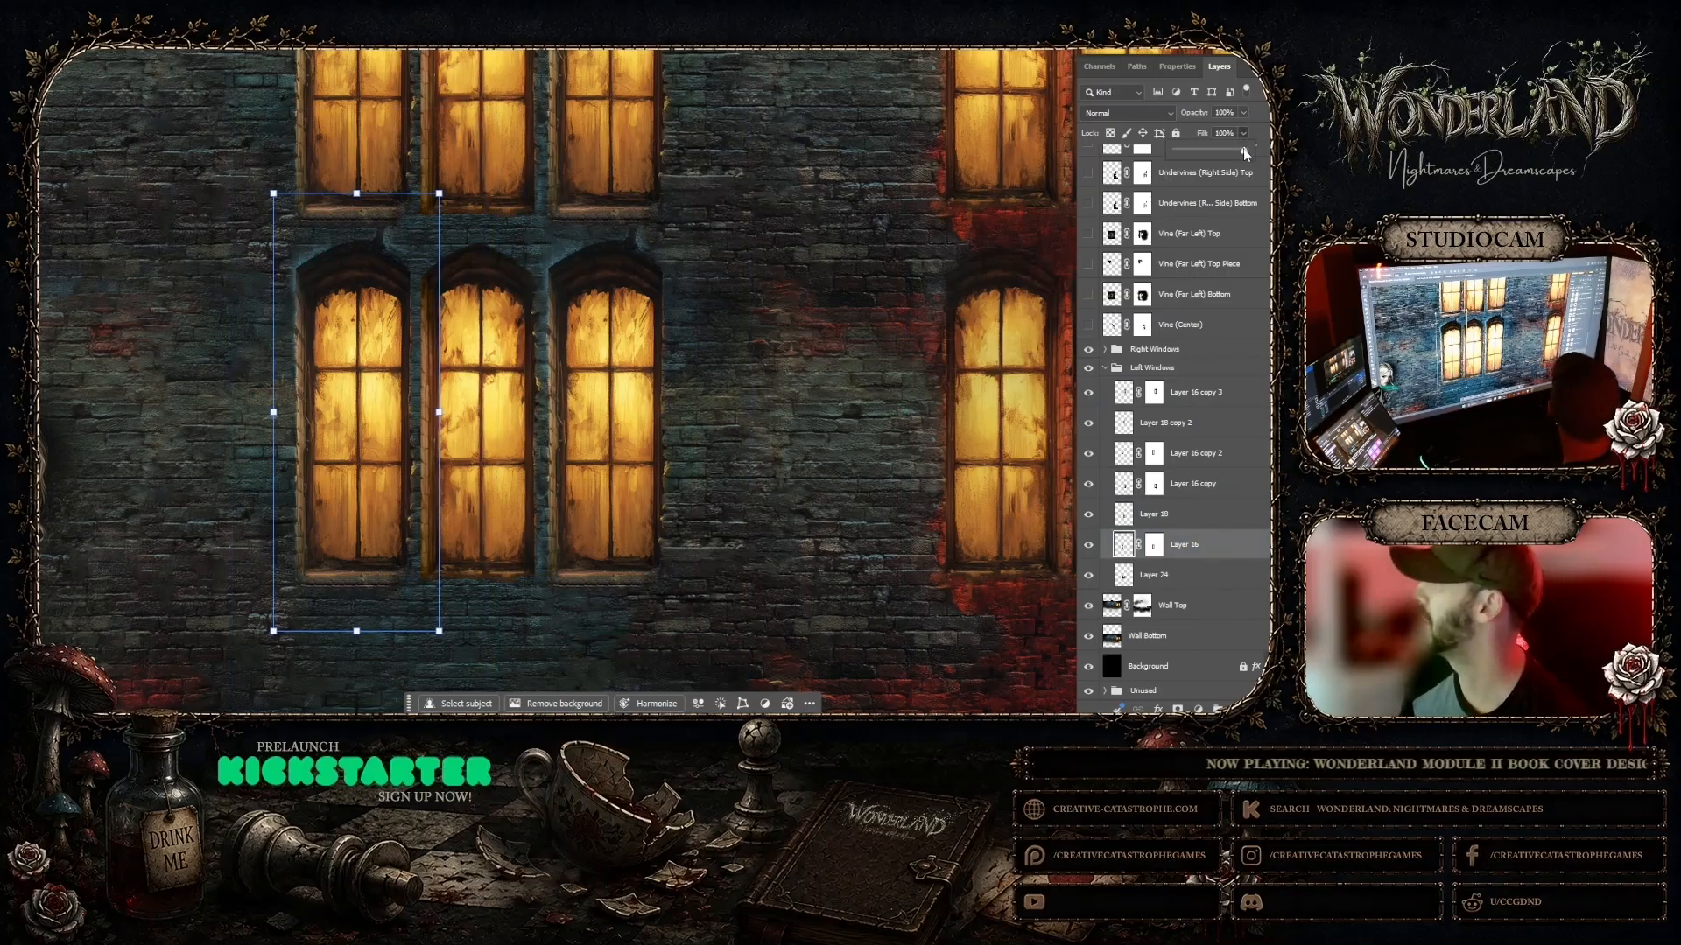
{"action": "mouse_move", "coordinate": [1245, 145]}
{"action": "left_mouse_down"}
{"action": "mouse_move", "coordinate": [1174, 156]}
{"action": "mouse_move", "coordinate": [1256, 162]}
{"action": "left_mouse_up"}
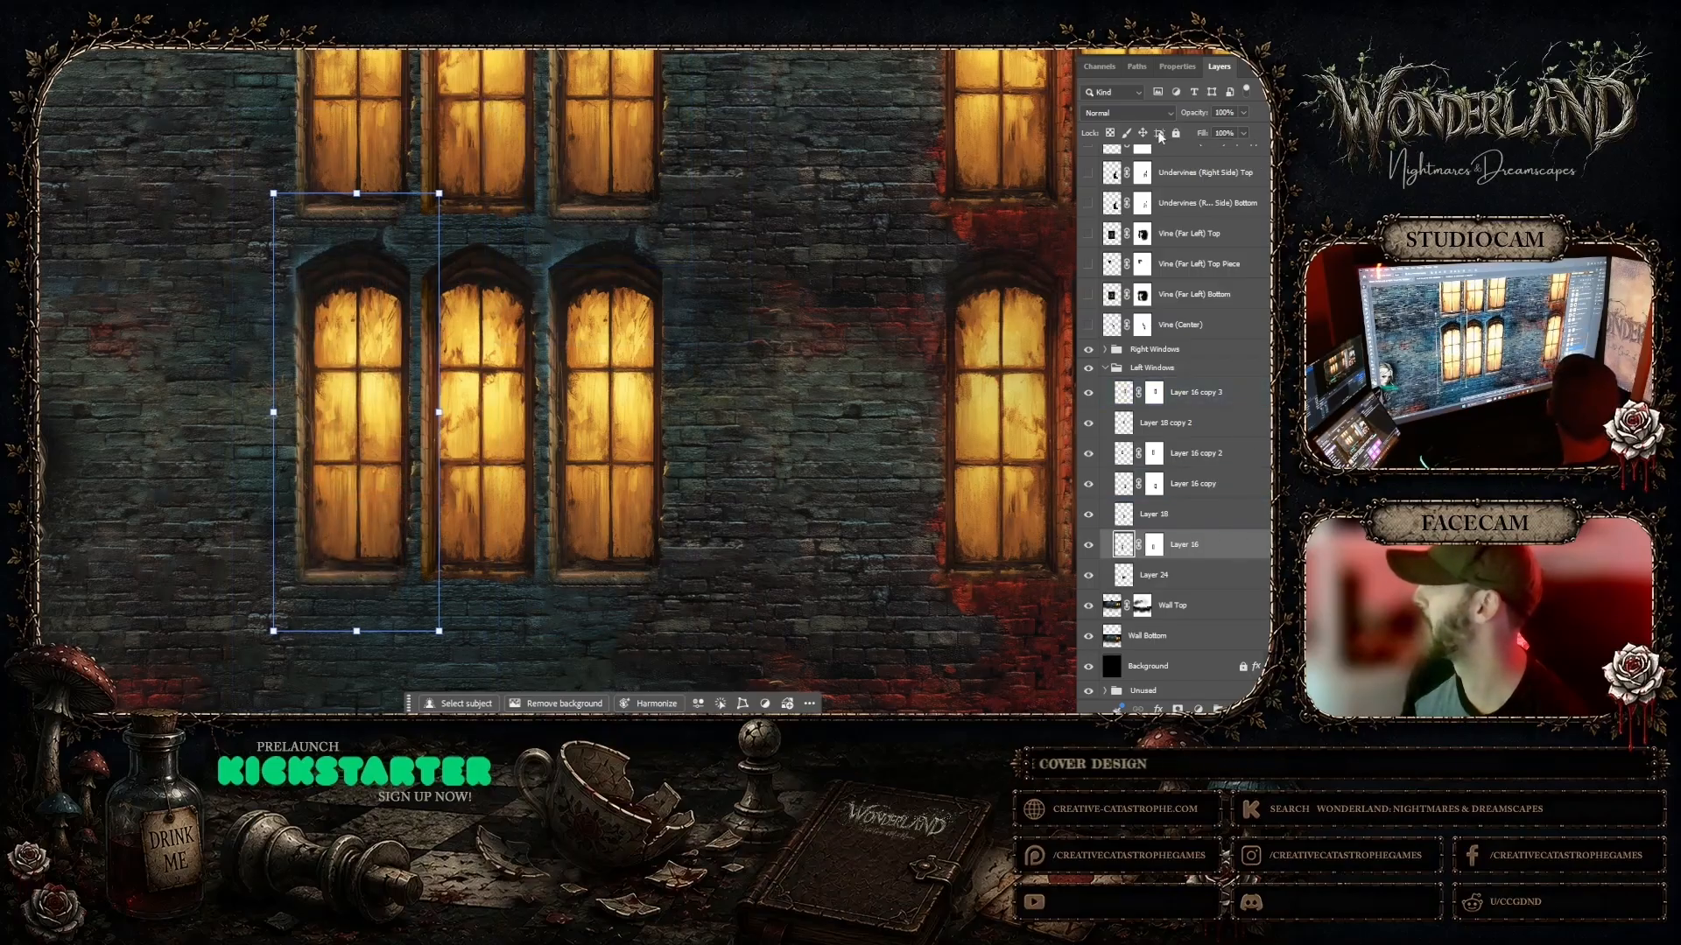
{"action": "left_click", "coordinate": [1126, 113]}
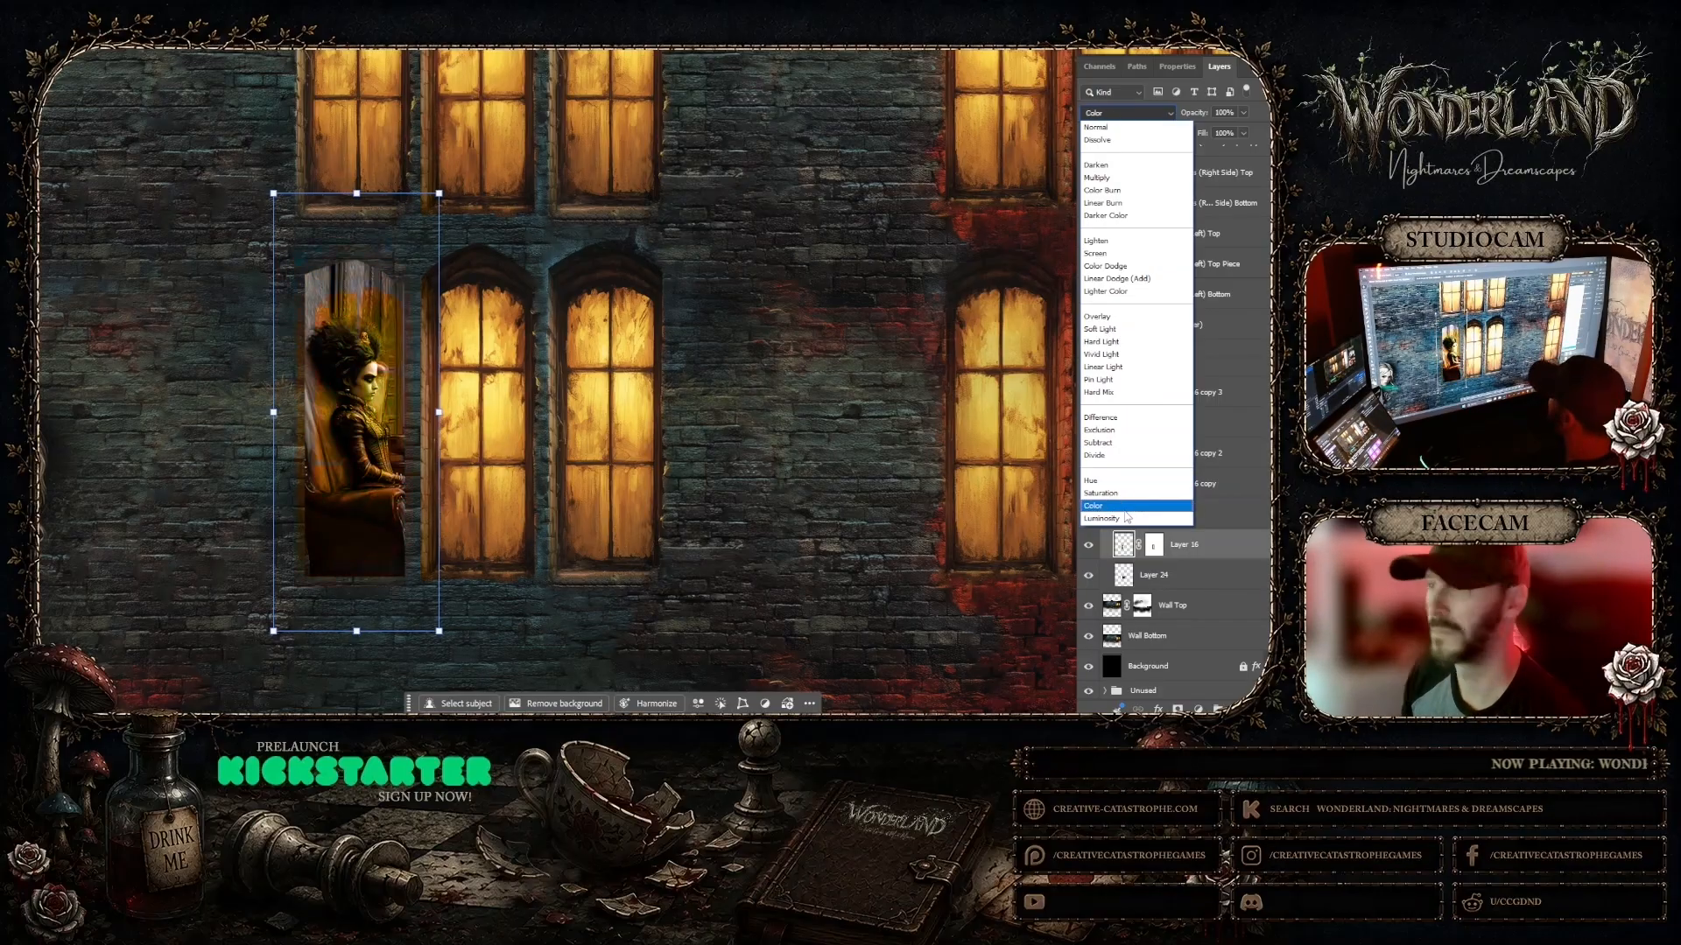
{"action": "left_click", "coordinate": [1142, 127]}
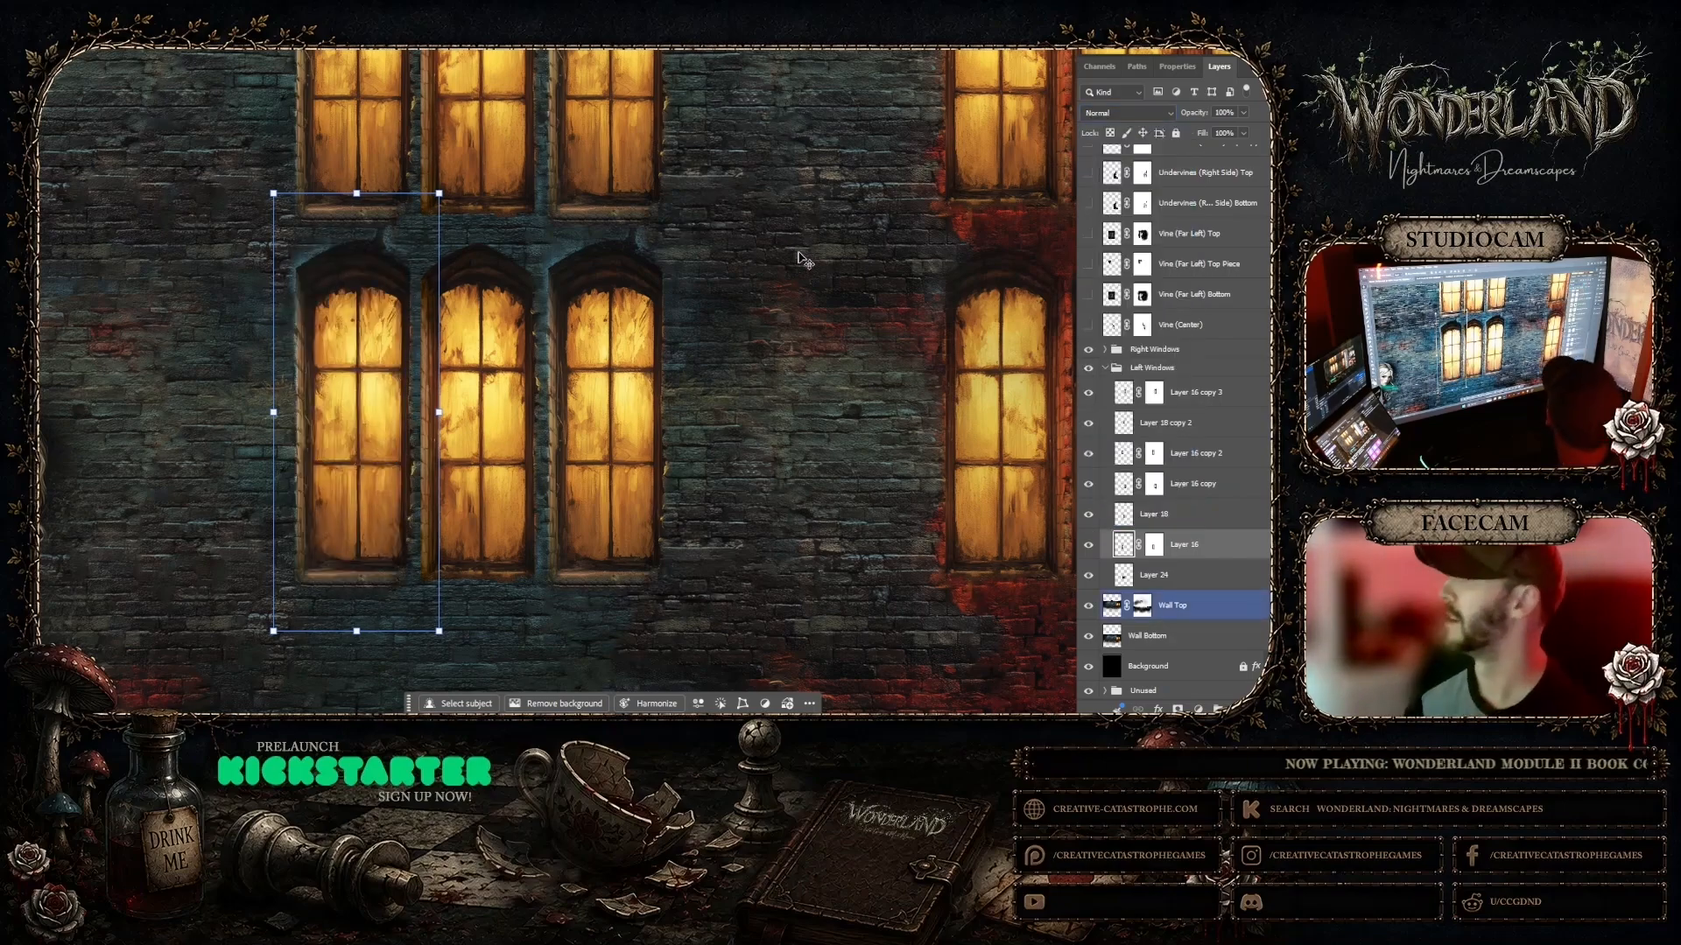
Step: Place Layer 24 outside the Left Windows group, directly above Wall Top, and toggle the group's visibility to check the room behind it
{"action": "left_click", "coordinate": [1121, 387]}
{"action": "left_click", "coordinate": [1138, 368]}
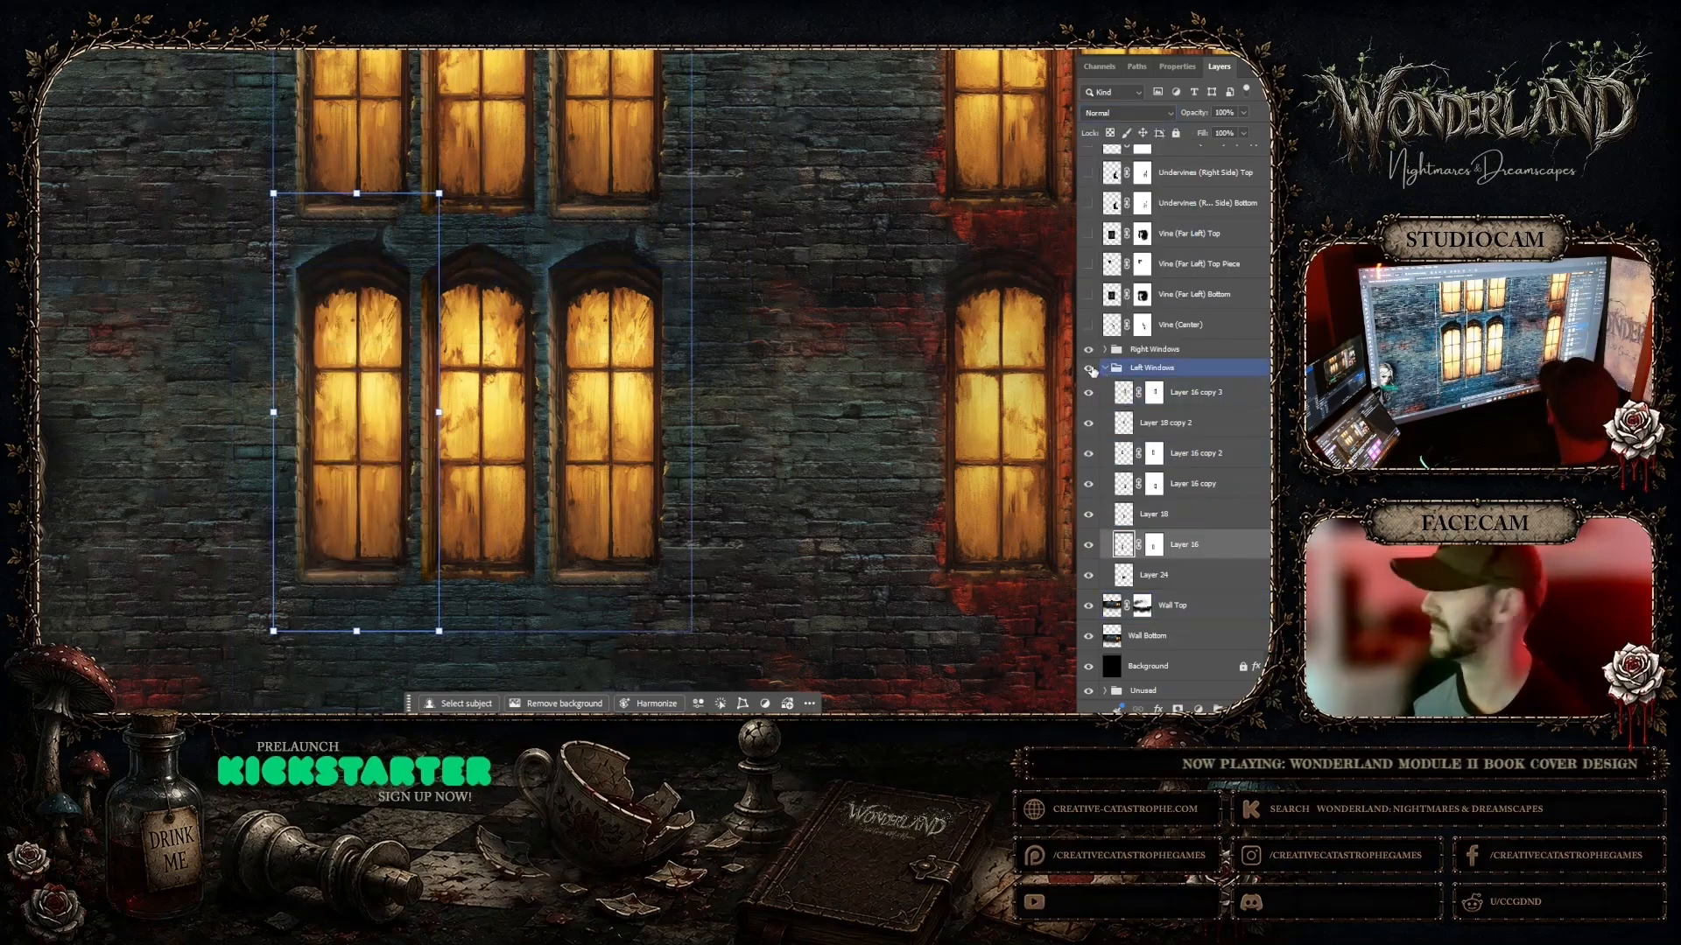
{"action": "left_click", "coordinate": [1089, 368]}
{"action": "left_click", "coordinate": [1088, 368]}
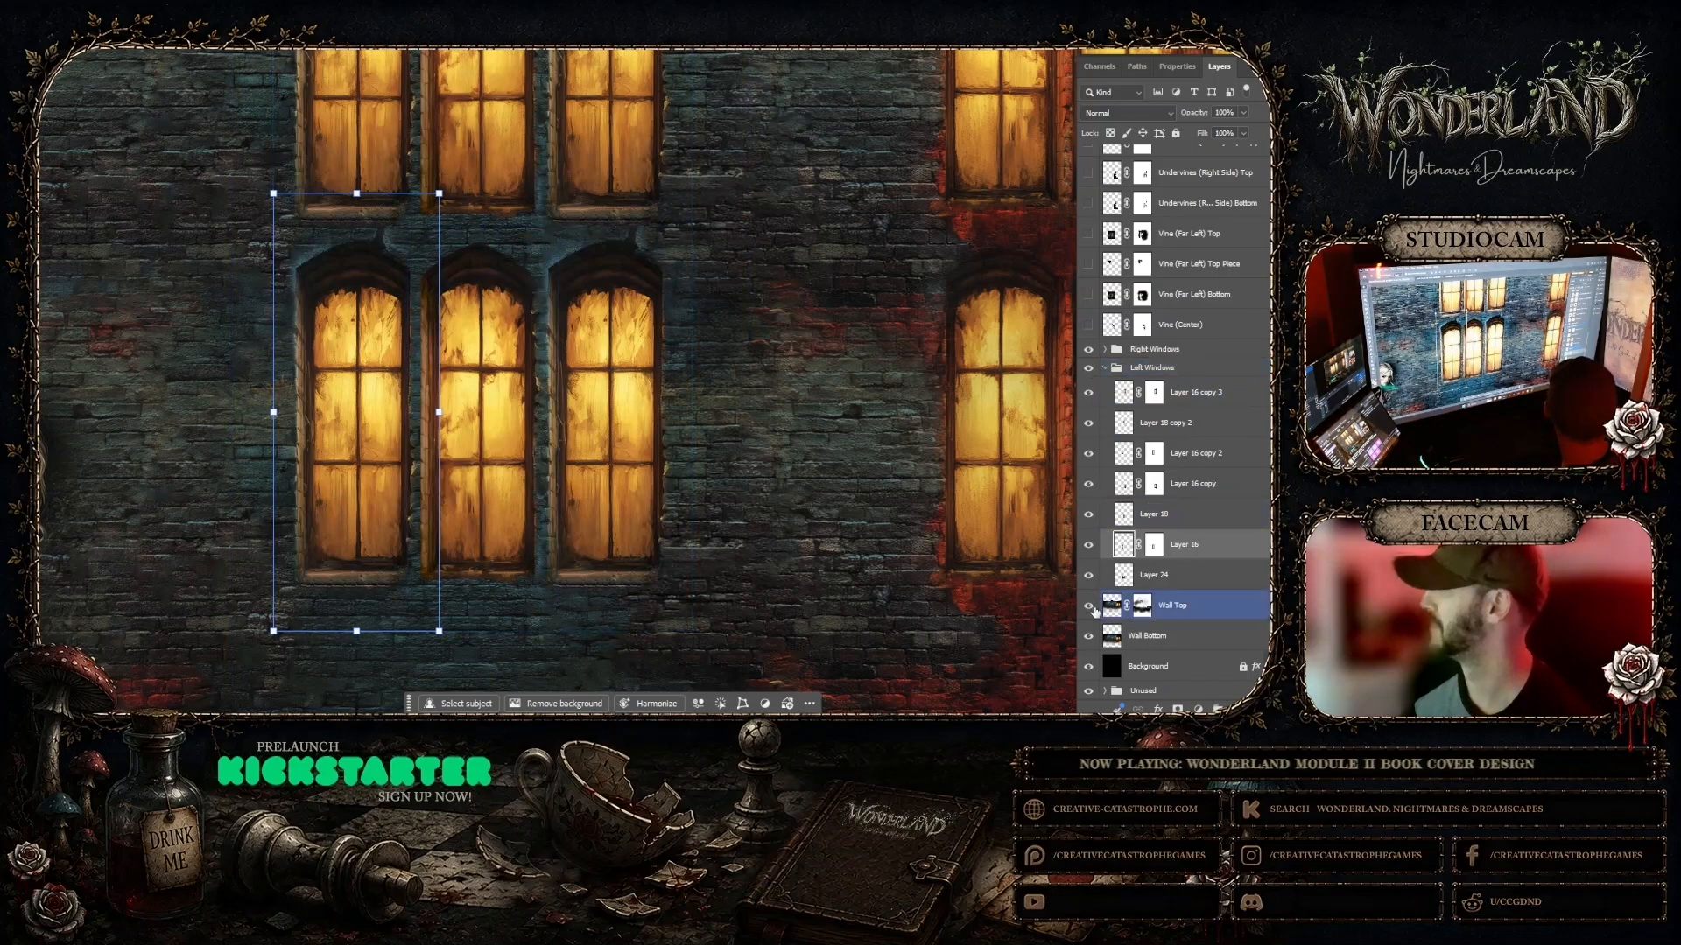
{"action": "left_click", "coordinate": [1188, 577]}
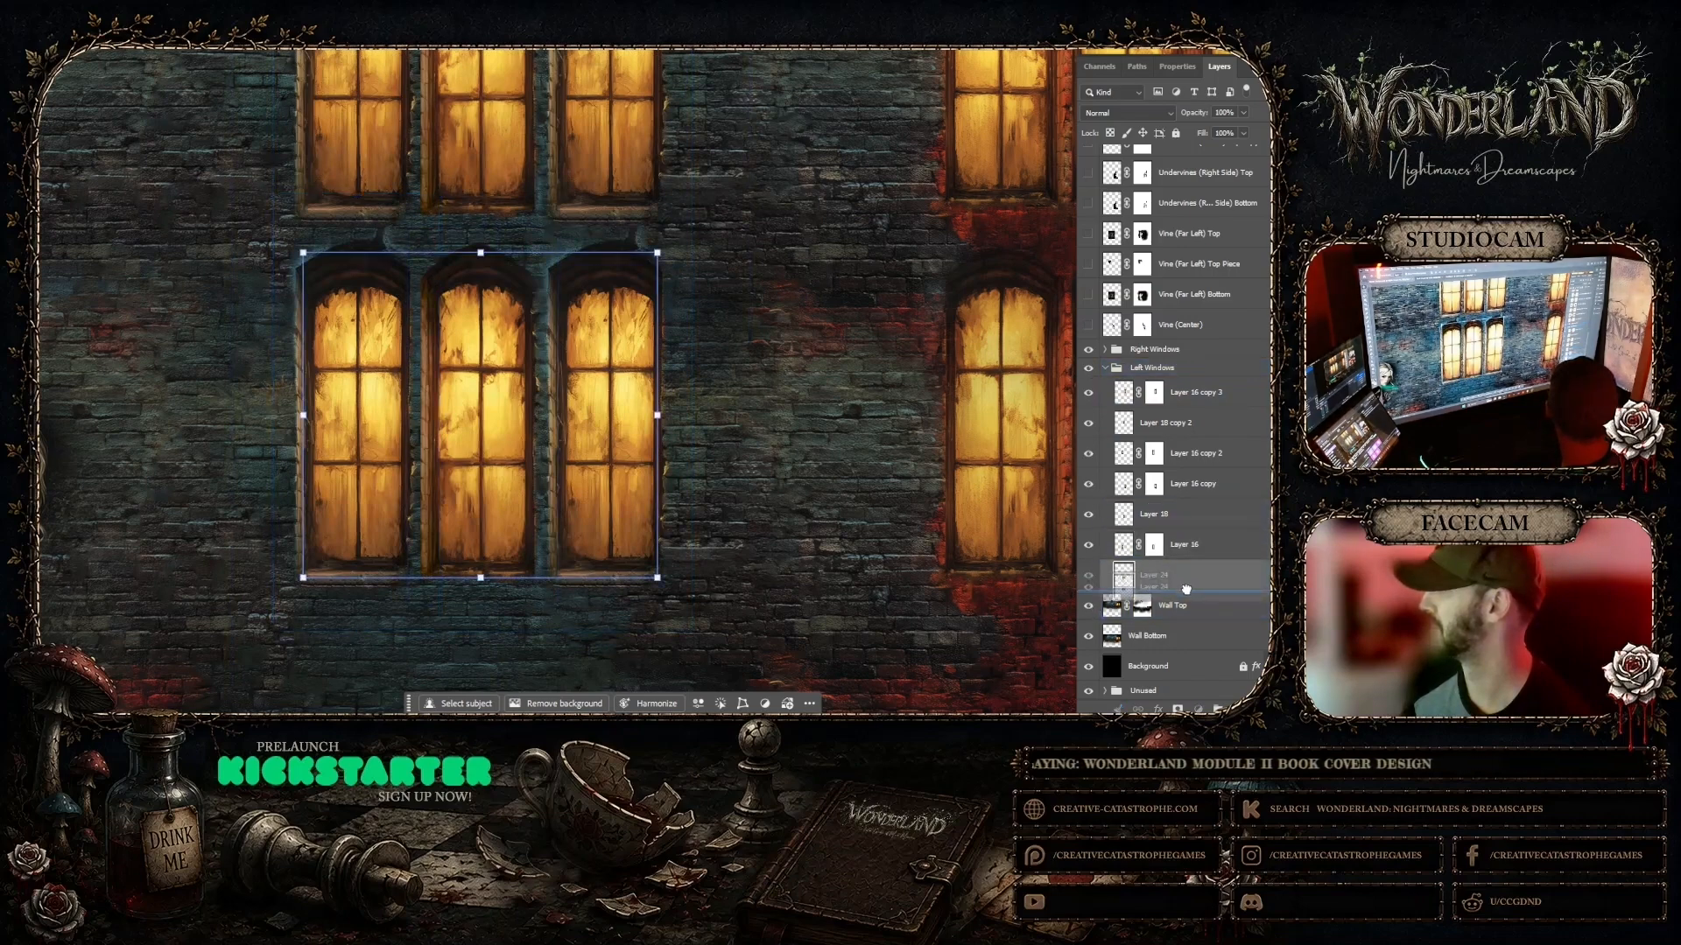
{"action": "mouse_move", "coordinate": [1184, 582]}
{"action": "left_mouse_down"}
{"action": "mouse_move", "coordinate": [1177, 619]}
{"action": "mouse_move", "coordinate": [1165, 569]}
{"action": "left_mouse_up"}
{"action": "left_click", "coordinate": [1104, 367]}
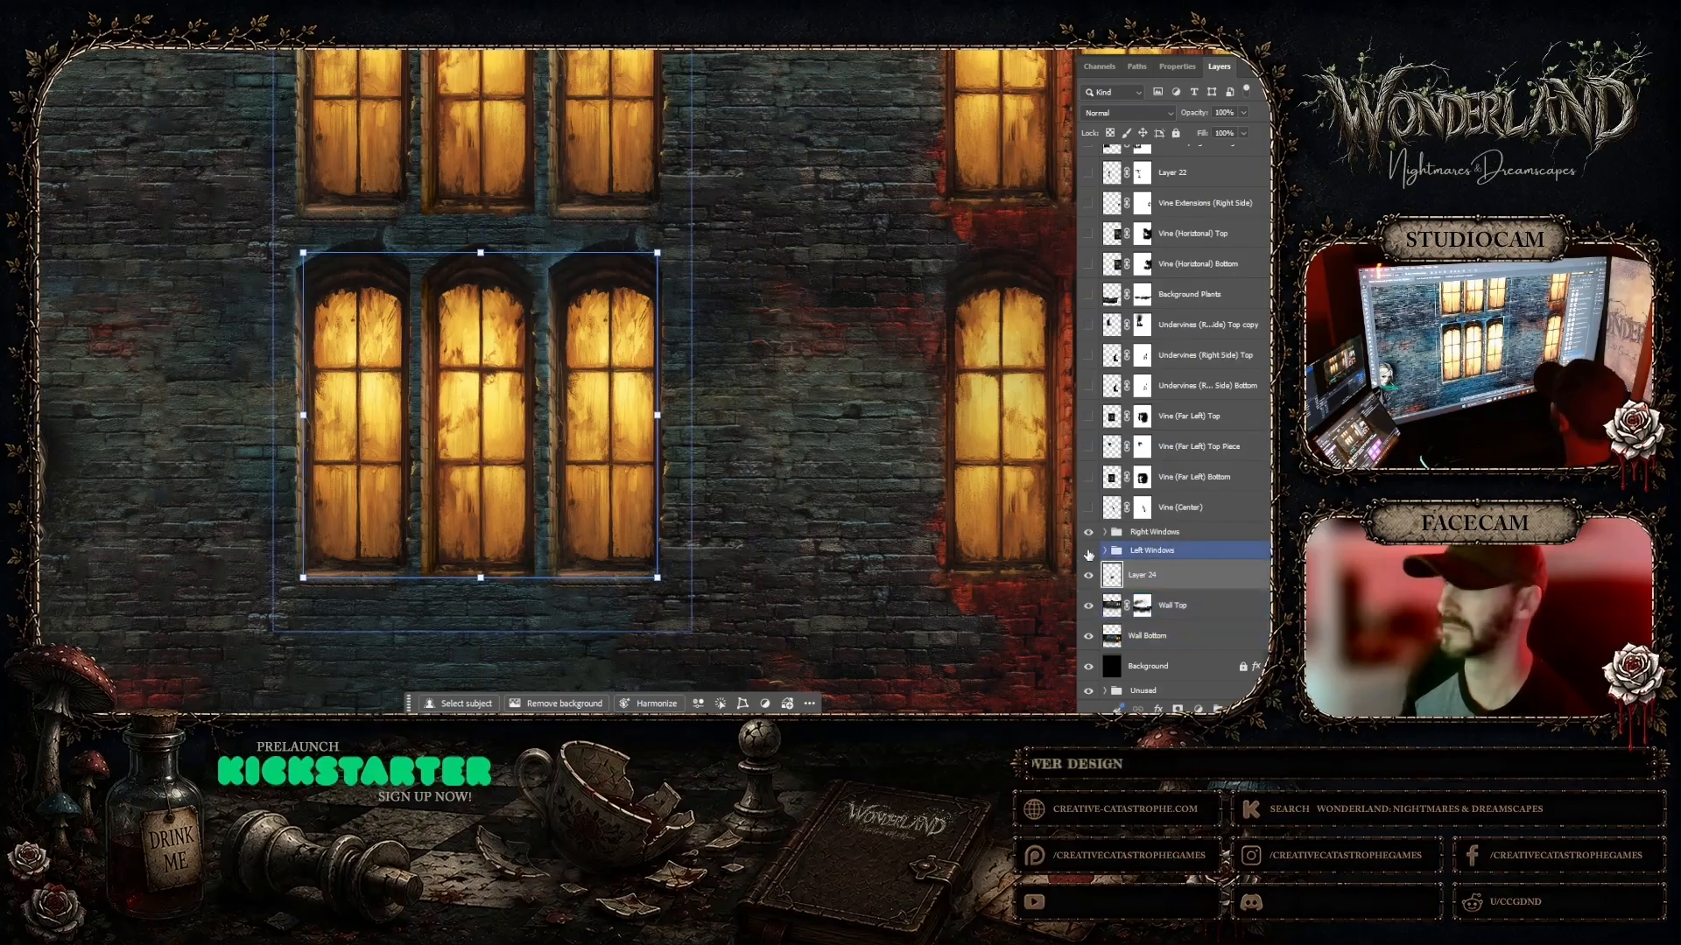
{"action": "left_click", "coordinate": [1089, 553]}
{"action": "left_click", "coordinate": [1089, 552]}
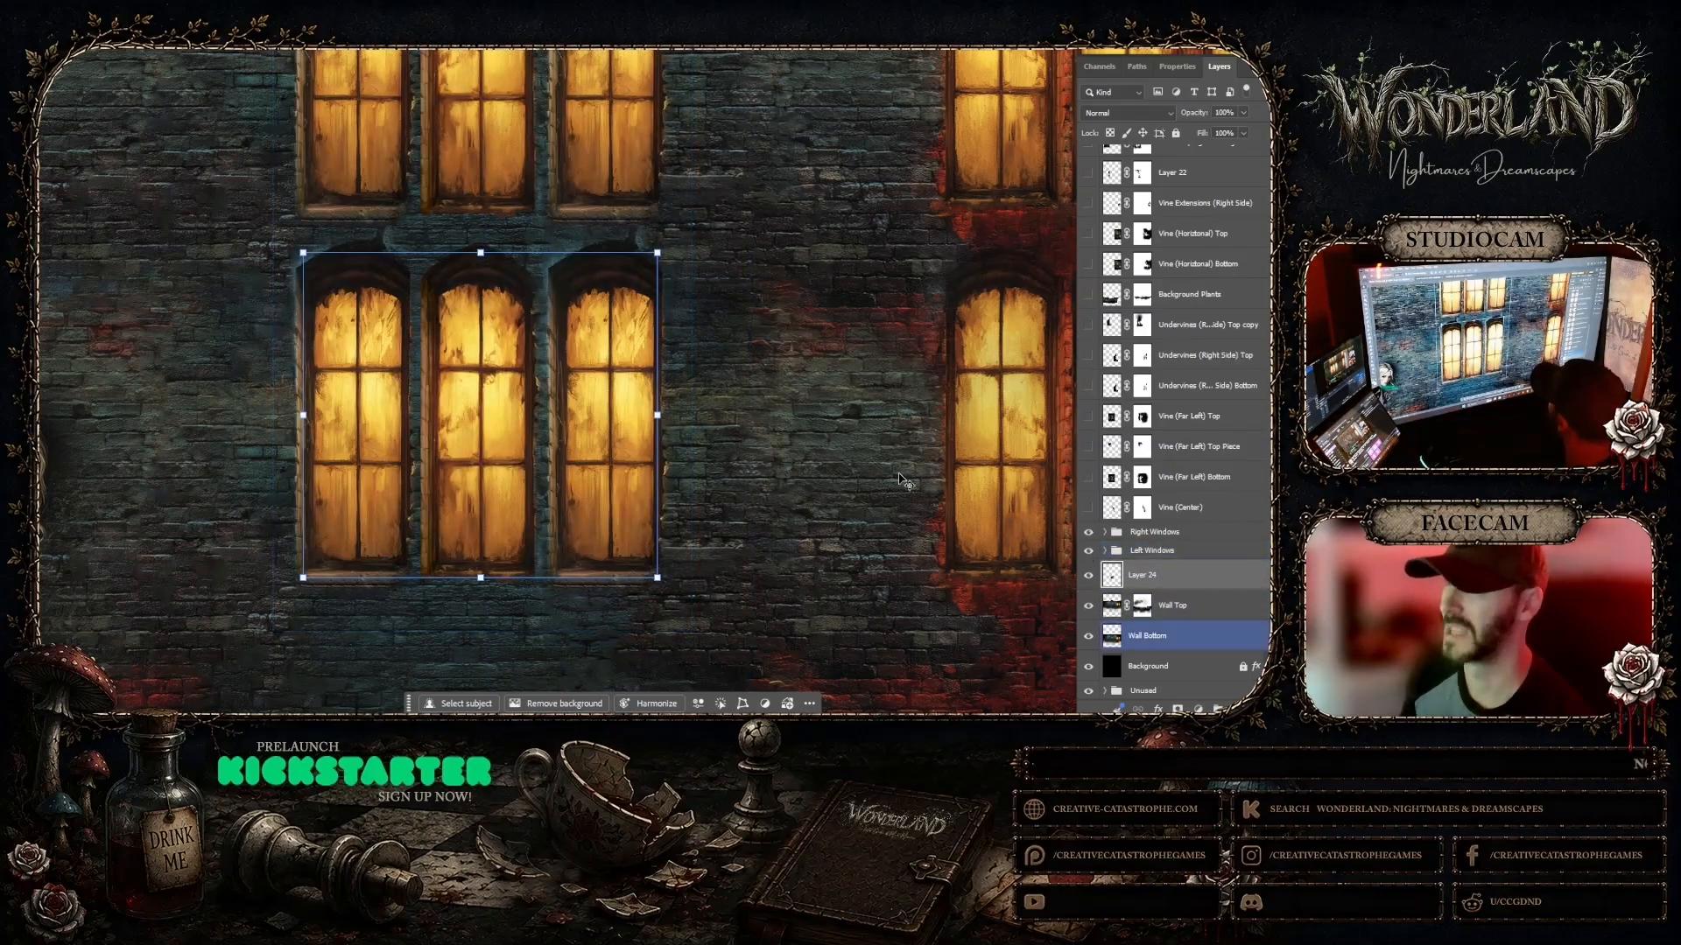
Step: Expand the Left Windows group, toggle Layer 16's visibility to identify its window, and make Layer 16 the active layer
{"action": "left_click", "coordinate": [871, 370]}
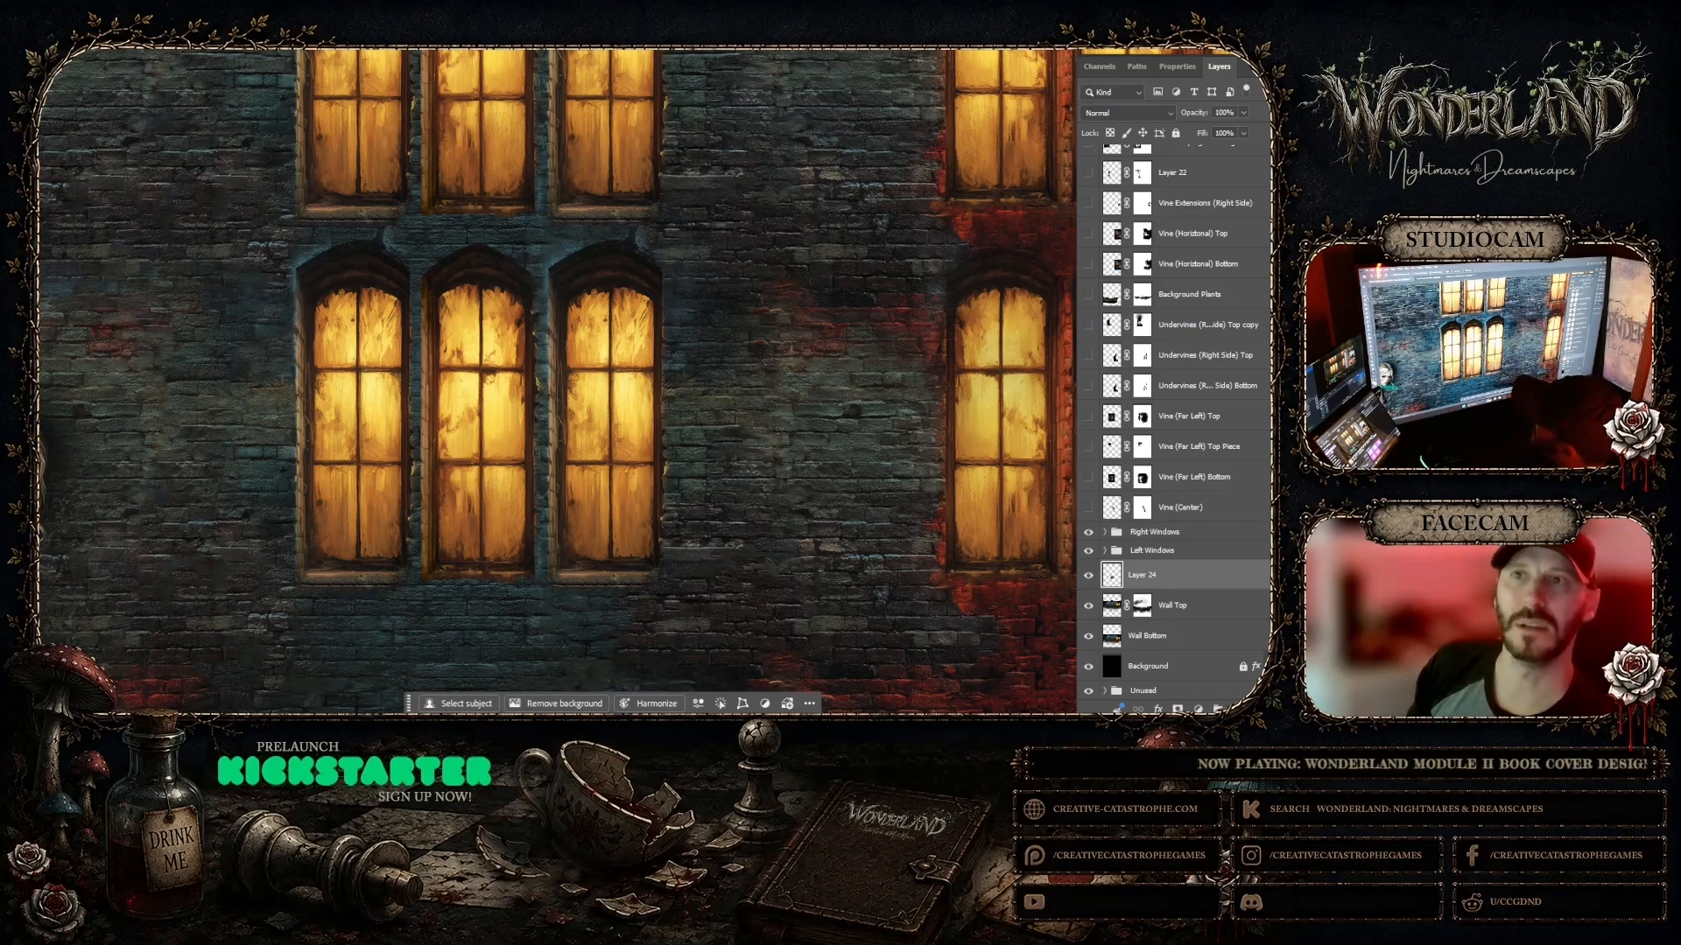
{"action": "right_click", "coordinate": [28, 81]}
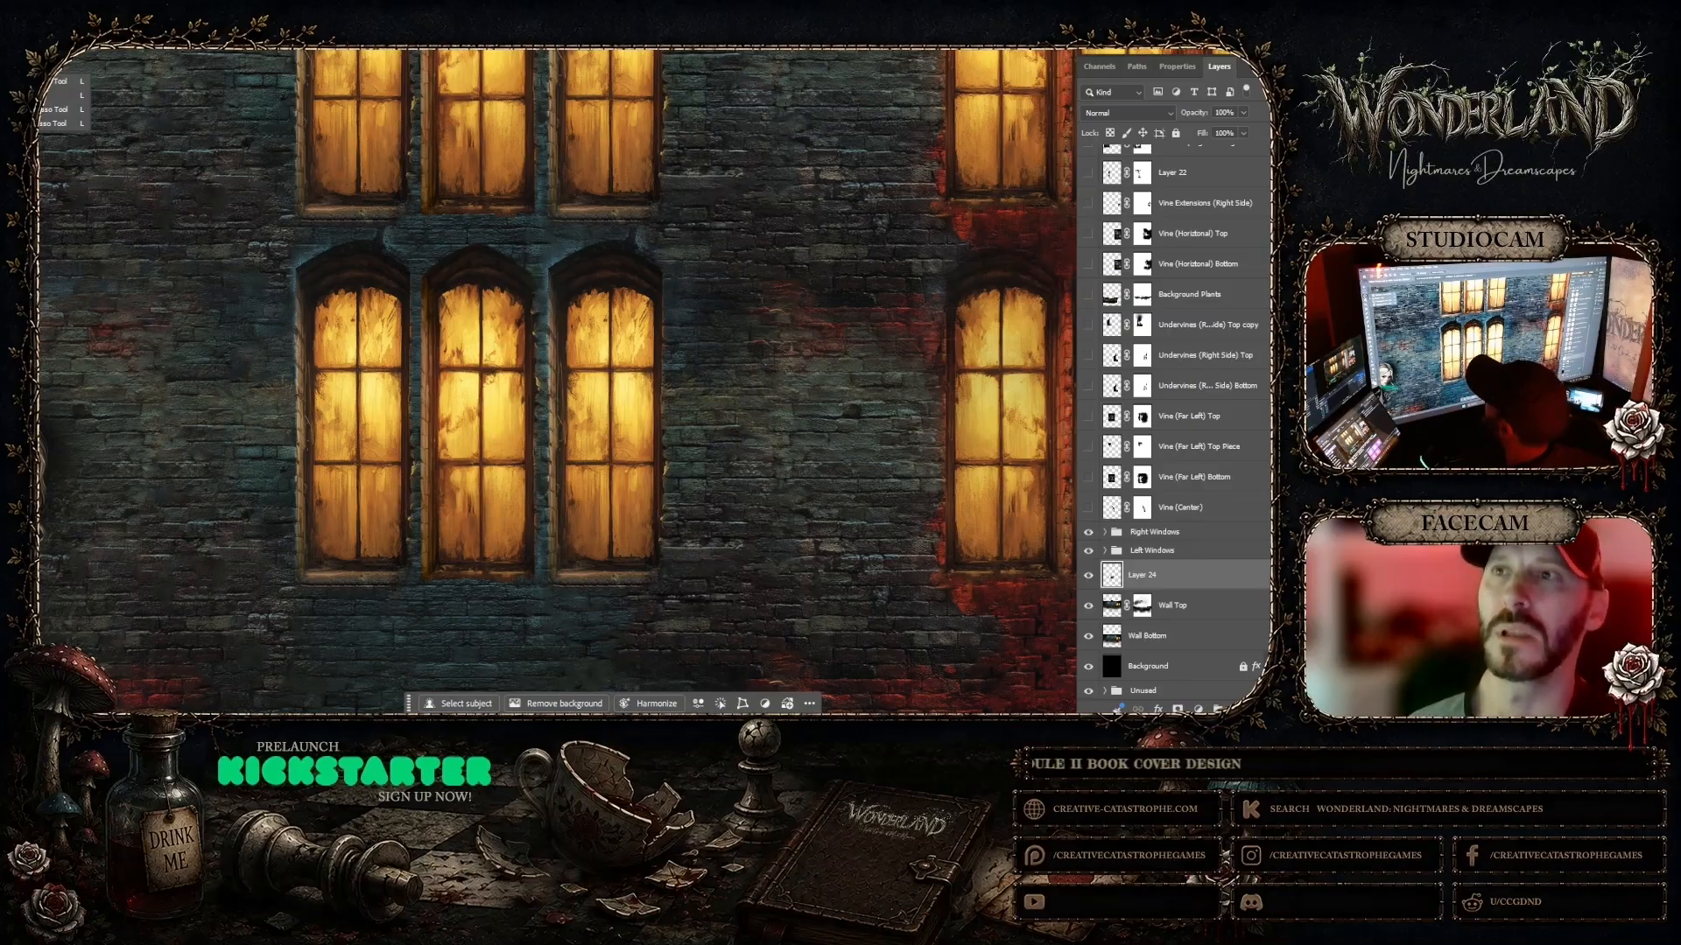
{"action": "right_click", "coordinate": [28, 62]}
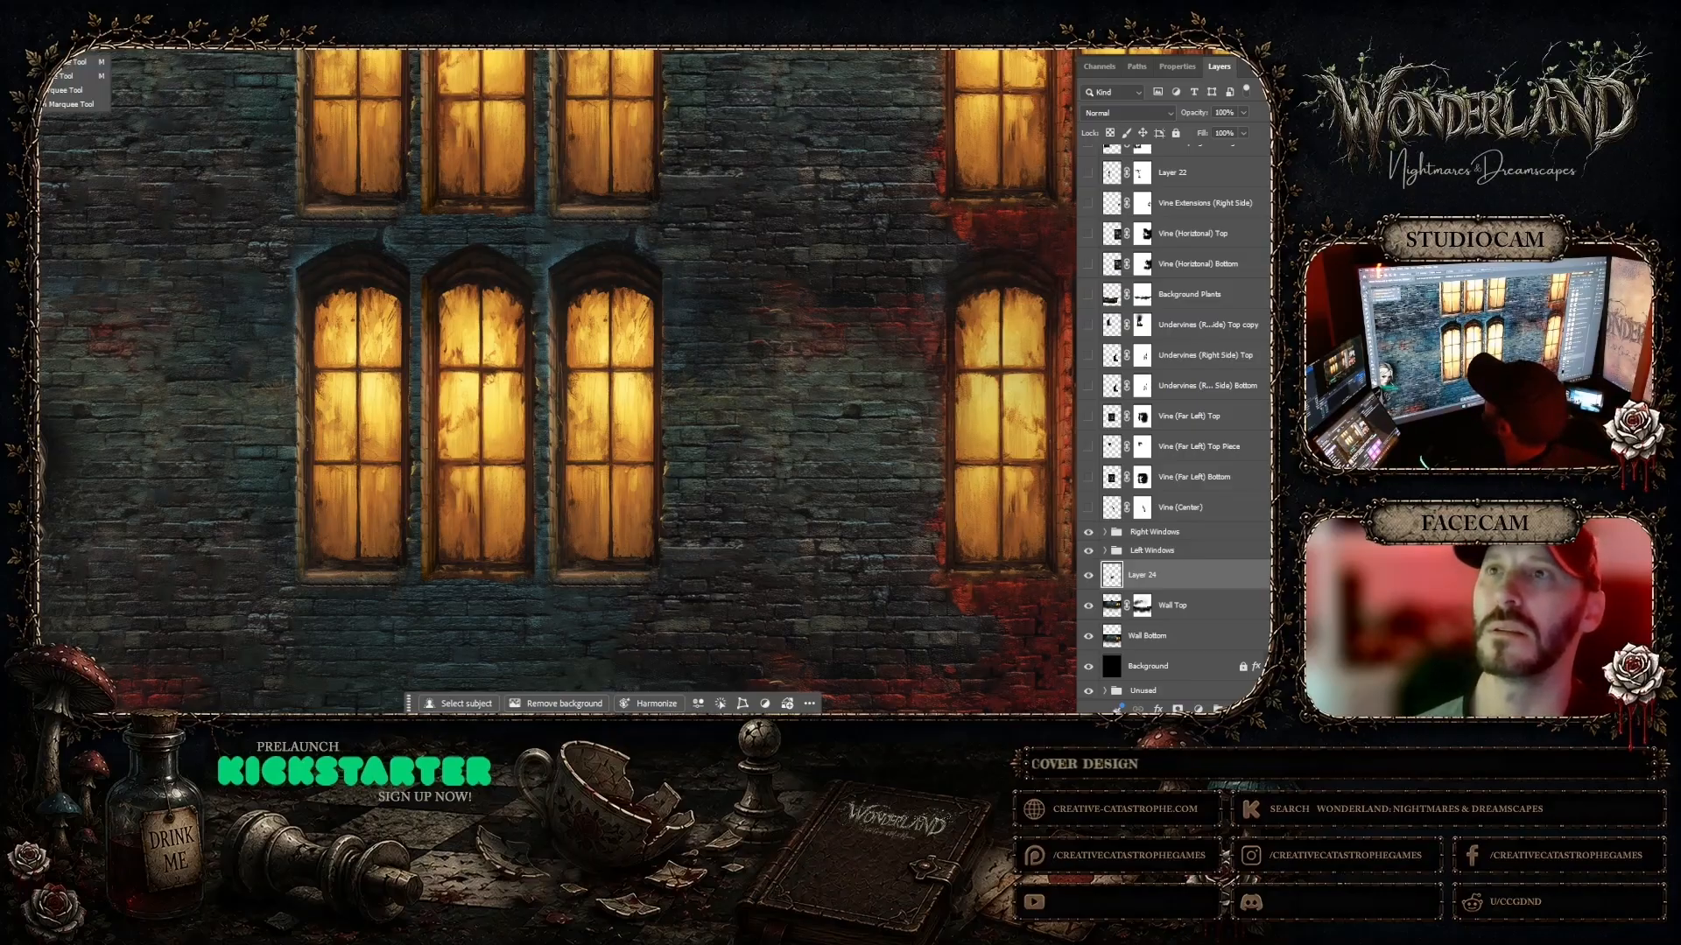
{"action": "key", "text": "Escape"}
{"action": "right_click", "coordinate": [28, 98]}
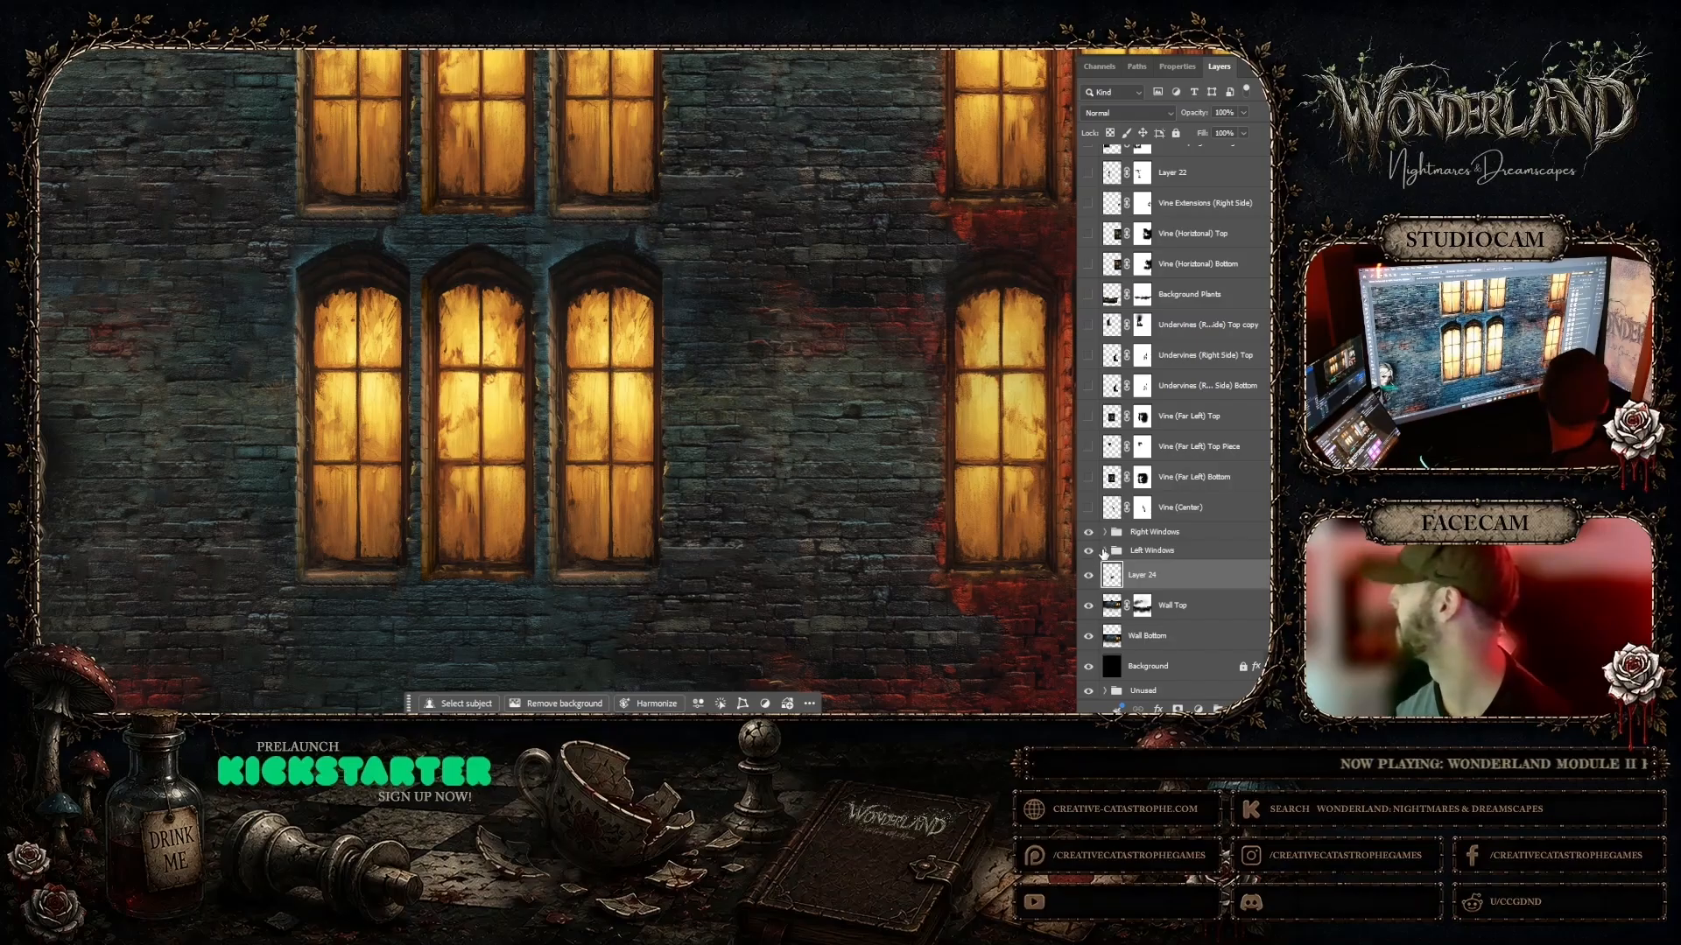
{"action": "left_click", "coordinate": [1105, 549]}
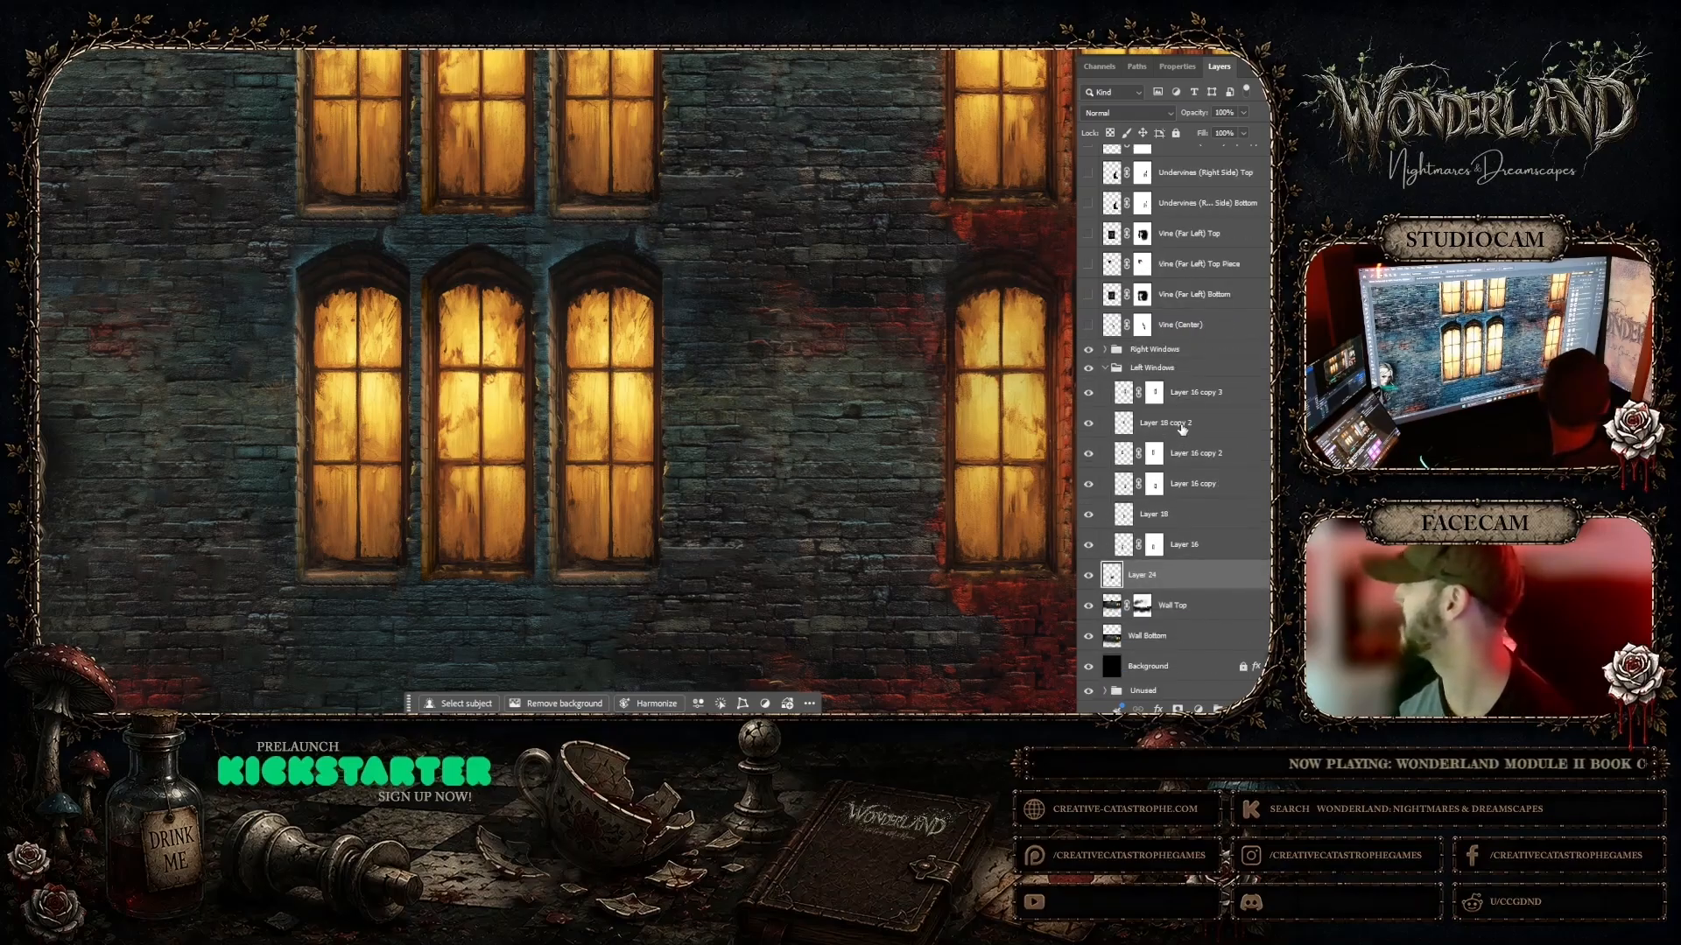
{"action": "left_click", "coordinate": [1089, 544]}
{"action": "left_click", "coordinate": [1089, 545]}
{"action": "left_click", "coordinate": [1168, 548]}
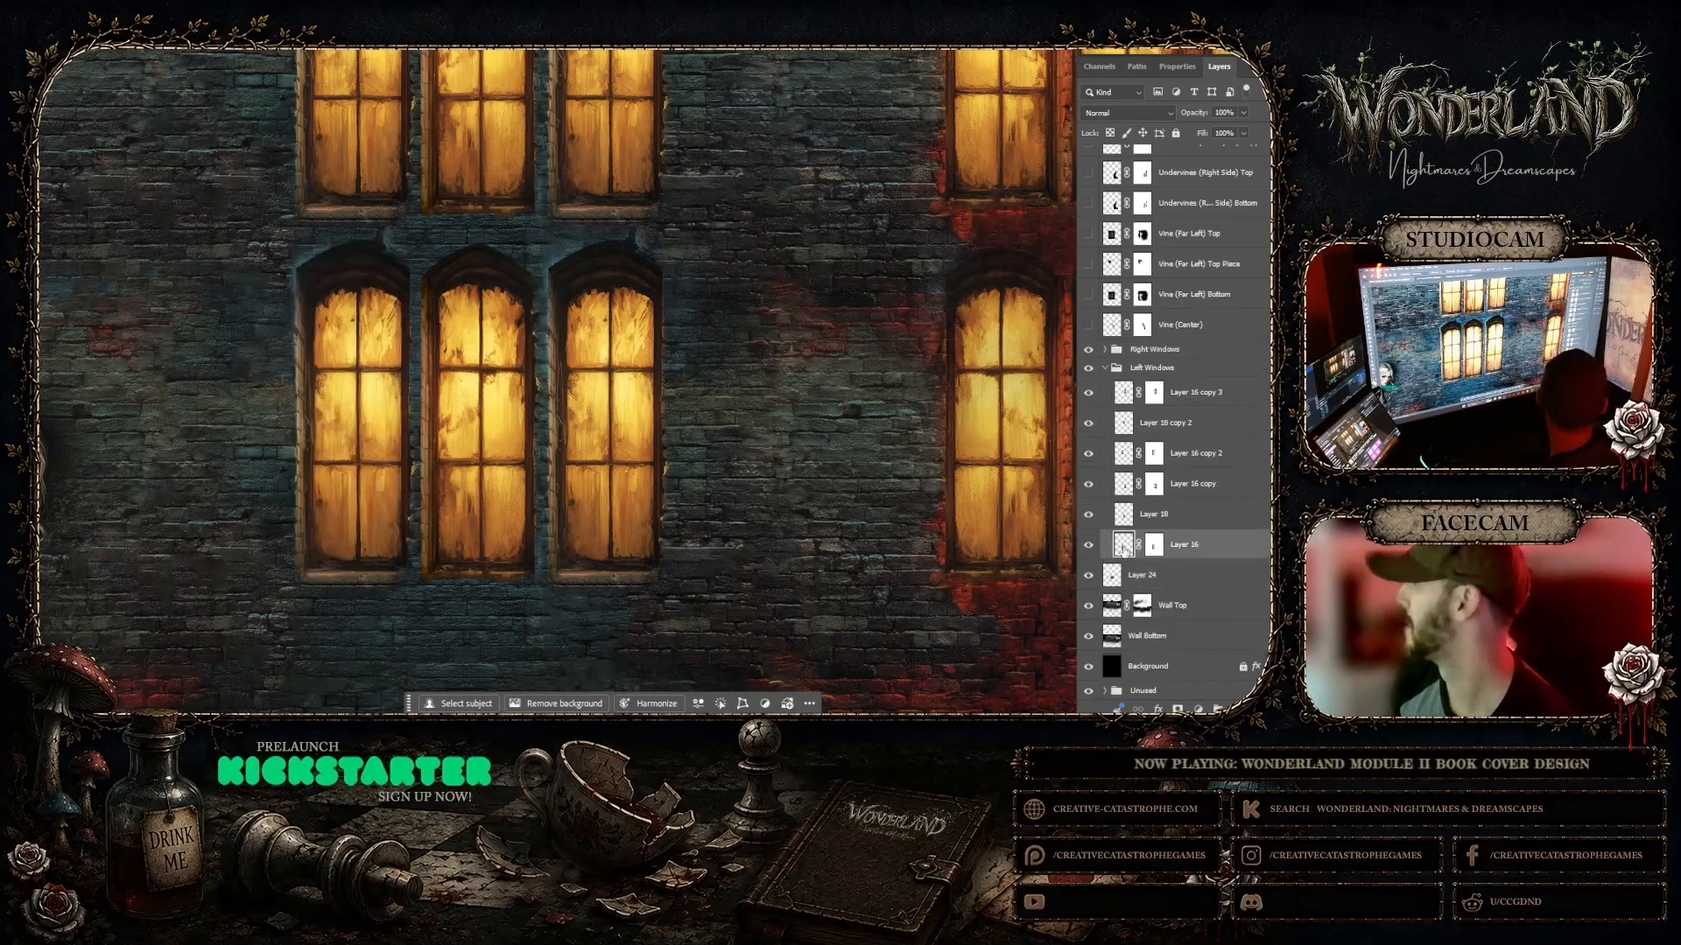
{"action": "left_click_drag", "start_coordinate": [337, 337], "coordinate": [338, 339]}
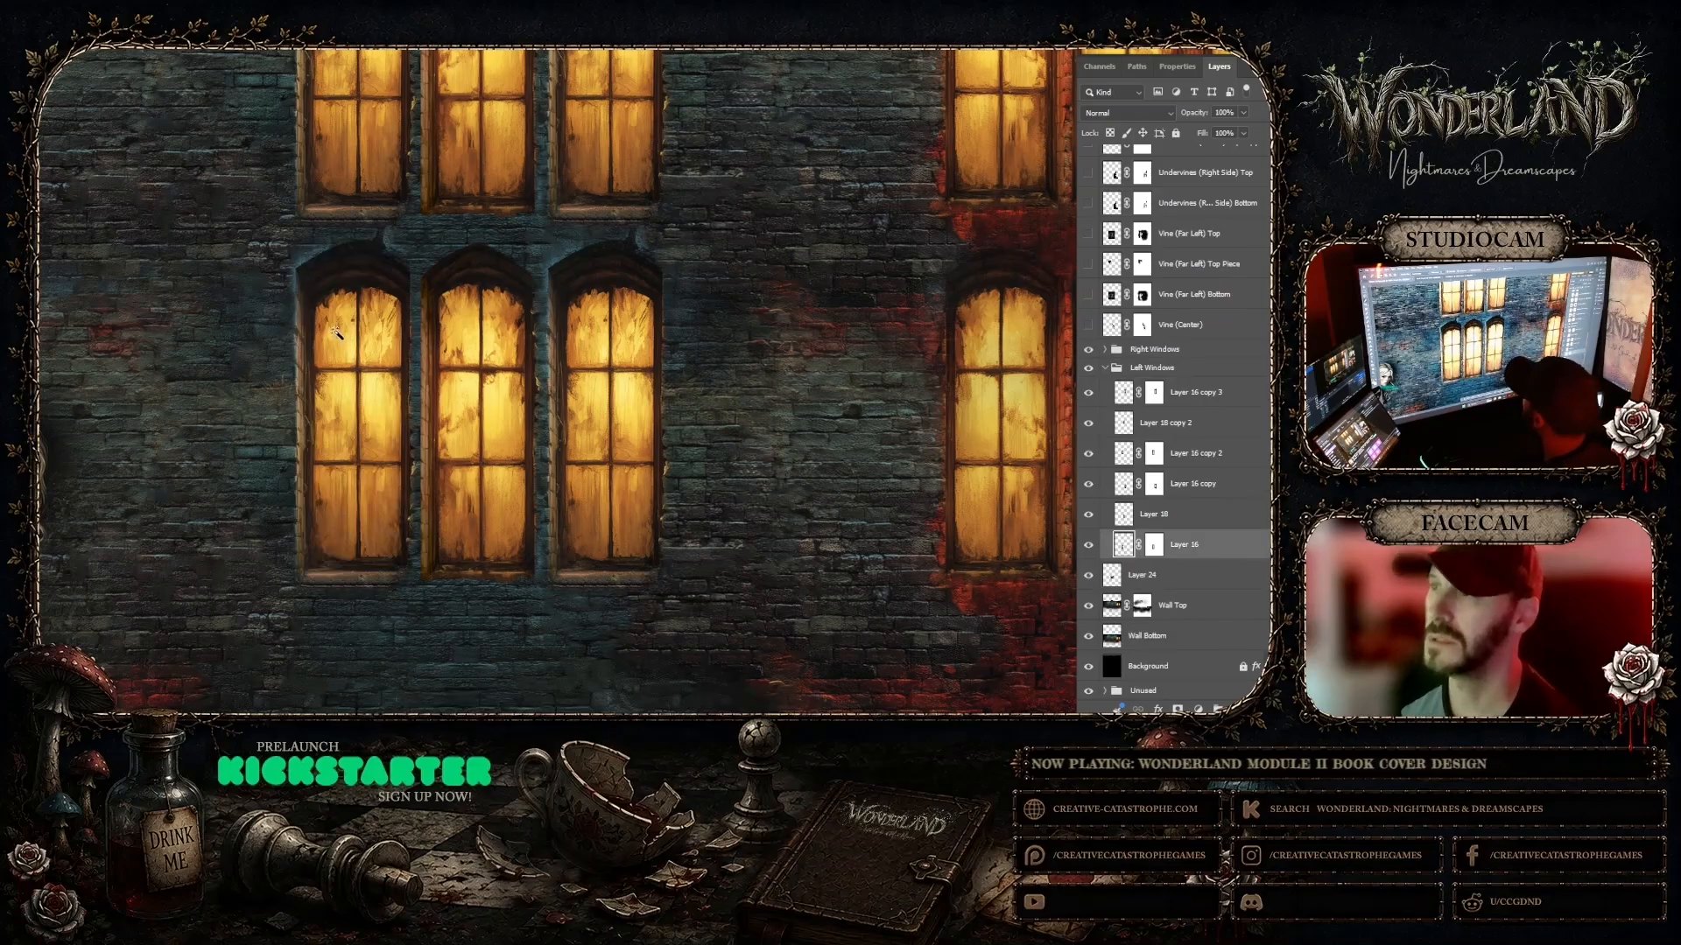
{"action": "left_click_drag", "start_coordinate": [168, 388], "coordinate": [185, 136]}
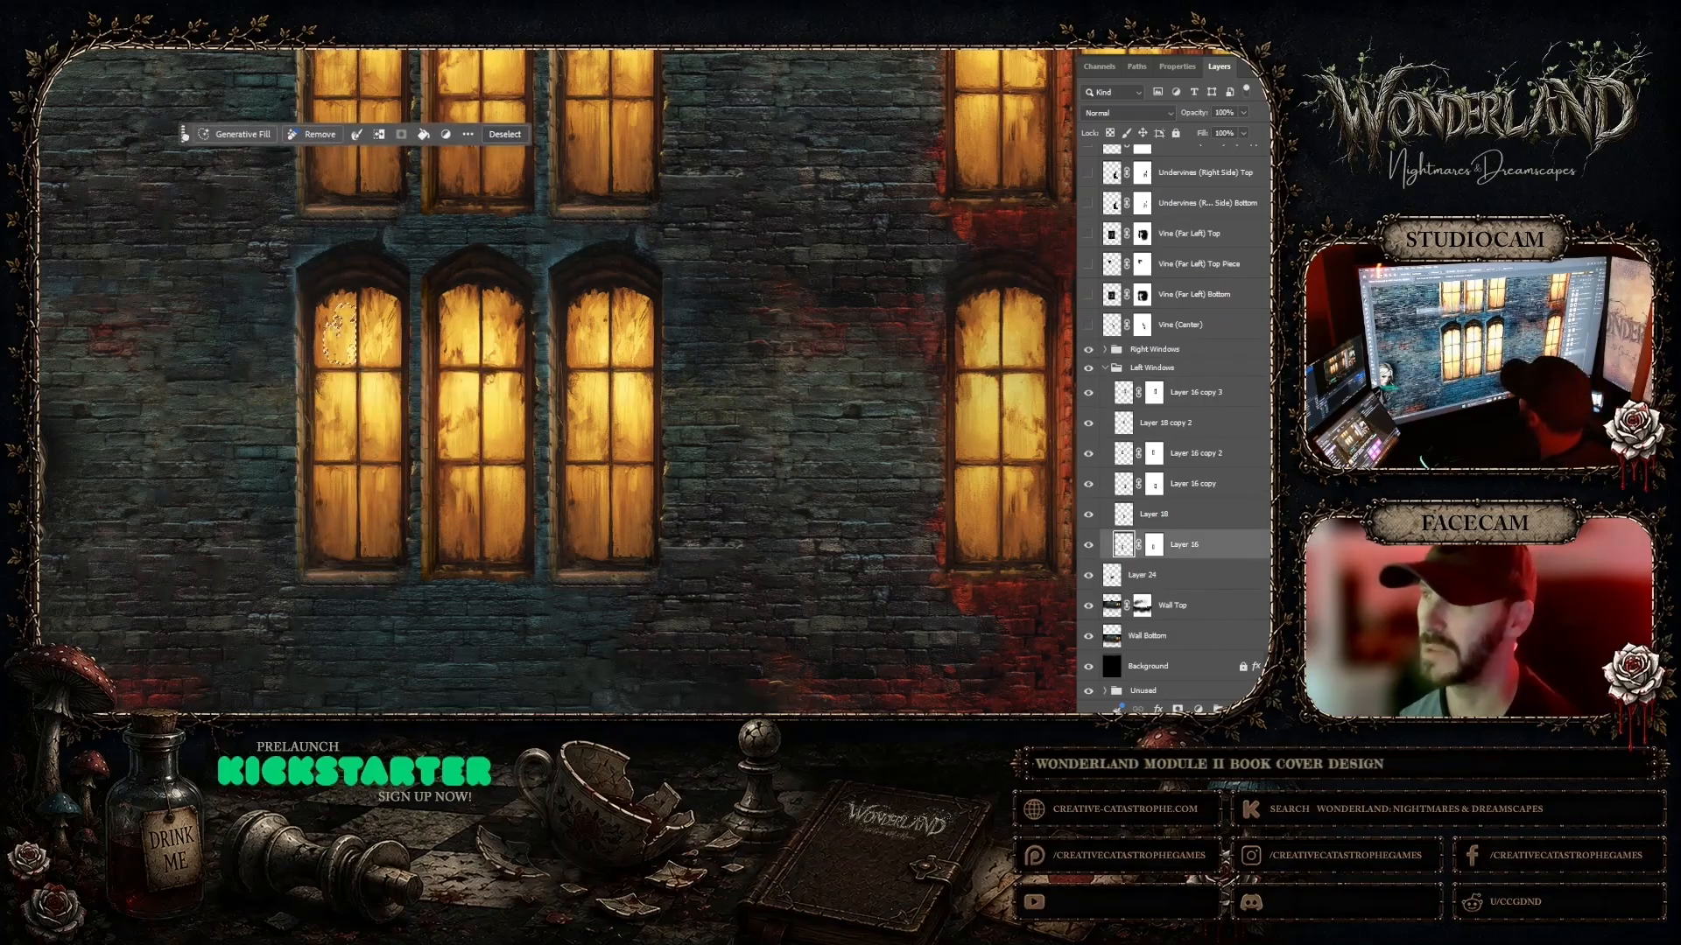
{"action": "left_click_drag", "start_coordinate": [324, 317], "coordinate": [351, 325]}
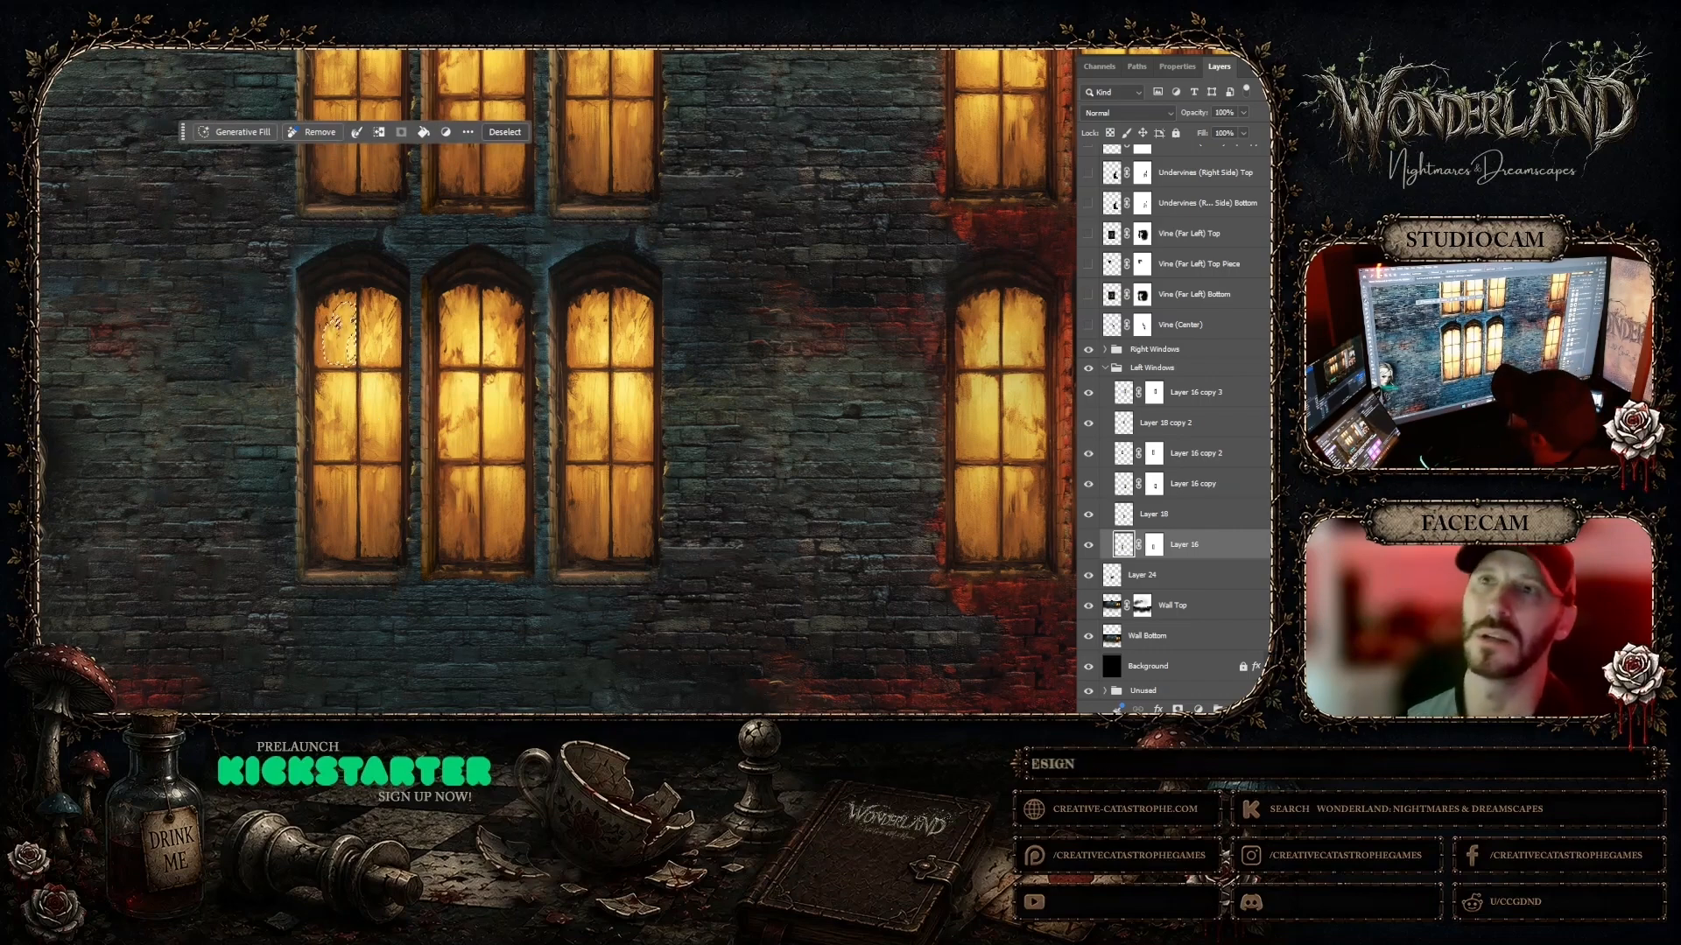
Step: Clear the rough selection and select the upper-left glass pane of the first lower window with the Quick Selection tool, excluding the surrounding frame
{"action": "right_click", "coordinate": [32, 100]}
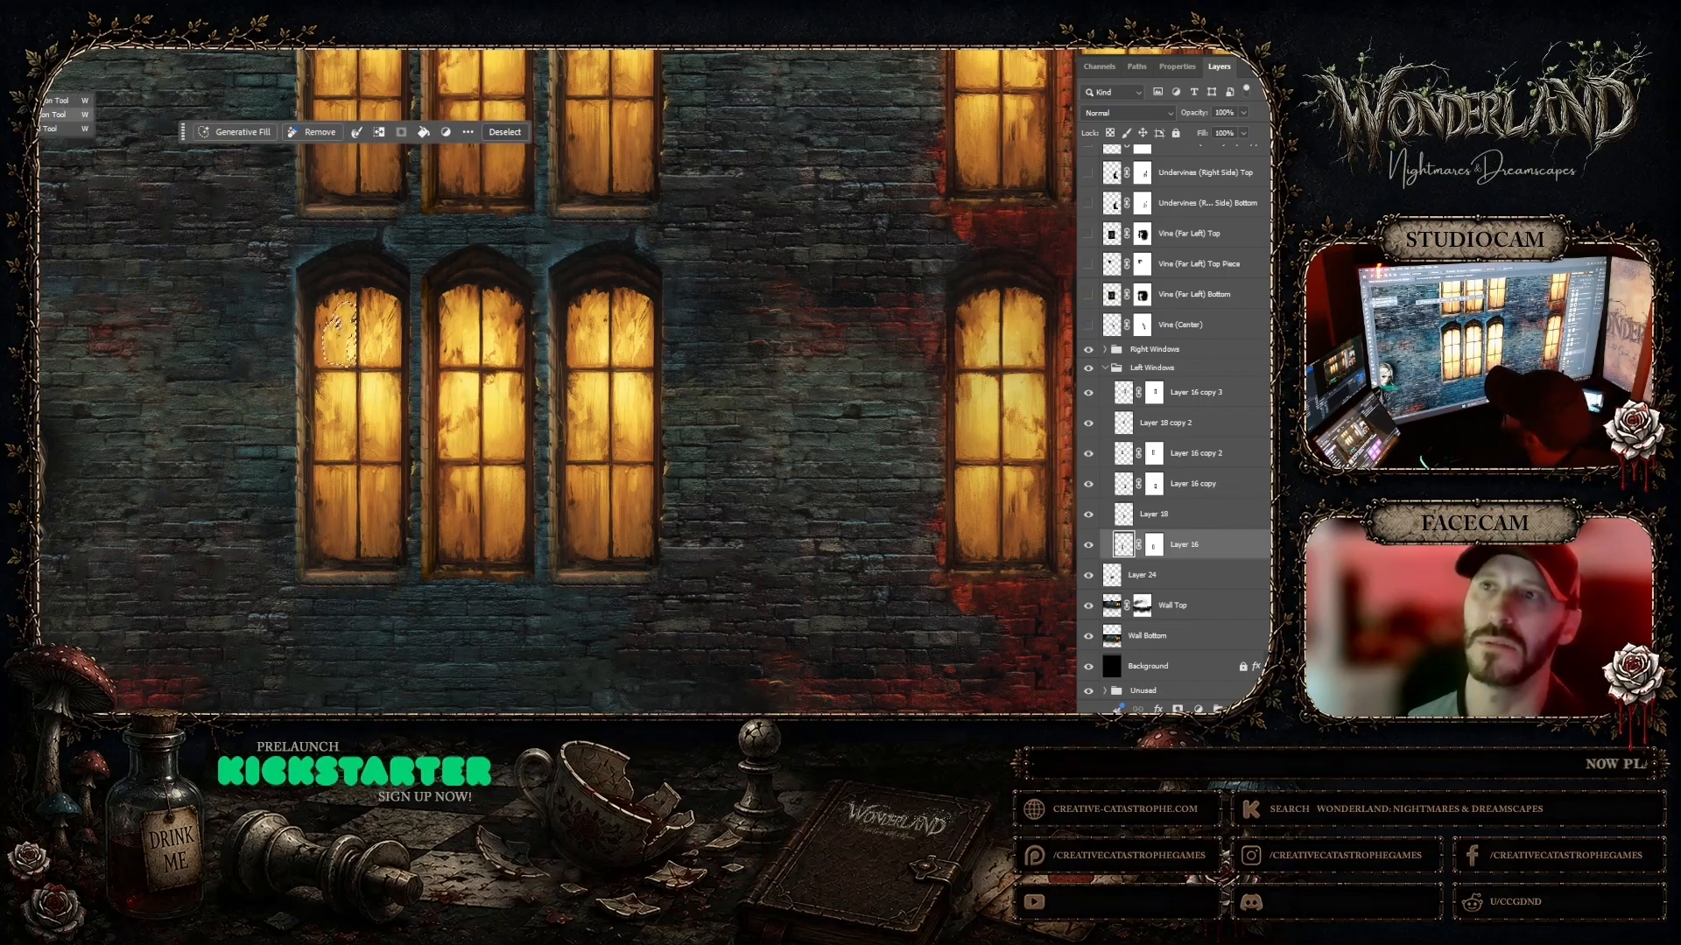
{"action": "left_click", "coordinate": [44, 114]}
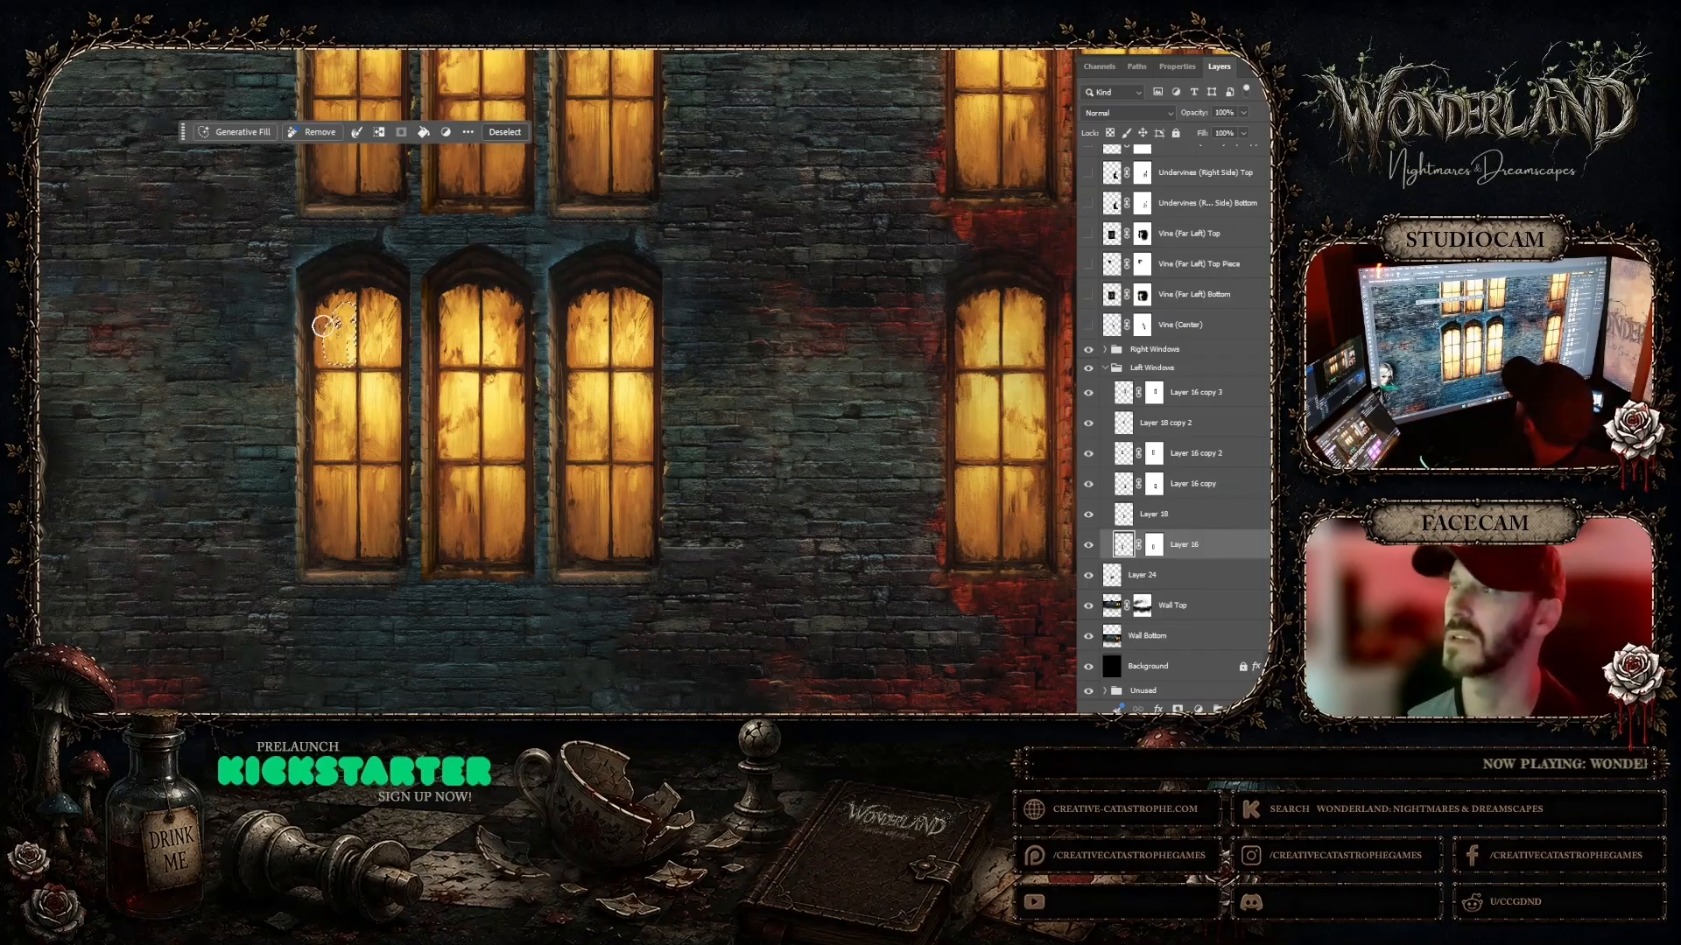
{"action": "key", "text": "ctrl+d"}
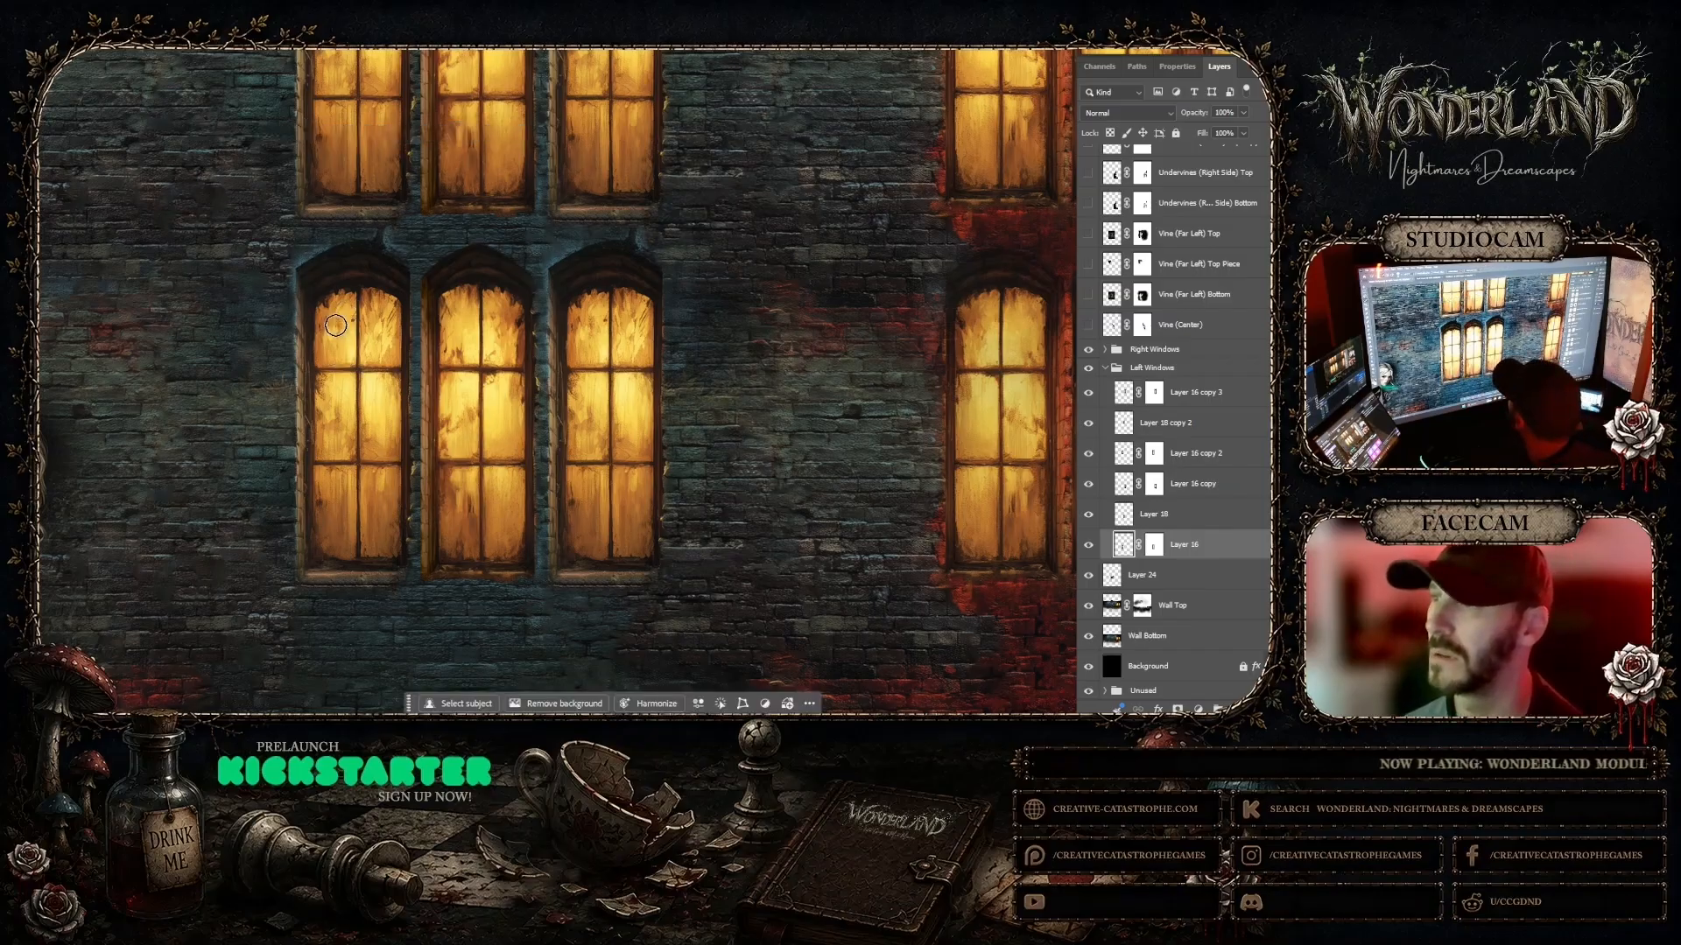
{"action": "left_click_drag", "start_coordinate": [335, 329], "coordinate": [336, 310]}
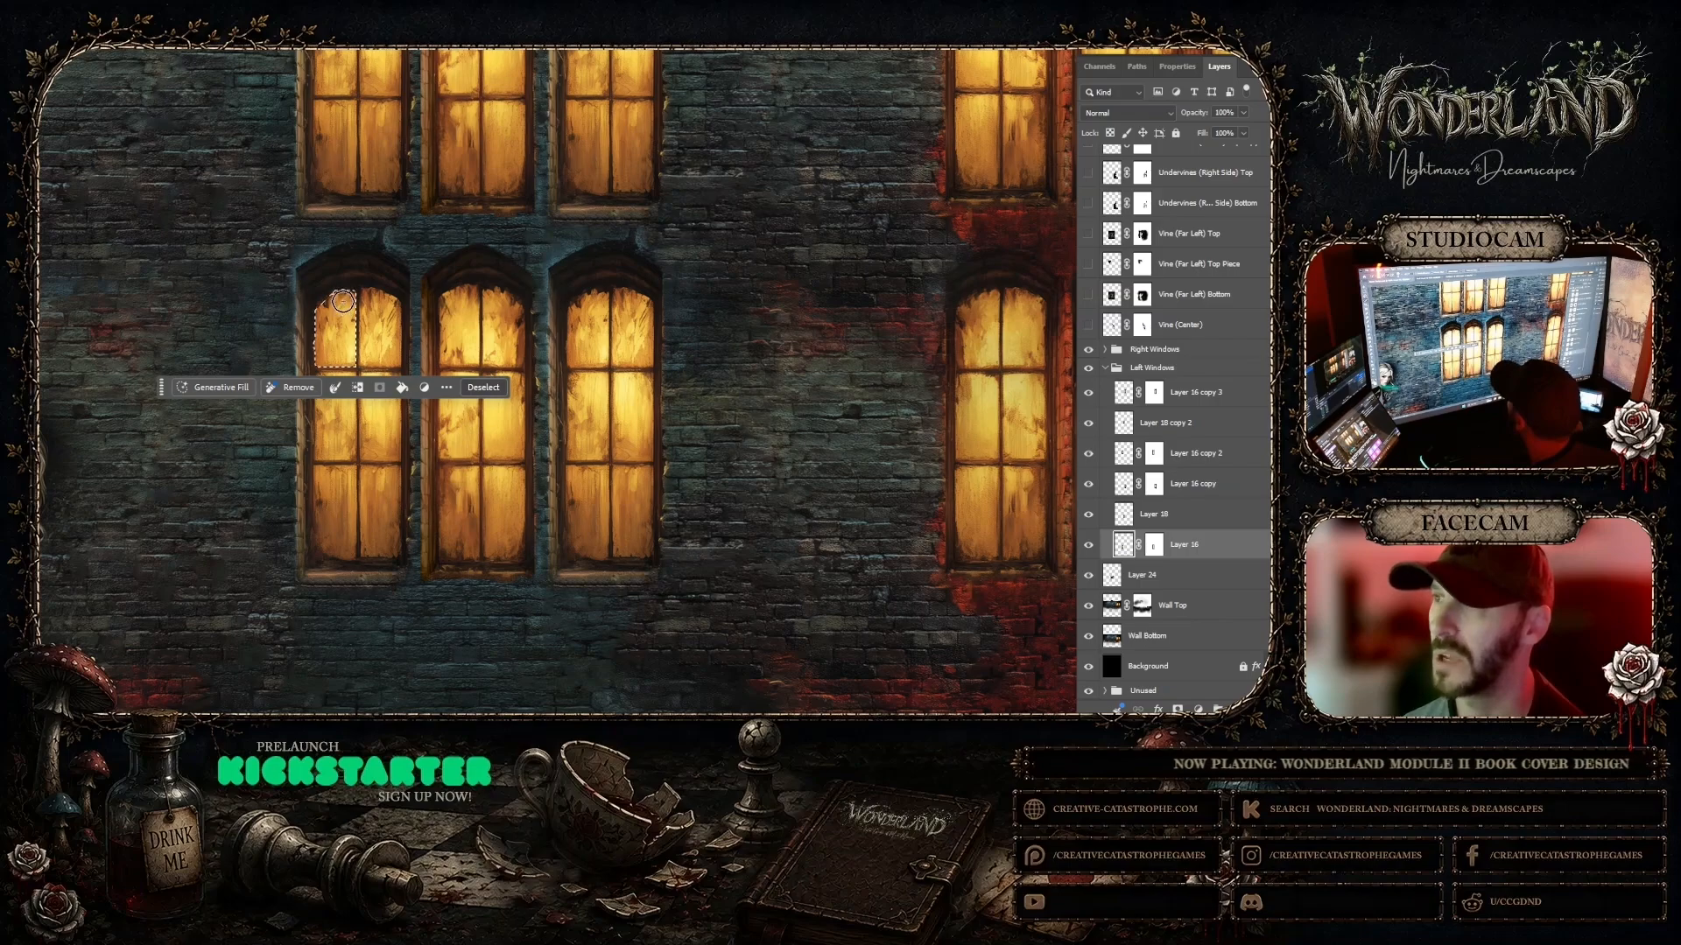
{"action": "left_click", "coordinate": [334, 313]}
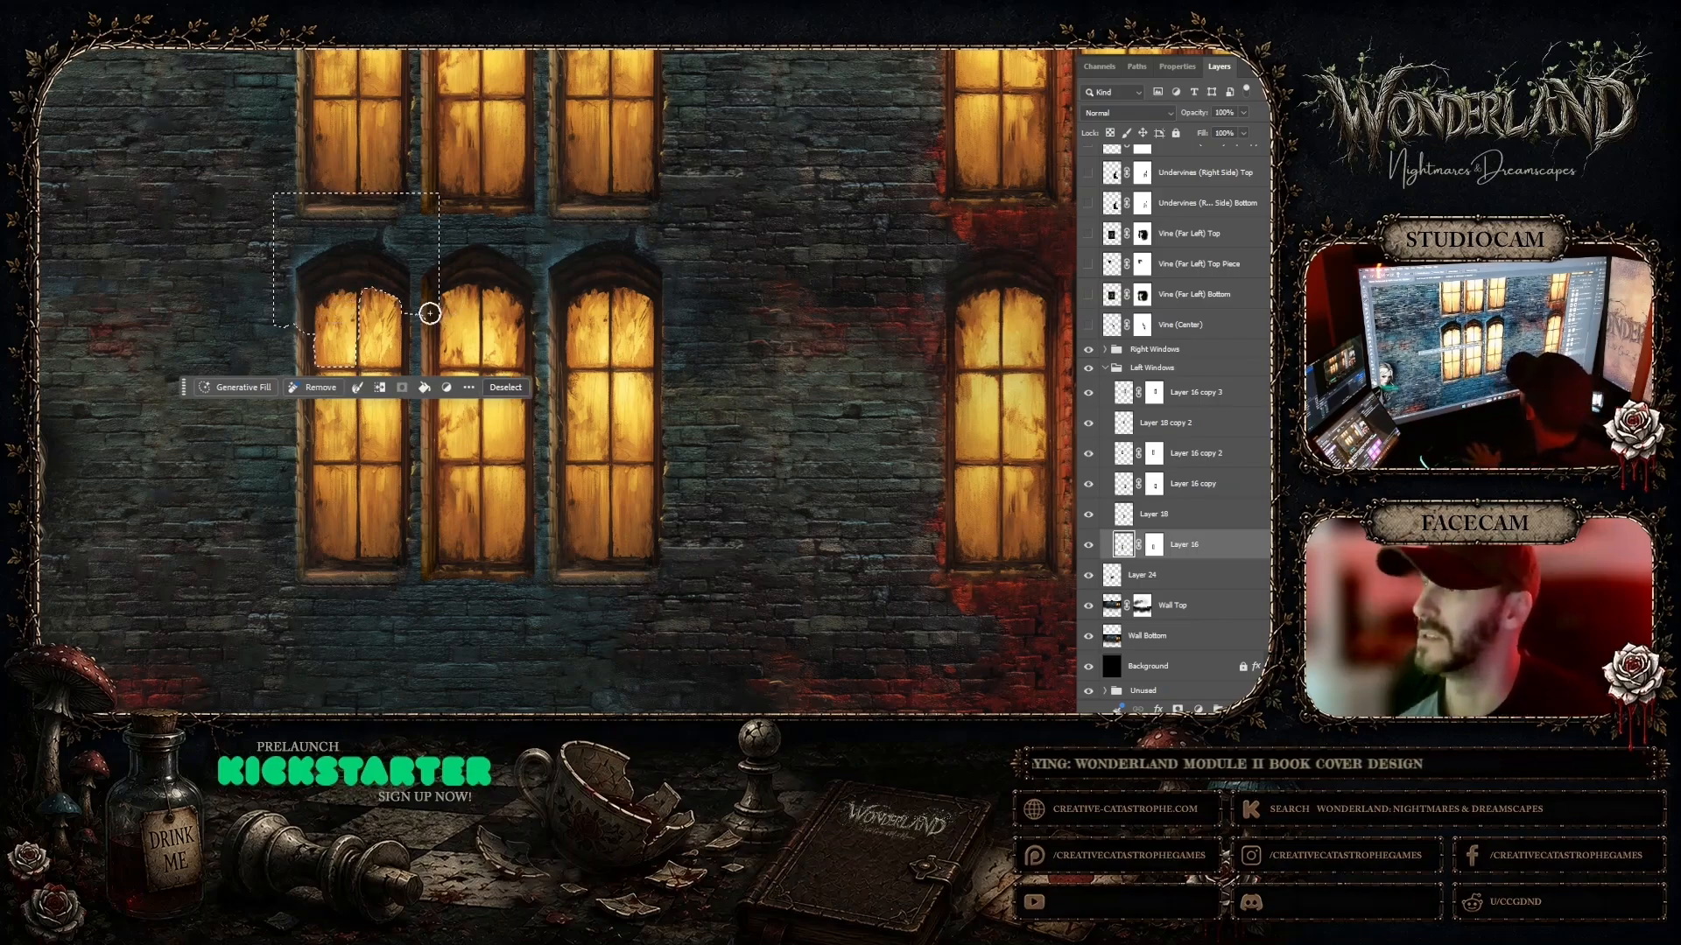
{"action": "mouse_move", "coordinate": [430, 306]}
{"action": "left_mouse_down"}
{"action": "mouse_move", "coordinate": [379, 263]}
{"action": "mouse_move", "coordinate": [333, 266]}
{"action": "left_mouse_up"}
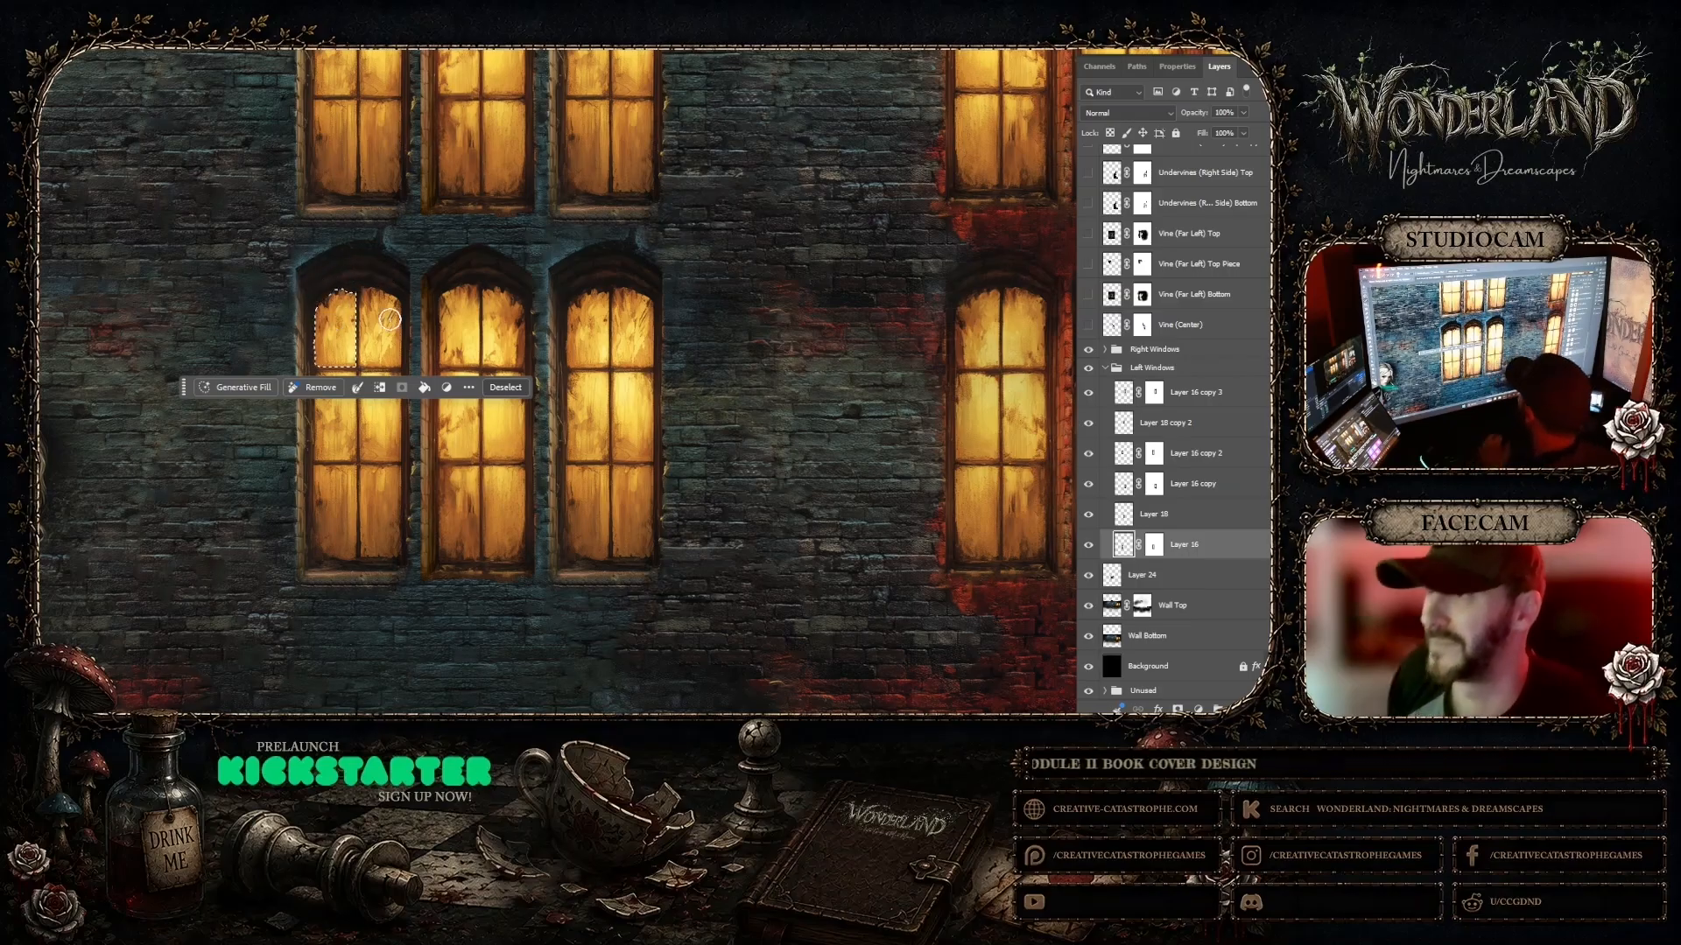
{"action": "left_click_drag", "start_coordinate": [184, 396], "coordinate": [396, 173]}
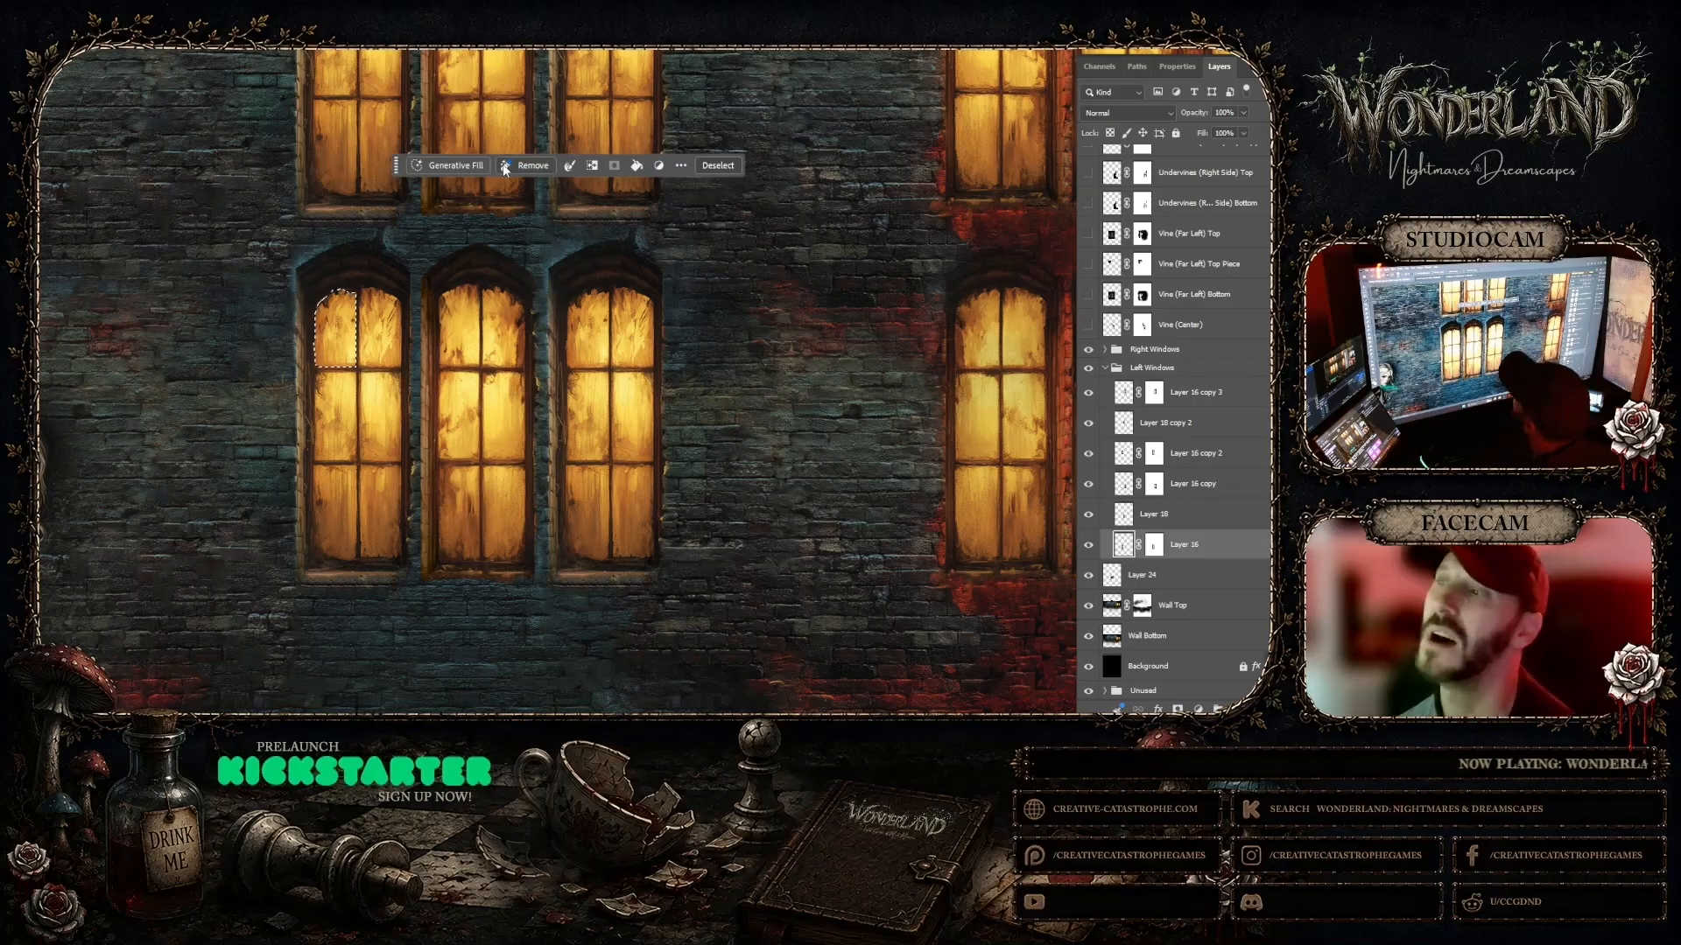
Step: Cut the selected upper-left pane from Layer 16 and paste it in place on its own layer
{"action": "key", "text": "alt+e"}
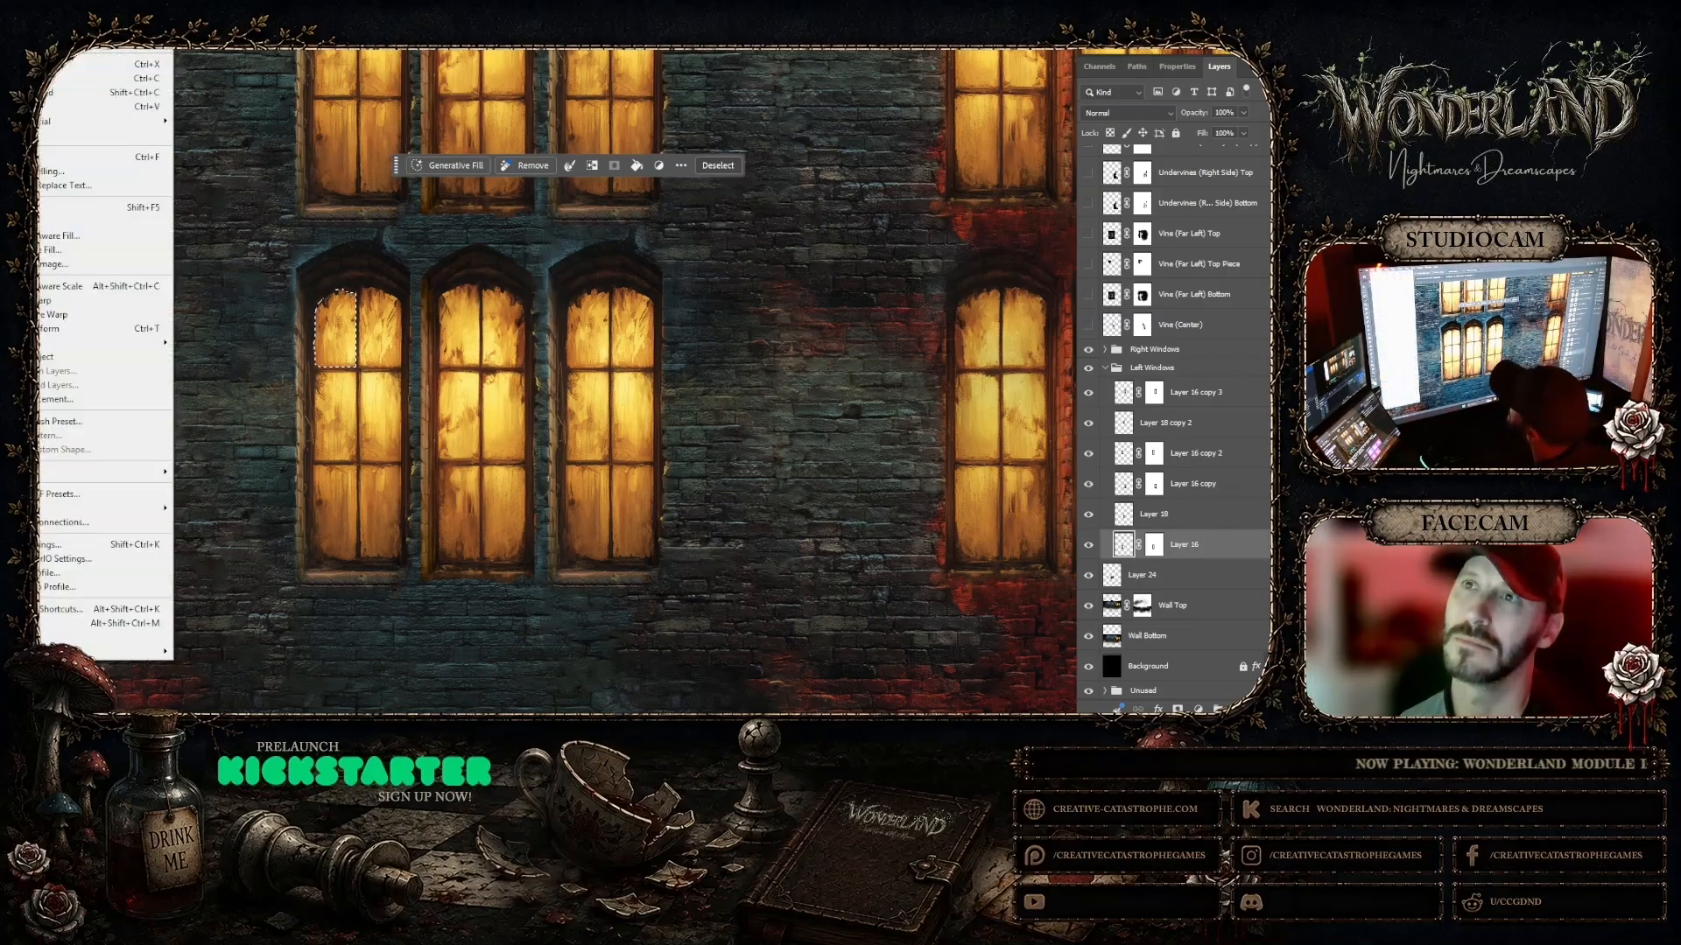
{"action": "key", "text": "Return"}
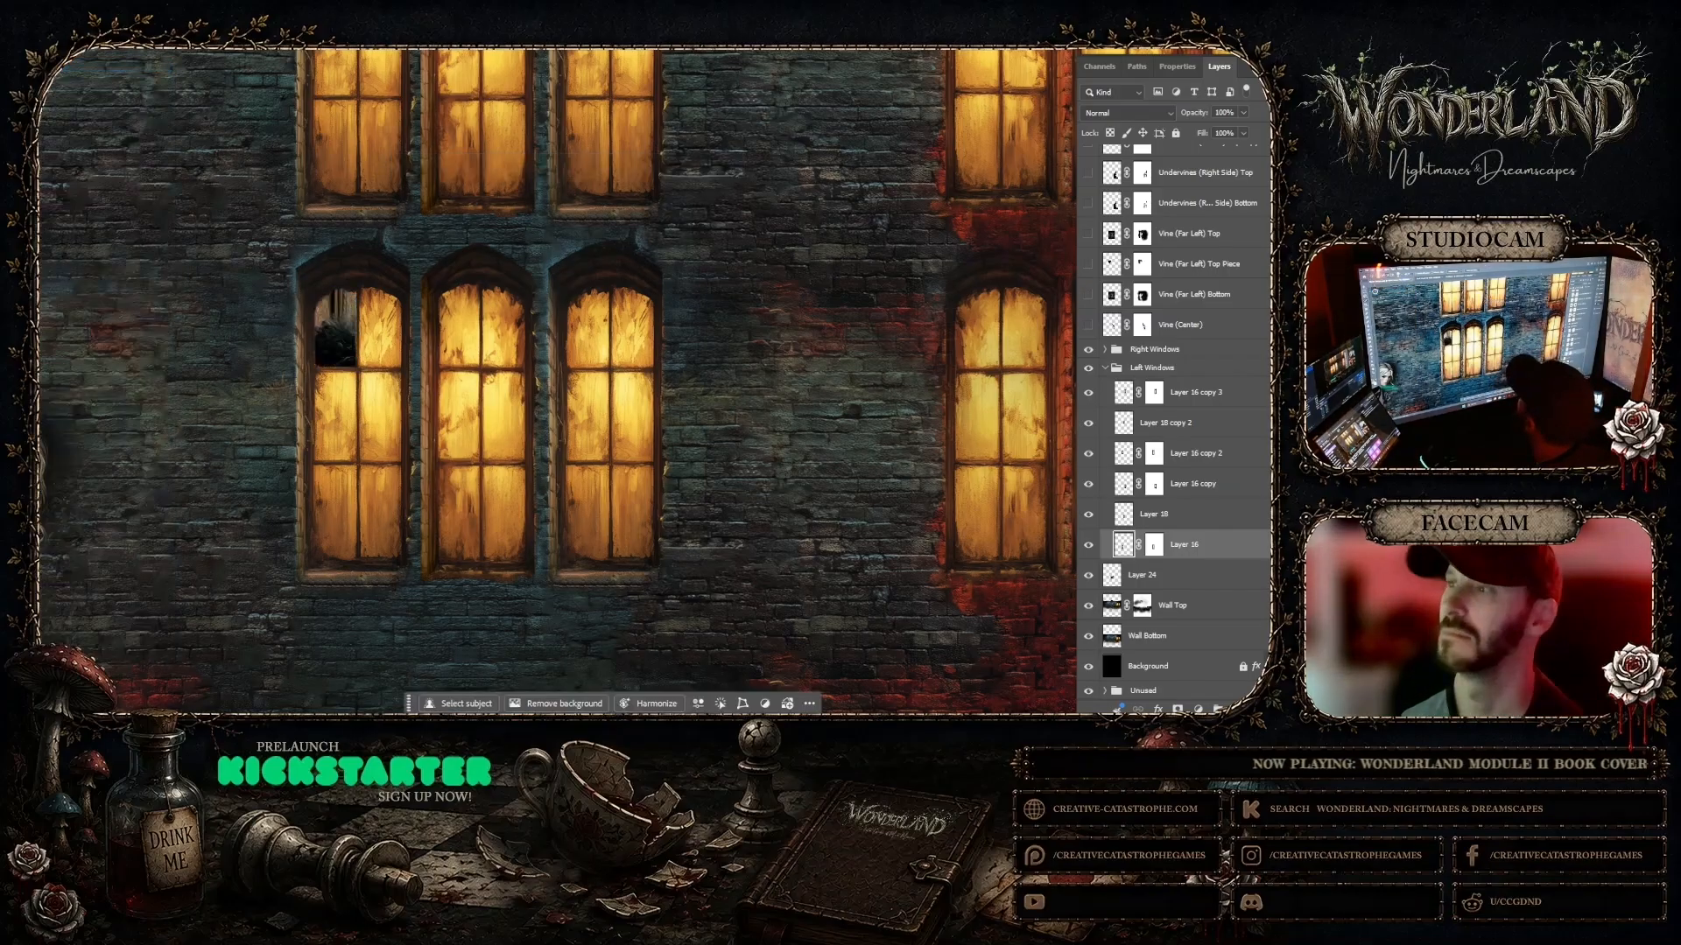
{"action": "key", "text": "alt+e"}
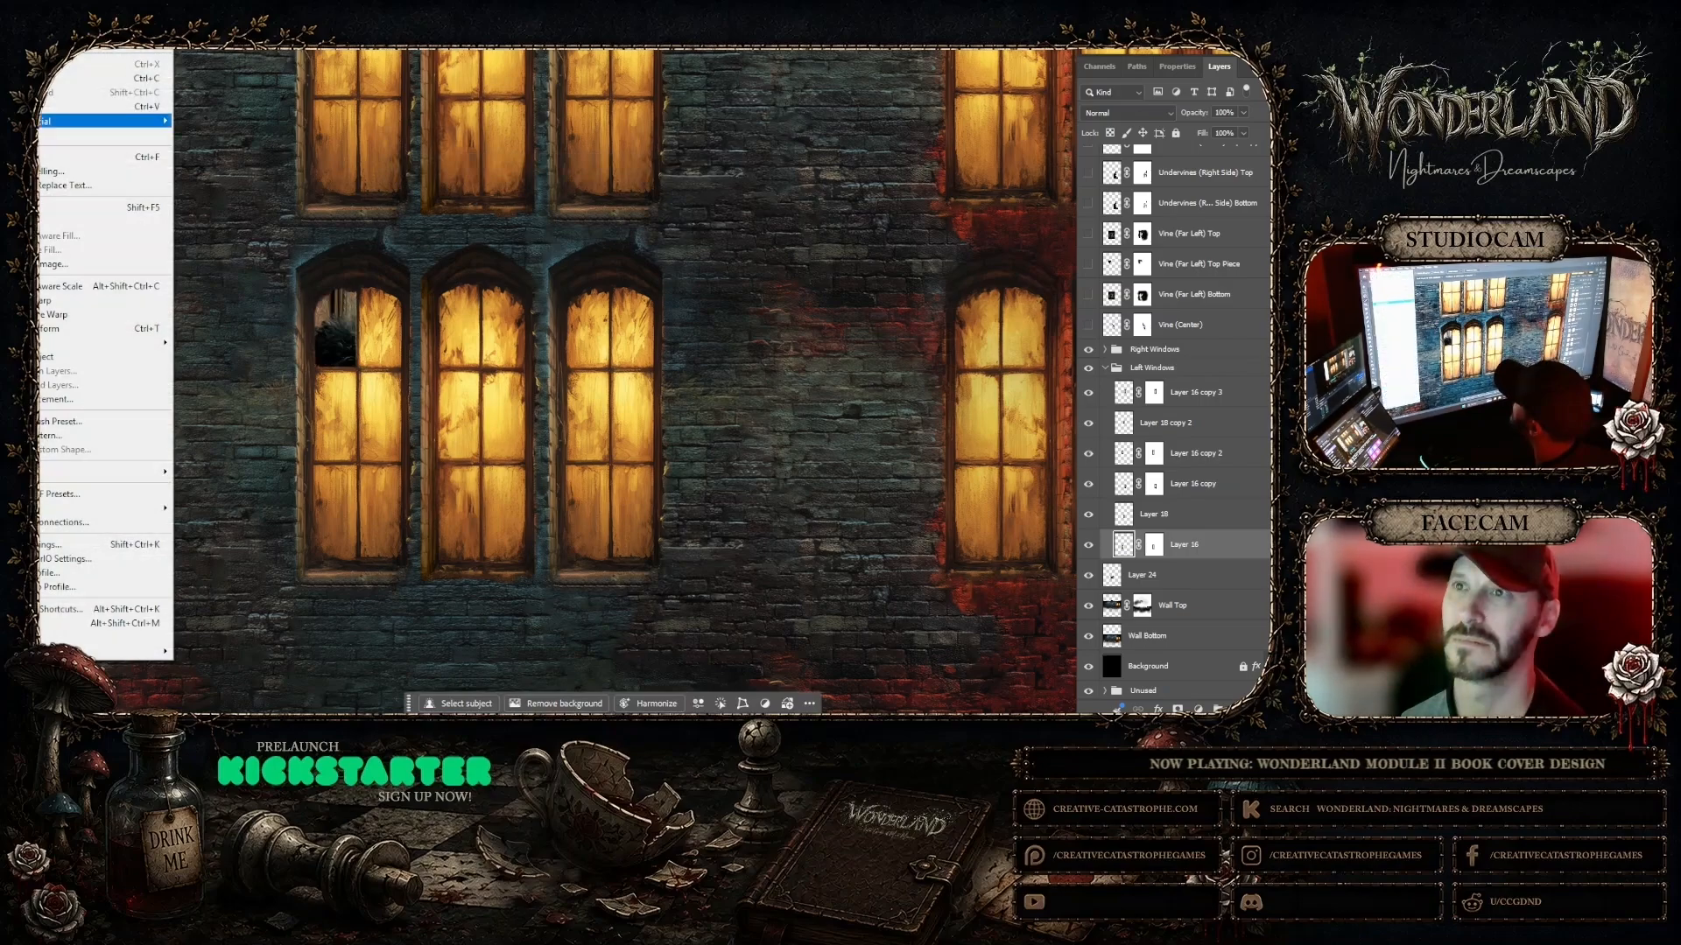
{"action": "mouse_move", "coordinate": [105, 121]}
{"action": "left_click", "coordinate": [206, 136]}
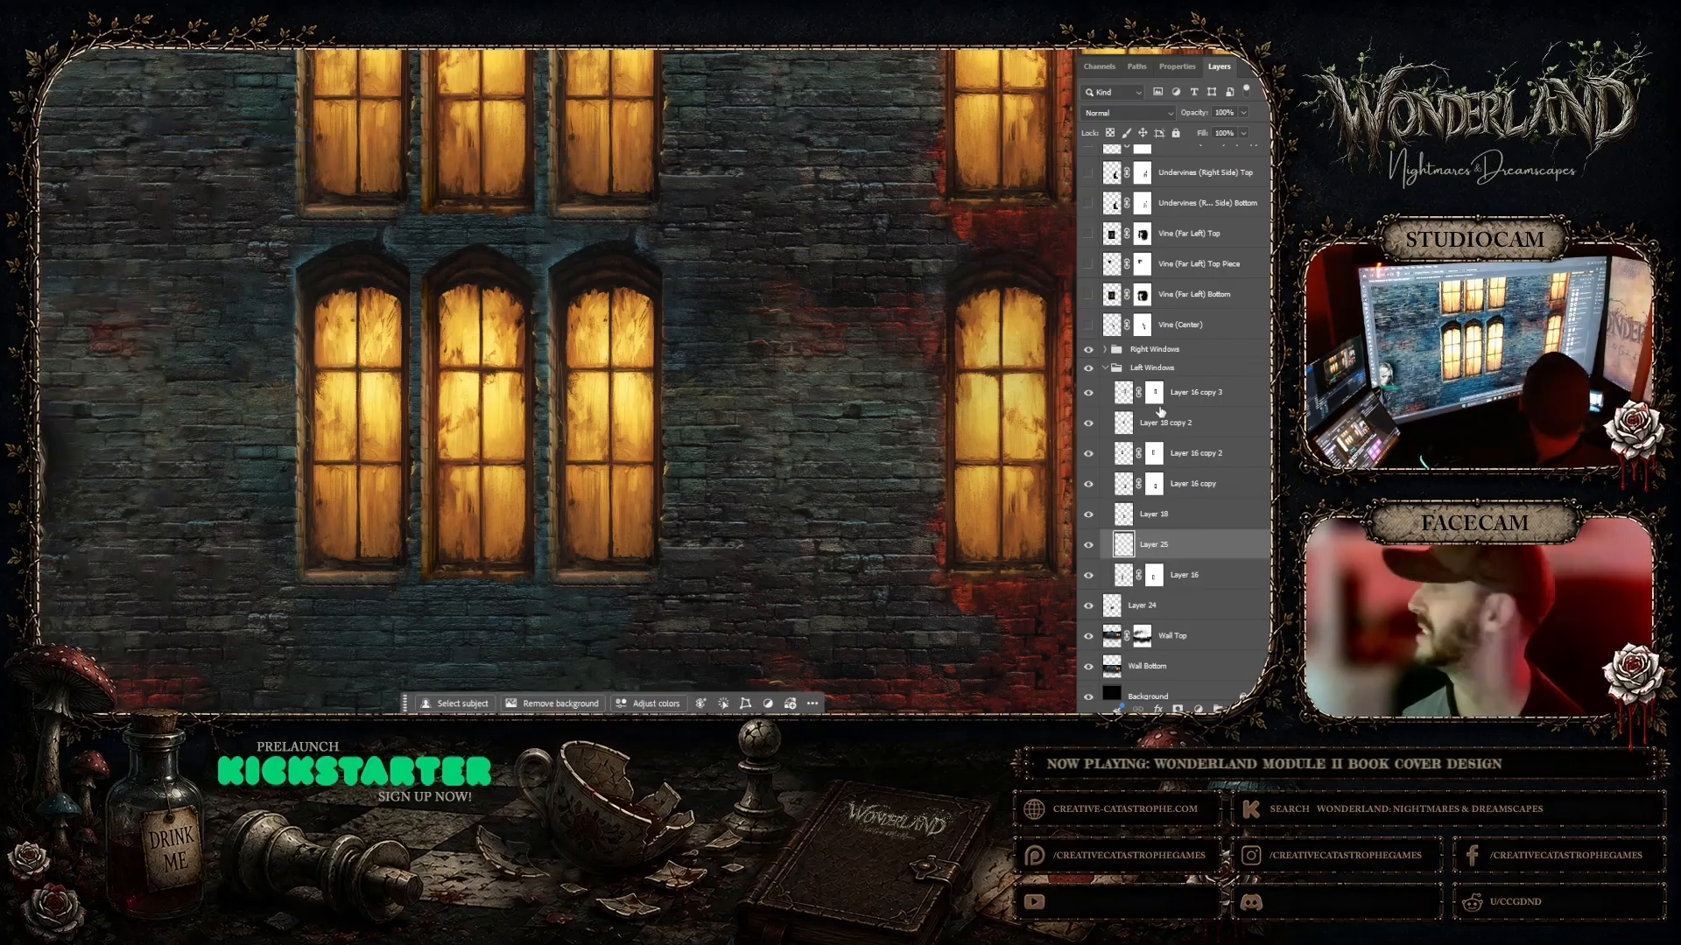
Step: Set Layer 25's blend mode to Normal and lower its fill to 35% so the room shows through the pane
{"action": "left_click", "coordinate": [1154, 113]}
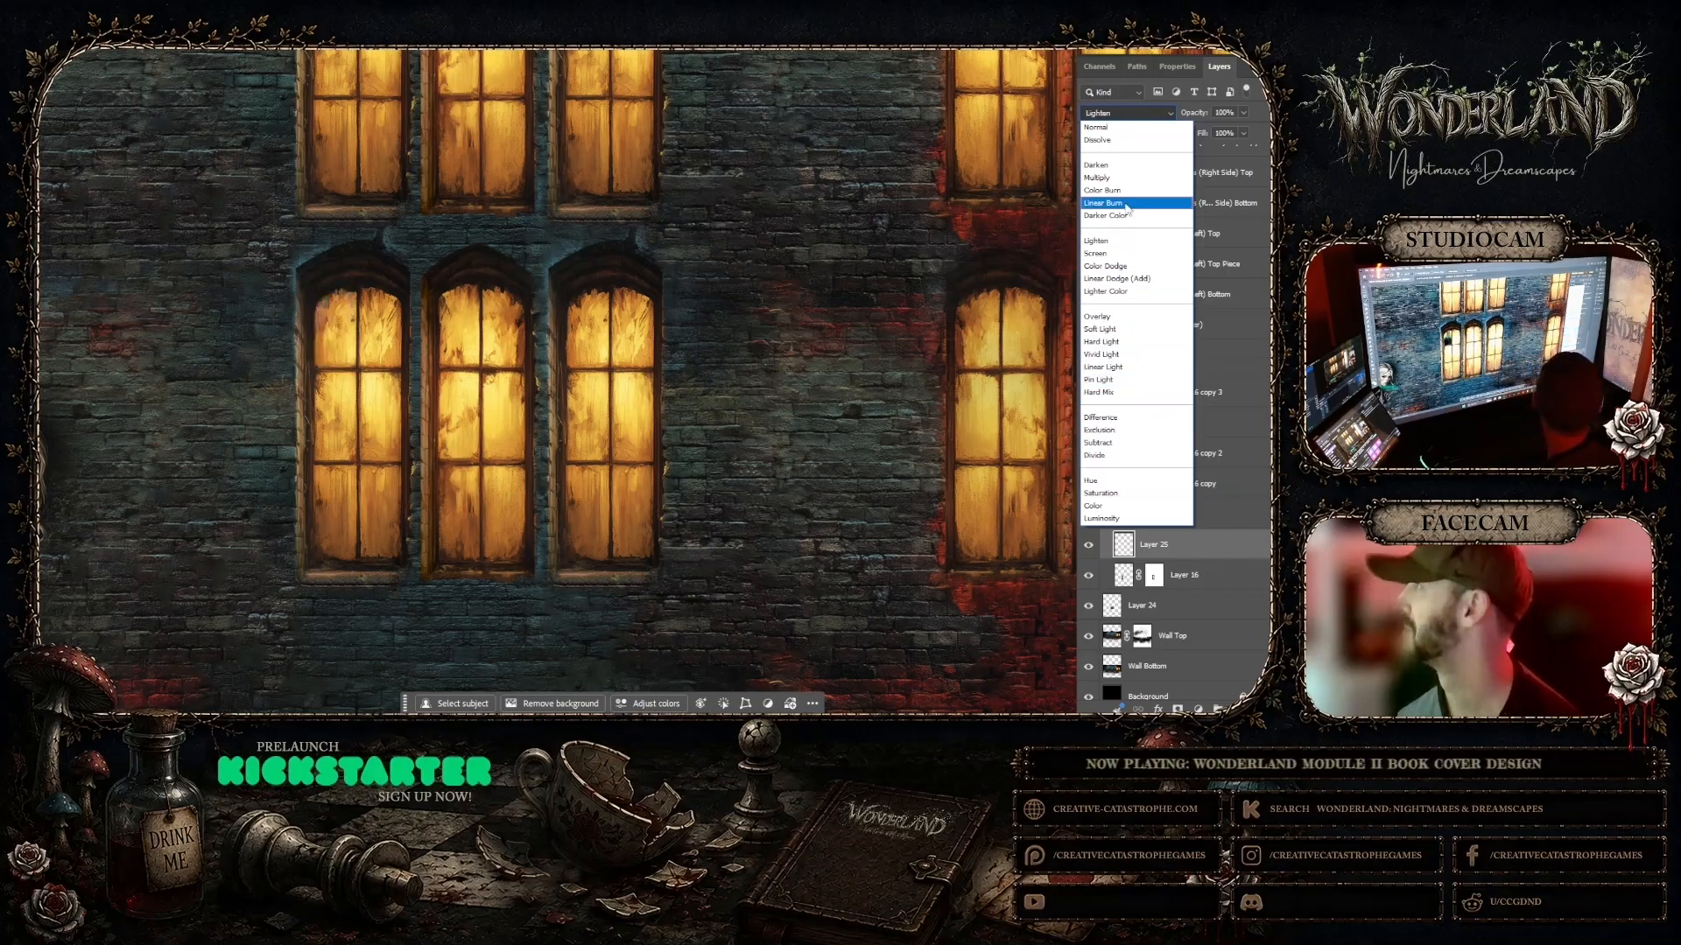
{"action": "left_click", "coordinate": [1122, 130]}
{"action": "left_click", "coordinate": [1243, 133]}
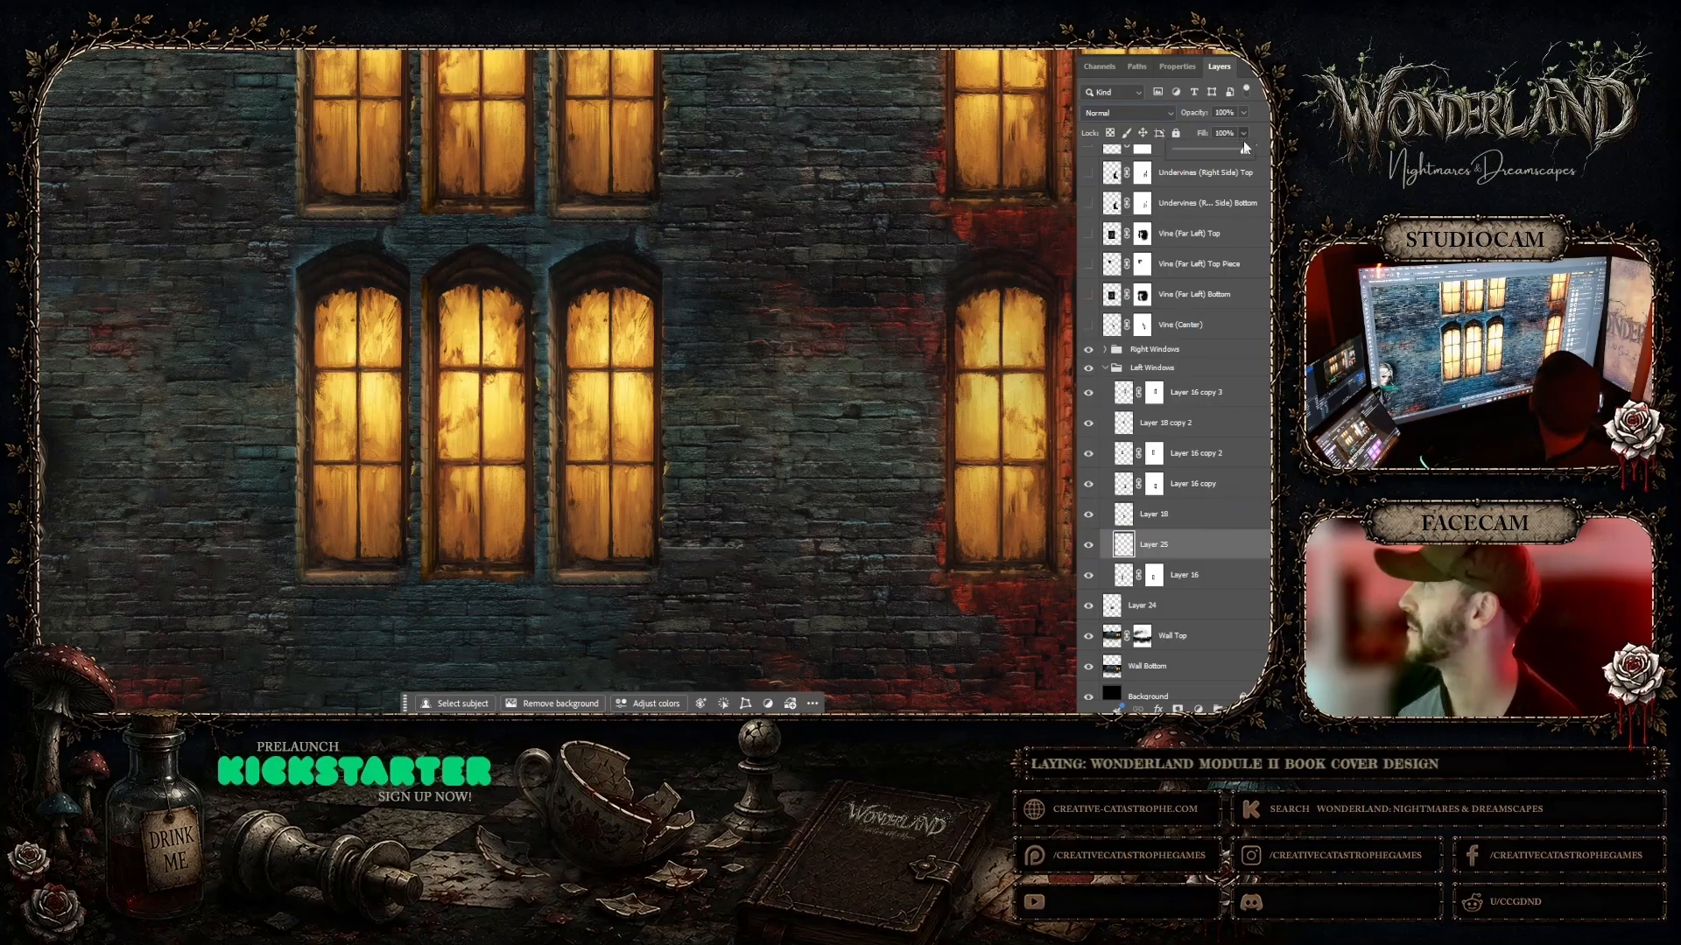
{"action": "left_click_drag", "start_coordinate": [1242, 148], "coordinate": [1208, 156]}
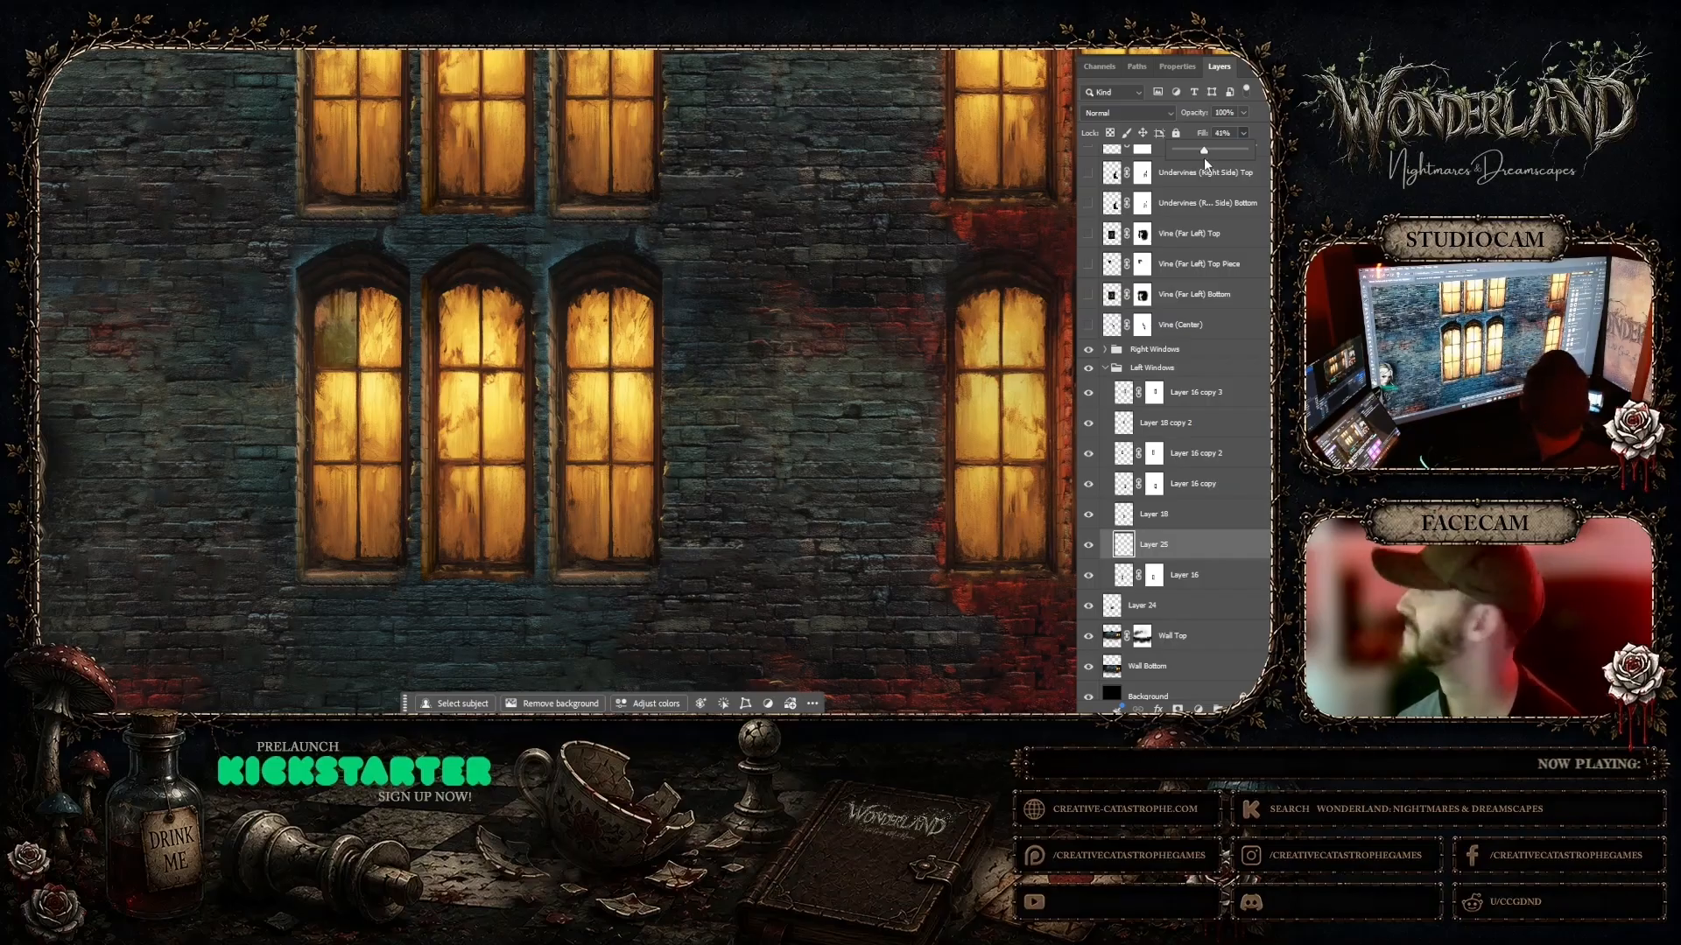
{"action": "left_click_drag", "start_coordinate": [1205, 150], "coordinate": [1200, 150]}
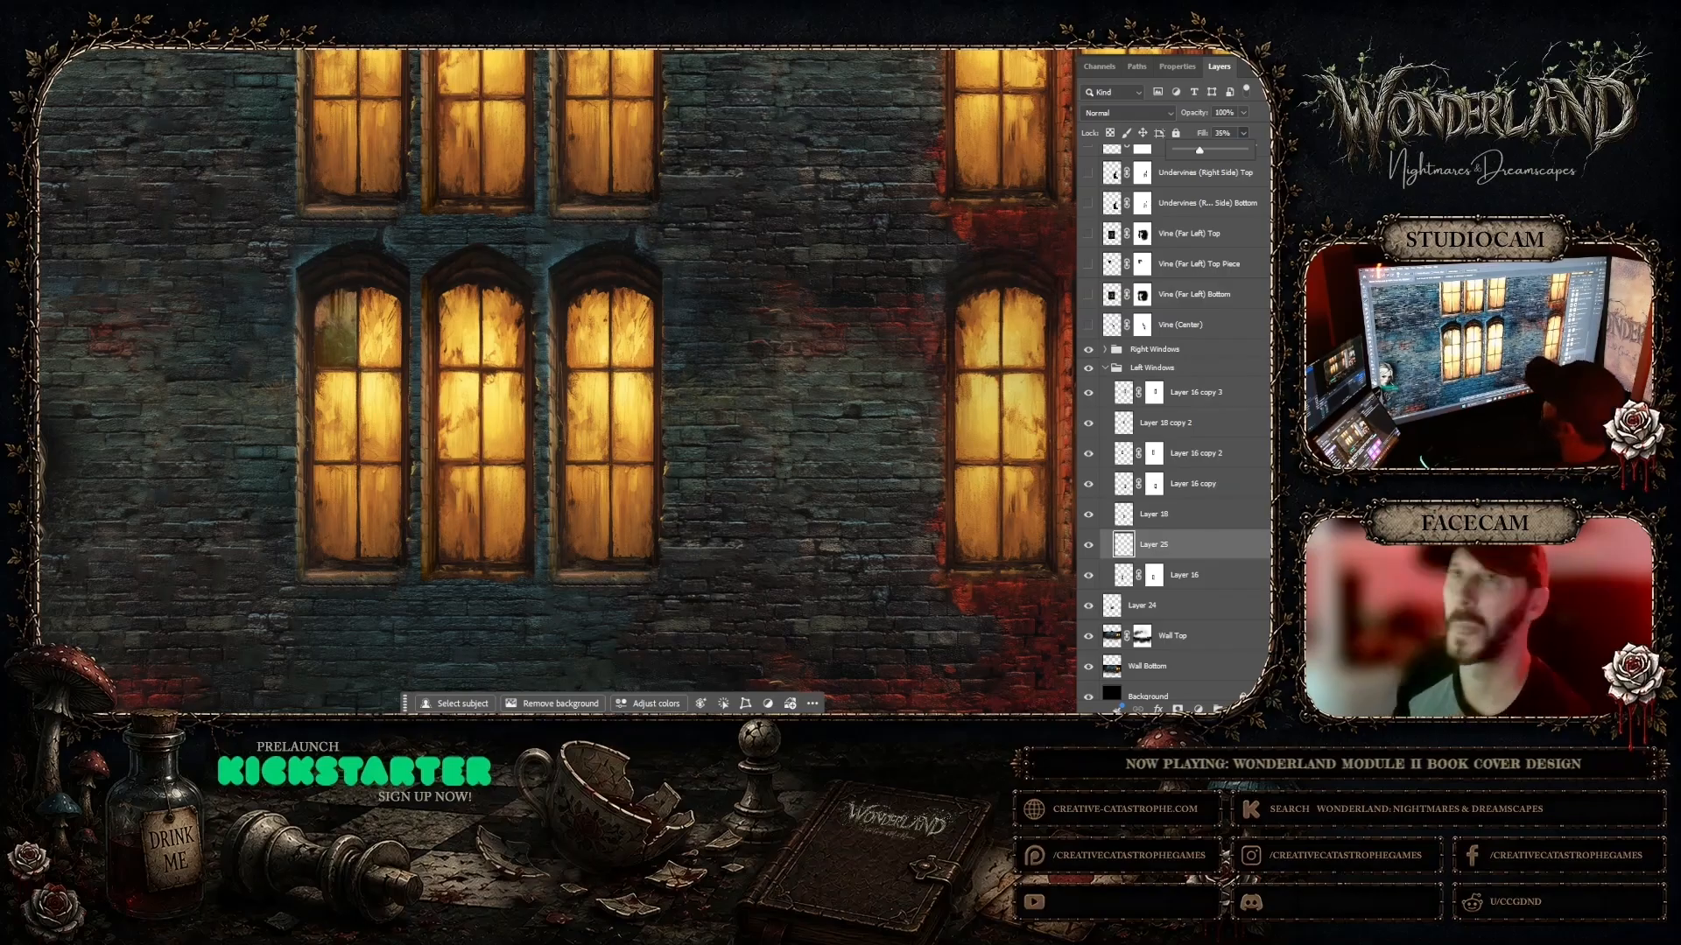
{"action": "key", "text": "ctrl+t"}
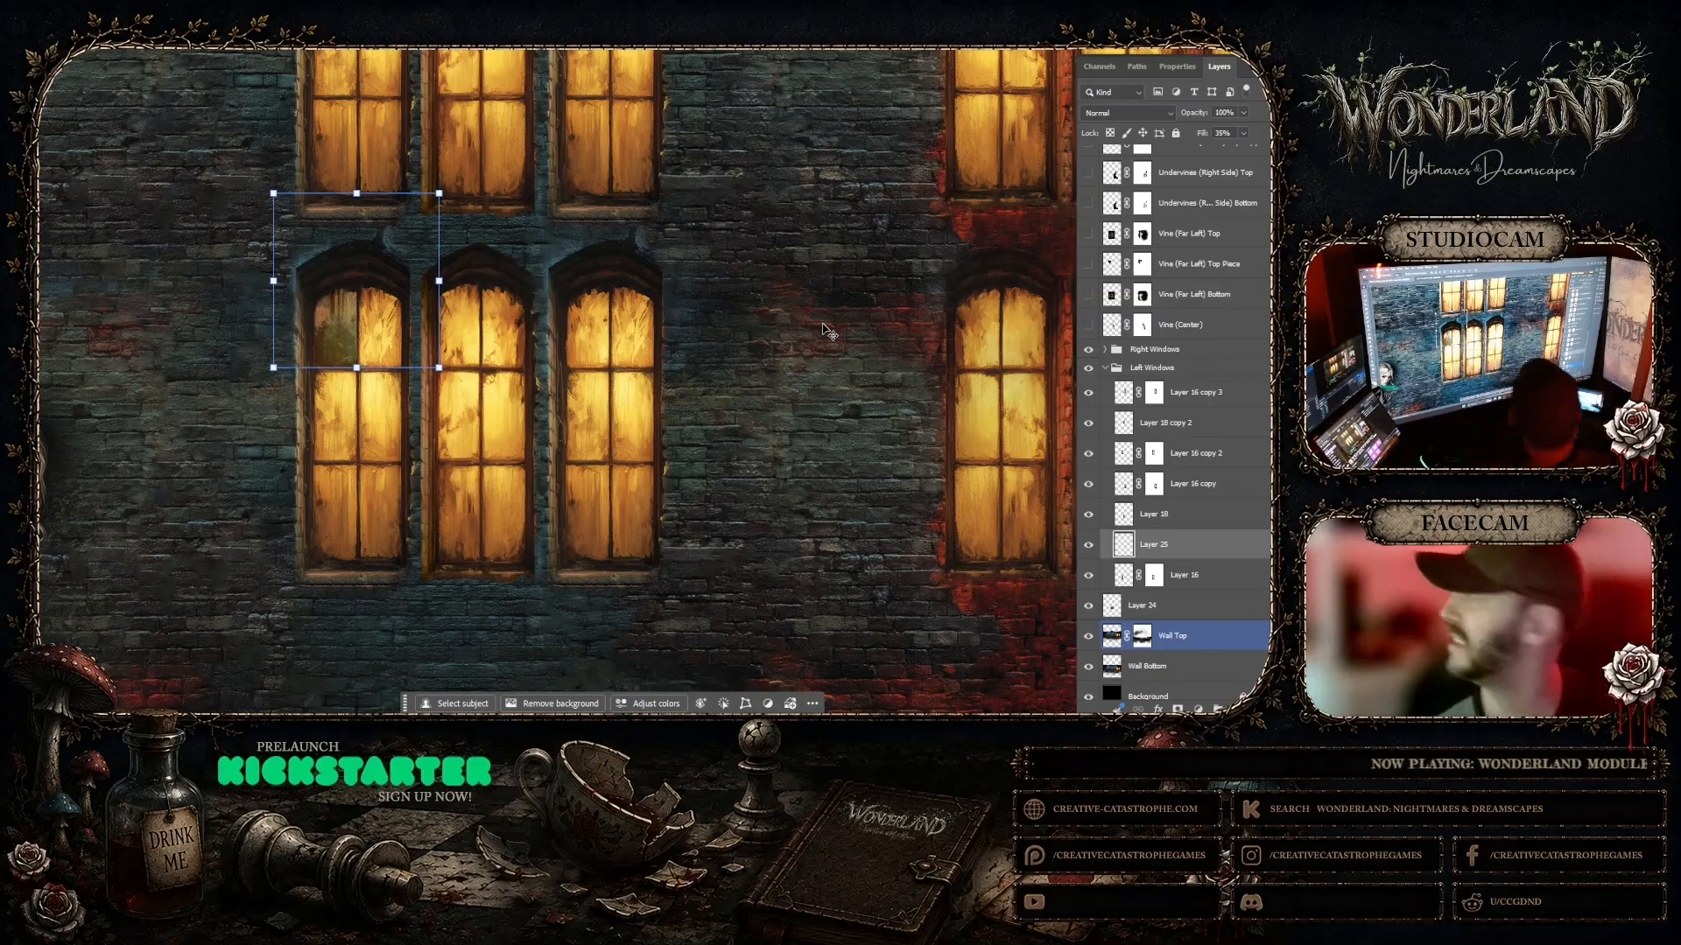
{"action": "left_click", "coordinate": [769, 335]}
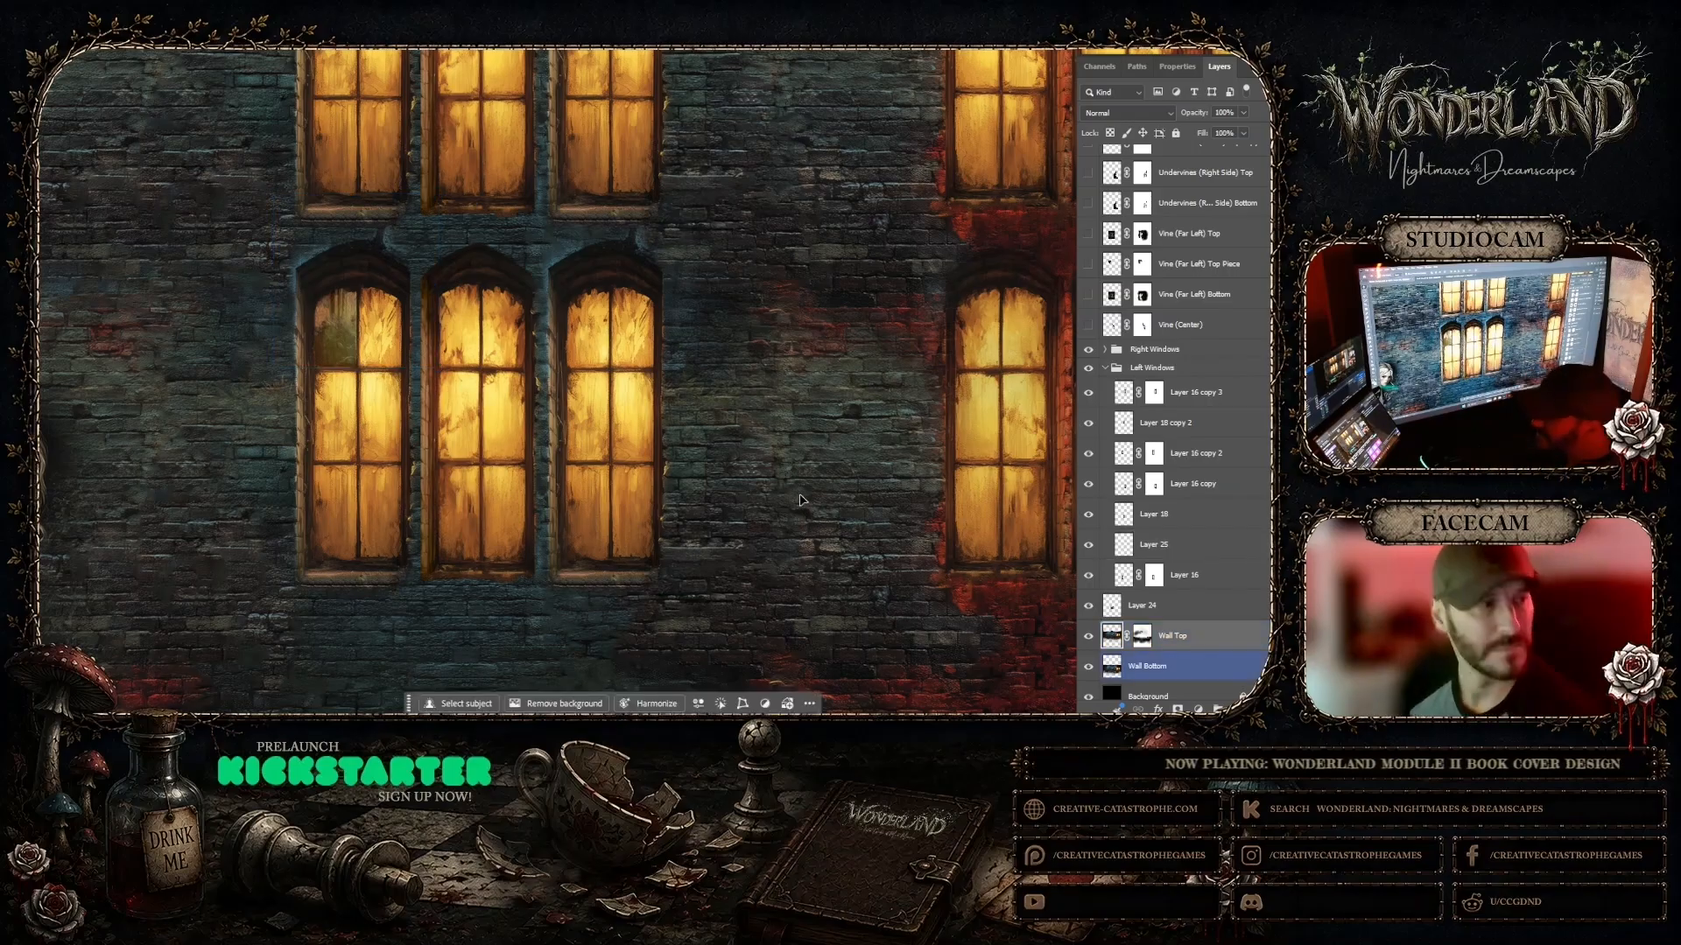
{"action": "left_click", "coordinate": [1164, 576]}
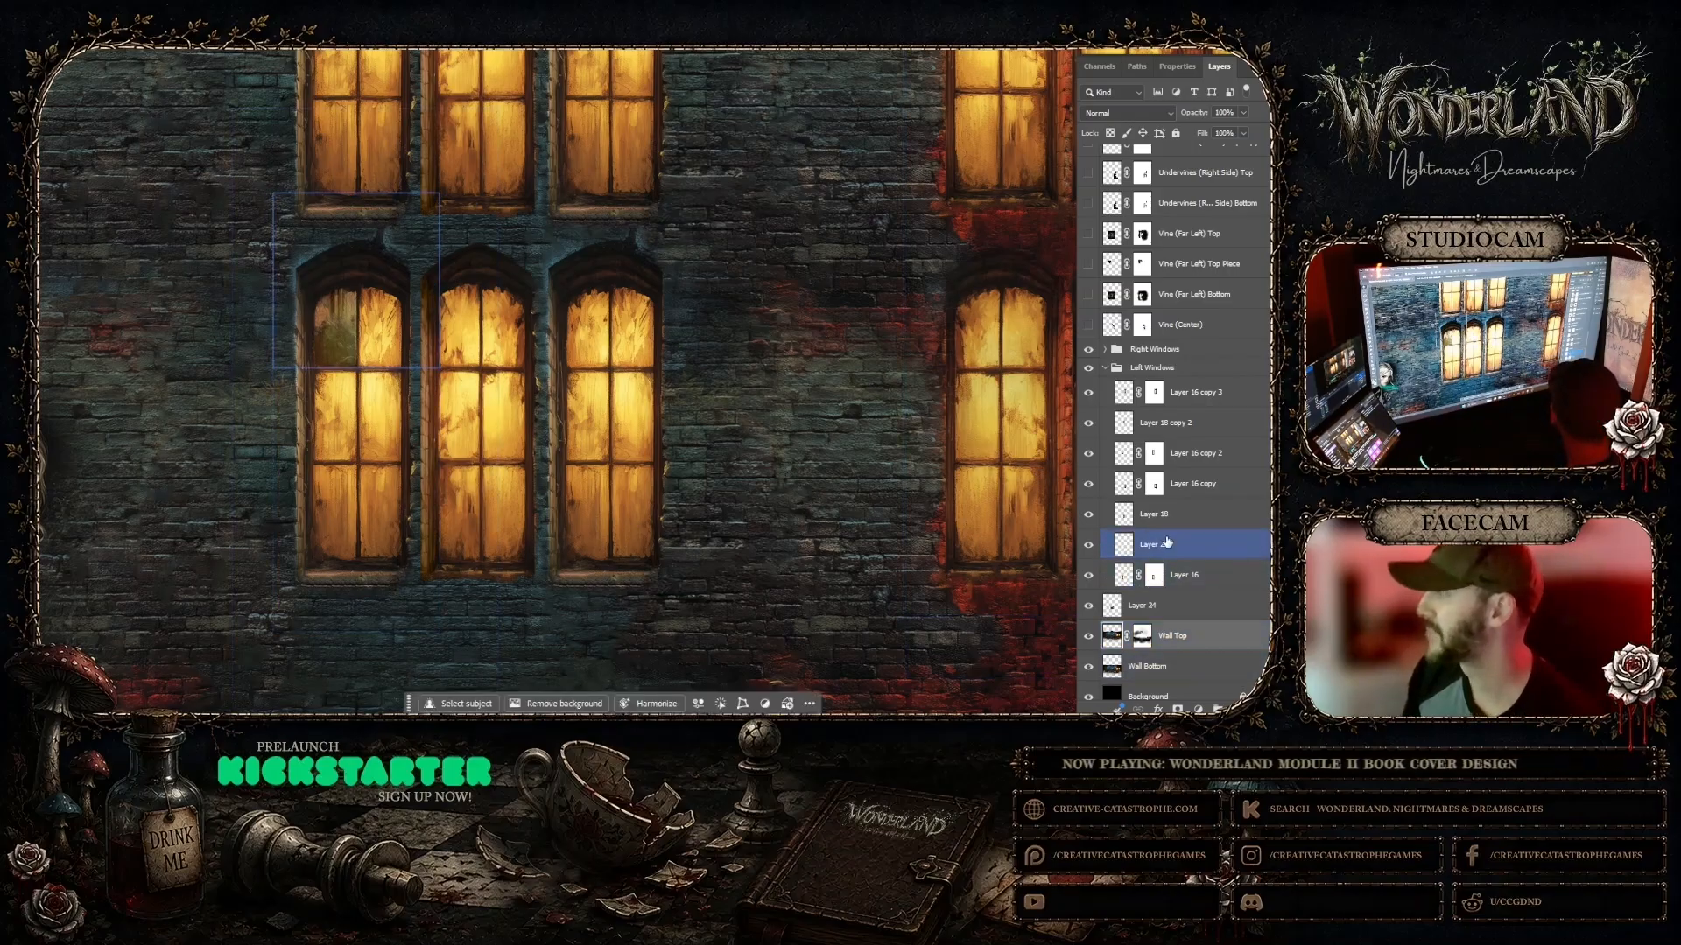
{"action": "left_click", "coordinate": [1167, 544]}
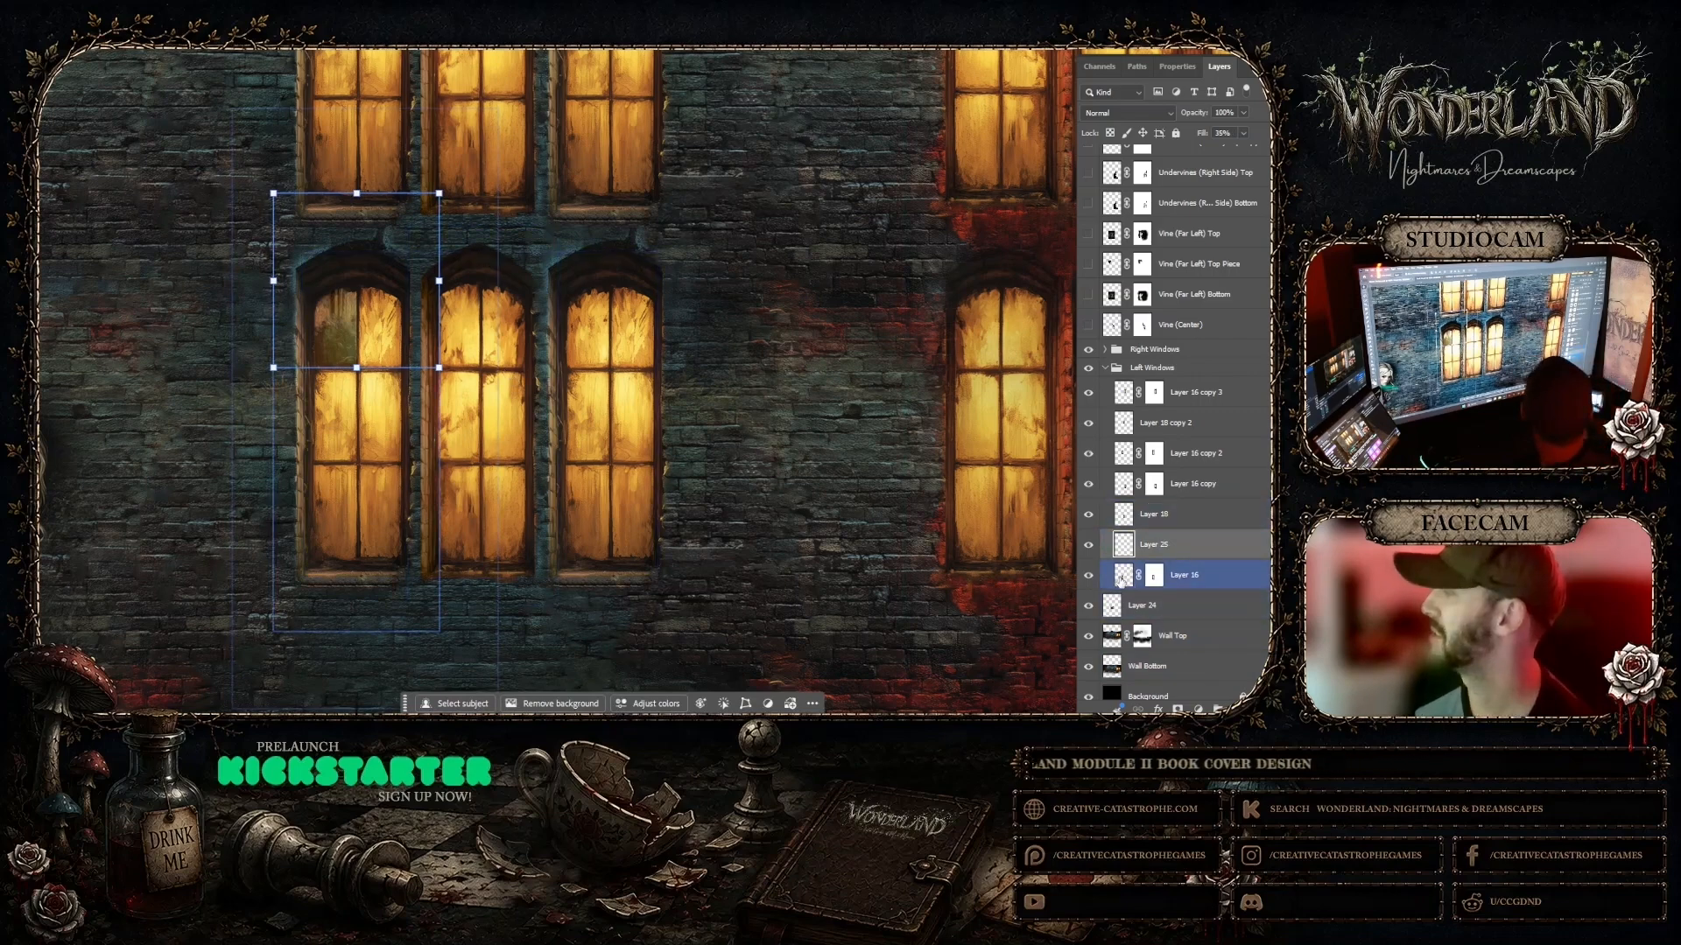
Step: Make Layer 16 active and select the upper-right glass pane of the first lower window with the Quick Selection tool
{"action": "left_click", "coordinate": [1124, 579]}
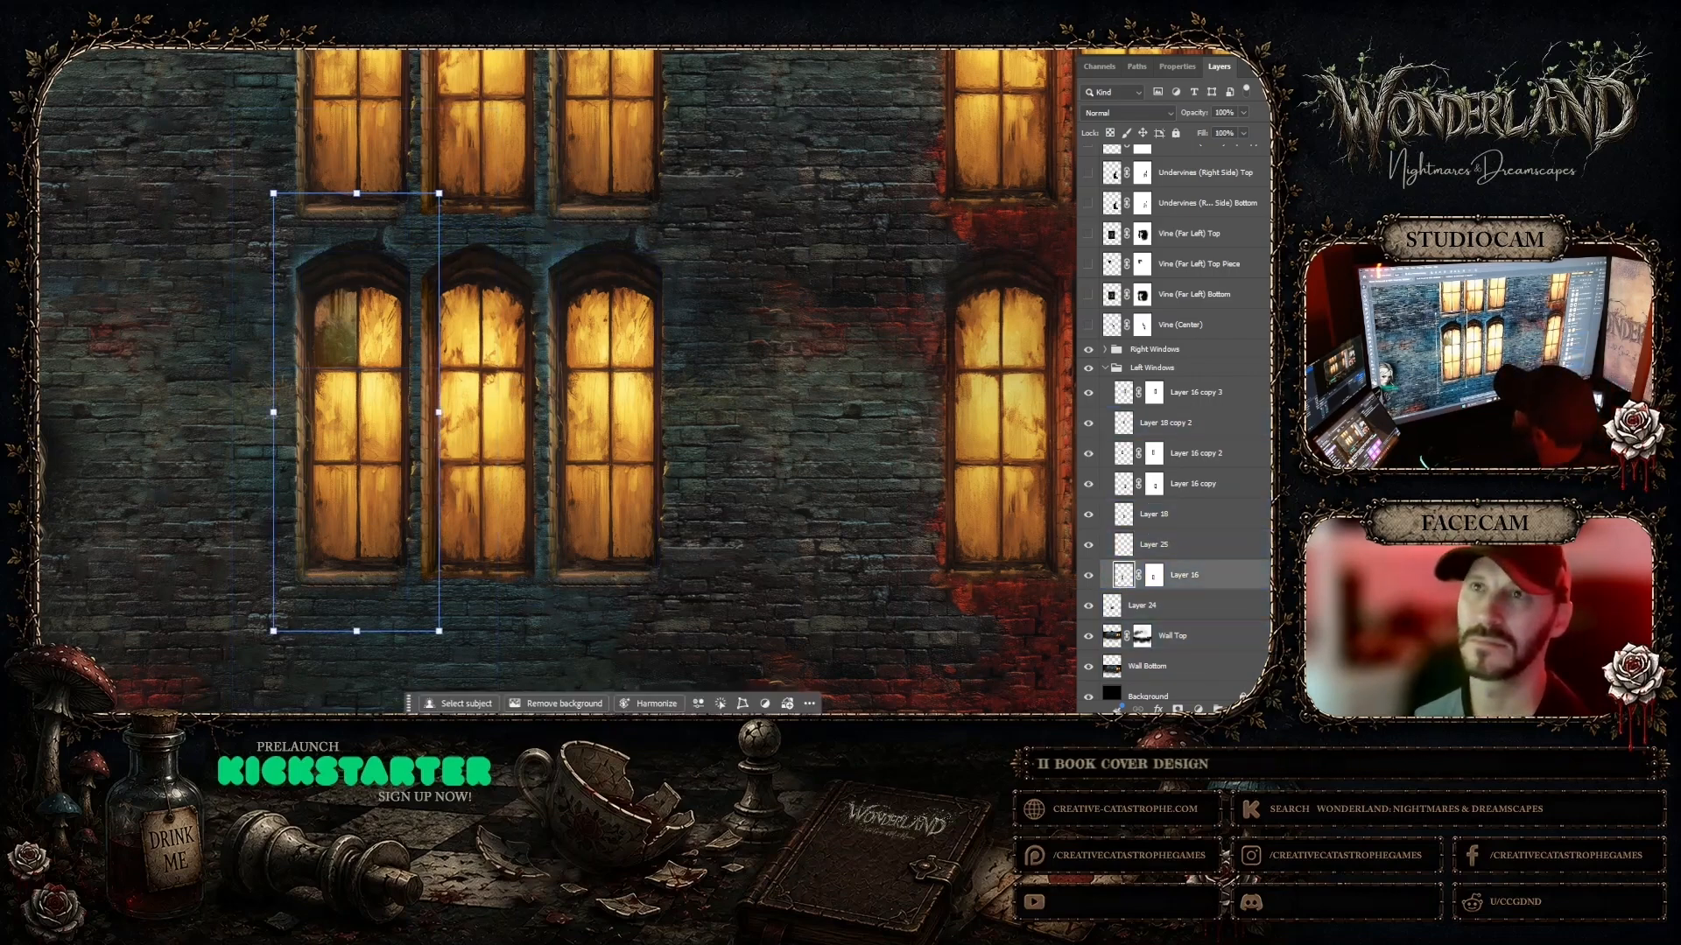
{"action": "key", "text": "b"}
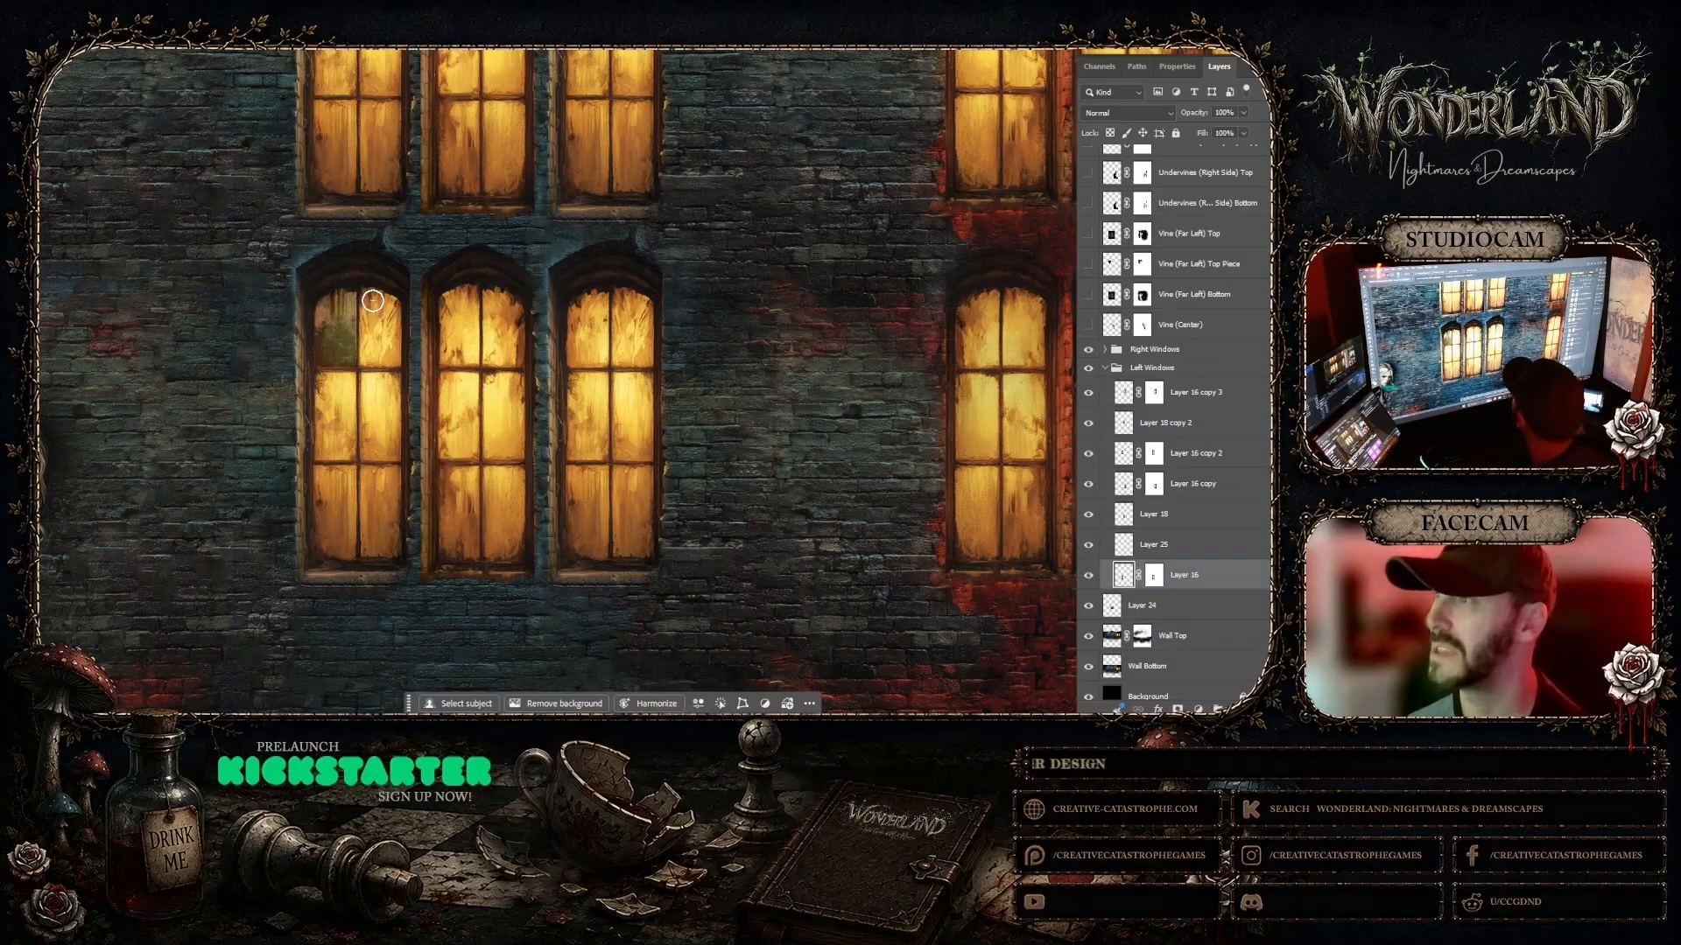
{"action": "left_click_drag", "start_coordinate": [372, 301], "coordinate": [384, 328]}
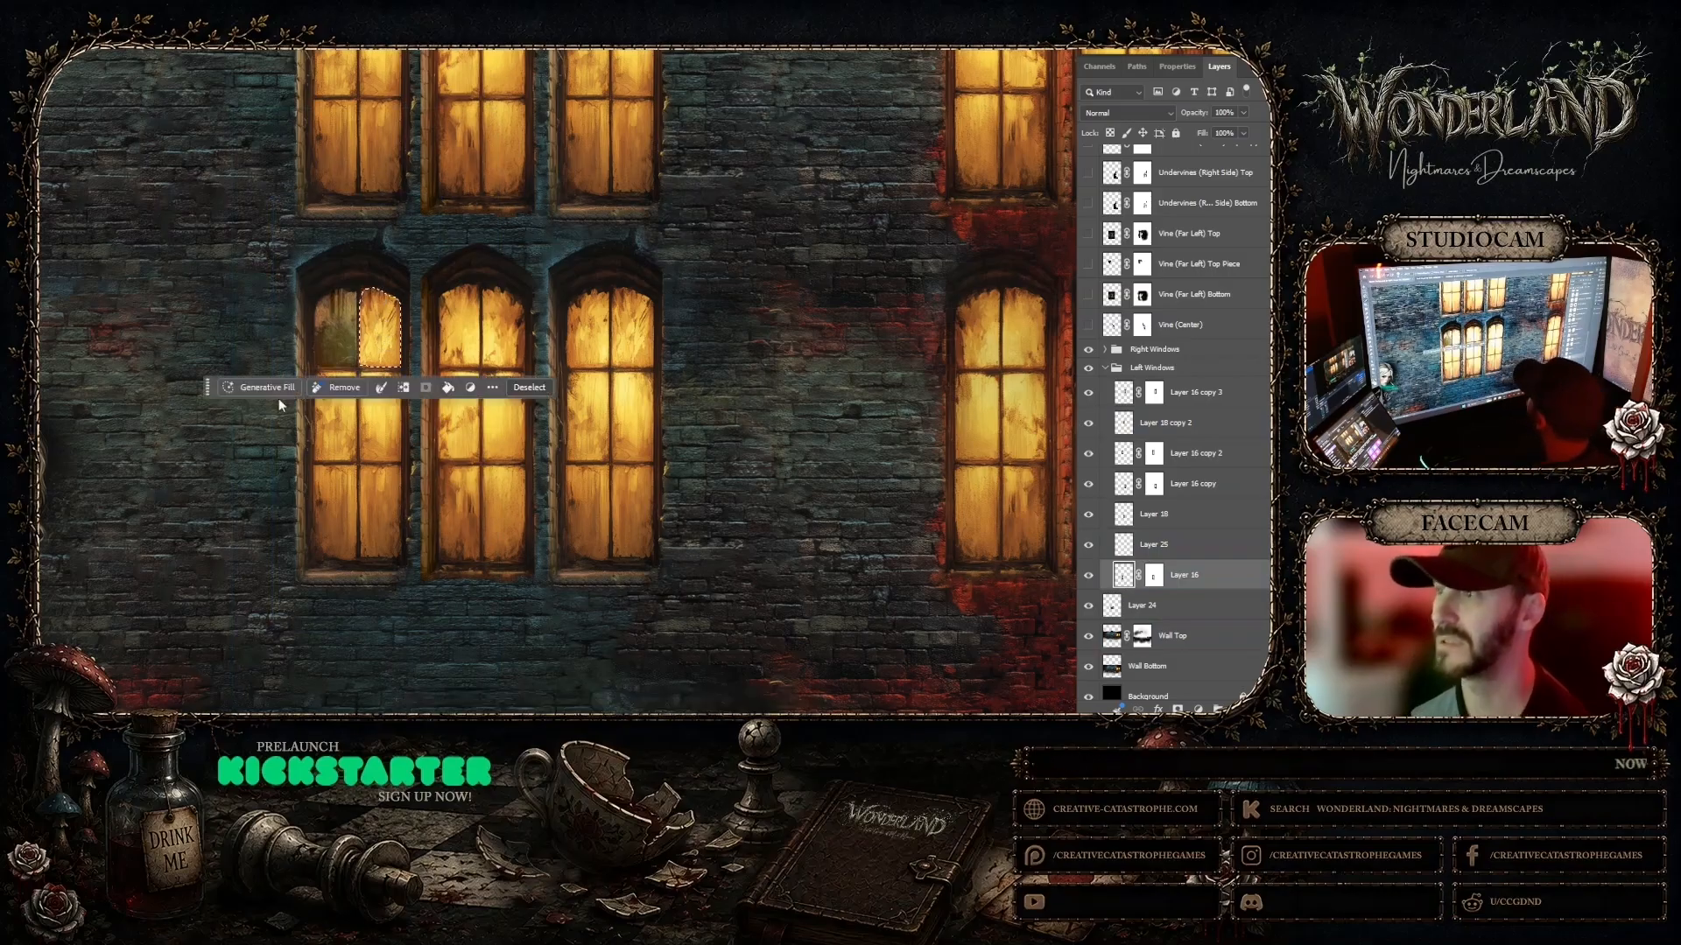
{"action": "left_click_drag", "start_coordinate": [206, 391], "coordinate": [509, 192]}
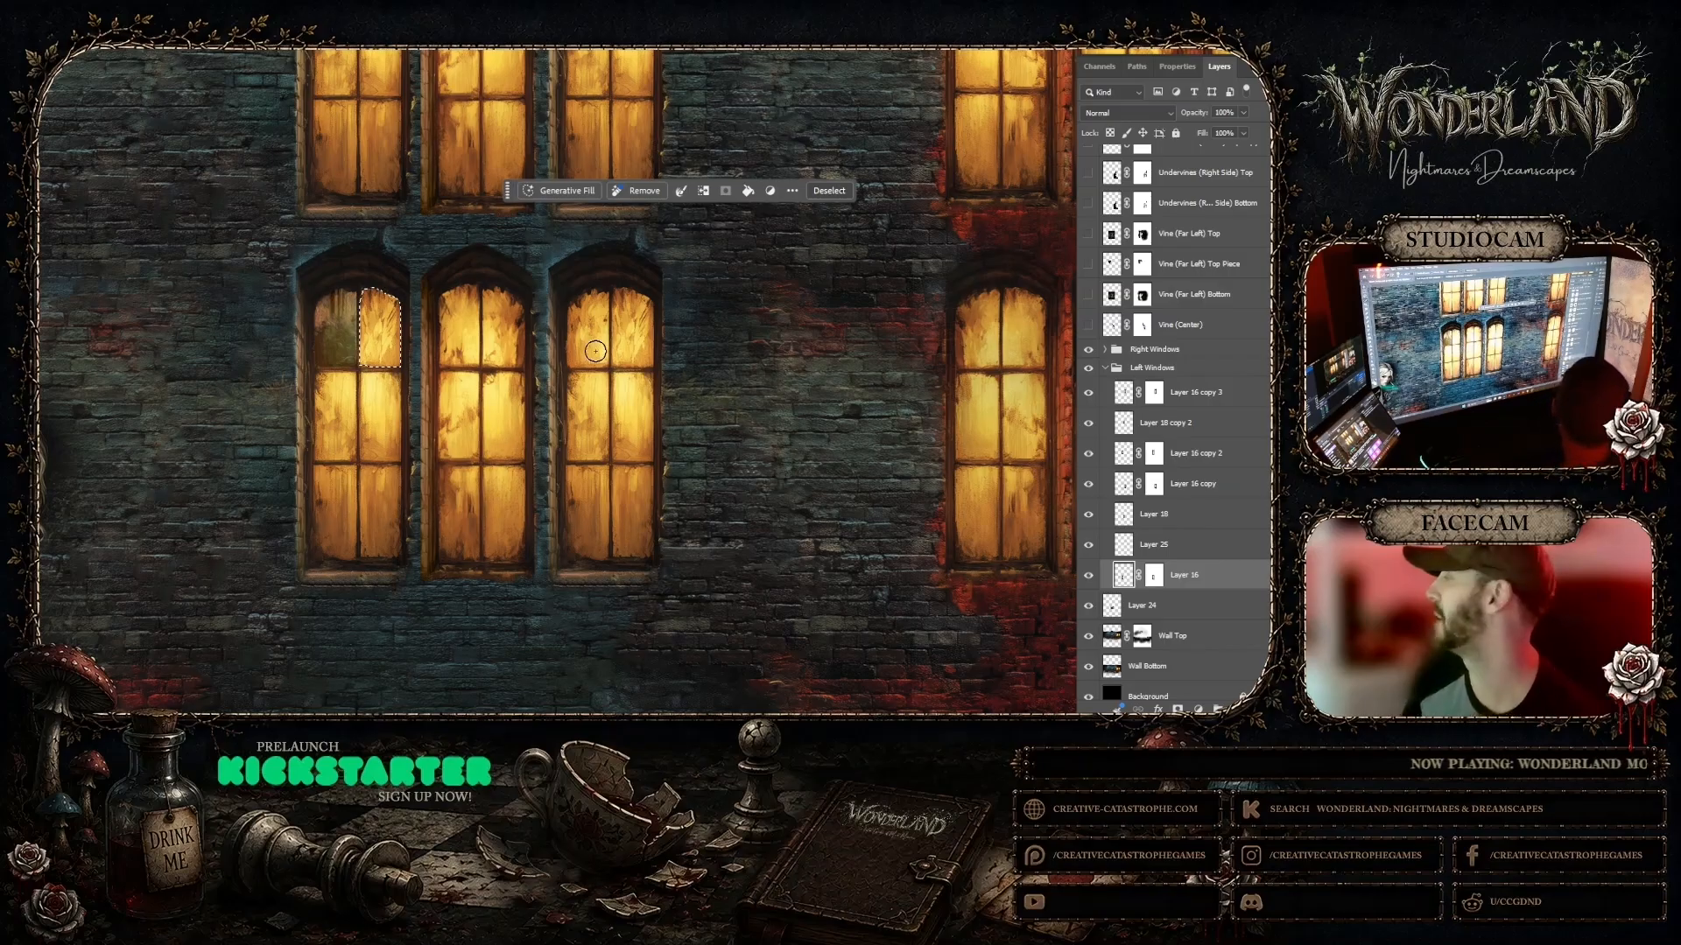
Step: Cut the selected upper-right pane out of Layer 16 and paste it in place as a separate layer
{"action": "key", "text": "alt+e"}
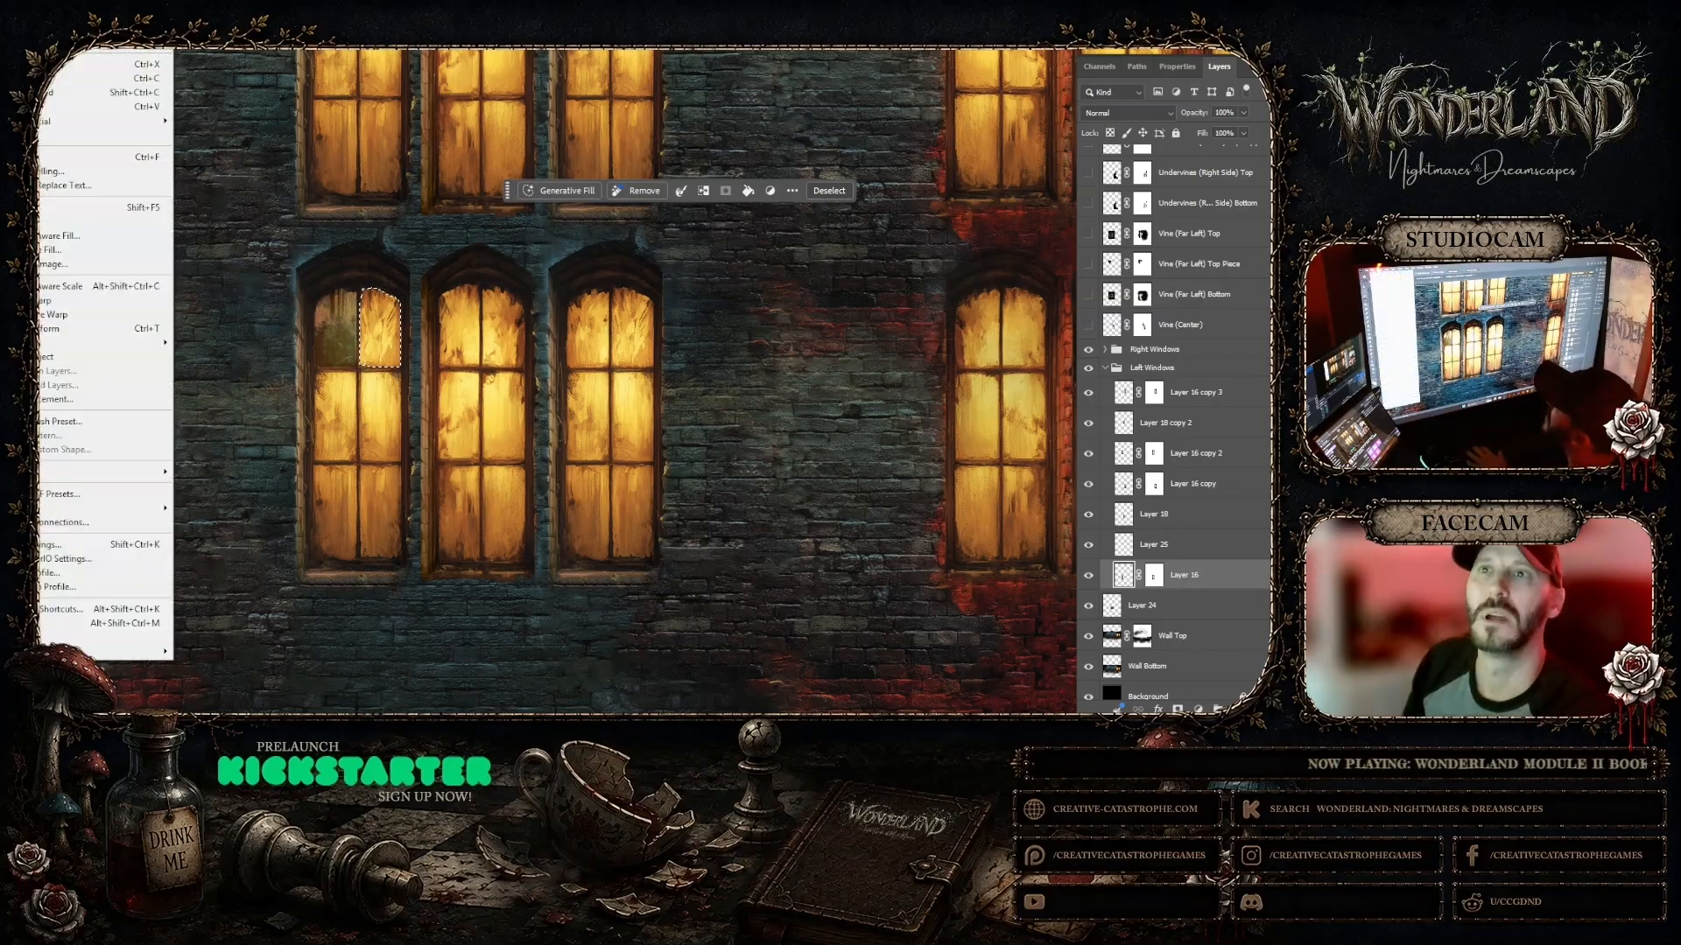
{"action": "left_click", "coordinate": [105, 64]}
{"action": "key", "text": "alt+e"}
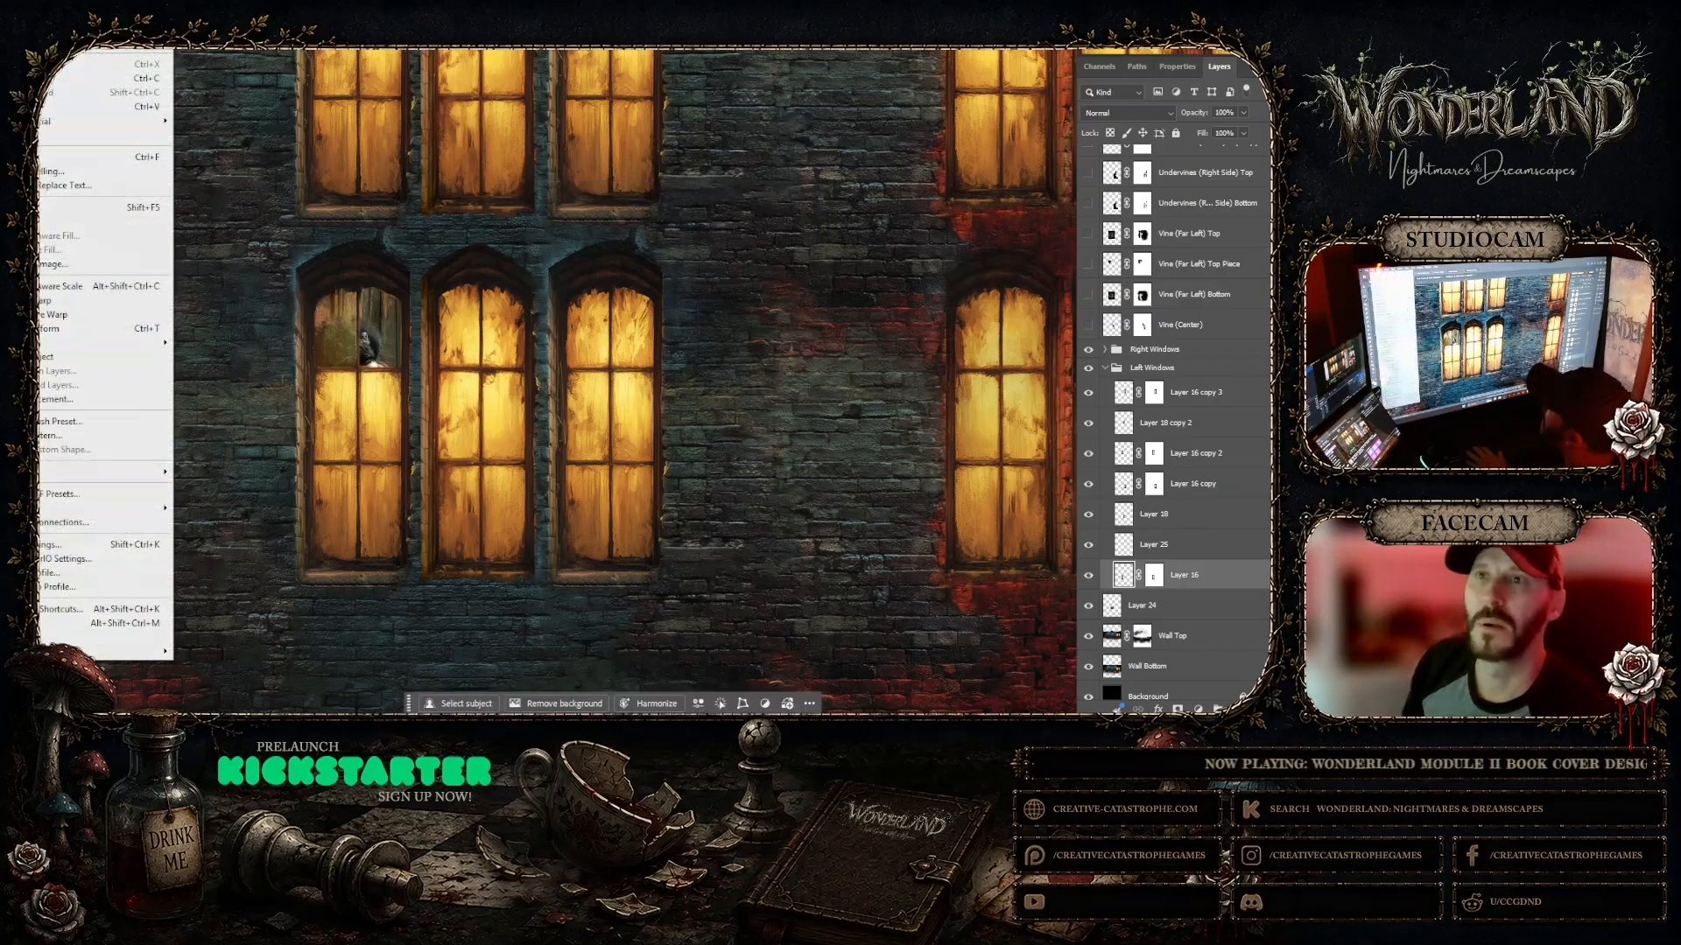
{"action": "left_click", "coordinate": [201, 135]}
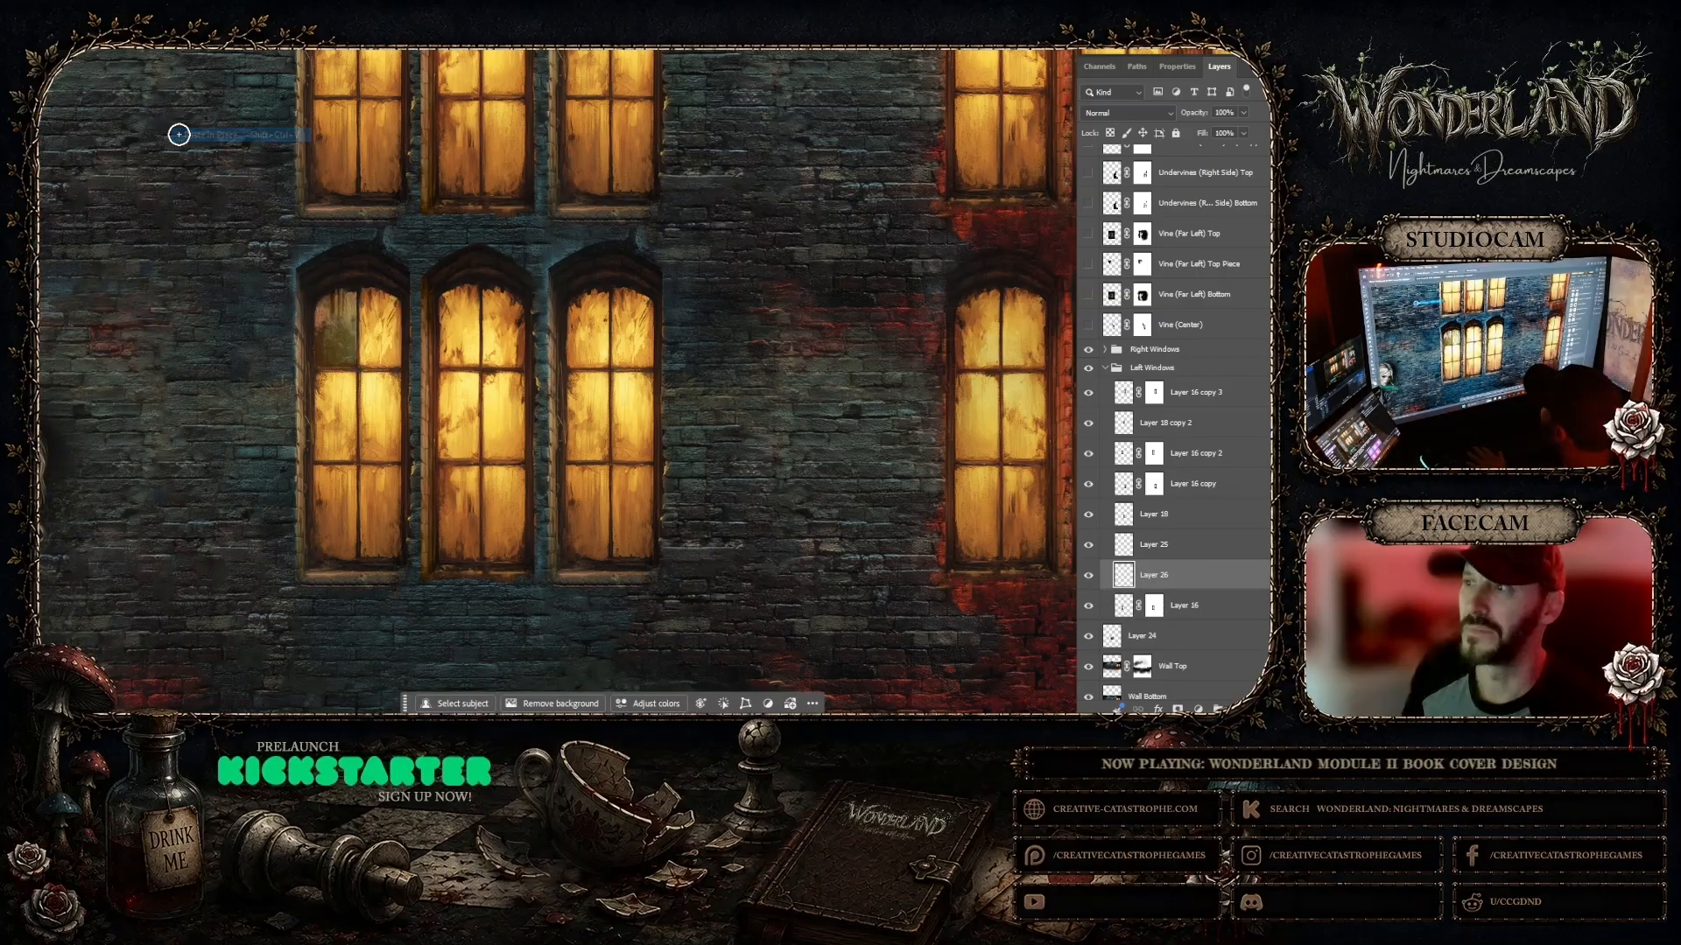
Step: Lower the fill of the upper-right pane's layer, Layer 26, to 35% so the room shows through
{"action": "left_click", "coordinate": [1244, 133]}
{"action": "left_click_drag", "start_coordinate": [1243, 147], "coordinate": [1203, 153]}
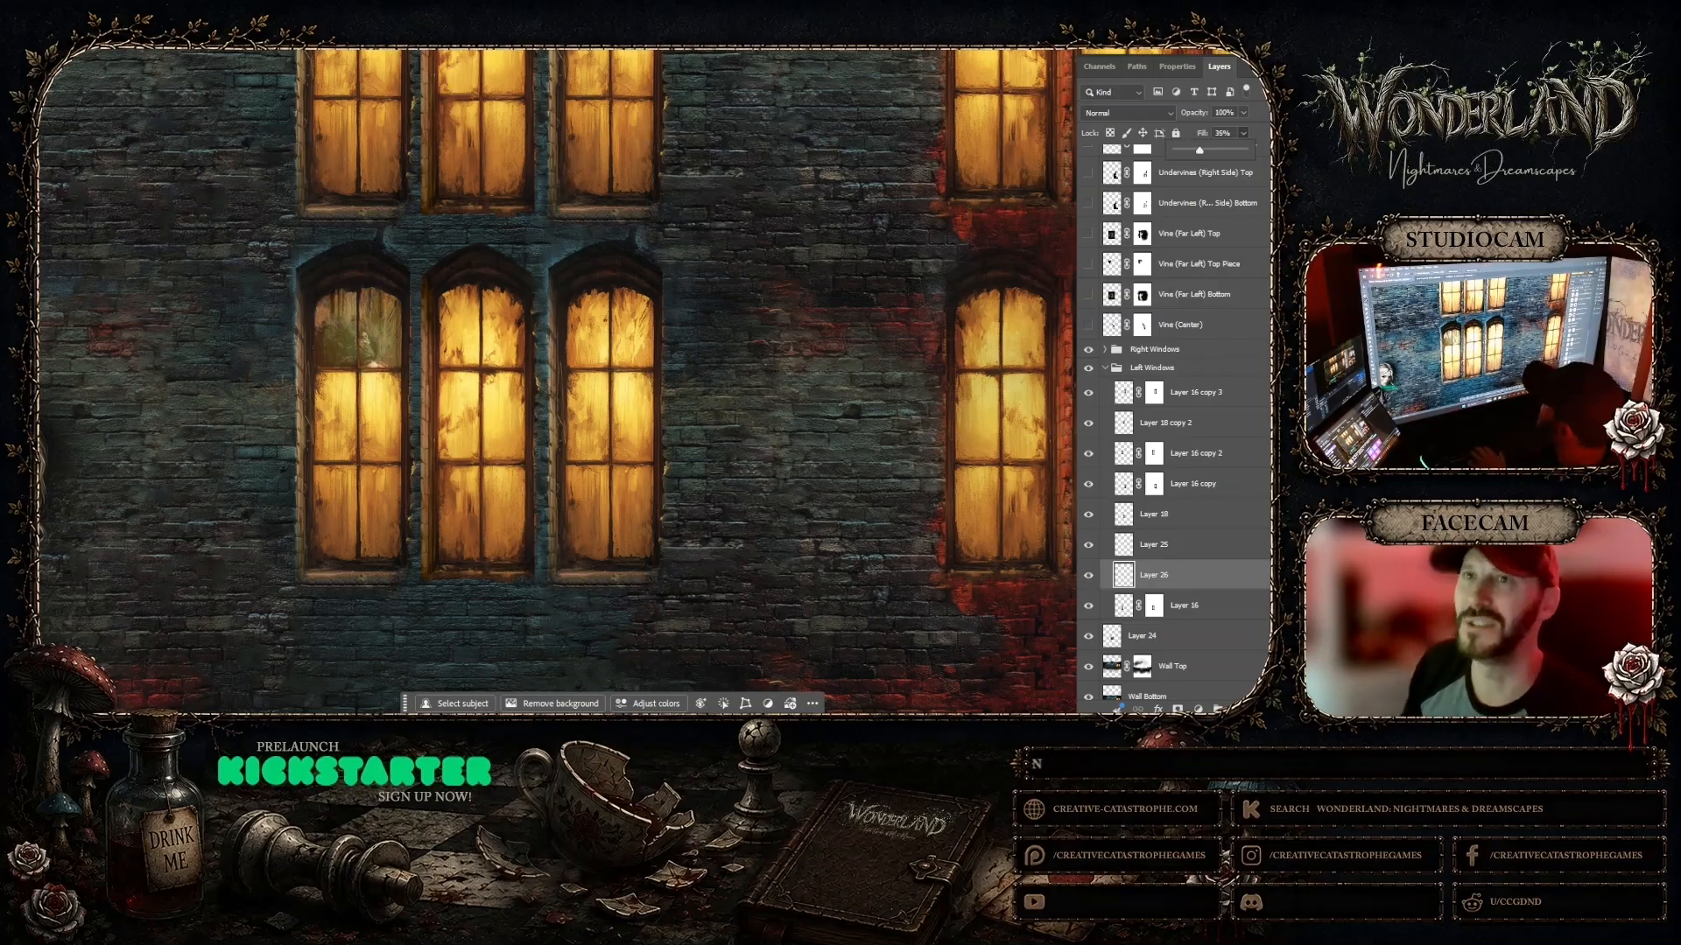
Step: Make Layer 16 active and select the middle-left glass pane of the first lower window with the Quick Selection tool
{"action": "left_click", "coordinate": [1196, 610]}
{"action": "left_click_drag", "start_coordinate": [339, 413], "coordinate": [342, 429]}
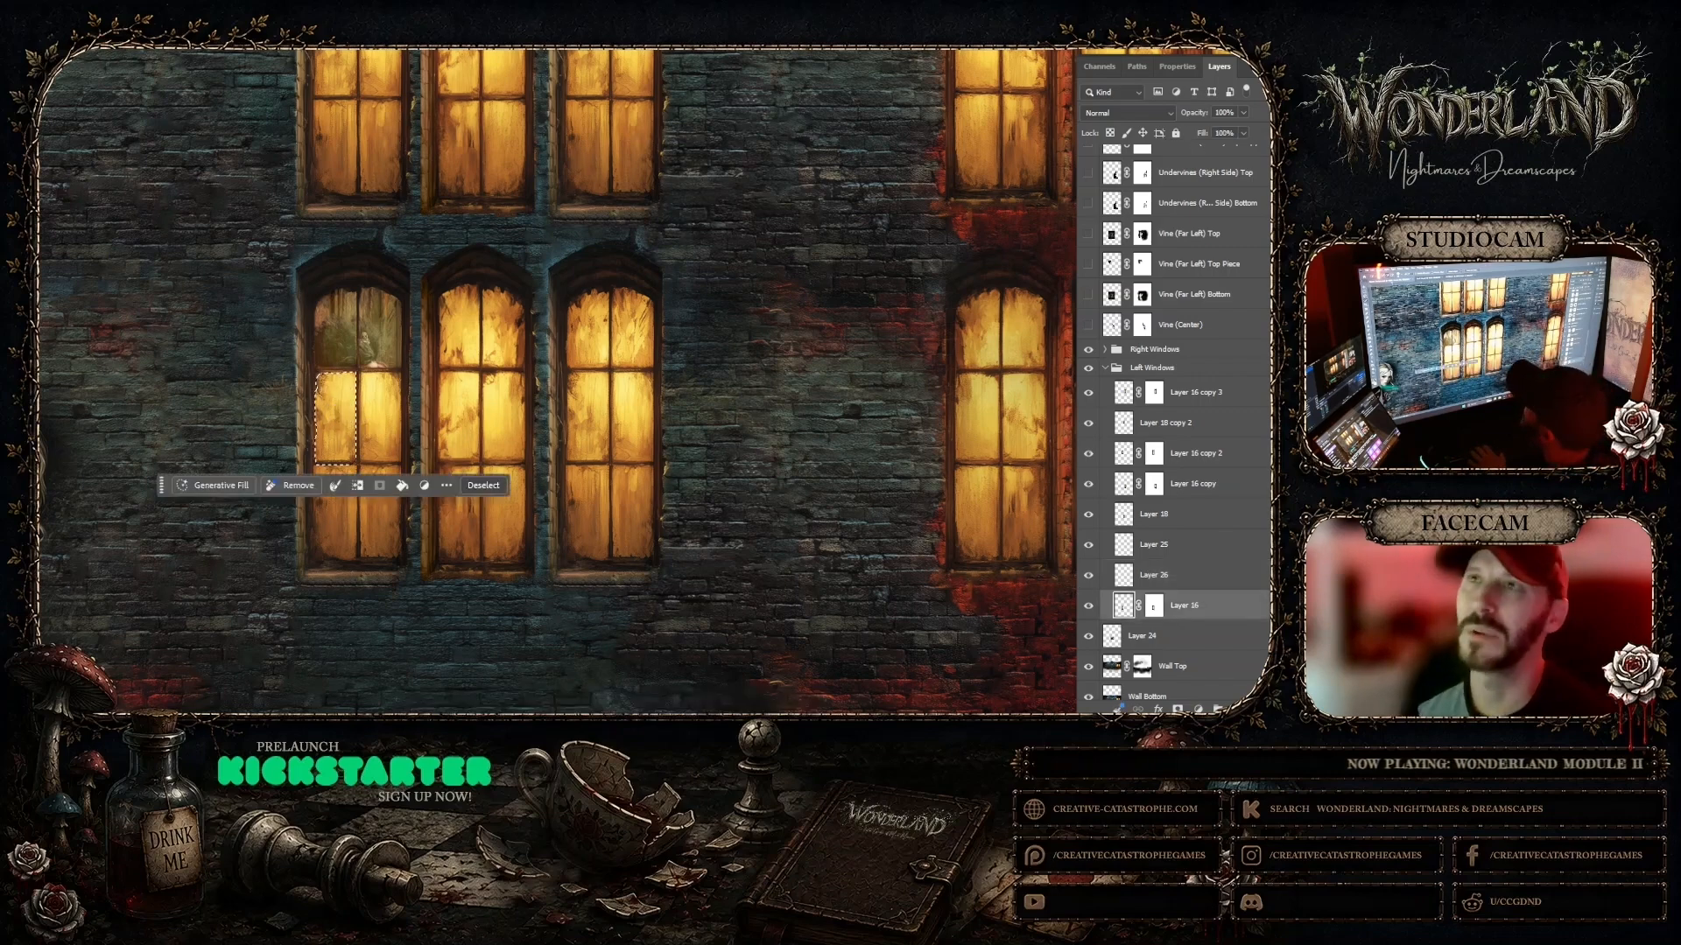
{"action": "left_click", "coordinate": [82, 50]}
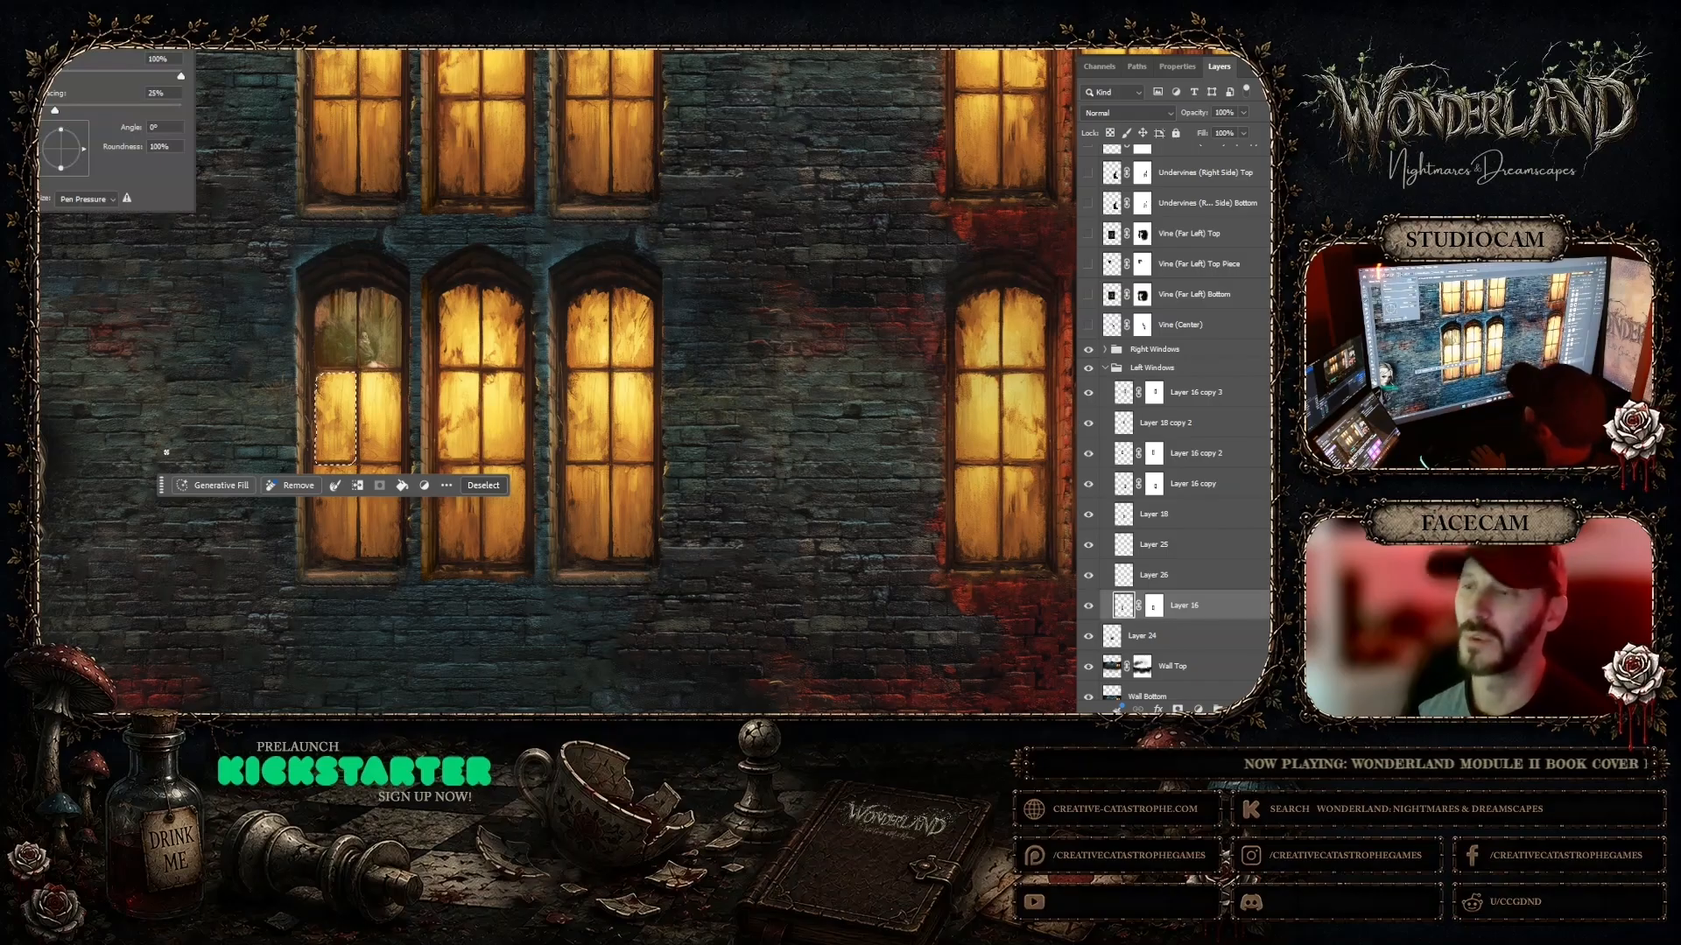
{"action": "mouse_move", "coordinate": [162, 482]}
{"action": "left_mouse_down"}
{"action": "mouse_move", "coordinate": [619, 283]}
{"action": "mouse_move", "coordinate": [625, 259]}
{"action": "left_mouse_up"}
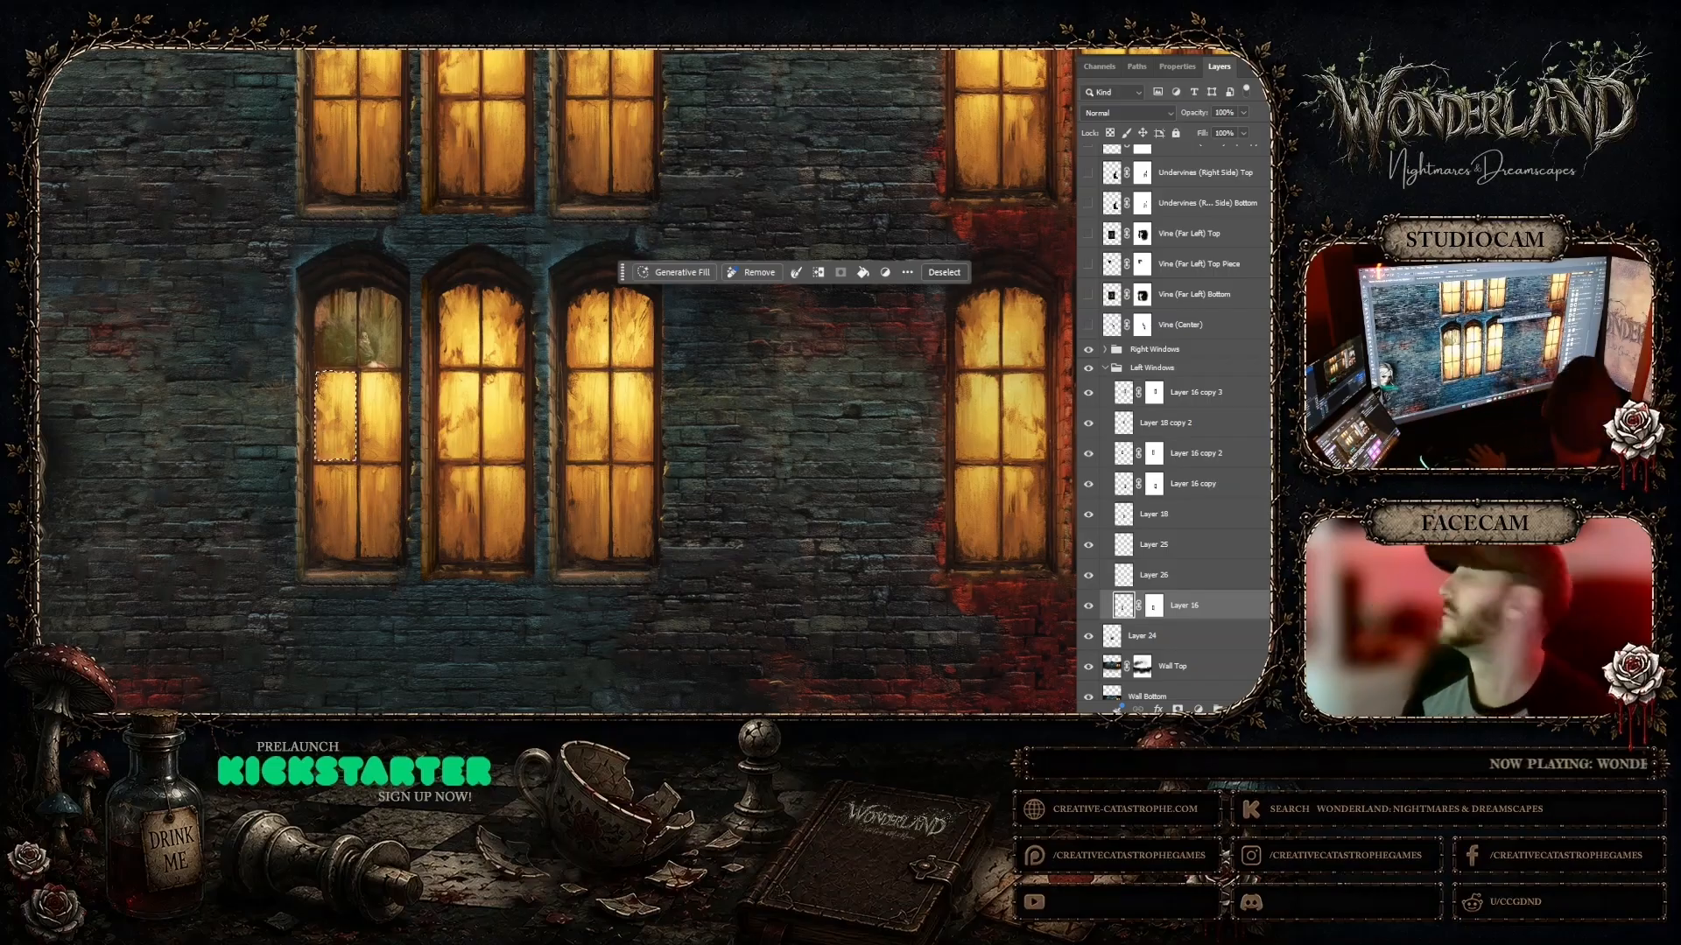
Step: Cut the selected middle-left pane from Layer 16, paste it in place on its own layer and set that layer's fill to 35%
{"action": "left_click", "coordinate": [54, 47]}
{"action": "left_click", "coordinate": [114, 64]}
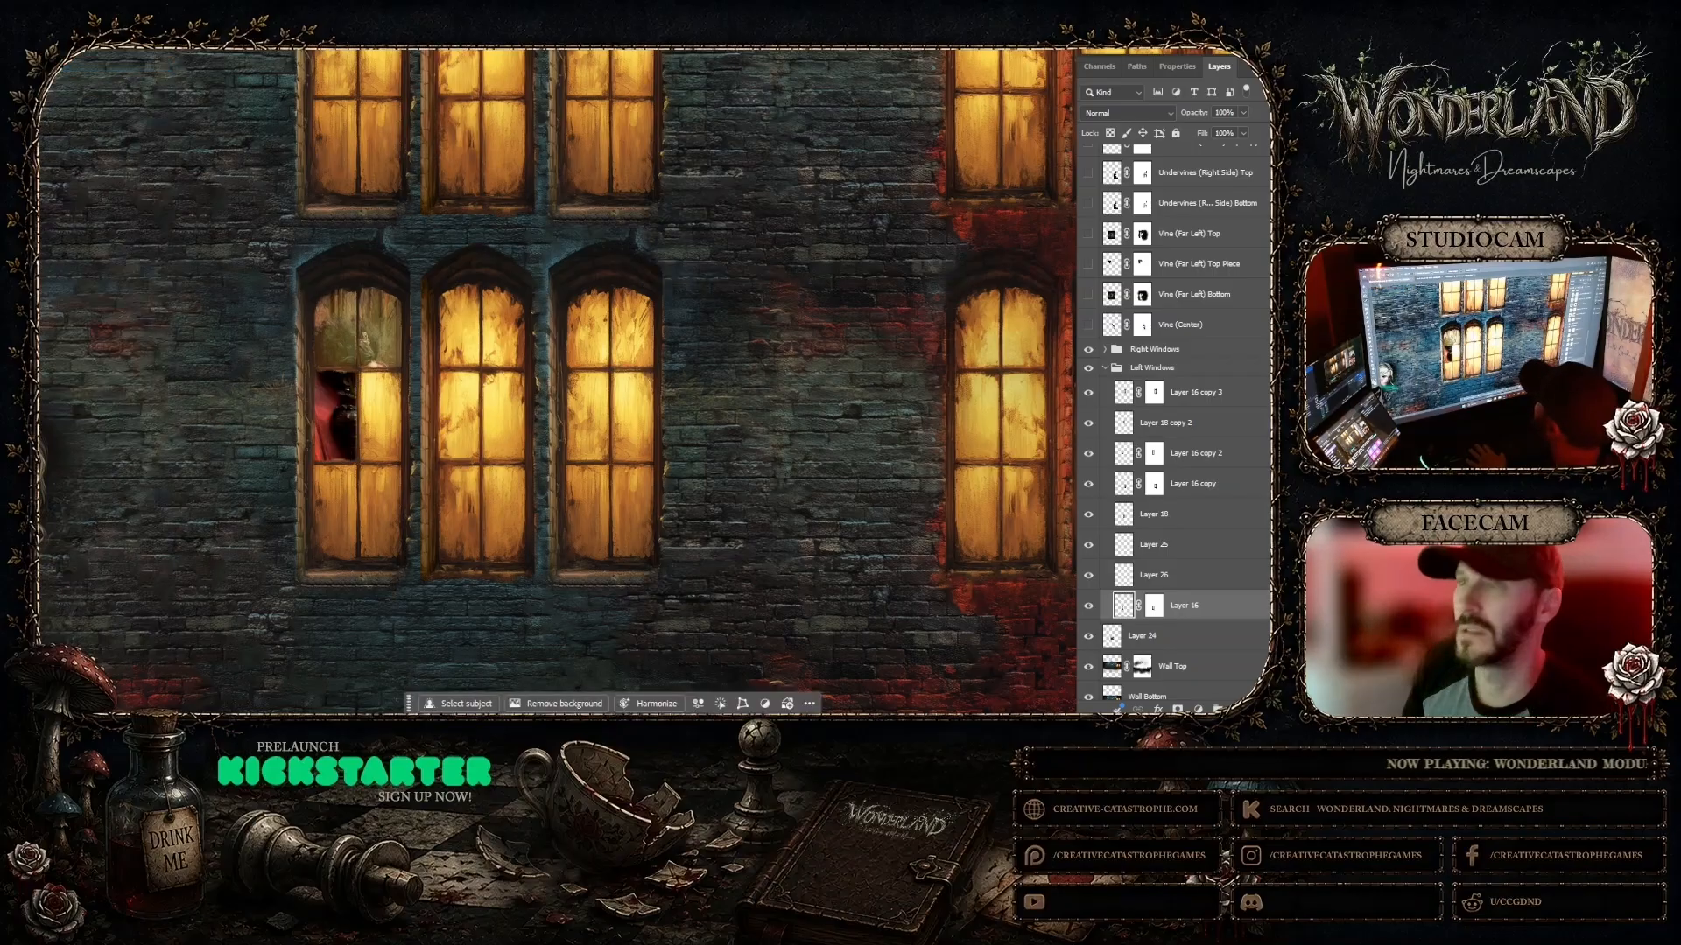
{"action": "left_click", "coordinate": [54, 47]}
{"action": "mouse_move", "coordinate": [105, 121]}
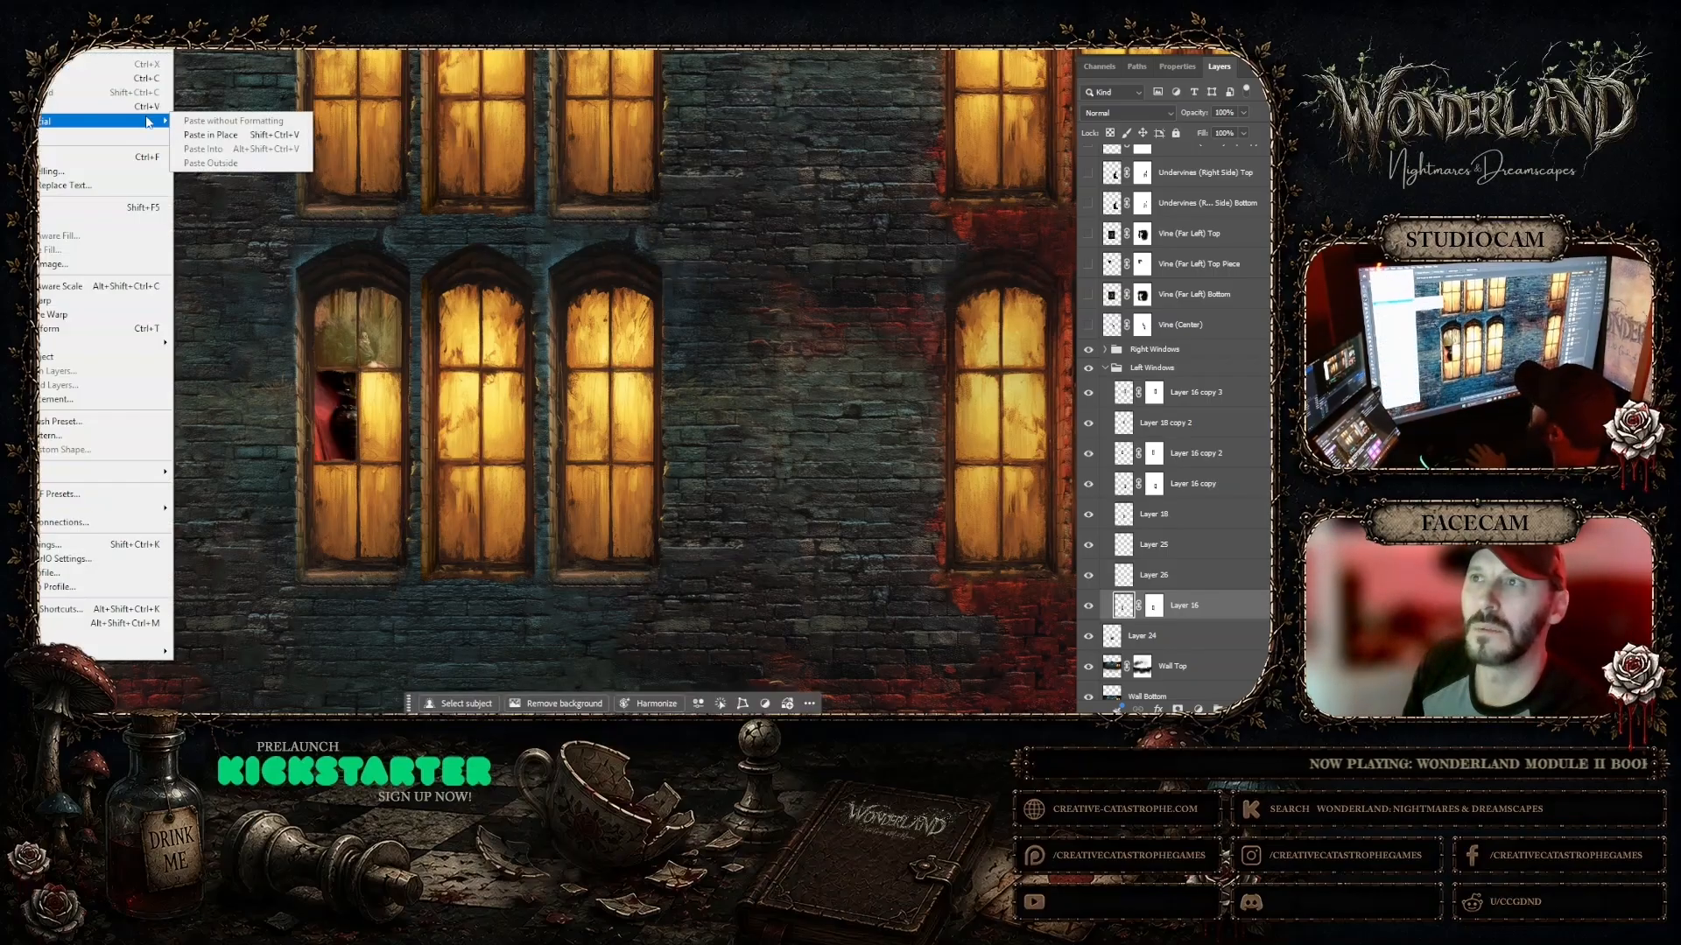
{"action": "left_click", "coordinate": [199, 137]}
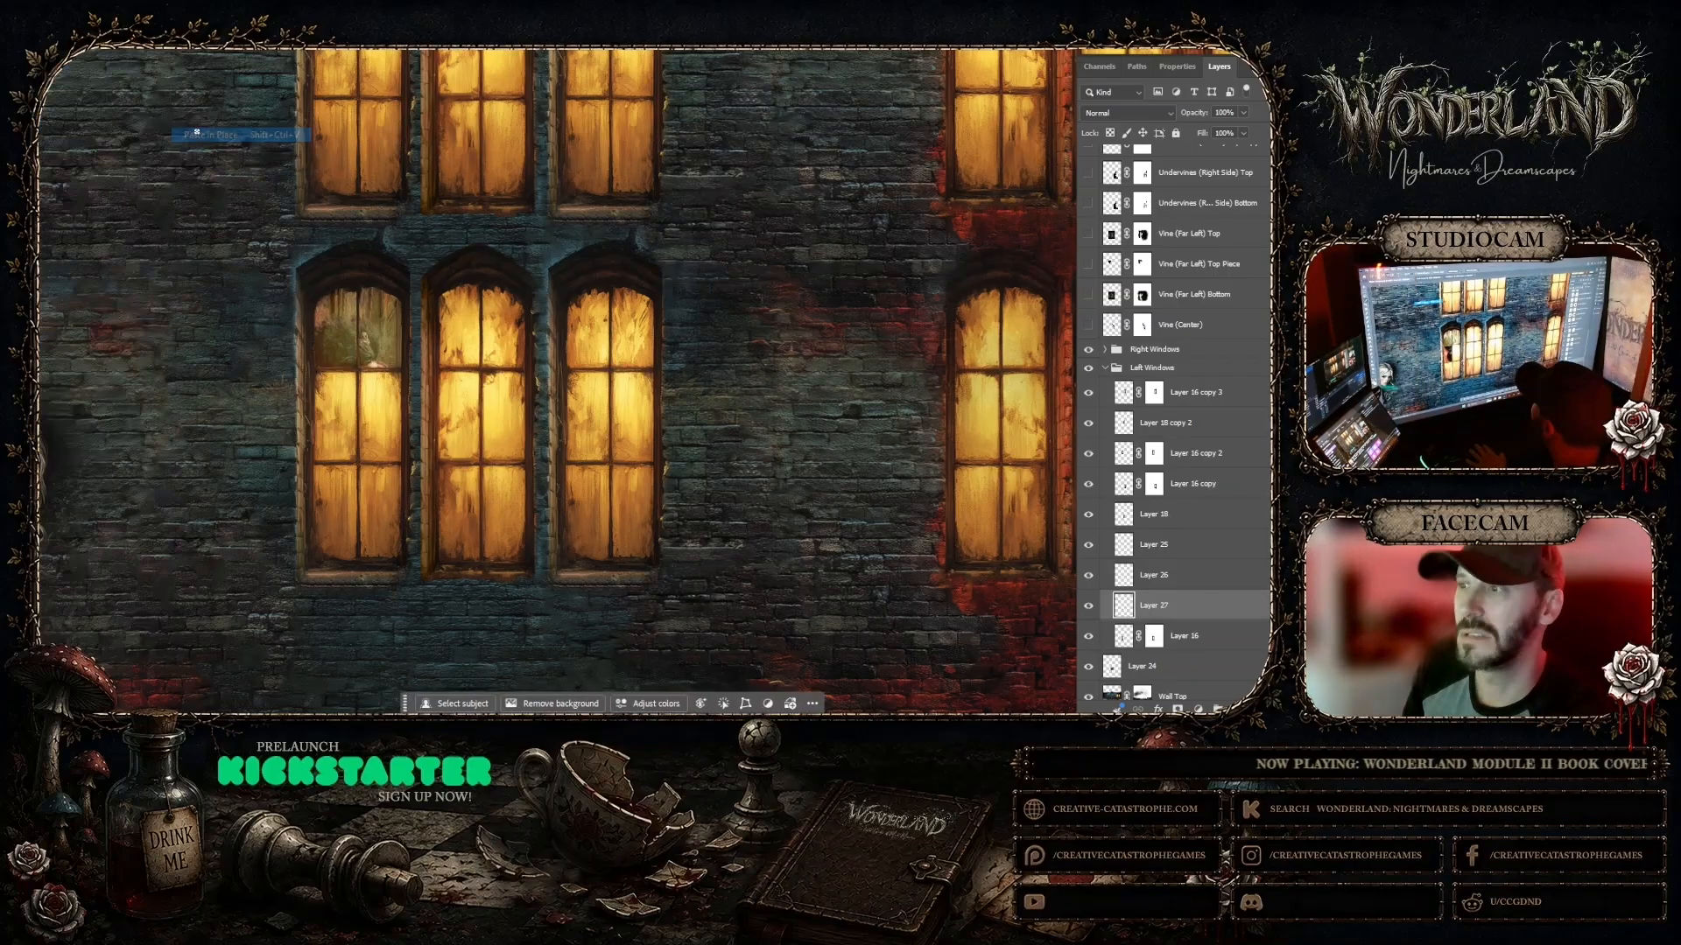
{"action": "left_click", "coordinate": [1243, 133]}
{"action": "left_click_drag", "start_coordinate": [1249, 151], "coordinate": [1200, 154]}
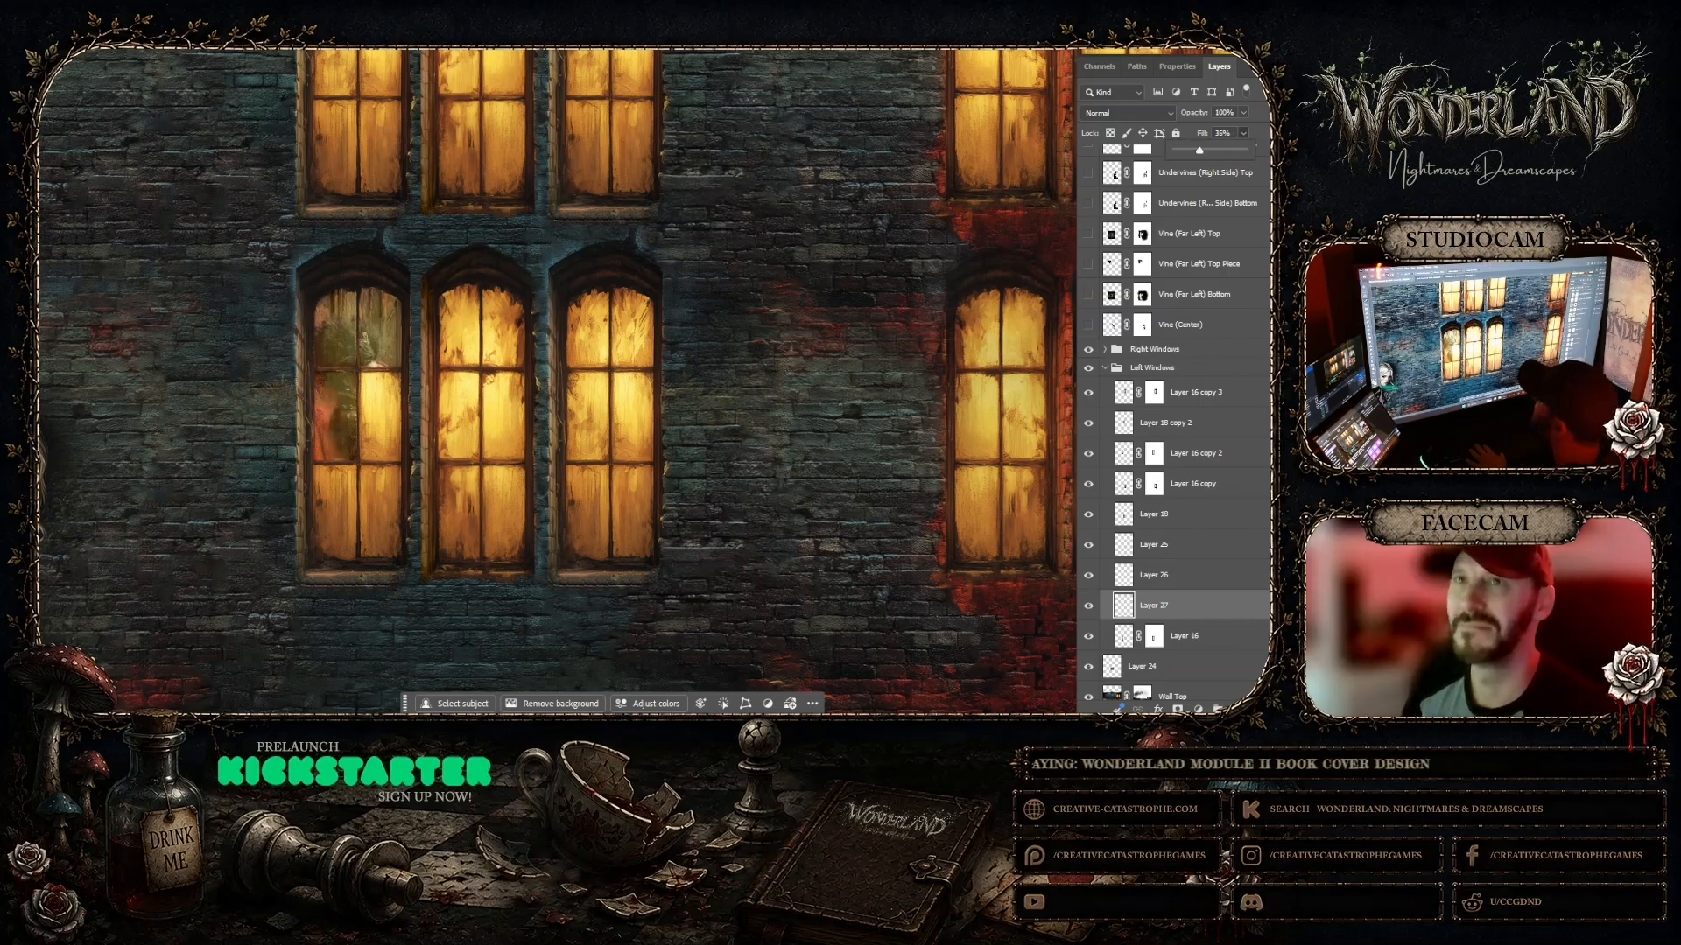
Step: Make Layer 16 active and select the middle-right glass pane of the first lower window with the Quick Selection tool
{"action": "key", "text": "v"}
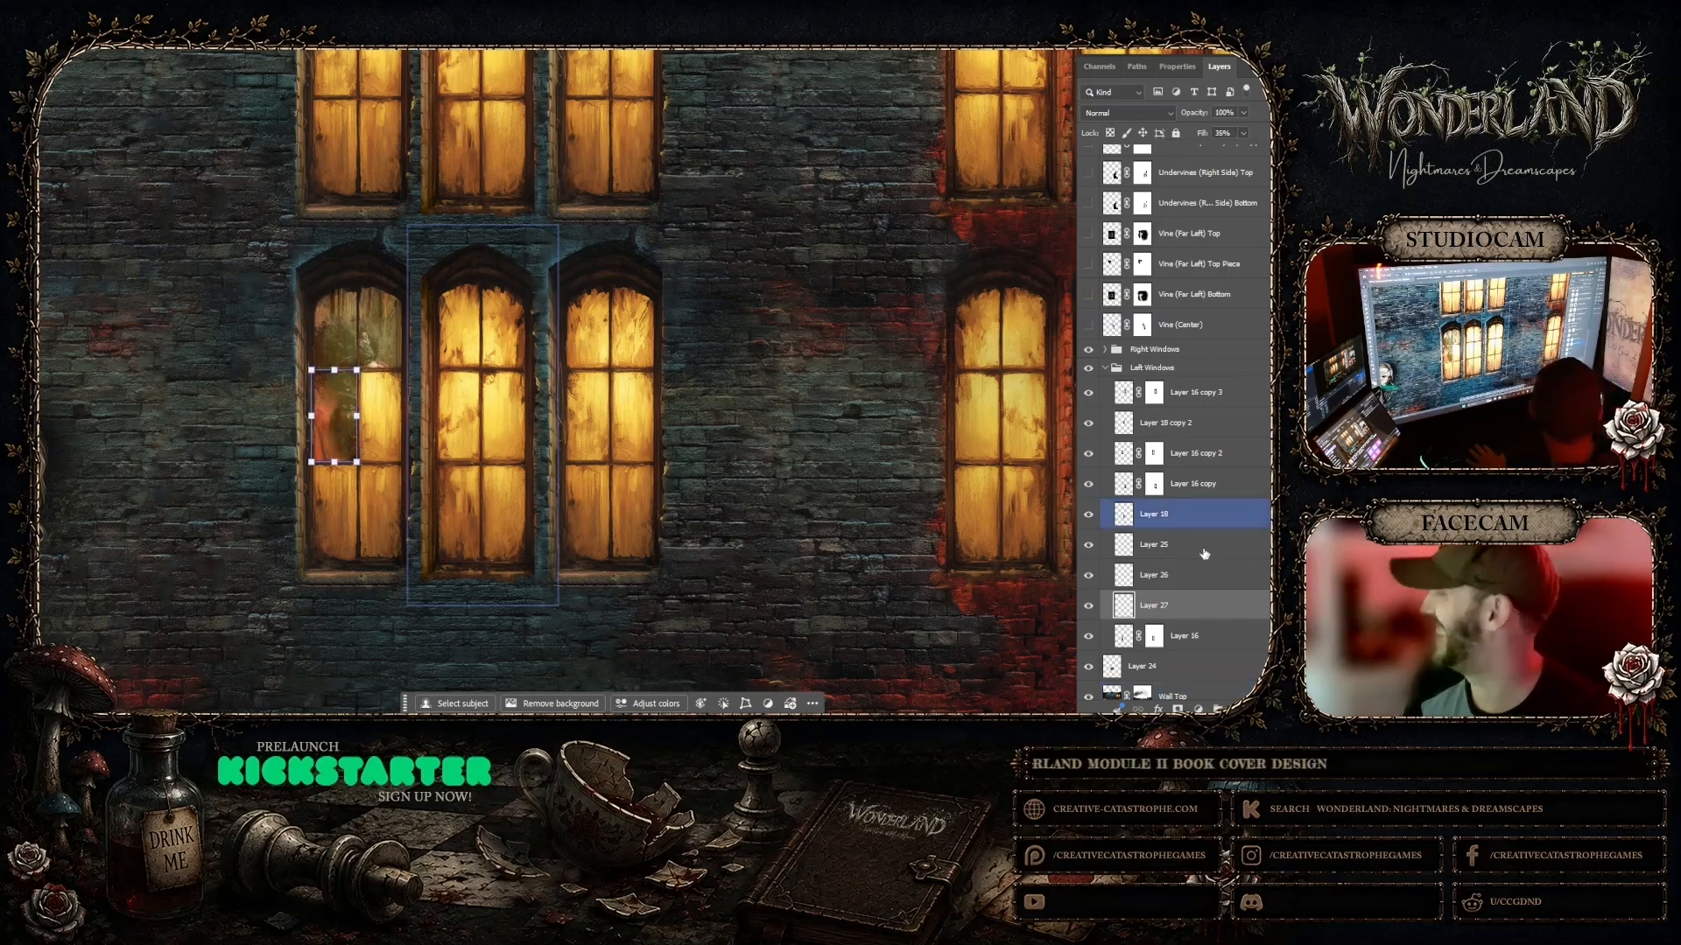
{"action": "left_click", "coordinate": [1199, 635]}
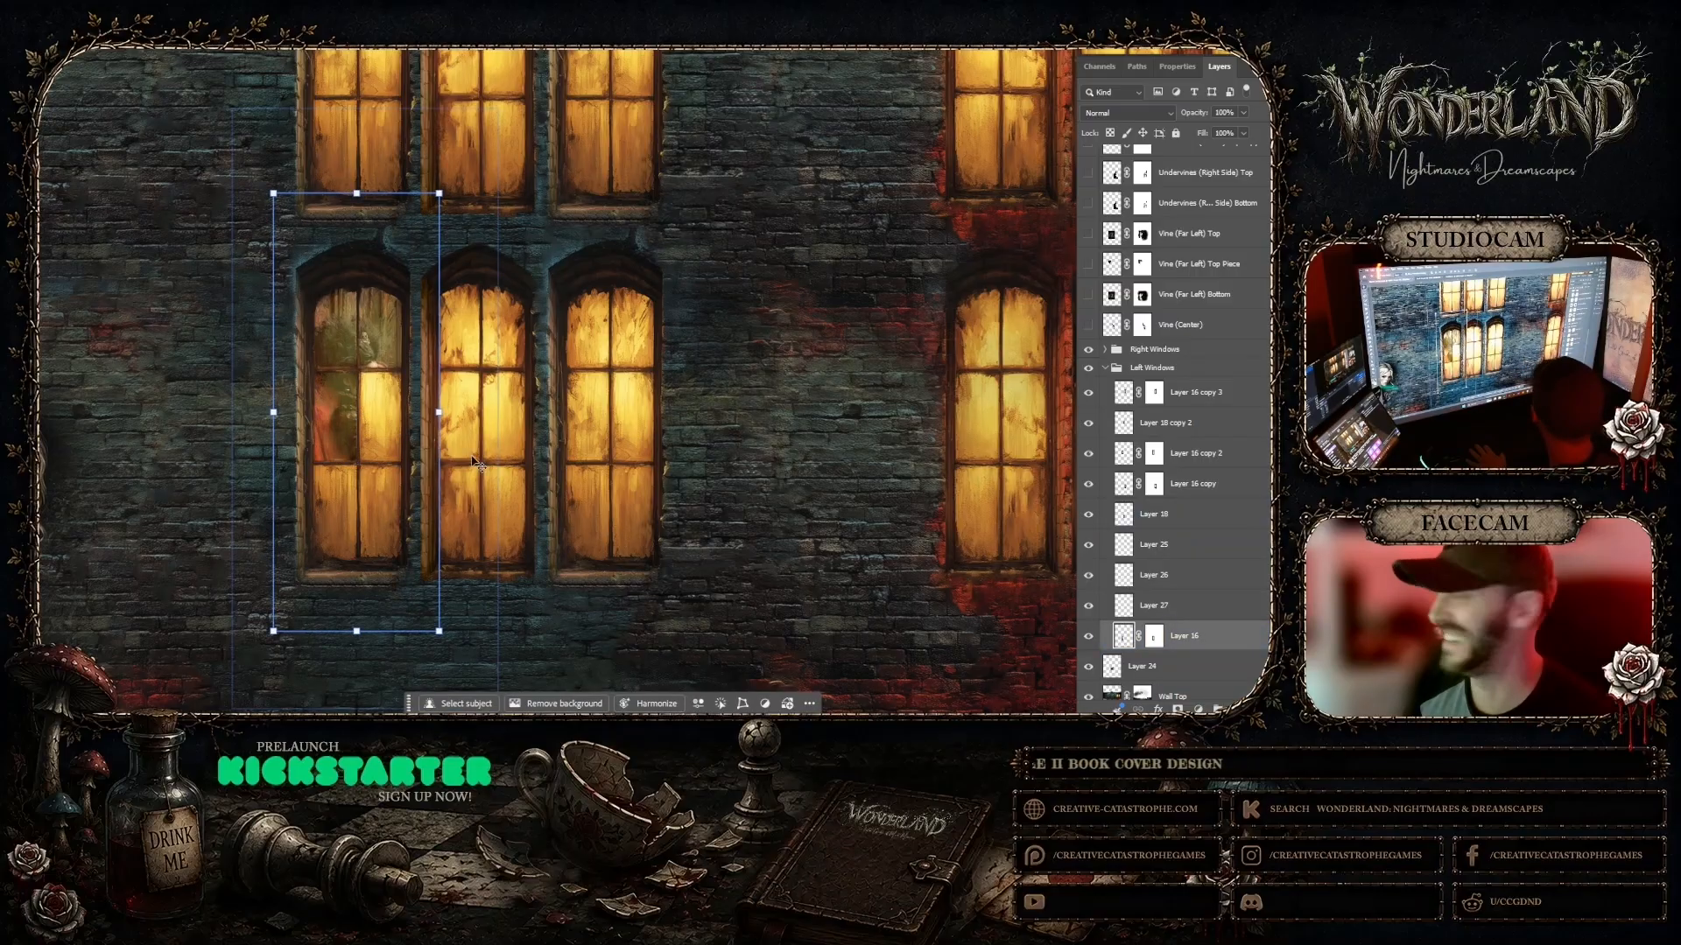
{"action": "key", "text": "b"}
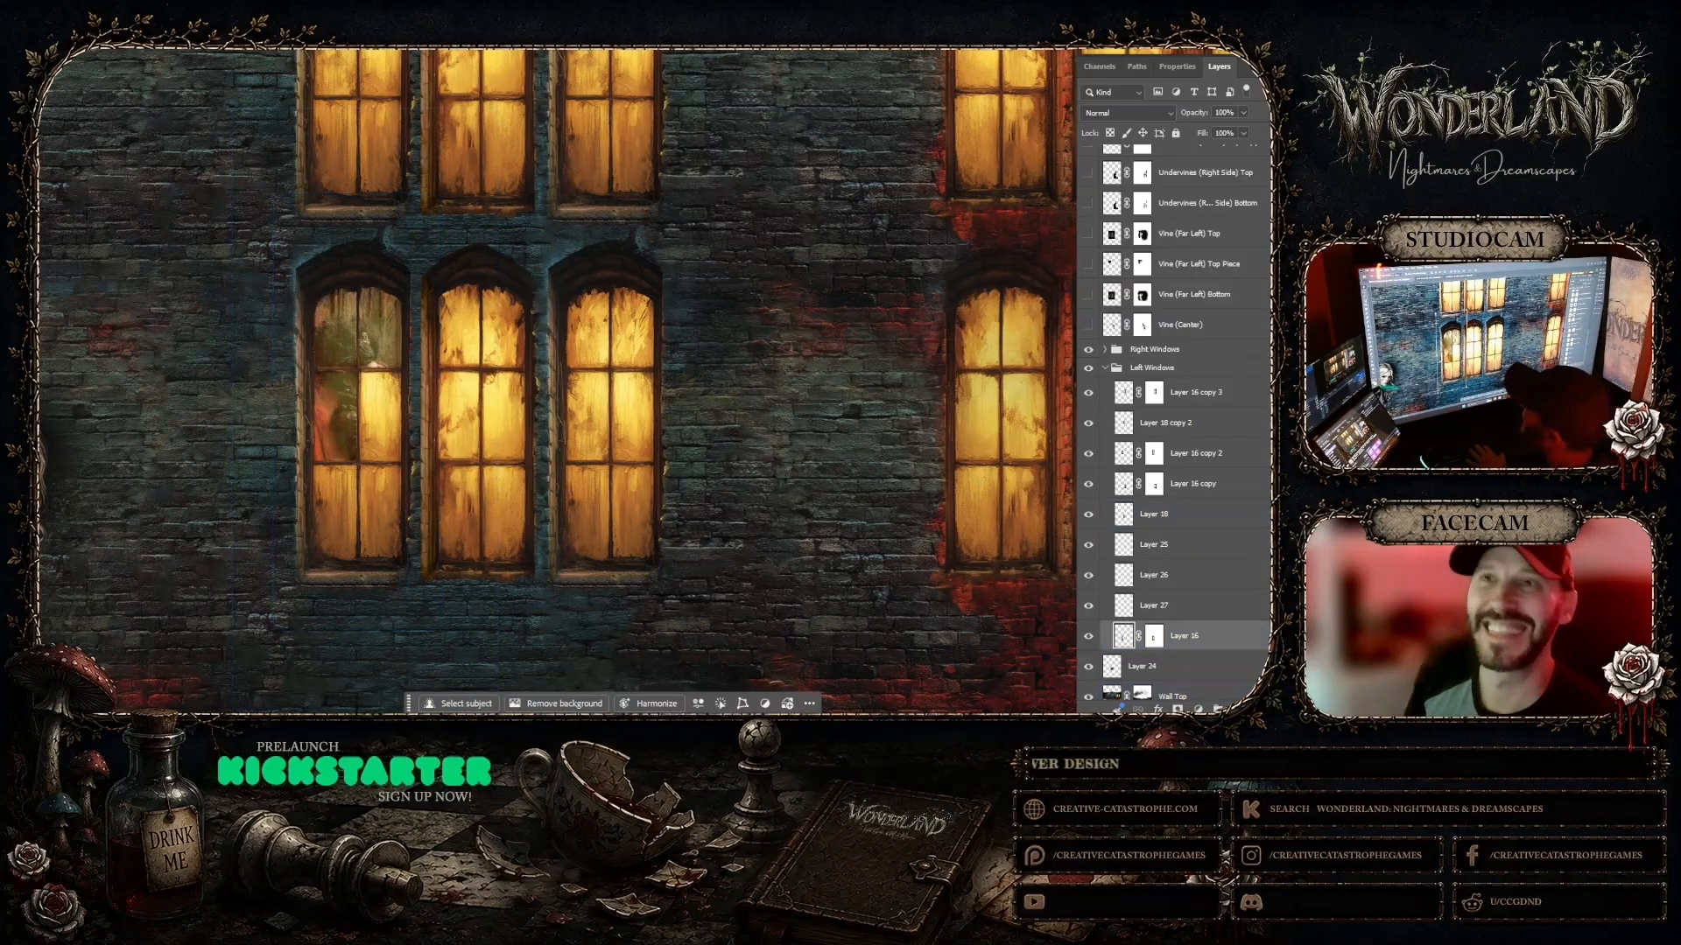
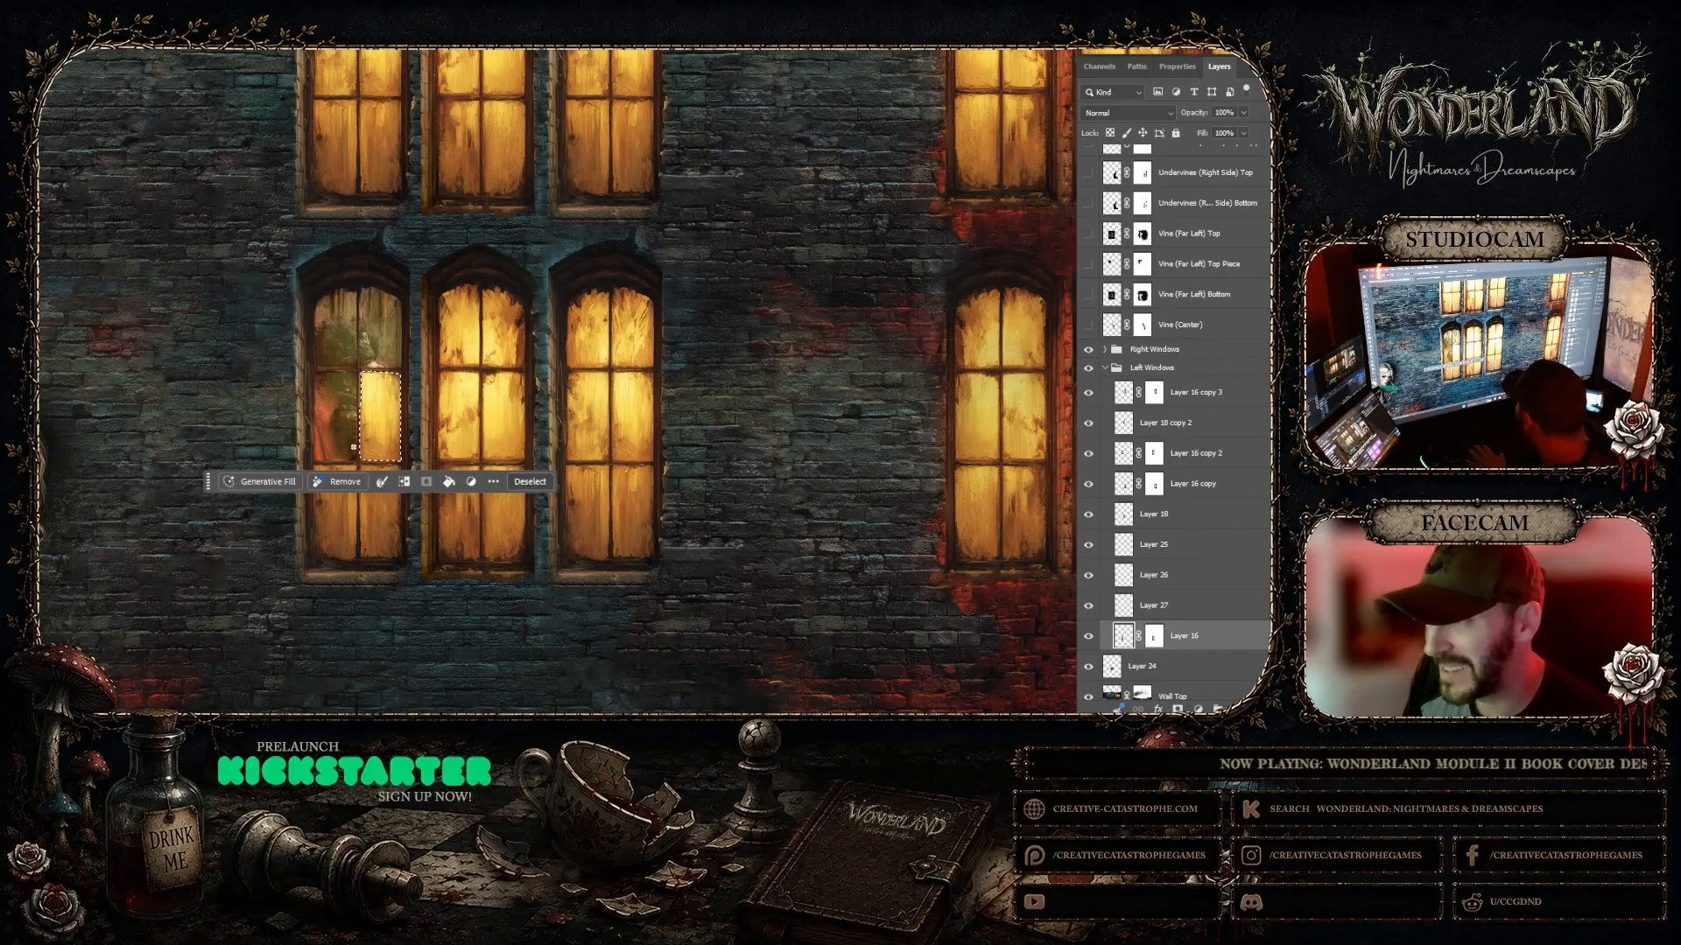
{"action": "left_click_drag", "start_coordinate": [208, 482], "coordinate": [590, 186]}
Step: Cut the selected middle-right pane from Layer 16, paste it in place on its own layer and set that layer's fill to 35%
{"action": "key", "text": "Delete"}
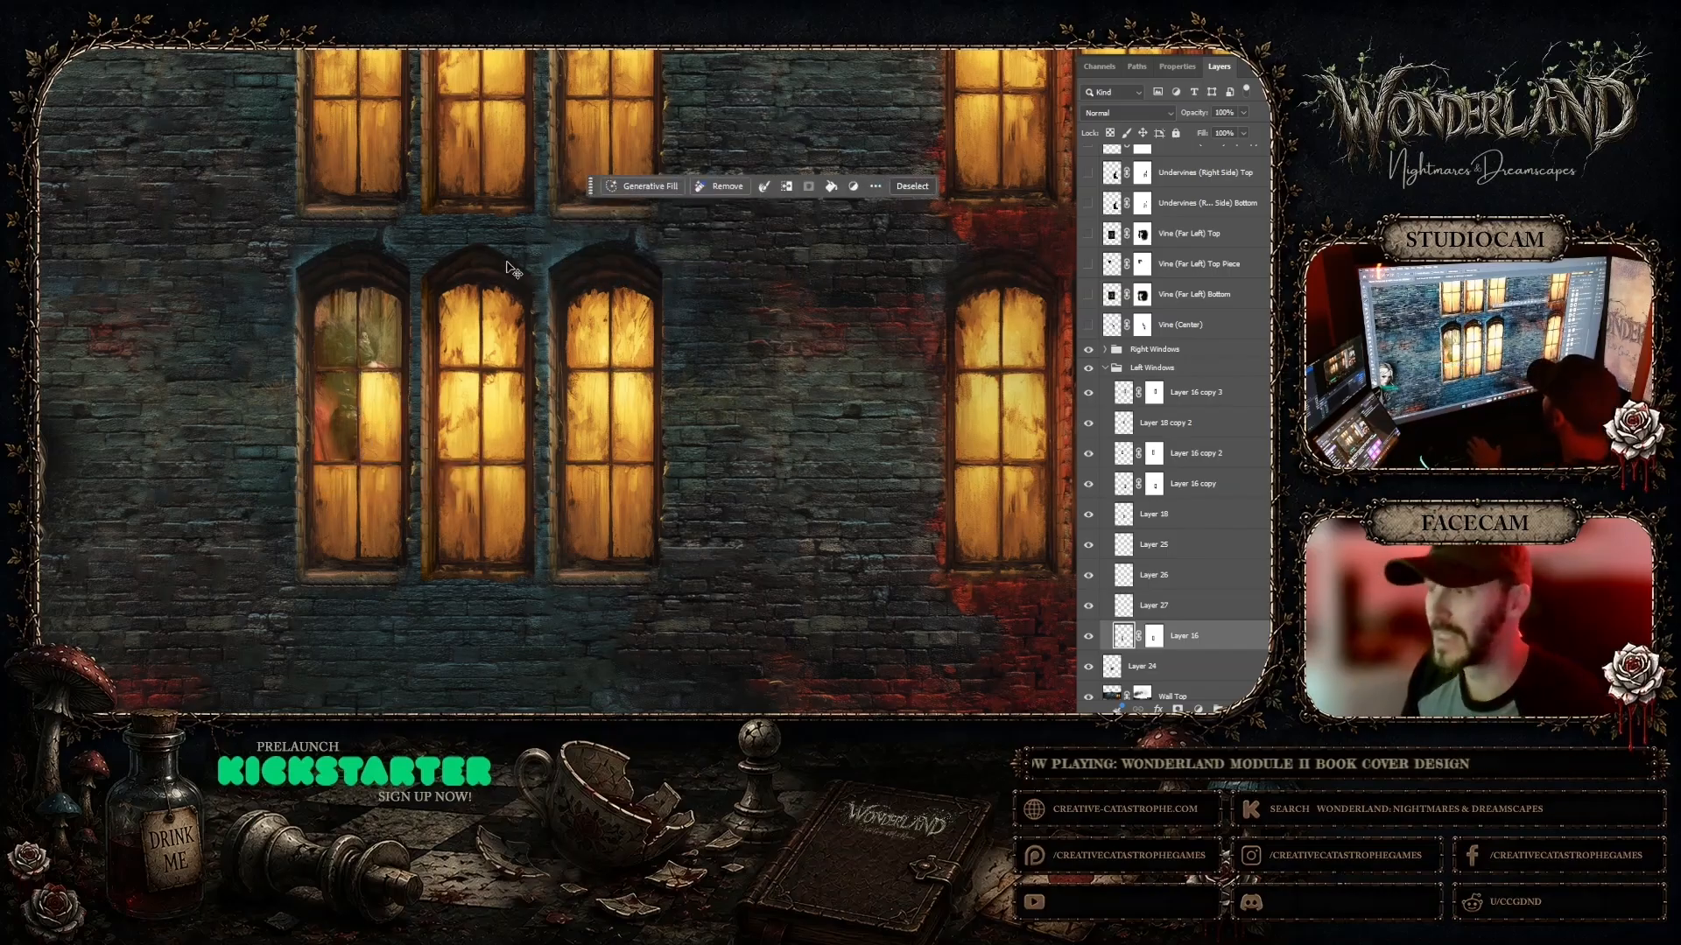
{"action": "key", "text": "ctrl+d"}
{"action": "key", "text": "ctrl+shift+v"}
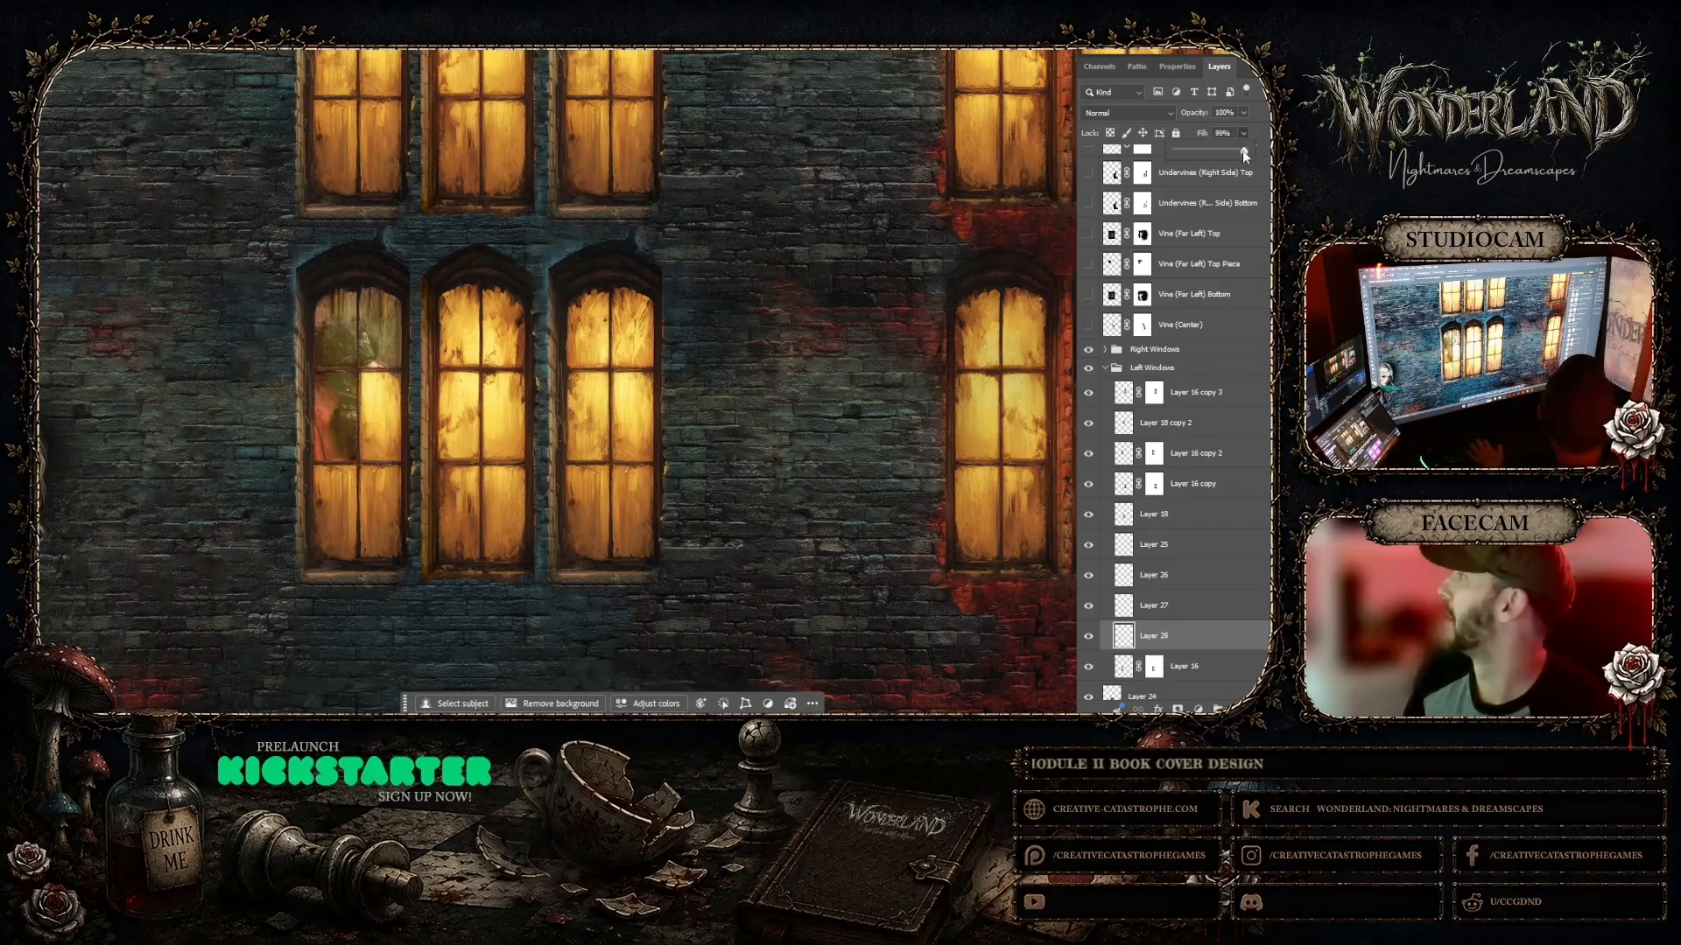
{"action": "left_click_drag", "start_coordinate": [1244, 151], "coordinate": [1208, 151]}
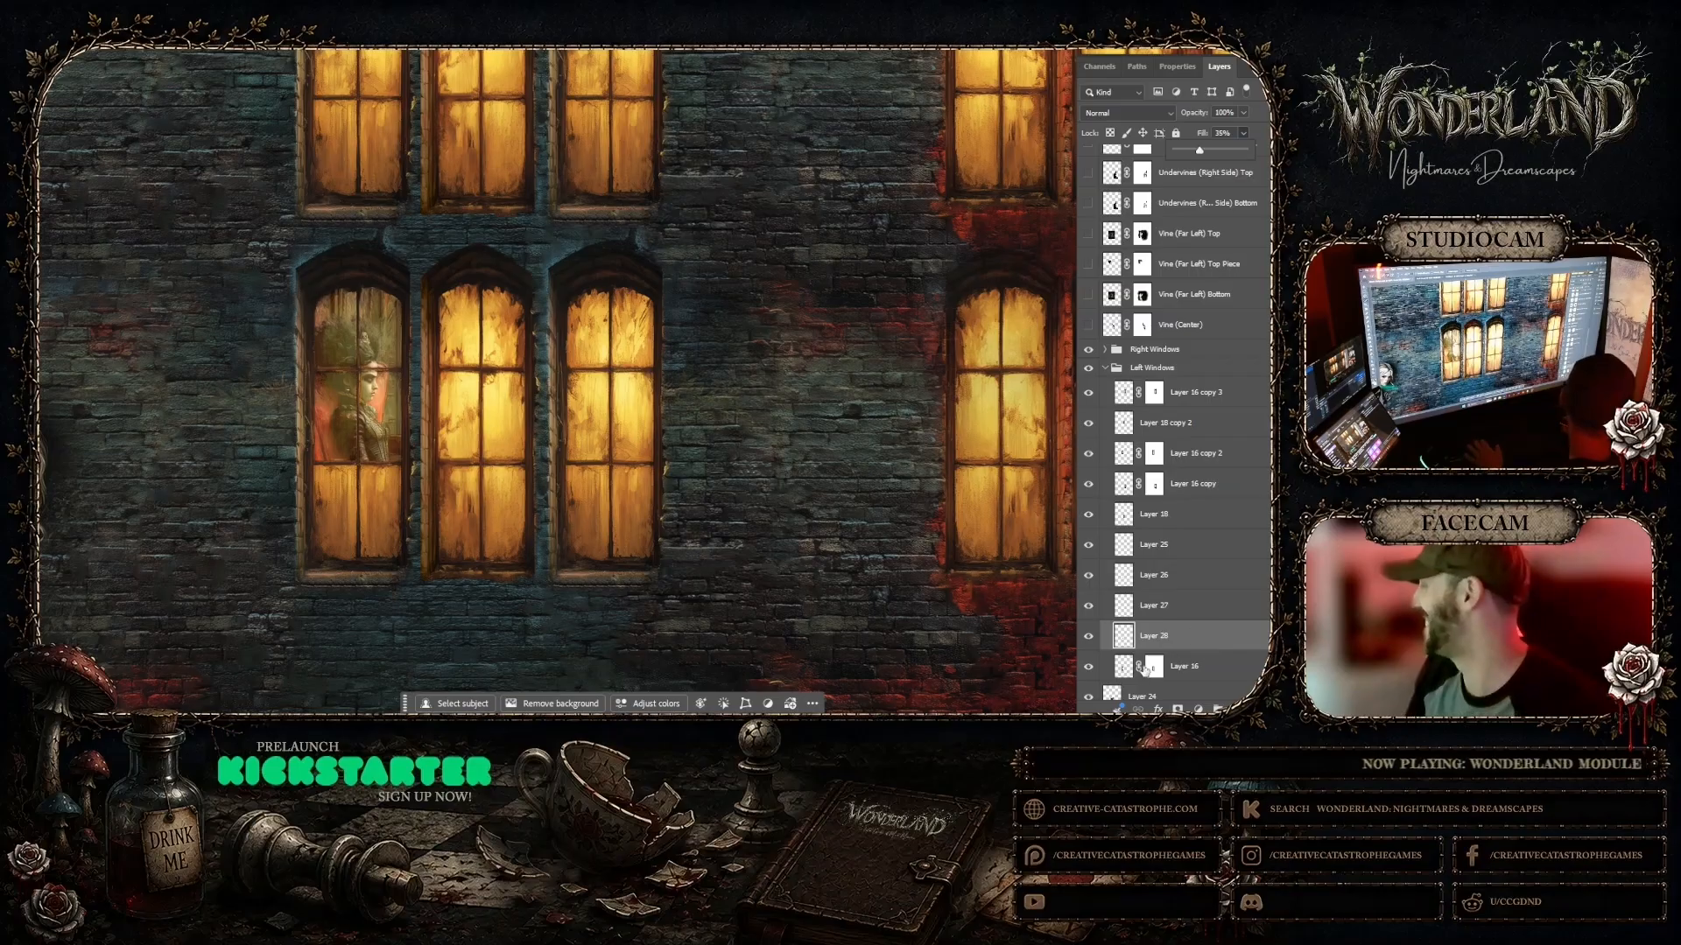
Step: Select the lower-left glass pane of the first lower window on Layer 16, trimming the selection to exclude the surrounding frame
{"action": "left_click", "coordinate": [1199, 666]}
{"action": "scroll", "coordinate": [459, 289], "scroll_direction": "down", "scroll_amount": 2}
{"action": "scroll", "coordinate": [459, 289], "scroll_direction": "down", "scroll_amount": 1}
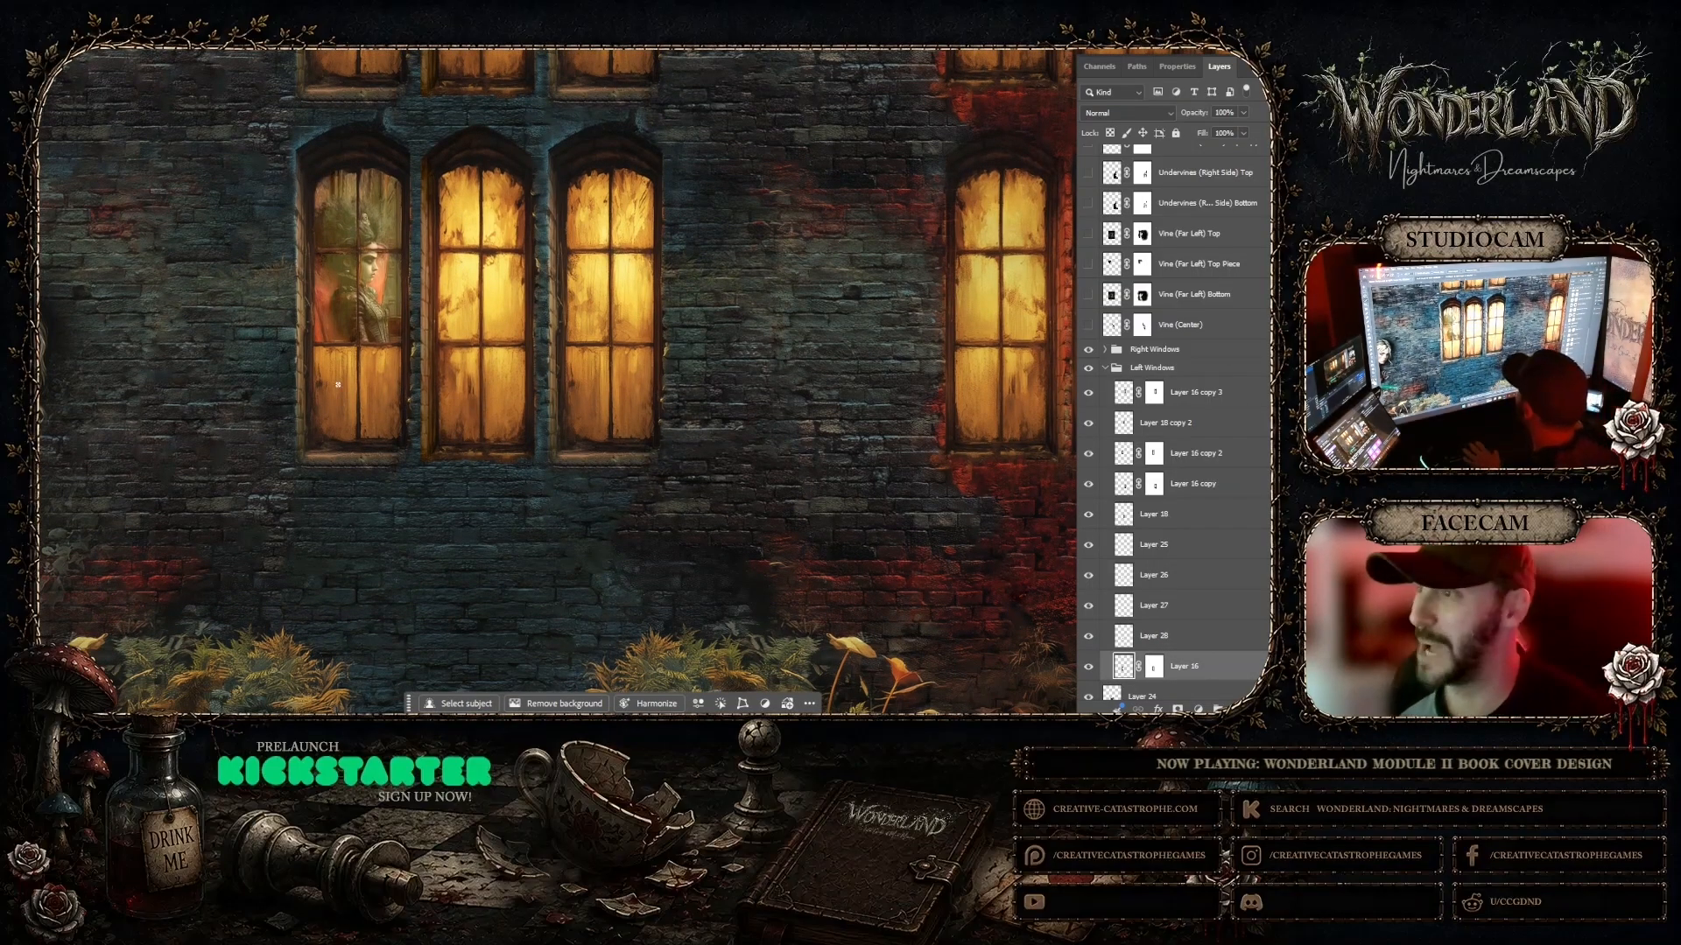
{"action": "mouse_move", "coordinate": [316, 348]}
{"action": "left_mouse_down"}
{"action": "mouse_move", "coordinate": [357, 385]}
{"action": "mouse_move", "coordinate": [323, 433]}
{"action": "mouse_move", "coordinate": [316, 348]}
{"action": "left_mouse_up"}
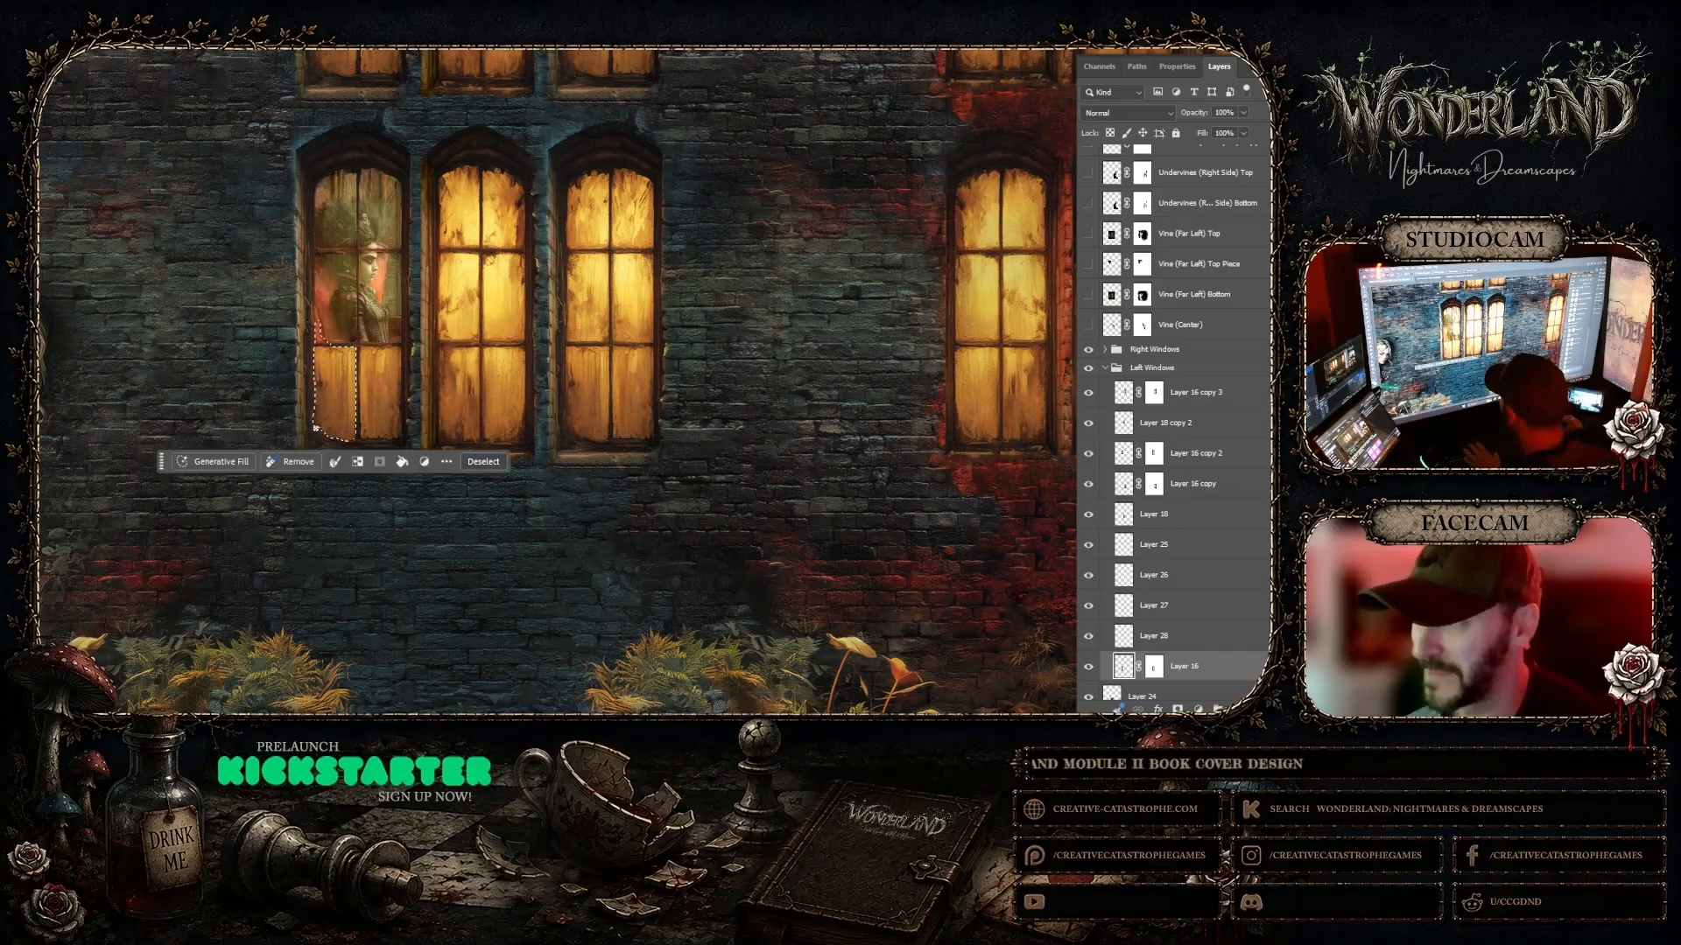
{"action": "left_click_drag", "start_coordinate": [316, 428], "coordinate": [350, 449]}
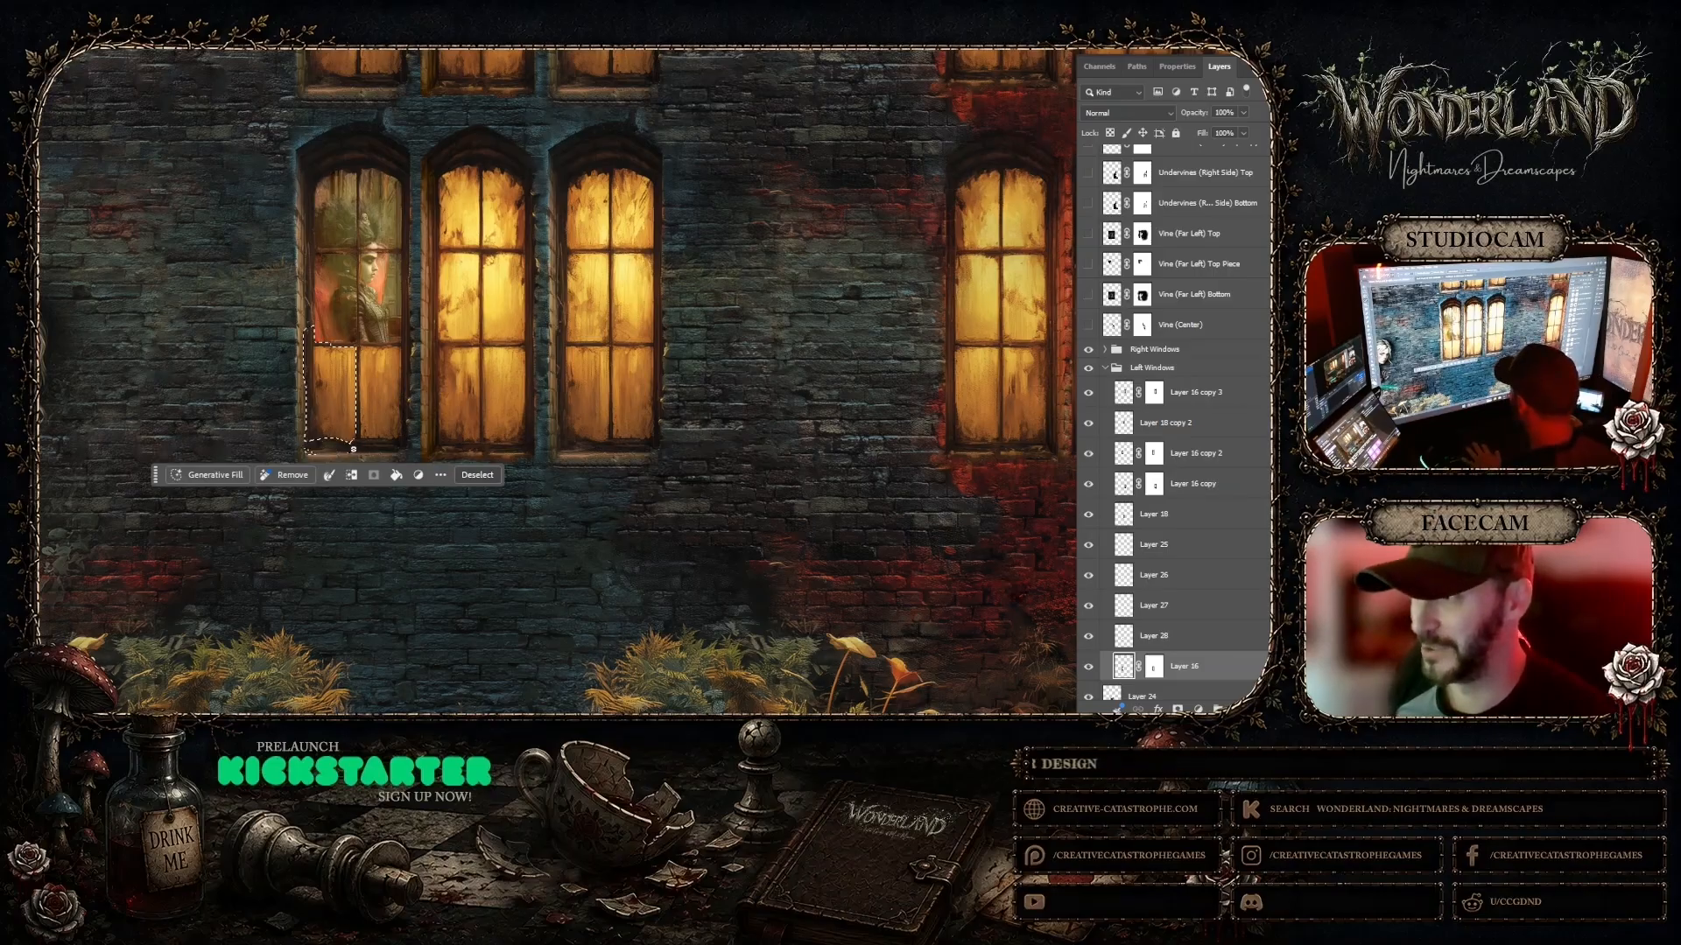
{"action": "left_click_drag", "start_coordinate": [309, 453], "coordinate": [354, 447]}
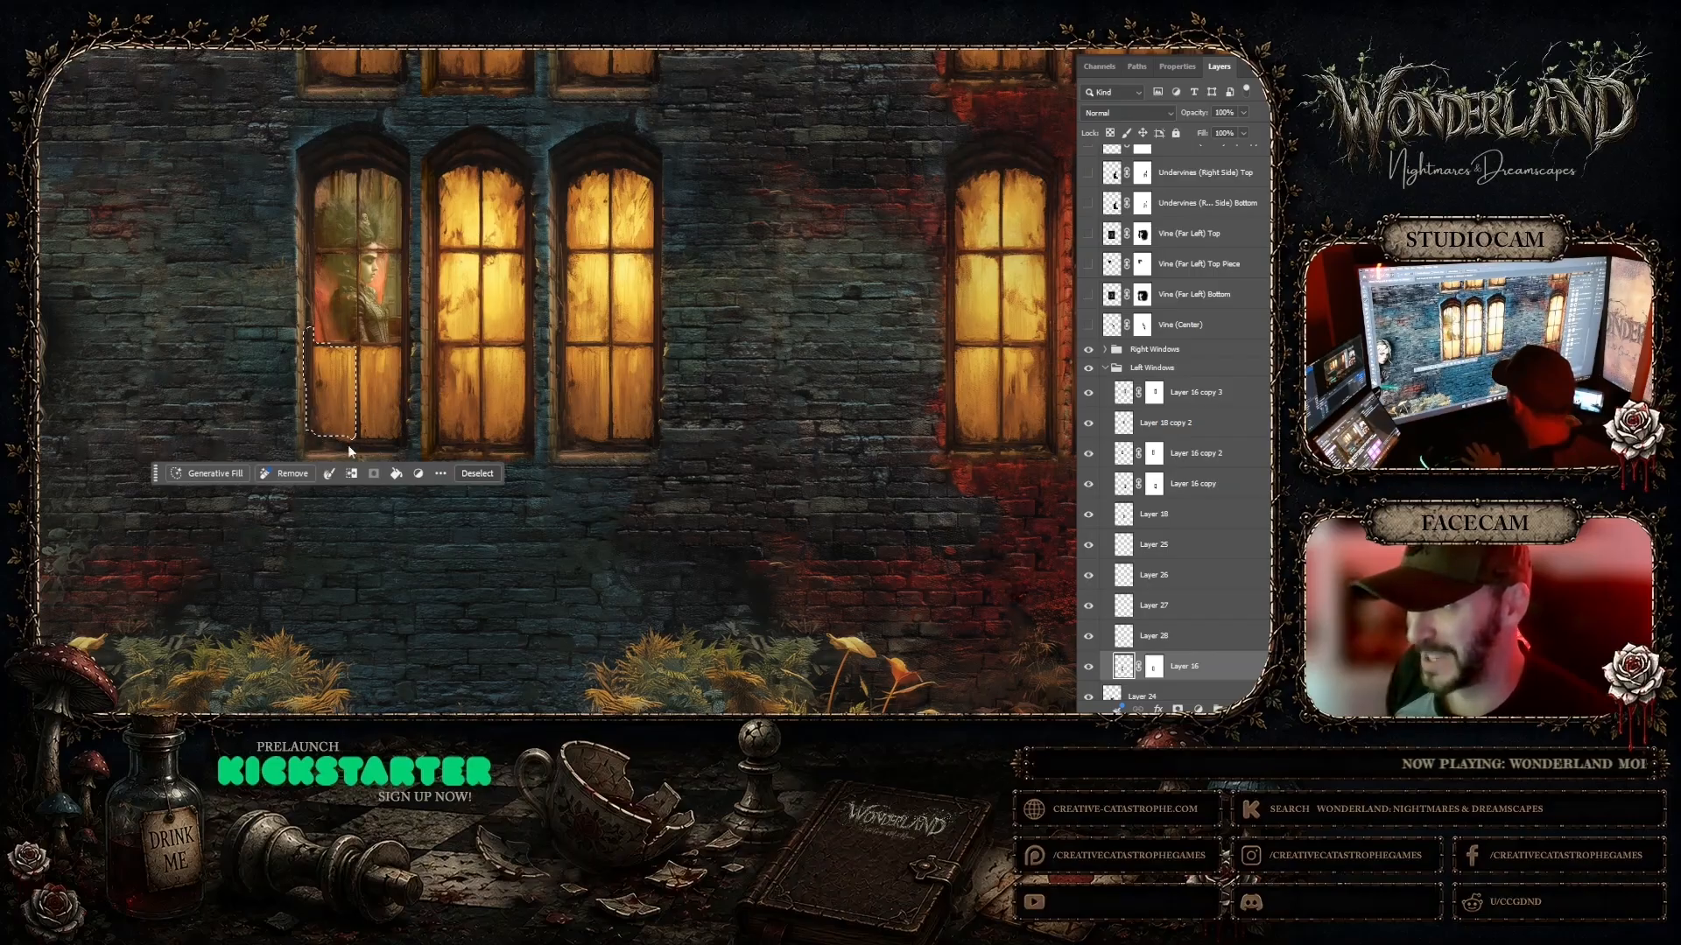
{"action": "left_click", "coordinate": [354, 442]}
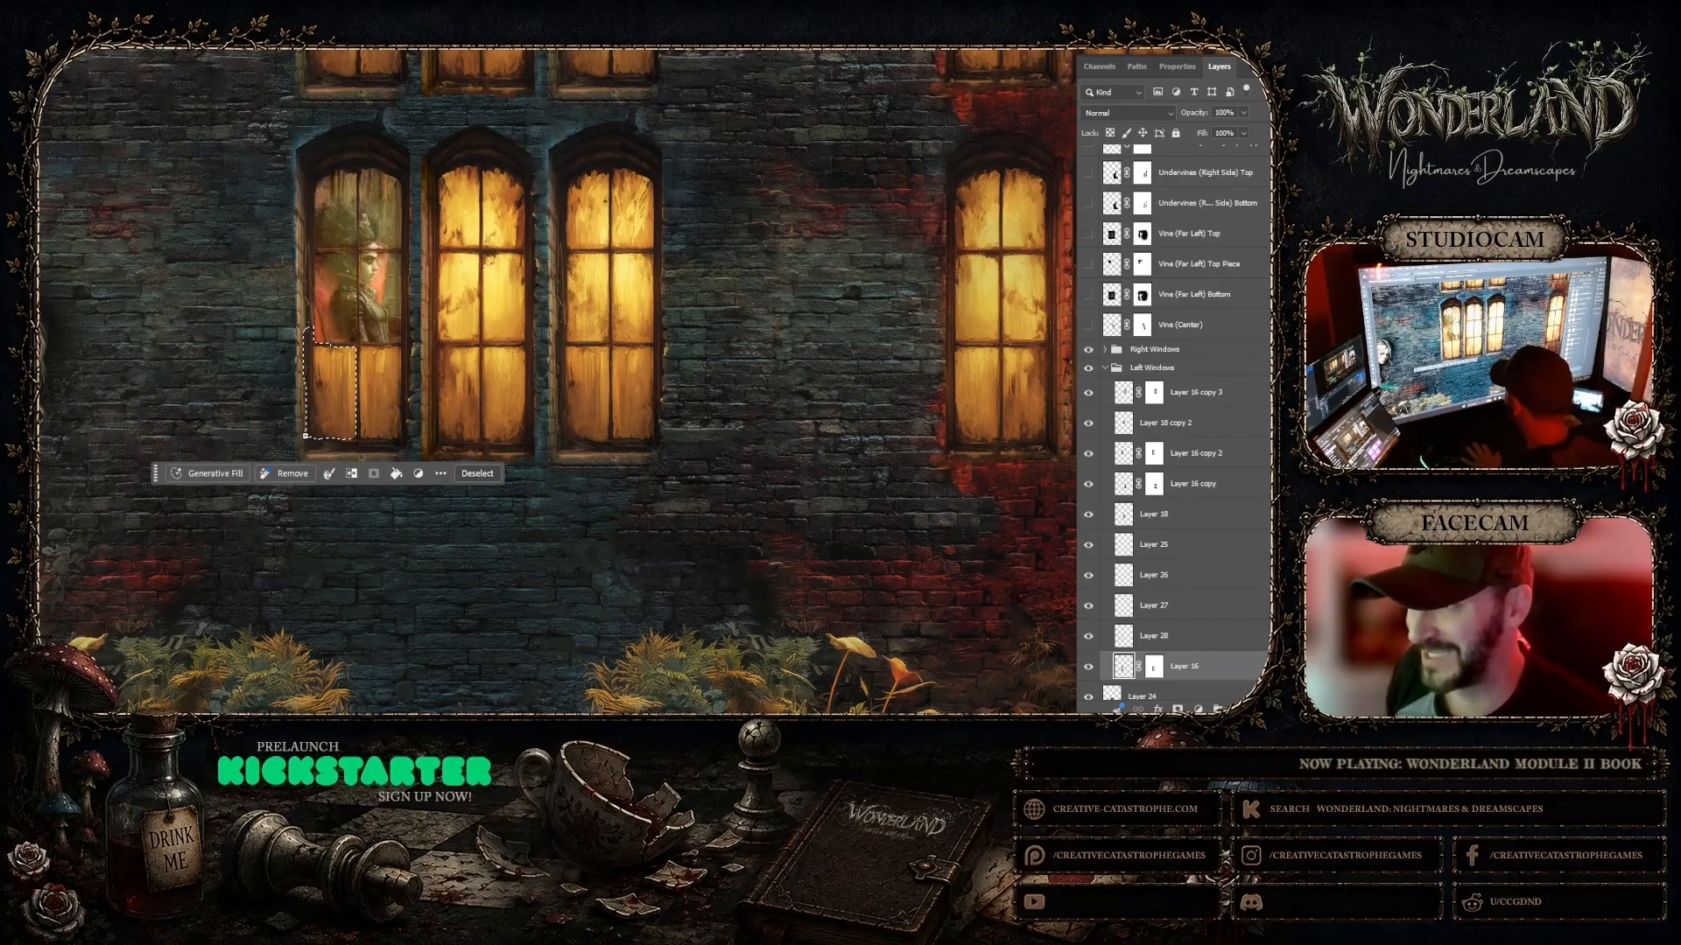
{"action": "left_click_drag", "start_coordinate": [310, 440], "coordinate": [311, 321]}
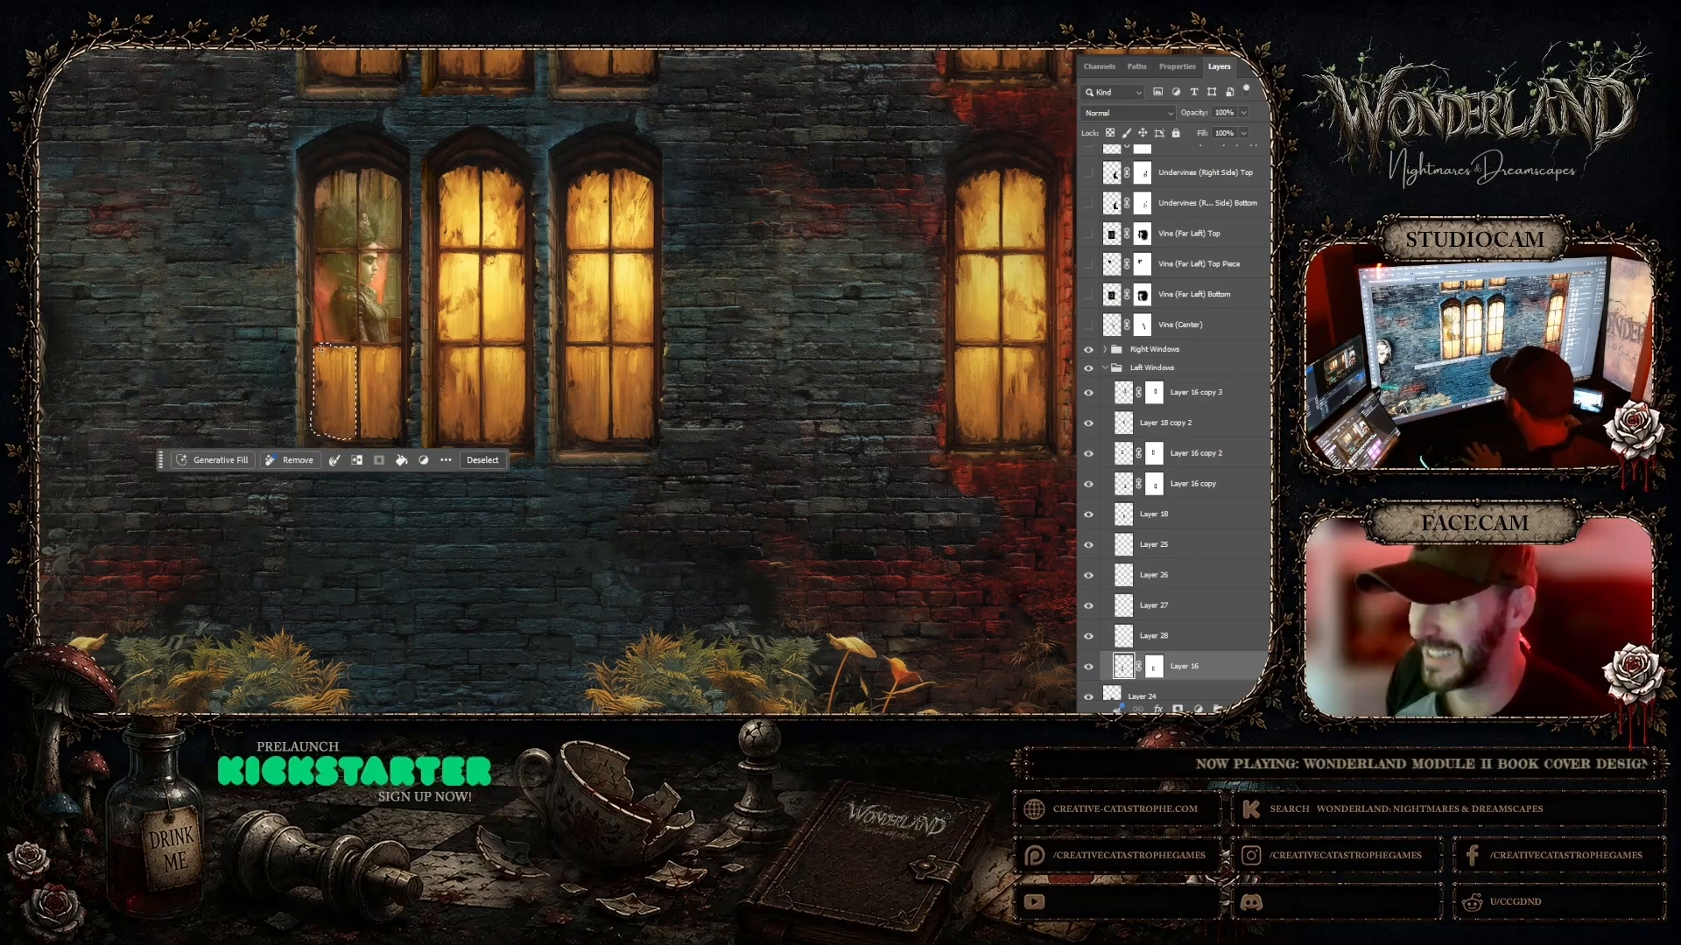
{"action": "left_click", "coordinate": [348, 355]}
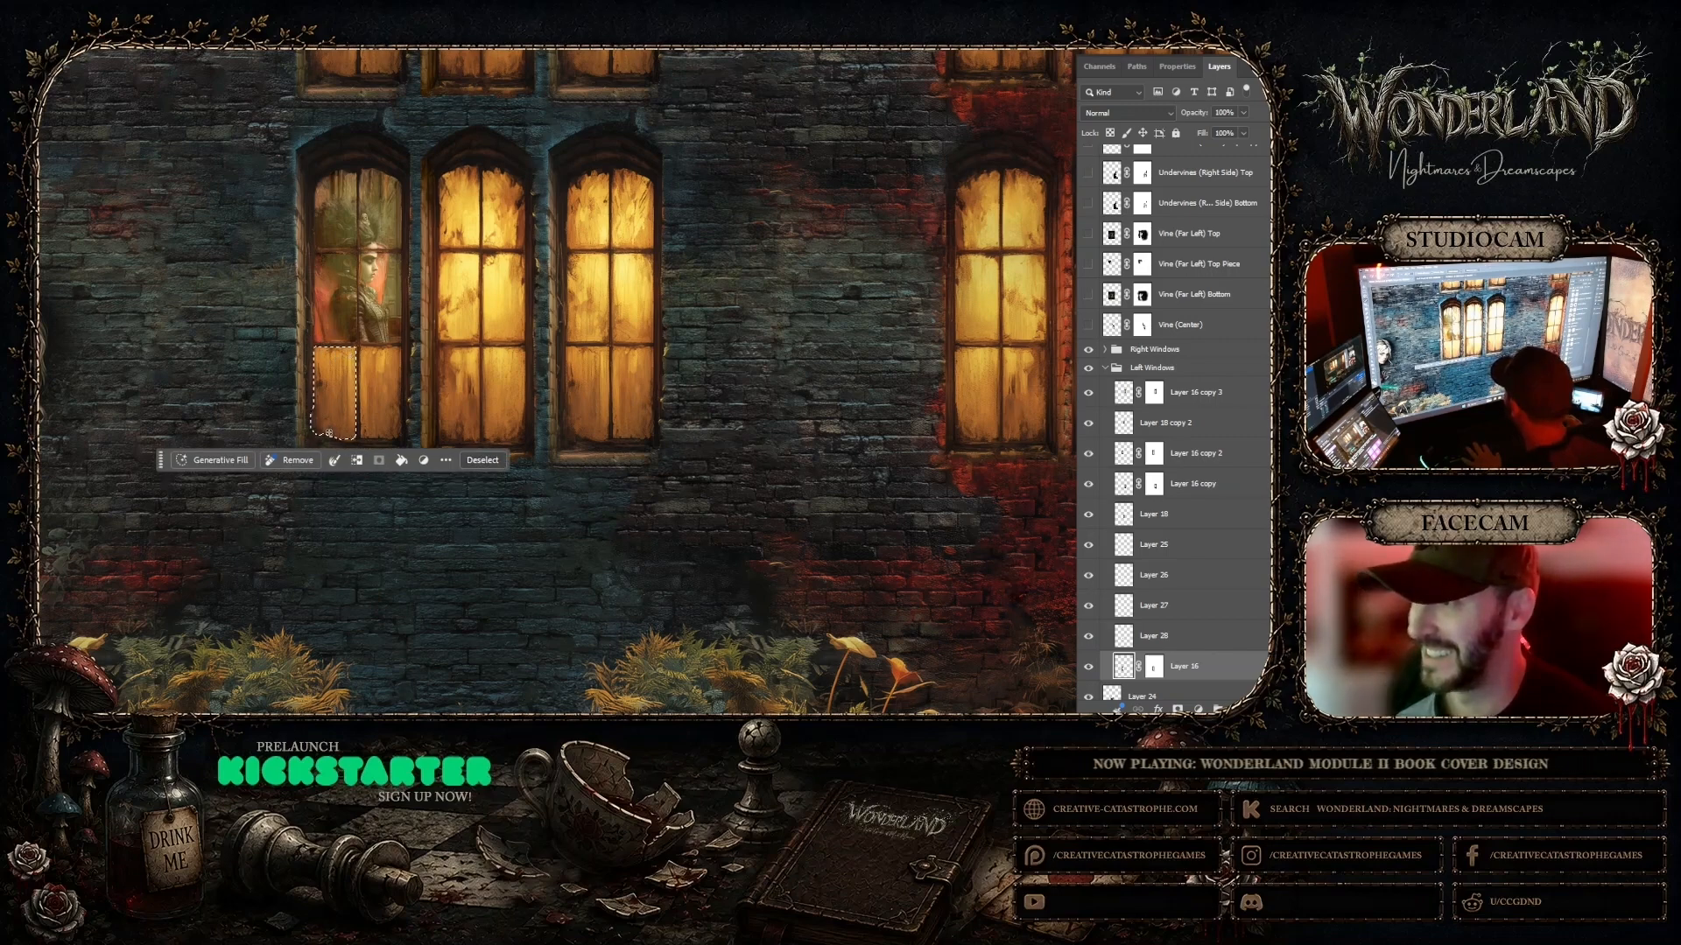
{"action": "left_click", "coordinate": [310, 410], "text": "alt"}
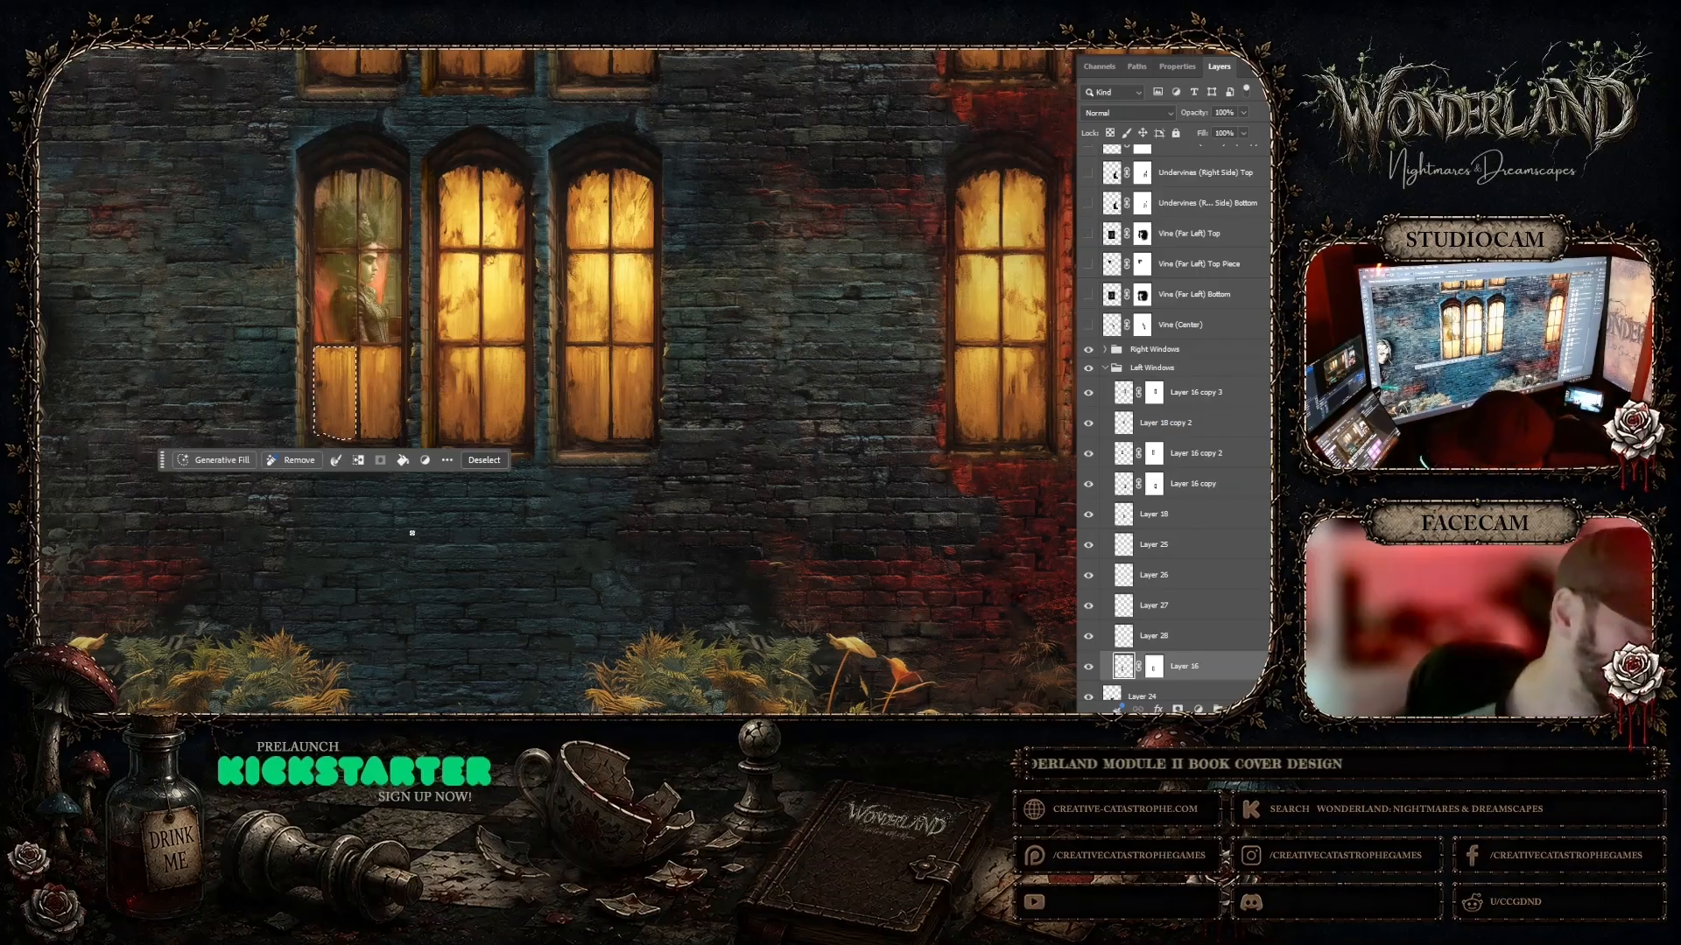
{"action": "left_click_drag", "start_coordinate": [164, 458], "coordinate": [379, 567]}
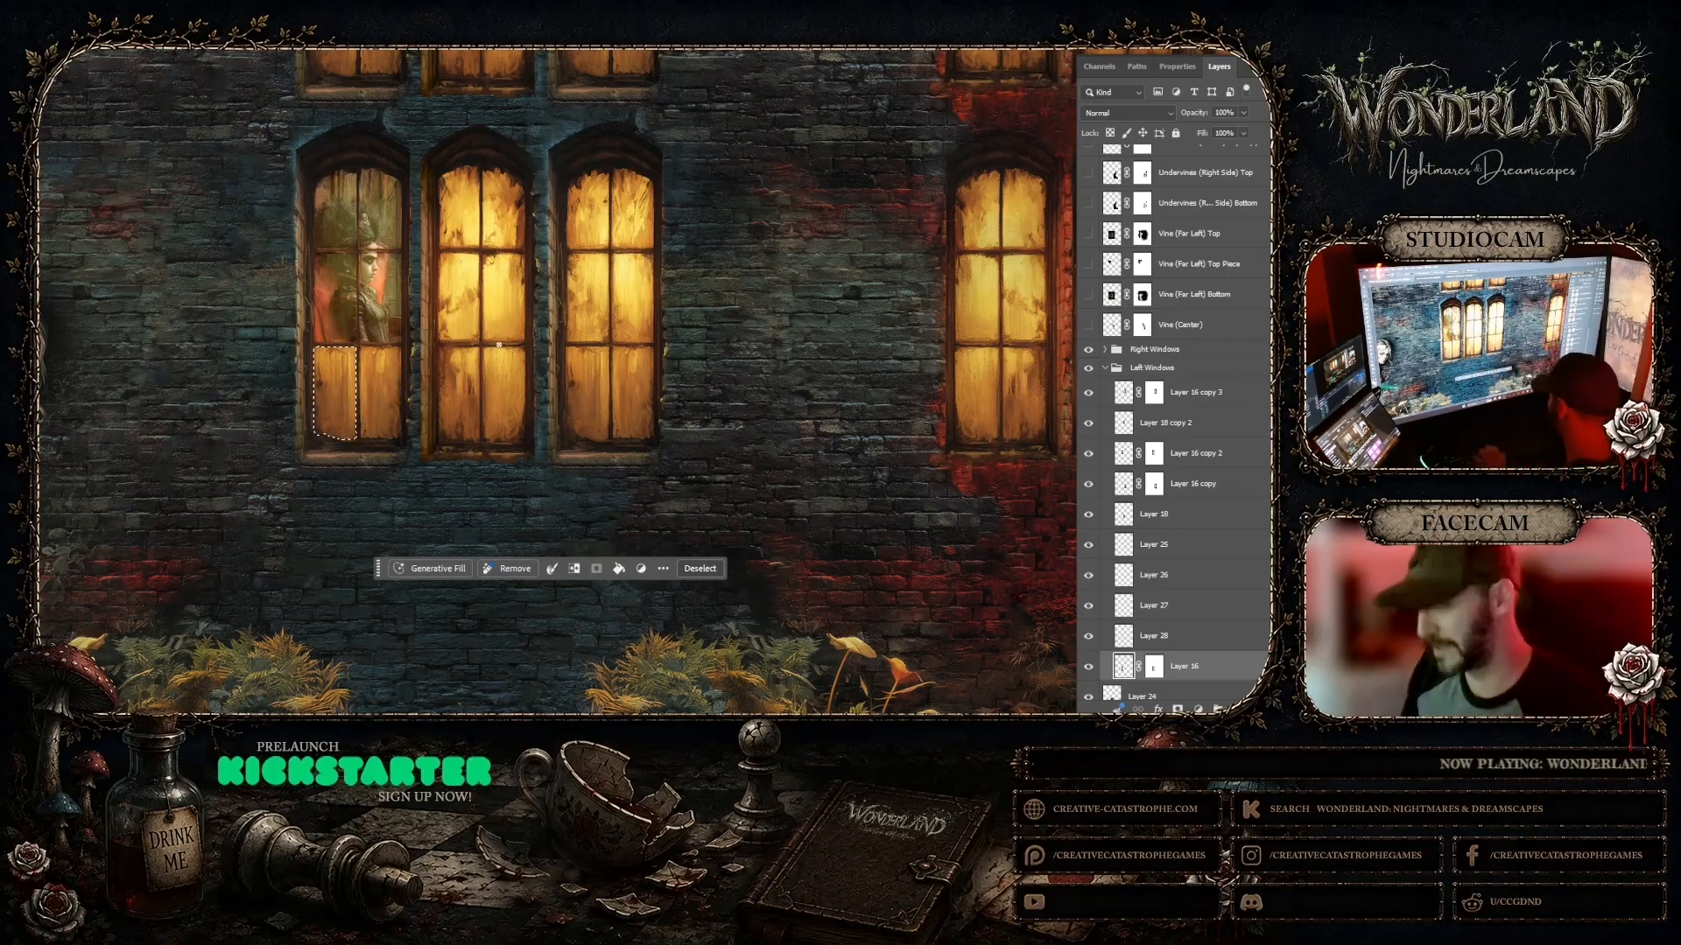
Step: Cut the selected lower-left pane from Layer 16, paste it in place on its own layer and set that layer's fill to 35%
{"action": "key", "text": "ctrl+x"}
{"action": "left_click", "coordinate": [9, 9]}
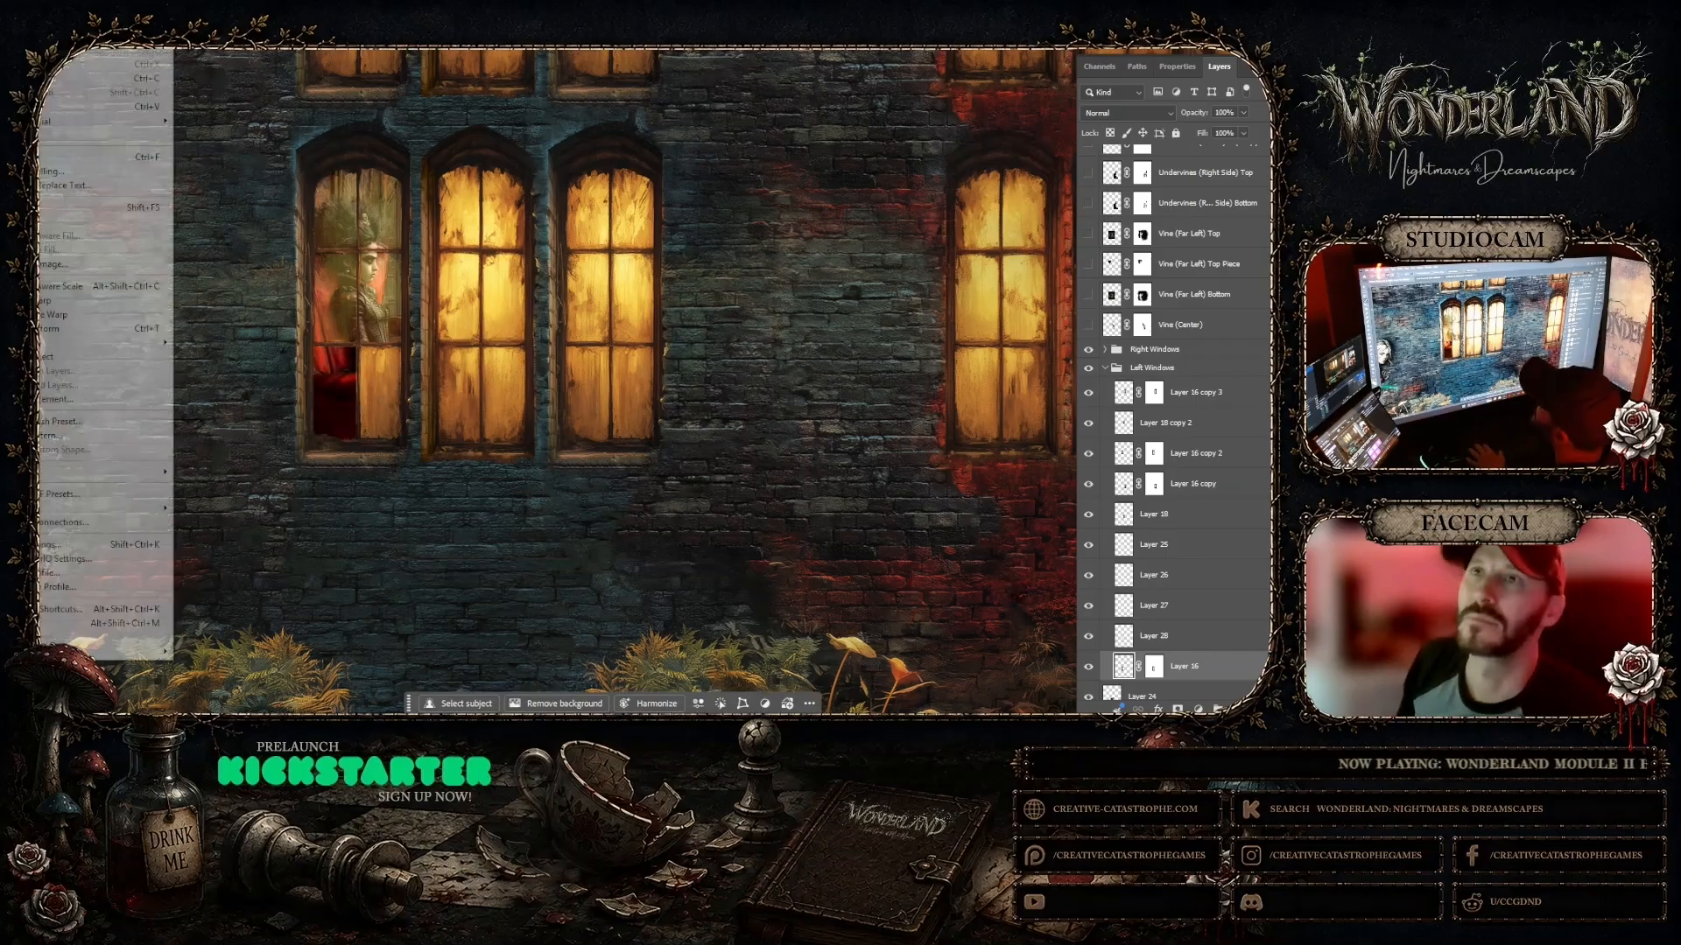
{"action": "mouse_move", "coordinate": [44, 9]}
{"action": "key", "text": "Escape"}
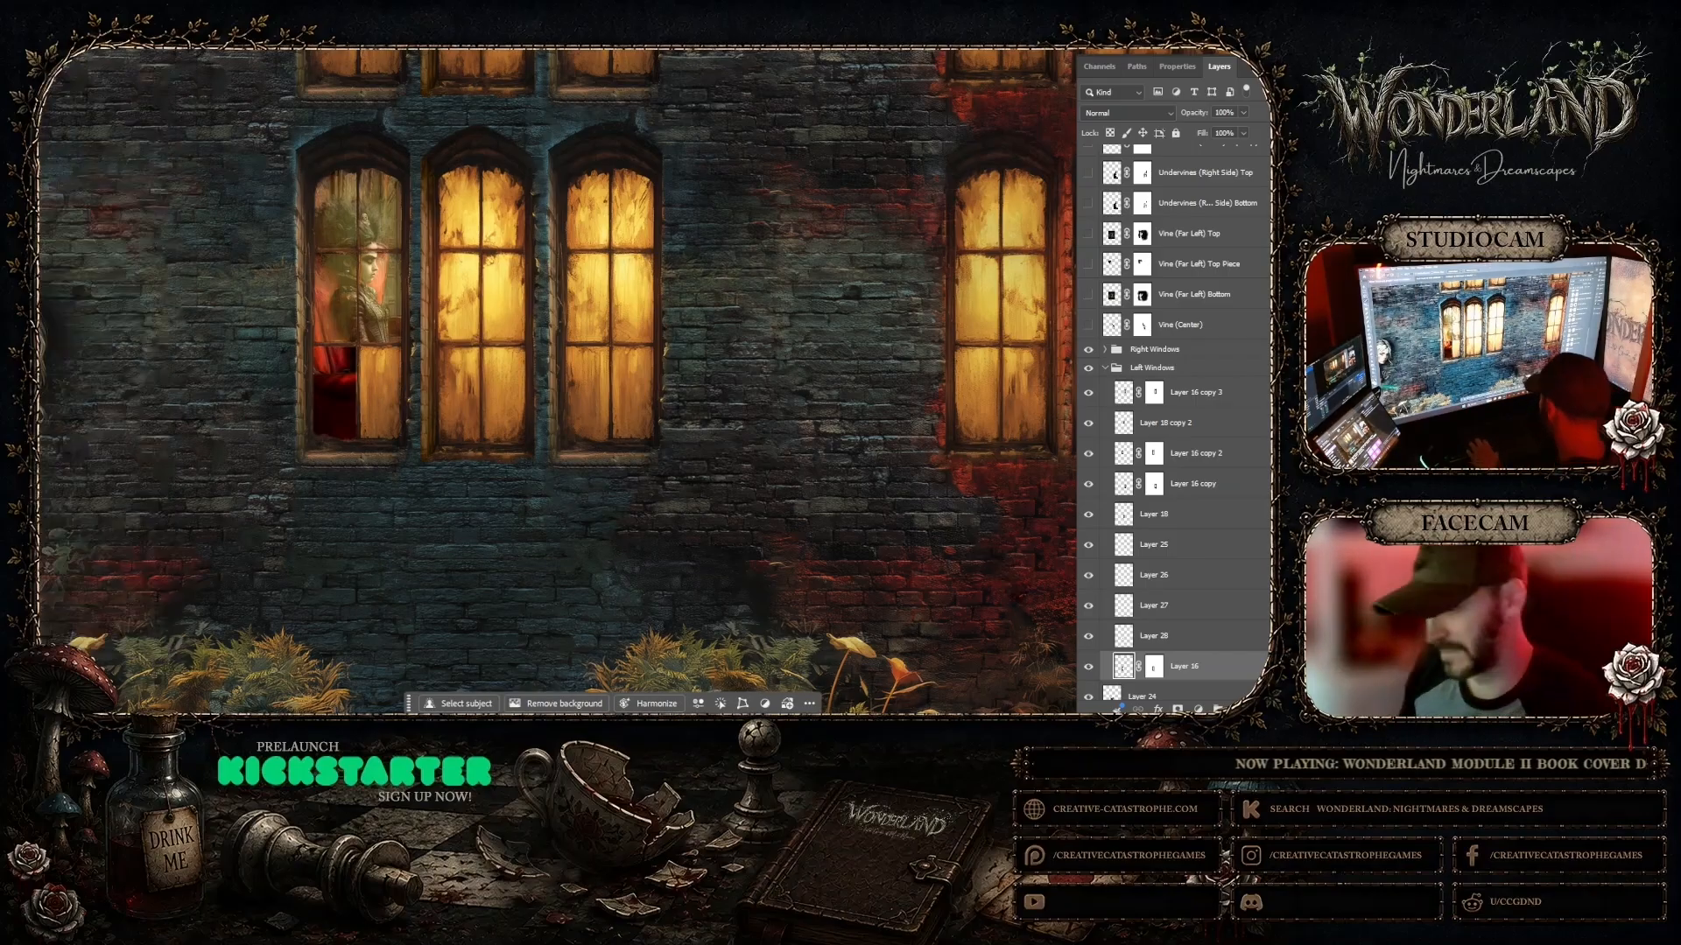
{"action": "key", "text": "ctrl+v"}
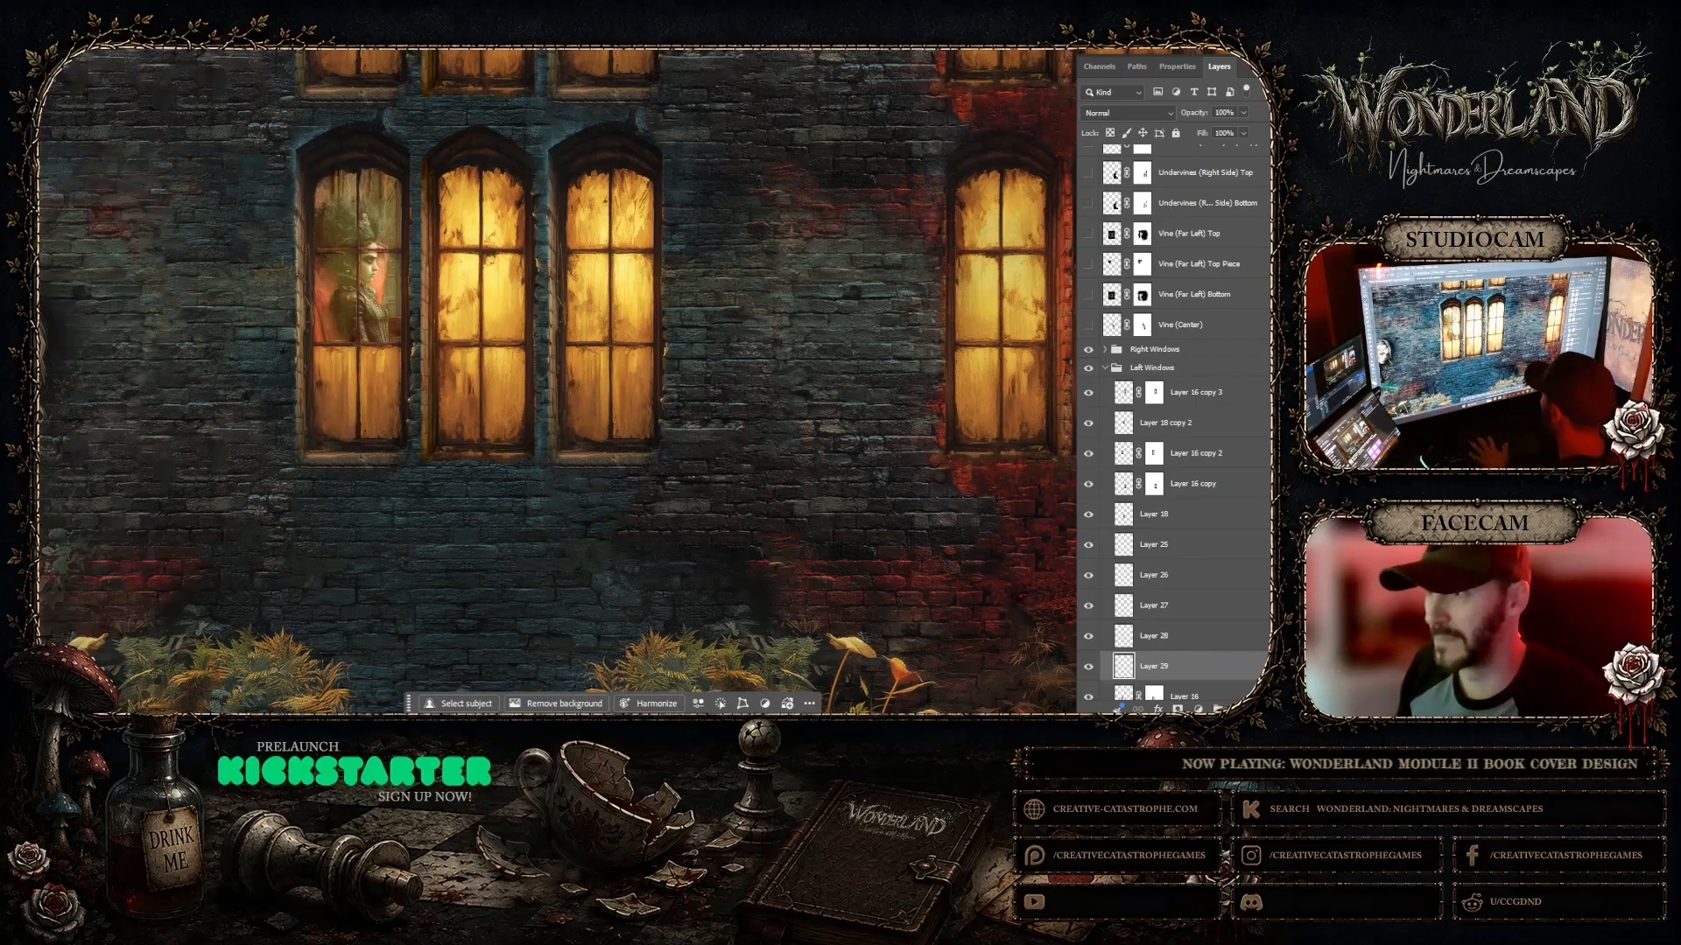
{"action": "left_click", "coordinate": [1244, 132]}
{"action": "left_click_drag", "start_coordinate": [1234, 155], "coordinate": [1199, 155]}
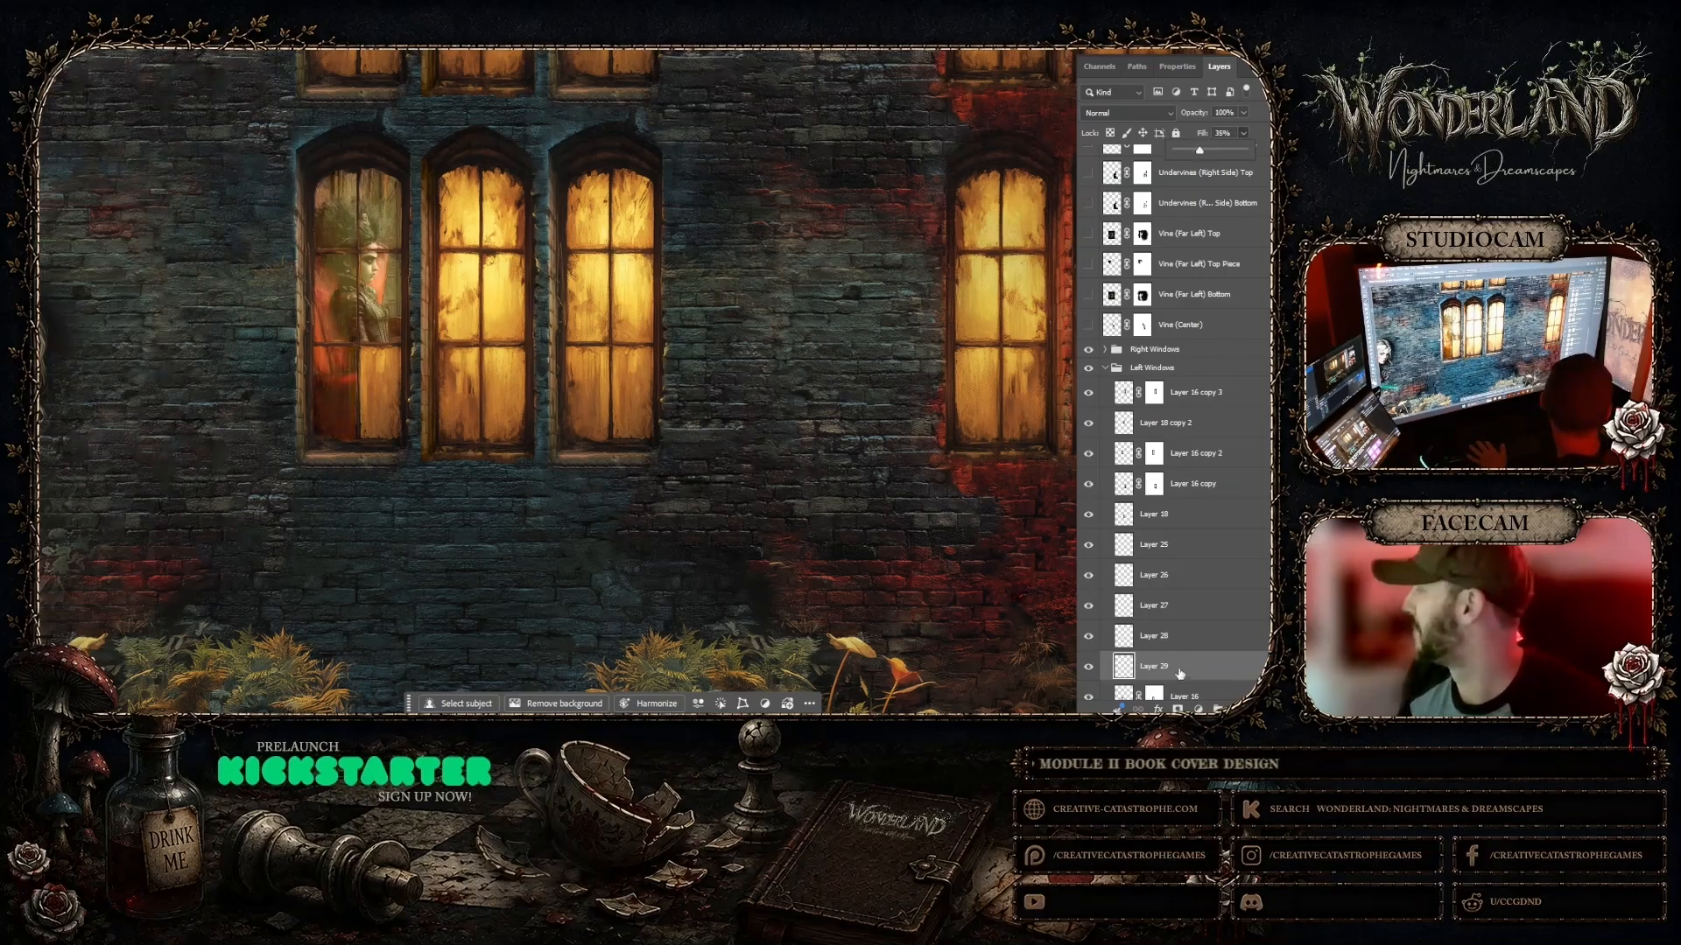
Step: Make Layer 16 active and select the lower-right glass pane of the first lower window with the Quick Selection tool
{"action": "scroll", "coordinate": [1179, 673], "scroll_direction": "down", "scroll_amount": 3}
{"action": "left_click", "coordinate": [1202, 544]}
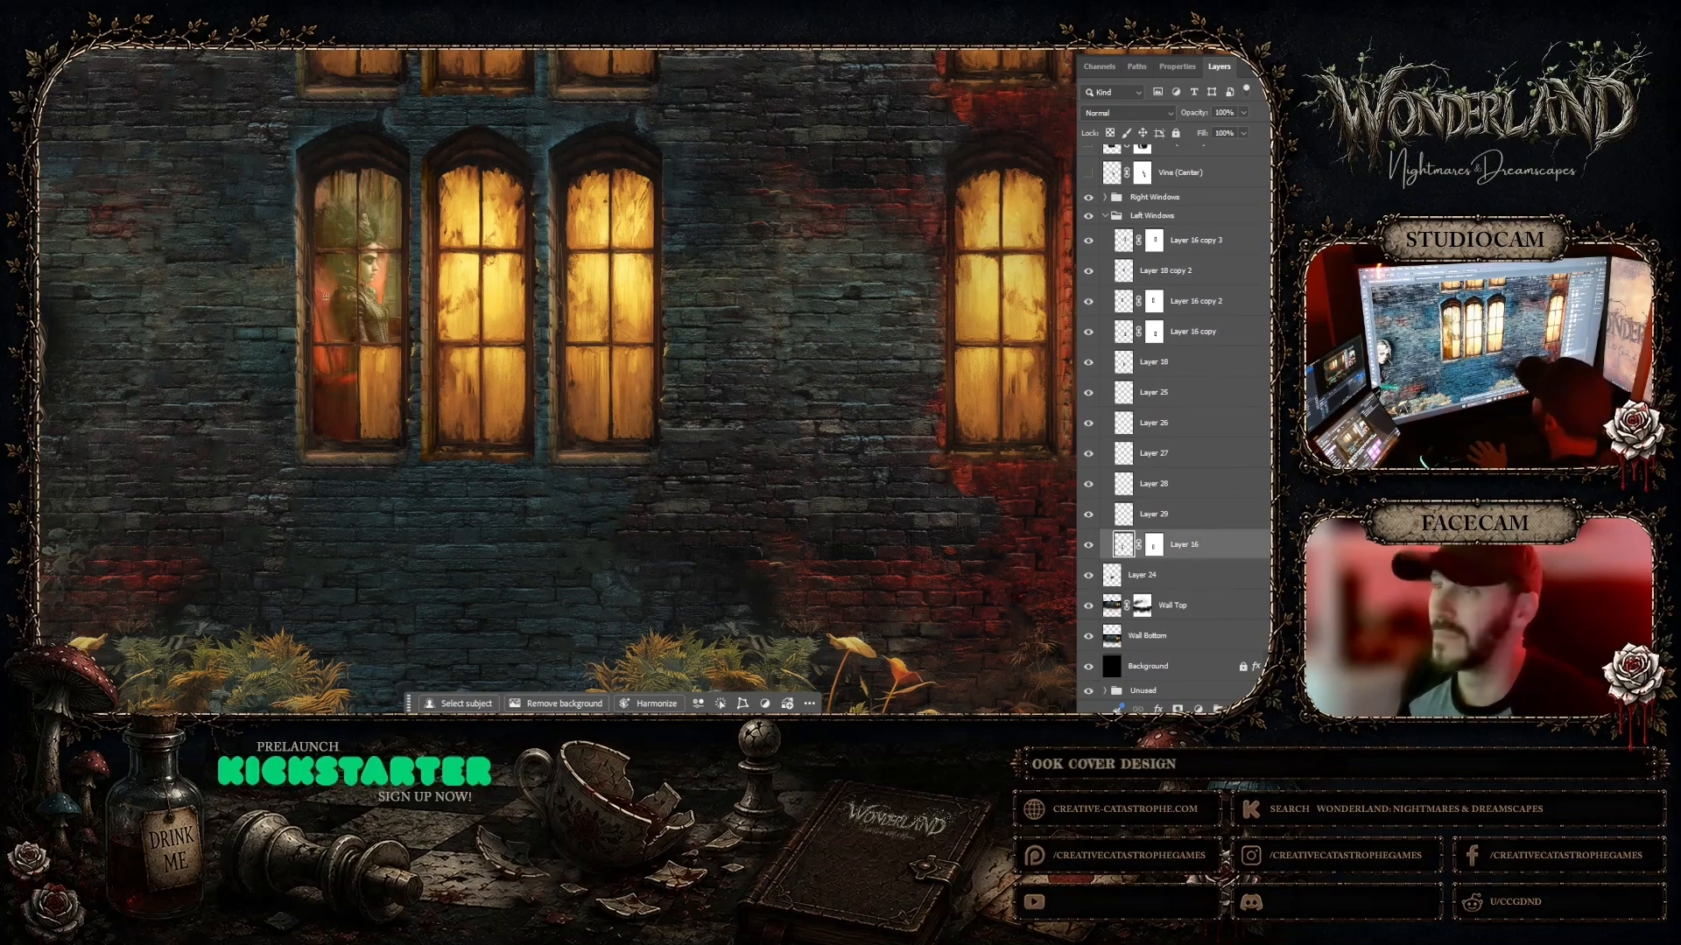
{"action": "left_click", "coordinate": [381, 384]}
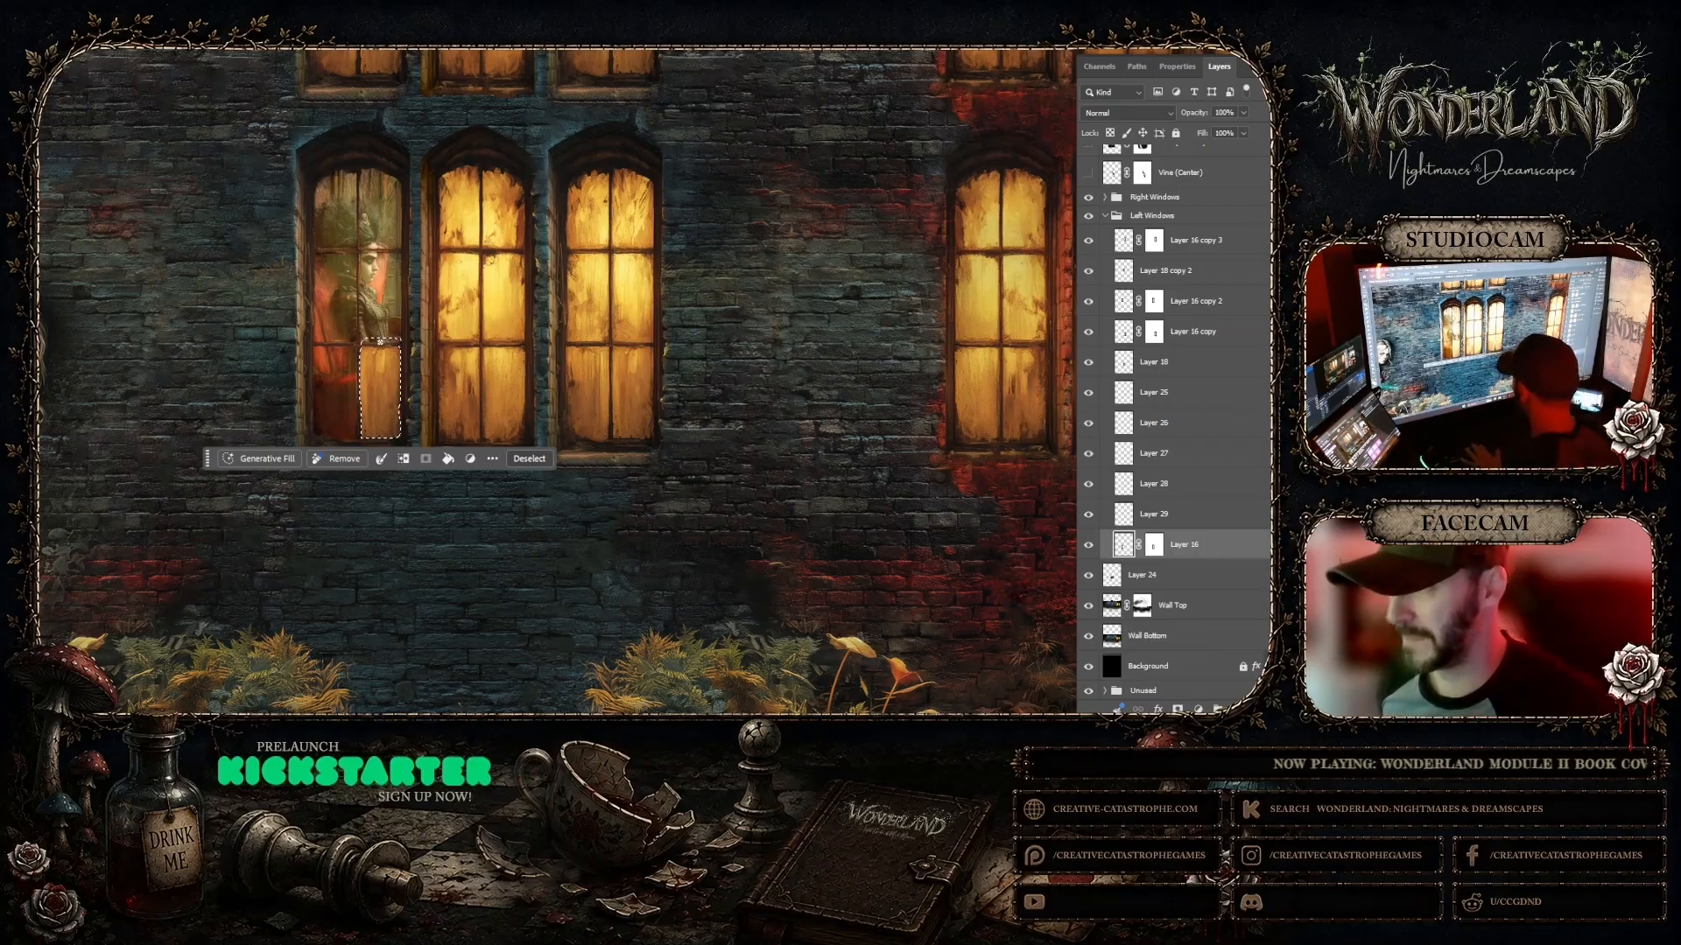
{"action": "key", "text": "super"}
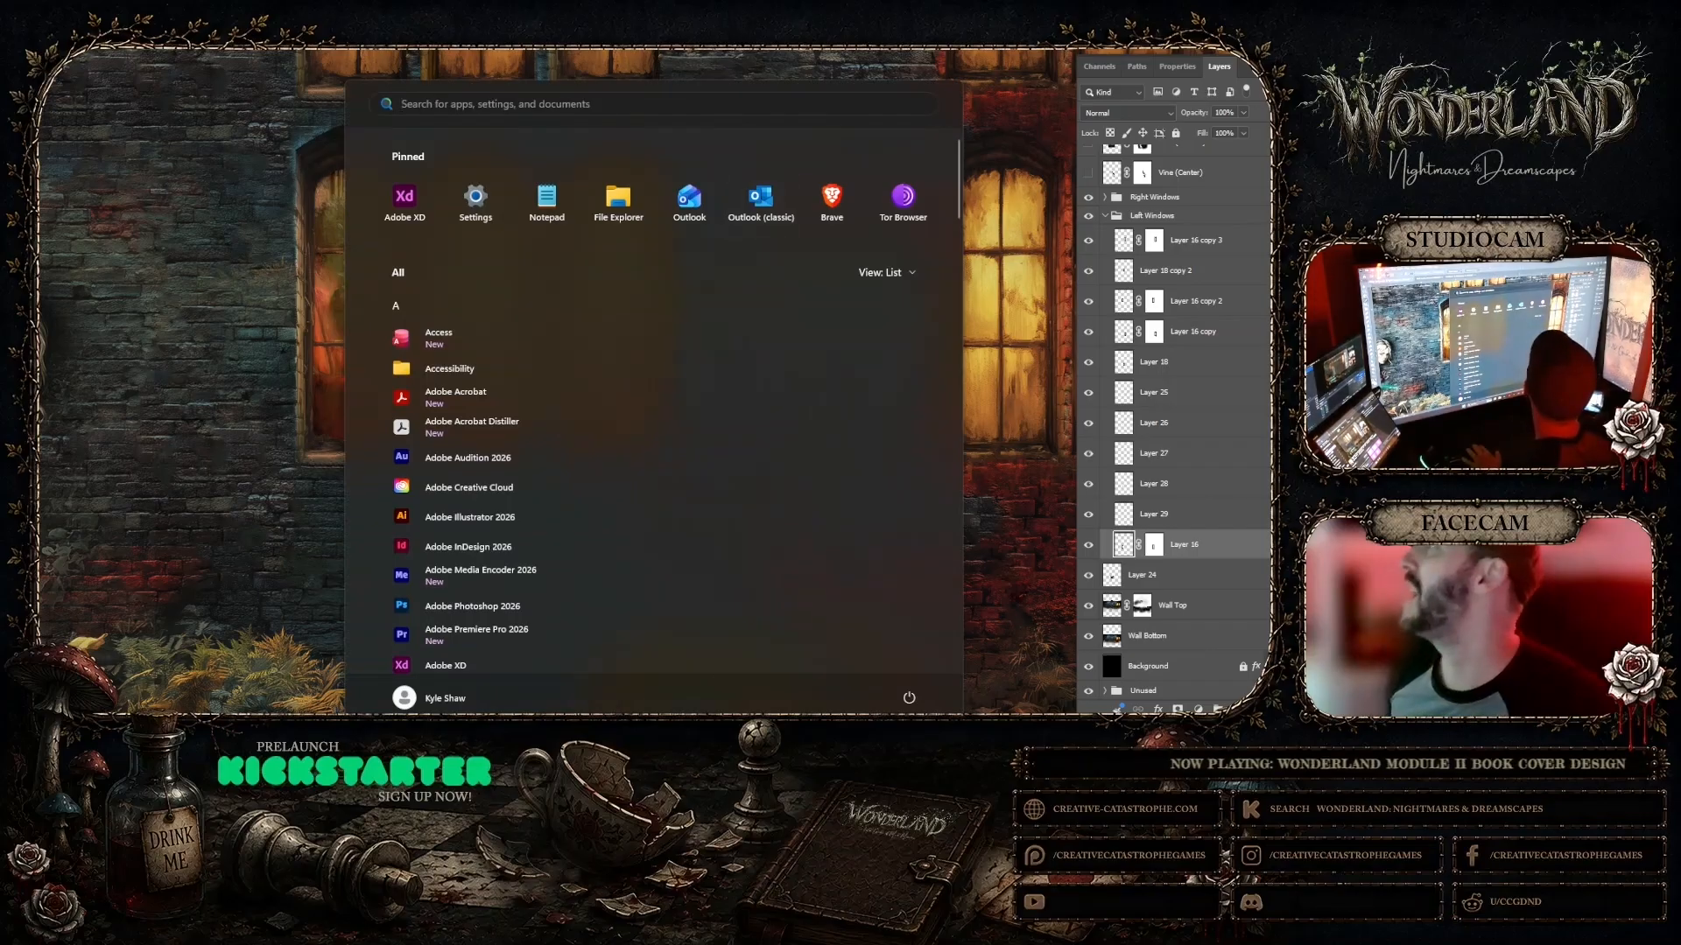
{"action": "key", "text": "super"}
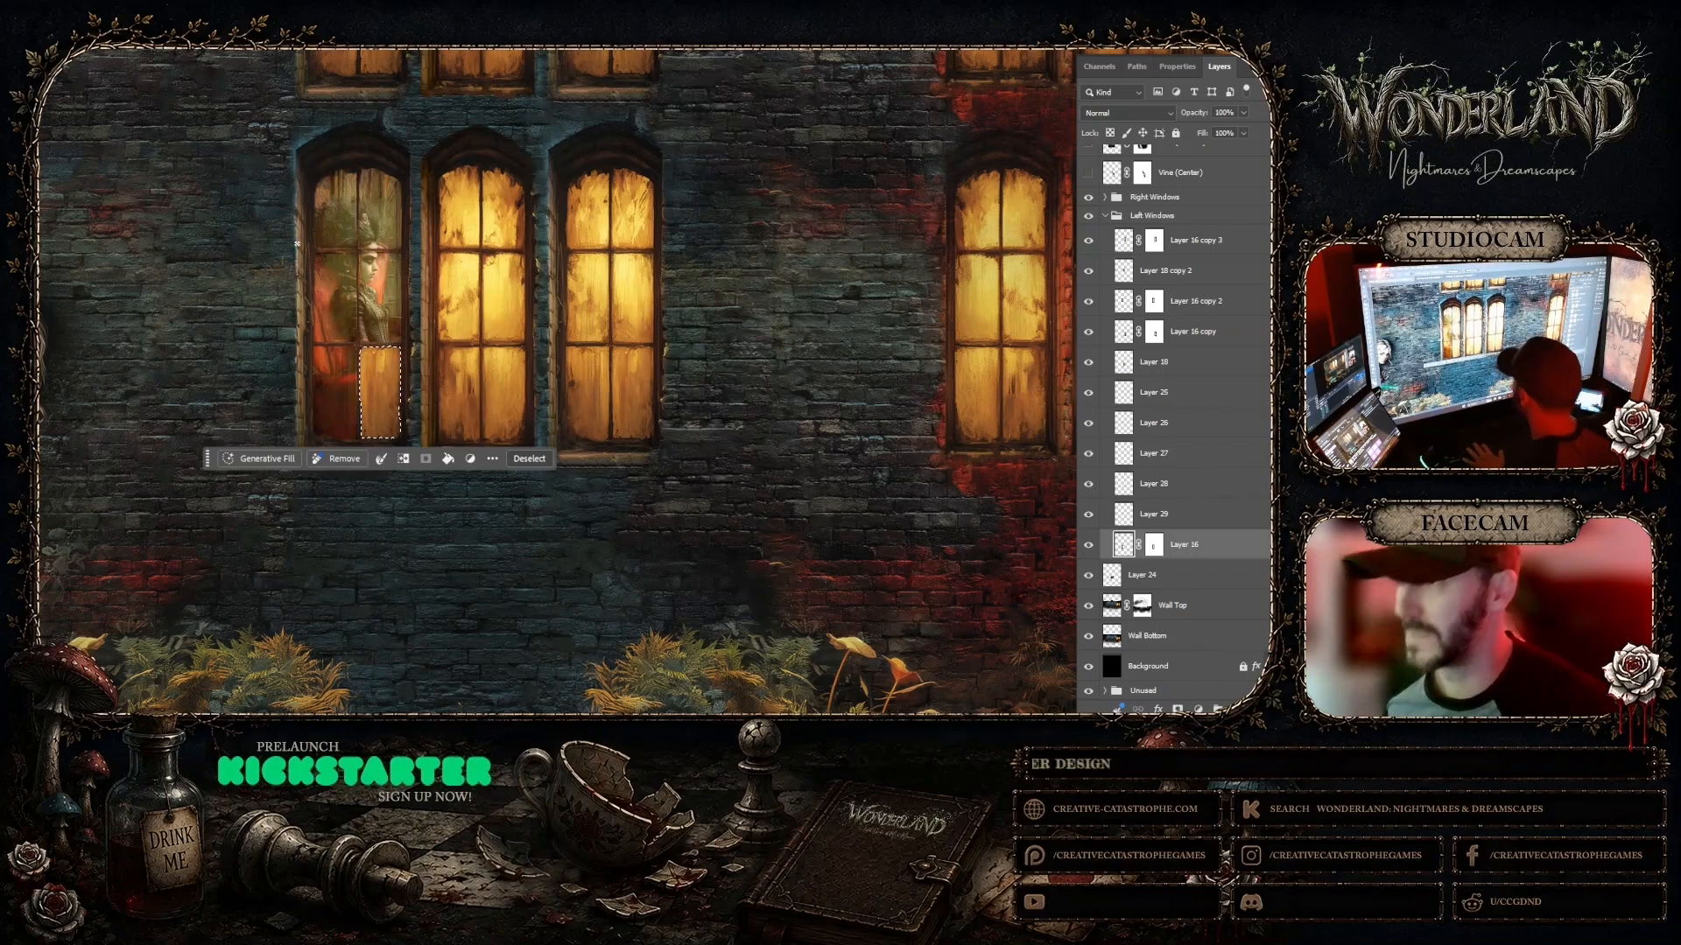
Step: Cut the selected lower-right pane out of Layer 16 and paste it in place as a separate layer
{"action": "key", "text": "alt+e"}
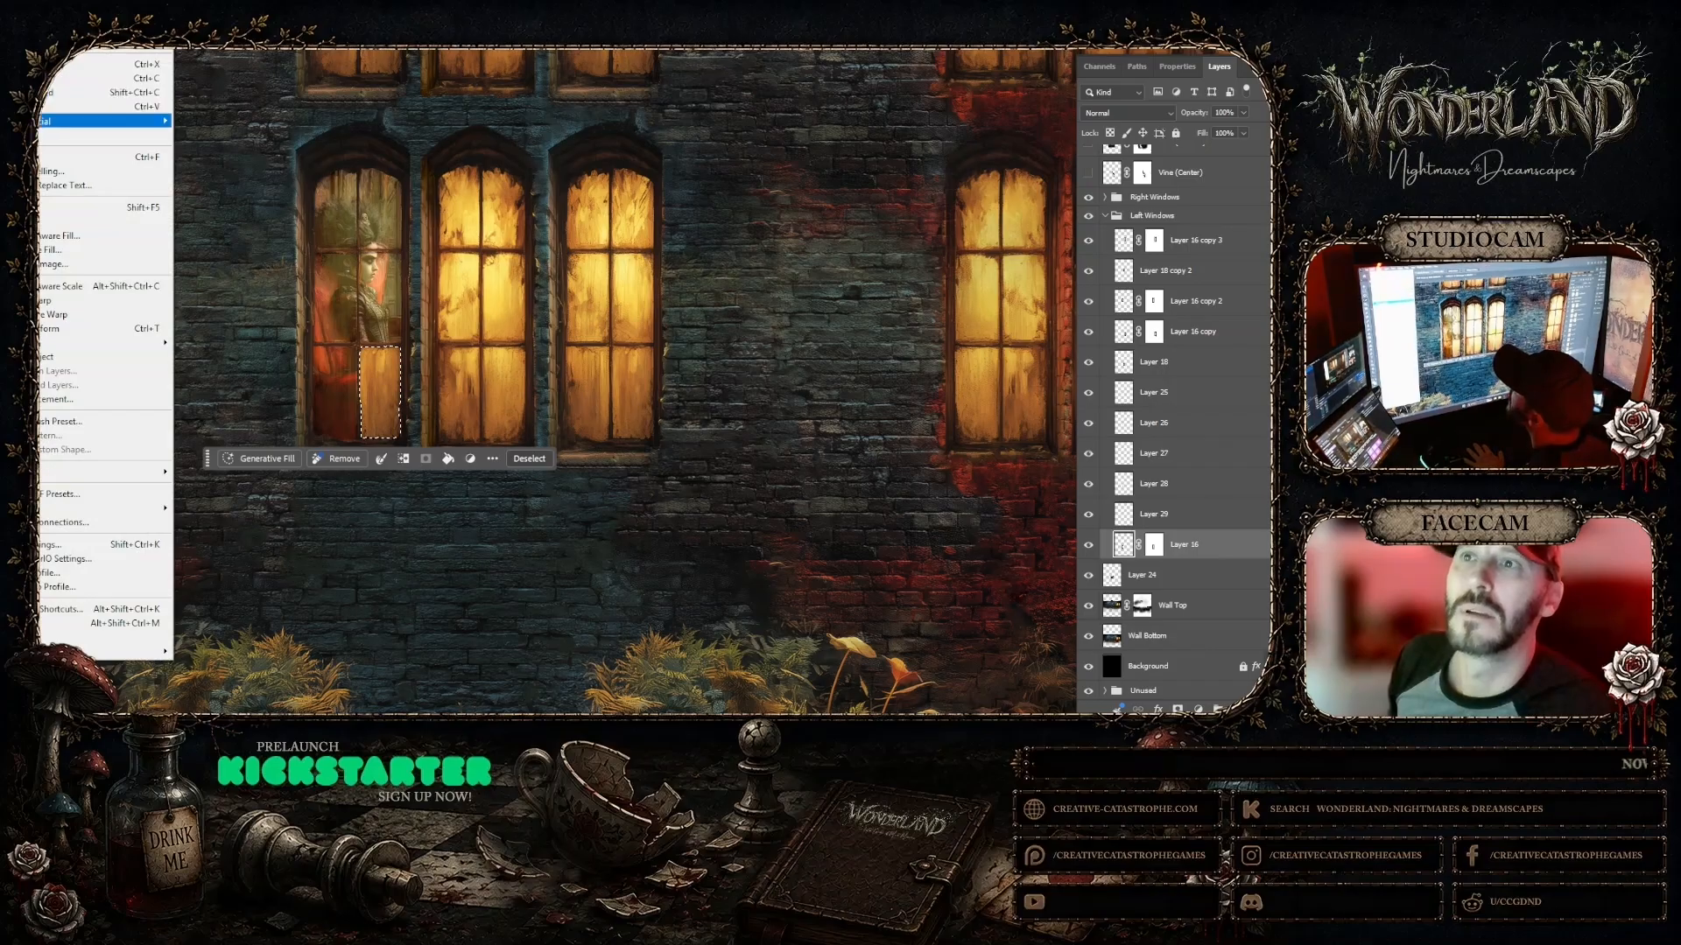
{"action": "key", "text": "Return"}
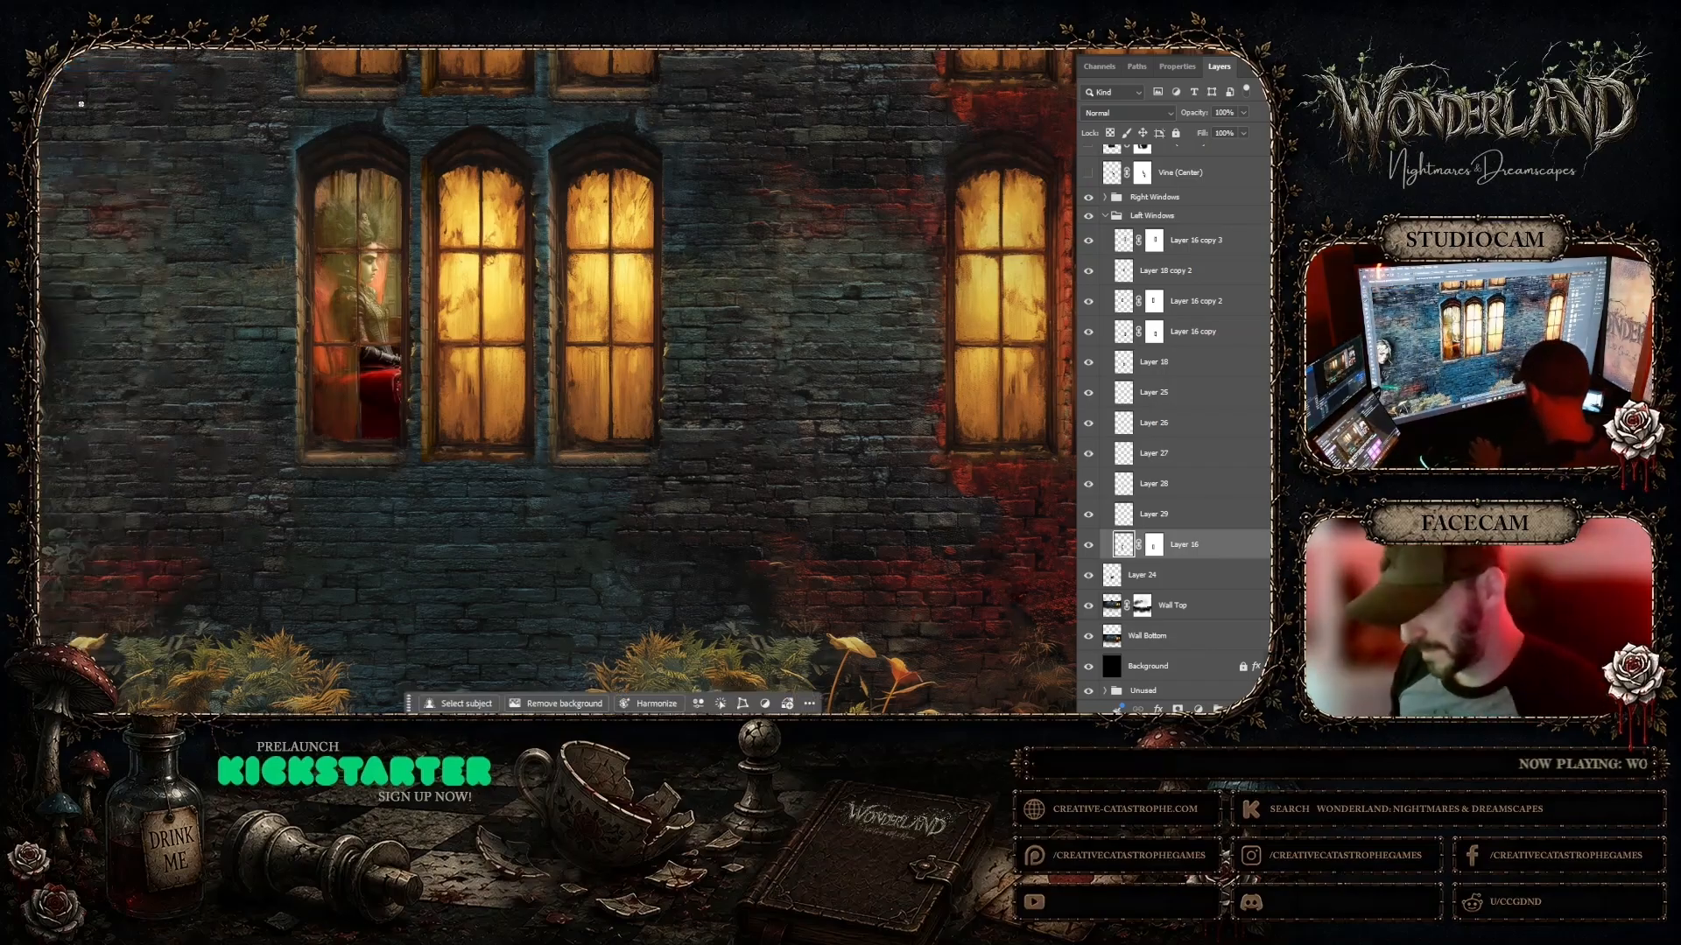
{"action": "key", "text": "ctrl+shift+v"}
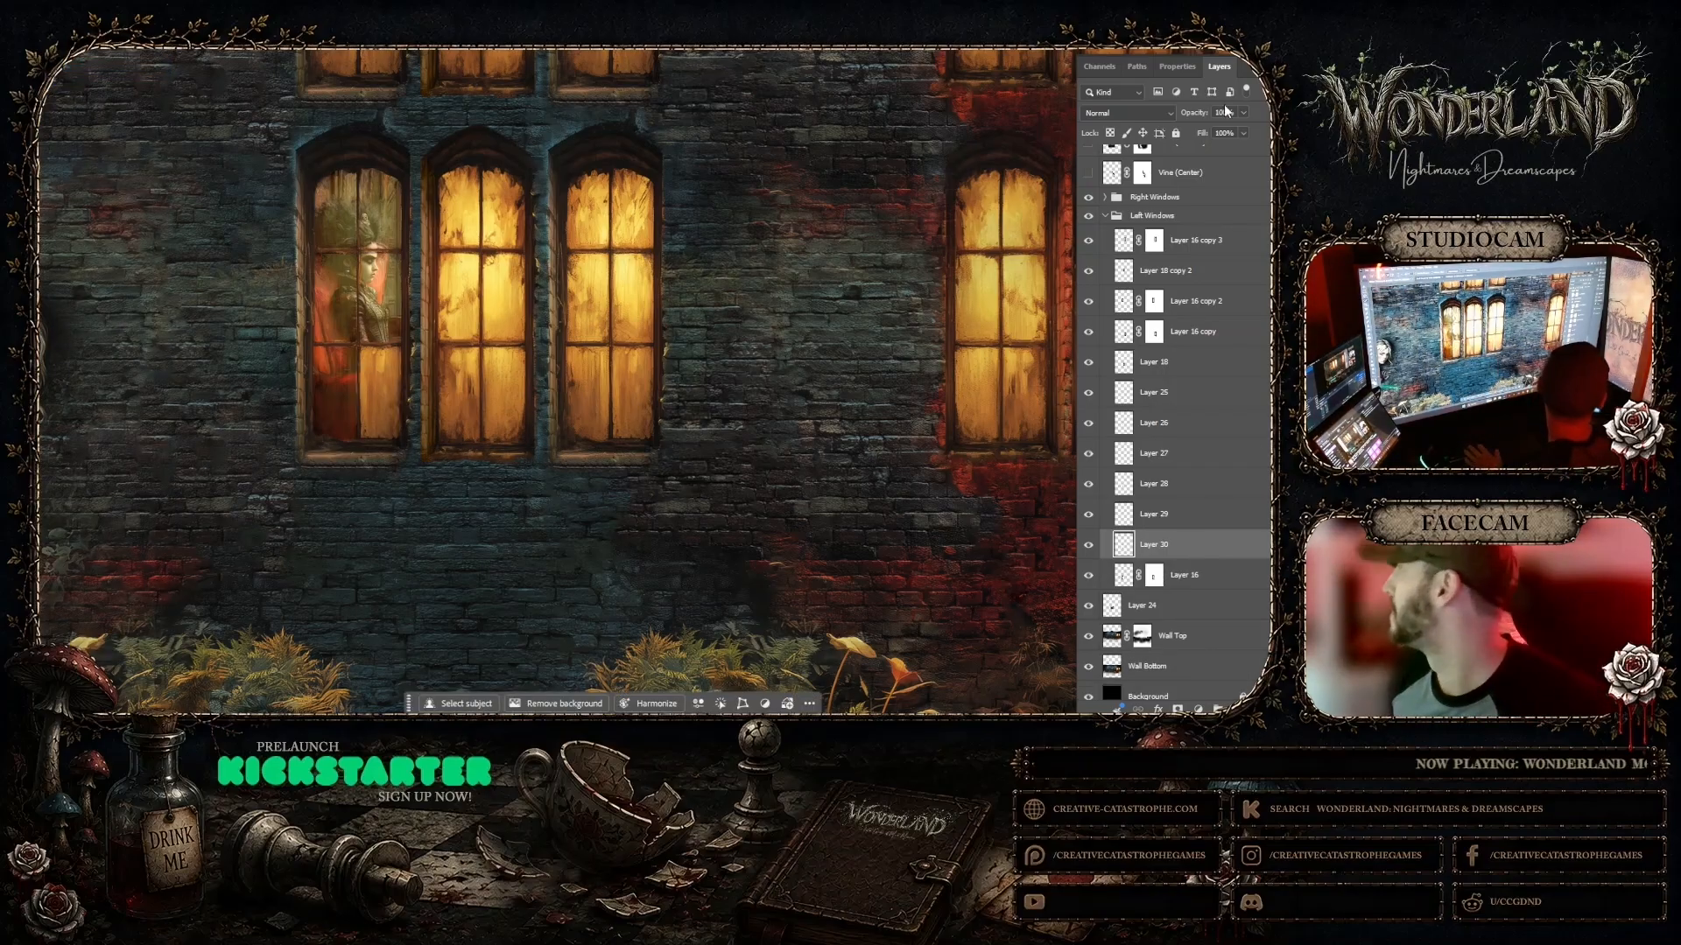
Step: Set the fill of the lower-right window pane's layer, Layer 30, to 35%
{"action": "left_click", "coordinate": [1243, 133]}
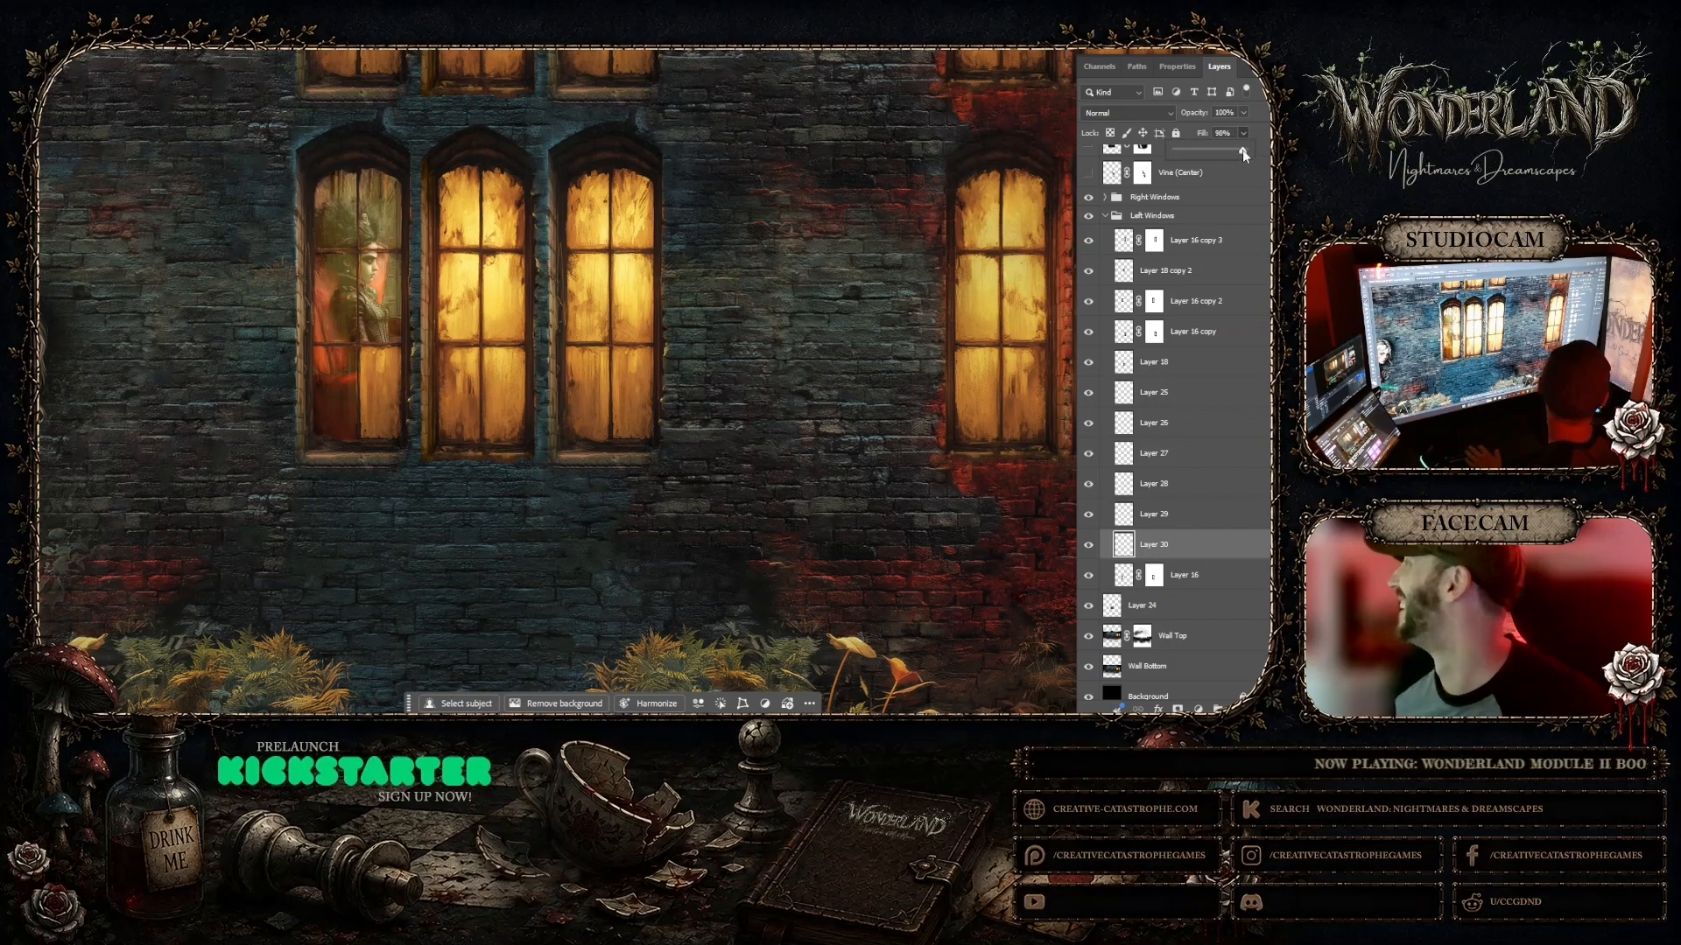
{"action": "left_click_drag", "start_coordinate": [1242, 151], "coordinate": [1201, 157]}
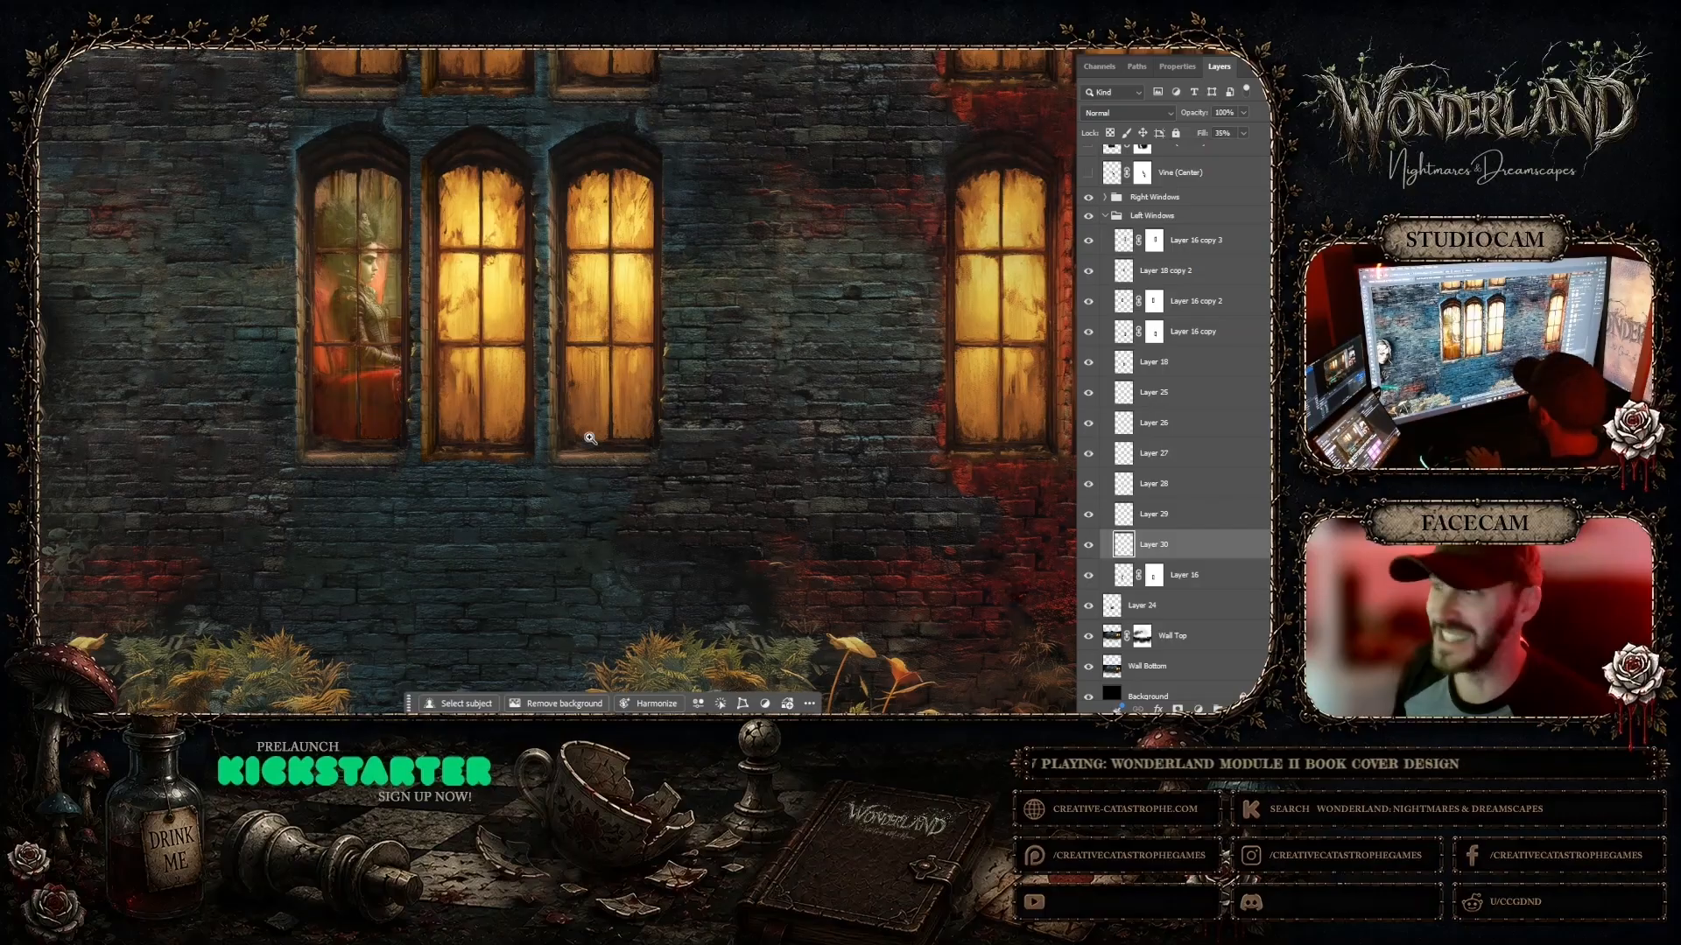
{"action": "right_click", "coordinate": [611, 395]}
{"action": "left_click", "coordinate": [647, 410]}
{"action": "left_click_drag", "start_coordinate": [795, 557], "coordinate": [809, 574]}
{"action": "left_click_drag", "start_coordinate": [813, 587], "coordinate": [851, 616]}
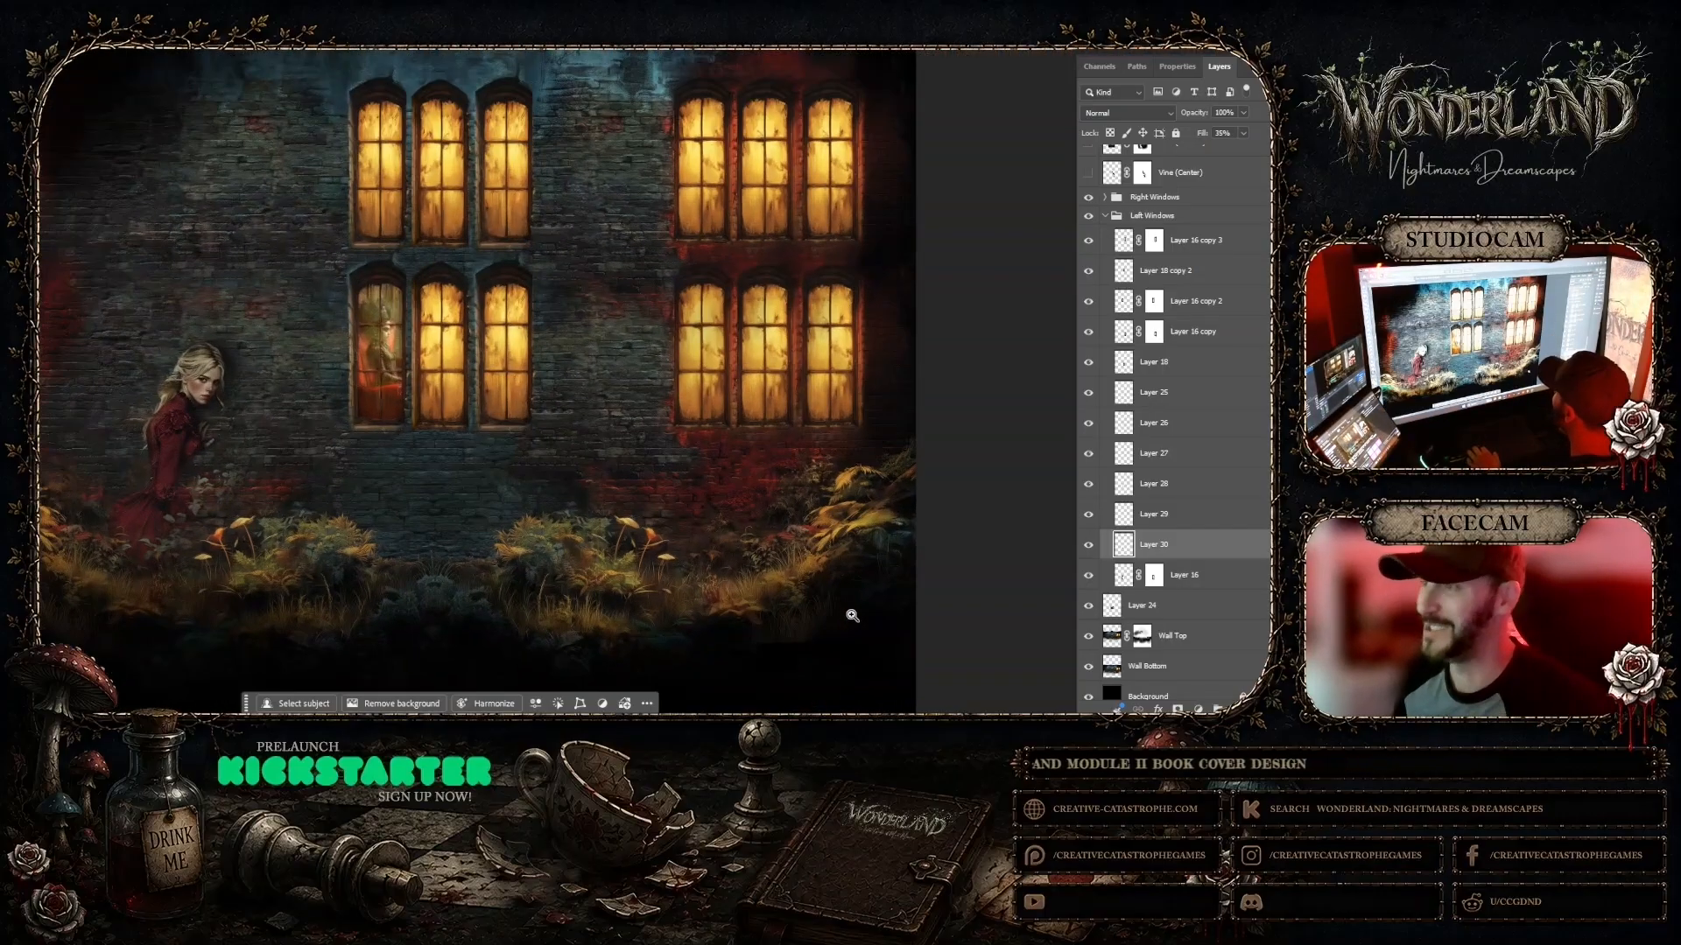
Step: Try shifting the room scene on Layer 24 to the right behind the lower left windows, move it back and deselect it
{"action": "left_click", "coordinate": [1181, 608]}
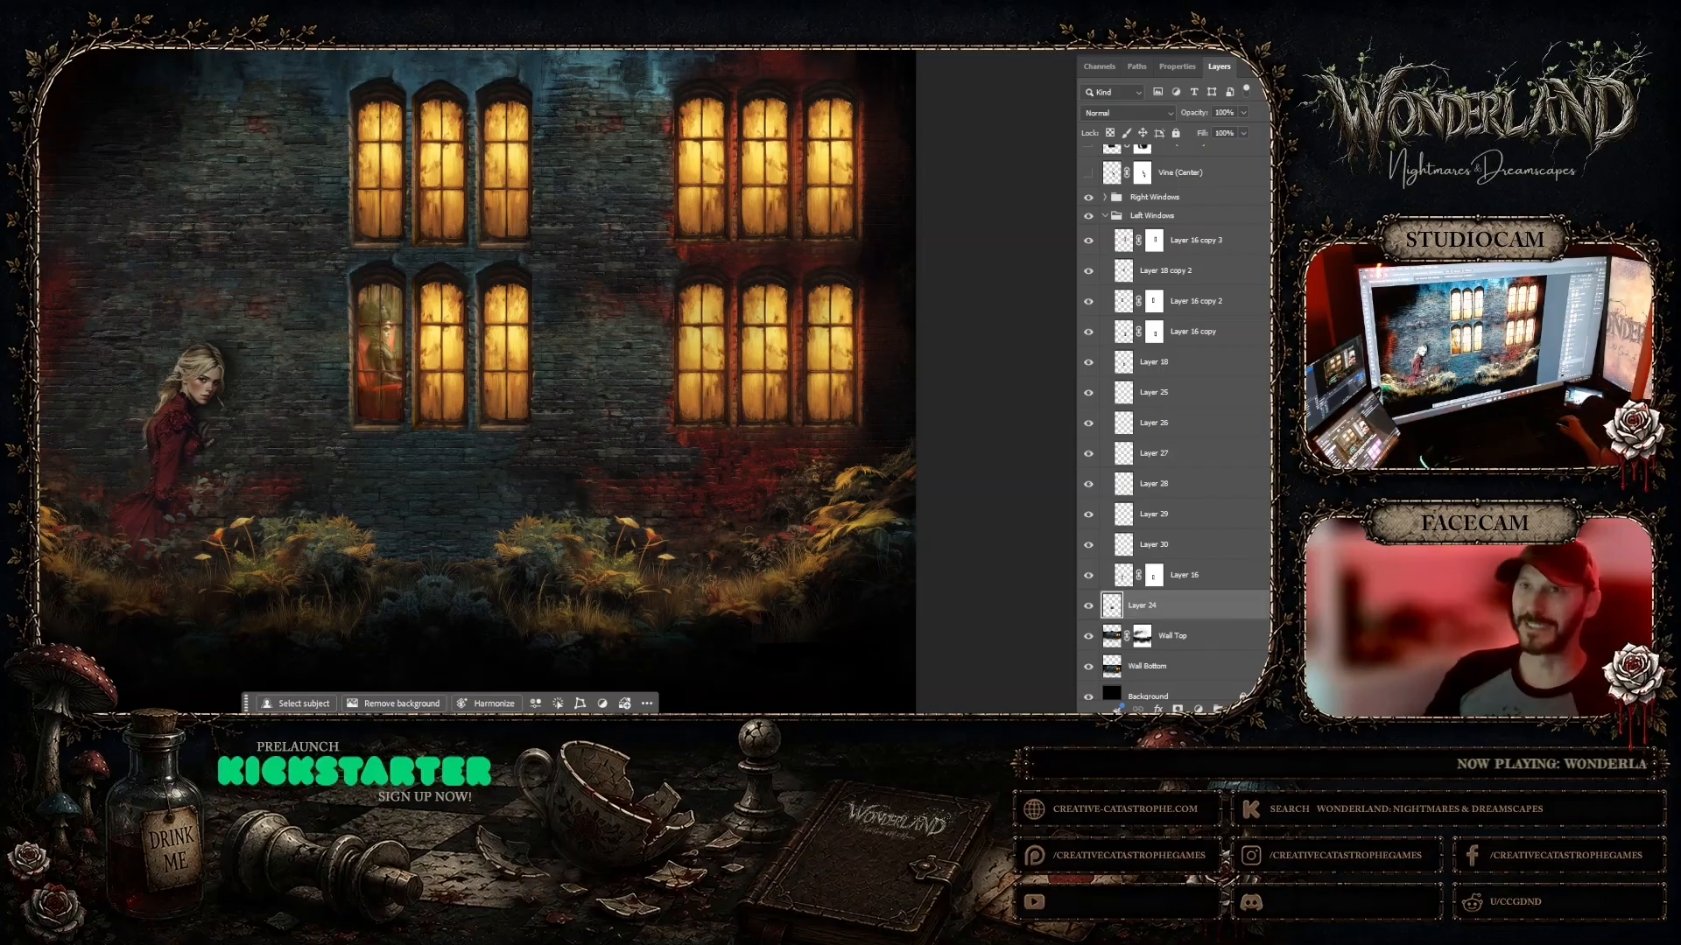
{"action": "key", "text": "v"}
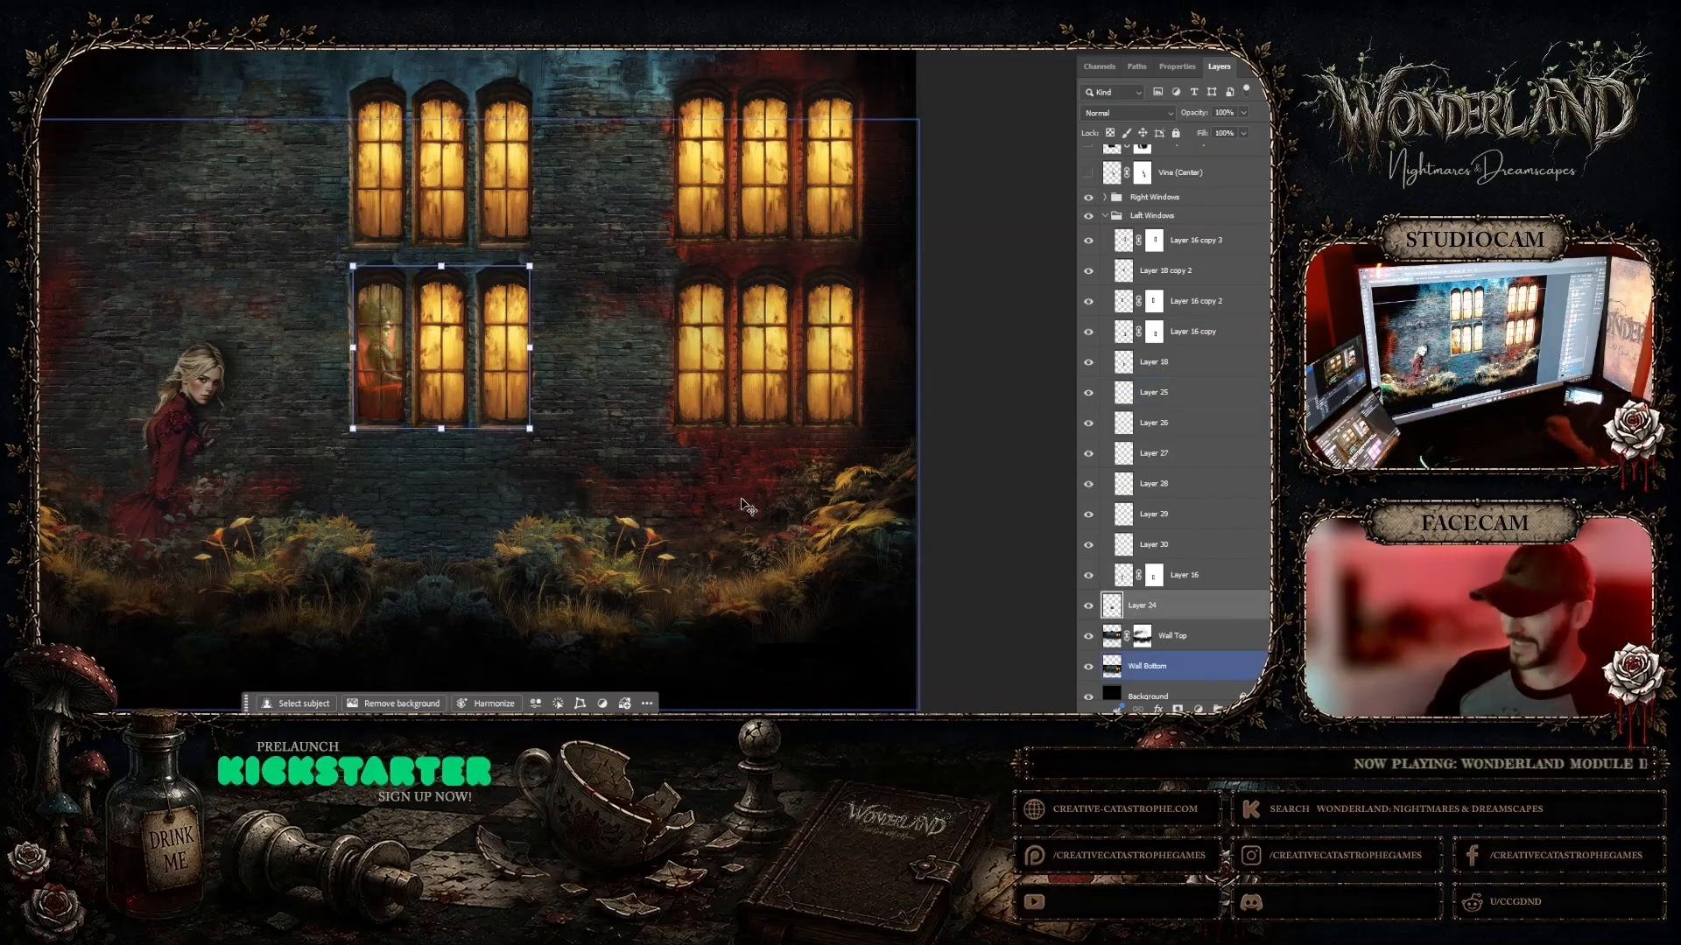
{"action": "key", "text": "Right"}
{"action": "key", "text": "Right"}
{"action": "key", "text": "Right"}
{"action": "key", "text": "Right"}
{"action": "key", "text": "Right"}
{"action": "key", "text": "Right"}
{"action": "key", "text": "Right"}
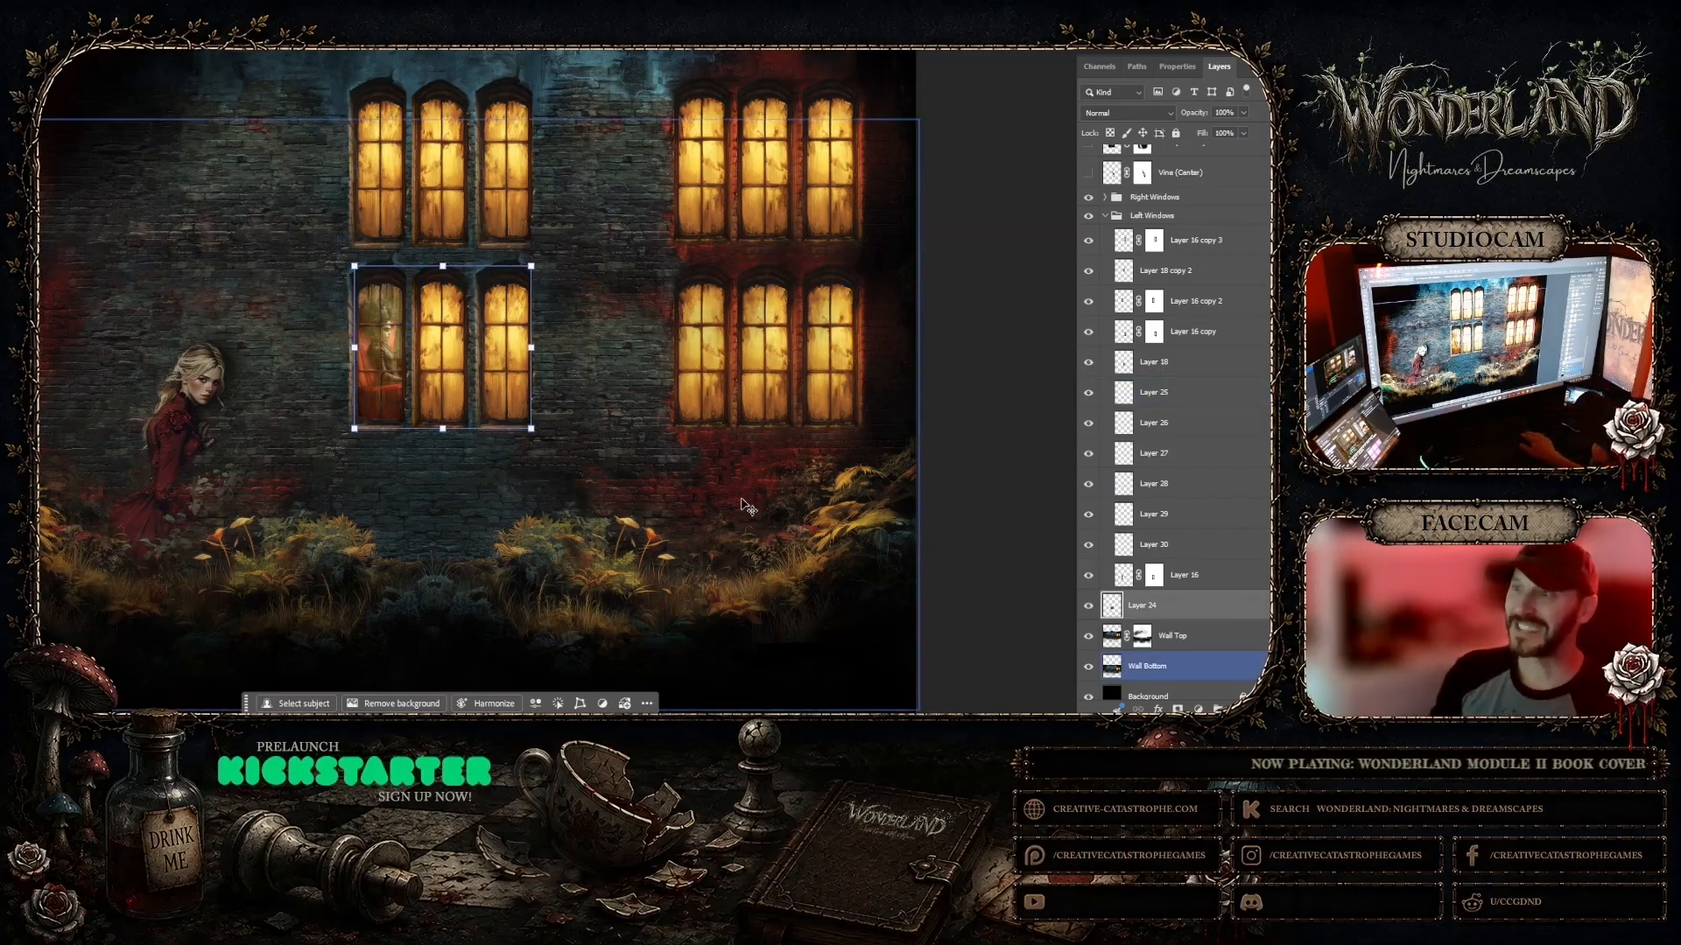
{"action": "key", "text": "Right"}
{"action": "key", "text": "Right"}
{"action": "key", "text": "Right"}
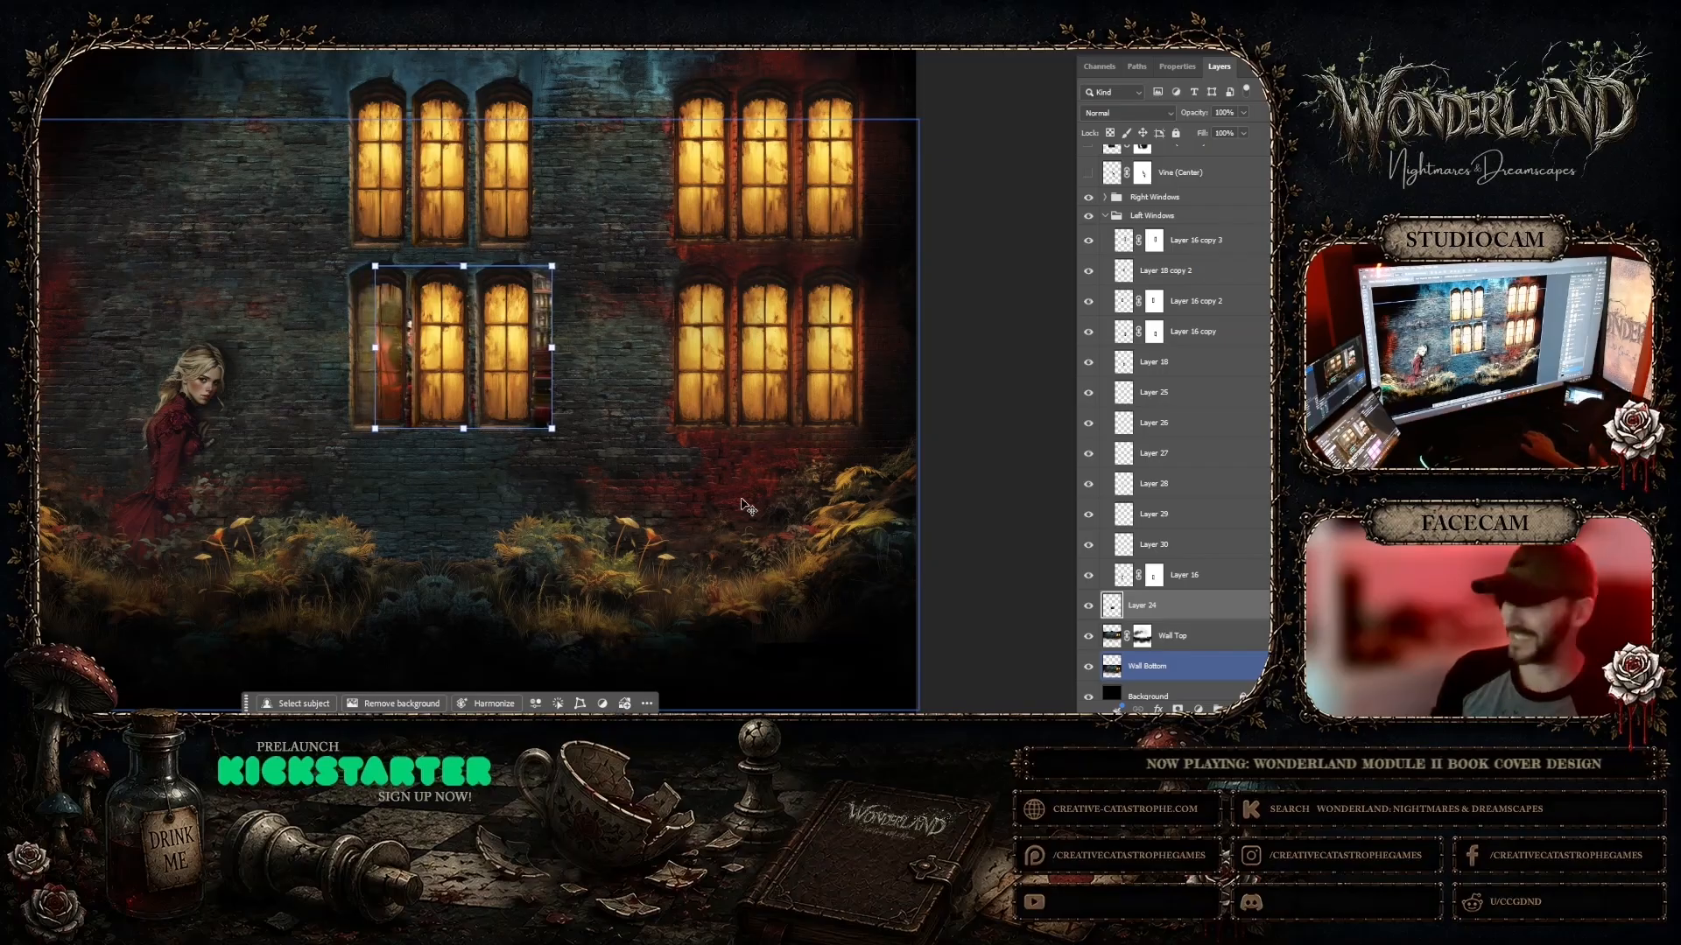
{"action": "key", "text": "Left"}
{"action": "key", "text": "Left"}
{"action": "key", "text": "Left"}
{"action": "key", "text": "Left"}
{"action": "key", "text": "Left"}
{"action": "key", "text": "Left"}
{"action": "key", "text": "Left"}
{"action": "key", "text": "Left"}
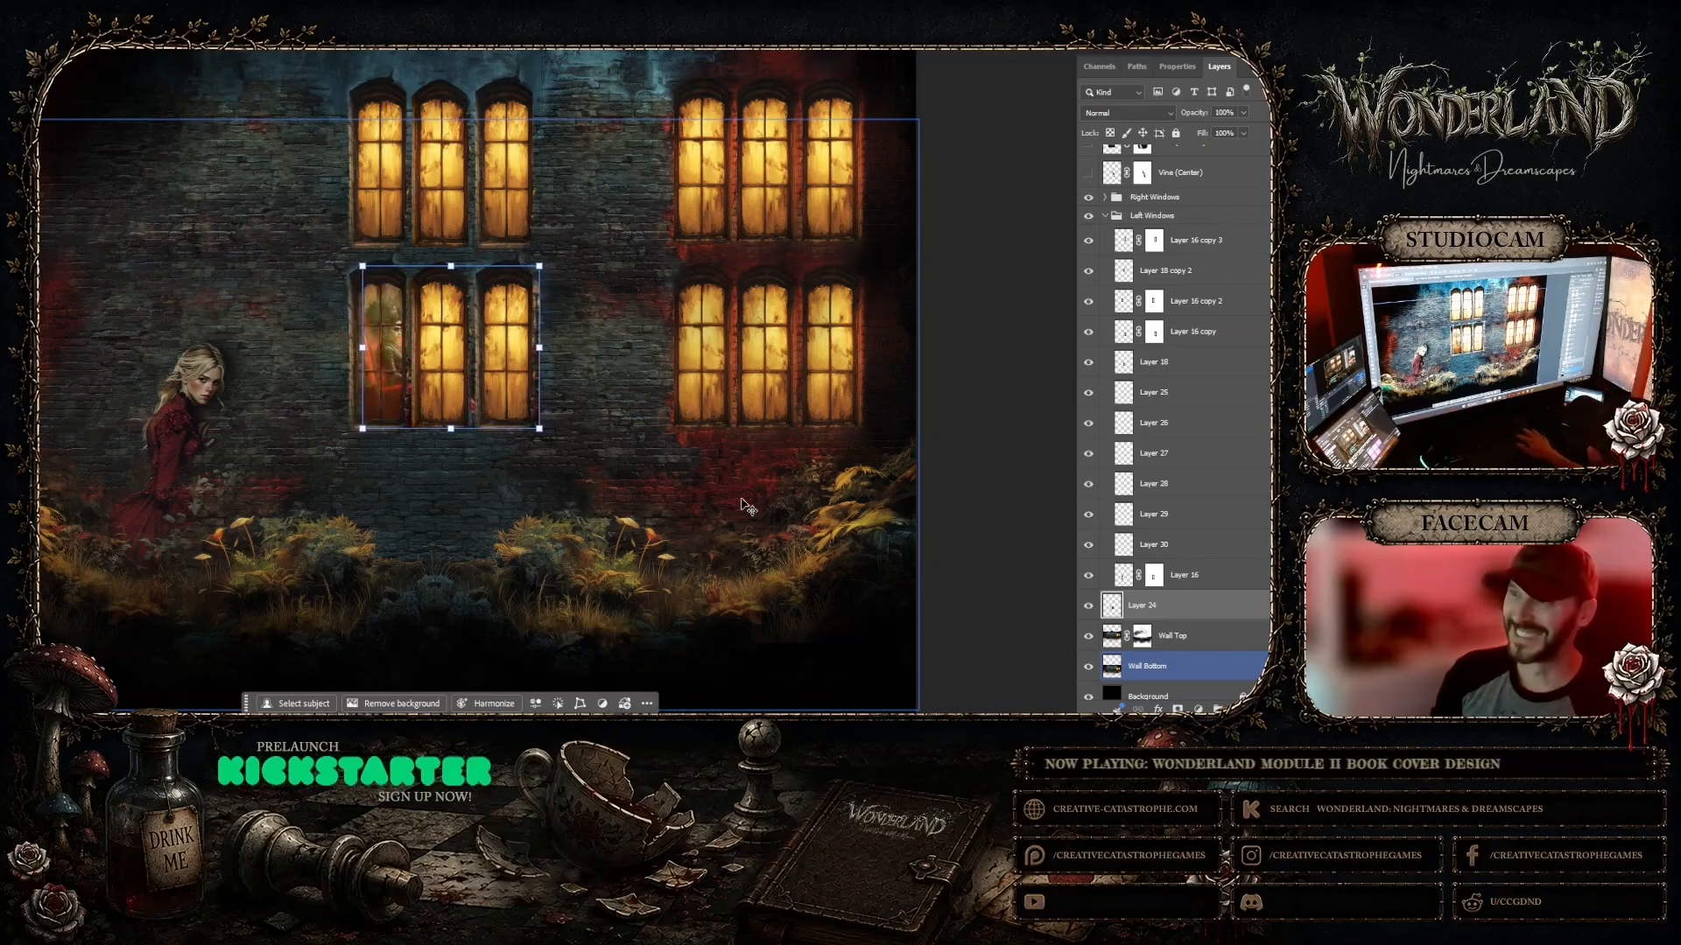
{"action": "key", "text": "Left"}
{"action": "key", "text": "Left"}
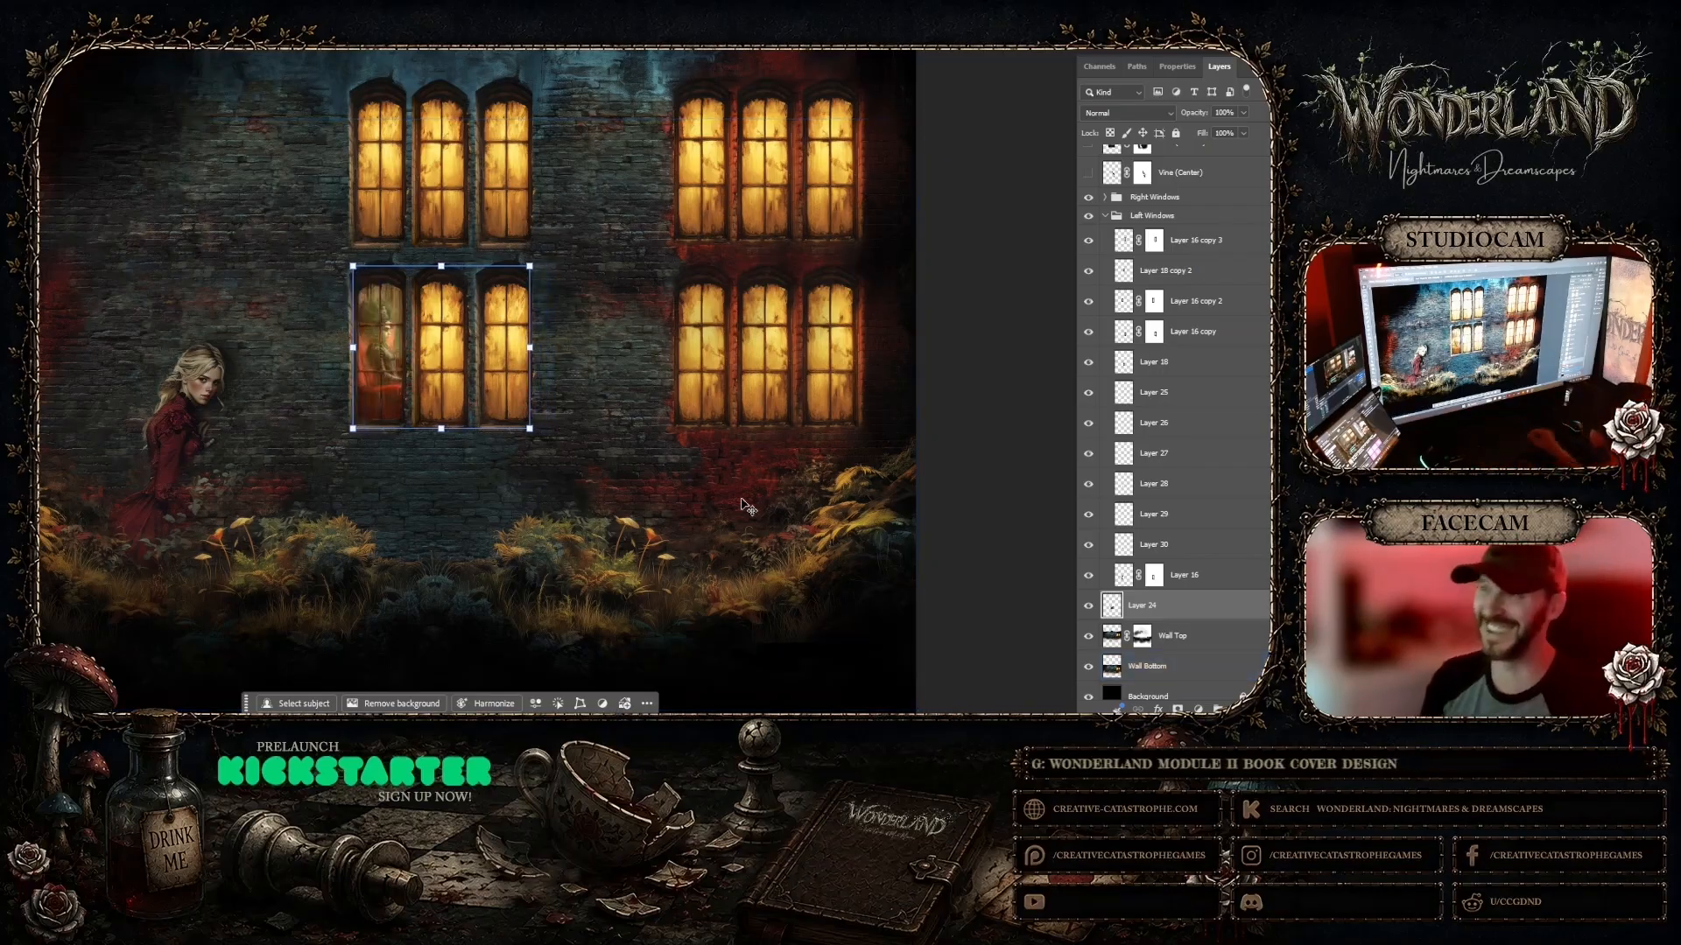
{"action": "left_click", "coordinate": [968, 290]}
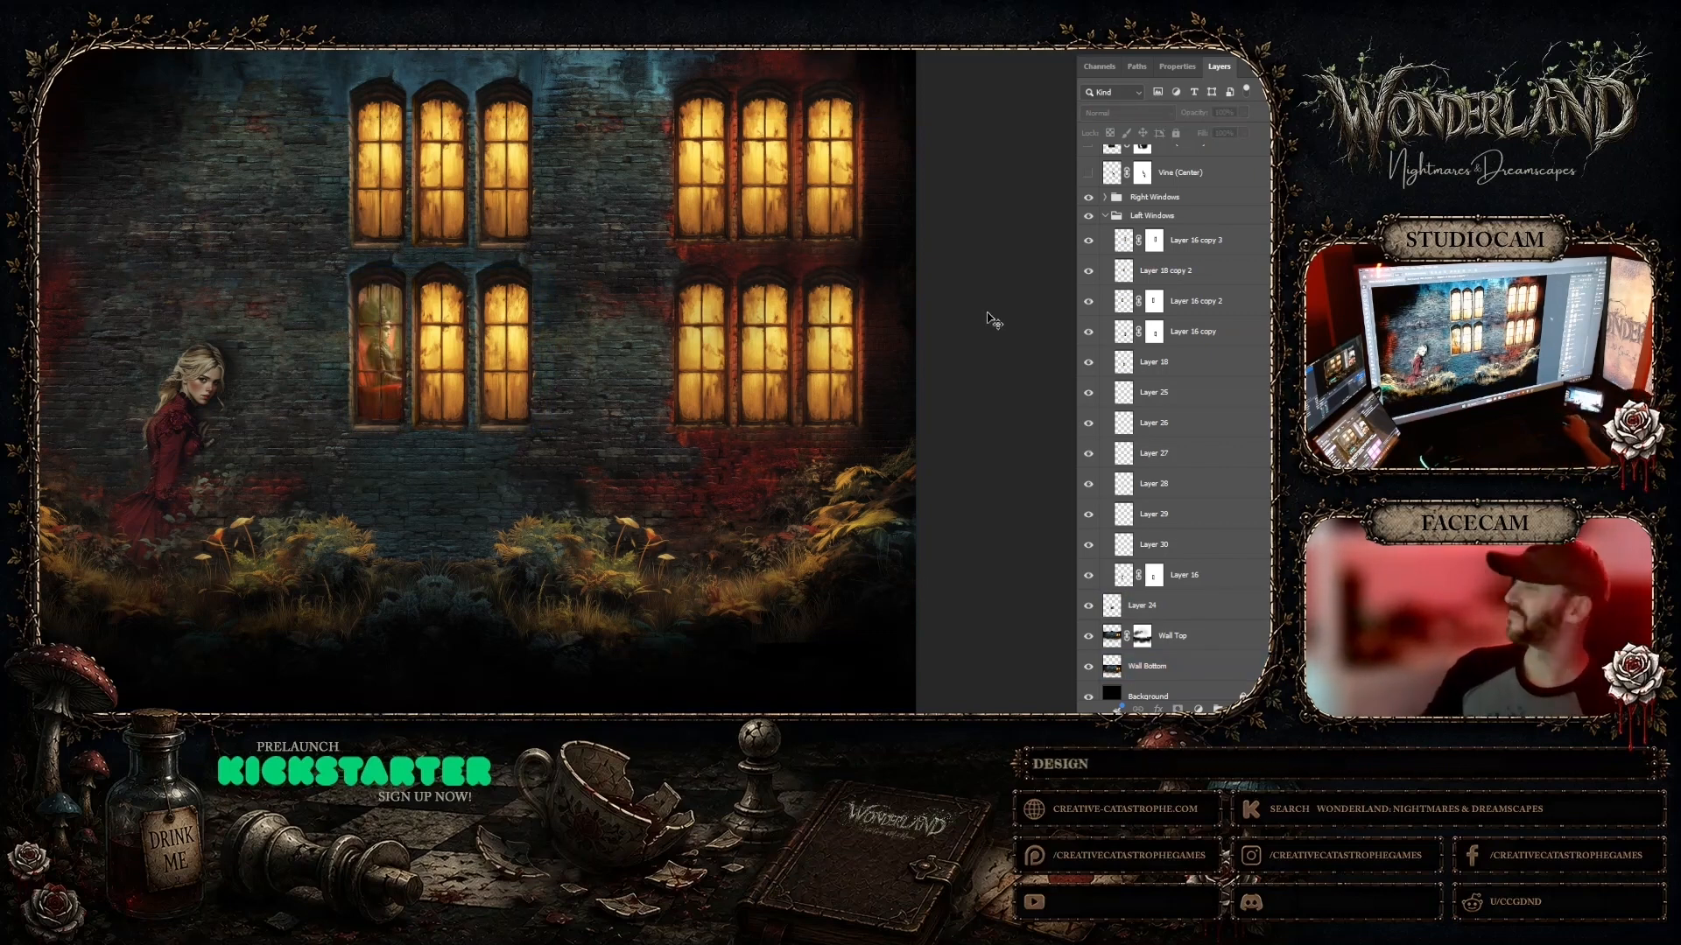
Step: Show the Vine (Center) layer, the three Vine (Far Left) layers and the three Undervines layers over the wall
{"action": "right_click", "coordinate": [543, 438]}
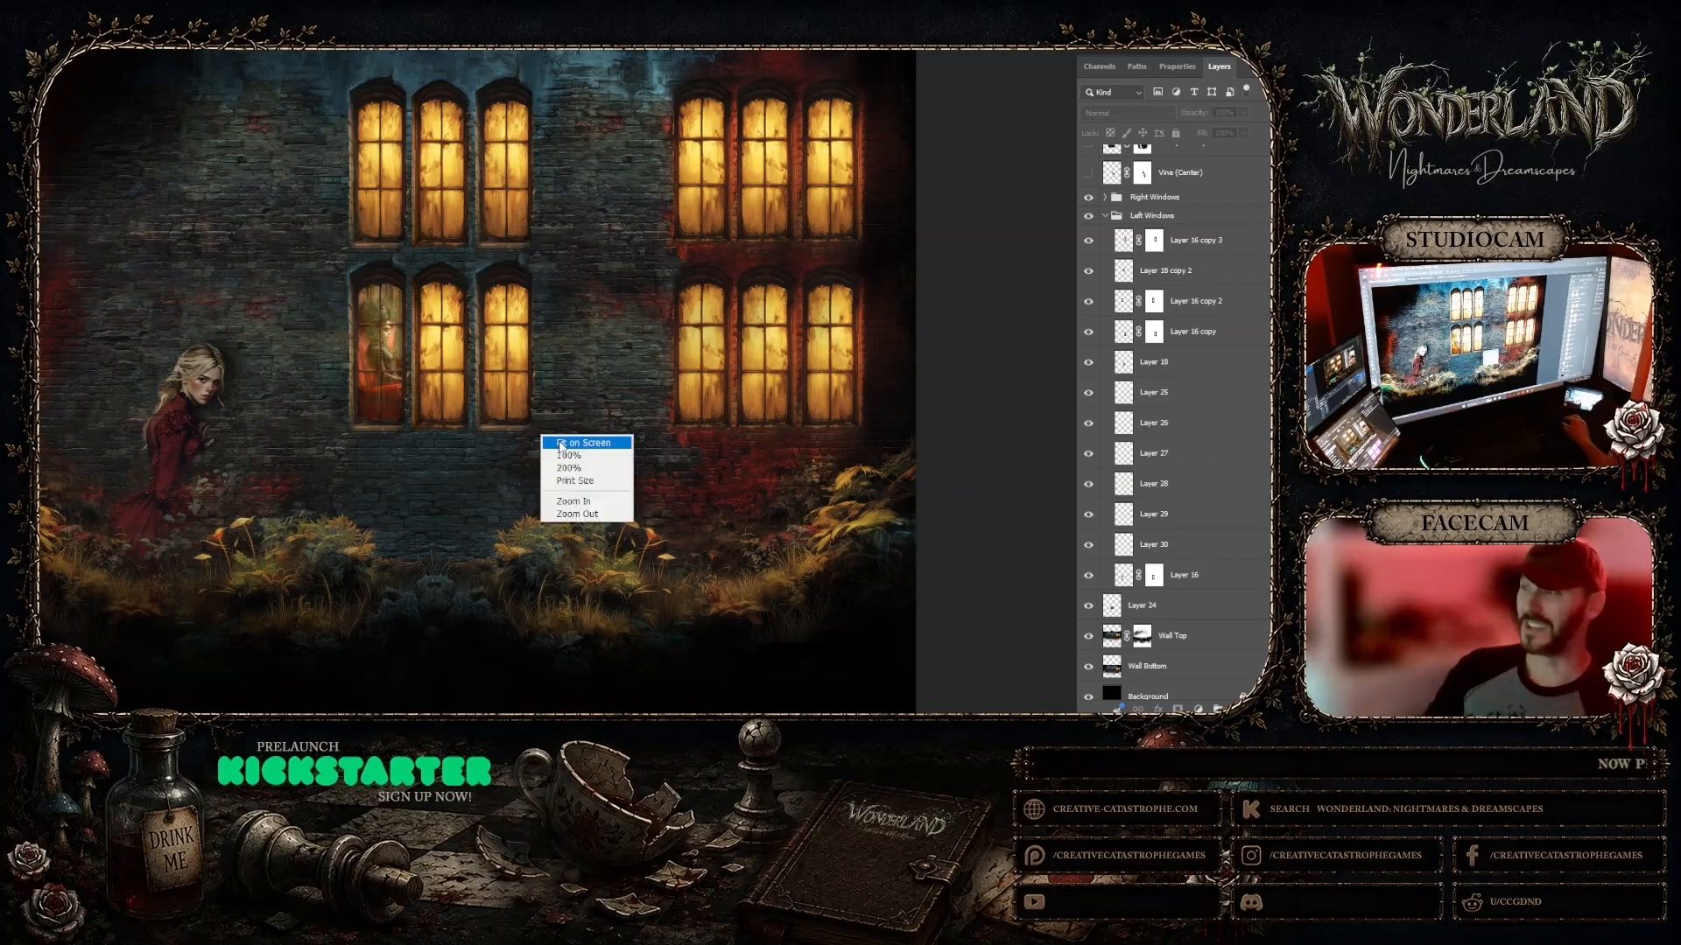
{"action": "left_click", "coordinate": [561, 442]}
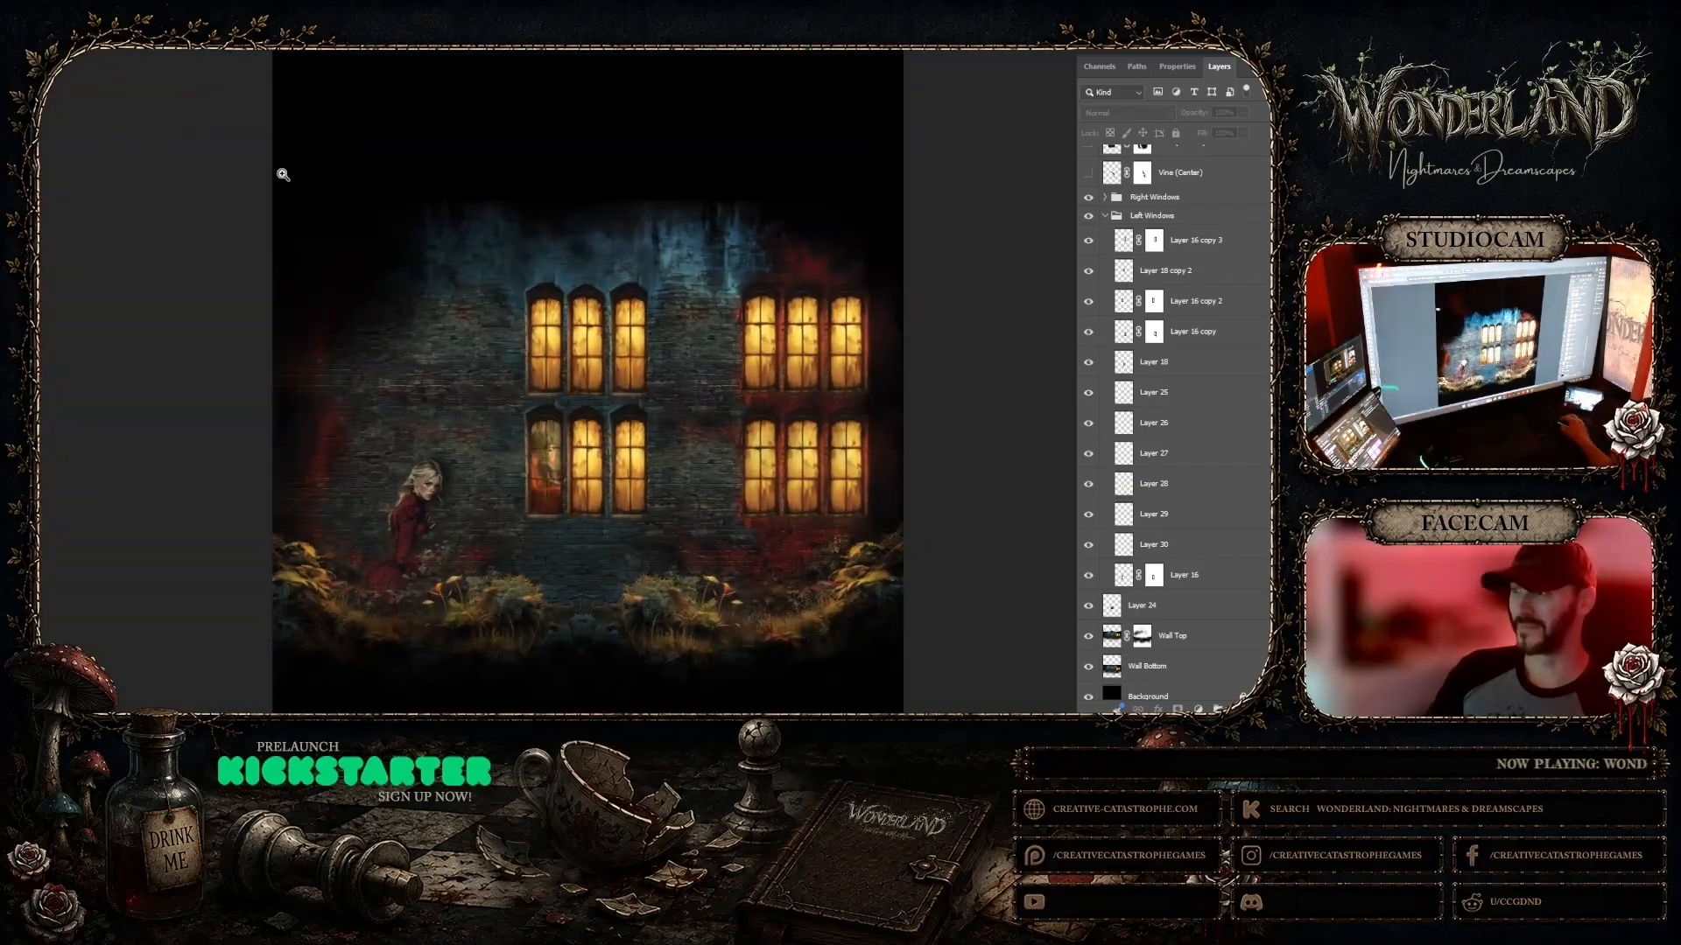
{"action": "scroll", "coordinate": [1196, 447], "scroll_direction": "up", "scroll_amount": 5}
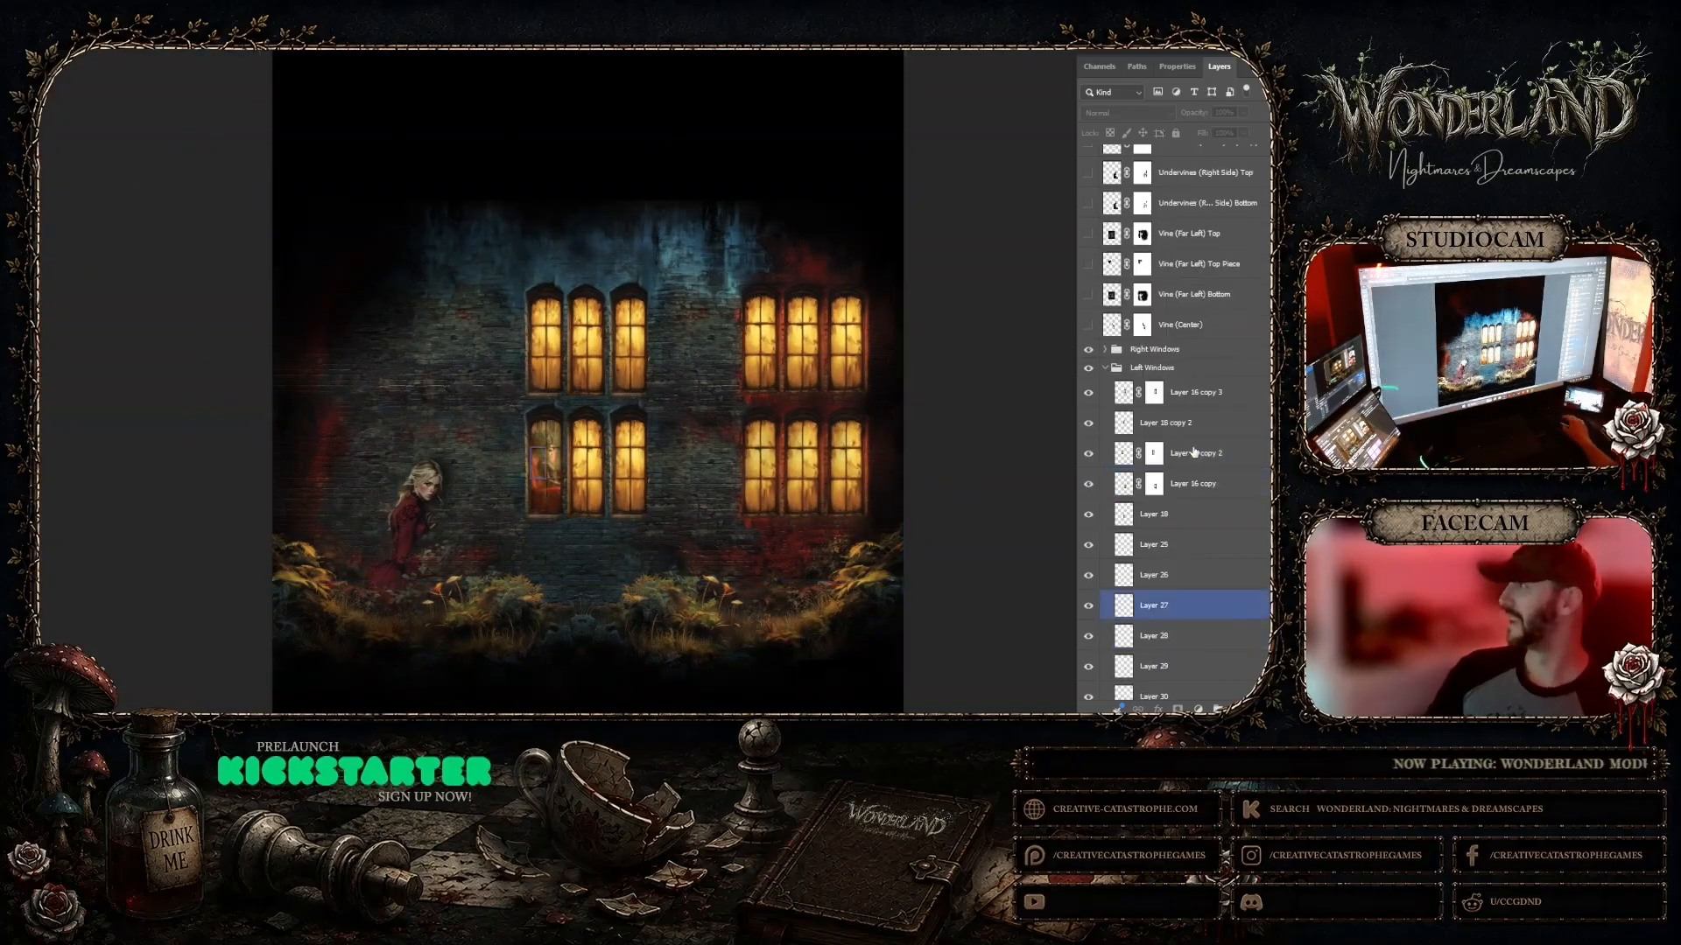
{"action": "left_click", "coordinate": [1088, 628]}
{"action": "left_click", "coordinate": [1088, 598]}
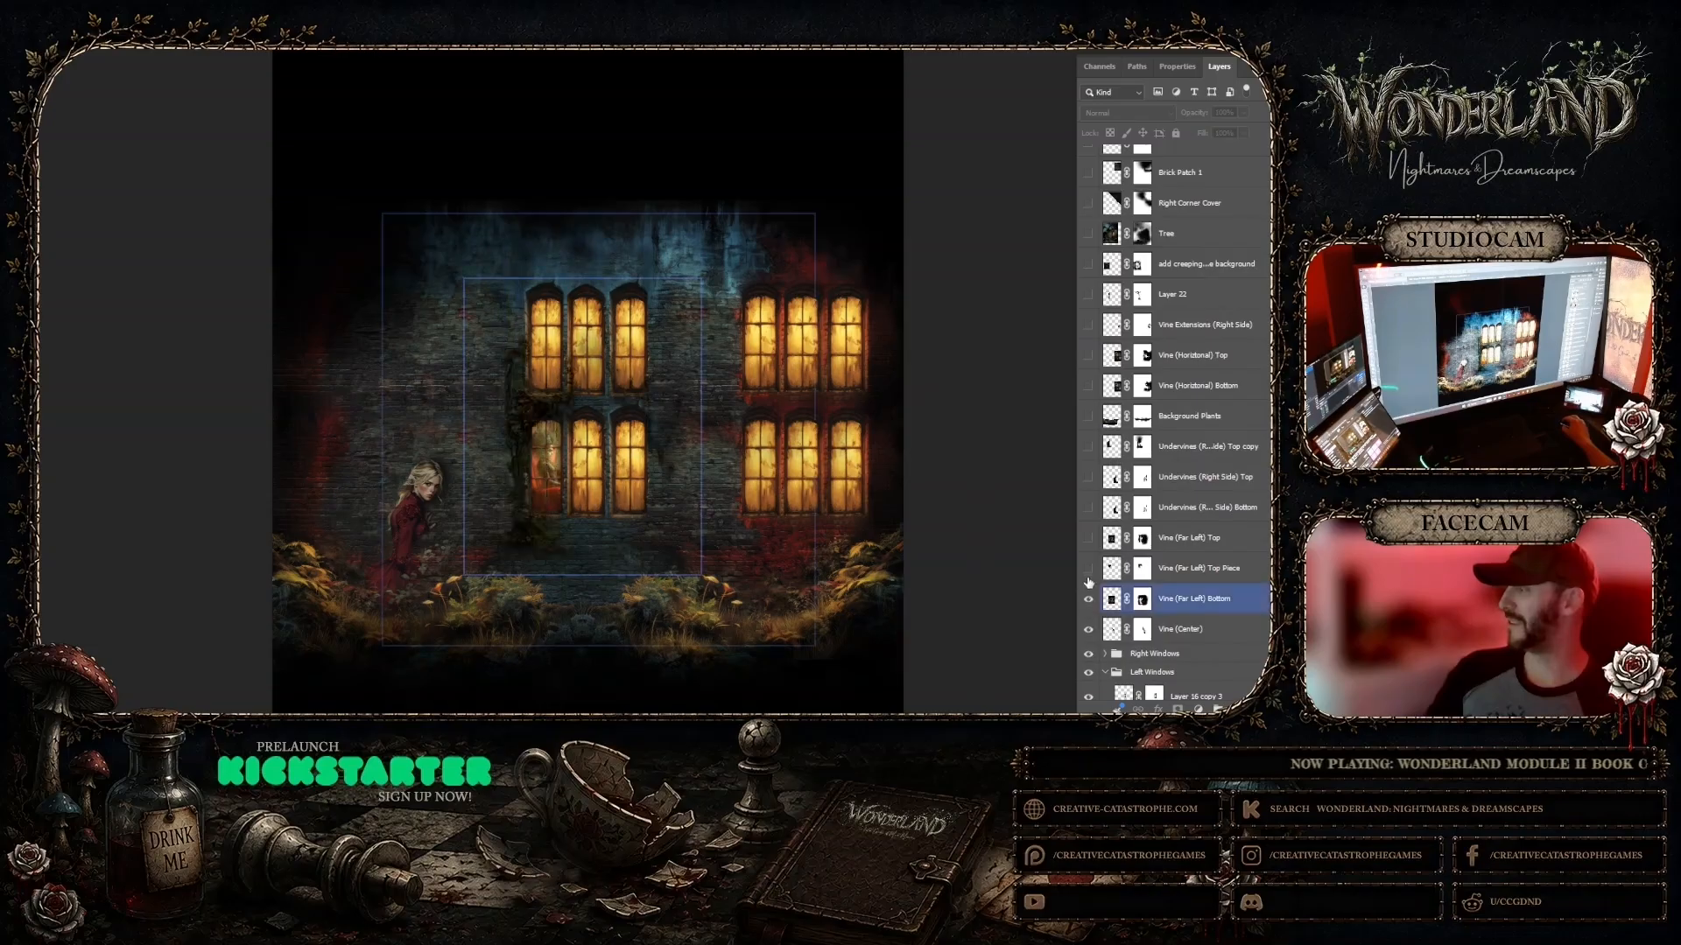
{"action": "left_click", "coordinate": [1088, 568]}
{"action": "left_click", "coordinate": [1088, 538]}
{"action": "left_click", "coordinate": [1088, 509]}
{"action": "left_click", "coordinate": [1088, 477]}
{"action": "left_click", "coordinate": [1088, 447]}
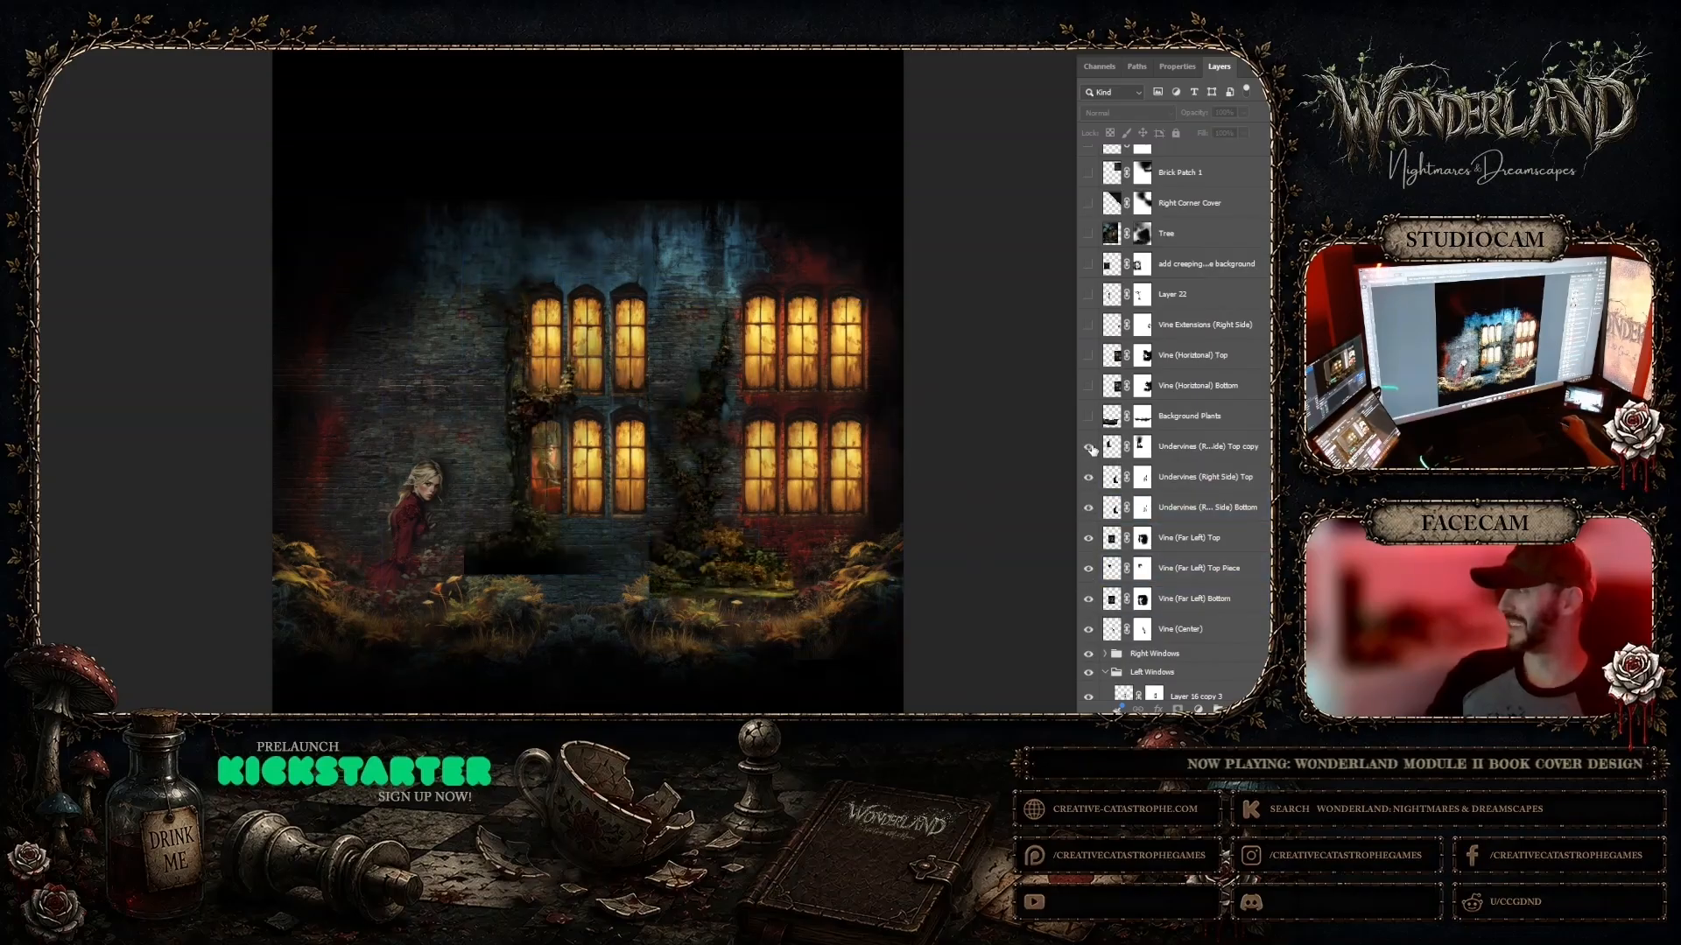
Step: Show the Background Plants, both Vine (Horizontal) layers, Vine Extensions (Right Side) and Layer 22
{"action": "left_click", "coordinate": [1088, 416]}
{"action": "left_click", "coordinate": [1088, 385]}
{"action": "left_click", "coordinate": [1088, 354]}
{"action": "left_click", "coordinate": [1088, 325]}
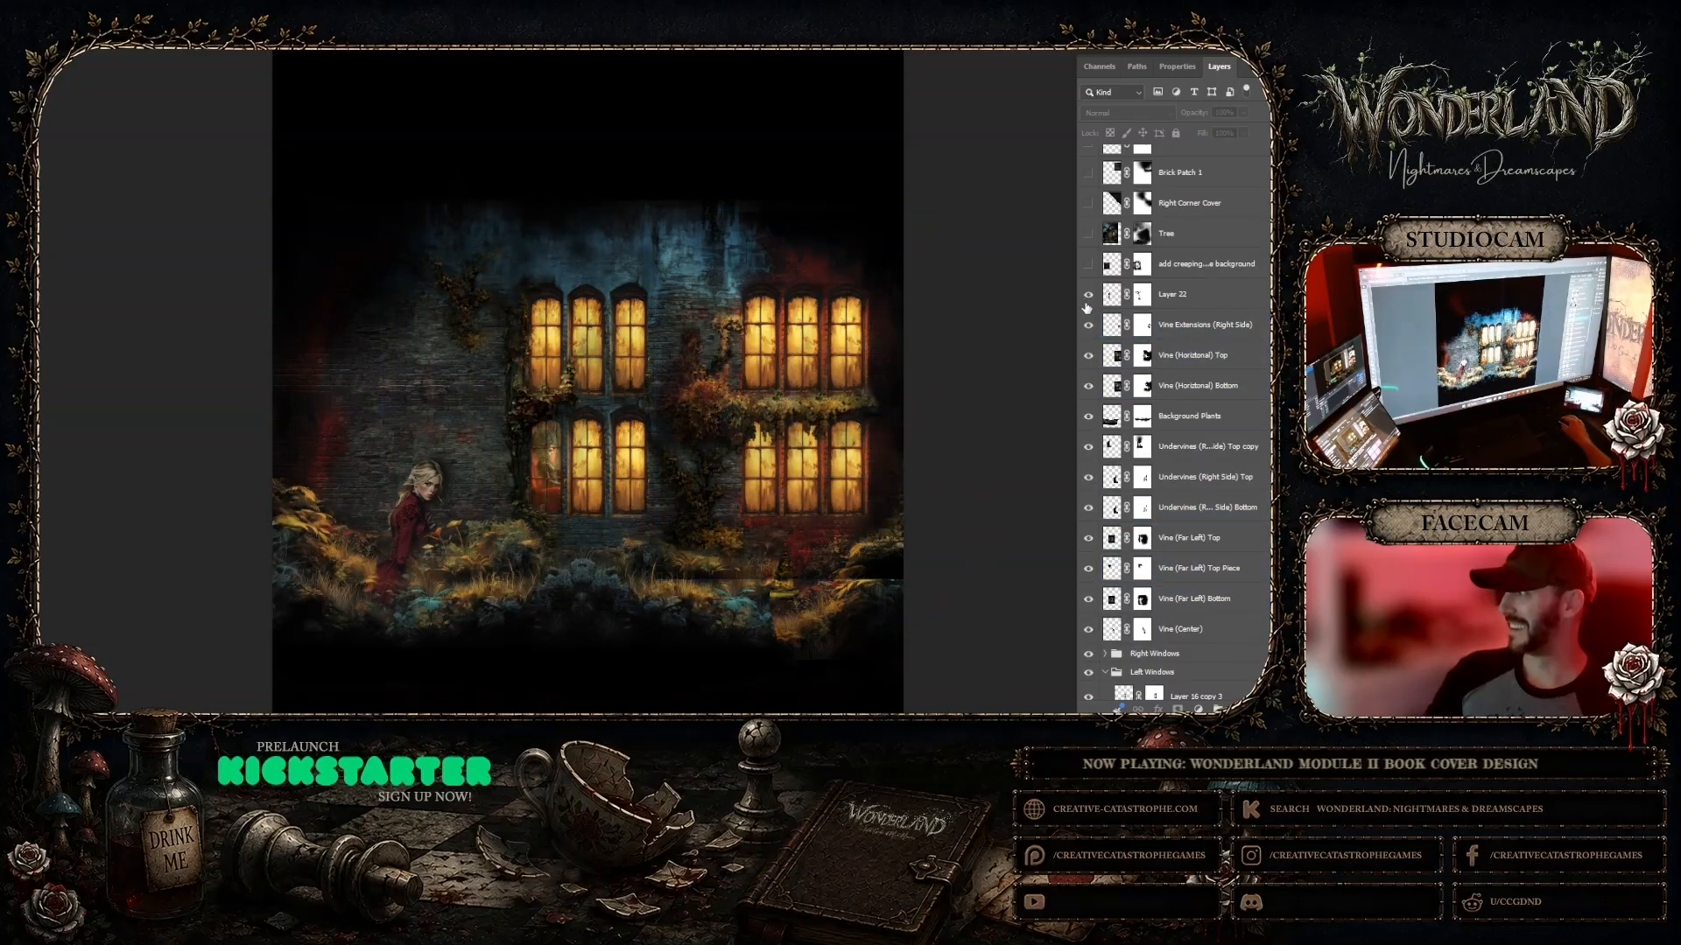
{"action": "left_click", "coordinate": [1088, 294]}
Step: Show the creeping background, Tree, Right Corner Cover, Brick Patch 1 and Brick Patch 2 layers and the Wonderland Logo group
{"action": "left_click", "coordinate": [1088, 264]}
{"action": "left_click", "coordinate": [1088, 233]}
{"action": "left_click", "coordinate": [1088, 202]}
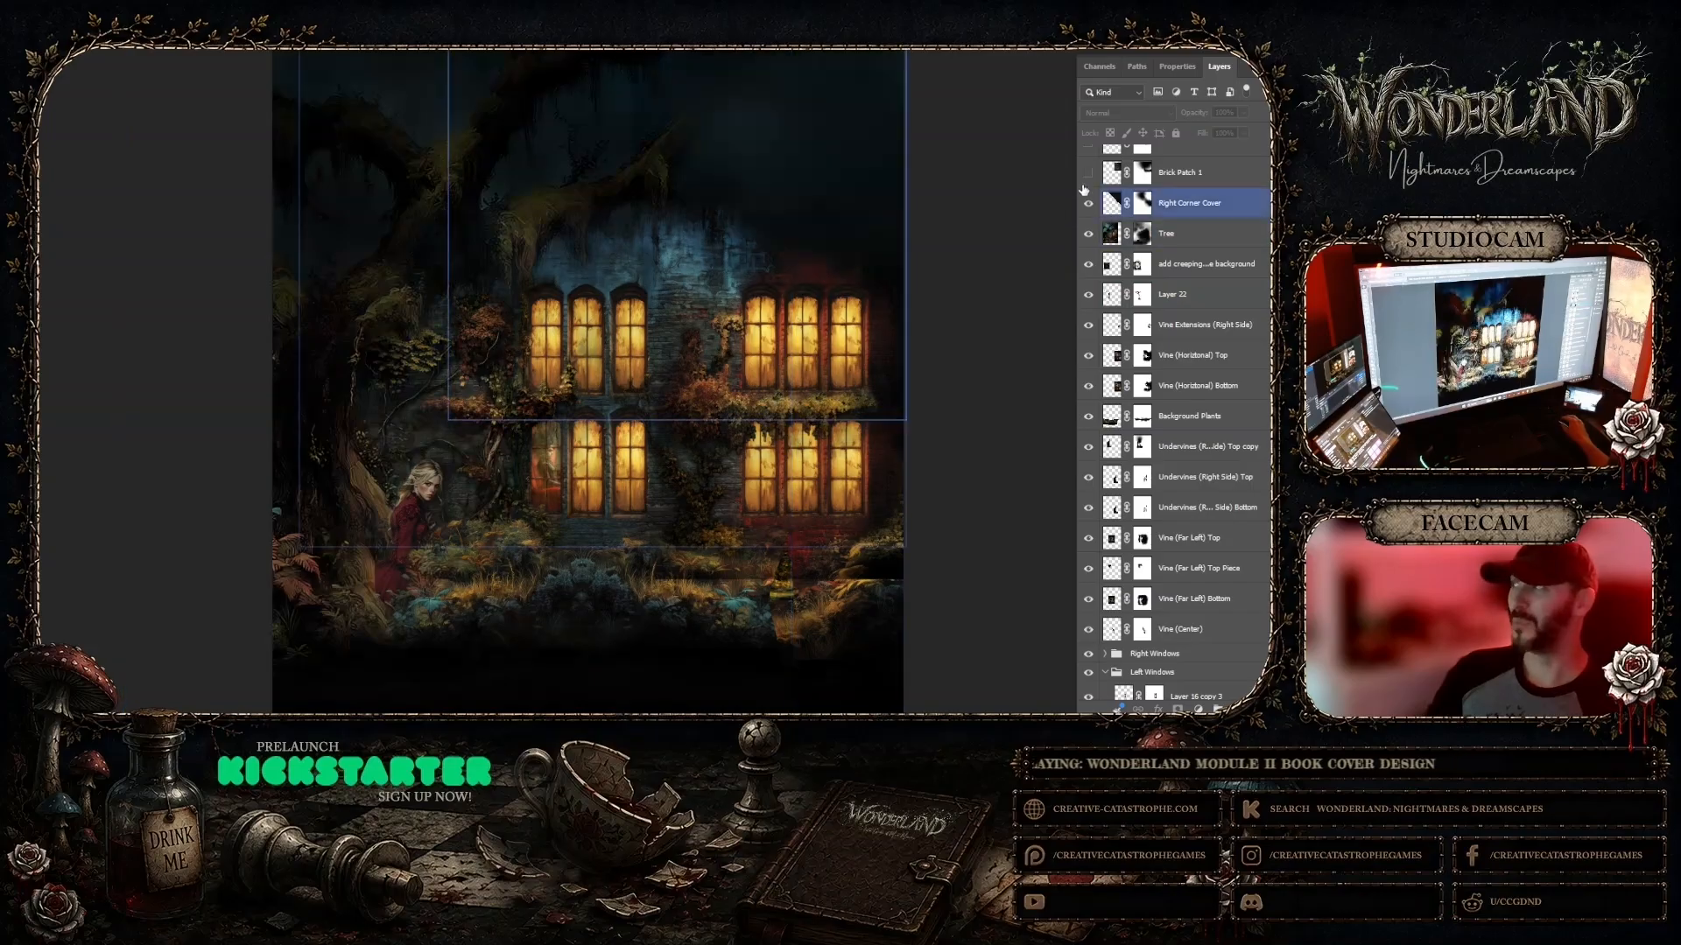
{"action": "left_click", "coordinate": [1088, 171]}
{"action": "scroll", "coordinate": [1009, 273], "scroll_direction": "up", "scroll_amount": 2}
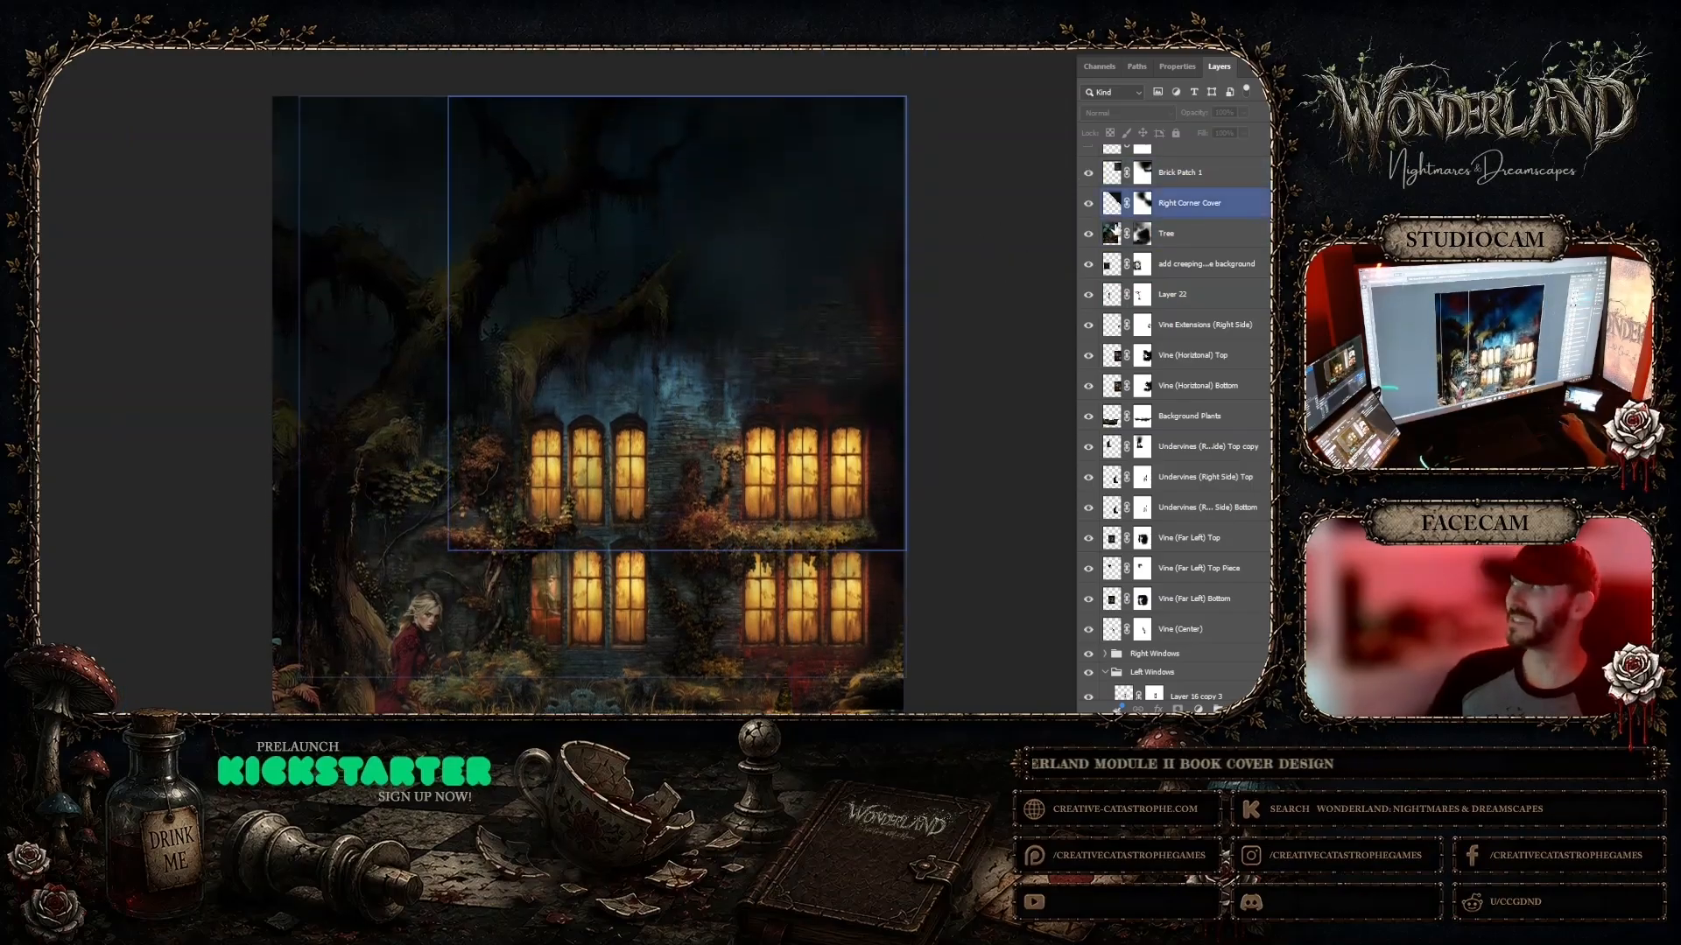
{"action": "scroll", "coordinate": [1119, 232], "scroll_direction": "up", "scroll_amount": 3}
{"action": "left_click", "coordinate": [1088, 385]}
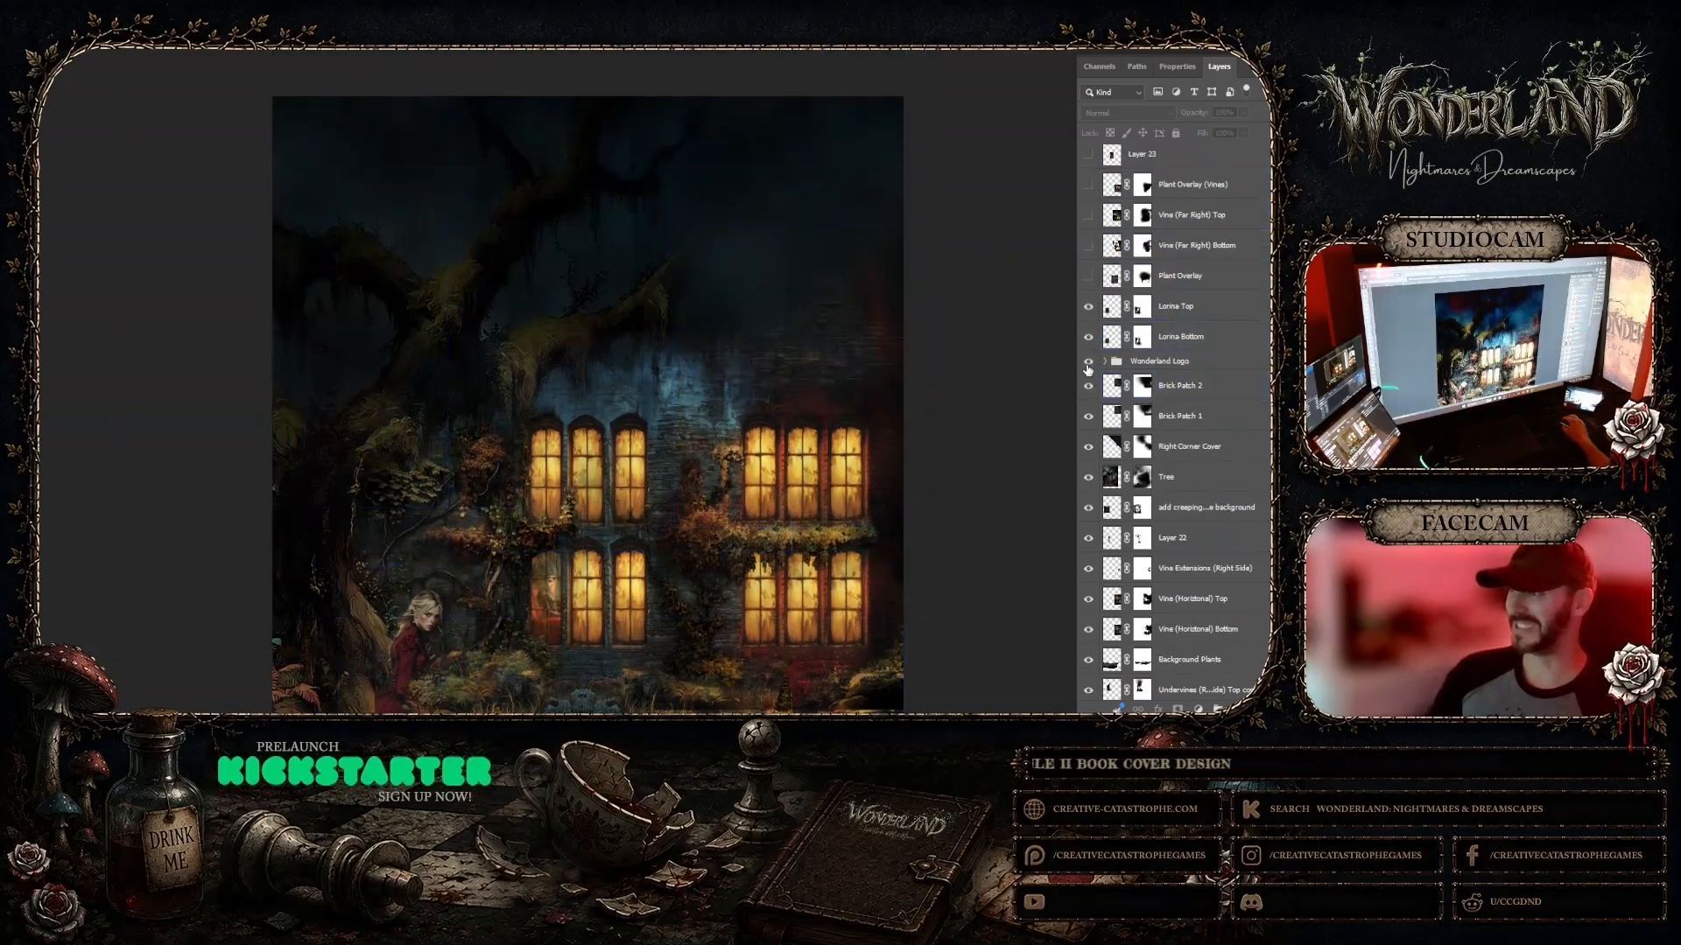
{"action": "left_click", "coordinate": [1088, 361]}
Step: Show Plant Overlay, both Vine (Far Right) layers and Plant Overlay (Vines), leaving Layer 23 hidden
{"action": "left_click", "coordinate": [1088, 276]}
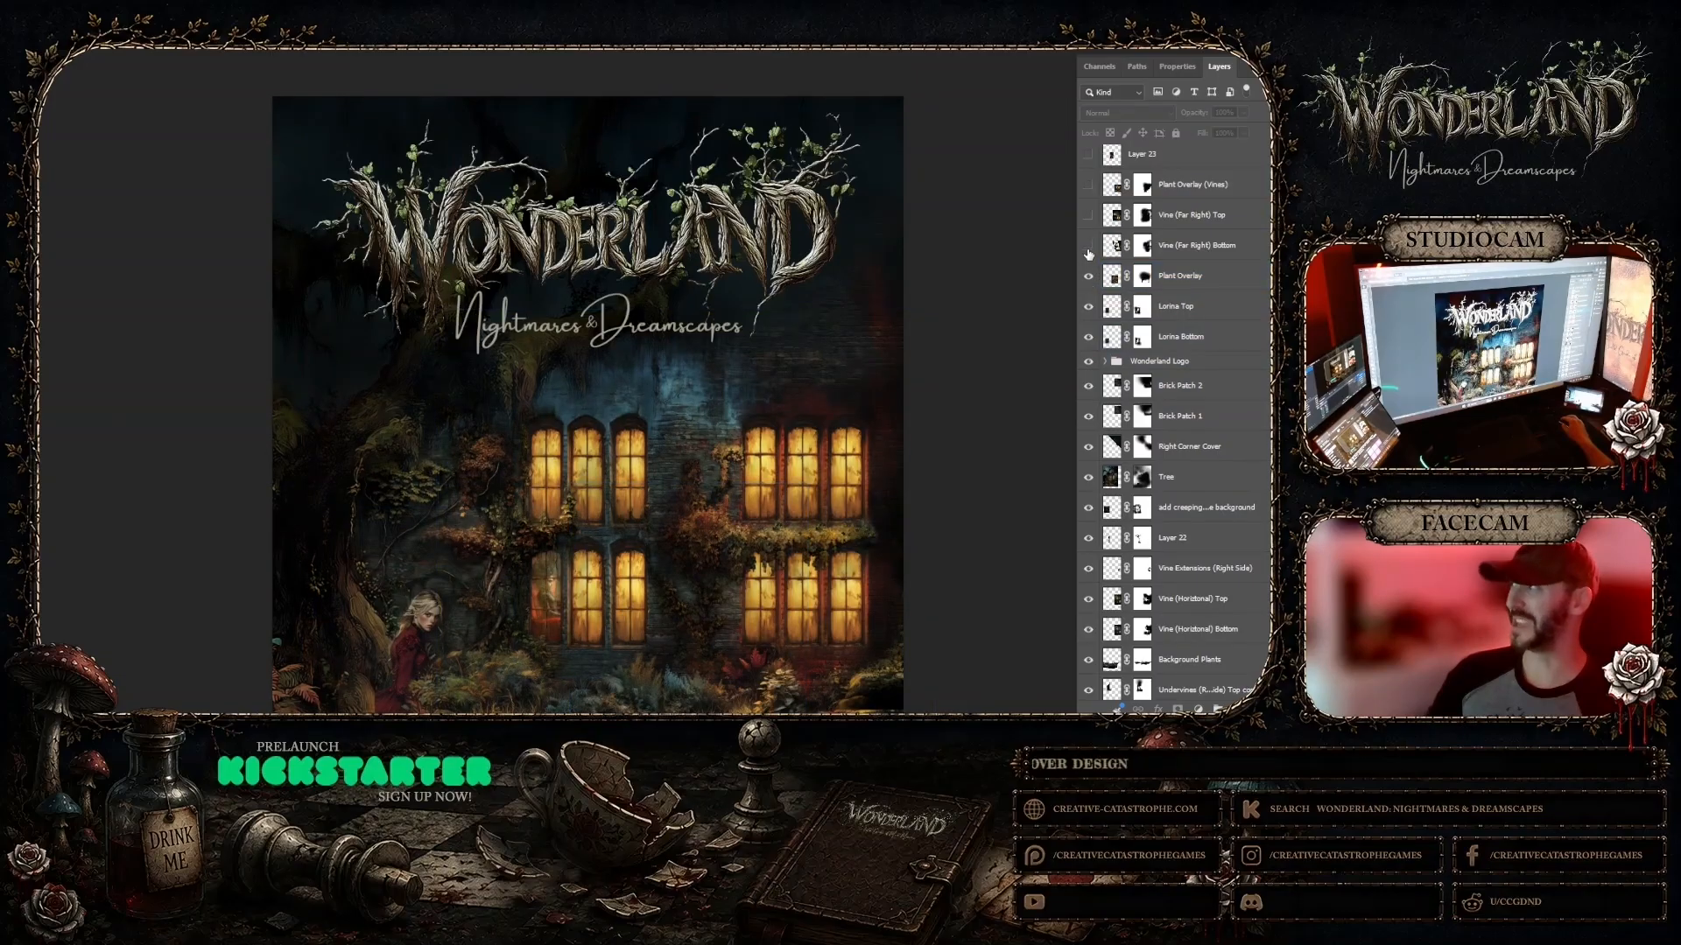
{"action": "left_click", "coordinate": [1088, 245]}
{"action": "left_click", "coordinate": [1088, 215]}
{"action": "left_click", "coordinate": [1088, 183]}
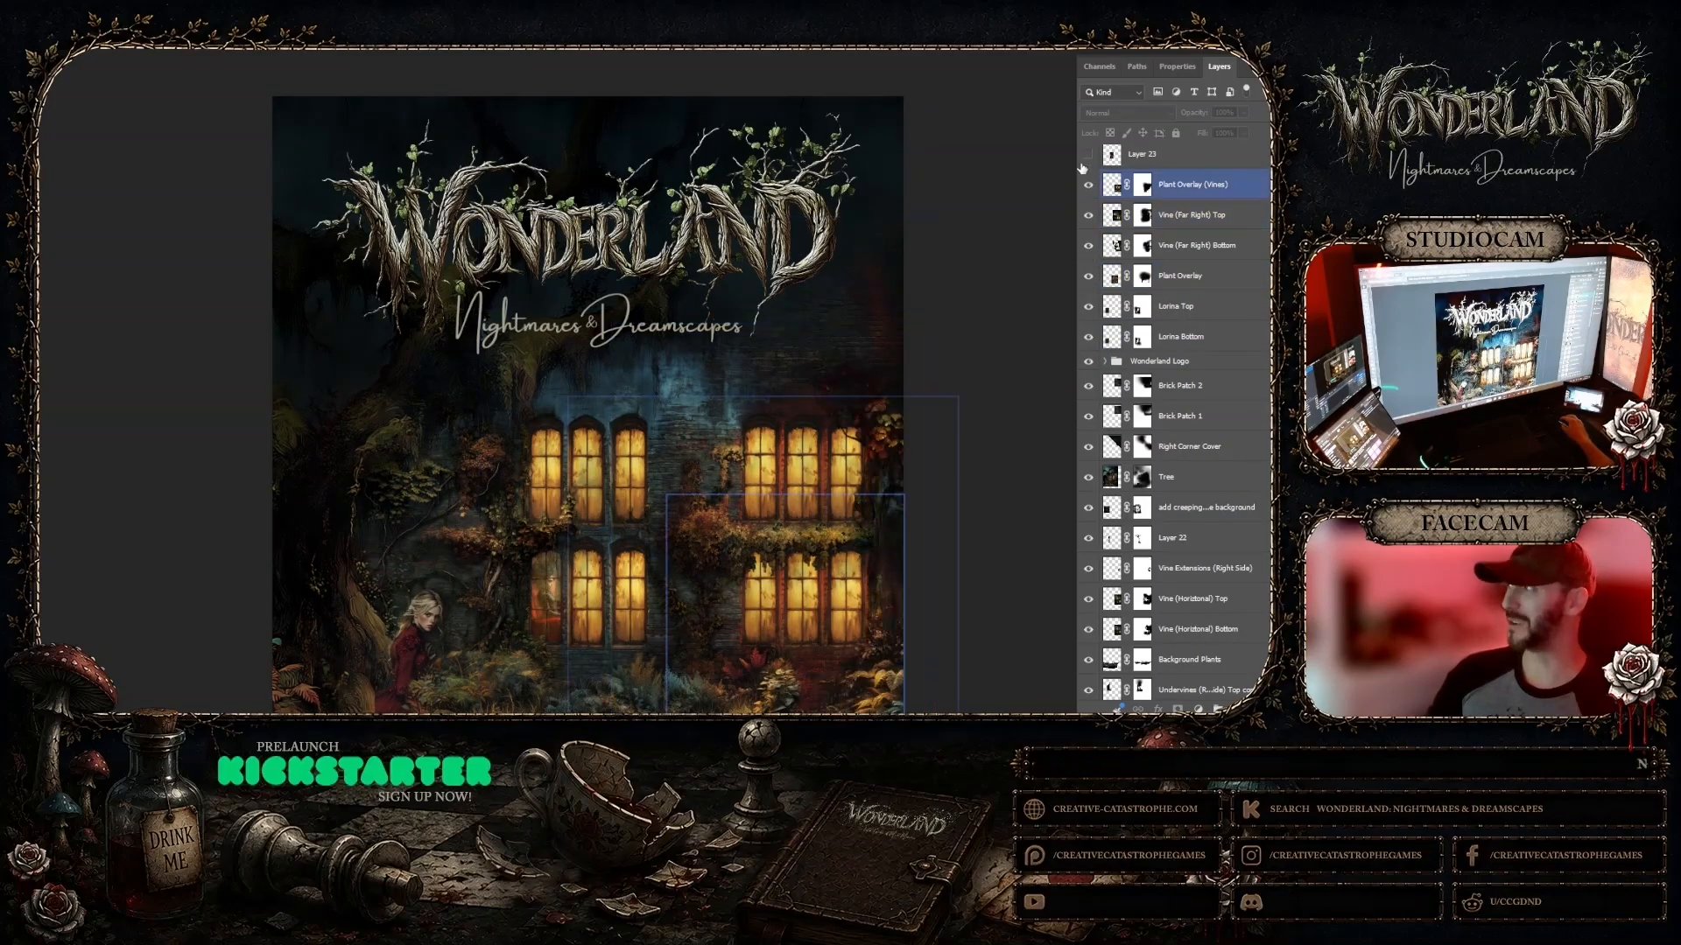
{"action": "left_click", "coordinate": [1088, 155]}
{"action": "left_click", "coordinate": [1088, 154]}
Step: Compare the first lower left window with and without Layer 25, and set that layer's fill to 24%
{"action": "scroll", "coordinate": [994, 294], "scroll_direction": "down", "scroll_amount": 5}
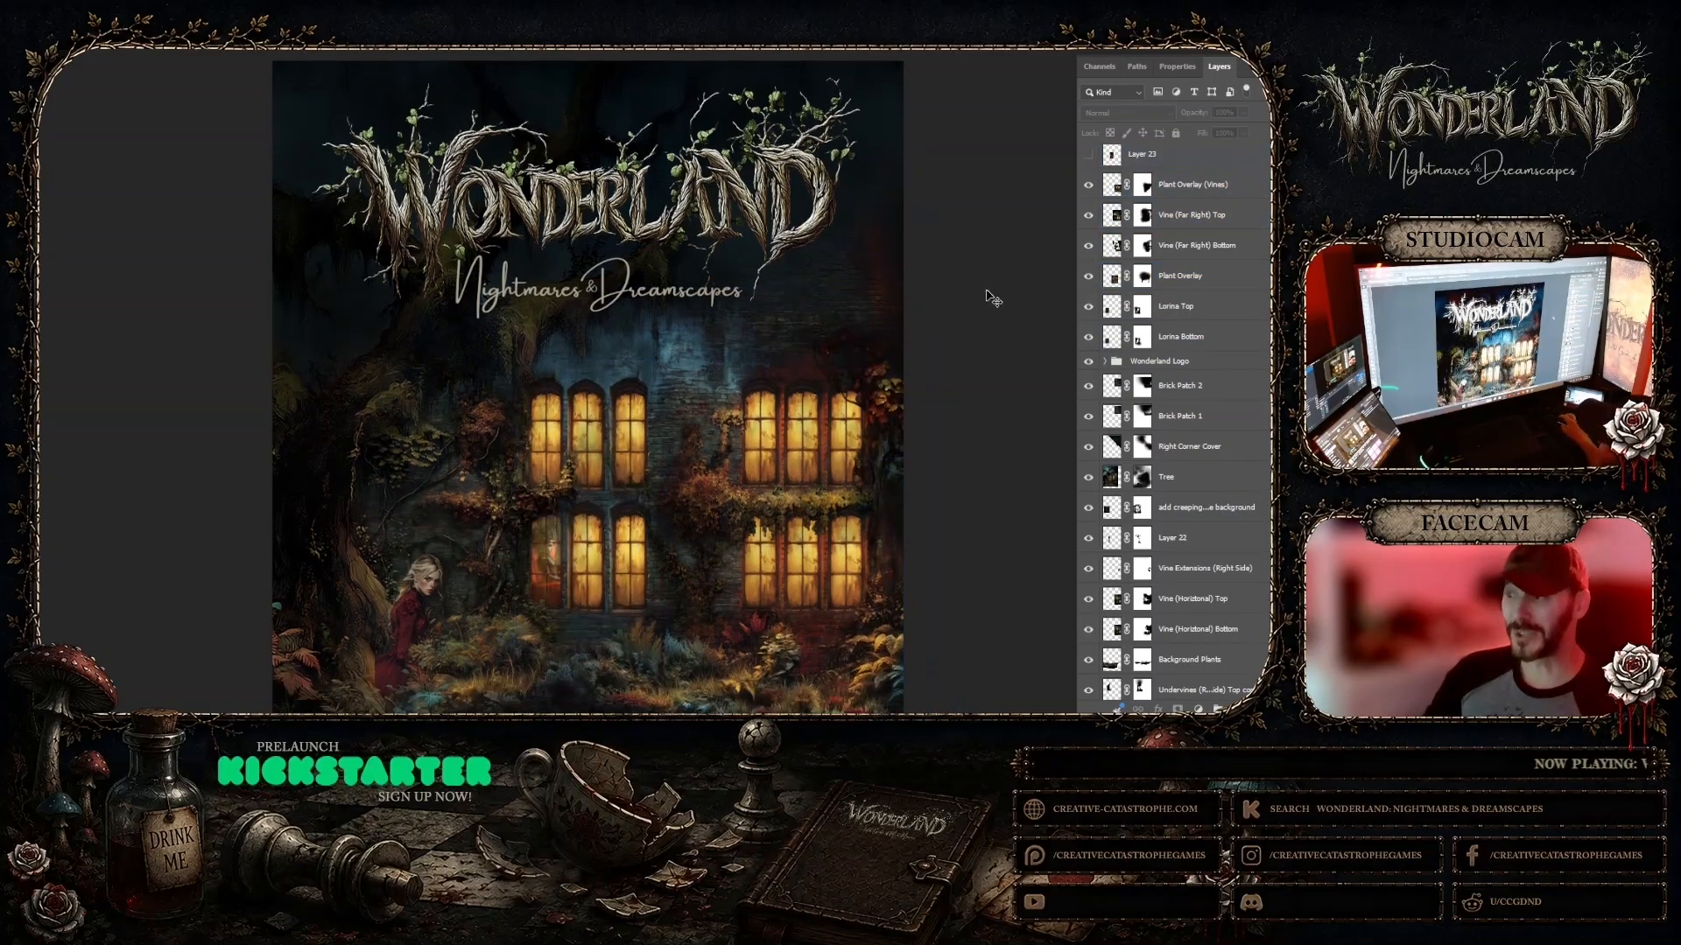
{"action": "scroll", "coordinate": [996, 298], "scroll_direction": "down", "scroll_amount": 3}
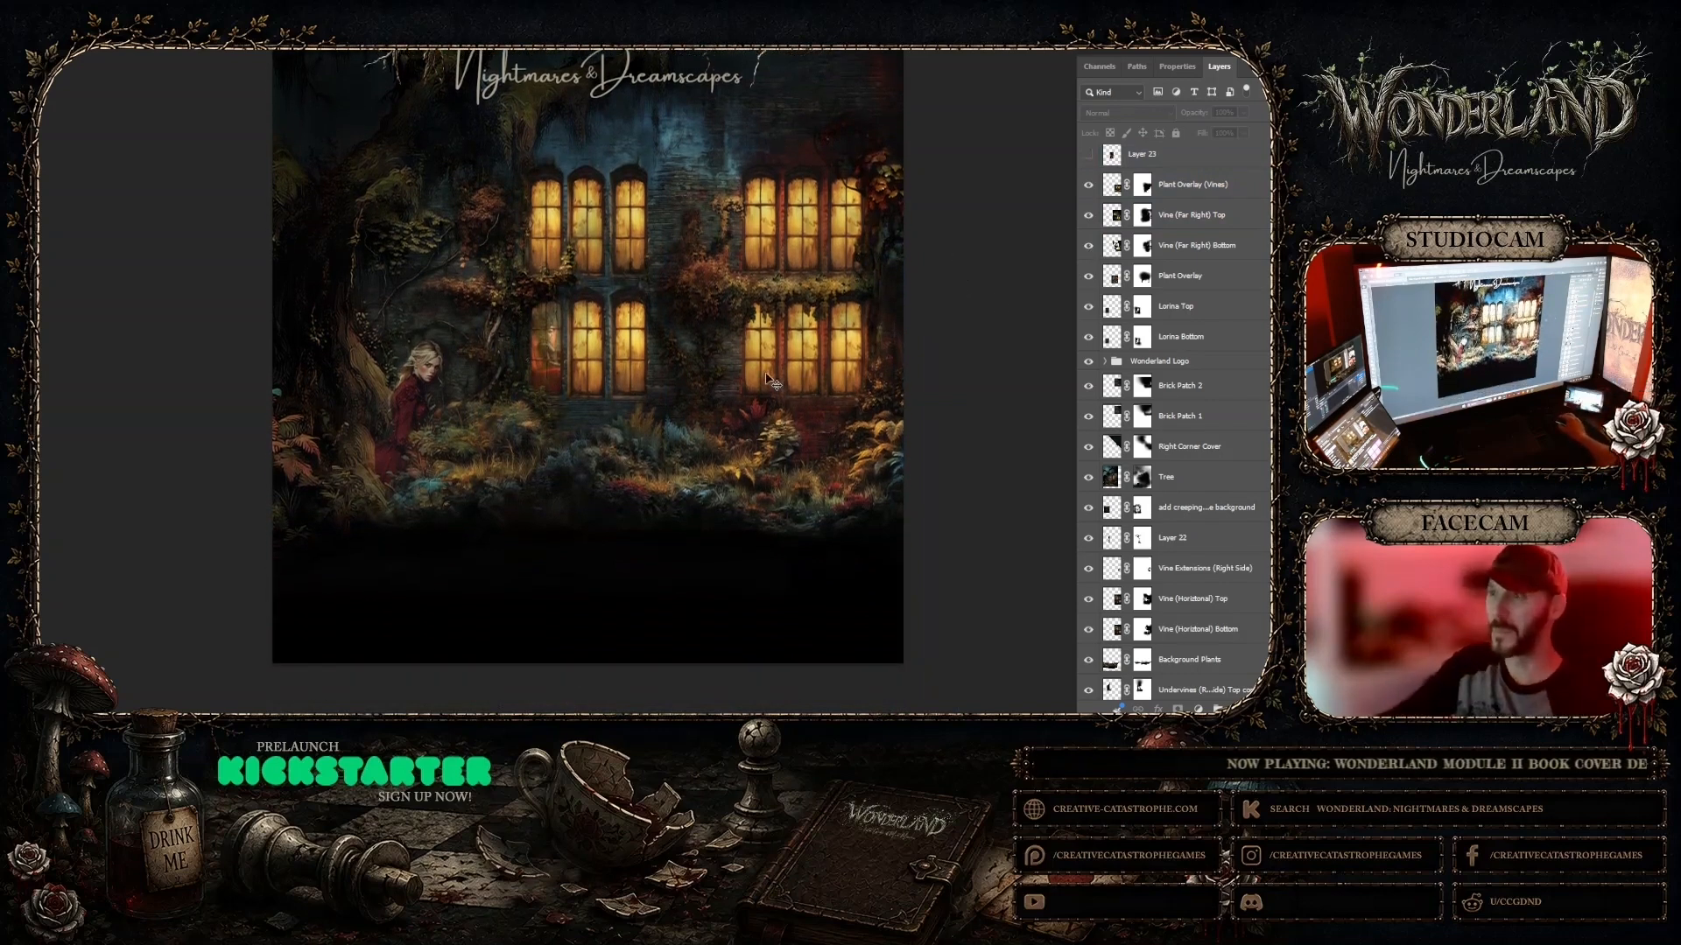
{"action": "right_click", "coordinate": [687, 290]}
{"action": "left_click", "coordinate": [711, 295]}
{"action": "scroll", "coordinate": [920, 364], "scroll_direction": "up", "scroll_amount": 3}
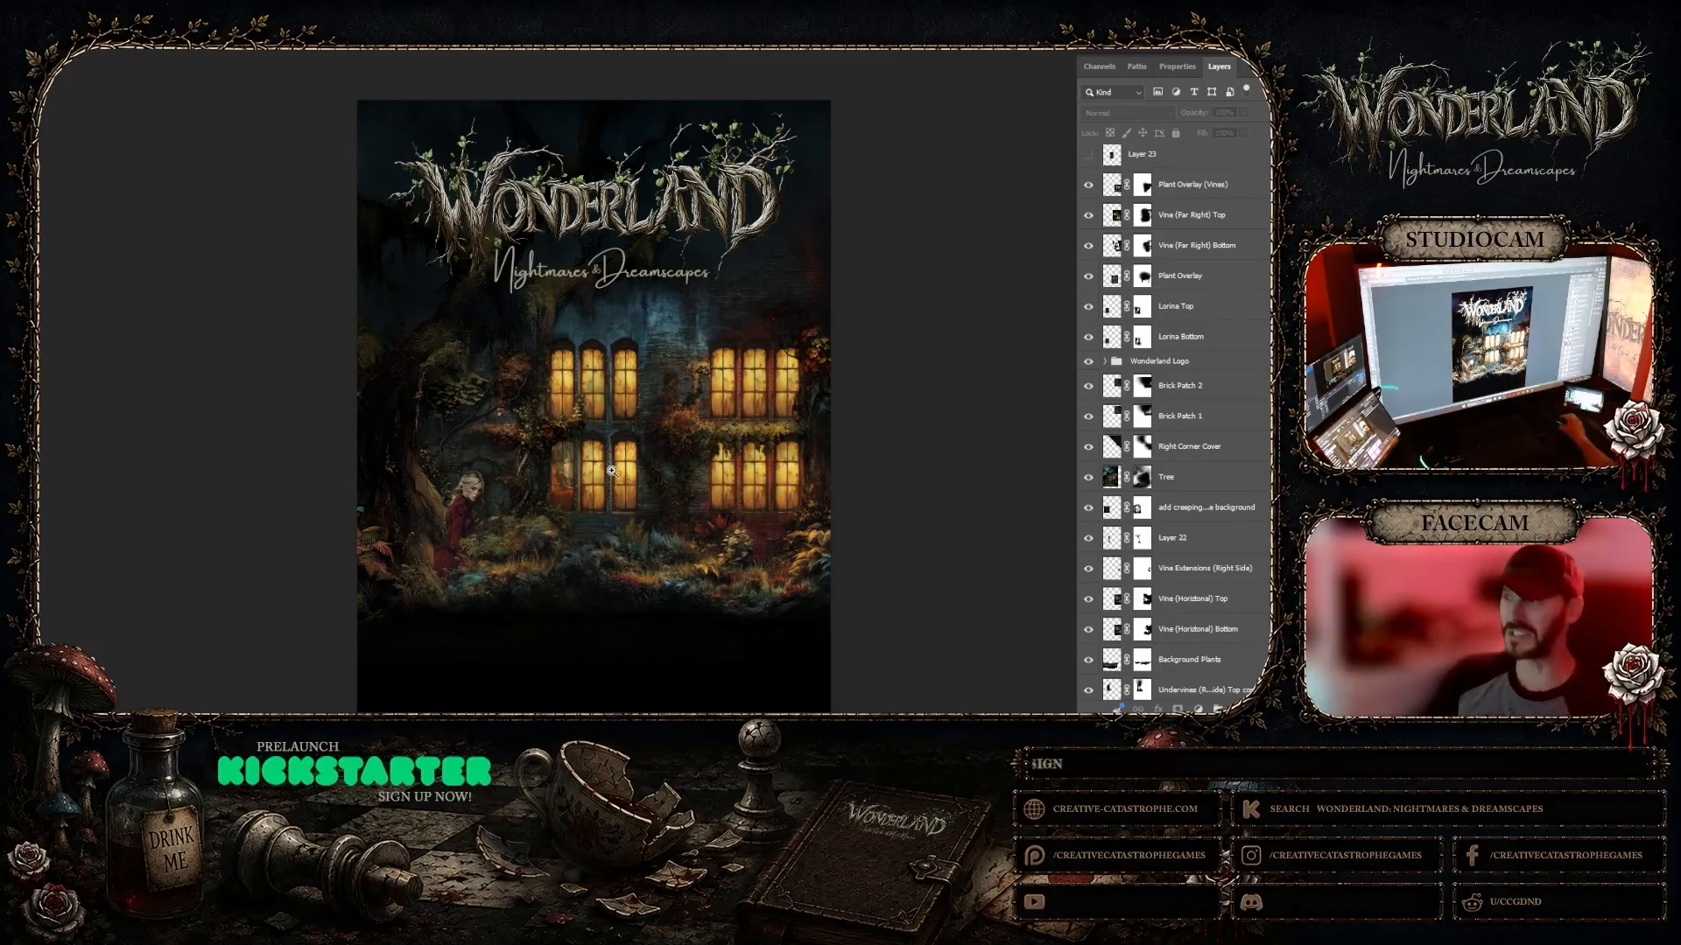
{"action": "left_click_drag", "start_coordinate": [611, 471], "coordinate": [625, 469]}
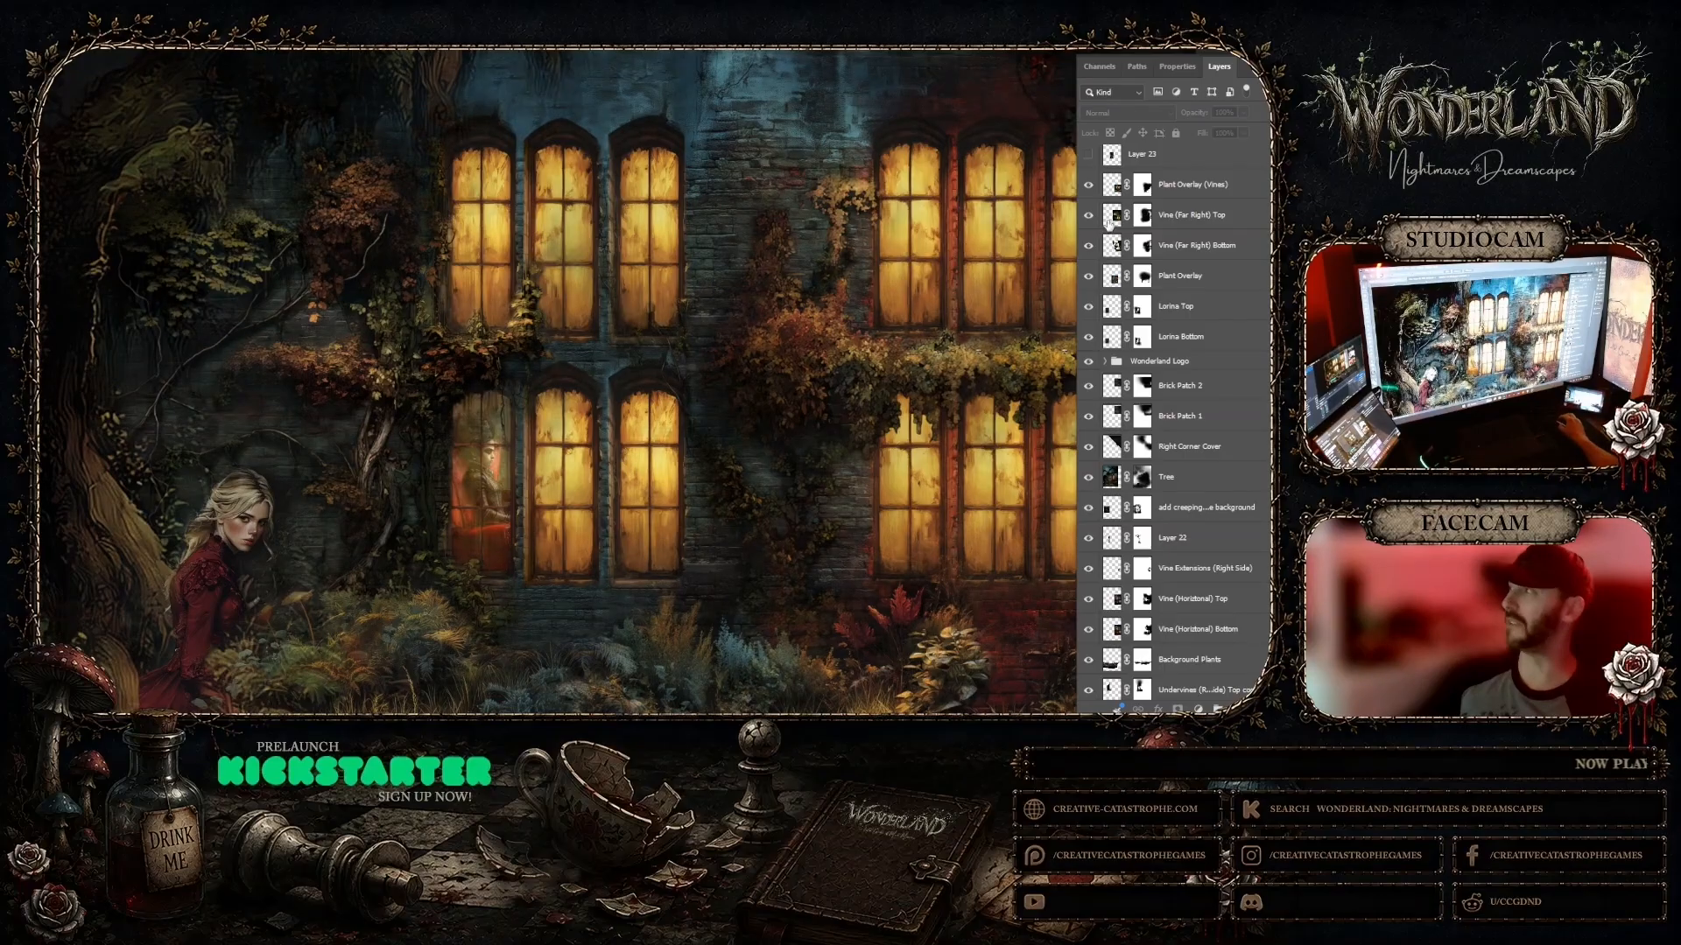
{"action": "scroll", "coordinate": [1213, 421], "scroll_direction": "down", "scroll_amount": 10}
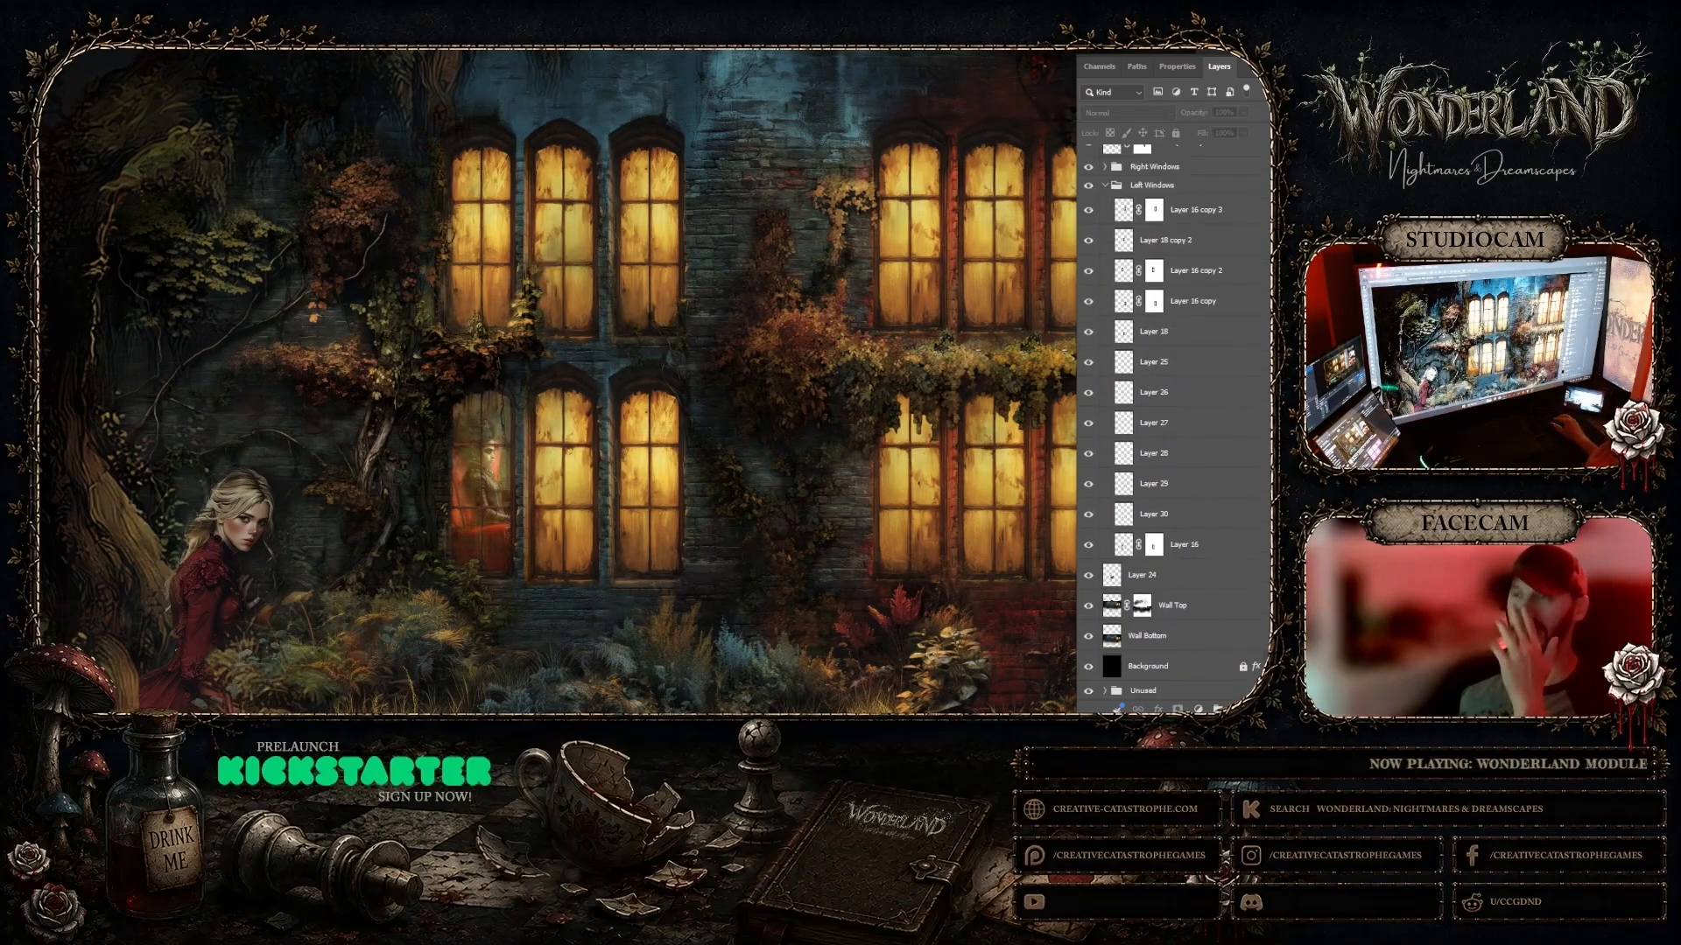
{"action": "left_click", "coordinate": [1196, 512]}
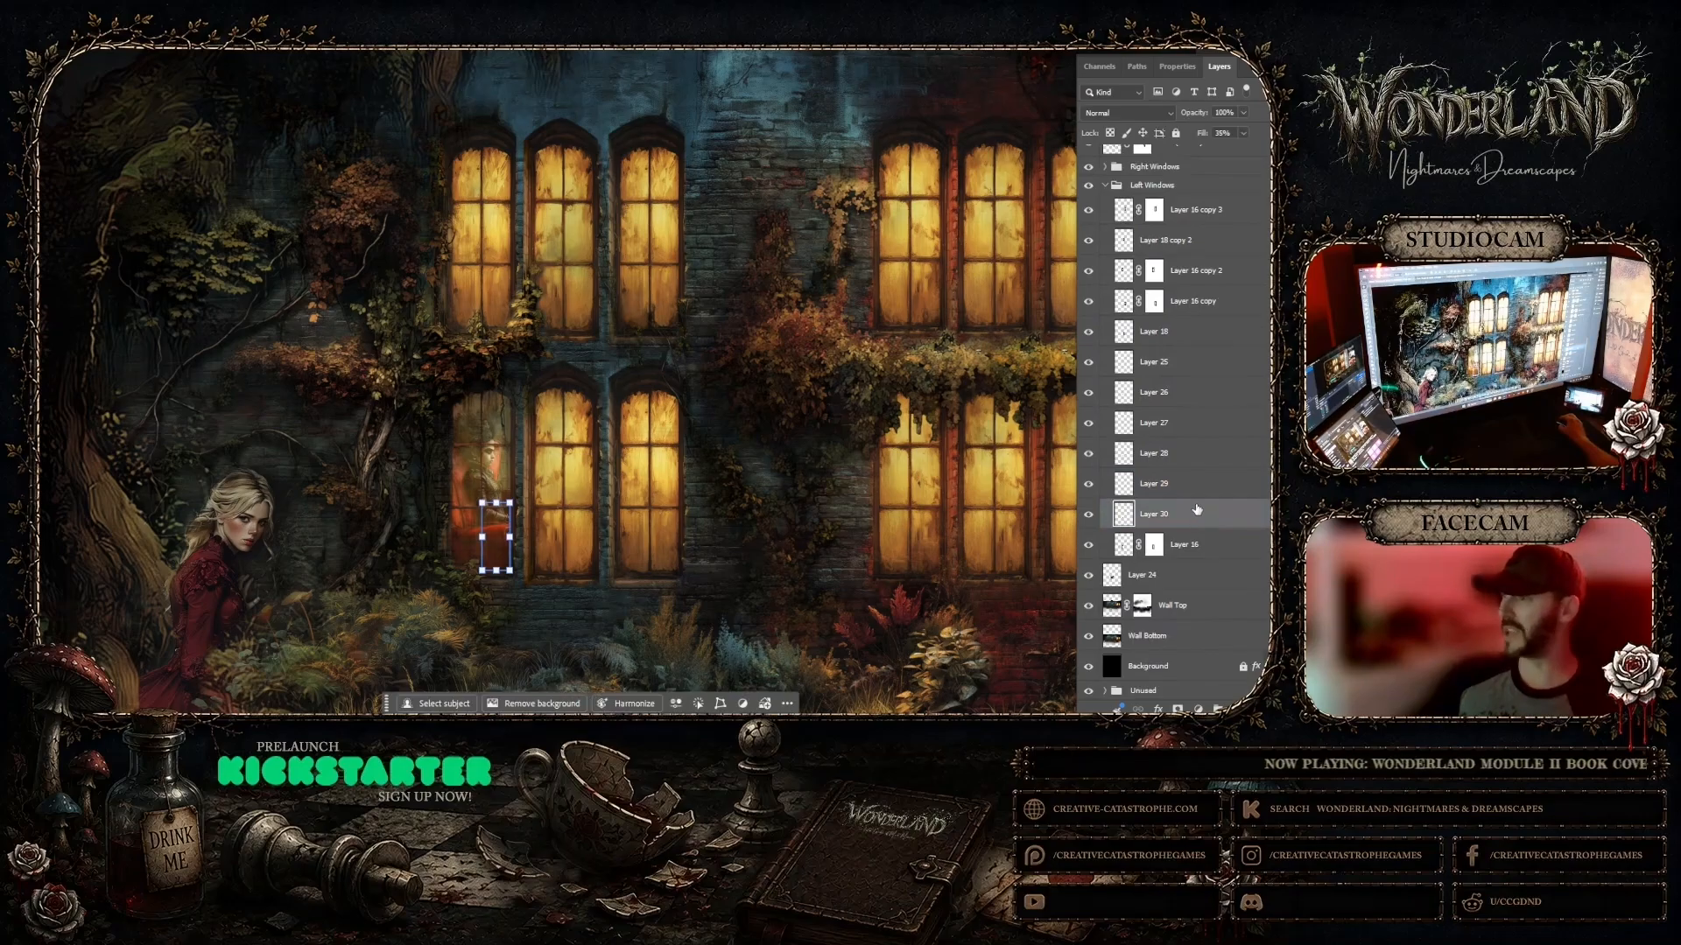
{"action": "left_click", "coordinate": [1167, 392]}
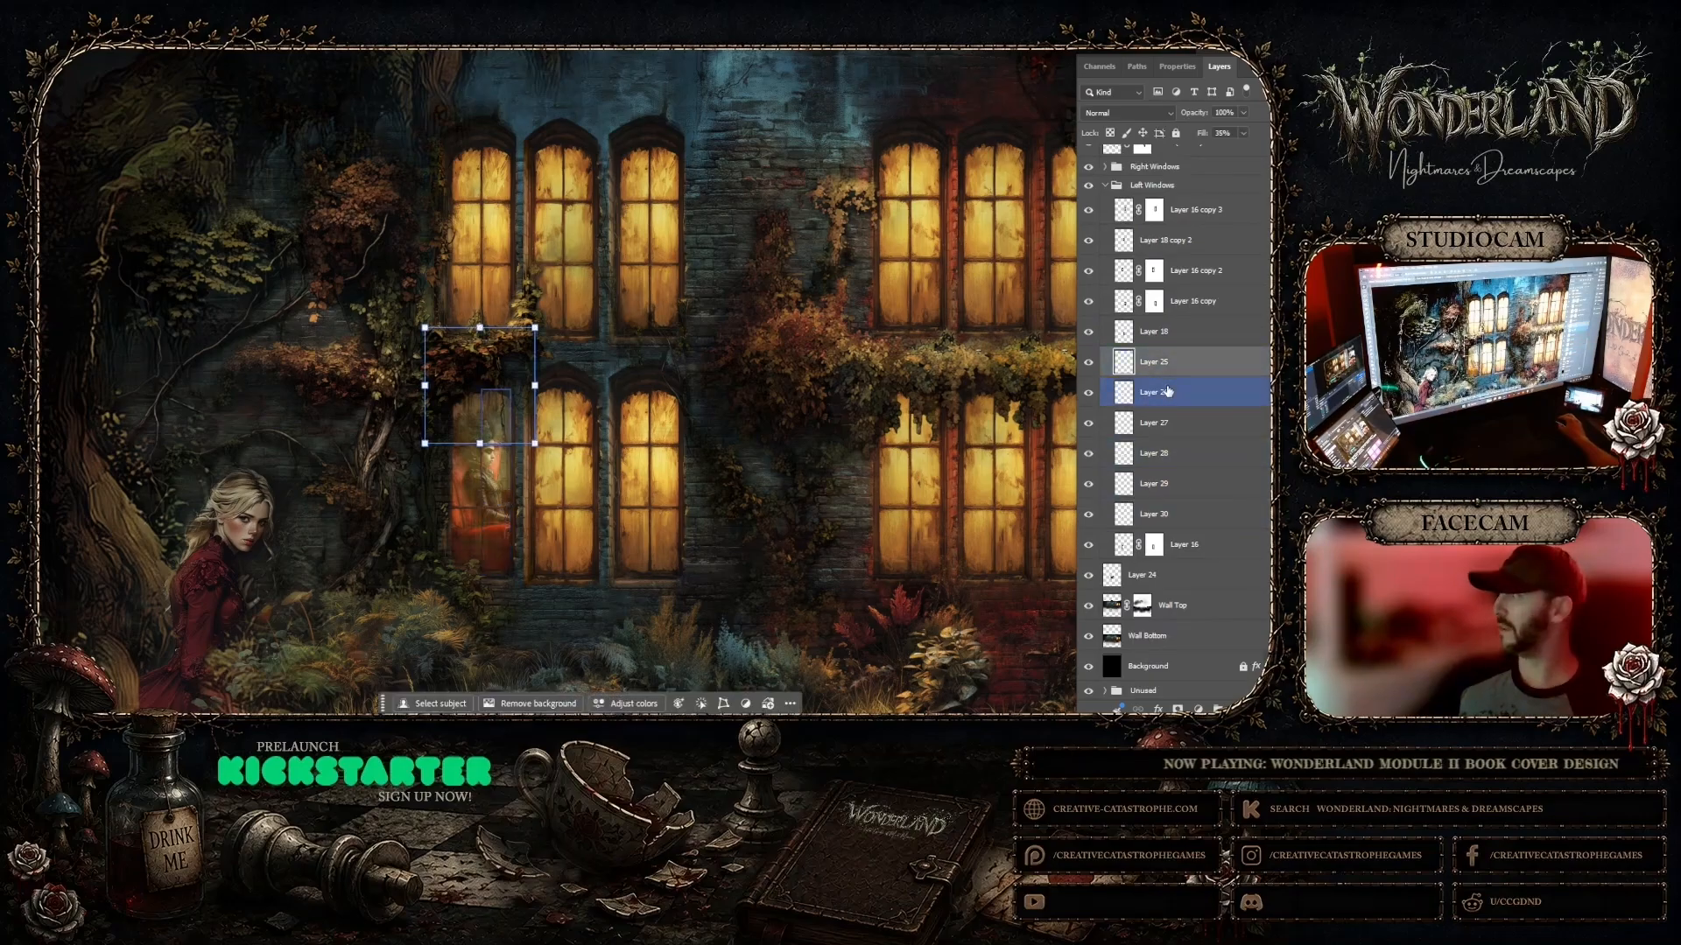
{"action": "left_click", "coordinate": [1087, 362]}
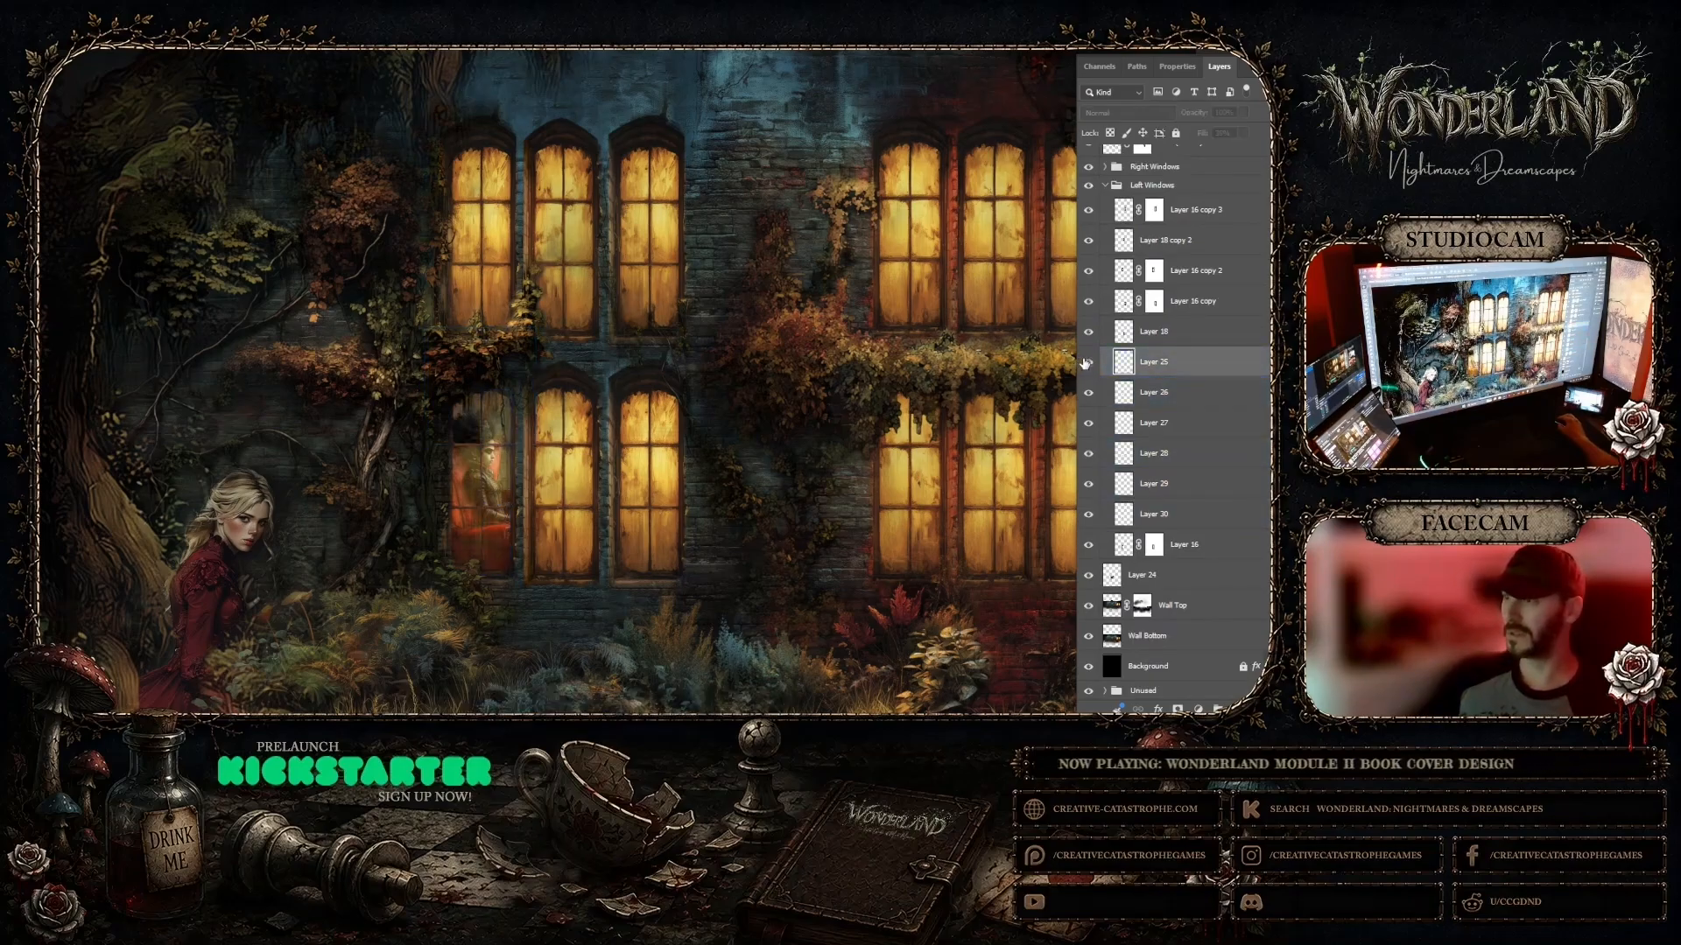
{"action": "left_click", "coordinate": [1086, 362]}
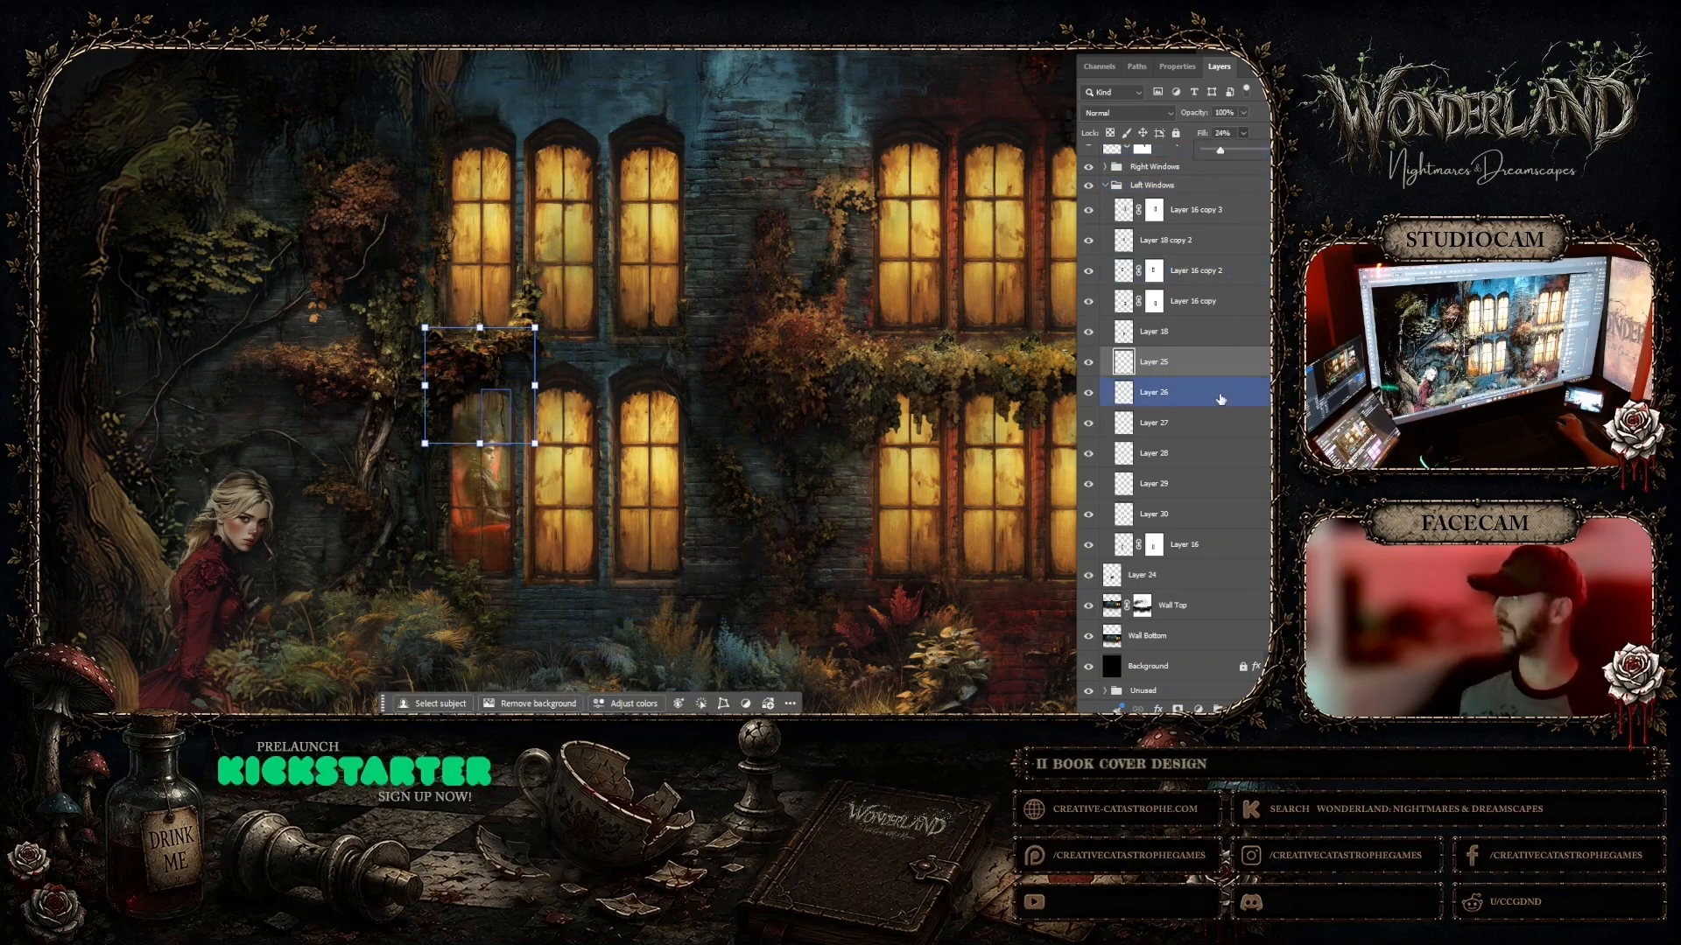
Step: Set the fill of window pane Layer 26 to 24% and of Layer 27 to 25%
{"action": "left_click", "coordinate": [1225, 393]}
{"action": "left_click", "coordinate": [1242, 134]}
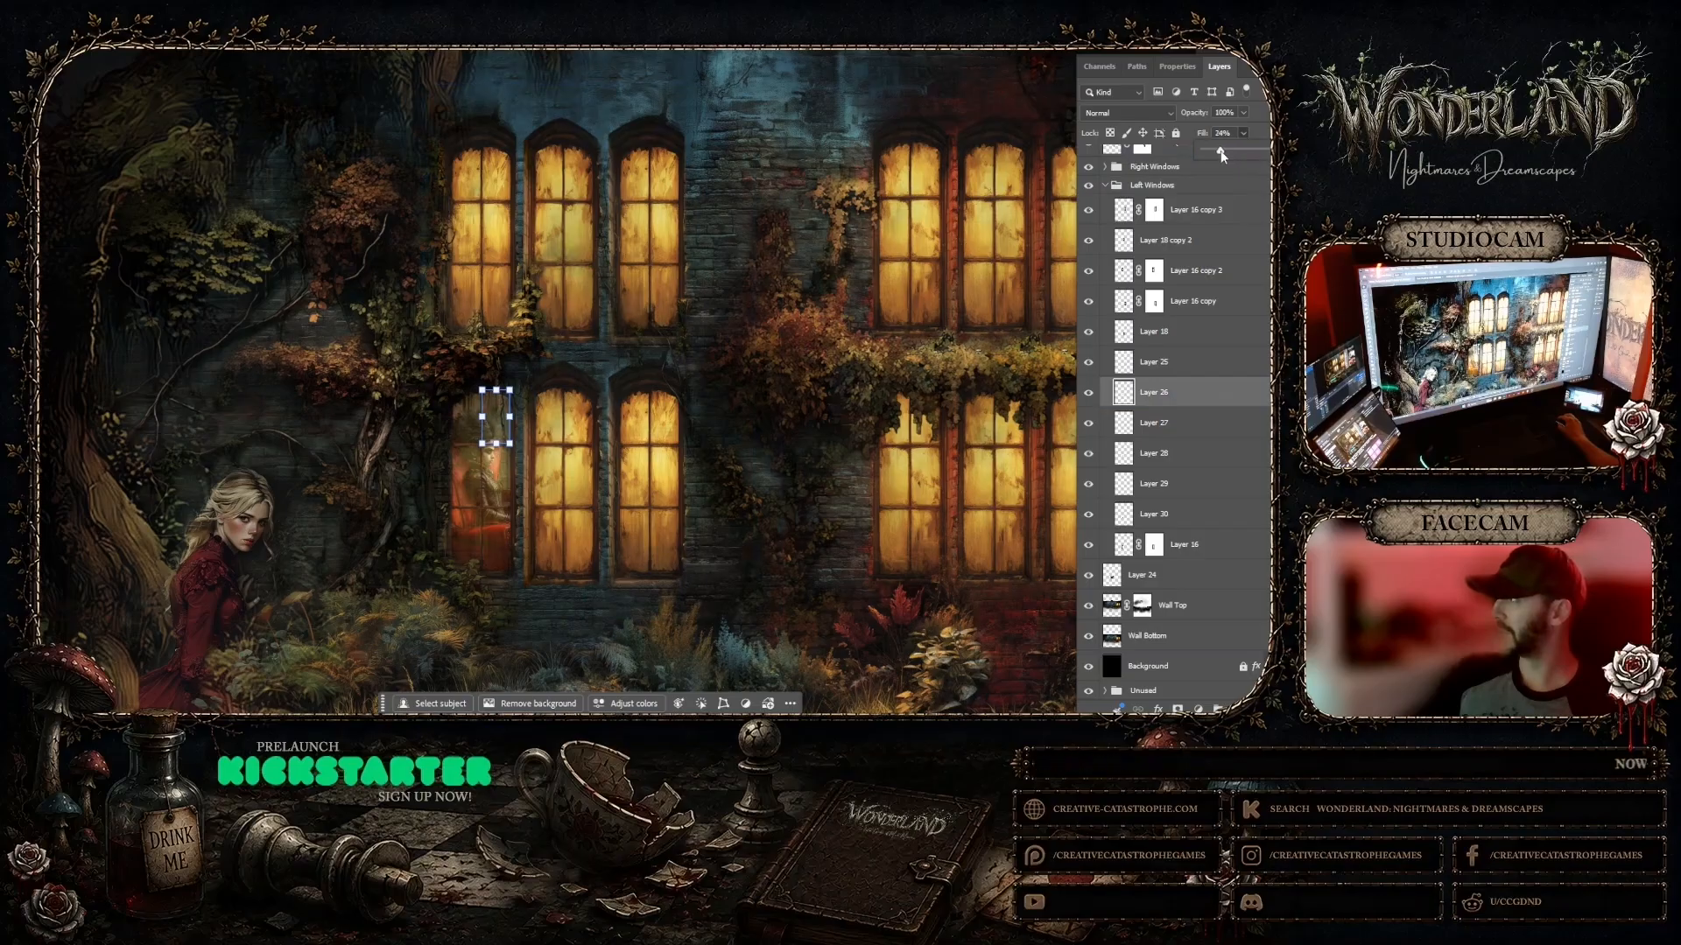
{"action": "left_click", "coordinate": [1225, 422]}
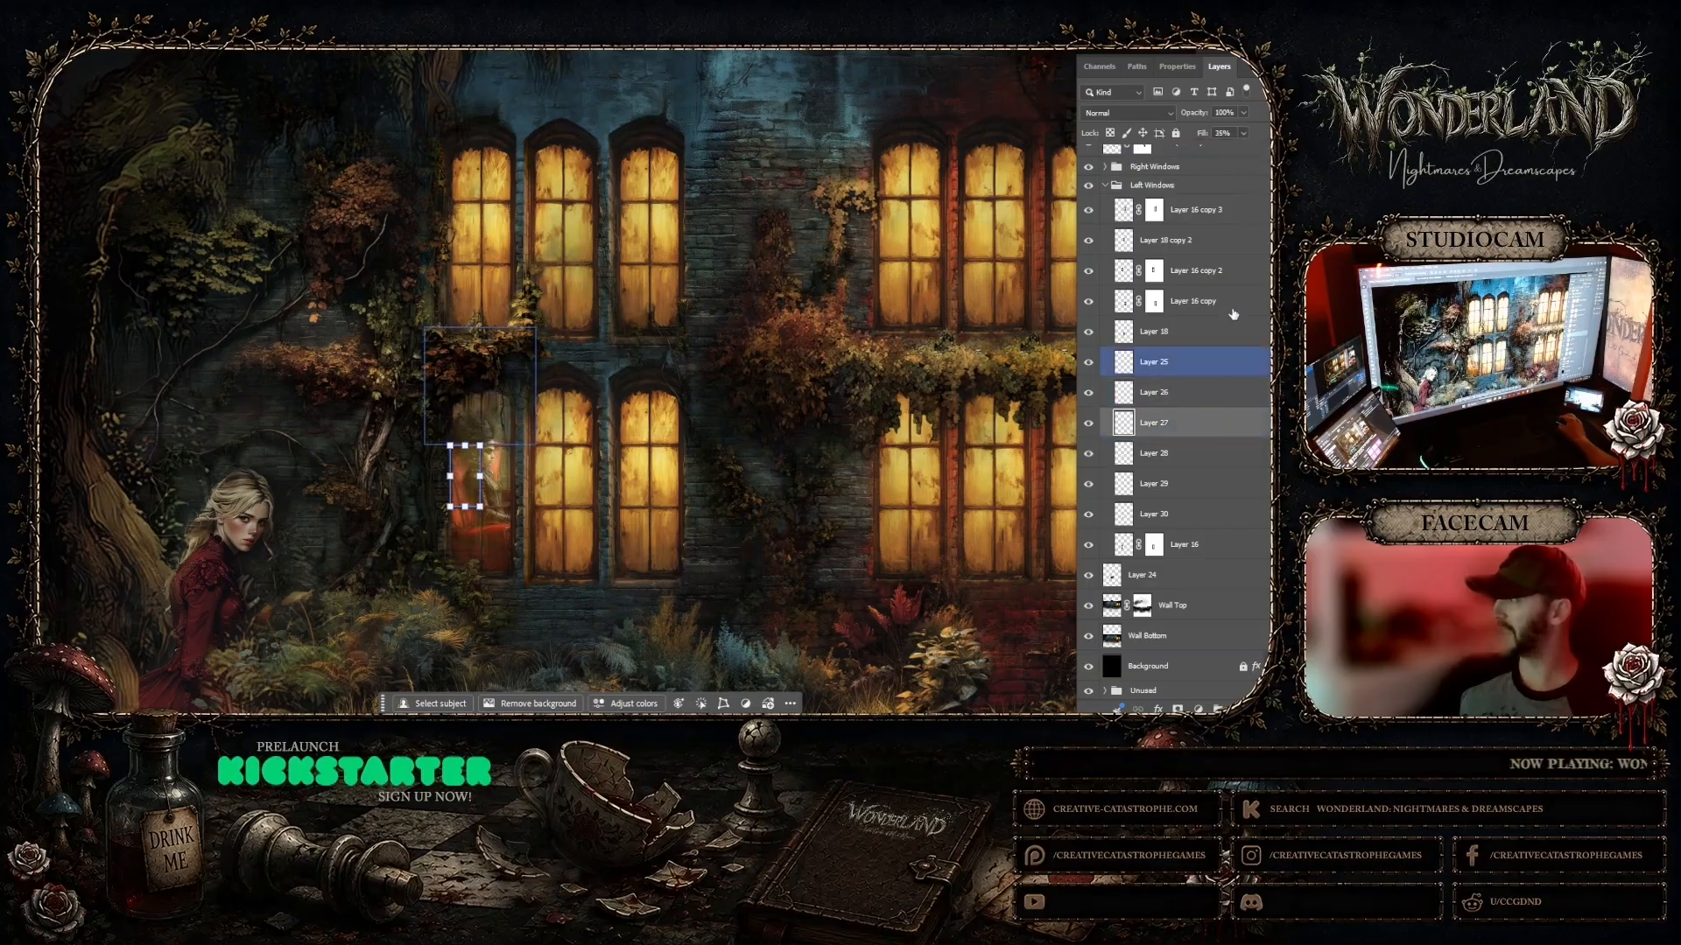
{"action": "left_click", "coordinate": [1242, 133]}
{"action": "left_click_drag", "start_coordinate": [1227, 149], "coordinate": [1228, 148]}
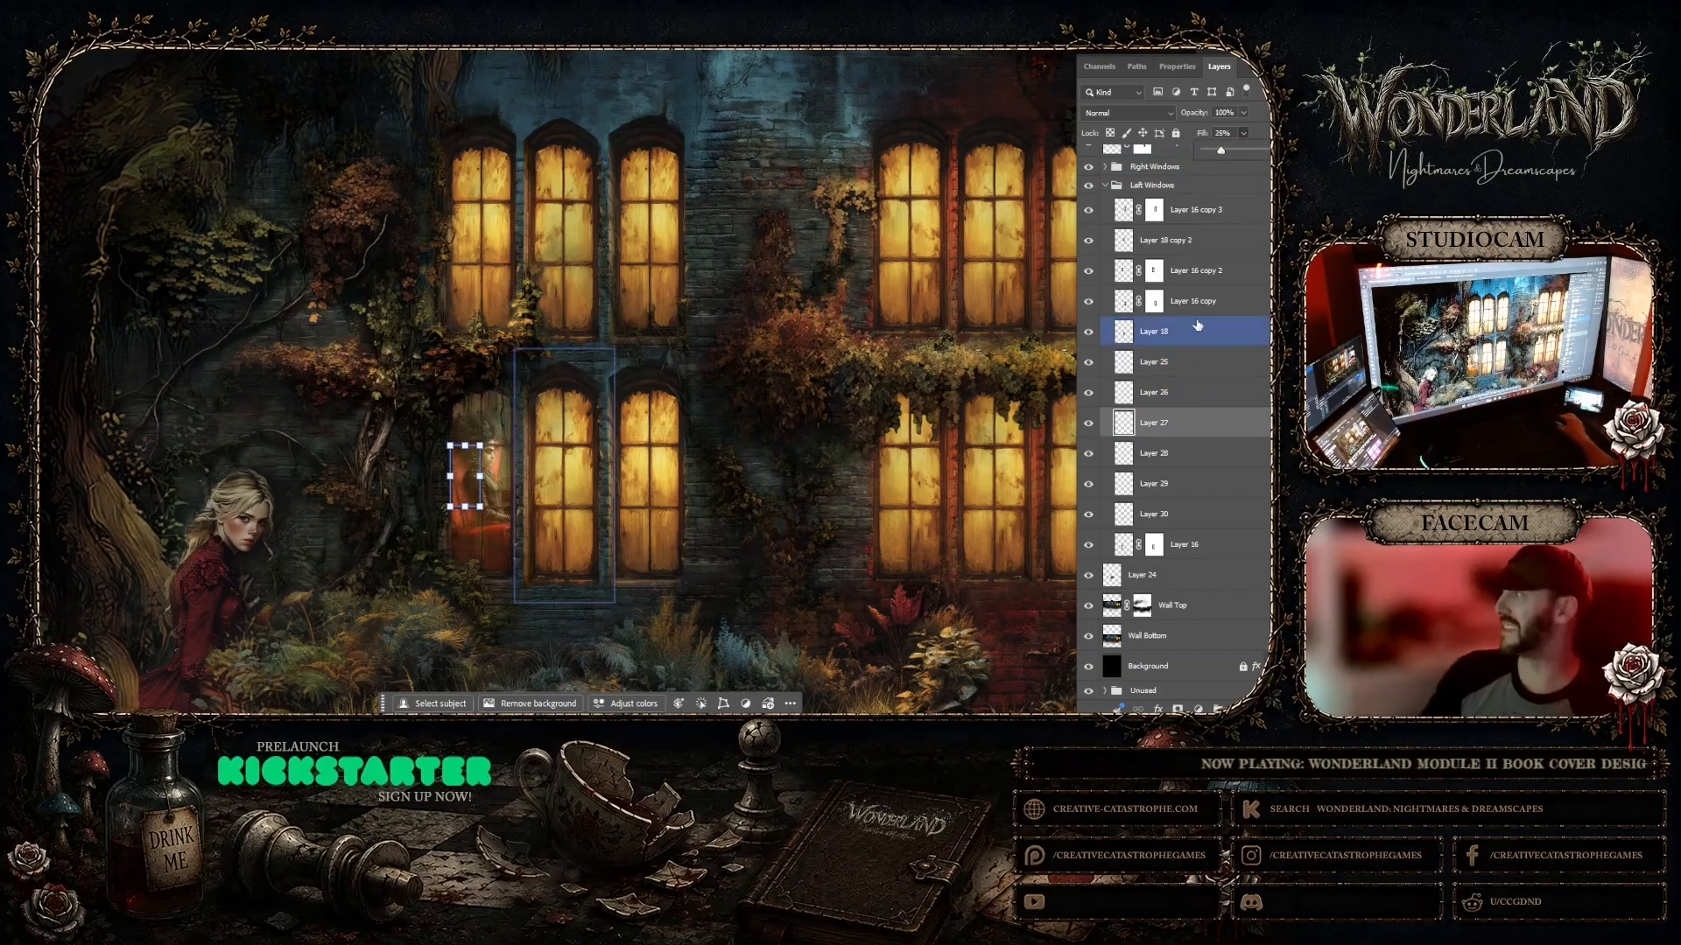
Step: Set the fill of window pane Layer 28 to 25%
{"action": "left_click", "coordinate": [1191, 453]}
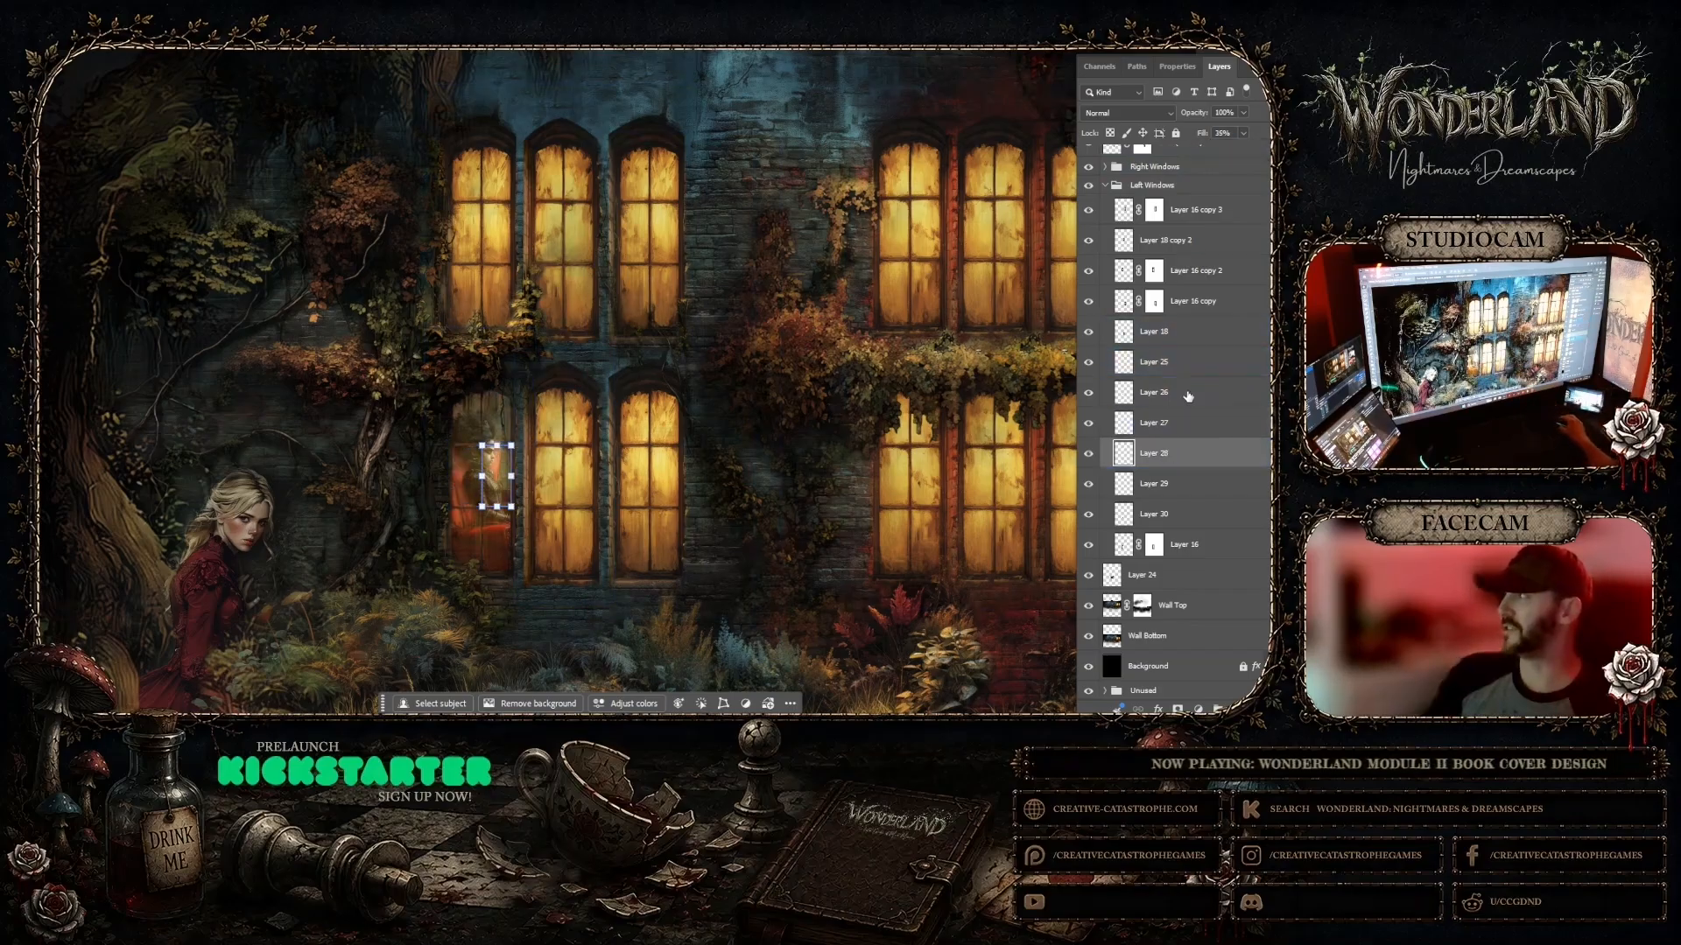
{"action": "left_click", "coordinate": [1243, 134]}
{"action": "left_click_drag", "start_coordinate": [1230, 149], "coordinate": [1223, 155]}
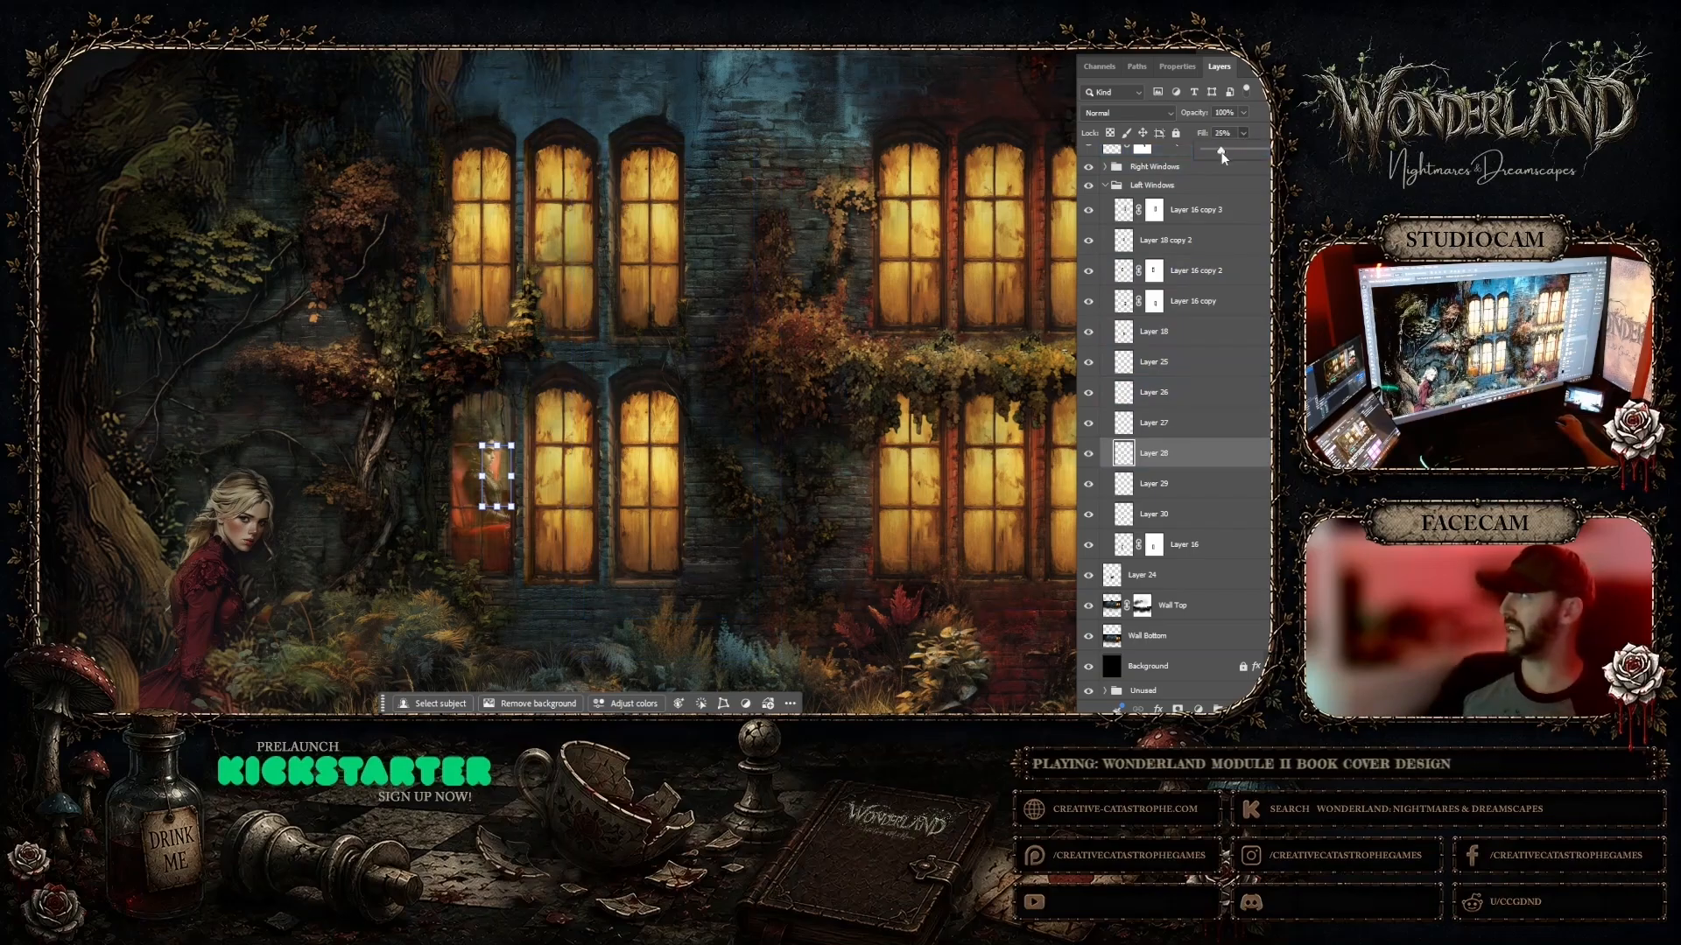
Step: Set the fill of window pane Layer 29 to 25% and of Layer 30 to 24%
{"action": "left_click", "coordinate": [1190, 483]}
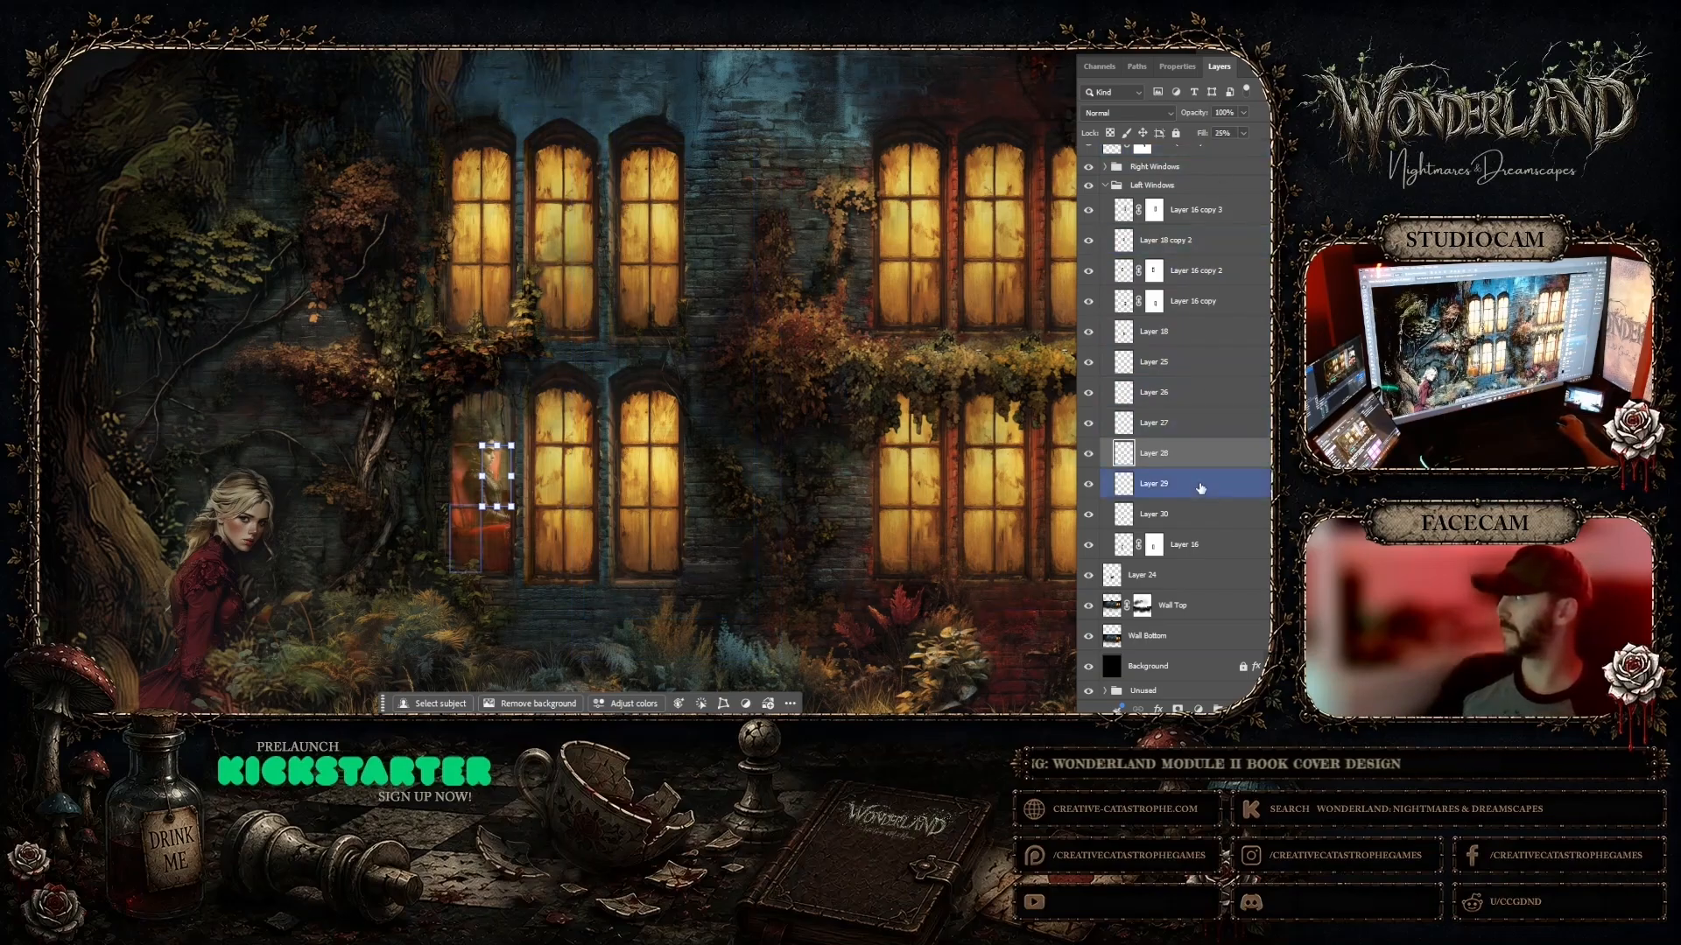
{"action": "left_click", "coordinate": [1243, 136]}
{"action": "left_click_drag", "start_coordinate": [1231, 149], "coordinate": [1224, 156]}
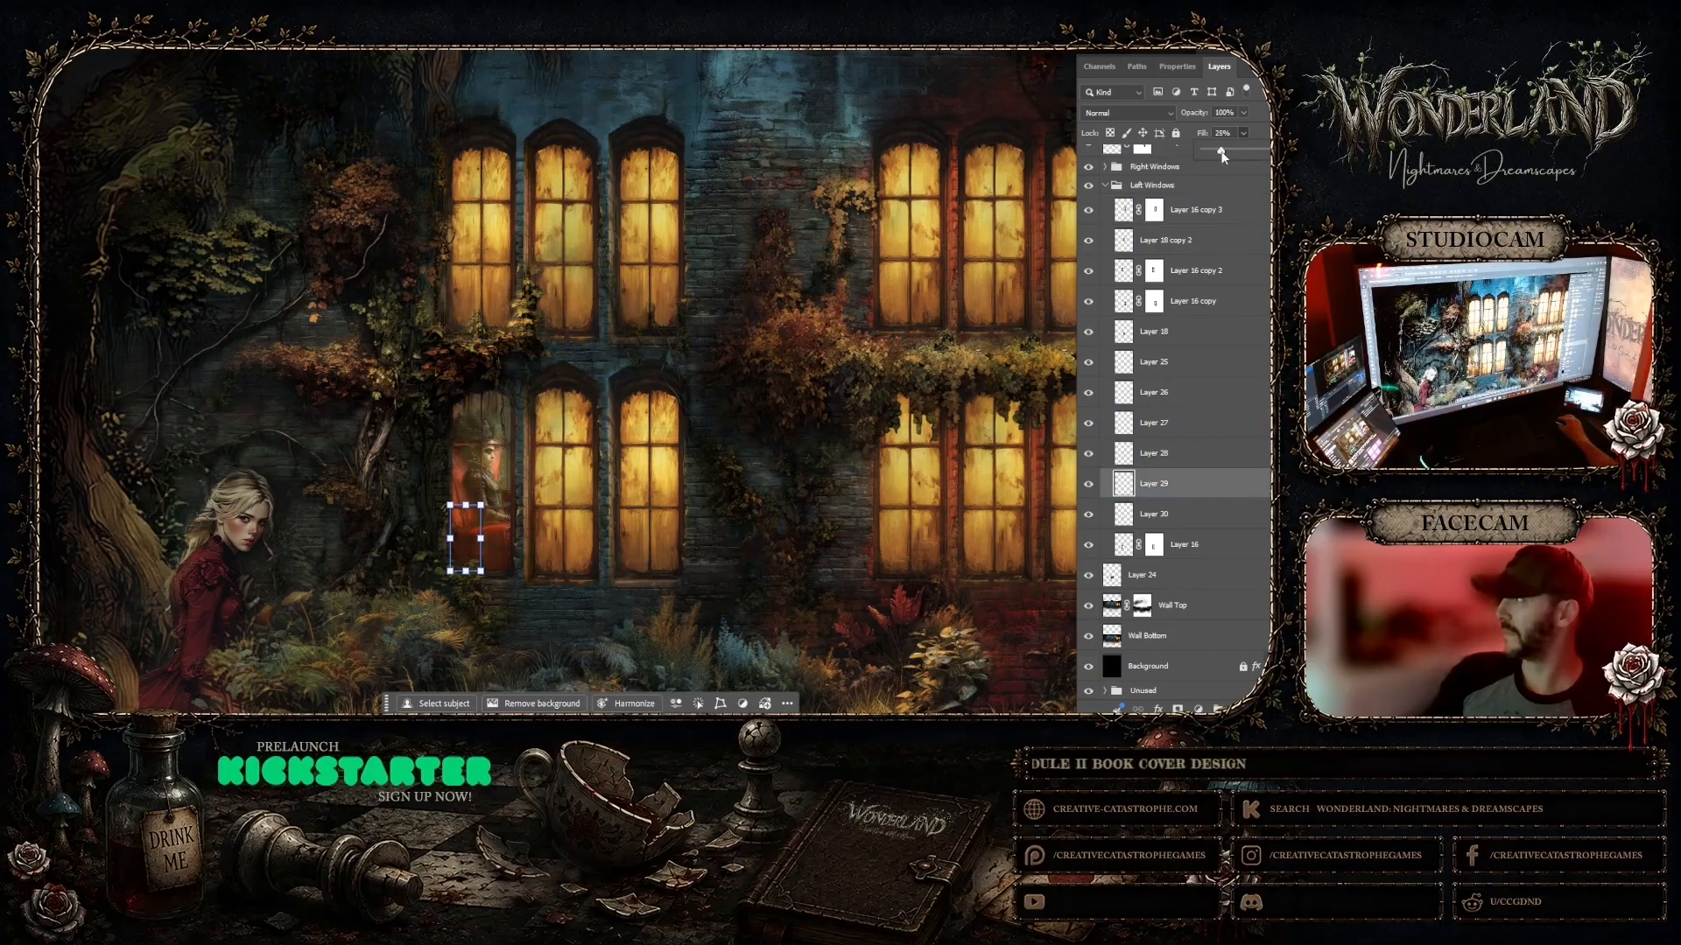
{"action": "left_click", "coordinate": [1190, 514]}
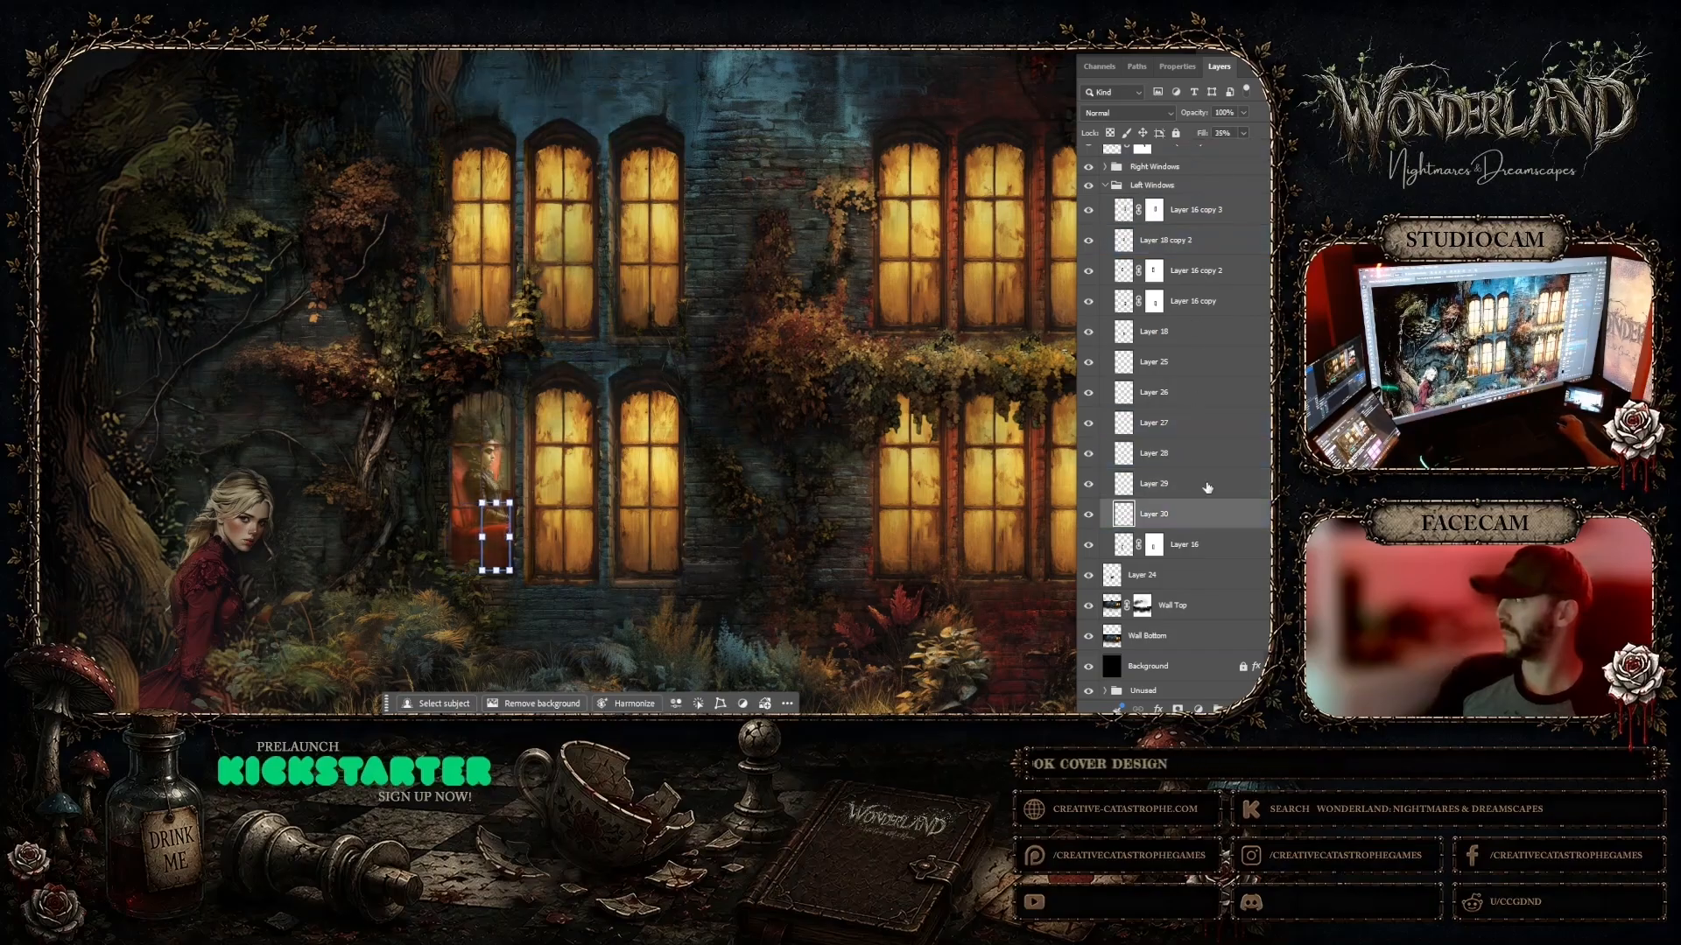
{"action": "left_click", "coordinate": [1243, 134]}
{"action": "left_click_drag", "start_coordinate": [1227, 150], "coordinate": [1221, 154]}
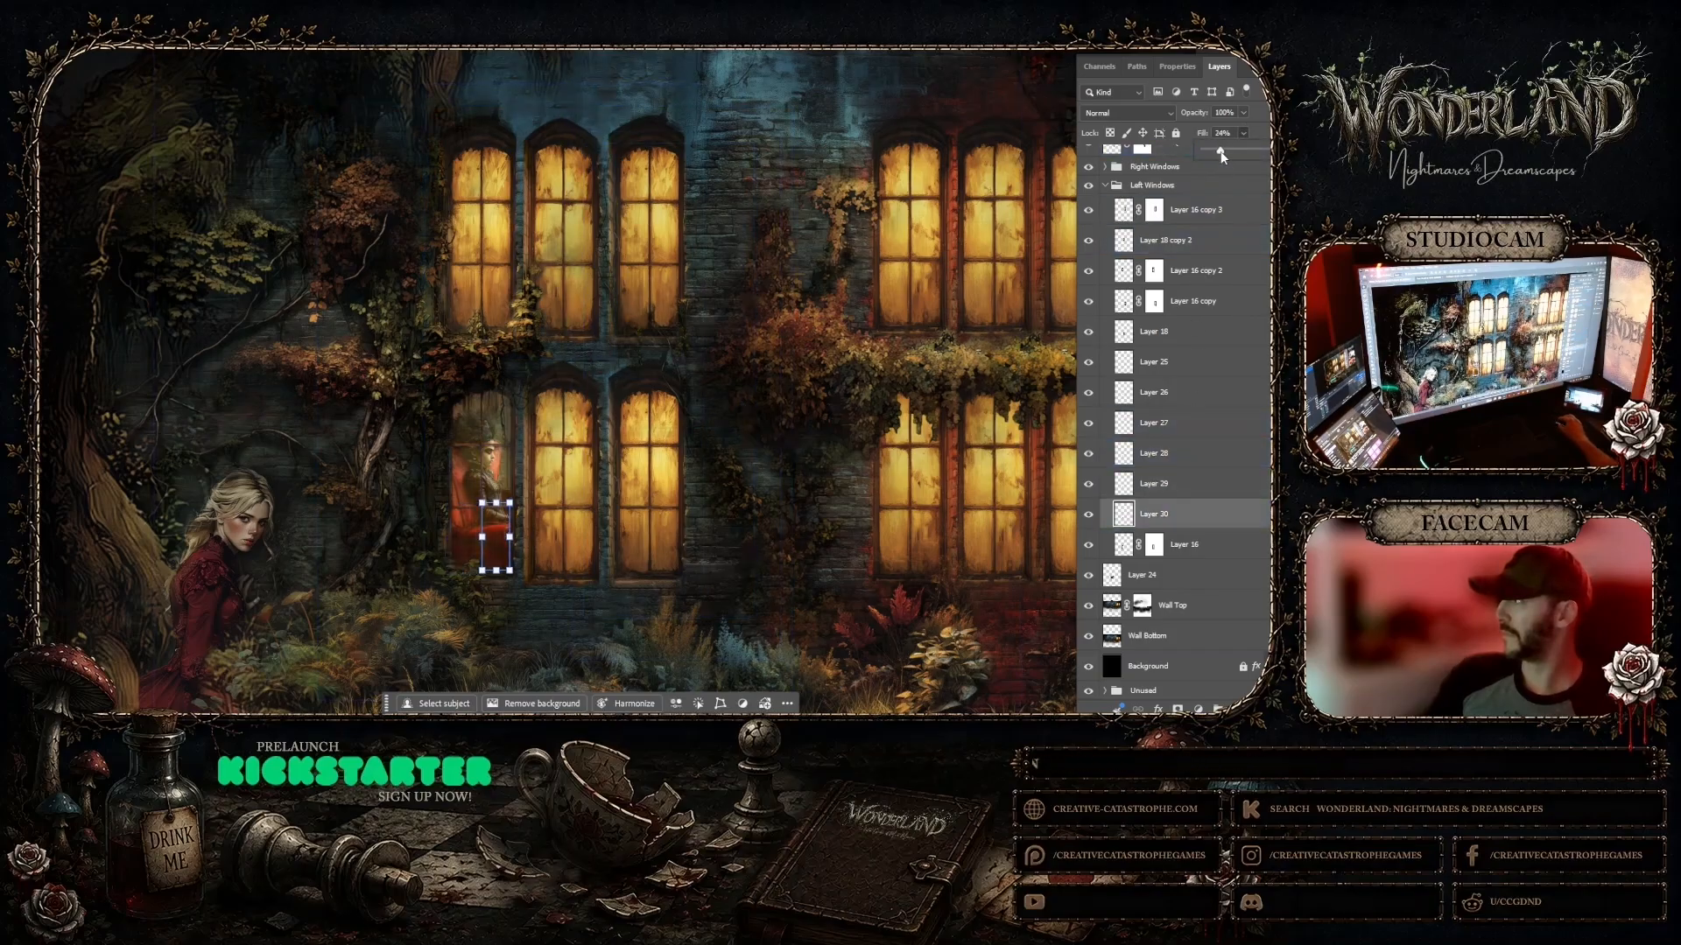
Step: Check the lower left window on the whole cover, and set the fill of window pane Layer 30 to 35%
{"action": "left_click", "coordinate": [751, 550]}
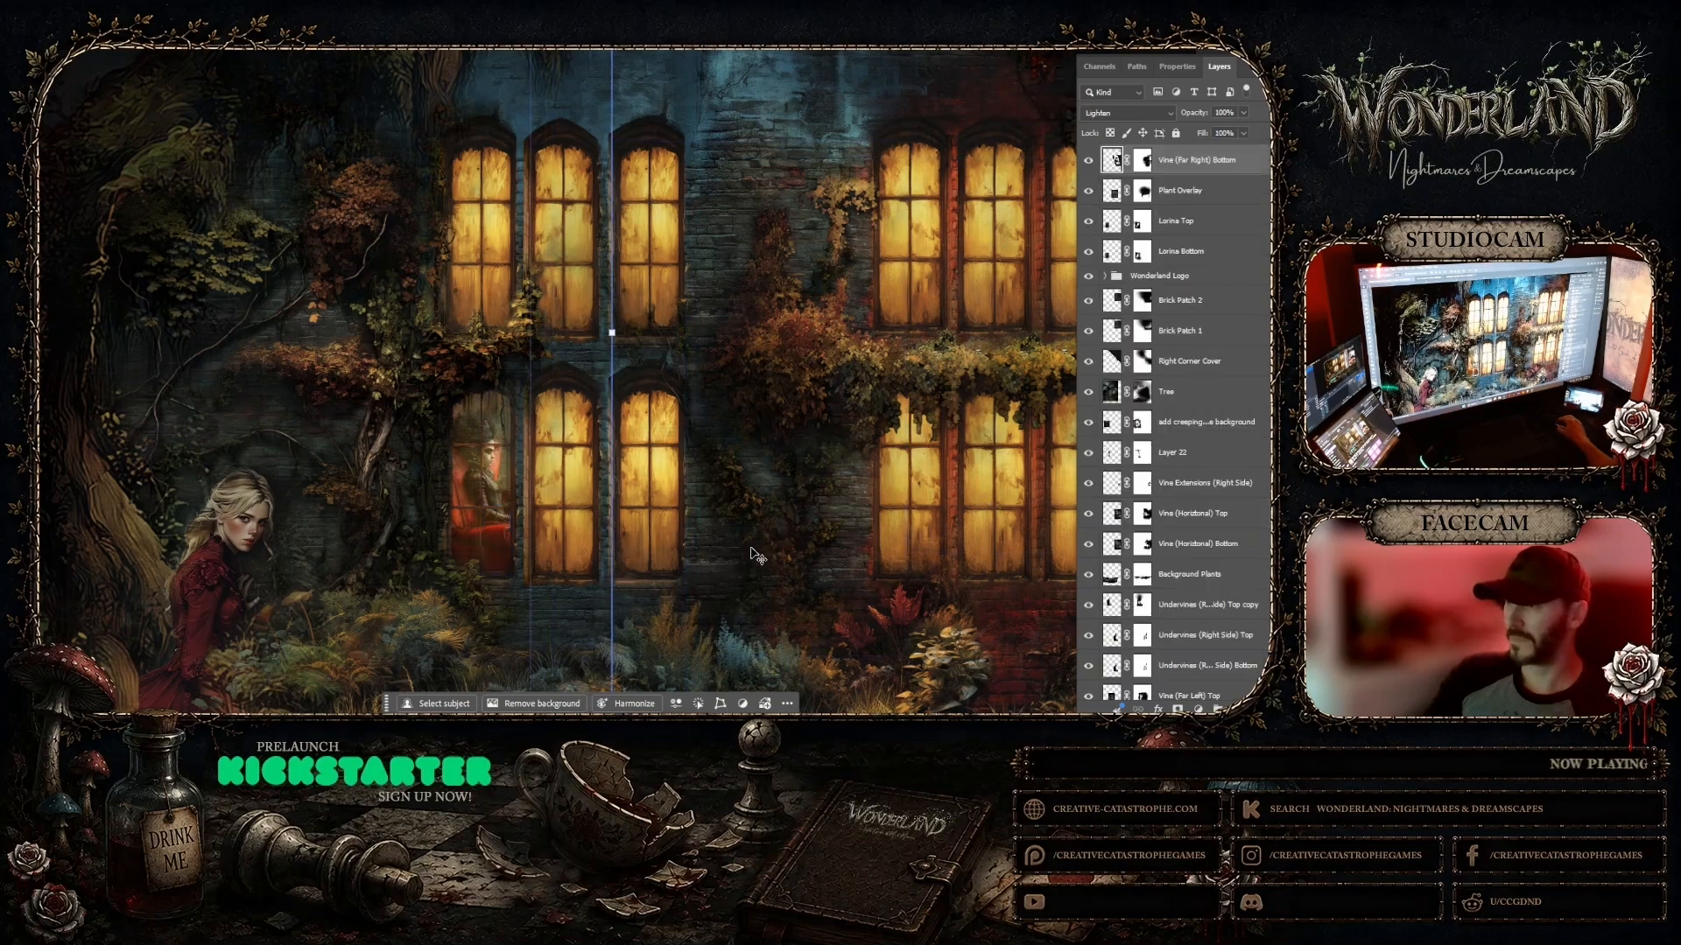
{"action": "left_click", "coordinate": [354, 523]}
{"action": "key", "text": "z"}
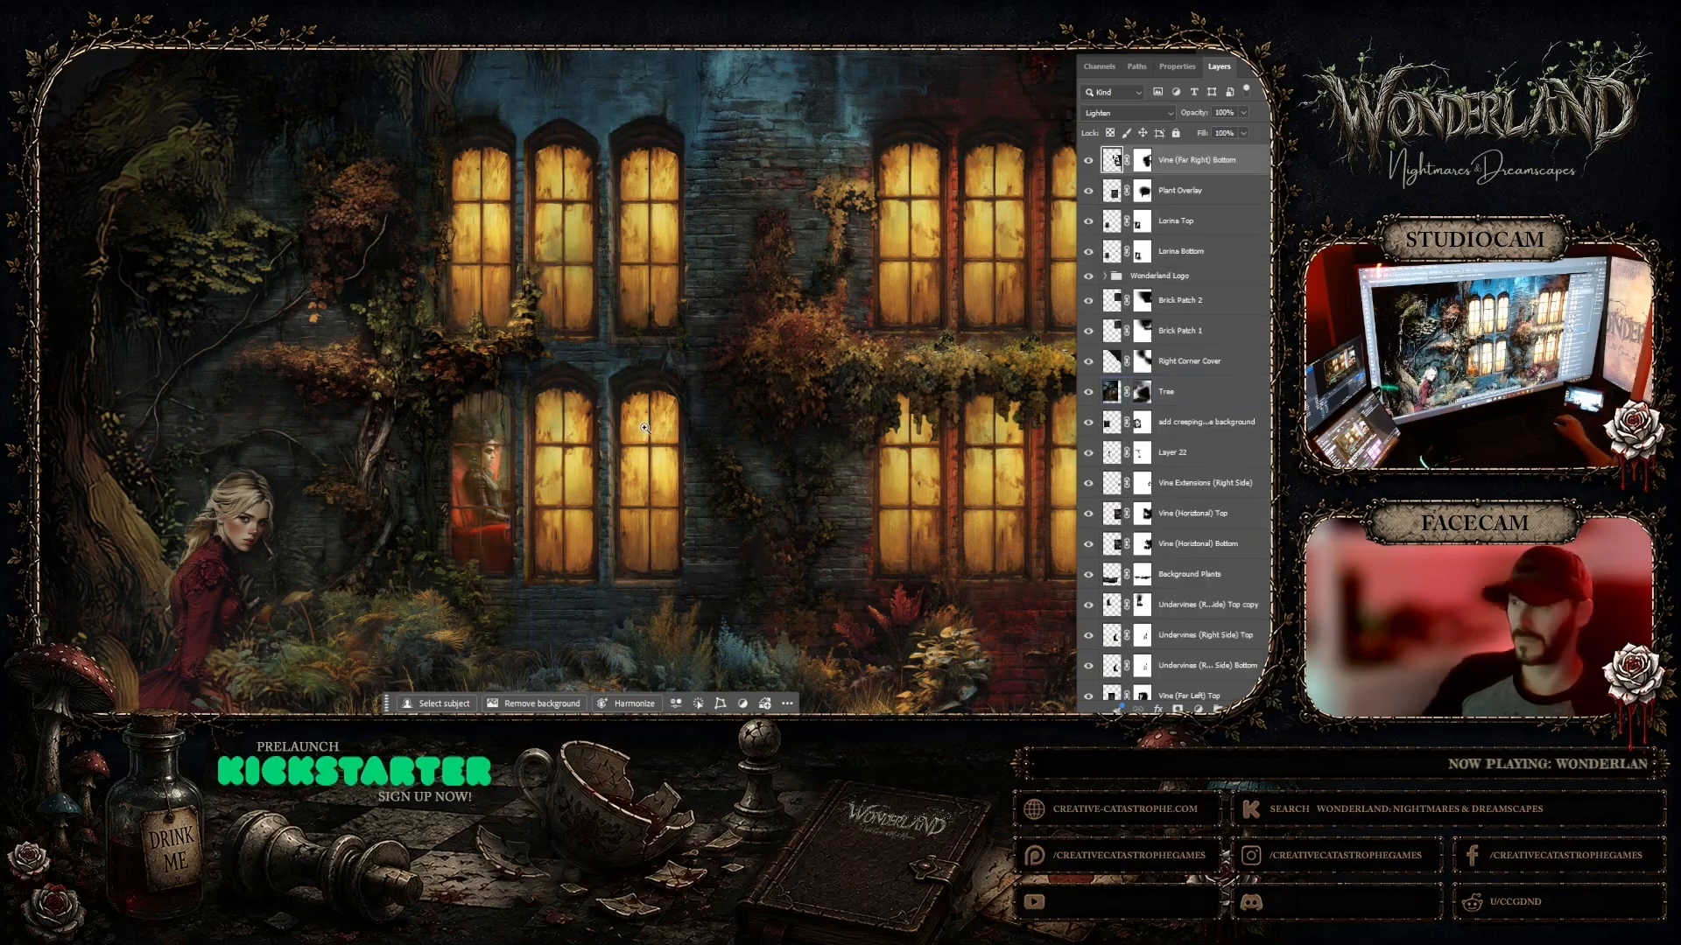
{"action": "right_click", "coordinate": [645, 427]}
{"action": "left_click", "coordinate": [679, 435]}
{"action": "left_click", "coordinate": [764, 546]}
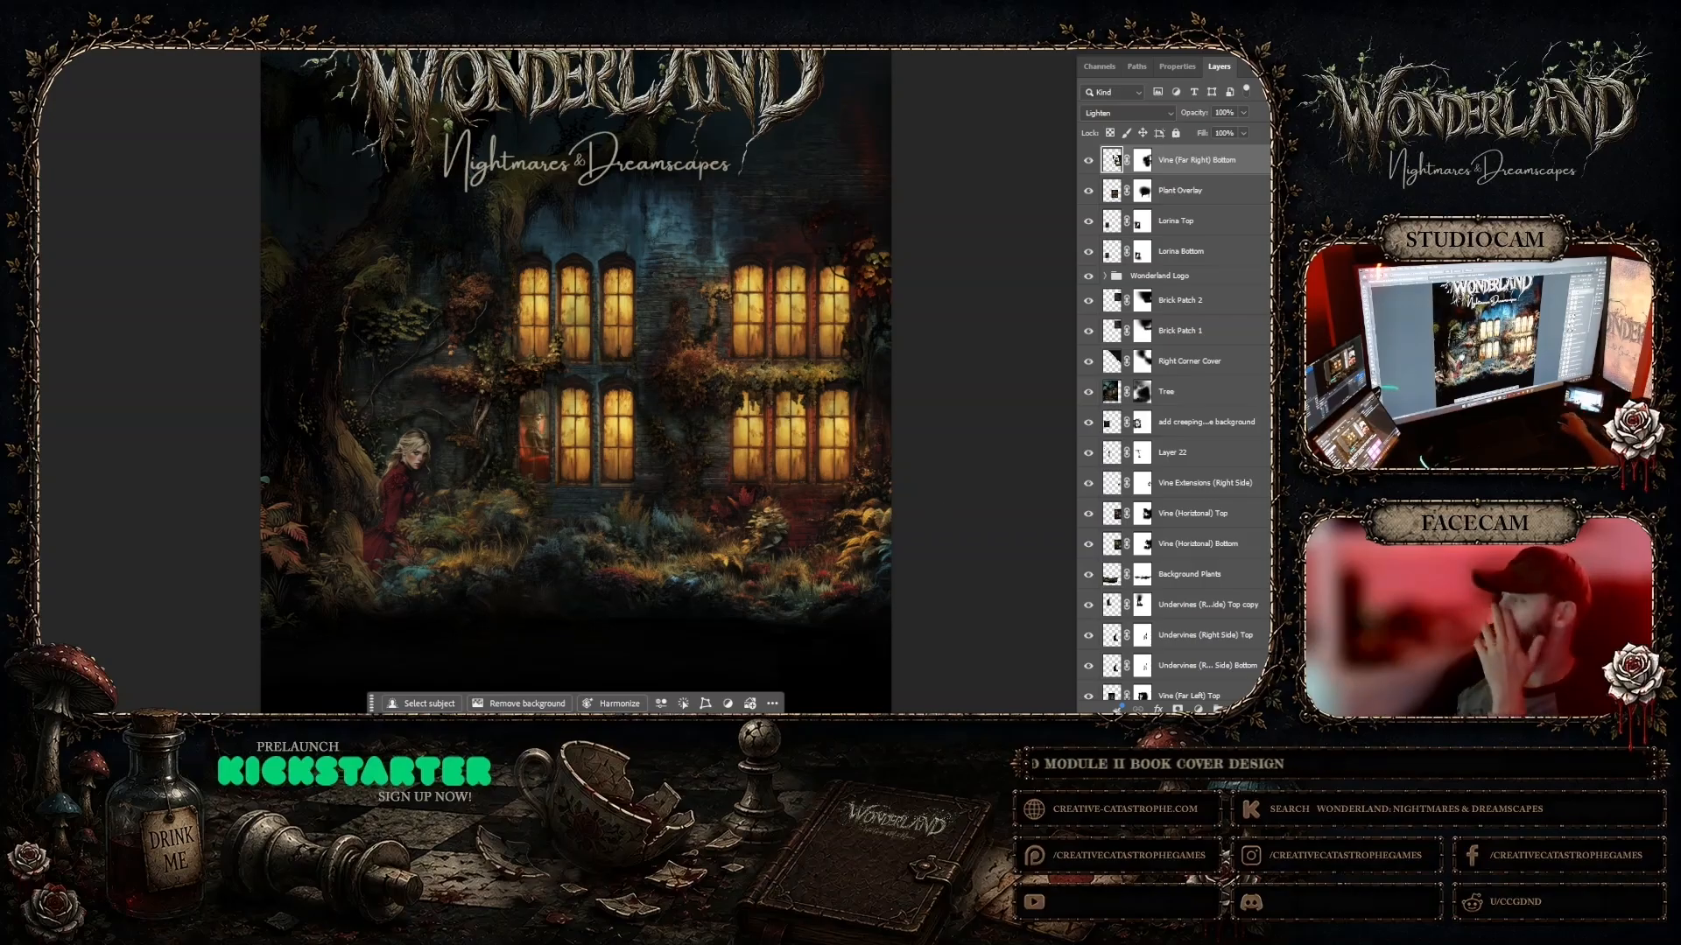
{"action": "scroll", "coordinate": [1201, 385], "scroll_direction": "down", "scroll_amount": 5}
{"action": "scroll", "coordinate": [1173, 490], "scroll_direction": "down", "scroll_amount": 2}
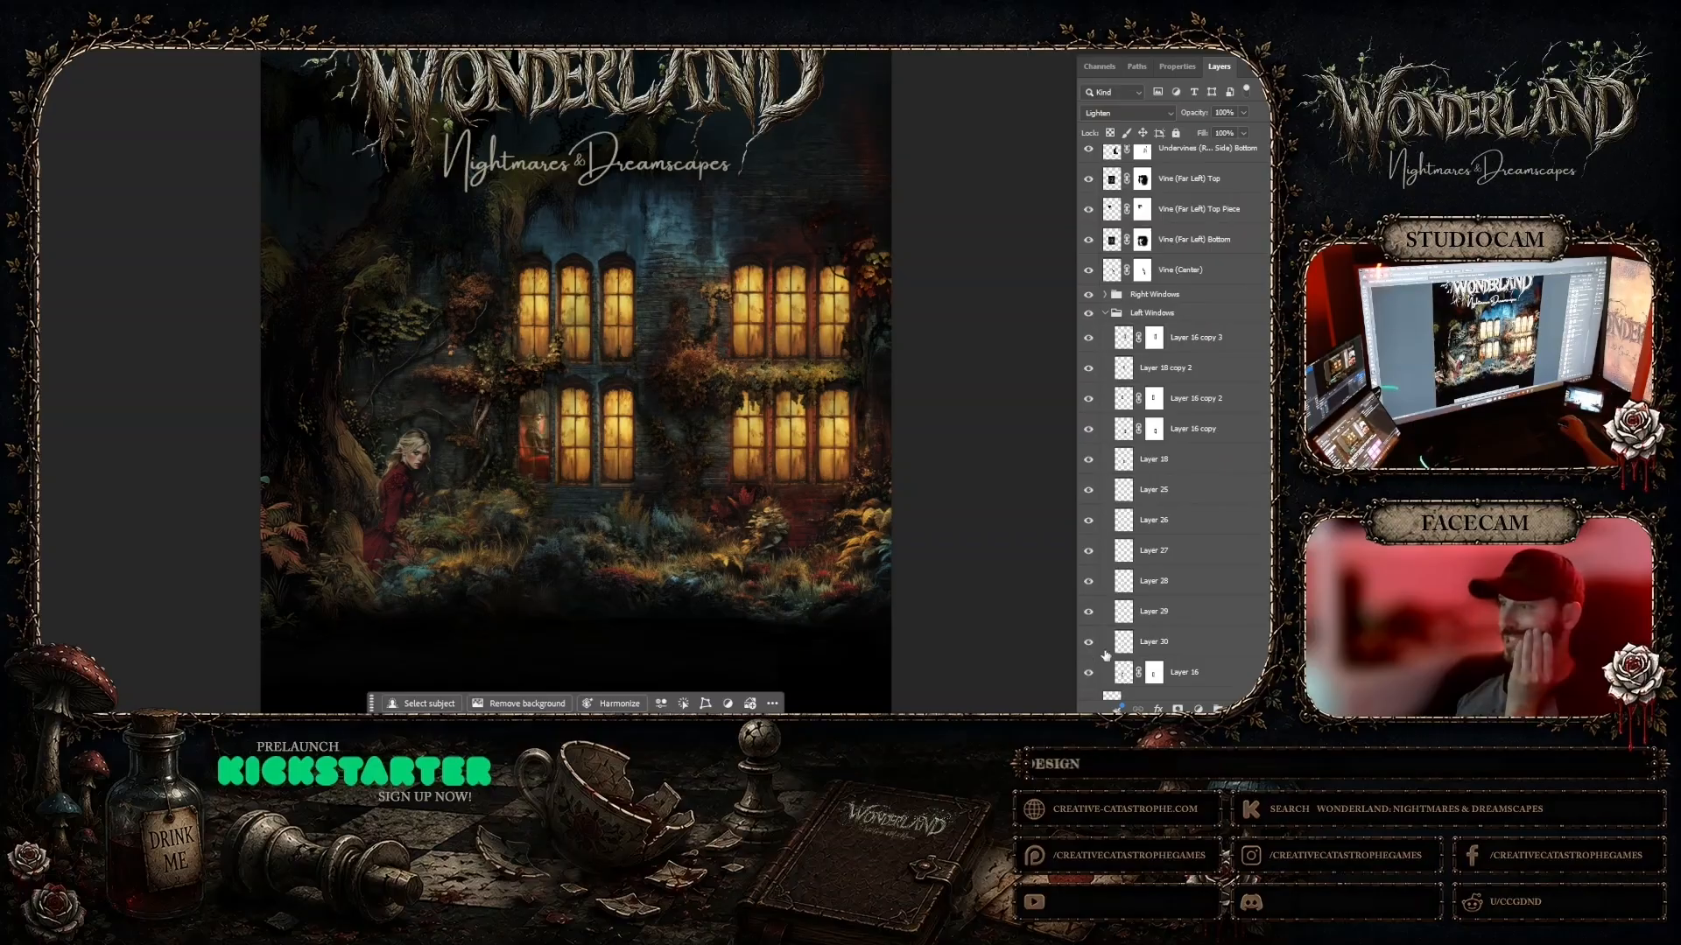
{"action": "left_click", "coordinate": [1191, 643]}
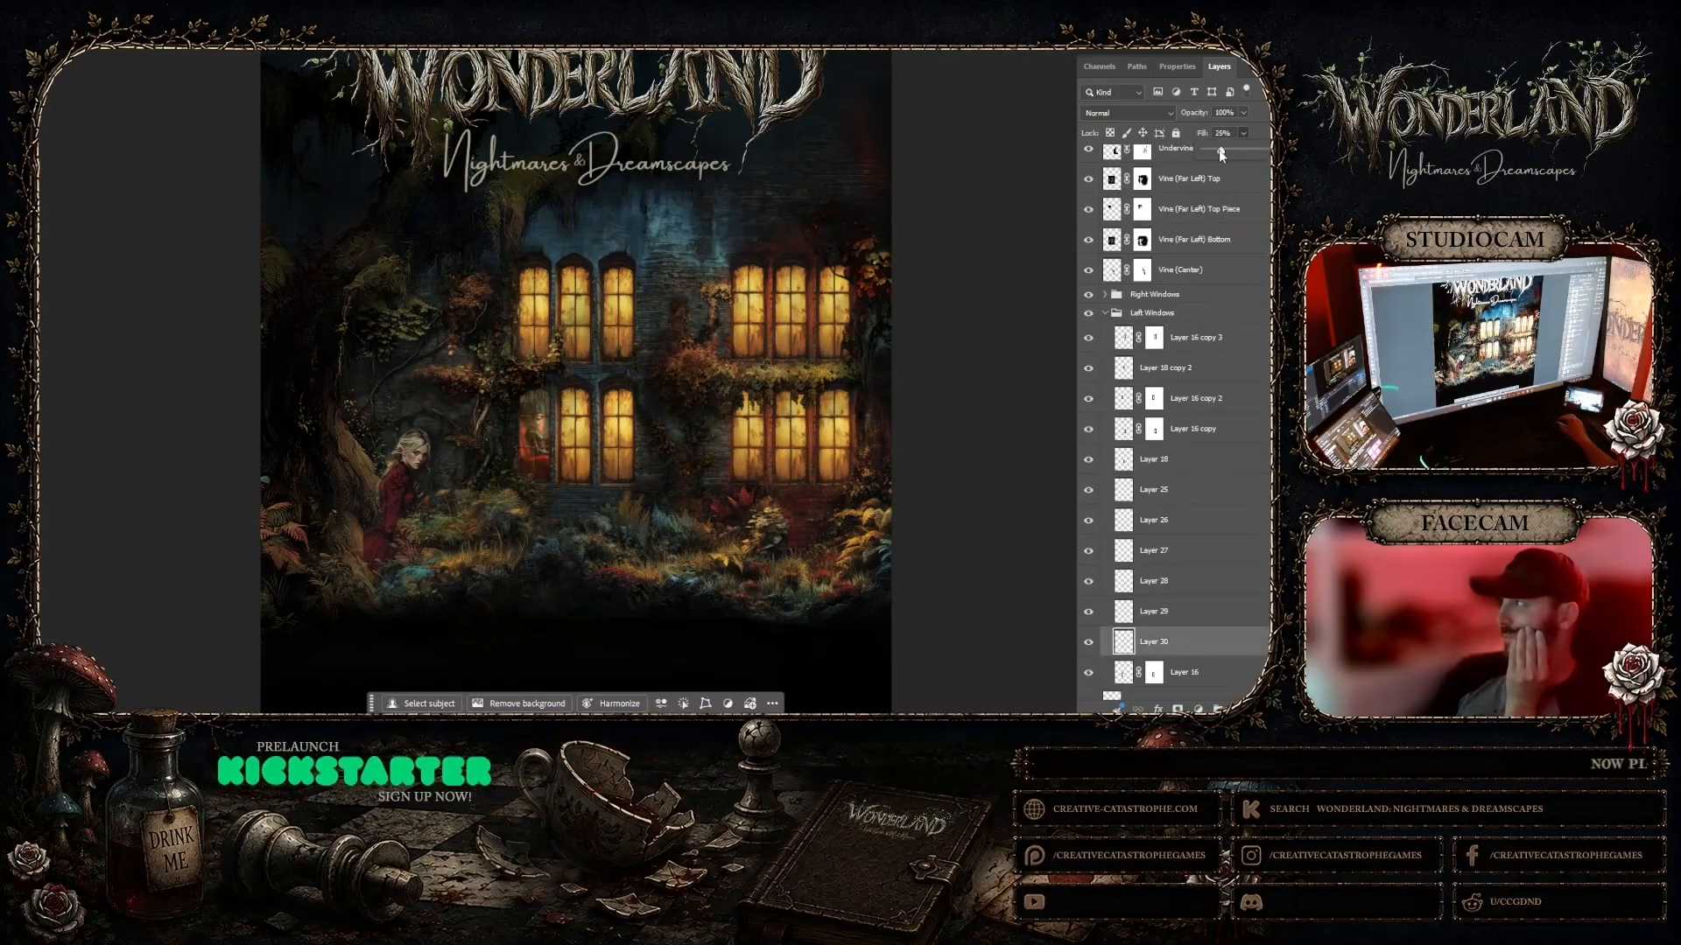
{"action": "left_click_drag", "start_coordinate": [1223, 151], "coordinate": [1228, 153]}
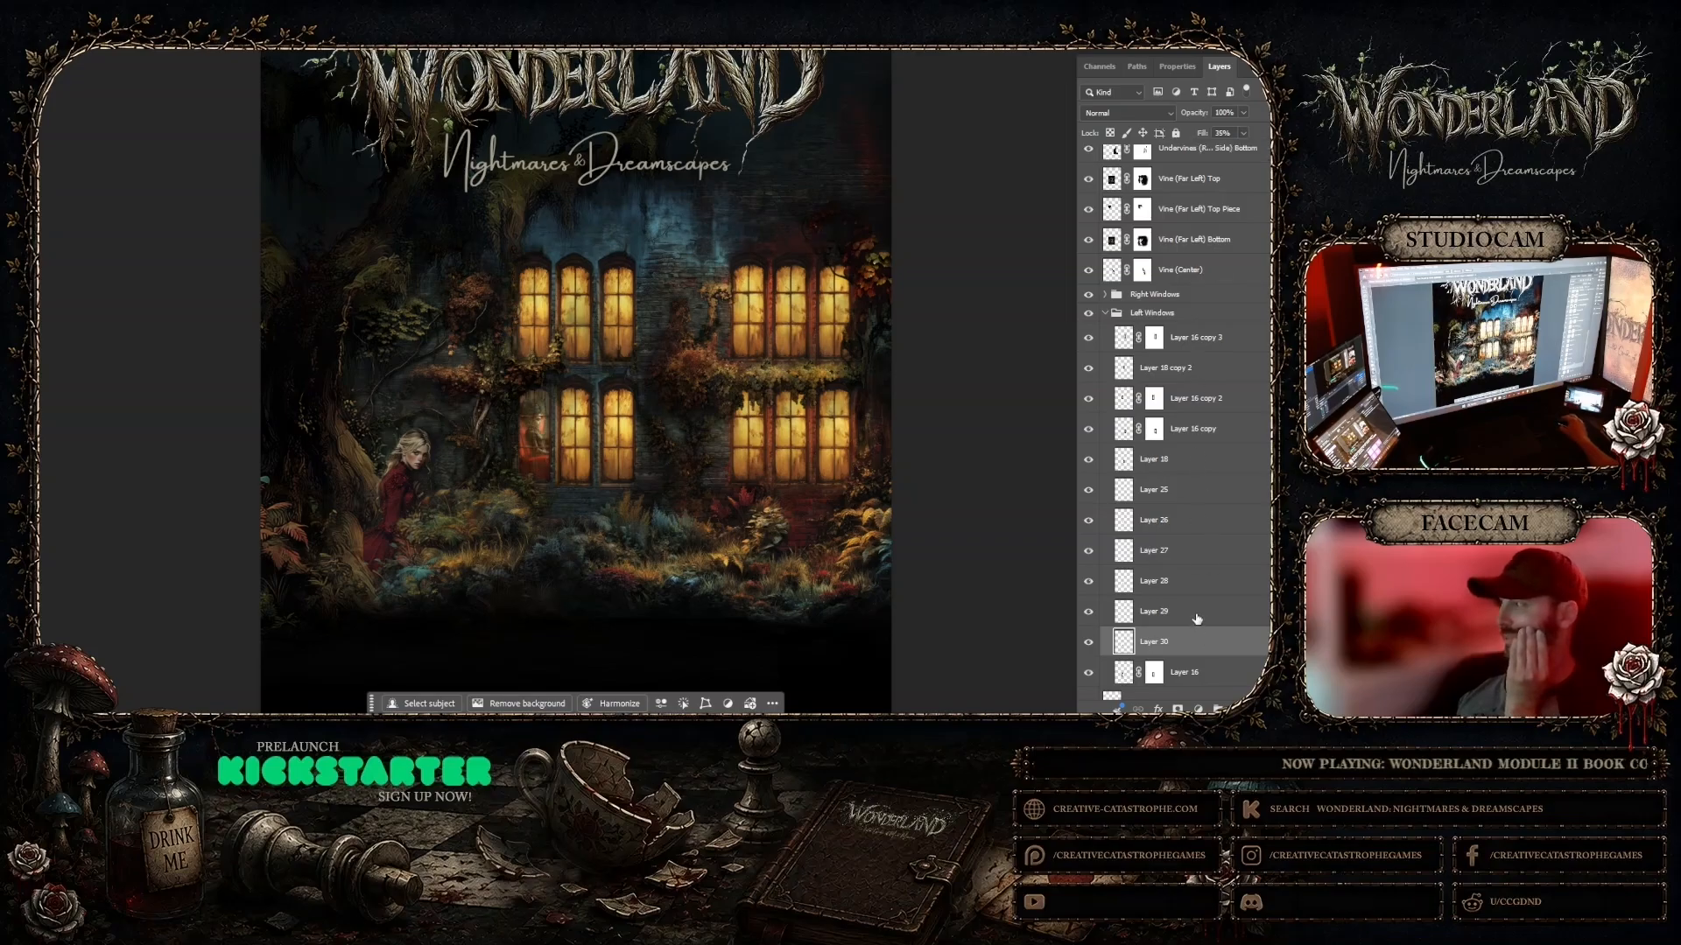
Step: Set the fill of window pane Layer 29 to 35%
{"action": "left_click", "coordinate": [1199, 611]}
{"action": "left_click", "coordinate": [1243, 133]}
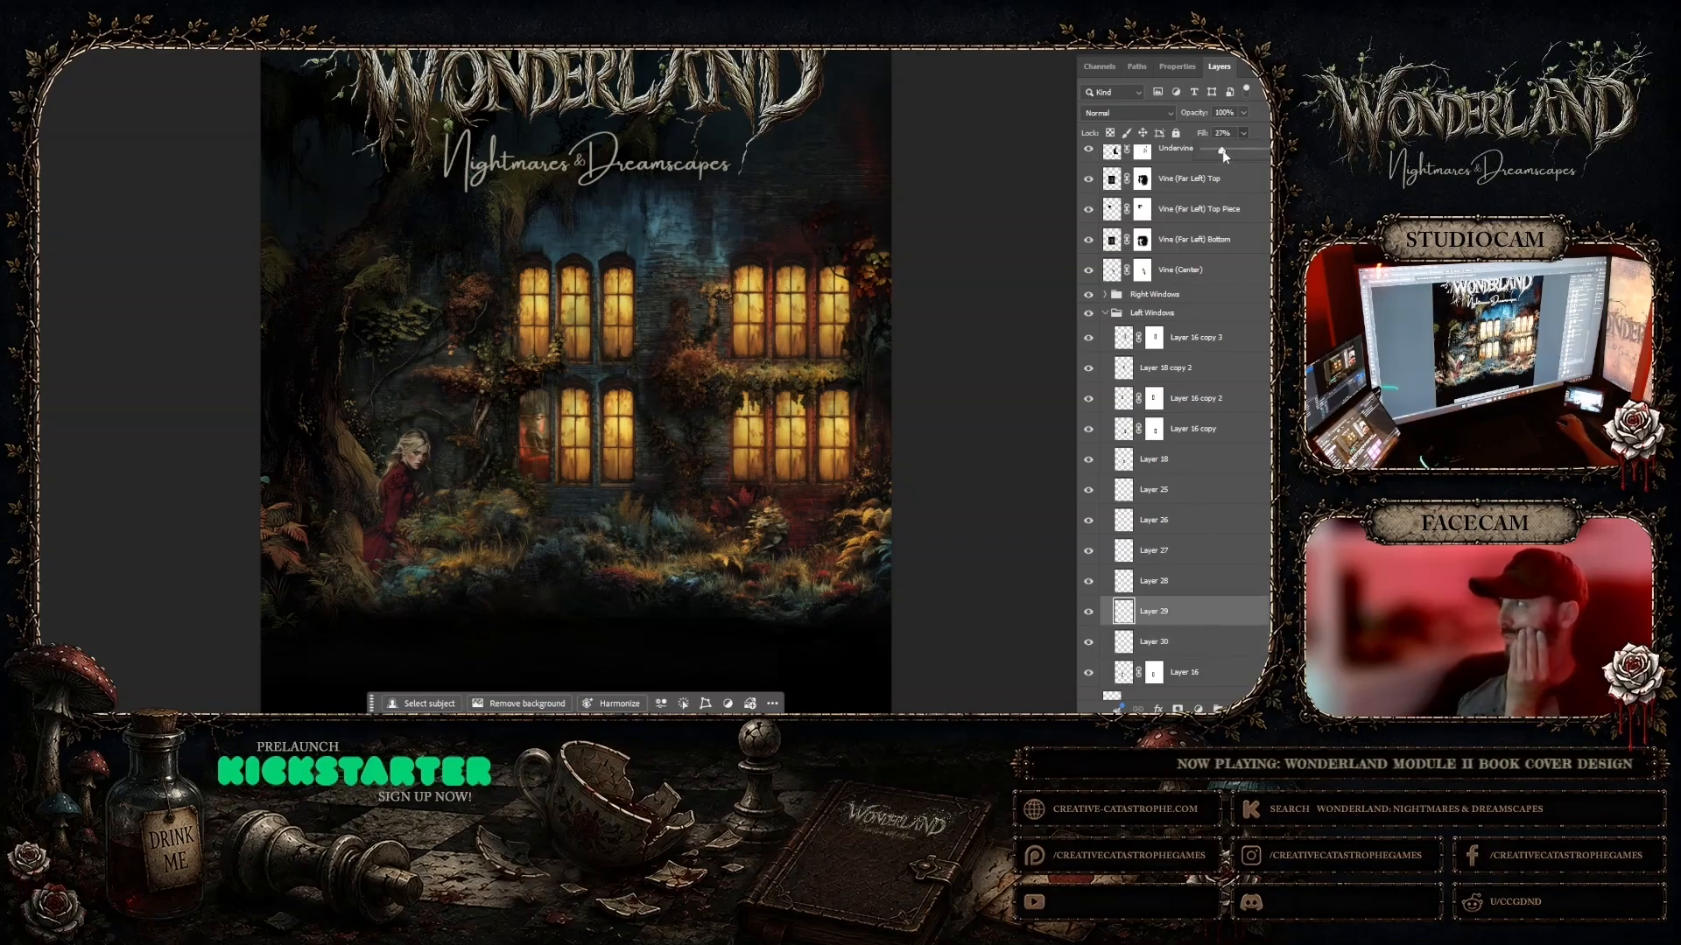
{"action": "left_click_drag", "start_coordinate": [1224, 149], "coordinate": [1227, 150]}
Step: Examine the figure behind the first lower left window on the whole cover and up close
{"action": "key", "text": "z"}
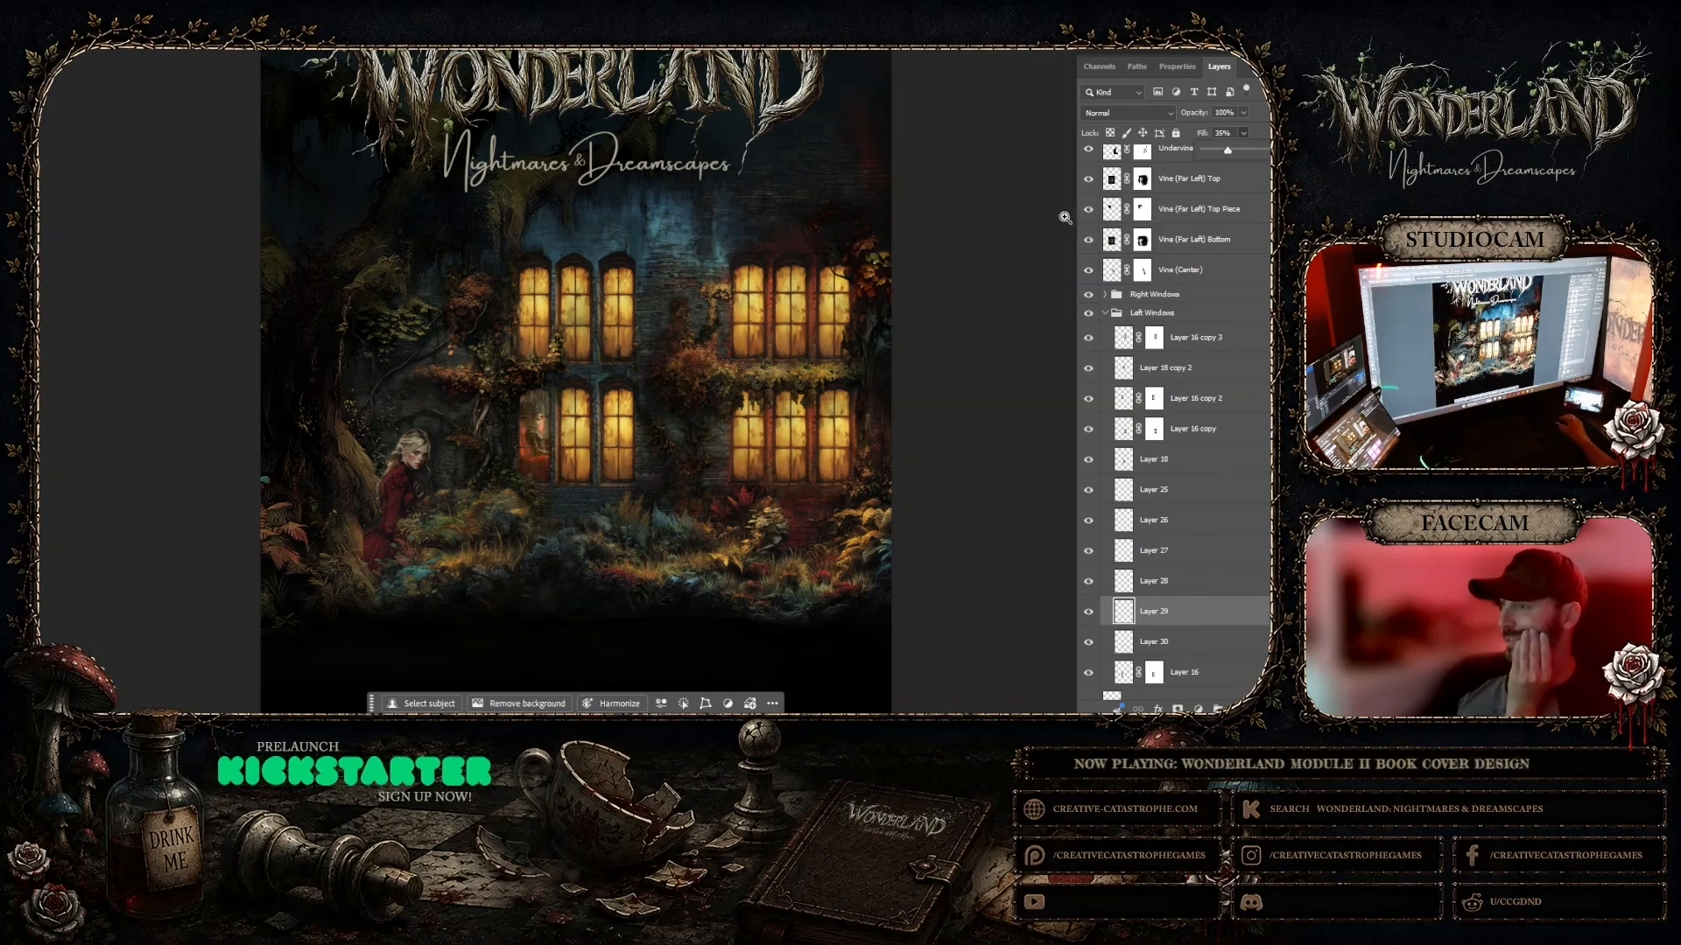
{"action": "left_click", "coordinate": [1005, 218]}
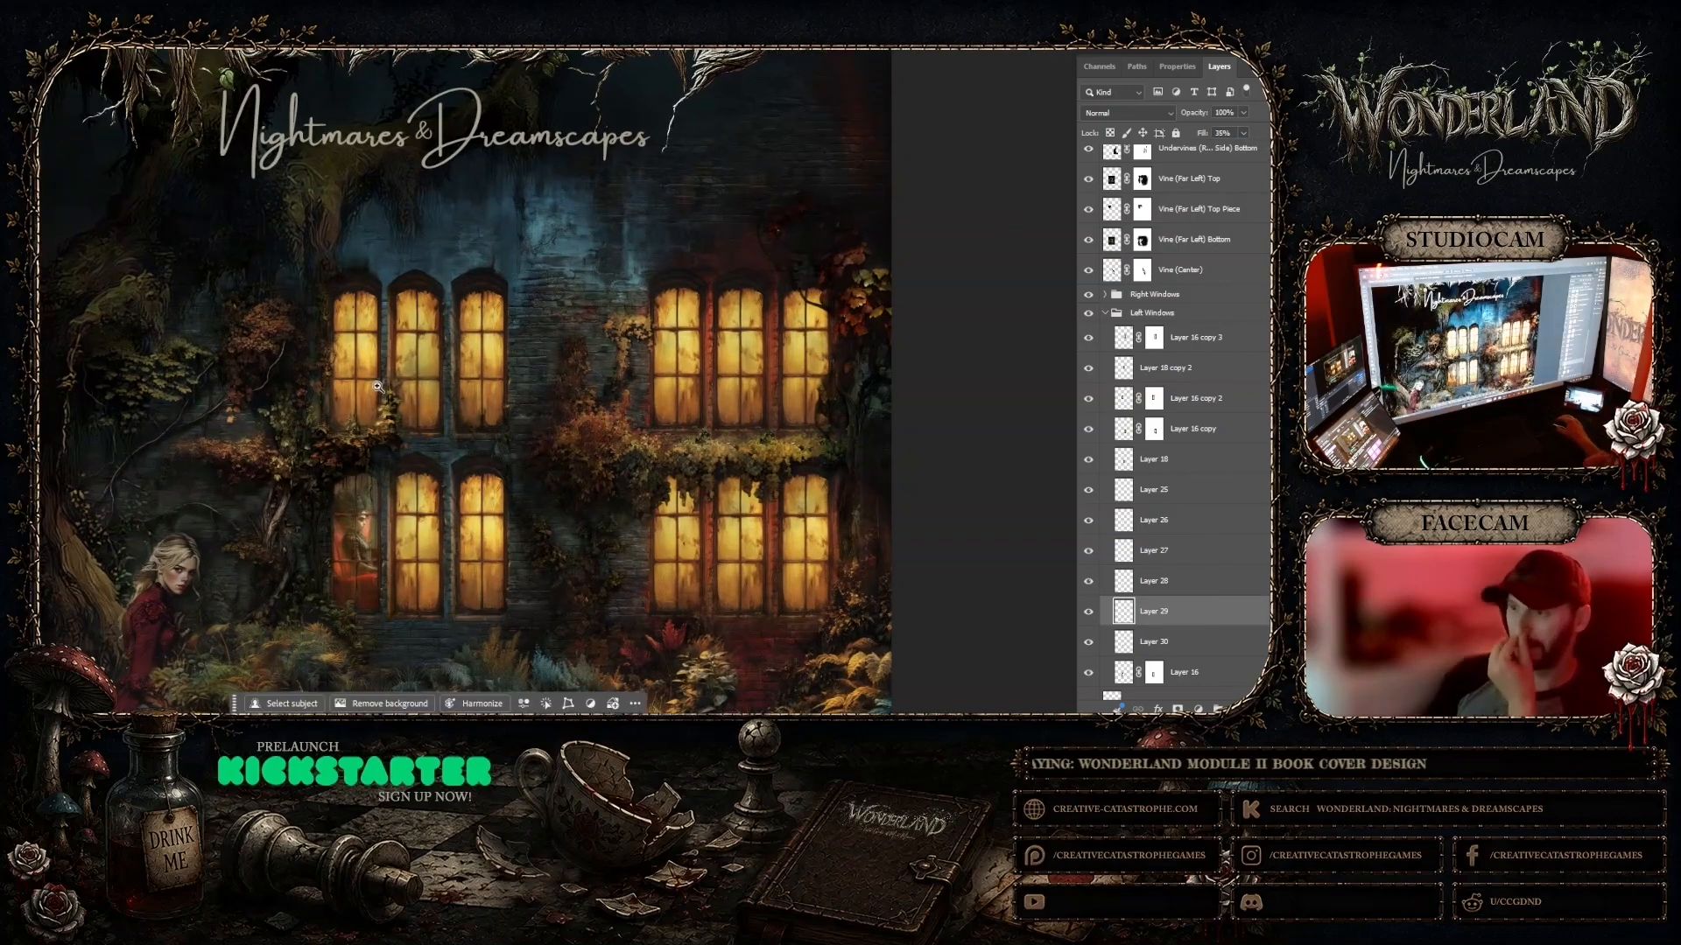
{"action": "right_click", "coordinate": [356, 358]}
{"action": "left_click", "coordinate": [369, 366]}
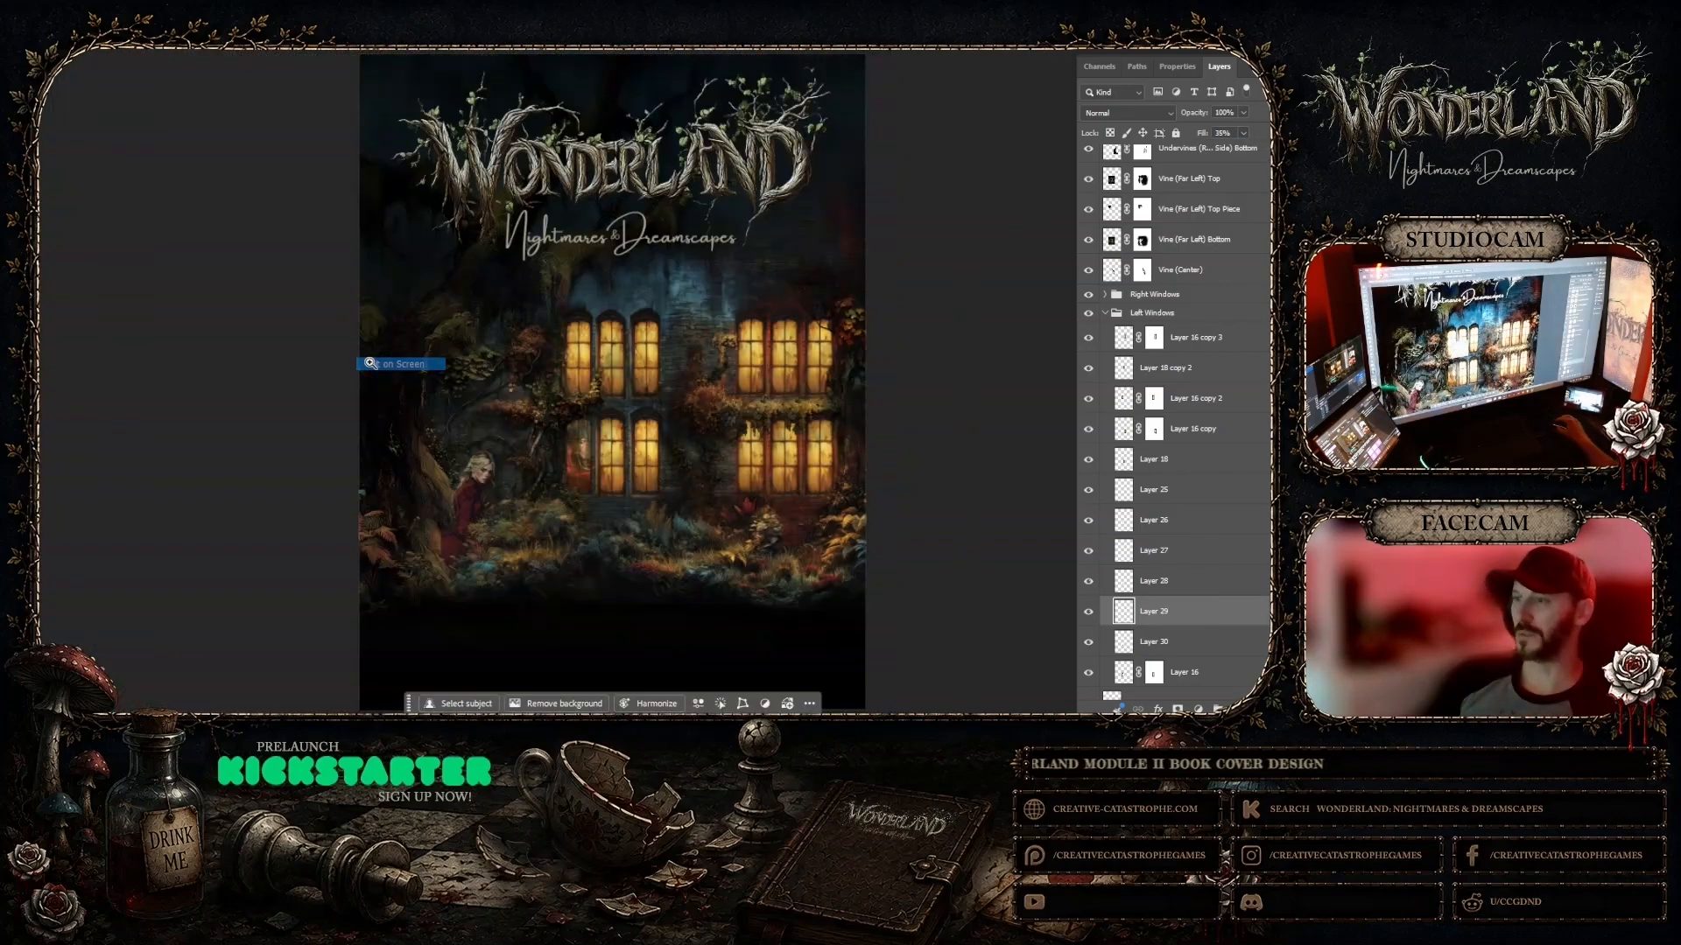
{"action": "left_click", "coordinate": [635, 480]}
{"action": "left_click", "coordinate": [634, 480]}
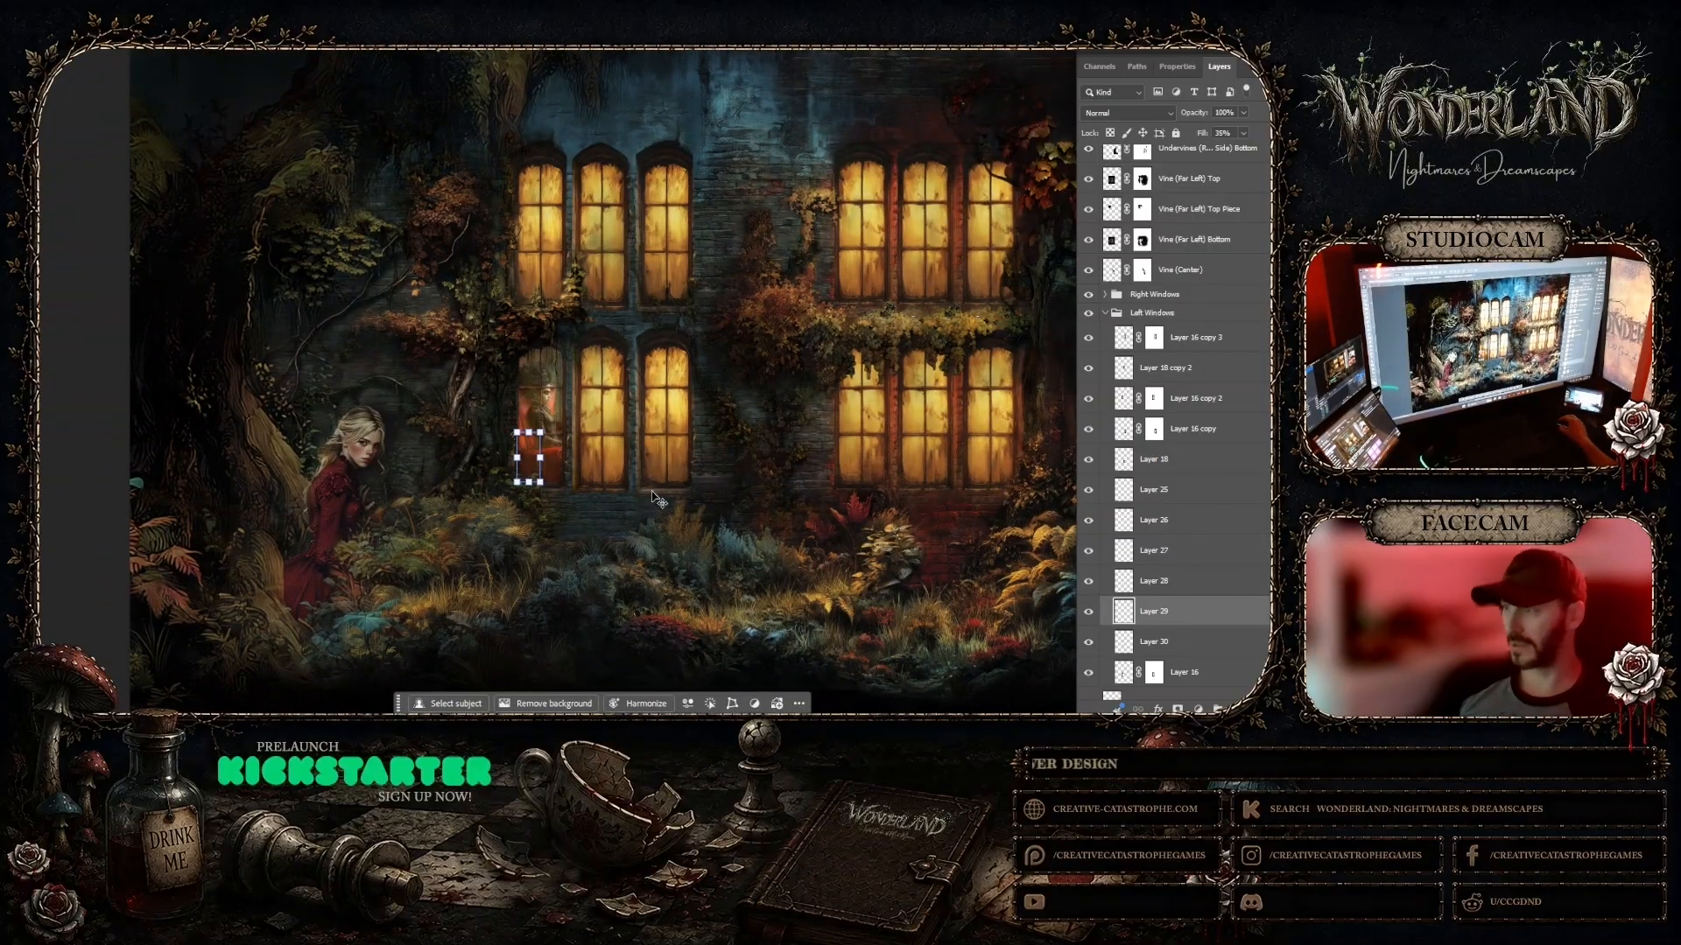
{"action": "left_click", "coordinate": [1058, 366]}
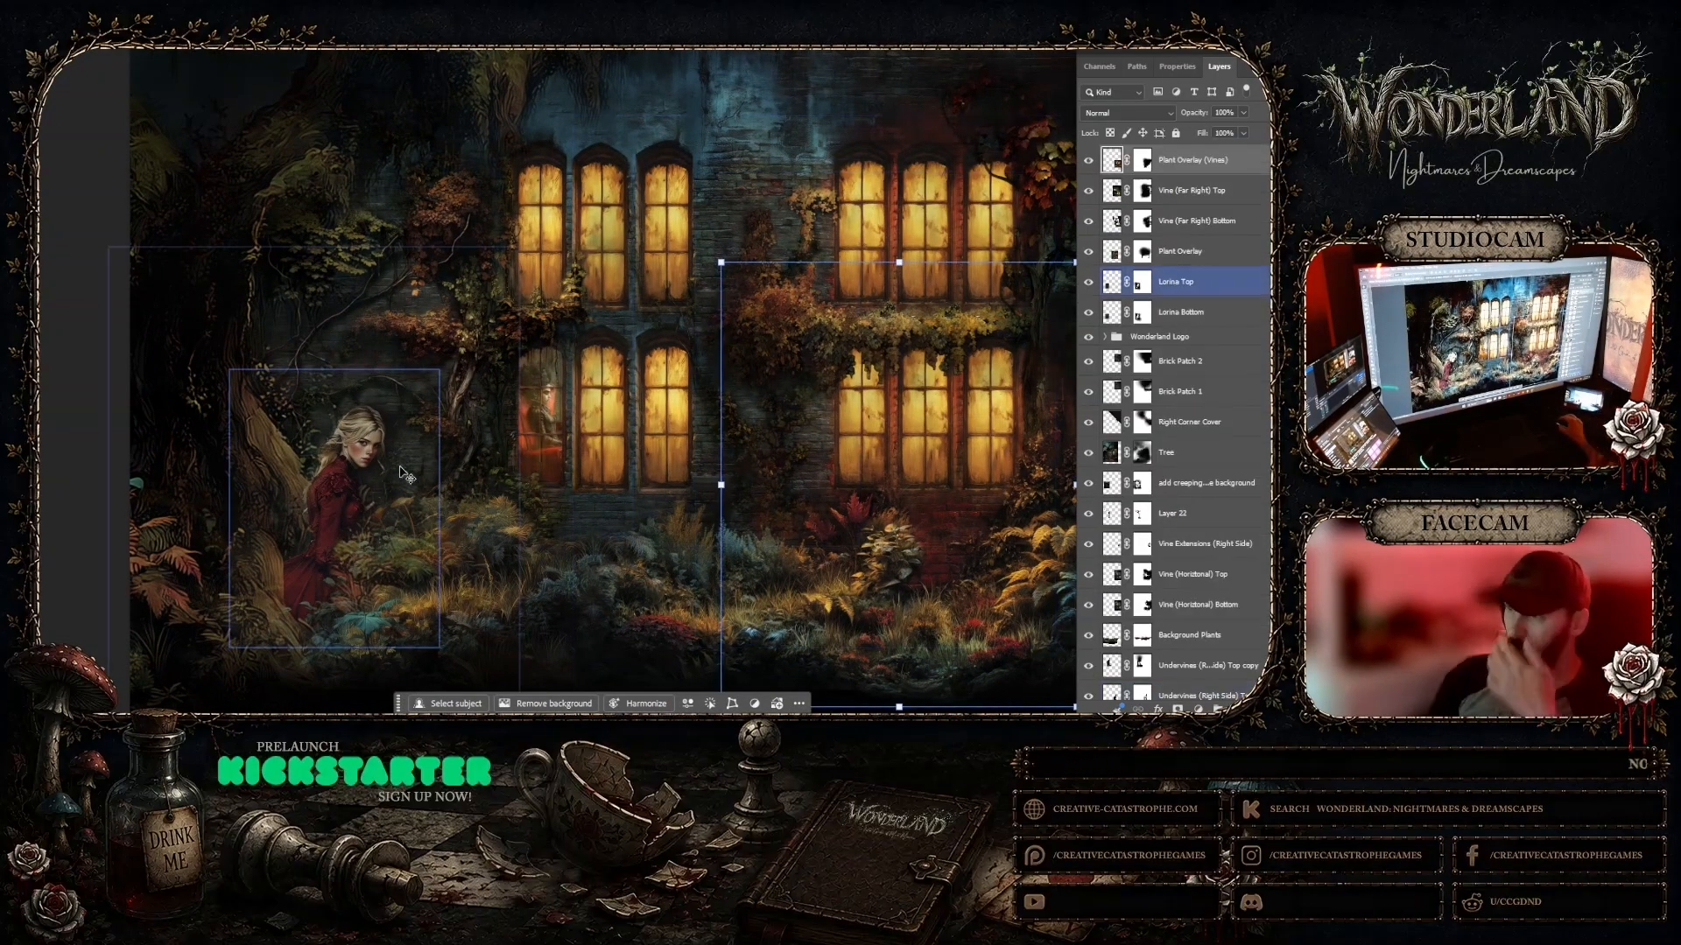
{"action": "left_click", "coordinate": [59, 354]}
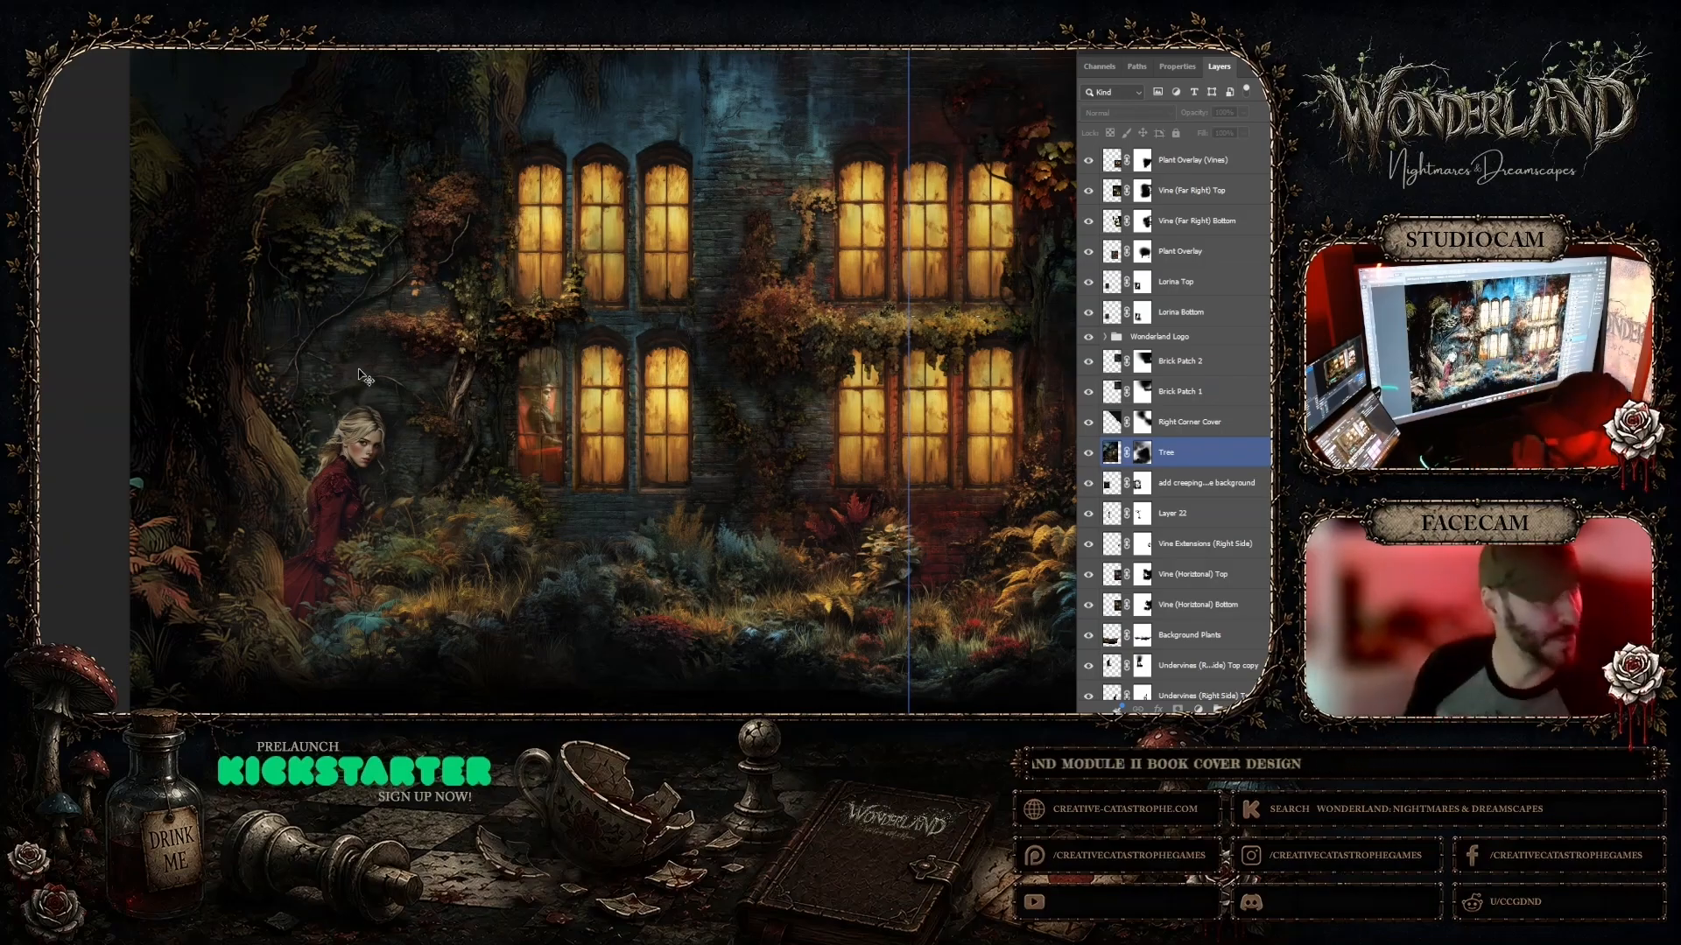
{"action": "left_click", "coordinate": [1003, 347]}
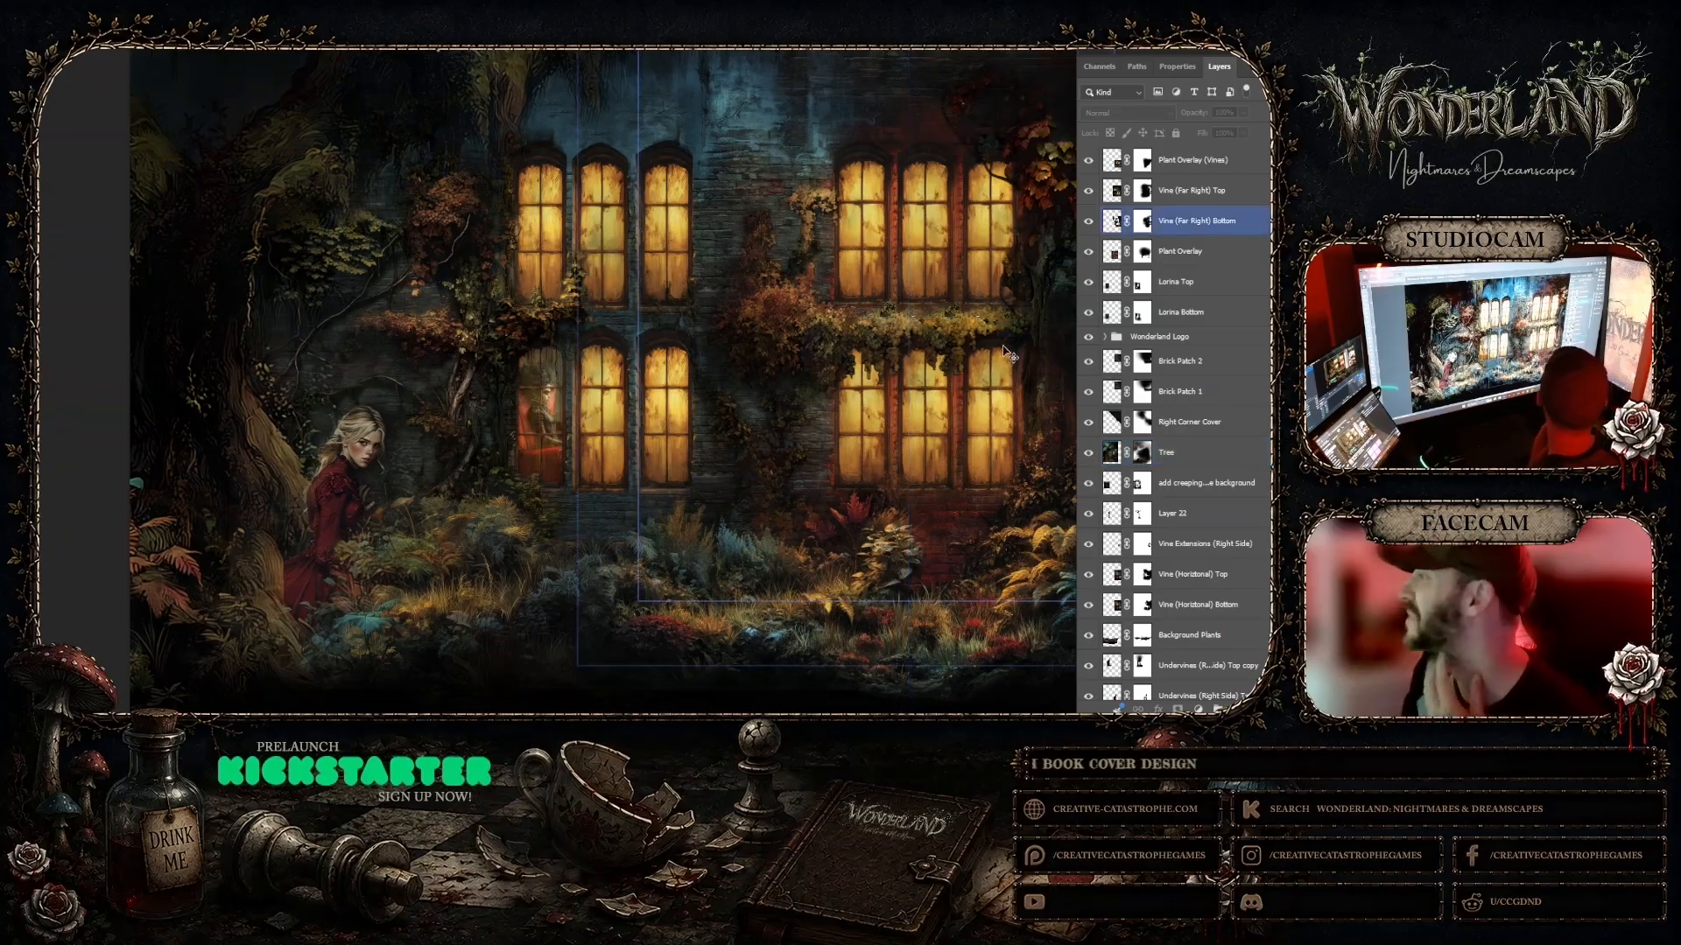
{"action": "left_click", "coordinate": [750, 648]}
{"action": "left_click", "coordinate": [560, 648]}
{"action": "scroll", "coordinate": [602, 382], "scroll_direction": "right", "scroll_amount": 1}
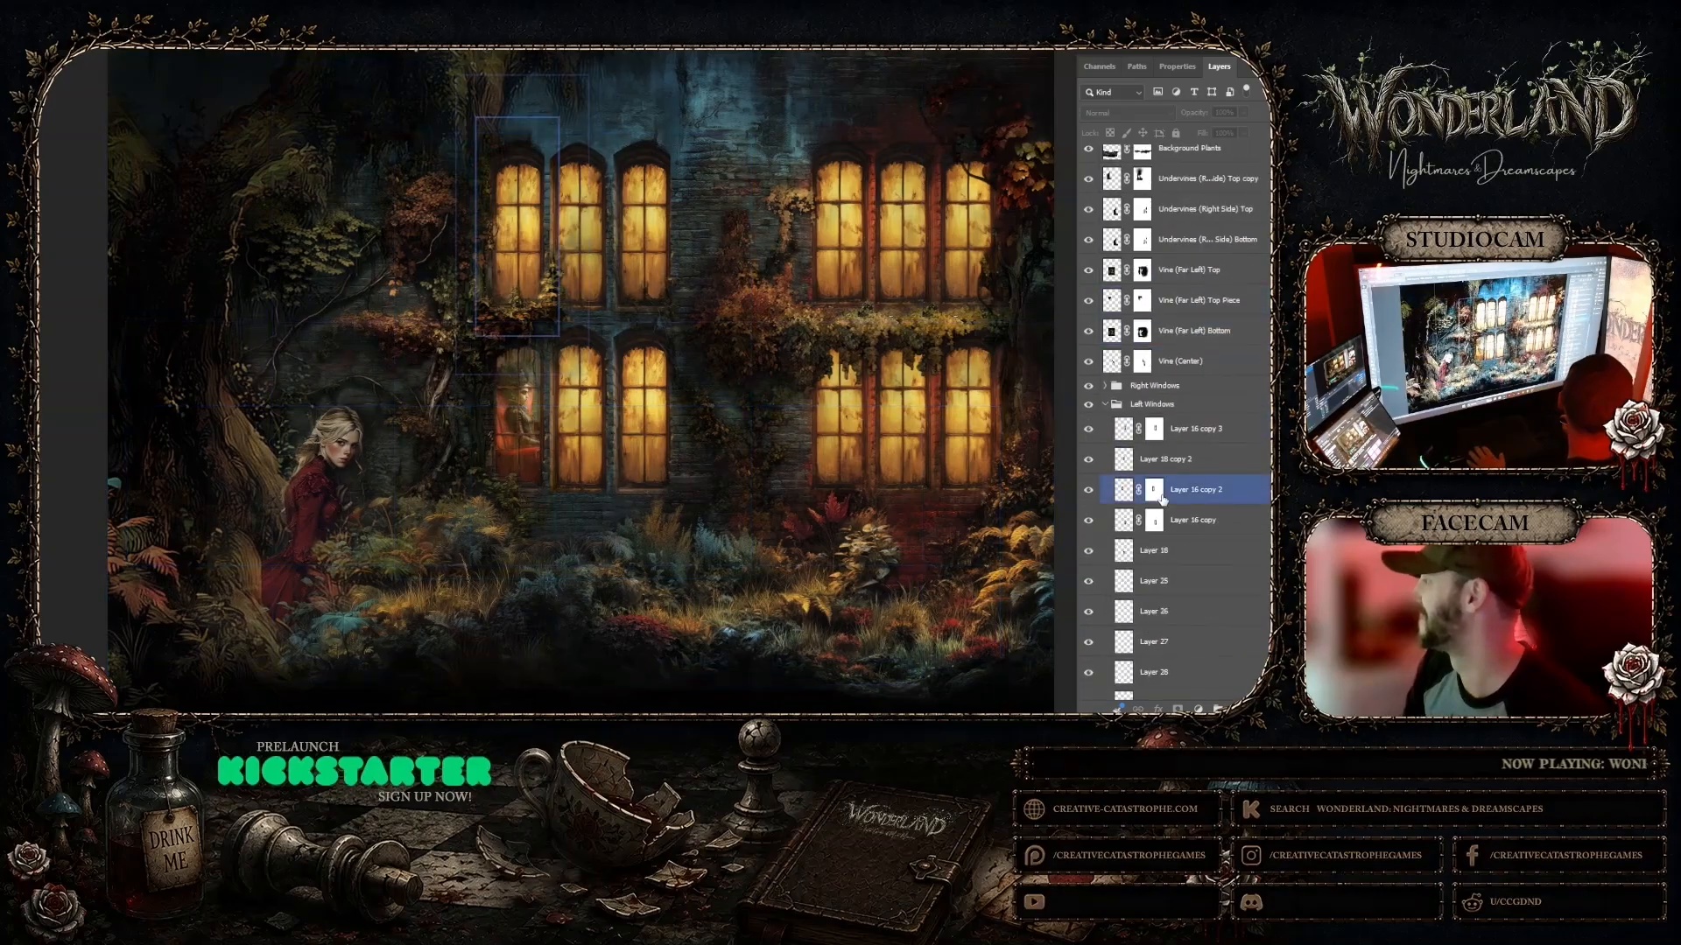
Step: Look through the Left Windows group to find which layers make up the first lower window's panes
{"action": "left_click", "coordinate": [1166, 496]}
{"action": "left_click", "coordinate": [1169, 461]}
{"action": "left_click", "coordinate": [1175, 430]}
{"action": "left_click", "coordinate": [1182, 400]}
{"action": "left_click", "coordinate": [1186, 339]}
{"action": "left_click", "coordinate": [1189, 310]}
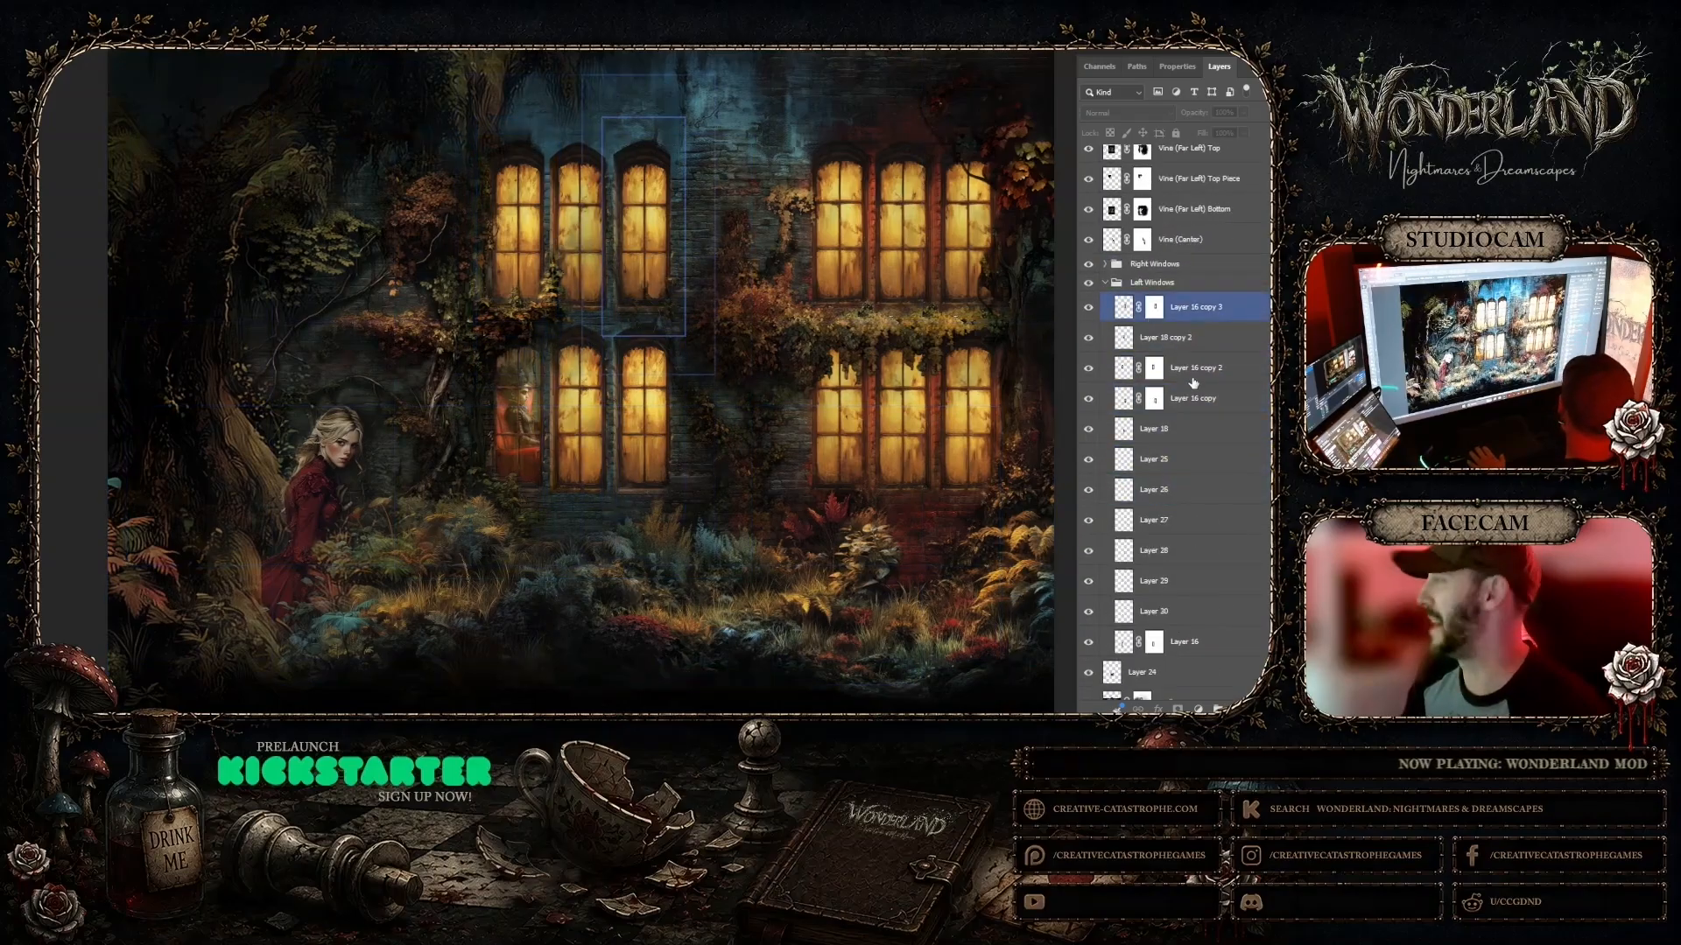
{"action": "left_click", "coordinate": [1194, 371]}
{"action": "left_click", "coordinate": [1212, 398]}
{"action": "scroll", "coordinate": [1216, 398], "scroll_direction": "down", "scroll_amount": 1}
{"action": "scroll", "coordinate": [1216, 398], "scroll_direction": "down", "scroll_amount": 1}
{"action": "left_click", "coordinate": [1223, 396]}
{"action": "left_click", "coordinate": [1145, 485]}
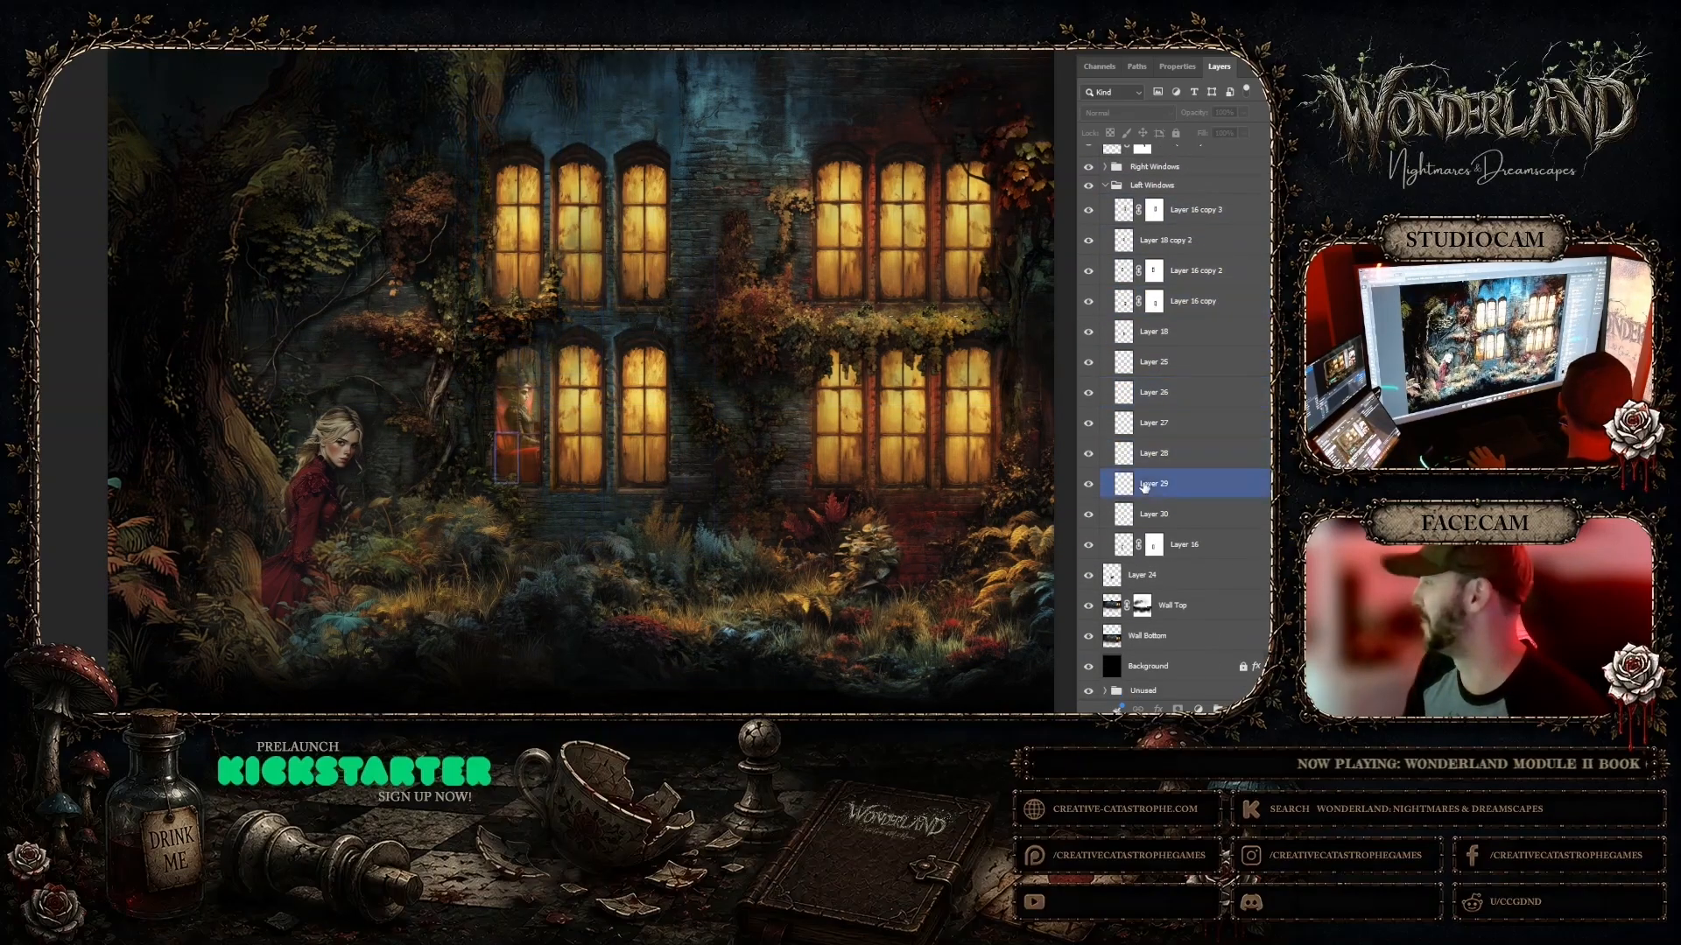
{"action": "left_click", "coordinate": [1144, 364]}
{"action": "left_click", "coordinate": [1142, 303]}
{"action": "scroll", "coordinate": [1143, 303], "scroll_direction": "up", "scroll_amount": 1}
{"action": "left_click", "coordinate": [1142, 301]}
{"action": "left_click", "coordinate": [1143, 242]}
{"action": "left_click", "coordinate": [1152, 363]}
{"action": "left_click", "coordinate": [1156, 484]}
{"action": "left_click", "coordinate": [1182, 575]}
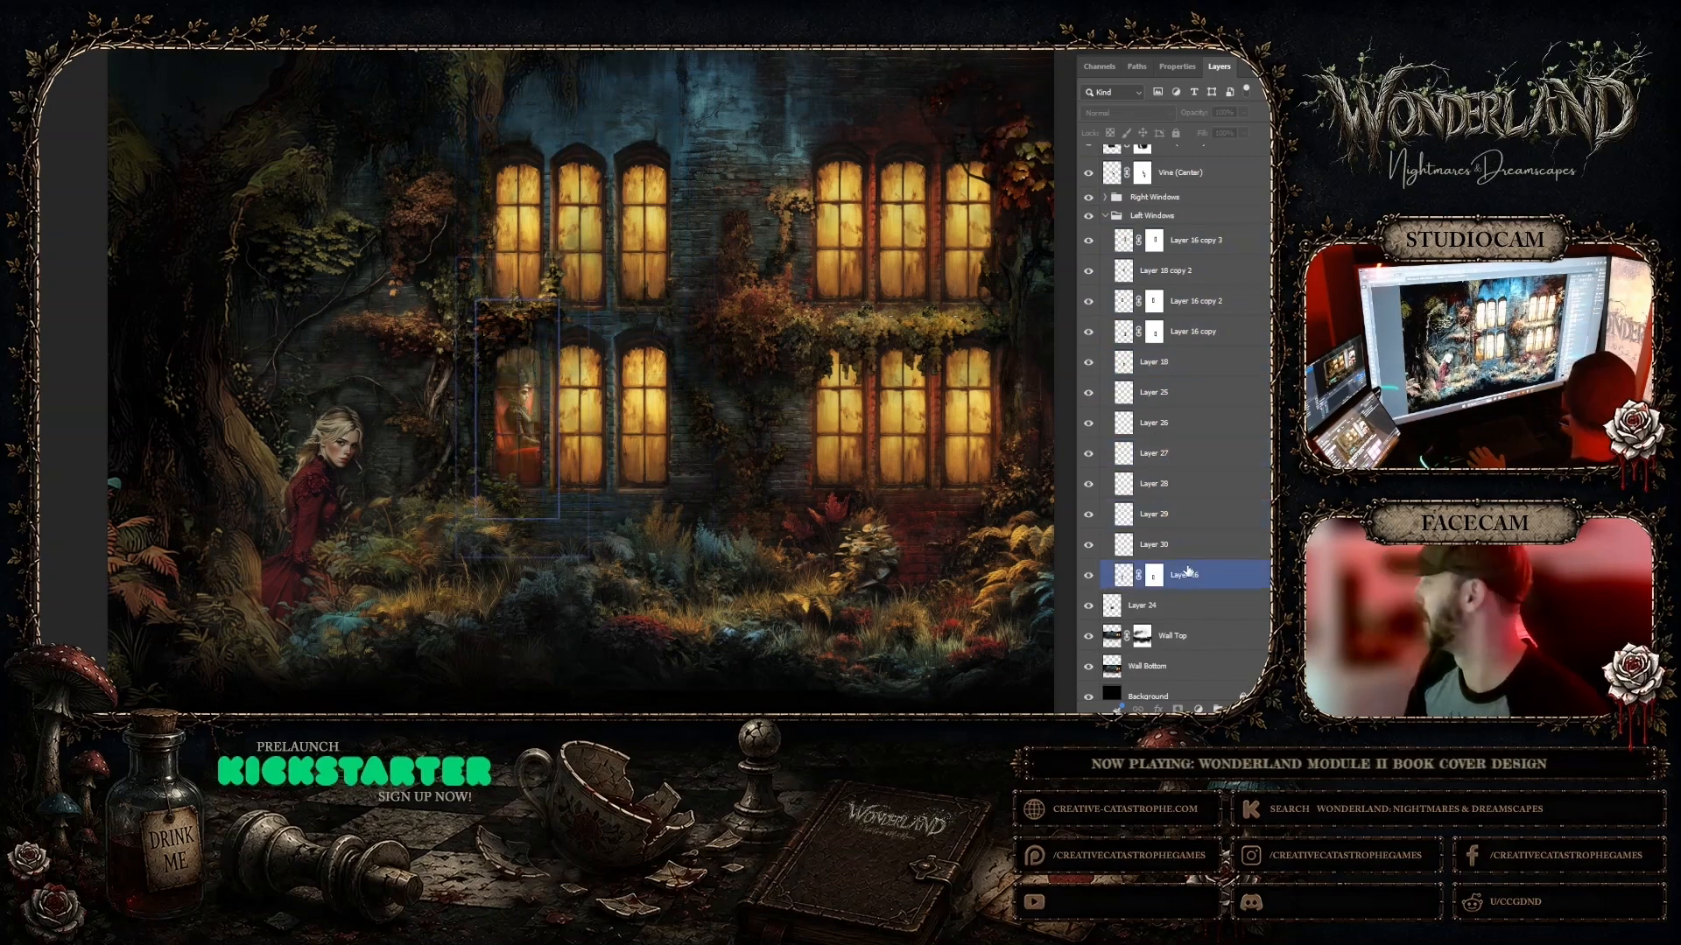
Step: Group Layers 25 through 30 as Pane 1, and compare the window with and without the group
{"action": "left_click", "coordinate": [1163, 399]}
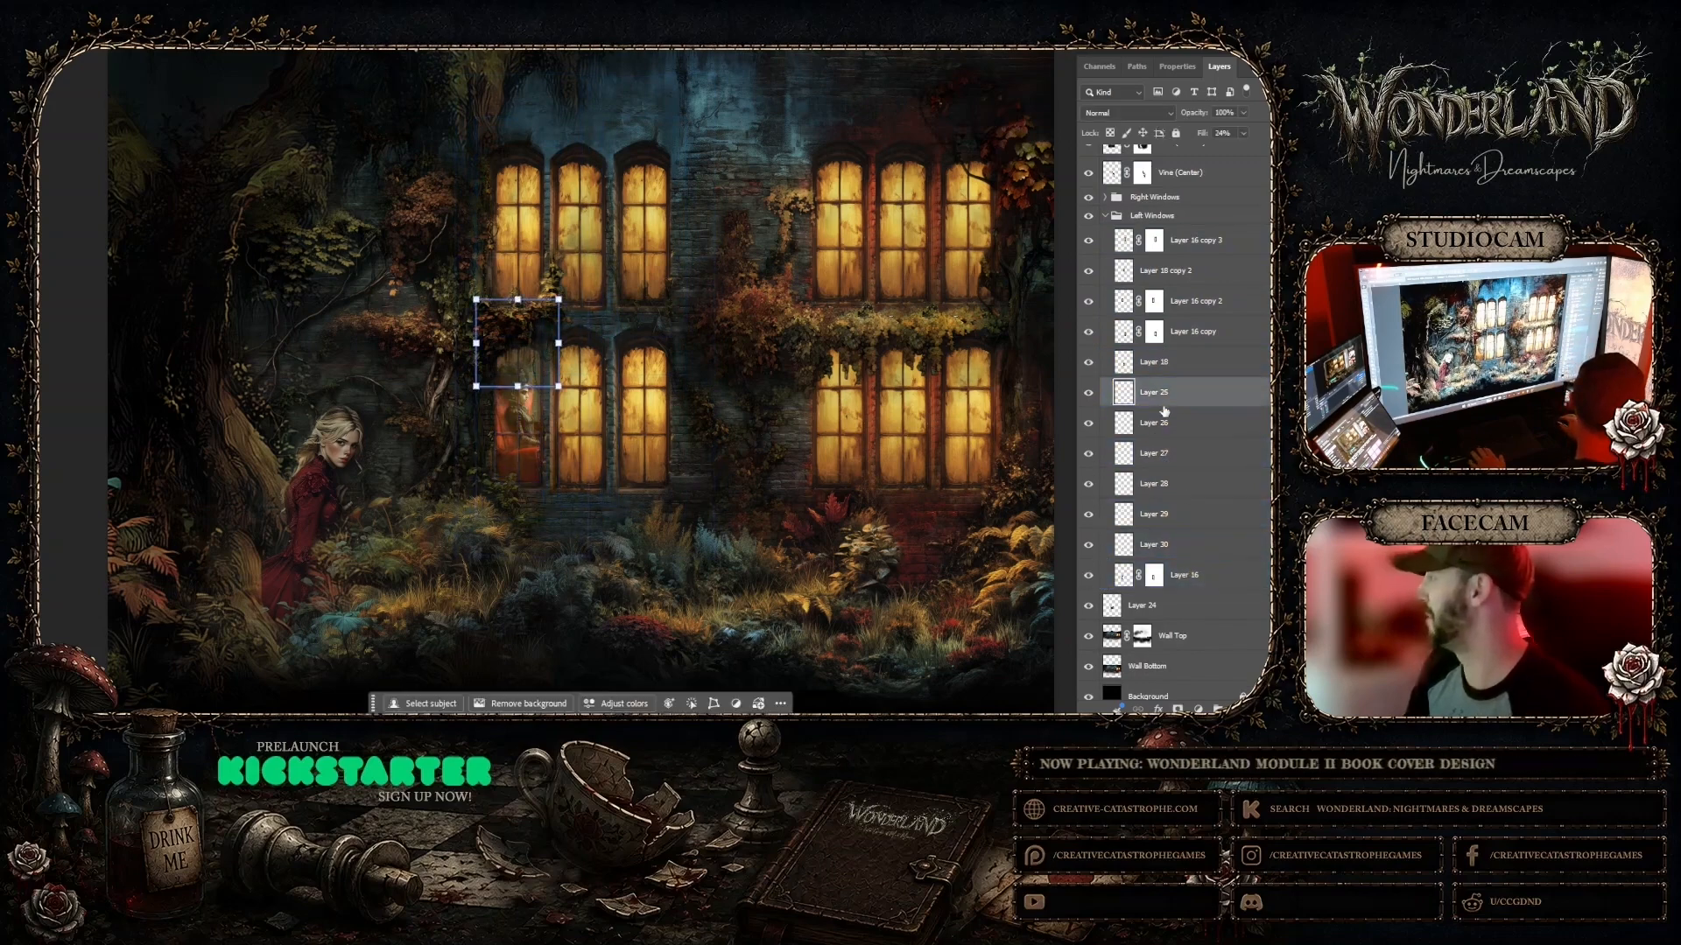
{"action": "left_click", "coordinate": [1180, 546], "text": "shift"}
{"action": "key", "text": "ctrl+g"}
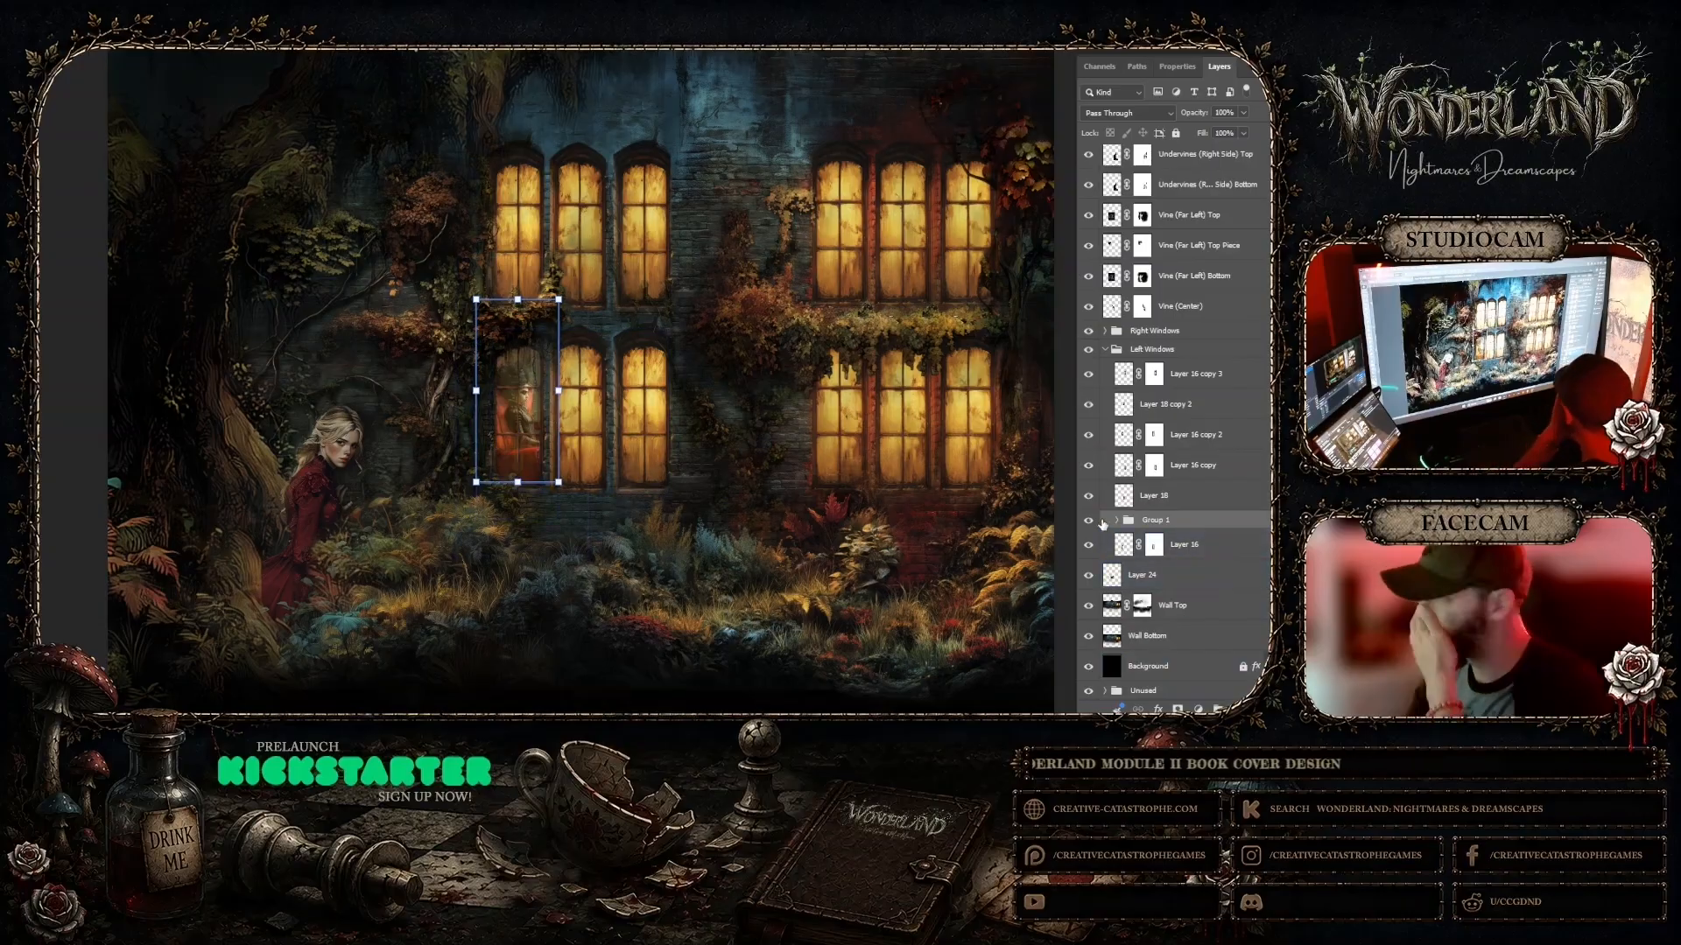
{"action": "left_click", "coordinate": [1089, 521]}
{"action": "left_click", "coordinate": [1089, 521]}
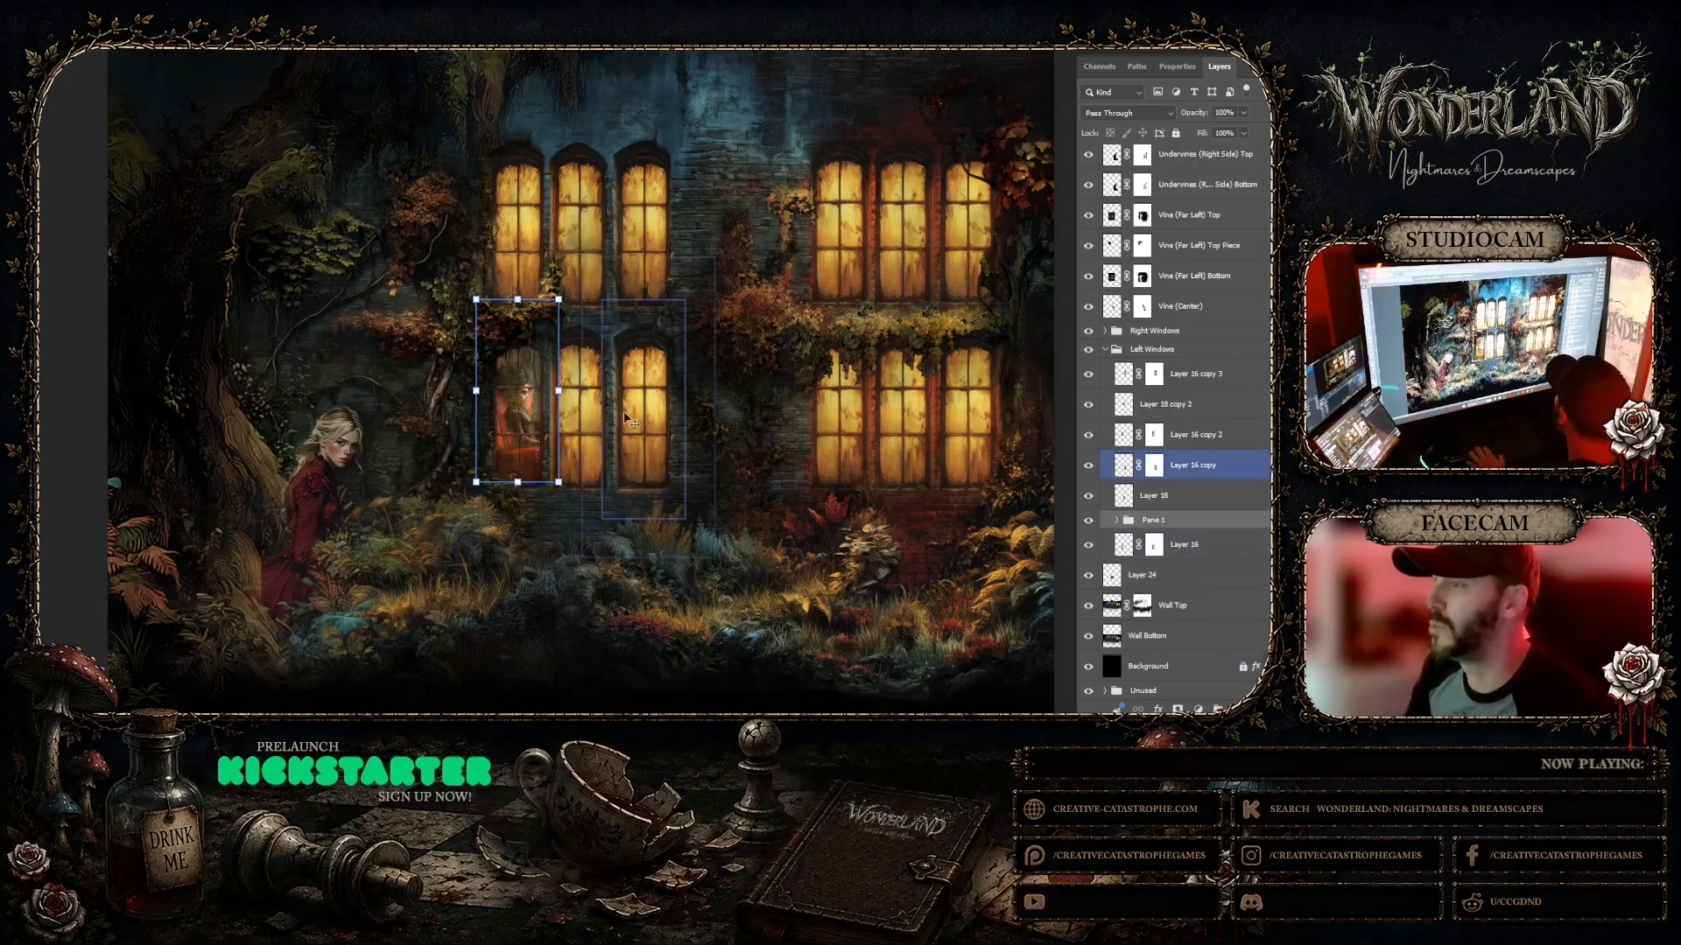
Step: Hide every layer from Plant Overlay (Vines) down through Vine (Center), including the Wonderland Logo group
{"action": "key", "text": "z"}
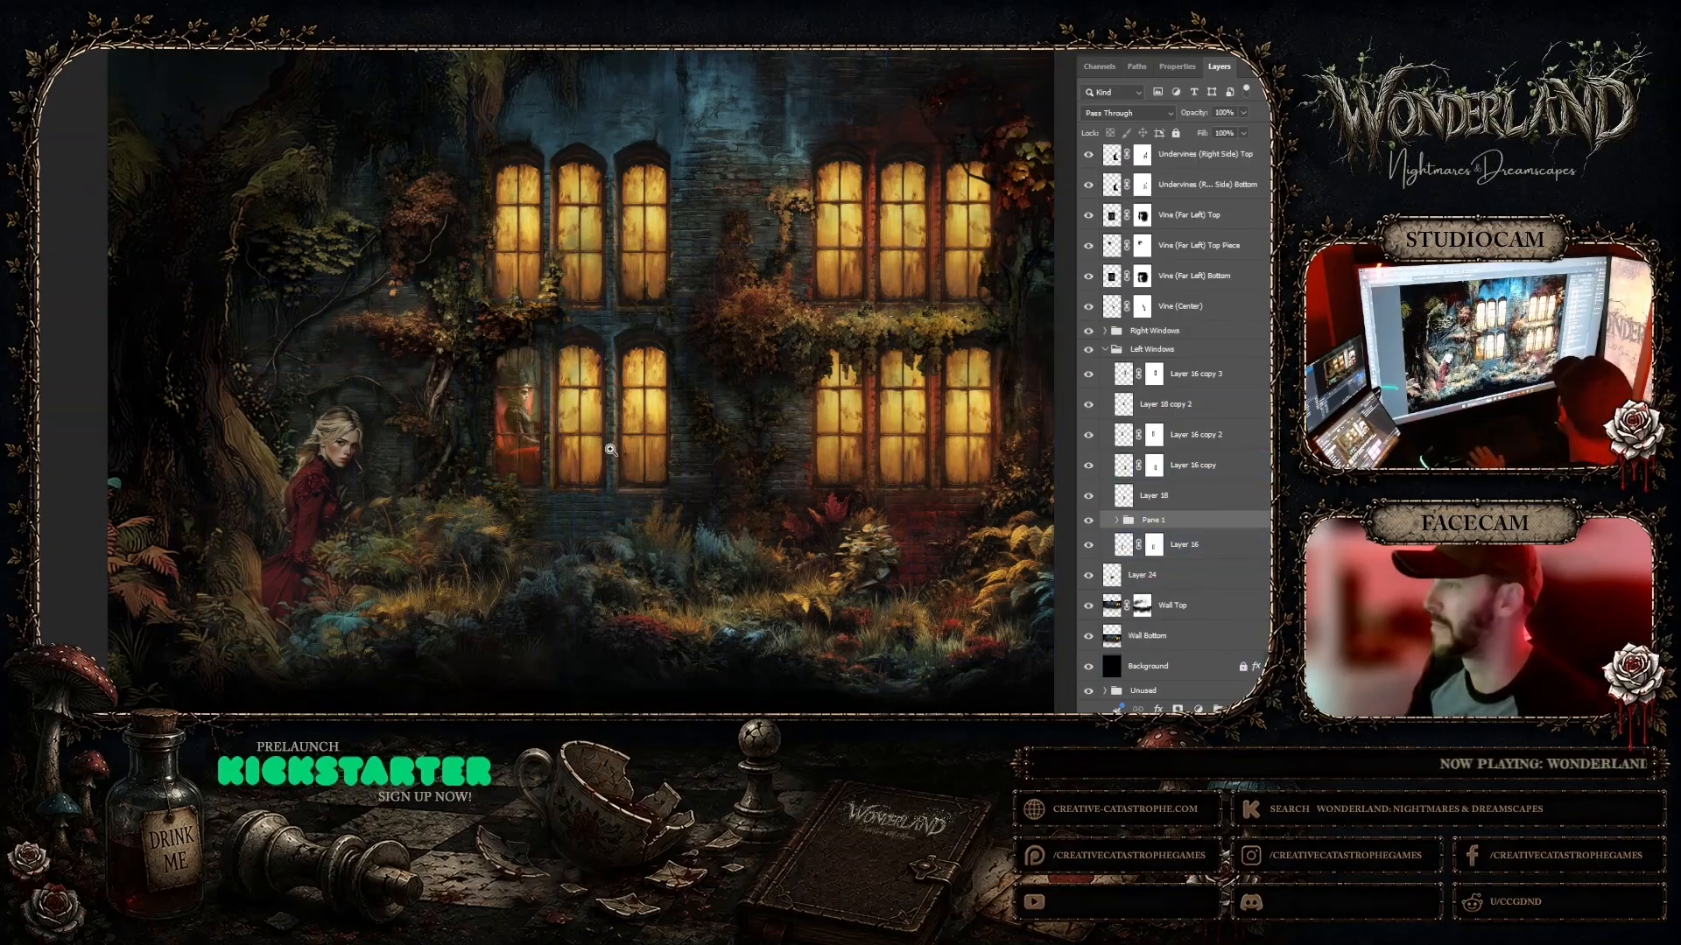
{"action": "left_click_drag", "start_coordinate": [616, 425], "coordinate": [621, 417]}
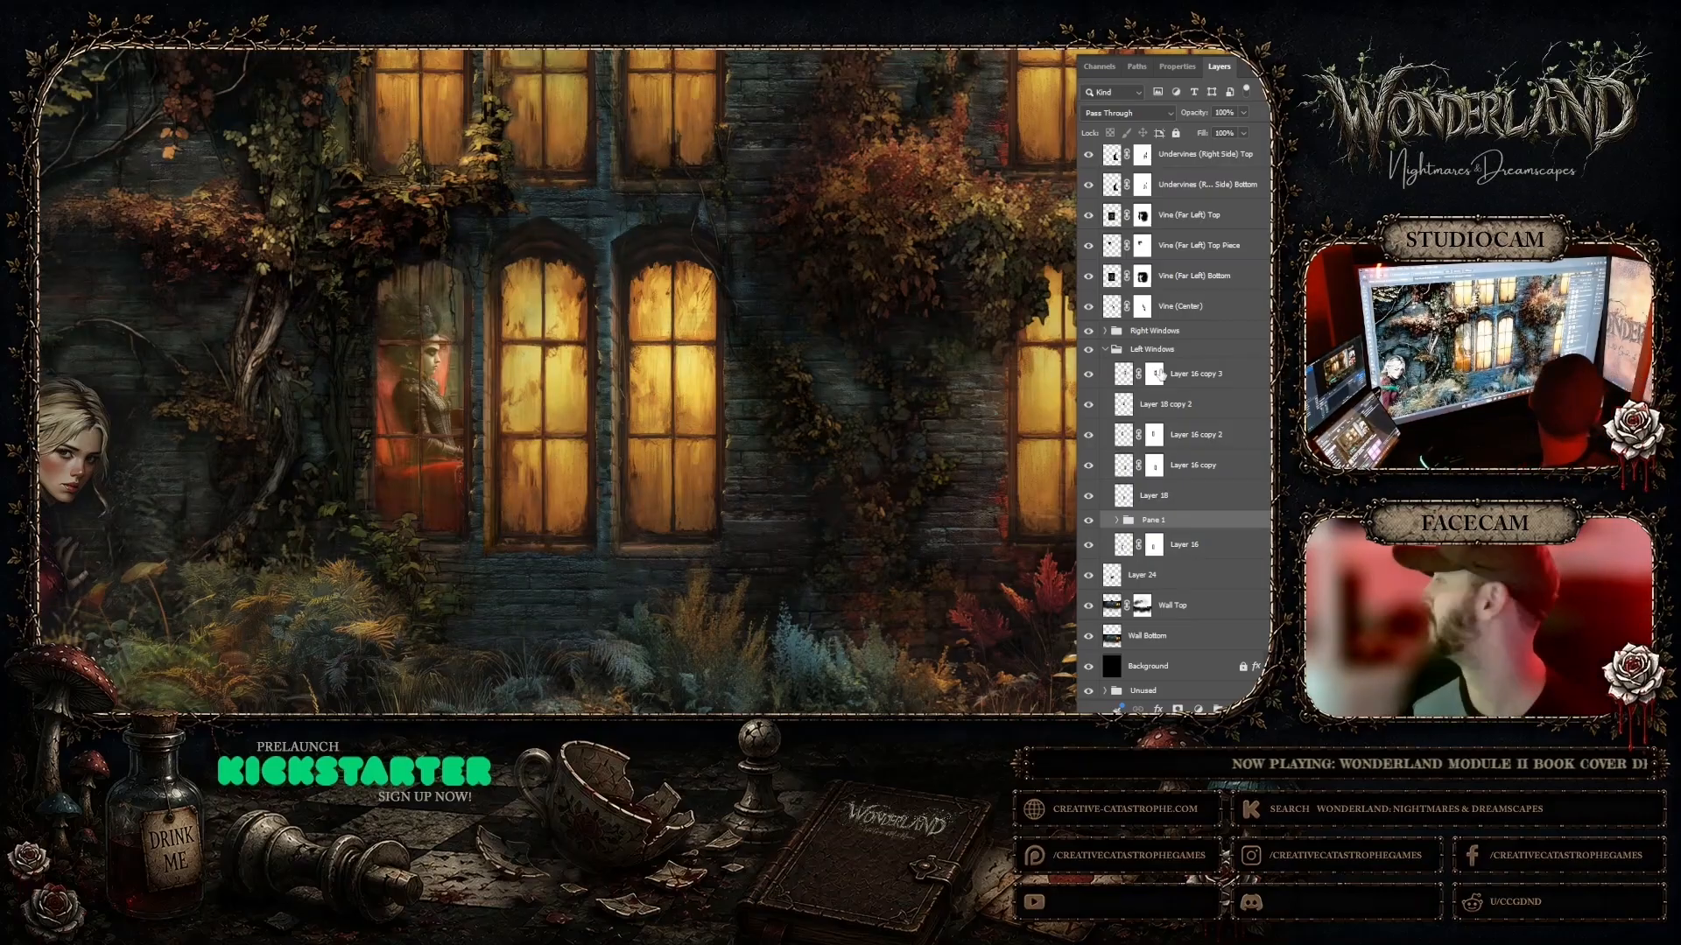
{"action": "scroll", "coordinate": [1214, 223], "scroll_direction": "up", "scroll_amount": 6}
{"action": "scroll", "coordinate": [1214, 222], "scroll_direction": "up", "scroll_amount": 2}
{"action": "left_click", "coordinate": [1088, 190]}
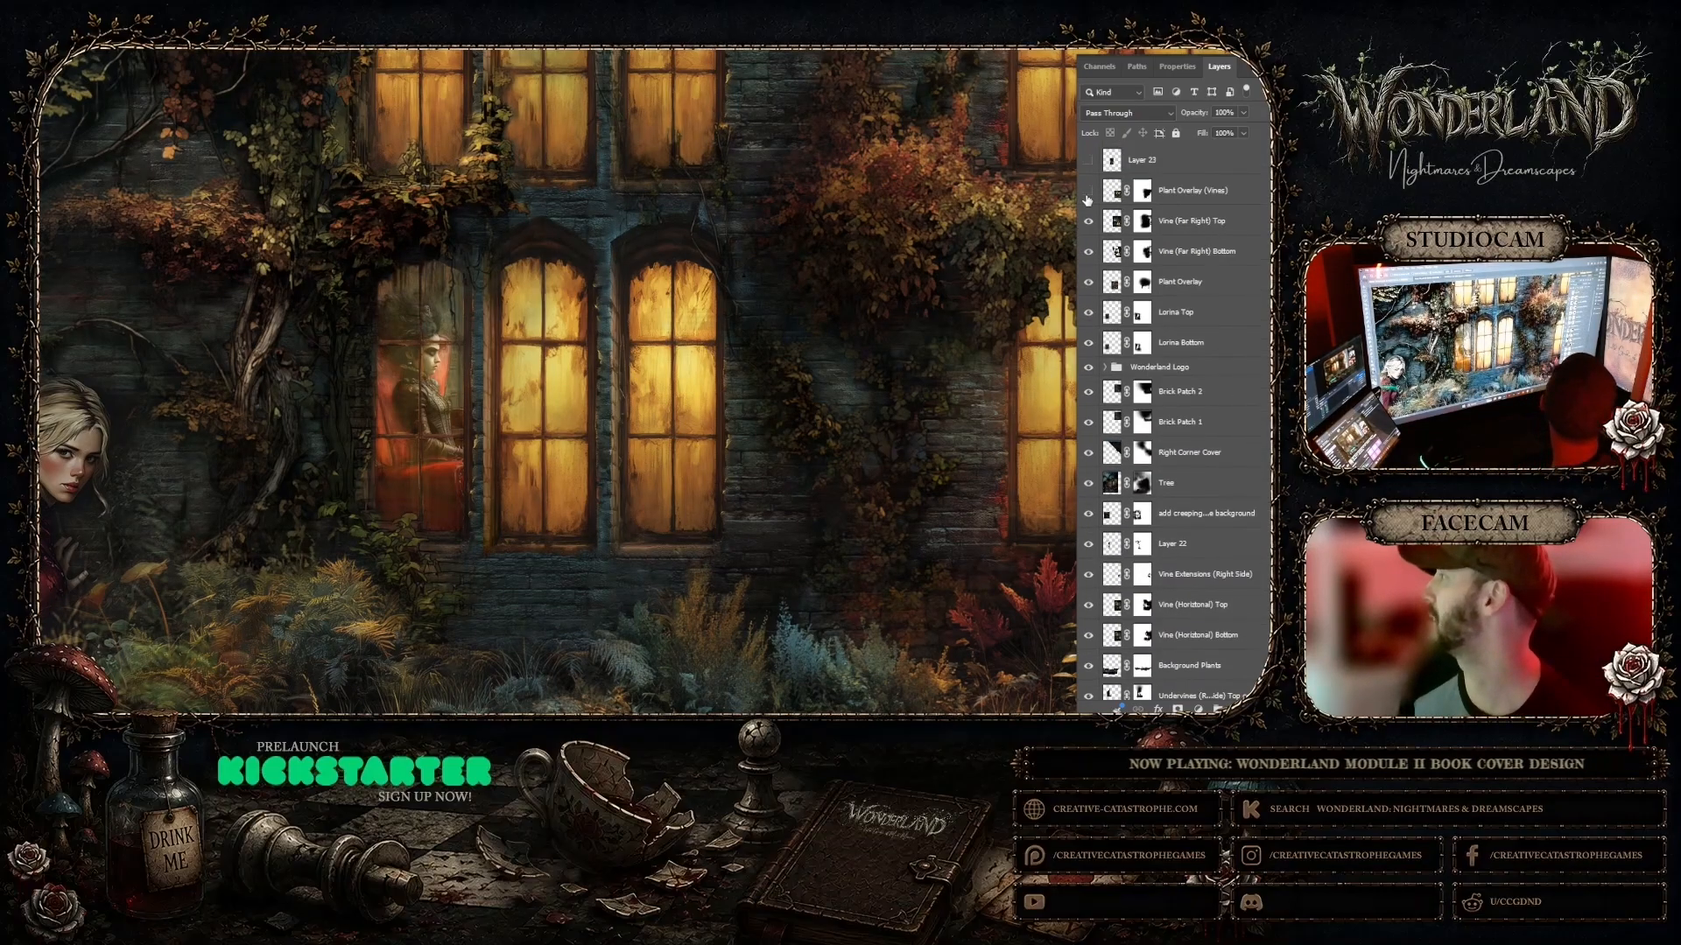
{"action": "left_click", "coordinate": [1088, 221]}
{"action": "left_click", "coordinate": [1088, 252]}
{"action": "left_click_drag", "start_coordinate": [1089, 281], "coordinate": [1090, 580]}
{"action": "scroll", "coordinate": [1101, 376], "scroll_direction": "down", "scroll_amount": 3}
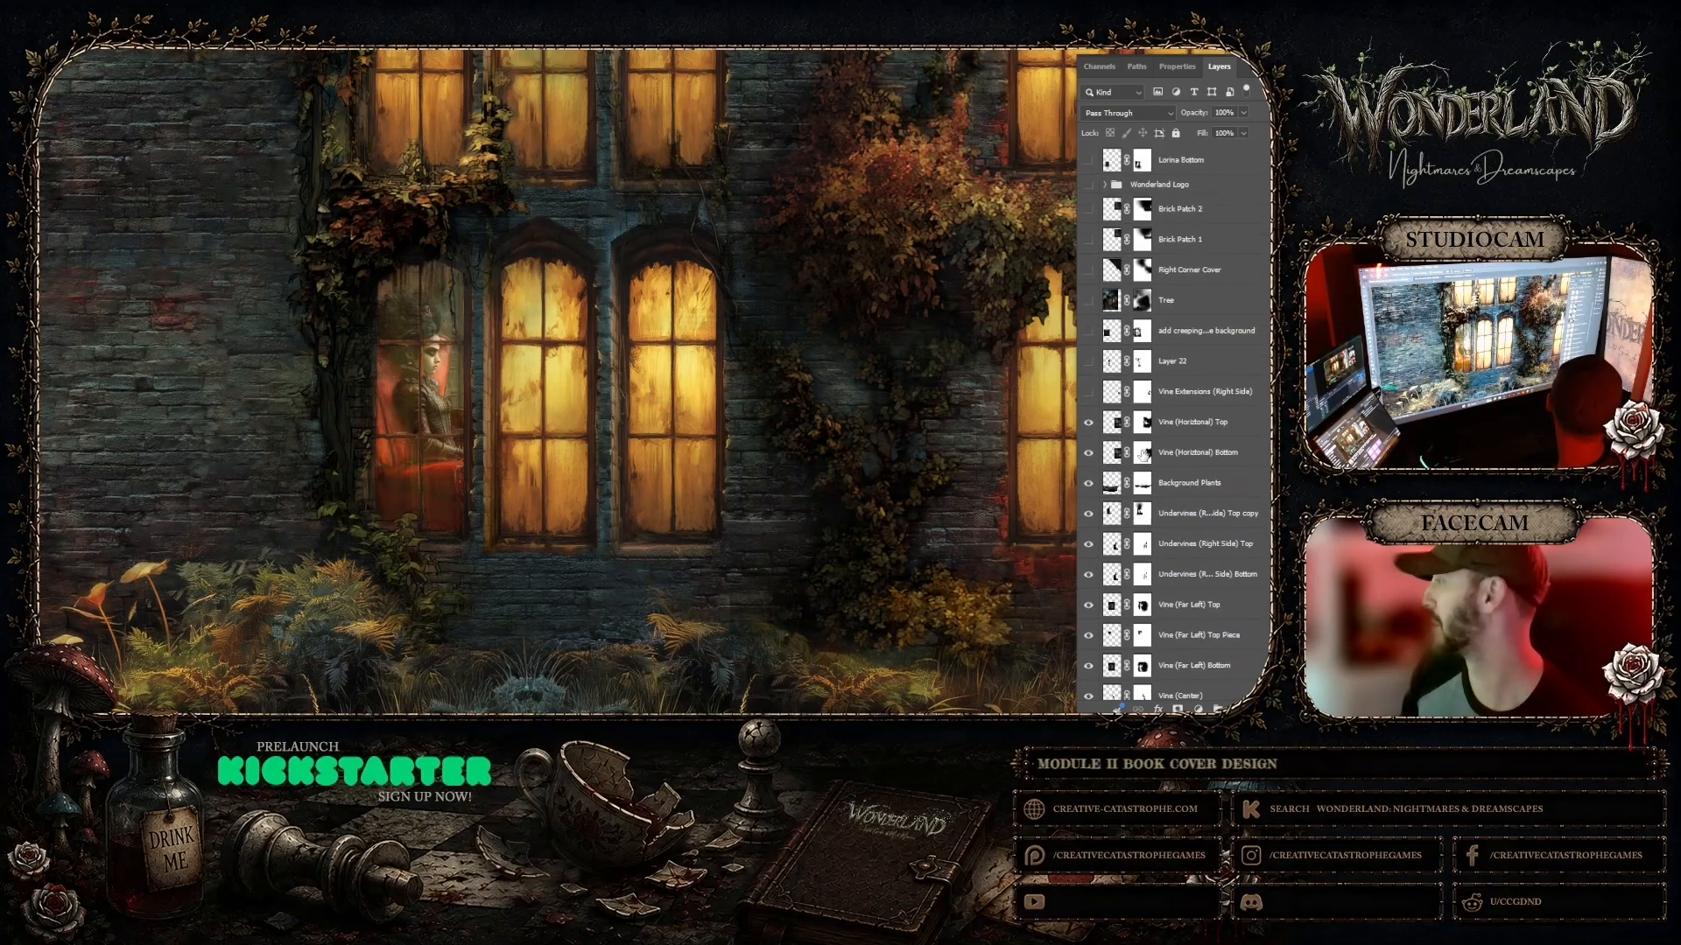
{"action": "left_click_drag", "start_coordinate": [1090, 340], "coordinate": [1088, 606]}
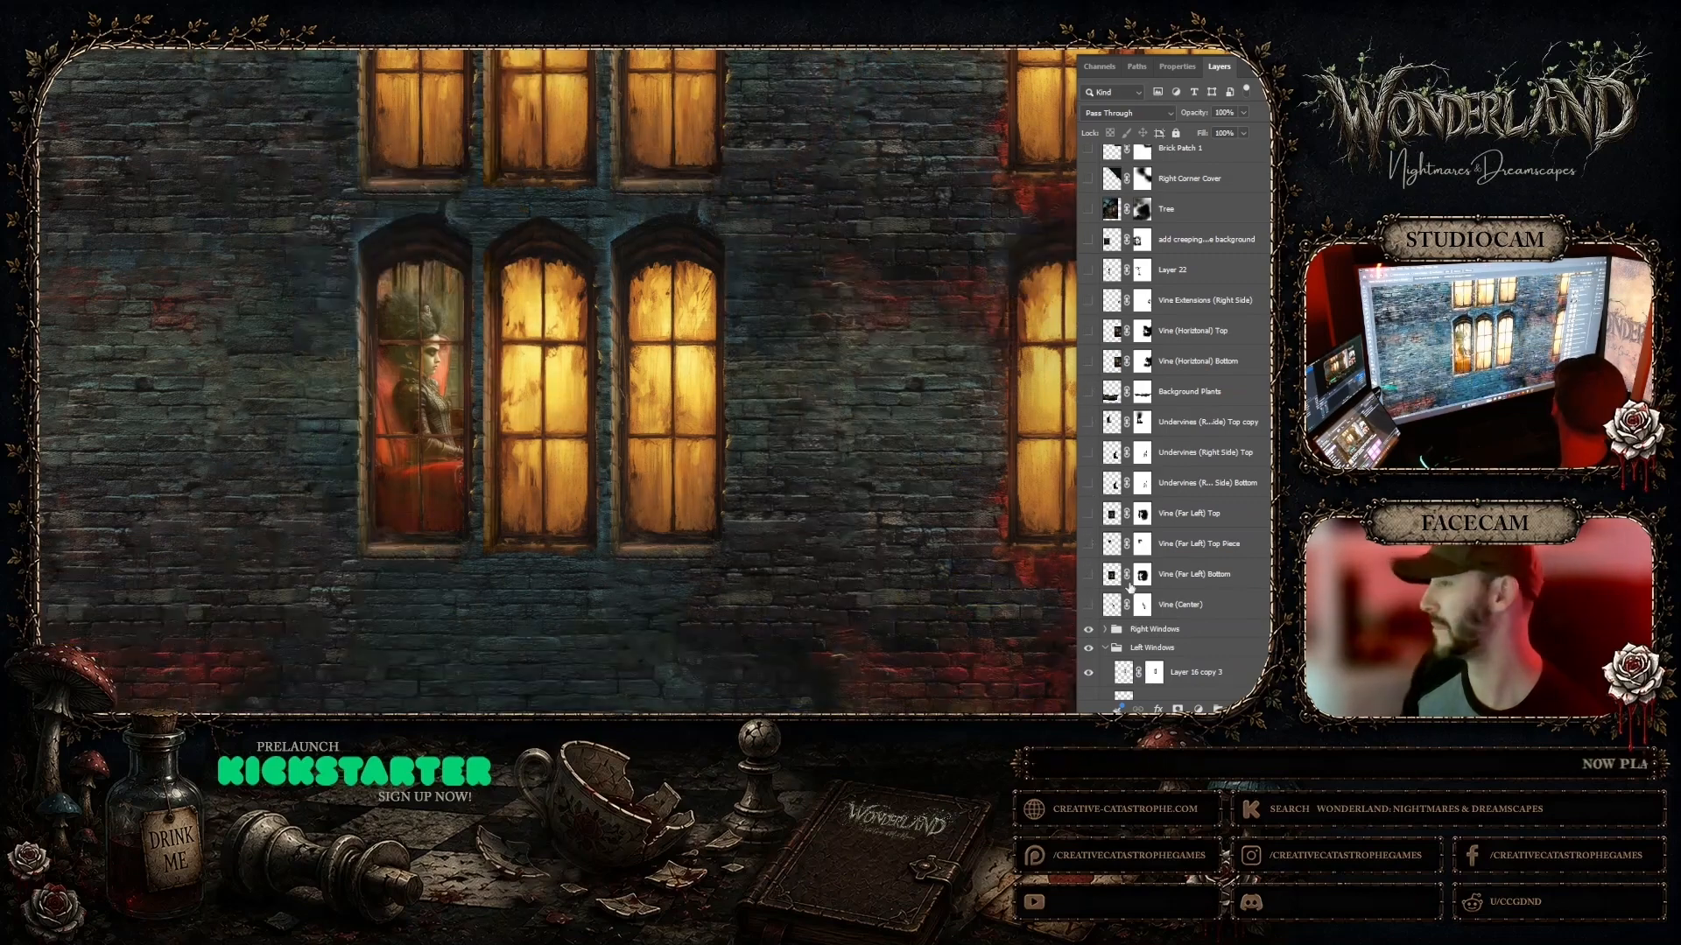
Step: Select Layer 18 in the Left Windows group and compare the artwork with it hidden and shown
{"action": "scroll", "coordinate": [1190, 475], "scroll_direction": "down", "scroll_amount": 3}
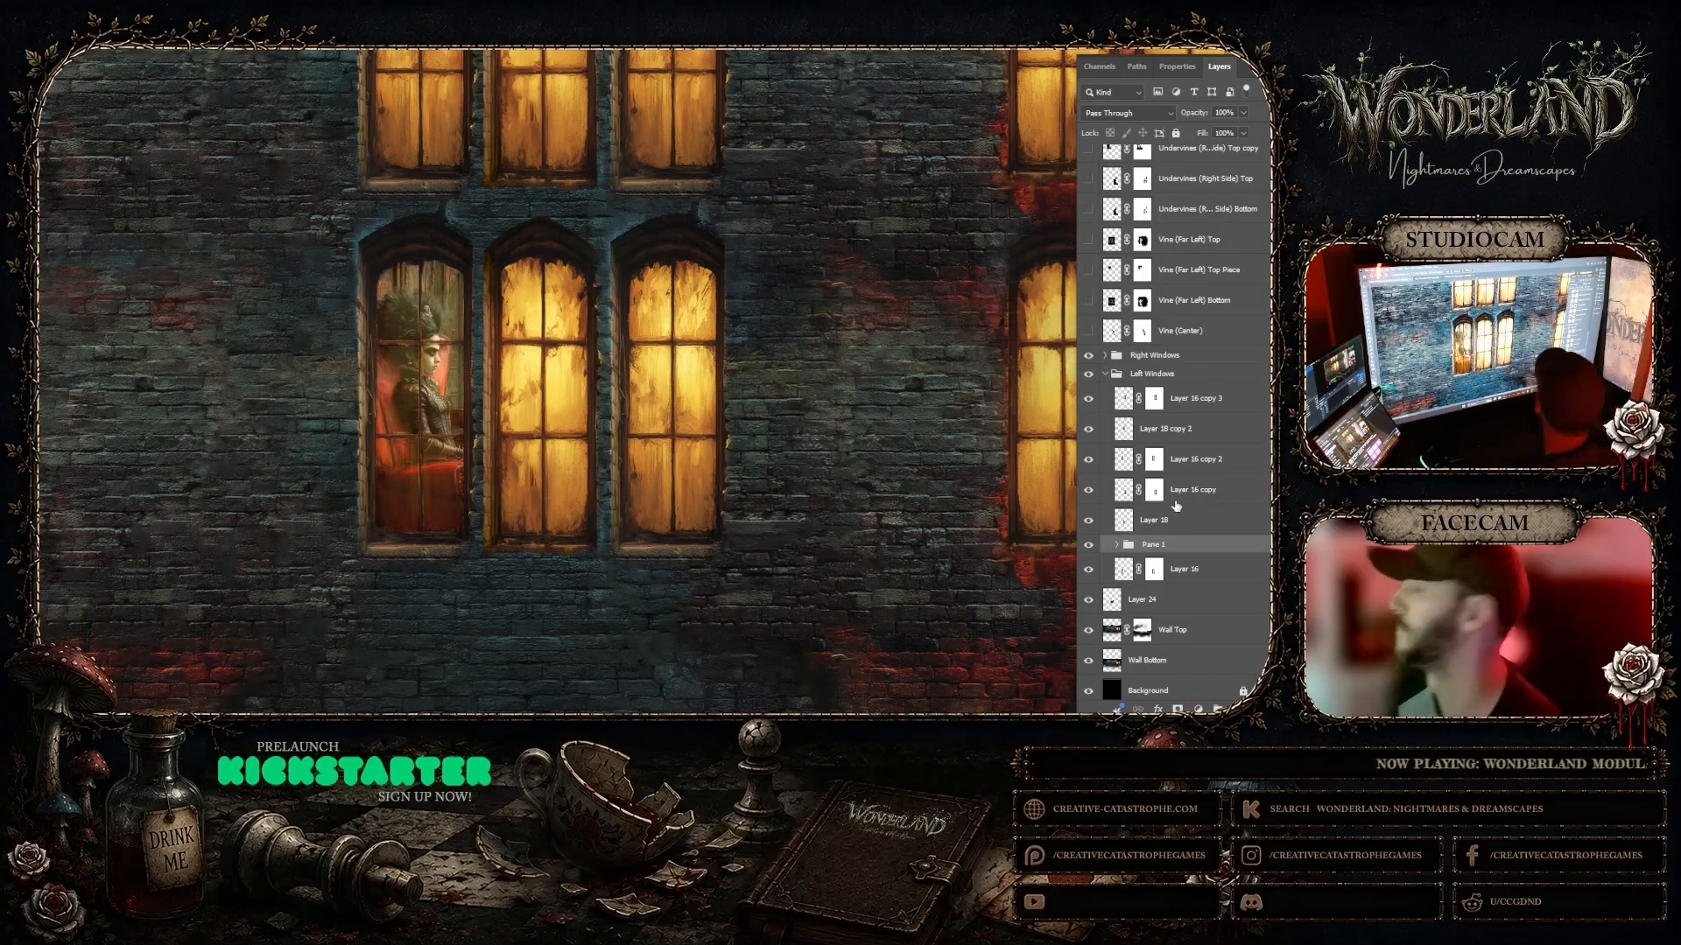
{"action": "left_click", "coordinate": [1164, 520]}
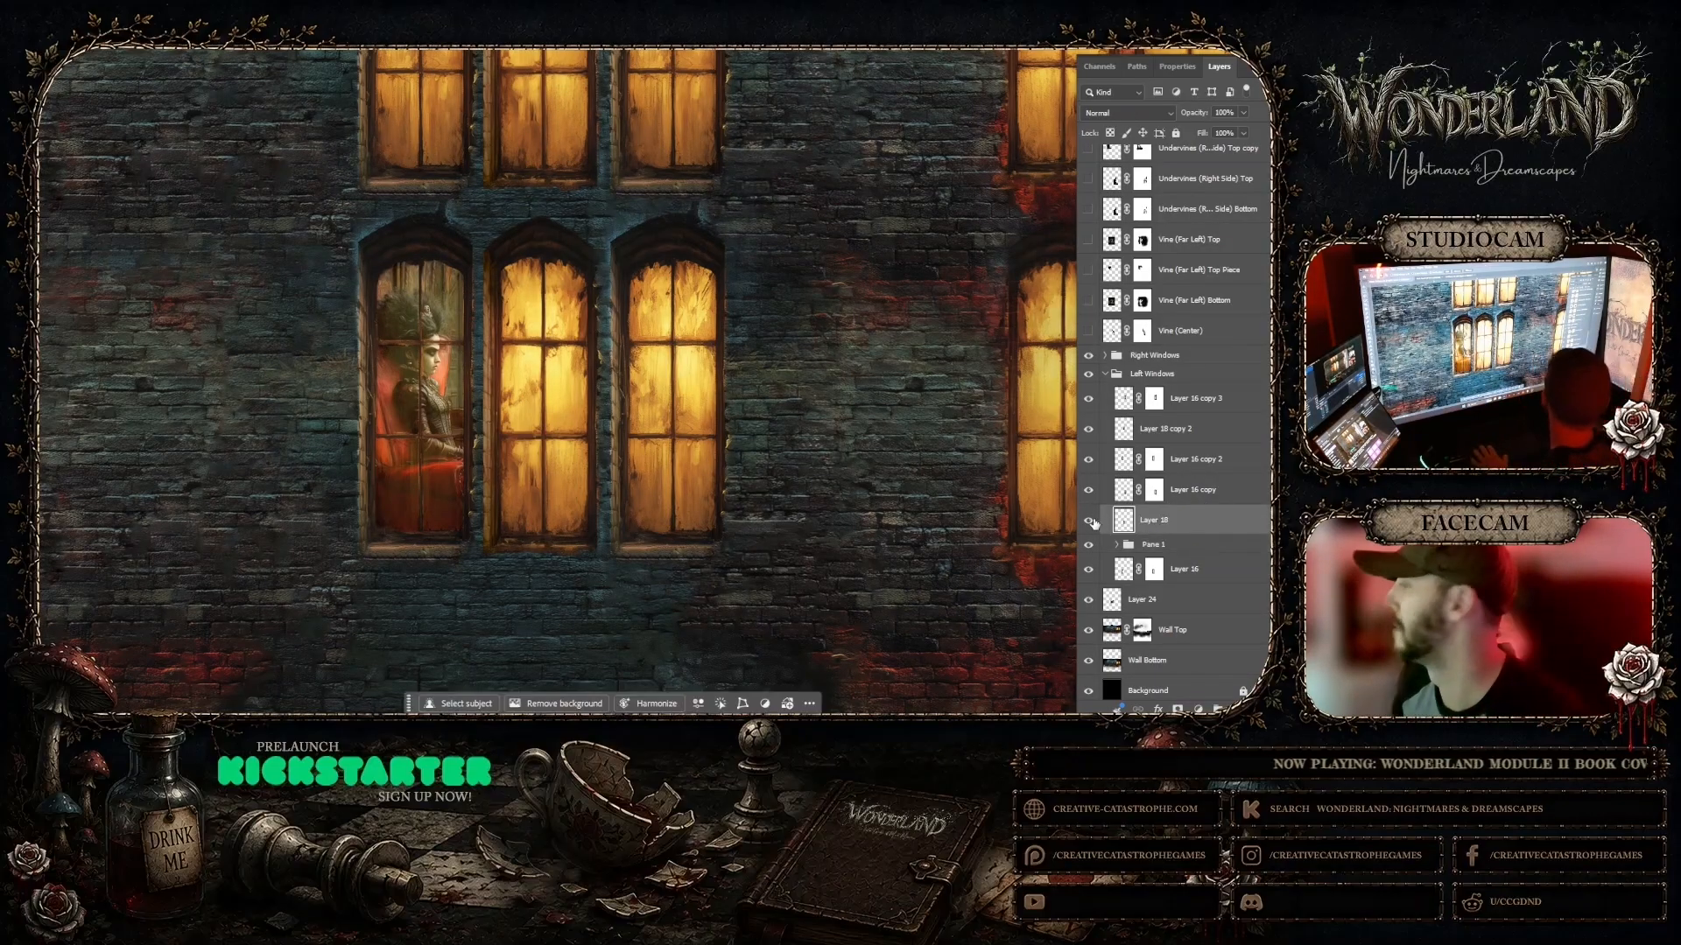
{"action": "left_click", "coordinate": [1090, 521]}
{"action": "left_click", "coordinate": [1090, 522]}
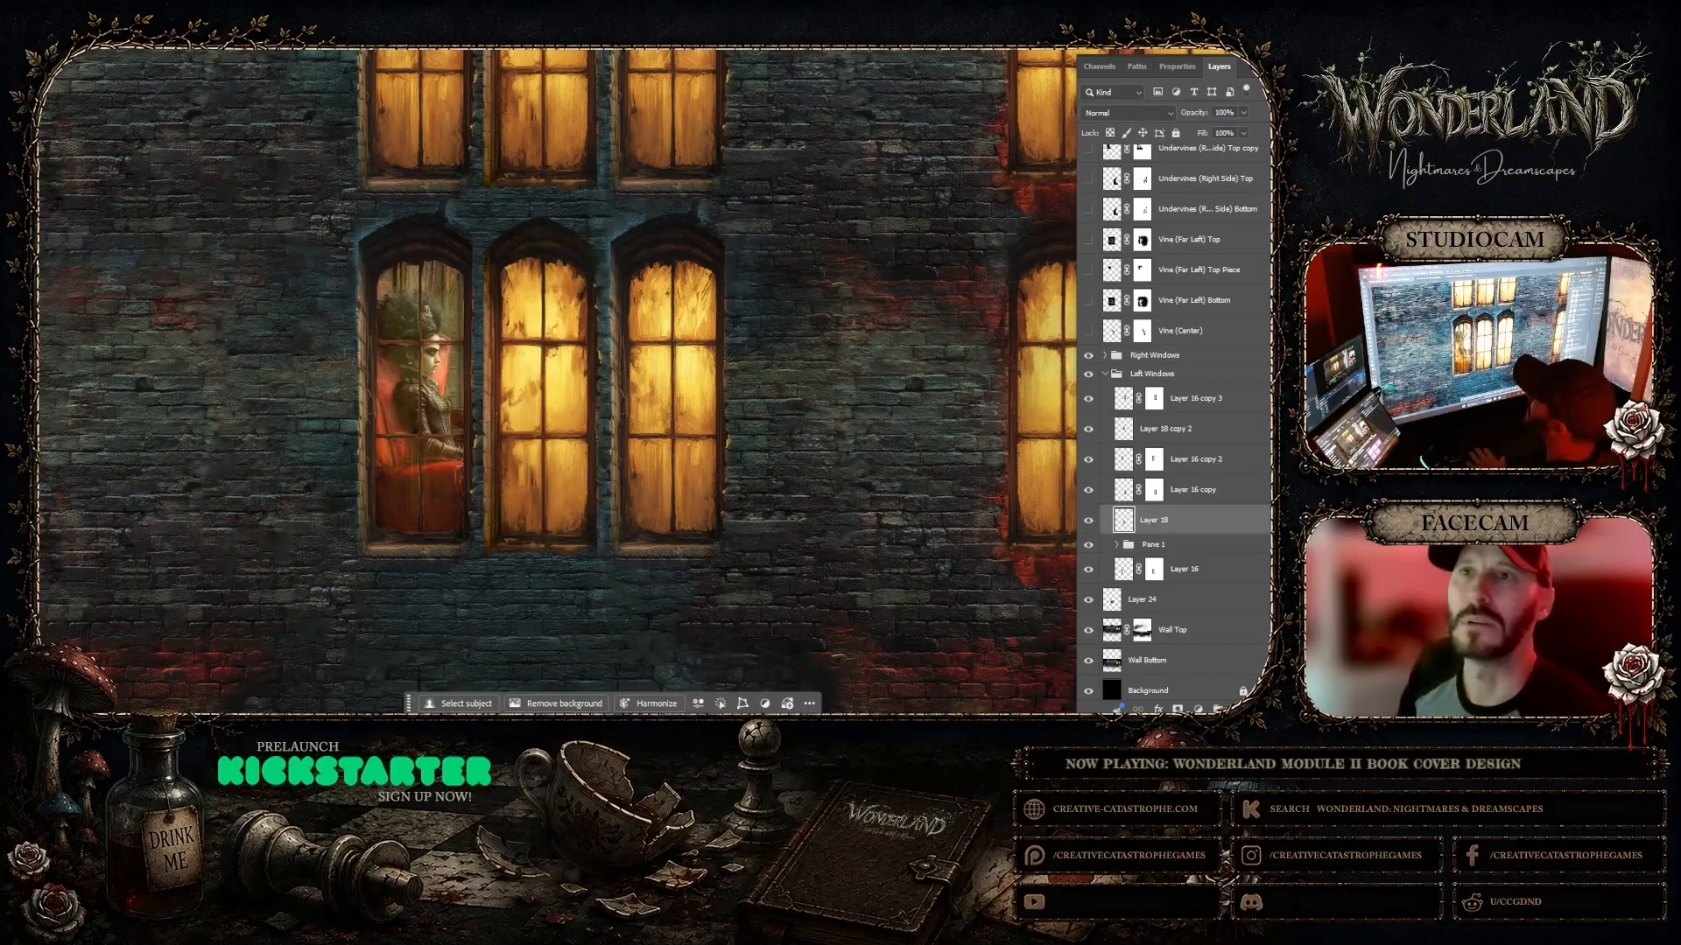
Step: Select the middle window's upper left pane, cut its glass onto a new layer and set the fill to 25%
{"action": "left_click", "coordinate": [518, 269]}
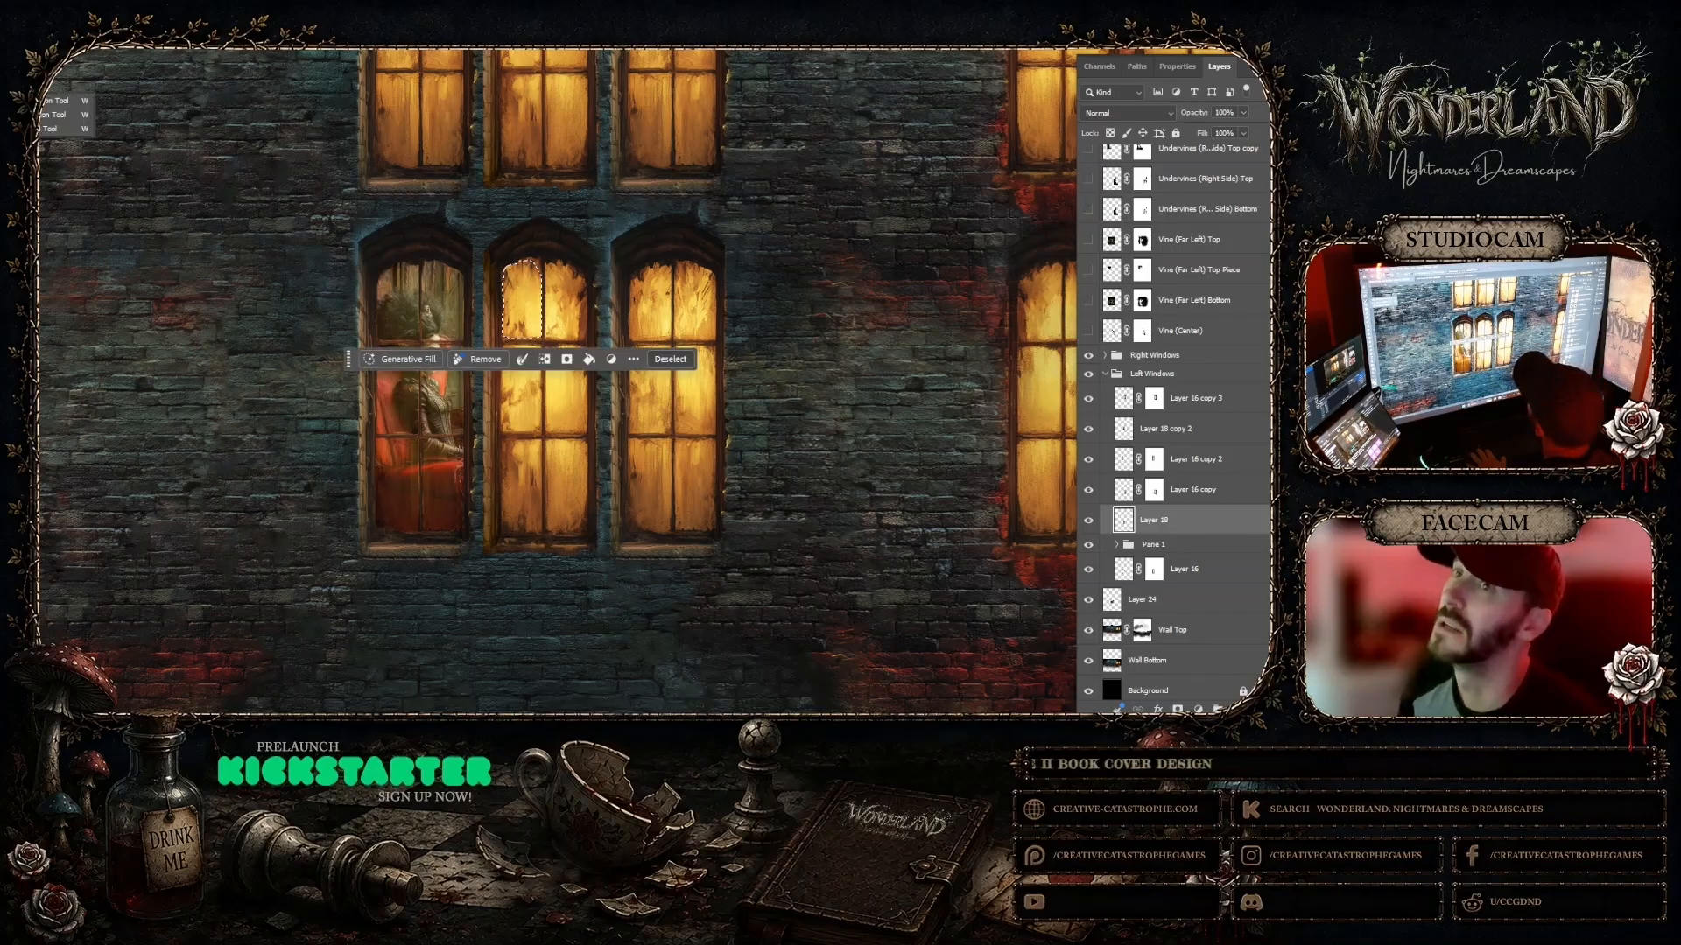
{"action": "left_click", "coordinate": [61, 115]}
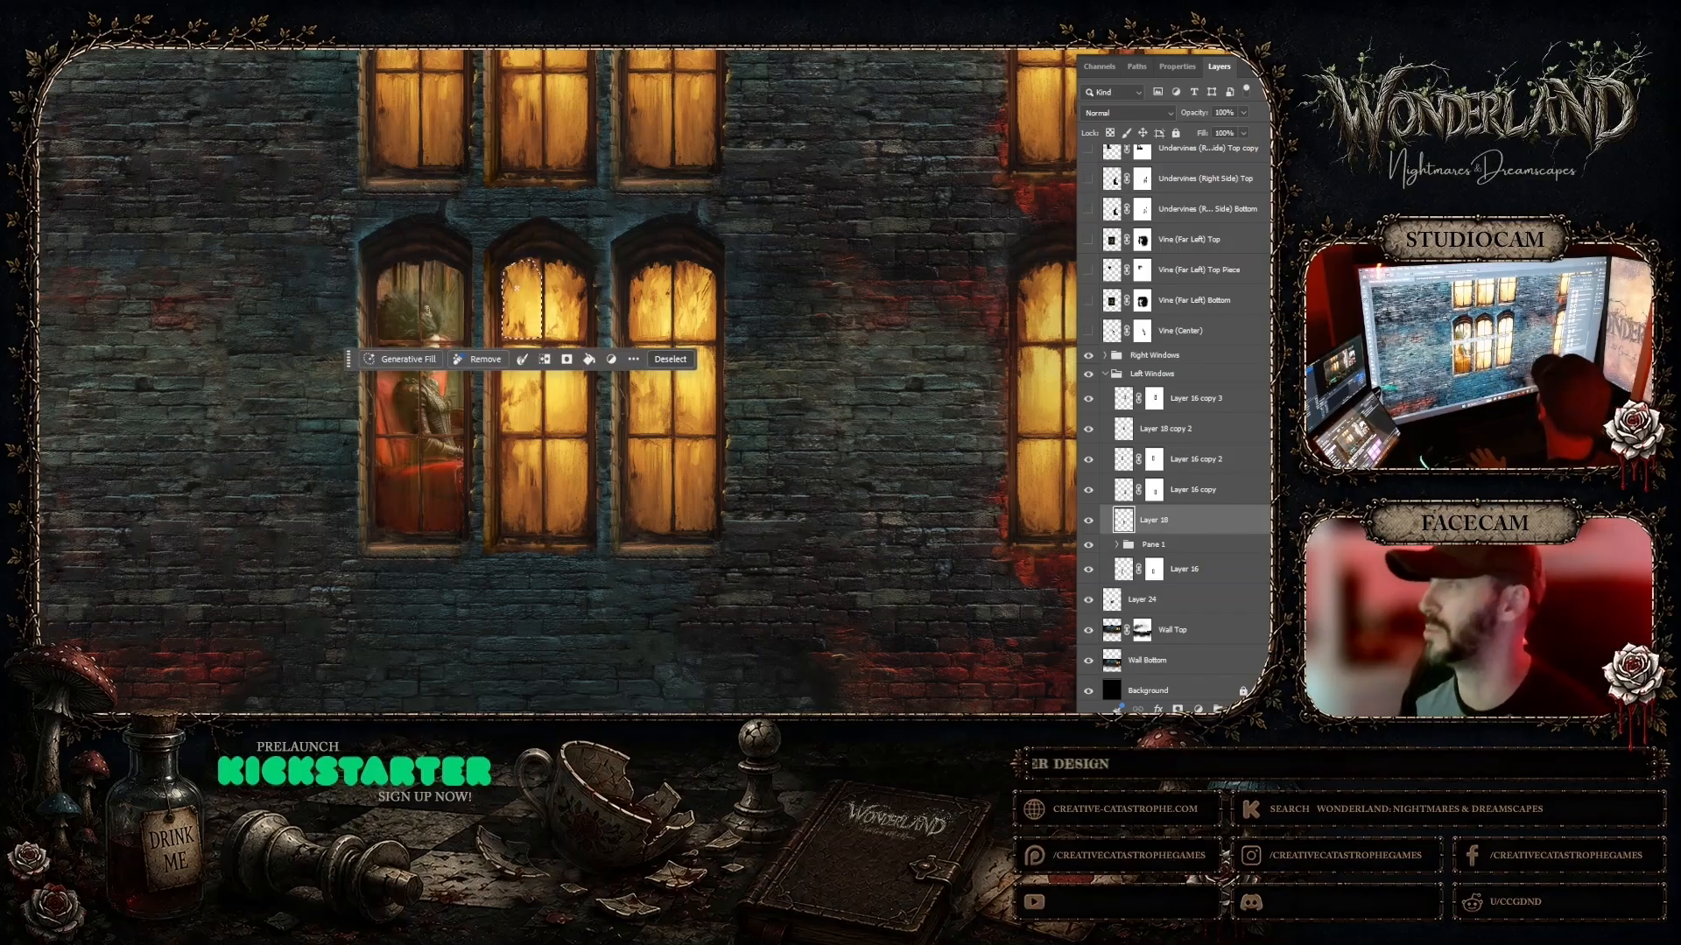
{"action": "left_click_drag", "start_coordinate": [529, 262], "coordinate": [534, 261]}
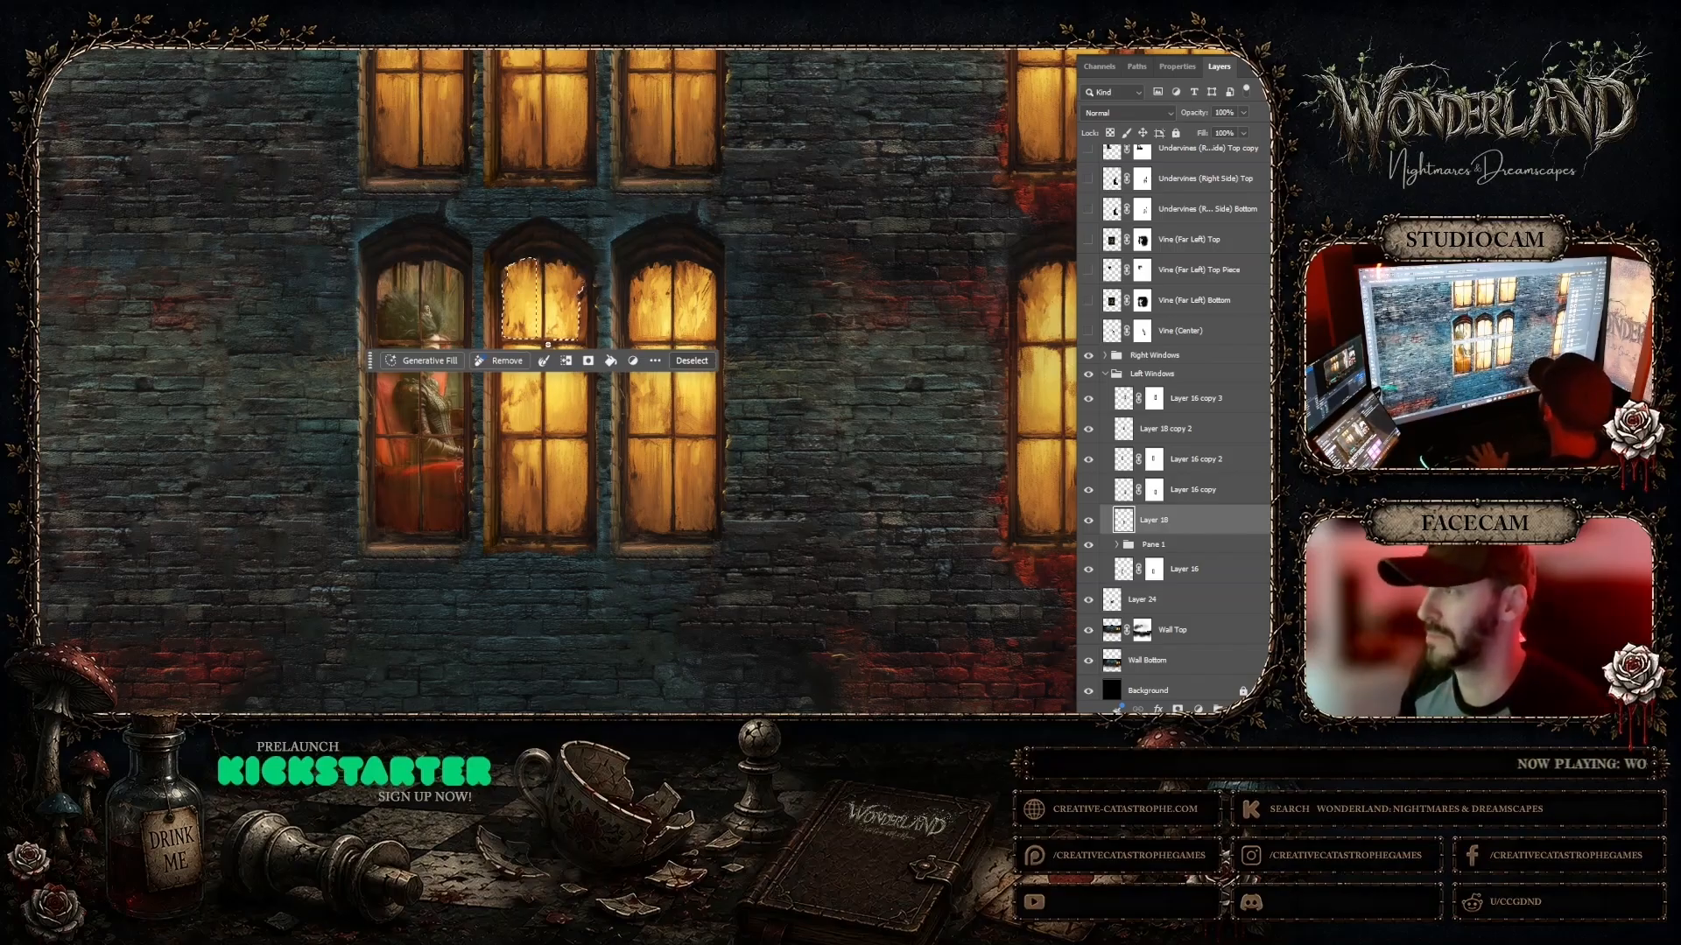
{"action": "left_click", "coordinate": [527, 287]}
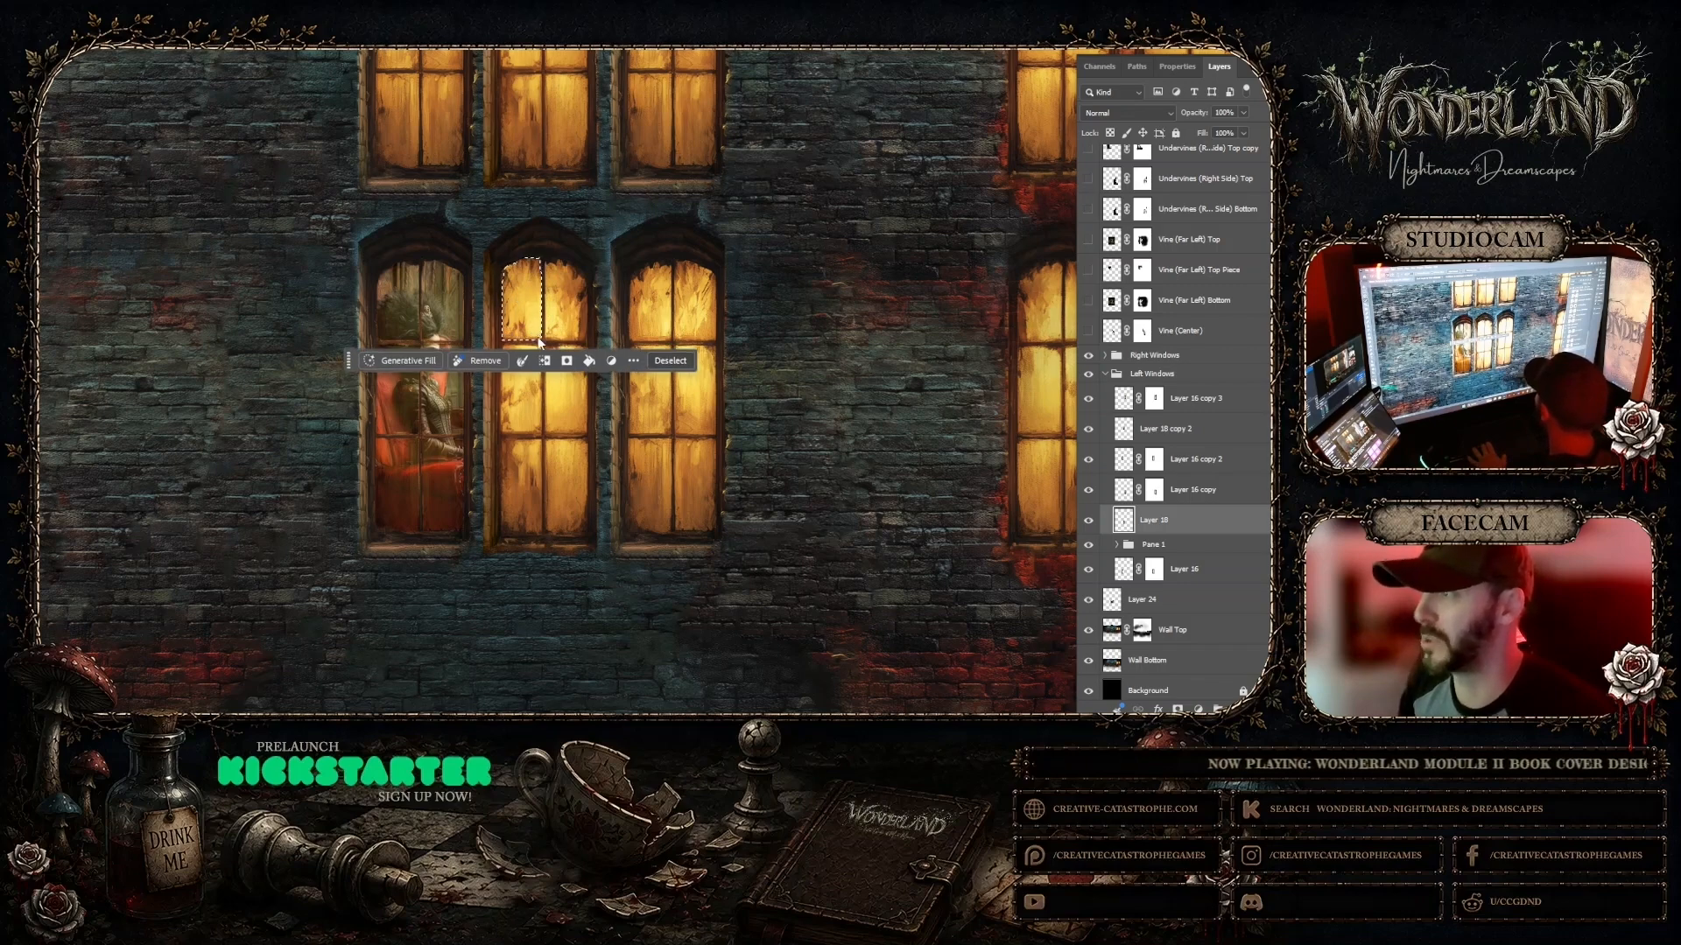
{"action": "left_click_drag", "start_coordinate": [353, 357], "coordinate": [760, 239]}
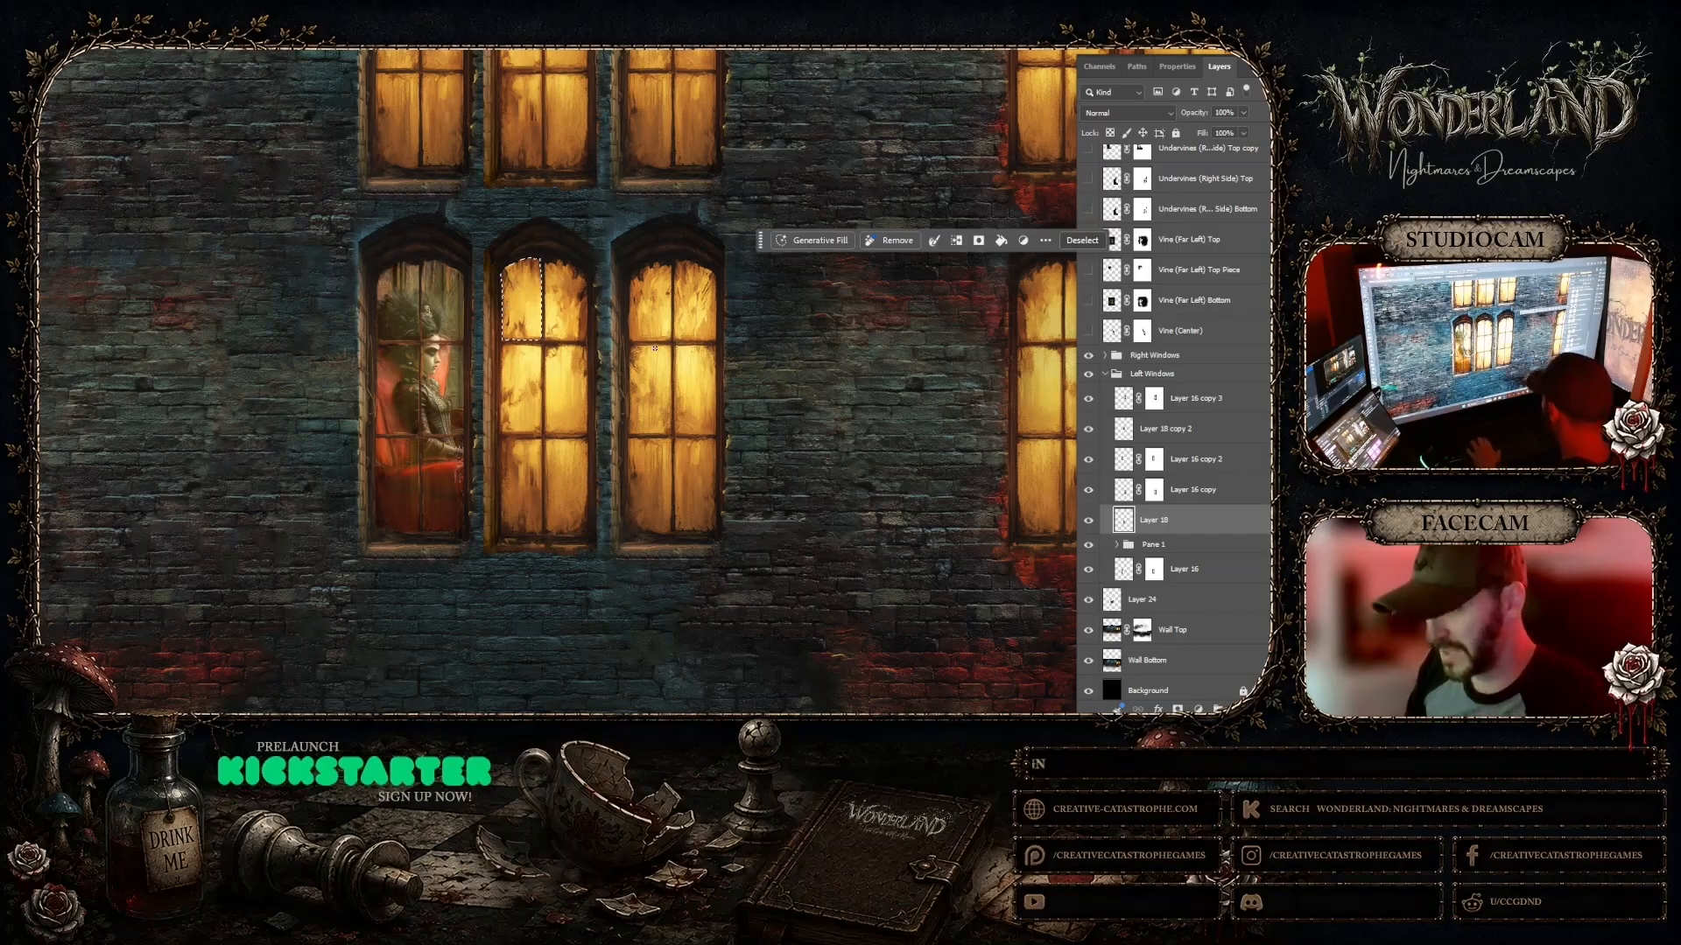
{"action": "key", "text": "ctrl+j"}
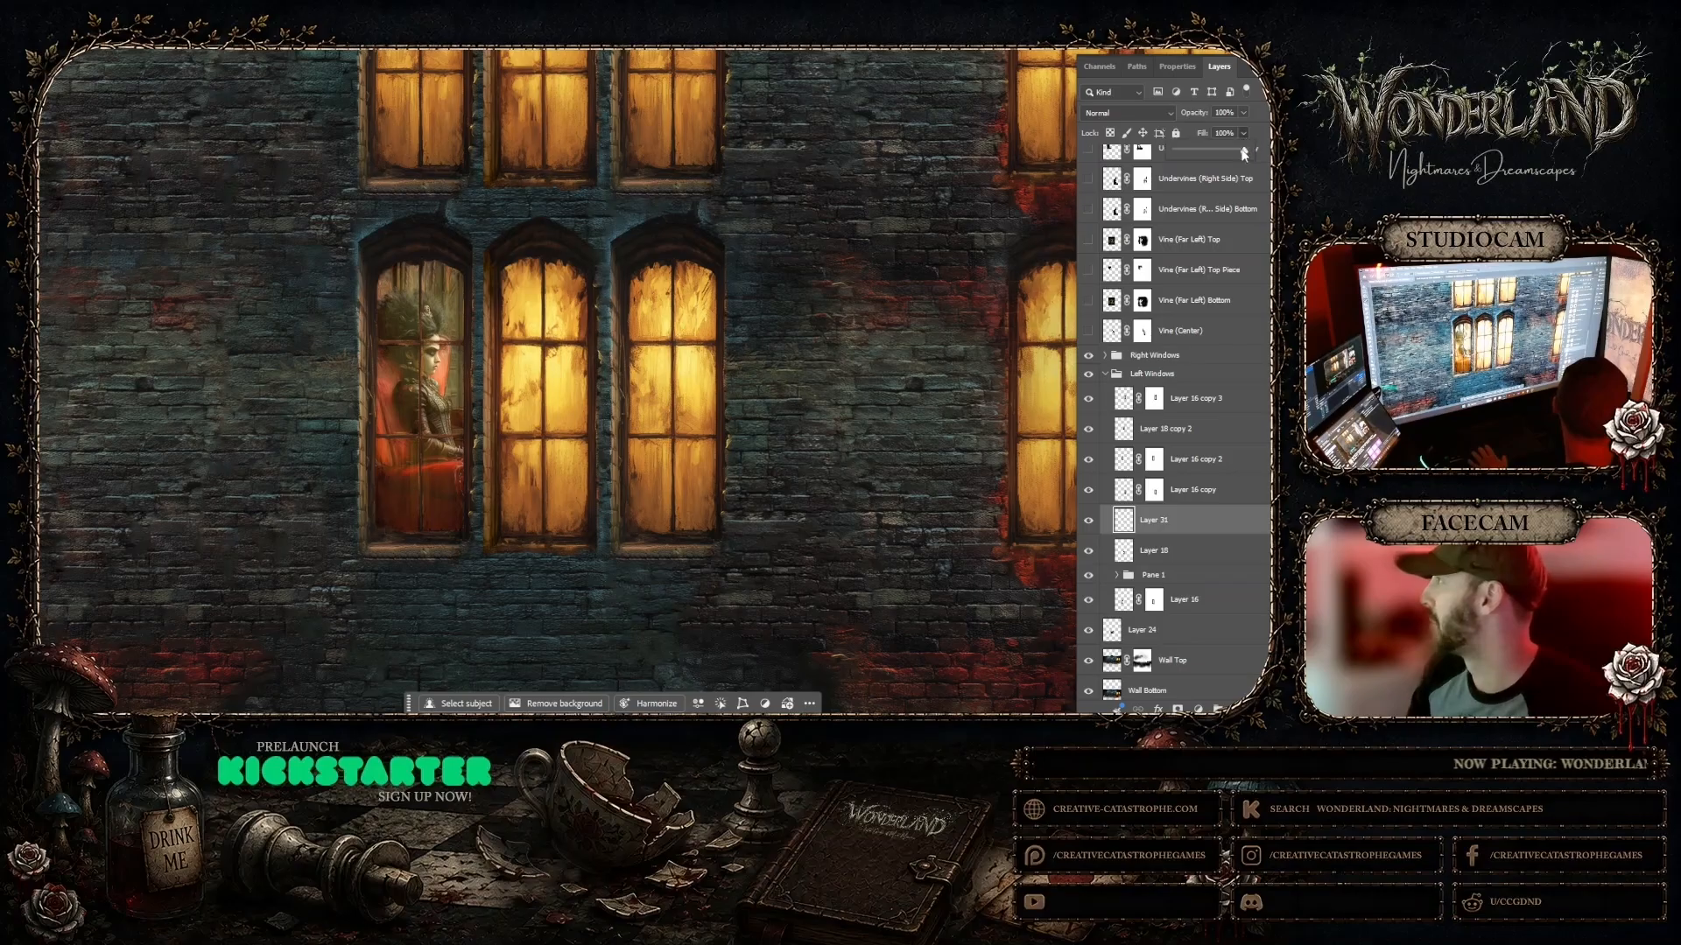
{"action": "left_click_drag", "start_coordinate": [1244, 154], "coordinate": [1192, 150]}
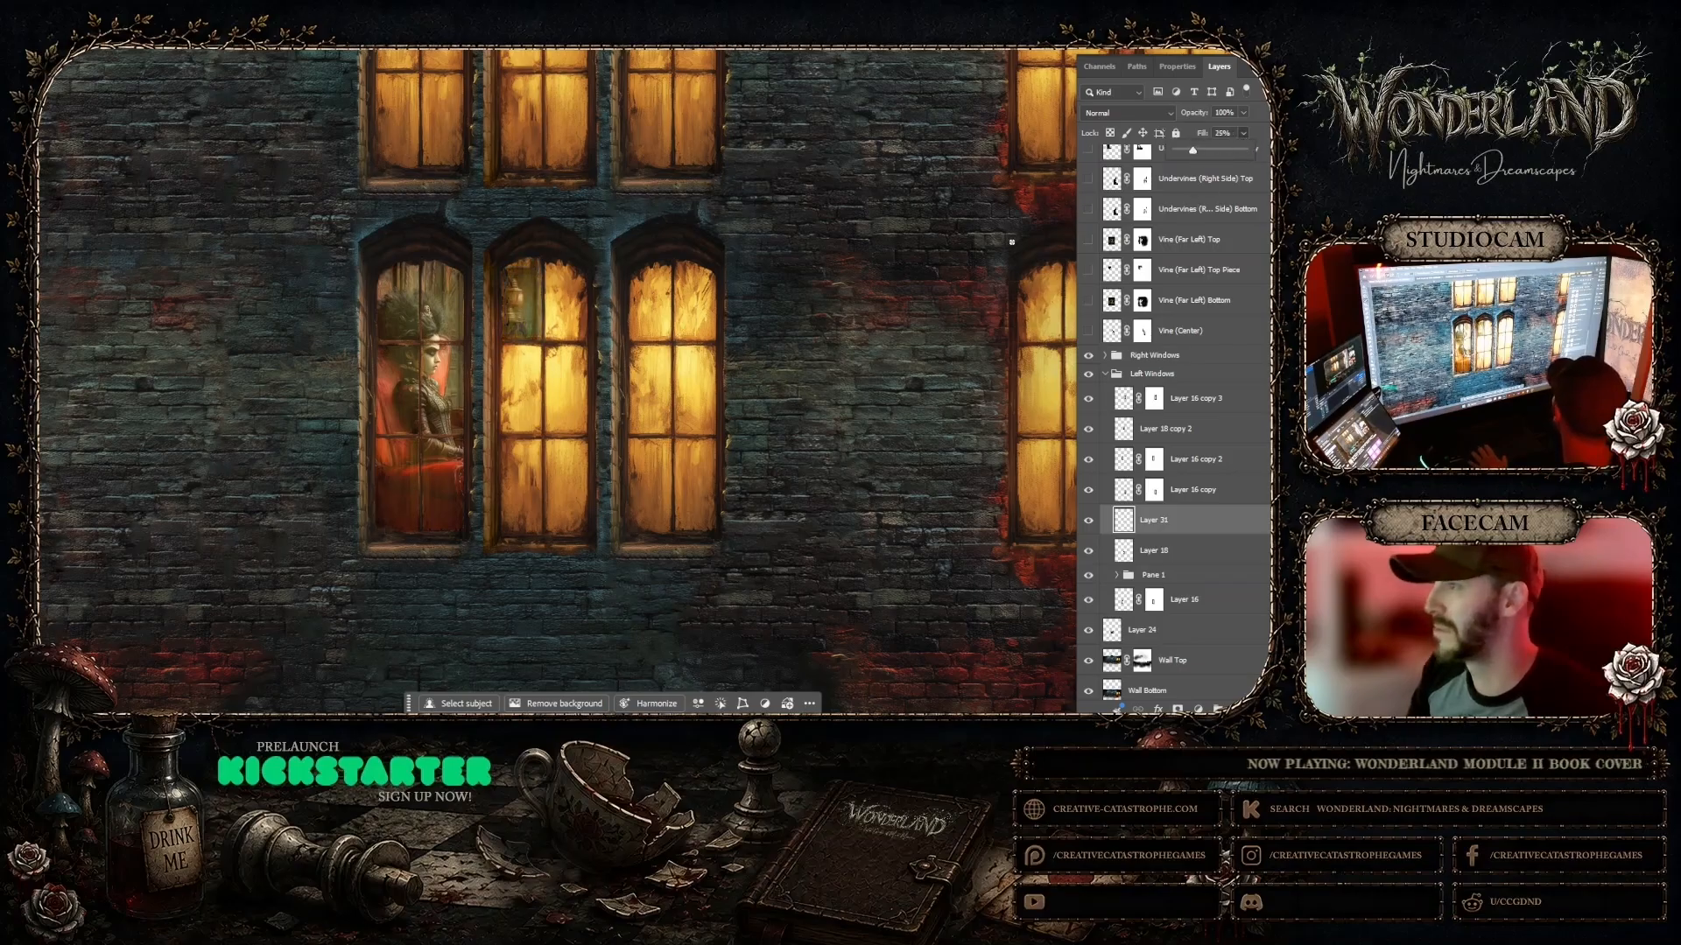
Step: Cut the middle window's upper right pane from Layer 18 onto its own layer at 25% fill, and check it with Layer 18 hidden
{"action": "key", "text": "alt+bracketleft"}
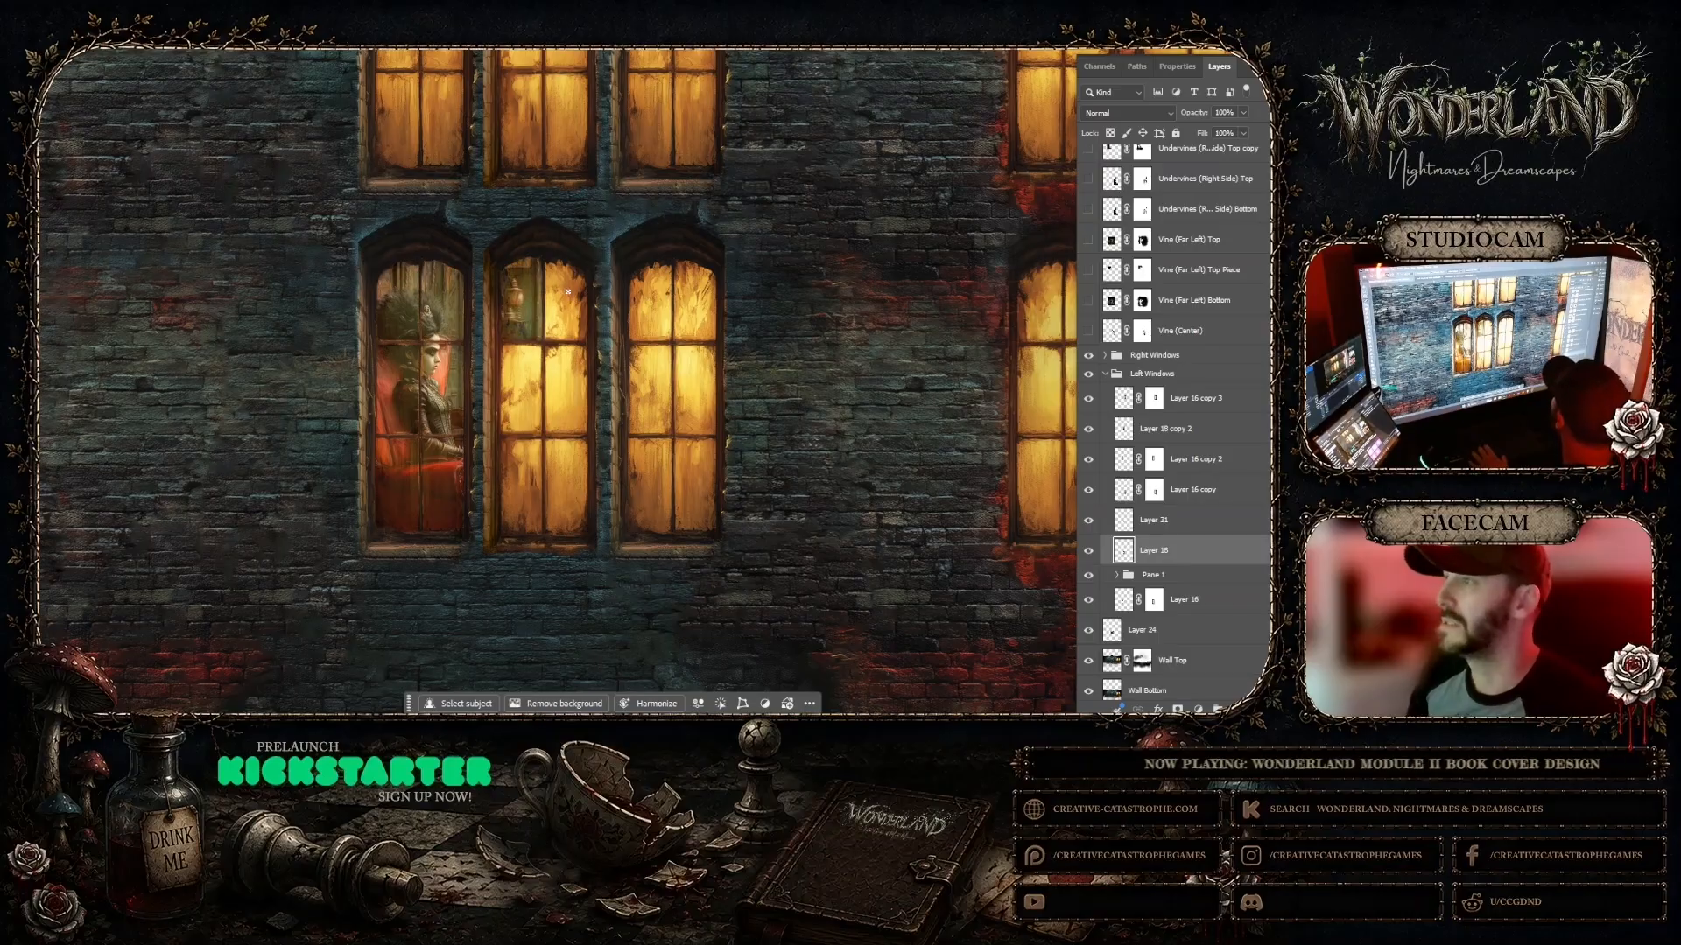
{"action": "left_click_drag", "start_coordinate": [568, 292], "coordinate": [579, 338]}
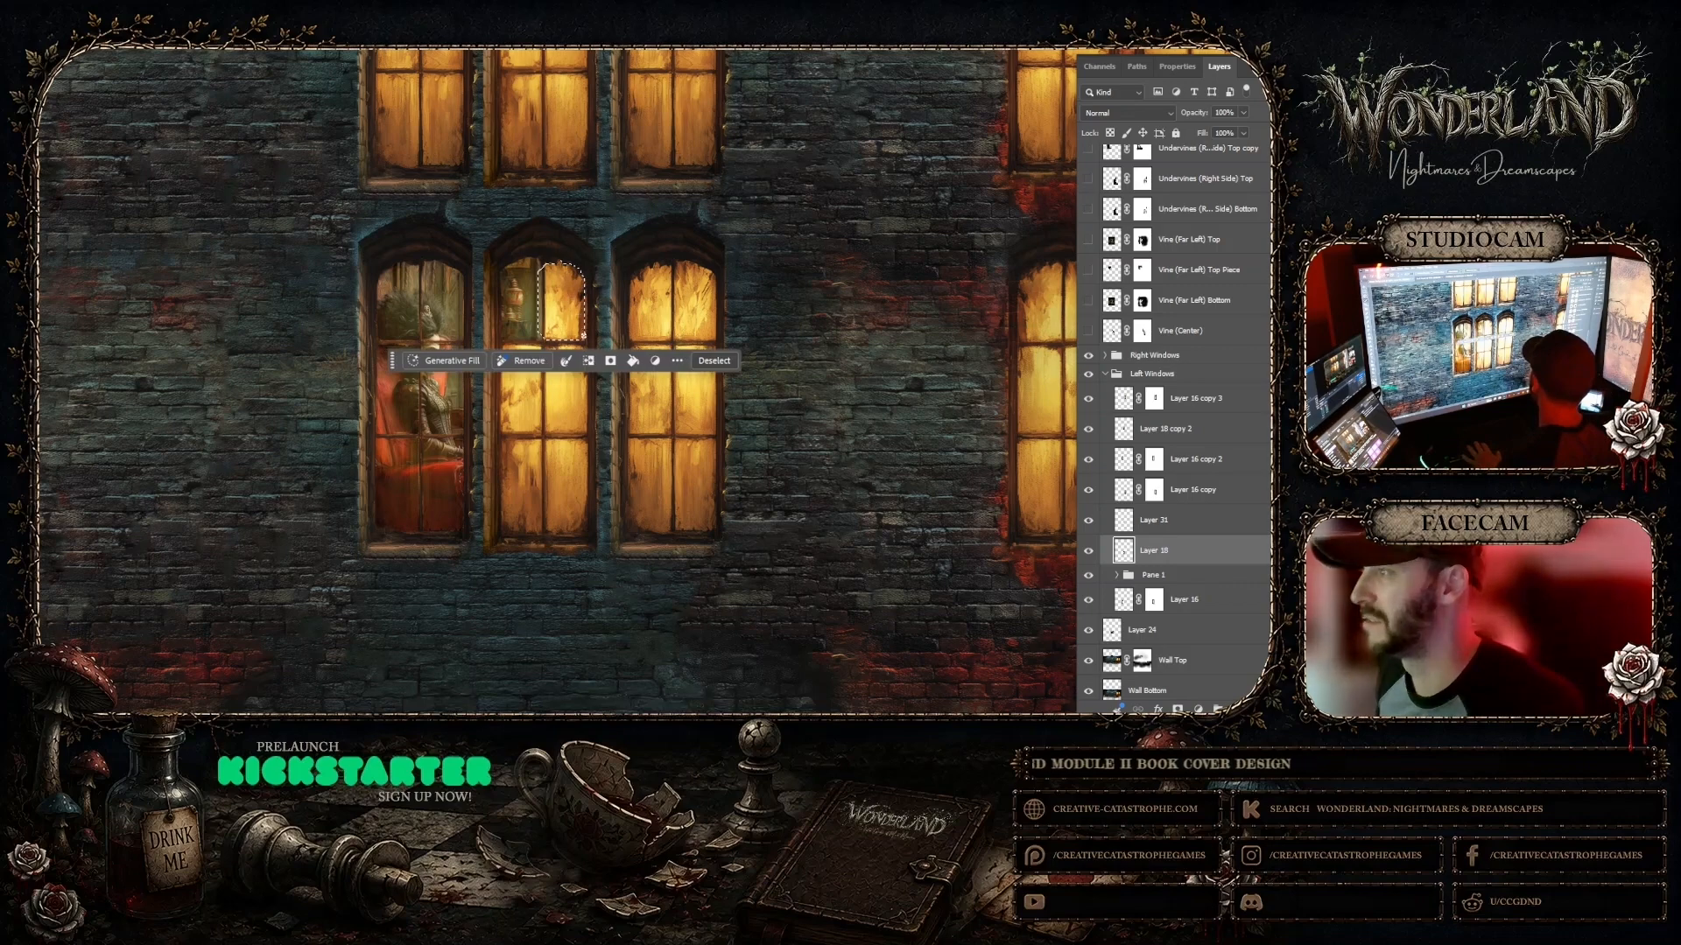
{"action": "left_click_drag", "start_coordinate": [390, 361], "coordinate": [721, 210]}
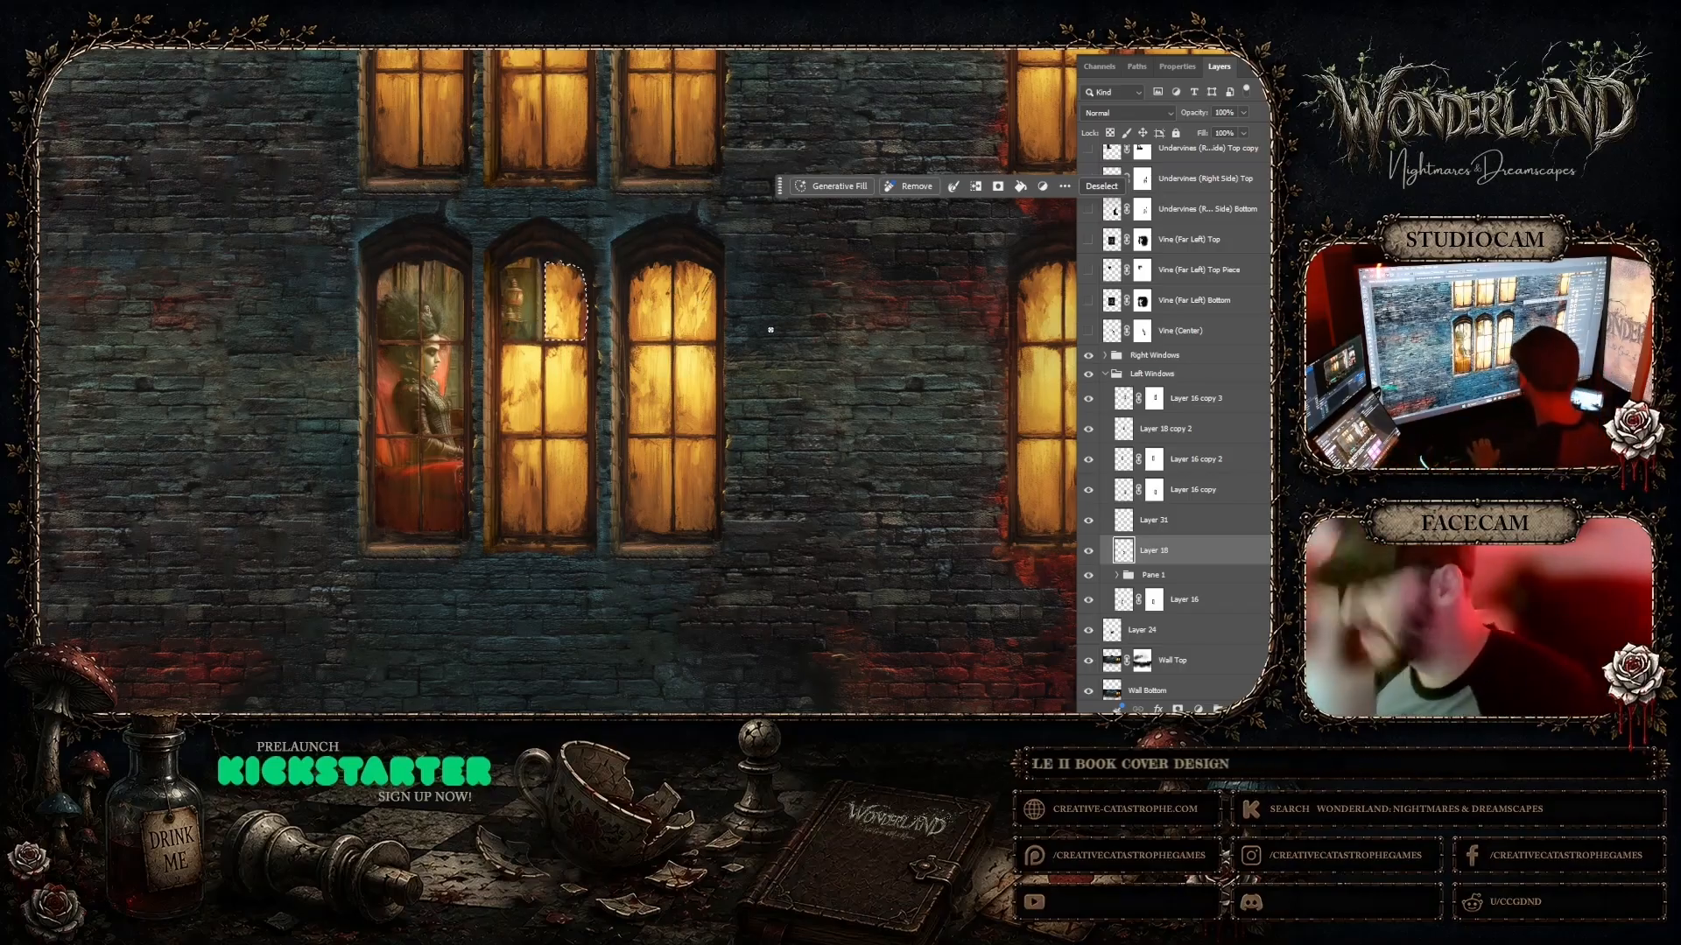
{"action": "key", "text": "ctrl+j"}
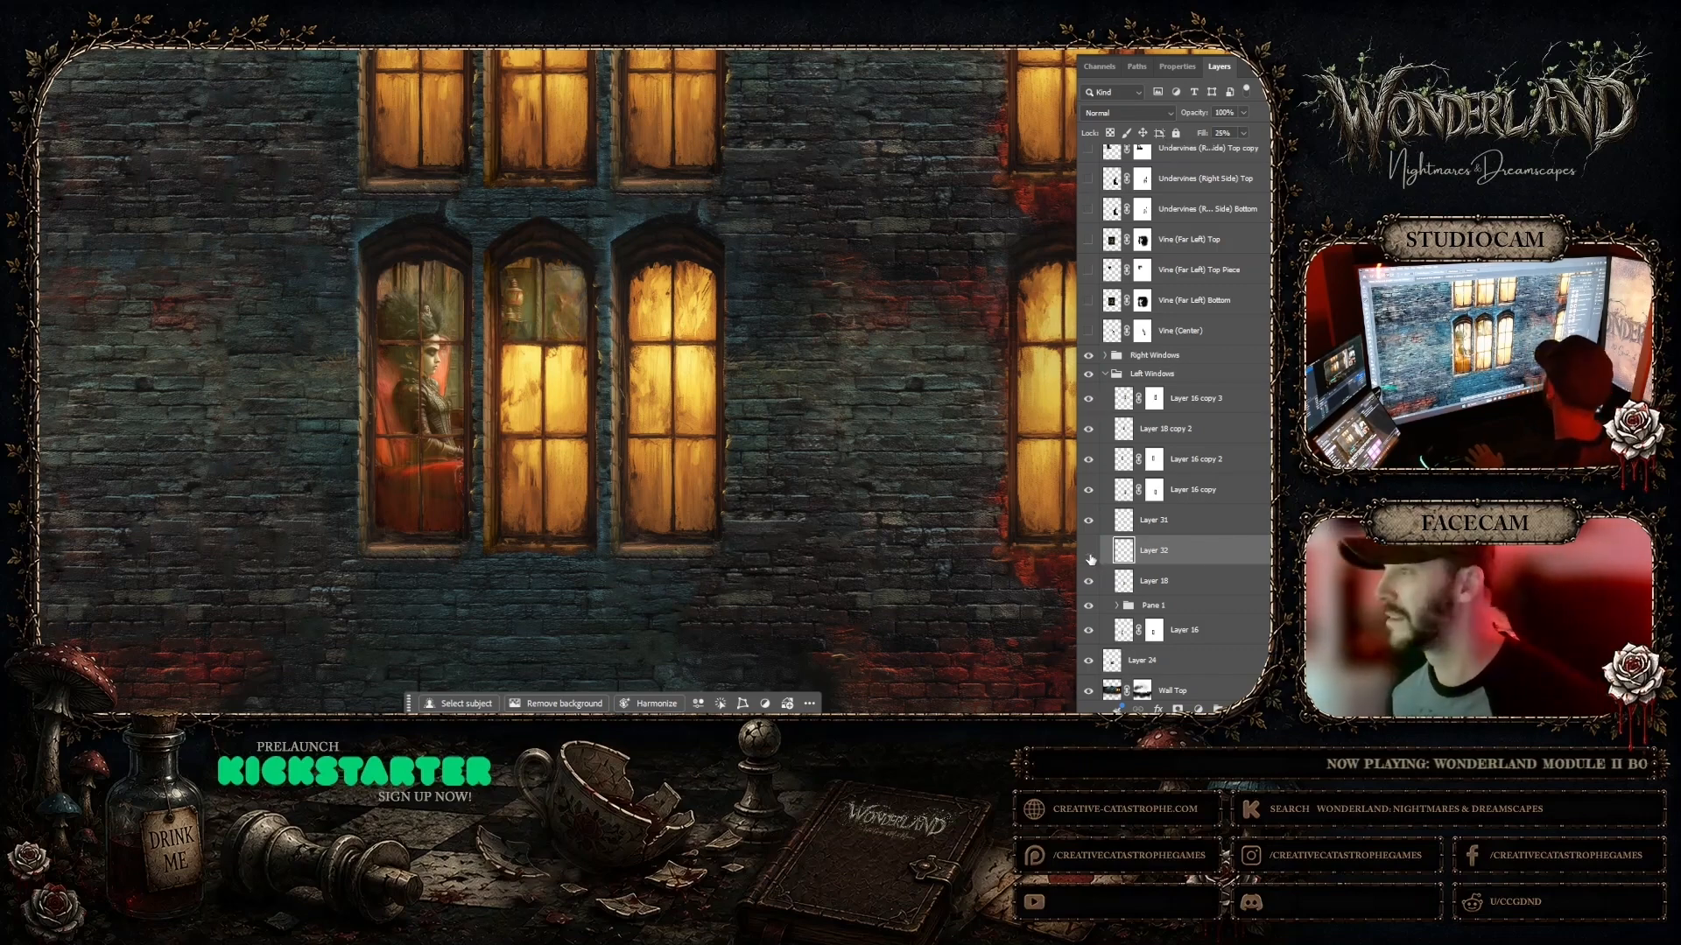
{"action": "left_click", "coordinate": [1090, 582]}
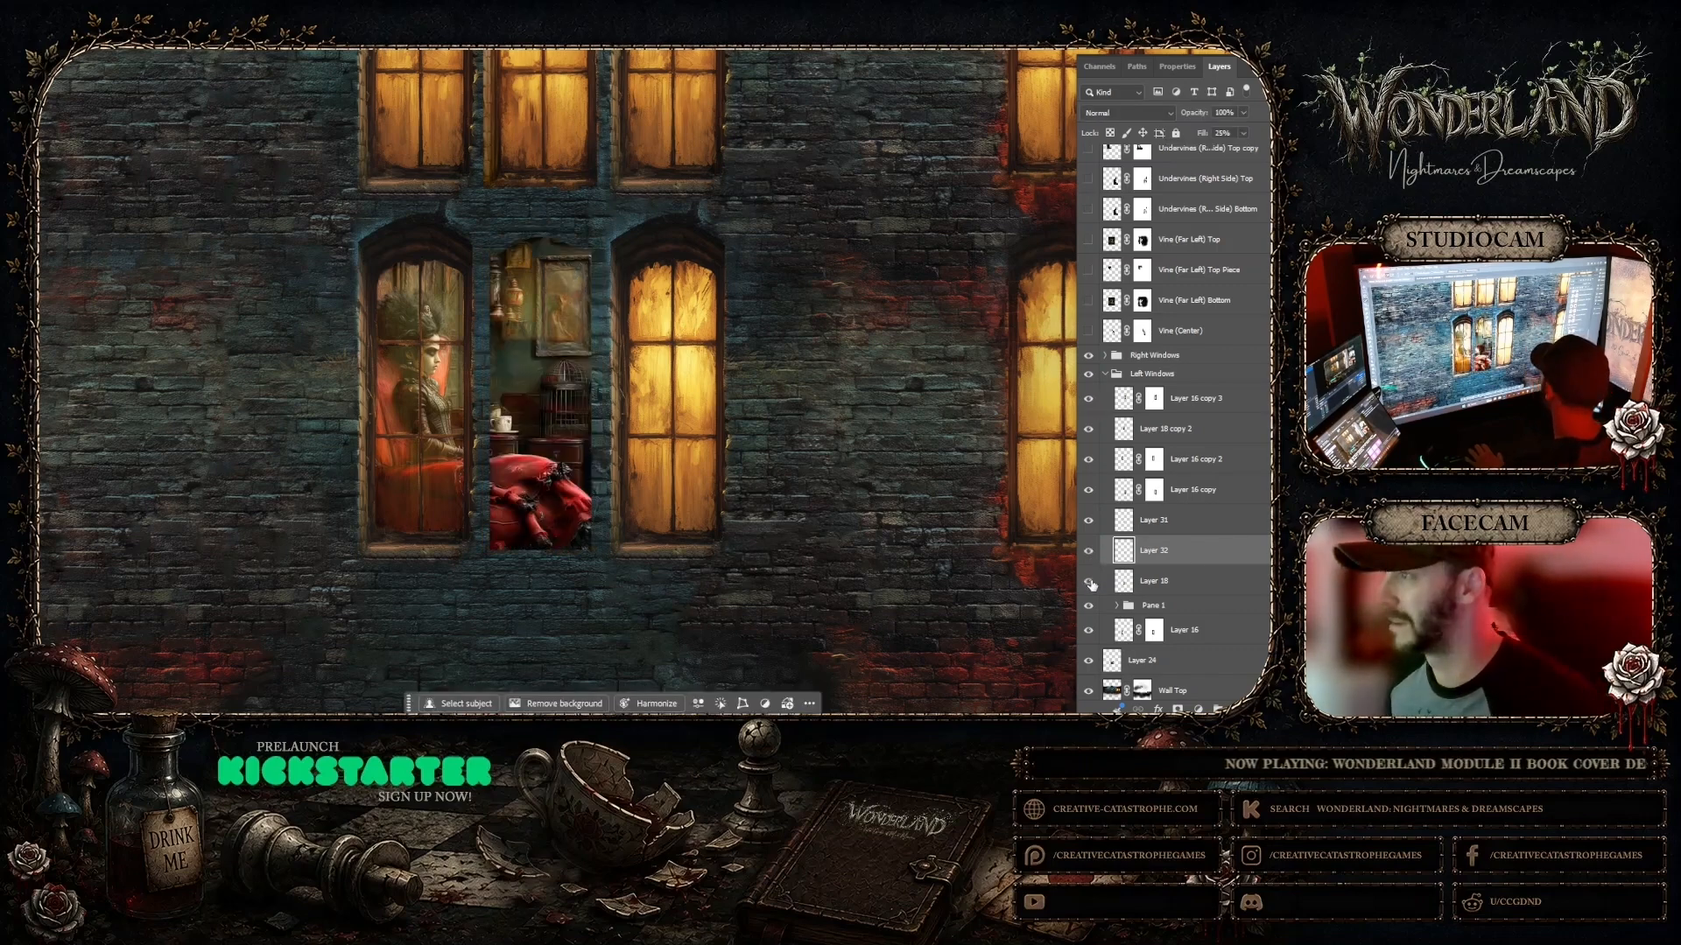
{"action": "left_click", "coordinate": [1090, 582]}
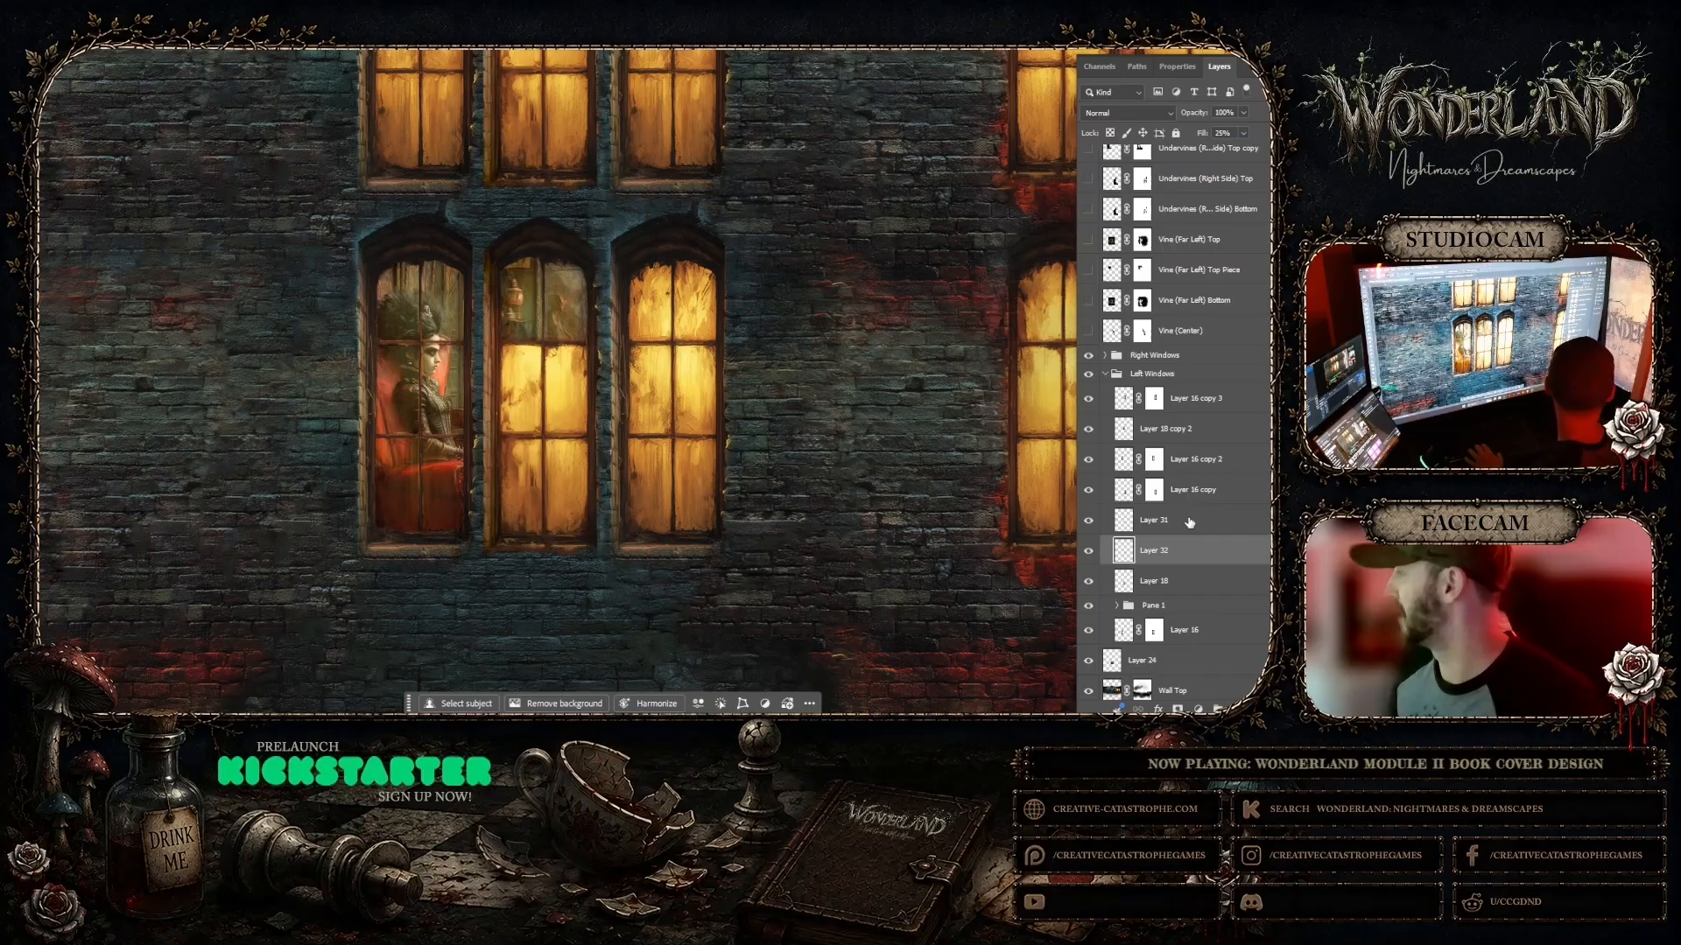
Step: Cut the middle window's centre left pane from Layer 18 onto its own layer and set its fill to 25%
{"action": "left_click", "coordinate": [1161, 582]}
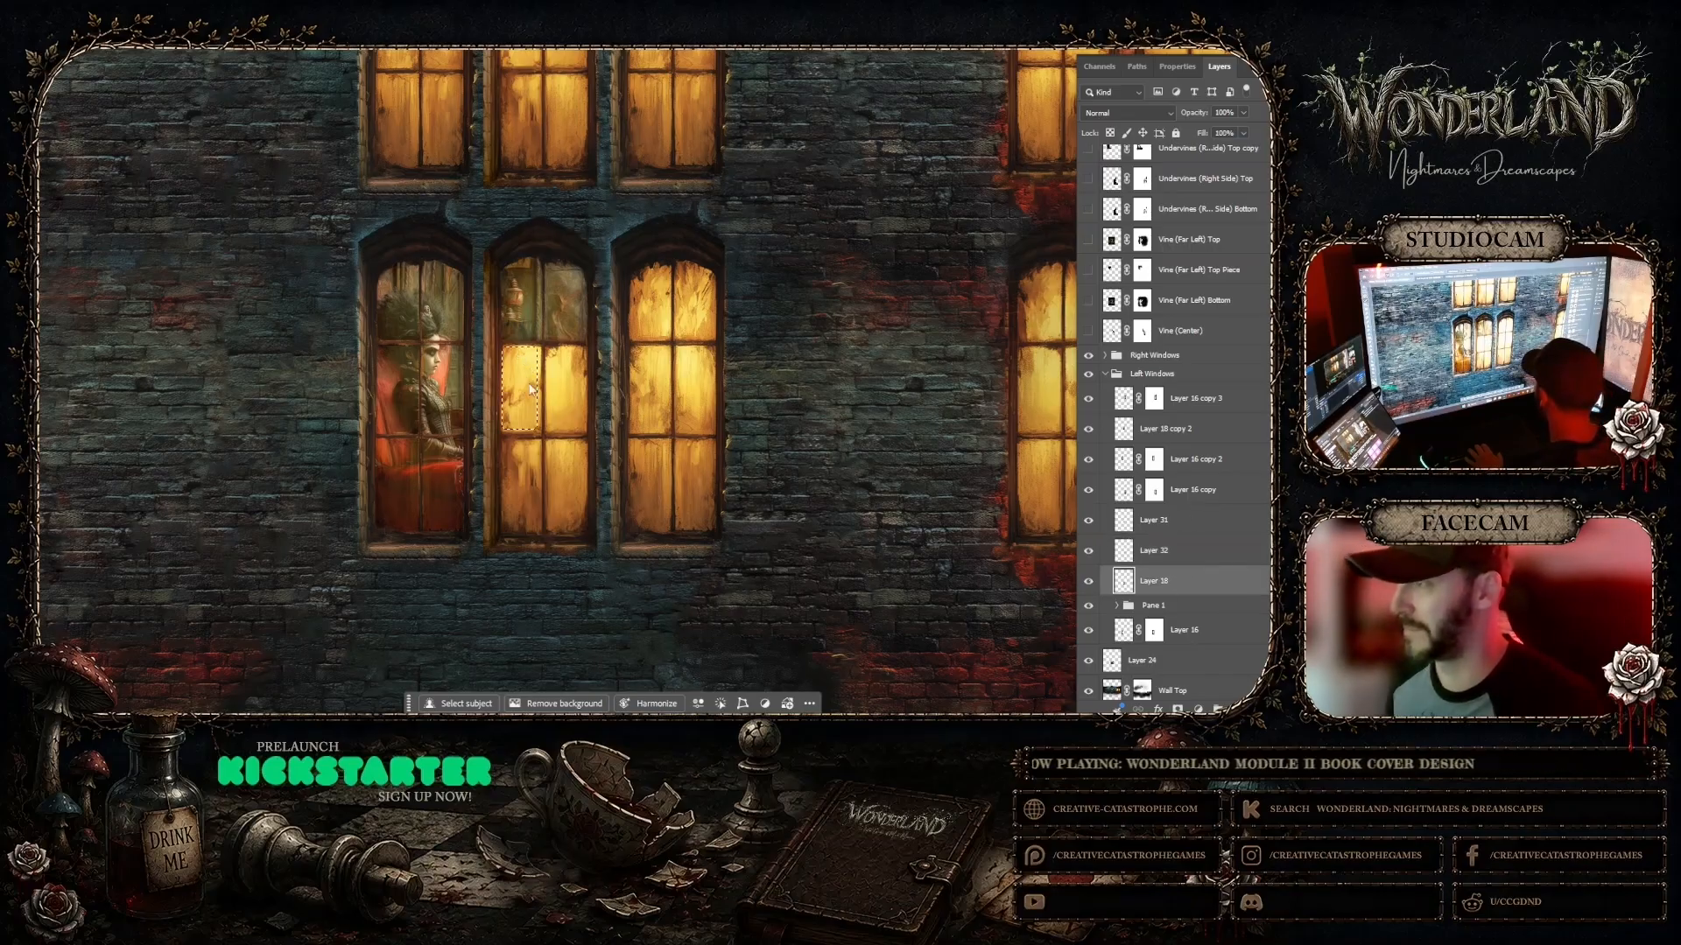
{"action": "left_click_drag", "start_coordinate": [501, 346], "coordinate": [540, 431]}
{"action": "left_click_drag", "start_coordinate": [366, 455], "coordinate": [507, 597]}
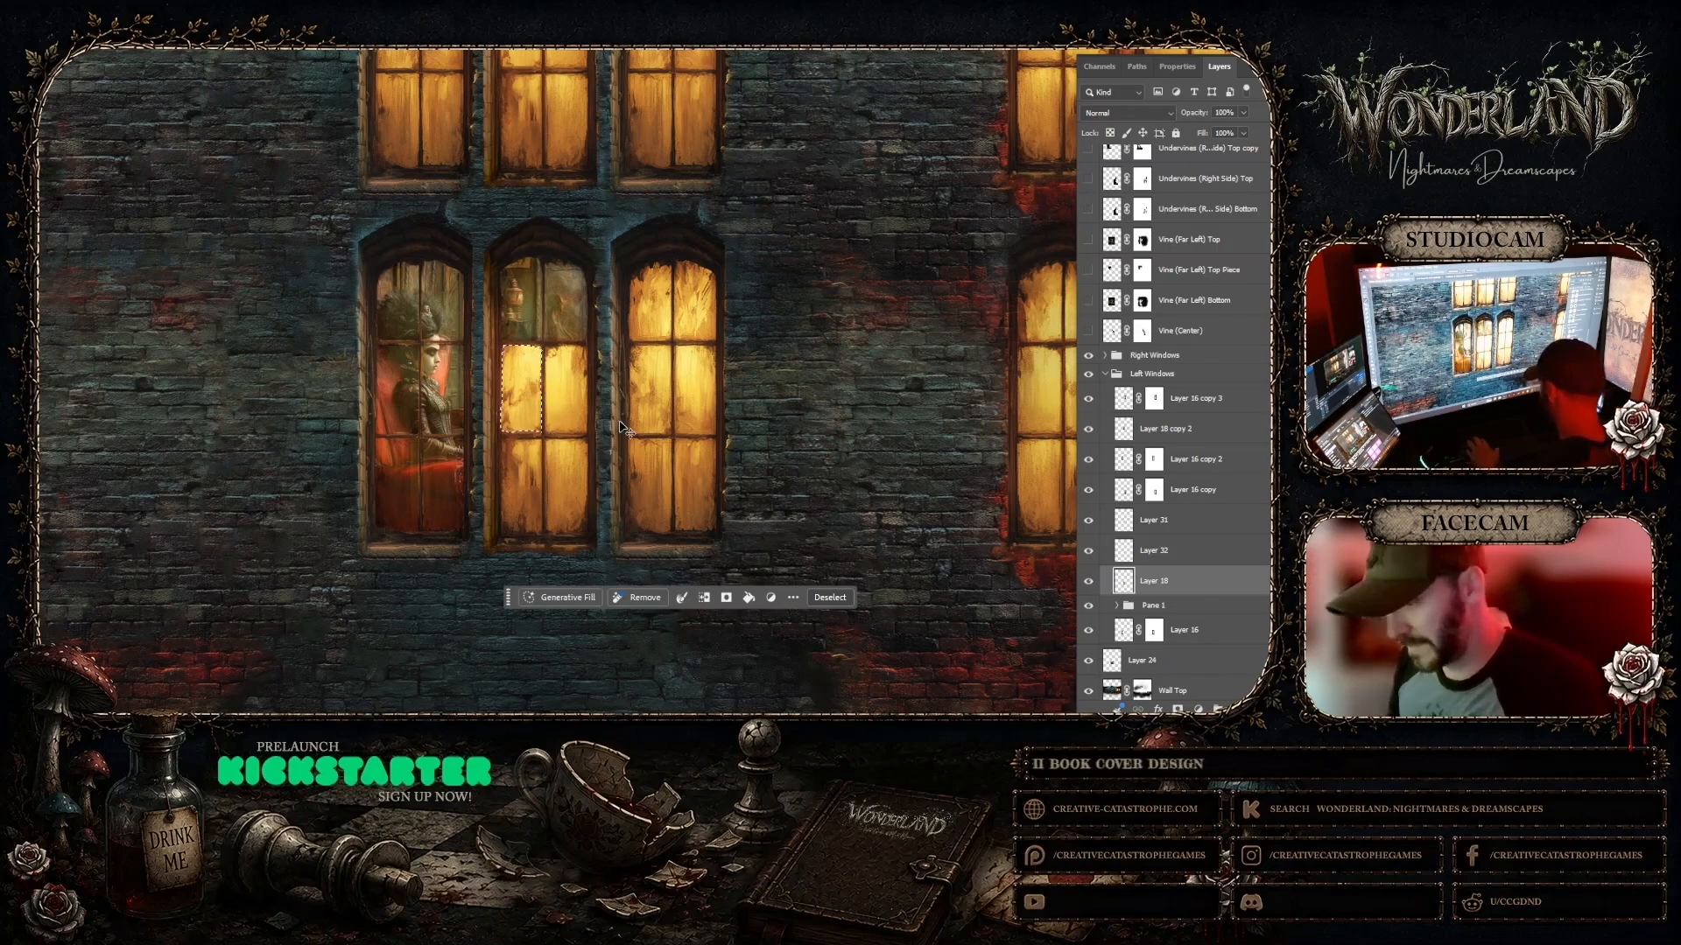
{"action": "key", "text": "ctrl+j"}
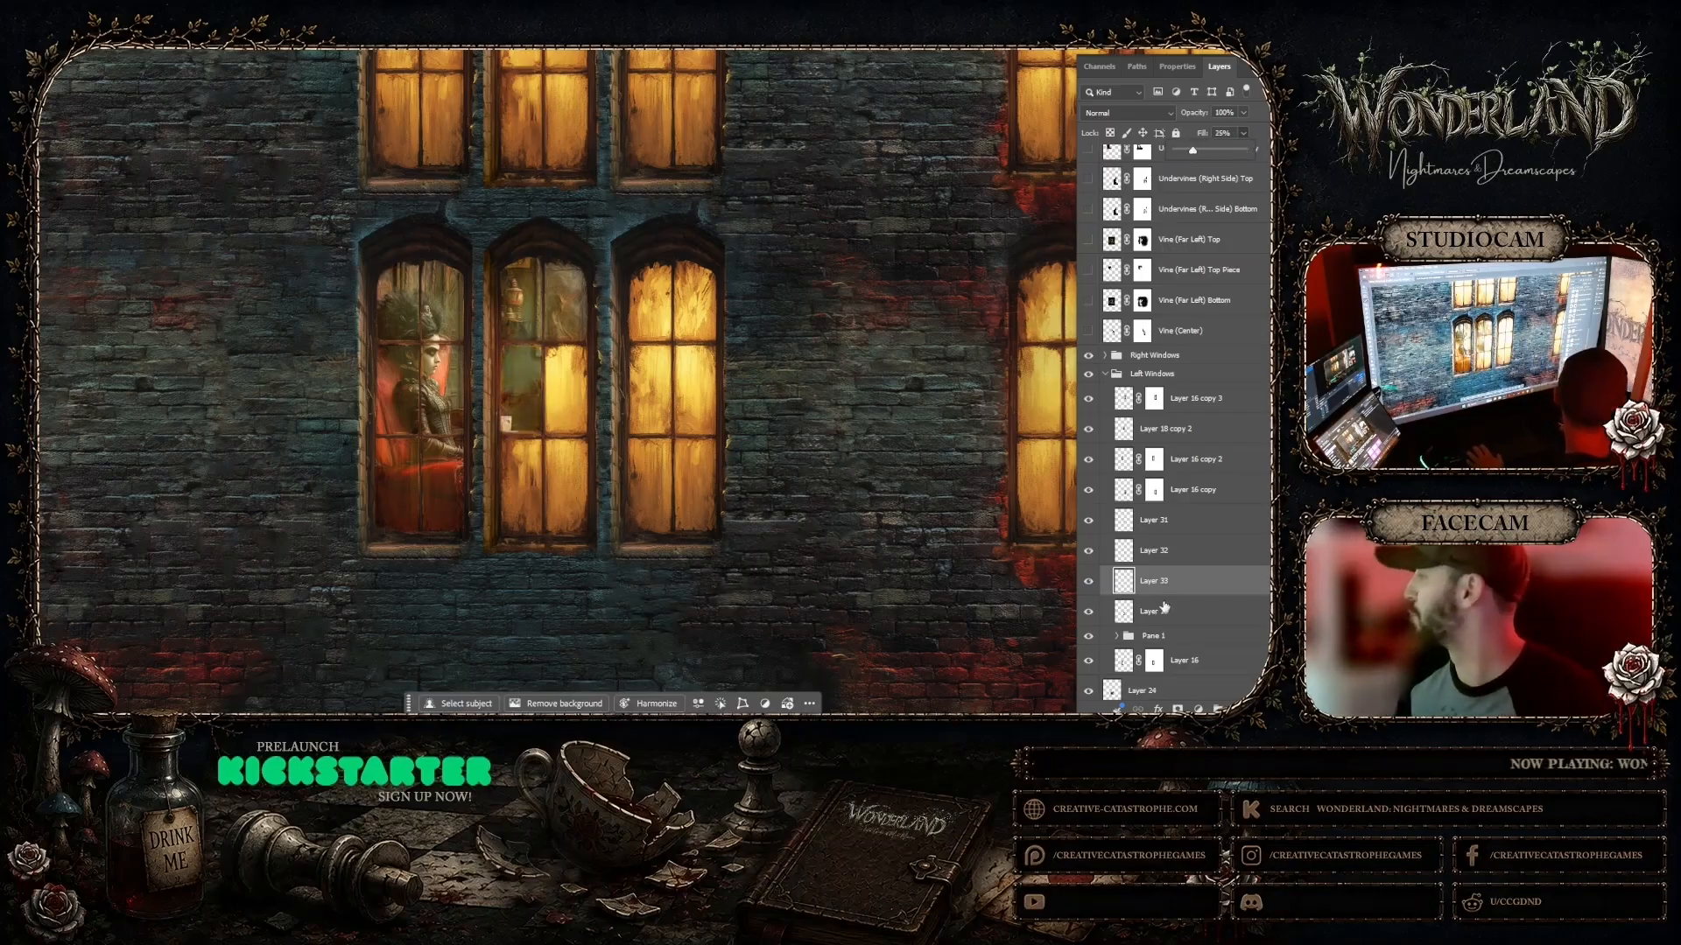
Step: Cut the middle window's centre right pane from Layer 18, paste it as a new layer and set its fill to 25%
{"action": "left_click", "coordinate": [1127, 622]}
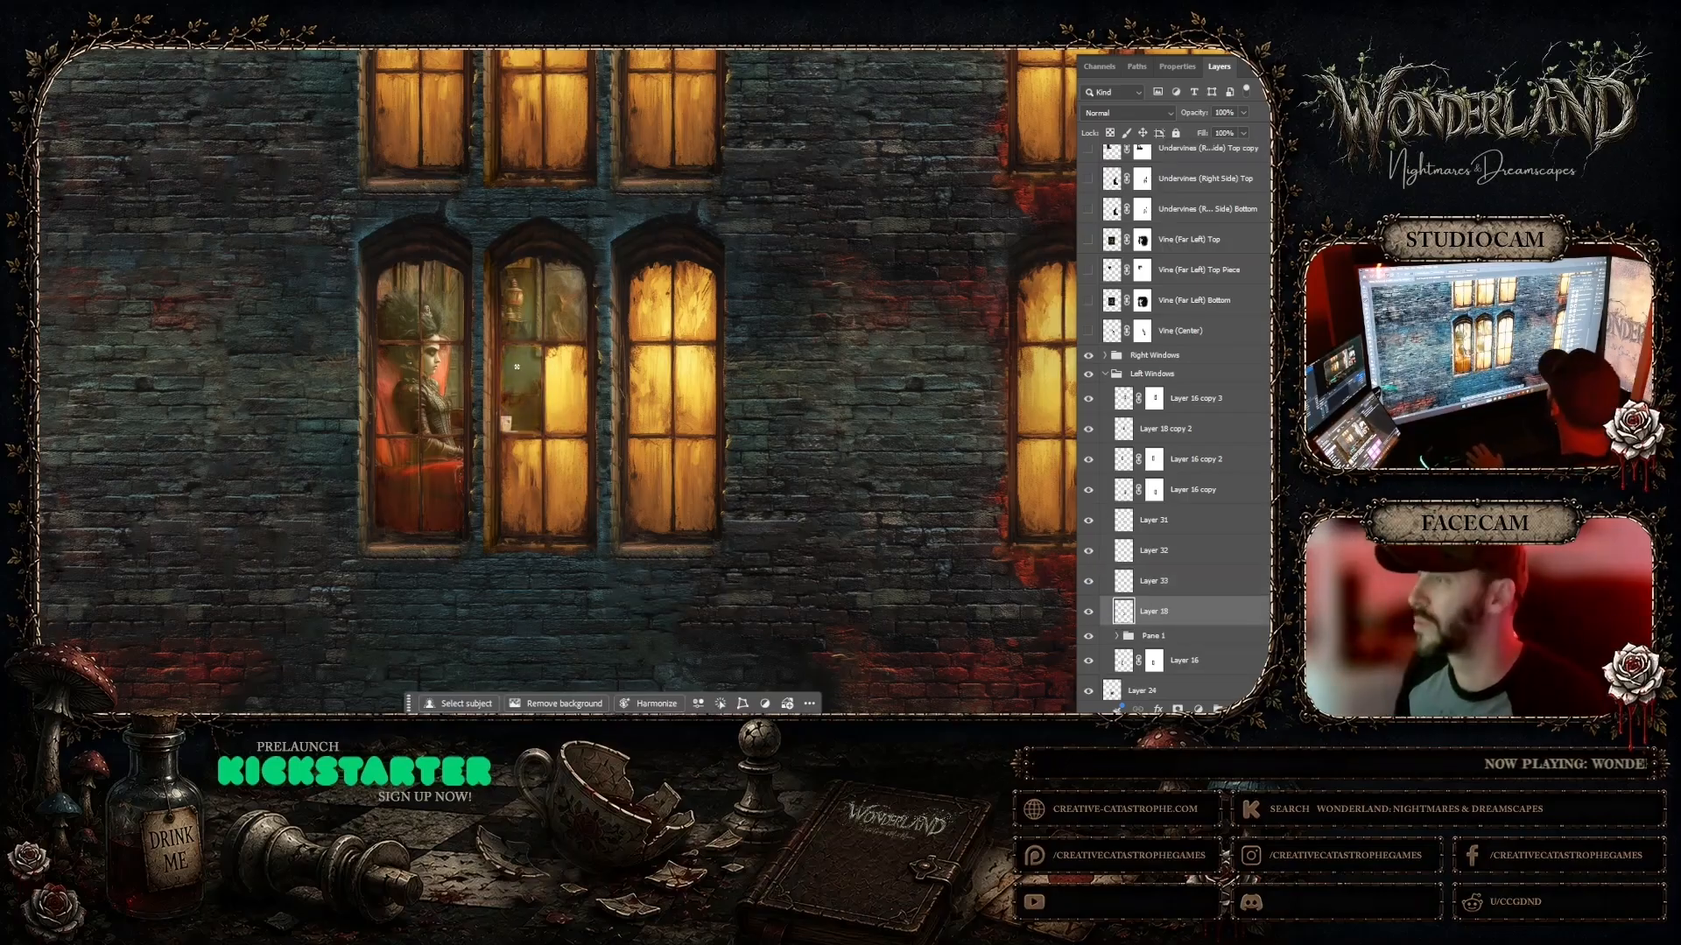
{"action": "left_click", "coordinate": [568, 357]}
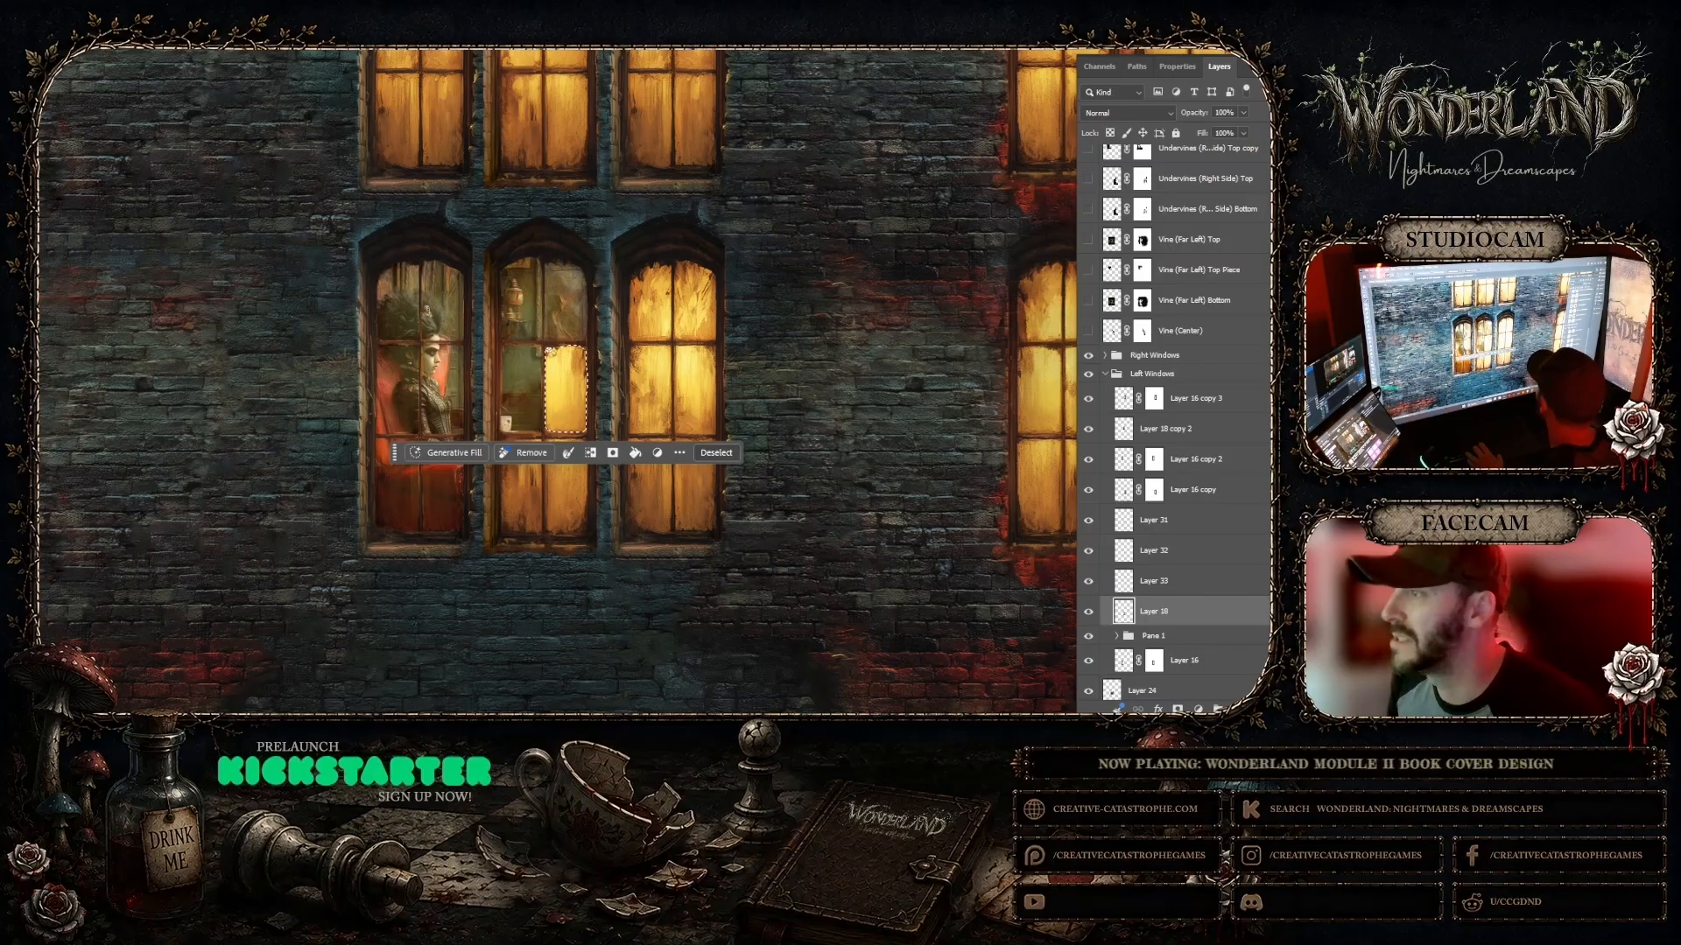
{"action": "left_click", "coordinate": [548, 352]}
{"action": "key", "text": "ctrl+z"}
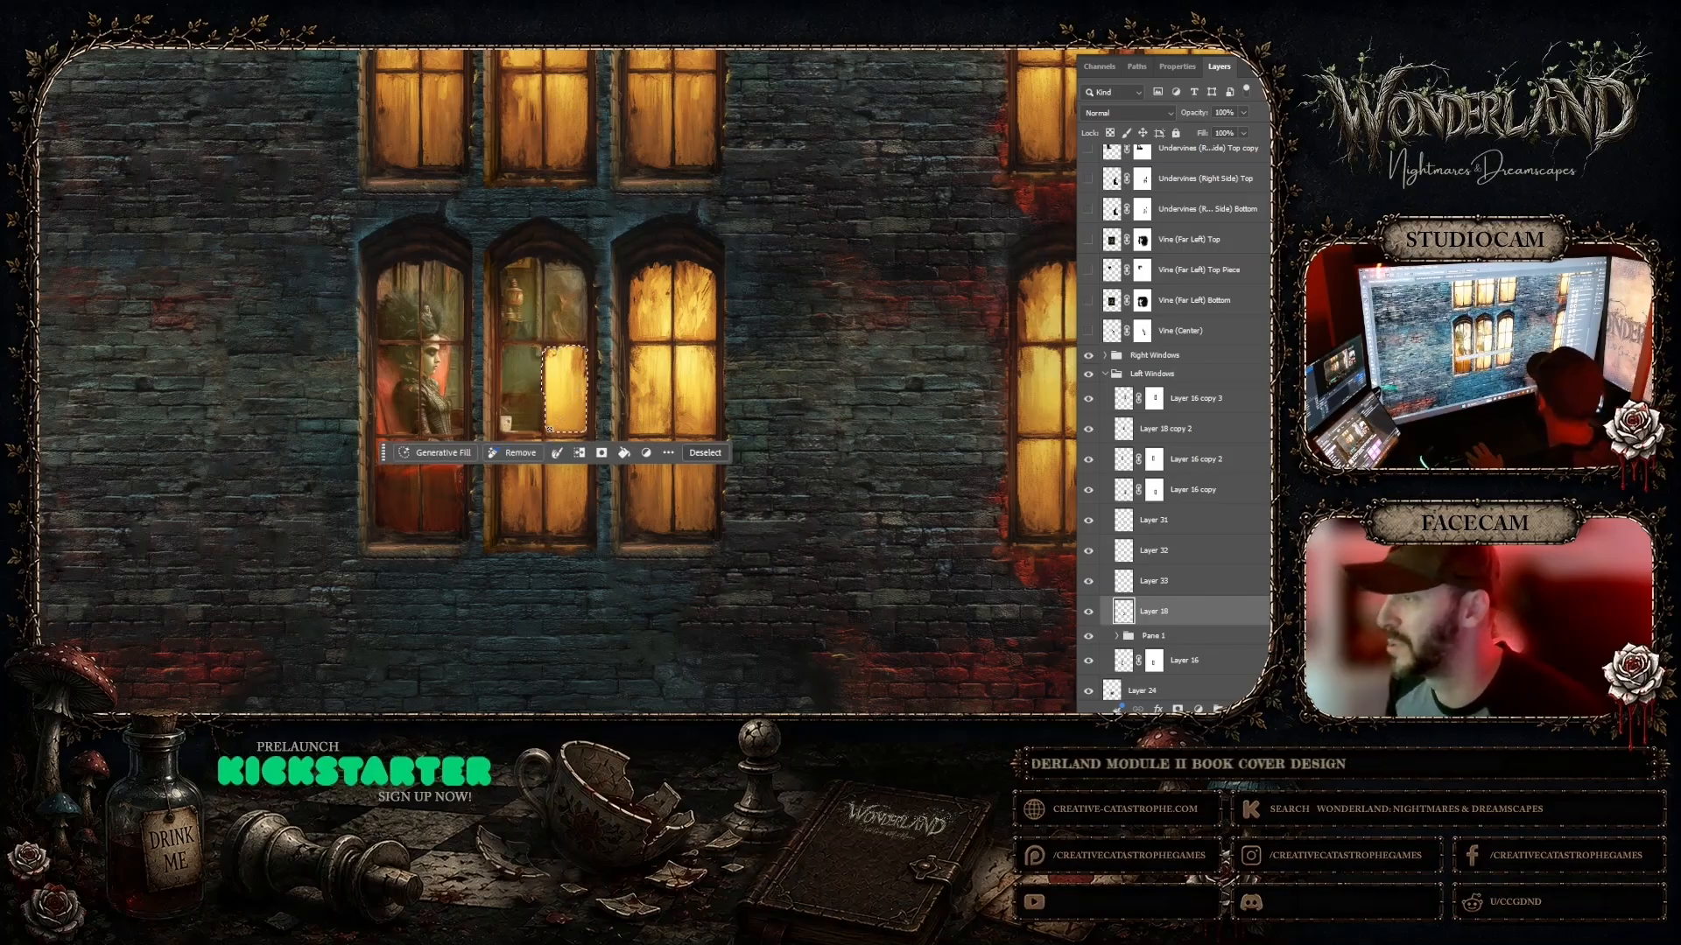
{"action": "key", "text": "ctrl+z"}
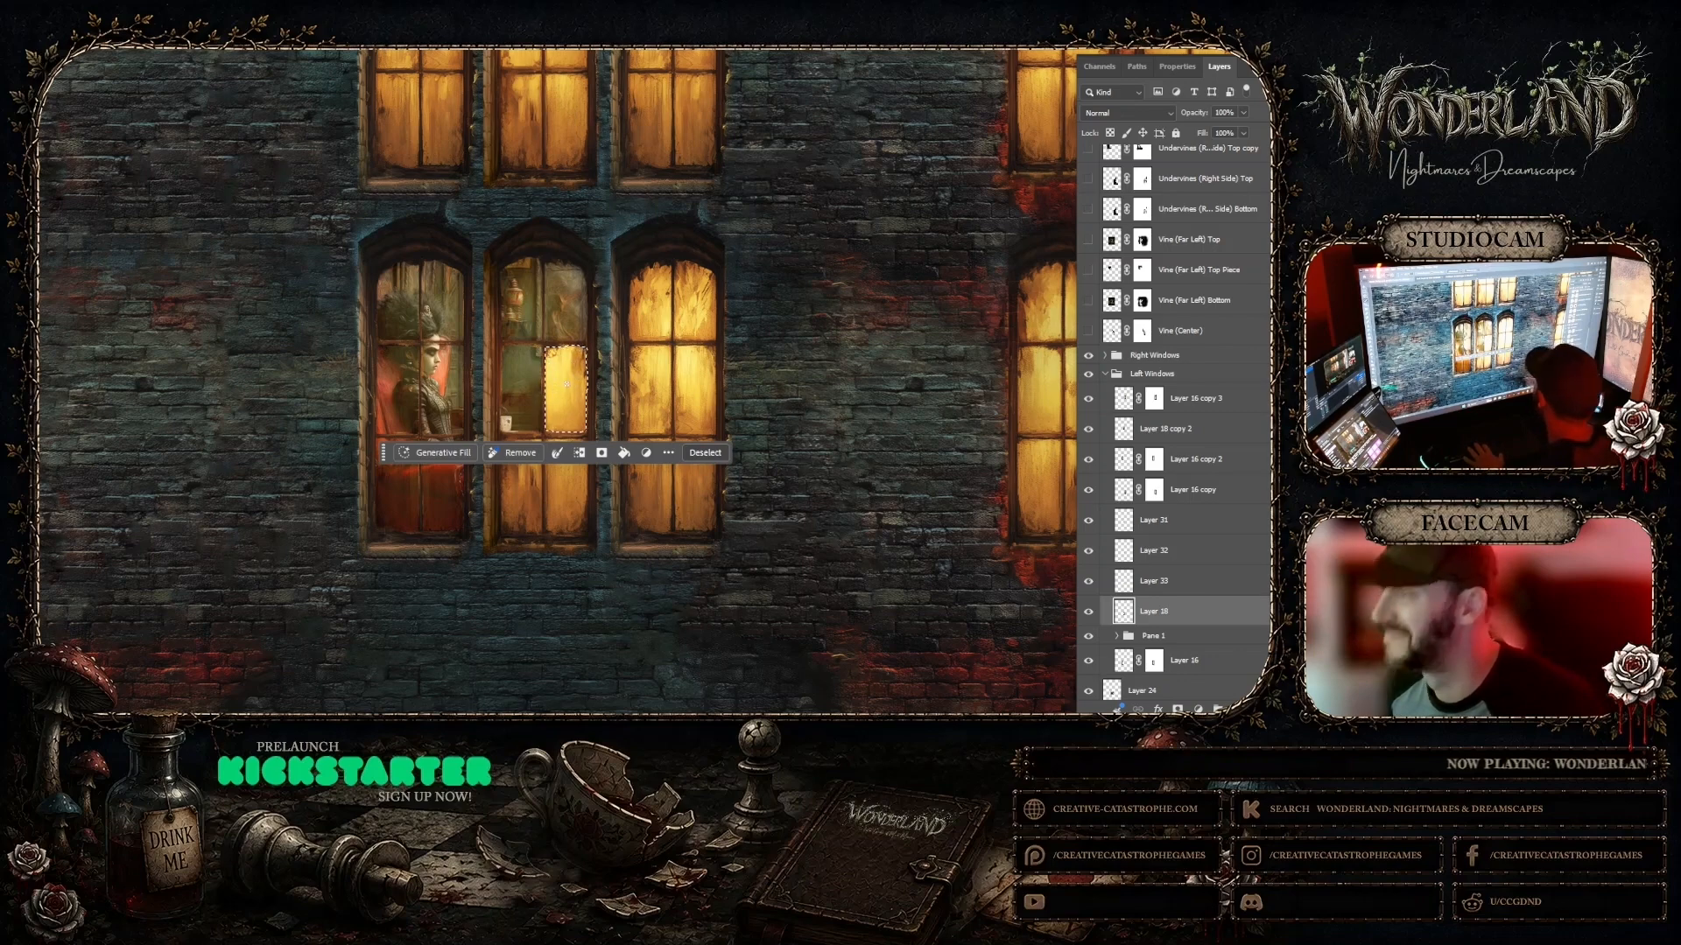
{"action": "left_click_drag", "start_coordinate": [393, 454], "coordinate": [729, 316]}
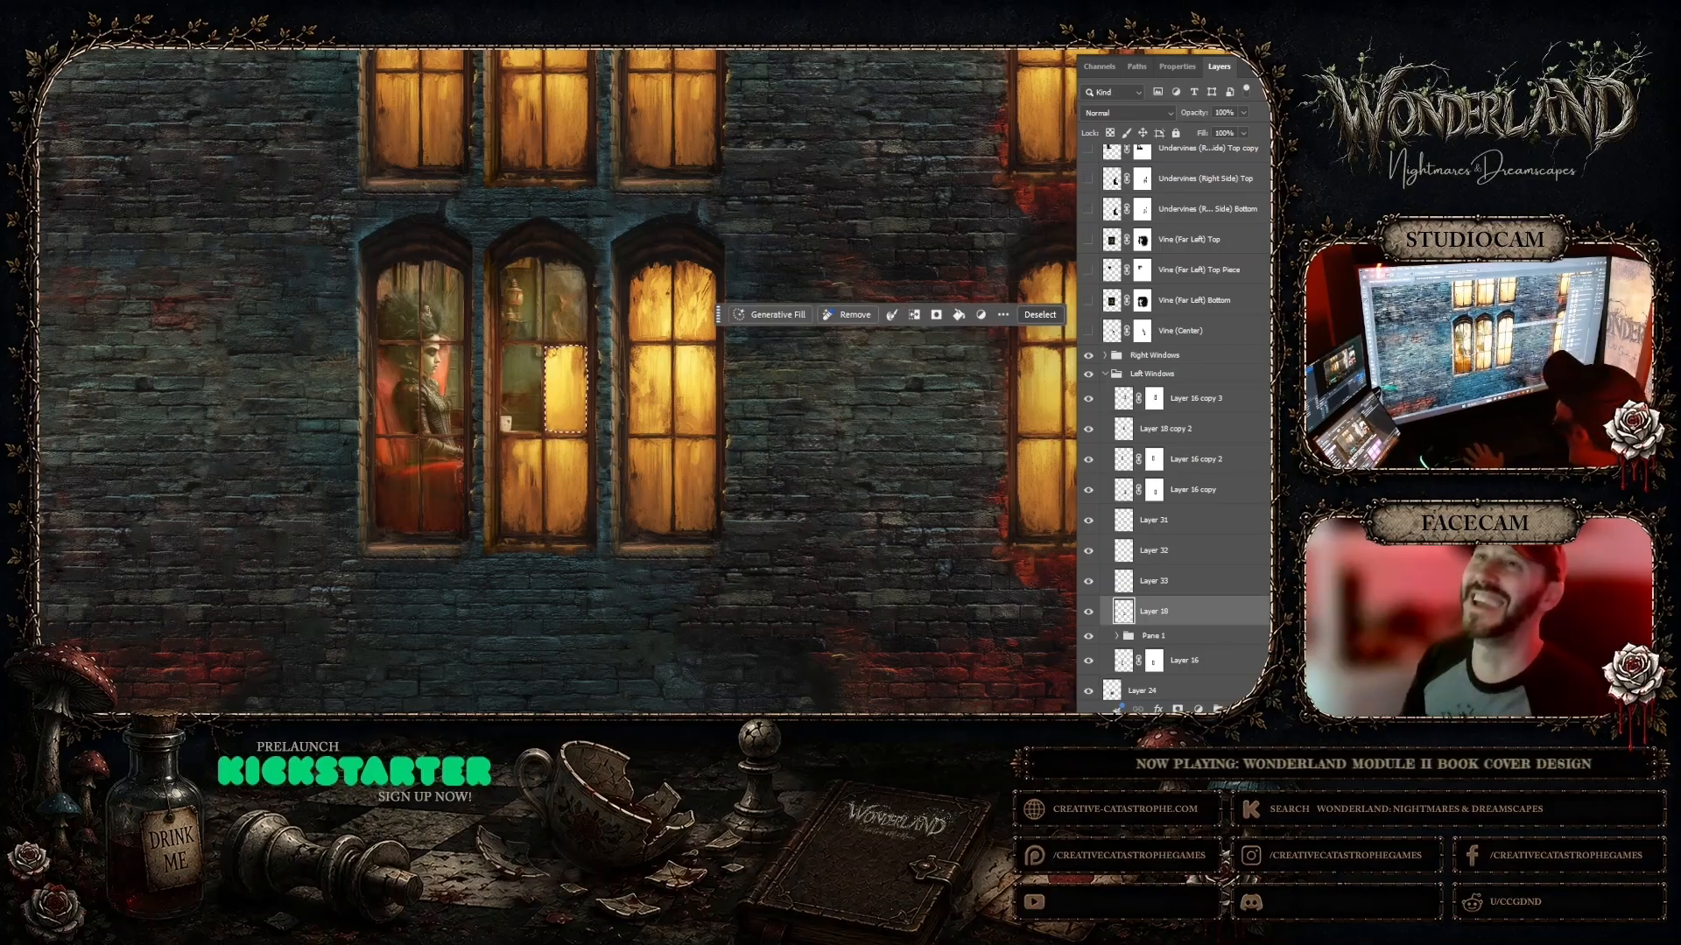
{"action": "key", "text": "alt+e"}
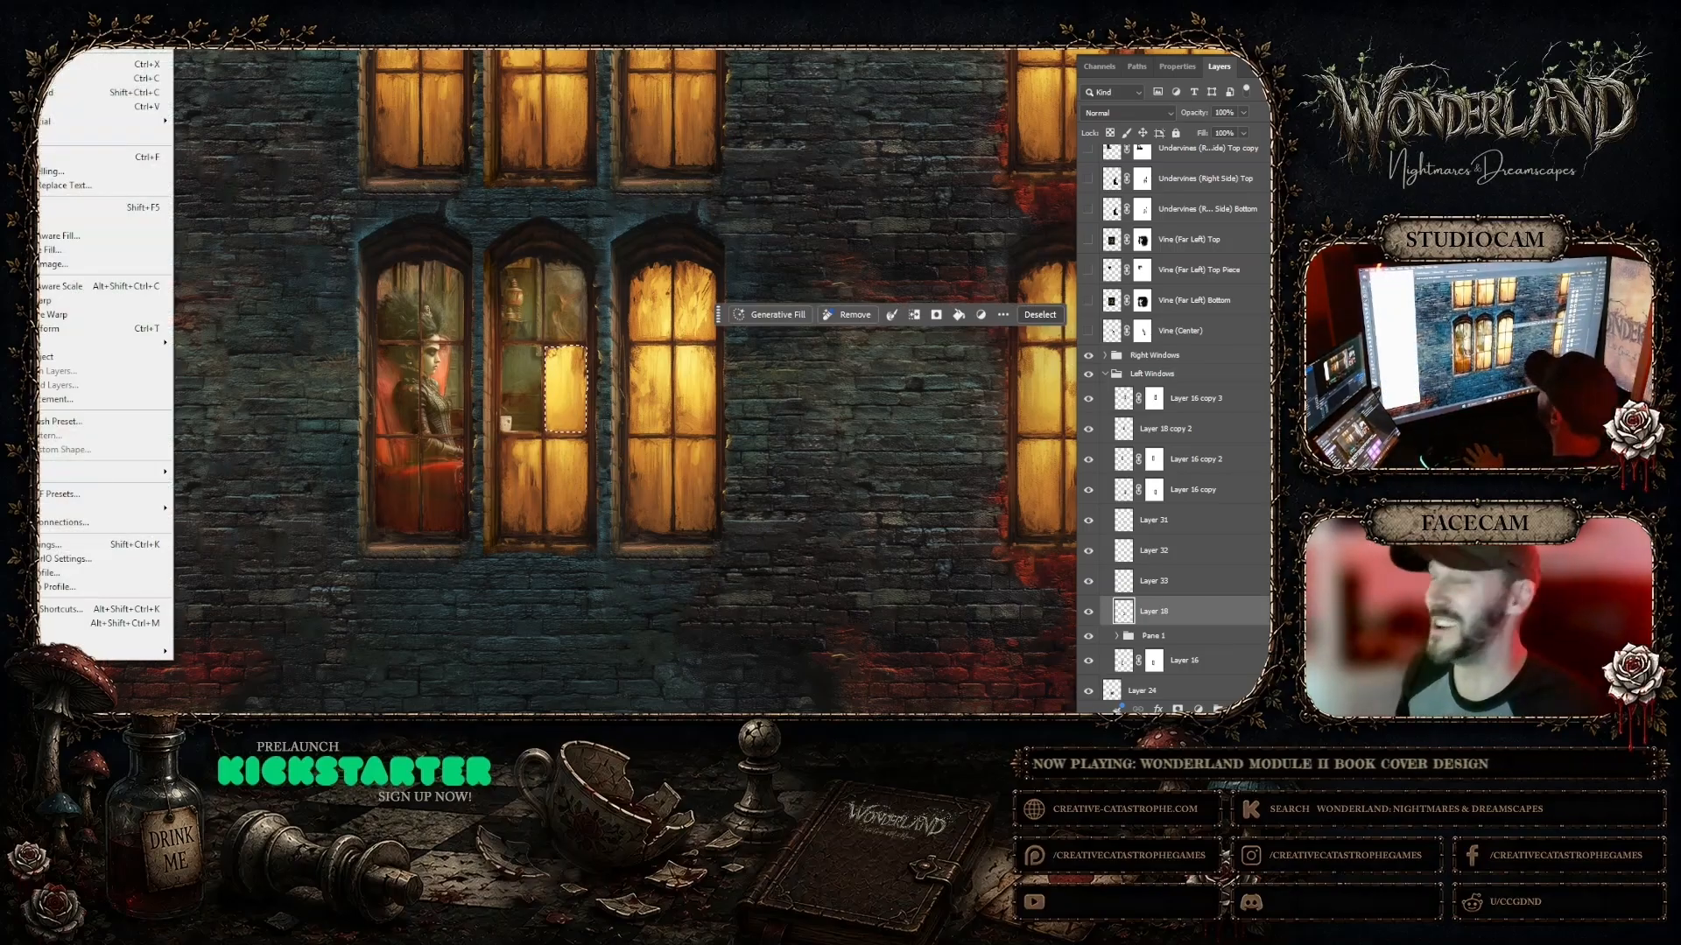
{"action": "left_click", "coordinate": [53, 64]}
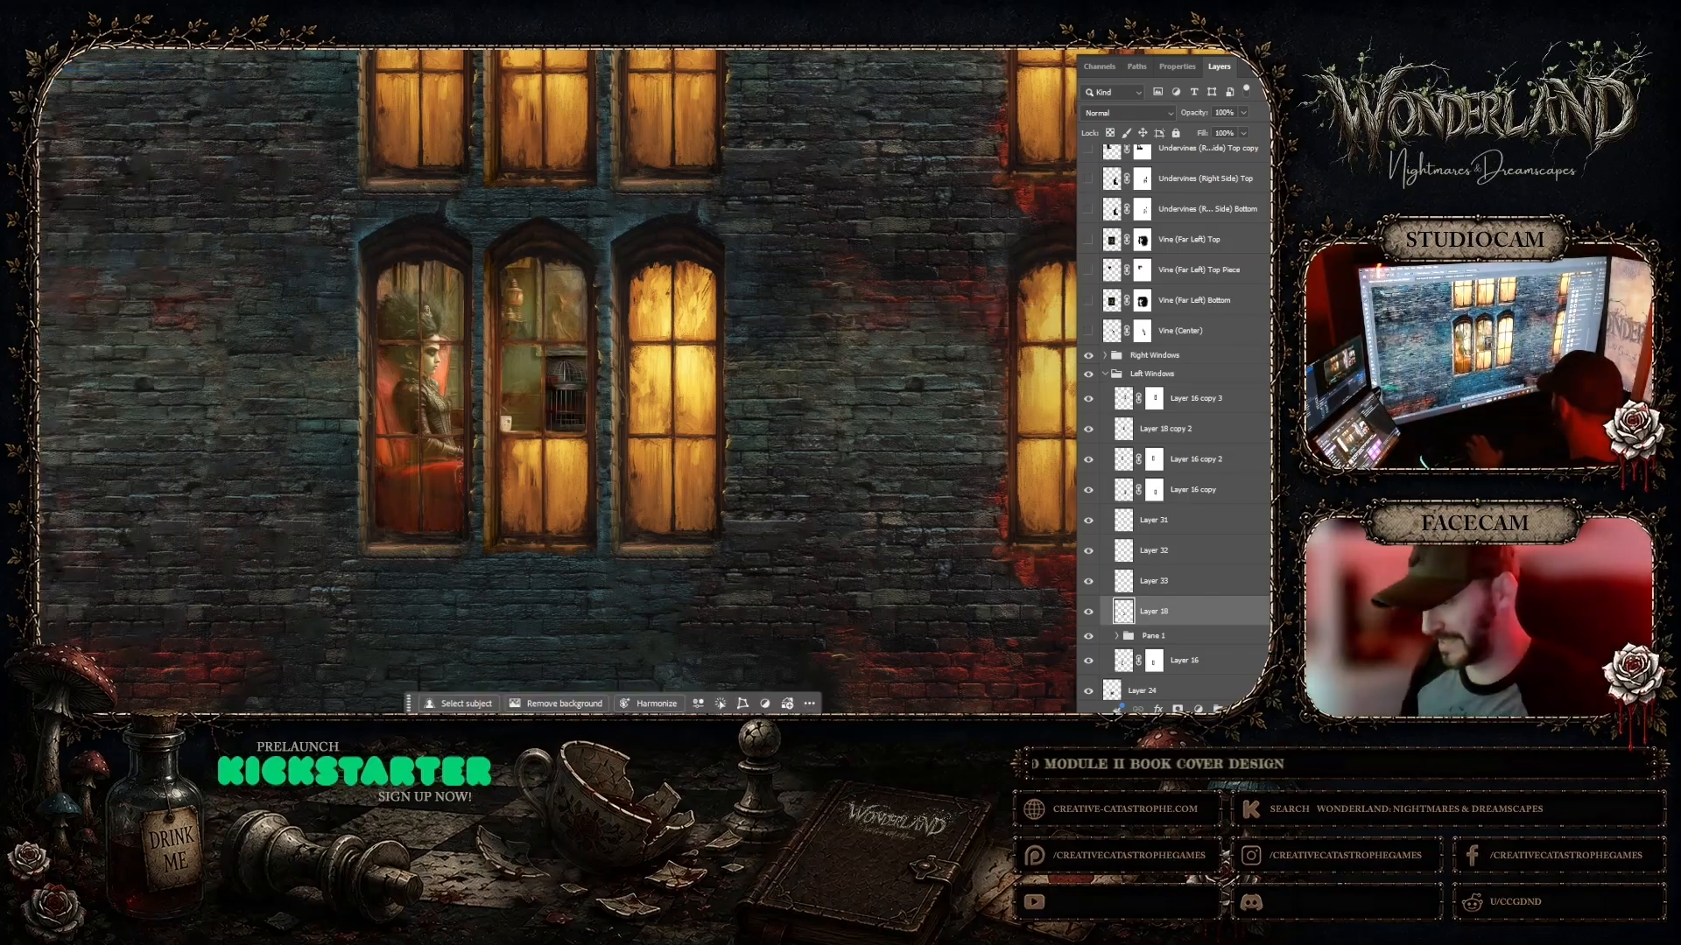
{"action": "key", "text": "ctrl+v"}
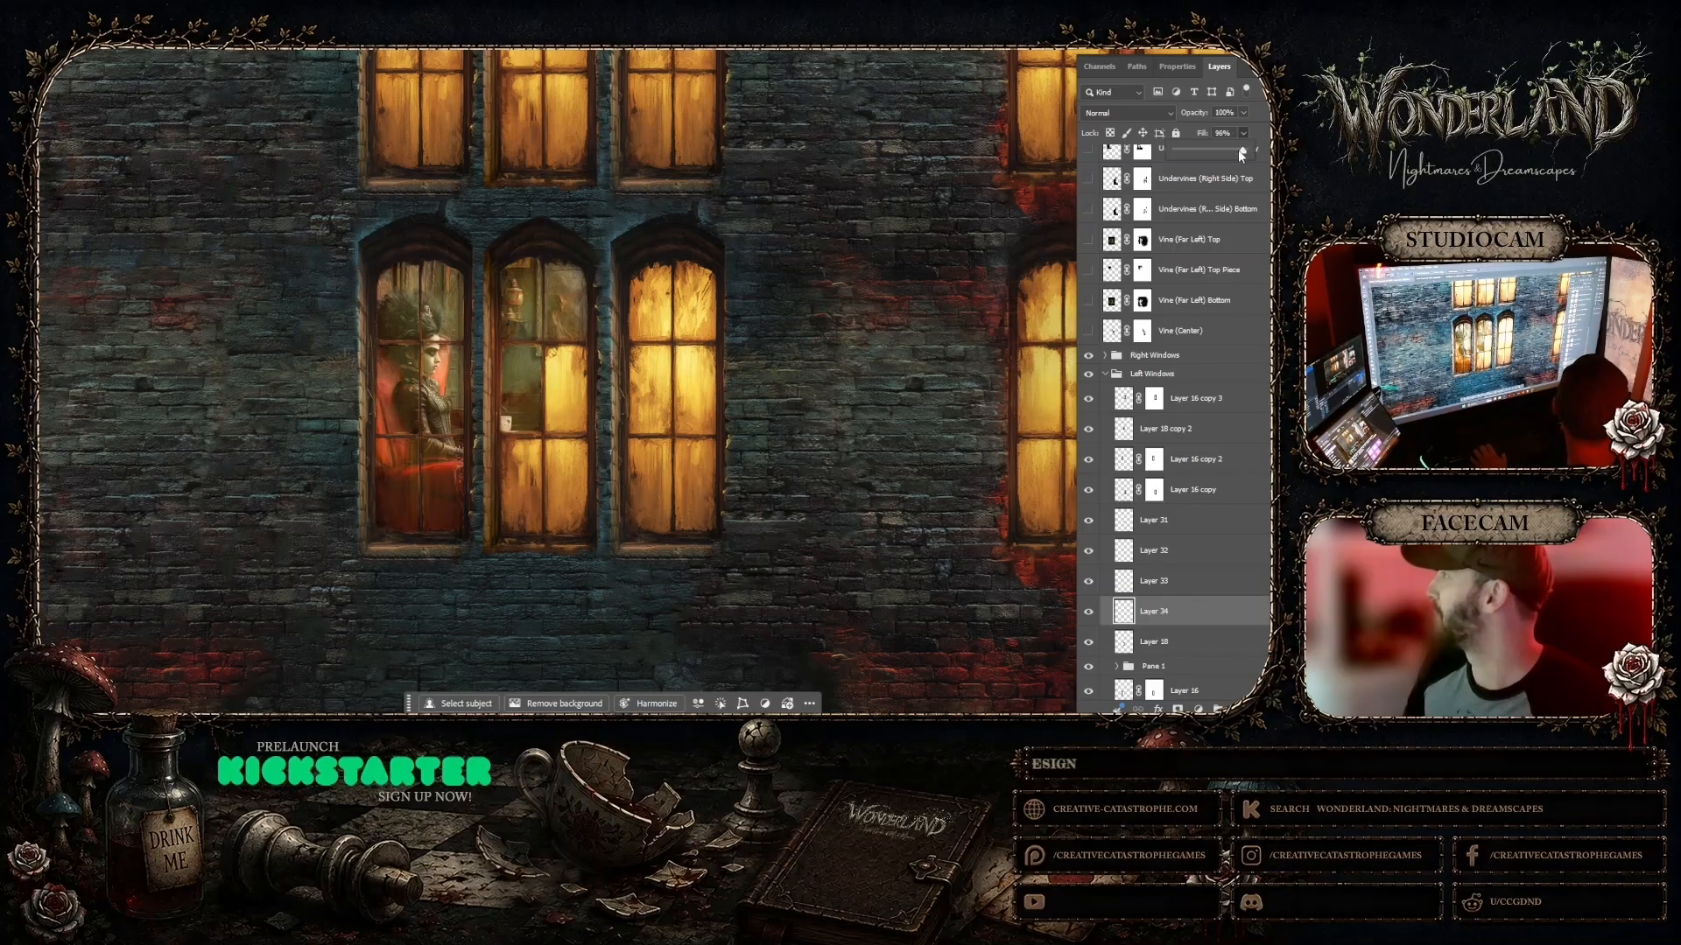
{"action": "left_click_drag", "start_coordinate": [1238, 149], "coordinate": [1196, 153]}
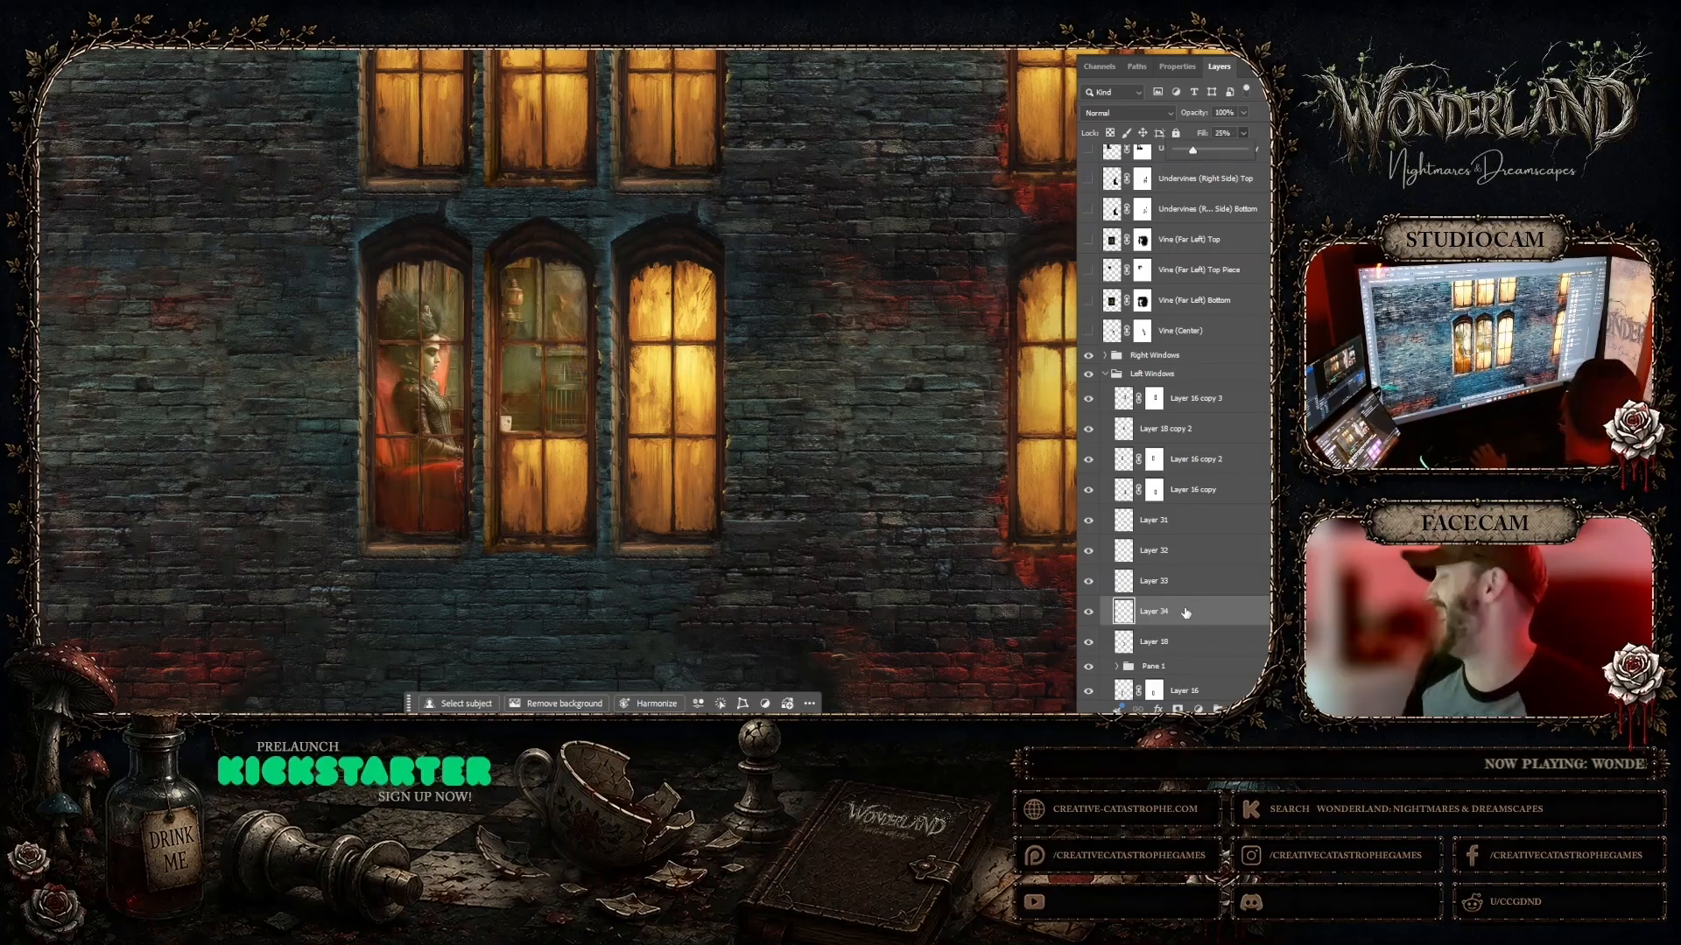
Step: Cut the middle window's lower left pane from Layer 18, paste it as a new layer and lower its fill
{"action": "left_click", "coordinate": [1181, 652]}
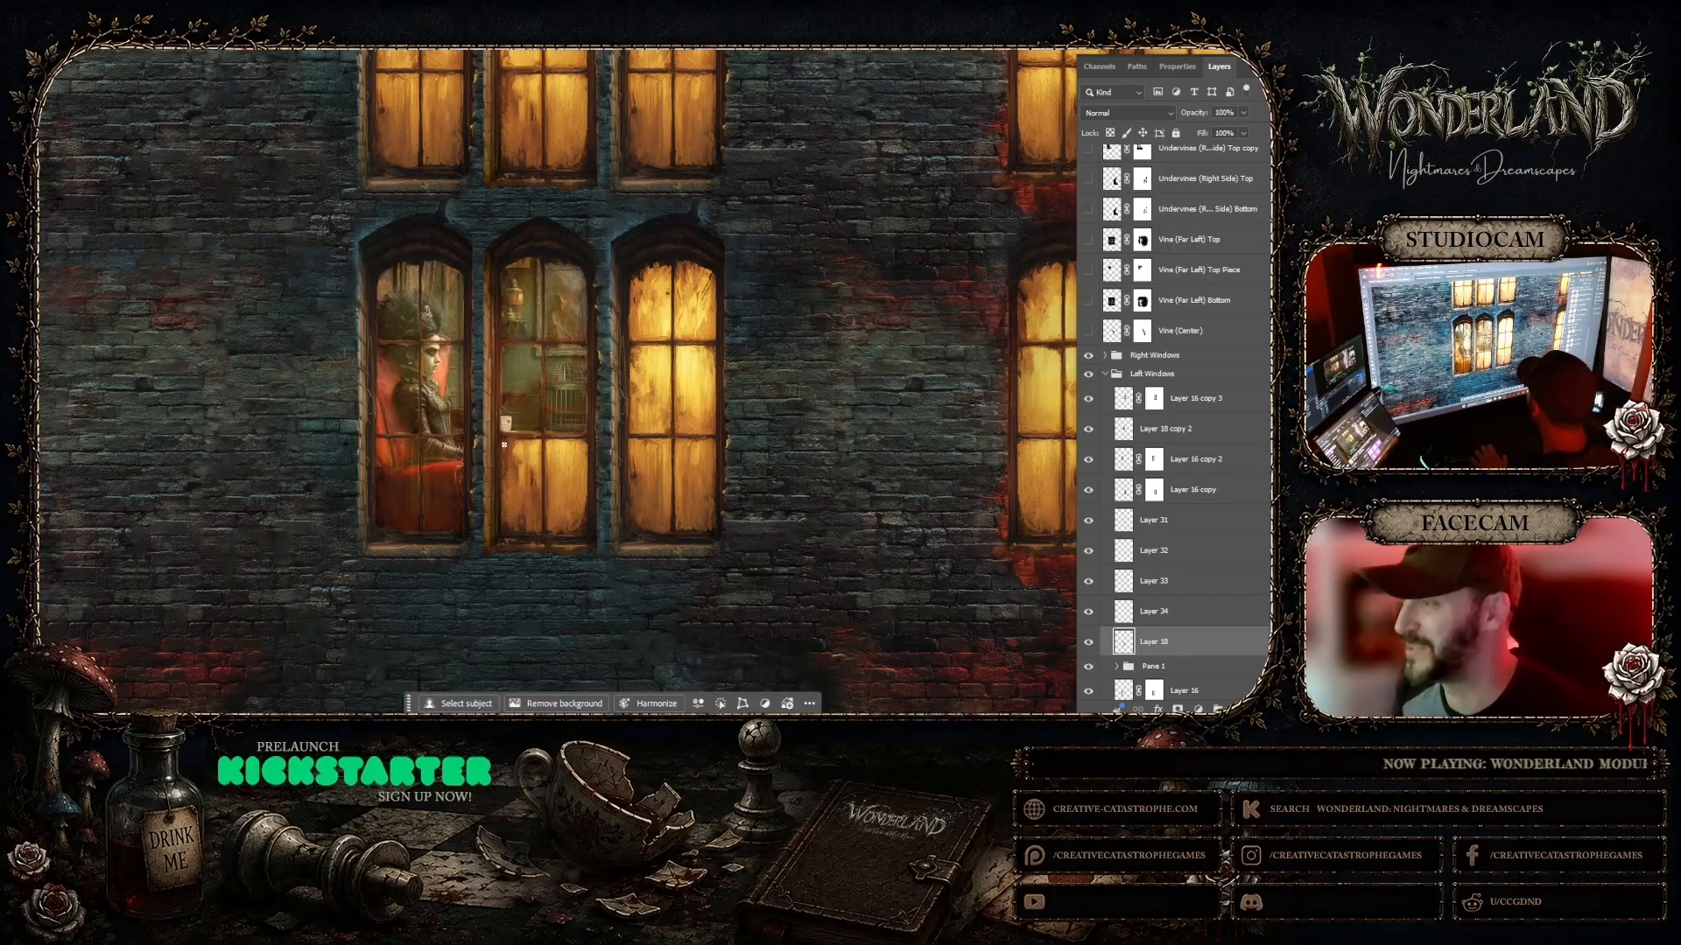
{"action": "left_click", "coordinate": [498, 543]}
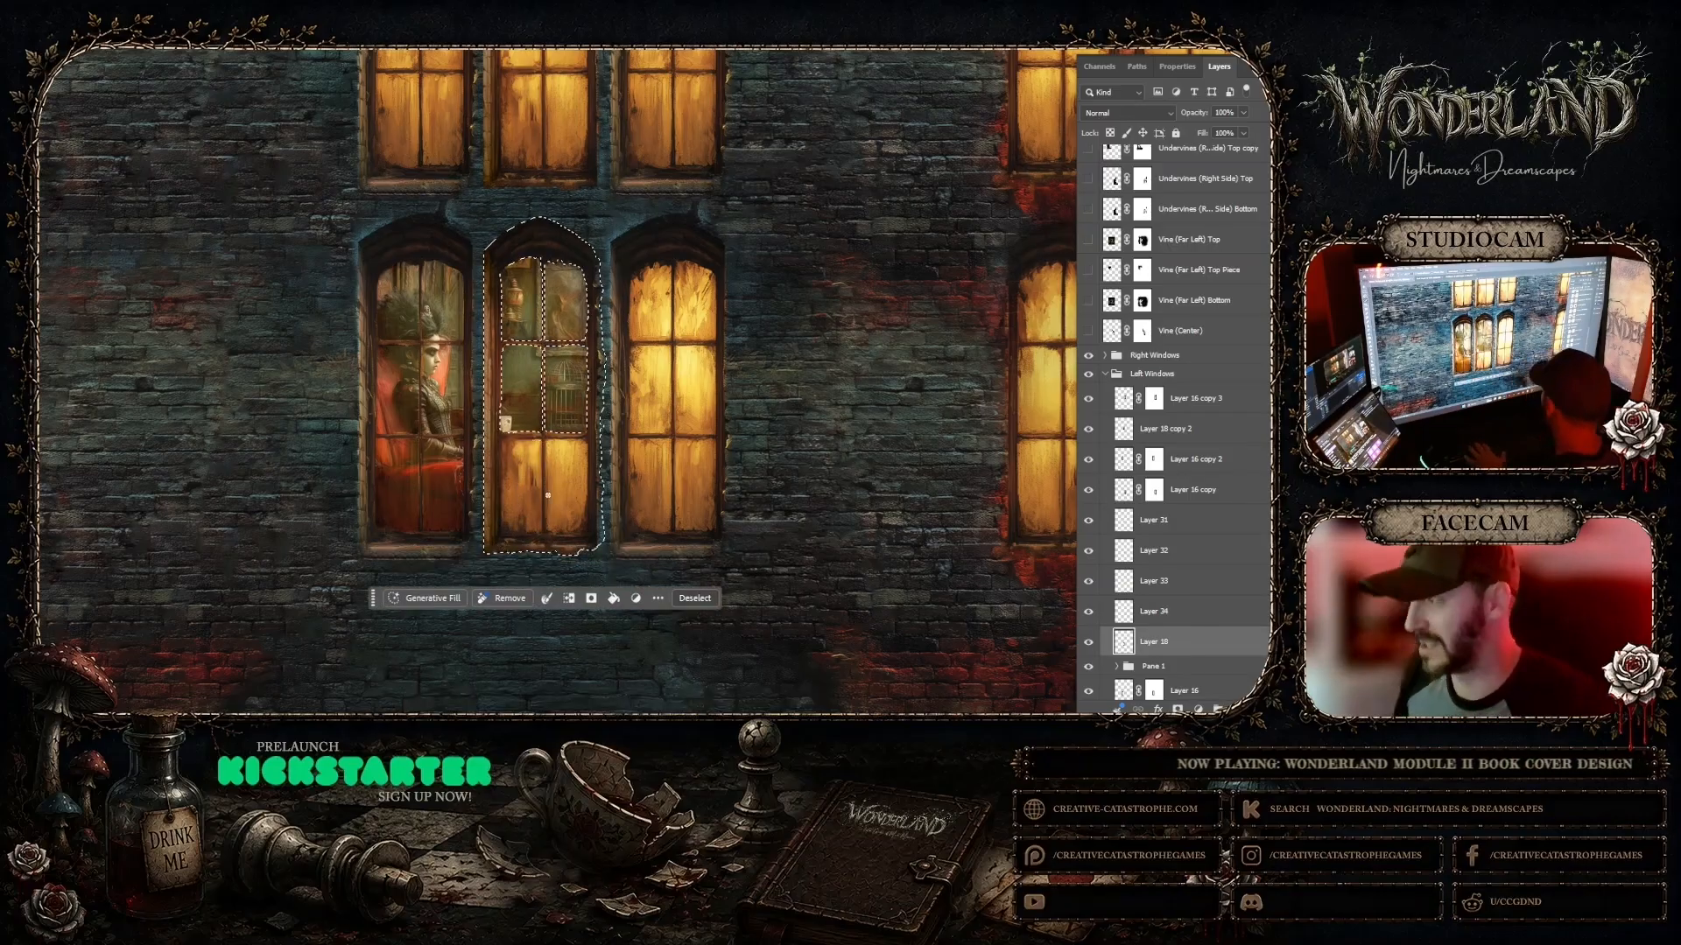
{"action": "key", "text": "ctrl+z"}
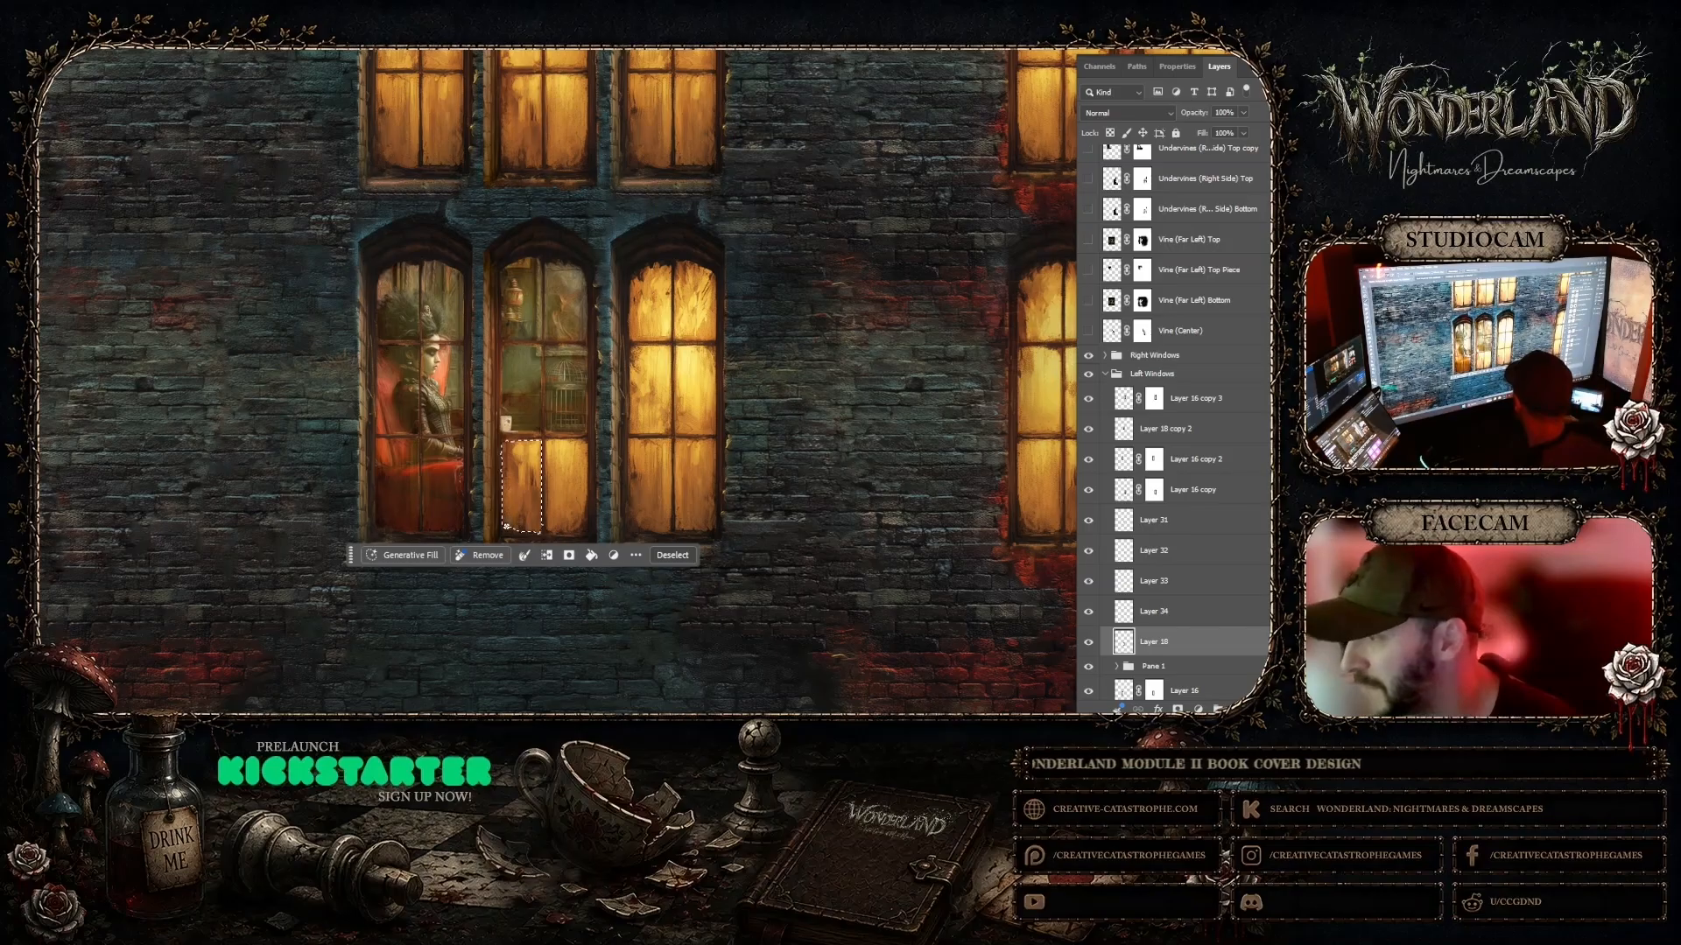
{"action": "left_click", "coordinate": [513, 525]}
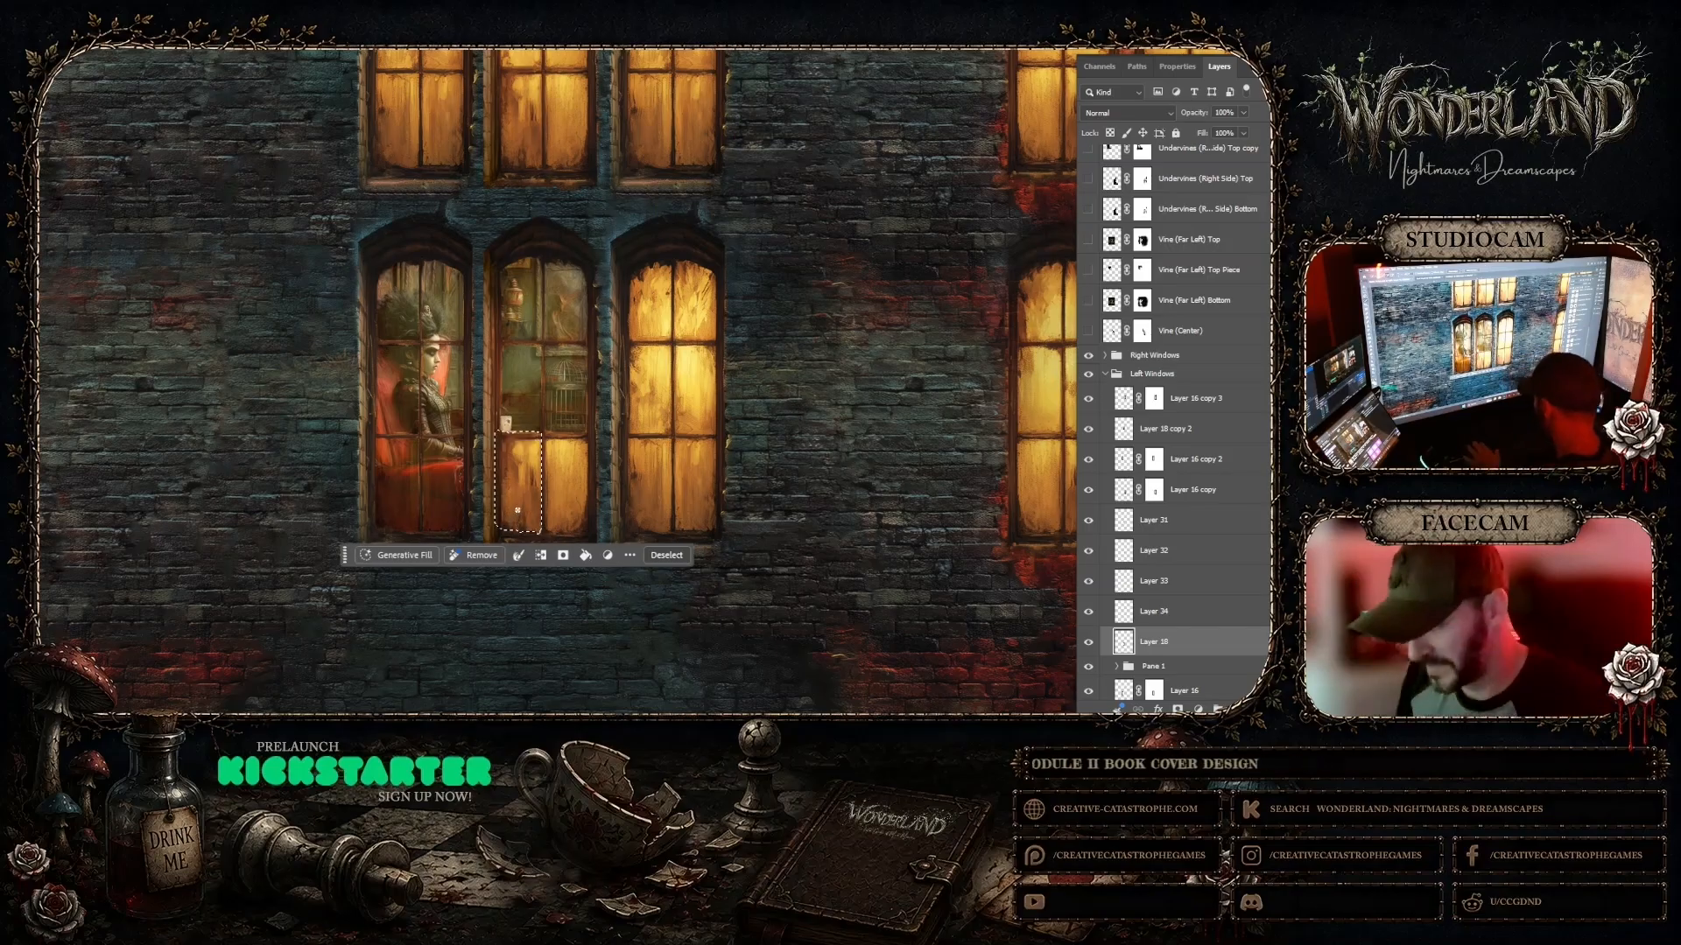
{"action": "key", "text": "ctrl+z"}
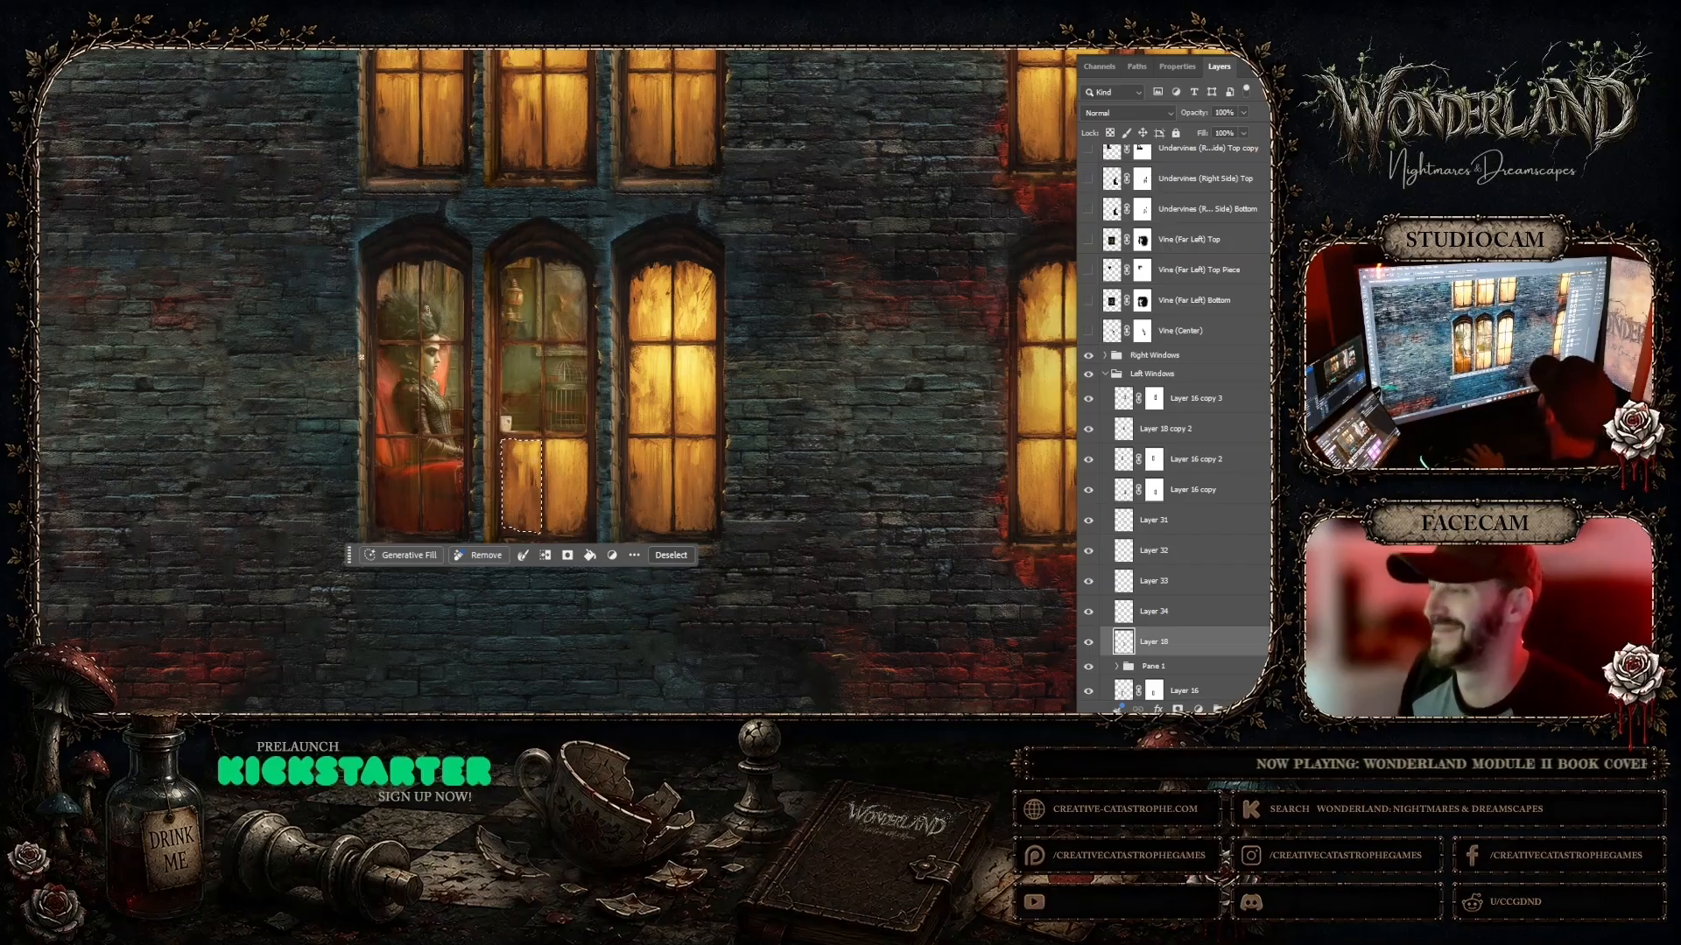
{"action": "key", "text": "alt+e"}
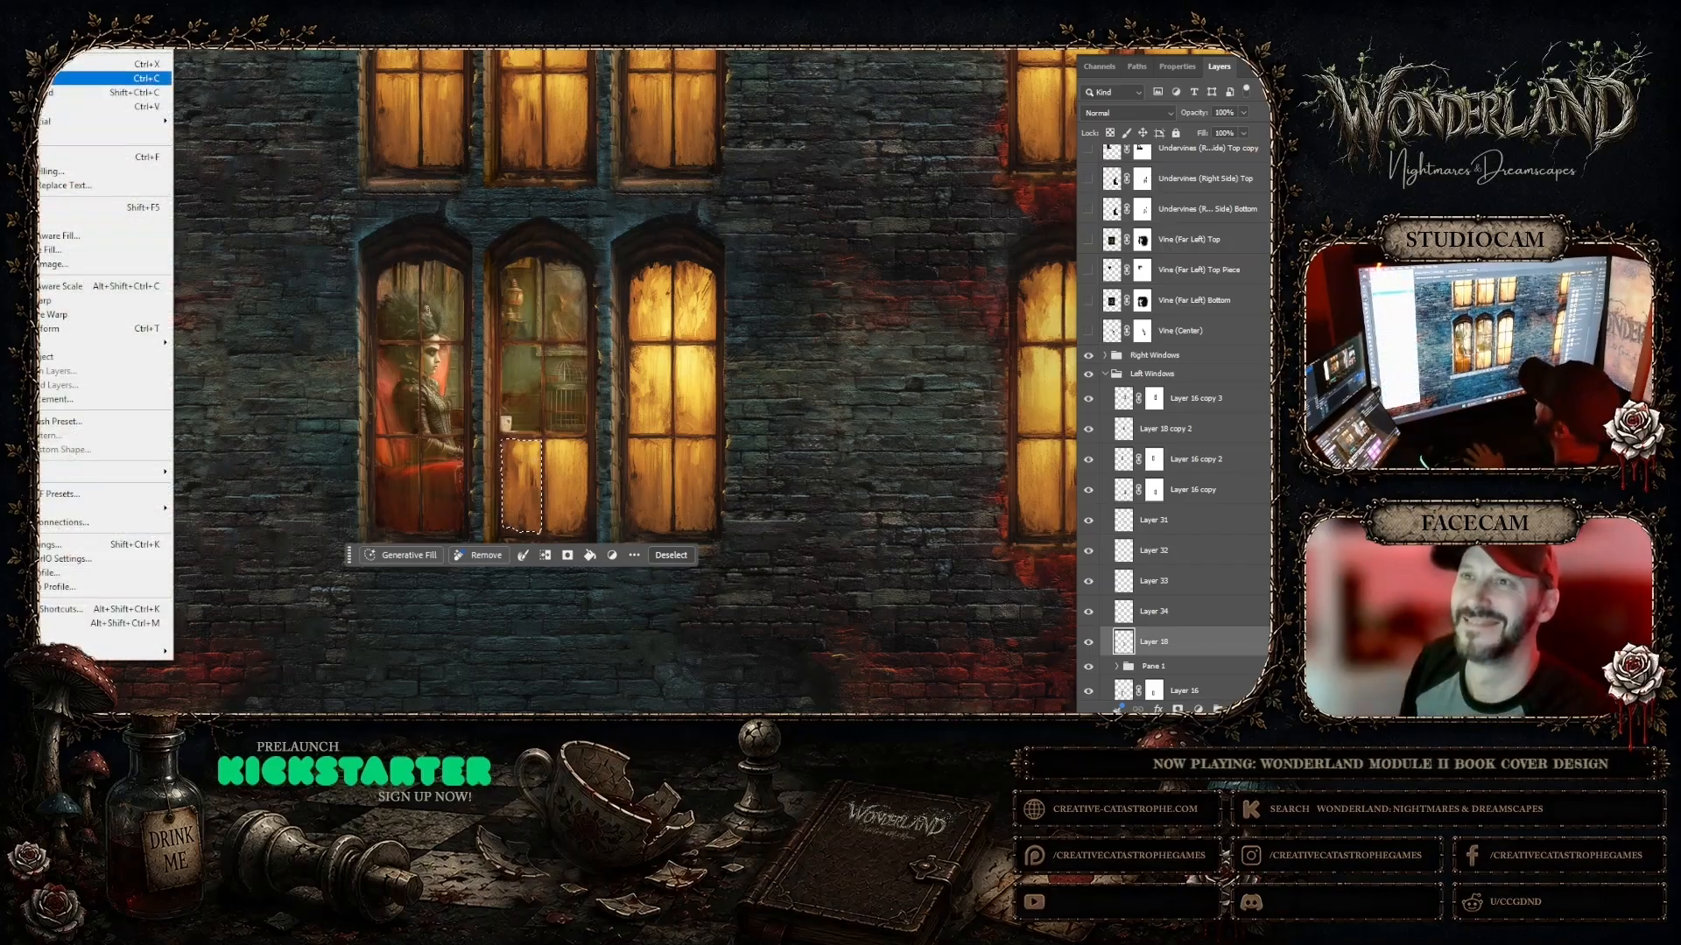
{"action": "left_click", "coordinate": [52, 64]}
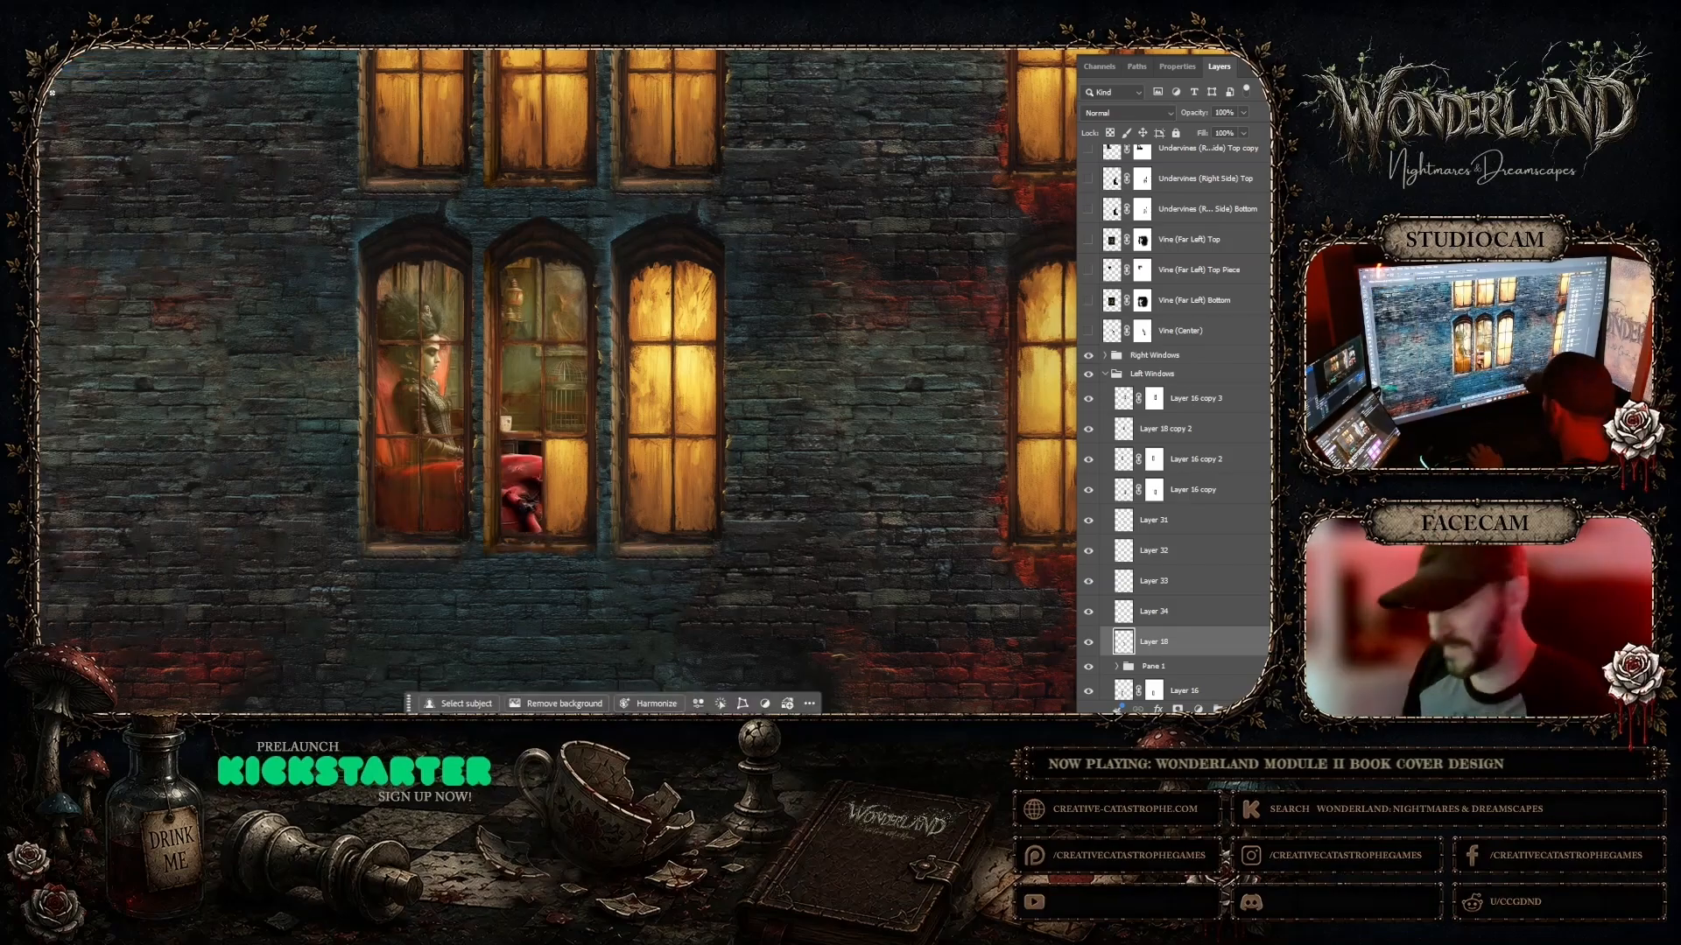
{"action": "key", "text": "ctrl+v"}
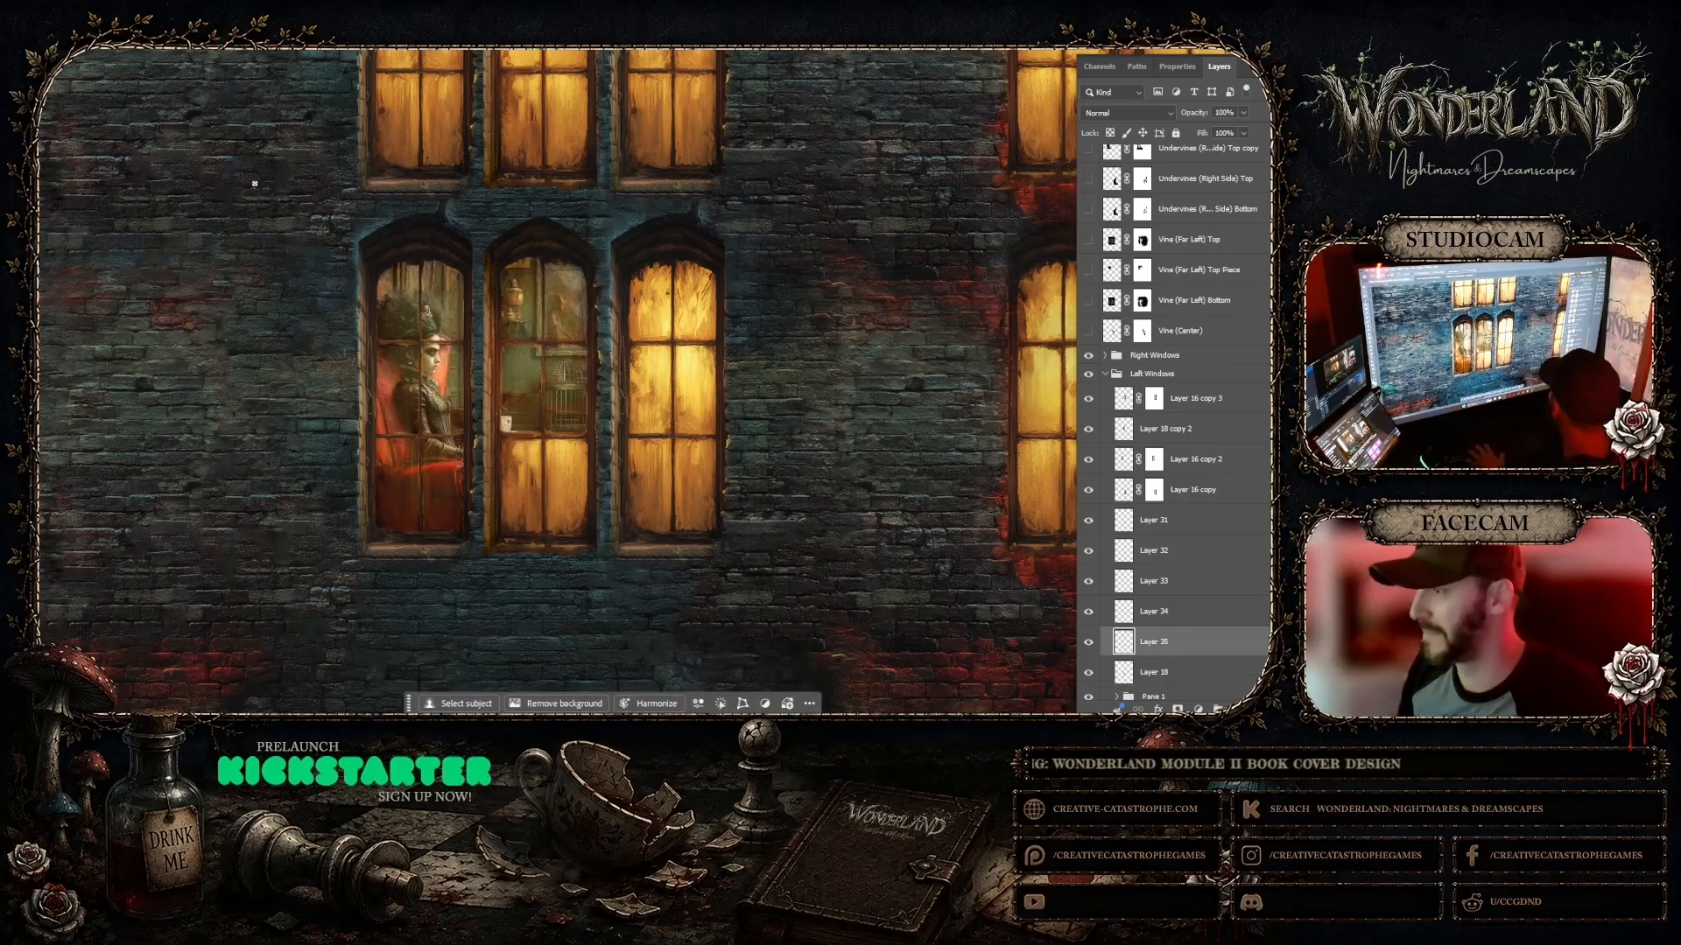
{"action": "left_click_drag", "start_coordinate": [1242, 149], "coordinate": [1198, 154]}
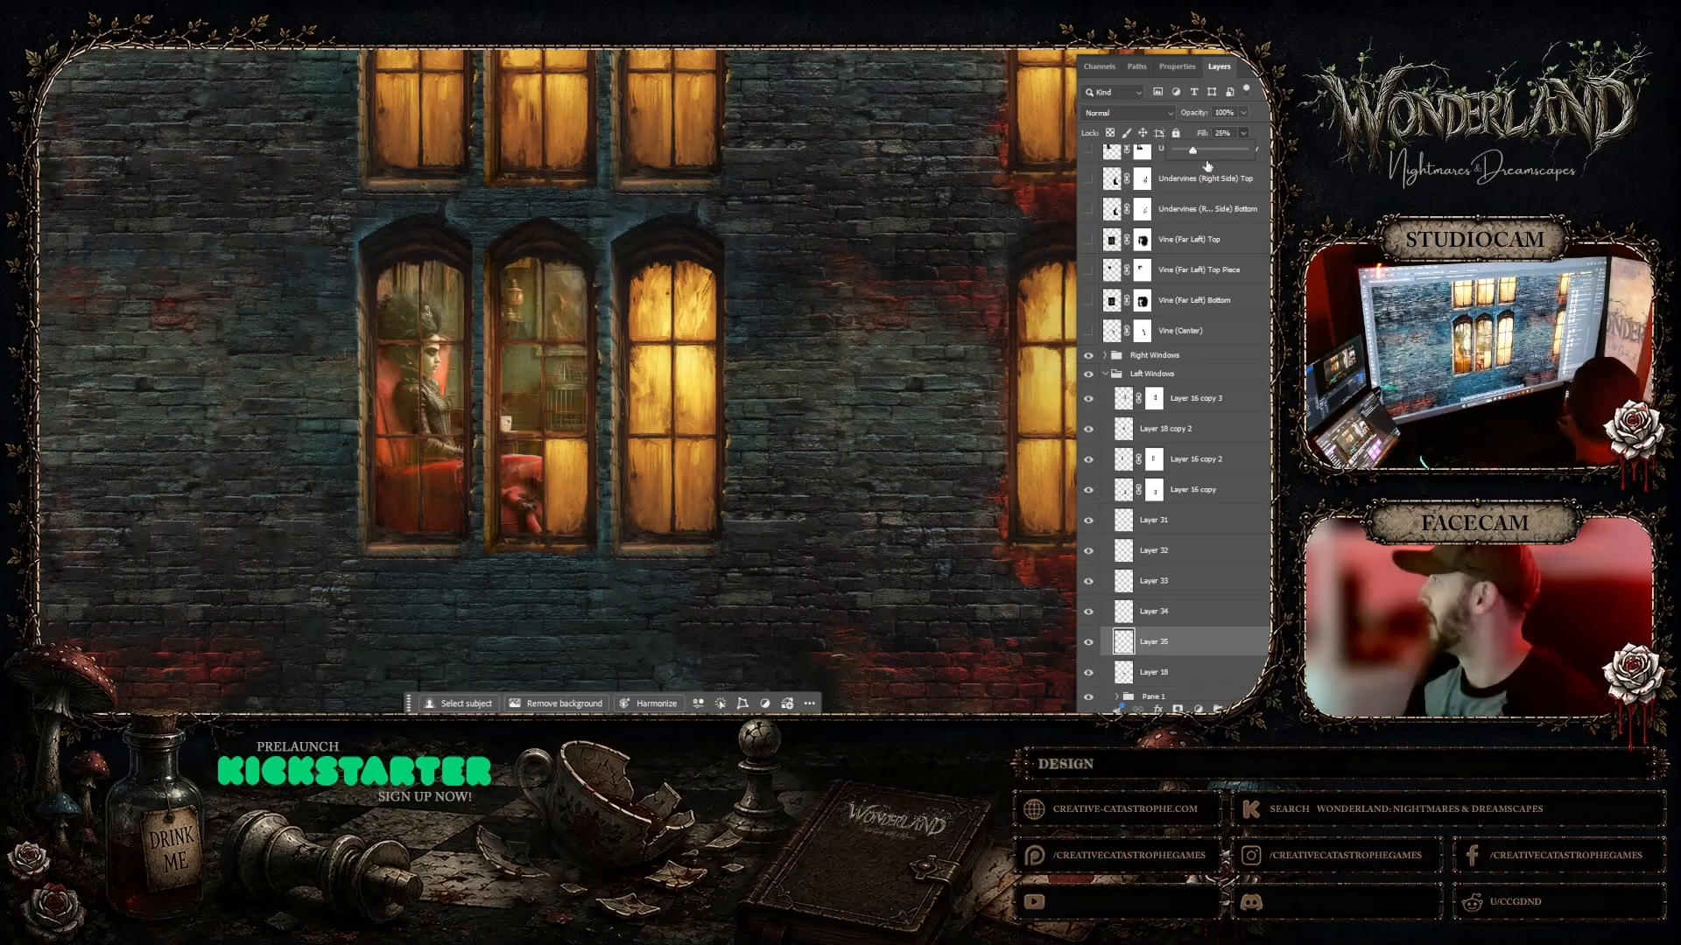
{"action": "left_click_drag", "start_coordinate": [1194, 150], "coordinate": [1200, 151]}
Step: Cut the middle window's lower right pane from Layer 18 onto its own layer and set its fill to 35%
{"action": "left_click", "coordinate": [1206, 673]}
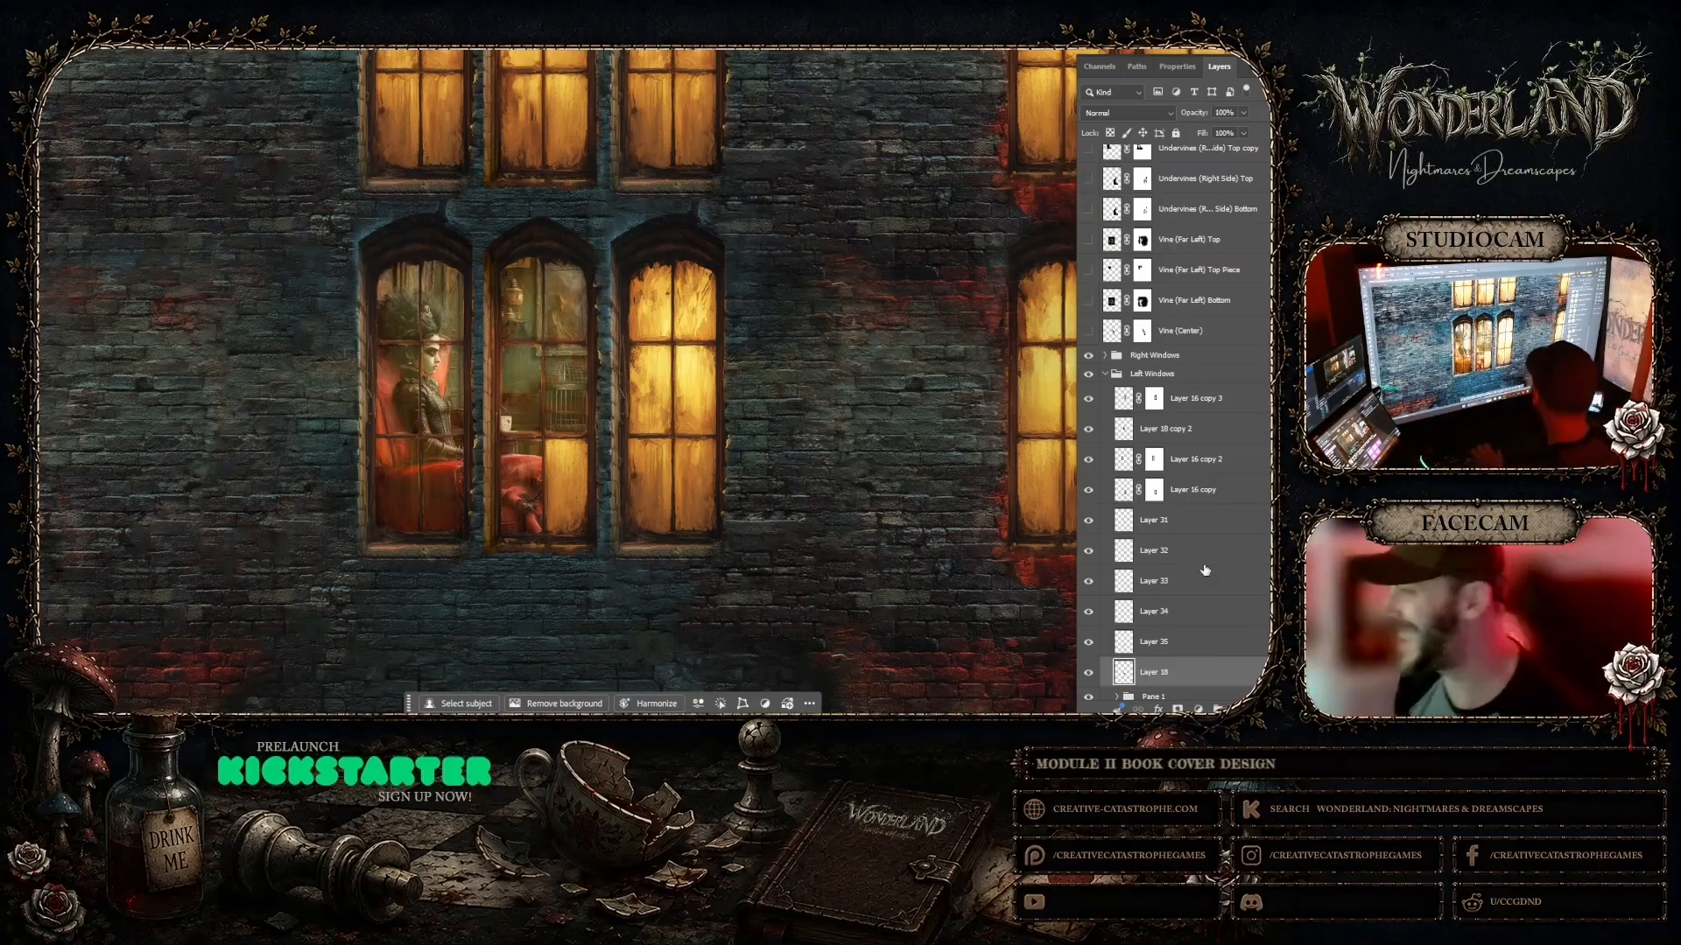
{"action": "scroll", "coordinate": [1198, 573], "scroll_direction": "down", "scroll_amount": 3}
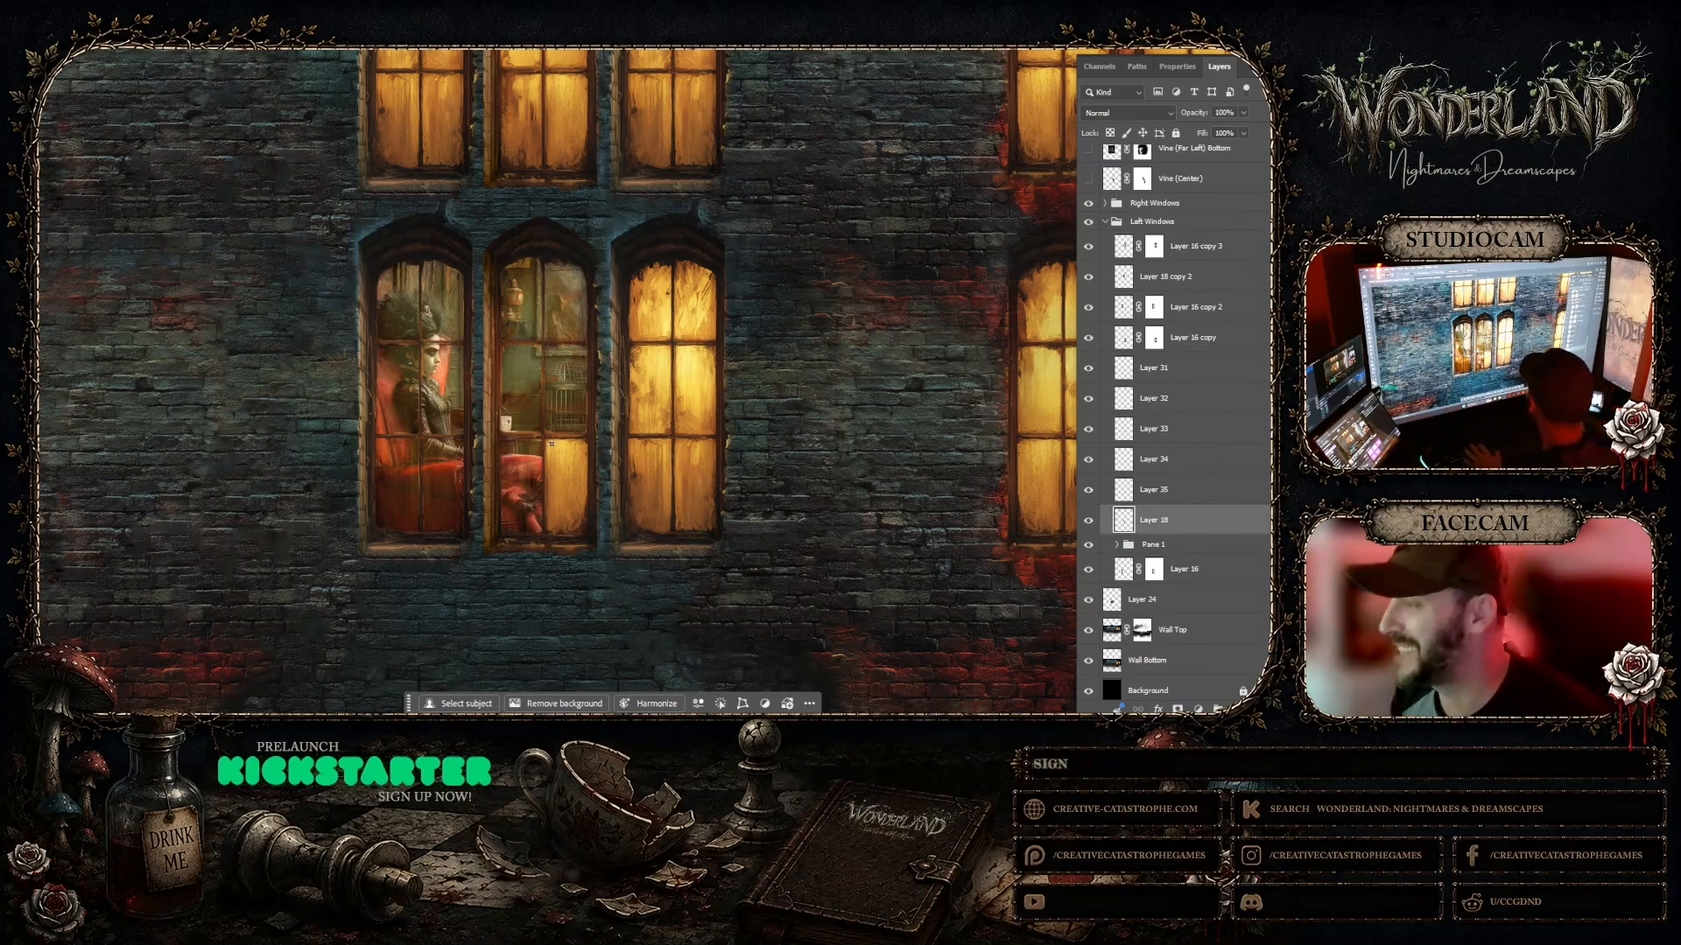
{"action": "left_click_drag", "start_coordinate": [572, 468], "coordinate": [575, 475]}
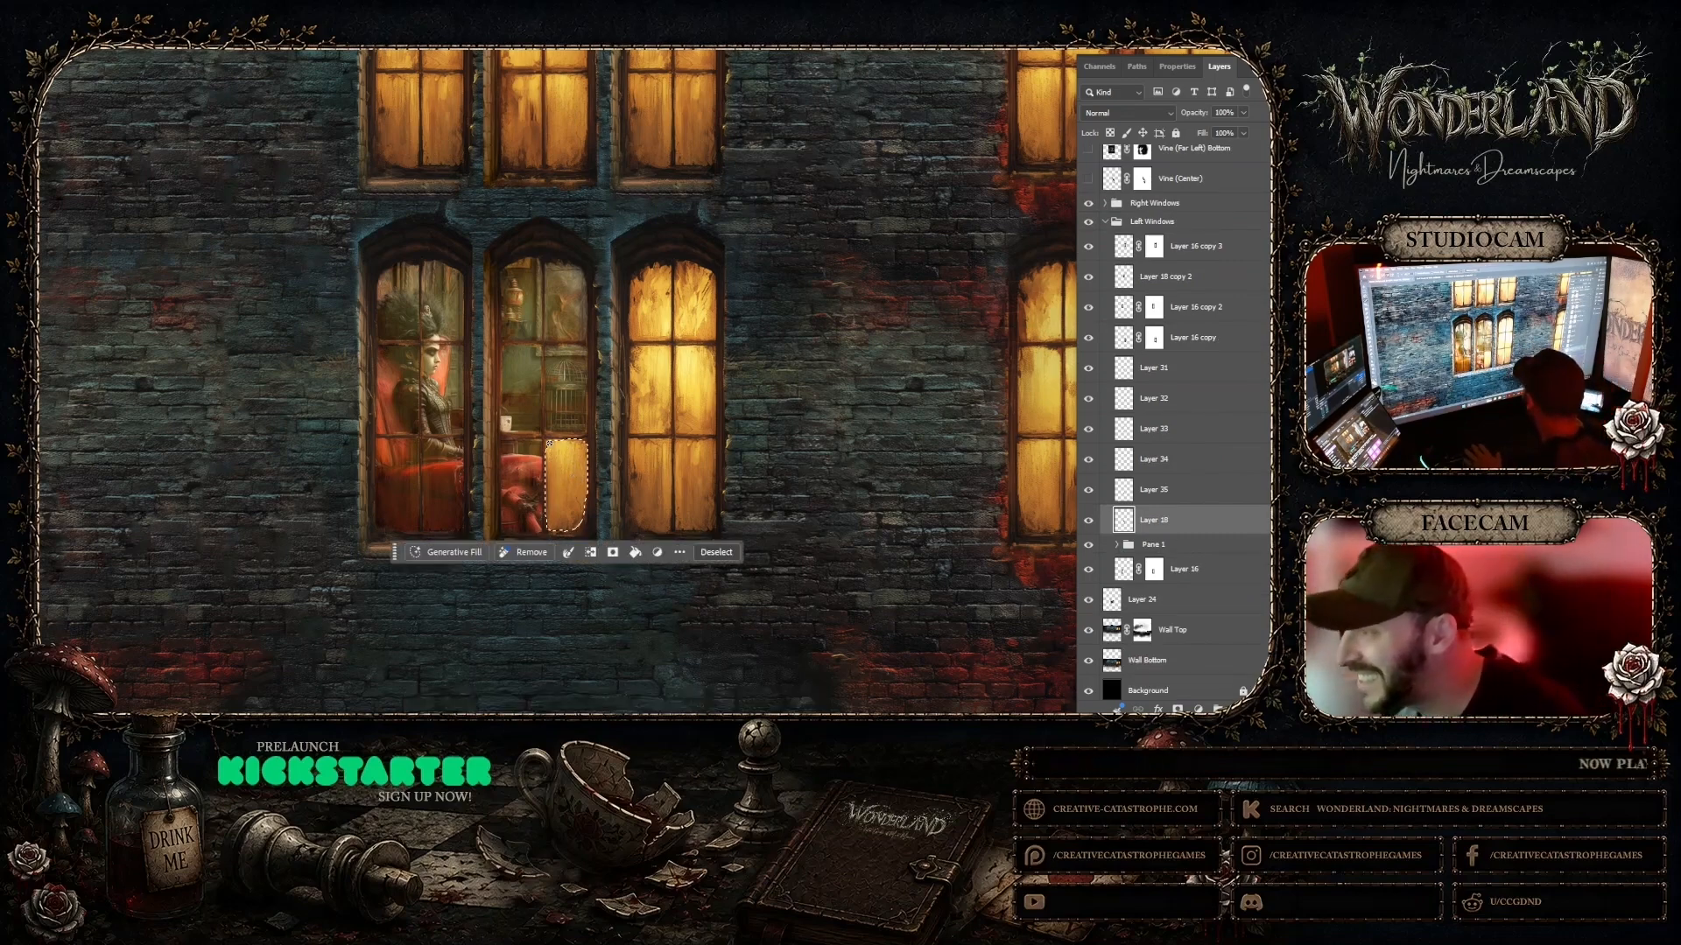
{"action": "left_click", "coordinate": [581, 530]}
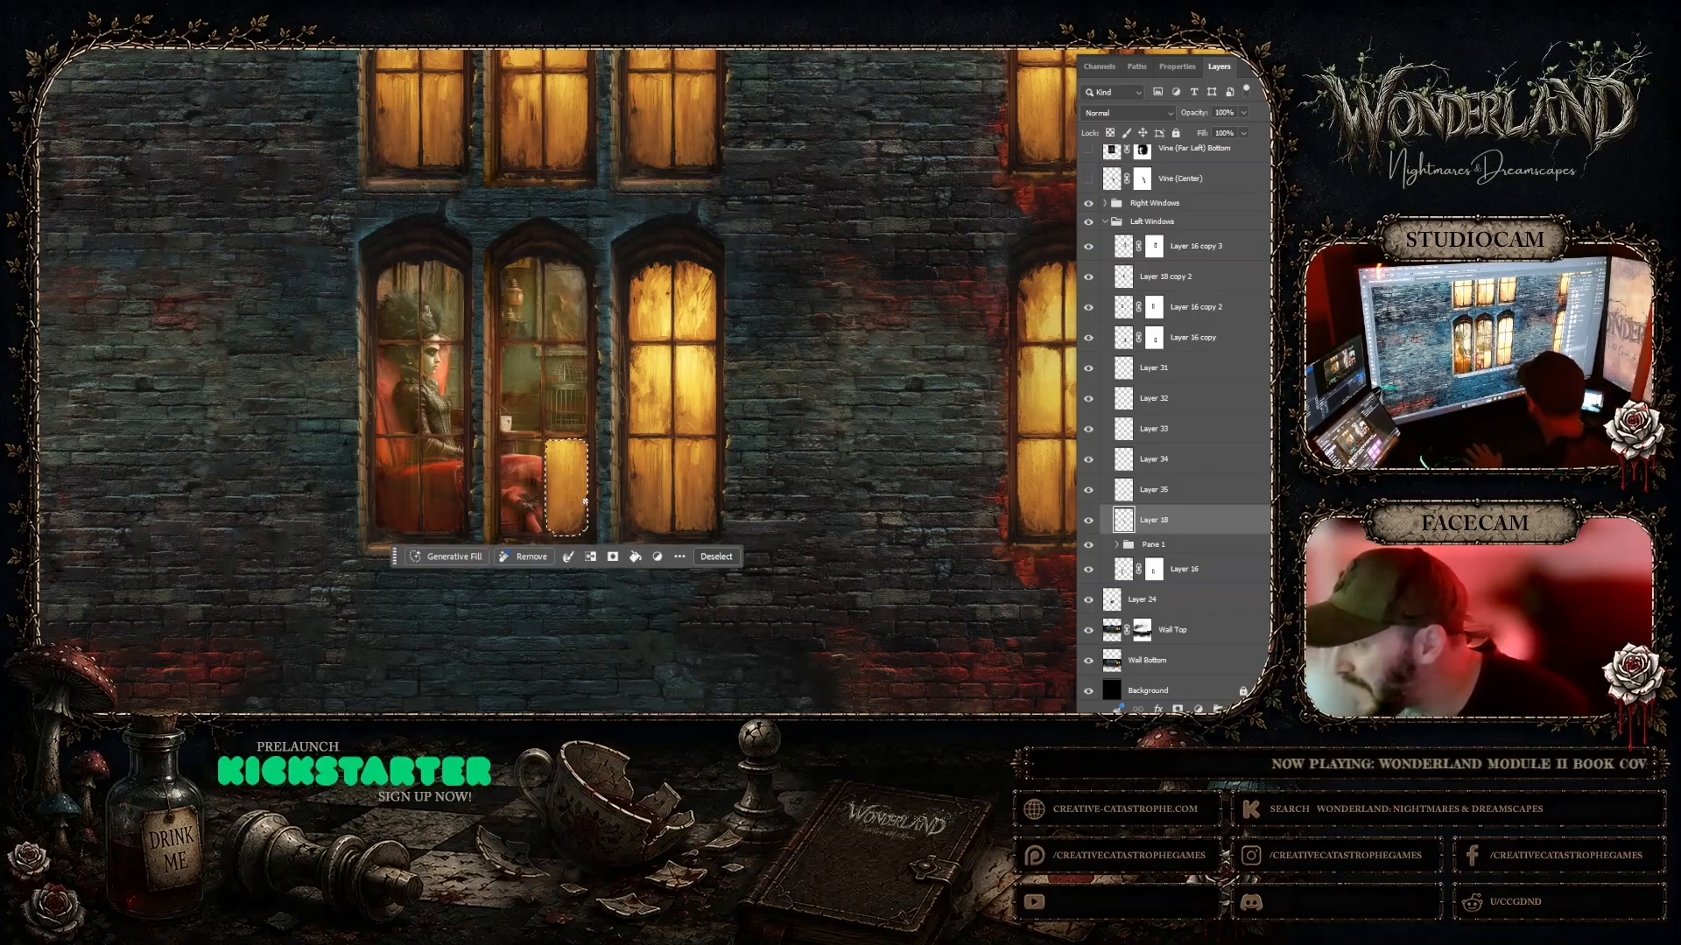
{"action": "scroll", "coordinate": [585, 487], "scroll_direction": "down", "scroll_amount": 2}
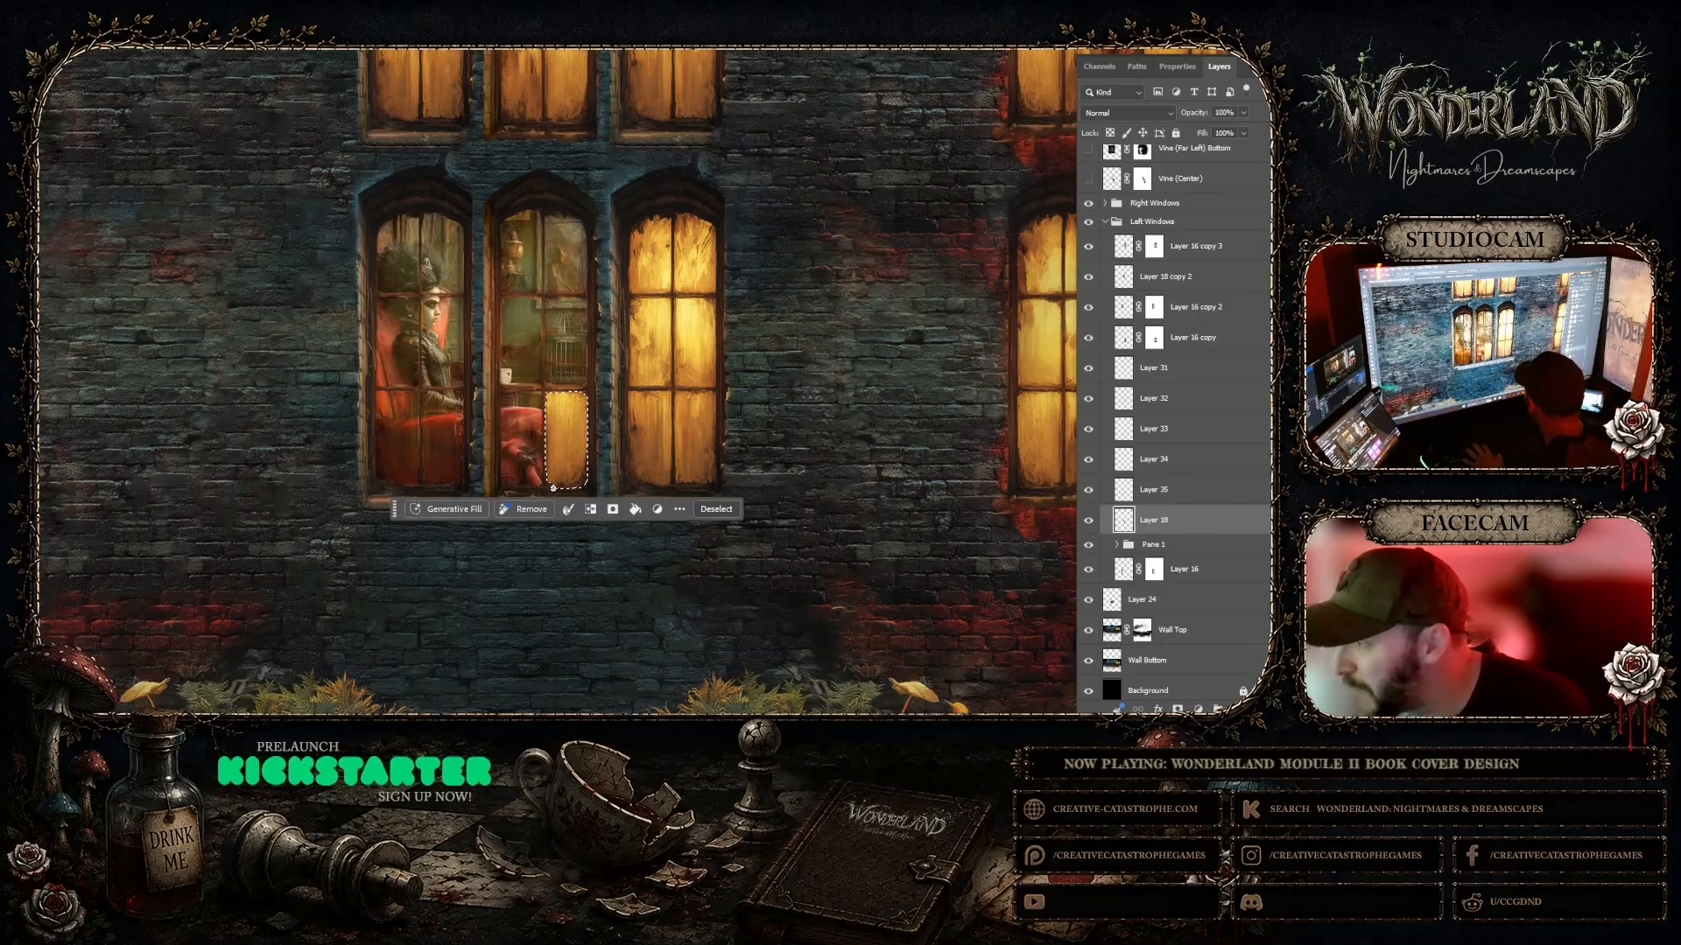
{"action": "left_click_drag", "start_coordinate": [568, 488], "coordinate": [559, 482]}
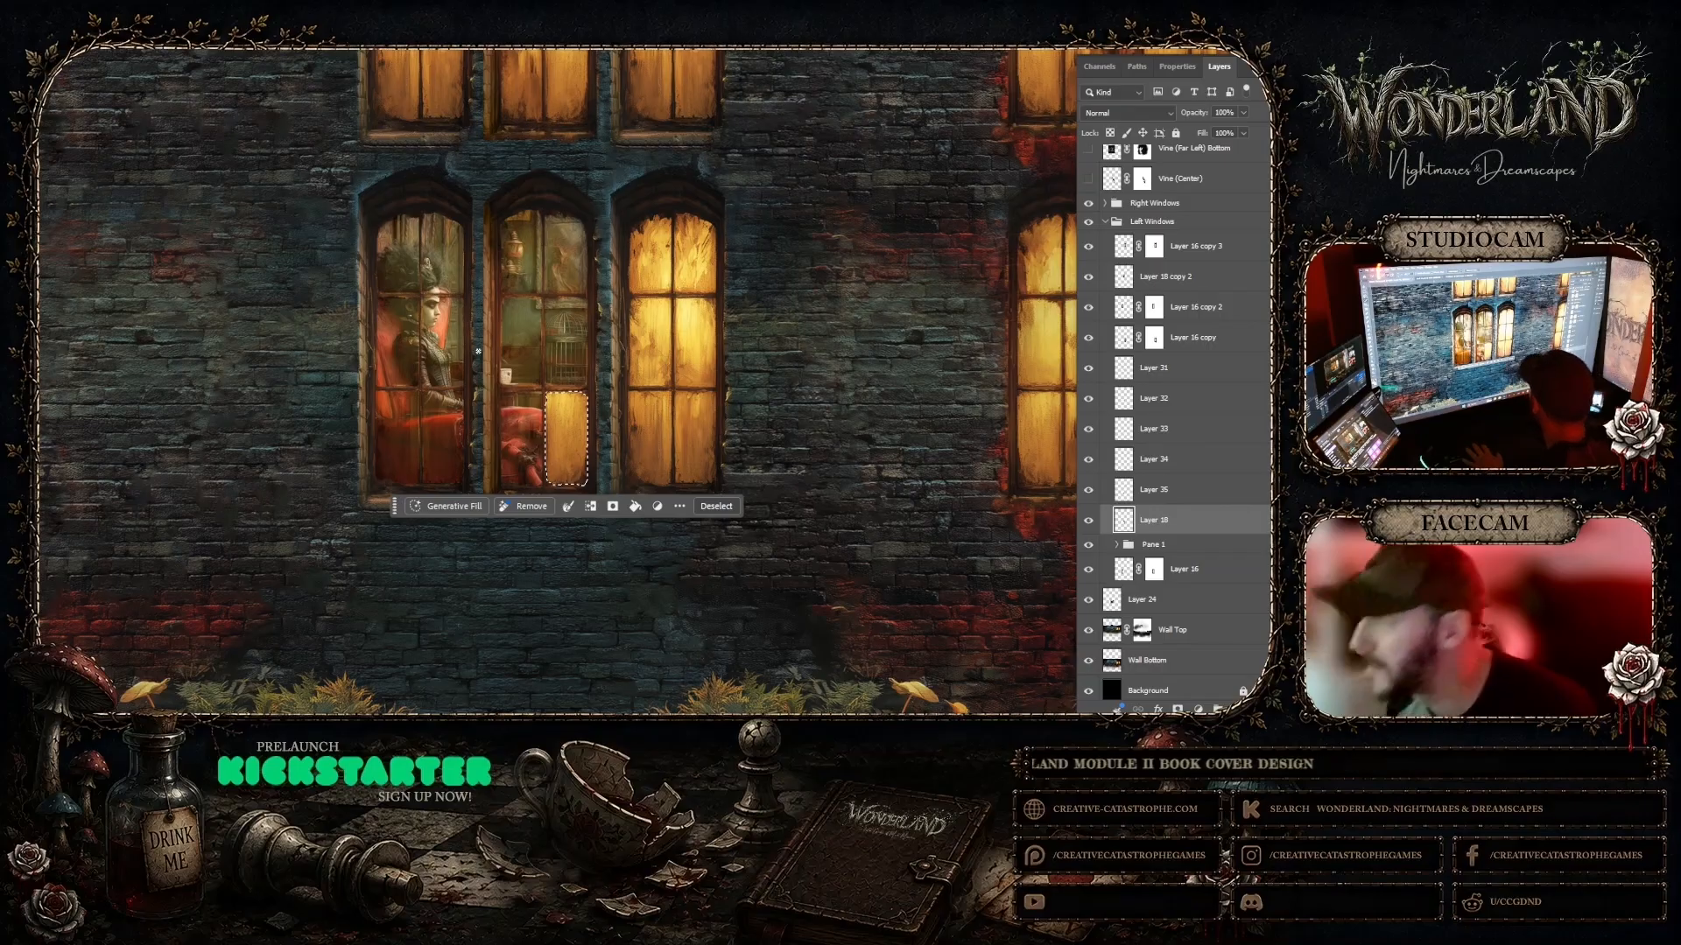
{"action": "left_click_drag", "start_coordinate": [407, 508], "coordinate": [533, 559]}
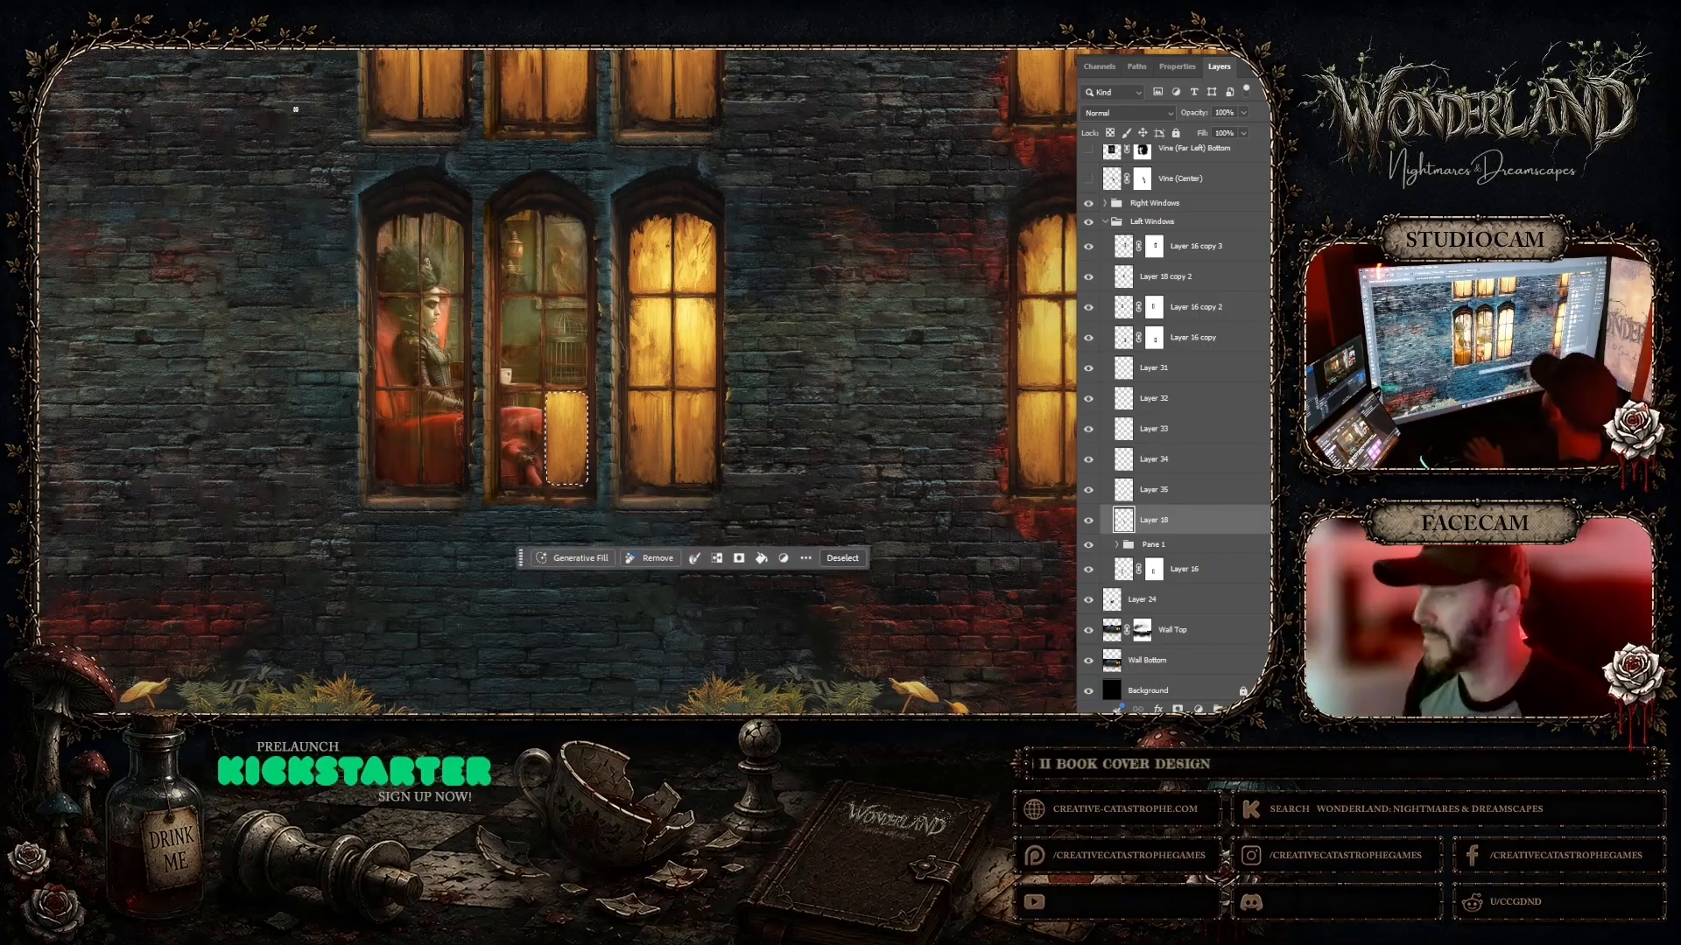
{"action": "key", "text": "ctrl+j"}
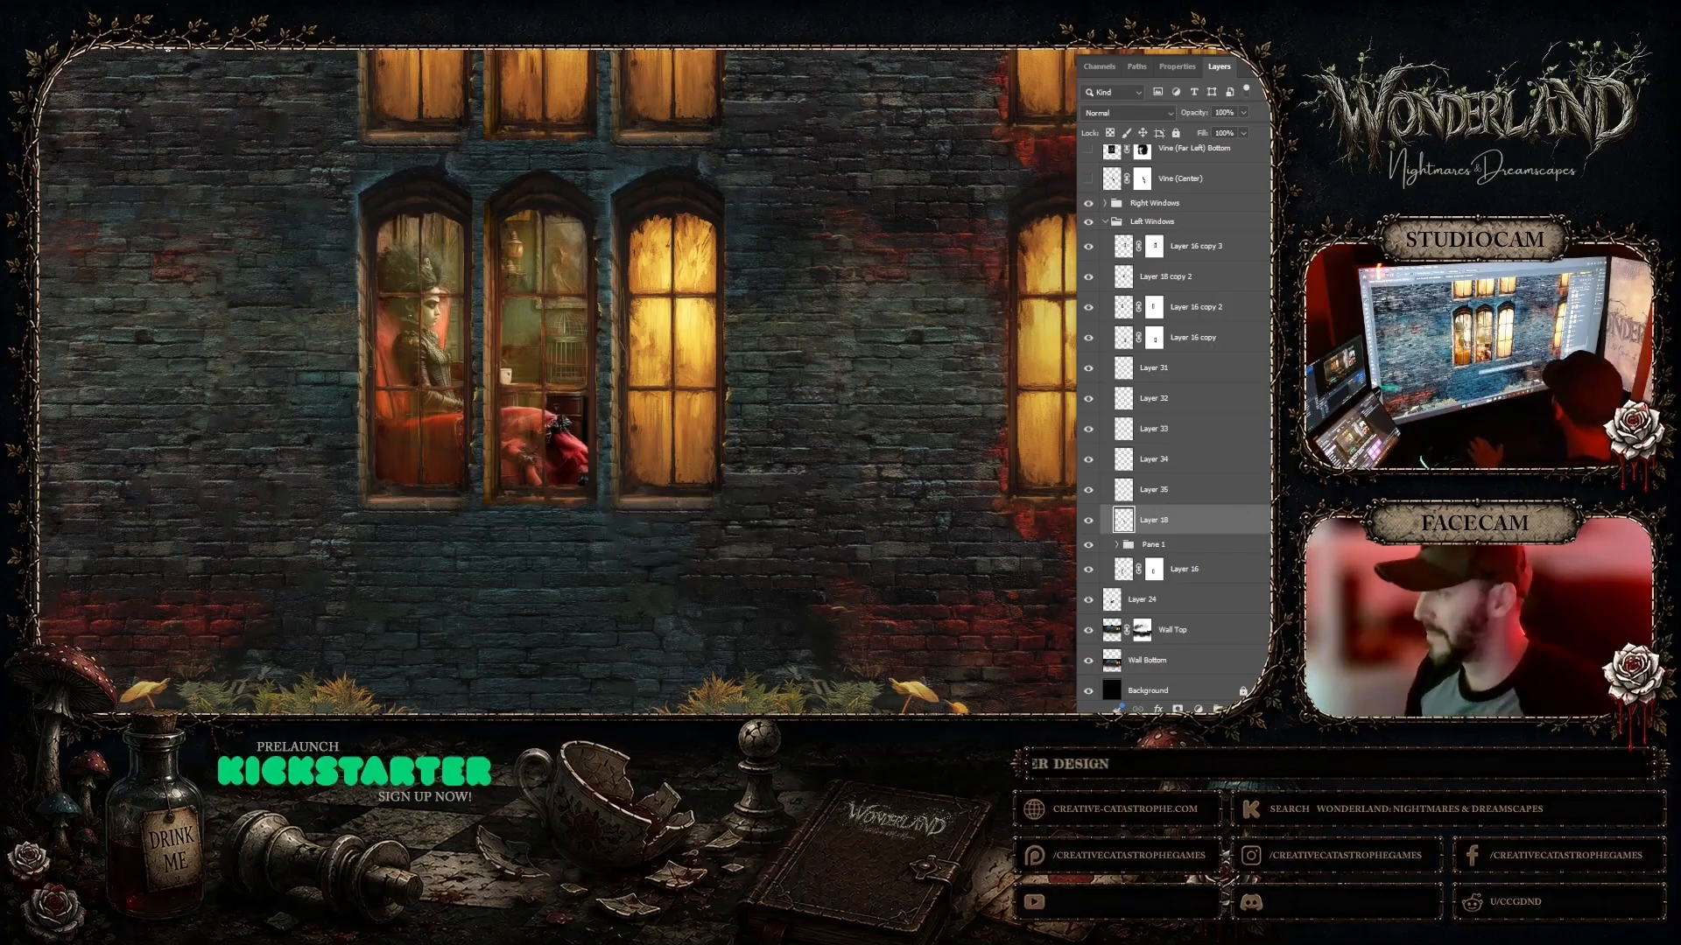
{"action": "left_click", "coordinate": [1244, 132]}
{"action": "left_click_drag", "start_coordinate": [1243, 149], "coordinate": [1202, 150]}
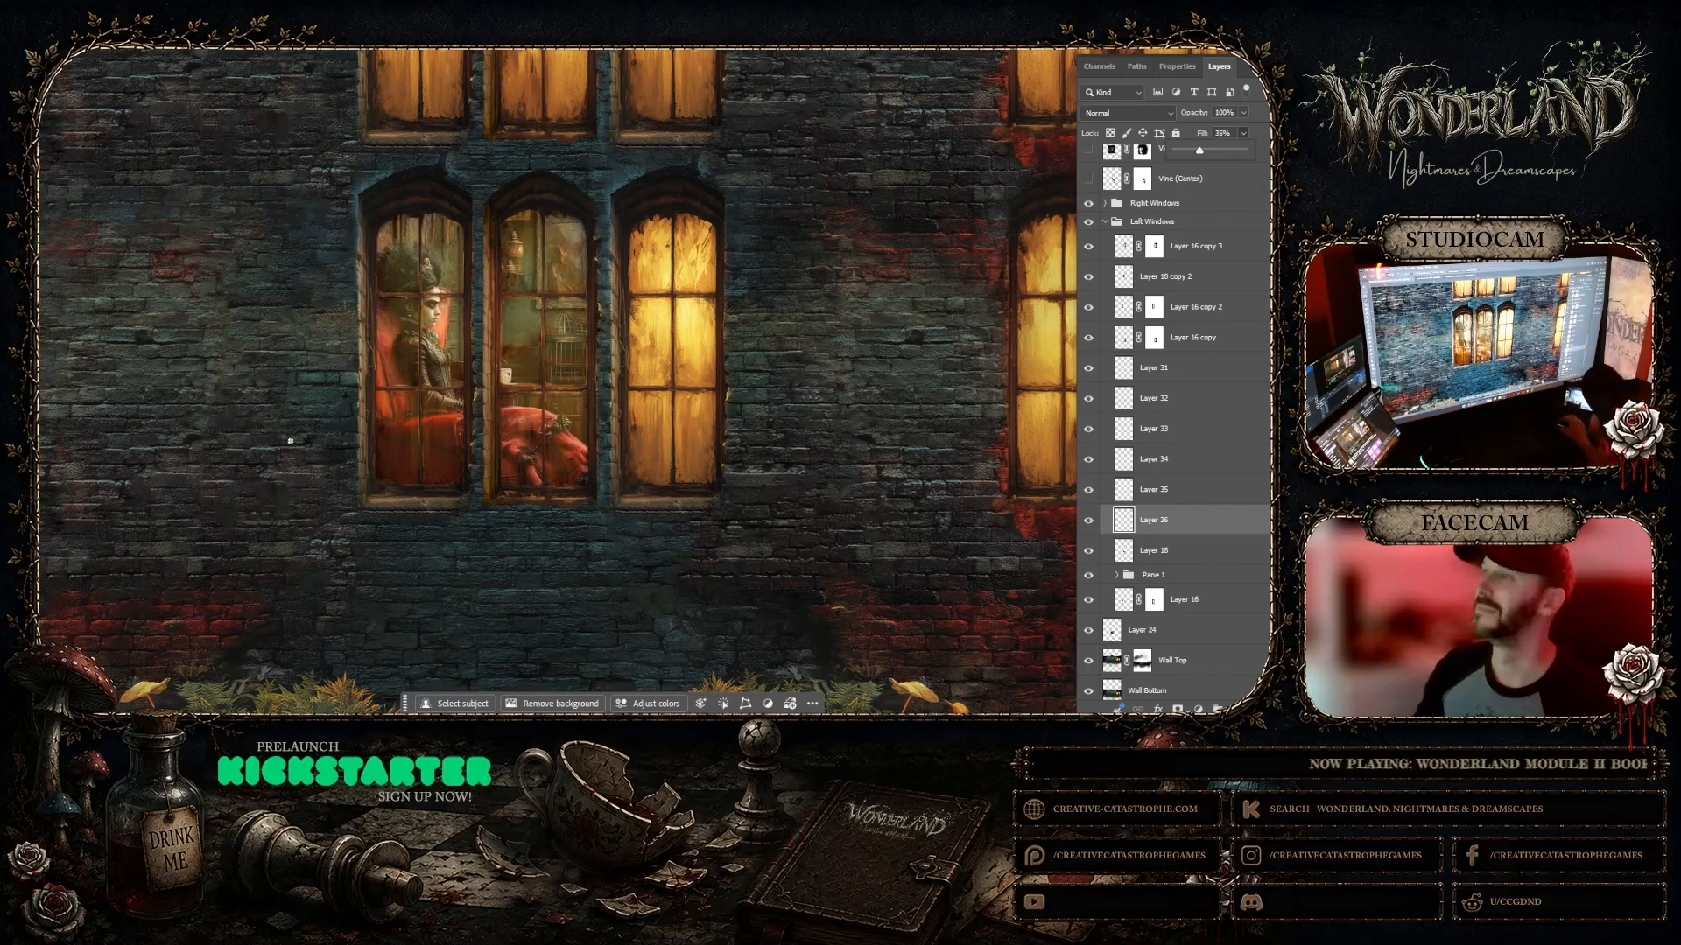
Step: Examine the see-through lower left windows both within the whole cover and close up
{"action": "right_click", "coordinate": [462, 403]}
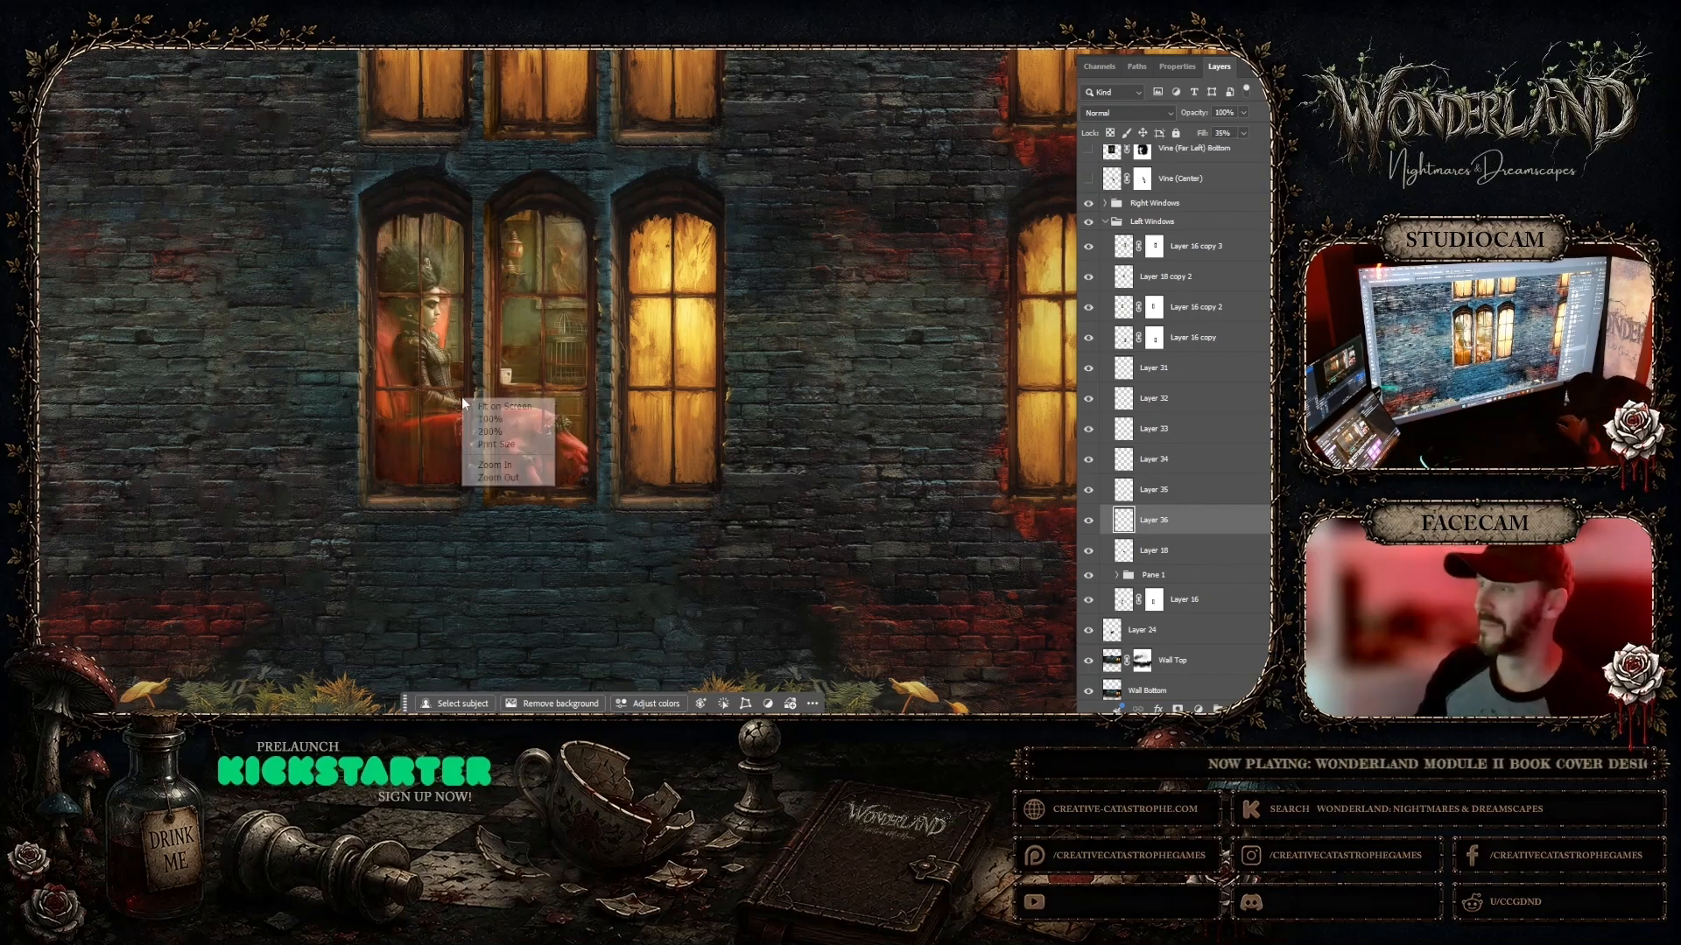
{"action": "left_click", "coordinate": [503, 406]}
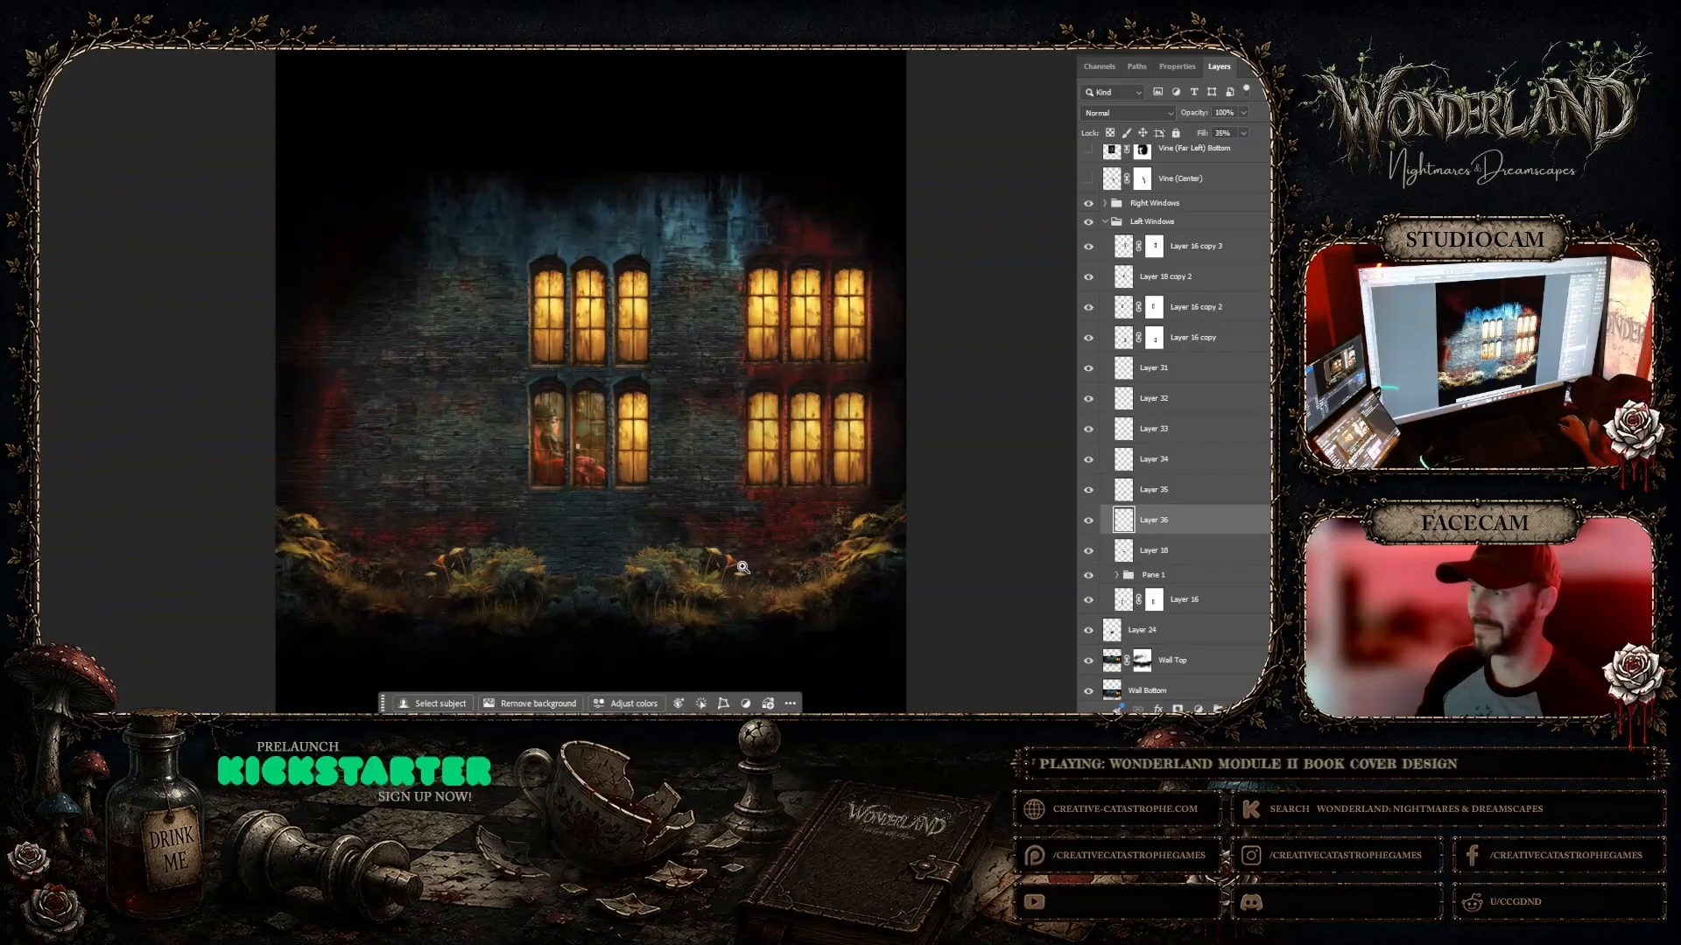
{"action": "left_click", "coordinate": [742, 568]}
{"action": "left_click", "coordinate": [628, 471]}
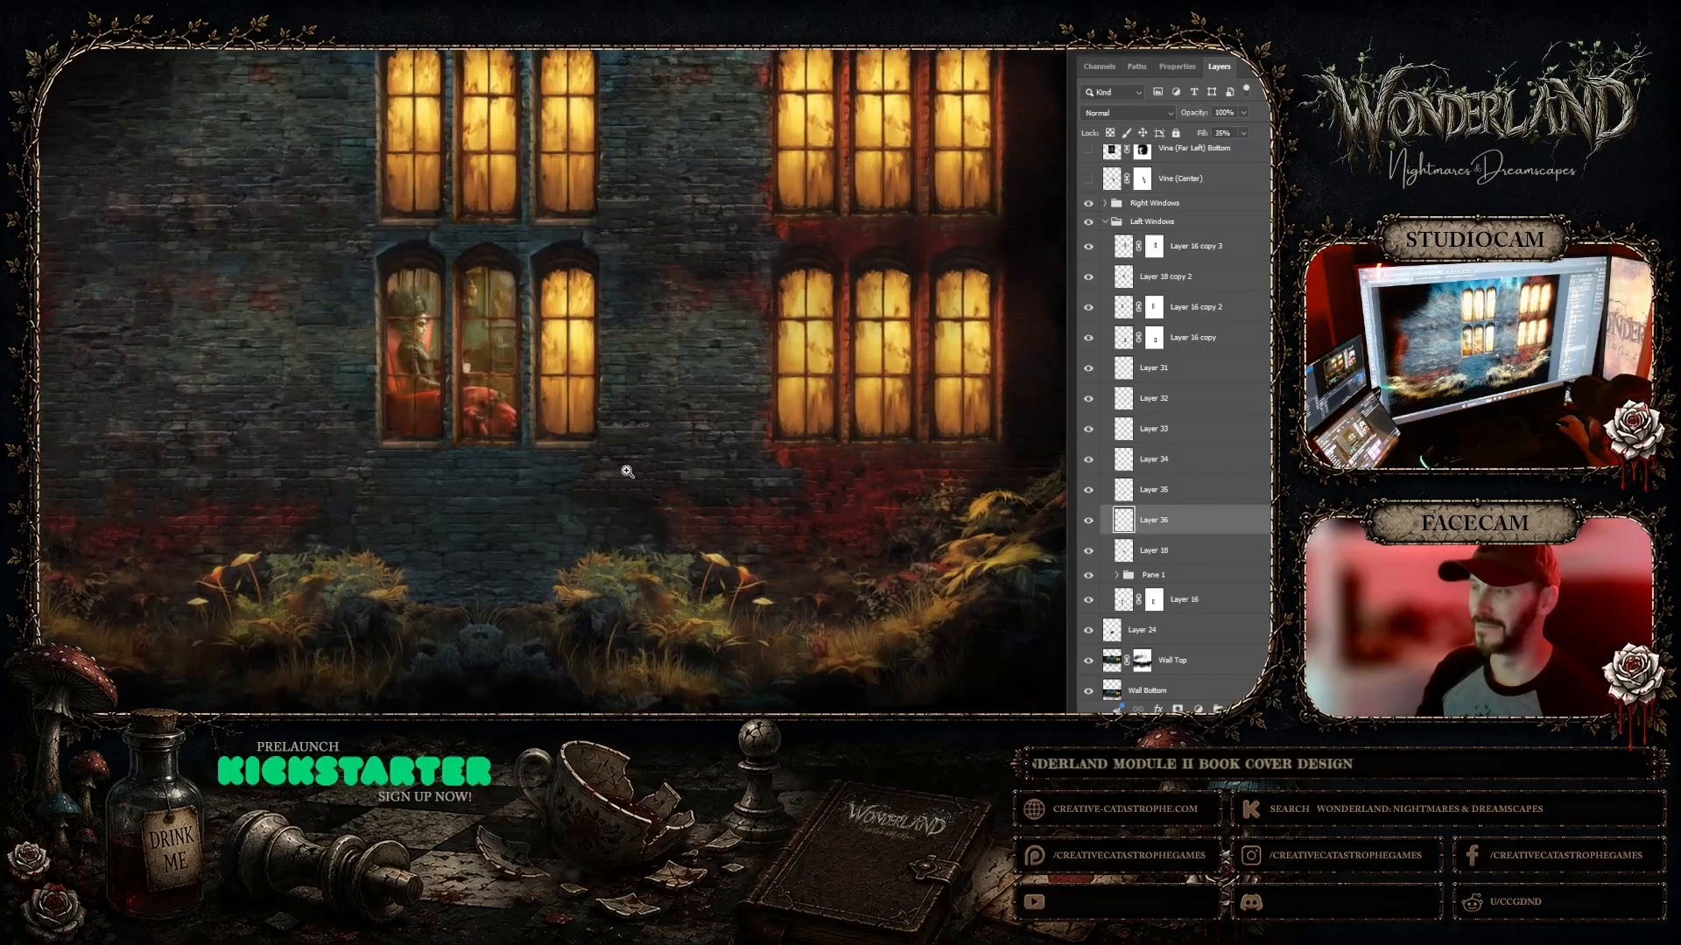
{"action": "left_click", "coordinate": [630, 468]}
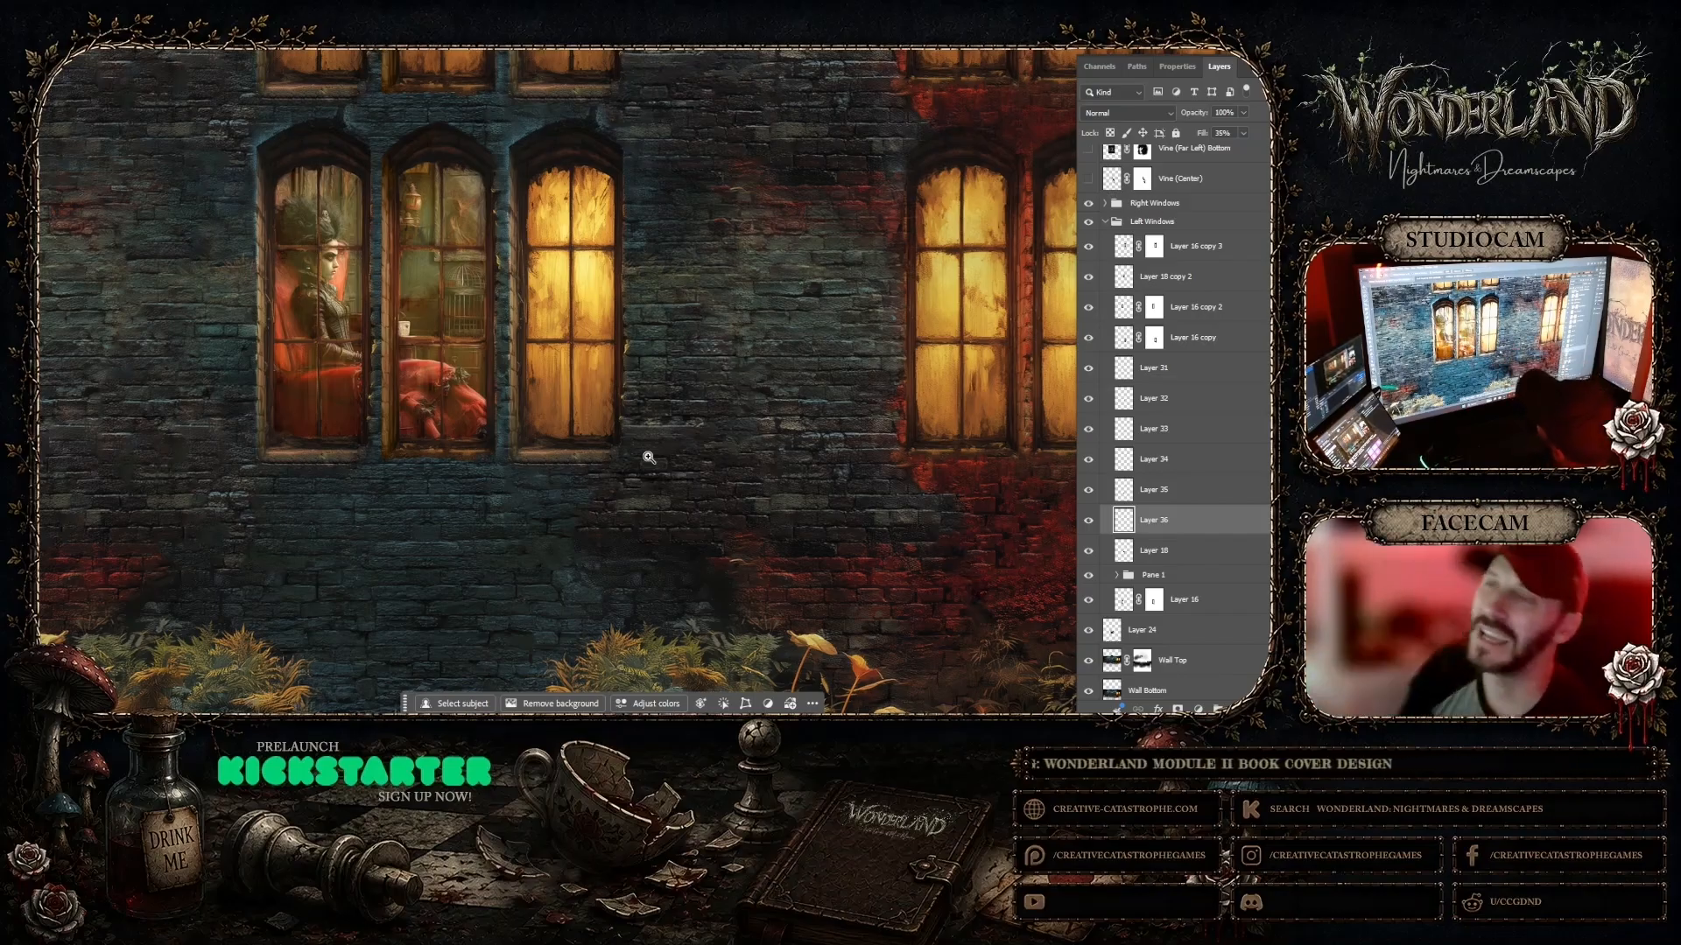
{"action": "right_click", "coordinate": [667, 340]}
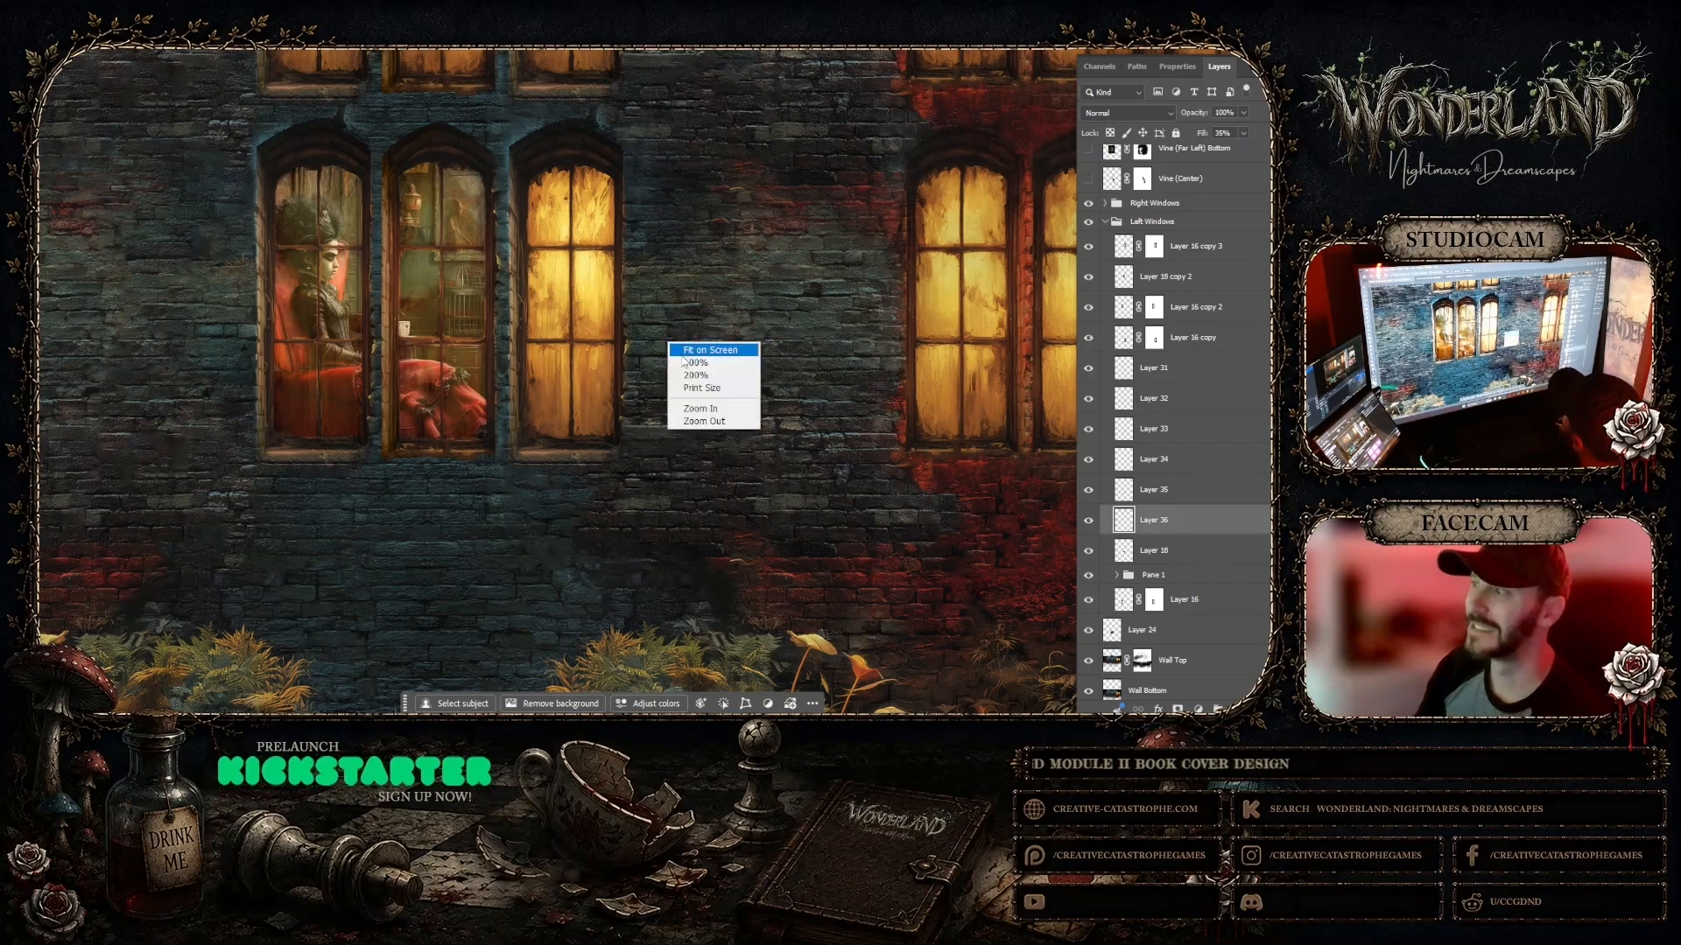
{"action": "left_click", "coordinate": [665, 368]}
{"action": "right_click", "coordinate": [711, 334]}
{"action": "left_click", "coordinate": [744, 420]}
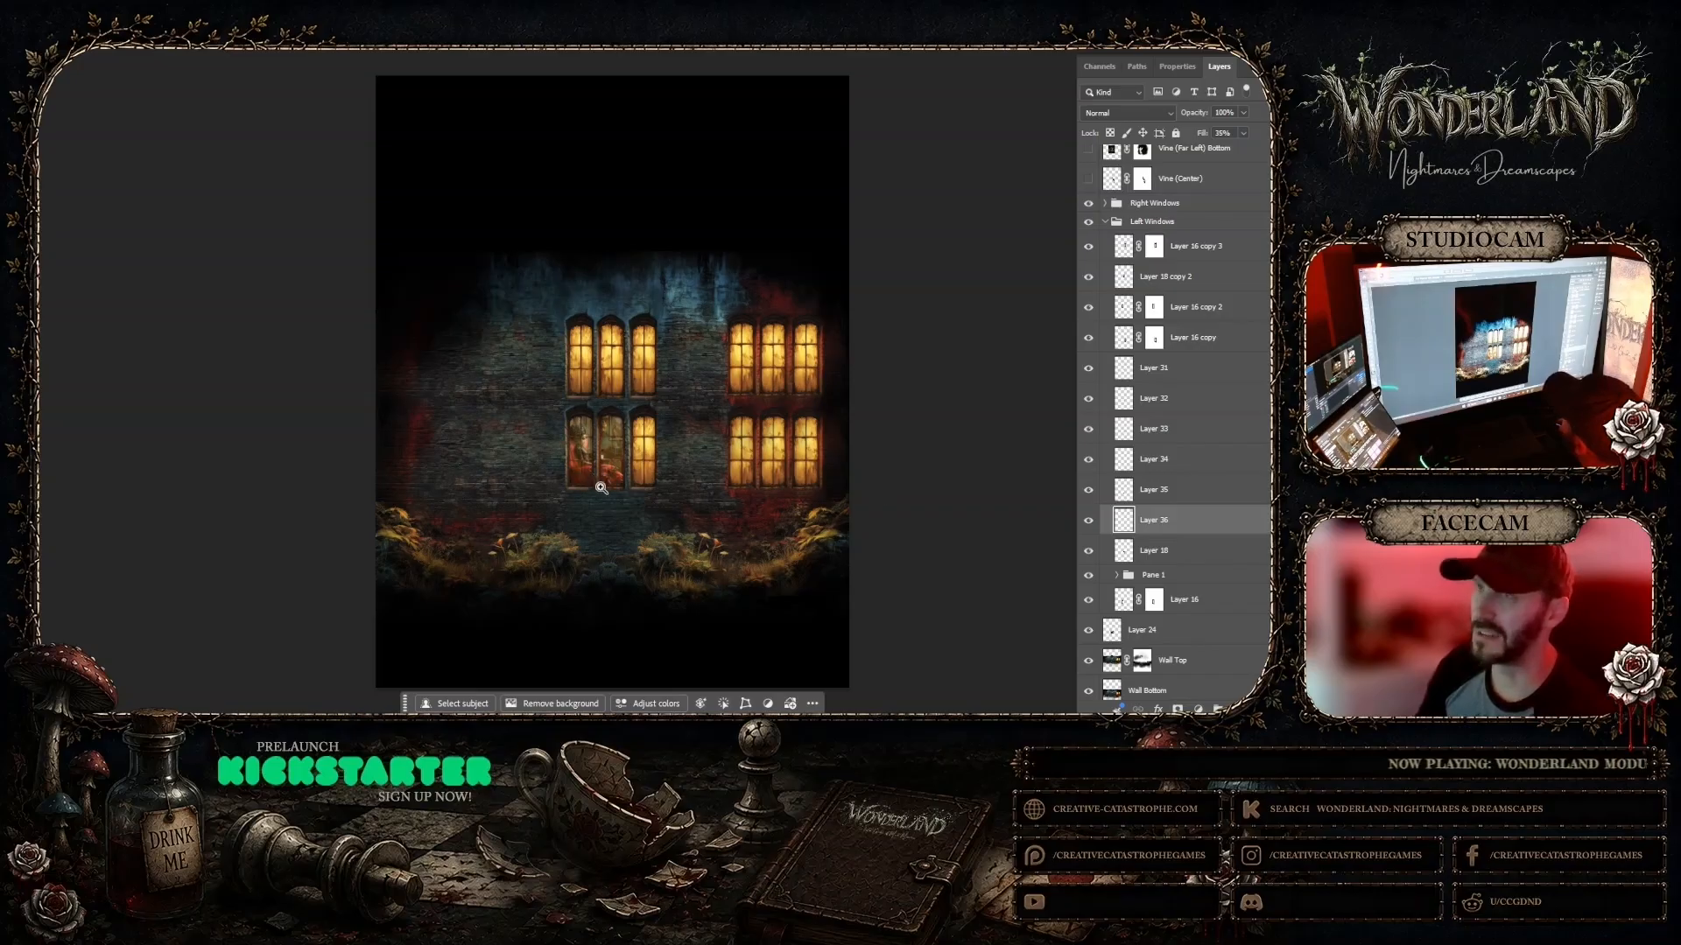
{"action": "left_click", "coordinate": [720, 517]}
{"action": "left_click", "coordinate": [687, 526]}
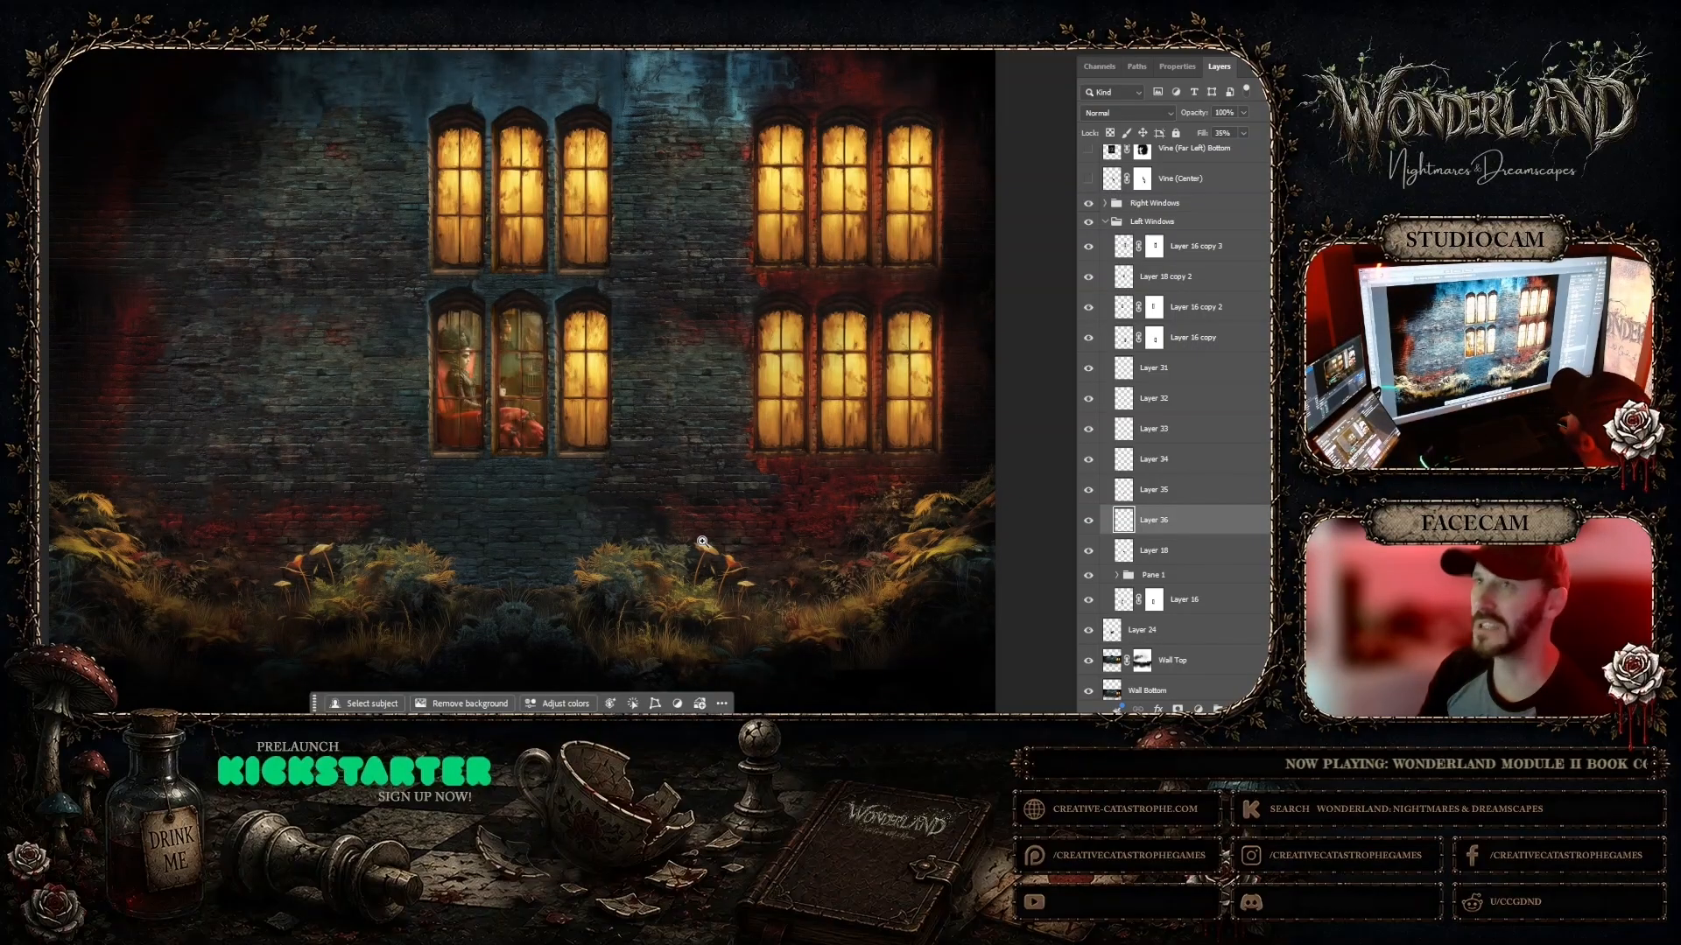